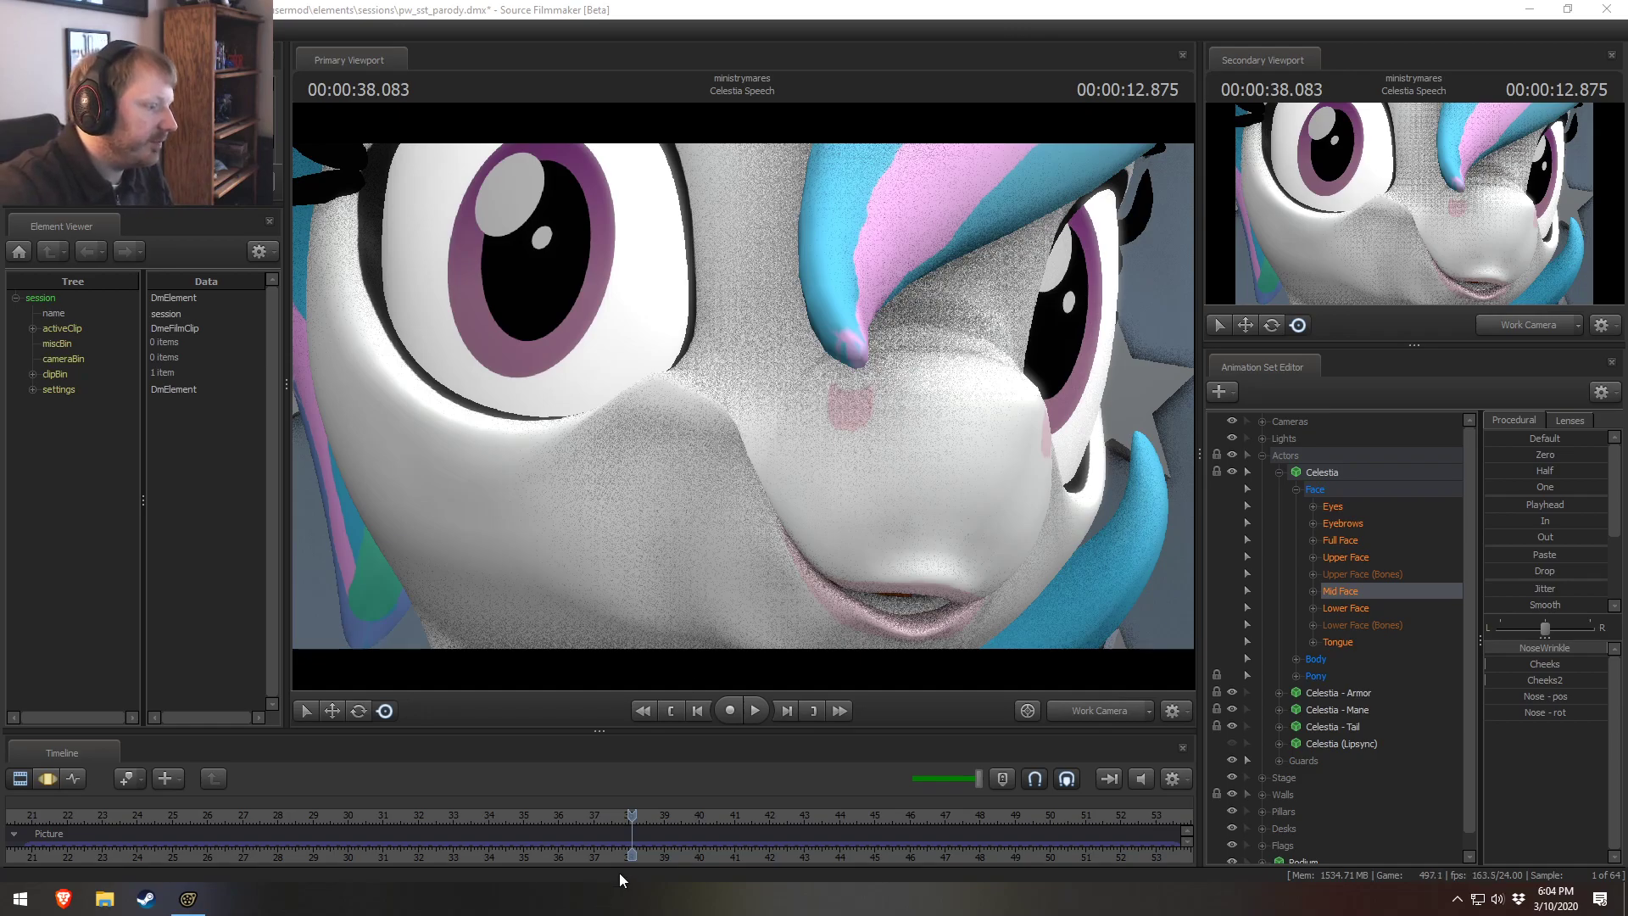
Enlarge the timeline and show the start of the Celestia Speech shot through the Main Camera in the primary viewport.
{"action": "left_click_drag", "start_coordinate": [699, 730], "coordinate": [699, 656]}
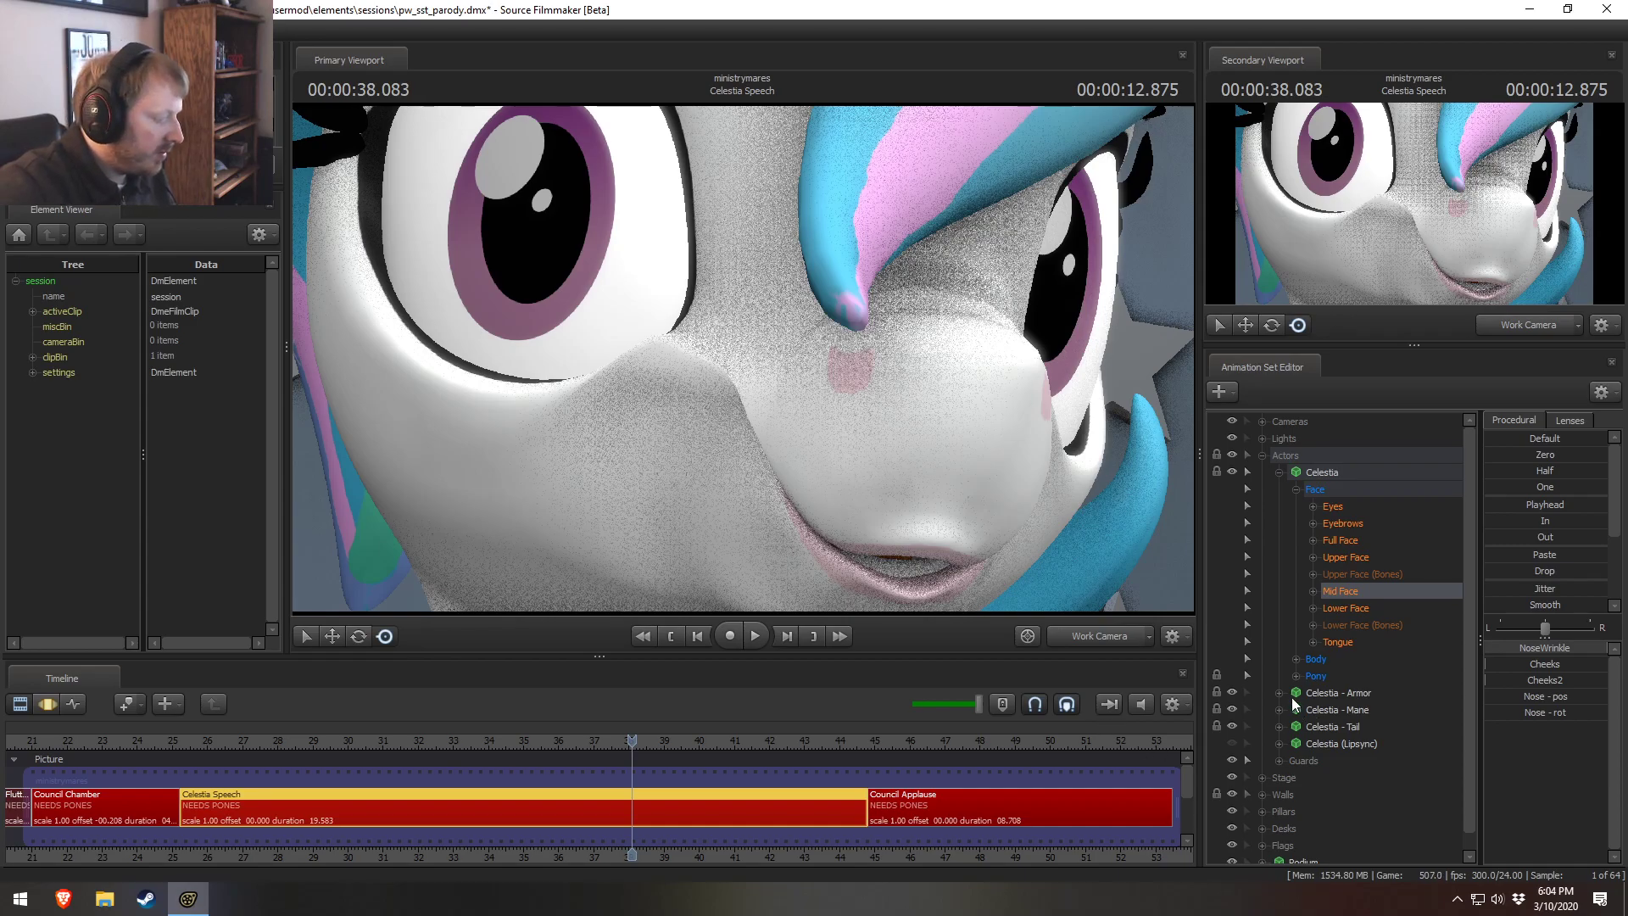
{"action": "key", "text": "F3"}
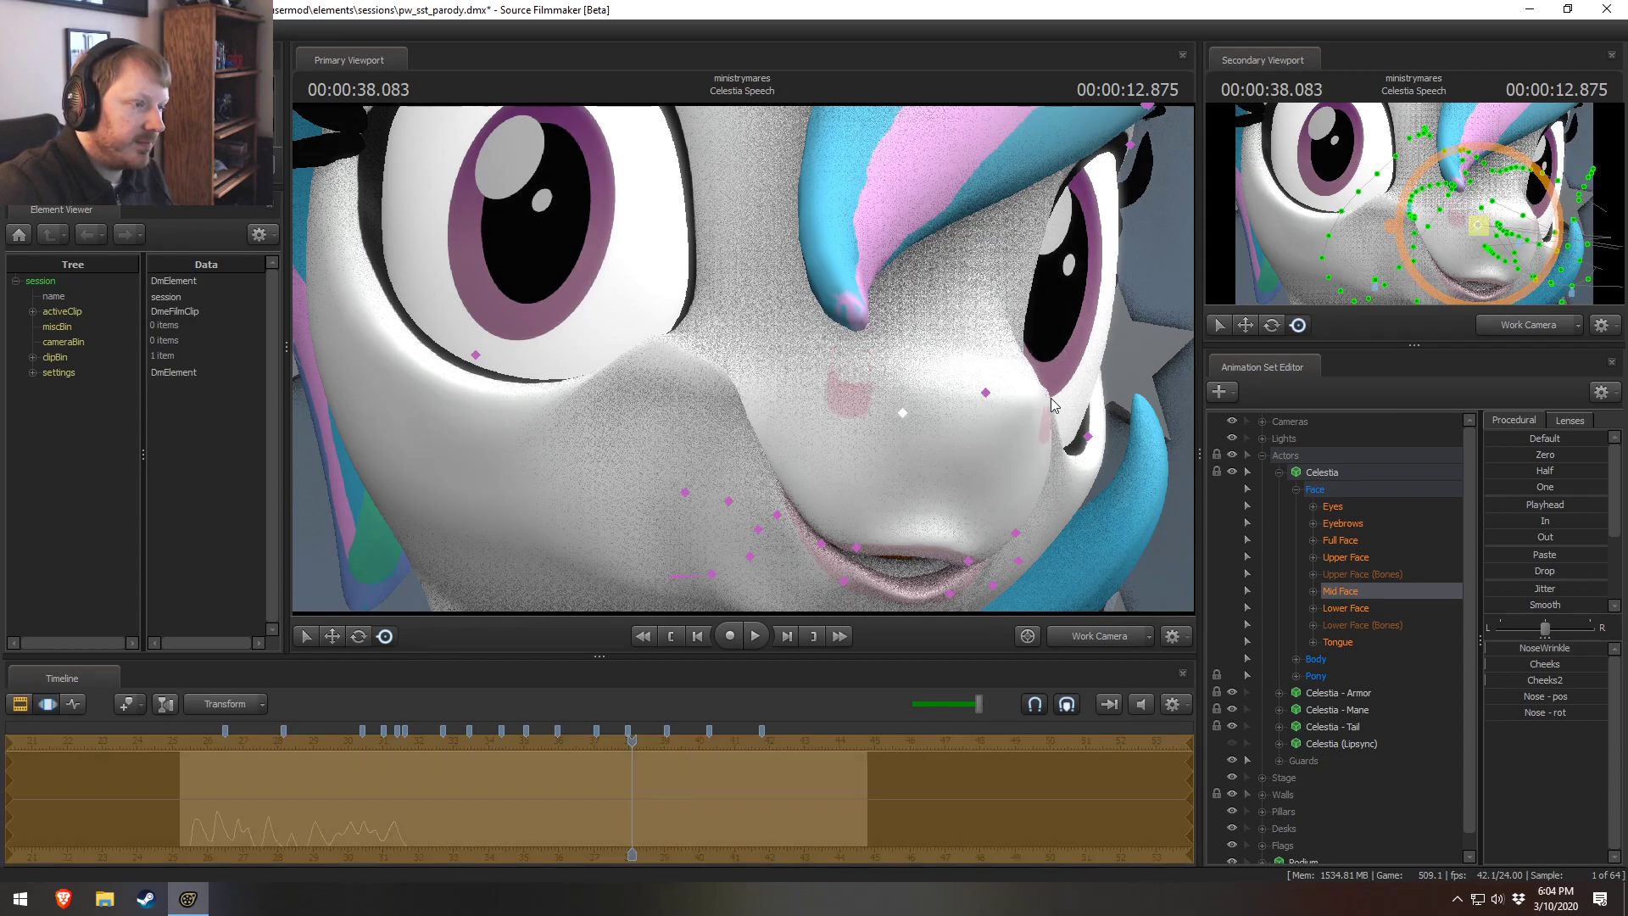
{"action": "key", "text": "F2"}
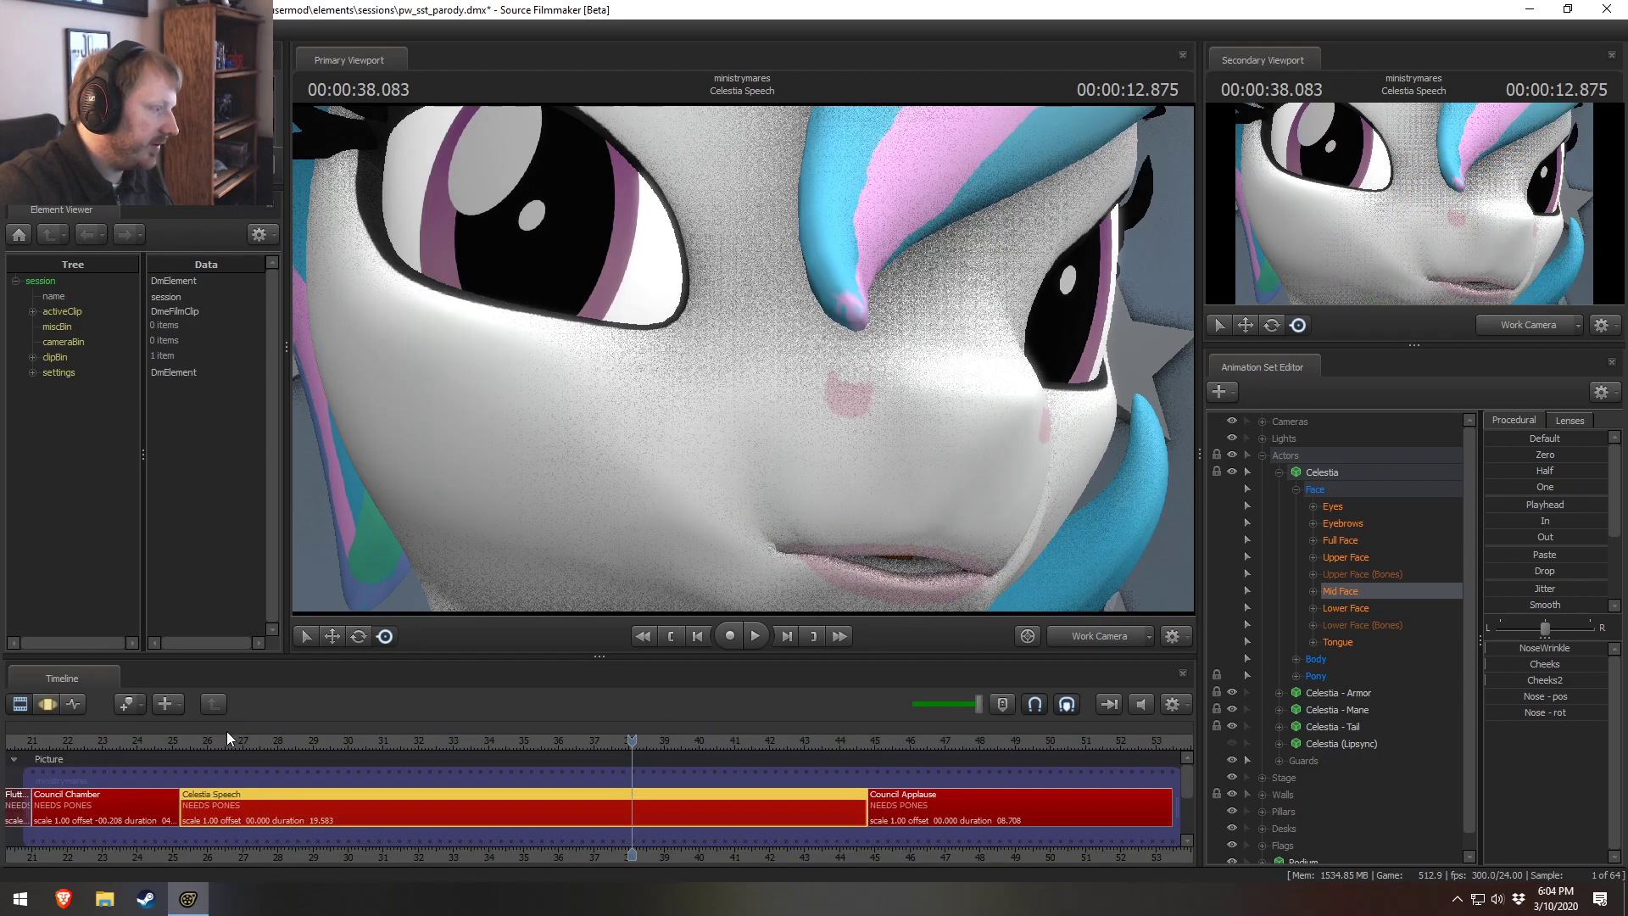
{"action": "left_click", "coordinate": [205, 736]}
{"action": "left_click", "coordinate": [1094, 637]}
{"action": "left_click_drag", "start_coordinate": [913, 653], "coordinate": [909, 658]}
{"action": "scroll", "coordinate": [567, 815], "scroll_direction": "up", "scroll_amount": 1}
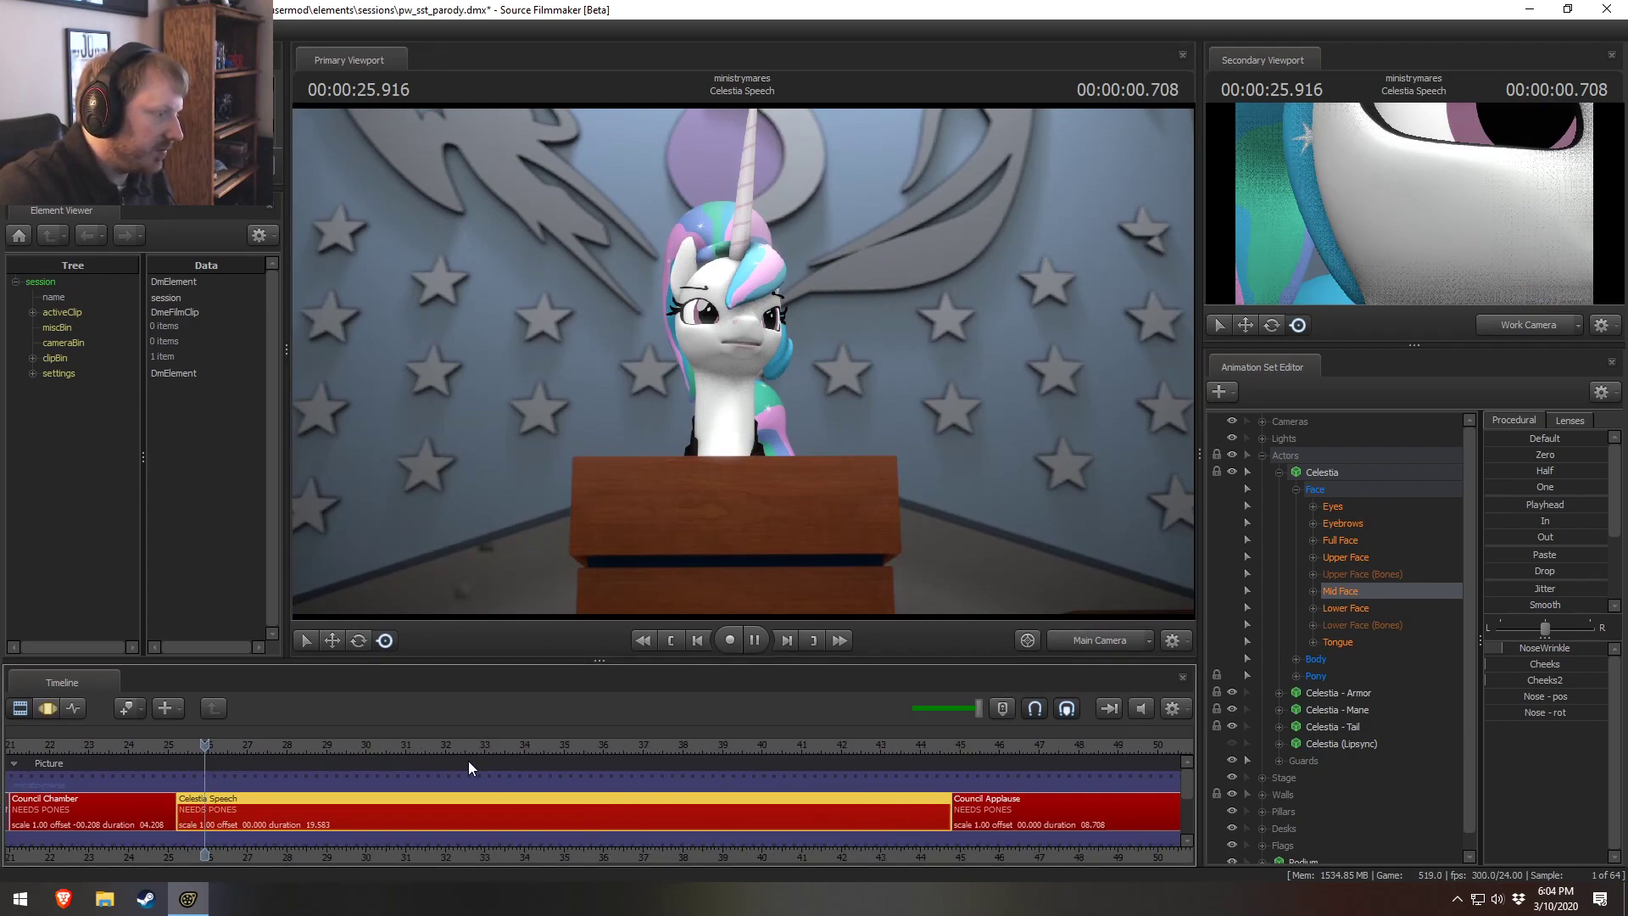
Play the Celestia Speech shot from its start to about 37.7 s to review the facial animation.
{"action": "key", "text": "space"}
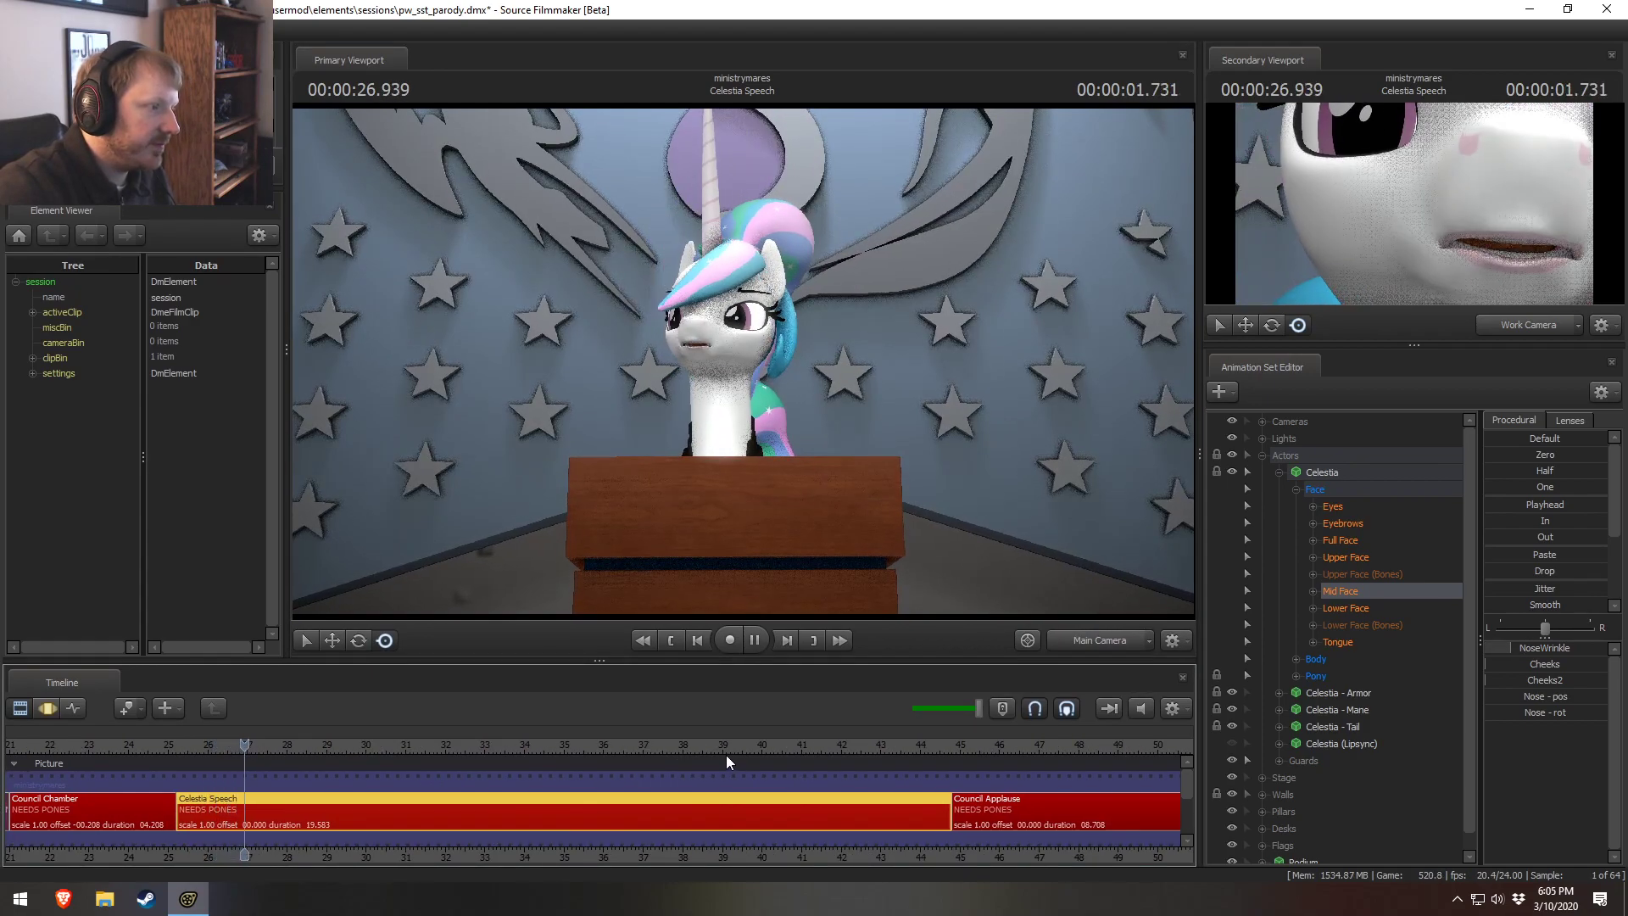
{"action": "key", "text": "space"}
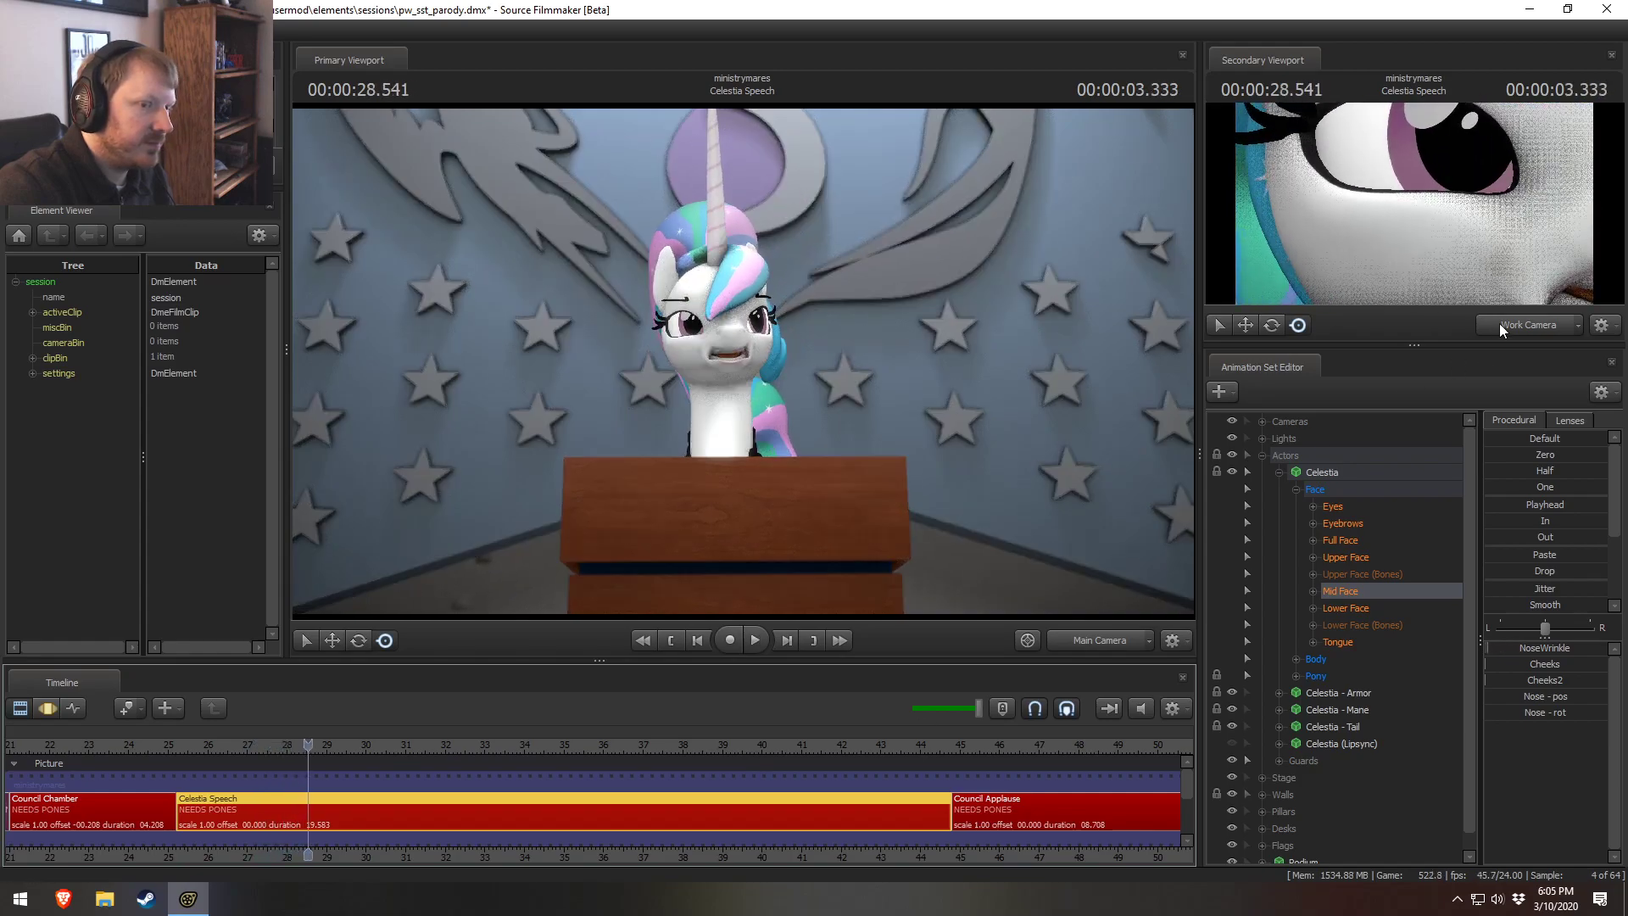
{"action": "key", "text": "space"}
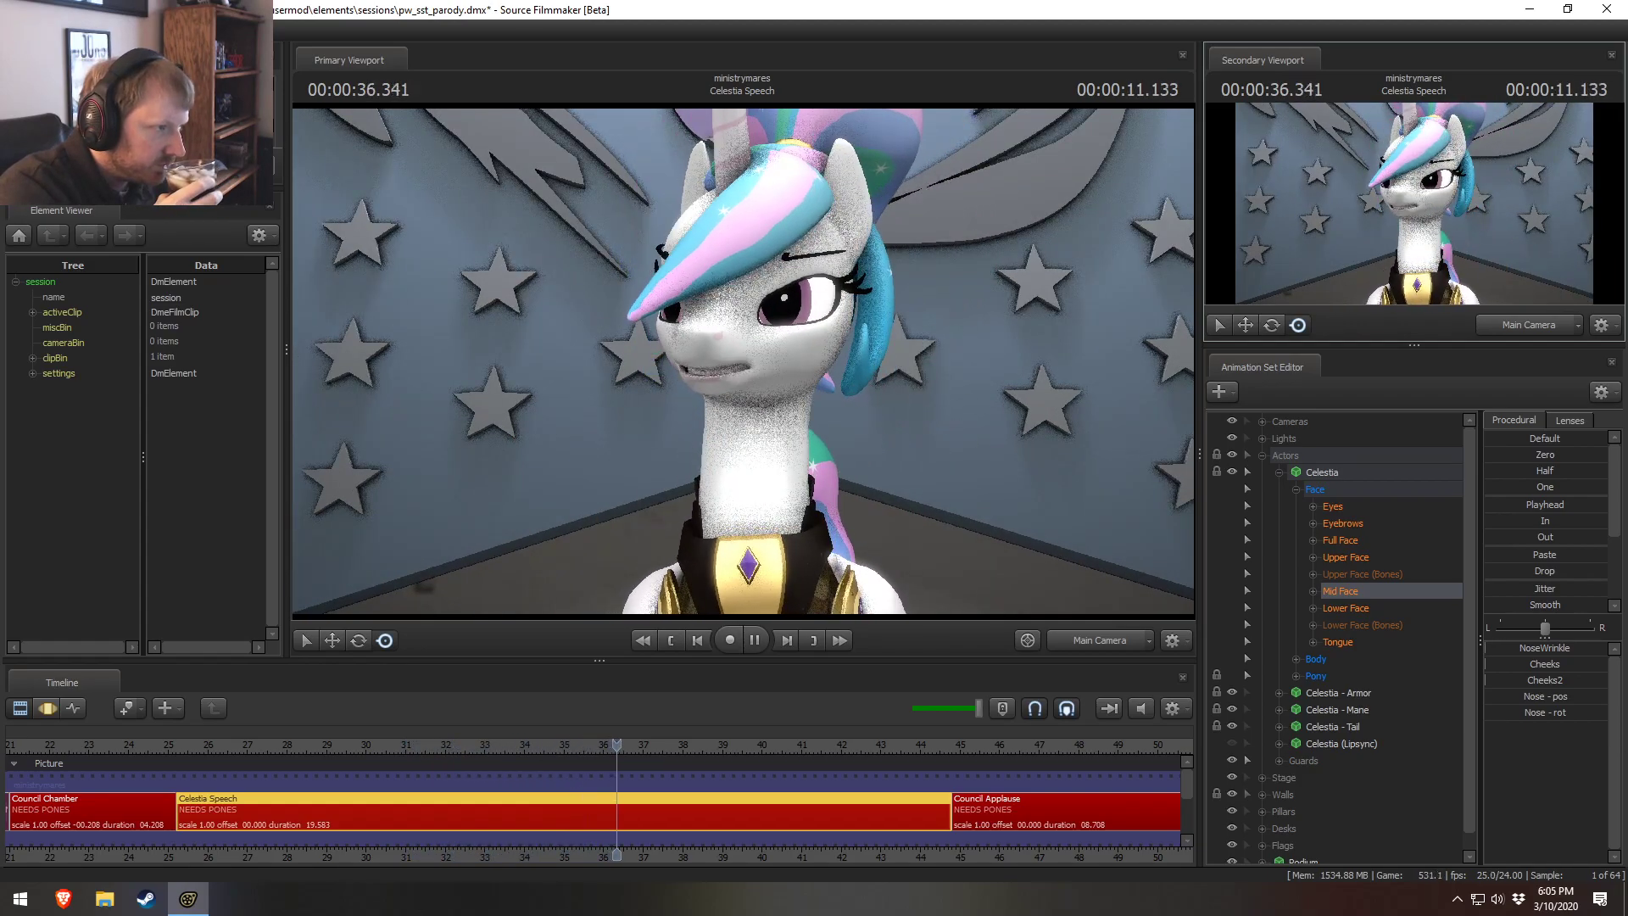
{"action": "key", "text": "space"}
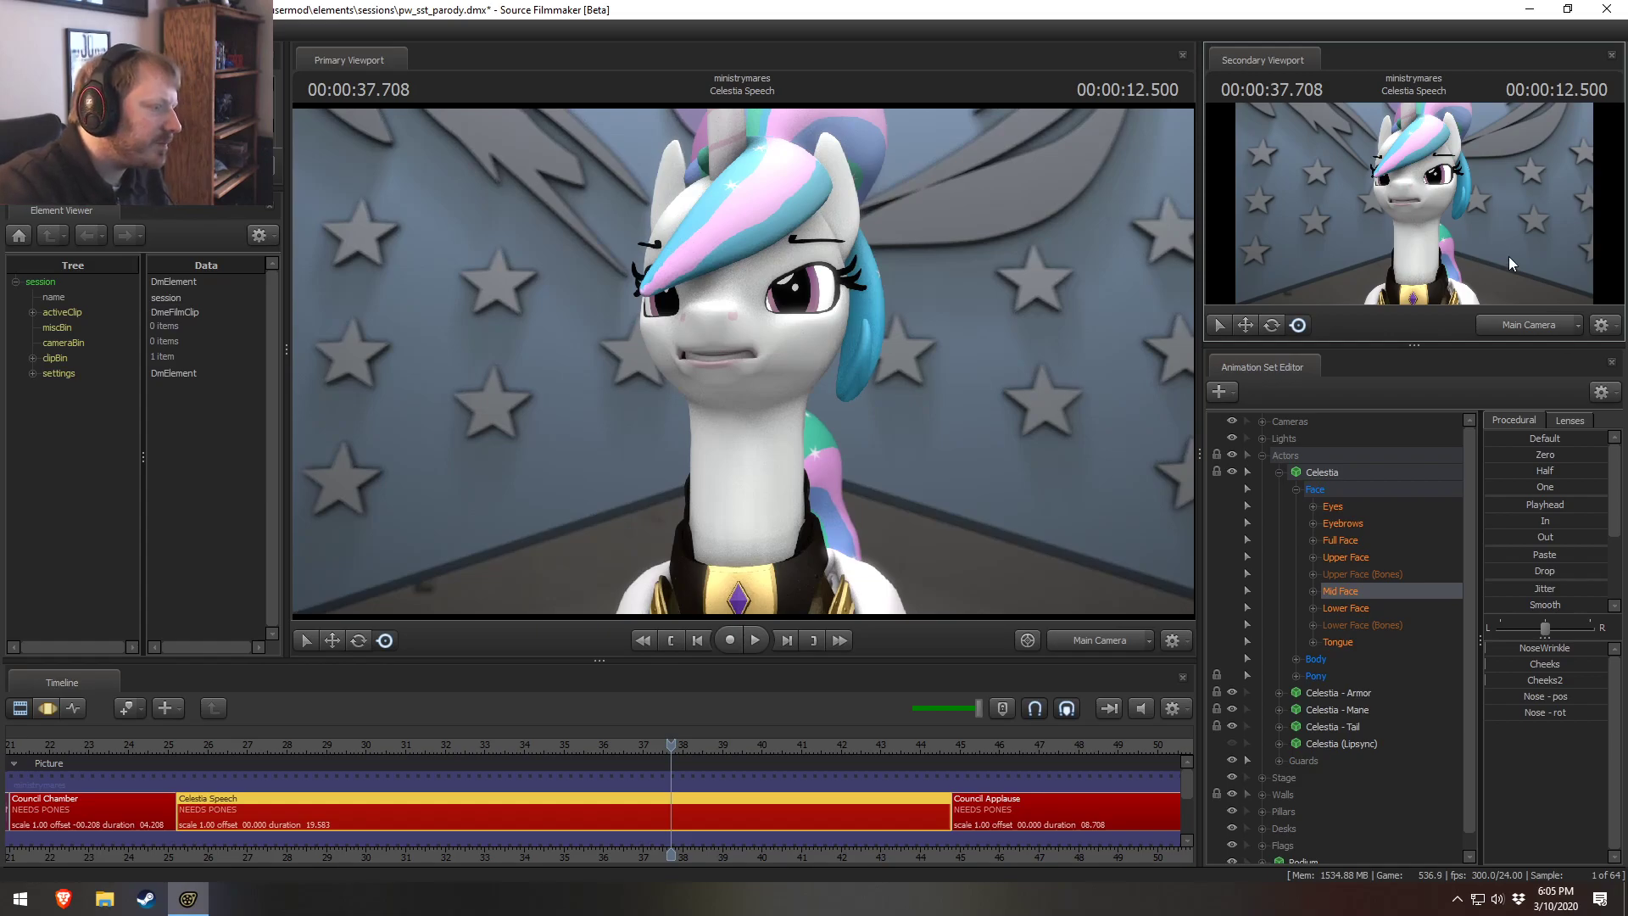
Replay the speech between about 32 and 36 s in short passes, examining Celestia's blinks and head turns.
{"action": "left_click", "coordinate": [439, 739]}
{"action": "key", "text": "space"}
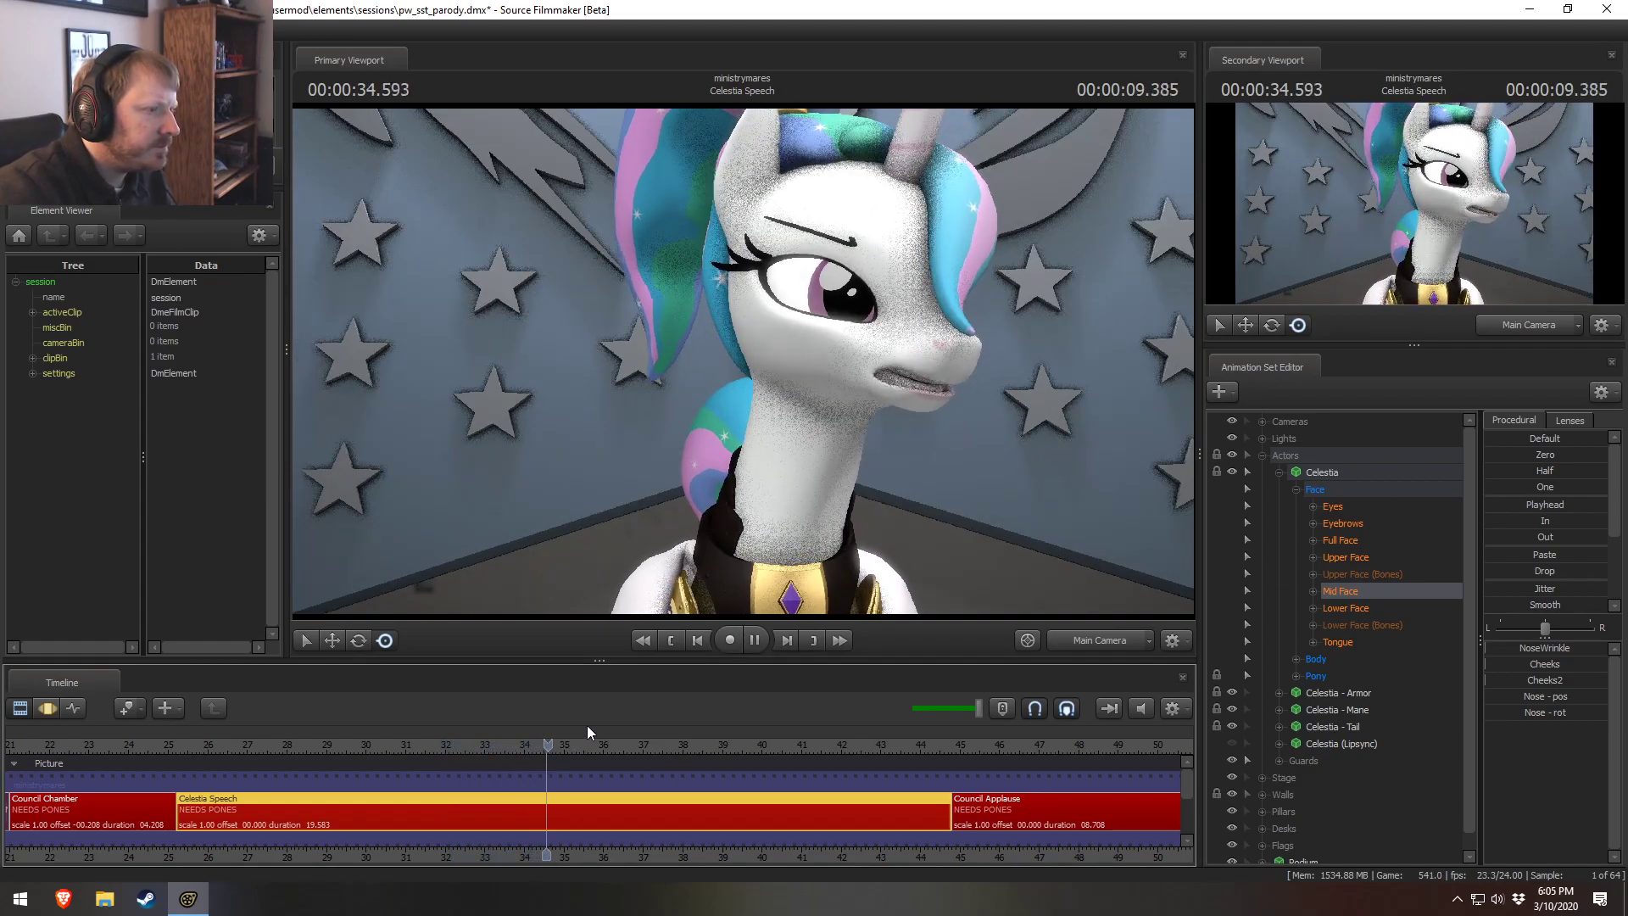
{"action": "left_click", "coordinate": [517, 746]}
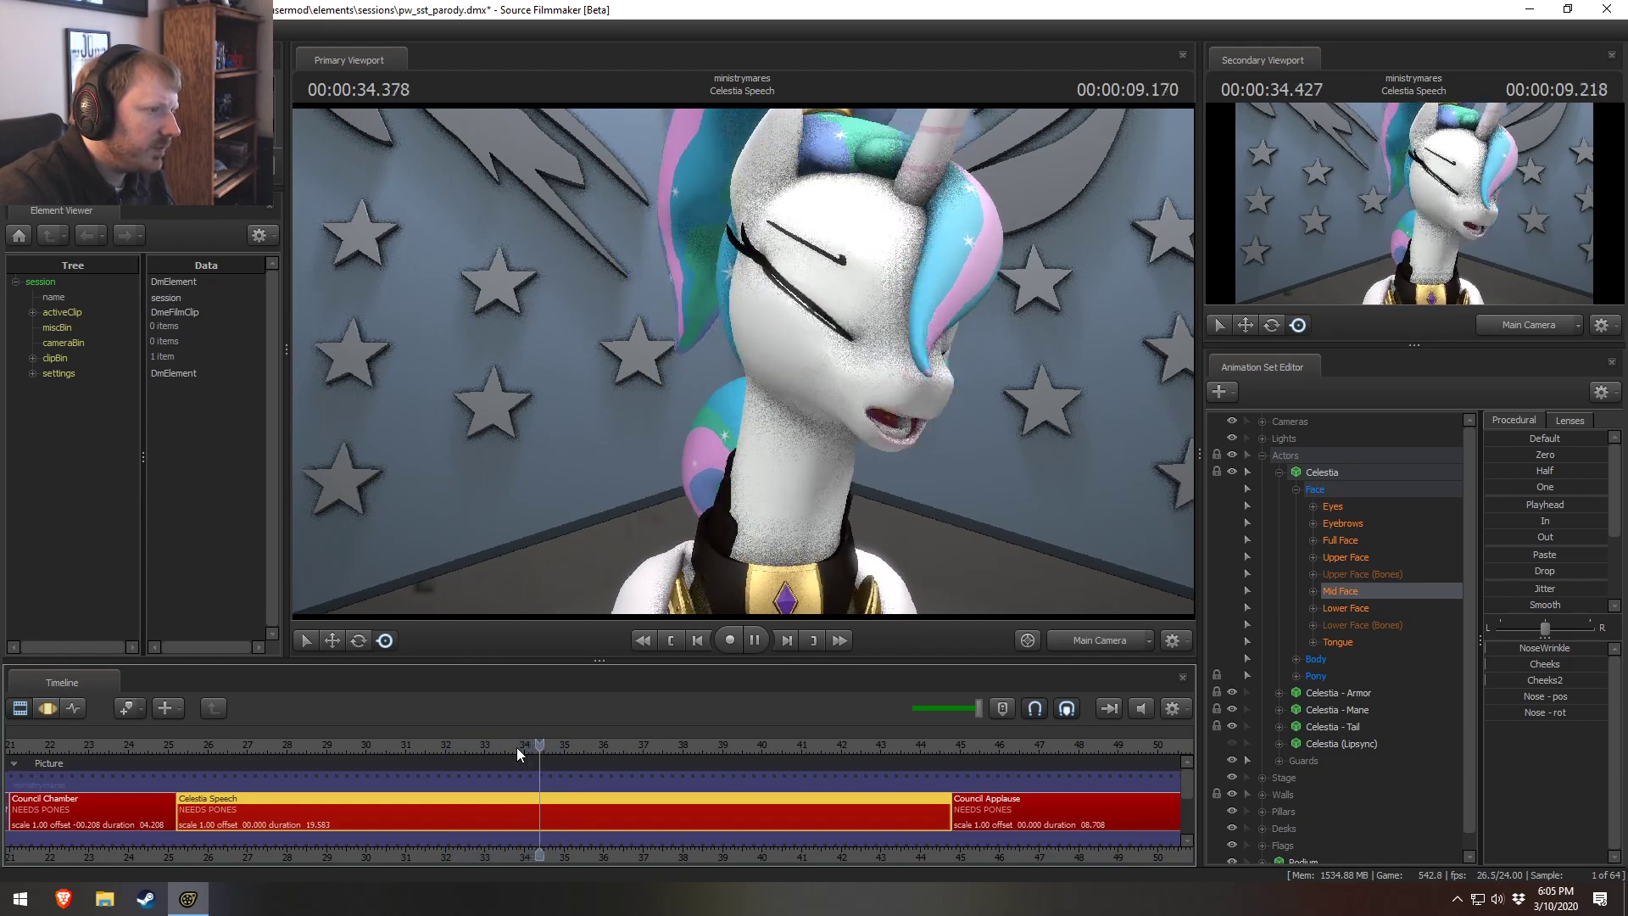
{"action": "key", "text": "space"}
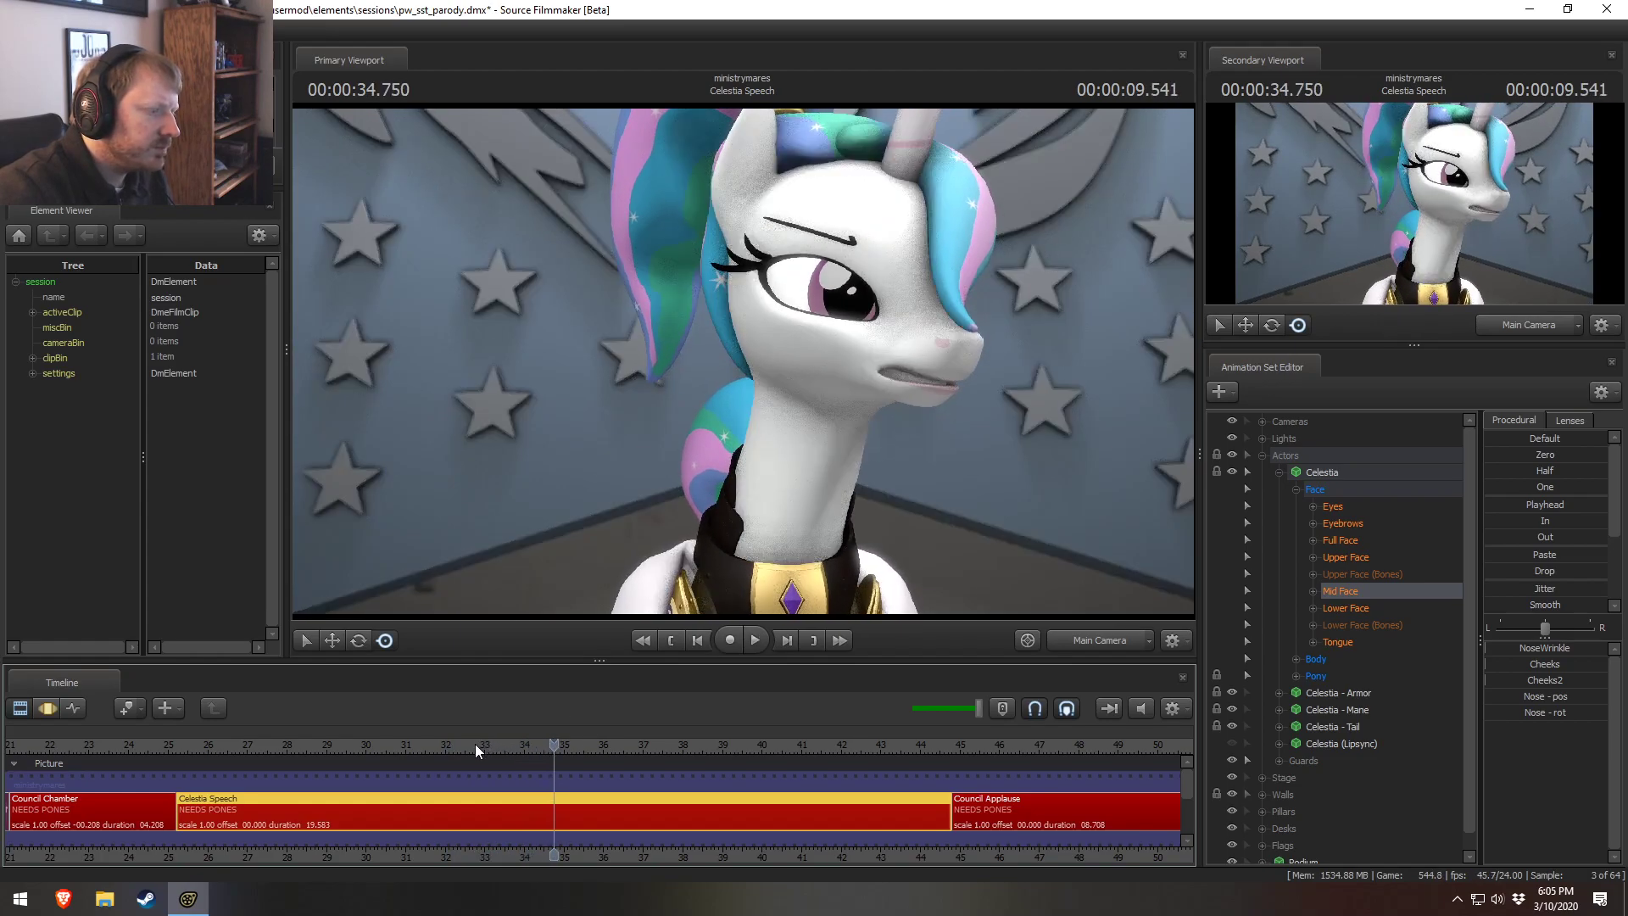
{"action": "left_click", "coordinate": [476, 744]}
{"action": "key", "text": "space"}
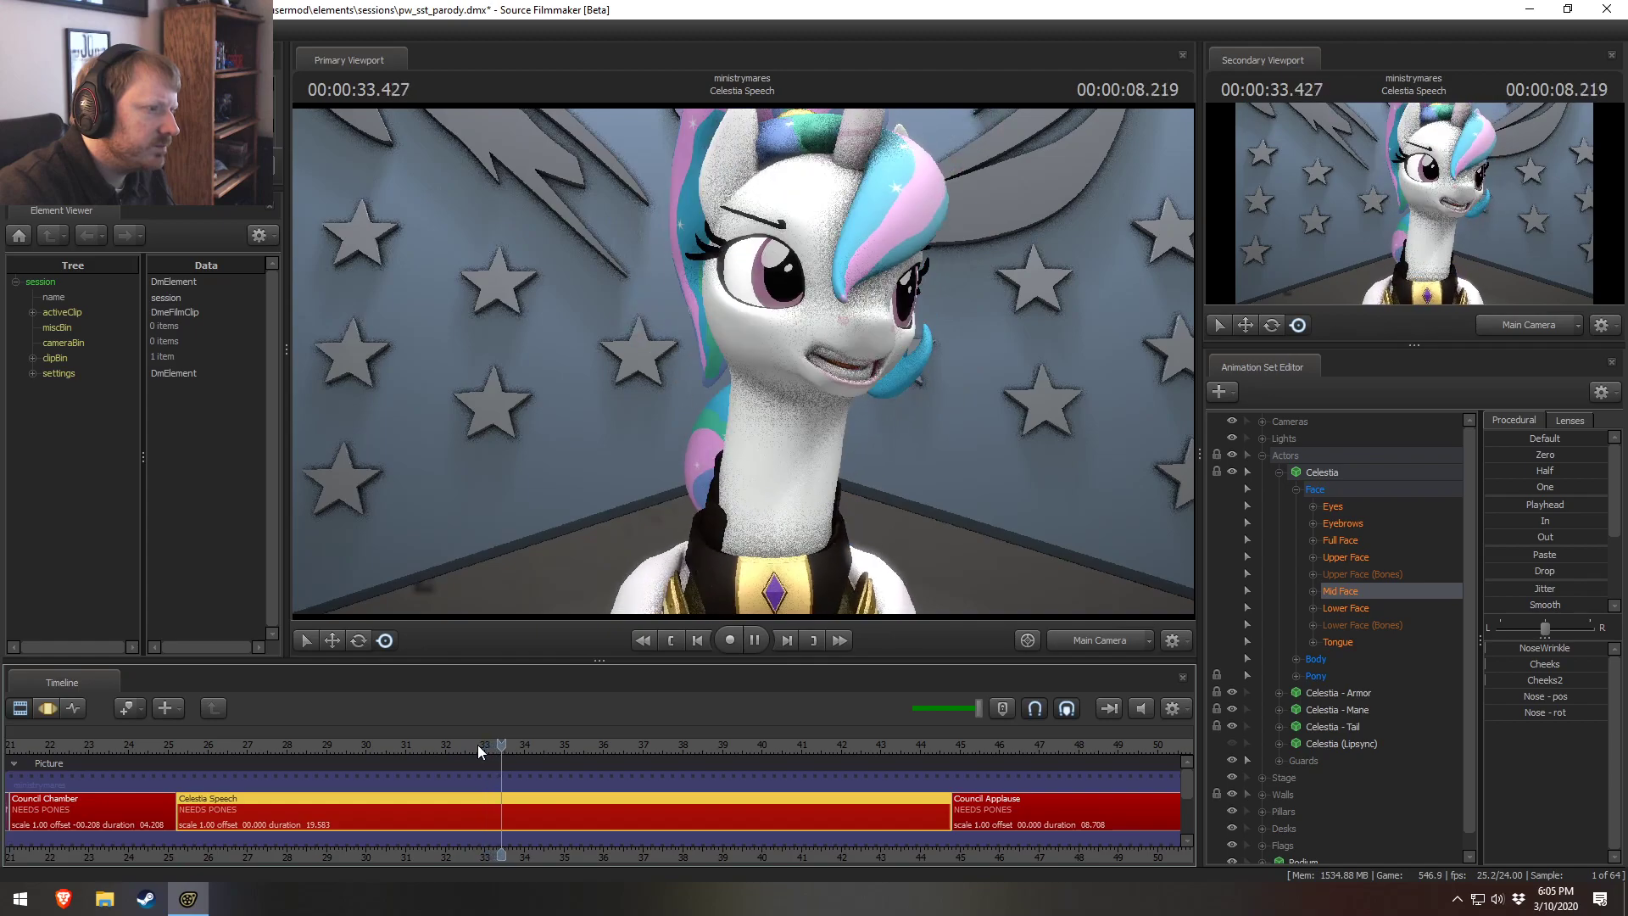
{"action": "key", "text": "space"}
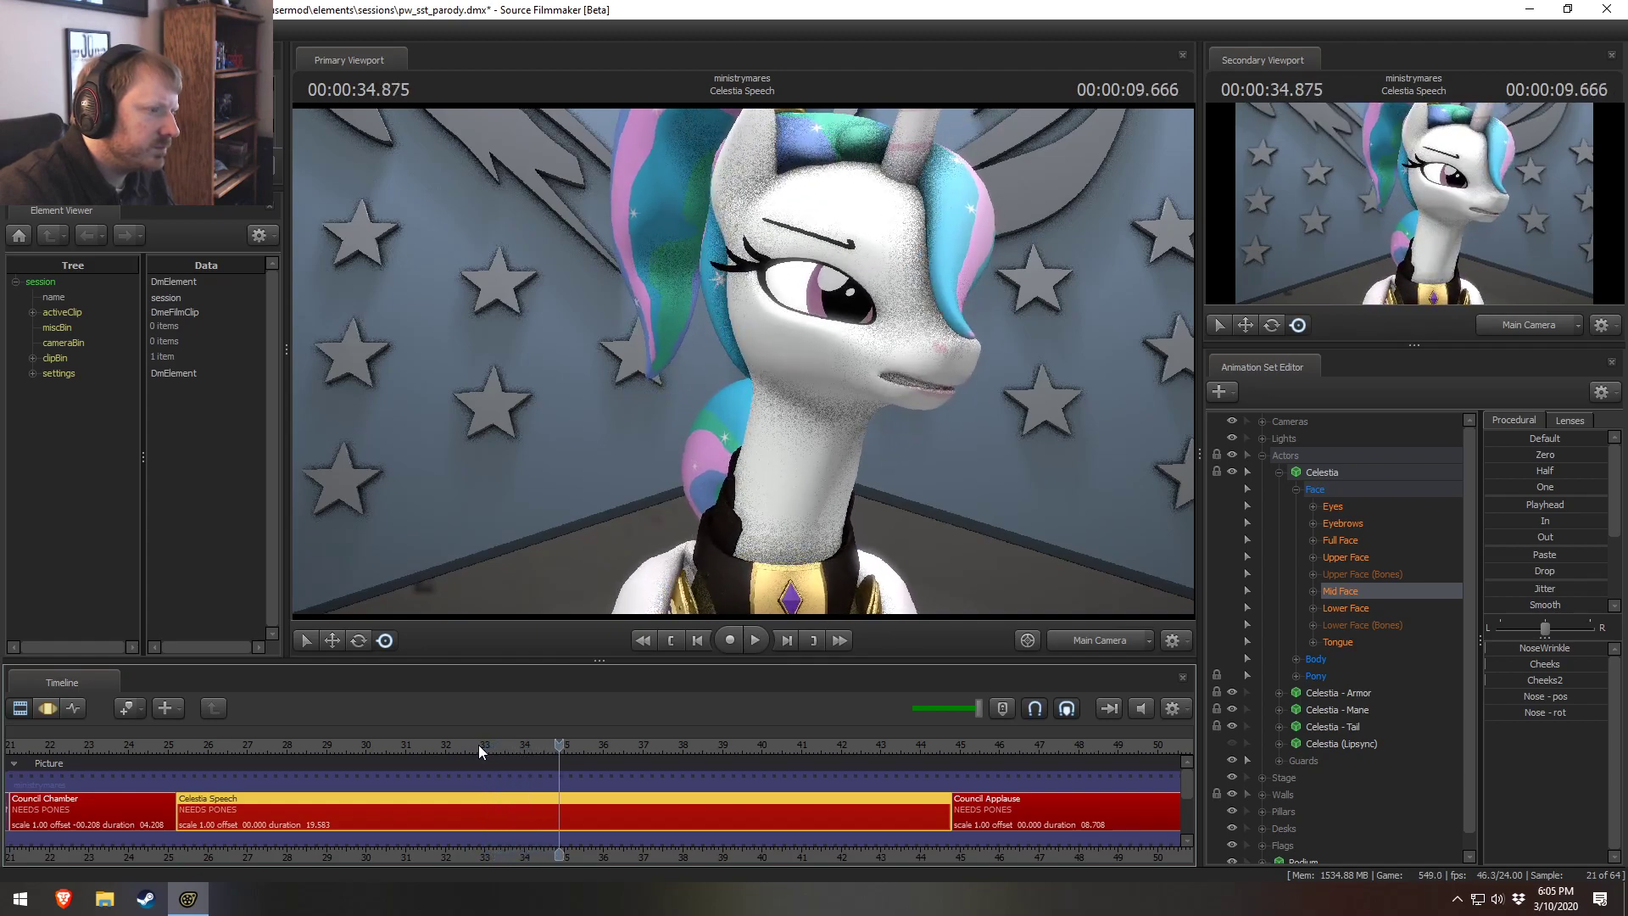
{"action": "key", "text": "space"}
{"action": "key", "text": "space"}
{"action": "left_click", "coordinate": [583, 747]}
{"action": "key", "text": "space"}
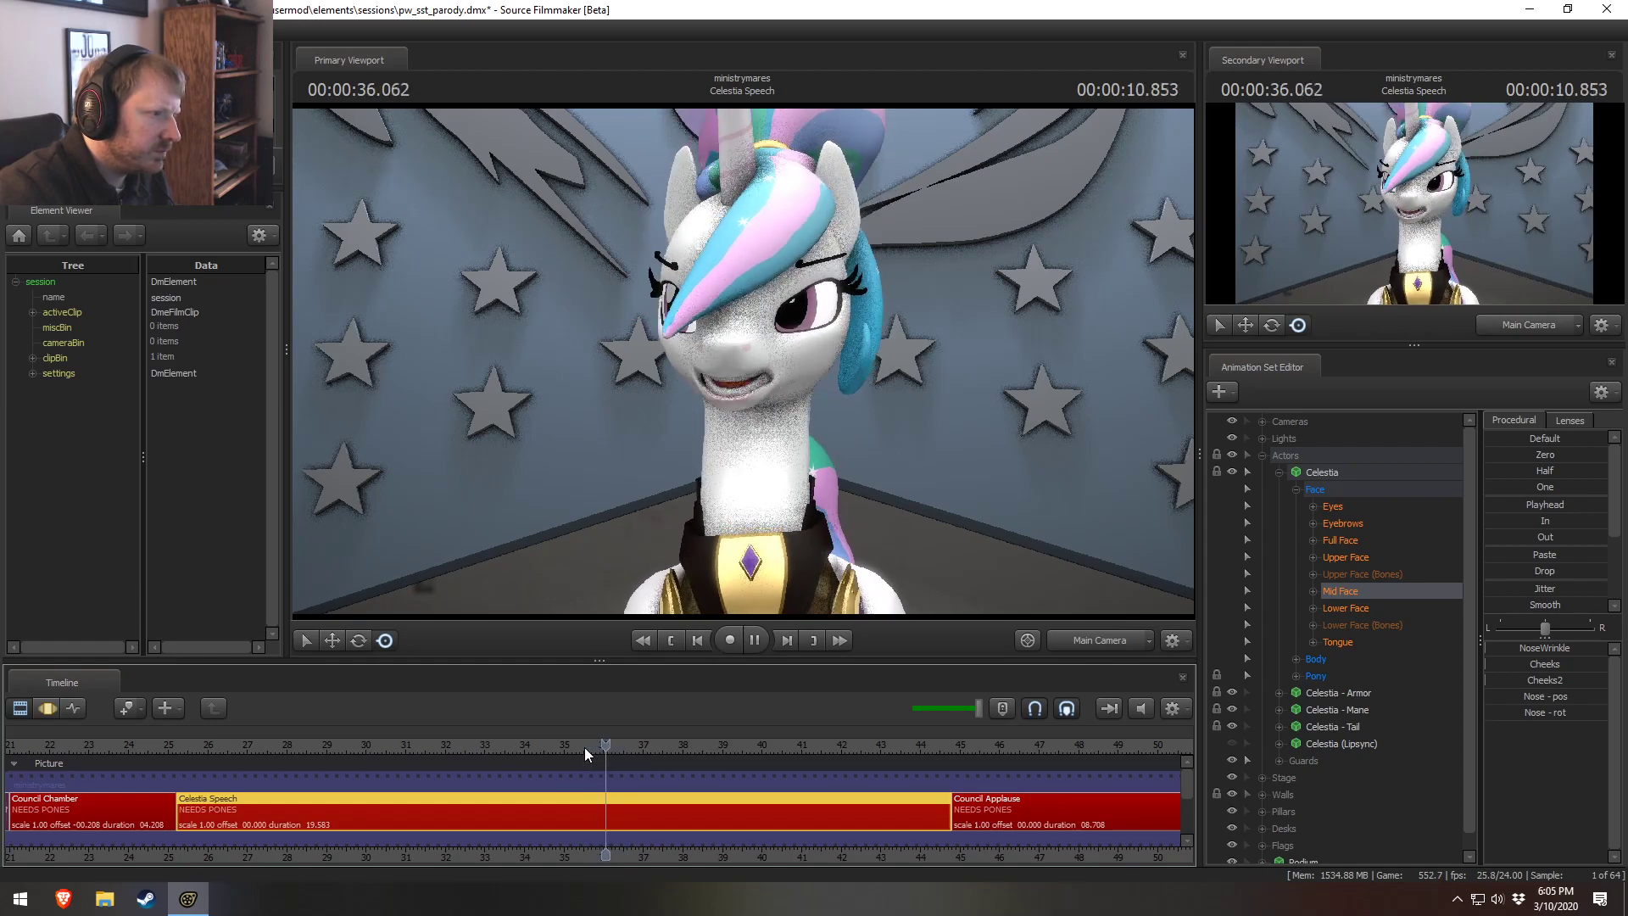
{"action": "left_click", "coordinate": [584, 746]}
{"action": "key", "text": "space"}
{"action": "left_click", "coordinate": [570, 746]}
Select Celestia's Upper Face controls and replay the section around 33.5 to 36 s.
{"action": "left_click", "coordinate": [1341, 541]}
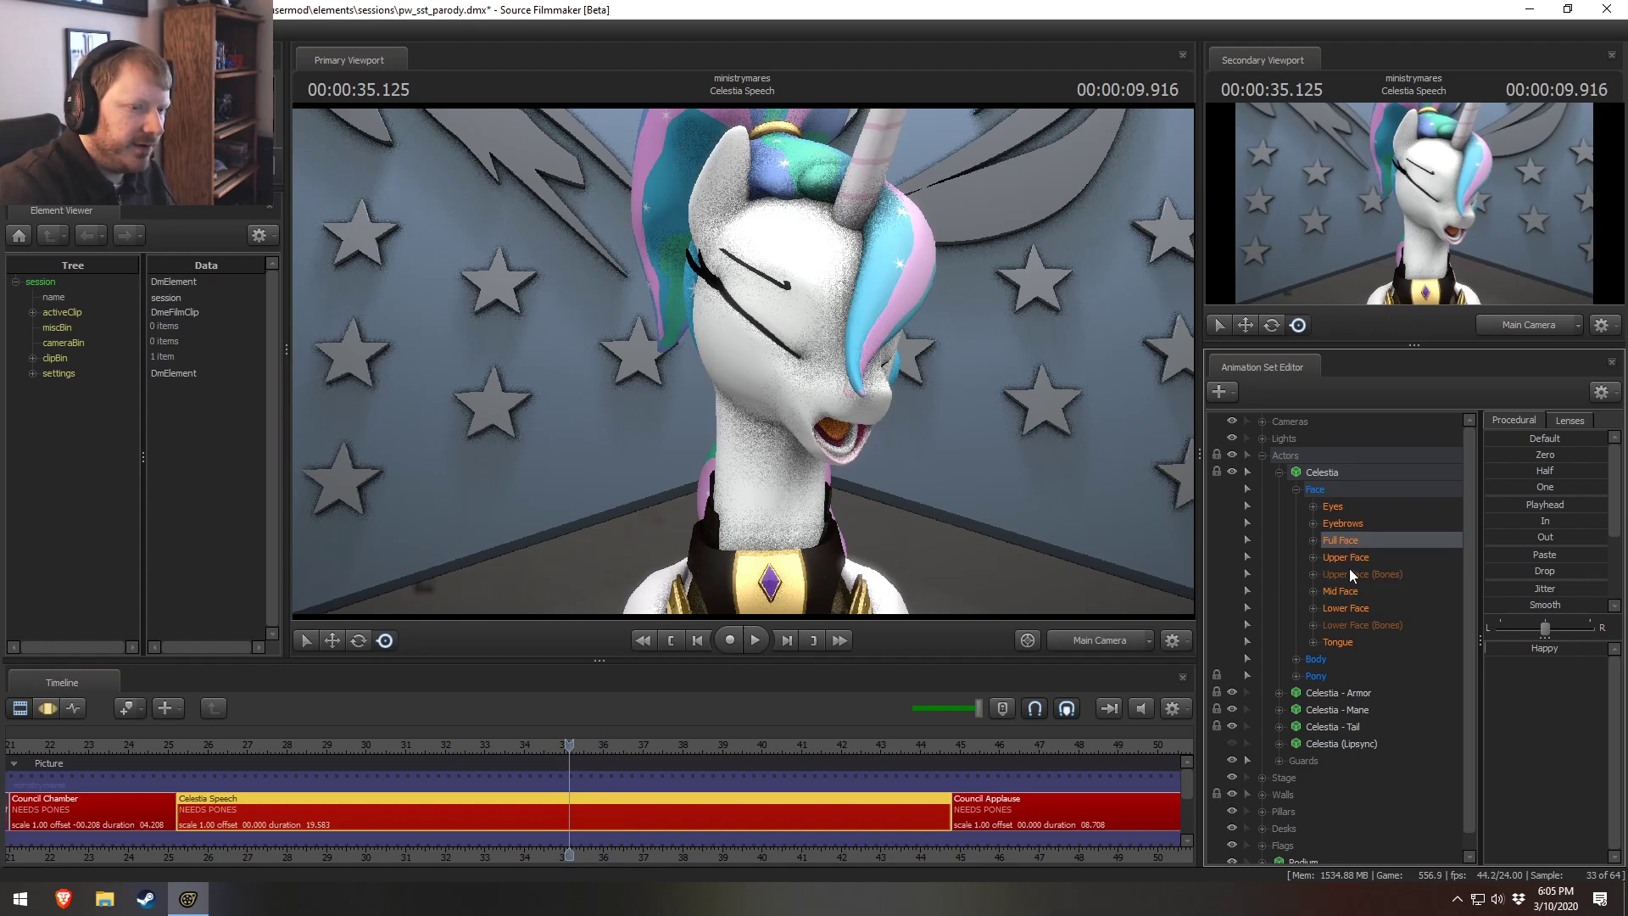
{"action": "left_click", "coordinate": [1346, 557]}
{"action": "key", "text": "F3"}
{"action": "key", "text": "space"}
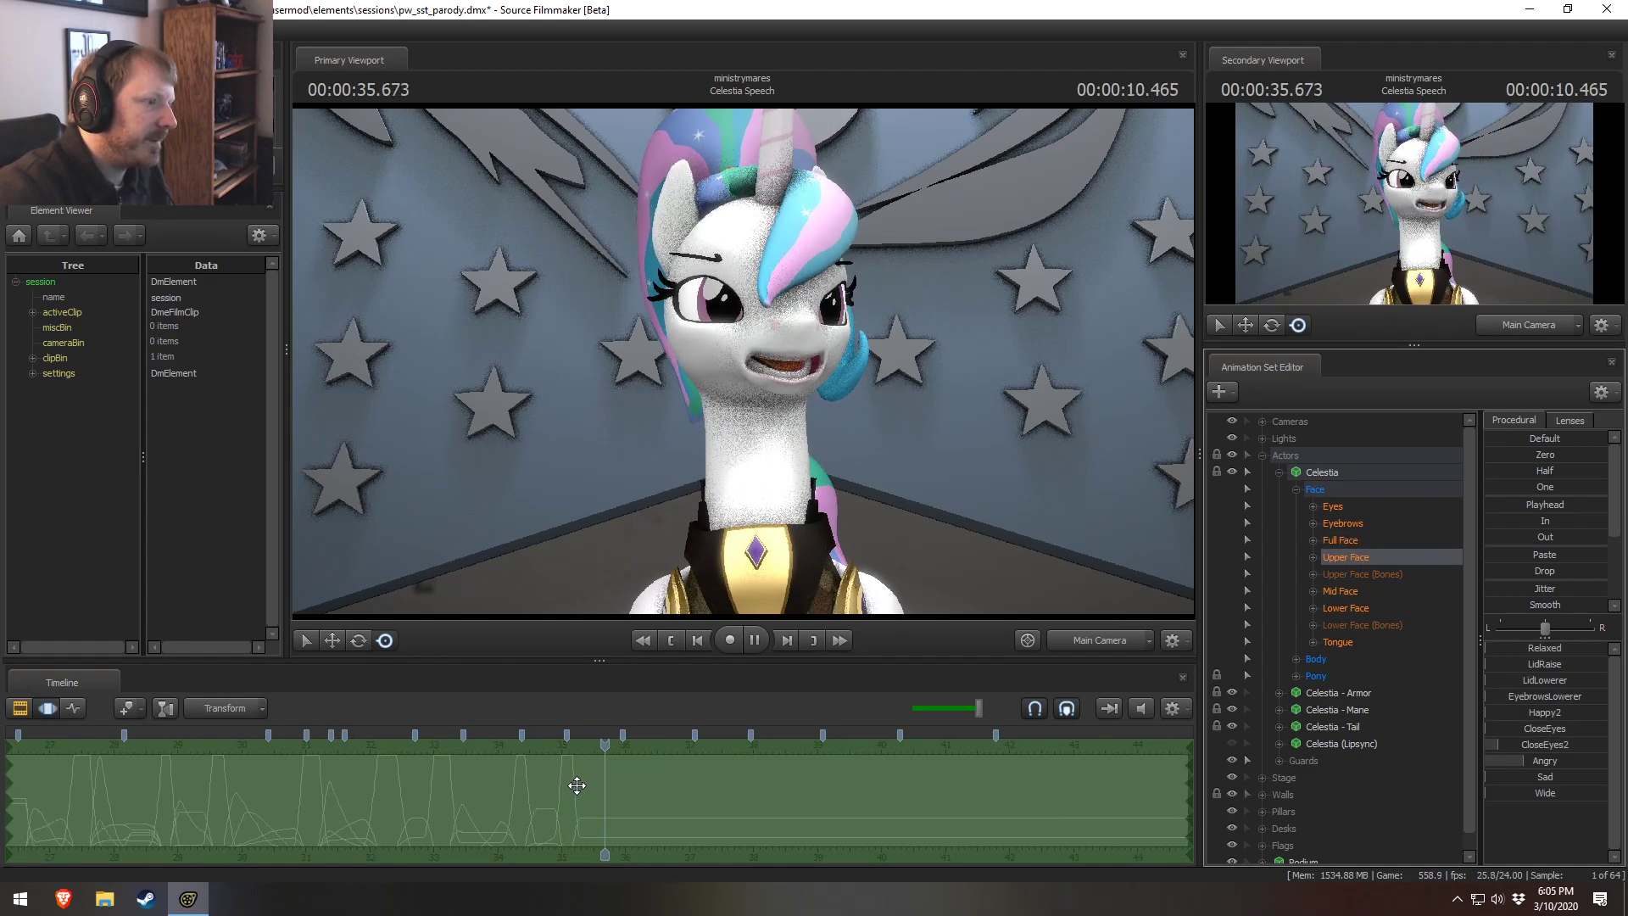
{"action": "key", "text": "space"}
{"action": "key", "text": "F2"}
{"action": "left_click", "coordinate": [567, 746]}
{"action": "key", "text": "space"}
{"action": "left_click", "coordinate": [469, 746]}
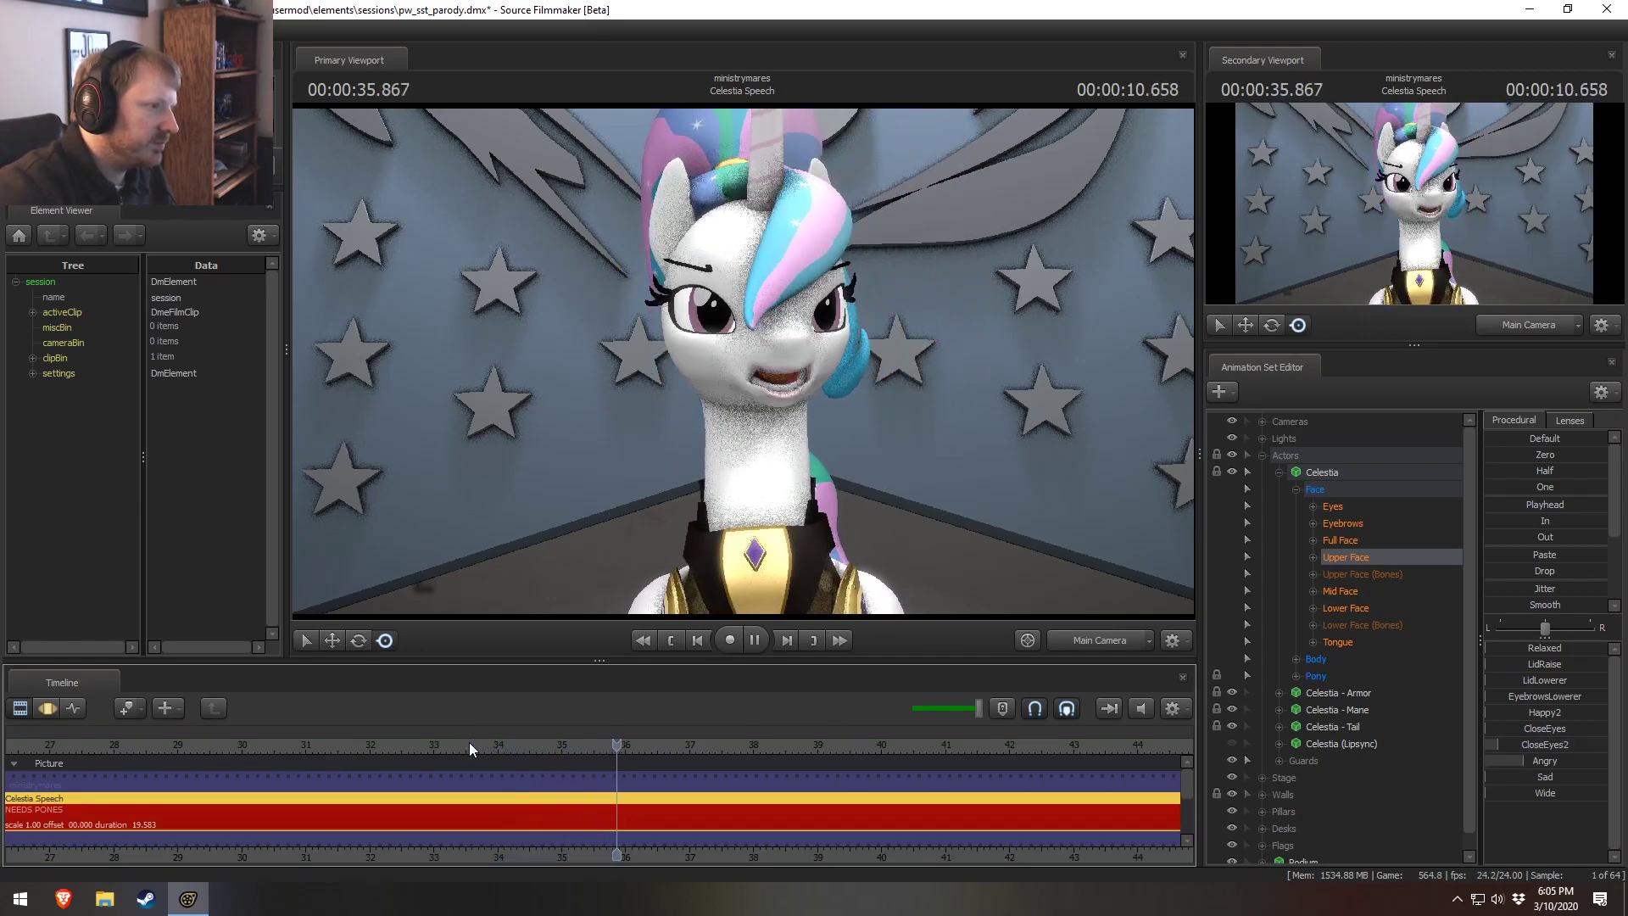
{"action": "key", "text": "space"}
Examine the Upper Face and Eyes curves in the Motion Editor between about 33 and 37 s.
{"action": "key", "text": "F3"}
{"action": "scroll", "coordinate": [478, 812], "scroll_direction": "up", "scroll_amount": 3}
{"action": "left_click", "coordinate": [476, 814], "text": "shift"}
{"action": "scroll", "coordinate": [477, 814], "scroll_direction": "up", "scroll_amount": 4}
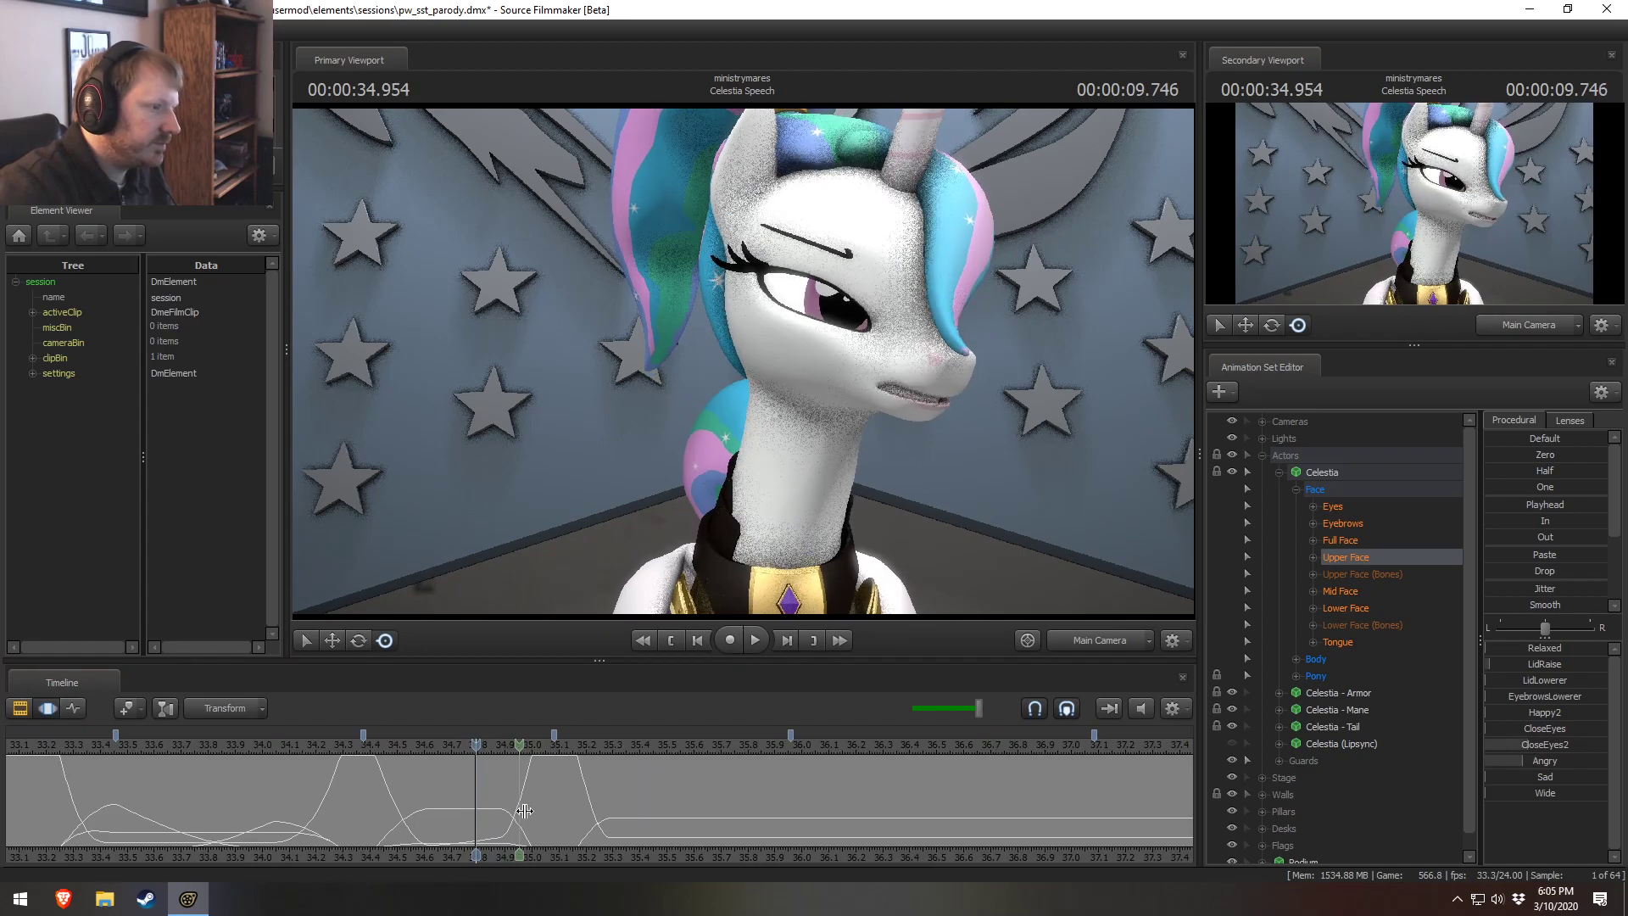
{"action": "left_click", "coordinate": [365, 789], "text": "shift"}
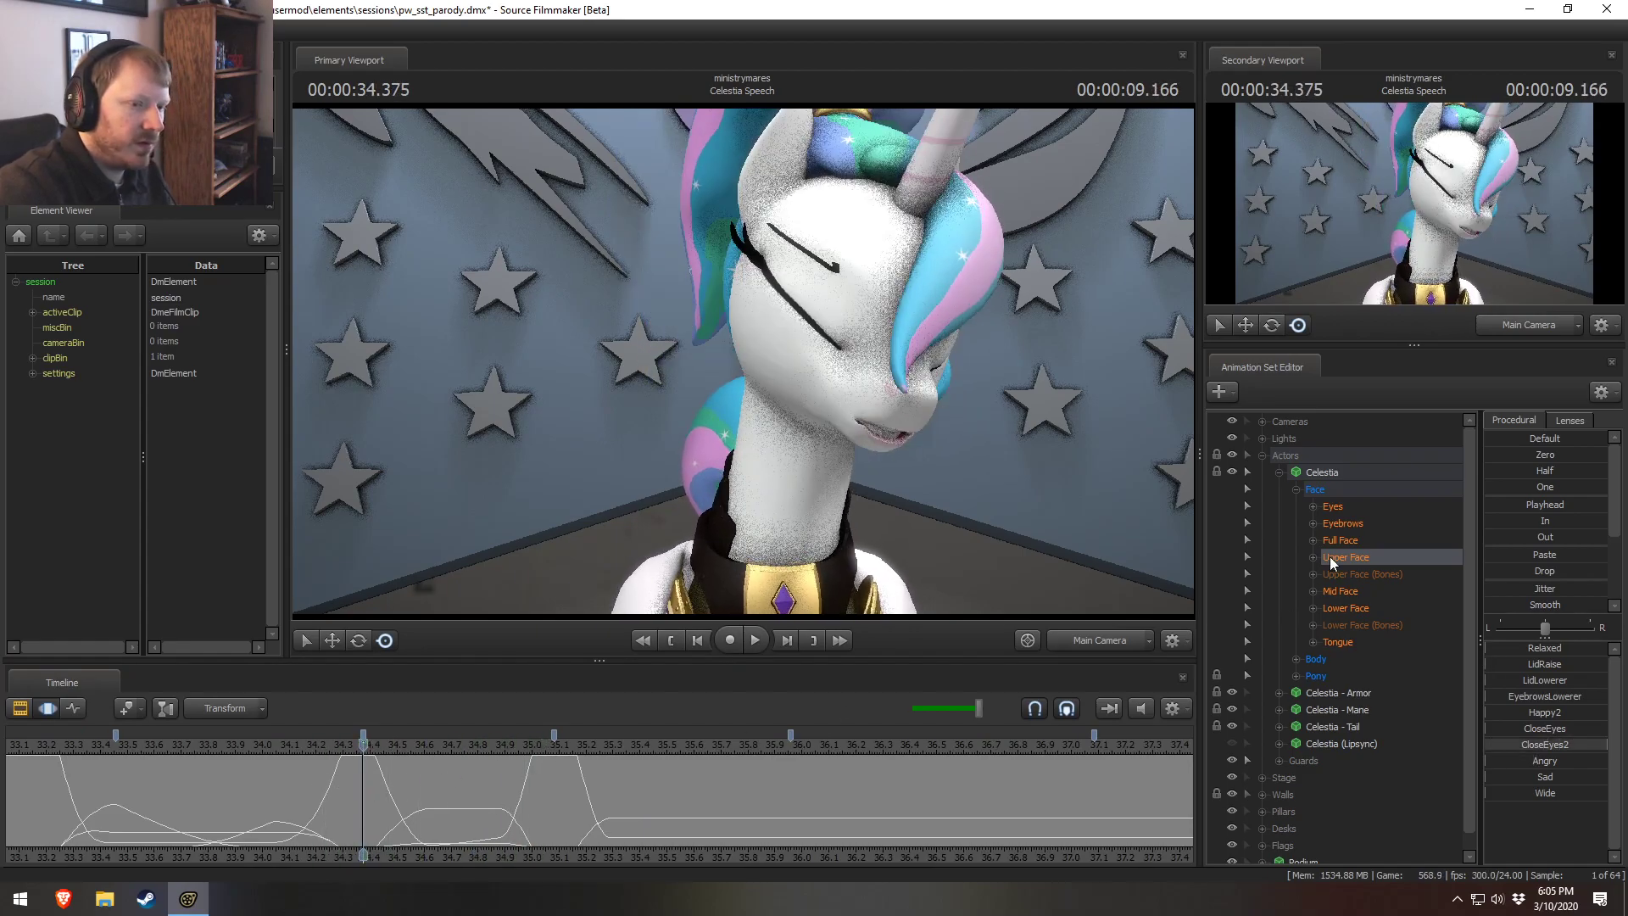
{"action": "left_click", "coordinate": [1333, 507]}
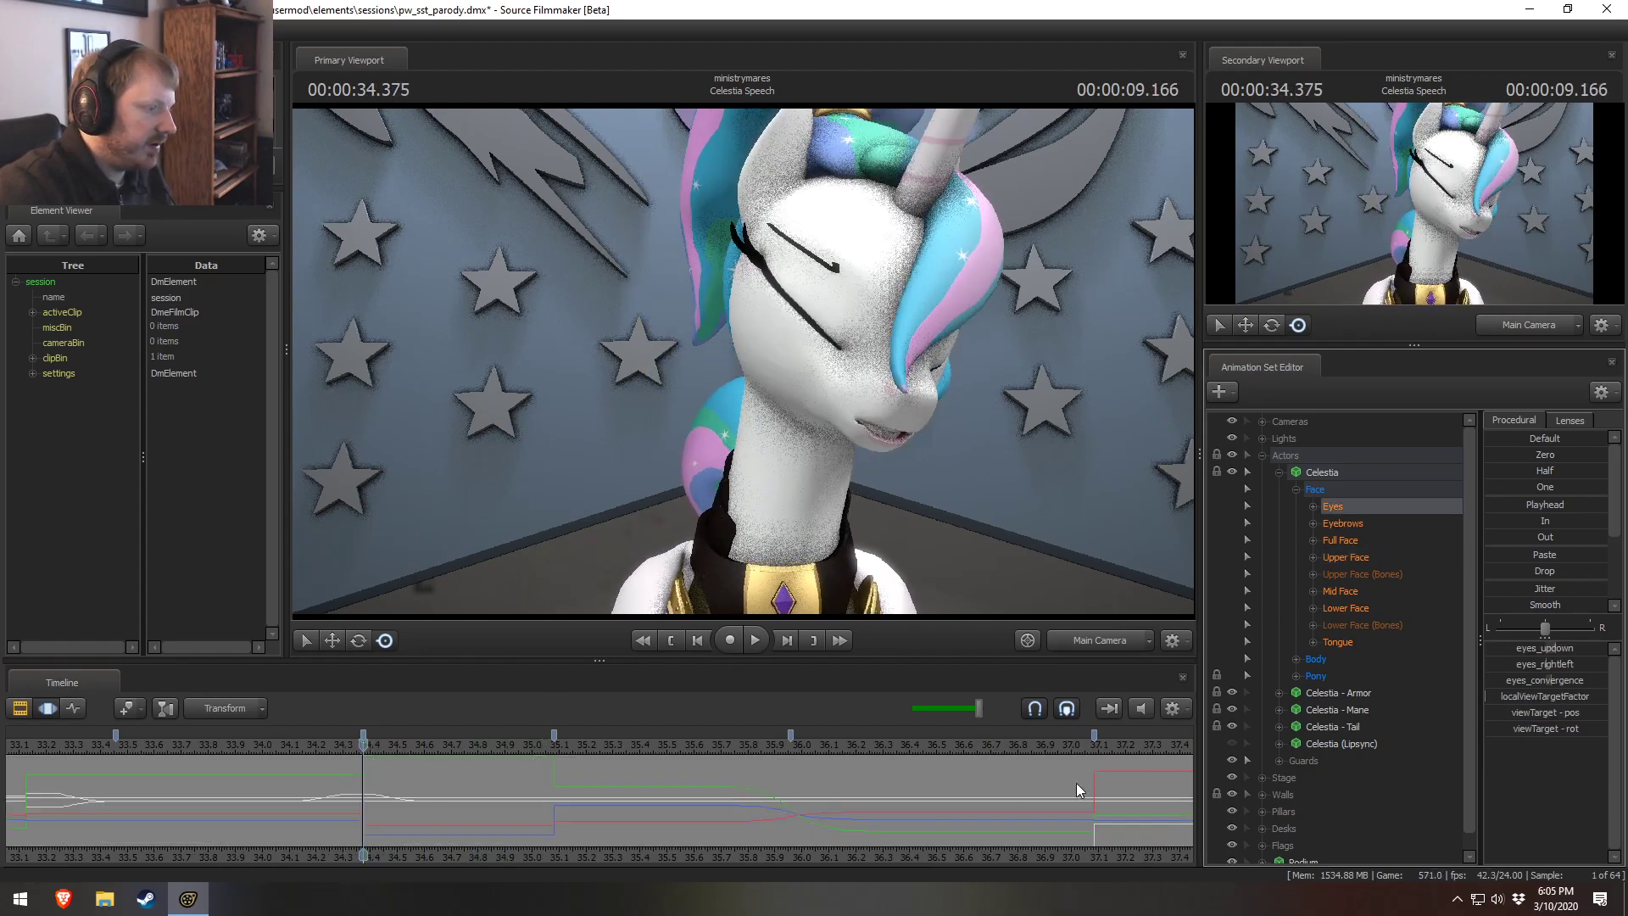
{"action": "left_click", "coordinate": [1336, 557]}
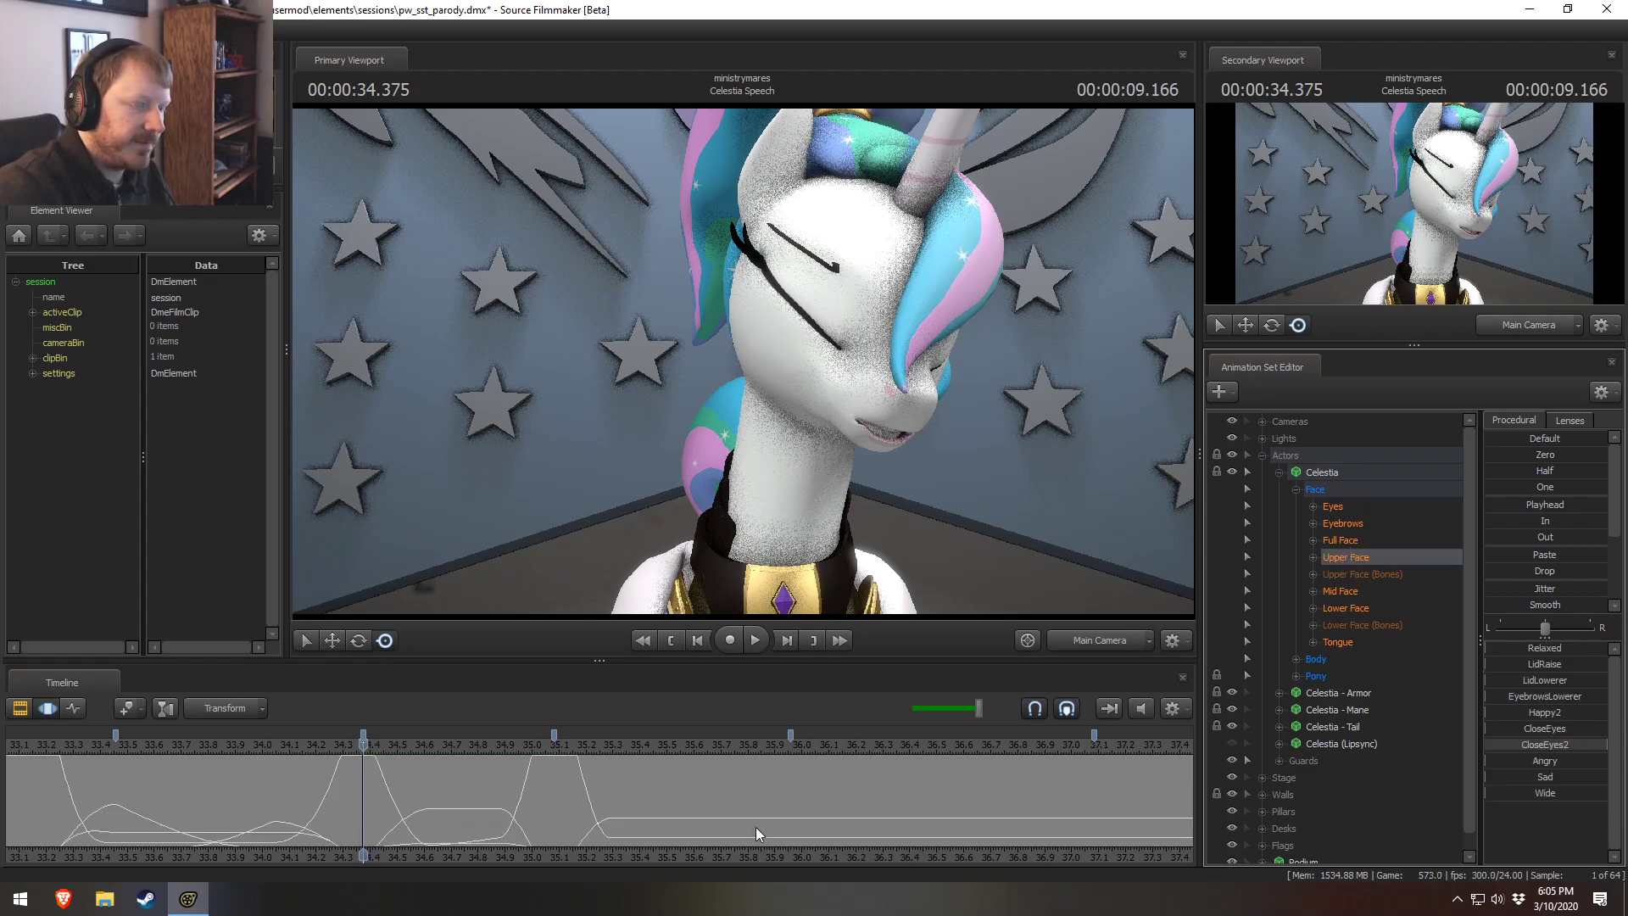
Make a time selection from about 34.8 to 35.3 s with falloff on both sides, centred on the blink at 35.083 s.
{"action": "left_click_drag", "start_coordinate": [439, 767], "coordinate": [574, 804]}
{"action": "scroll", "coordinate": [574, 804], "scroll_direction": "up", "scroll_amount": 4}
{"action": "scroll", "coordinate": [511, 800], "scroll_direction": "down", "scroll_amount": 1}
{"action": "scroll", "coordinate": [574, 792], "scroll_direction": "up", "scroll_amount": 1, "text": "shift"}
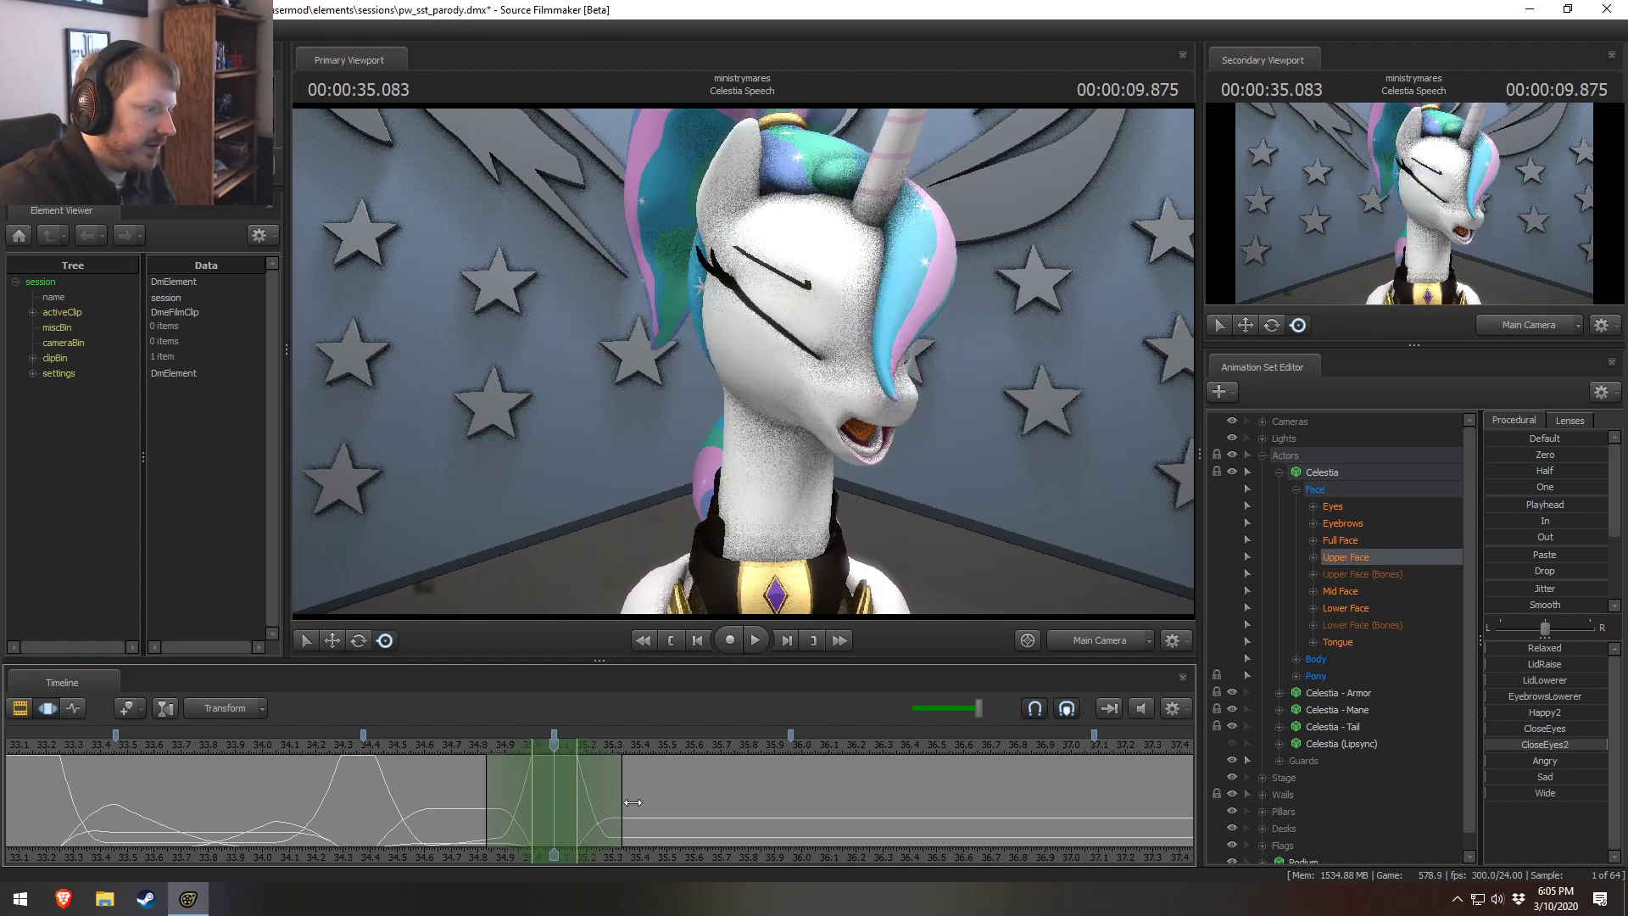
Nudge the eyes_updown control of Celestia's Eyes slightly within the time selection around the blink at 35.083 s.
{"action": "left_click", "coordinate": [1333, 544]}
{"action": "left_click", "coordinate": [1338, 555]}
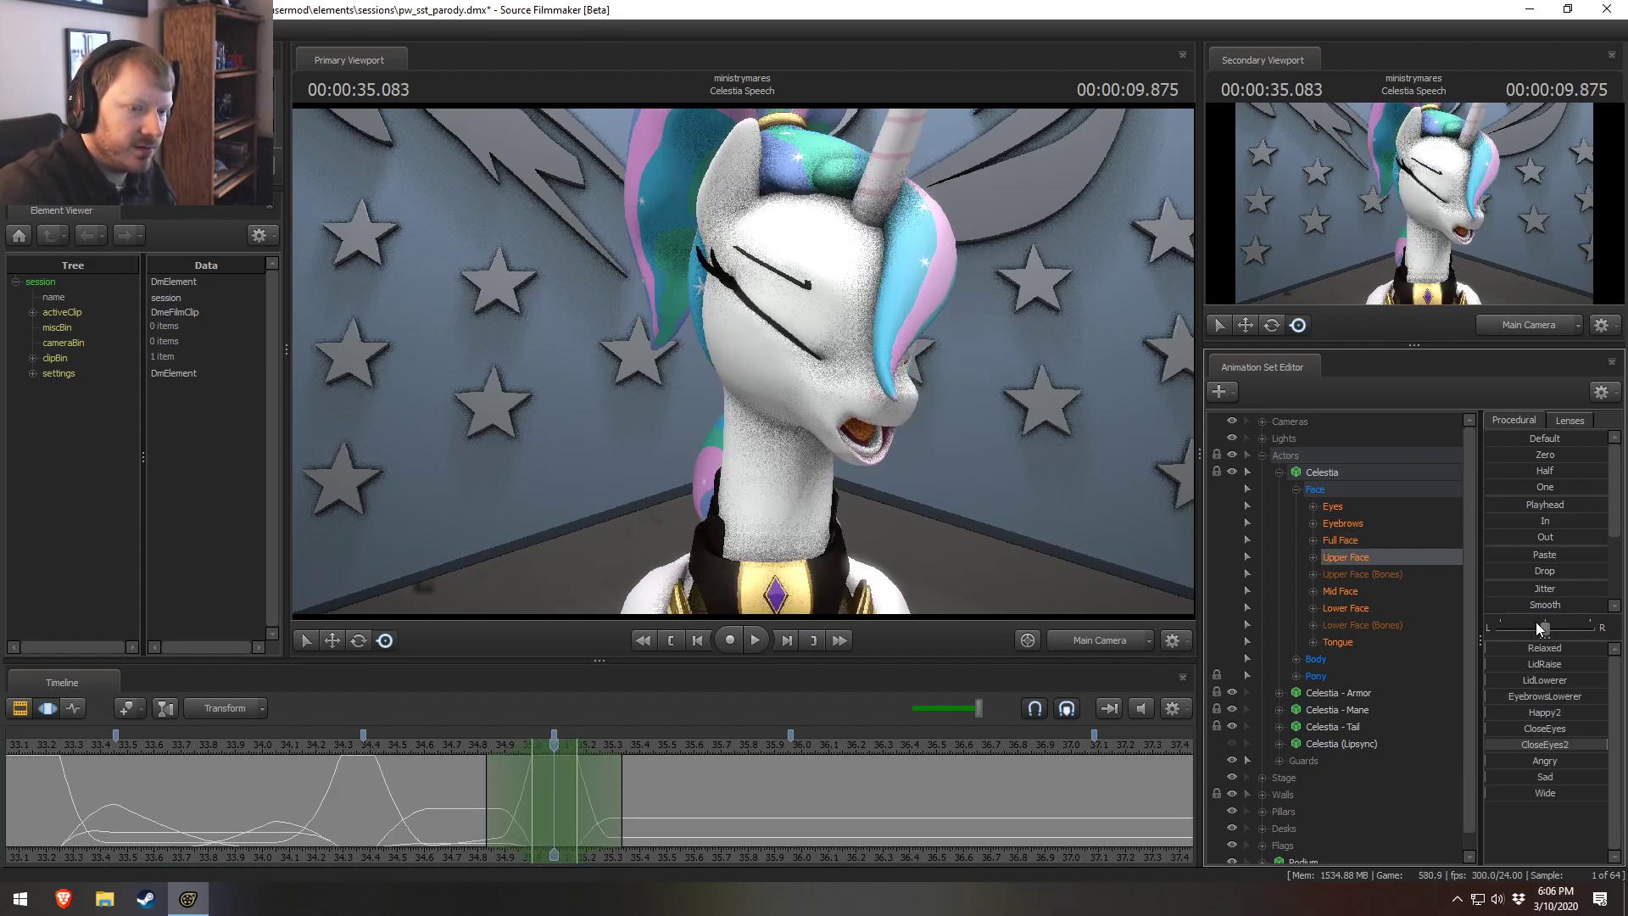
{"action": "left_click", "coordinate": [1365, 509]}
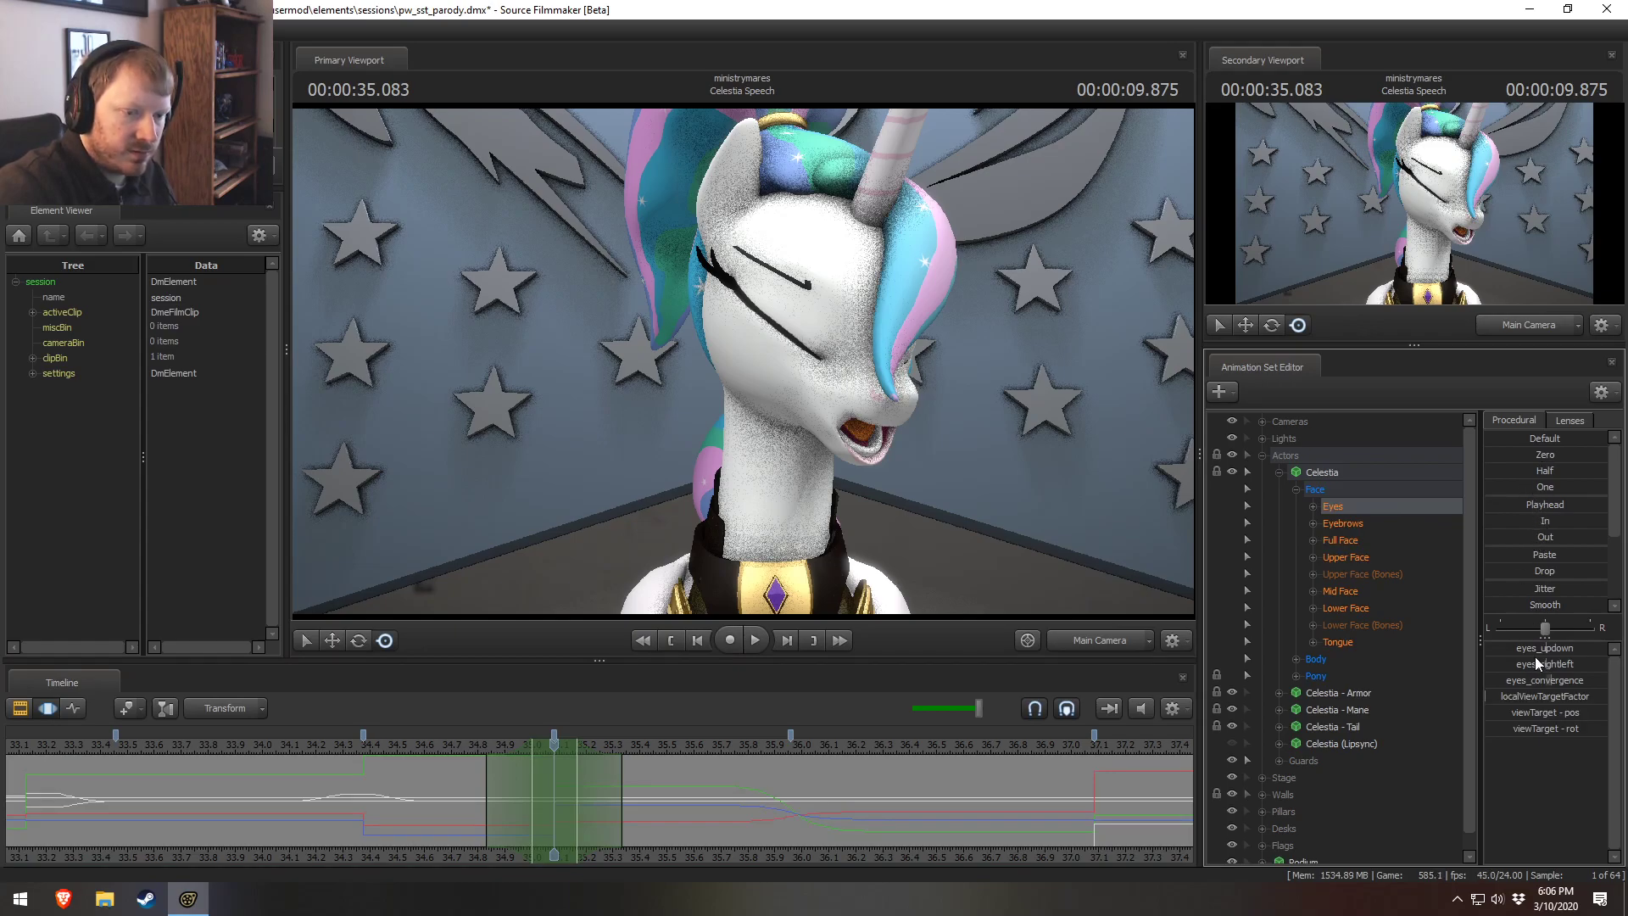
{"action": "left_click_drag", "start_coordinate": [1544, 648], "coordinate": [1547, 647]}
{"action": "left_click_drag", "start_coordinate": [479, 789], "coordinate": [841, 784]}
Play back the section around the 35.083 s blink to check the eye movement, ending at 35.708 s.
{"action": "left_click", "coordinate": [644, 747]}
{"action": "key", "text": "space"}
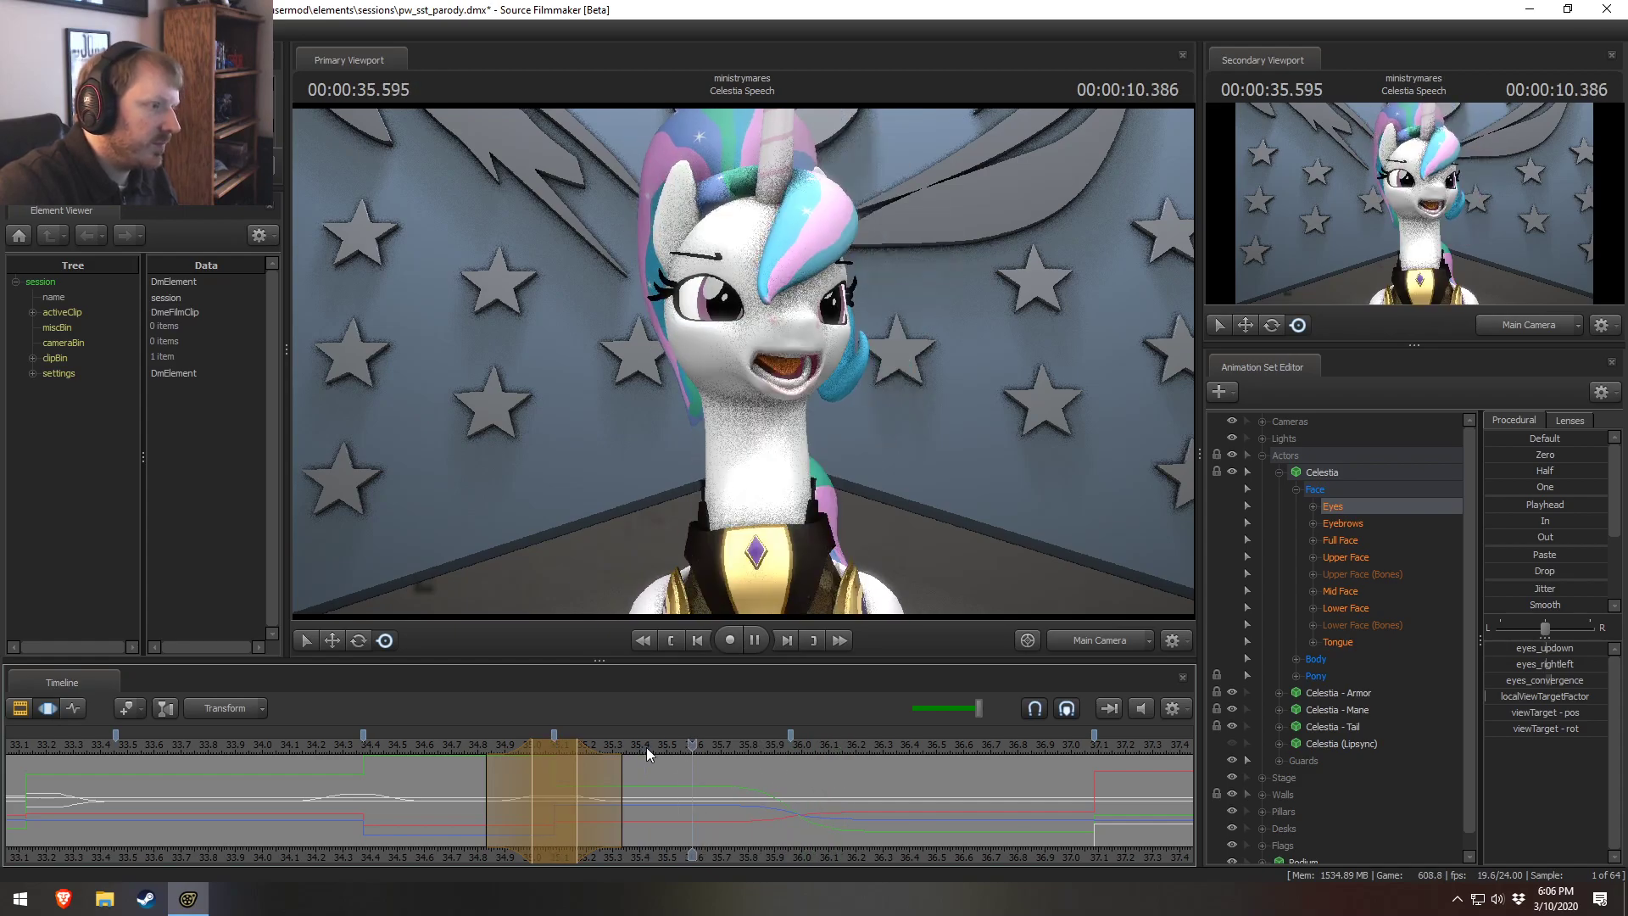
{"action": "key", "text": "space"}
{"action": "left_click", "coordinate": [466, 744]}
{"action": "key", "text": "space"}
{"action": "key", "text": "space"}
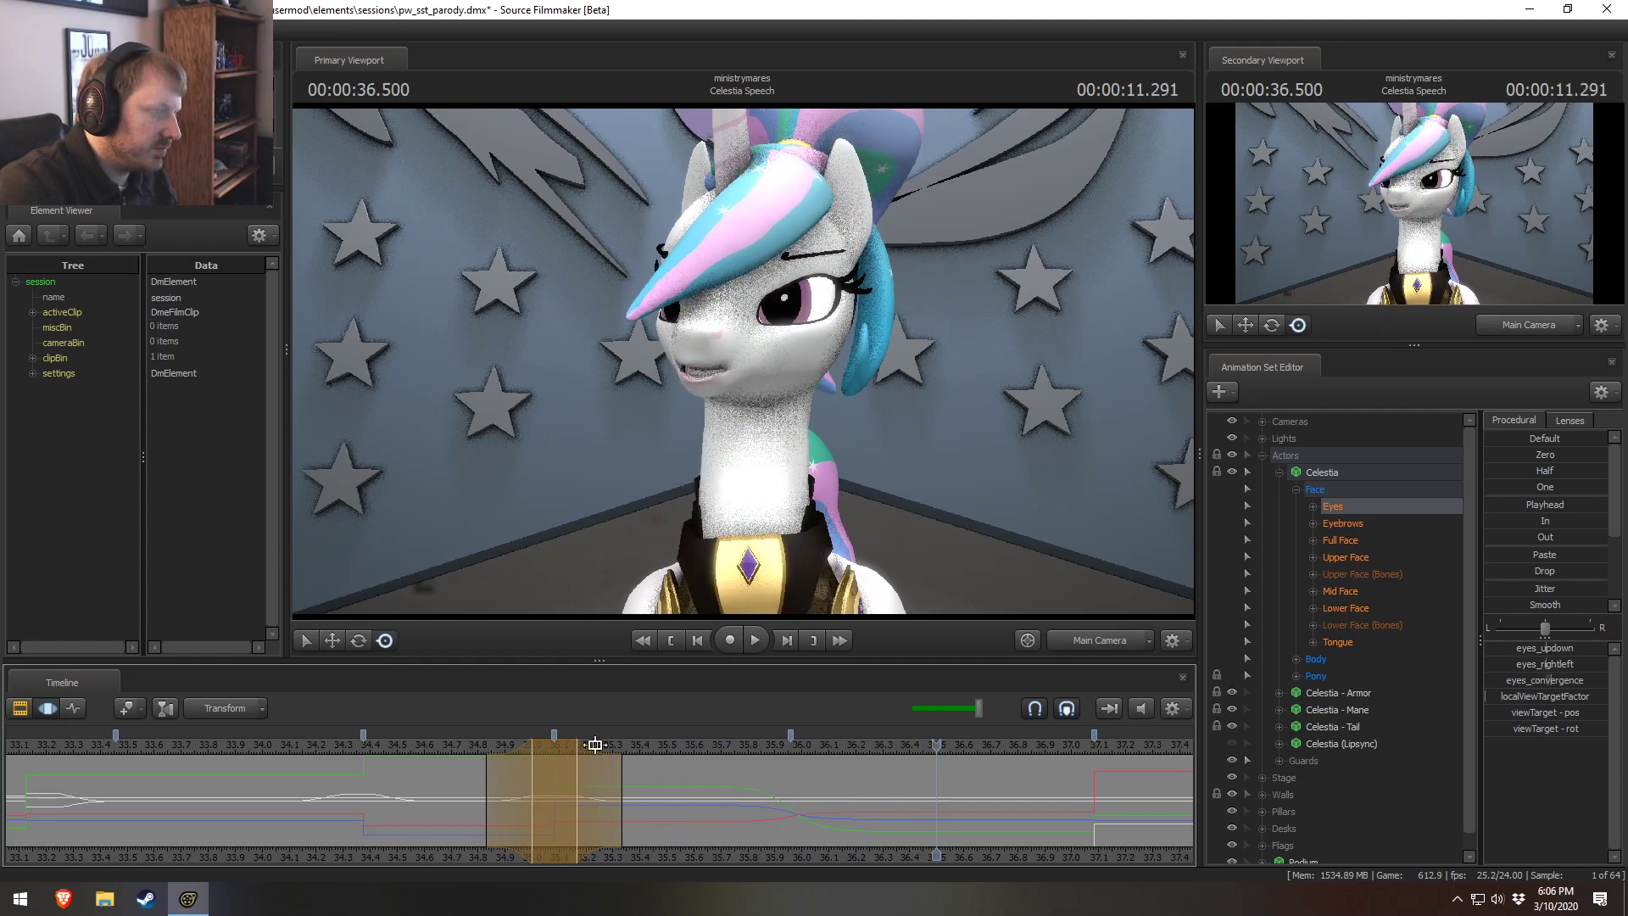
{"action": "left_click", "coordinate": [723, 747]}
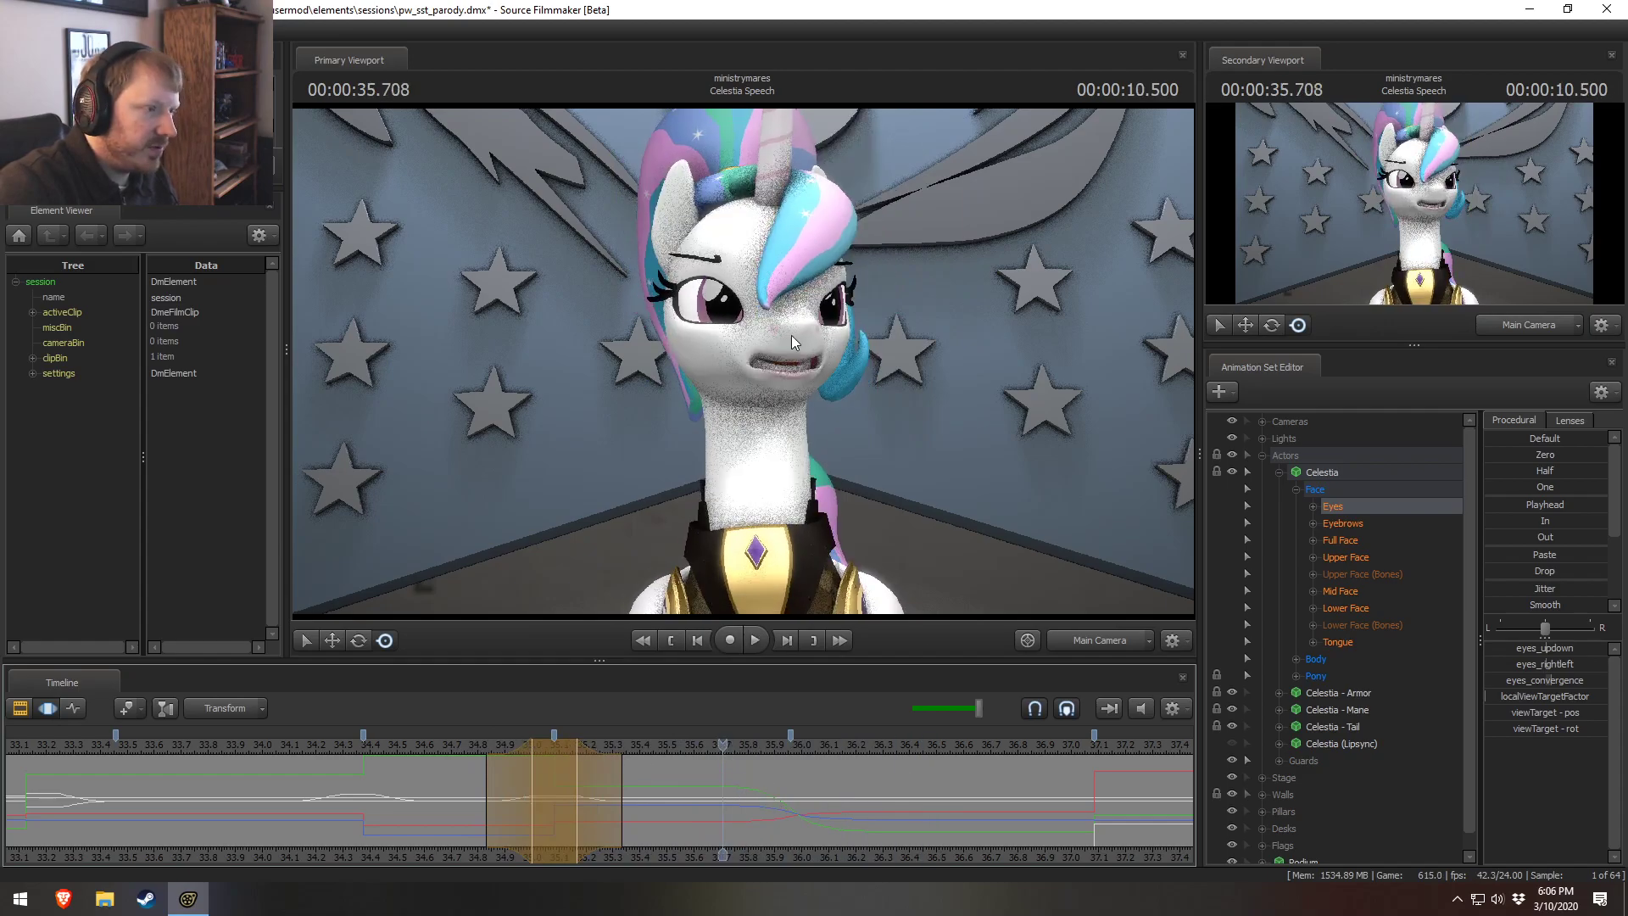
Examine the Head motion curves around the 35.708 s mark, and return to Celestia's Eyes controls.
{"action": "left_click", "coordinate": [761, 392]}
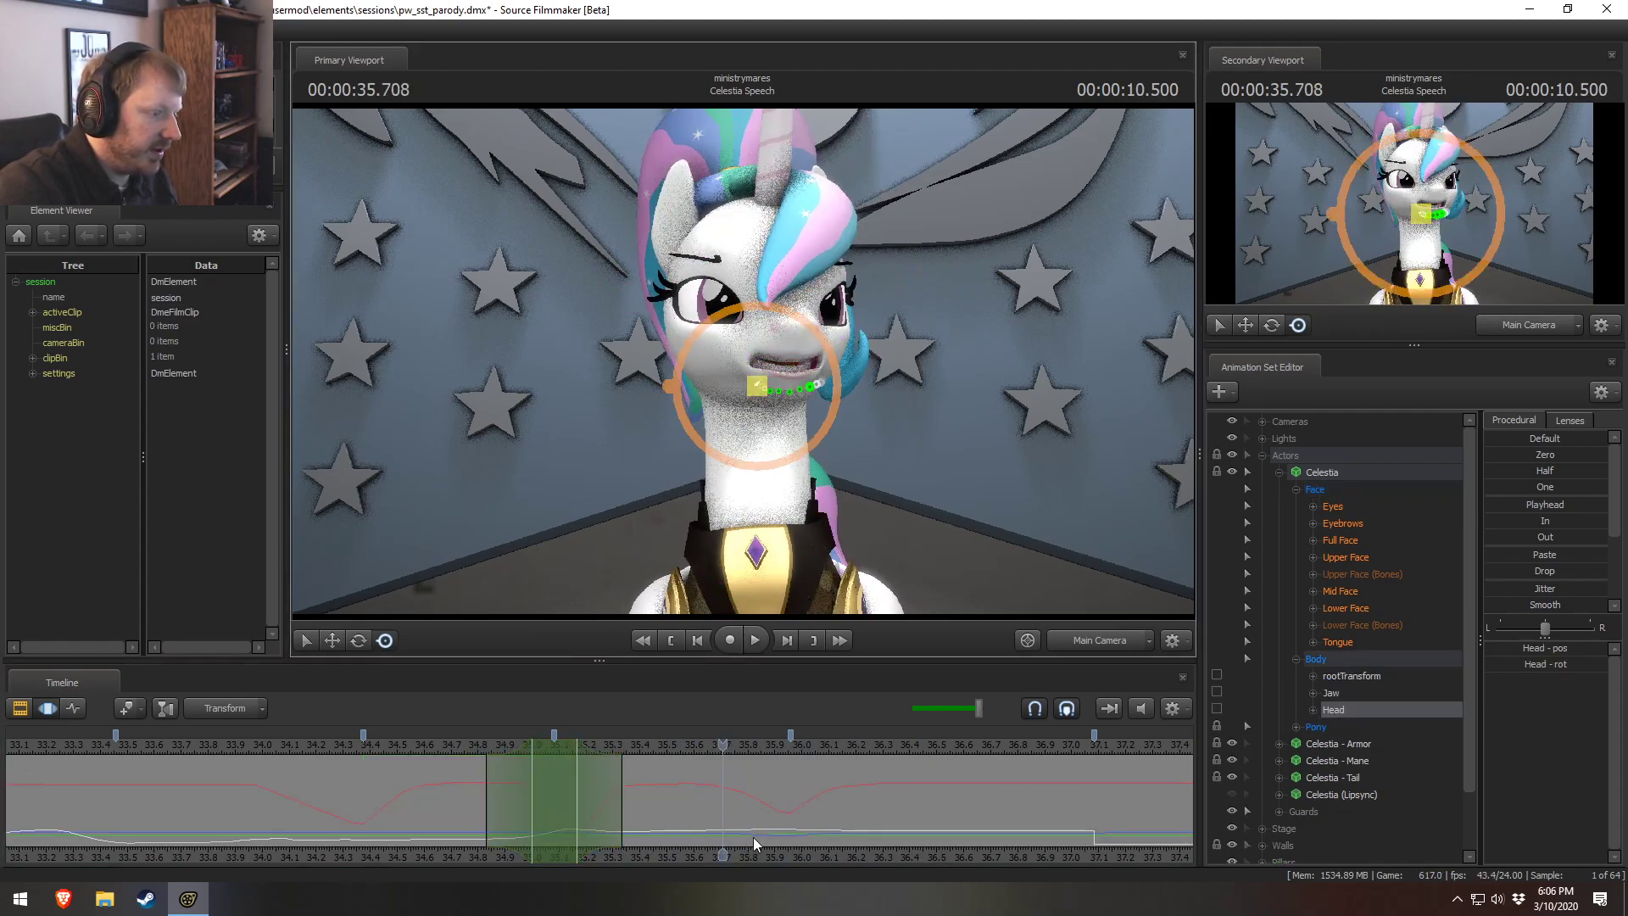
{"action": "key", "text": "ctrl"}
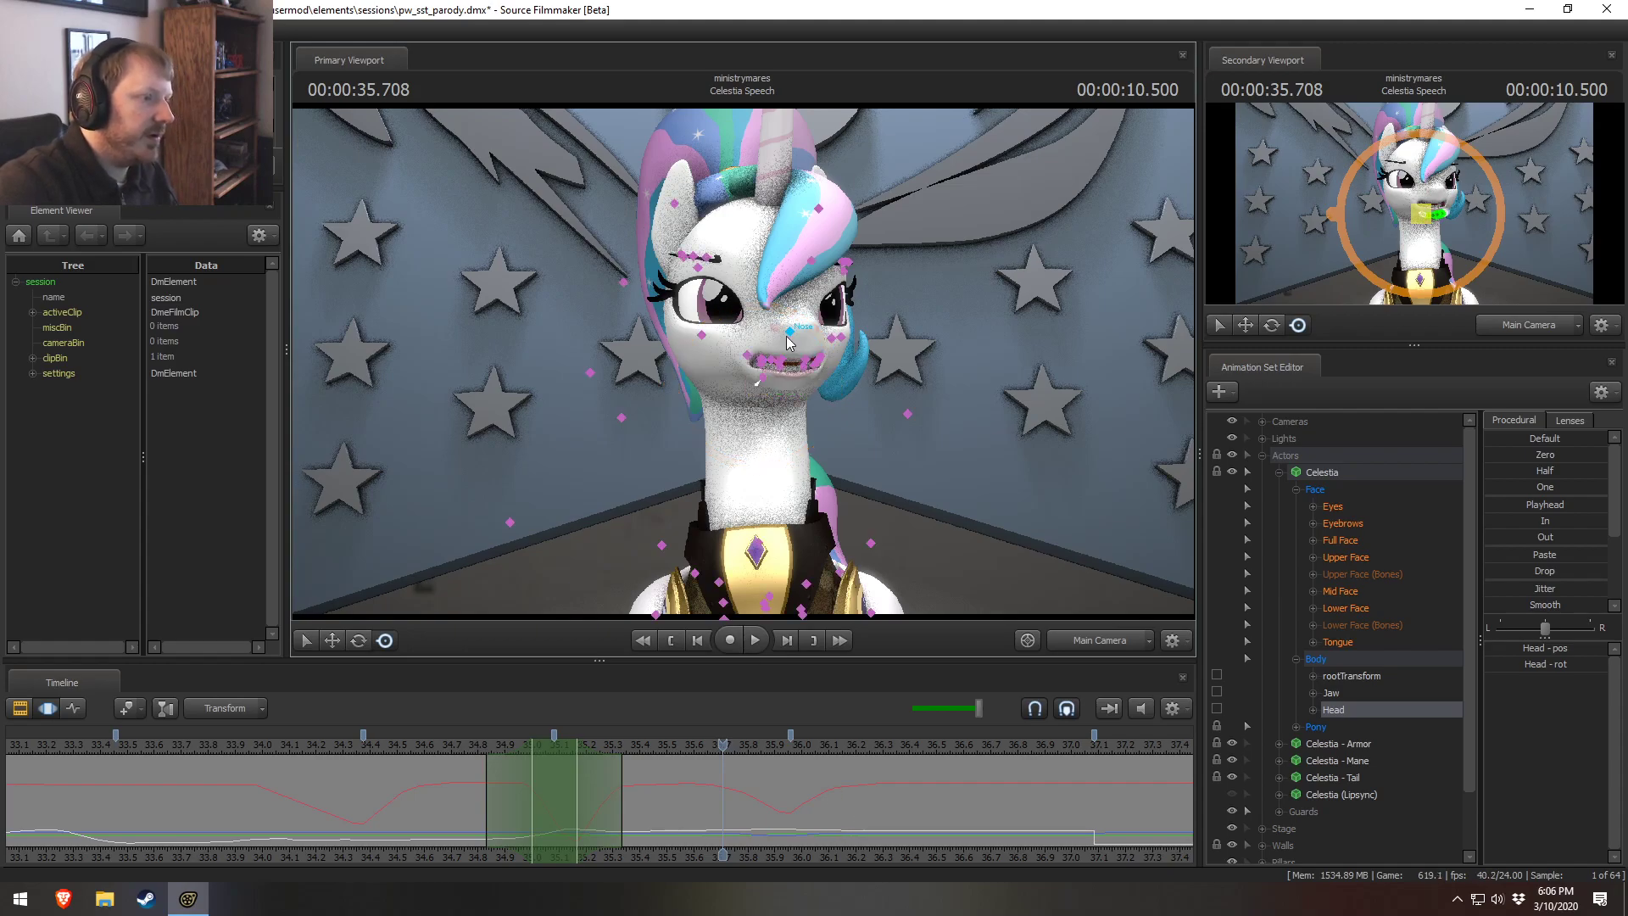
{"action": "left_click", "coordinate": [790, 333], "text": "ctrl"}
{"action": "left_click", "coordinate": [1336, 508]}
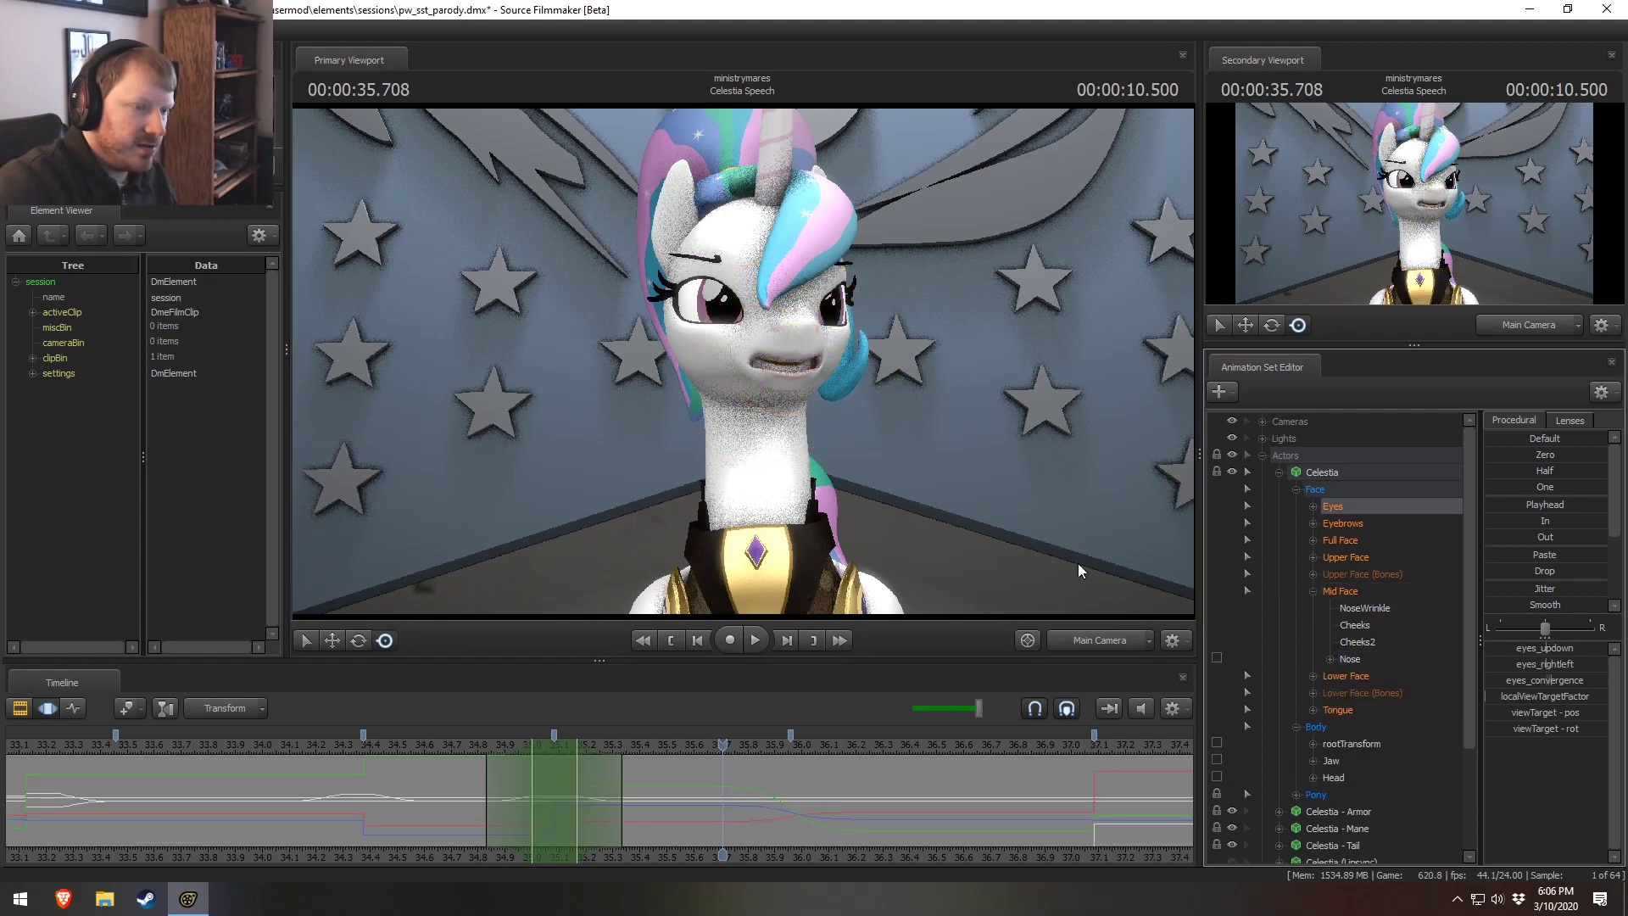
Make a time selection from about 35.7 to 36.2 s centred on 35.958 s and slightly shift the eyes_updown control.
{"action": "left_click", "coordinate": [790, 819], "text": "shift"}
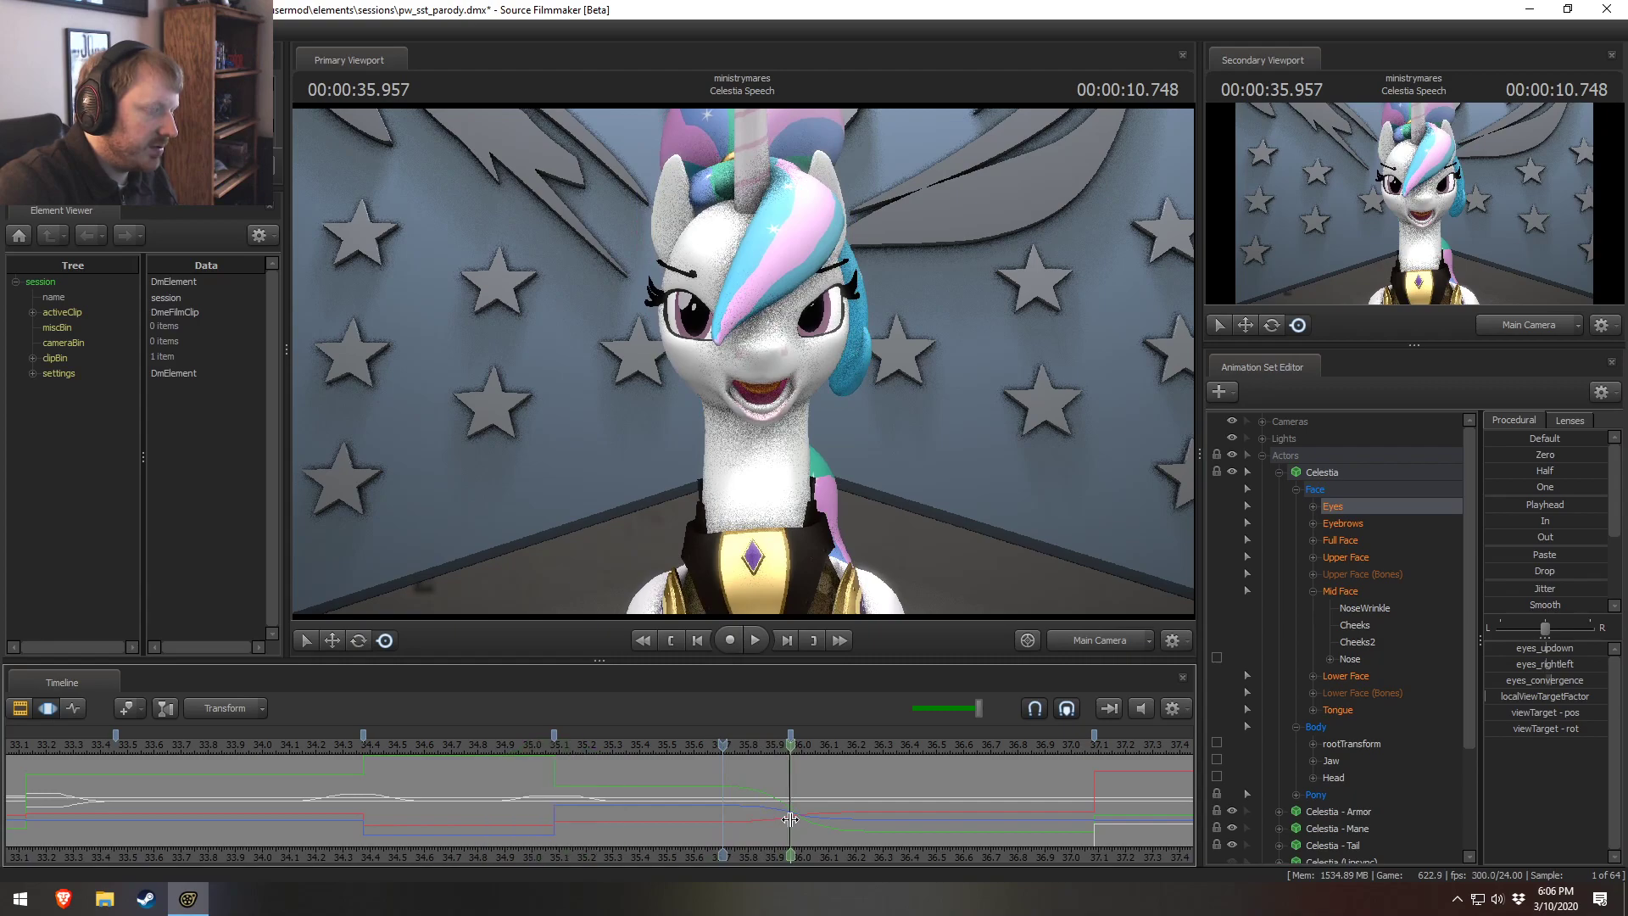
{"action": "scroll", "coordinate": [790, 820], "scroll_direction": "up", "scroll_amount": 6, "text": "shift"}
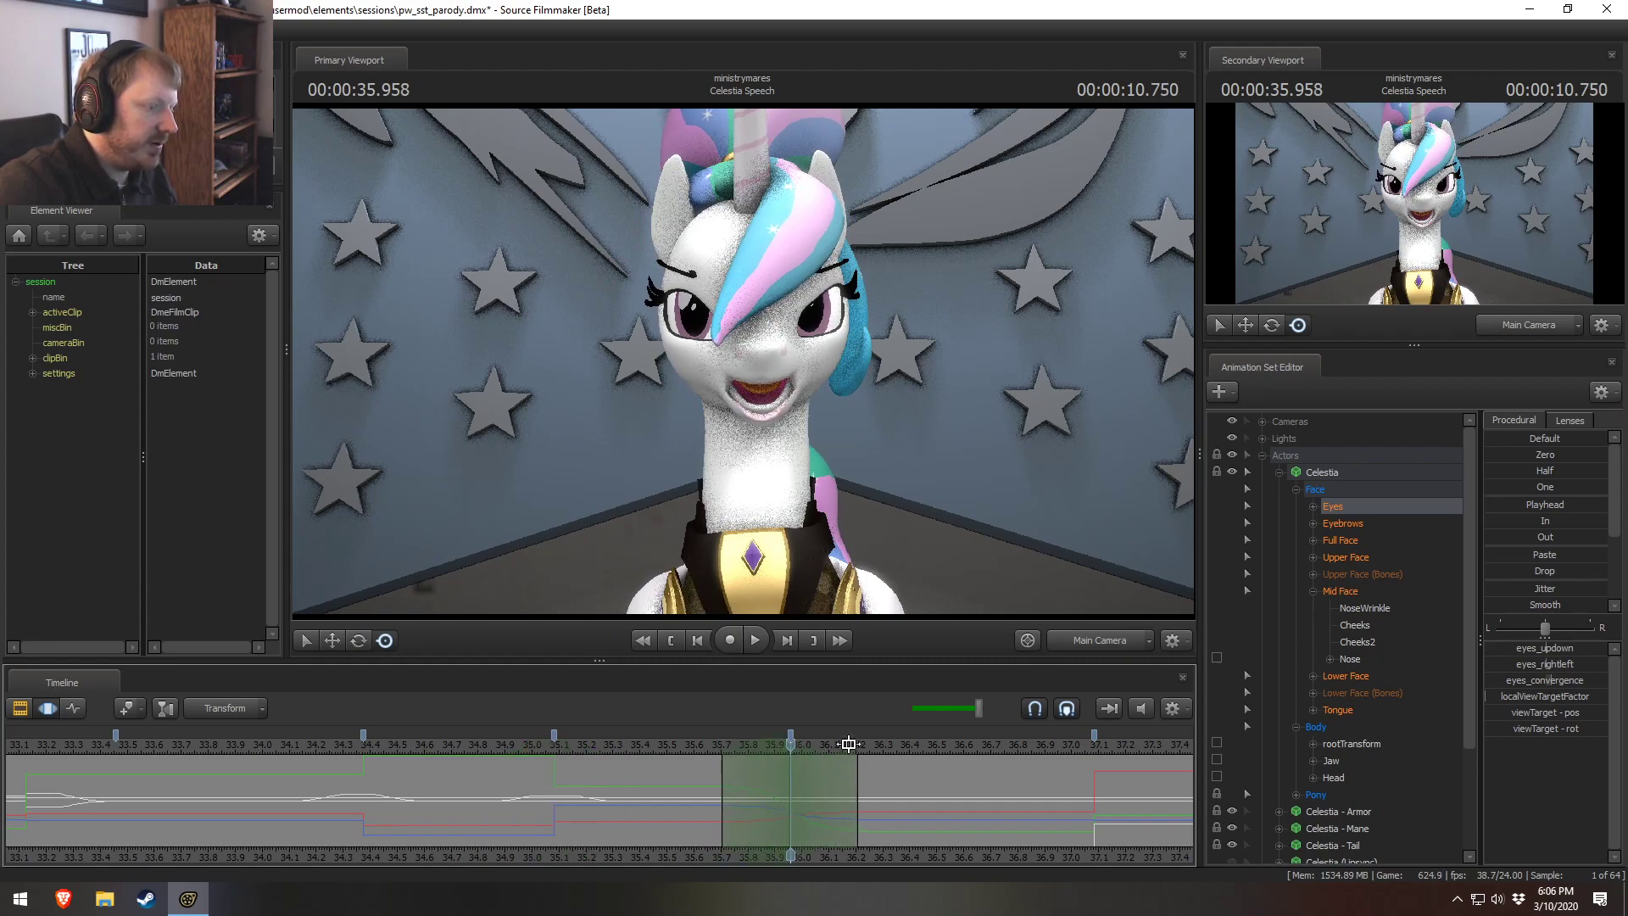
{"action": "left_click_drag", "start_coordinate": [1520, 651], "coordinate": [1531, 652]}
Play back the head turn from about 35.5 s to check the adjusted eye movement.
{"action": "left_click", "coordinate": [669, 745]}
{"action": "key", "text": "space"}
{"action": "key", "text": "space"}
{"action": "left_click", "coordinate": [676, 745]}
{"action": "key", "text": "space"}
{"action": "key", "text": "space"}
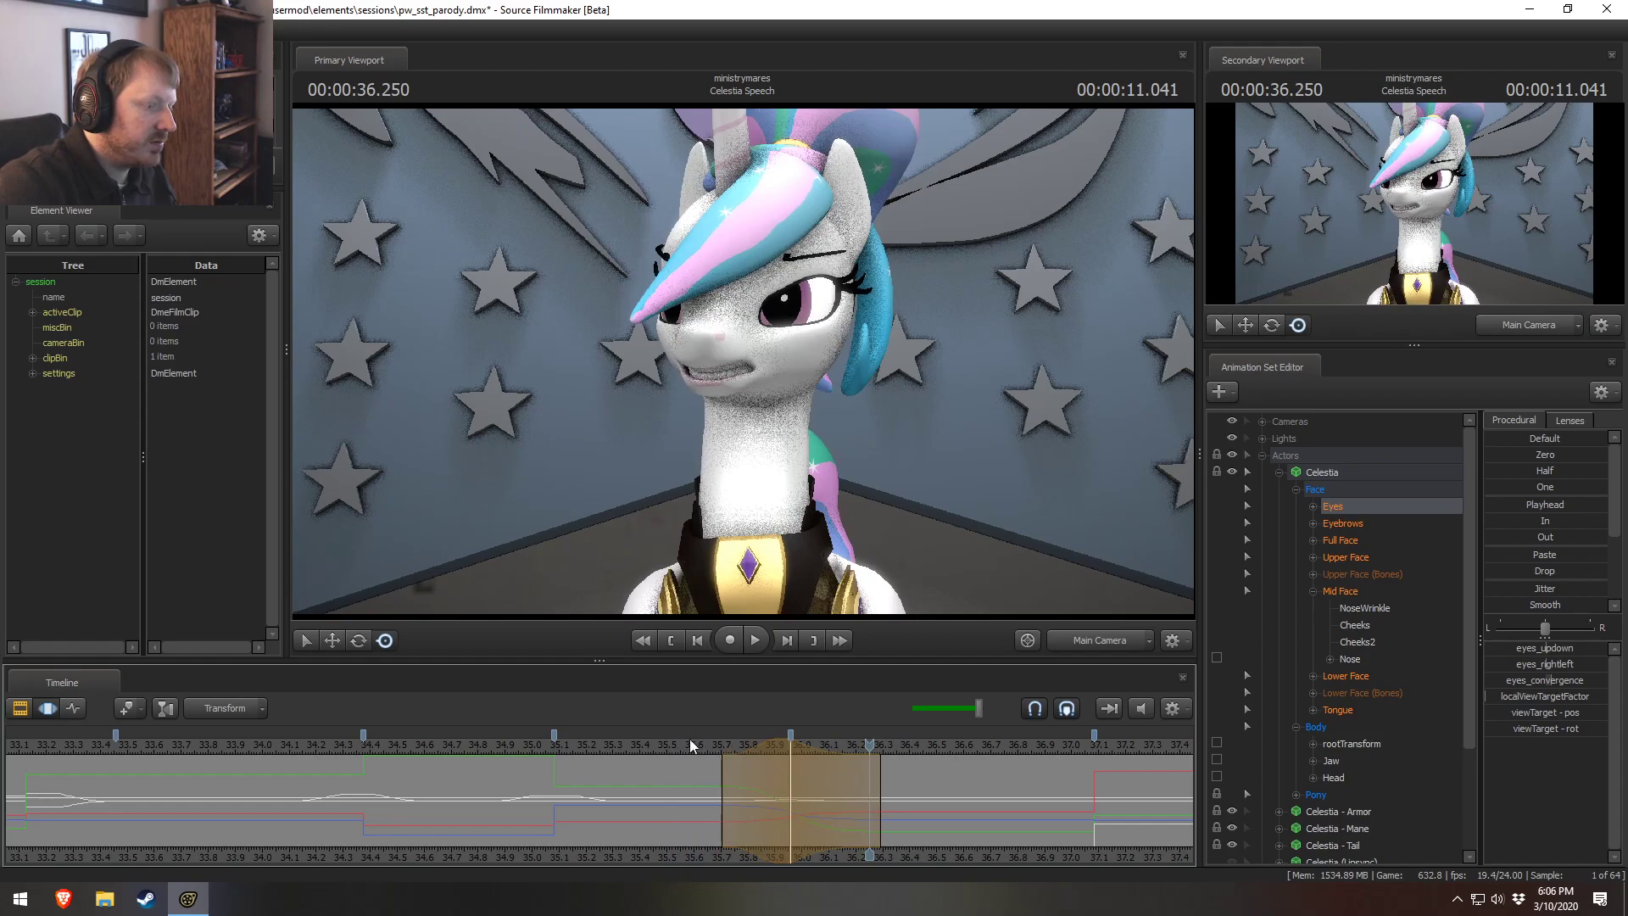
Replay the head turn and extend the time selection's ending falloff to about 36.4 s.
{"action": "left_click", "coordinate": [671, 745]}
{"action": "key", "text": "space"}
{"action": "key", "text": "space"}
{"action": "key", "text": "shift"}
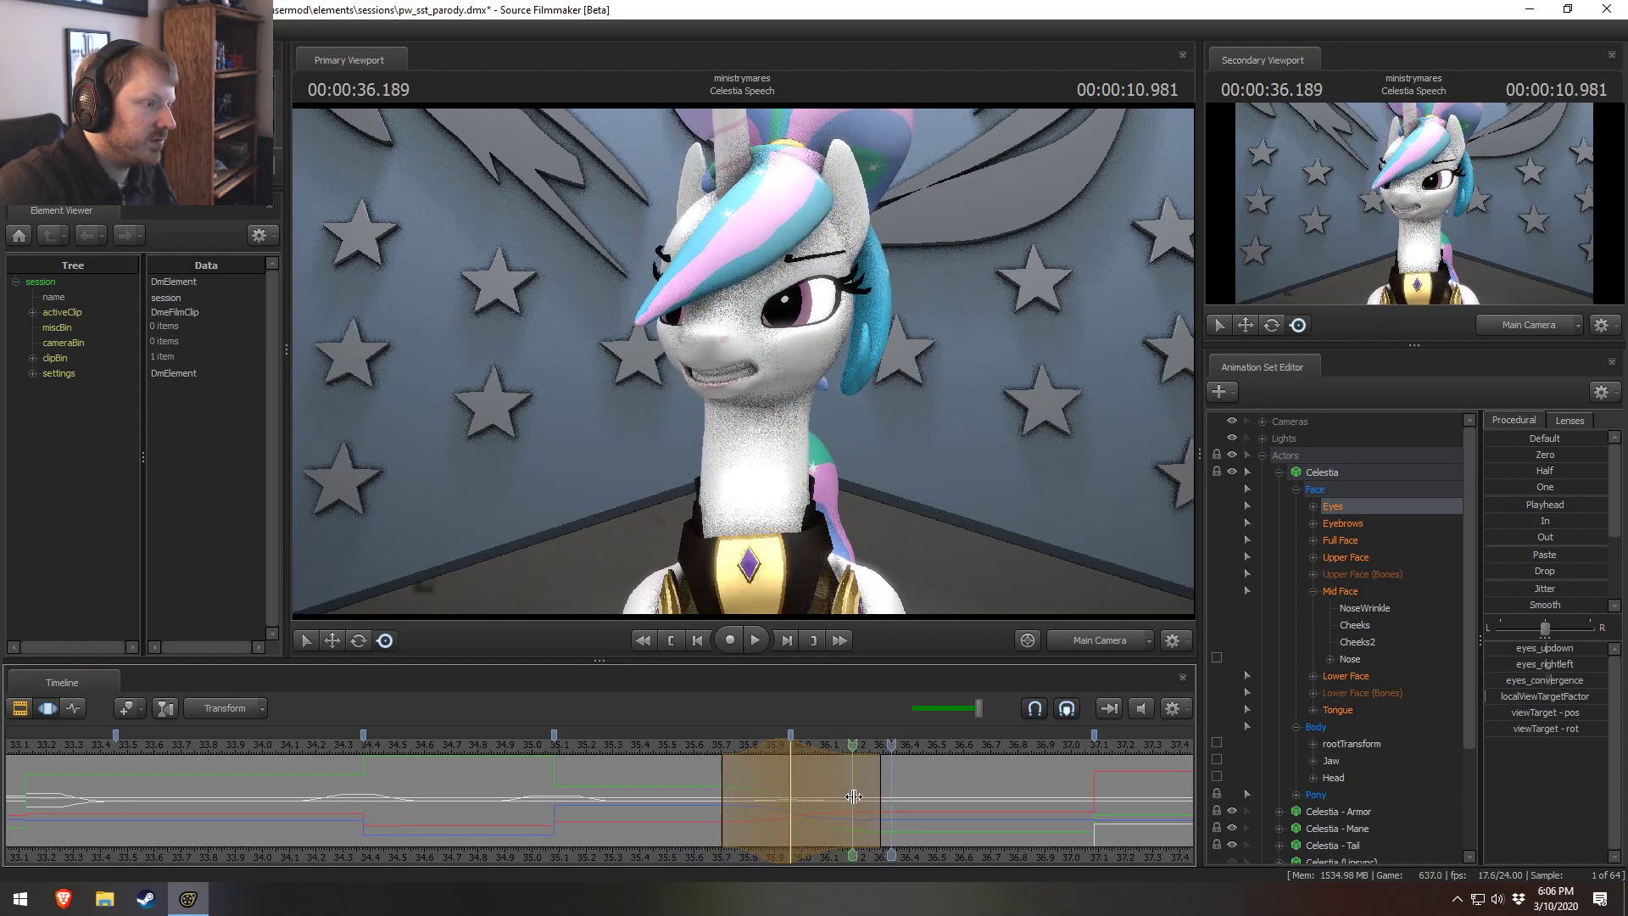
{"action": "left_click", "coordinate": [713, 753]}
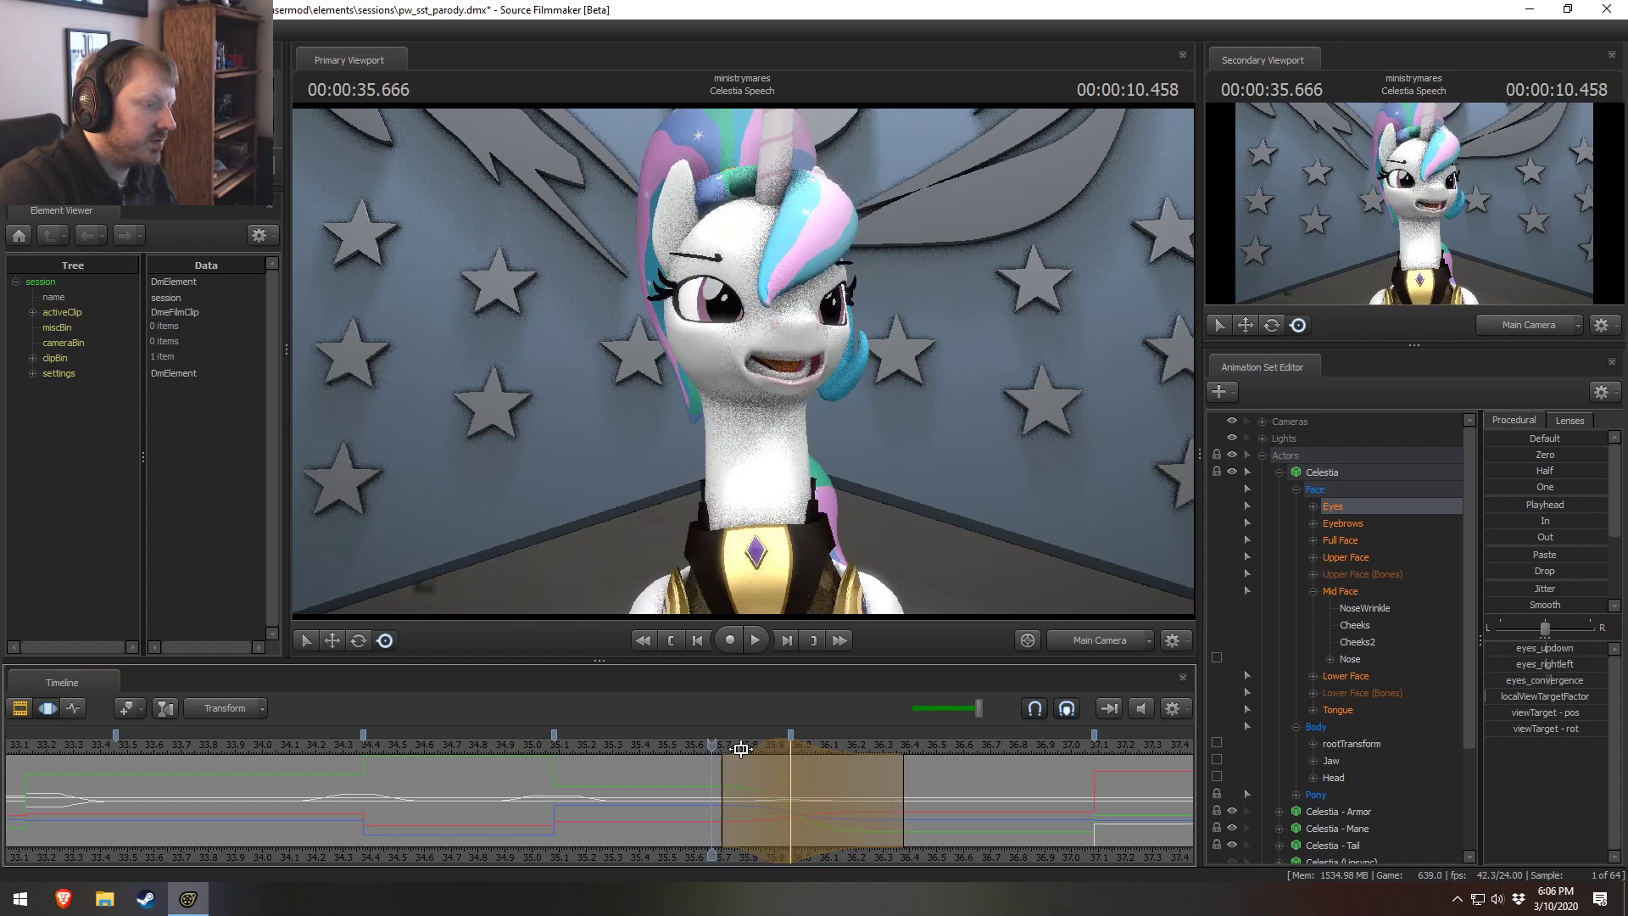
Replay the head turn and centre a time selection on 35.958 s.
{"action": "key", "text": "space"}
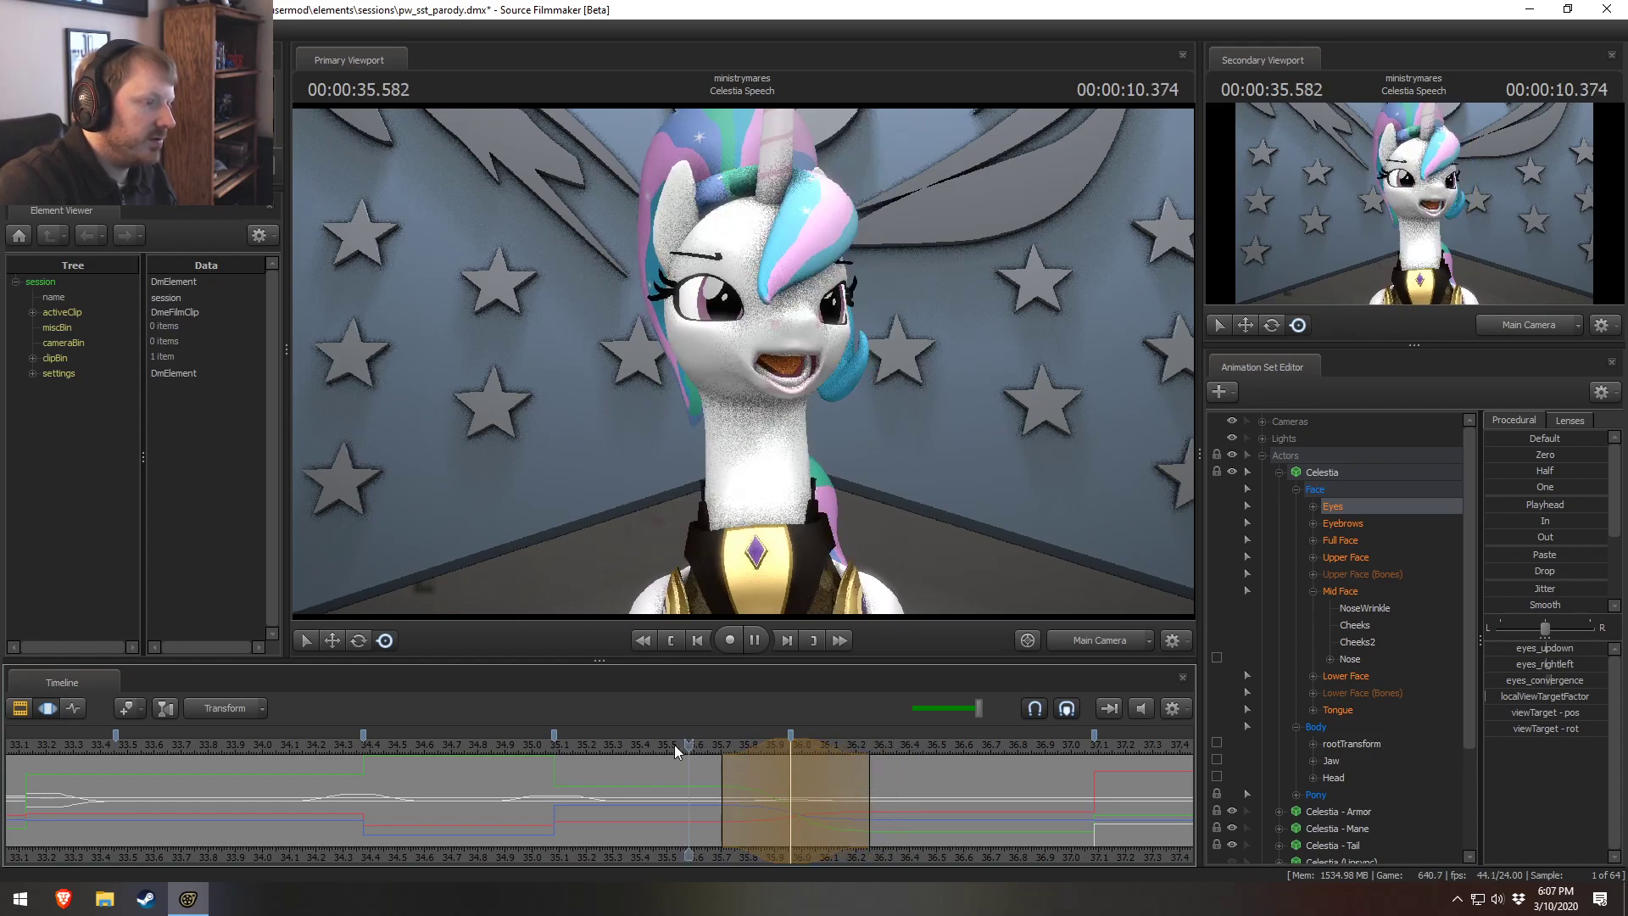
{"action": "key", "text": "space"}
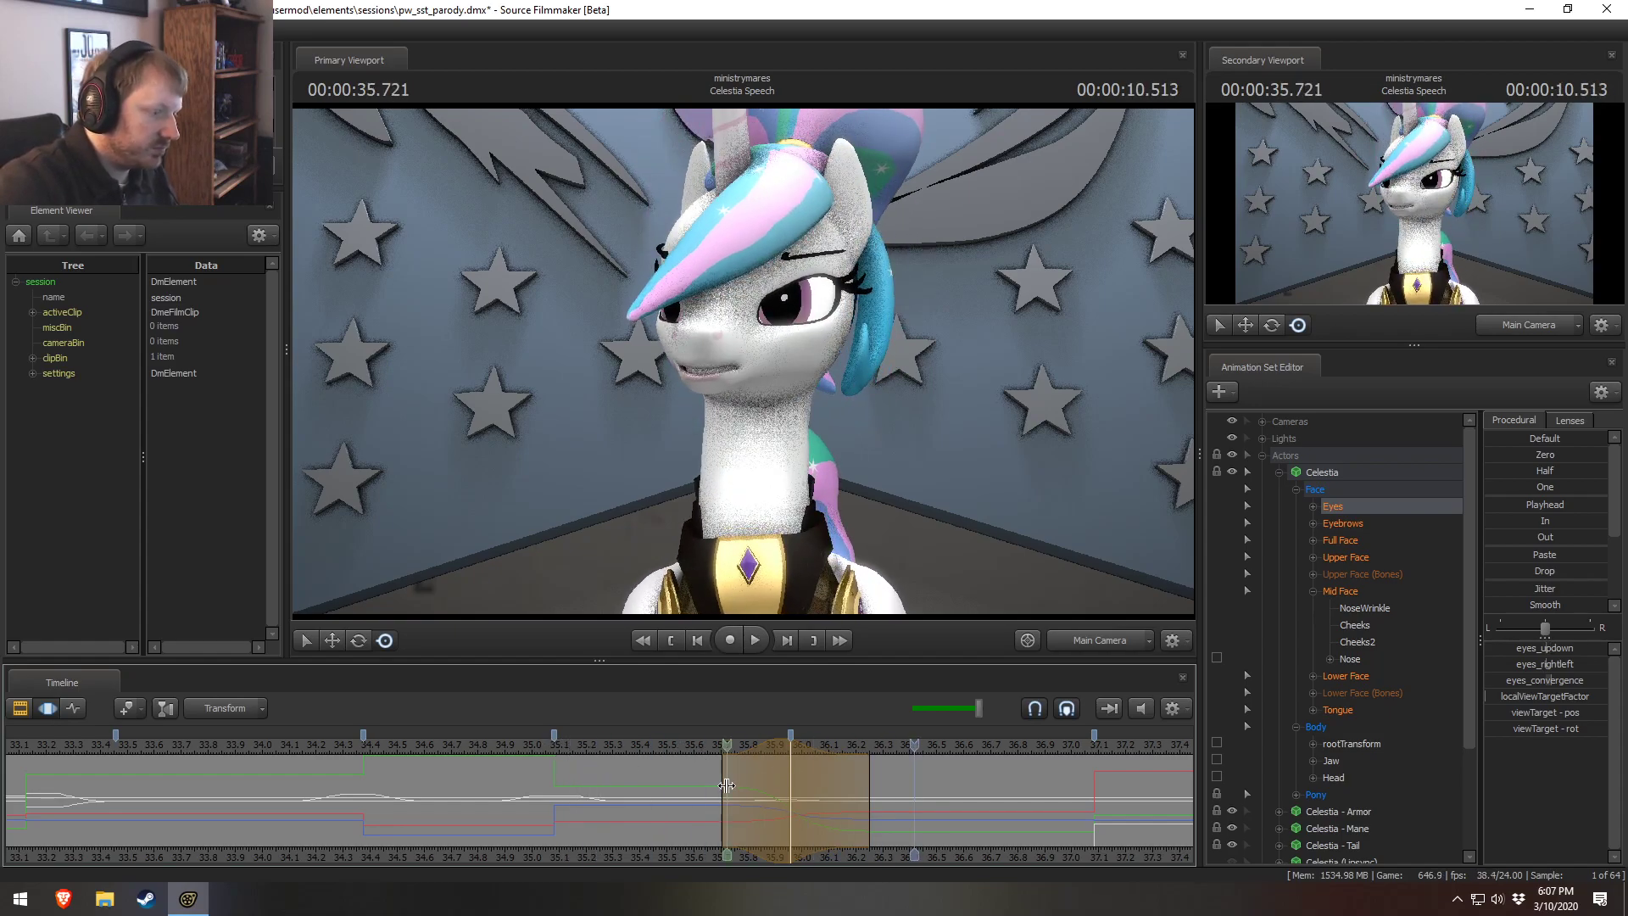
{"action": "left_click", "coordinate": [776, 805]}
{"action": "mouse_move", "coordinate": [777, 805]}
{"action": "left_mouse_down"}
{"action": "mouse_move", "coordinate": [804, 807]}
{"action": "mouse_move", "coordinate": [788, 809]}
{"action": "left_mouse_up"}
{"action": "scroll", "coordinate": [618, 806], "scroll_direction": "down", "scroll_amount": 5}
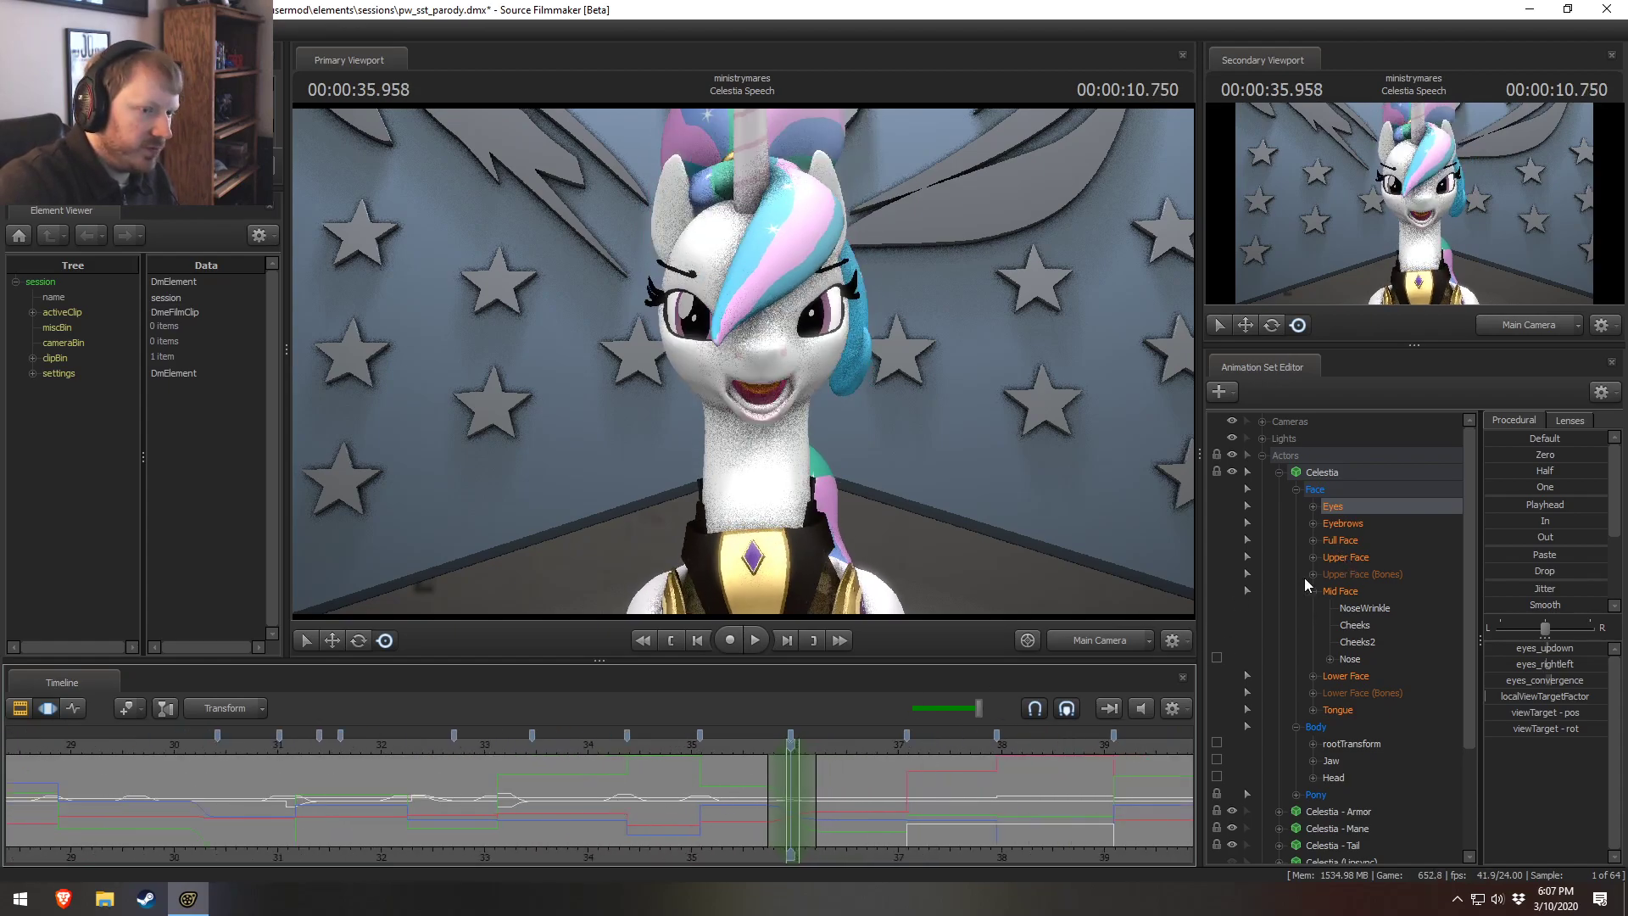
Raise CloseEyes2 in Celestia's Upper Face controls slightly within the time selection centred on 35.958 s.
{"action": "left_click", "coordinate": [1345, 557]}
{"action": "scroll", "coordinate": [404, 786], "scroll_direction": "down", "scroll_amount": 1}
{"action": "scroll", "coordinate": [73, 790], "scroll_direction": "down", "scroll_amount": 1}
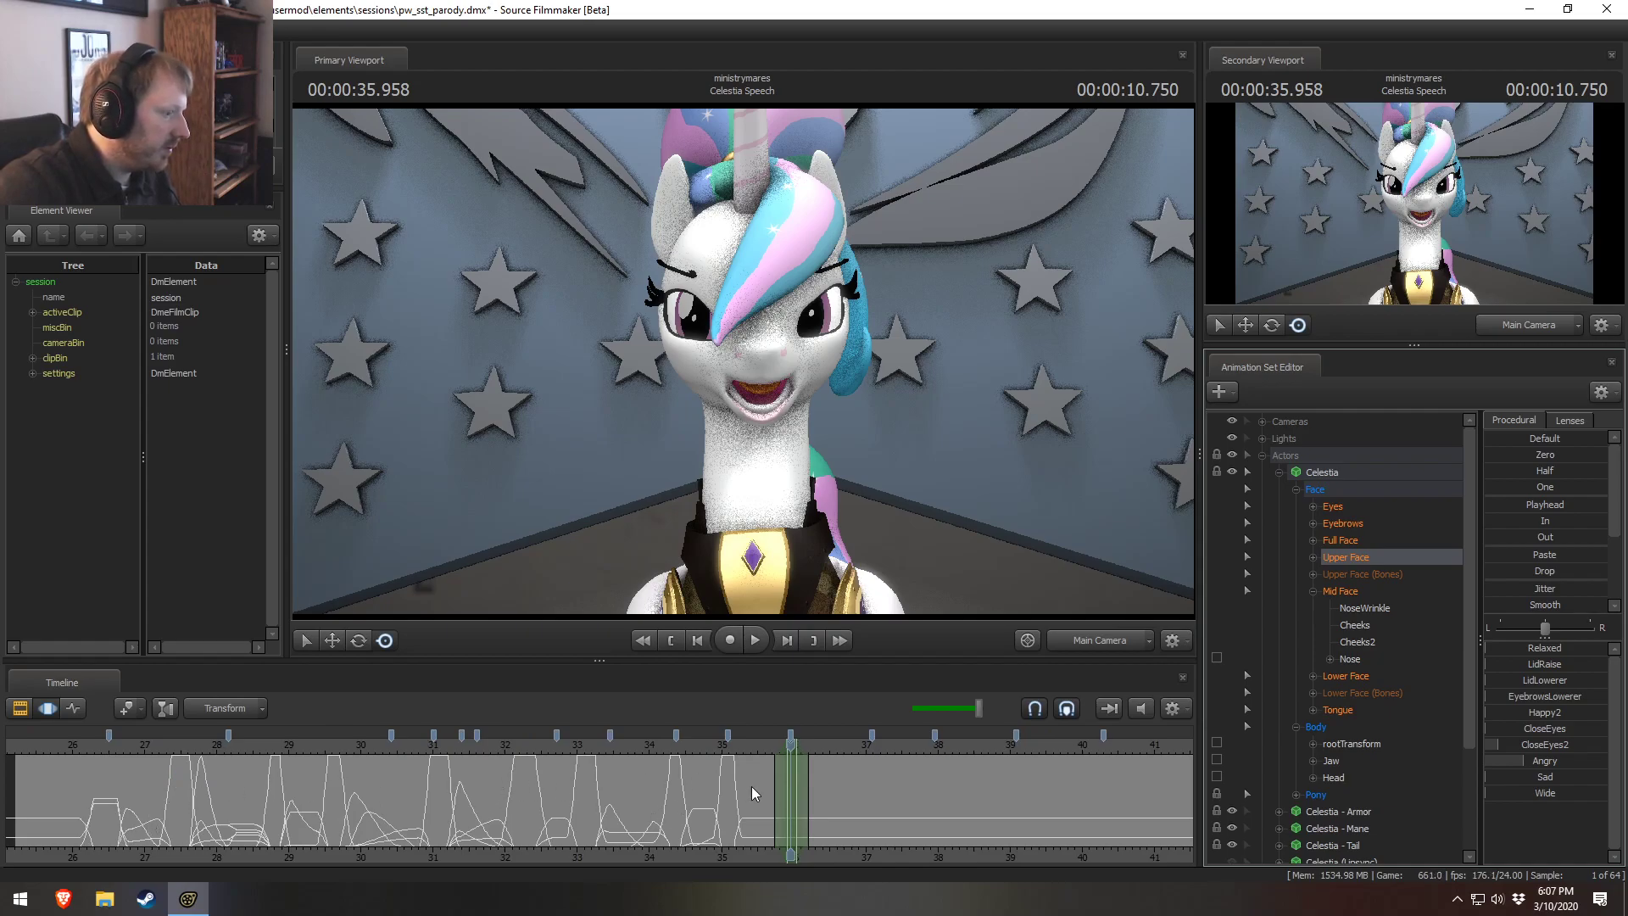
{"action": "scroll", "coordinate": [752, 793], "scroll_direction": "up", "scroll_amount": 3}
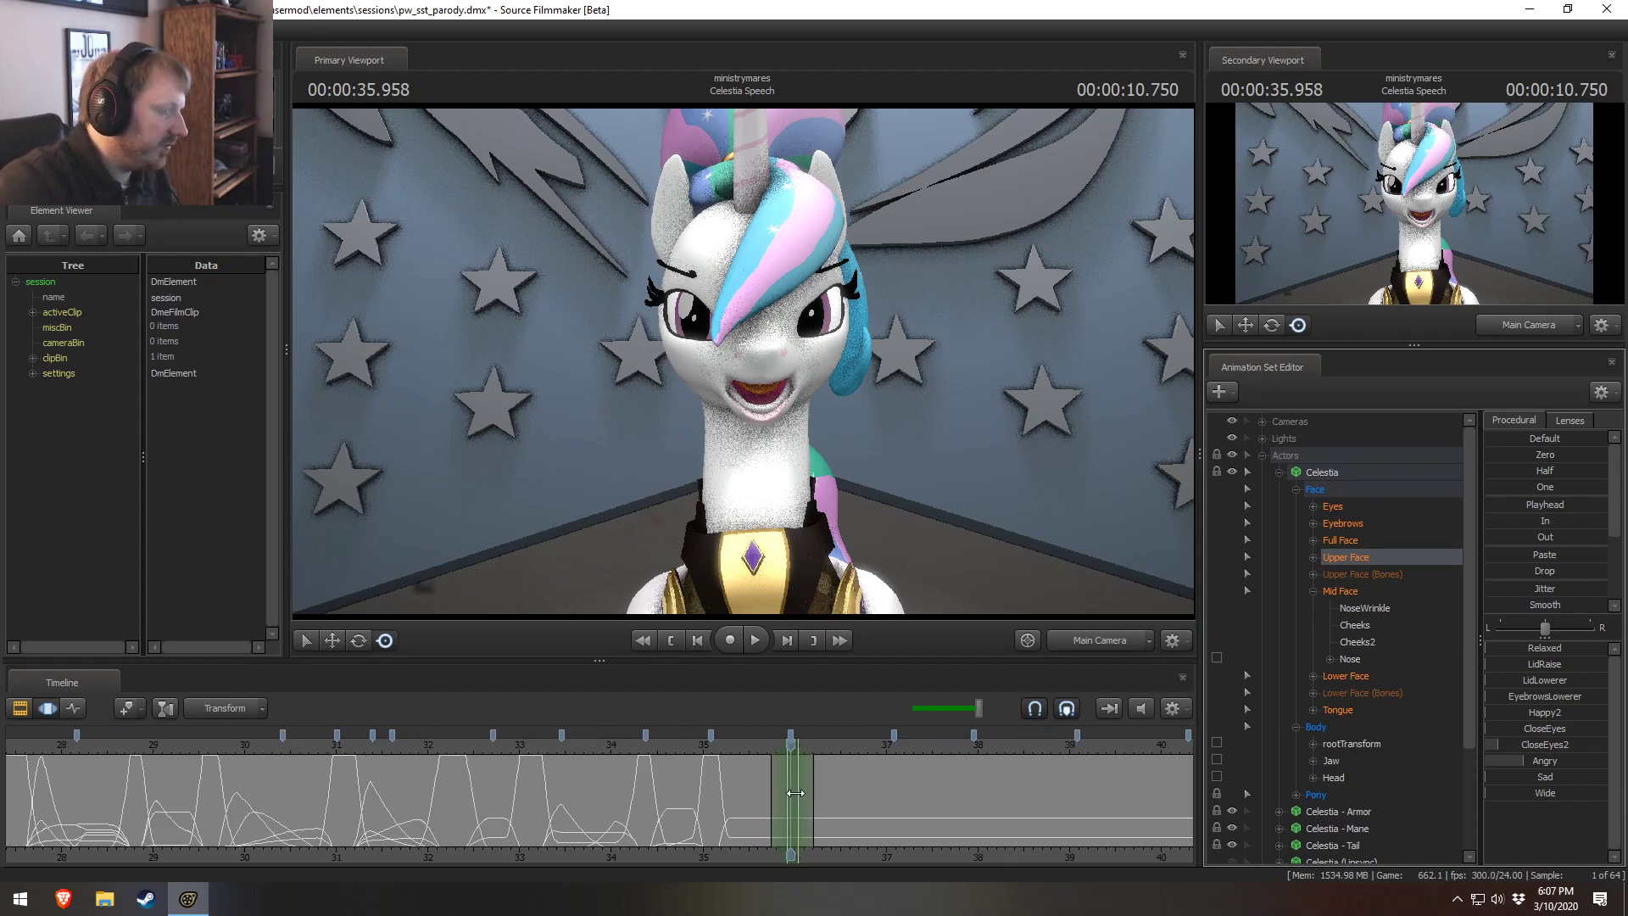
{"action": "left_click", "coordinate": [709, 746]}
{"action": "scroll", "coordinate": [706, 750], "scroll_direction": "up", "scroll_amount": 1}
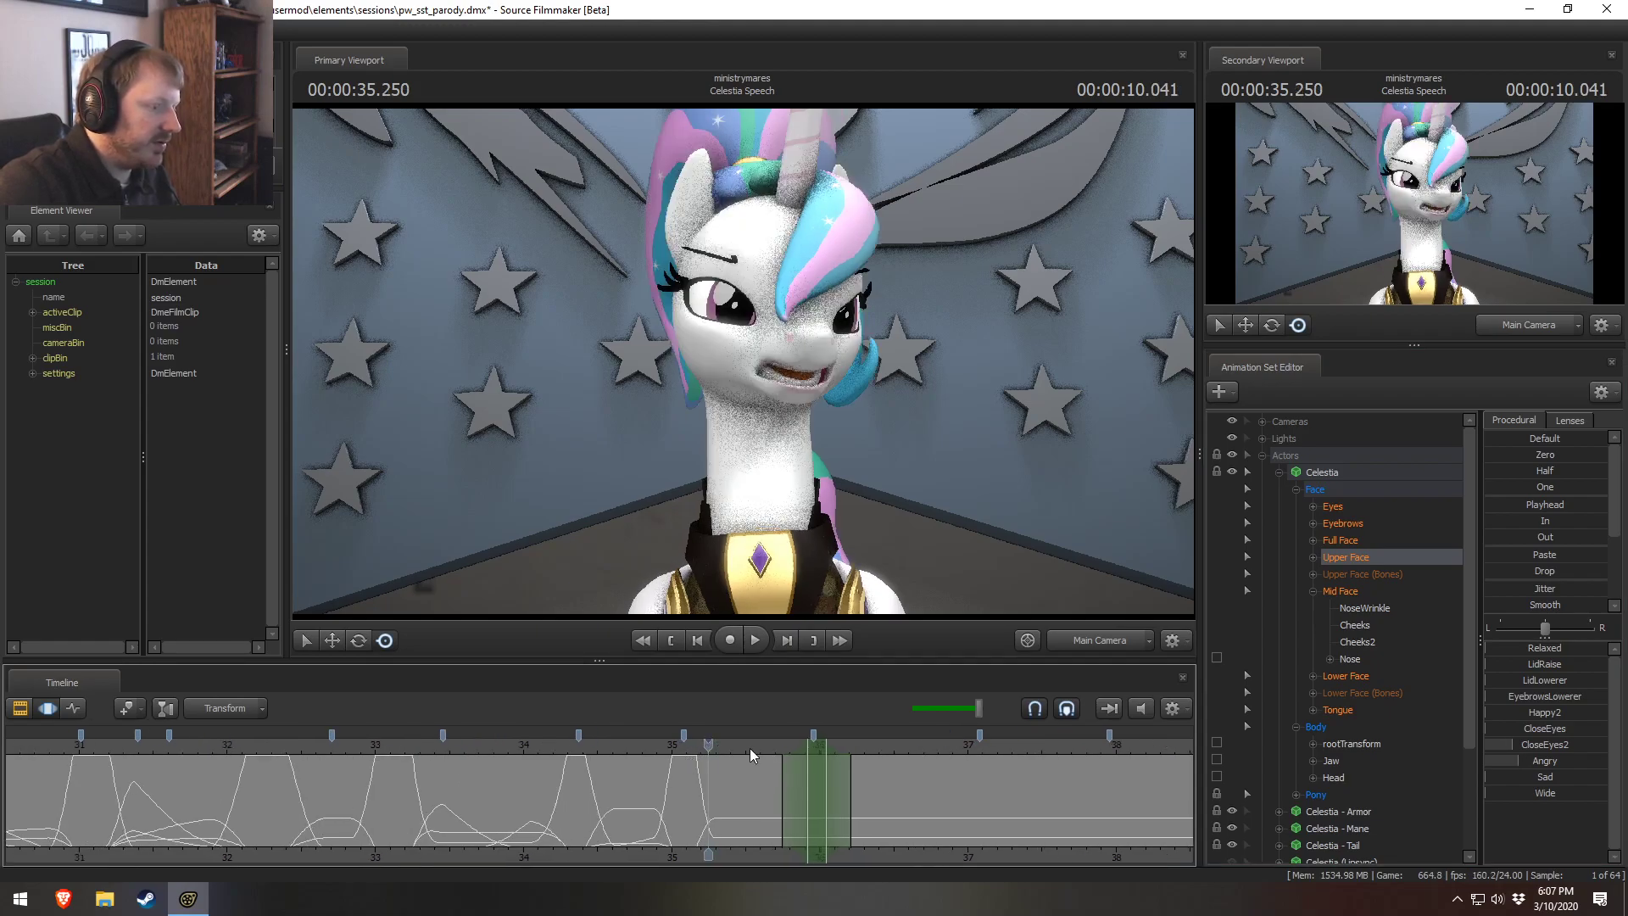
{"action": "left_click", "coordinate": [815, 763]}
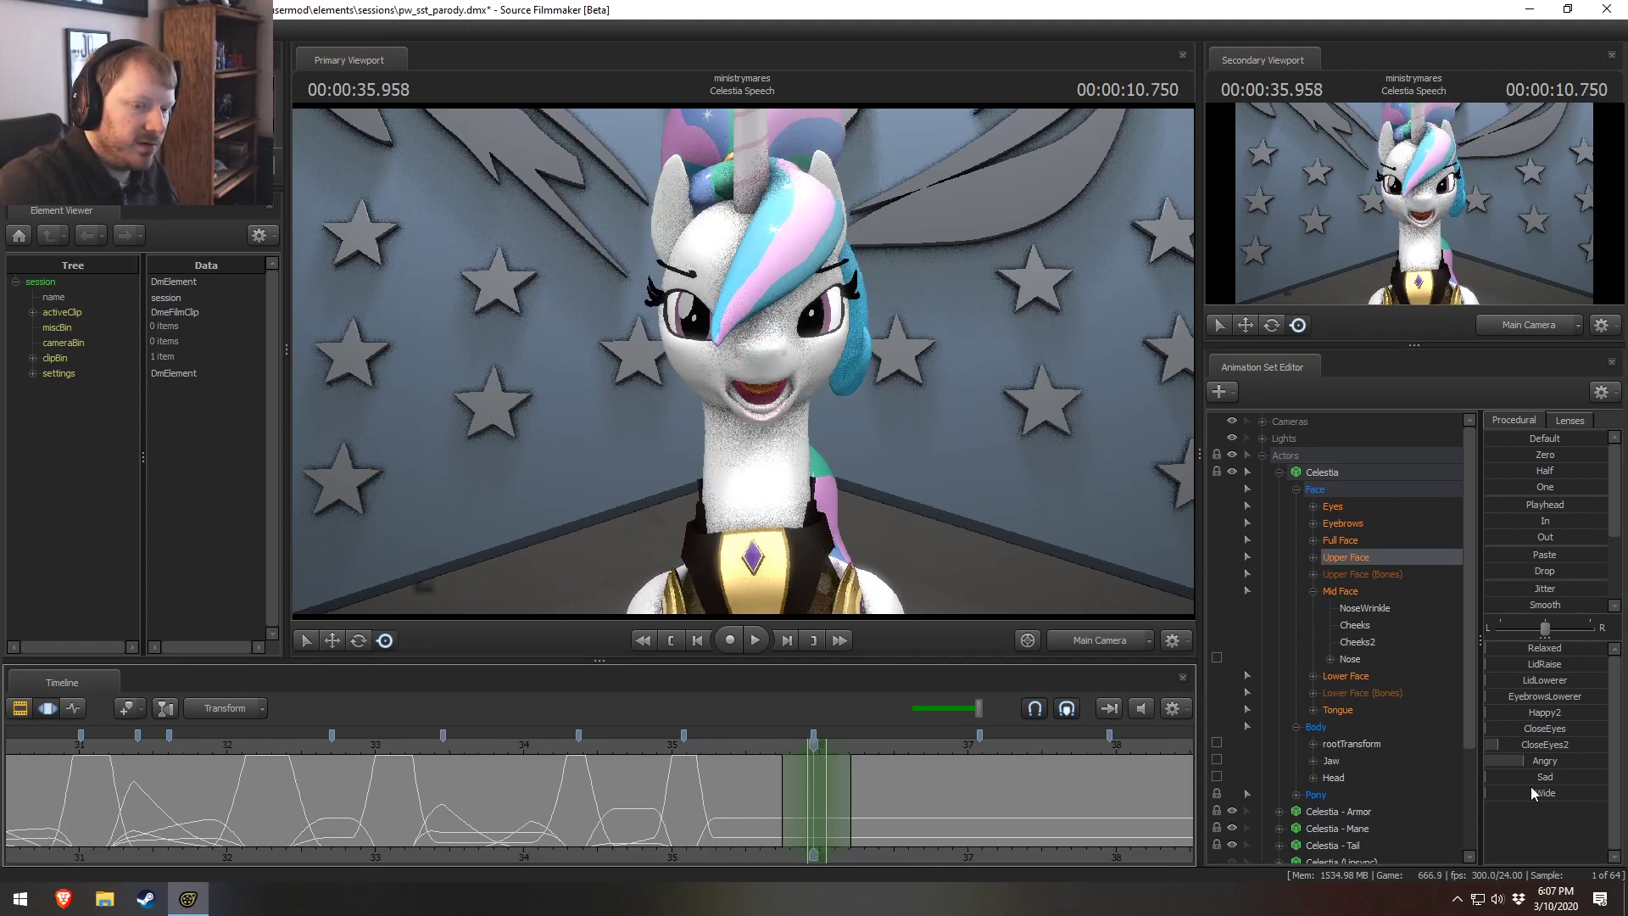
{"action": "left_click_drag", "start_coordinate": [1539, 752], "coordinate": [1564, 752]}
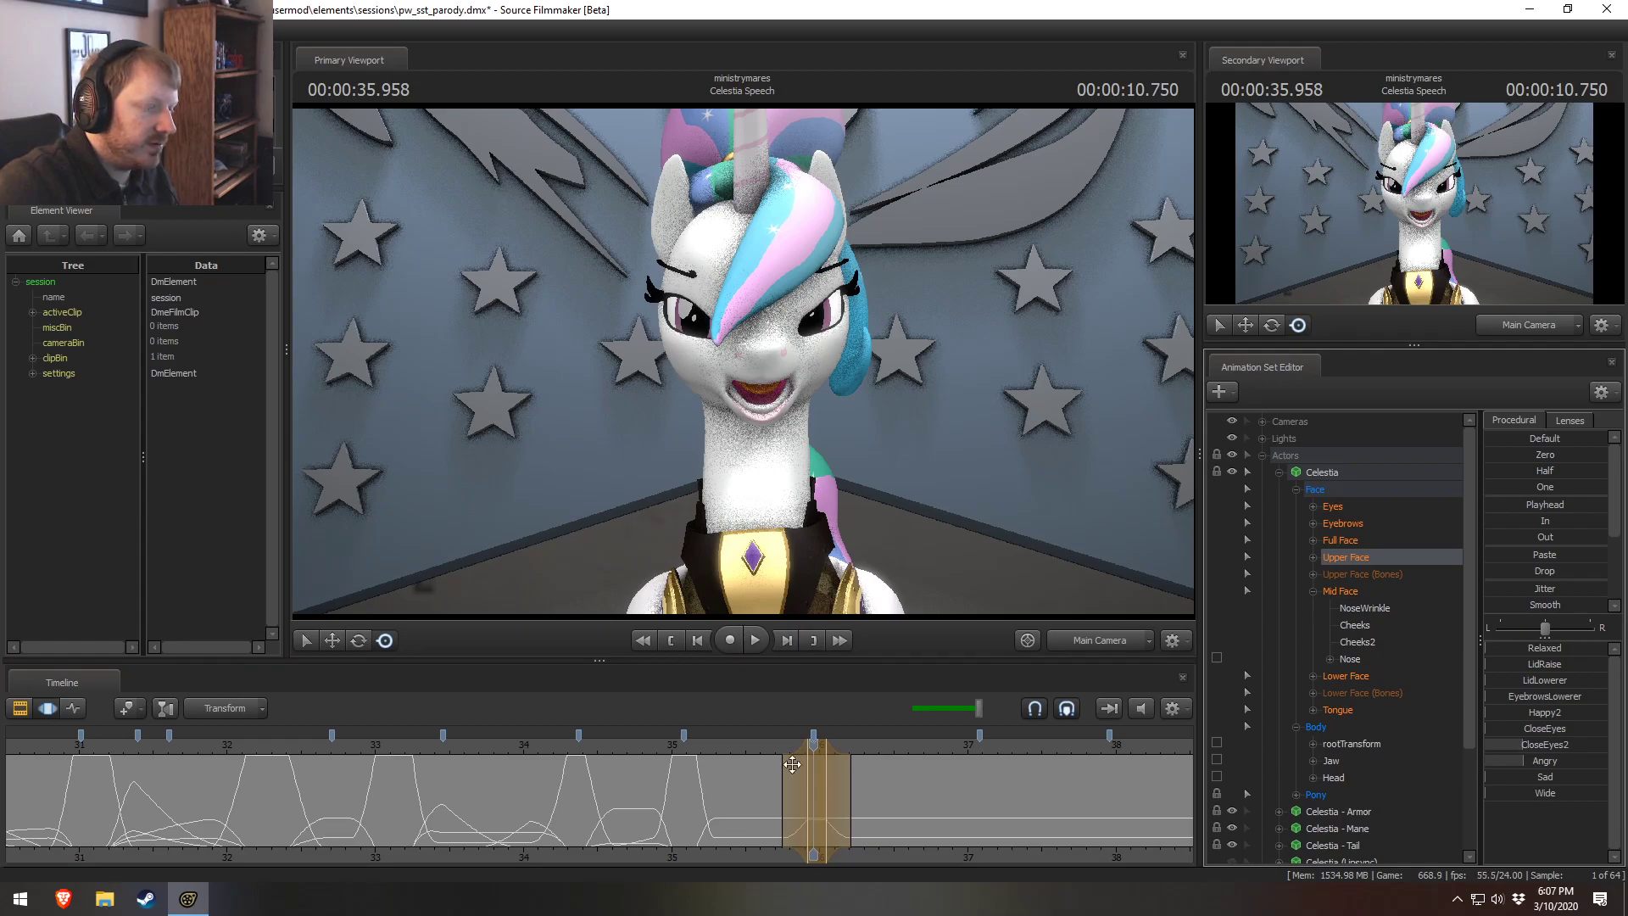
Shift the eyelid time selection slightly earlier, ending its falloff at about 36.2 s, and replay the head turn from 35.708 s.
{"action": "key", "text": "space"}
{"action": "key", "text": "space"}
{"action": "key", "text": "space"}
{"action": "left_click_drag", "start_coordinate": [800, 771], "coordinate": [807, 771]}
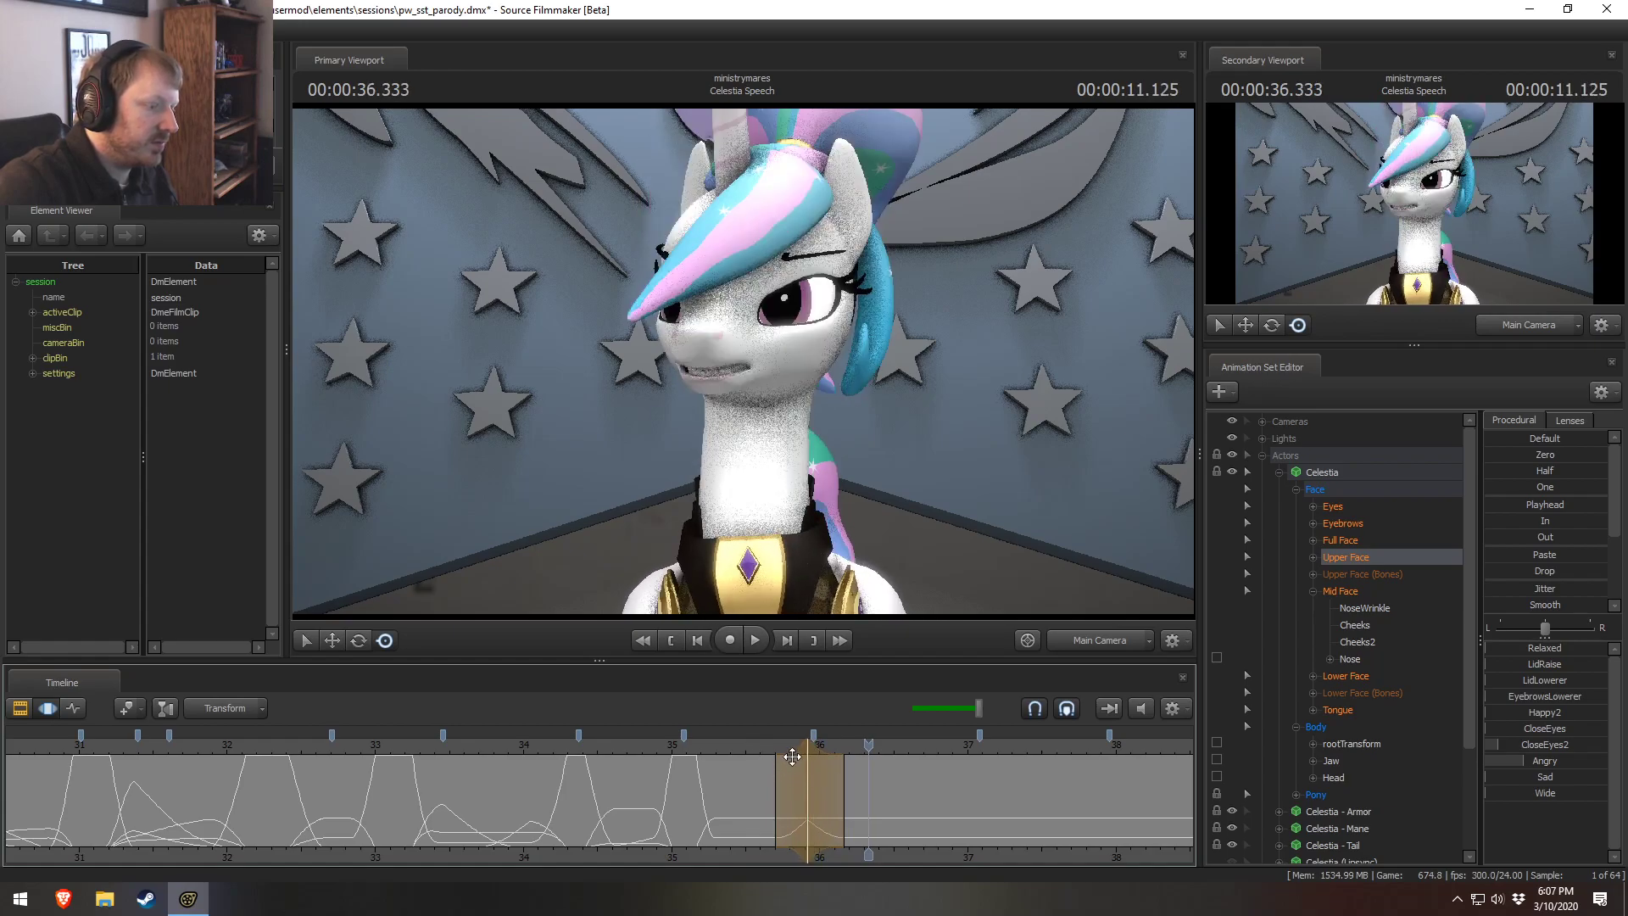
{"action": "left_click", "coordinate": [778, 746]}
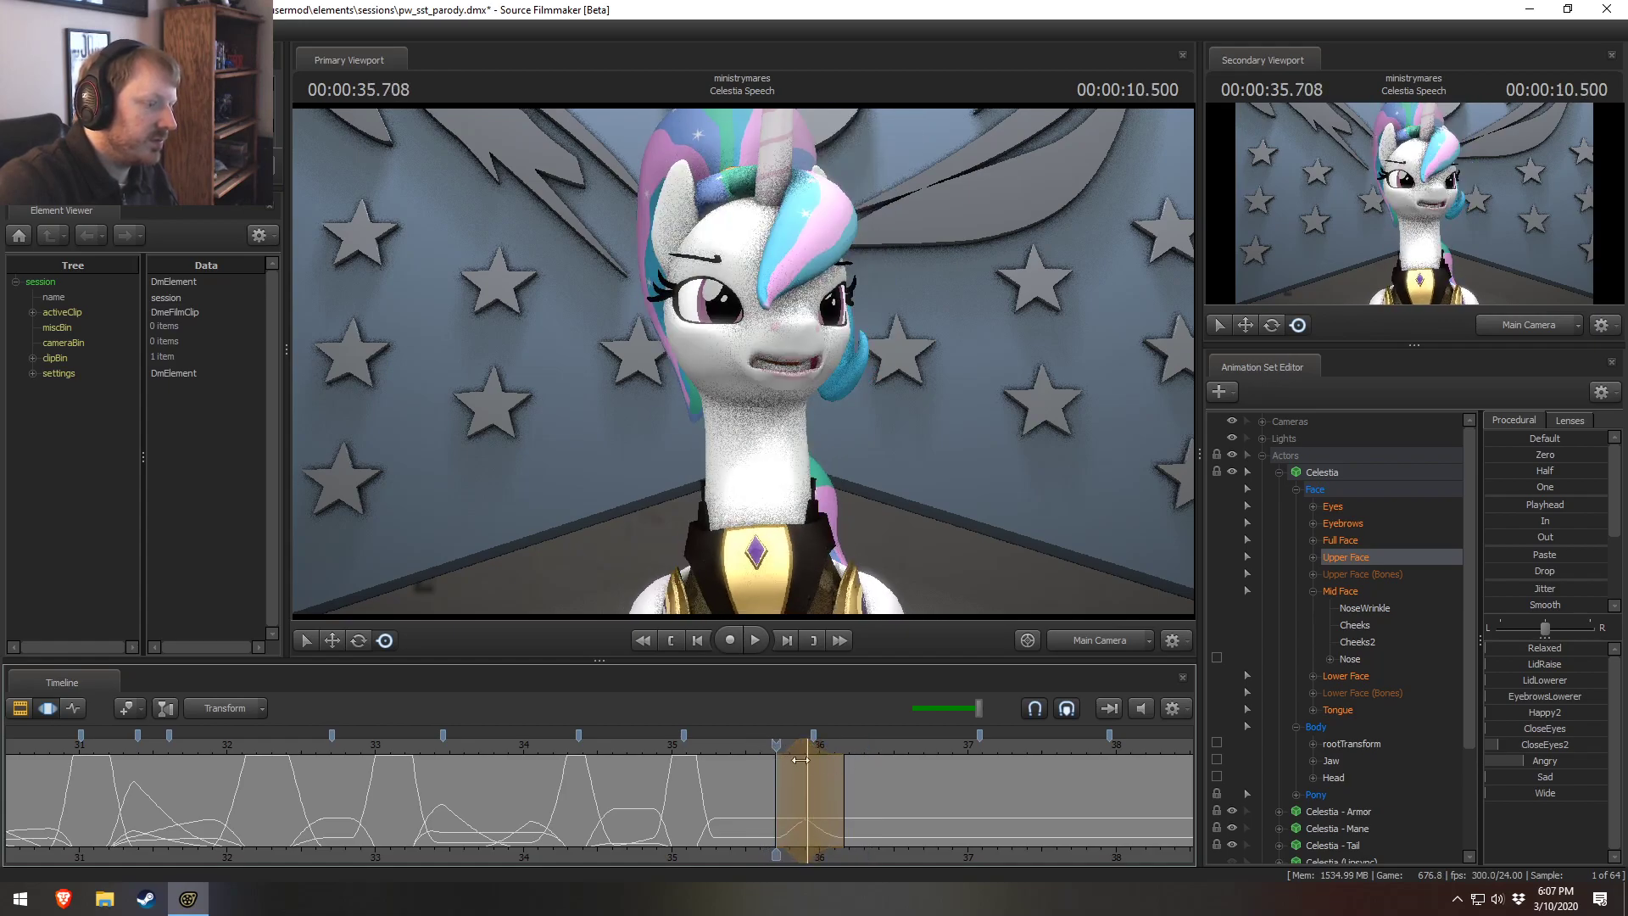
{"action": "key", "text": "space"}
{"action": "key", "text": "space"}
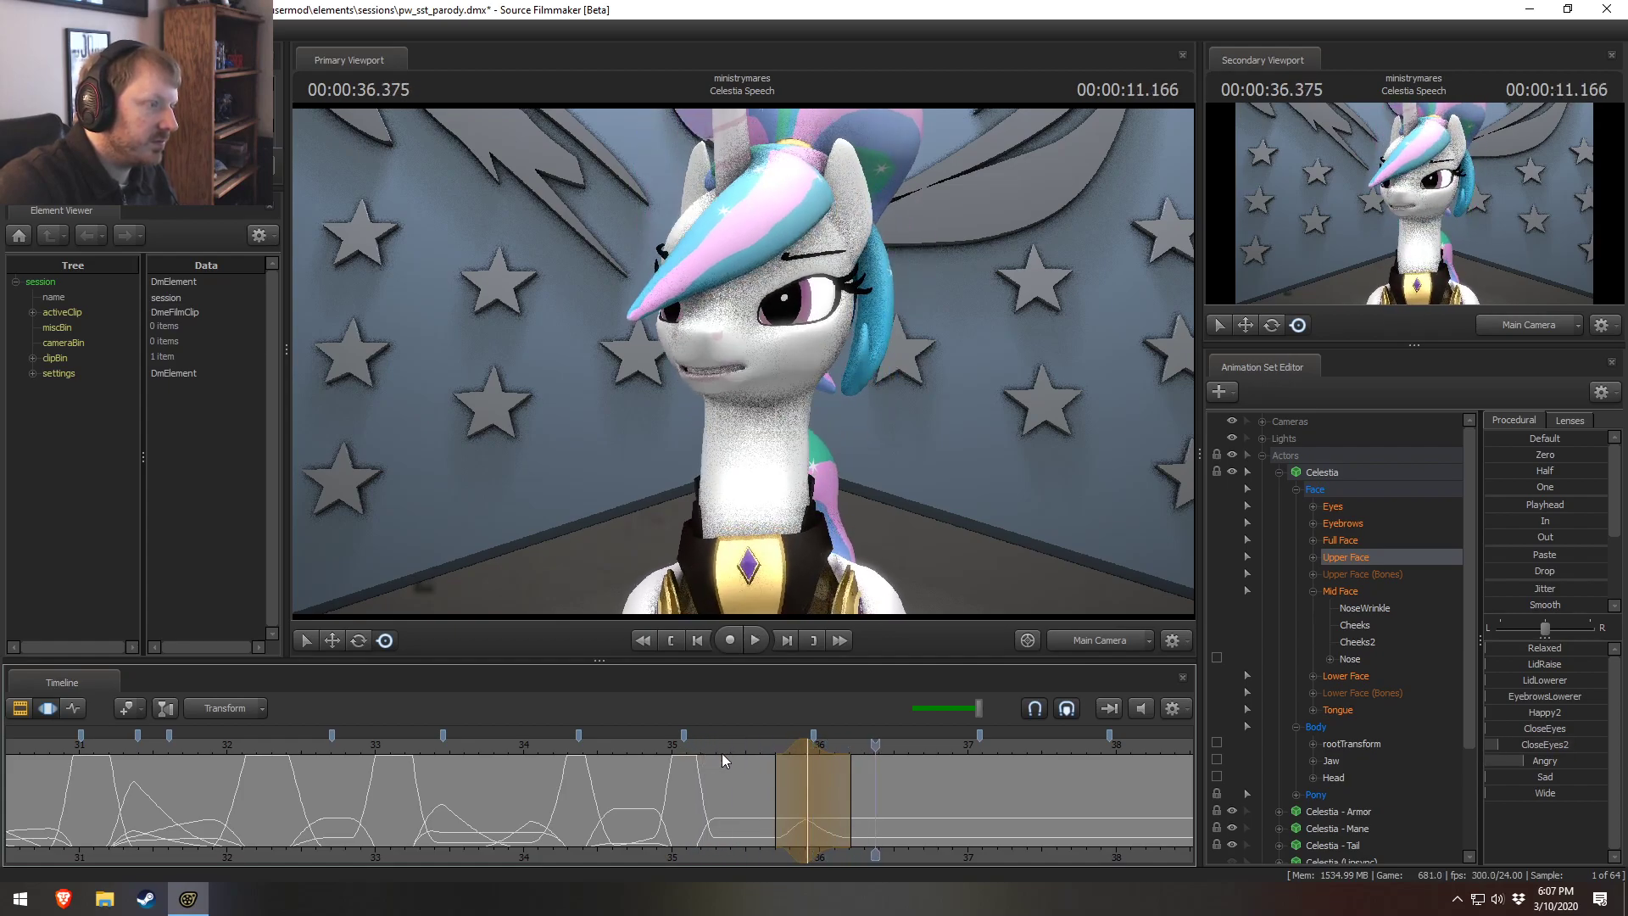
Play from about 34.6 s and make a time selection from about 35.2 to 35.7 s around 35.291 s.
{"action": "key", "text": "space"}
{"action": "left_click", "coordinate": [617, 752]}
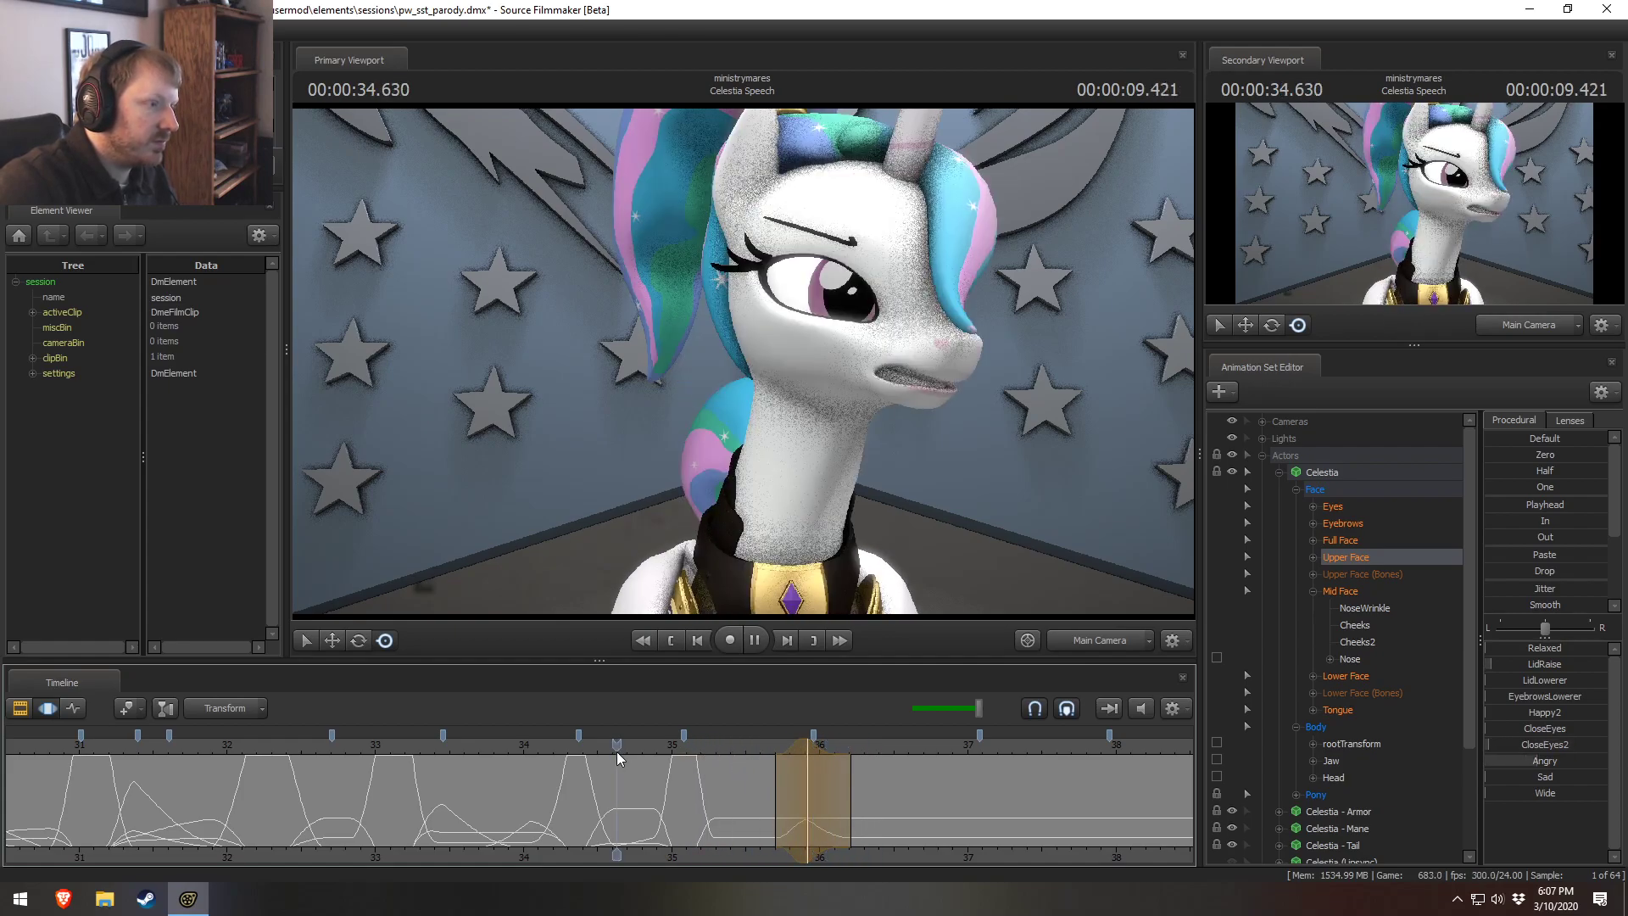
{"action": "key", "text": "space"}
{"action": "key", "text": "shift"}
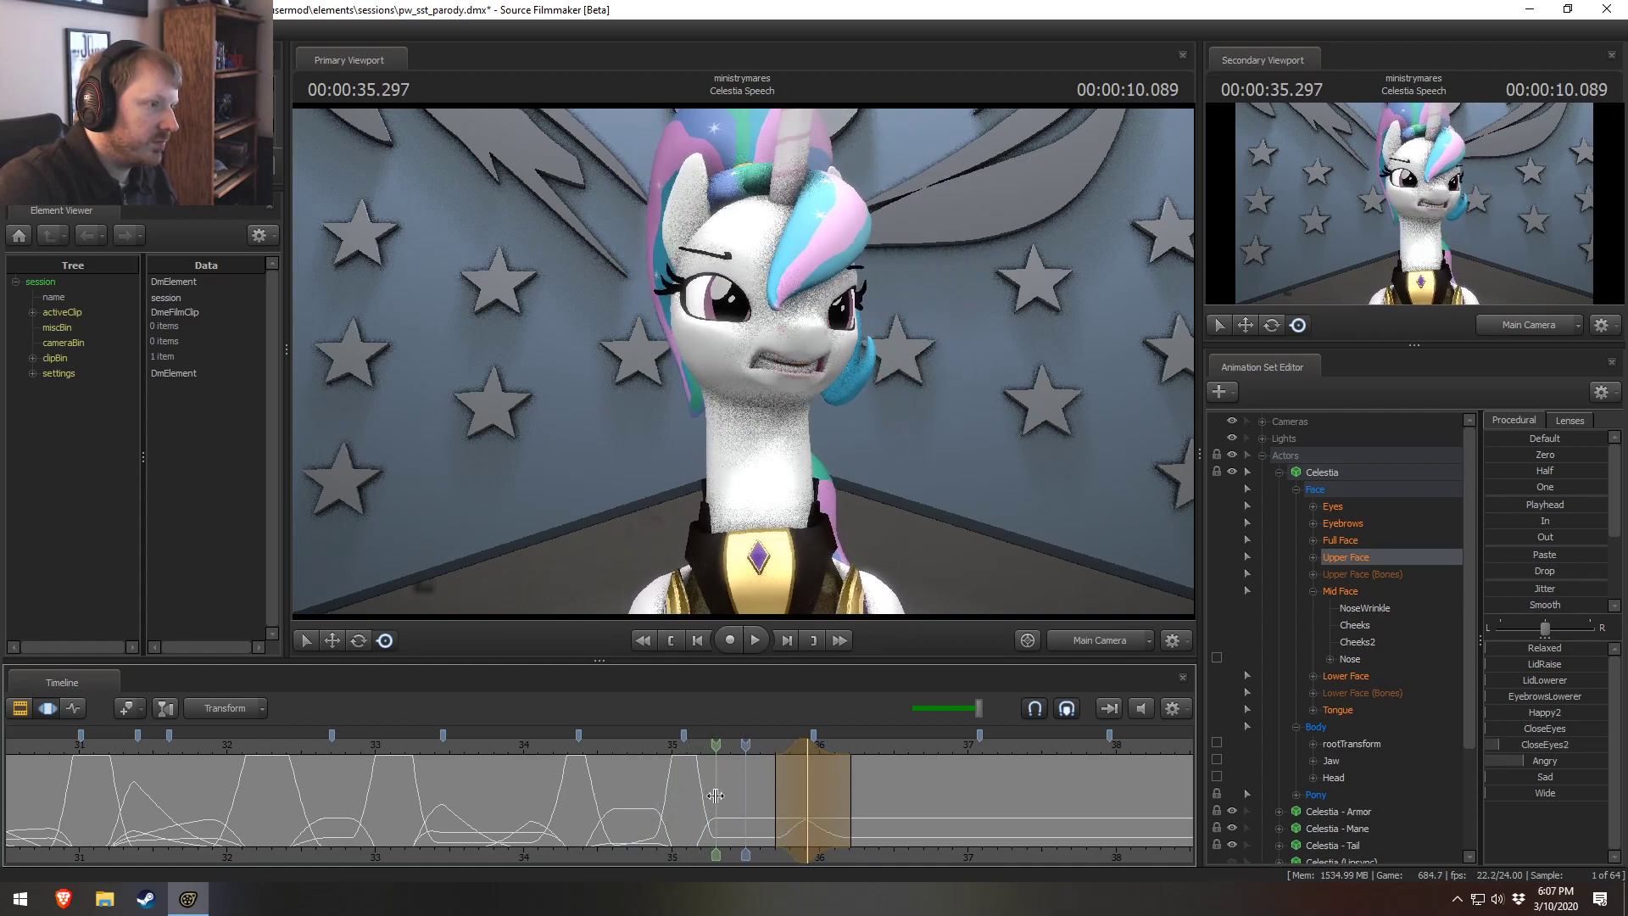
{"action": "left_click", "coordinate": [717, 795], "text": "shift"}
{"action": "scroll", "coordinate": [718, 793], "scroll_direction": "up", "scroll_amount": 3, "text": "shift"}
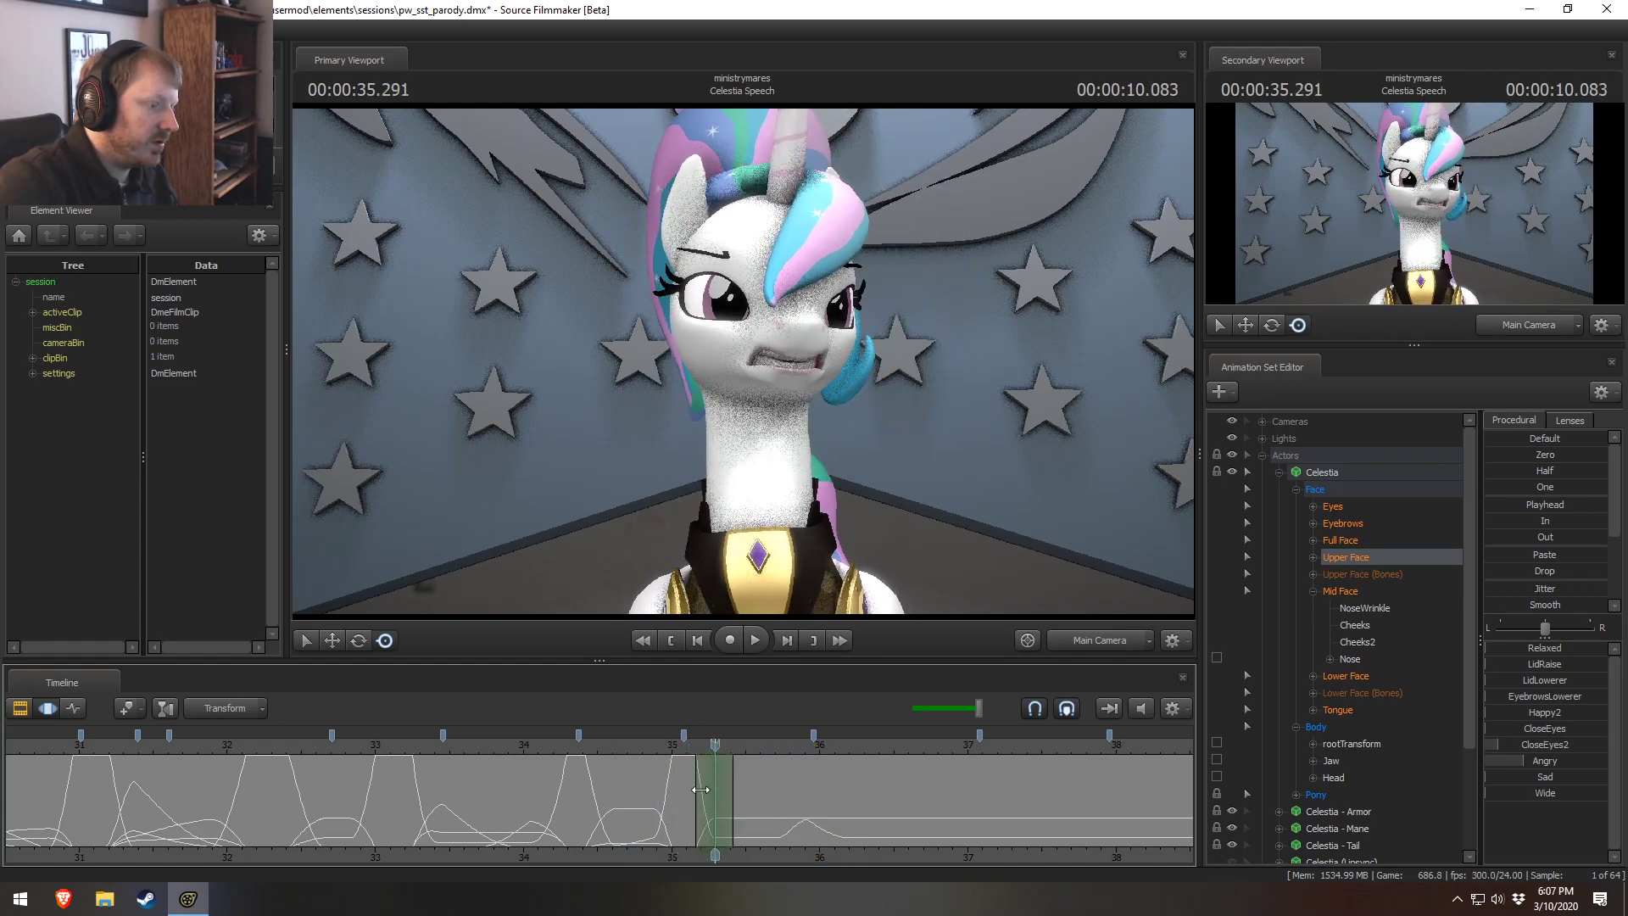
{"action": "left_click_drag", "start_coordinate": [742, 788], "coordinate": [782, 788]}
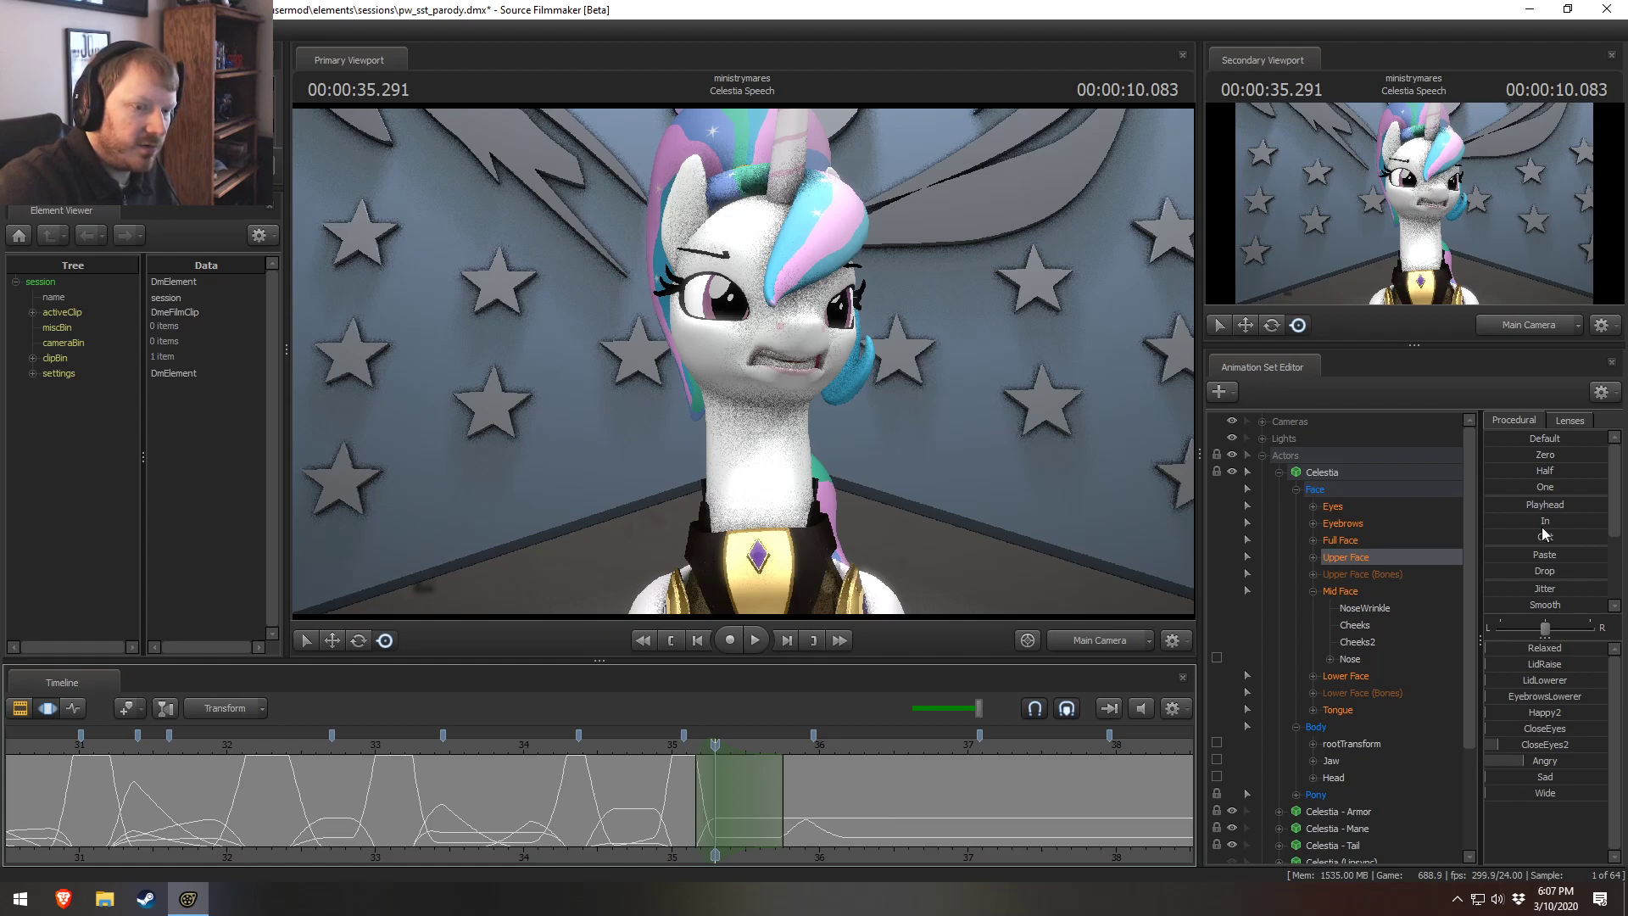
Blend the Upper Face controls partly towards Zero, raise Wide slightly, and extend the falloff to about 35.8 s.
{"action": "left_click", "coordinate": [1537, 456]}
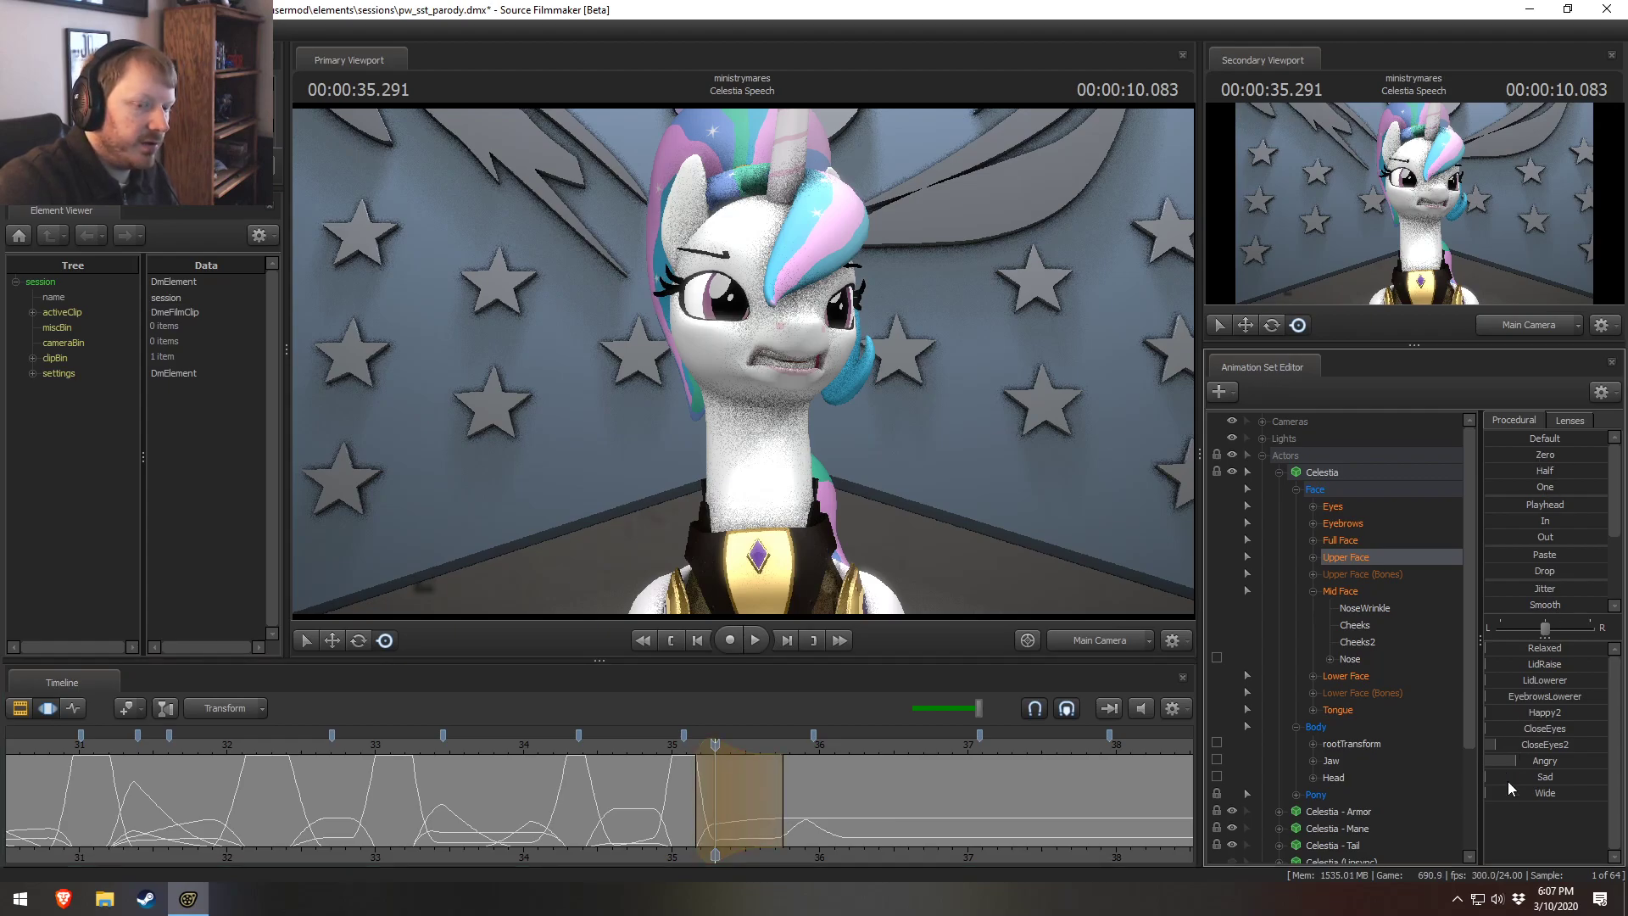
{"action": "left_click_drag", "start_coordinate": [1486, 793], "coordinate": [1535, 792]}
{"action": "left_click_drag", "start_coordinate": [790, 779], "coordinate": [802, 778]}
Replay the blink and head turn repeatedly from about 34.6 s to check the widened eyes.
{"action": "left_click", "coordinate": [654, 744]}
{"action": "key", "text": "space"}
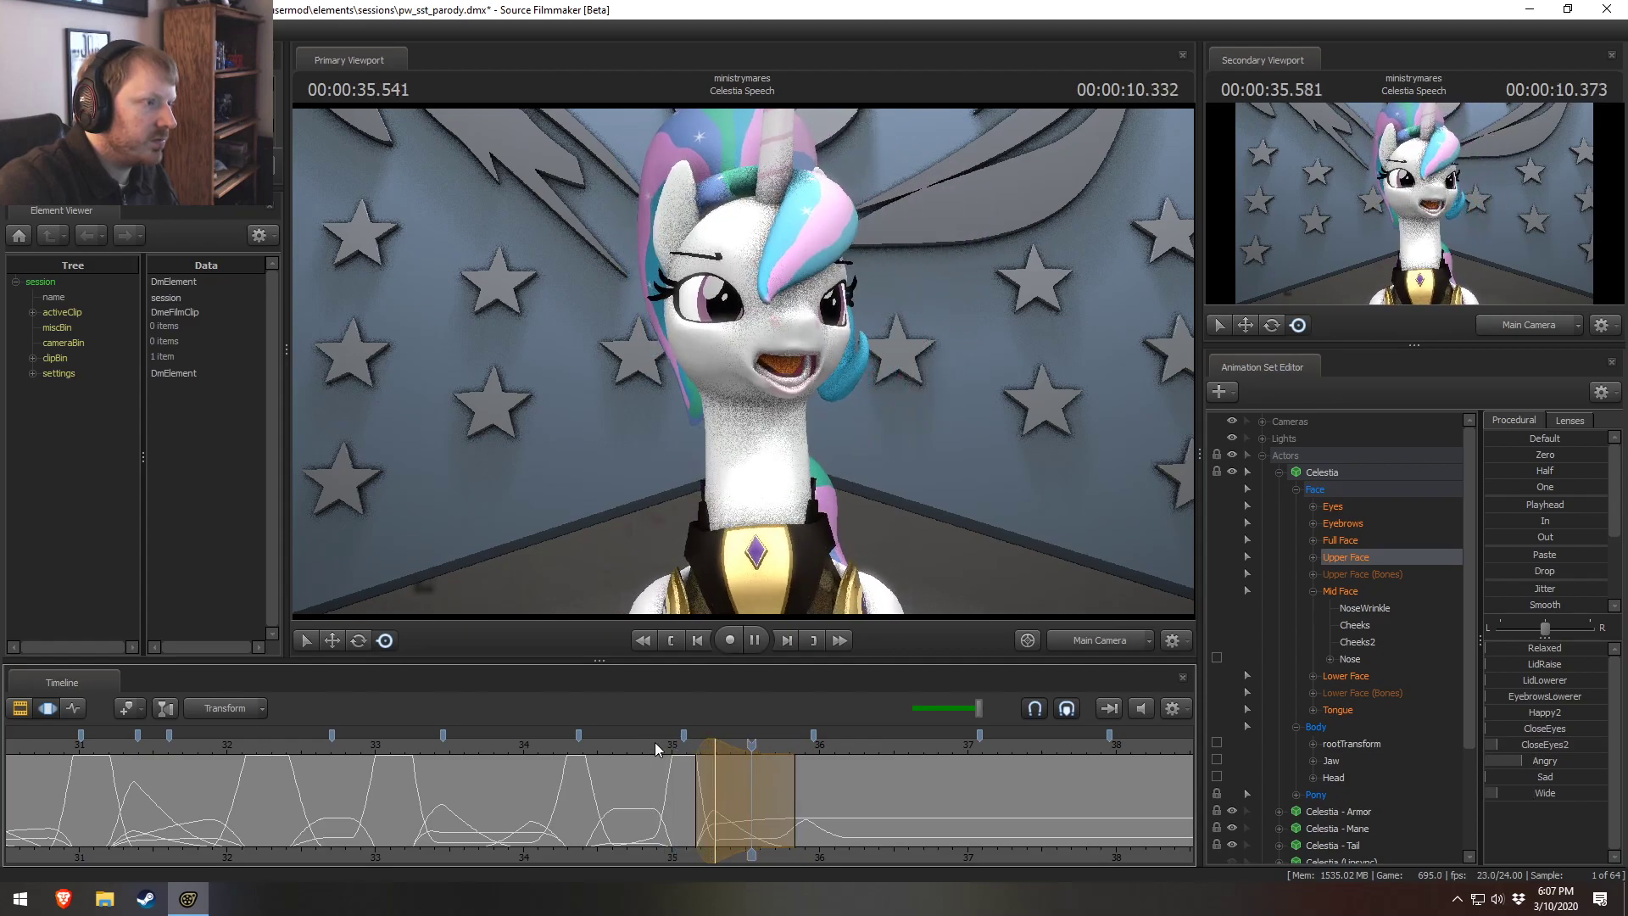
{"action": "left_click", "coordinate": [635, 746]}
{"action": "left_click", "coordinate": [621, 746]}
{"action": "key", "text": "space"}
{"action": "key", "text": "space"}
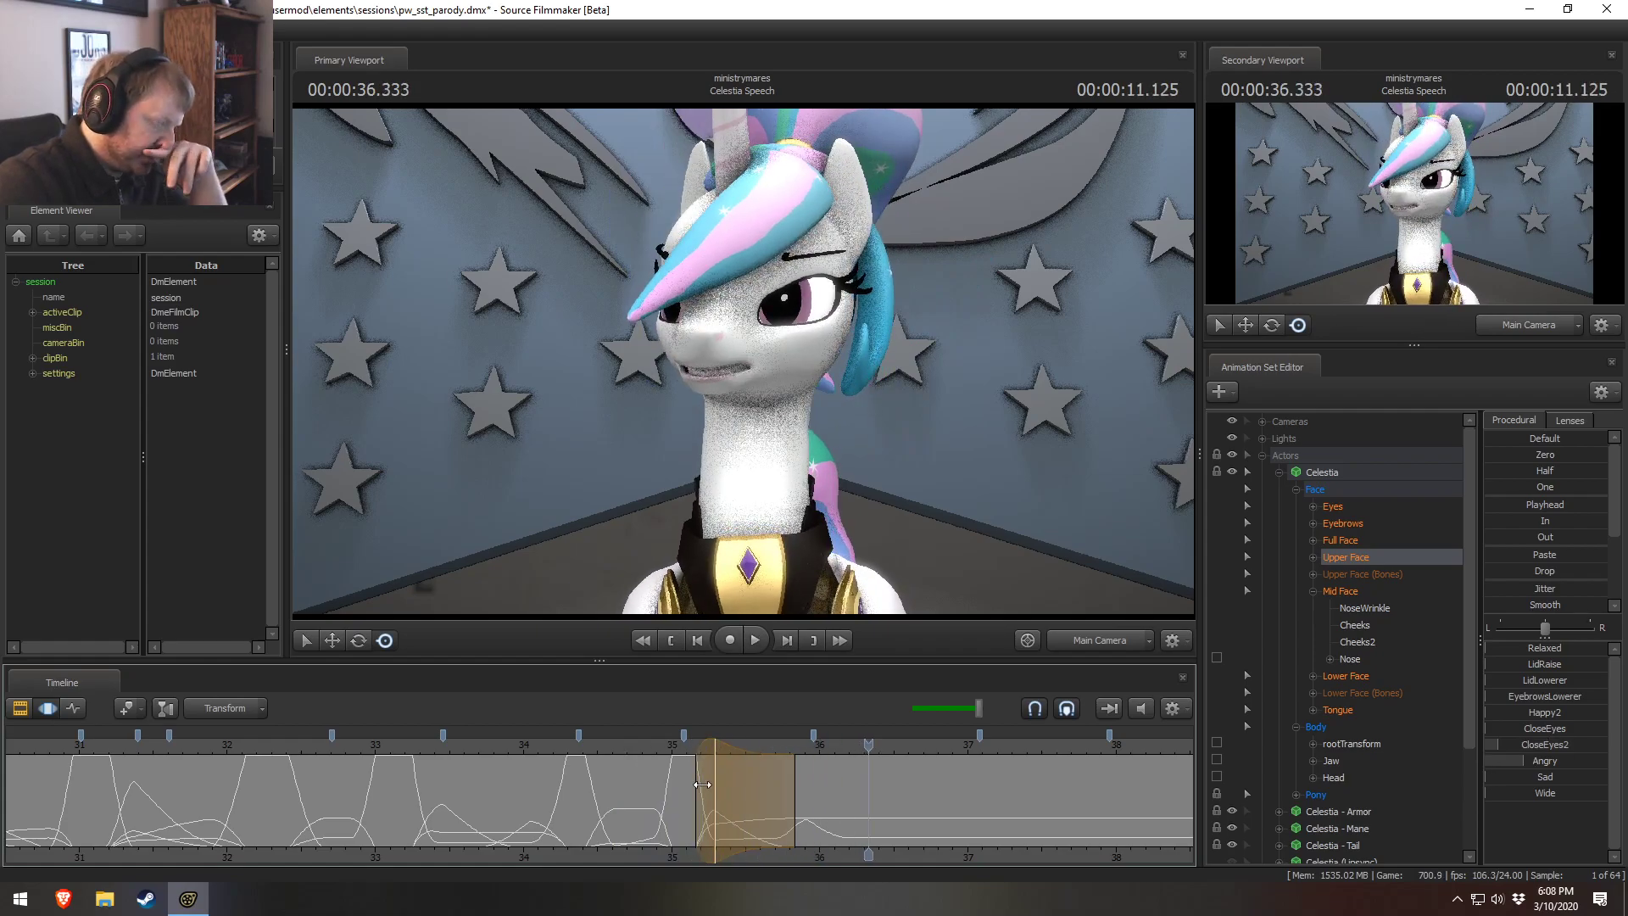
{"action": "key", "text": "space"}
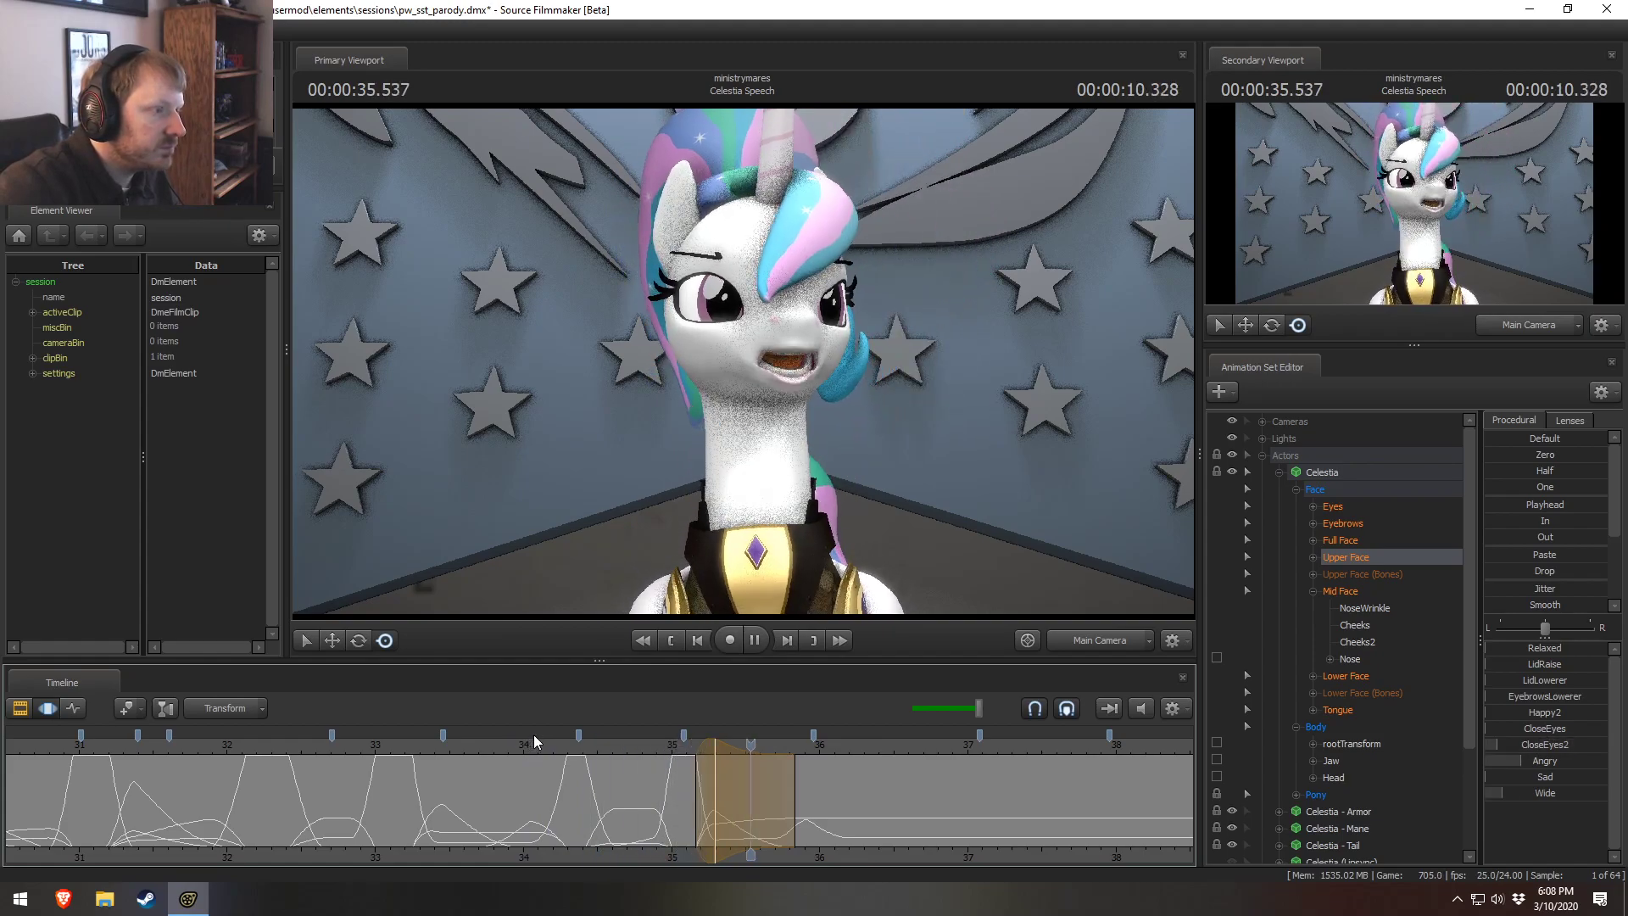
{"action": "key", "text": "space"}
{"action": "key", "text": "space"}
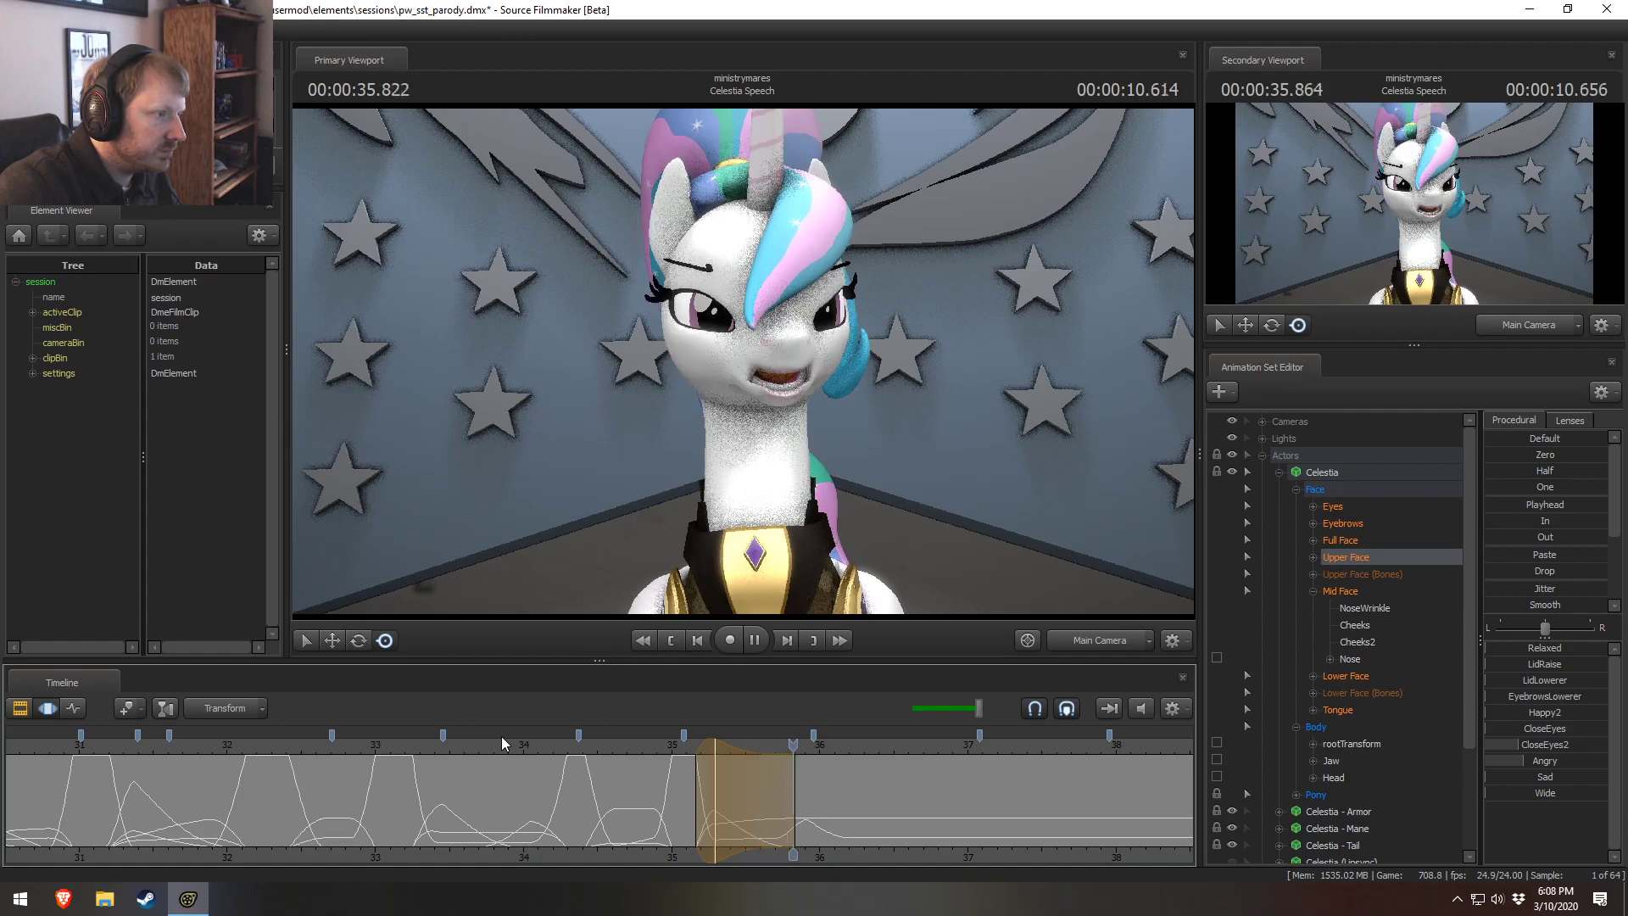
{"action": "key", "text": "space"}
{"action": "key", "text": "space"}
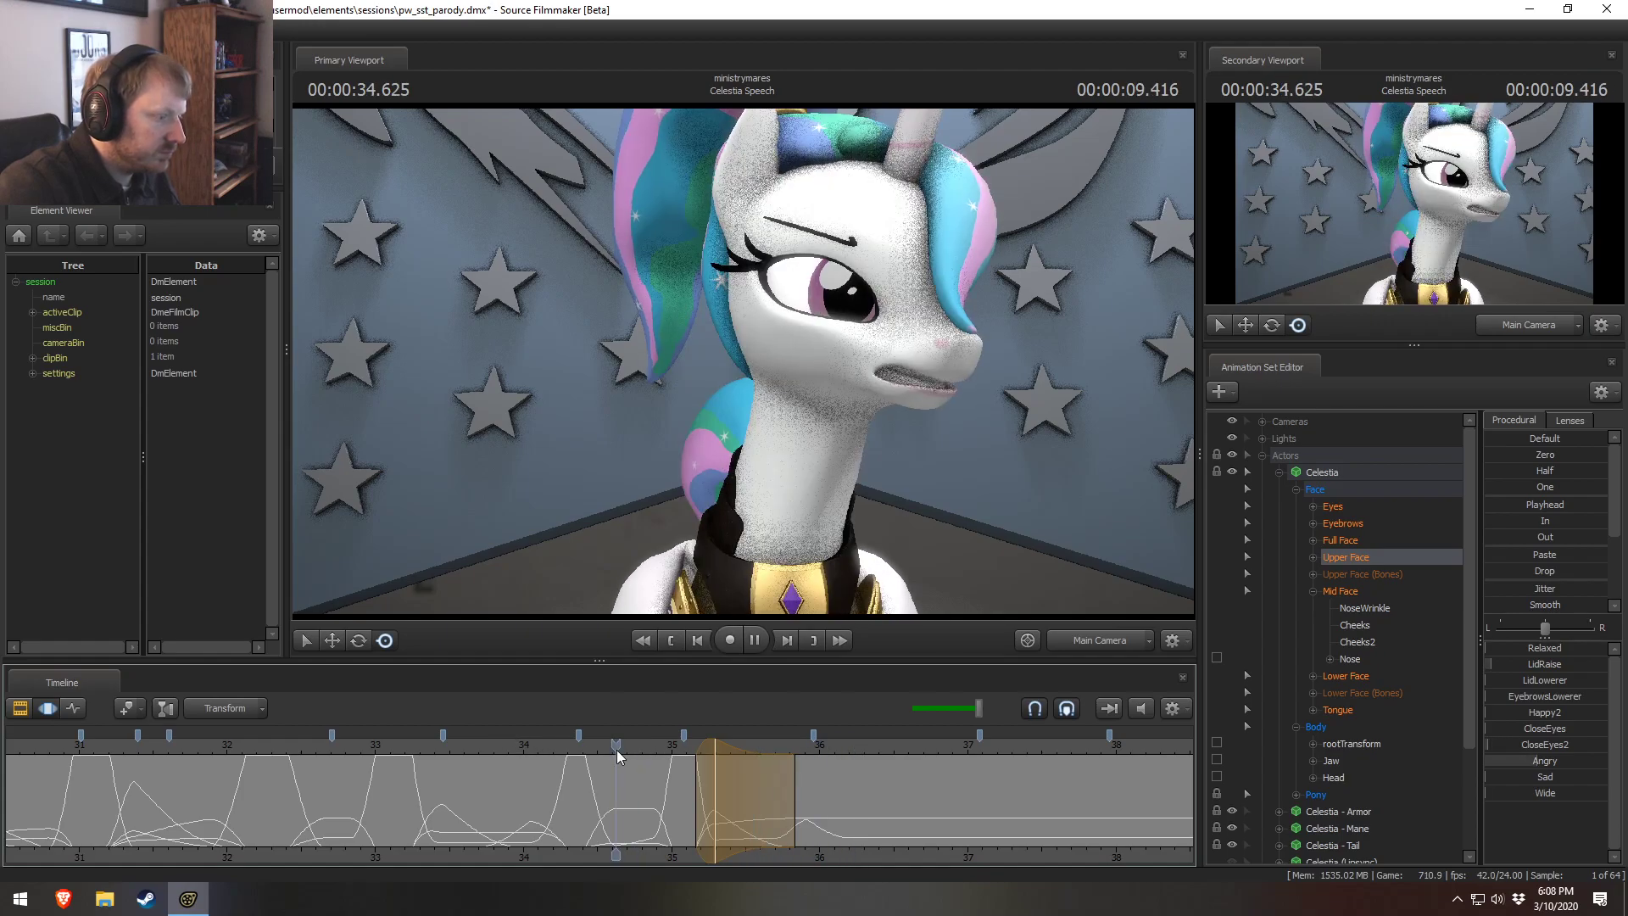
{"action": "key", "text": "space"}
Rotate Celestia's Head slightly during the blink, within a time selection from about 34.8 to 35.4 s centred on 35.125 s.
{"action": "left_click_drag", "start_coordinate": [643, 759], "coordinate": [688, 795]}
{"action": "left_click_drag", "start_coordinate": [689, 796], "coordinate": [686, 795], "text": "shift"}
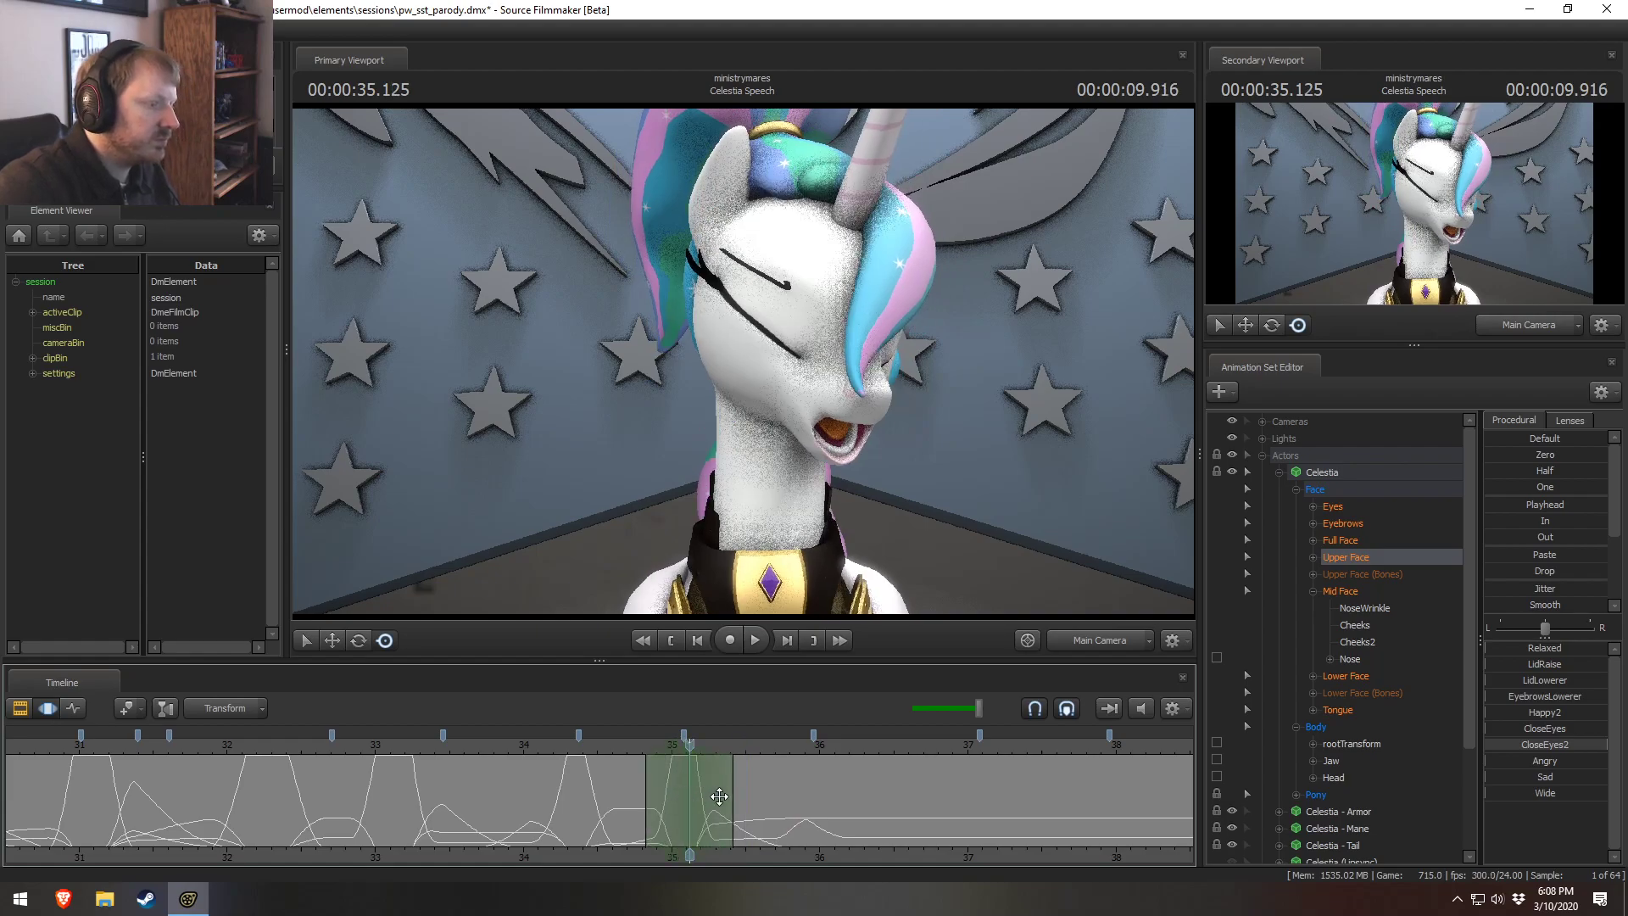
{"action": "key", "text": "e"}
{"action": "left_click", "coordinate": [764, 389]}
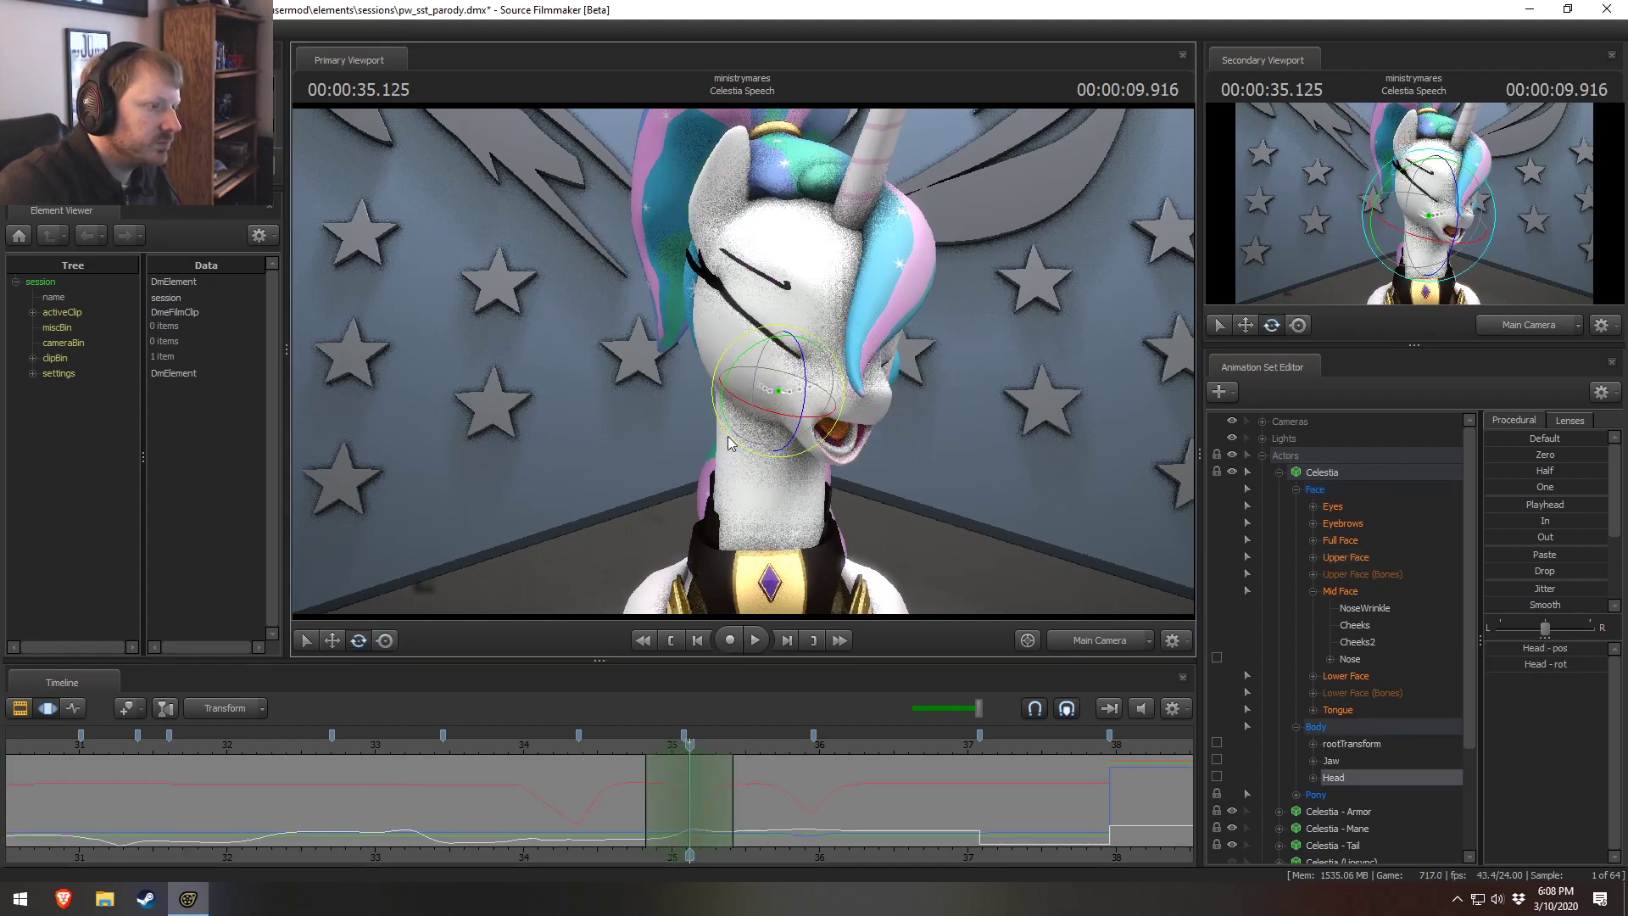
{"action": "left_click_drag", "start_coordinate": [724, 413], "coordinate": [773, 418]}
Play back the section from about 34.6 to 36.3 s to check the adjusted head rotation.
{"action": "left_click", "coordinate": [619, 743]}
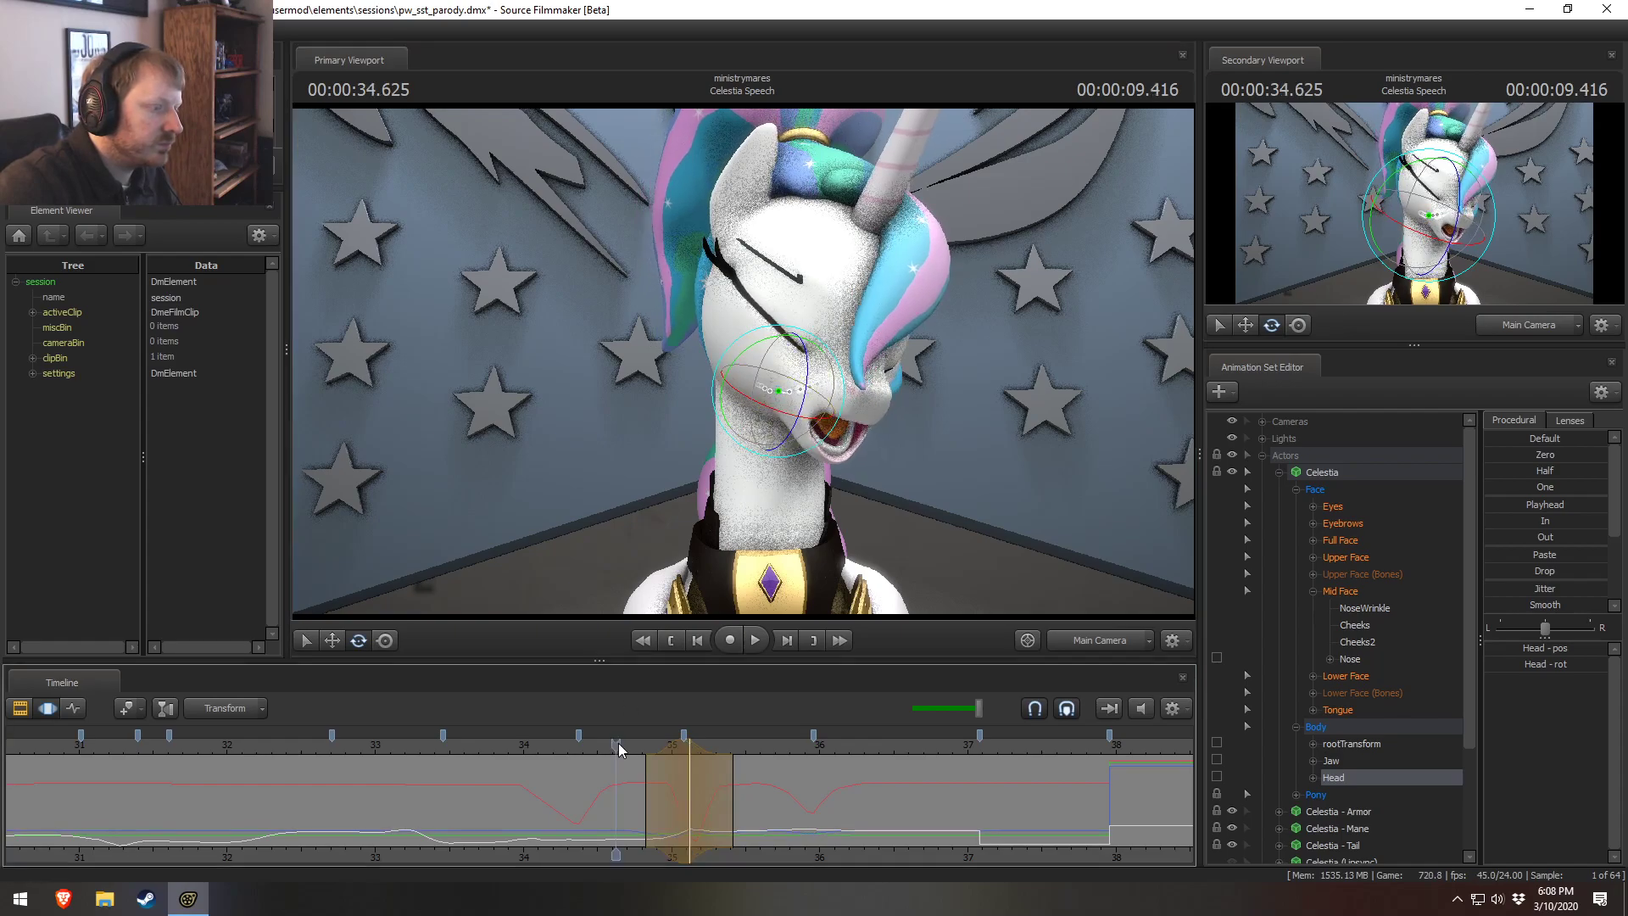
{"action": "key", "text": "space"}
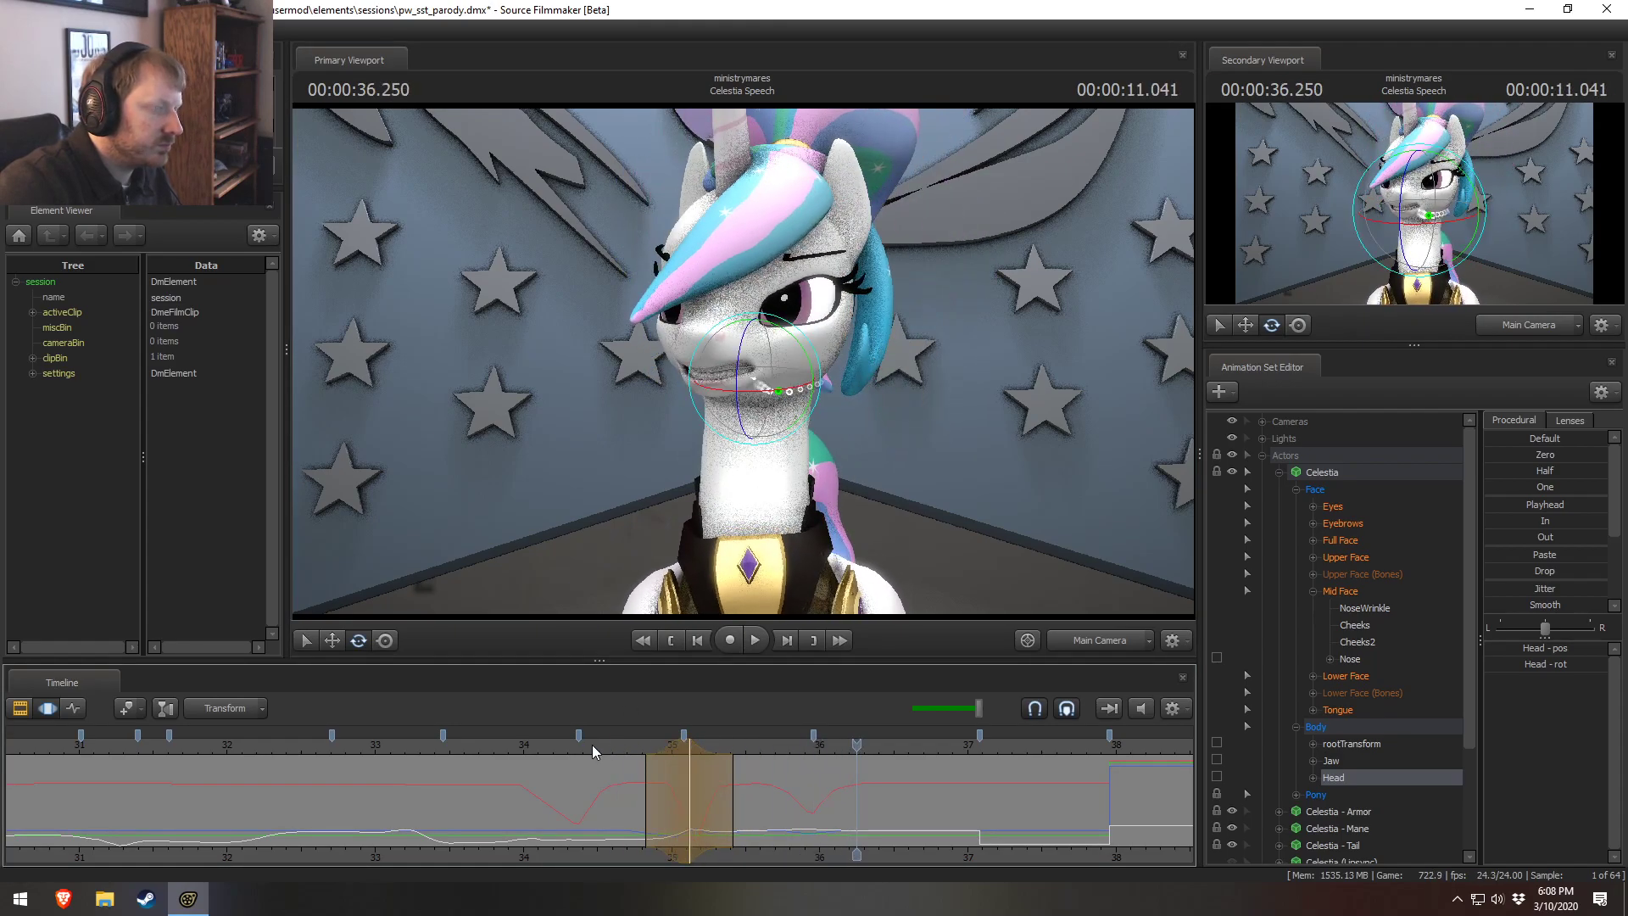
{"action": "left_click", "coordinate": [531, 747]}
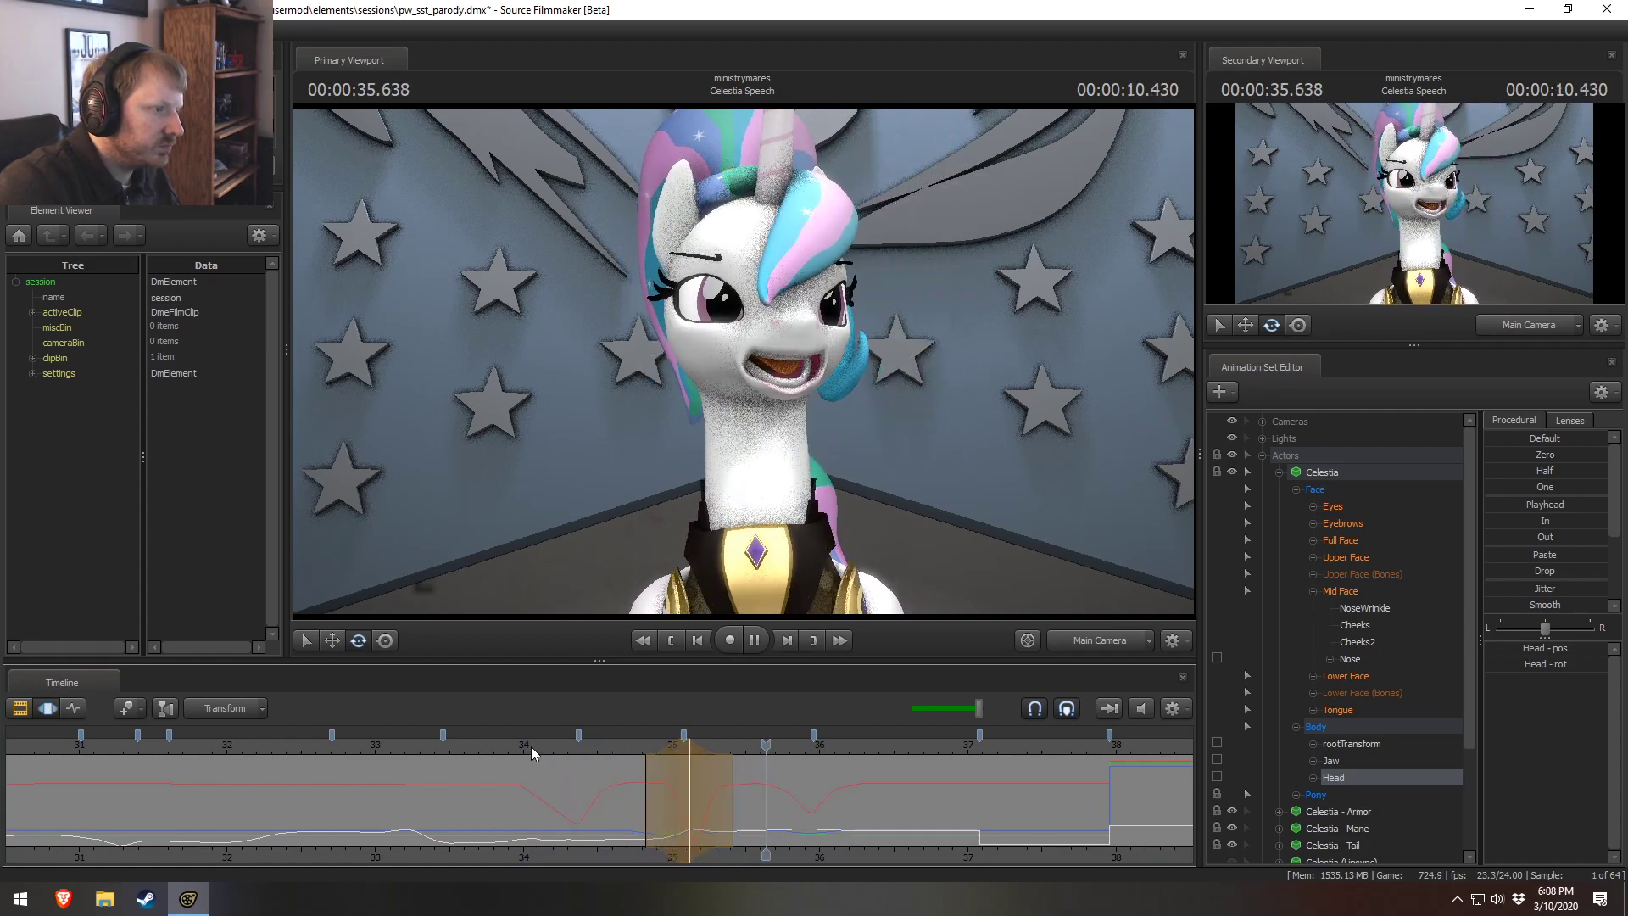
{"action": "key", "text": "space"}
{"action": "left_click", "coordinate": [590, 750]}
{"action": "key", "text": "space"}
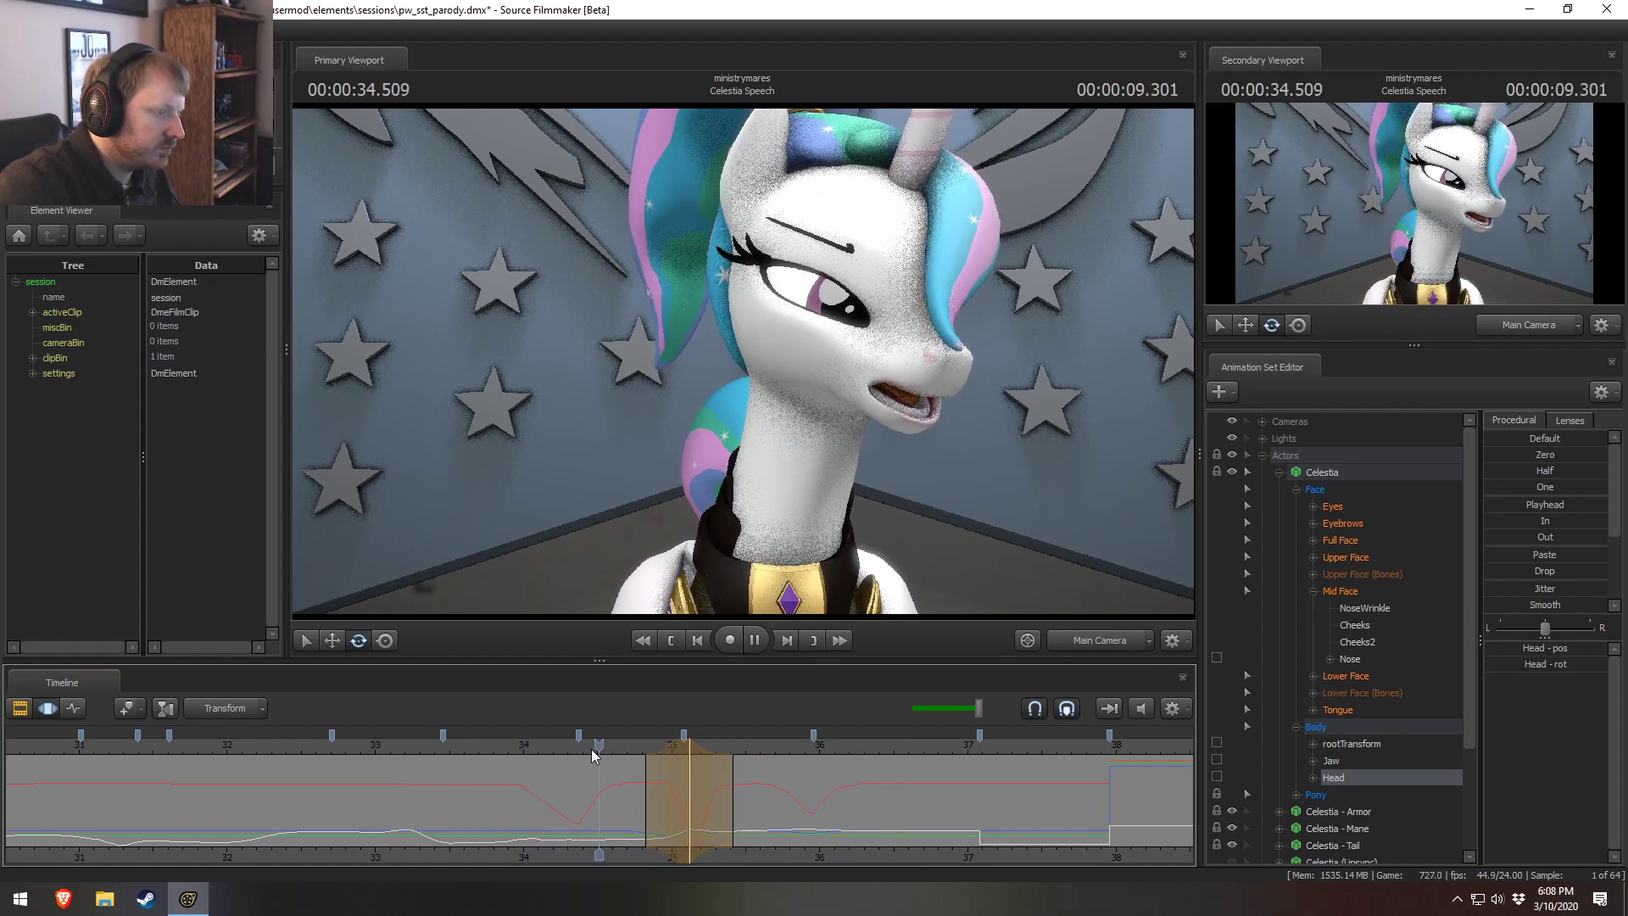
{"action": "key", "text": "space"}
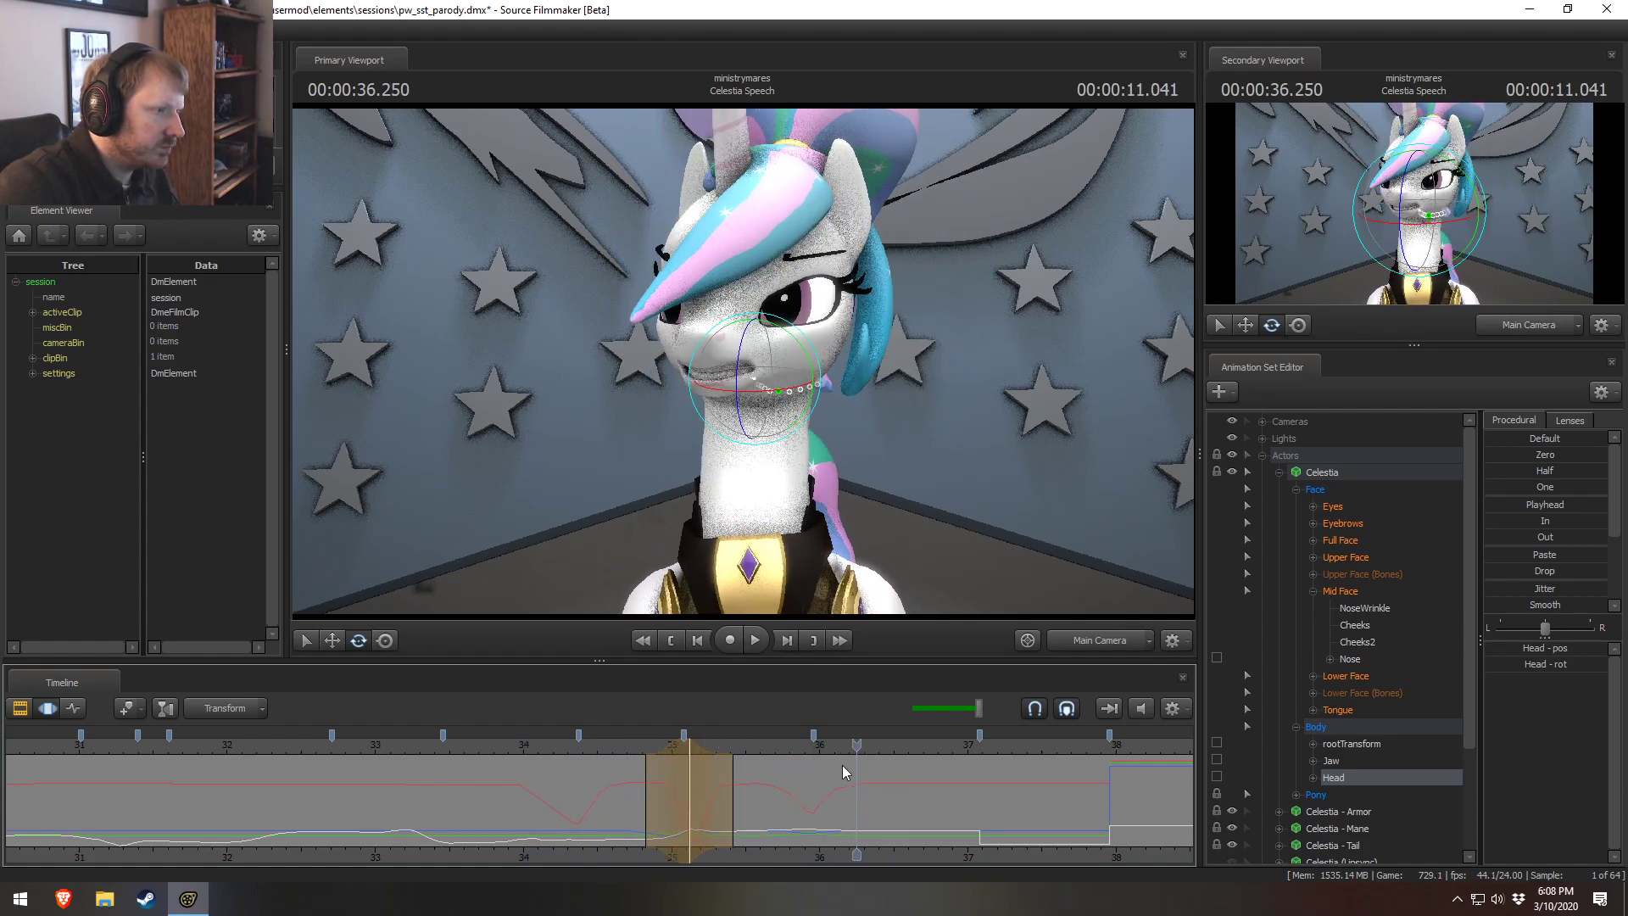
Review the following part of the speech through the pose changes up to 38.291 s.
{"action": "key", "text": "space"}
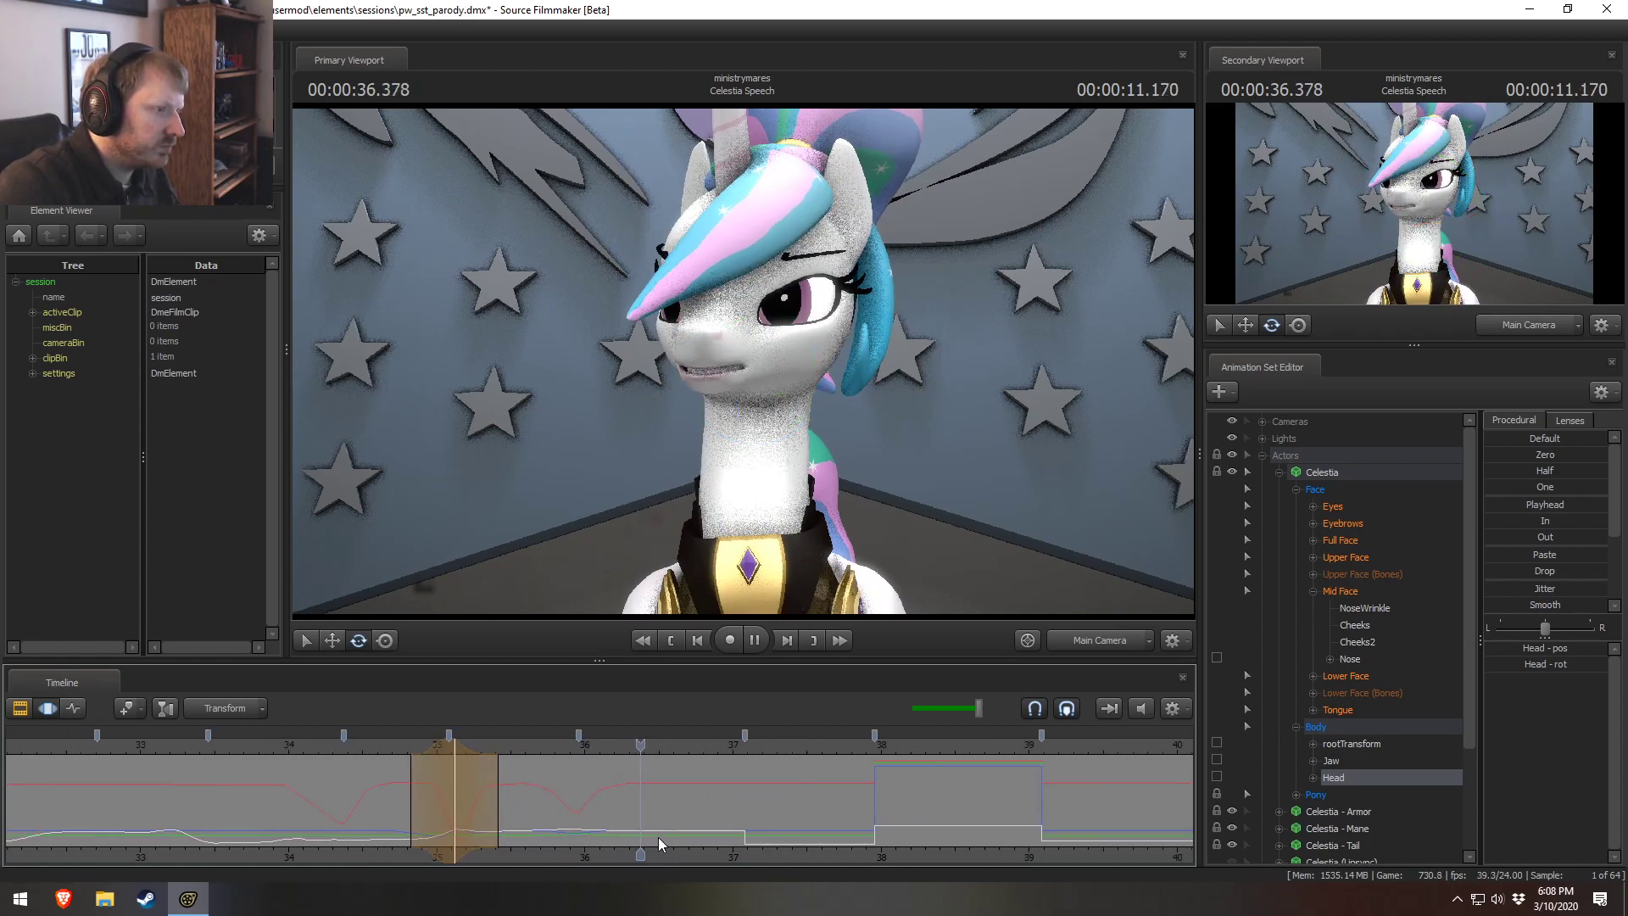
{"action": "key", "text": "space"}
{"action": "key", "text": "F2"}
{"action": "key", "text": "F3"}
{"action": "left_click_drag", "start_coordinate": [806, 746], "coordinate": [685, 742]}
{"action": "key", "text": "space"}
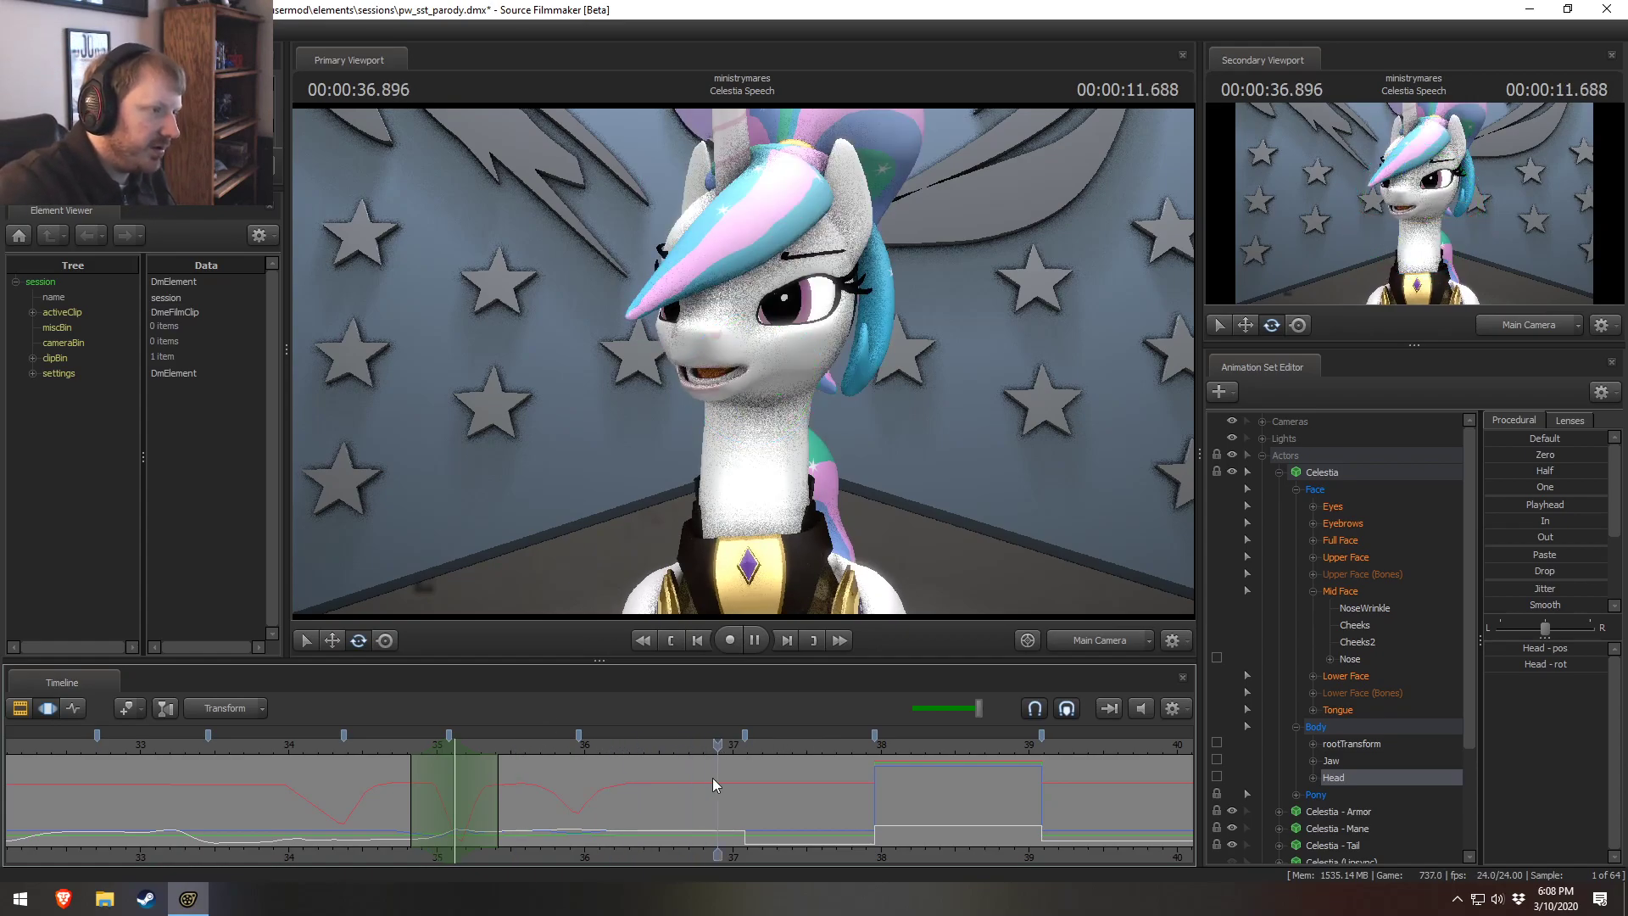
{"action": "key", "text": "space"}
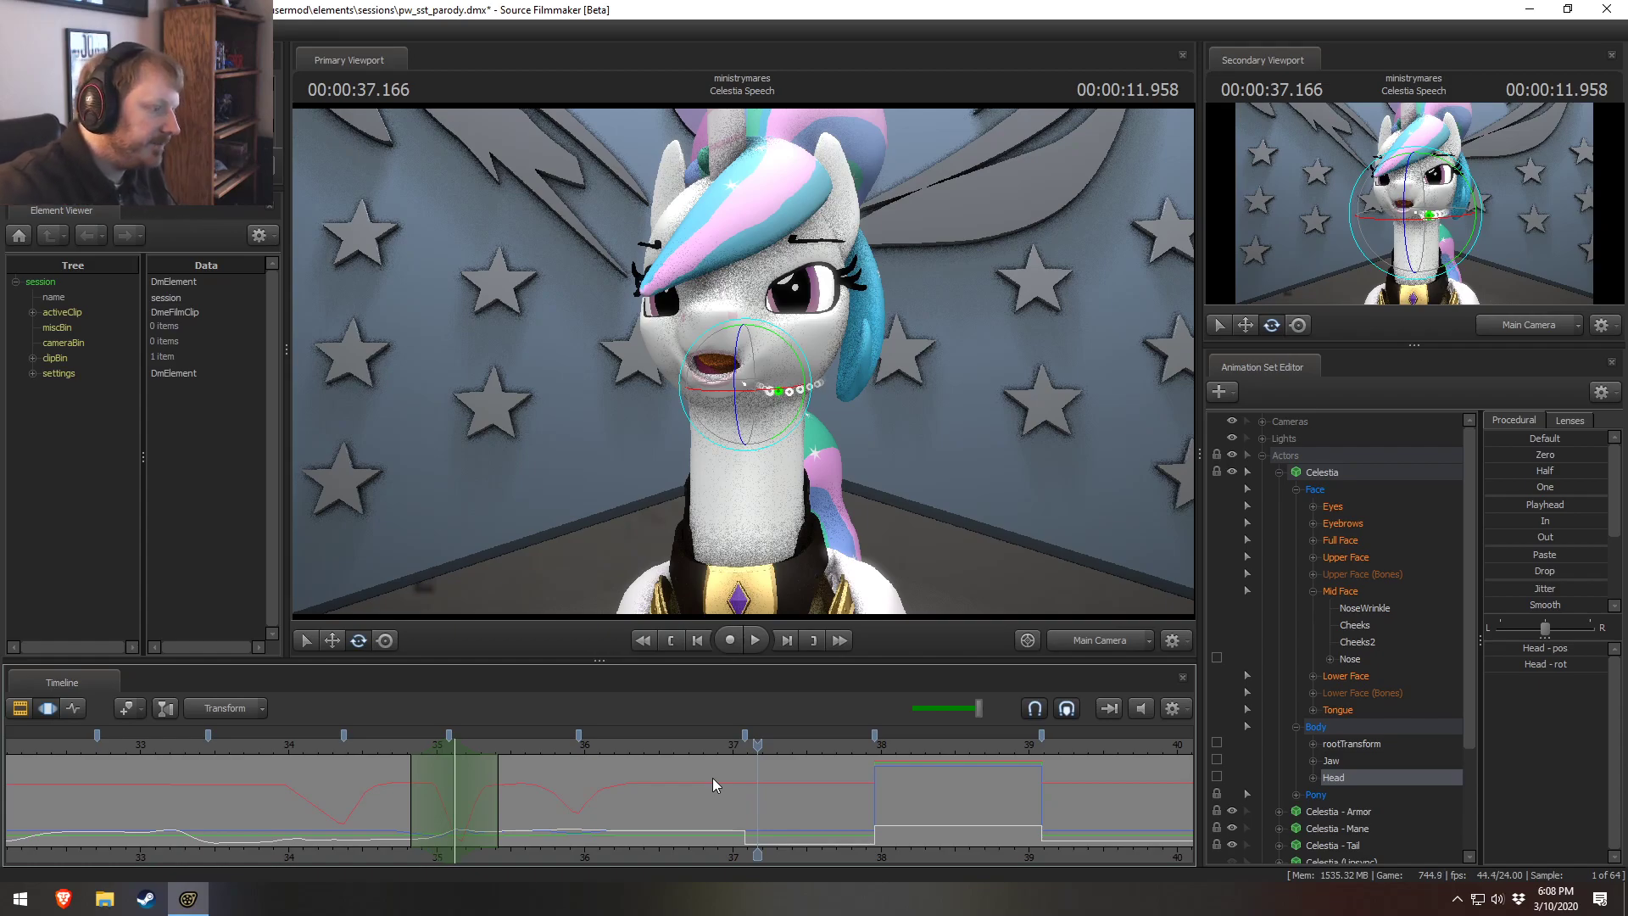
{"action": "key", "text": "space"}
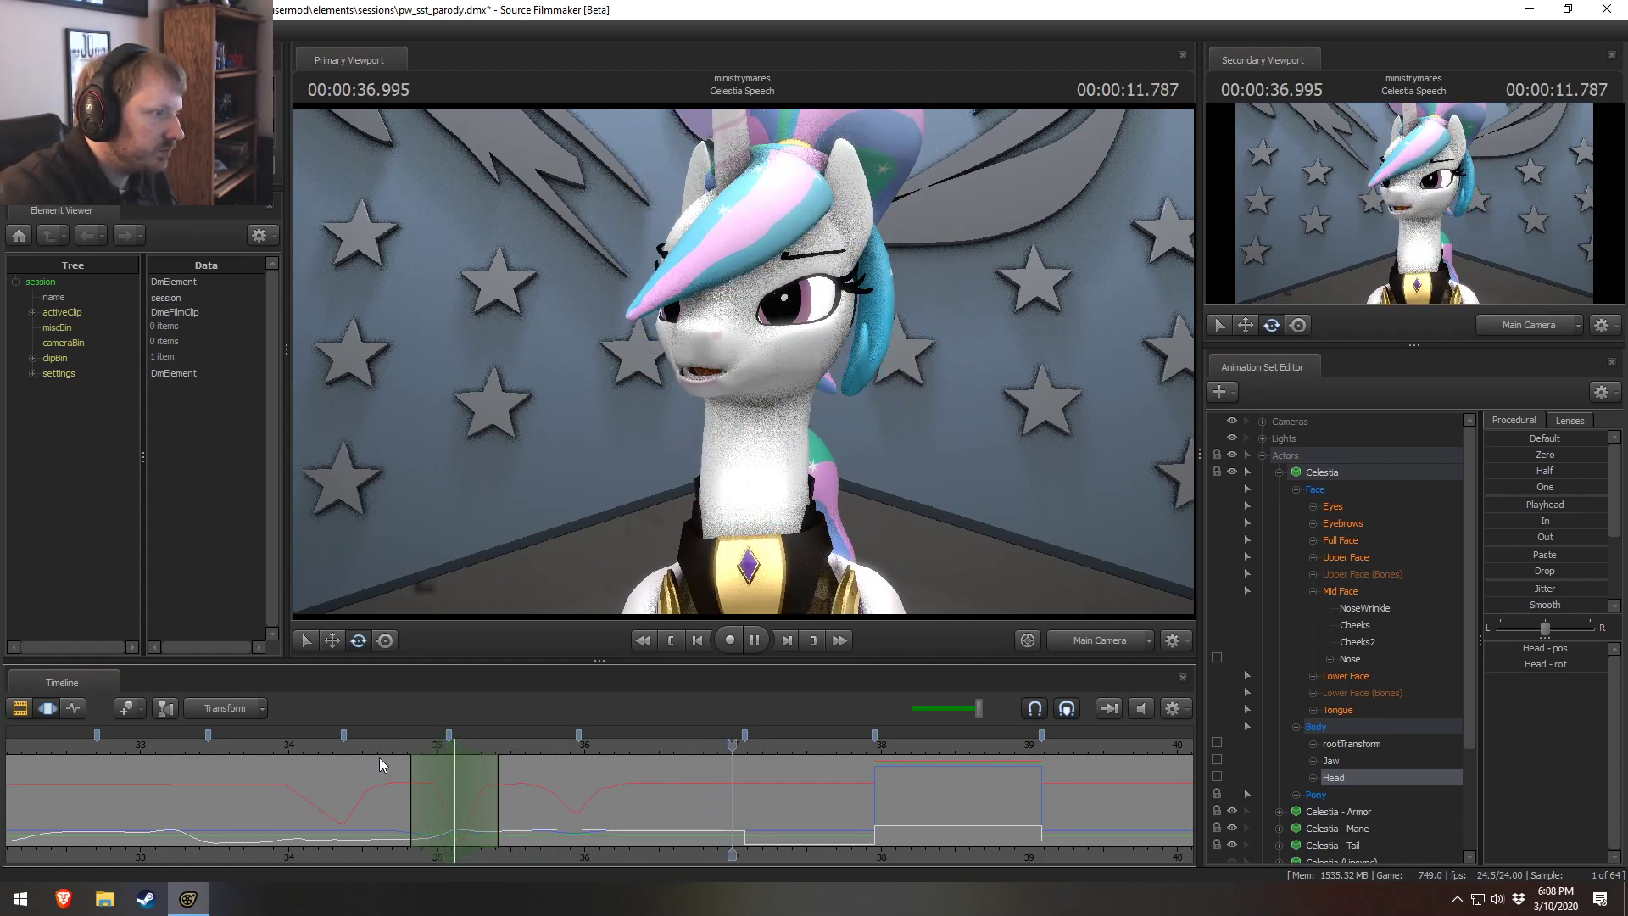
{"action": "key", "text": "space"}
{"action": "key", "text": "space"}
{"action": "key", "text": "space"}
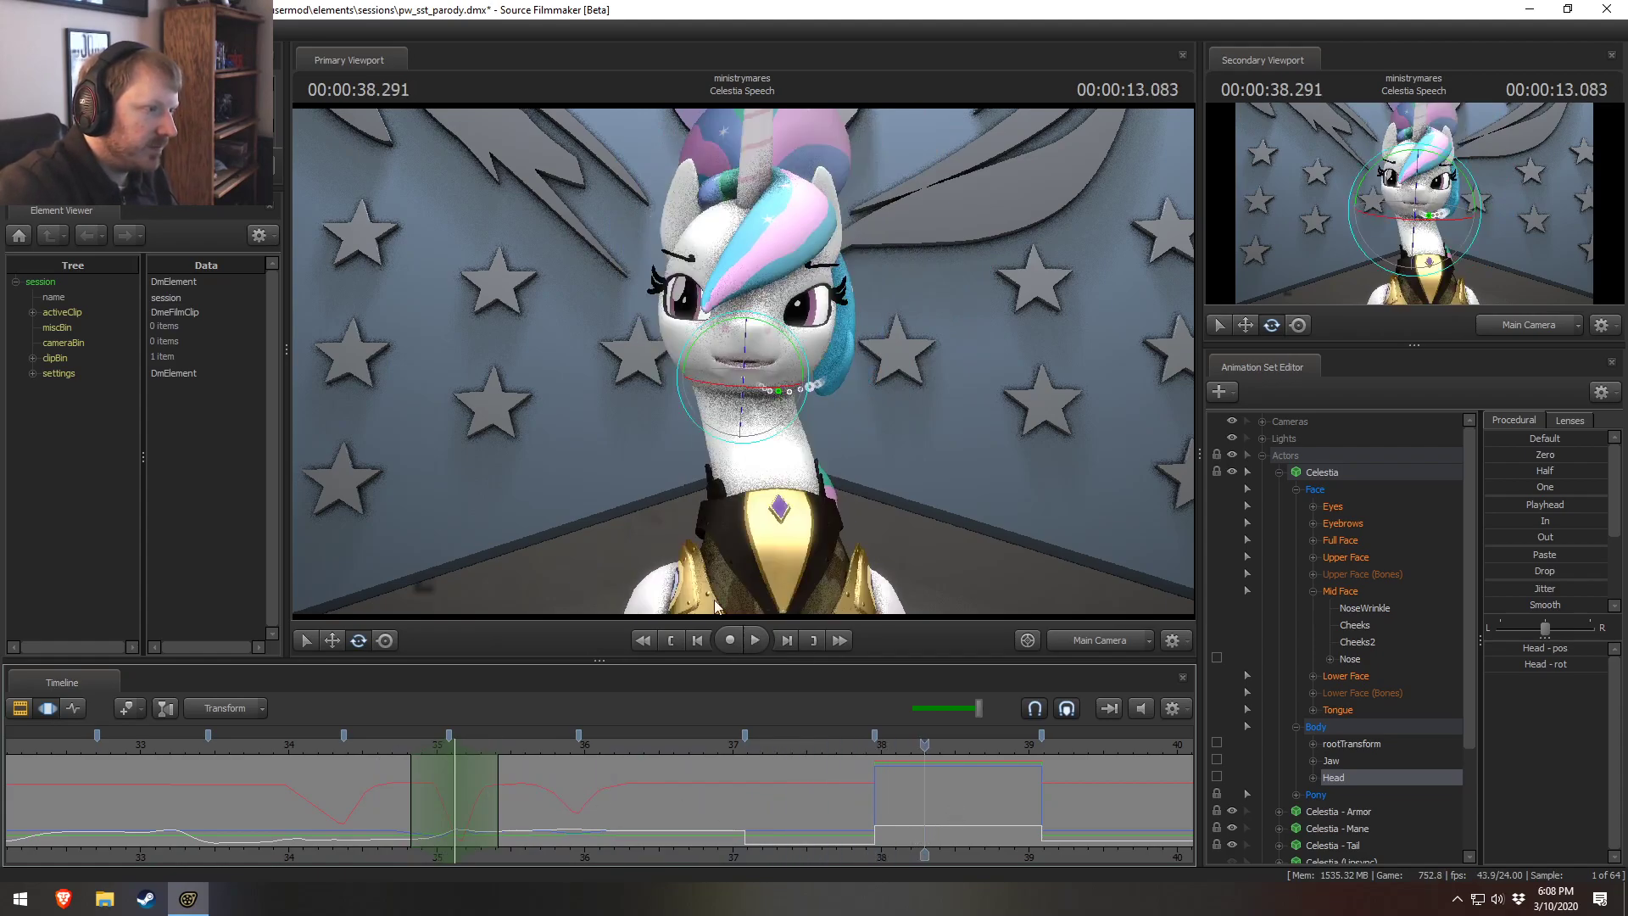
Smooth the pose change of Celestia's controls, excluding the face, within a falloff time selection from about 36.7 to 37.8 s.
{"action": "left_click", "coordinate": [1337, 476]}
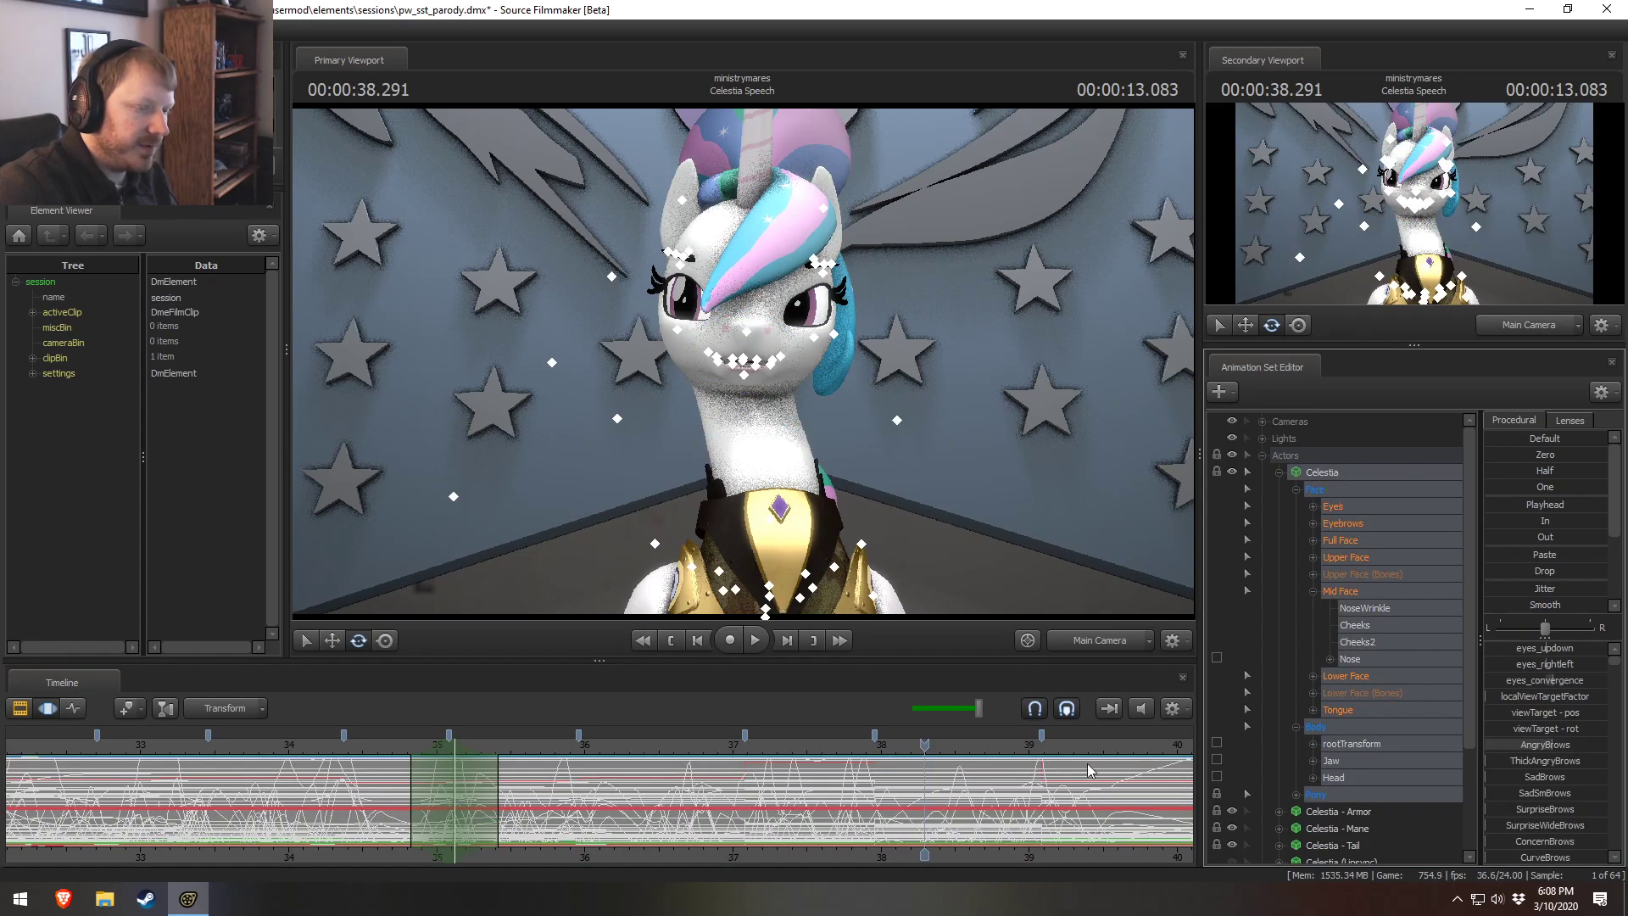
{"action": "left_click", "coordinate": [1335, 491], "text": "ctrl"}
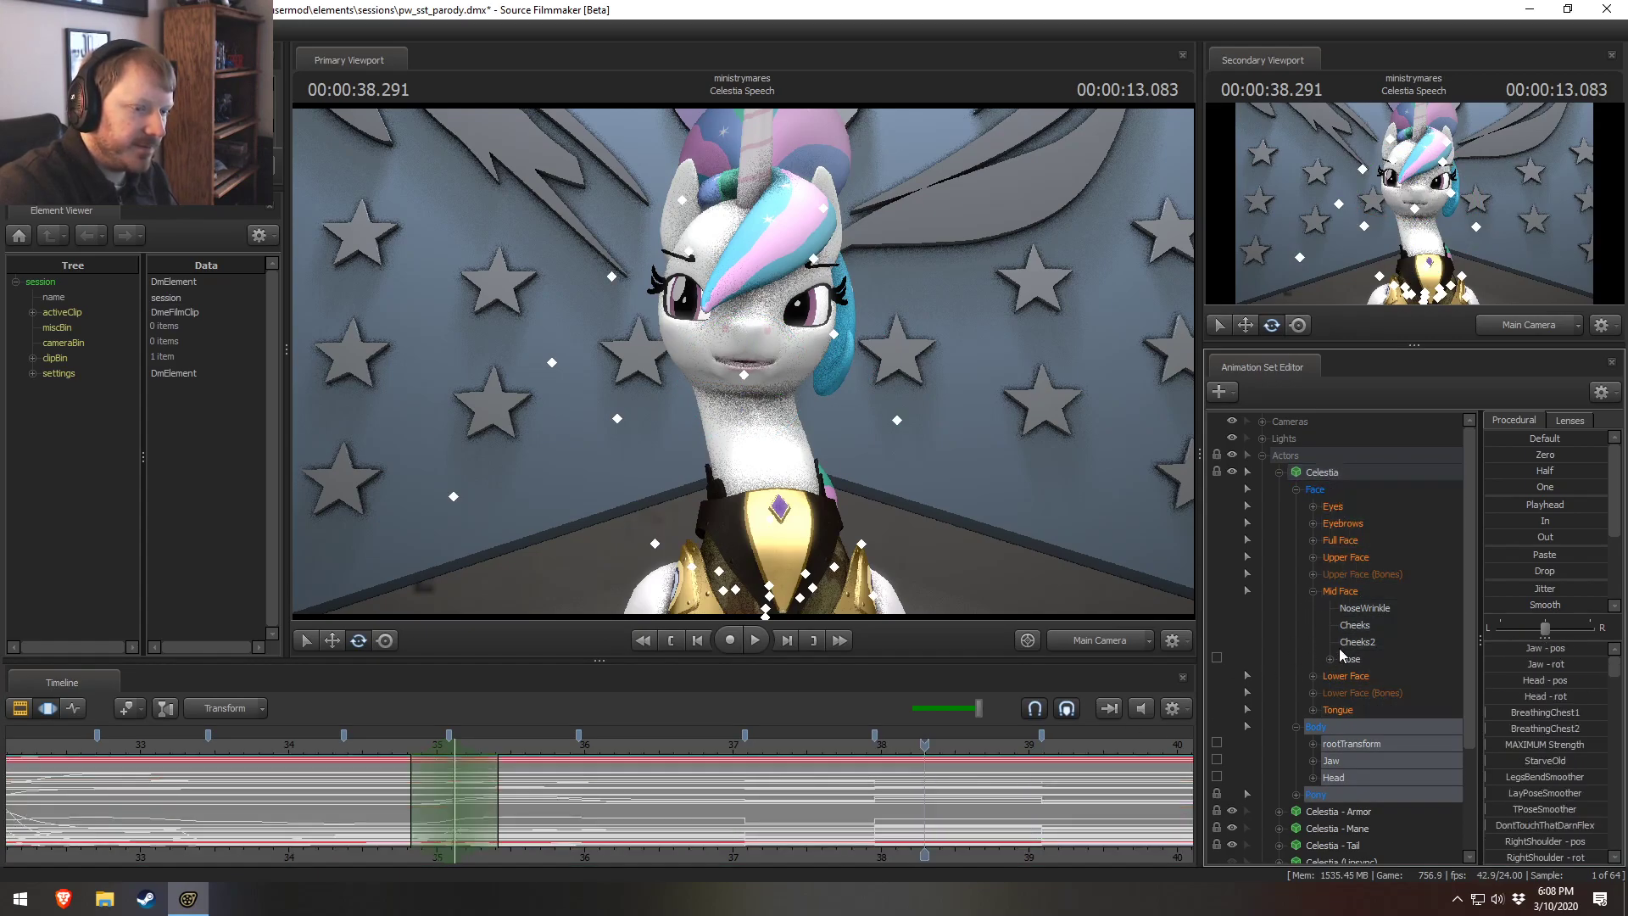
{"action": "left_click_drag", "start_coordinate": [734, 811], "coordinate": [850, 804], "text": "shift"}
{"action": "scroll", "coordinate": [763, 813], "scroll_direction": "up", "scroll_amount": 5, "text": "shift"}
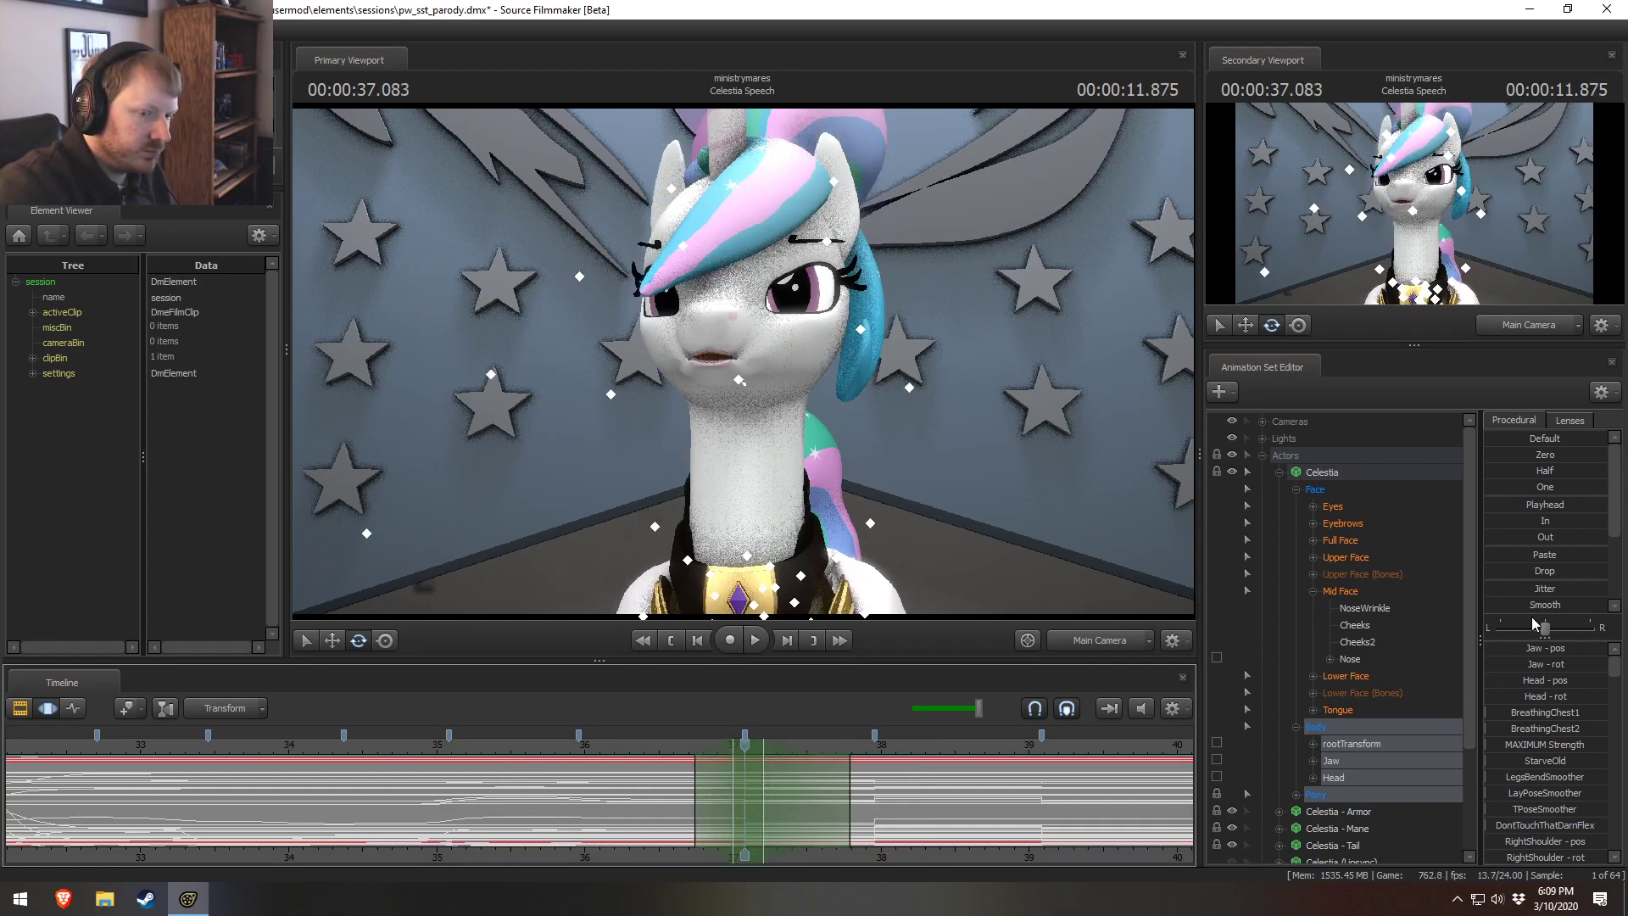
{"action": "scroll", "coordinate": [1518, 601], "scroll_direction": "down", "scroll_amount": 3}
{"action": "left_click", "coordinate": [1518, 601]}
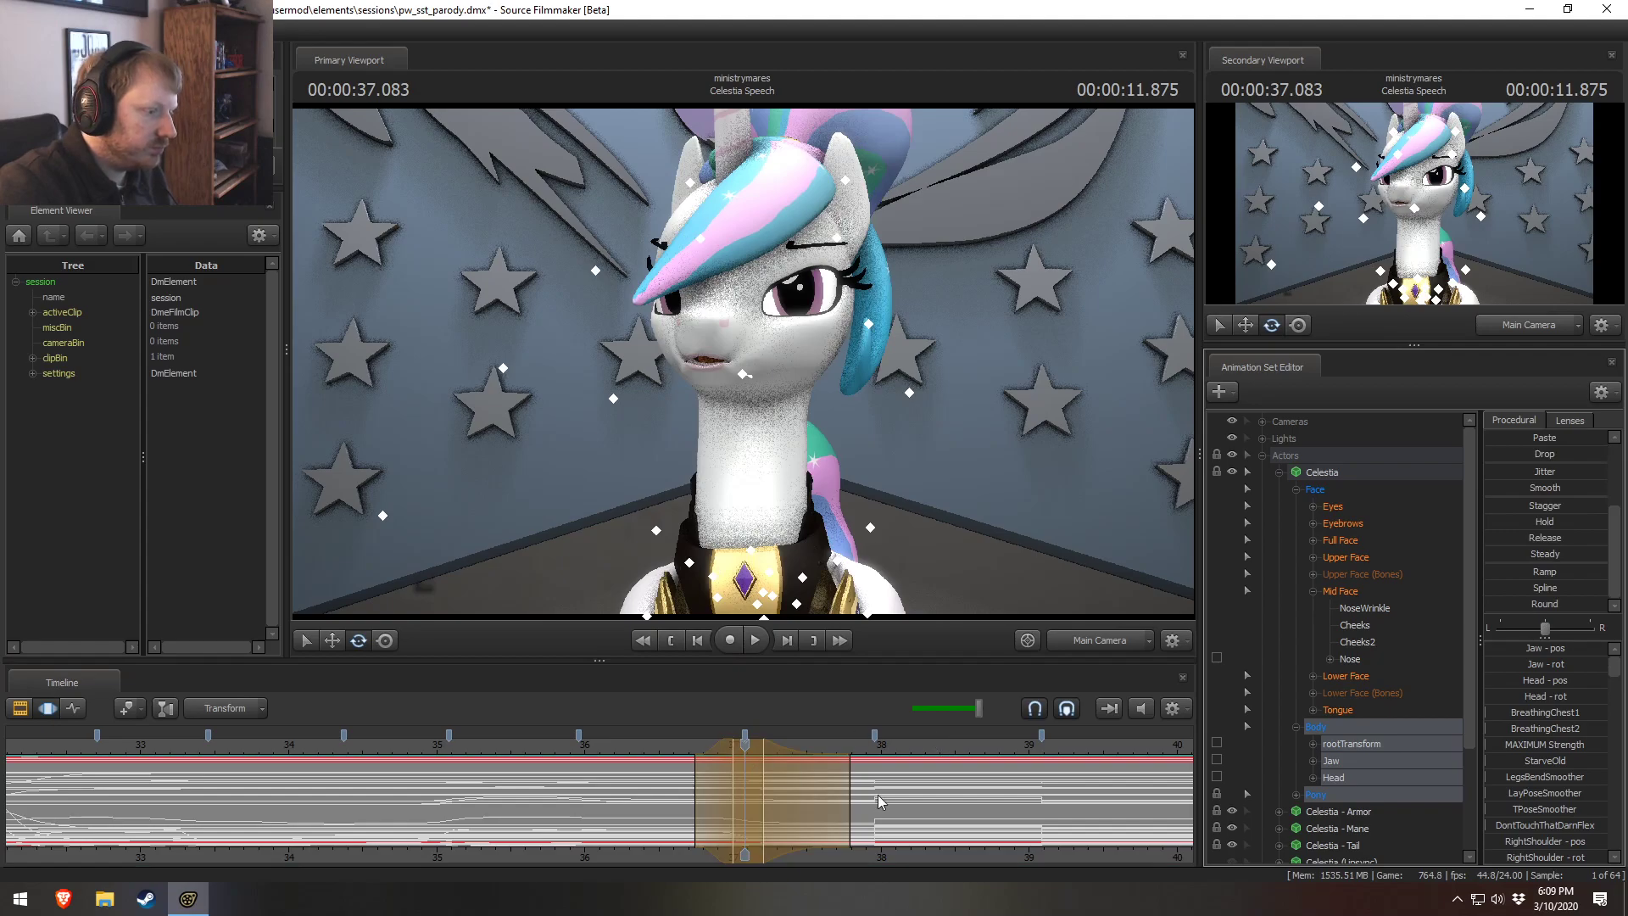
{"action": "key", "text": "ctrl+z"}
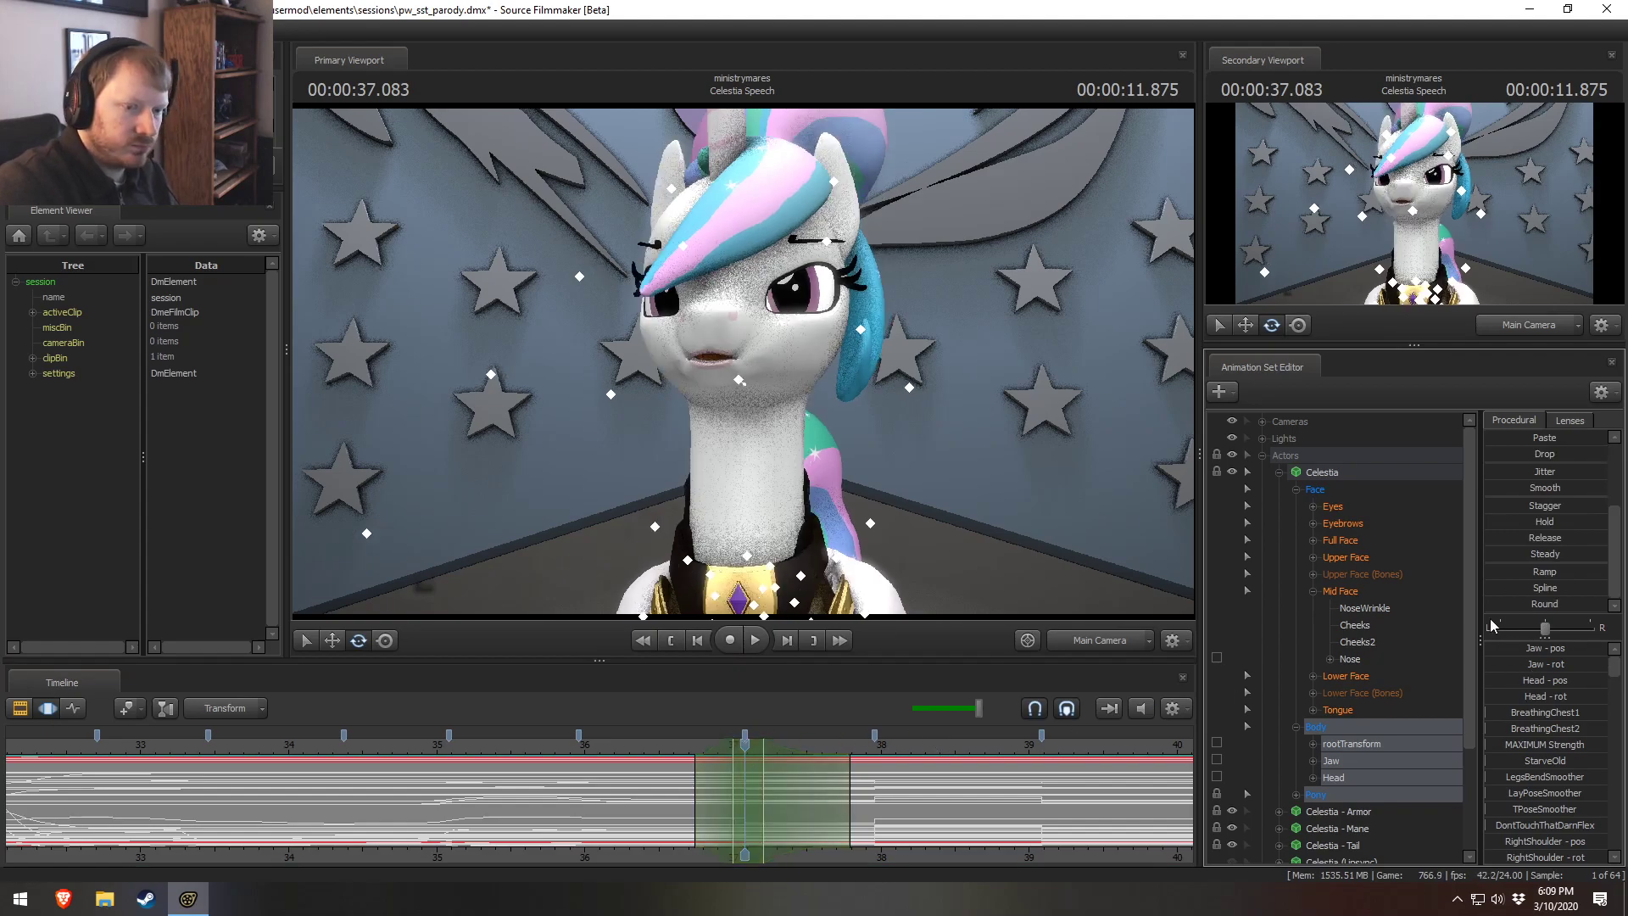
{"action": "key", "text": "ctrl+y"}
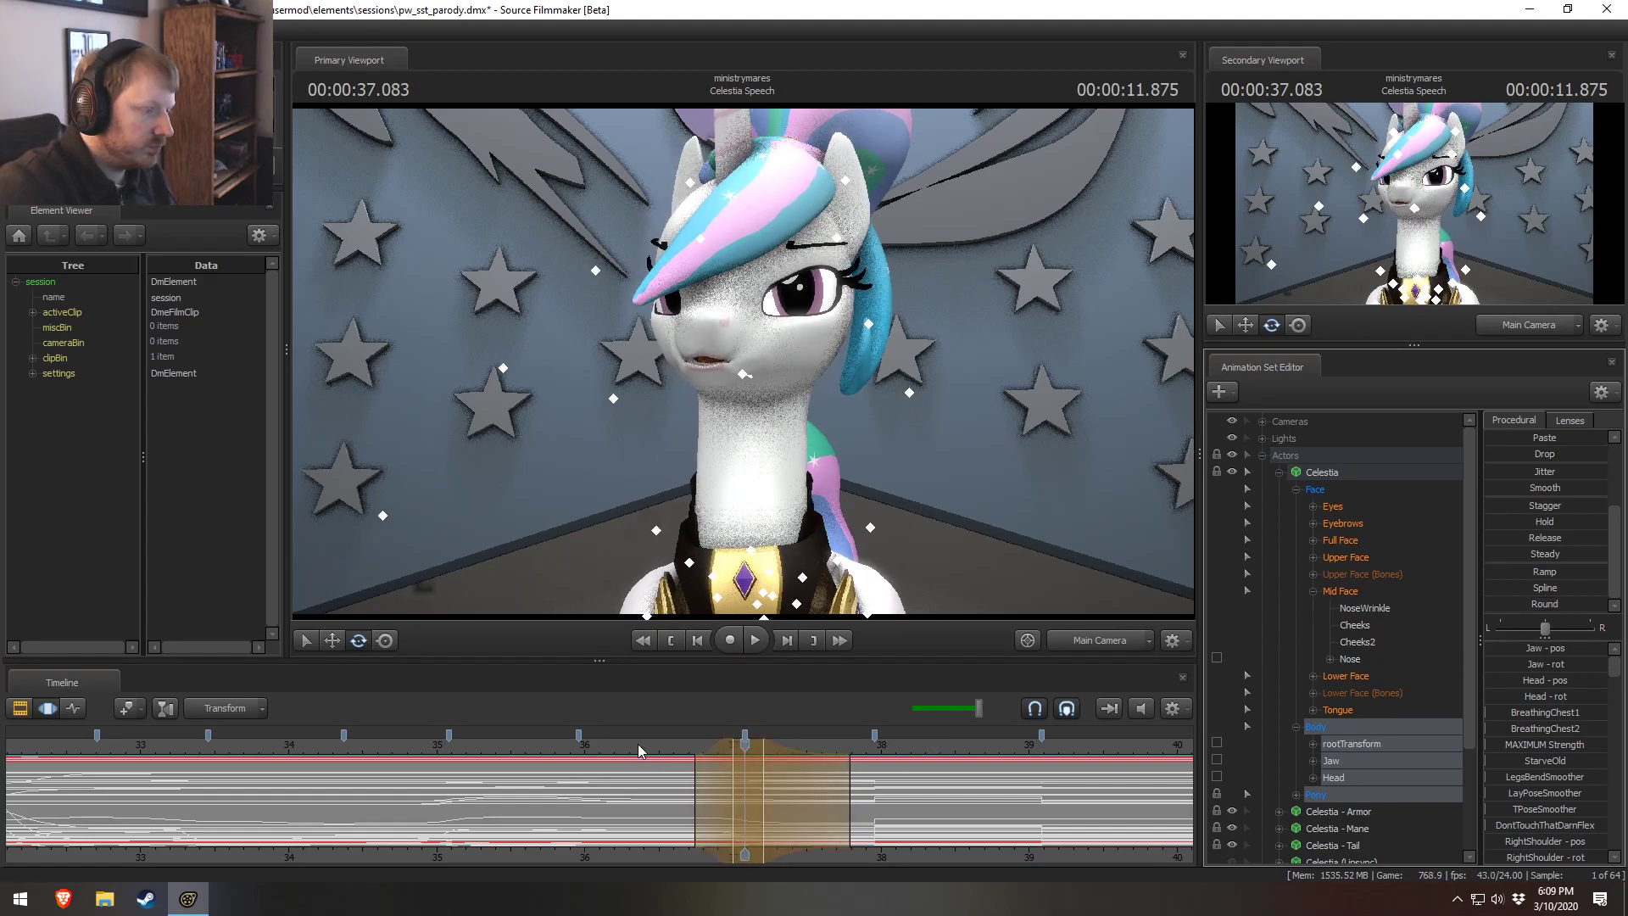
Play back the smoothed pose change from about 36 s and widen the selection's full-strength core to about 36.9–37.3 s.
{"action": "left_click", "coordinate": [640, 747]}
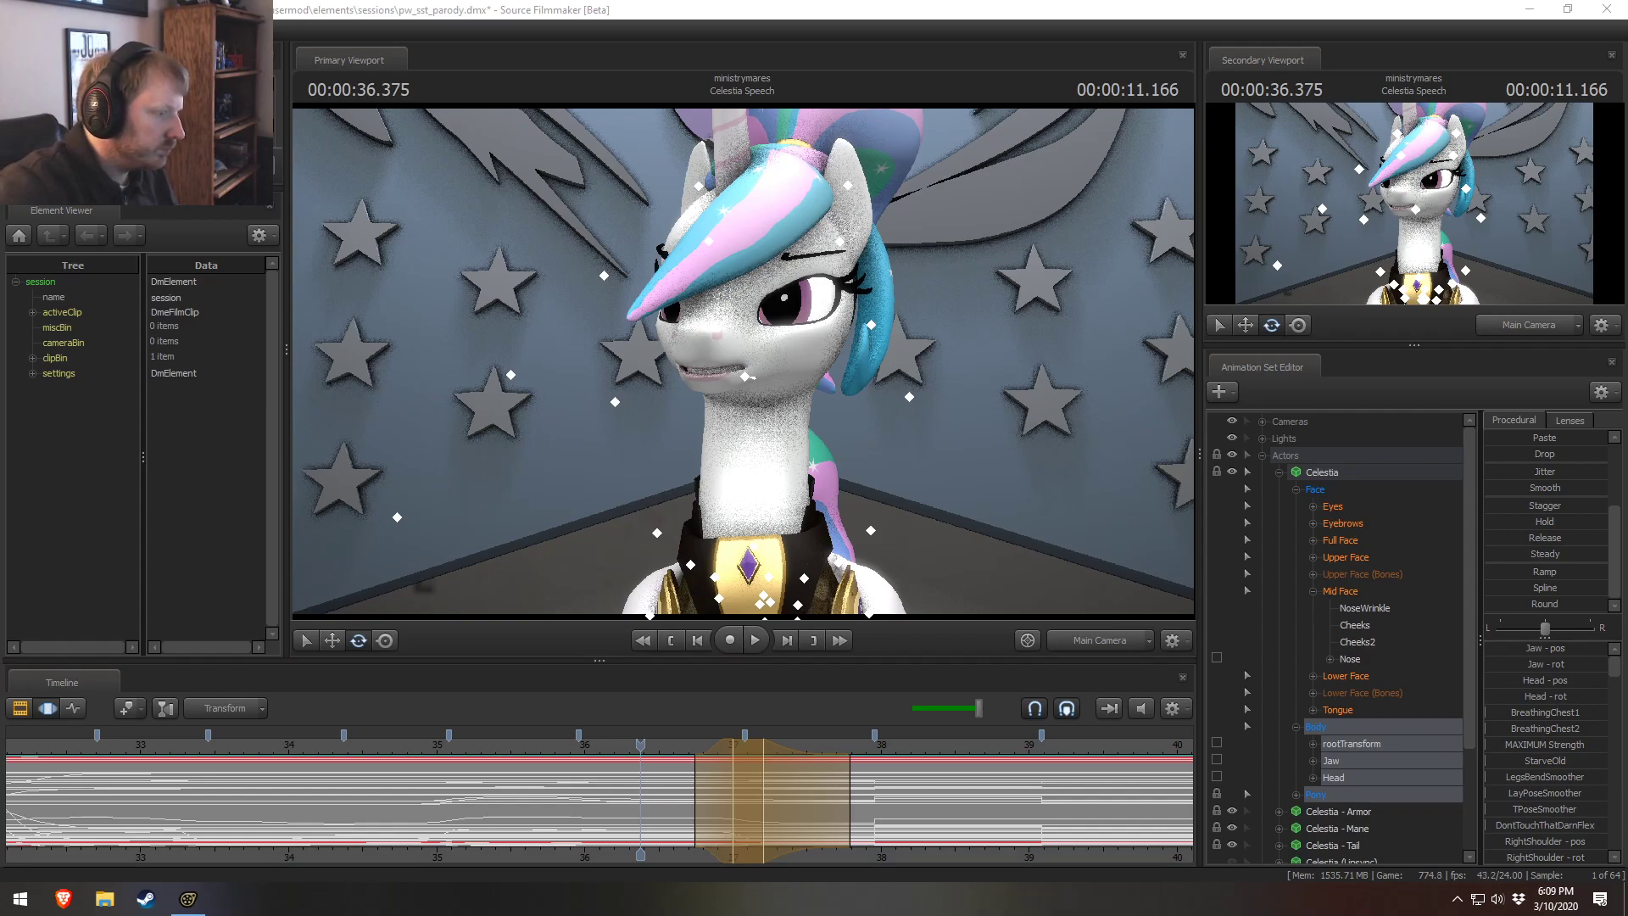
{"action": "left_click", "coordinate": [582, 746]}
{"action": "key", "text": "space"}
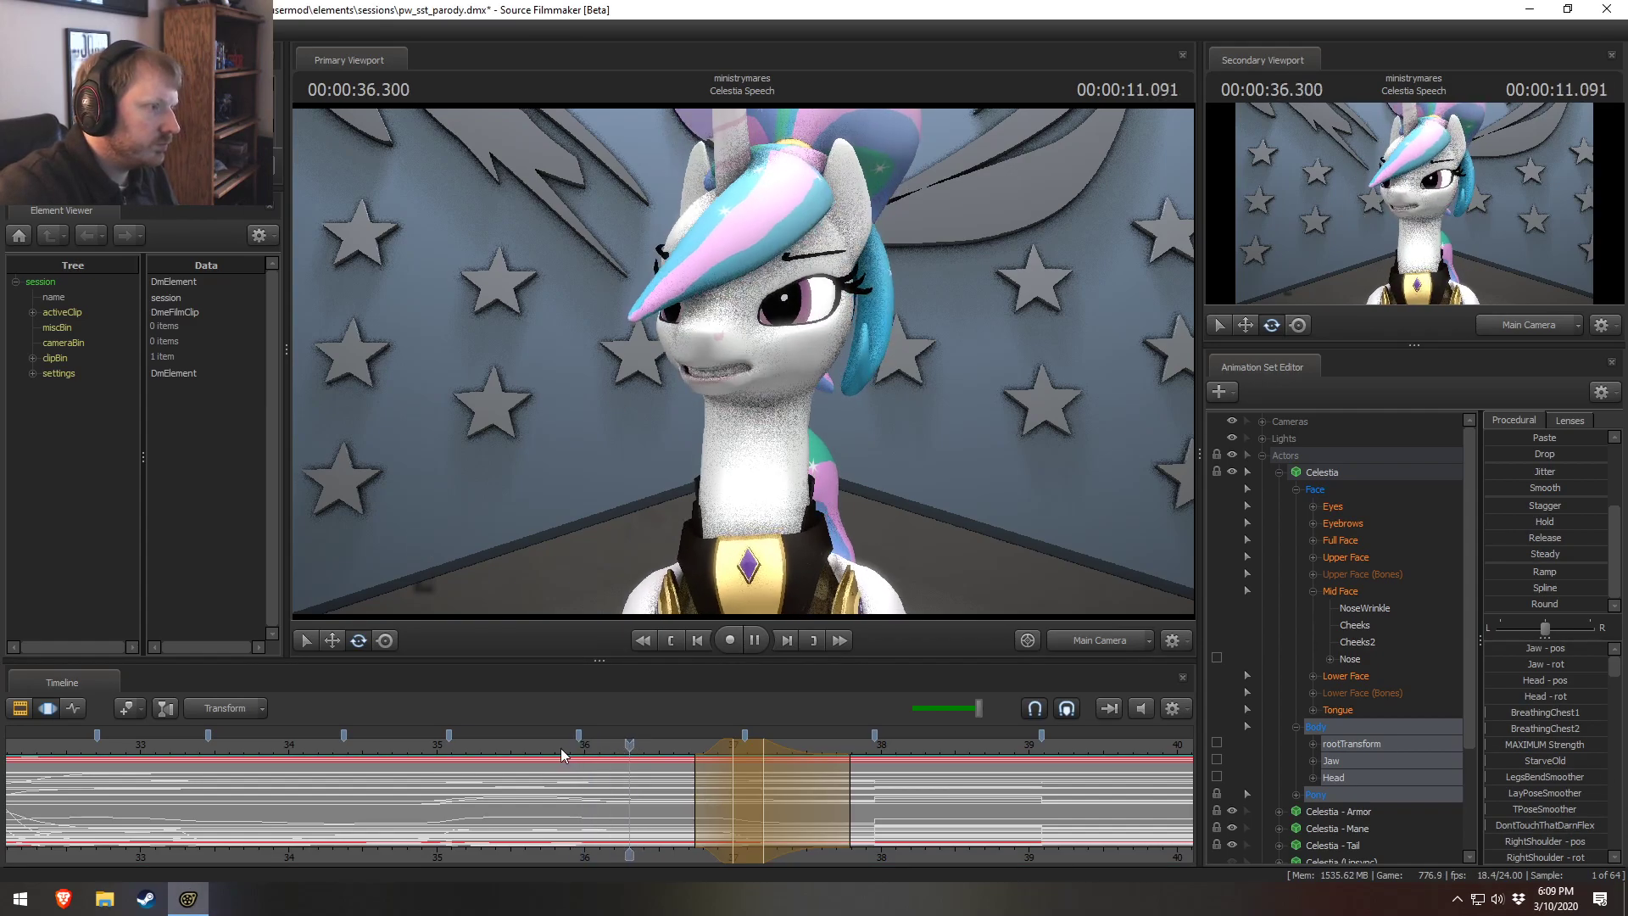
{"action": "key", "text": "space"}
{"action": "left_click_drag", "start_coordinate": [730, 777], "coordinate": [783, 786]}
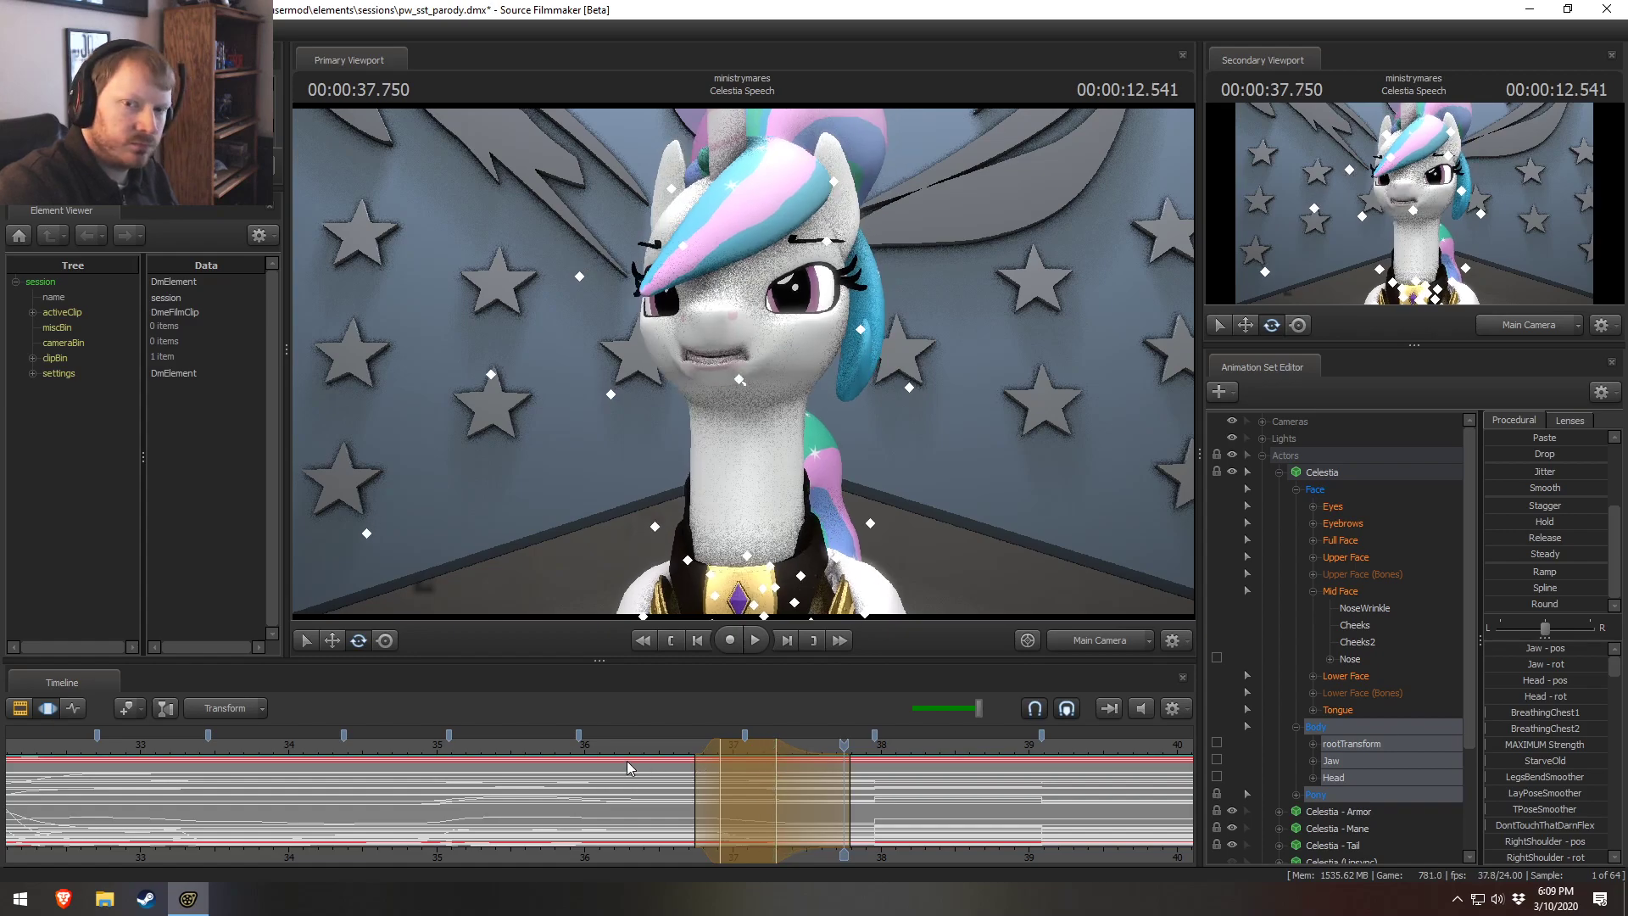
Replay the body transition repeatedly and extend the start of the selection's falloff to about 36.6 s.
{"action": "left_click", "coordinate": [653, 743]}
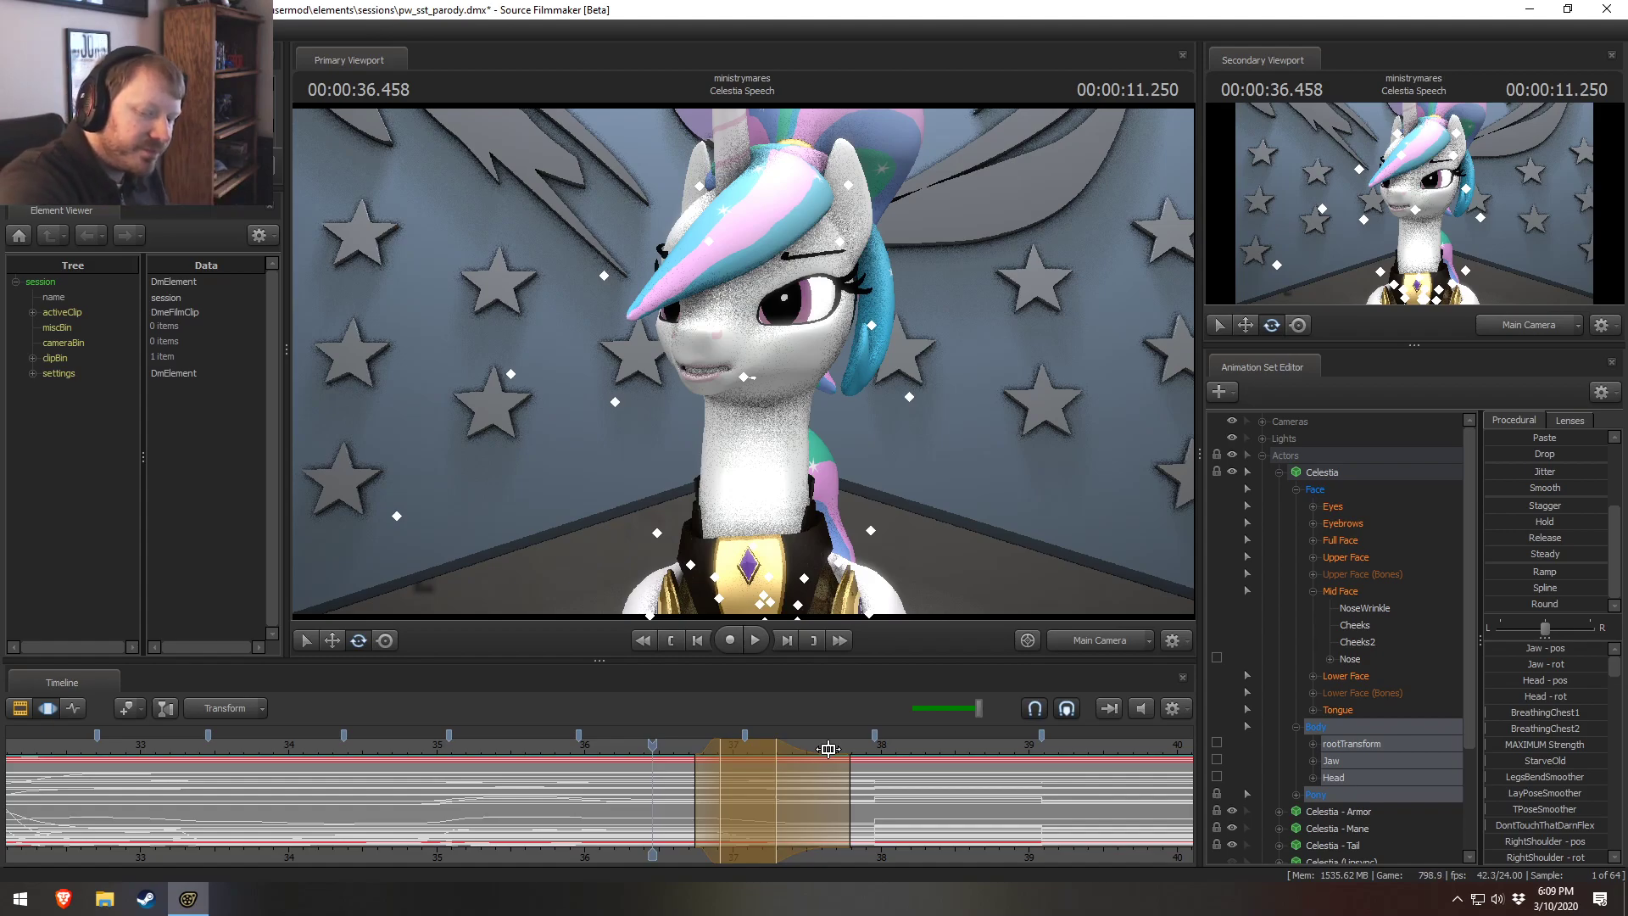
{"action": "left_click_drag", "start_coordinate": [661, 754], "coordinate": [672, 745]}
{"action": "key", "text": "space"}
{"action": "key", "text": "space"}
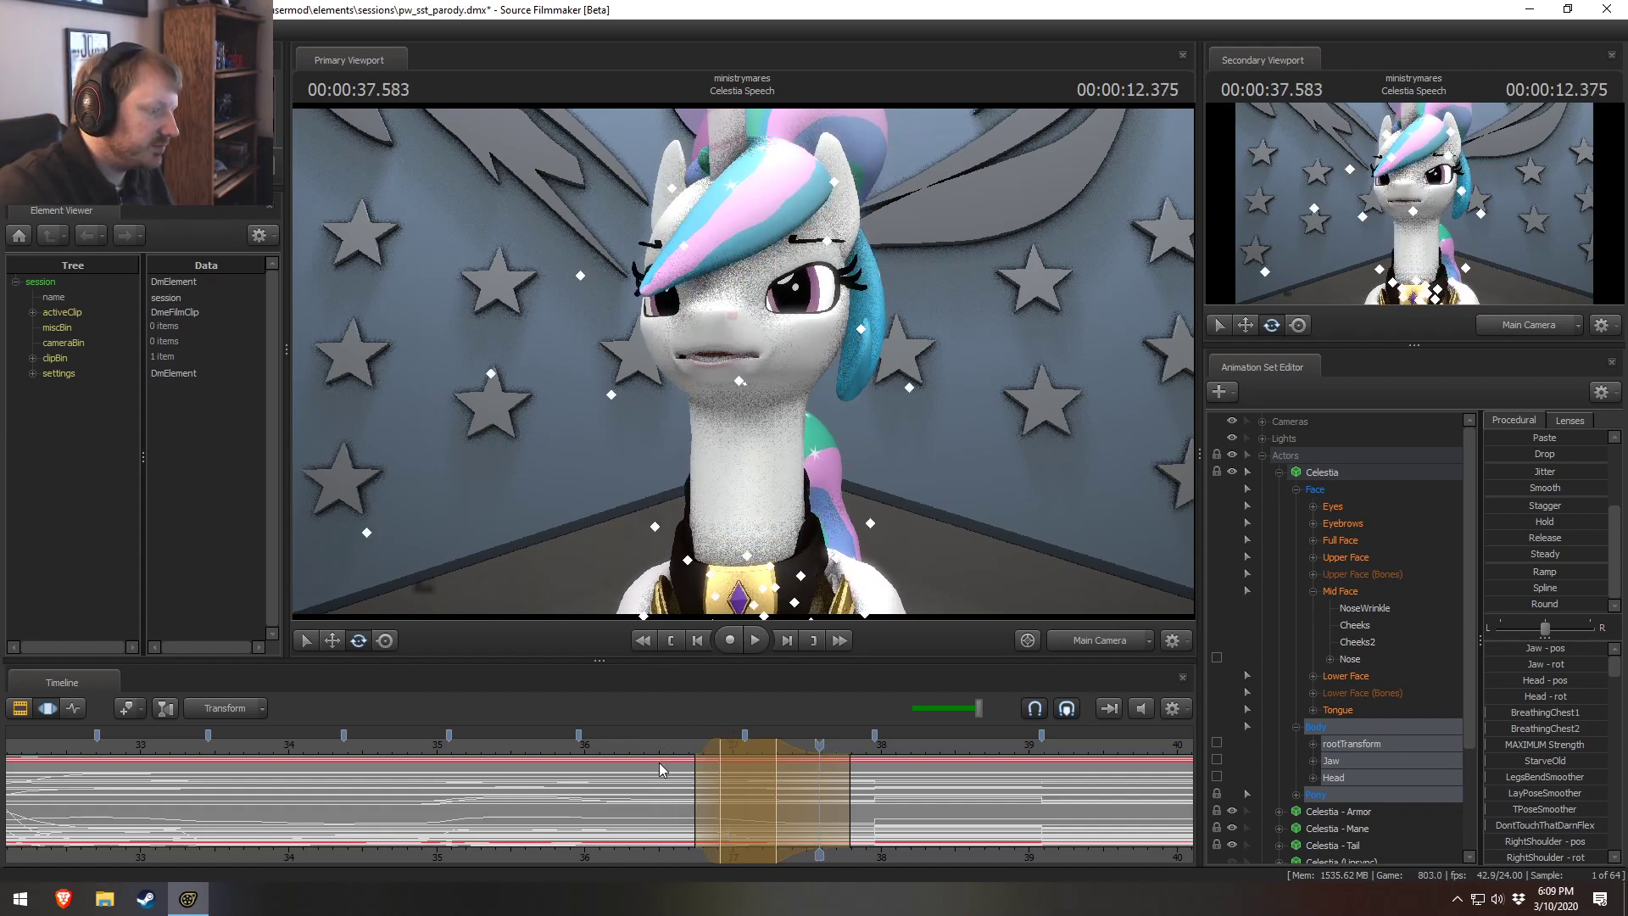
{"action": "left_click", "coordinate": [550, 746]}
{"action": "key", "text": "space"}
{"action": "key", "text": "space"}
{"action": "left_click_drag", "start_coordinate": [696, 783], "coordinate": [658, 777]}
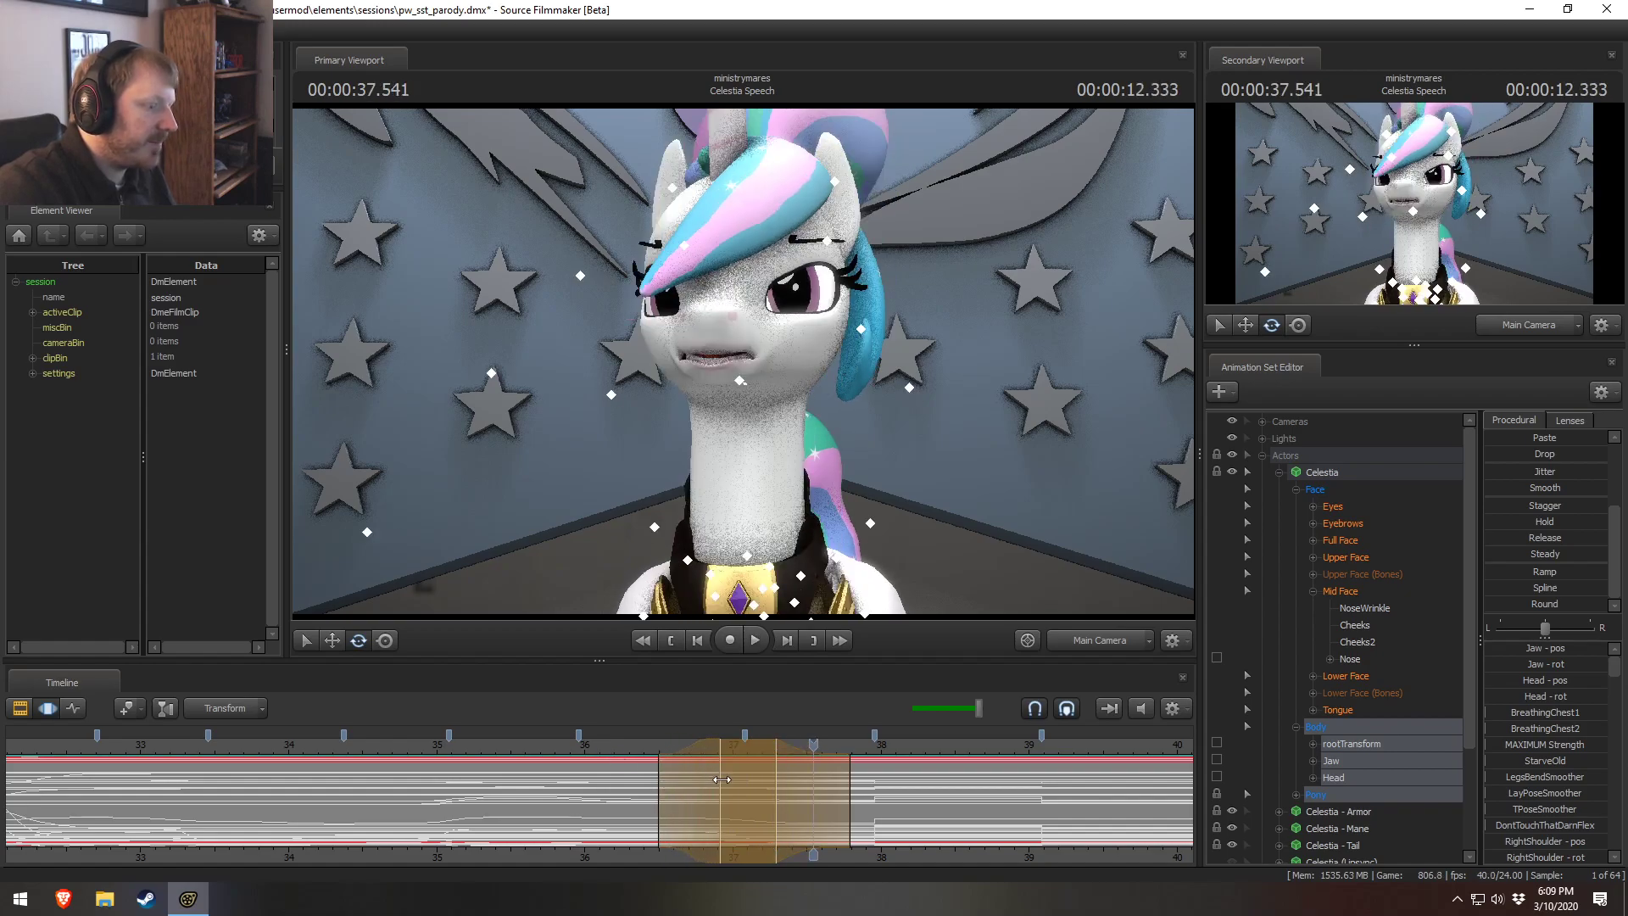
{"action": "left_click", "coordinate": [562, 750]}
{"action": "key", "text": "space"}
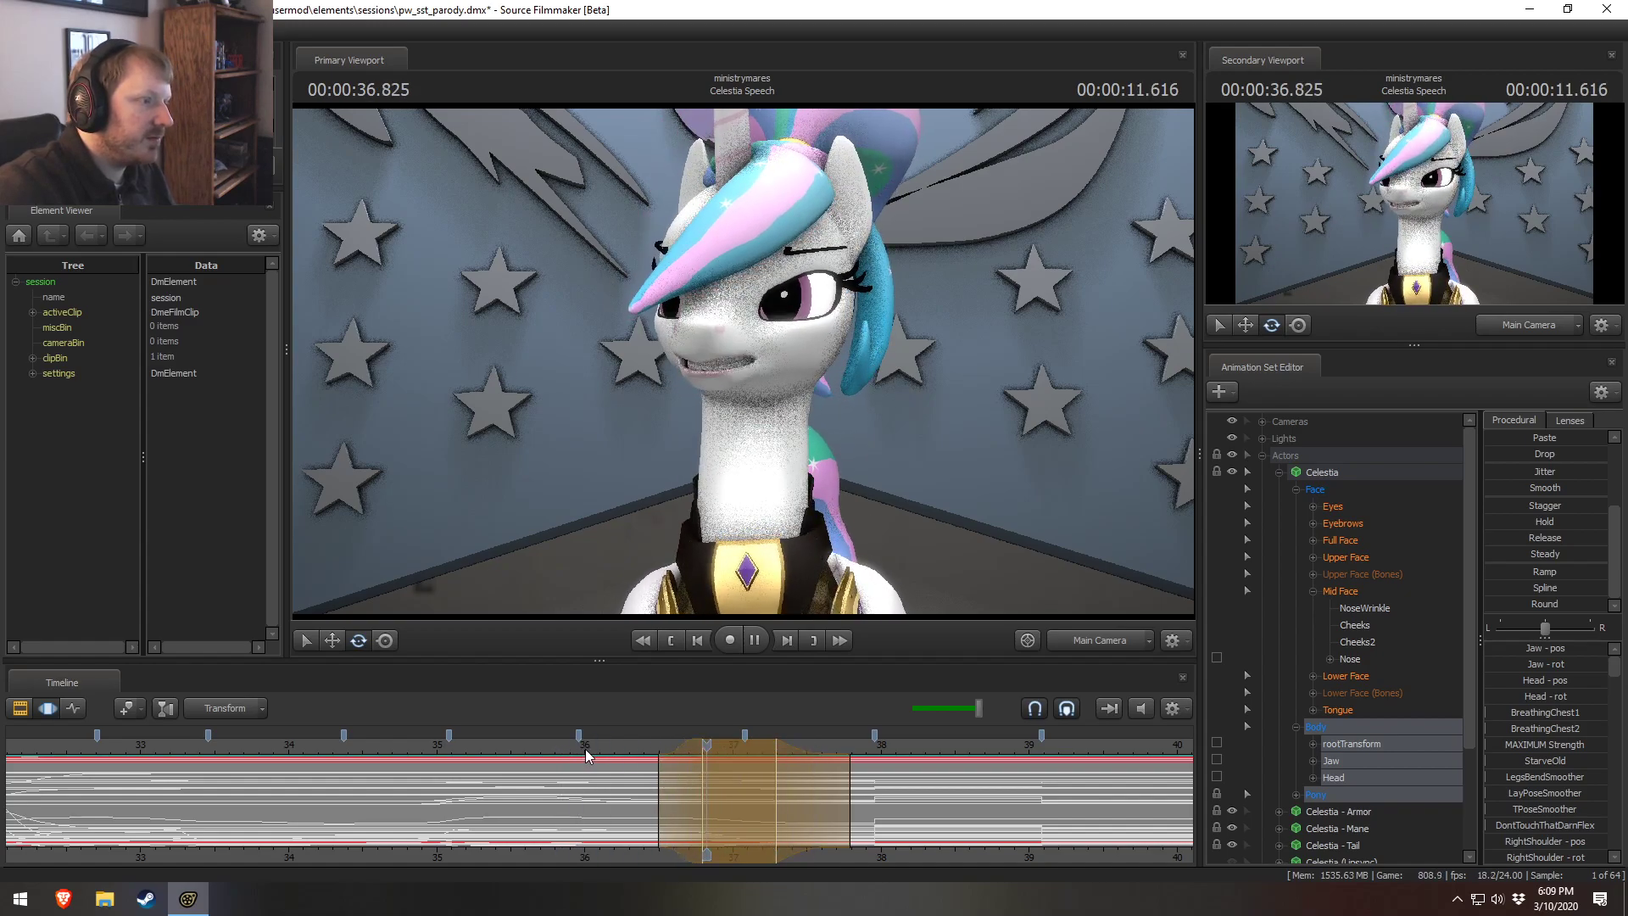
{"action": "key", "text": "space"}
{"action": "left_click_drag", "start_coordinate": [675, 777], "coordinate": [694, 787]}
Replay the transition and shift its time selection slightly earlier, ending the falloff at about 37.6 s.
{"action": "left_click", "coordinate": [615, 751]}
{"action": "key", "text": "space"}
{"action": "left_click", "coordinate": [390, 746]}
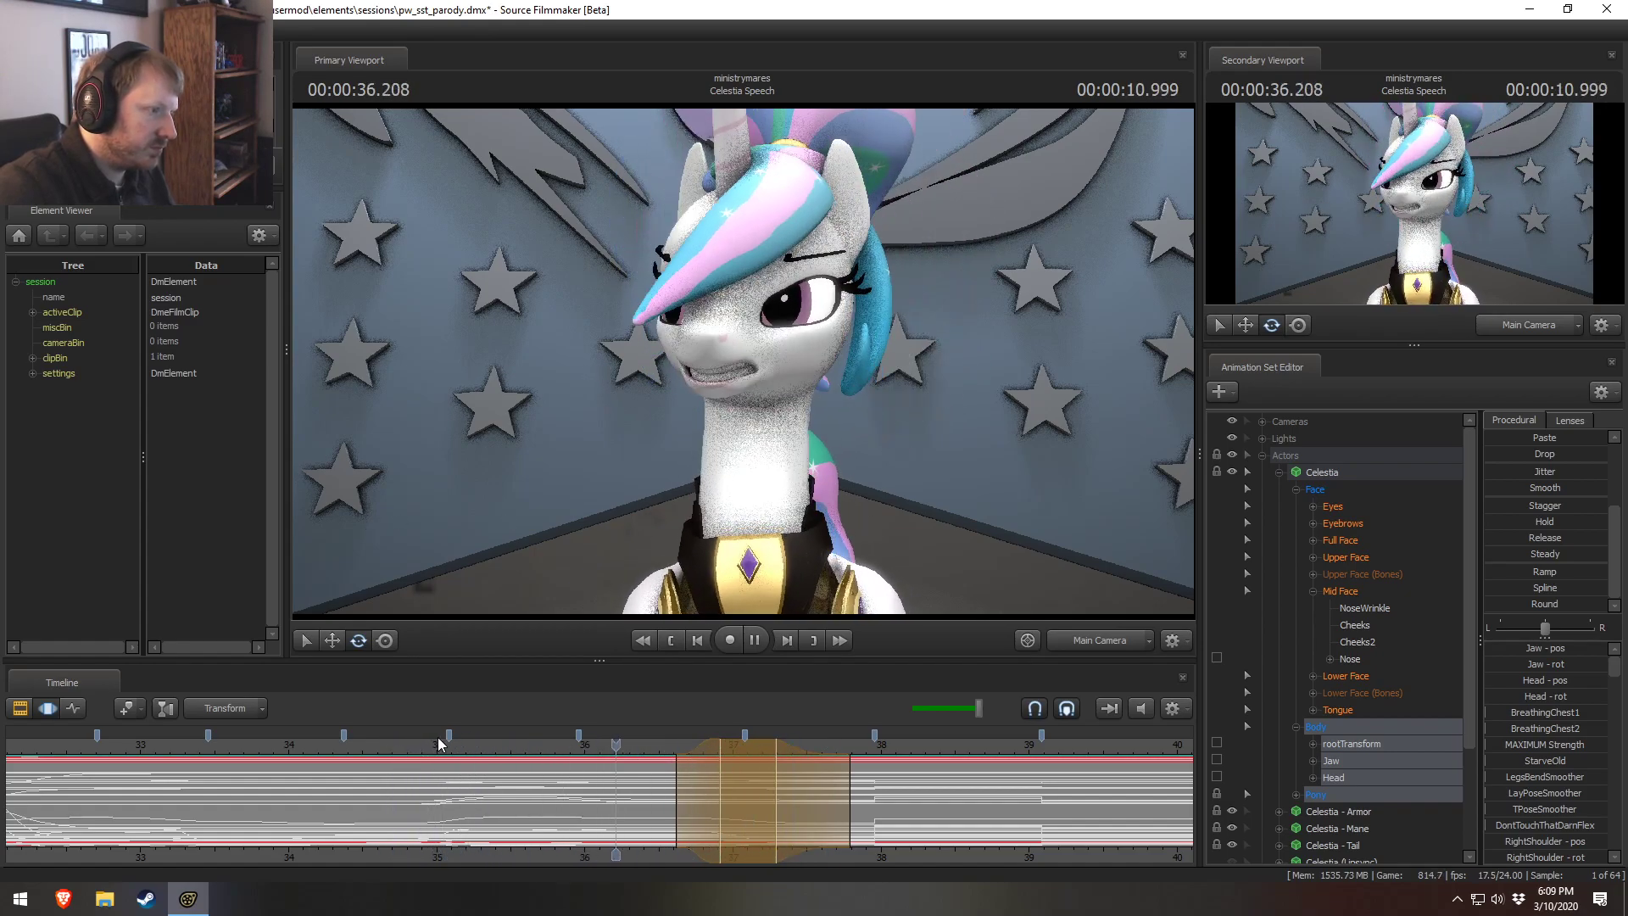
{"action": "key", "text": "space"}
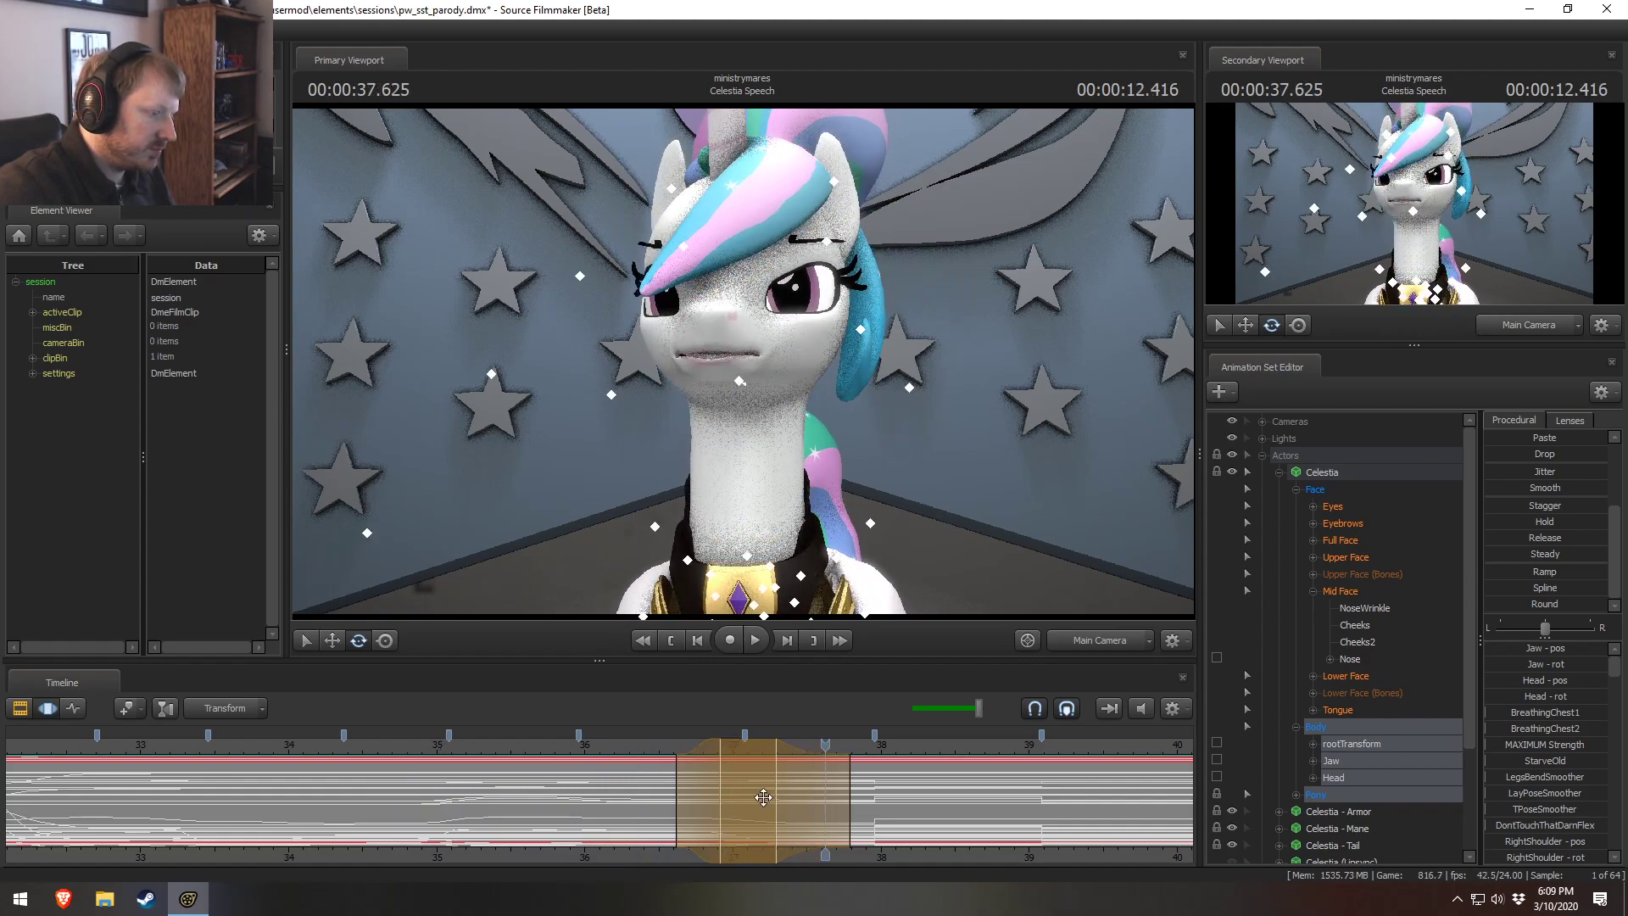
{"action": "left_click_drag", "start_coordinate": [790, 796], "coordinate": [677, 781]}
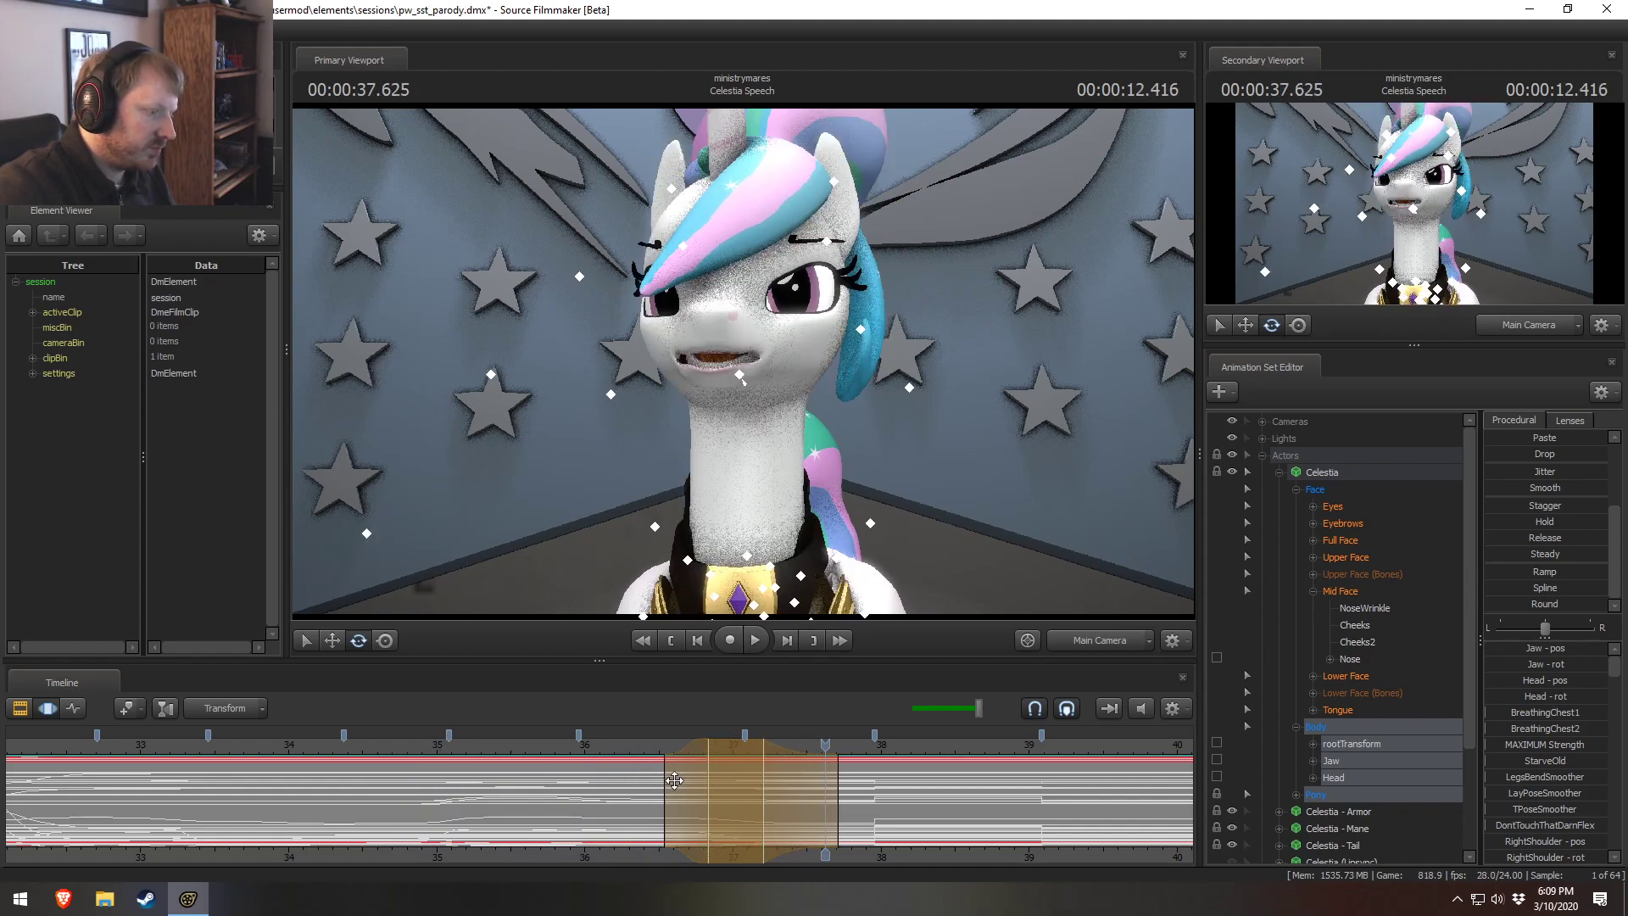
{"action": "left_click", "coordinate": [647, 746]}
{"action": "key", "text": "space"}
{"action": "key", "text": "space"}
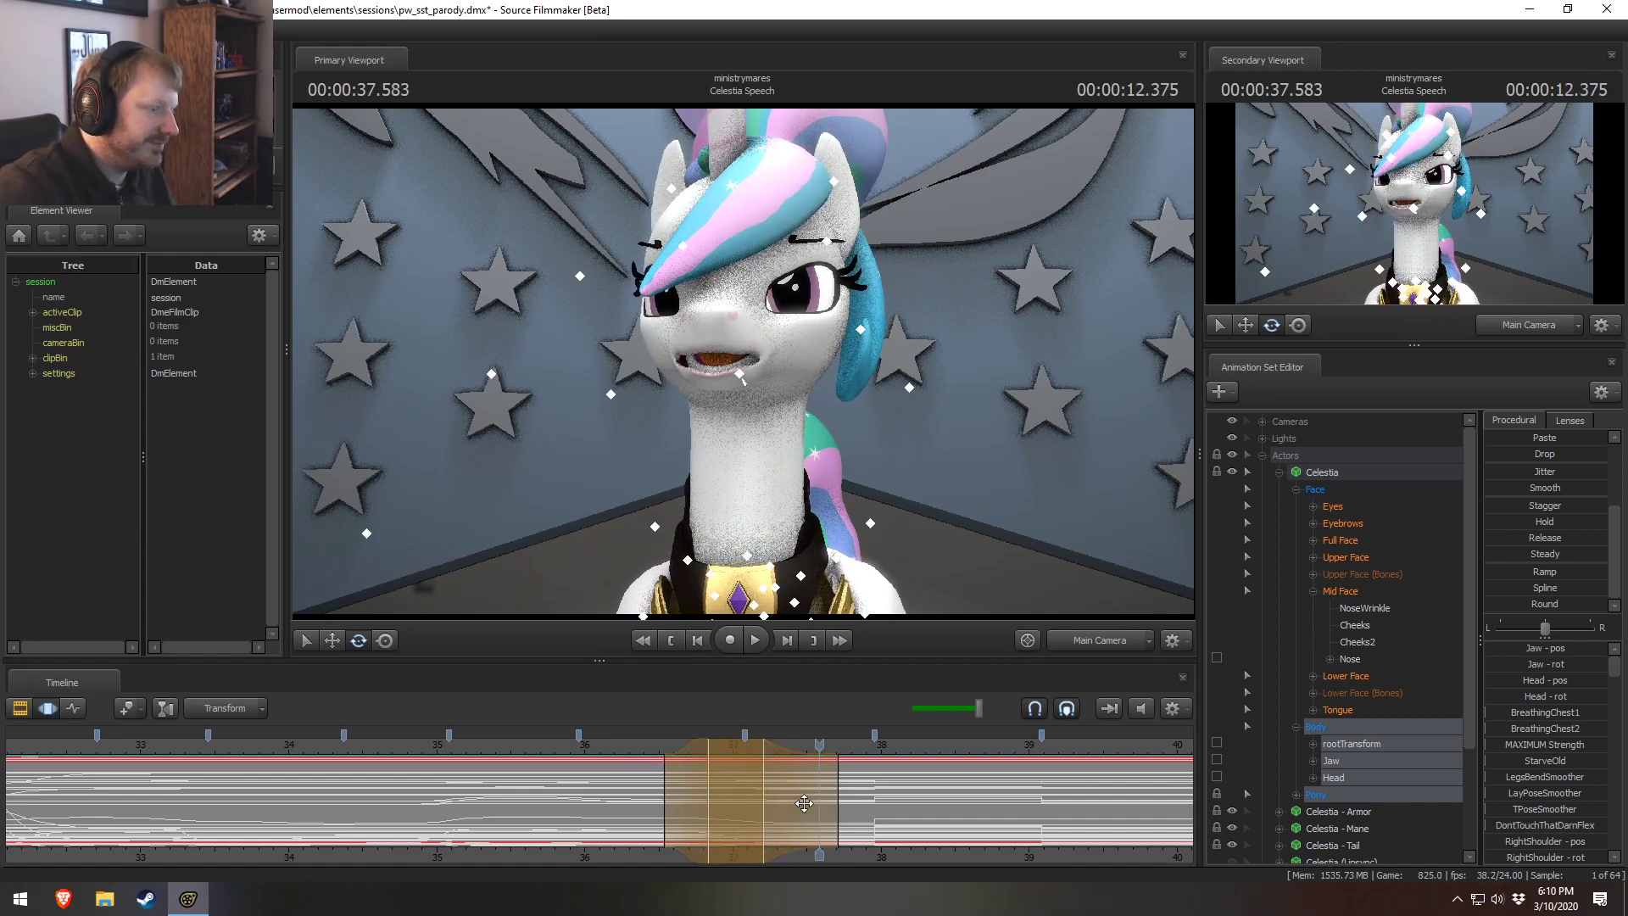
{"action": "left_click_drag", "start_coordinate": [806, 804], "coordinate": [794, 806]}
Play back the speech repeatedly up to about 39.8 s to check the body transition timing and mouth movement.
{"action": "left_click", "coordinate": [615, 751]}
{"action": "key", "text": "space"}
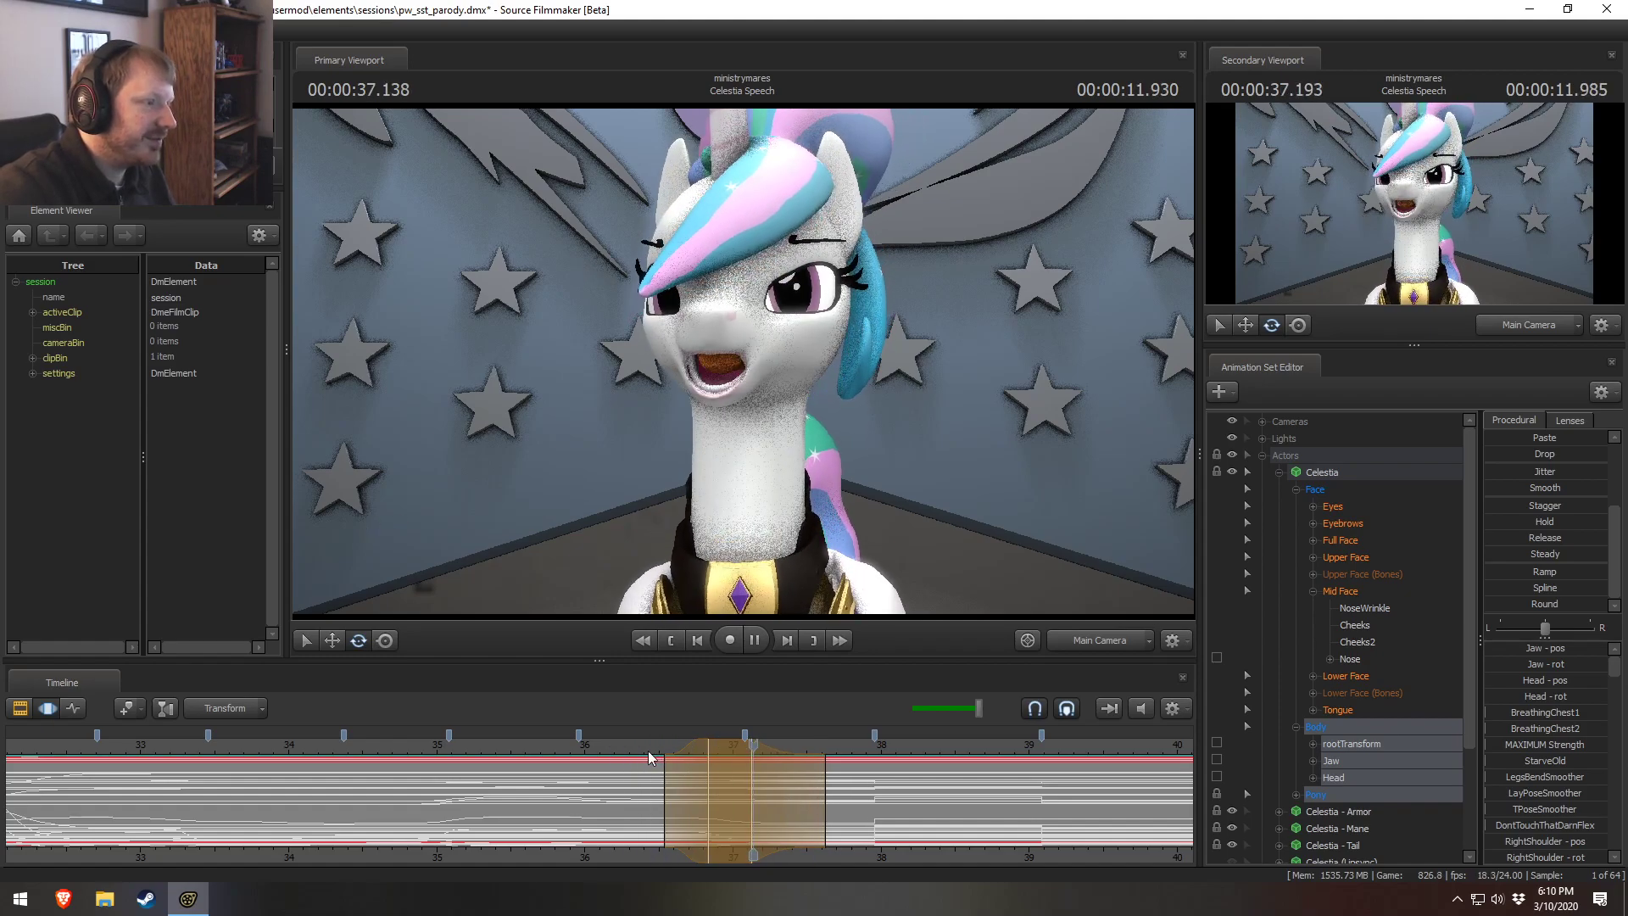
{"action": "key", "text": "space"}
{"action": "left_click", "coordinate": [666, 749]}
{"action": "key", "text": "space"}
{"action": "key", "text": "space"}
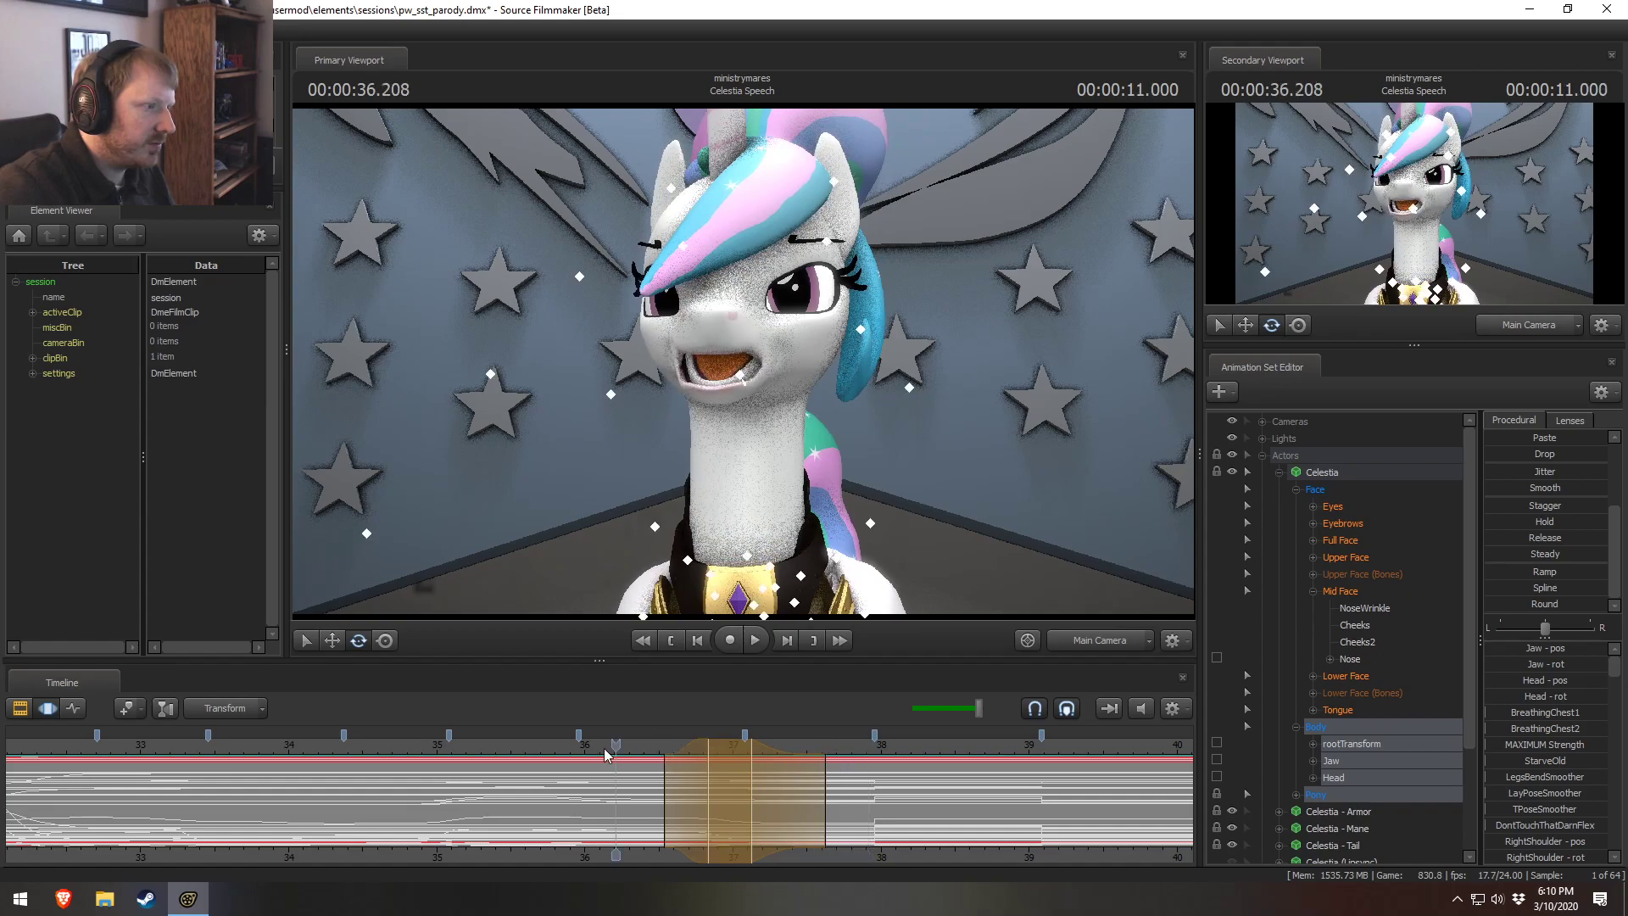
{"action": "left_click", "coordinate": [566, 748]}
{"action": "key", "text": "space"}
{"action": "left_click_drag", "start_coordinate": [556, 748], "coordinate": [354, 750]}
{"action": "key", "text": "space"}
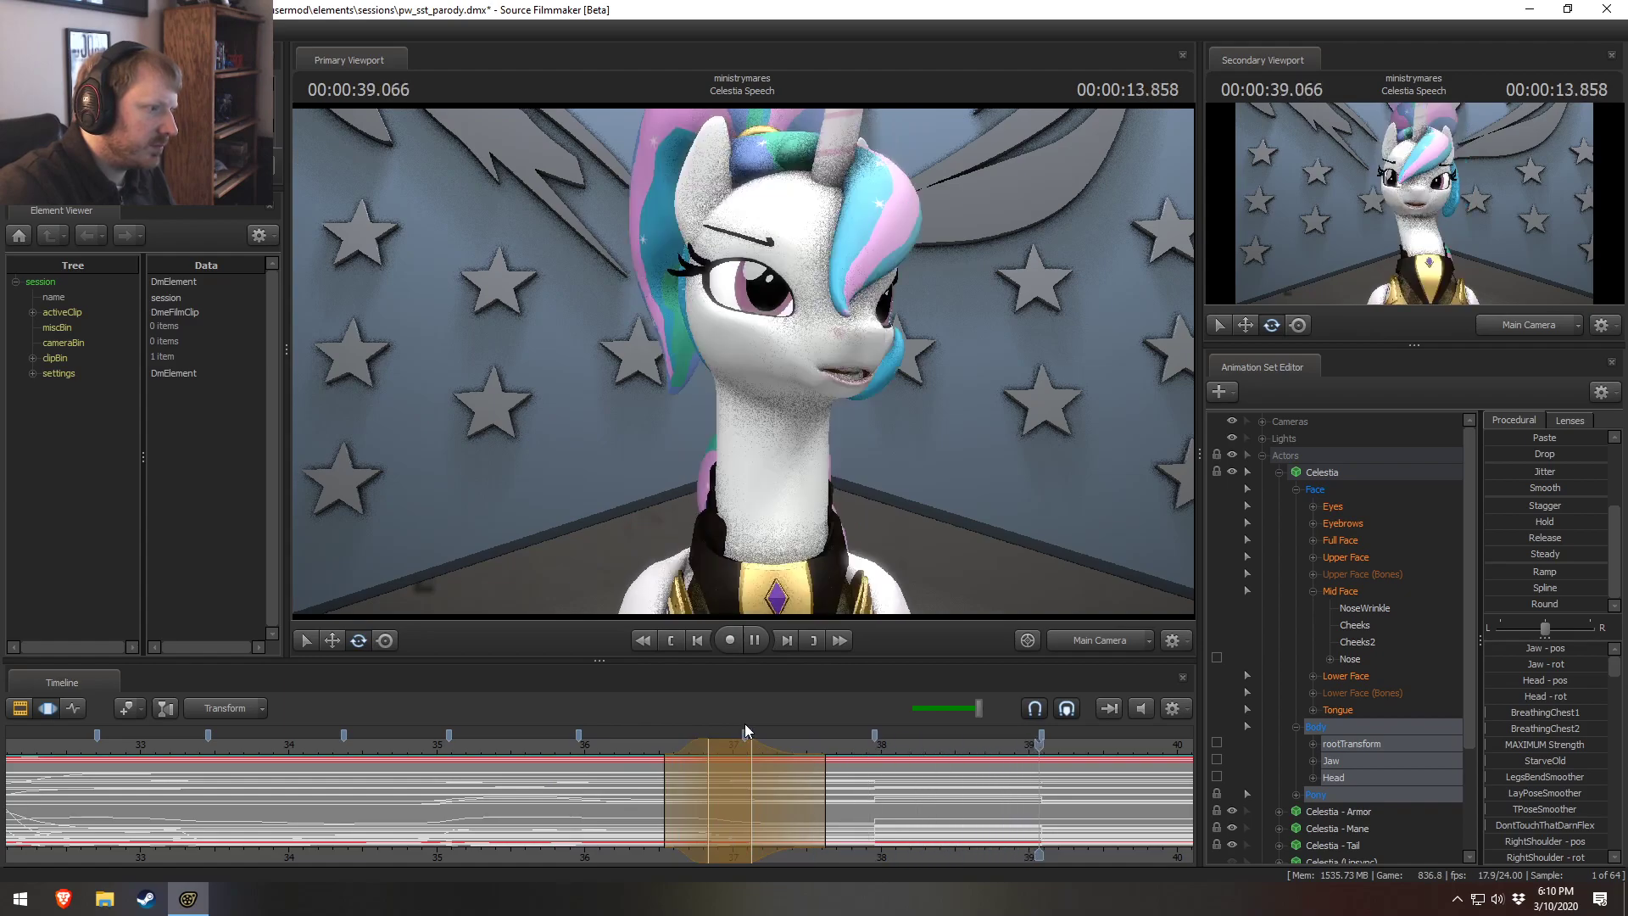
{"action": "key", "text": "space"}
Copy the Celestia (Lipsync) animation within a hard-edged time selection from about 36.3 to 38 s.
{"action": "scroll", "coordinate": [1324, 757], "scroll_direction": "down", "scroll_amount": 2}
{"action": "scroll", "coordinate": [1324, 756], "scroll_direction": "down", "scroll_amount": 1}
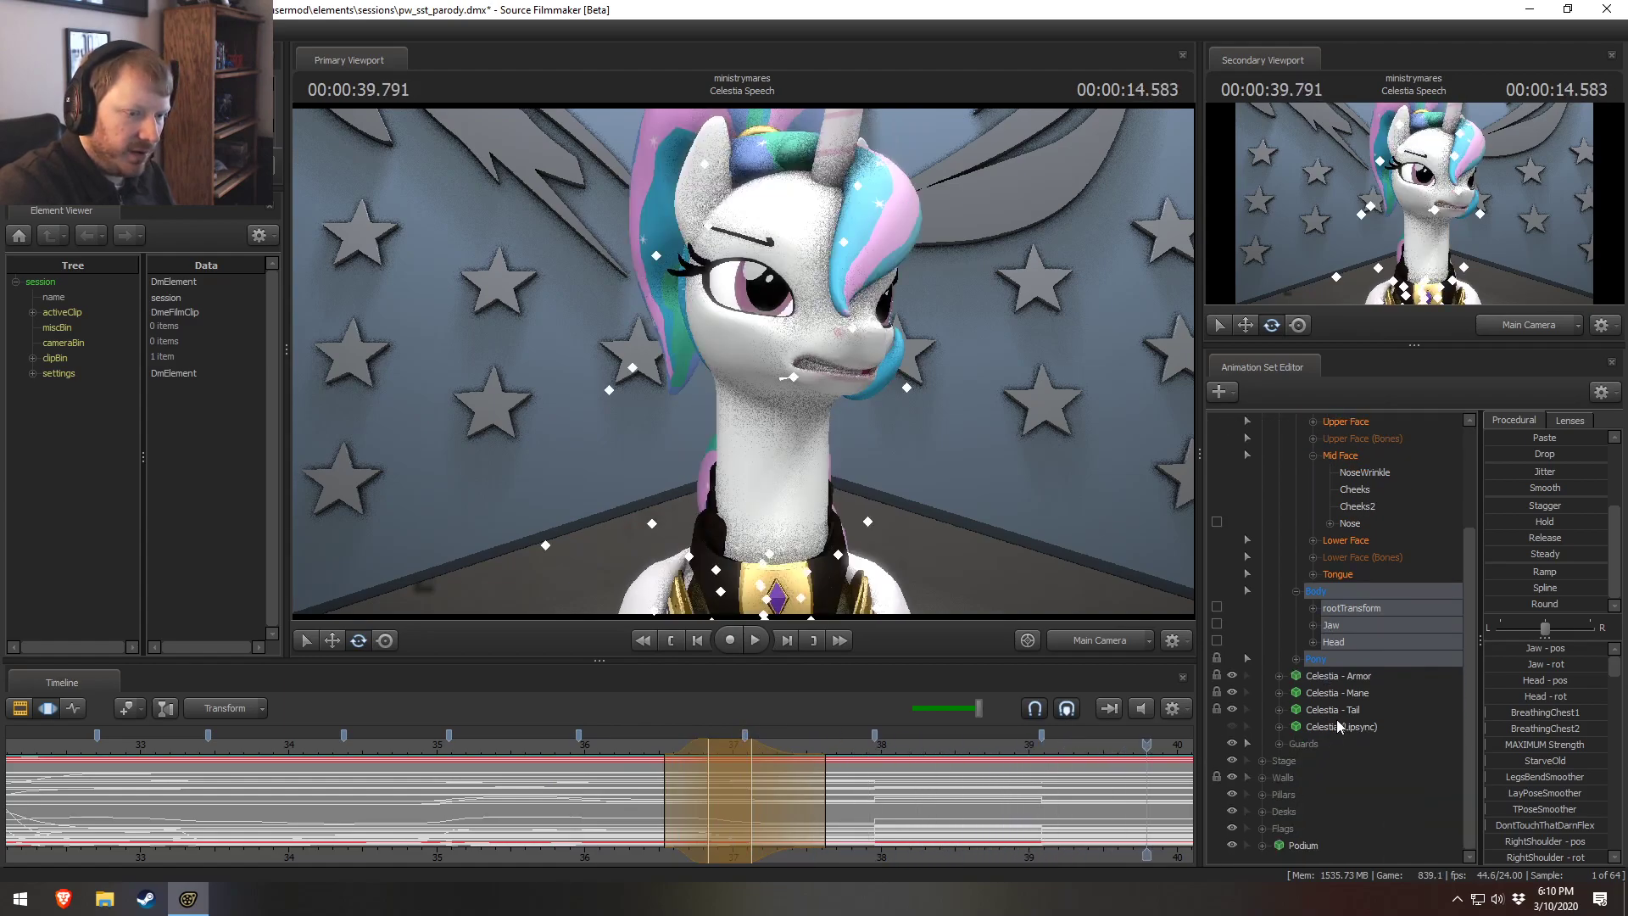
{"action": "left_click", "coordinate": [1335, 725]}
{"action": "scroll", "coordinate": [1380, 621], "scroll_direction": "up", "scroll_amount": 2}
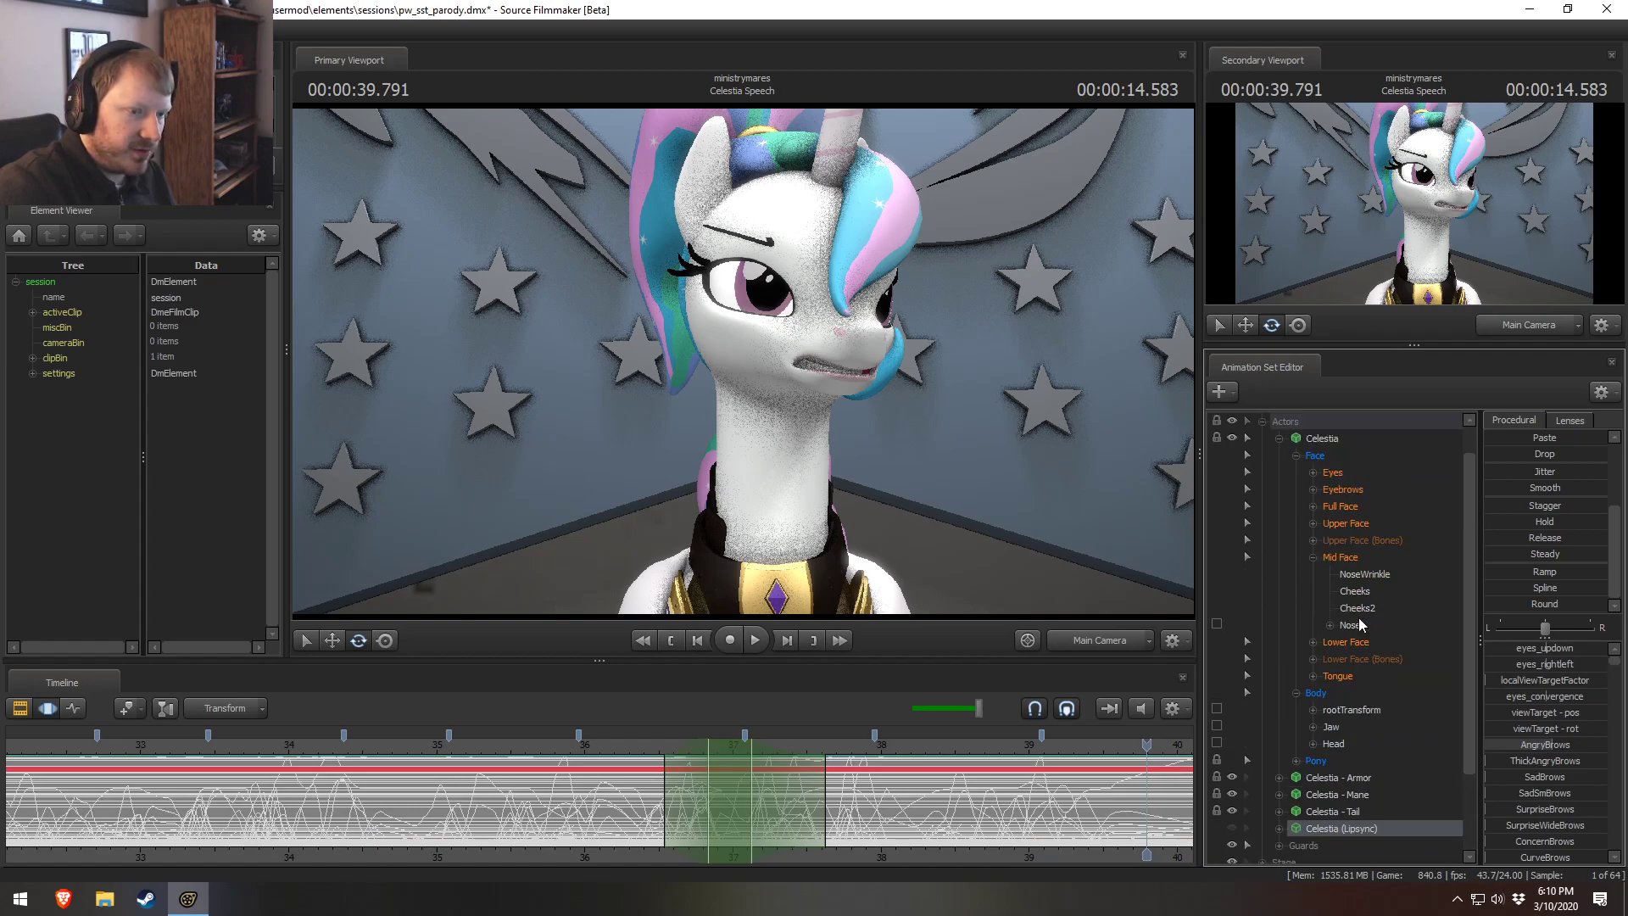
{"action": "left_click", "coordinate": [1353, 642]}
{"action": "left_click_drag", "start_coordinate": [763, 794], "coordinate": [800, 789]}
{"action": "key", "text": "m"}
{"action": "key", "text": "F2"}
{"action": "key", "text": "F3"}
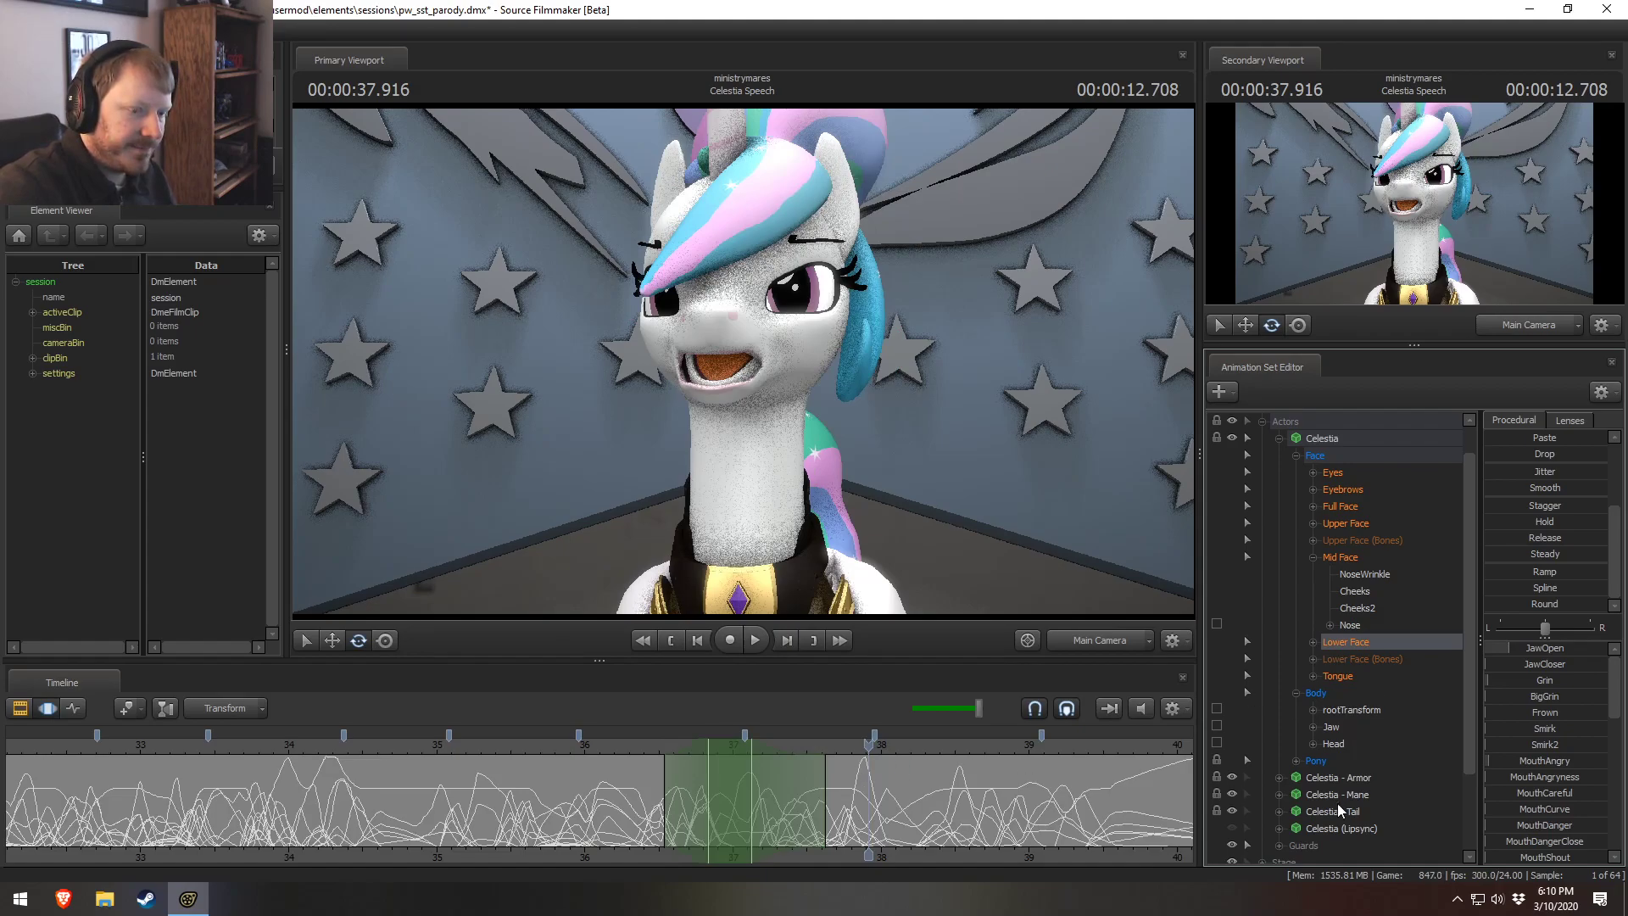
{"action": "left_click", "coordinate": [1336, 828]}
{"action": "left_click_drag", "start_coordinate": [634, 801], "coordinate": [878, 819]}
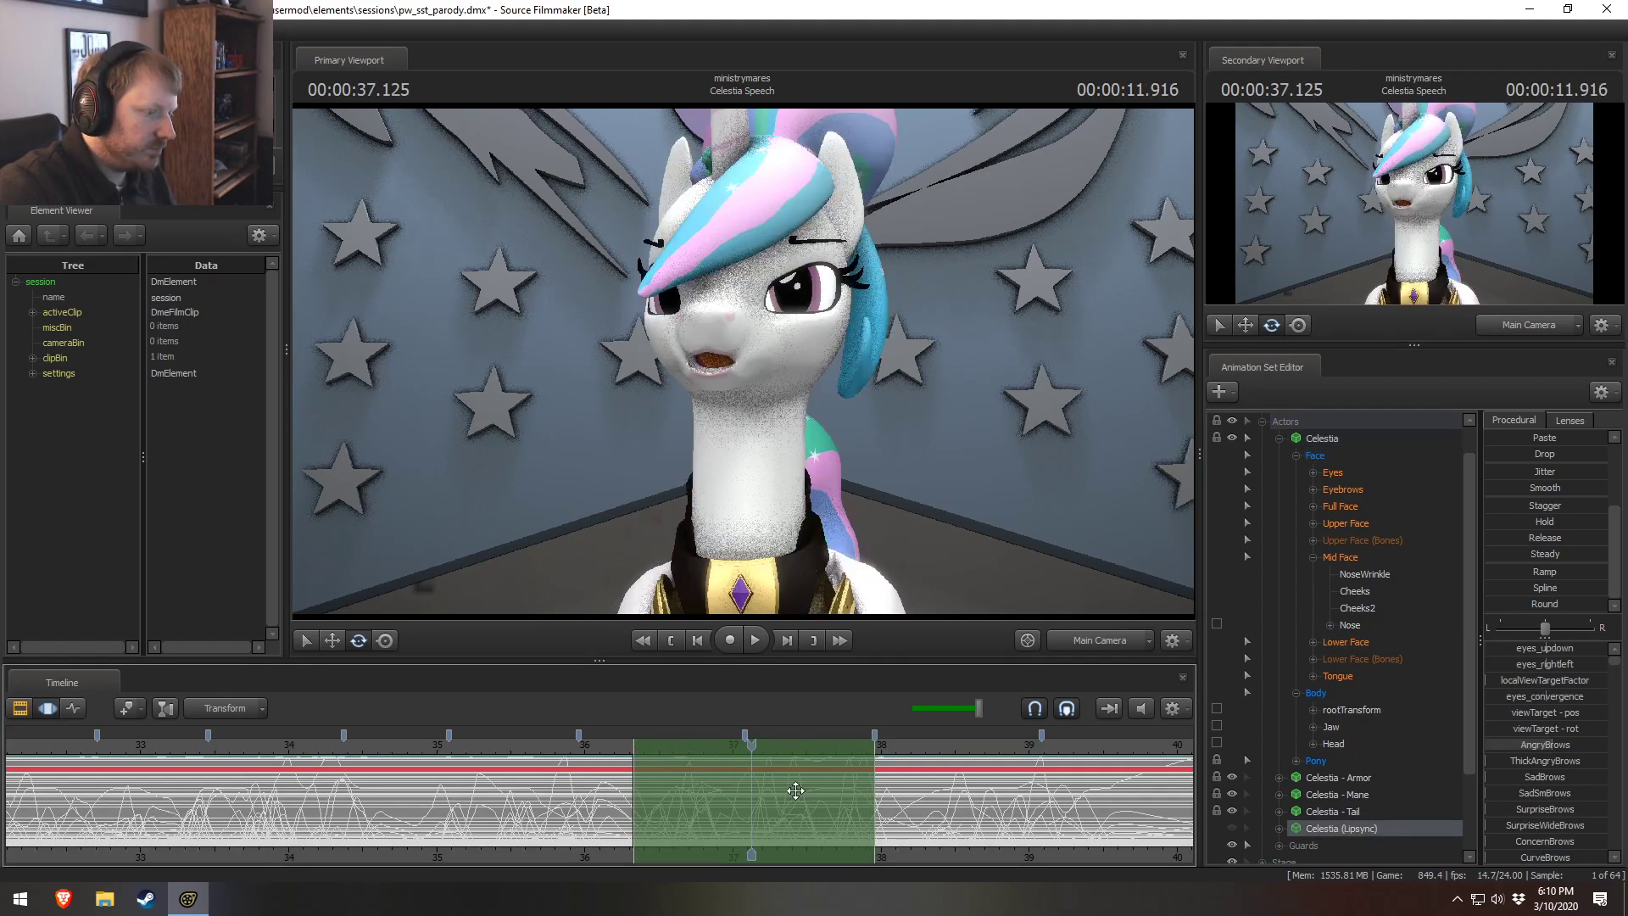
Paste the lipsync animation onto Celestia's Lower Face, Lower Face (Bones), Tongue and Jaw controls within the time selection.
{"action": "left_click", "coordinate": [1348, 559]}
{"action": "left_click", "coordinate": [1354, 528]}
{"action": "left_click", "coordinate": [1355, 542], "text": "ctrl"}
{"action": "left_click", "coordinate": [1344, 644], "text": "ctrl"}
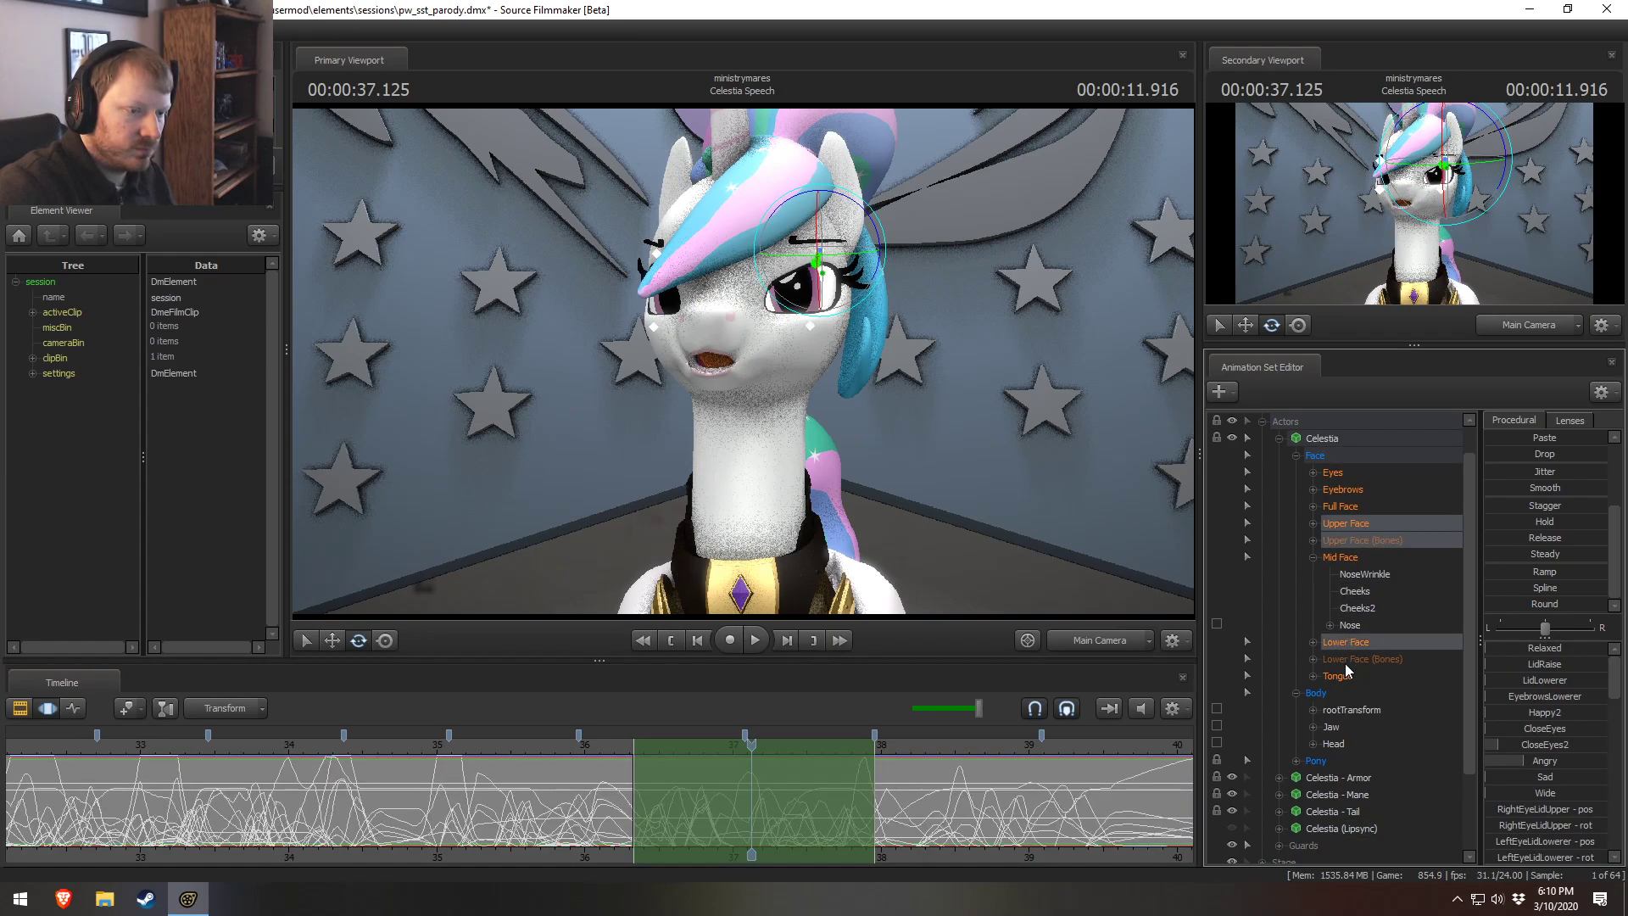
{"action": "left_click", "coordinate": [1345, 663], "text": "ctrl"}
{"action": "left_click", "coordinate": [1360, 542], "text": "ctrl"}
{"action": "left_click", "coordinate": [1360, 525], "text": "ctrl"}
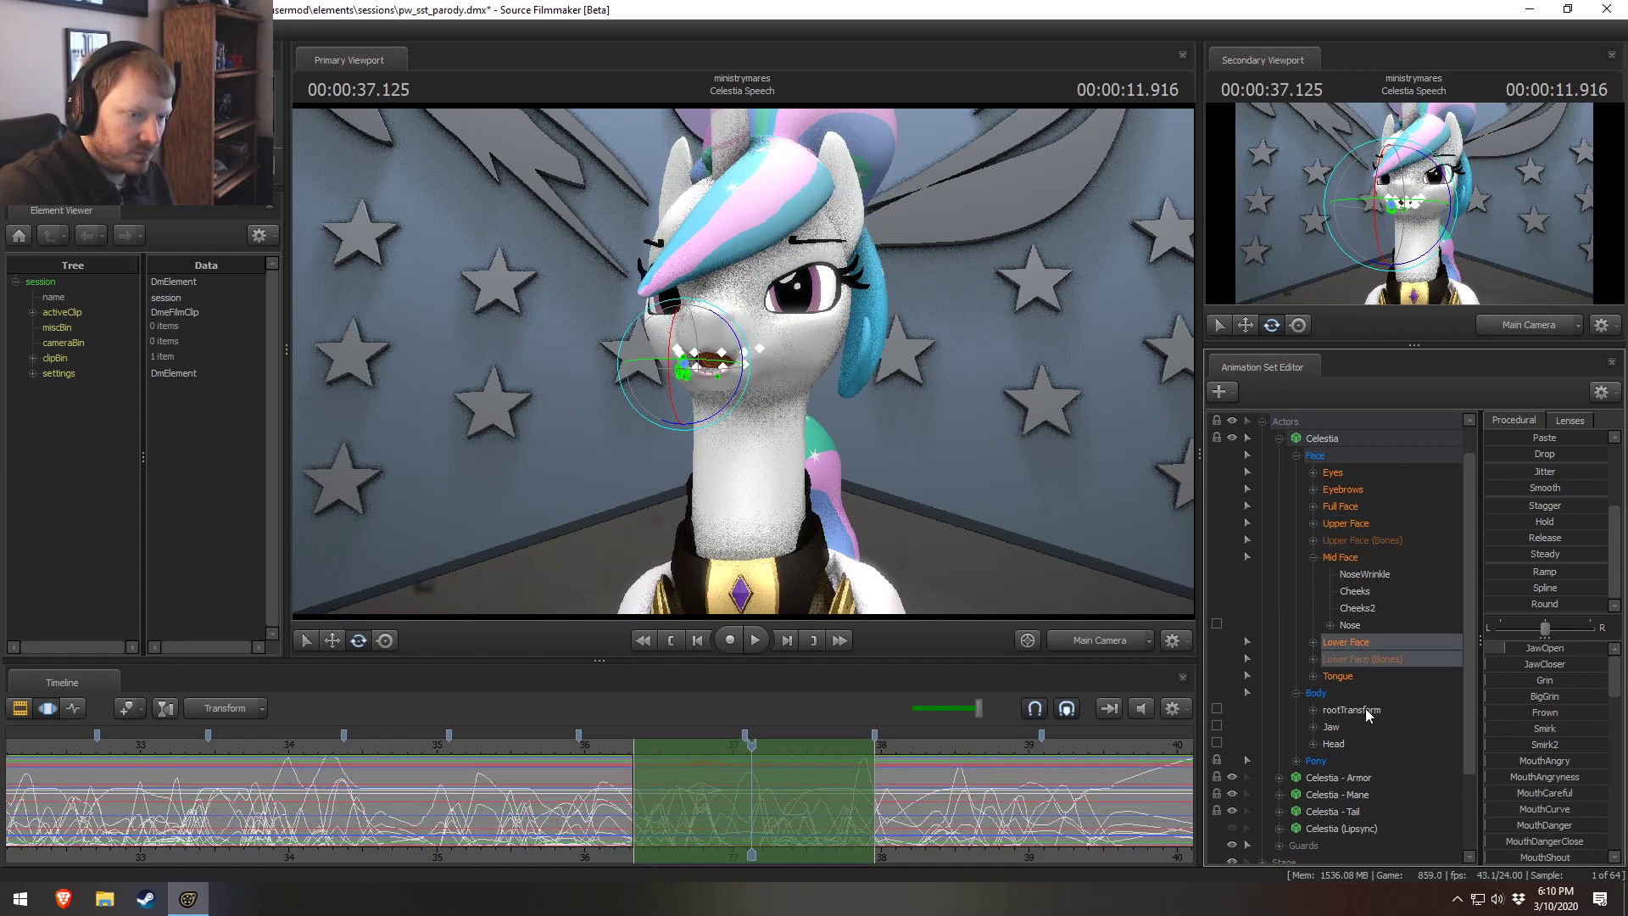
{"action": "left_click", "coordinate": [1339, 676], "text": "ctrl"}
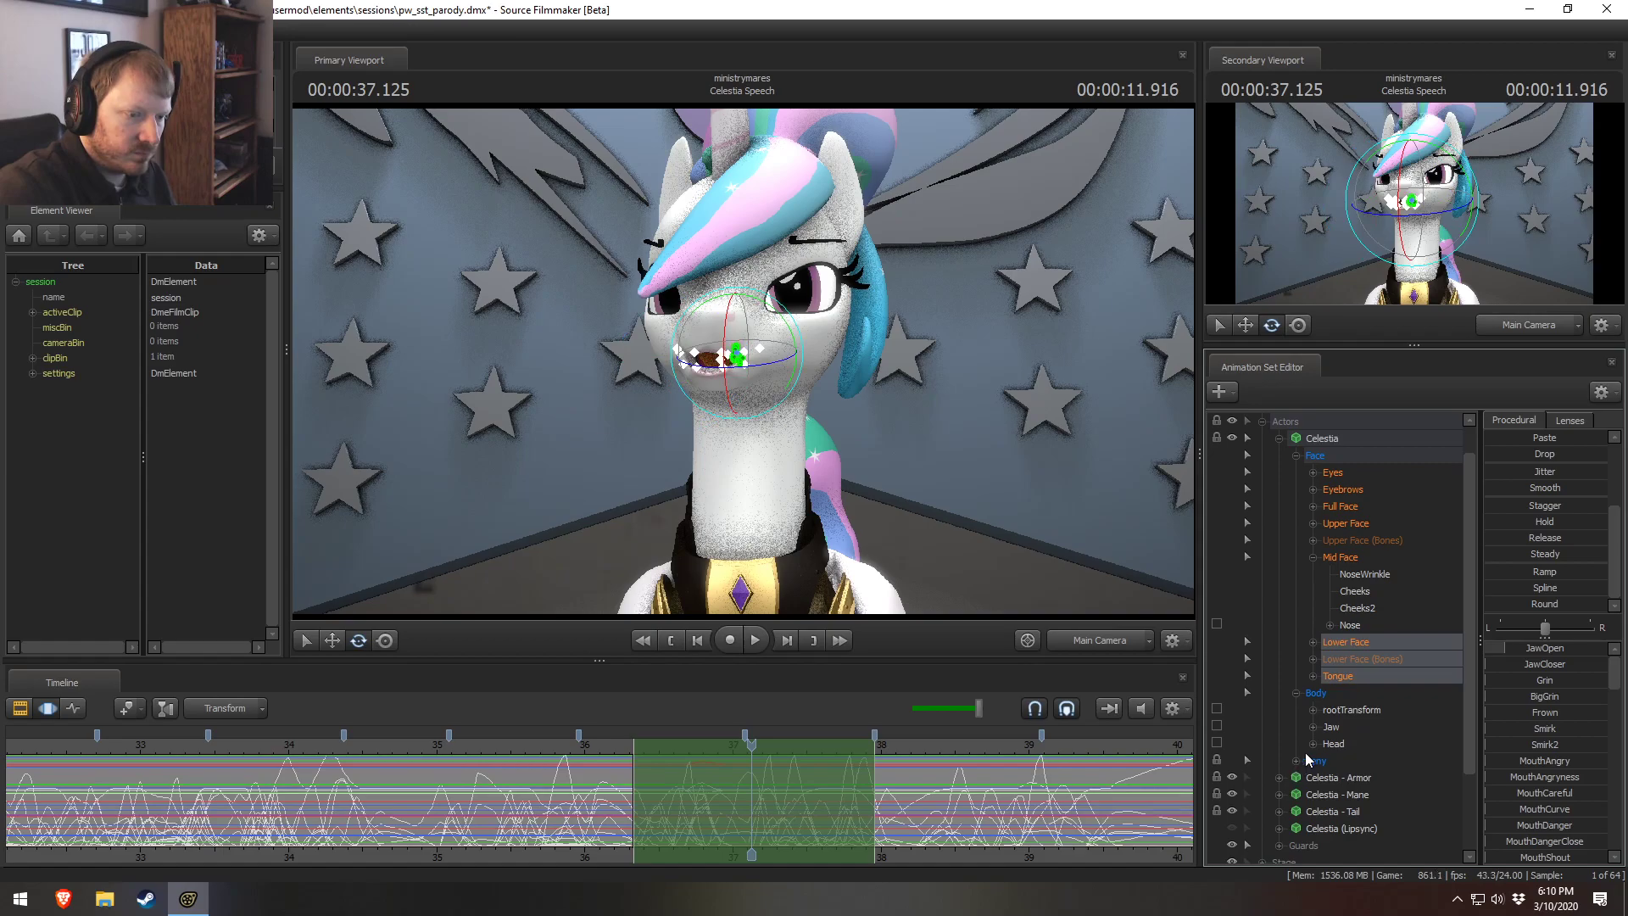
{"action": "left_click", "coordinate": [1331, 728], "text": "ctrl"}
{"action": "key", "text": "ctrl+v"}
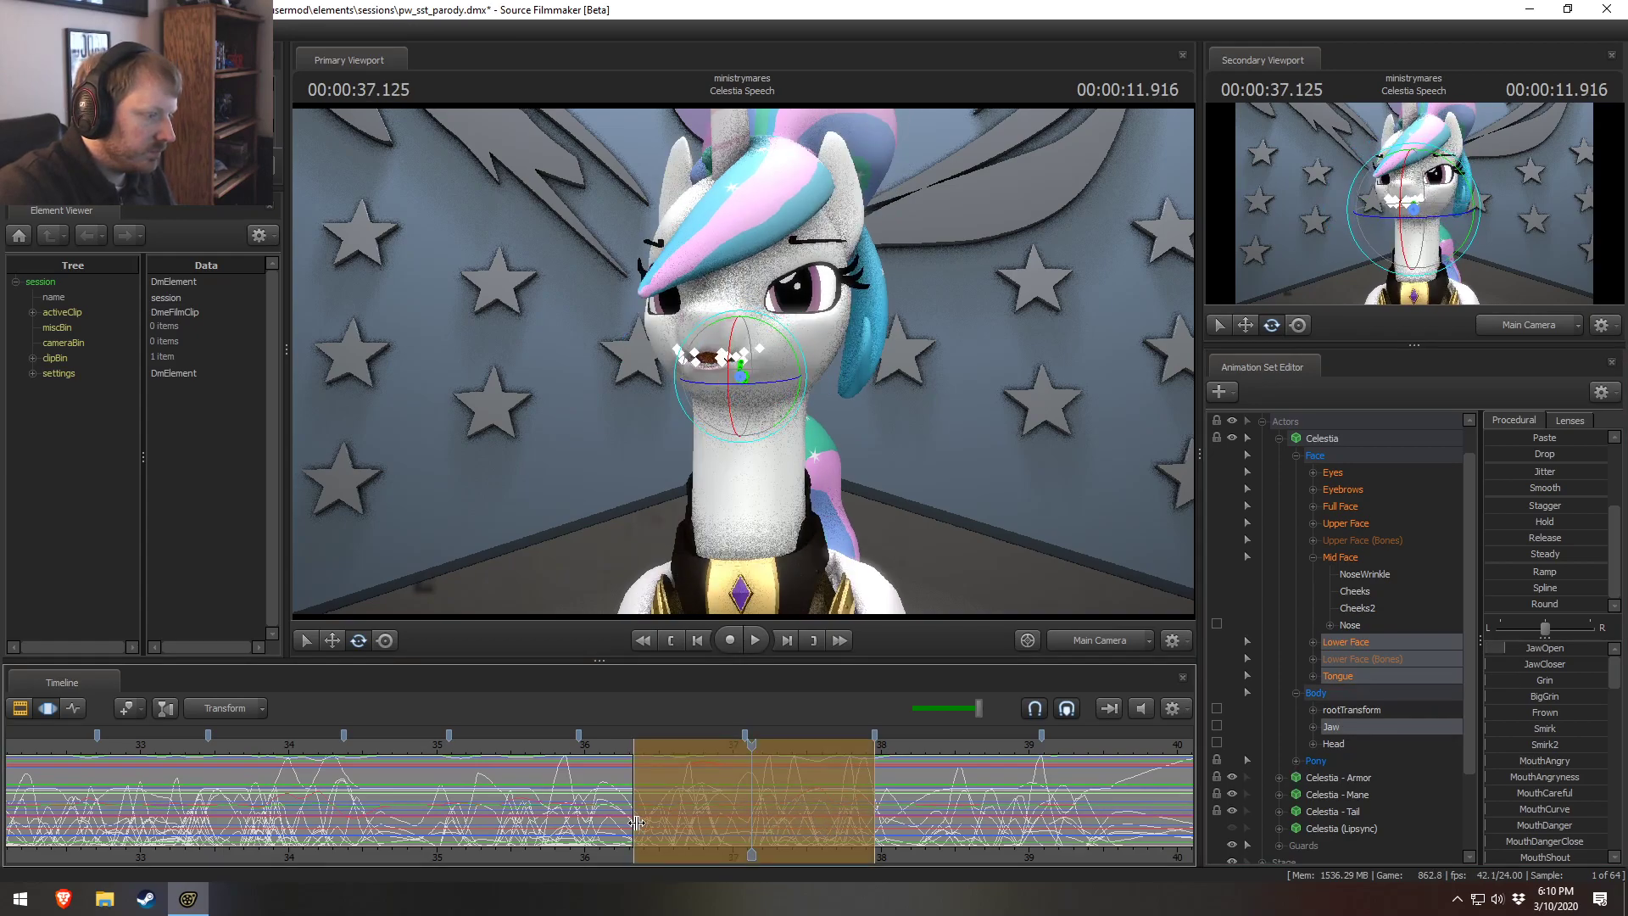
{"action": "left_click_drag", "start_coordinate": [605, 824], "coordinate": [889, 821]}
{"action": "key", "text": "Up"}
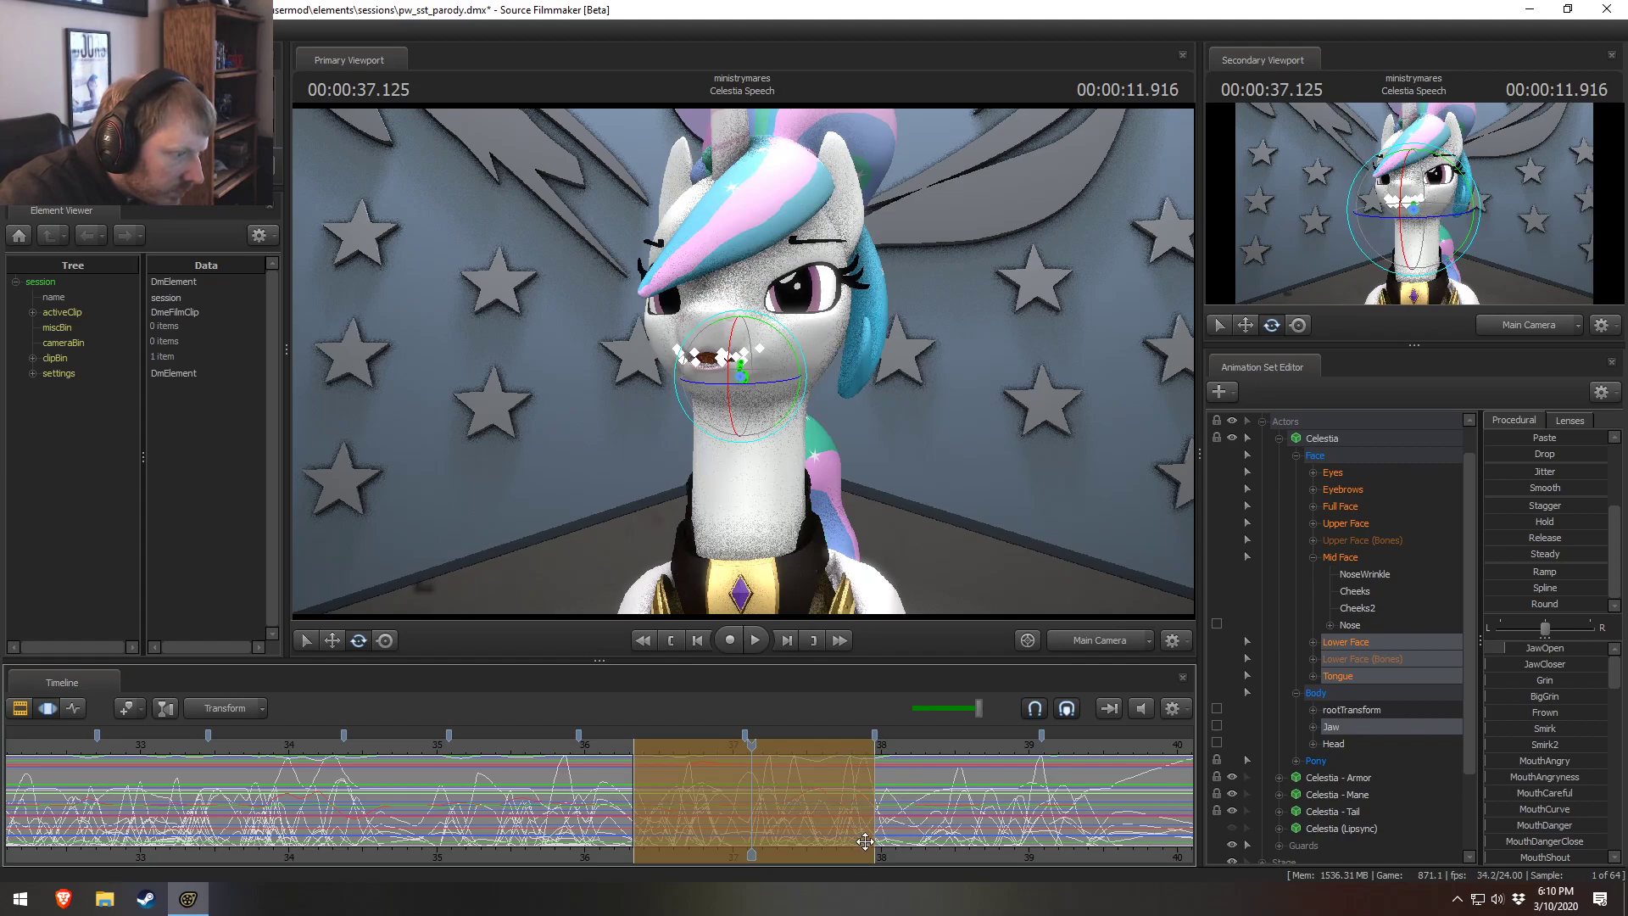
{"action": "left_click", "coordinate": [705, 822]}
{"action": "key", "text": "Up"}
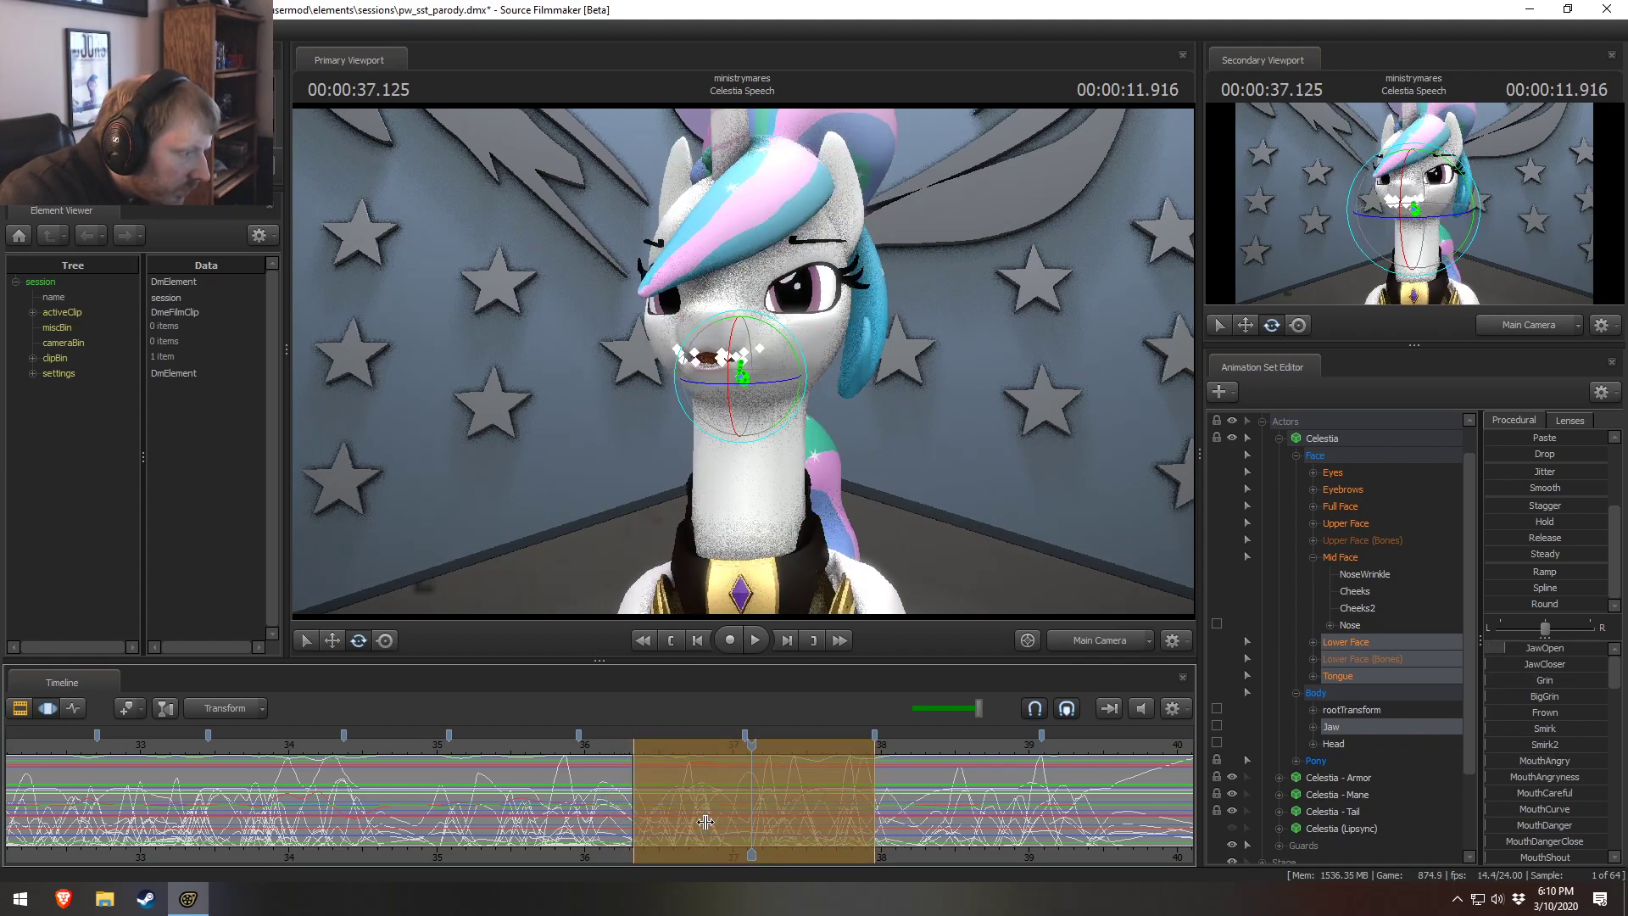
{"action": "mouse_move", "coordinate": [628, 806]}
{"action": "left_mouse_down"}
{"action": "mouse_move", "coordinate": [599, 819]}
{"action": "mouse_move", "coordinate": [644, 824]}
{"action": "left_mouse_up"}
Play back the speech through about 39.7 s to check the pasted mouth and jaw movement.
{"action": "key", "text": "space"}
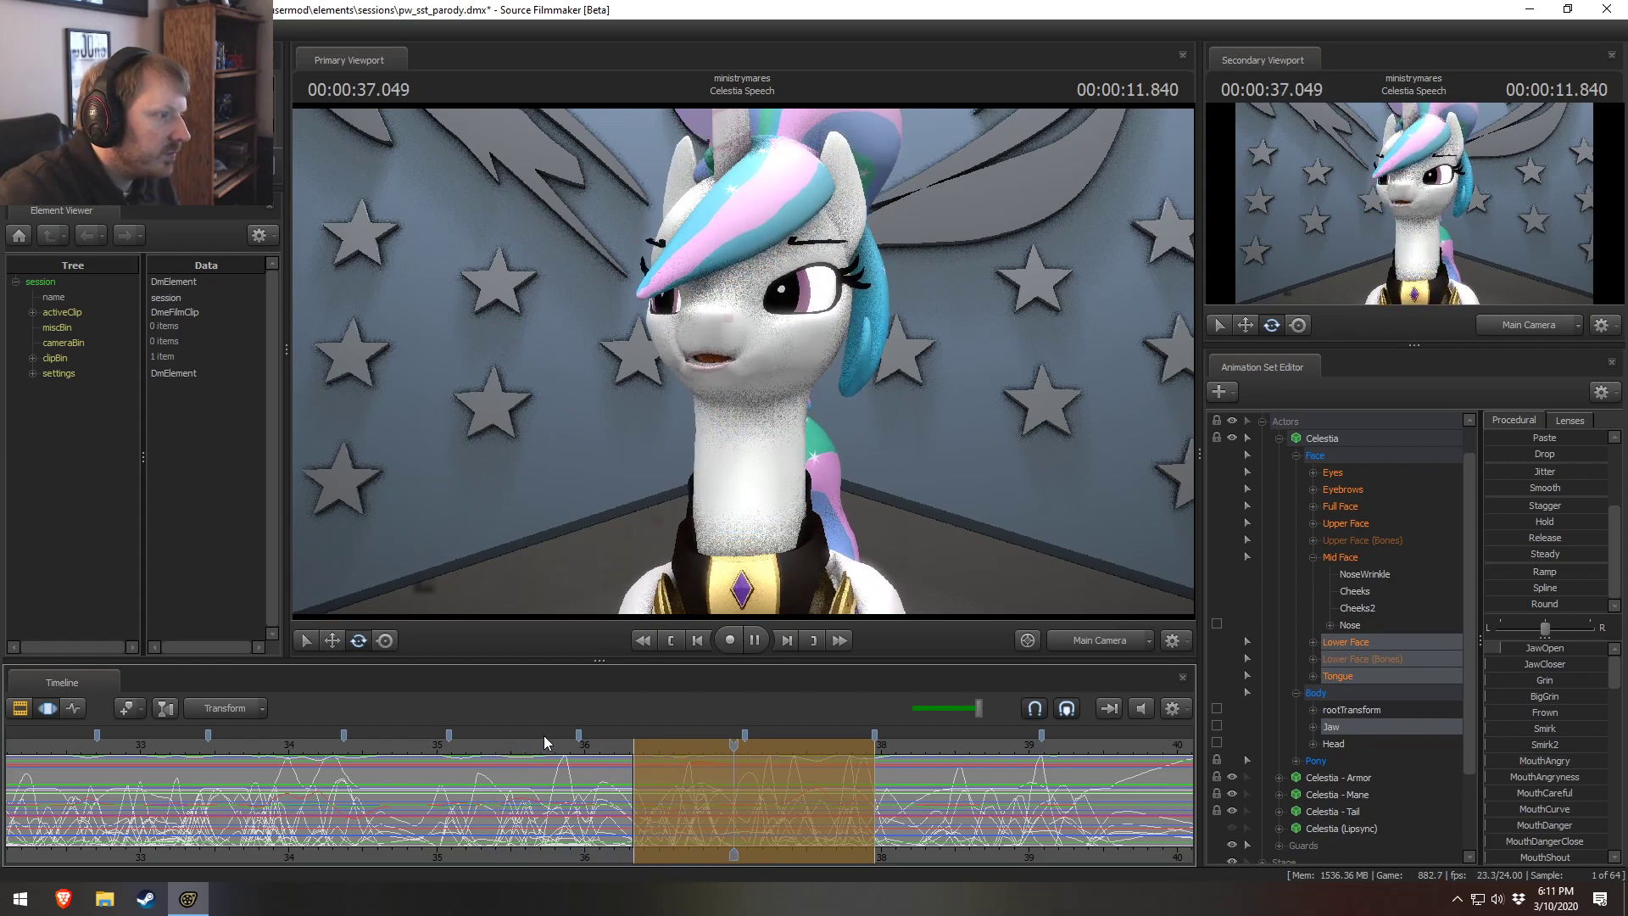
{"action": "key", "text": "space"}
{"action": "key", "text": "space"}
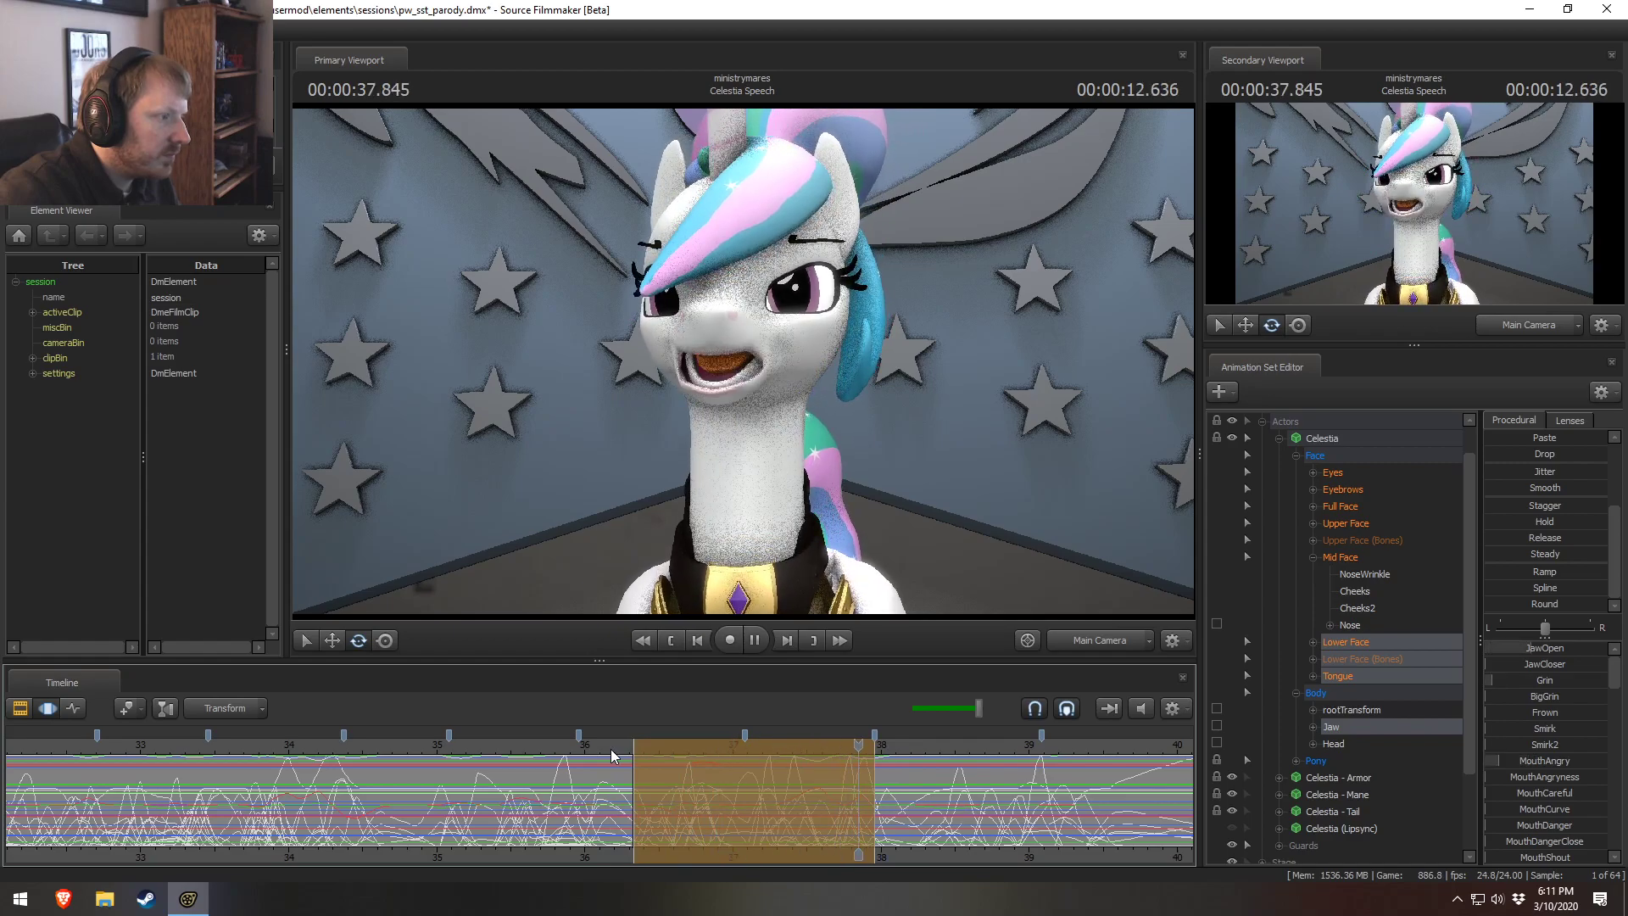
{"action": "key", "text": "space"}
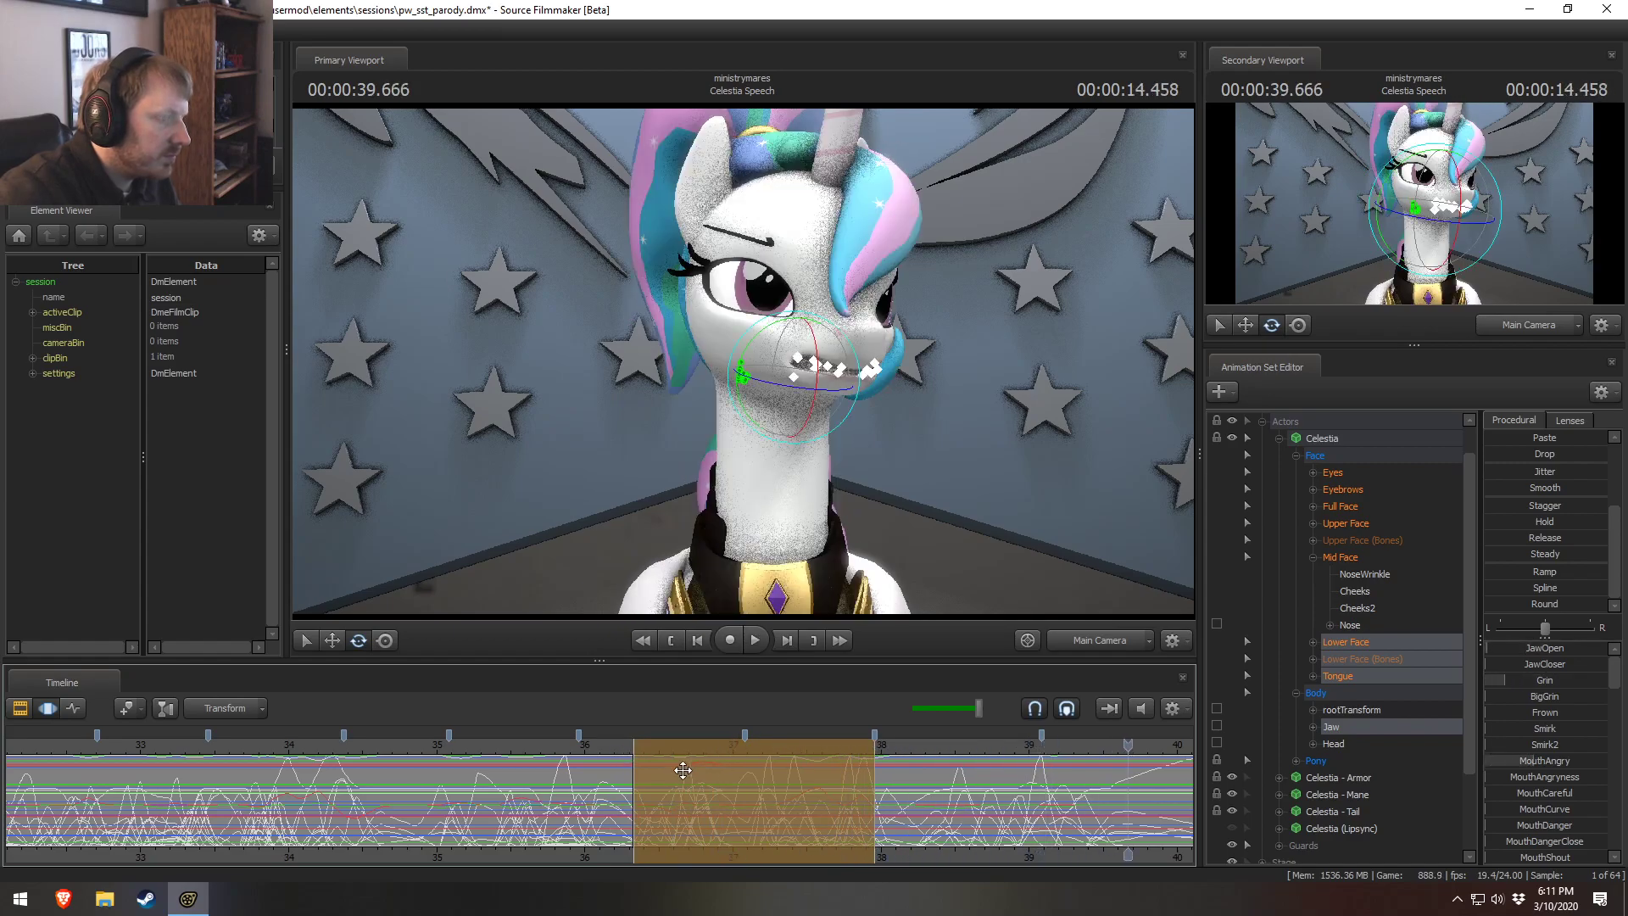
Clear the time selection and play back the speech between about 35.8 and 38.5 s to check Celestia's movement.
{"action": "key", "text": "Return"}
{"action": "left_click", "coordinate": [947, 782]}
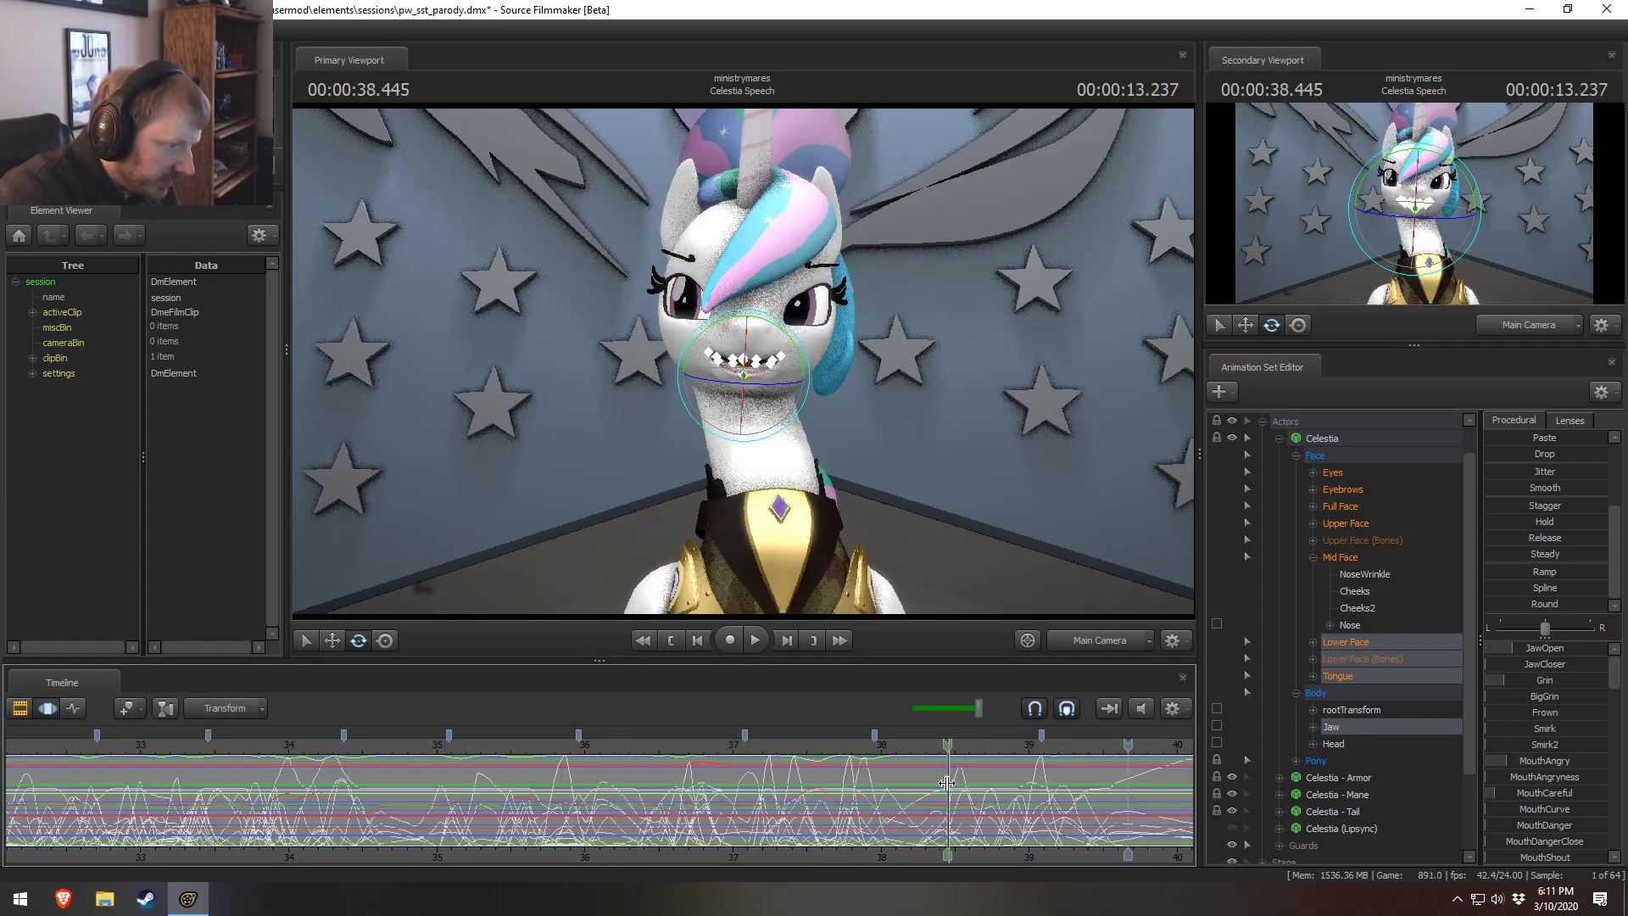
{"action": "scroll", "coordinate": [945, 811], "scroll_direction": "up", "scroll_amount": 4}
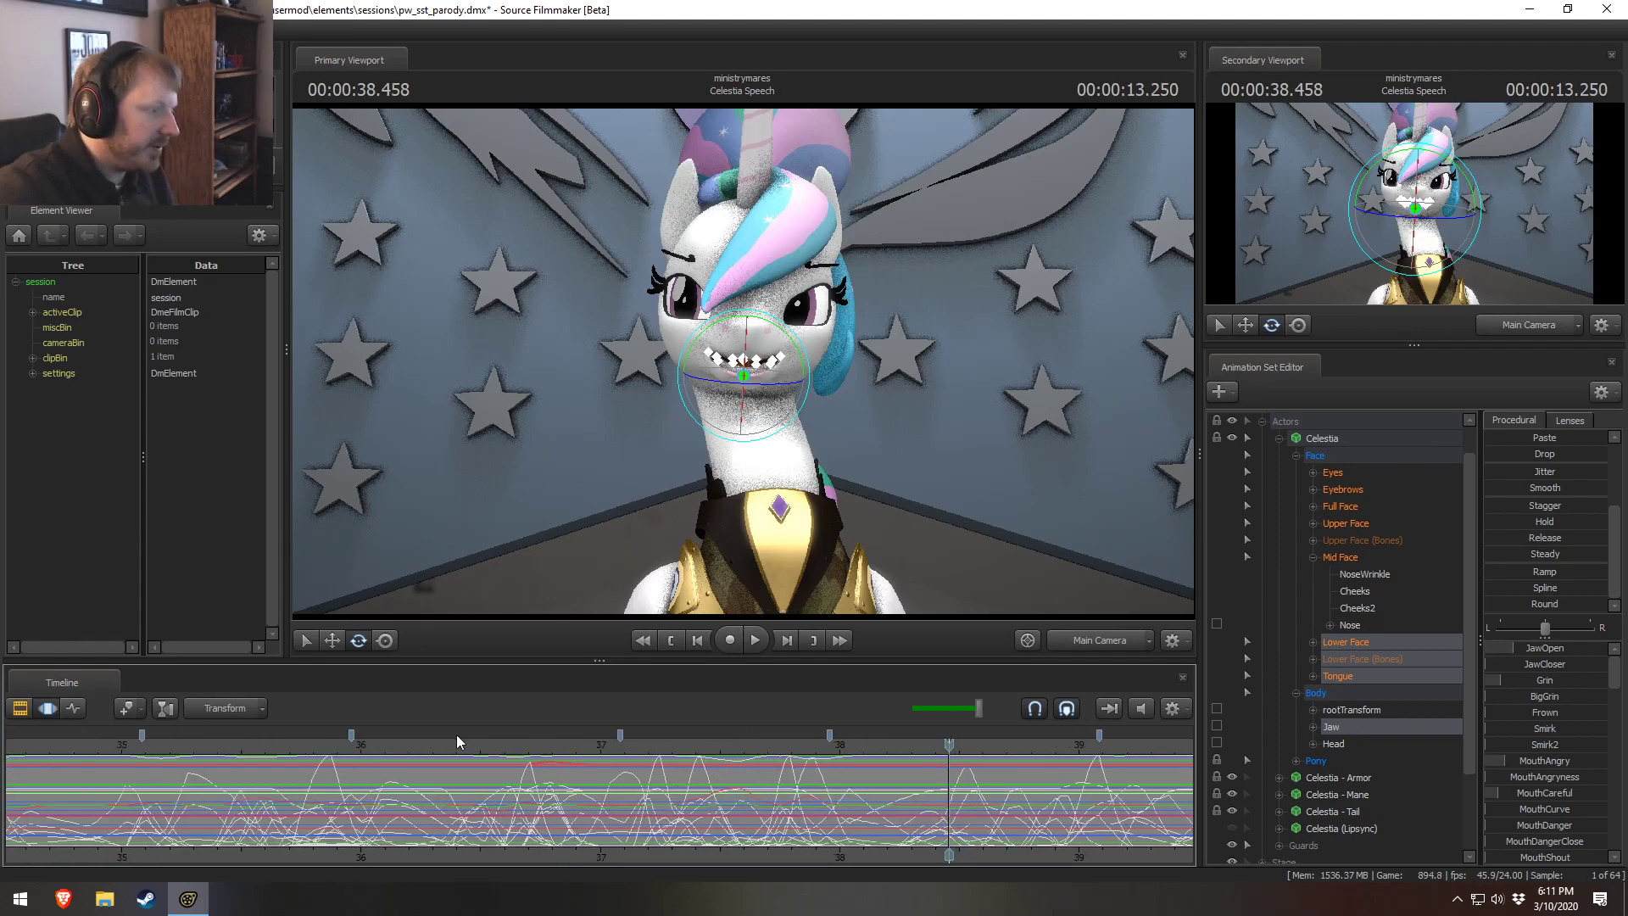
{"action": "left_click", "coordinate": [409, 756]}
{"action": "key", "text": "space"}
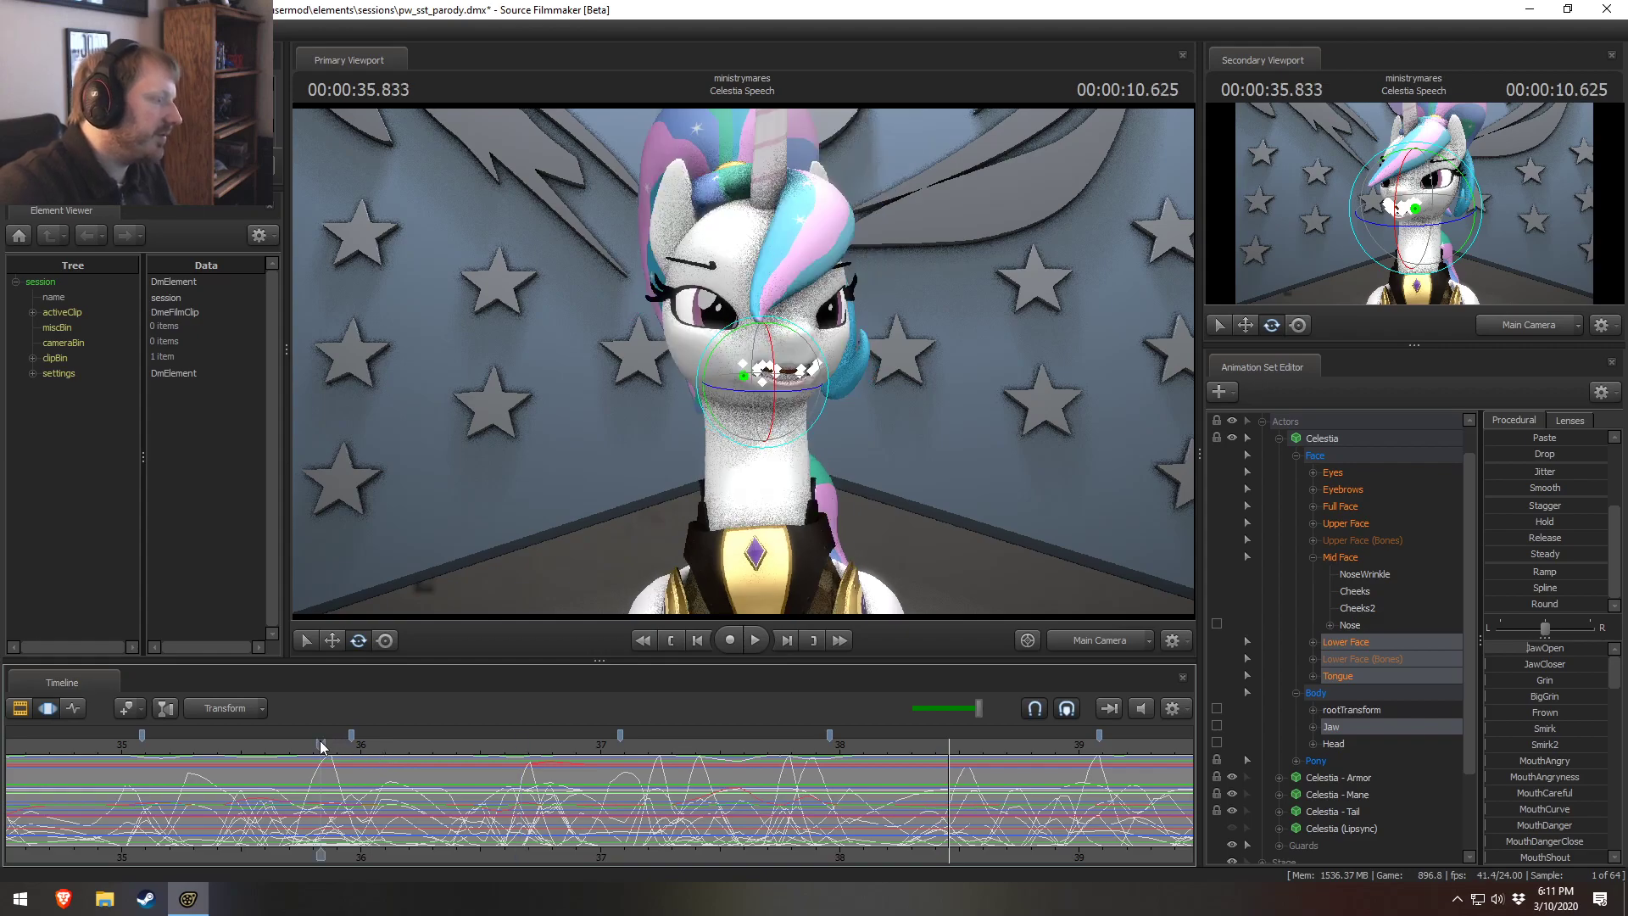
{"action": "middle_click_drag", "start_coordinate": [406, 839], "coordinate": [692, 873]}
{"action": "scroll", "coordinate": [641, 761], "scroll_direction": "down", "scroll_amount": 2}
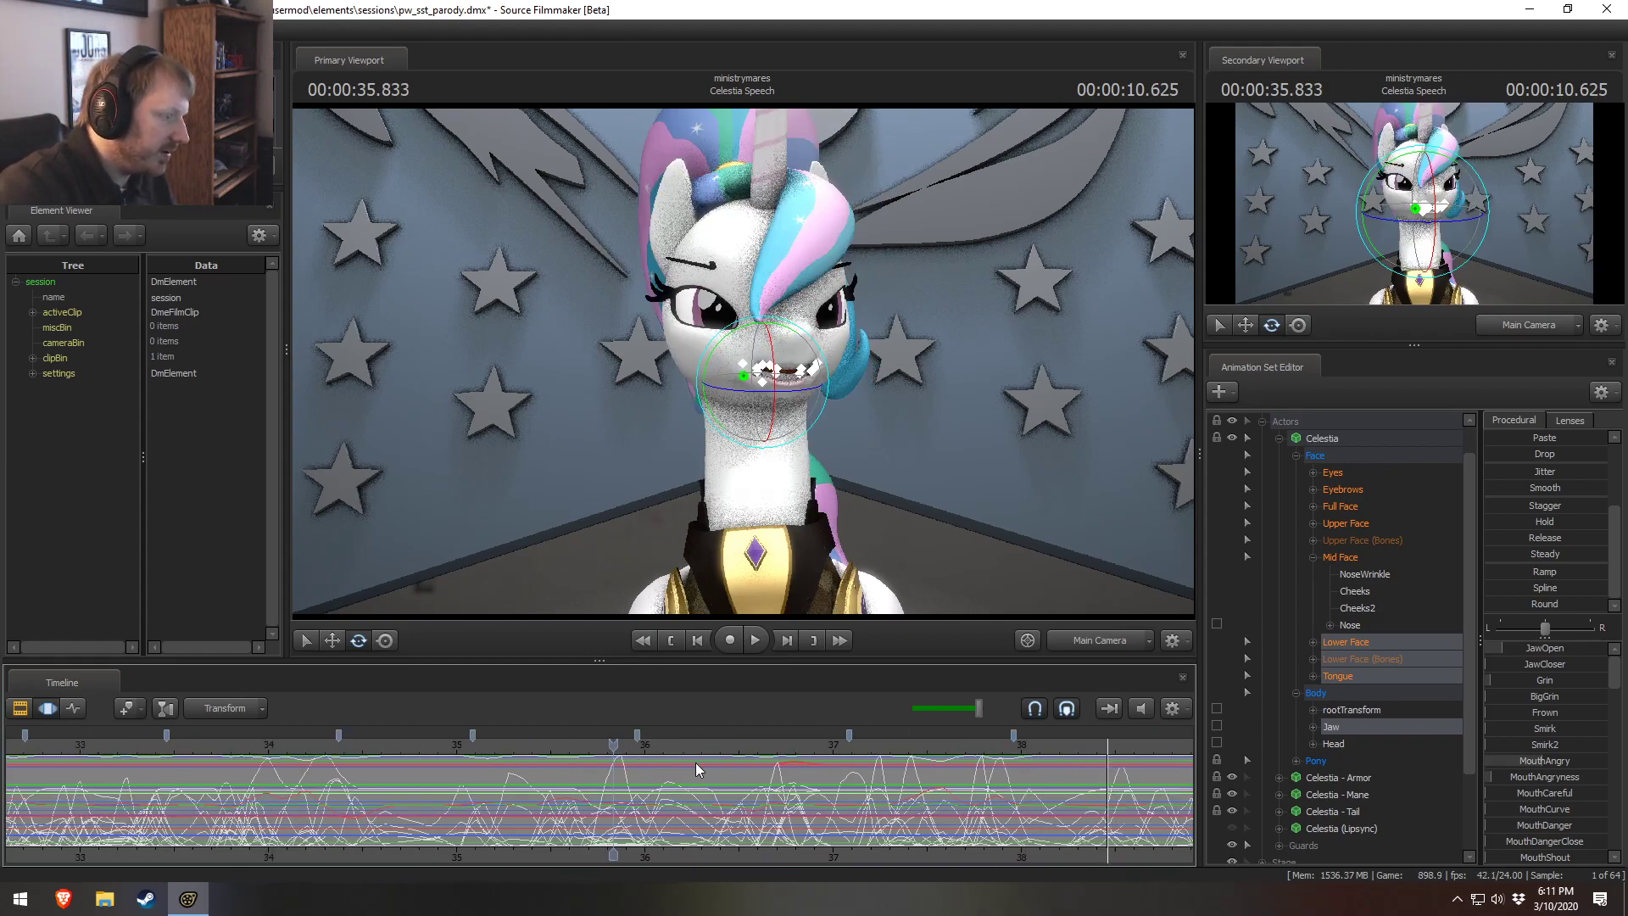
{"action": "scroll", "coordinate": [694, 762], "scroll_direction": "up", "scroll_amount": 2}
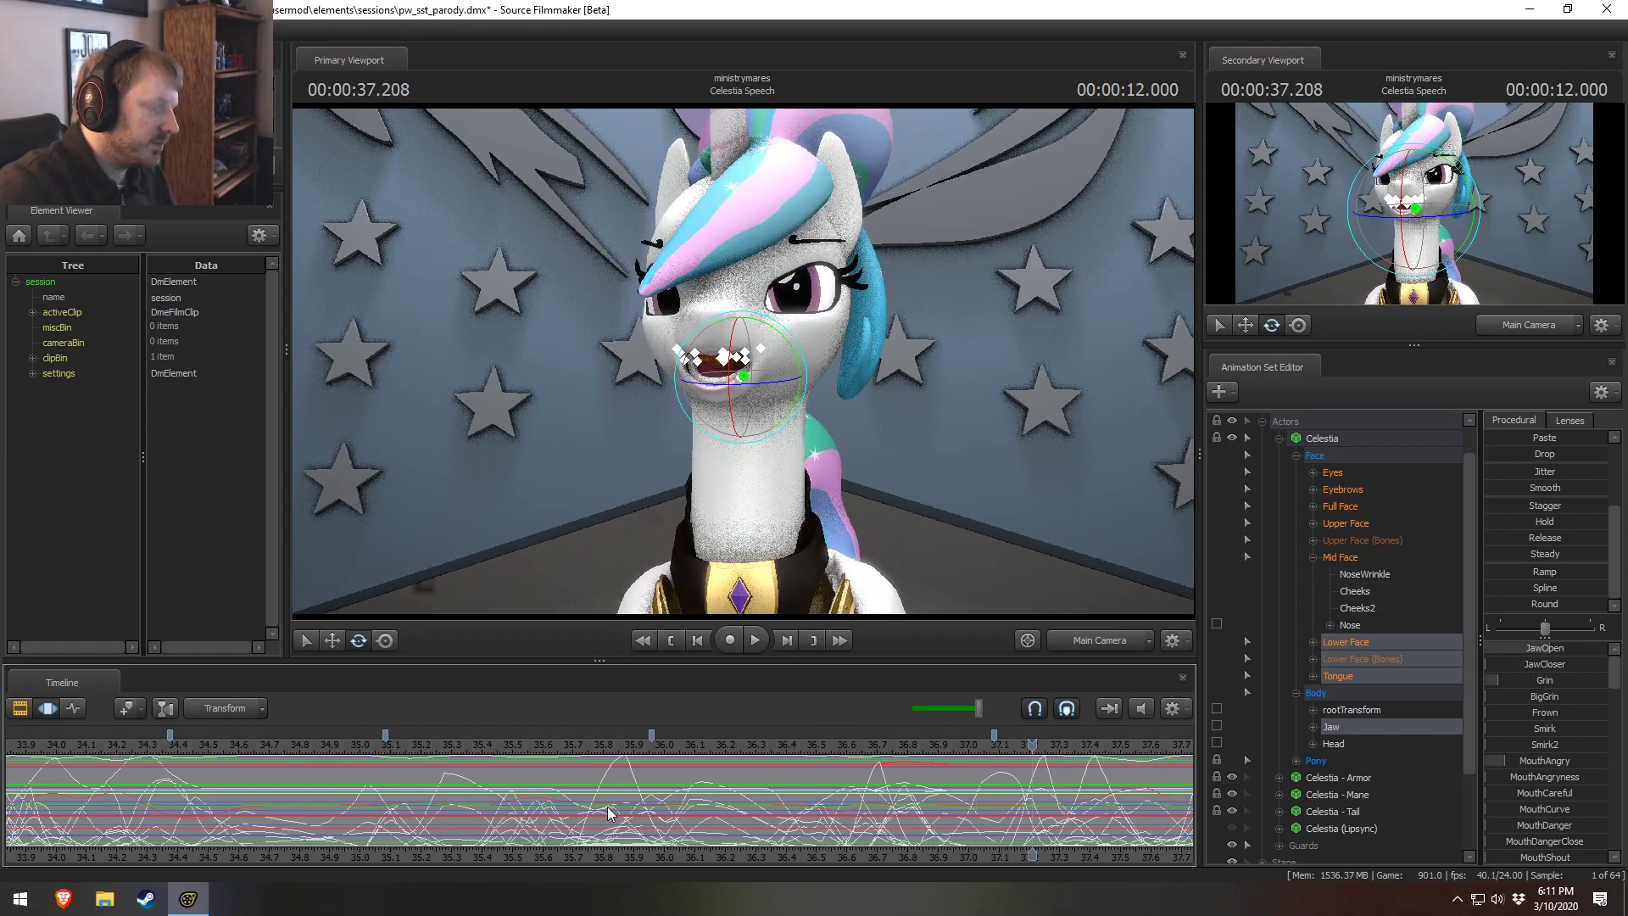
{"action": "left_click", "coordinate": [517, 739]}
{"action": "key", "text": "space"}
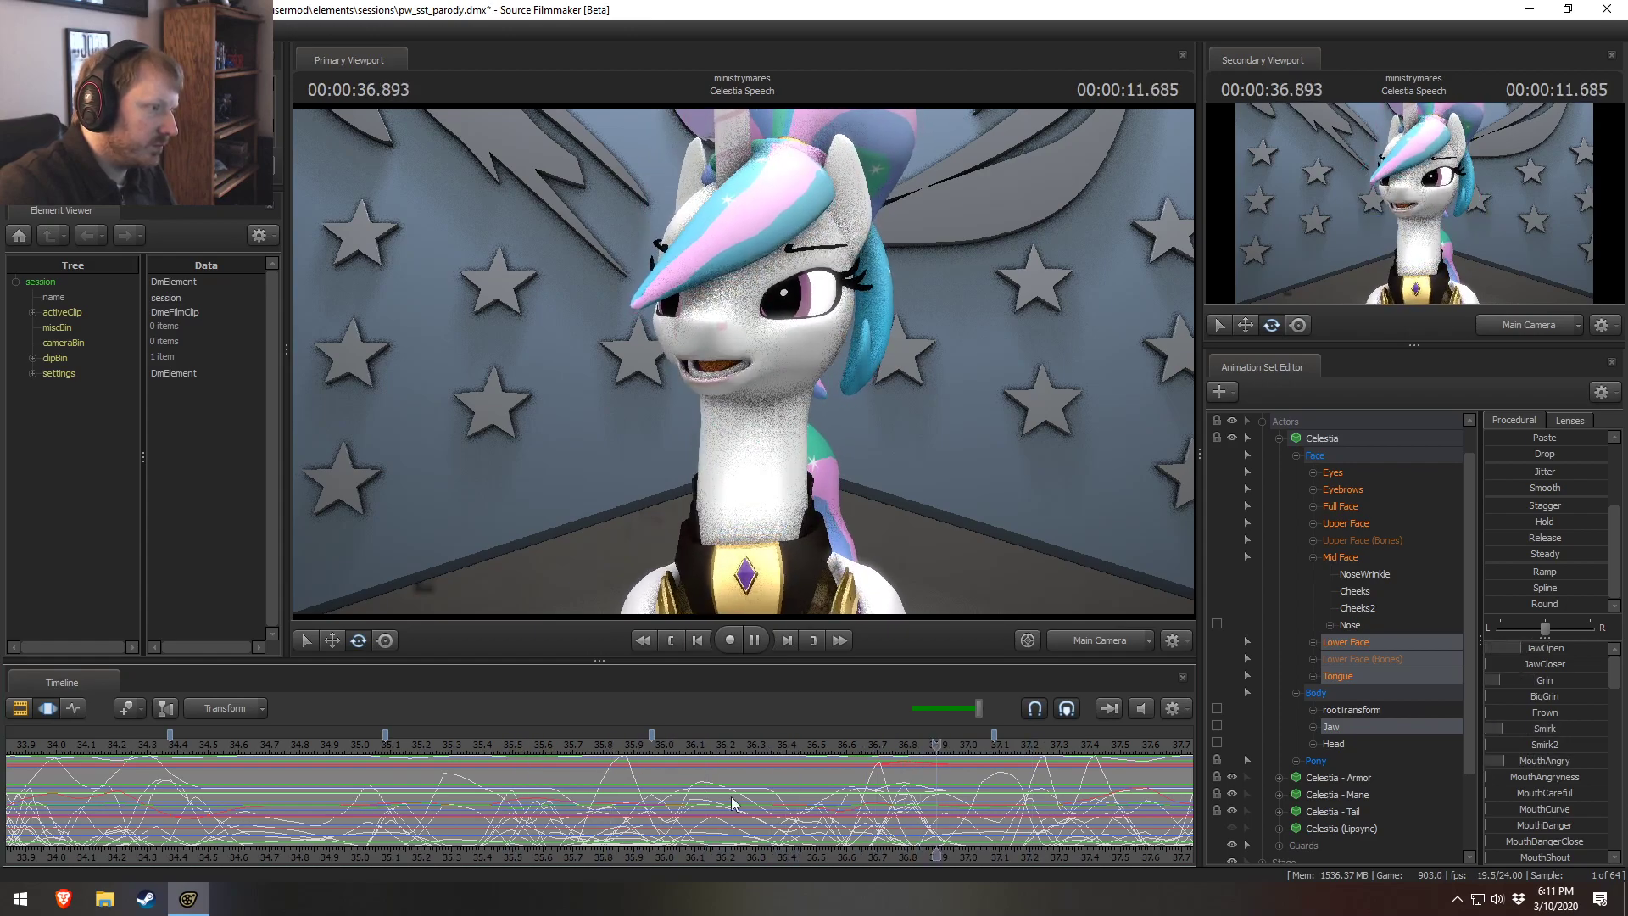
Inspect the Celestia Speech clip around 37.2 s in the Clip Editor and return to the Motion Editor.
{"action": "middle_click_drag", "start_coordinate": [811, 851], "coordinate": [653, 840]}
{"action": "key", "text": "F2"}
{"action": "key", "text": "F3"}
{"action": "middle_click_drag", "start_coordinate": [914, 850], "coordinate": [811, 850]}
{"action": "key", "text": "F2"}
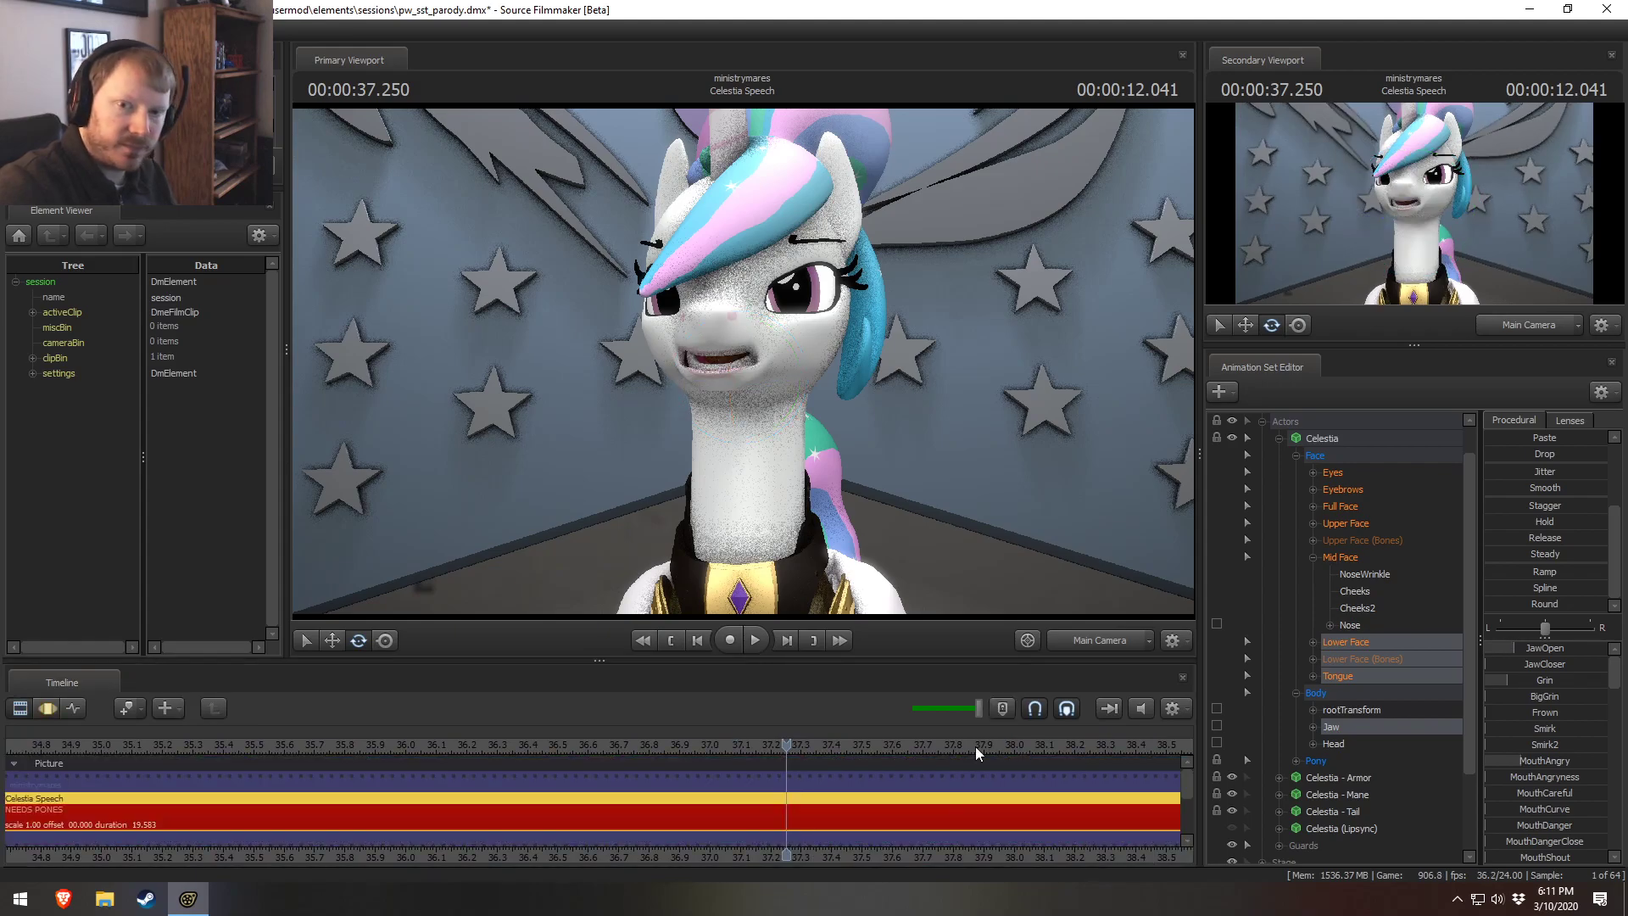
{"action": "scroll", "coordinate": [834, 744], "scroll_direction": "down", "scroll_amount": 4}
{"action": "key", "text": "F3"}
Tilt Celestia's Head down within a falloff time selection from about 36.7 to 37.4 s and play back the motion.
{"action": "key", "text": "shift"}
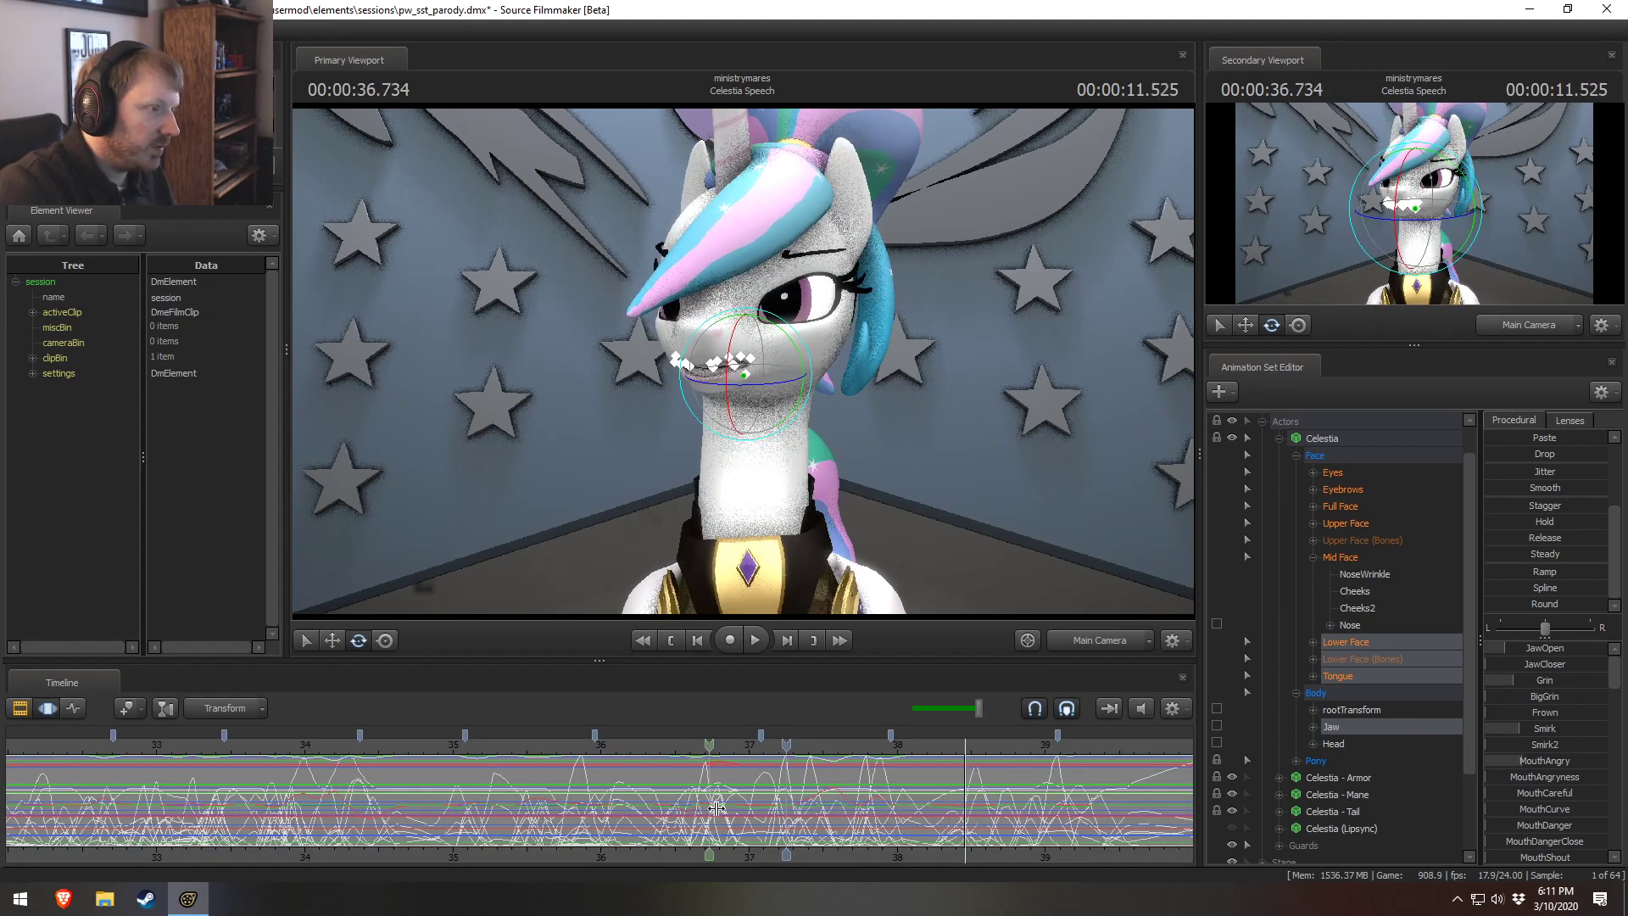
{"action": "mouse_move", "coordinate": [770, 815]}
{"action": "left_mouse_down"}
{"action": "mouse_move", "coordinate": [808, 812]}
{"action": "mouse_move", "coordinate": [644, 810]}
{"action": "mouse_move", "coordinate": [767, 807]}
{"action": "left_mouse_up"}
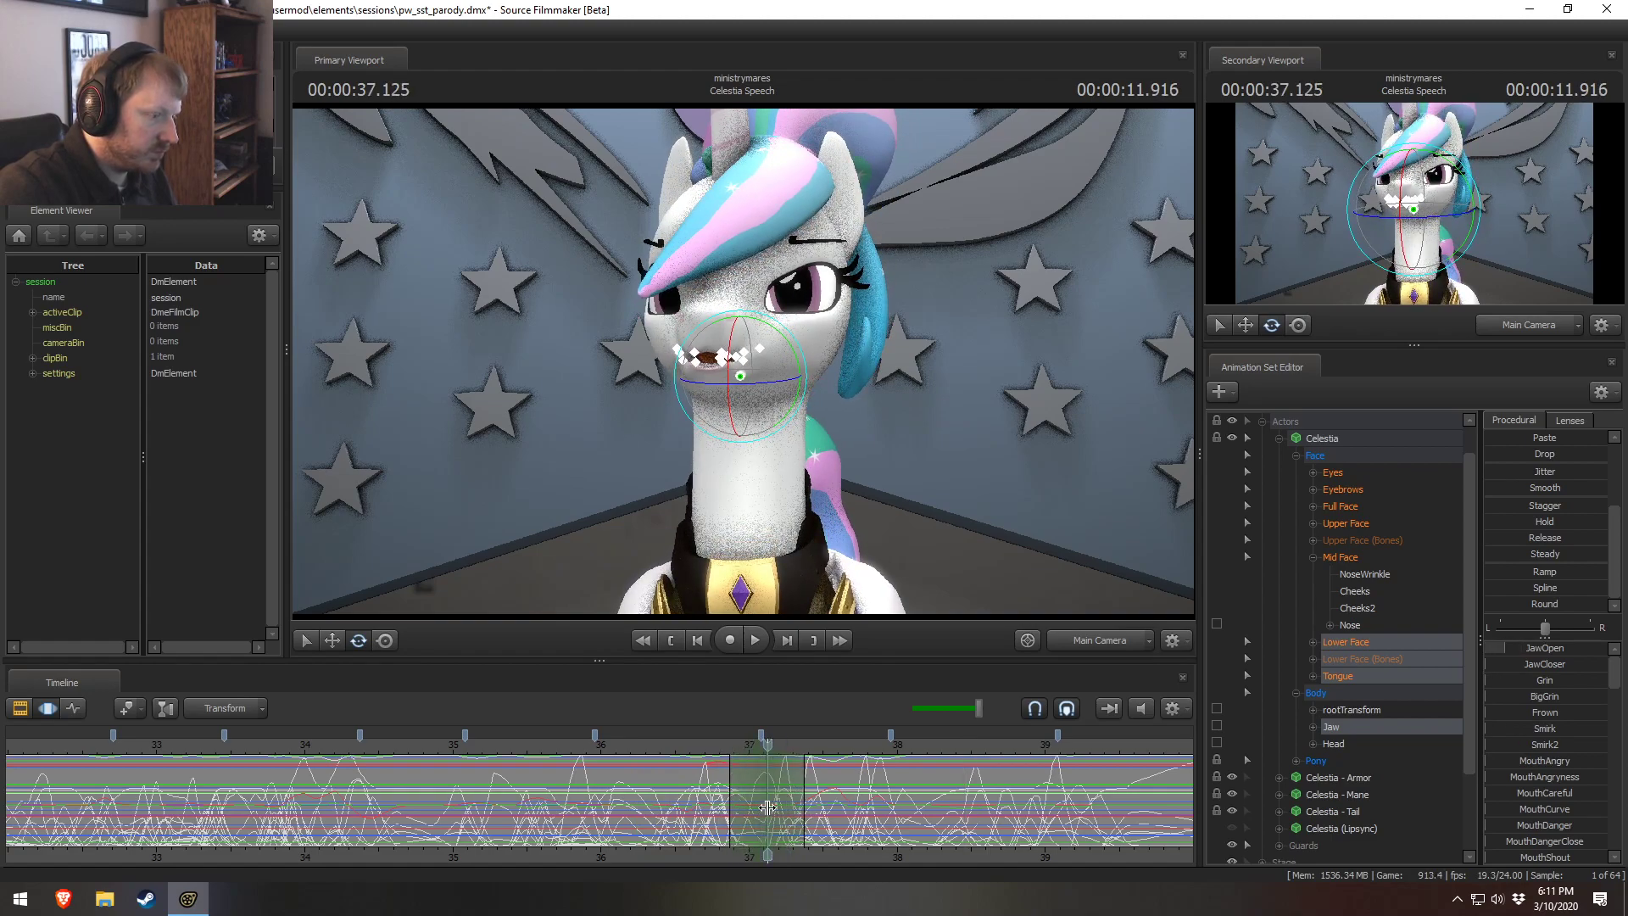
{"action": "left_click", "coordinate": [749, 390]}
{"action": "left_click", "coordinate": [693, 747]}
{"action": "key", "text": "space"}
{"action": "key", "text": "space"}
{"action": "left_click_drag", "start_coordinate": [754, 750], "coordinate": [739, 749]}
{"action": "left_click", "coordinate": [700, 747]}
{"action": "key", "text": "space"}
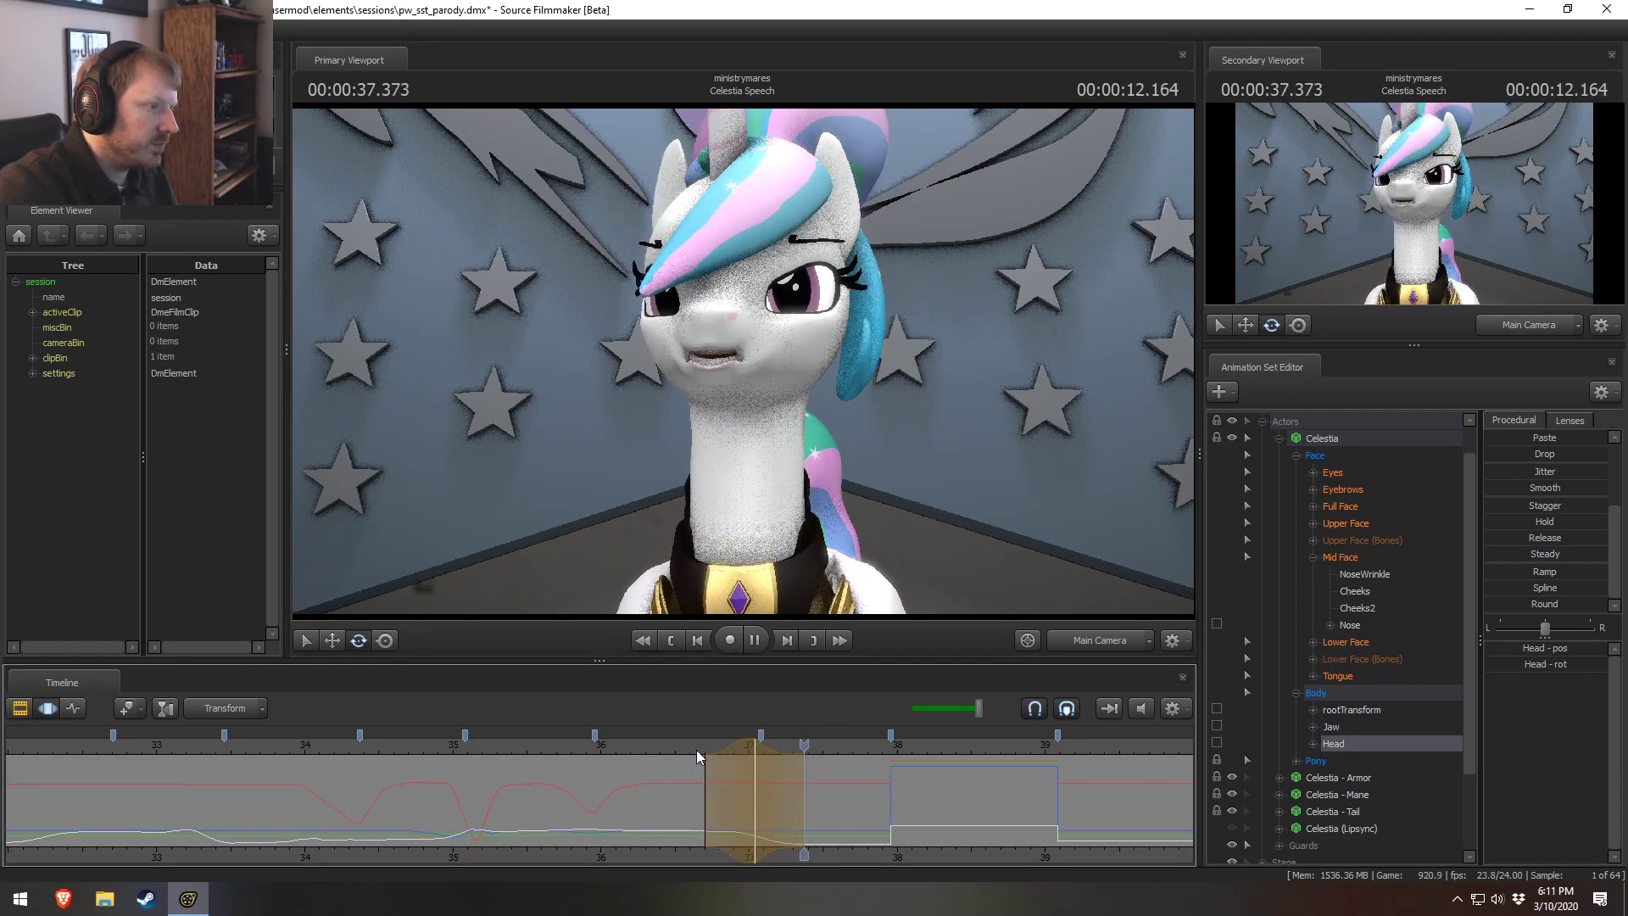
Widen the head motion's time selection to about 36.5 to 37.45 s and play back the transition.
{"action": "key", "text": "space"}
{"action": "scroll", "coordinate": [750, 776], "scroll_direction": "up", "scroll_amount": 4, "text": "shift"}
{"action": "left_click", "coordinate": [651, 747]}
{"action": "key", "text": "space"}
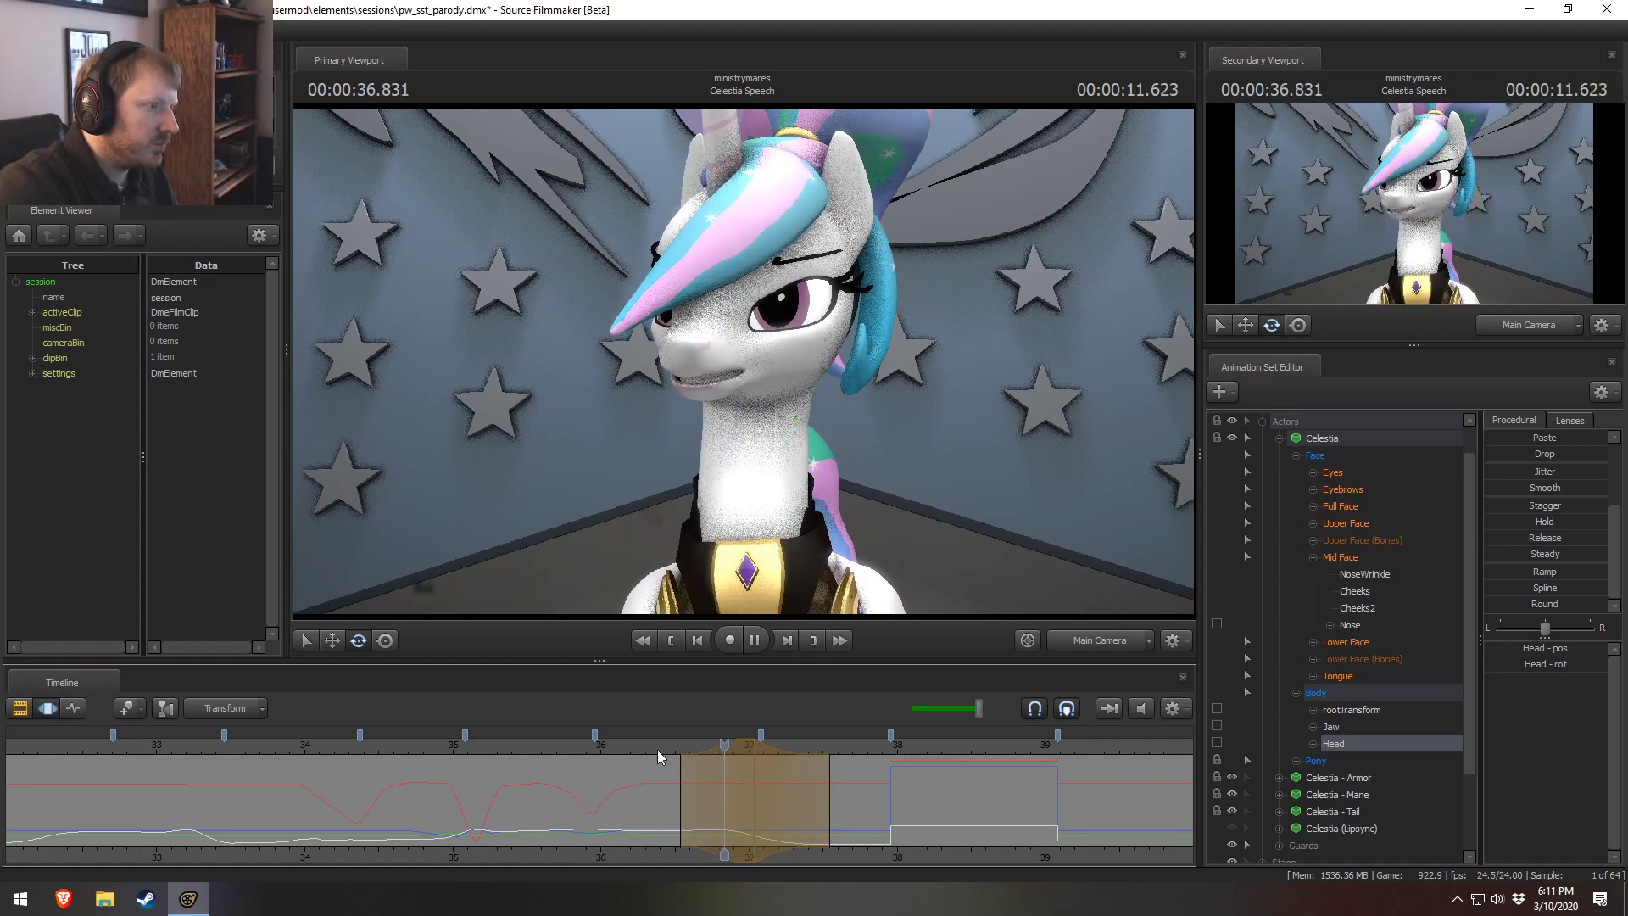
{"action": "key", "text": "space"}
{"action": "left_click_drag", "start_coordinate": [833, 803], "coordinate": [818, 802]}
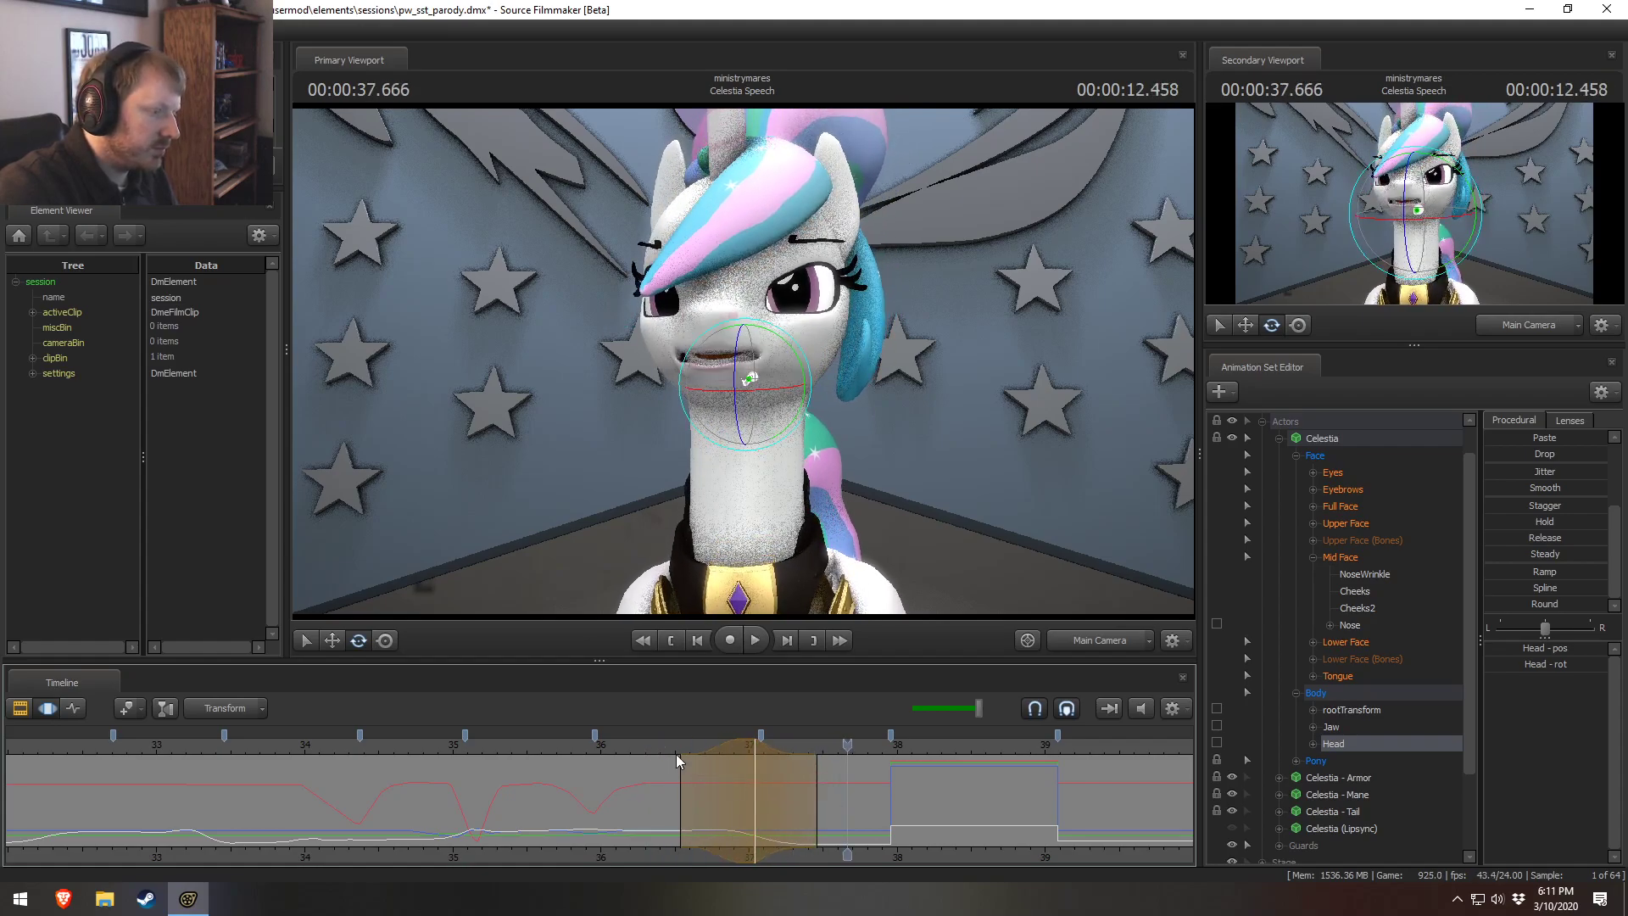
{"action": "left_click", "coordinate": [673, 746]}
{"action": "key", "text": "space"}
{"action": "key", "text": "space"}
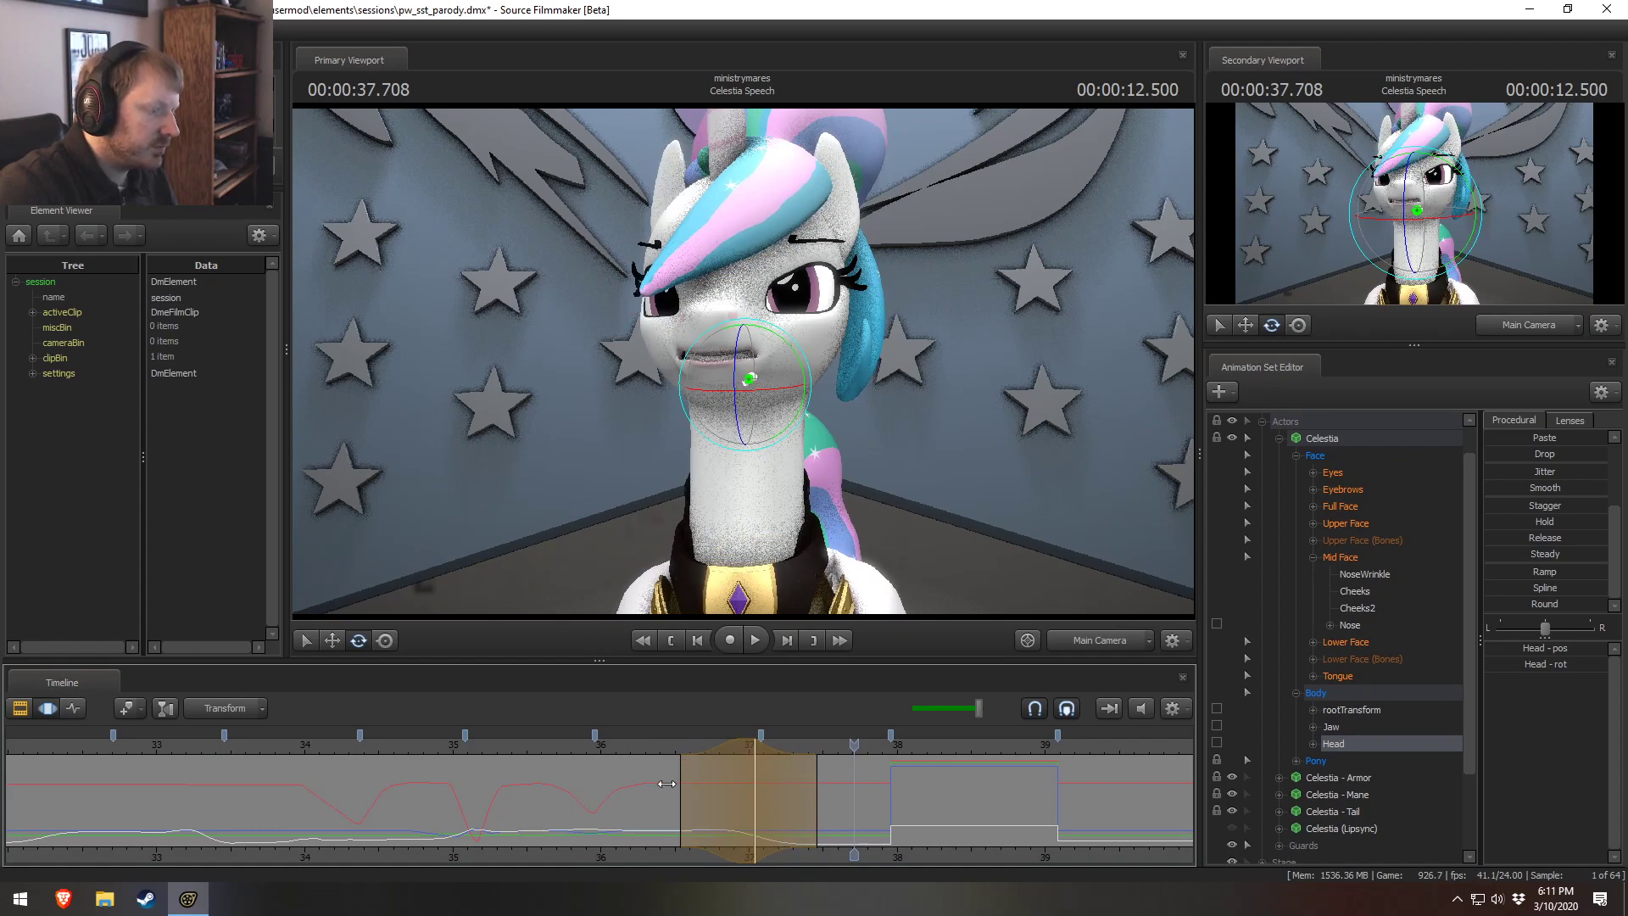
Rotate Celestia's Pelvis at about 37.1 s within a falloff time selection from about 36.7 to 37.4 s, using the Work Camera.
{"action": "left_click", "coordinate": [755, 806], "text": "shift"}
{"action": "scroll", "coordinate": [755, 805], "scroll_direction": "up", "scroll_amount": 5, "text": "shift"}
{"action": "mouse_move", "coordinate": [728, 805]}
{"action": "left_mouse_down"}
{"action": "mouse_move", "coordinate": [768, 812]}
{"action": "mouse_move", "coordinate": [700, 789]}
{"action": "left_mouse_up"}
{"action": "left_click", "coordinate": [1089, 640]}
{"action": "left_click_drag", "start_coordinate": [1051, 534], "coordinate": [1128, 551]}
{"action": "left_click_drag", "start_coordinate": [743, 361], "coordinate": [695, 330]}
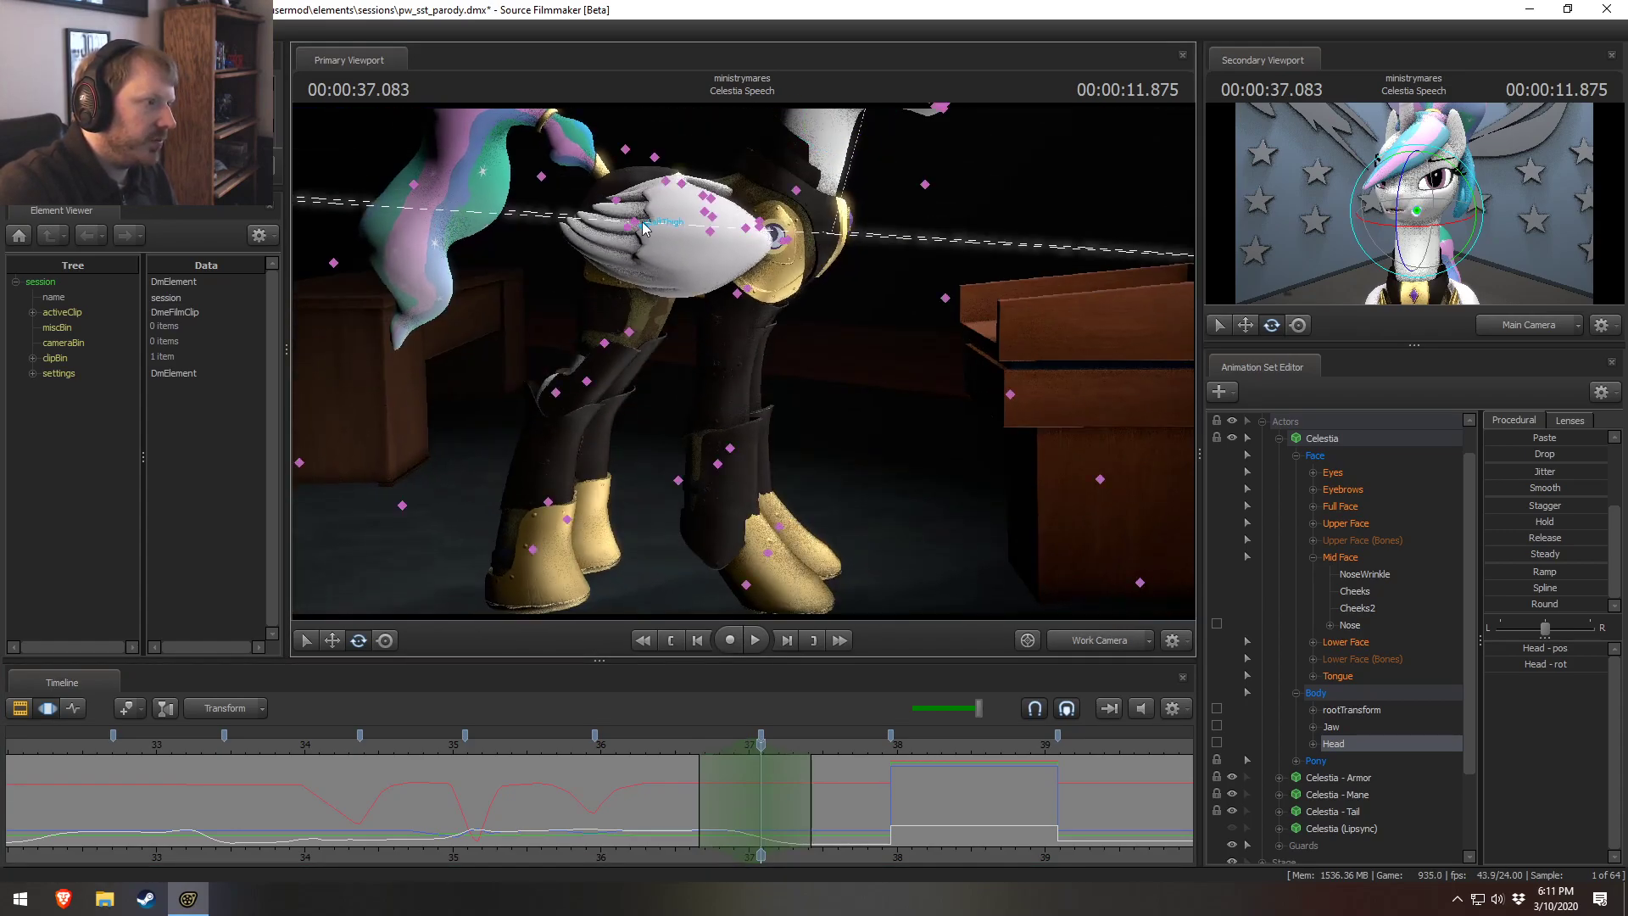
{"action": "left_click", "coordinate": [642, 225]}
{"action": "mouse_move", "coordinate": [687, 212]}
{"action": "left_mouse_down"}
{"action": "mouse_move", "coordinate": [703, 174]}
{"action": "mouse_move", "coordinate": [700, 194]}
{"action": "left_mouse_up"}
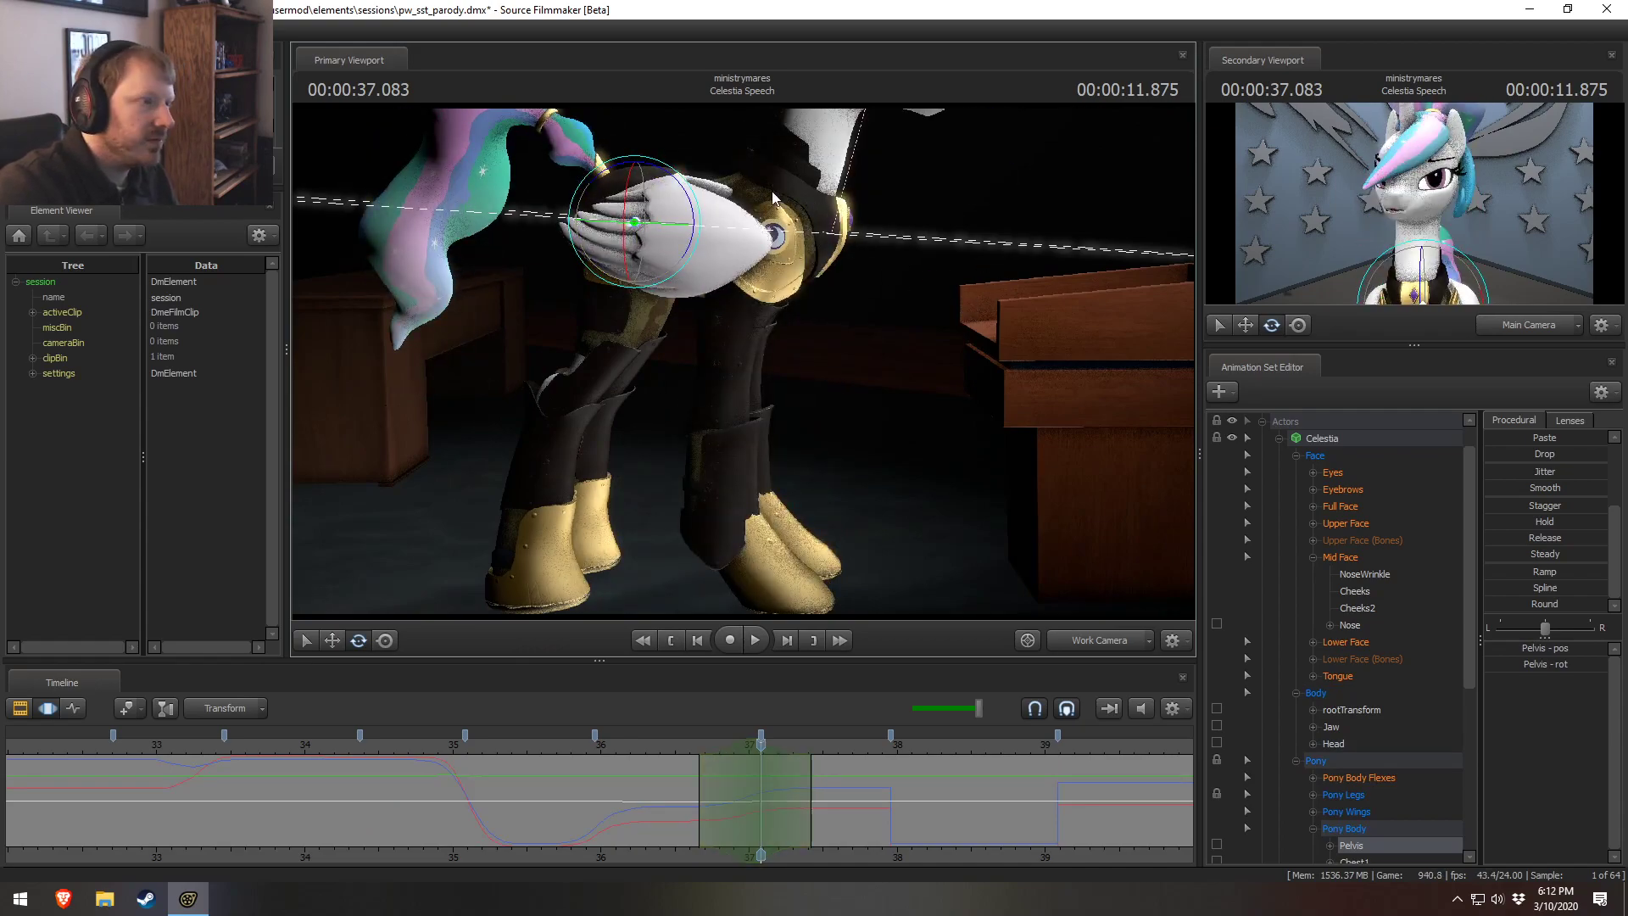
{"action": "left_click_drag", "start_coordinate": [681, 186], "coordinate": [686, 187]}
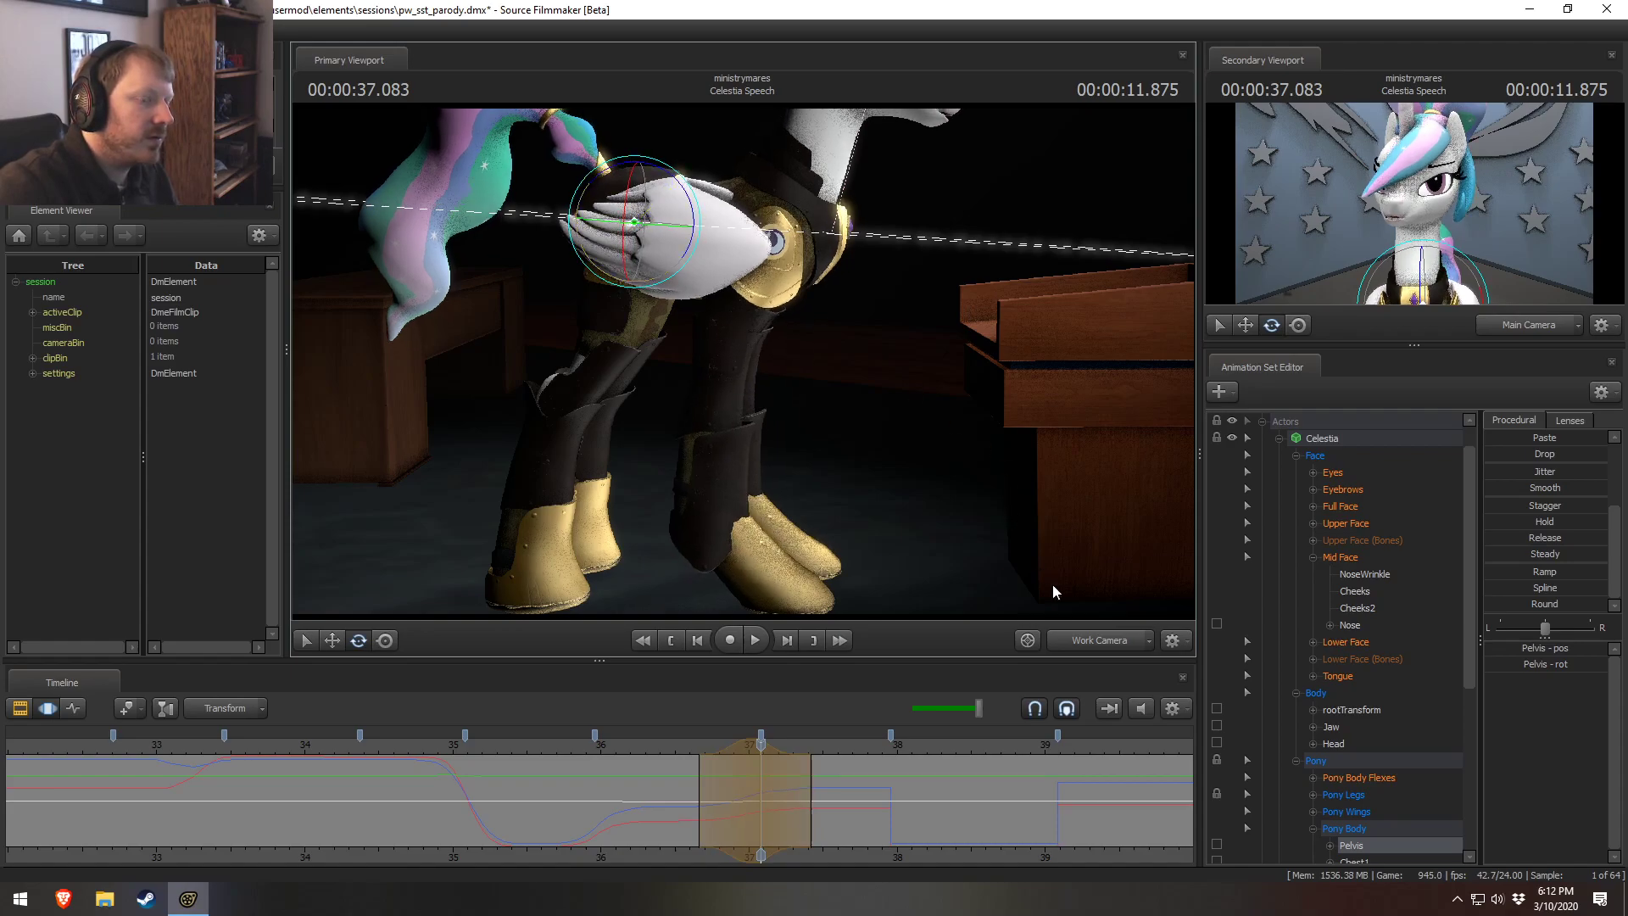
Start the pelvis time selection at about 36.75 s, undo the last adjustment and play back the motion.
{"action": "key", "text": "space"}
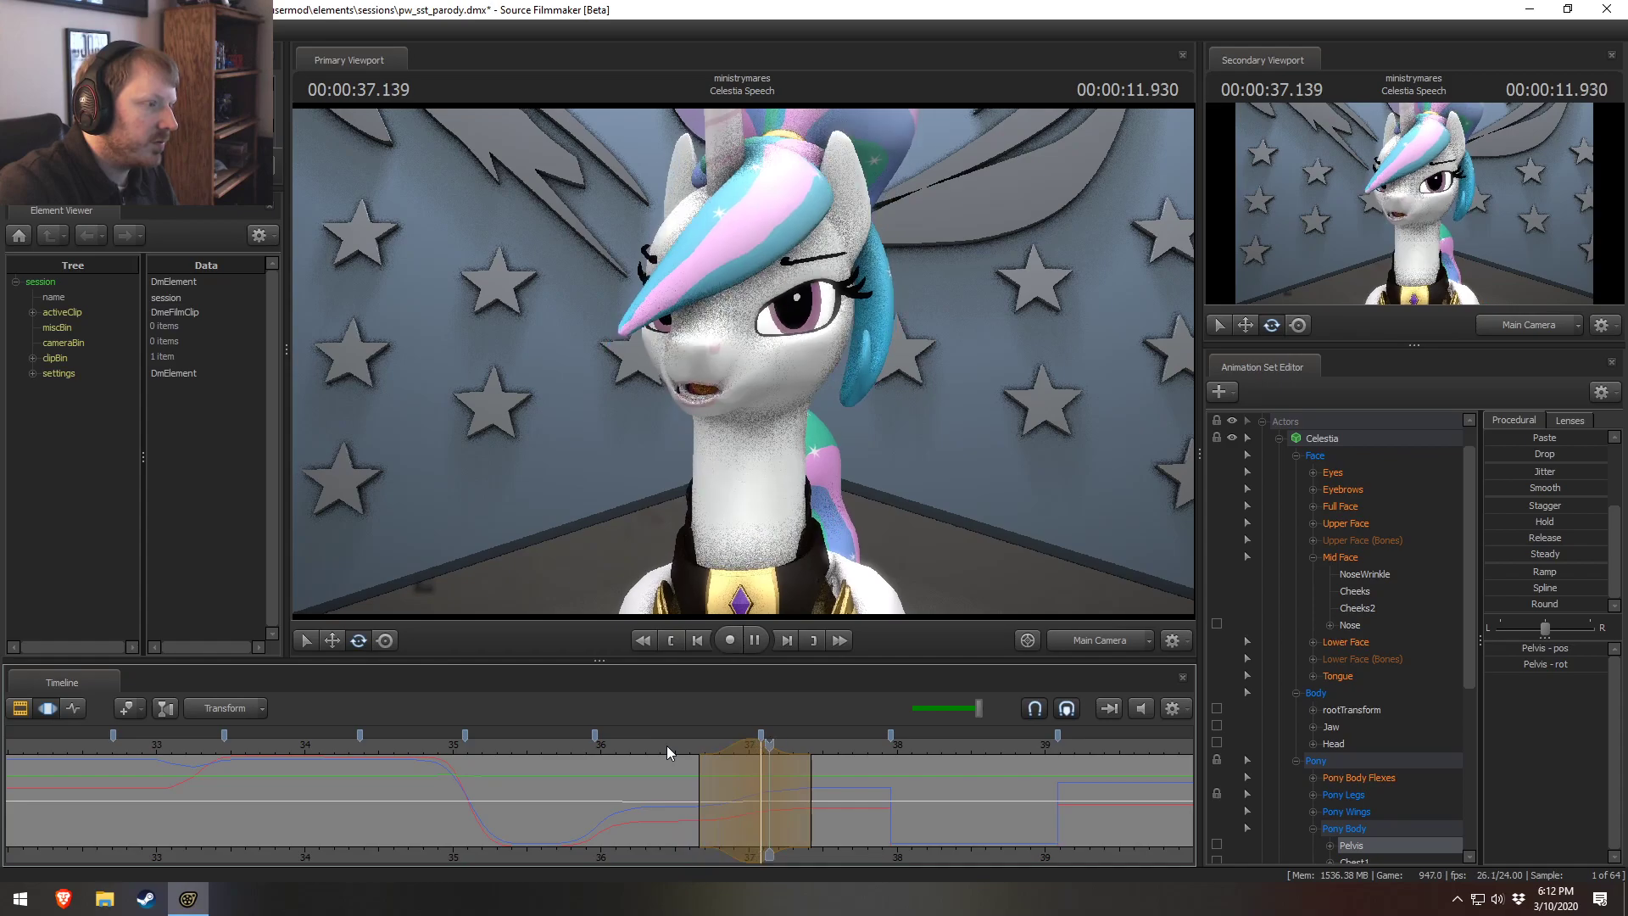
{"action": "key", "text": "space"}
{"action": "left_click_drag", "start_coordinate": [673, 748], "coordinate": [715, 766]}
{"action": "key", "text": "ctrl+z"}
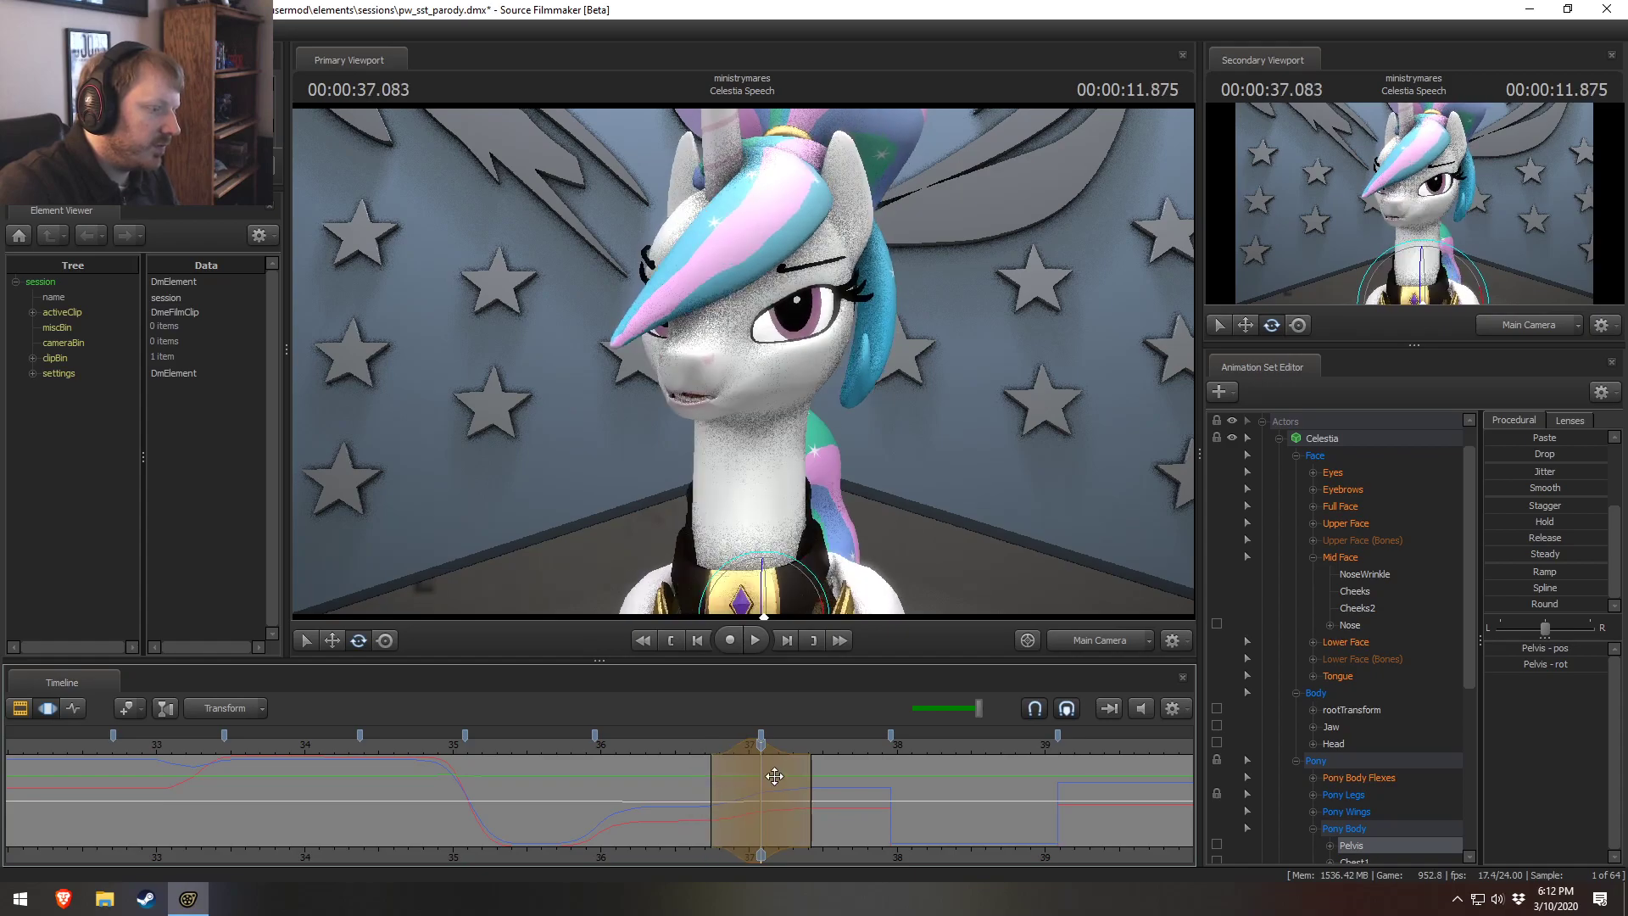
{"action": "key", "text": "space"}
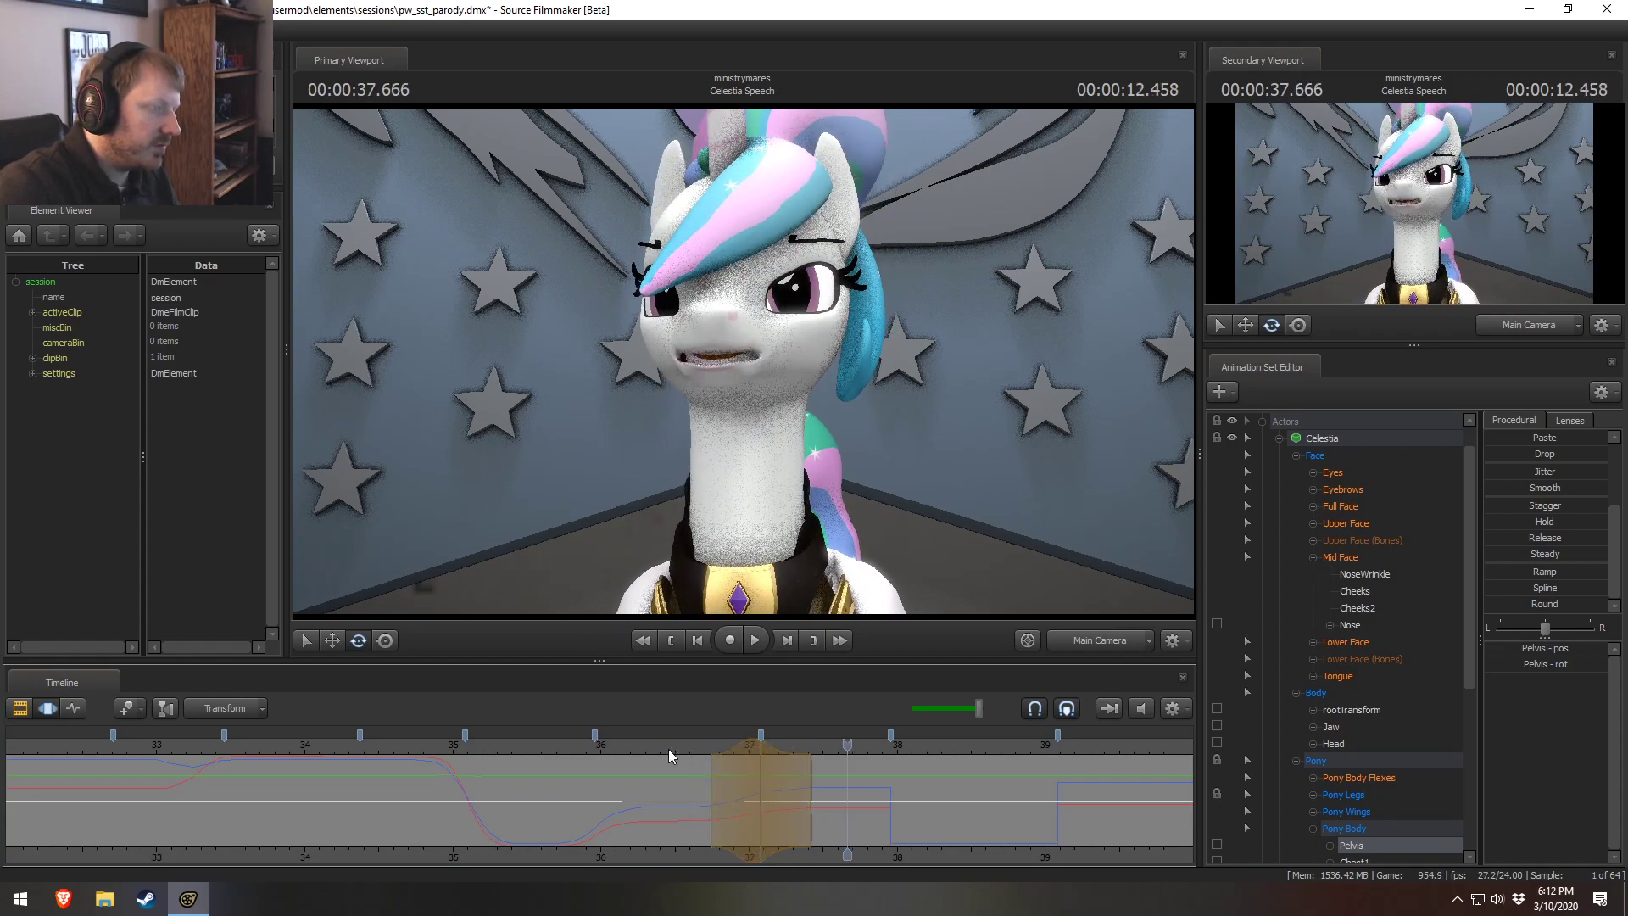
{"action": "key", "text": "space"}
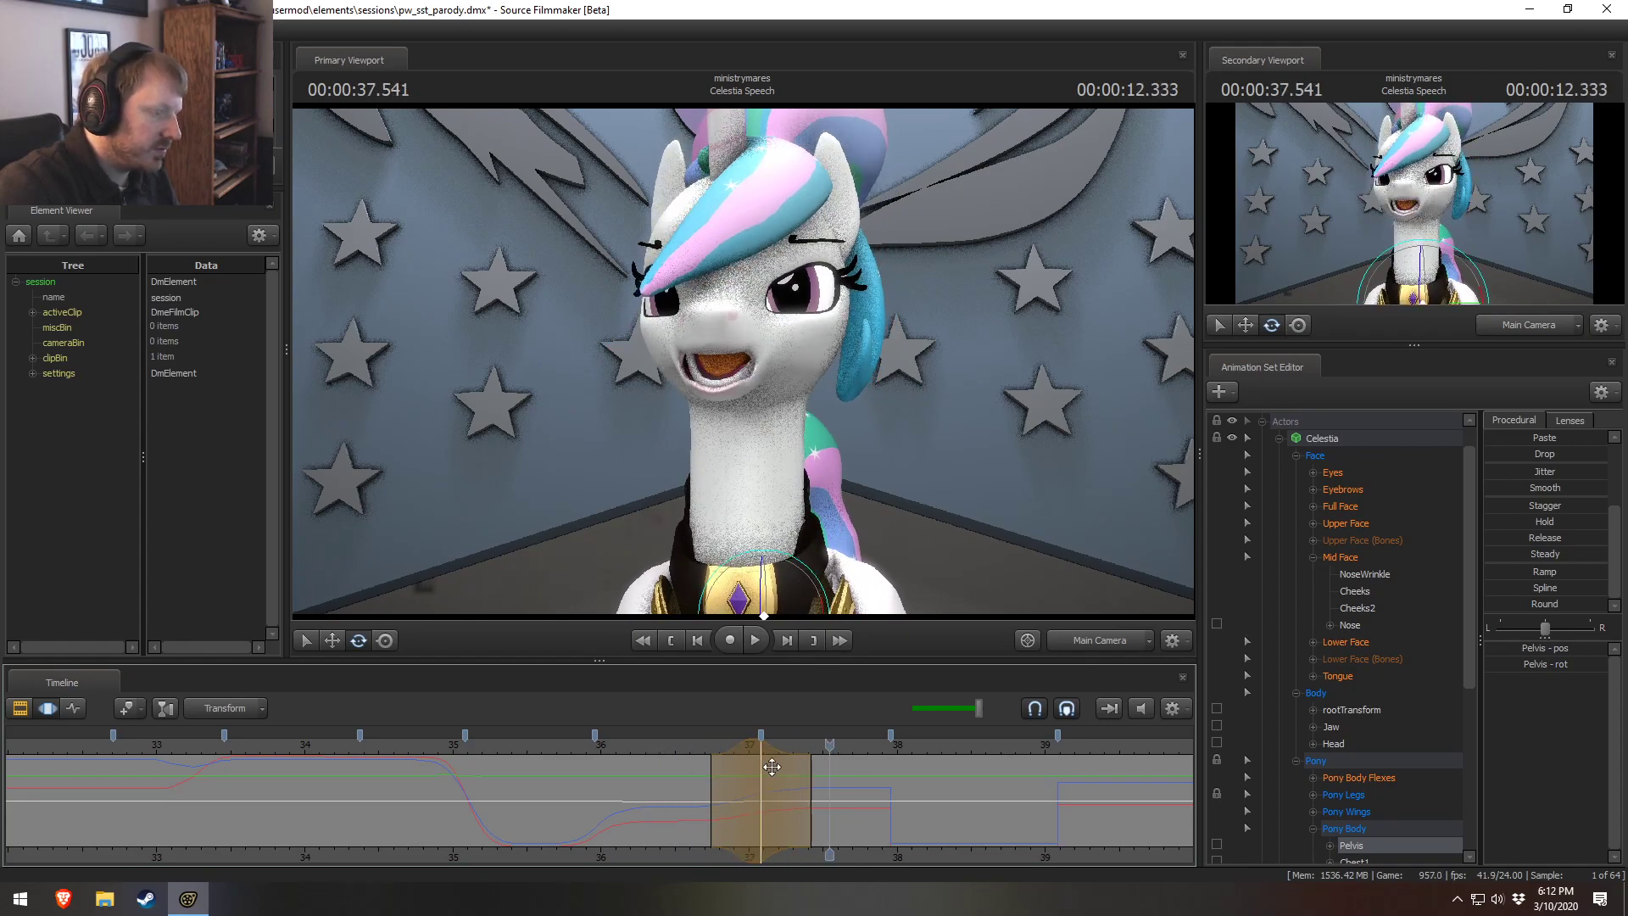
Try ending the pelvis time selection at about 37.5 s instead of 37.4 s, playing back both versions.
{"action": "left_click_drag", "start_coordinate": [811, 783], "coordinate": [816, 790]}
{"action": "left_click", "coordinate": [686, 745]}
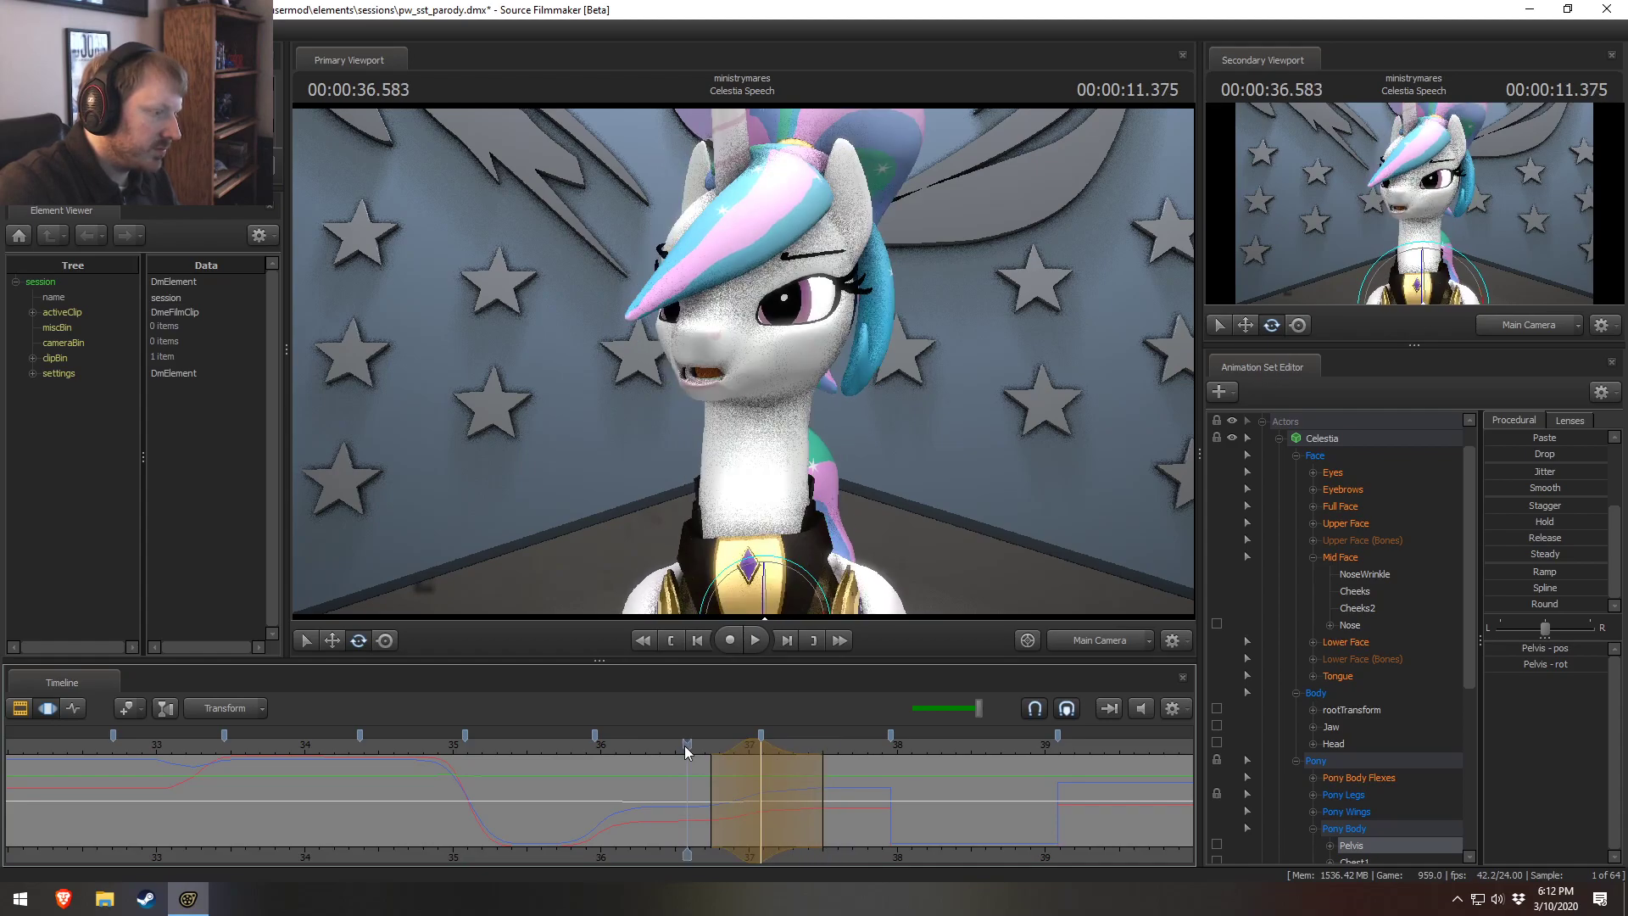
{"action": "key", "text": "space"}
{"action": "key", "text": "space"}
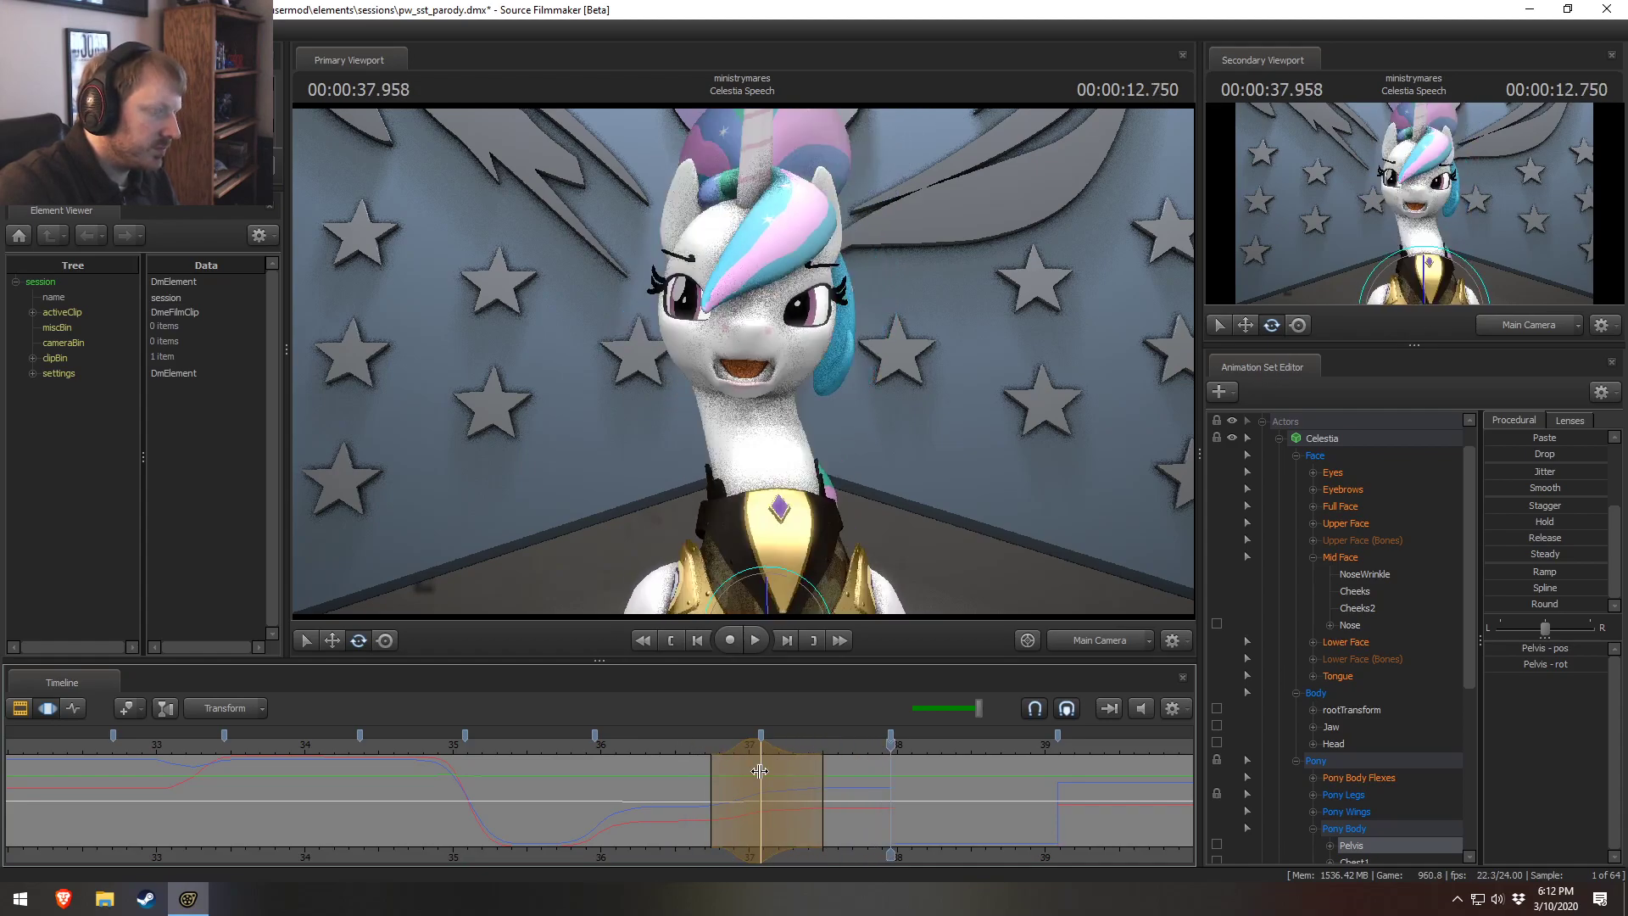
{"action": "left_click_drag", "start_coordinate": [830, 779], "coordinate": [817, 778]}
{"action": "left_click", "coordinate": [681, 746]}
{"action": "key", "text": "space"}
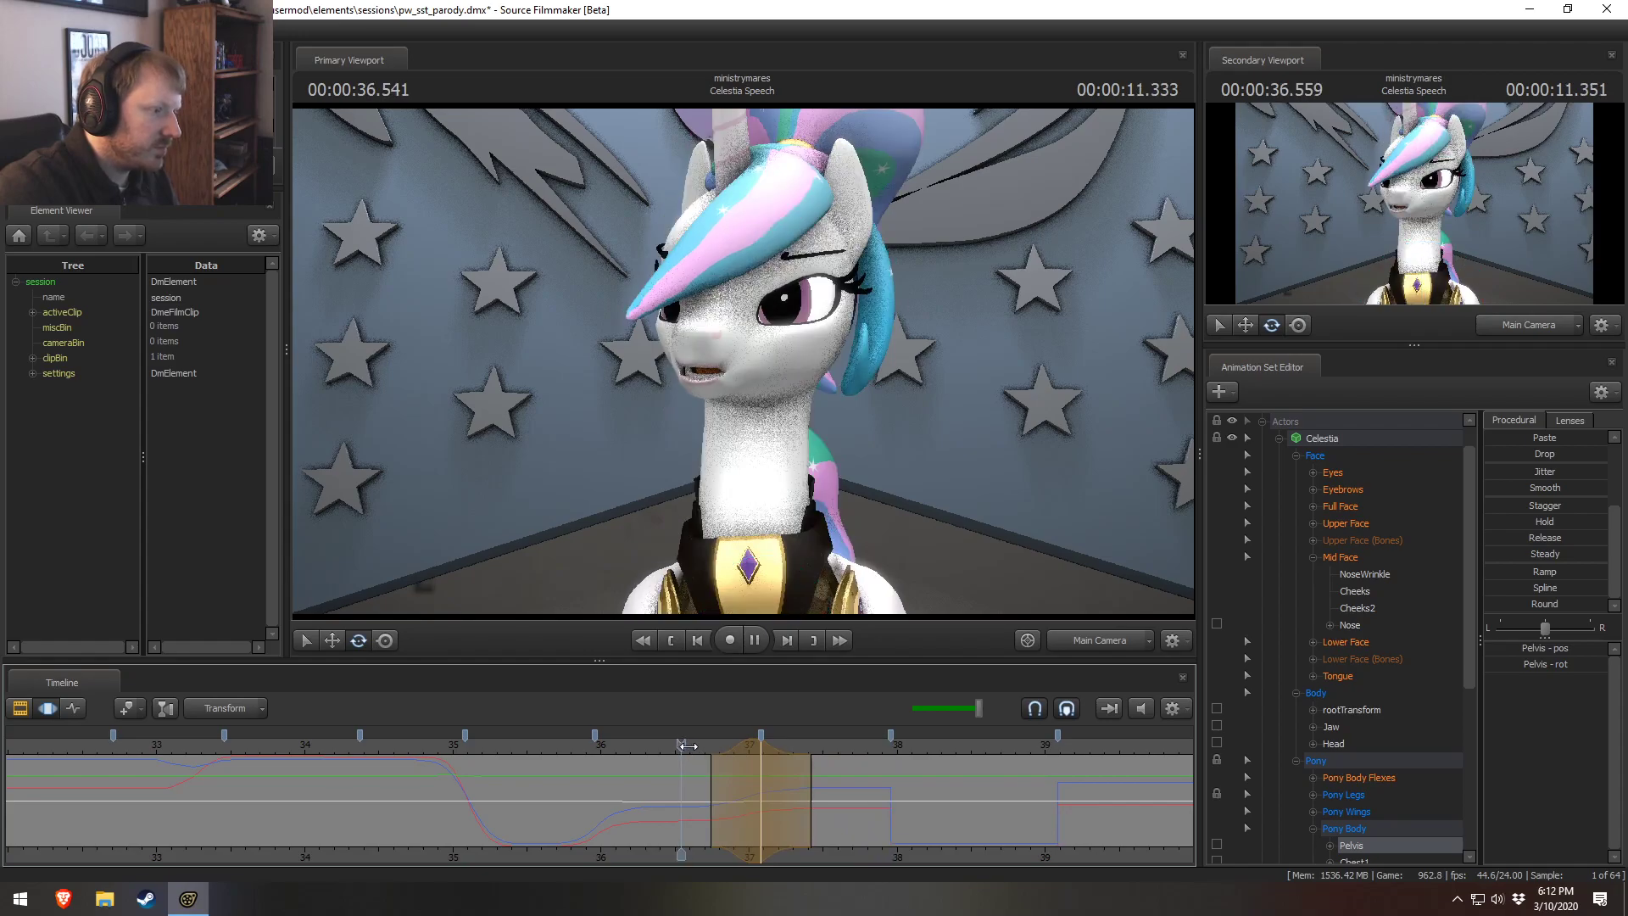
{"action": "key", "text": "space"}
Play back the body transition from about 36.2 to 37.75 s in the Work Camera view to check the pelvis motion.
{"action": "mouse_move", "coordinate": [743, 360]}
{"action": "left_mouse_down"}
{"action": "mouse_move", "coordinate": [857, 361]}
{"action": "mouse_move", "coordinate": [865, 424]}
{"action": "mouse_move", "coordinate": [772, 322]}
{"action": "mouse_move", "coordinate": [750, 385]}
{"action": "left_mouse_up"}
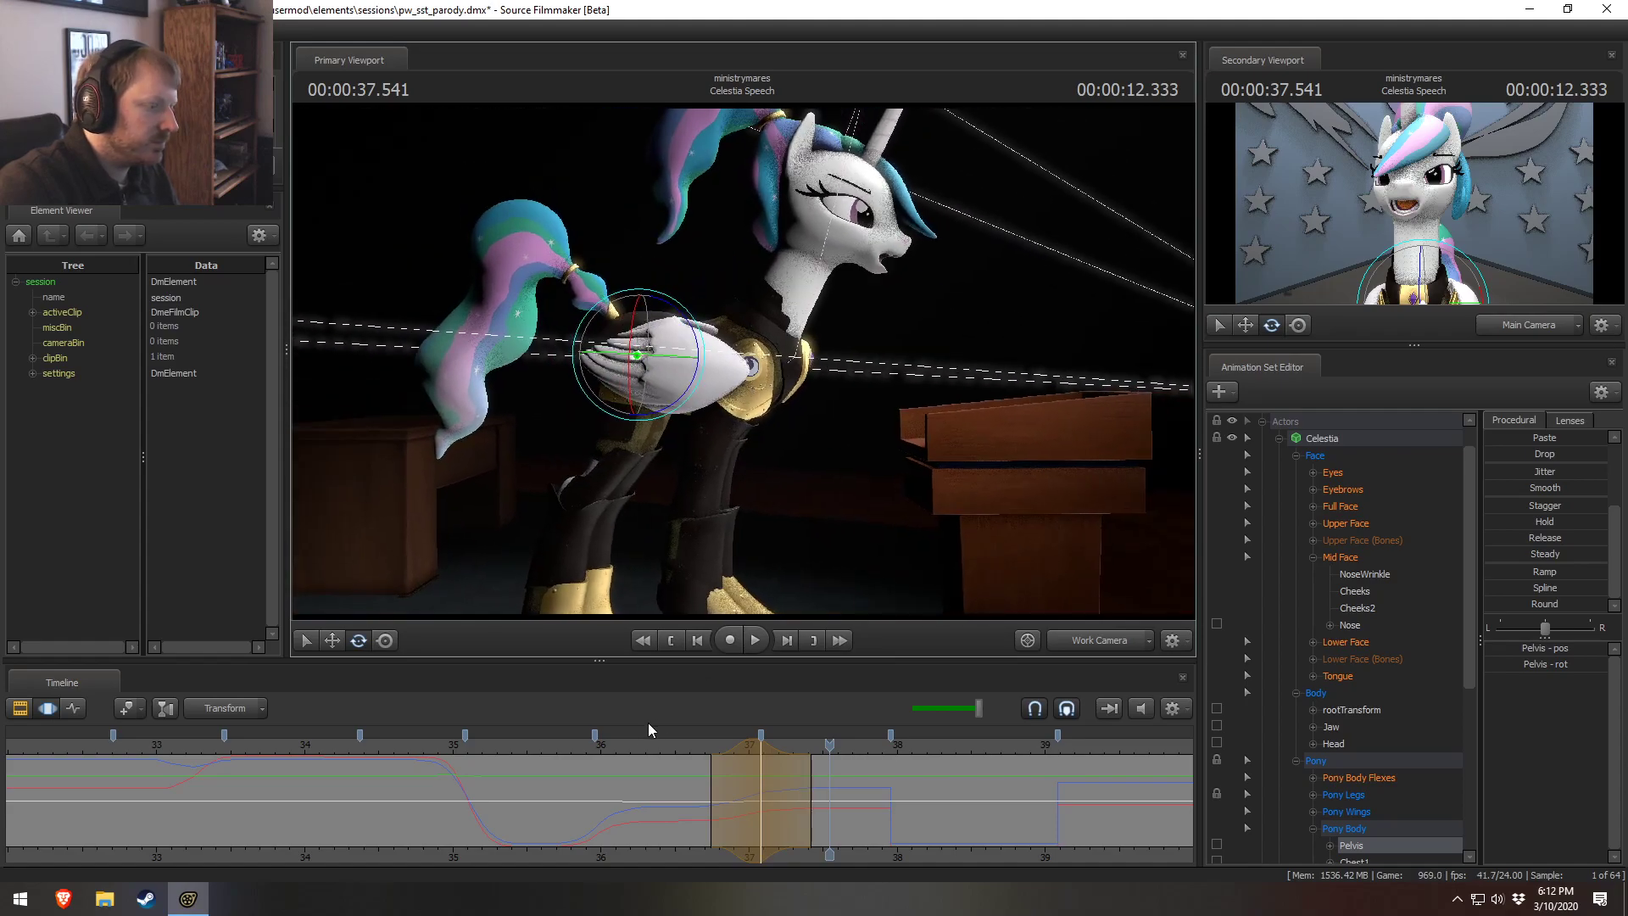
{"action": "left_click", "coordinate": [652, 731]}
{"action": "key", "text": "space"}
{"action": "key", "text": "space"}
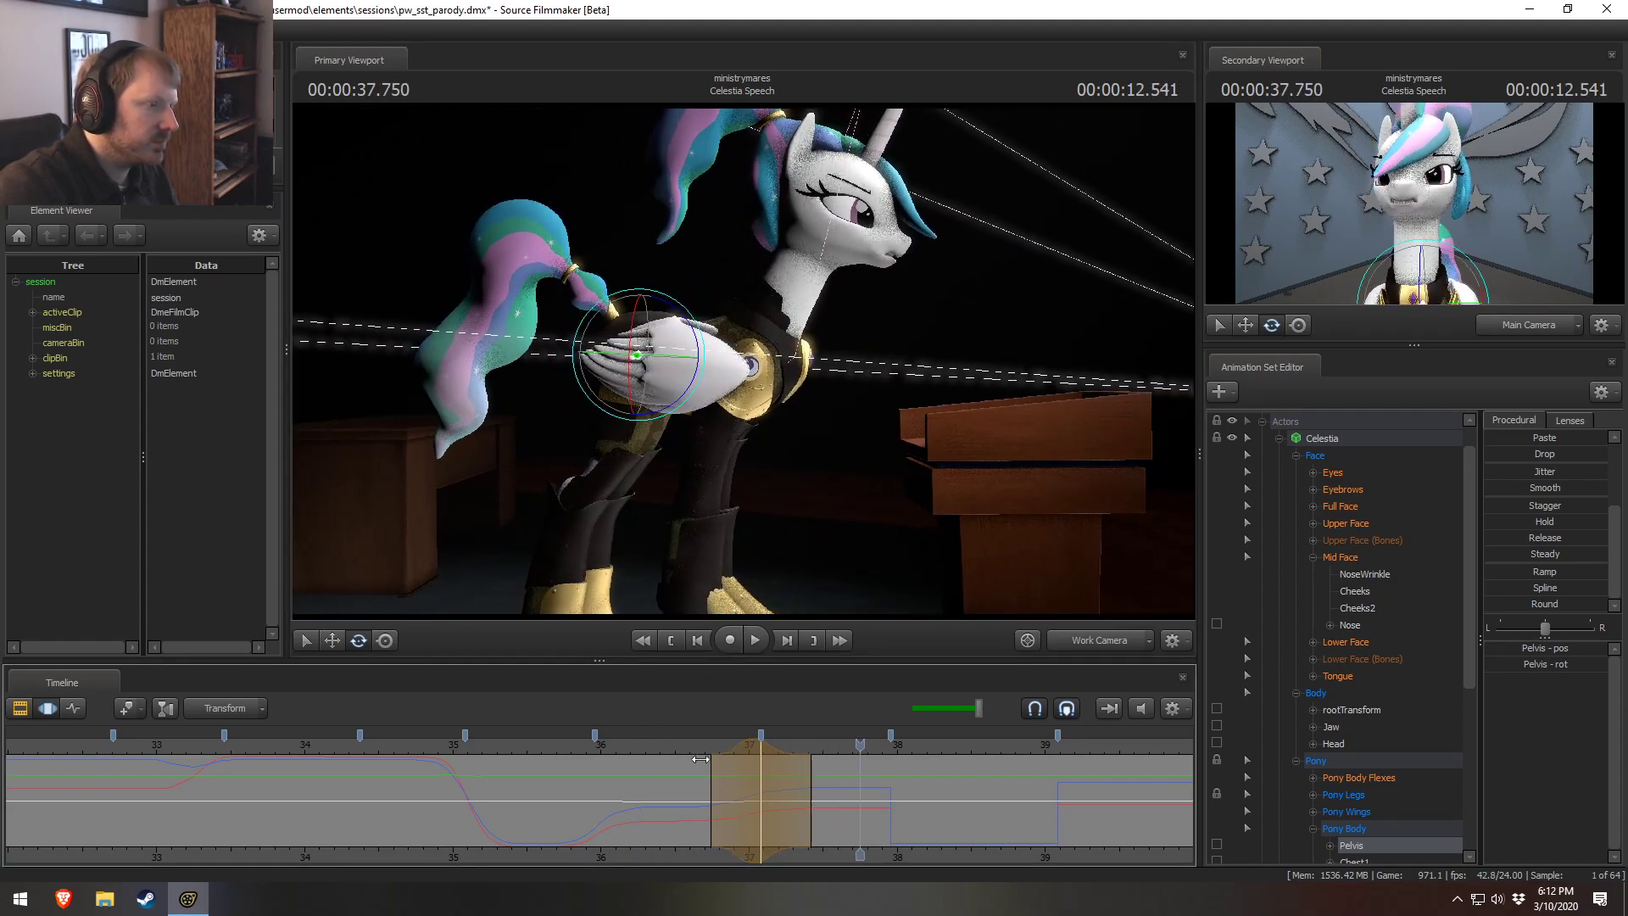
{"action": "left_click", "coordinate": [625, 742]}
{"action": "key", "text": "space"}
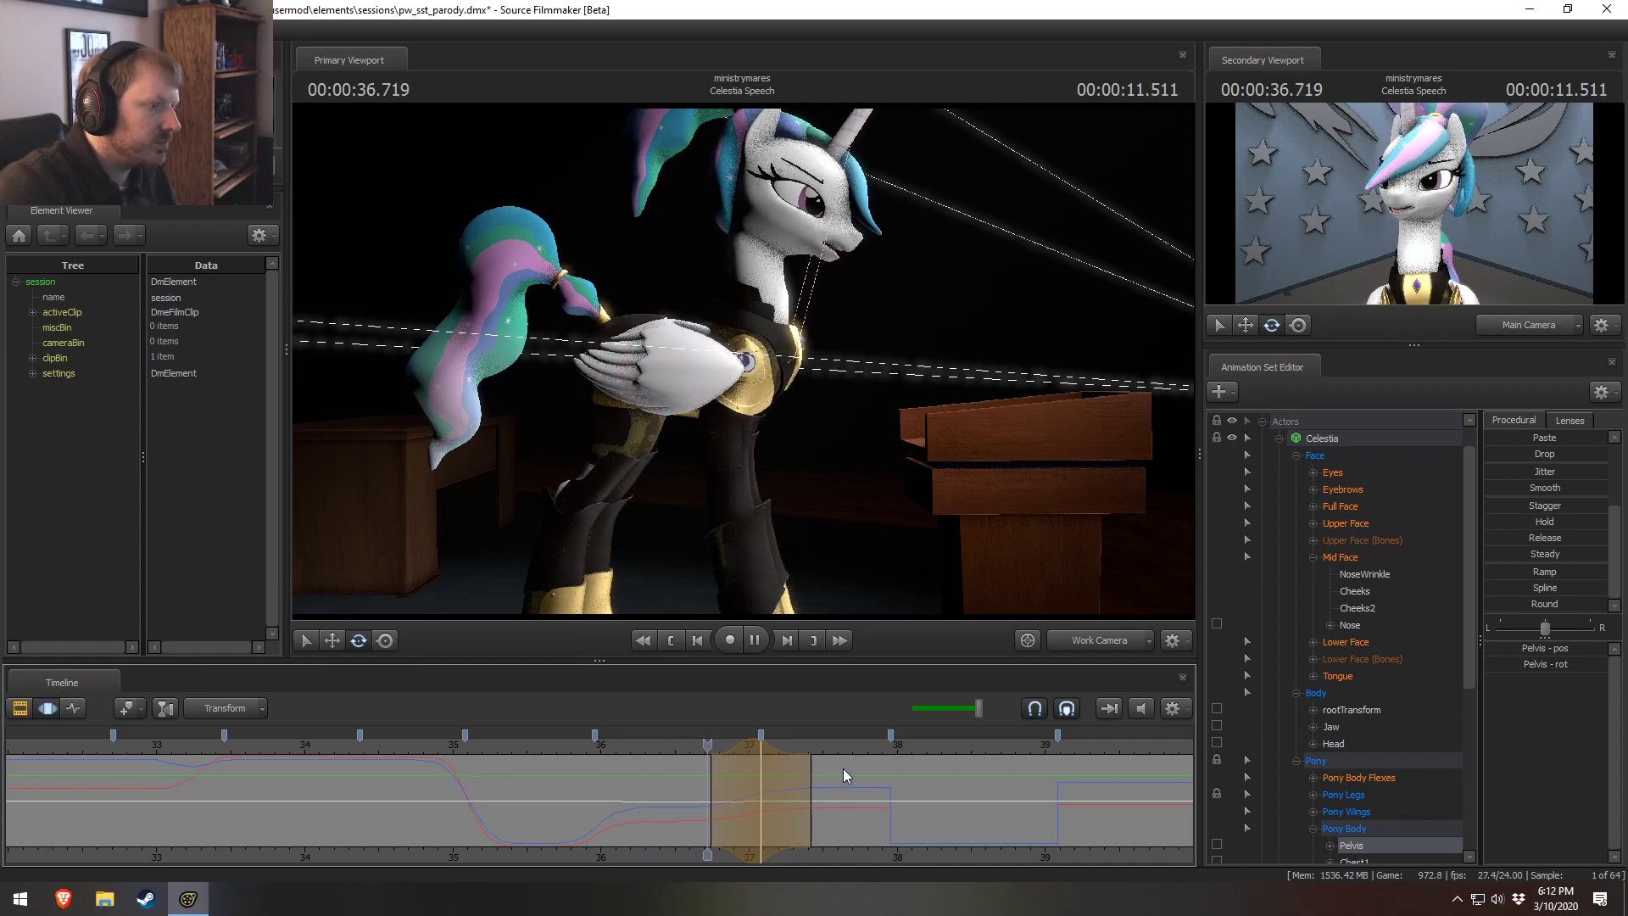
Play back the speech through about 38.3 s in the Main Camera view to check the pose transition.
{"action": "key", "text": "space"}
{"action": "left_click", "coordinate": [1077, 637]}
{"action": "key", "text": "space"}
{"action": "key", "text": "space"}
{"action": "middle_click_drag", "start_coordinate": [935, 858], "coordinate": [624, 835]}
{"action": "left_click", "coordinate": [476, 742]}
{"action": "key", "text": "space"}
{"action": "key", "text": "space"}
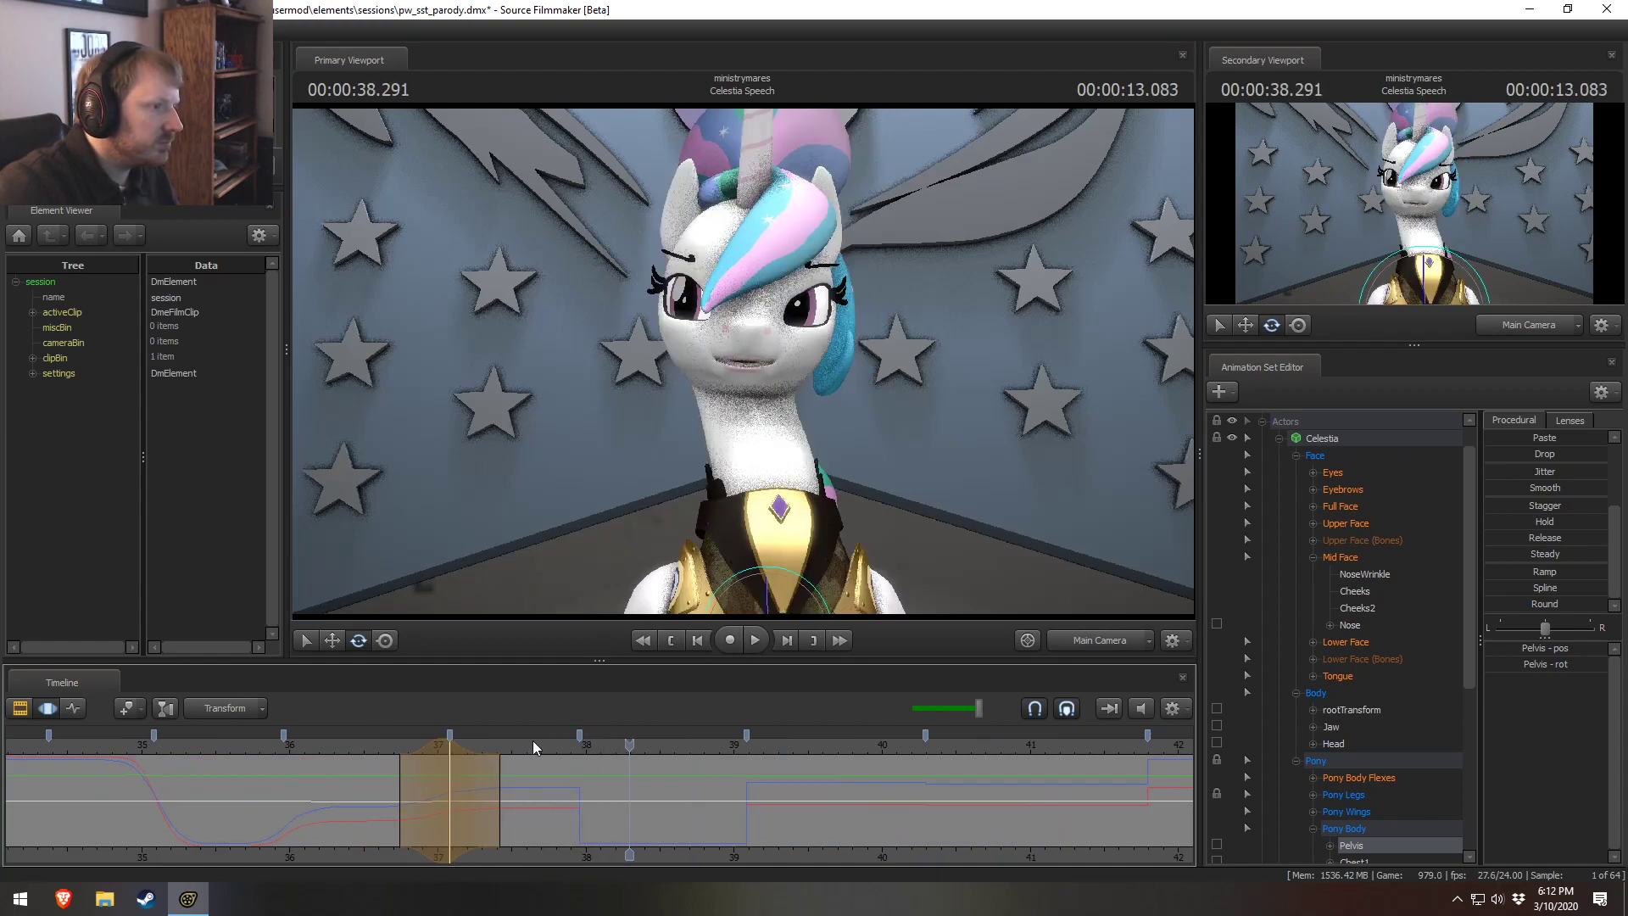
Set a hard-edged time selection from about 38 to 39.1 s and select Celestia's Head control.
{"action": "left_click_drag", "start_coordinate": [583, 803], "coordinate": [746, 803]}
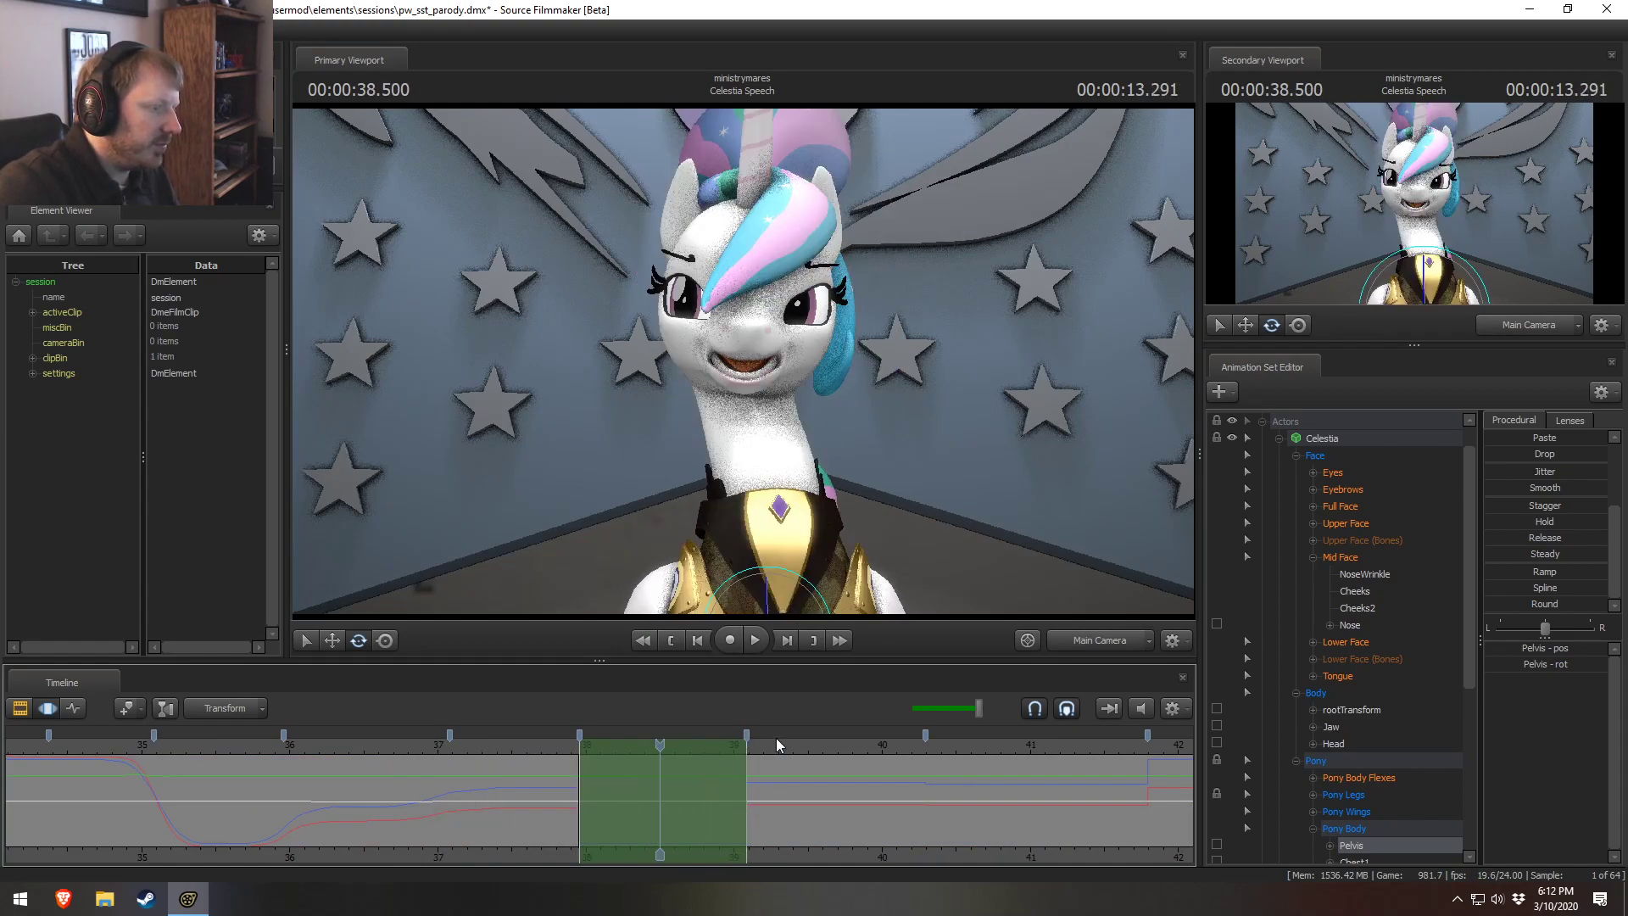
{"action": "left_click", "coordinate": [745, 373]}
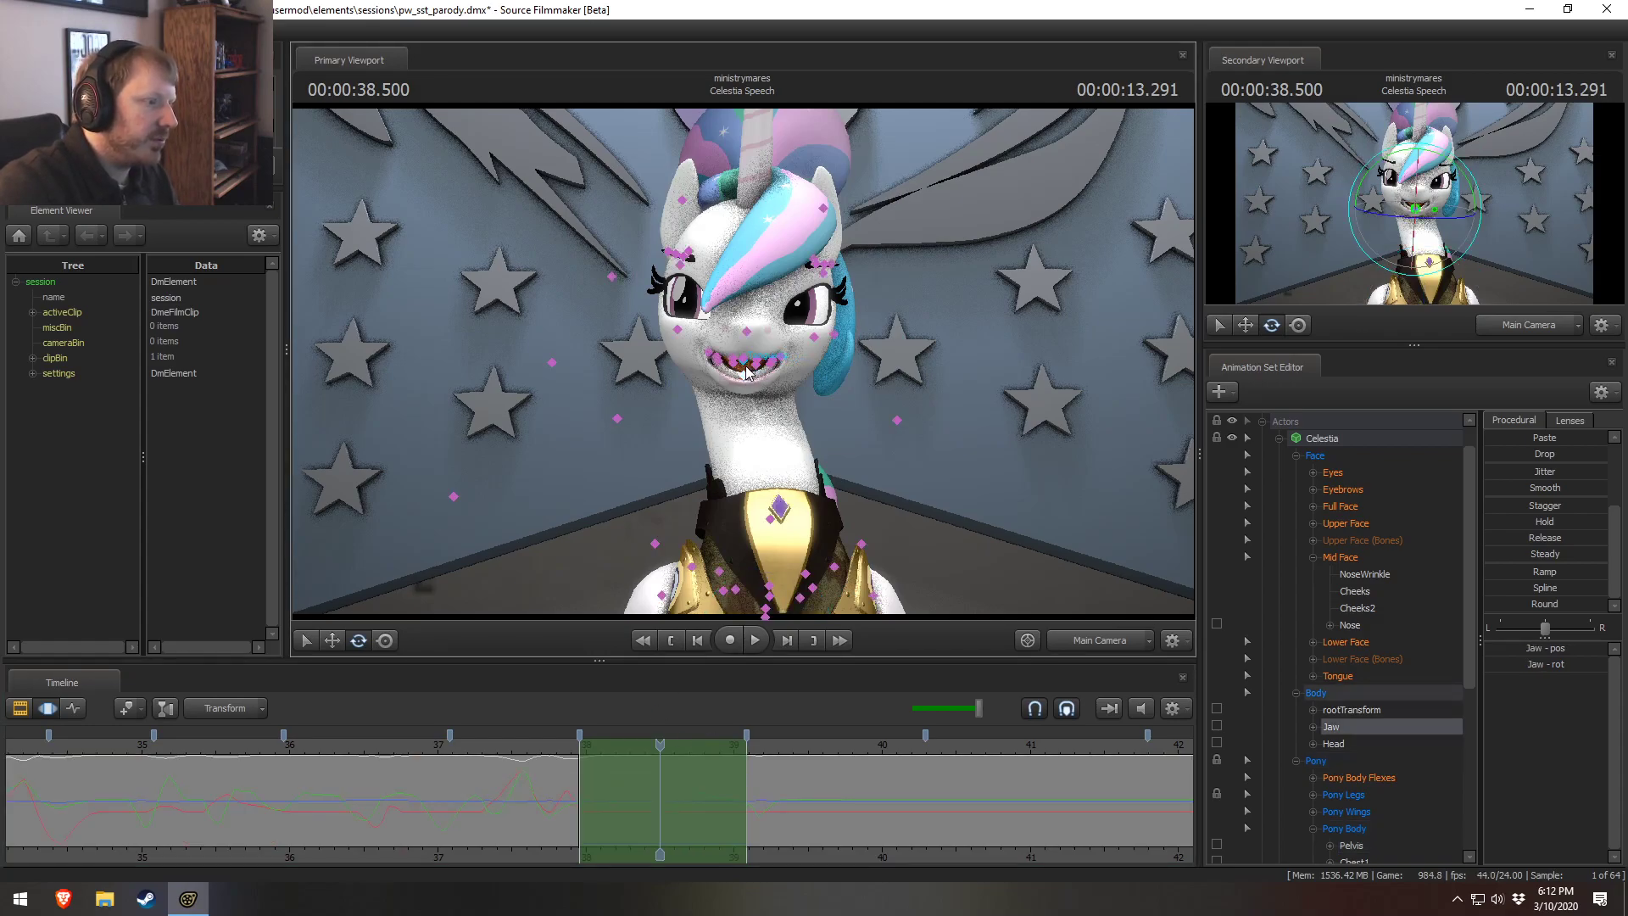
{"action": "mouse_move", "coordinate": [751, 386]}
{"action": "left_mouse_down", "text": "ctrl"}
{"action": "mouse_move", "coordinate": [801, 431]}
{"action": "mouse_move", "coordinate": [805, 576]}
{"action": "mouse_move", "coordinate": [874, 356]}
{"action": "left_mouse_up", "text": "ctrl"}
{"action": "left_click_drag", "start_coordinate": [685, 302], "coordinate": [549, 338], "text": "ctrl"}
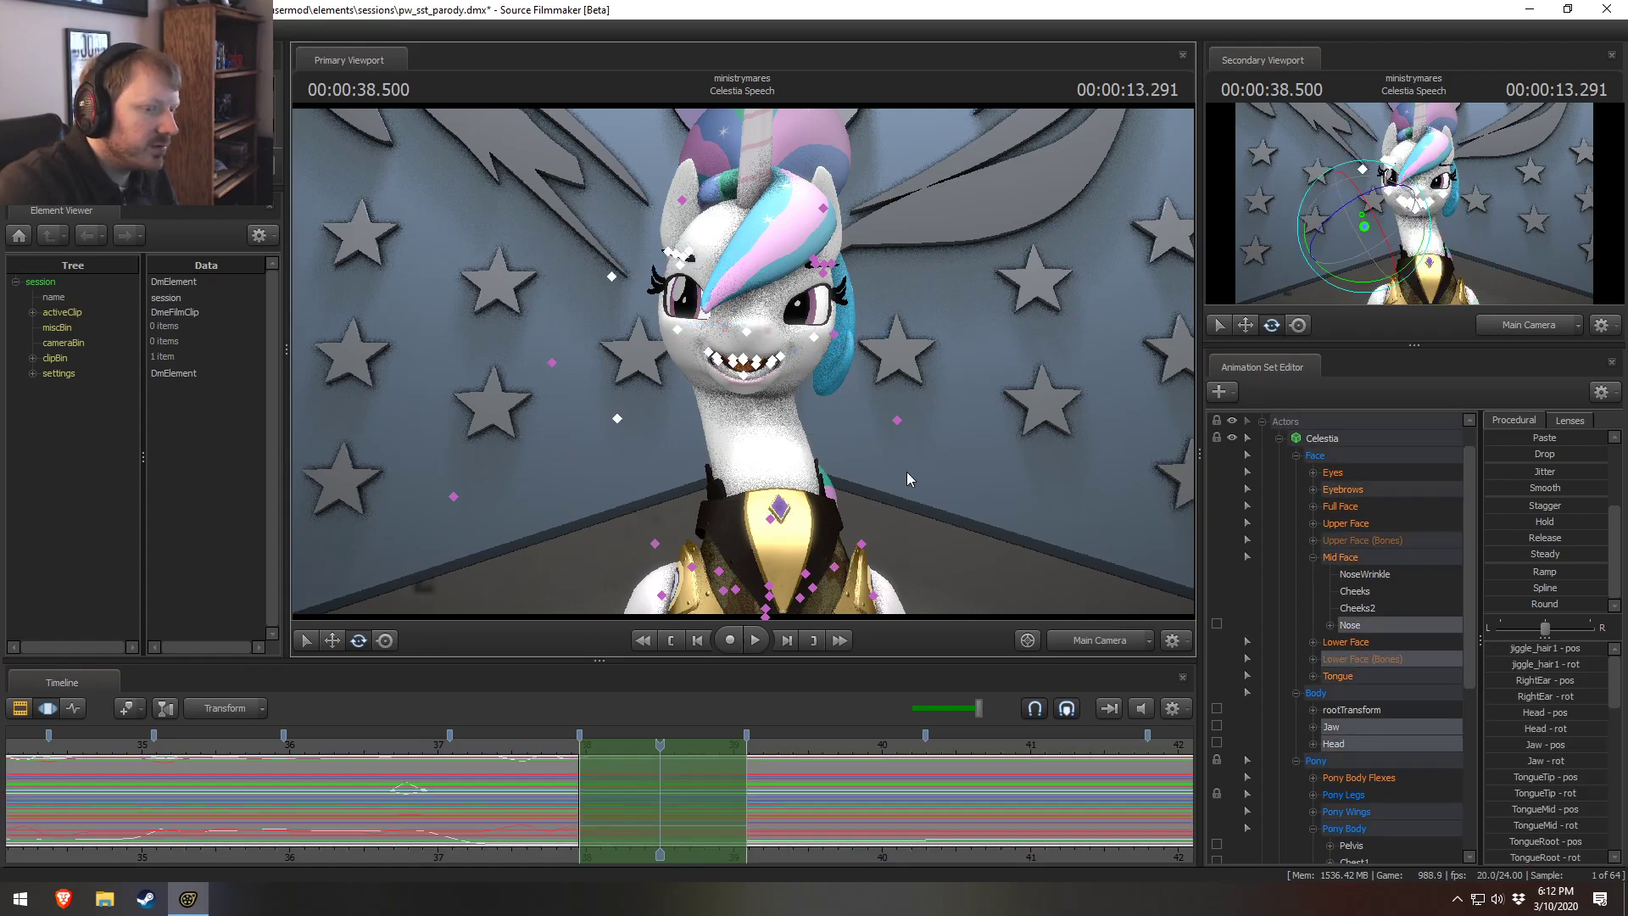
{"action": "left_click", "coordinate": [1347, 743]}
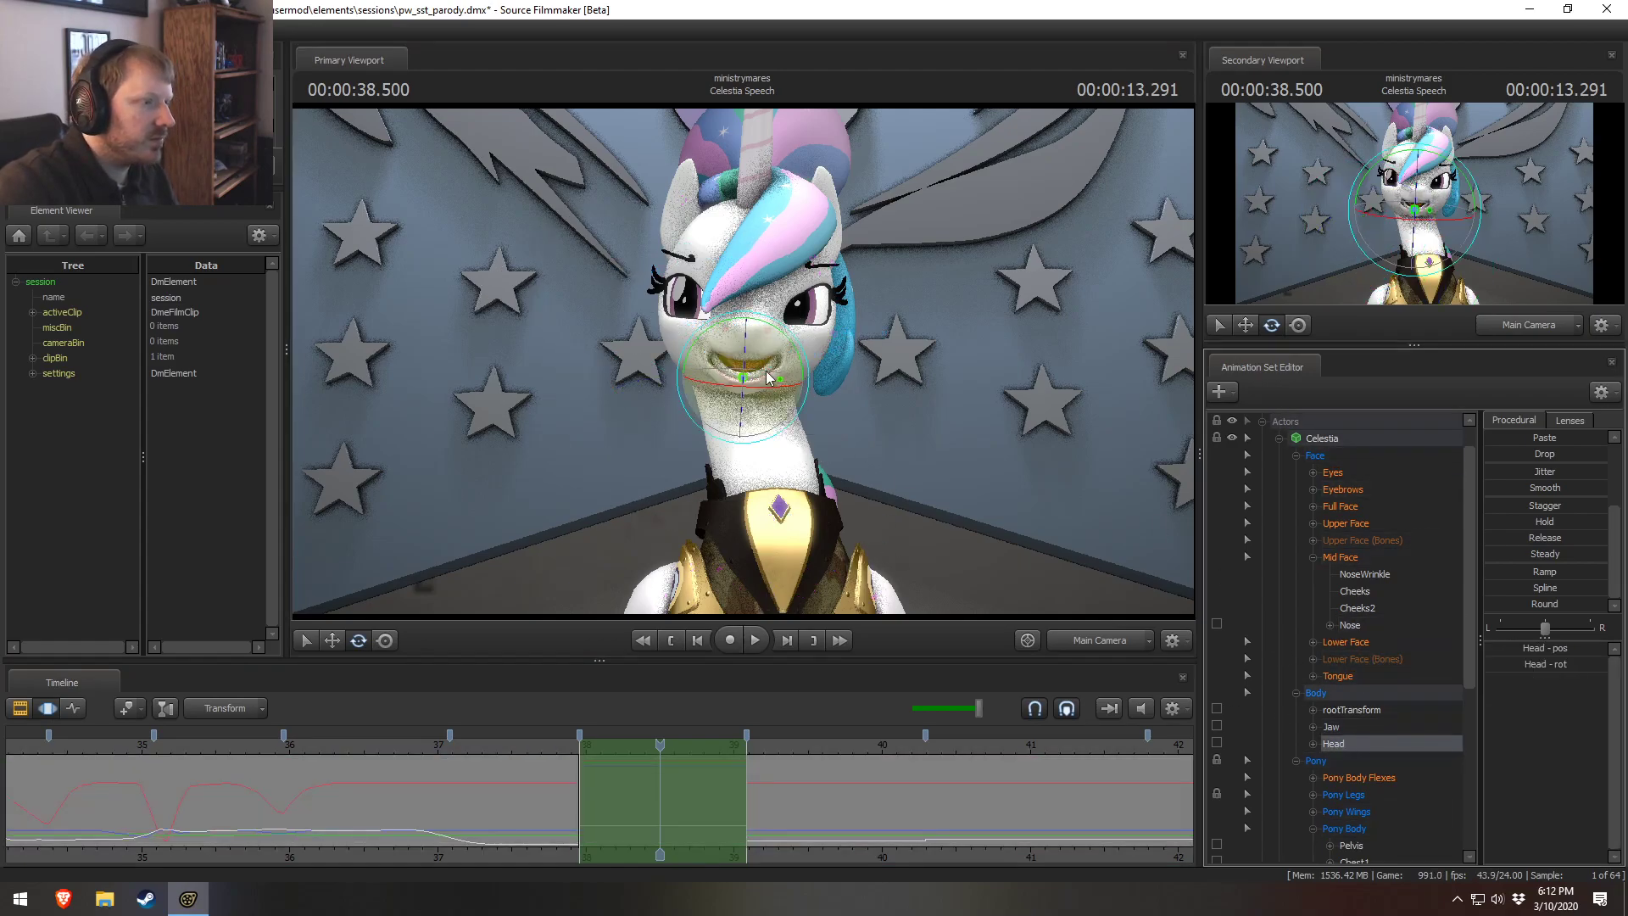
Try a rotation of Celestia's head within the time selection, play it back and undo the last rotation.
{"action": "left_click_drag", "start_coordinate": [781, 404], "coordinate": [741, 591]}
{"action": "left_click", "coordinate": [544, 742]}
{"action": "key", "text": "space"}
{"action": "key", "text": "space"}
{"action": "left_click", "coordinate": [489, 744]}
{"action": "key", "text": "space"}
{"action": "key", "text": "space"}
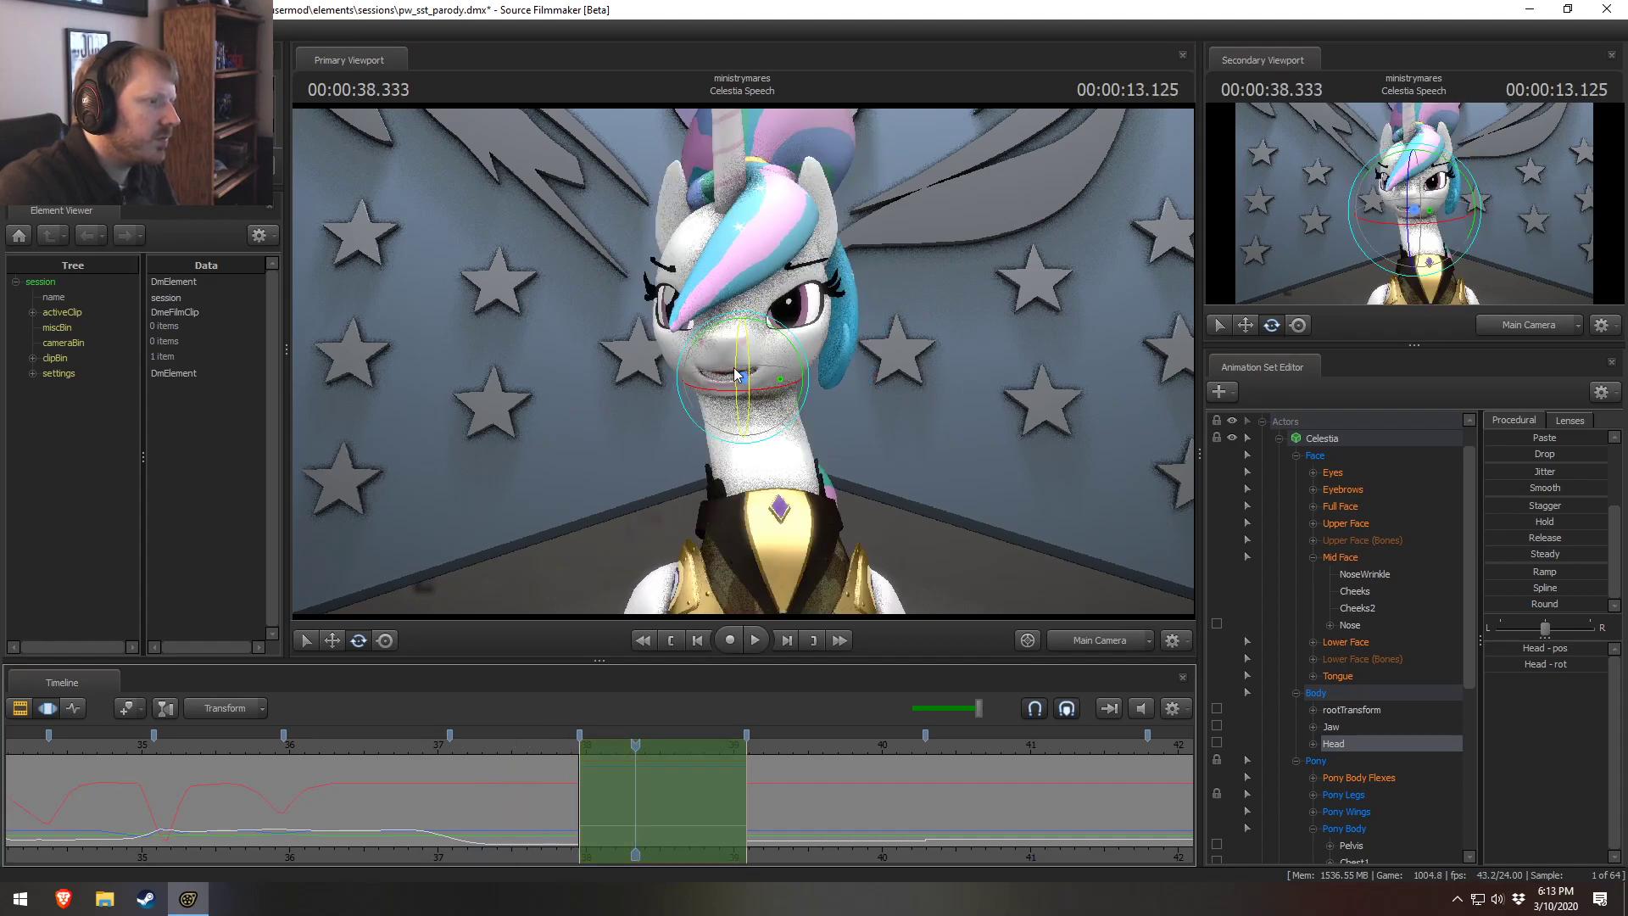
{"action": "key", "text": "ctrl+z"}
Tilt Celestia's head slightly up within the 38 to 39.1 s selection and play it back from about 37.75 s.
{"action": "left_click_drag", "start_coordinate": [753, 345], "coordinate": [745, 366]}
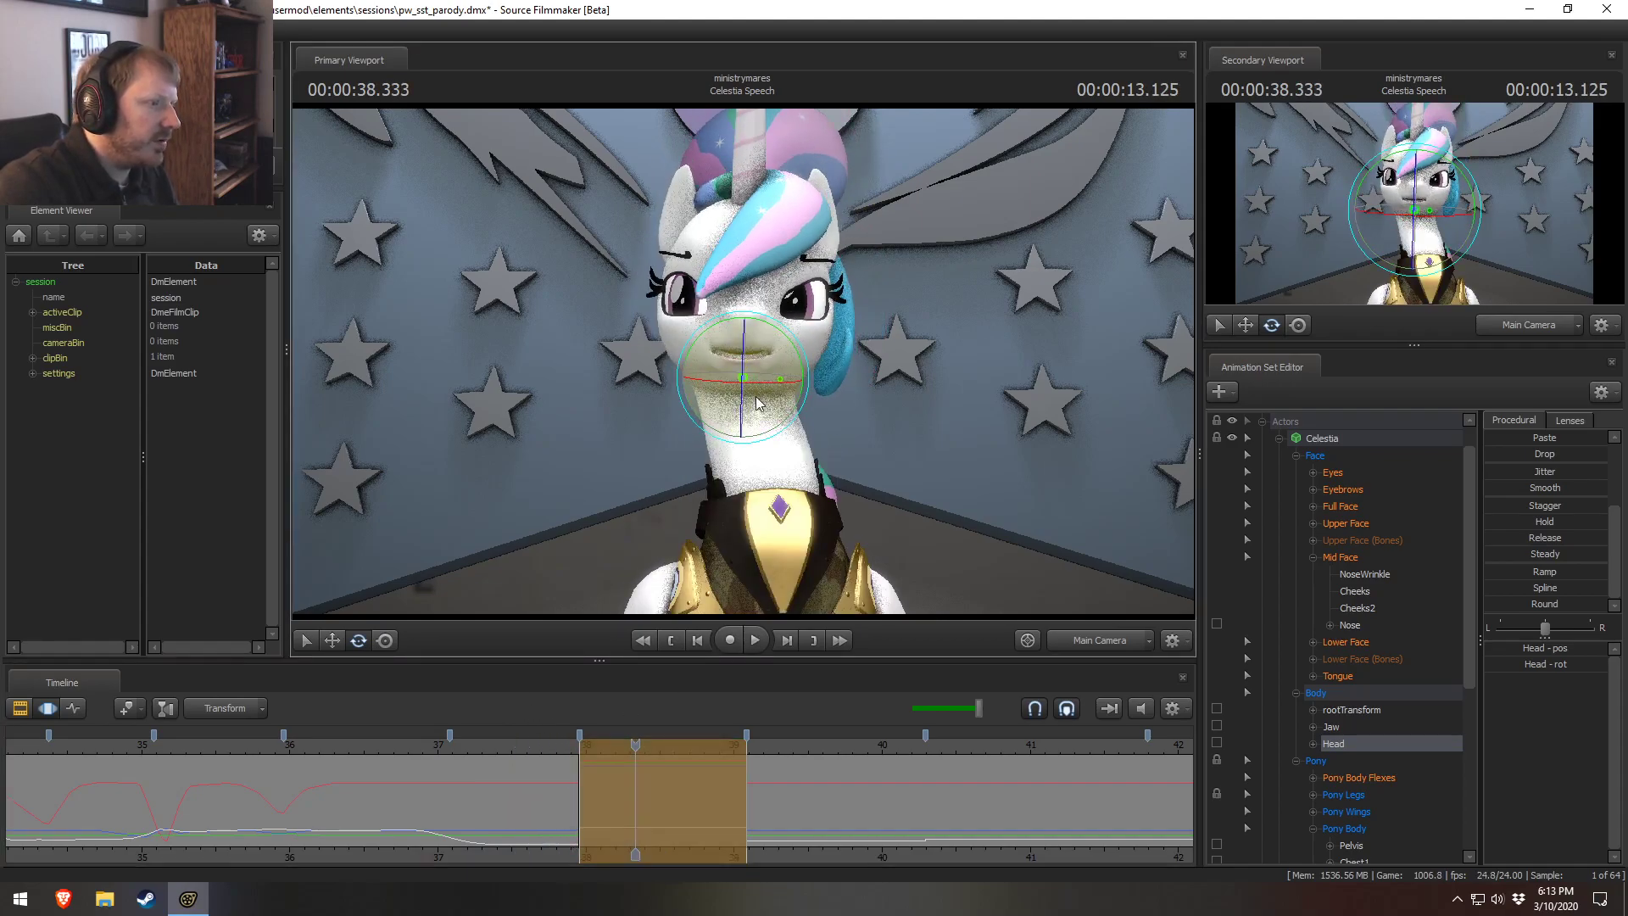
{"action": "left_click", "coordinate": [546, 746]}
{"action": "key", "text": "space"}
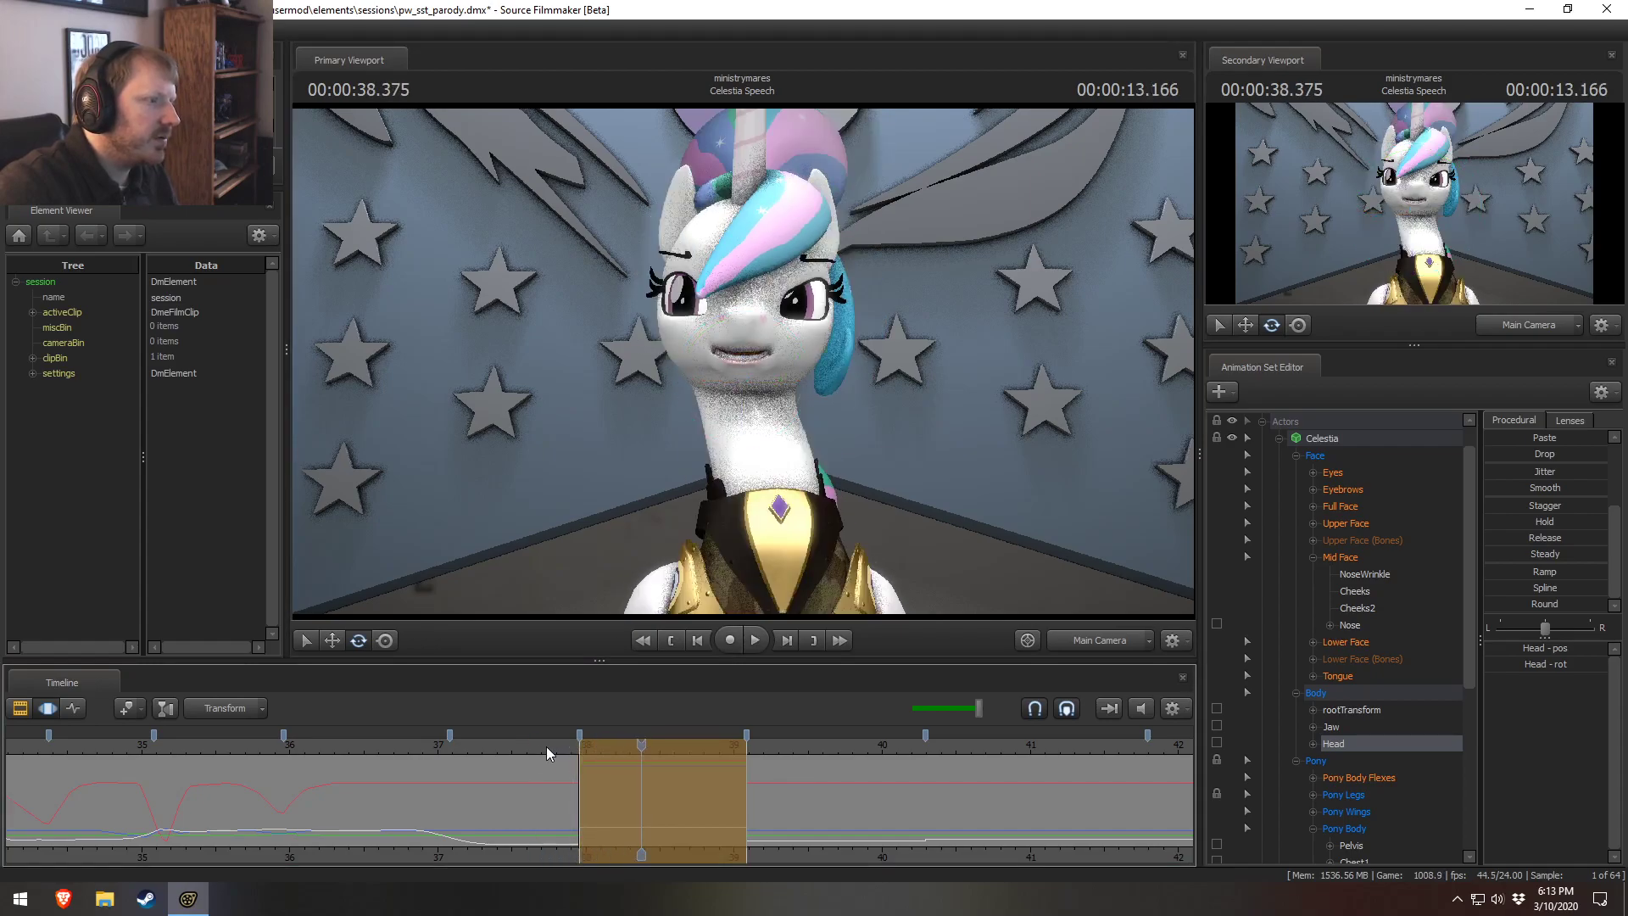
{"action": "left_click", "coordinate": [551, 745]}
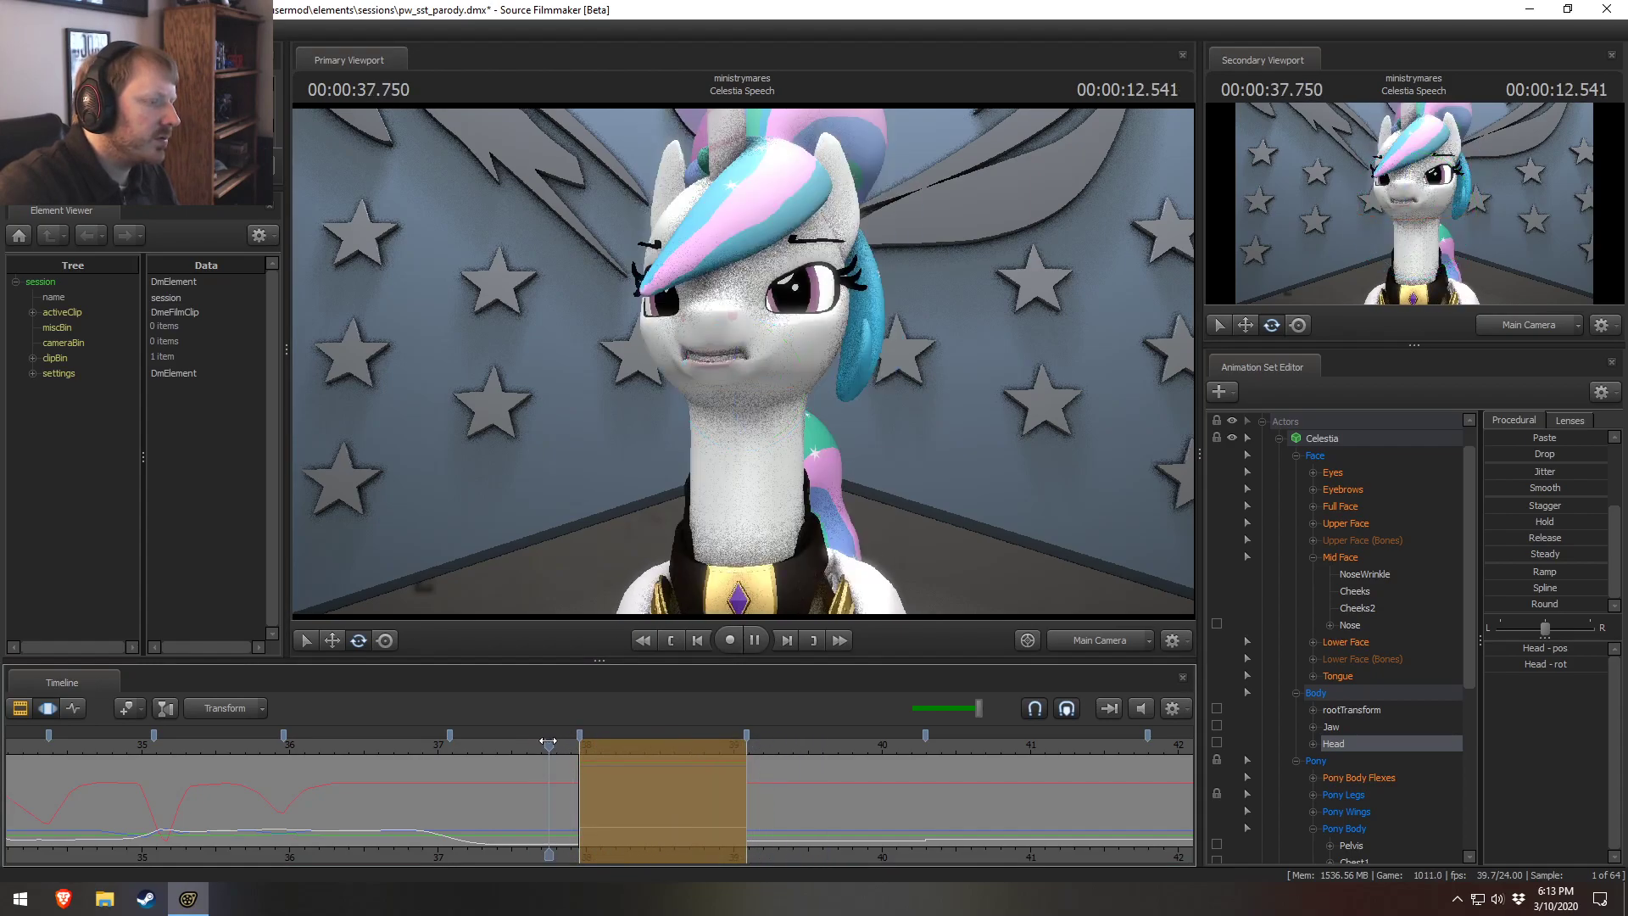
Rotate Celestia's head slightly within the 38 to 39.1 s selection and play back the transition from about 37.5 s.
{"action": "key", "text": "space"}
{"action": "left_click_drag", "start_coordinate": [796, 344], "coordinate": [762, 352]}
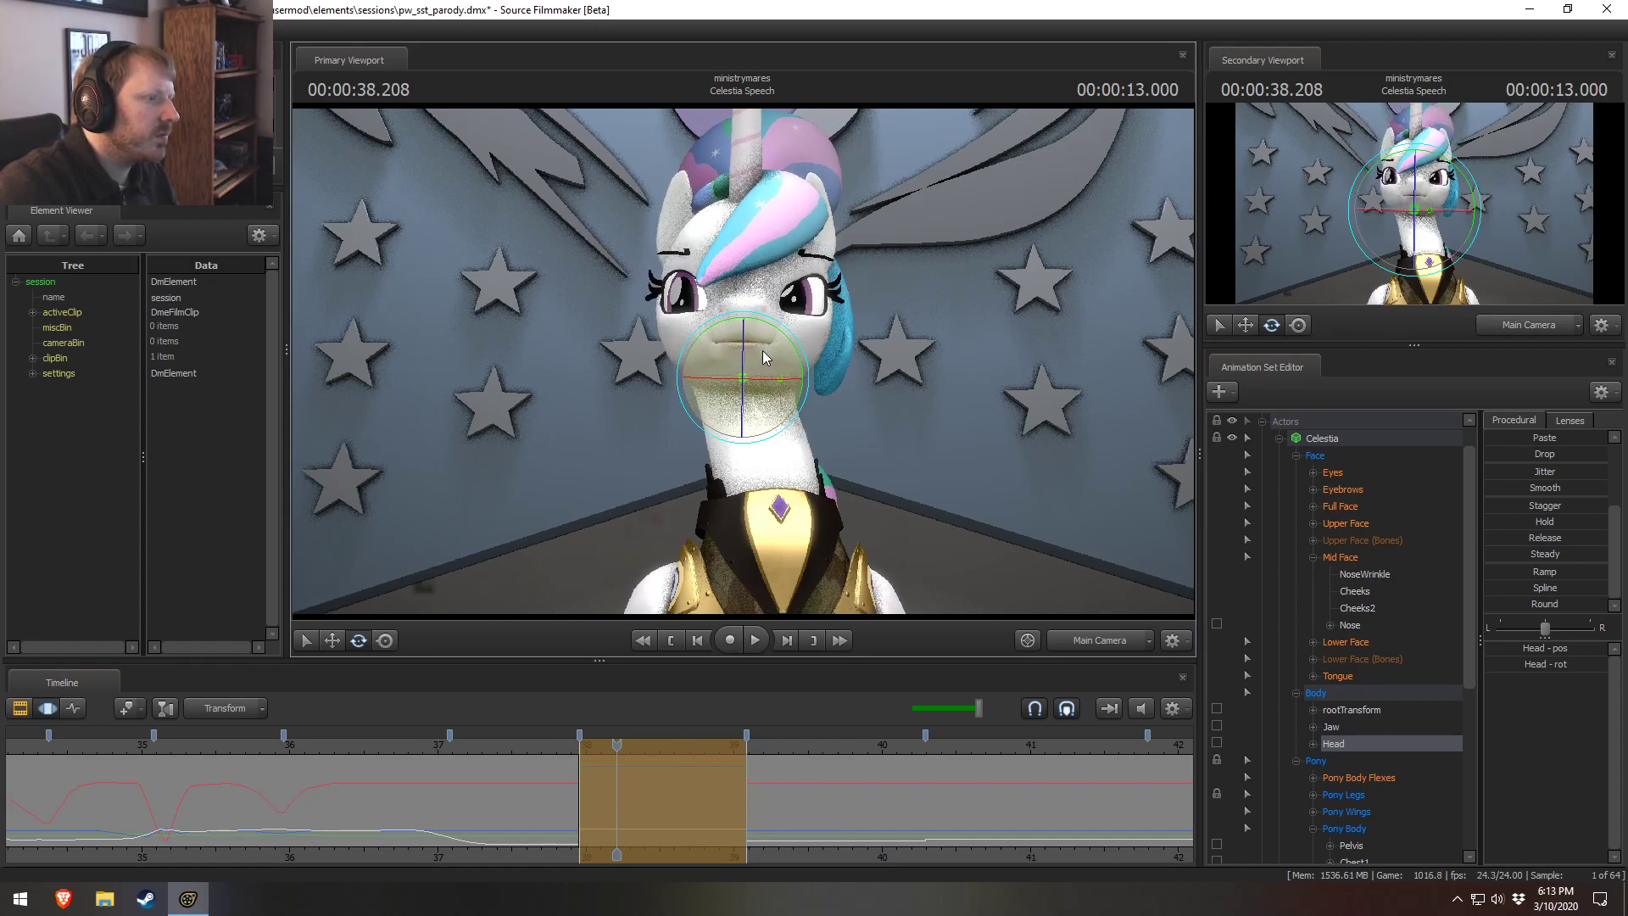
{"action": "left_click", "coordinate": [519, 746]}
{"action": "key", "text": "space"}
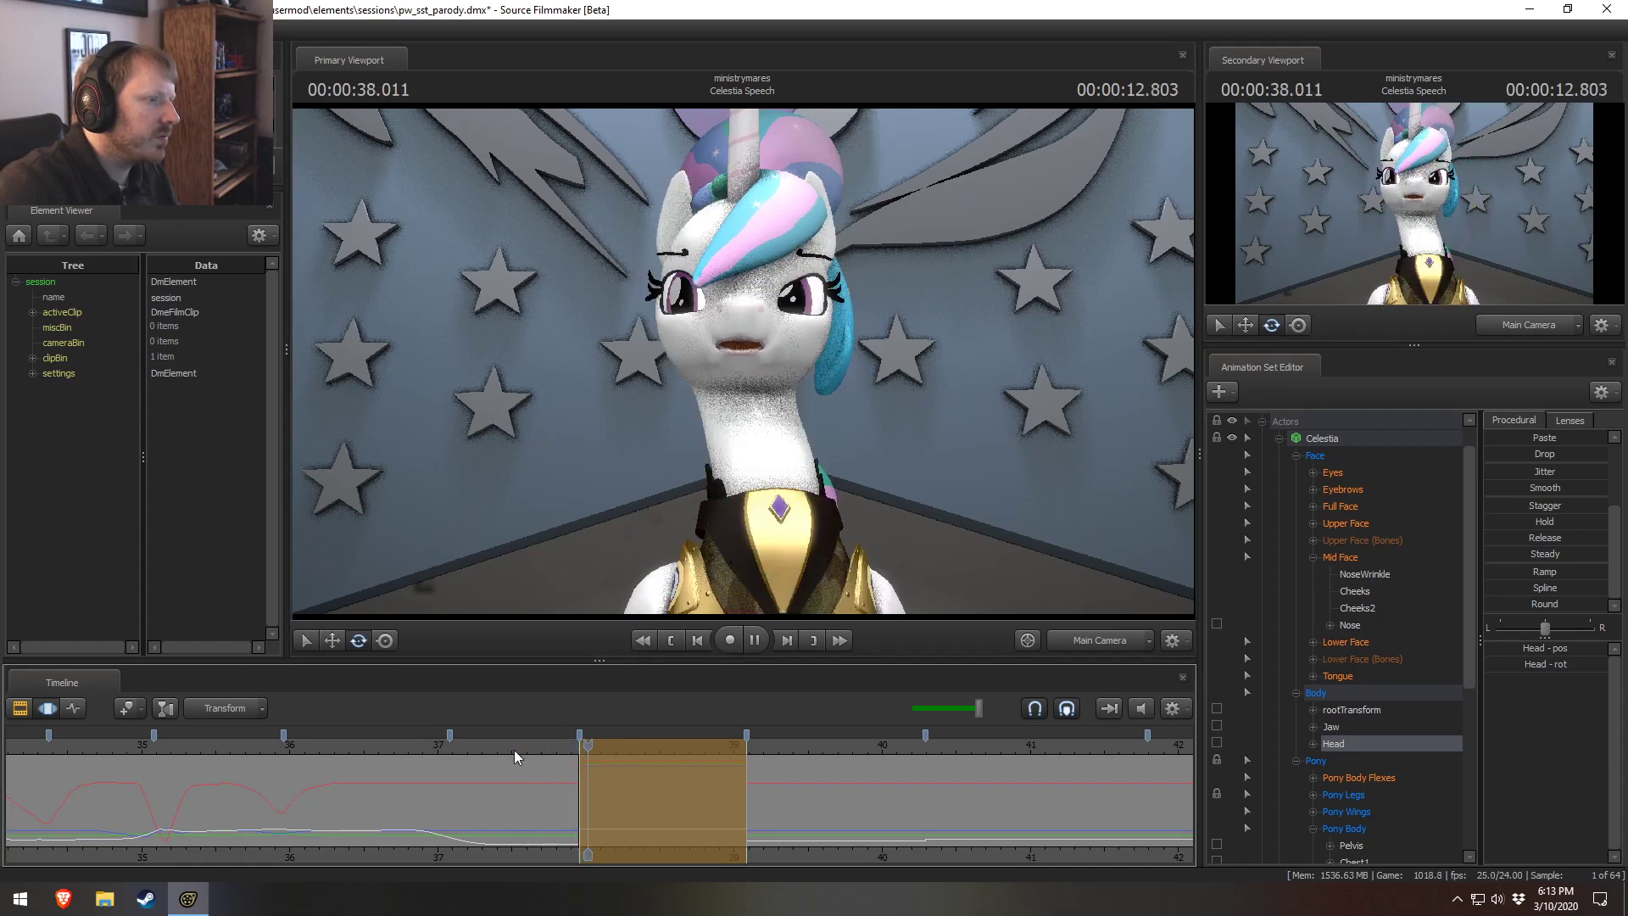
{"action": "left_click", "coordinate": [501, 750]}
{"action": "key", "text": "space"}
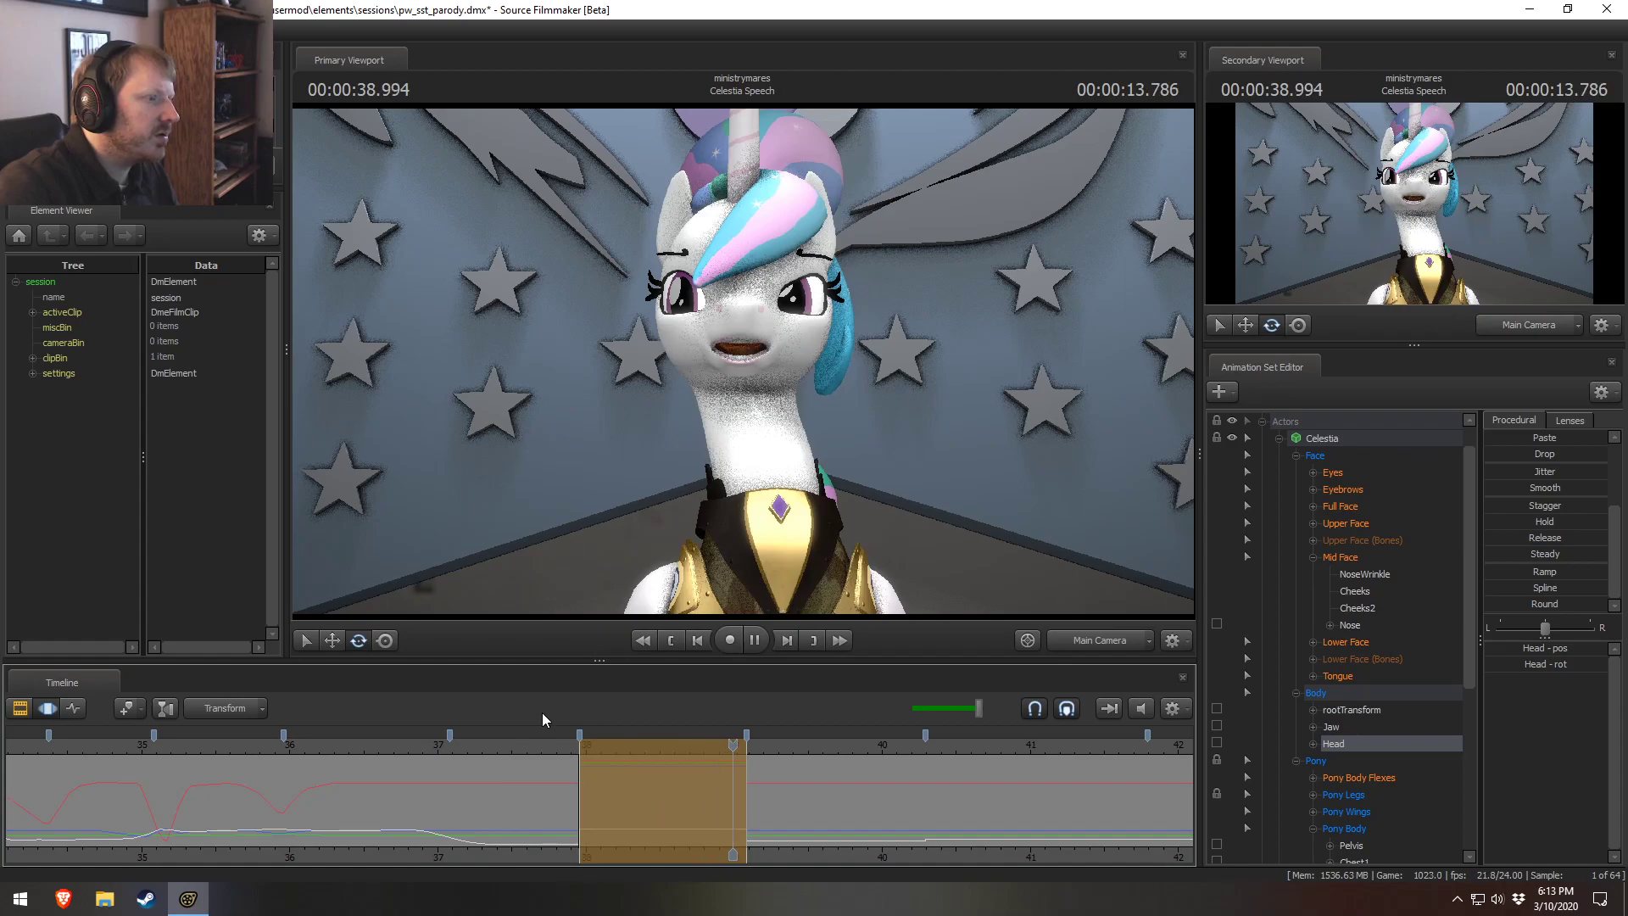
{"action": "key", "text": "space"}
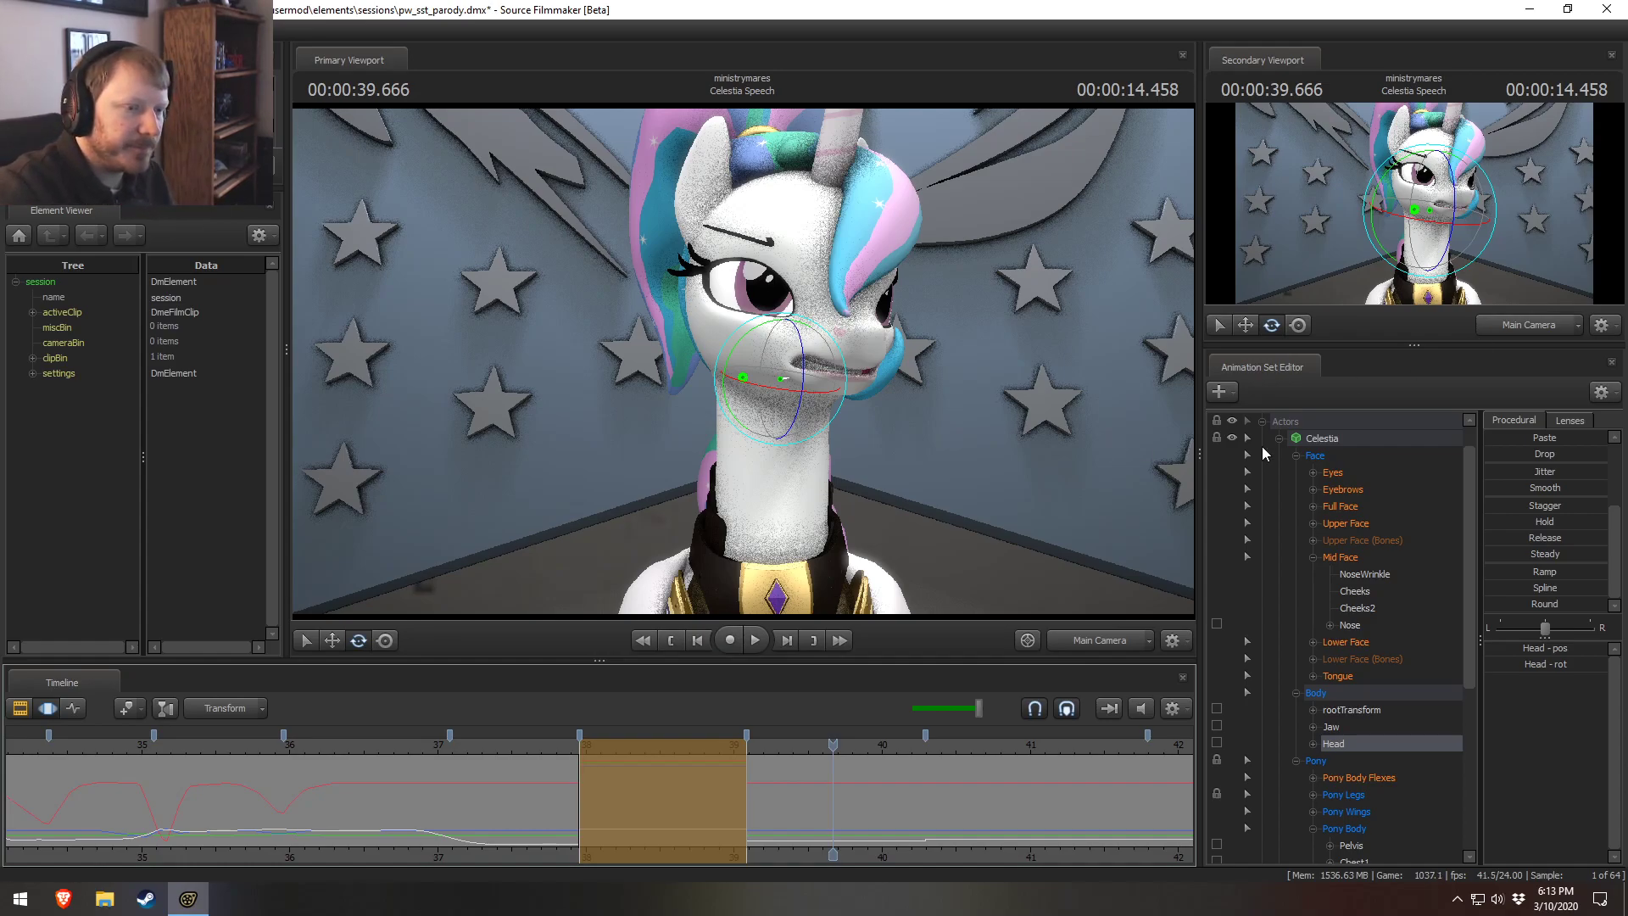
Select all of Celestia's animation controls except the Mid Face, Lower Face, Tongue and Jaw controls.
{"action": "left_click", "coordinate": [1315, 456]}
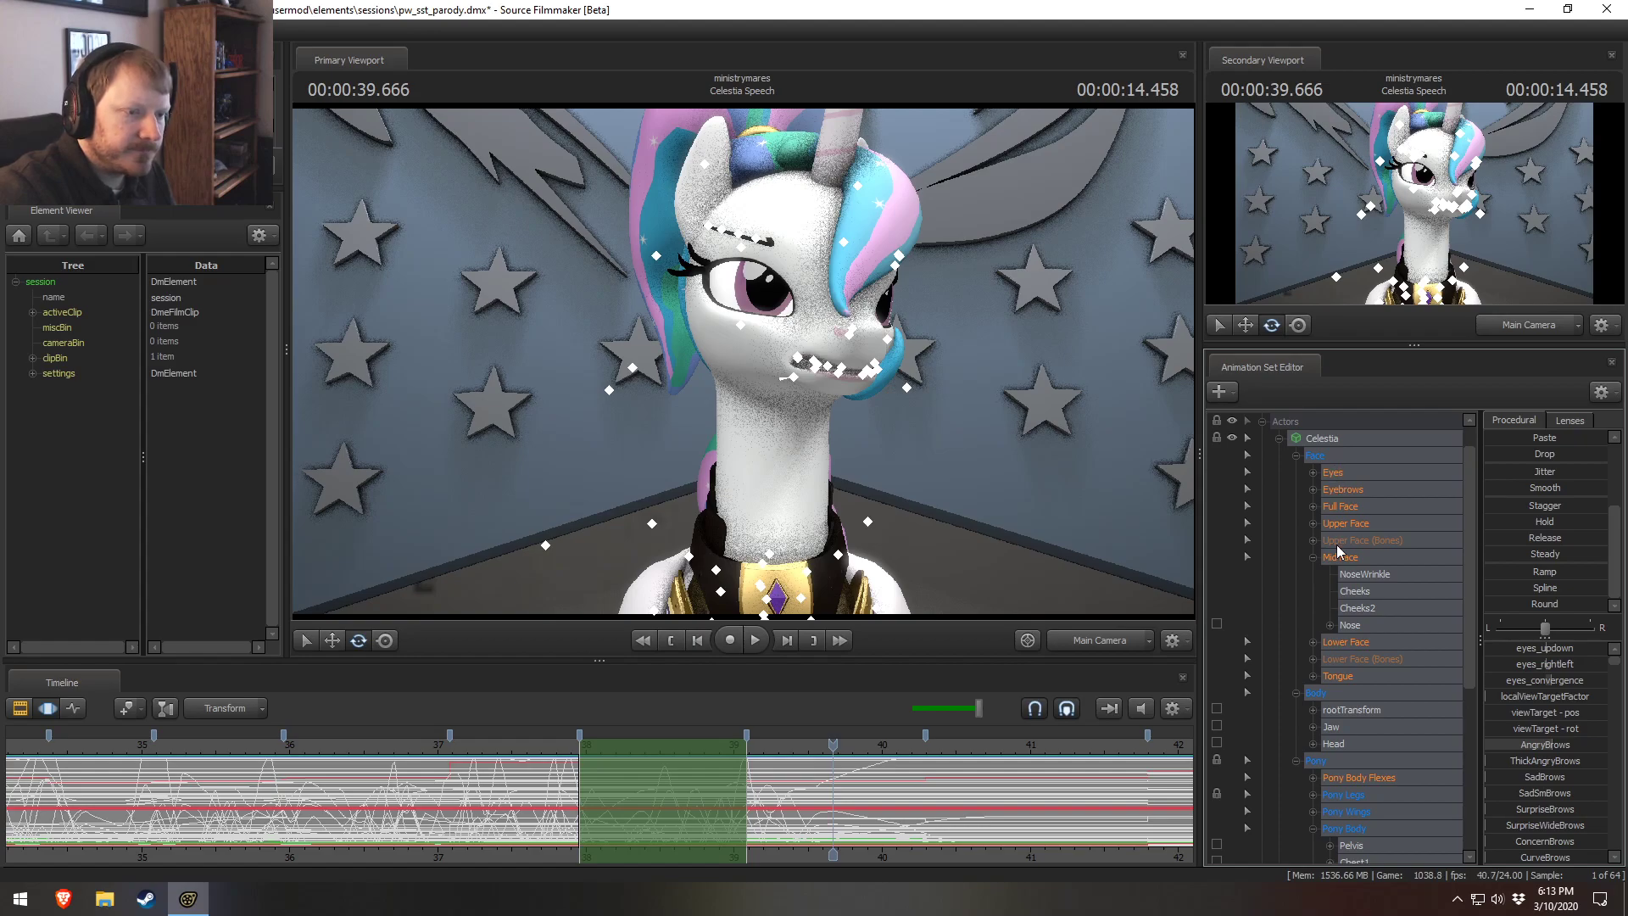
{"action": "left_click", "coordinate": [1341, 642], "text": "ctrl"}
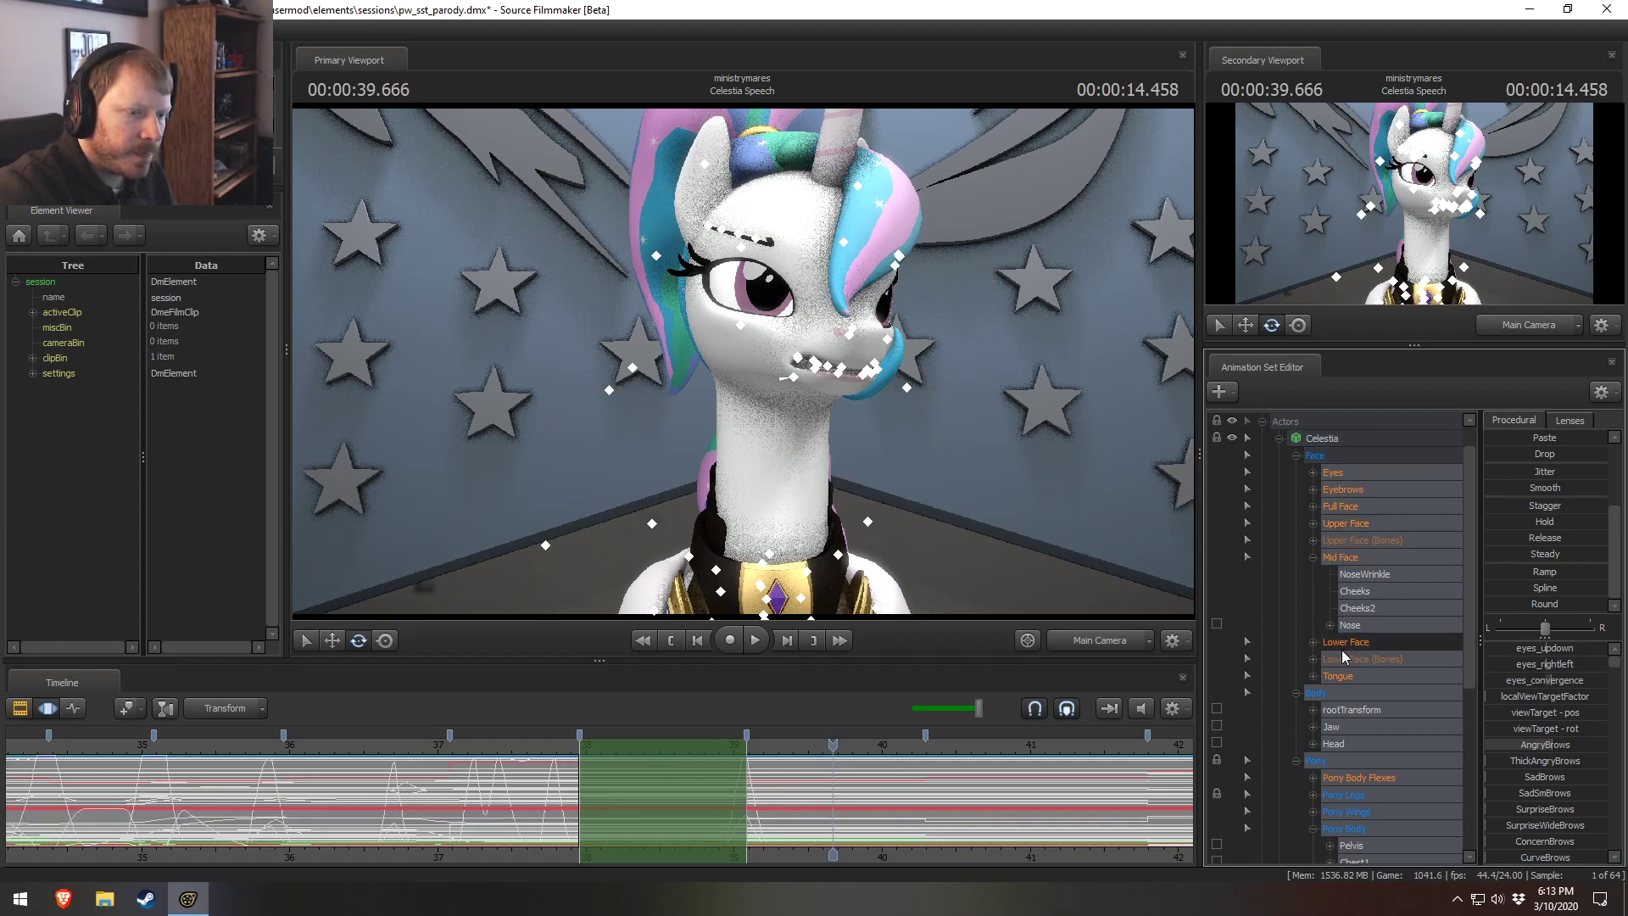
{"action": "left_click", "coordinate": [1332, 564], "text": "ctrl"}
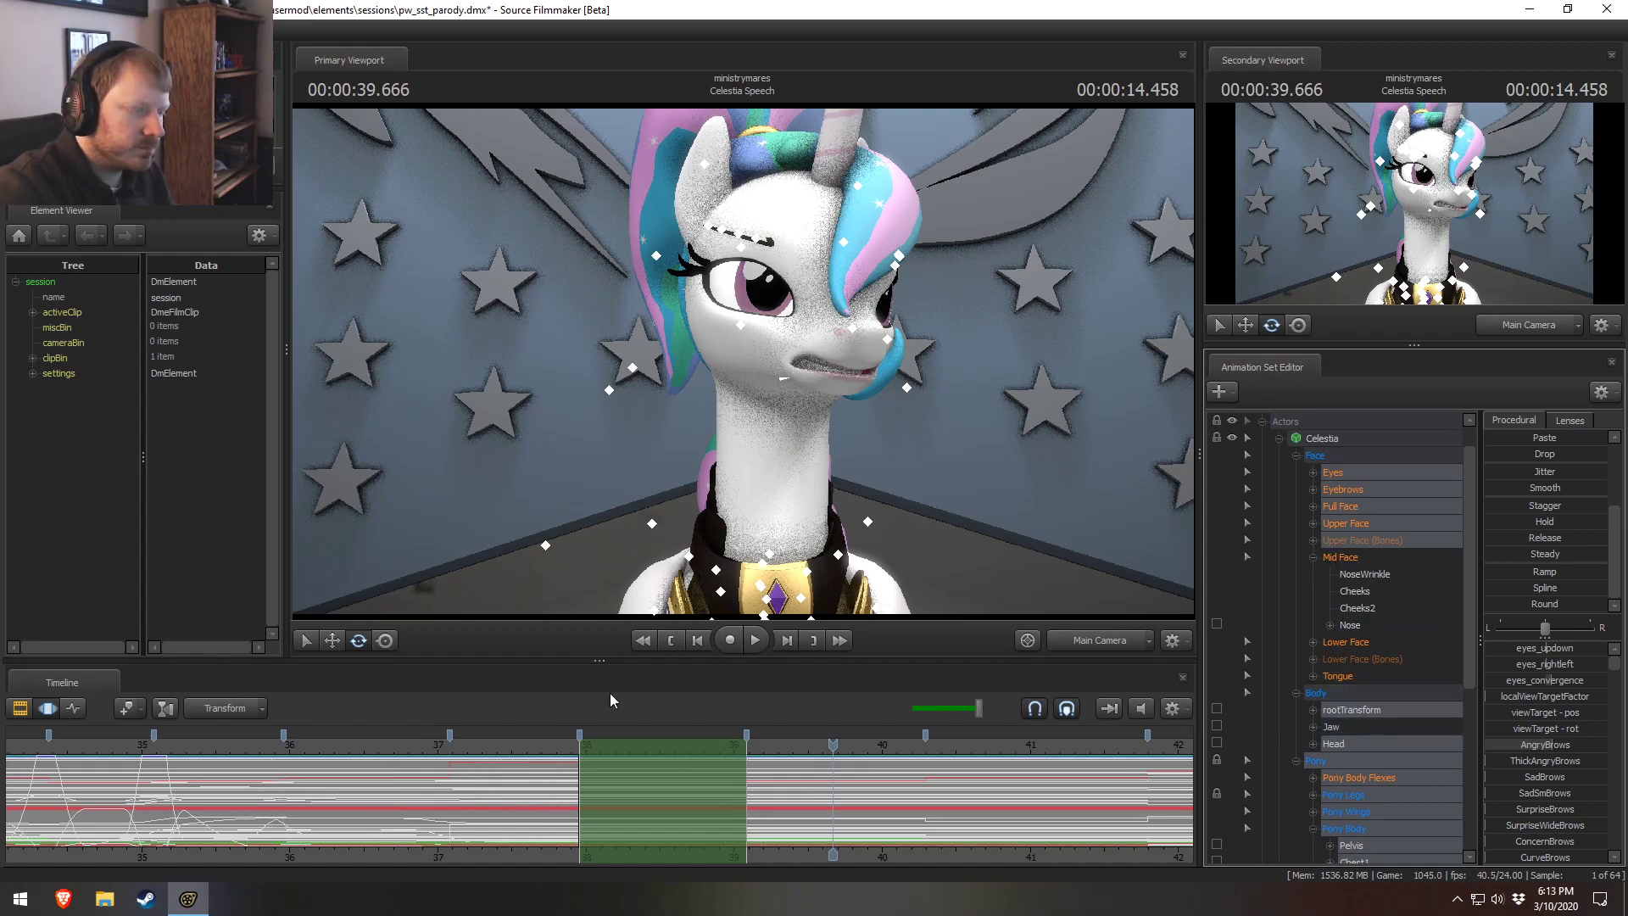
Set a soft time selection around 37.9 s, apply the Round procedural to the selected controls and play it back.
{"action": "left_click_drag", "start_coordinate": [435, 812], "coordinate": [573, 791]}
{"action": "double_click", "coordinate": [1515, 601]}
{"action": "left_click", "coordinate": [515, 747]}
{"action": "key", "text": "space"}
Nudge the rounded range near 37.9 s slightly earlier and replay the pose transition from about 37.5 s.
{"action": "key", "text": "space"}
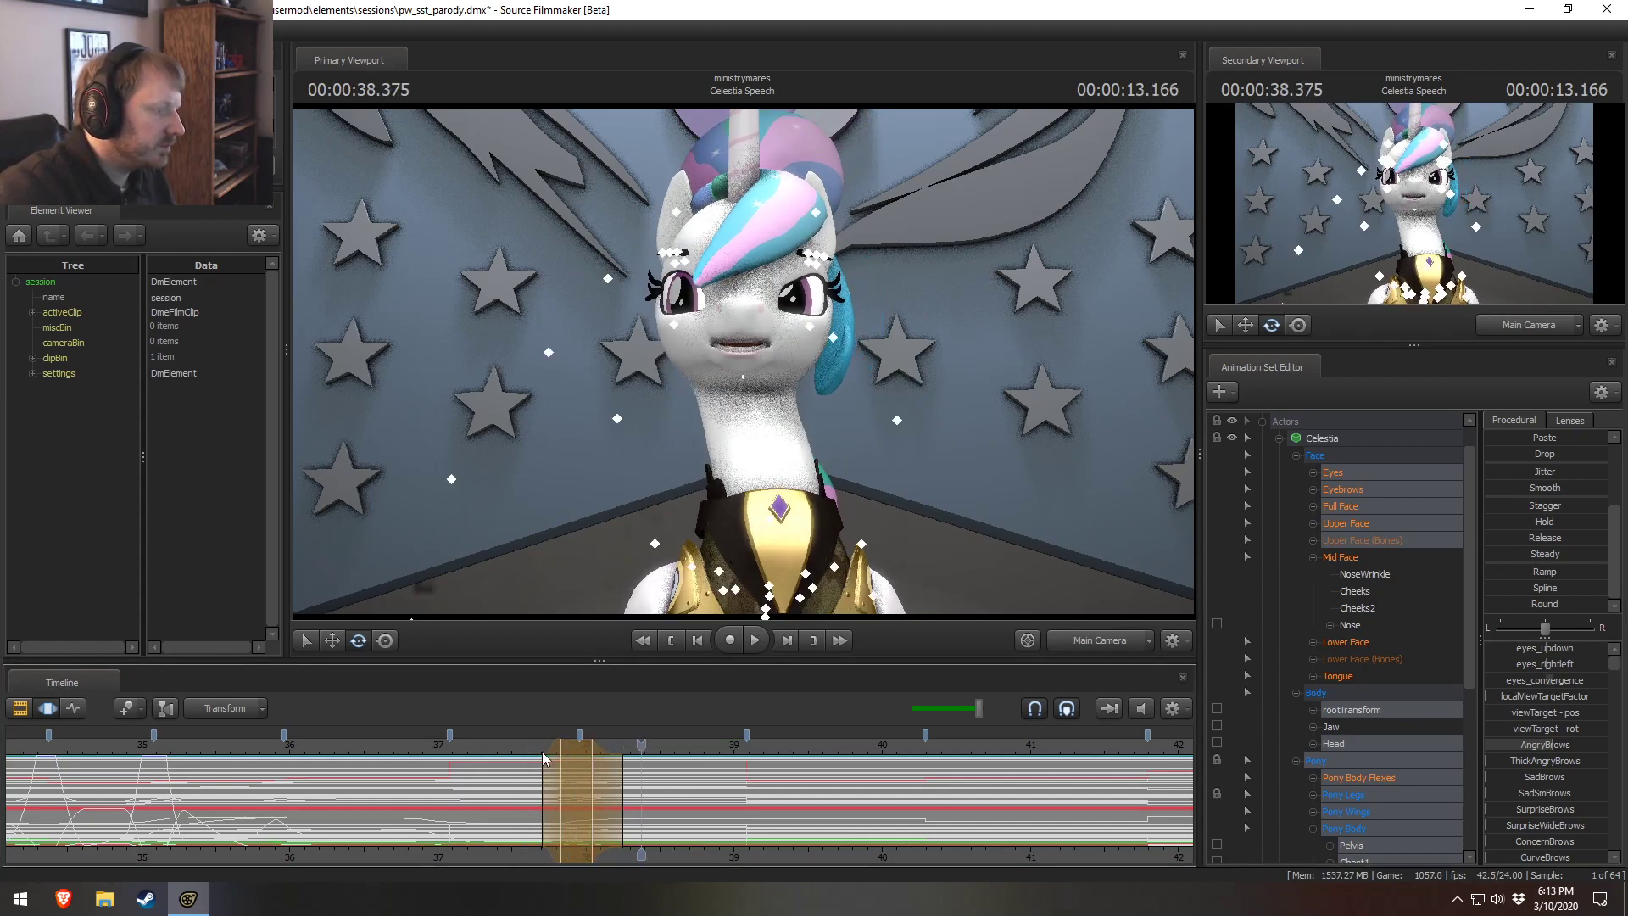
{"action": "left_click", "coordinate": [506, 746]}
{"action": "key", "text": "space"}
{"action": "key", "text": "space"}
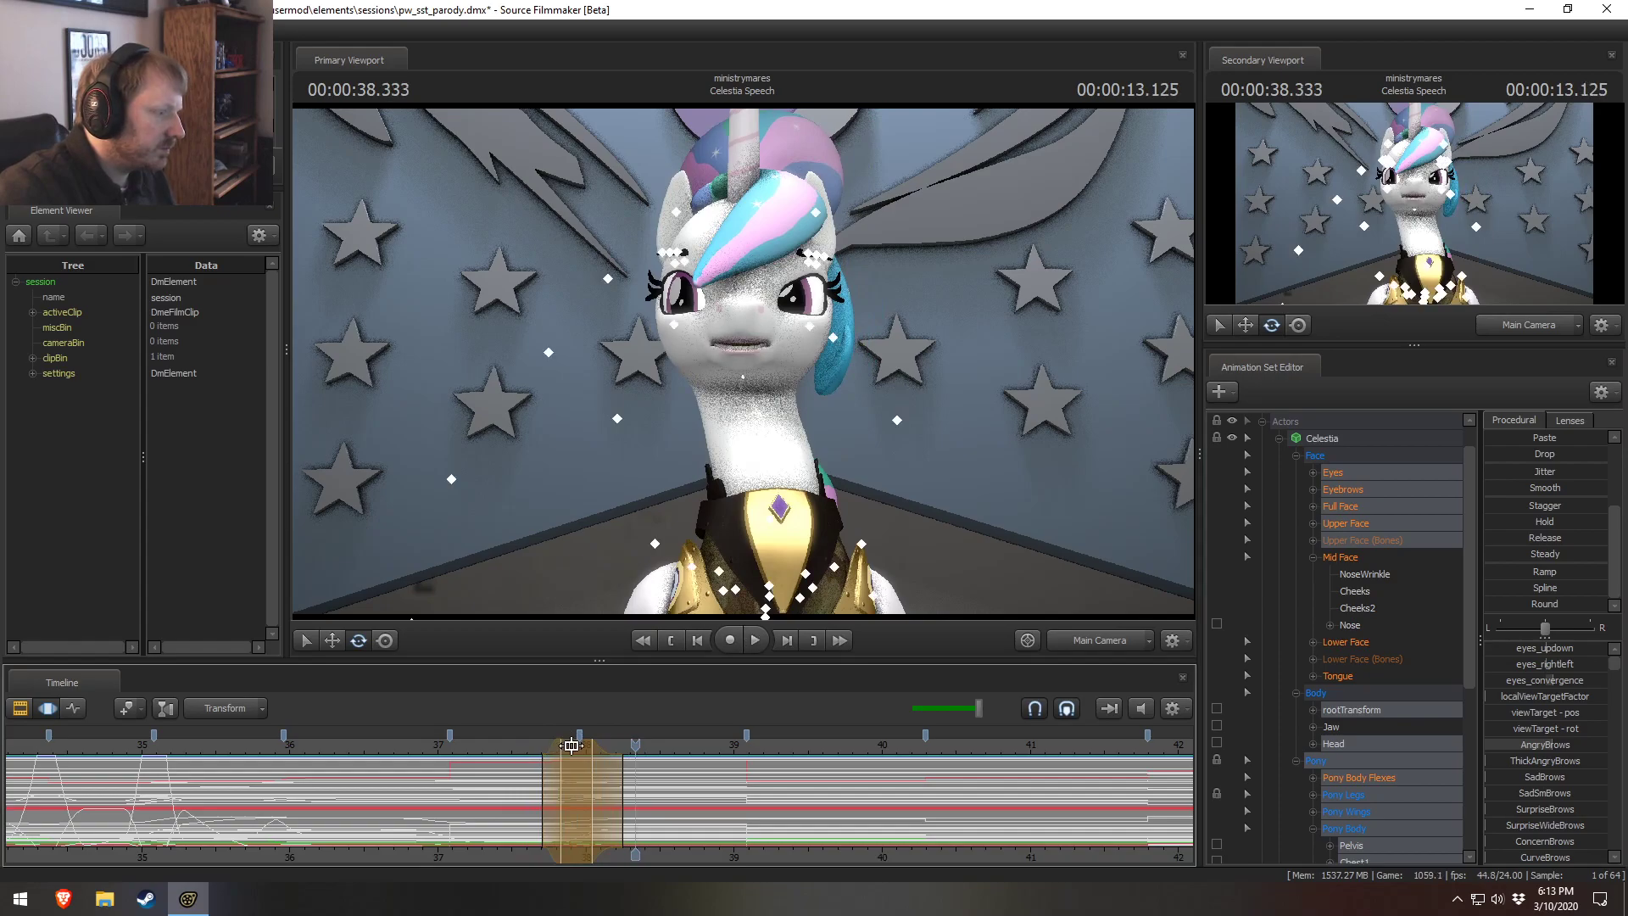
{"action": "left_click", "coordinate": [509, 746]}
{"action": "key", "text": "space"}
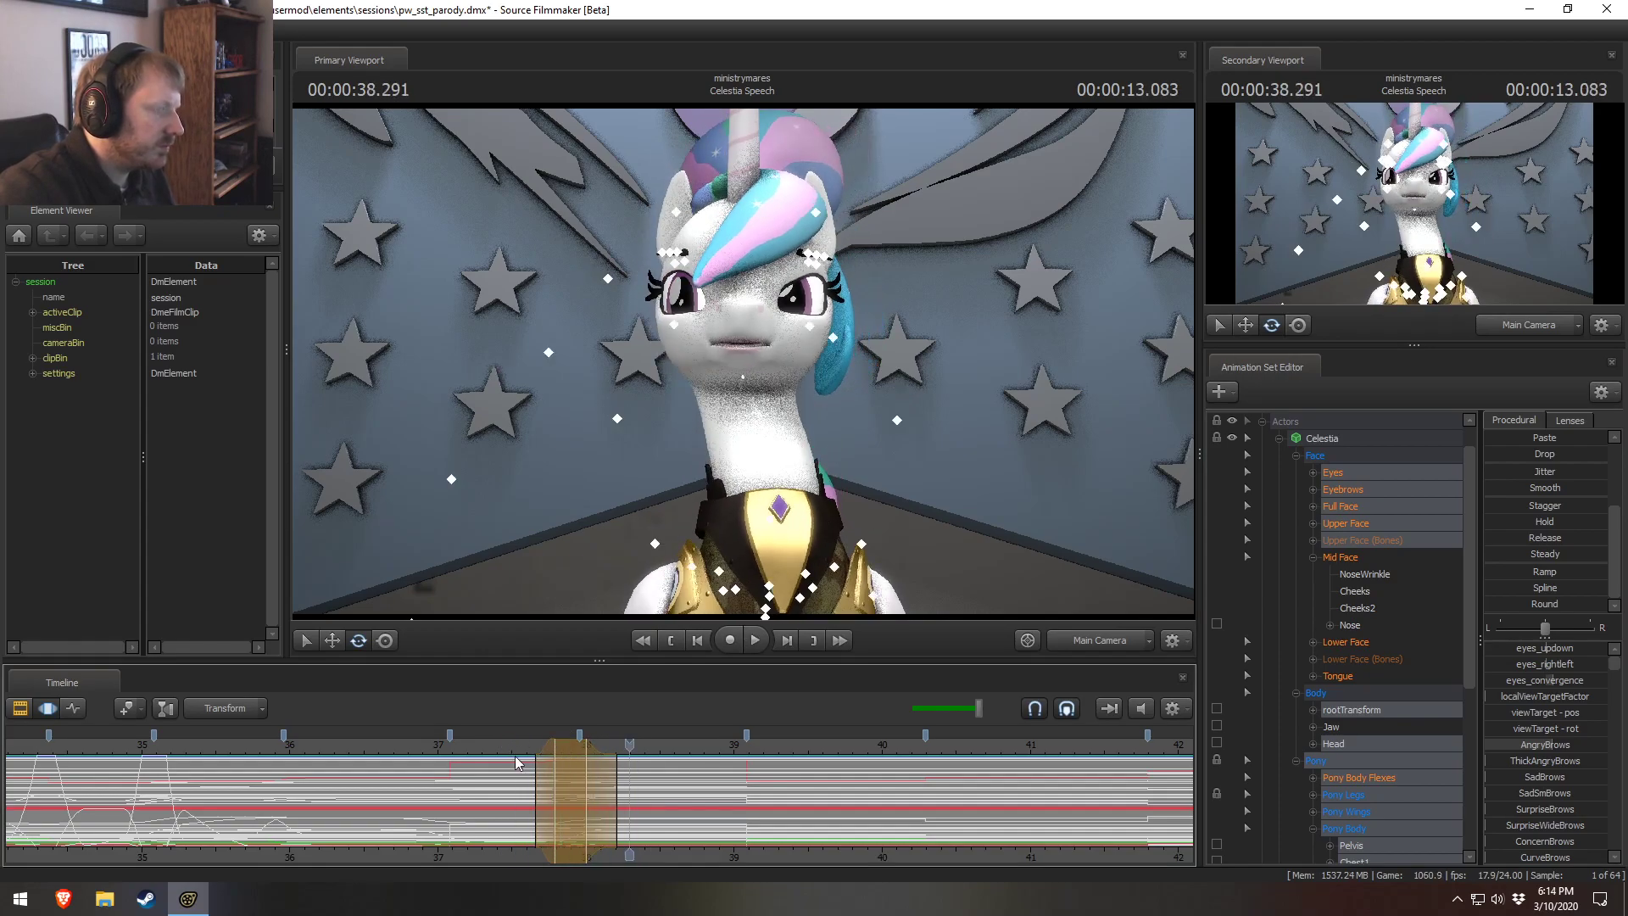
{"action": "key", "text": "space"}
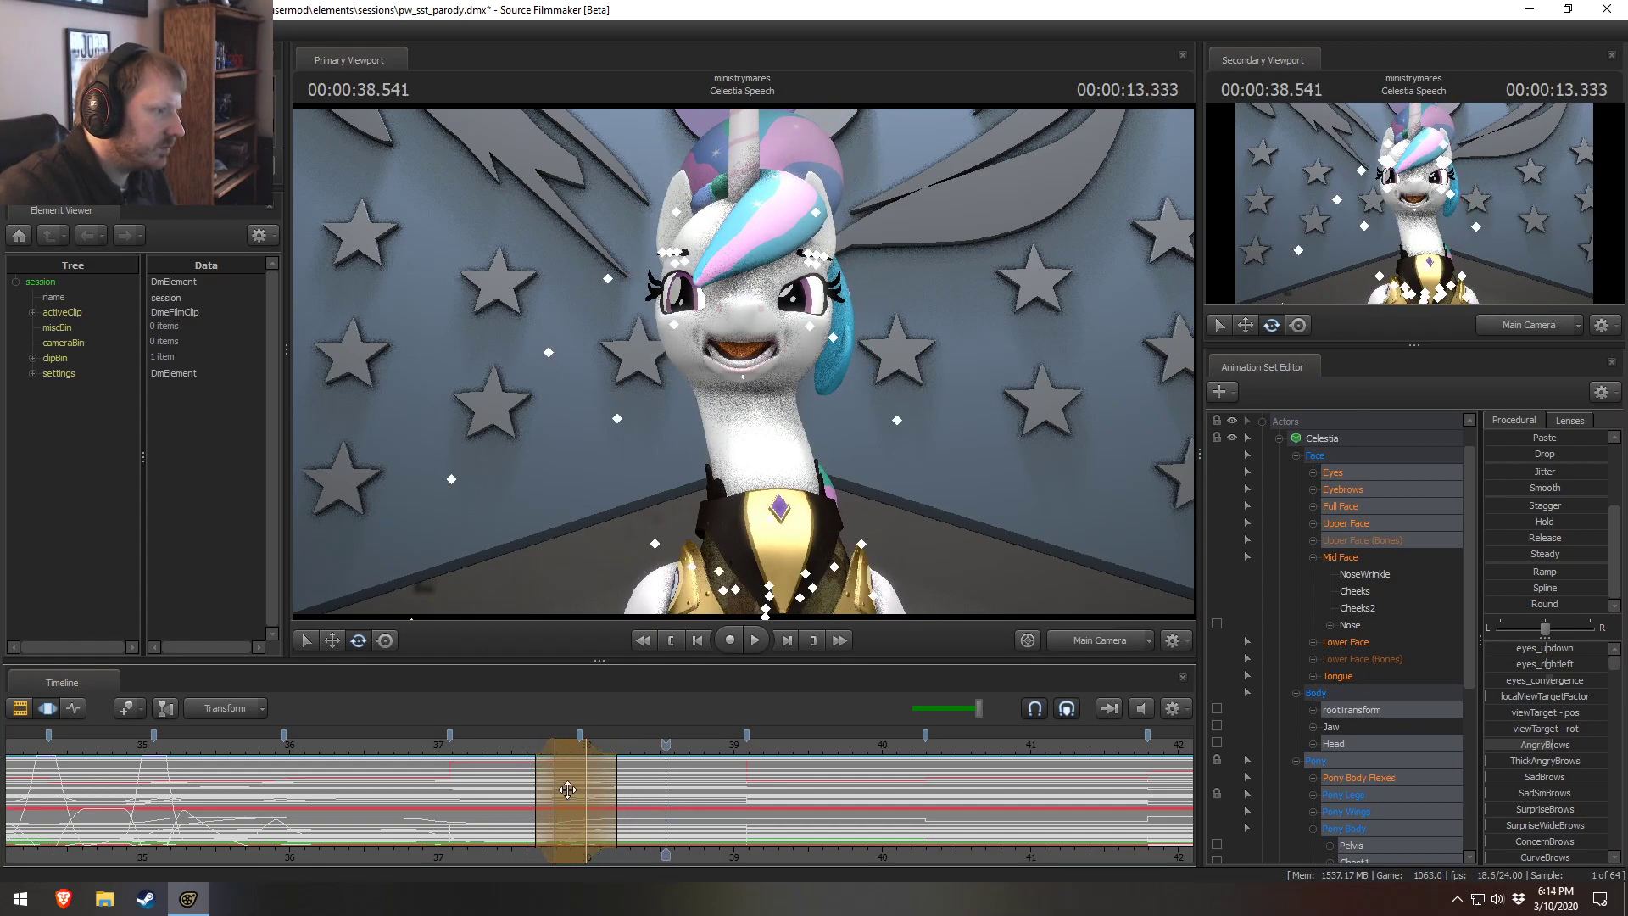
{"action": "key", "text": "space"}
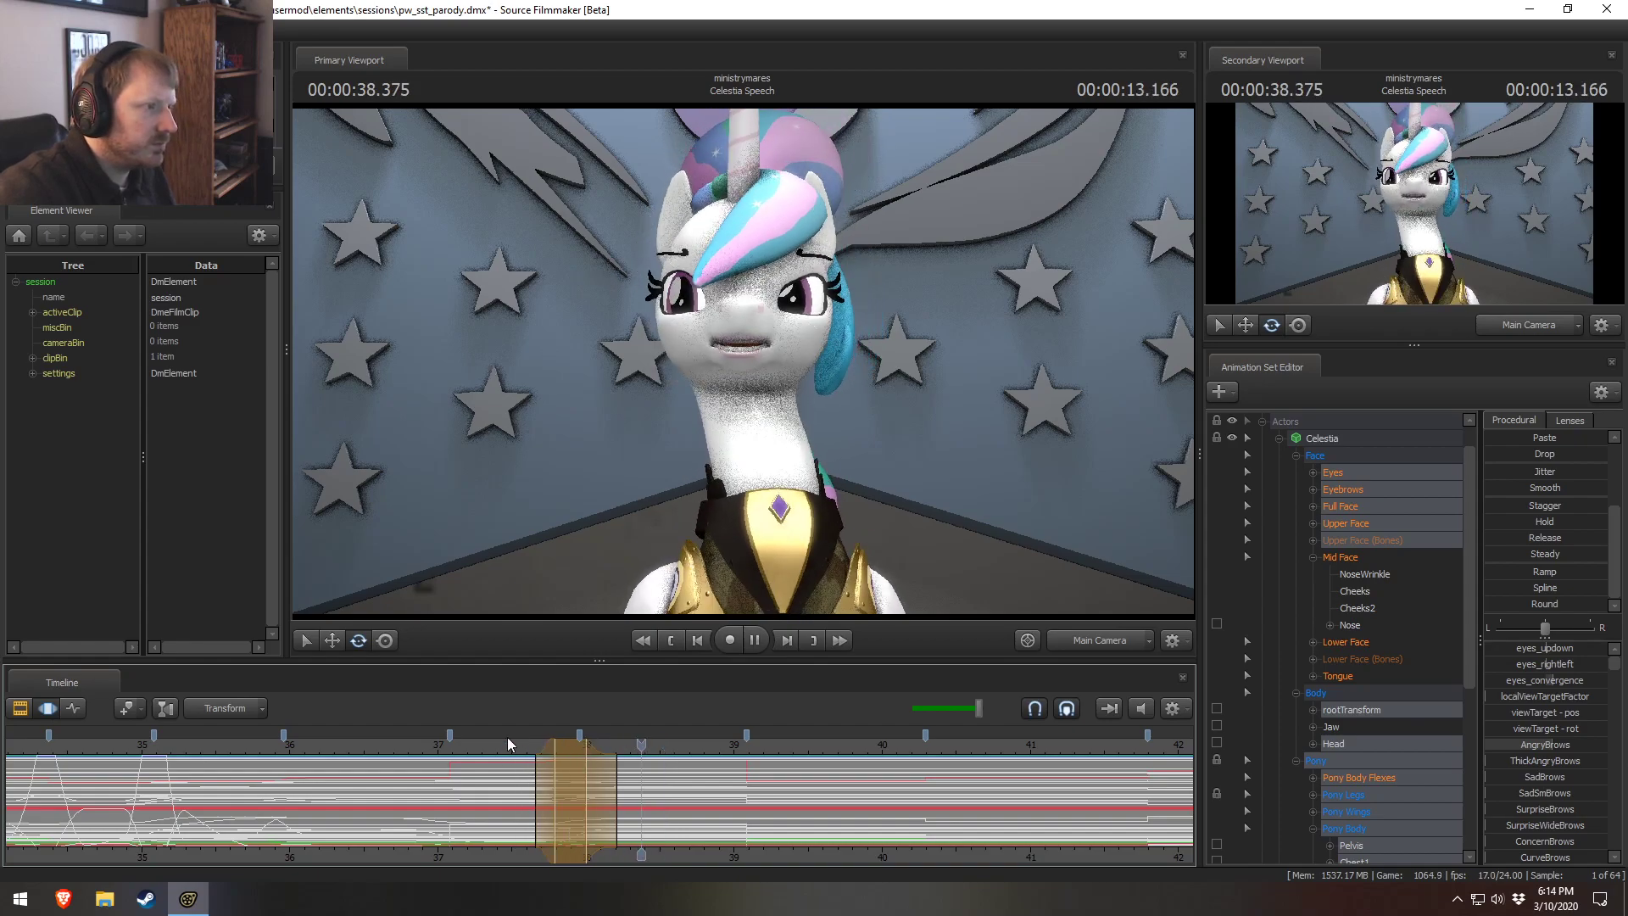
Apply the Round procedural to the transition around 39.1 s, extend the range's start slightly earlier and play it back.
{"action": "left_click_drag", "start_coordinate": [753, 799], "coordinate": [811, 809]}
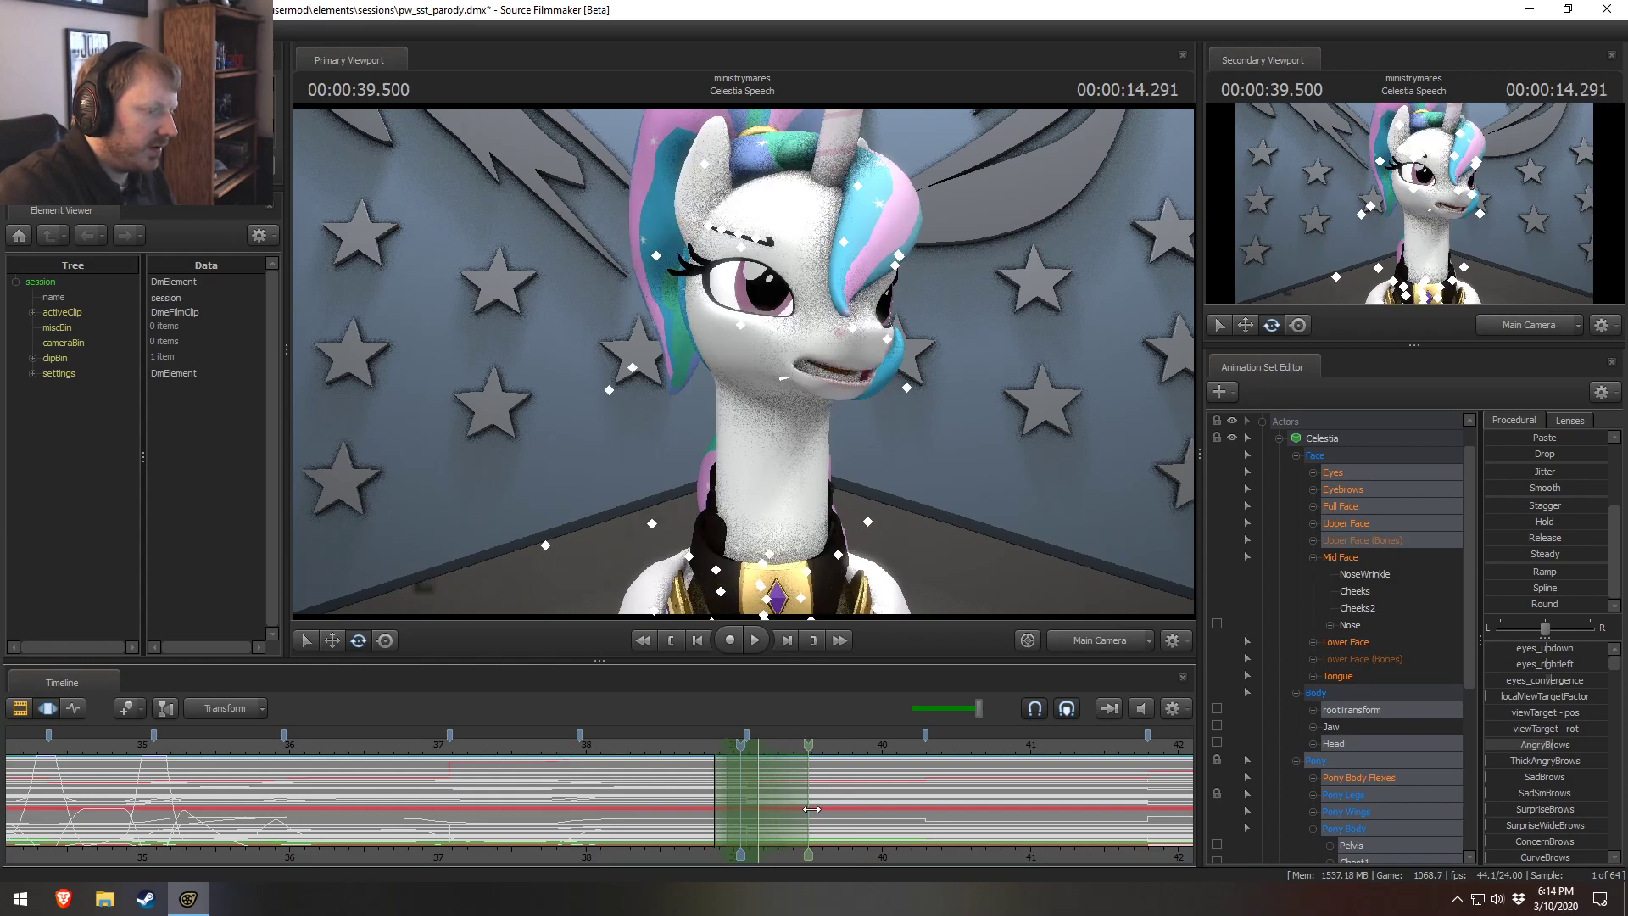
{"action": "left_click", "coordinate": [1521, 602]}
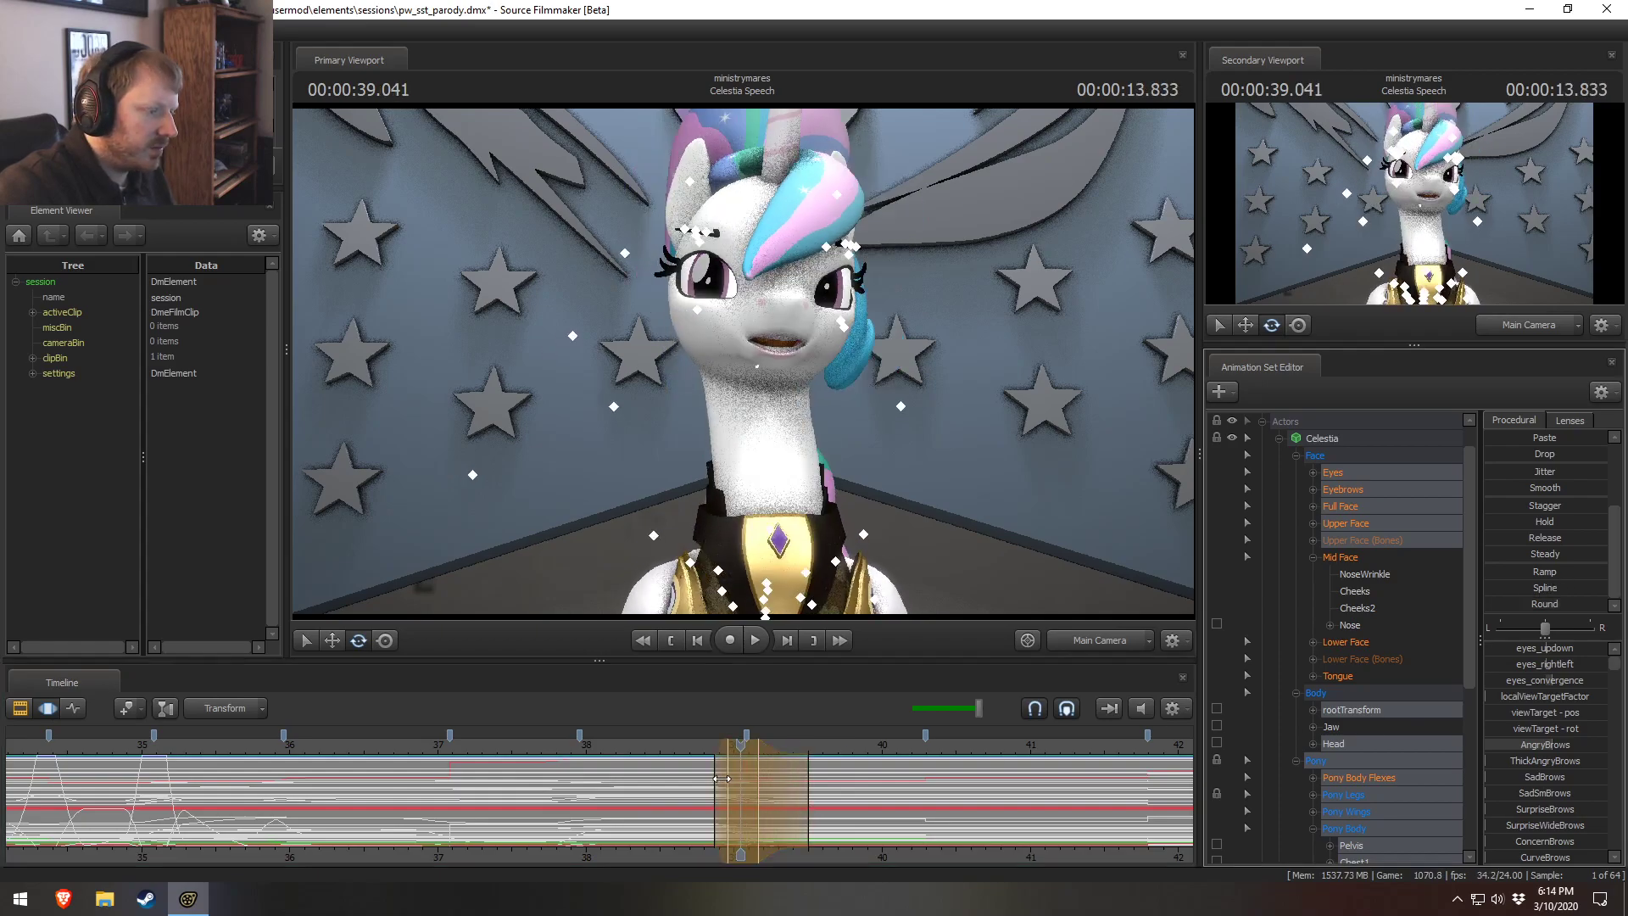
{"action": "left_click_drag", "start_coordinate": [721, 778], "coordinate": [703, 779]}
{"action": "key", "text": "space"}
Adjust the rounded range to run from about 38.75 to 39.4 s and play back the transition.
{"action": "key", "text": "space"}
{"action": "left_click_drag", "start_coordinate": [718, 753], "coordinate": [712, 746]}
{"action": "left_click", "coordinate": [671, 744]}
{"action": "key", "text": "space"}
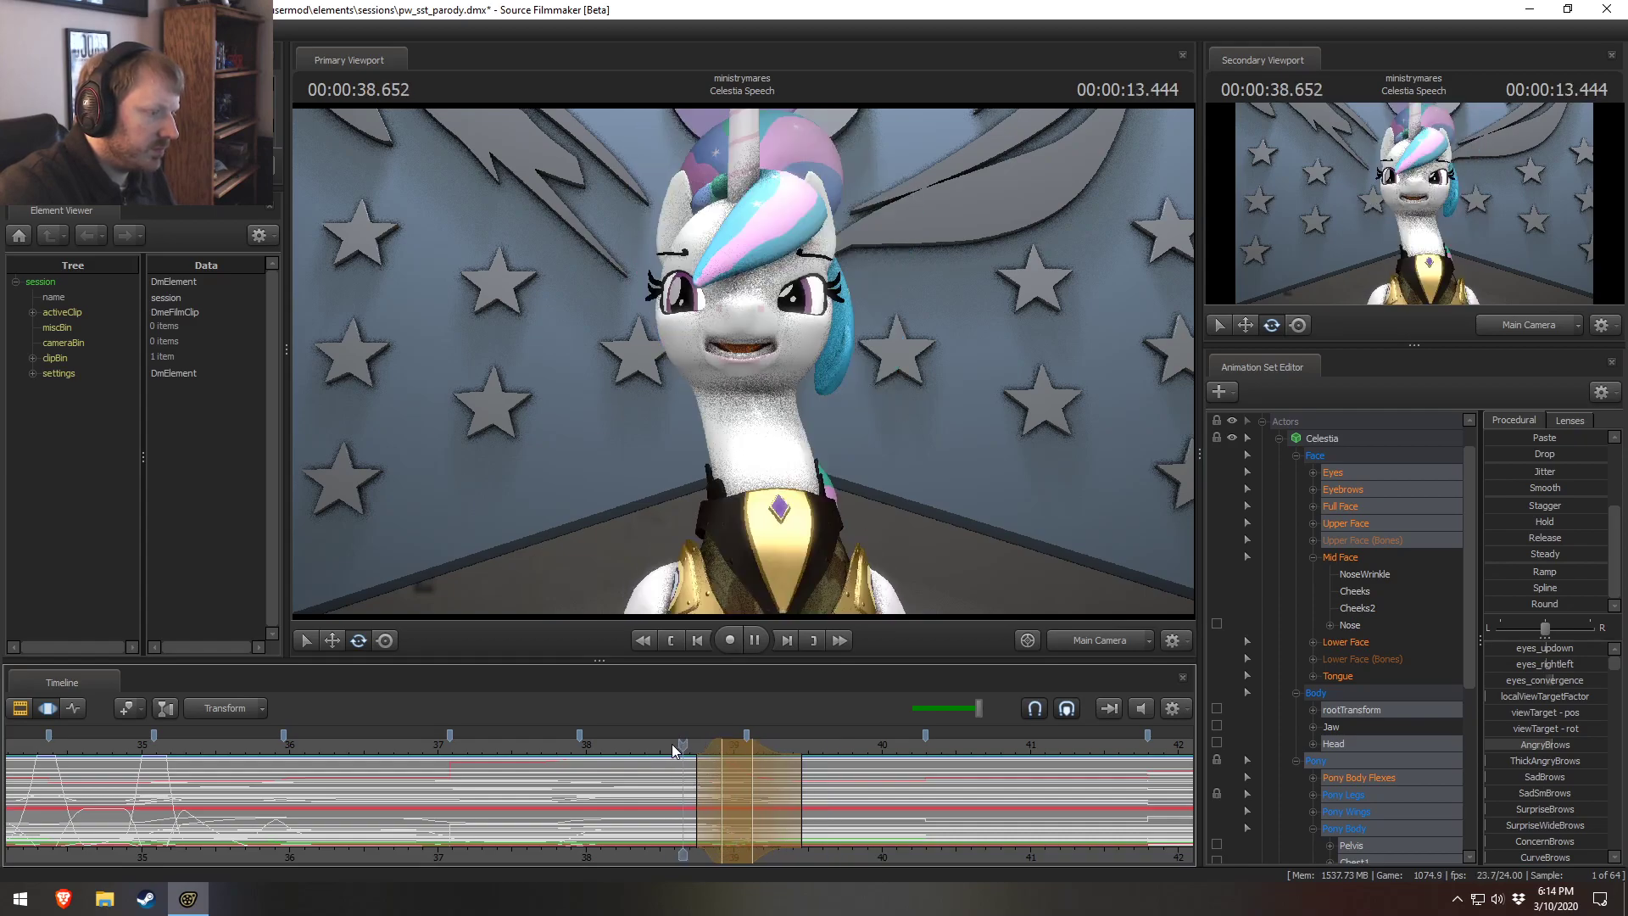
{"action": "key", "text": "space"}
{"action": "left_click_drag", "start_coordinate": [808, 787], "coordinate": [797, 788]}
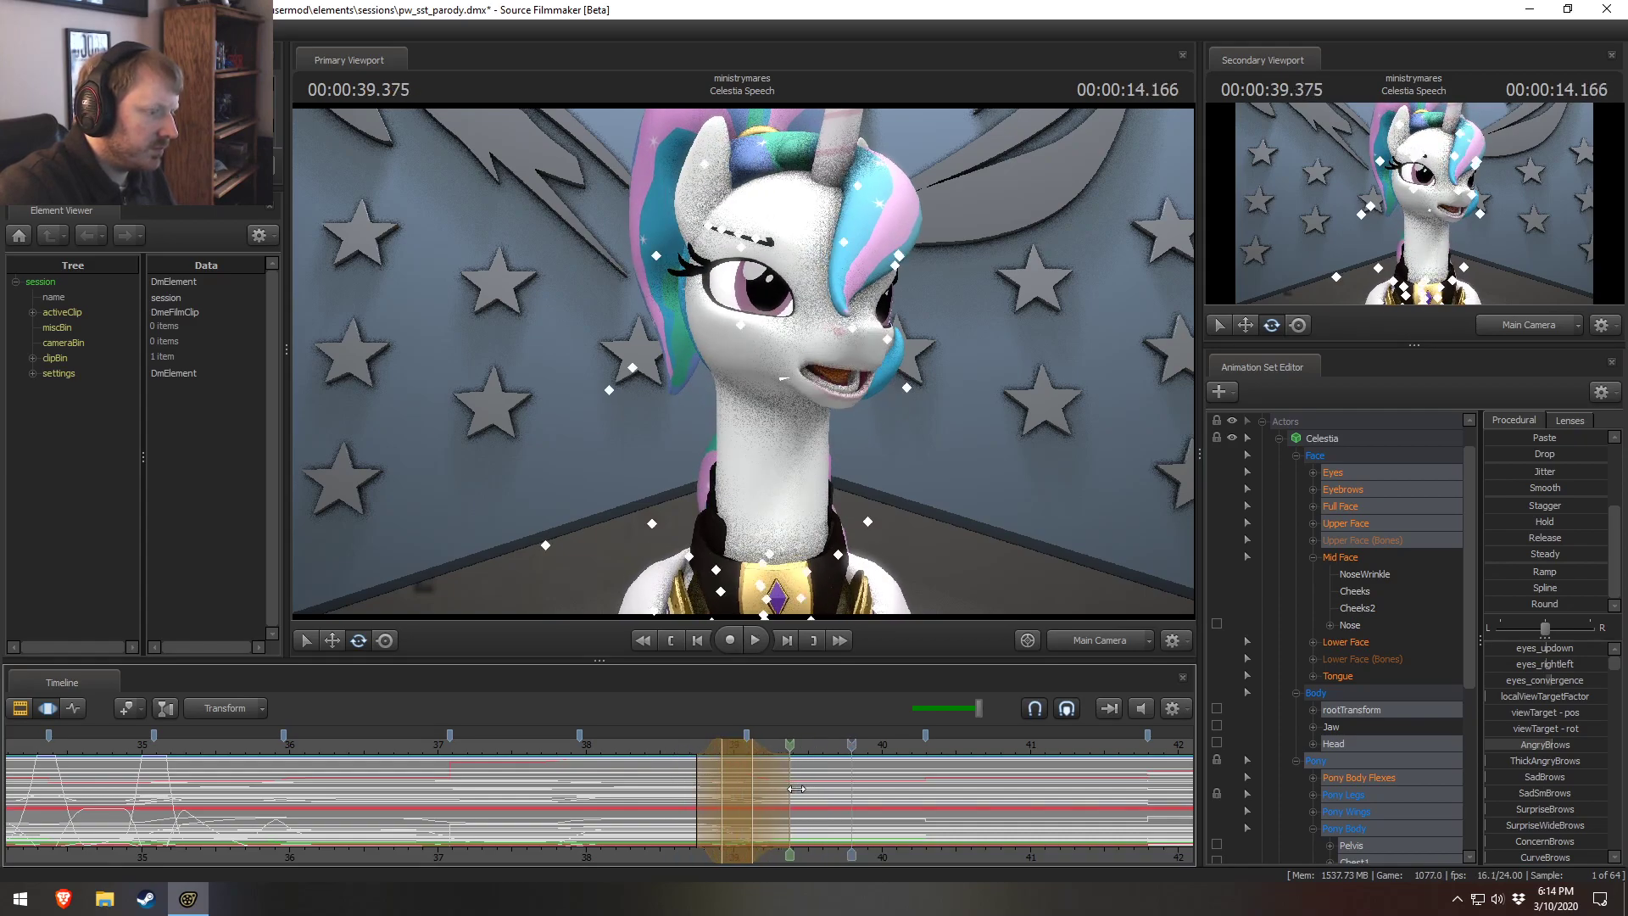
{"action": "left_click", "coordinate": [659, 746]}
{"action": "key", "text": "space"}
{"action": "key", "text": "space"}
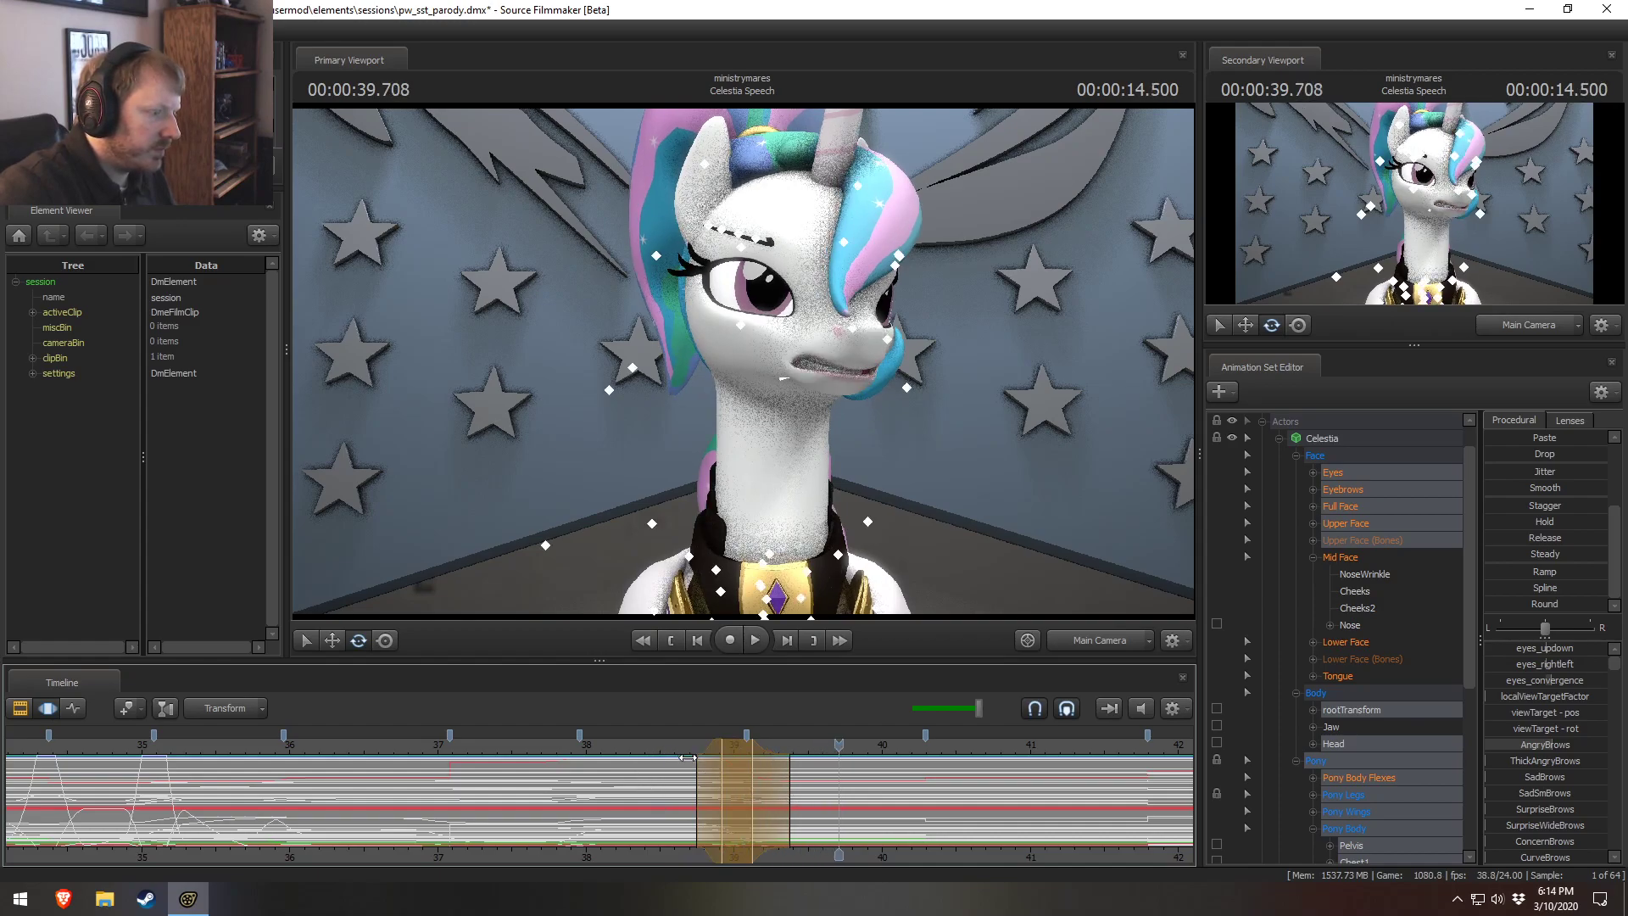
Apply the Round procedural to a time selection from about 39.2 to 39.85 s and play back the transition.
{"action": "left_click_drag", "start_coordinate": [784, 789], "coordinate": [871, 790]}
{"action": "left_click", "coordinate": [1503, 604]}
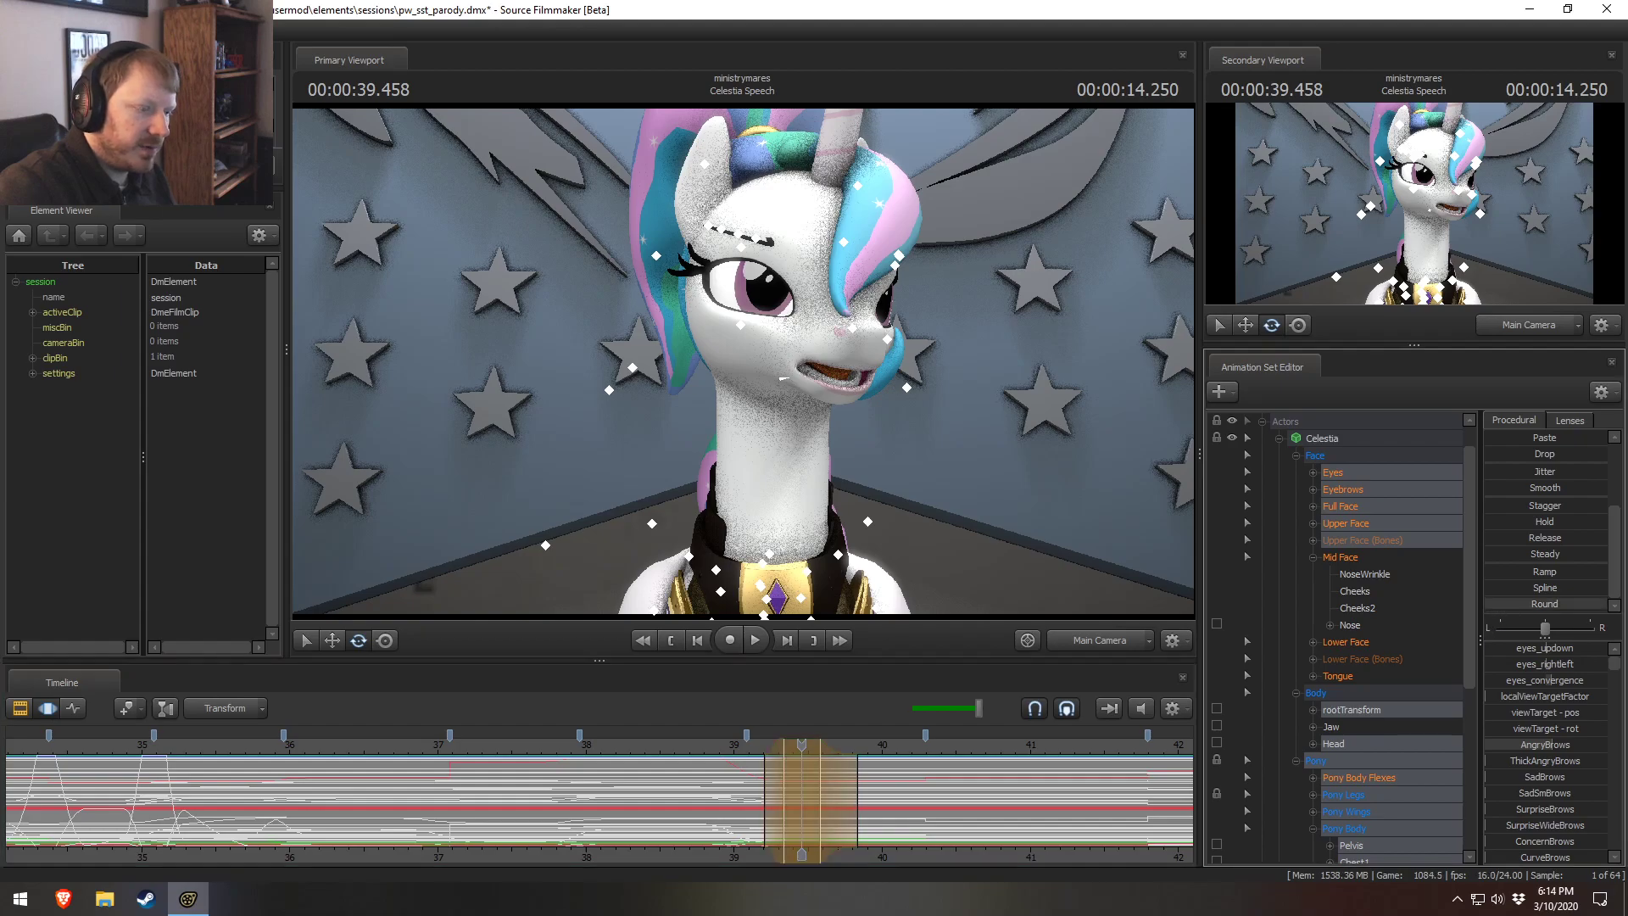
{"action": "left_click", "coordinate": [689, 749]}
{"action": "key", "text": "space"}
{"action": "key", "text": "space"}
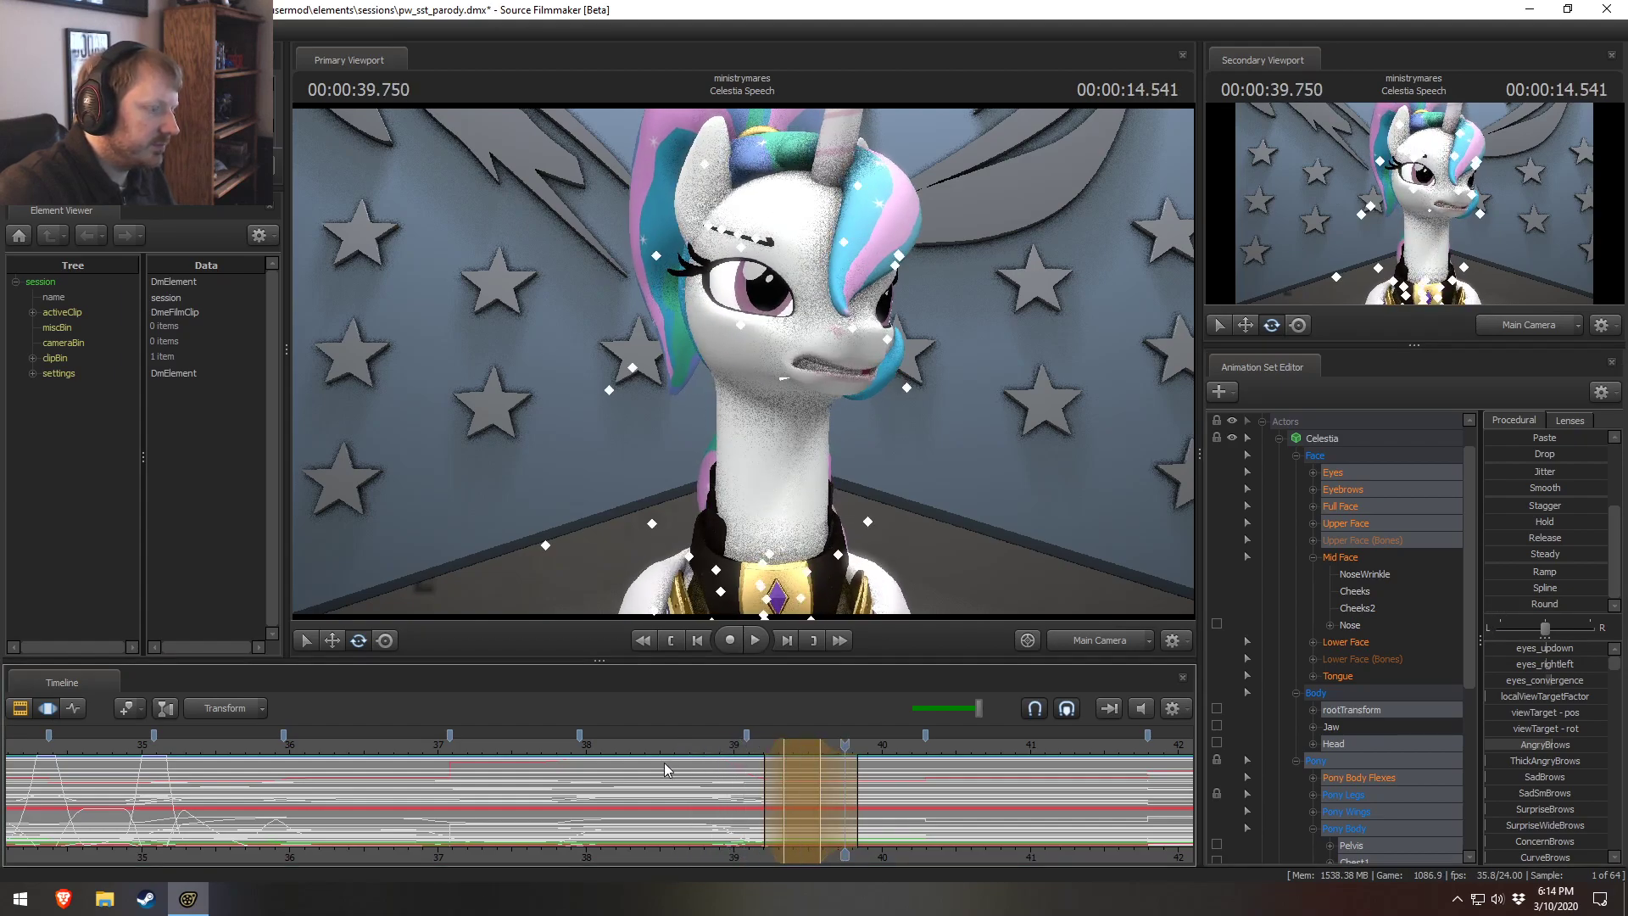
{"action": "left_click", "coordinate": [629, 750]}
{"action": "key", "text": "space"}
Play the speech from about 37.25 s and set a soft time selection from about 37.7 to 38.3 s.
{"action": "key", "text": "space"}
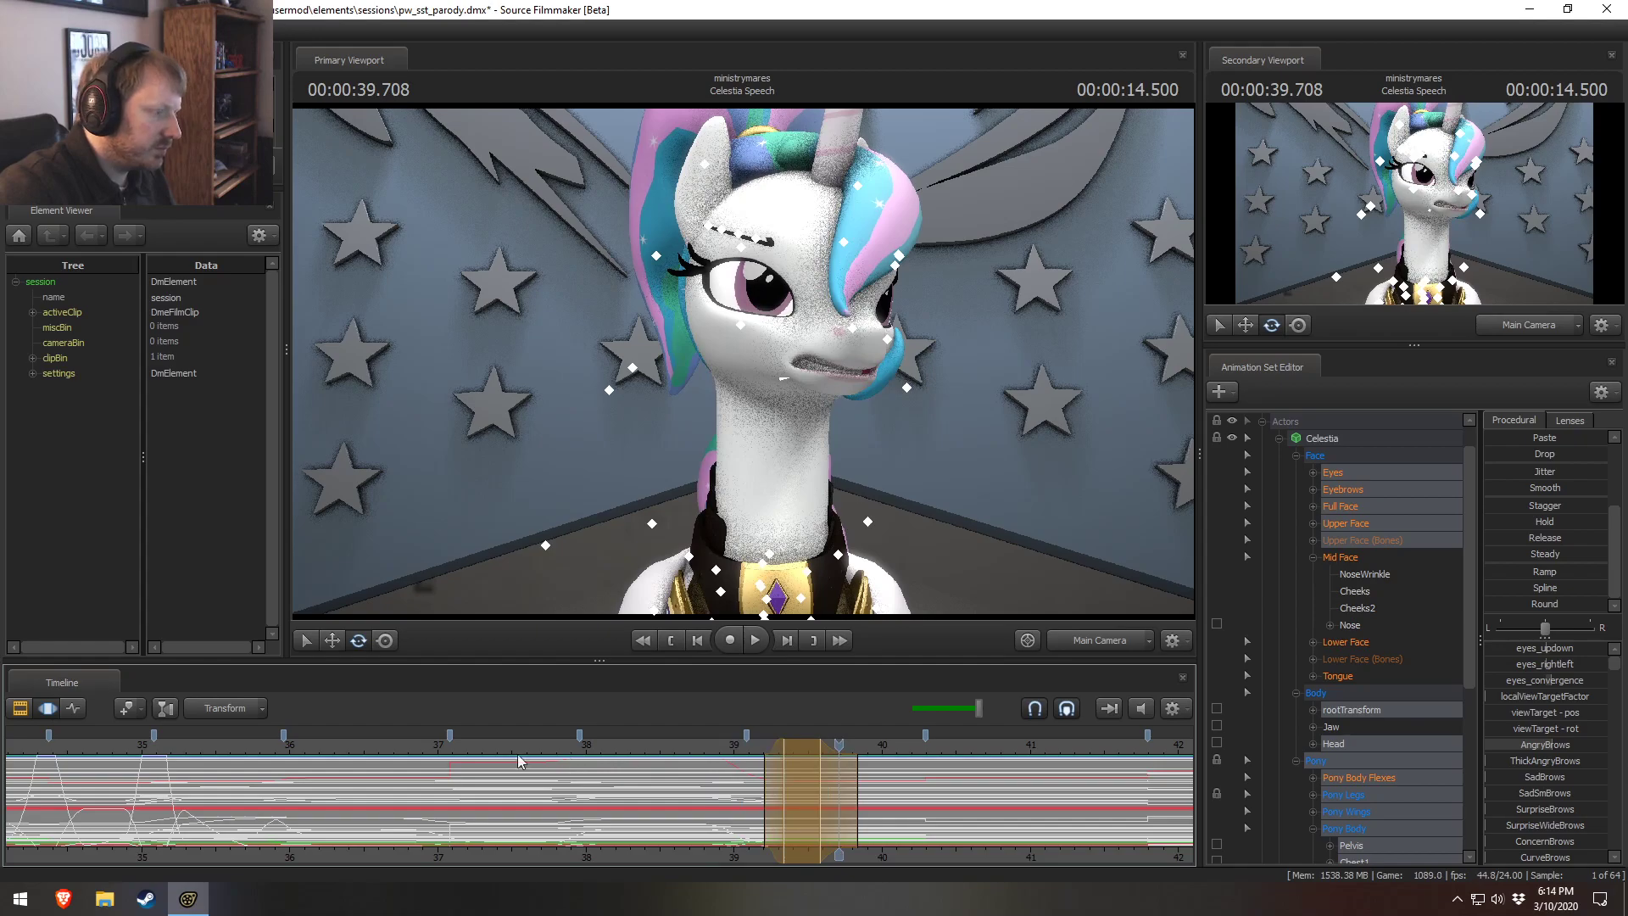
{"action": "left_click", "coordinate": [476, 745]}
{"action": "key", "text": "space"}
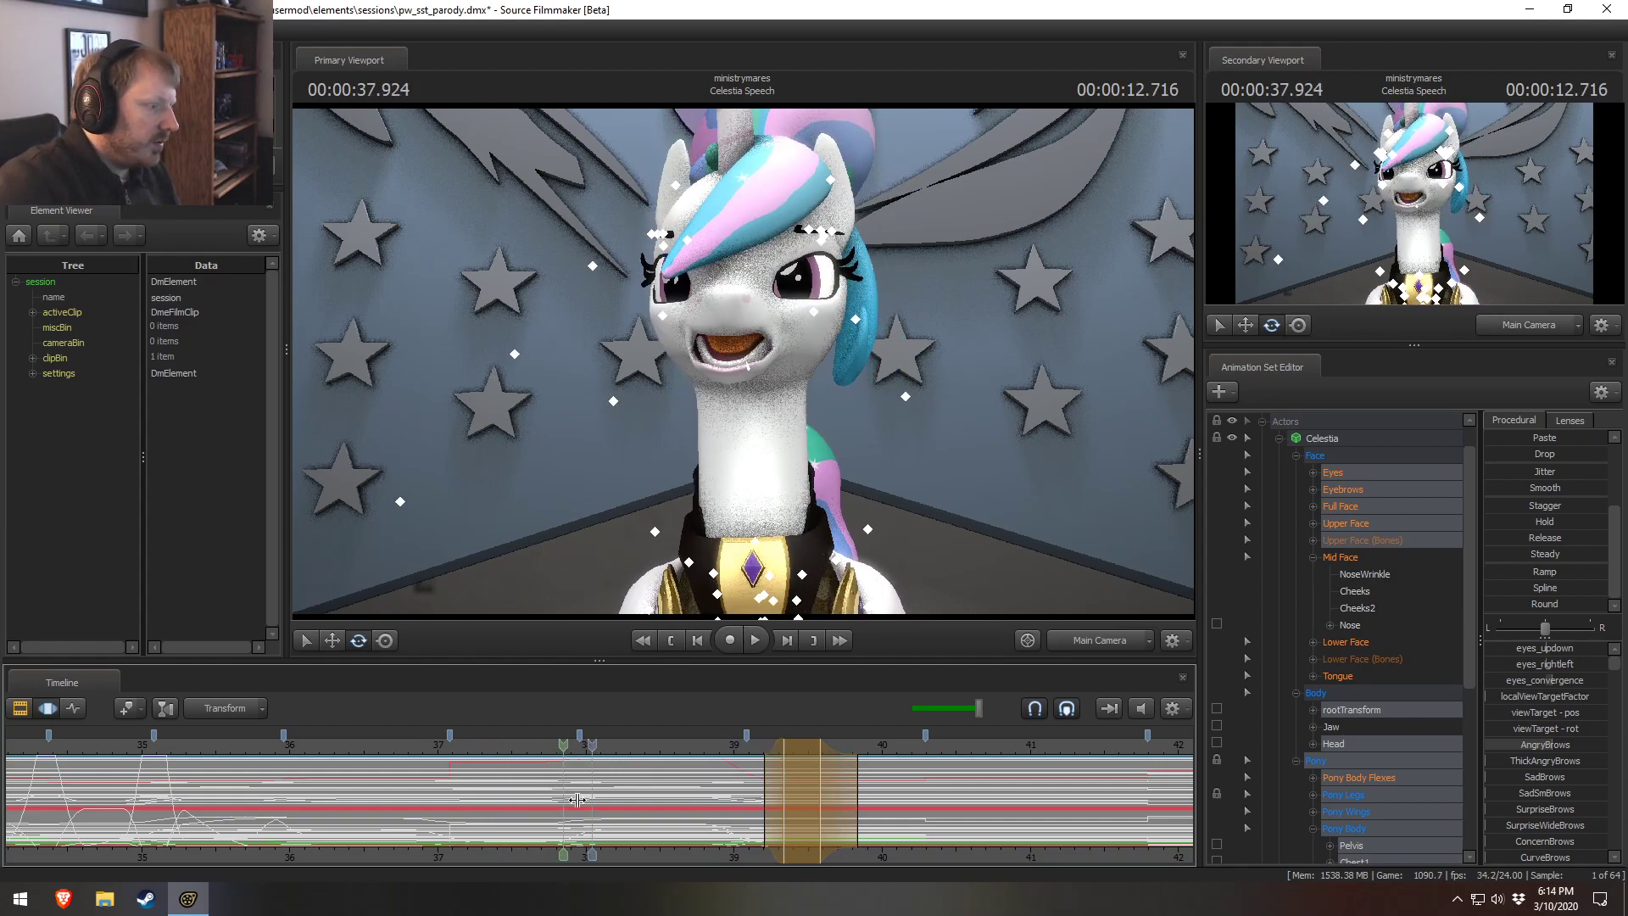
{"action": "left_click", "coordinate": [582, 800]}
{"action": "left_click", "coordinate": [584, 801]}
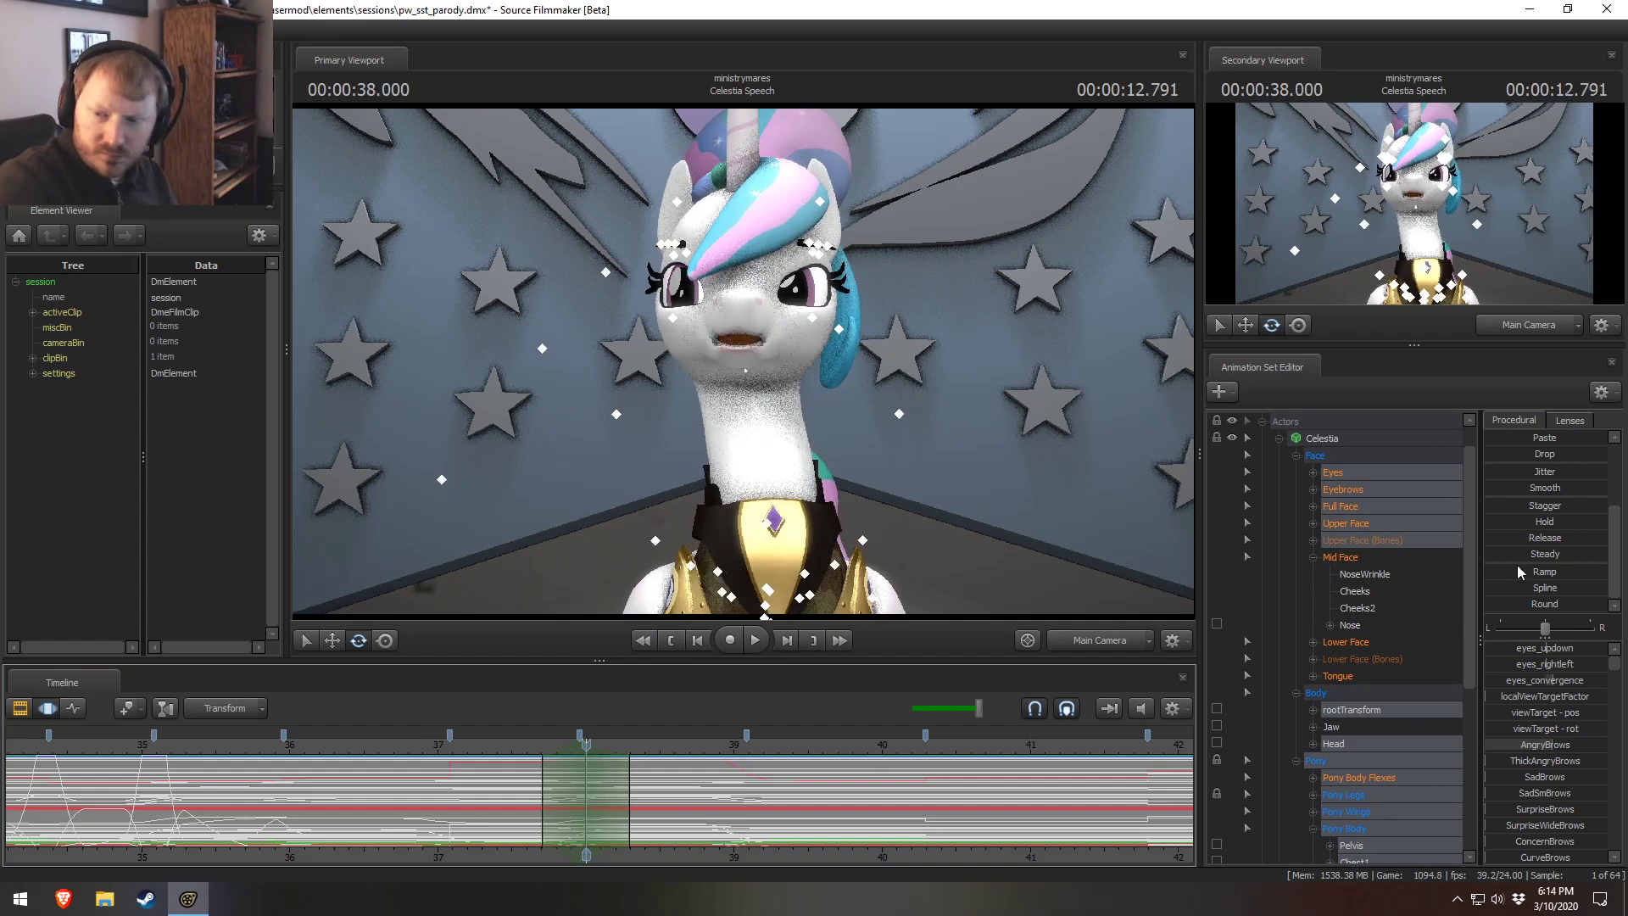
View Celestia from the side through the Work Camera and rotate her Pelvis so the body leans slightly forward at 38 s.
{"action": "left_click", "coordinate": [1080, 642]}
{"action": "key", "text": "a"}
{"action": "left_click_drag", "start_coordinate": [744, 360], "coordinate": [886, 360]}
{"action": "key", "text": "s"}
{"action": "key", "text": "w"}
{"action": "scroll", "coordinate": [583, 824], "scroll_direction": "up", "scroll_amount": 2}
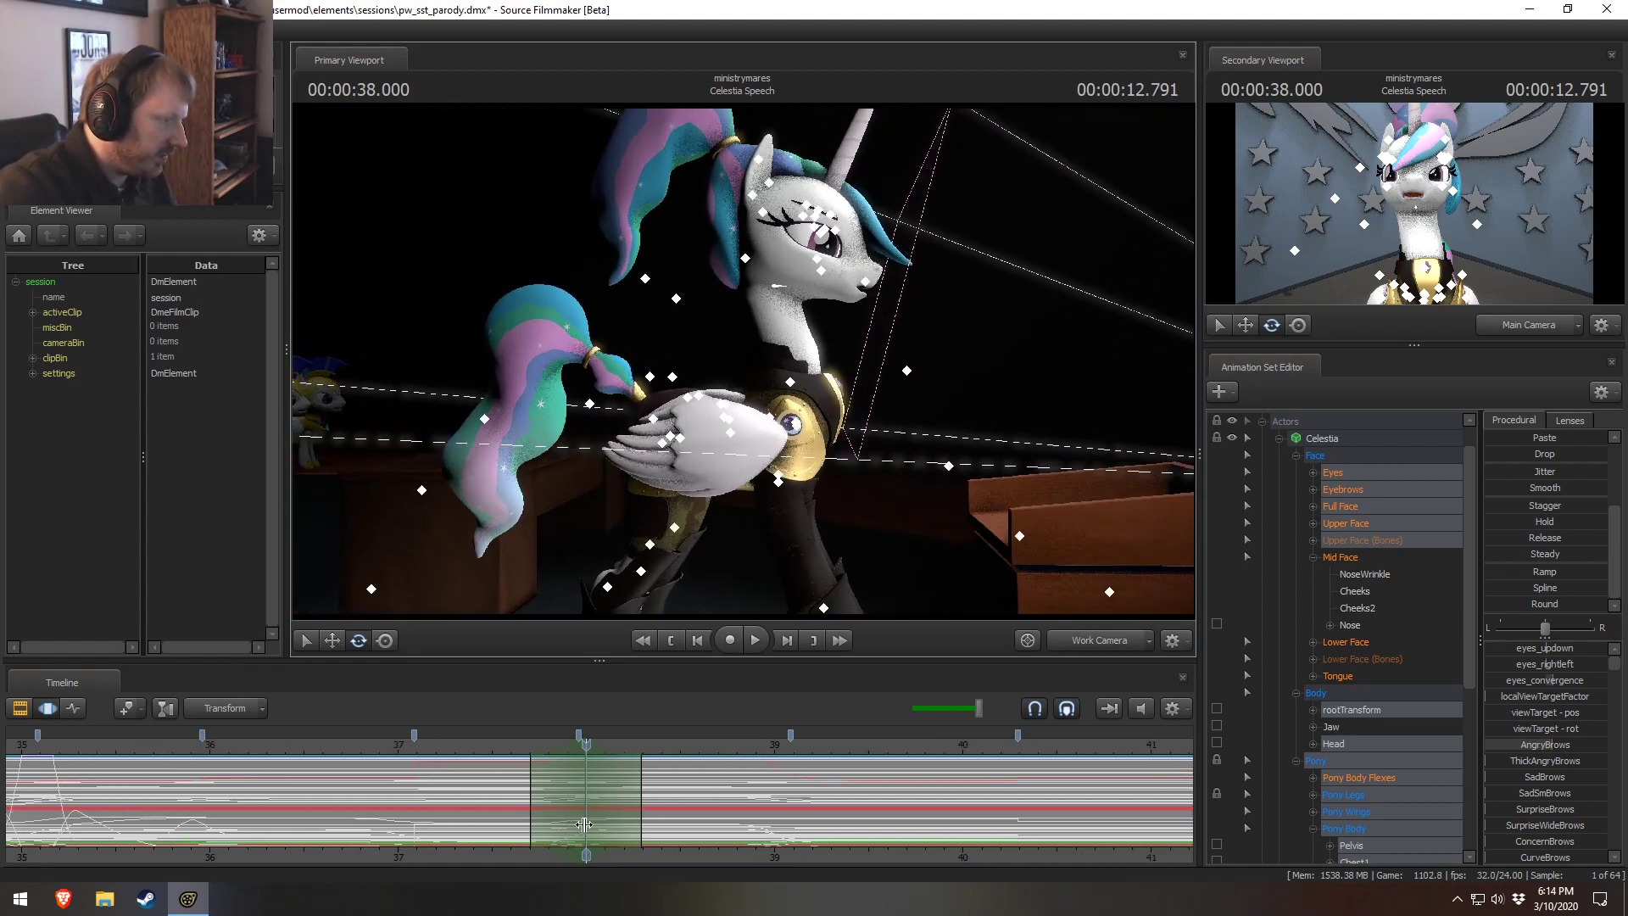
{"action": "middle_click_drag", "start_coordinate": [701, 856], "coordinate": [835, 846]}
{"action": "left_click_drag", "start_coordinate": [637, 754], "coordinate": [719, 789]}
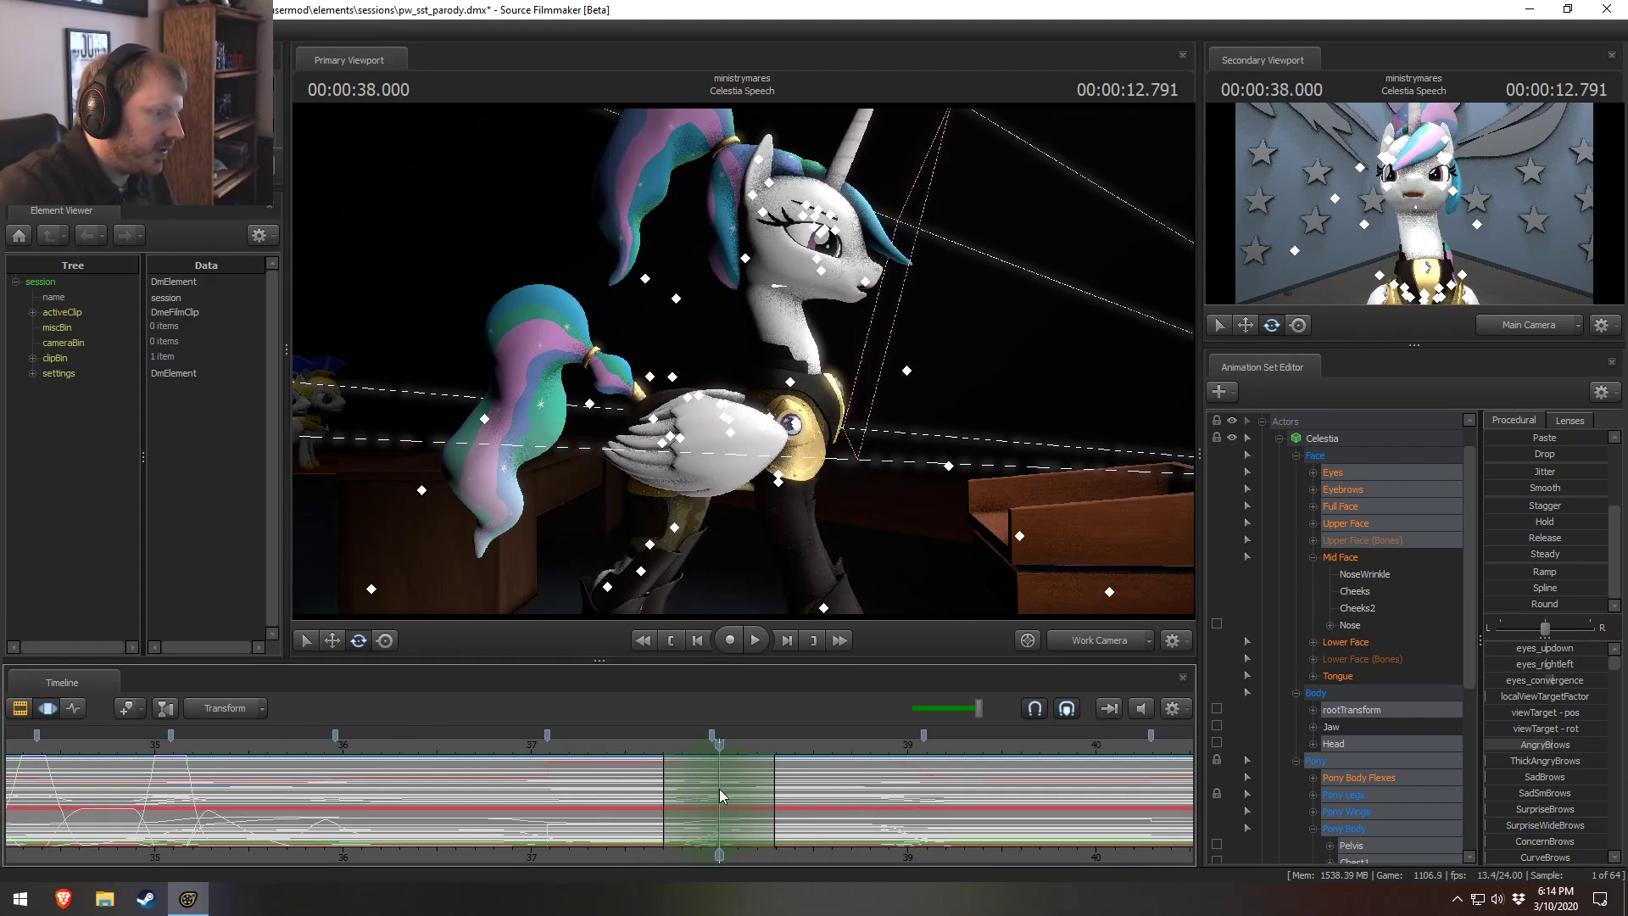
{"action": "left_click", "coordinate": [673, 436]}
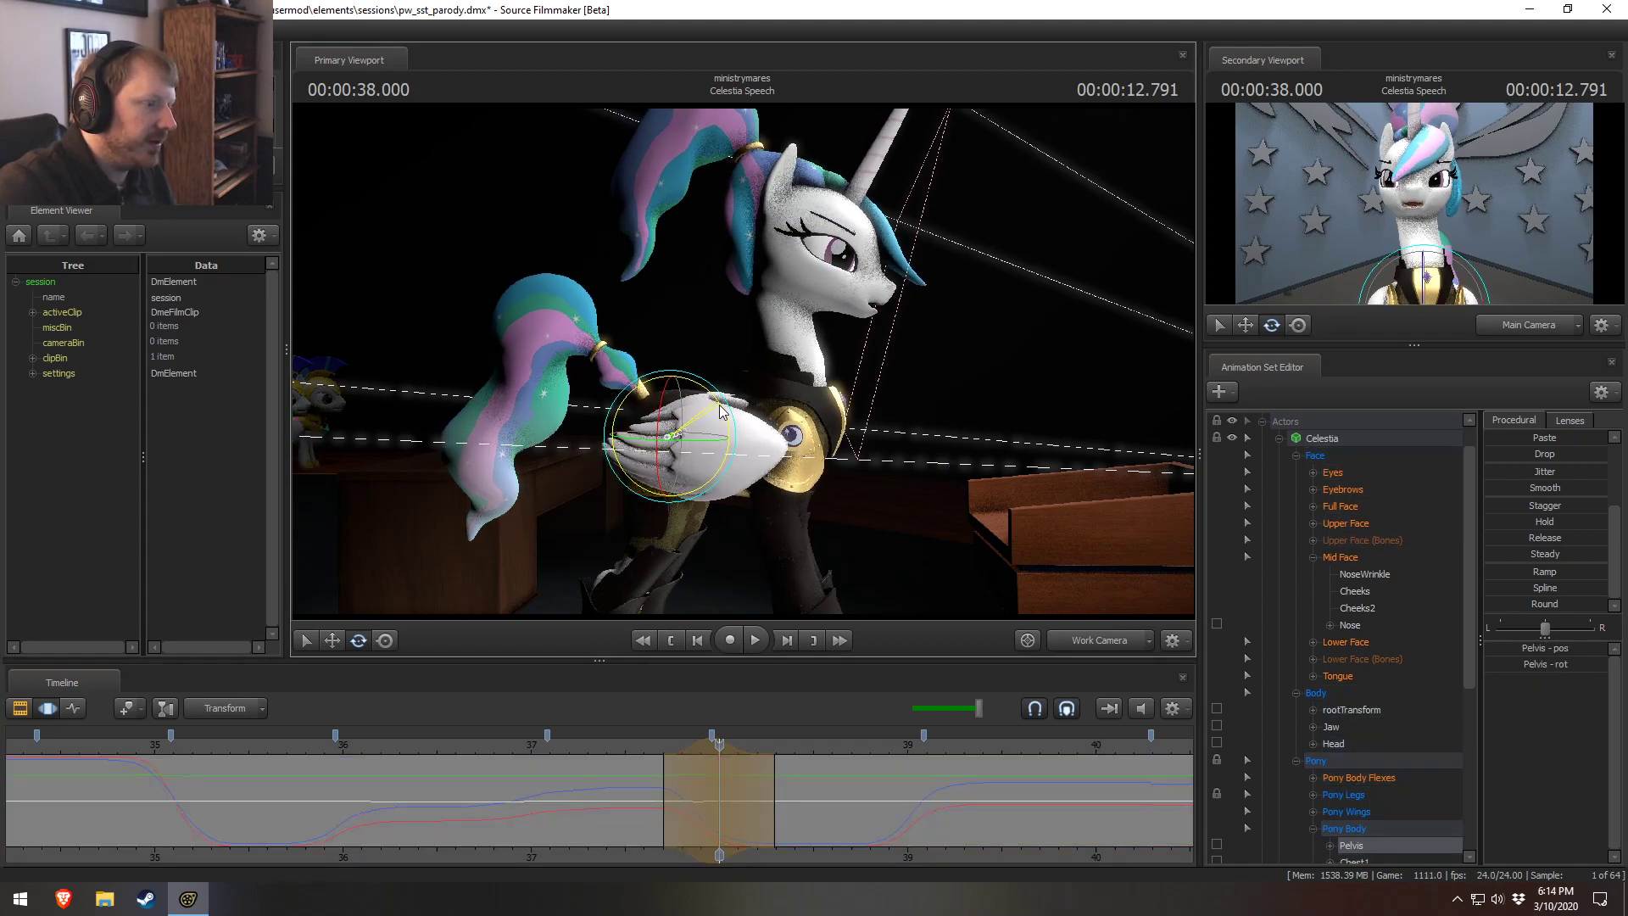
Shift the pelvis adjustment to about 37.6 to 38.2 s and play it back in the Main Camera view.
{"action": "left_click", "coordinate": [1102, 641]}
{"action": "left_click", "coordinate": [625, 752]}
{"action": "key", "text": "space"}
{"action": "left_click_drag", "start_coordinate": [688, 748], "coordinate": [673, 744]}
{"action": "left_click", "coordinate": [619, 741]}
{"action": "key", "text": "space"}
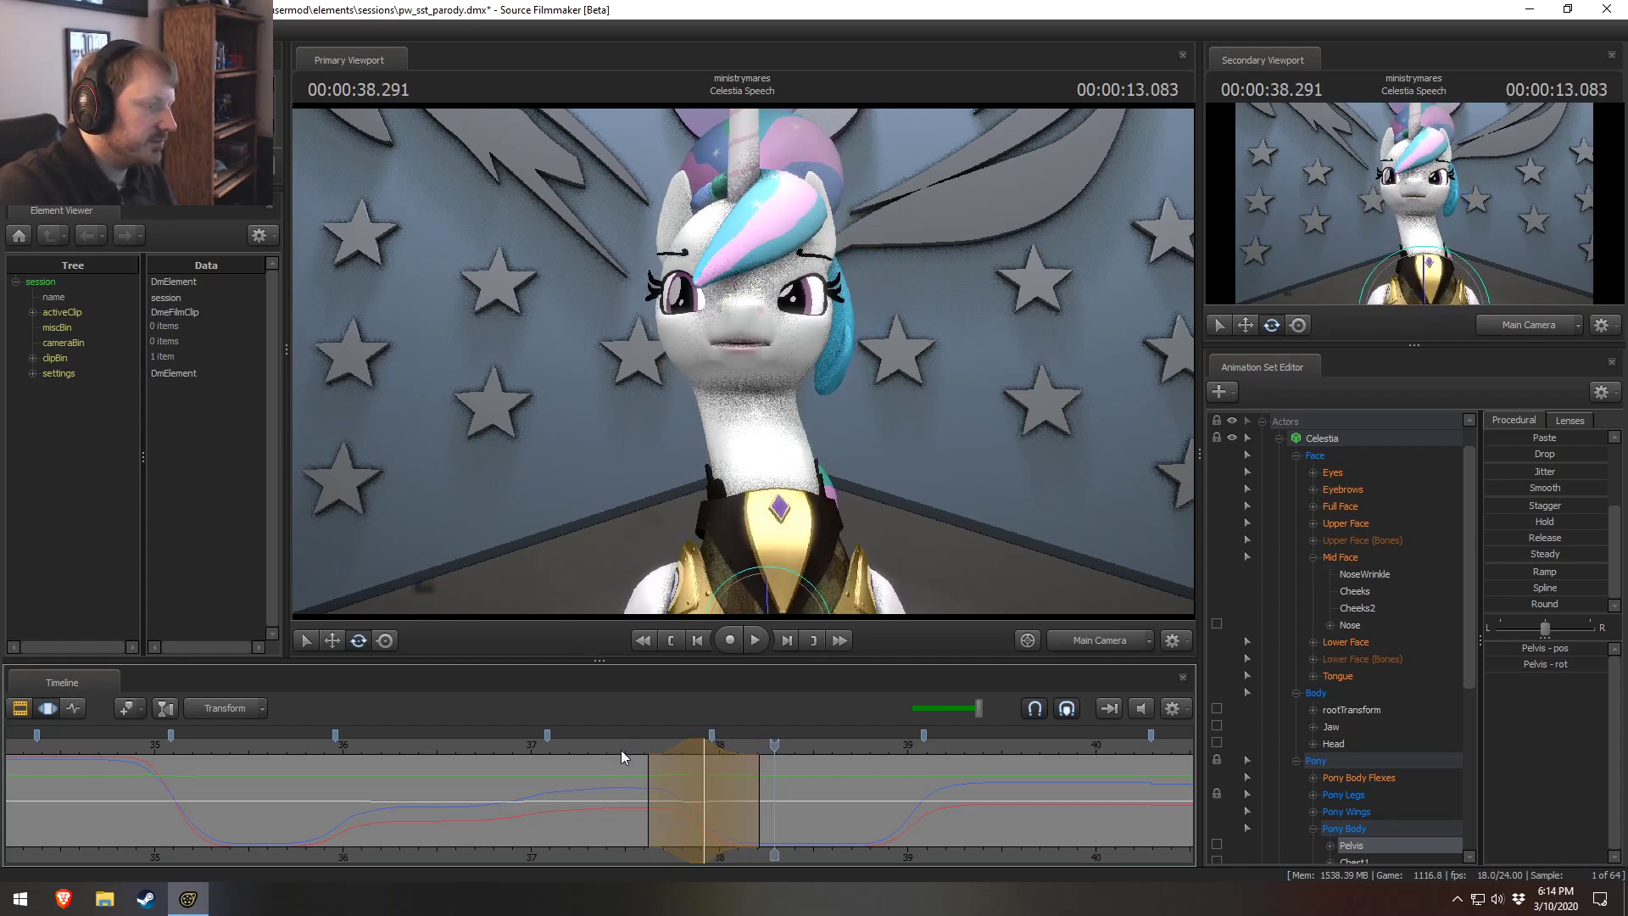
{"action": "key", "text": "space"}
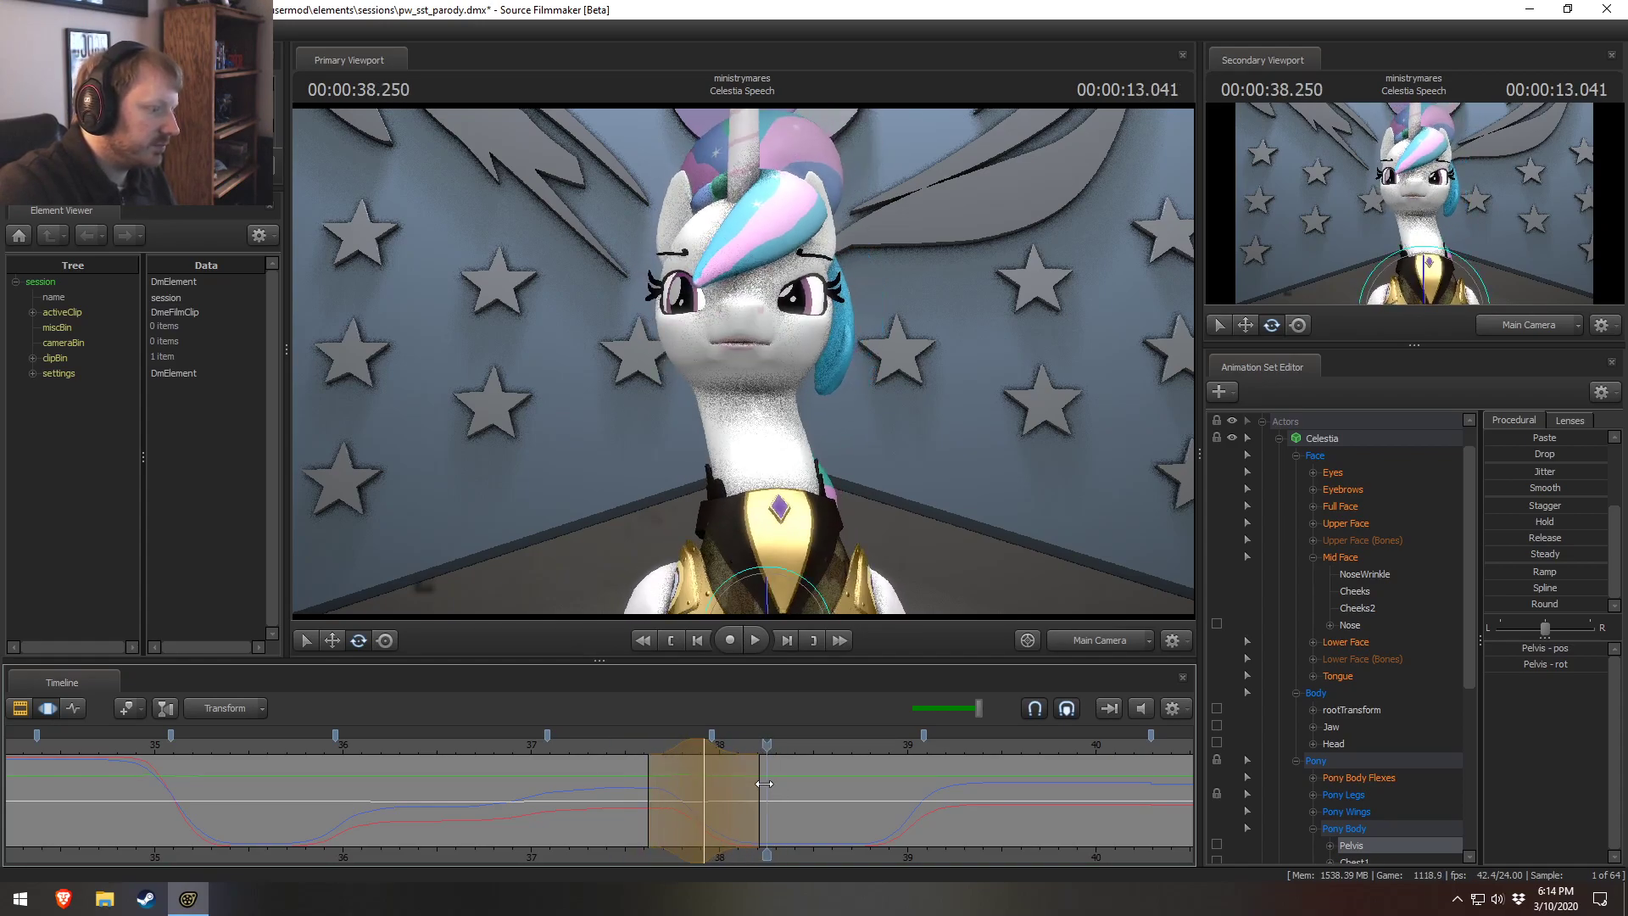
{"action": "left_click", "coordinate": [614, 747]}
{"action": "key", "text": "space"}
{"action": "key", "text": "space"}
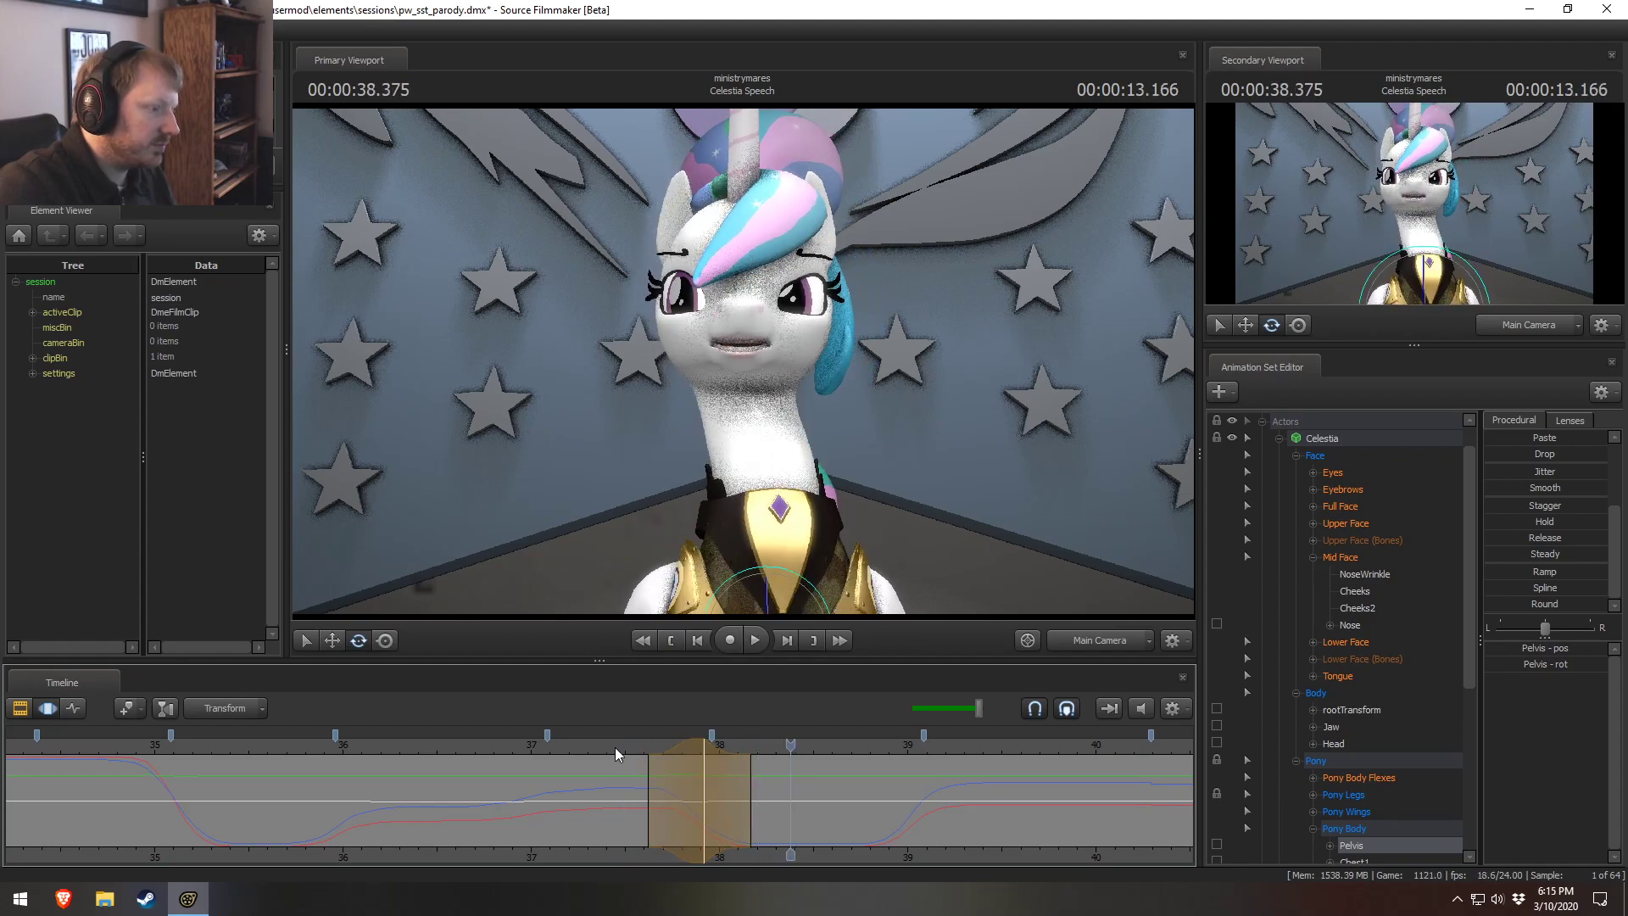
Try tilting Celestia's head down within a time selection from about 37.6 to 38.1 s and play it back.
{"action": "left_click", "coordinate": [635, 750]}
{"action": "left_click_drag", "start_coordinate": [637, 763], "coordinate": [614, 788]}
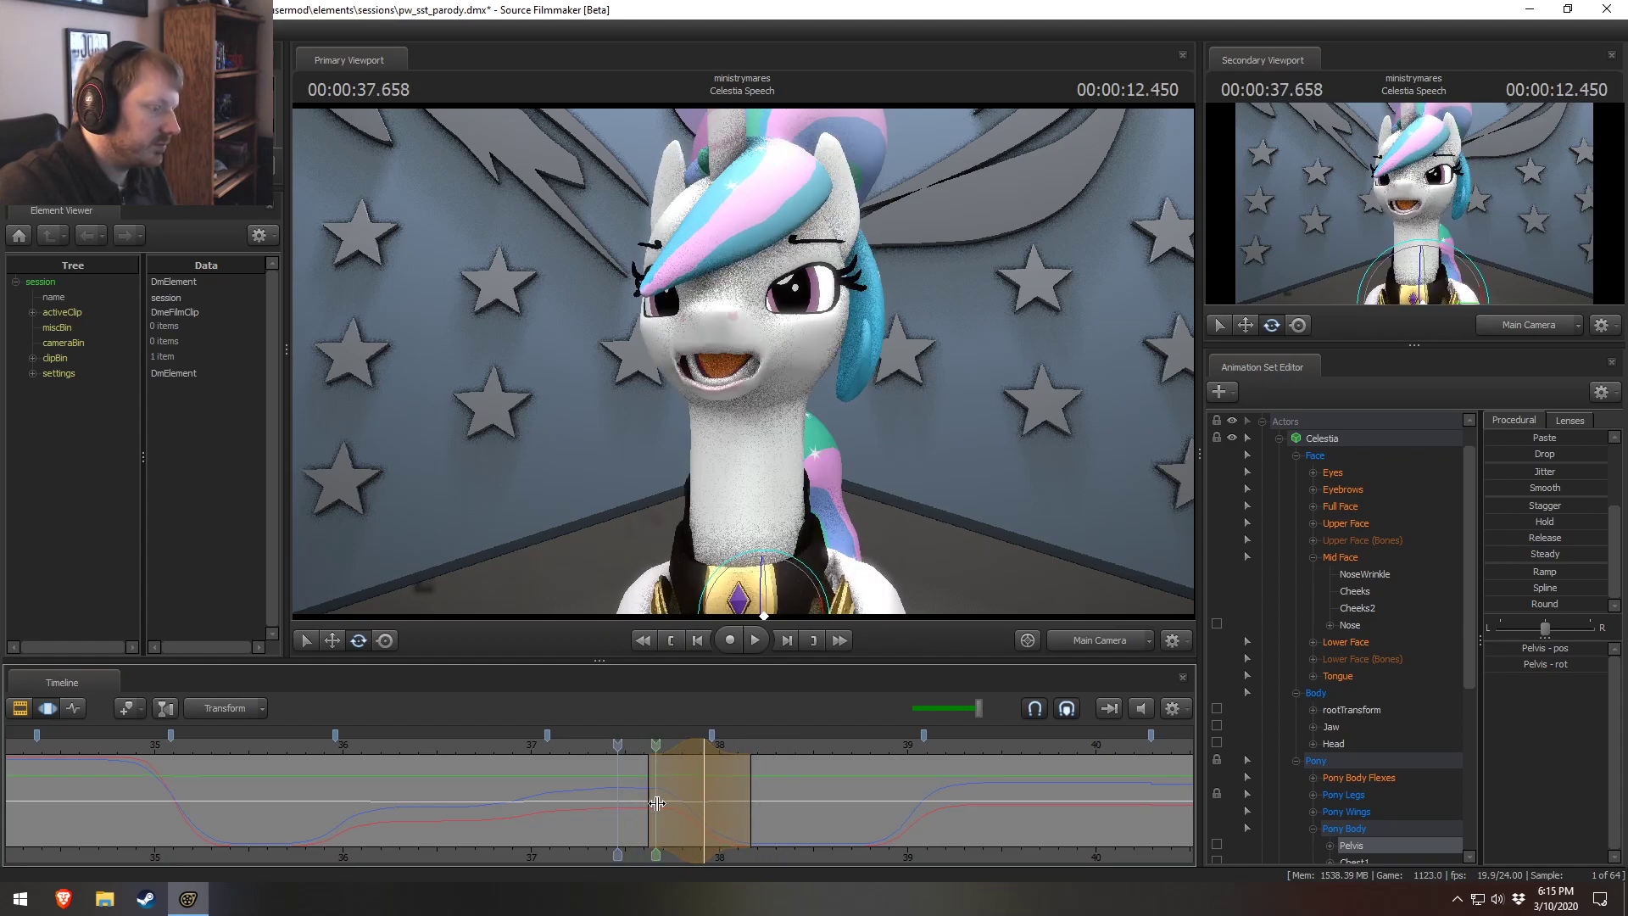
{"action": "left_click_drag", "start_coordinate": [492, 766], "coordinate": [685, 797]}
{"action": "scroll", "coordinate": [685, 797], "scroll_direction": "up", "scroll_amount": 5, "text": "shift"}
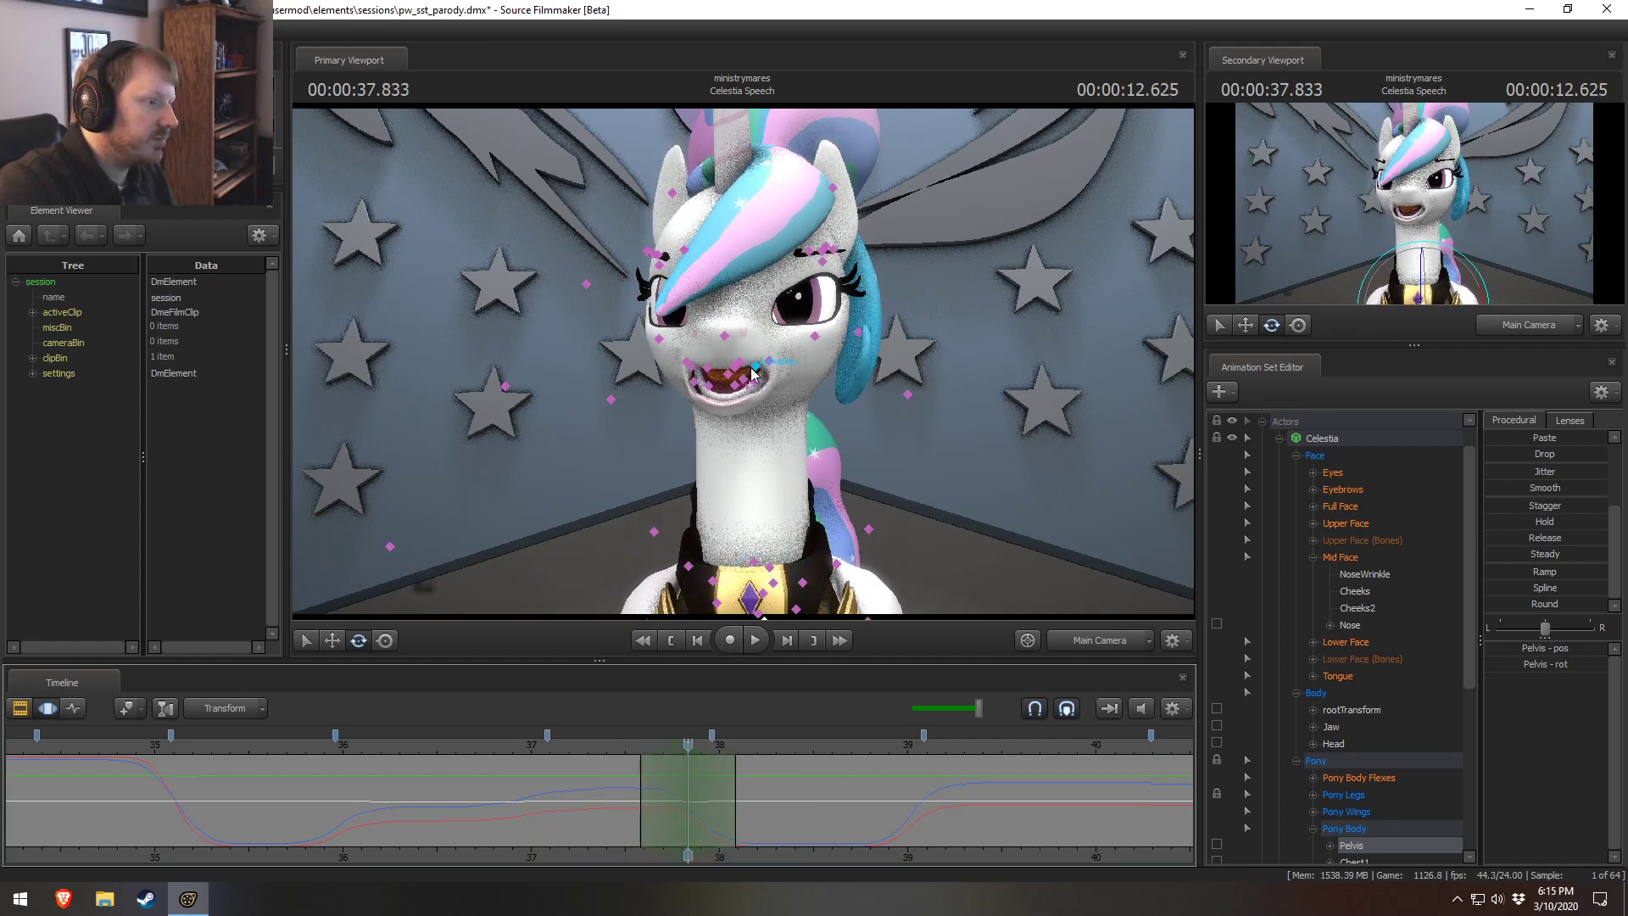
{"action": "left_click", "coordinate": [750, 385]}
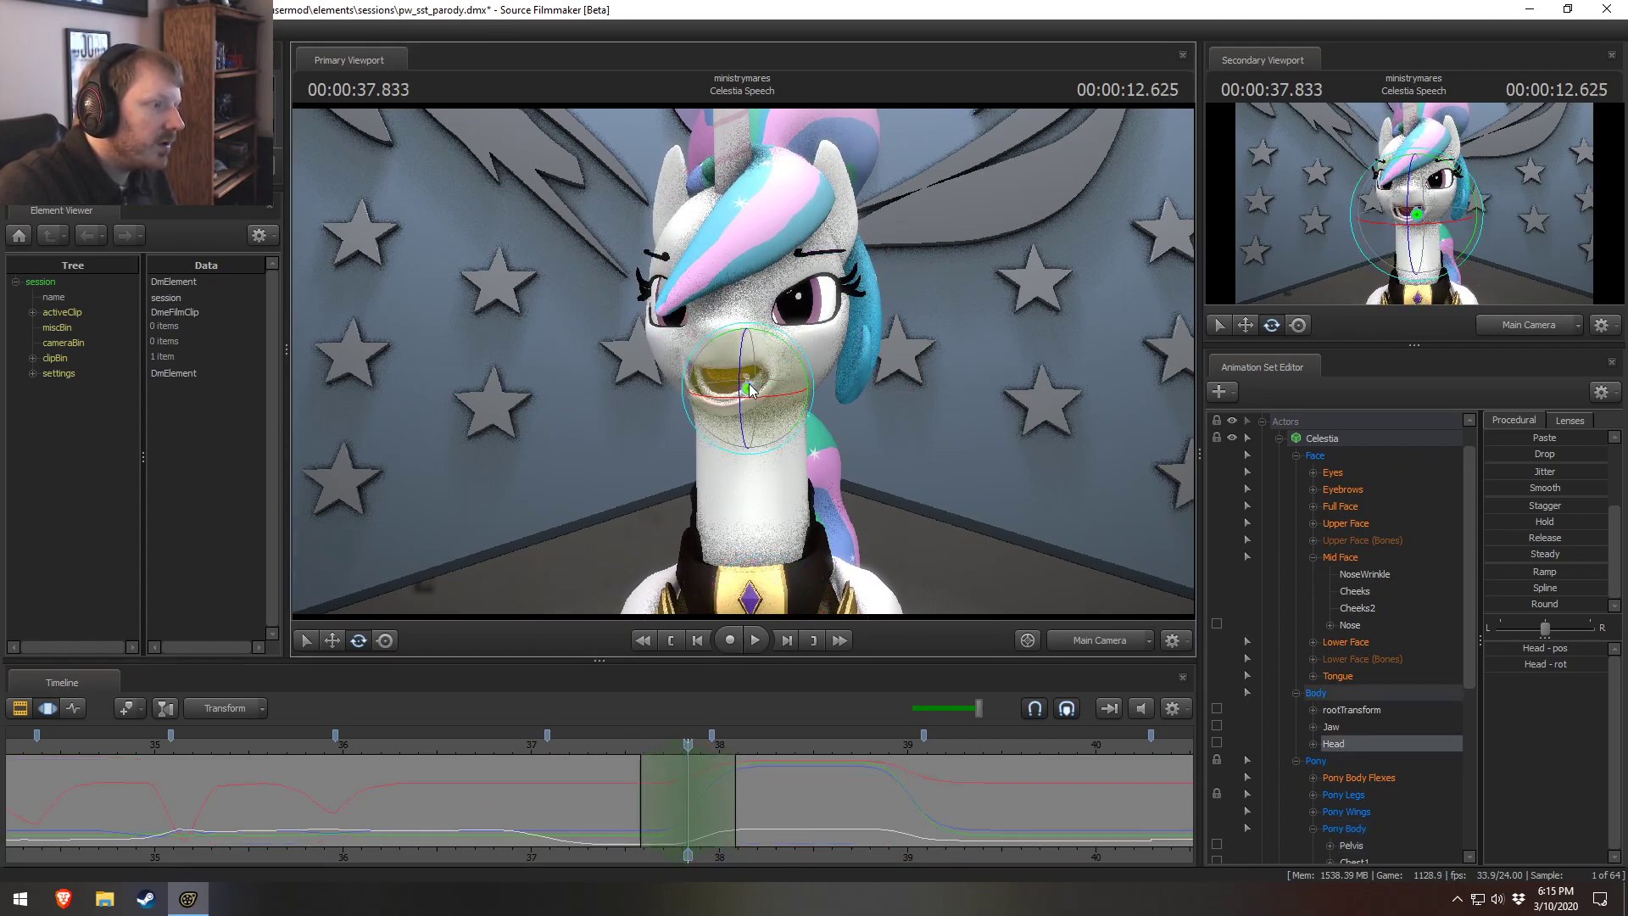
{"action": "left_click_drag", "start_coordinate": [761, 371], "coordinate": [774, 382]}
{"action": "left_click", "coordinate": [622, 745]}
{"action": "key", "text": "space"}
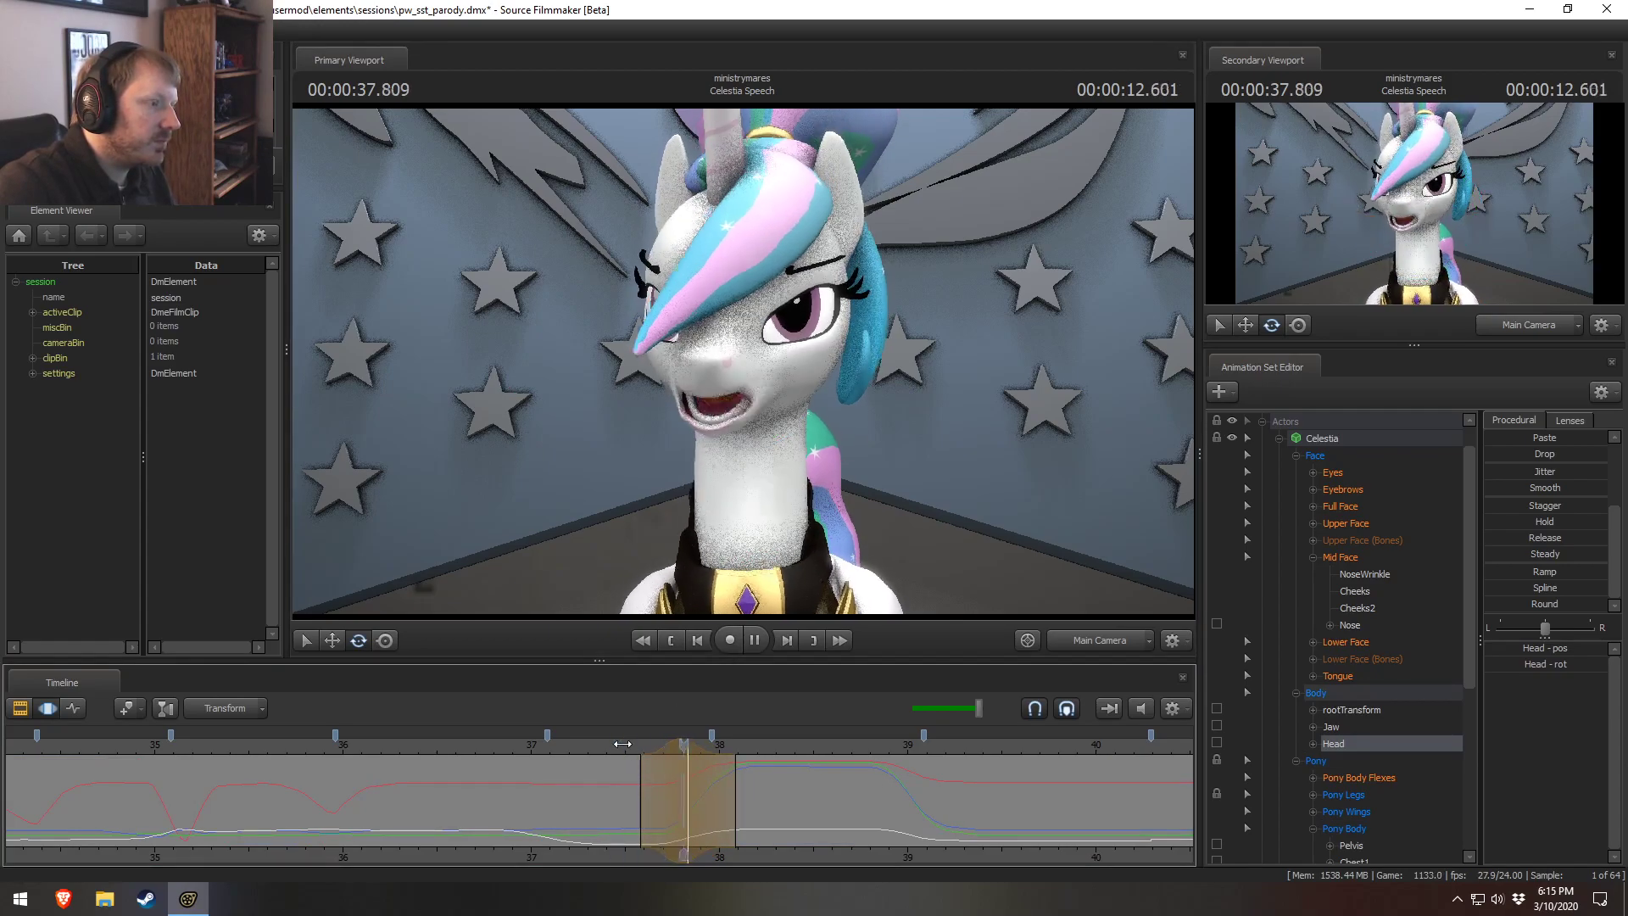
{"action": "key", "text": "space"}
Undo the head tilt and set a soft time selection from about 37.5 to 38.2 s around 37.875 s.
{"action": "left_click_drag", "start_coordinate": [623, 744], "coordinate": [696, 797]}
{"action": "key", "text": "ctrl+z"}
{"action": "key", "text": "ctrl+z"}
{"action": "scroll", "coordinate": [695, 798], "scroll_direction": "up", "scroll_amount": 5, "text": "shift"}
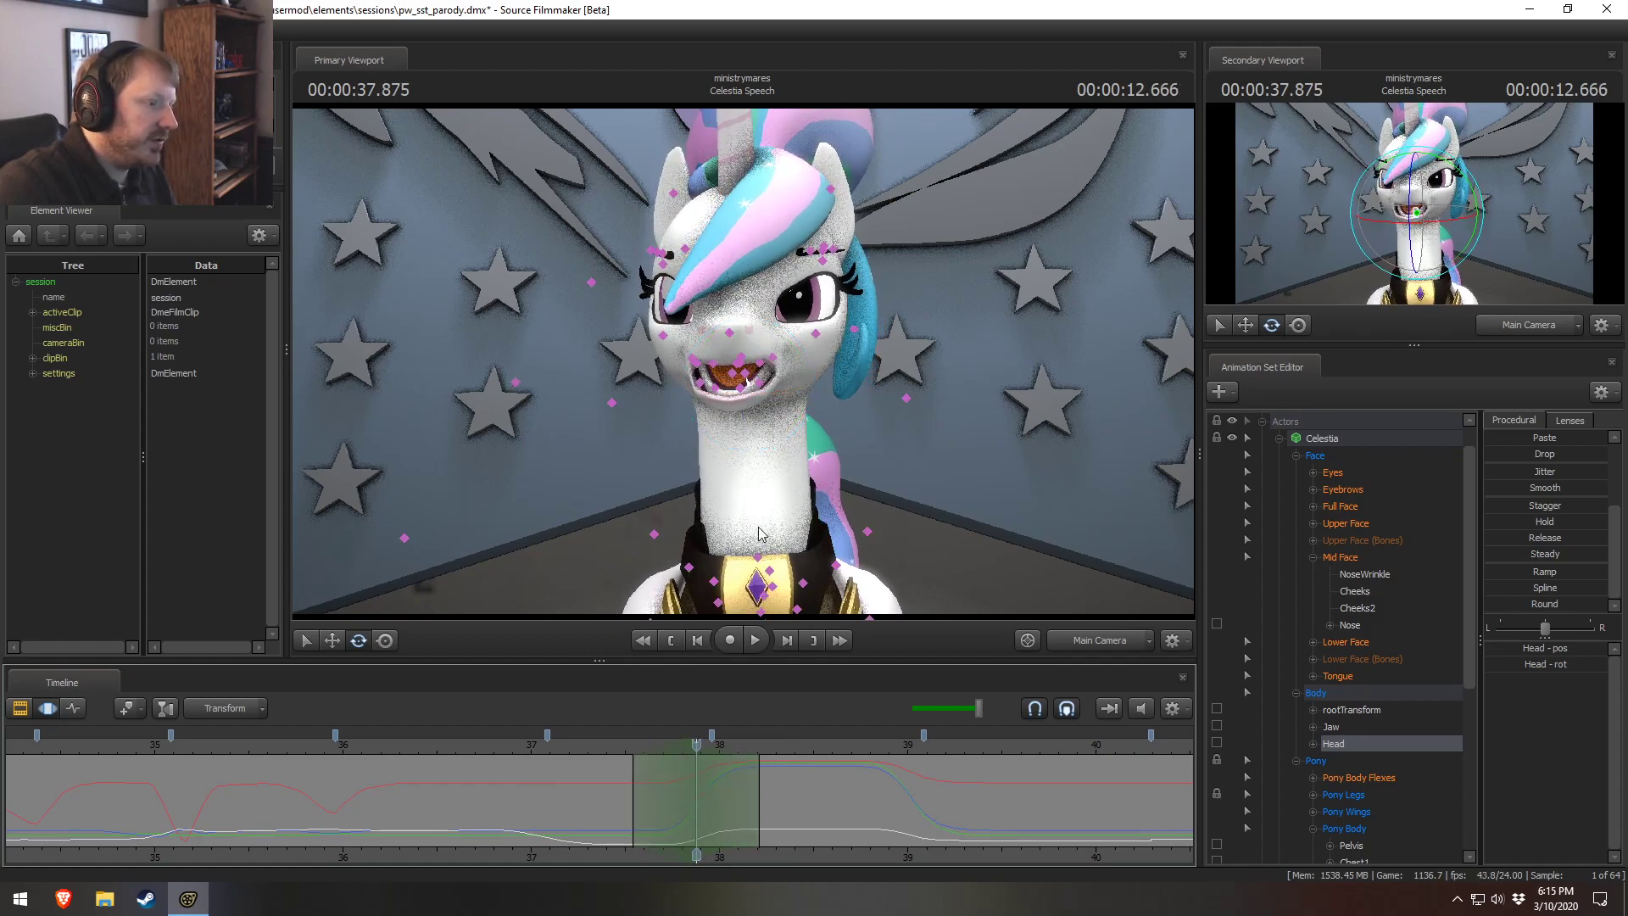
Try rotating Celestia's Neck control within the time selection and undo the rotation.
{"action": "left_click", "coordinate": [757, 562]}
{"action": "left_click_drag", "start_coordinate": [757, 554], "coordinate": [782, 572]}
{"action": "key", "text": "ctrl+z"}
Rotate Celestia's Chest2 control forward in the Work Camera view, within the time selection around 37.875 s.
{"action": "left_click", "coordinate": [1100, 641]}
{"action": "left_click_drag", "start_coordinate": [768, 479], "coordinate": [1070, 397]}
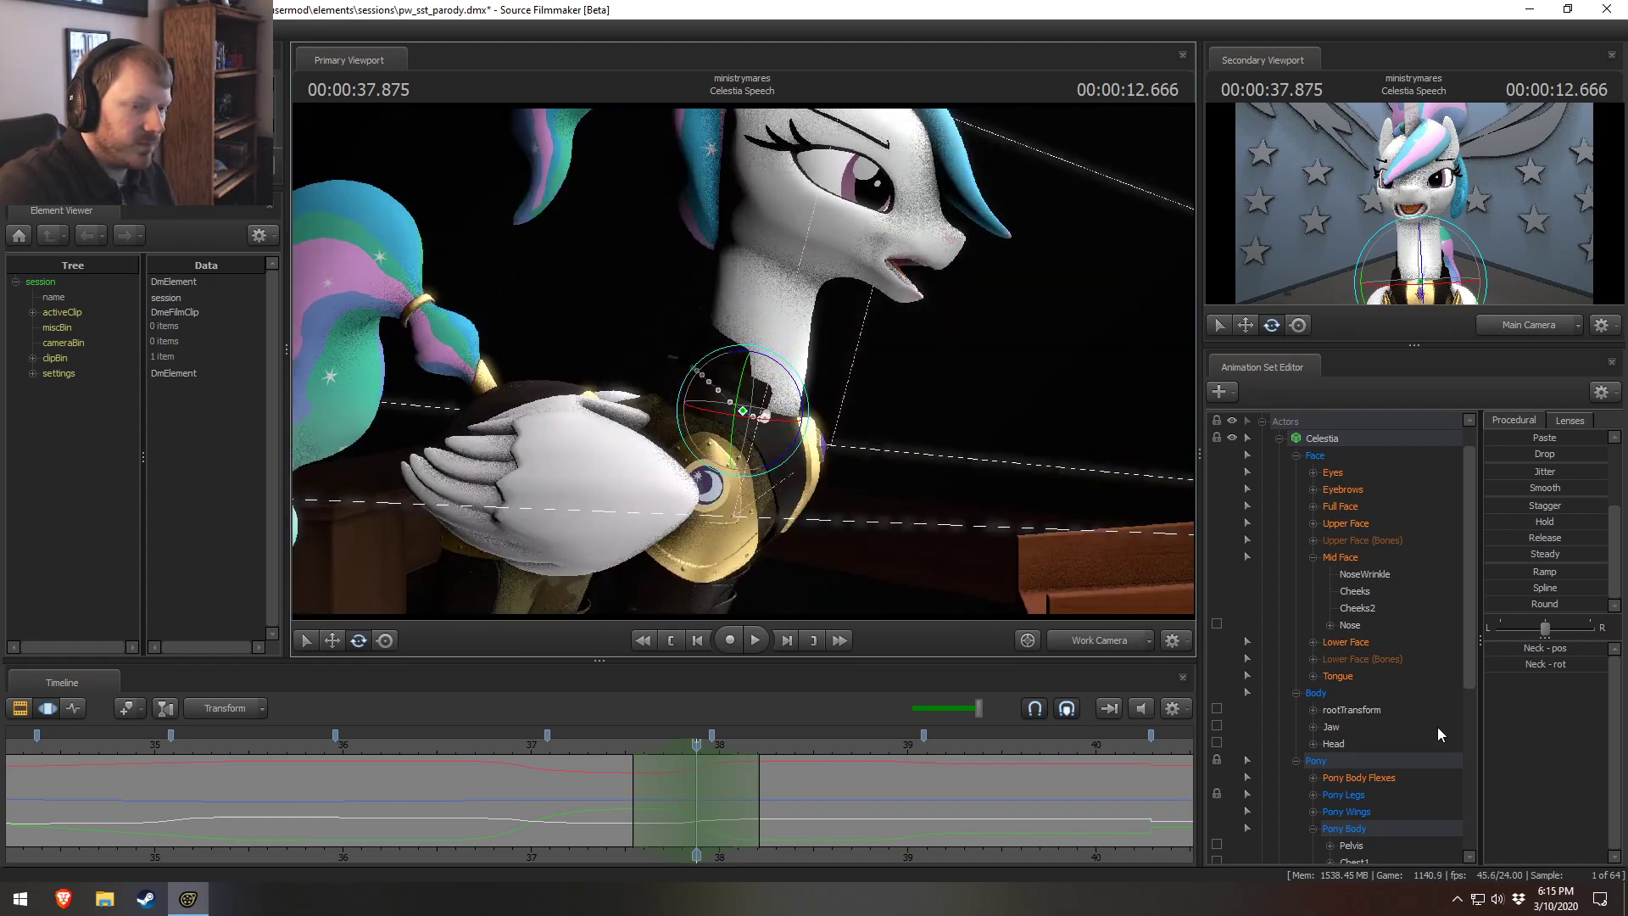
{"action": "key", "text": "ctrl"}
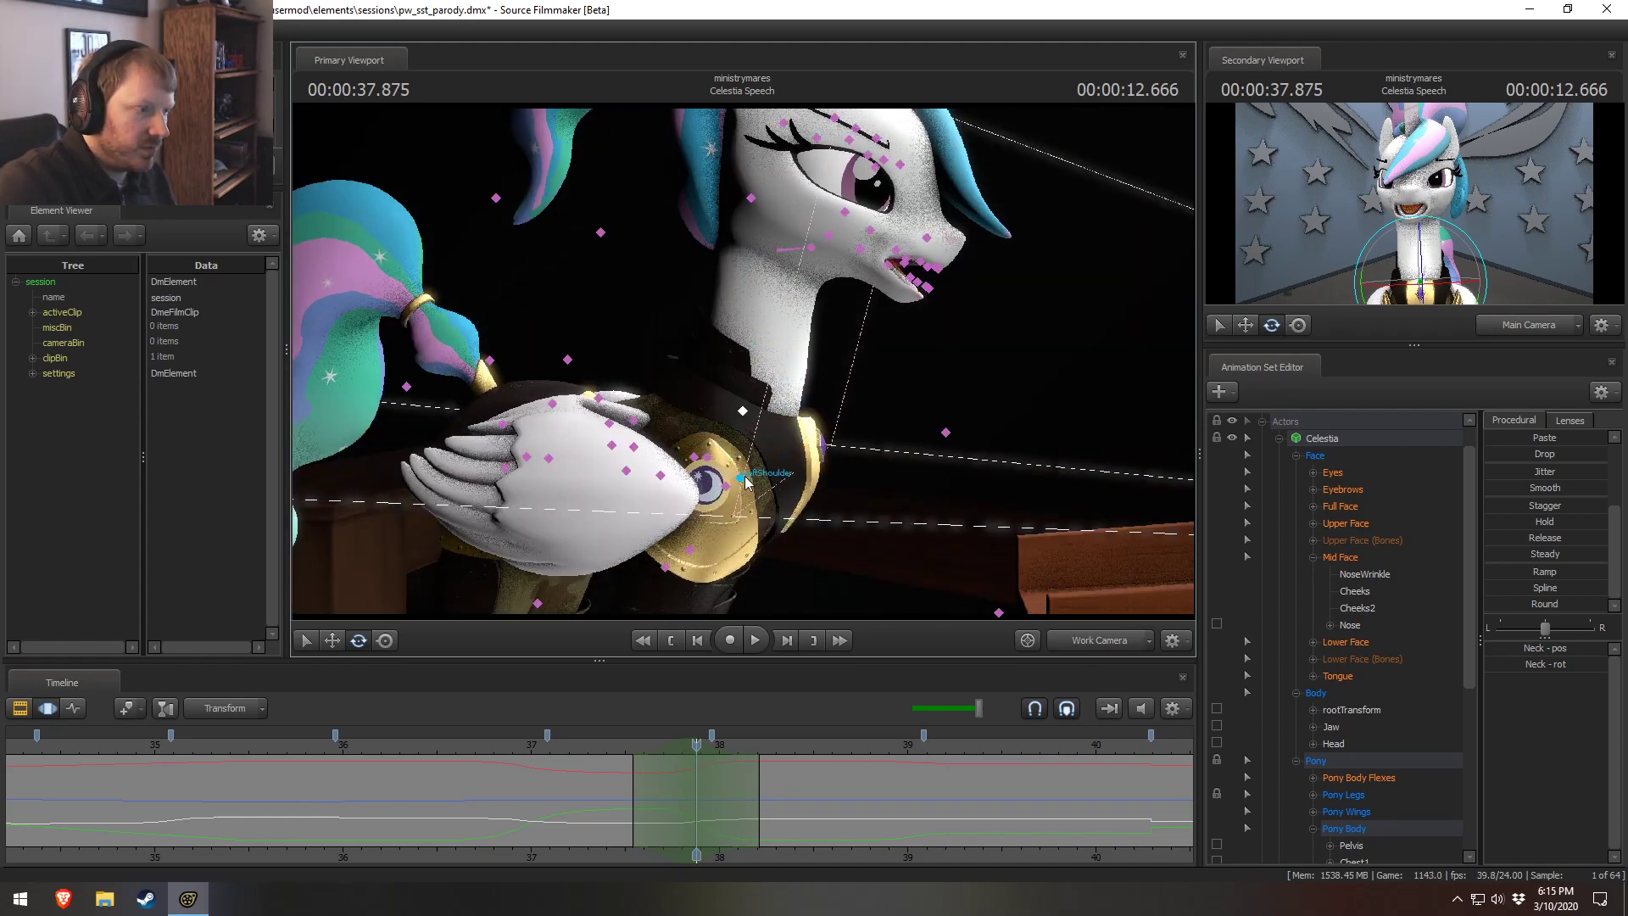
{"action": "left_click", "coordinate": [692, 458]}
{"action": "left_click_drag", "start_coordinate": [746, 439], "coordinate": [755, 447]}
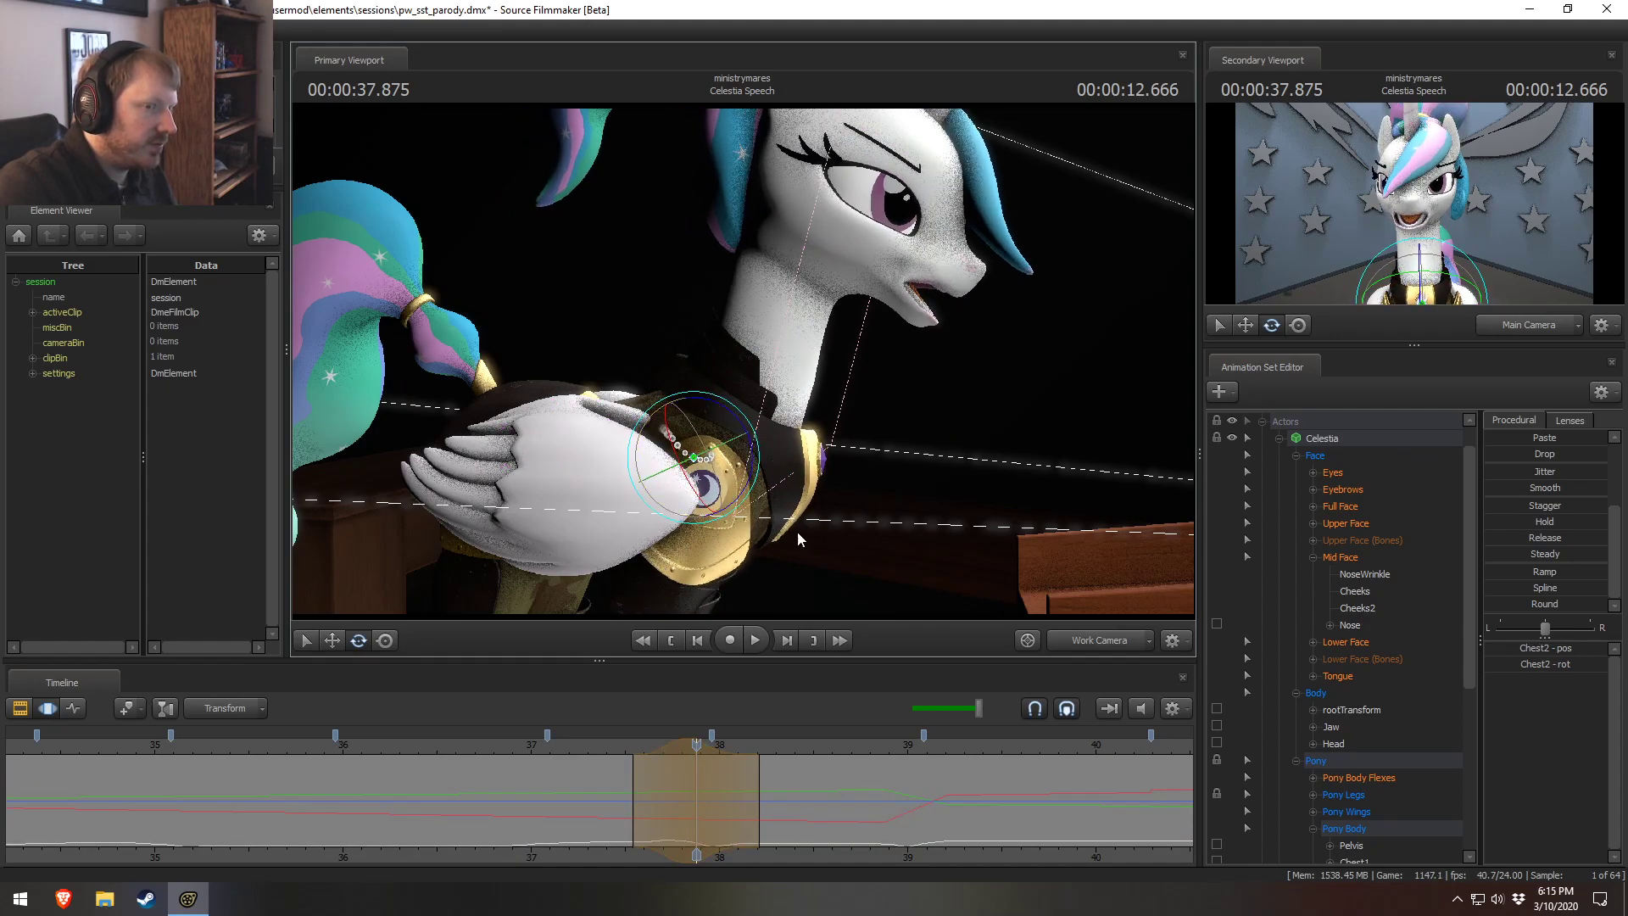
Play back the chest movement repeatedly from the side in the Work Camera view to check its timing.
{"action": "left_click", "coordinate": [617, 750]}
{"action": "key", "text": "space"}
{"action": "key", "text": "space"}
{"action": "left_click", "coordinate": [605, 744]}
{"action": "key", "text": "space"}
{"action": "key", "text": "space"}
{"action": "left_click", "coordinate": [605, 745]}
{"action": "left_click", "coordinate": [517, 739]}
{"action": "key", "text": "space"}
Shorten the chest adjustment's time selection to end at about 38.1 s and play it back in the Main Camera view.
{"action": "key", "text": "space"}
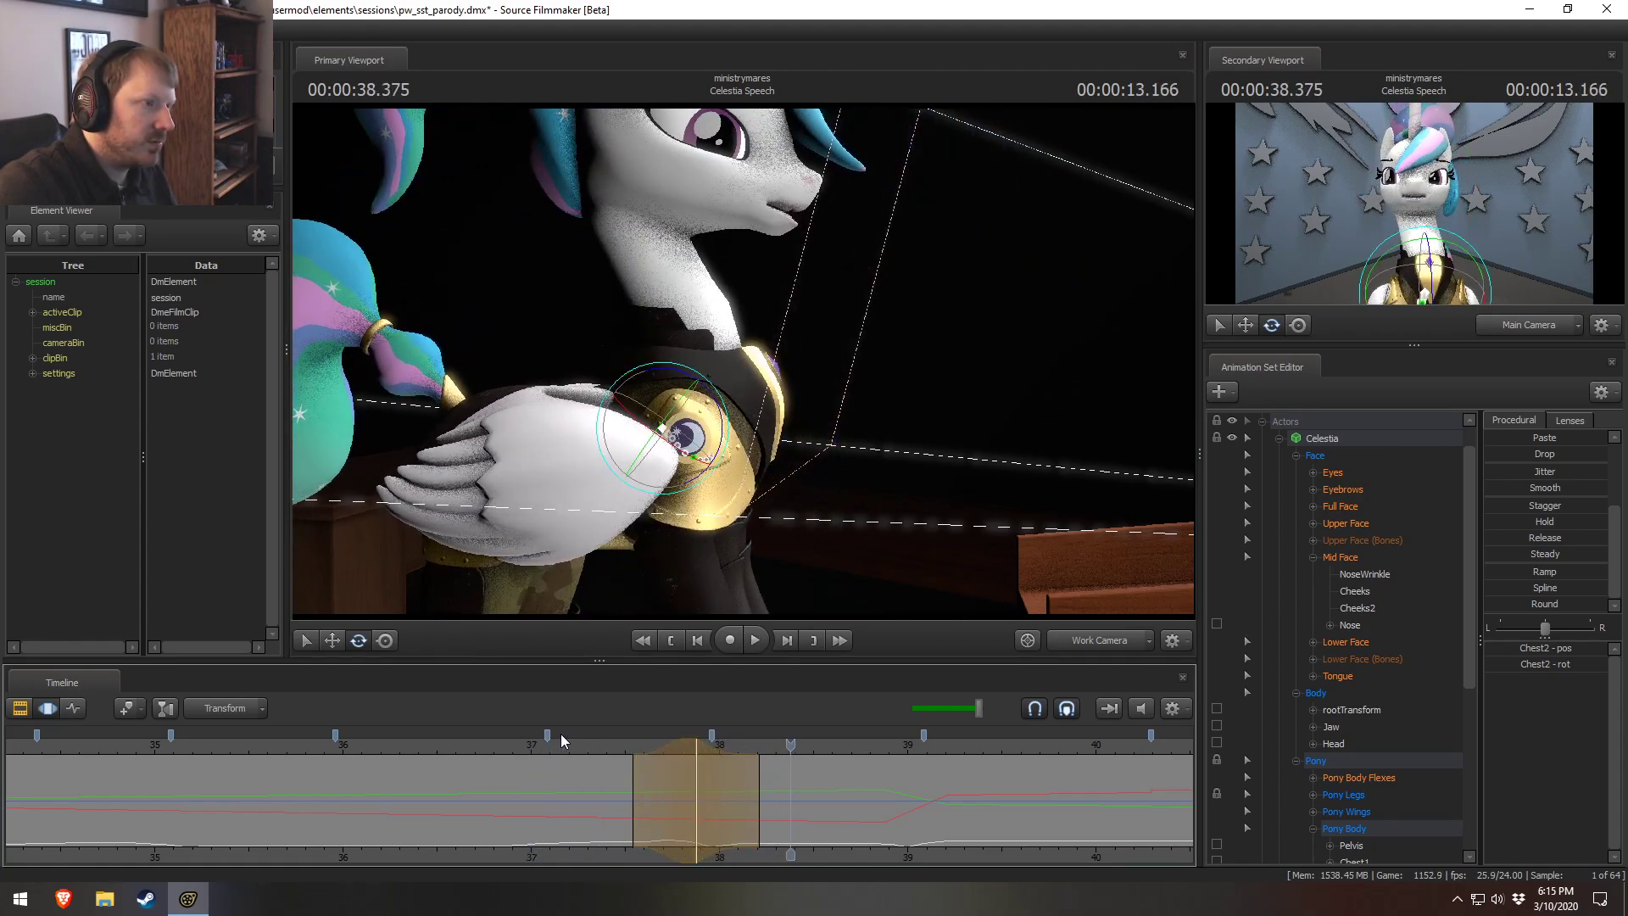
{"action": "key", "text": "space"}
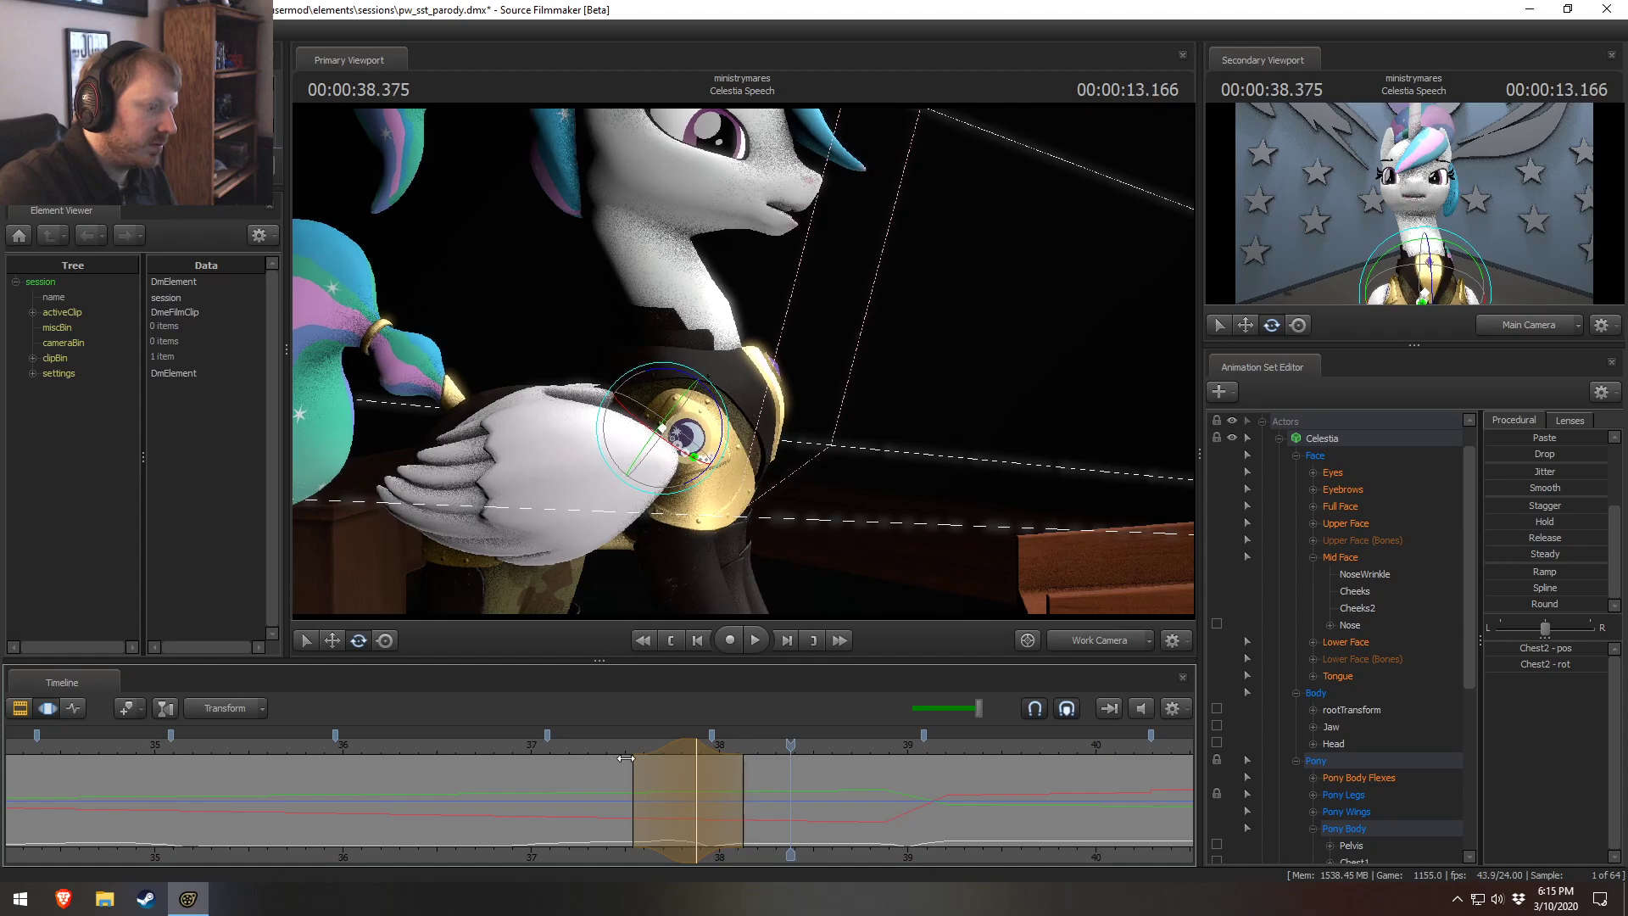
{"action": "left_click", "coordinate": [623, 747]}
{"action": "key", "text": "space"}
{"action": "left_click", "coordinate": [1097, 646]}
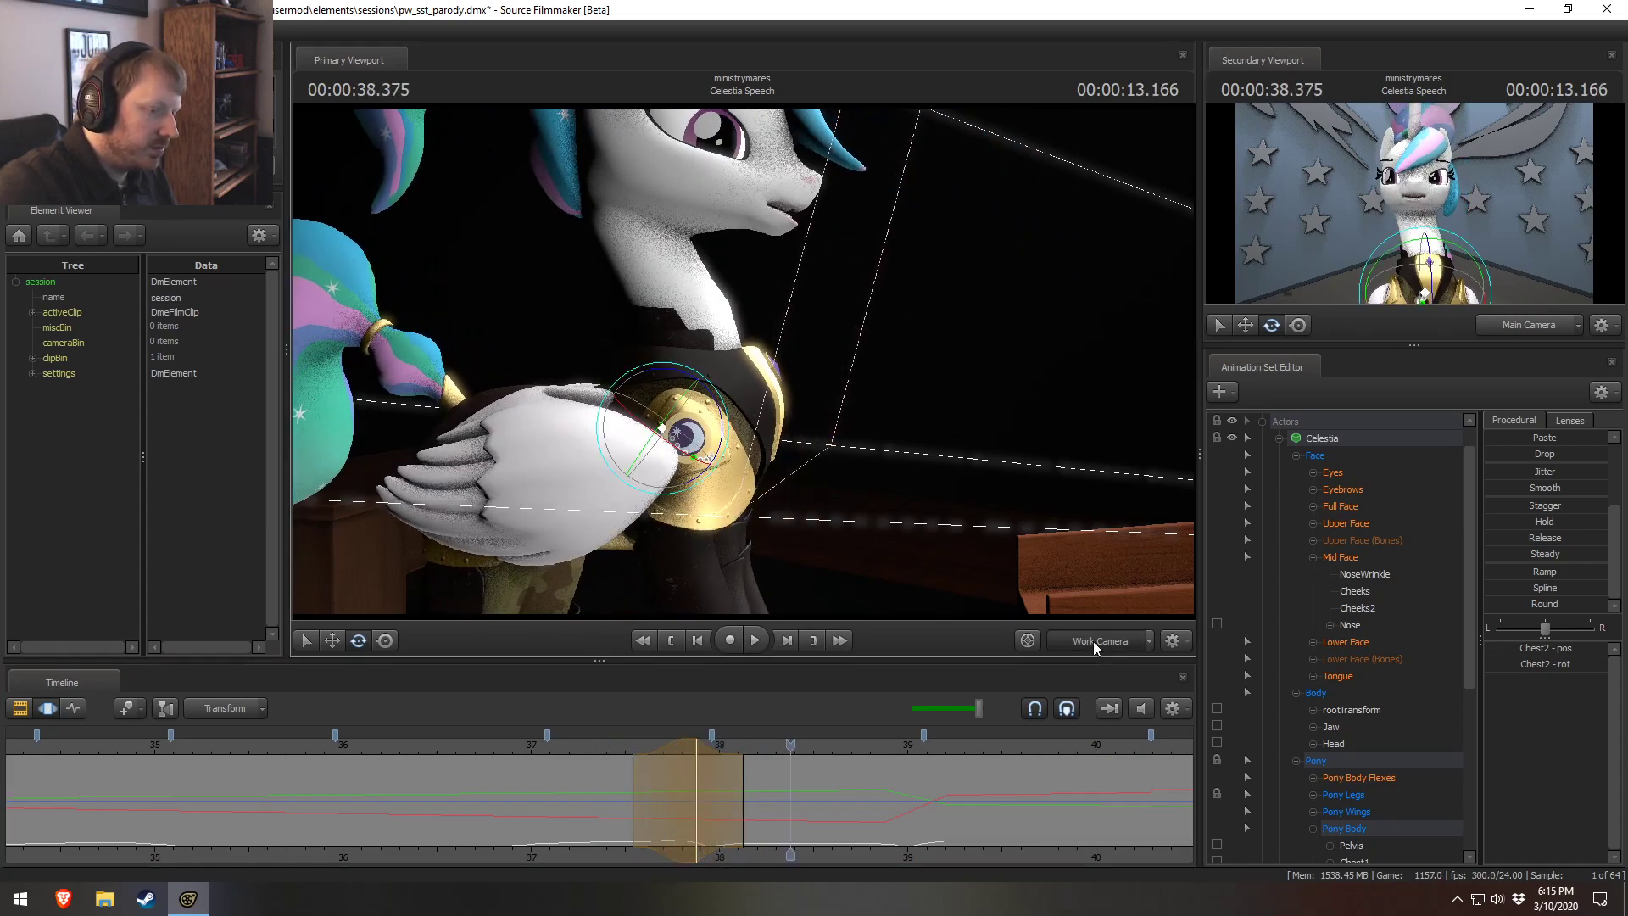
{"action": "left_click", "coordinate": [613, 751]}
{"action": "key", "text": "space"}
{"action": "key", "text": "space"}
Rotate Celestia's Neck control within a soft time selection from about 37.7 to 38.2 s around 37.916 s and play it back.
{"action": "key", "text": "shift"}
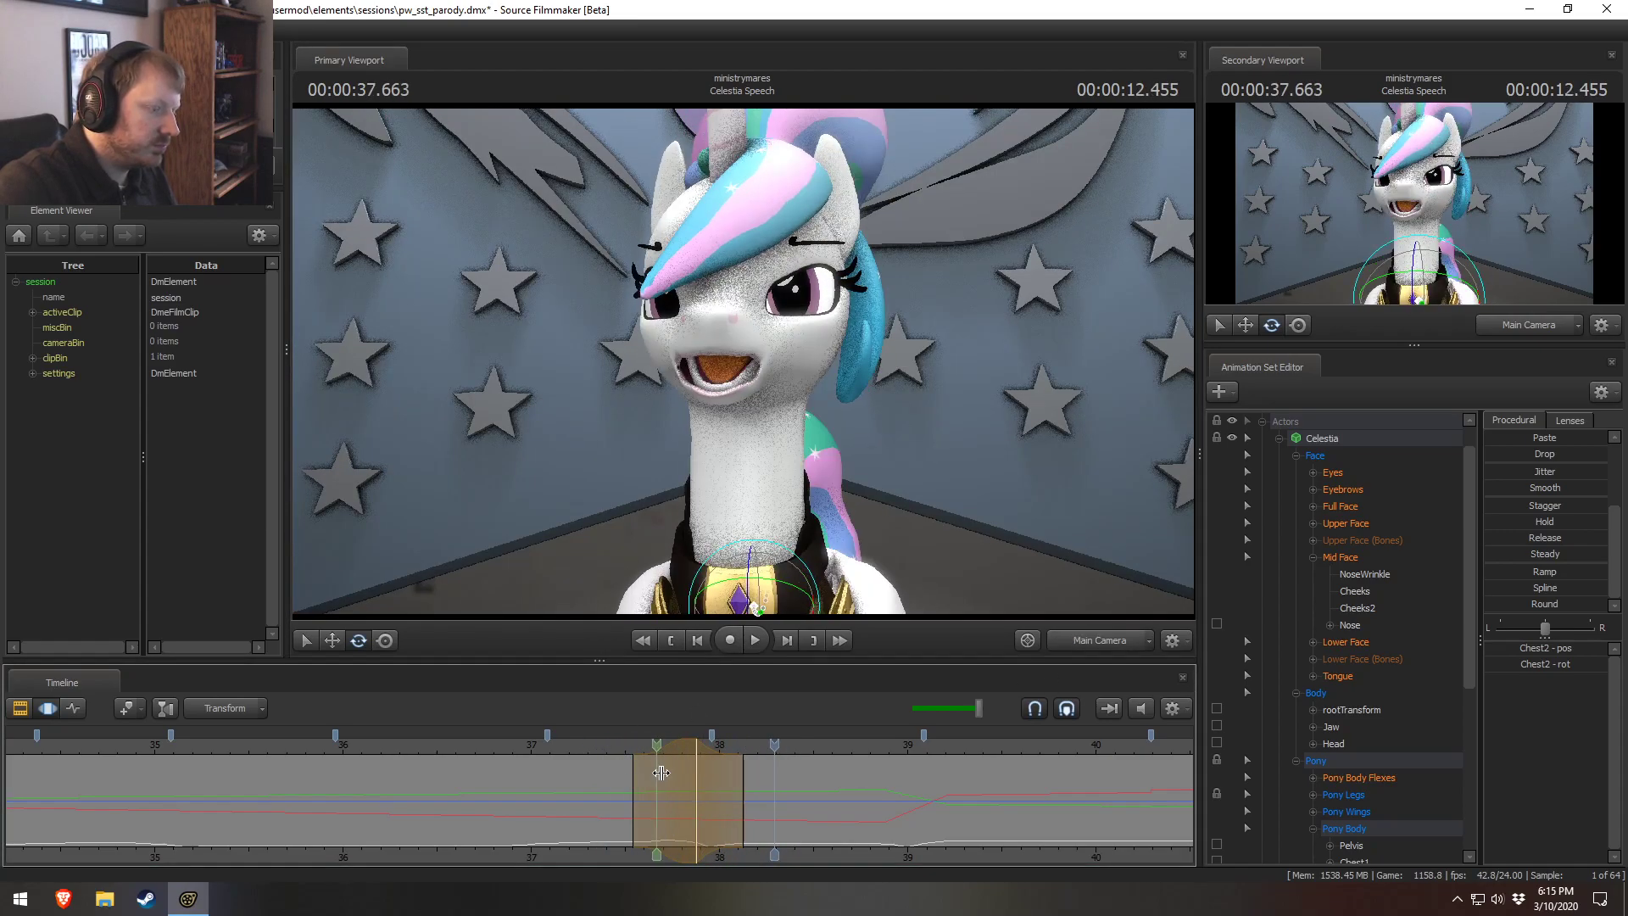
{"action": "left_click_drag", "start_coordinate": [702, 785], "coordinate": [705, 787]}
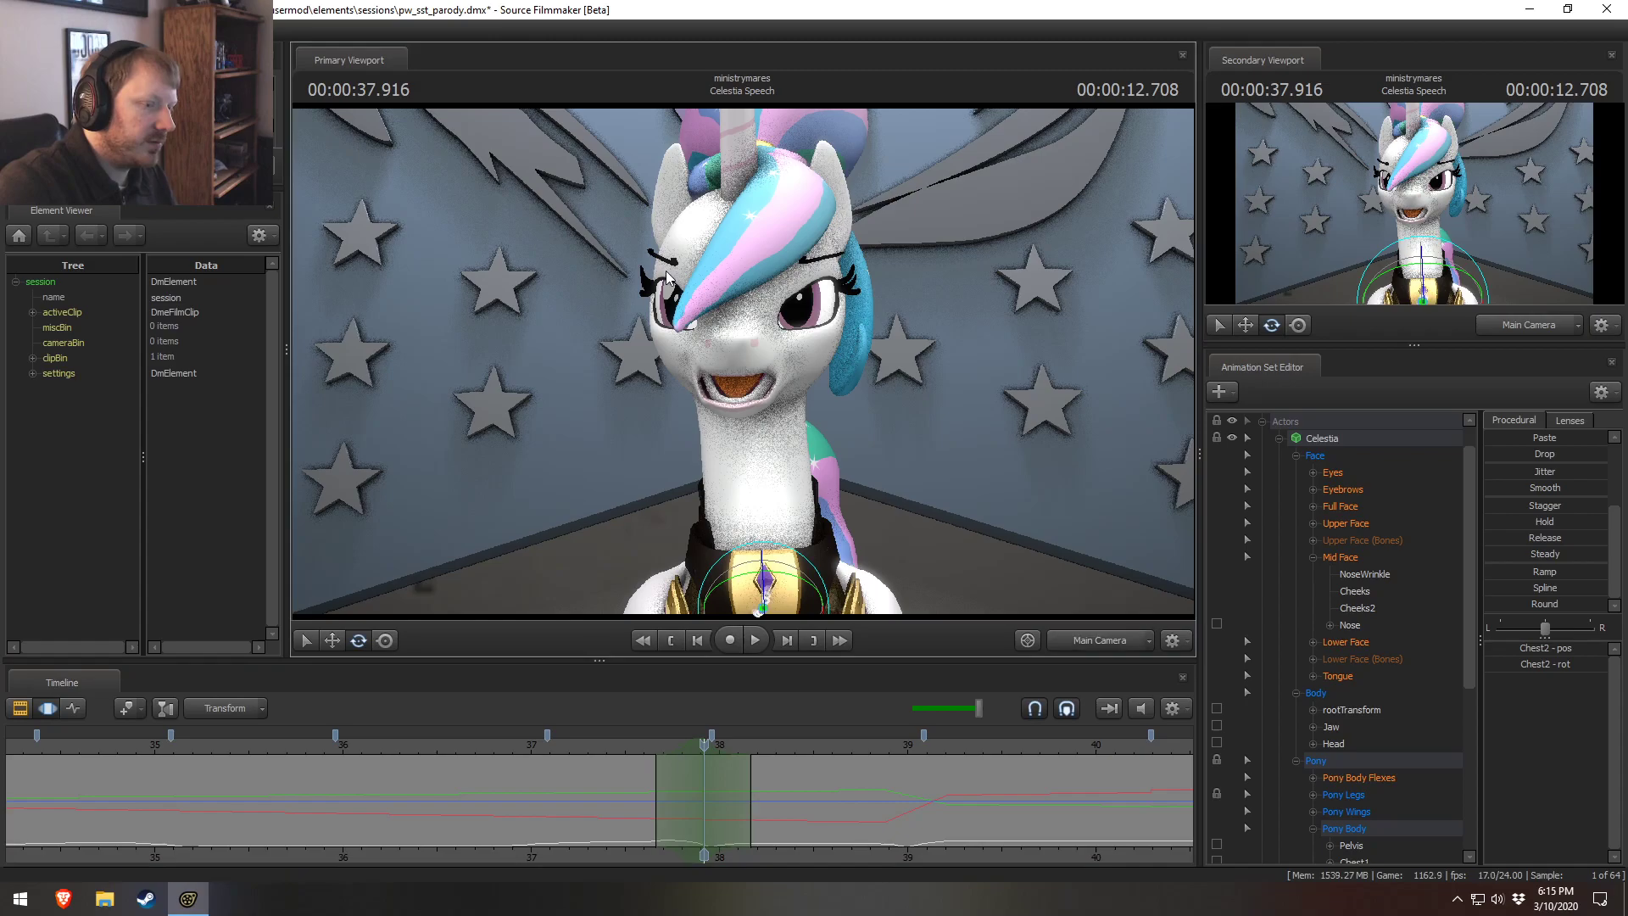
{"action": "left_click", "coordinate": [1070, 635]}
{"action": "left_click_drag", "start_coordinate": [763, 365], "coordinate": [678, 627]}
{"action": "left_click", "coordinate": [737, 407], "text": "ctrl"}
{"action": "left_click", "coordinate": [736, 403]}
{"action": "left_click_drag", "start_coordinate": [618, 744], "coordinate": [649, 705]}
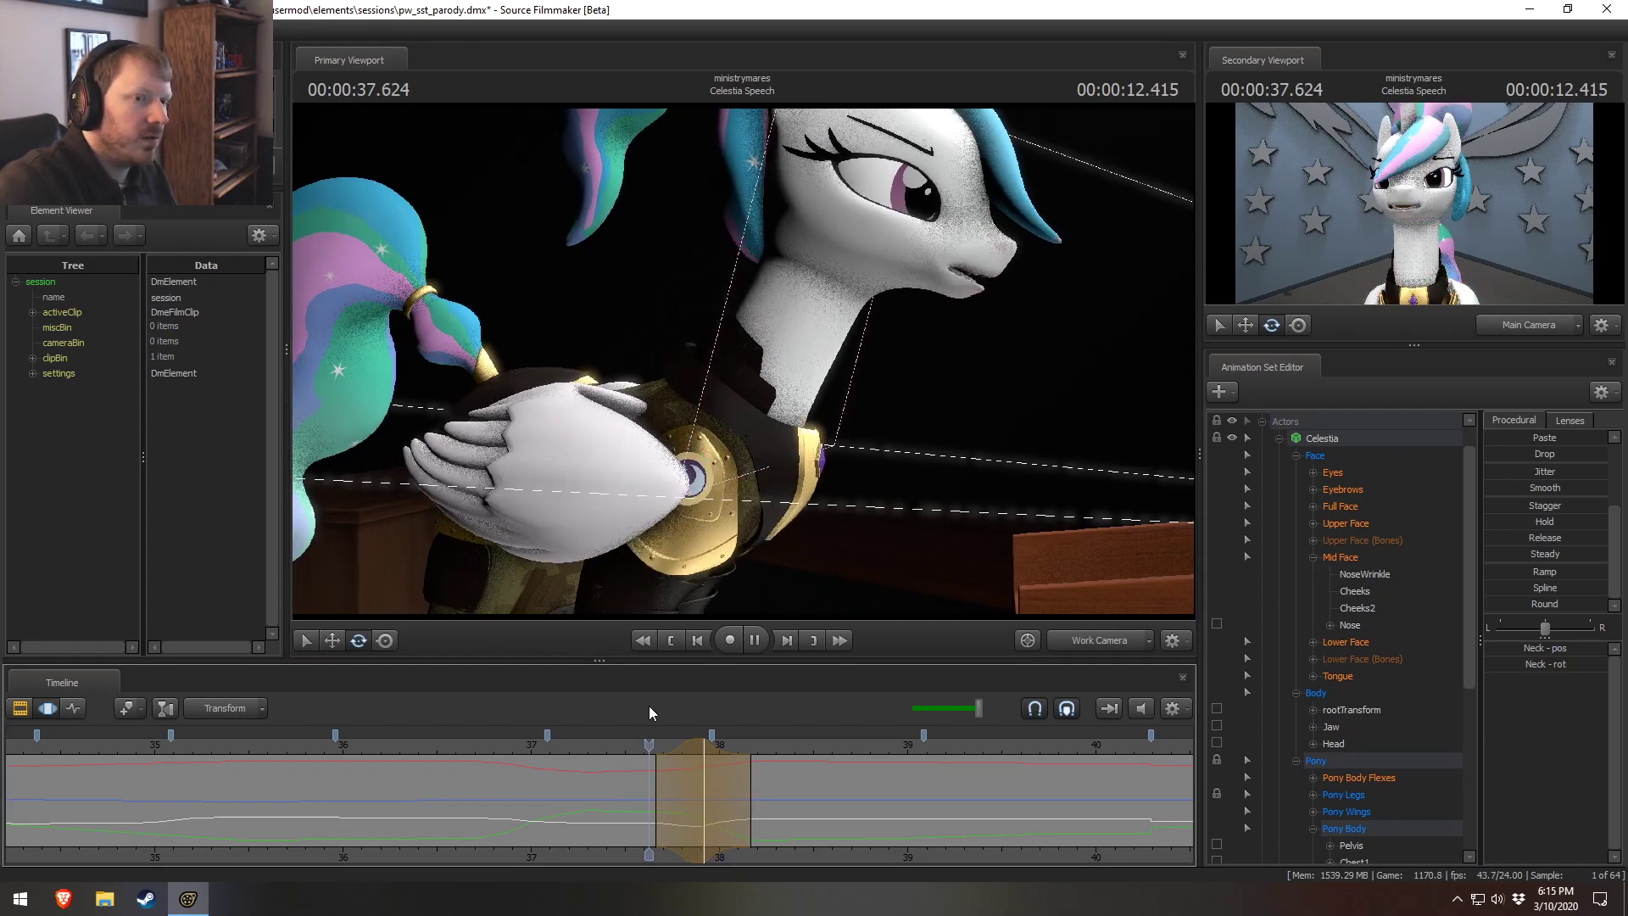
{"action": "key", "text": "space"}
{"action": "key", "text": "space"}
{"action": "left_click", "coordinate": [628, 745]}
{"action": "key", "text": "space"}
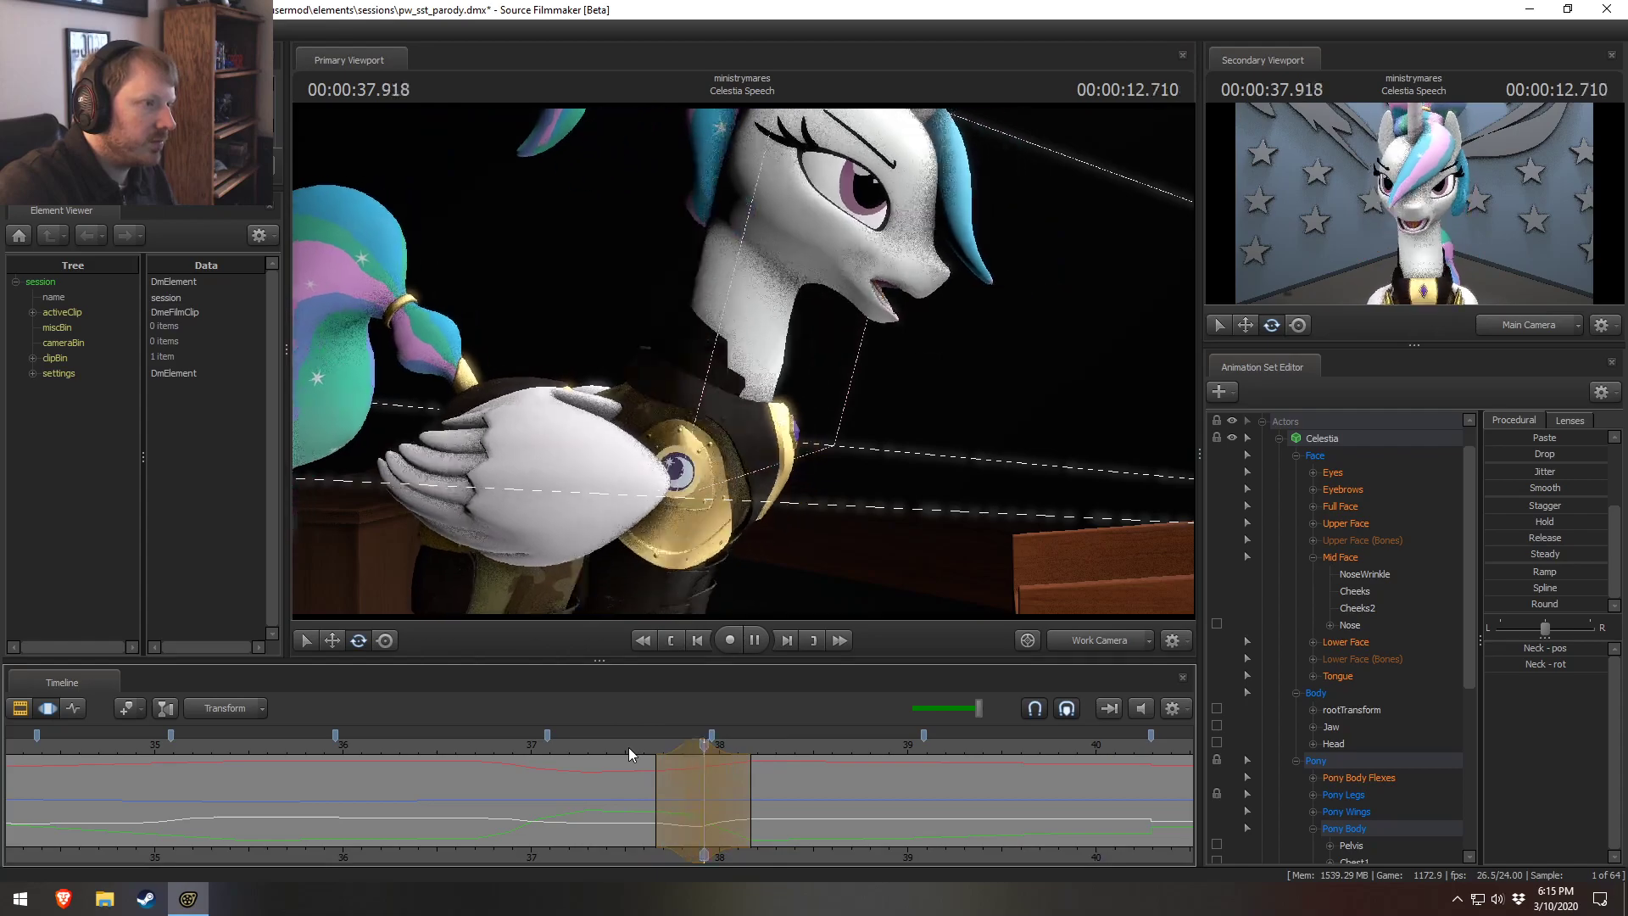
{"action": "key", "text": "space"}
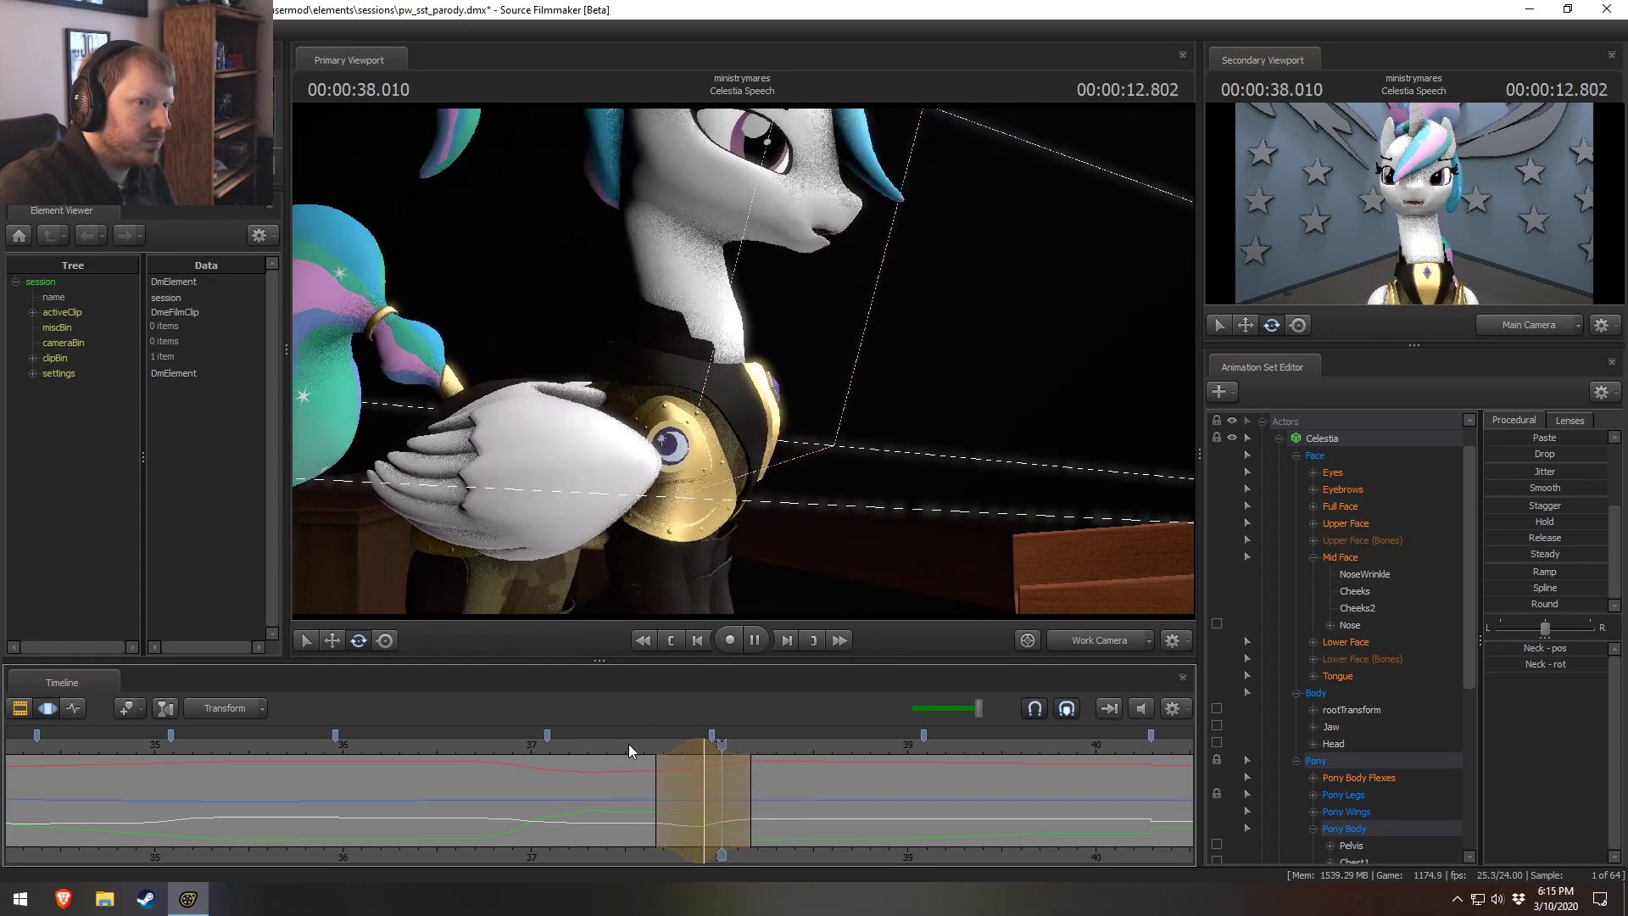
Tilt Celestia's Head control down within a soft time selection from about 37.7 to 38.2 s around 37.958 s and play it back.
{"action": "left_click", "coordinate": [711, 808]}
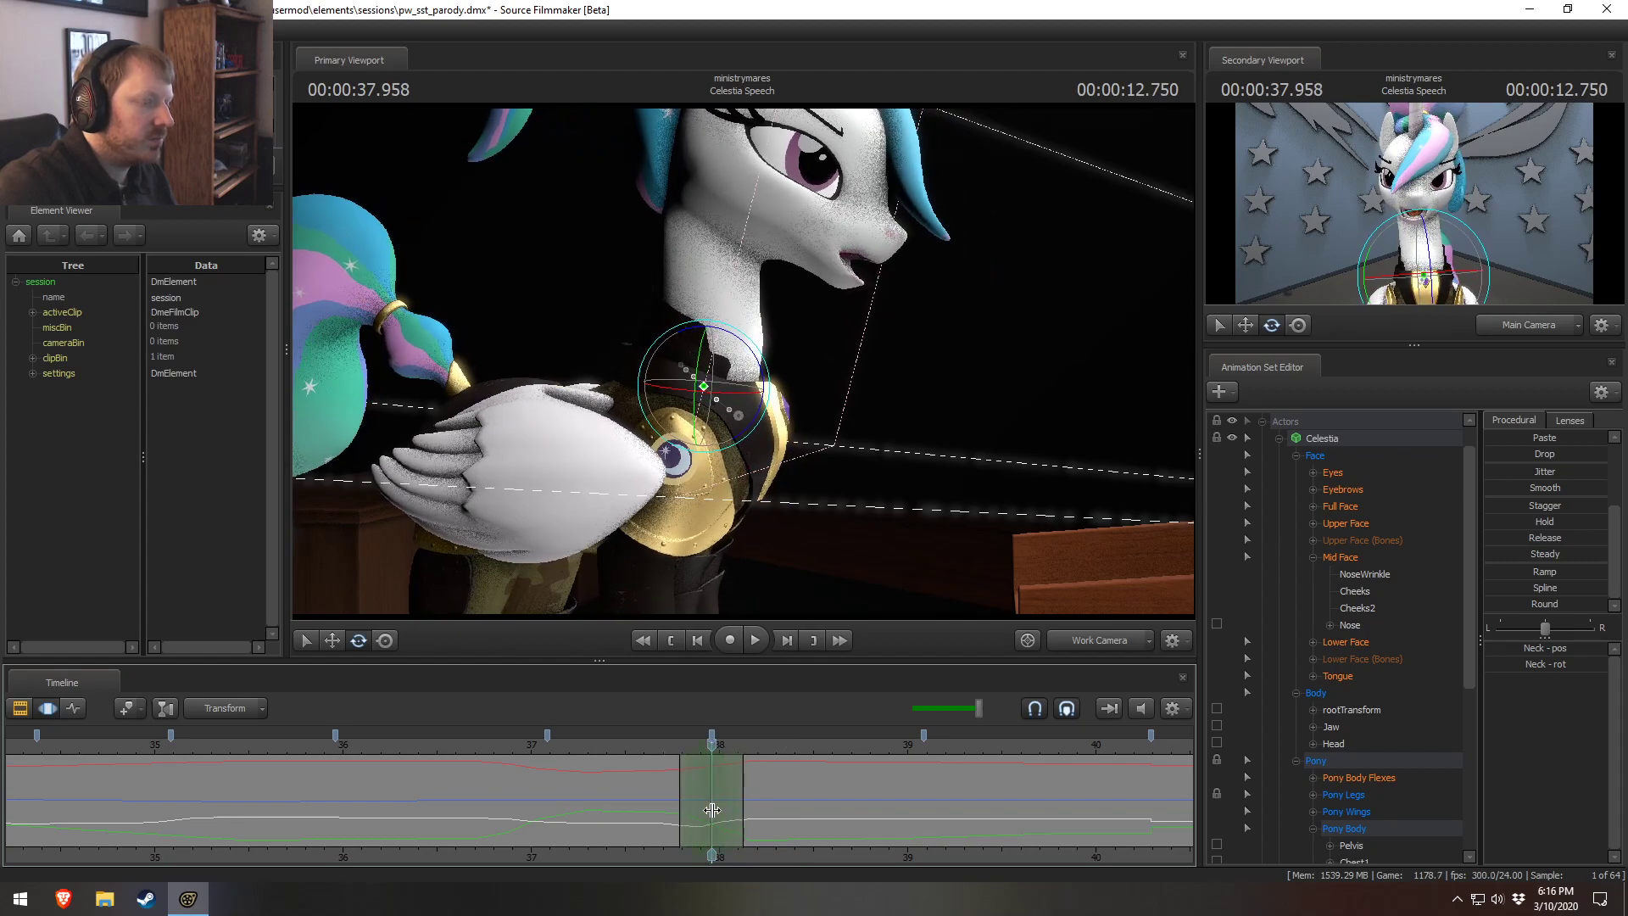
{"action": "scroll", "coordinate": [712, 810], "scroll_direction": "up", "scroll_amount": 1}
{"action": "left_click", "coordinate": [744, 225]}
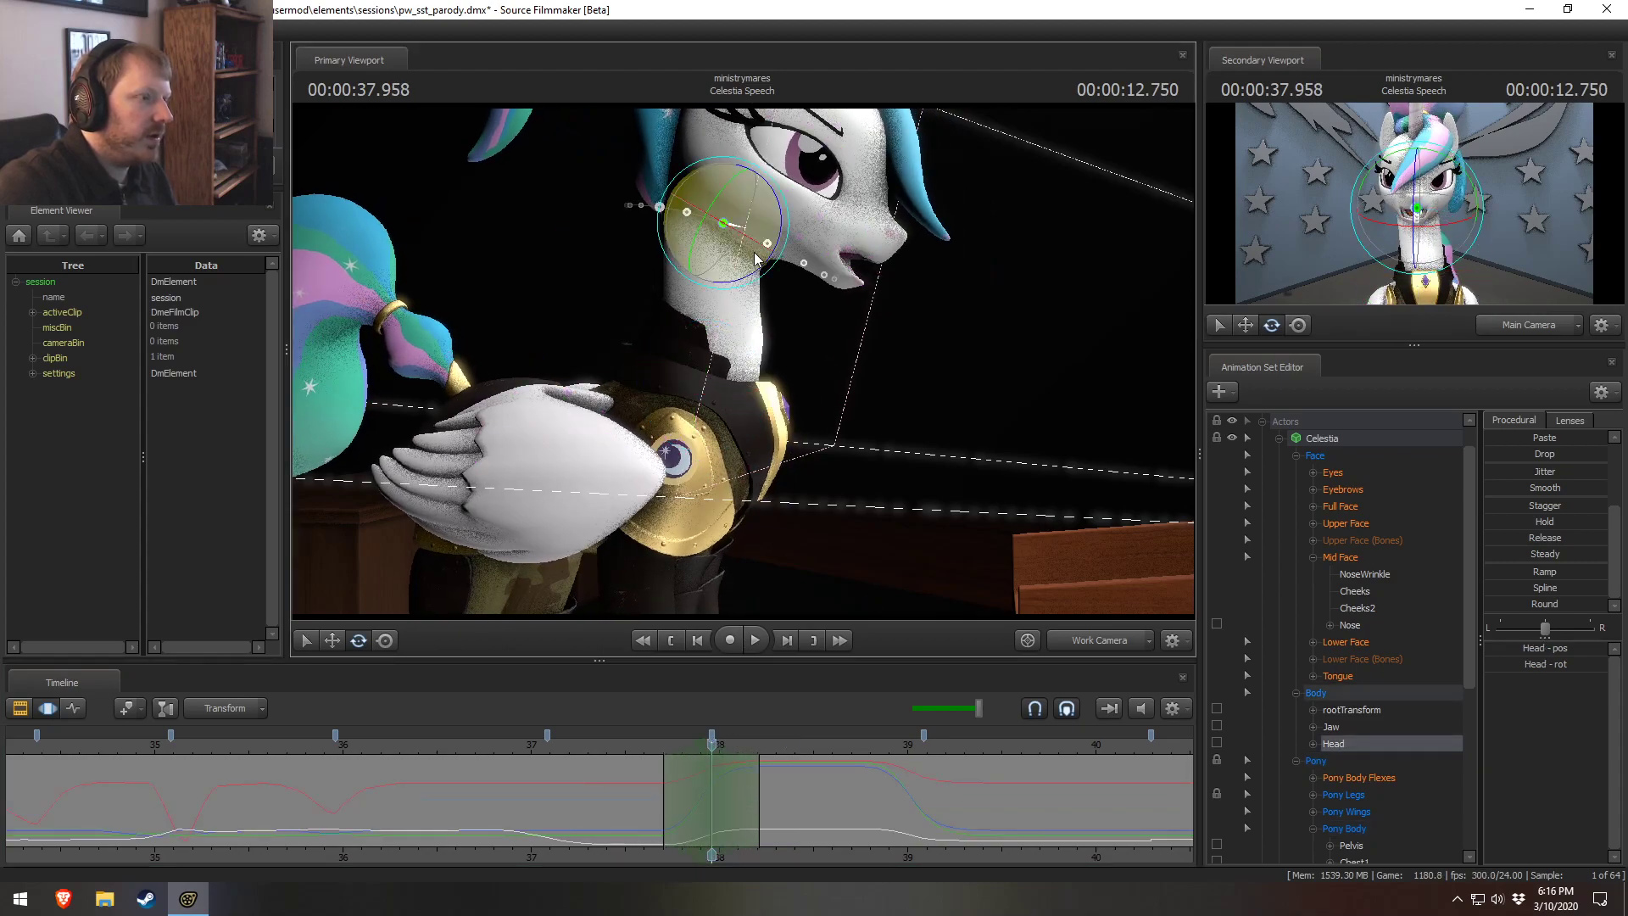
{"action": "left_click_drag", "start_coordinate": [776, 238], "coordinate": [552, 234], "text": "alt"}
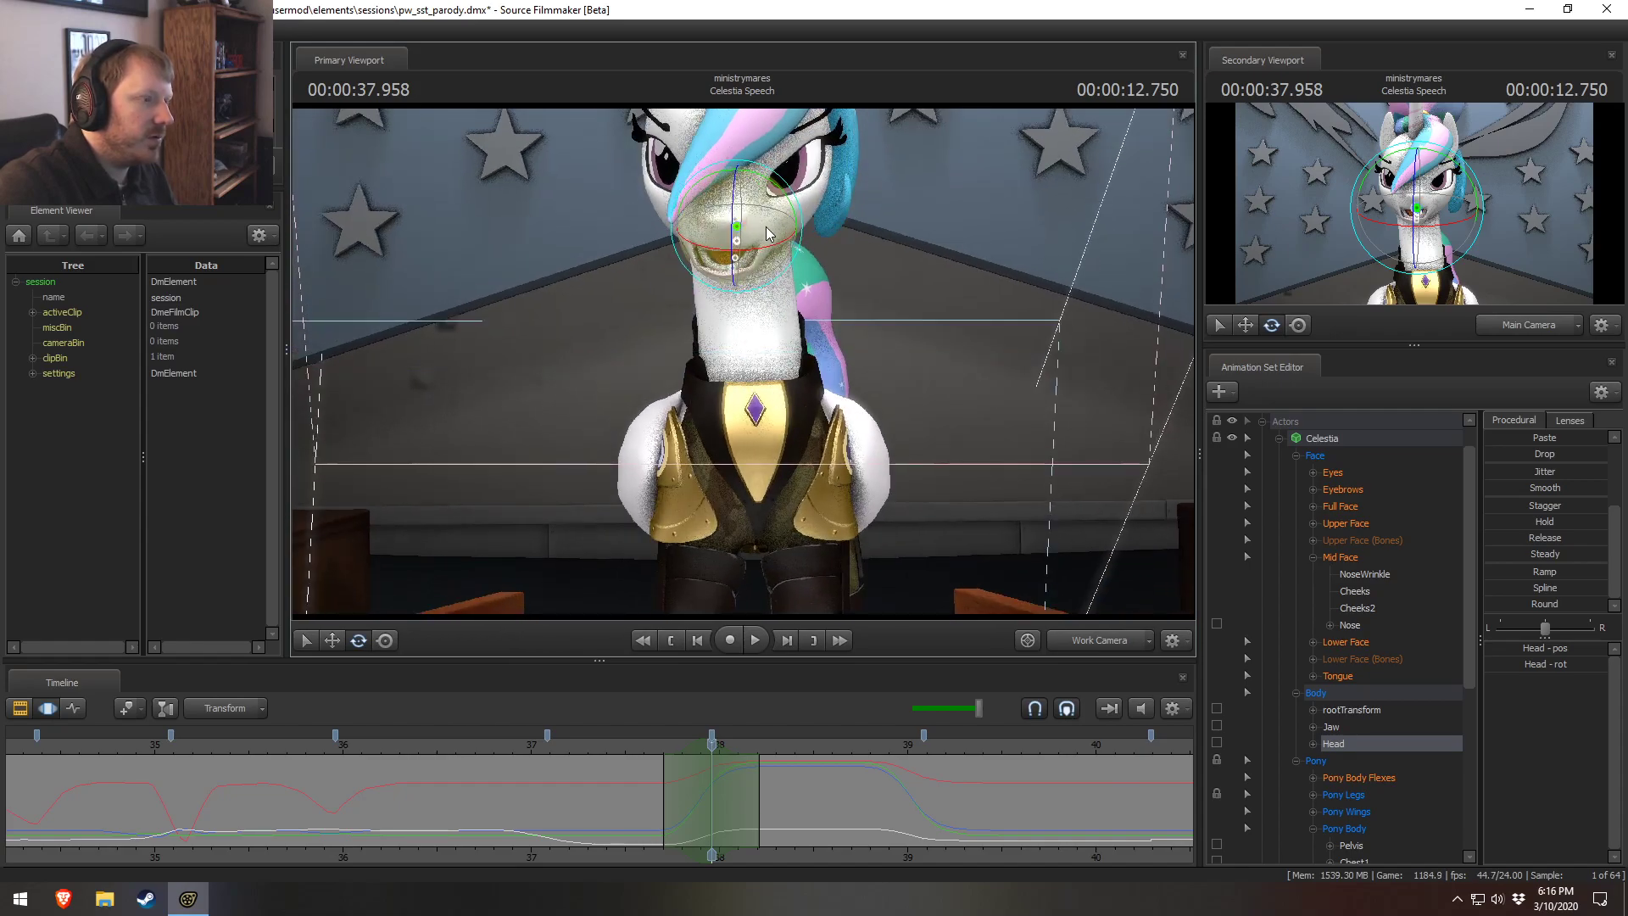
{"action": "left_click_drag", "start_coordinate": [755, 280], "coordinate": [695, 242]}
{"action": "key", "text": "space"}
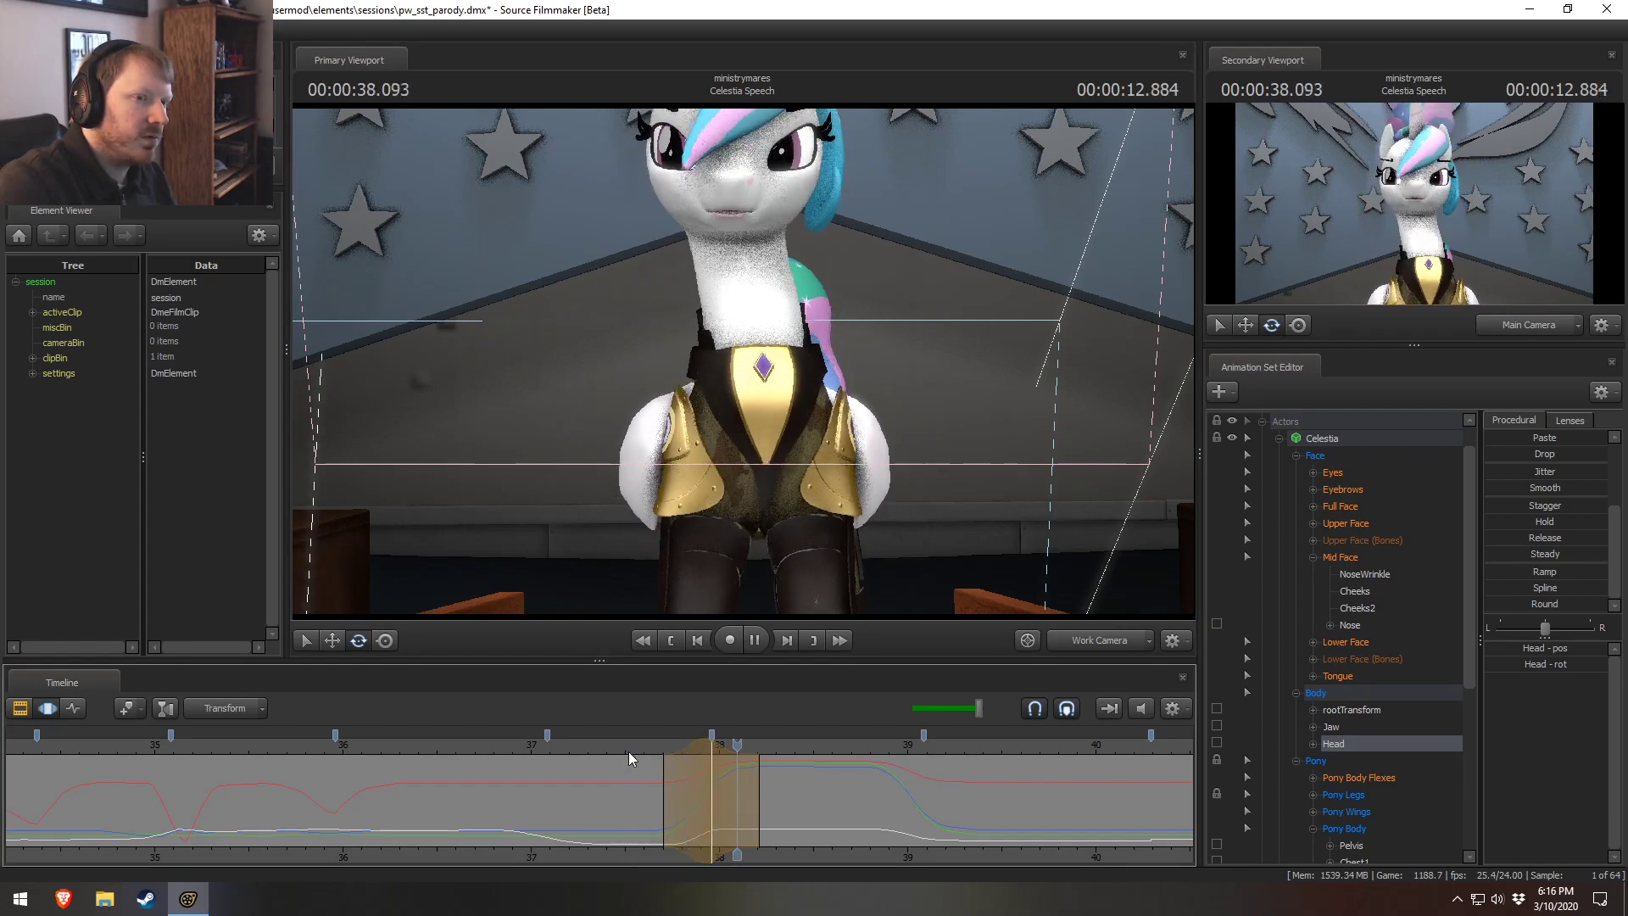
{"action": "left_click", "coordinate": [597, 760]}
{"action": "key", "text": "space"}
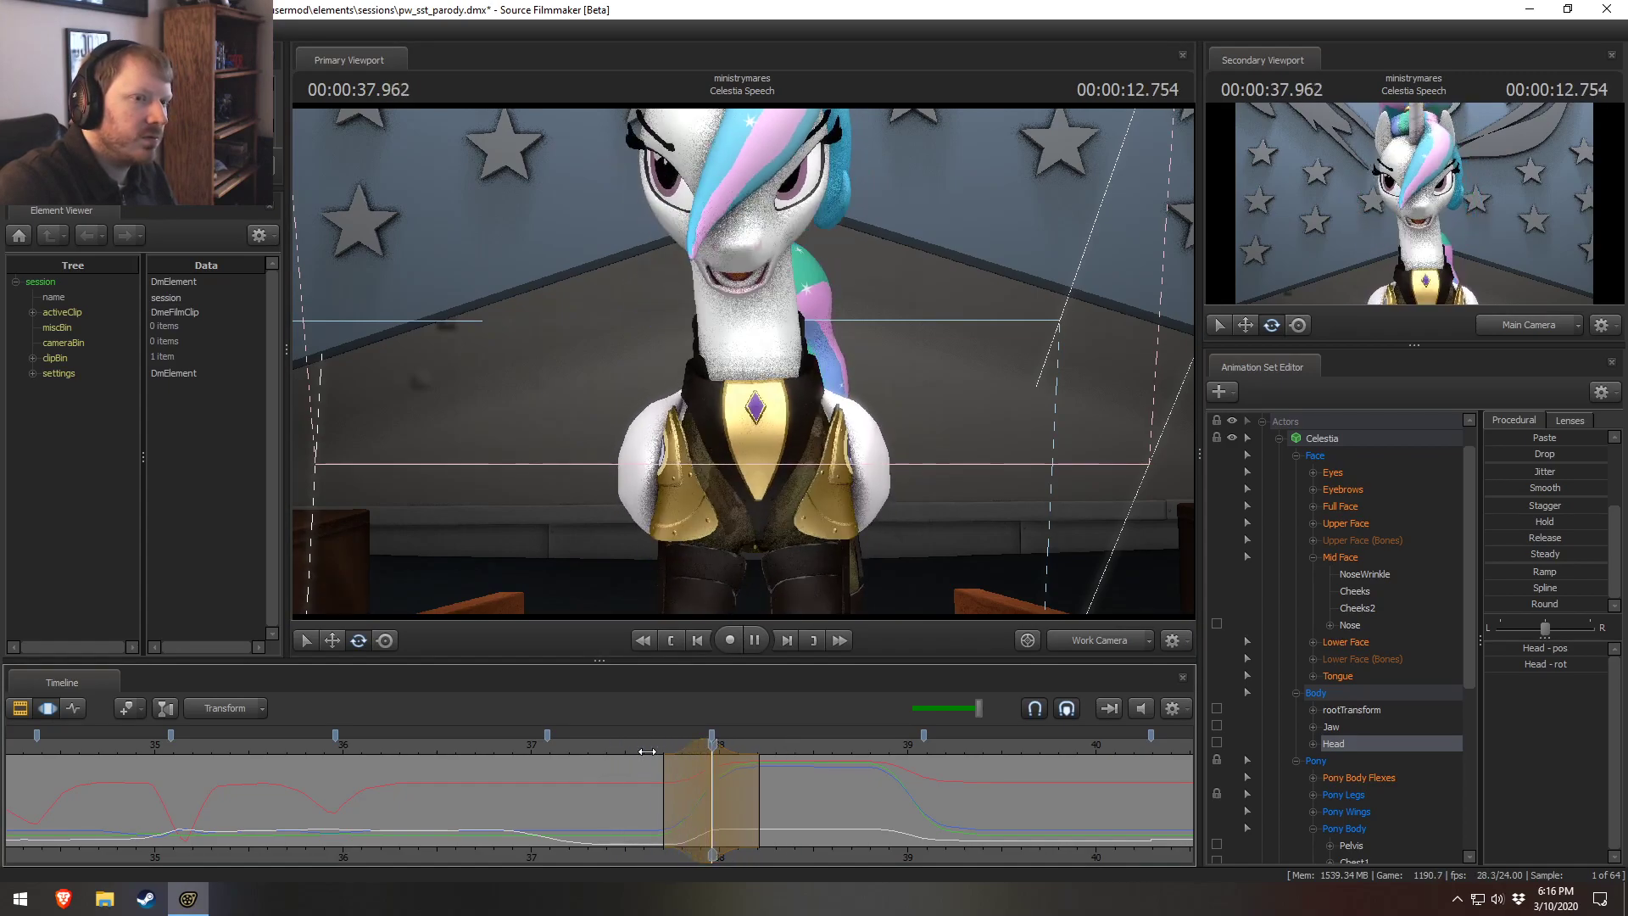
{"action": "key", "text": "space"}
{"action": "key", "text": "space"}
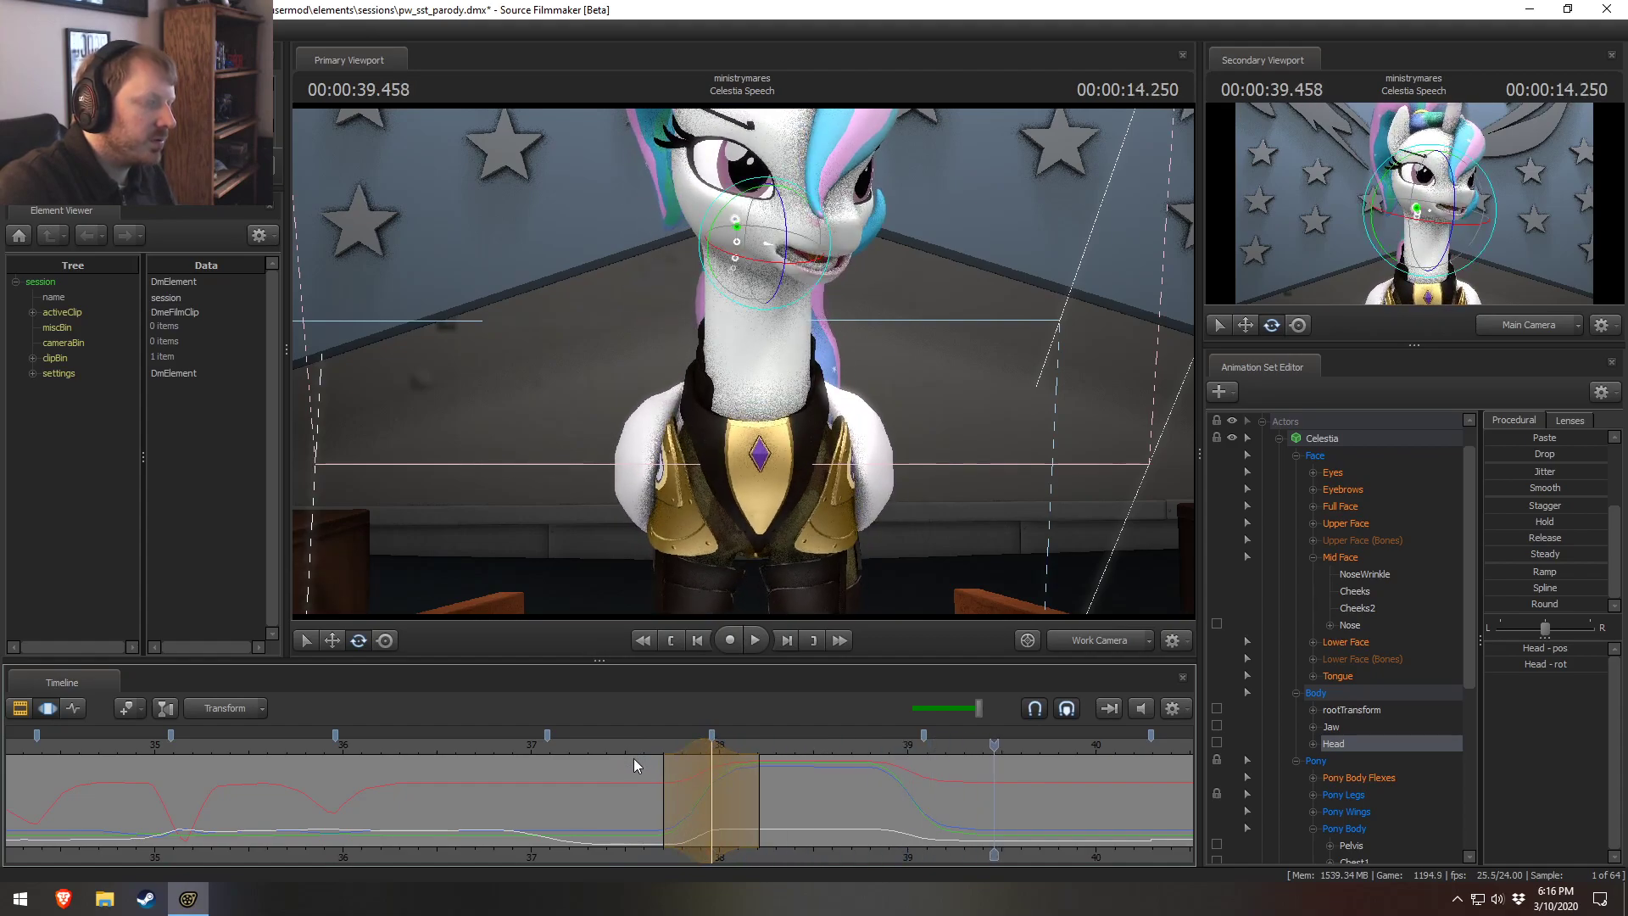
Target the Upper Face controls with a time selection from about 37.7 to 38.1 s, held from about 37.8 to 38.0 s.
{"action": "left_click_drag", "start_coordinate": [632, 752], "coordinate": [717, 808]}
{"action": "left_click", "coordinate": [1369, 523]}
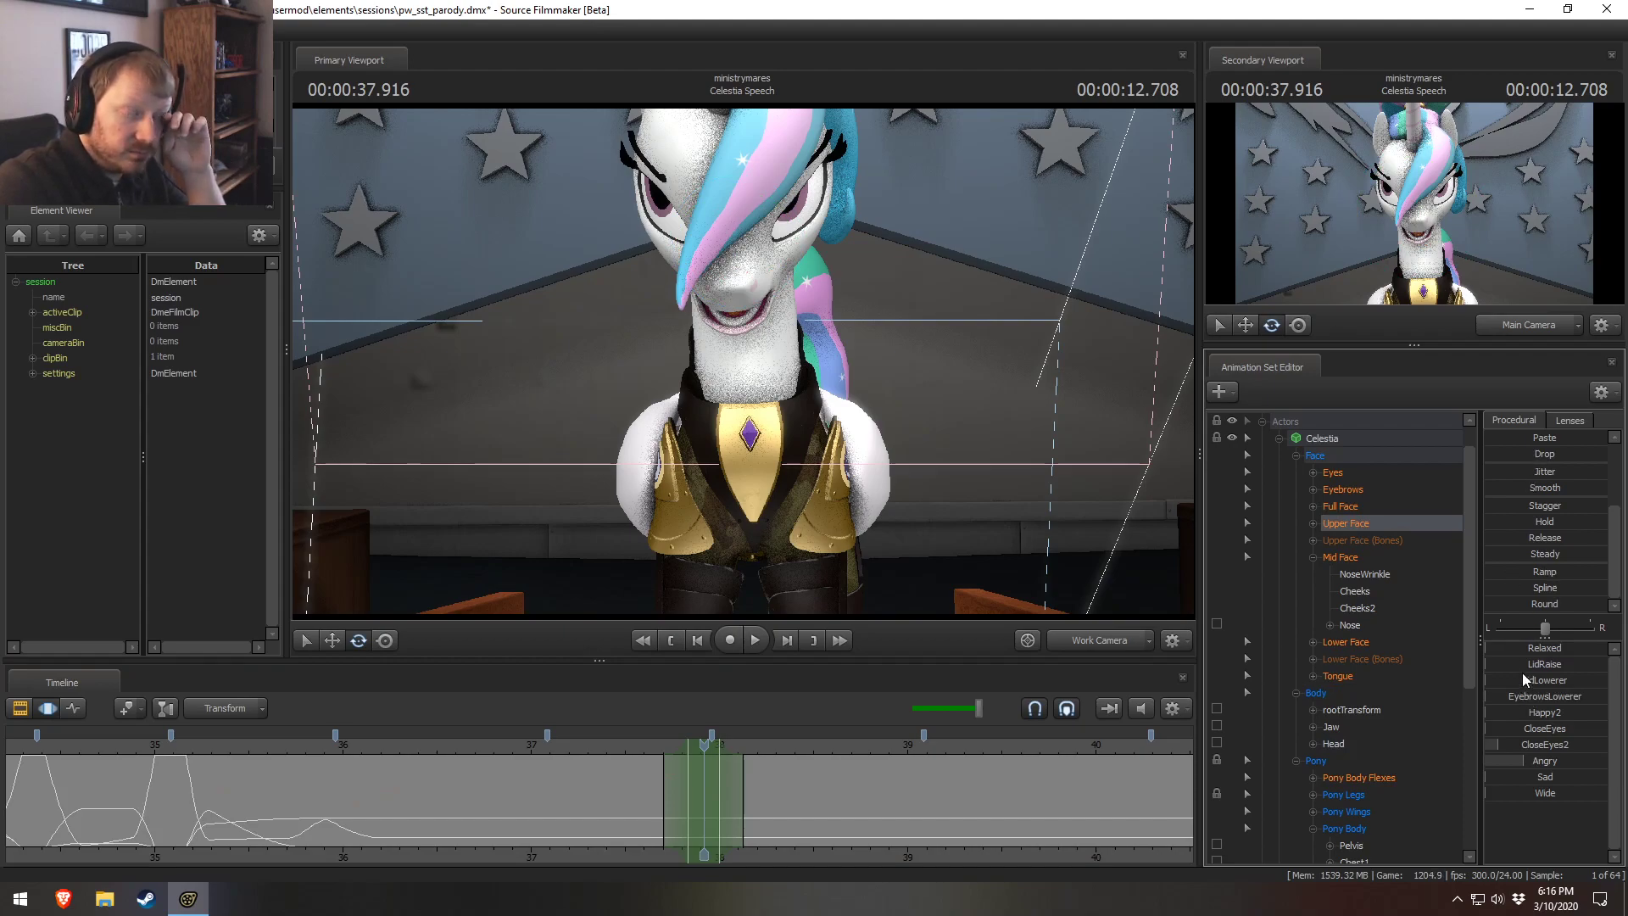
{"action": "scroll", "coordinate": [1515, 494], "scroll_direction": "up", "scroll_amount": 3}
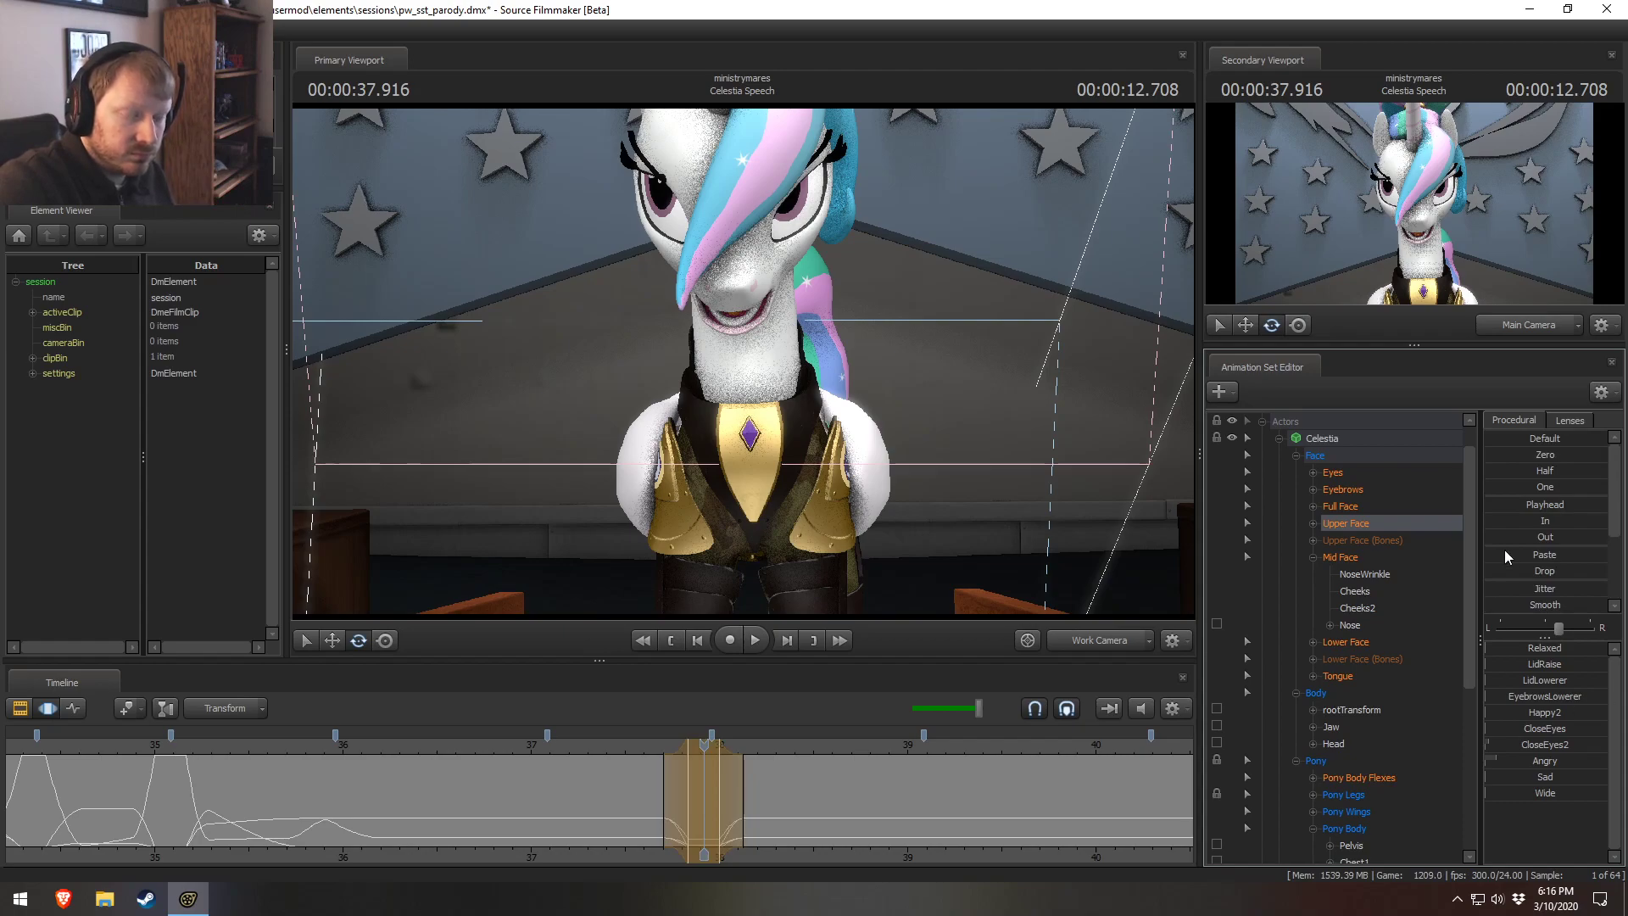
Try zeroing the Upper Face controls with different left/right balance settings, undoing each attempt.
{"action": "key", "text": "ctrl+z"}
{"action": "left_click_drag", "start_coordinate": [1558, 629], "coordinate": [1554, 624]}
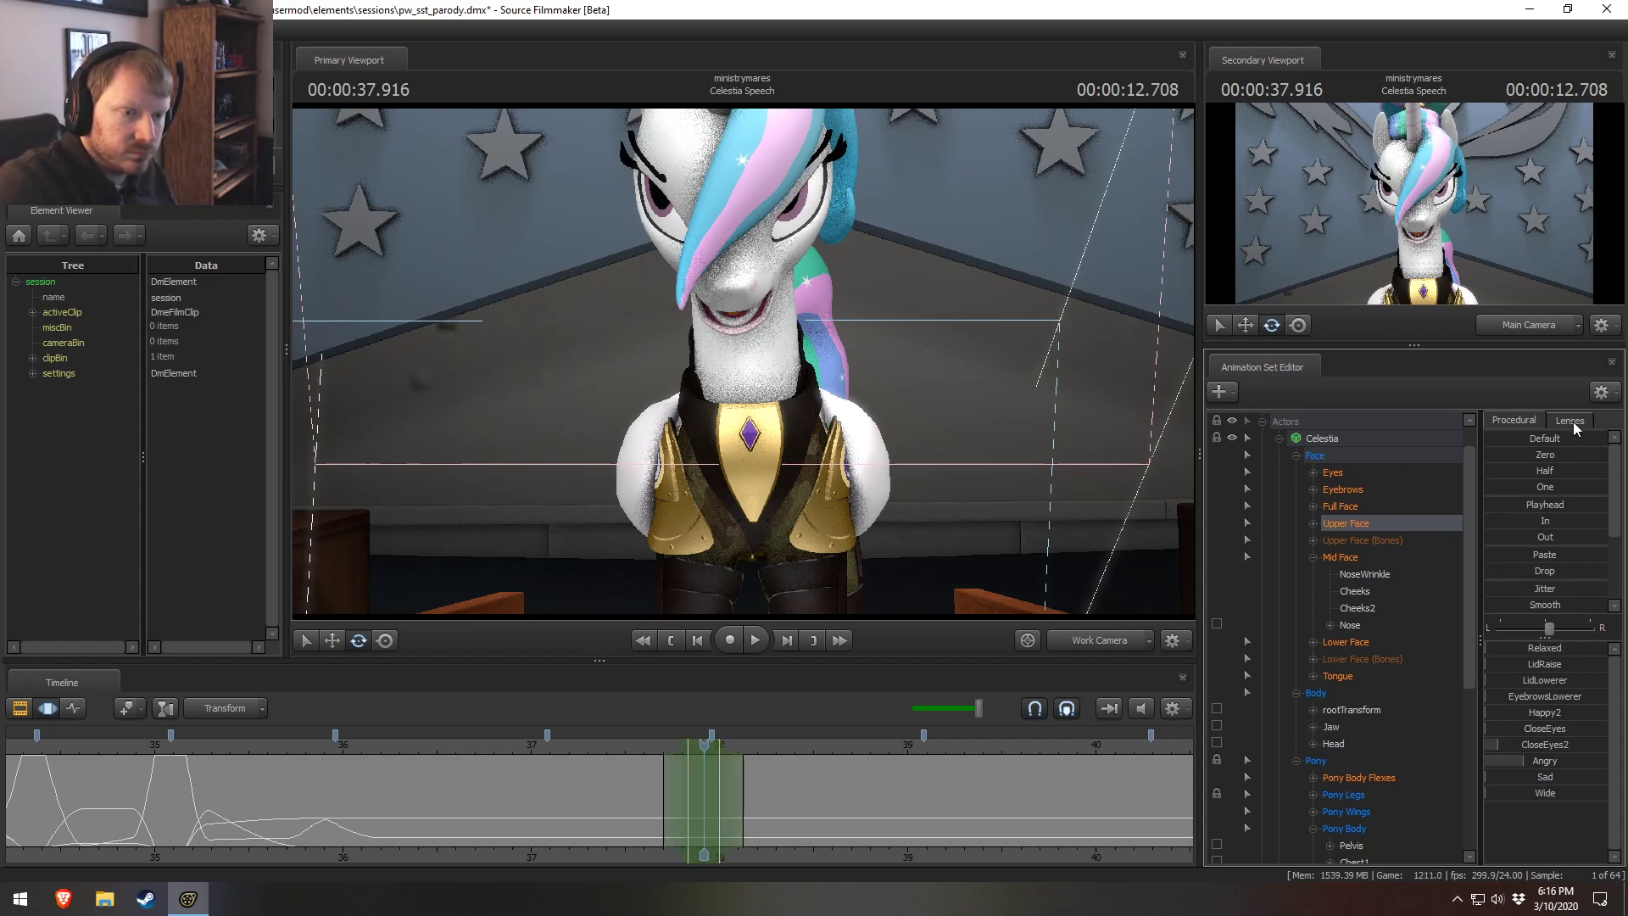
{"action": "left_click", "coordinate": [1494, 455]}
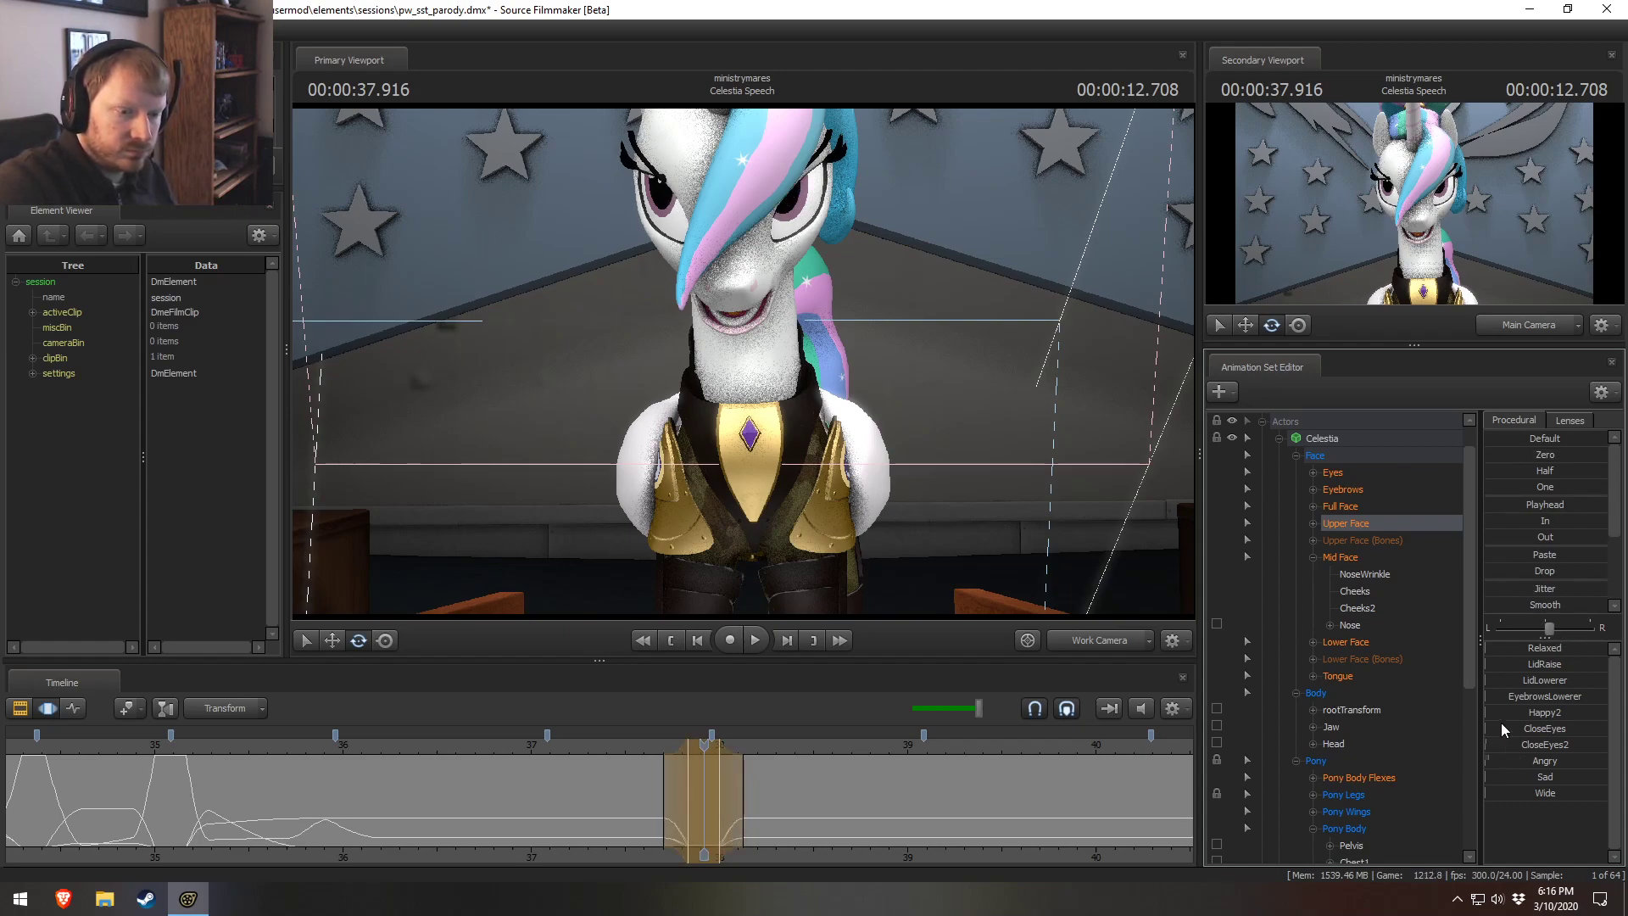
{"action": "key", "text": "ctrl+z"}
{"action": "left_click", "coordinate": [1493, 455]}
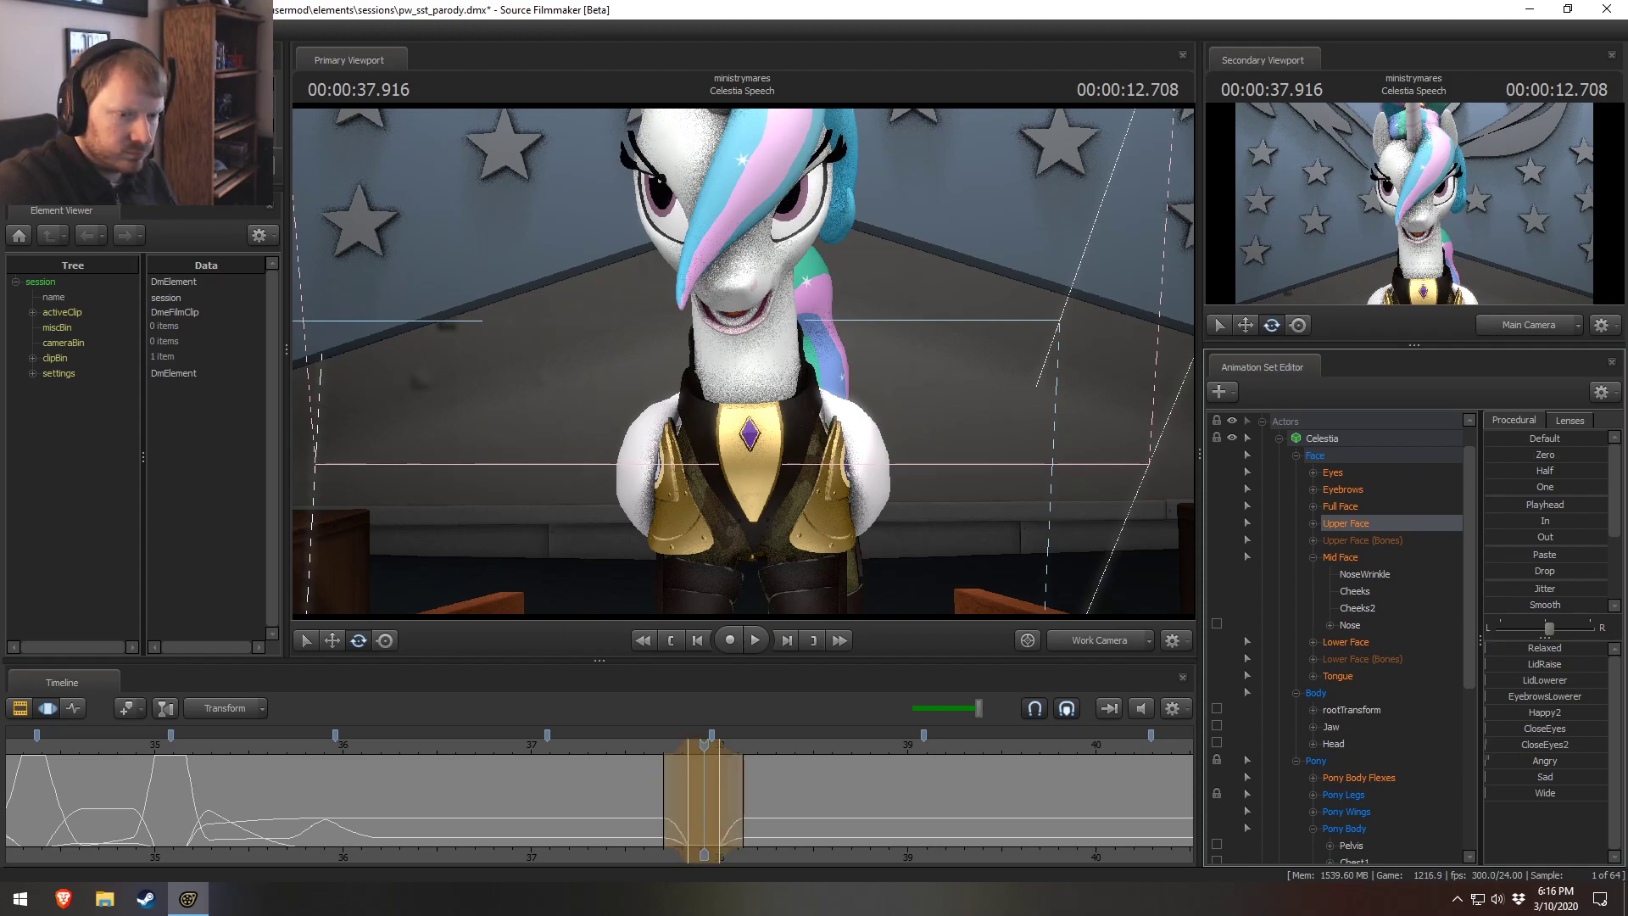
{"action": "key", "text": "ctrl+z"}
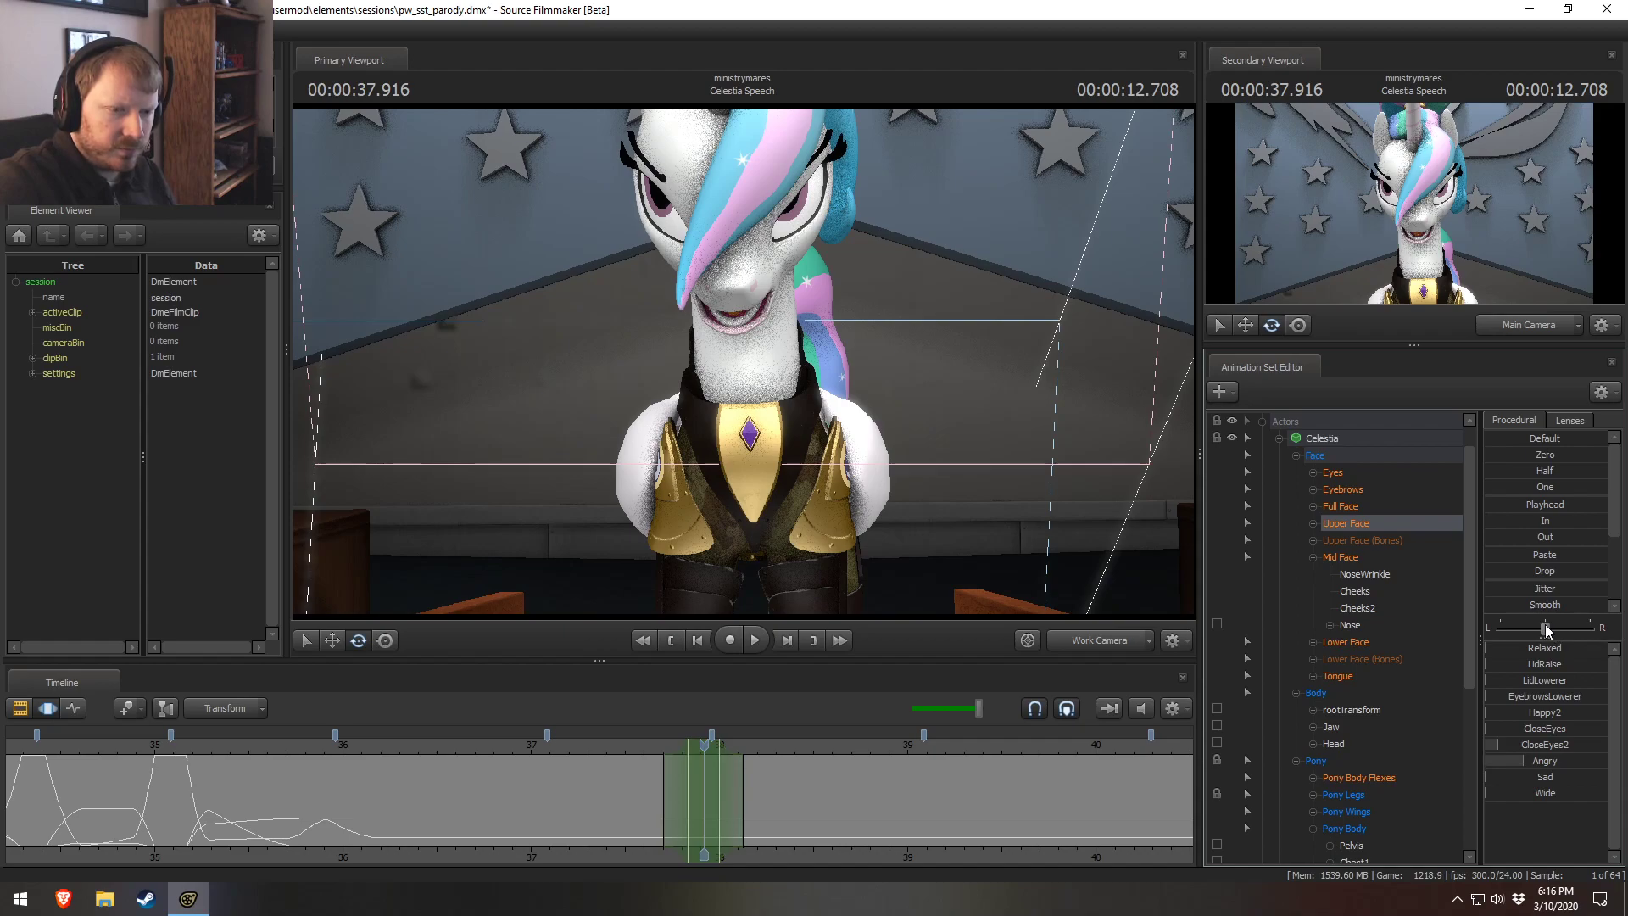
Zero the Upper Face controls, raise CloseEyes2 to full for a blink, and shift the blink slightly earlier to about 37.7 to 38.1 s.
{"action": "left_click", "coordinate": [1493, 456]}
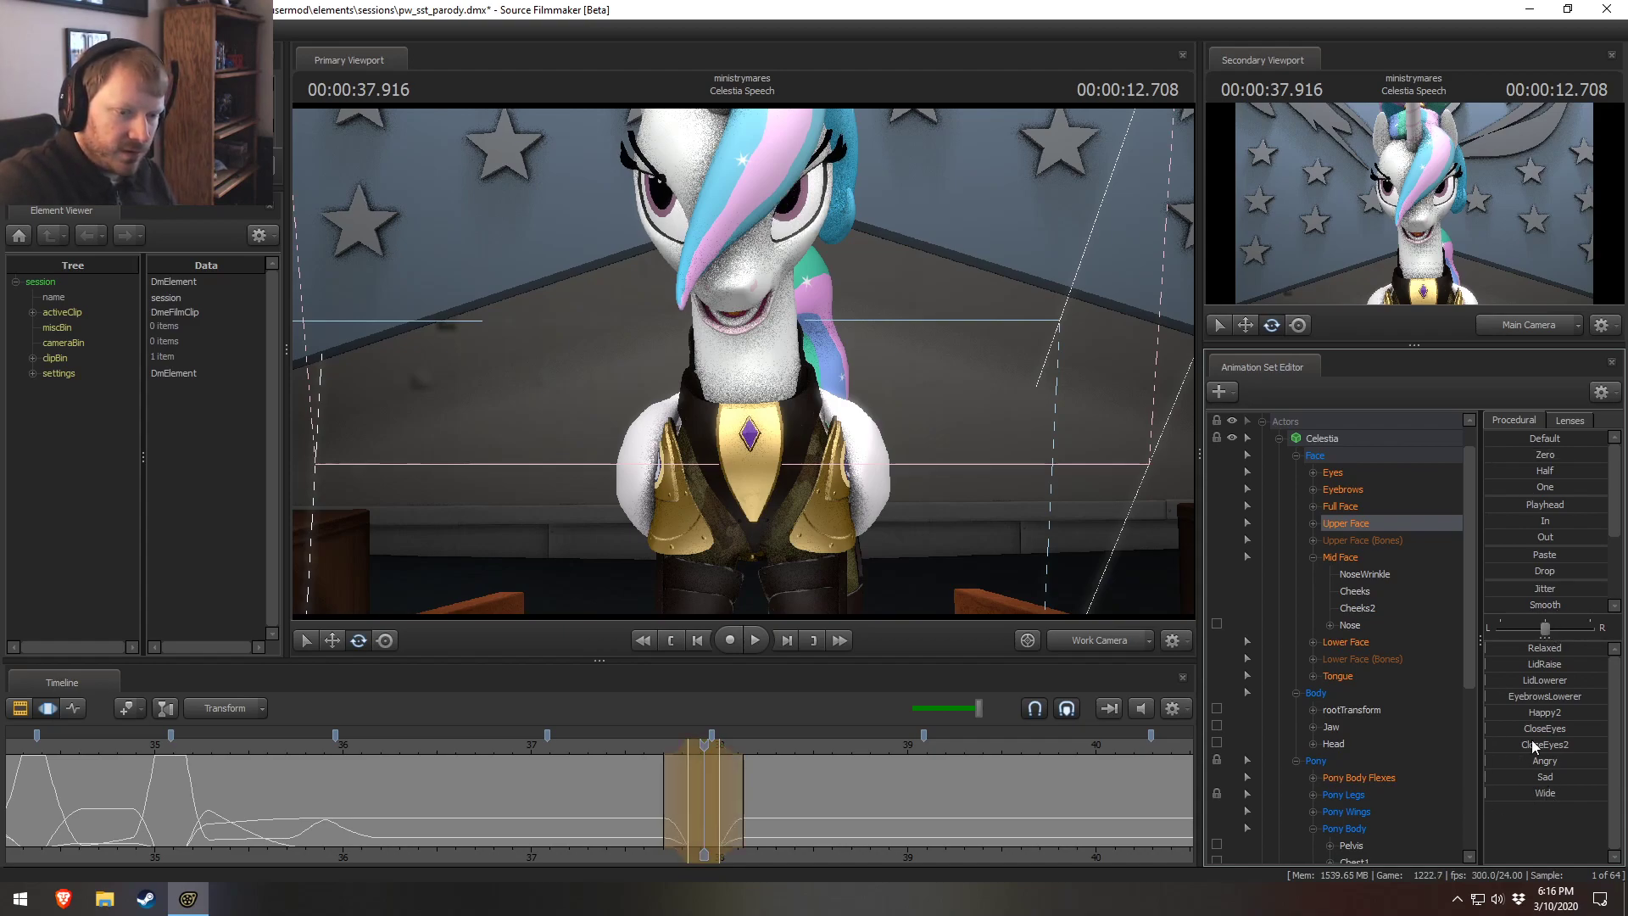
{"action": "left_click_drag", "start_coordinate": [1504, 745], "coordinate": [1607, 744]}
{"action": "left_click", "coordinate": [774, 744]}
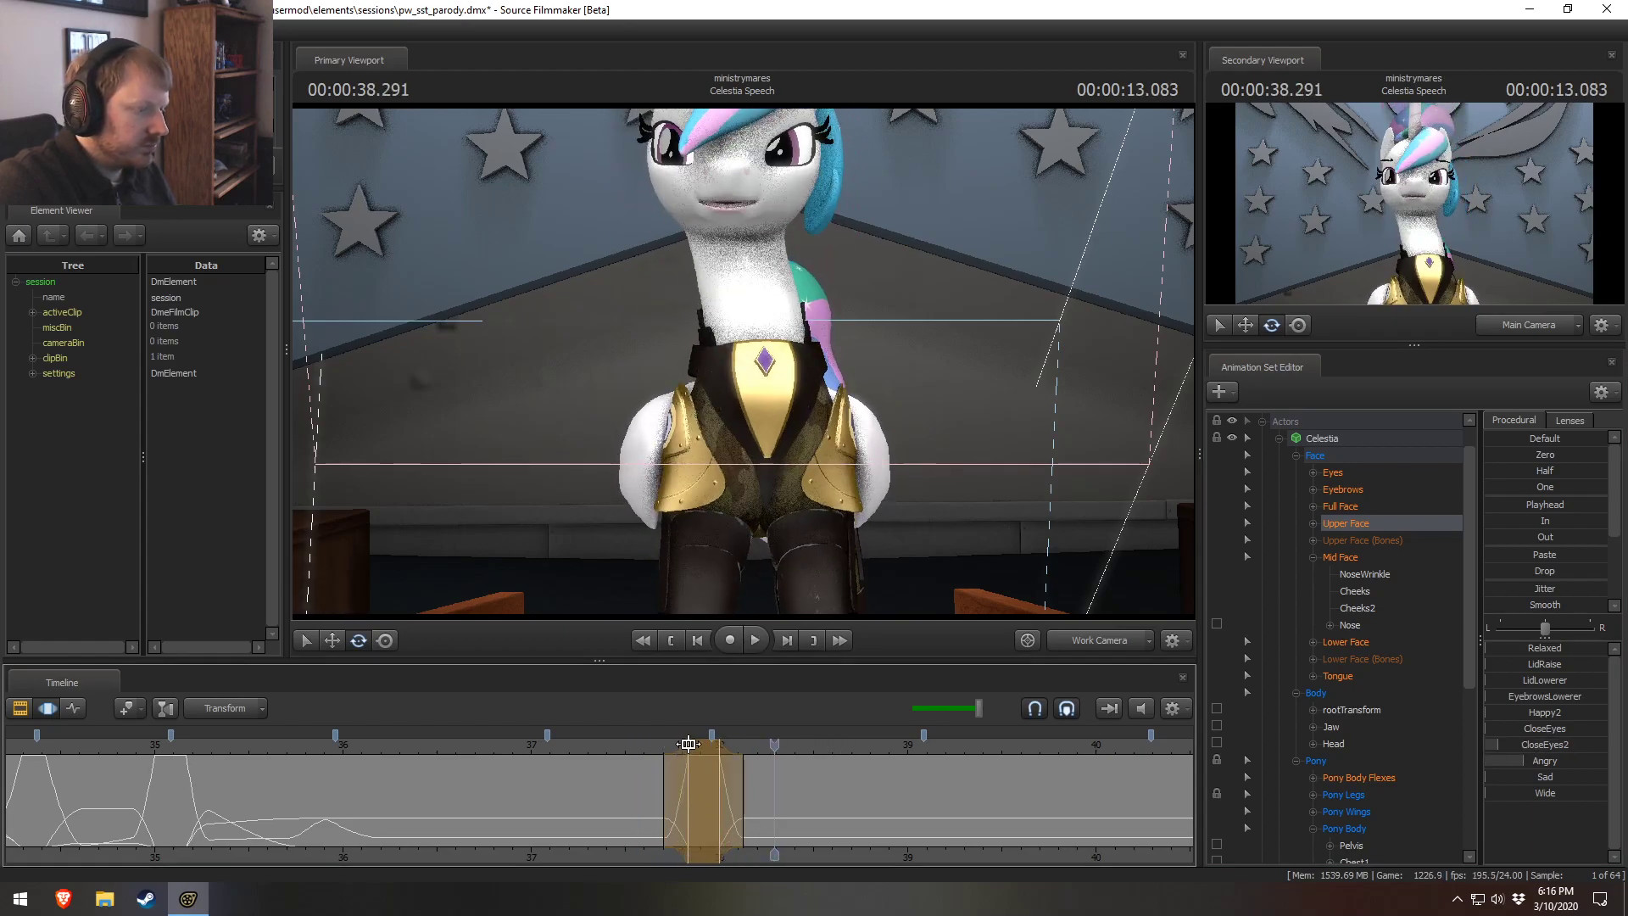
{"action": "left_click_drag", "start_coordinate": [696, 744], "coordinate": [688, 744]}
{"action": "left_click", "coordinate": [640, 747]}
{"action": "key", "text": "space"}
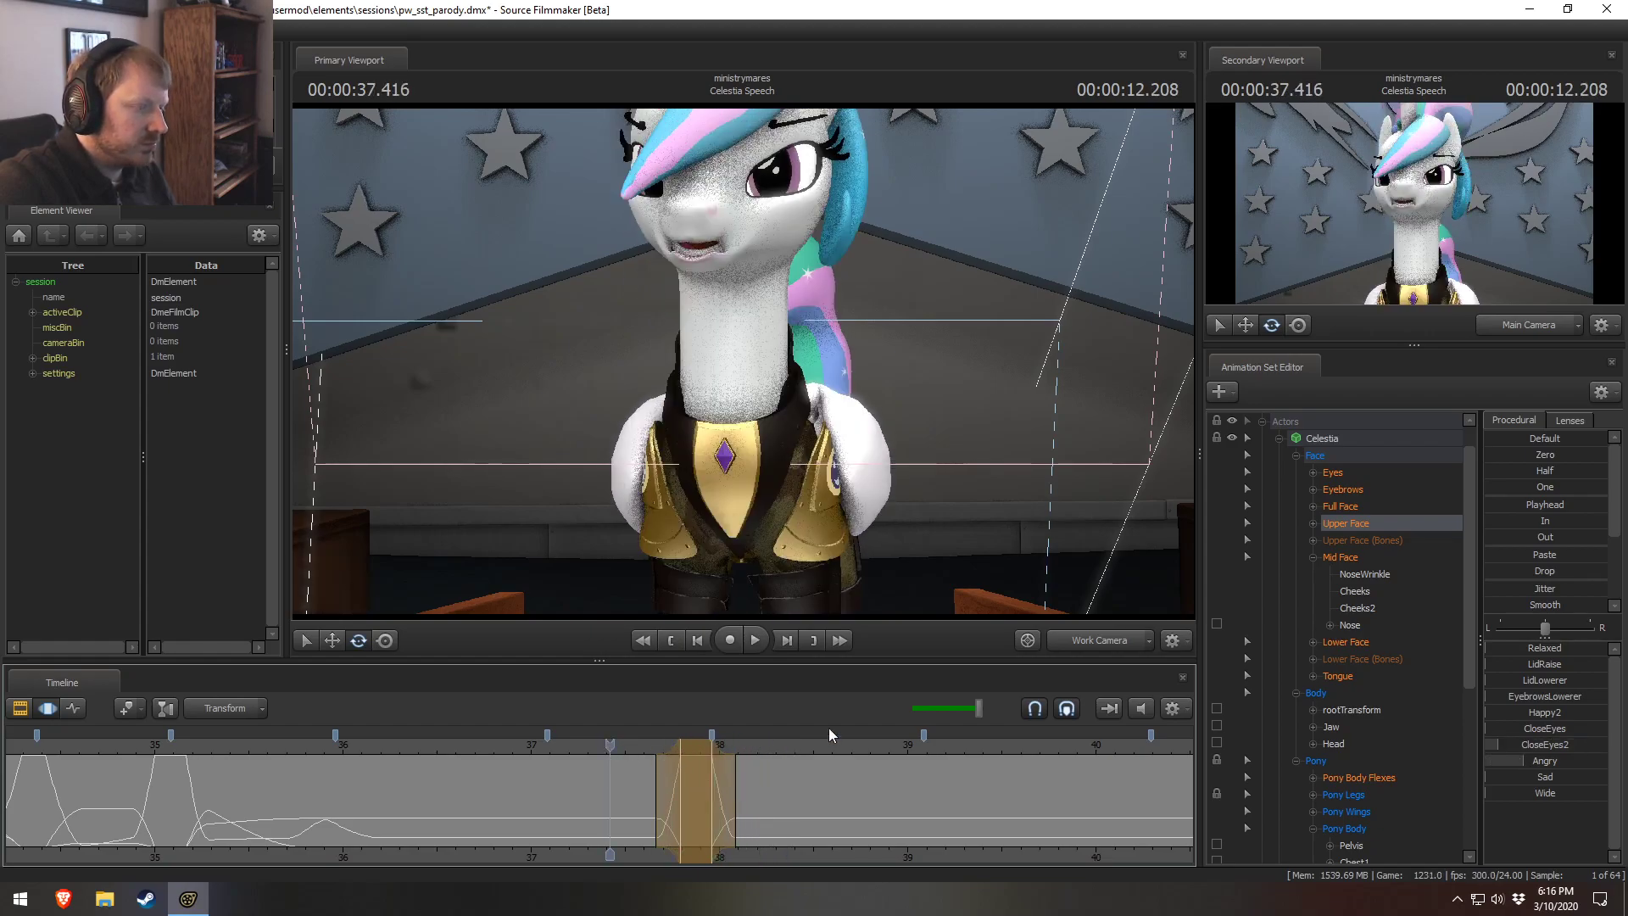
Set a time selection from about 37.9 to 39.2 s, held from about 38.6 to 39.0 s, in the Main Camera view.
{"action": "left_click", "coordinate": [1086, 641]}
{"action": "key", "text": "F2"}
{"action": "key", "text": "F3"}
{"action": "left_click_drag", "start_coordinate": [833, 817], "coordinate": [947, 808]}
{"action": "left_click_drag", "start_coordinate": [837, 777], "coordinate": [703, 776]}
{"action": "left_click", "coordinate": [639, 748]}
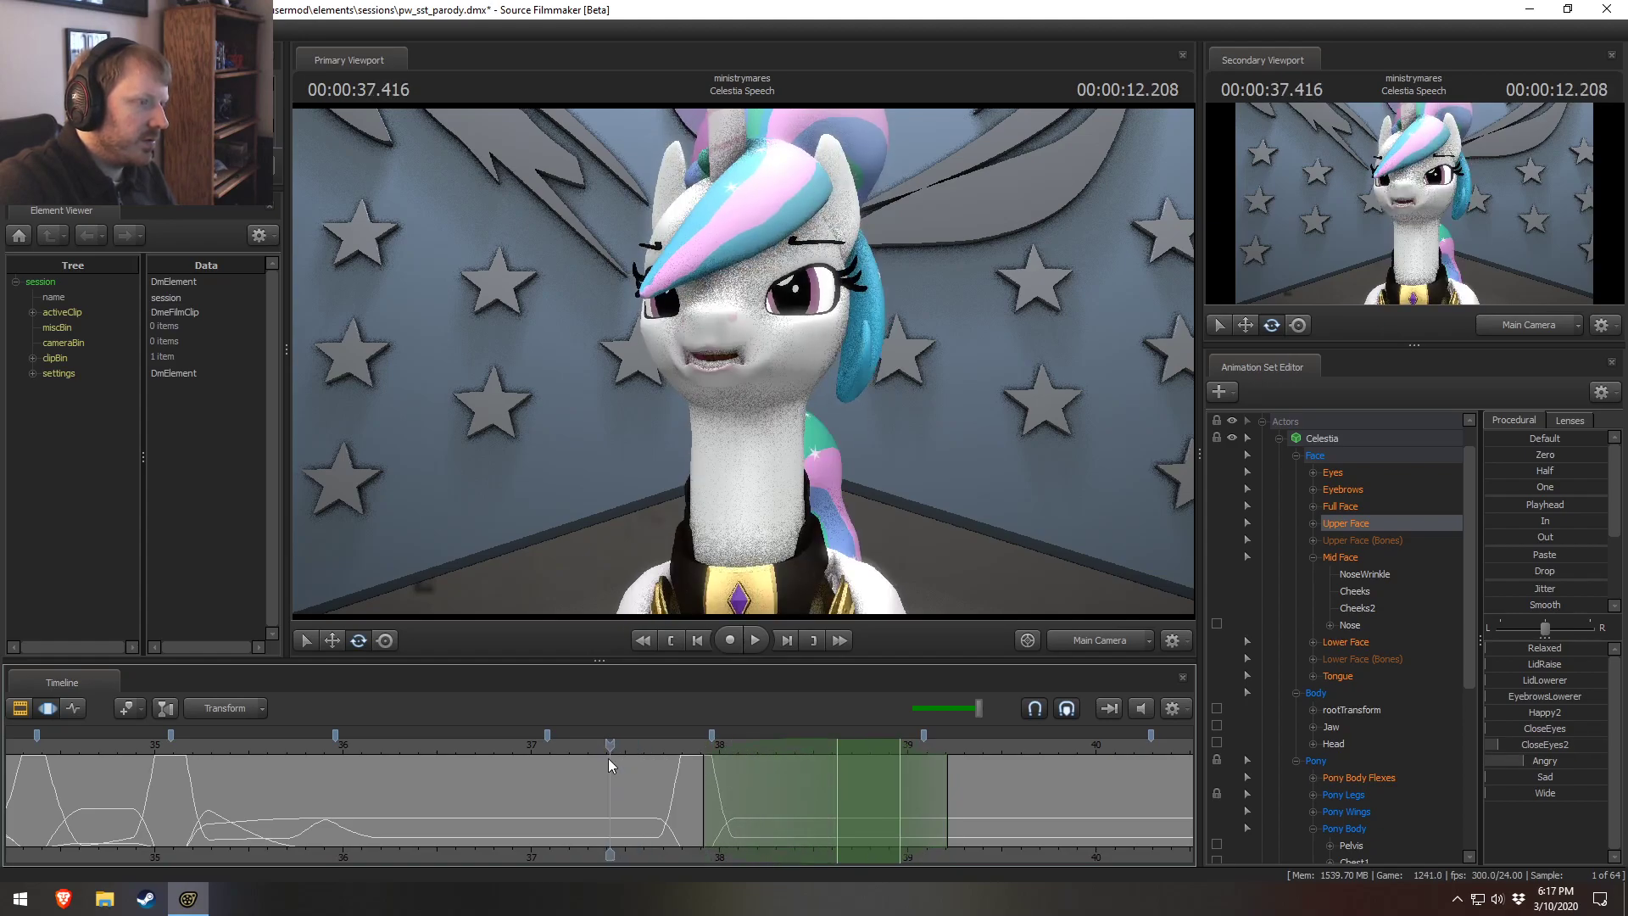
Blend all Celestia controls except Face and Jaw slightly toward the Playhead pose, extend the hold back to about 38.5 s, and play it back.
{"action": "left_click", "coordinate": [1335, 436]}
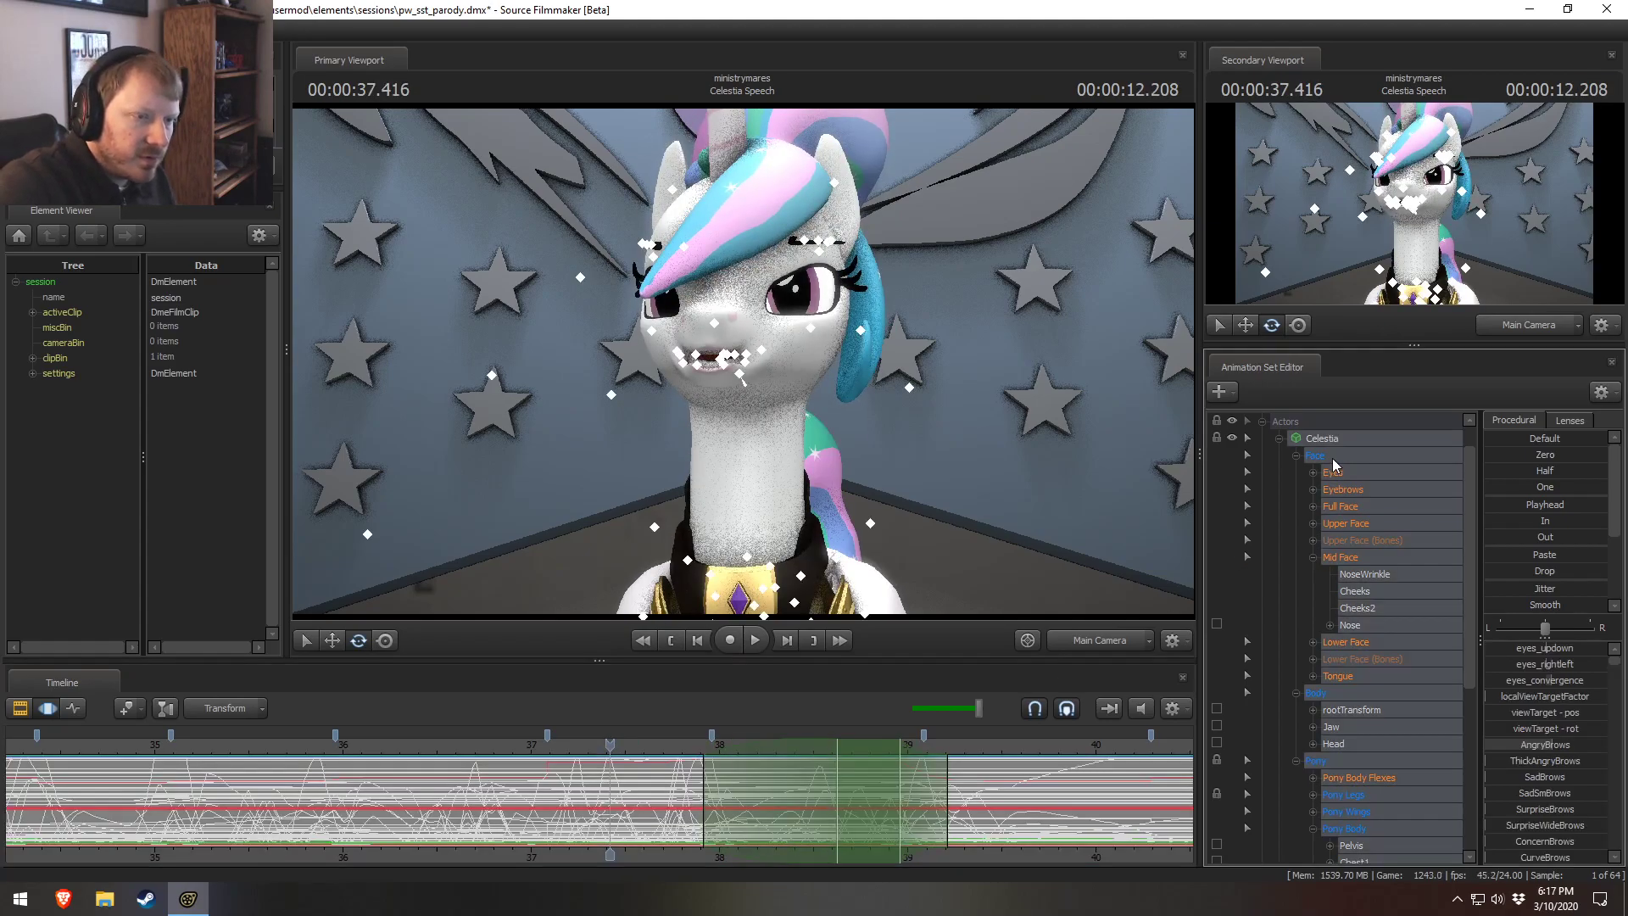
{"action": "left_click", "coordinate": [1331, 458], "text": "ctrl"}
{"action": "left_click", "coordinate": [1327, 727], "text": "ctrl"}
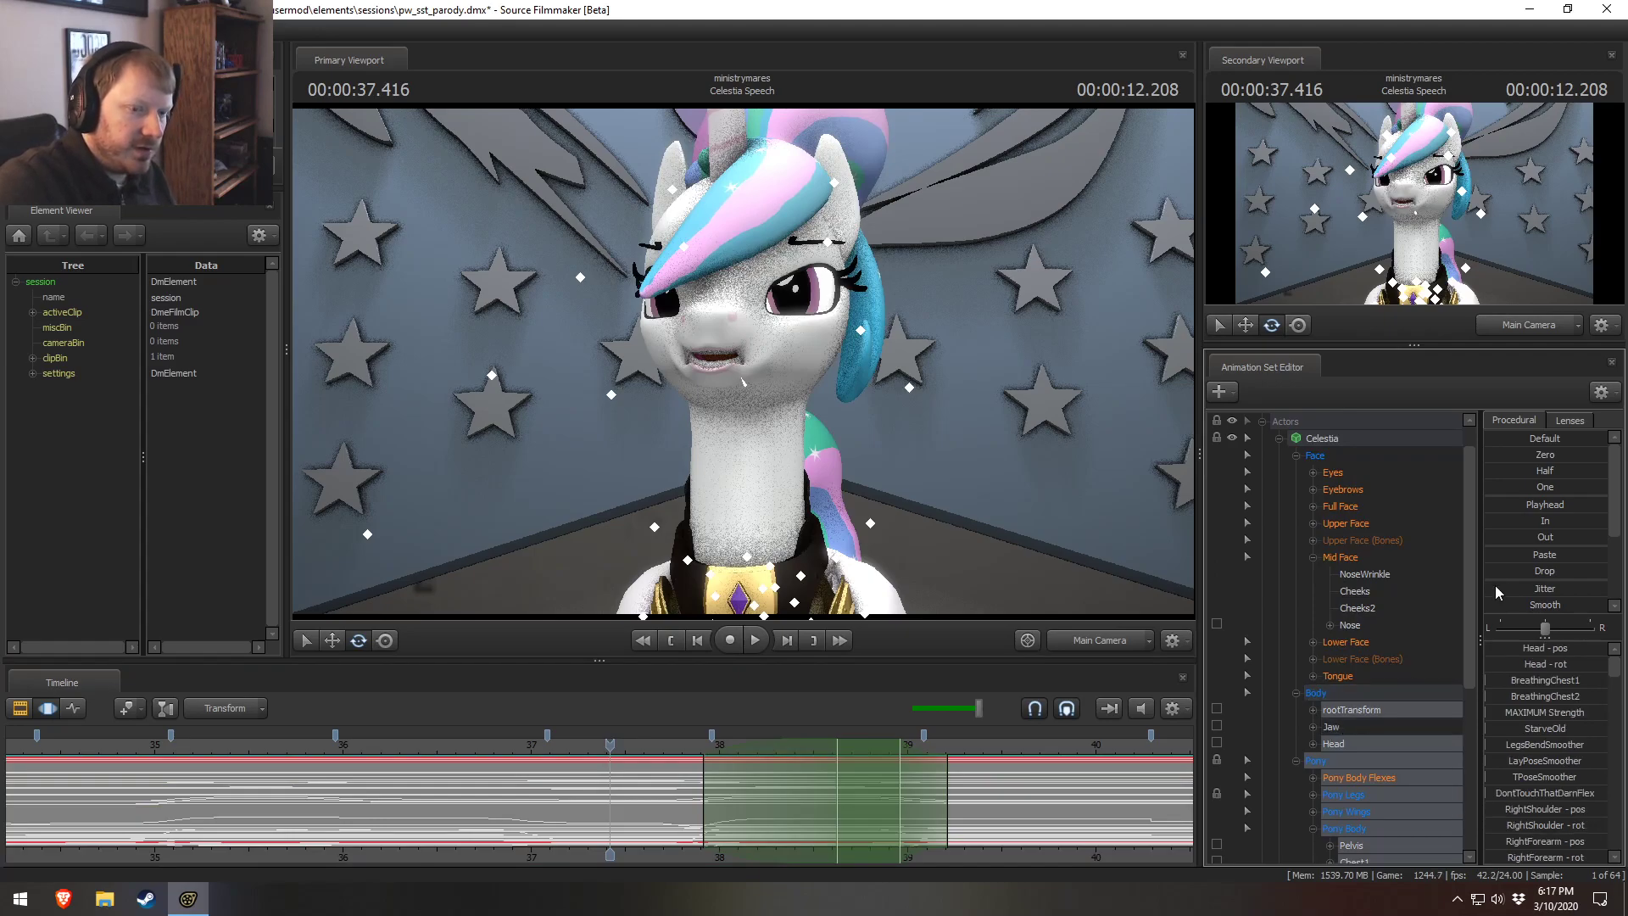
{"action": "left_click_drag", "start_coordinate": [1527, 503], "coordinate": [1540, 503]}
{"action": "key", "text": "space"}
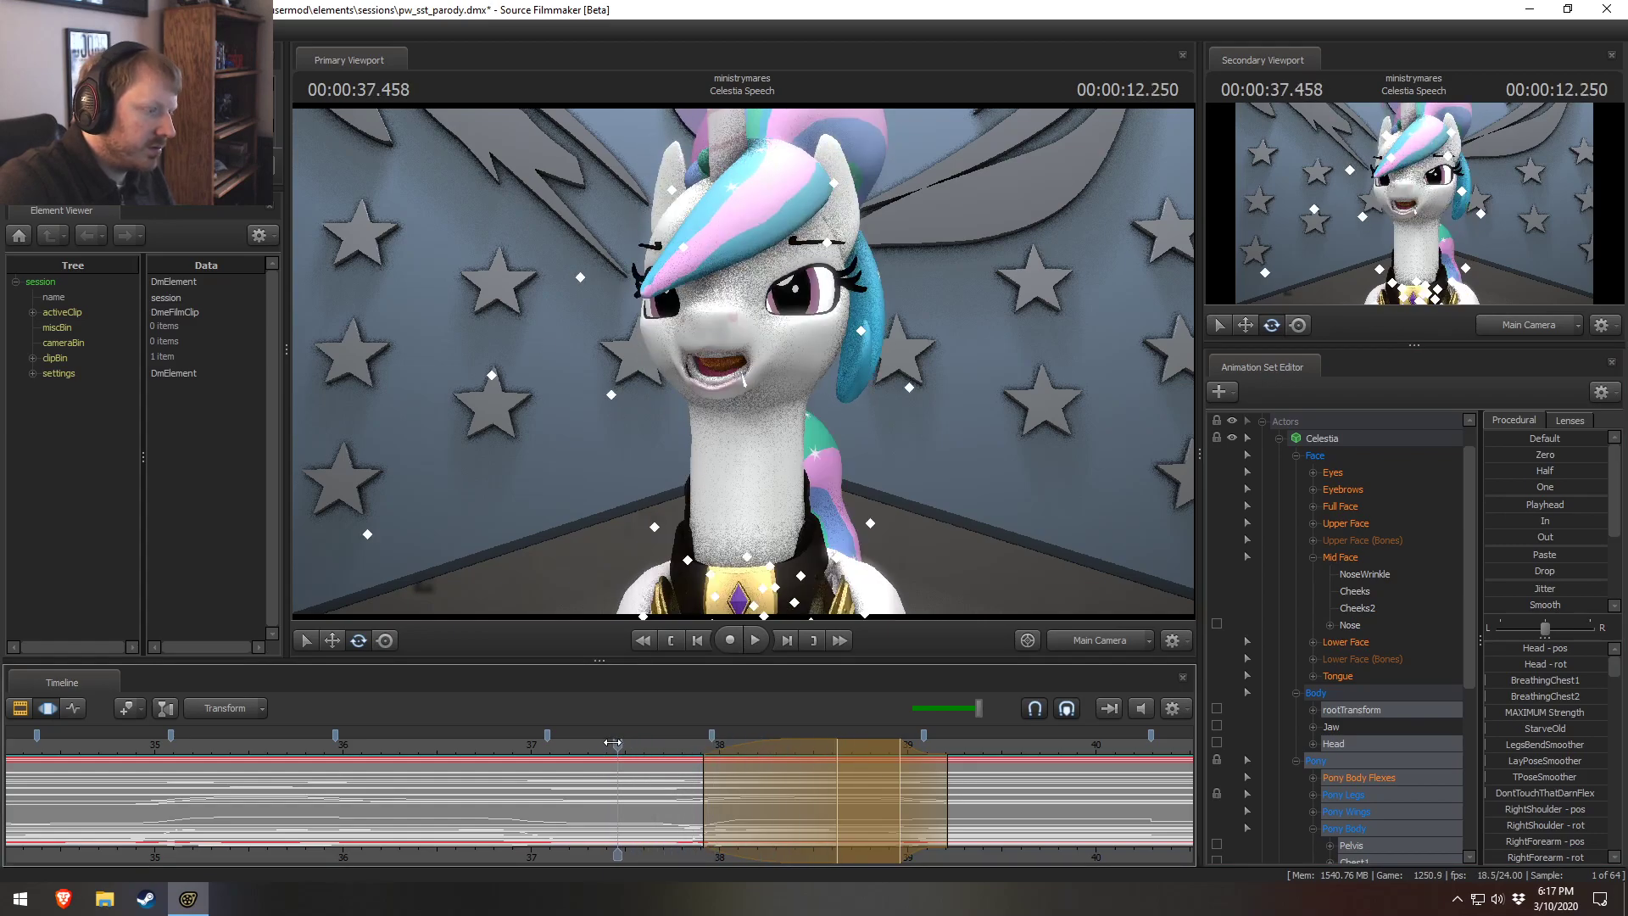
{"action": "key", "text": "space"}
{"action": "left_click_drag", "start_coordinate": [842, 801], "coordinate": [813, 801]}
{"action": "key", "text": "space"}
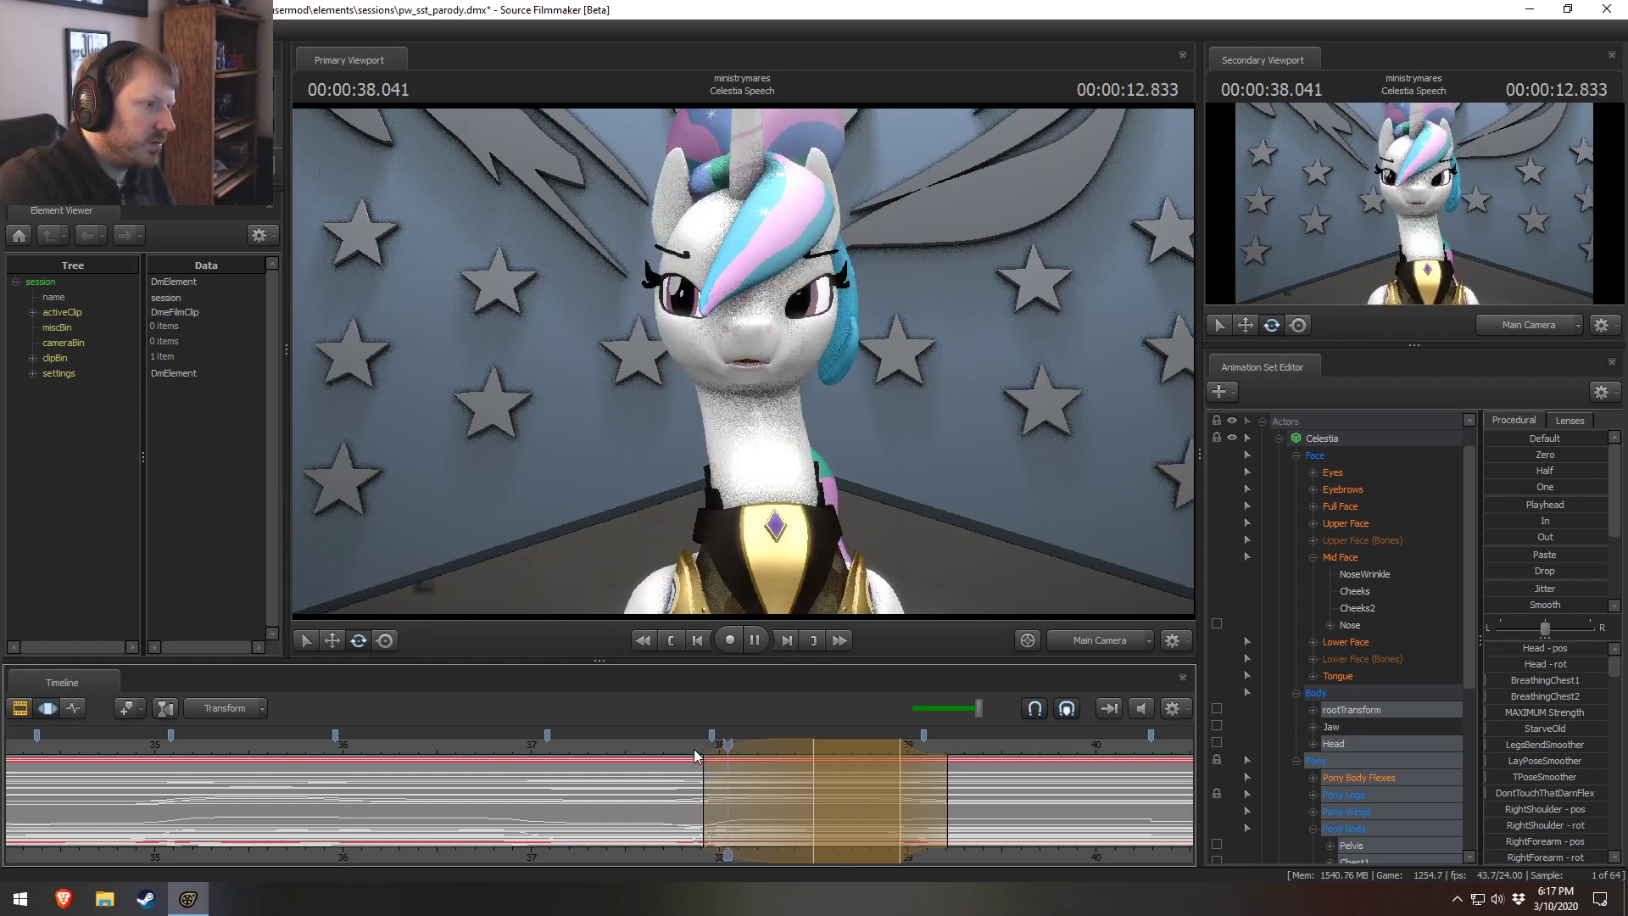
{"action": "key", "text": "space"}
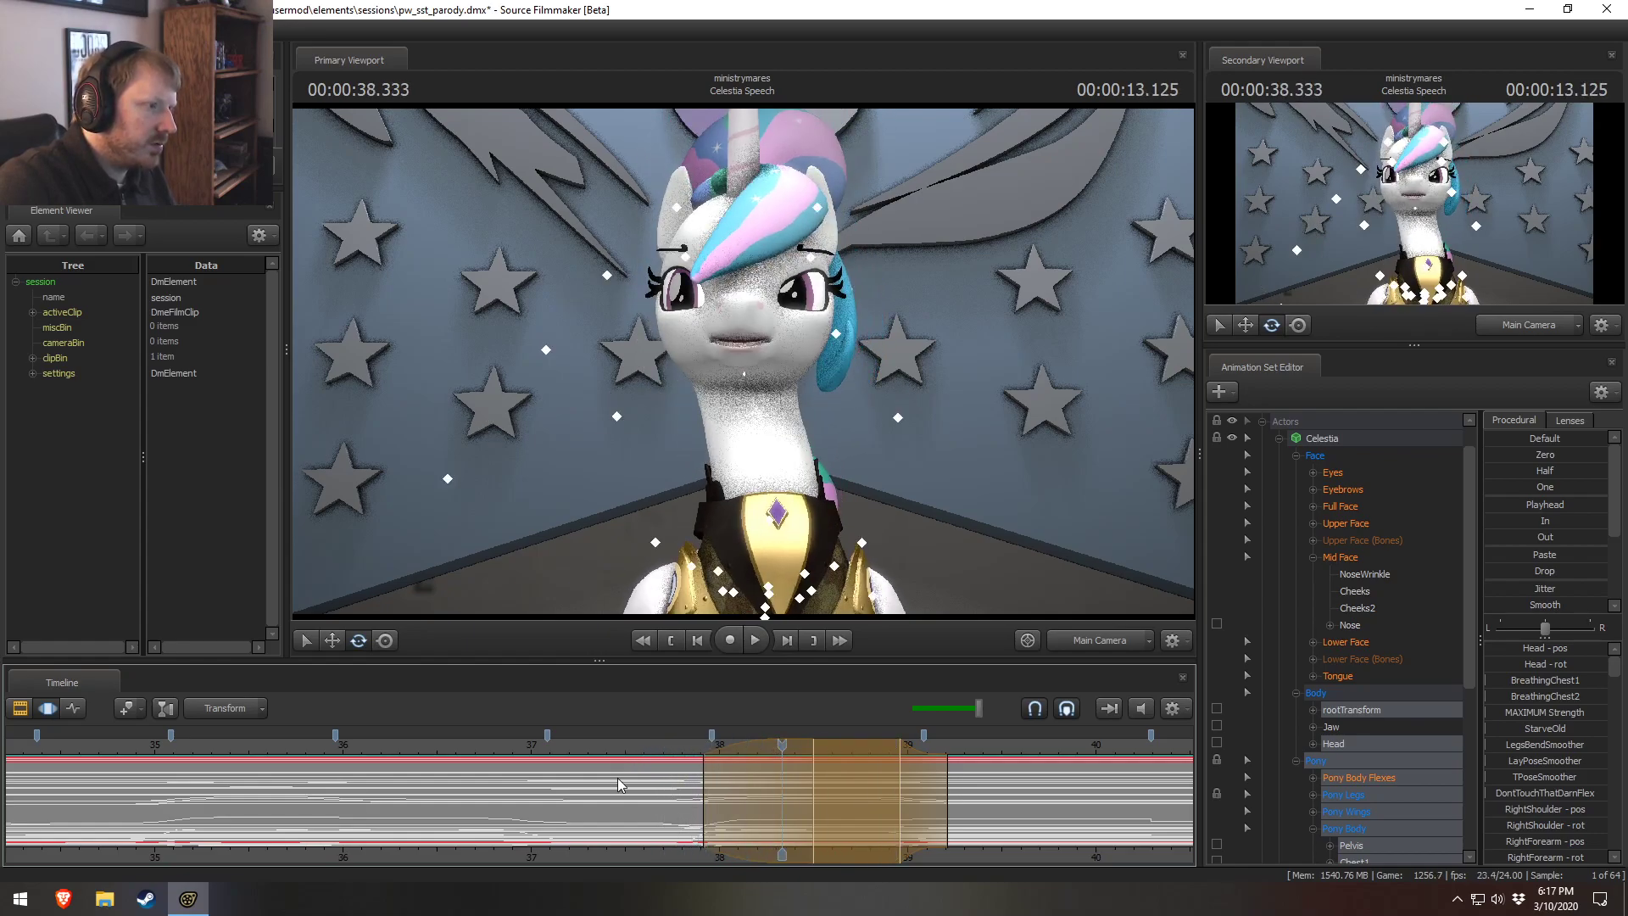
Replace the time selection with one from about 38.4 to 39.2 s, held from about 38.6 to 39.0 s, and play through it.
{"action": "left_click", "coordinate": [708, 807]}
{"action": "middle_click_drag", "start_coordinate": [742, 816], "coordinate": [804, 822]}
{"action": "left_click_drag", "start_coordinate": [838, 824], "coordinate": [1076, 817]}
{"action": "middle_click_drag", "start_coordinate": [805, 783], "coordinate": [856, 795]}
{"action": "mouse_move", "coordinate": [844, 801]}
{"action": "left_mouse_down", "text": "shift"}
{"action": "mouse_move", "coordinate": [910, 804]}
{"action": "mouse_move", "coordinate": [807, 781]}
{"action": "left_mouse_up", "text": "shift"}
{"action": "left_click", "coordinate": [676, 754]}
{"action": "key", "text": "space"}
{"action": "key", "text": "space"}
{"action": "key", "text": "space"}
{"action": "key", "text": "space"}
{"action": "key", "text": "space"}
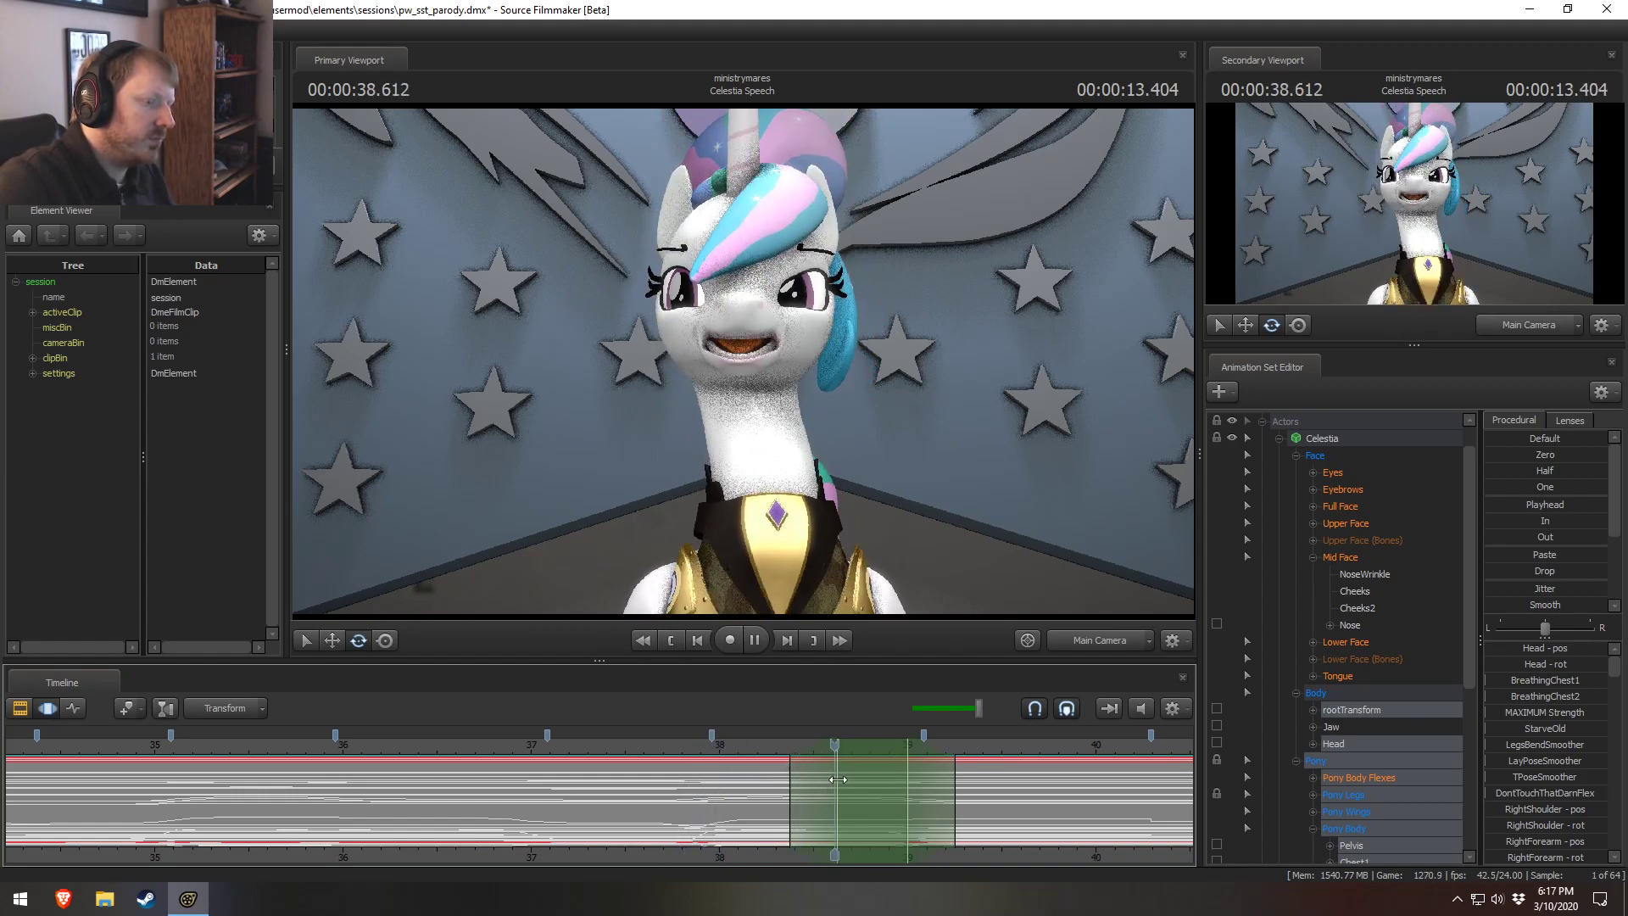
{"action": "key", "text": "space"}
Select Celestia's Head and Neck controls at 38.75 s and rotate them to tilt and turn her head within the time selection.
{"action": "left_click", "coordinate": [778, 524]}
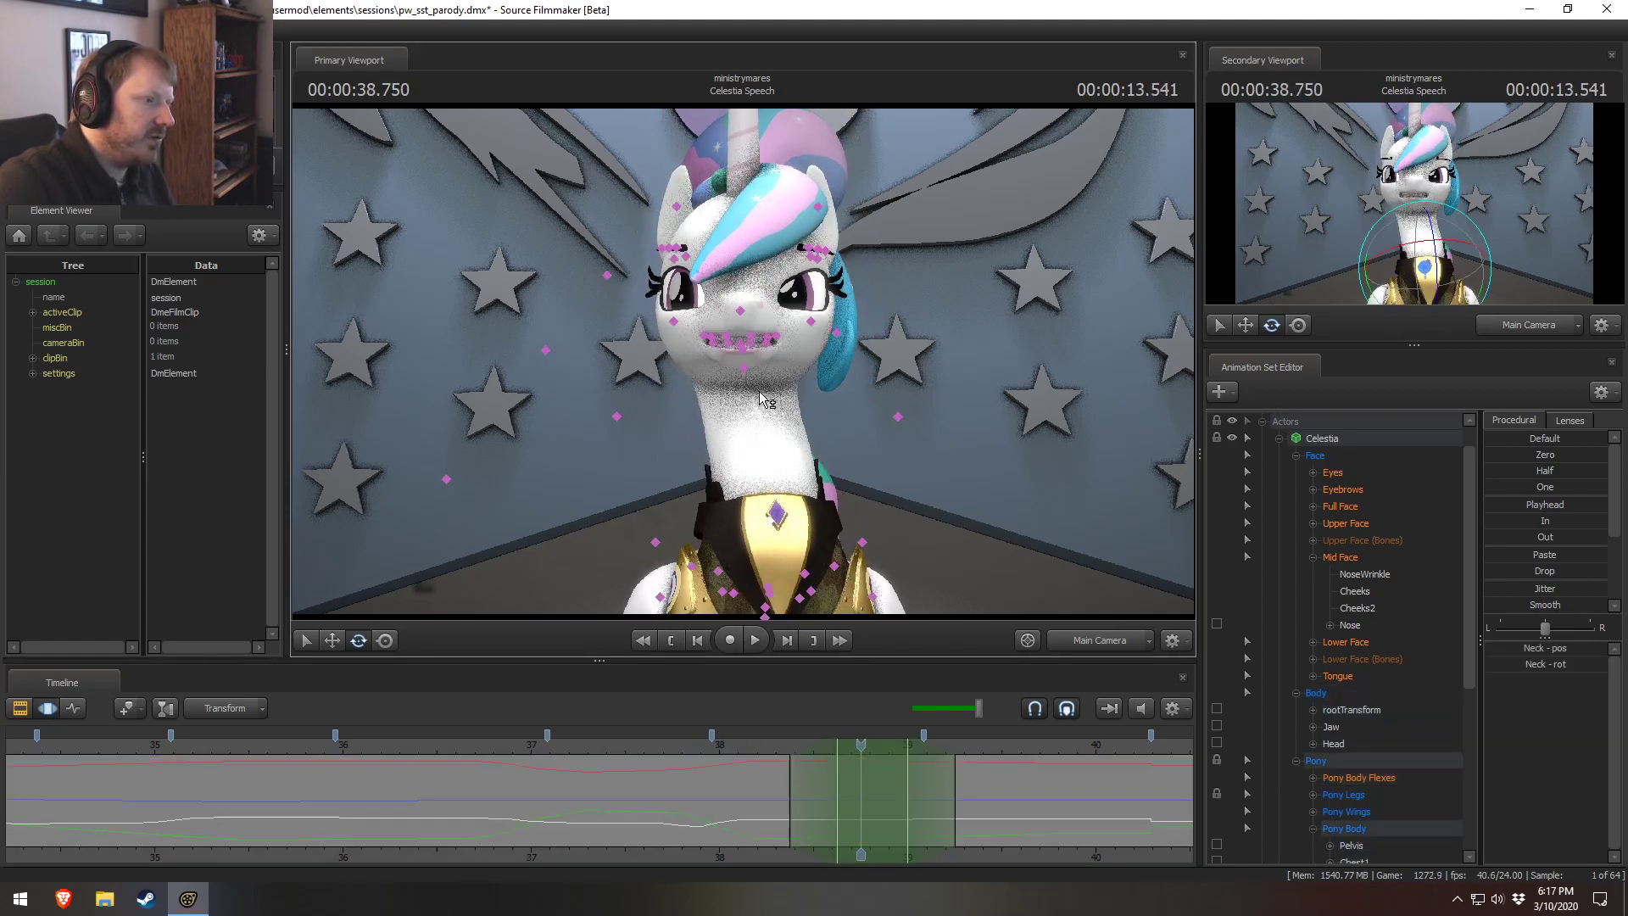
{"action": "left_click", "coordinate": [746, 370], "text": "shift"}
{"action": "left_click", "coordinate": [746, 390], "text": "ctrl"}
{"action": "left_click", "coordinate": [746, 375], "text": "ctrl"}
{"action": "left_click", "coordinate": [774, 514], "text": "ctrl+shift"}
{"action": "left_click_drag", "start_coordinate": [795, 501], "coordinate": [769, 417]}
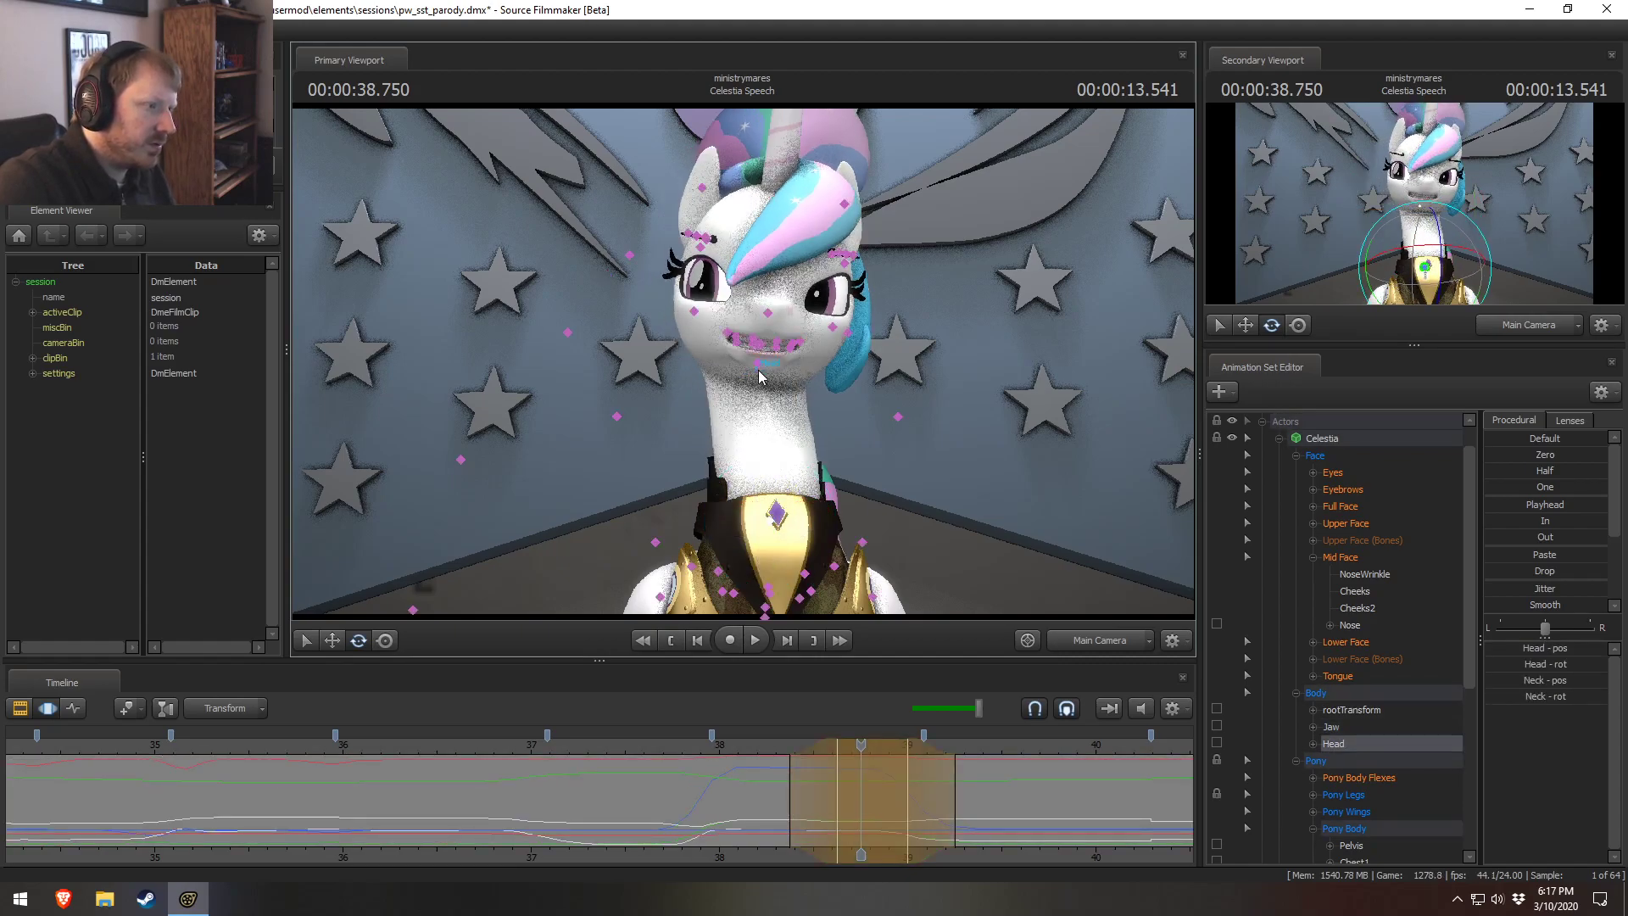
Select only Celestia's Head control at 38.75 s and rotate it to turn her head further within the time selection.
{"action": "left_click", "coordinate": [758, 371], "text": "ctrl"}
{"action": "left_click_drag", "start_coordinate": [770, 357], "coordinate": [877, 386]}
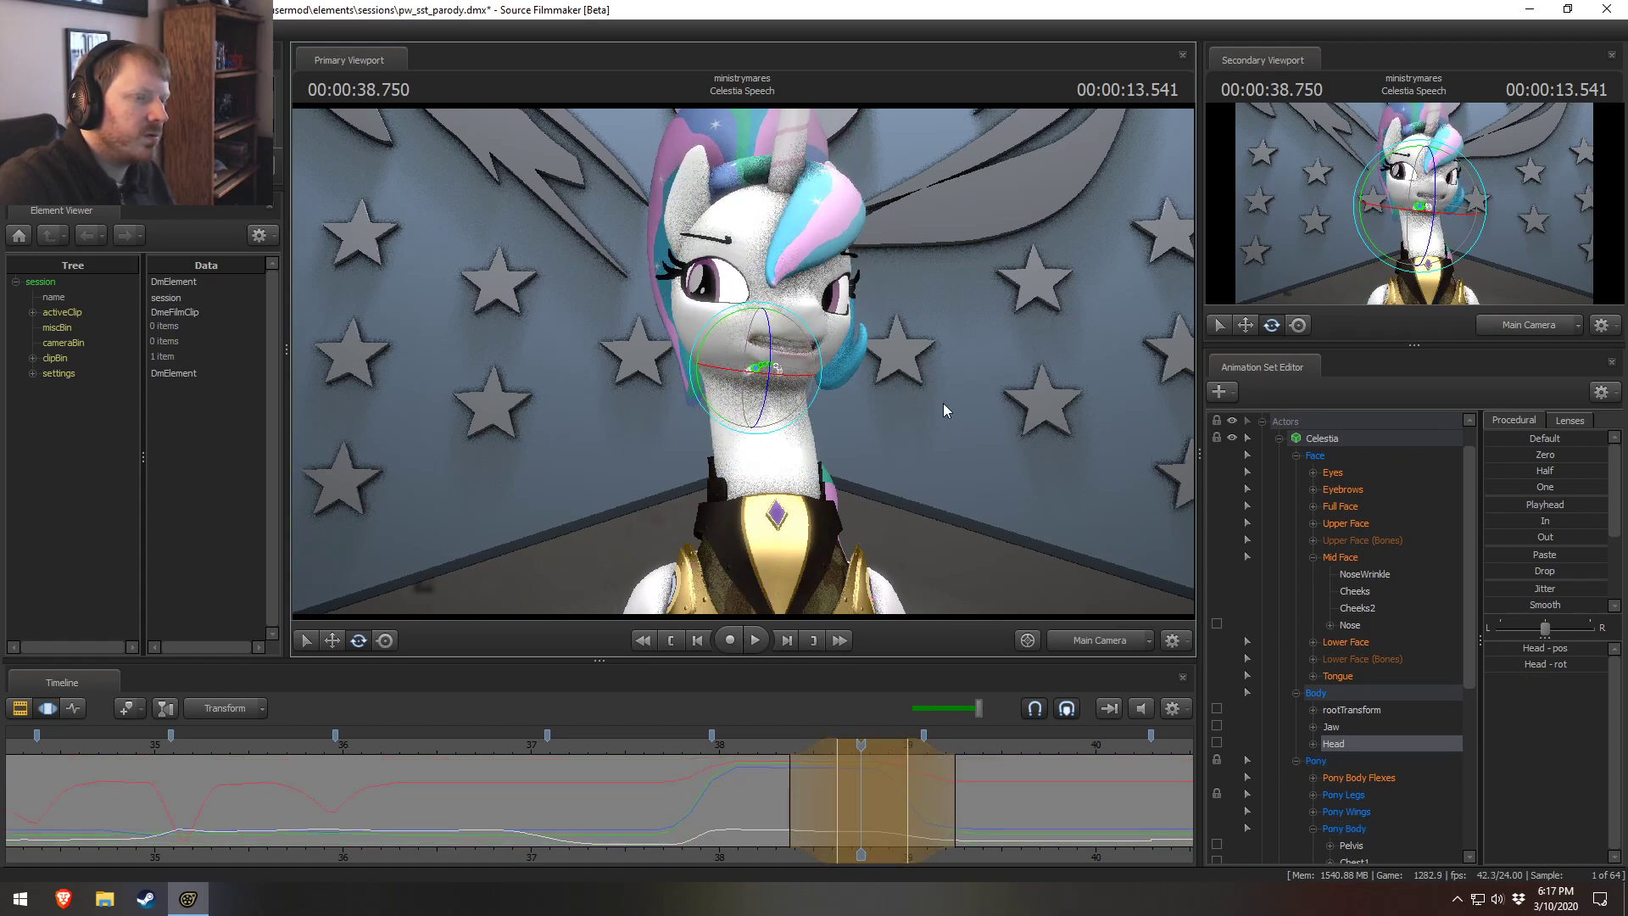
Examine Celestia's eye view target from the Work Camera and play back its movement between about 38 and 39 s.
{"action": "left_click", "coordinate": [1329, 473]}
{"action": "left_click", "coordinate": [1102, 637]}
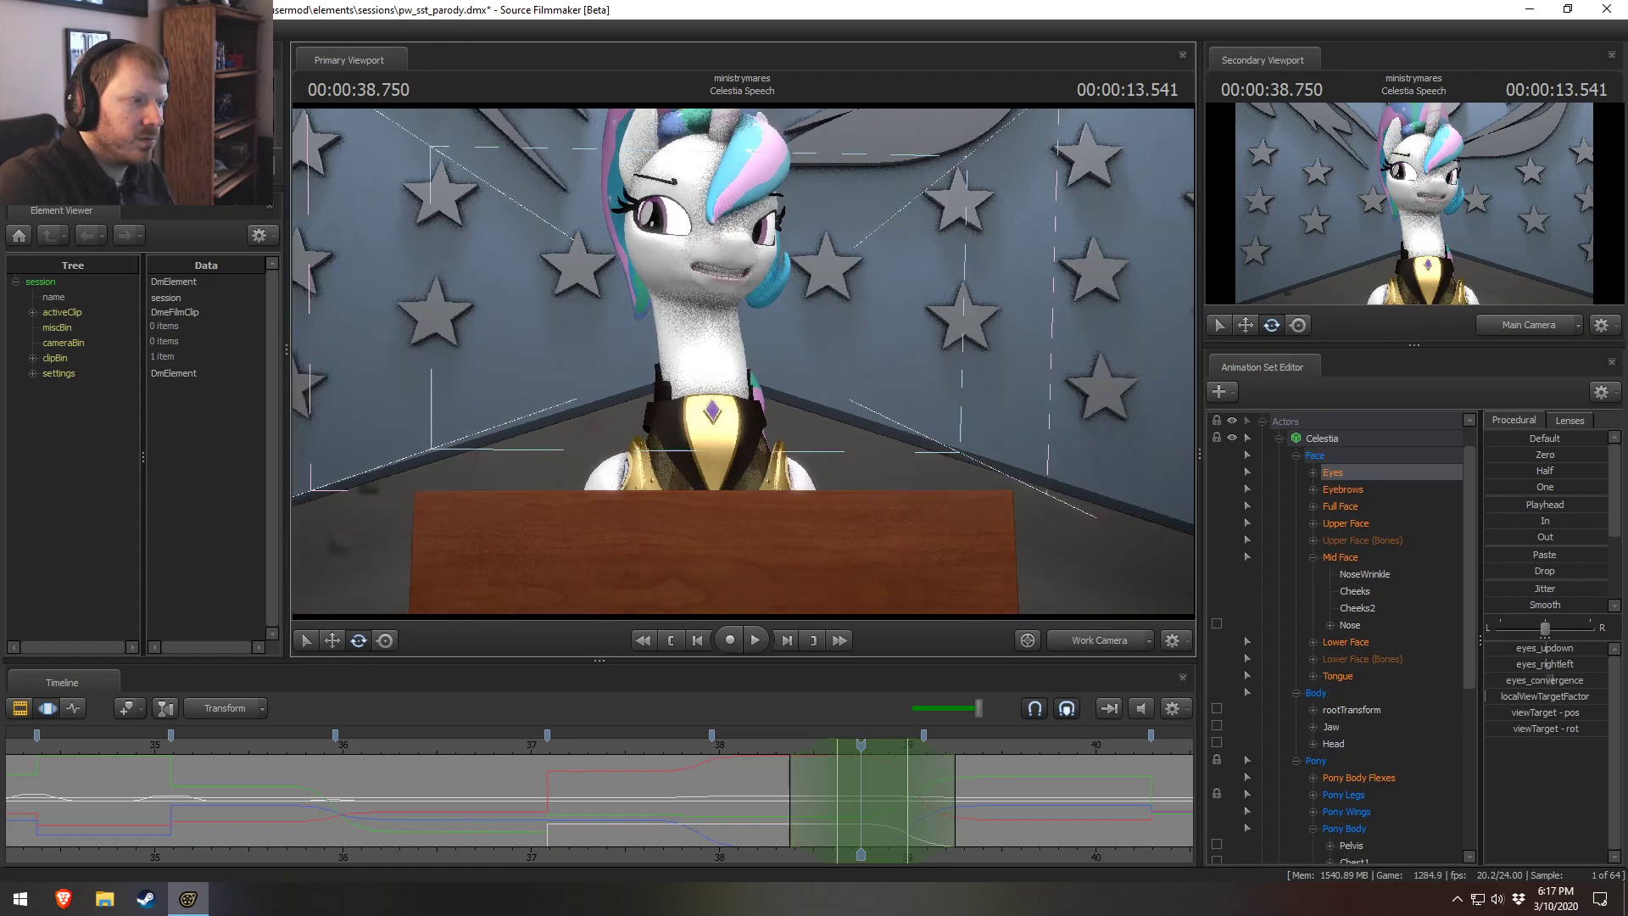
{"action": "key", "text": "s"}
{"action": "left_click_drag", "start_coordinate": [882, 381], "coordinate": [882, 403]}
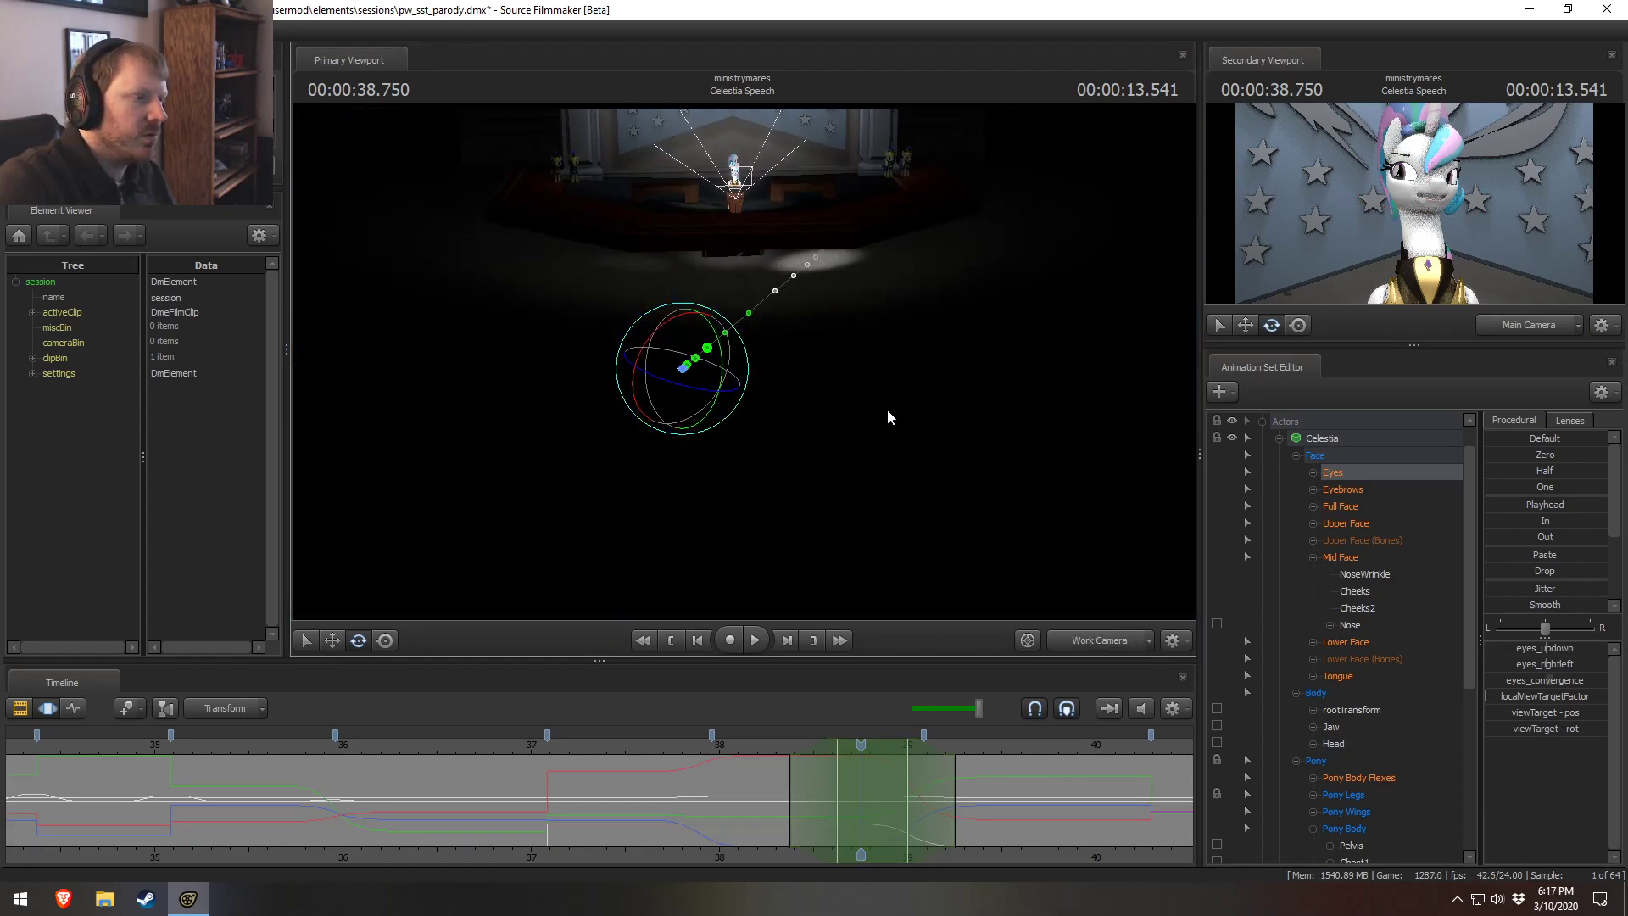
{"action": "left_click", "coordinate": [775, 750]}
{"action": "key", "text": "space"}
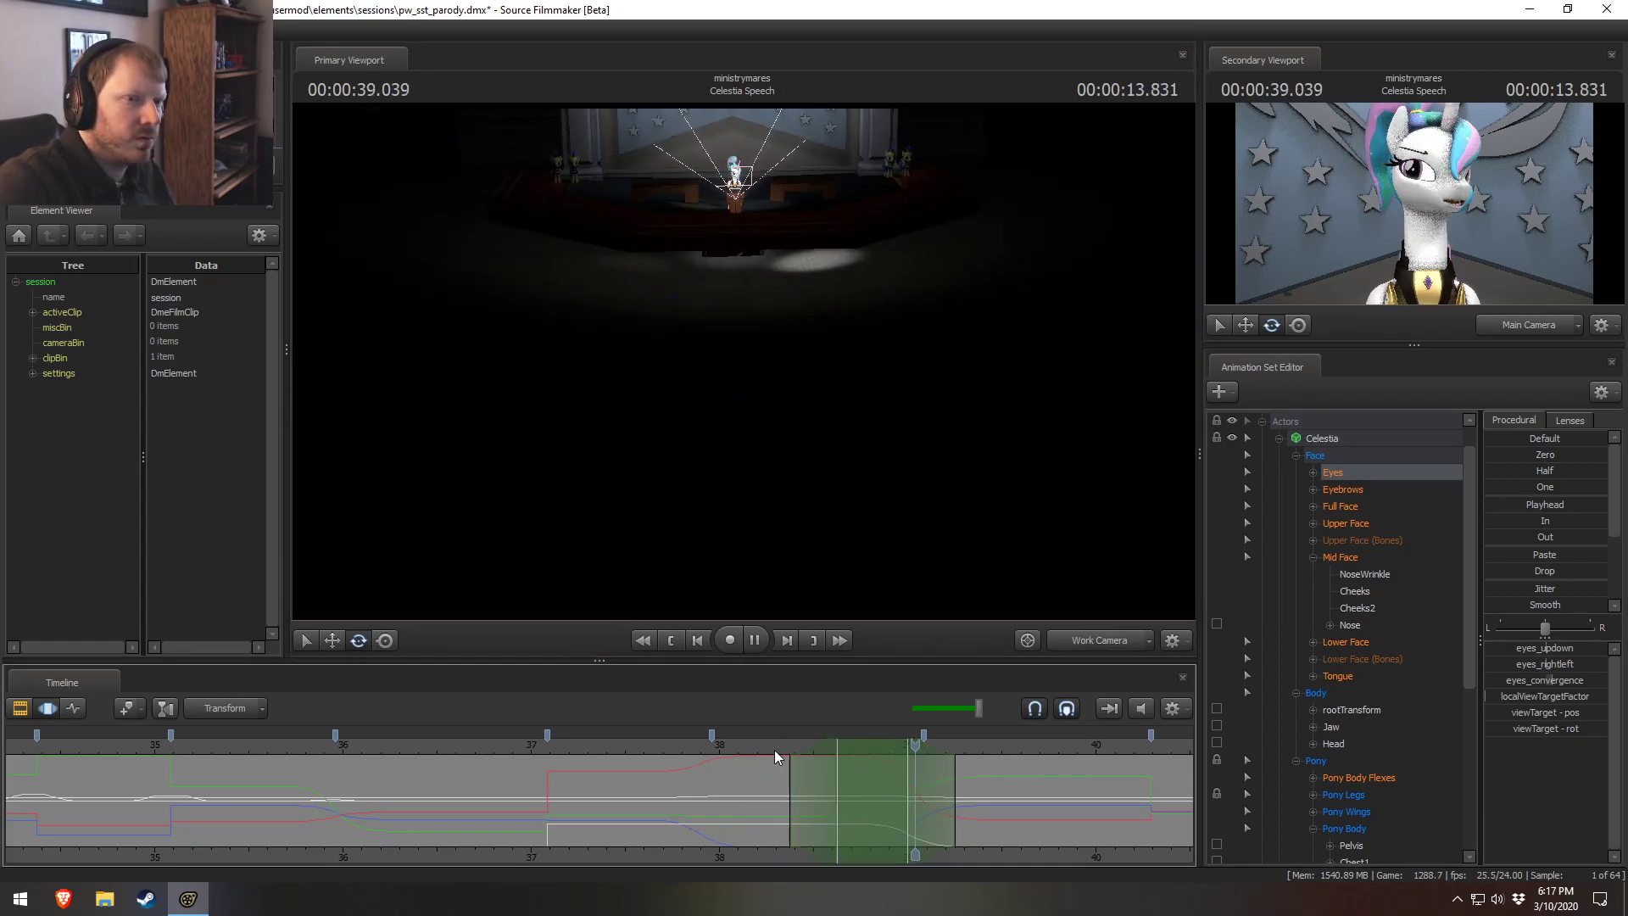
{"action": "key", "text": "space"}
{"action": "left_click", "coordinate": [709, 745]}
{"action": "key", "text": "space"}
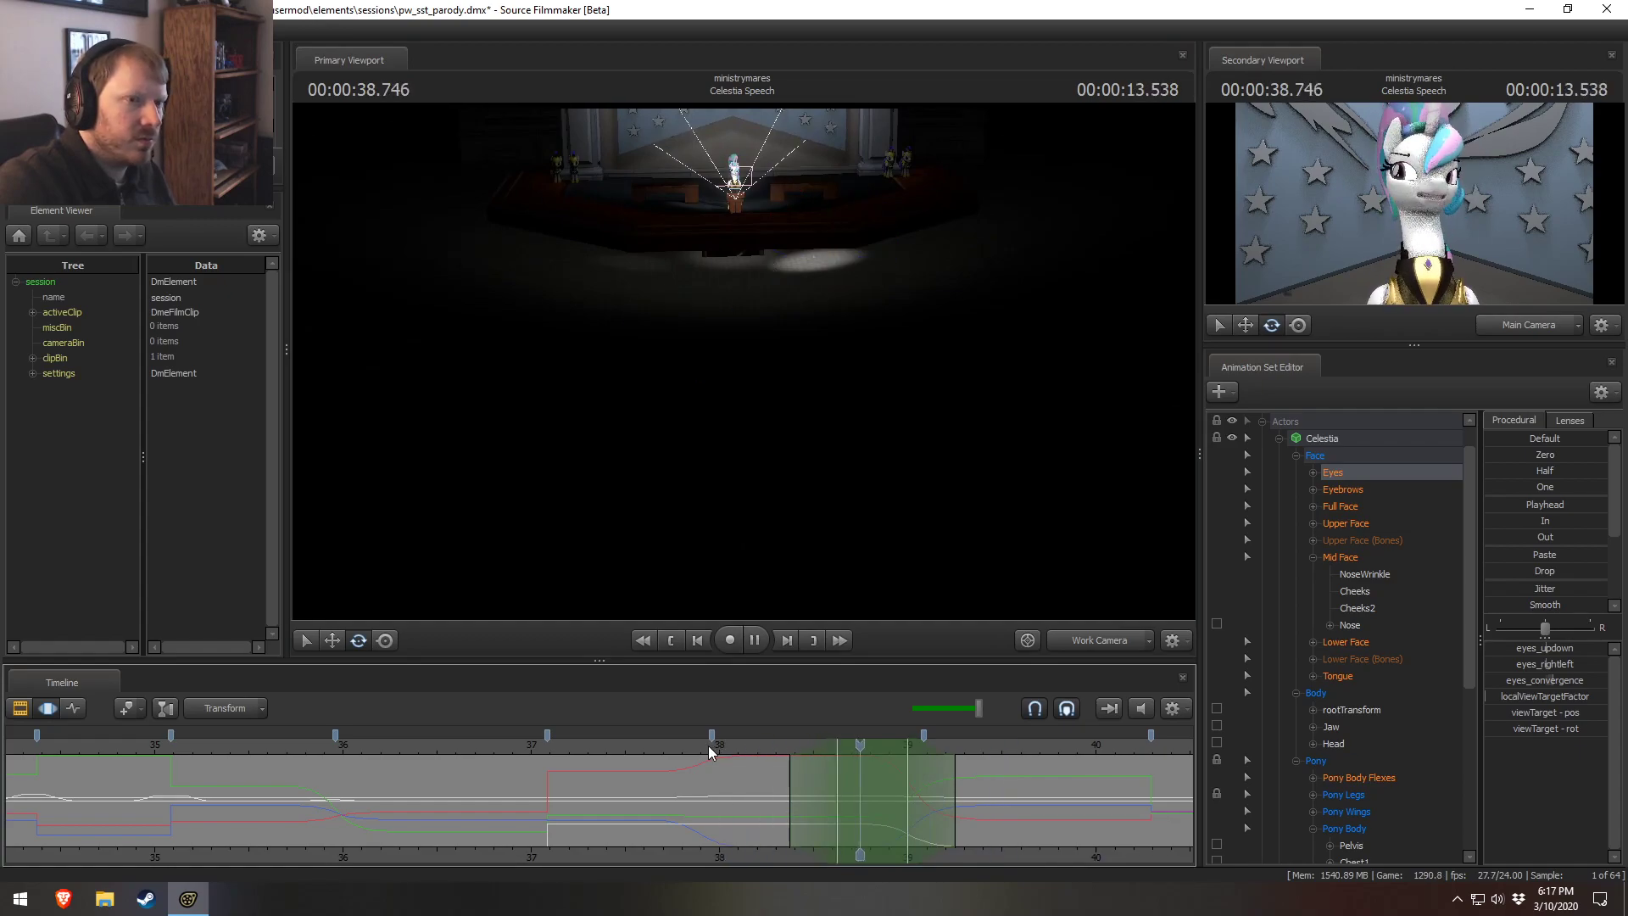
{"action": "key", "text": "space"}
{"action": "left_click", "coordinate": [674, 746]}
{"action": "key", "text": "space"}
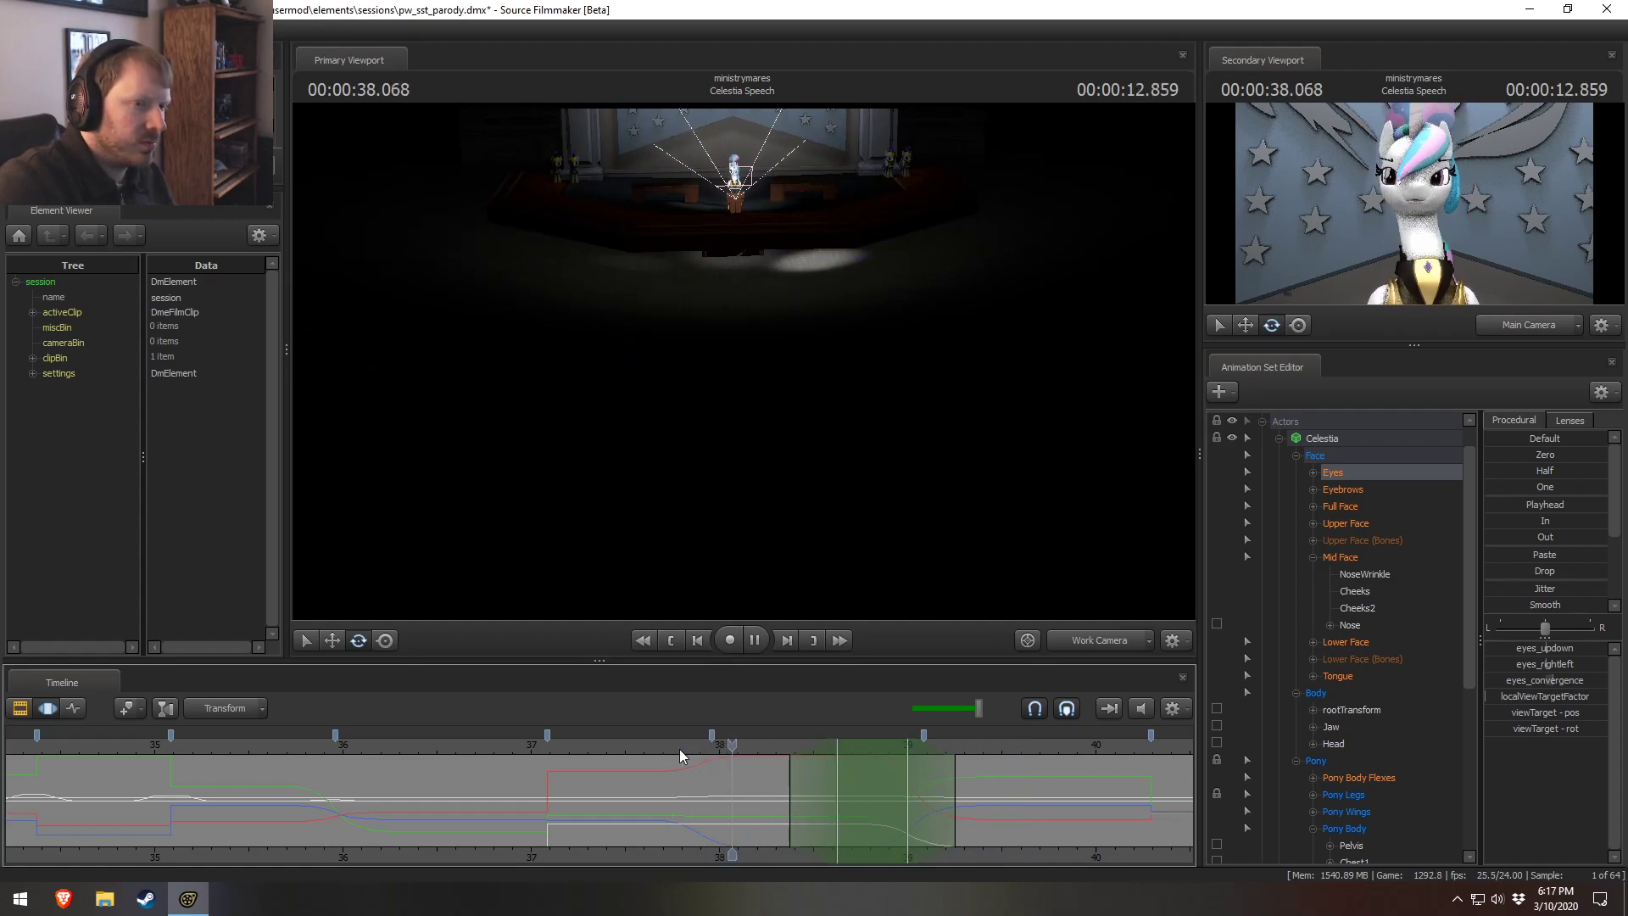
{"action": "key", "text": "space"}
Make Celestia's eye shift abrupt at about 37.9 s, using a time selection from about 37.6 to 37.9 s.
{"action": "left_click", "coordinate": [764, 804]}
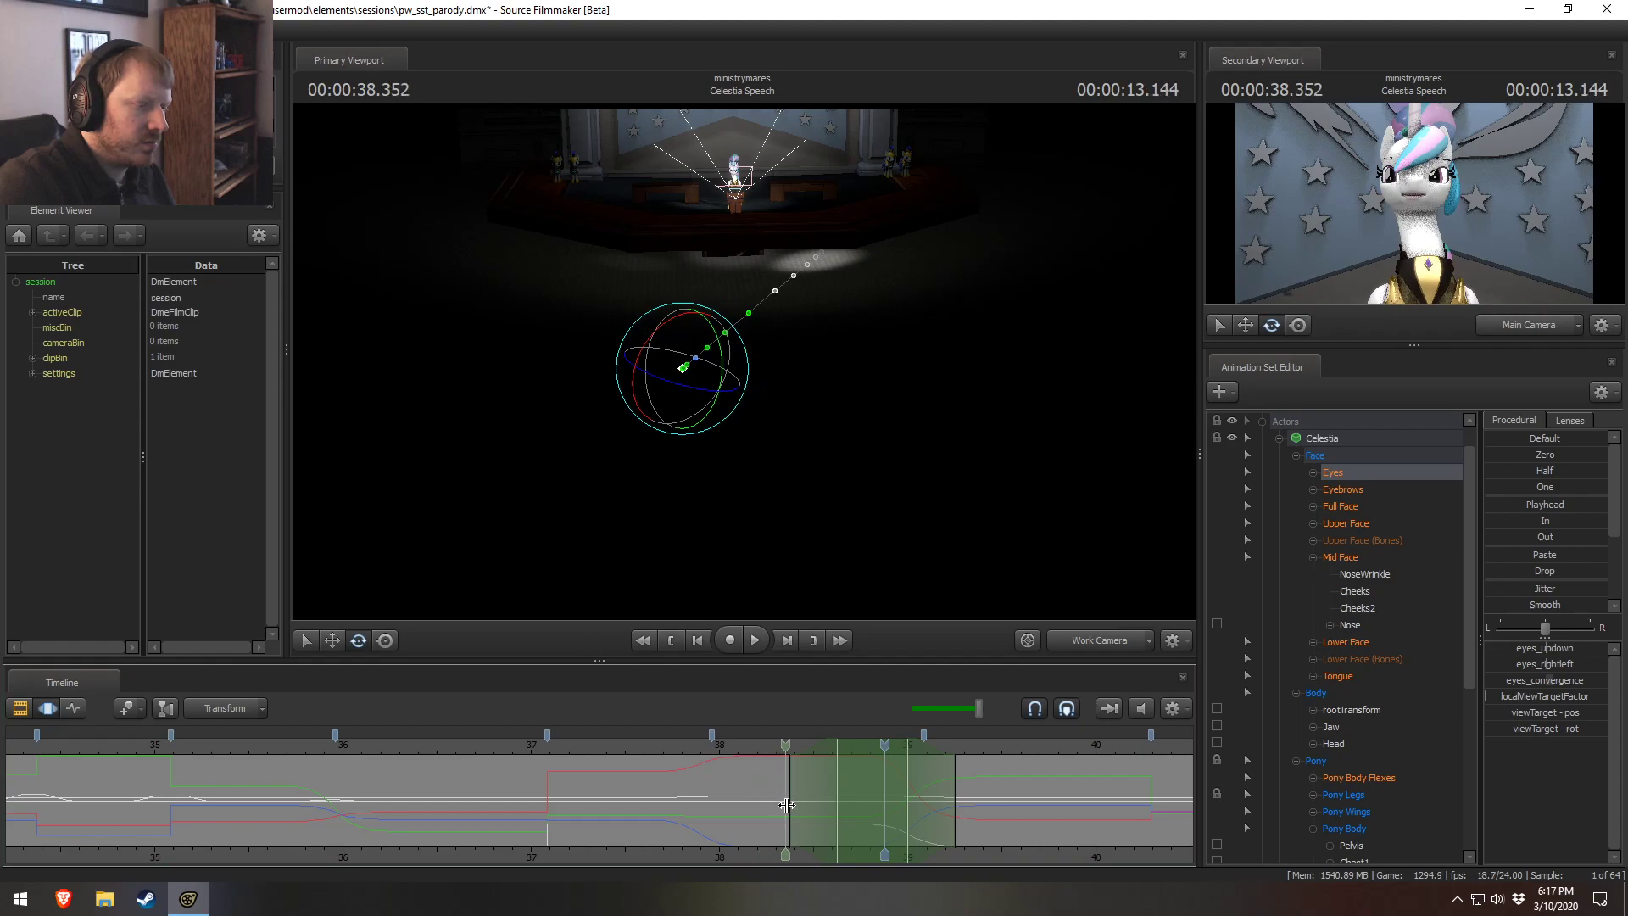
{"action": "mouse_move", "coordinate": [788, 804]}
{"action": "left_mouse_down"}
{"action": "mouse_move", "coordinate": [640, 812]}
{"action": "mouse_move", "coordinate": [794, 821]}
{"action": "left_mouse_up"}
{"action": "mouse_move", "coordinate": [689, 812]}
{"action": "left_mouse_down"}
{"action": "mouse_move", "coordinate": [649, 809]}
{"action": "mouse_move", "coordinate": [705, 809]}
{"action": "mouse_move", "coordinate": [673, 805]}
{"action": "left_mouse_up"}
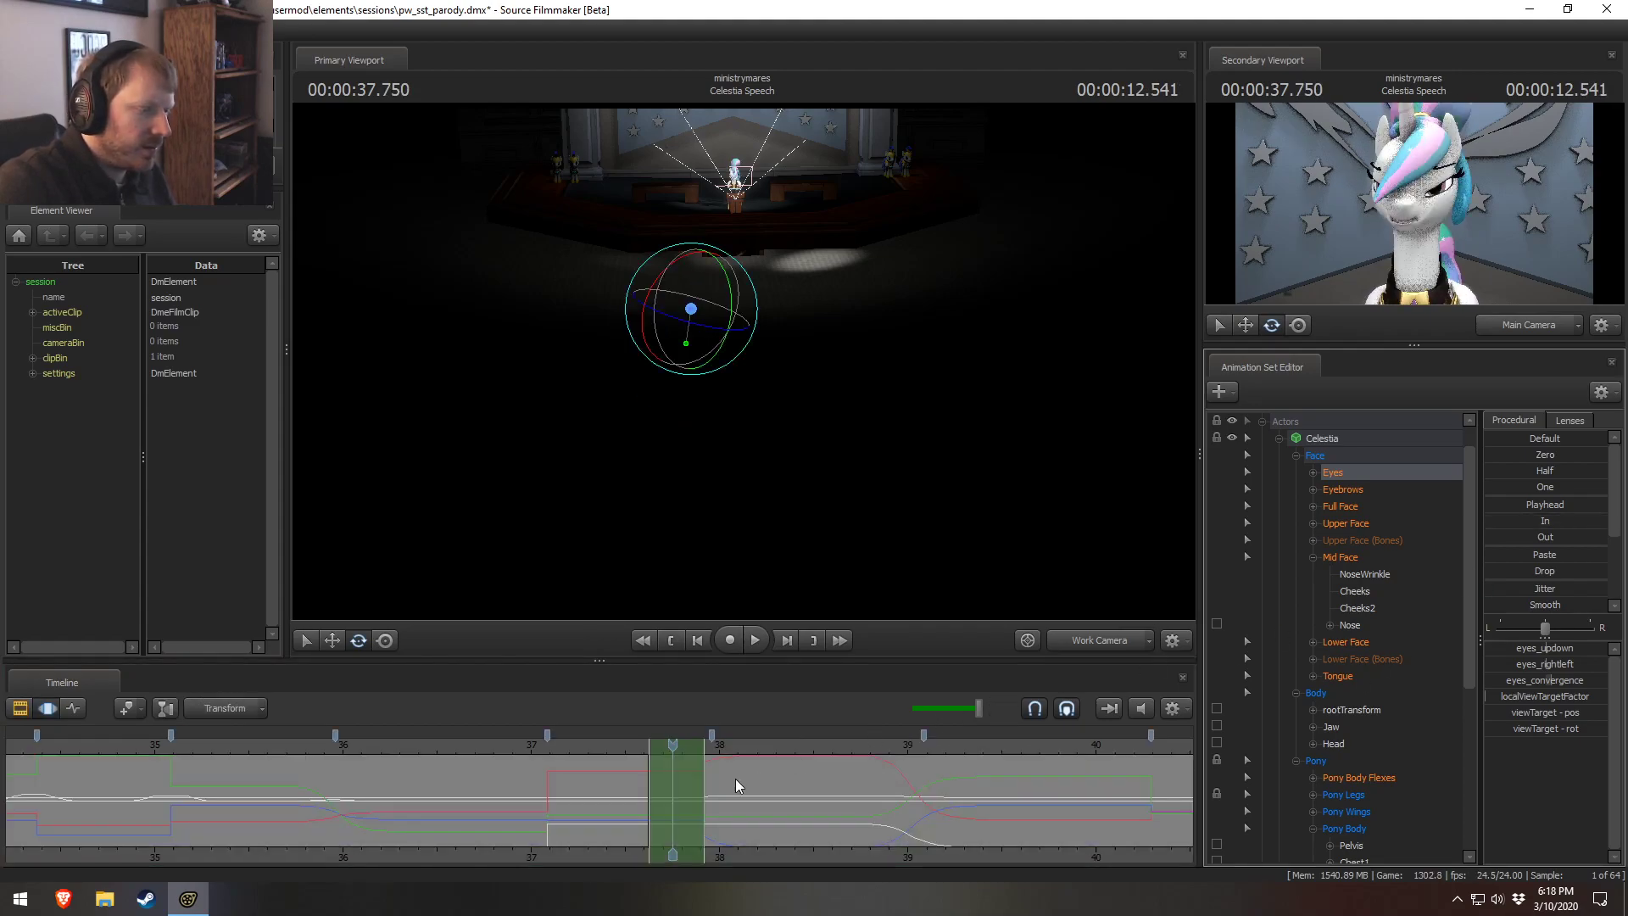
{"action": "left_click", "coordinate": [702, 777]}
Set the Eyes to the Out pose across a time selection from about 38.5 to 39.7 s and play it back in Main Camera view.
{"action": "mouse_move", "coordinate": [702, 777]}
{"action": "left_mouse_down"}
{"action": "mouse_move", "coordinate": [992, 784]}
{"action": "mouse_move", "coordinate": [776, 797]}
{"action": "mouse_move", "coordinate": [923, 799]}
{"action": "left_mouse_up"}
{"action": "left_click", "coordinate": [878, 790]}
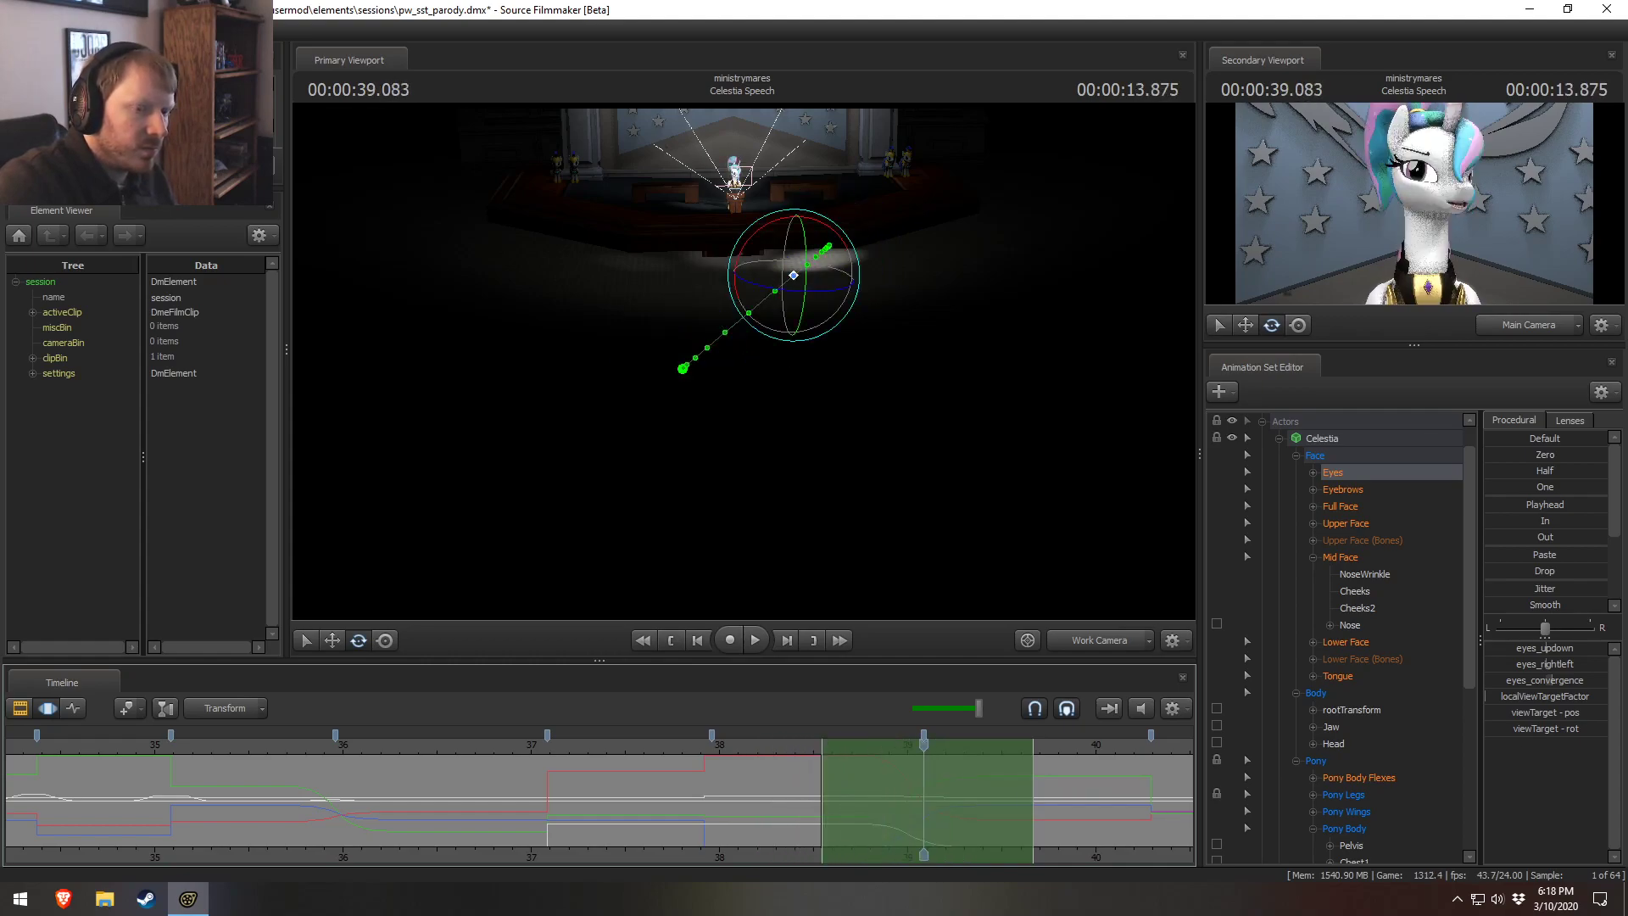
{"action": "left_click", "coordinate": [1526, 537]}
{"action": "key", "text": "space"}
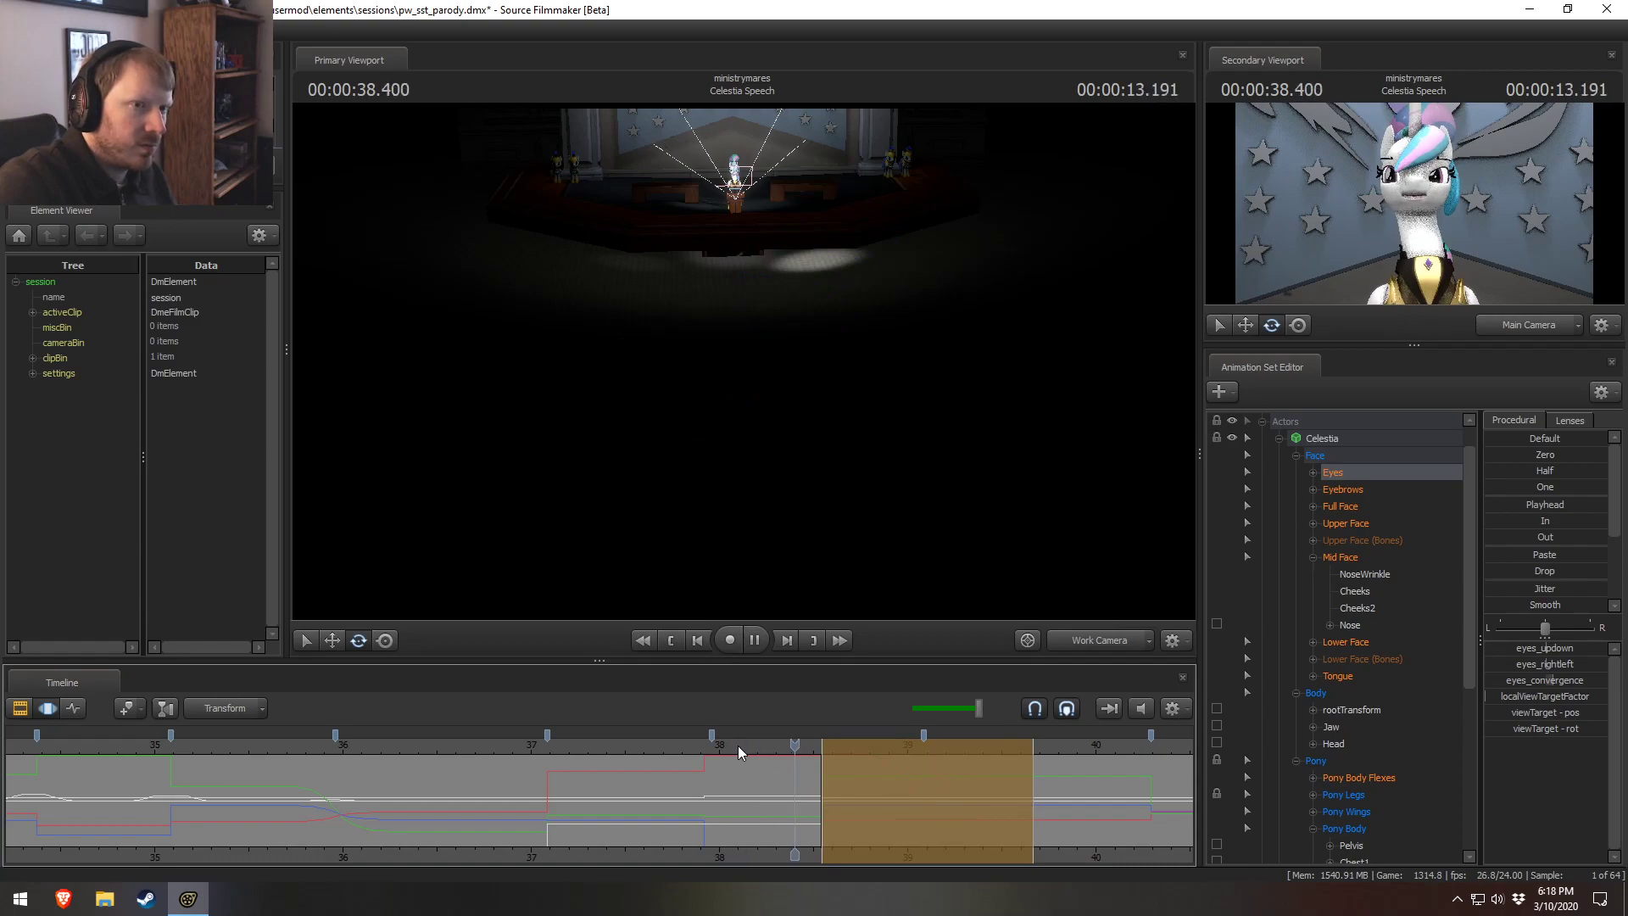
{"action": "key", "text": "space"}
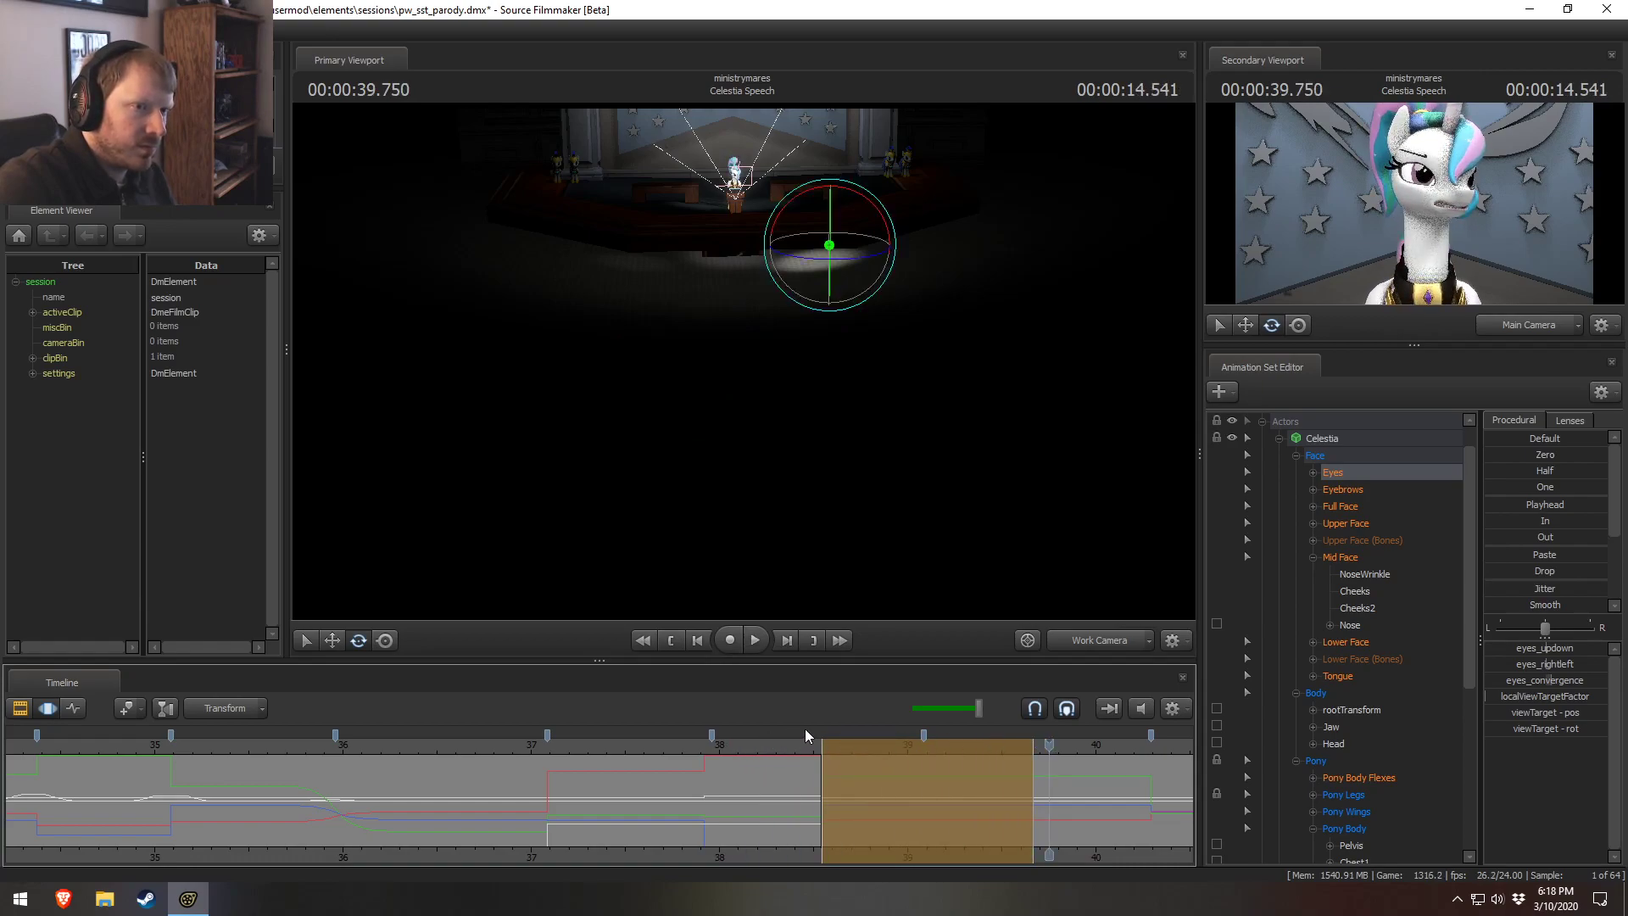
{"action": "left_click", "coordinate": [1084, 640]}
{"action": "left_click", "coordinate": [724, 751]}
{"action": "key", "text": "space"}
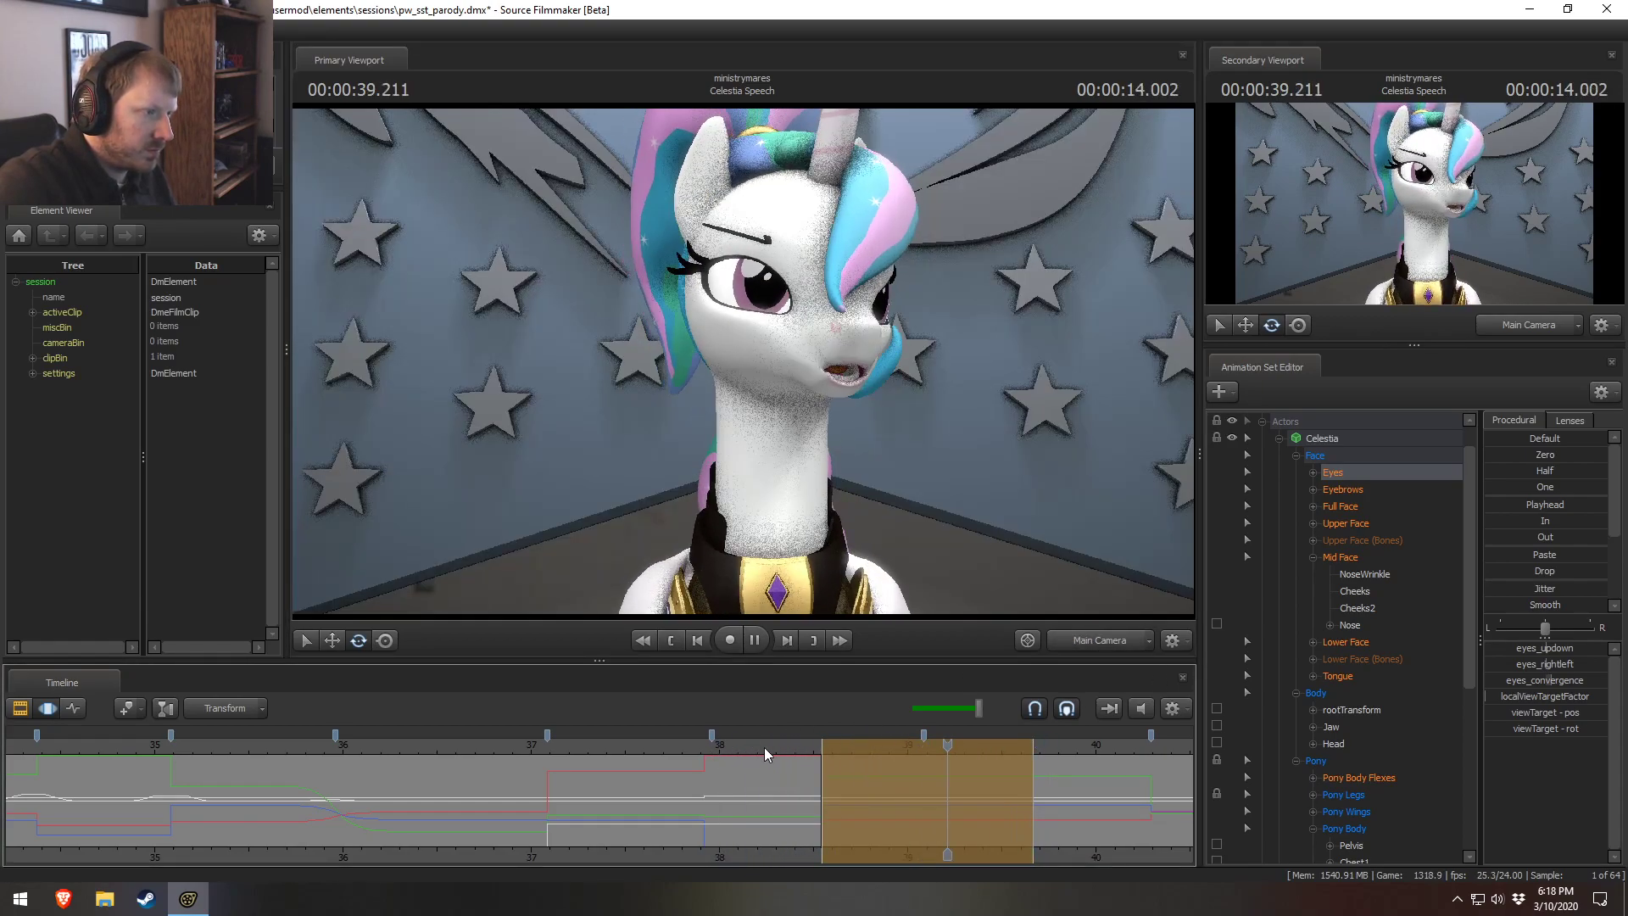
{"action": "key", "text": "space"}
Smooth Celestia's Neck and Chest2 controls from about 38.9 to 39.4 s, held from about 39.0 to 39.3 s, and play it back.
{"action": "left_click", "coordinate": [1342, 744]}
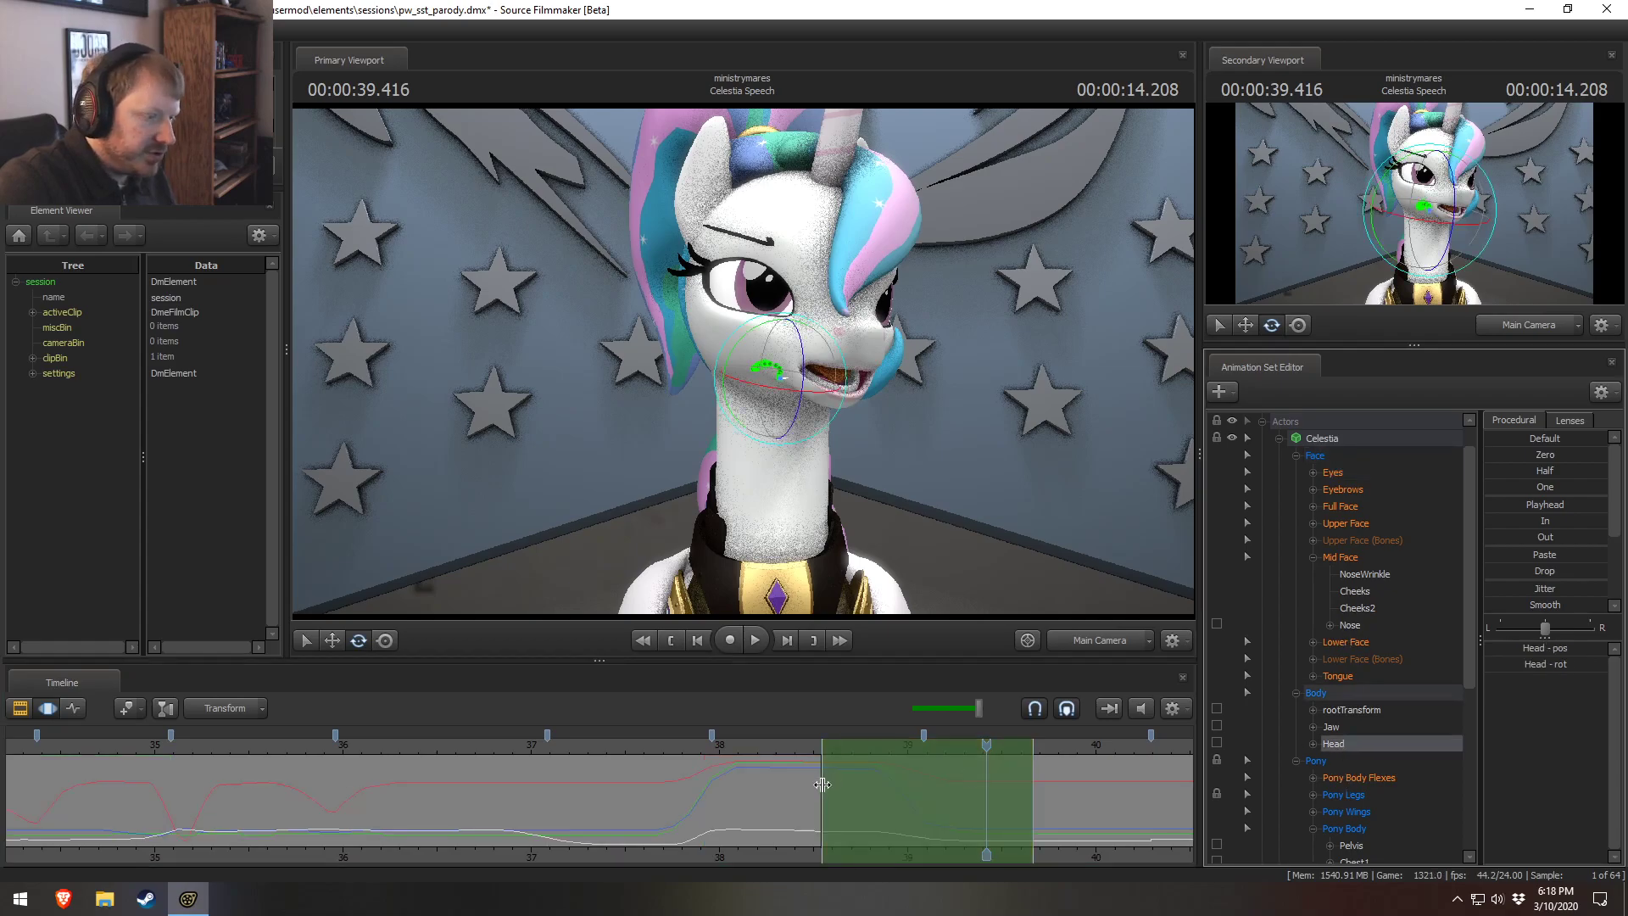
{"action": "scroll", "coordinate": [797, 789], "scroll_direction": "up", "scroll_amount": 2}
{"action": "left_click_drag", "start_coordinate": [750, 804], "coordinate": [975, 834]}
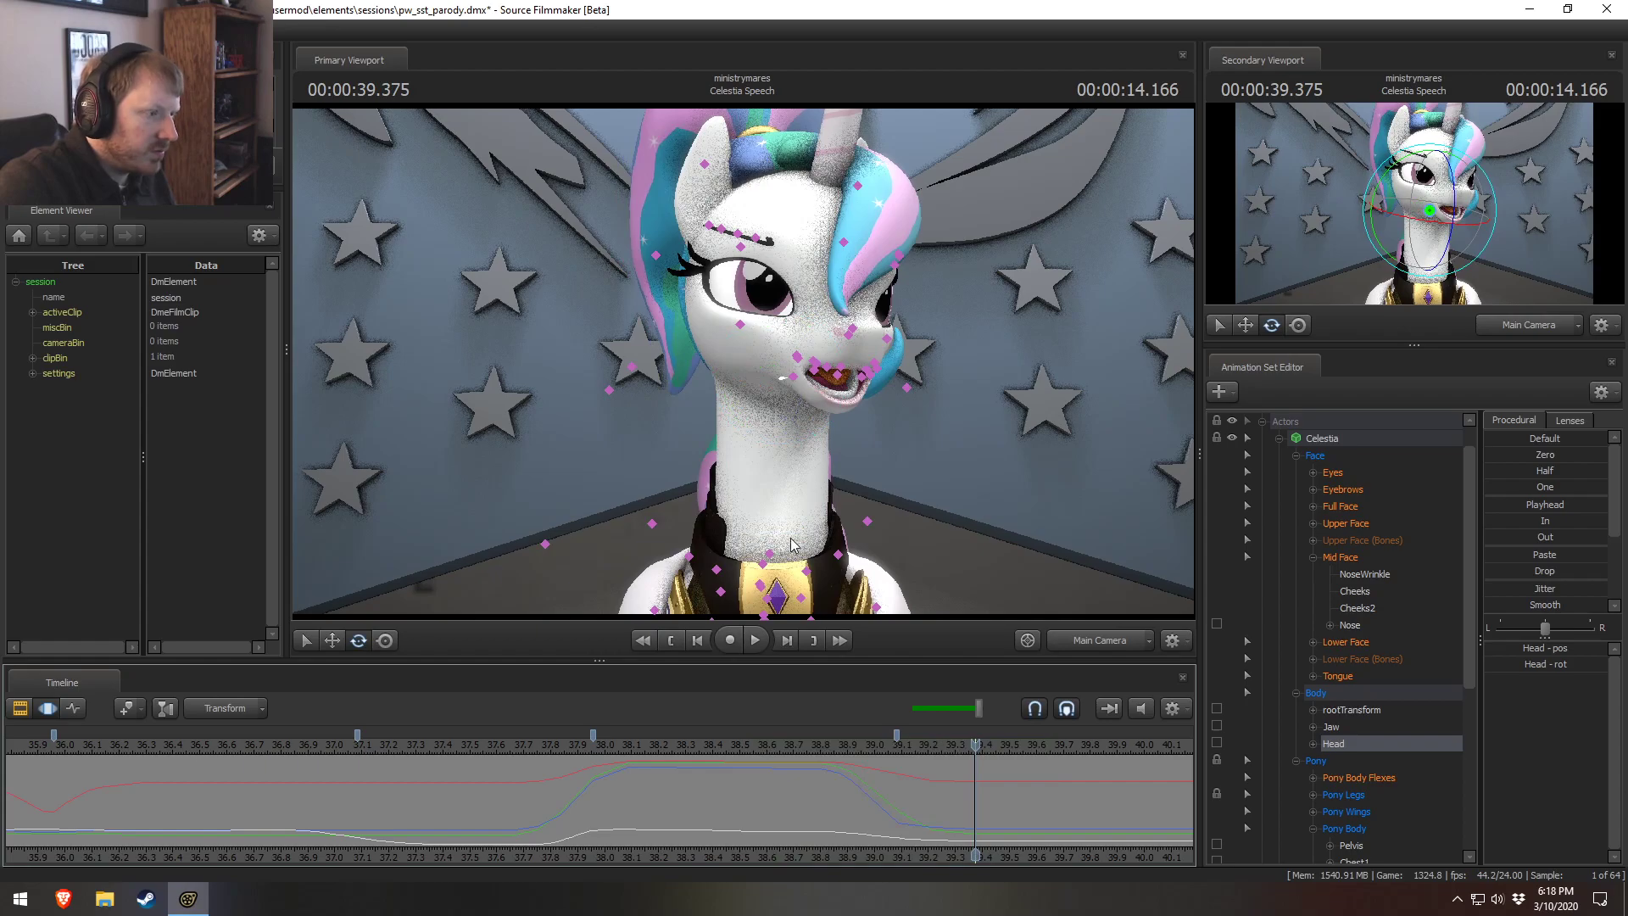
{"action": "left_click", "coordinate": [770, 556]}
{"action": "left_click", "coordinate": [774, 607], "text": "ctrl"}
{"action": "left_click_drag", "start_coordinate": [865, 821], "coordinate": [898, 826]}
{"action": "scroll", "coordinate": [898, 826], "scroll_direction": "up", "scroll_amount": 1, "text": "shift"}
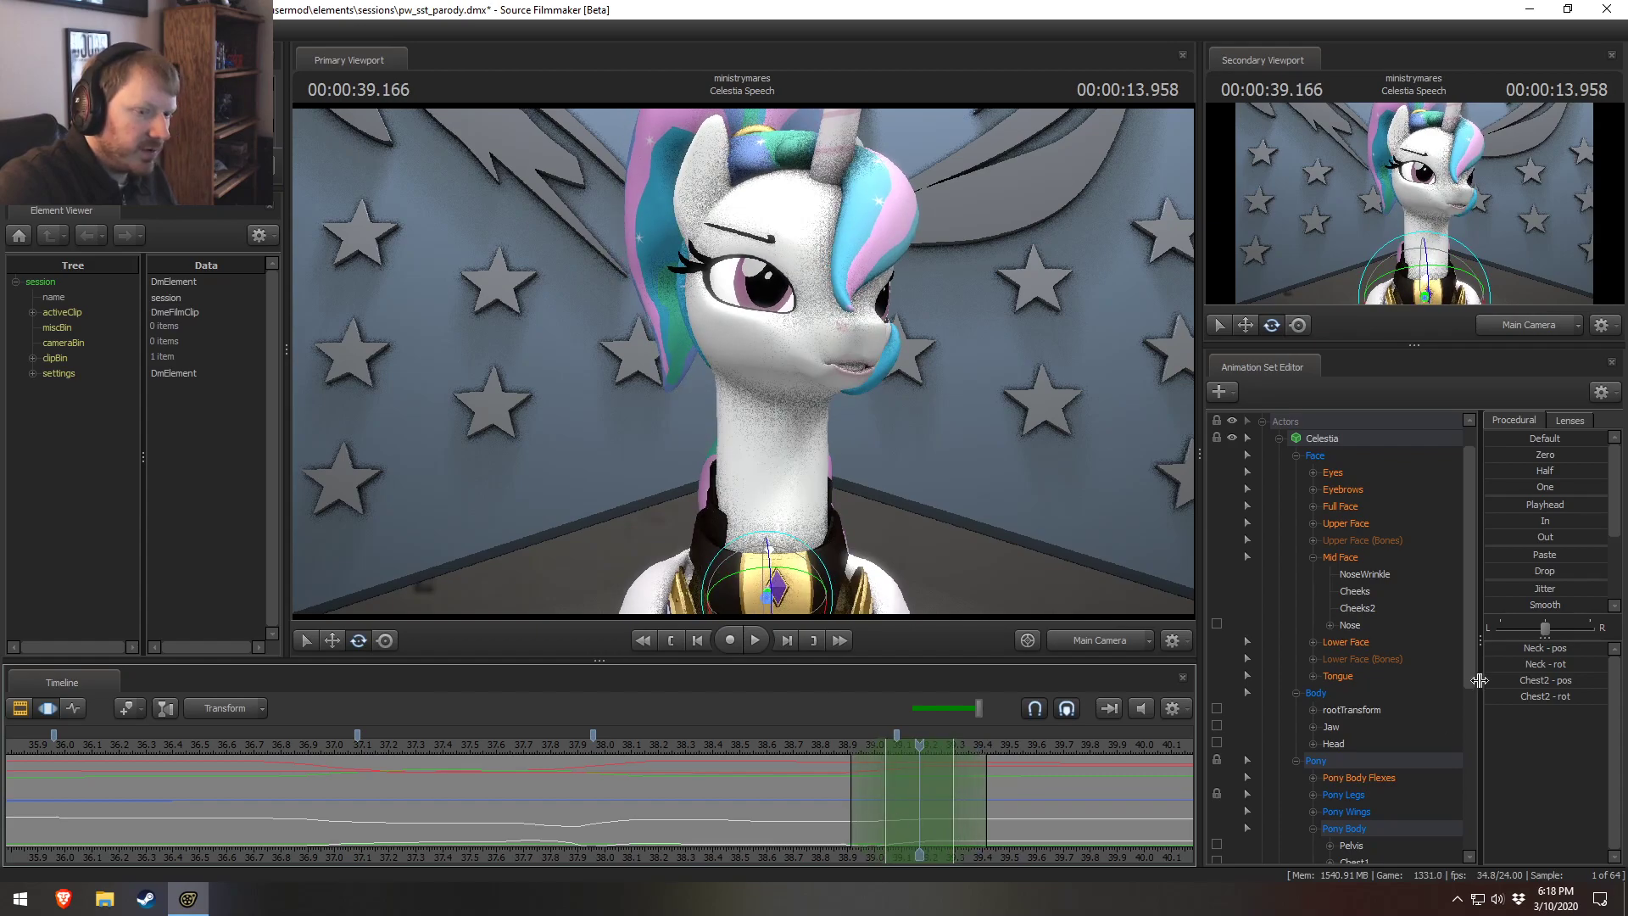
{"action": "left_click_drag", "start_coordinate": [1521, 601], "coordinate": [1624, 625]}
{"action": "left_click", "coordinate": [775, 746]}
{"action": "key", "text": "space"}
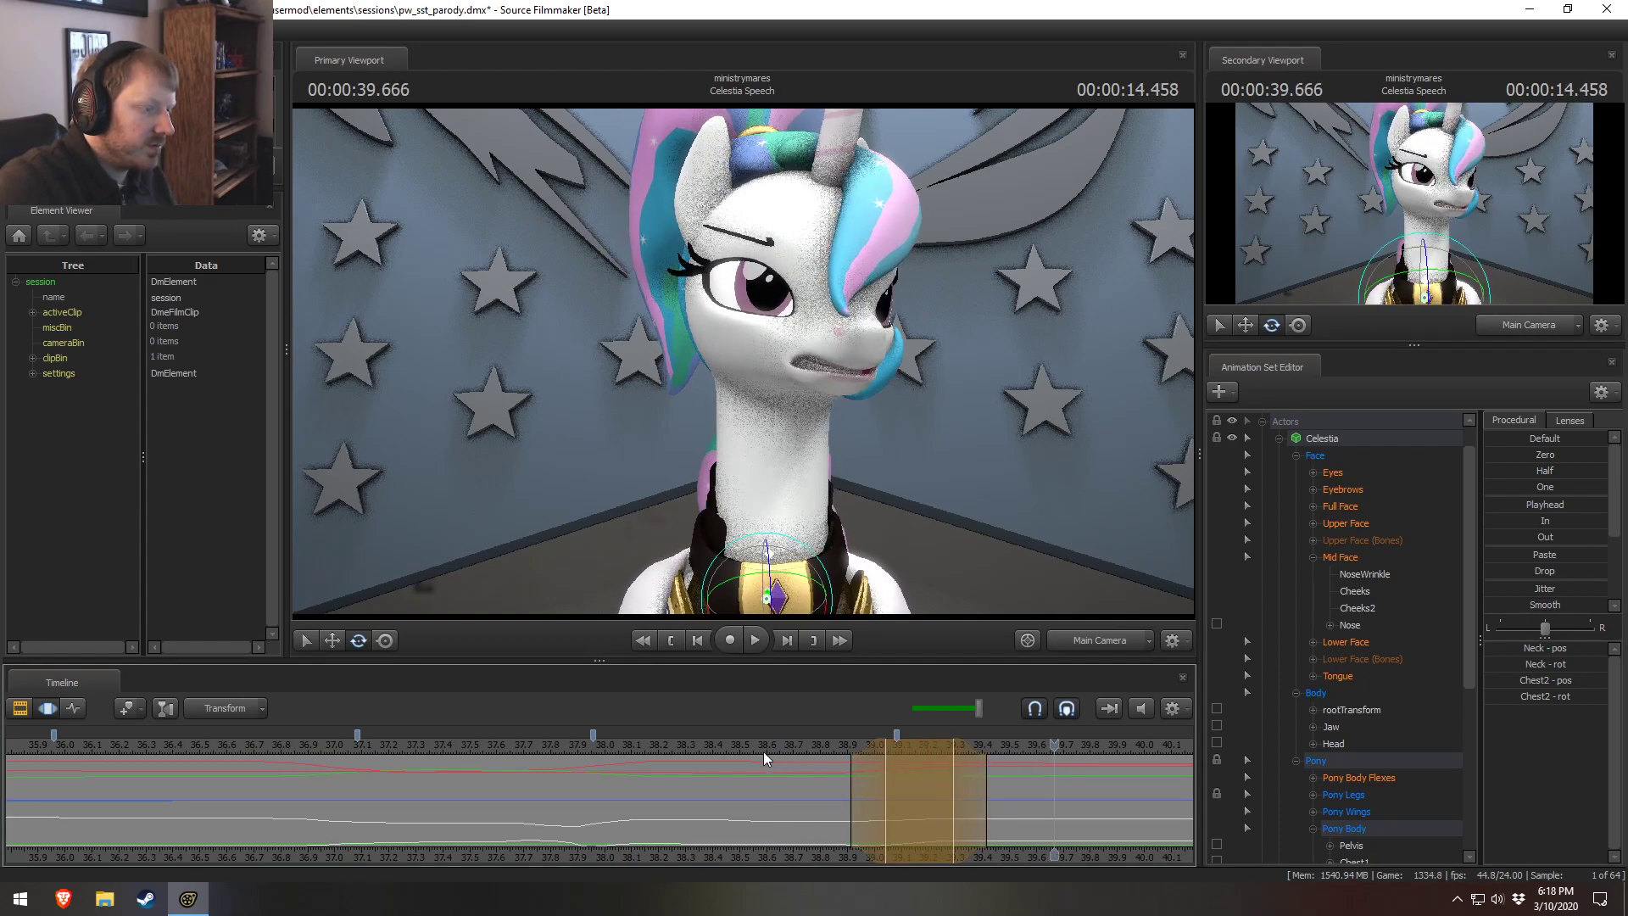
{"action": "left_click", "coordinate": [714, 742]}
{"action": "key", "text": "space"}
{"action": "left_click", "coordinate": [1034, 743]}
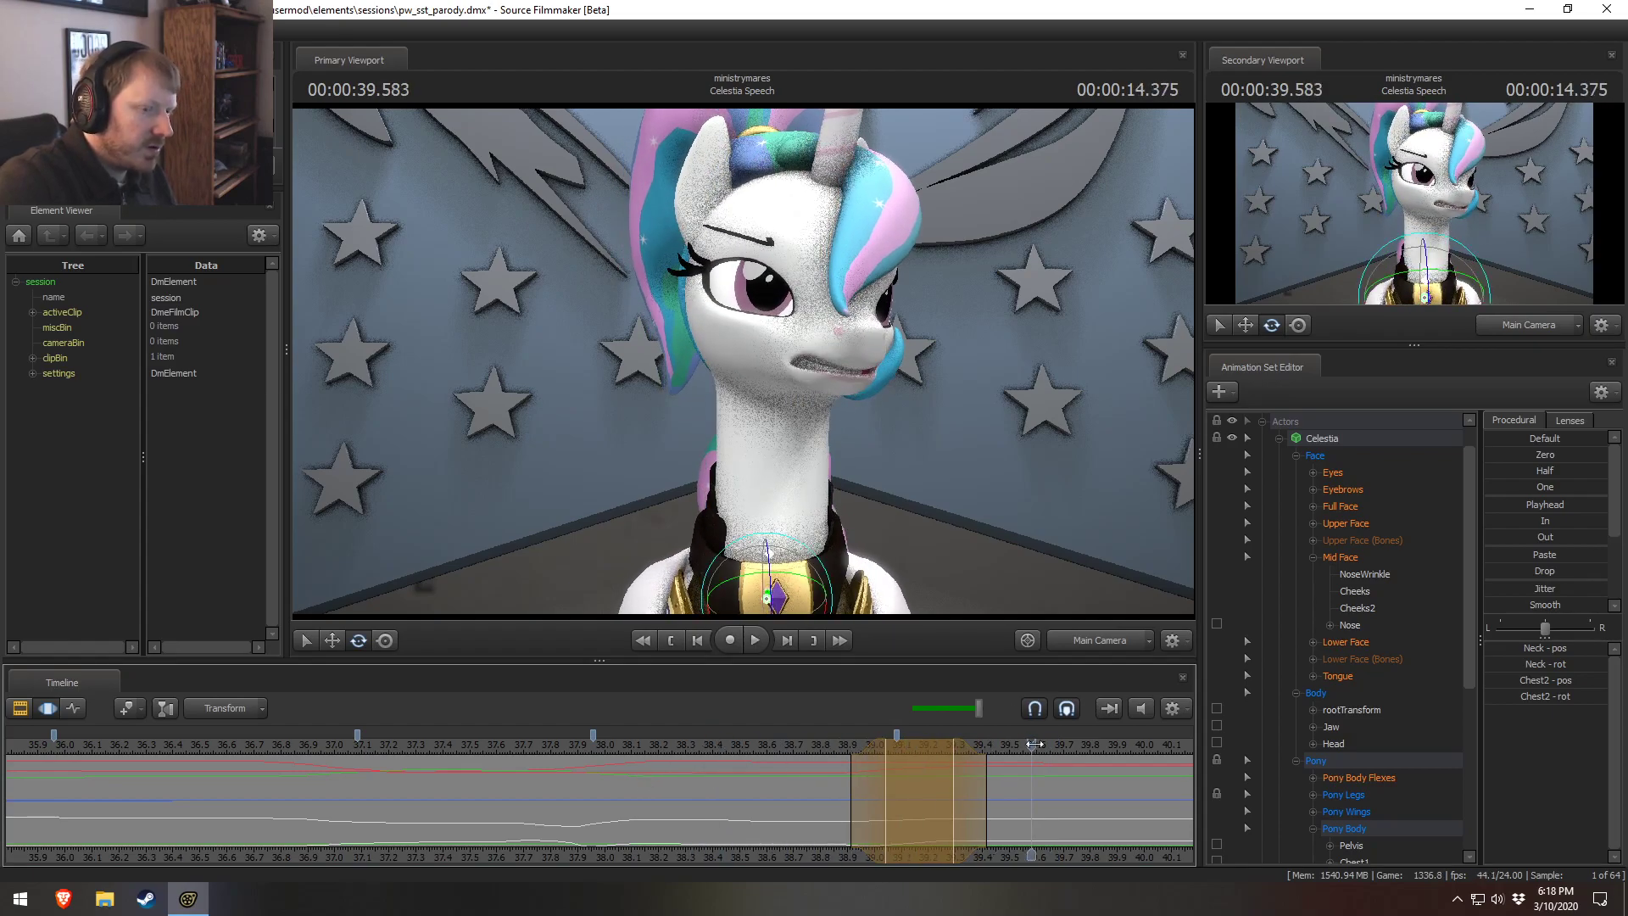
Smooth Celestia's Head and Neck from about 38.25 to 38.7 s, held from about 38.4 to 38.5 s, and play it back.
{"action": "left_click", "coordinate": [674, 798]}
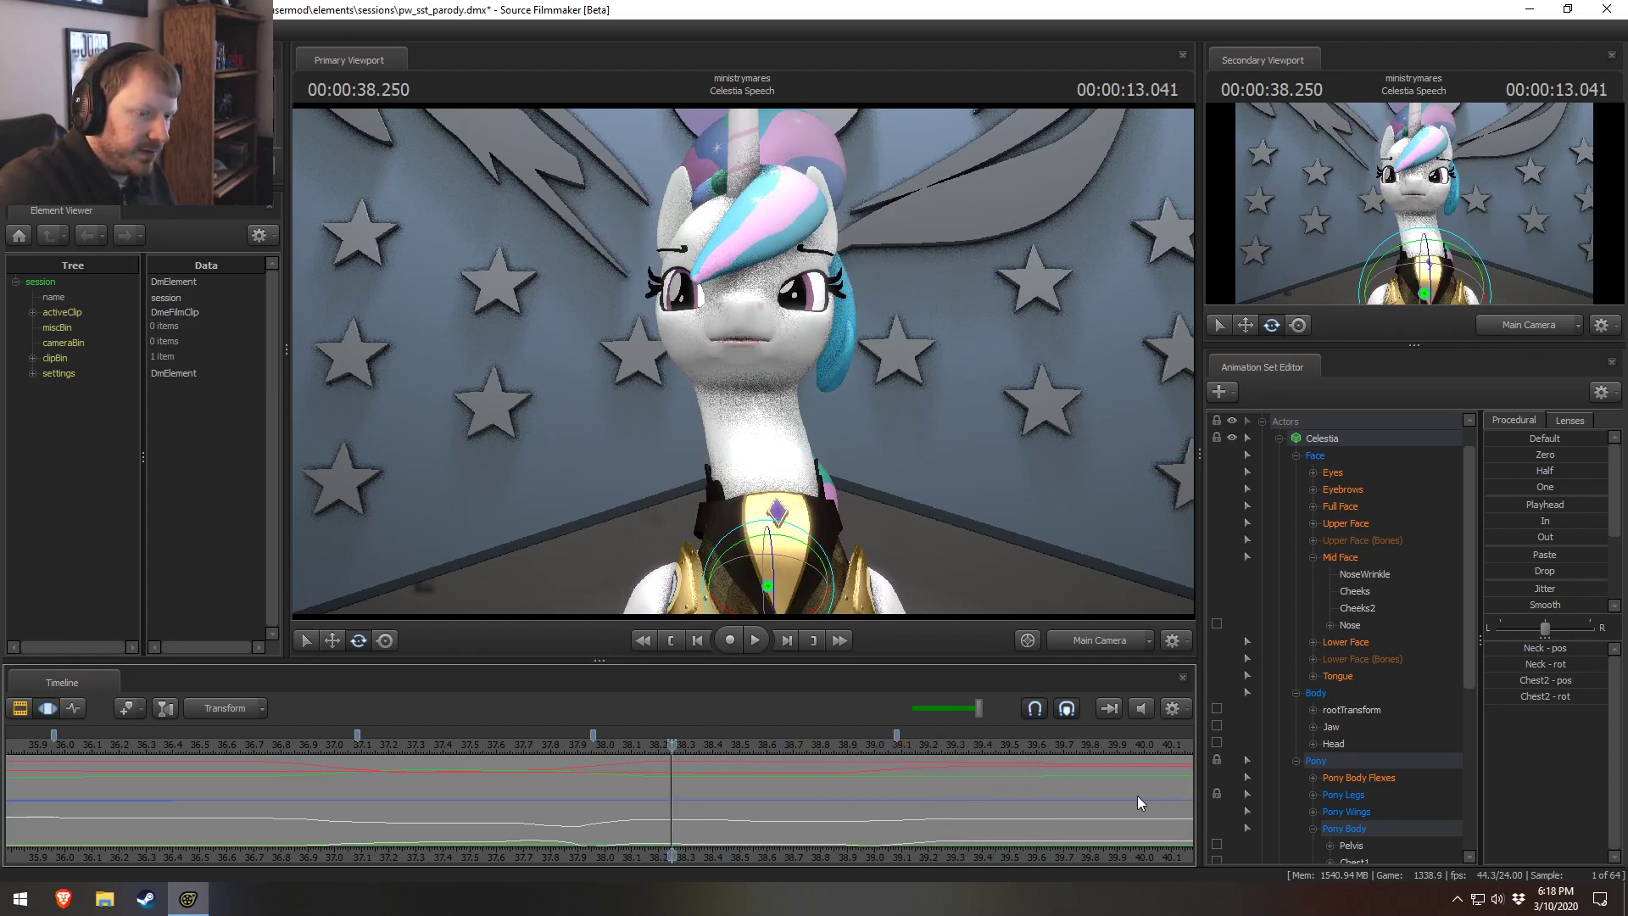
{"action": "scroll", "coordinate": [1348, 780], "scroll_direction": "down", "scroll_amount": 1}
{"action": "left_click", "coordinate": [1338, 694]}
{"action": "left_click_drag", "start_coordinate": [666, 792], "coordinate": [812, 792]}
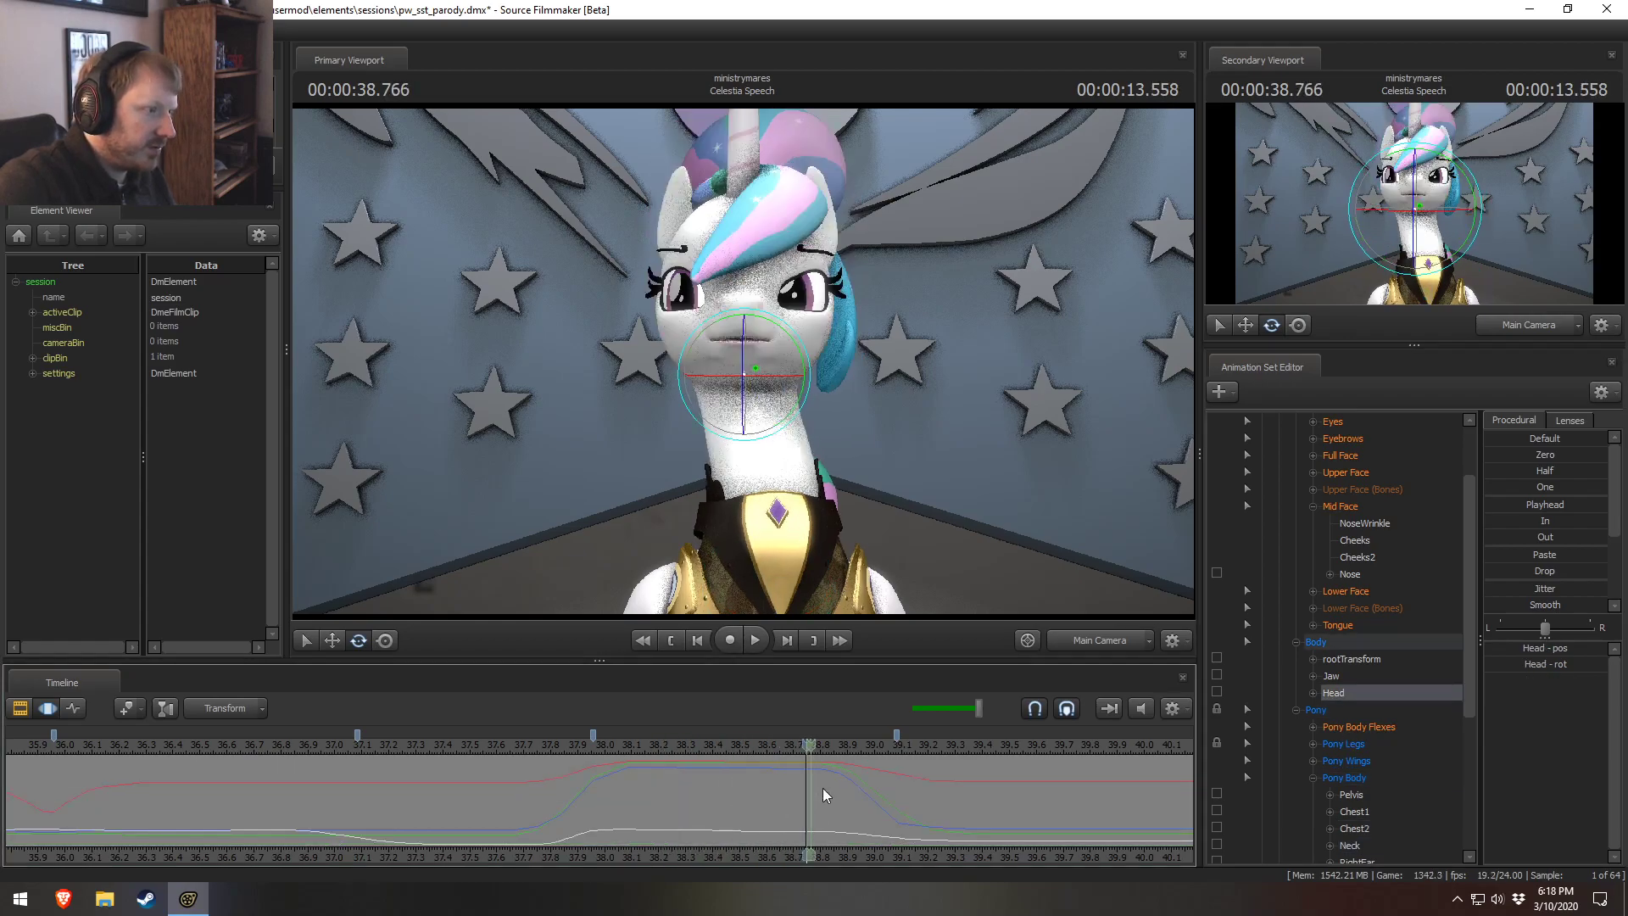
{"action": "left_click", "coordinate": [772, 519]}
{"action": "left_click", "coordinate": [754, 374]}
{"action": "left_click_drag", "start_coordinate": [700, 812], "coordinate": [777, 822]}
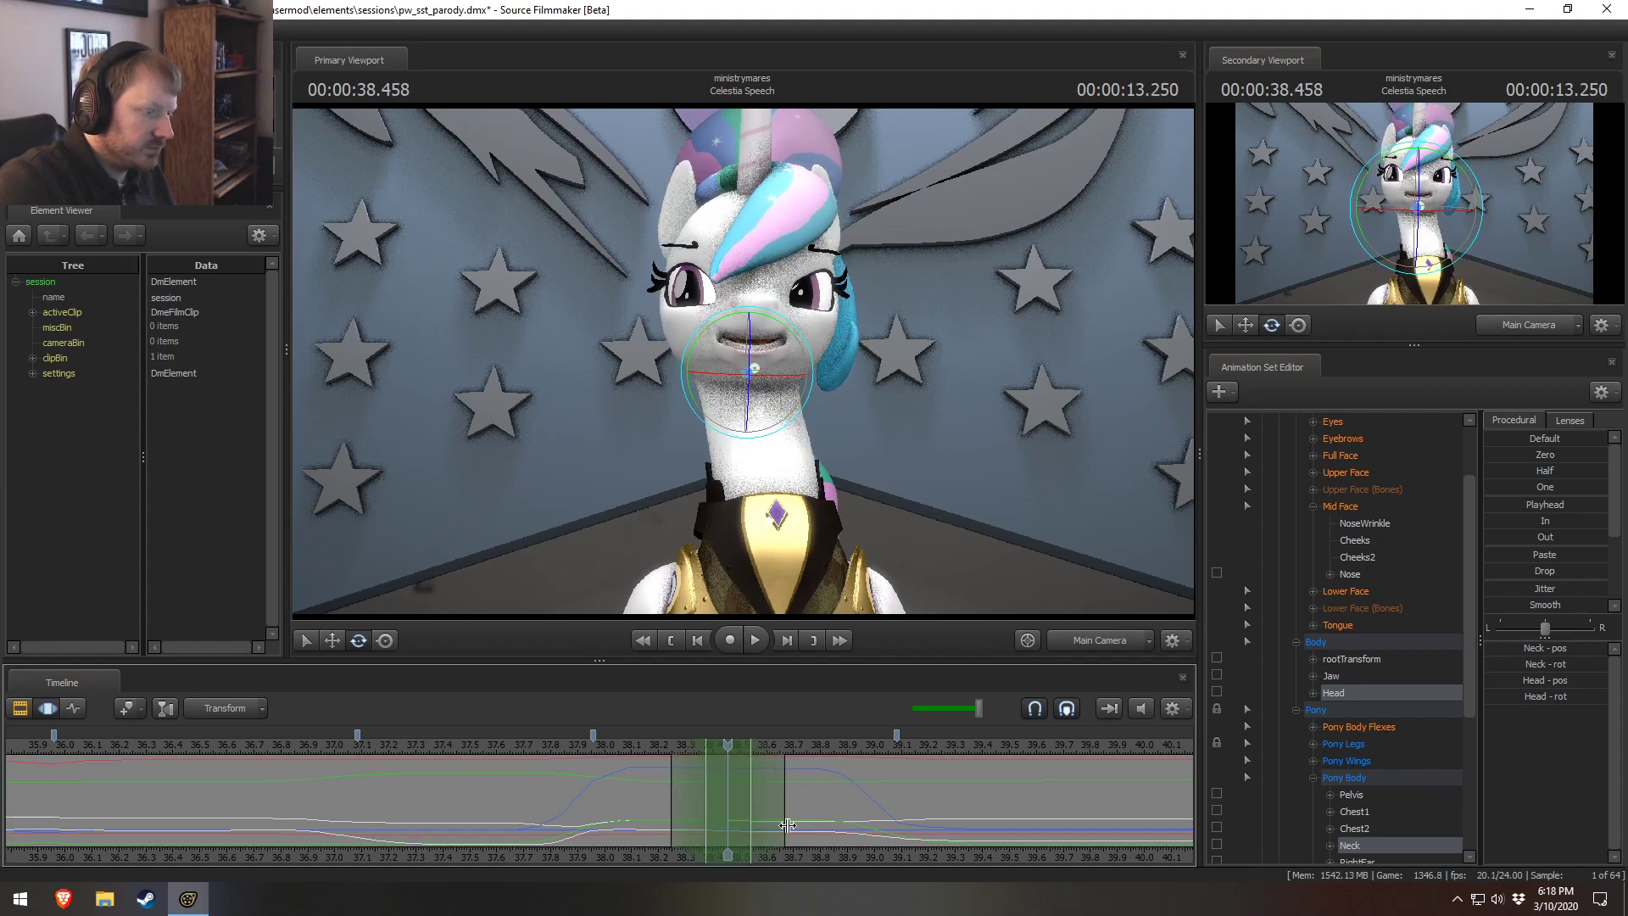
{"action": "left_click", "coordinate": [1492, 605]}
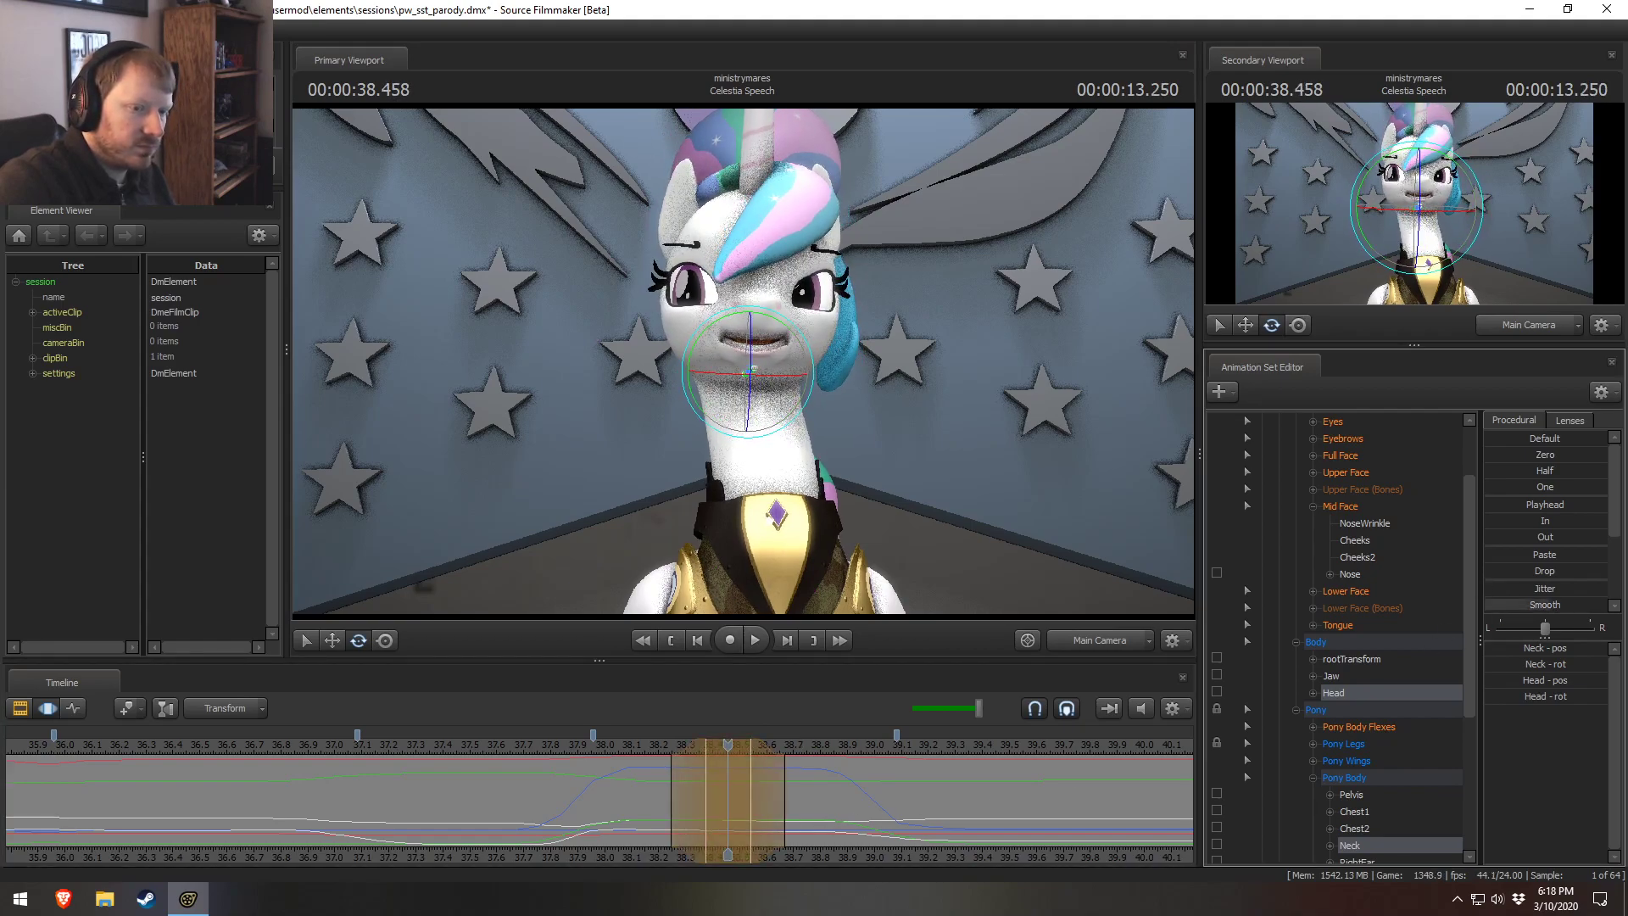
{"action": "left_click", "coordinate": [623, 748]}
{"action": "key", "text": "space"}
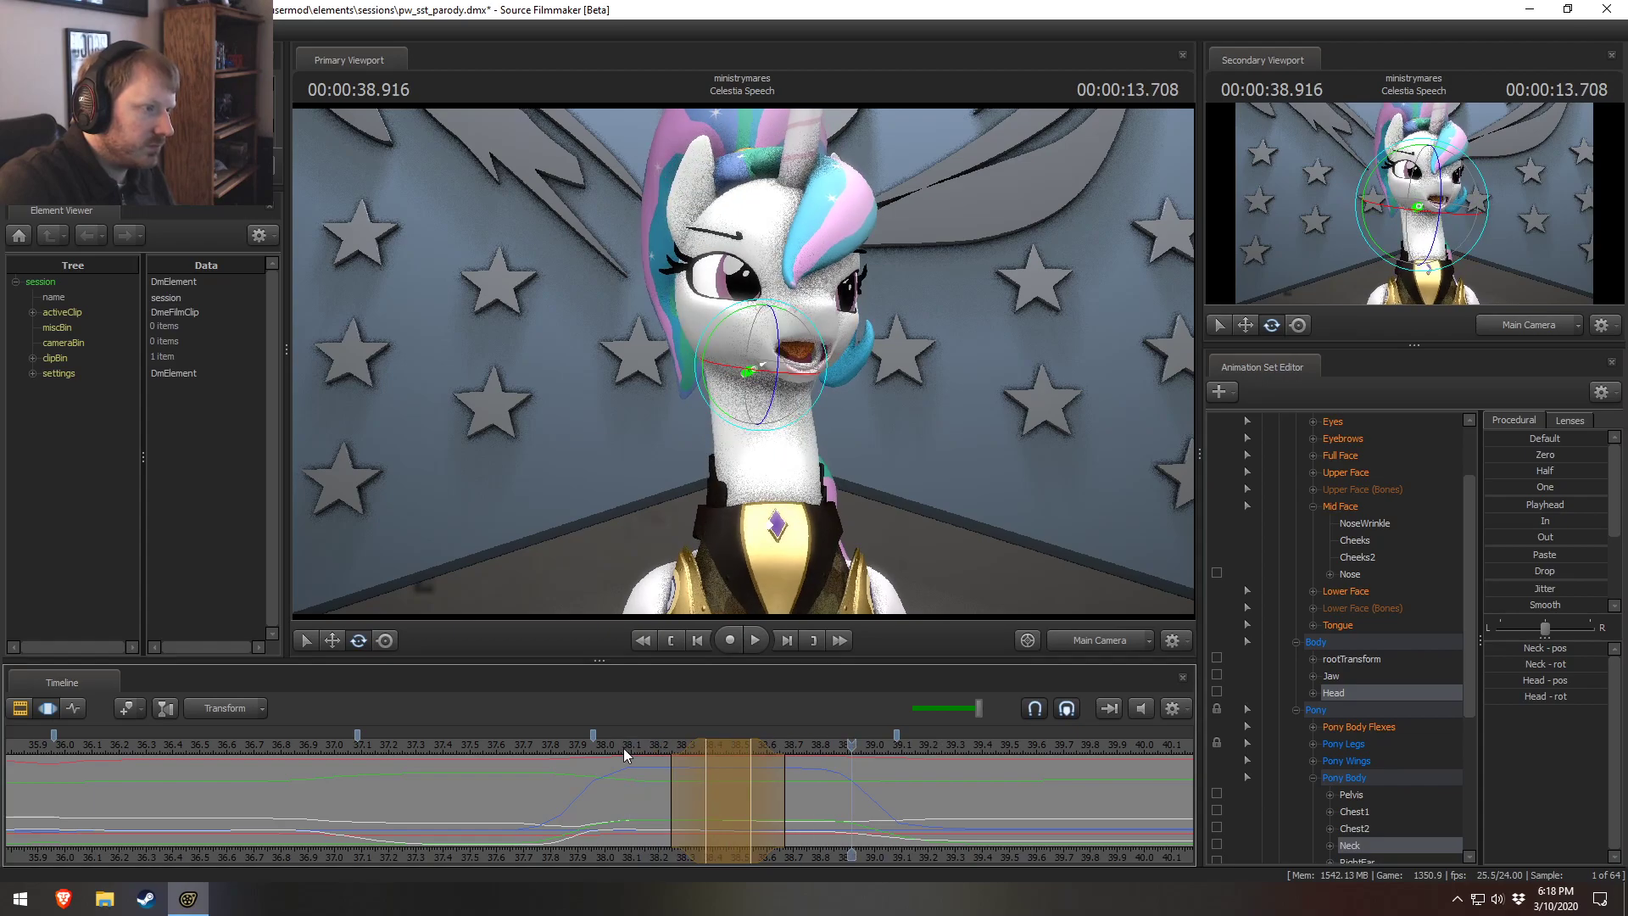
{"action": "left_click", "coordinate": [603, 745]}
Extend the smoothed time selection's end to about 38.75 s, shift its hold to about 38.3 to 38.5 s, and play through it.
{"action": "left_click_drag", "start_coordinate": [786, 790], "coordinate": [808, 790]}
{"action": "left_click_drag", "start_coordinate": [704, 772], "coordinate": [740, 777]}
{"action": "left_click_drag", "start_coordinate": [602, 745], "coordinate": [518, 746]}
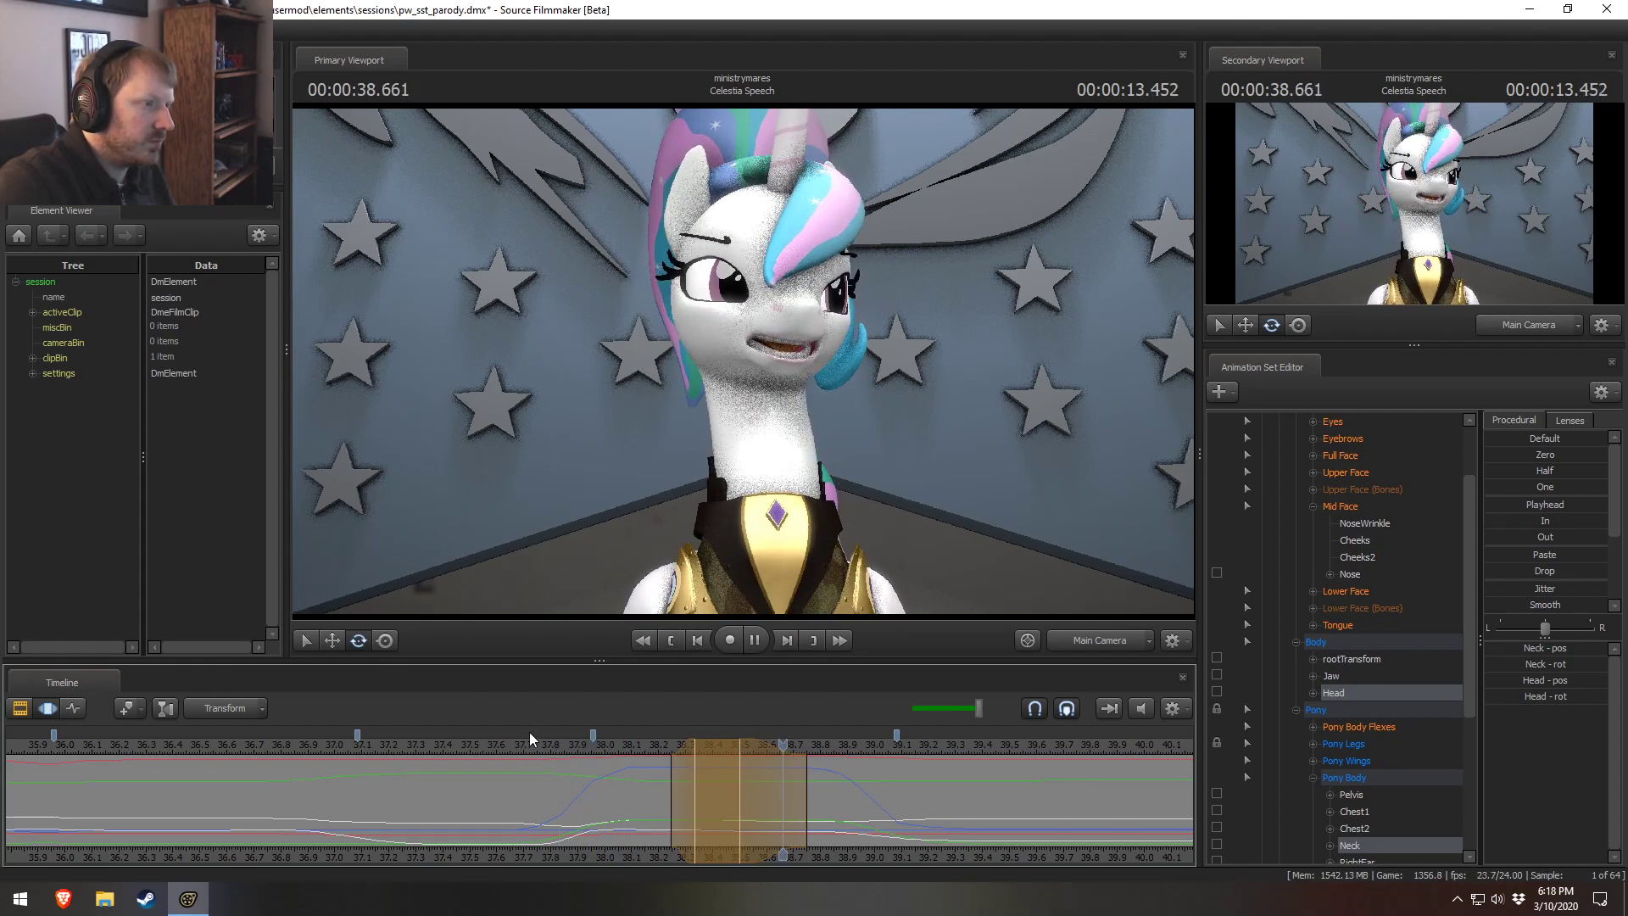
{"action": "left_click", "coordinate": [492, 744]}
{"action": "key", "text": "space"}
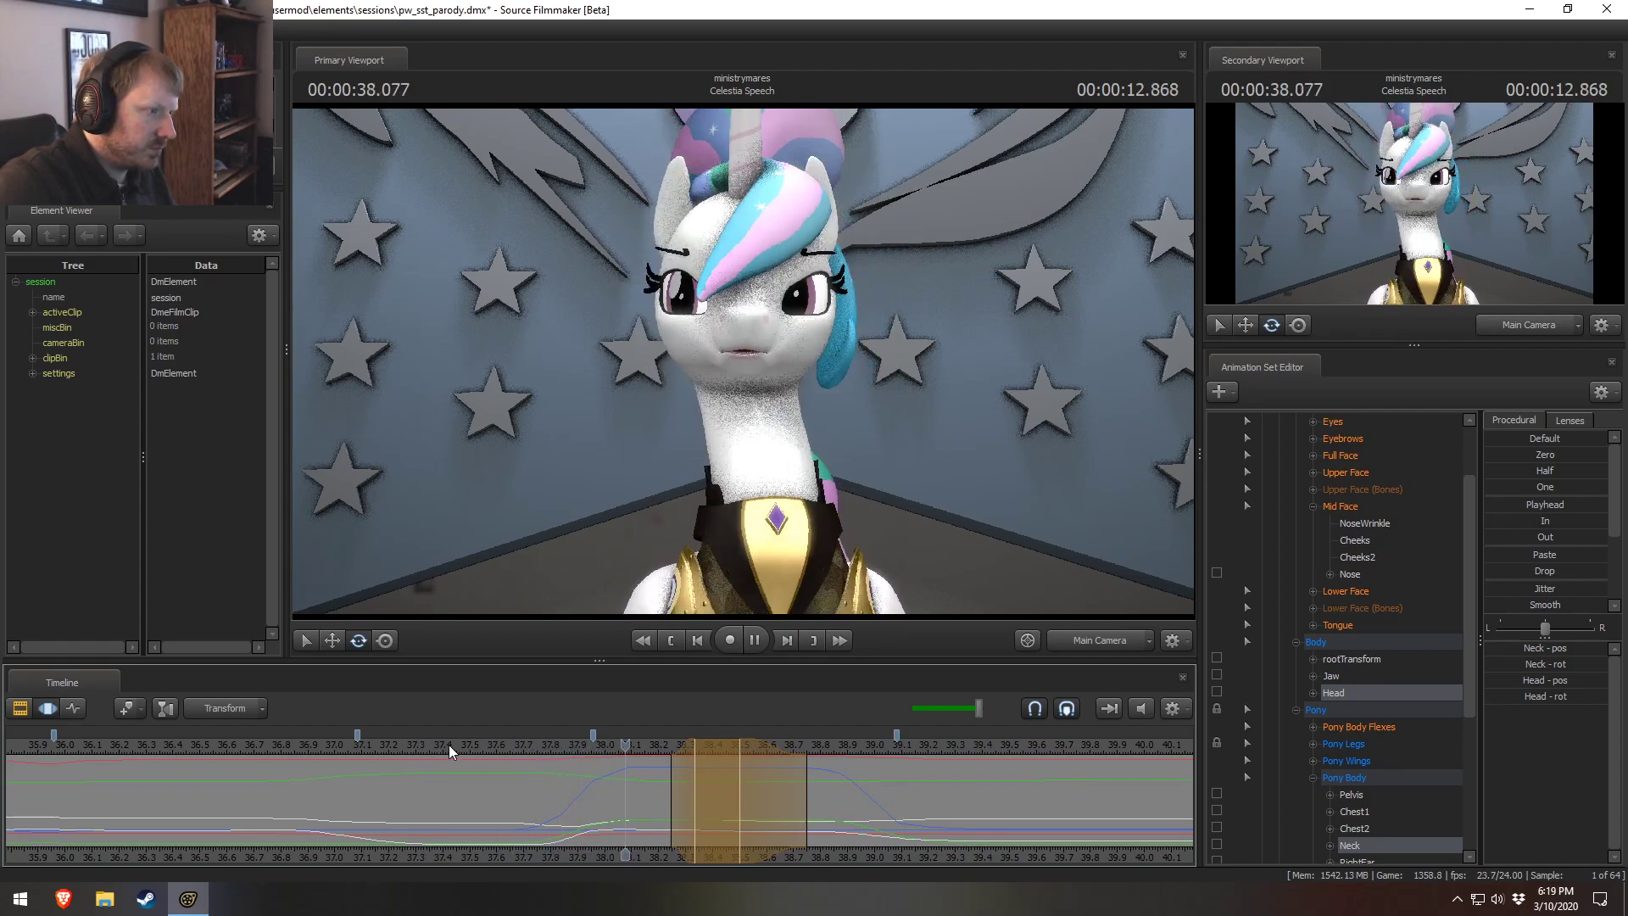
{"action": "left_click", "coordinate": [639, 749]}
{"action": "key", "text": "space"}
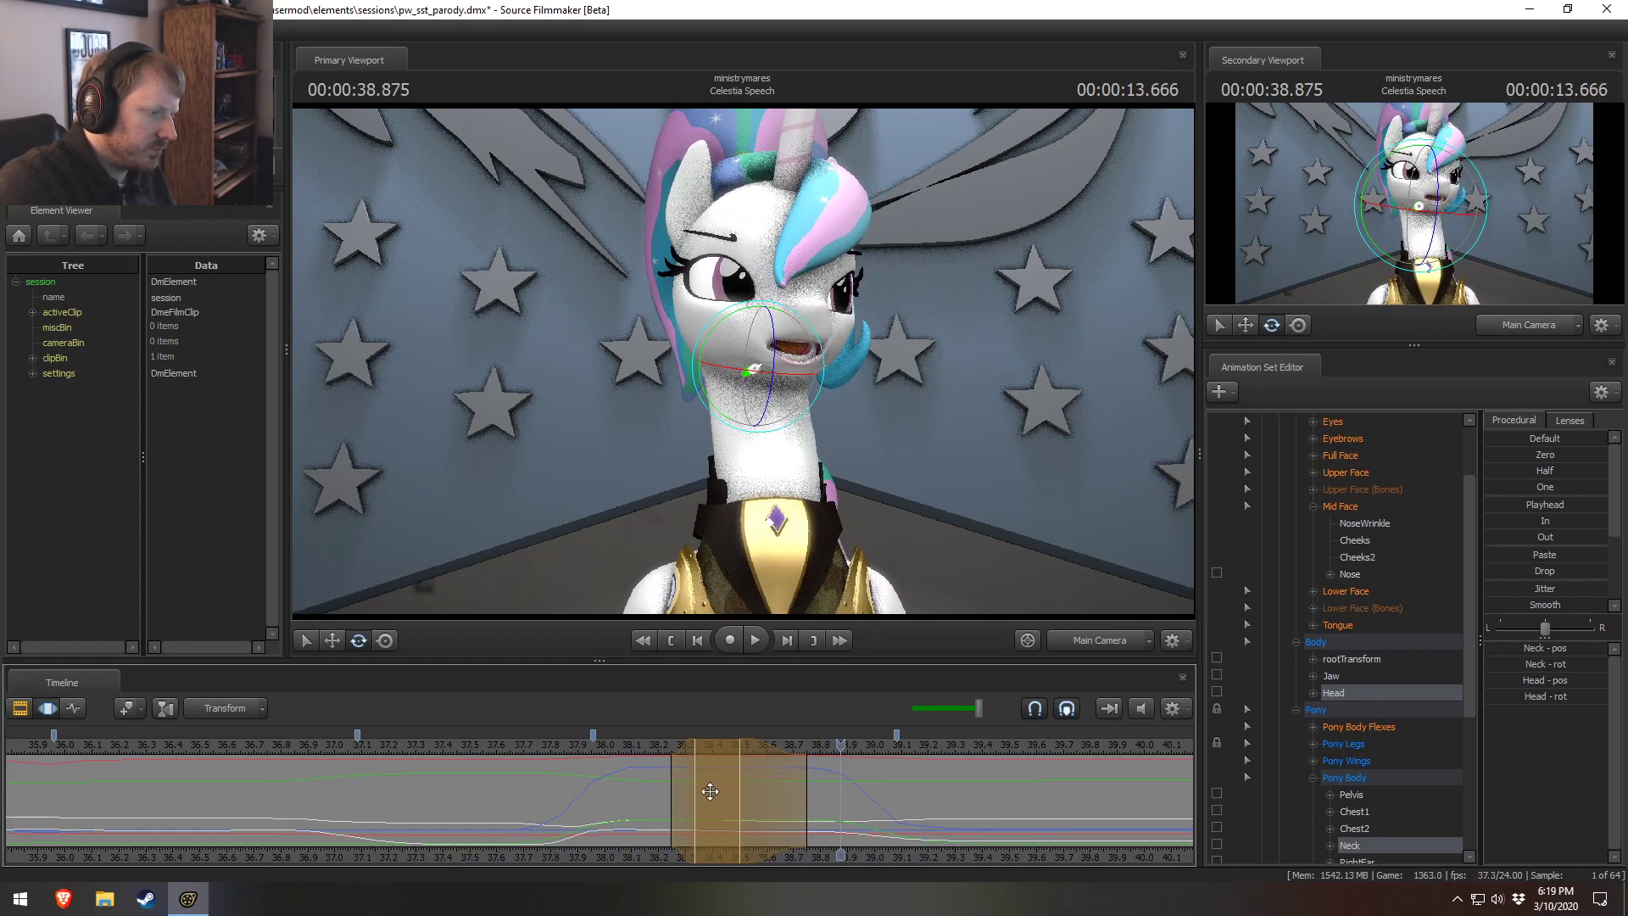
Smooth Head and Neck across a new time selection from about 38.5 to 39.0 s, held from about 38.7 to 38.8 s, and play it back.
{"action": "left_click", "coordinate": [786, 811]}
{"action": "mouse_move", "coordinate": [819, 811]}
{"action": "left_mouse_down", "text": "shift"}
{"action": "mouse_move", "coordinate": [774, 812]}
{"action": "mouse_move", "coordinate": [788, 808]}
{"action": "left_mouse_up", "text": "shift"}
{"action": "scroll", "coordinate": [790, 807], "scroll_direction": "up", "scroll_amount": 3}
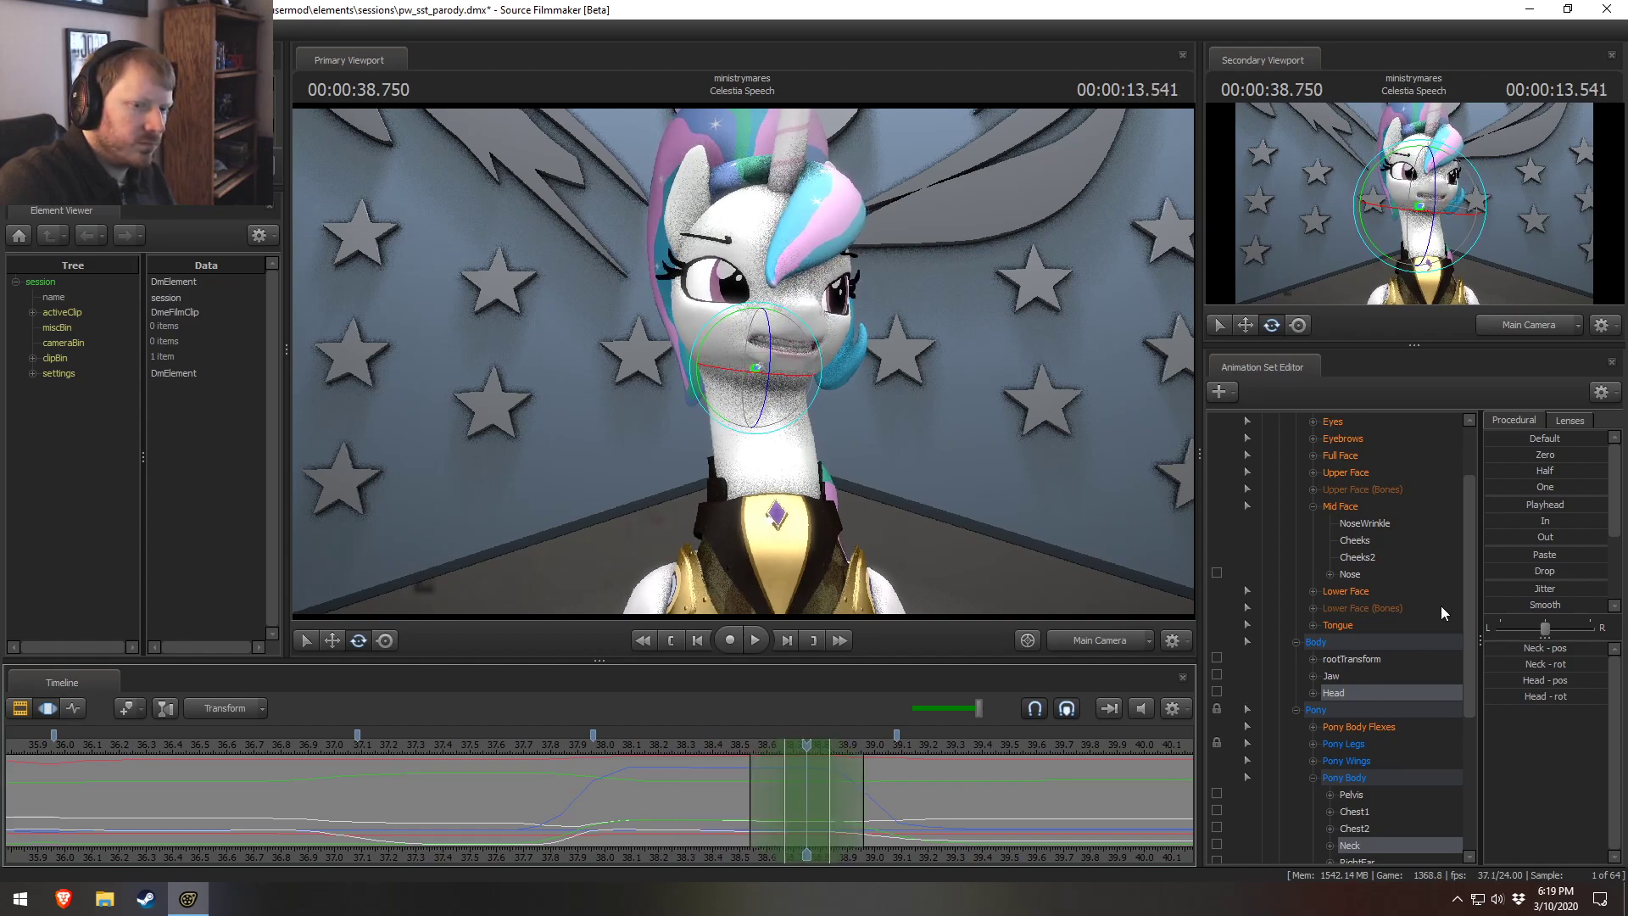
{"action": "left_click", "coordinate": [1506, 607]}
{"action": "left_click", "coordinate": [711, 745]}
{"action": "key", "text": "space"}
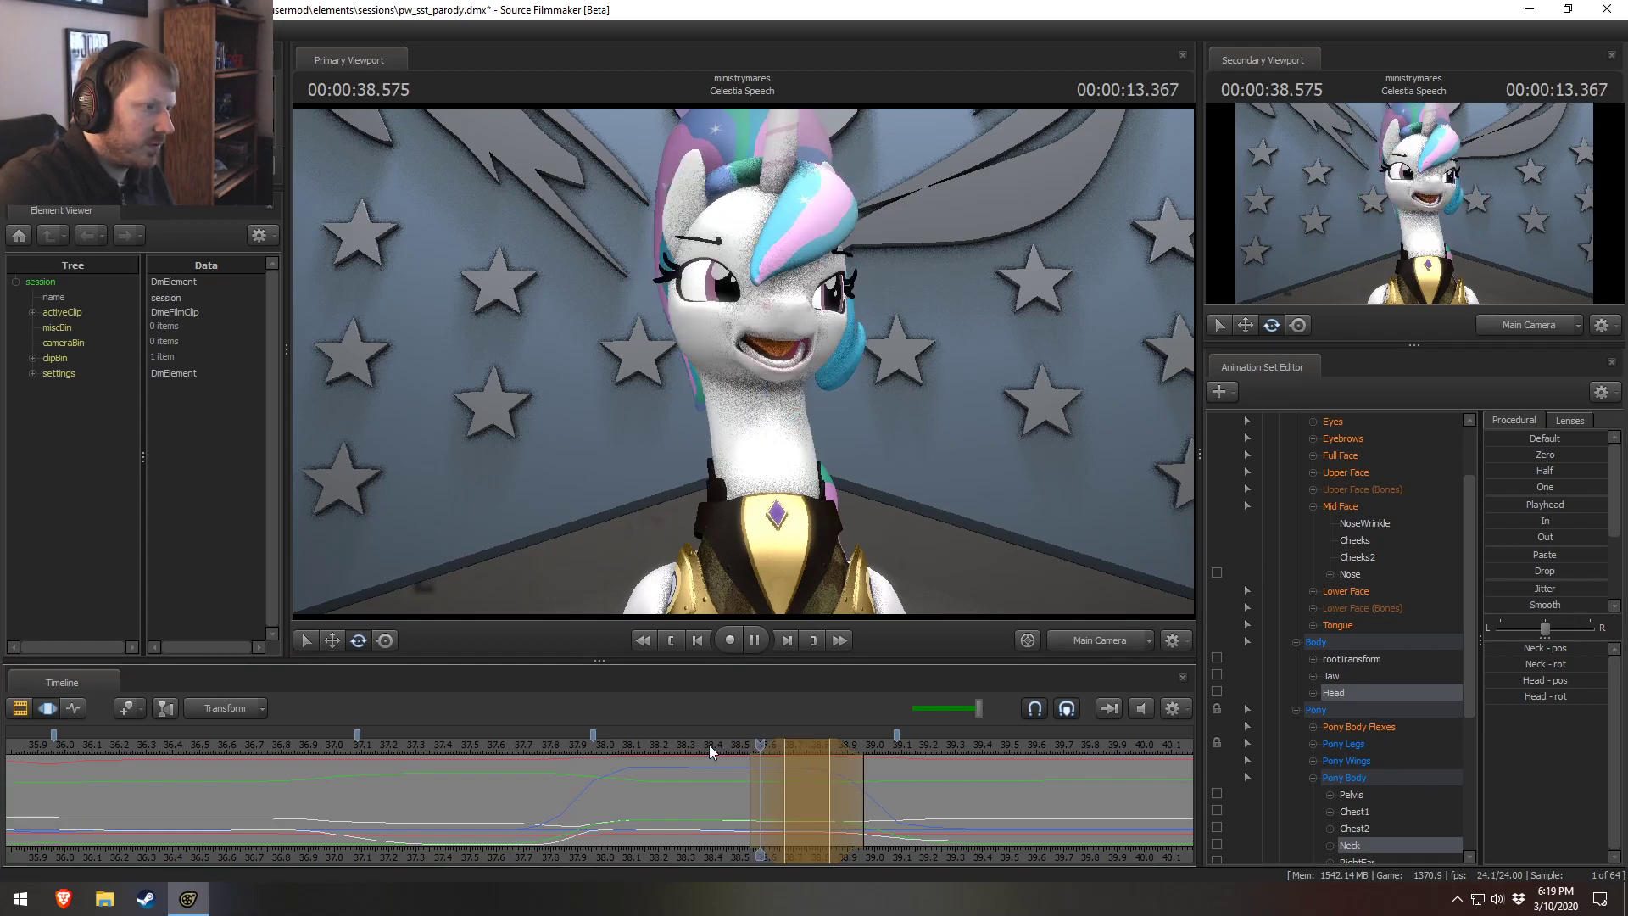
{"action": "key", "text": "space"}
Shift the smoothed selection to about 38.6 to 39.0 s, smooth Head and Neck again, and play through the transition.
{"action": "left_click_drag", "start_coordinate": [800, 773], "coordinate": [814, 743]}
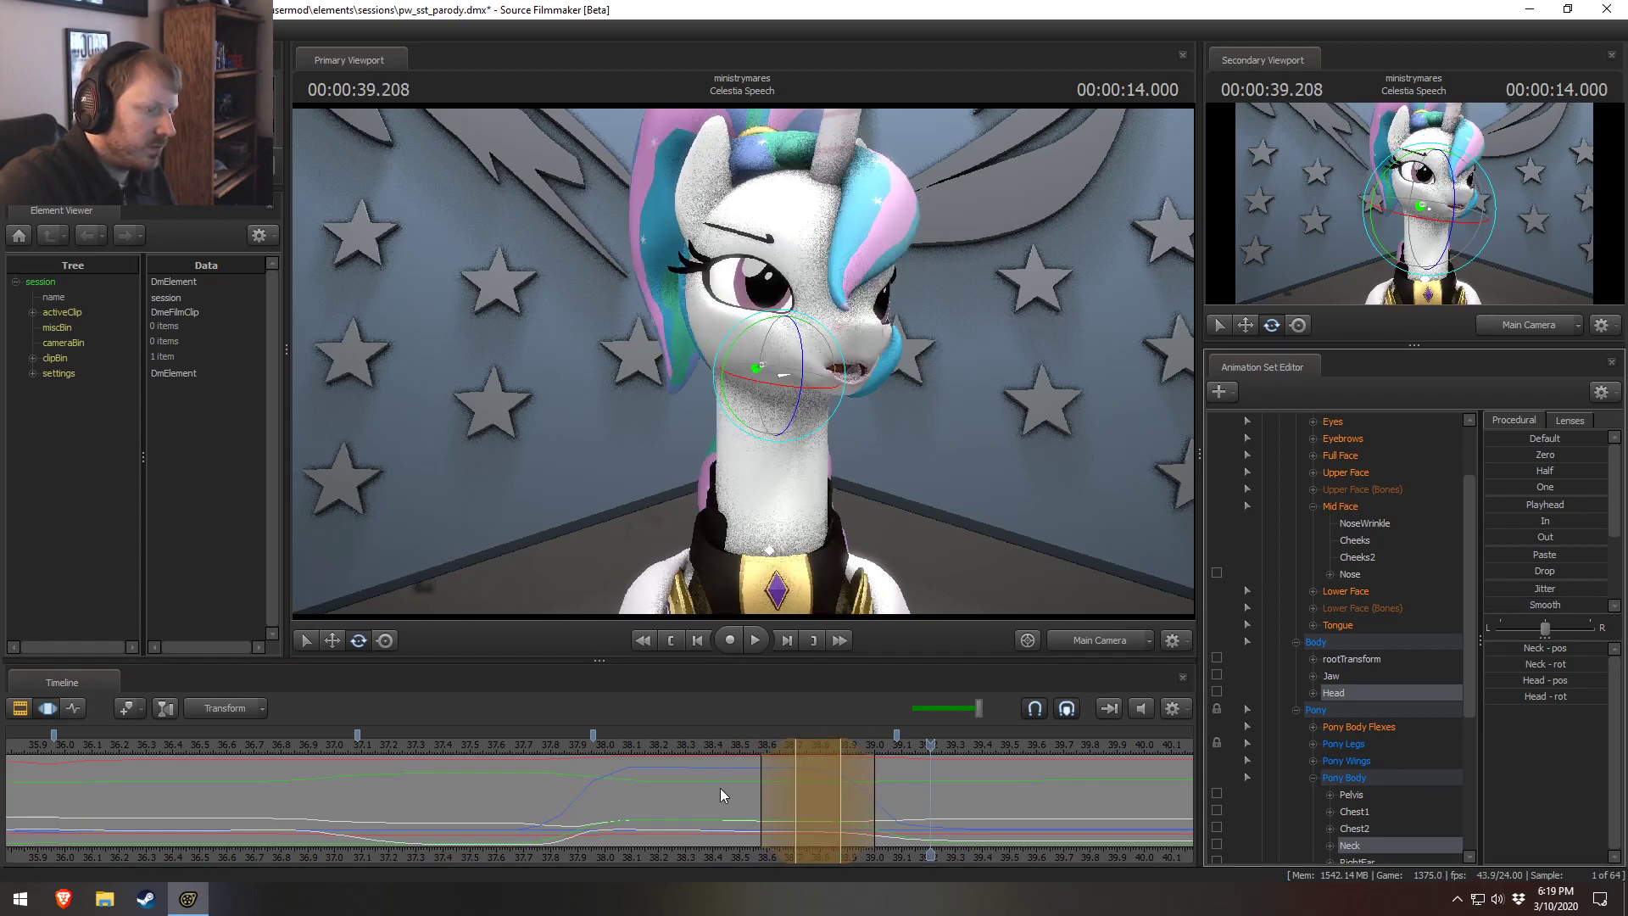
{"action": "left_click_drag", "start_coordinate": [1545, 605], "coordinate": [1569, 605]}
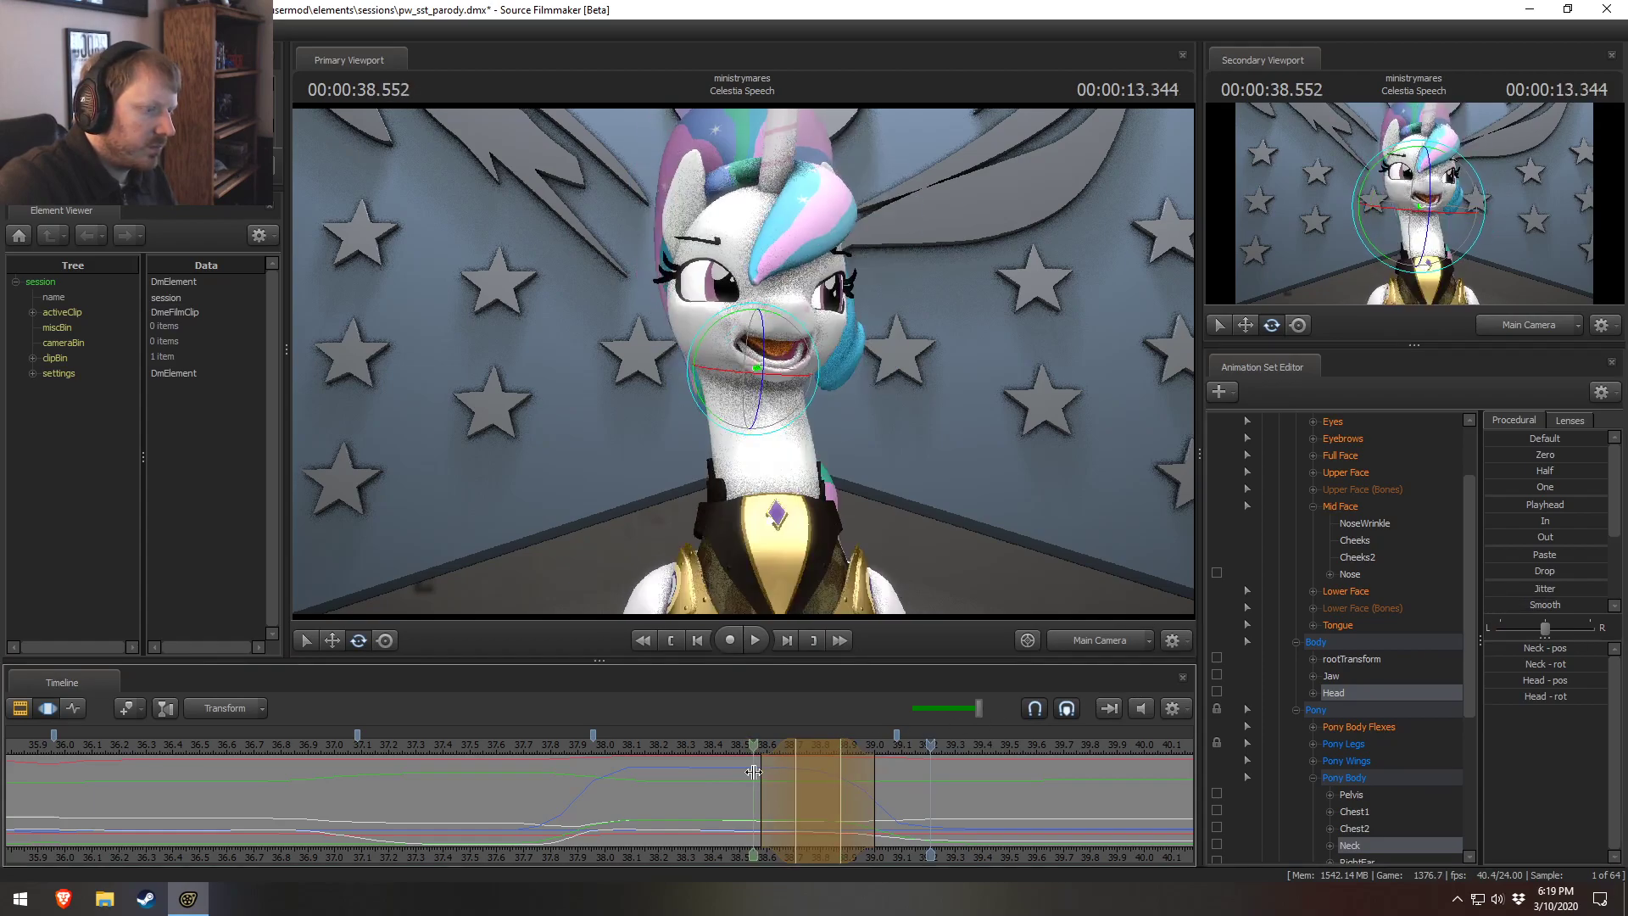
{"action": "left_click_drag", "start_coordinate": [855, 782], "coordinate": [855, 782]}
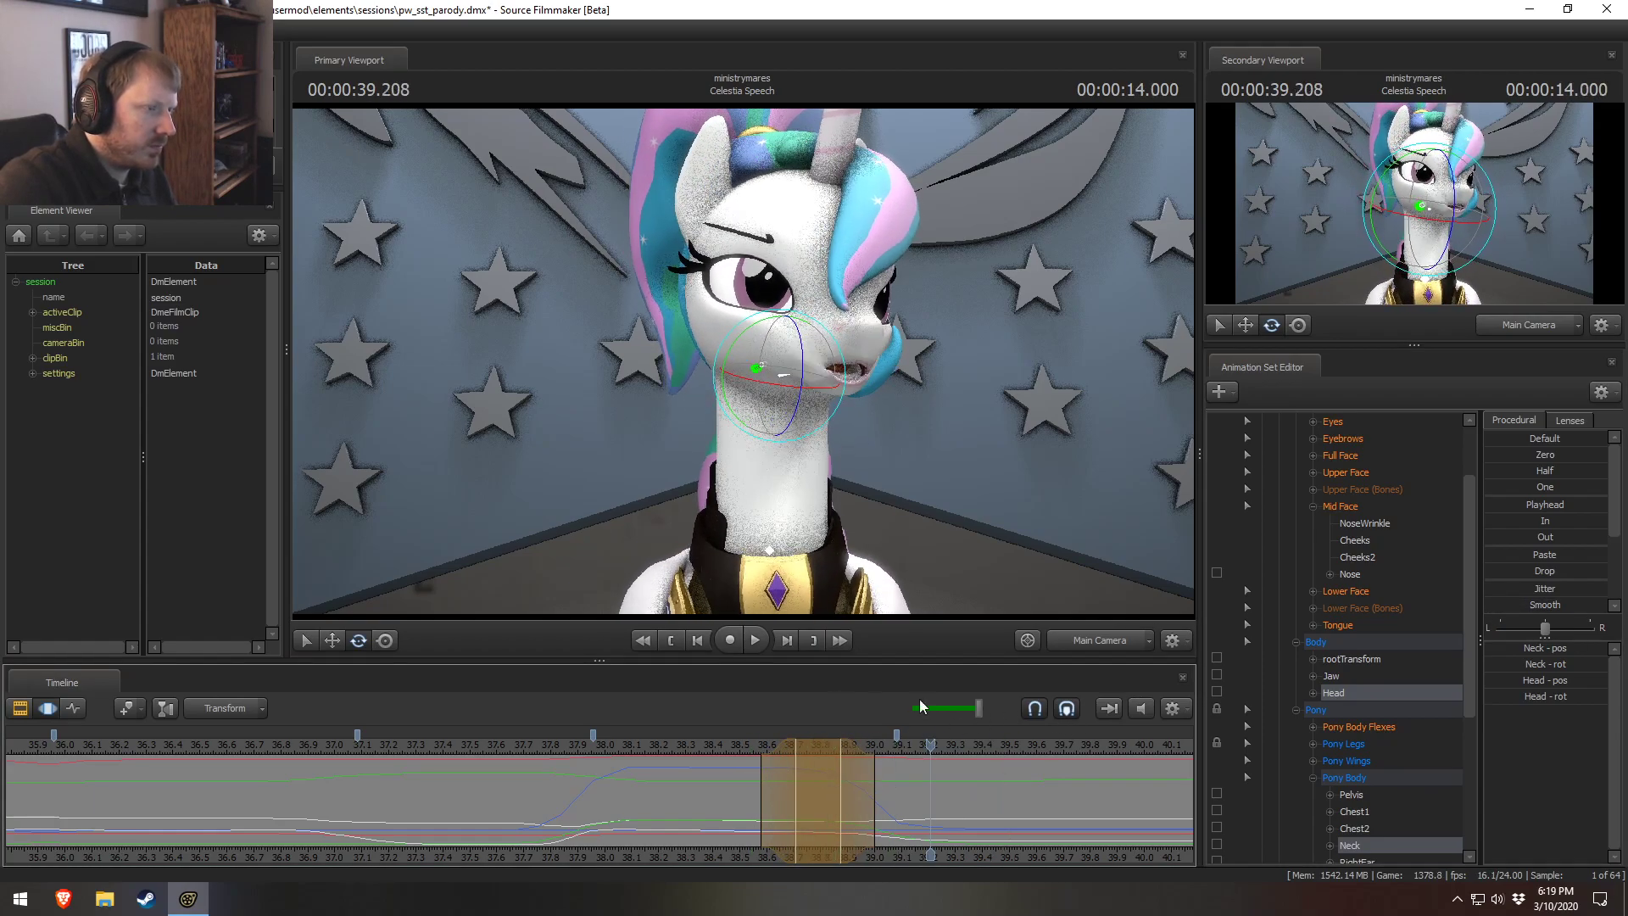
{"action": "left_click", "coordinate": [641, 745]}
{"action": "key", "text": "space"}
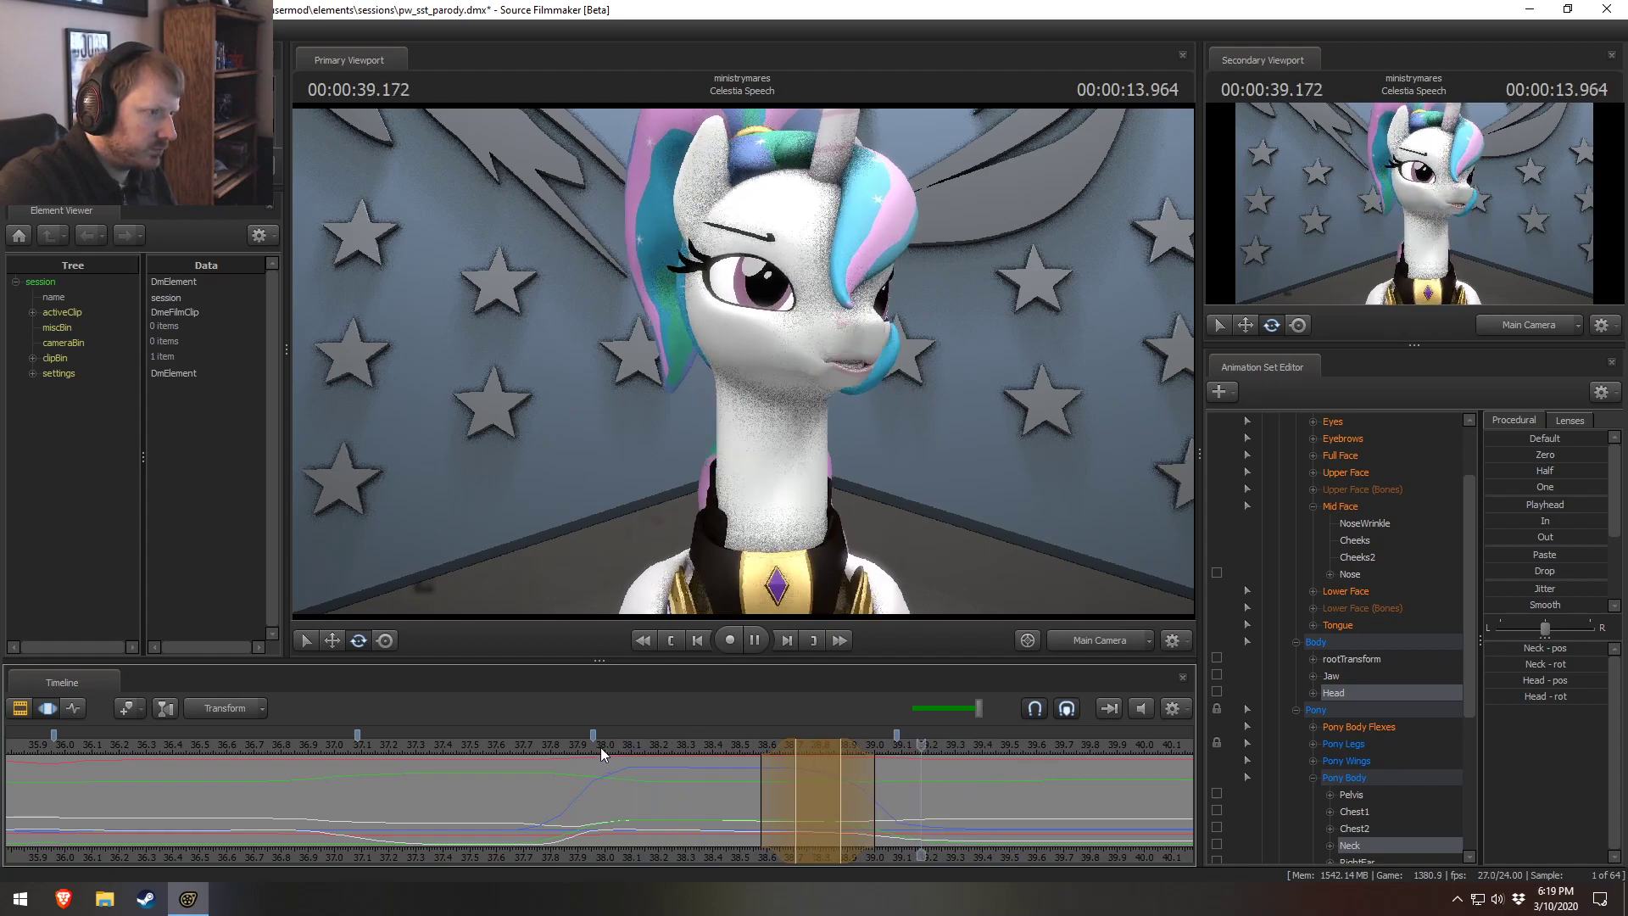
{"action": "key", "text": "space"}
Select all of Celestia's animation controls except the Face group and the Jaw.
{"action": "left_click_drag", "start_coordinate": [585, 803], "coordinate": [915, 810]}
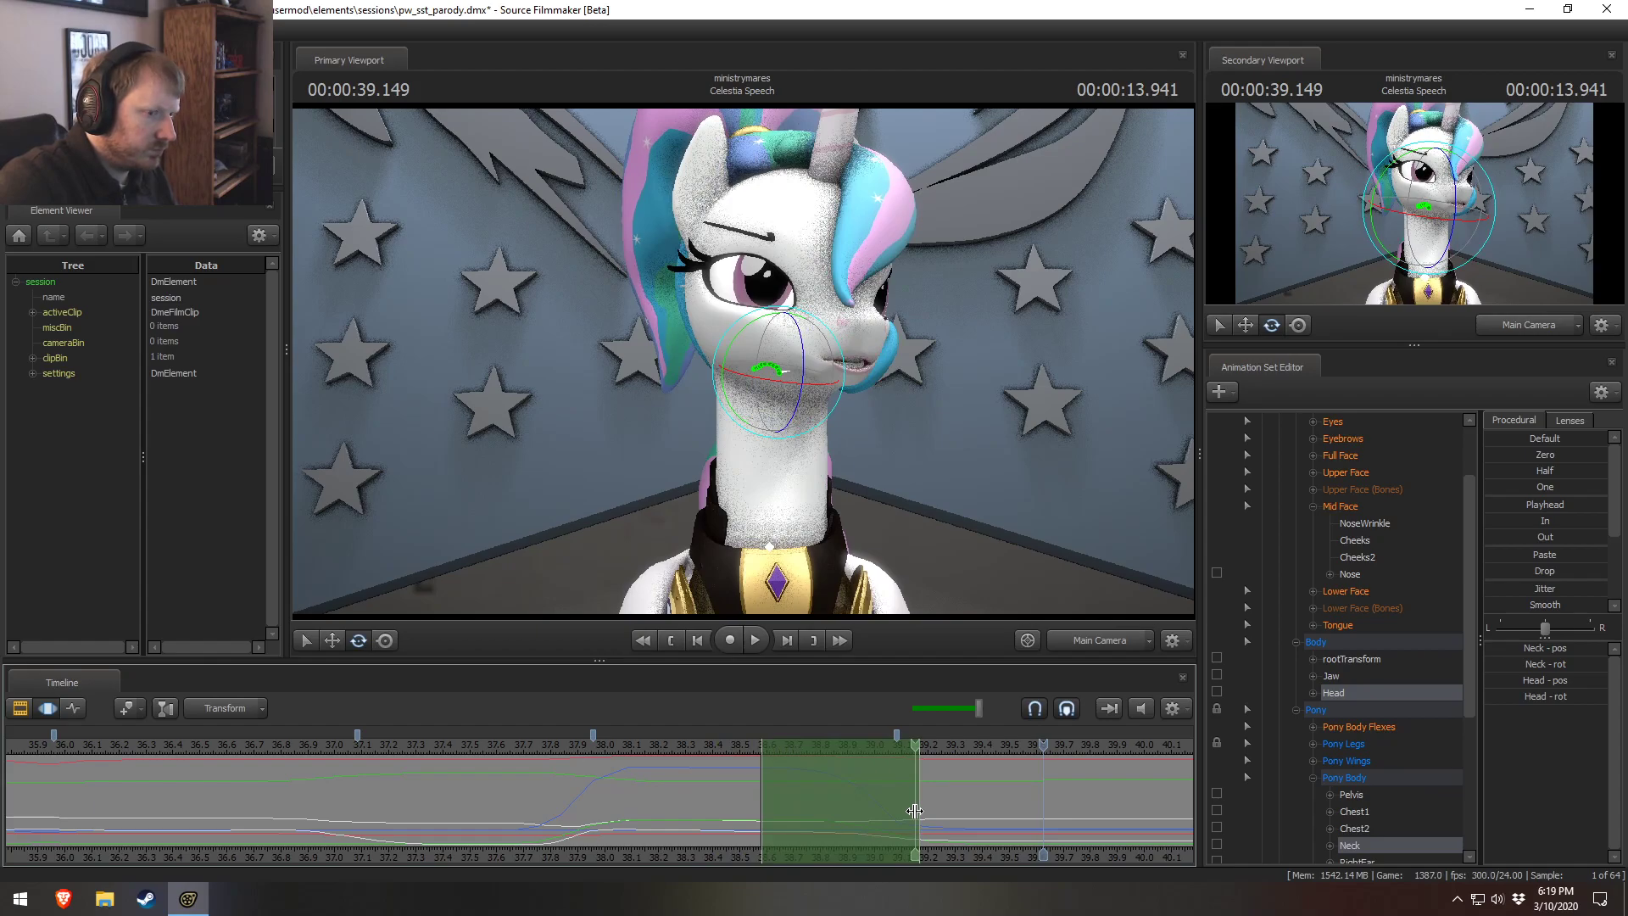
{"action": "key", "text": "space"}
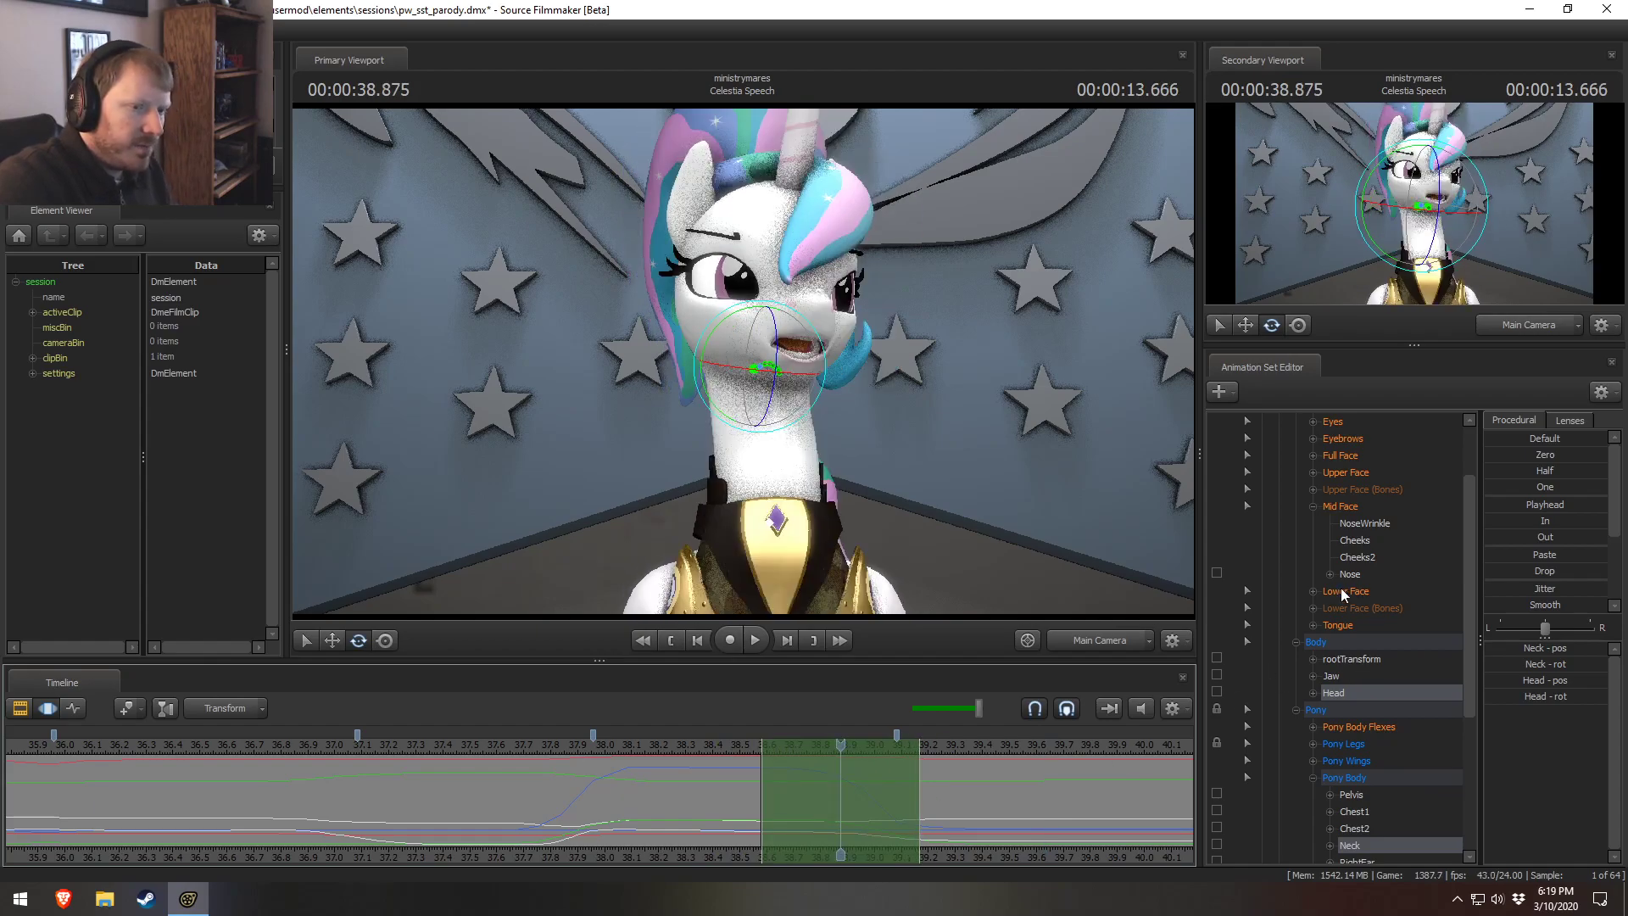
{"action": "scroll", "coordinate": [1357, 510], "scroll_direction": "up", "scroll_amount": 2}
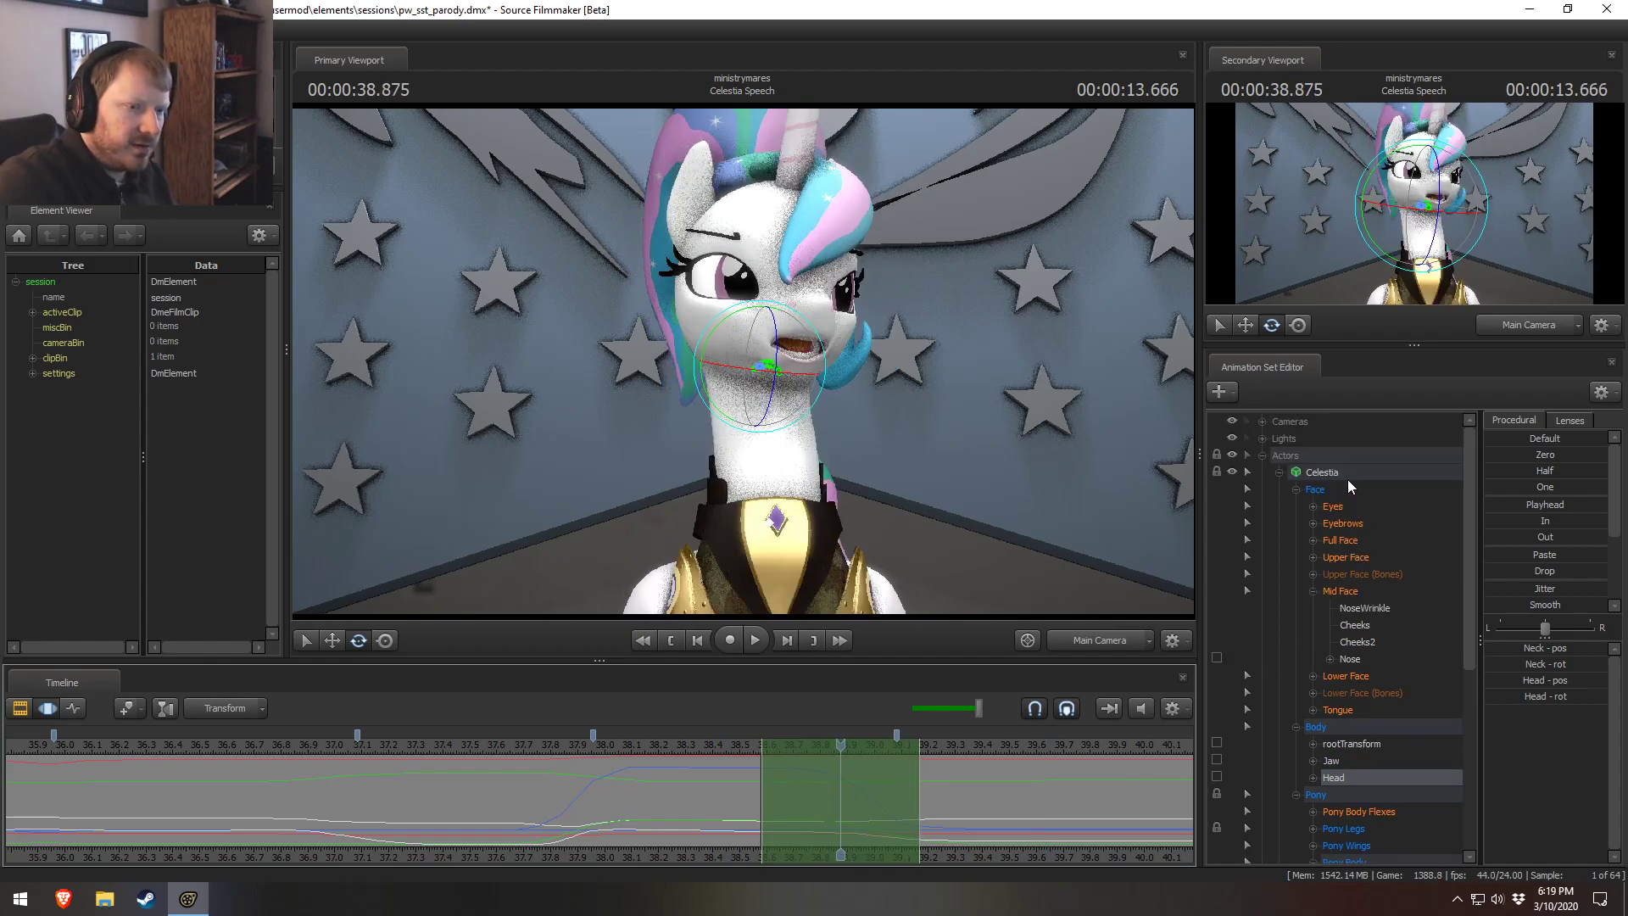
{"action": "left_click", "coordinate": [1345, 469]}
{"action": "left_click", "coordinate": [1337, 492], "text": "ctrl"}
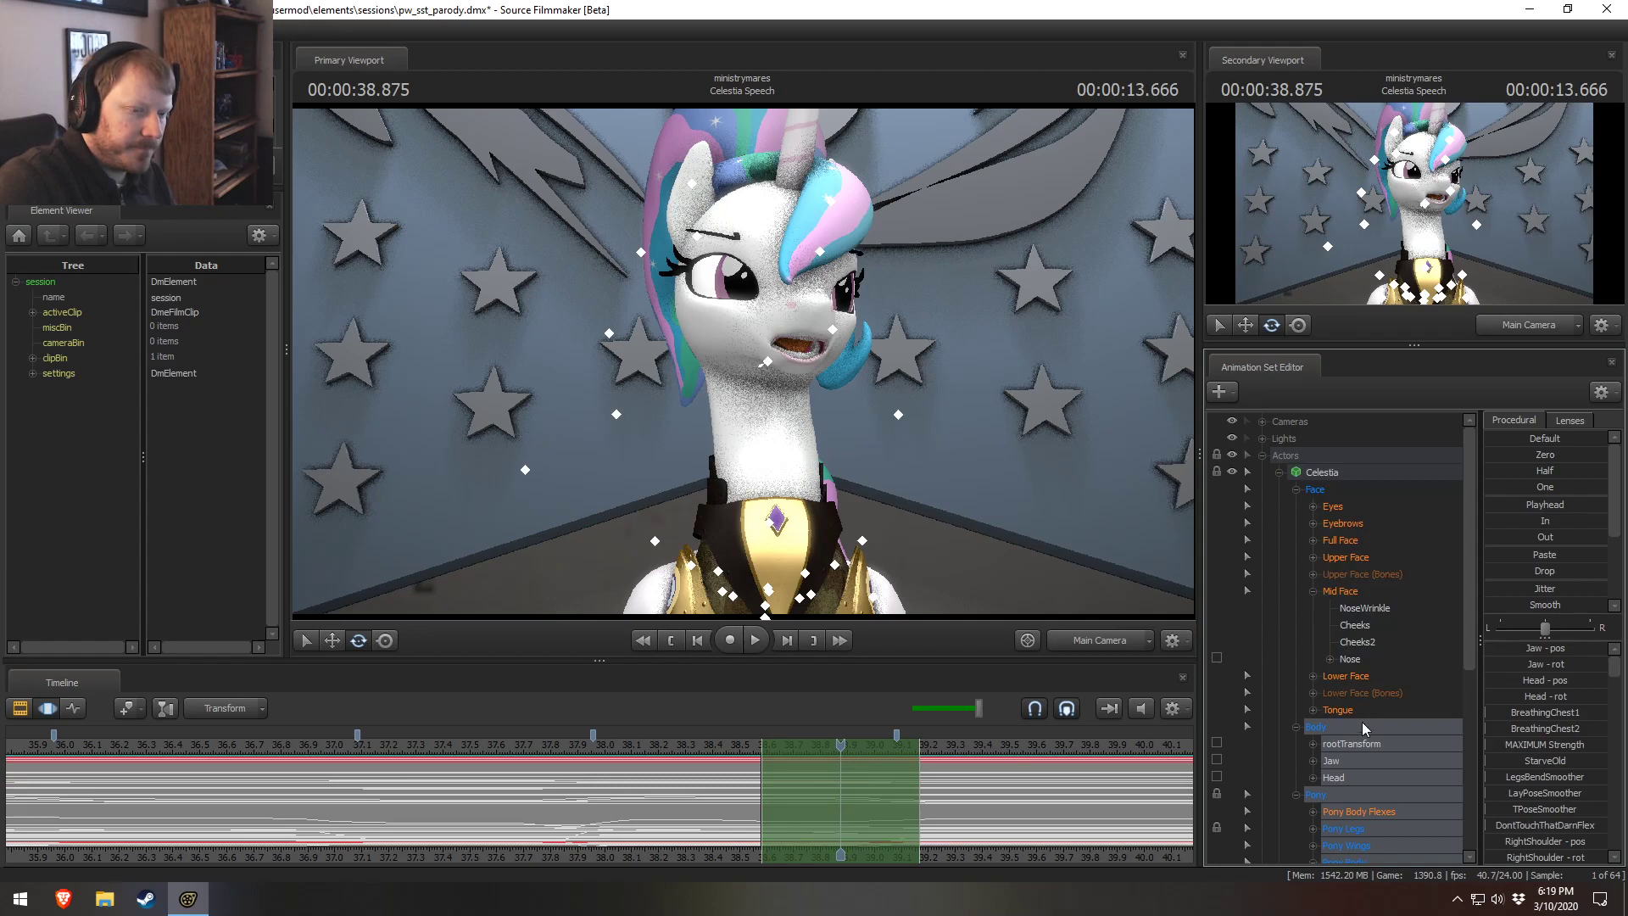
{"action": "left_click", "coordinate": [1331, 761], "text": "ctrl"}
Set the time selection from about 38.6 to 40.0 s, held from about 38.8 to 39.3 s.
{"action": "left_click", "coordinate": [725, 797]}
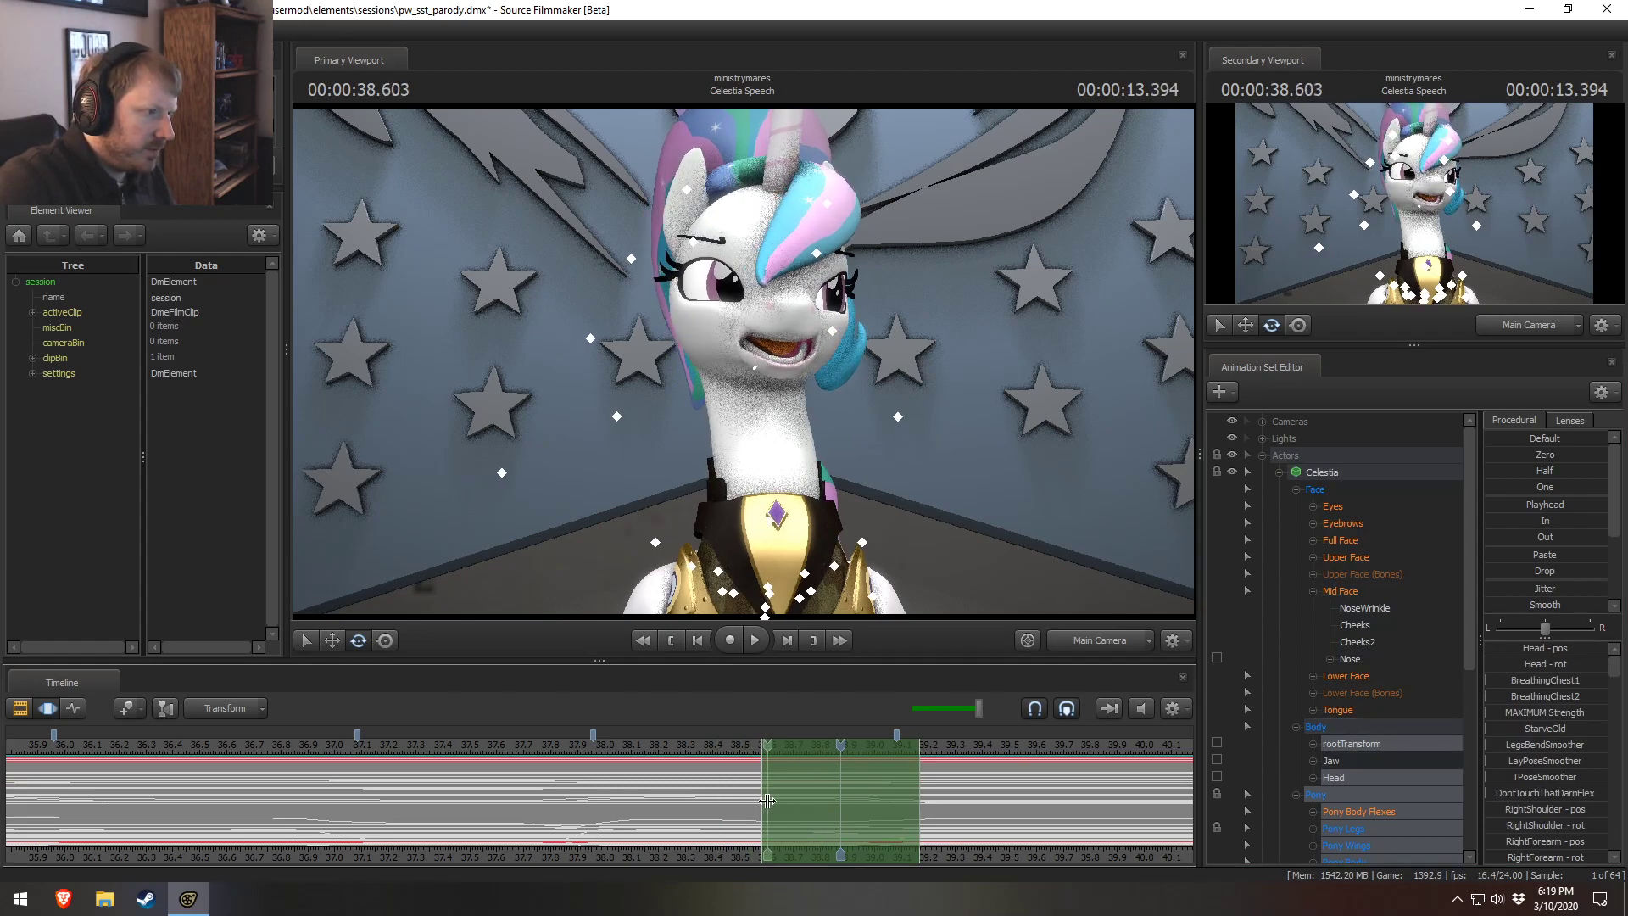
{"action": "left_click_drag", "start_coordinate": [816, 806], "coordinate": [1144, 827]}
{"action": "mouse_move", "coordinate": [781, 795]}
{"action": "left_mouse_down"}
{"action": "mouse_move", "coordinate": [676, 805]}
{"action": "mouse_move", "coordinate": [769, 811]}
{"action": "left_mouse_up"}
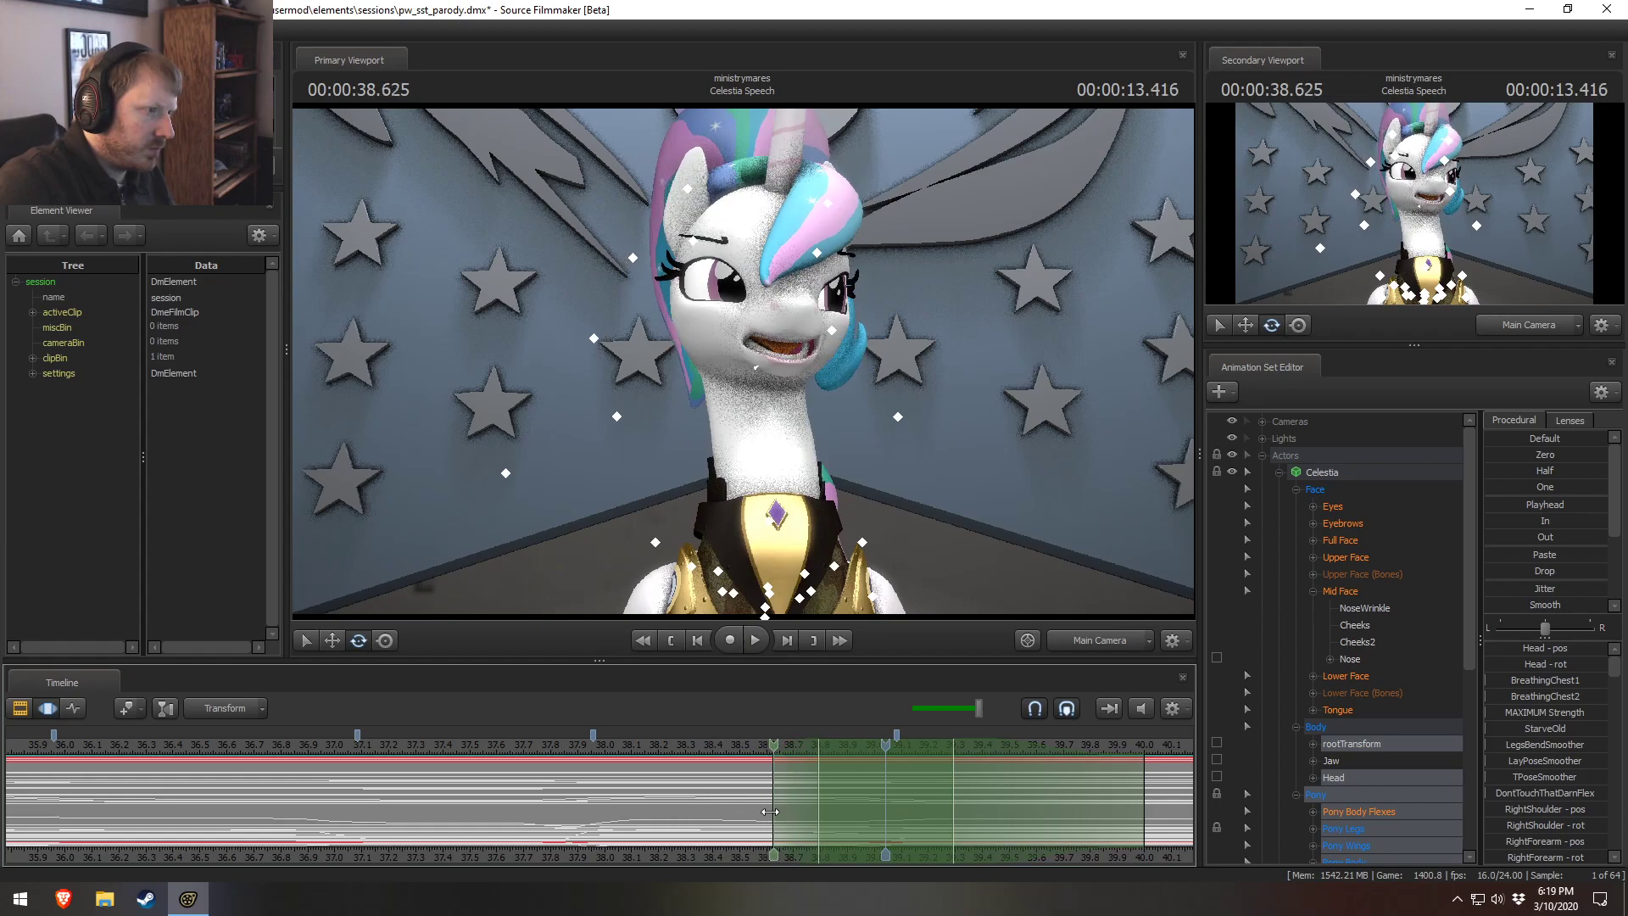
Shift the selected body motion about 0.12 s later, moving the hold to about 38.9 to 39.4 s, and play through the transition.
{"action": "left_click", "coordinate": [885, 793]}
{"action": "left_click_drag", "start_coordinate": [895, 792], "coordinate": [928, 797]}
{"action": "key", "text": "space"}
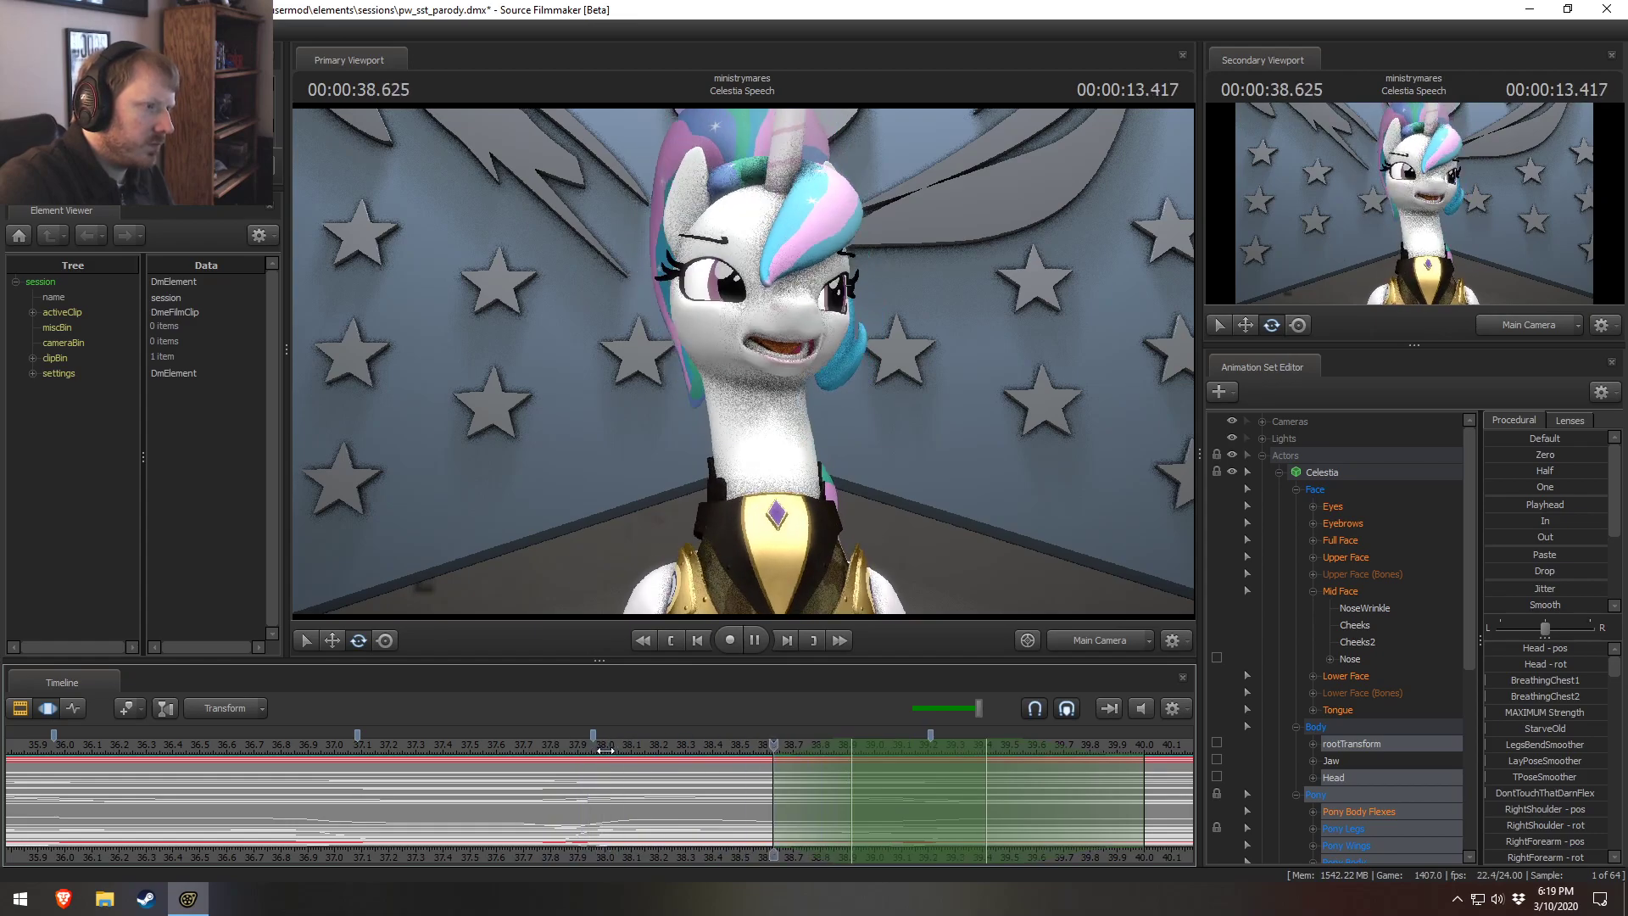
{"action": "key", "text": "space"}
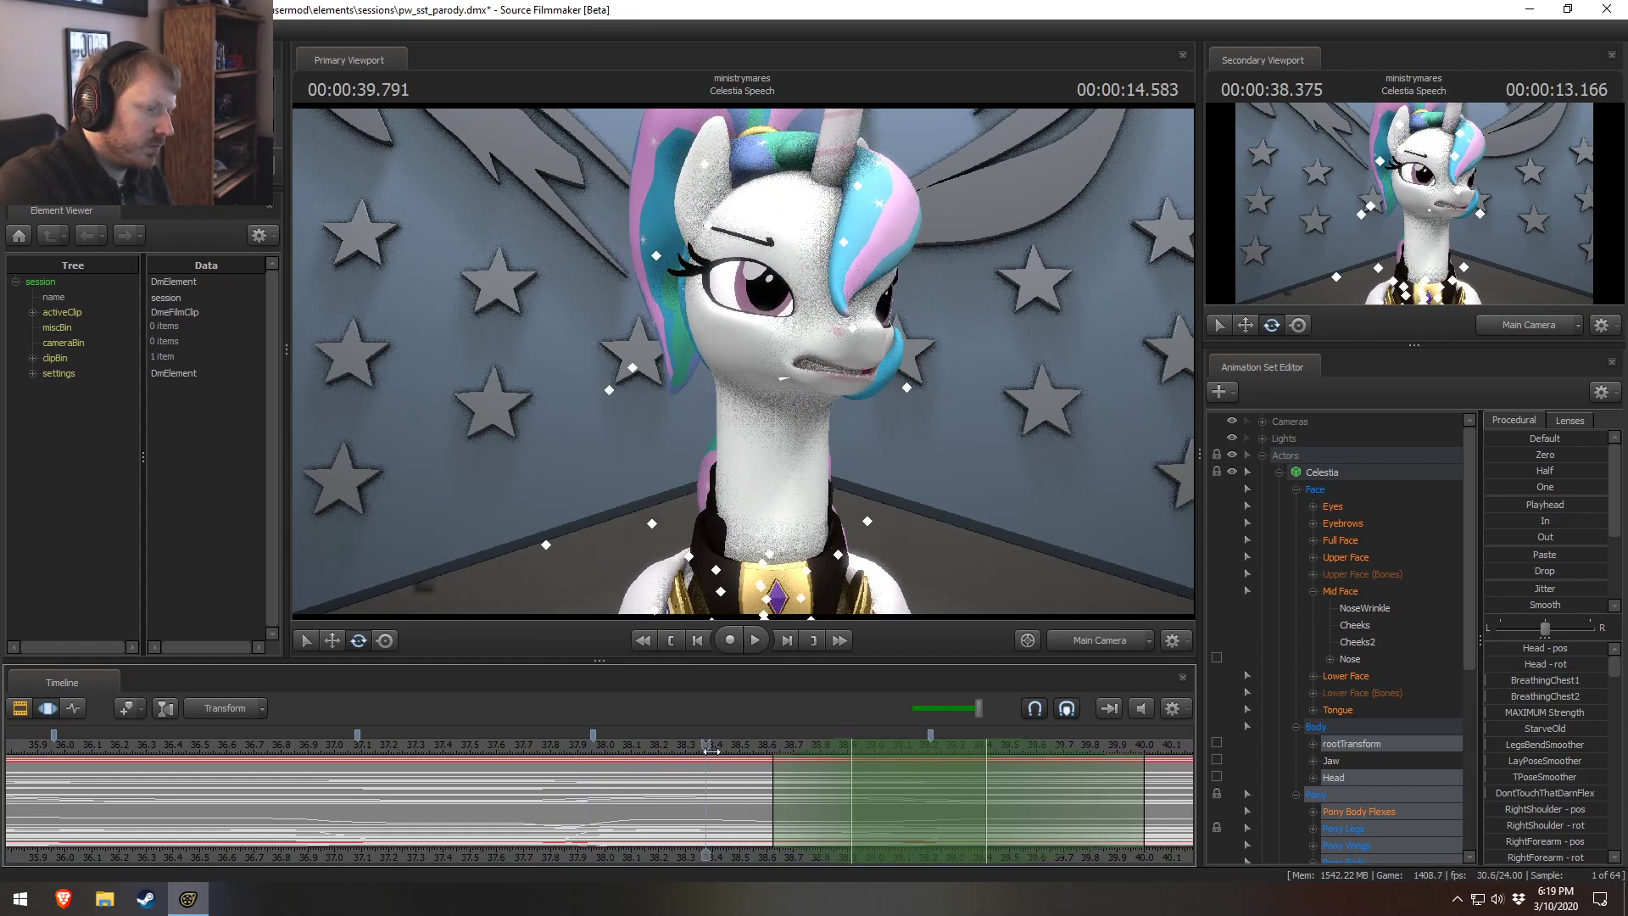
{"action": "left_click", "coordinate": [707, 753]}
{"action": "key", "text": "space"}
Delay the body motion further so its hold spans about 39.0 to 39.5 s, and replay the transition.
{"action": "key", "text": "space"}
{"action": "key", "text": "space"}
{"action": "key", "text": "space"}
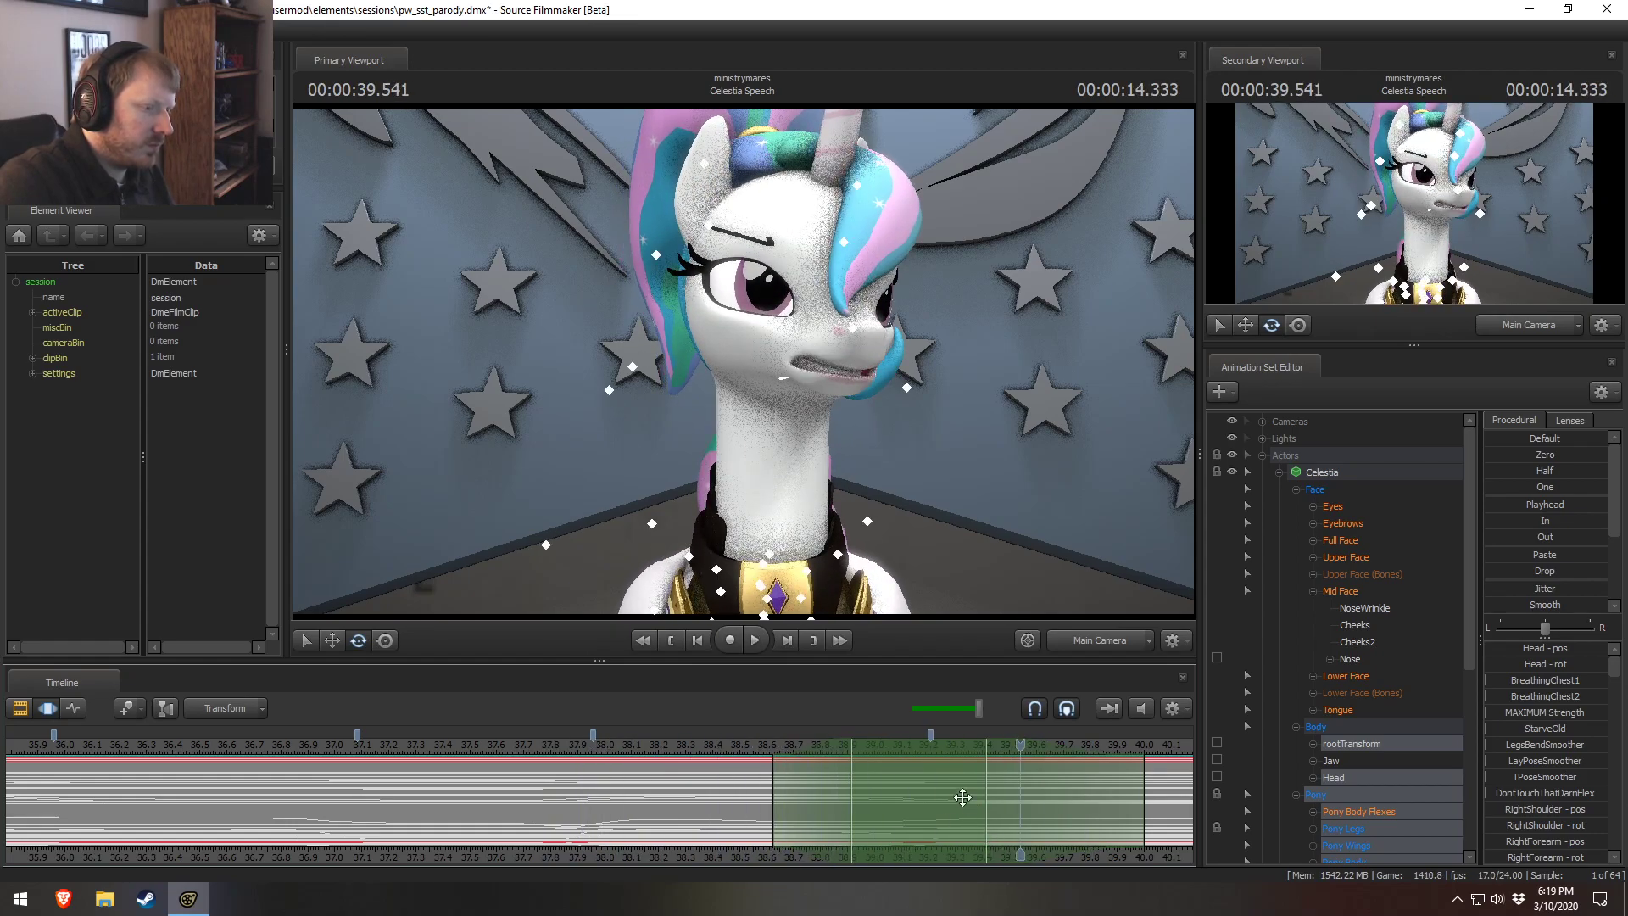
{"action": "key", "text": "space"}
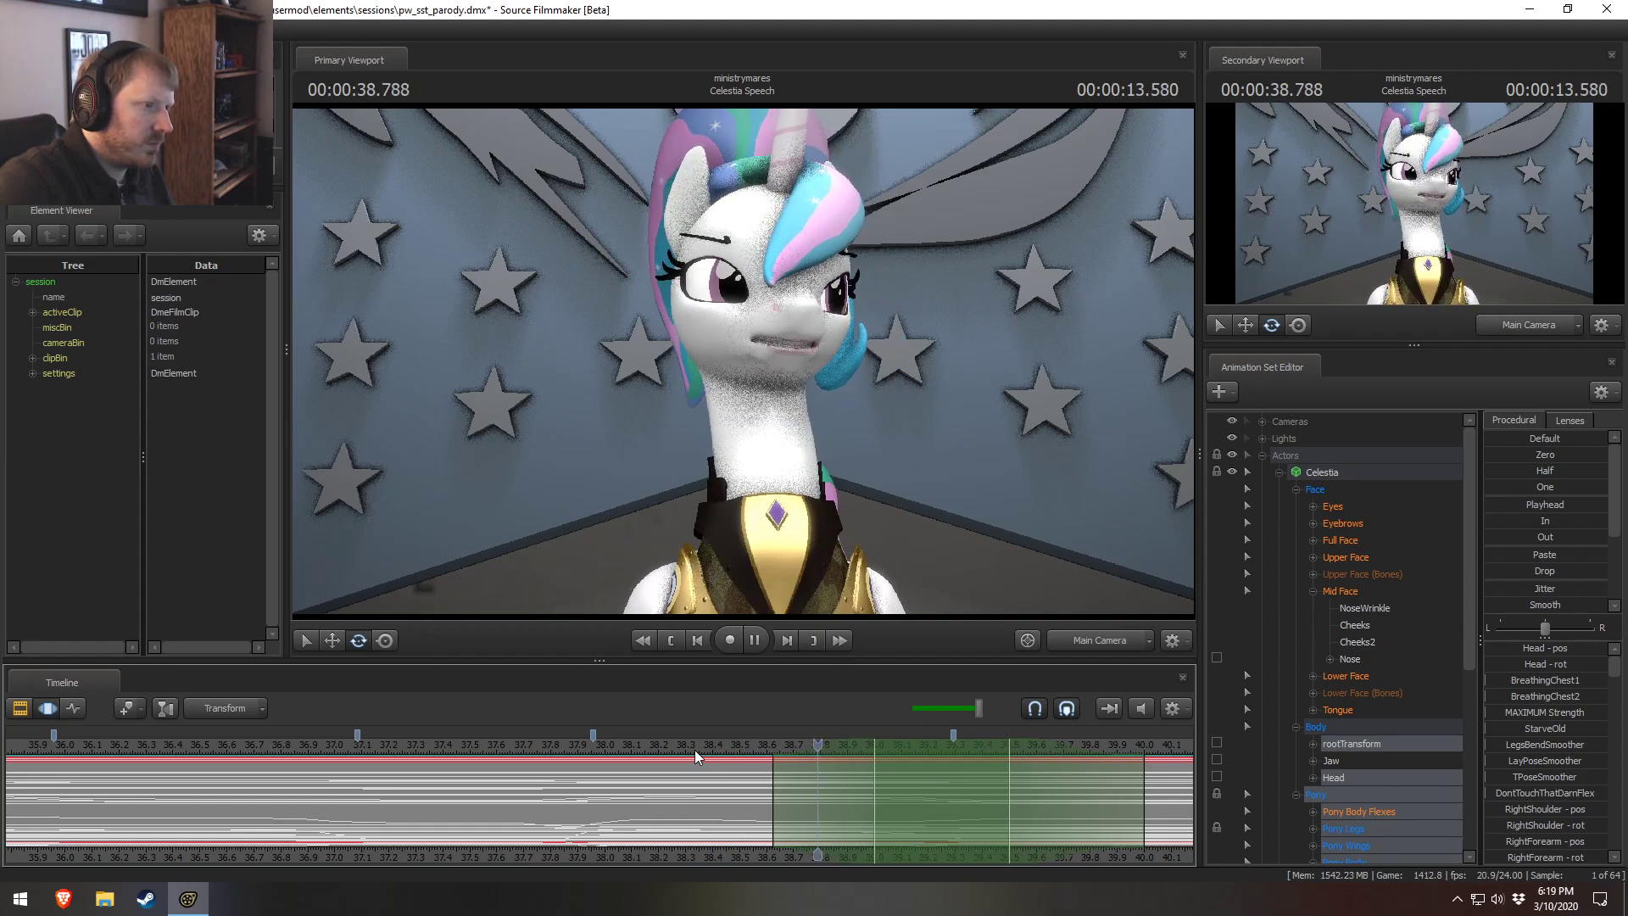
{"action": "key", "text": "space"}
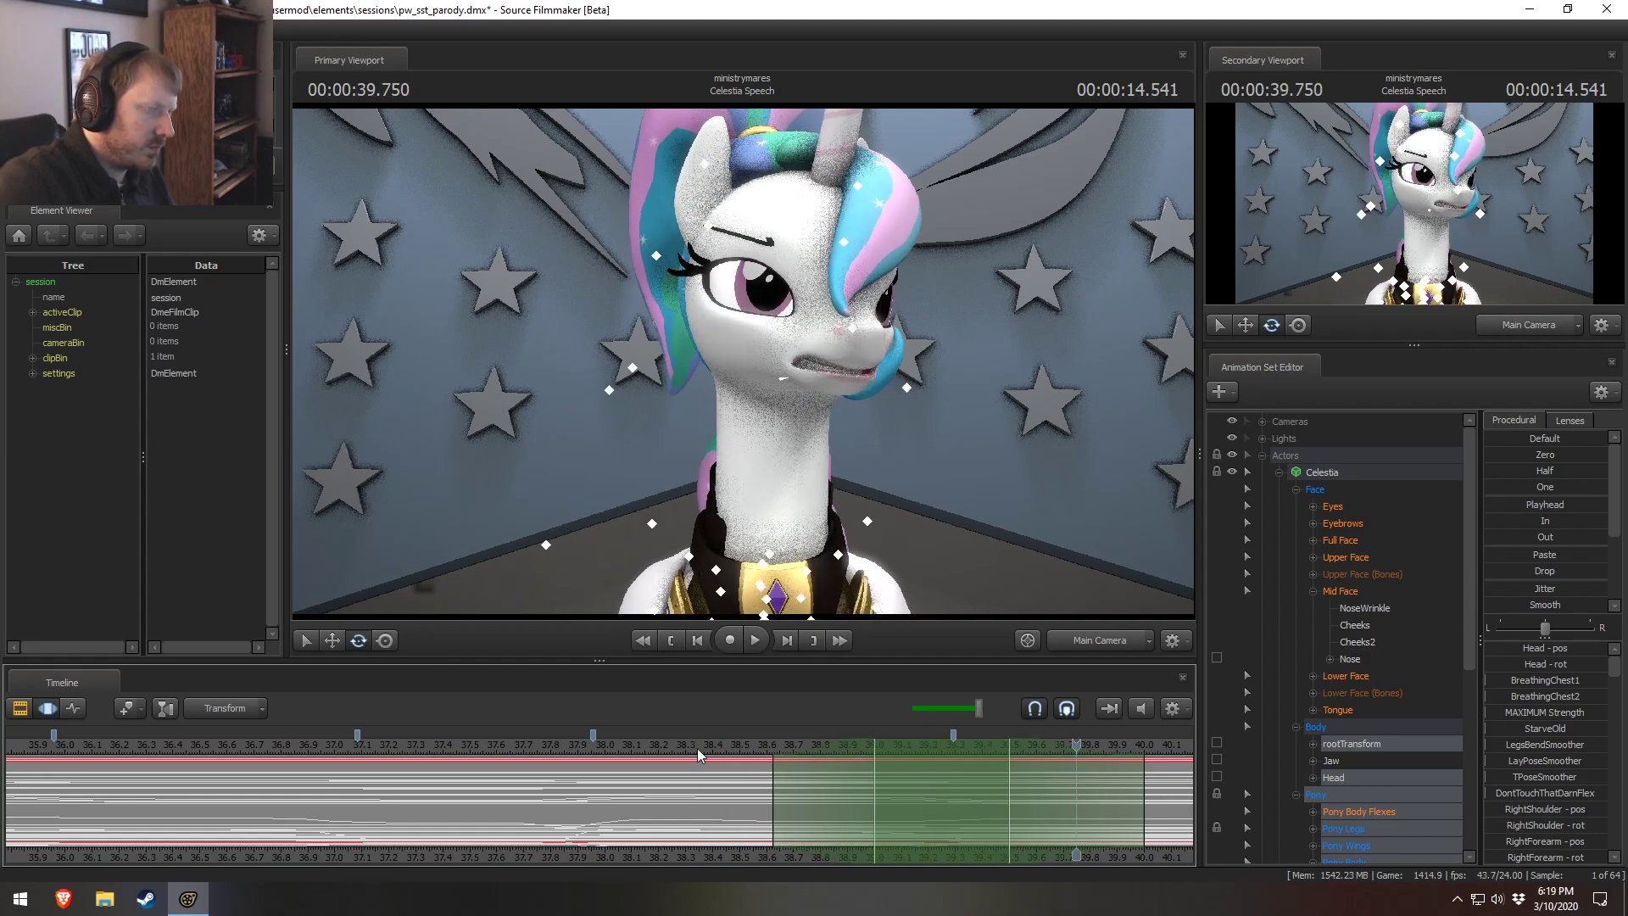
{"action": "key", "text": "space"}
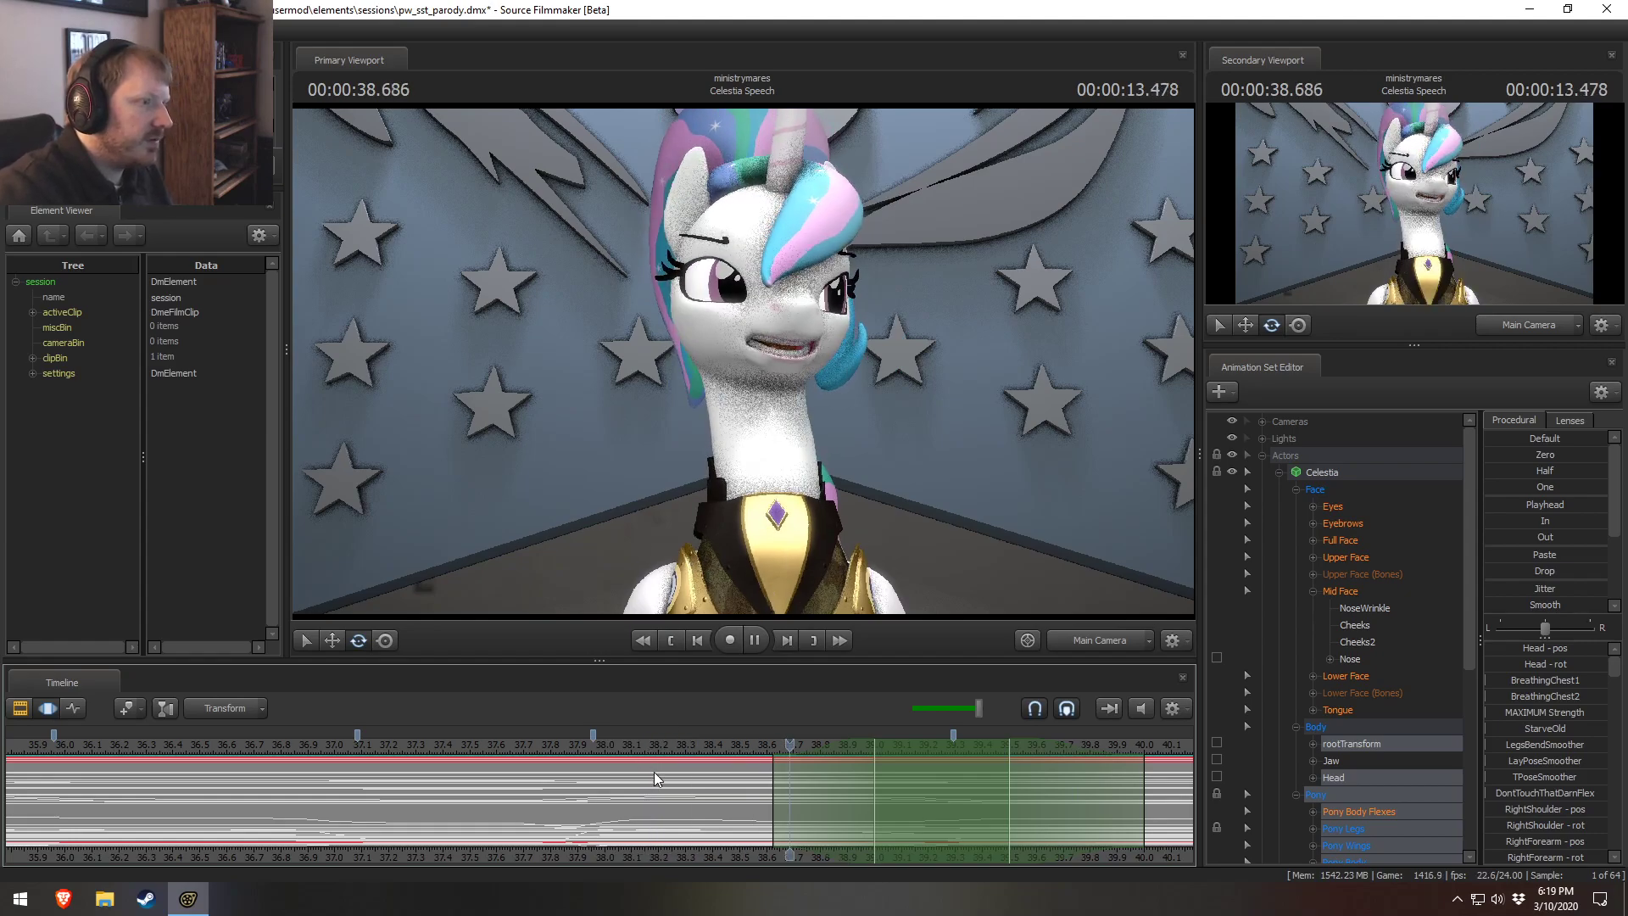
{"action": "key", "text": "space"}
Tilt Celestia's Head slightly down over a time selection from about 38.3 to 38.8 s, peaking near 38.54 s, and play it back.
{"action": "key", "text": "F2"}
{"action": "key", "text": "F3"}
{"action": "key", "text": "shift"}
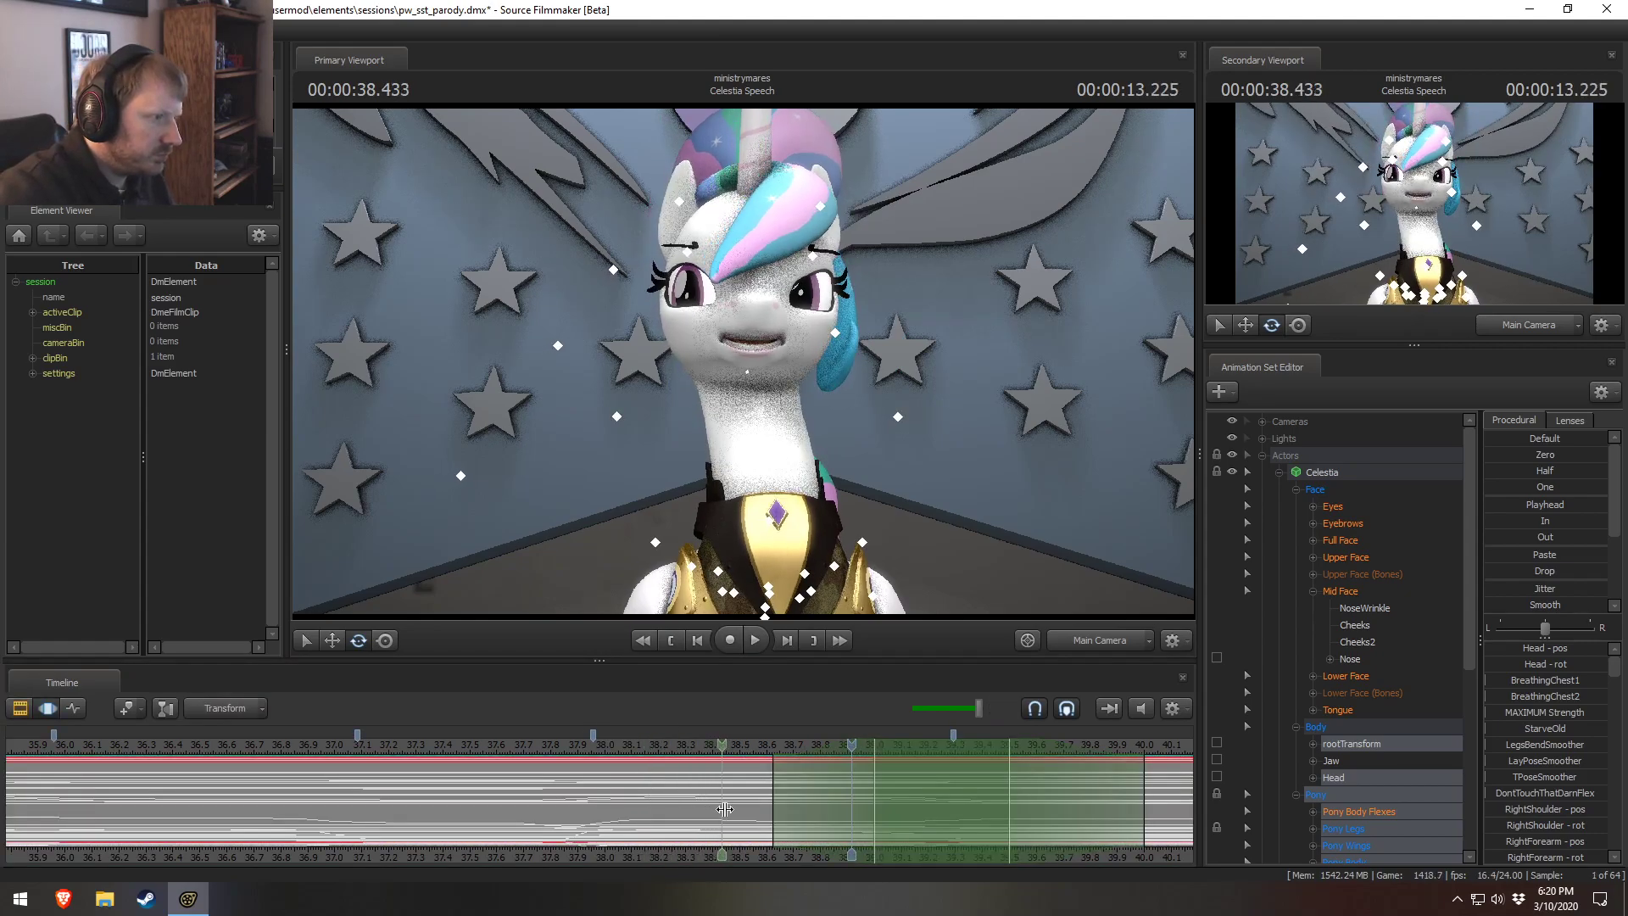
{"action": "left_click_drag", "start_coordinate": [723, 809], "coordinate": [751, 812]}
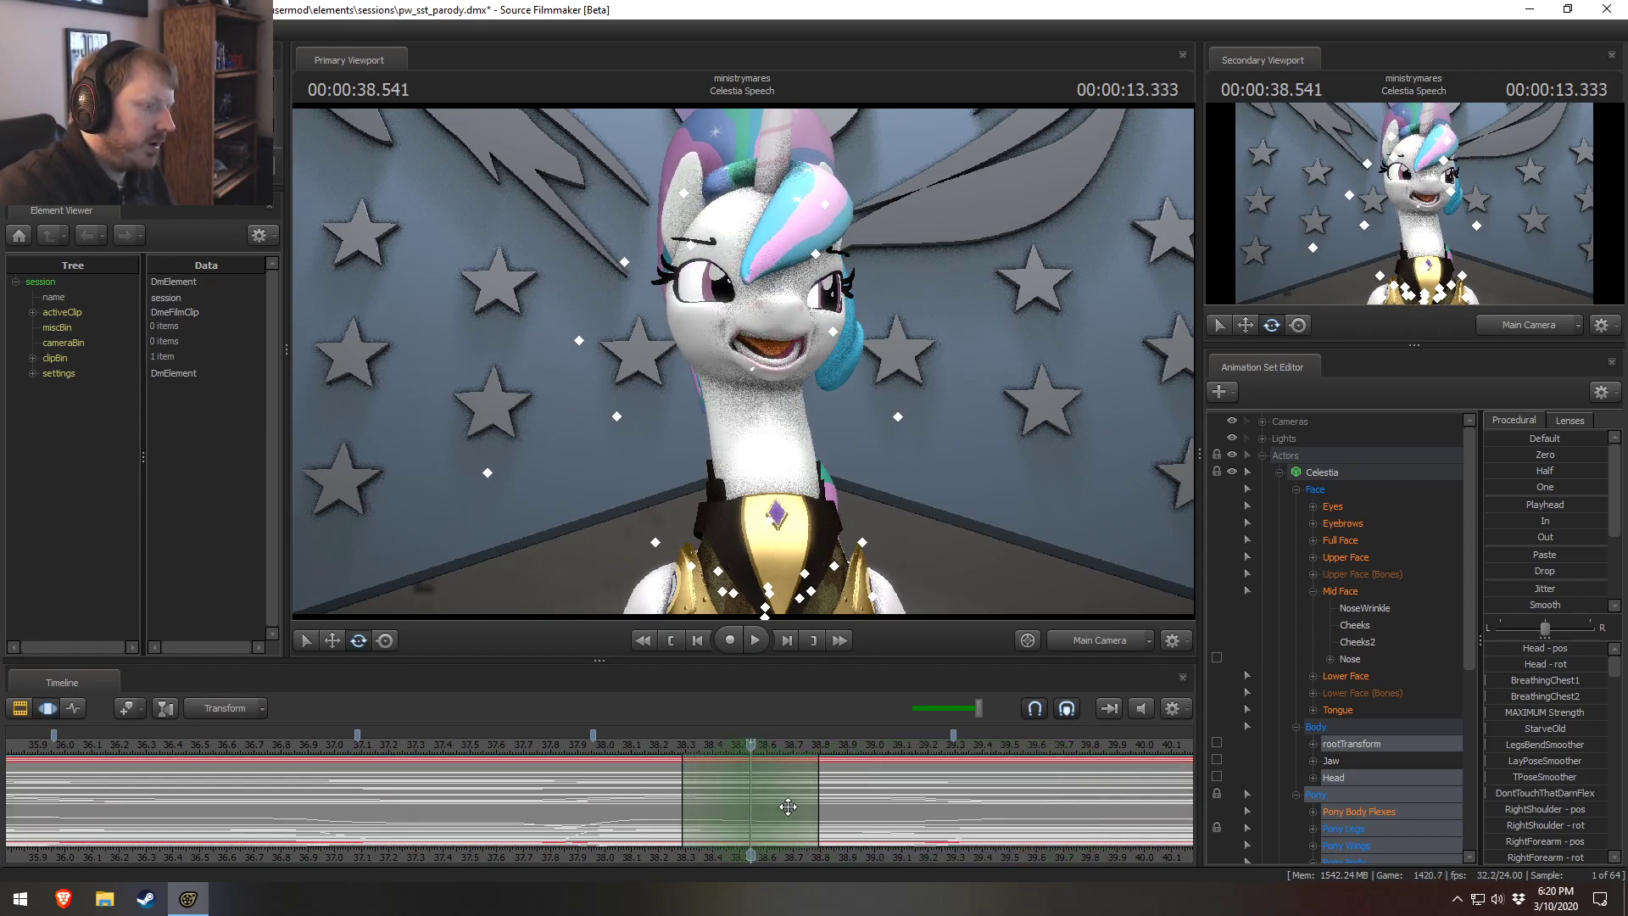
{"action": "left_click", "coordinate": [753, 364], "text": "ctrl"}
{"action": "left_click_drag", "start_coordinate": [758, 369], "coordinate": [760, 397]}
{"action": "key", "text": "space"}
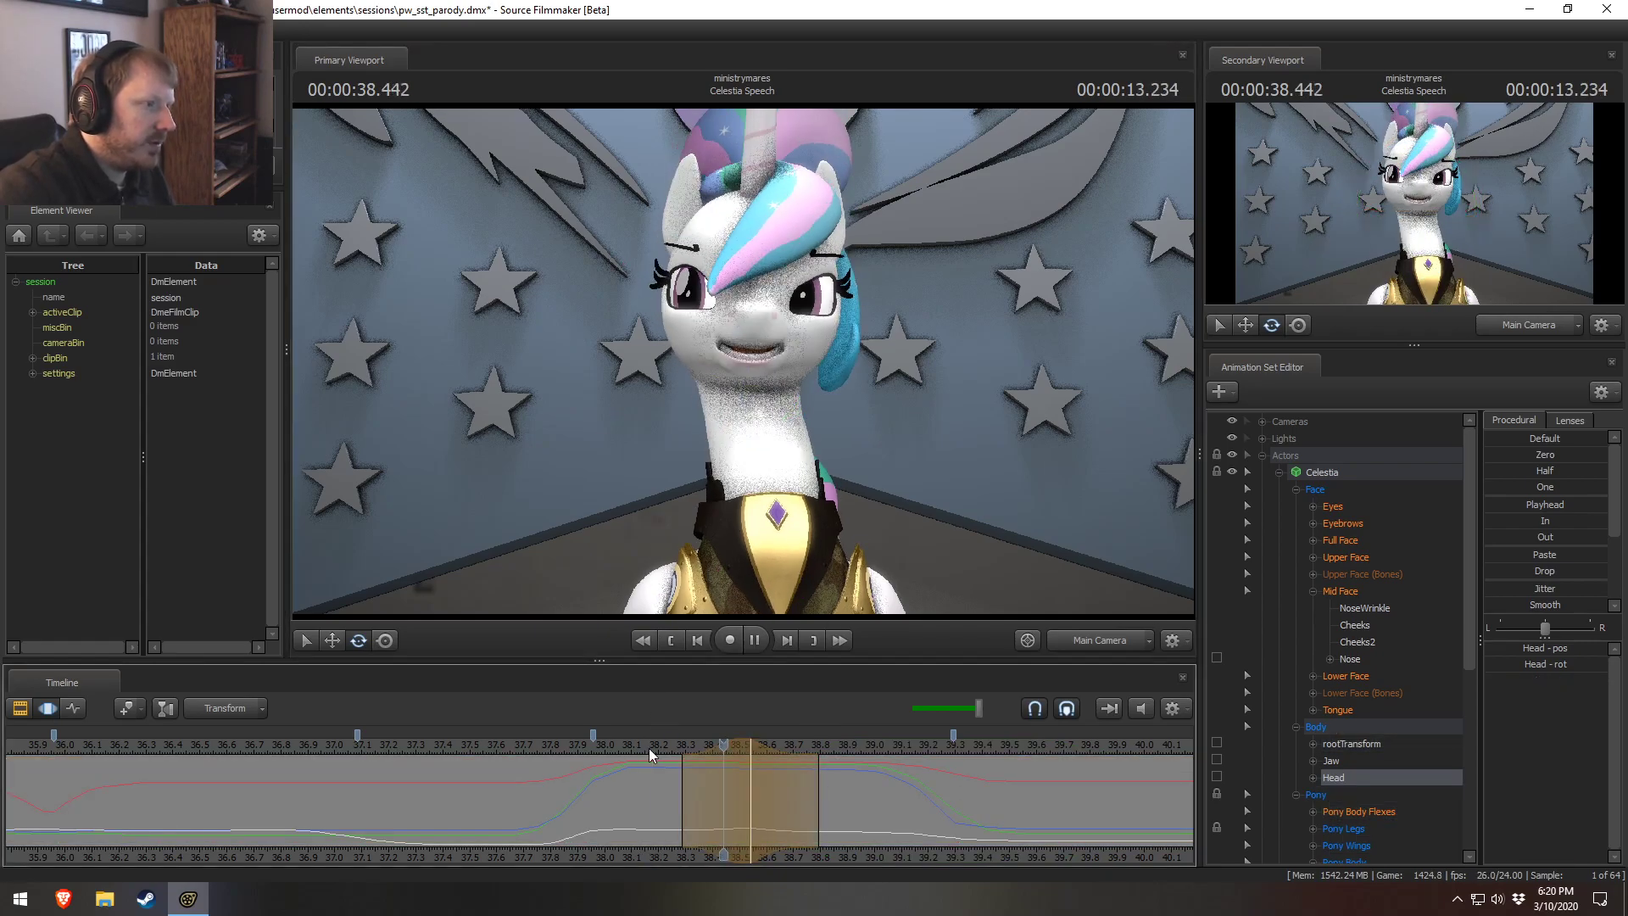
{"action": "left_click", "coordinate": [519, 744]}
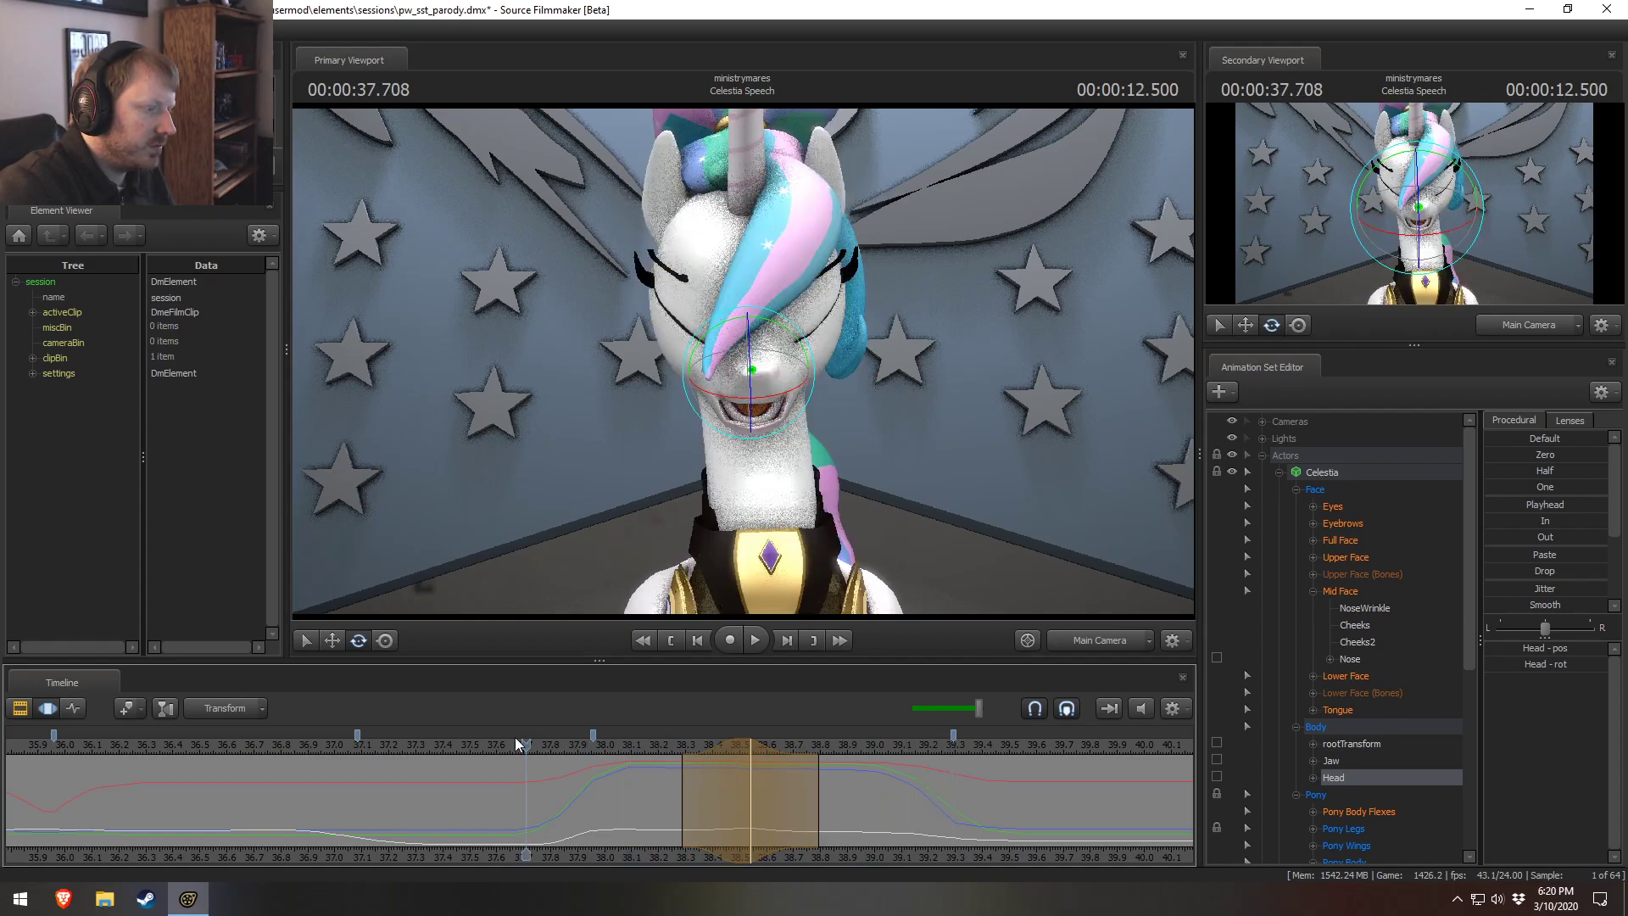
Widen the Head tilt's time selection to about 38.2 to 38.9 s and play through the nod.
{"action": "left_click_drag", "start_coordinate": [689, 760], "coordinate": [671, 761]}
{"action": "key", "text": "space"}
{"action": "left_click", "coordinate": [612, 744]}
{"action": "key", "text": "space"}
{"action": "key", "text": "space"}
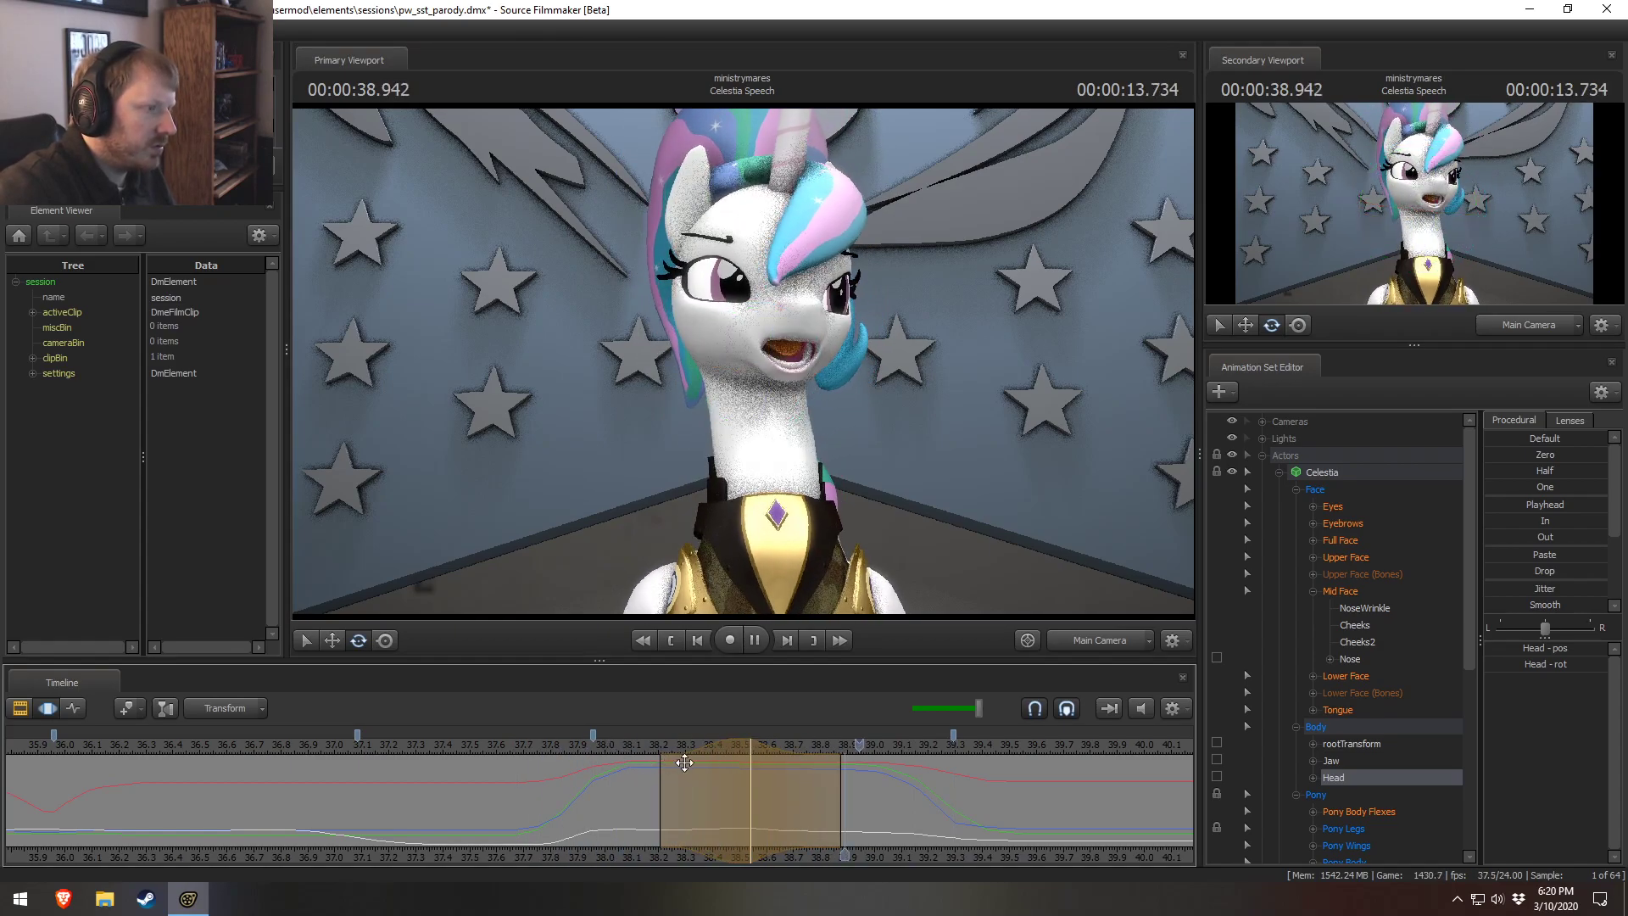
{"action": "key", "text": "space"}
{"action": "left_click", "coordinate": [619, 750]}
{"action": "key", "text": "space"}
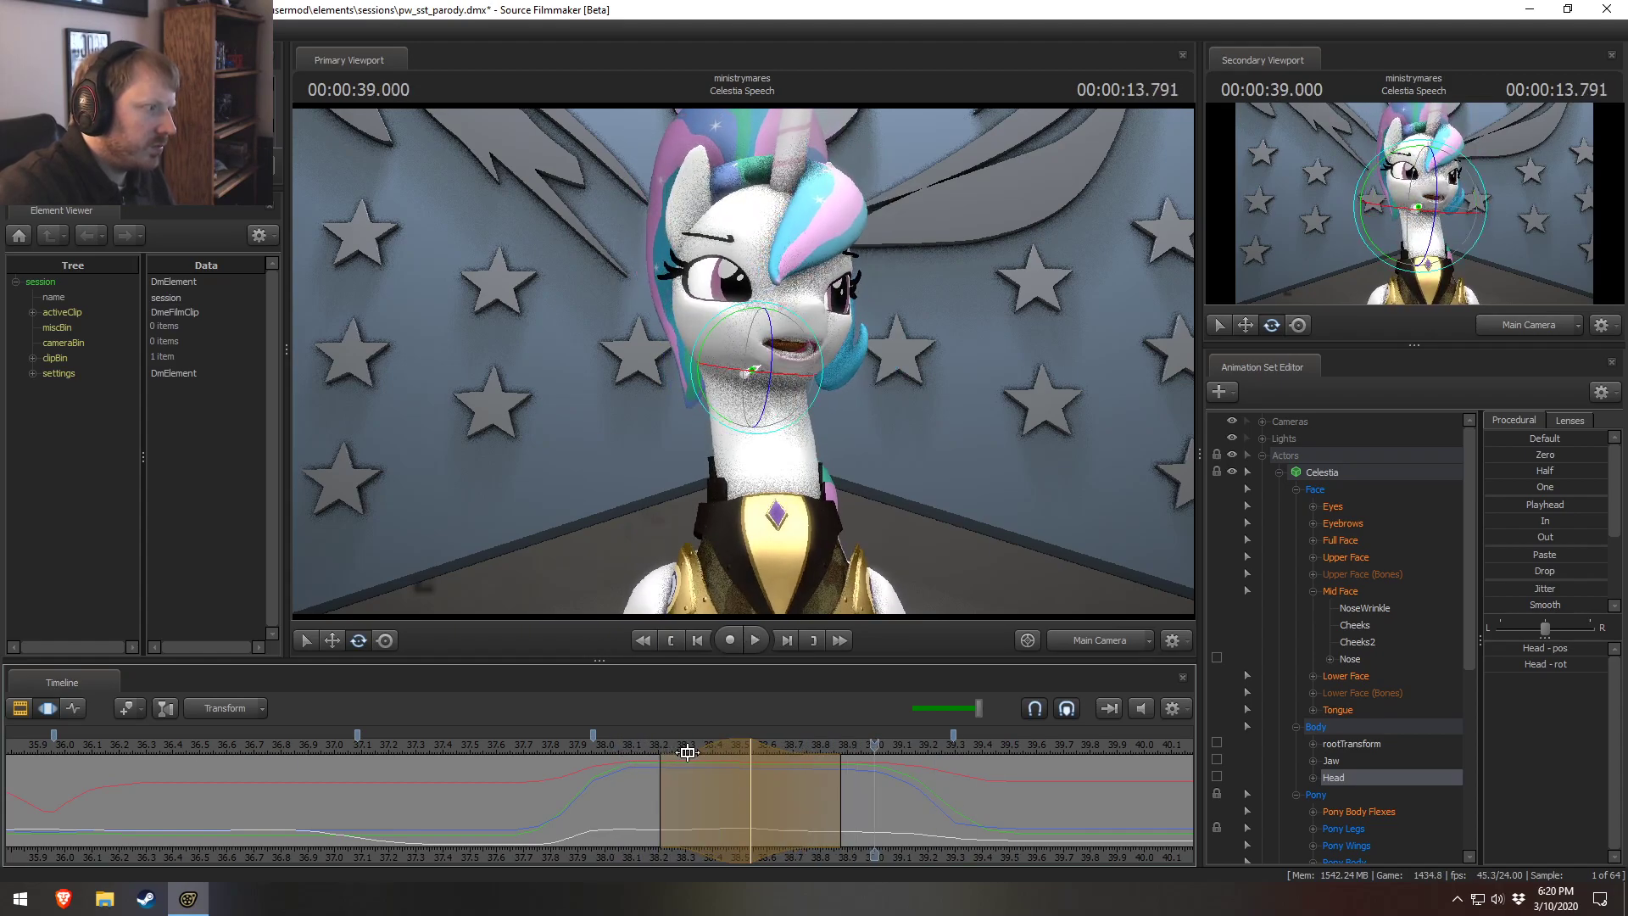
{"action": "key", "text": "space"}
{"action": "key", "text": "space"}
Set a new time selection for the Head from about 39.1 to 39.3 s, centred near 39.2 s.
{"action": "key", "text": "shift"}
{"action": "left_click_drag", "start_coordinate": [856, 813], "coordinate": [927, 820]}
{"action": "left_click", "coordinate": [927, 821], "text": "shift"}
{"action": "scroll", "coordinate": [927, 821], "scroll_direction": "up", "scroll_amount": 7, "text": "shift"}
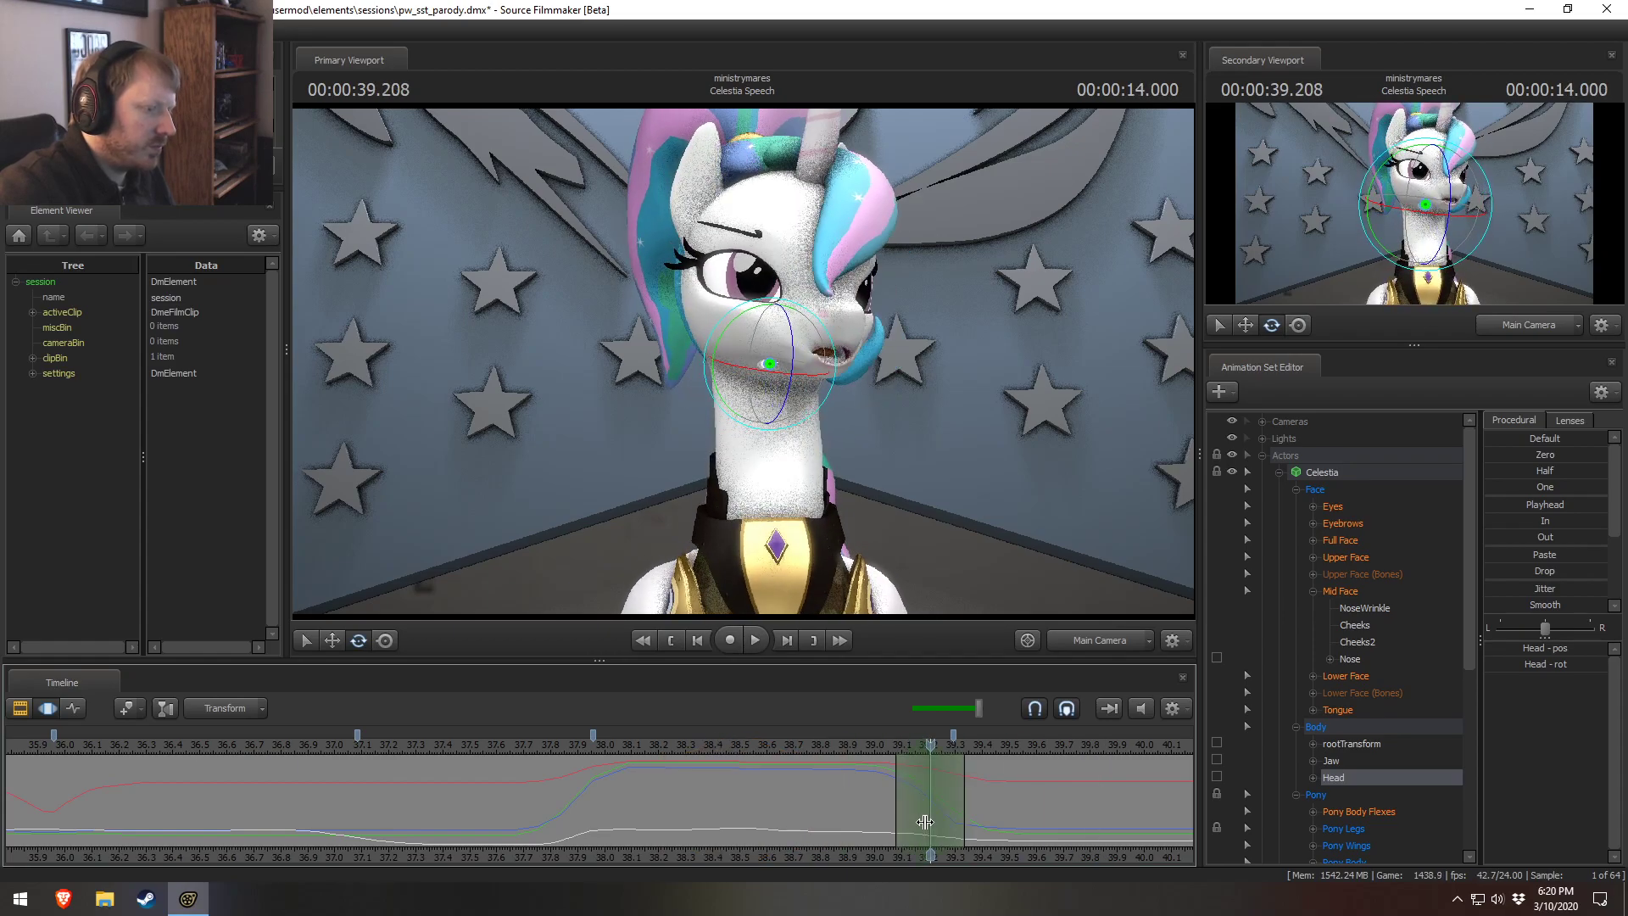
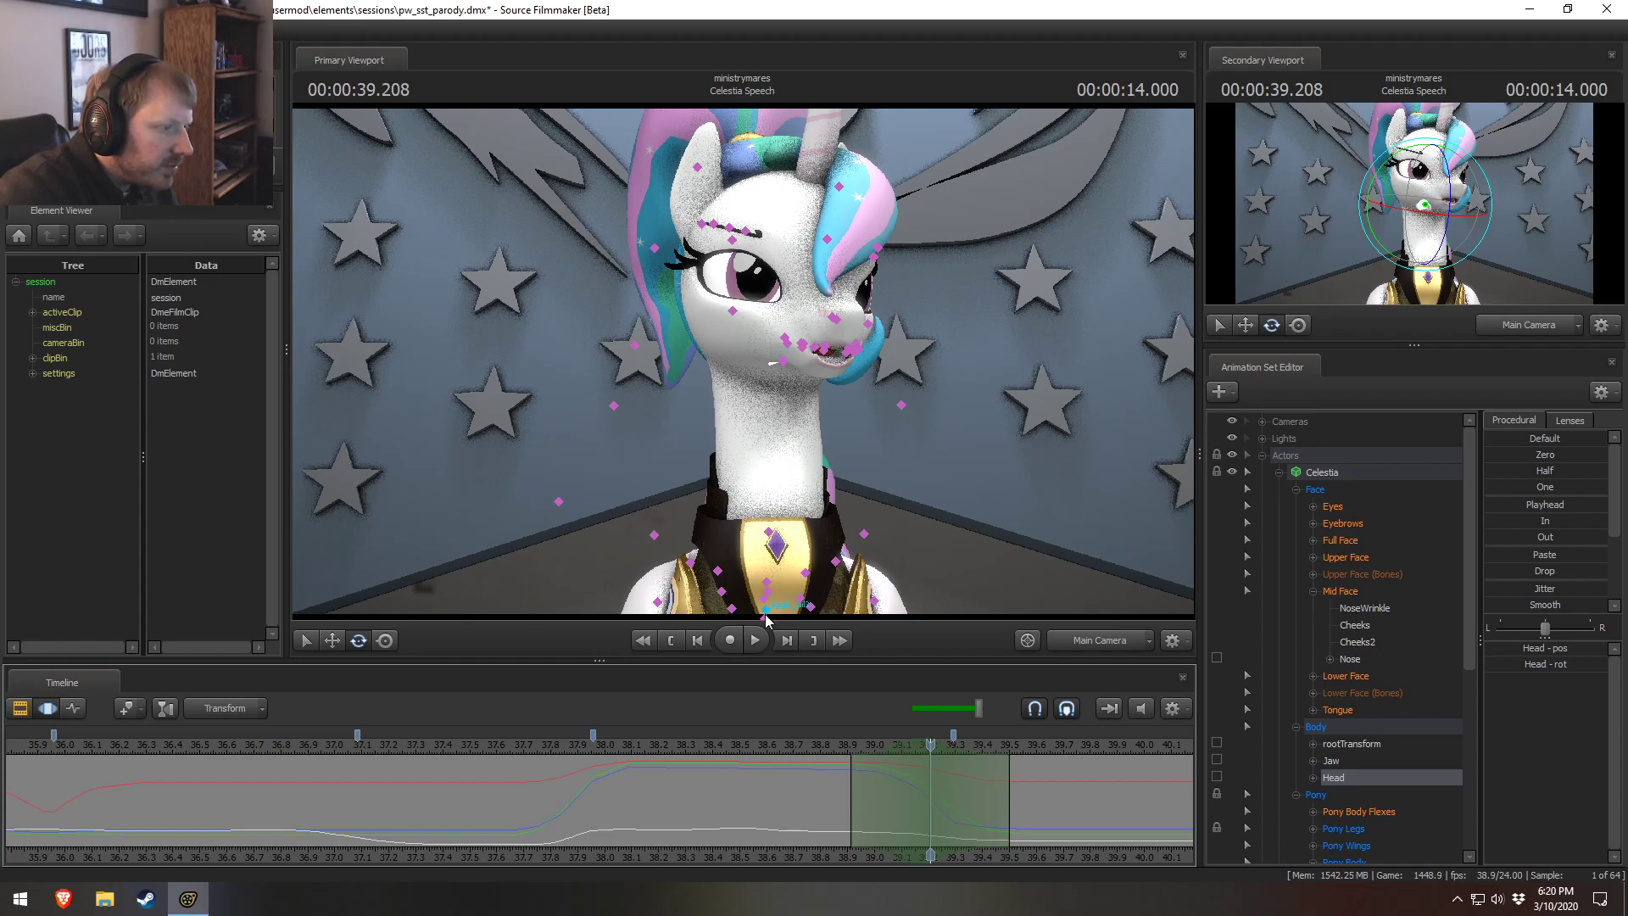
Select Celestia's Pelvis and rotate it slightly over the time selection from about 38.9 to 39.5 s.
{"action": "left_click", "coordinate": [1027, 640]}
{"action": "left_click_drag", "start_coordinate": [801, 574], "coordinate": [801, 596]}
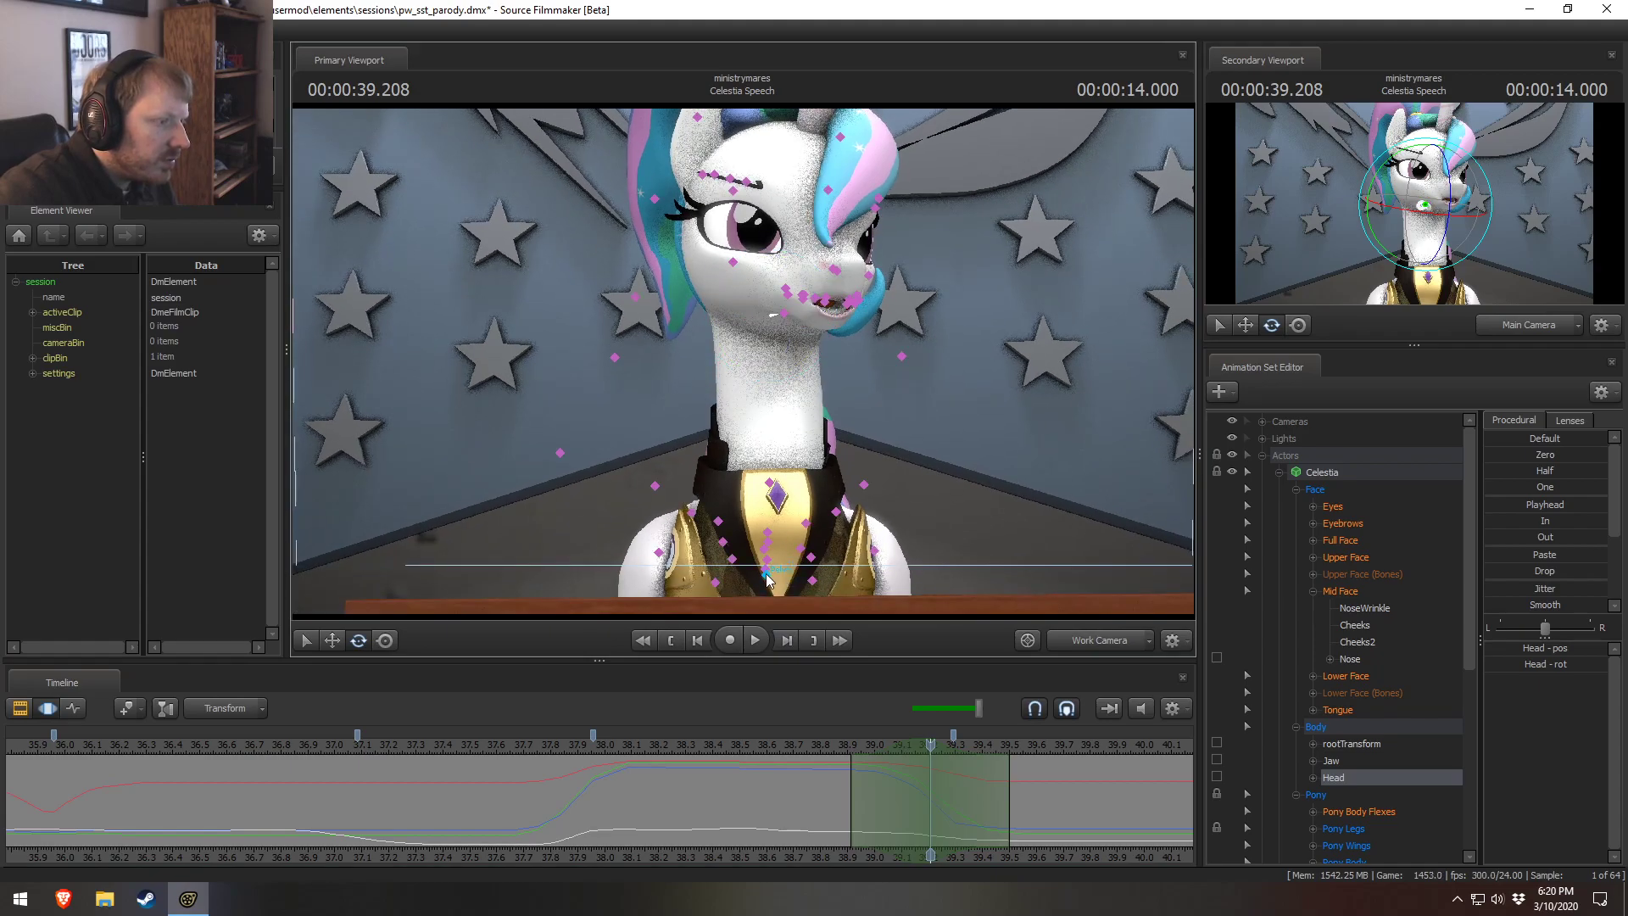
{"action": "left_click", "coordinate": [767, 577]}
{"action": "left_click", "coordinate": [1028, 641]}
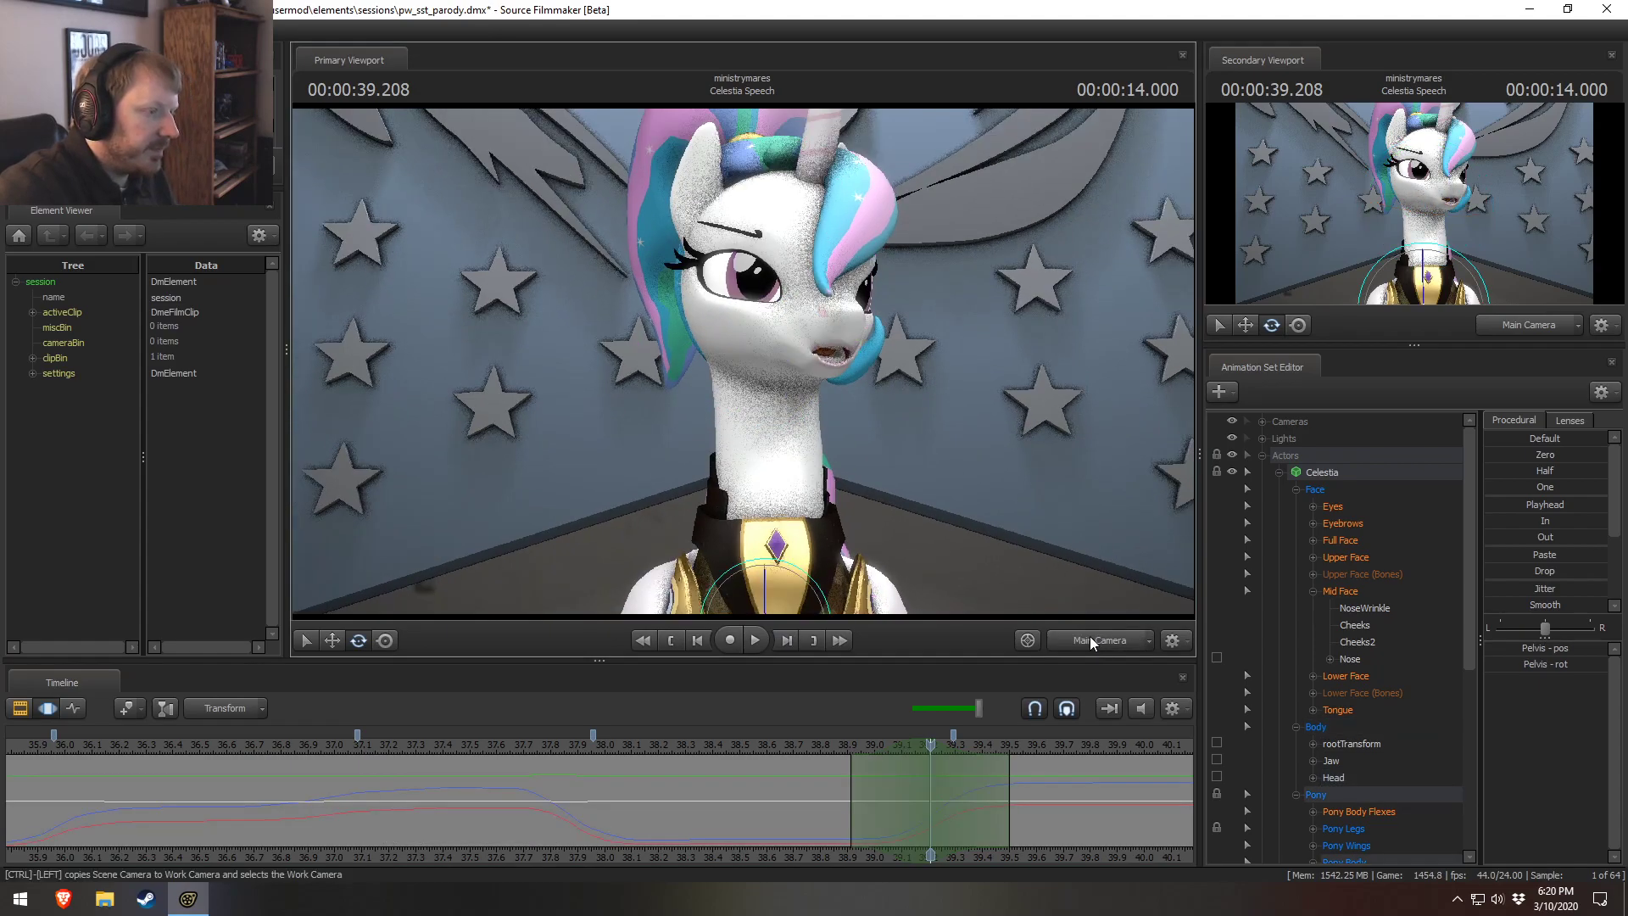
{"action": "left_click_drag", "start_coordinate": [764, 580], "coordinate": [765, 583]}
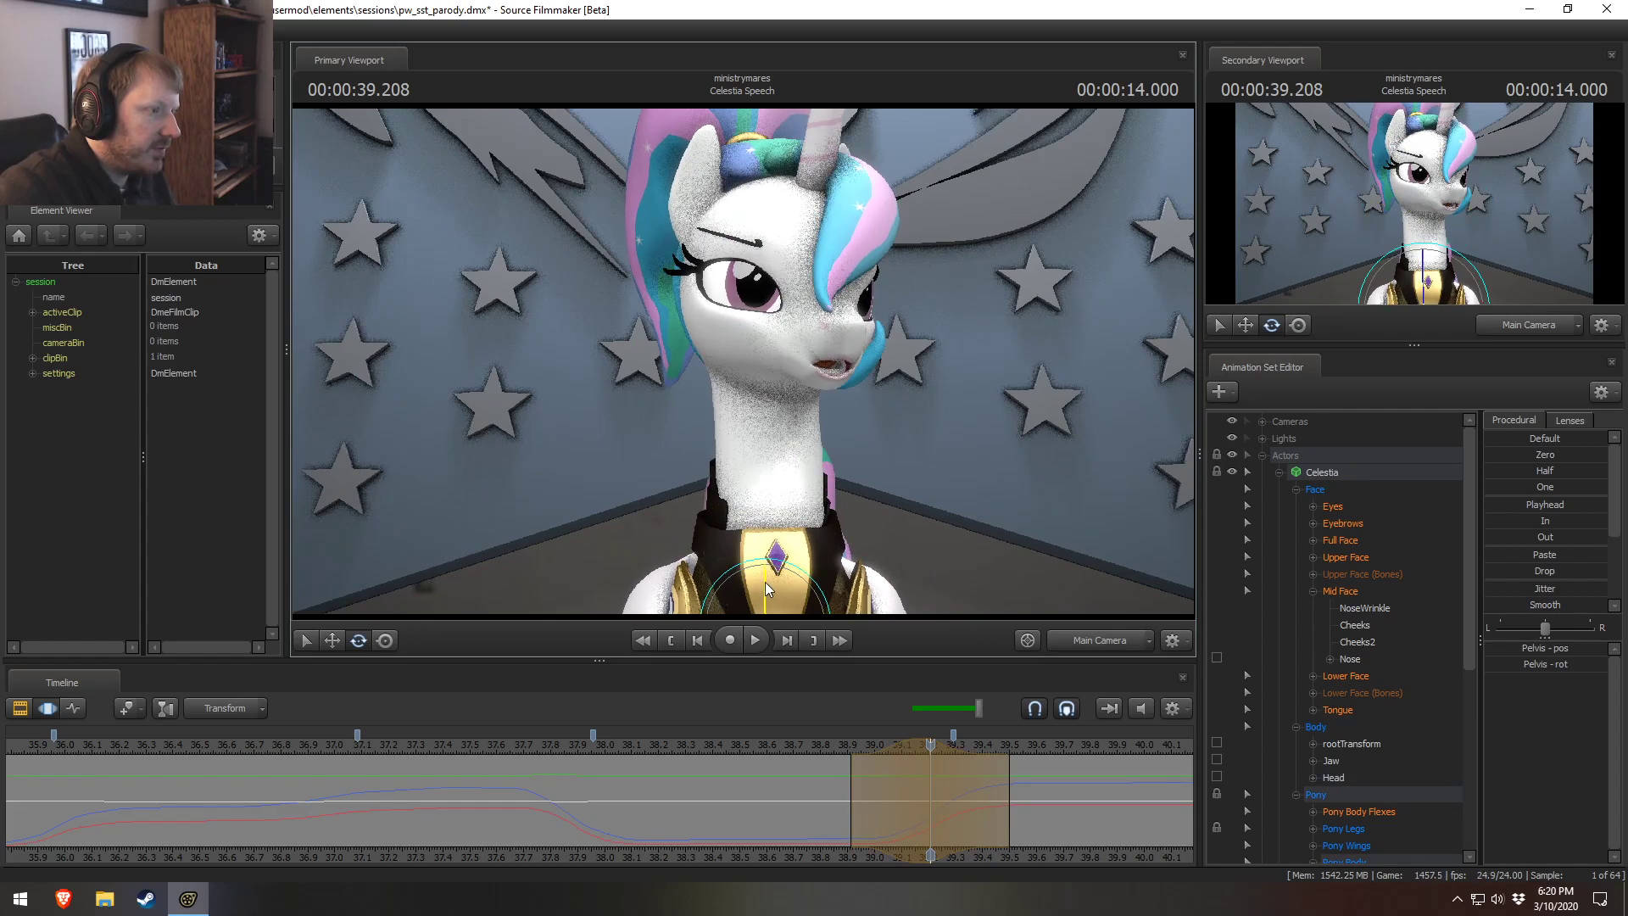
Shift the Pelvis adjustment slightly earlier, to about 38.87 to 39.46 s, and replay the body transition.
{"action": "left_click", "coordinate": [800, 744]}
{"action": "key", "text": "space"}
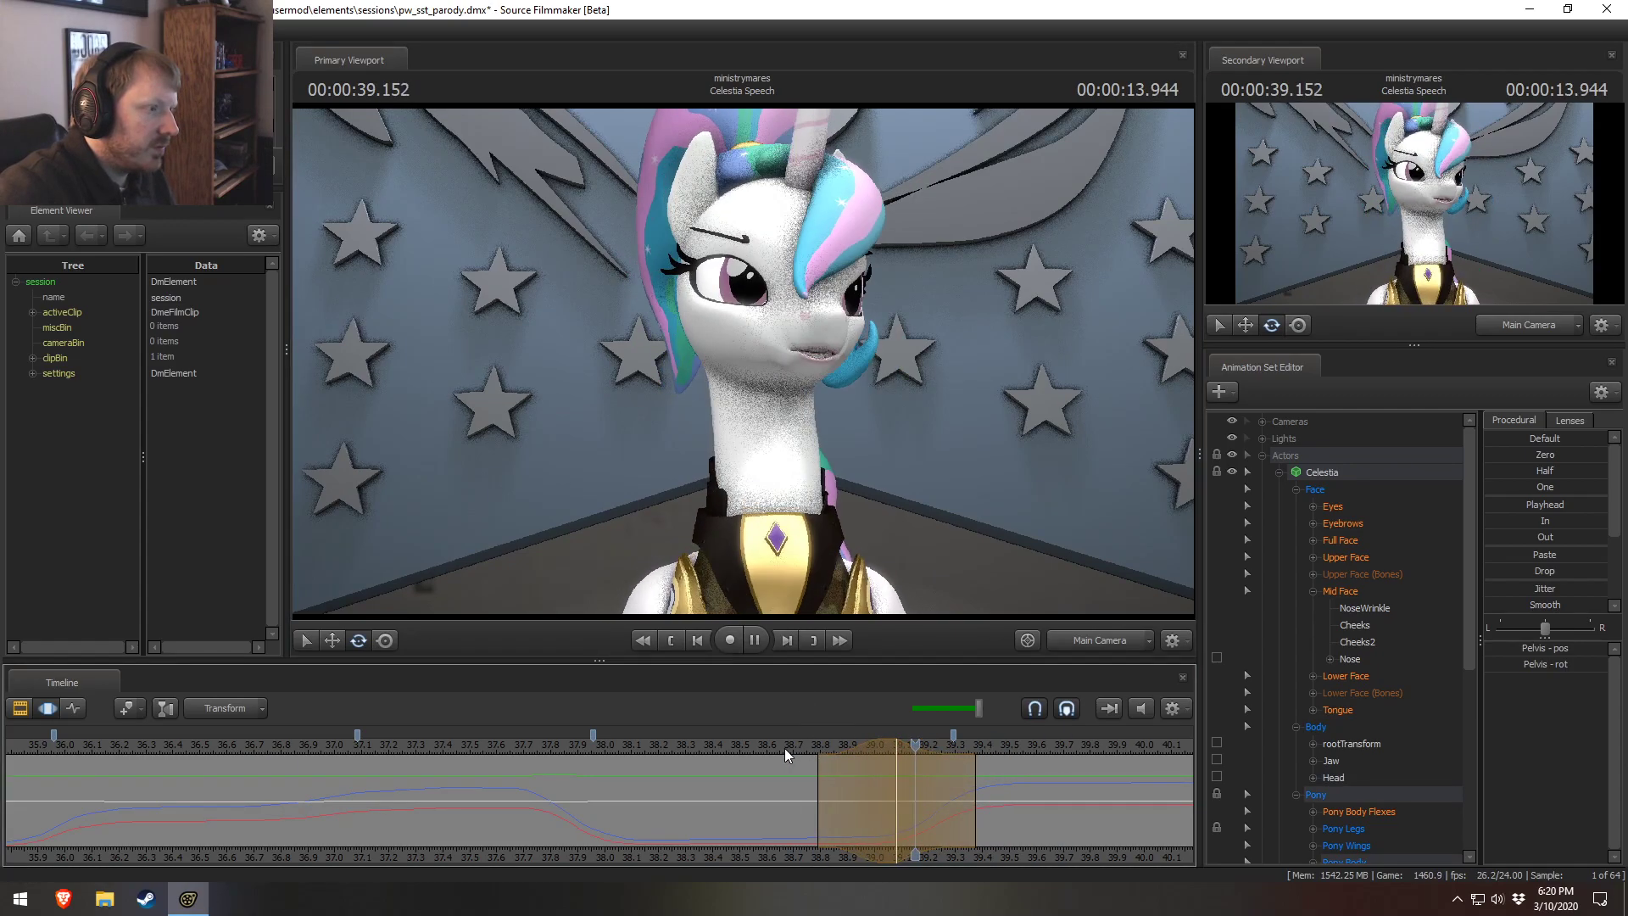
{"action": "left_click", "coordinate": [806, 746]}
{"action": "key", "text": "space"}
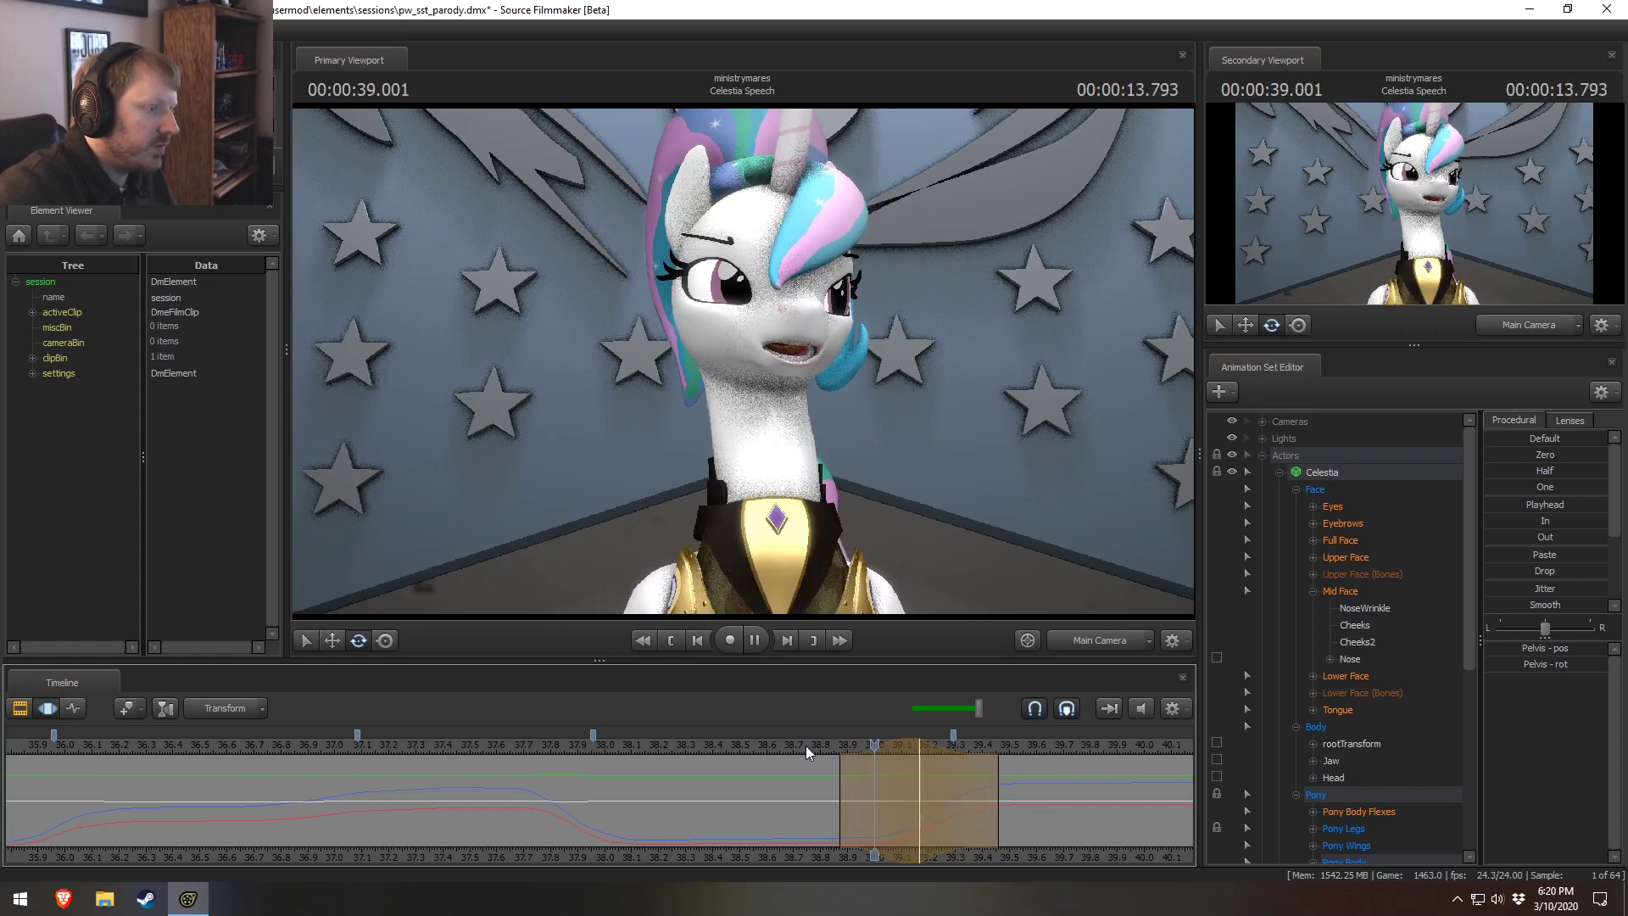
{"action": "key", "text": "space"}
Examine Celestia's body motion around 38.7 to 39.5 s from the side with the work camera, replaying the transition.
{"action": "left_click", "coordinate": [1086, 643]}
{"action": "left_click_drag", "start_coordinate": [745, 362], "coordinate": [822, 365]}
{"action": "left_click", "coordinate": [789, 744]}
{"action": "key", "text": "space"}
{"action": "key", "text": "space"}
{"action": "left_click_drag", "start_coordinate": [788, 743], "coordinate": [919, 727]}
{"action": "left_click_drag", "start_coordinate": [739, 381], "coordinate": [742, 387]}
{"action": "key", "text": "space"}
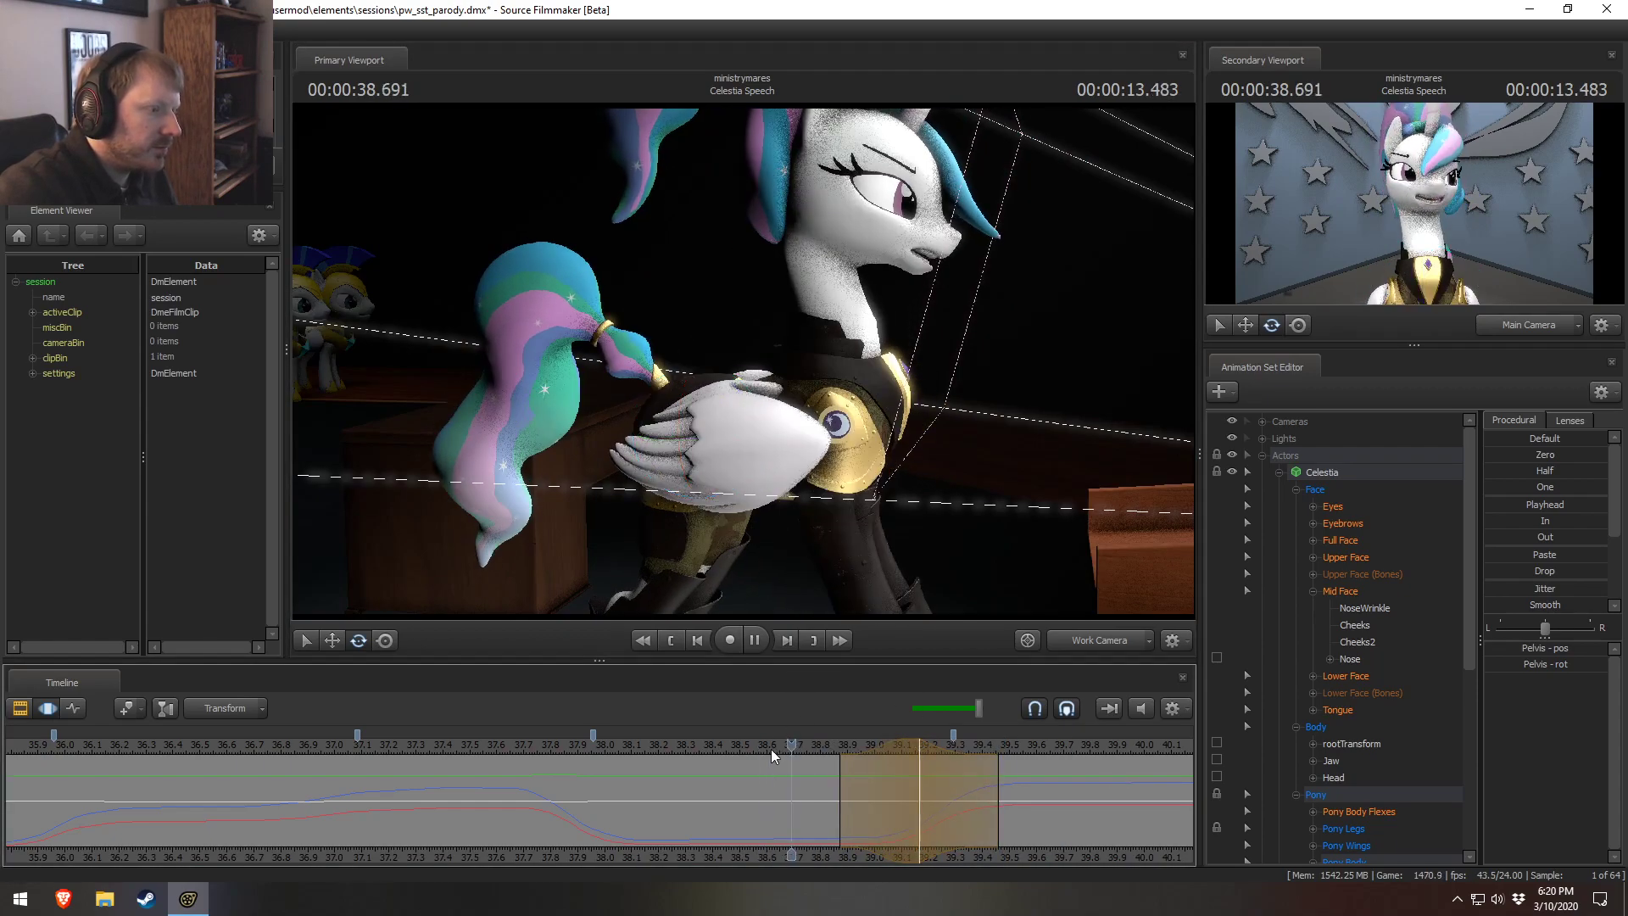
{"action": "left_click", "coordinate": [797, 749]}
{"action": "key", "text": "space"}
{"action": "key", "text": "space"}
Extend the Pelvis adjustment to about 39.54 s, peaking near 39.25 s, and replay it through the main camera.
{"action": "left_click_drag", "start_coordinate": [961, 802], "coordinate": [973, 804]}
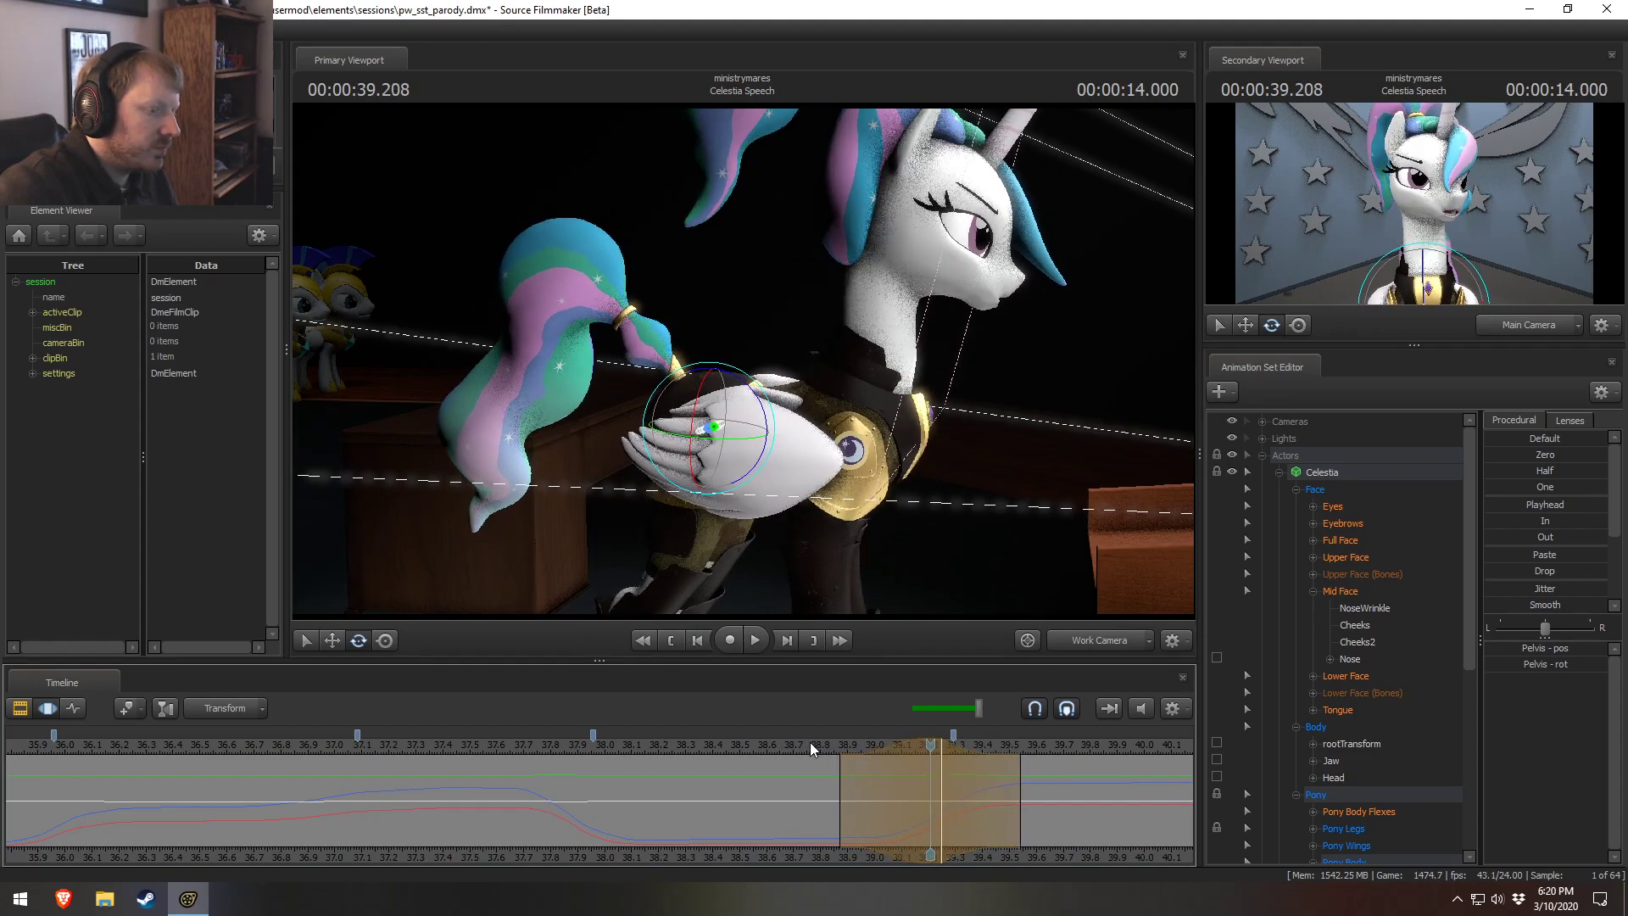
{"action": "key", "text": "space"}
{"action": "left_click", "coordinate": [1083, 642]}
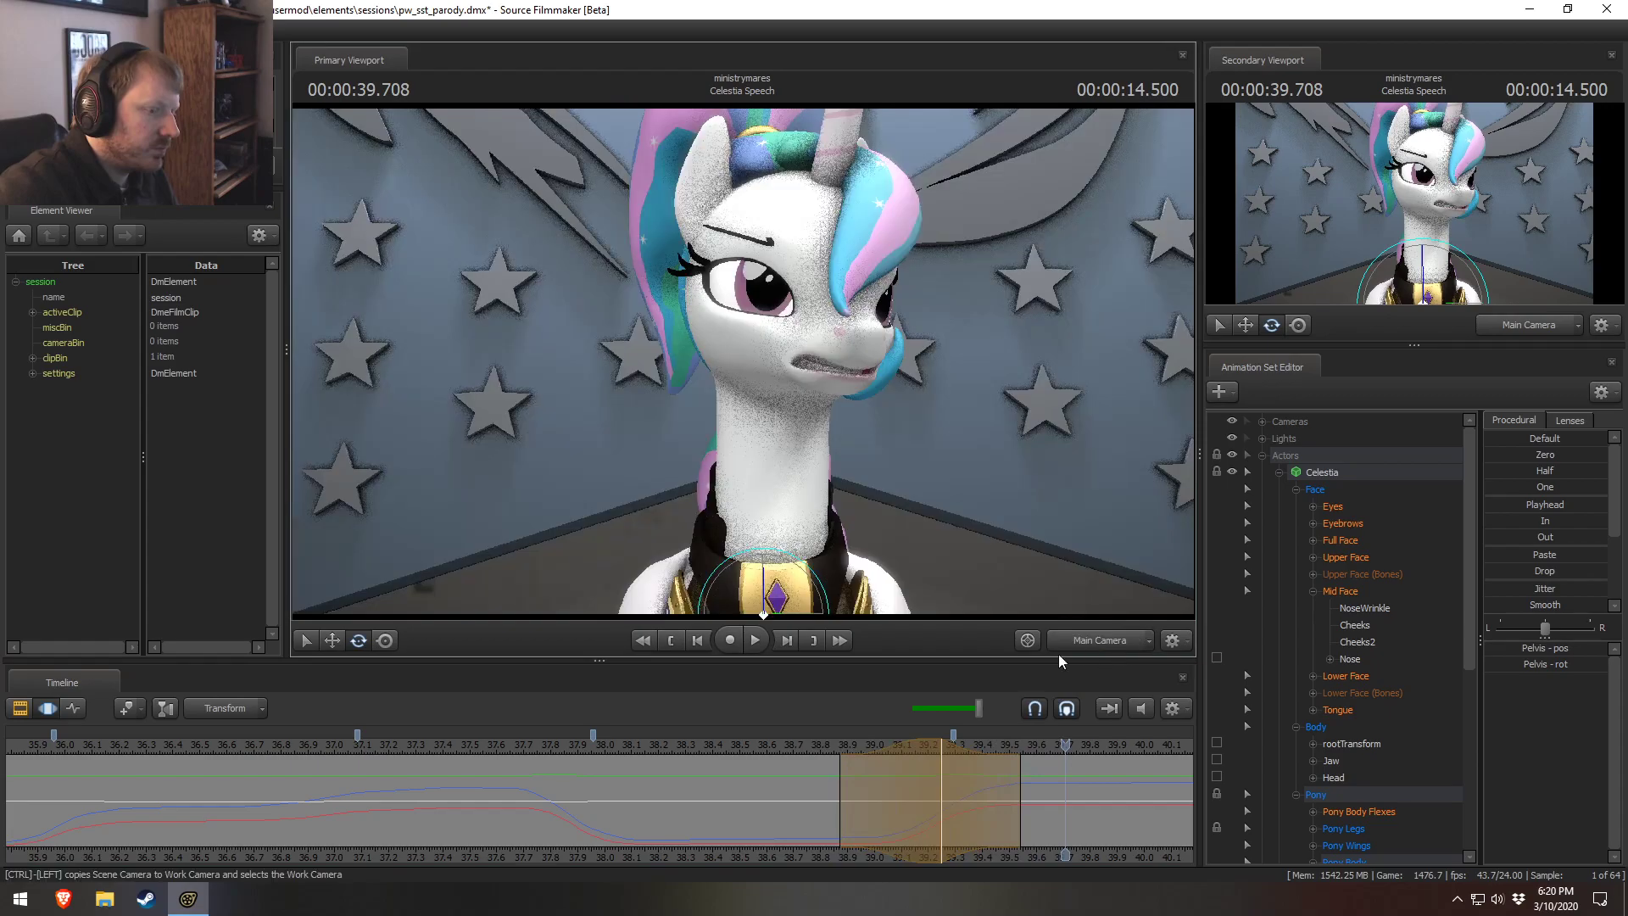
{"action": "left_click", "coordinate": [797, 746]}
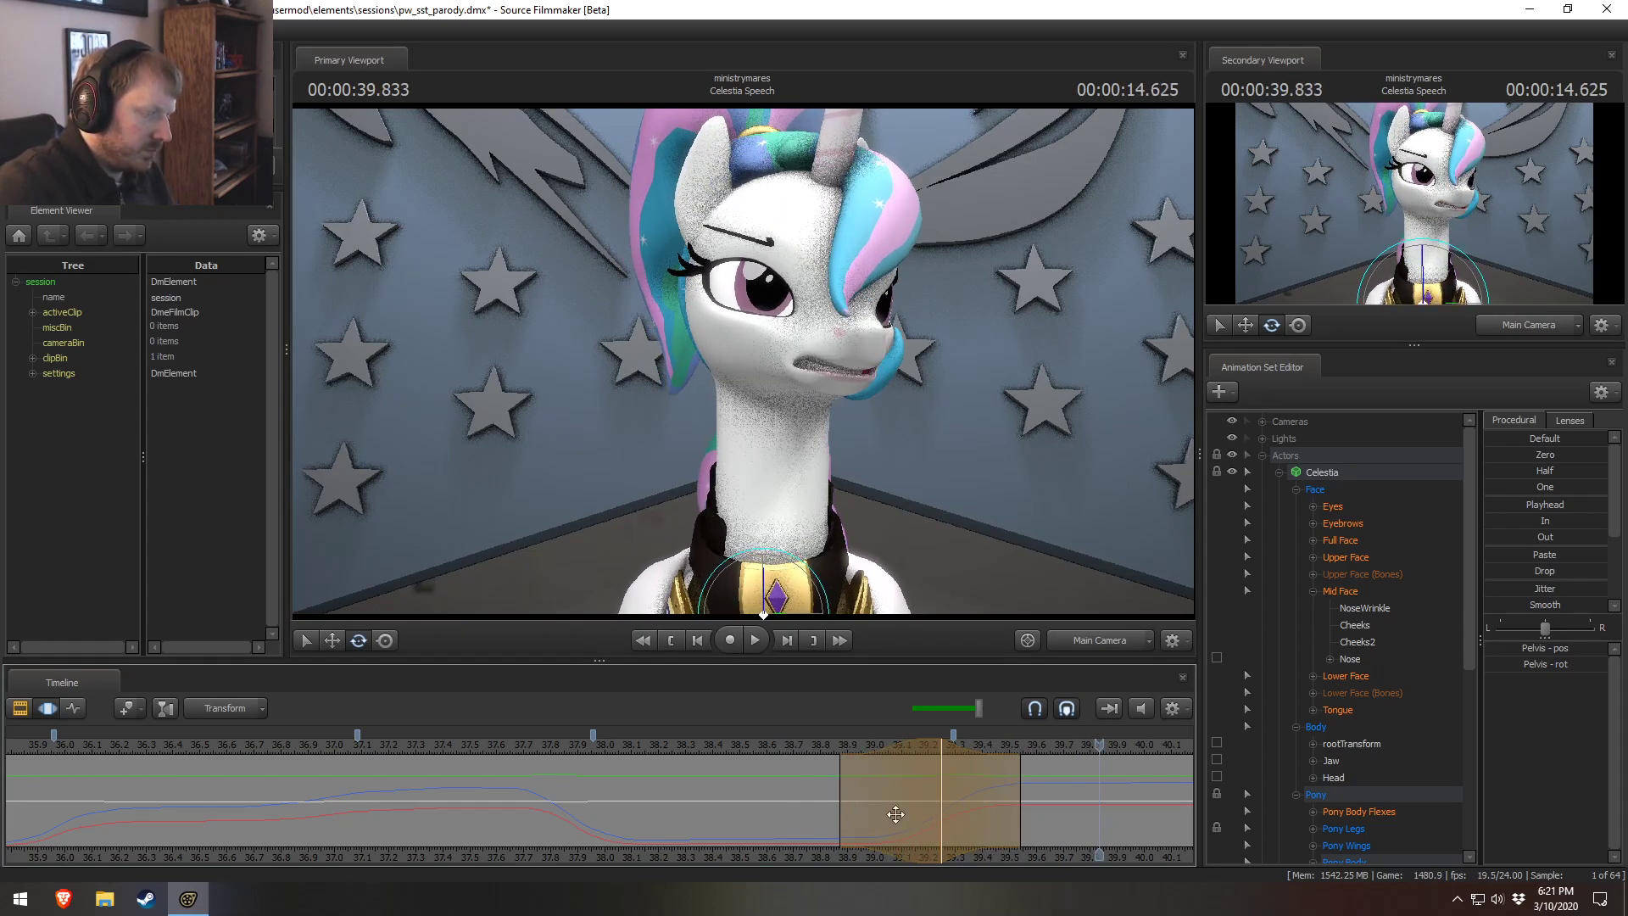
{"action": "left_click", "coordinate": [694, 745]}
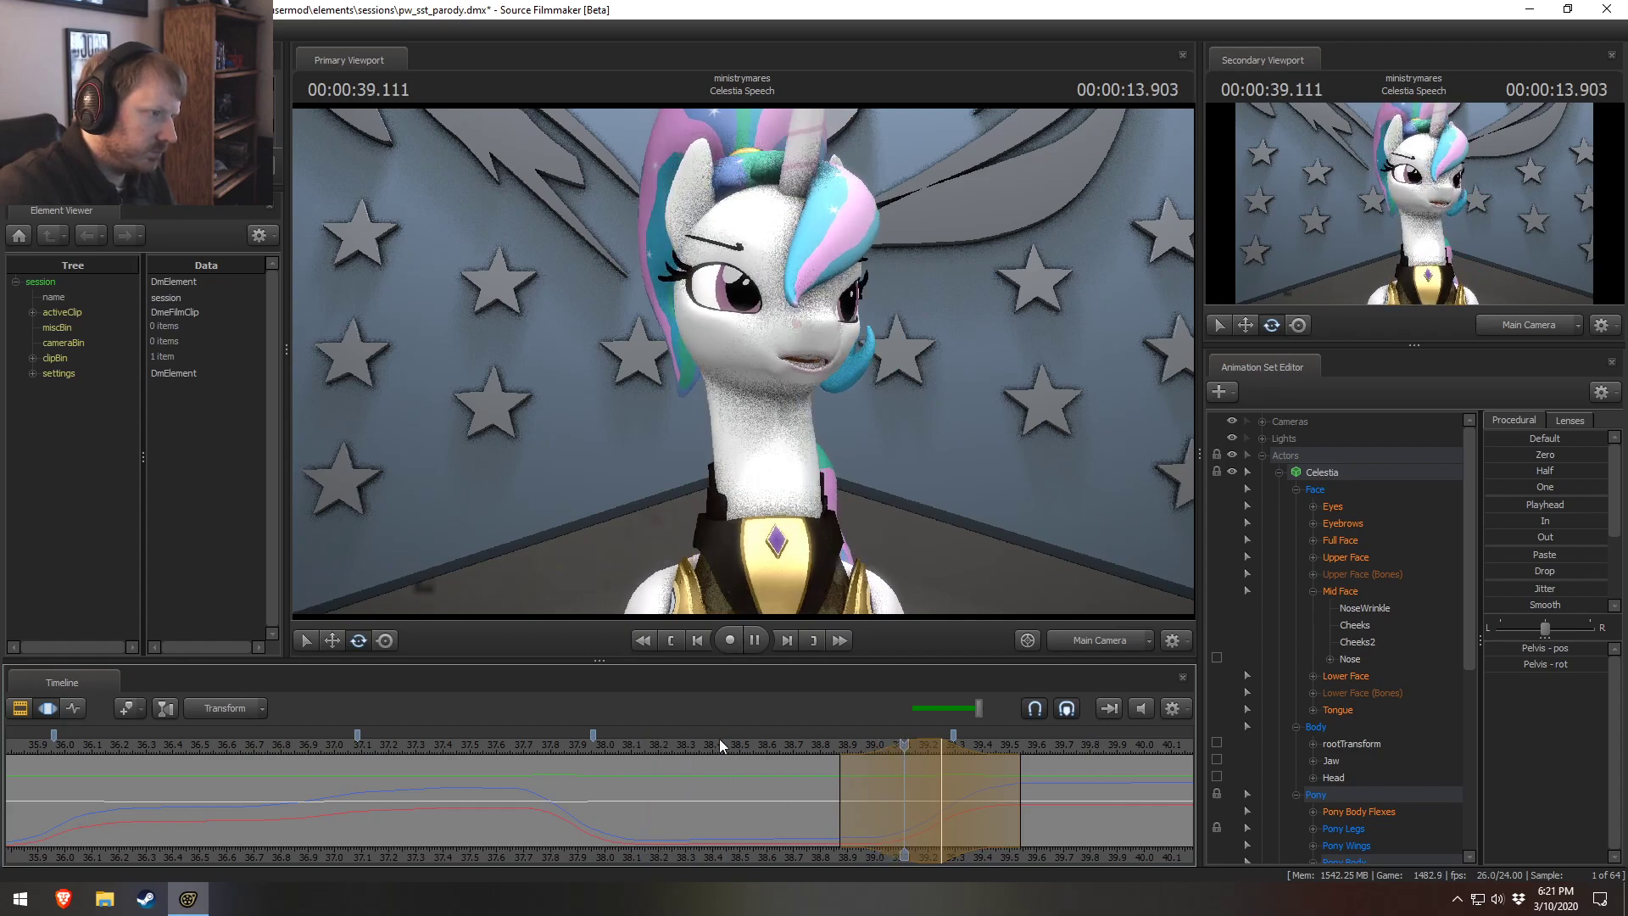
Set a Pelvis time selection from about 38.4 to 39.5 s, with its hold spanning about 38.7 to 39.1 s.
{"action": "mouse_move", "coordinate": [721, 743]}
{"action": "left_mouse_down"}
{"action": "mouse_move", "coordinate": [646, 763]}
{"action": "mouse_move", "coordinate": [699, 776]}
{"action": "mouse_move", "coordinate": [528, 785]}
{"action": "mouse_move", "coordinate": [634, 806]}
{"action": "mouse_move", "coordinate": [998, 814]}
{"action": "left_mouse_up"}
{"action": "left_click", "coordinate": [645, 806], "text": "shift"}
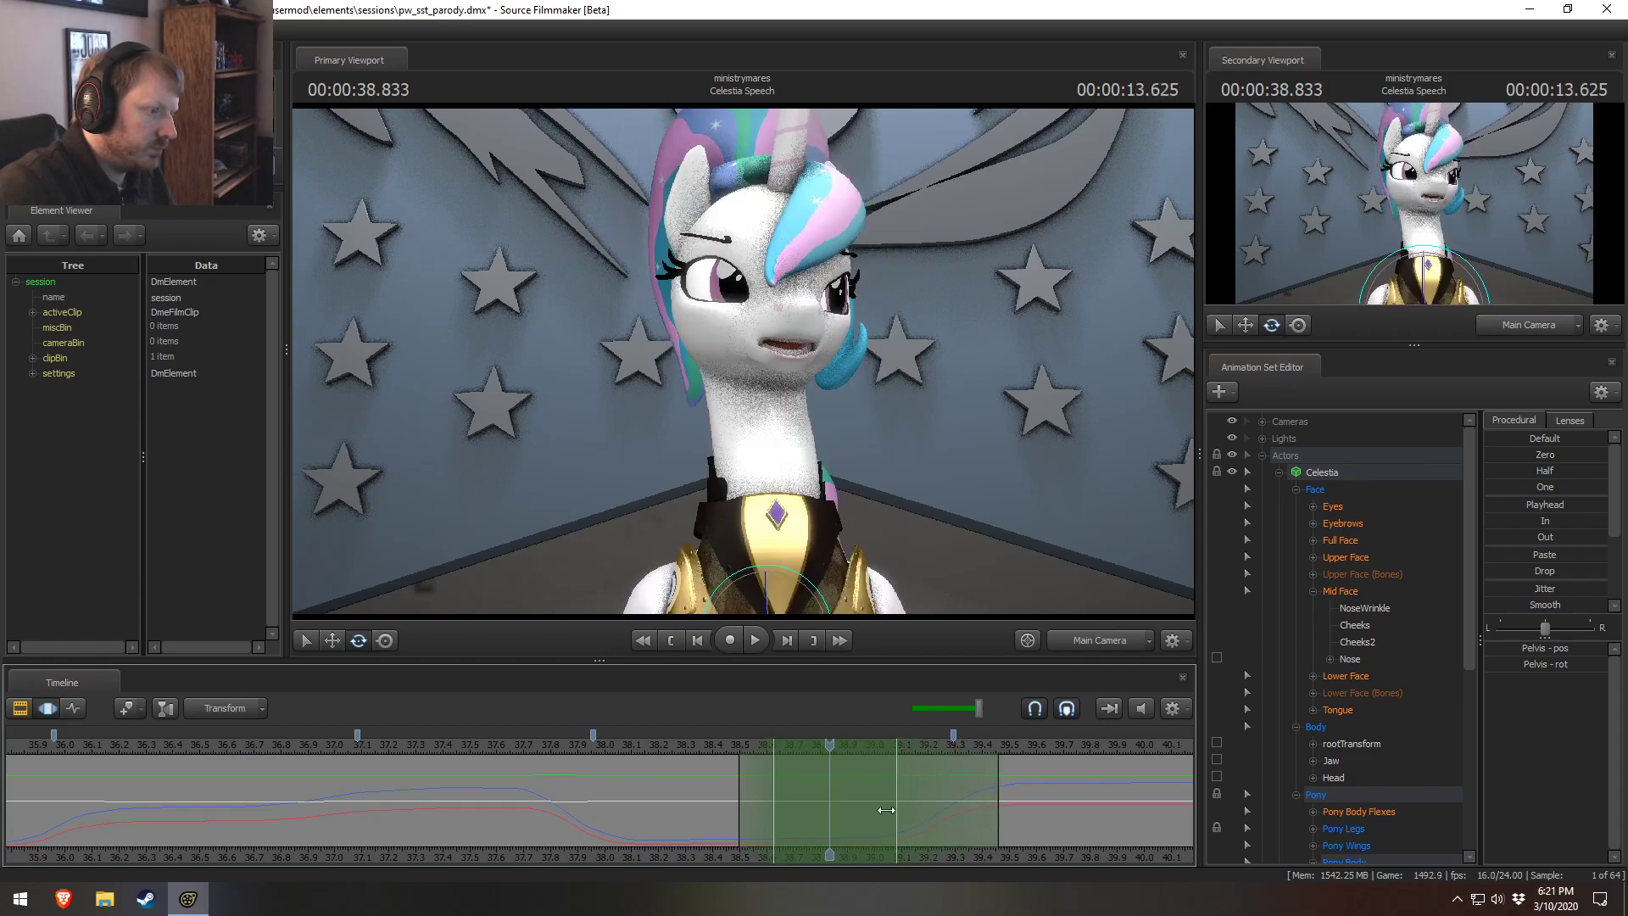
{"action": "left_click_drag", "start_coordinate": [738, 782], "coordinate": [637, 788]}
{"action": "key", "text": "shift"}
{"action": "left_click_drag", "start_coordinate": [650, 801], "coordinate": [795, 821]}
Rotate the Pelvis slightly about its vertical axis over the selection from the work camera, and play it back in the main camera.
{"action": "left_click", "coordinate": [1107, 644]}
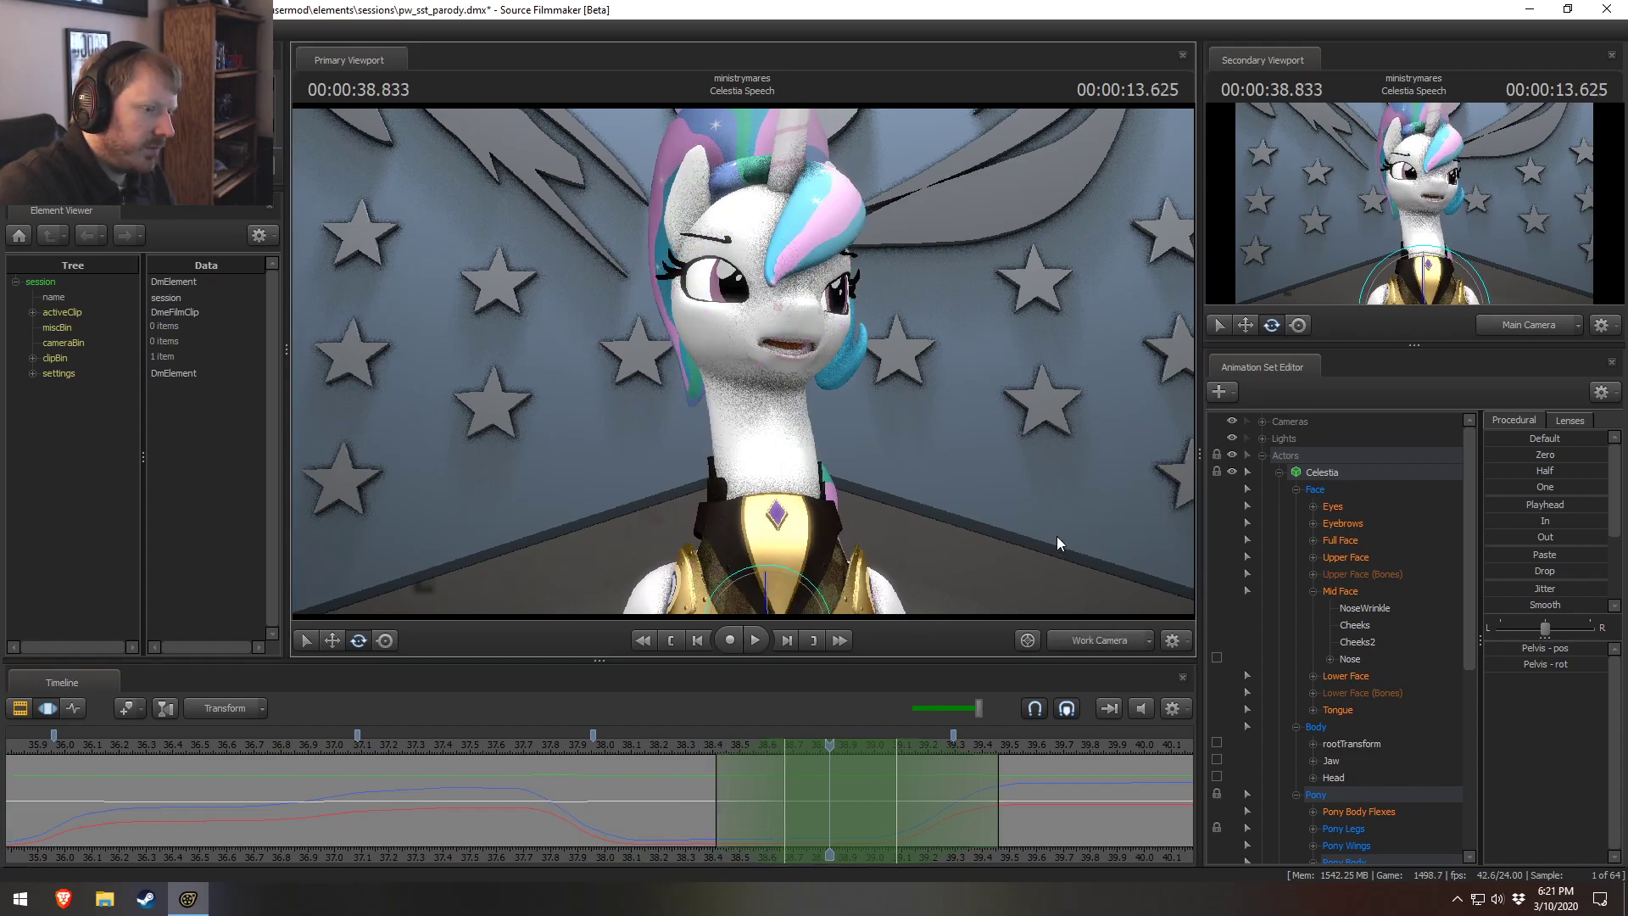
{"action": "left_click_drag", "start_coordinate": [1060, 548], "coordinate": [636, 393]}
{"action": "key", "text": "r"}
{"action": "key", "text": "e"}
{"action": "mouse_move", "coordinate": [798, 498]}
{"action": "left_mouse_down"}
{"action": "mouse_move", "coordinate": [777, 466]}
{"action": "mouse_move", "coordinate": [790, 495]}
{"action": "left_mouse_up"}
{"action": "key", "text": "ctrl+z"}
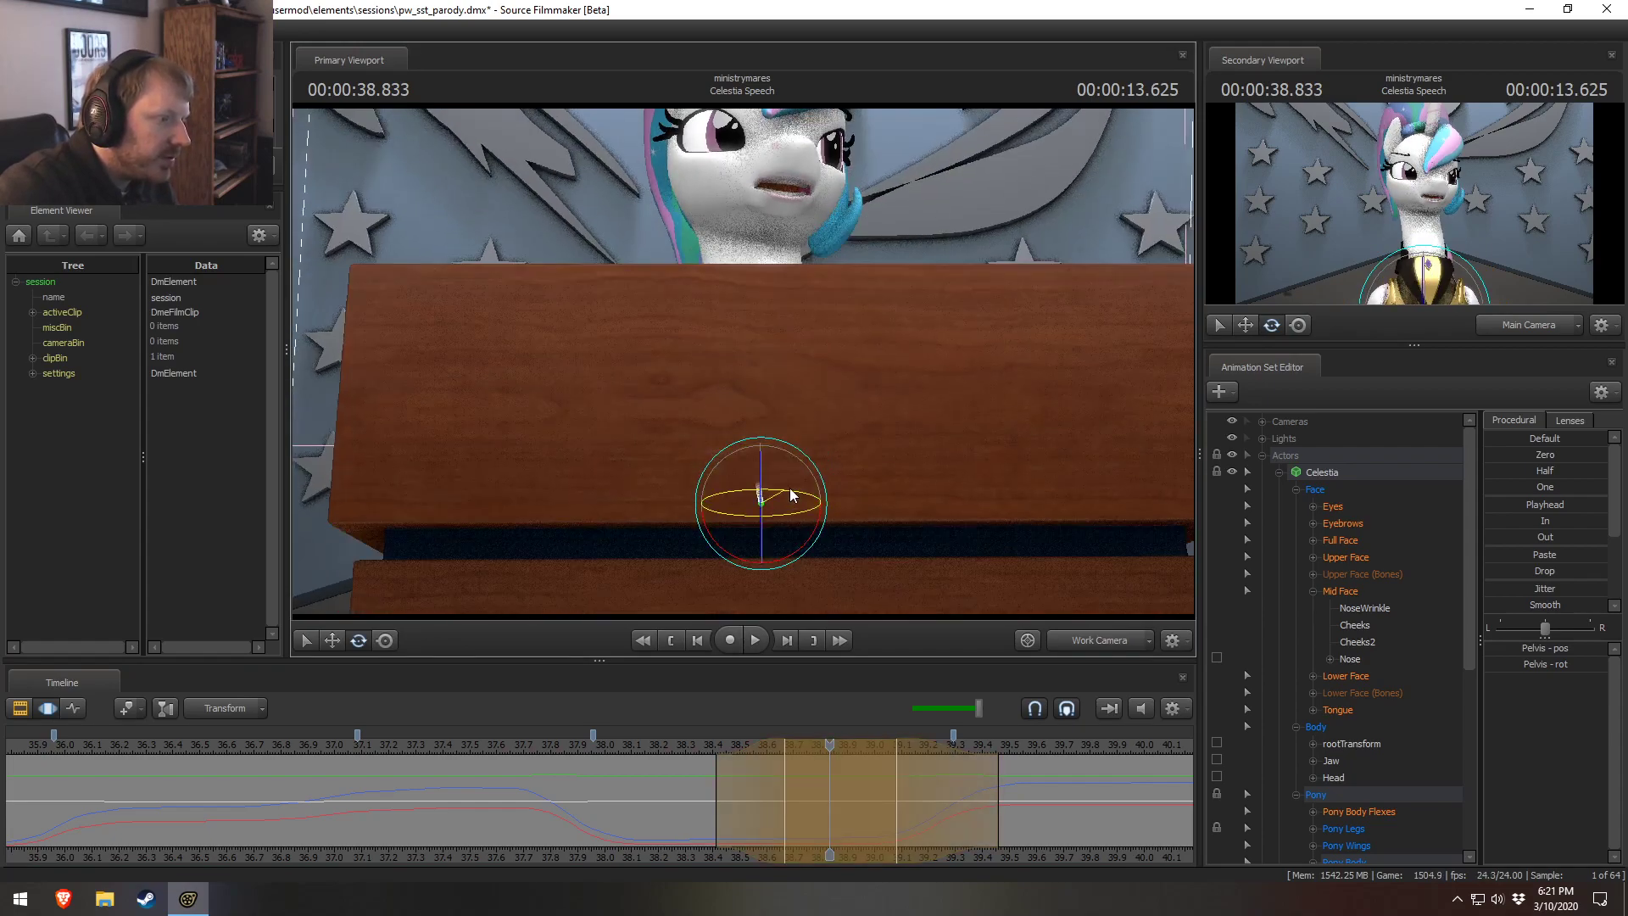
{"action": "key", "text": "space"}
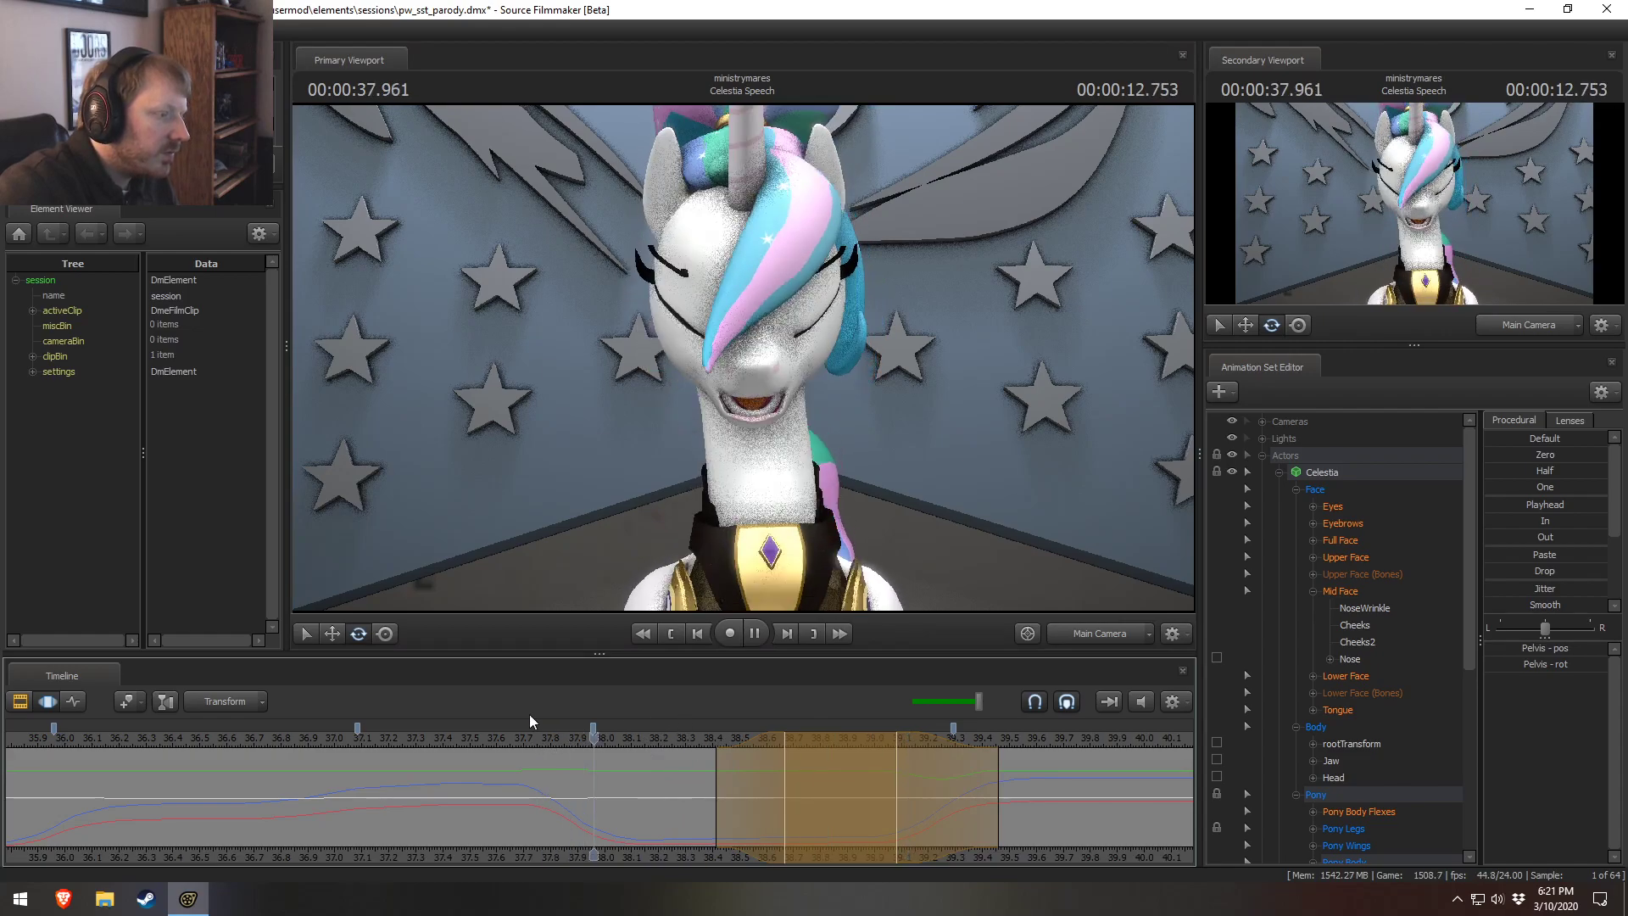
{"action": "key", "text": "space"}
Shift the Pelvis adjustment earlier to about 37.7 to 38.75 s, and replay the motion.
{"action": "left_click_drag", "start_coordinate": [813, 742], "coordinate": [1000, 819]}
{"action": "key", "text": "space"}
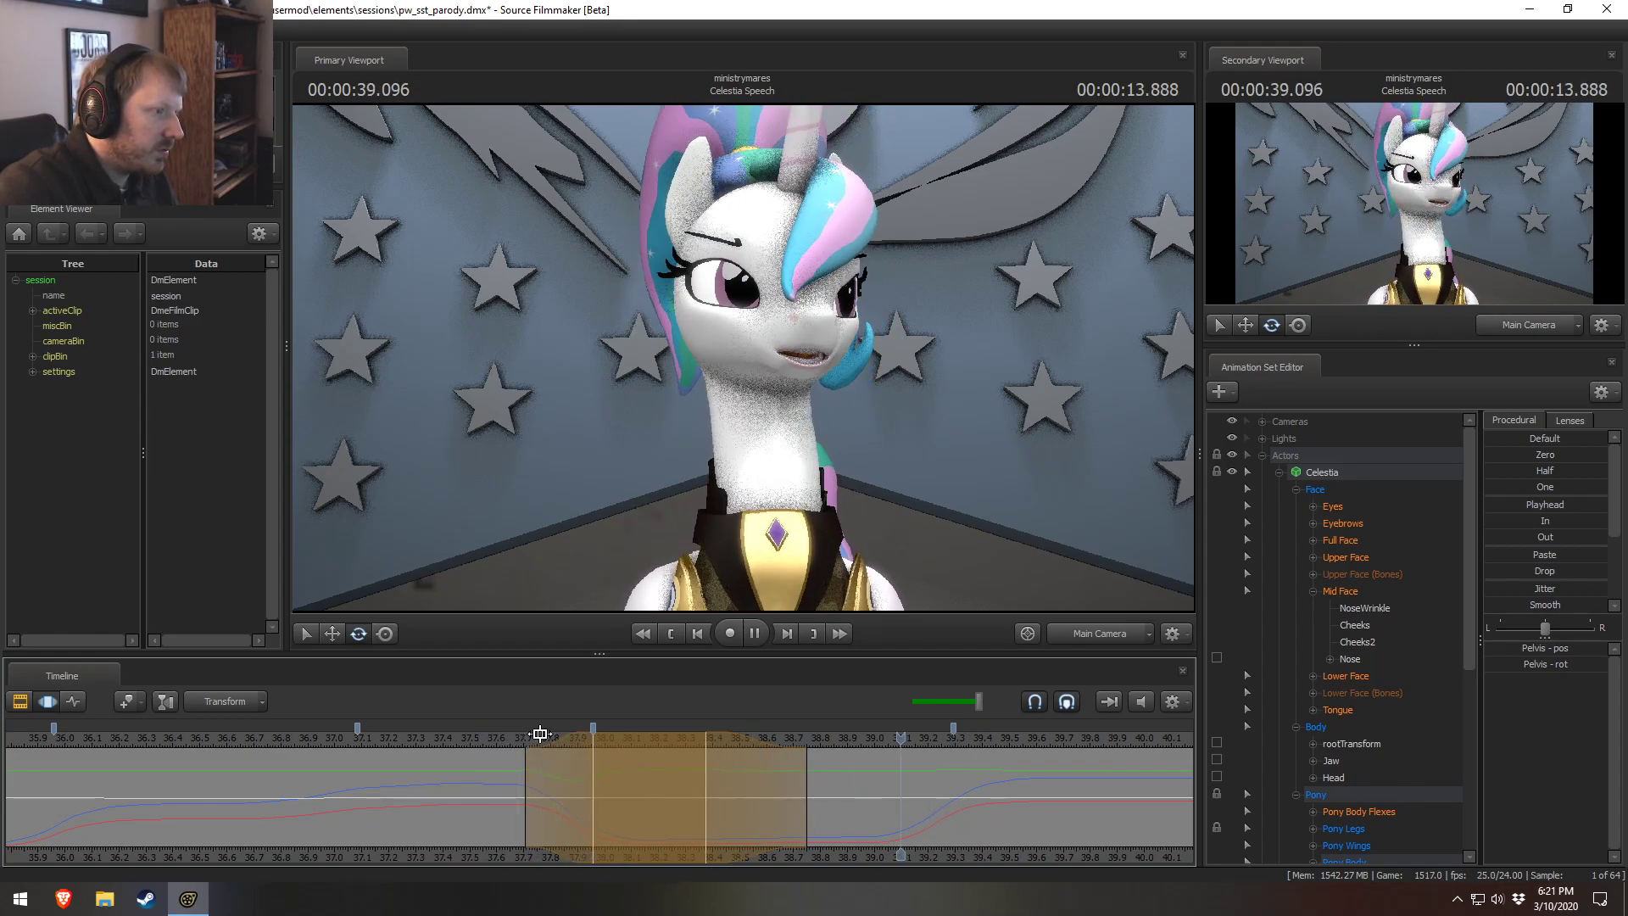
{"action": "left_click", "coordinate": [490, 738]}
{"action": "key", "text": "space"}
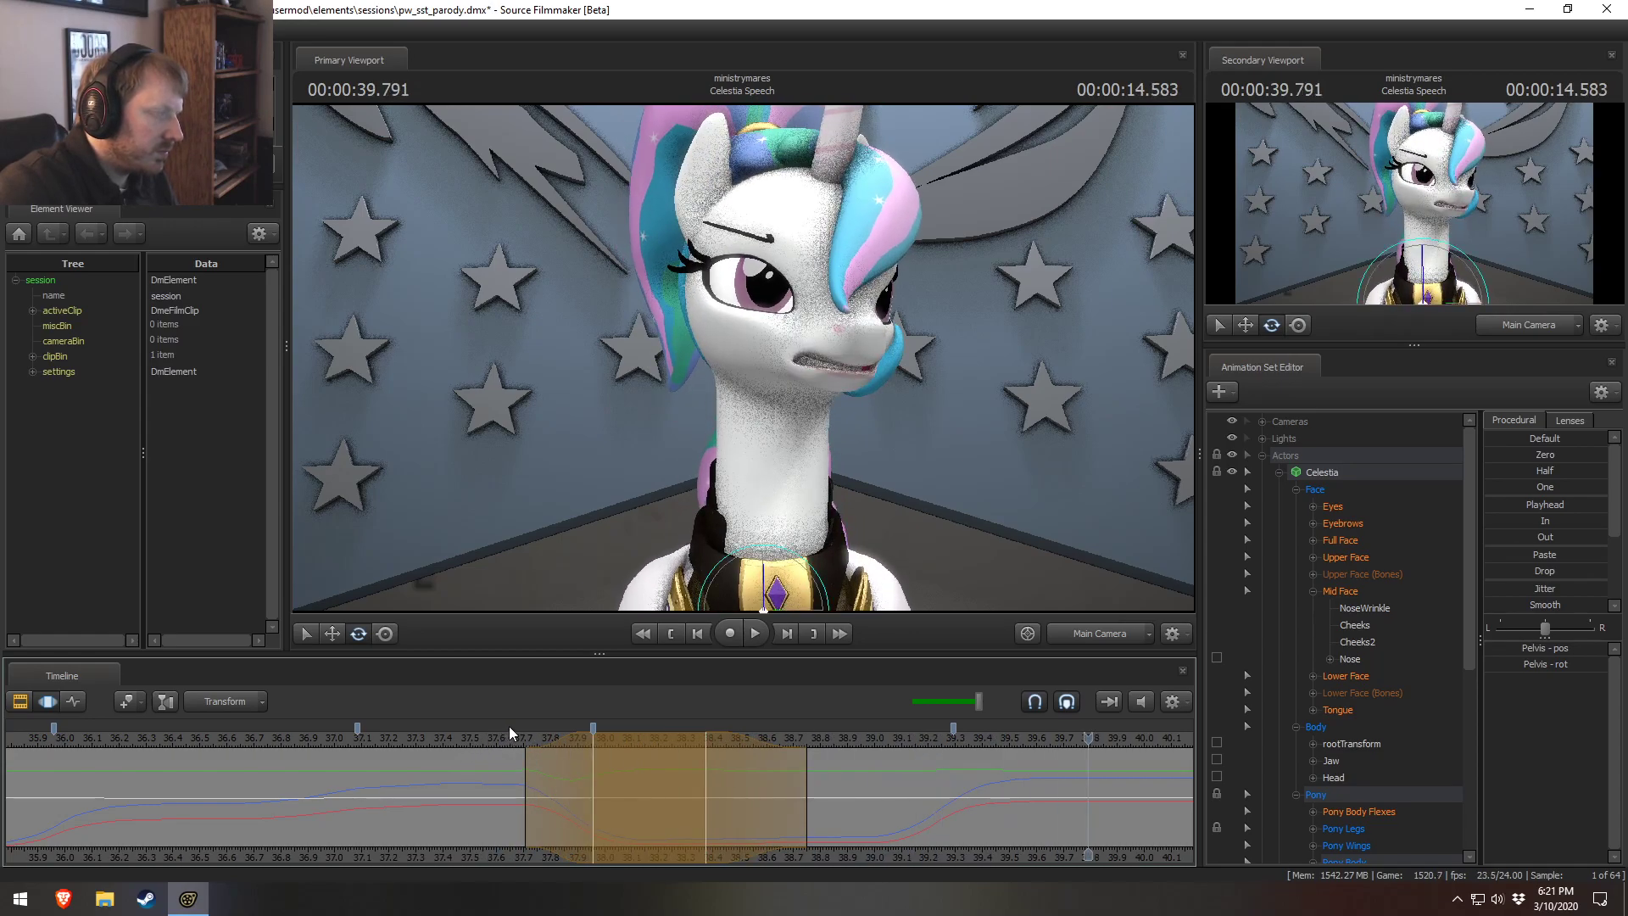
{"action": "key", "text": "space"}
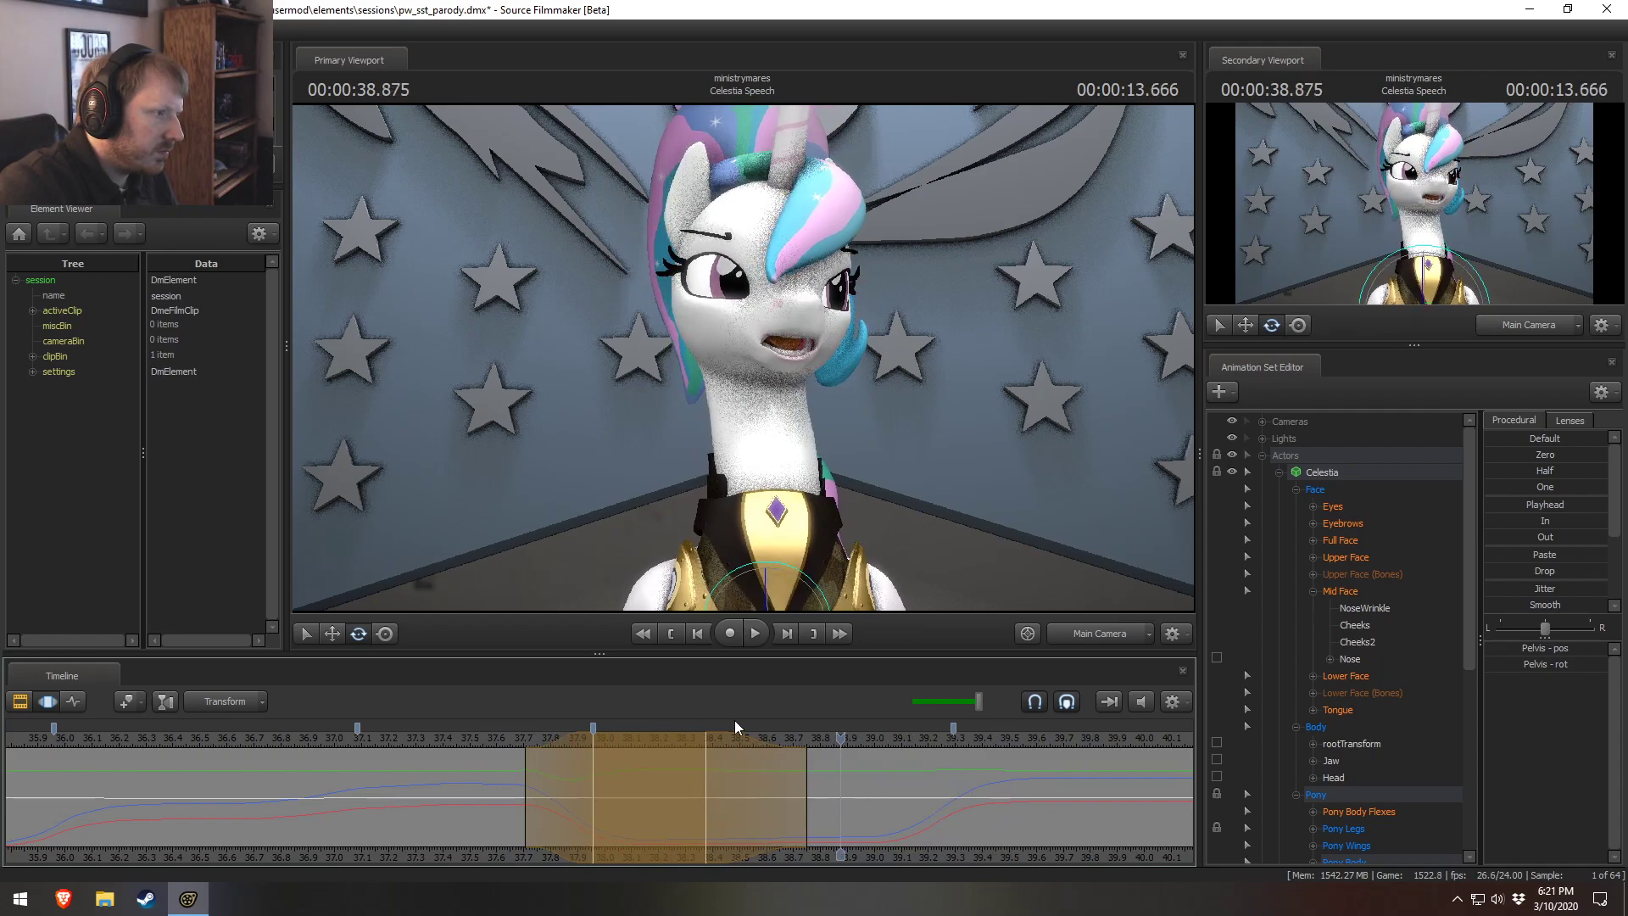
{"action": "key", "text": "space"}
{"action": "key", "text": "space"}
Try a slight rotation of Celestia's Head over a new time selection from about 38.9 to 39.6 s, and play it back.
{"action": "mouse_move", "coordinate": [1012, 787]}
{"action": "left_mouse_down"}
{"action": "mouse_move", "coordinate": [829, 801]}
{"action": "mouse_move", "coordinate": [899, 813]}
{"action": "left_mouse_up"}
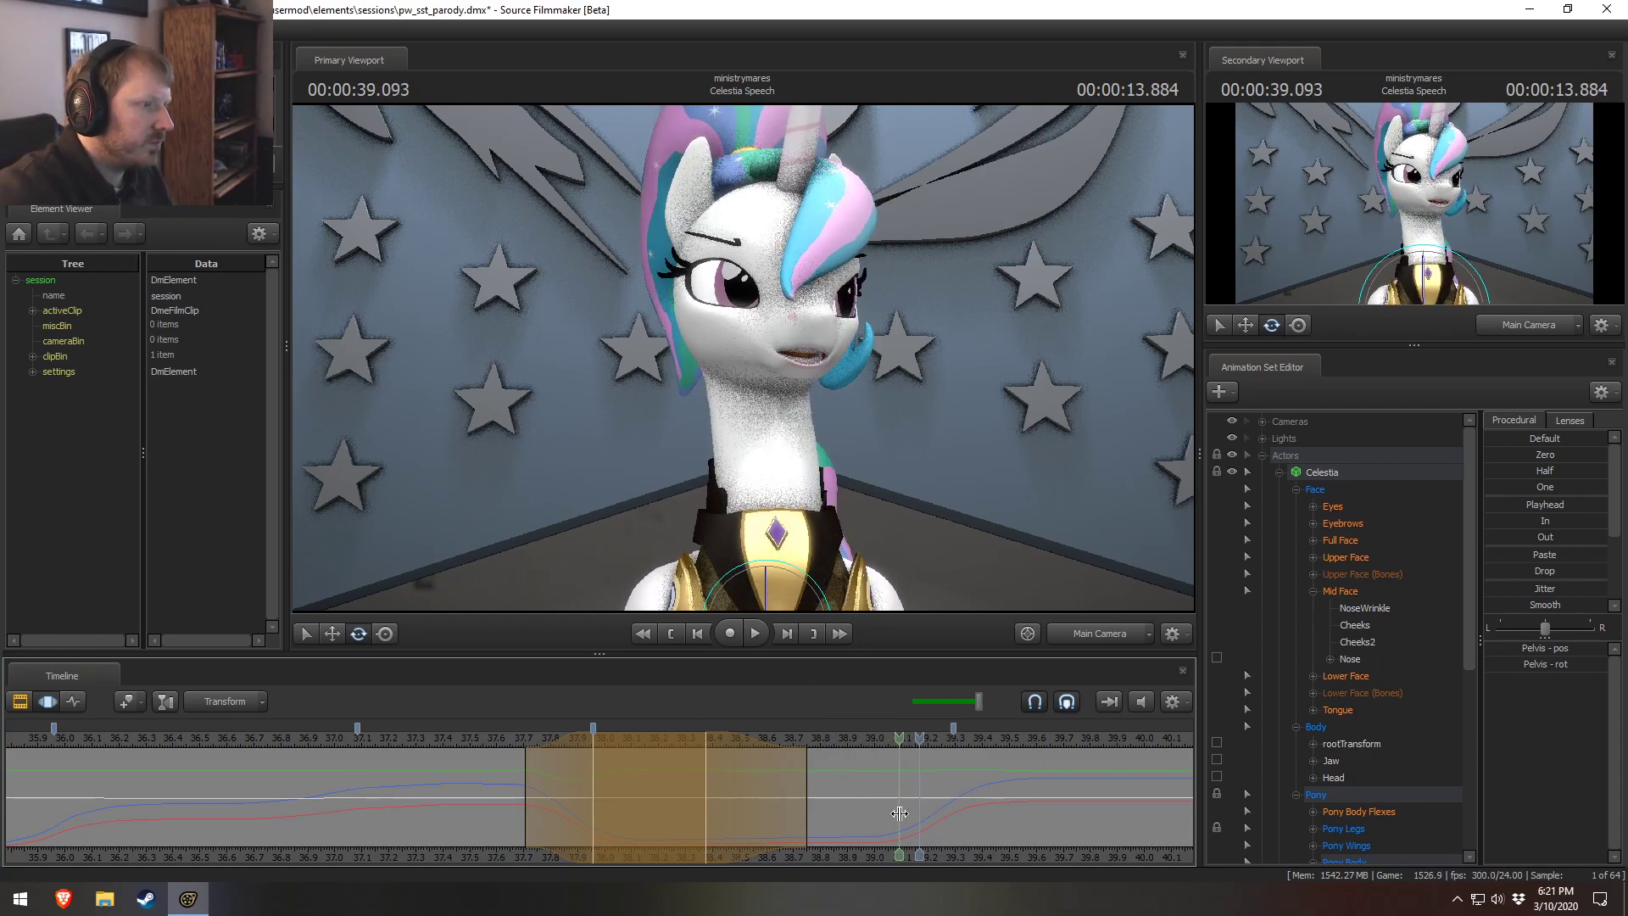
{"action": "left_click", "coordinate": [945, 803], "text": "shift"}
{"action": "scroll", "coordinate": [946, 803], "scroll_direction": "up", "scroll_amount": 5, "text": "shift"}
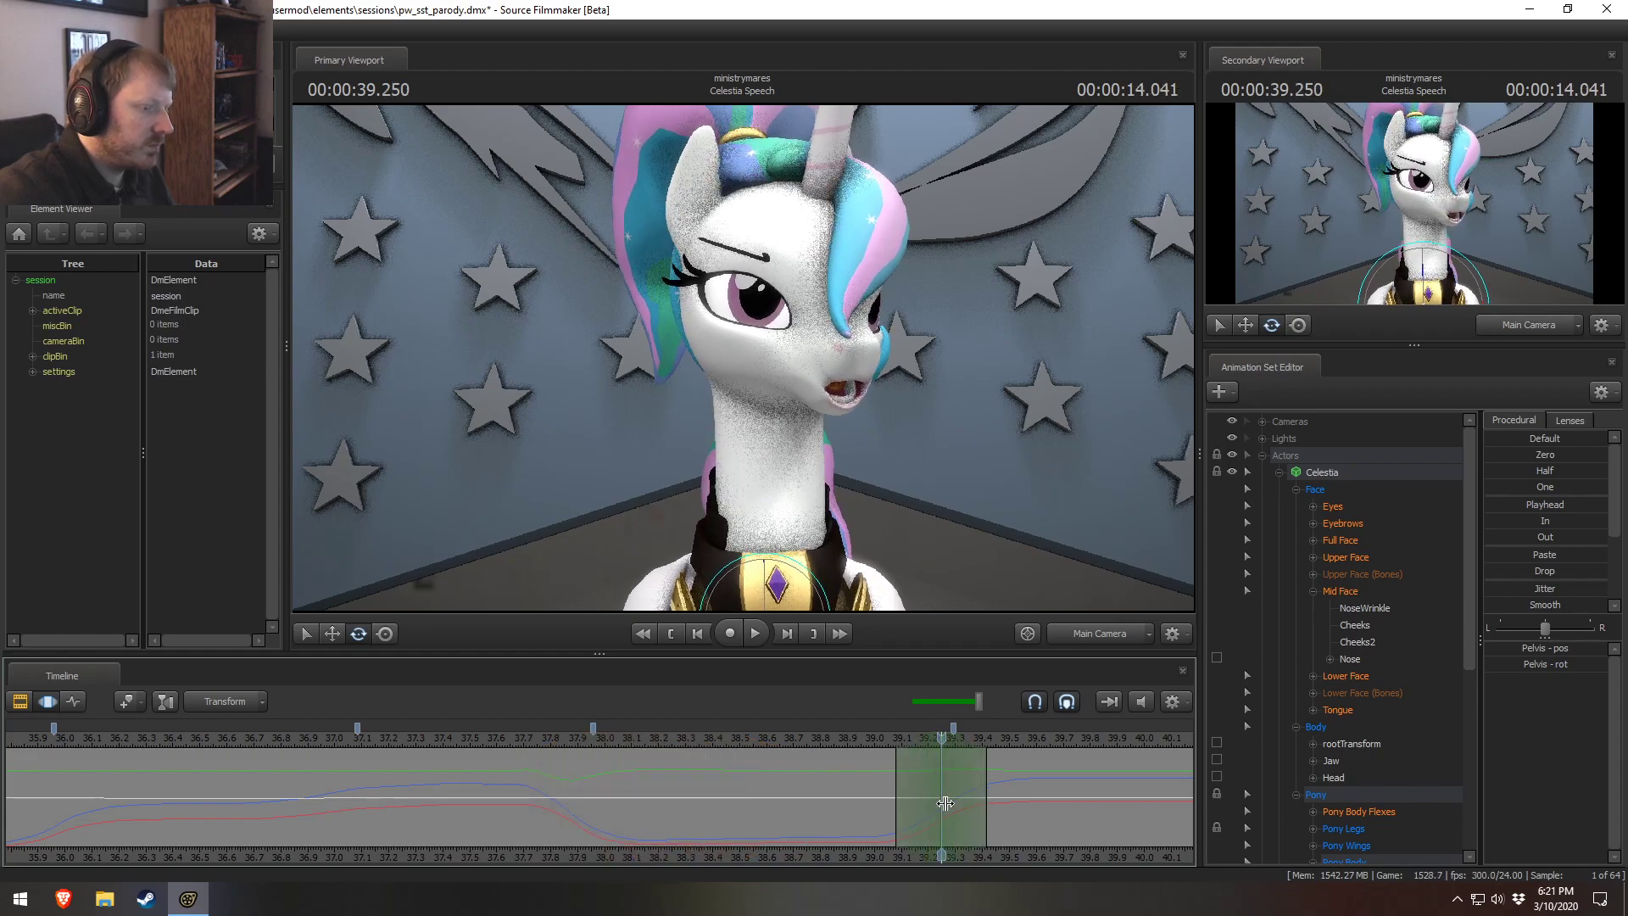
{"action": "scroll", "coordinate": [945, 803], "scroll_direction": "up", "scroll_amount": 4, "text": "shift"}
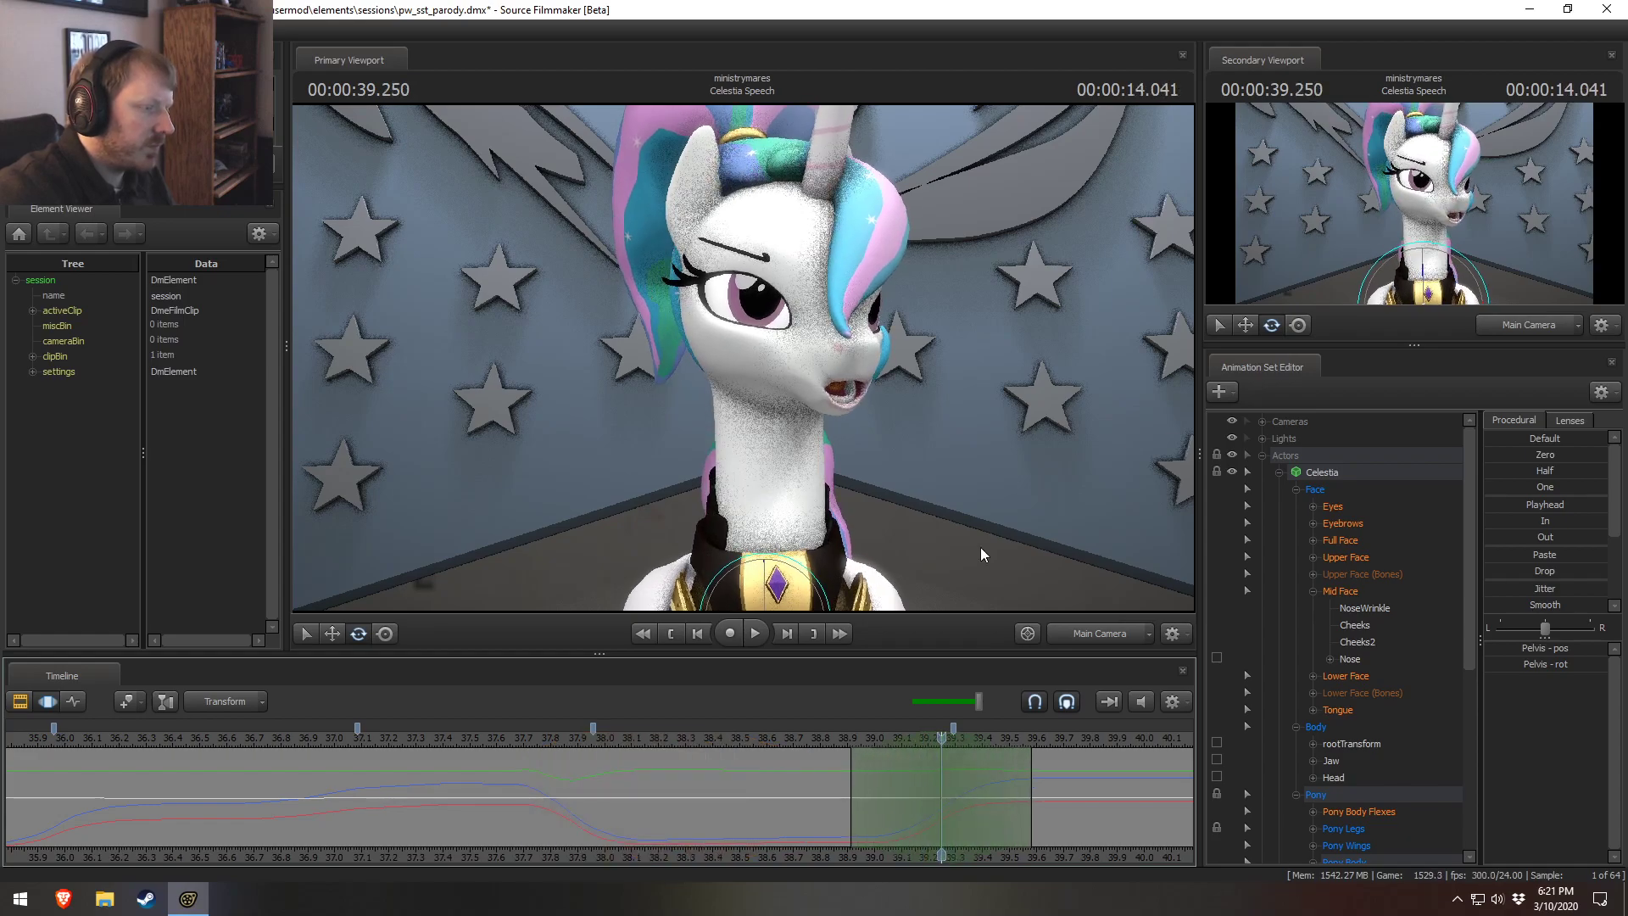
{"action": "left_click", "coordinate": [771, 378]}
{"action": "left_click_drag", "start_coordinate": [759, 433], "coordinate": [775, 428]}
{"action": "key", "text": "ctrl+z"}
{"action": "key", "text": "space"}
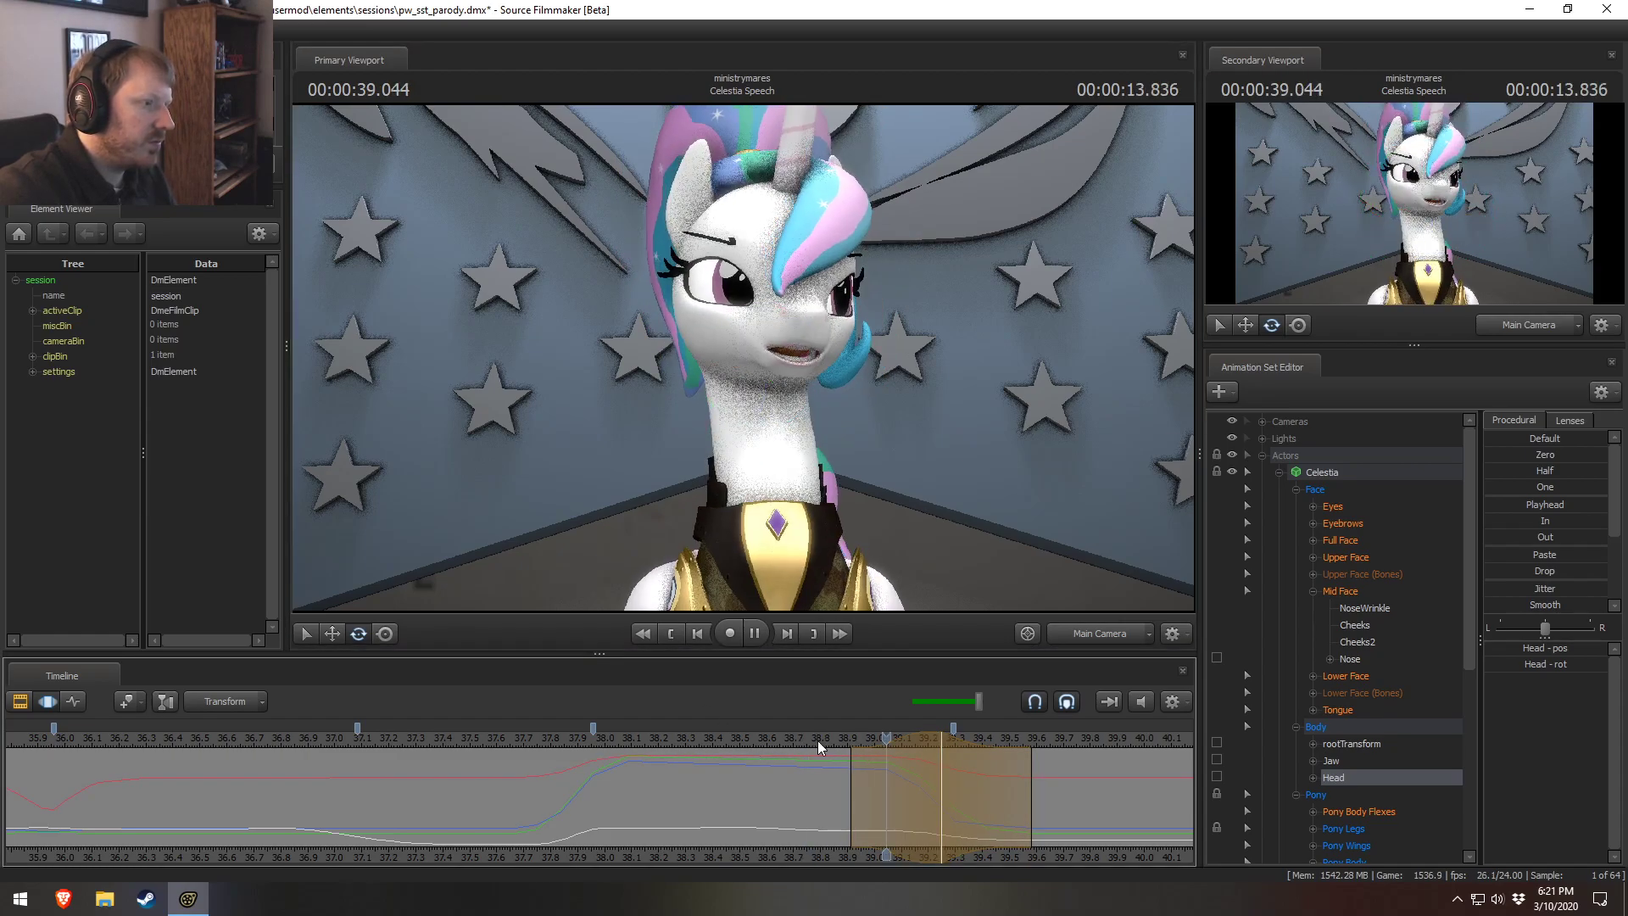
Move the Head's time selection earlier, to about 38.8 to 39.5 s, and replay the head turn.
{"action": "left_click_drag", "start_coordinate": [896, 742], "coordinate": [874, 740]}
{"action": "left_click", "coordinate": [809, 738]}
{"action": "key", "text": "space"}
{"action": "key", "text": "space"}
Undo the last Head rotation and tilt the Head over the selection with the peak near 39.17 s.
{"action": "left_click", "coordinate": [918, 756]}
{"action": "key", "text": "ctrl+z"}
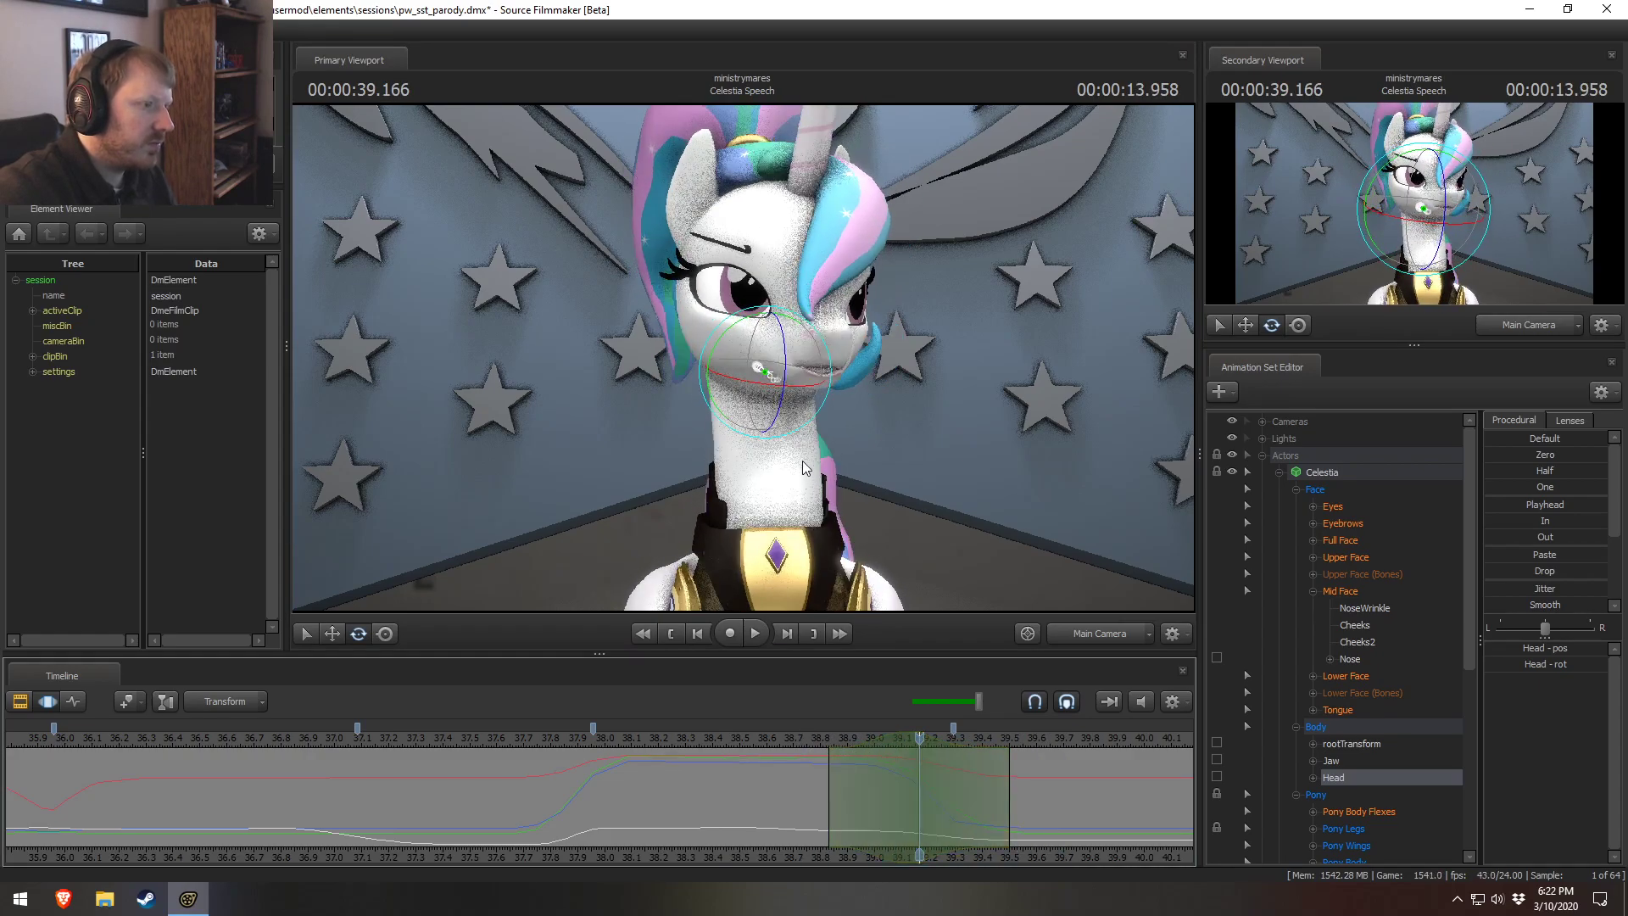
{"action": "left_click_drag", "start_coordinate": [819, 414], "coordinate": [808, 435]}
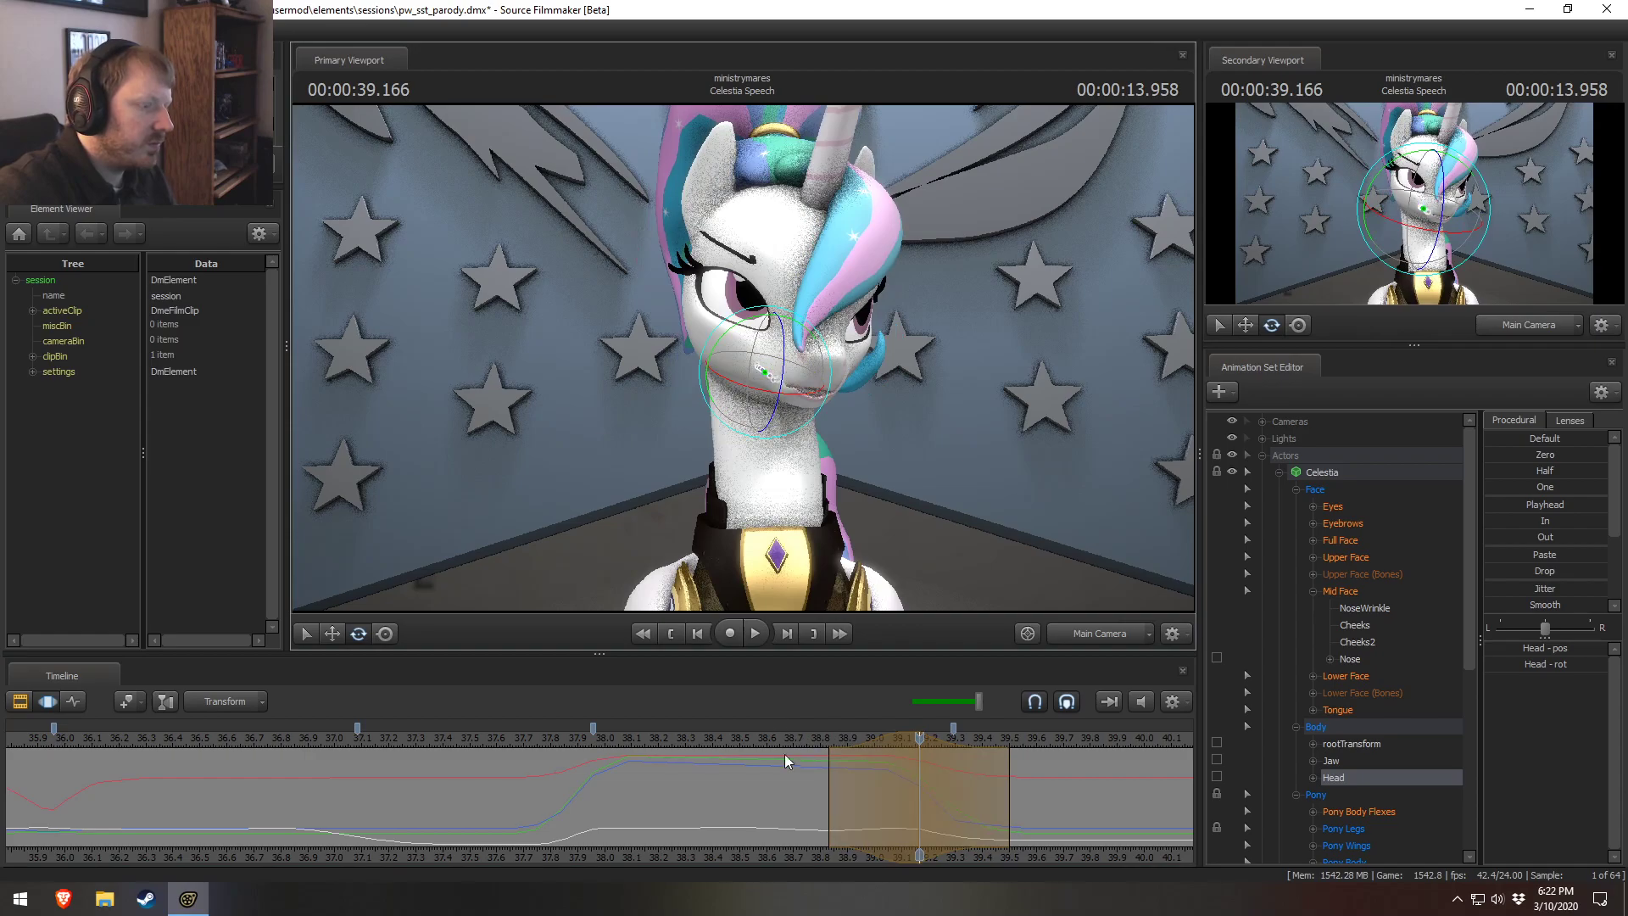
{"action": "left_click", "coordinate": [761, 737]}
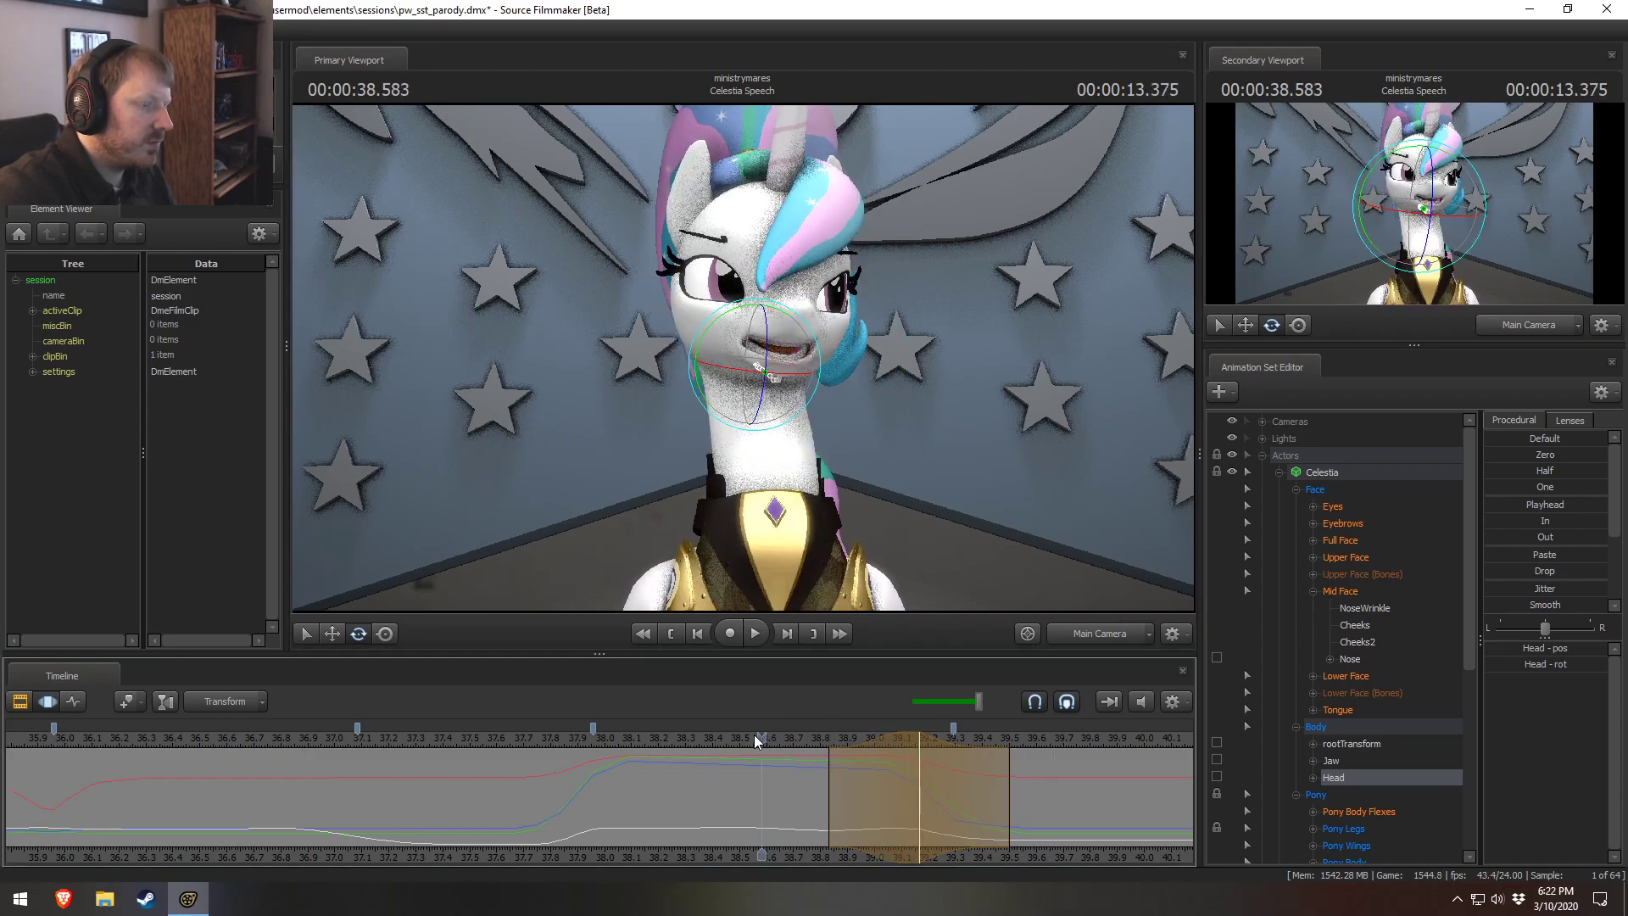
Lock the Head and apply Smooth over a time selection from about 38.7 to 39.7 s, holding from about 39.0 to 39.4 s.
{"action": "key", "text": "F2"}
{"action": "key", "text": "F3"}
{"action": "left_click", "coordinate": [1218, 777]}
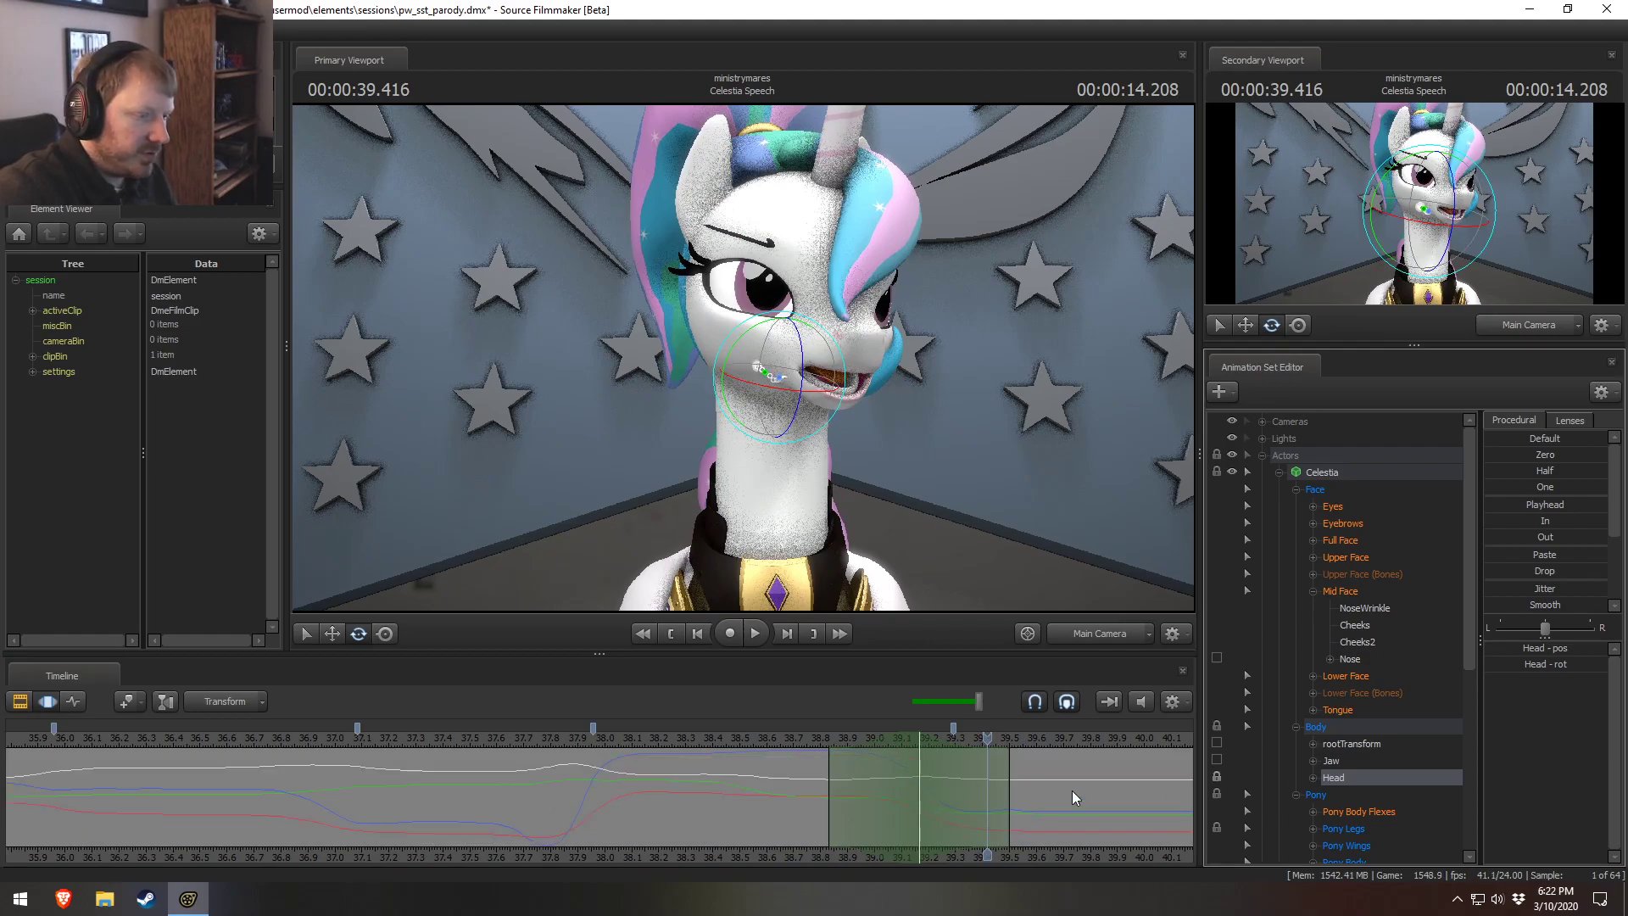
{"action": "key", "text": "shift"}
{"action": "left_click_drag", "start_coordinate": [863, 807], "coordinate": [992, 816], "text": "shift"}
{"action": "scroll", "coordinate": [993, 816], "scroll_direction": "up", "scroll_amount": 2, "text": "shift"}
{"action": "left_click_drag", "start_coordinate": [1503, 607], "coordinate": [1560, 607]}
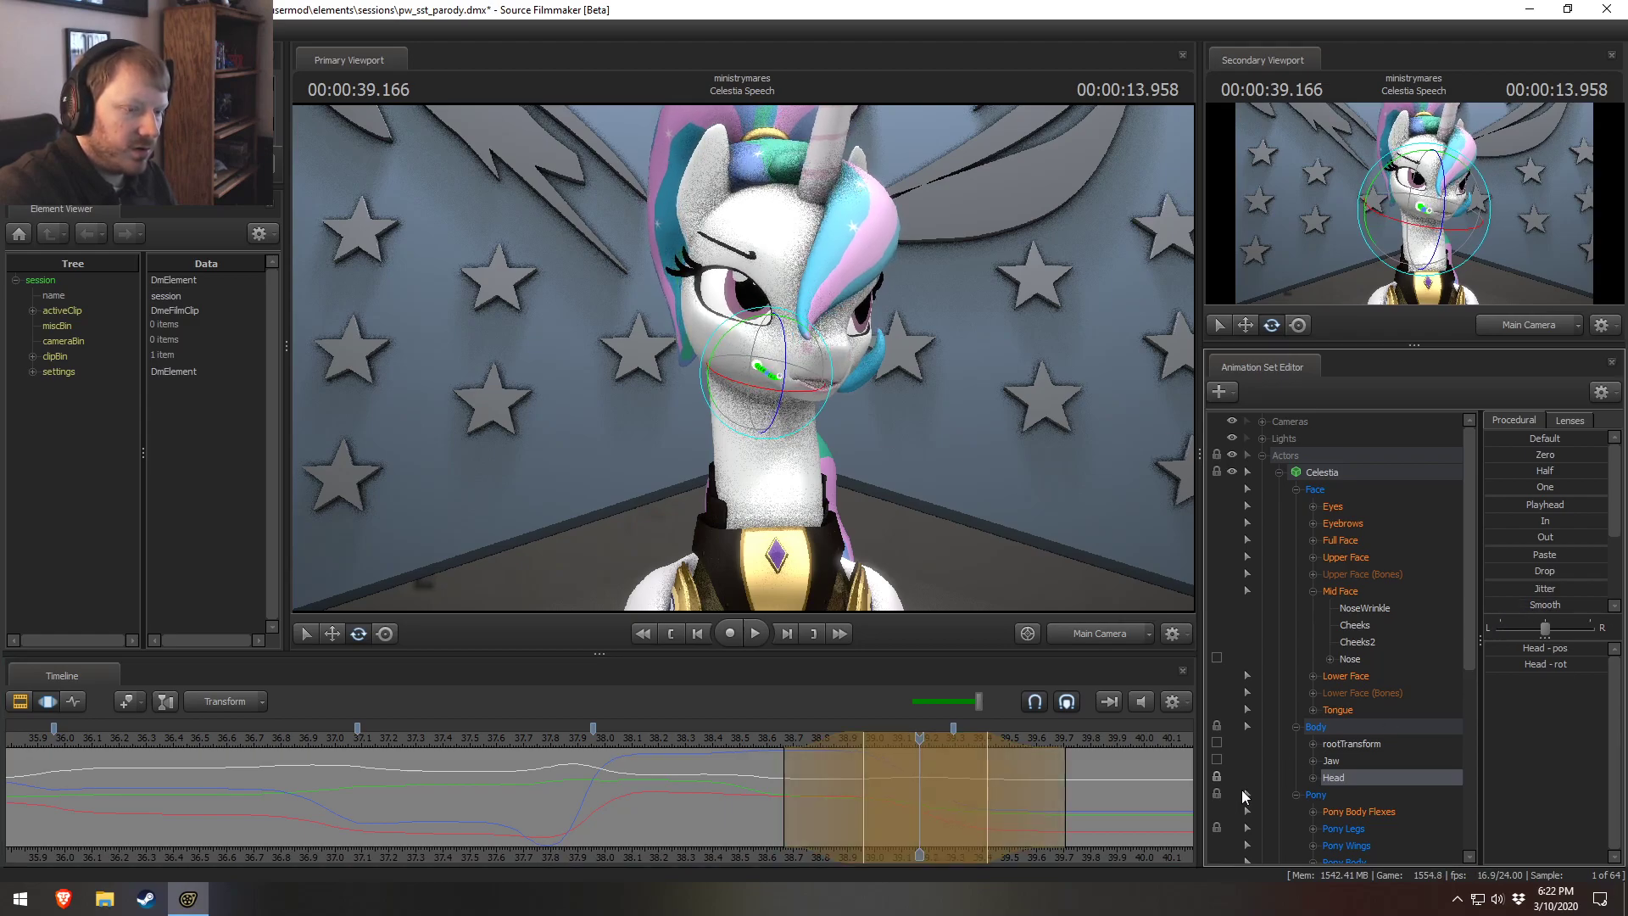
Unlock the Head and play back the smoothed head transition.
{"action": "left_click", "coordinate": [1217, 775]}
{"action": "key", "text": "F2"}
{"action": "key", "text": "F3"}
{"action": "left_click", "coordinate": [761, 741]}
{"action": "key", "text": "space"}
{"action": "key", "text": "space"}
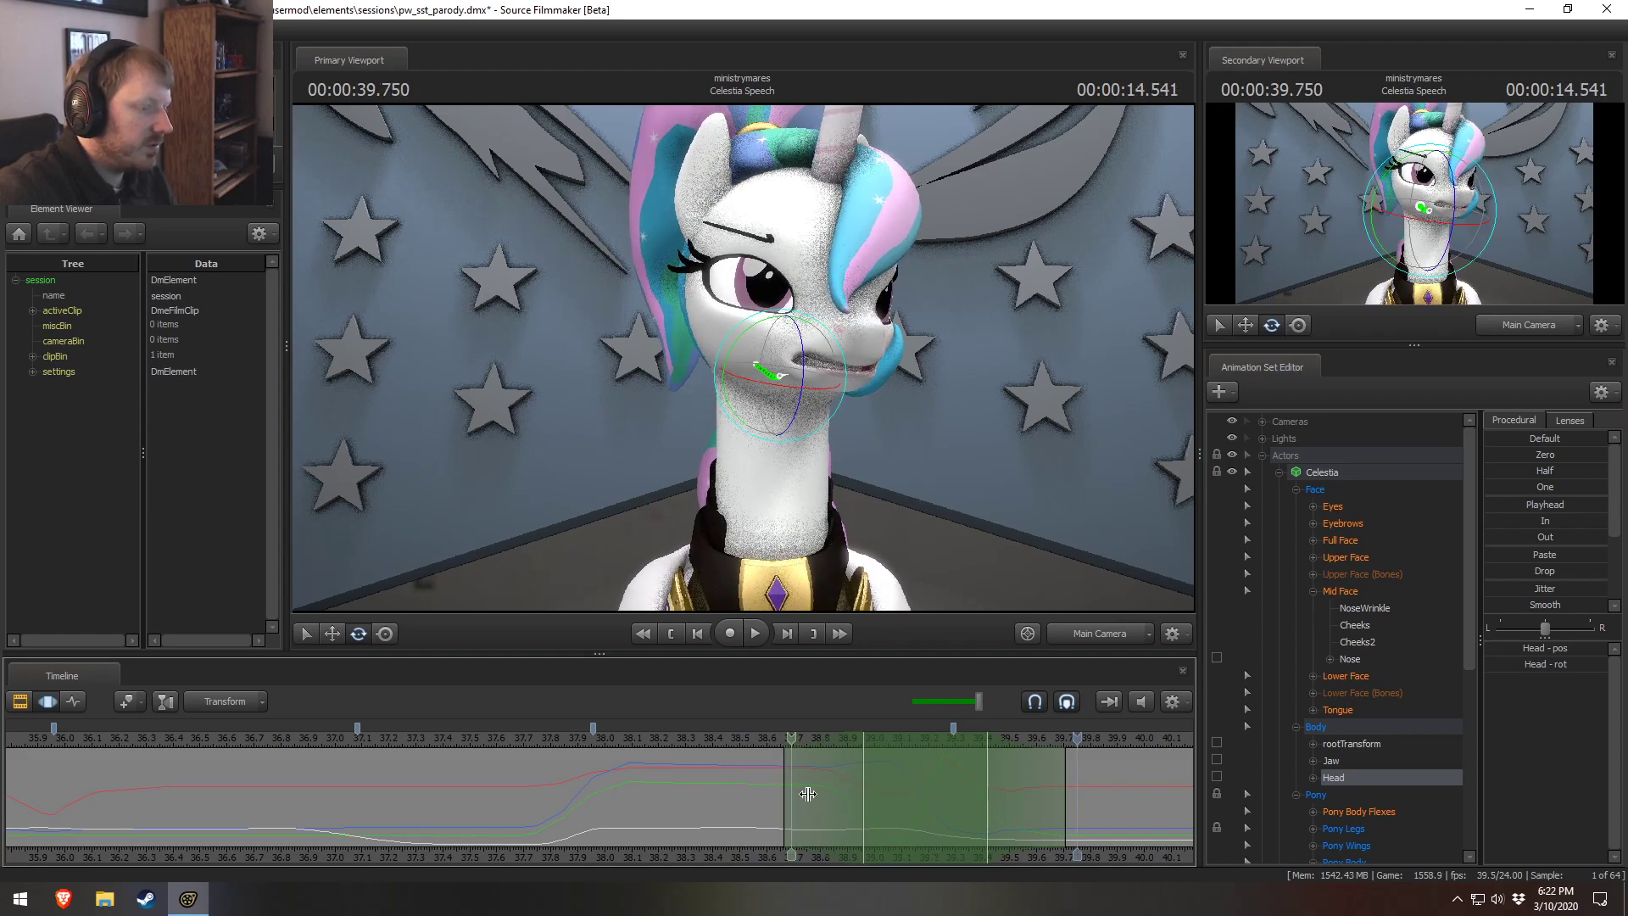
Rotate the Head further over a time selection from about 38.9 to 39.6 s, peaking at 39.25 s, and play it back.
{"action": "left_click", "coordinate": [946, 821], "text": "shift"}
{"action": "scroll", "coordinate": [947, 821], "scroll_direction": "up", "scroll_amount": 4, "text": "shift"}
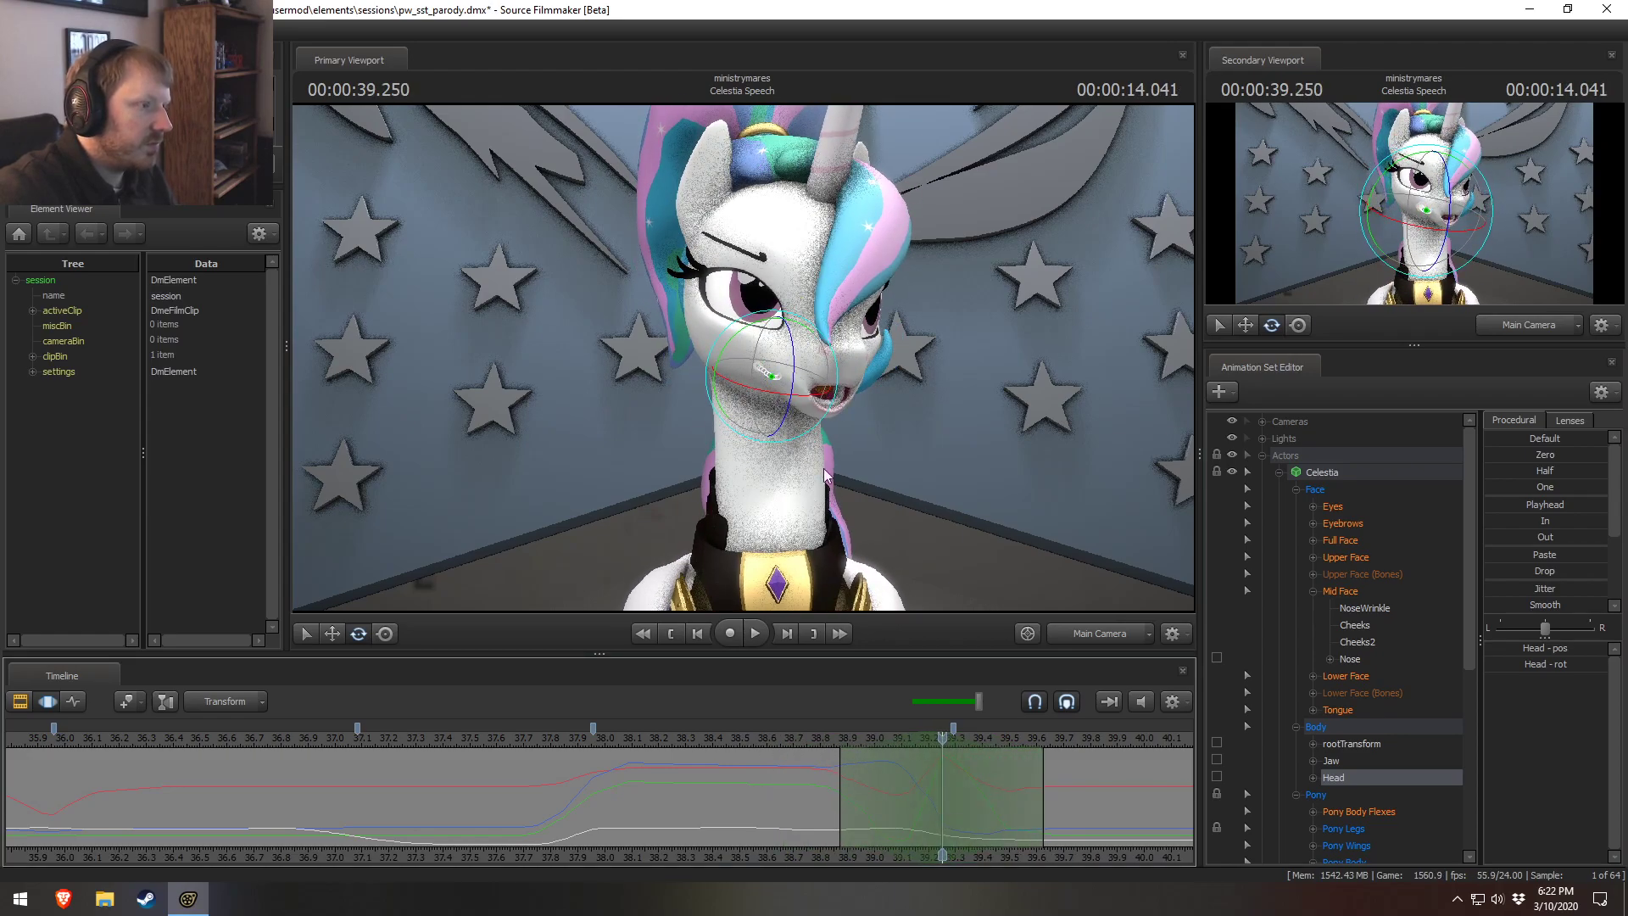
{"action": "key", "text": "r"}
{"action": "key", "text": "e"}
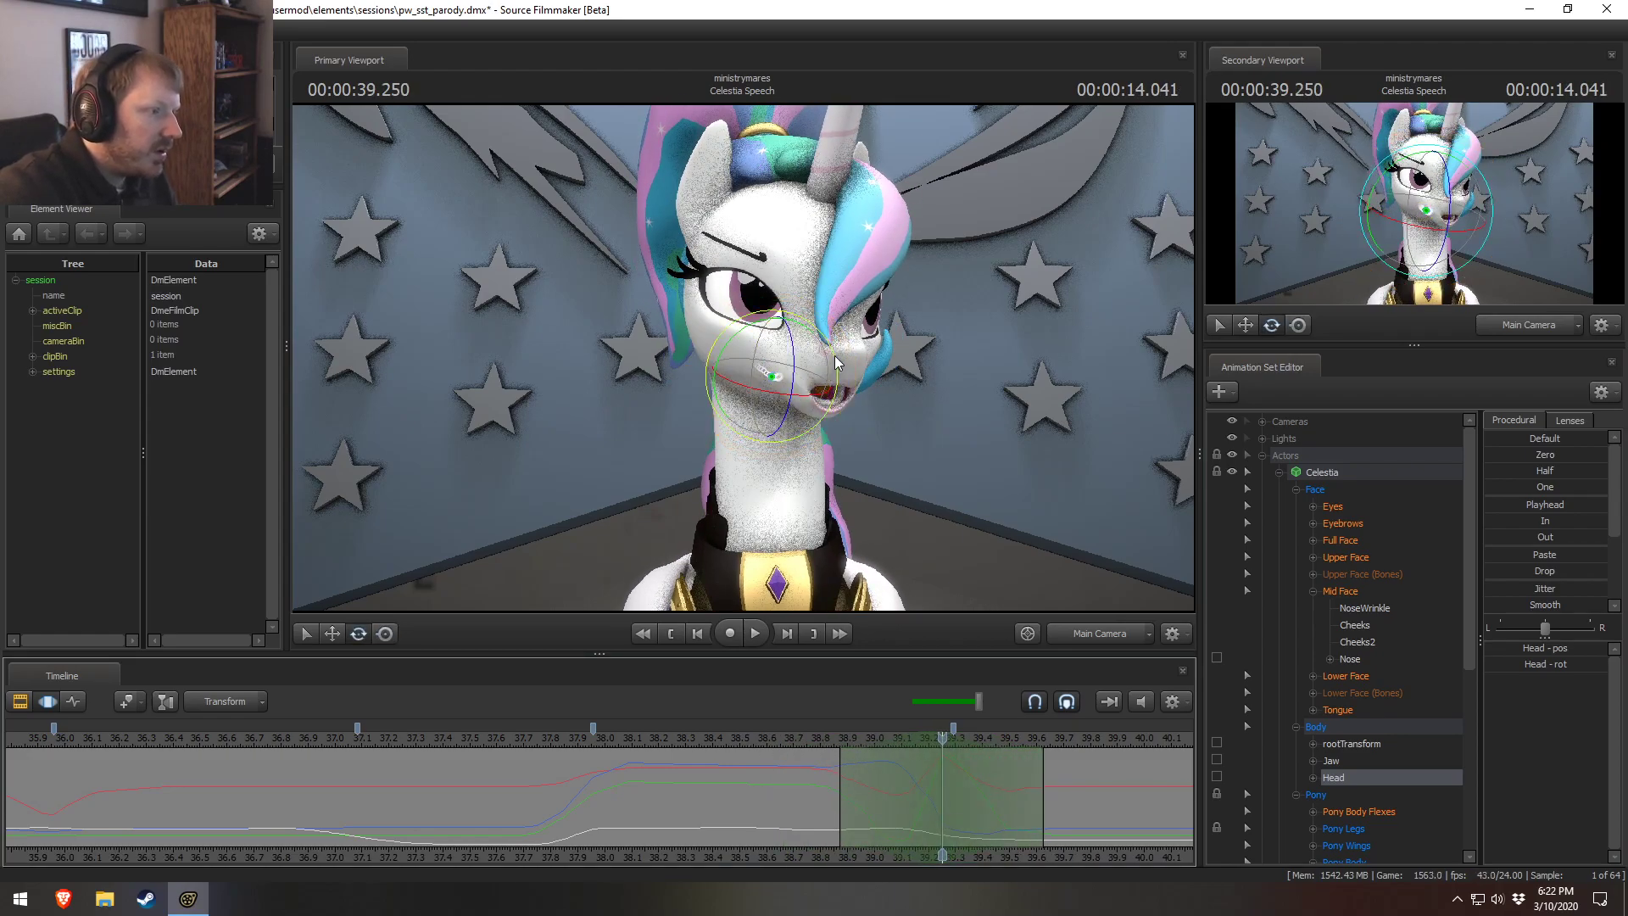
{"action": "left_click_drag", "start_coordinate": [812, 371], "coordinate": [806, 363]}
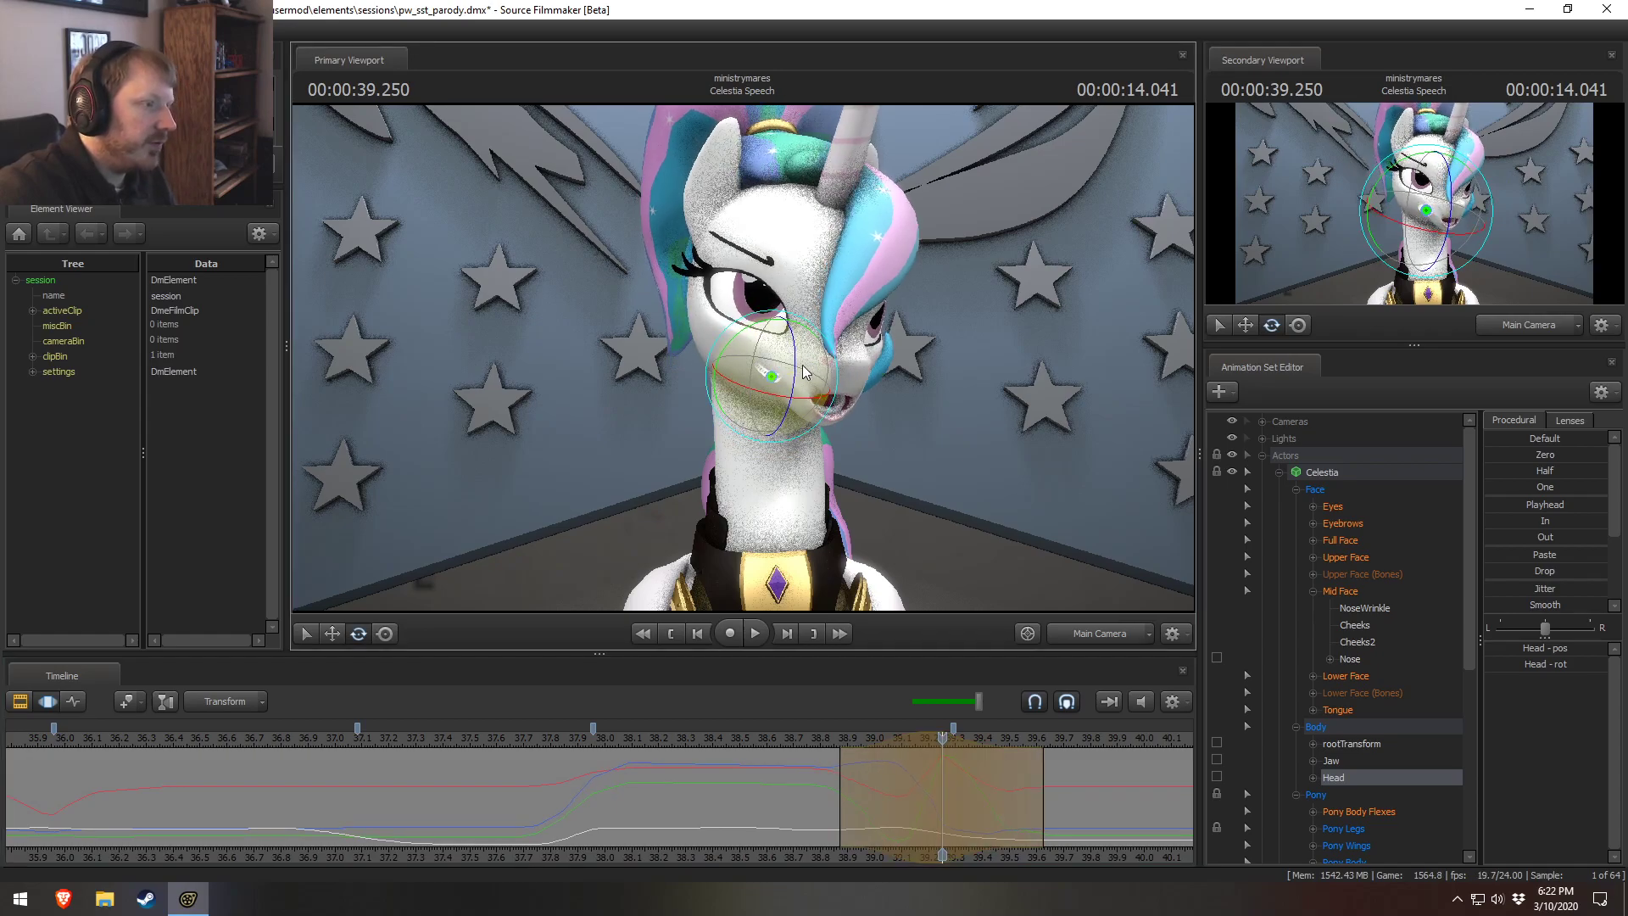
{"action": "left_click", "coordinate": [805, 738]}
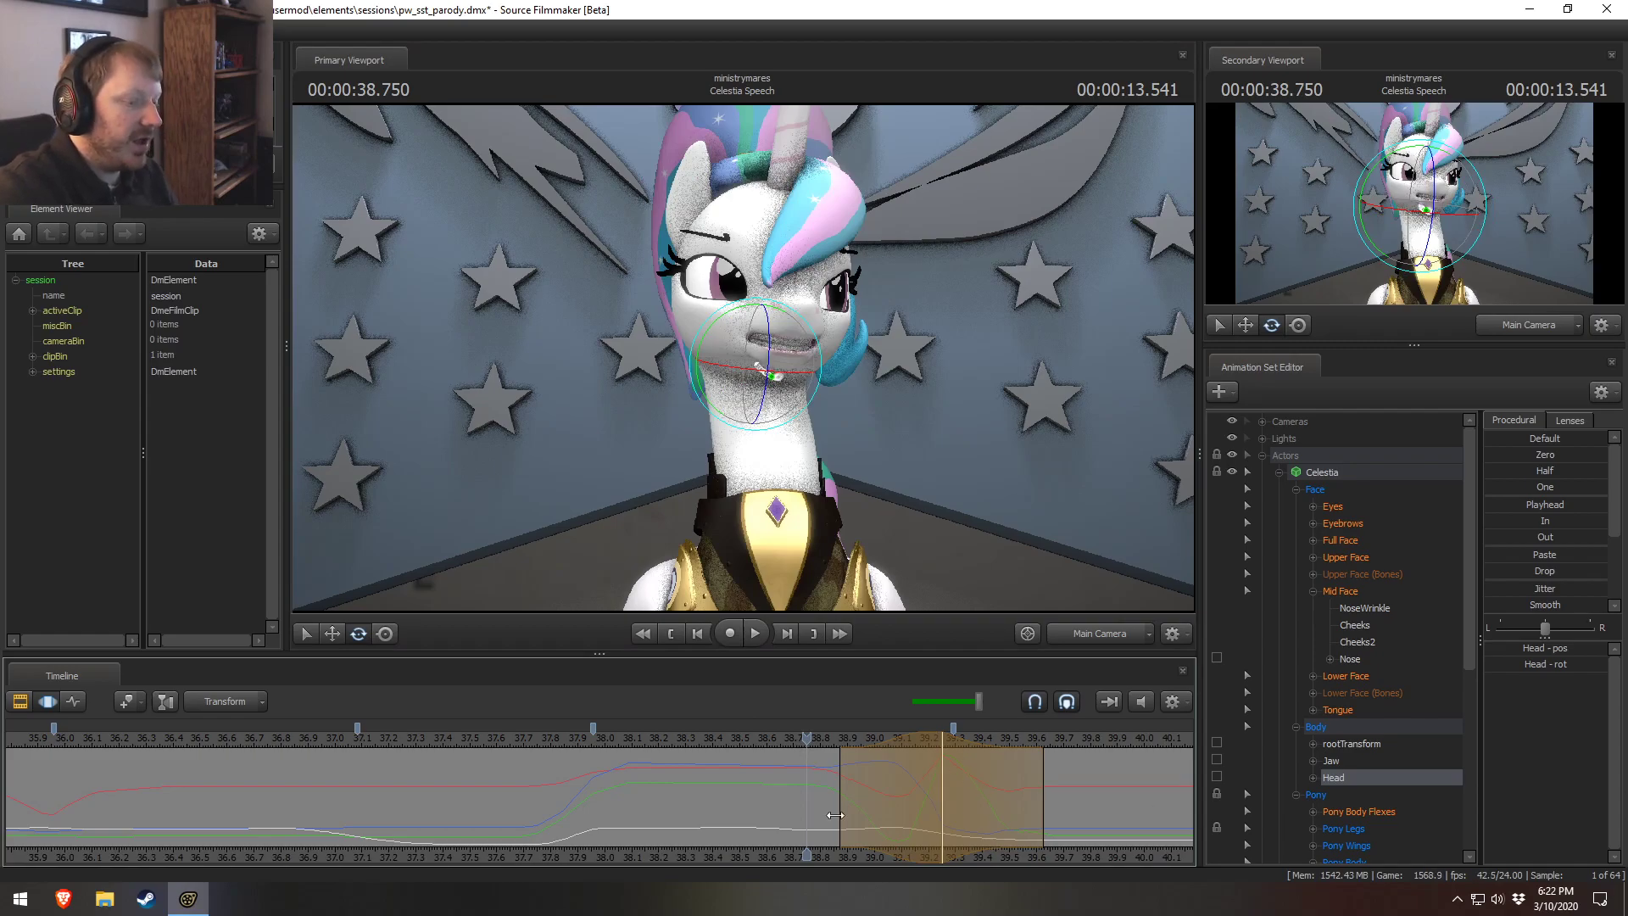
{"action": "key", "text": "space"}
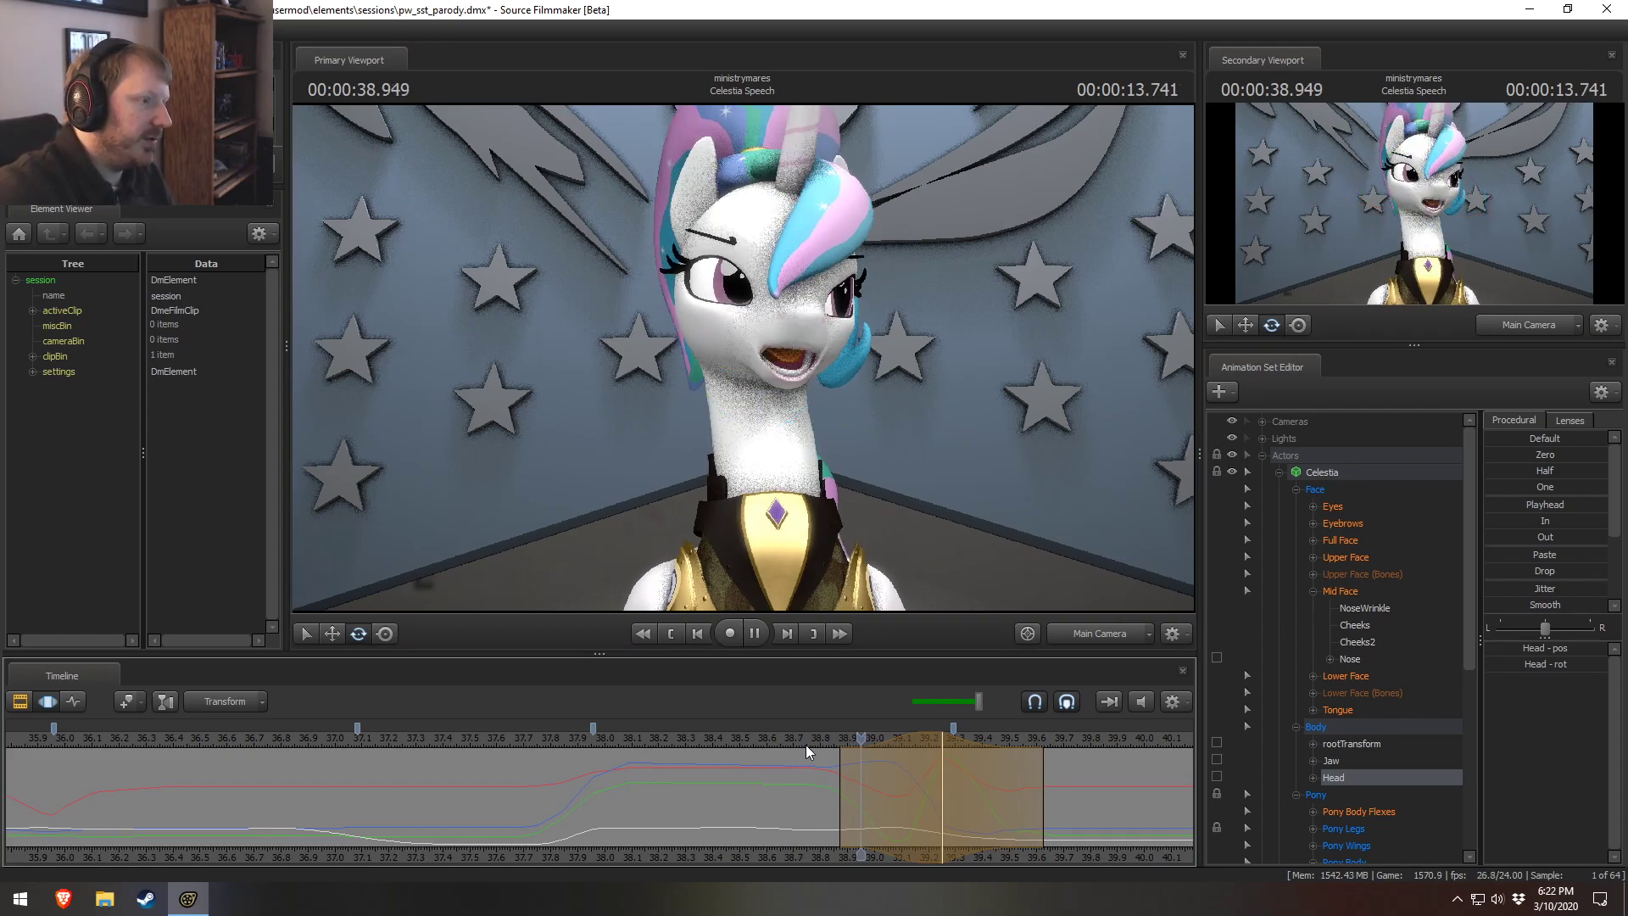
Shorten and shift the Head adjustment to about 38.87 to 39.5 s, peaking near 39.2 s, and replay it.
{"action": "scroll", "coordinate": [1003, 766], "scroll_direction": "down", "scroll_amount": 1}
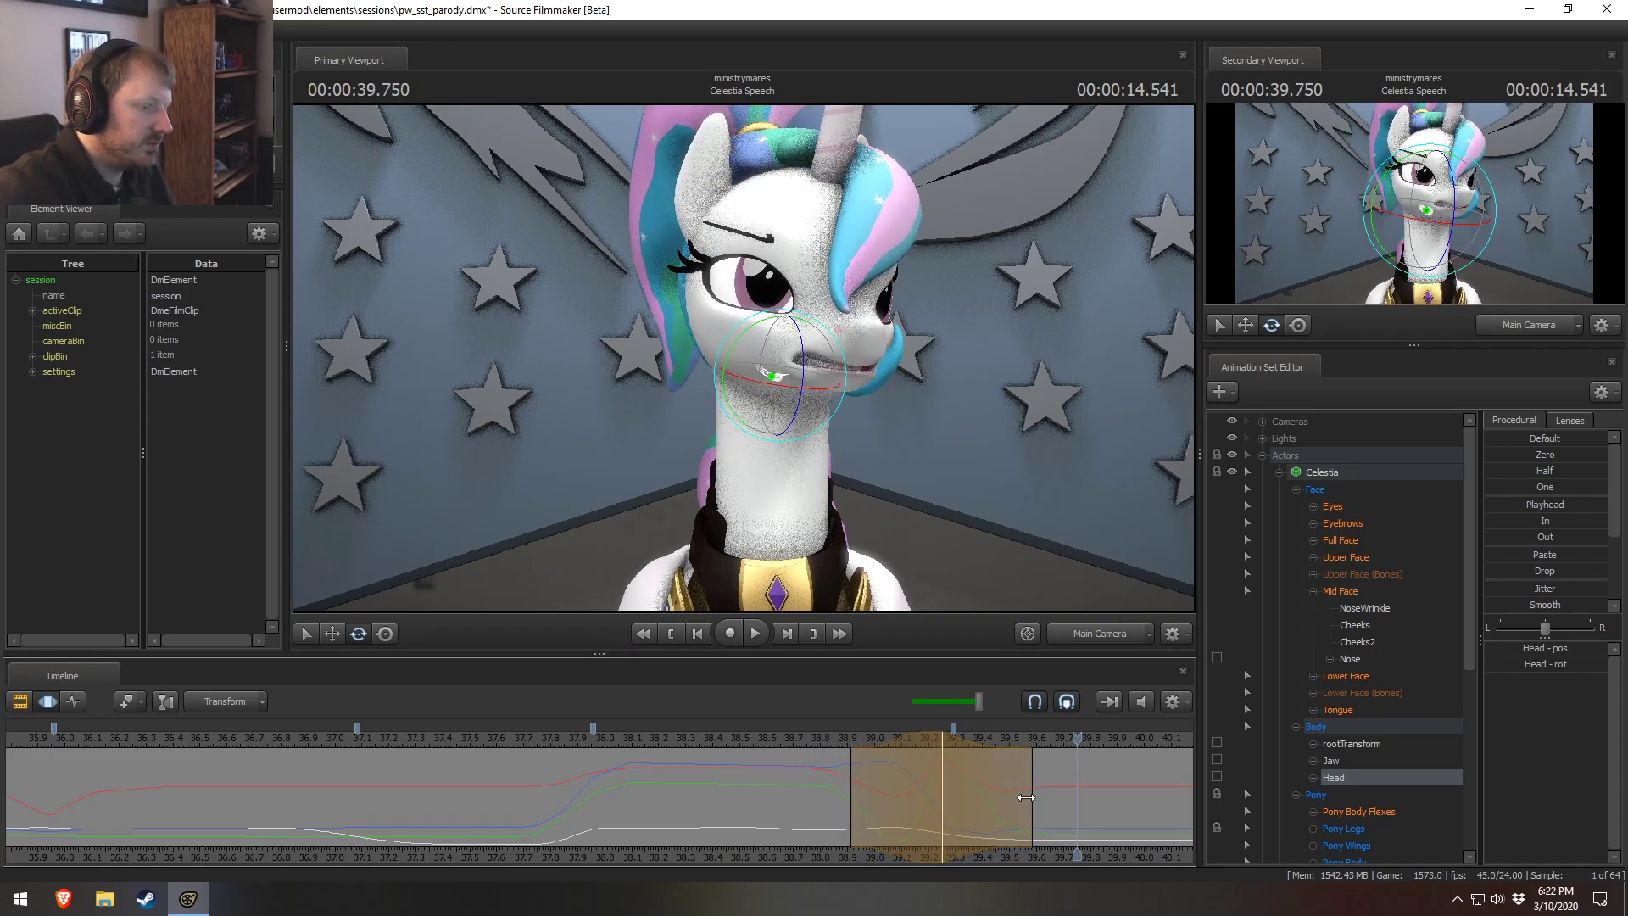
{"action": "left_click_drag", "start_coordinate": [970, 781], "coordinate": [960, 770]}
{"action": "left_click_drag", "start_coordinate": [850, 763], "coordinate": [839, 759]}
{"action": "left_click", "coordinate": [813, 746]}
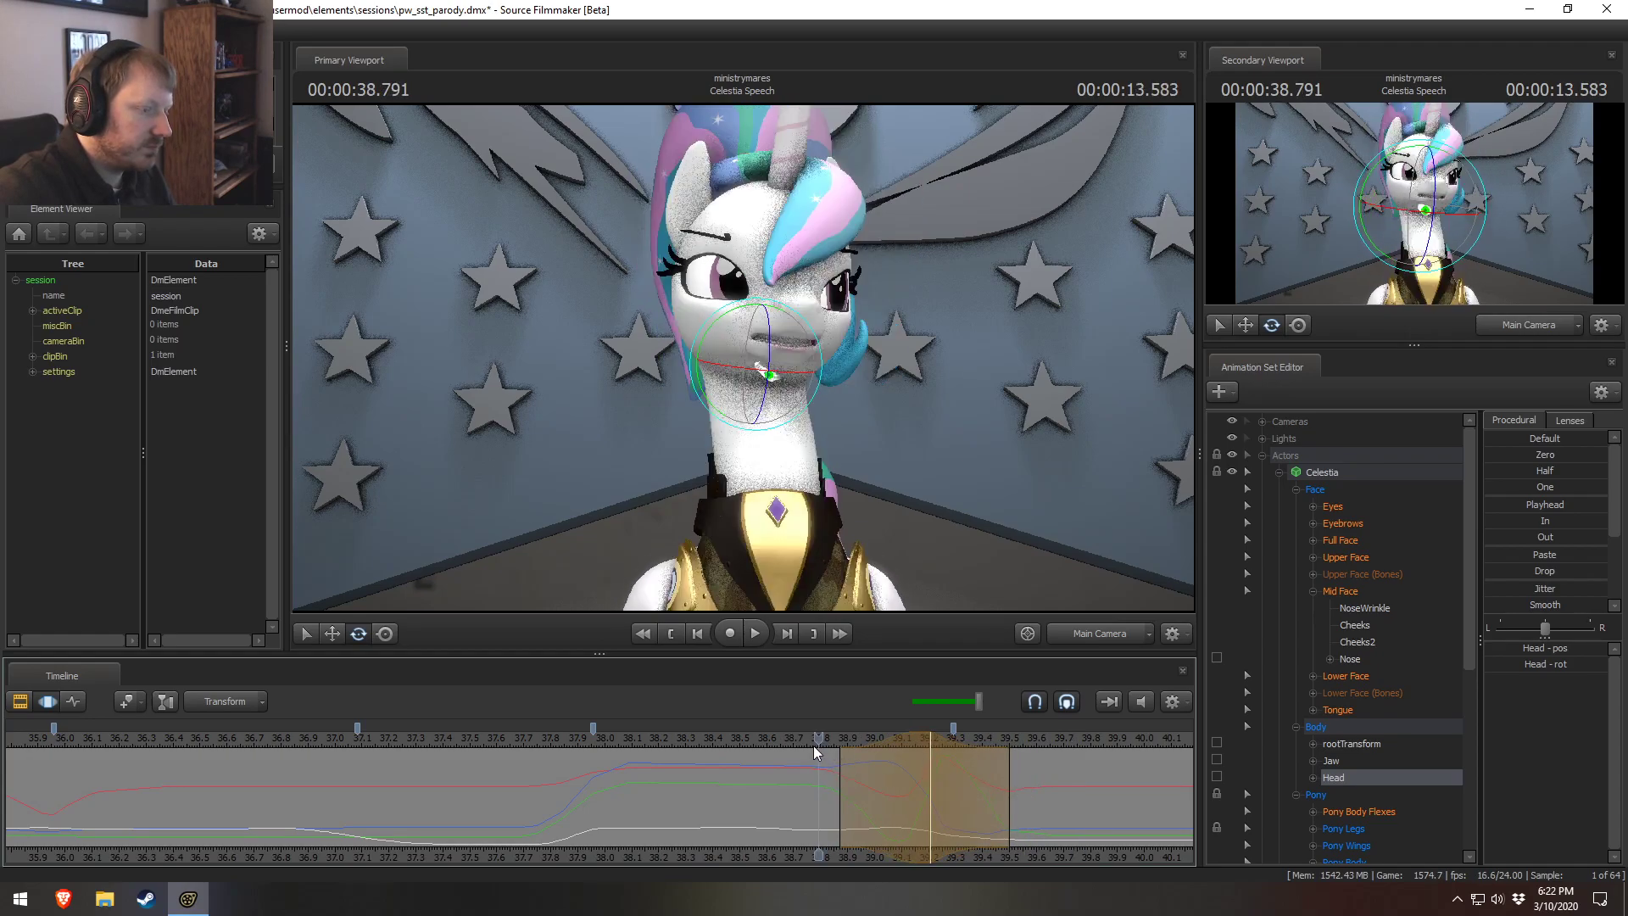
{"action": "key", "text": "space"}
Rotate the Head slightly over a new time selection from about 39.2 to 39.8 s, peaking near 39.4 s, and play it back.
{"action": "left_click", "coordinate": [988, 811]}
{"action": "scroll", "coordinate": [989, 812], "scroll_direction": "up", "scroll_amount": 6, "text": "shift"}
{"action": "left_click_drag", "start_coordinate": [1056, 826], "coordinate": [1089, 829]}
{"action": "left_click_drag", "start_coordinate": [802, 364], "coordinate": [807, 362]}
{"action": "left_click", "coordinate": [866, 739]}
{"action": "key", "text": "space"}
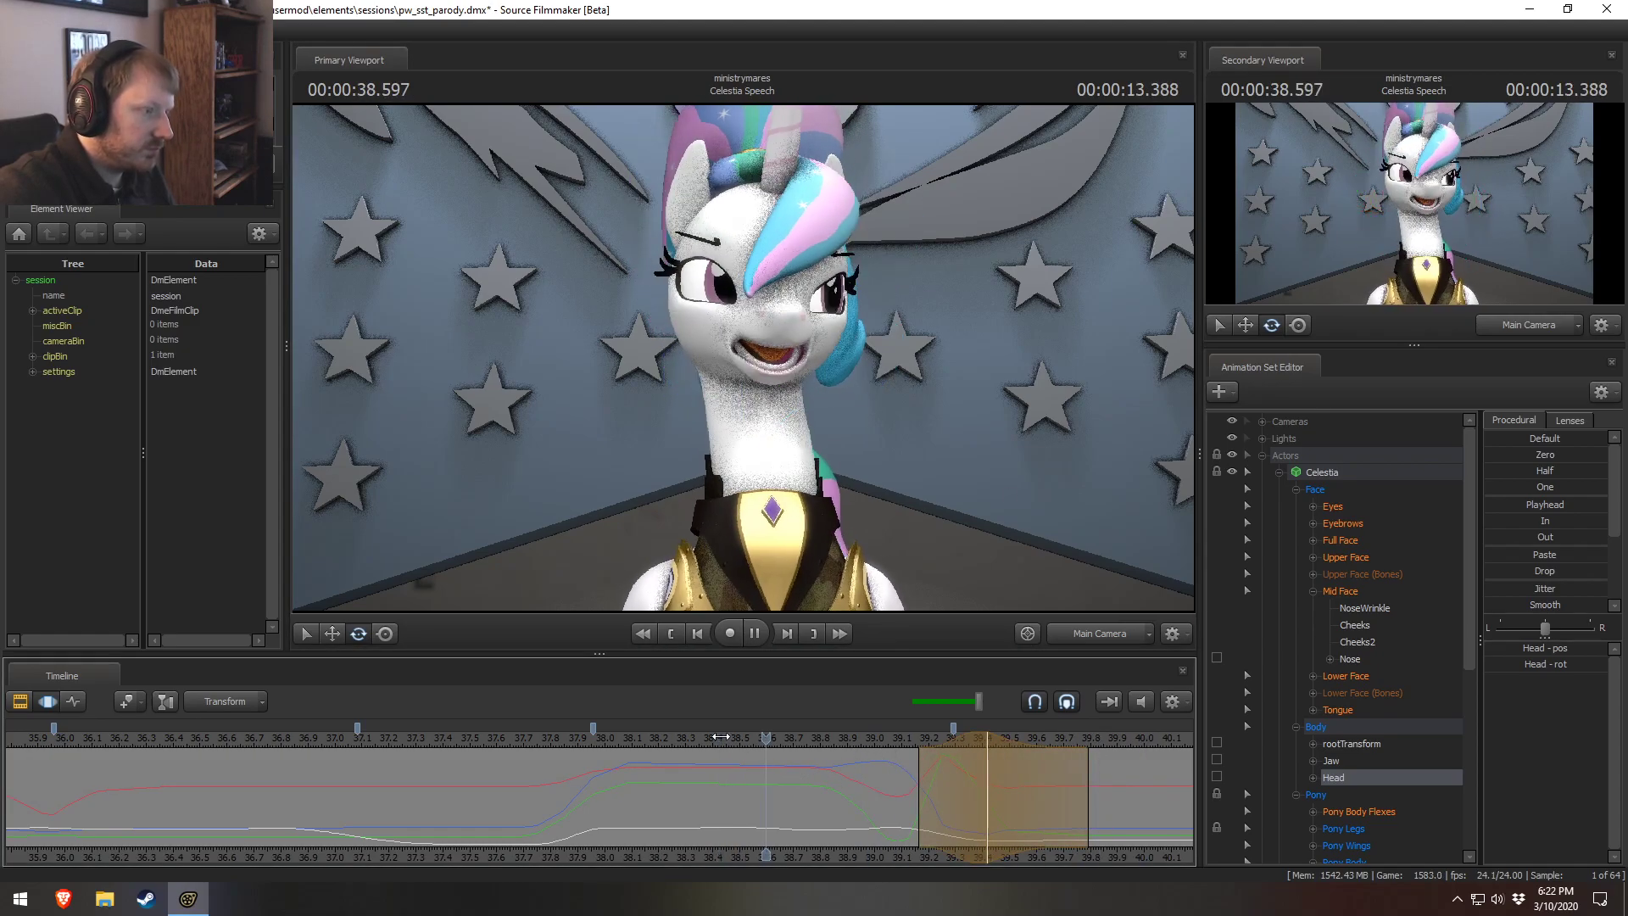
Play back the latest Head adjustment and clear its time selection.
{"action": "key", "text": "space"}
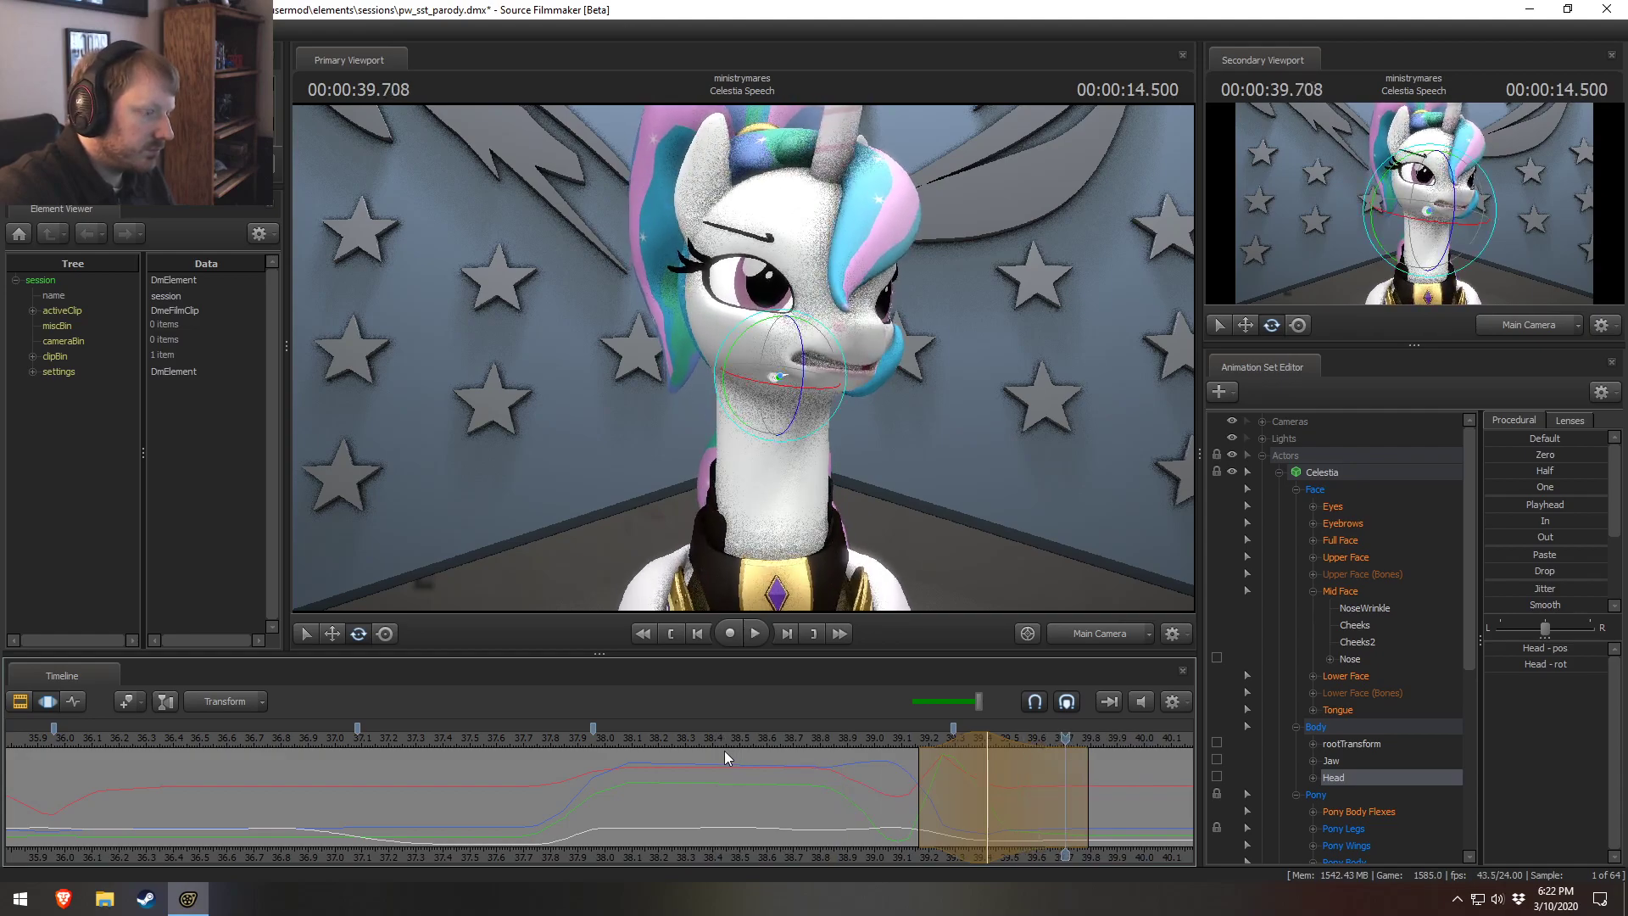
{"action": "left_click_drag", "start_coordinate": [725, 750], "coordinate": [875, 794]}
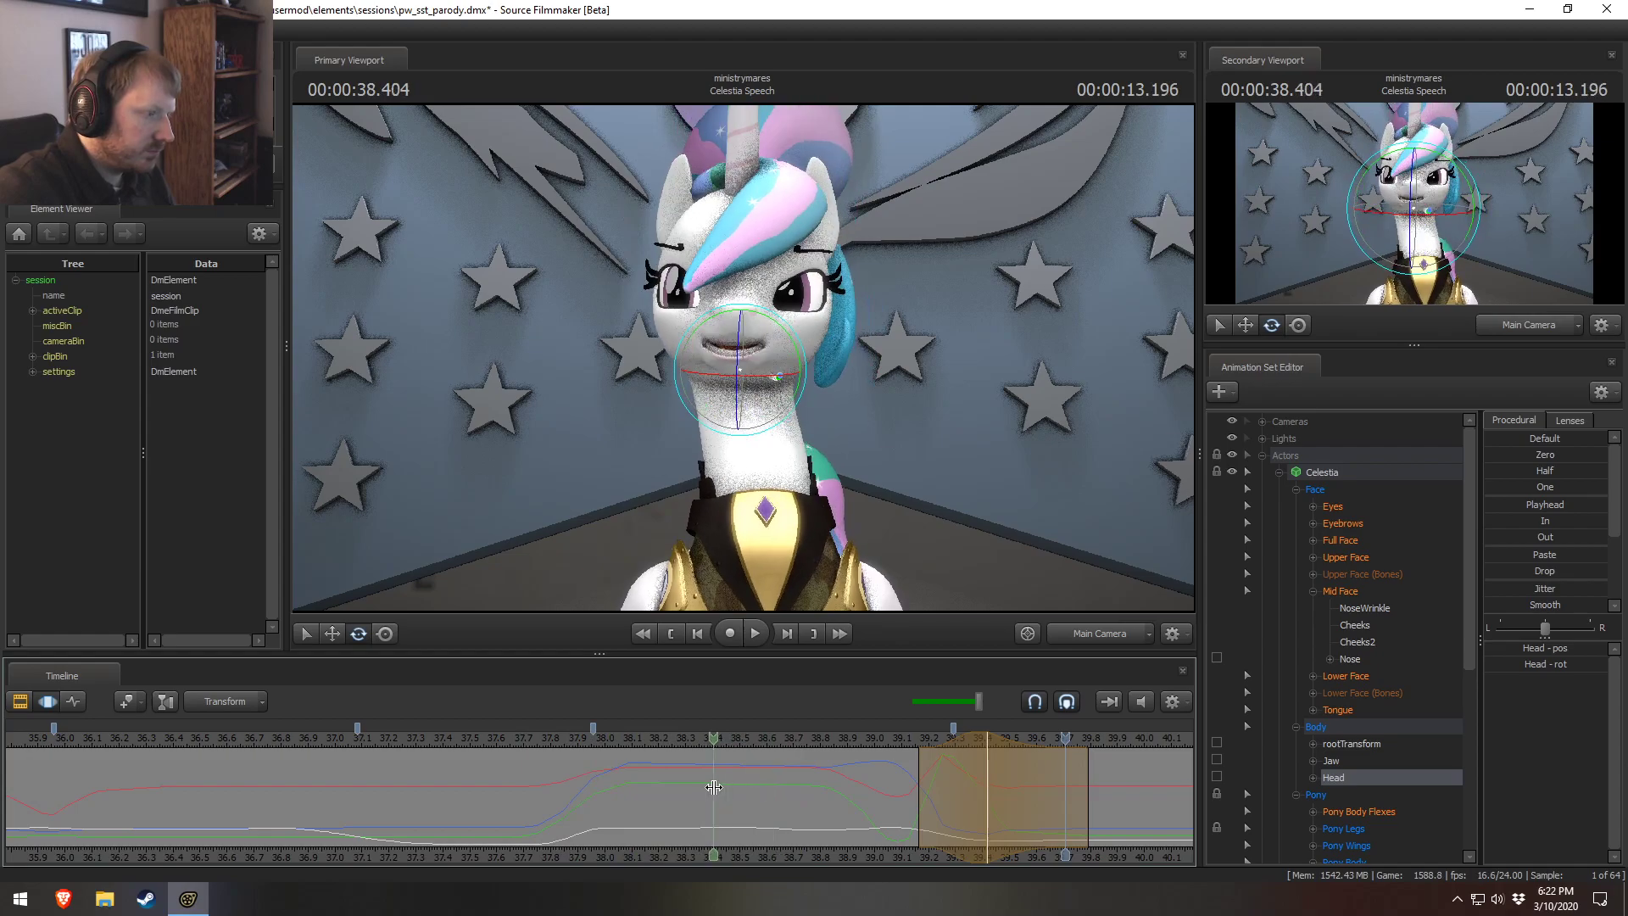
{"action": "left_click", "coordinate": [783, 791]}
Smooth the Eyes' gaze transition over a time selection from about 38.4 to 38.7 s.
{"action": "left_click", "coordinate": [1351, 508]}
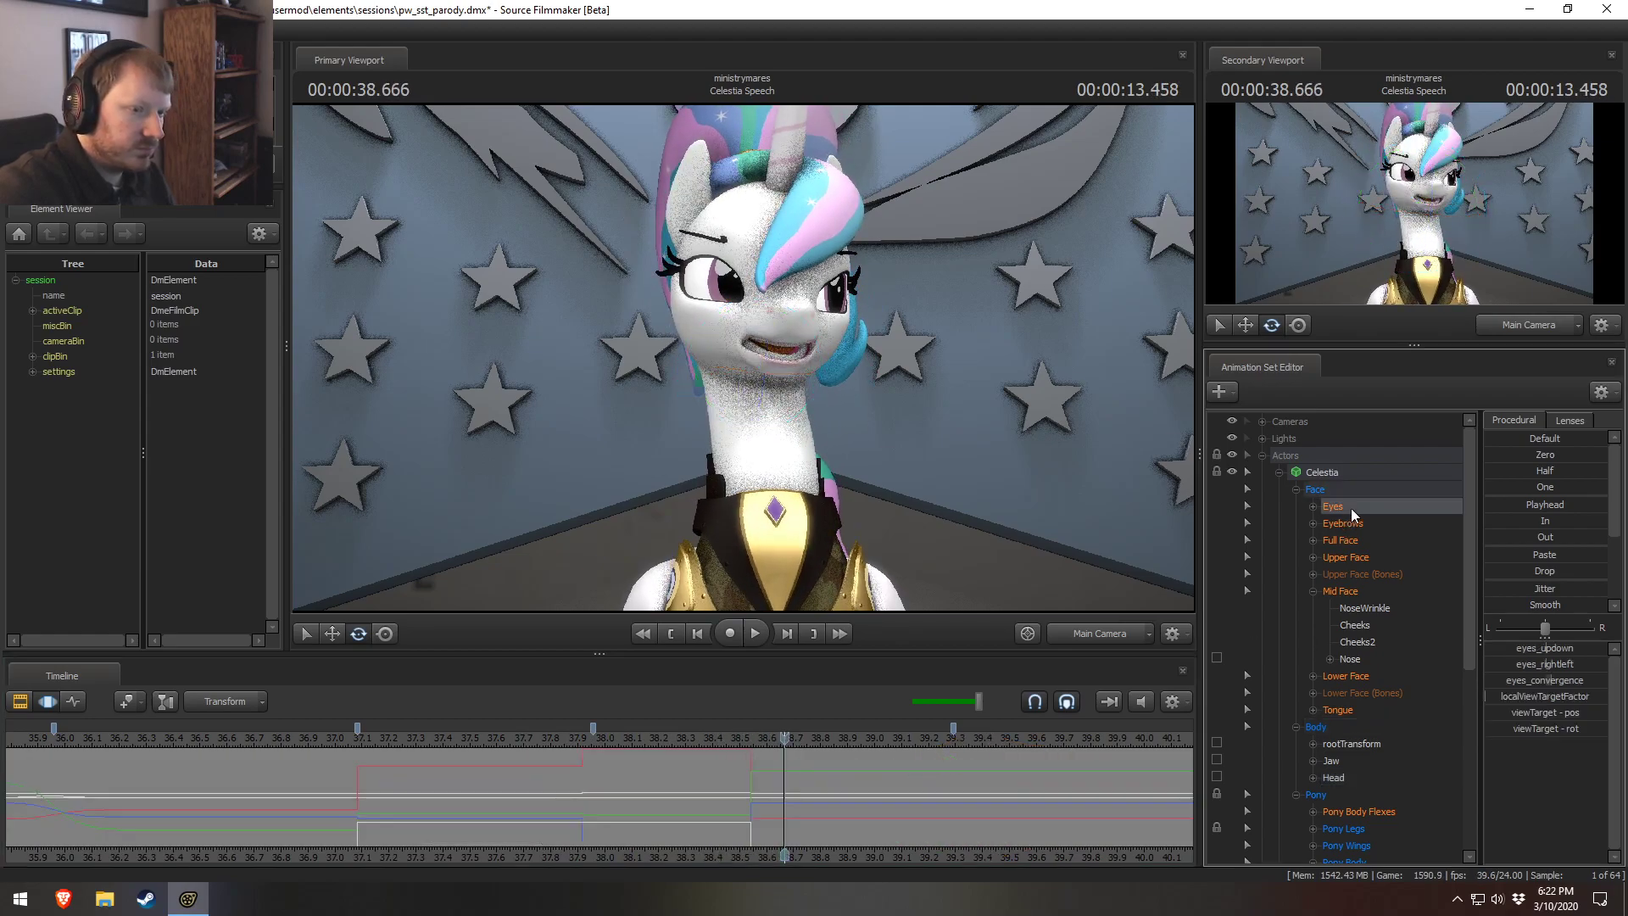
{"action": "left_click_drag", "start_coordinate": [743, 787], "coordinate": [771, 793], "text": "shift"}
{"action": "scroll", "coordinate": [771, 792], "scroll_direction": "up", "scroll_amount": 2, "text": "shift"}
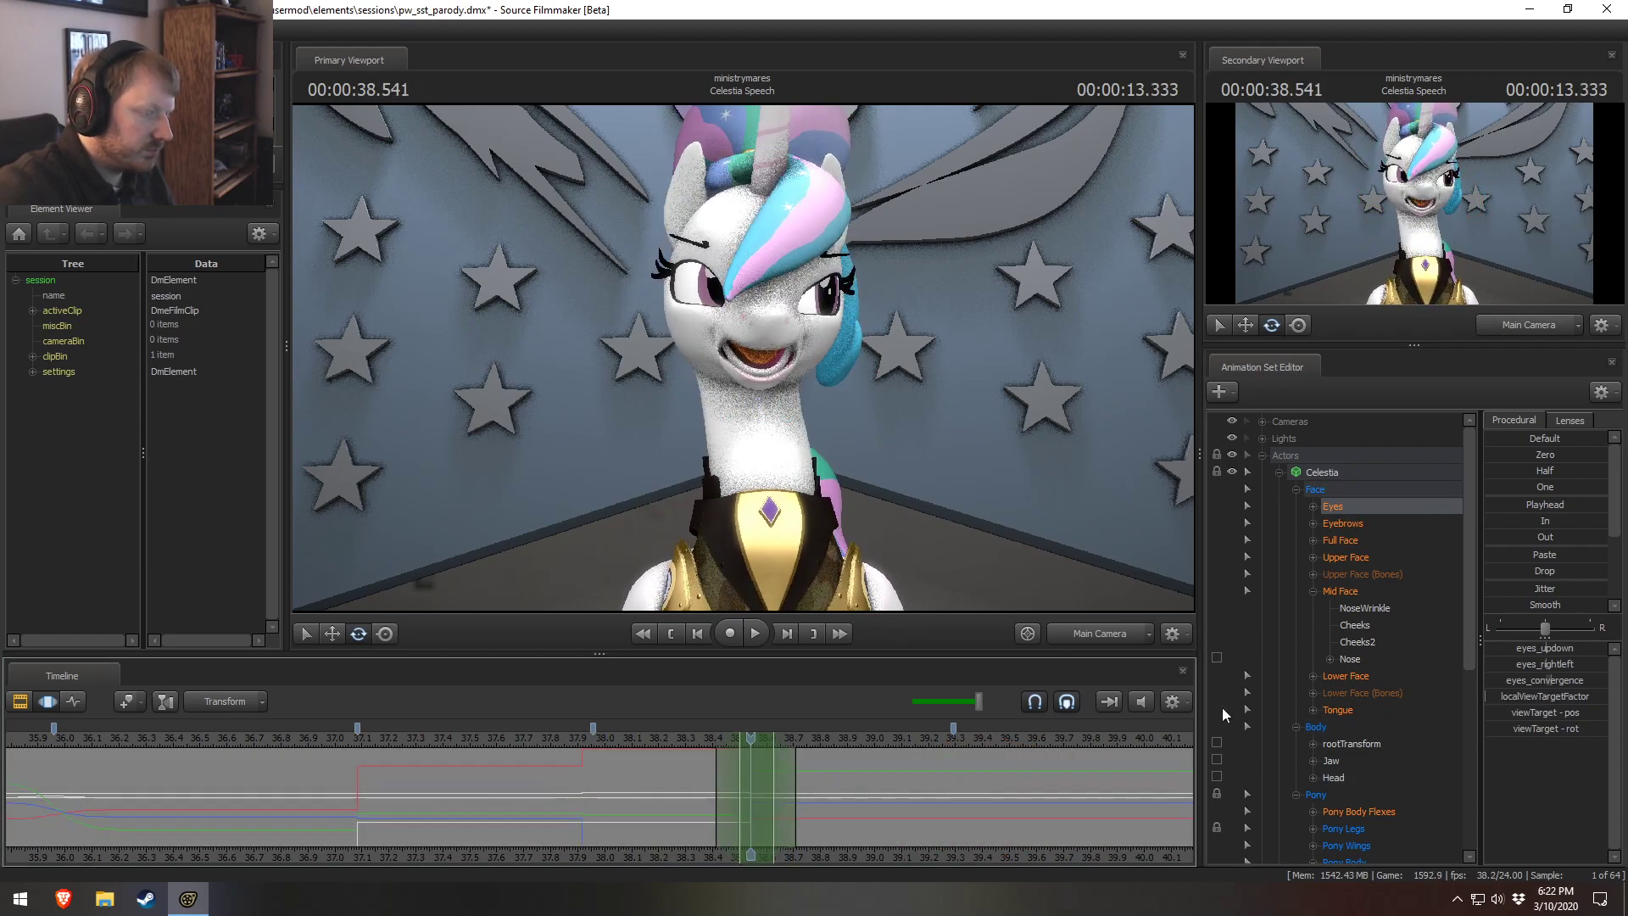
{"action": "scroll", "coordinate": [1506, 605], "scroll_direction": "down", "scroll_amount": 5}
{"action": "left_click_drag", "start_coordinate": [1508, 603], "coordinate": [1604, 603]}
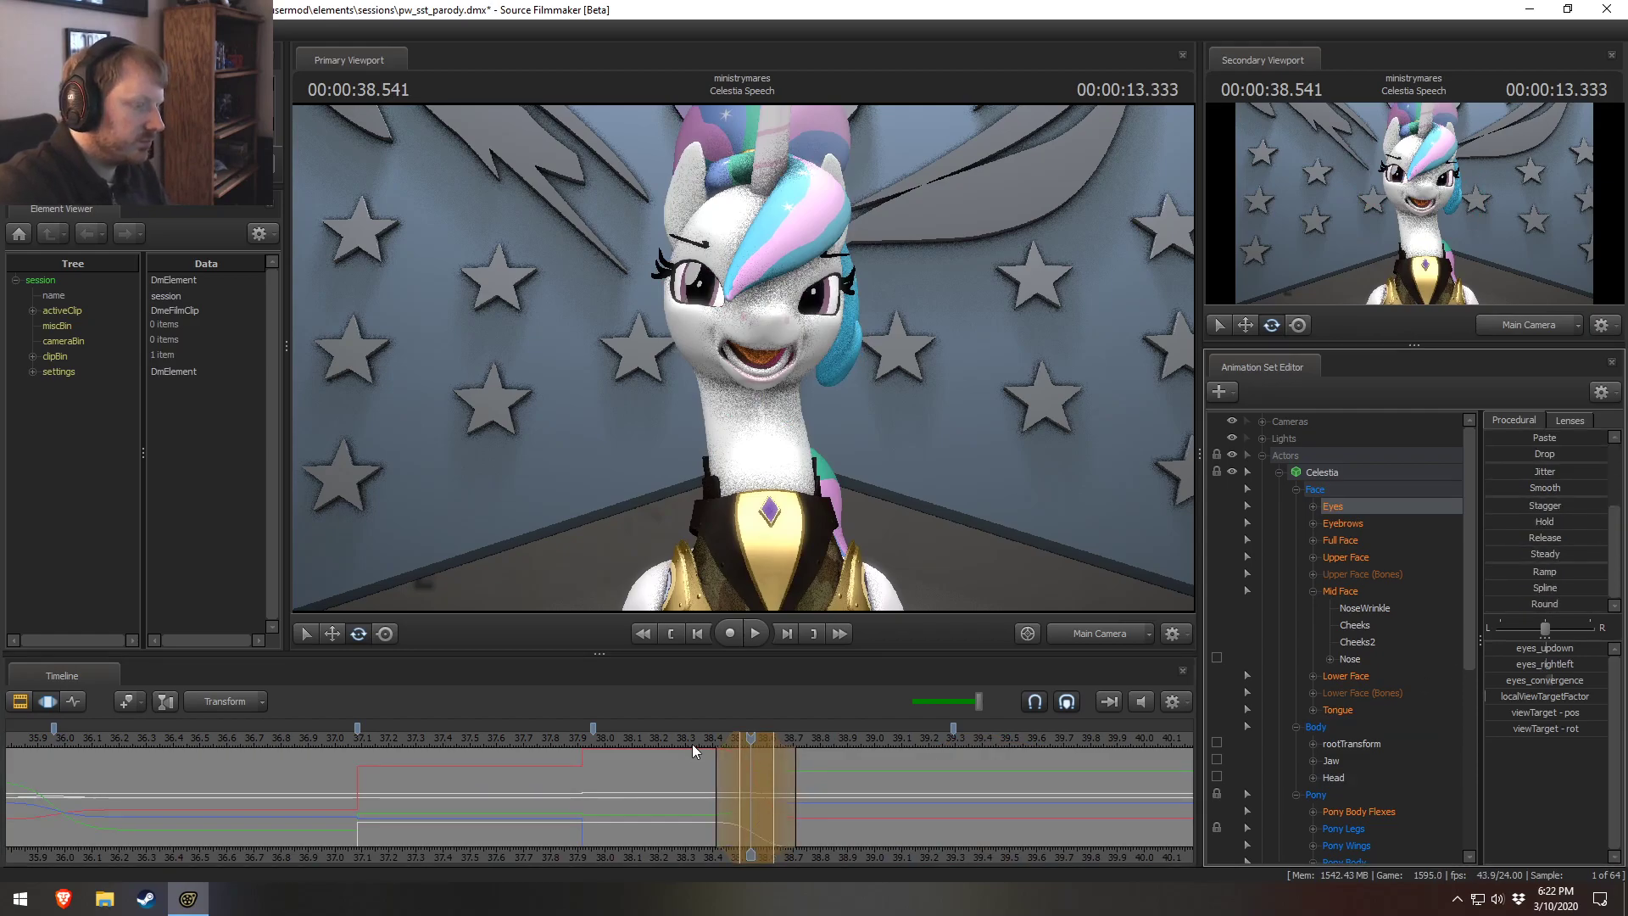
Play back the smoothed eye transition and review it again from about 37.5 s.
{"action": "key", "text": "space"}
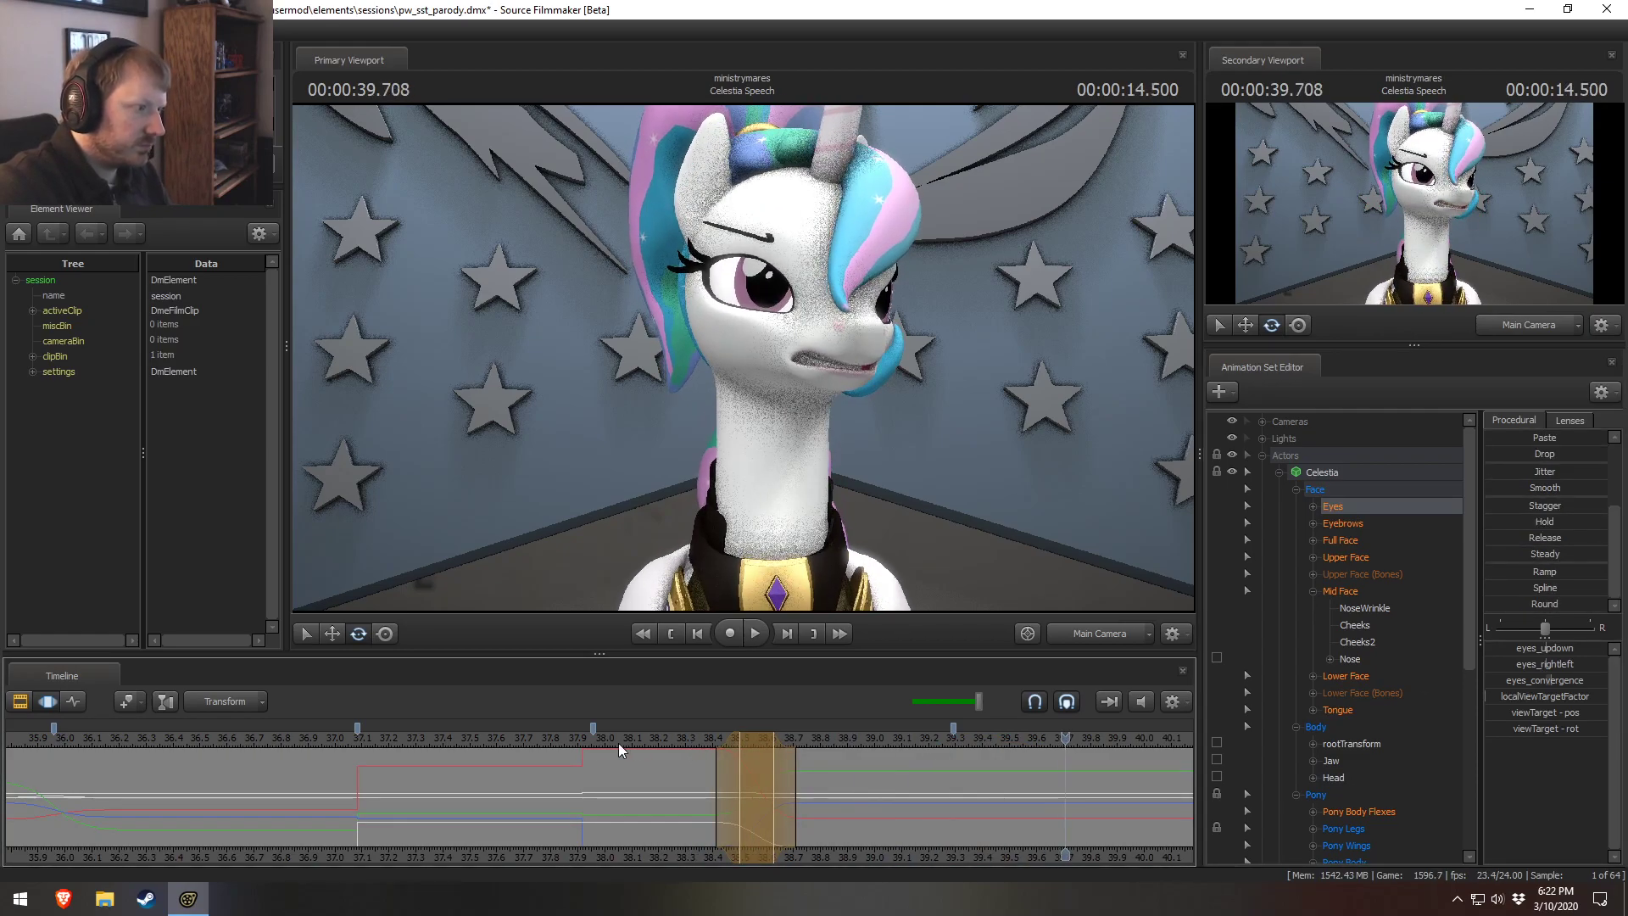
{"action": "left_click", "coordinate": [526, 738]}
{"action": "key", "text": "space"}
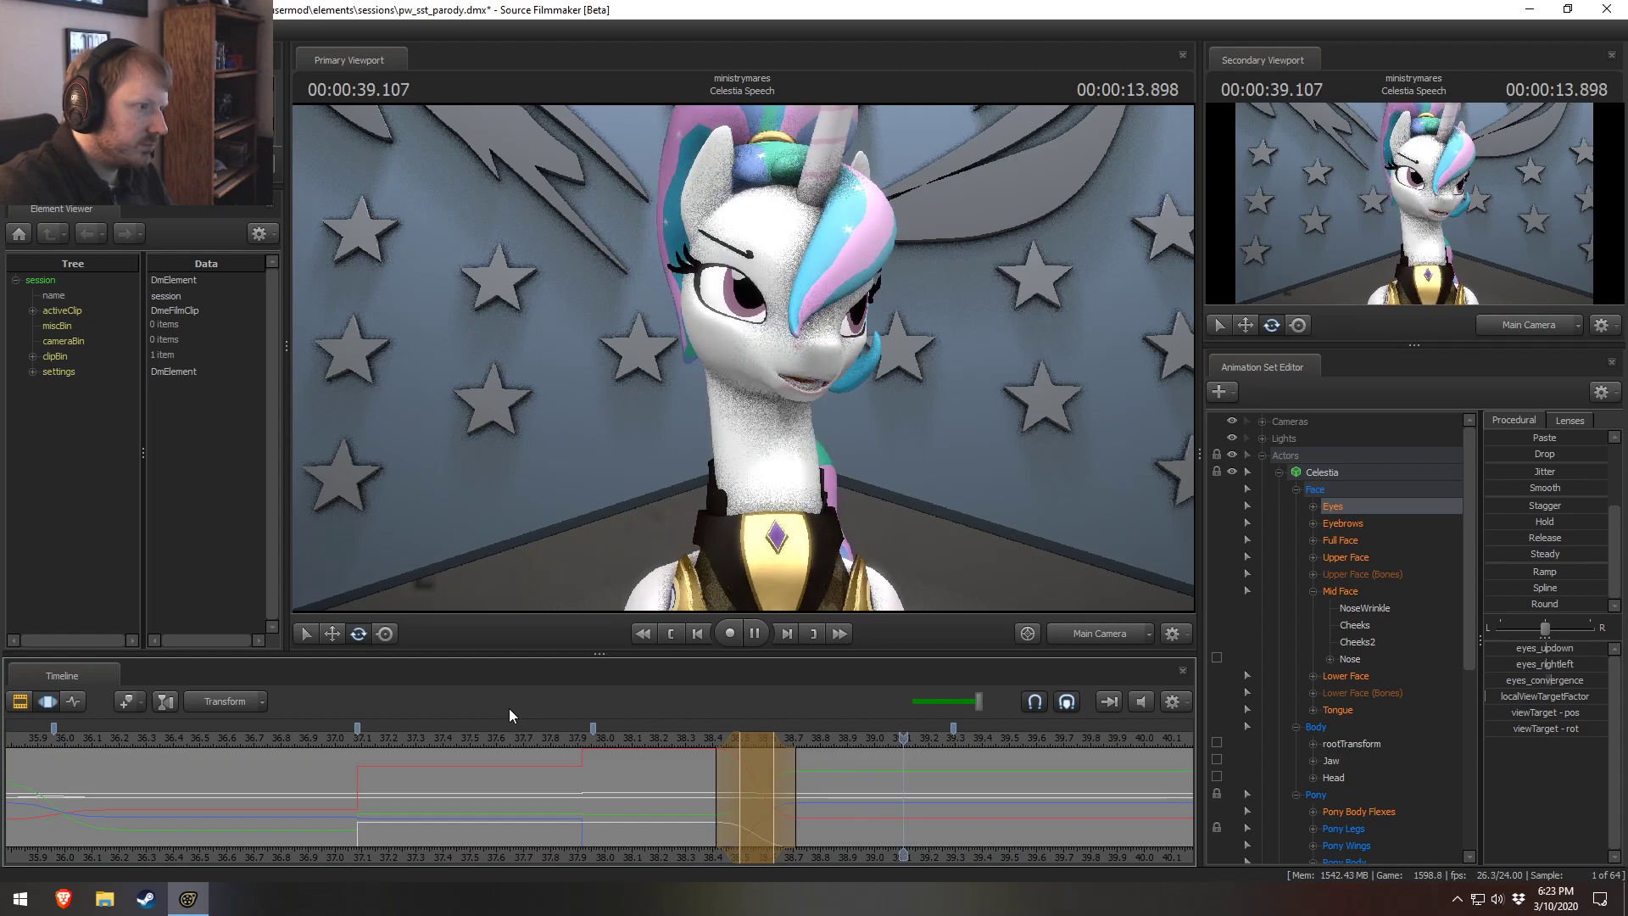
{"action": "left_click_drag", "start_coordinate": [523, 735], "coordinate": [459, 738]}
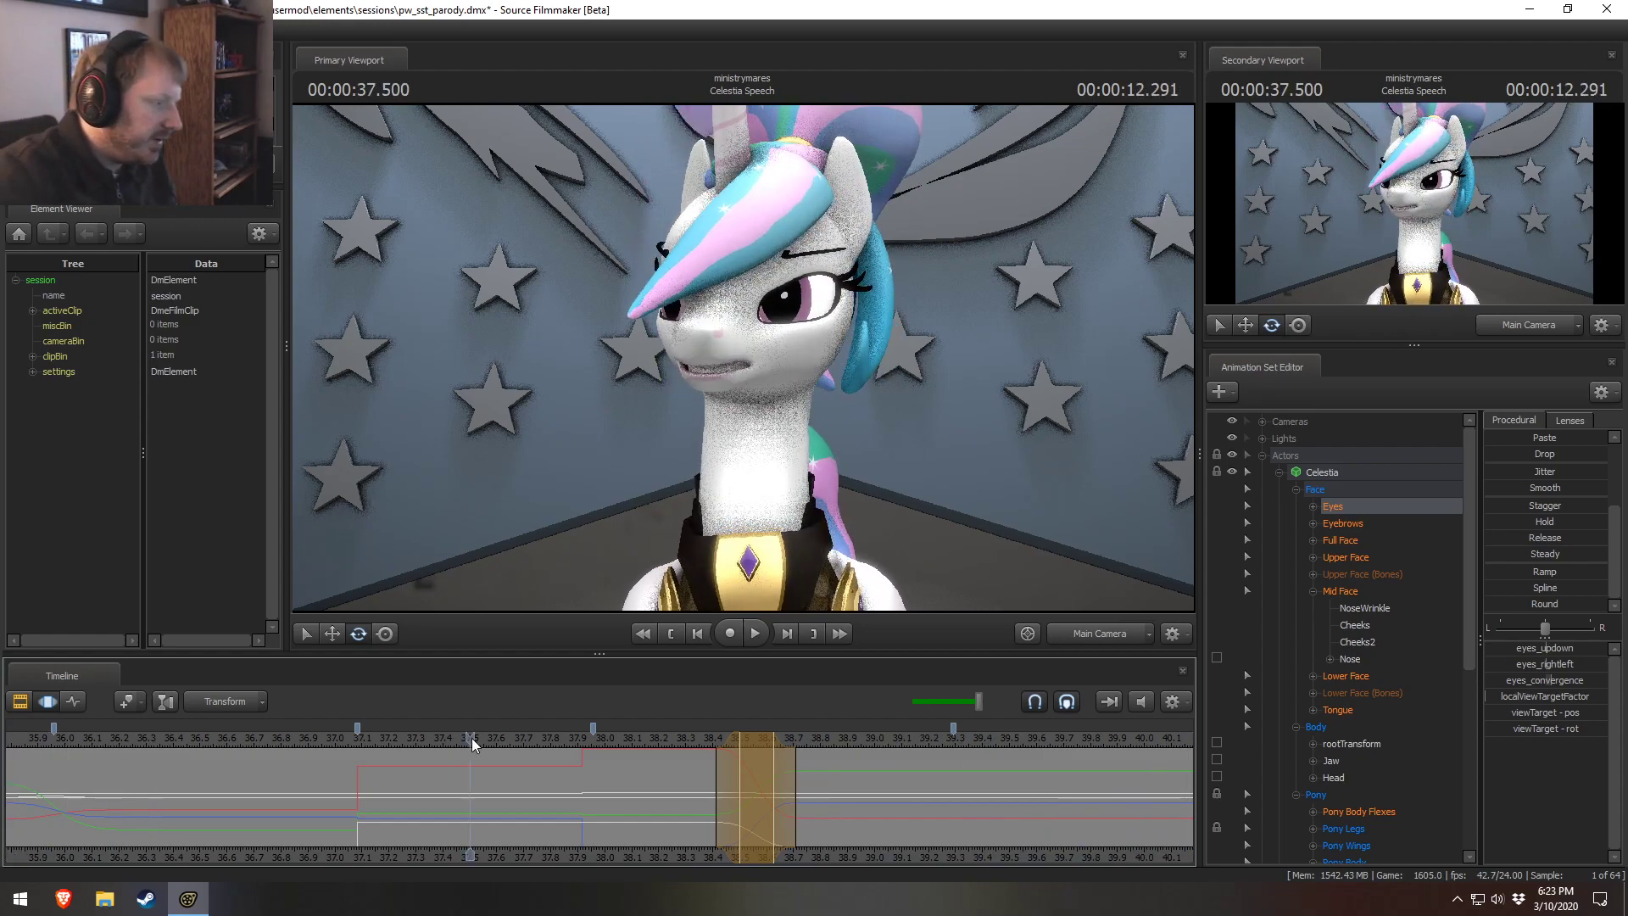
Make a new time selection from about 38.45 to 39.4 s, held at full strength from about 38.7 to 39.1 s, and review it.
{"action": "left_click_drag", "start_coordinate": [746, 768], "coordinate": [816, 792]}
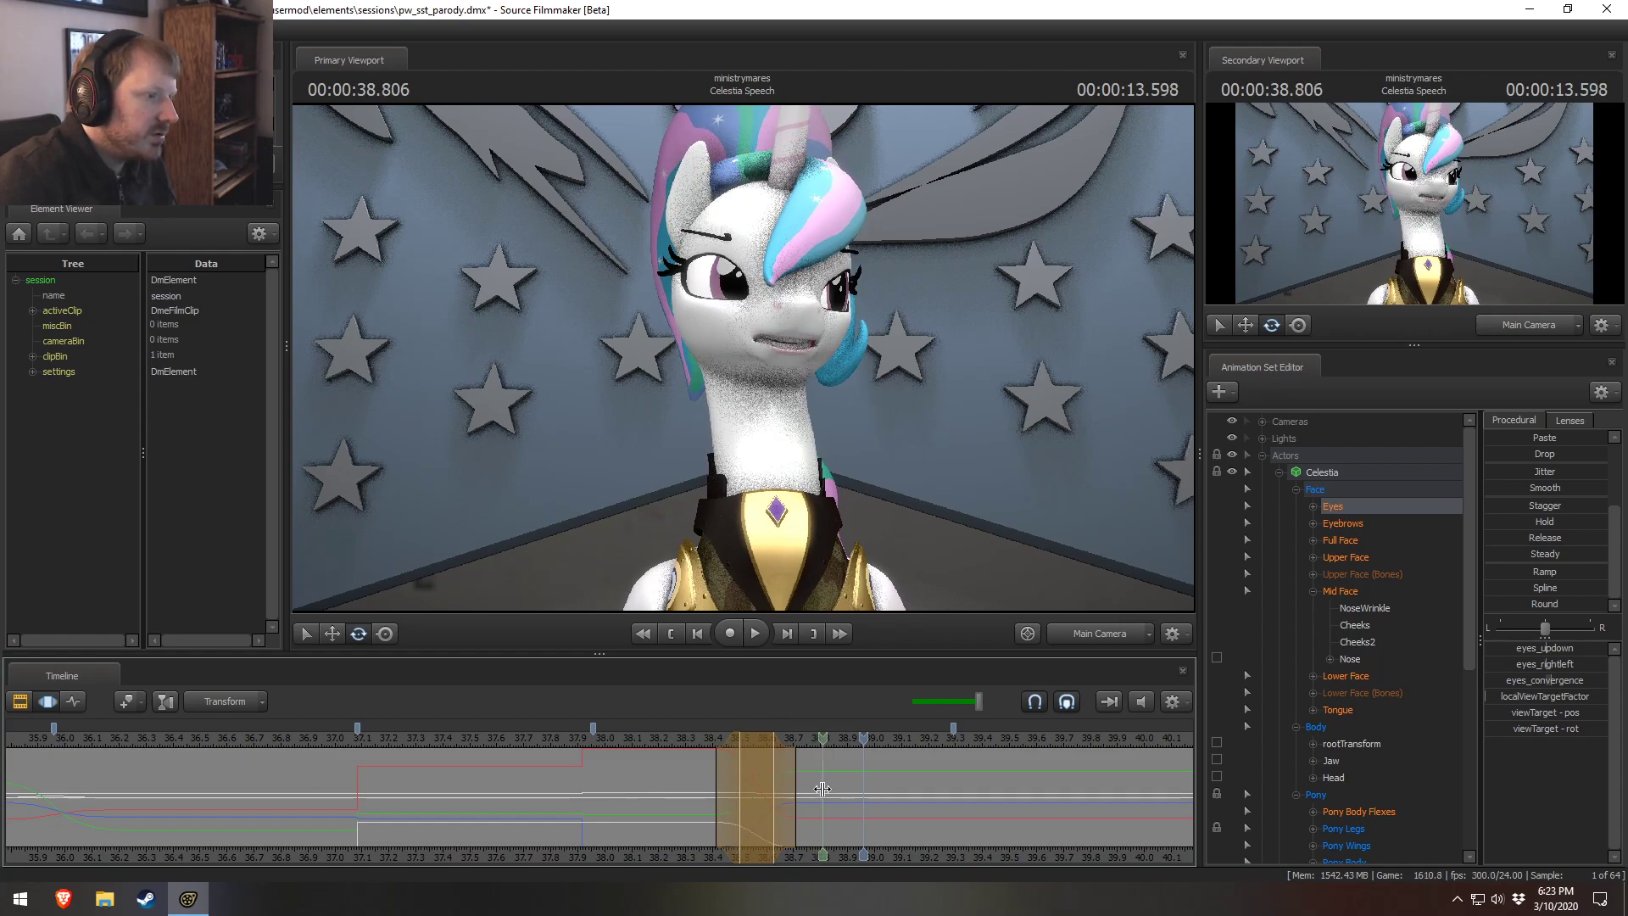
{"action": "left_click_drag", "start_coordinate": [827, 786], "coordinate": [975, 790]}
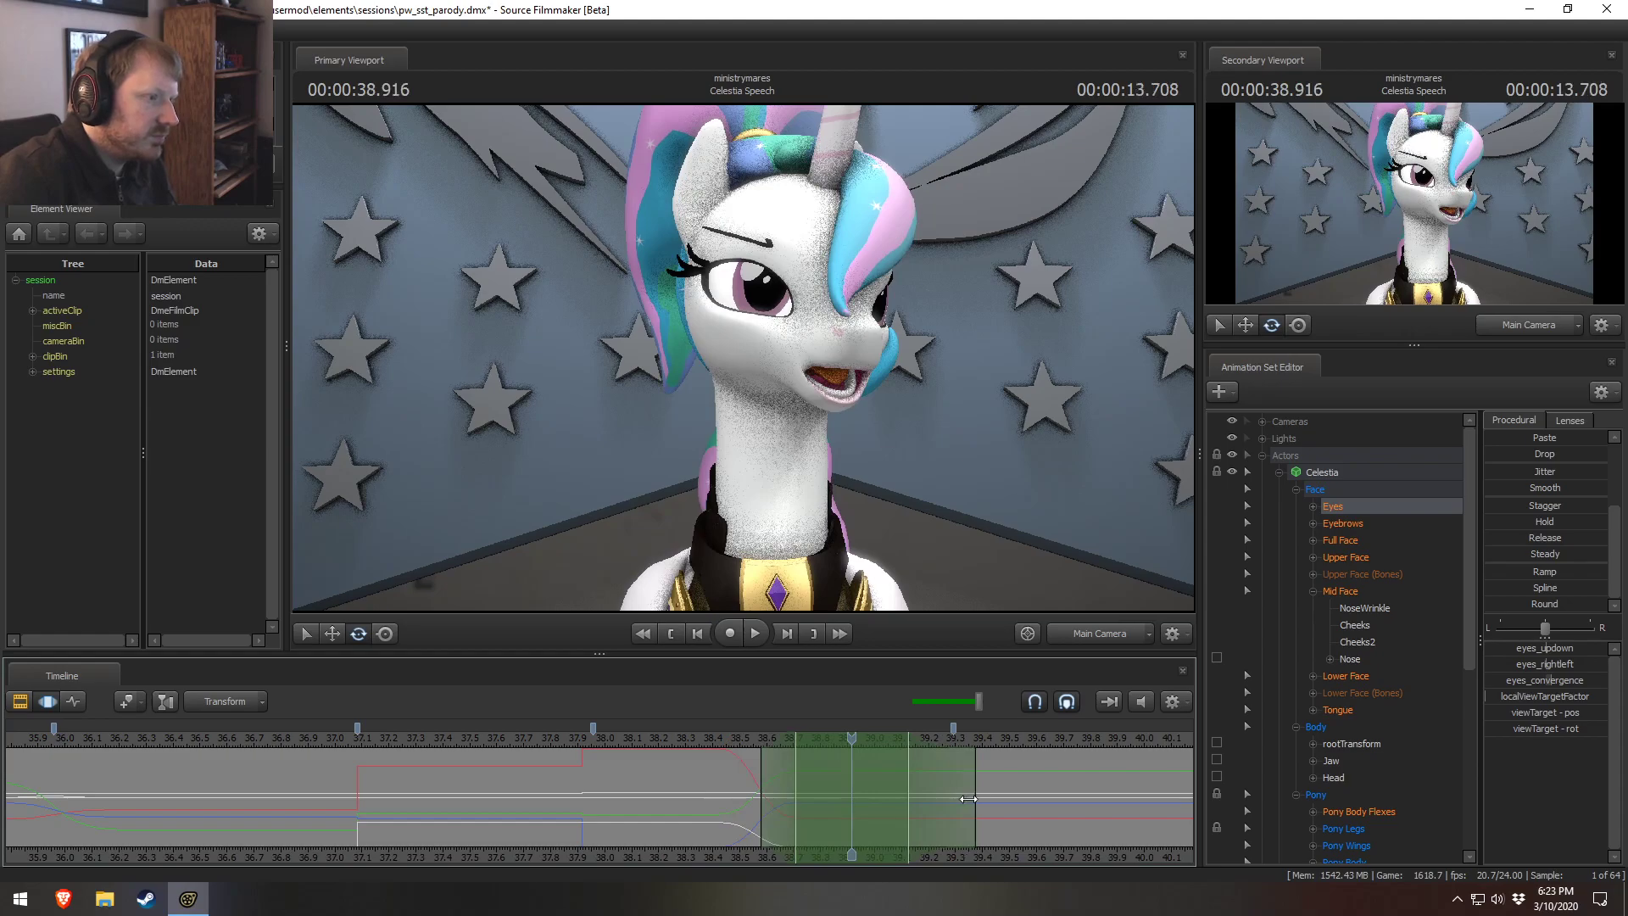
{"action": "left_click_drag", "start_coordinate": [765, 789], "coordinate": [731, 786]}
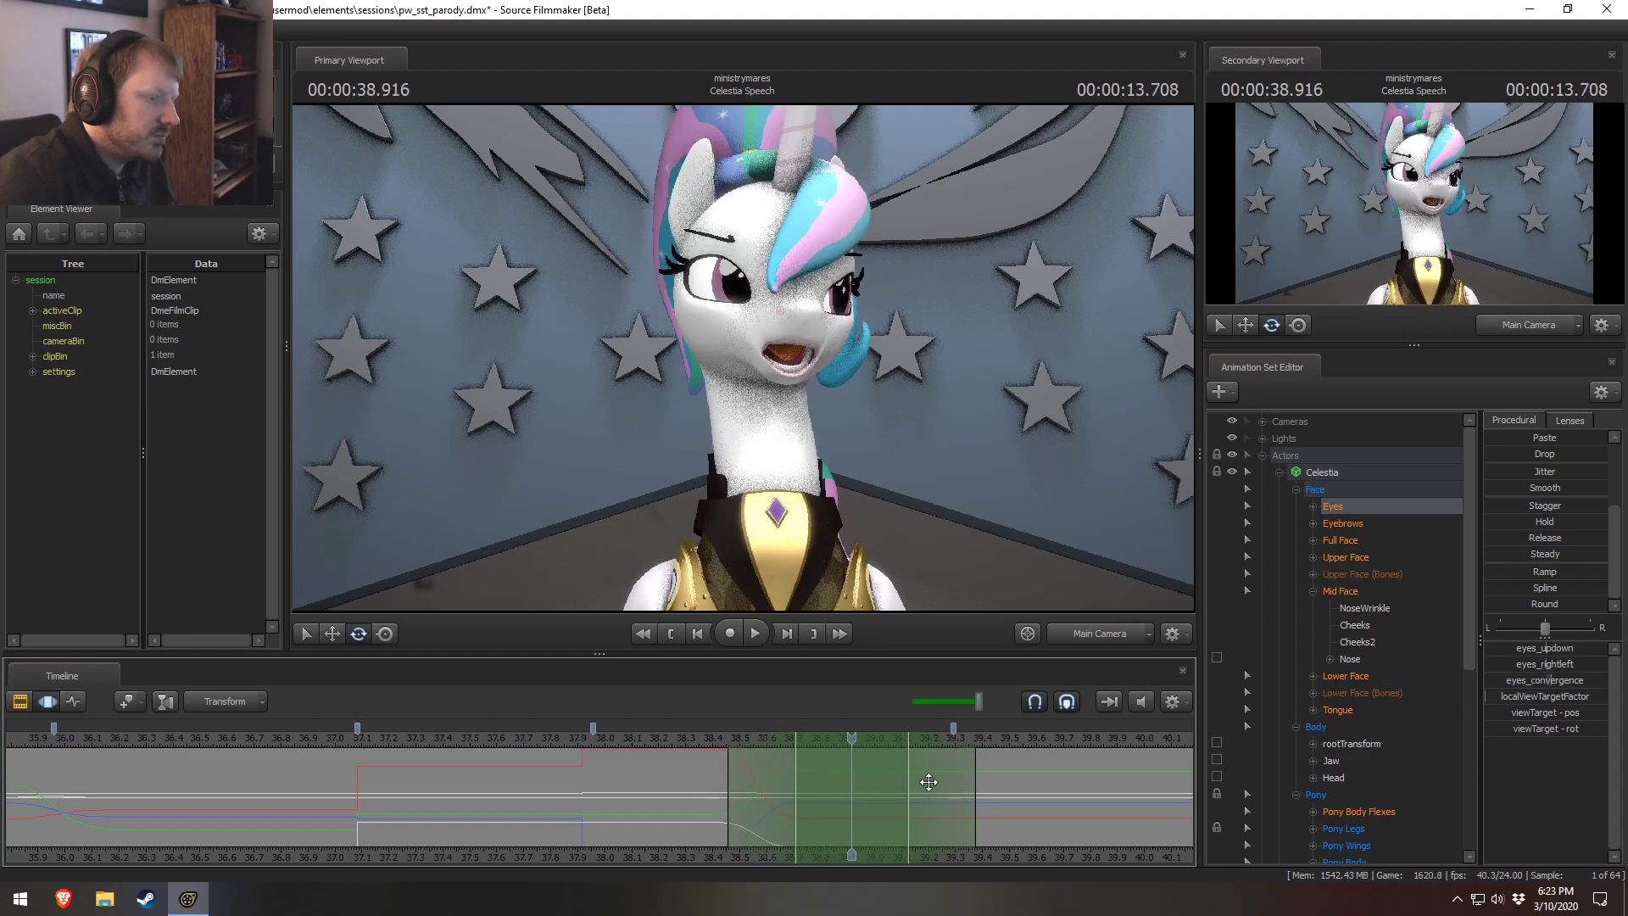
{"action": "key", "text": "space"}
{"action": "key", "text": "space"}
{"action": "left_click_drag", "start_coordinate": [905, 737], "coordinate": [810, 717]}
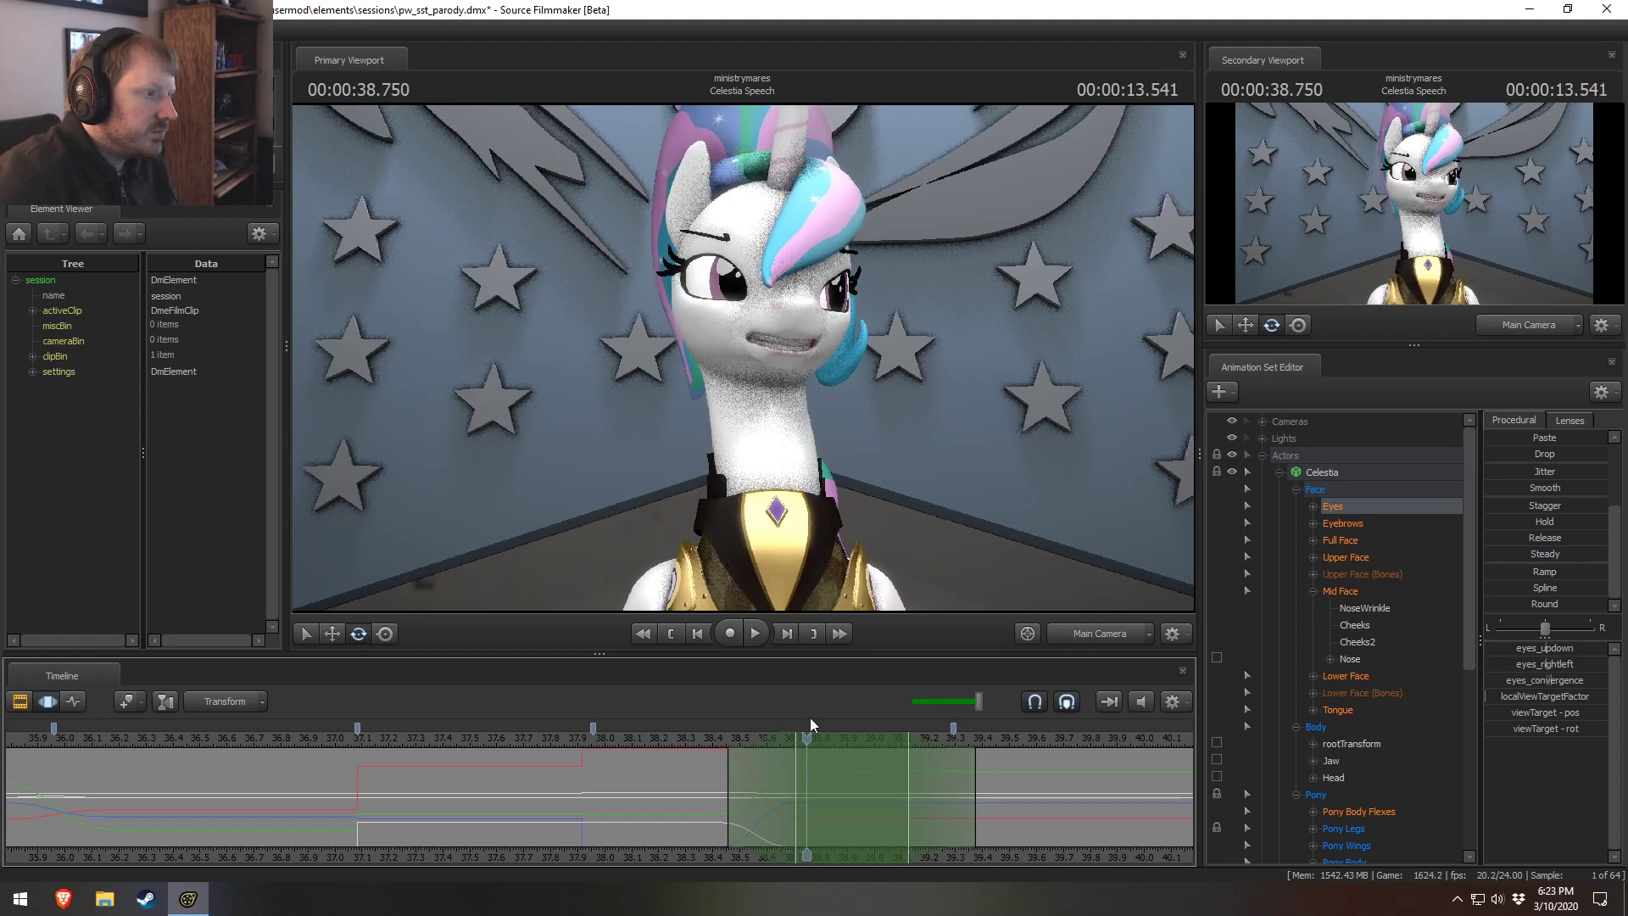
Rotate the Head at 38.75 s within the time selection, play it back and clear the selection.
{"action": "left_click", "coordinate": [759, 363], "text": "ctrl"}
{"action": "left_click_drag", "start_coordinate": [748, 310], "coordinate": [747, 391]}
{"action": "left_click_drag", "start_coordinate": [787, 333], "coordinate": [782, 414]}
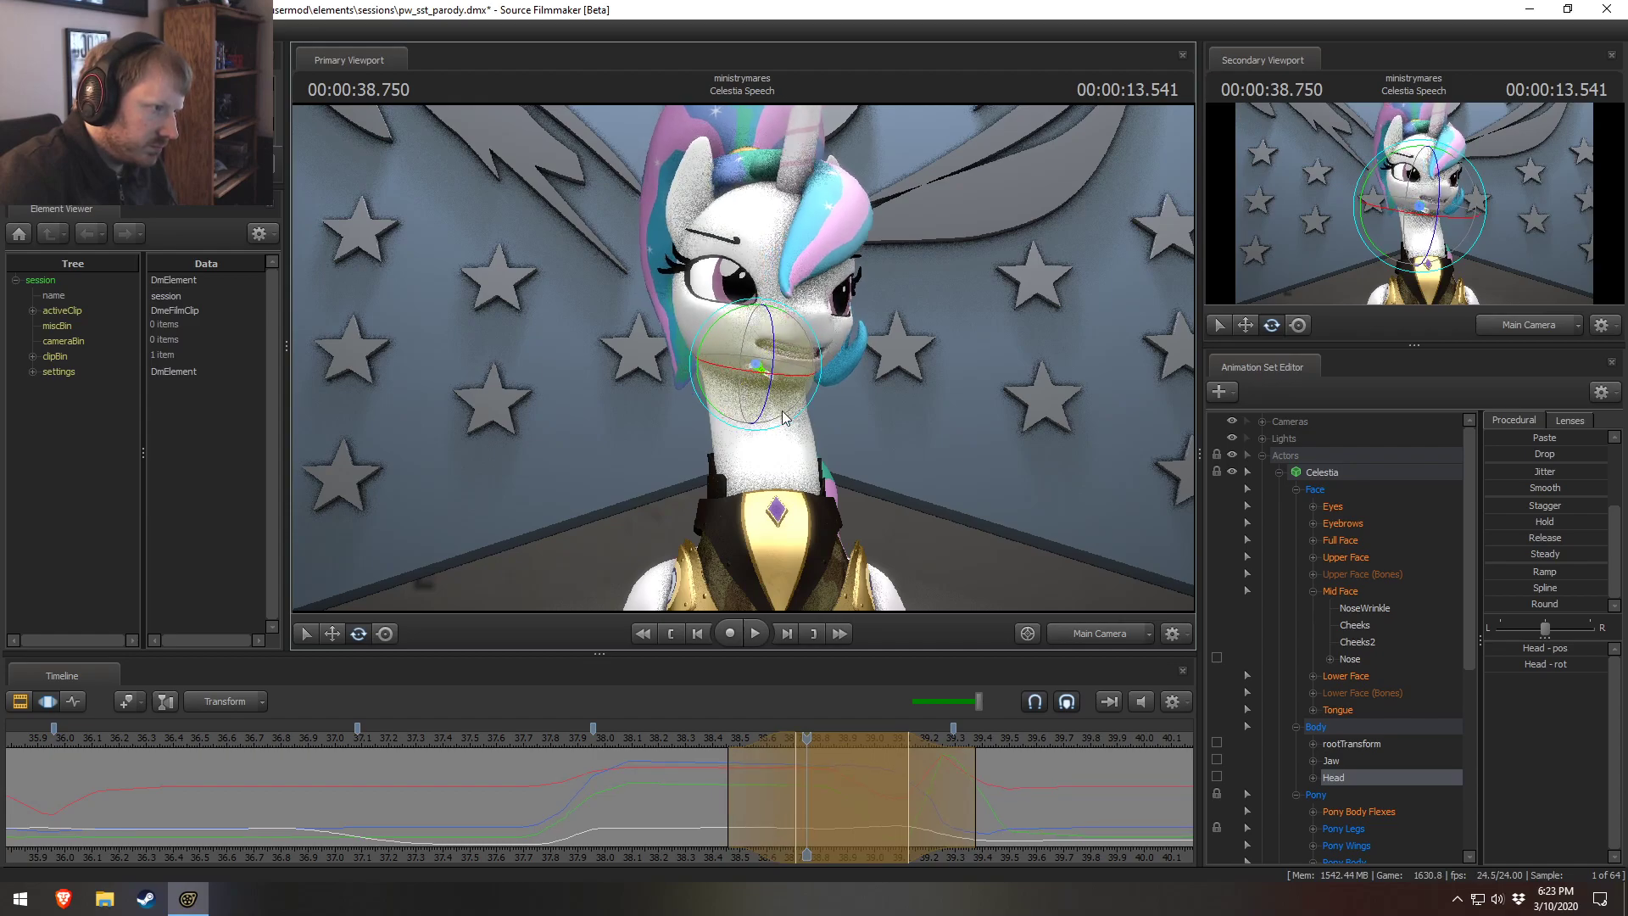
{"action": "key", "text": "space"}
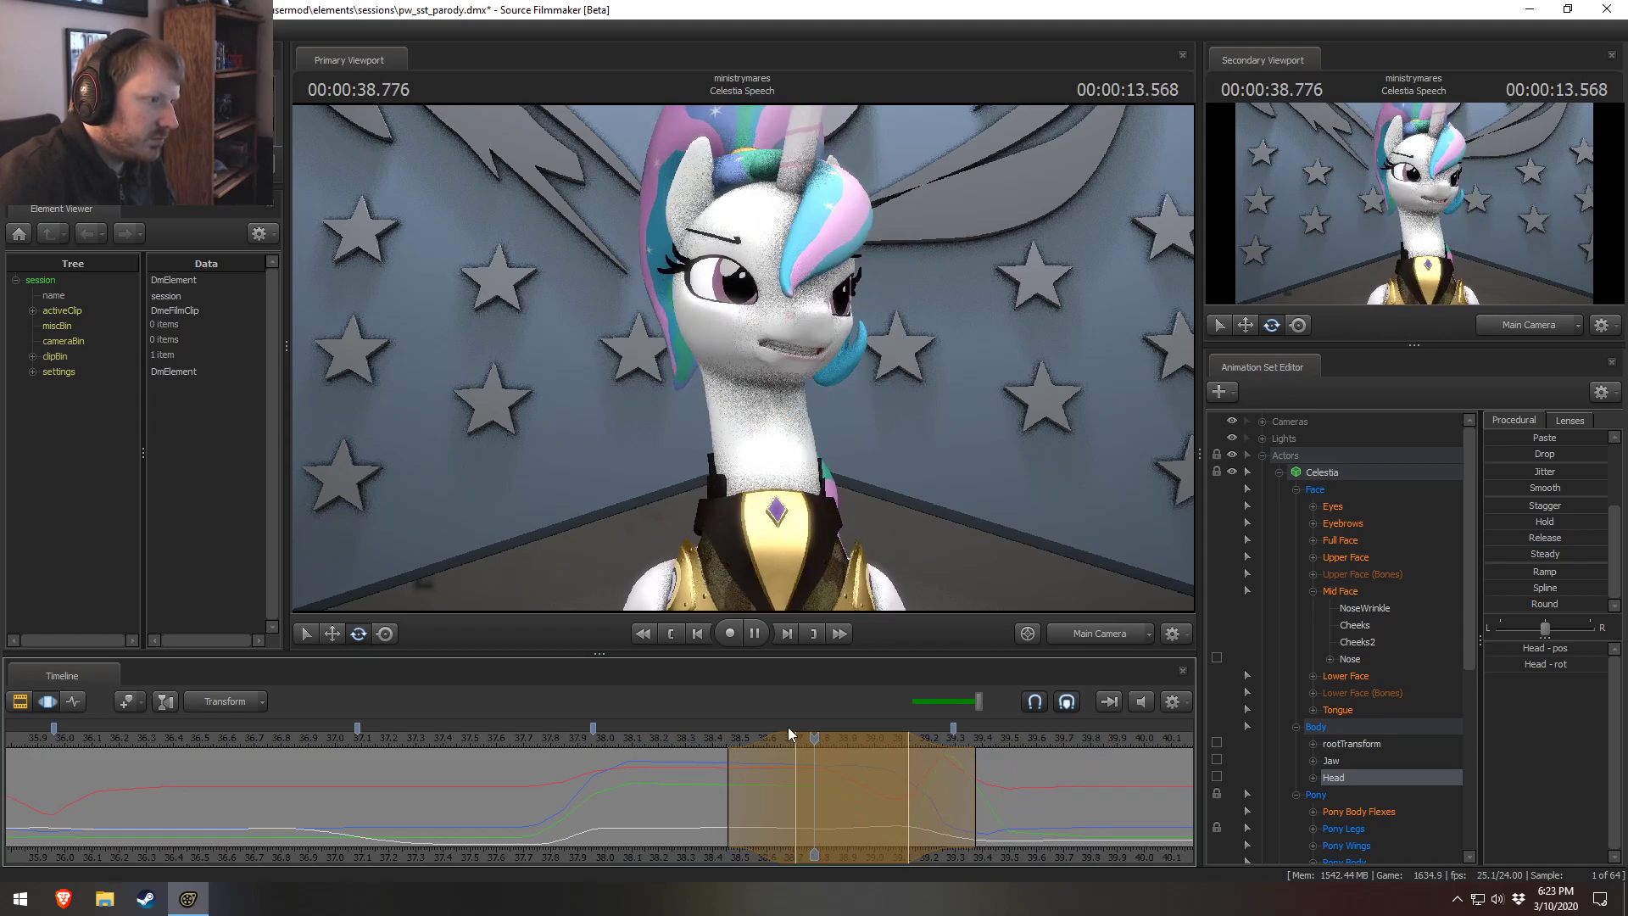
{"action": "key", "text": "space"}
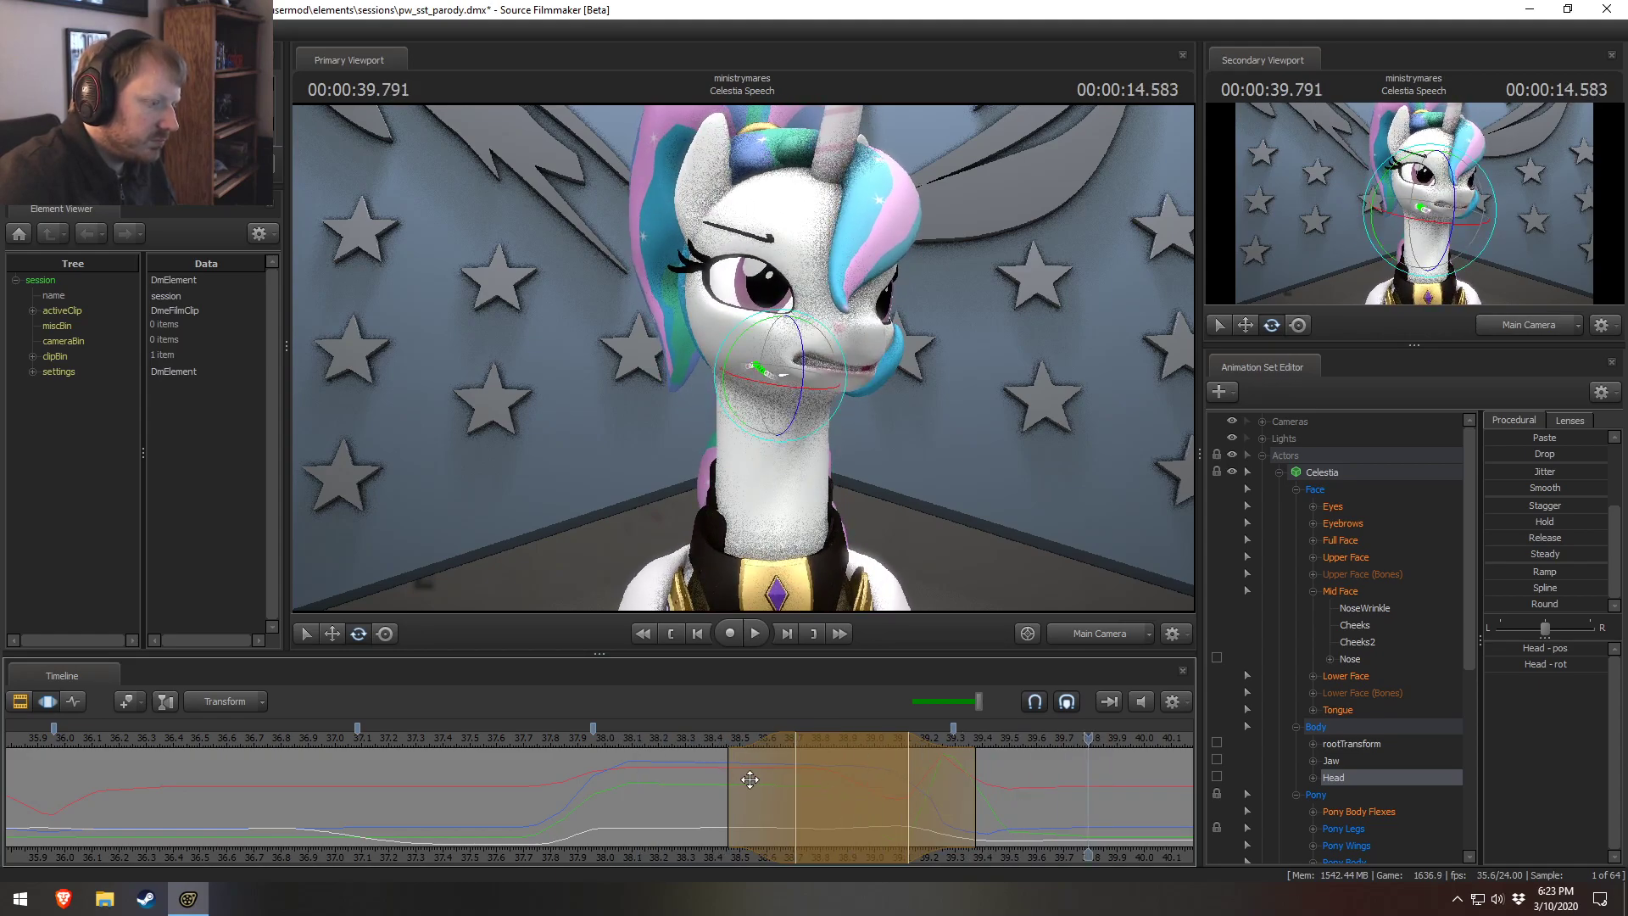
{"action": "key", "text": "shift"}
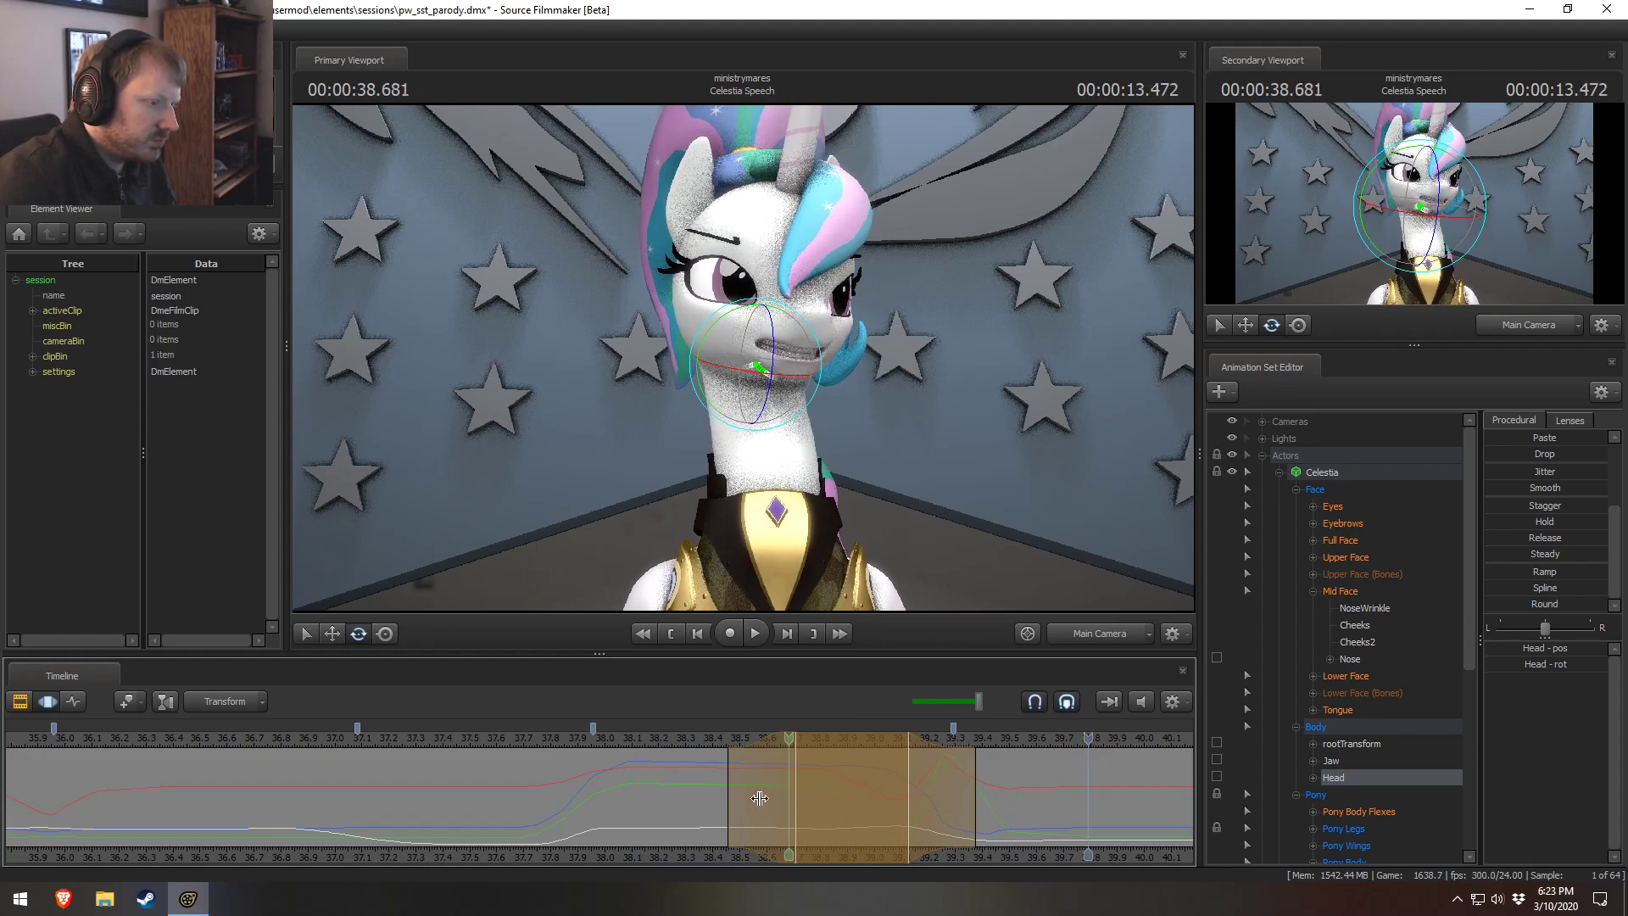
{"action": "left_click", "coordinate": [769, 819], "text": "shift"}
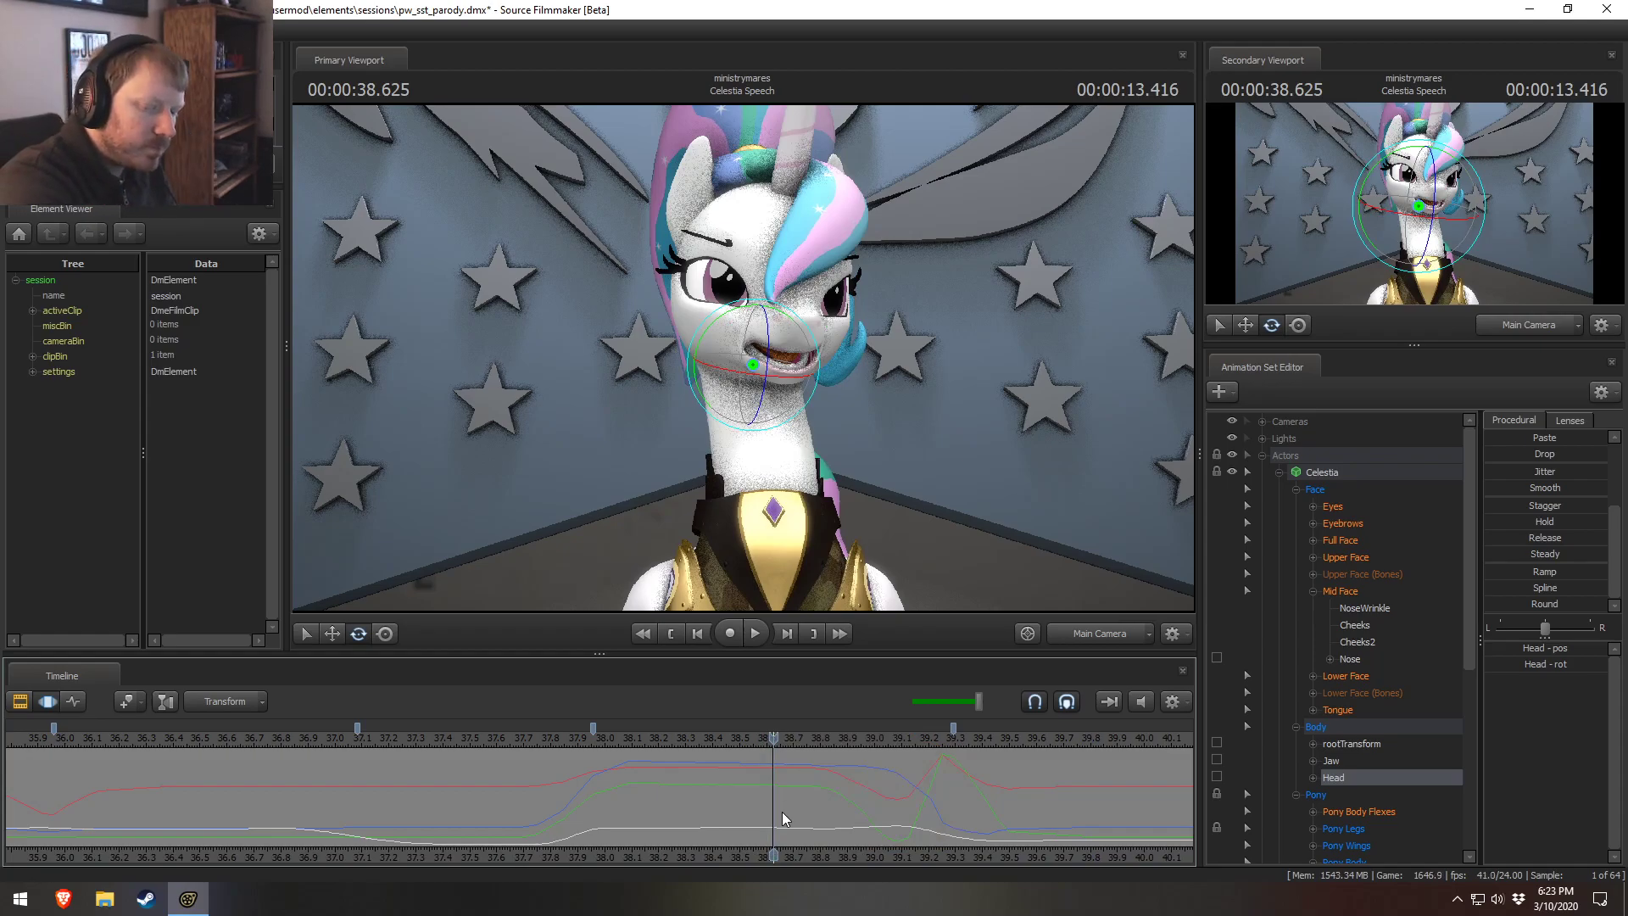
Play back and scrub through the Head motion leading up to about 38.3 s.
{"action": "left_click", "coordinate": [515, 742]}
{"action": "key", "text": "space"}
{"action": "key", "text": "space"}
{"action": "key", "text": "shift"}
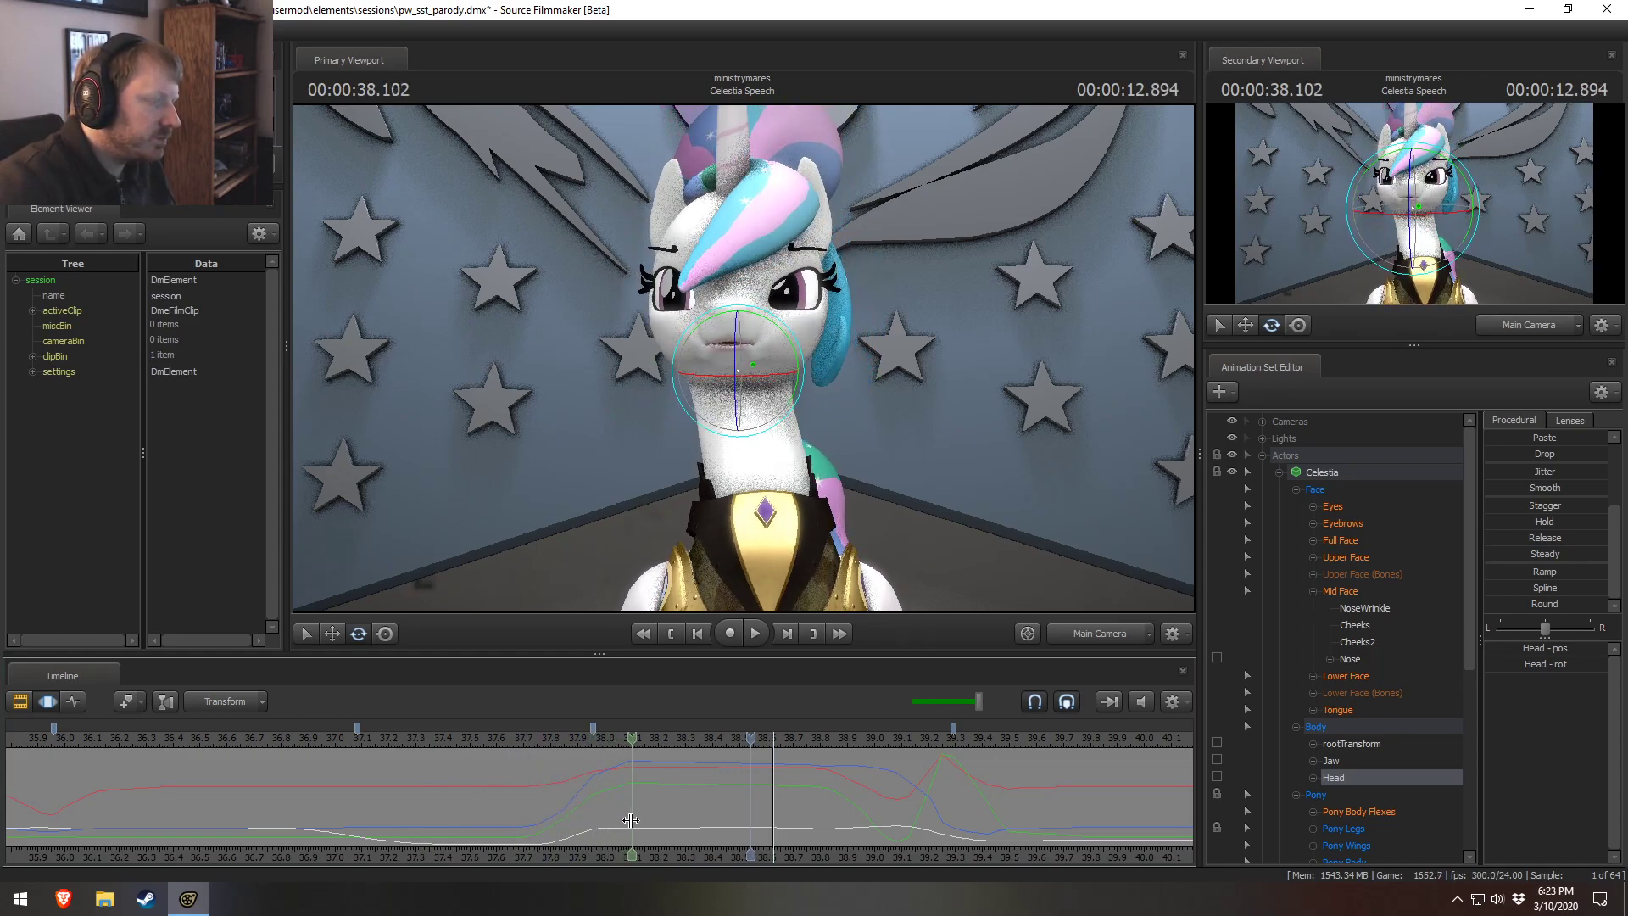
{"action": "key", "text": "space"}
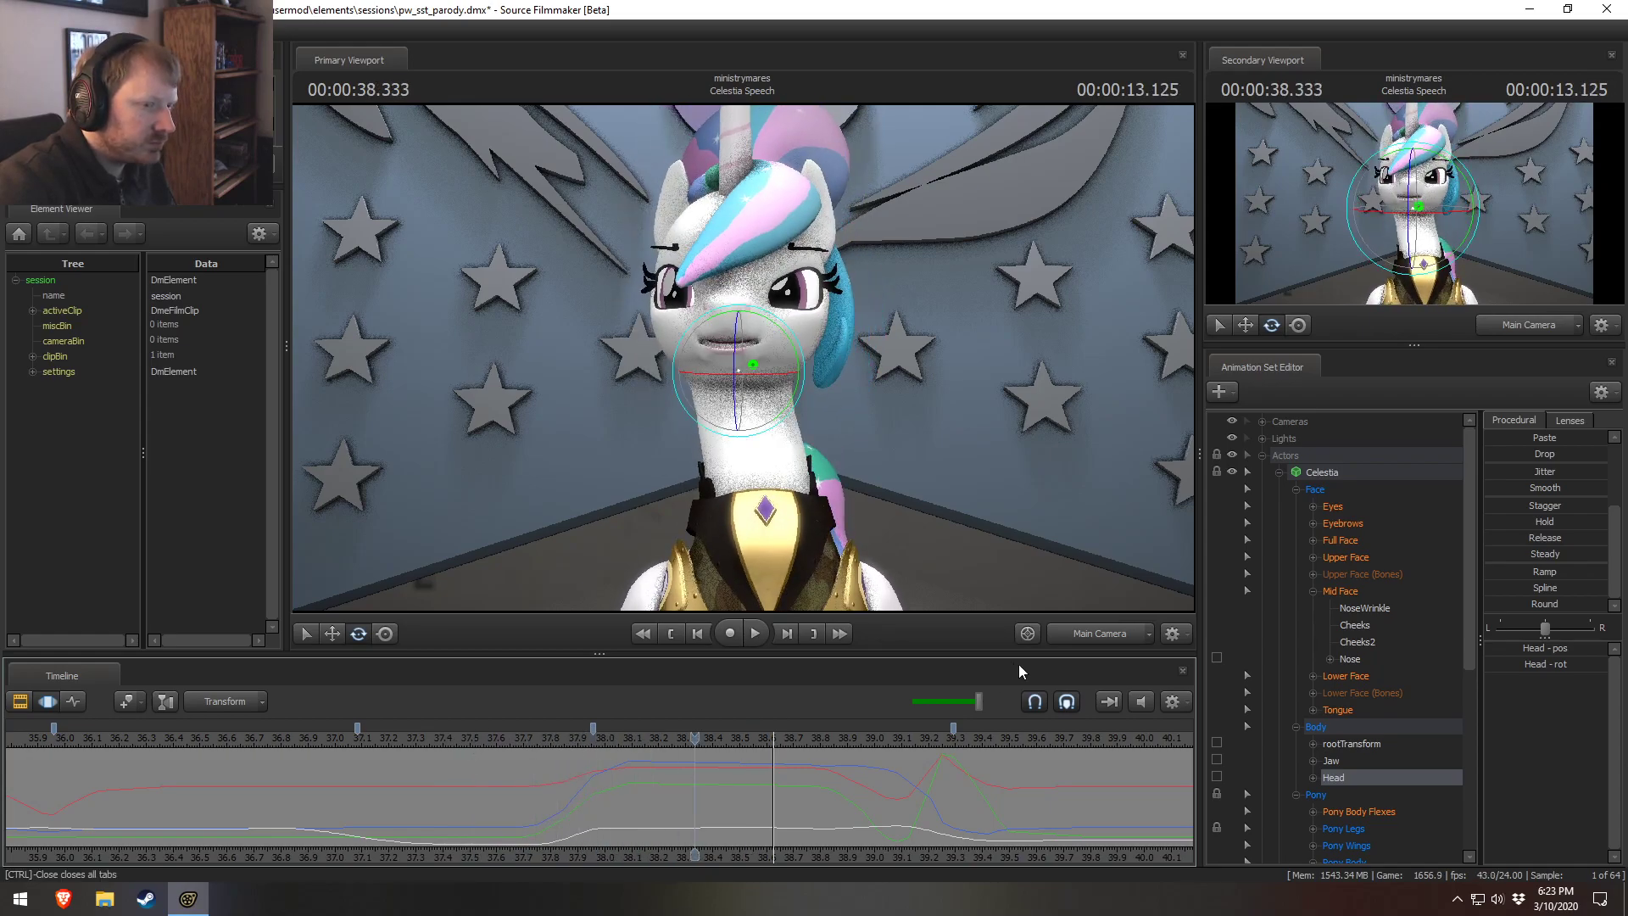
Select Celestia's Body and Pony controls except the Jaw and make a time selection from about 37.4 to 38.4 s.
{"action": "left_click", "coordinate": [1333, 491], "text": "ctrl"}
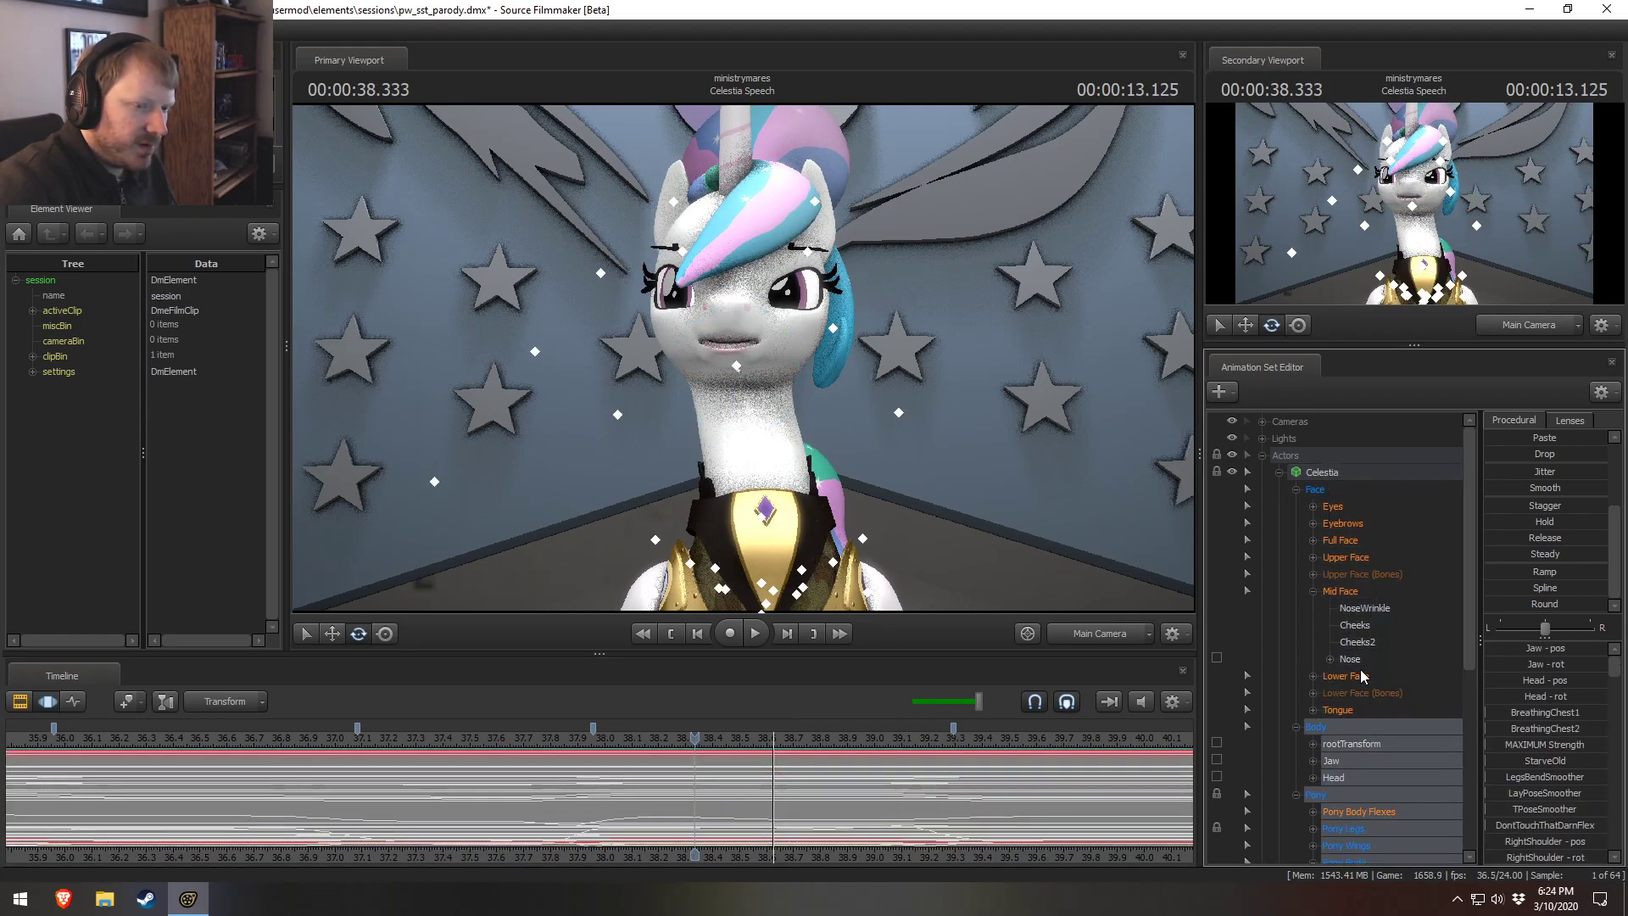
{"action": "left_click", "coordinate": [1341, 762], "text": "ctrl"}
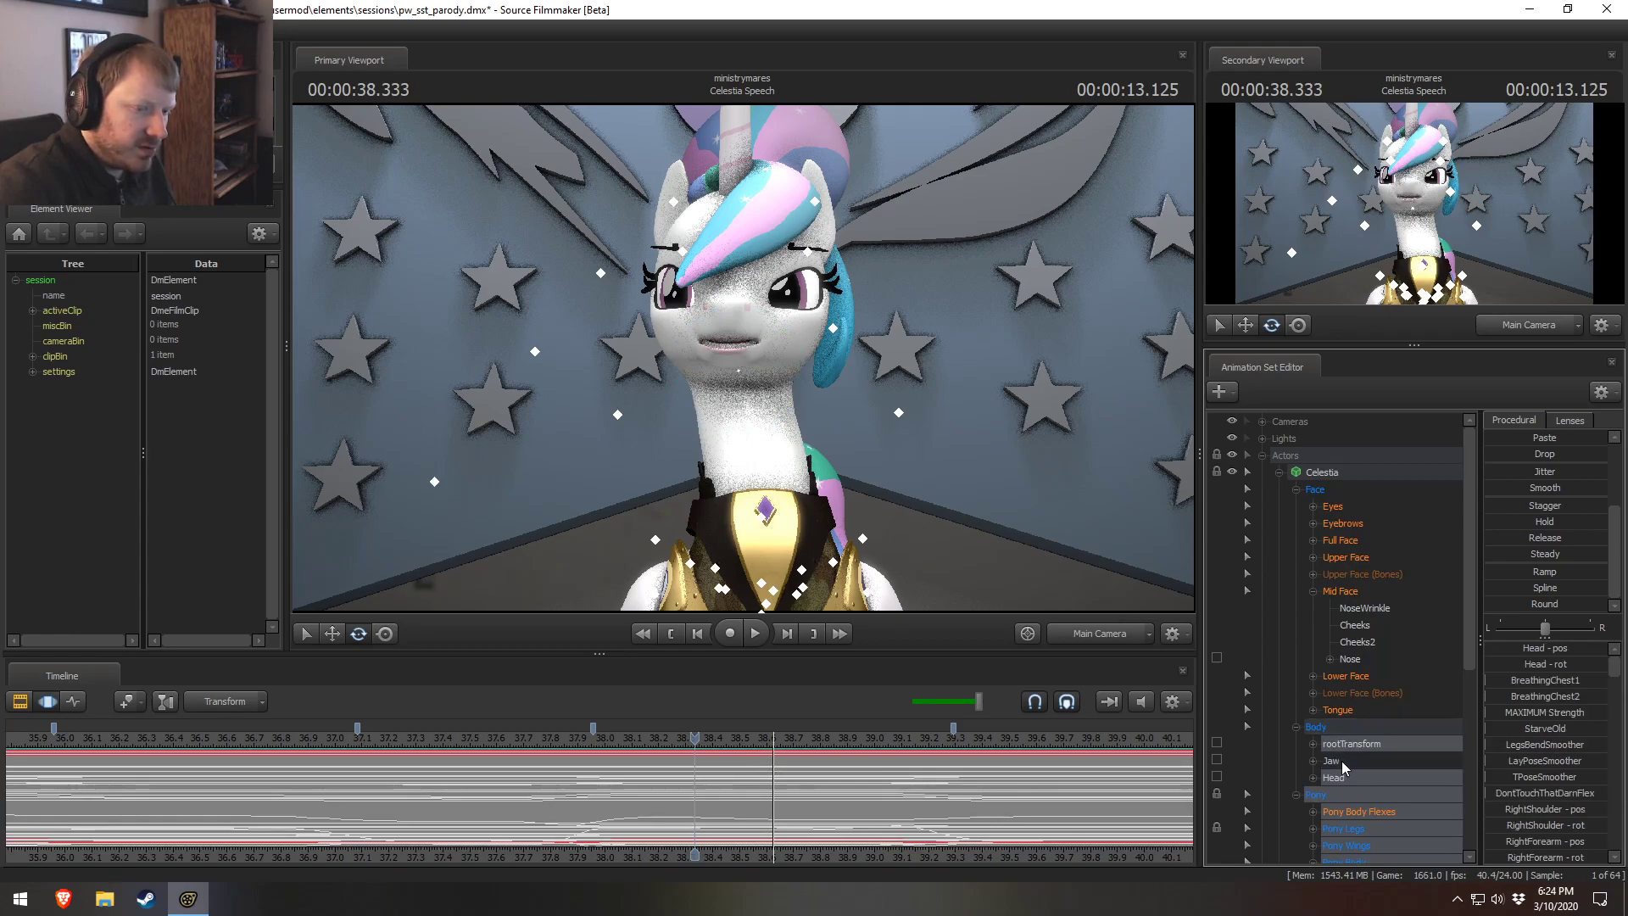
{"action": "left_click_drag", "start_coordinate": [597, 784], "coordinate": [735, 837]}
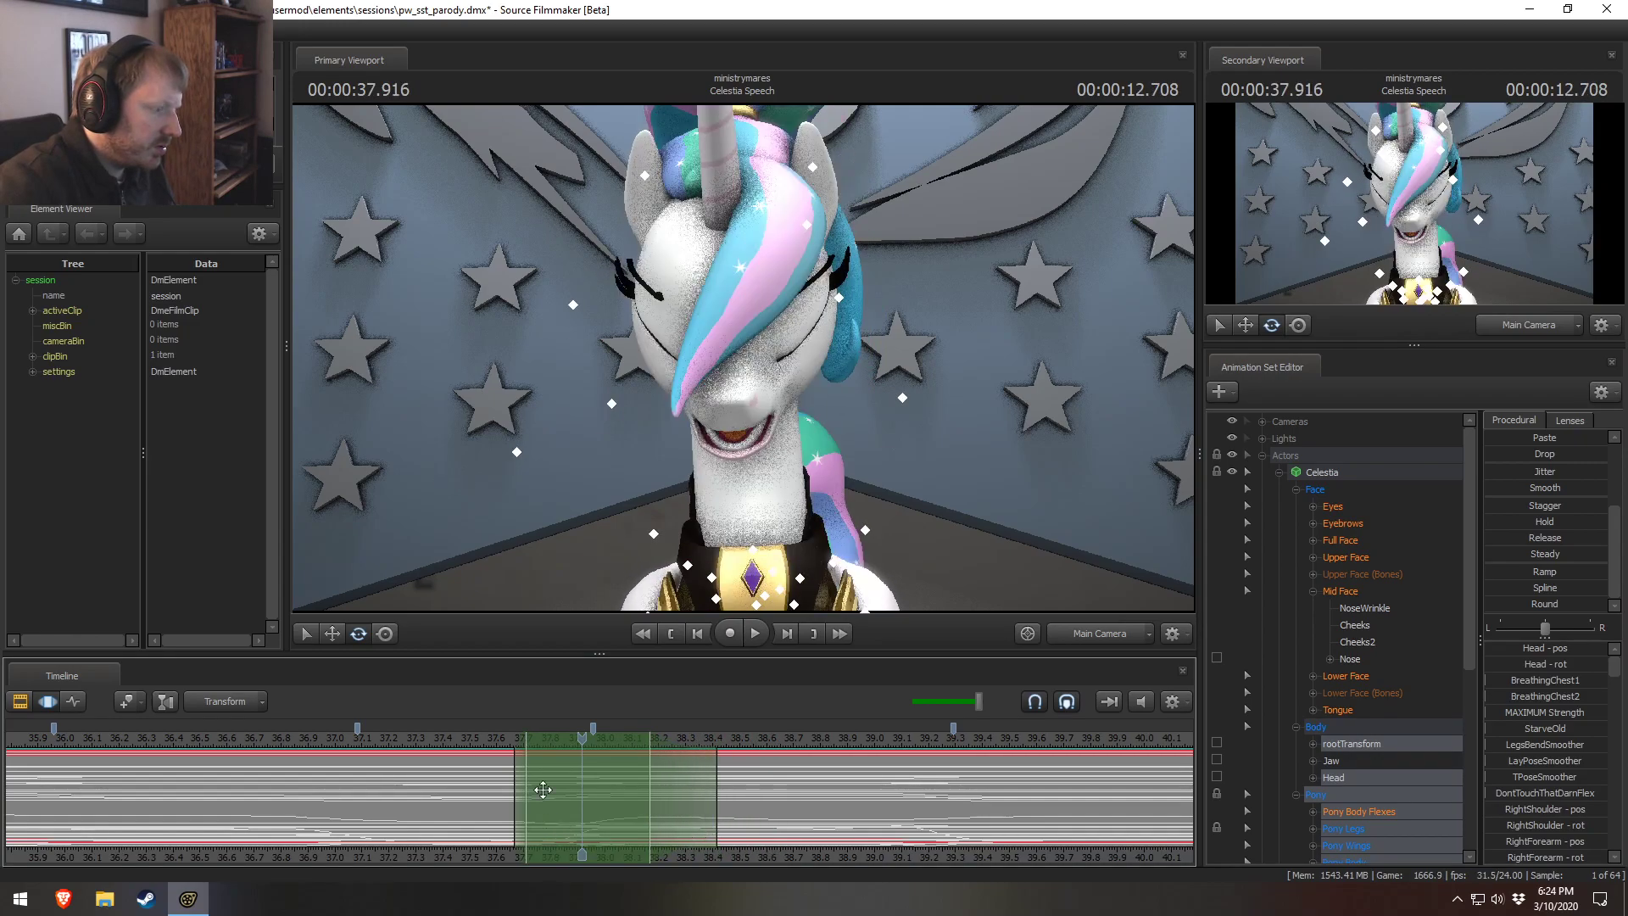
{"action": "left_click_drag", "start_coordinate": [523, 780], "coordinate": [436, 797]}
Try to shift the selected body motion about one frame earlier and play it back.
{"action": "left_click_drag", "start_coordinate": [614, 778], "coordinate": [608, 780]}
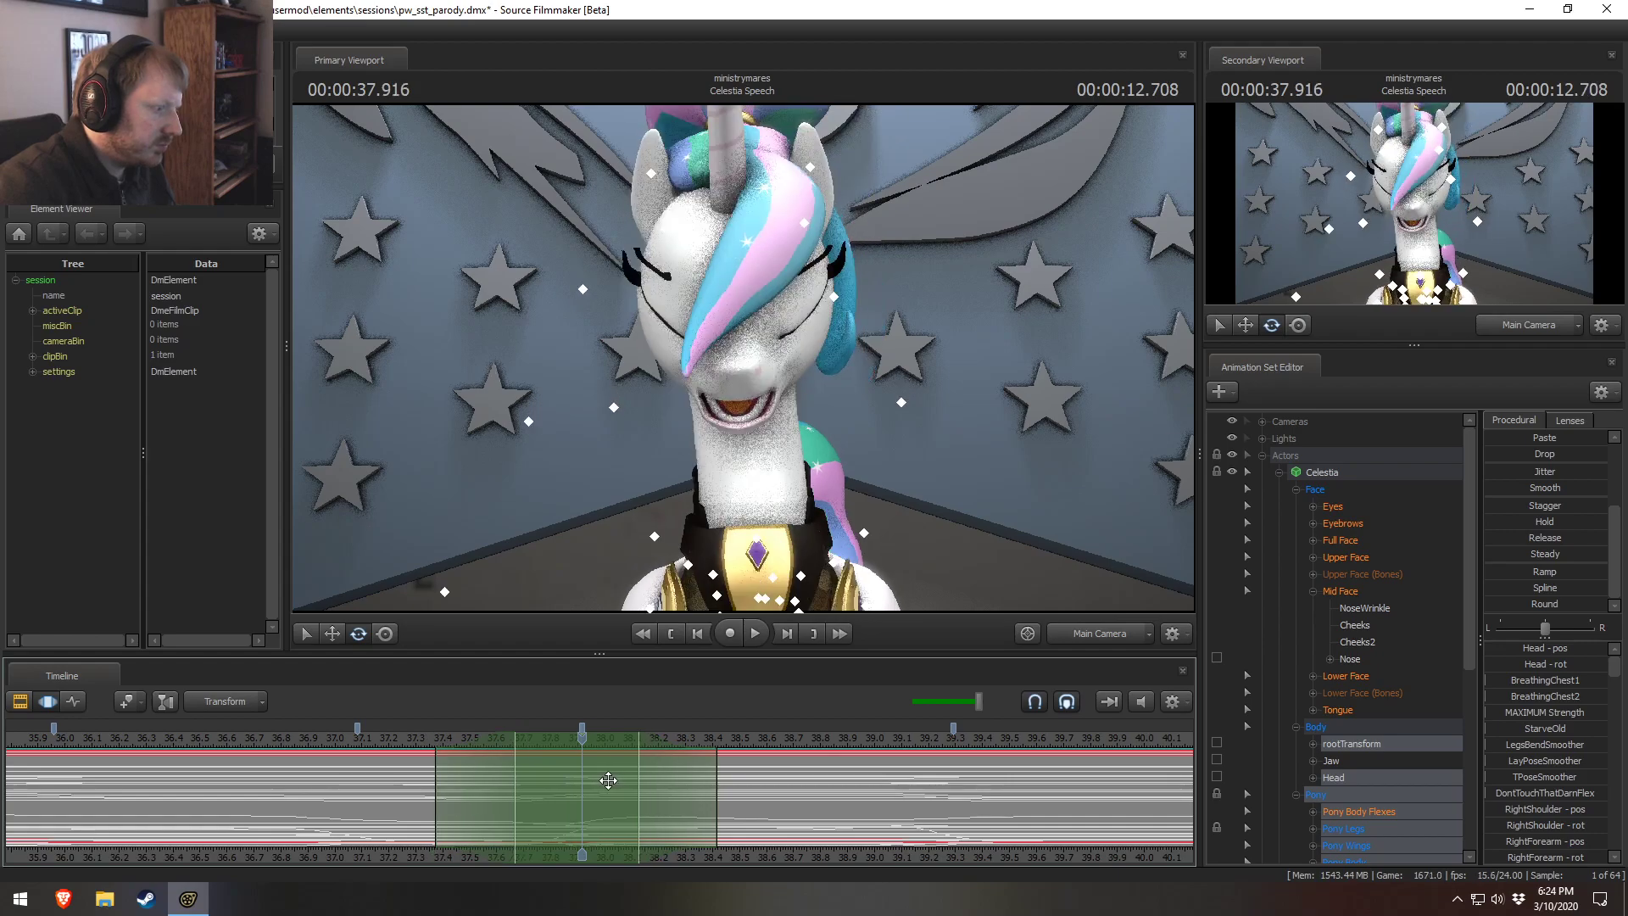
{"action": "left_click", "coordinate": [355, 745]}
{"action": "key", "text": "space"}
{"action": "key", "text": "space"}
{"action": "key", "text": "ctrl+z"}
{"action": "key", "text": "ctrl+z"}
Extend the selection's fade-in to start near 37.3 s, shift the body motion about one frame earlier and play it back.
{"action": "left_click_drag", "start_coordinate": [483, 795], "coordinate": [464, 792]}
{"action": "left_click_drag", "start_coordinate": [579, 788], "coordinate": [571, 787]}
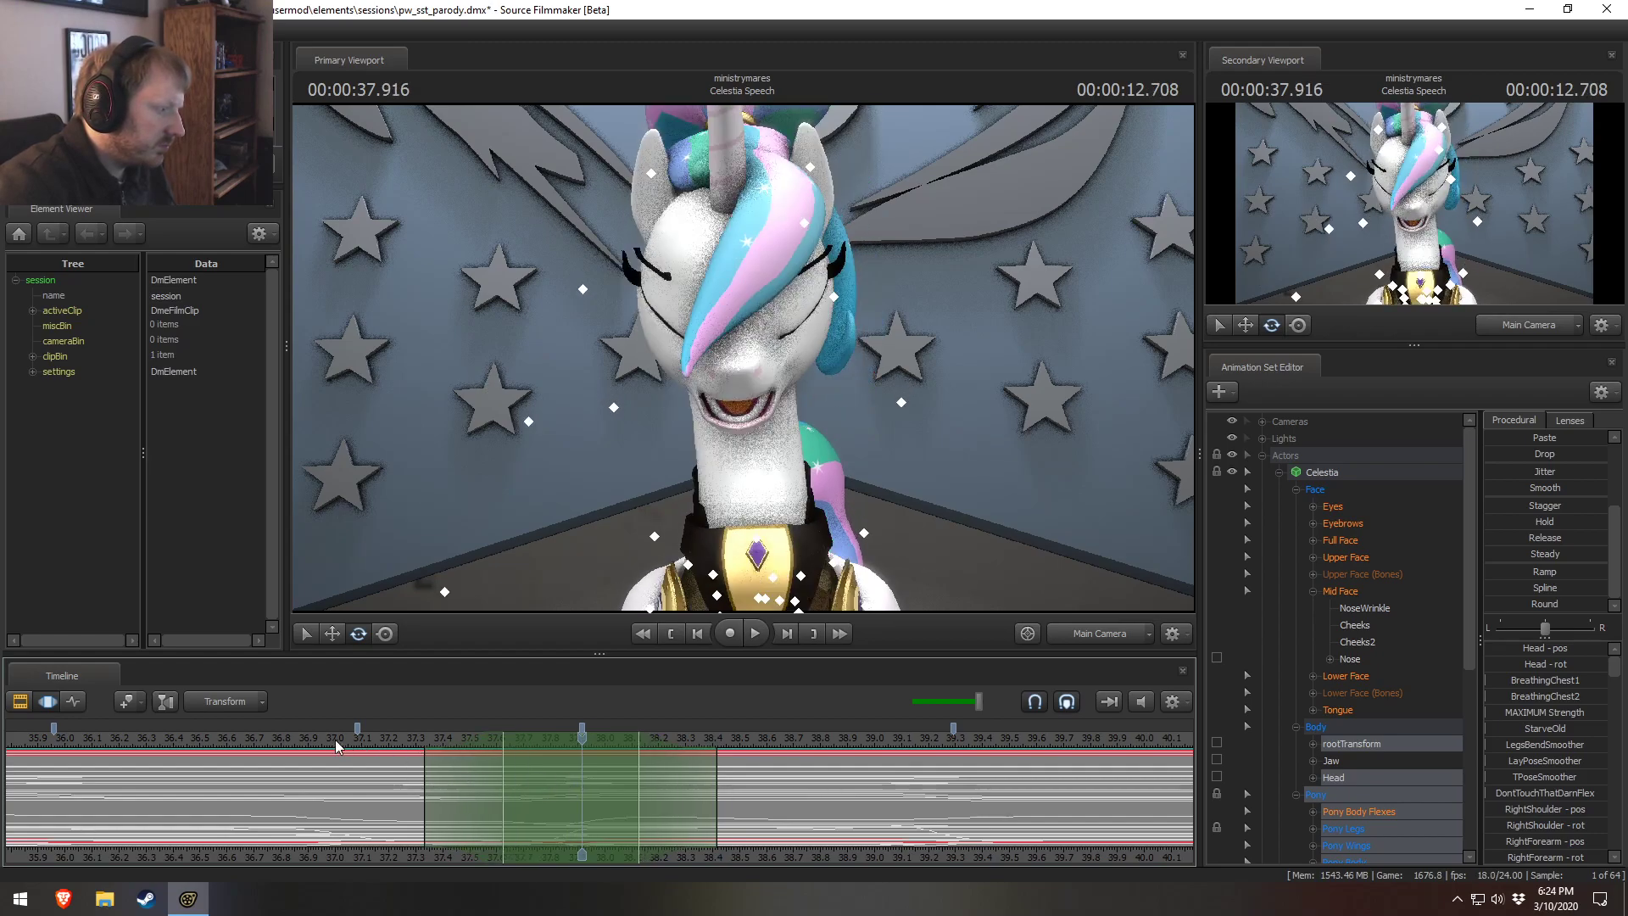
{"action": "key", "text": "space"}
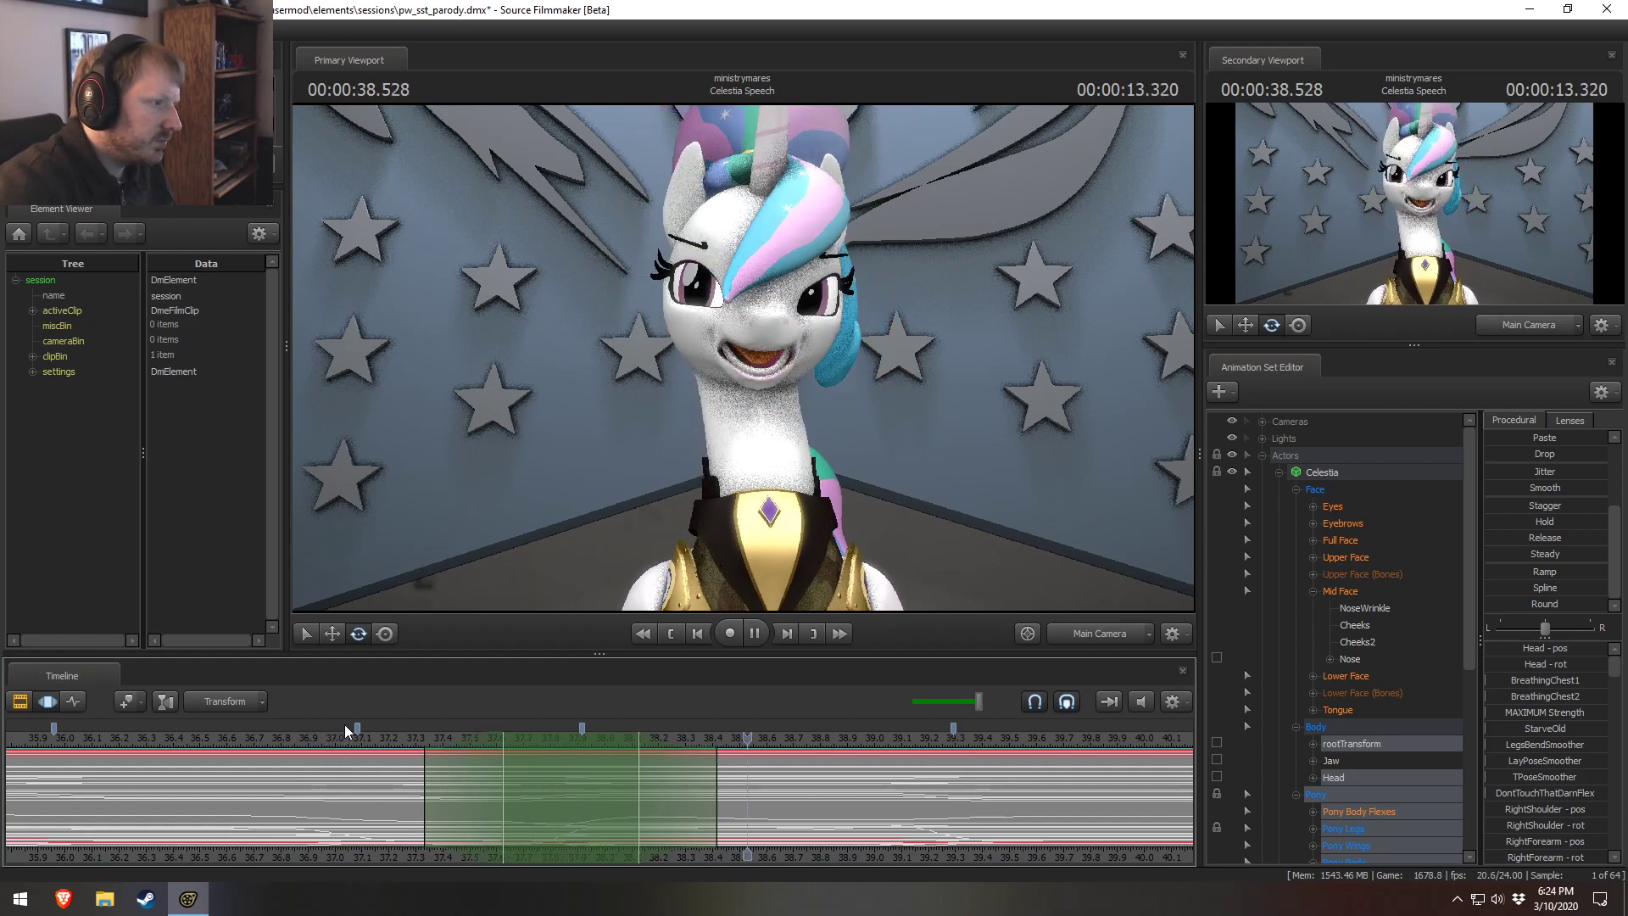
{"action": "left_click", "coordinate": [180, 736]}
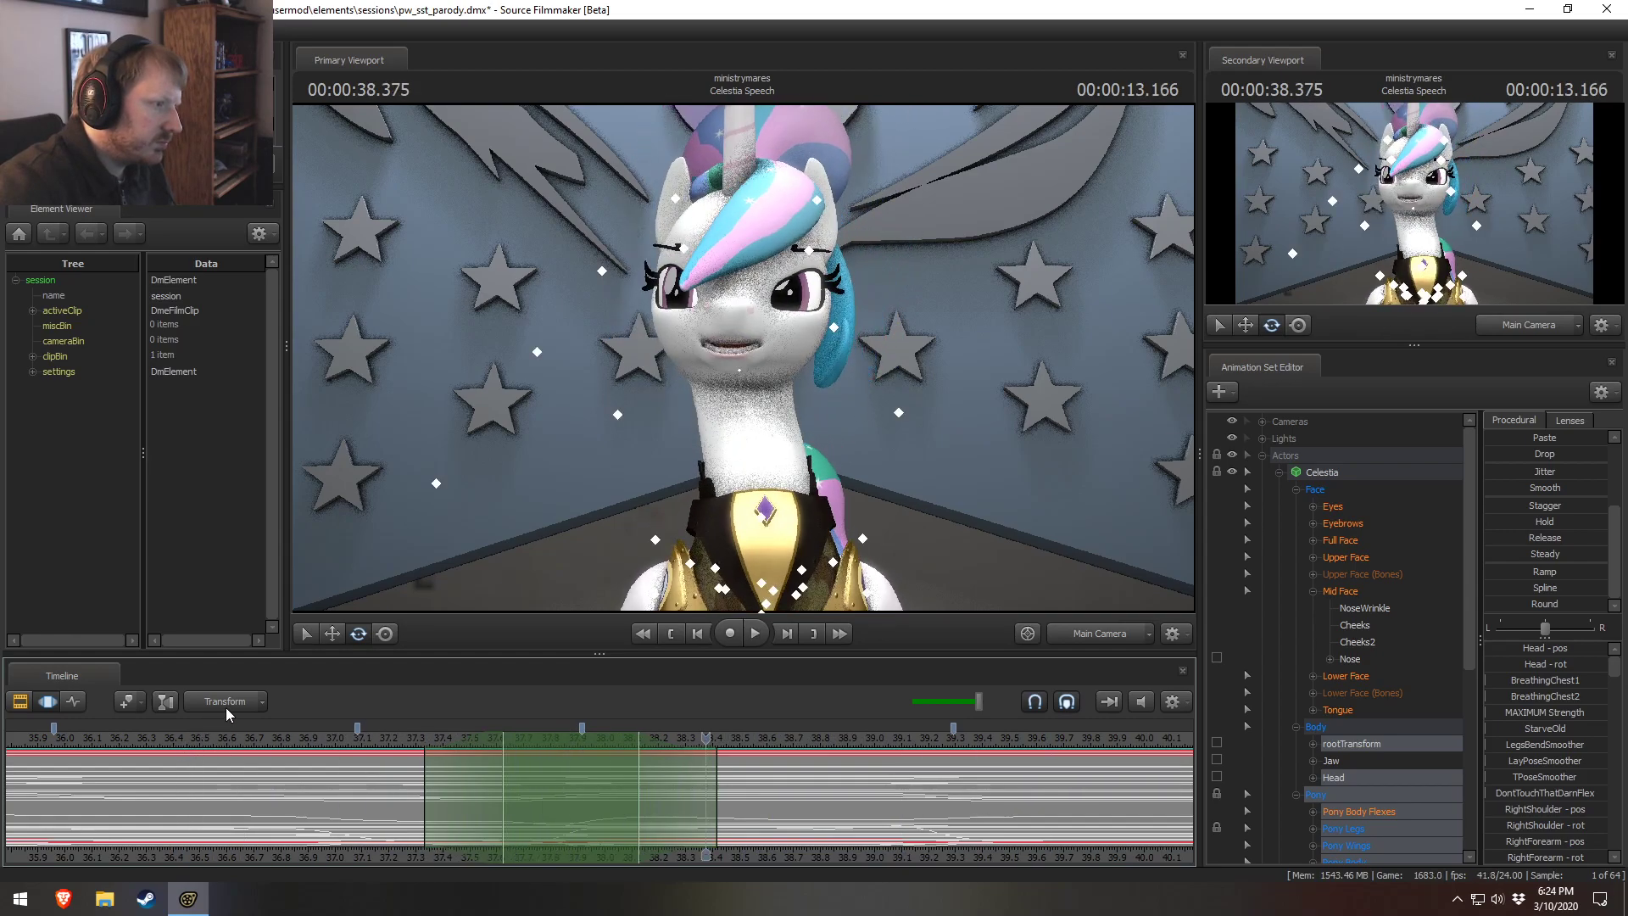
{"action": "left_click", "coordinate": [358, 736]}
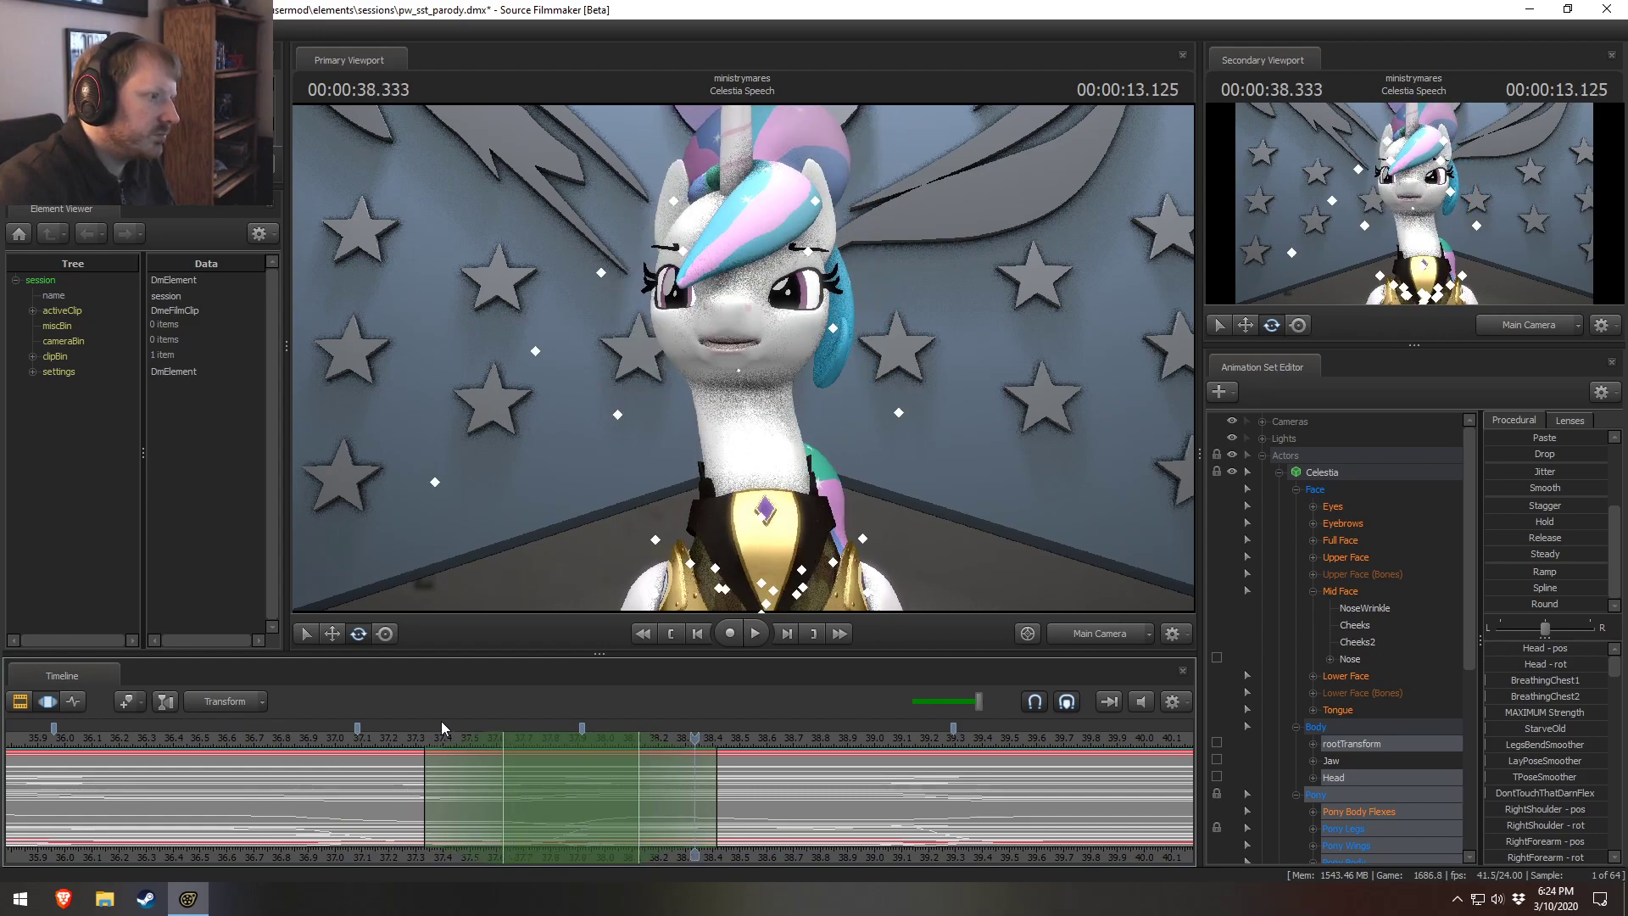
{"action": "left_click", "coordinate": [416, 736]}
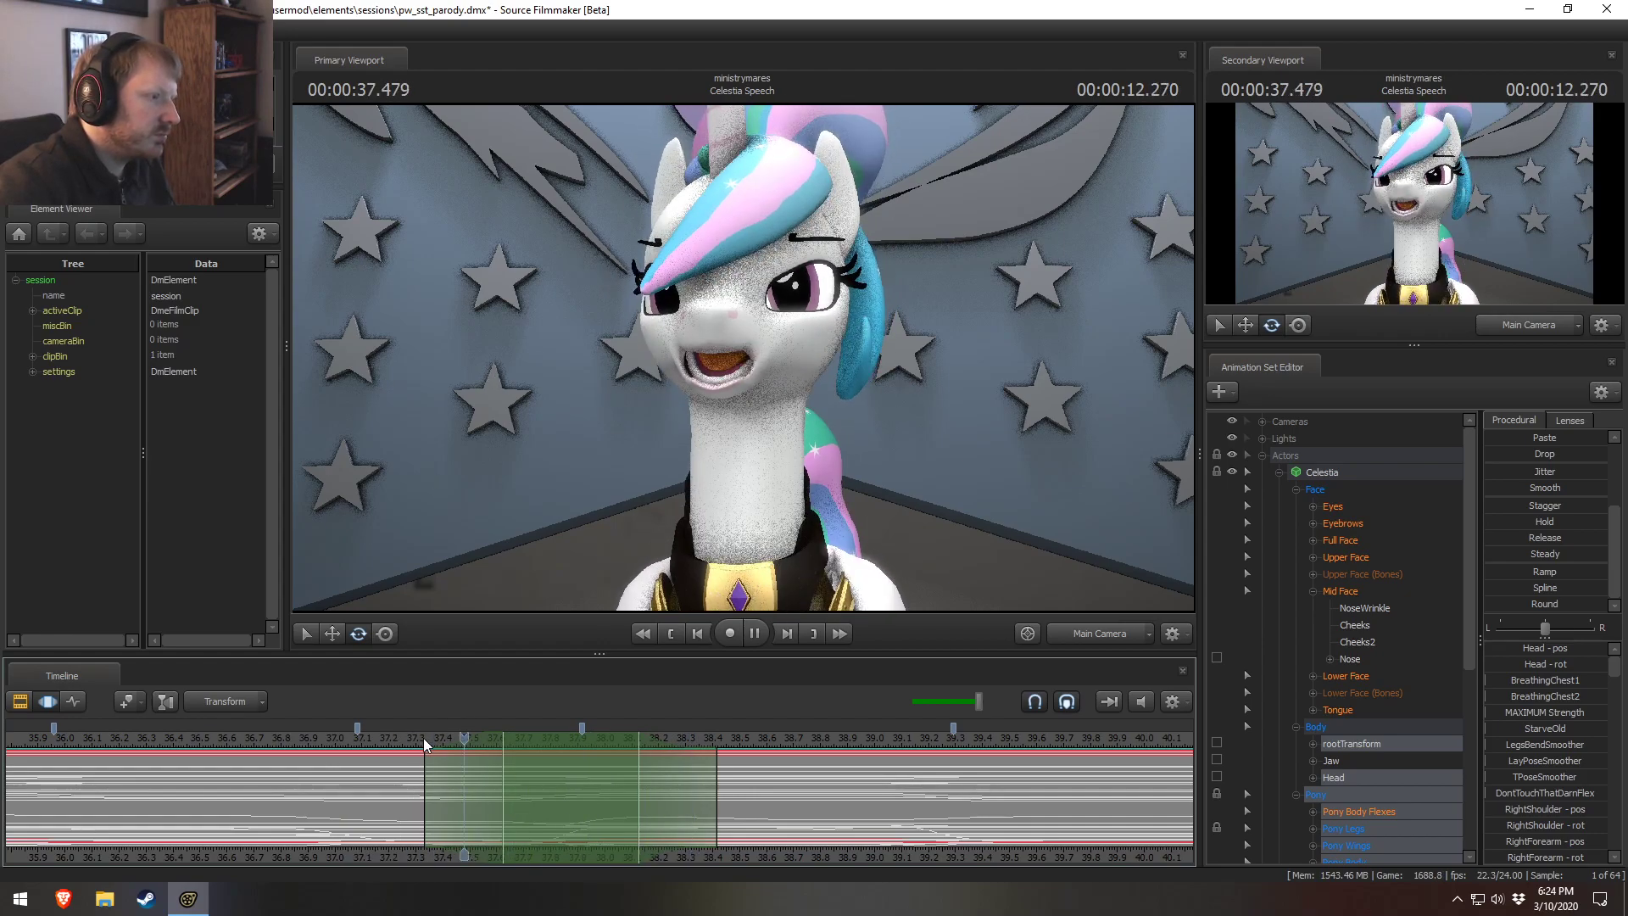
Clear the time selection around 38.08 s and switch to Celestia's Upper Face controls.
{"action": "key", "text": "shift"}
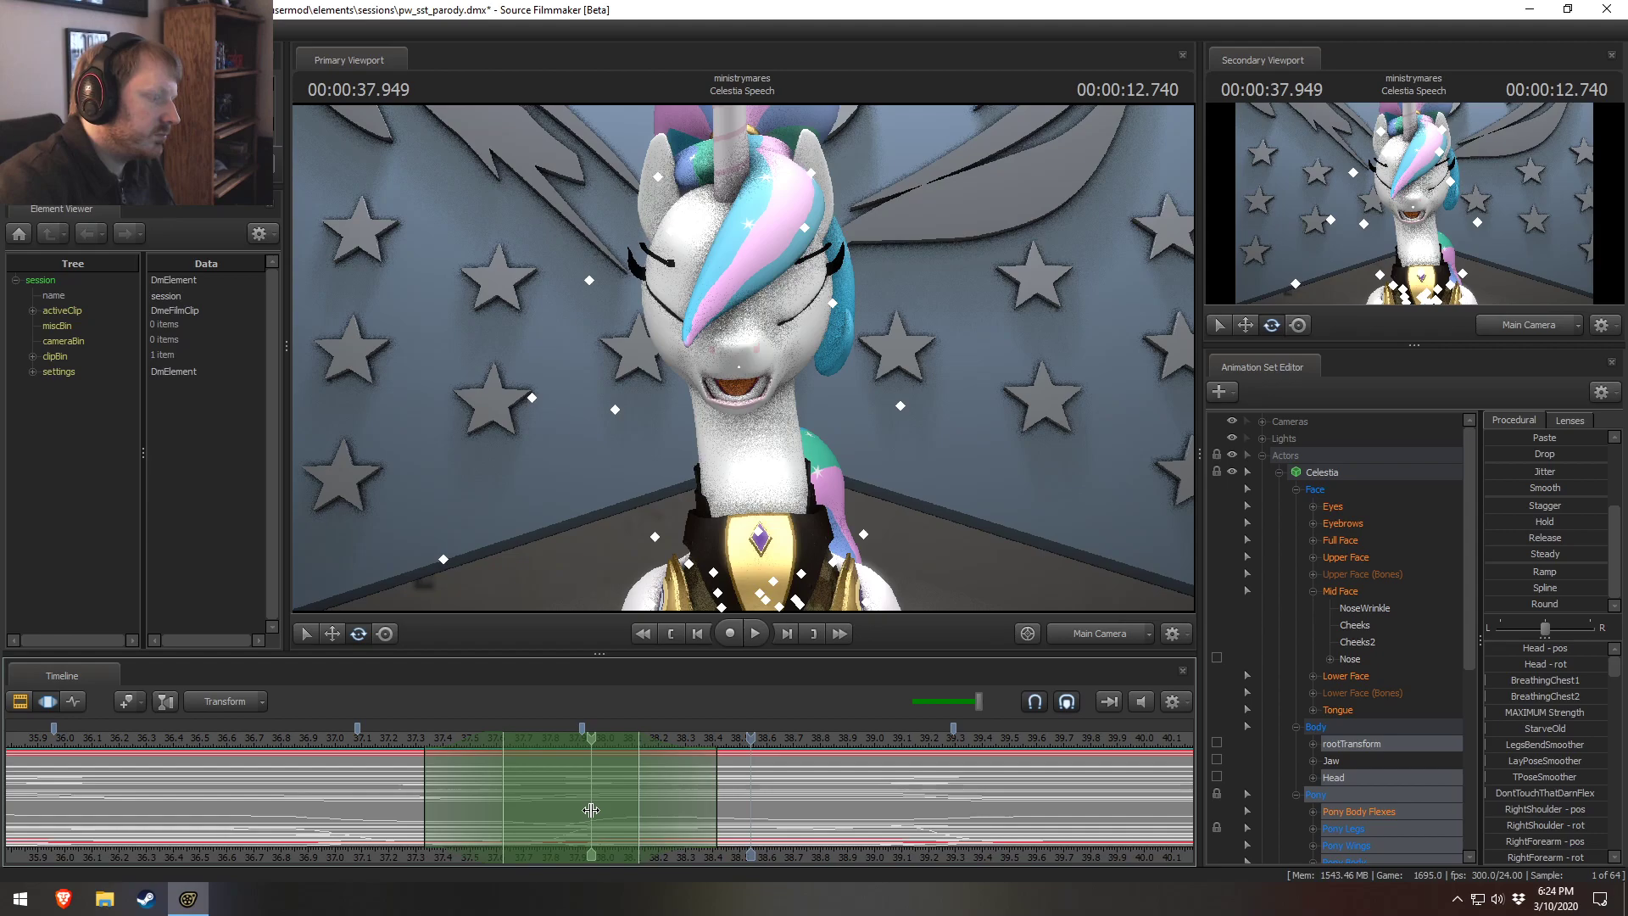
{"action": "left_click", "coordinate": [664, 815], "text": "shift"}
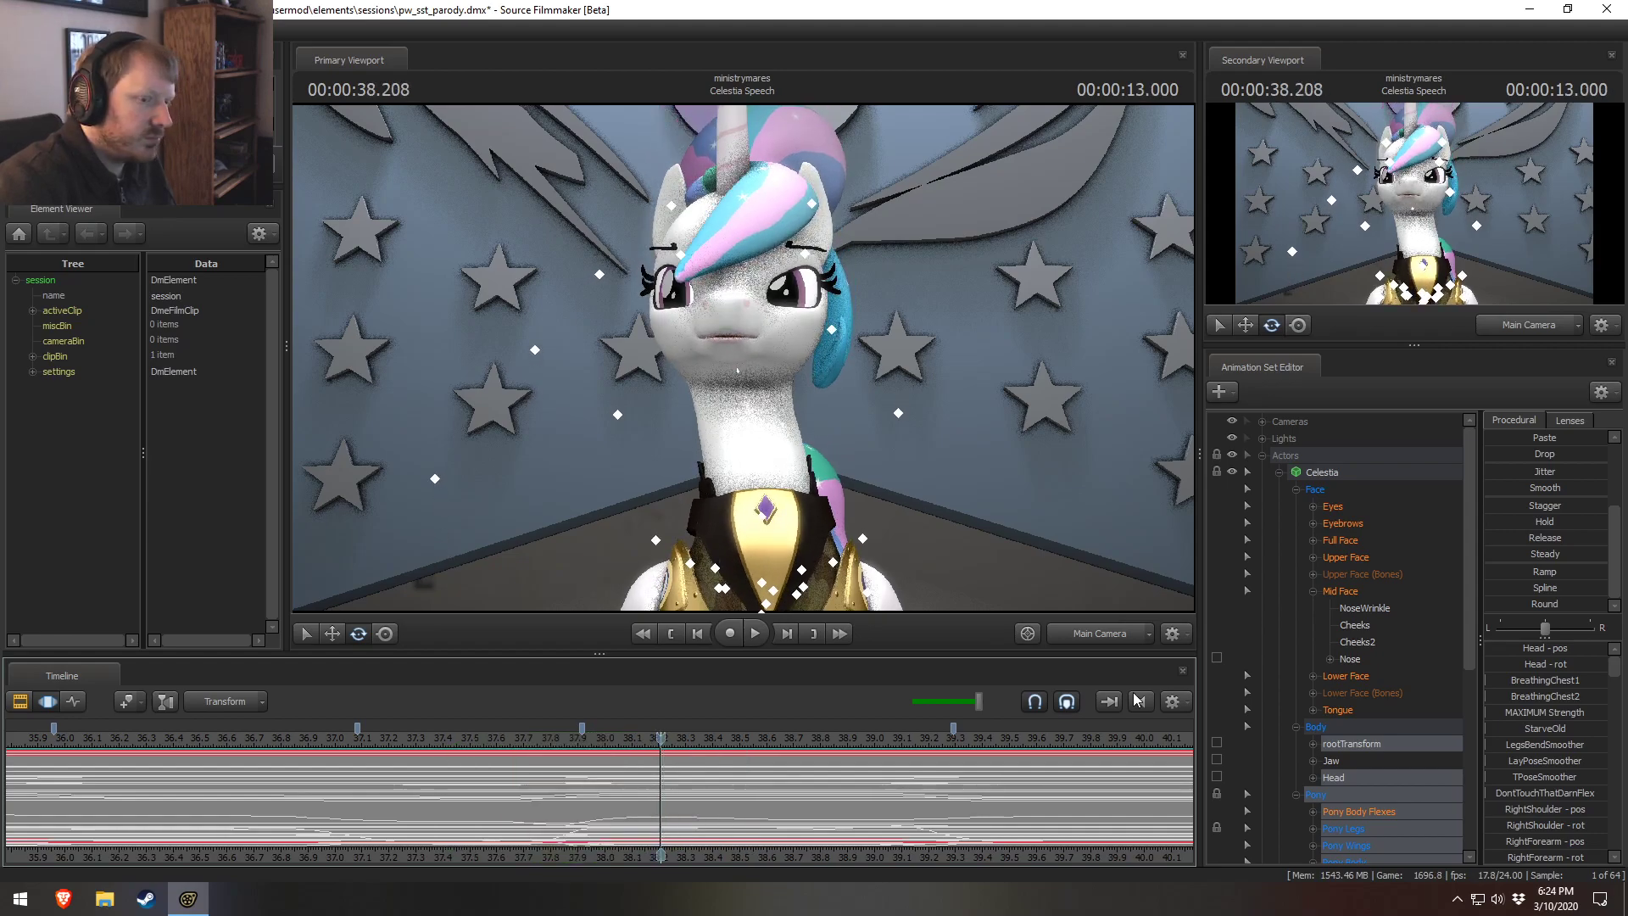
{"action": "mouse_move", "coordinate": [683, 827]}
{"action": "left_mouse_down"}
{"action": "mouse_move", "coordinate": [594, 805]}
{"action": "mouse_move", "coordinate": [627, 801]}
{"action": "left_mouse_up"}
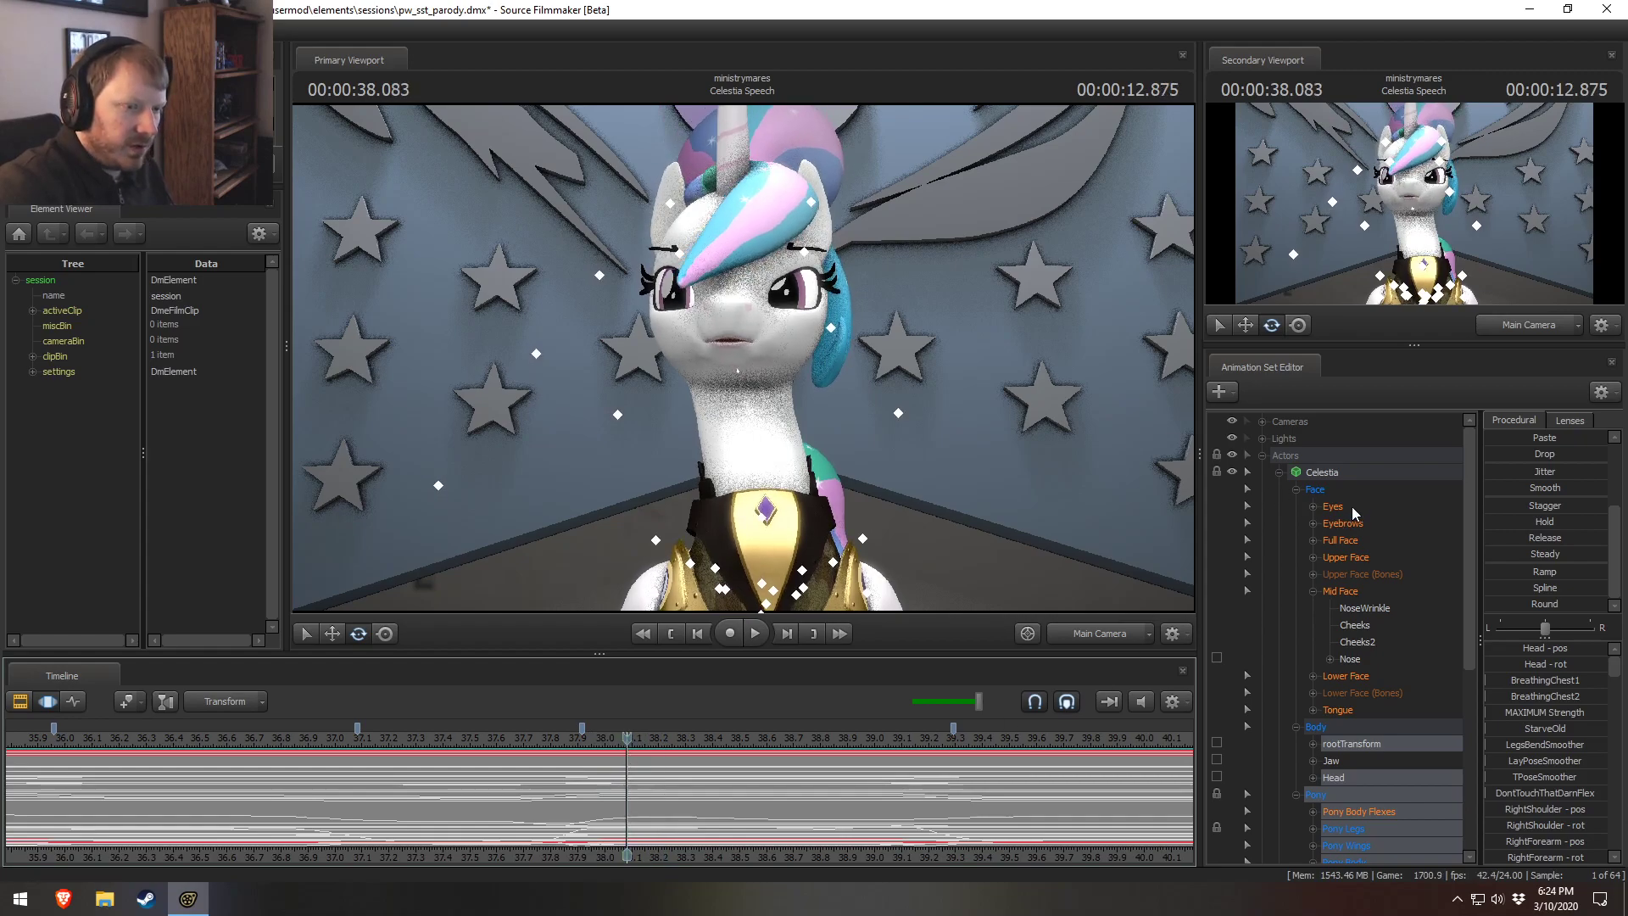
{"action": "left_click", "coordinate": [1345, 558]}
Try to raise CloseEyes2 to full with the whole timeline selected.
{"action": "key", "text": "ctrl+a"}
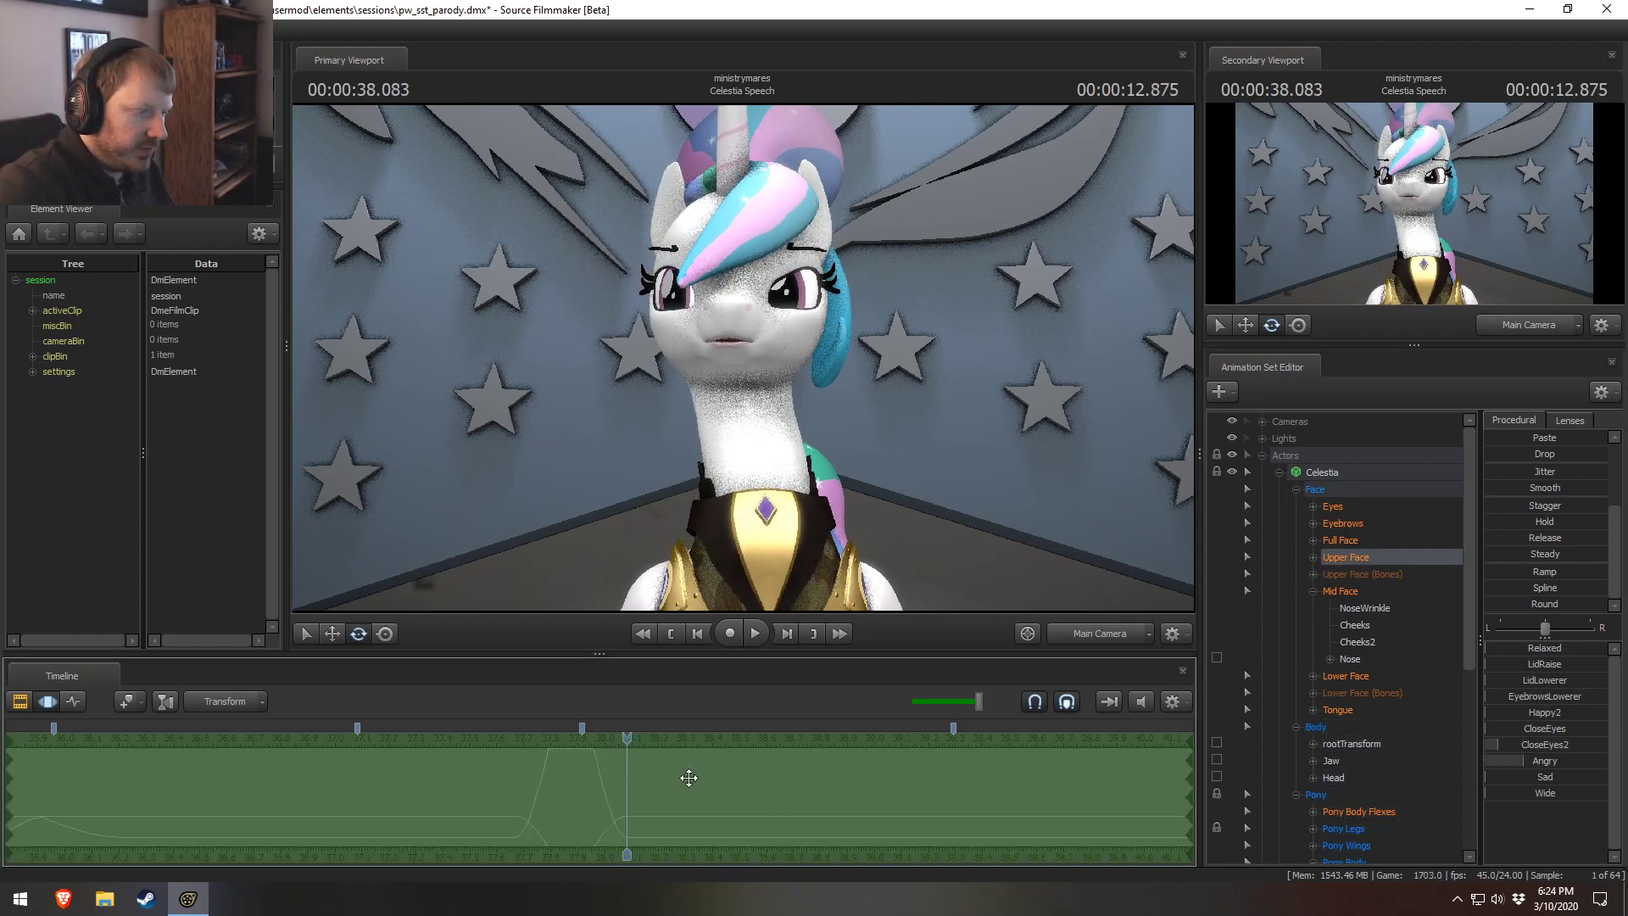
{"action": "left_click_drag", "start_coordinate": [628, 738], "coordinate": [584, 743]}
{"action": "left_click_drag", "start_coordinate": [1545, 748], "coordinate": [1585, 734]}
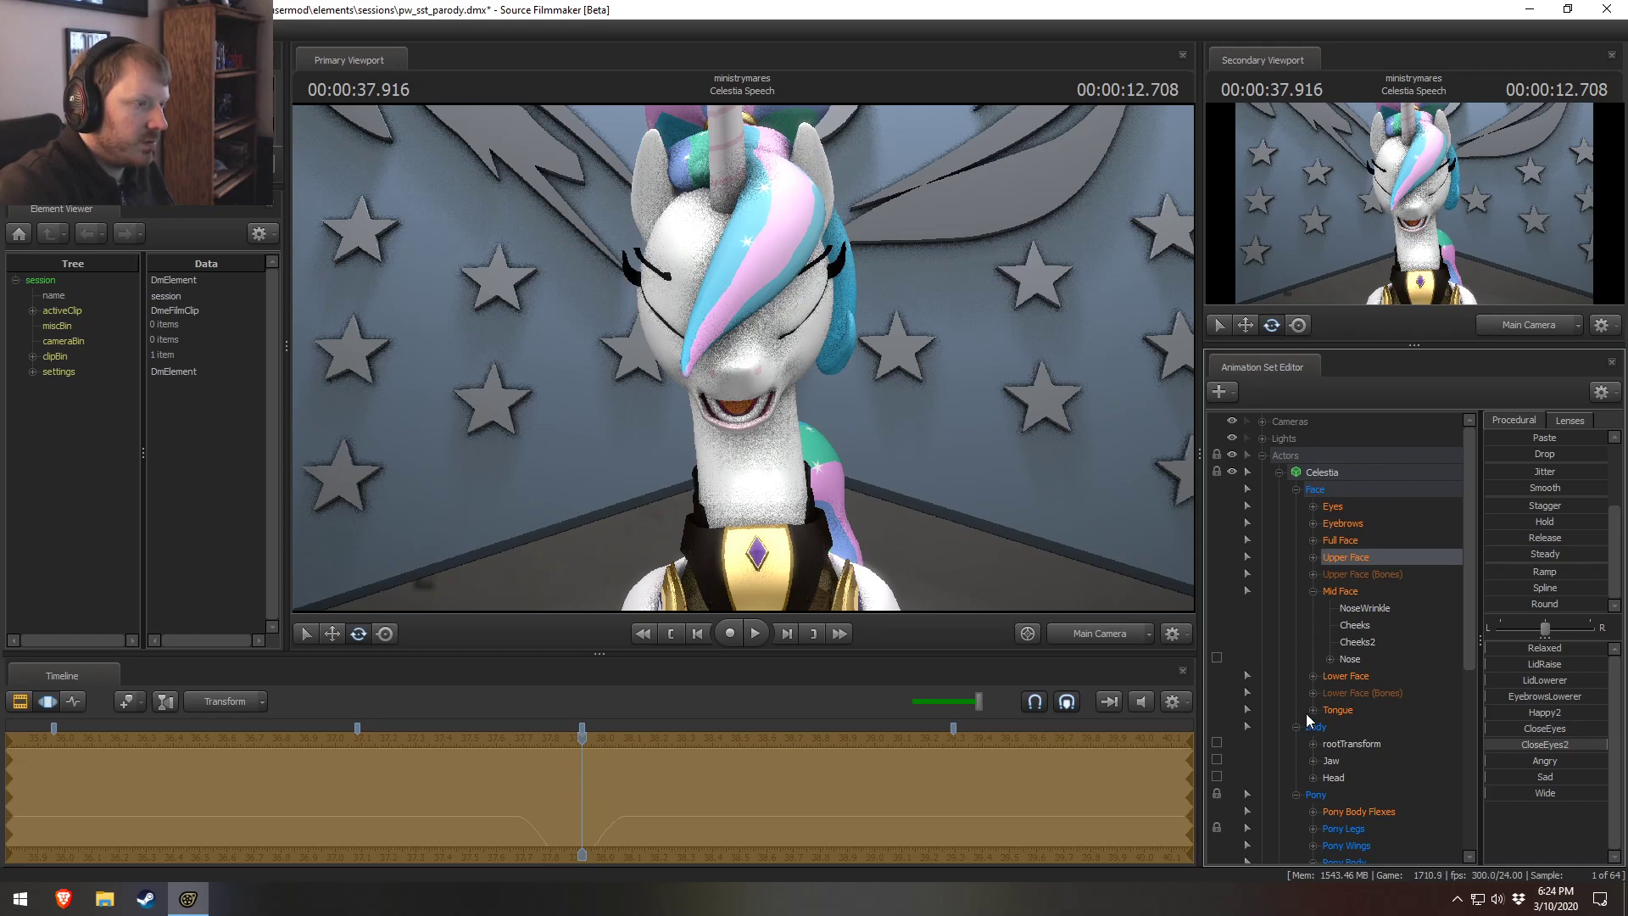
{"action": "key", "text": "Return"}
Move the blink from CloseEyes2 to CloseEyes between about 37.79 and 37.95 s, with short fades on both sides, and play it back.
{"action": "left_click_drag", "start_coordinate": [620, 744], "coordinate": [624, 797]}
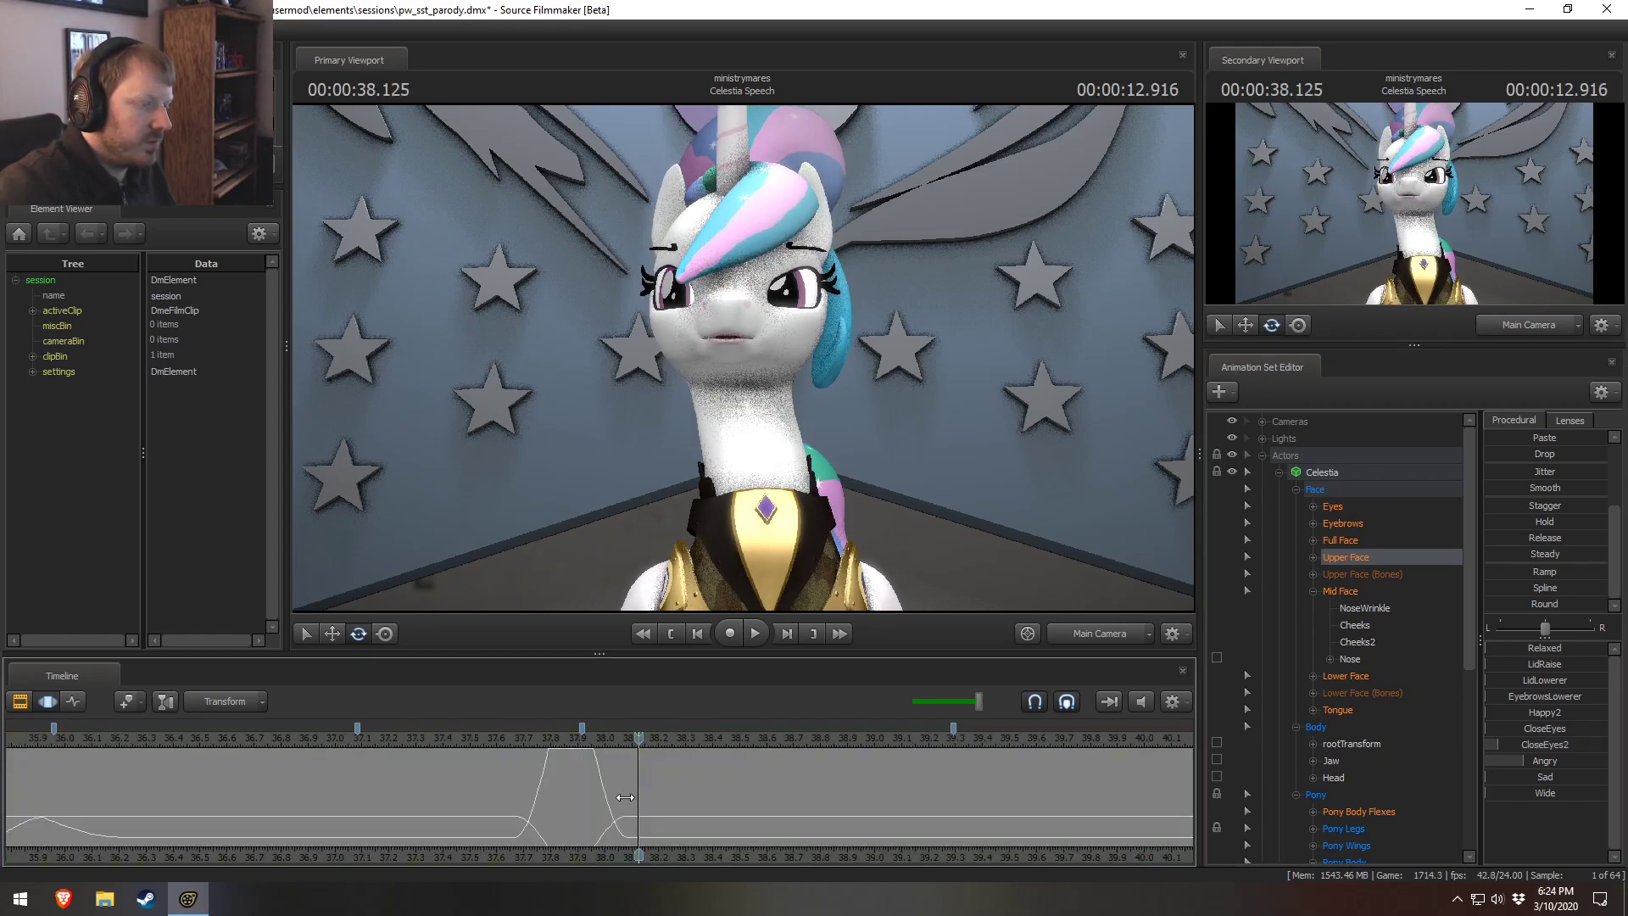
{"action": "left_click", "coordinate": [570, 793]}
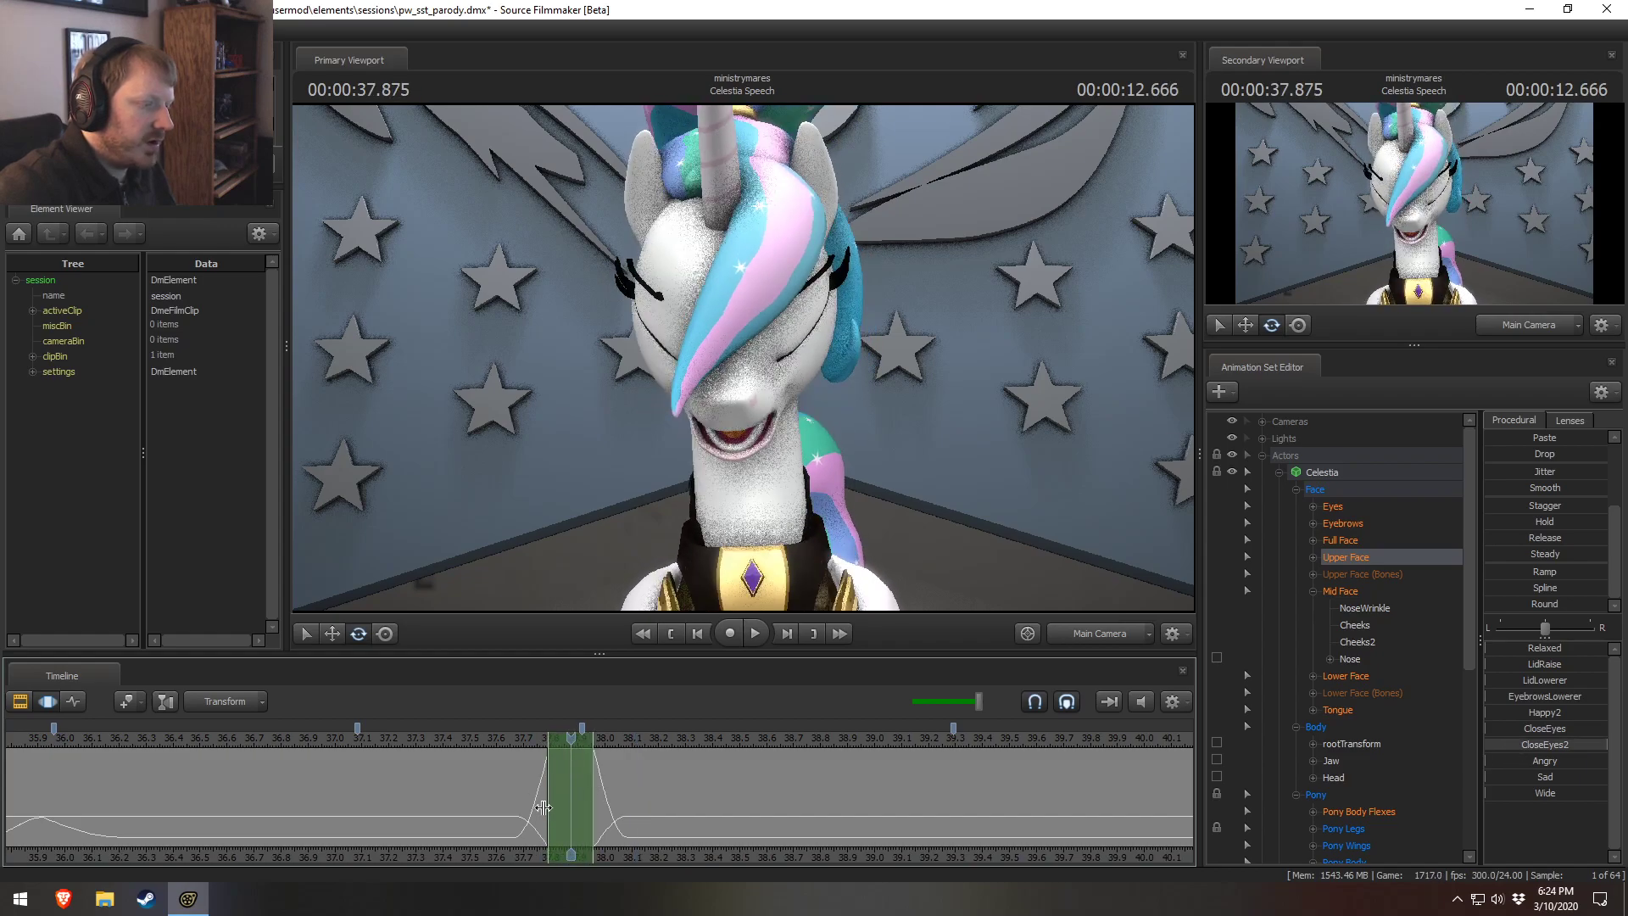
{"action": "scroll", "coordinate": [547, 808], "scroll_direction": "up", "scroll_amount": 3, "text": "shift"}
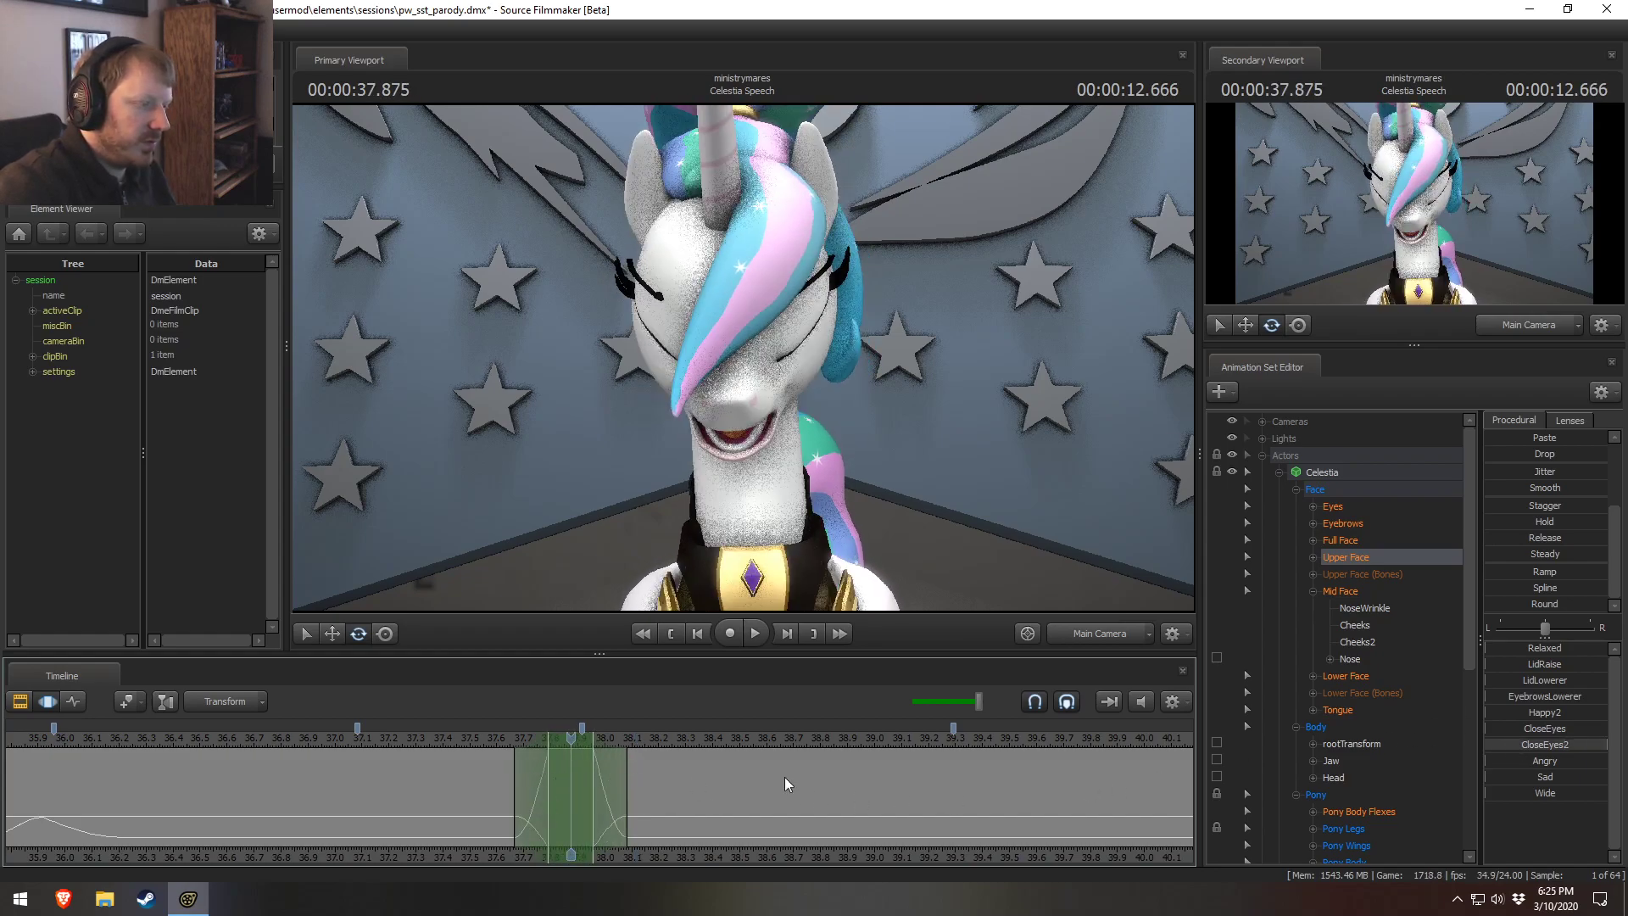
{"action": "left_click", "coordinate": [1545, 759]}
{"action": "left_click", "coordinate": [1511, 727]}
{"action": "key", "text": "shift"}
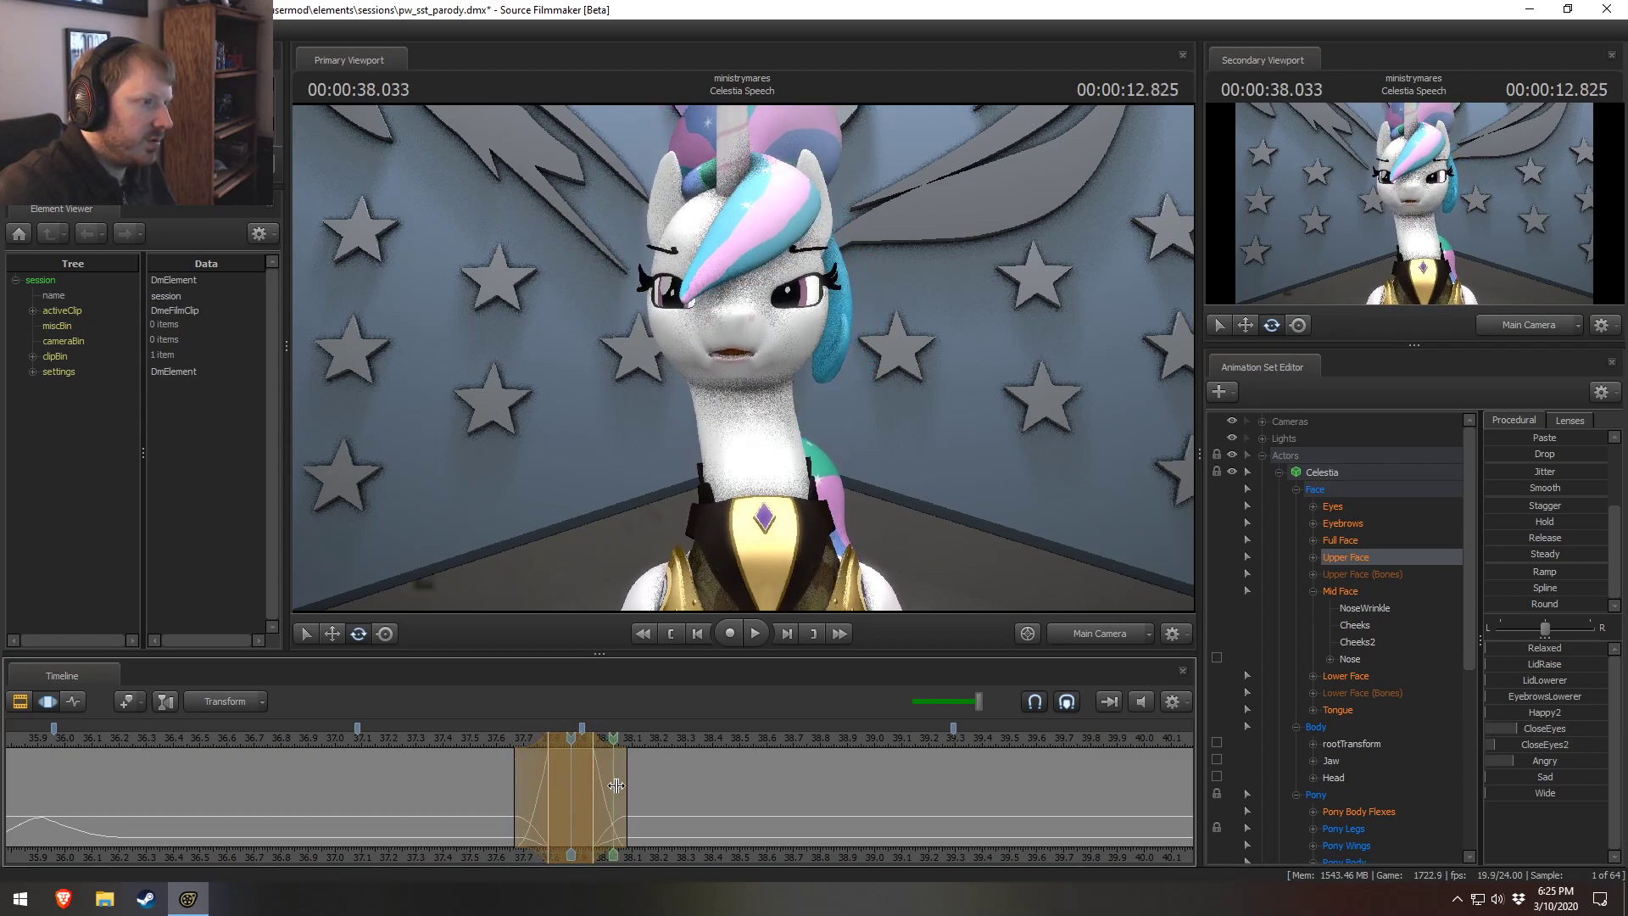
{"action": "left_click", "coordinate": [497, 740]}
{"action": "key", "text": "space"}
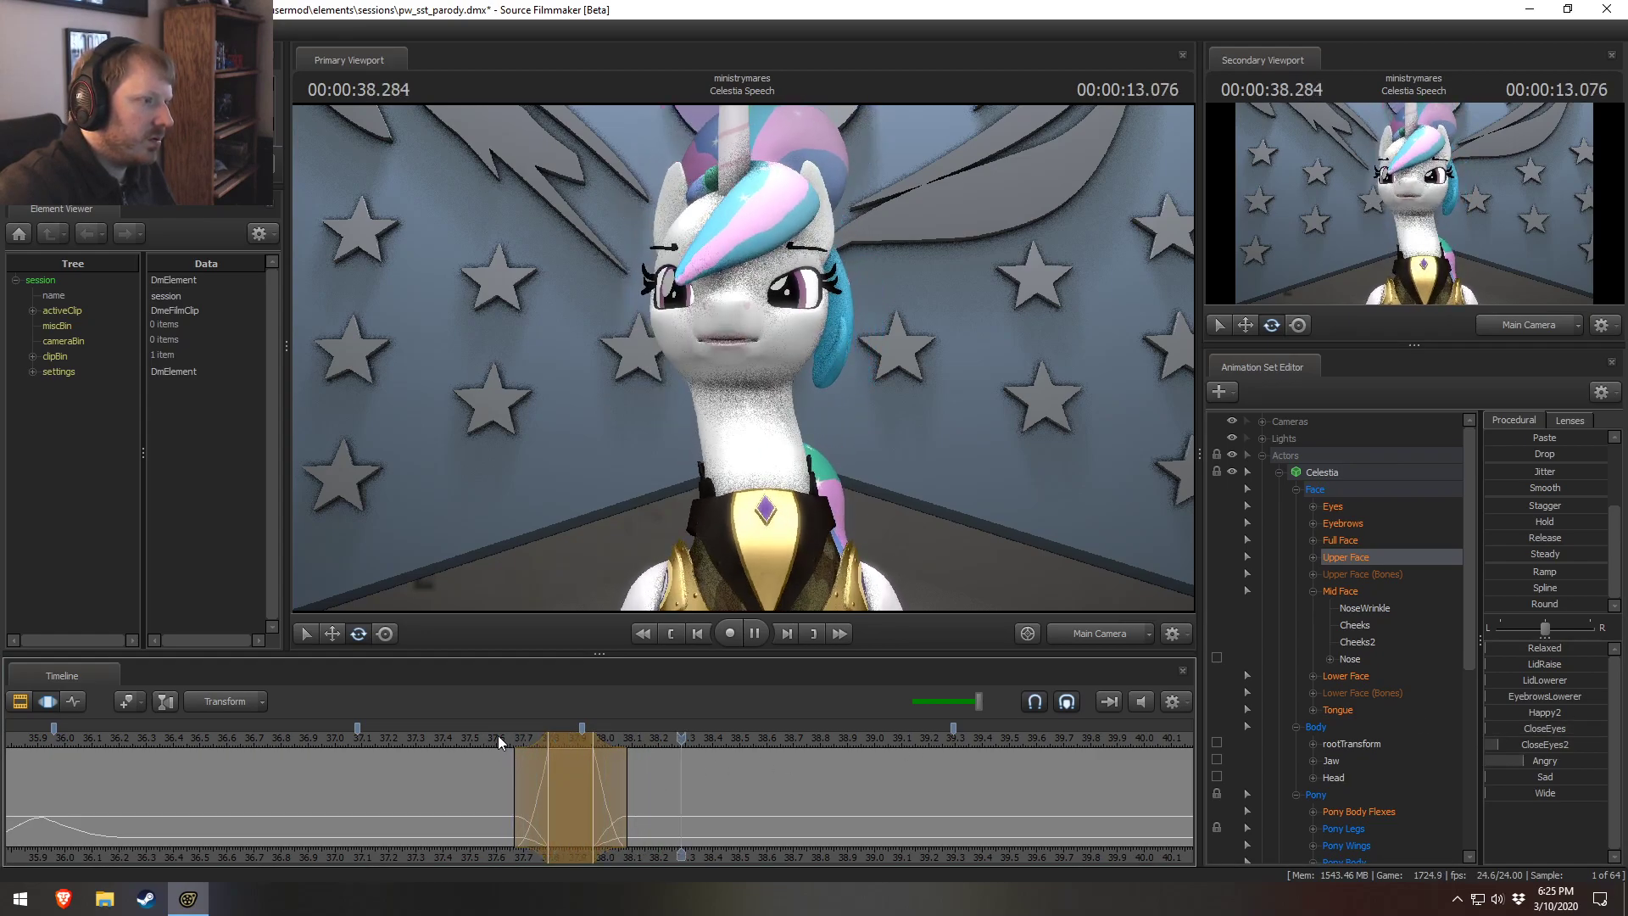
{"action": "left_click", "coordinate": [422, 739]}
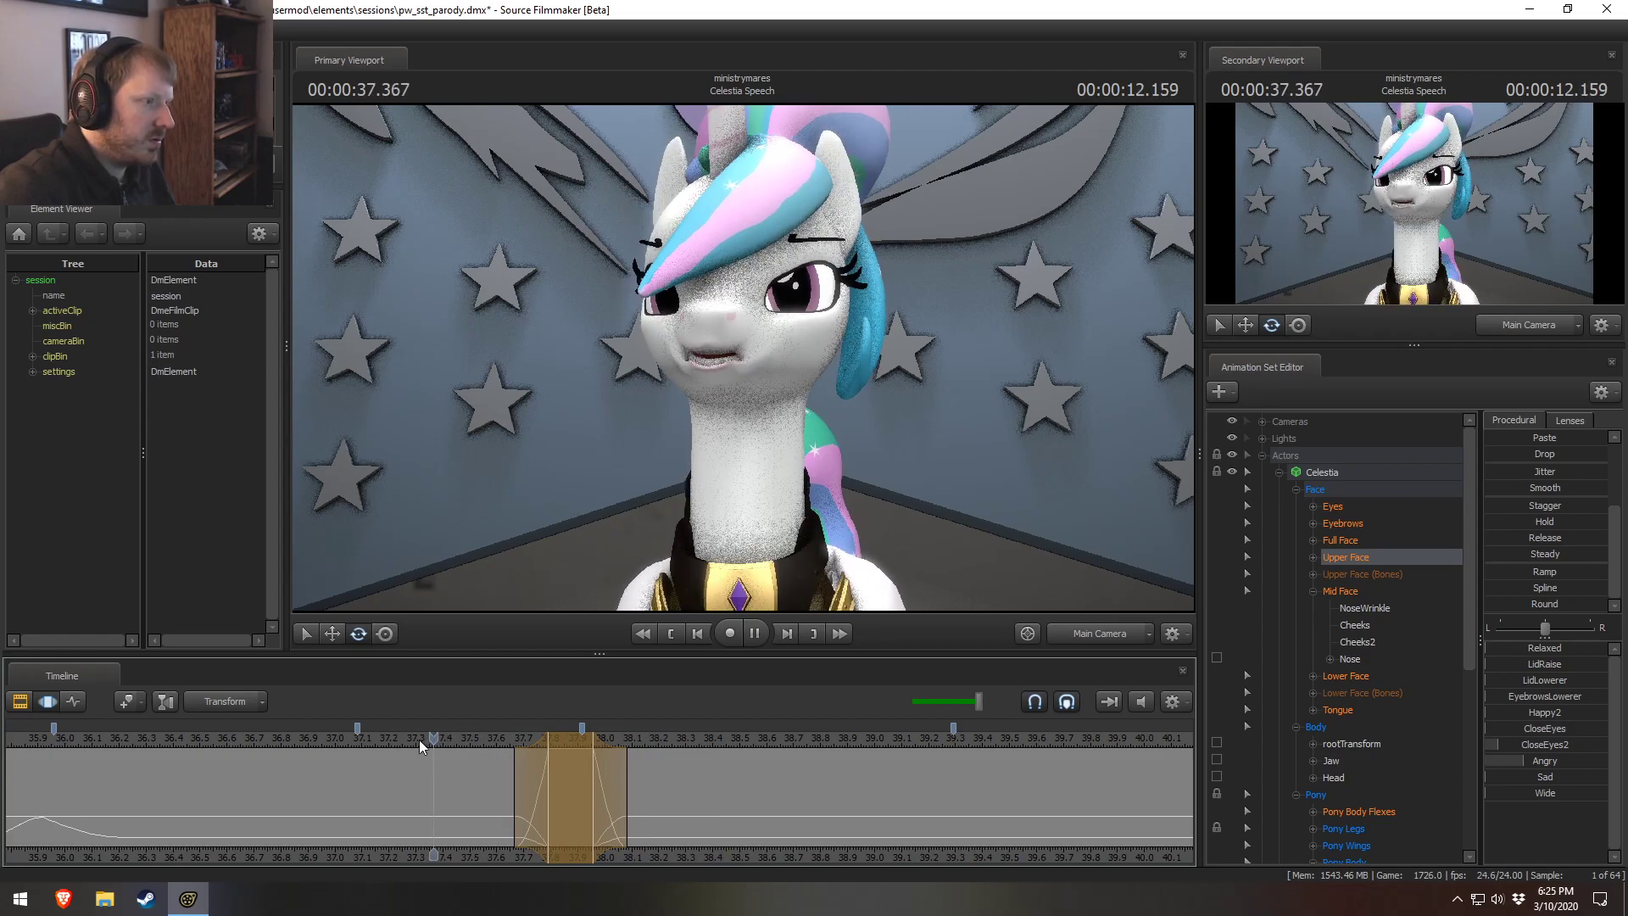
{"action": "left_click", "coordinate": [465, 734]}
{"action": "key", "text": "space"}
Select Celestia's body controls without Face and Jaw, and set a time selection around 37.6–38.1 s with its fade-in starting near 37.1 s.
{"action": "mouse_move", "coordinate": [605, 794]}
{"action": "left_mouse_down"}
{"action": "mouse_move", "coordinate": [621, 798]}
{"action": "mouse_move", "coordinate": [545, 797]}
{"action": "mouse_move", "coordinate": [639, 816]}
{"action": "left_mouse_up"}
{"action": "left_click", "coordinate": [621, 798], "text": "shift"}
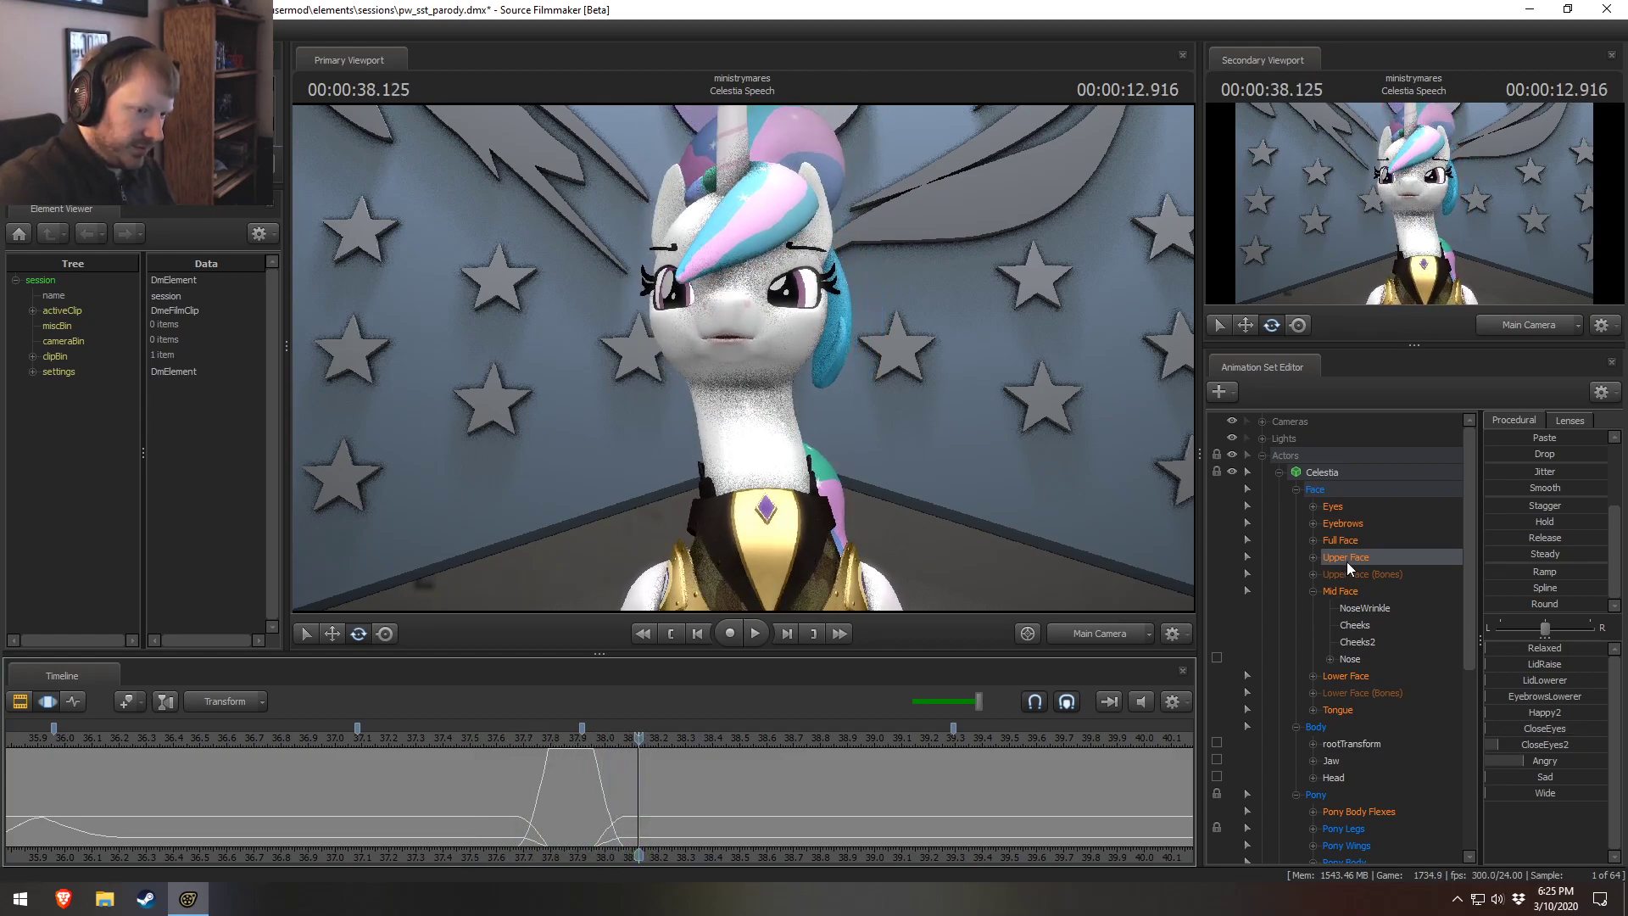
{"action": "left_click", "coordinate": [1346, 475]}
{"action": "left_click", "coordinate": [1333, 760], "text": "ctrl"}
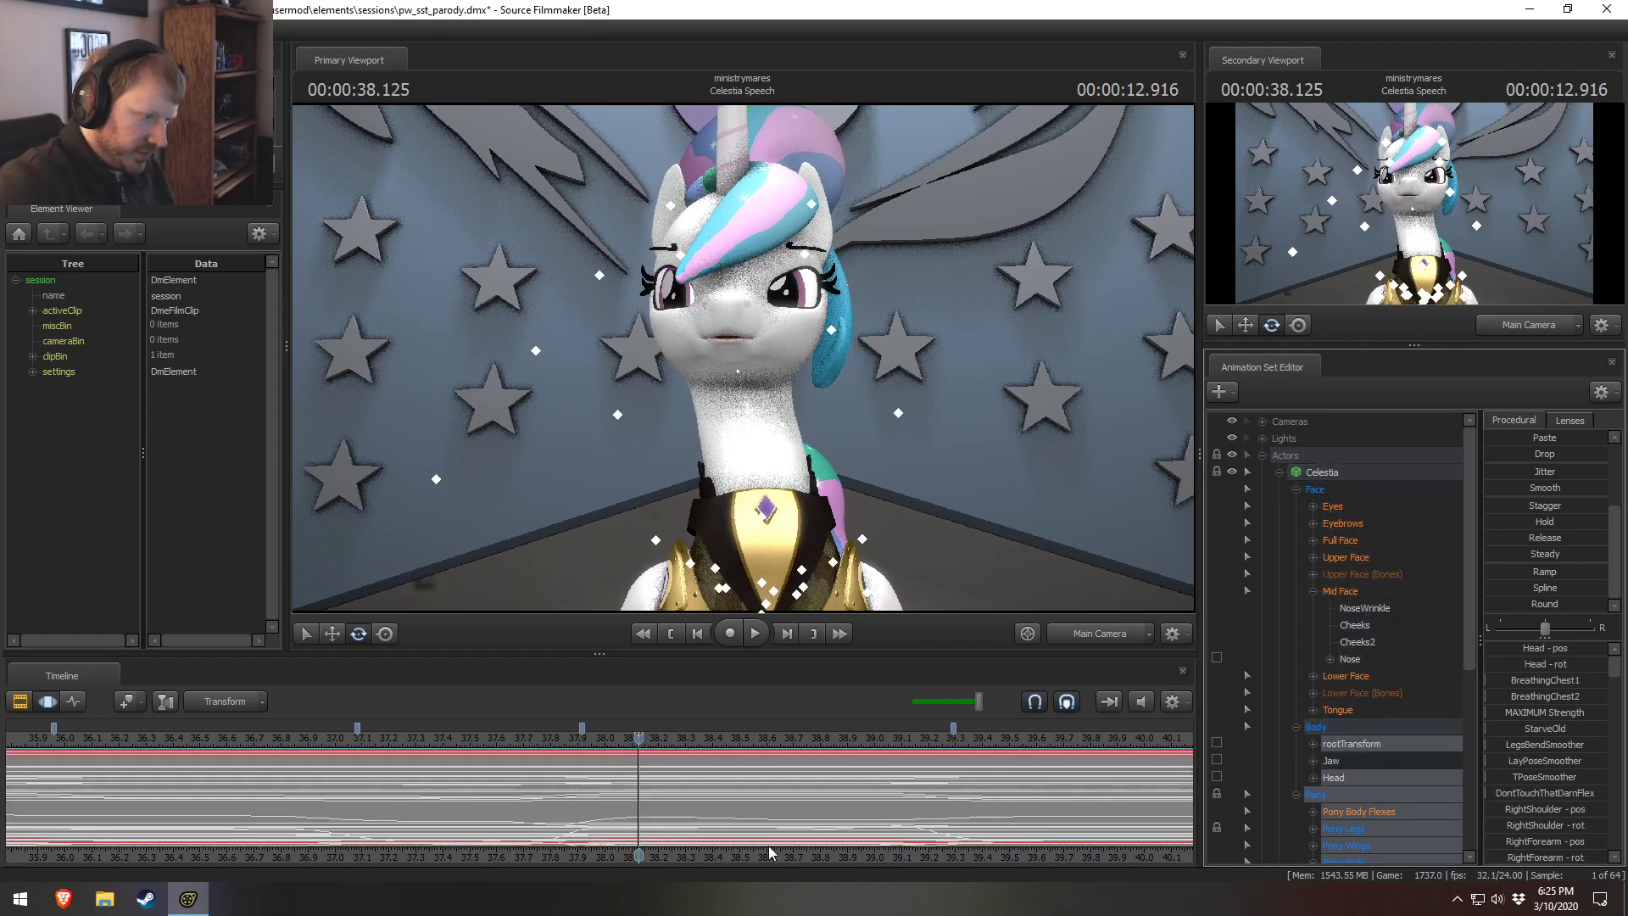
{"action": "left_click_drag", "start_coordinate": [638, 827], "coordinate": [502, 834]}
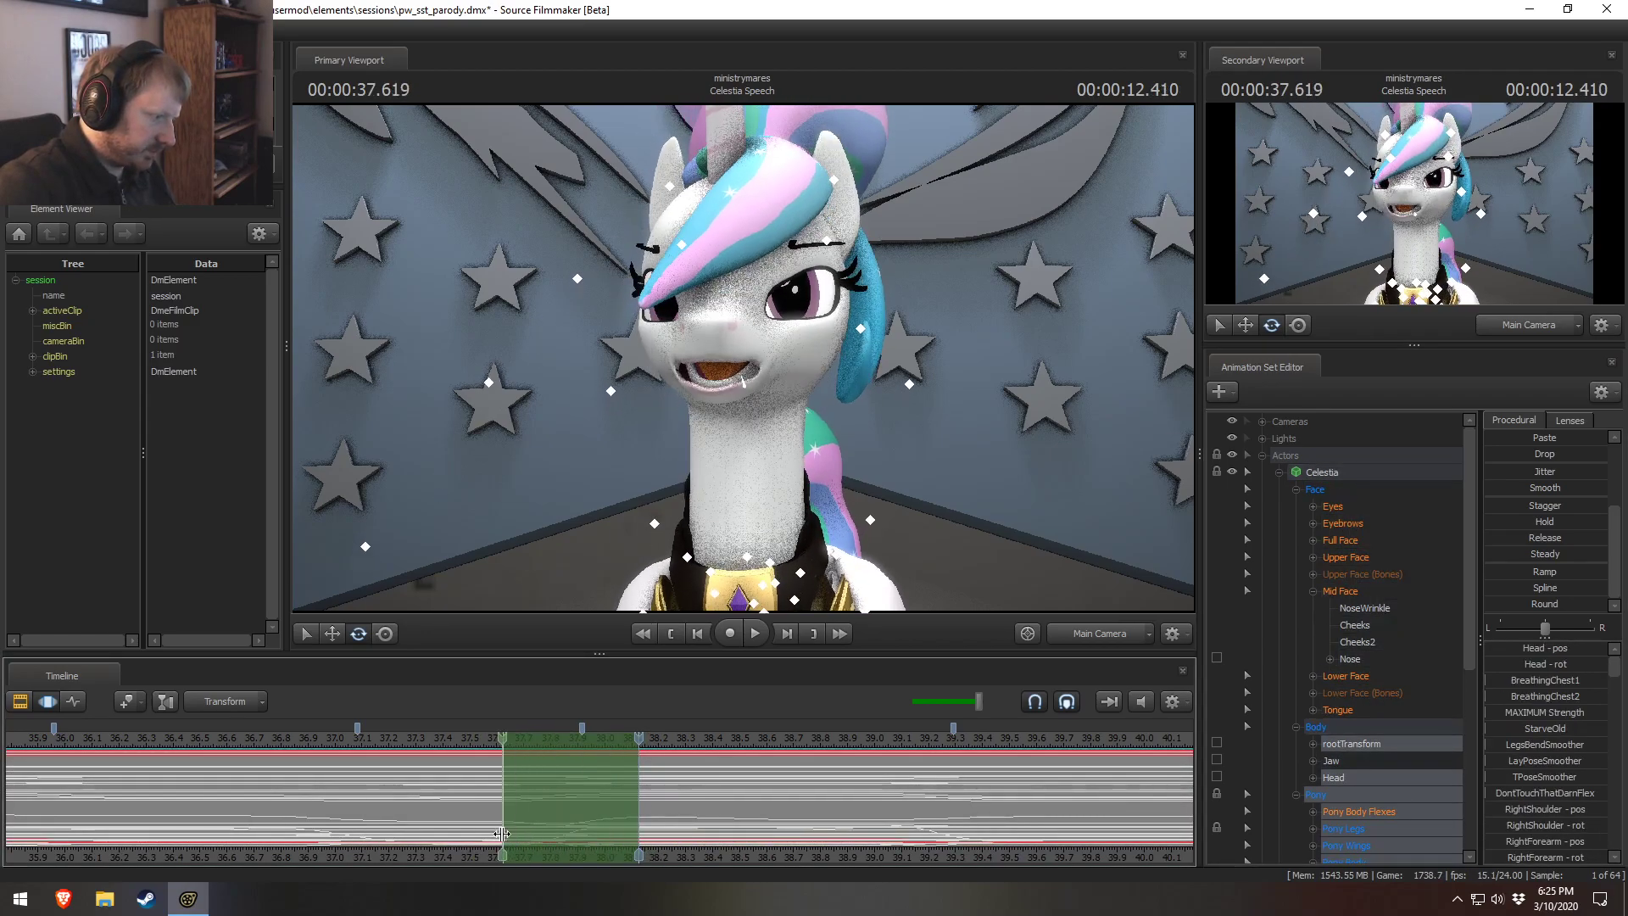
{"action": "scroll", "coordinate": [563, 825], "scroll_direction": "up", "scroll_amount": 4, "text": "shift"}
{"action": "left_click_drag", "start_coordinate": [684, 800], "coordinate": [630, 814]}
{"action": "left_click_drag", "start_coordinate": [460, 792], "coordinate": [367, 802]}
Shift the selected body motion about two frames earlier and play it back.
{"action": "left_click_drag", "start_coordinate": [543, 790], "coordinate": [521, 778]}
{"action": "left_click", "coordinate": [243, 731]}
{"action": "key", "text": "space"}
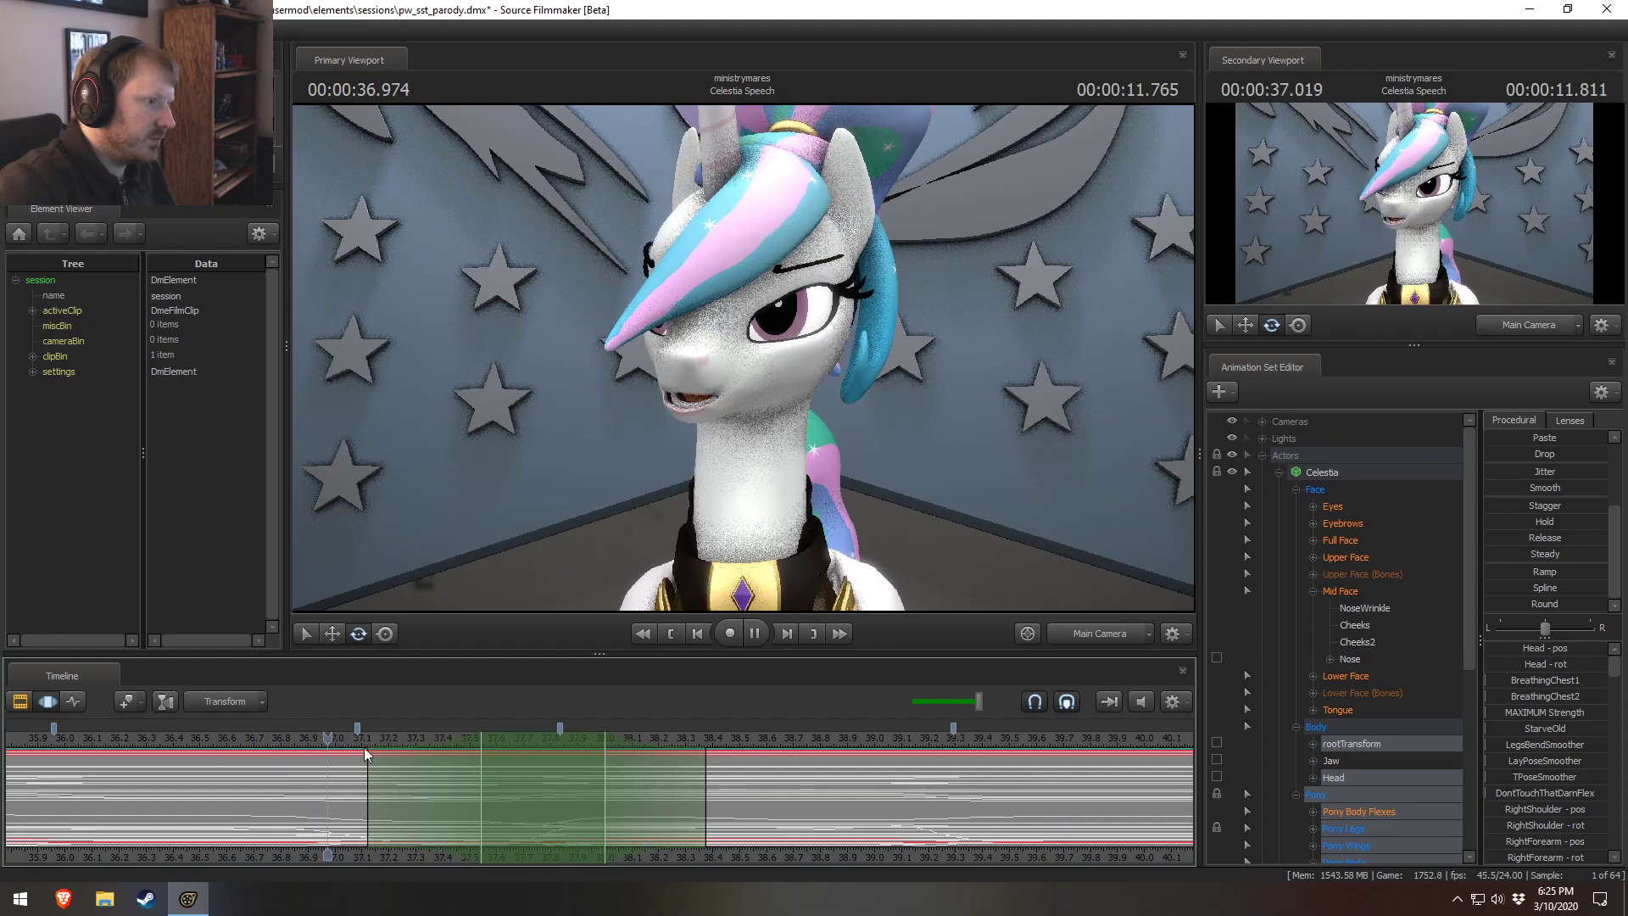
{"action": "key", "text": "space"}
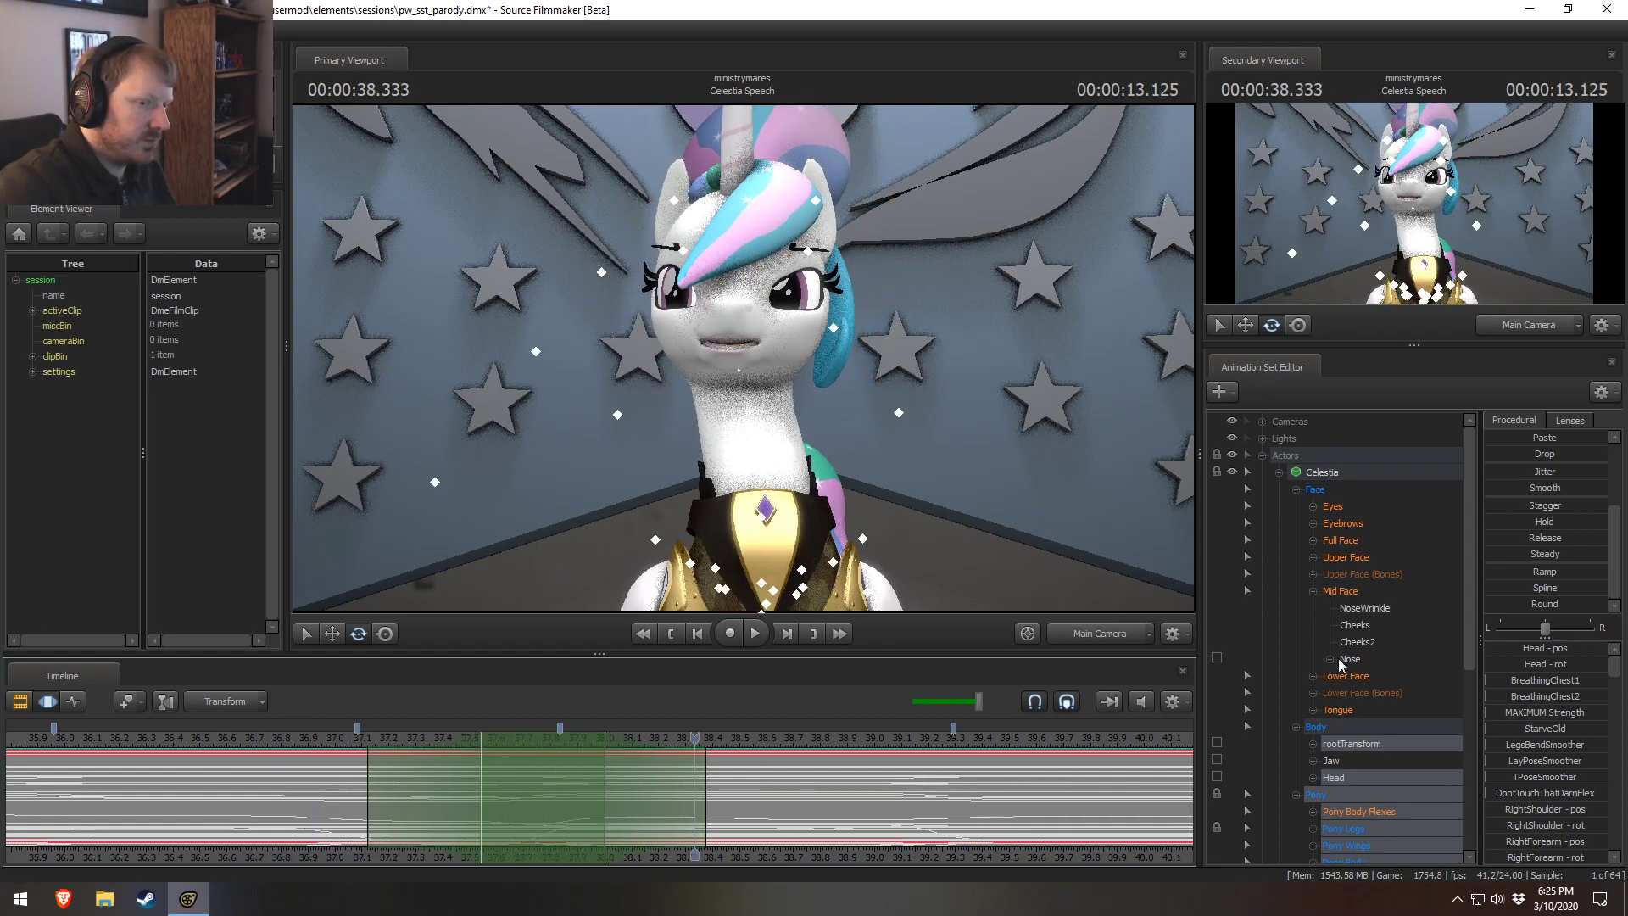
Shift Celestia's Upper Face animation about two frames earlier within a faded selection from about 37.3 to 38.4 s and play it back.
{"action": "left_click", "coordinate": [1355, 558]}
{"action": "left_click_drag", "start_coordinate": [650, 811], "coordinate": [493, 818], "text": "shift"}
{"action": "right_click_drag", "start_coordinate": [522, 819], "coordinate": [588, 800], "text": "shift"}
{"action": "left_click_drag", "start_coordinate": [593, 800], "coordinate": [533, 783], "text": "alt"}
{"action": "left_click", "coordinate": [380, 735]}
{"action": "key", "text": "space"}
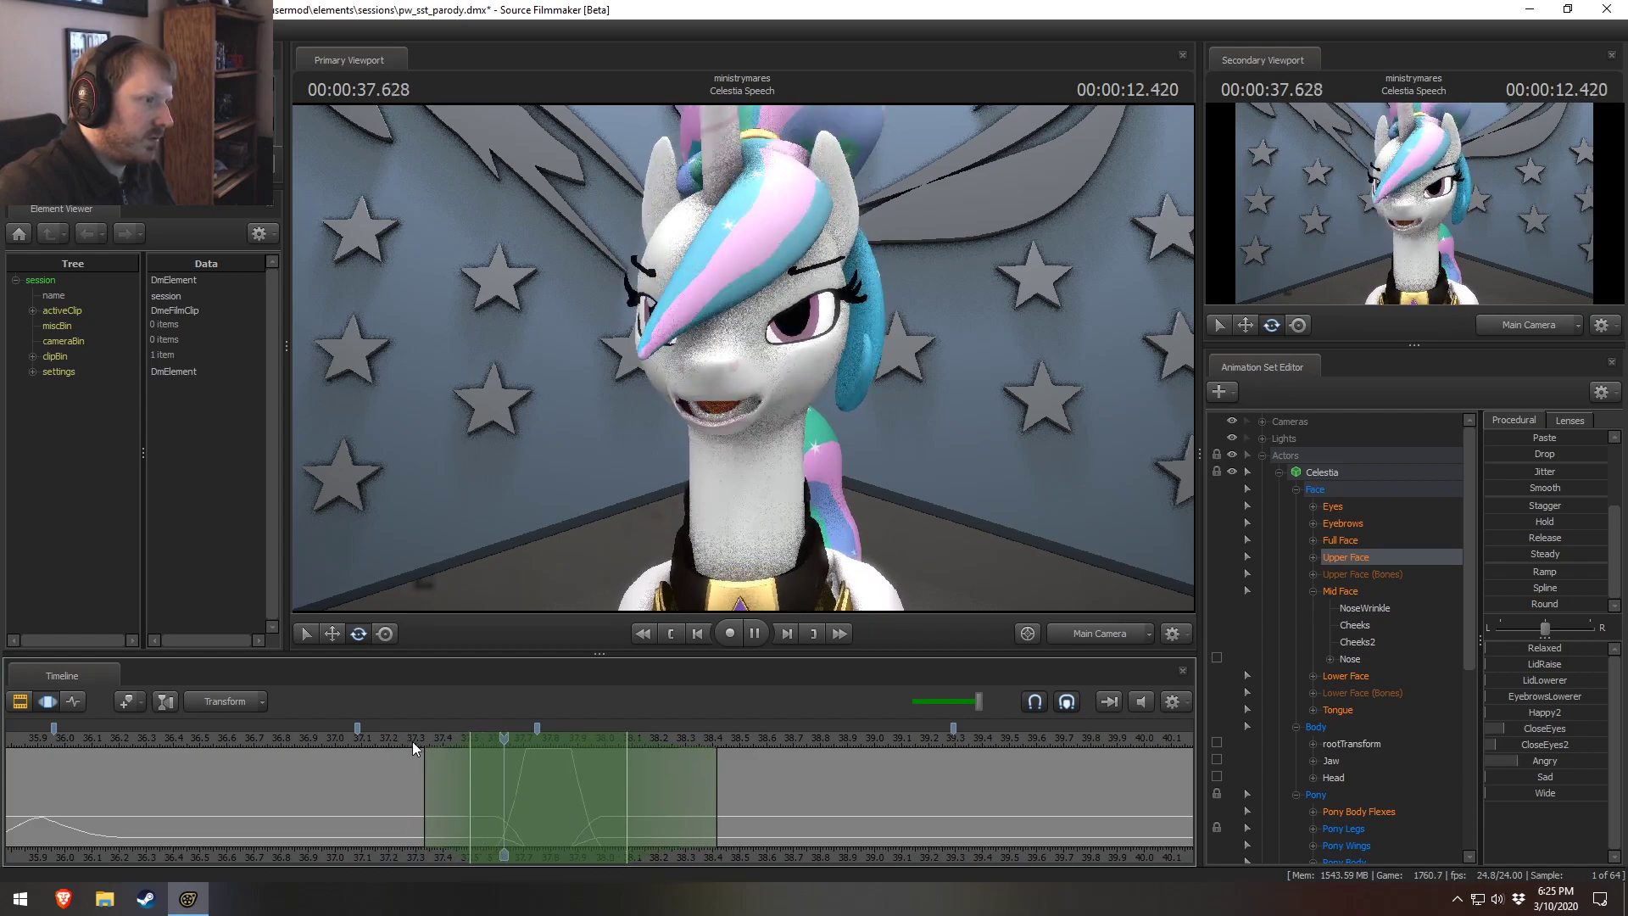
{"action": "key", "text": "space"}
Try to raise Wide around 38.0 s with a fade-out to about 38.4 s, slightly lower CloseEyes2, and play it back.
{"action": "left_click_drag", "start_coordinate": [665, 785], "coordinate": [610, 810]}
{"action": "left_click", "coordinate": [610, 811]}
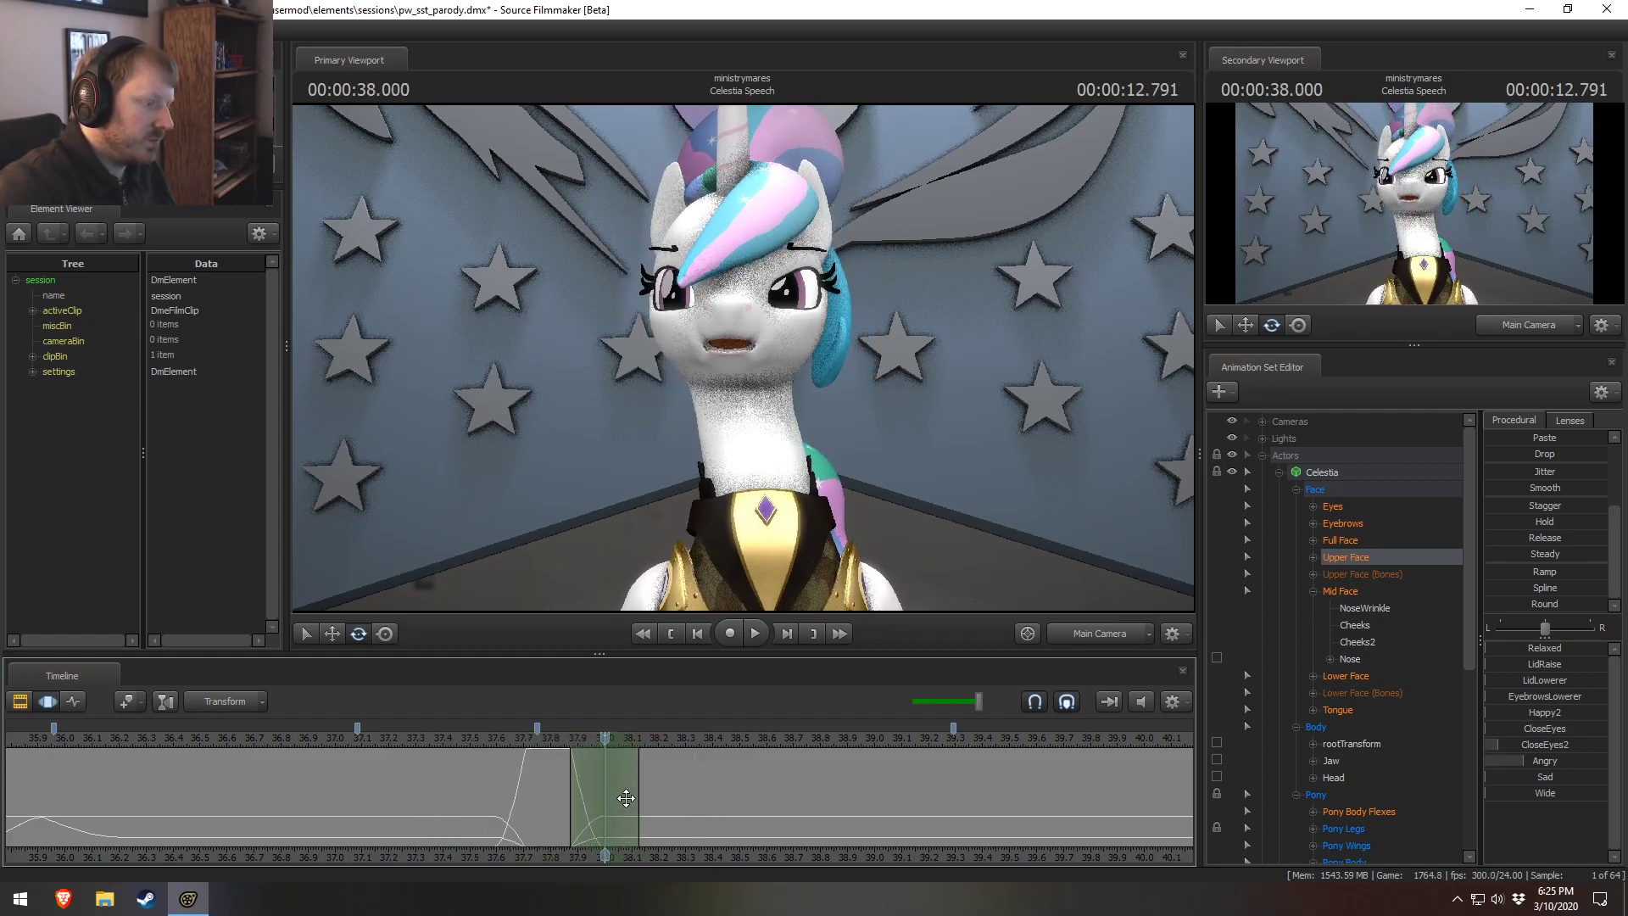
{"action": "left_click_drag", "start_coordinate": [639, 779], "coordinate": [717, 778]}
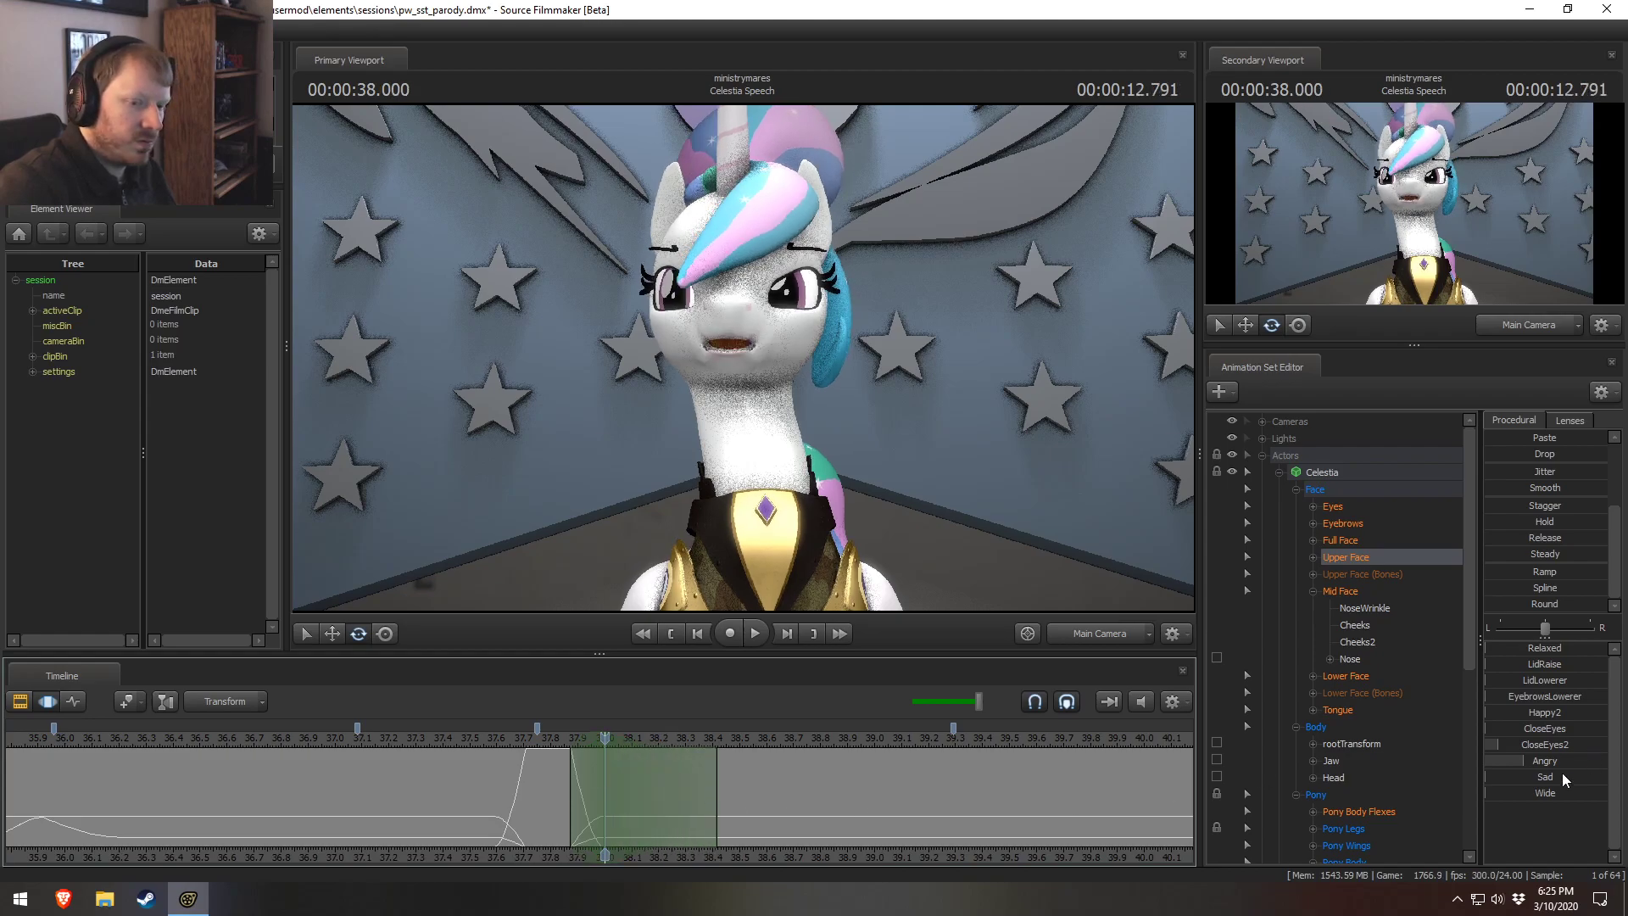
{"action": "scroll", "coordinate": [1530, 449], "scroll_direction": "up", "scroll_amount": 4}
{"action": "left_click_drag", "start_coordinate": [1529, 458], "coordinate": [1579, 458]}
{"action": "left_click_drag", "start_coordinate": [1515, 799], "coordinate": [1568, 762]}
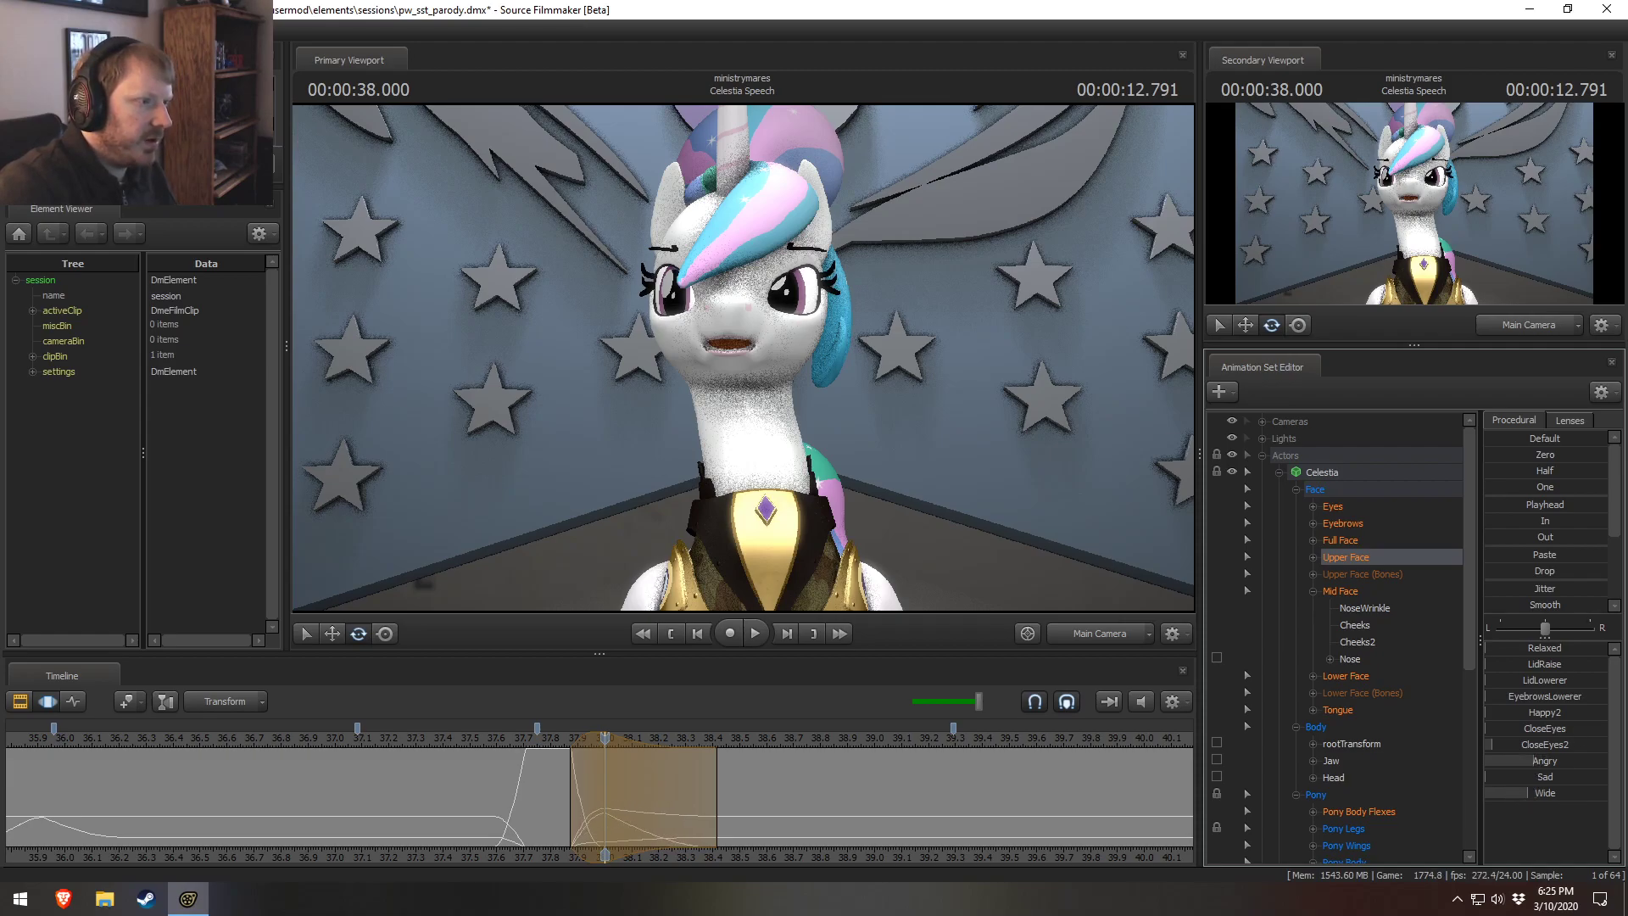
{"action": "left_click", "coordinate": [491, 740]}
{"action": "key", "text": "space"}
{"action": "key", "text": "z"}
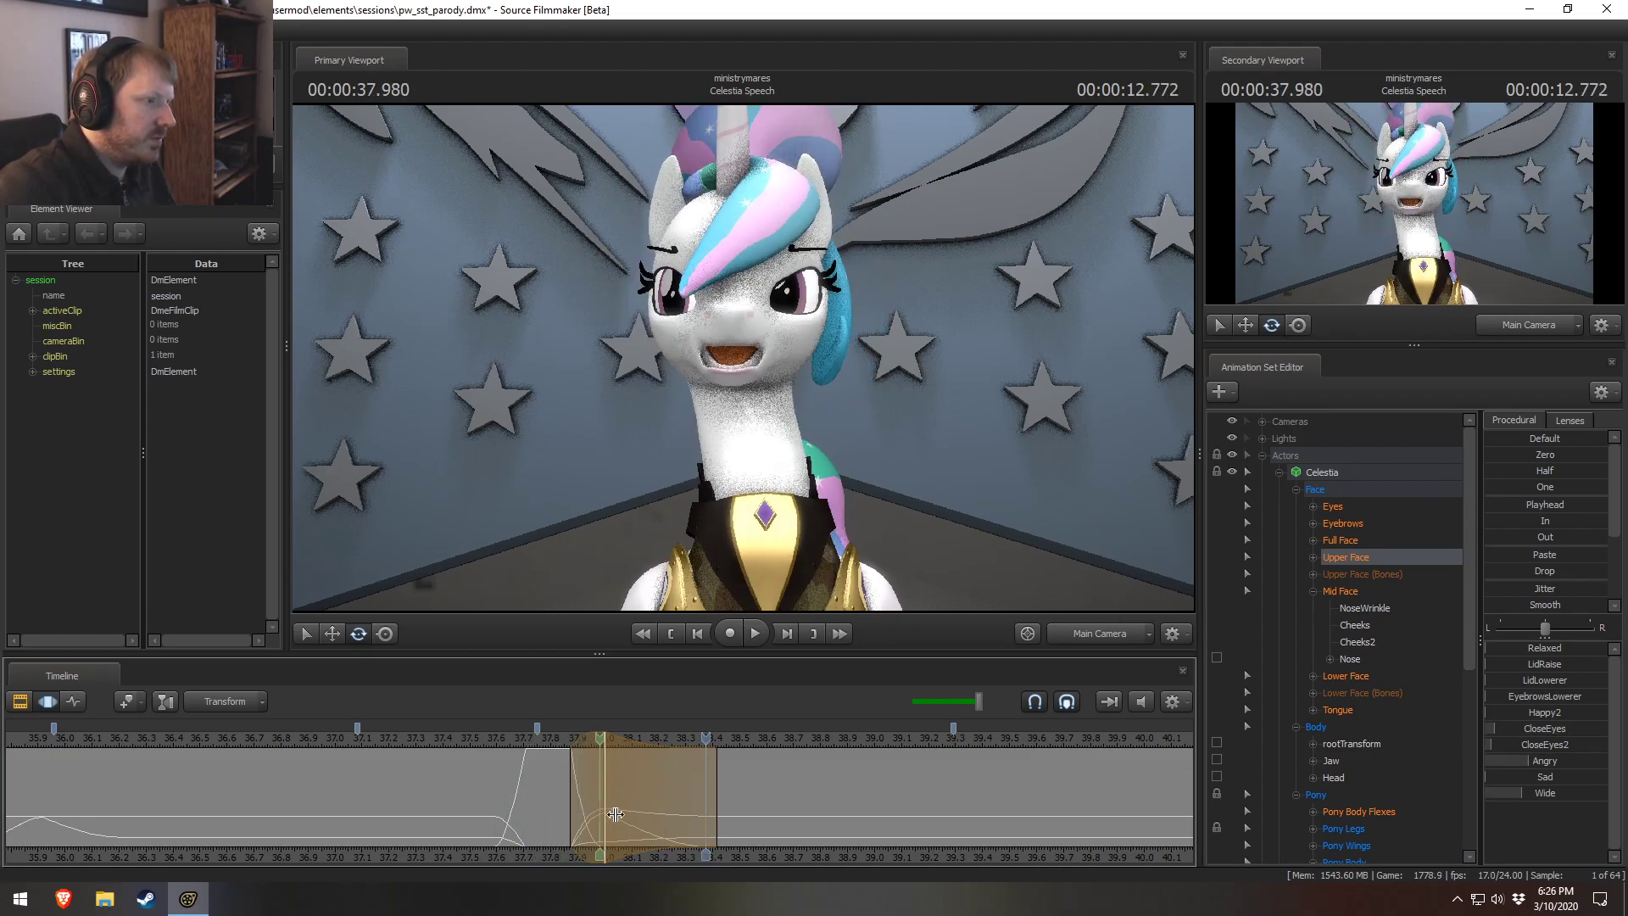
Try to raise Angry to nearly full at 38.0 s while inspecting the face through the work camera, and undo the expression changes.
{"action": "left_click_drag", "start_coordinate": [635, 817], "coordinate": [602, 755]}
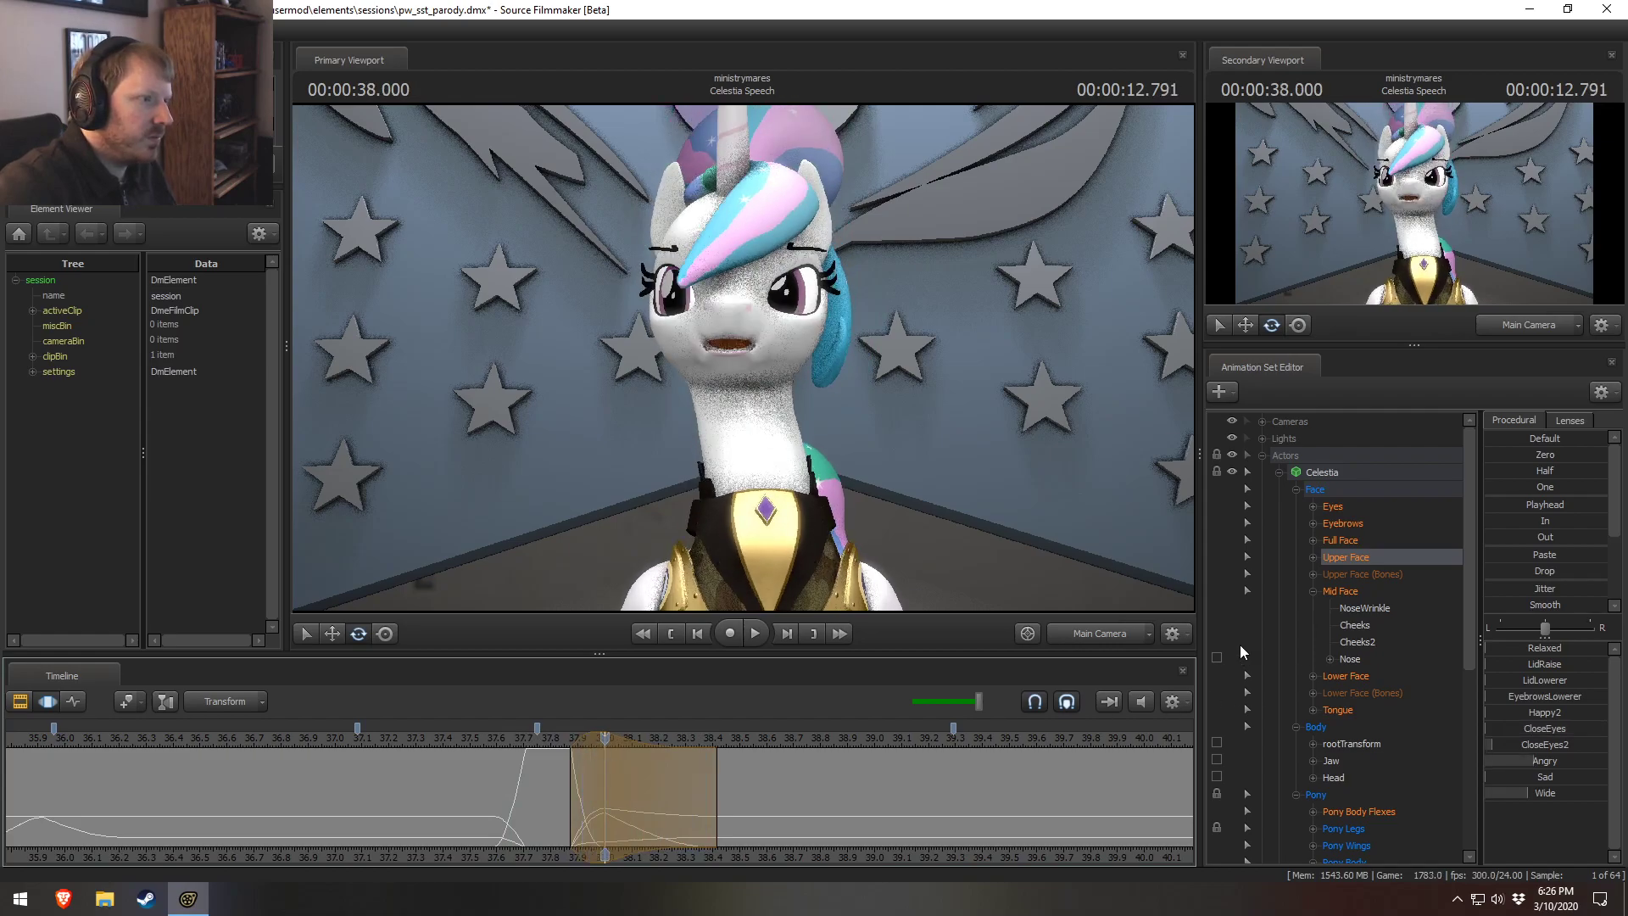
{"action": "left_click_drag", "start_coordinate": [863, 490], "coordinate": [1023, 507], "text": "alt"}
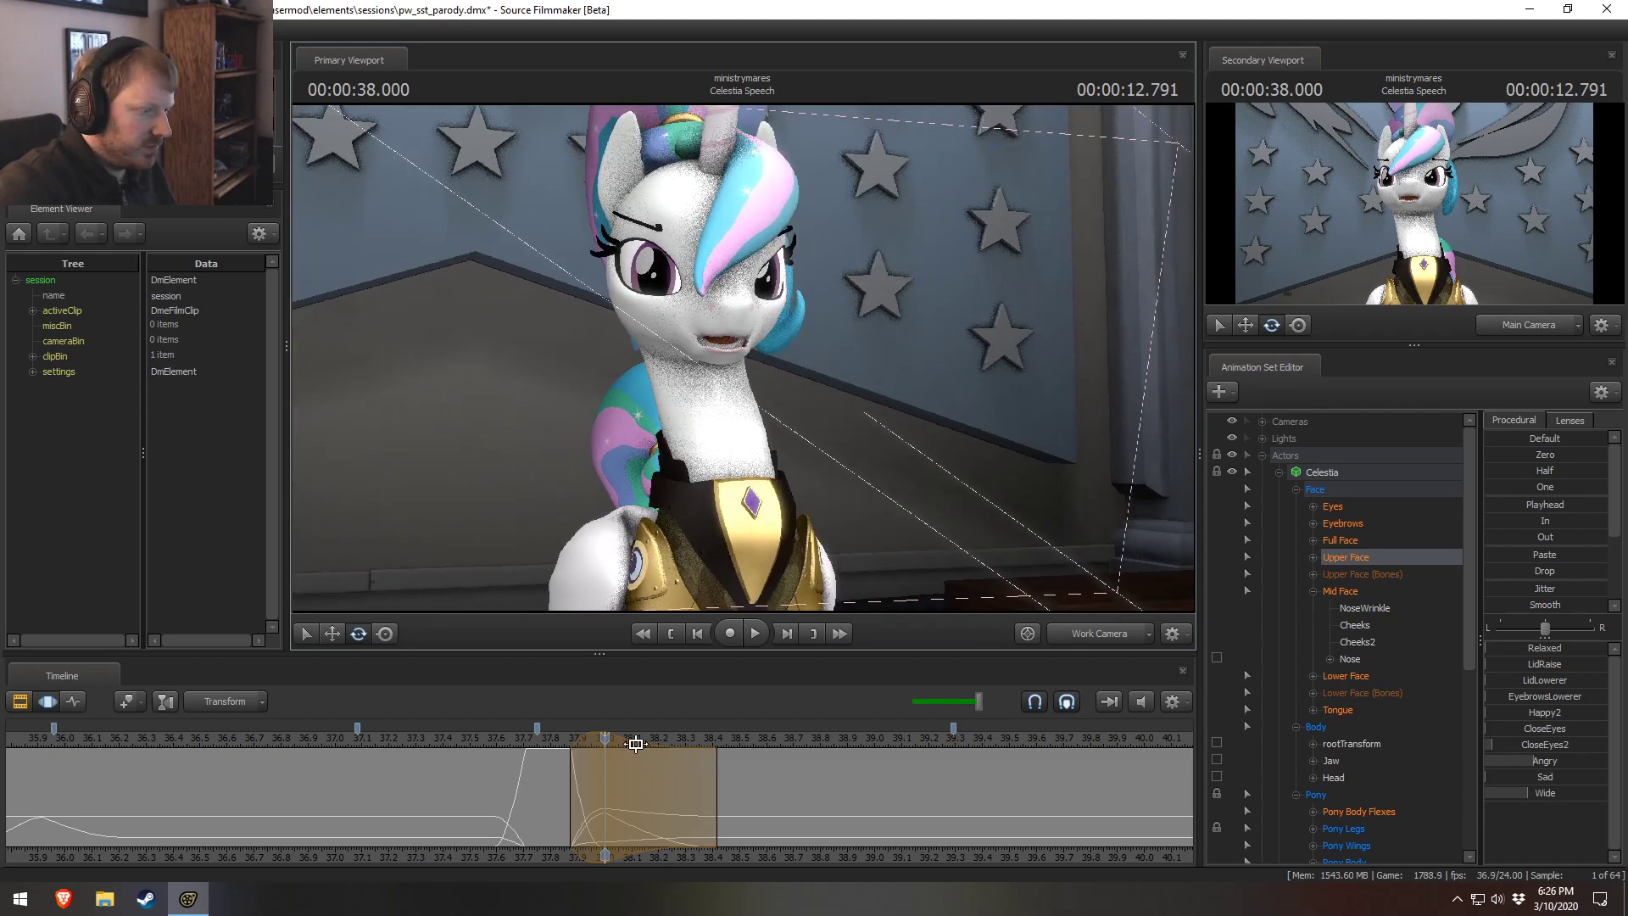
{"action": "left_click_drag", "start_coordinate": [1521, 762], "coordinate": [1582, 762]}
{"action": "left_click_drag", "start_coordinate": [1009, 500], "coordinate": [863, 490], "text": "alt"}
{"action": "left_click_drag", "start_coordinate": [849, 378], "coordinate": [849, 378]}
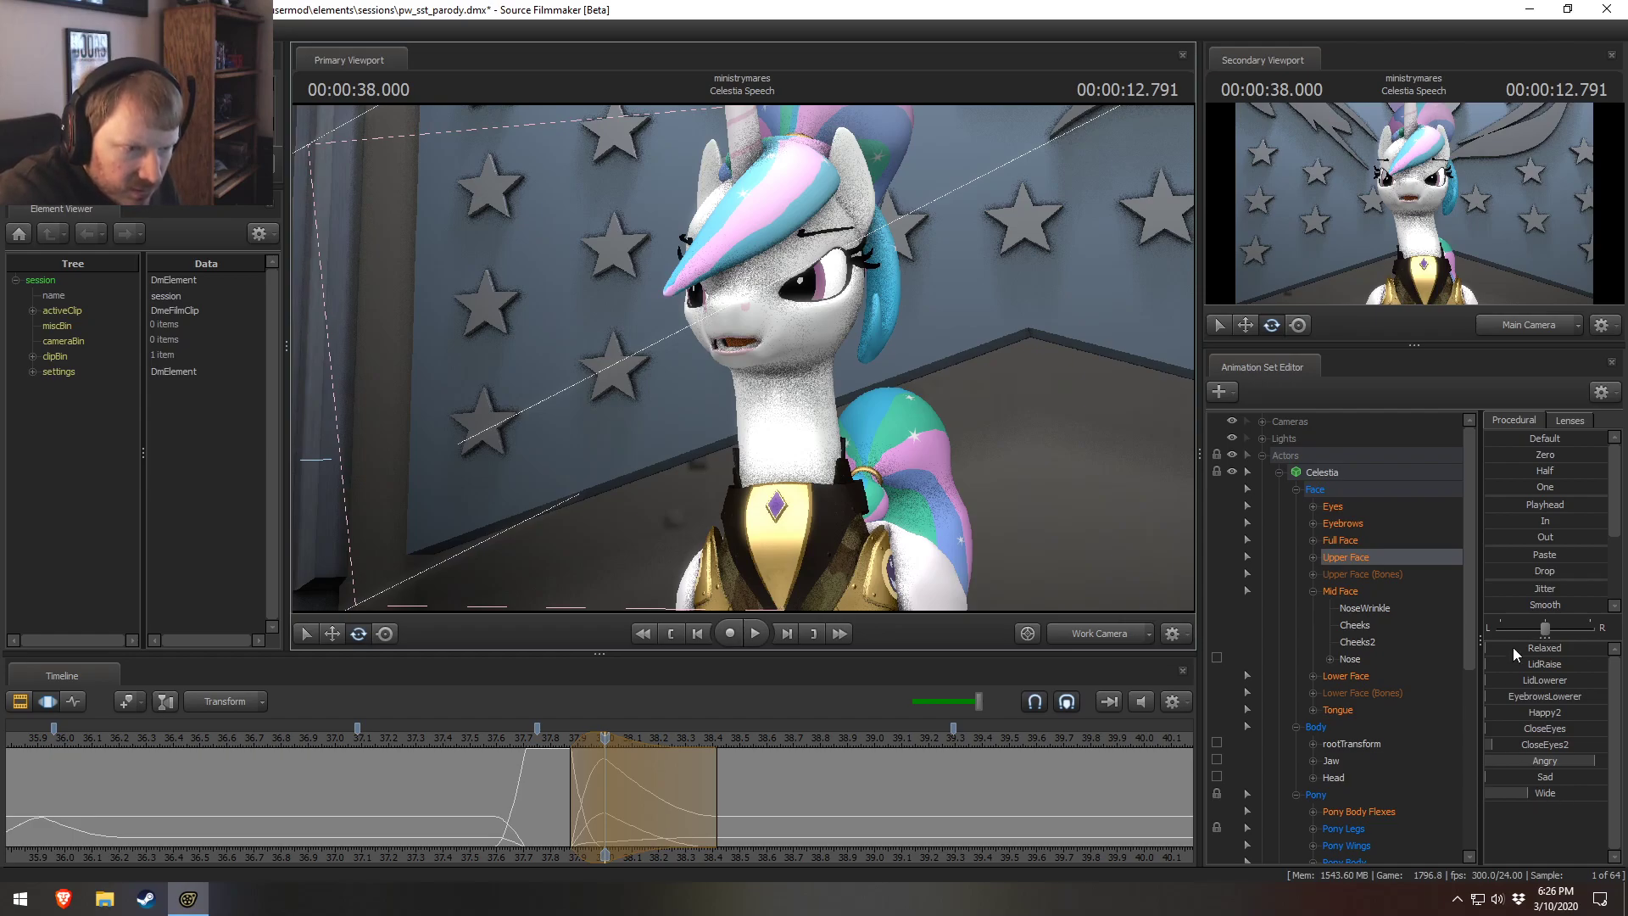
{"action": "key", "text": "ctrl+z"}
Try to zero CloseEyes2 around 38.0 s and raise Angry to full from about 38.0 to 38.17 s, undoing the changes.
{"action": "left_click_drag", "start_coordinate": [780, 367], "coordinate": [780, 367]}
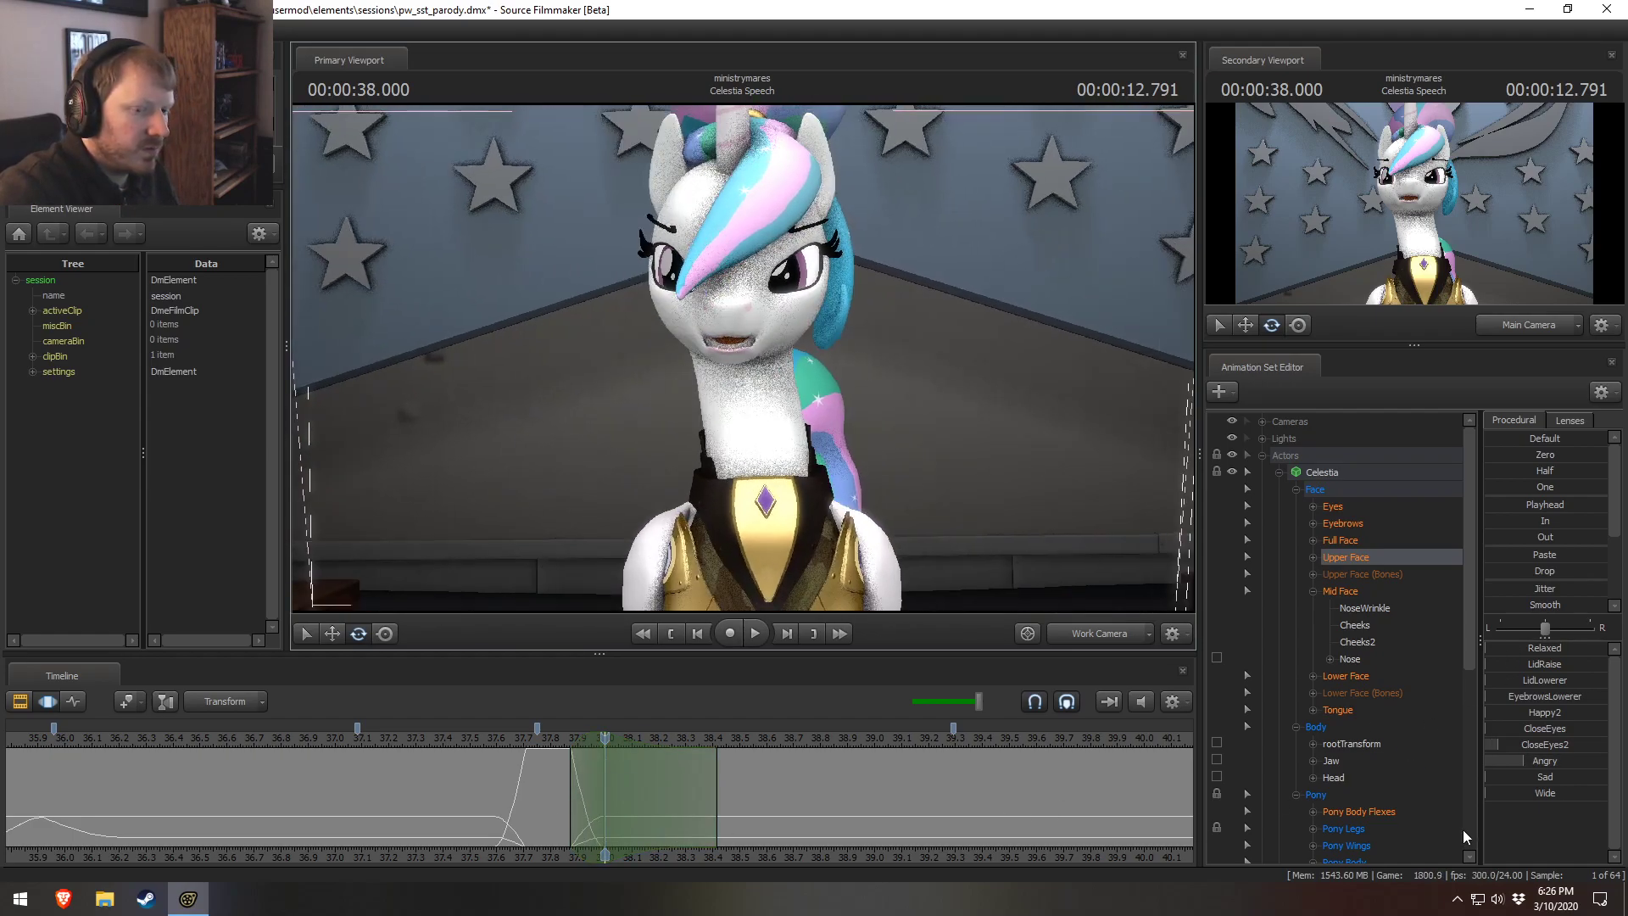
{"action": "left_click_drag", "start_coordinate": [1523, 752], "coordinate": [1524, 753]}
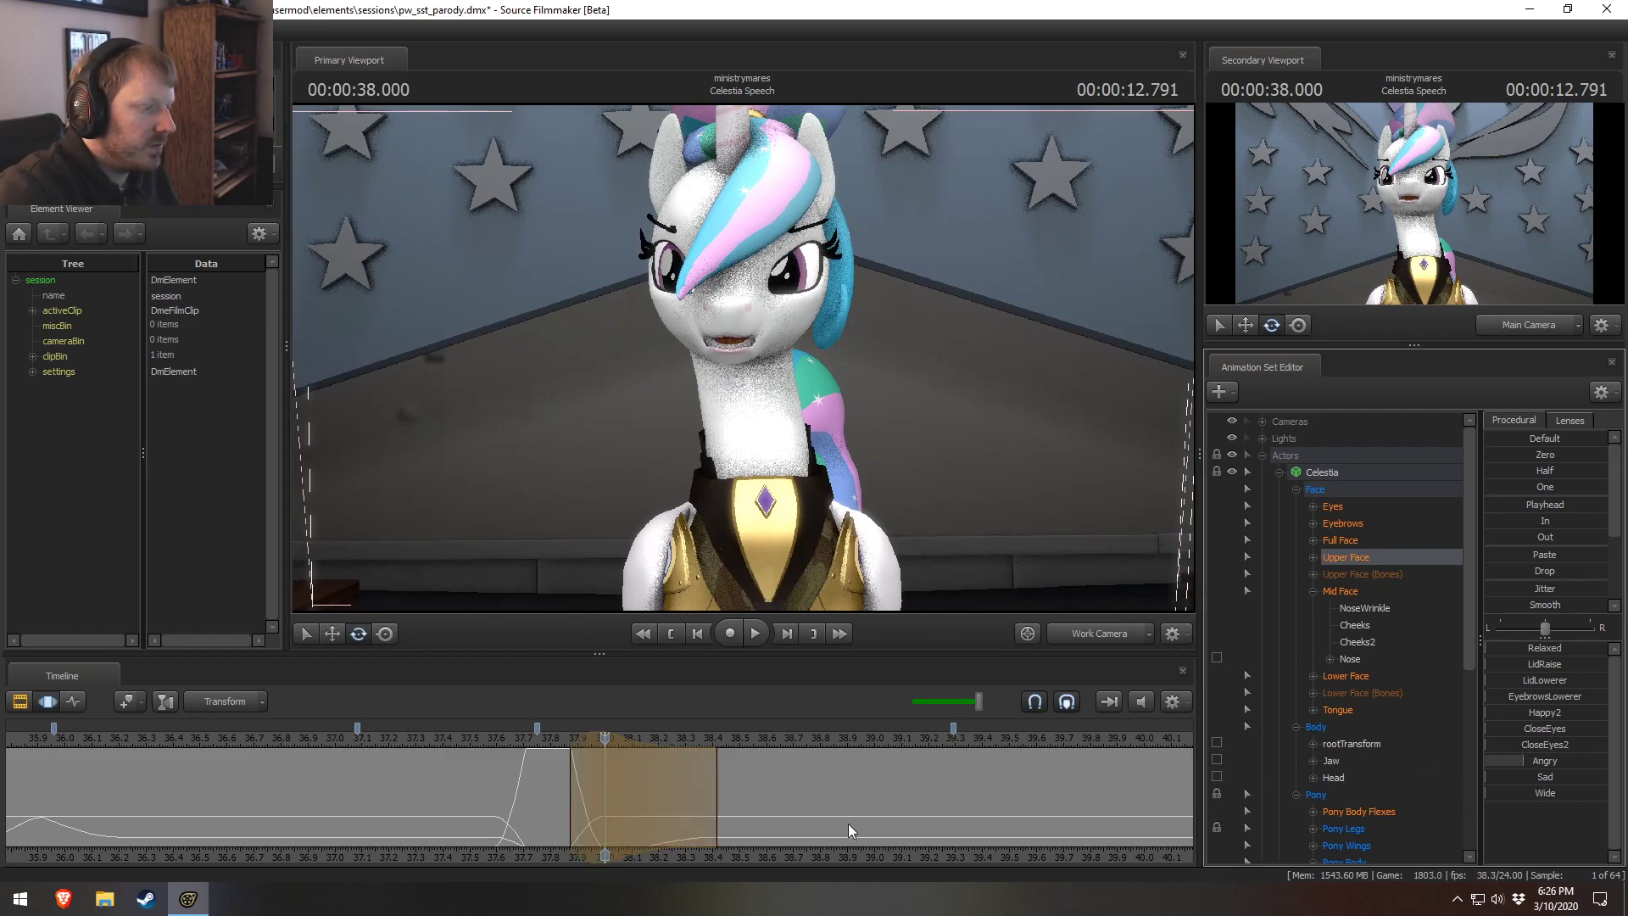
{"action": "left_click", "coordinate": [623, 805]}
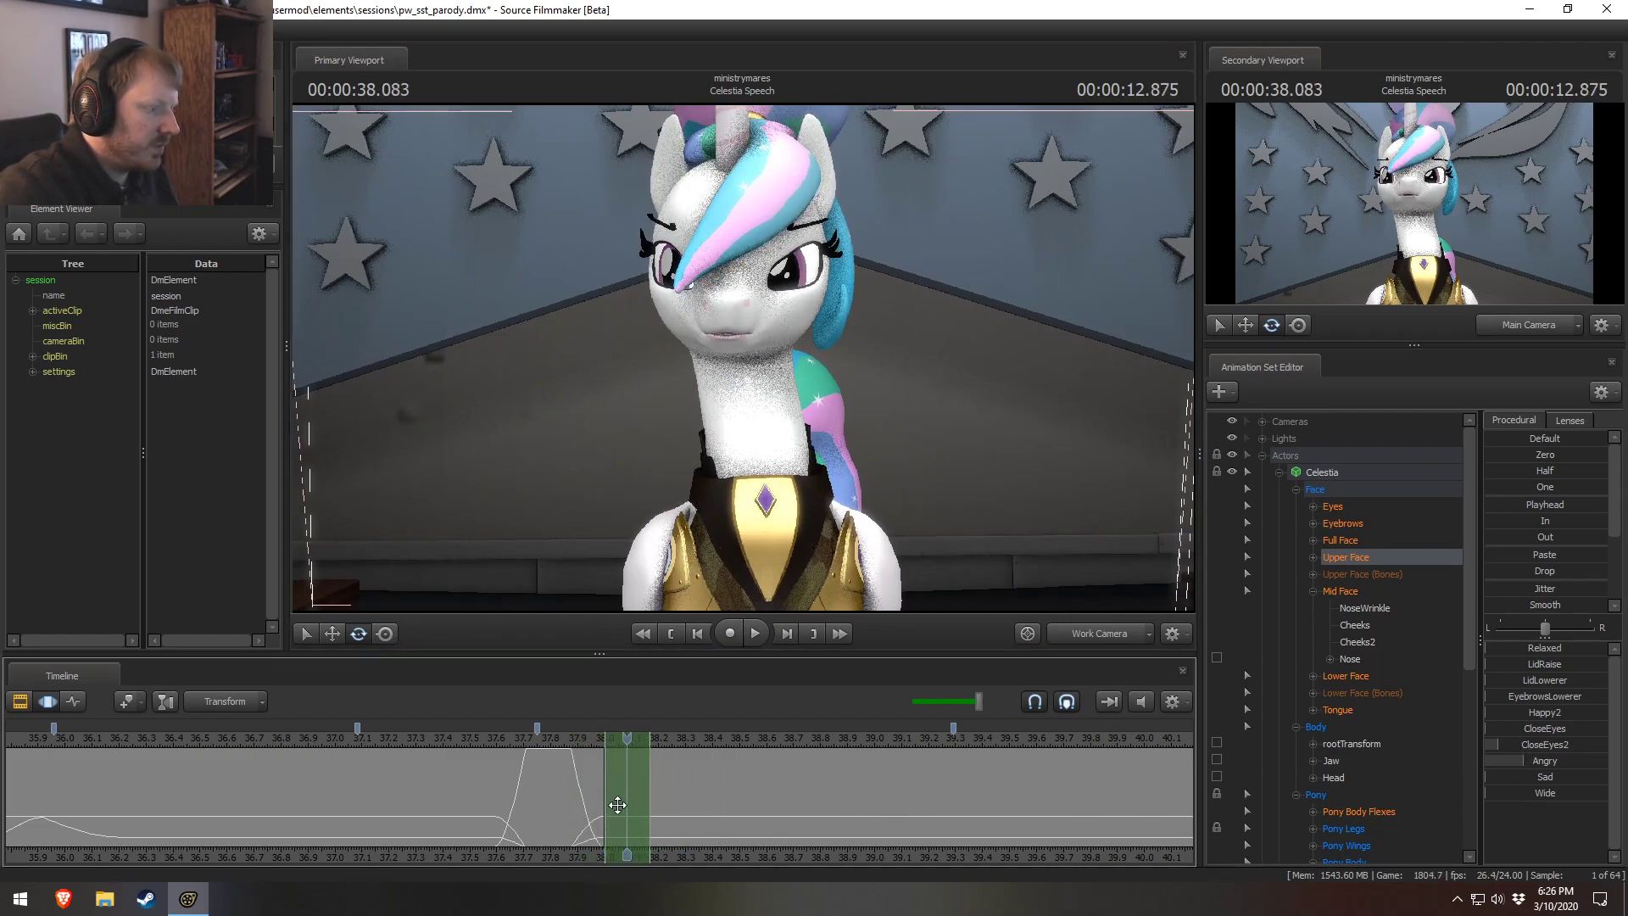
{"action": "left_click_drag", "start_coordinate": [1531, 757], "coordinate": [1530, 757]}
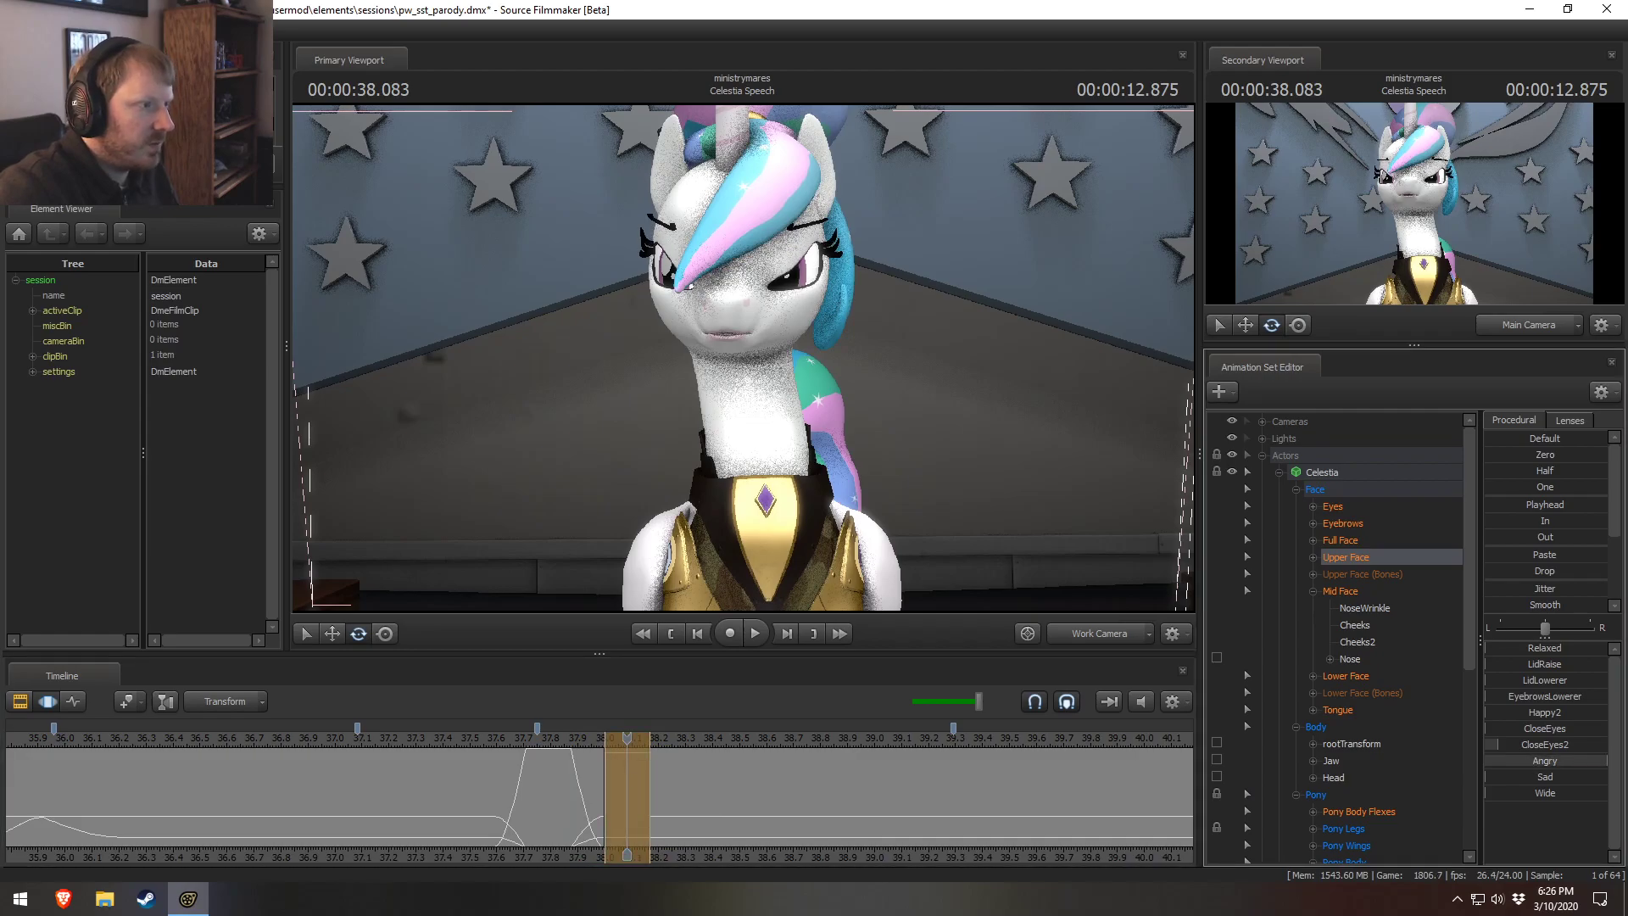
{"action": "left_click_drag", "start_coordinate": [997, 436], "coordinate": [997, 436], "text": "alt"}
{"action": "key", "text": "ctrl+z"}
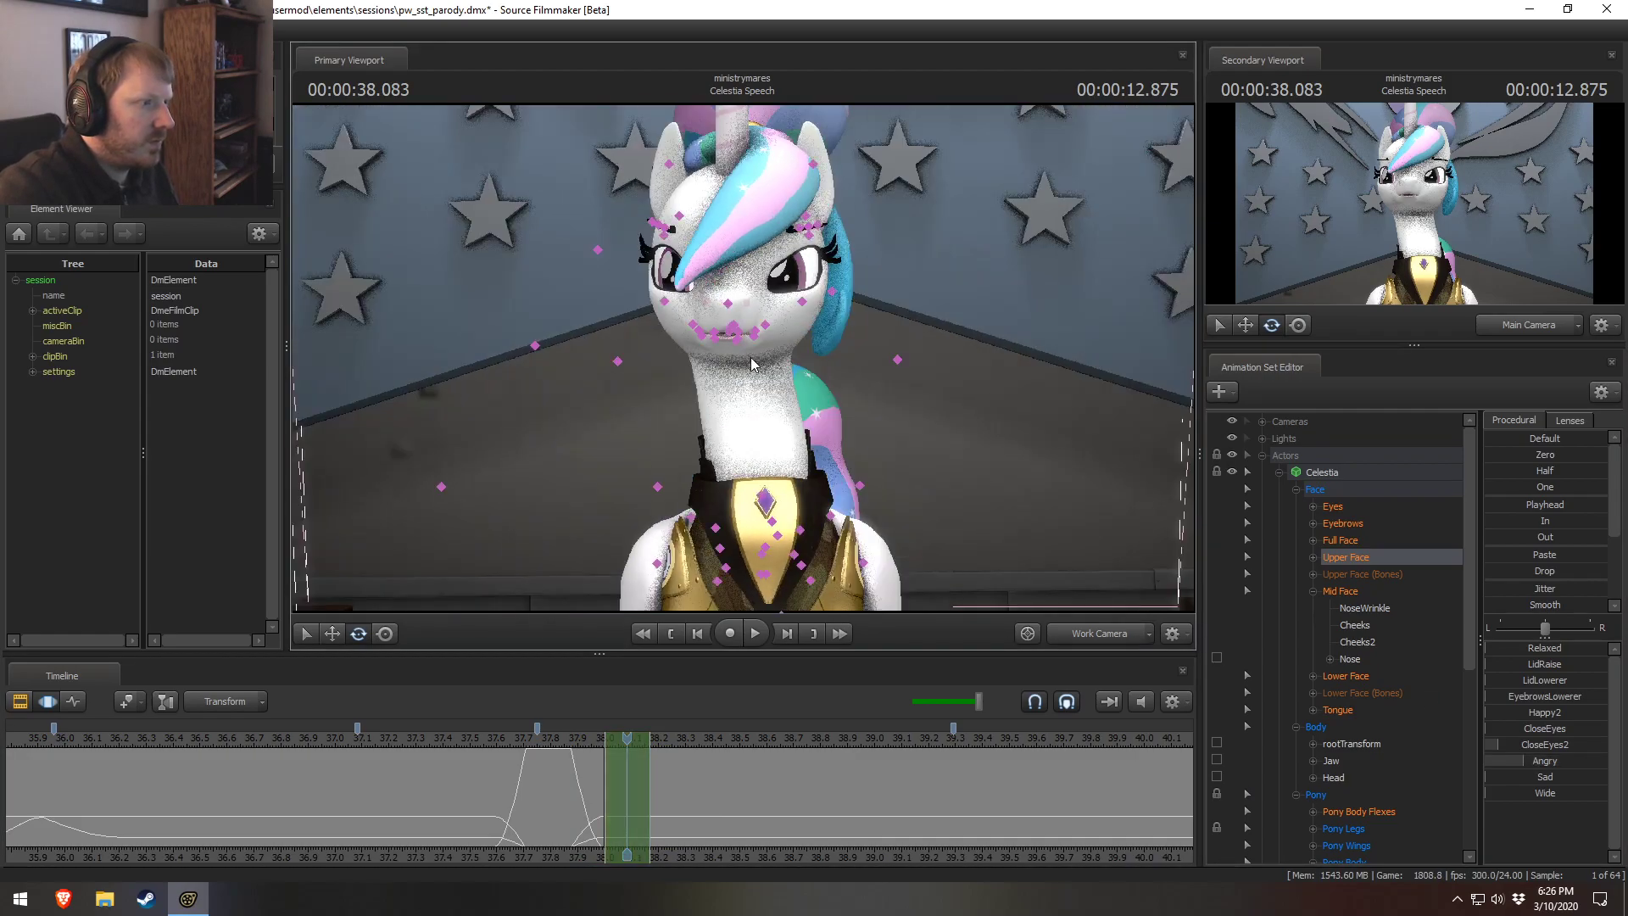
Try to raise Wide to about half and Angry to nearly full at 38.0 s, inspect the face up close, and cancel the change.
{"action": "left_click_drag", "start_coordinate": [612, 788], "coordinate": [673, 786]}
{"action": "left_click", "coordinate": [607, 789], "text": "shift"}
{"action": "scroll", "coordinate": [608, 790], "scroll_direction": "up", "scroll_amount": 4, "text": "shift"}
{"action": "scroll", "coordinate": [616, 786], "scroll_direction": "down", "scroll_amount": 1, "text": "shift"}
{"action": "left_click_drag", "start_coordinate": [1533, 798], "coordinate": [1531, 797]}
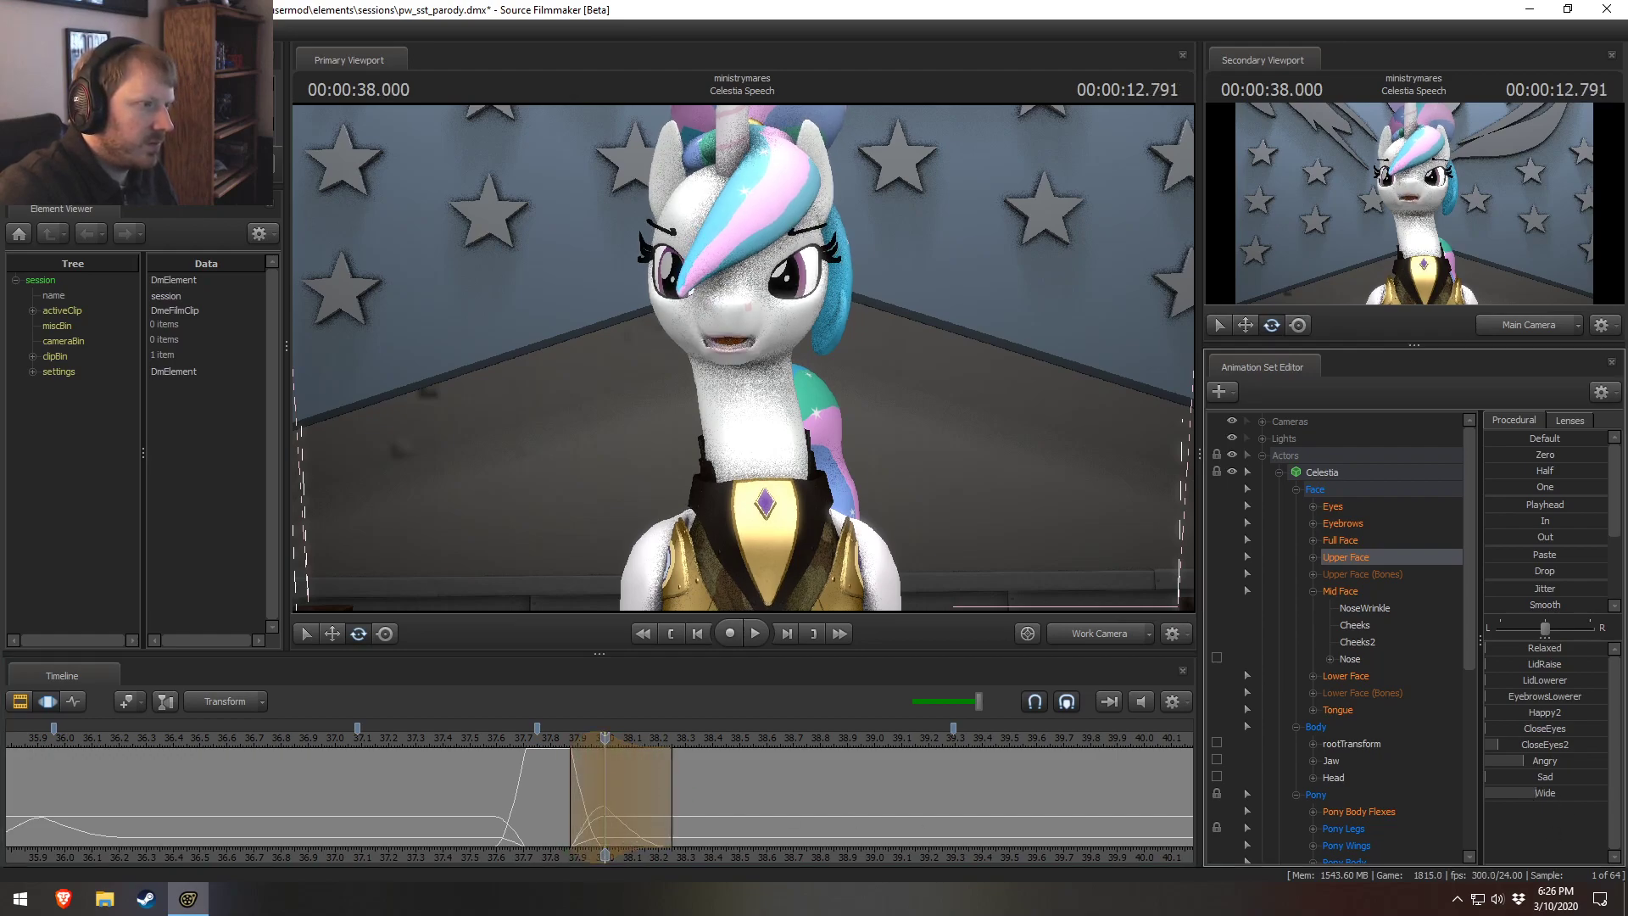
{"action": "left_click_drag", "start_coordinate": [1546, 762], "coordinate": [1576, 755]}
{"action": "left_click_drag", "start_coordinate": [763, 373], "coordinate": [607, 347], "text": "alt"}
{"action": "key", "text": "w"}
{"action": "mouse_move", "coordinate": [948, 329]}
{"action": "left_mouse_down"}
{"action": "mouse_move", "coordinate": [945, 307]}
{"action": "mouse_move", "coordinate": [948, 329]}
{"action": "left_mouse_up"}
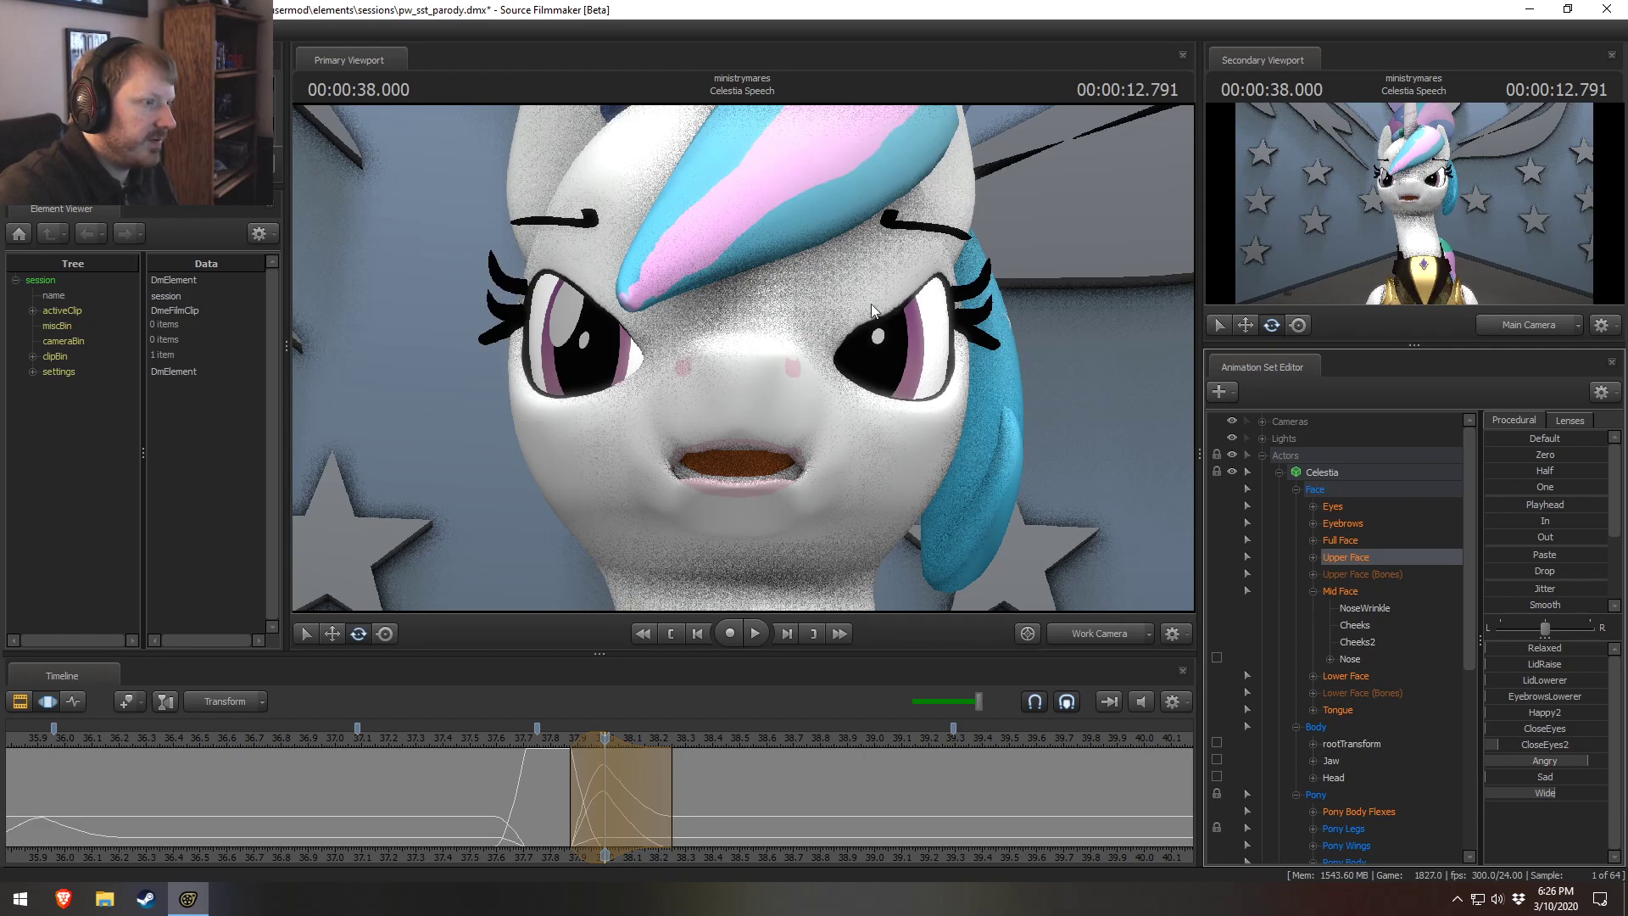
{"action": "key", "text": "Escape"}
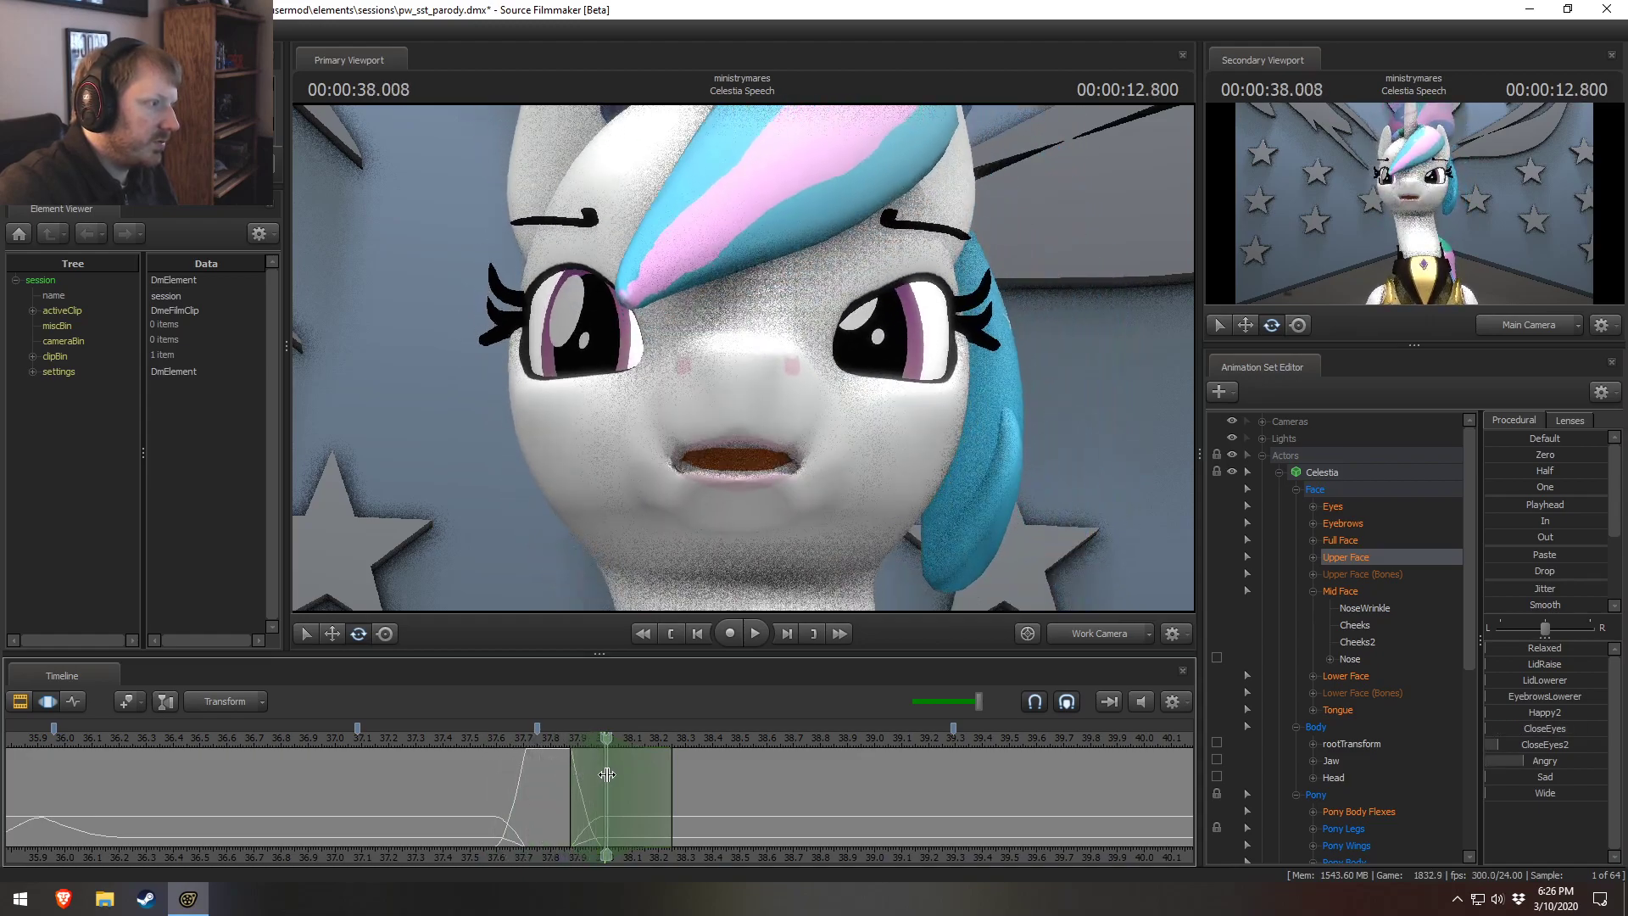
Shift the Upper Face animation about one frame earlier within a faded selection from about 37.3 to 38.3 s and start playback.
{"action": "left_click_drag", "start_coordinate": [643, 793], "coordinate": [470, 811]}
{"action": "right_click_drag", "start_coordinate": [486, 810], "coordinate": [529, 801], "text": "shift"}
{"action": "left_click", "coordinate": [1333, 506]}
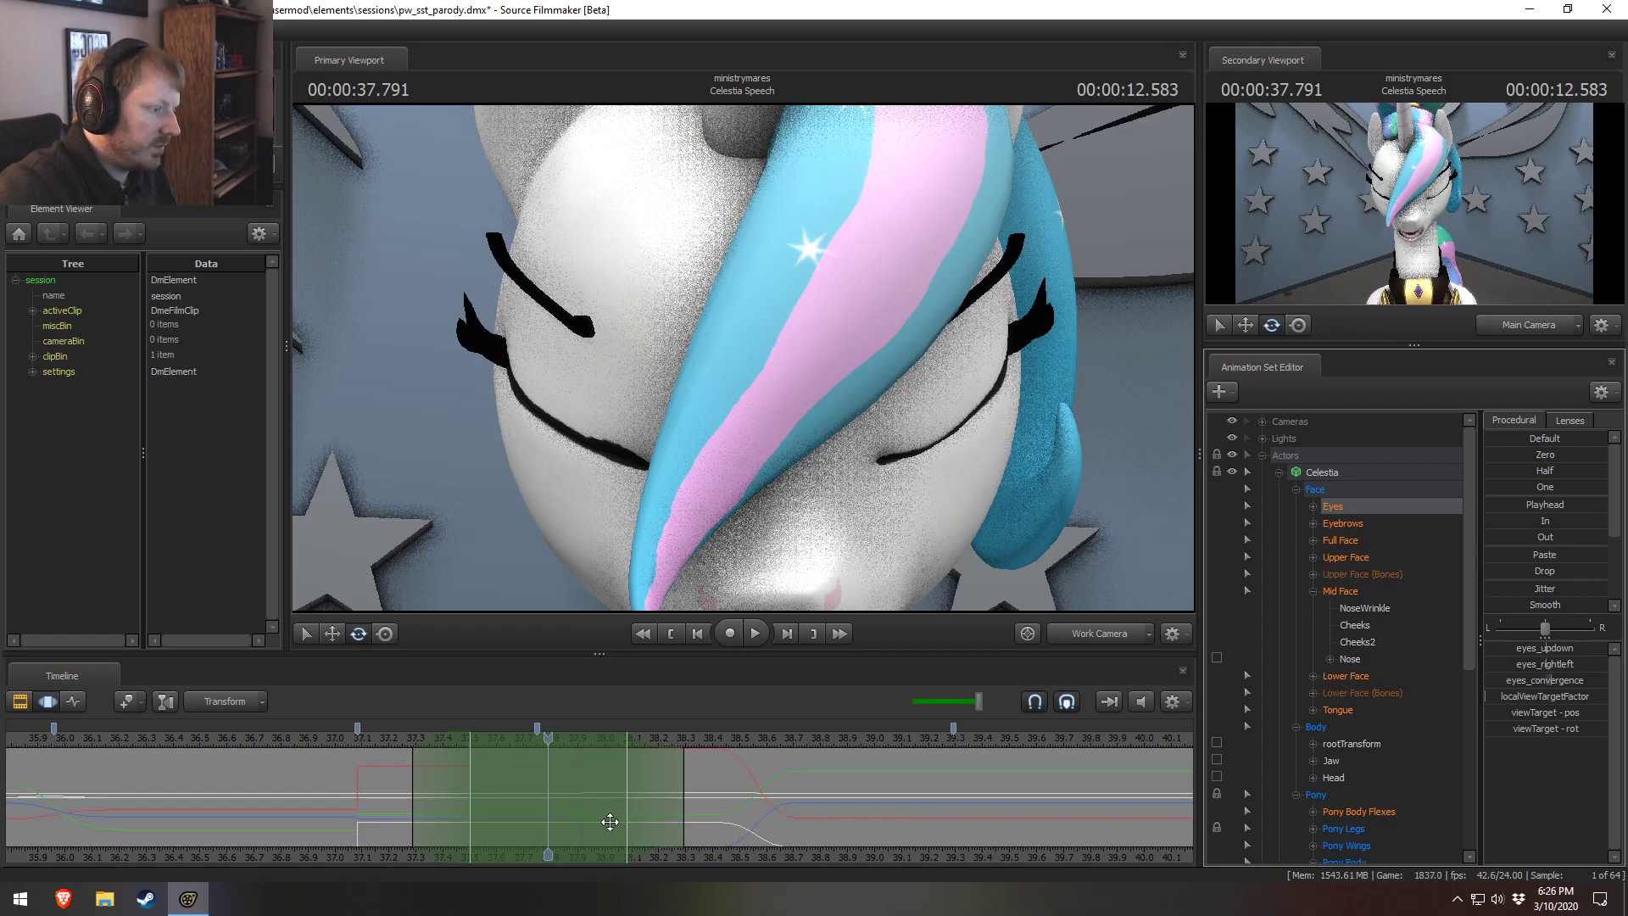
{"action": "left_click", "coordinate": [1343, 523]}
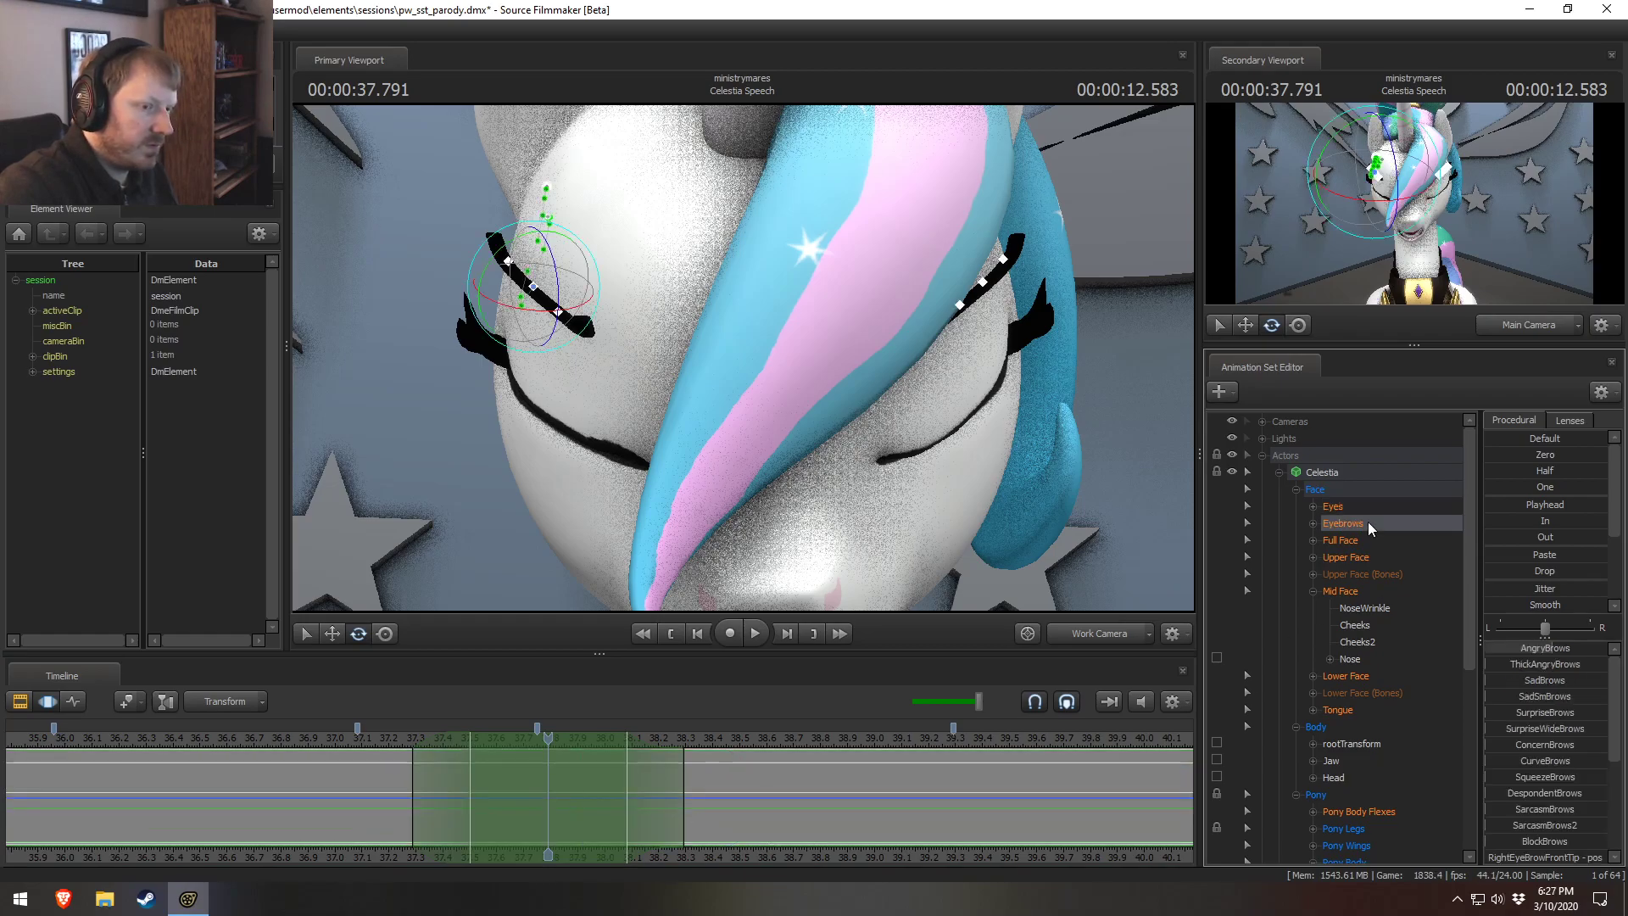
{"action": "left_click", "coordinate": [1344, 559]}
{"action": "left_click_drag", "start_coordinate": [574, 803], "coordinate": [563, 802]}
{"action": "key", "text": "space"}
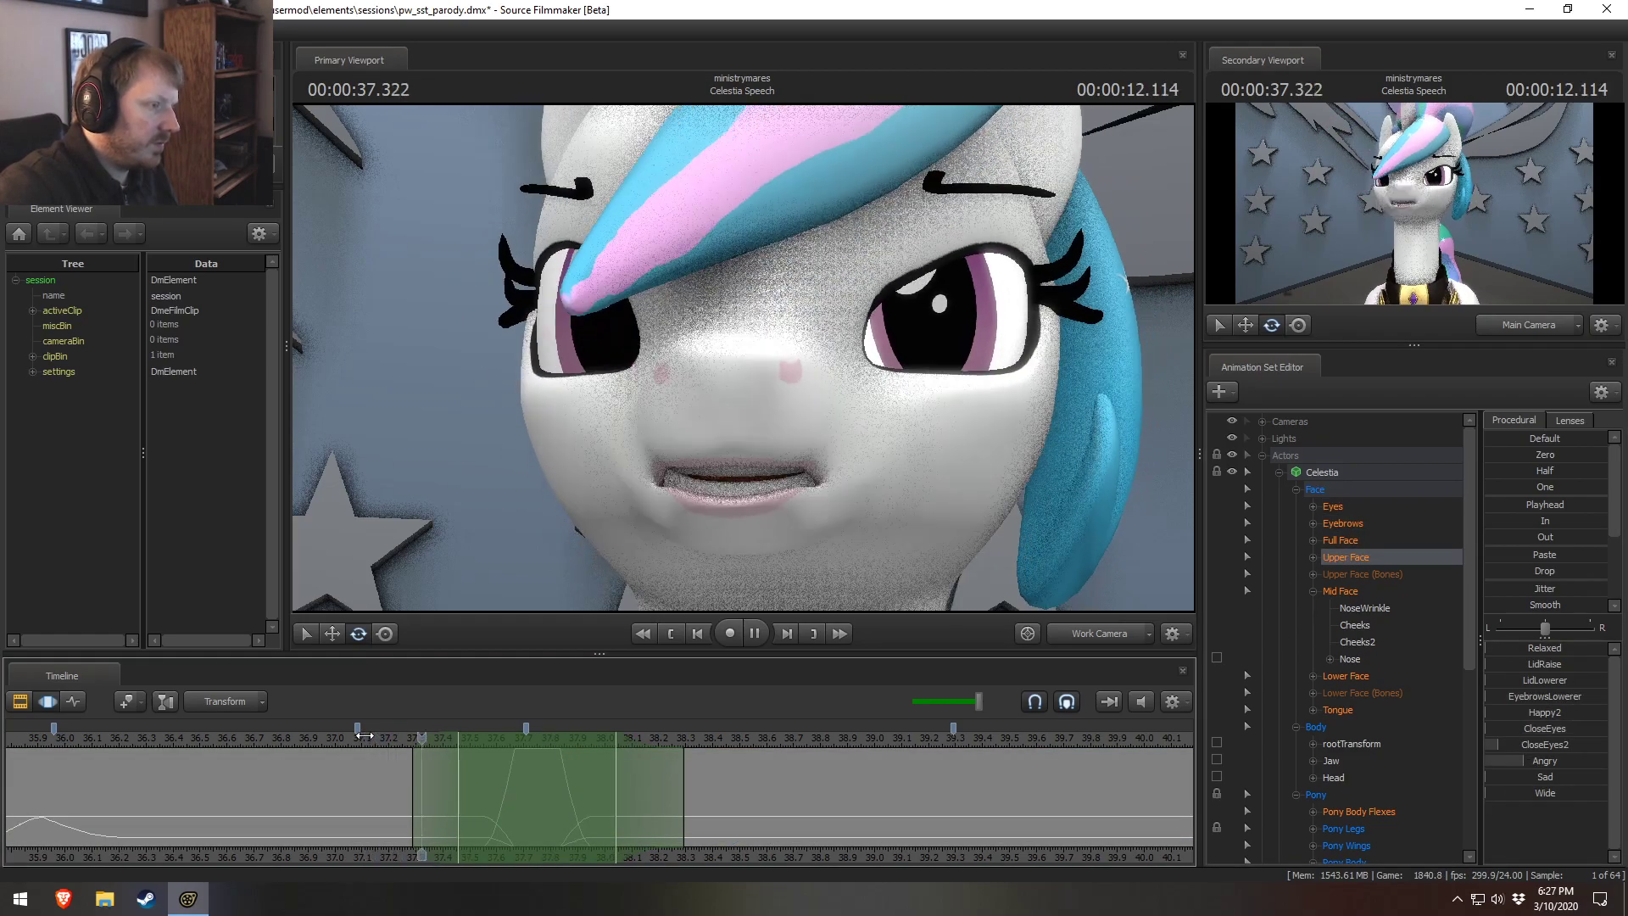
Apply the Out preset to Celestia's Eyes from about 37.79 to 37.92 s and play the result through the Main Camera.
{"action": "mouse_move", "coordinate": [497, 796]}
{"action": "left_mouse_down"}
{"action": "mouse_move", "coordinate": [594, 811]}
{"action": "mouse_move", "coordinate": [547, 793]}
{"action": "mouse_move", "coordinate": [580, 790]}
{"action": "mouse_move", "coordinate": [504, 777]}
{"action": "mouse_move", "coordinate": [596, 788]}
{"action": "left_mouse_up"}
{"action": "key", "text": "Escape"}
{"action": "left_click", "coordinate": [1346, 509]}
{"action": "scroll", "coordinate": [570, 793], "scroll_direction": "up", "scroll_amount": 5, "text": "shift"}
{"action": "double_click", "coordinate": [1520, 542]}
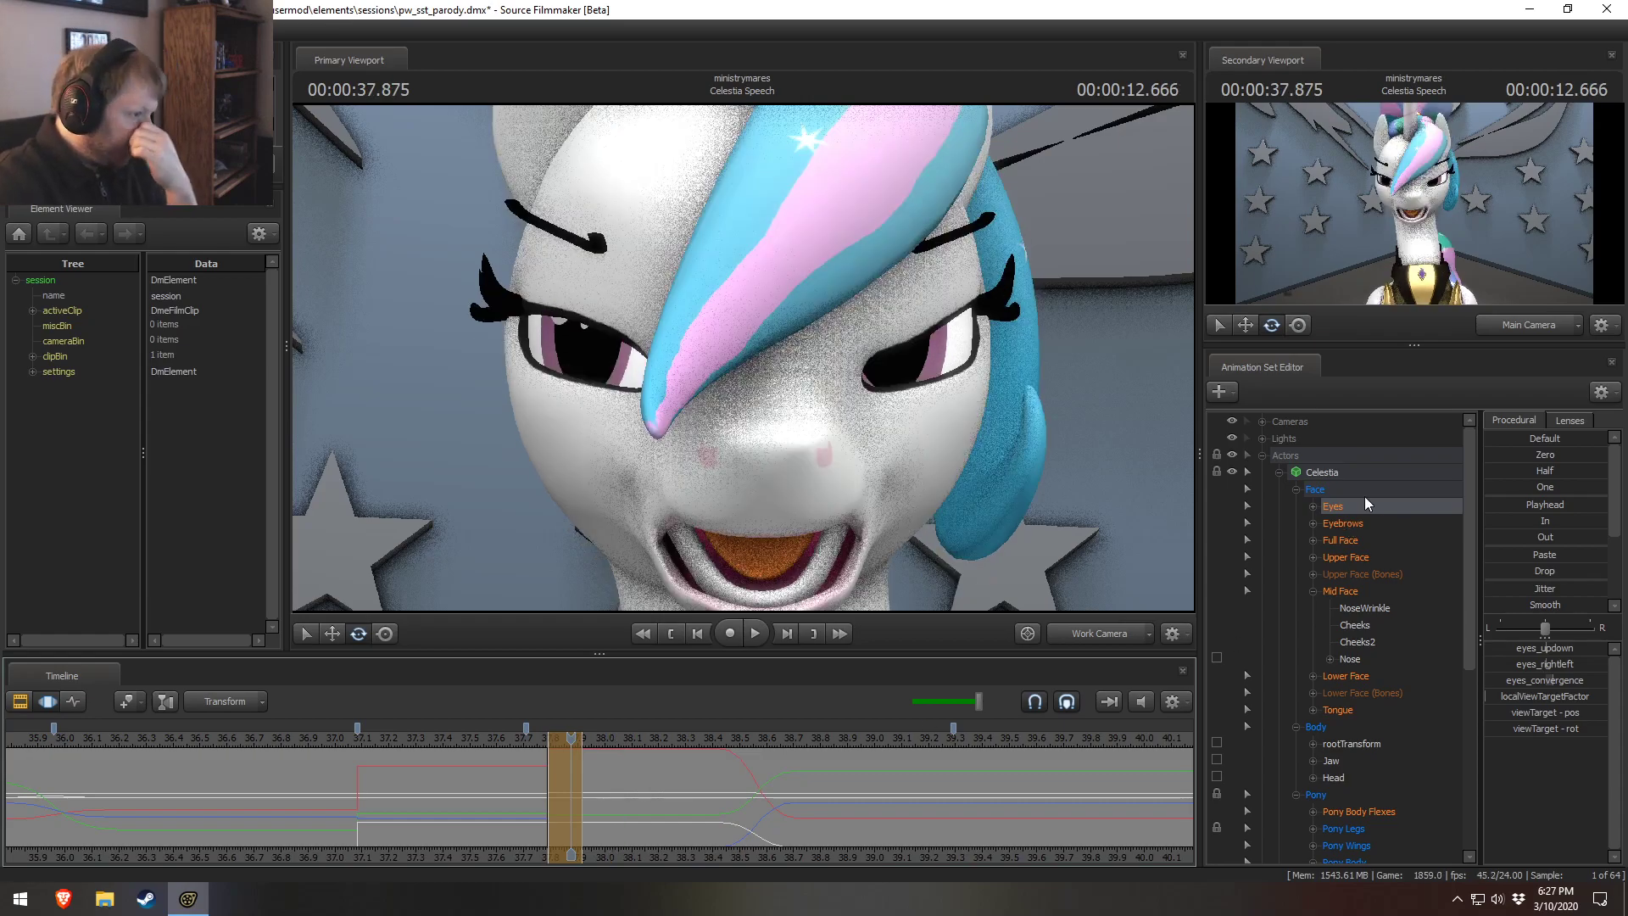
{"action": "left_click", "coordinate": [1073, 637]}
{"action": "left_click", "coordinate": [322, 734]}
{"action": "key", "text": "space"}
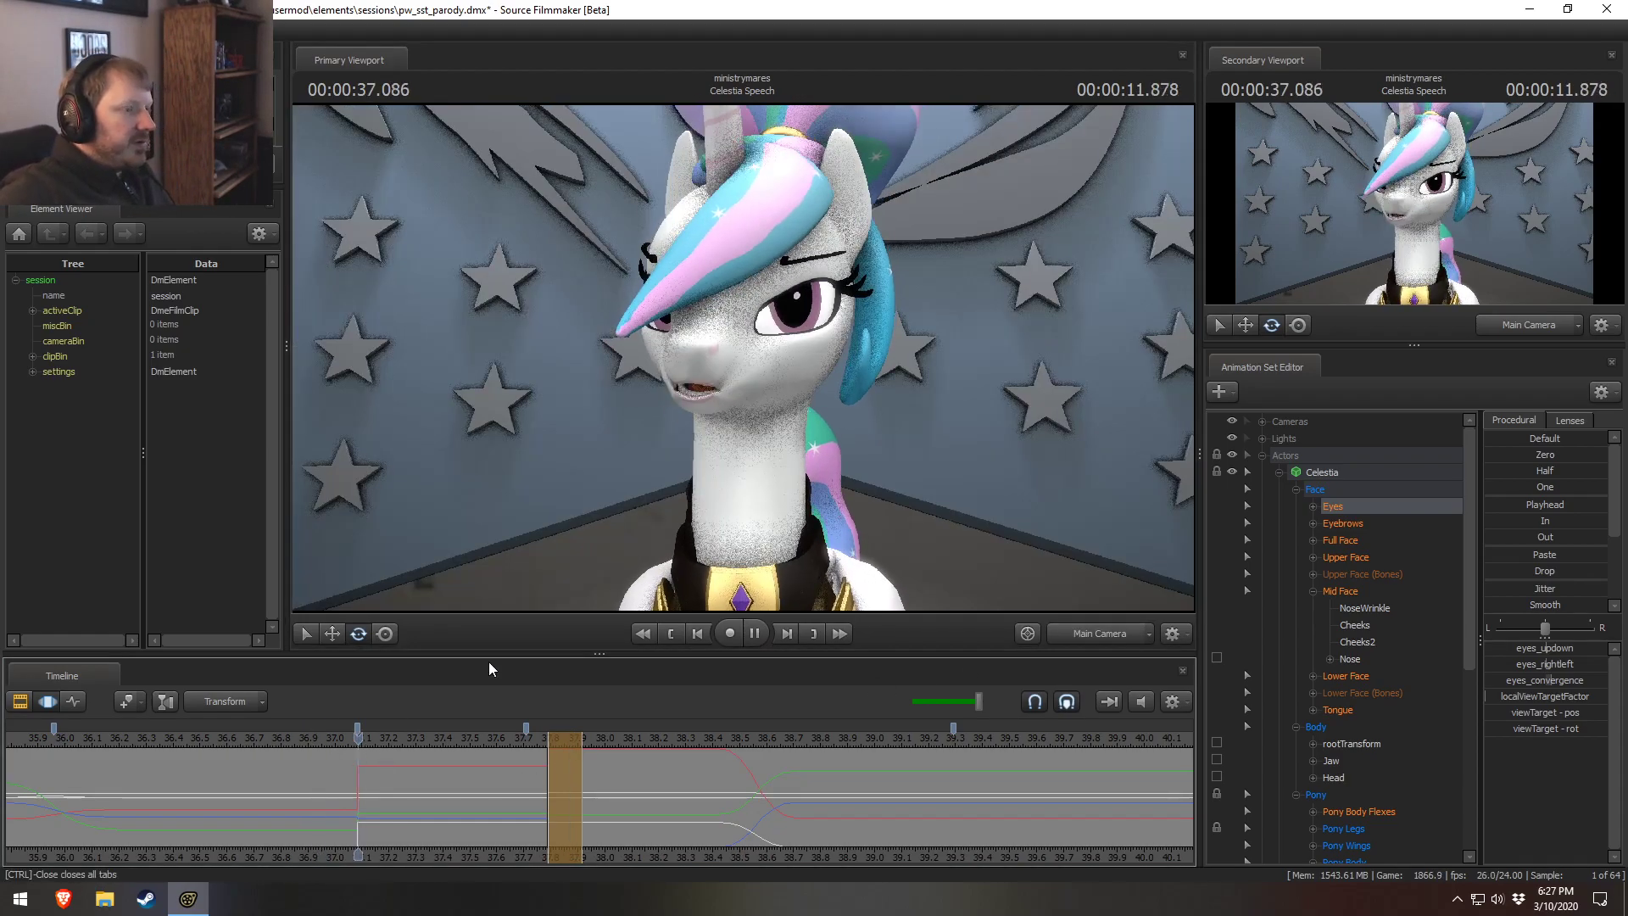
{"action": "key", "text": "space"}
Raise Wide on Celestia's Upper Face within a faded selection from about 37.79 to 38.13 s, peaking near 37.96 s.
{"action": "left_click_drag", "start_coordinate": [530, 790], "coordinate": [615, 778]}
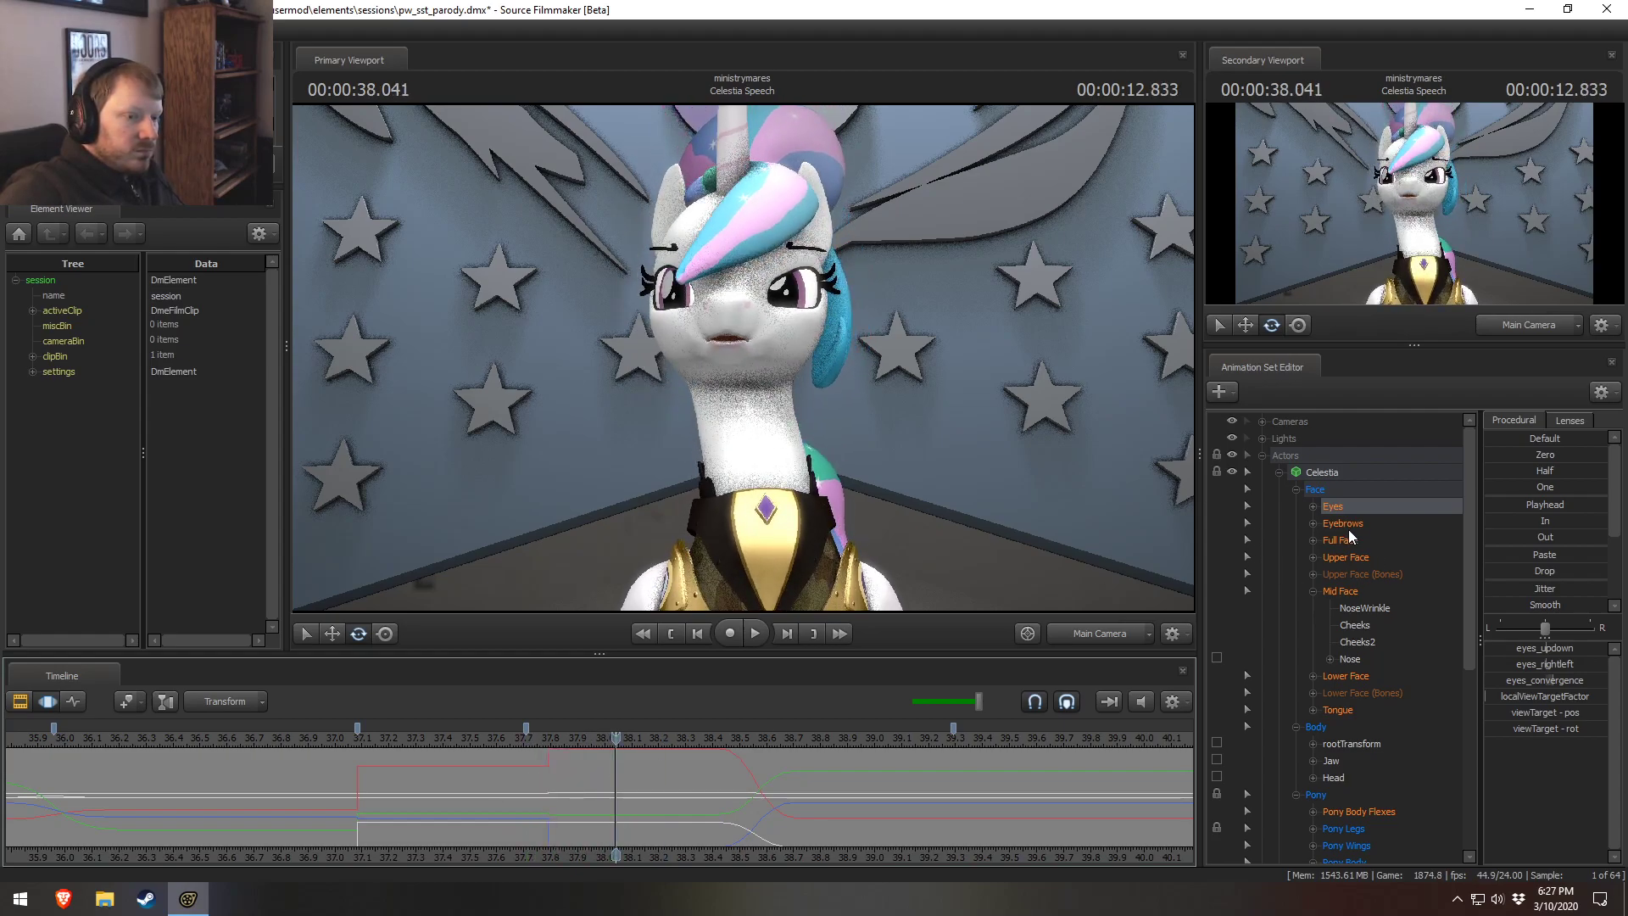
{"action": "mouse_move", "coordinate": [611, 802]}
{"action": "left_mouse_down"}
{"action": "mouse_move", "coordinate": [585, 804]}
{"action": "mouse_move", "coordinate": [595, 816]}
{"action": "left_mouse_up"}
{"action": "left_click", "coordinate": [1367, 557]}
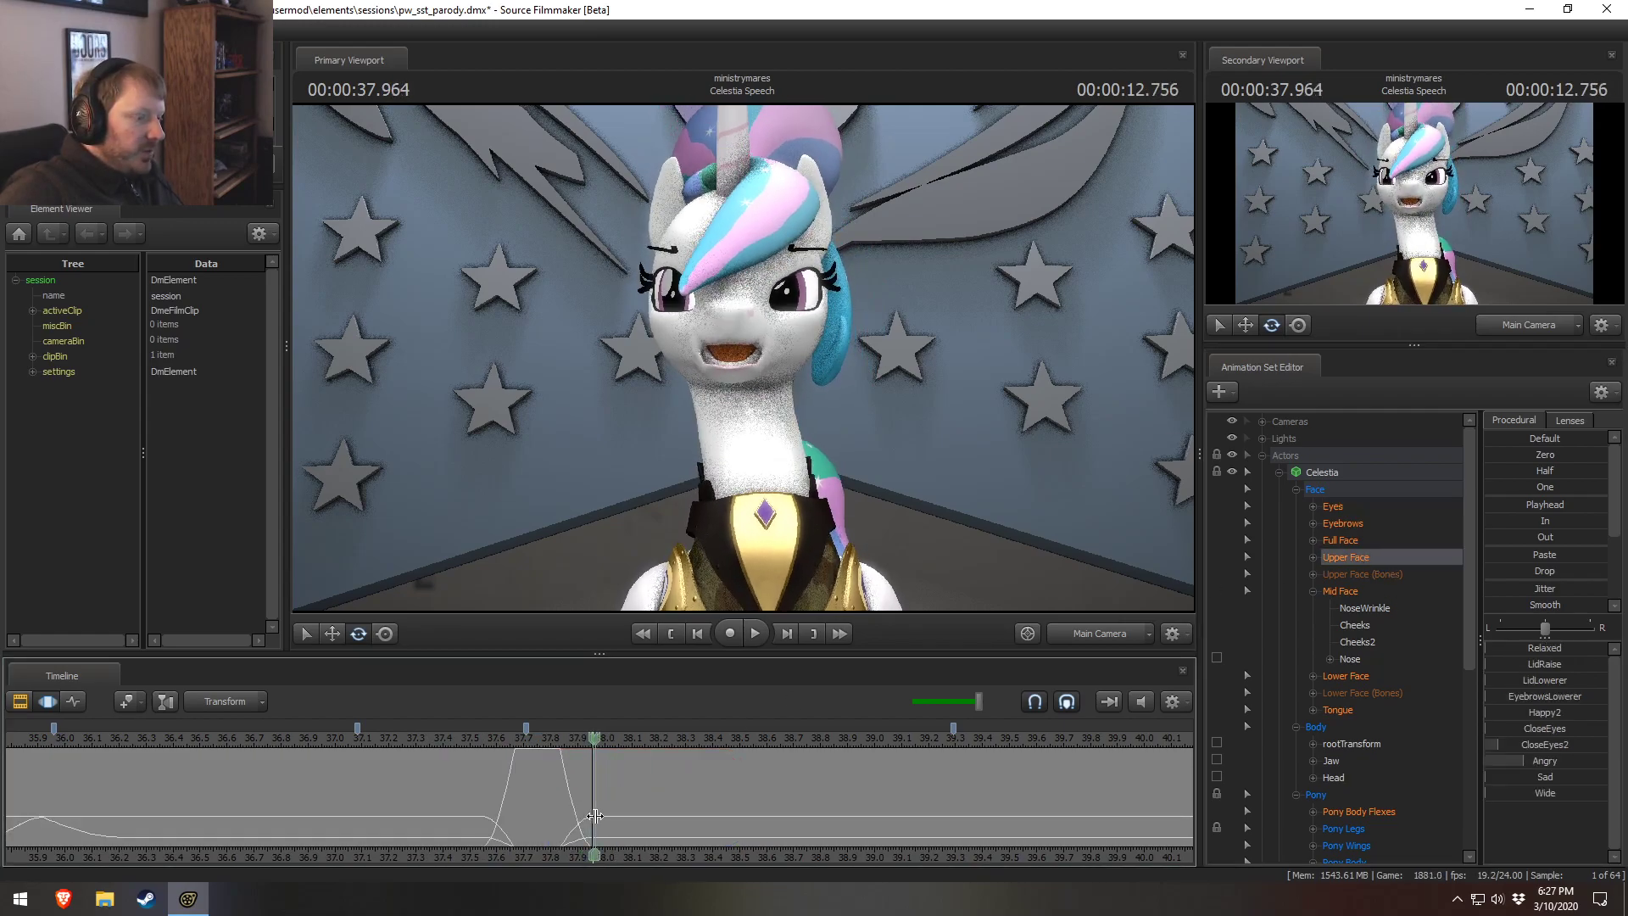
{"action": "scroll", "coordinate": [593, 814], "scroll_direction": "up", "scroll_amount": 5}
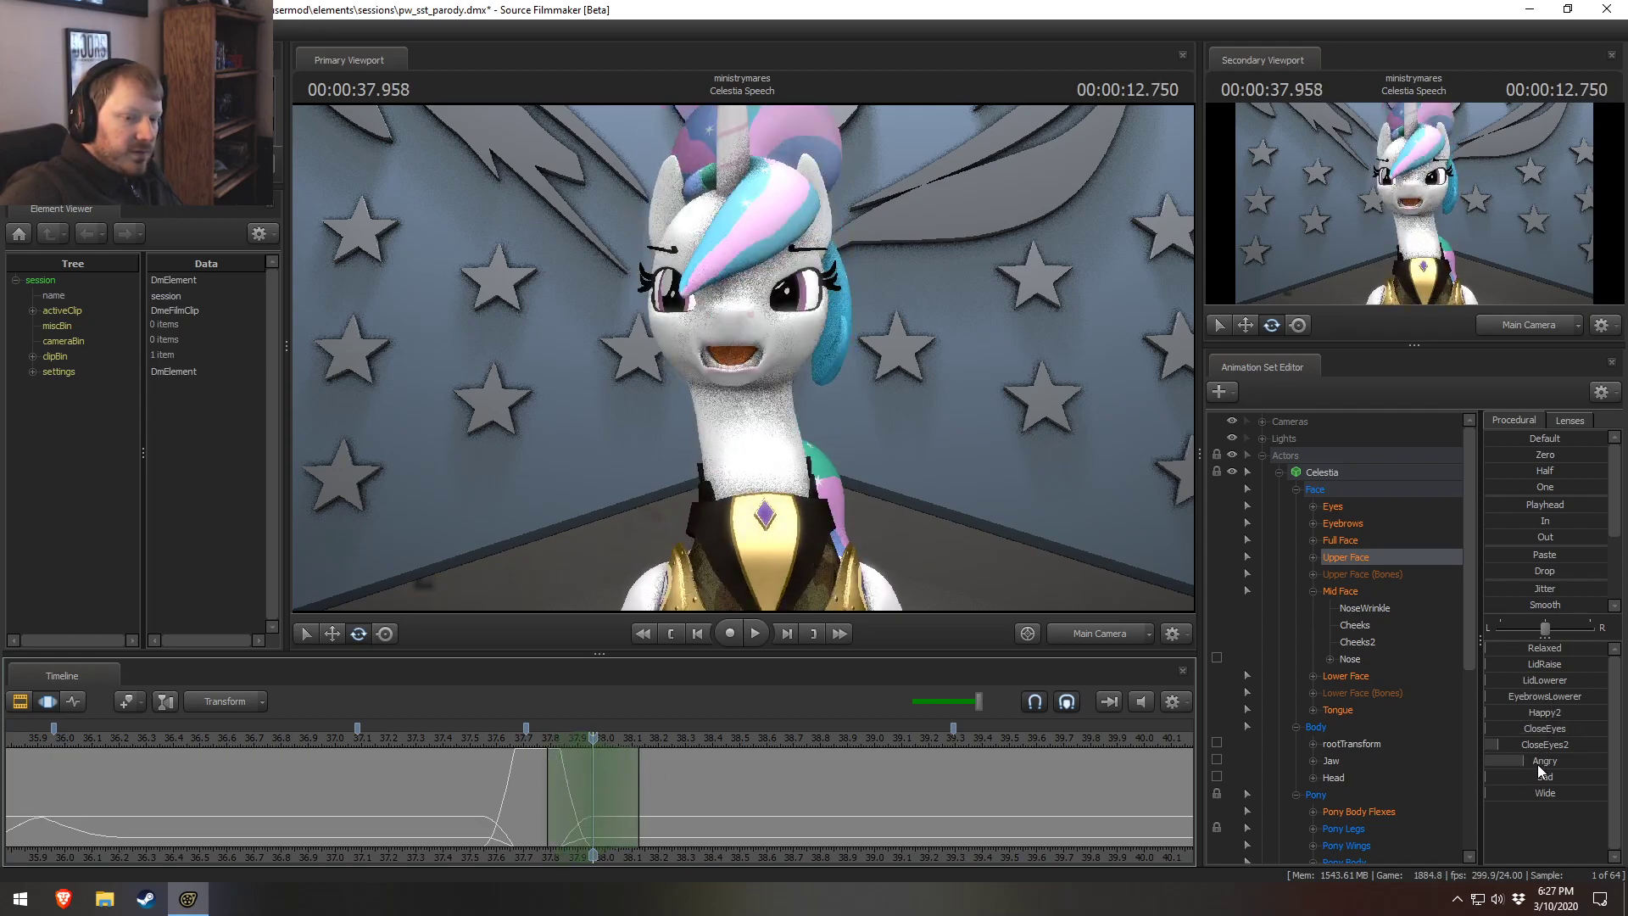
{"action": "left_click_drag", "start_coordinate": [1545, 757], "coordinate": [1550, 739]}
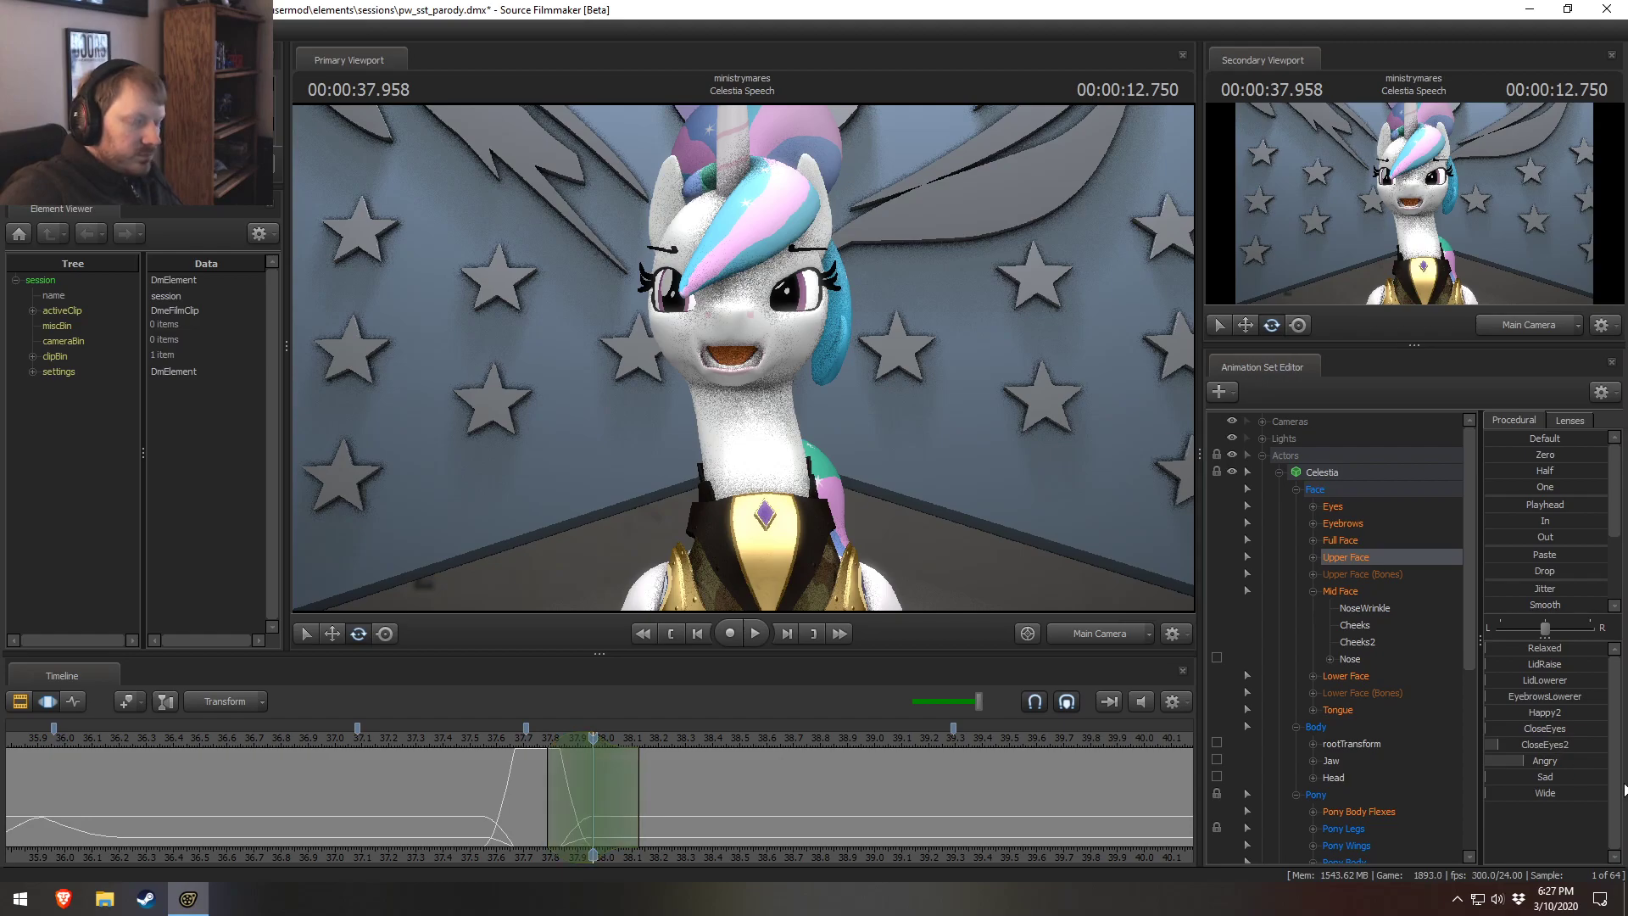
{"action": "left_click_drag", "start_coordinate": [1546, 801], "coordinate": [1548, 801]}
{"action": "left_click_drag", "start_coordinate": [599, 835], "coordinate": [639, 817]}
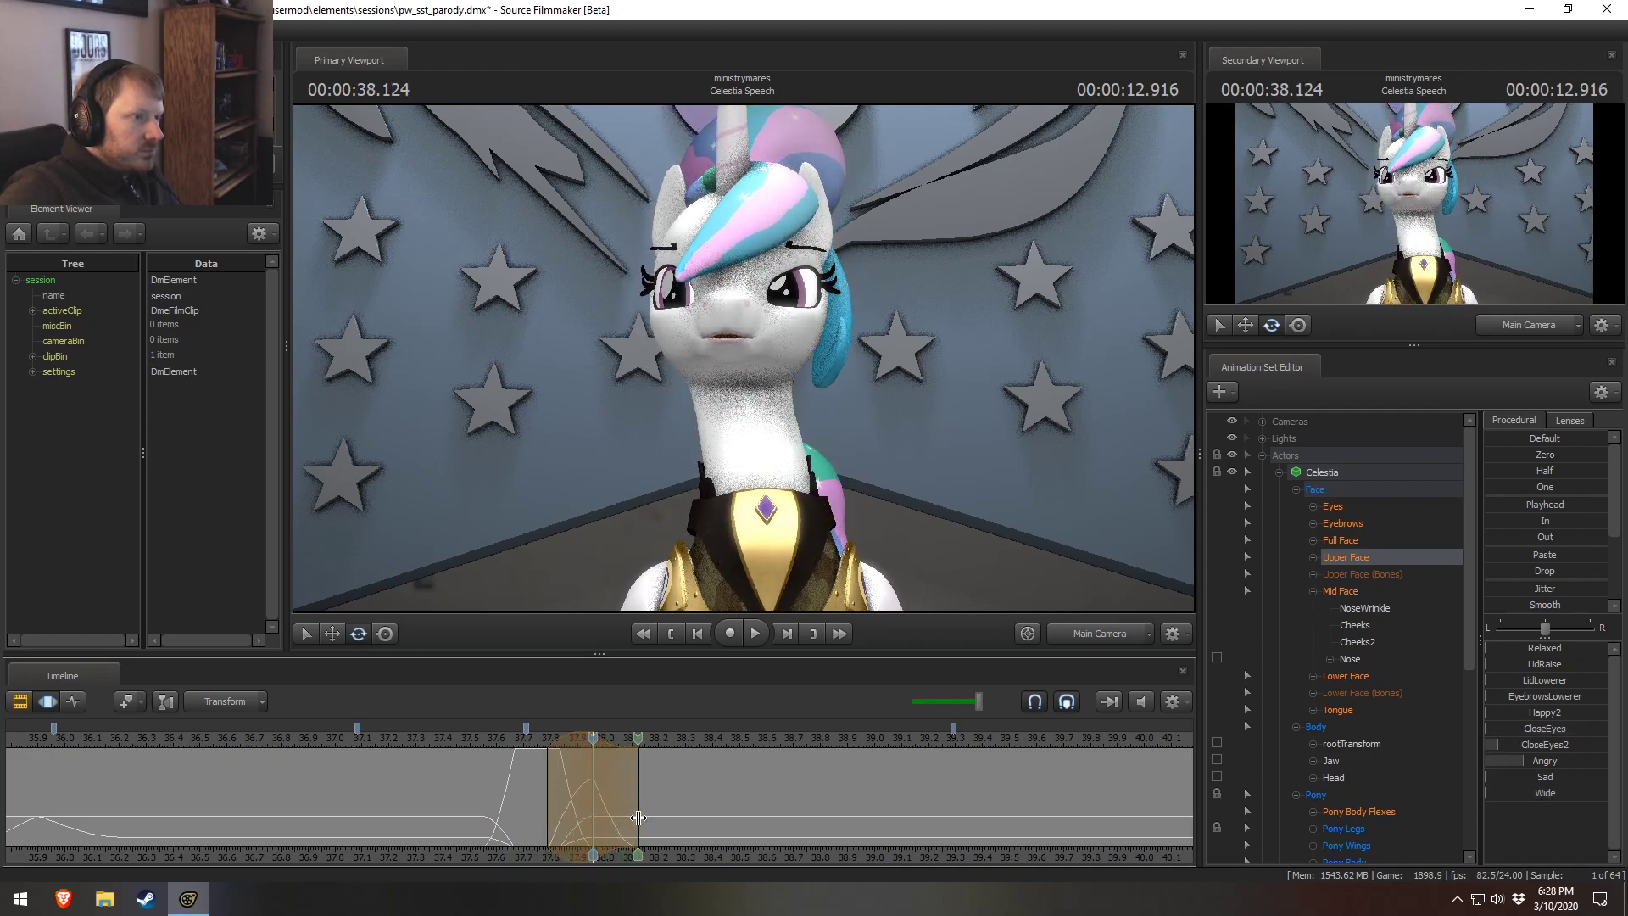
Play the blink transition, refine Wide to about 0.7 near 37.96 s and replay it from about 37.6 s.
{"action": "left_click", "coordinate": [469, 740]}
{"action": "key", "text": "space"}
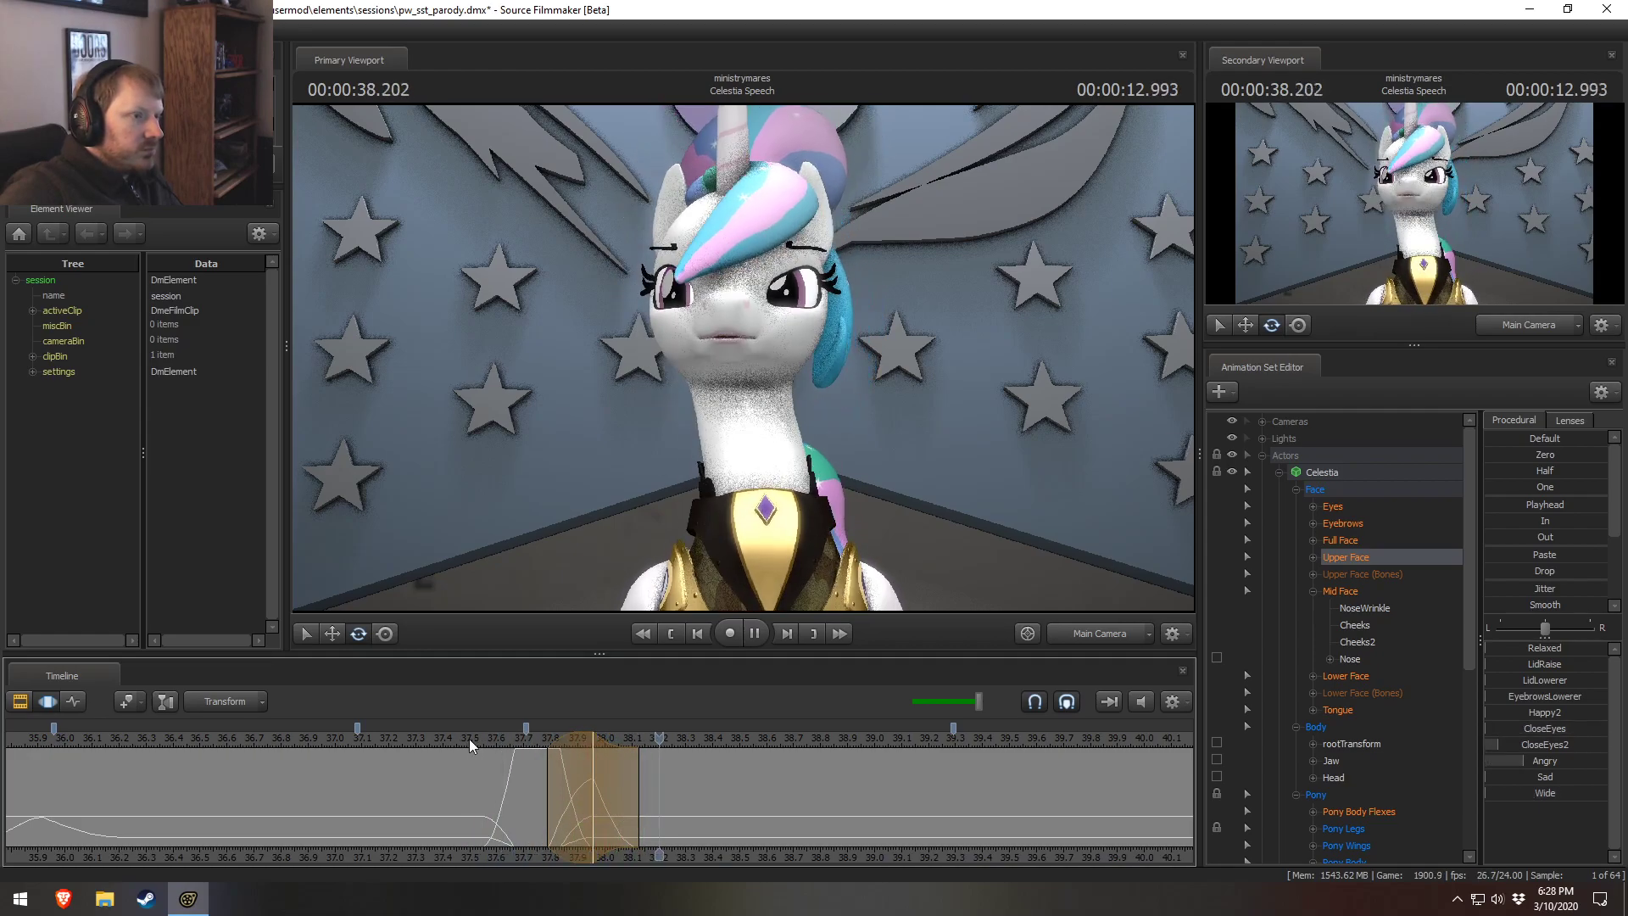
{"action": "key", "text": "space"}
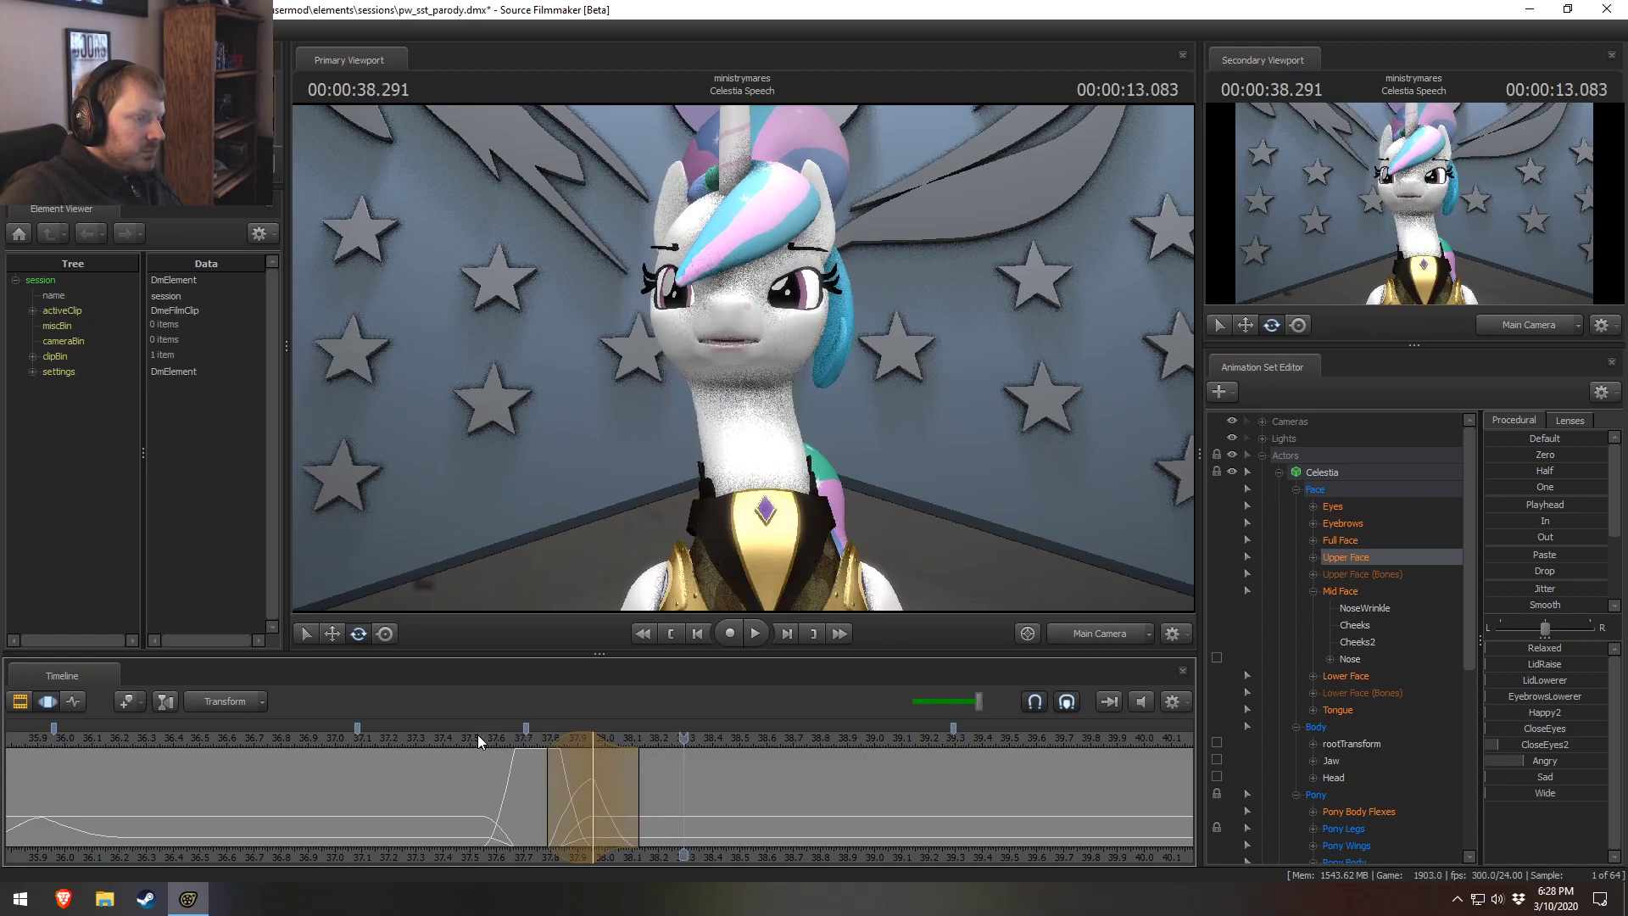
{"action": "left_click", "coordinate": [596, 747]}
{"action": "left_click_drag", "start_coordinate": [1524, 793], "coordinate": [1530, 793]}
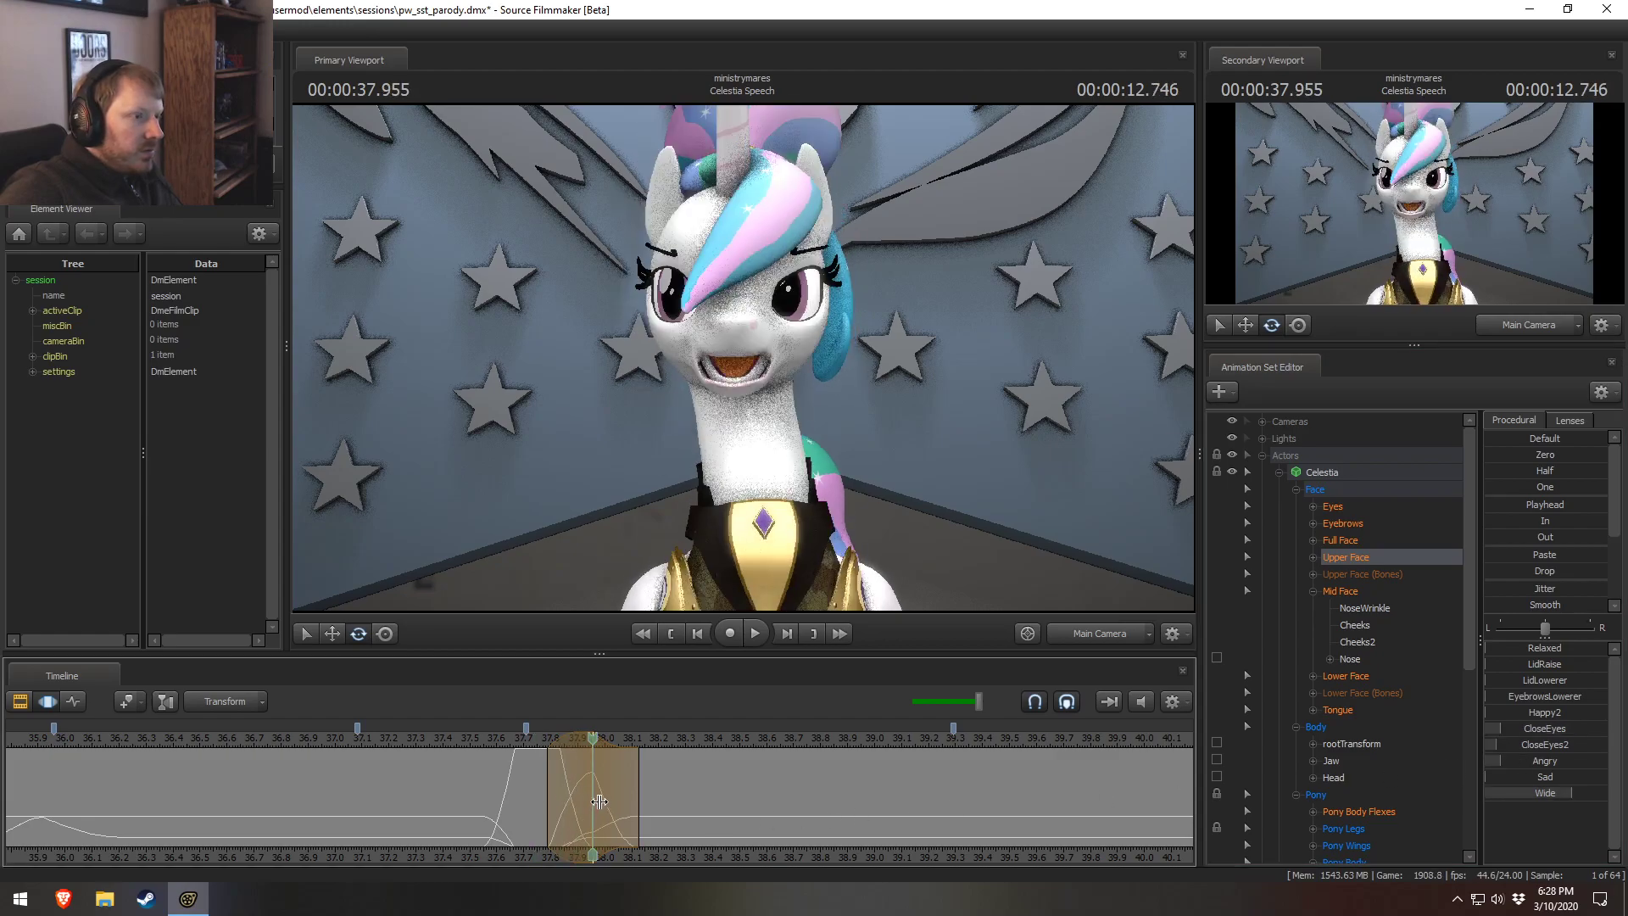
{"action": "left_click", "coordinate": [644, 804]}
{"action": "left_click", "coordinate": [494, 736]}
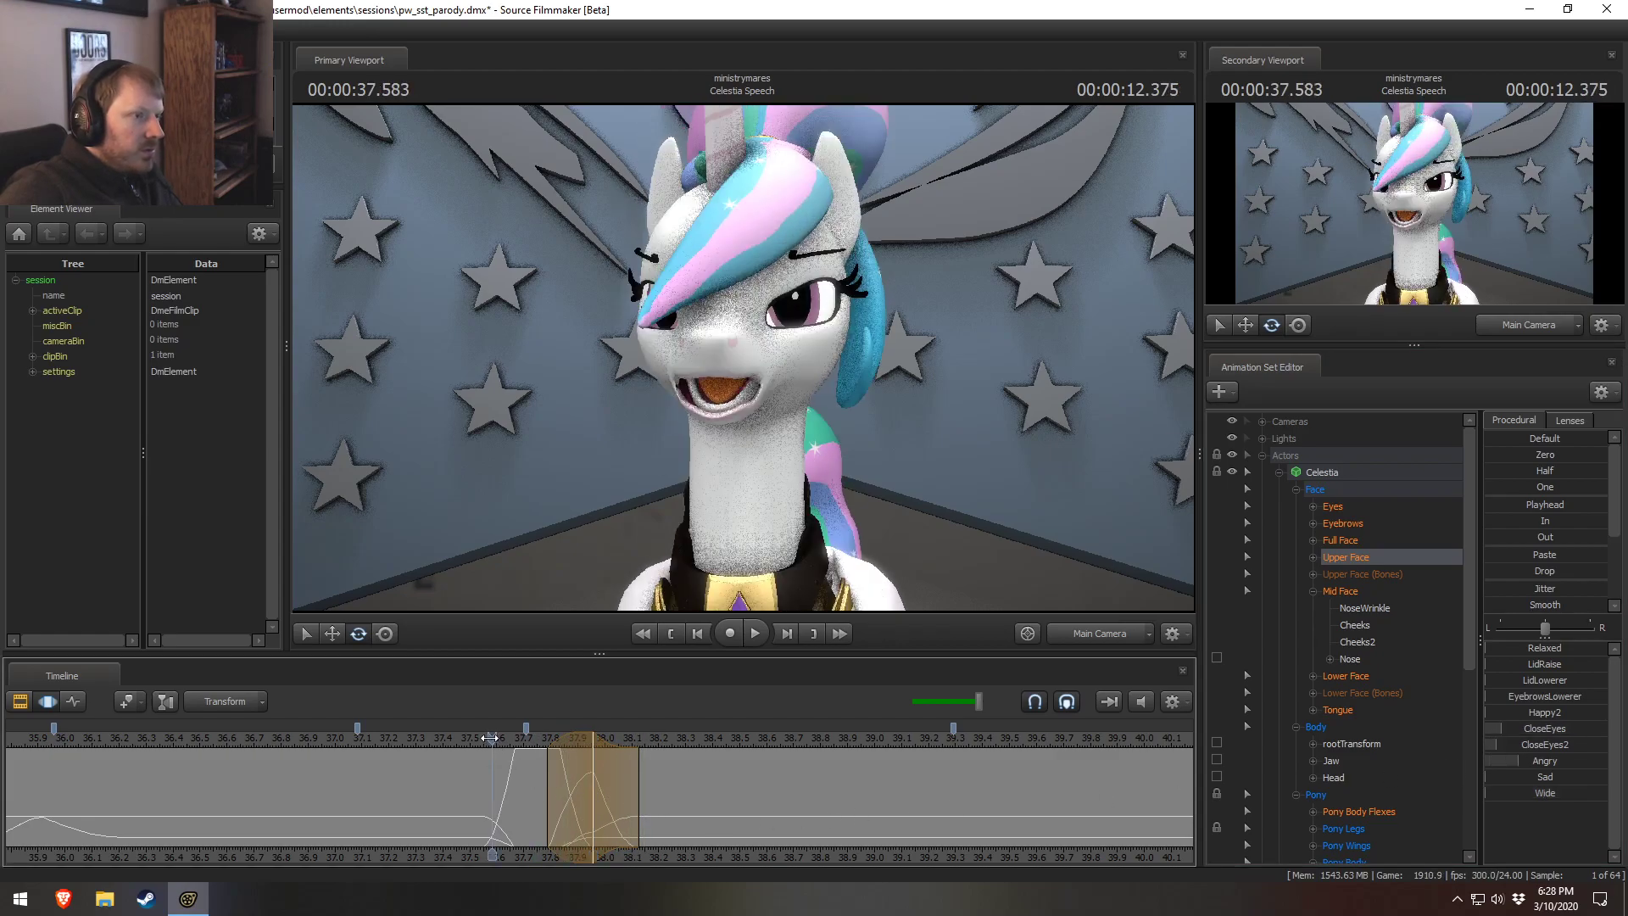
{"action": "key", "text": "space"}
{"action": "left_click", "coordinate": [508, 737]}
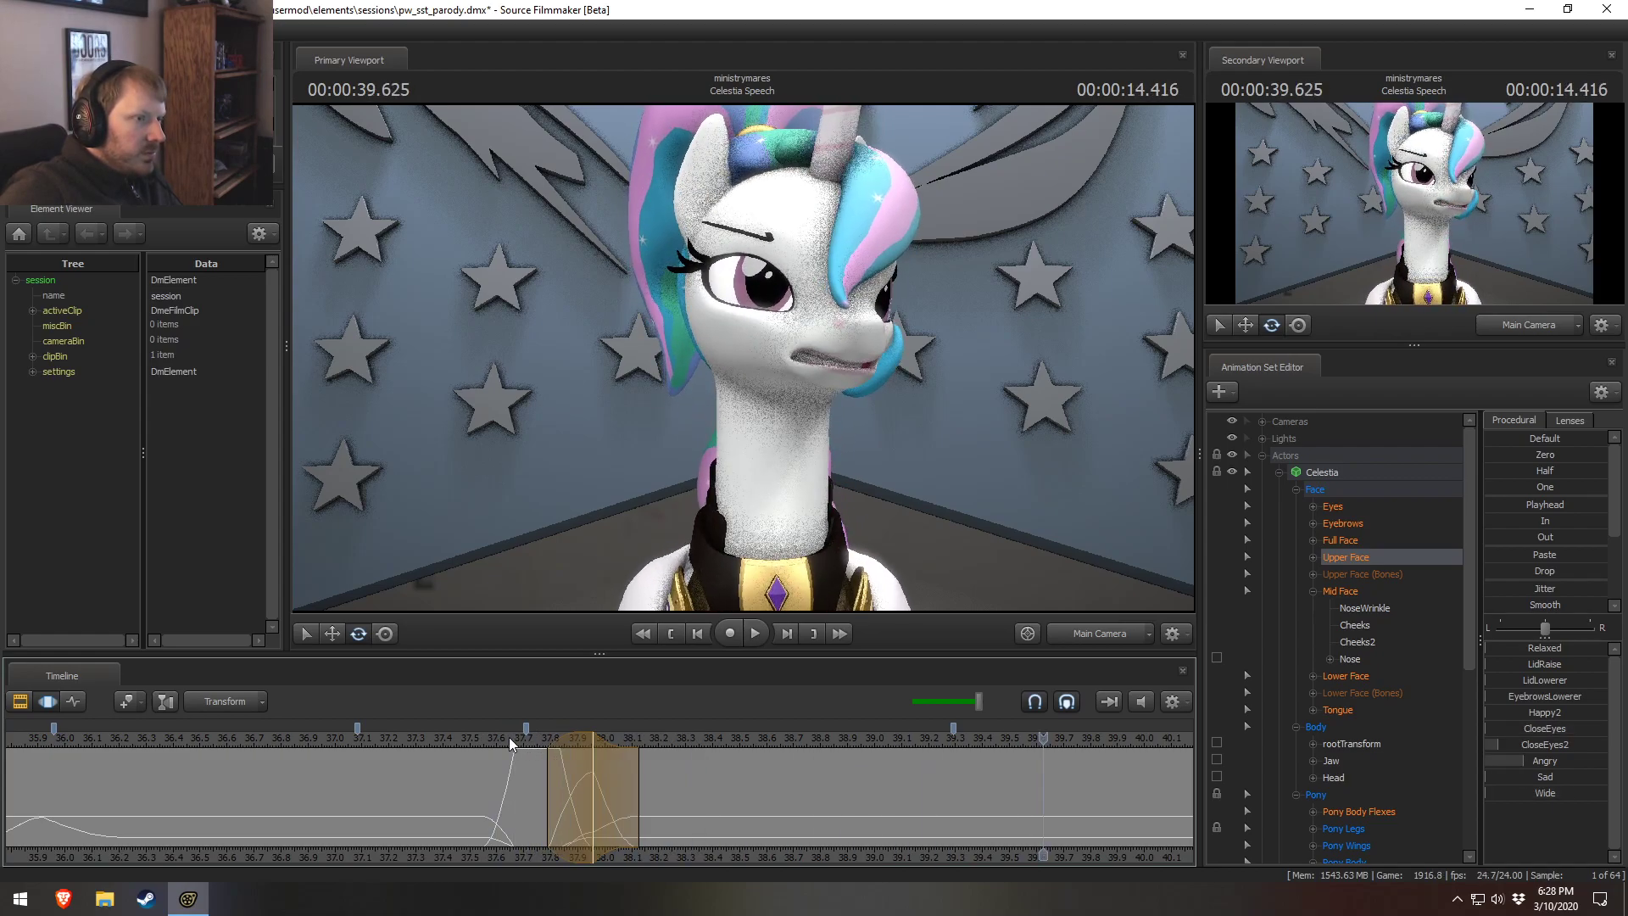
{"action": "left_click", "coordinate": [509, 736]}
Adjust the Upper Face with a procedural preset in a faded selection from about 38.08 to 38.5 s and play the result.
{"action": "left_click_drag", "start_coordinate": [639, 783], "coordinate": [728, 809]}
{"action": "left_click", "coordinate": [480, 739]}
{"action": "key", "text": "space"}
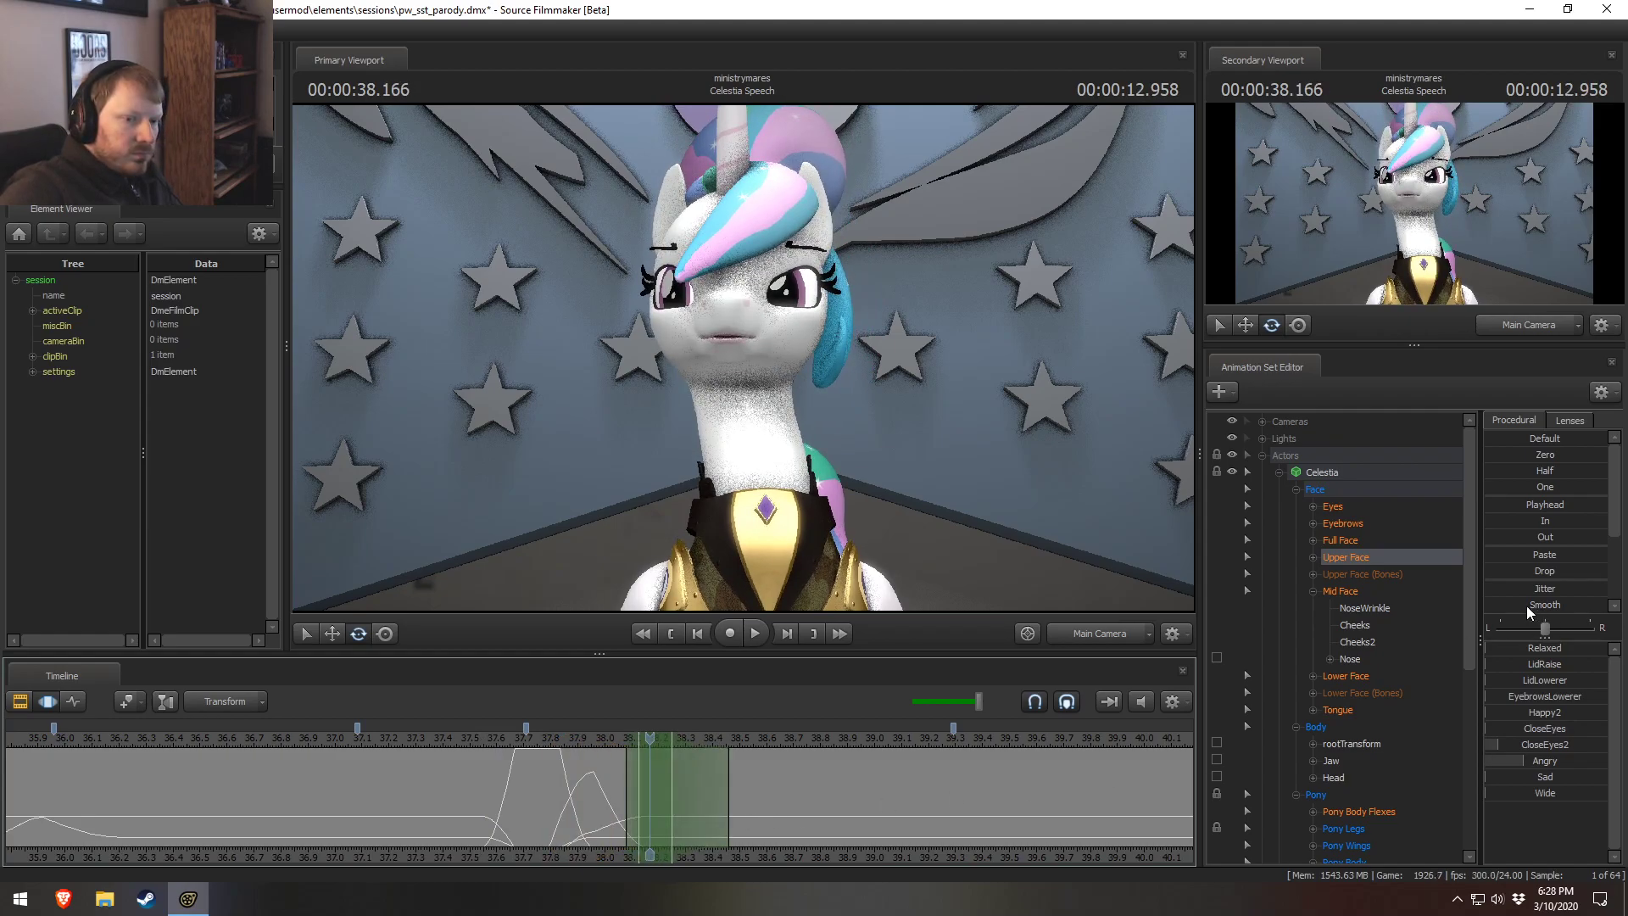
{"action": "scroll", "coordinate": [1522, 602], "scroll_direction": "down", "scroll_amount": 3}
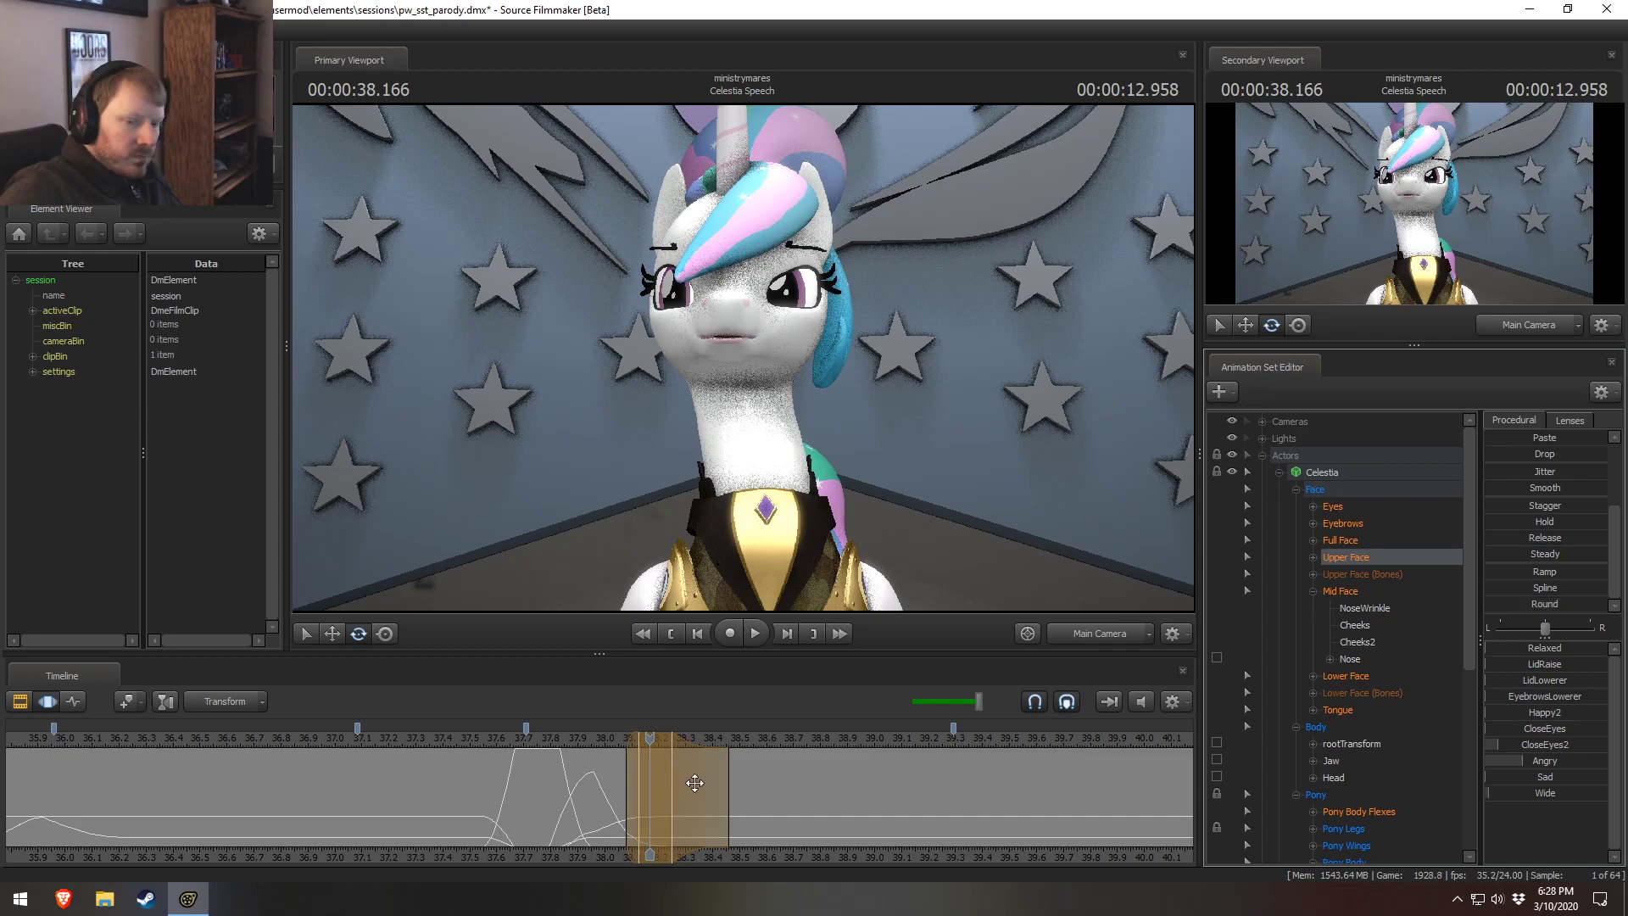
{"action": "key", "text": "space"}
{"action": "left_click", "coordinate": [438, 738]}
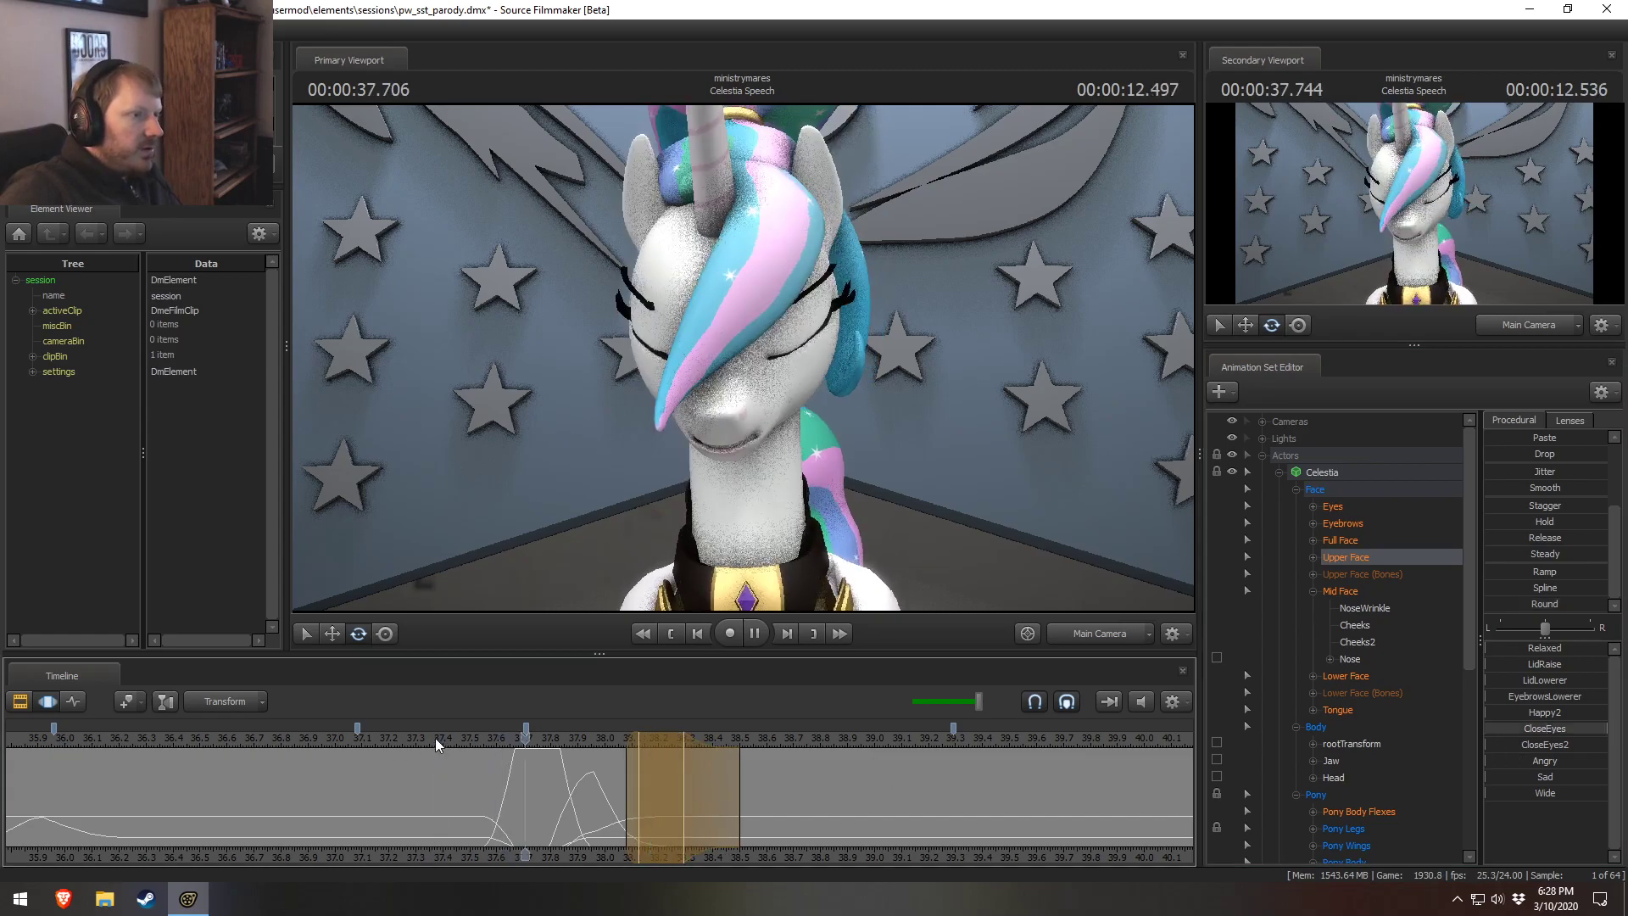
{"action": "key", "text": "space"}
{"action": "key", "text": "space"}
{"action": "left_click", "coordinate": [468, 743]}
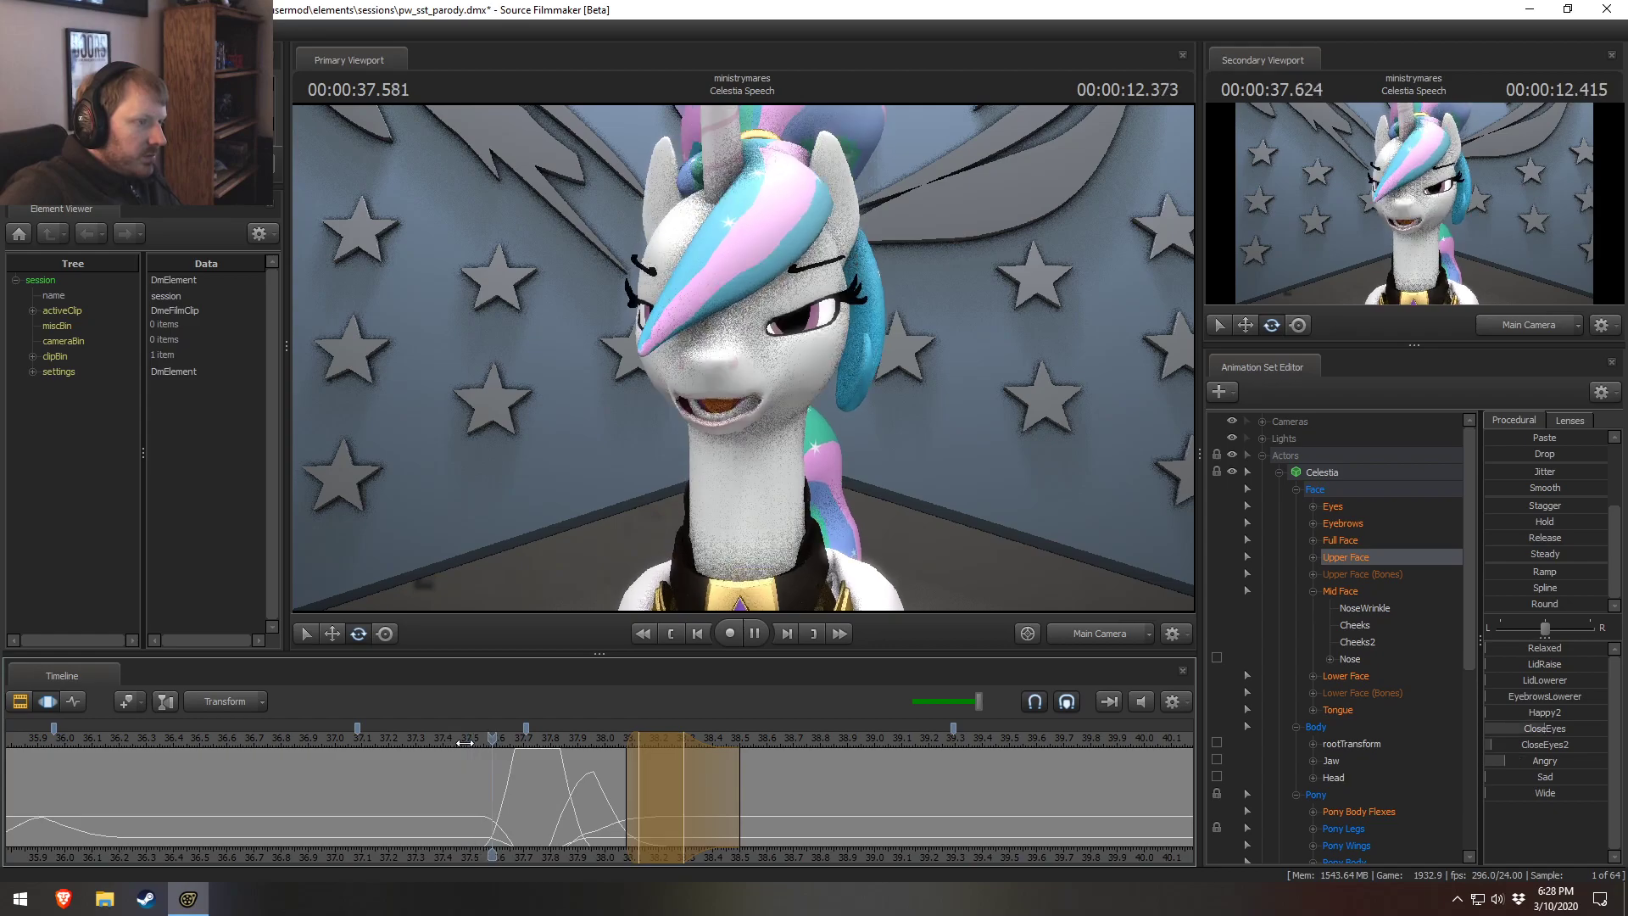
{"action": "key", "text": "space"}
{"action": "key", "text": "space"}
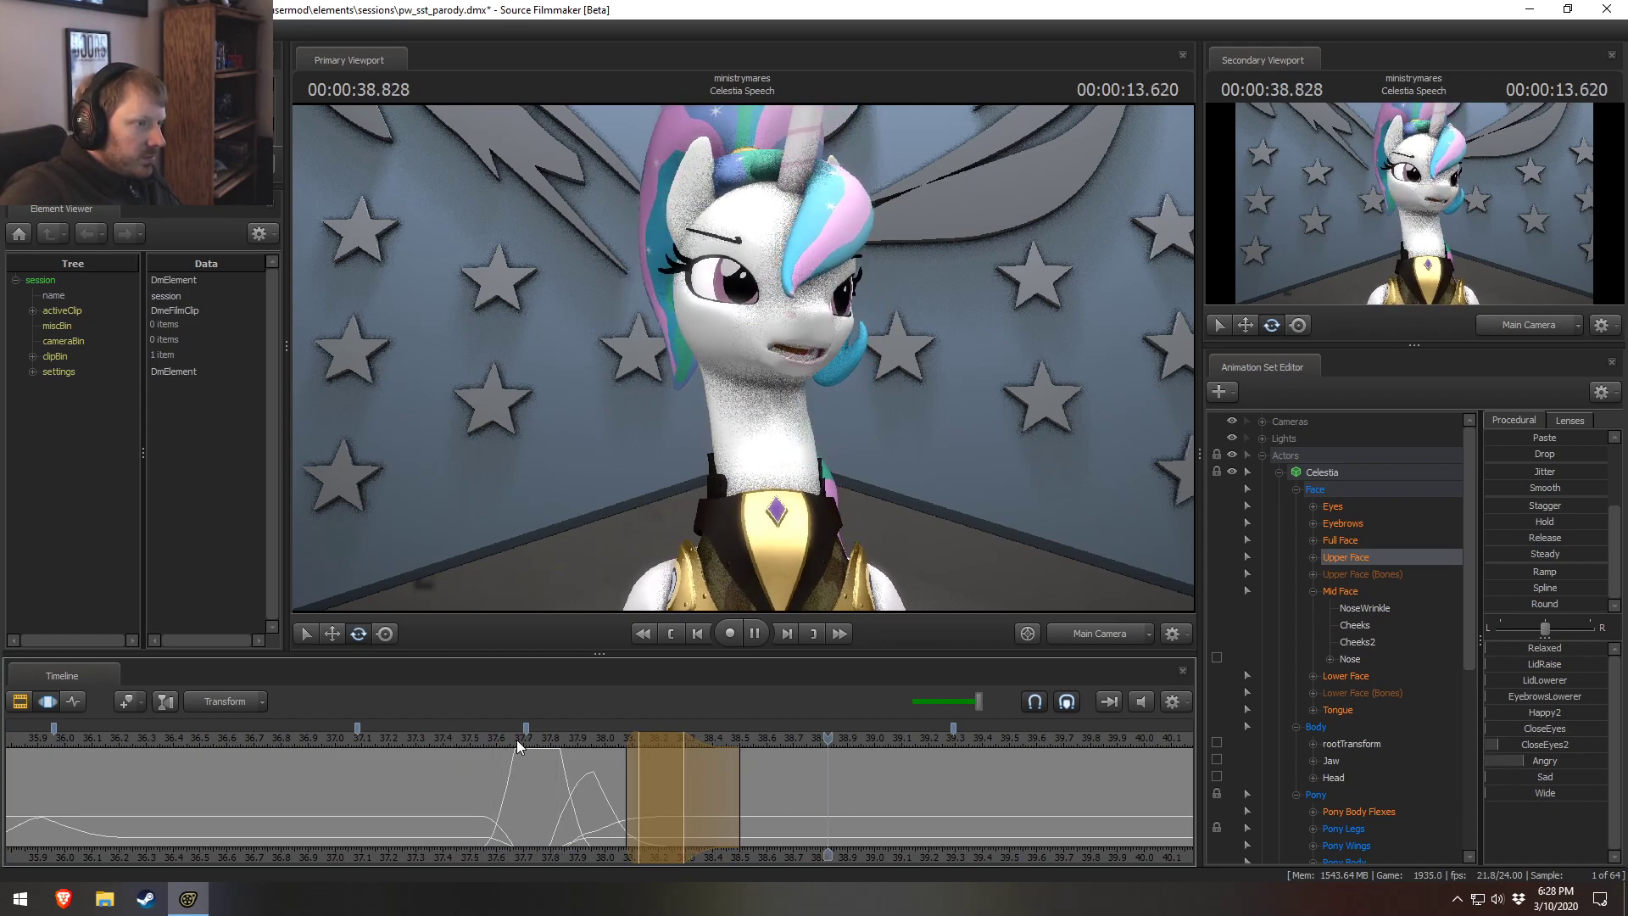
{"action": "key", "text": "space"}
From about 38.45 to 39.04 s, blend the Upper Face partway toward Zero and raise Wide to about a quarter.
{"action": "middle_click_drag", "start_coordinate": [806, 860], "coordinate": [627, 835]}
{"action": "key", "text": "shift"}
{"action": "left_click_drag", "start_coordinate": [559, 806], "coordinate": [706, 800]}
{"action": "scroll", "coordinate": [604, 816], "scroll_direction": "up", "scroll_amount": 5}
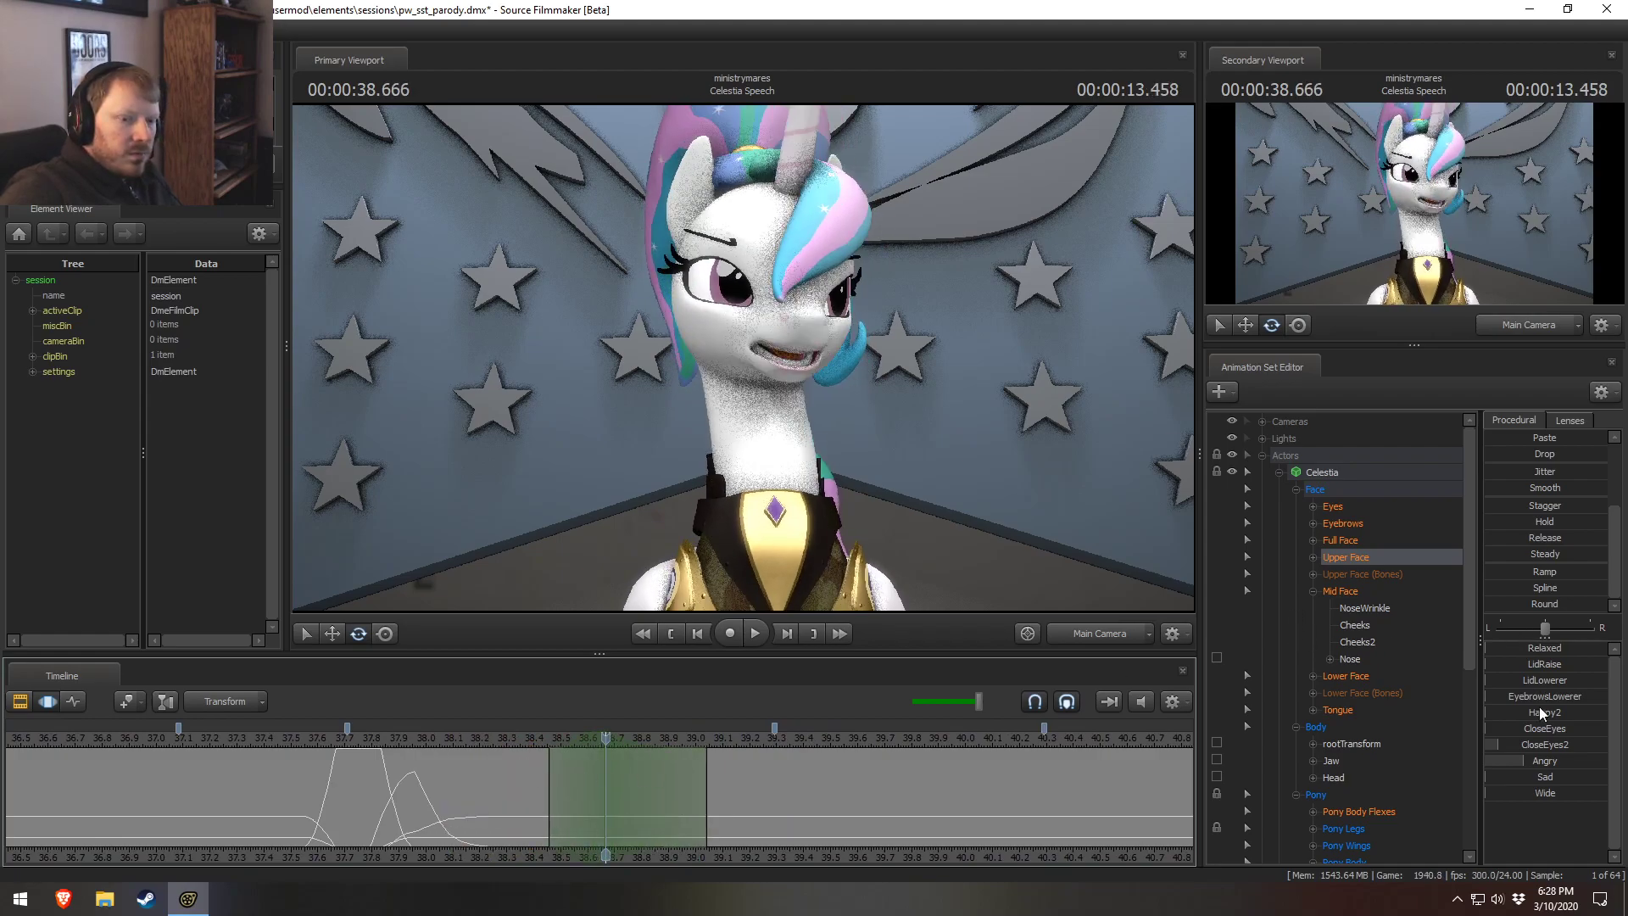
{"action": "left_click_drag", "start_coordinate": [1537, 789], "coordinate": [1579, 788]}
{"action": "key", "text": "ctrl+z"}
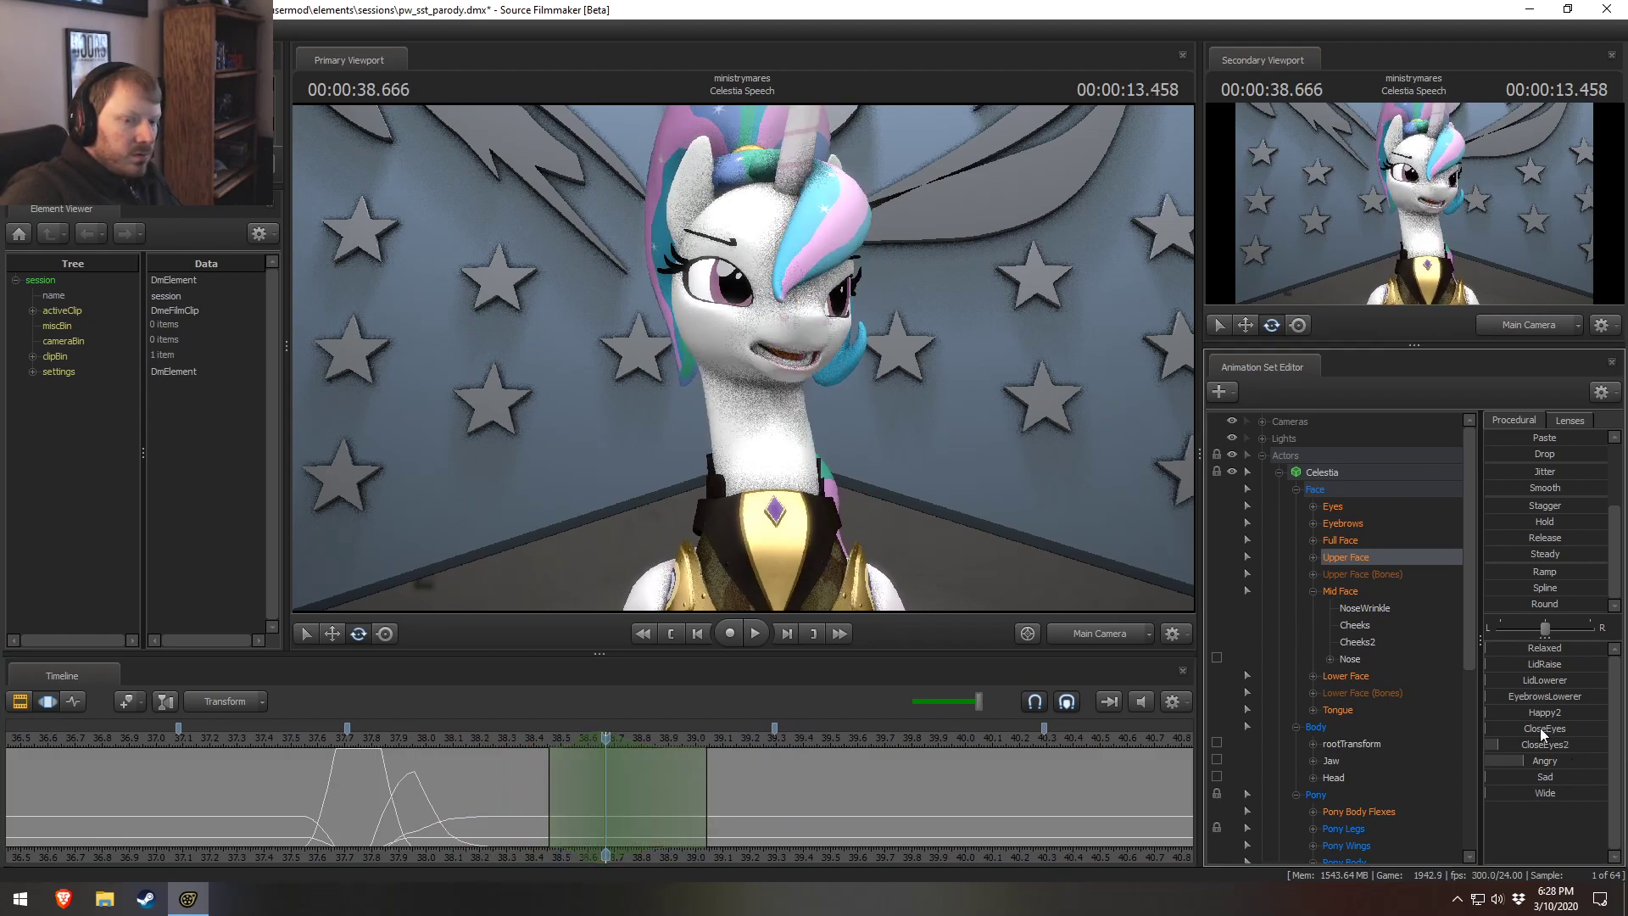
{"action": "scroll", "coordinate": [1527, 488], "scroll_direction": "up", "scroll_amount": 3}
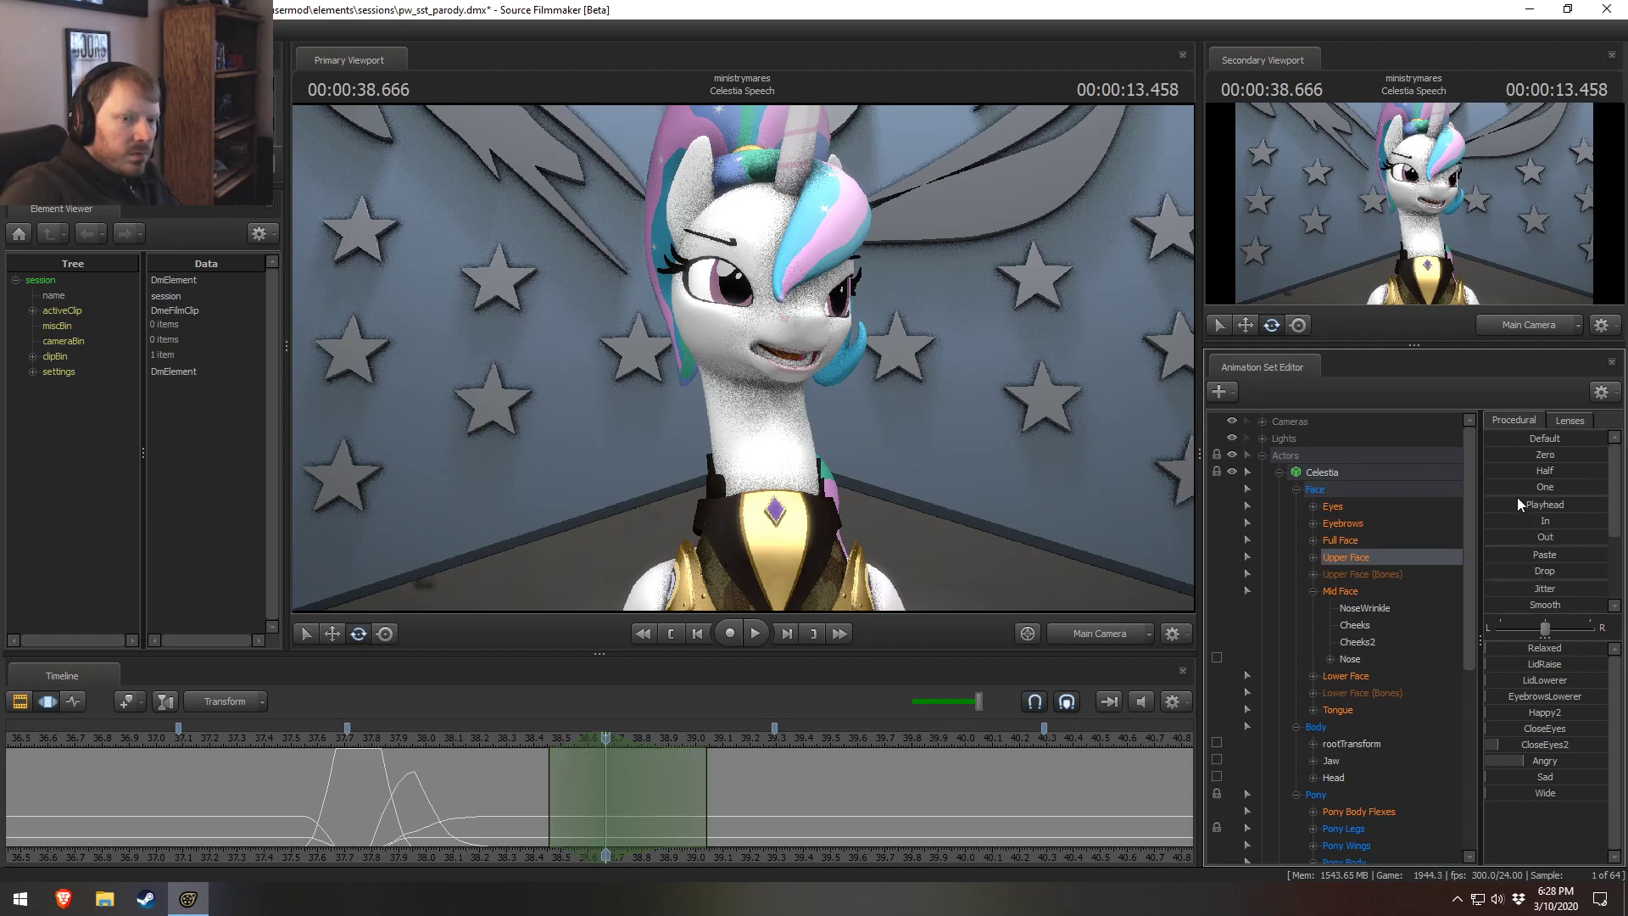
{"action": "left_click", "coordinate": [1529, 455]}
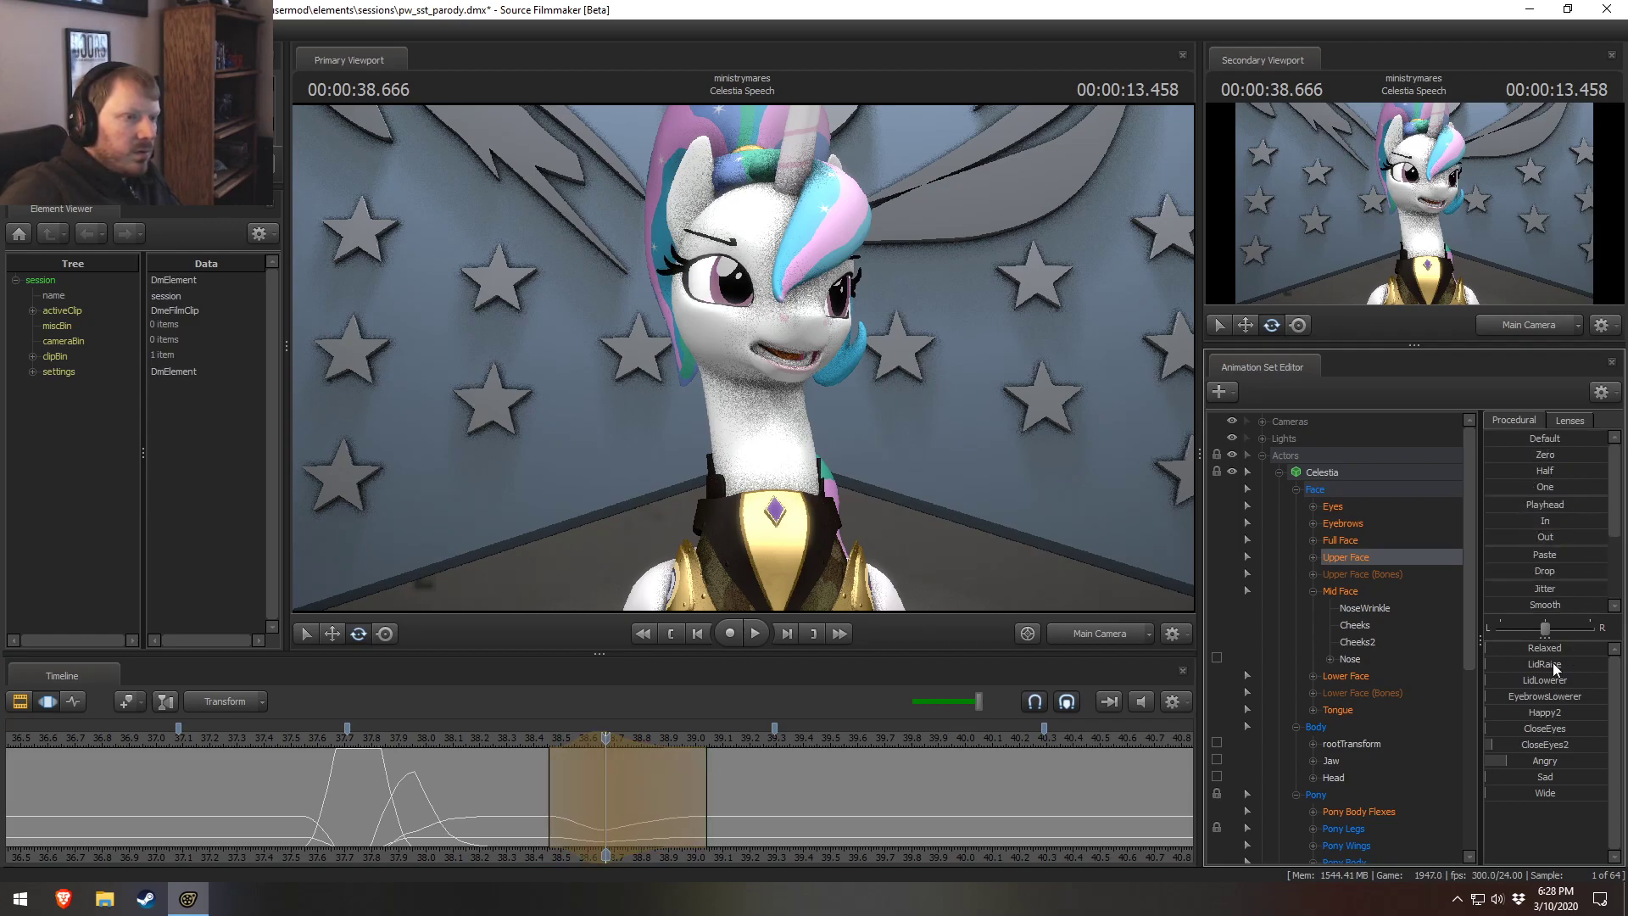
{"action": "left_click_drag", "start_coordinate": [1540, 797], "coordinate": [1572, 795]}
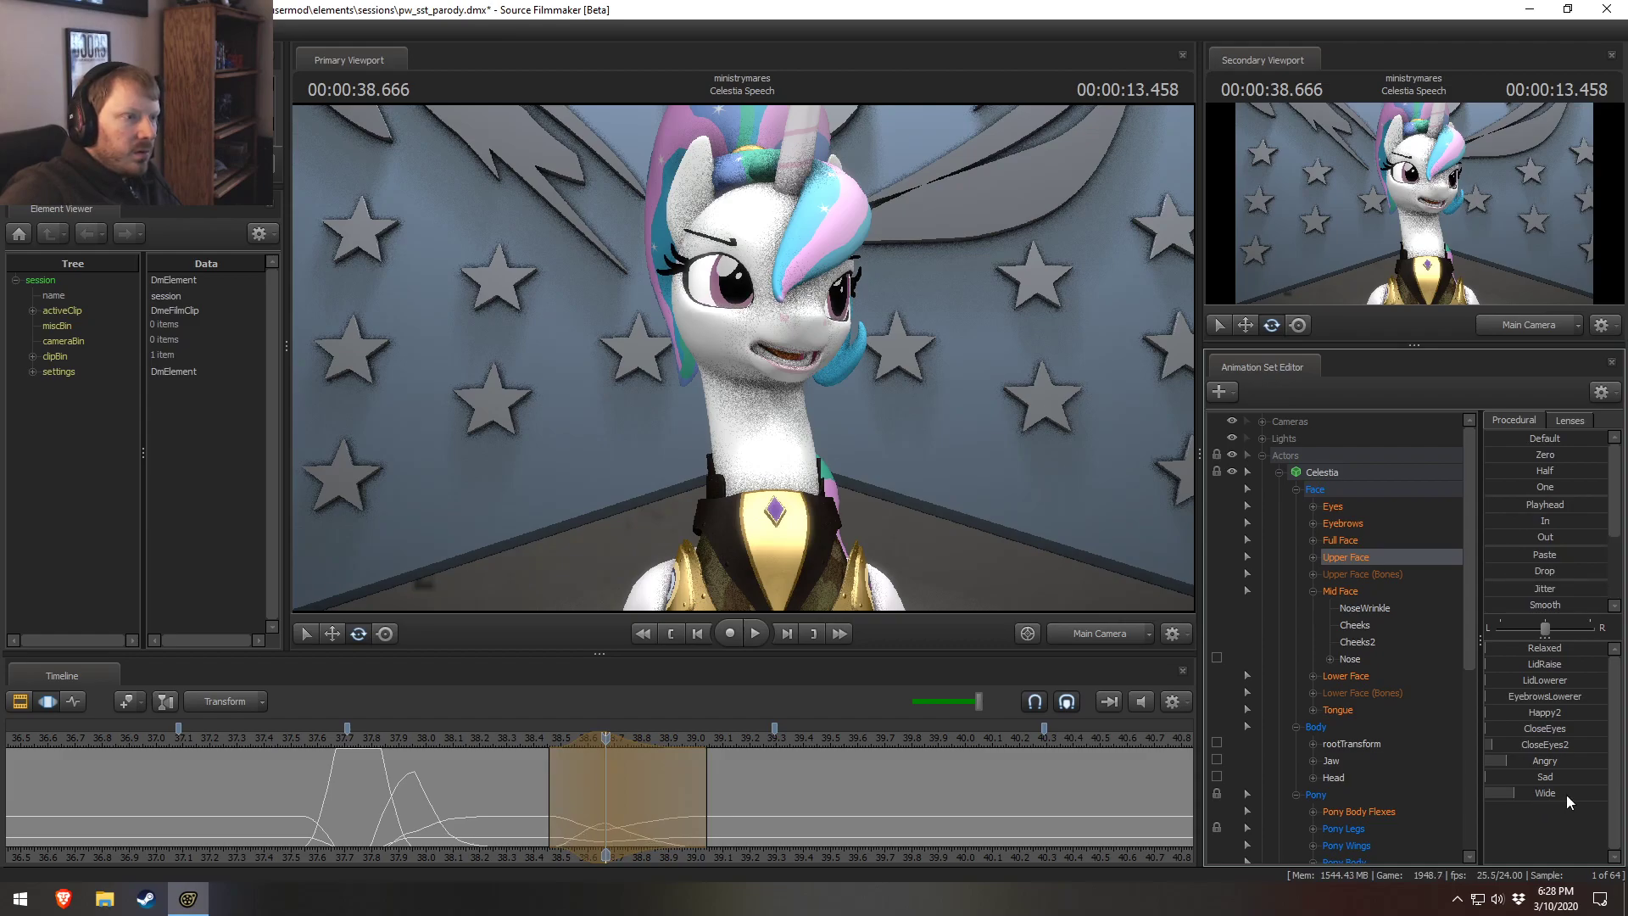
Play the new eye accent, shift it about 0.17 s earlier and play it again.
{"action": "left_click", "coordinate": [506, 742]}
{"action": "key", "text": "space"}
{"action": "key", "text": "space"}
{"action": "left_click_drag", "start_coordinate": [579, 744], "coordinate": [534, 746]}
{"action": "left_click", "coordinate": [469, 743]}
{"action": "key", "text": "space"}
{"action": "key", "text": "space"}
Try raising CloseEyes2 around 38.75 s, undo it, and slightly raise LidRaise within a selection from about 38.54 to 39.04 s instead.
{"action": "left_click_drag", "start_coordinate": [503, 799], "coordinate": [639, 815]}
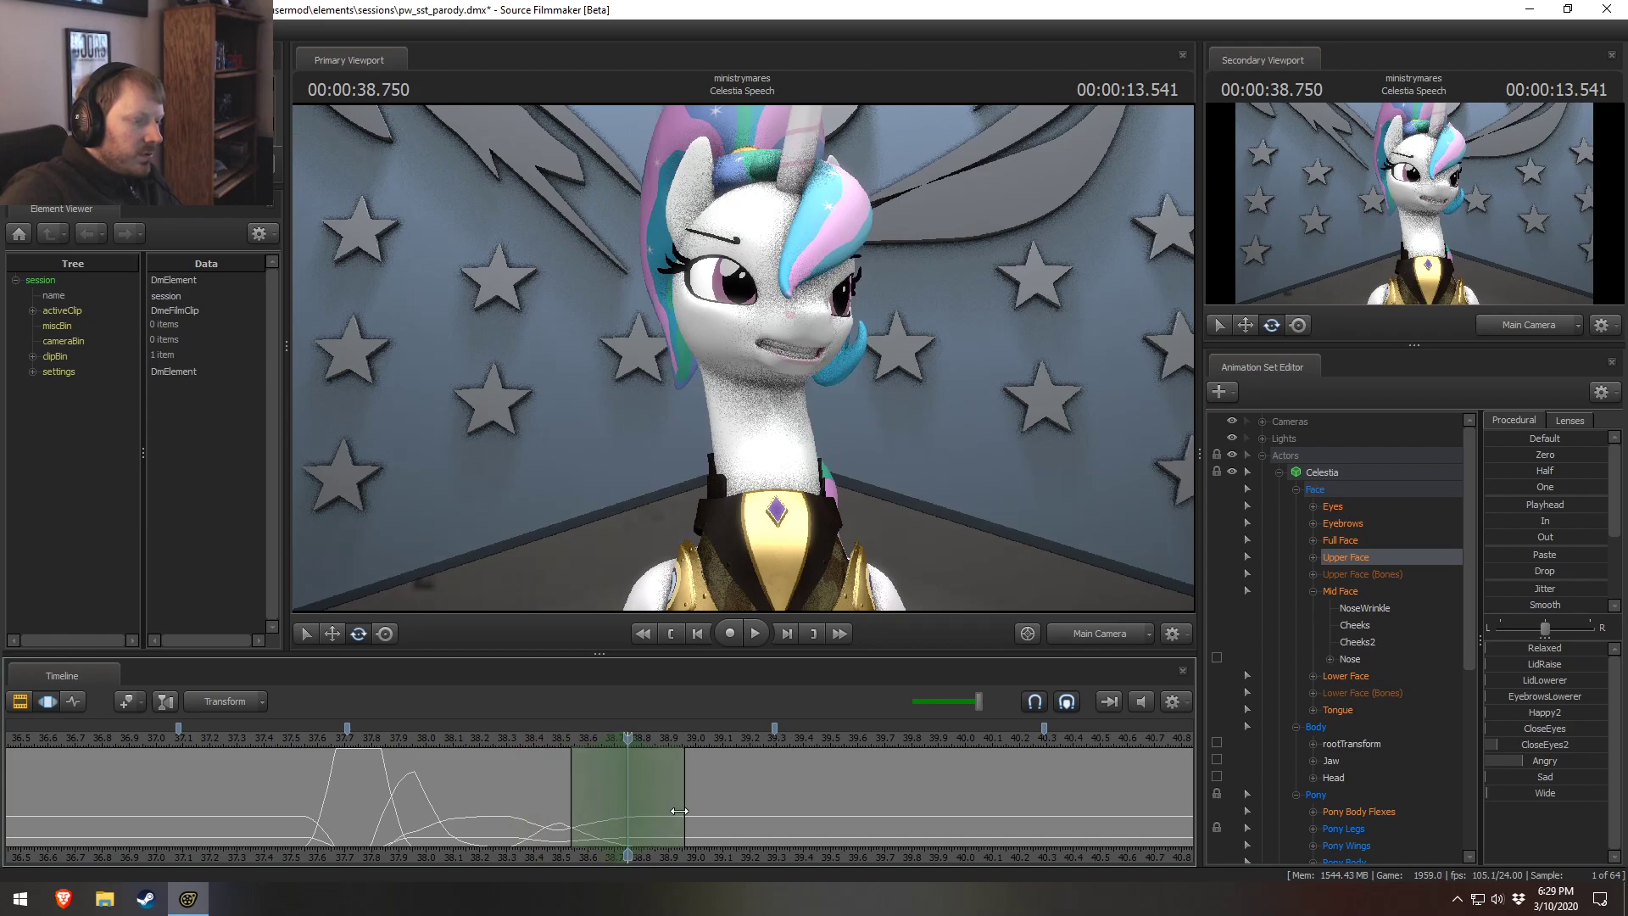
{"action": "left_click_drag", "start_coordinate": [1561, 741], "coordinate": [1576, 743]}
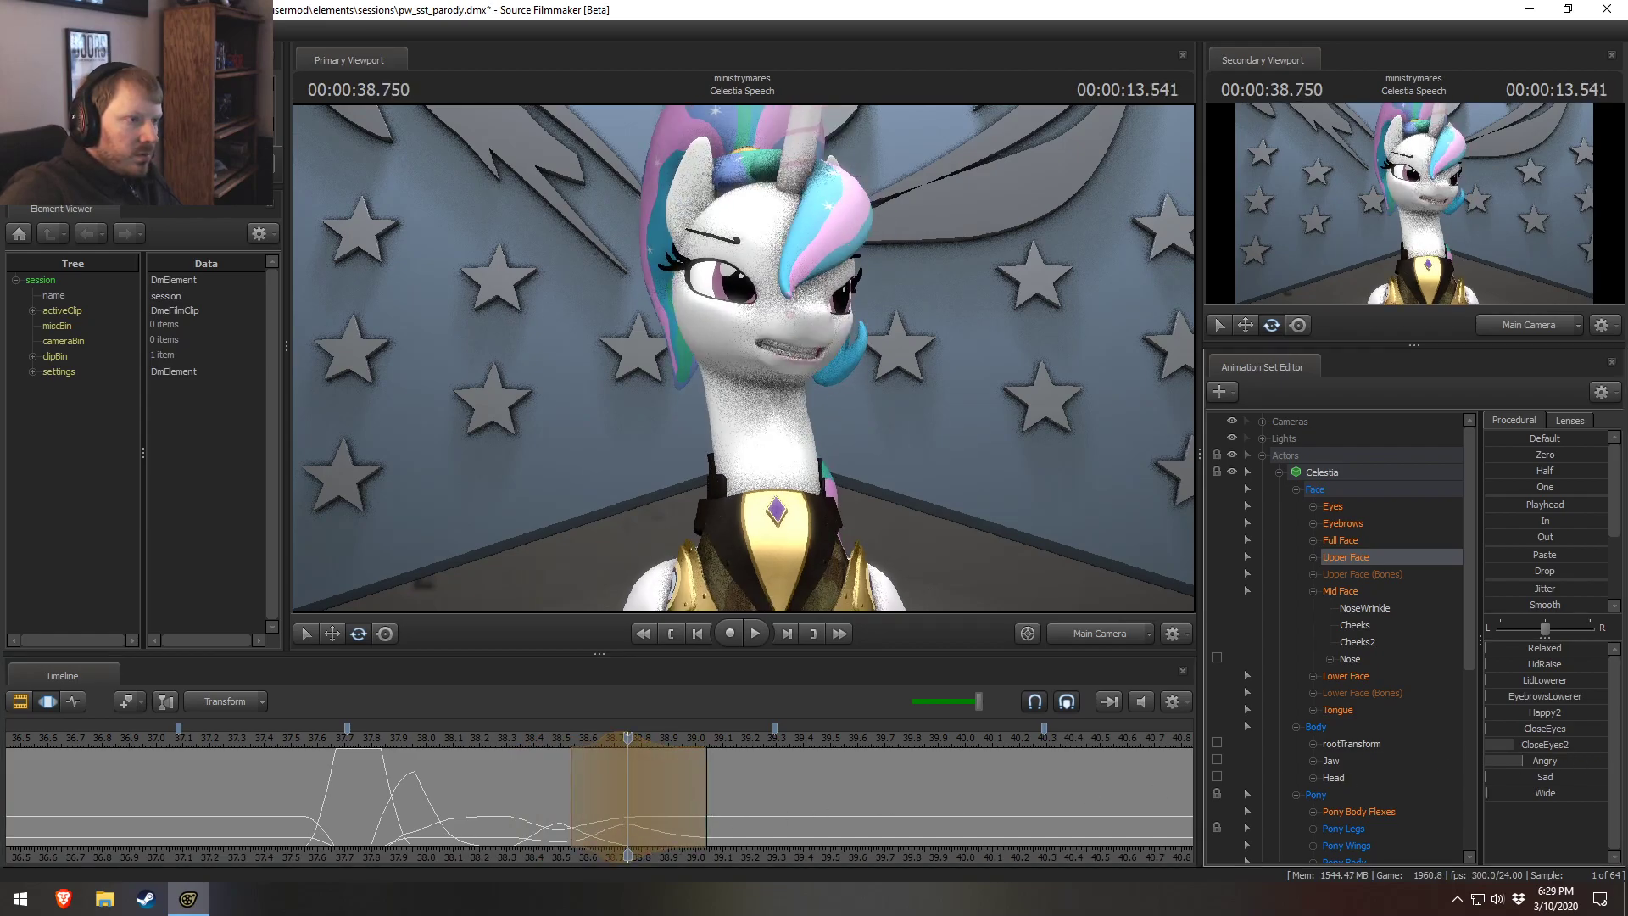
{"action": "key", "text": "ctrl+z"}
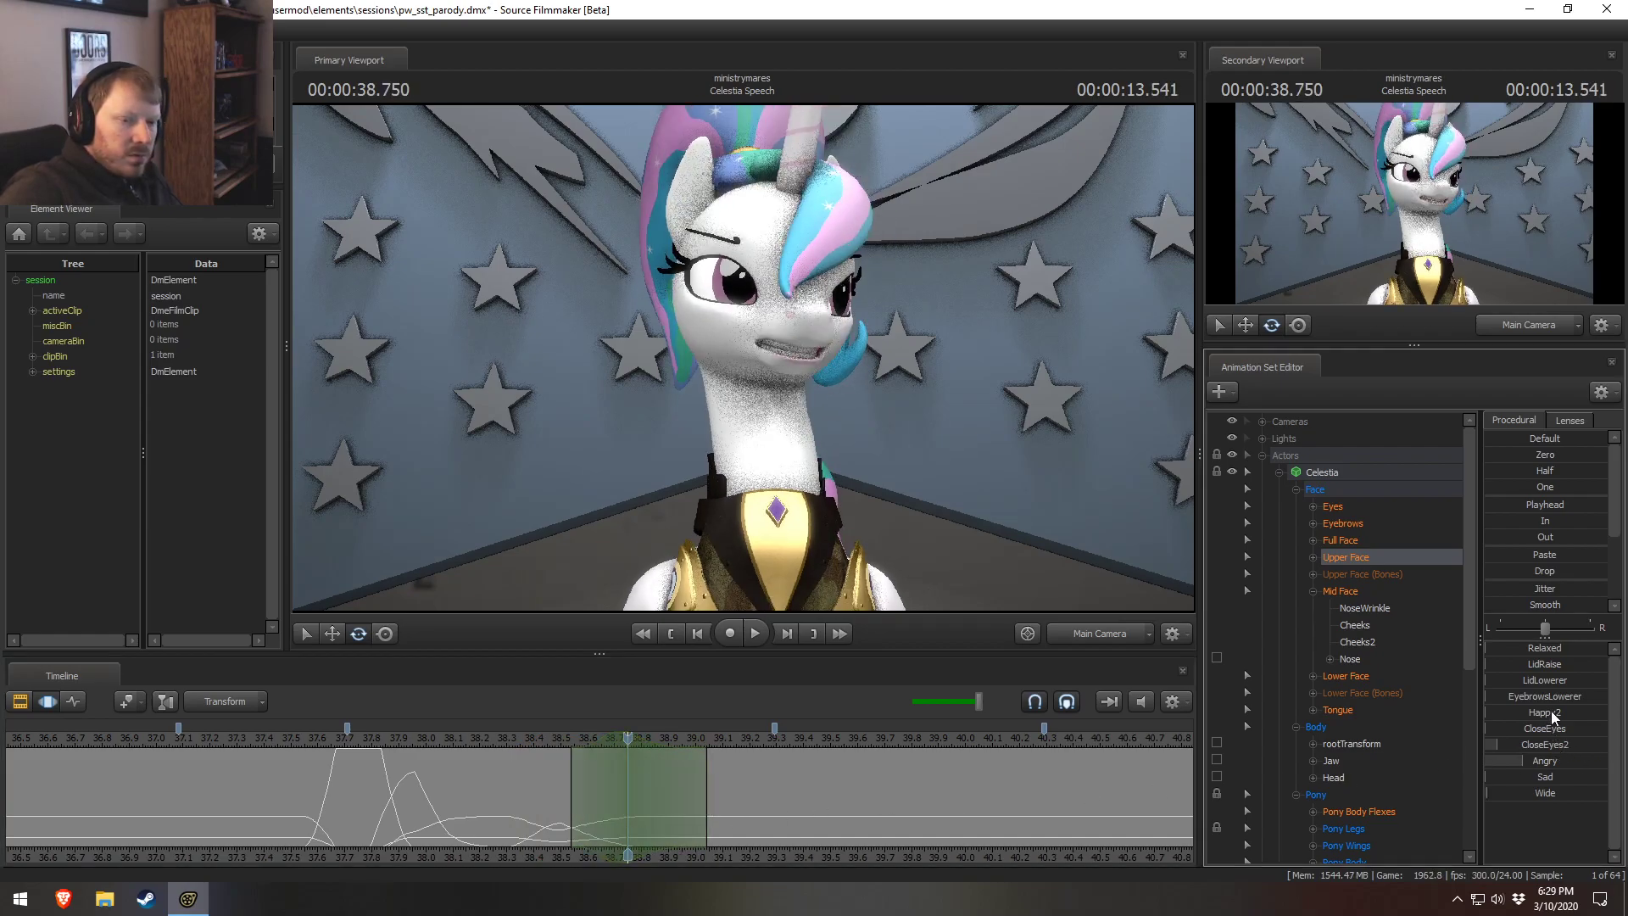
{"action": "left_click_drag", "start_coordinate": [1548, 667], "coordinate": [1560, 668]}
{"action": "key", "text": "space"}
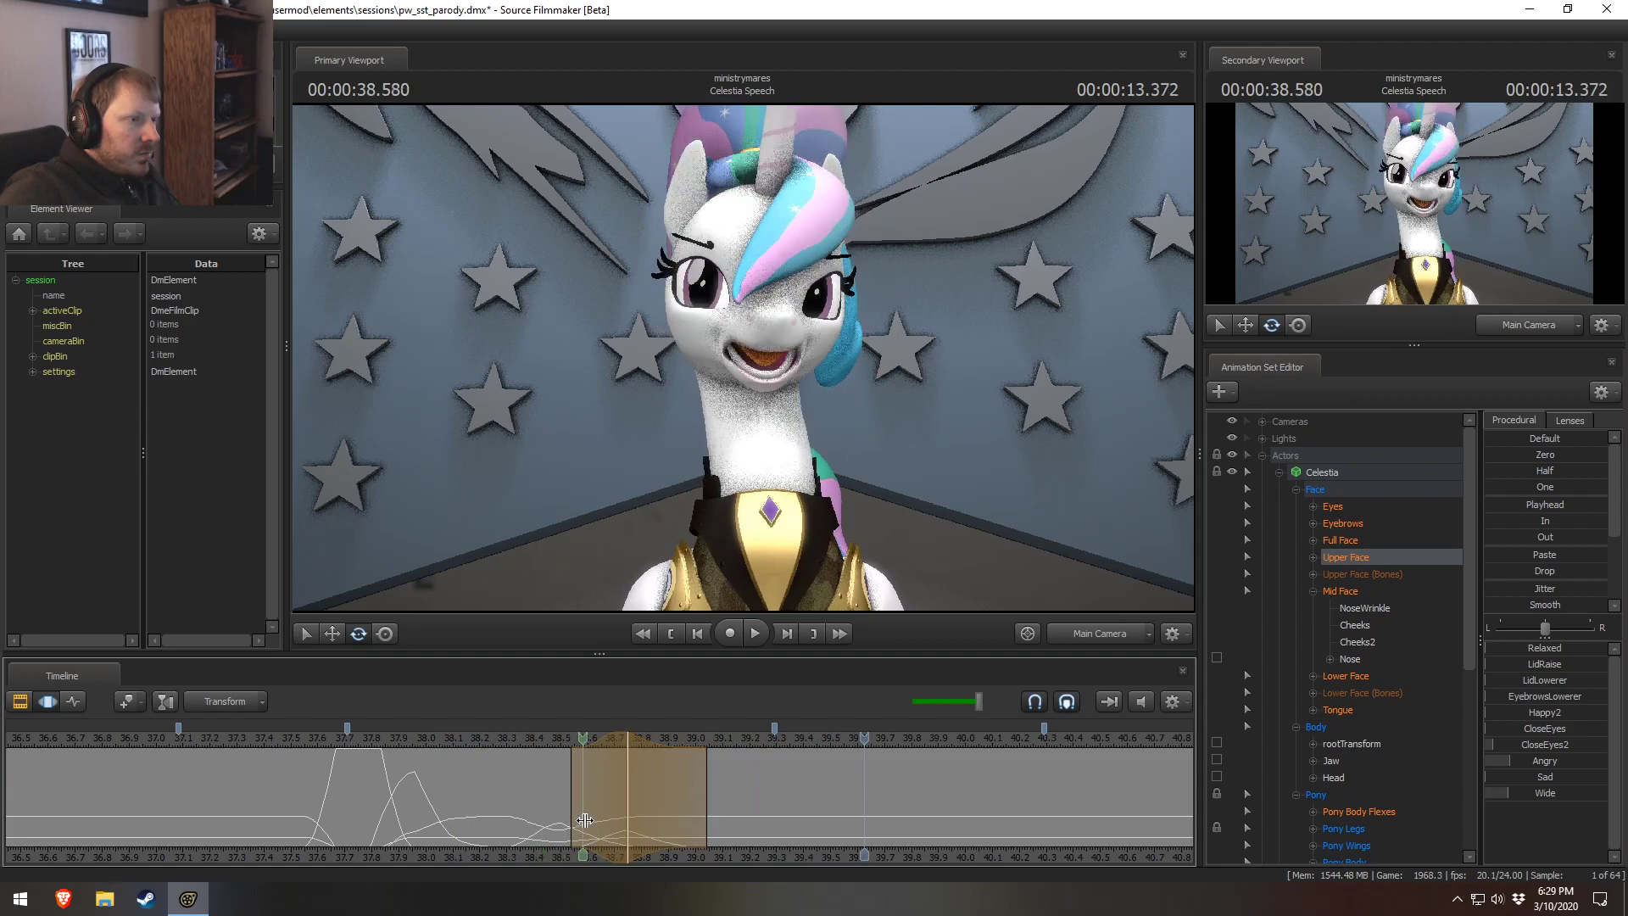
Around 39.0 s, reduce CloseEyes2 to nearly zero and raise Wide to about a quarter, fading from about 38.79 to 39.25 s, and play it.
{"action": "left_click", "coordinate": [646, 829]}
{"action": "left_click_drag", "start_coordinate": [646, 828], "coordinate": [776, 811]}
{"action": "scroll", "coordinate": [692, 829], "scroll_direction": "up", "scroll_amount": 3, "text": "shift"}
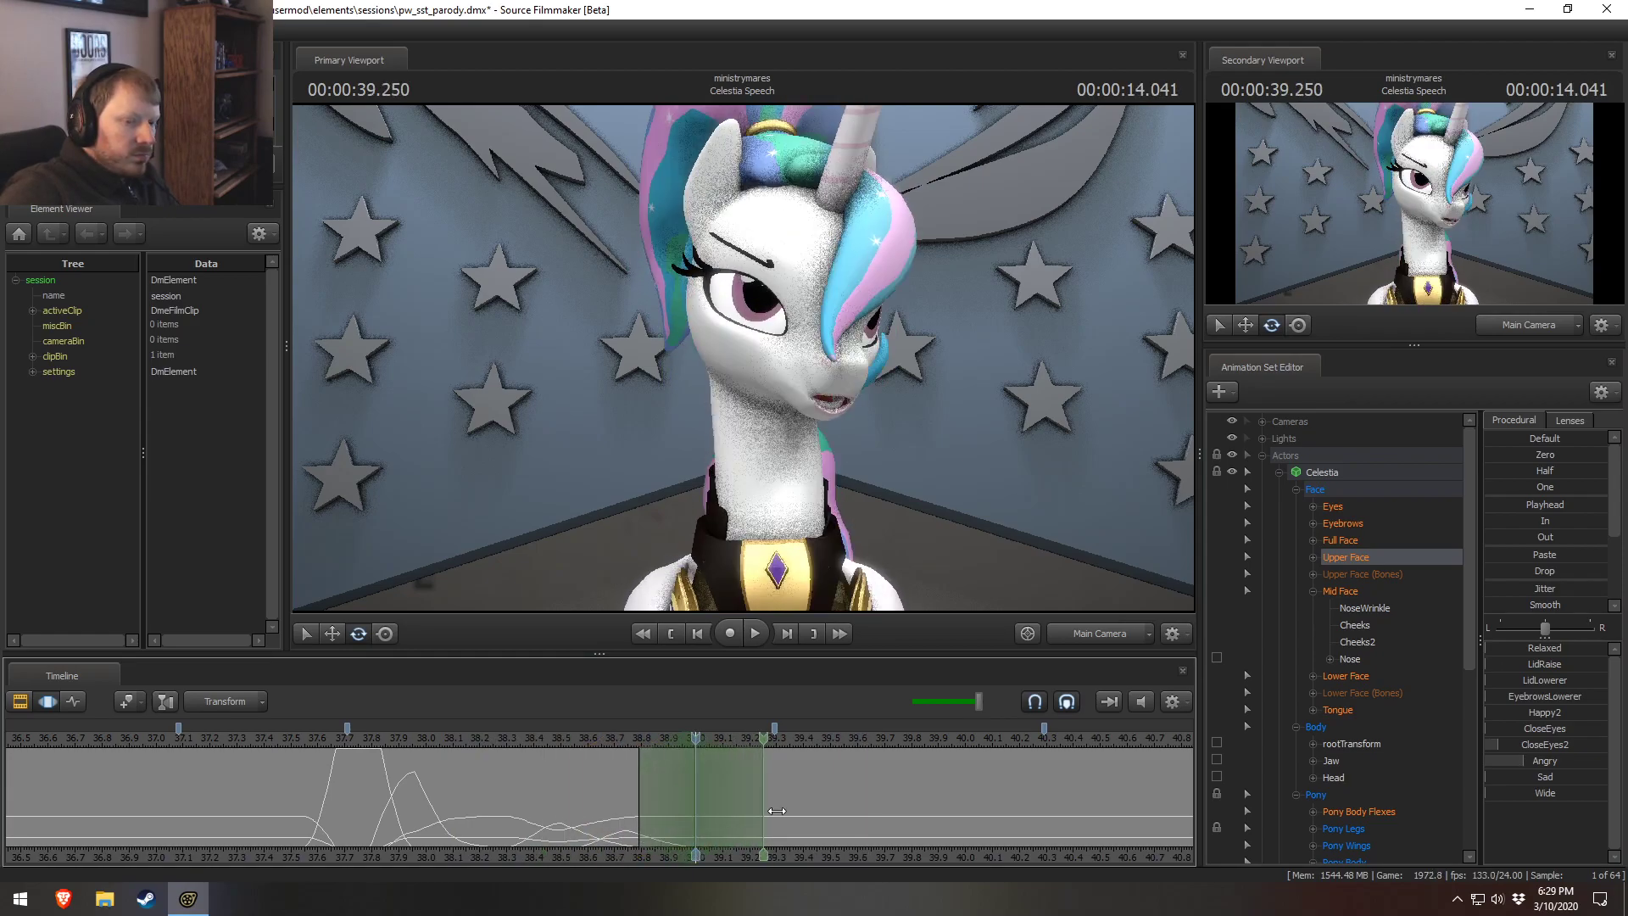
{"action": "left_click_drag", "start_coordinate": [1537, 789], "coordinate": [1543, 789]}
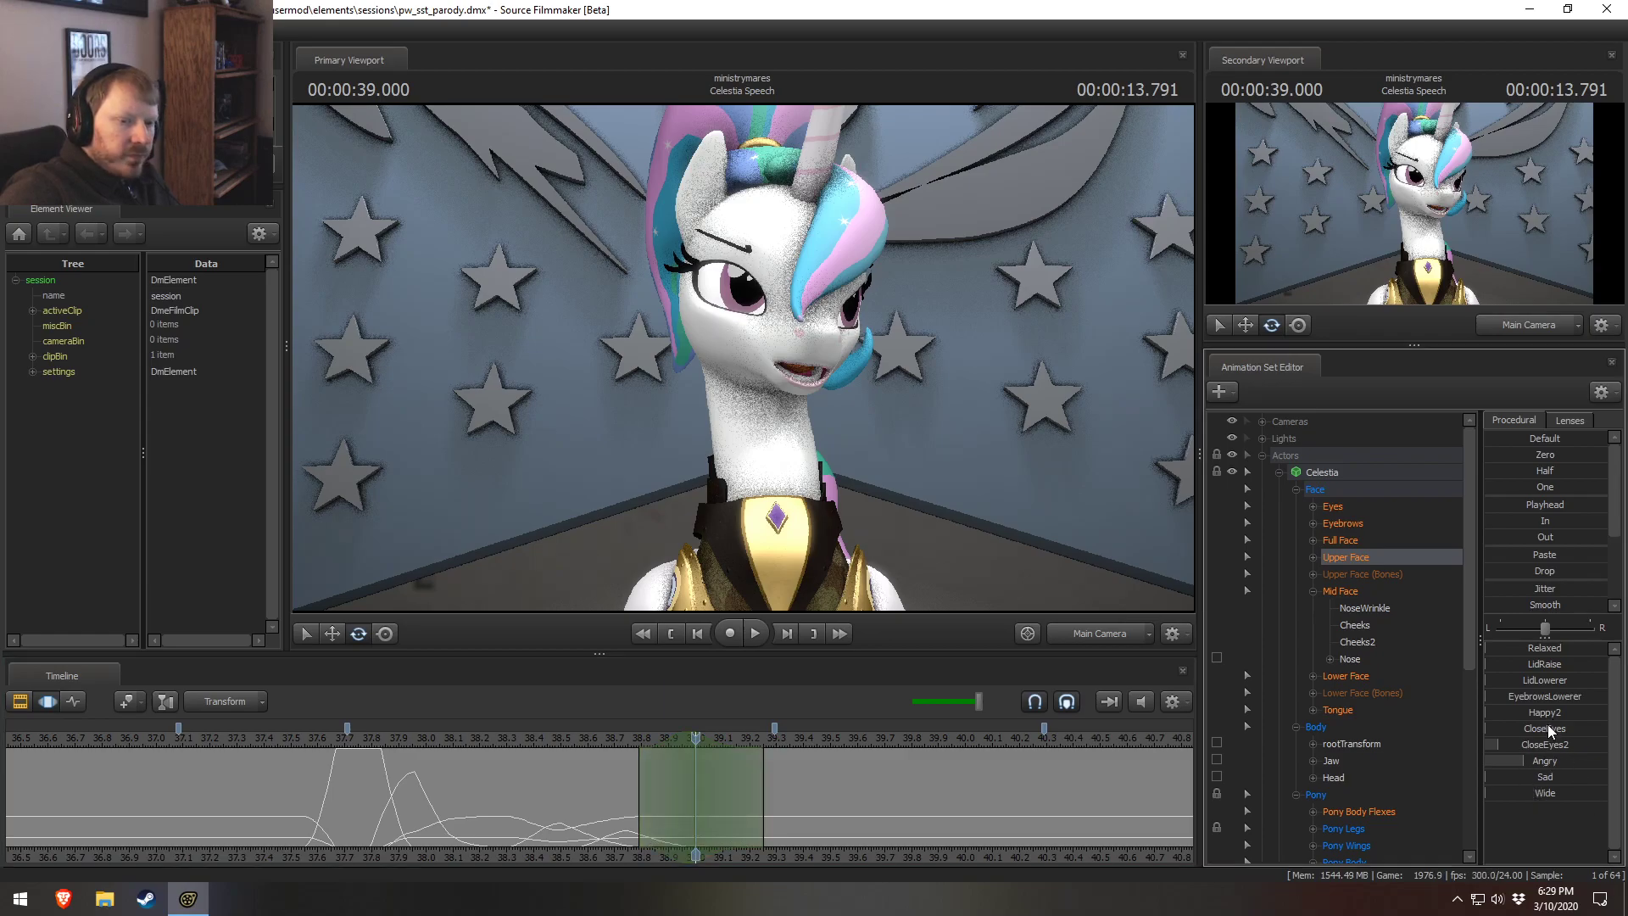
{"action": "mouse_move", "coordinate": [1544, 767]}
{"action": "left_mouse_down"}
{"action": "mouse_move", "coordinate": [1523, 748]}
{"action": "mouse_move", "coordinate": [1545, 762]}
{"action": "left_mouse_up"}
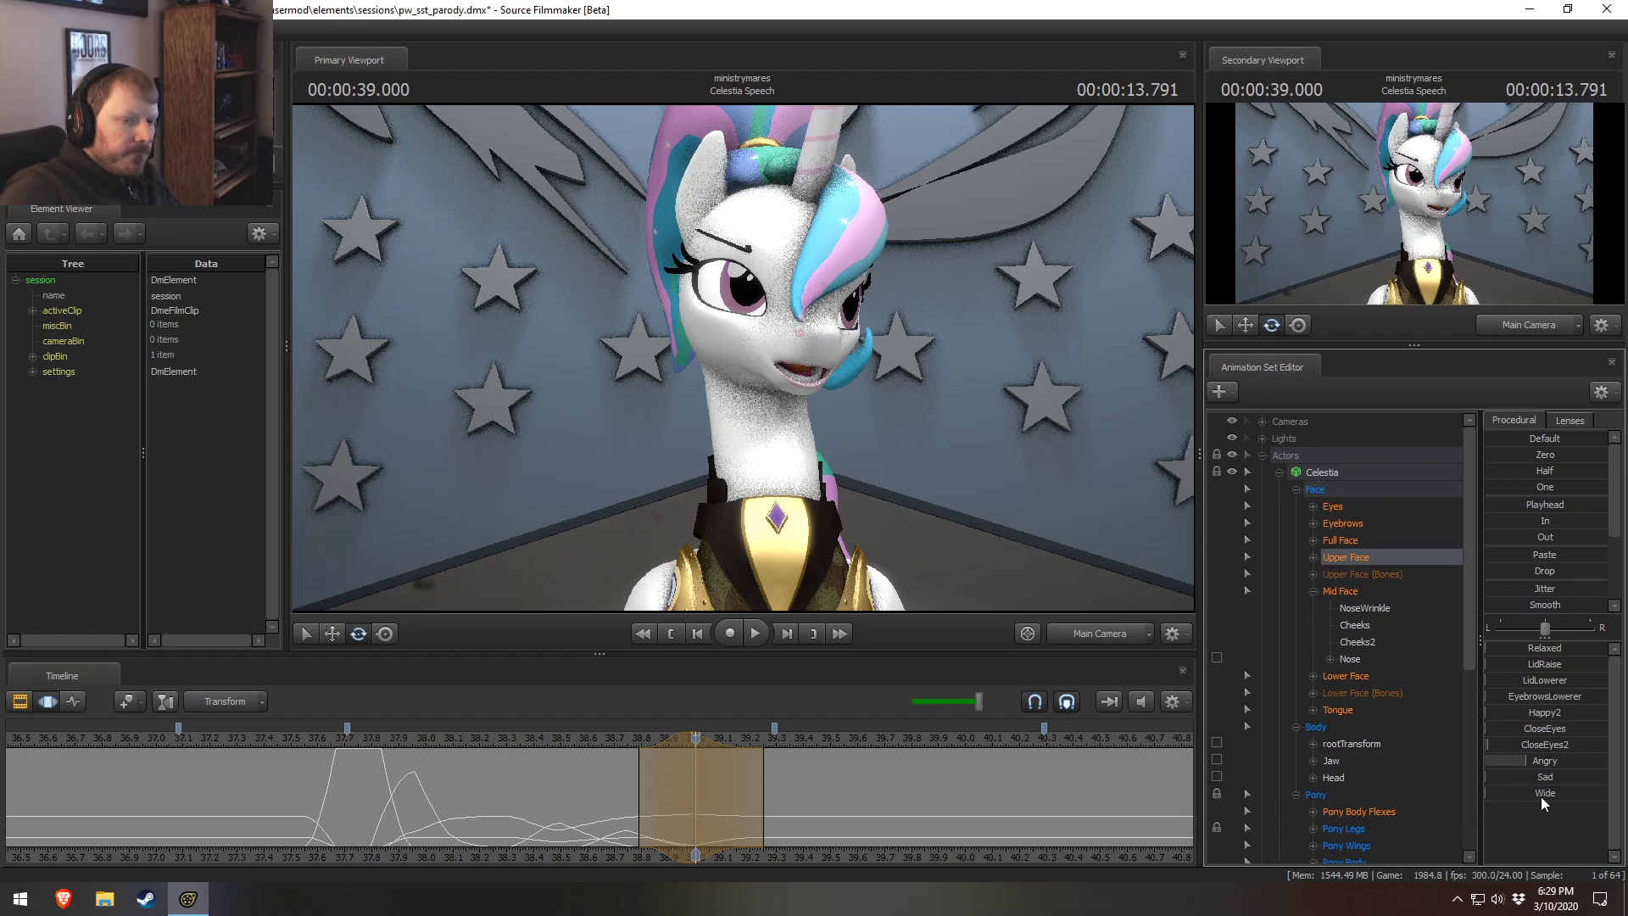
{"action": "left_click_drag", "start_coordinate": [1544, 670], "coordinate": [1571, 685]}
{"action": "key", "text": "ctrl+z"}
{"action": "left_click_drag", "start_coordinate": [1540, 790], "coordinate": [1550, 790]}
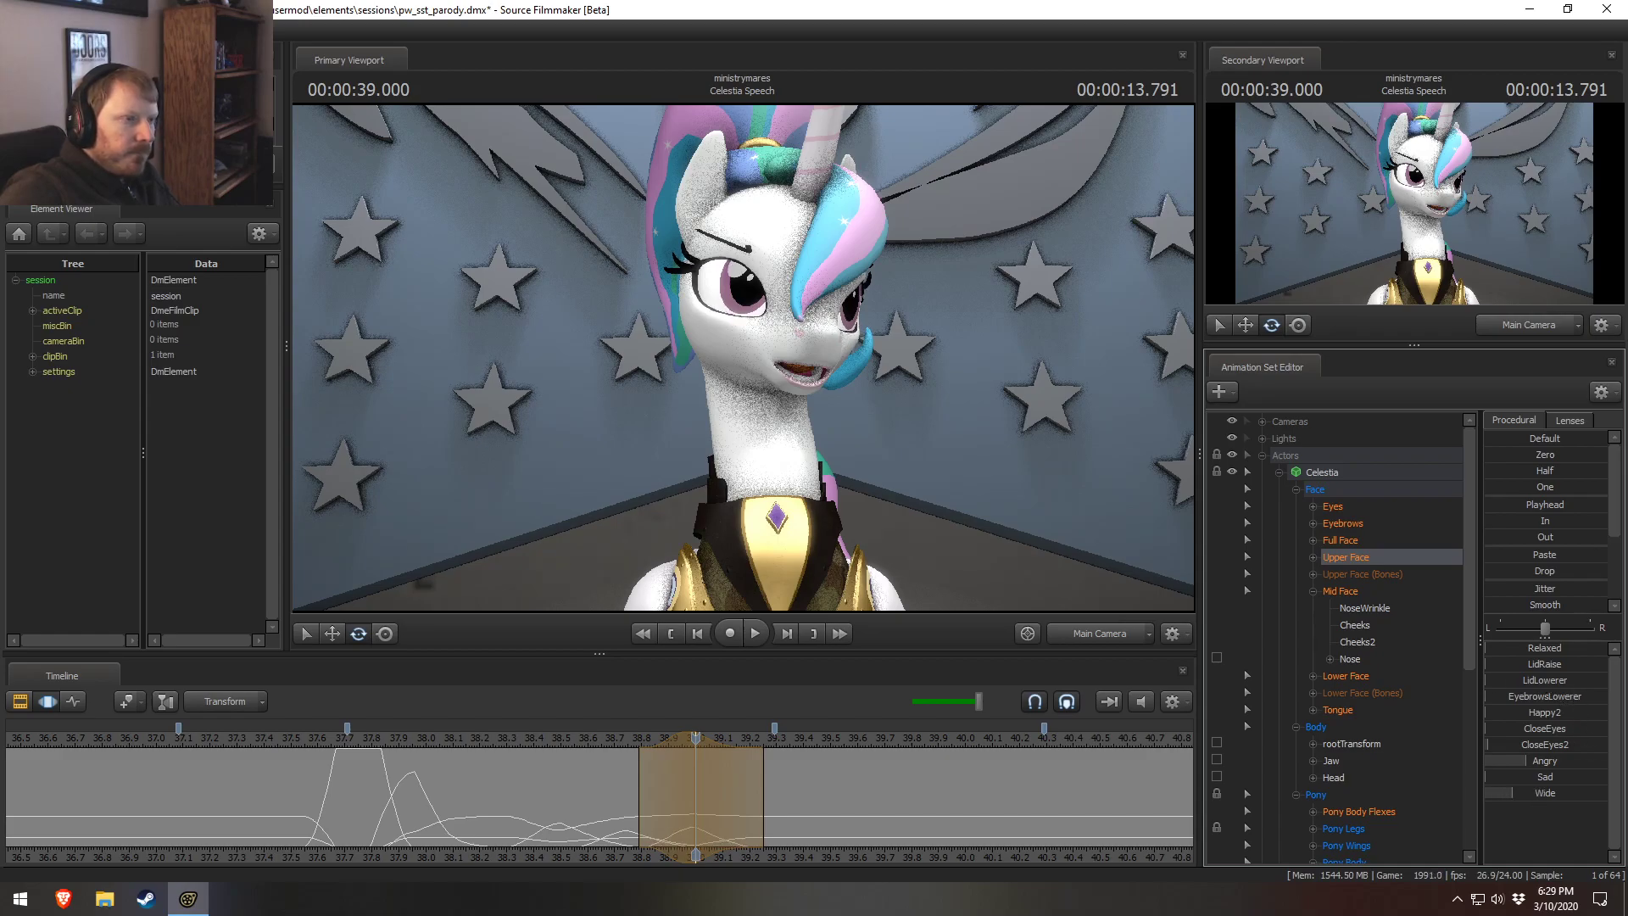
{"action": "key", "text": "space"}
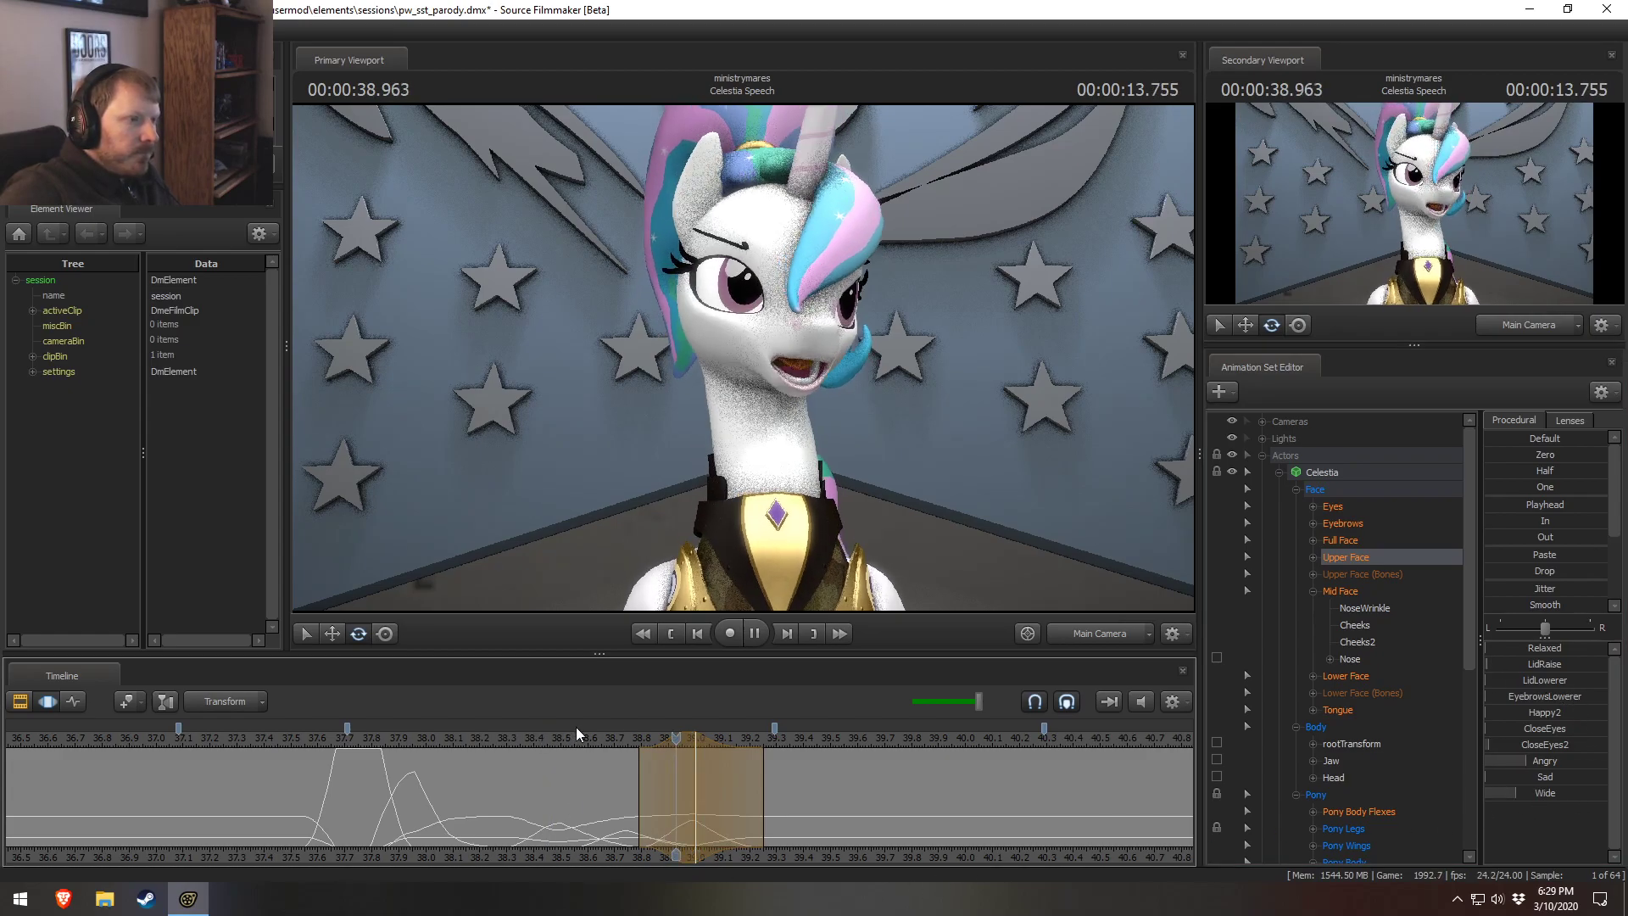
{"action": "key", "text": "space"}
Nudge both lower eyelid bones vertically at about 38.96 s within a faded selection from about 38.79 to 39.13 s and play the result.
{"action": "key", "text": "shift"}
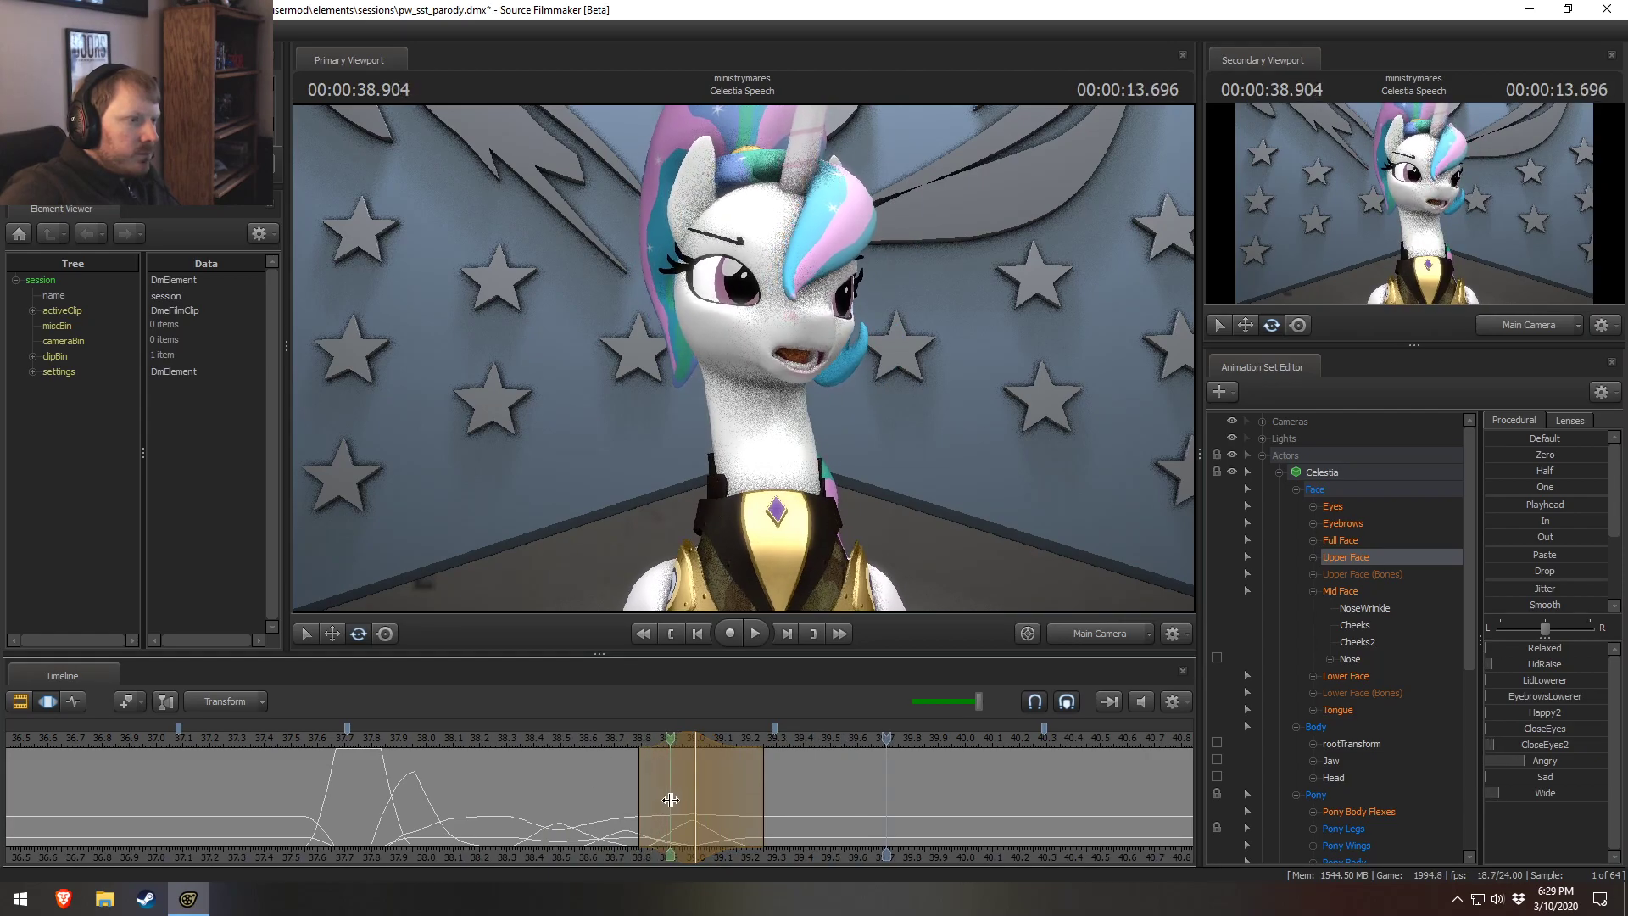
{"action": "left_click_drag", "start_coordinate": [708, 802], "coordinate": [685, 800]}
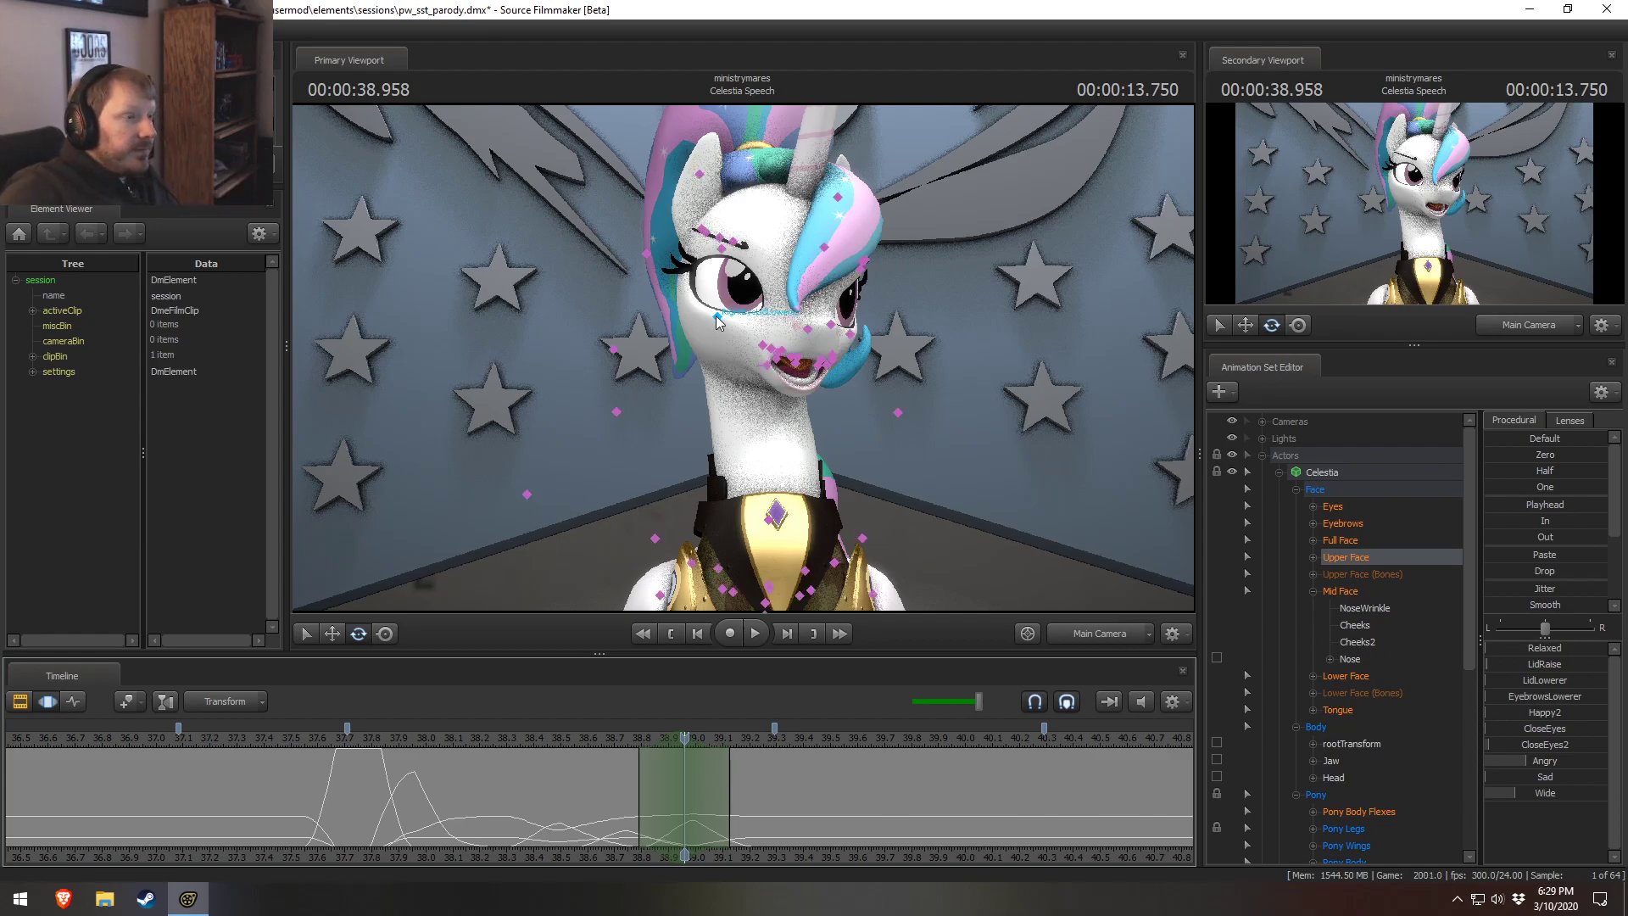
{"action": "left_click", "coordinate": [845, 342], "text": "ctrl"}
{"action": "left_click", "coordinate": [852, 293], "text": "ctrl"}
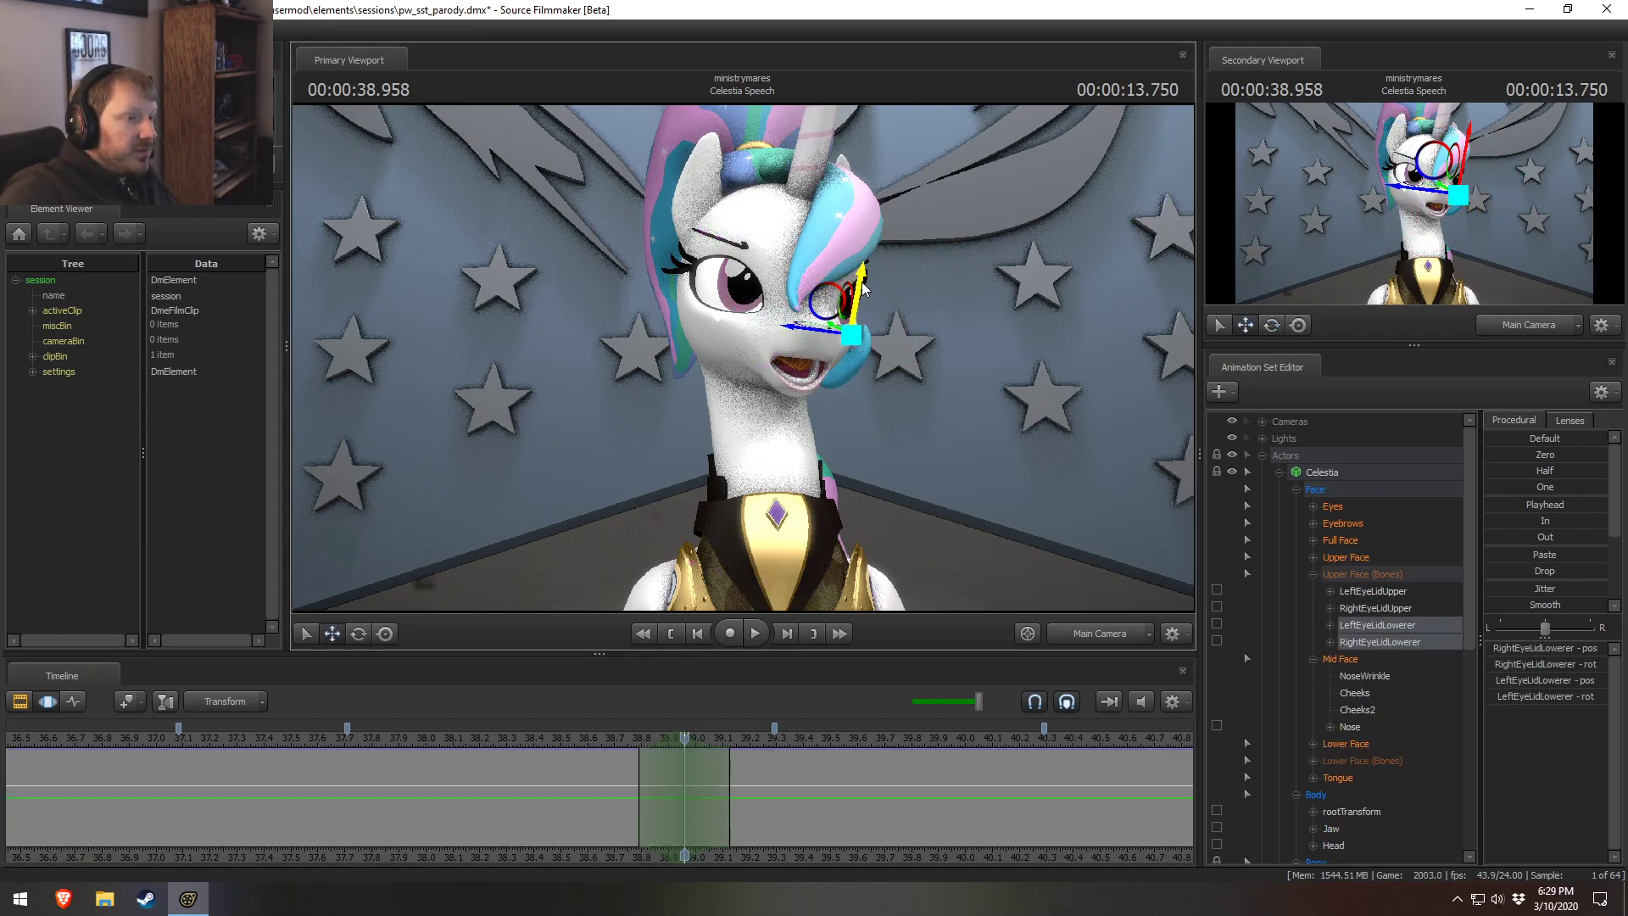
{"action": "left_click_drag", "start_coordinate": [868, 286], "coordinate": [867, 294]}
{"action": "left_click", "coordinate": [598, 738]}
{"action": "key", "text": "space"}
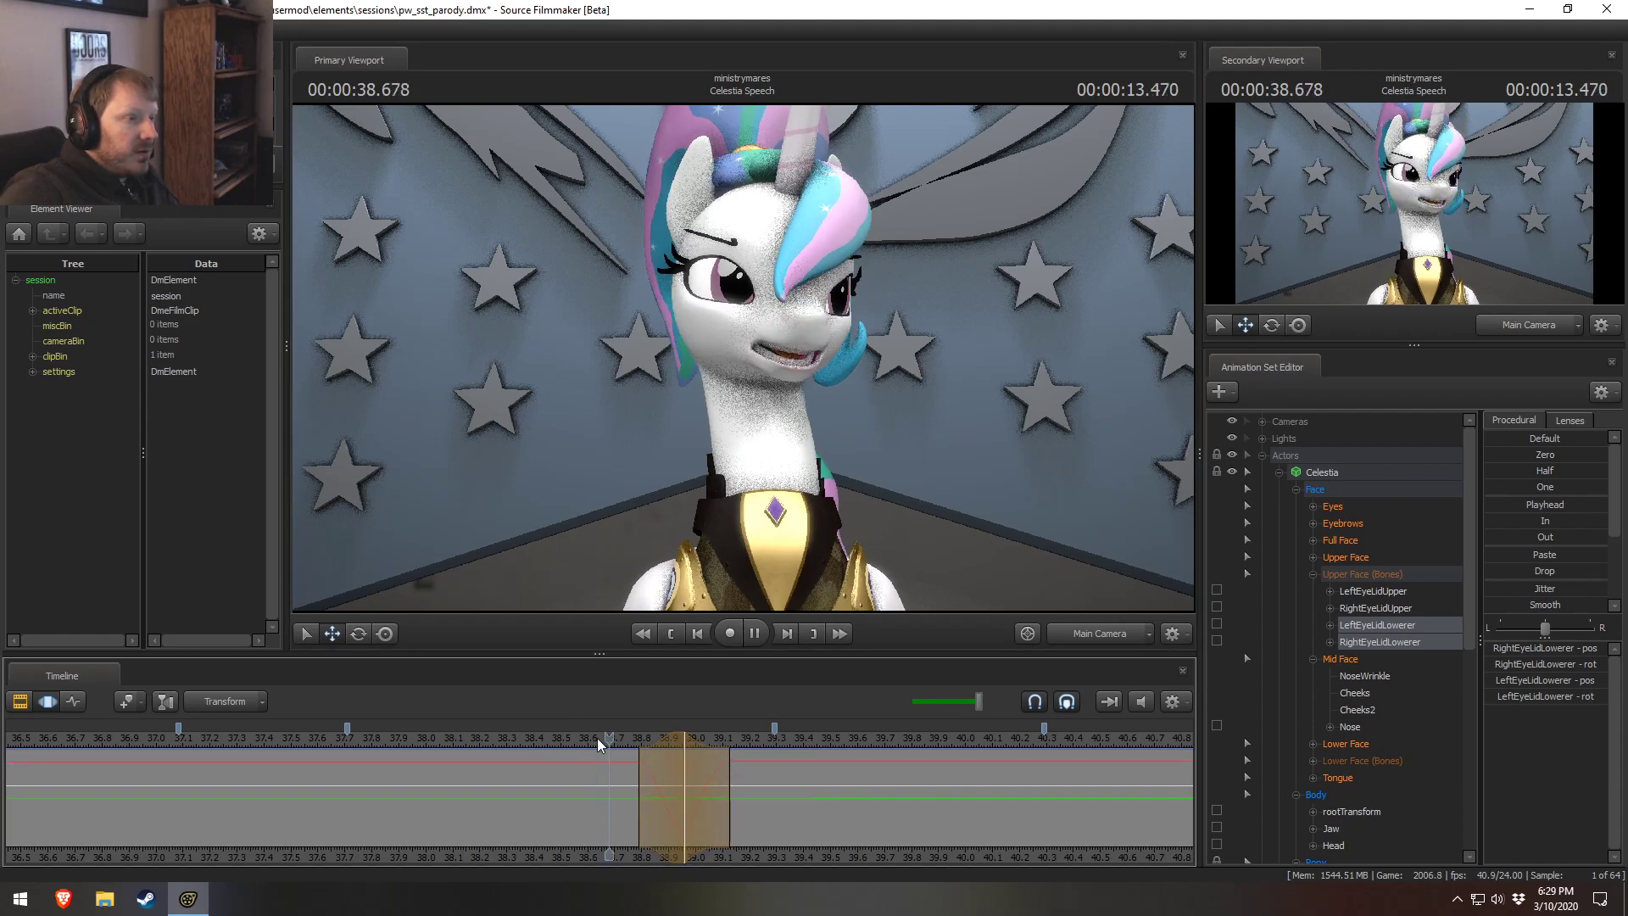
{"action": "key", "text": "space"}
Widen the falloff of the lower eyelid adjustment to about 38.7 to 39.3 s and replay the transition.
{"action": "scroll", "coordinate": [674, 773], "scroll_direction": "up", "scroll_amount": 2}
{"action": "left_click_drag", "start_coordinate": [752, 780], "coordinate": [774, 780]}
{"action": "left_click", "coordinate": [576, 740]}
{"action": "key", "text": "space"}
{"action": "left_click", "coordinate": [494, 736]}
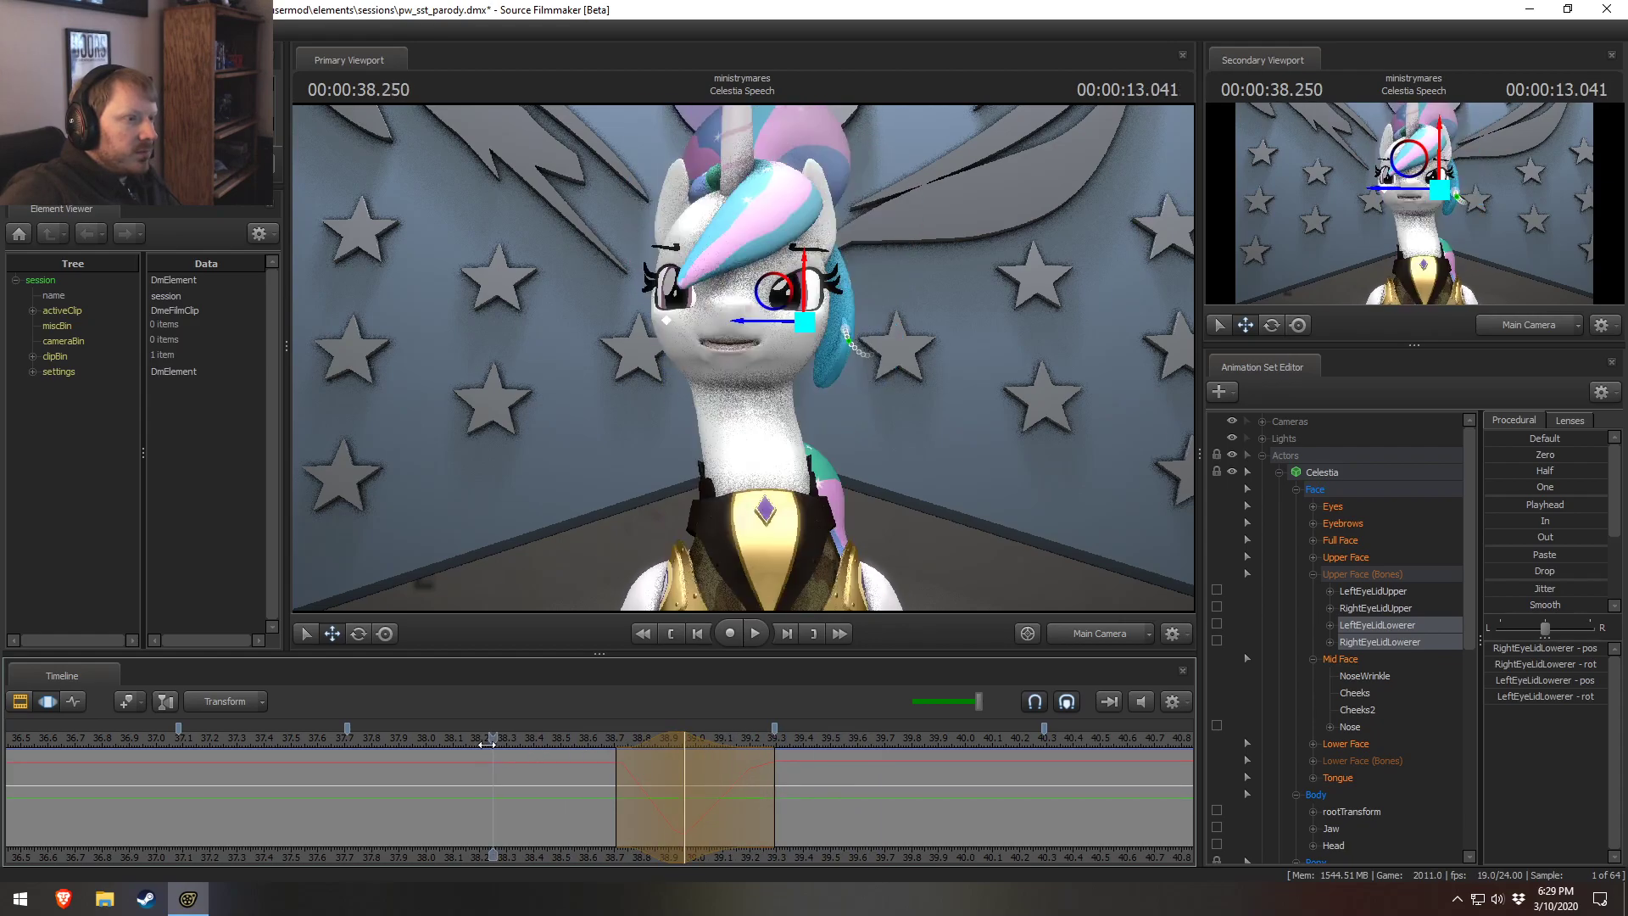
{"action": "left_click", "coordinate": [414, 729]}
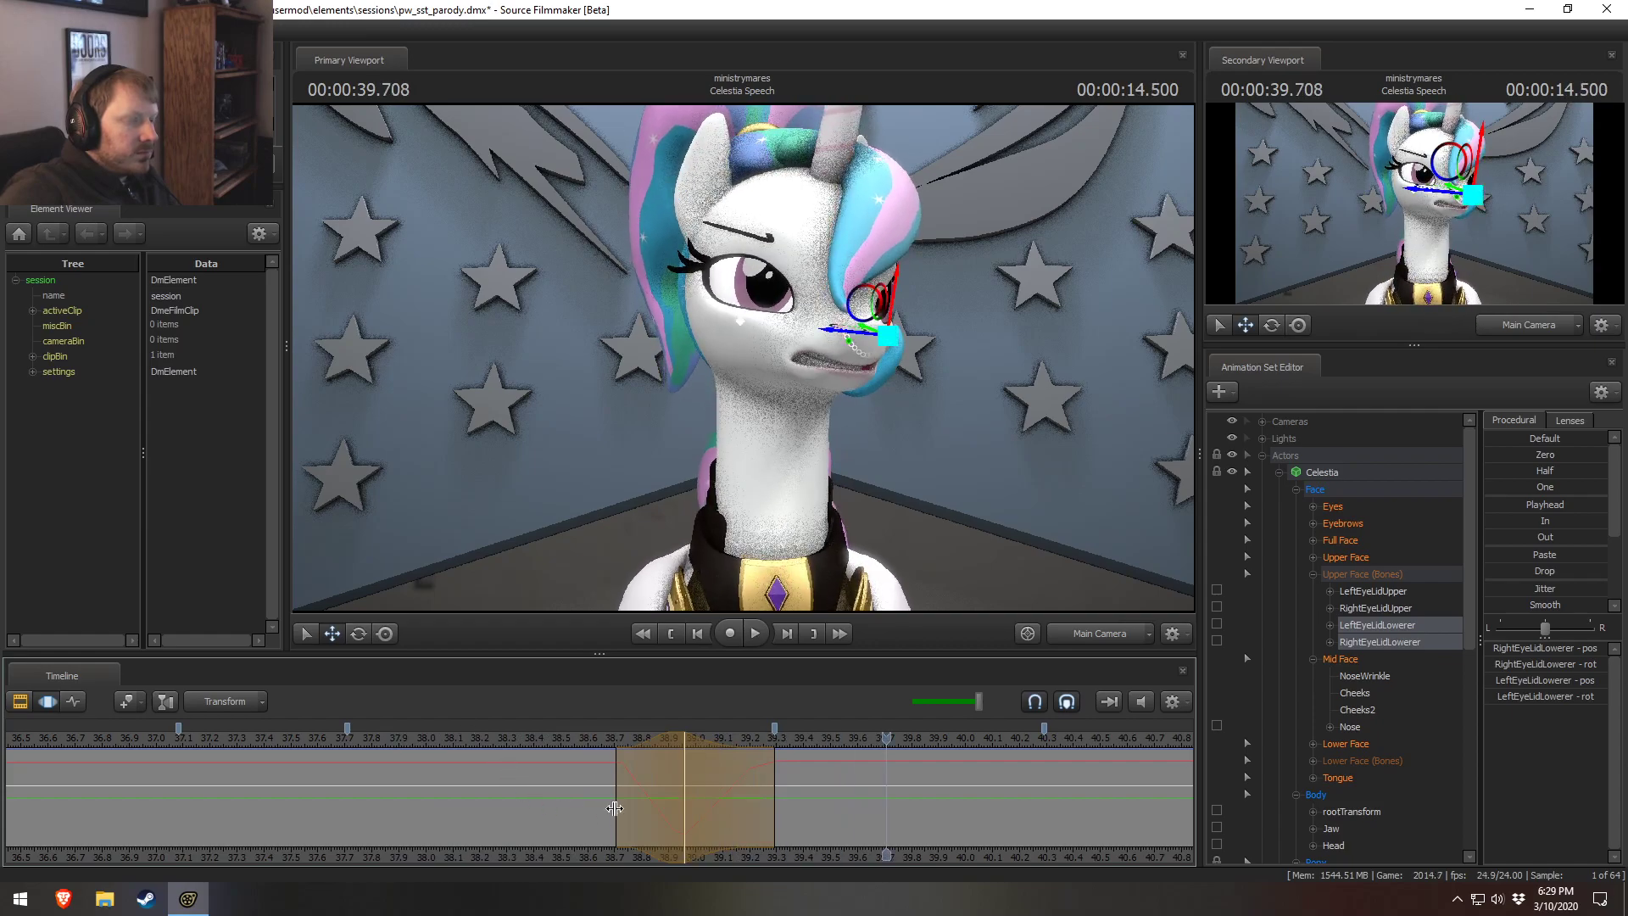
Nudge Celestia's eyes_updown slightly at 39.25 s within a faded selection from about 38.96 to 39.54 s, and play the transition.
{"action": "key", "text": "space"}
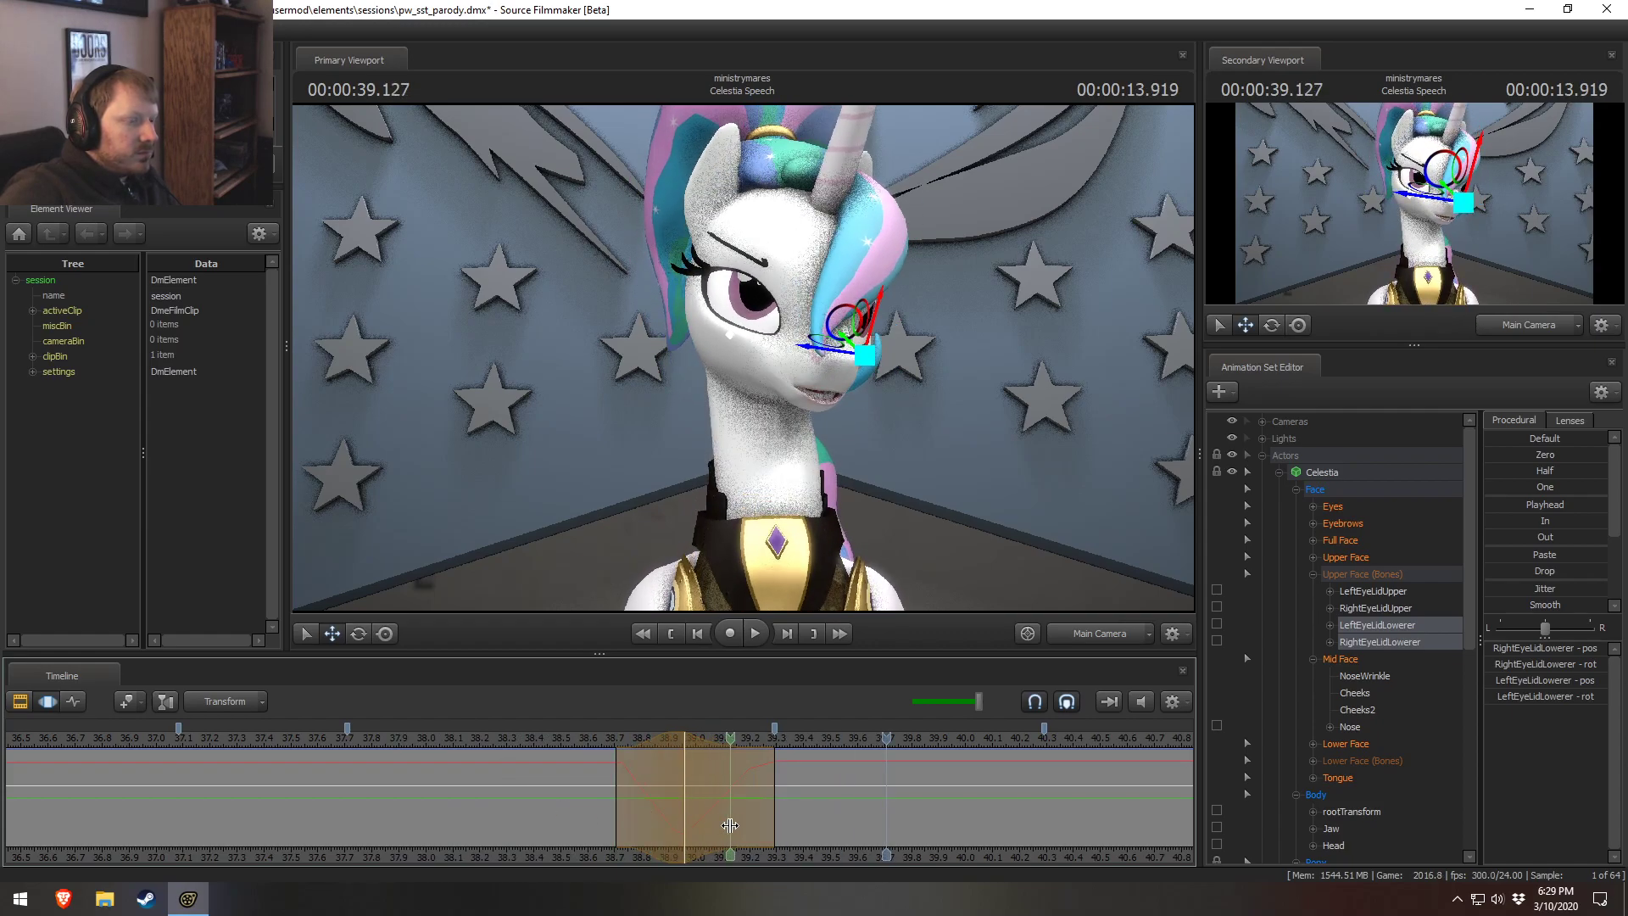
{"action": "left_click", "coordinate": [739, 825], "text": "shift"}
{"action": "scroll", "coordinate": [738, 825], "scroll_direction": "up", "scroll_amount": 6, "text": "shift"}
{"action": "left_click_drag", "start_coordinate": [785, 820], "coordinate": [739, 822]}
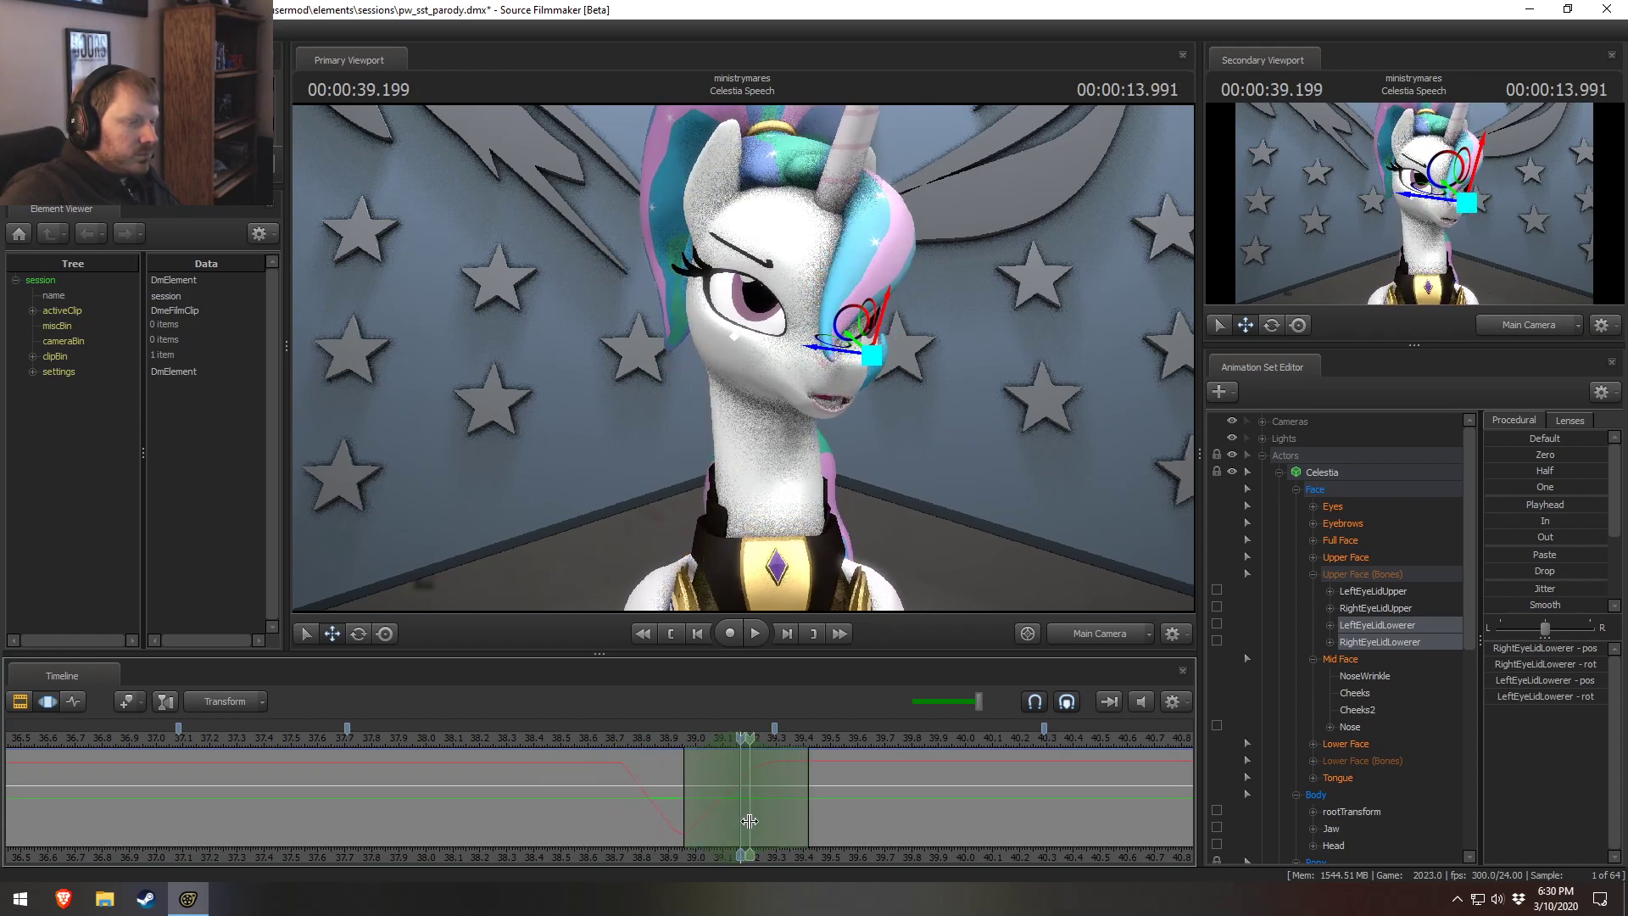
{"action": "left_click", "coordinate": [749, 821]}
{"action": "left_click_drag", "start_coordinate": [714, 814], "coordinate": [752, 813]}
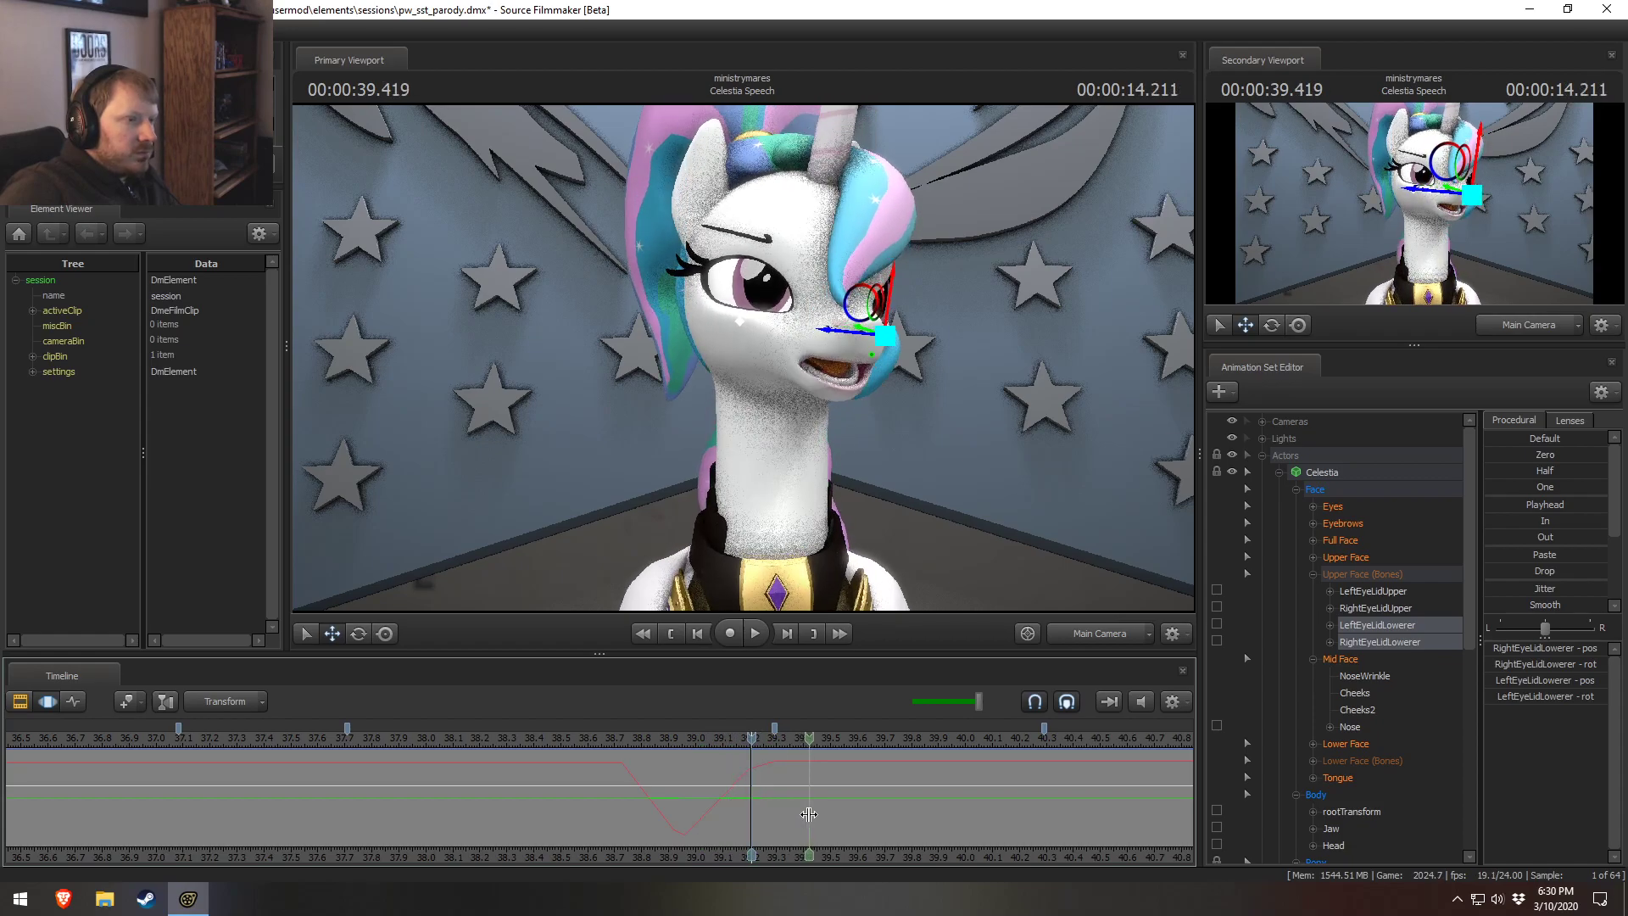
{"action": "left_click", "coordinate": [763, 812], "text": "shift"}
{"action": "scroll", "coordinate": [763, 812], "scroll_direction": "up", "scroll_amount": 5, "text": "shift"}
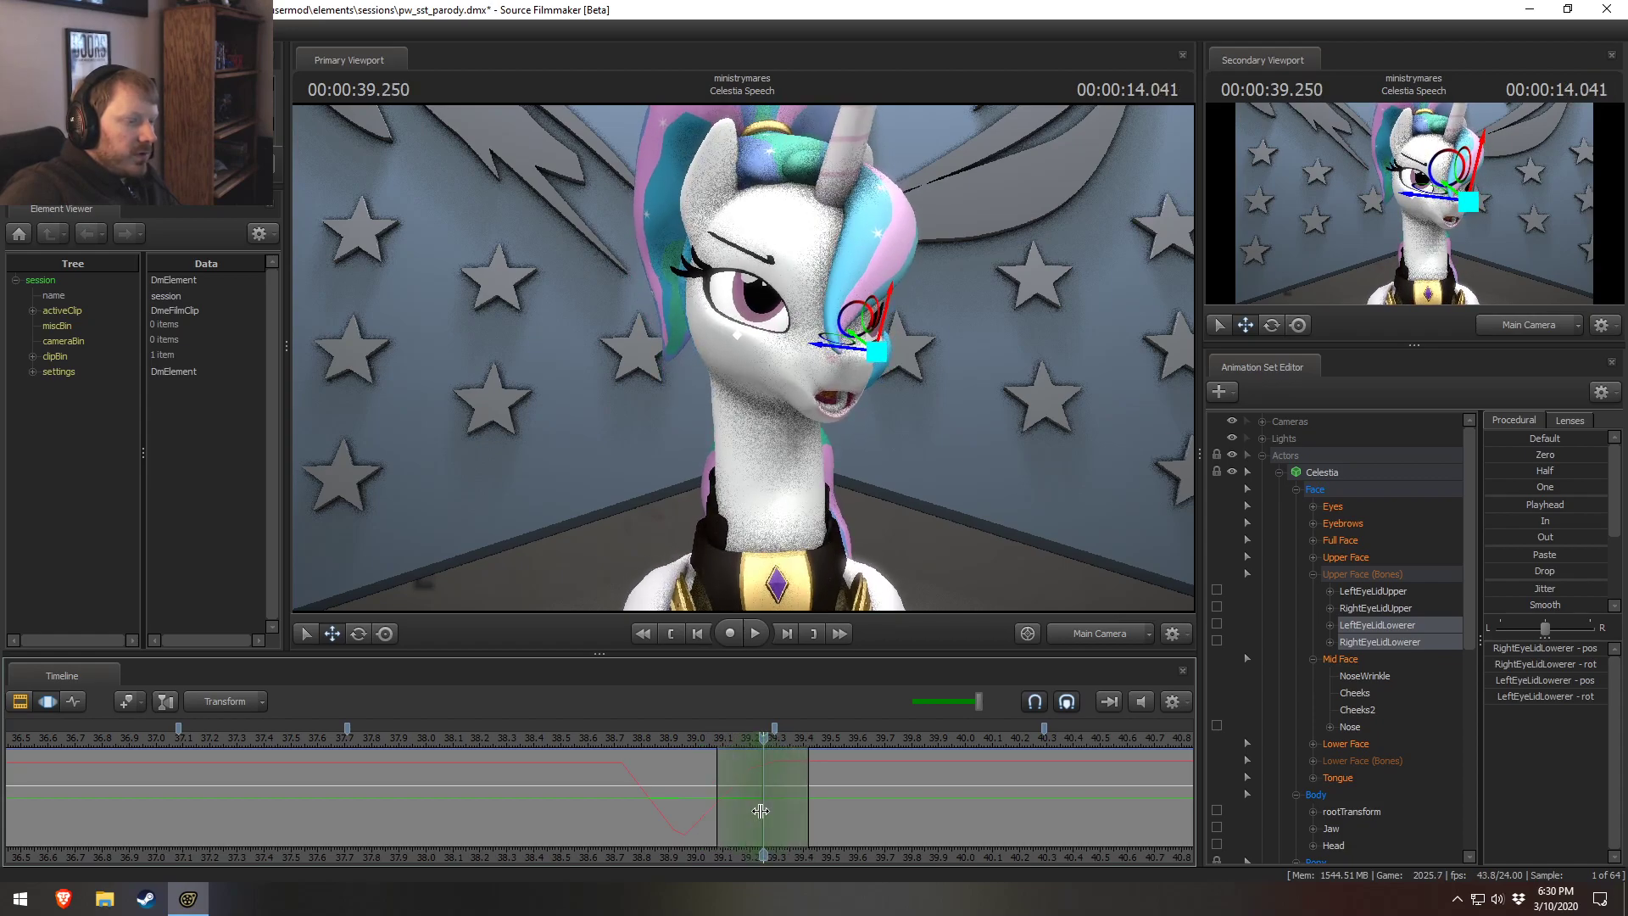
{"action": "left_click", "coordinate": [1332, 506]}
{"action": "left_click_drag", "start_coordinate": [1554, 650], "coordinate": [1543, 649]}
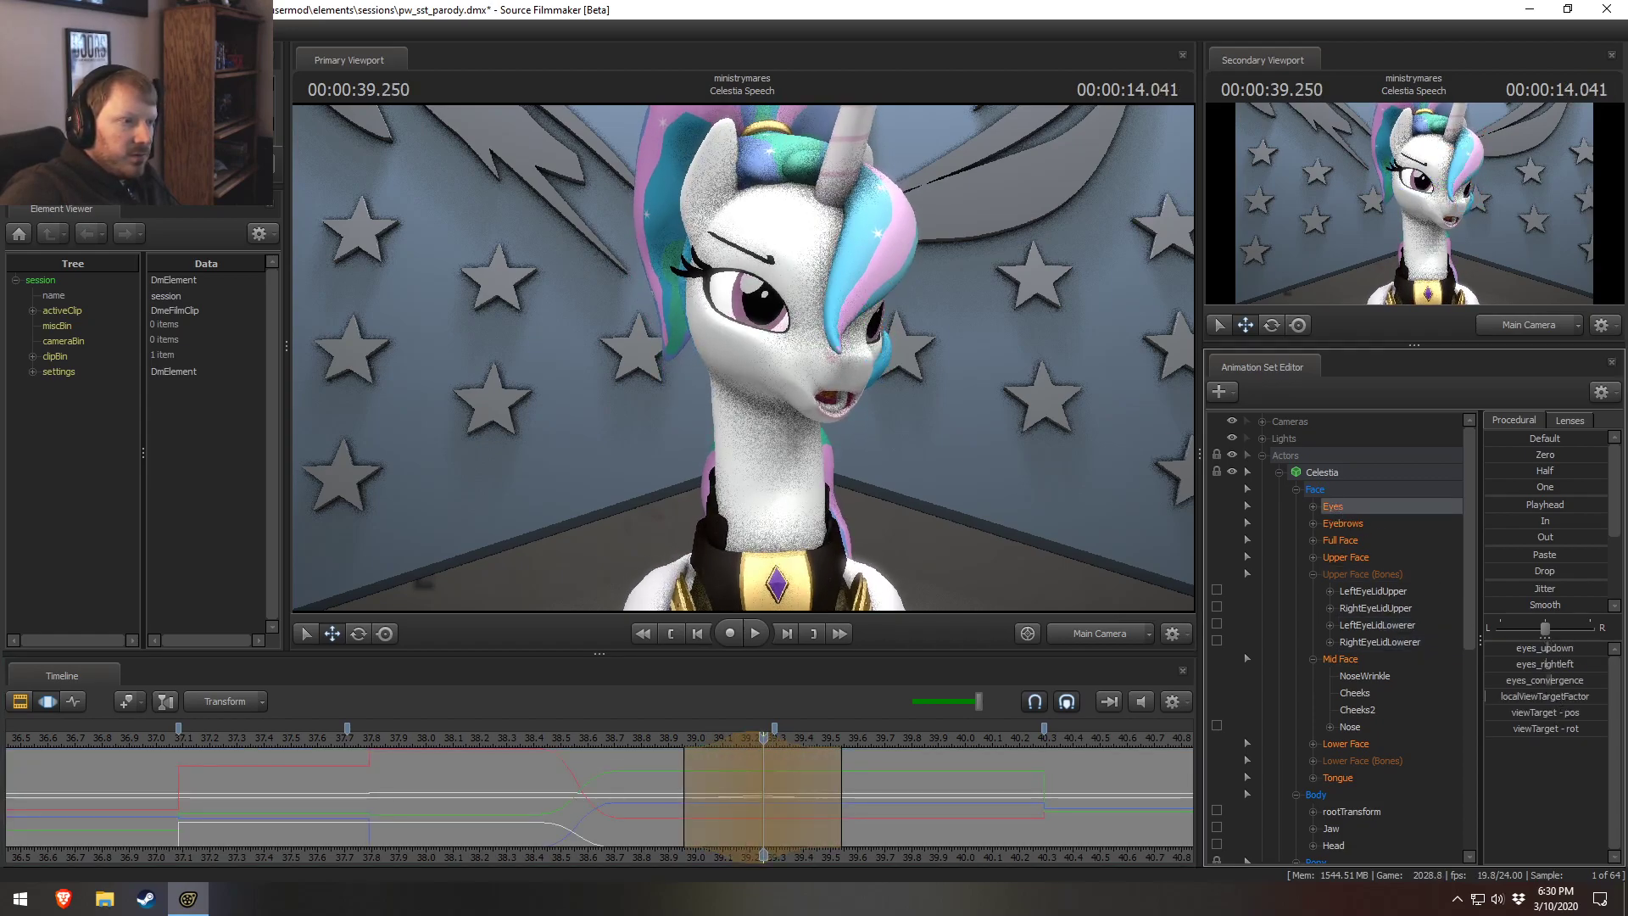
{"action": "key", "text": "space"}
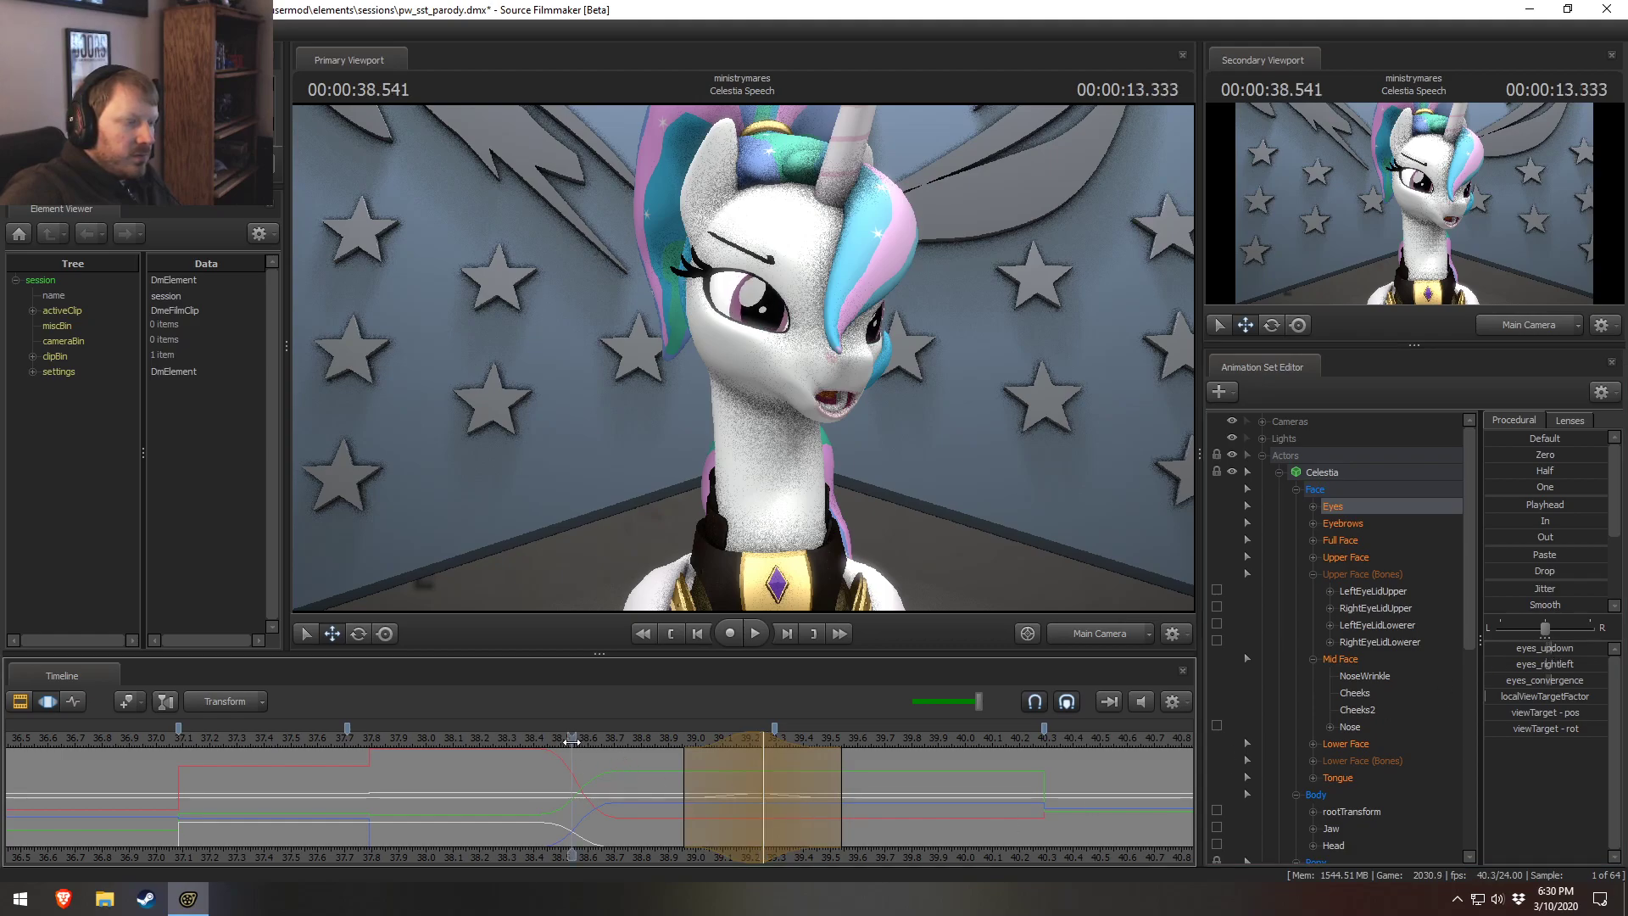
{"action": "key", "text": "space"}
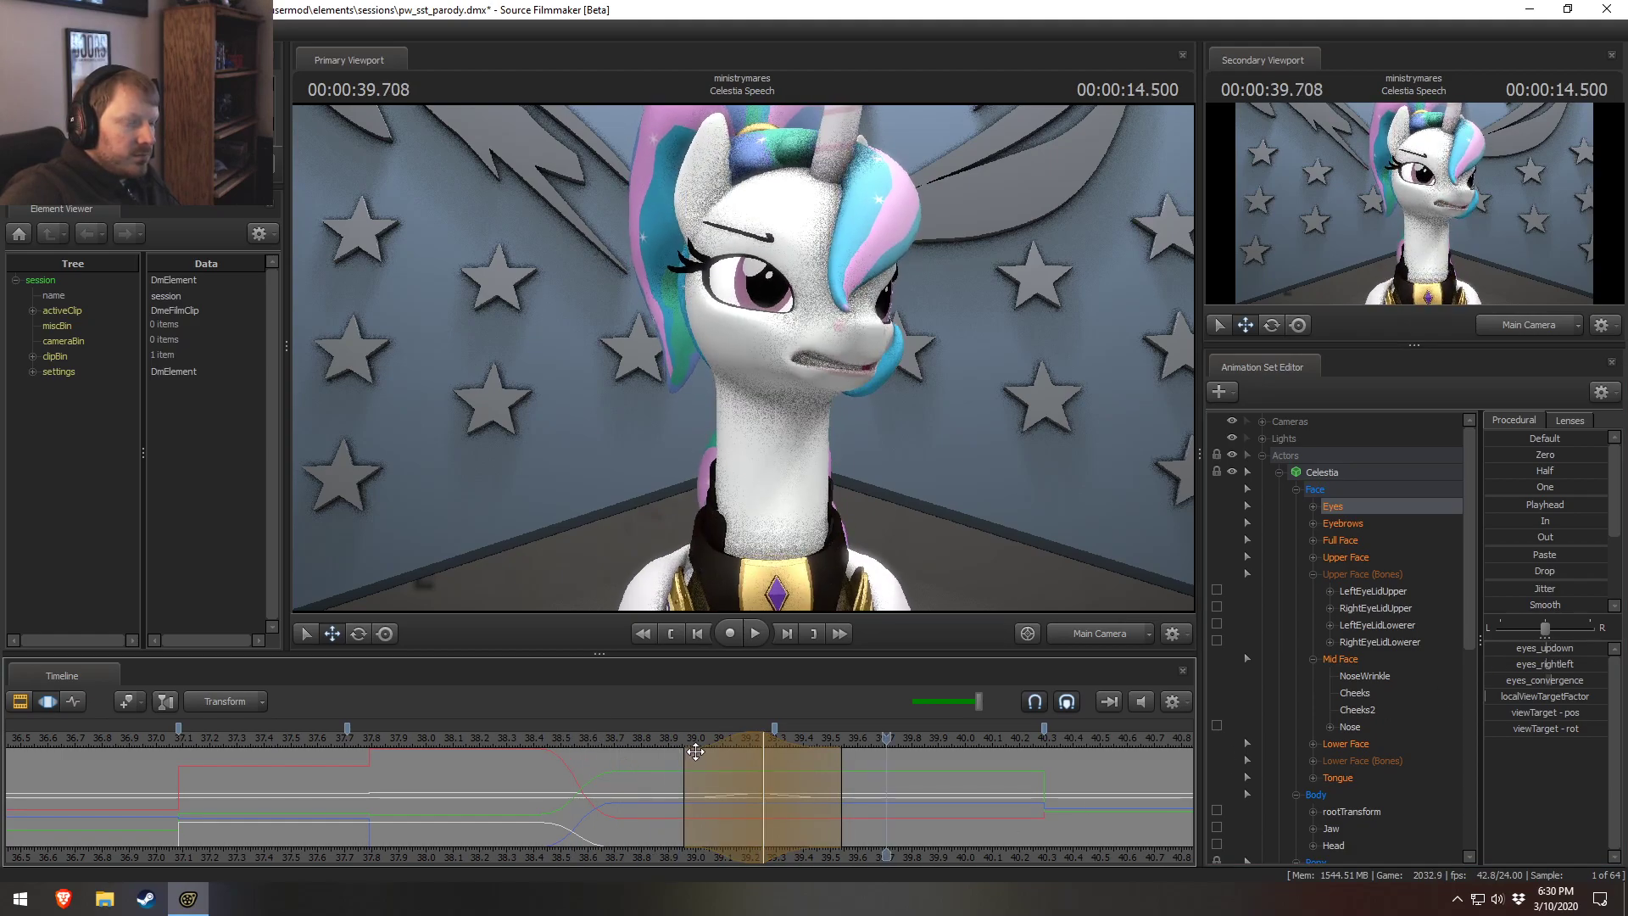
Narrow the falloff of the eye adjustment to about 39.0 to 39.5 s and replay the transition.
{"action": "key", "text": "space"}
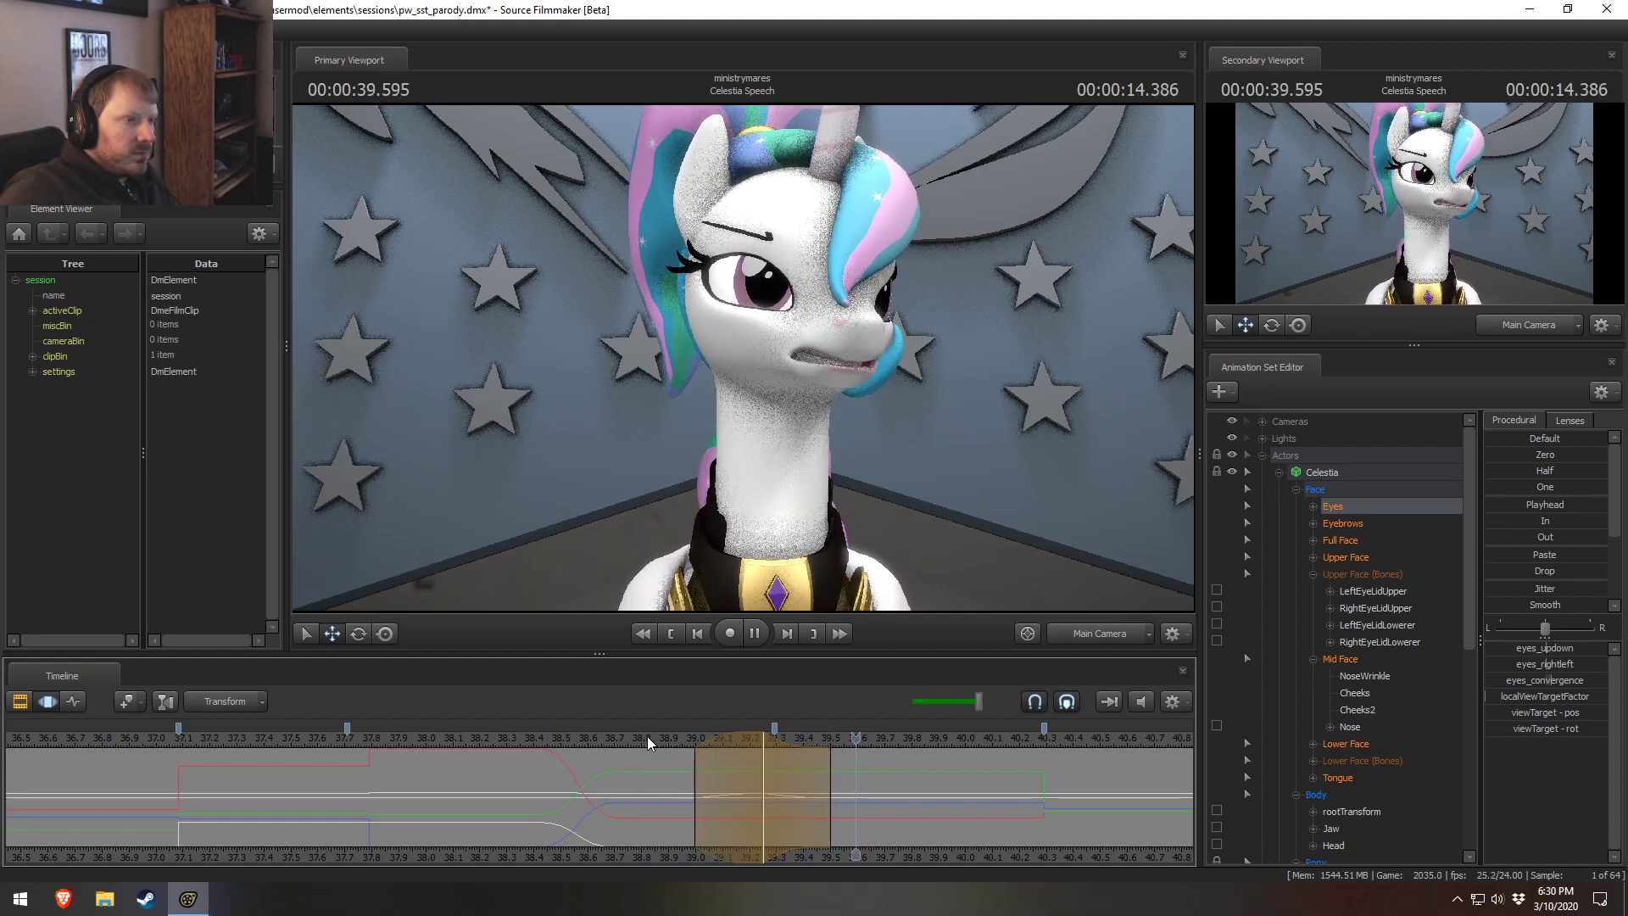
{"action": "left_click_drag", "start_coordinate": [640, 739], "coordinate": [599, 742]}
{"action": "key", "text": "space"}
{"action": "key", "text": "space"}
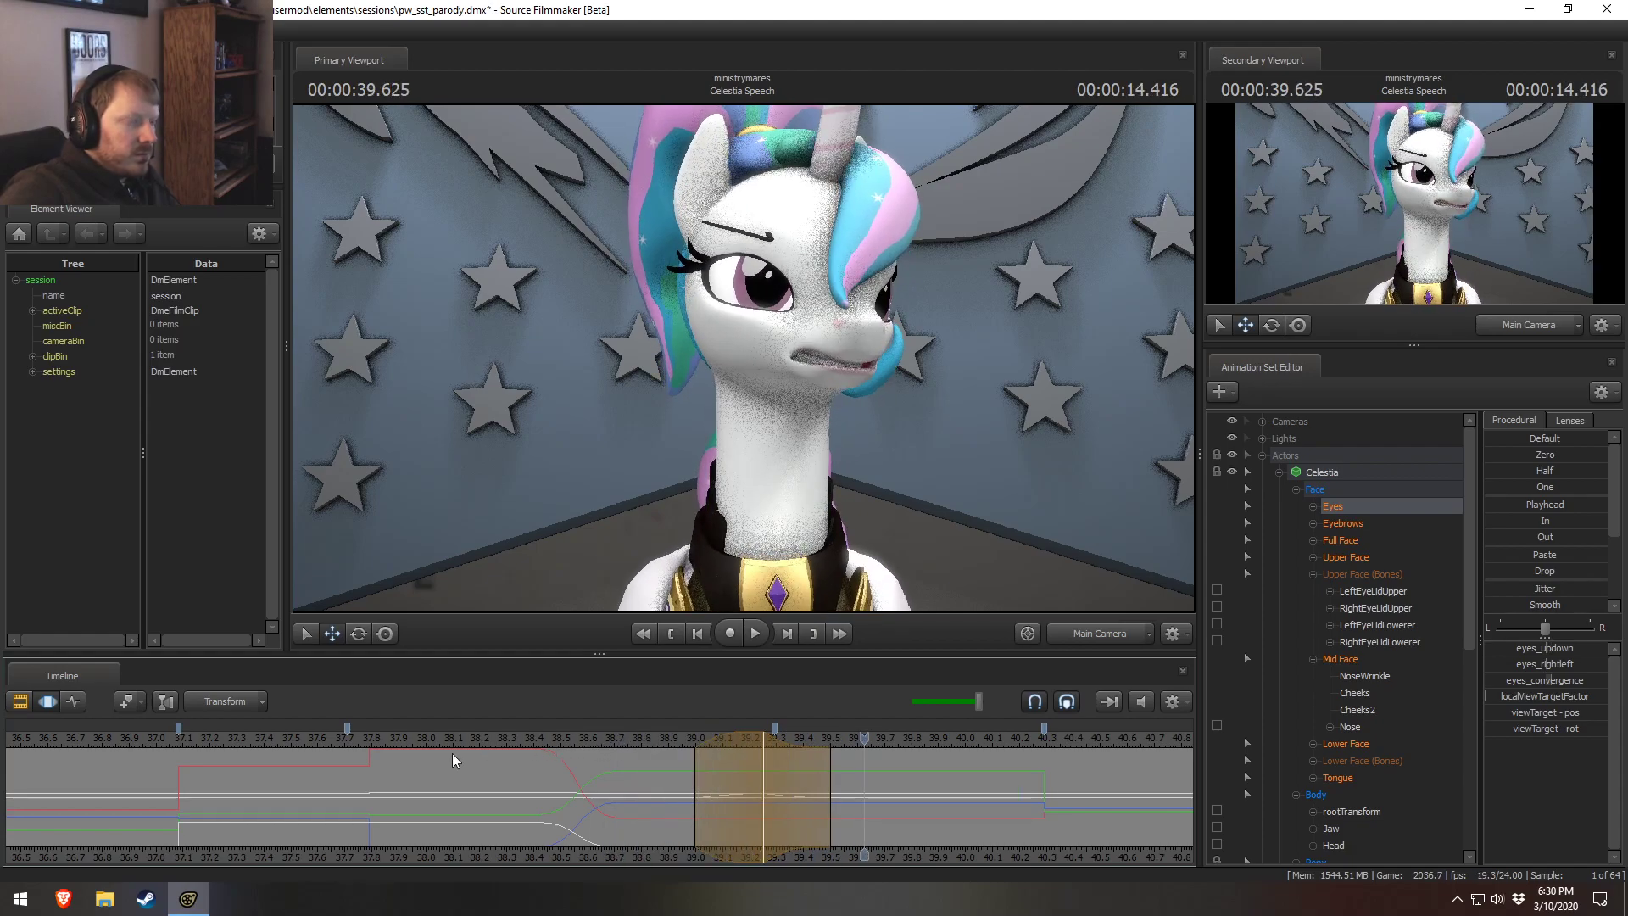
{"action": "key", "text": "space"}
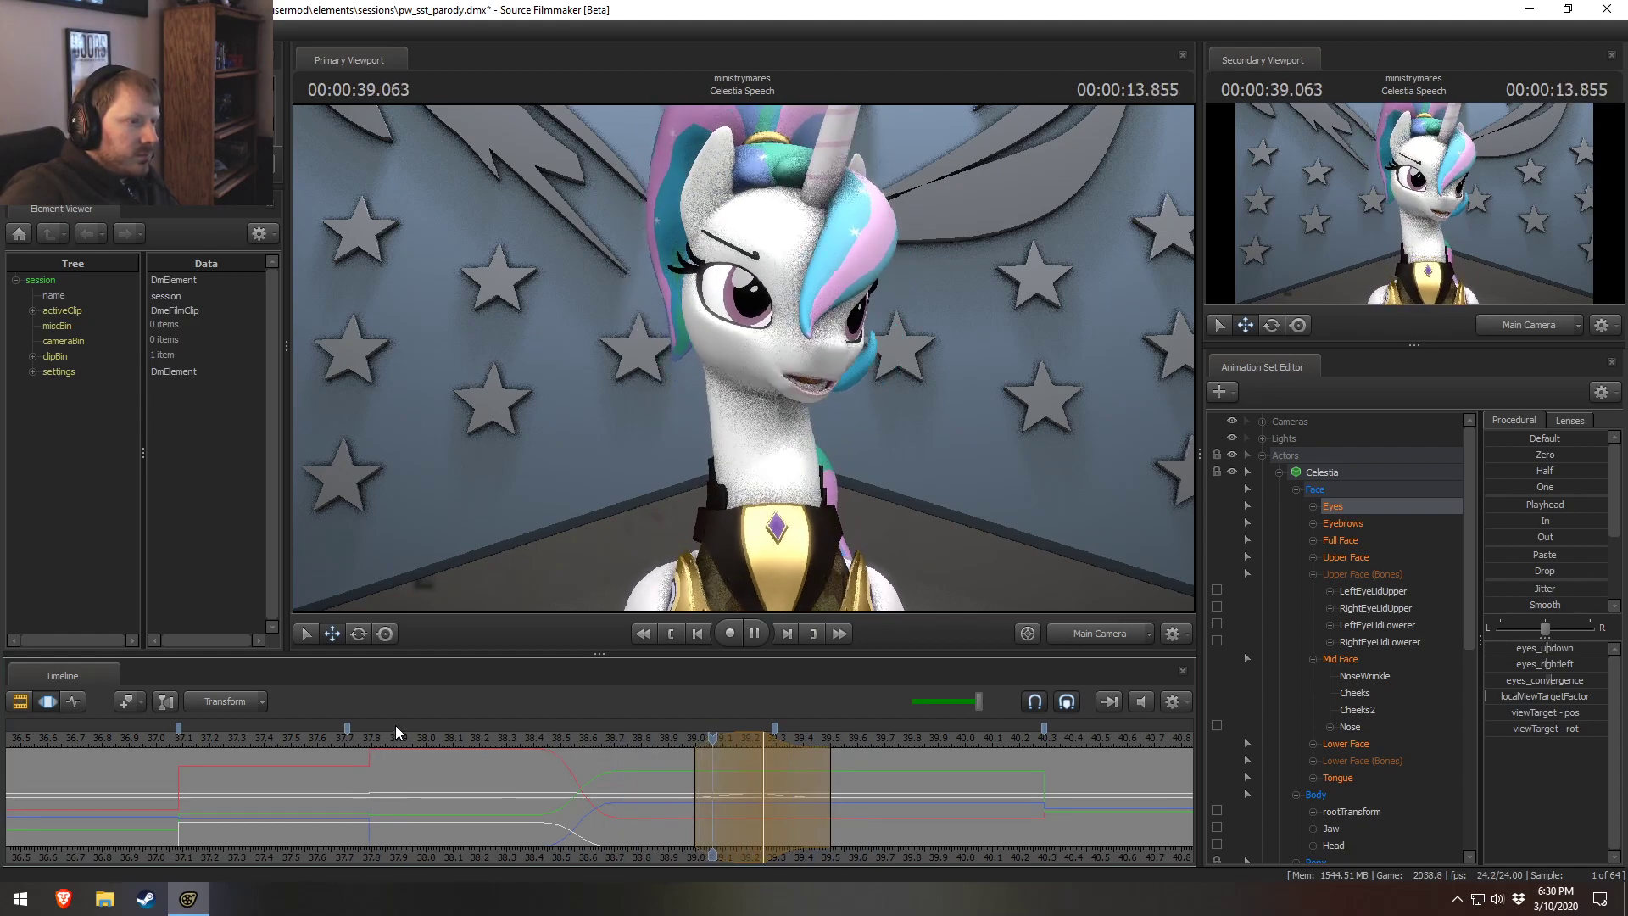
{"action": "left_click_drag", "start_coordinate": [700, 781], "coordinate": [715, 736]}
{"action": "left_click", "coordinate": [646, 741]}
{"action": "key", "text": "space"}
Tighten the eye adjustment's falloff further to about 39.04 to 39.46 s and play it again.
{"action": "key", "text": "space"}
{"action": "scroll", "coordinate": [691, 747], "scroll_direction": "down", "scroll_amount": 1}
{"action": "left_click", "coordinate": [689, 744]}
{"action": "key", "text": "space"}
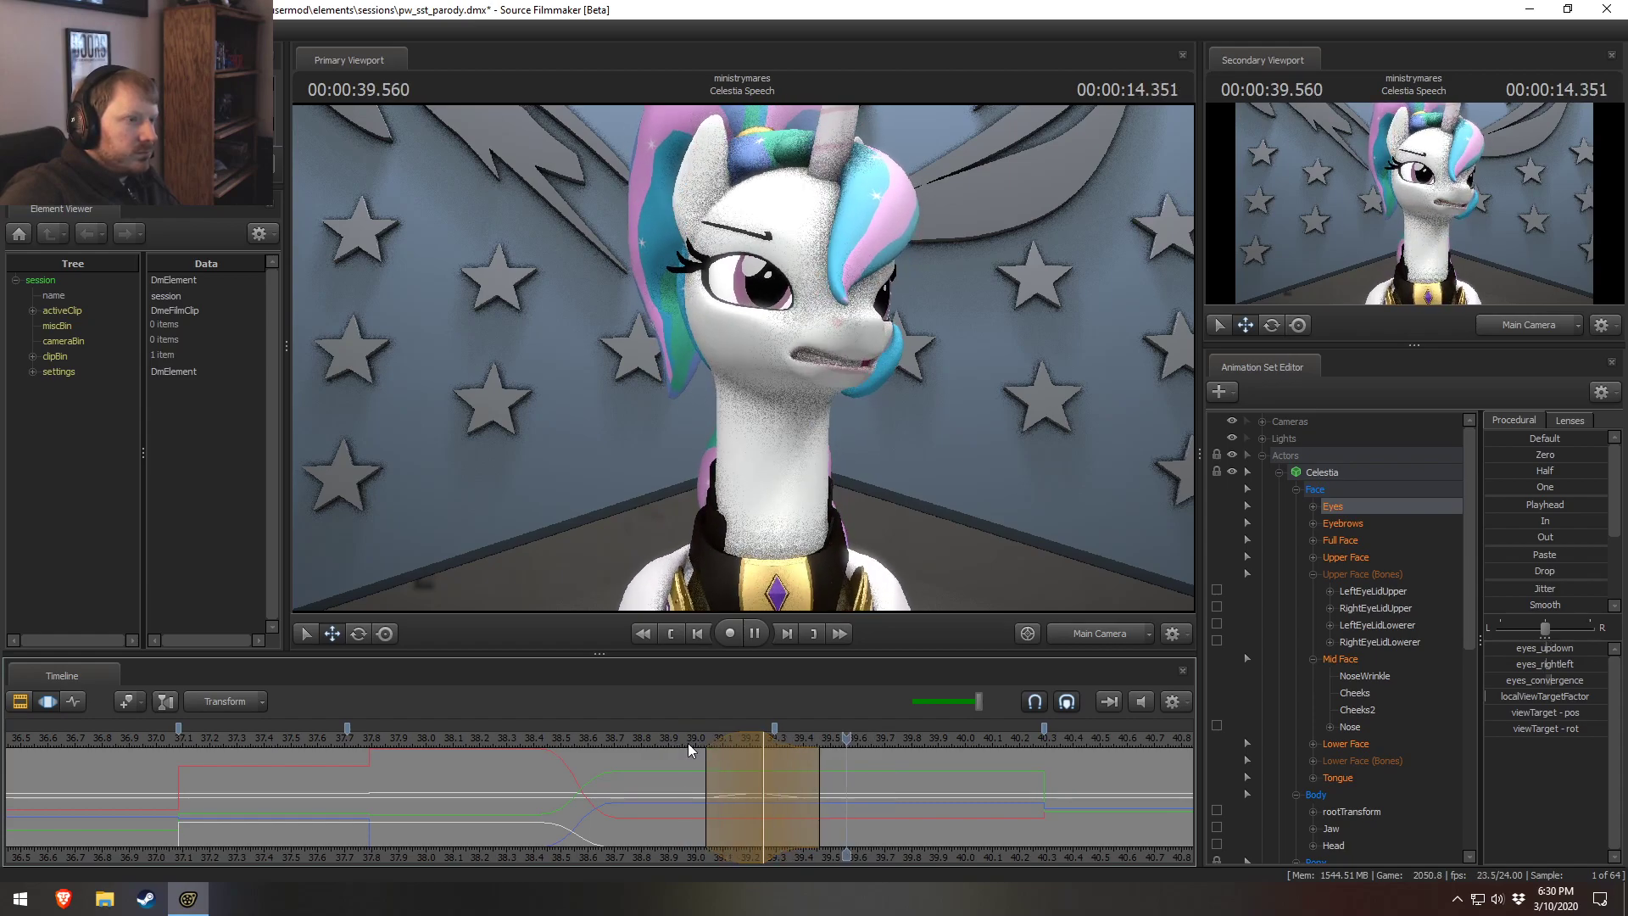
{"action": "key", "text": "space"}
Readjust eyes_updown slightly at 39.25 s within the tightened selection and replay the eye movement.
{"action": "left_click", "coordinate": [766, 753]}
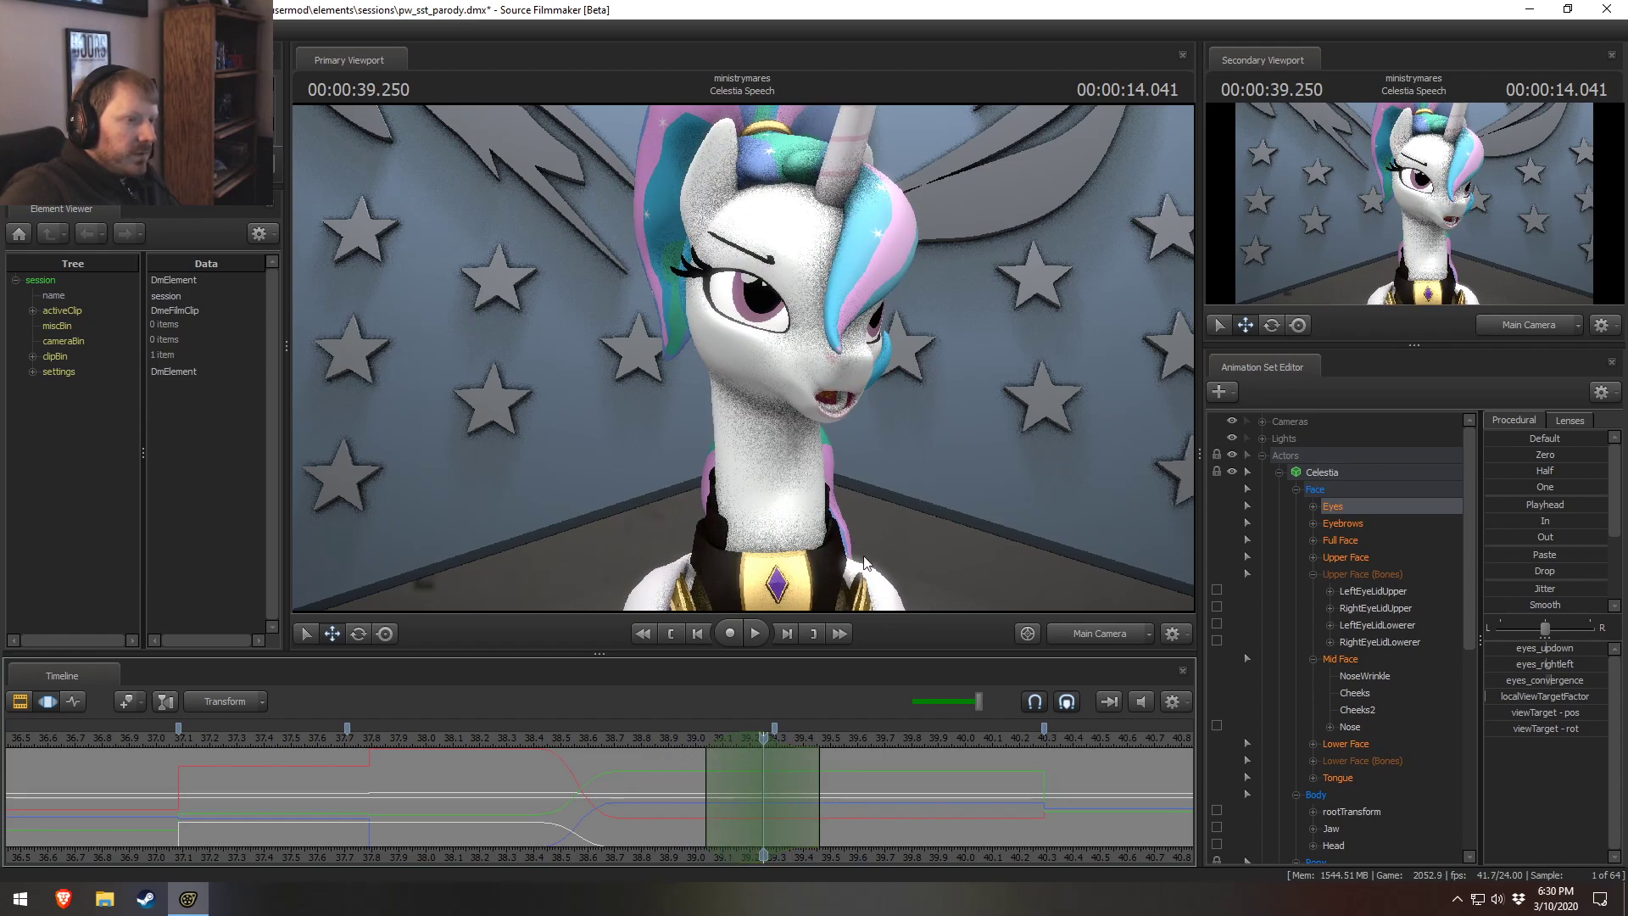
{"action": "left_click_drag", "start_coordinate": [1553, 653], "coordinate": [1551, 654]}
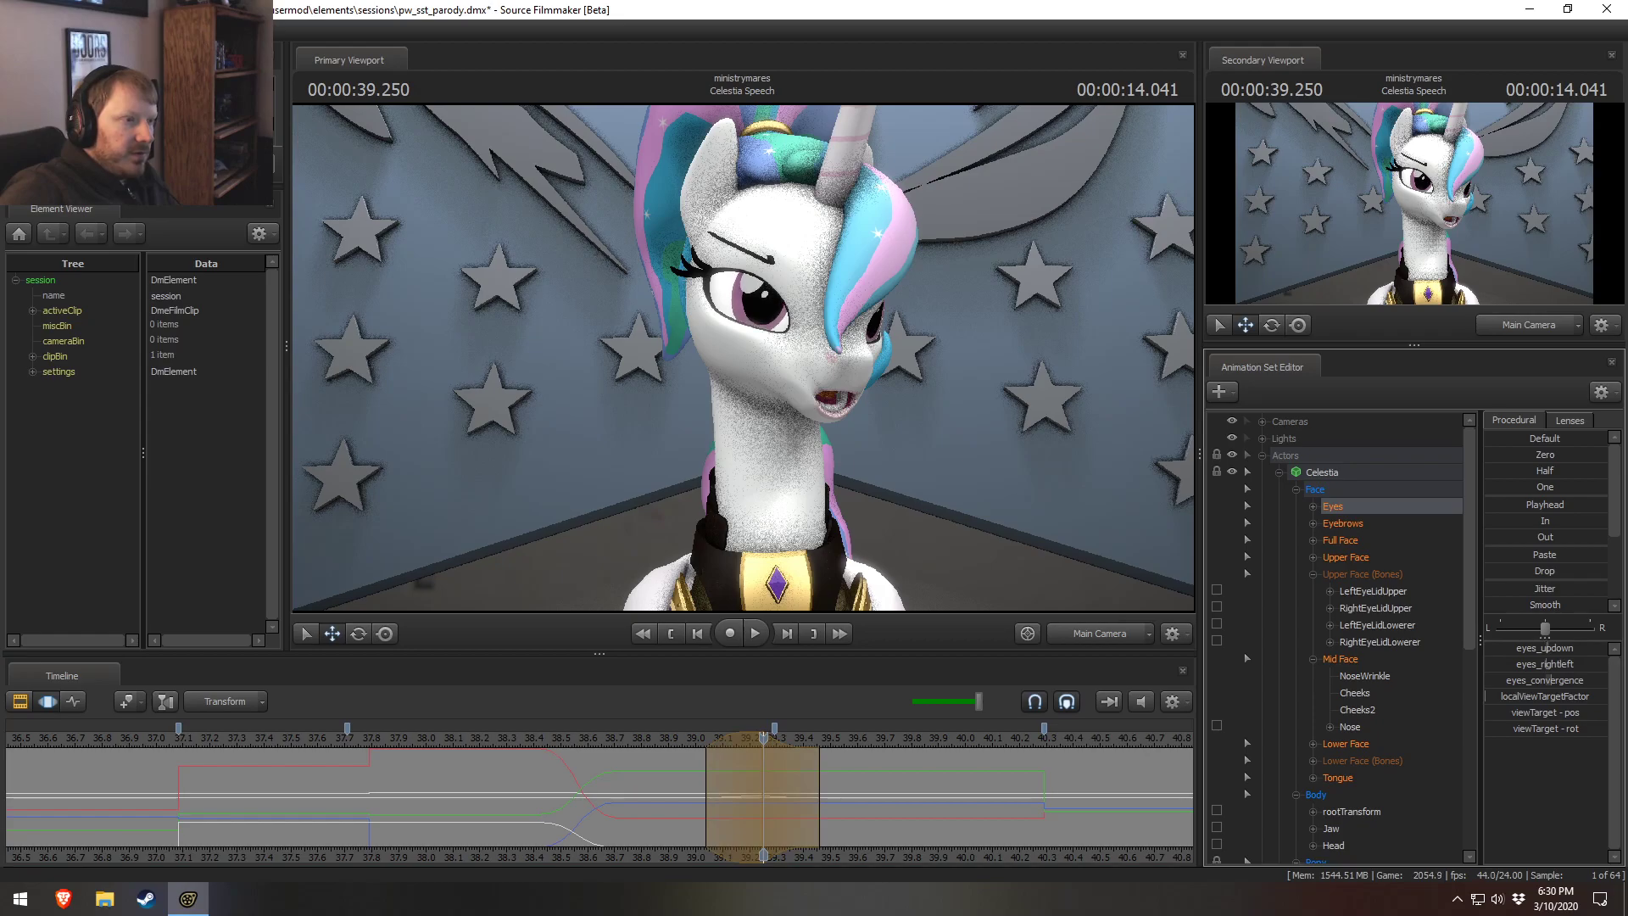
{"action": "left_click", "coordinate": [651, 735]}
{"action": "key", "text": "space"}
{"action": "left_click_drag", "start_coordinate": [870, 737], "coordinate": [764, 737]}
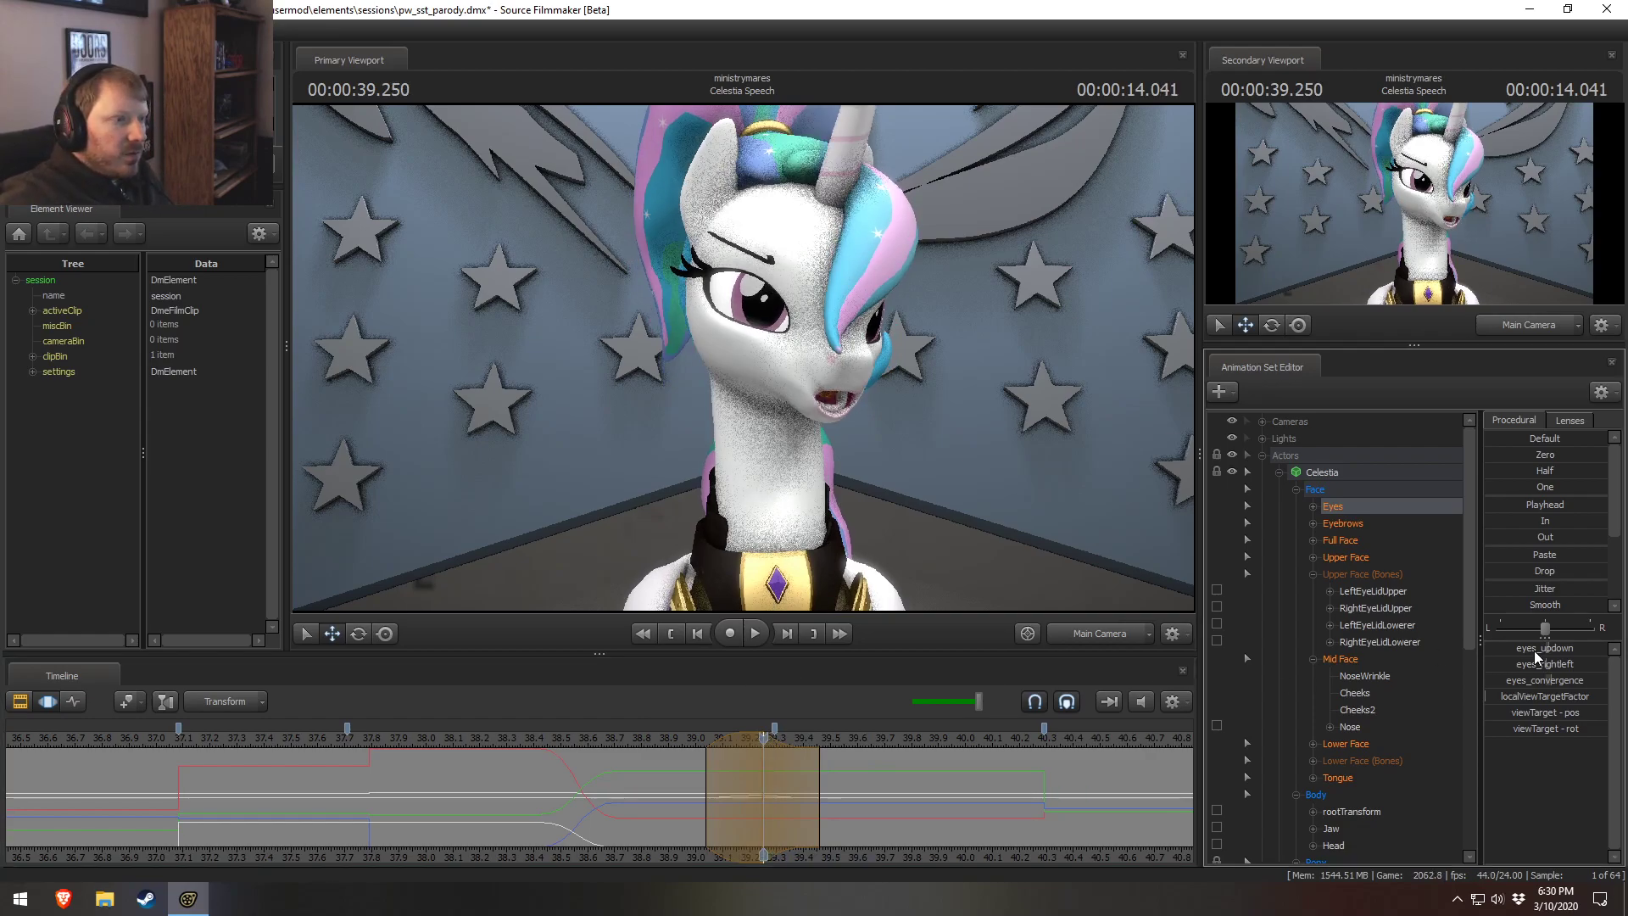
{"action": "left_click", "coordinate": [627, 737]}
{"action": "key", "text": "space"}
Shift the eye adjustment one frame earlier to 39.21 s, spanning about 39.0 to 39.42 s, and replay it.
{"action": "key", "text": "space"}
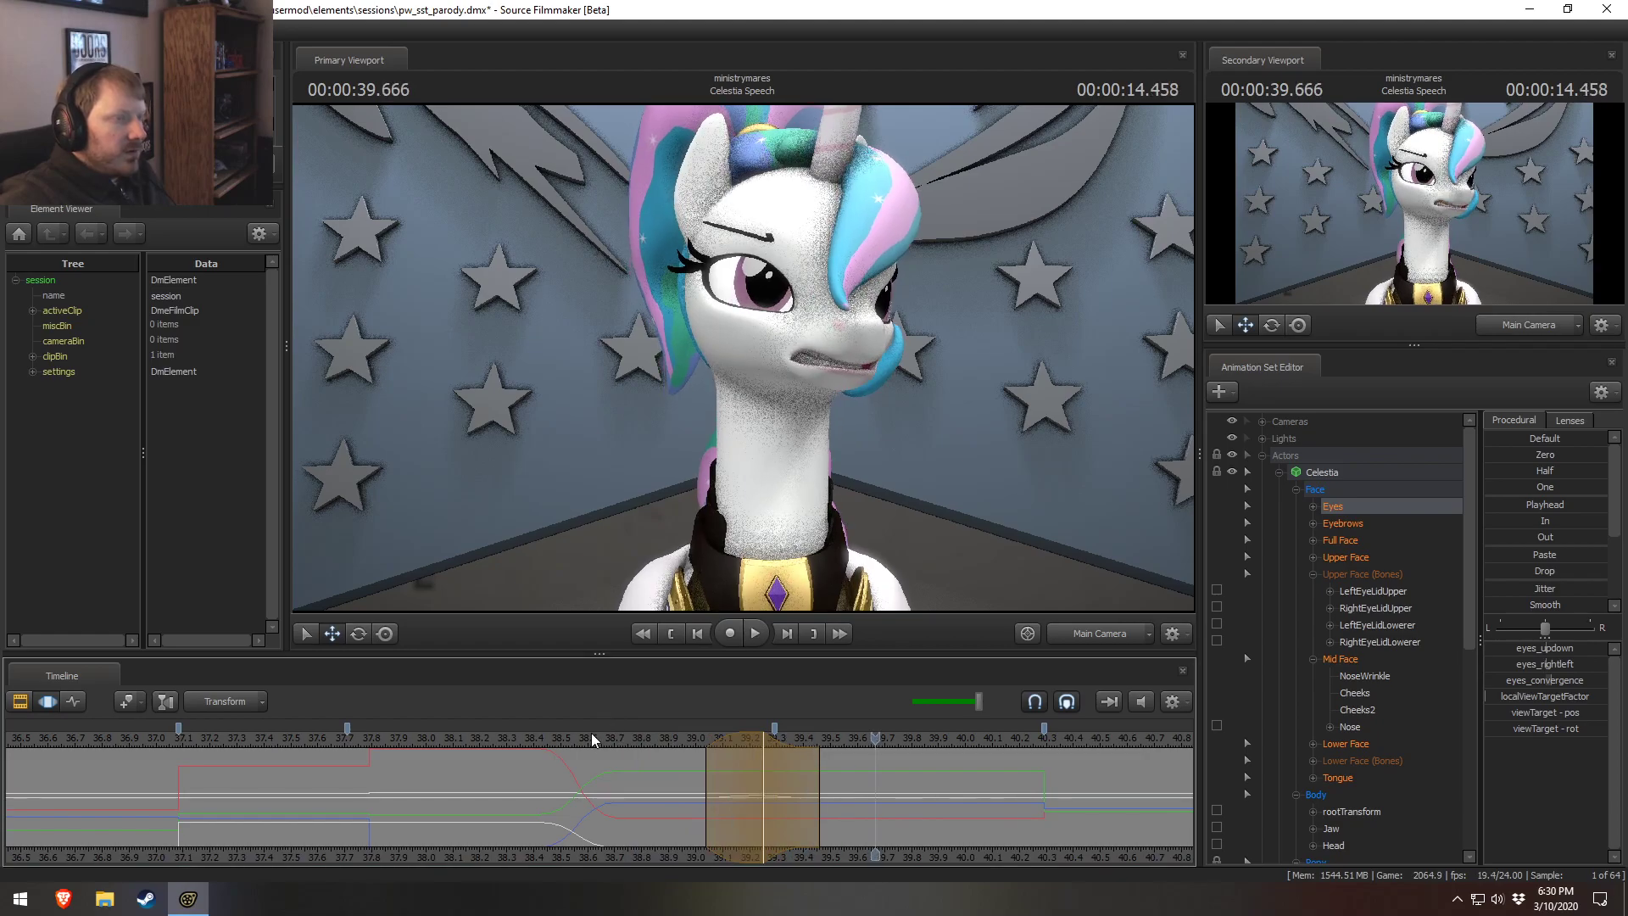
{"action": "left_click", "coordinate": [647, 735]}
{"action": "key", "text": "space"}
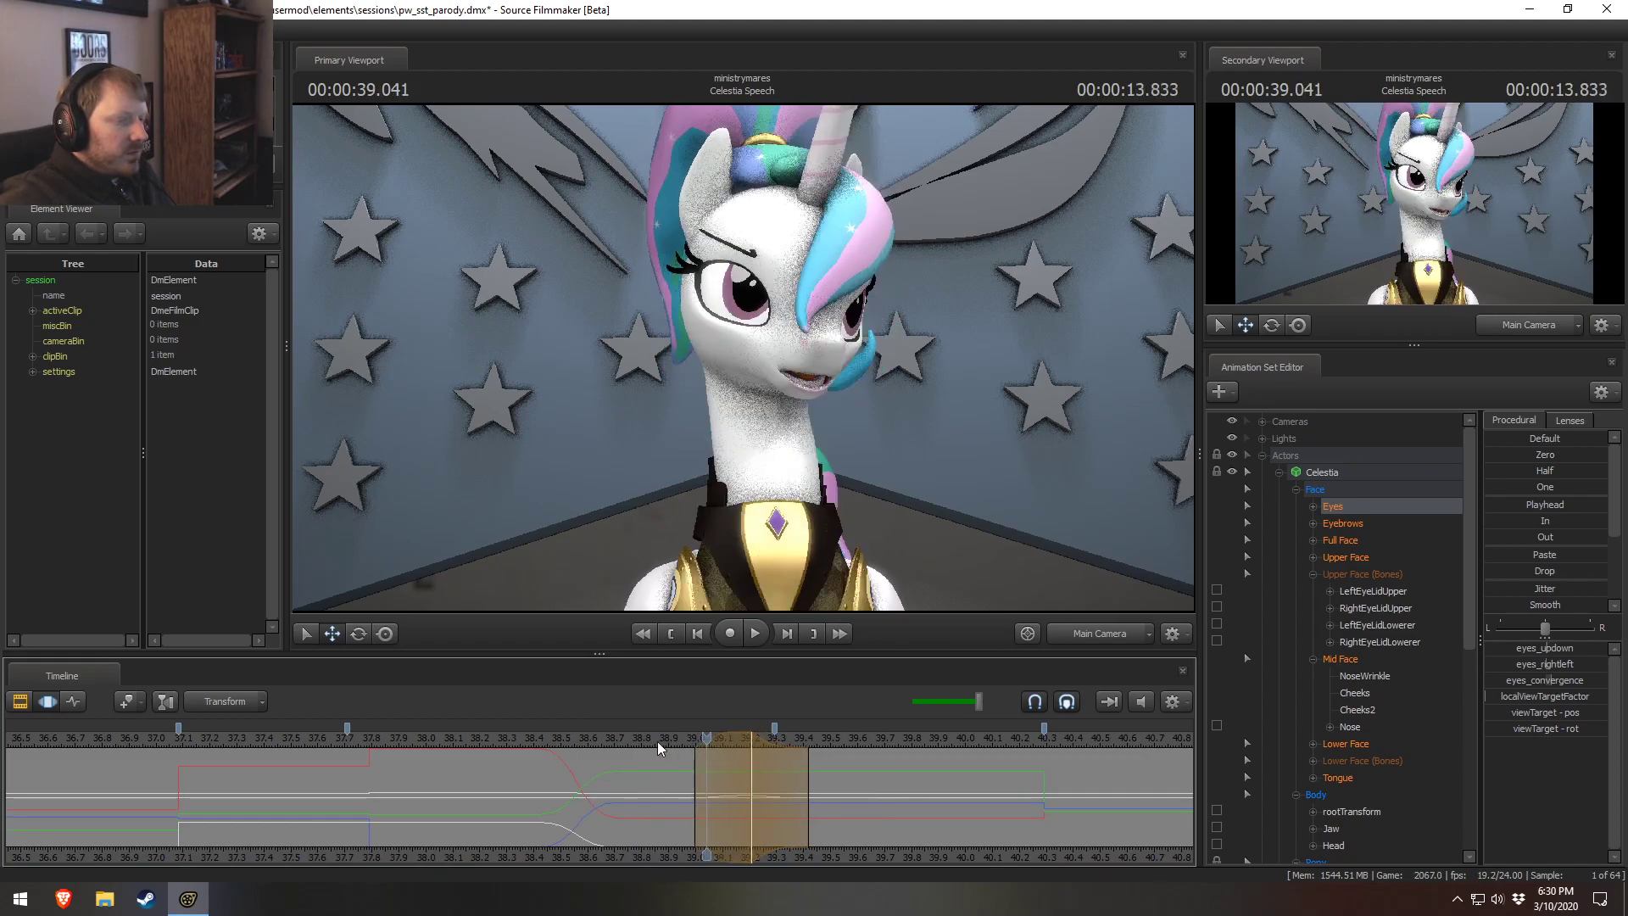
{"action": "key", "text": "space"}
{"action": "key", "text": "Up"}
{"action": "left_click_drag", "start_coordinate": [677, 739], "coordinate": [752, 741]}
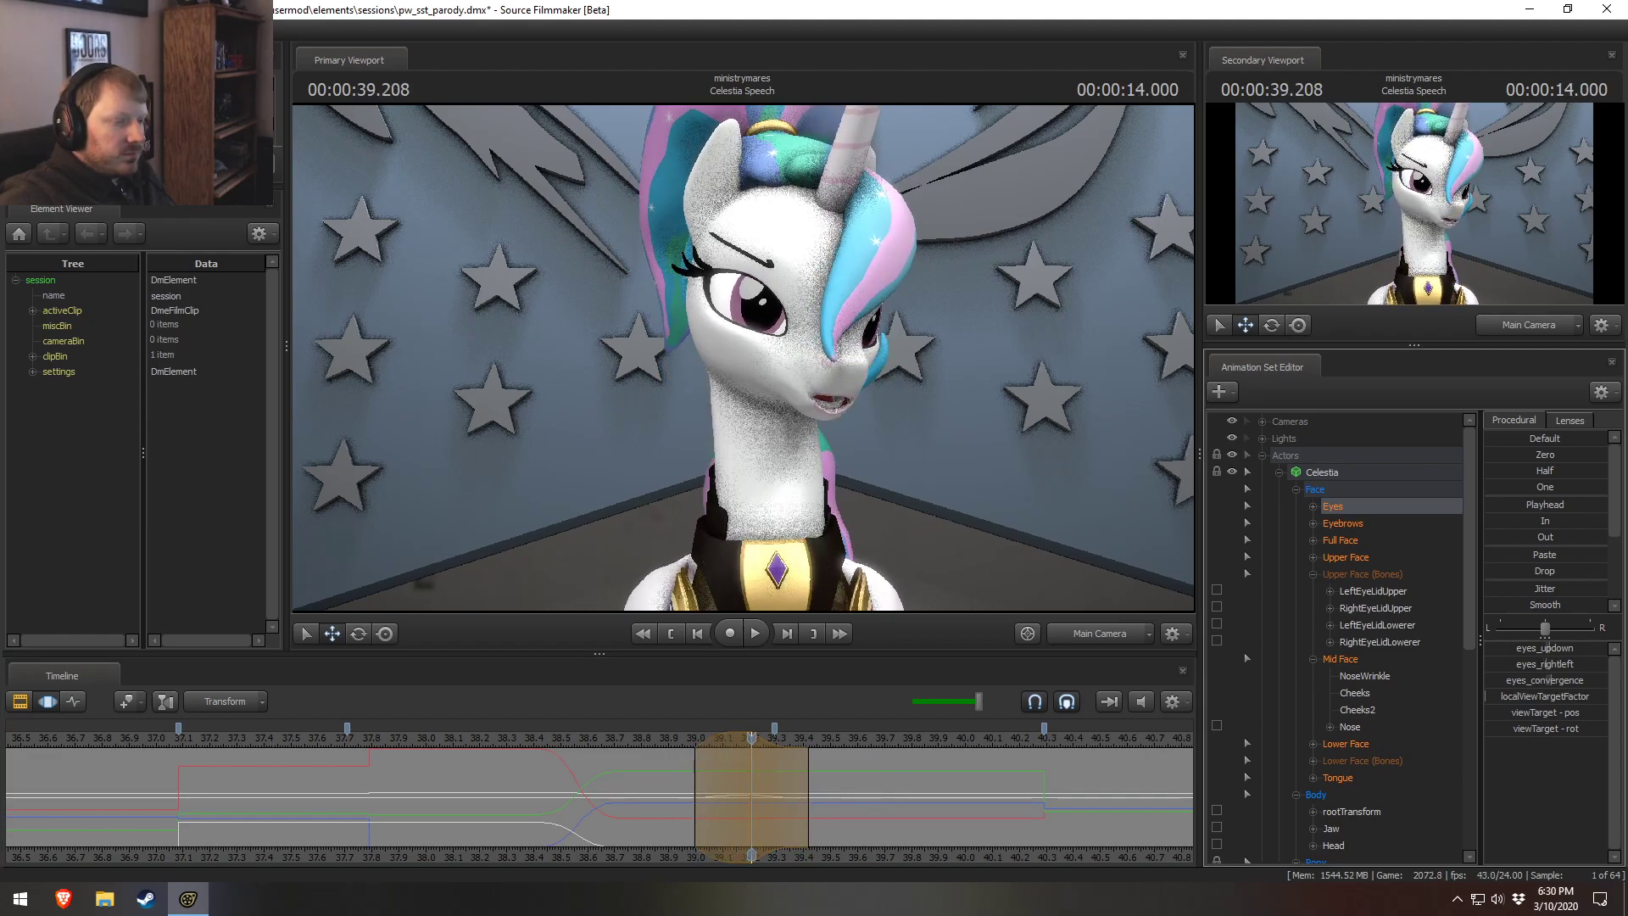
{"action": "key", "text": "space"}
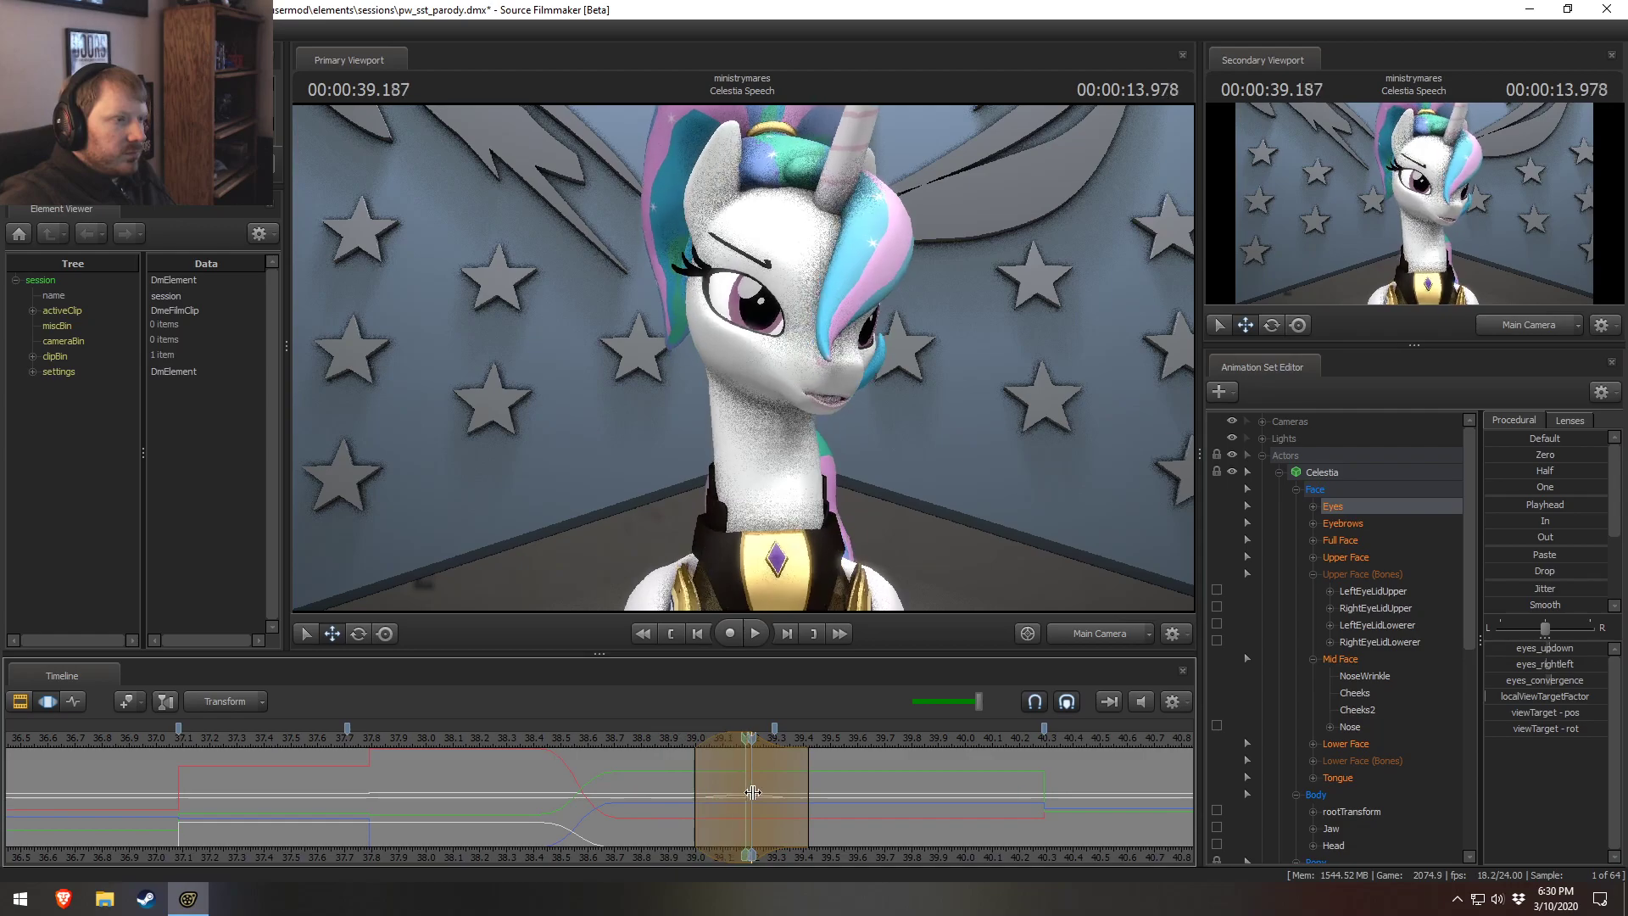
{"action": "key", "text": "space"}
{"action": "key", "text": "space"}
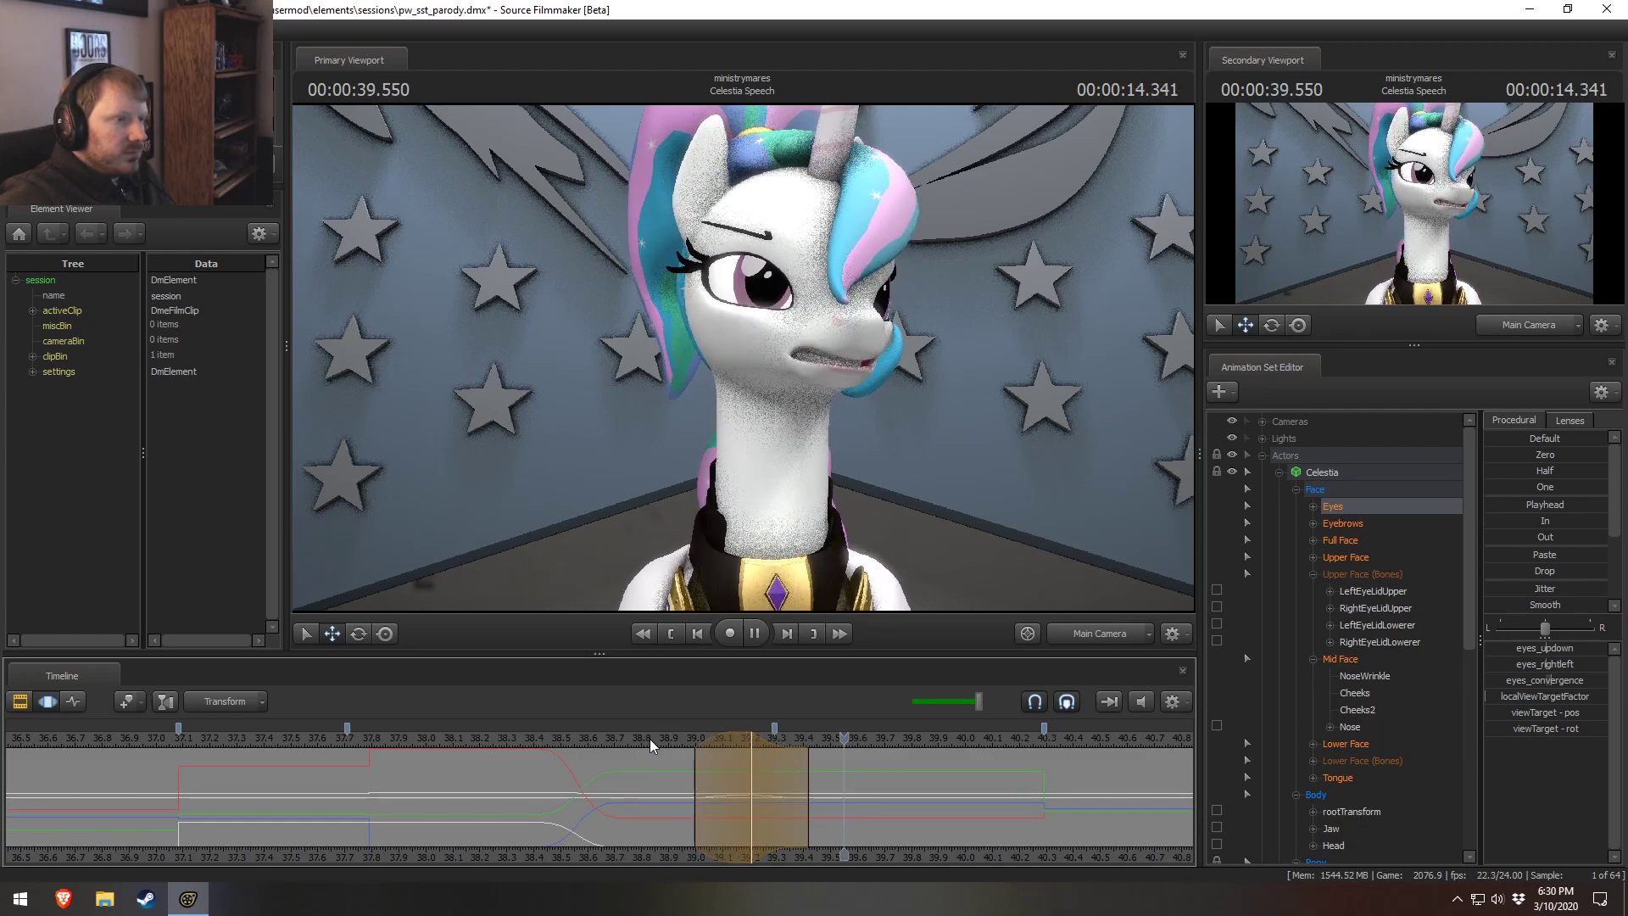
{"action": "key", "text": "space"}
Nudge eyes_rightleft slightly at 39.21 s within the same faded selection and play the transition repeatedly.
{"action": "left_click_drag", "start_coordinate": [691, 802], "coordinate": [756, 817]}
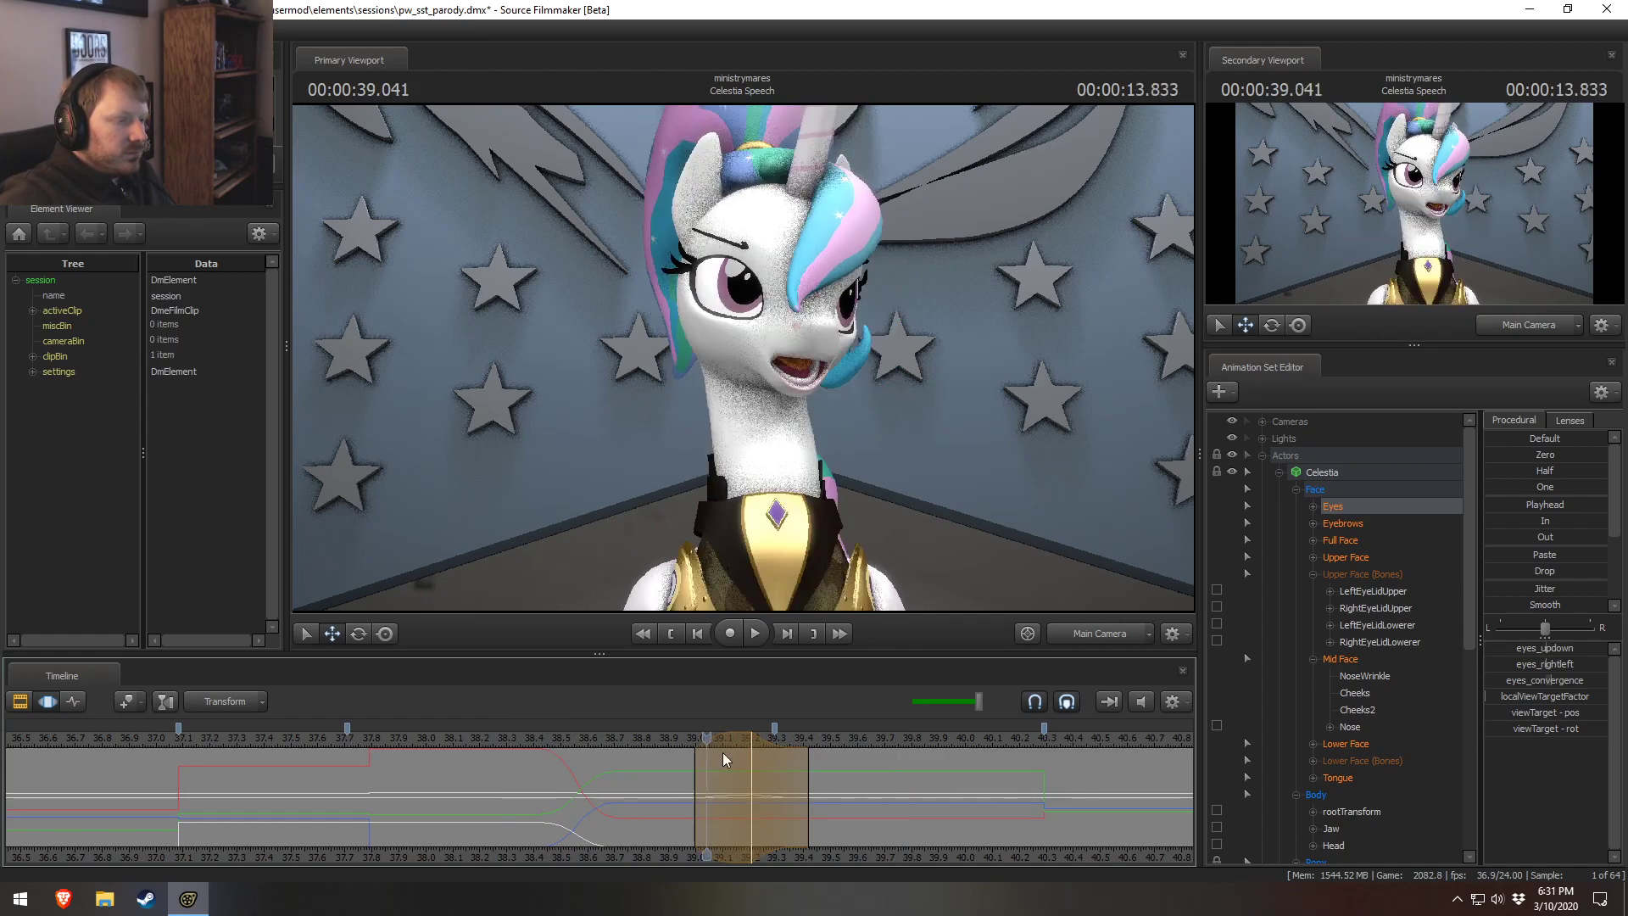
{"action": "left_click_drag", "start_coordinate": [1554, 661], "coordinate": [1548, 661]}
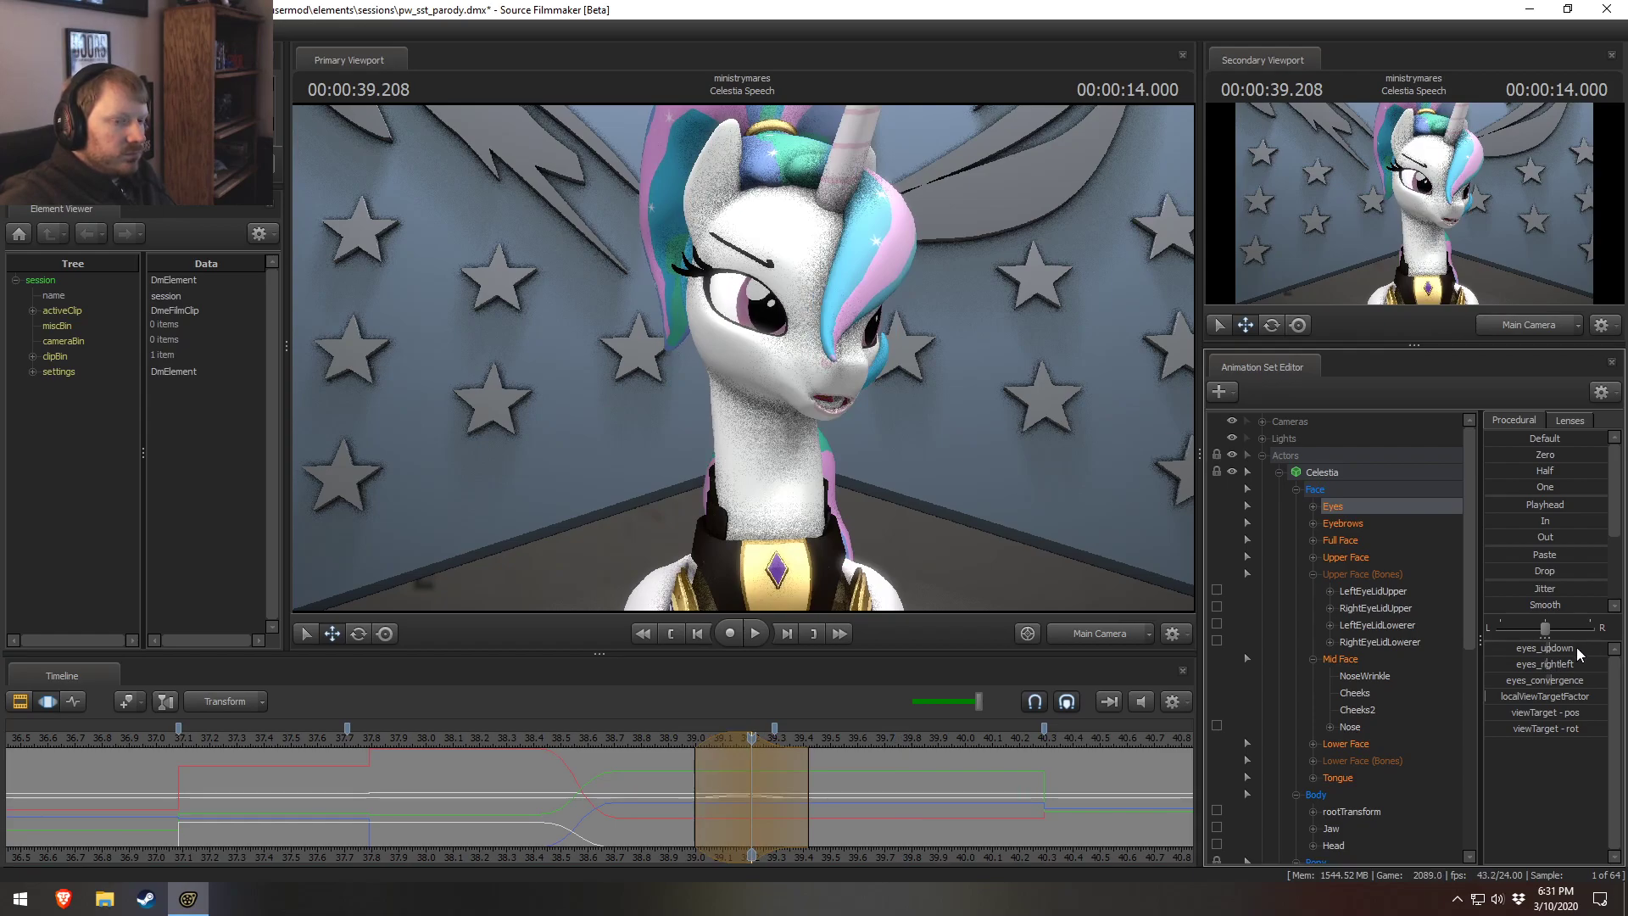
{"action": "left_click", "coordinate": [649, 738]}
{"action": "key", "text": "space"}
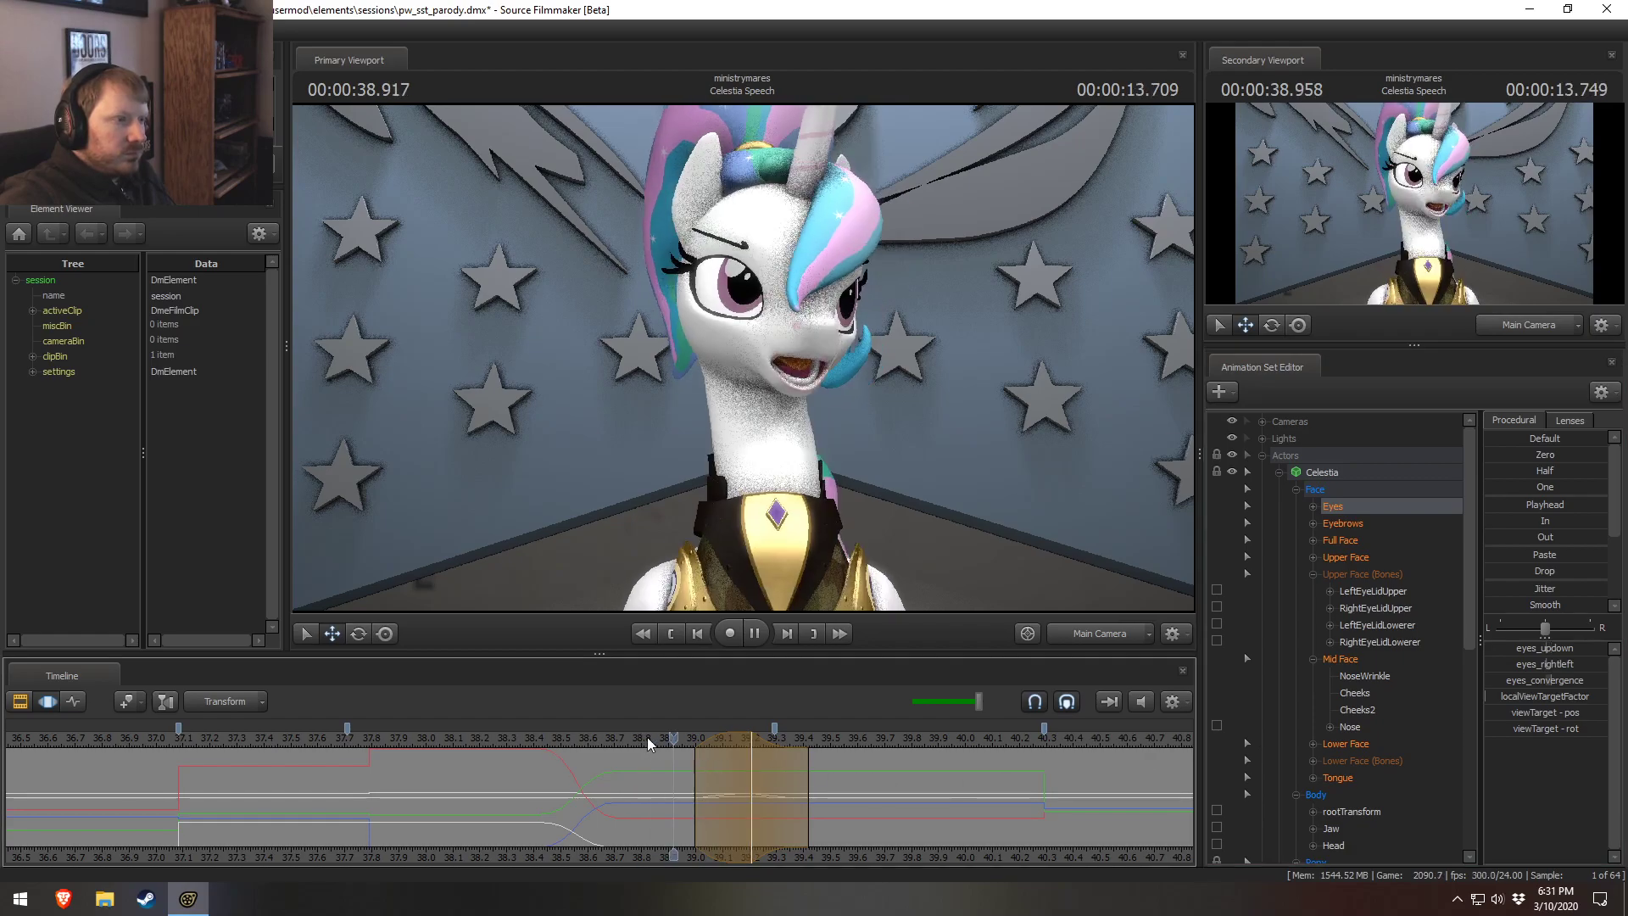
{"action": "key", "text": "space"}
{"action": "left_click_drag", "start_coordinate": [709, 740], "coordinate": [537, 745]}
{"action": "left_click", "coordinate": [669, 736]}
{"action": "key", "text": "space"}
{"action": "key", "text": "space"}
{"action": "key", "text": "space"}
{"action": "left_click", "coordinate": [686, 826]}
{"action": "key", "text": "space"}
Stretch the Upper Face animation after about 39.0 s so its transition ends at about 39.6 s.
{"action": "key", "text": "space"}
{"action": "left_click", "coordinate": [1362, 561]}
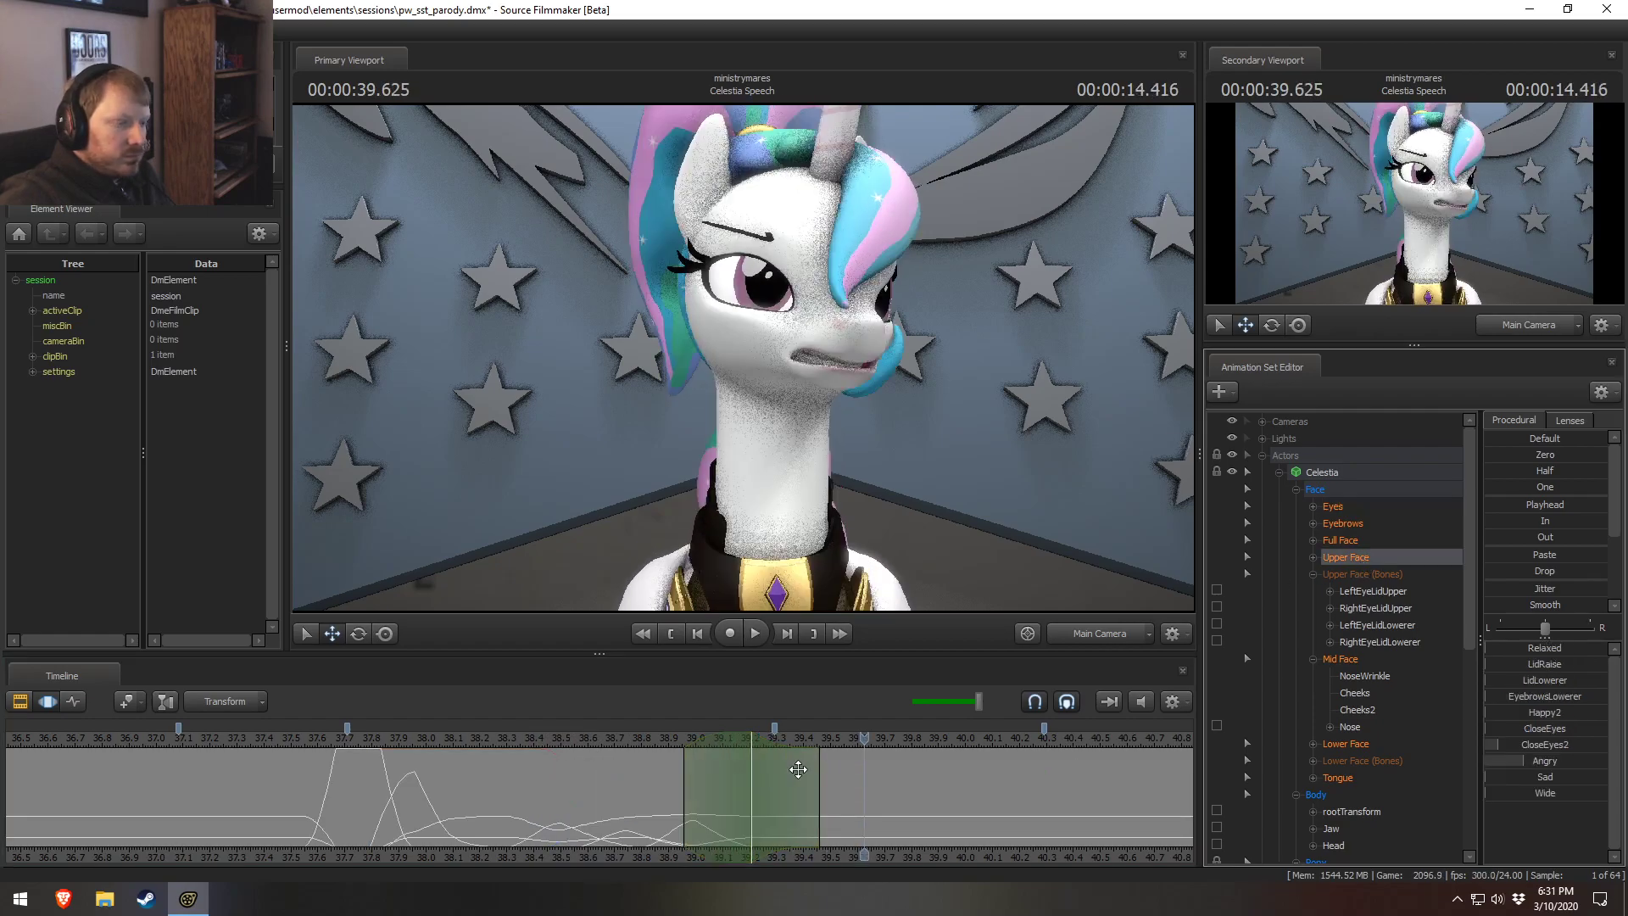
{"action": "left_click", "coordinate": [698, 815], "text": "shift"}
{"action": "left_click_drag", "start_coordinate": [698, 815], "coordinate": [840, 819]}
Extend the Upper Face transition further so it ends at about 39.8 s, and play the slower expression change.
{"action": "key", "text": "space"}
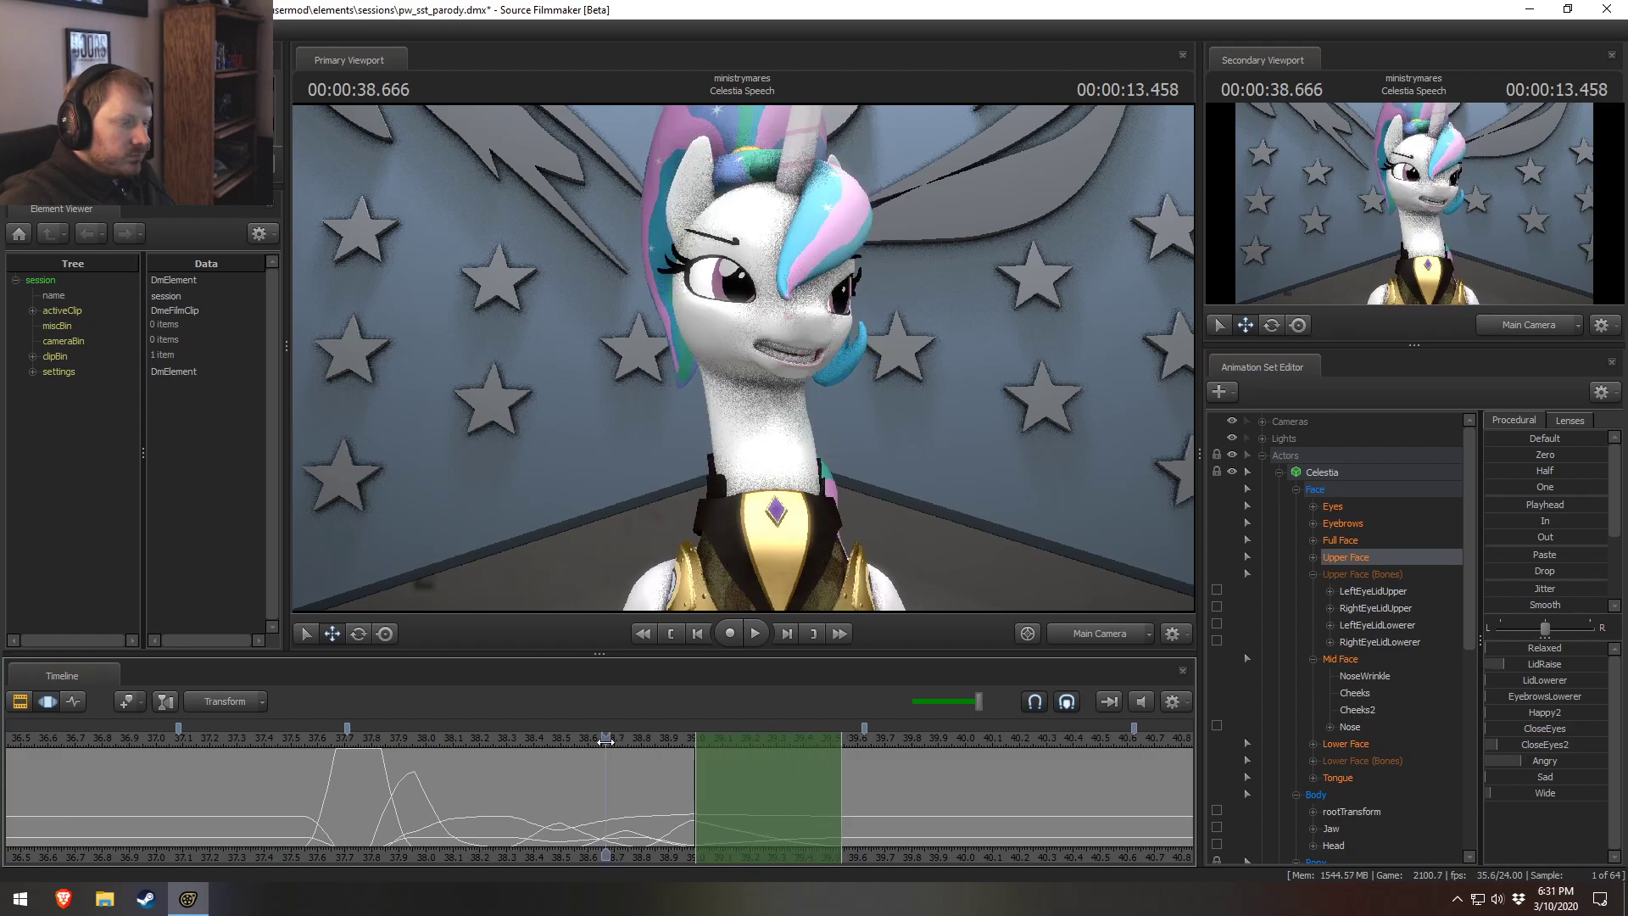
{"action": "left_click_drag", "start_coordinate": [695, 814], "coordinate": [808, 822], "text": "shift"}
{"action": "left_click", "coordinate": [613, 740]}
{"action": "key", "text": "space"}
{"action": "key", "text": "space"}
{"action": "left_click", "coordinate": [808, 821], "text": "shift"}
{"action": "left_click", "coordinate": [572, 740]}
{"action": "key", "text": "space"}
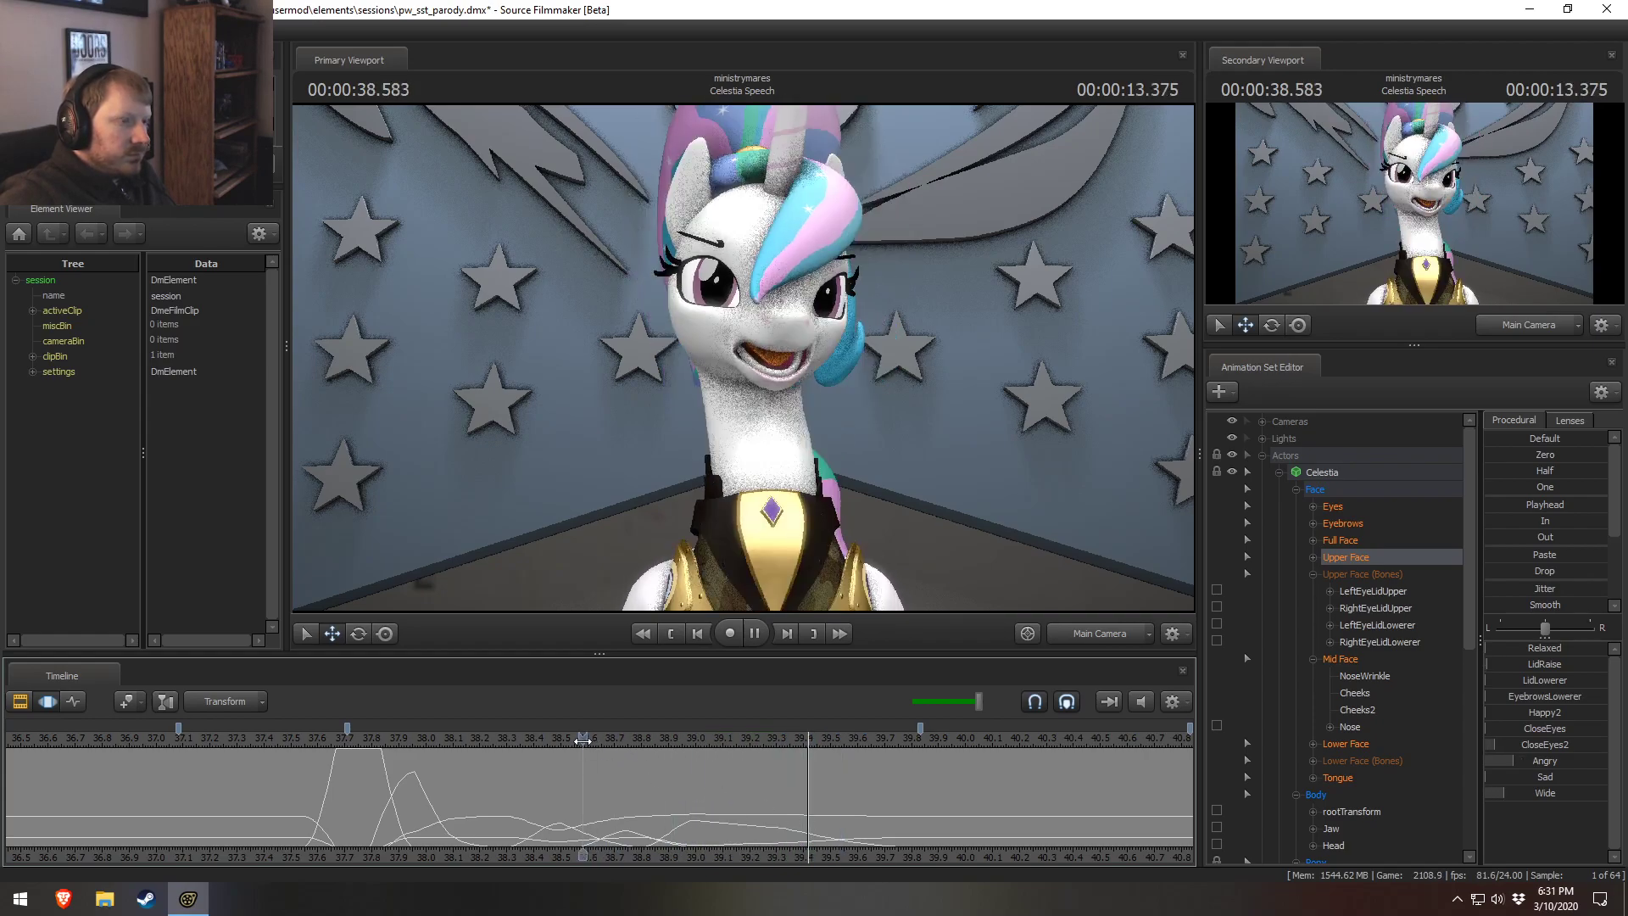
{"action": "key", "text": "space"}
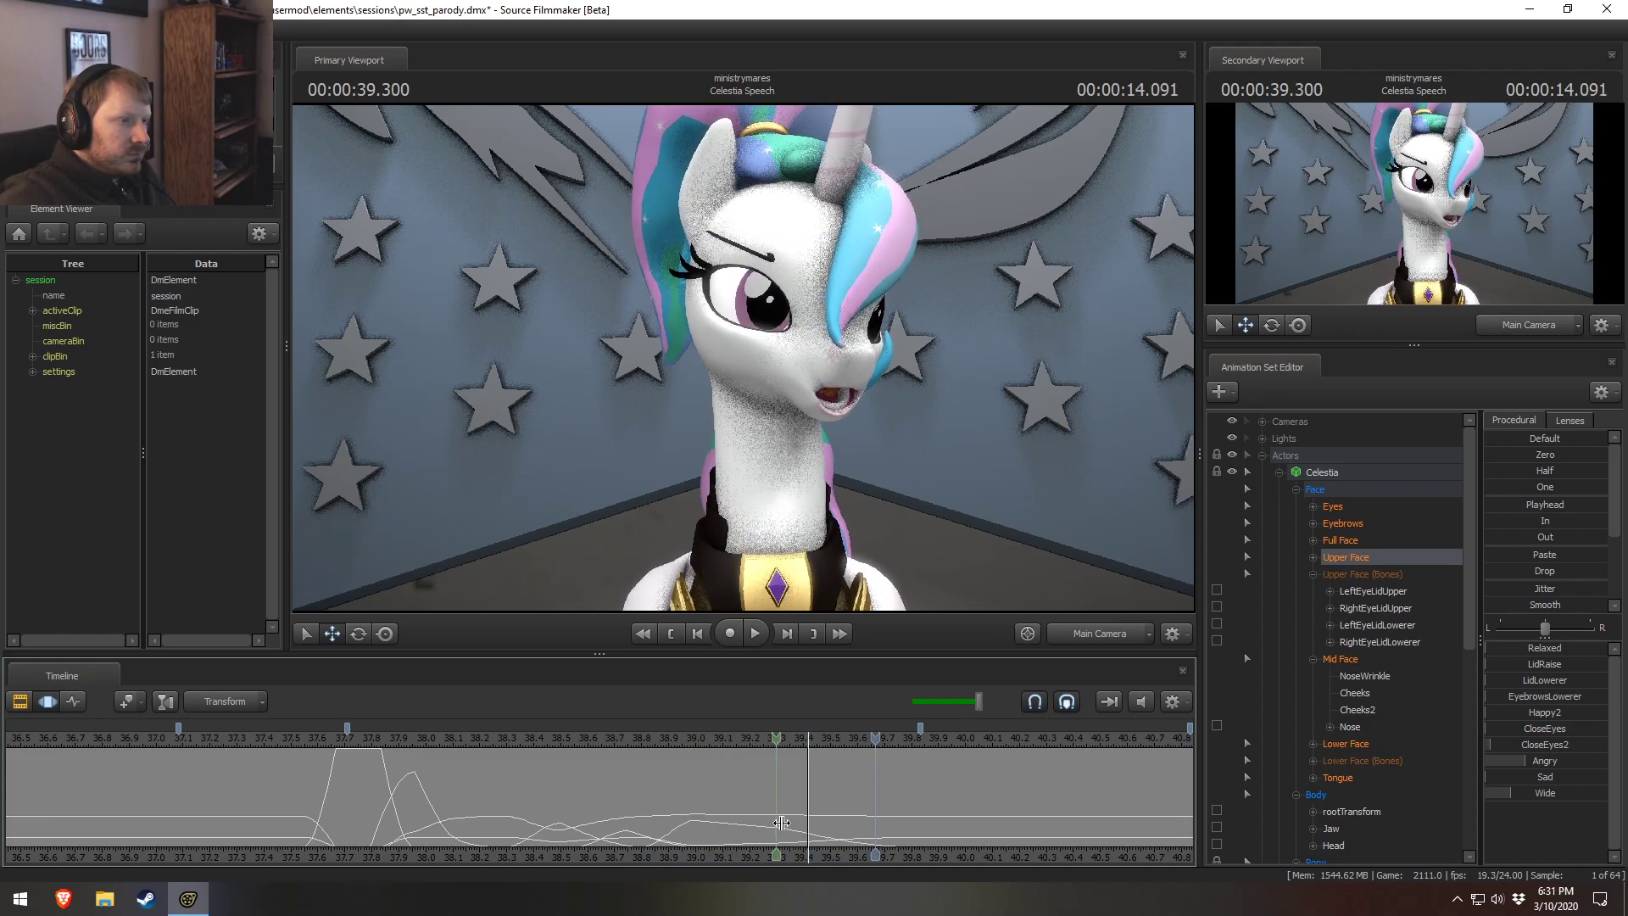
At 39.42 s, raise Angry to about half and LidRaise slightly, fading from about 39.2 to 39.8 s, and play it.
{"action": "left_click_drag", "start_coordinate": [795, 823], "coordinate": [920, 787]}
{"action": "scroll", "coordinate": [809, 807], "scroll_direction": "up", "scroll_amount": 5, "text": "shift"}
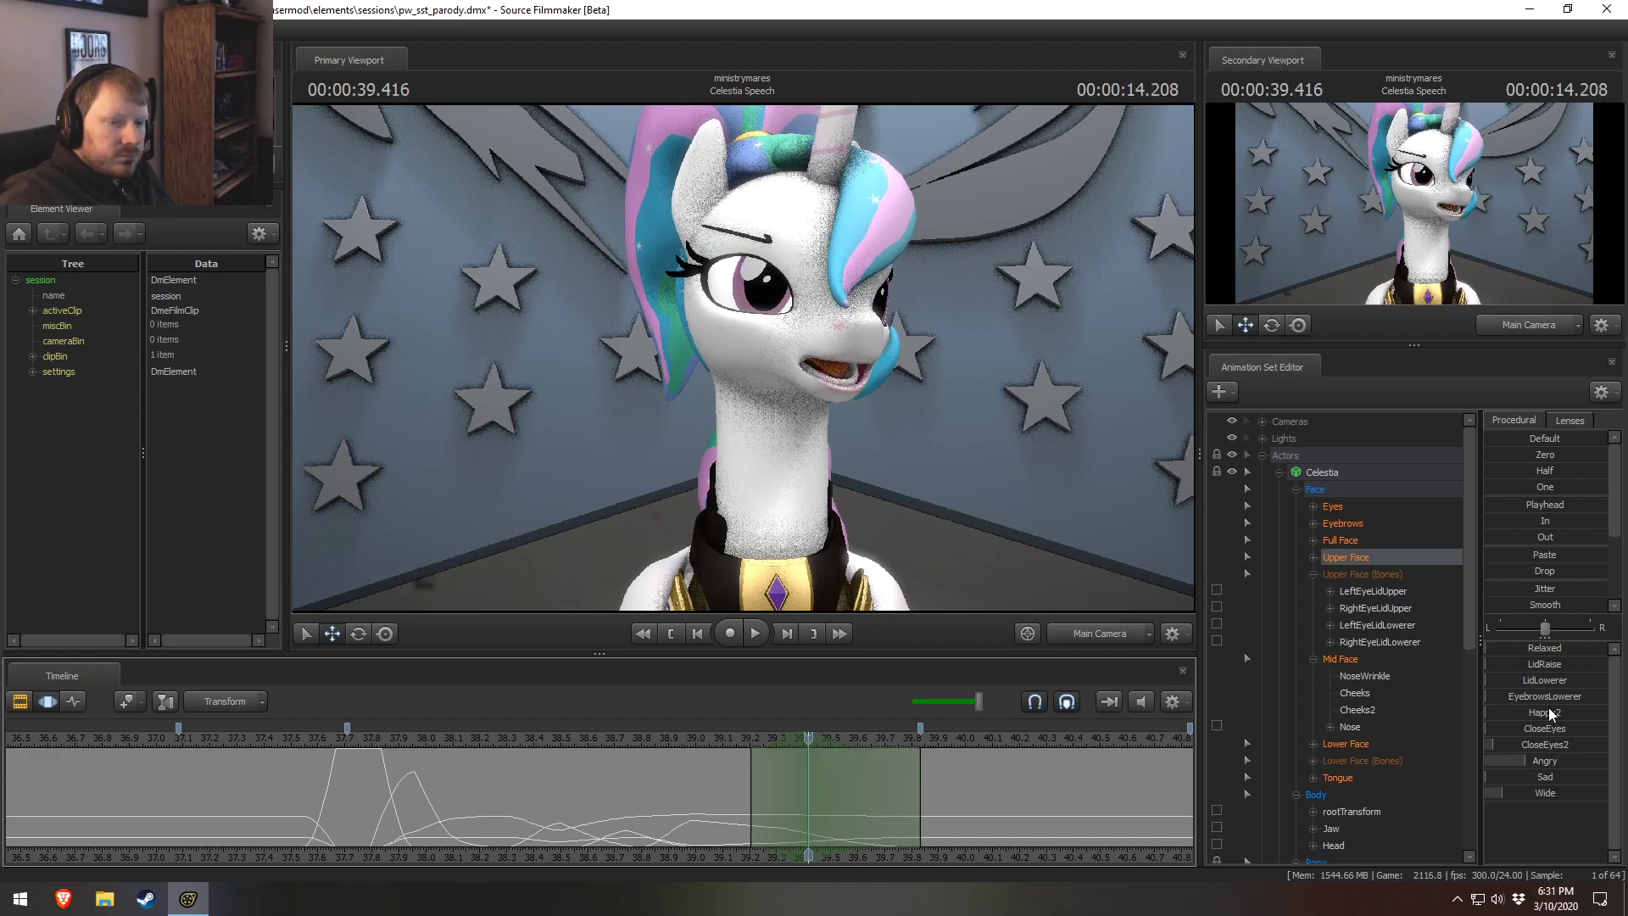
{"action": "mouse_move", "coordinate": [1546, 746]}
{"action": "left_mouse_down"}
{"action": "mouse_move", "coordinate": [1564, 746]}
{"action": "mouse_move", "coordinate": [1555, 759]}
{"action": "left_mouse_up"}
{"action": "key", "text": "ctrl+z"}
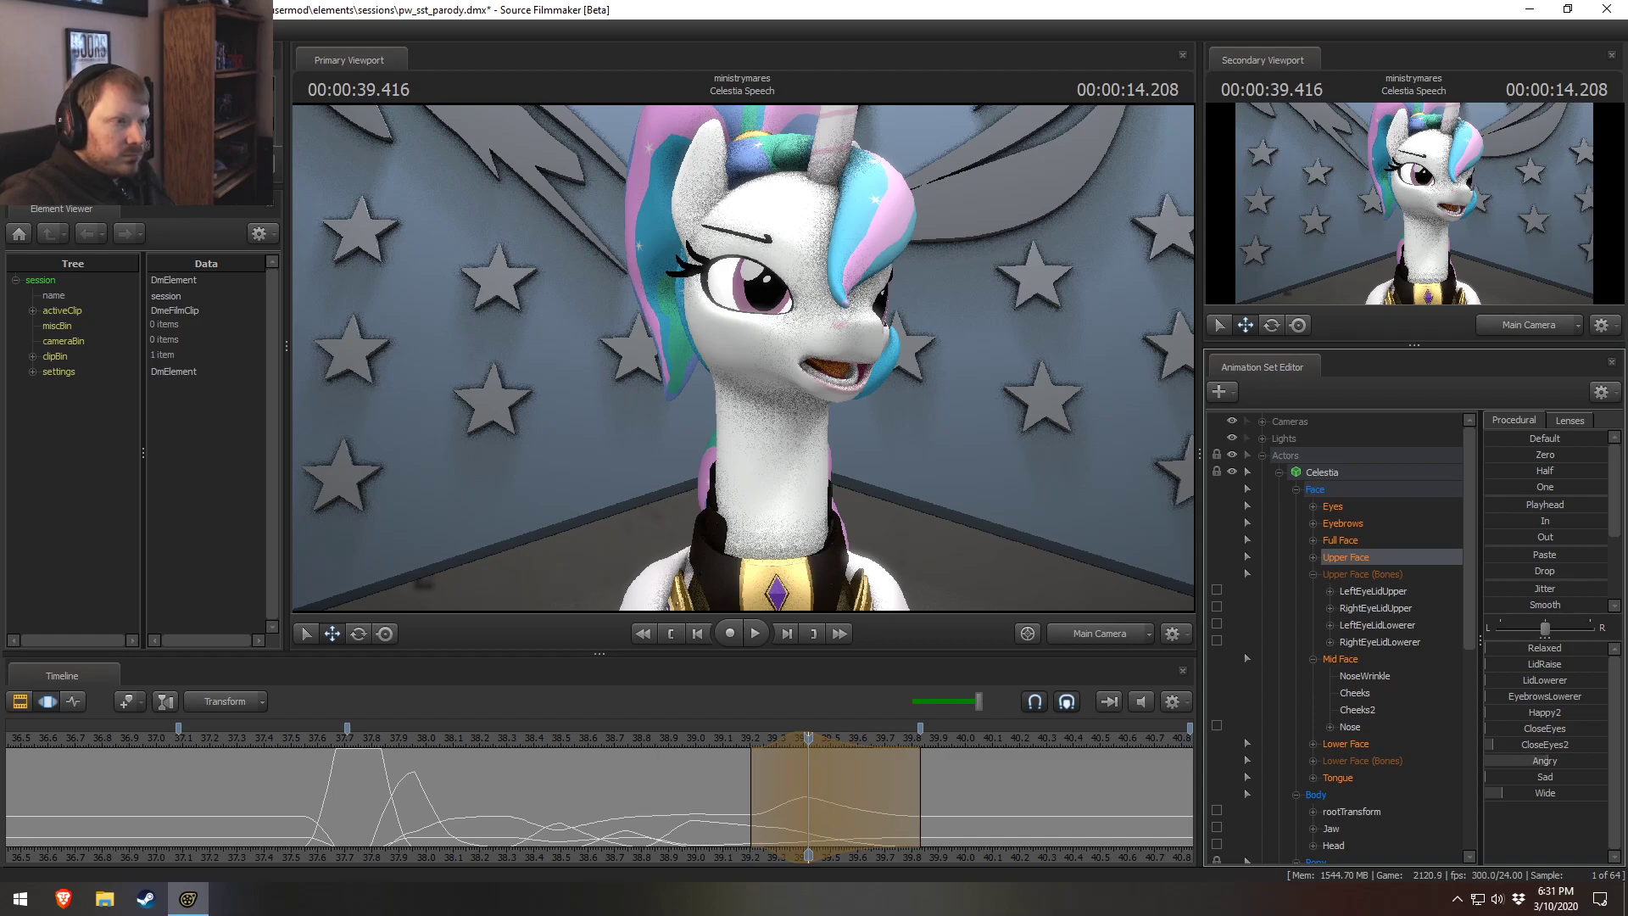
{"action": "left_click_drag", "start_coordinate": [1545, 663], "coordinate": [1555, 664]}
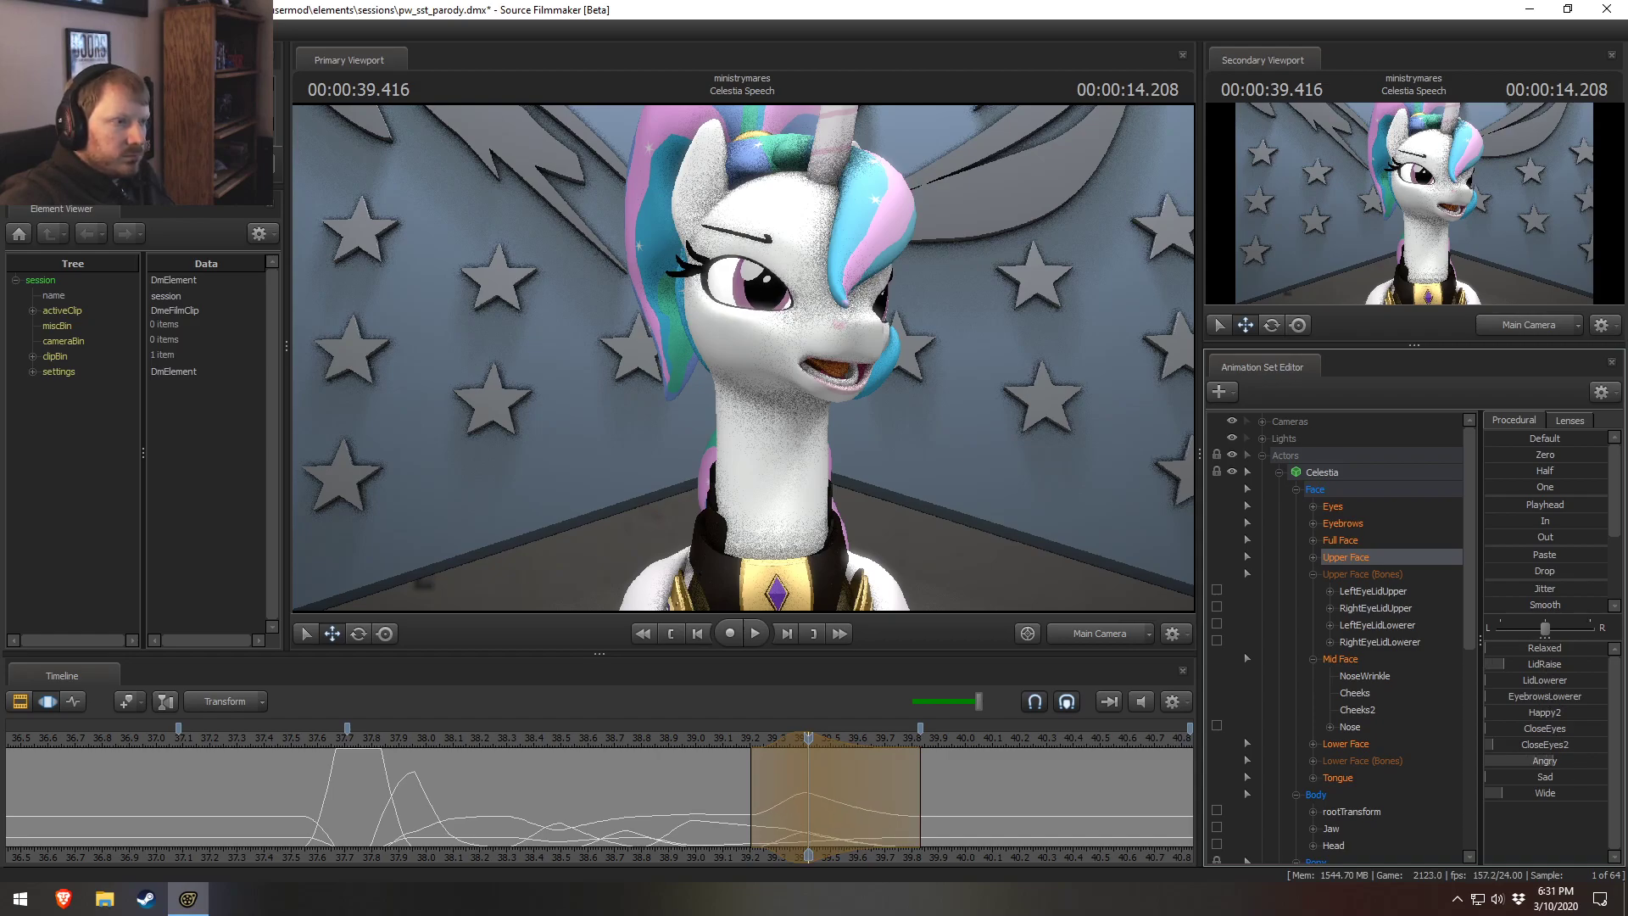
{"action": "left_click", "coordinate": [593, 735]}
{"action": "key", "text": "space"}
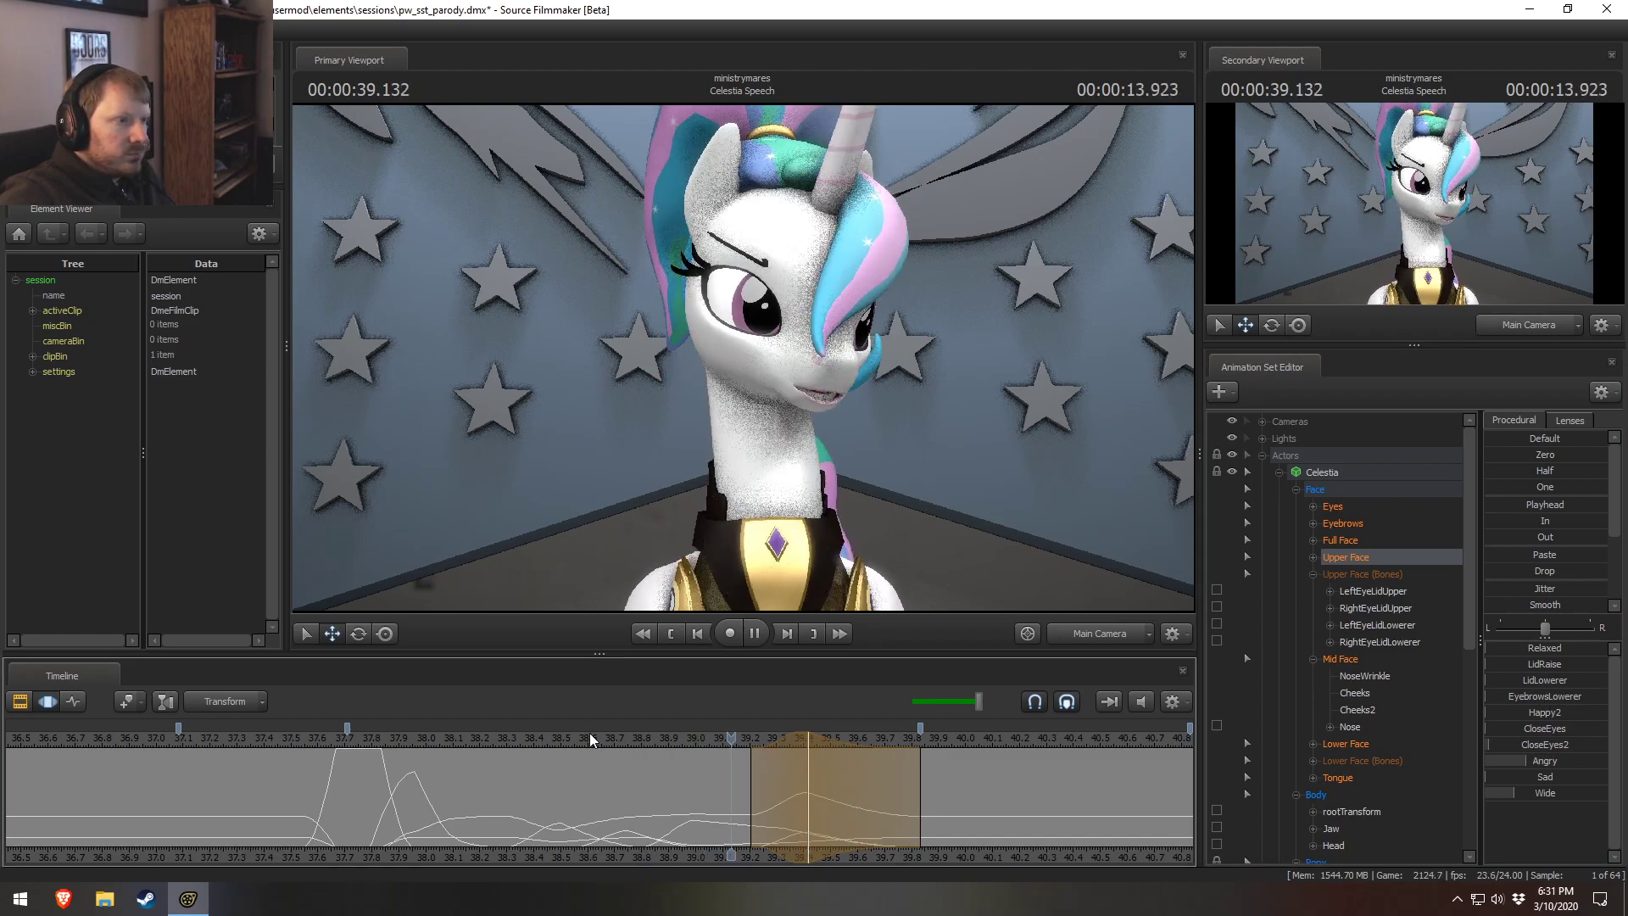
{"action": "key", "text": "space"}
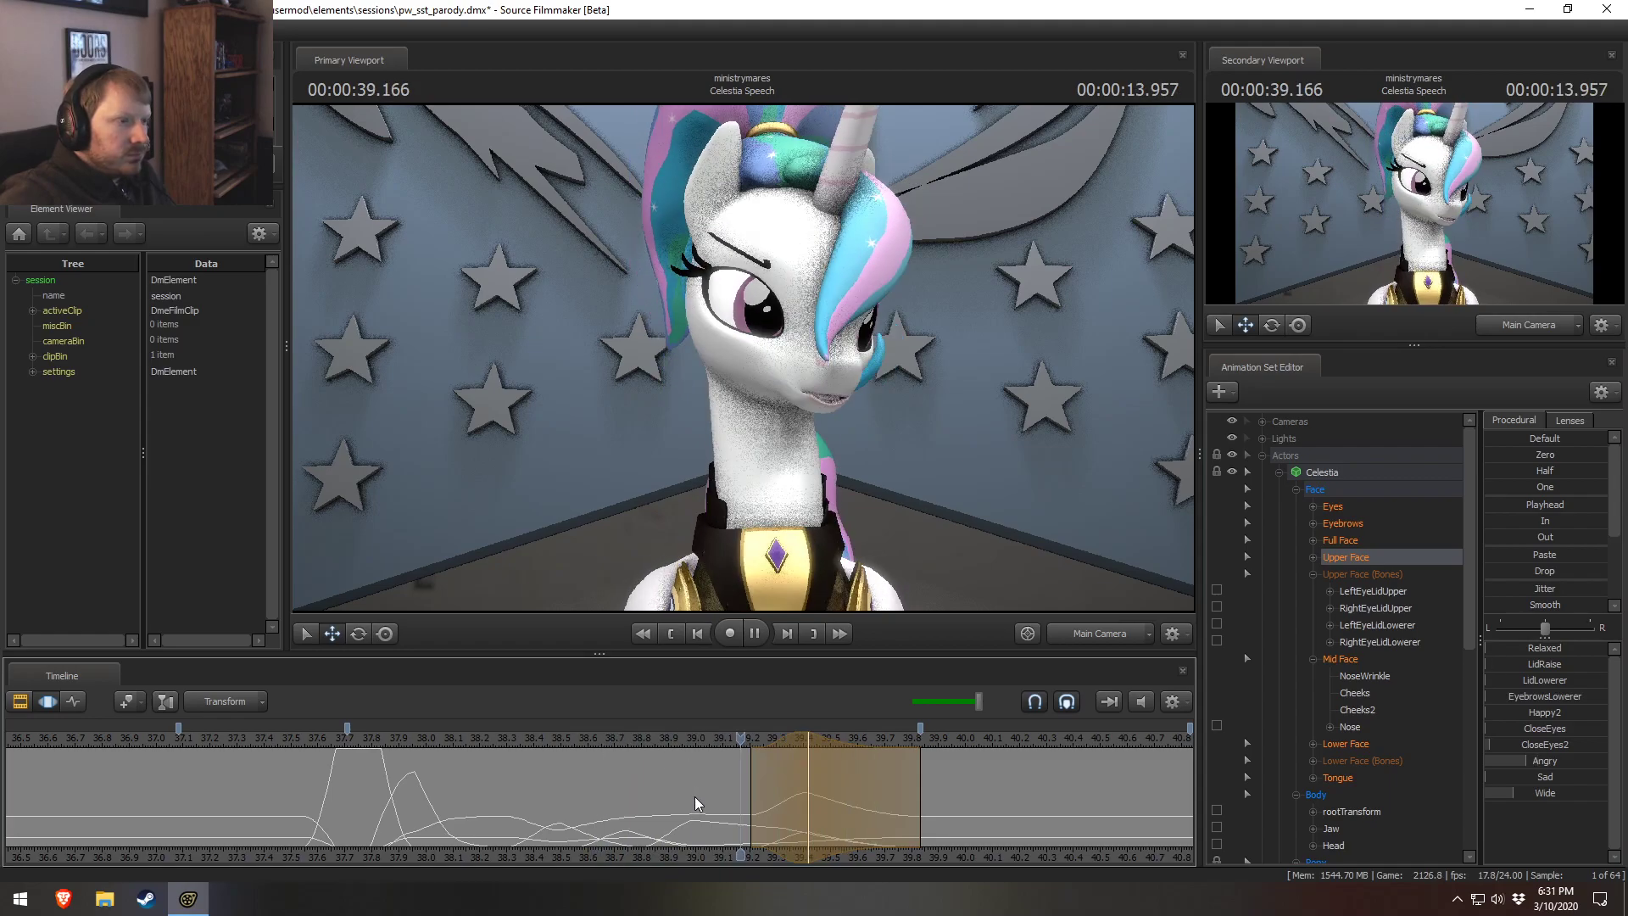
At 39.21 s, raise Wide to about two thirds, fading from about 39.0 to 39.42 s, and play the whole transition.
{"action": "left_click", "coordinate": [753, 823], "text": "shift"}
{"action": "scroll", "coordinate": [754, 822], "scroll_direction": "up", "scroll_amount": 5}
{"action": "scroll", "coordinate": [754, 823], "scroll_direction": "up", "scroll_amount": 1}
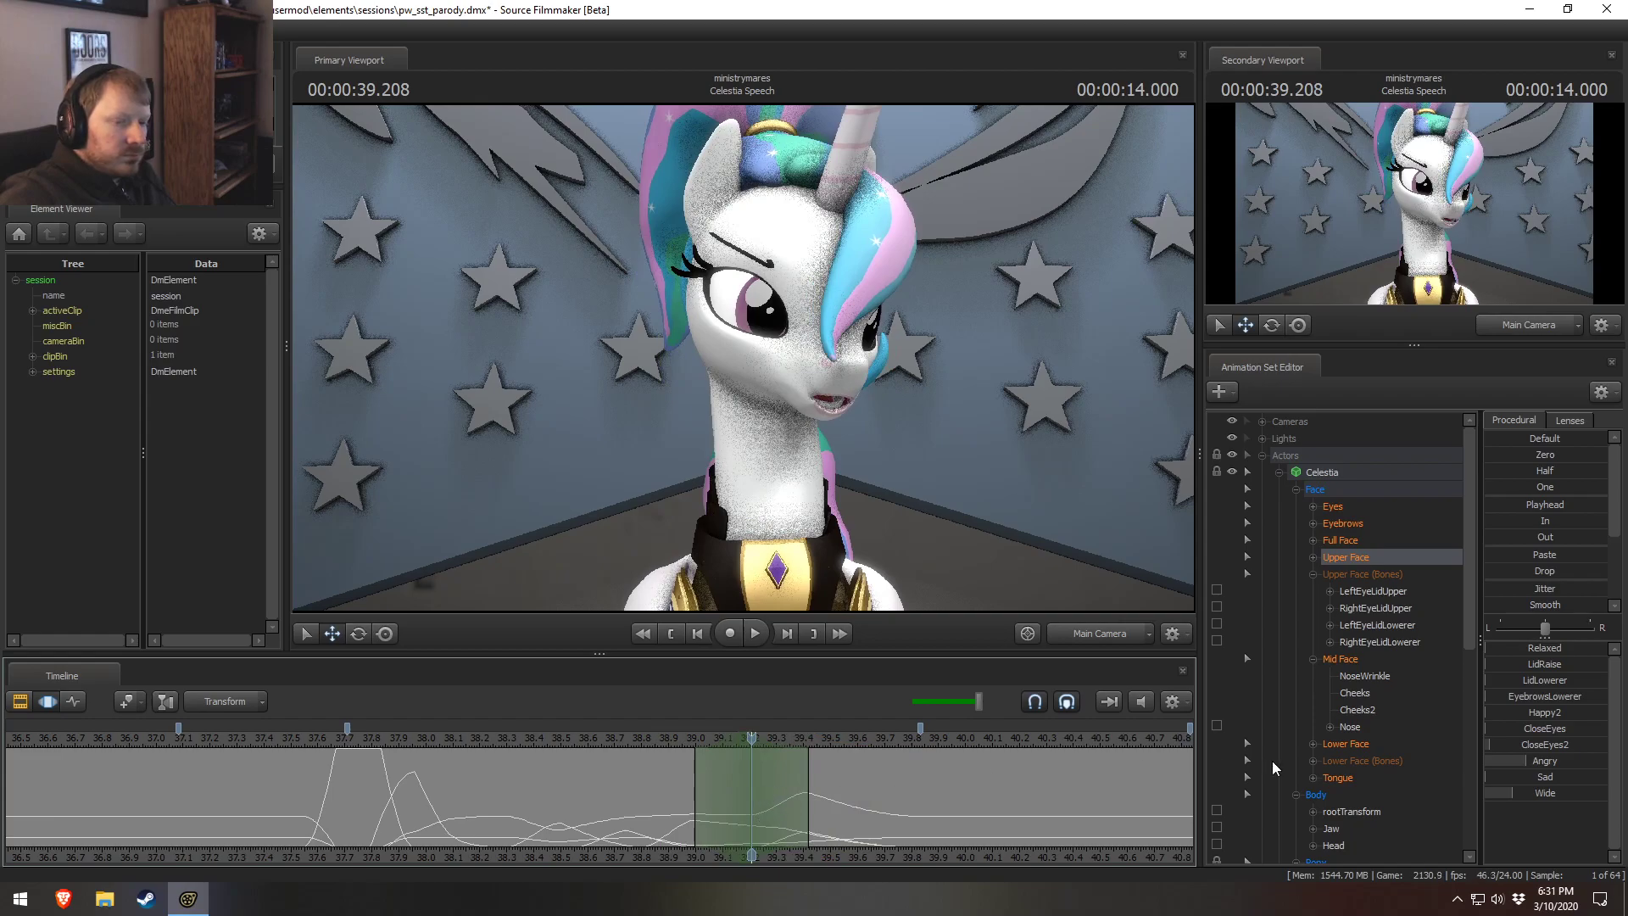
{"action": "left_click_drag", "start_coordinate": [1535, 799], "coordinate": [1542, 820]}
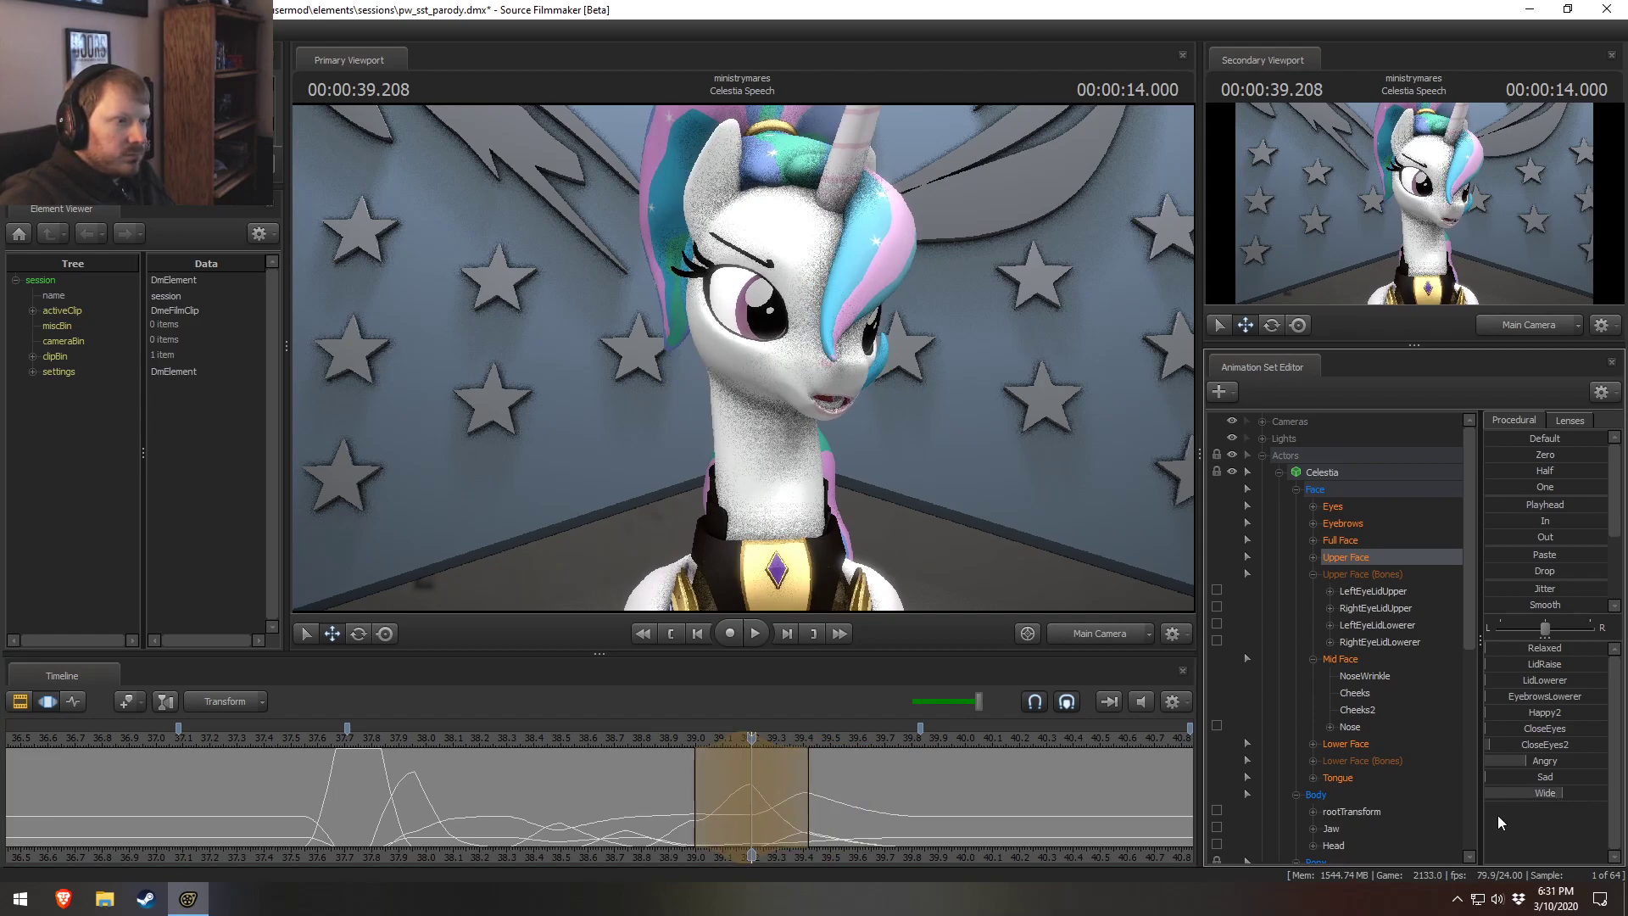
{"action": "left_click", "coordinate": [574, 742]}
{"action": "key", "text": "space"}
{"action": "key", "text": "space"}
{"action": "left_click_drag", "start_coordinate": [585, 730], "coordinate": [403, 730]}
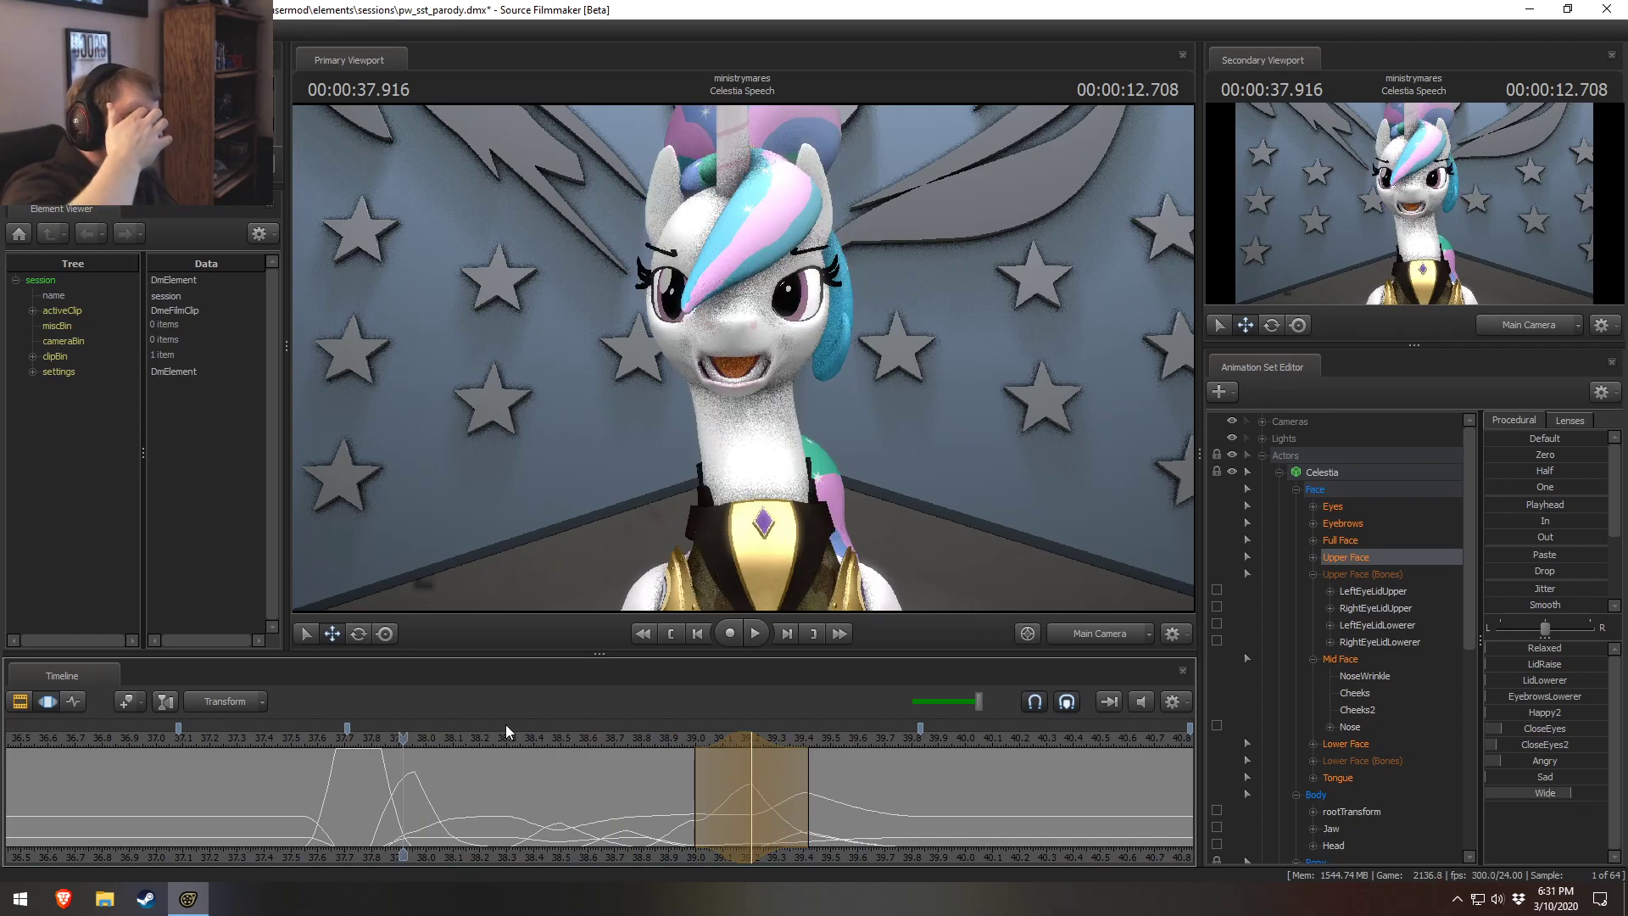
{"action": "key", "text": "space"}
{"action": "key", "text": "space"}
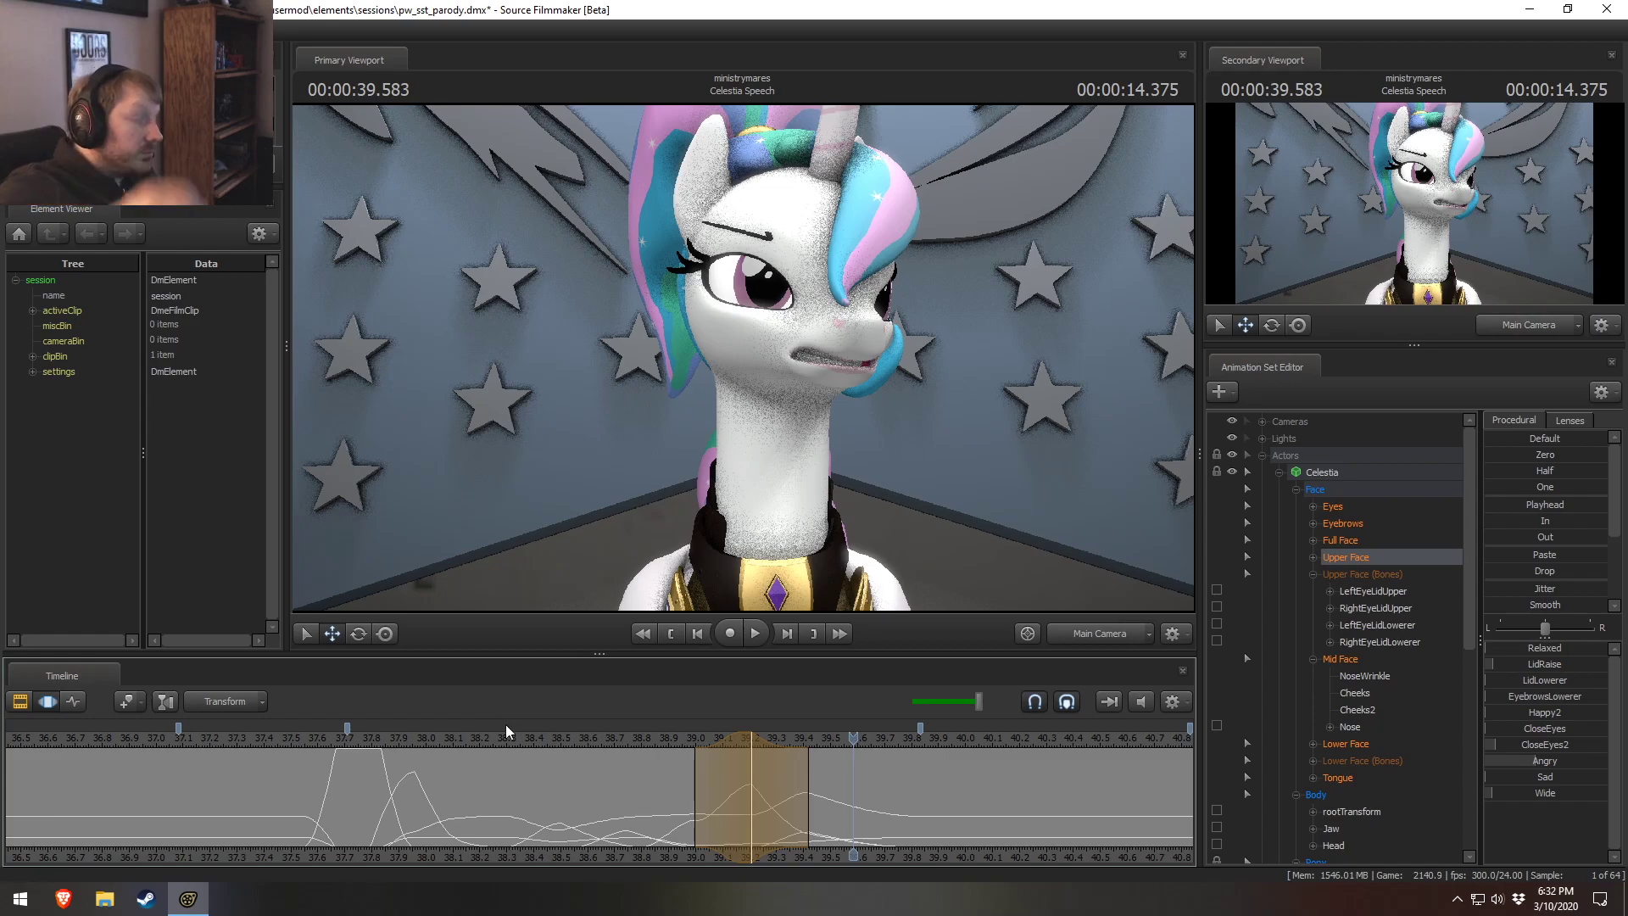
Play Celestia's upper-face transition from about 38.0 s and again from about 38.75 s.
{"action": "left_click", "coordinate": [426, 743]}
{"action": "key", "text": "space"}
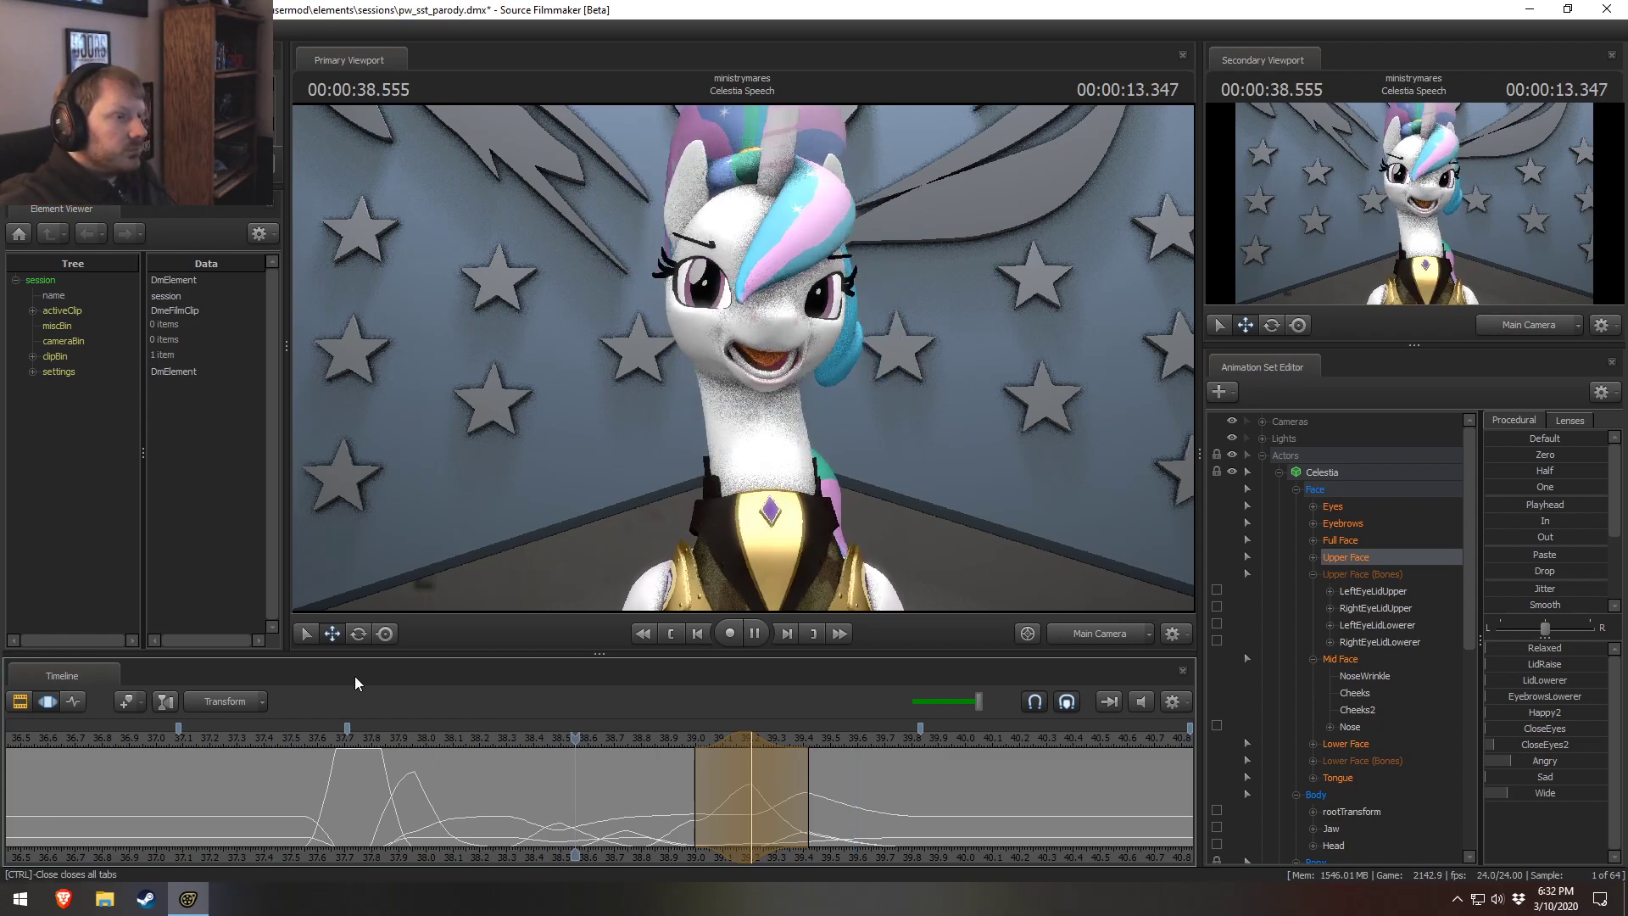
{"action": "left_click", "coordinate": [626, 738]}
{"action": "key", "text": "space"}
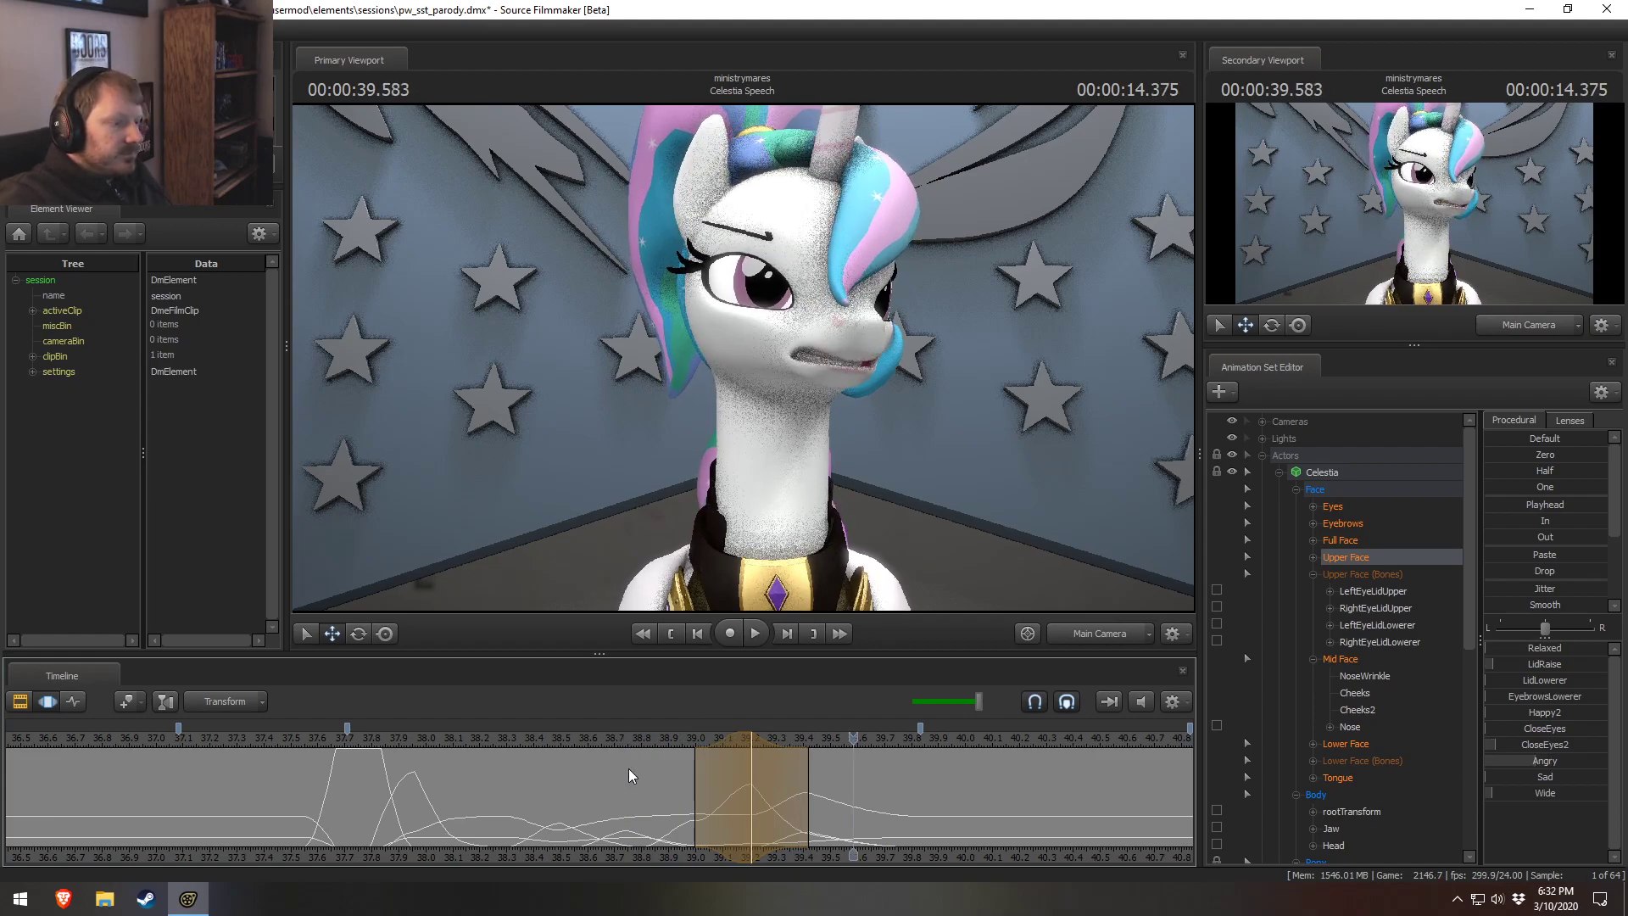
Try zeroing the Upper Face and setting CloseEyes to full at 39.125 s, fading from about 38.9 to 39.4 s, then undo it.
{"action": "key", "text": "shift"}
{"action": "mouse_move", "coordinate": [753, 832]}
{"action": "left_mouse_down"}
{"action": "mouse_move", "coordinate": [716, 832]}
{"action": "mouse_move", "coordinate": [729, 832]}
{"action": "left_mouse_up"}
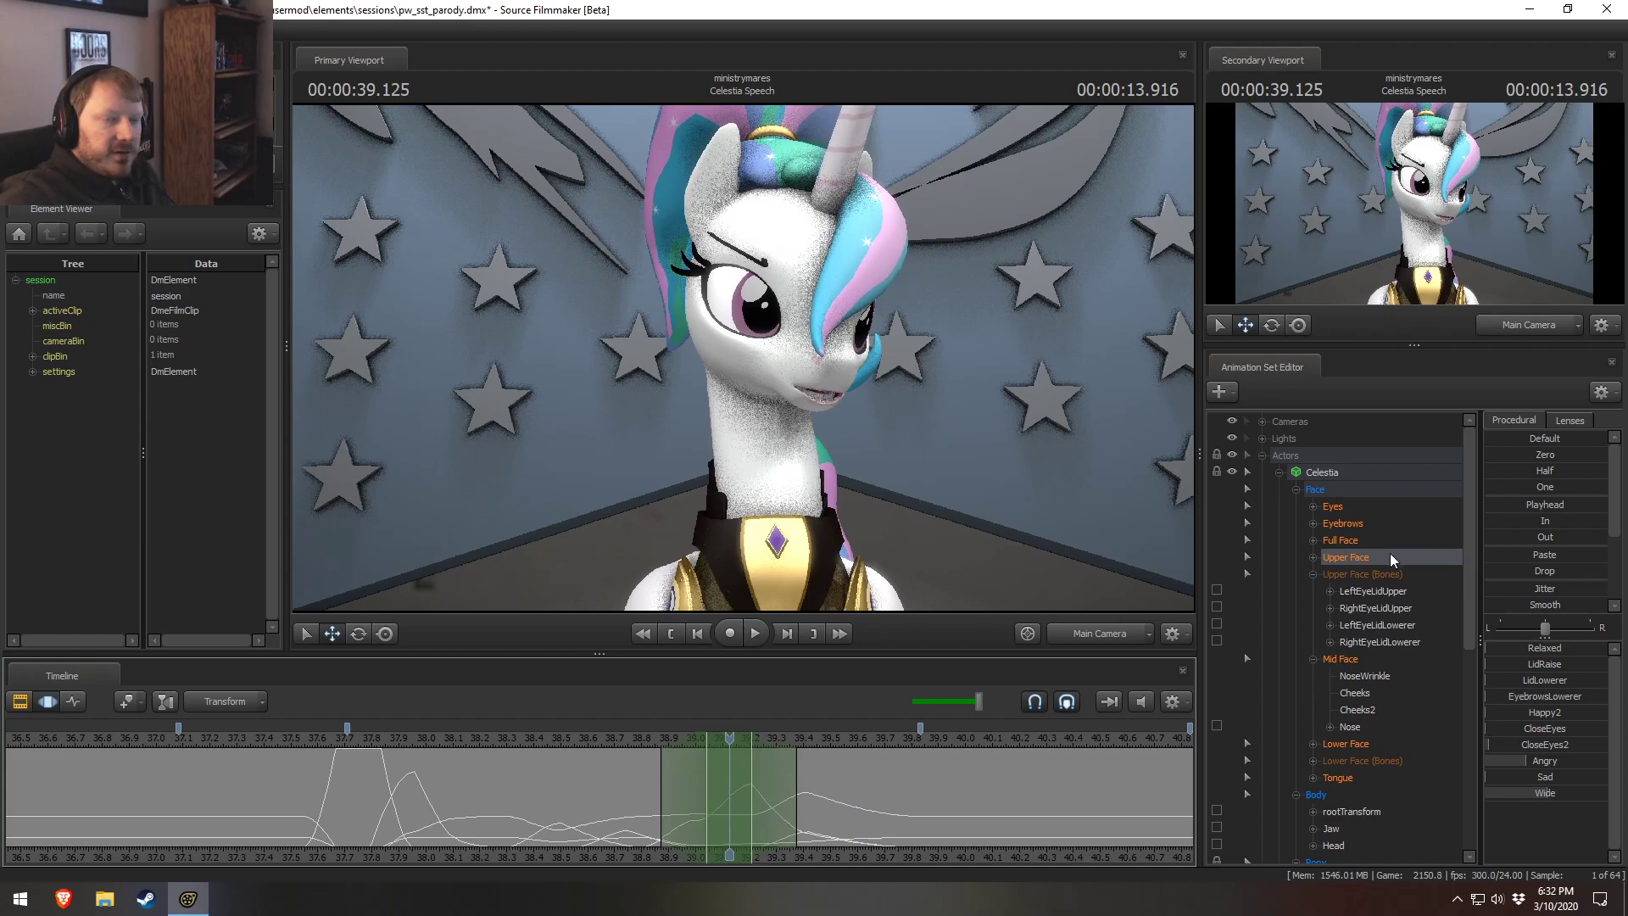
{"action": "left_click", "coordinate": [1509, 453]}
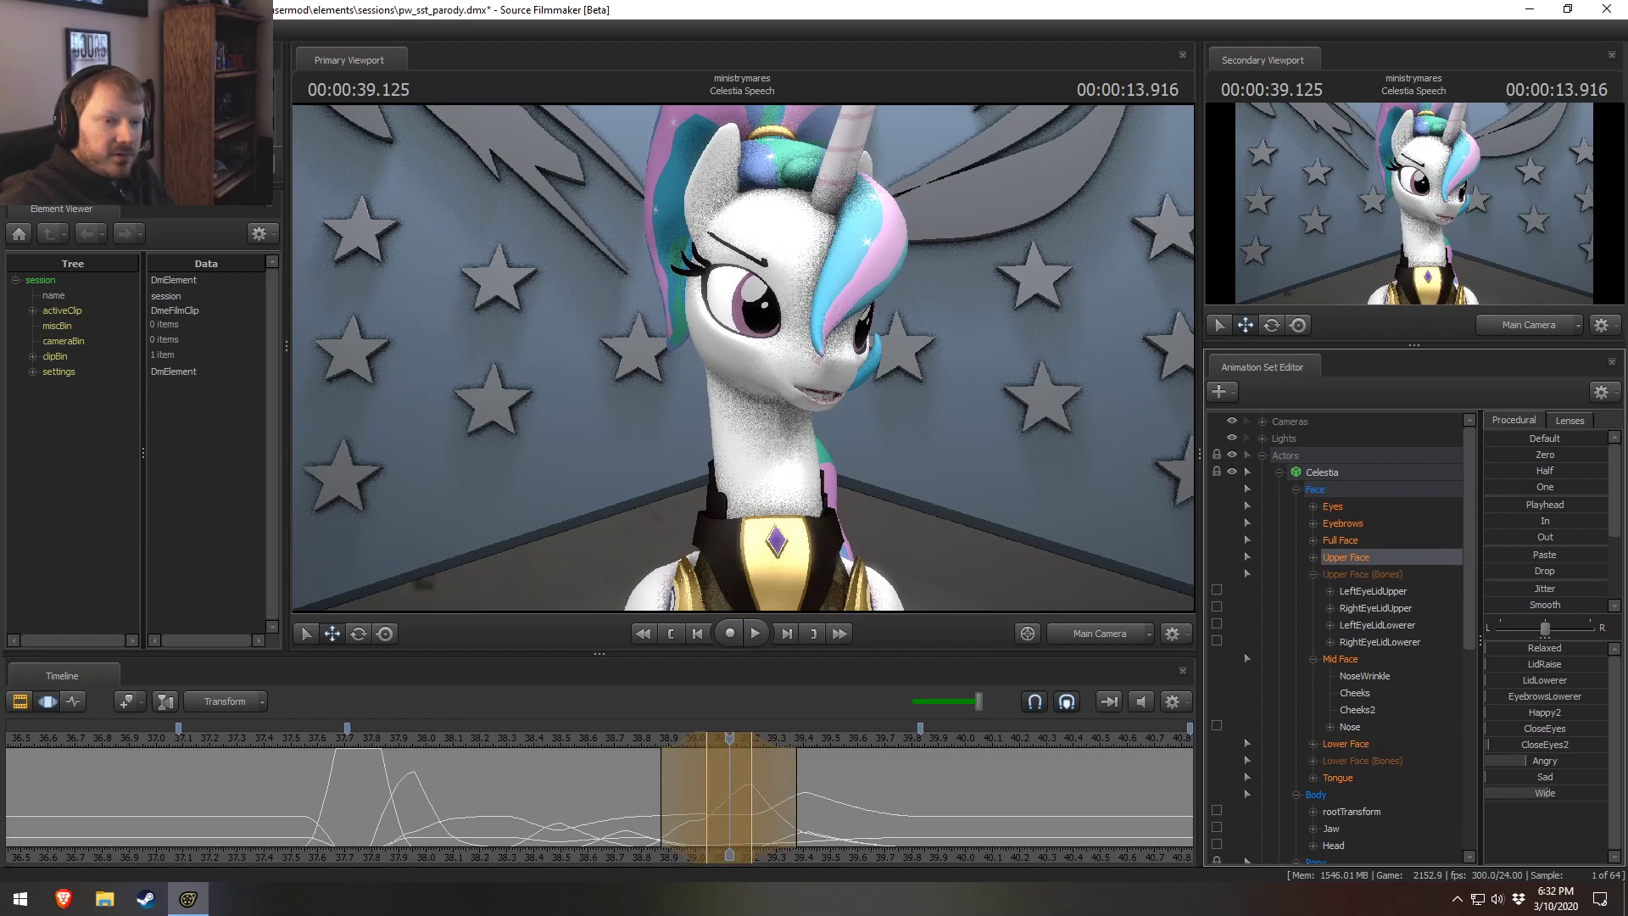
{"action": "left_click", "coordinate": [1545, 728]}
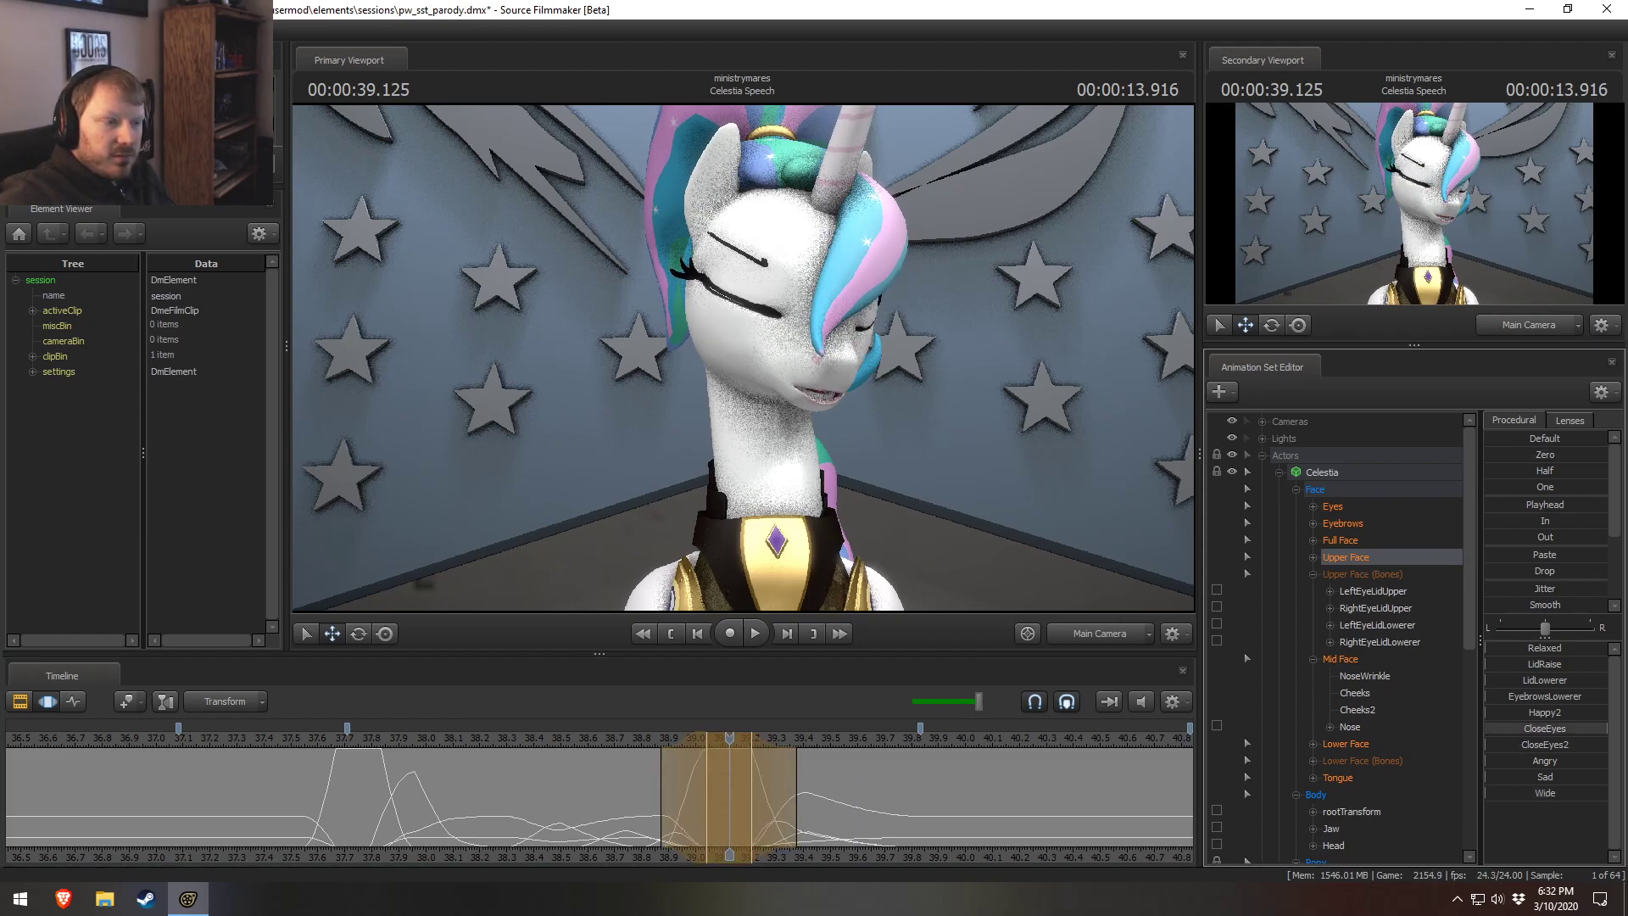
{"action": "key", "text": "ctrl+z"}
{"action": "key", "text": "ctrl+z"}
With the same time range around 39.125 s, zero the Upper Face, set CloseEyes to full, and play the blink.
{"action": "left_click", "coordinate": [706, 789]}
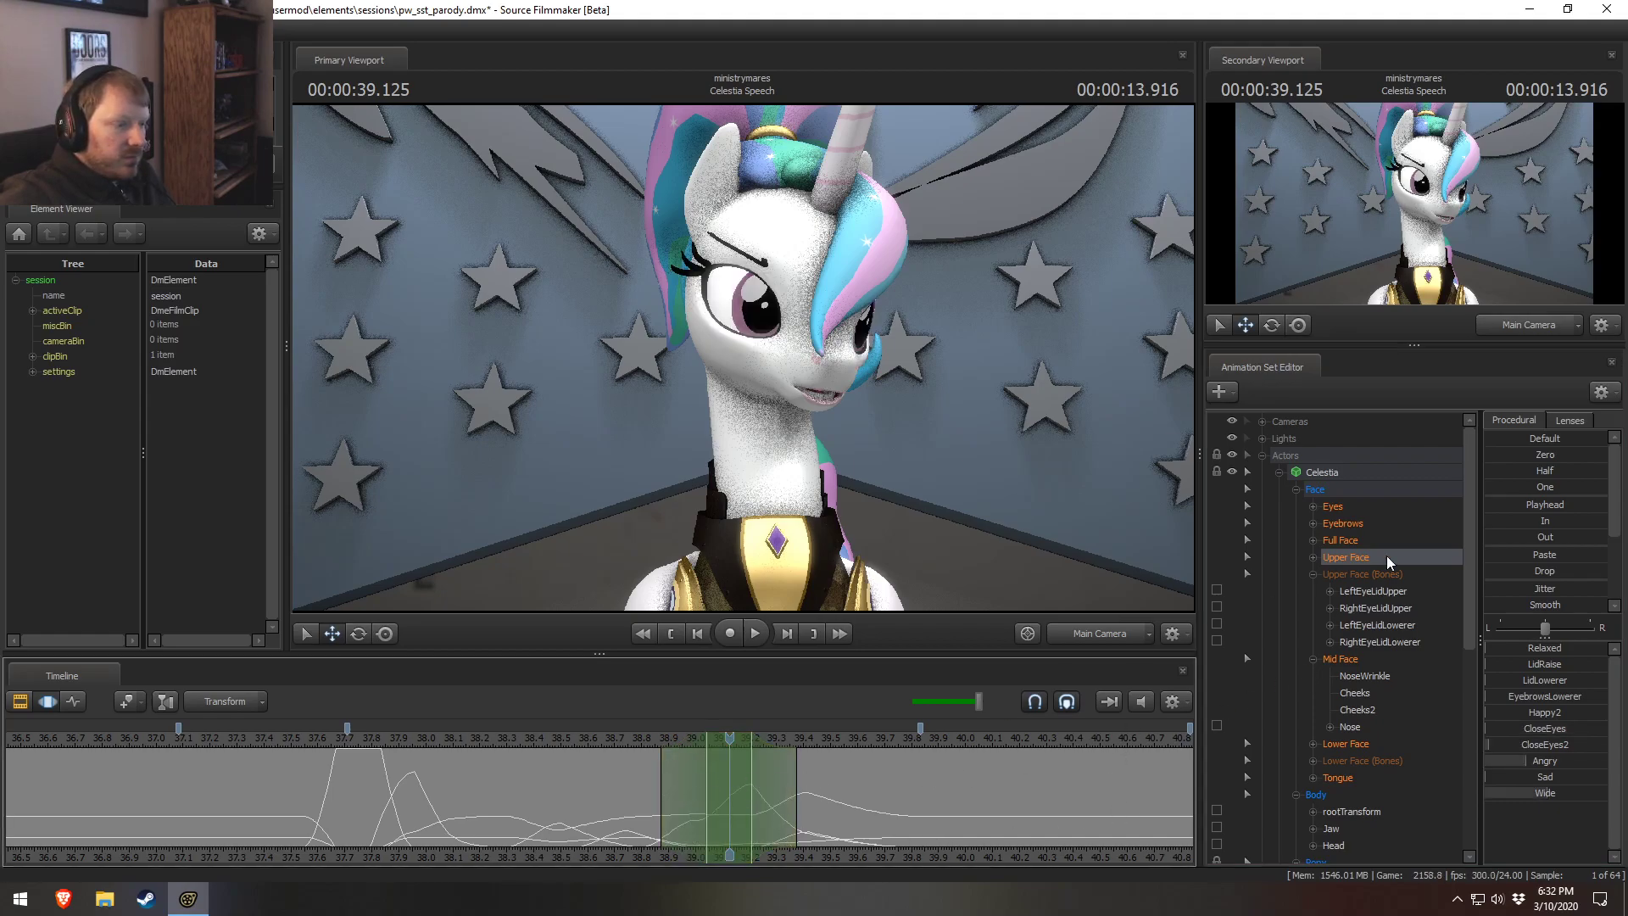
{"action": "left_click", "coordinate": [1489, 453]}
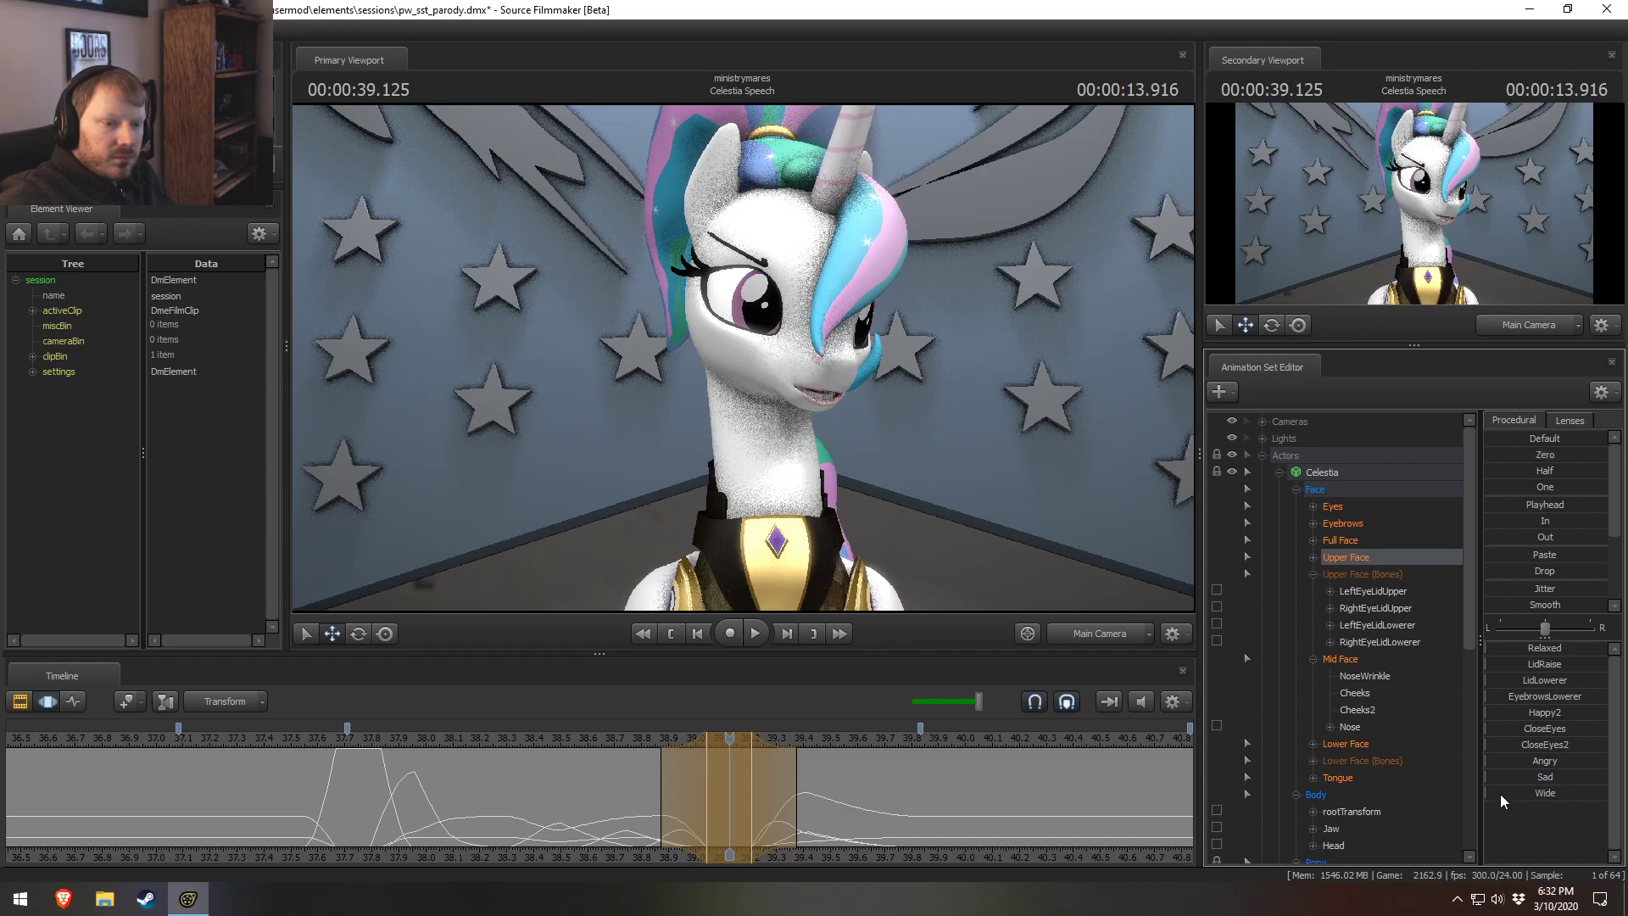
{"action": "left_click", "coordinate": [1520, 730]}
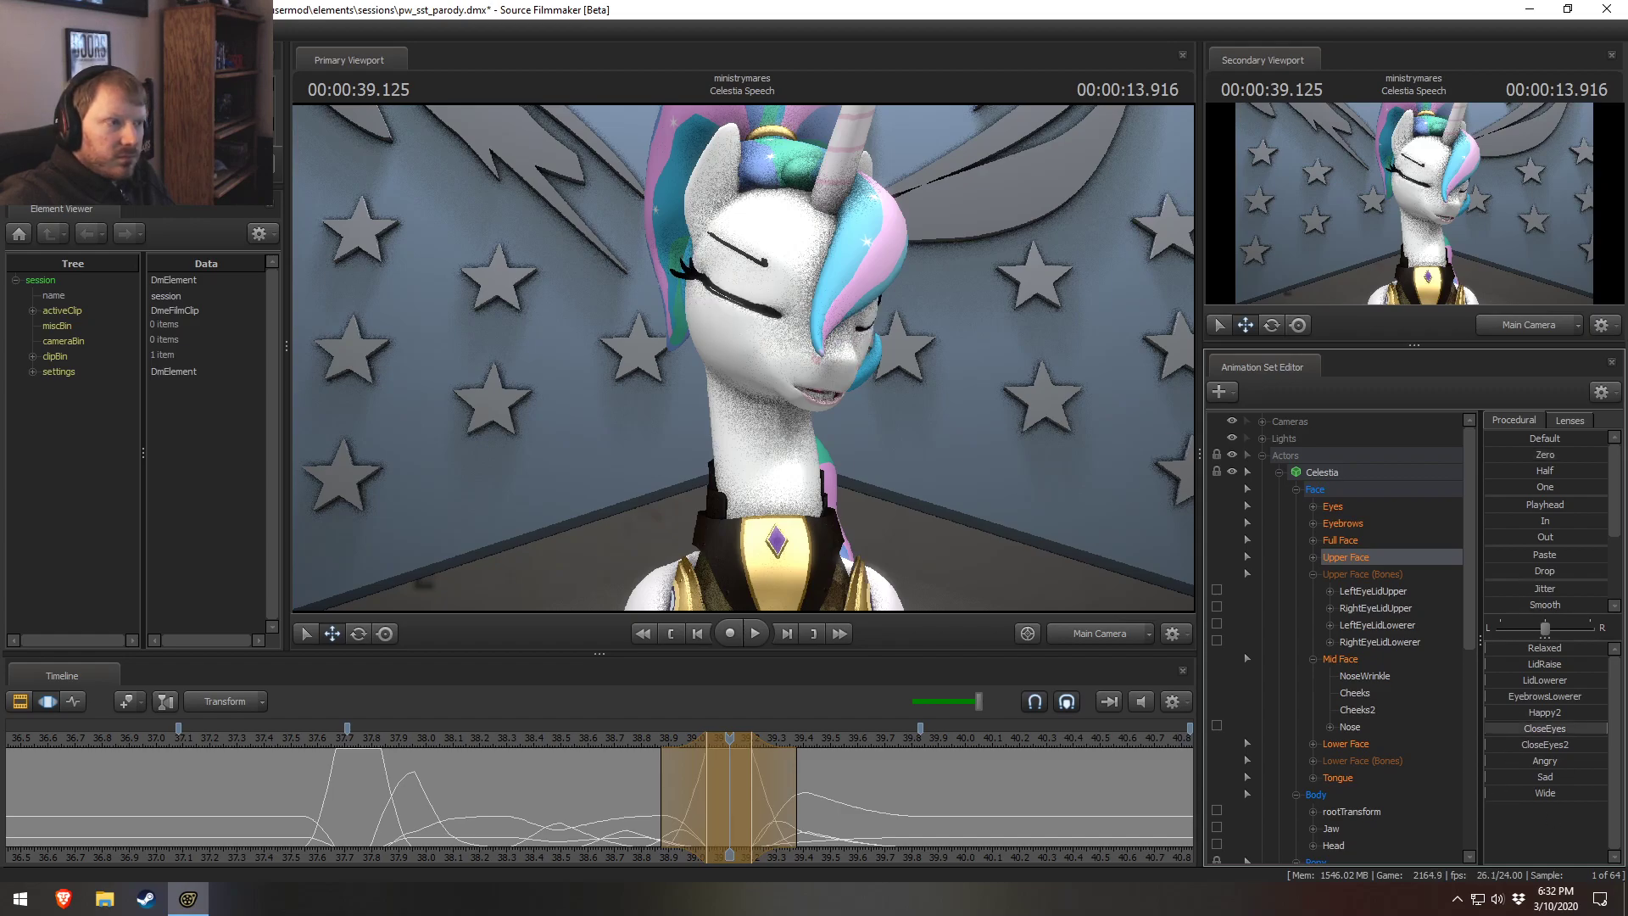
{"action": "left_click_drag", "start_coordinate": [649, 739], "coordinate": [599, 741]}
{"action": "key", "text": "space"}
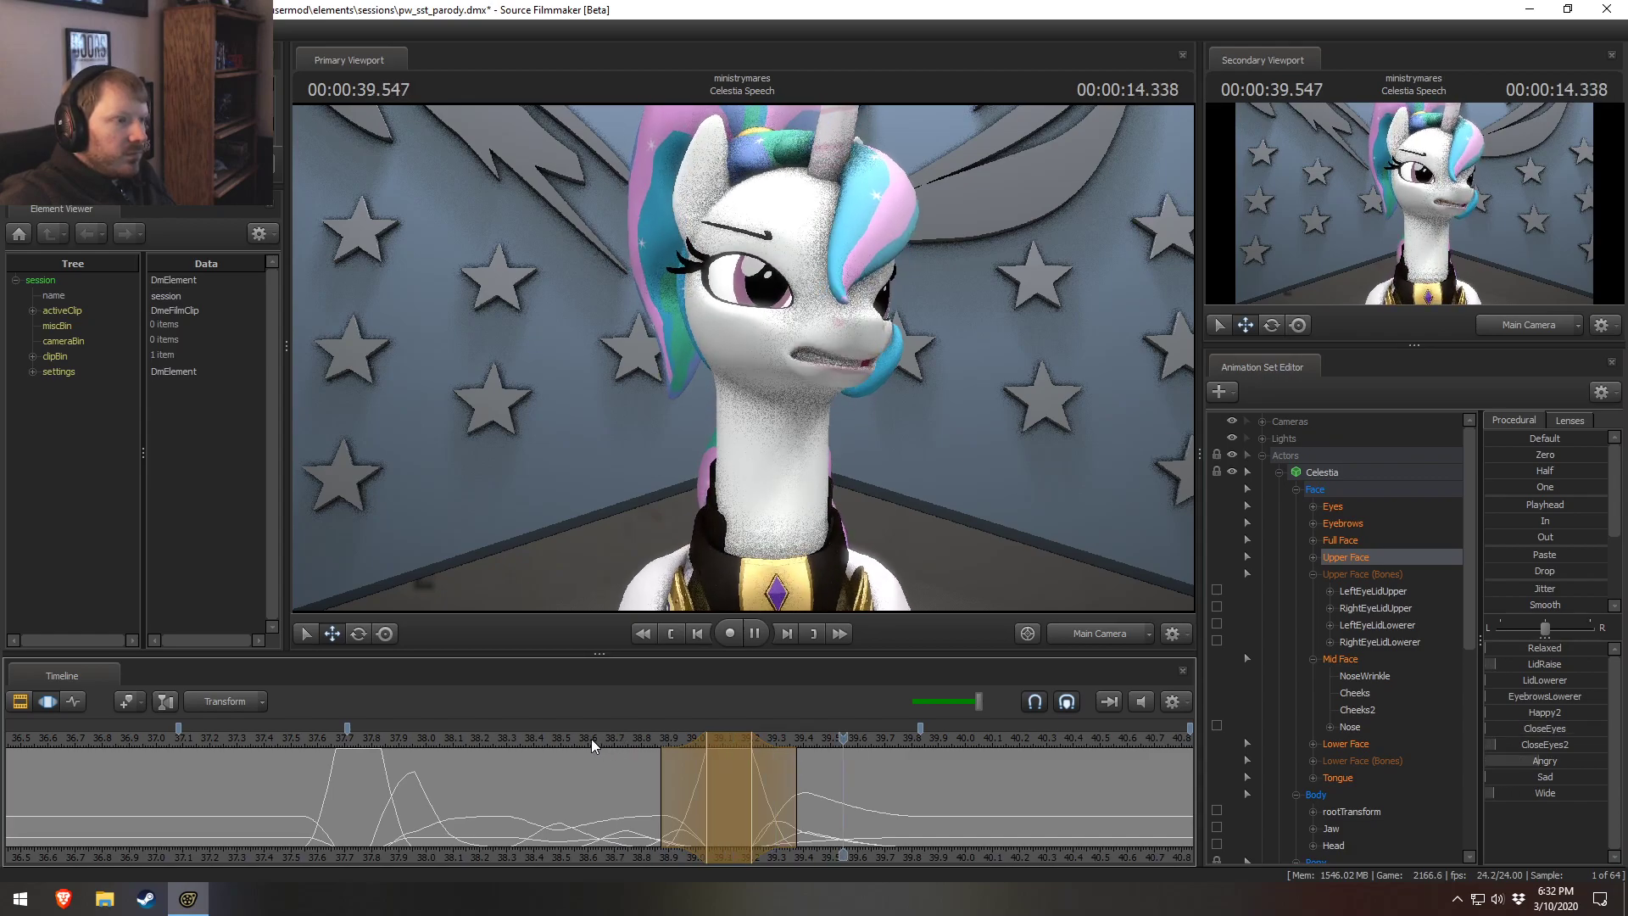
Try widening the CloseEyes blink to about 38.8–39.4 s and shortening its hold, play it, then undo the blink.
{"action": "key", "text": "space"}
{"action": "left_click", "coordinate": [588, 740]}
{"action": "key", "text": "space"}
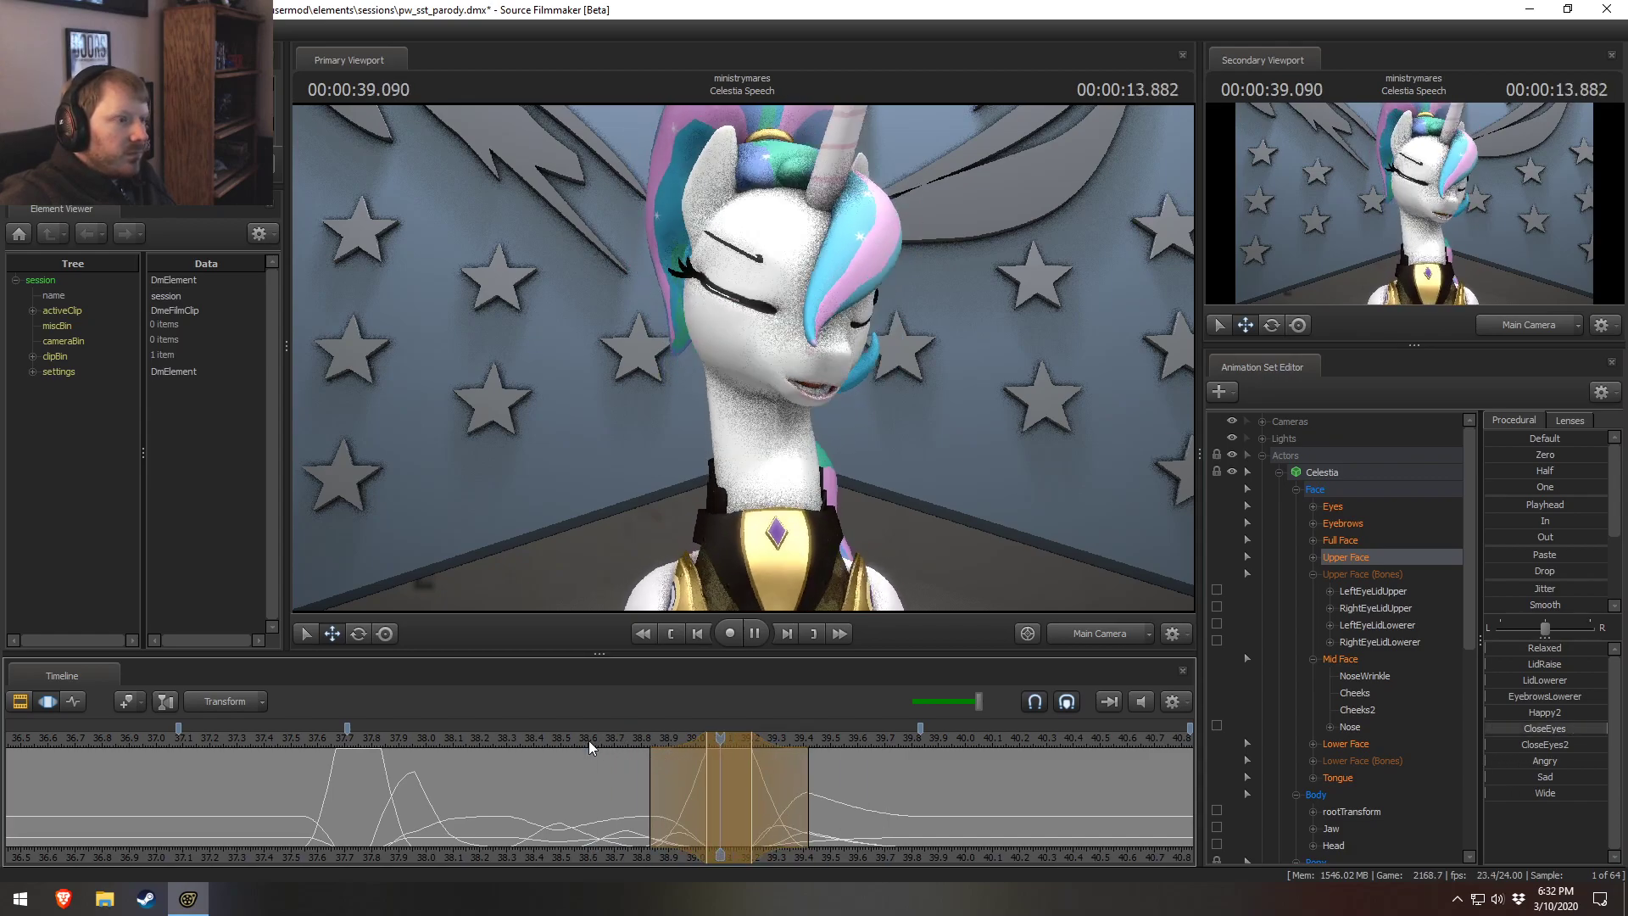
{"action": "key", "text": "space"}
{"action": "left_click_drag", "start_coordinate": [708, 797], "coordinate": [720, 799]}
{"action": "left_click", "coordinate": [673, 740]}
{"action": "left_click", "coordinate": [740, 740]}
{"action": "key", "text": "ctrl+z"}
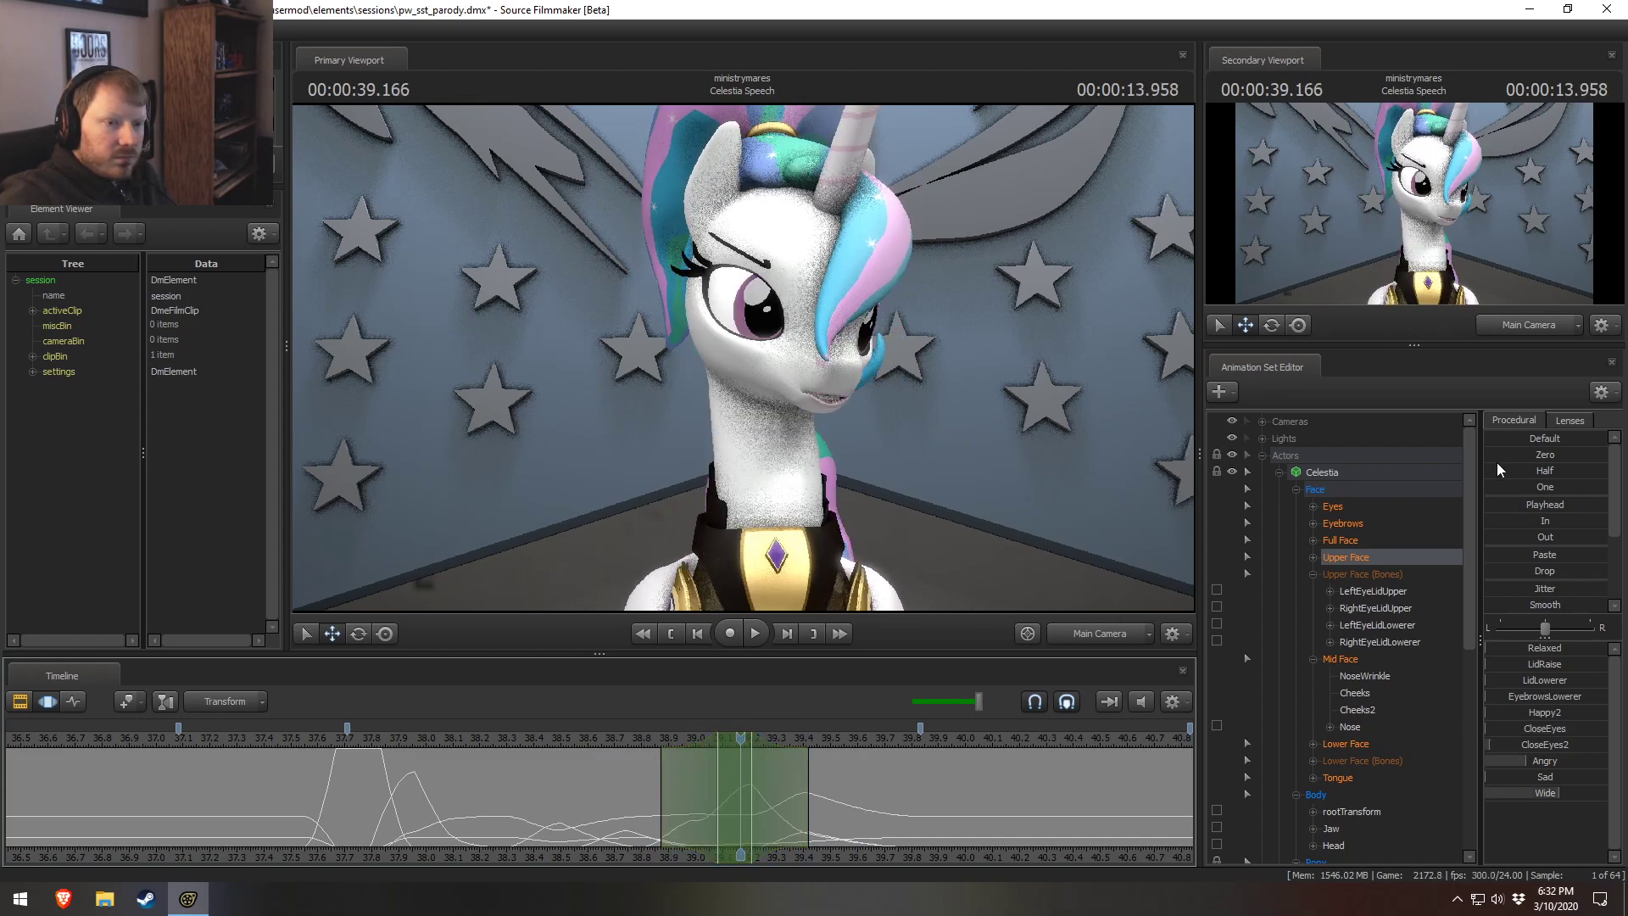
At 39.166 s, zero the Upper Face and set CloseEyes2 to full, fading from about 38.9 to 39.4 s, and play the blink.
{"action": "left_click_drag", "start_coordinate": [1492, 455], "coordinate": [1495, 455]}
{"action": "left_click_drag", "start_coordinate": [1509, 747], "coordinate": [1602, 746]}
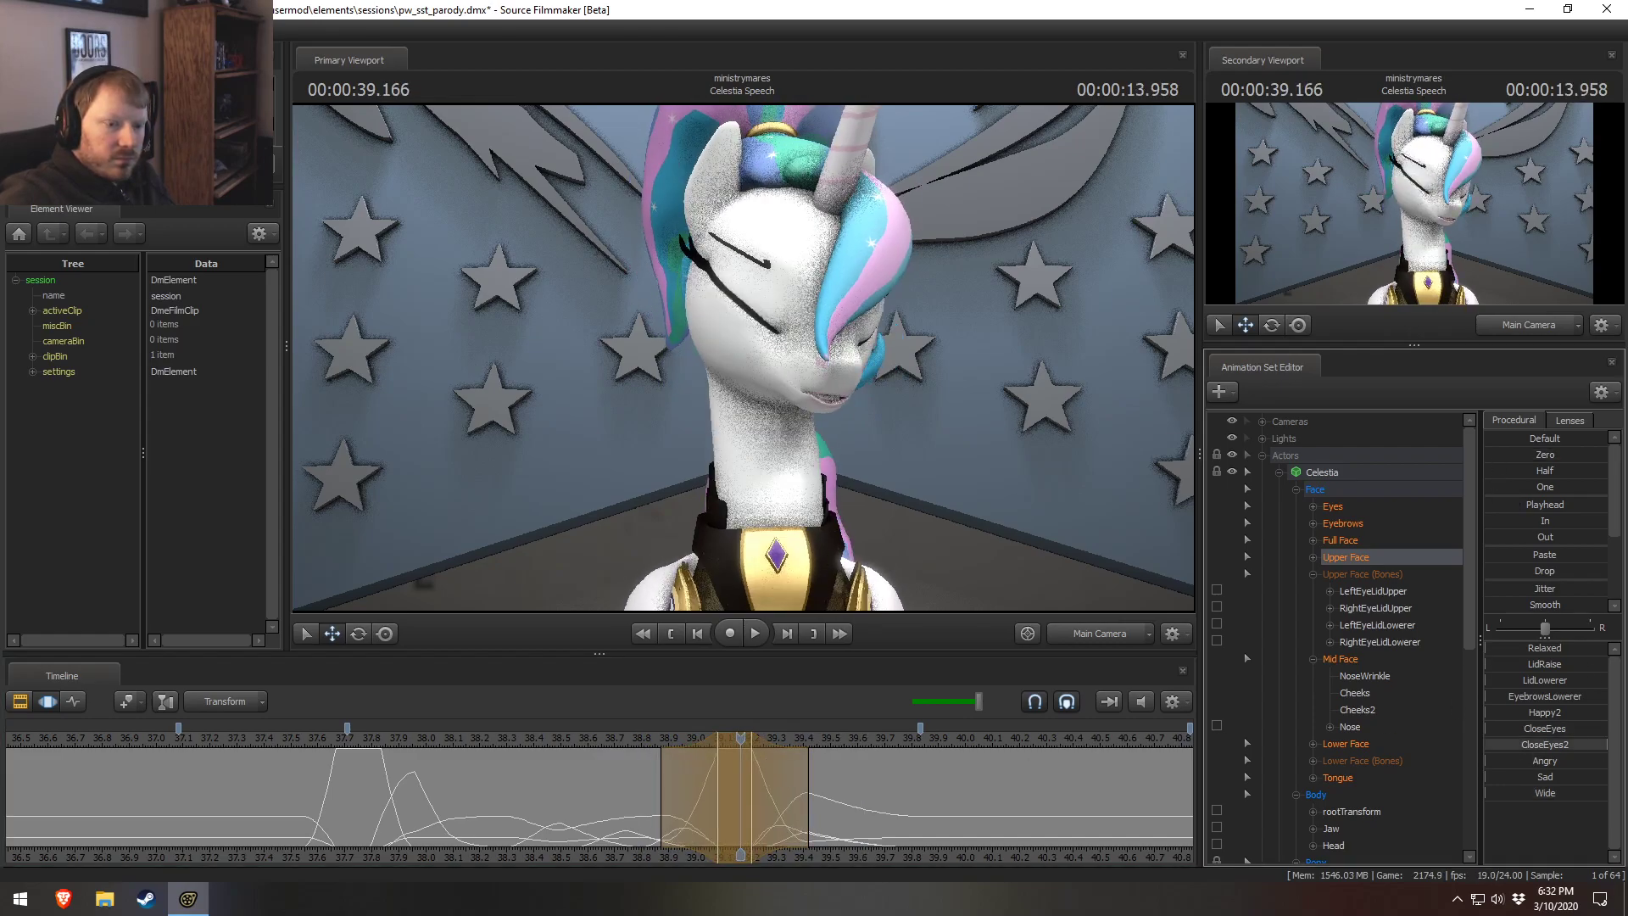
{"action": "left_click", "coordinate": [626, 738]}
{"action": "key", "text": "space"}
{"action": "key", "text": "space"}
{"action": "left_click_drag", "start_coordinate": [571, 740], "coordinate": [509, 746]}
{"action": "key", "text": "space"}
{"action": "key", "text": "space"}
{"action": "left_click", "coordinate": [608, 740]}
Play the head turn repeatedly with and without the CloseEyes2 blink to compare the two versions.
{"action": "key", "text": "space"}
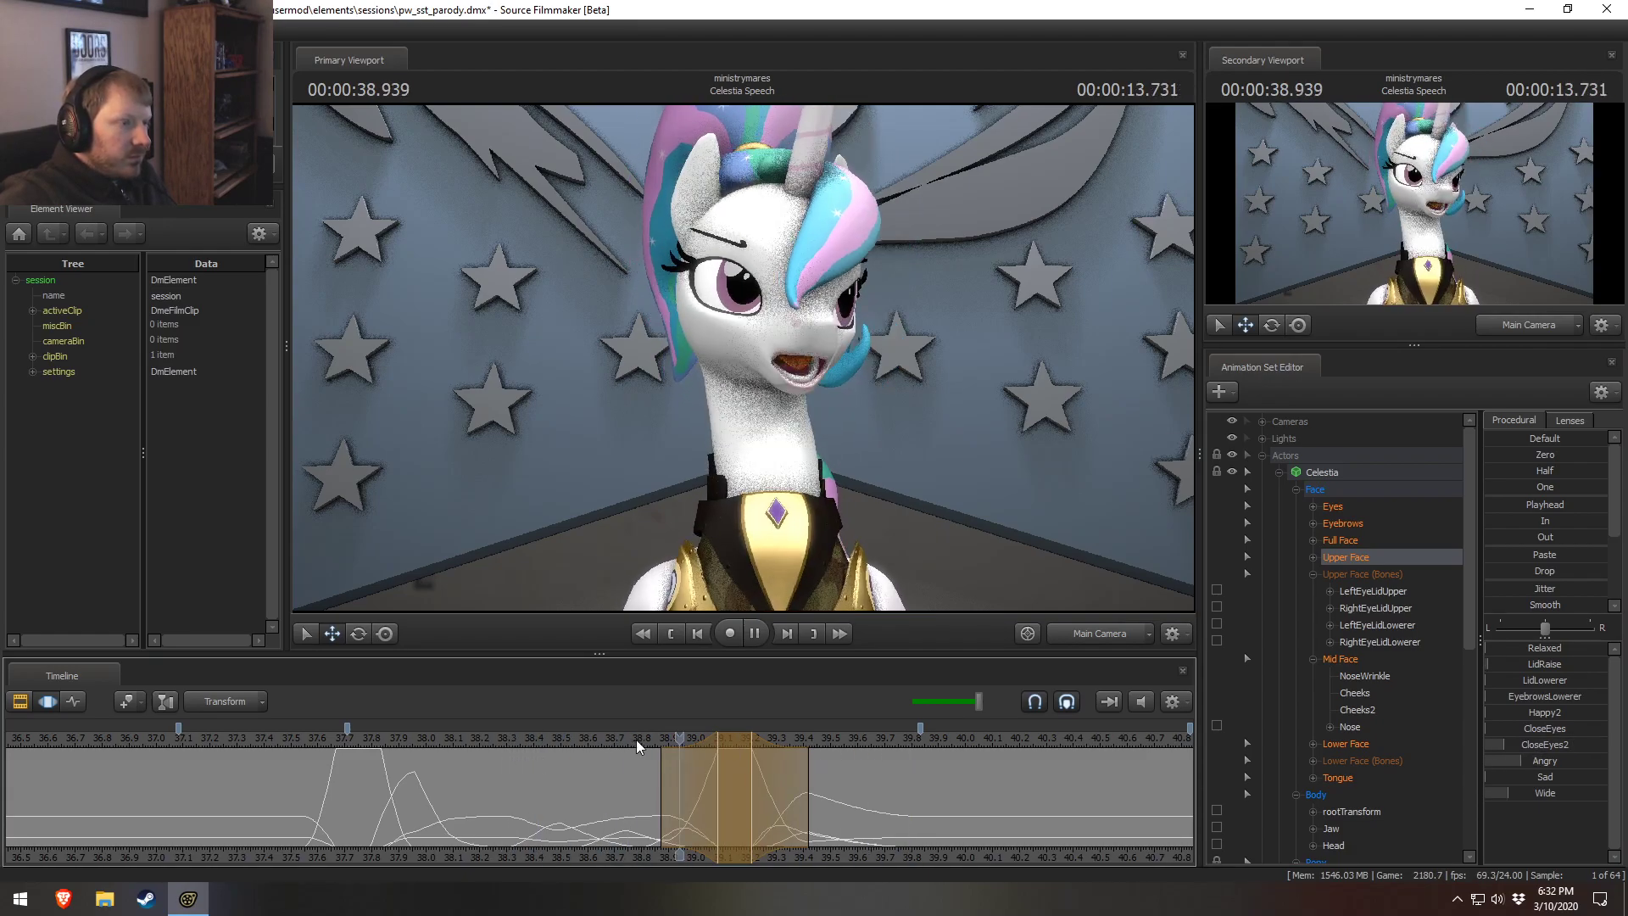
{"action": "left_click", "coordinate": [493, 739]}
{"action": "key", "text": "space"}
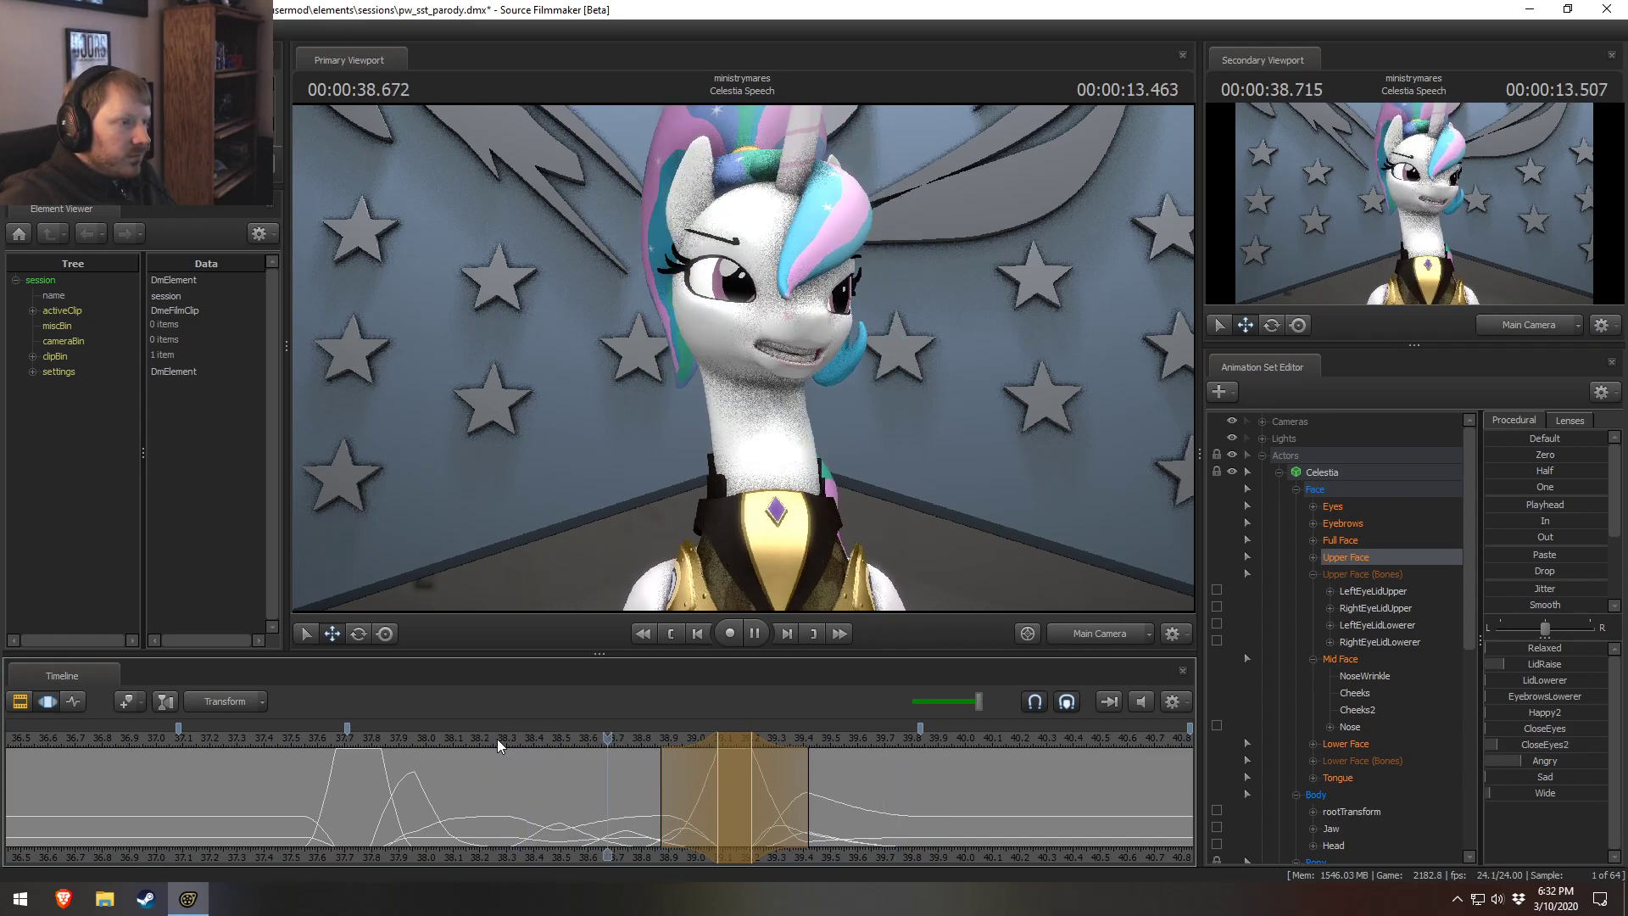
{"action": "key", "text": "space"}
{"action": "left_click", "coordinate": [619, 740]}
{"action": "key", "text": "space"}
{"action": "key", "text": "space"}
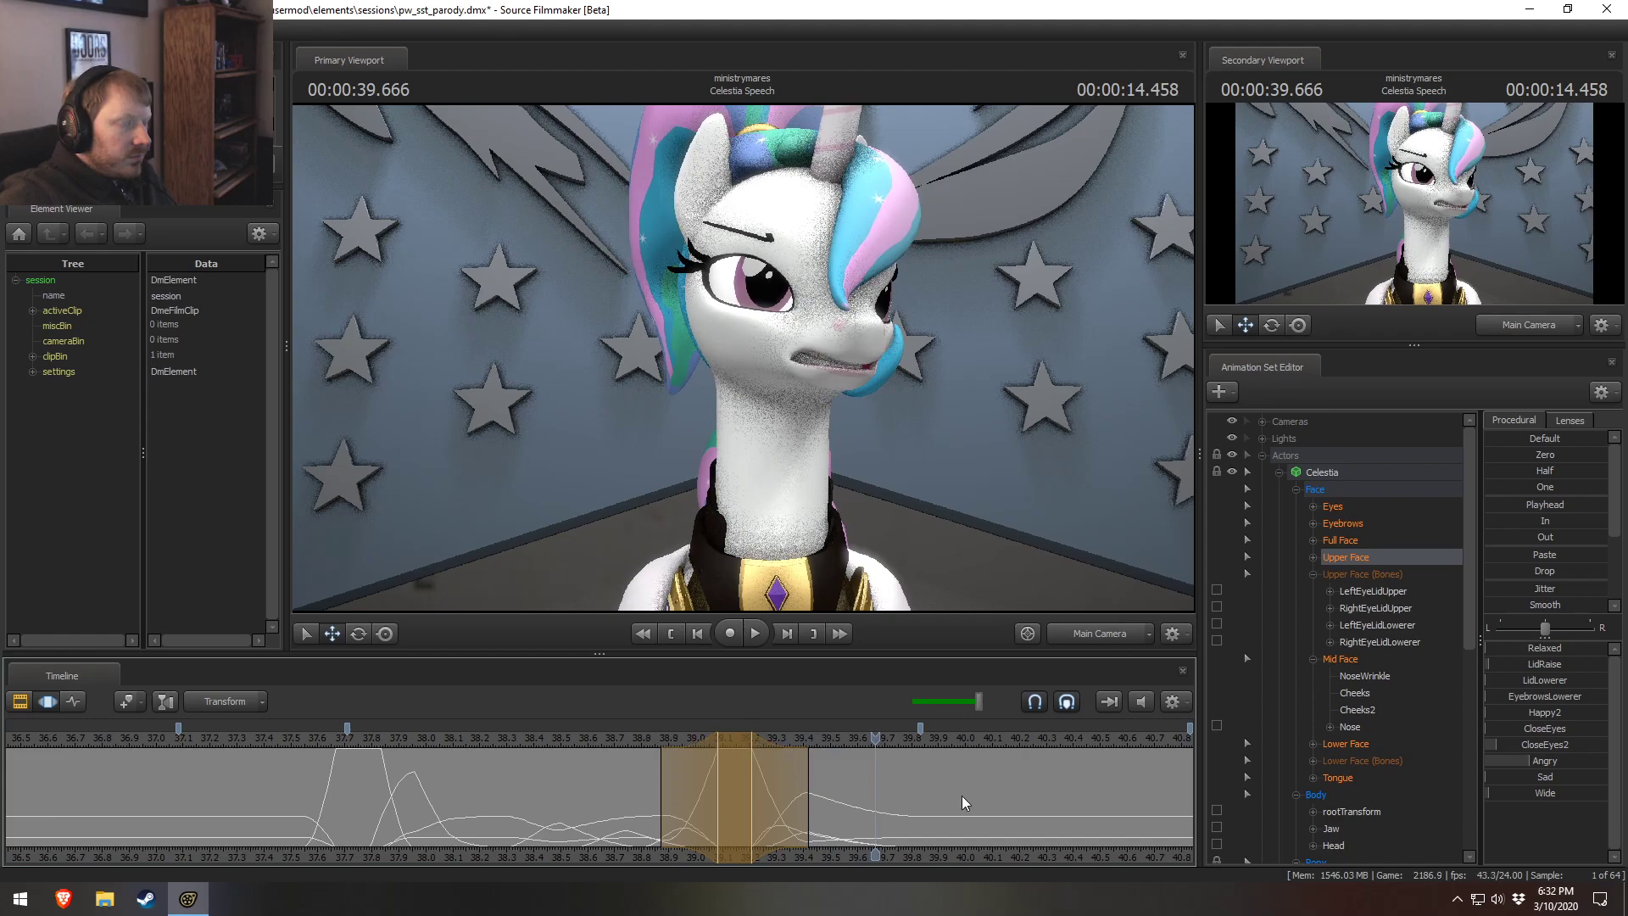
{"action": "left_click", "coordinate": [626, 734]}
{"action": "key", "text": "space"}
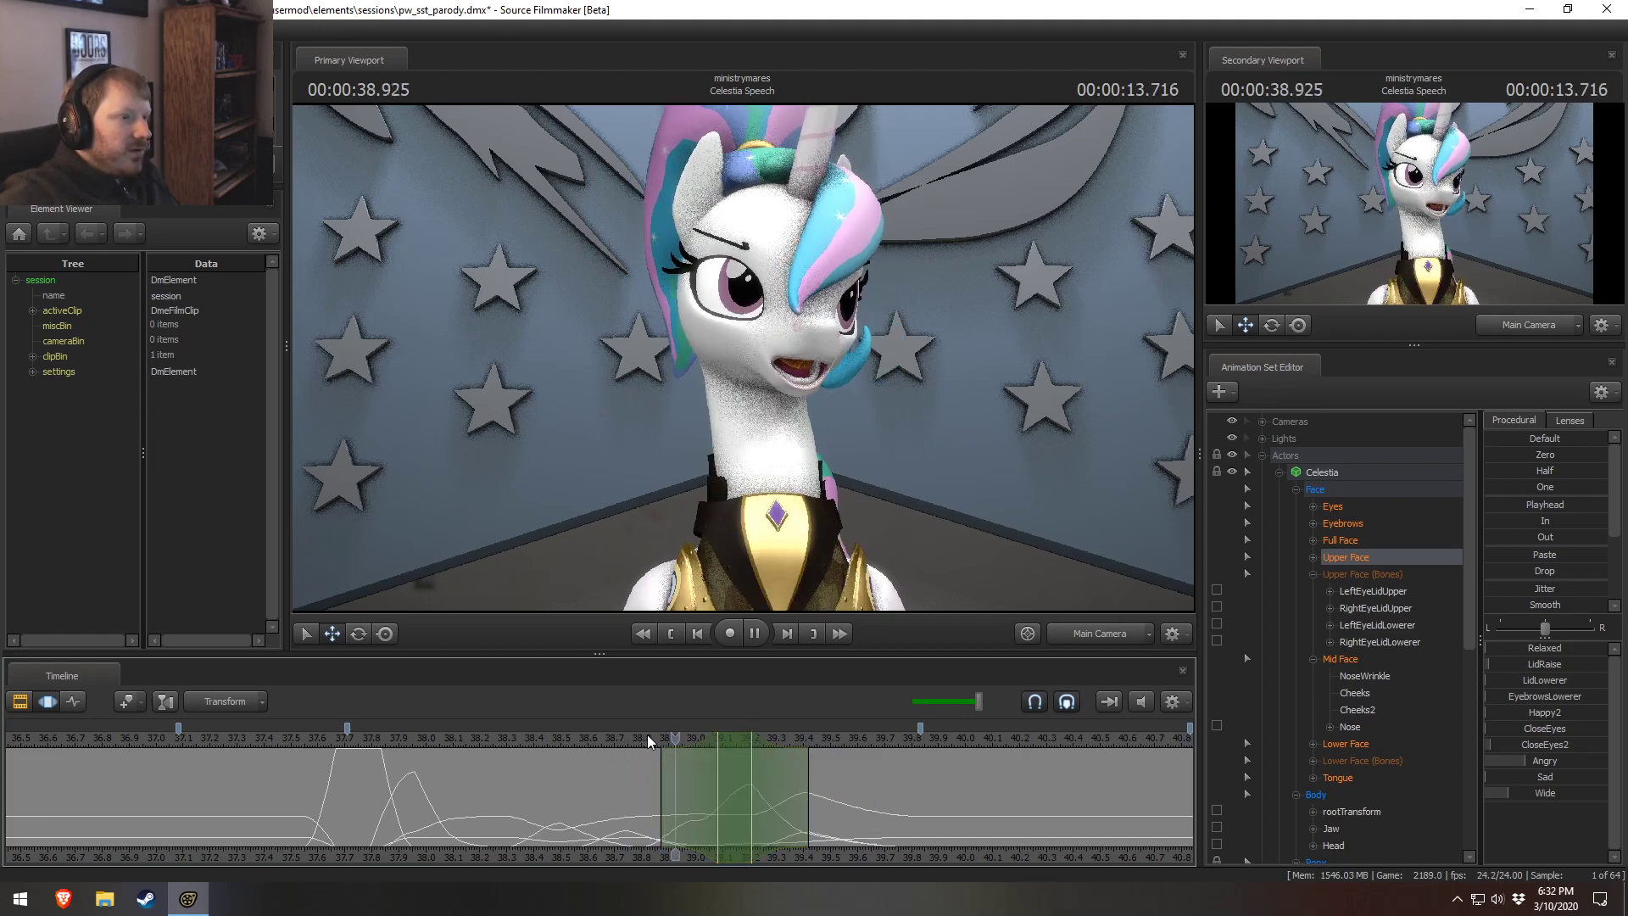
{"action": "key", "text": "space"}
{"action": "left_click", "coordinate": [448, 736]}
{"action": "key", "text": "space"}
{"action": "key", "text": "space"}
{"action": "left_click", "coordinate": [604, 755], "text": "shift"}
{"action": "key", "text": "space"}
{"action": "key", "text": "space"}
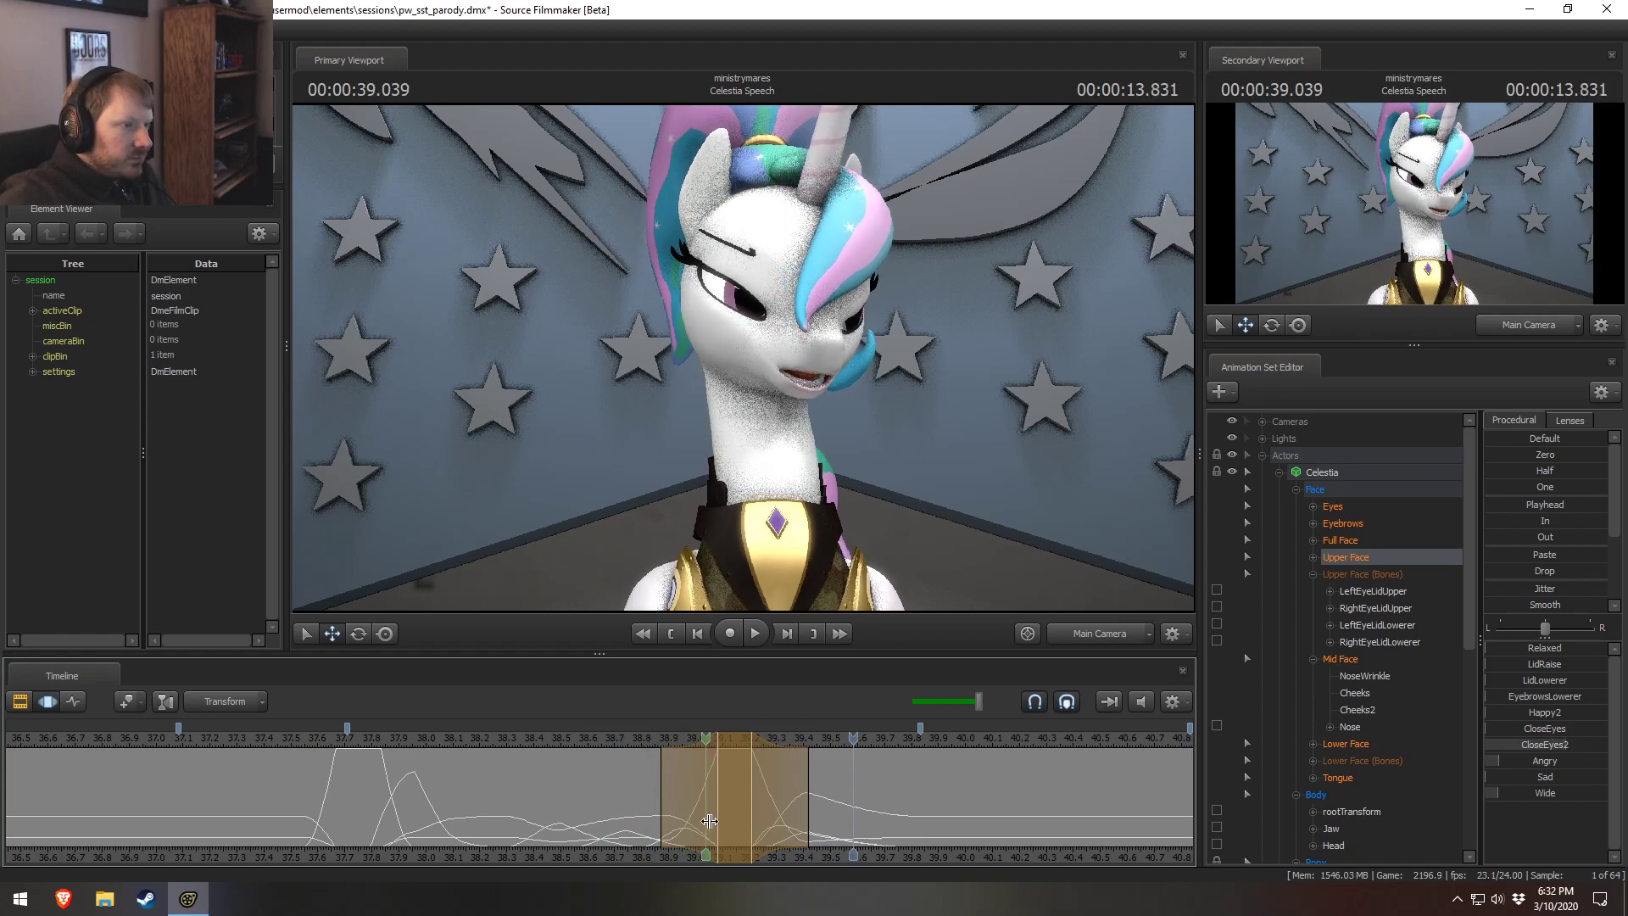
Rotate Celestia's neck slightly at 39.125 s, fading from about 38.9 to 39.4 s, and play the movement.
{"action": "left_click", "coordinate": [724, 820], "text": "shift"}
{"action": "scroll", "coordinate": [724, 819], "scroll_direction": "up", "scroll_amount": 2}
{"action": "scroll", "coordinate": [724, 820], "scroll_direction": "up", "scroll_amount": 4}
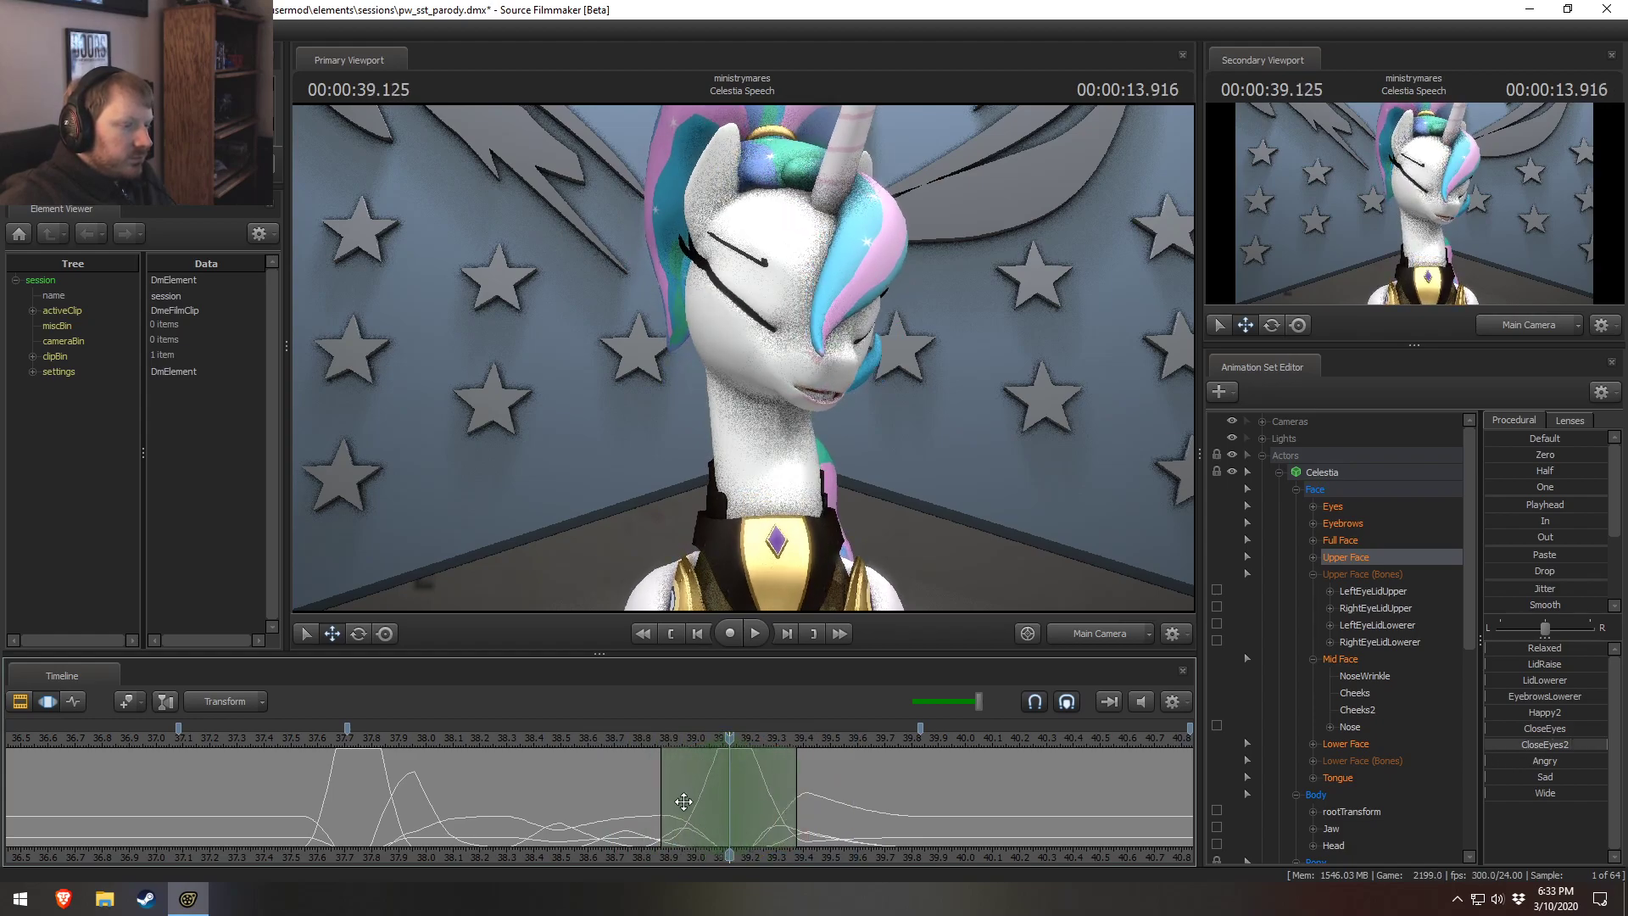
{"action": "left_click", "coordinate": [776, 545]}
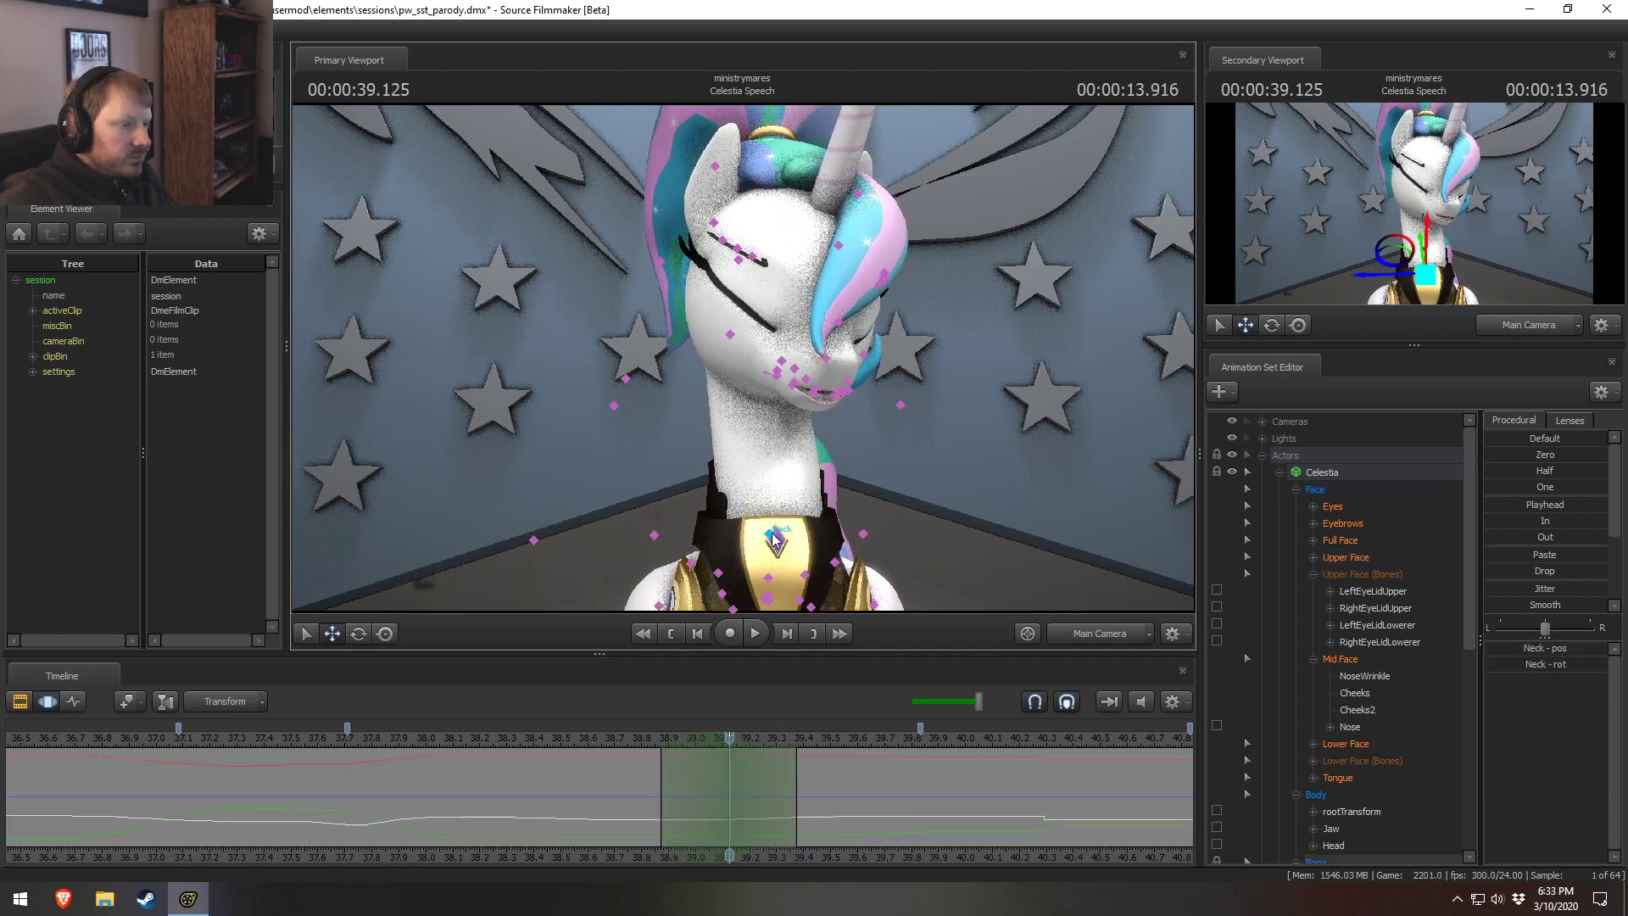
{"action": "key", "text": "e"}
{"action": "left_click_drag", "start_coordinate": [762, 530], "coordinate": [758, 526]}
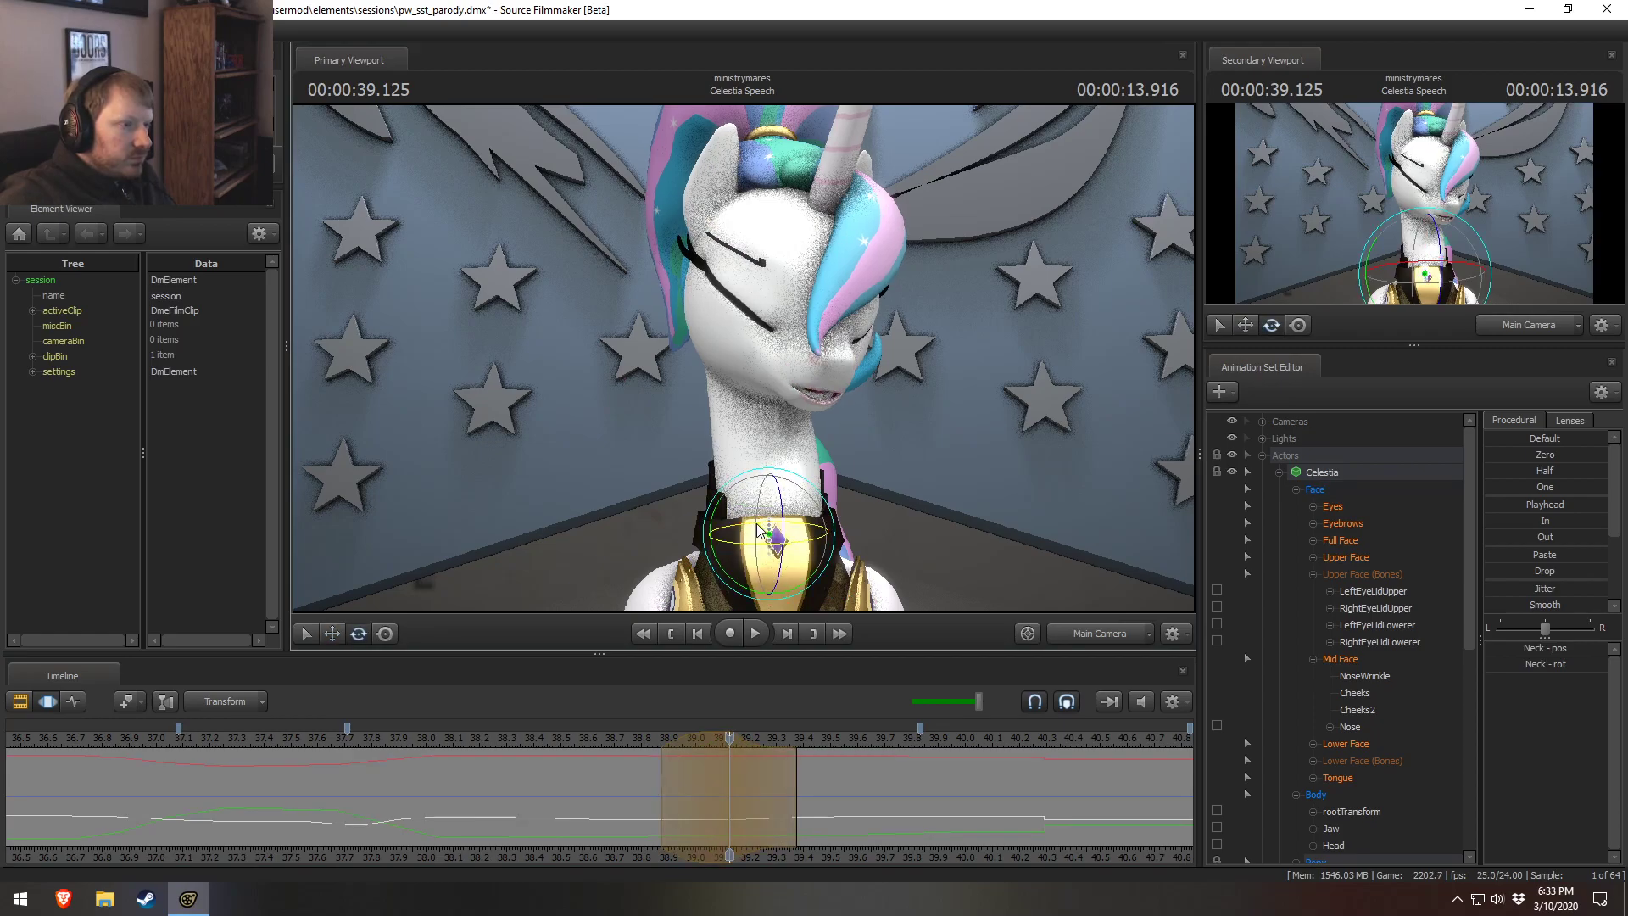
{"action": "left_click", "coordinate": [601, 736]}
{"action": "key", "text": "space"}
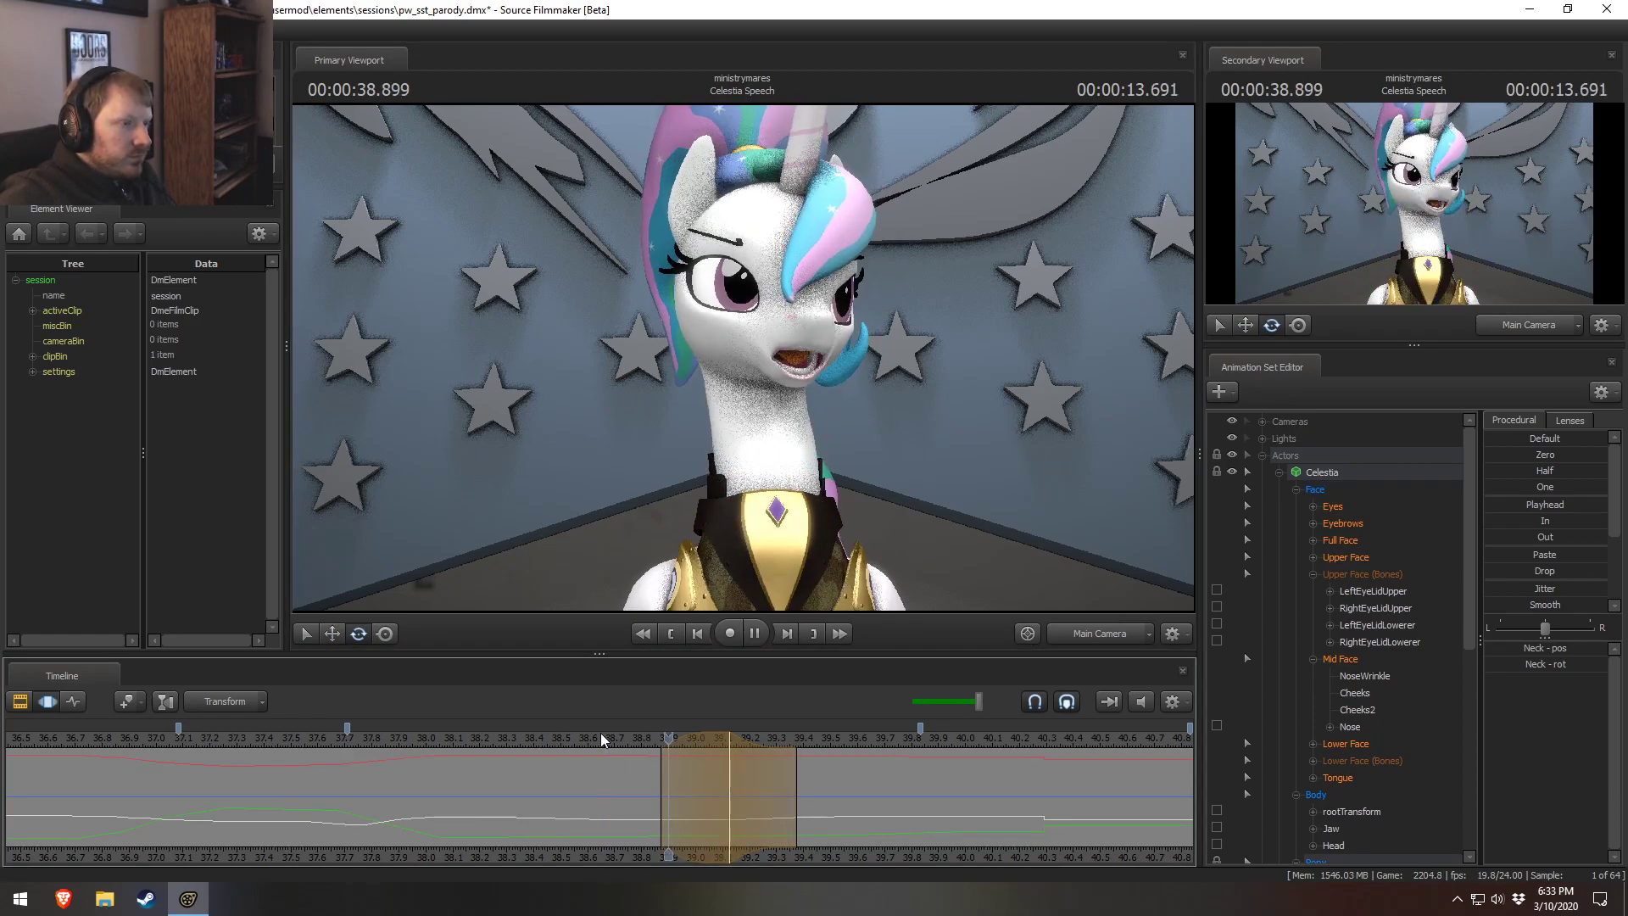
Extend the neck rotation so it begins at about 38.8 s and peaks at about 39.08 s, and play it.
{"action": "key", "text": "space"}
{"action": "left_click_drag", "start_coordinate": [692, 739], "coordinate": [376, 741]}
{"action": "left_click", "coordinate": [635, 739]}
{"action": "key", "text": "space"}
{"action": "left_click", "coordinate": [592, 743]}
{"action": "key", "text": "space"}
{"action": "key", "text": "space"}
{"action": "key", "text": "space"}
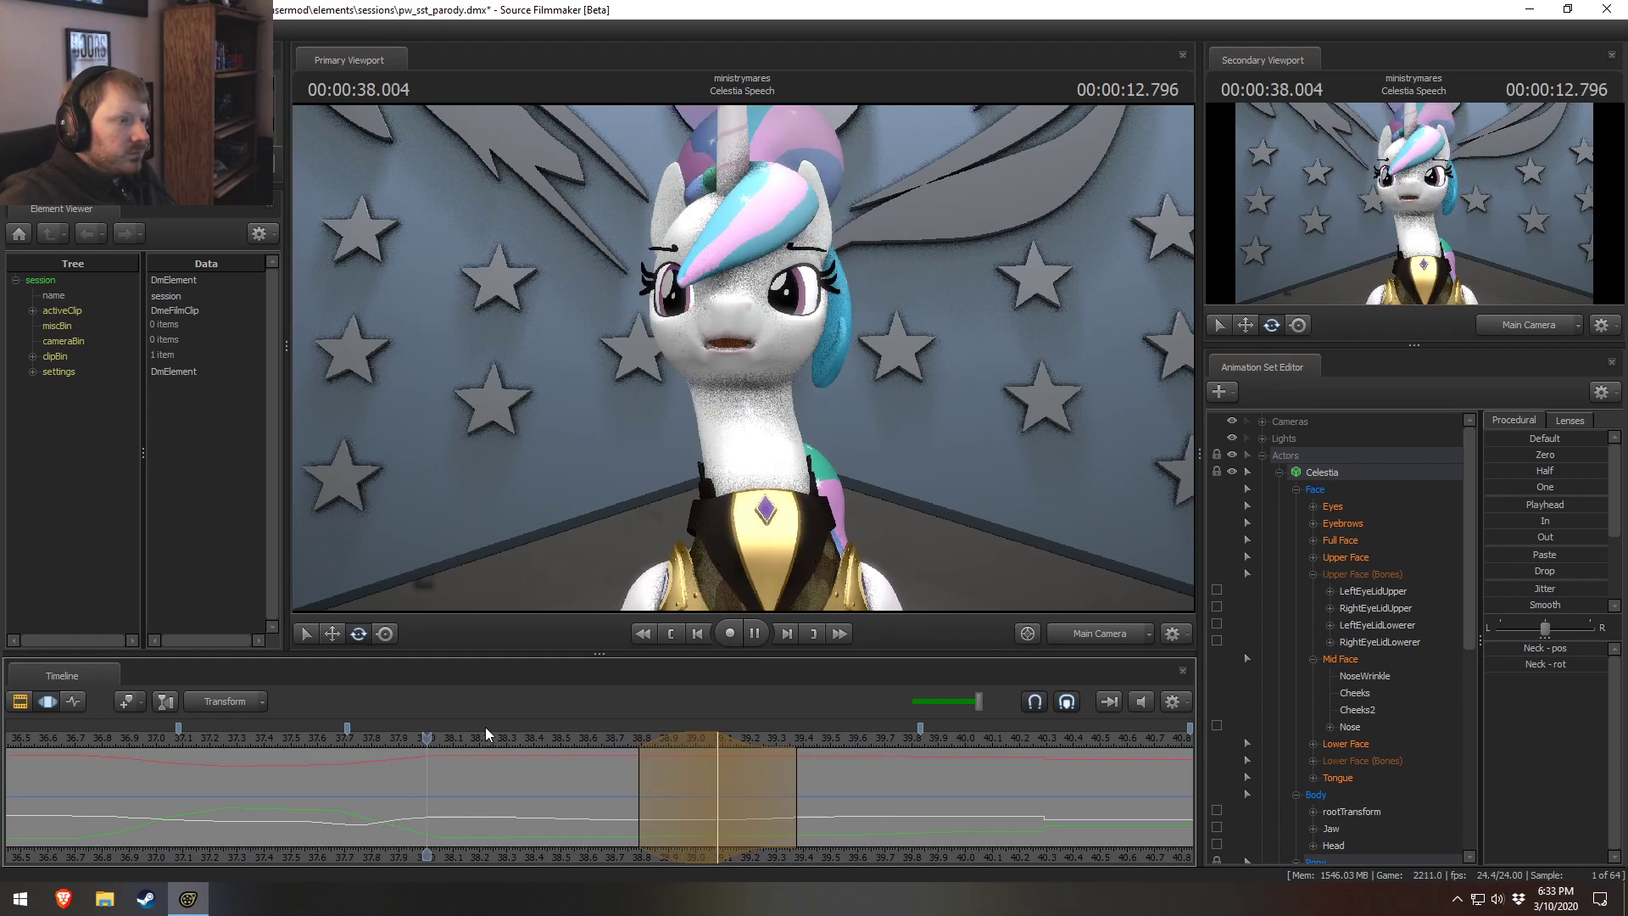
{"action": "key", "text": "space"}
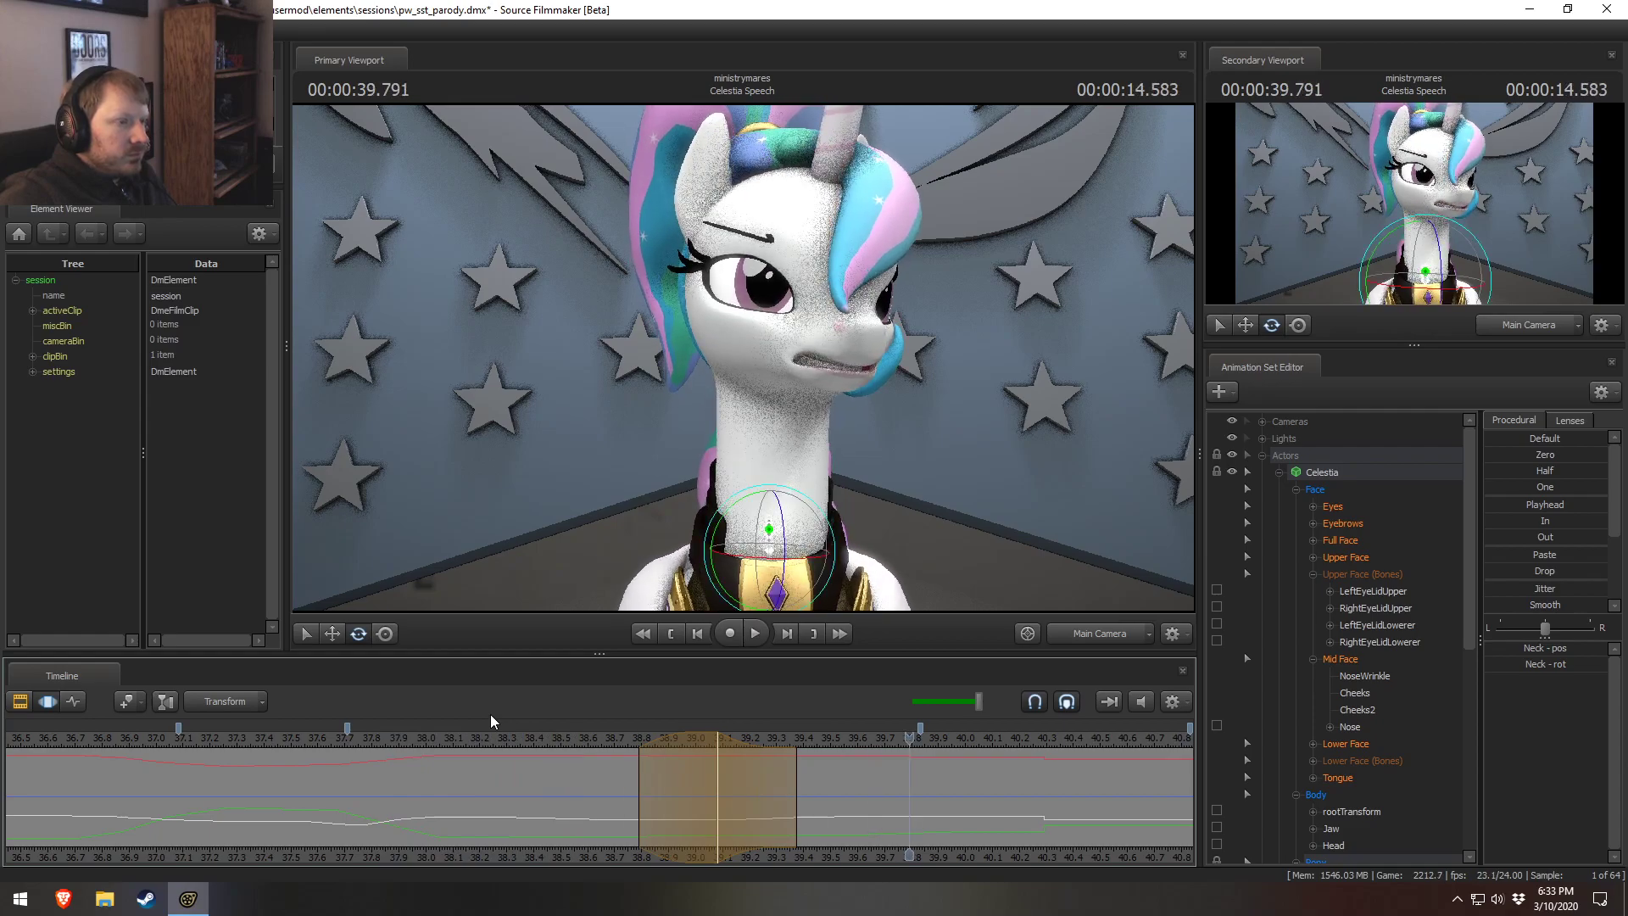
Delay the Upper Face eye closure so it starts at about 39.0 s, and play the transition.
{"action": "left_click_drag", "start_coordinate": [645, 841], "coordinate": [692, 777]}
{"action": "left_click", "coordinate": [1346, 557]}
{"action": "scroll", "coordinate": [675, 777], "scroll_direction": "up", "scroll_amount": 2, "text": "shift"}
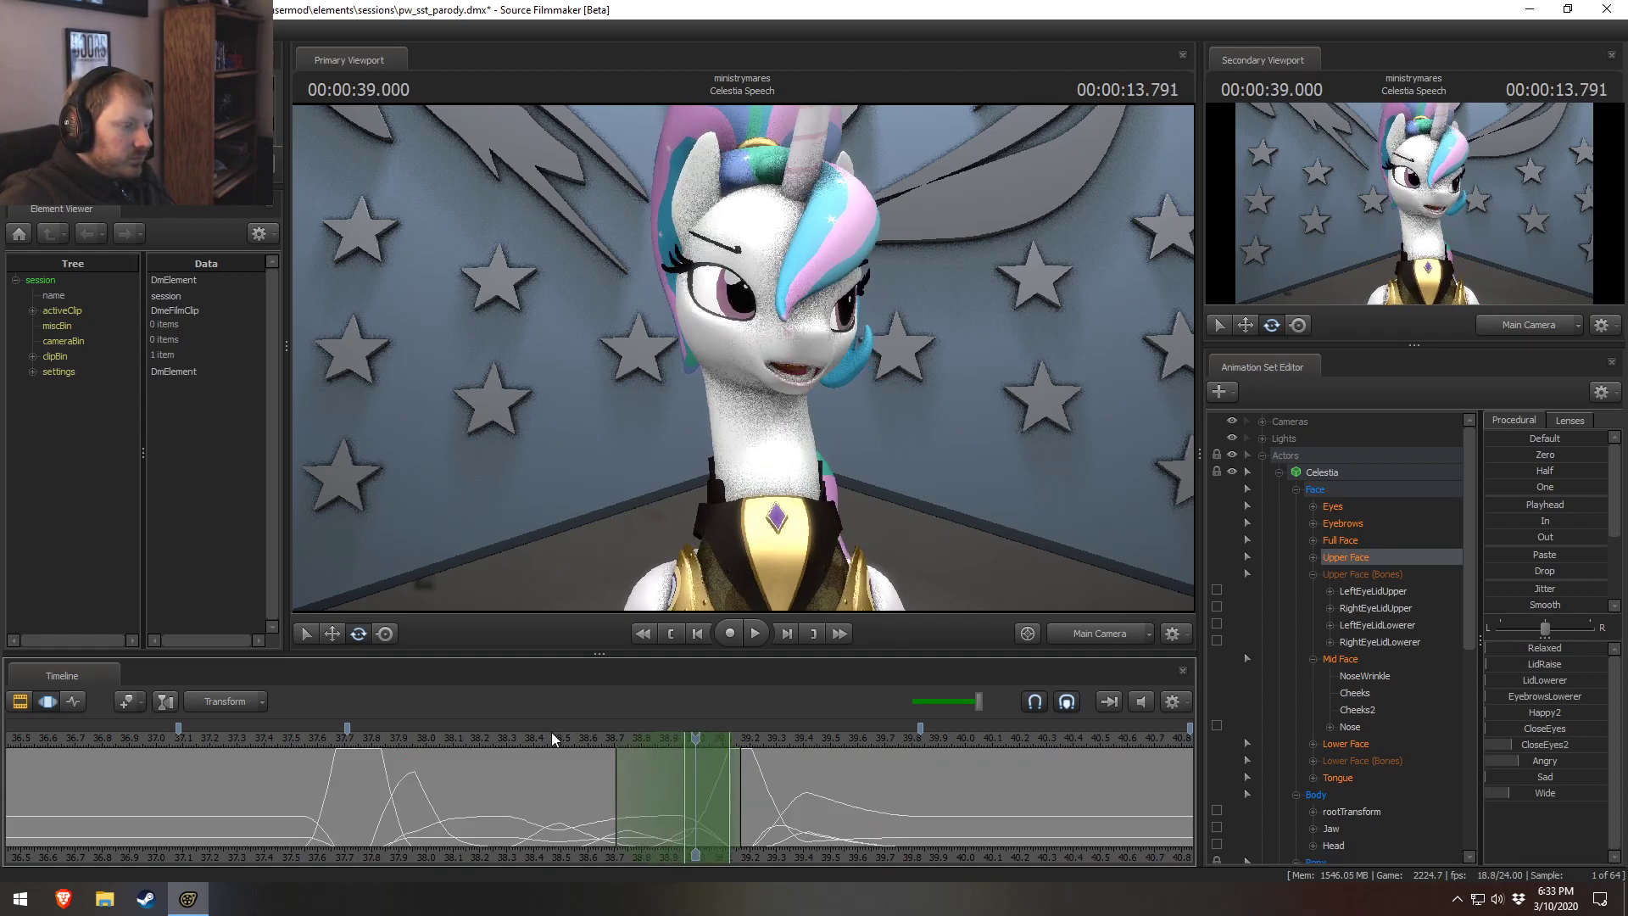
{"action": "key", "text": "space"}
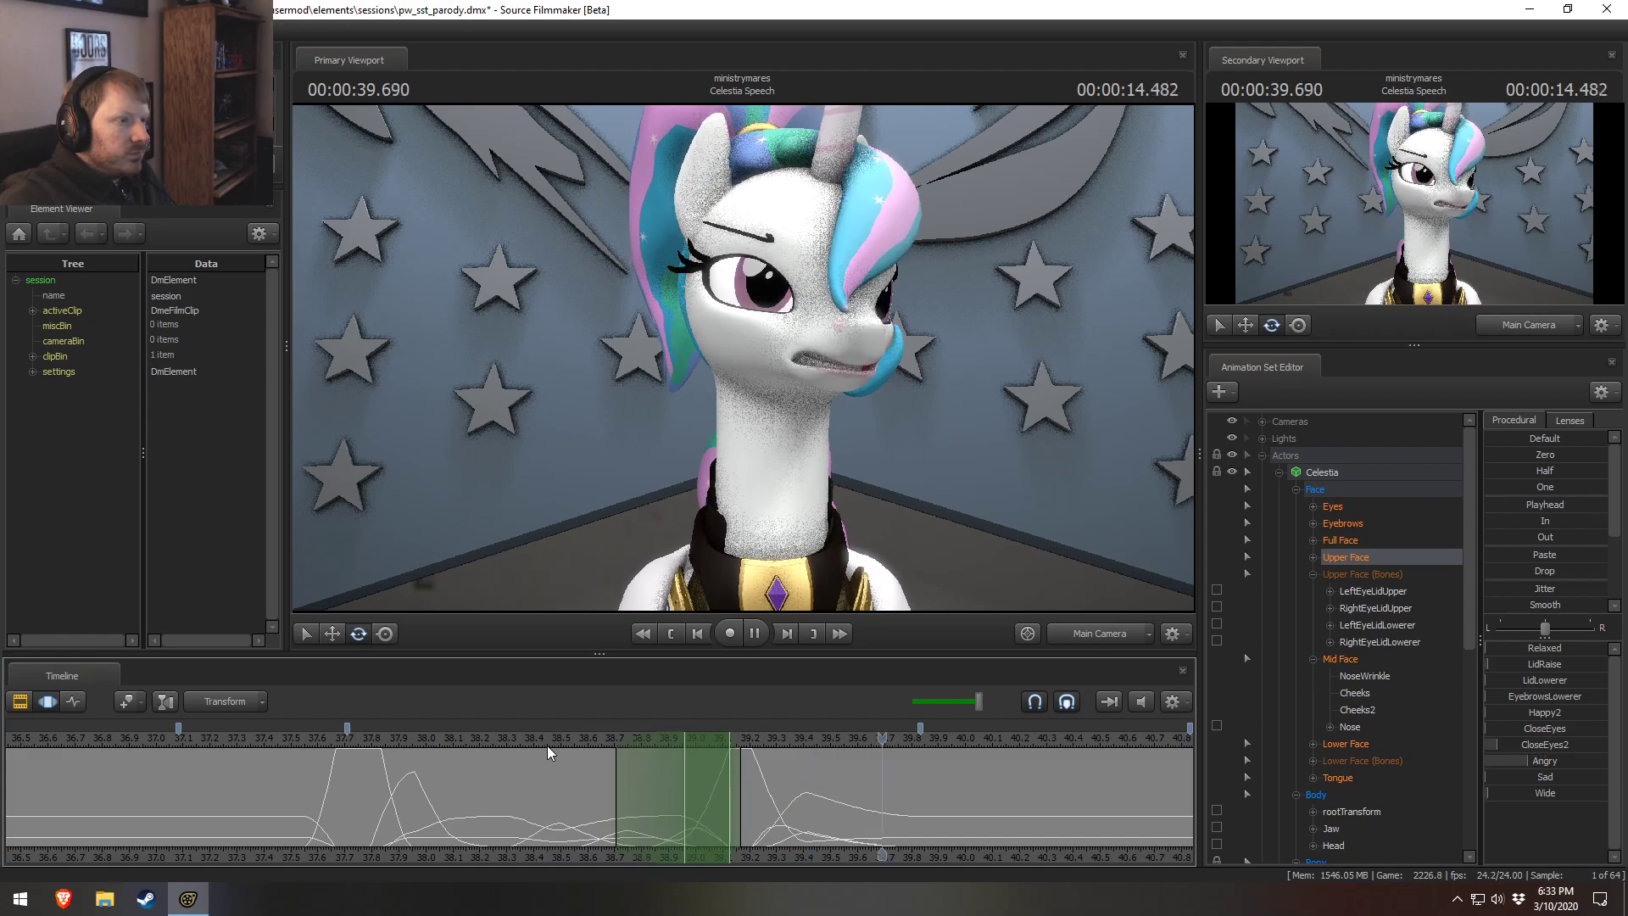
{"action": "key", "text": "space"}
Shift the Eyes gaze slightly at 39.166 s, fading from about 38.96 to 39.38 s, and play it.
{"action": "left_click_drag", "start_coordinate": [692, 789], "coordinate": [755, 797]}
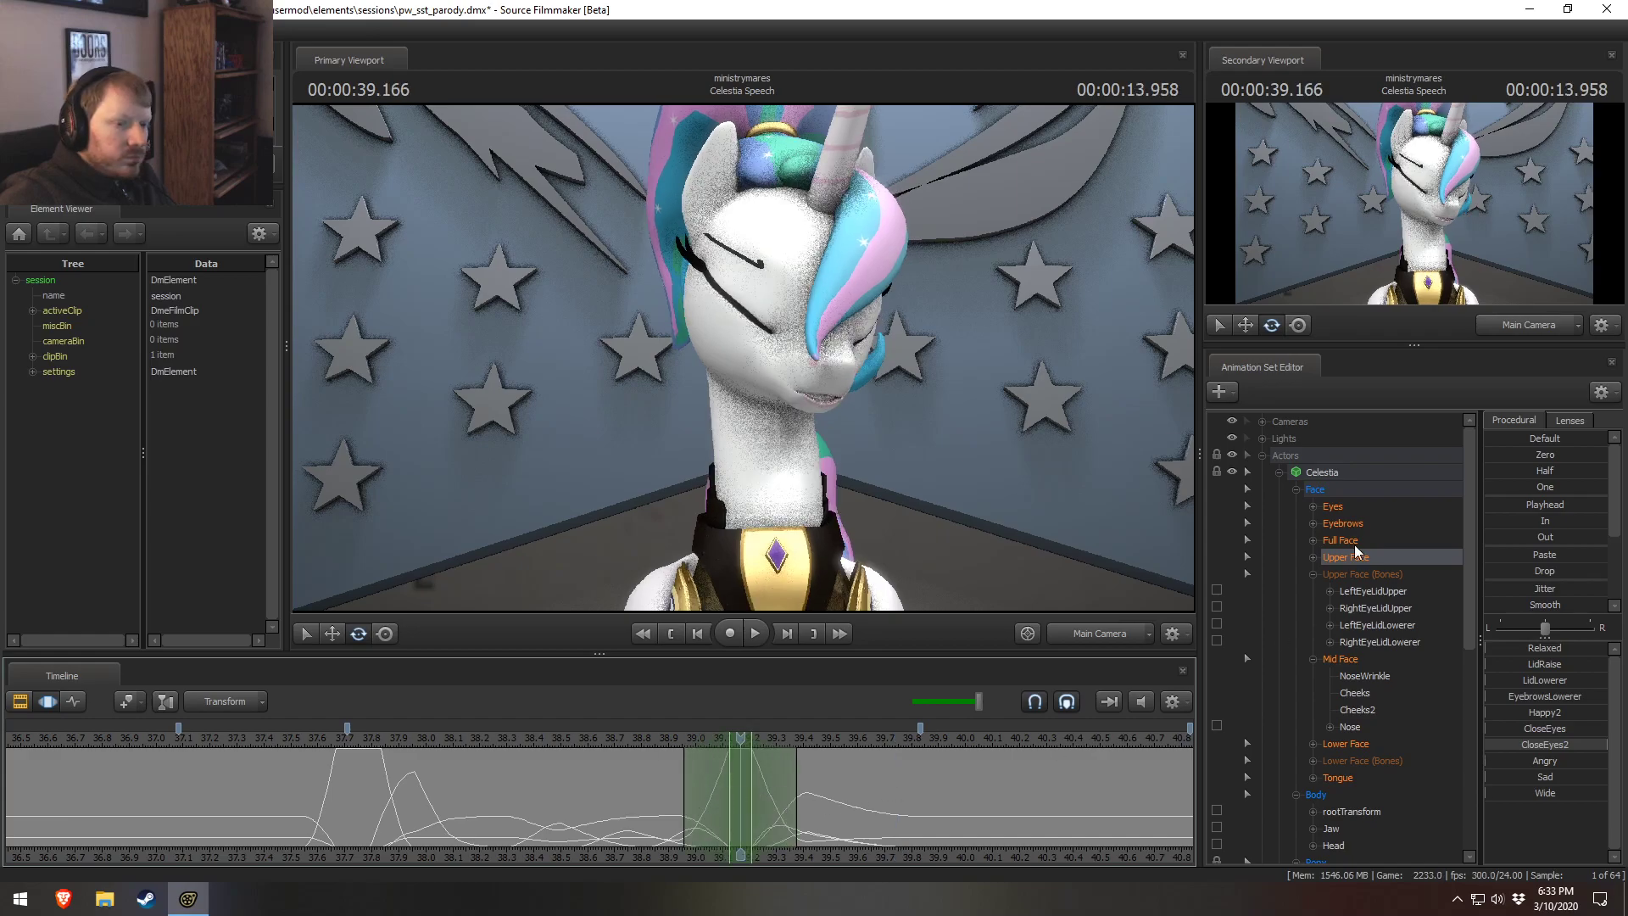
{"action": "left_click", "coordinate": [1355, 510]}
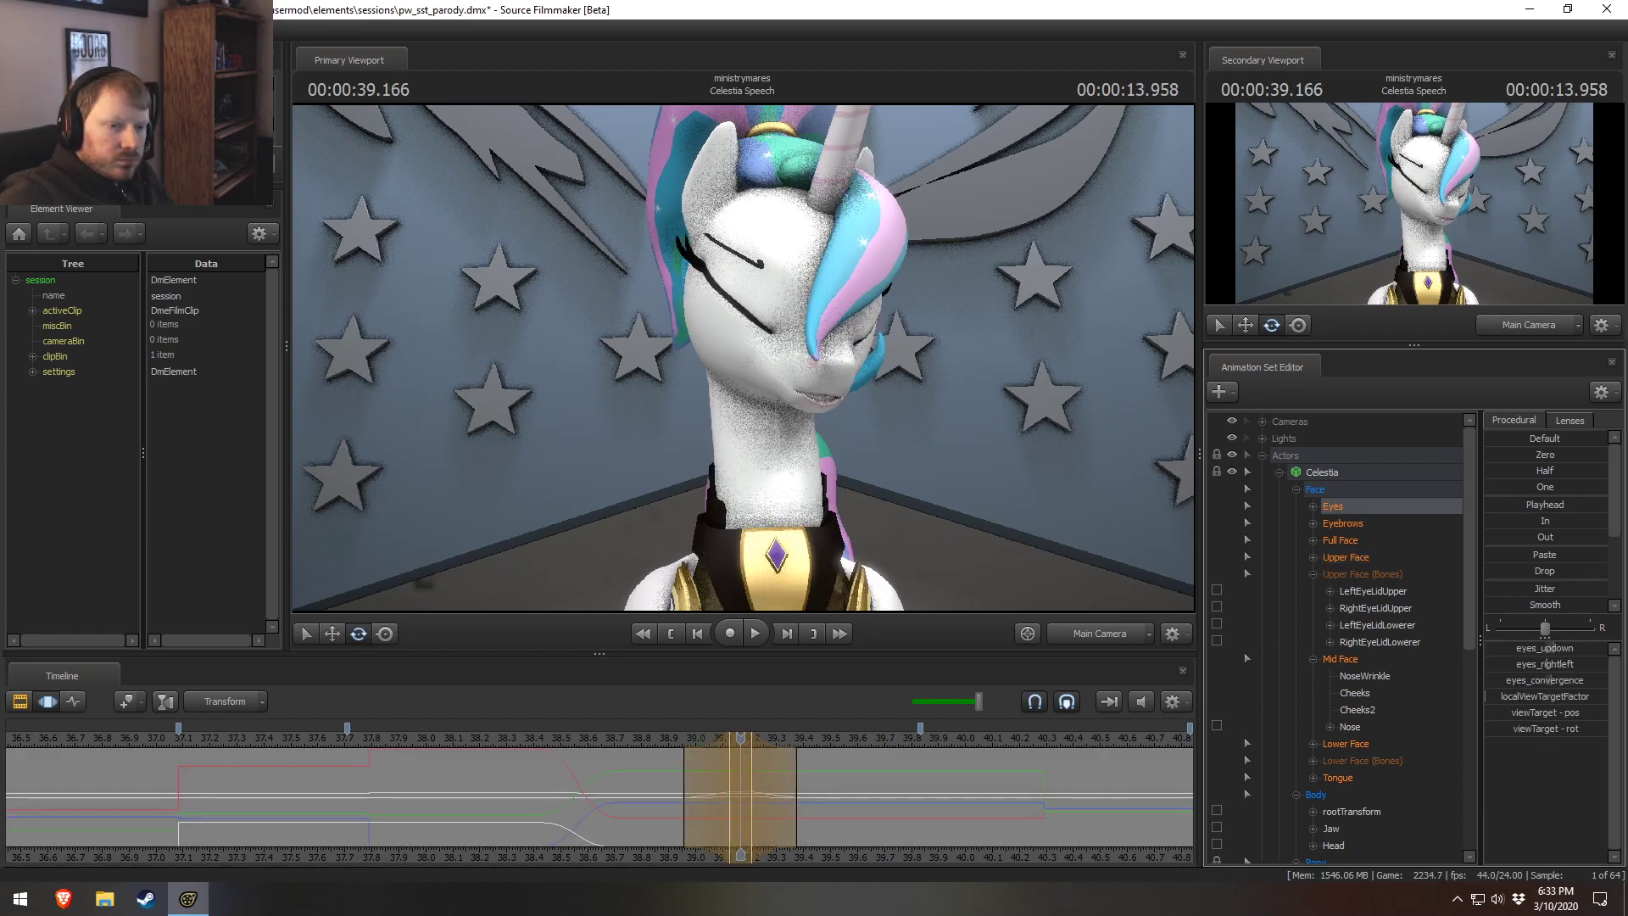
{"action": "key", "text": "space"}
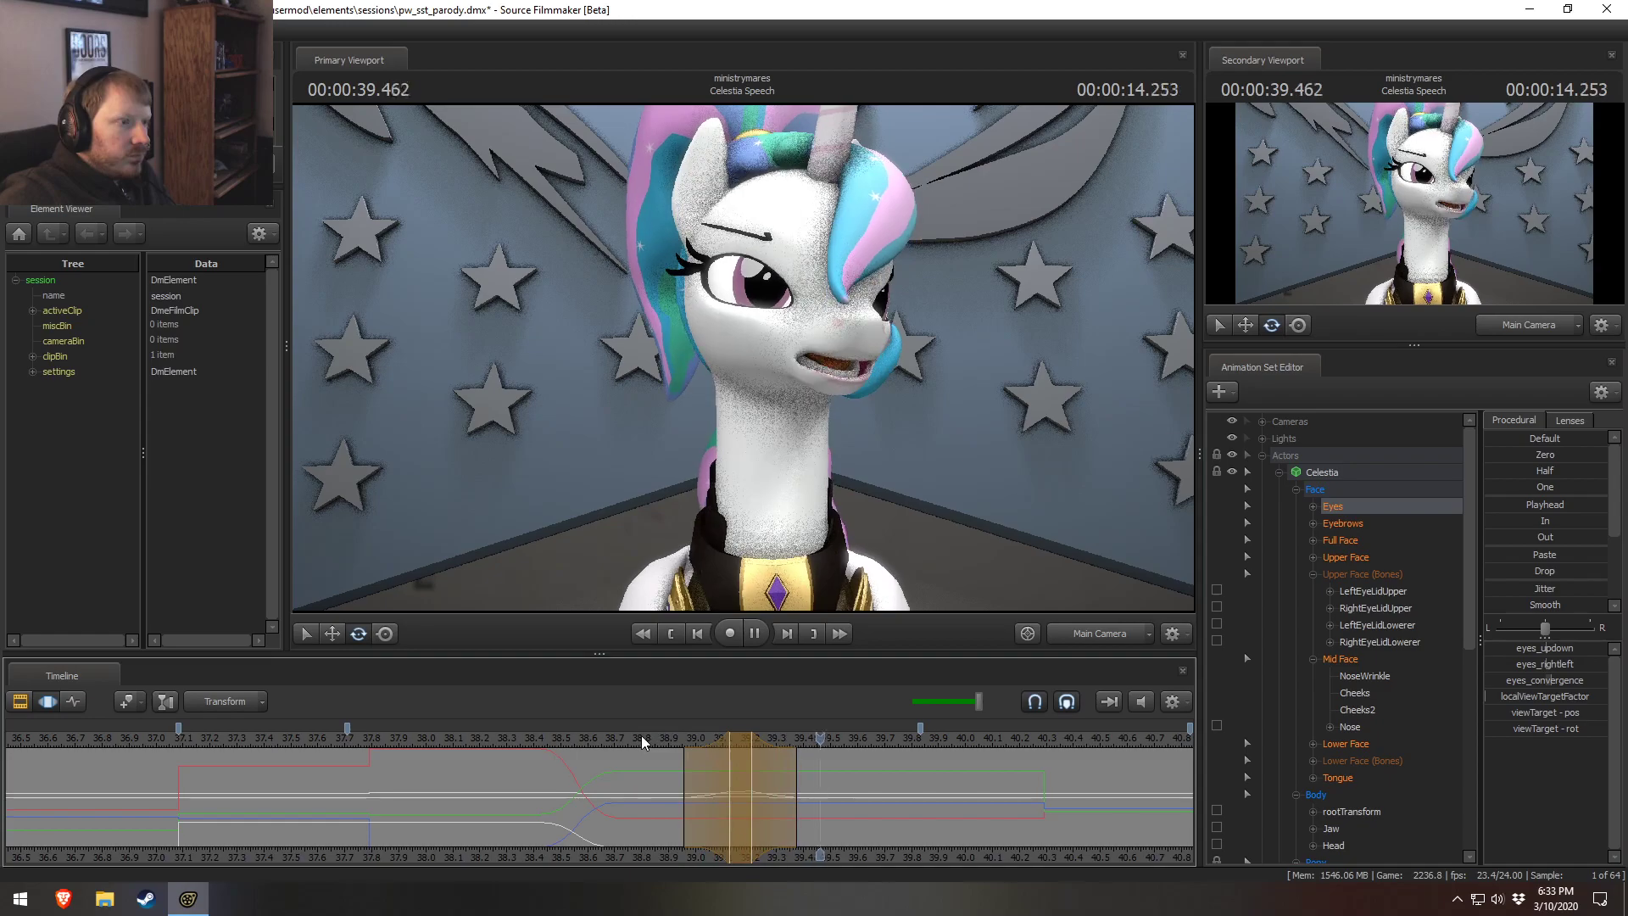
{"action": "key", "text": "space"}
Reset eyes_updown and eyes_rightleft to Half between about 38.9 and 39.4 s, and clear the time selection.
{"action": "left_click_drag", "start_coordinate": [675, 804], "coordinate": [672, 804]}
{"action": "left_click_drag", "start_coordinate": [909, 803], "coordinate": [755, 803]}
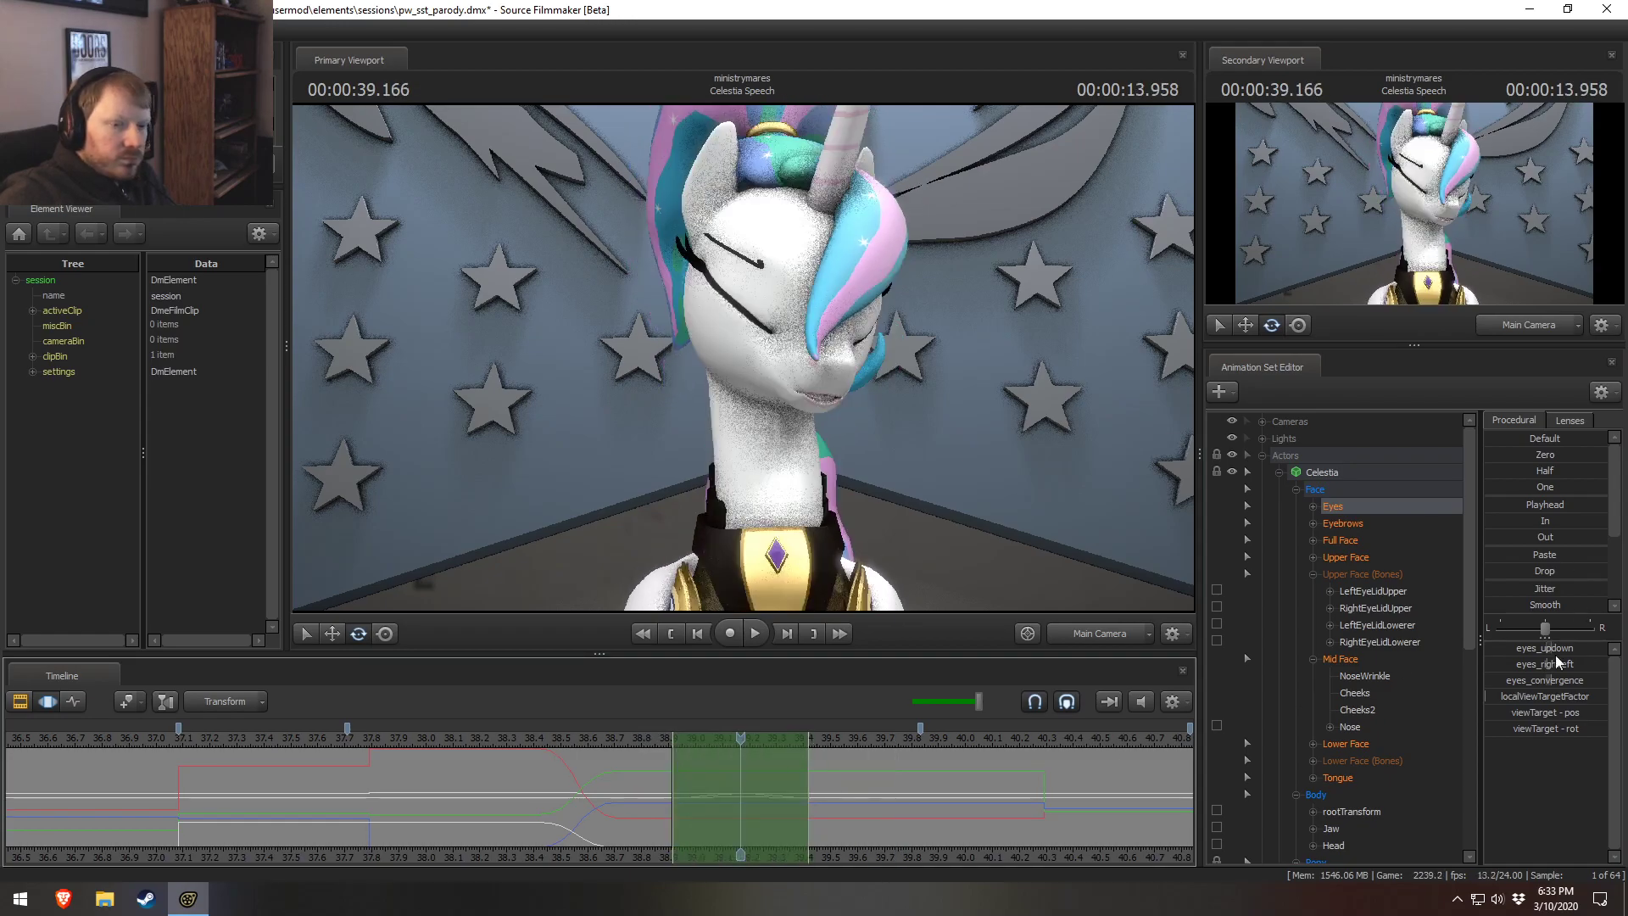
{"action": "left_click", "coordinate": [1313, 506]}
{"action": "left_click", "coordinate": [1367, 523]}
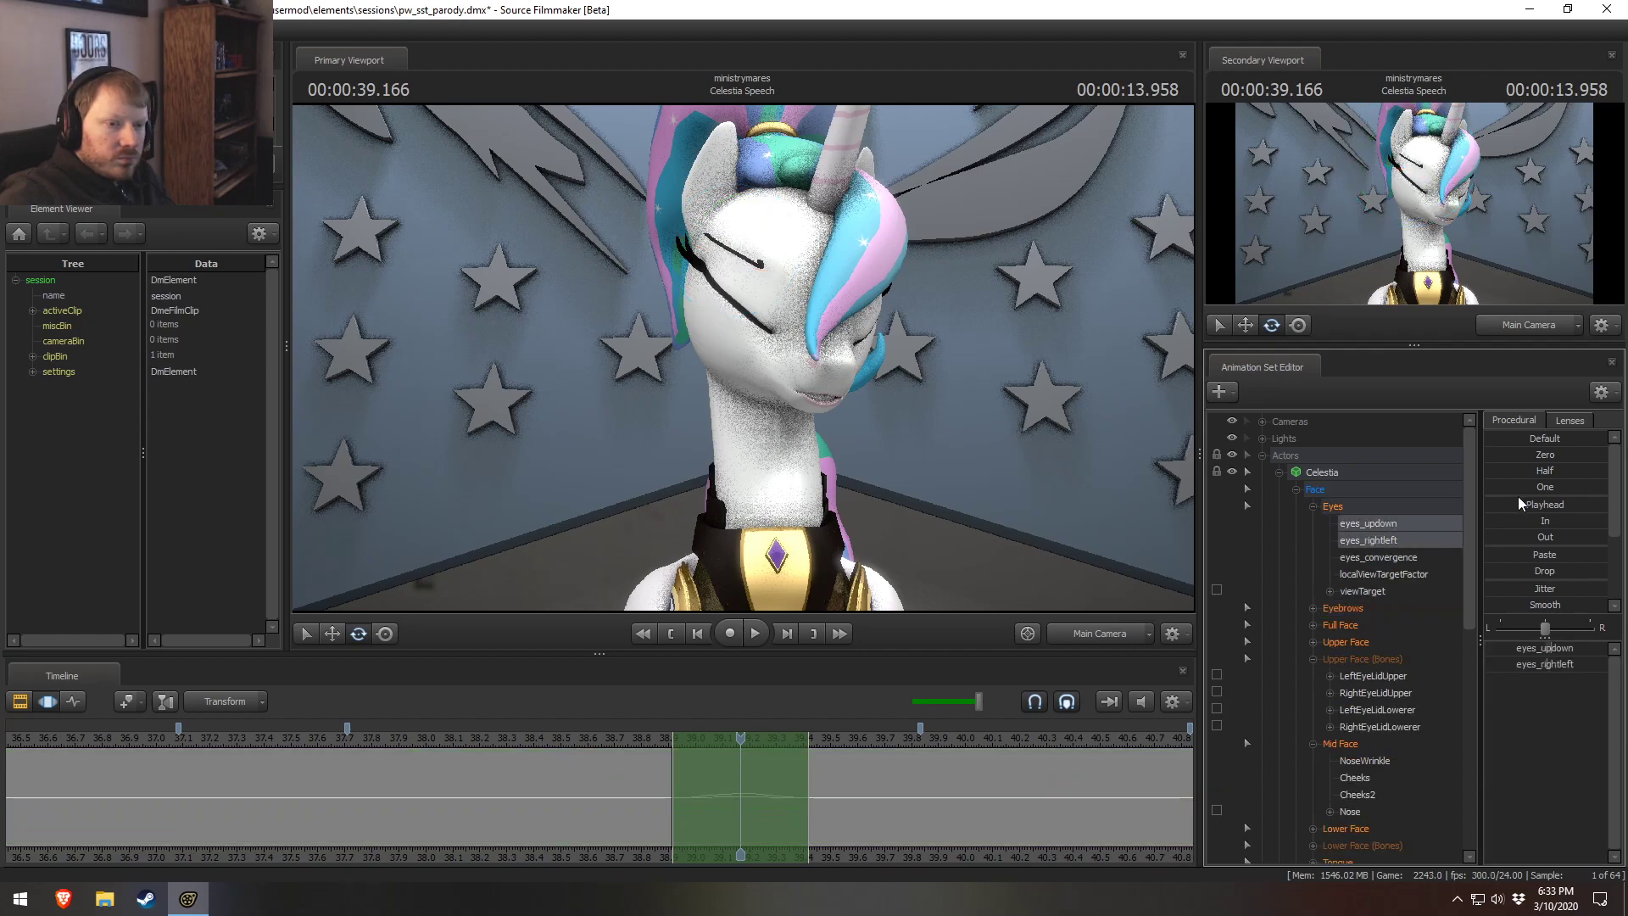
{"action": "left_click", "coordinate": [1532, 472]}
{"action": "key", "text": "F2"}
{"action": "key", "text": "F3"}
{"action": "key", "text": "Escape"}
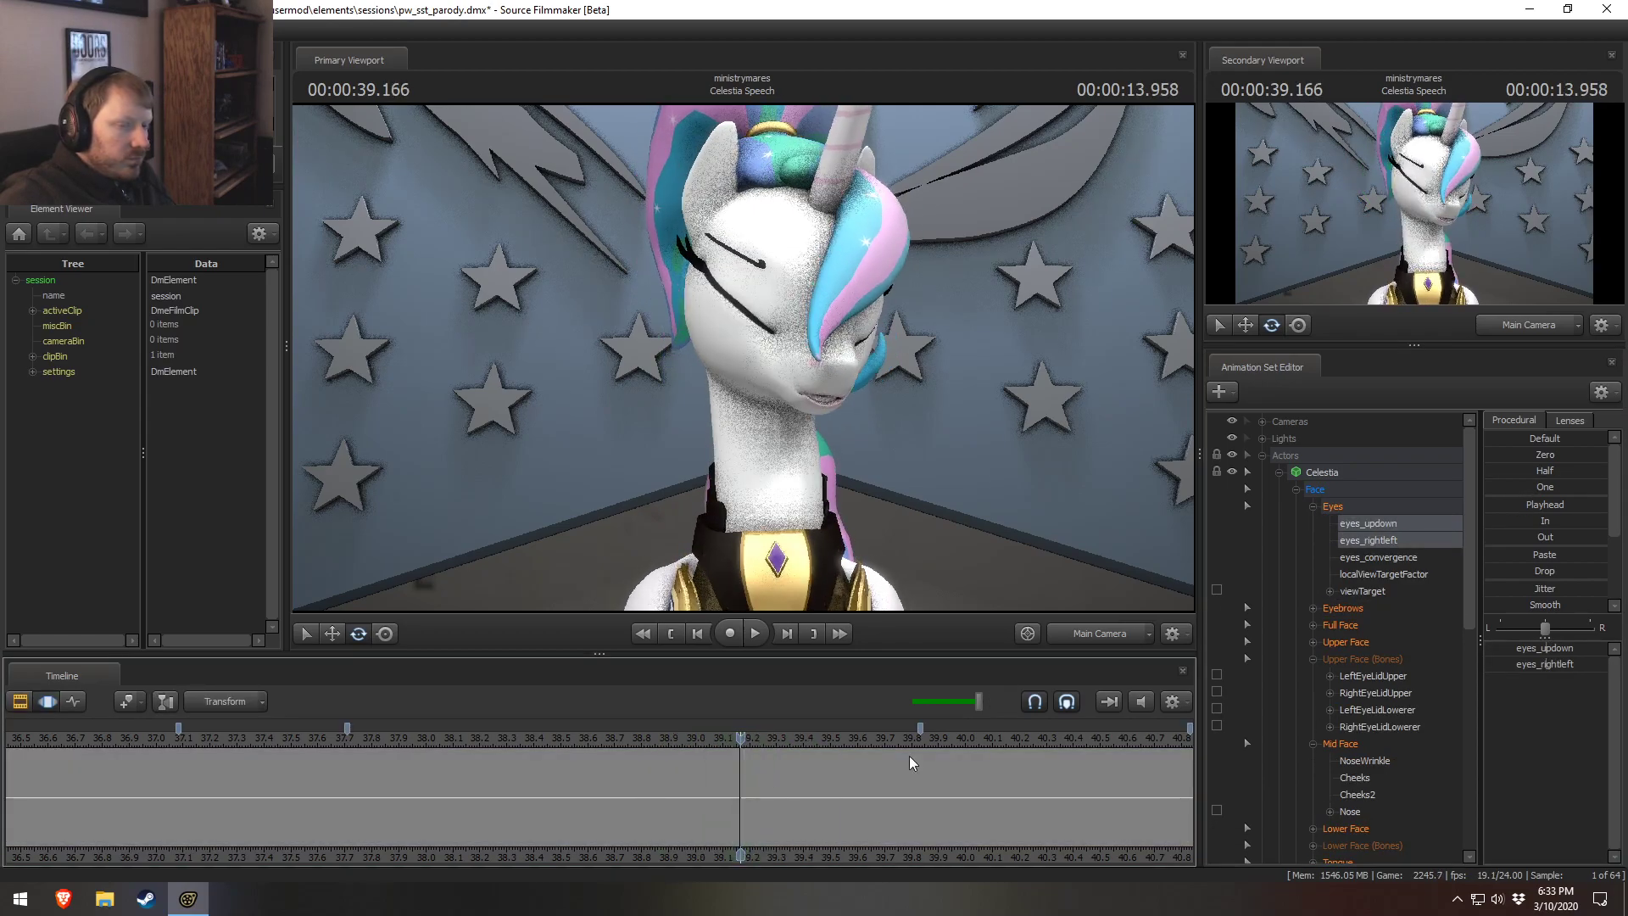
Select a range around the blink at 39.166 s, shift the Eyes gaze slightly with a fade on both sides, and play it.
{"action": "left_click", "coordinate": [1351, 643]}
{"action": "mouse_move", "coordinate": [736, 763]}
{"action": "left_mouse_down", "text": "shift"}
{"action": "mouse_move", "coordinate": [754, 764]}
{"action": "mouse_move", "coordinate": [730, 765]}
{"action": "left_mouse_up", "text": "shift"}
{"action": "scroll", "coordinate": [746, 769], "scroll_direction": "up", "scroll_amount": 4}
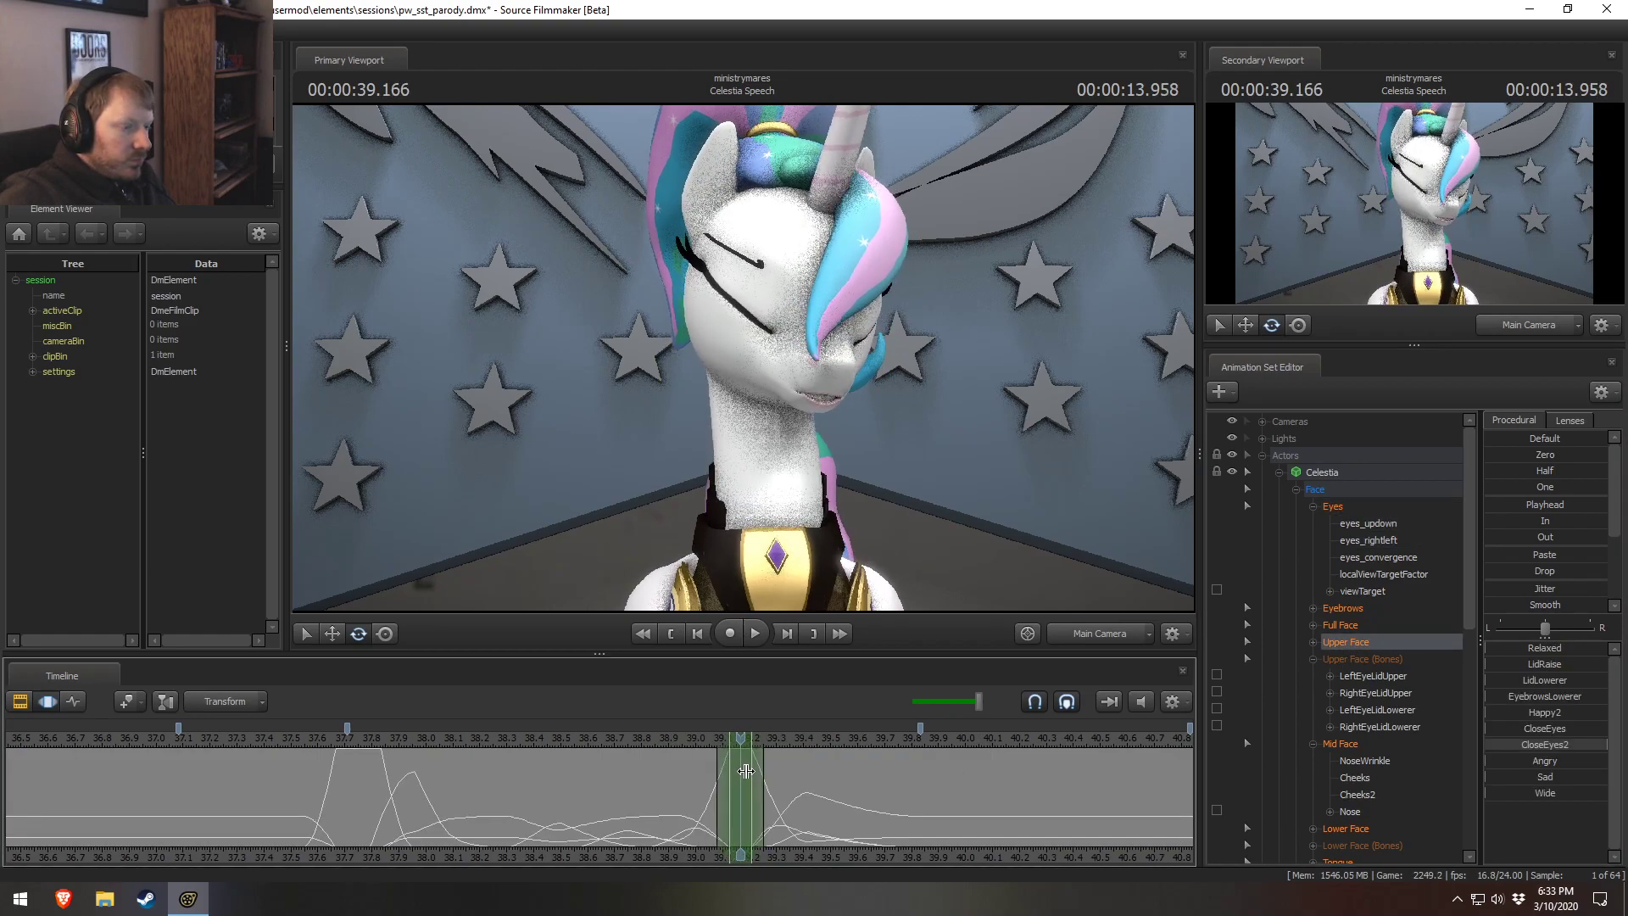
{"action": "left_click", "coordinate": [1347, 509]}
{"action": "left_click_drag", "start_coordinate": [1548, 657], "coordinate": [1547, 657]}
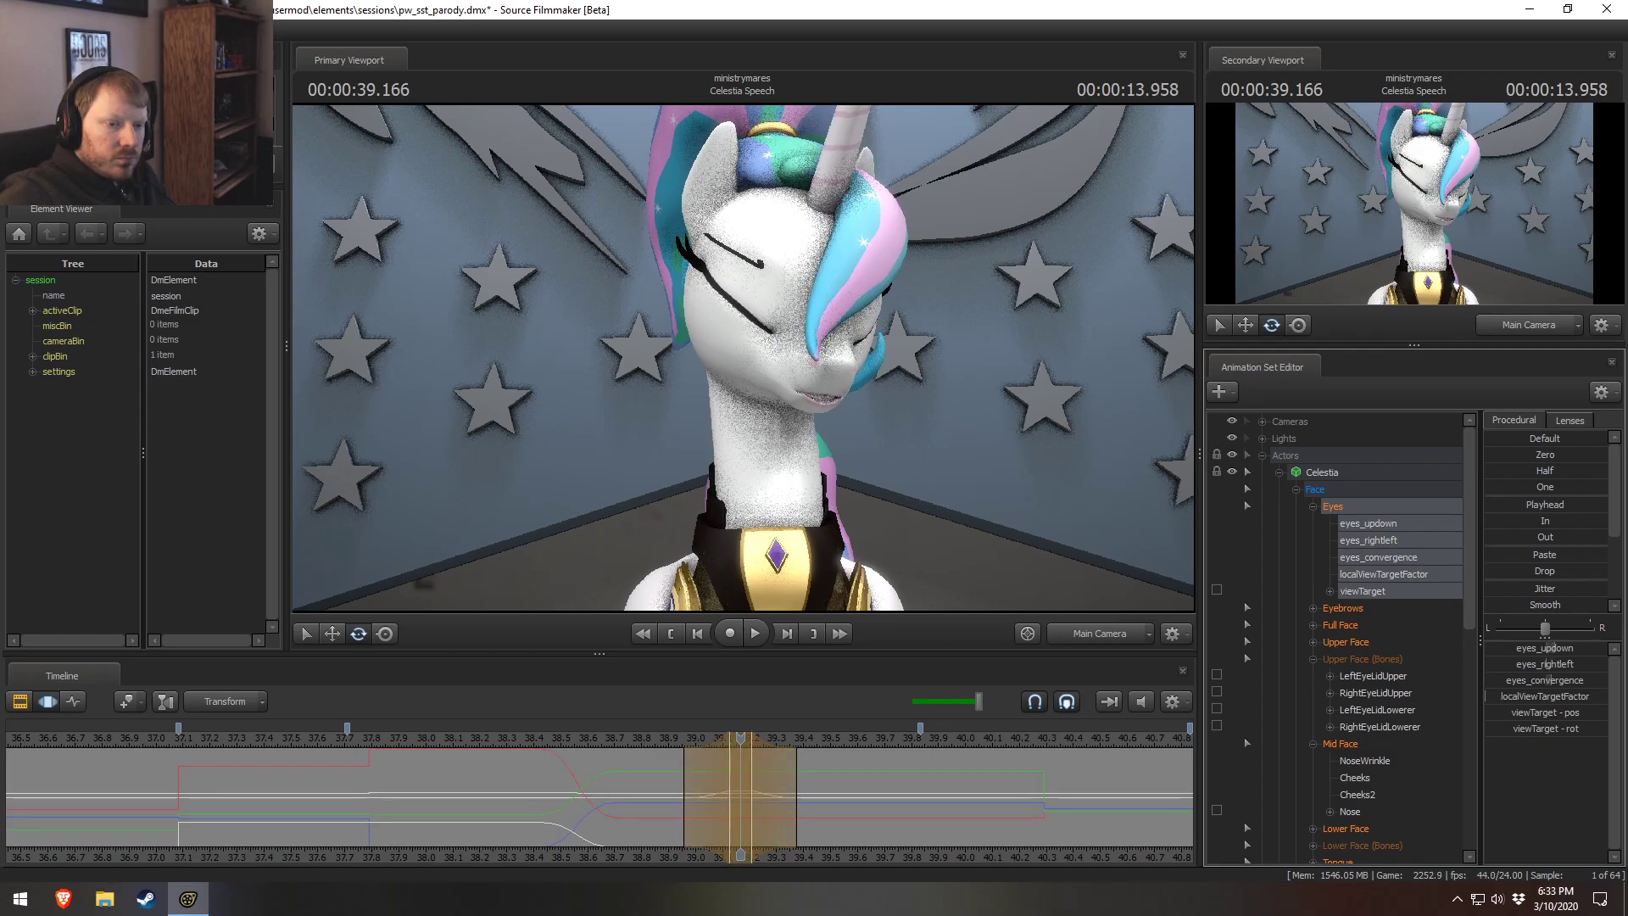
{"action": "left_click", "coordinate": [643, 744]}
{"action": "key", "text": "space"}
Try widening the gaze shift to about 38.9–39.5 s with a longer hold, play it, then undo the shift.
{"action": "key", "text": "space"}
{"action": "left_click_drag", "start_coordinate": [669, 764], "coordinate": [646, 767]}
{"action": "left_click_drag", "start_coordinate": [756, 781], "coordinate": [715, 773]}
{"action": "left_click", "coordinate": [644, 745]}
{"action": "key", "text": "space"}
{"action": "key", "text": "space"}
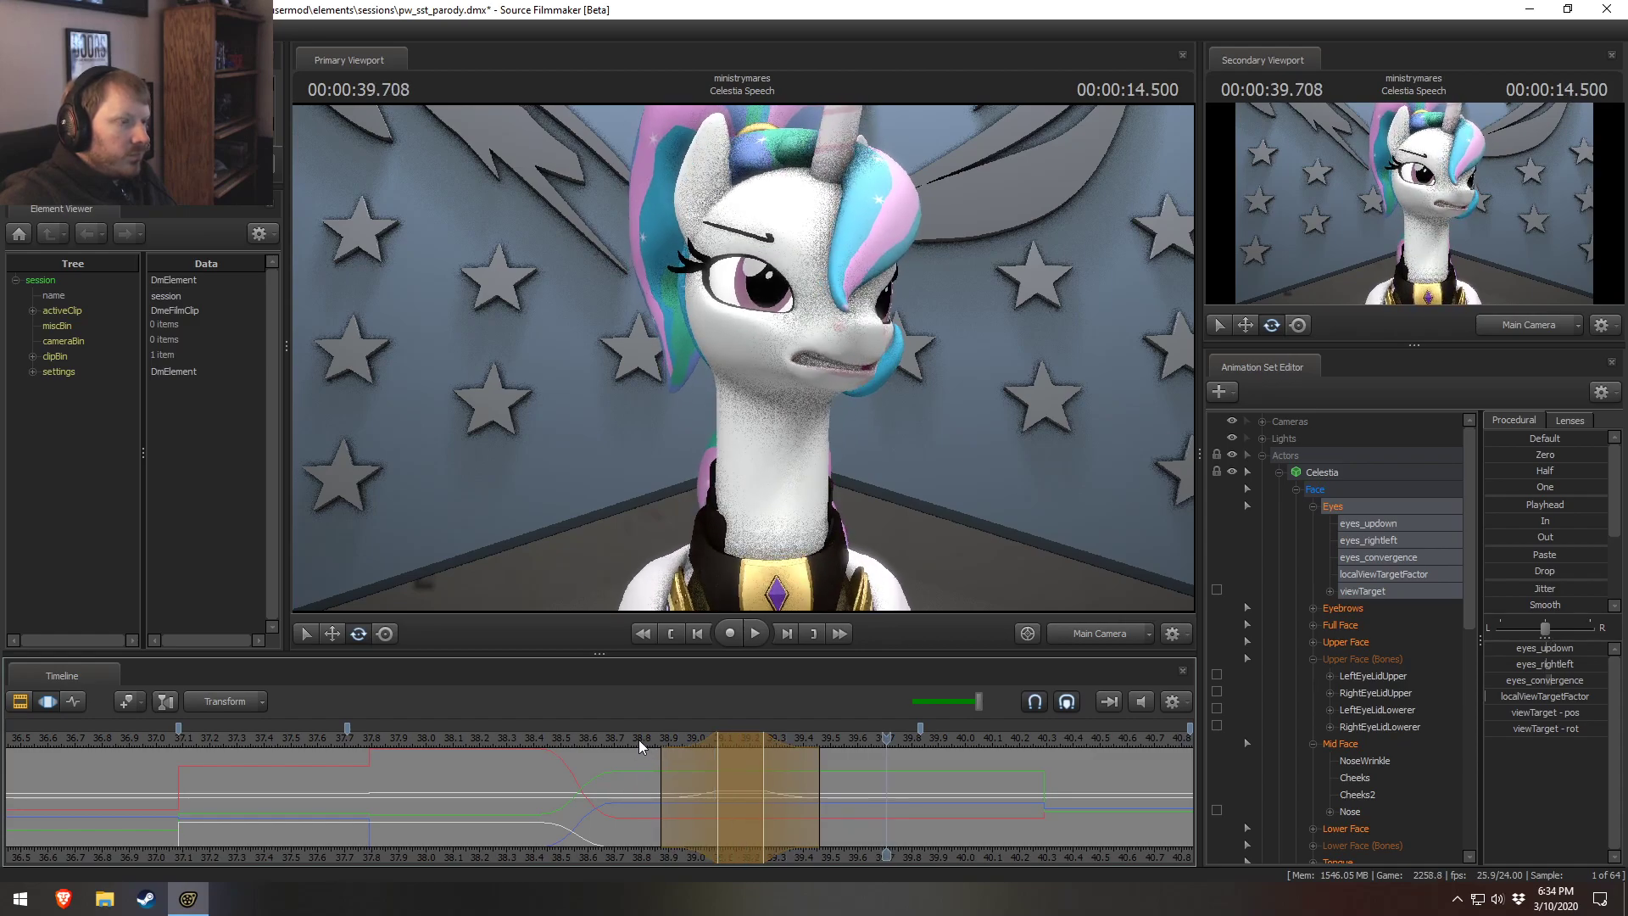
{"action": "left_click_drag", "start_coordinate": [633, 743], "coordinate": [741, 763]}
{"action": "key", "text": "ctrl+z"}
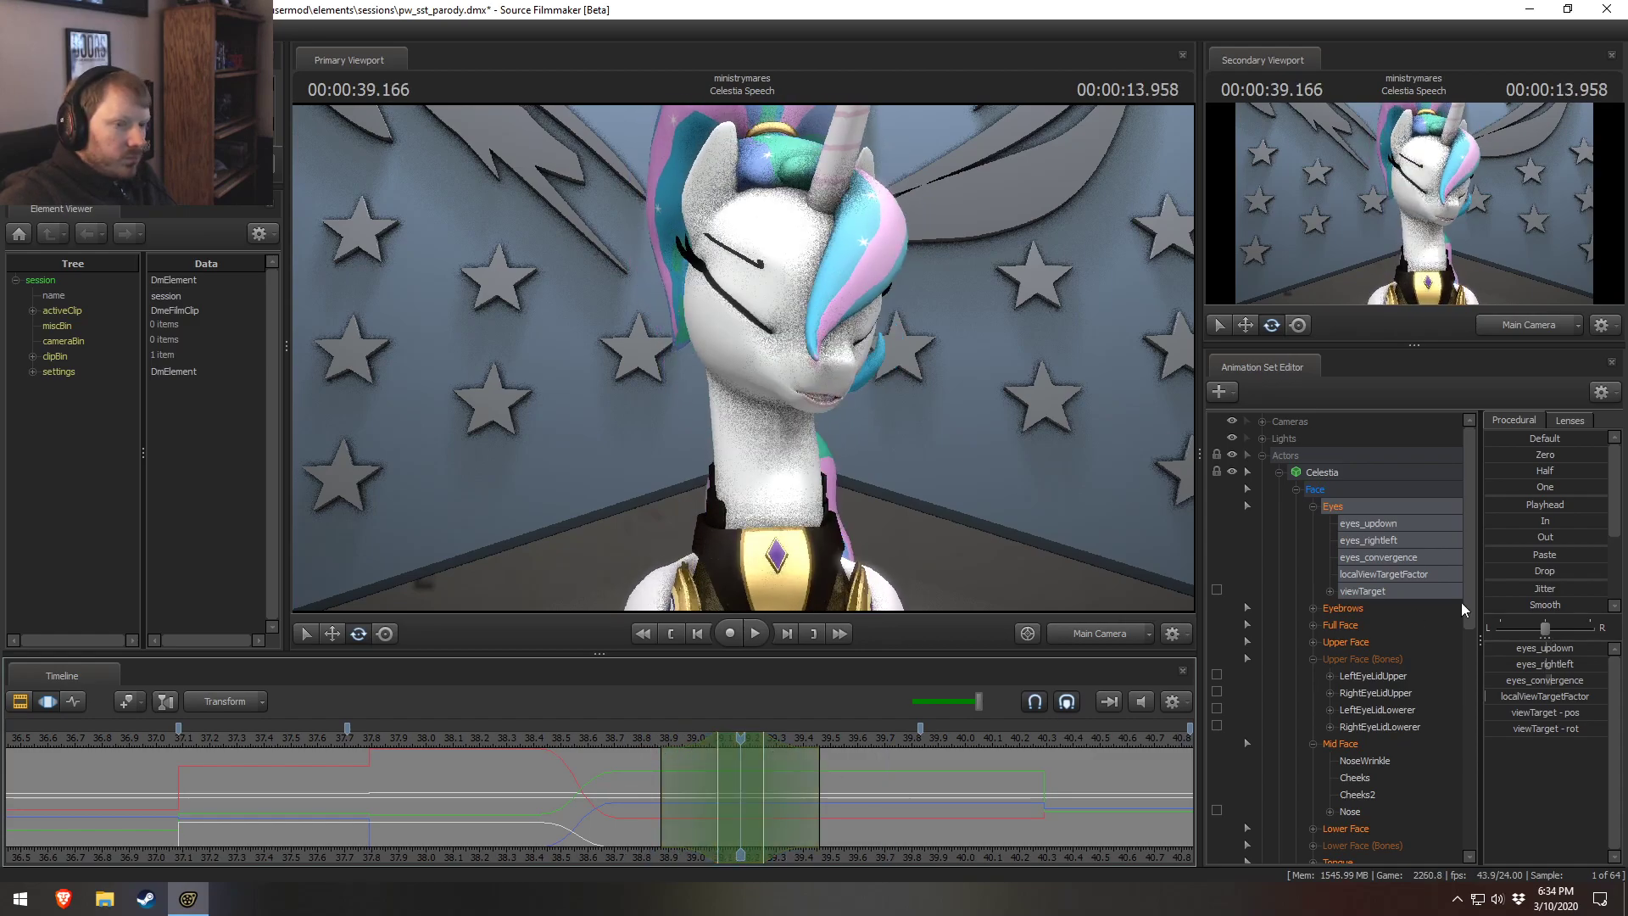
Shorten the Eyes gaze shift's fade-out so it ends at about 39.41 s, and play the blink before and after the change.
{"action": "left_click", "coordinate": [608, 738]}
{"action": "key", "text": "space"}
{"action": "key", "text": "space"}
{"action": "left_click_drag", "start_coordinate": [794, 773], "coordinate": [780, 771]}
{"action": "left_click", "coordinate": [642, 737]}
{"action": "key", "text": "space"}
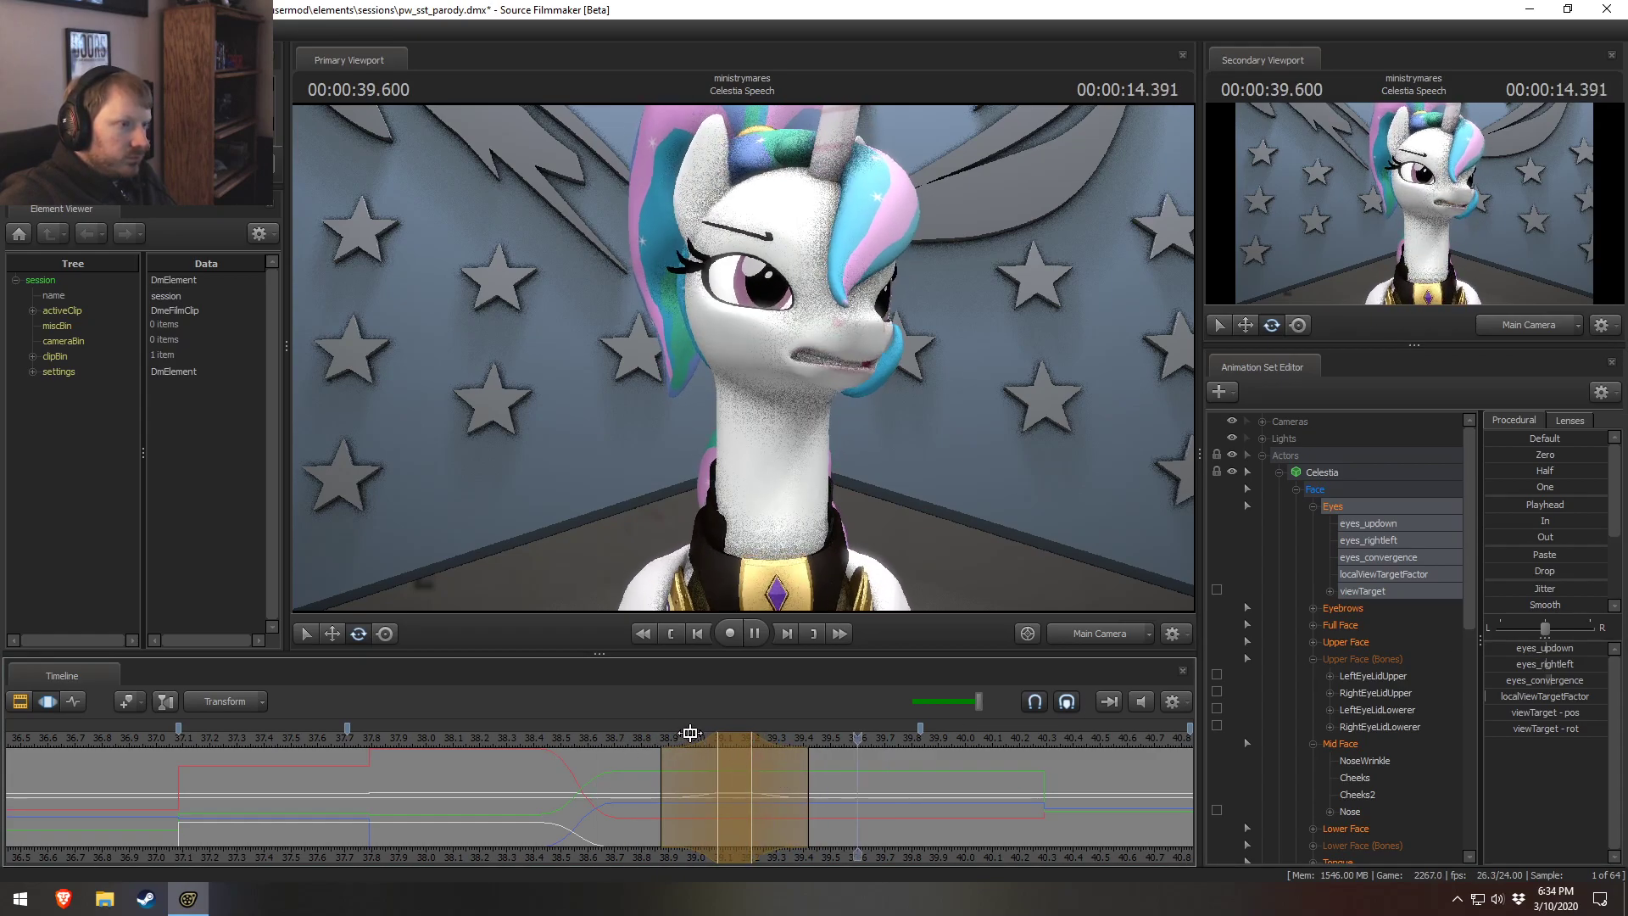
{"action": "key", "text": "space"}
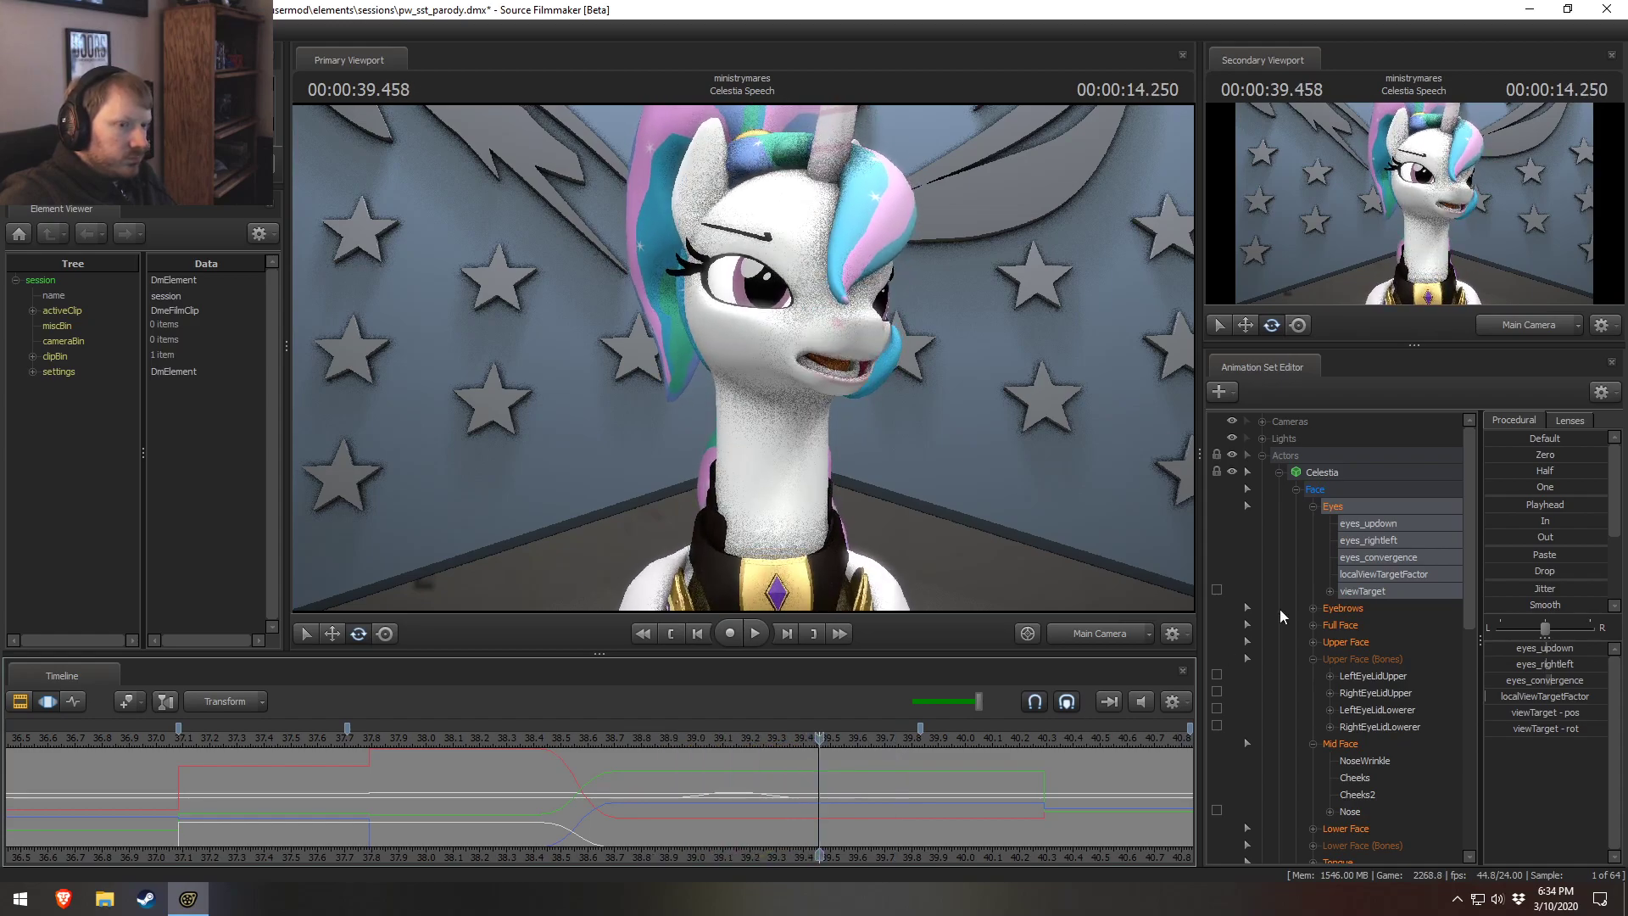
Select Upper Face over about 39.2–39.87 s with the peak at 39.416 s, and raise the Wide slider.
{"action": "left_click", "coordinate": [1356, 641]}
{"action": "scroll", "coordinate": [797, 797], "scroll_direction": "up", "scroll_amount": 1}
{"action": "key", "text": "shift"}
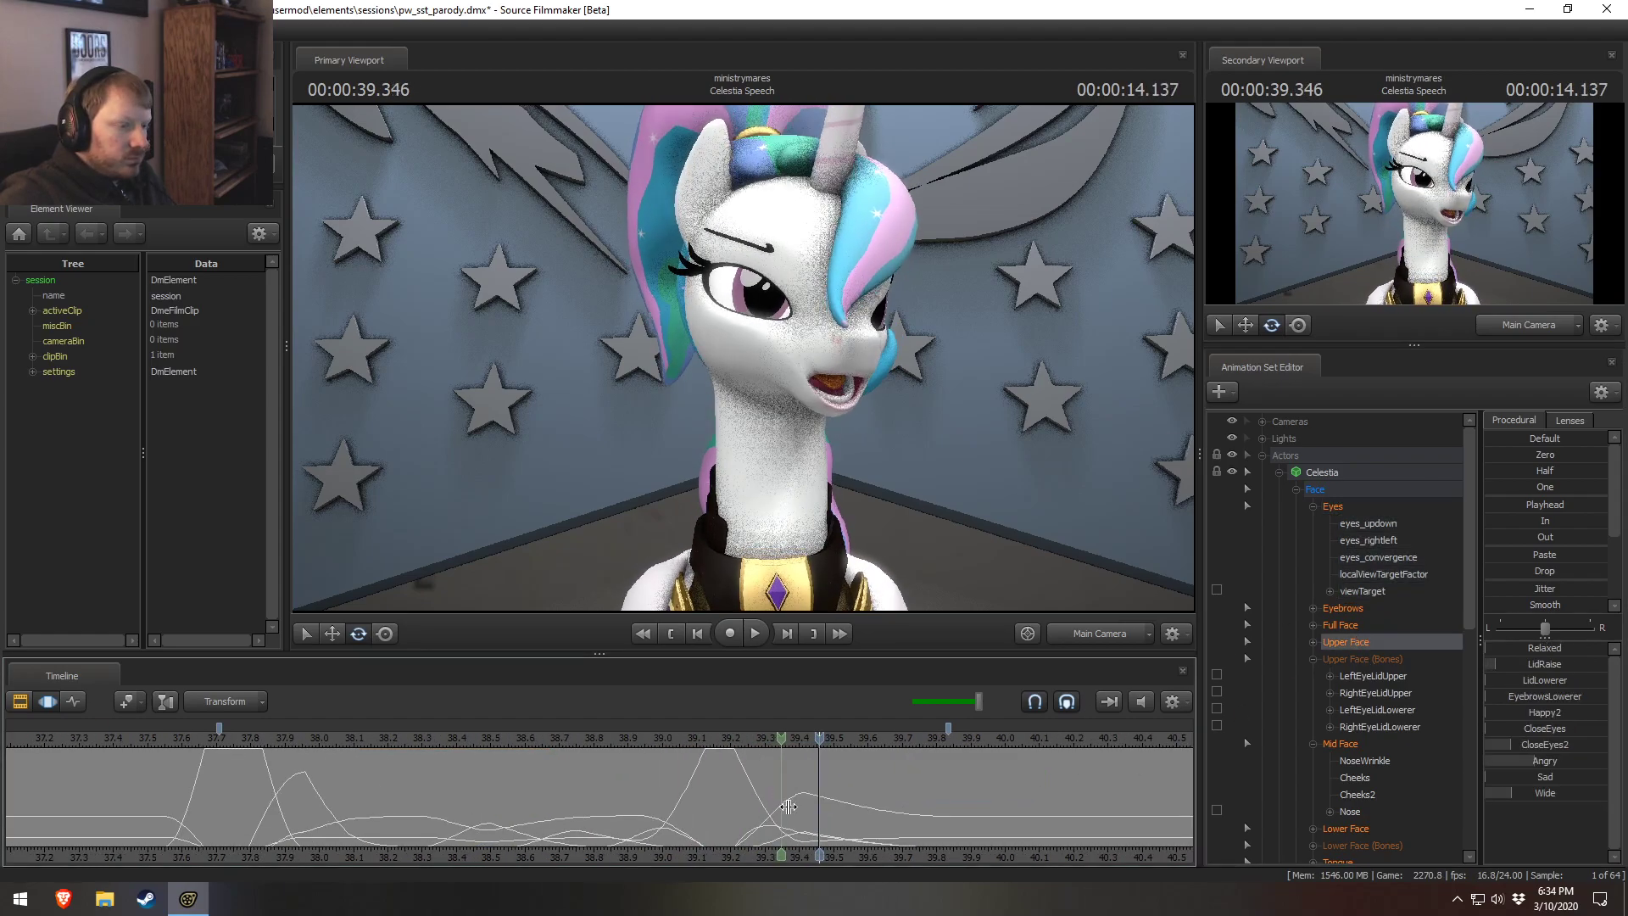
{"action": "left_click", "coordinate": [805, 808], "text": "shift"}
{"action": "scroll", "coordinate": [806, 807], "scroll_direction": "up", "scroll_amount": 5, "text": "shift"}
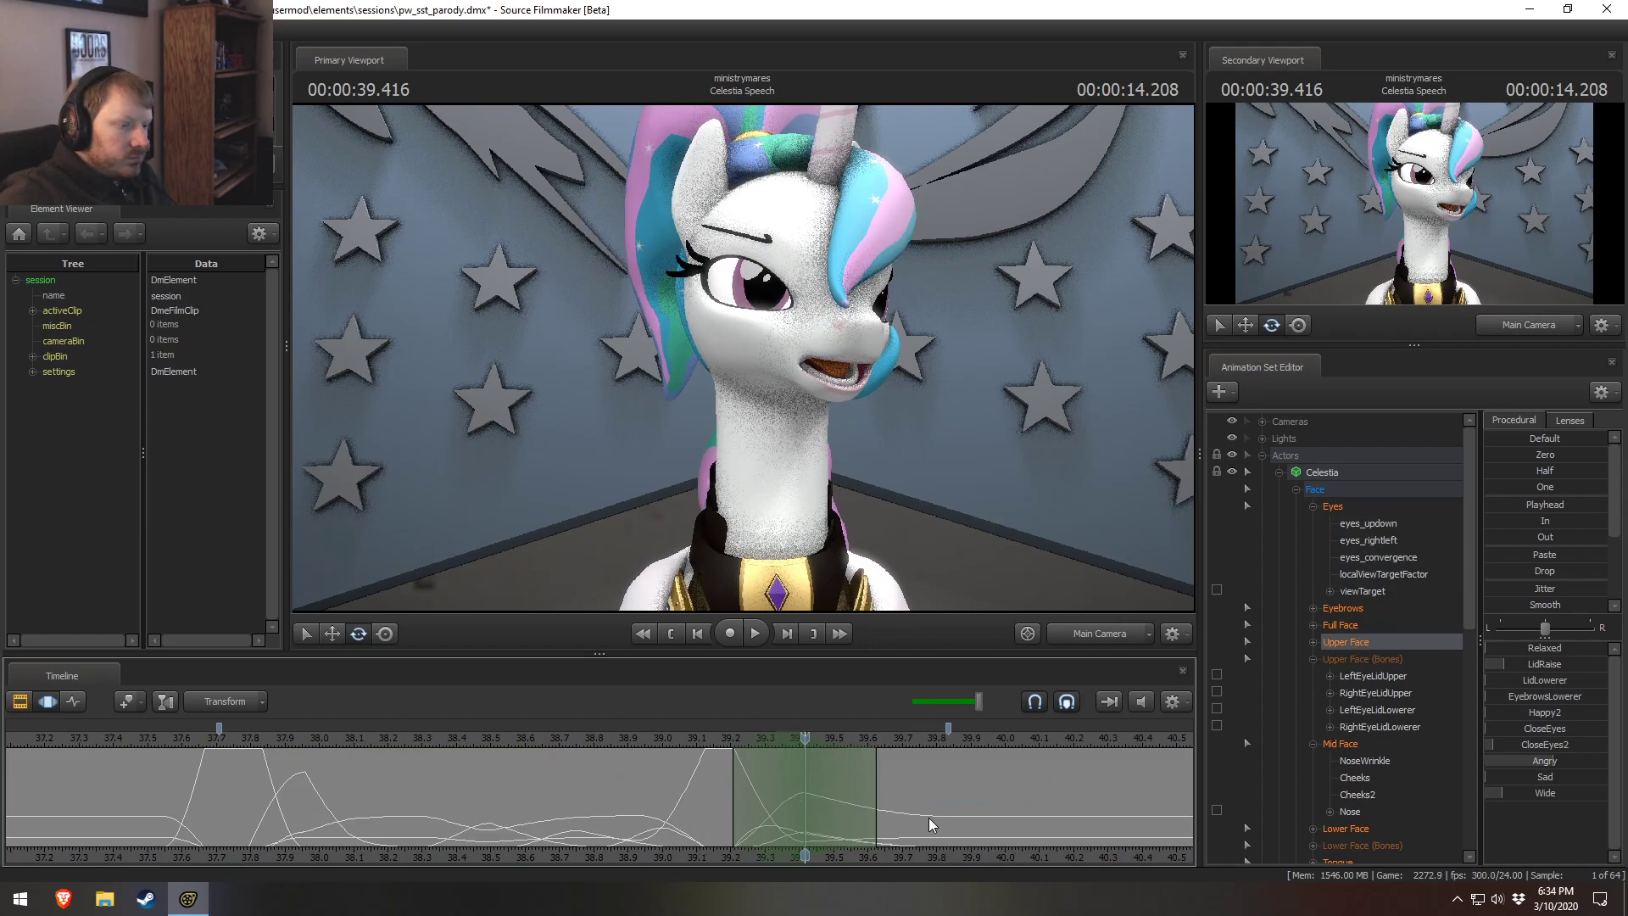
{"action": "left_click_drag", "start_coordinate": [919, 816], "coordinate": [961, 816]}
{"action": "left_click_drag", "start_coordinate": [1523, 792], "coordinate": [1548, 792]}
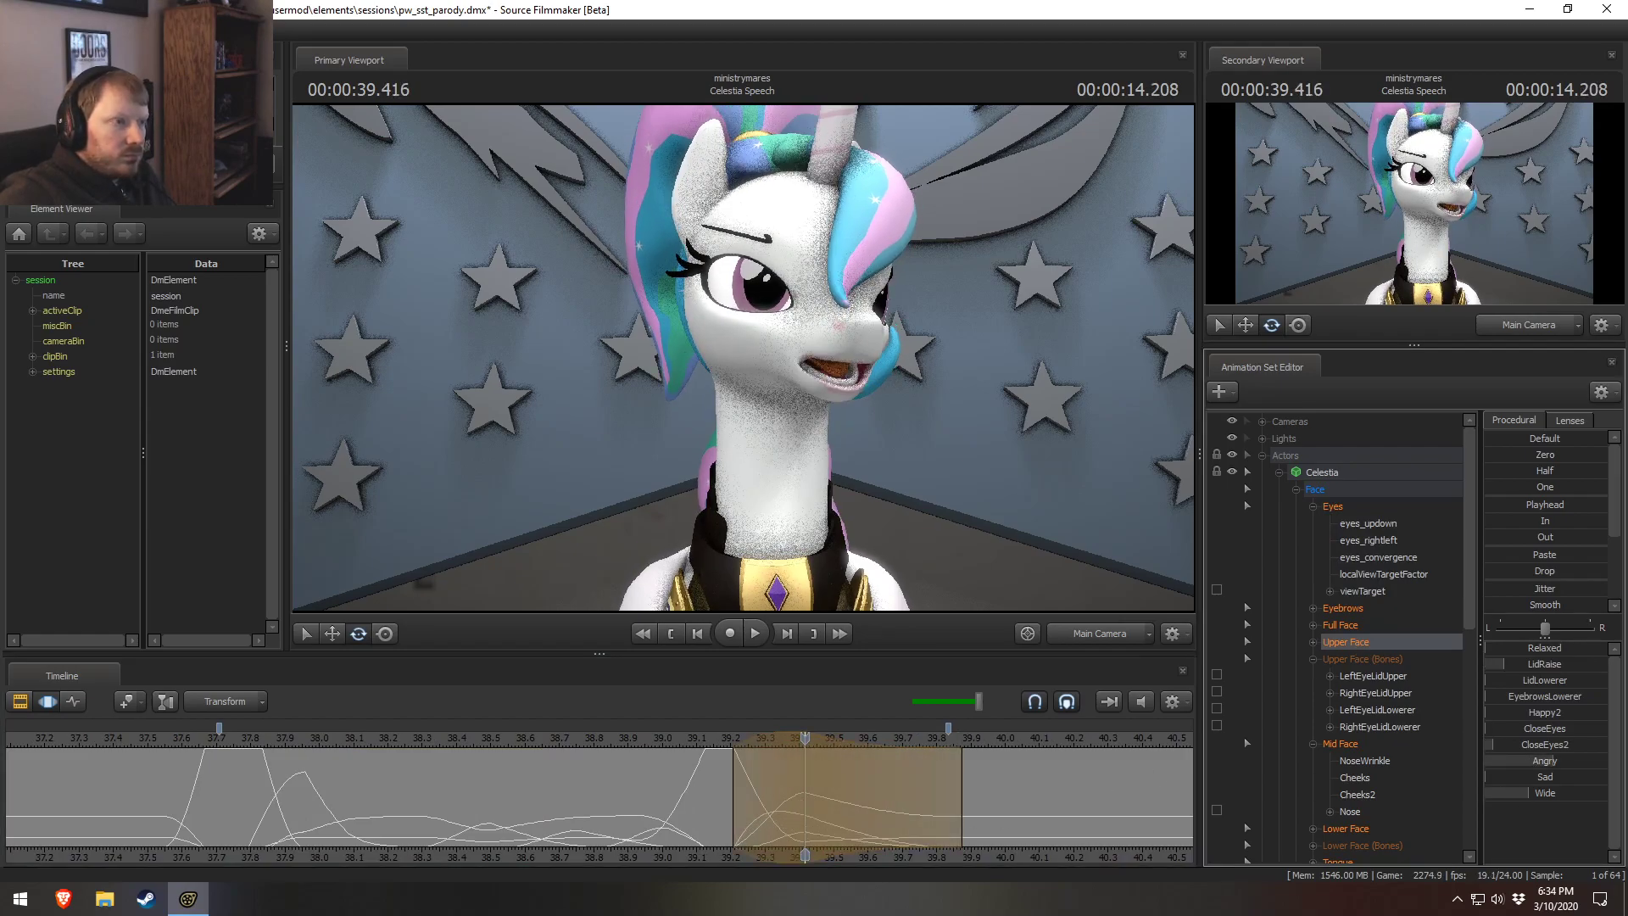
Play the widened eyes, raise Upper Face's Wide further at 39.416 s, and play it again.
{"action": "left_click", "coordinate": [714, 743]}
{"action": "key", "text": "space"}
{"action": "key", "text": "space"}
{"action": "left_click", "coordinate": [804, 760]}
{"action": "left_click_drag", "start_coordinate": [1580, 697], "coordinate": [1581, 697]}
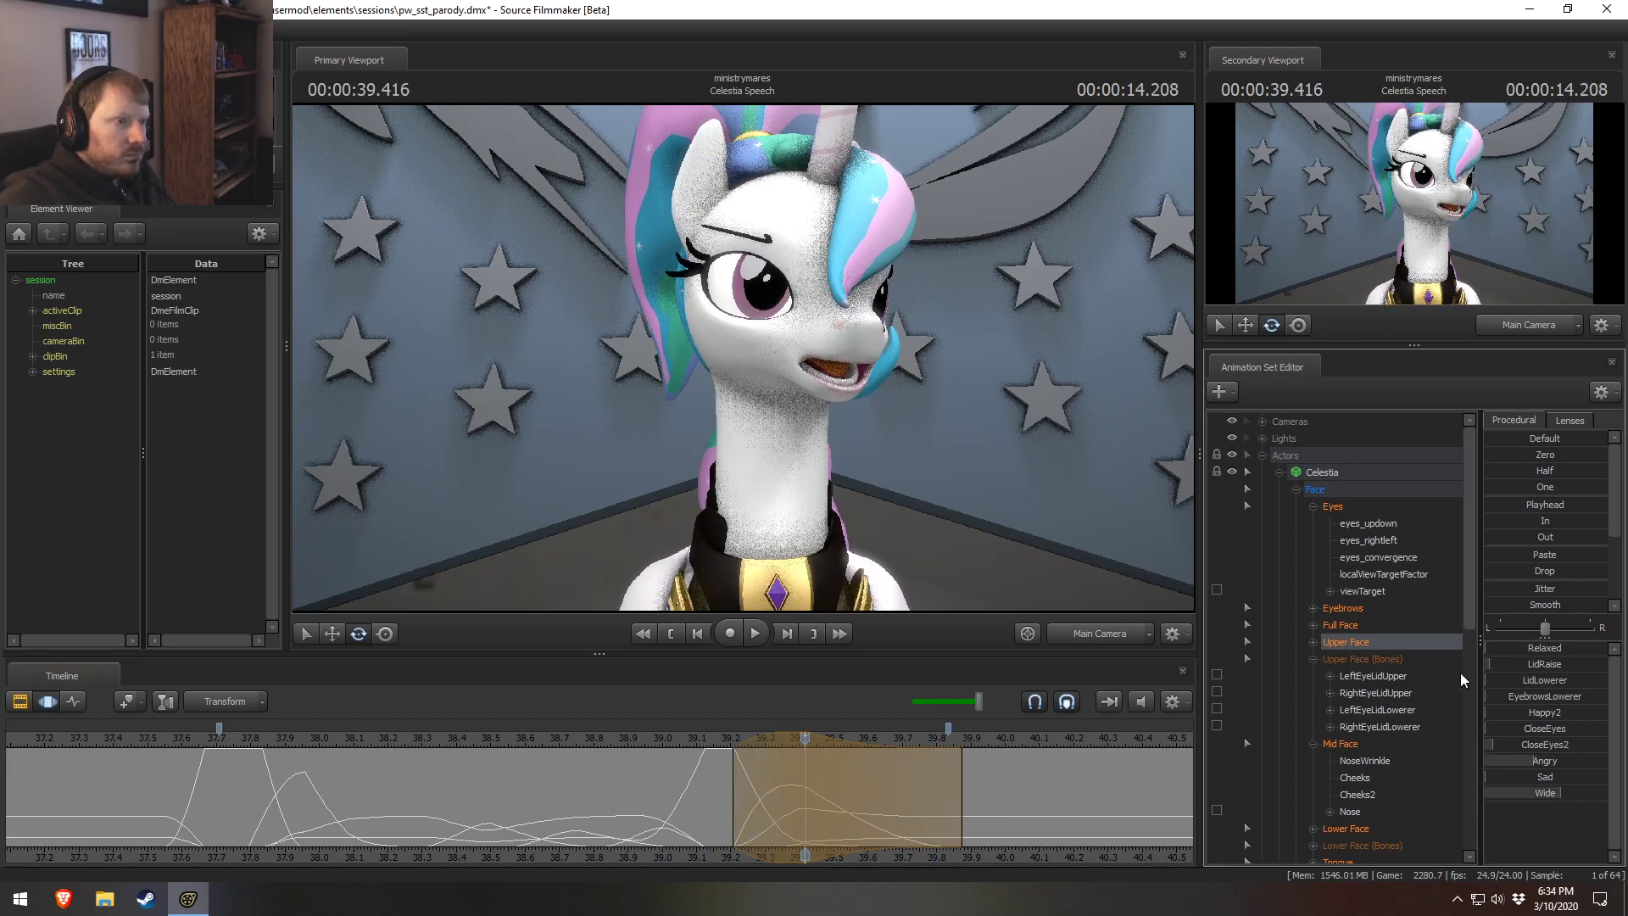
{"action": "key", "text": "space"}
{"action": "key", "text": "space"}
Shorten the Upper Face fade-out to about 39.79 s with the peak at about 39.37 s, lower Angry there, and play it.
{"action": "middle_click_drag", "start_coordinate": [940, 795], "coordinate": [840, 795]}
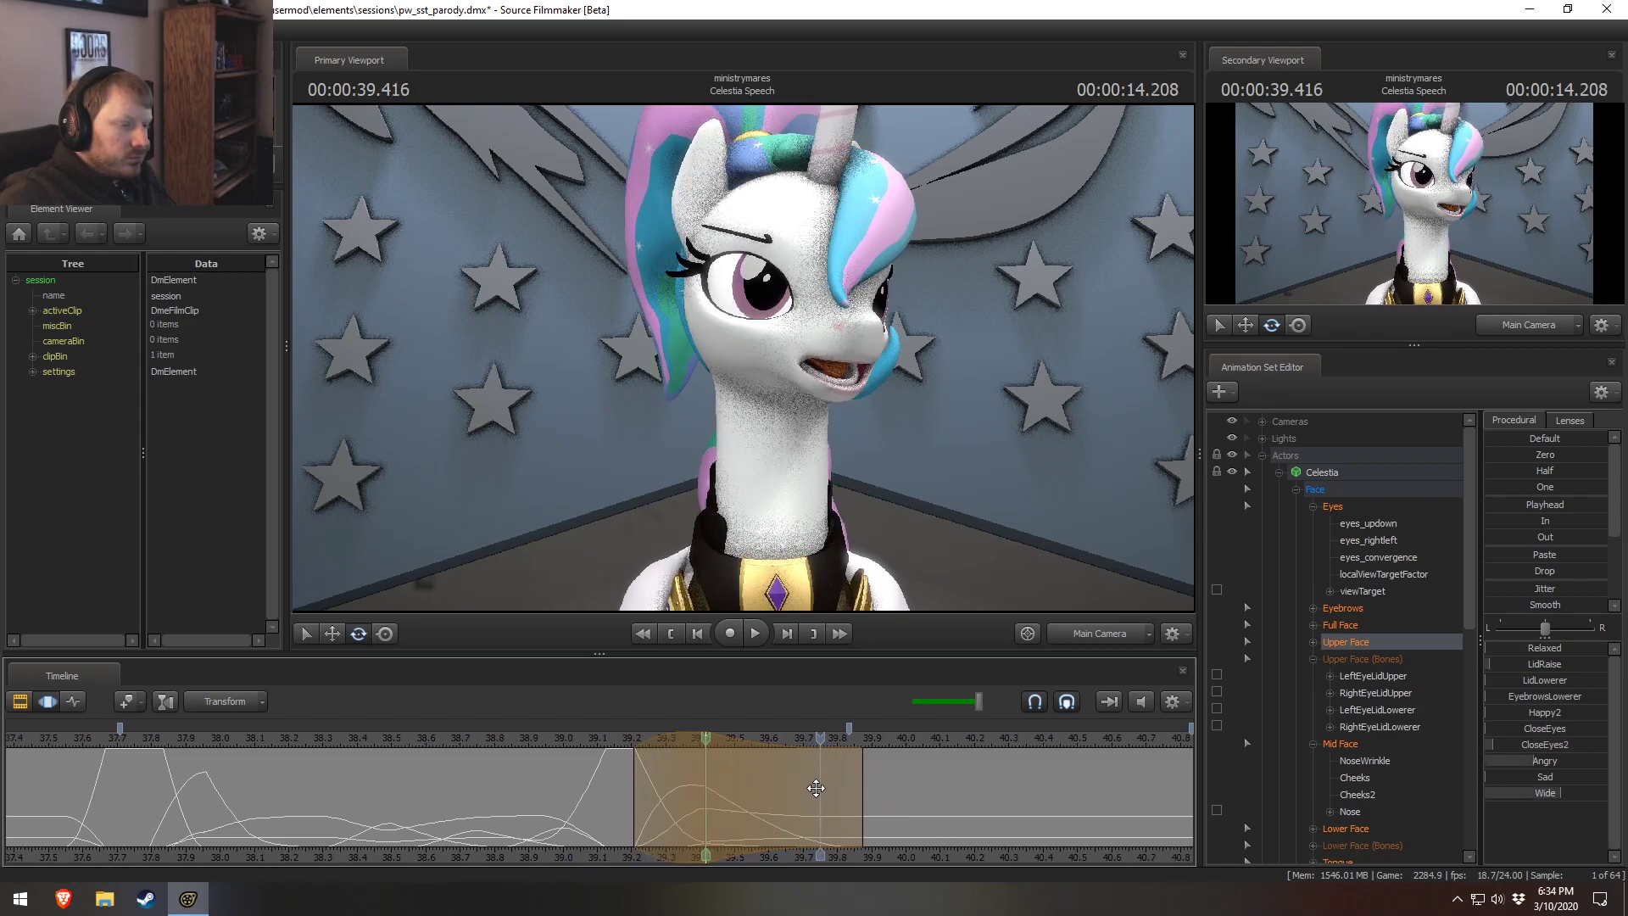
{"action": "key", "text": "space"}
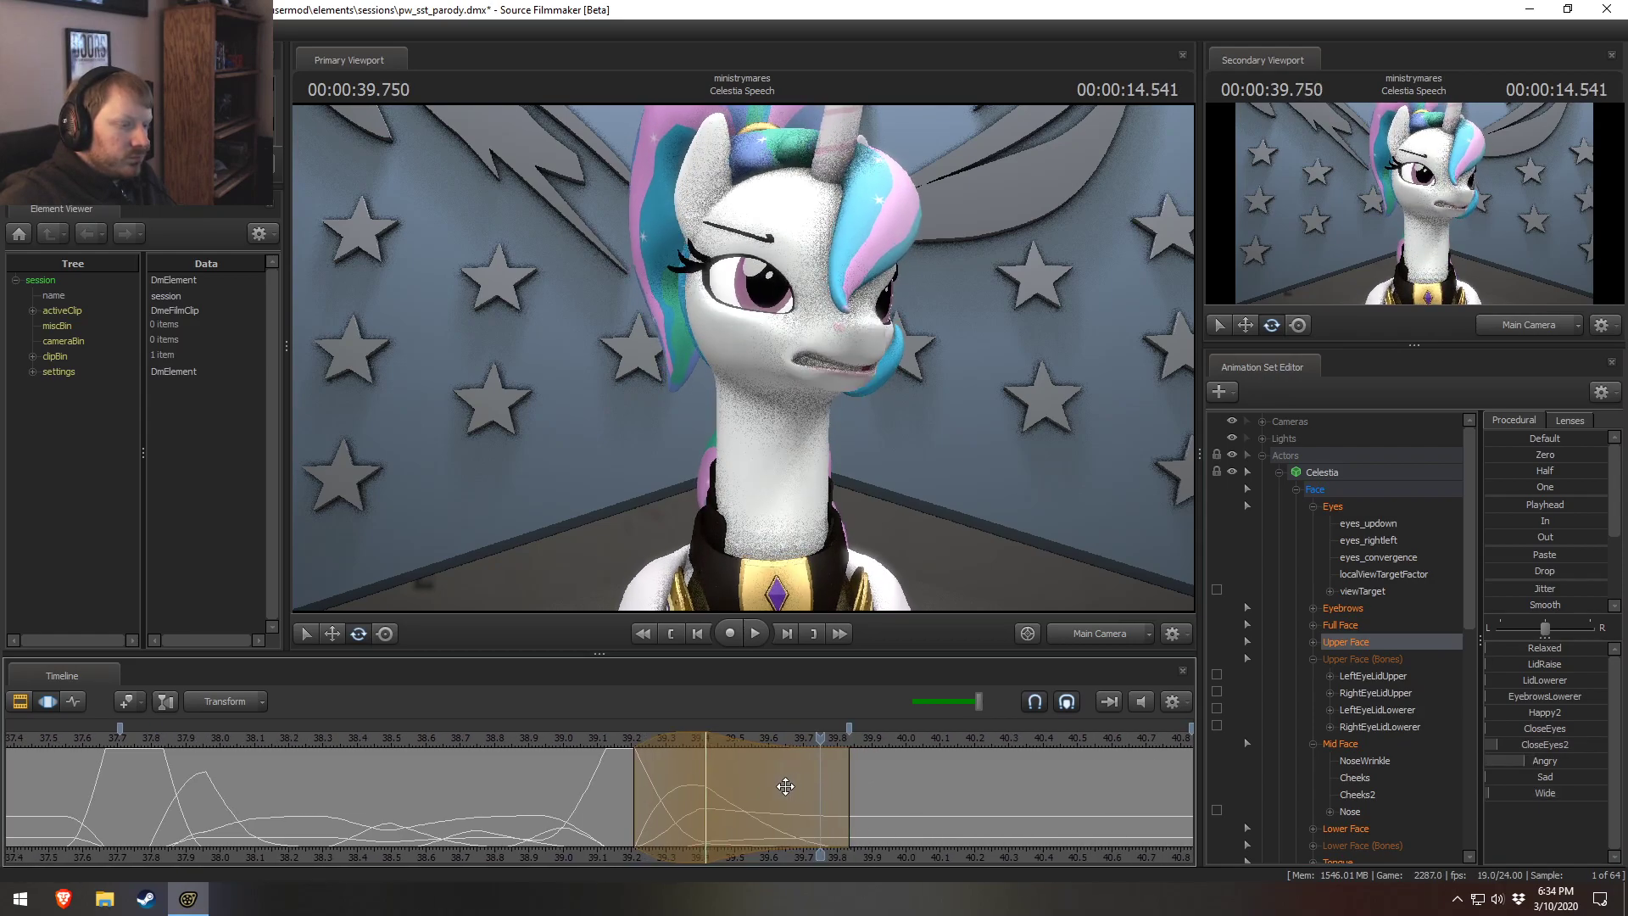
{"action": "key", "text": "space"}
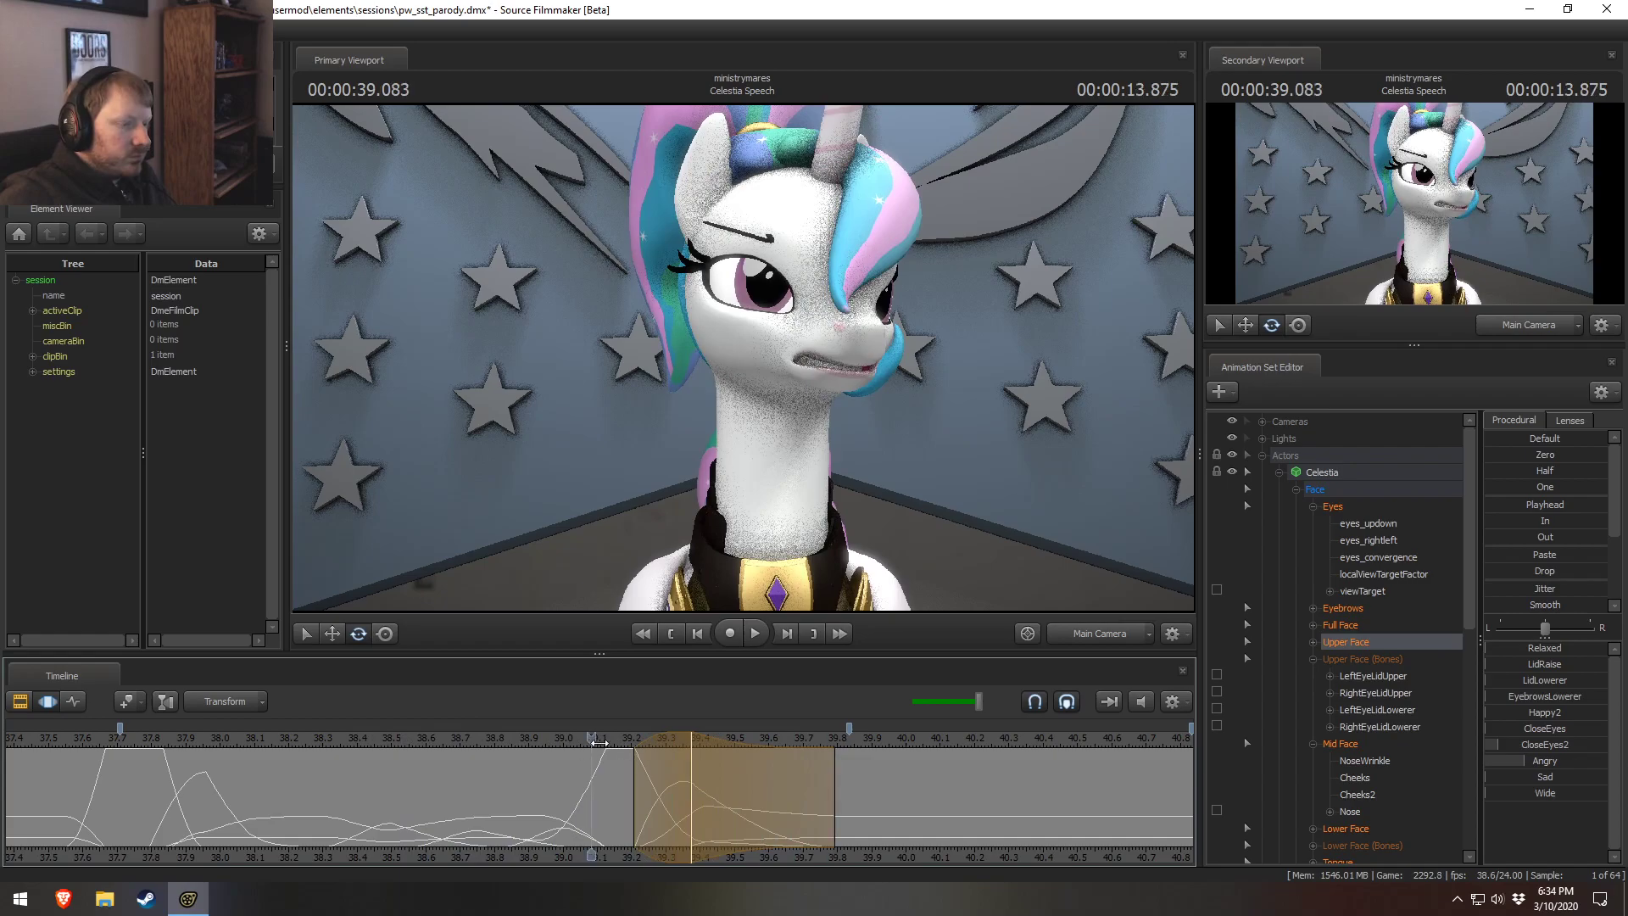
{"action": "left_click_drag", "start_coordinate": [594, 741], "coordinate": [691, 765]}
{"action": "left_click_drag", "start_coordinate": [1539, 764], "coordinate": [1513, 763]}
{"action": "key", "text": "space"}
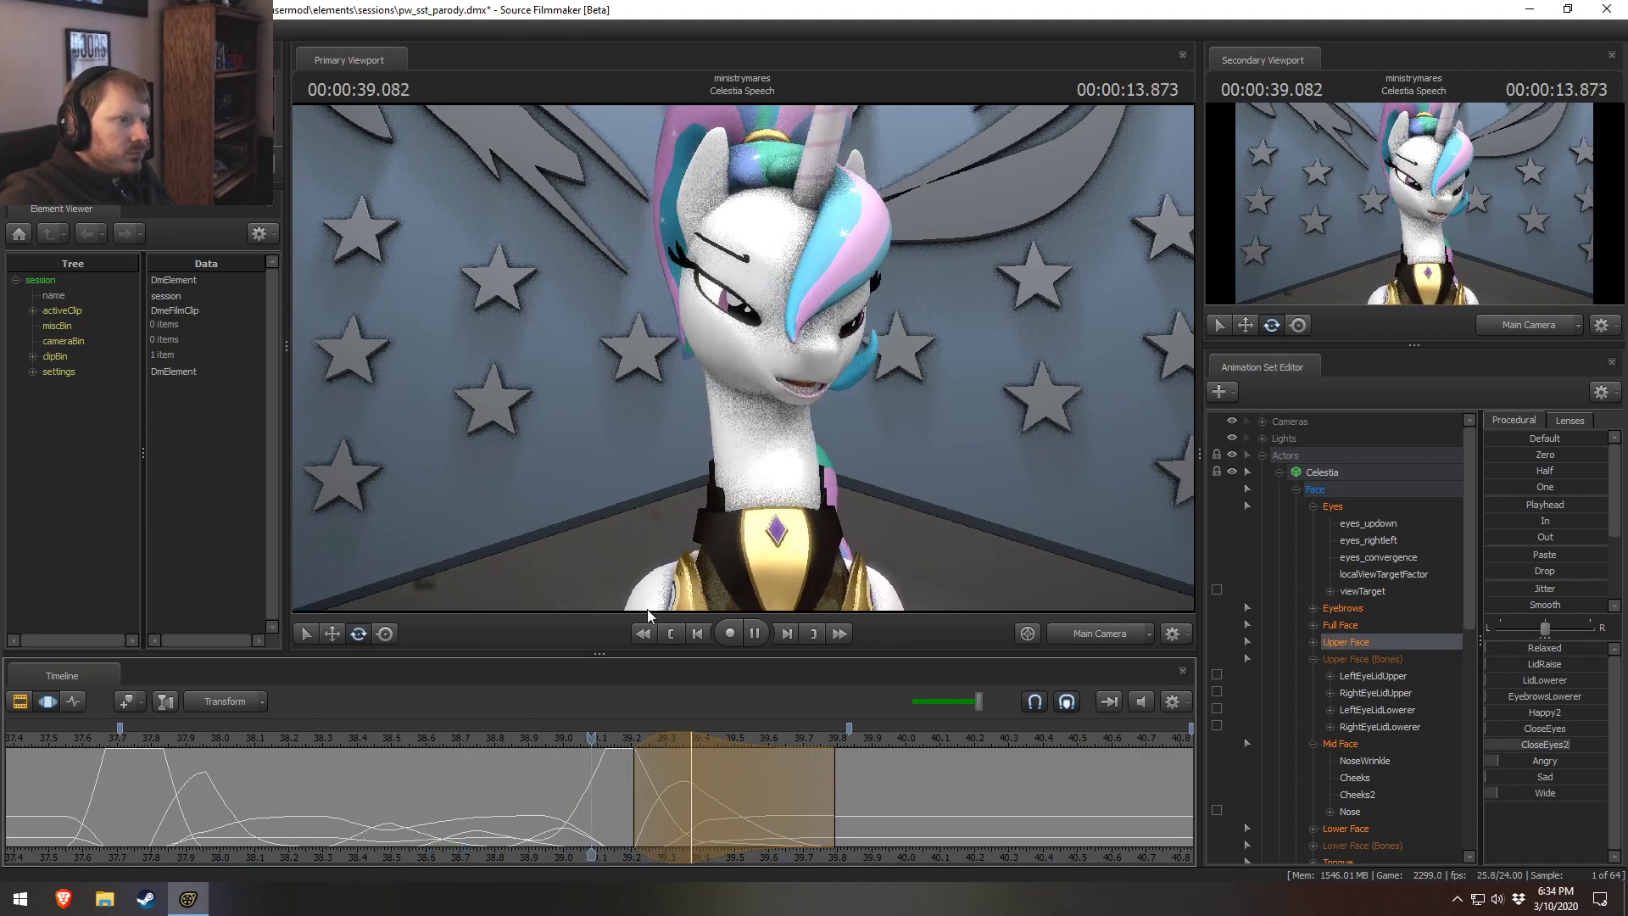
Play the speech from 37.458 s and from about 36.8 s to review the blinks and expression changes.
{"action": "scroll", "coordinate": [654, 767], "scroll_direction": "down", "scroll_amount": 3}
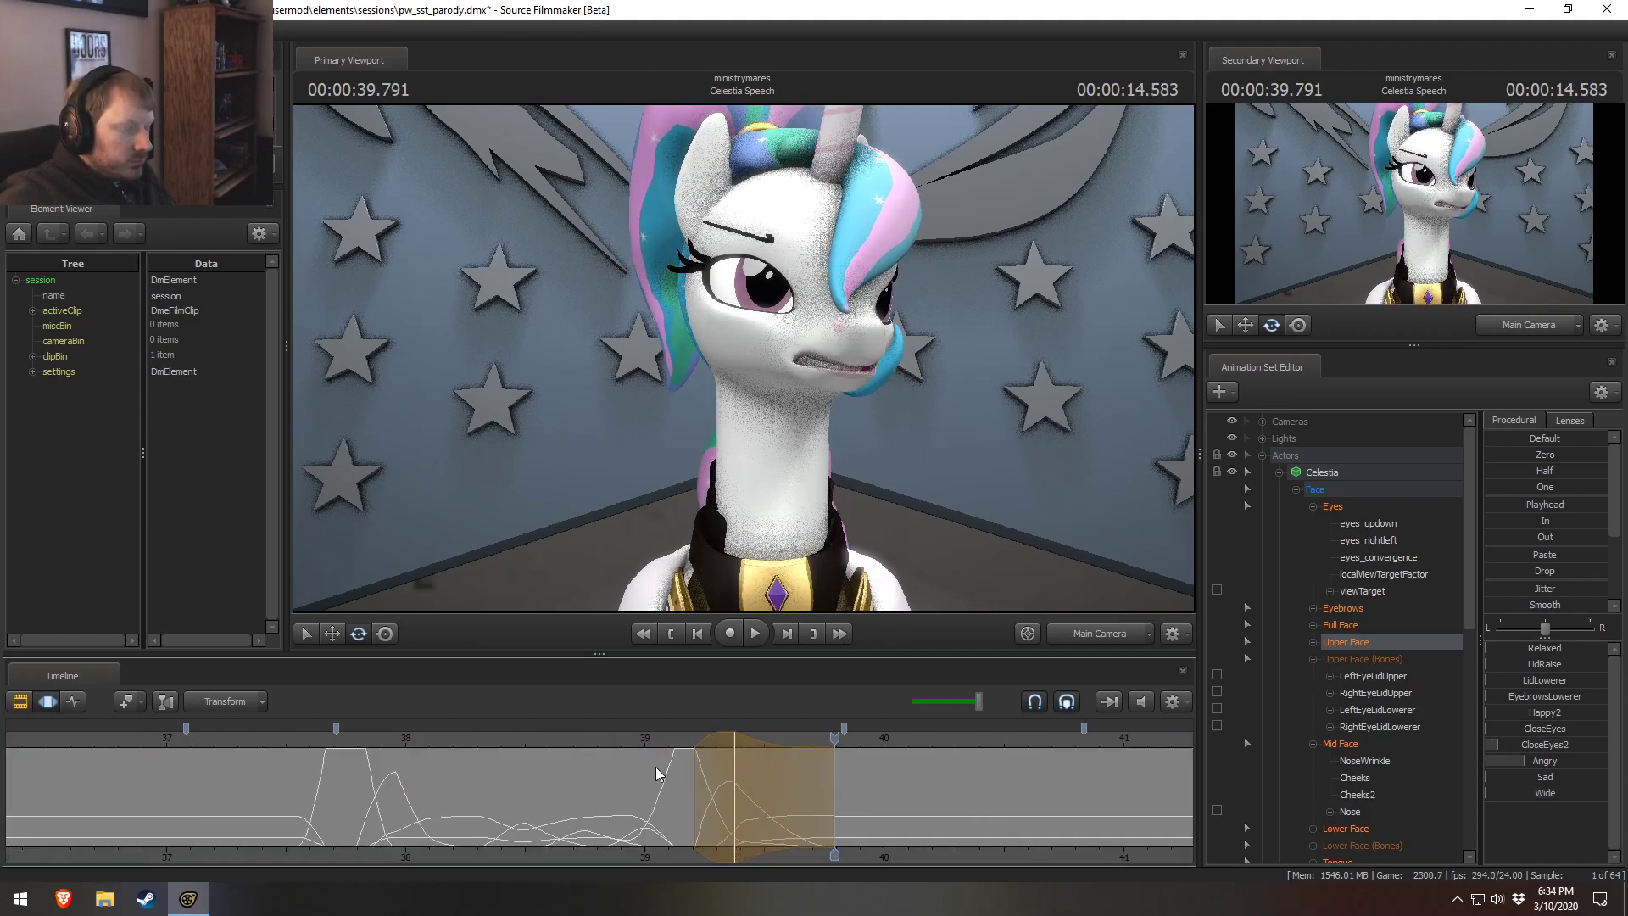
{"action": "left_click", "coordinate": [273, 738]}
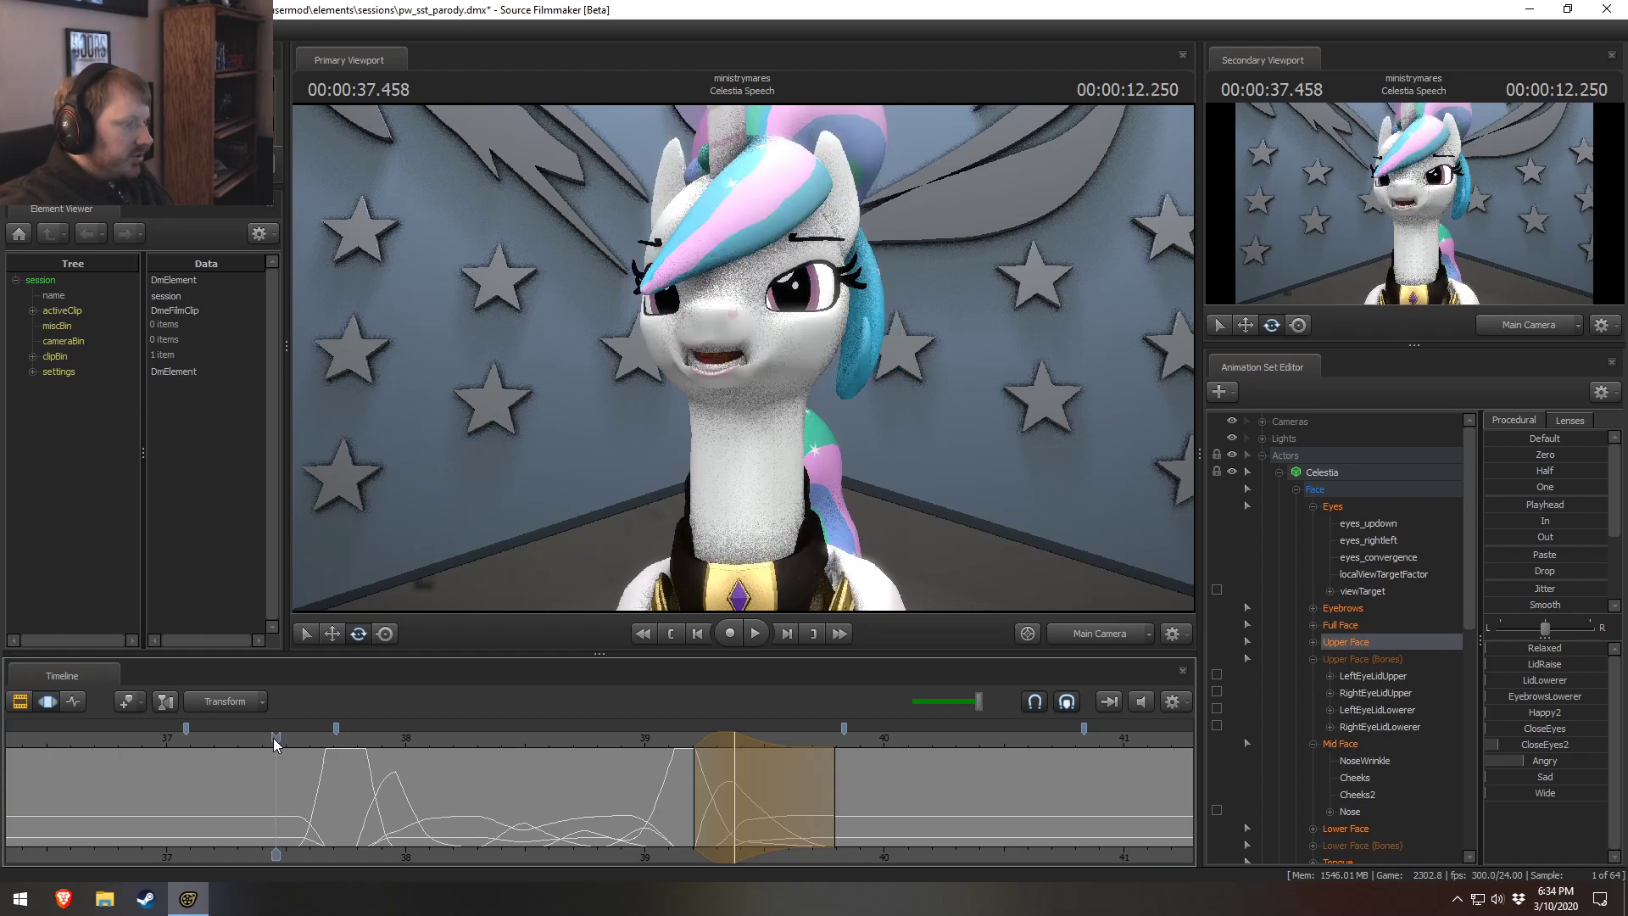
{"action": "key", "text": "space"}
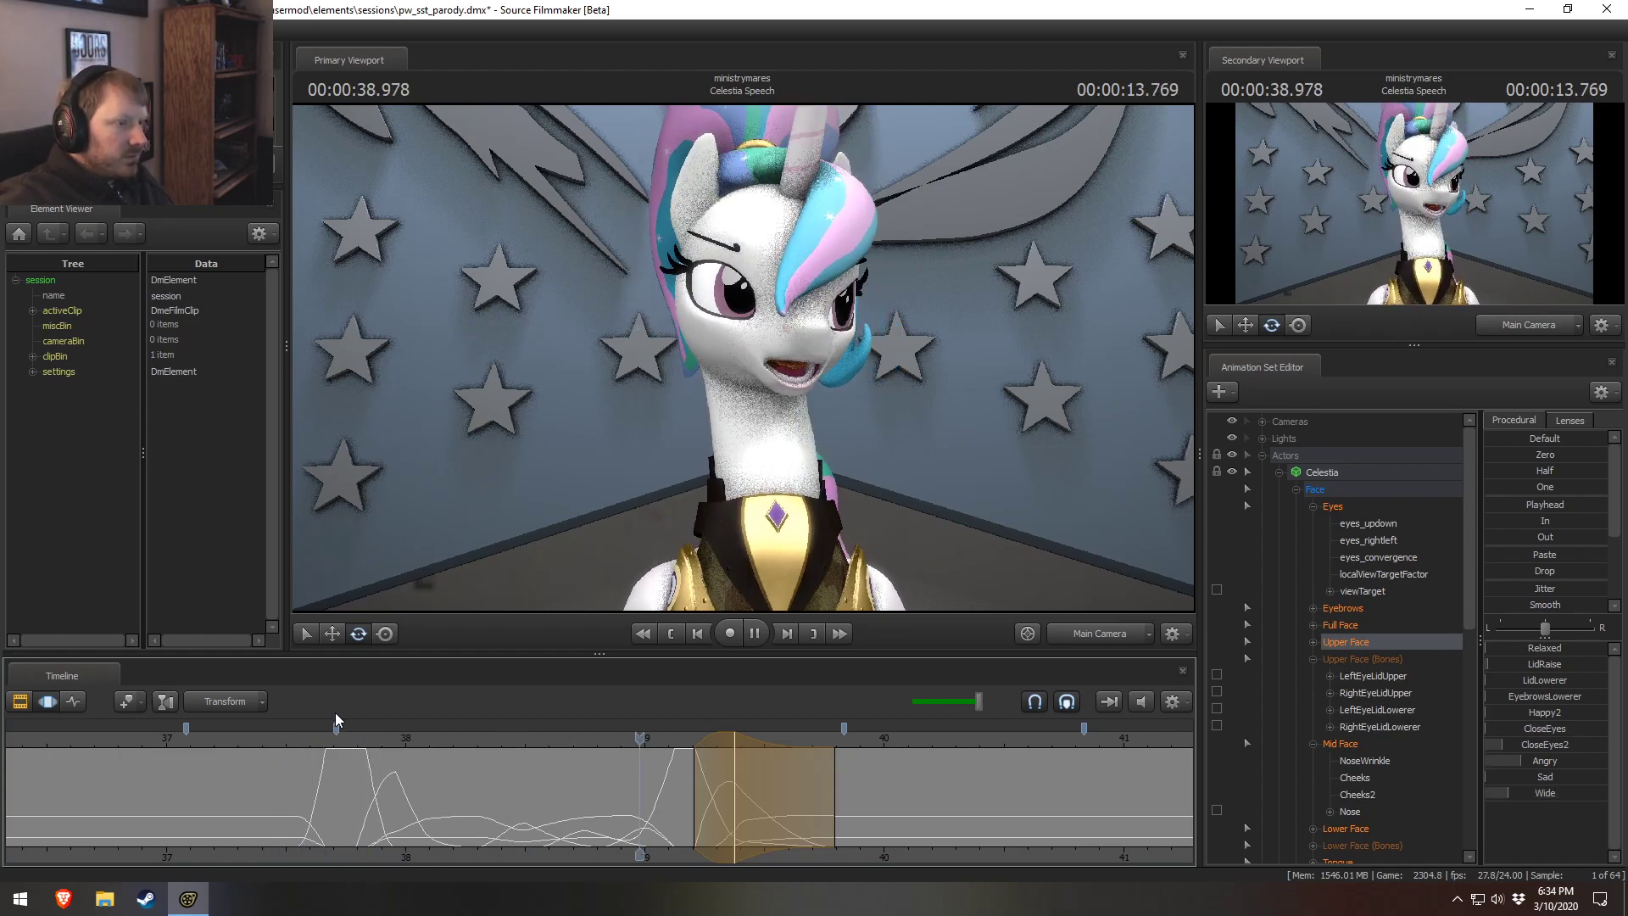
{"action": "key", "text": "space"}
{"action": "scroll", "coordinate": [324, 730], "scroll_direction": "down", "scroll_amount": 2}
{"action": "left_click", "coordinate": [318, 735]}
{"action": "key", "text": "space"}
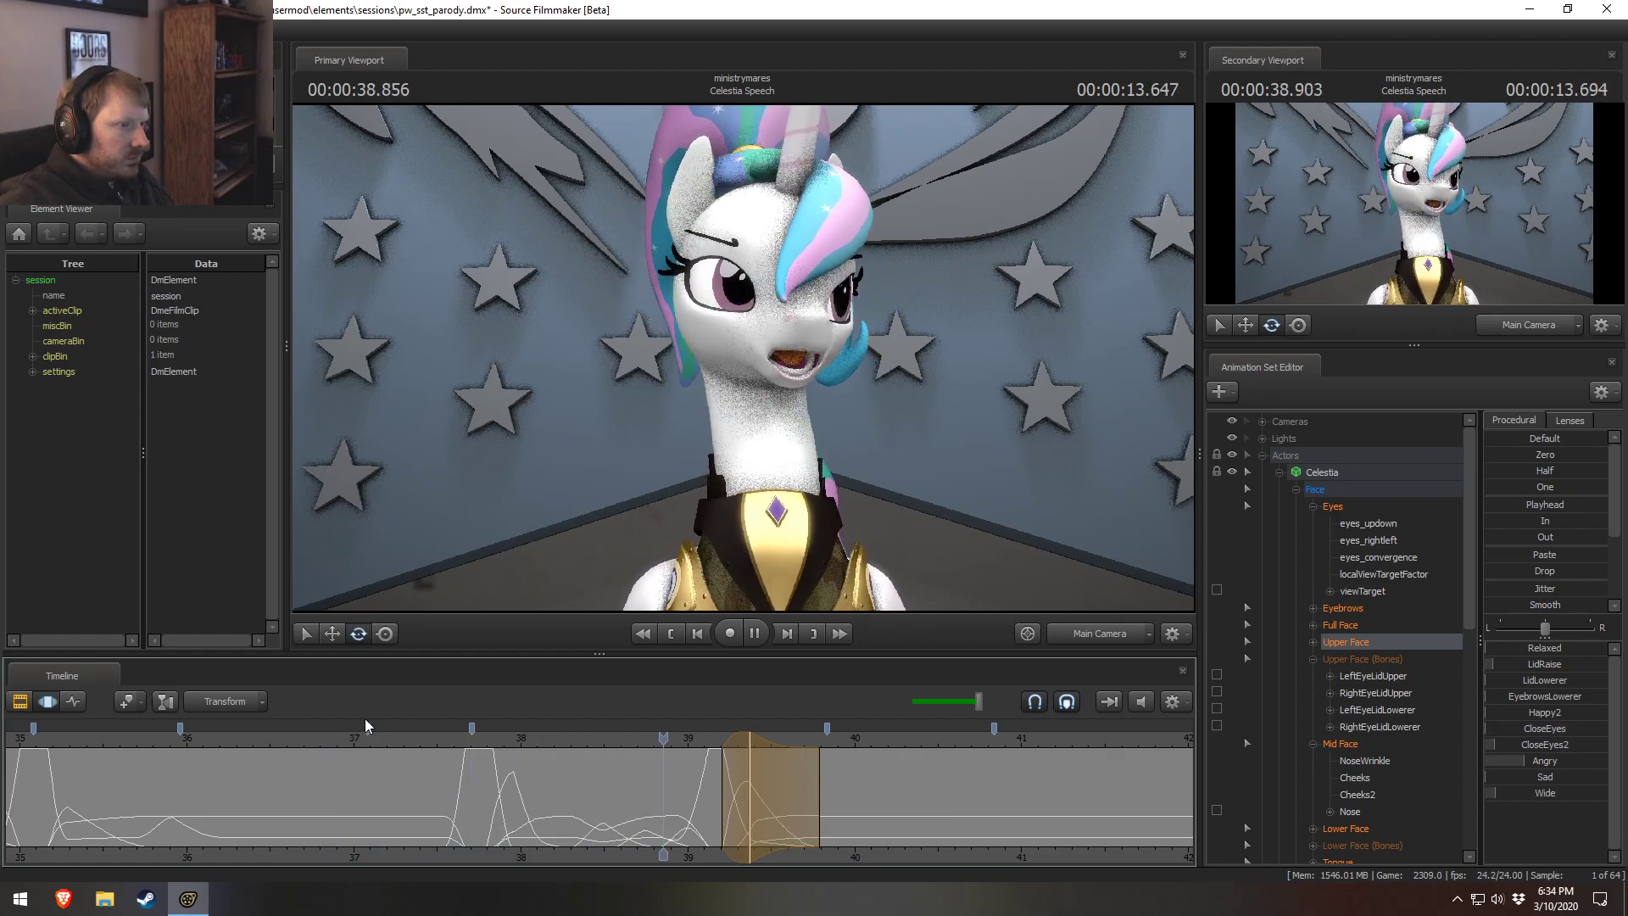
{"action": "key", "text": "space"}
Commit the Upper Face adjustment, save the session, and play the speech from 33.25 s.
{"action": "scroll", "coordinate": [268, 734], "scroll_direction": "down", "scroll_amount": 3}
{"action": "left_click_drag", "start_coordinate": [257, 736], "coordinate": [138, 735]}
{"action": "key", "text": "F2"}
{"action": "key", "text": "F3"}
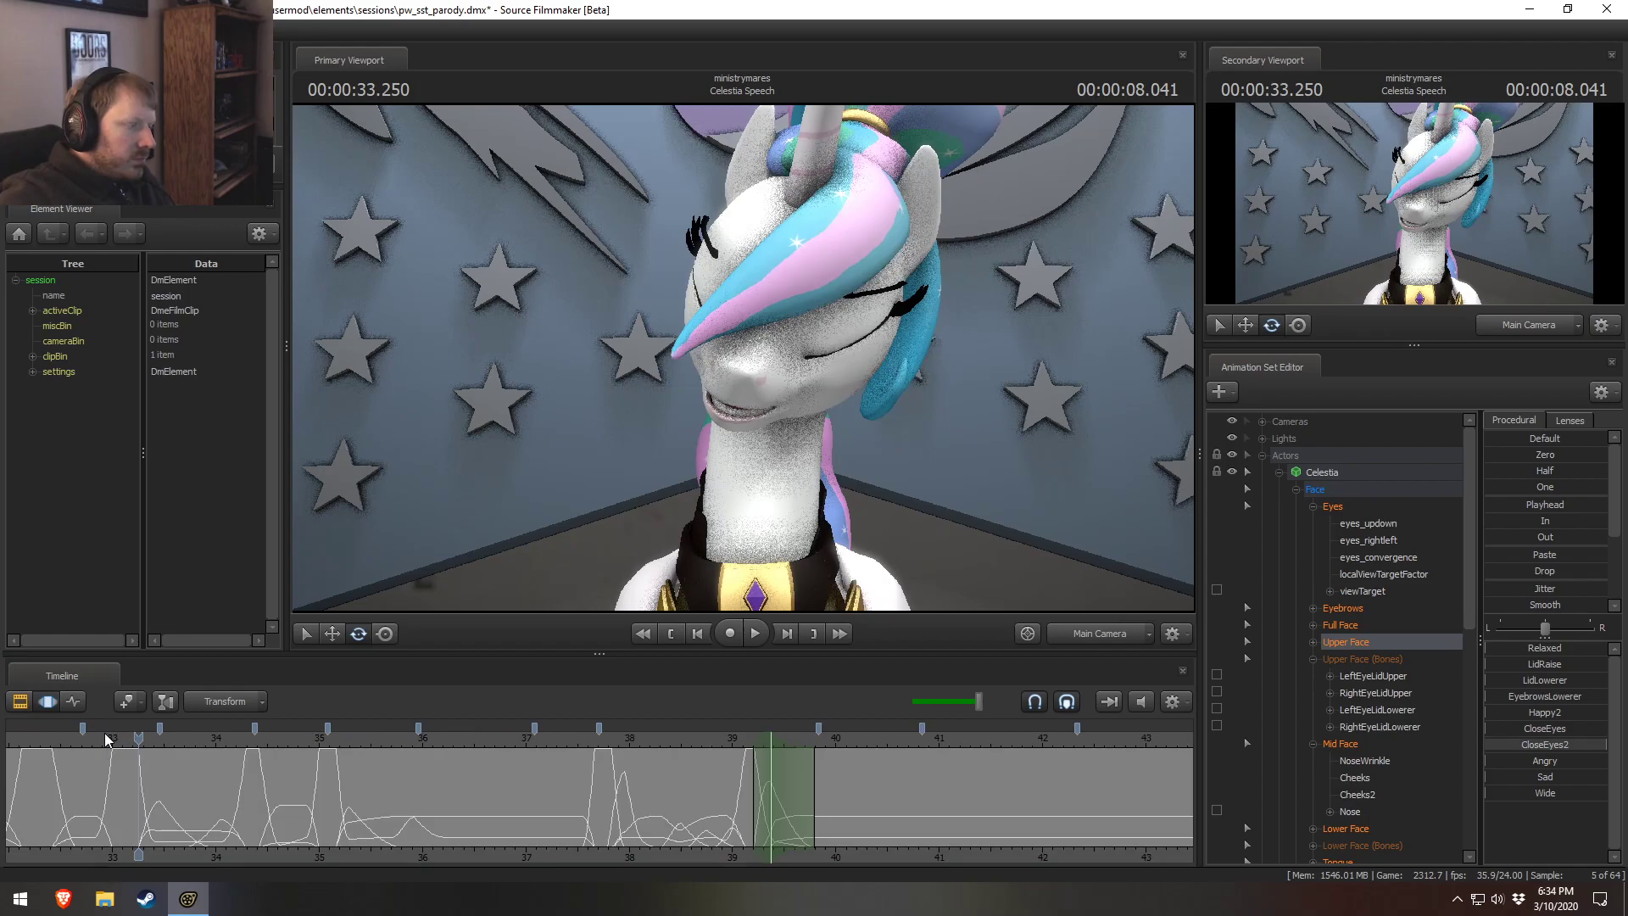
{"action": "key", "text": "space"}
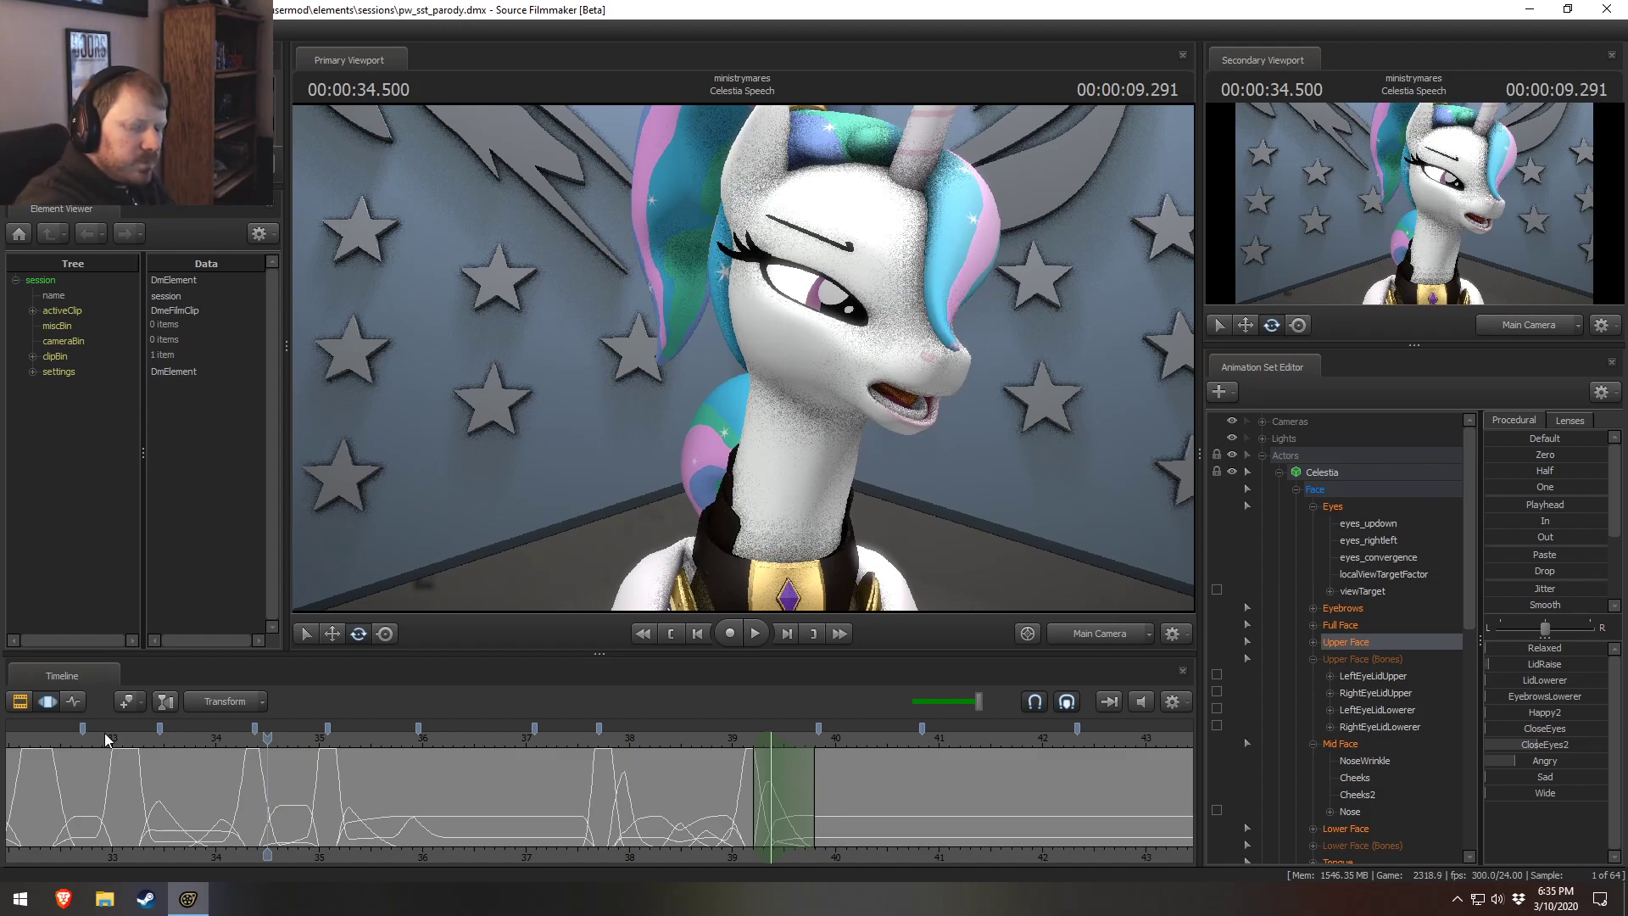
Play the speech from about 32.2 s to 34.8 s to review the blinks and mouth movement.
{"action": "left_click", "coordinate": [35, 755]}
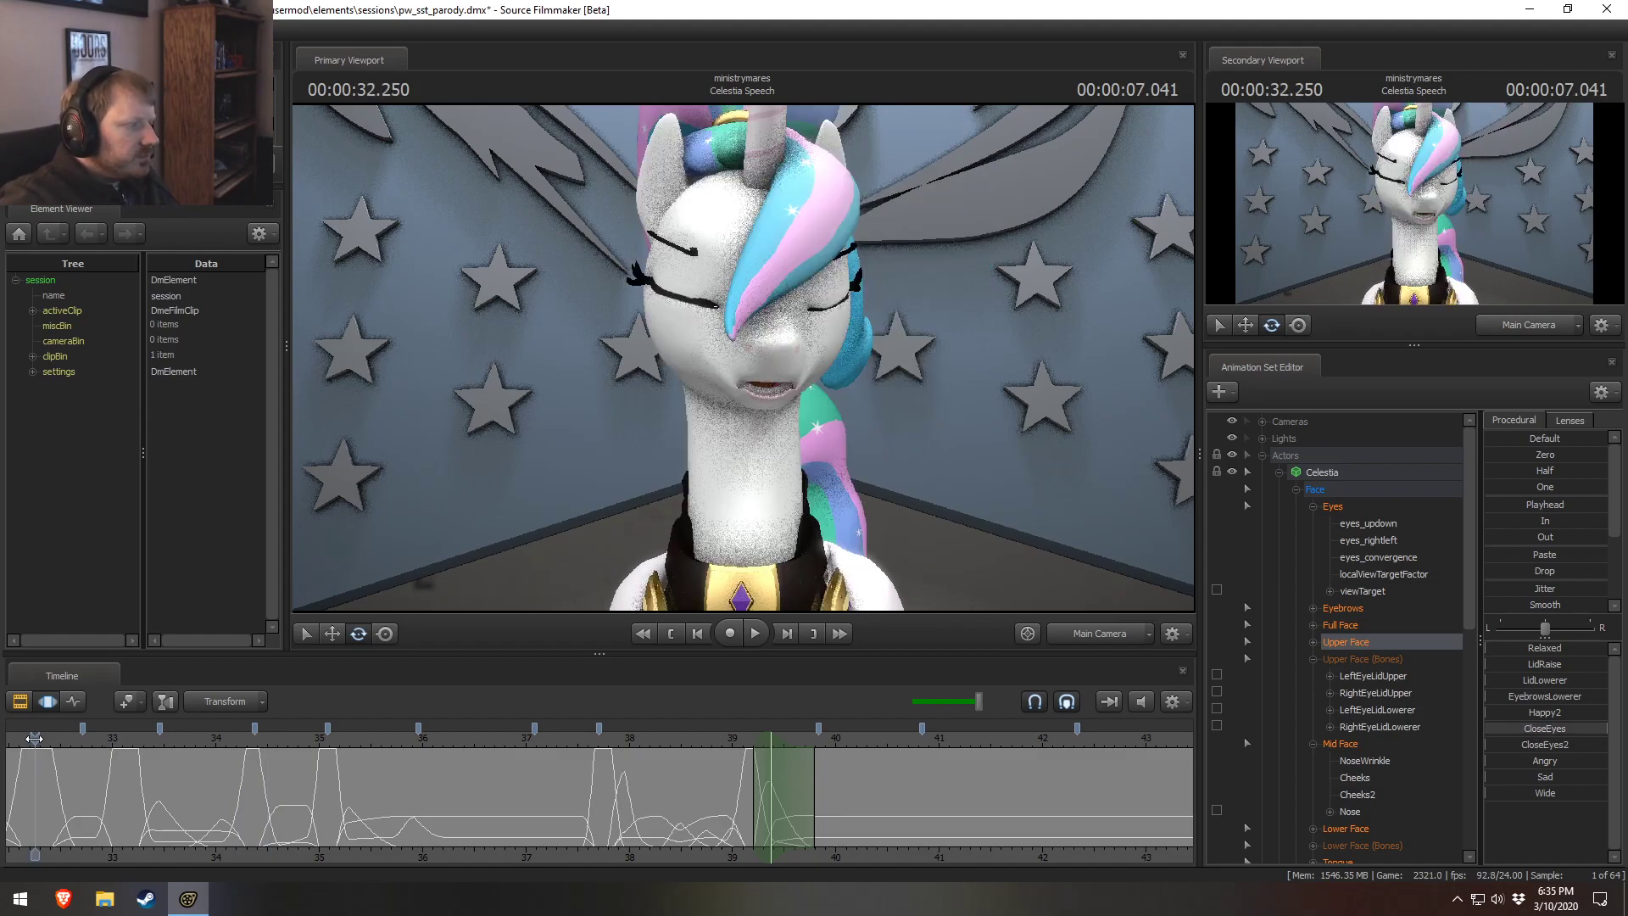
{"action": "key", "text": "space"}
{"action": "left_click", "coordinate": [22, 756]}
{"action": "key", "text": "space"}
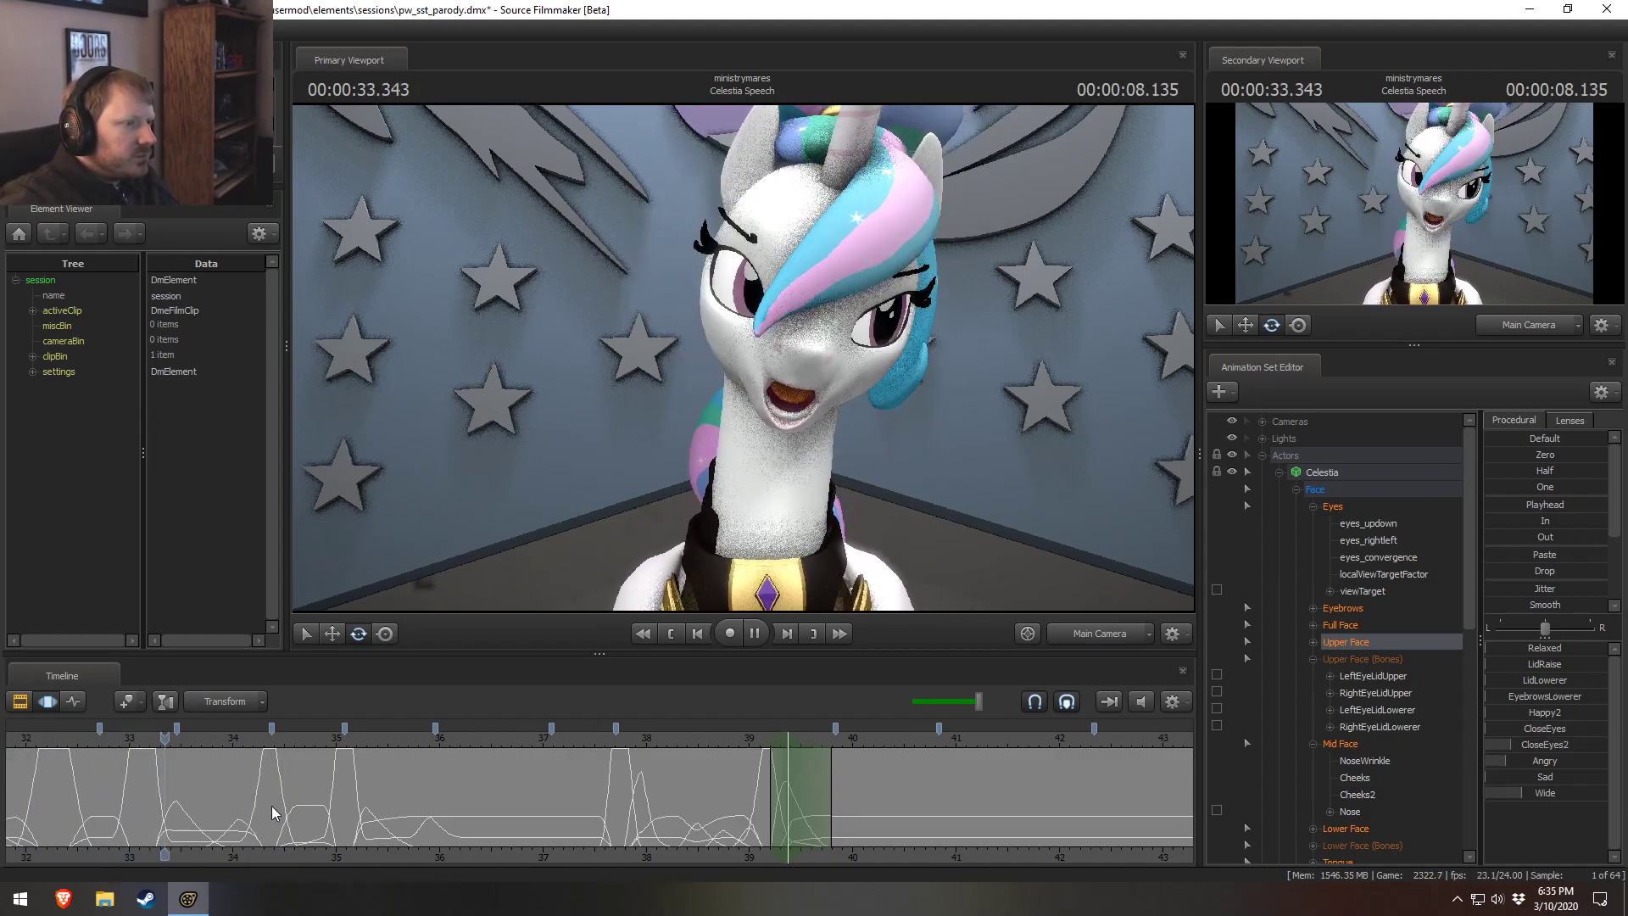
{"action": "key", "text": "space"}
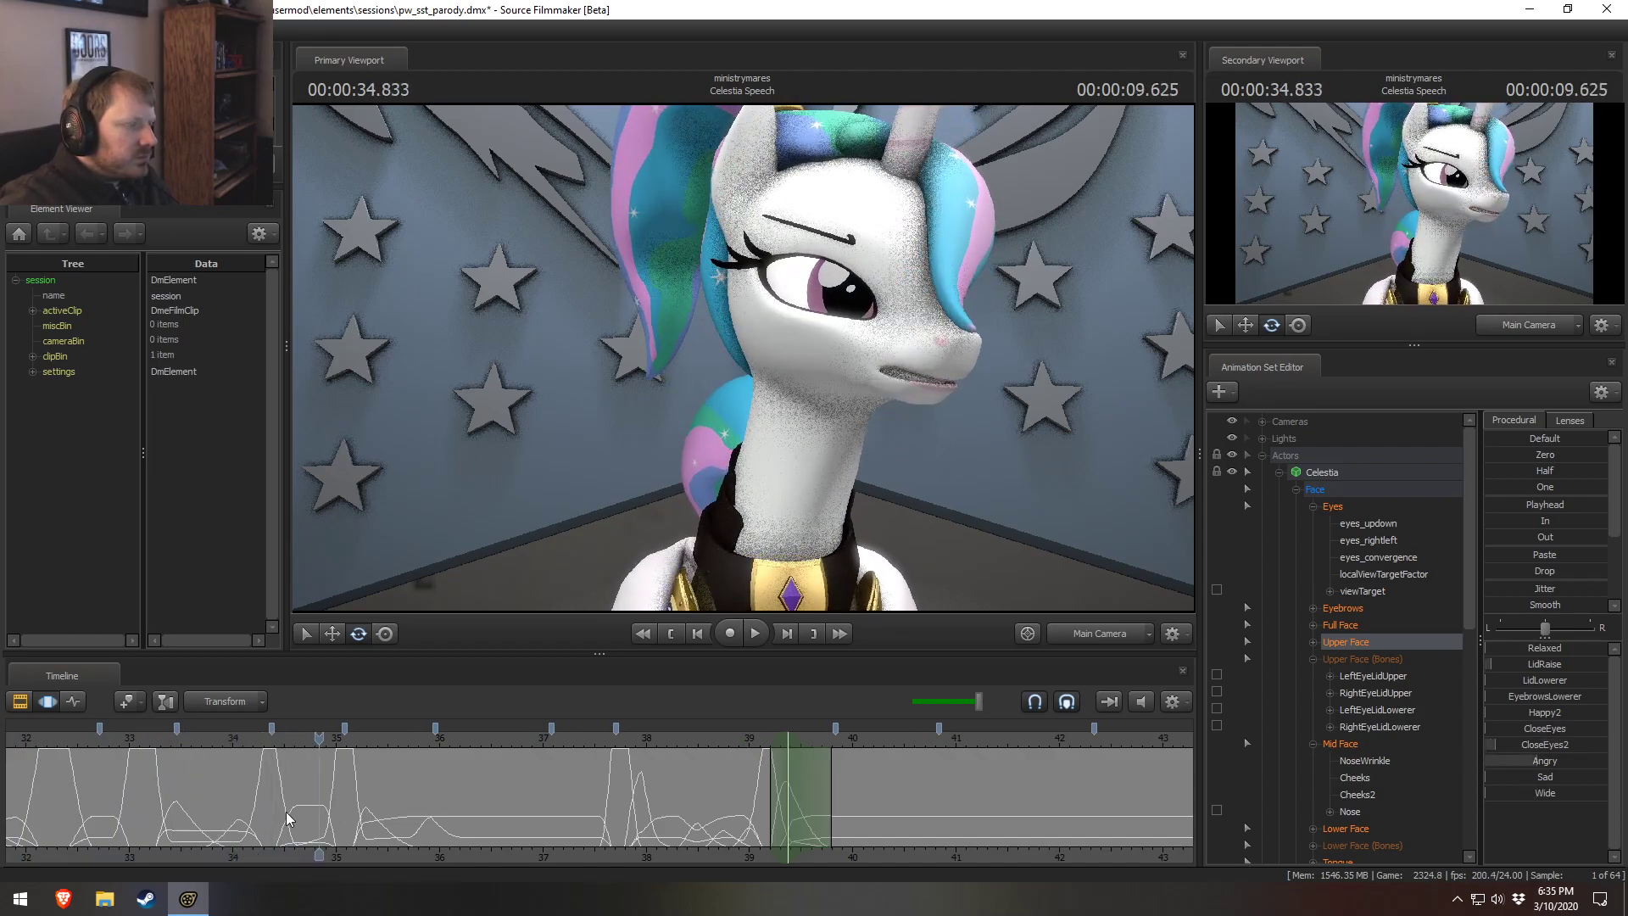
Clear the time selection, go to 34.291 s, and fly the work camera in close to the side of Celestia's mouth.
{"action": "key", "text": "shift"}
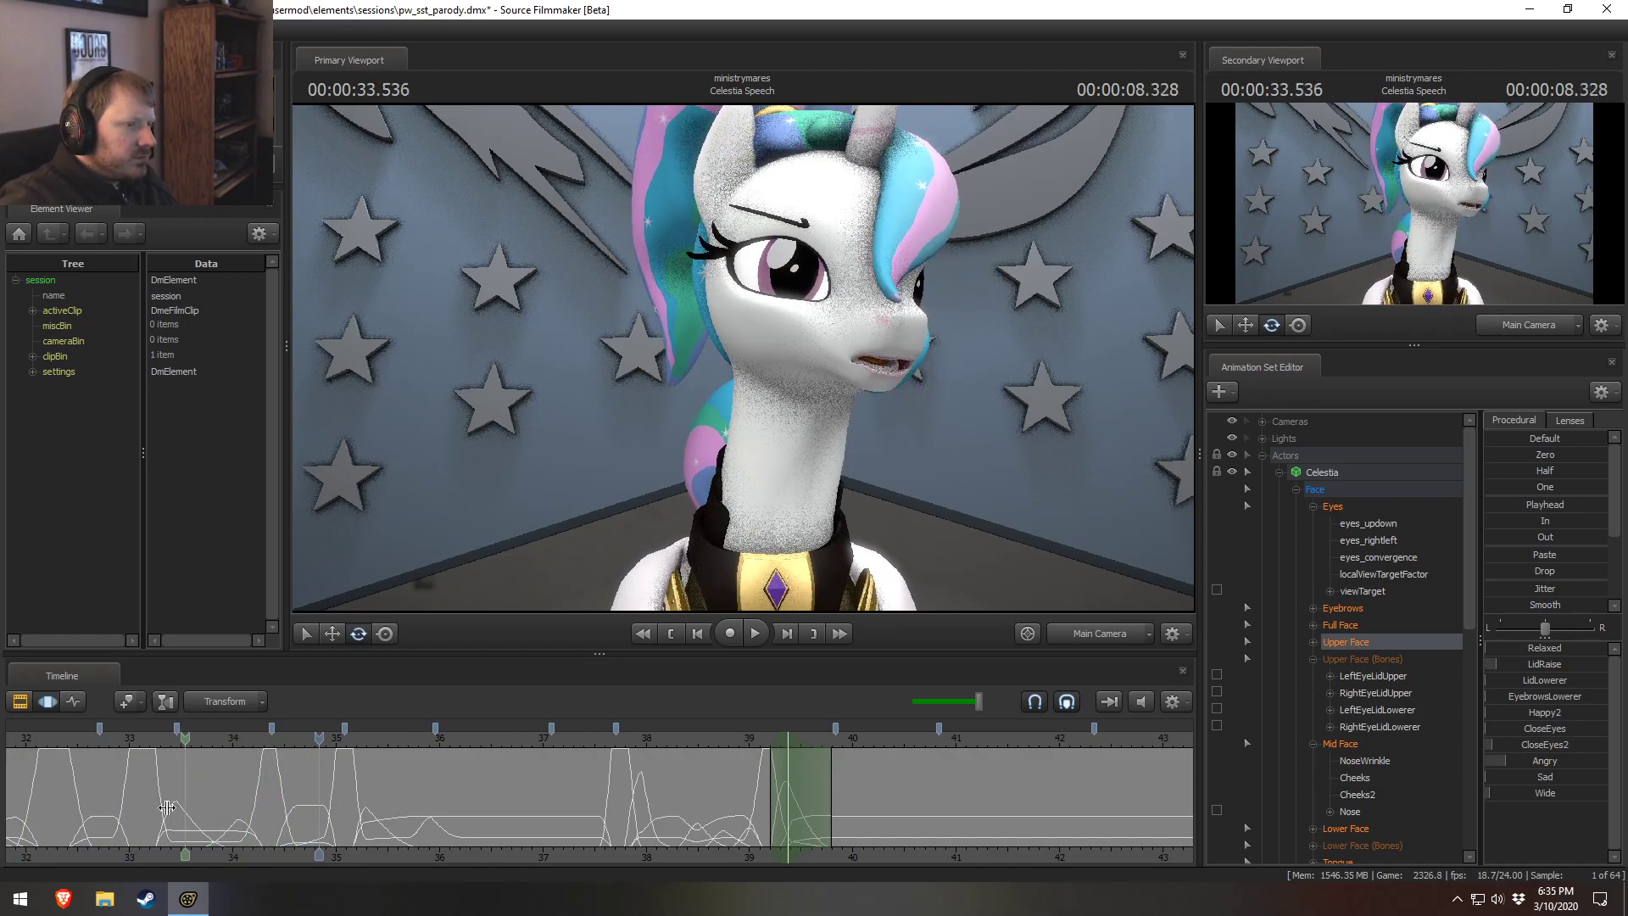
{"action": "left_click_drag", "start_coordinate": [194, 811], "coordinate": [263, 819]}
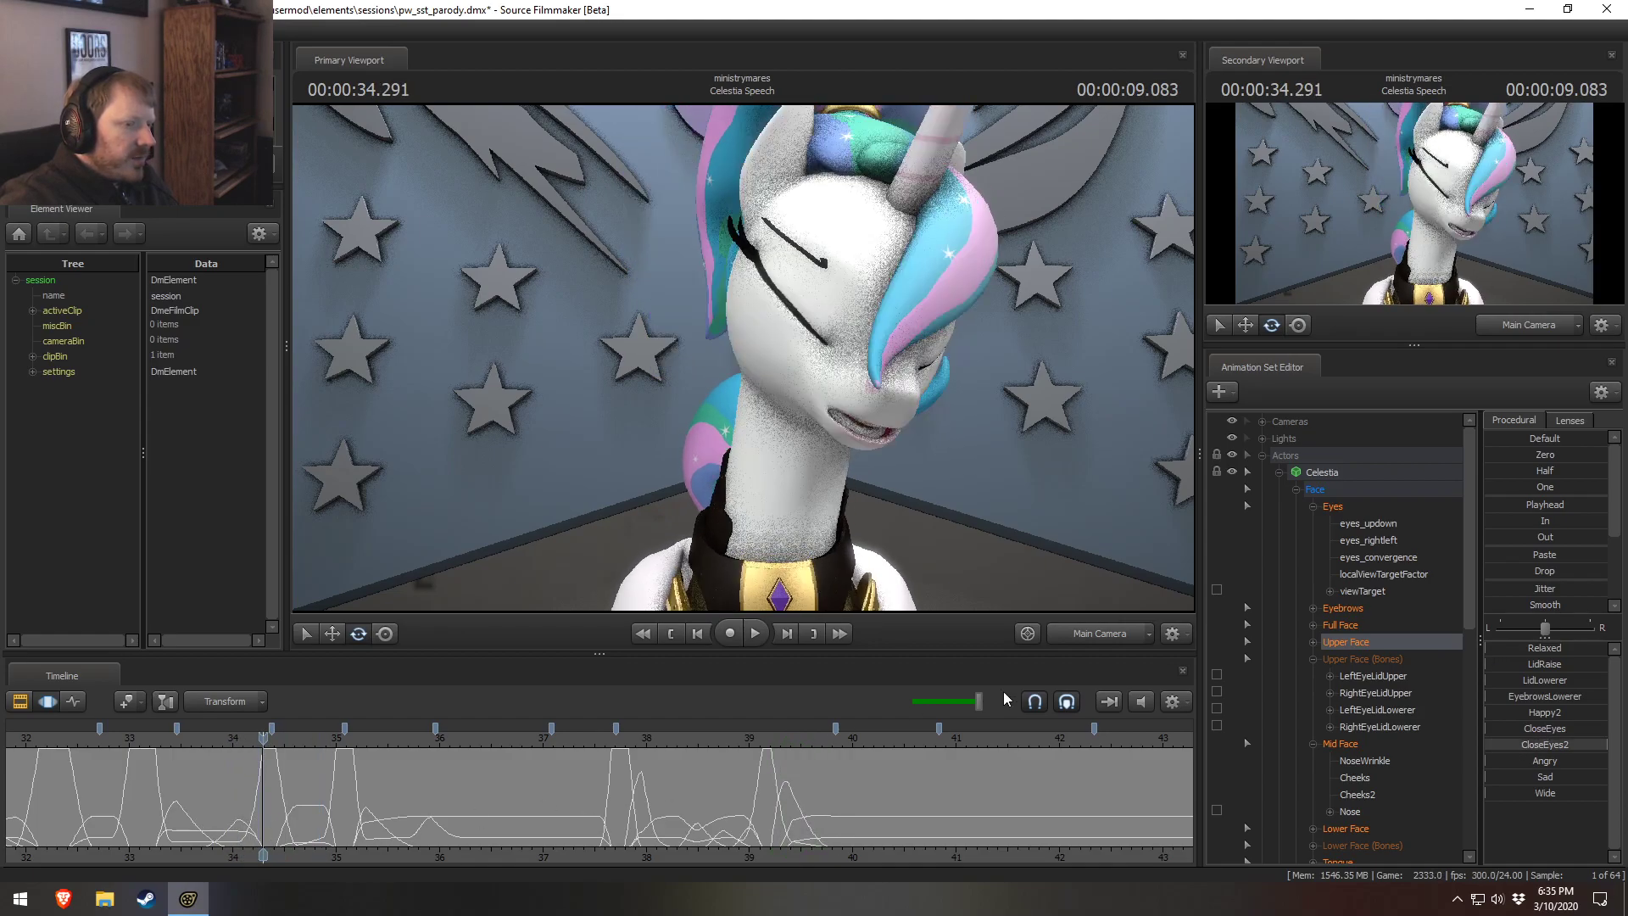
{"action": "left_click_drag", "start_coordinate": [1026, 559], "coordinate": [1178, 543]}
{"action": "key", "text": "w"}
{"action": "key", "text": "a"}
{"action": "key", "text": "w"}
{"action": "key", "text": "s"}
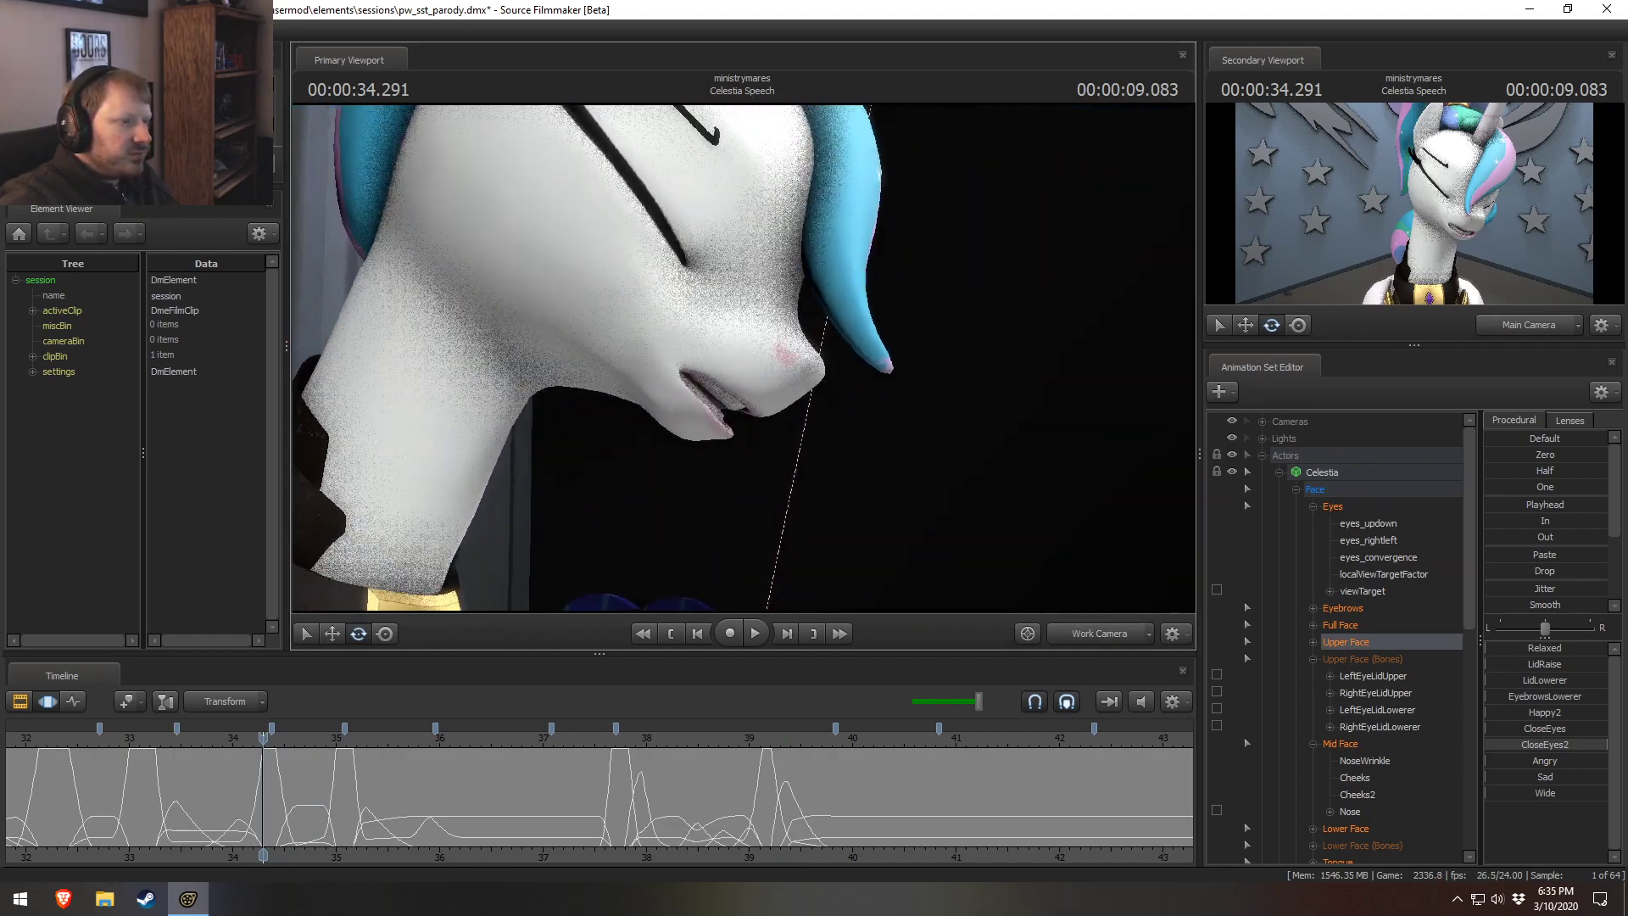
{"action": "key", "text": "w"}
{"action": "key", "text": "F2"}
{"action": "middle_click_drag", "start_coordinate": [373, 852], "coordinate": [756, 818]}
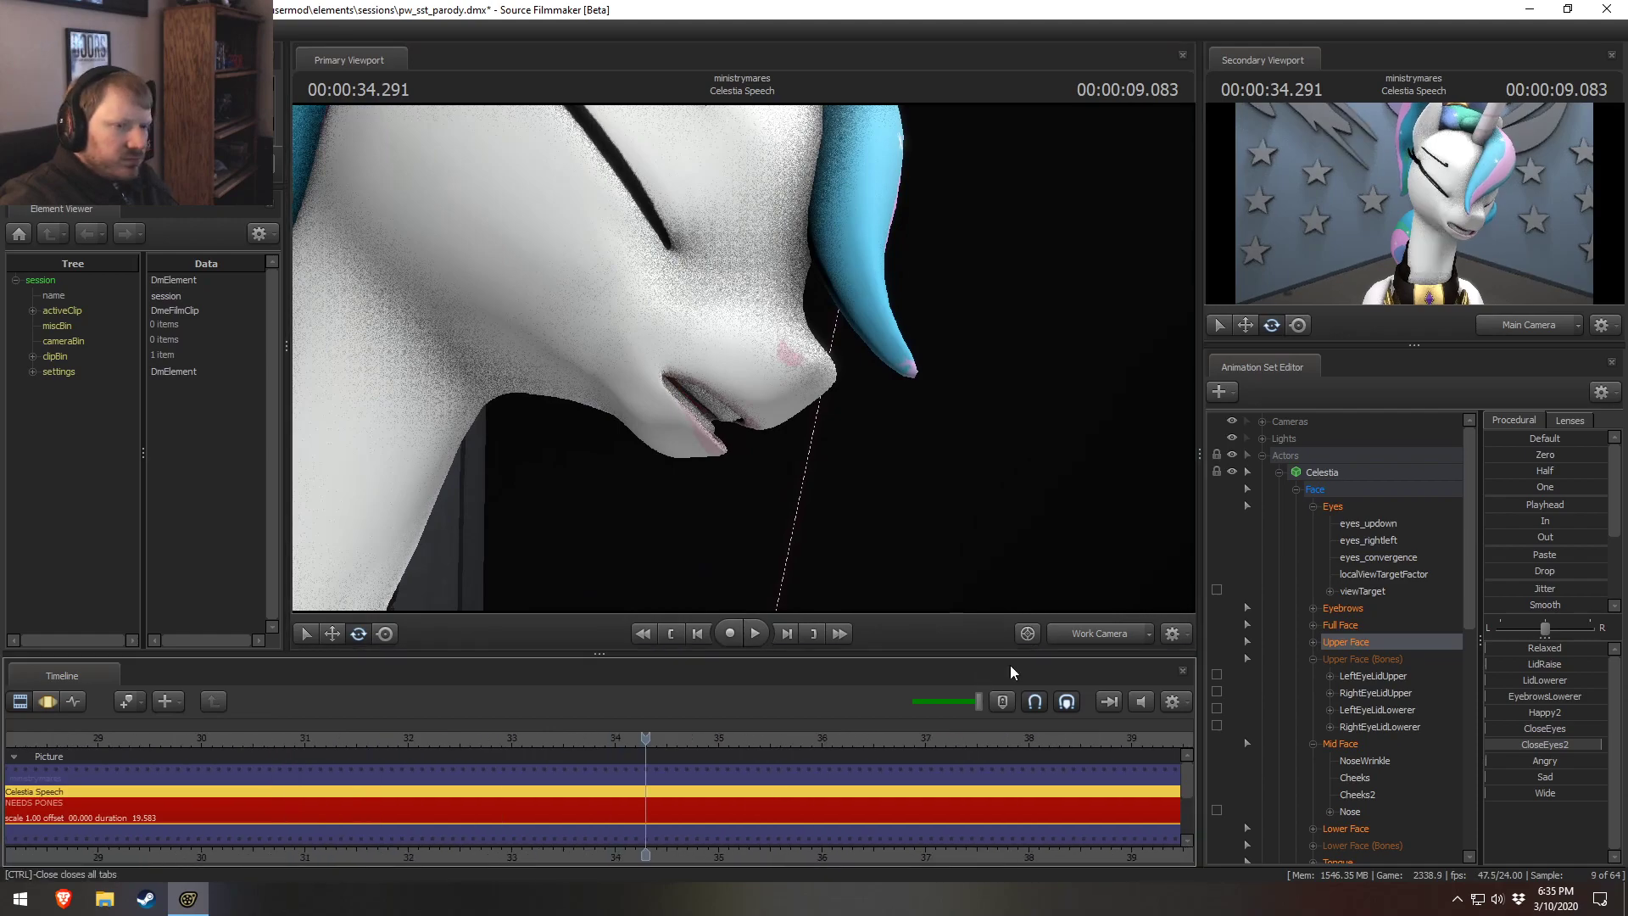
{"action": "key", "text": "F4"}
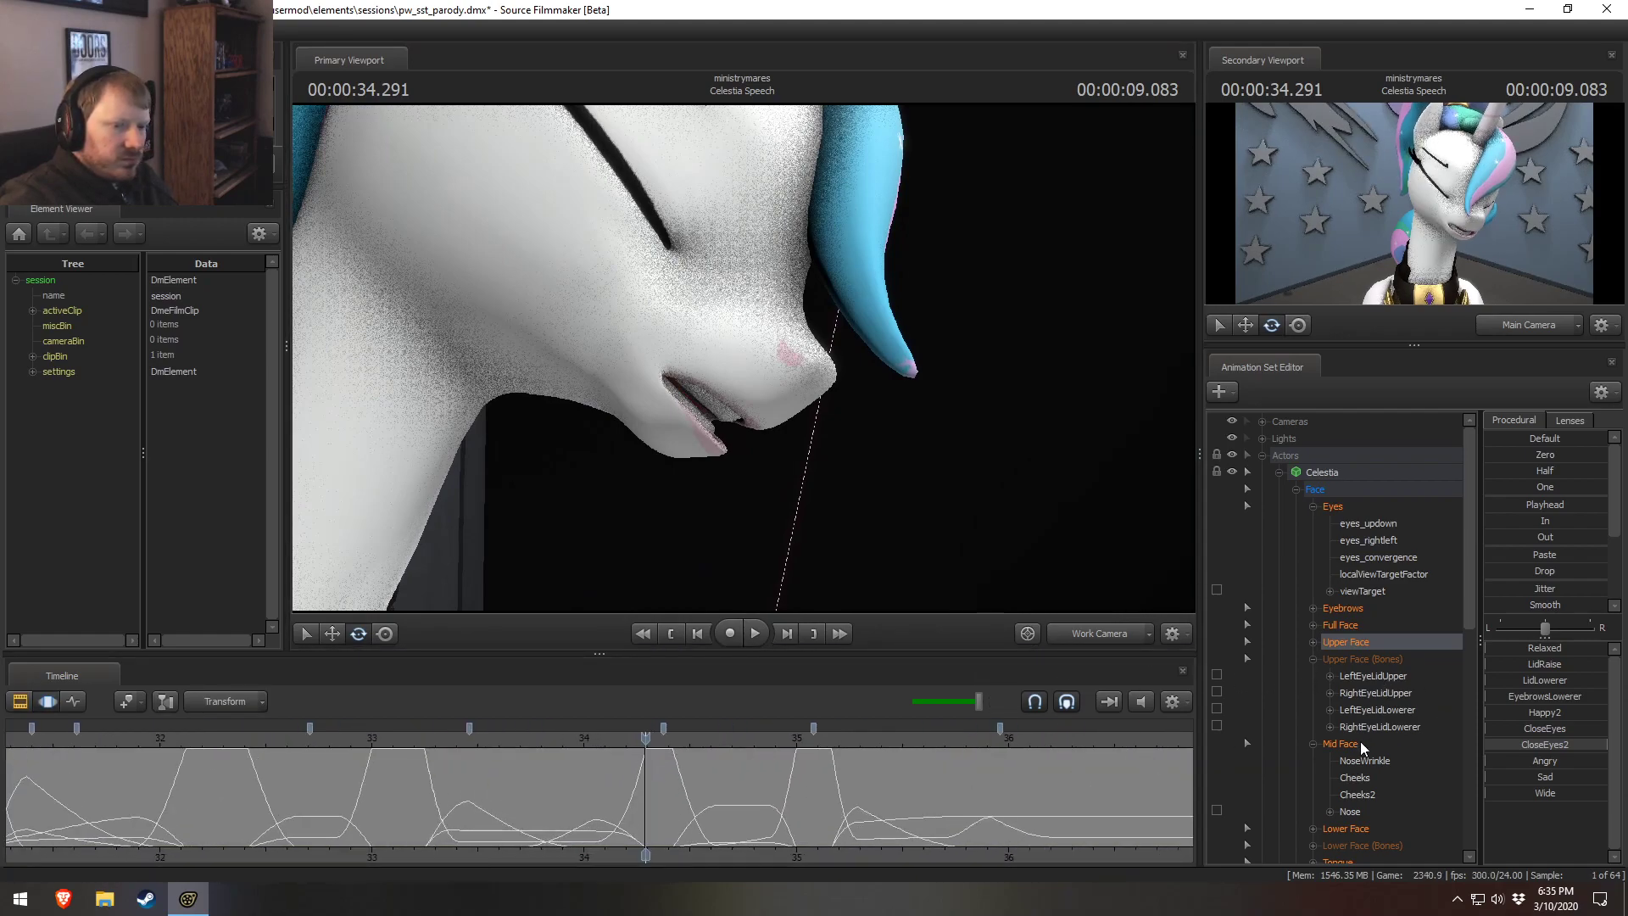
Select Lower Face over about 34.2–34.45 s, raise MouthAngry at the peak, and scrub back to check the mouth.
{"action": "left_click", "coordinate": [1345, 827]}
{"action": "mouse_move", "coordinate": [646, 808]}
{"action": "left_mouse_down"}
{"action": "mouse_move", "coordinate": [561, 808]}
{"action": "mouse_move", "coordinate": [651, 812]}
{"action": "left_mouse_up"}
{"action": "scroll", "coordinate": [652, 814], "scroll_direction": "up", "scroll_amount": 3}
{"action": "left_click_drag", "start_coordinate": [1559, 762], "coordinate": [1594, 762]}
{"action": "left_click_drag", "start_coordinate": [615, 806], "coordinate": [710, 798]}
{"action": "left_click_drag", "start_coordinate": [708, 735], "coordinate": [477, 738]}
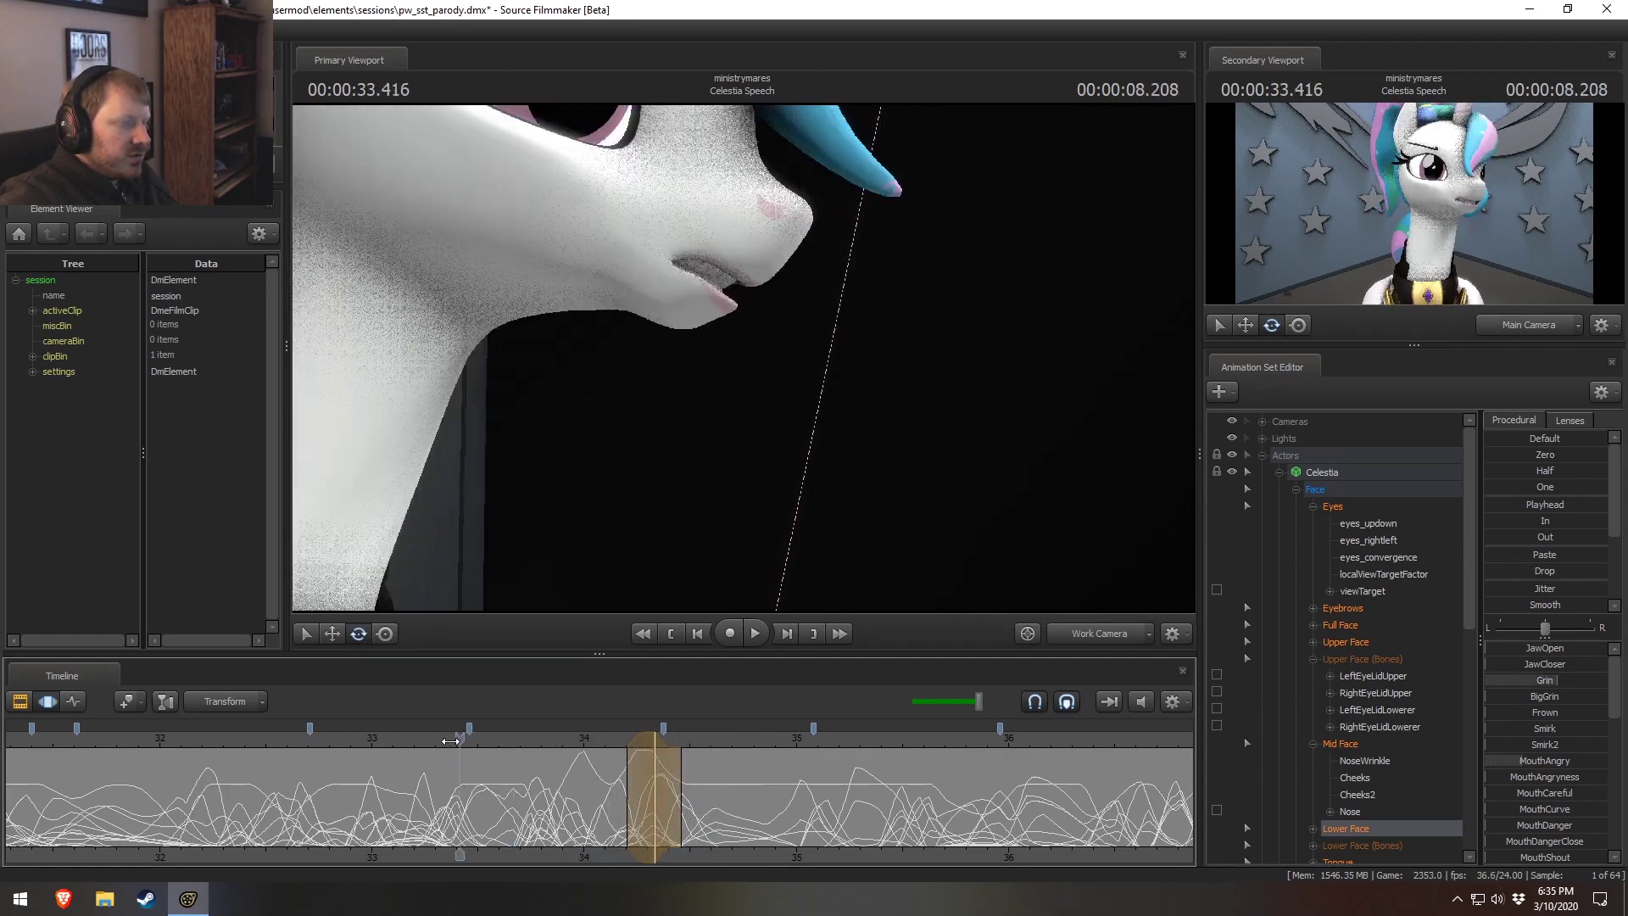
Switch the primary viewport back to the Main Camera and play the mouth adjustment from 33.166 s.
{"action": "key", "text": "space"}
{"action": "left_click", "coordinate": [1097, 634]}
{"action": "key", "text": "space"}
{"action": "left_click", "coordinate": [408, 738]}
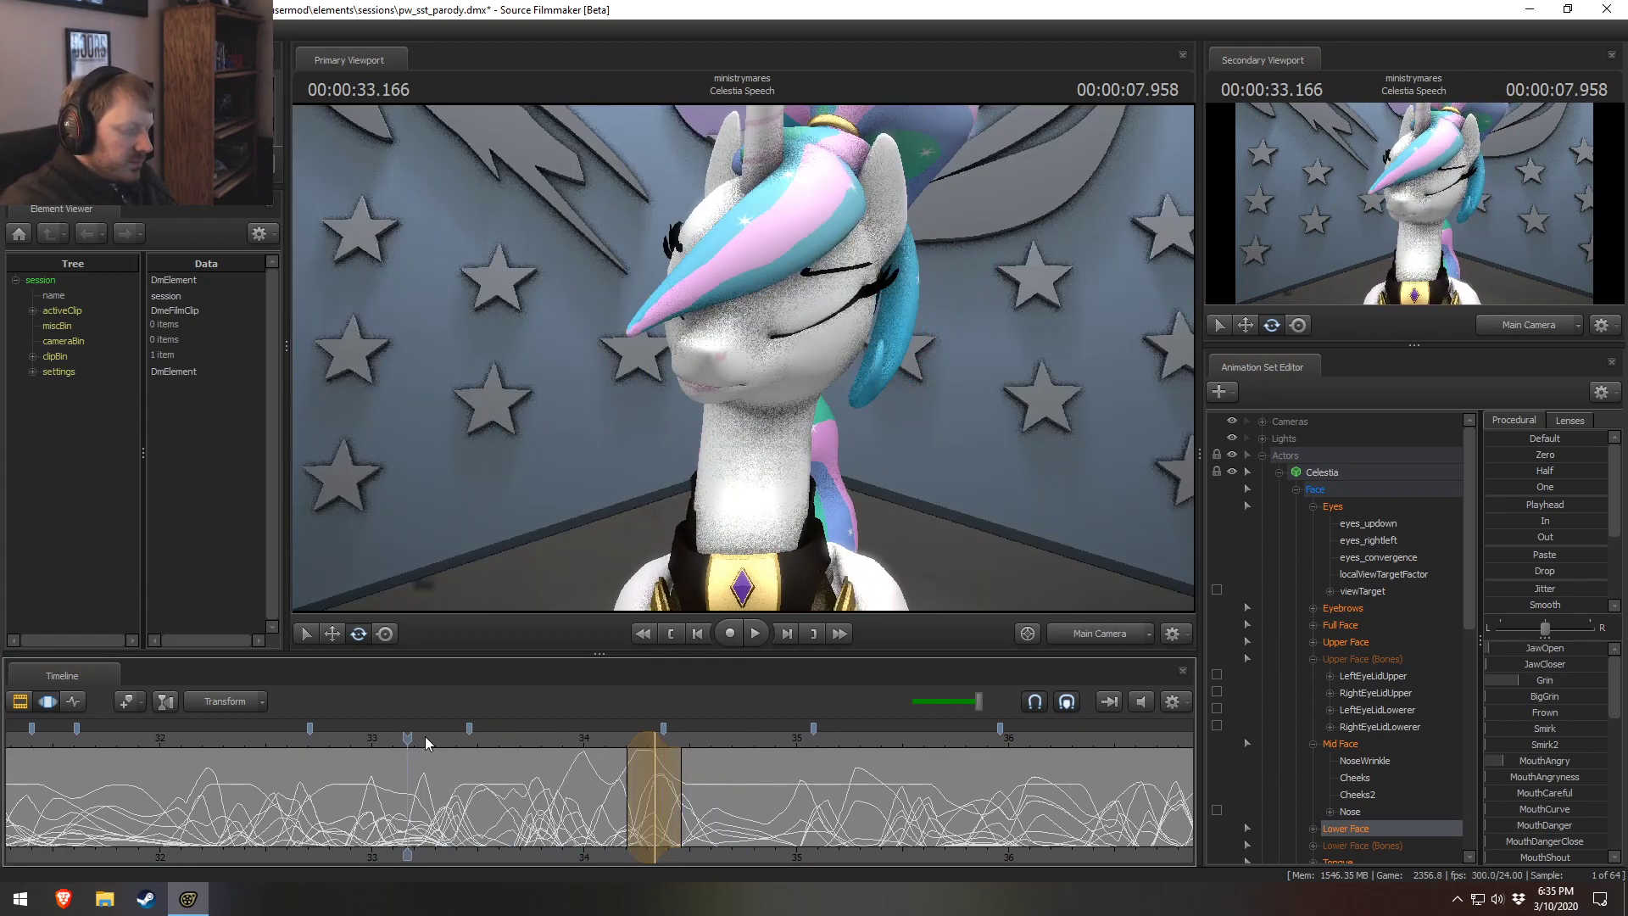
{"action": "key", "text": "space"}
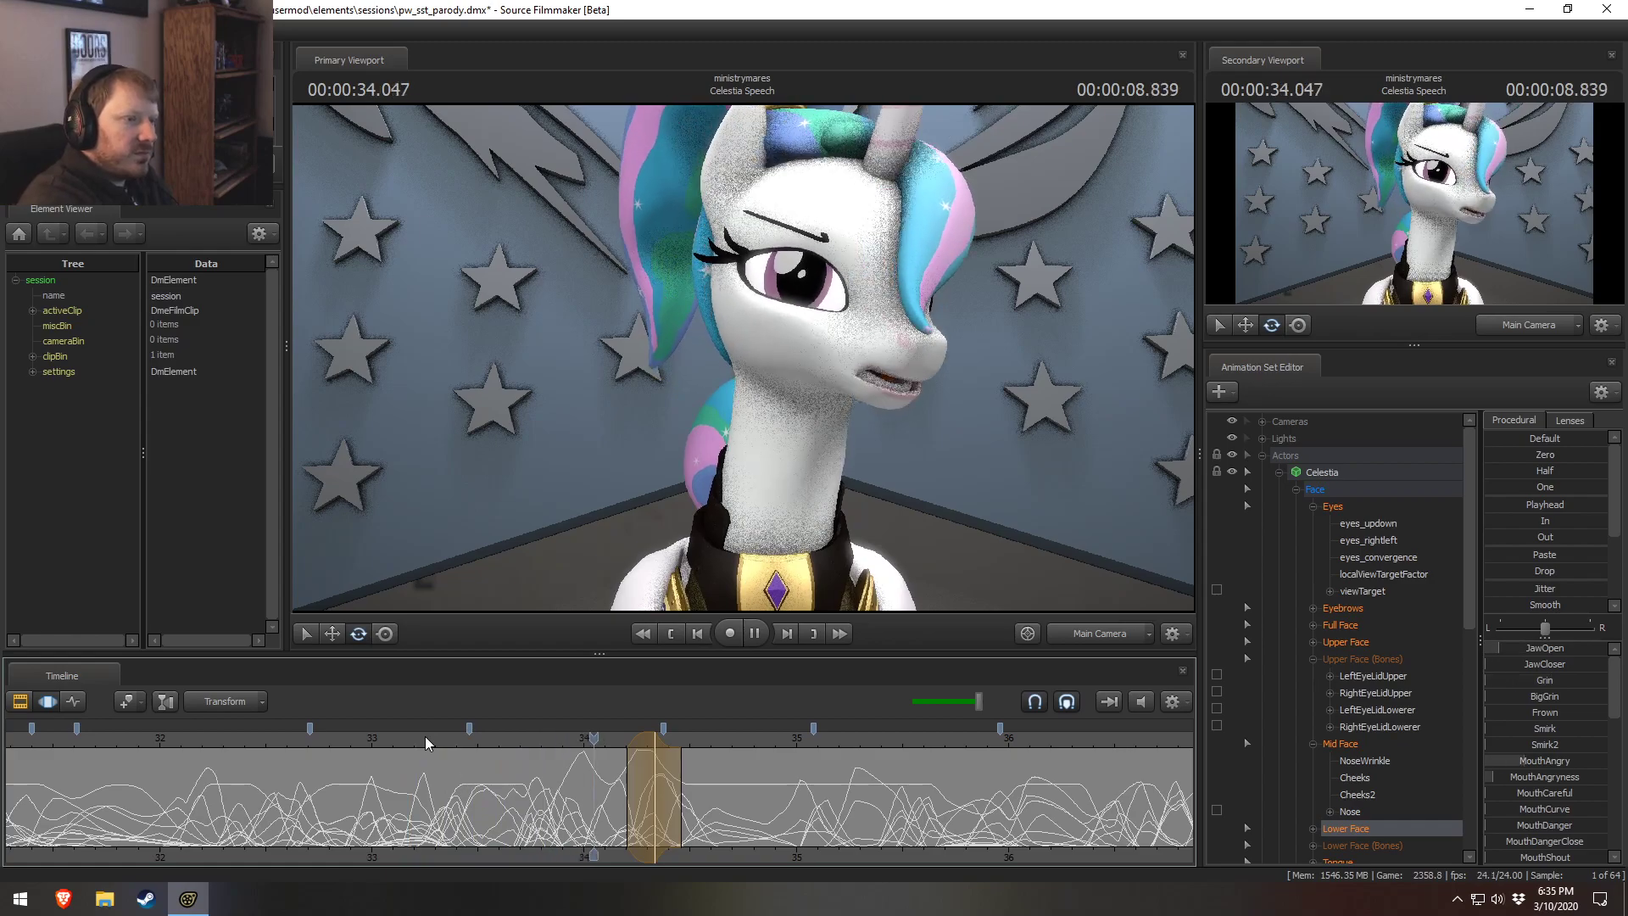
{"action": "key", "text": "space"}
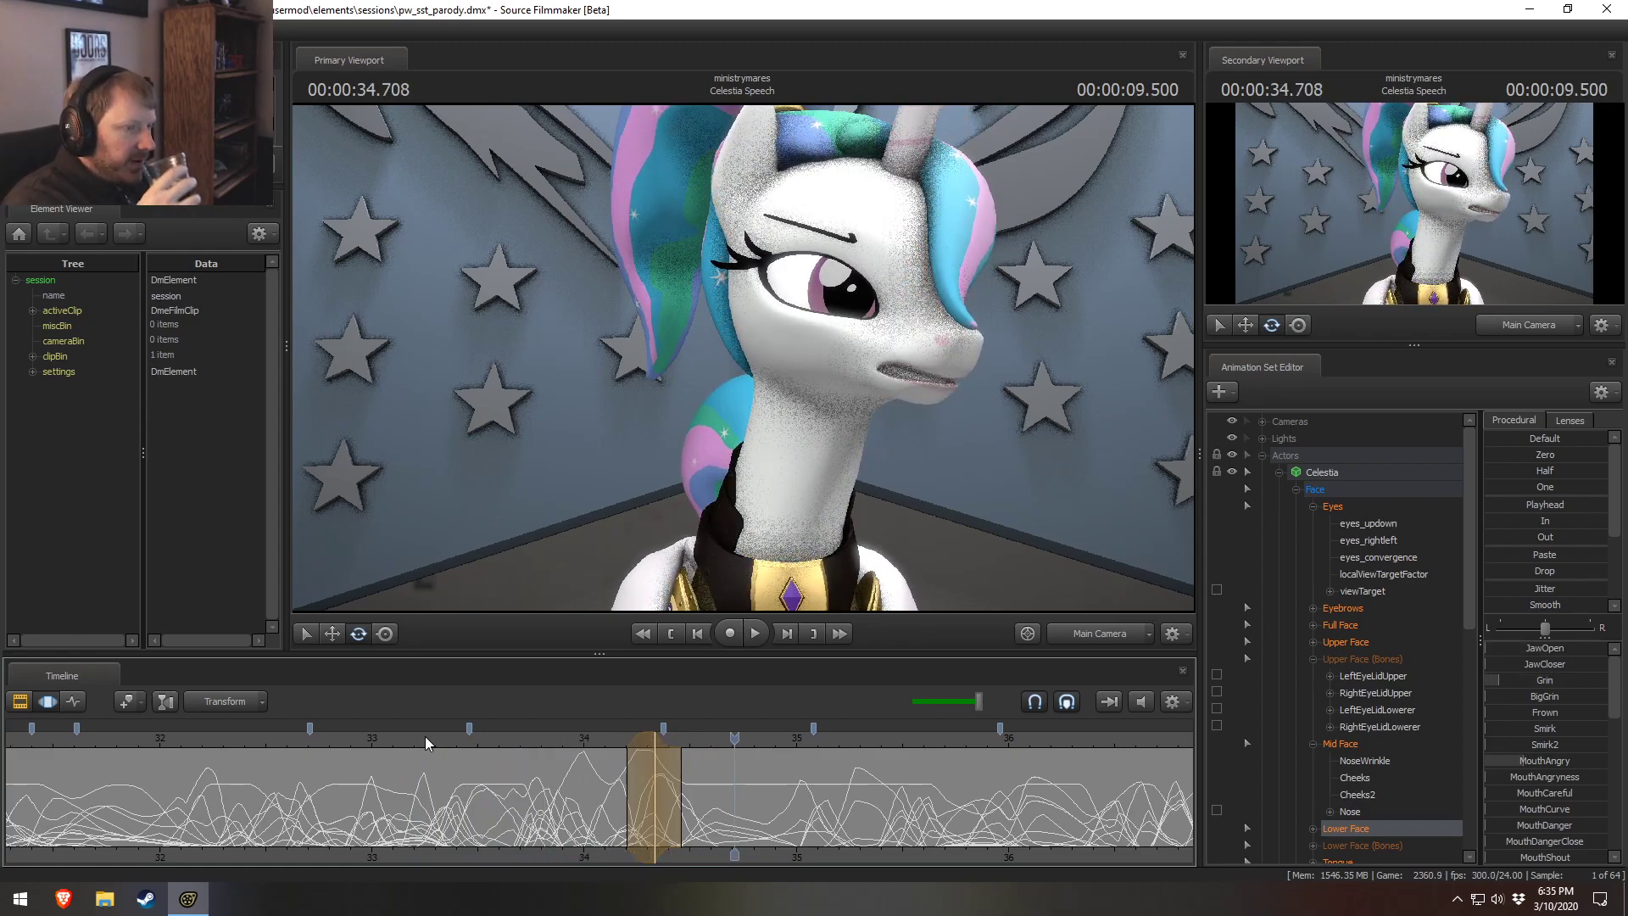
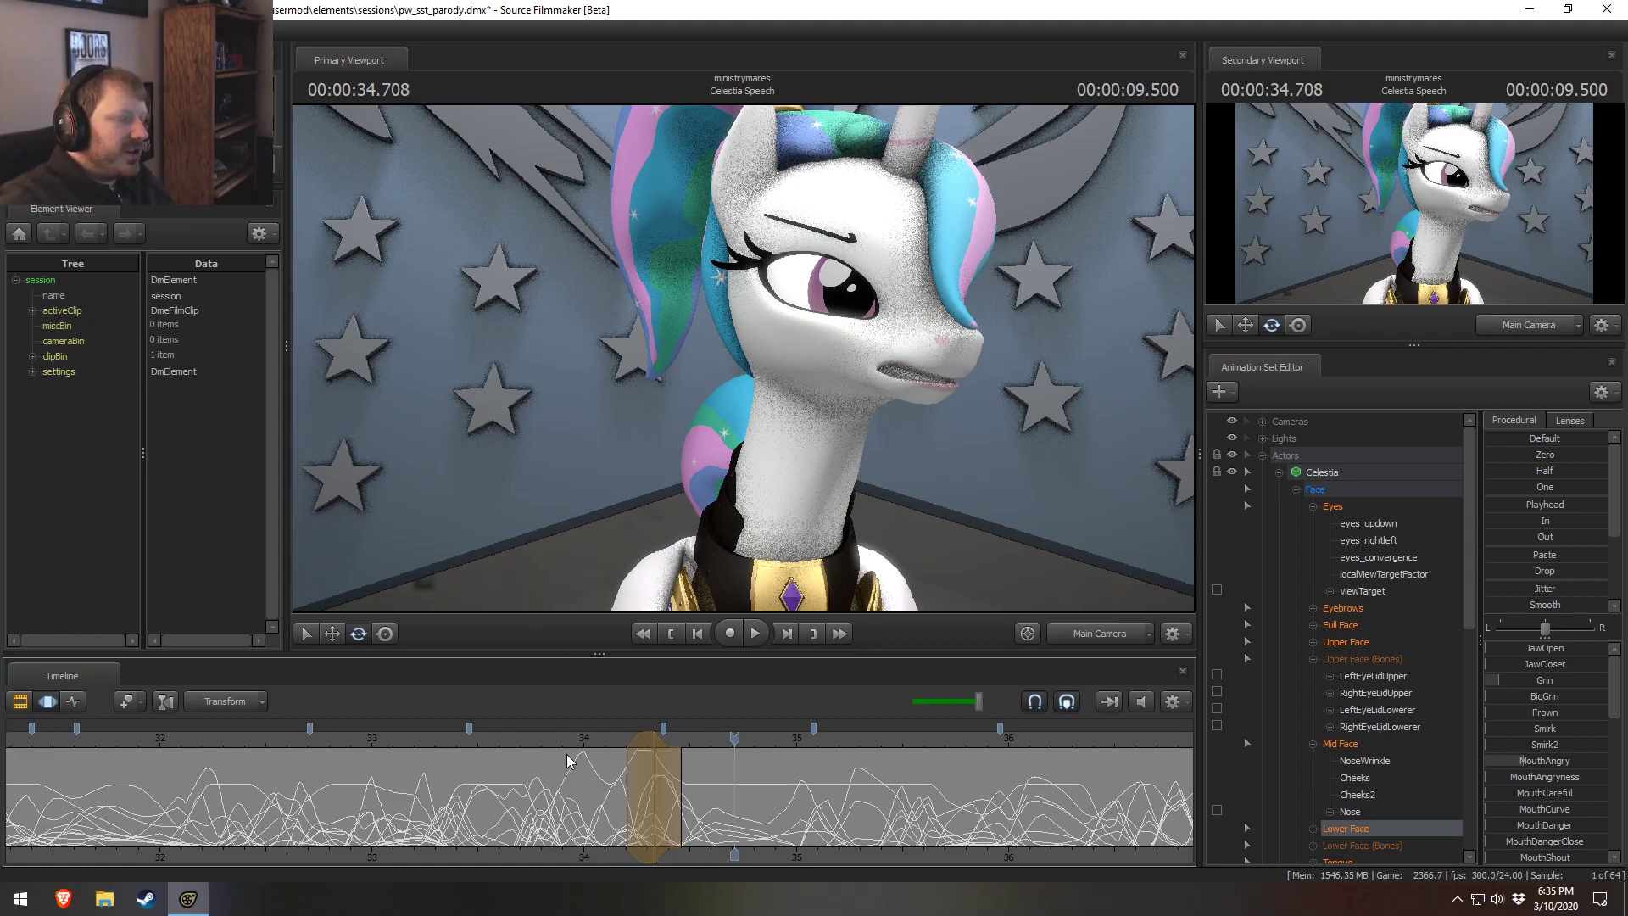
Replay the speech from about 33.5 s through to 39.4 s to review the mouth and body animation.
{"action": "left_click_drag", "start_coordinate": [547, 755], "coordinate": [482, 744]}
{"action": "middle_click_drag", "start_coordinate": [509, 855], "coordinate": [292, 851]}
{"action": "key", "text": "space"}
{"action": "key", "text": "space"}
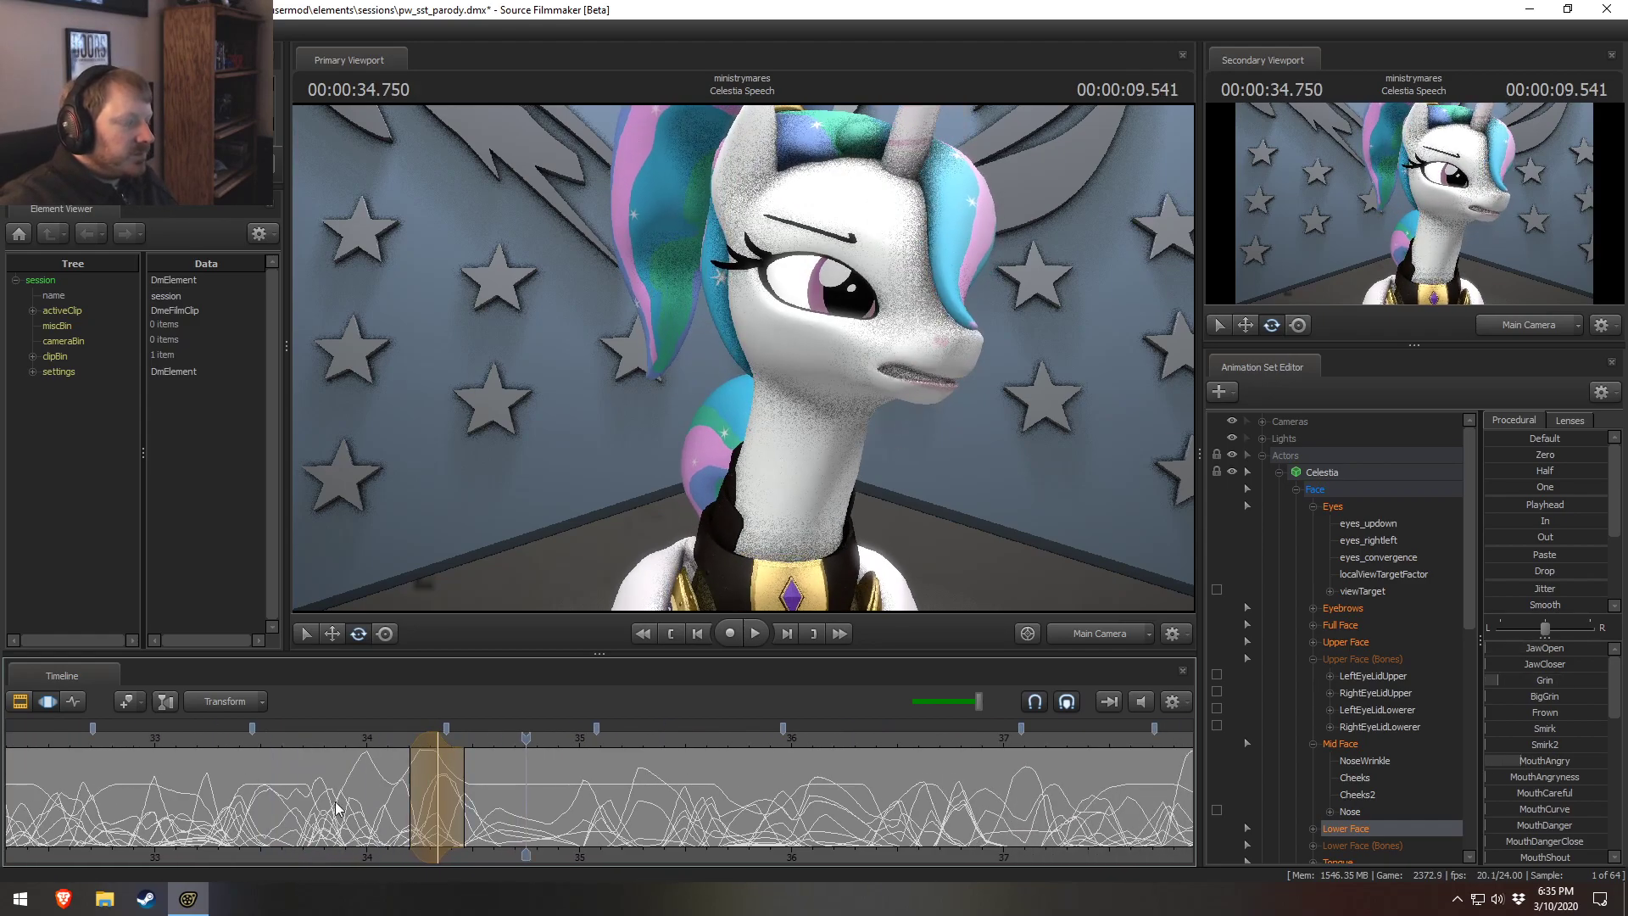
{"action": "left_click", "coordinate": [276, 806]}
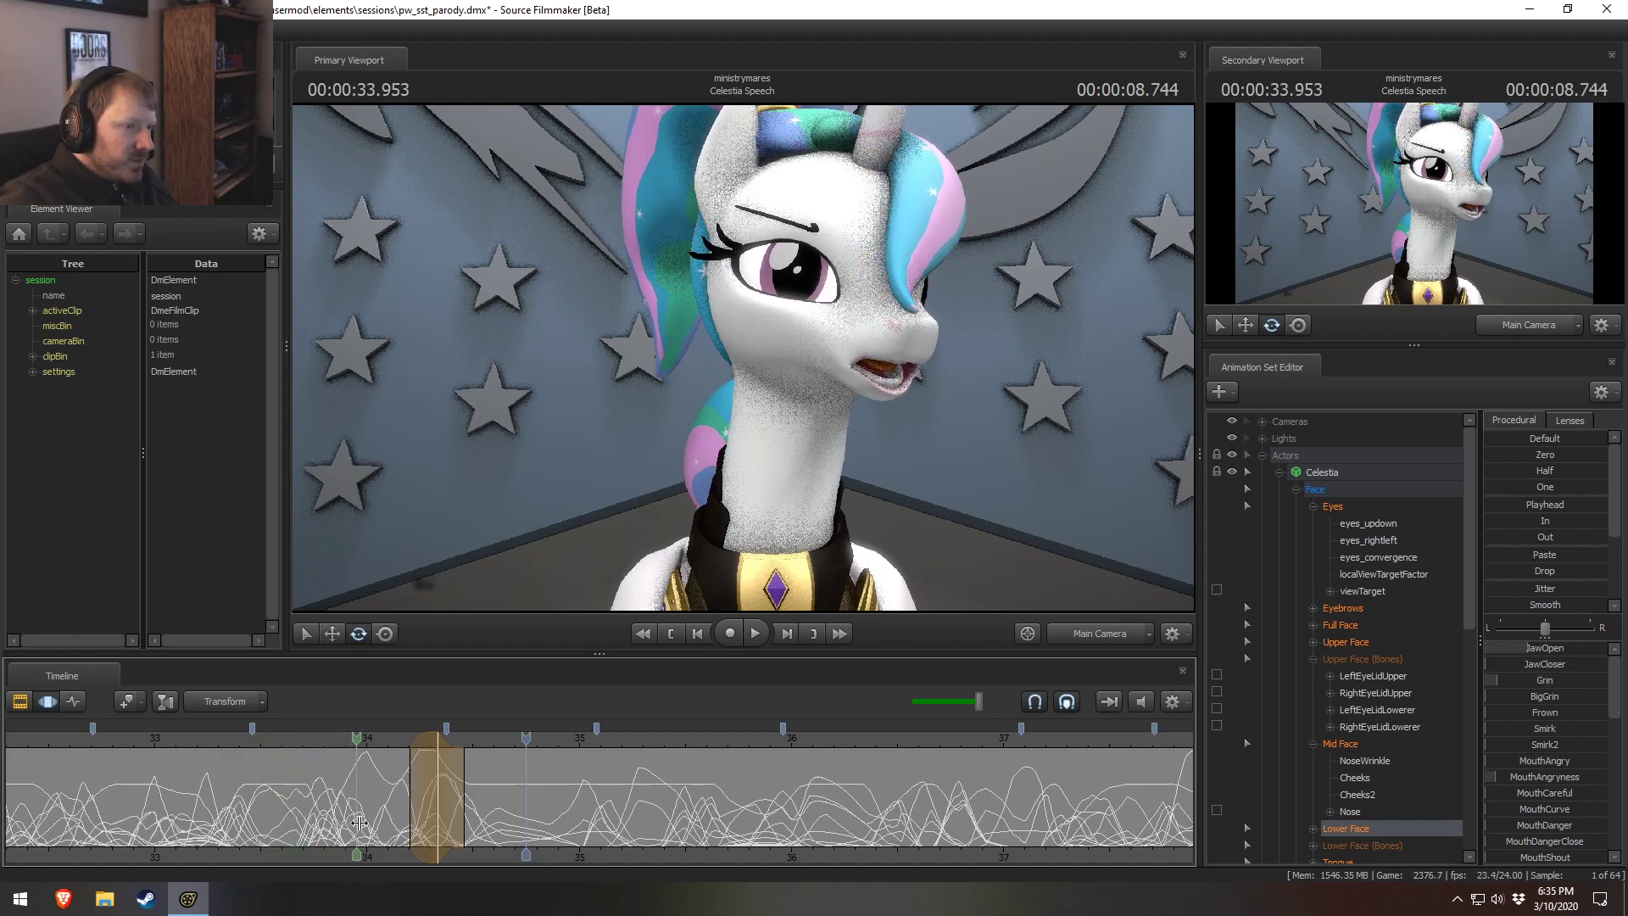
{"action": "left_click_drag", "start_coordinate": [391, 819], "coordinate": [462, 815]}
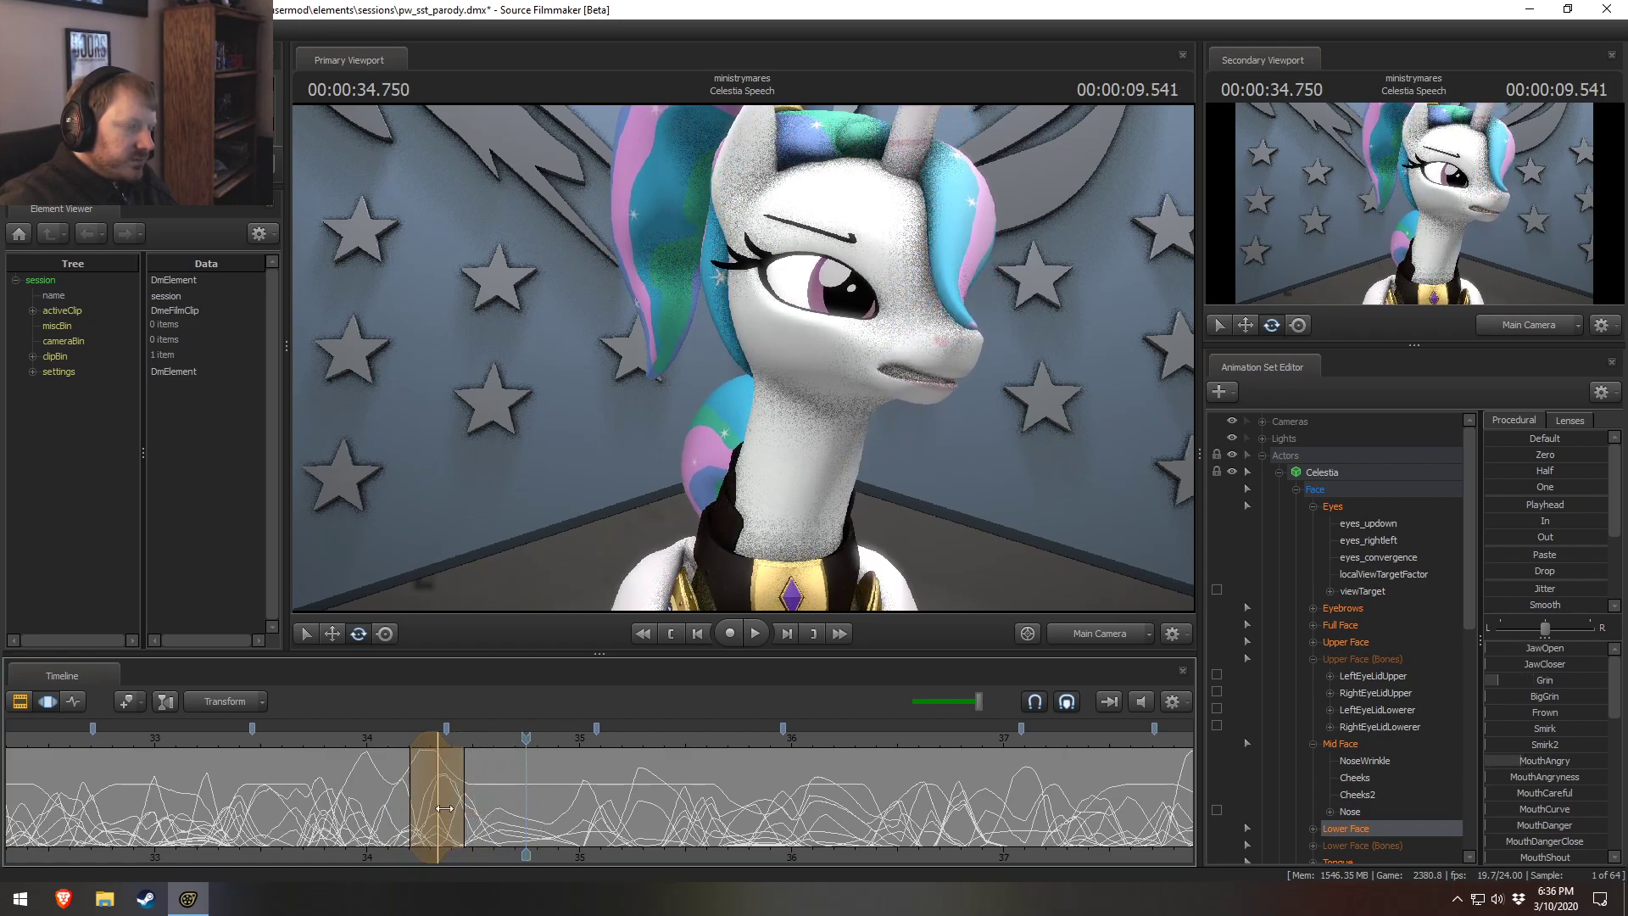
{"action": "scroll", "coordinate": [456, 809], "scroll_direction": "down", "scroll_amount": 2}
{"action": "left_click_drag", "start_coordinate": [443, 786], "coordinate": [514, 787]}
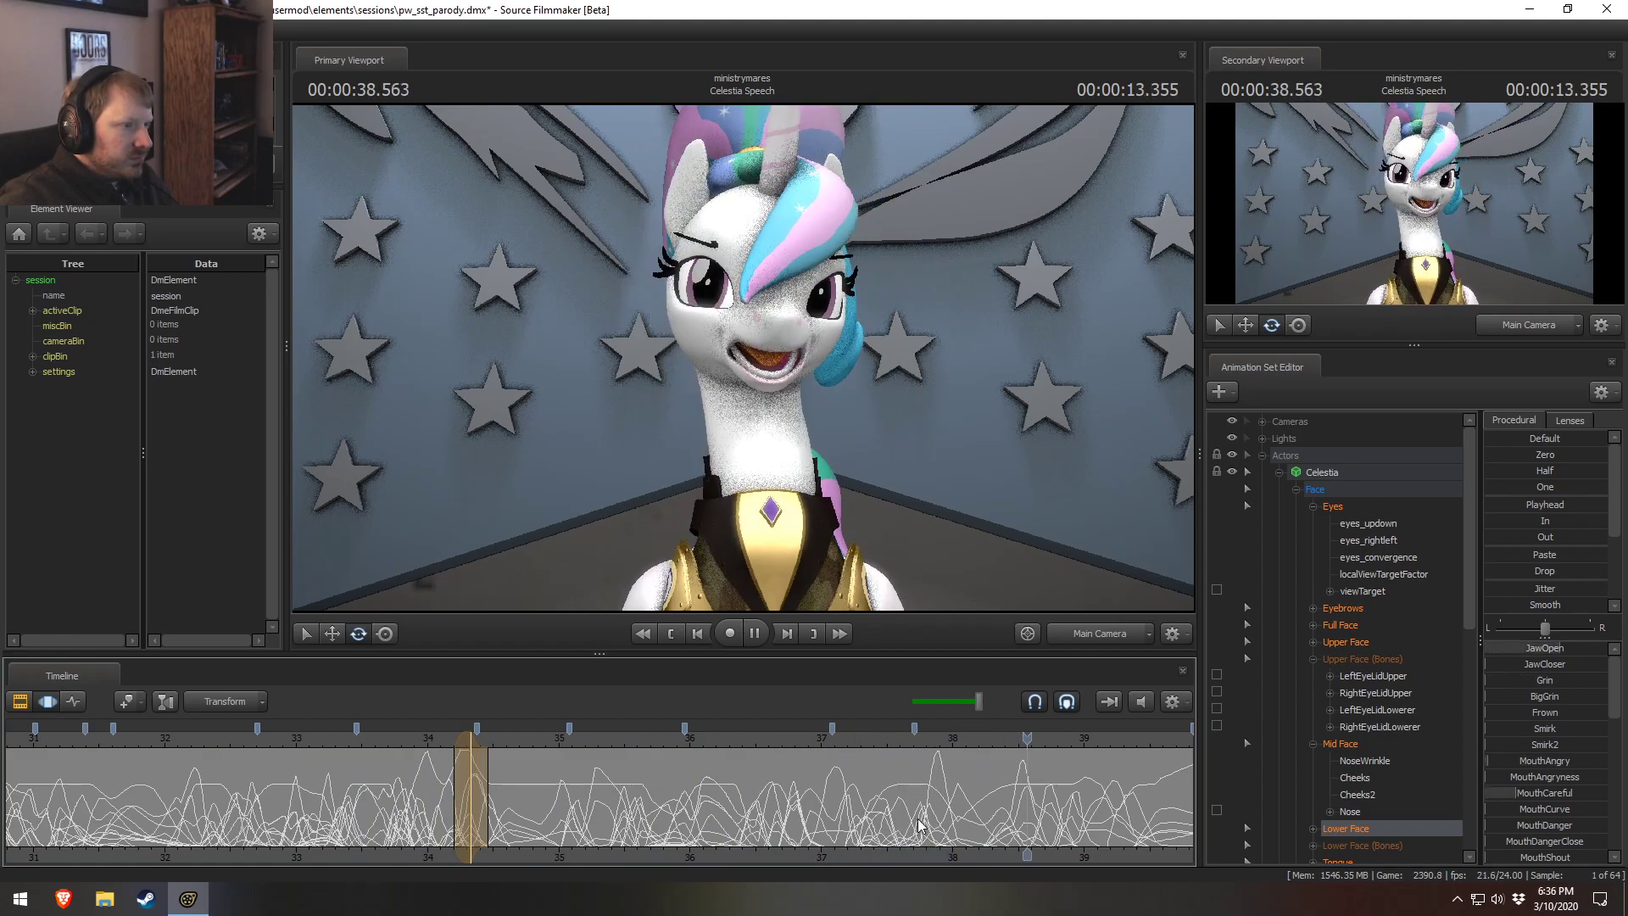
{"action": "middle_click_drag", "start_coordinate": [1024, 847], "coordinate": [568, 822]}
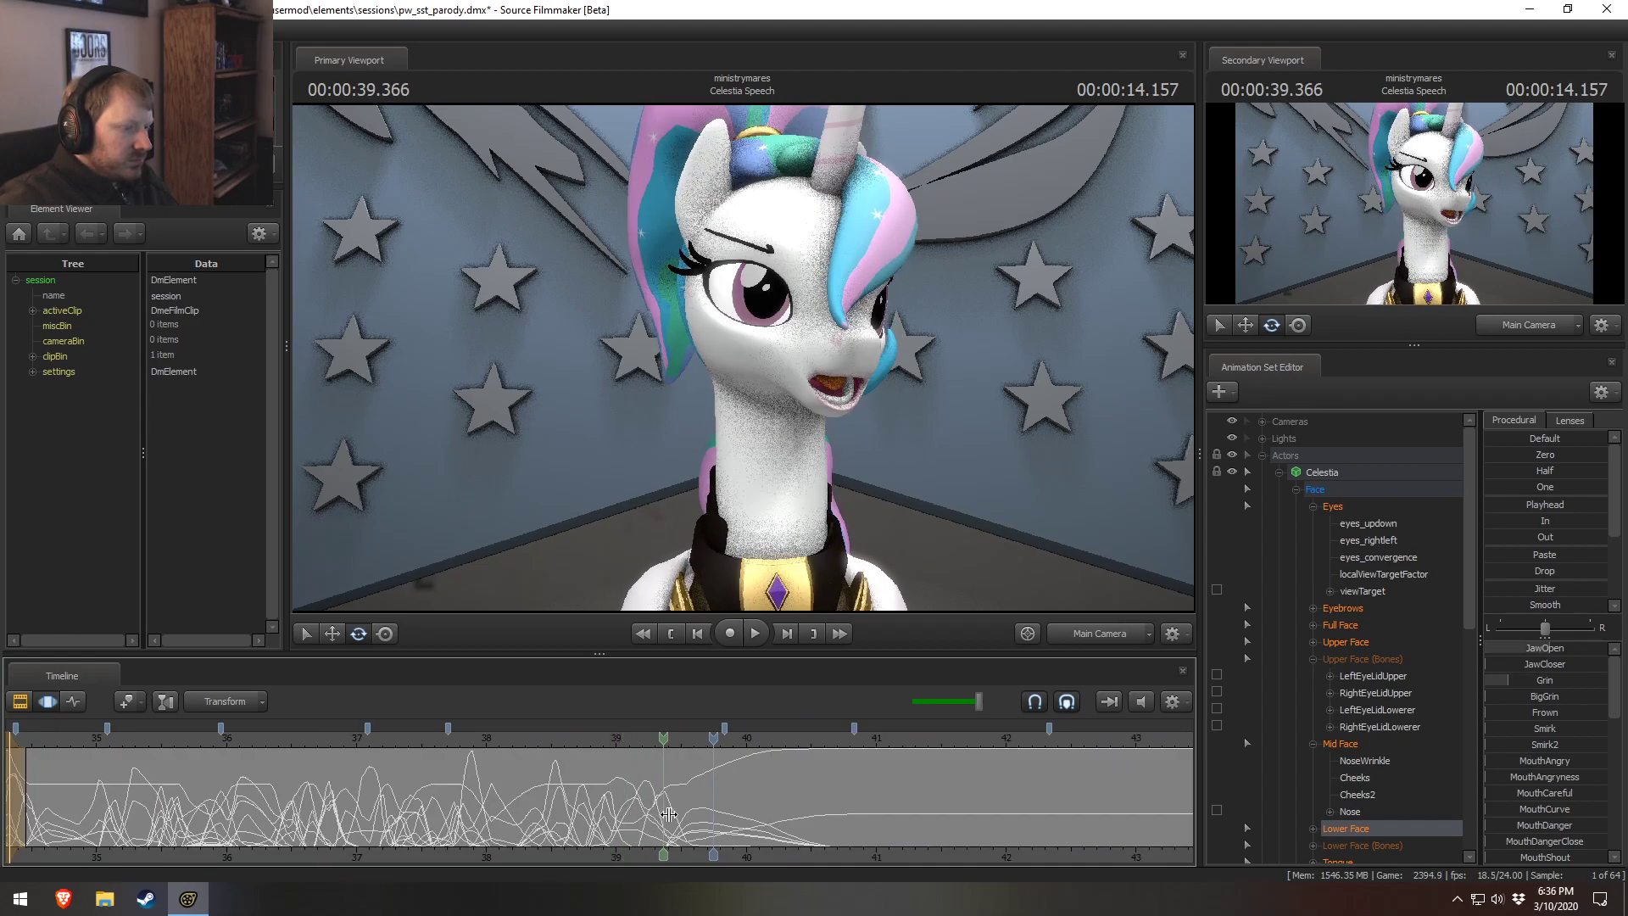
Set a time selection ending at about 40.29 s, fully active from about 39.6 s with a fade-in starting at 39.2 s.
{"action": "left_click_drag", "start_coordinate": [696, 818], "coordinate": [782, 832]}
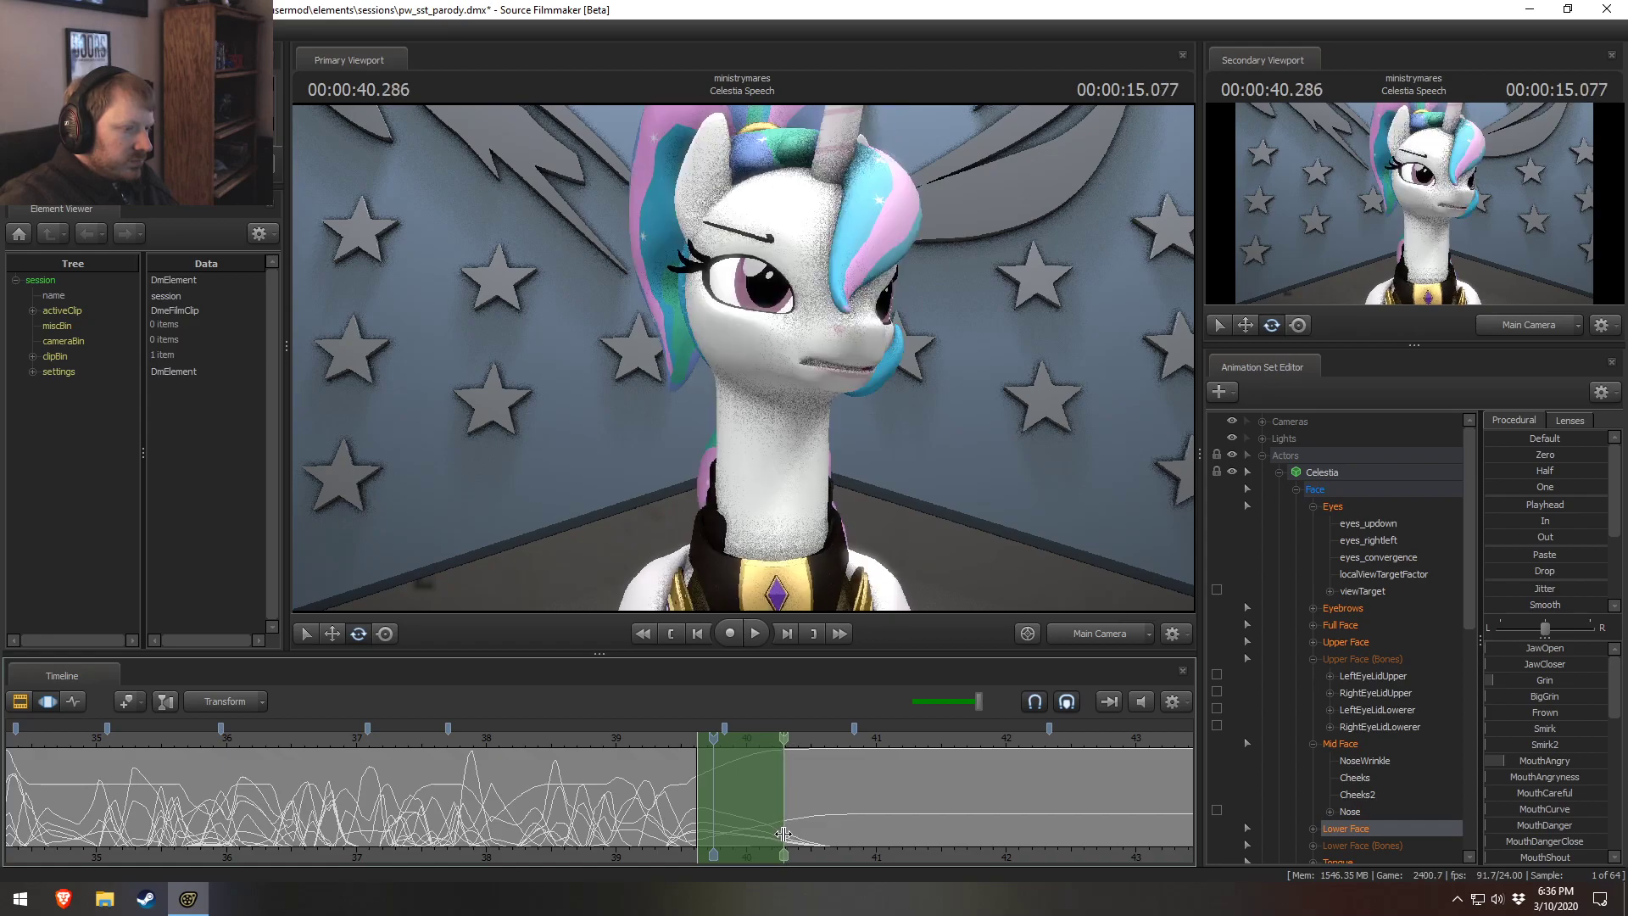
{"action": "left_click_drag", "start_coordinate": [783, 835], "coordinate": [784, 833]}
{"action": "scroll", "coordinate": [783, 832], "scroll_direction": "up", "scroll_amount": 3}
{"action": "left_click_drag", "start_coordinate": [852, 742], "coordinate": [836, 746]}
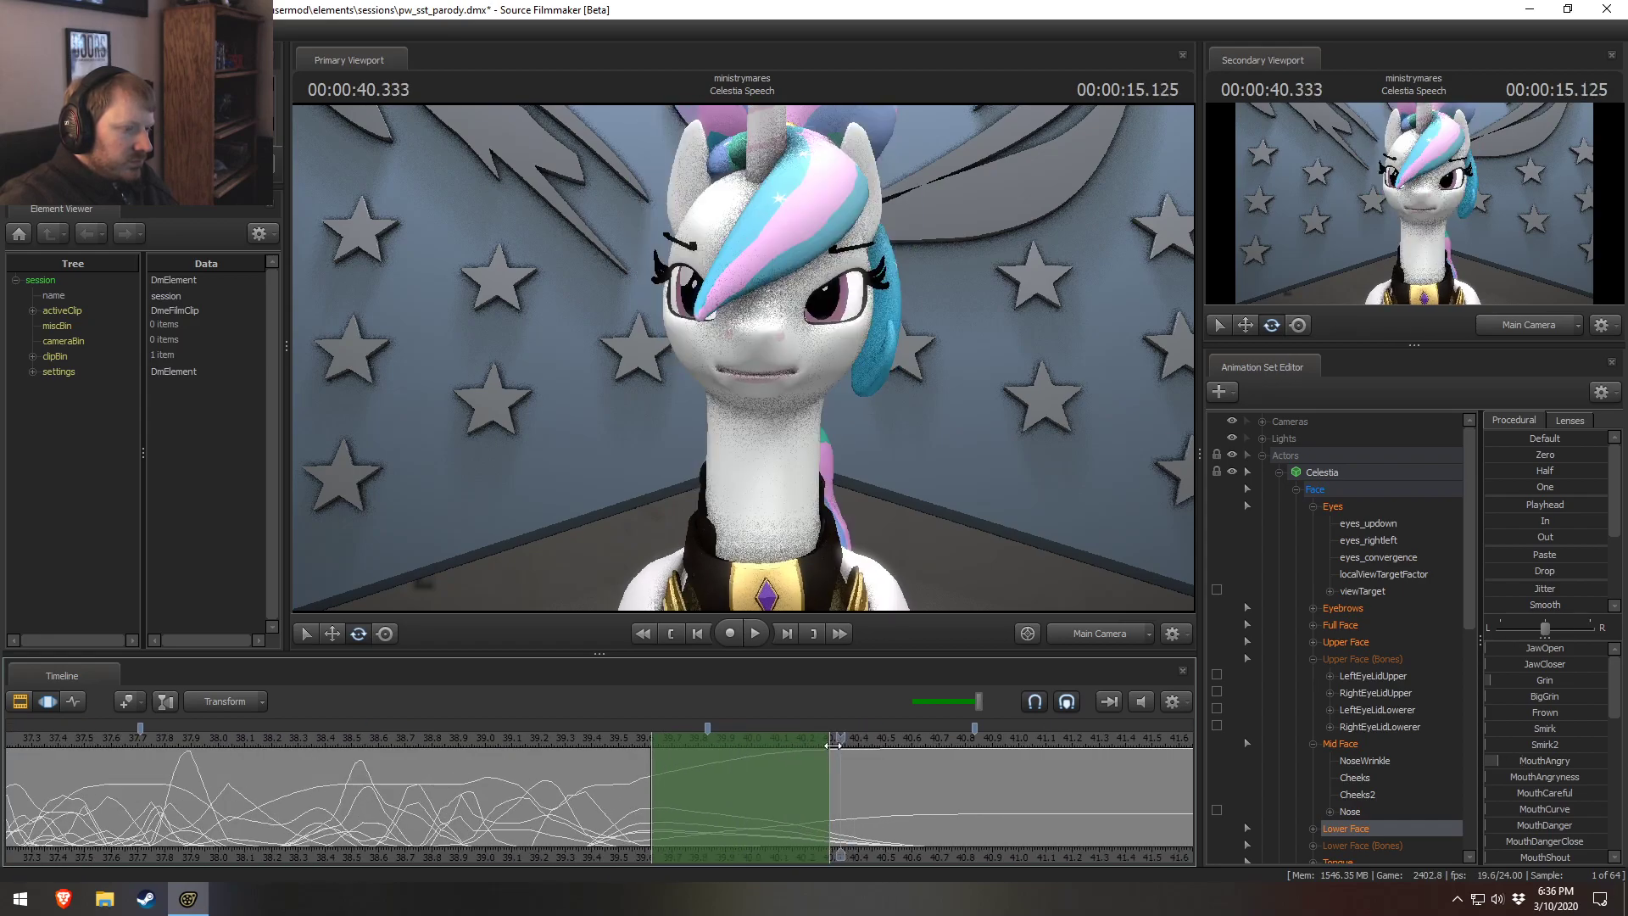
{"action": "left_click", "coordinate": [607, 792]}
{"action": "mouse_move", "coordinate": [618, 791]}
{"action": "left_mouse_down"}
{"action": "mouse_move", "coordinate": [652, 795]}
{"action": "mouse_move", "coordinate": [474, 805]}
{"action": "mouse_move", "coordinate": [535, 809]}
{"action": "mouse_move", "coordinate": [554, 789]}
{"action": "mouse_move", "coordinate": [652, 806]}
{"action": "mouse_move", "coordinate": [640, 803]}
{"action": "left_mouse_up"}
{"action": "left_click", "coordinate": [644, 802]}
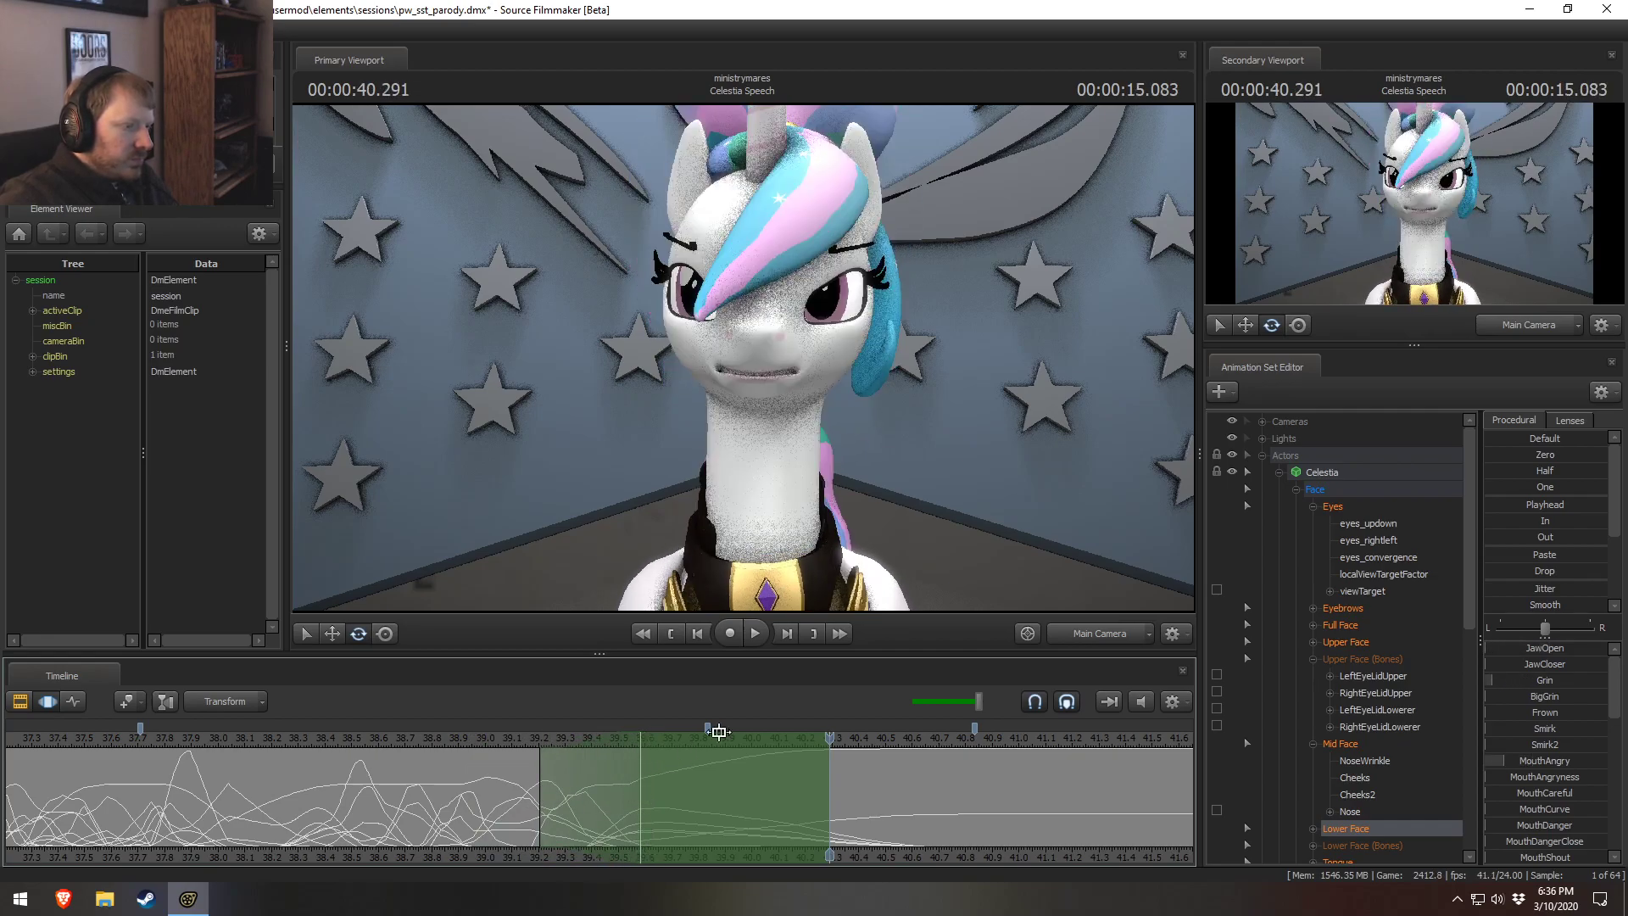
Try turning Celestia's chest and head at 39.666 s within the selected range.
{"action": "left_click", "coordinate": [661, 757]}
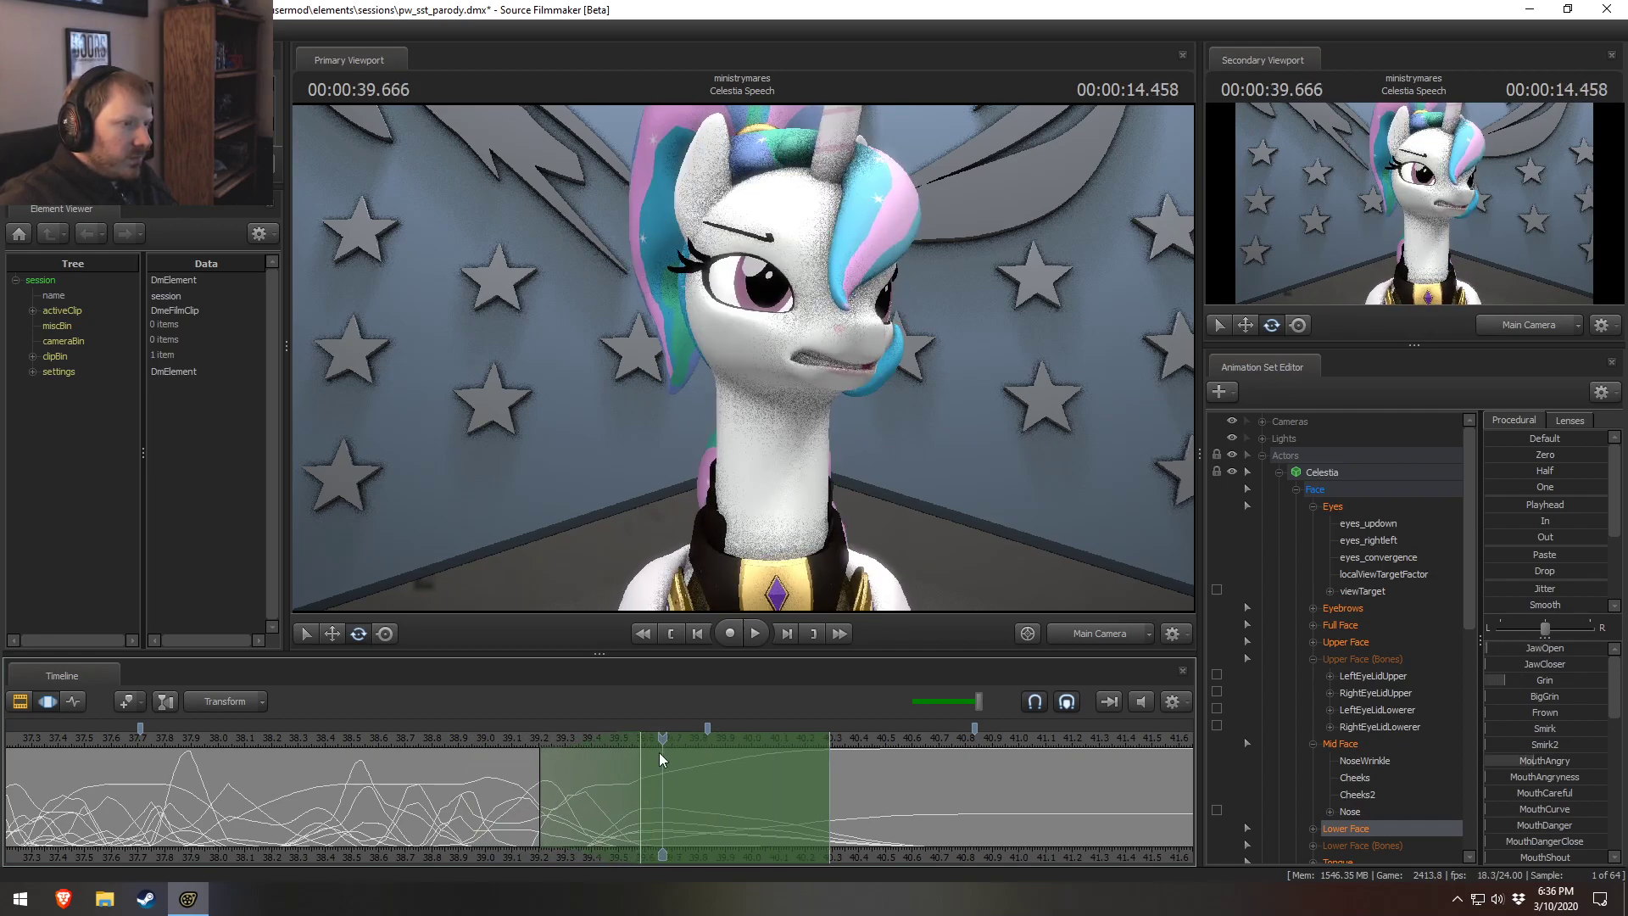
{"action": "left_click", "coordinate": [772, 601]}
{"action": "left_click_drag", "start_coordinate": [773, 589], "coordinate": [788, 568]}
{"action": "left_click", "coordinate": [798, 383]}
{"action": "mouse_move", "coordinate": [799, 383]}
{"action": "left_mouse_down"}
{"action": "mouse_move", "coordinate": [841, 377]}
{"action": "mouse_move", "coordinate": [814, 387]}
{"action": "left_mouse_up"}
Play the trial turn from about 38.7 s and undo it.
{"action": "left_click", "coordinate": [437, 743]}
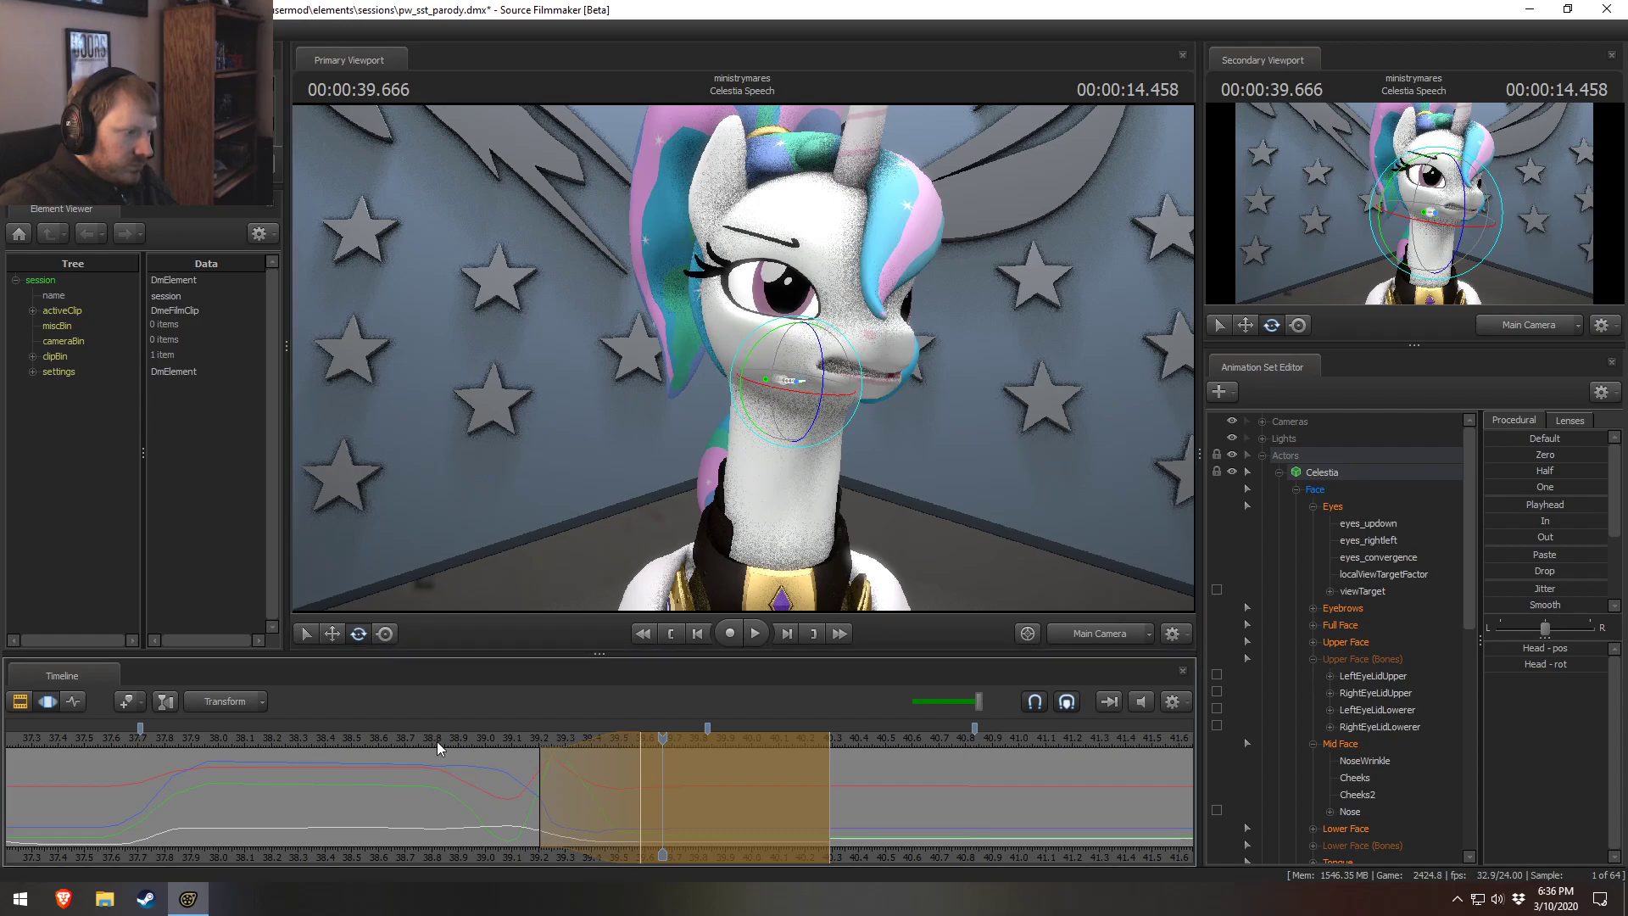
{"action": "left_click", "coordinate": [436, 741]}
{"action": "key", "text": "space"}
{"action": "key", "text": "space"}
{"action": "left_click", "coordinate": [424, 736]}
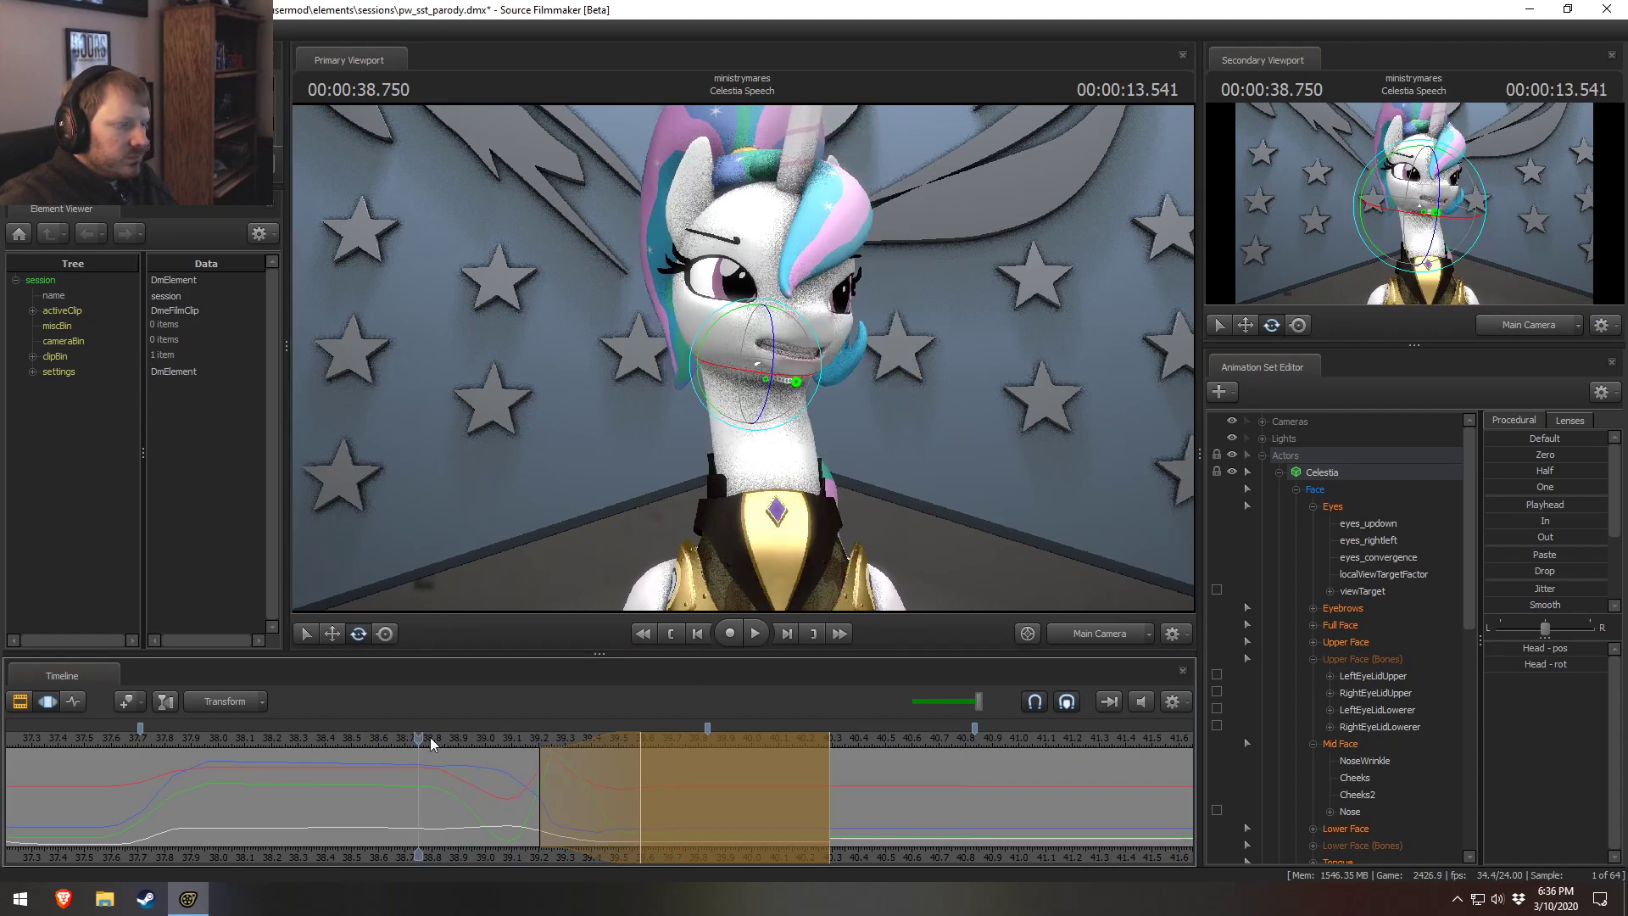
{"action": "key", "text": "space"}
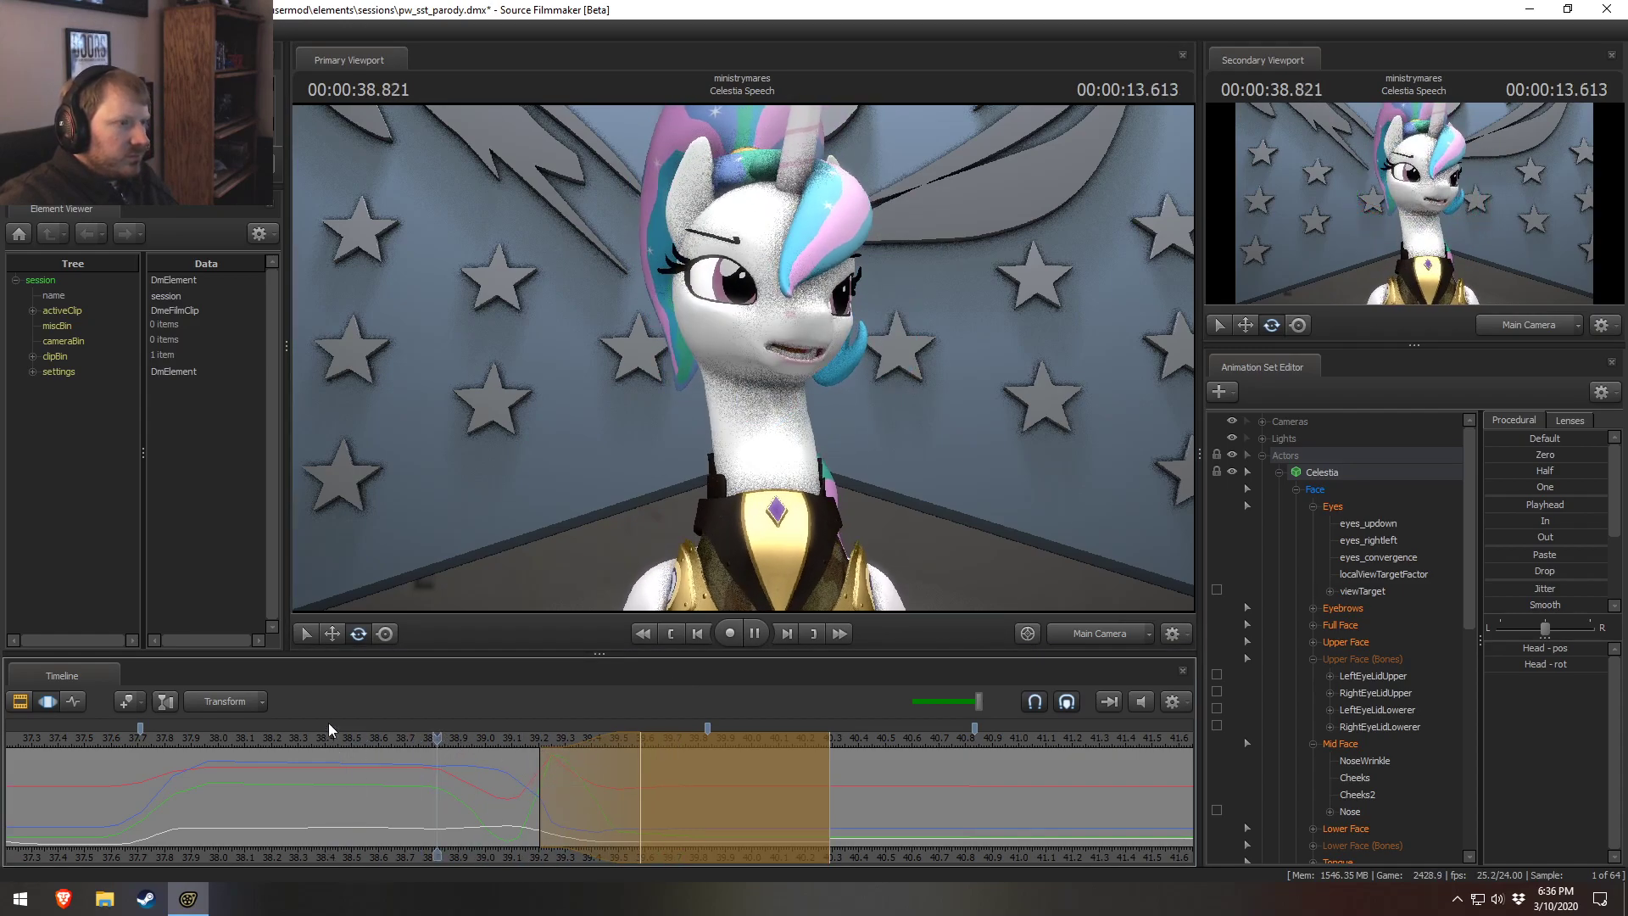
{"action": "key", "text": "ctrl+z"}
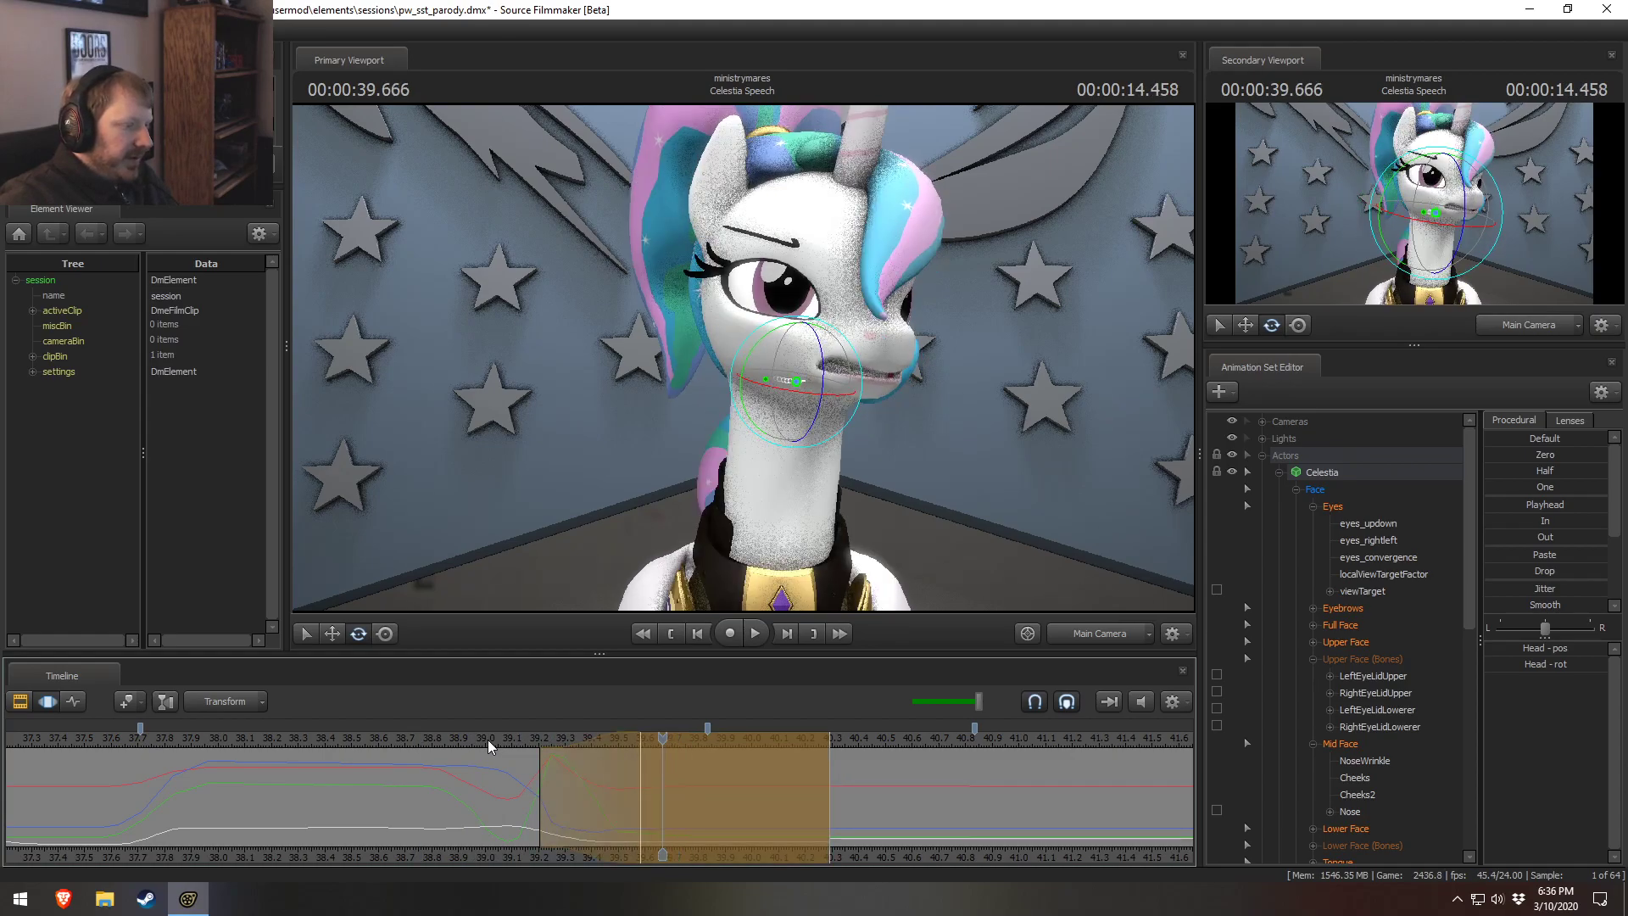
Replay the original head turn between about 38.9 s and 39.7 s to judge when it starts.
{"action": "left_click", "coordinate": [518, 739]}
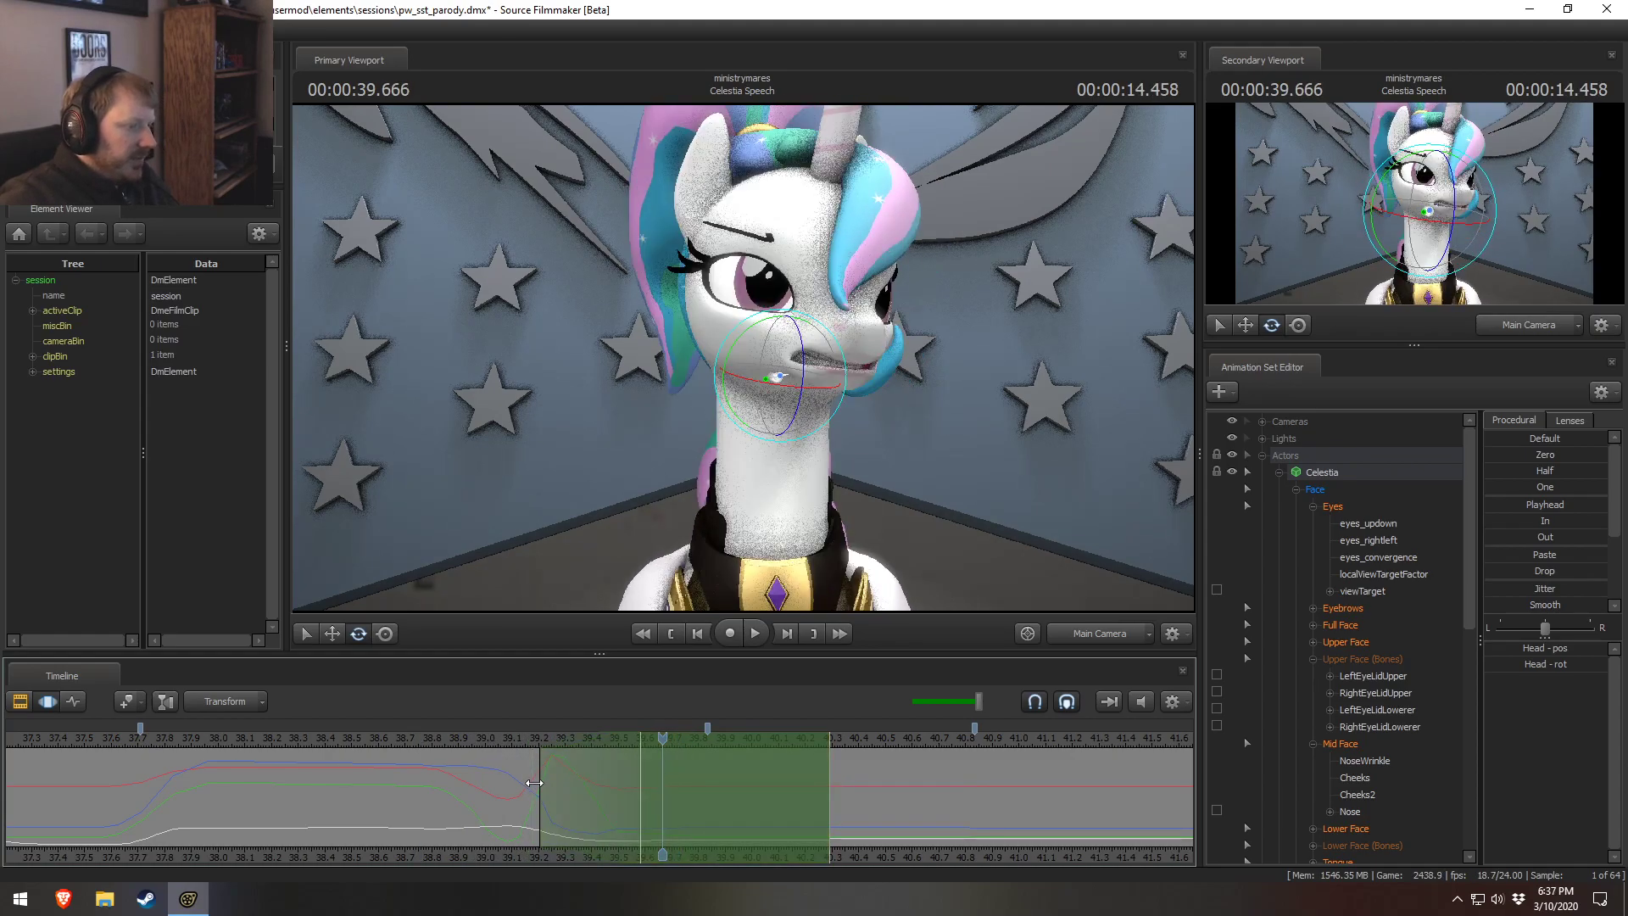
{"action": "key", "text": "w"}
{"action": "left_click_drag", "start_coordinate": [780, 375], "coordinate": [793, 389]}
{"action": "left_click", "coordinate": [465, 741]}
{"action": "key", "text": "space"}
{"action": "key", "text": "space"}
{"action": "left_click", "coordinate": [506, 745]}
Shift the fade-in earlier to run from about 39.1 s to 39.5 s, and check the timing in playback.
{"action": "key", "text": "space"}
{"action": "key", "text": "space"}
{"action": "left_click_drag", "start_coordinate": [517, 781], "coordinate": [627, 795]}
{"action": "left_click_drag", "start_coordinate": [609, 796], "coordinate": [675, 764]}
{"action": "left_click", "coordinate": [436, 735]}
{"action": "key", "text": "space"}
{"action": "key", "text": "Escape"}
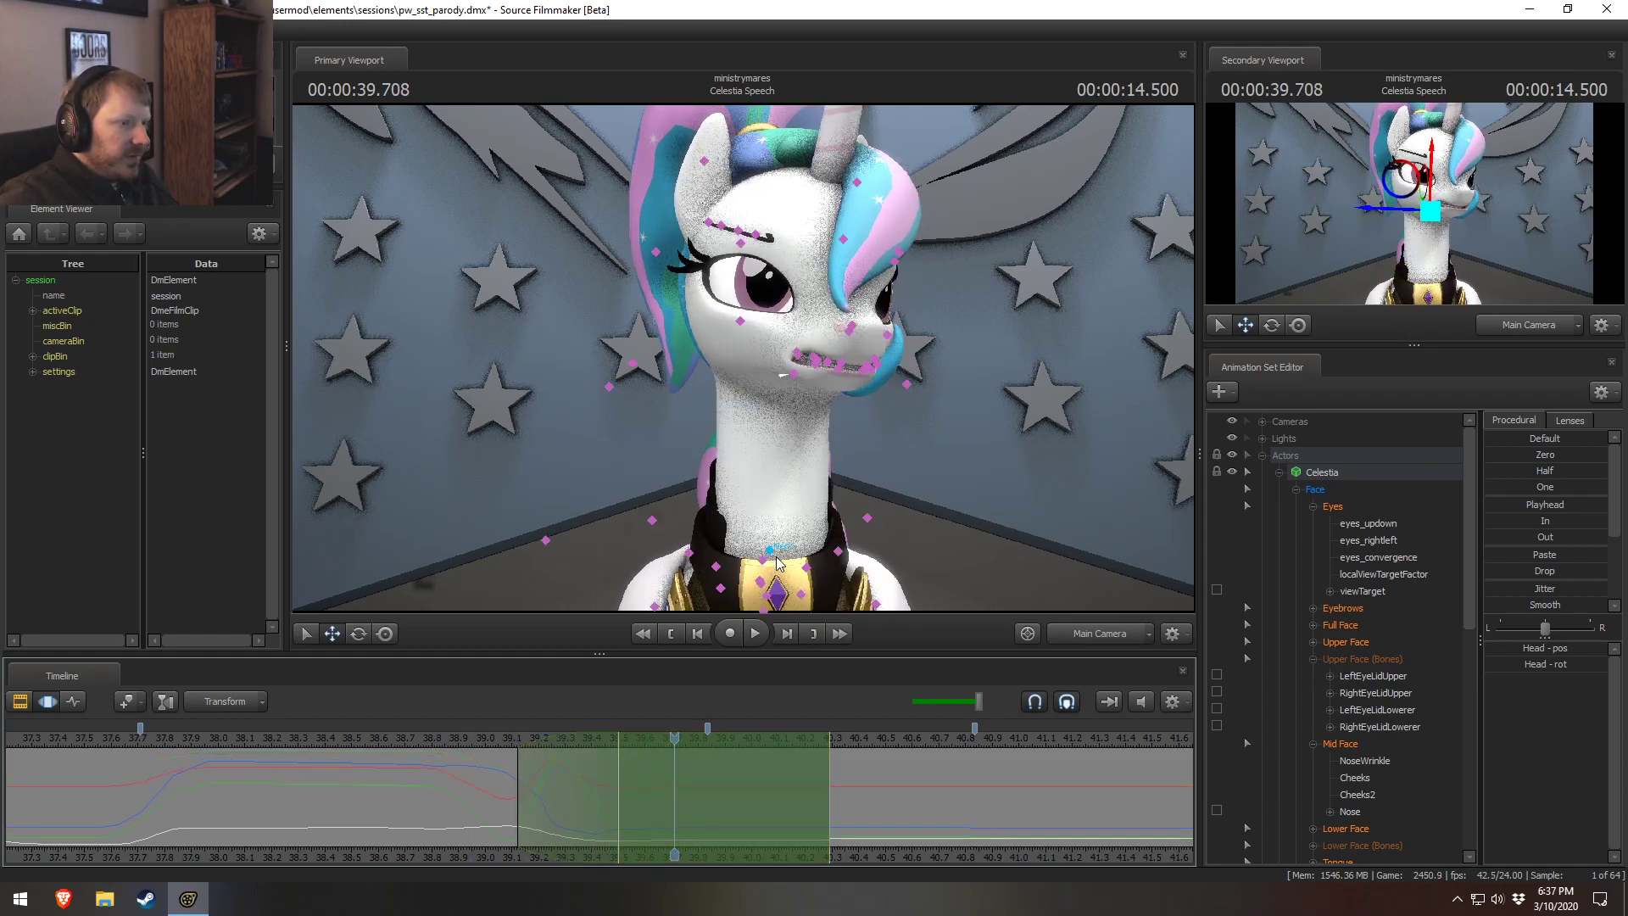
Rotate Chest2 and the head at 39.708 s so Celestia turns and leans further to the side.
{"action": "left_click", "coordinate": [775, 592]}
{"action": "left_click_drag", "start_coordinate": [788, 559], "coordinate": [808, 591]}
{"action": "key", "text": "ctrl+z"}
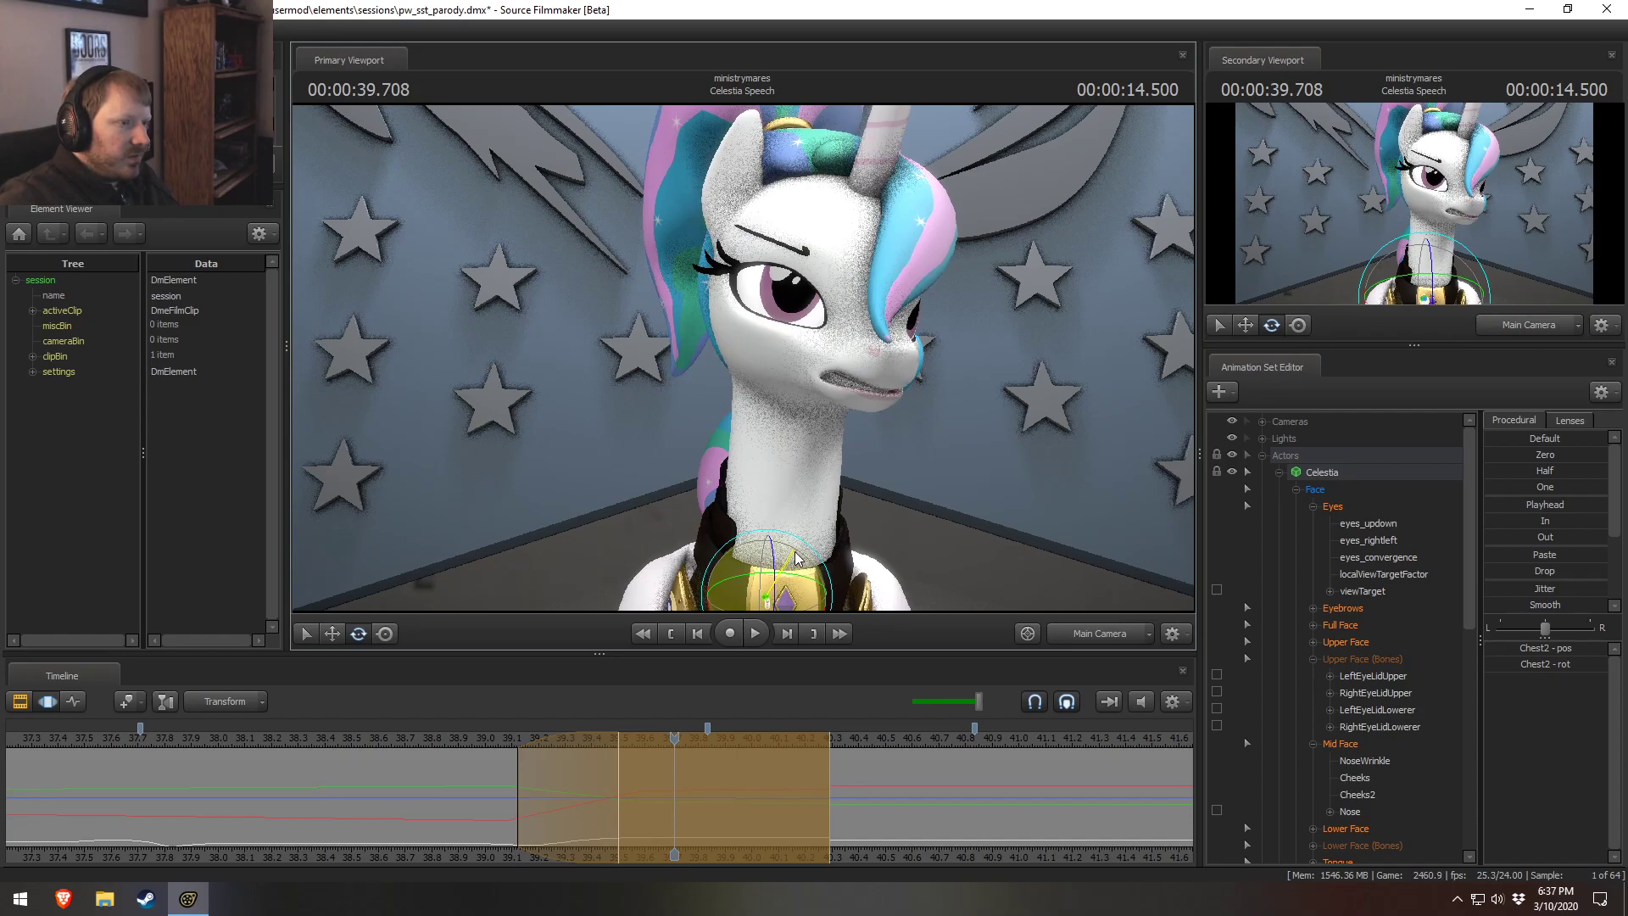
{"action": "left_click_drag", "start_coordinate": [795, 551], "coordinate": [794, 548]}
{"action": "key", "text": "ctrl"}
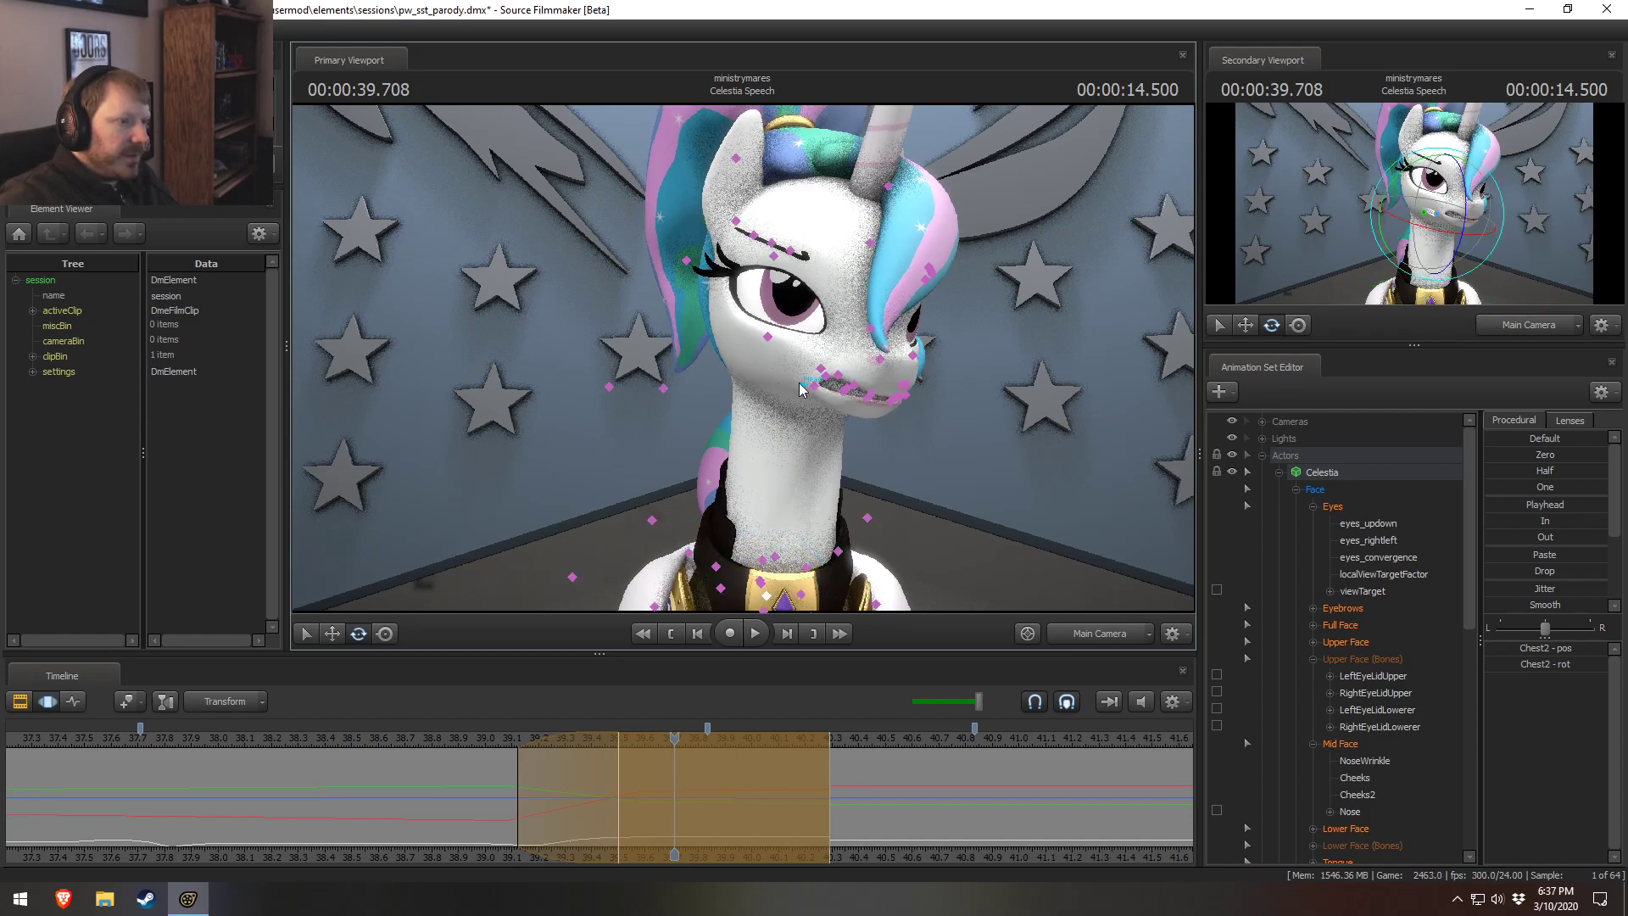
{"action": "left_click", "coordinate": [799, 384], "text": "ctrl"}
{"action": "left_click_drag", "start_coordinate": [849, 364], "coordinate": [815, 358]}
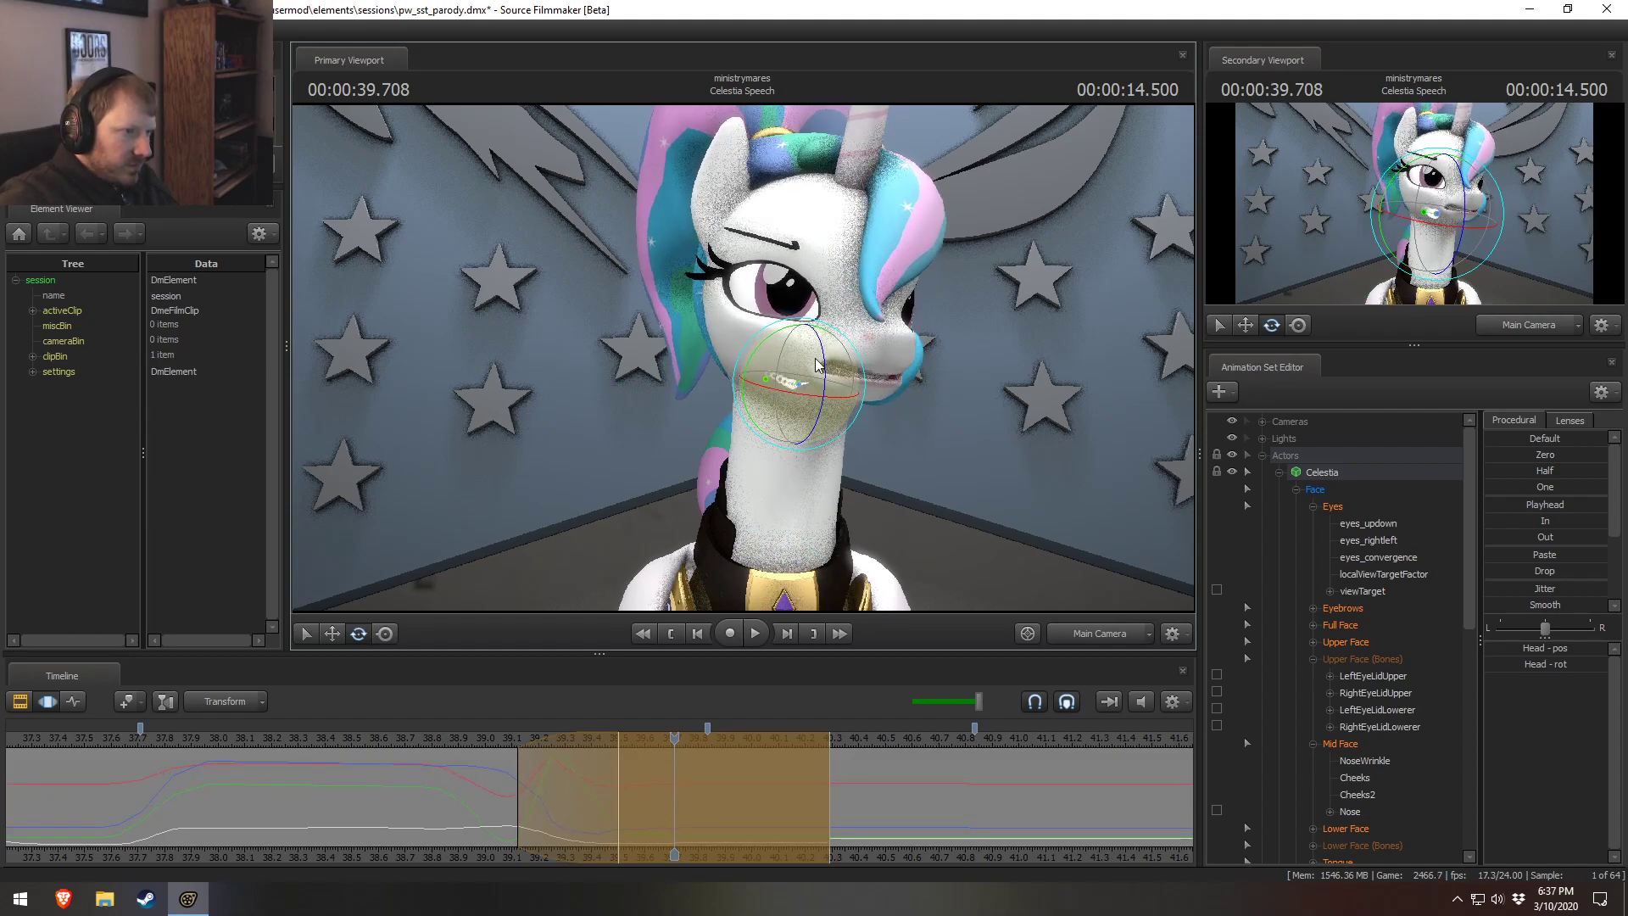
Play the revised chest and head turn several times from about 38.7 s to review the motion.
{"action": "left_click", "coordinate": [451, 743]}
{"action": "key", "text": "space"}
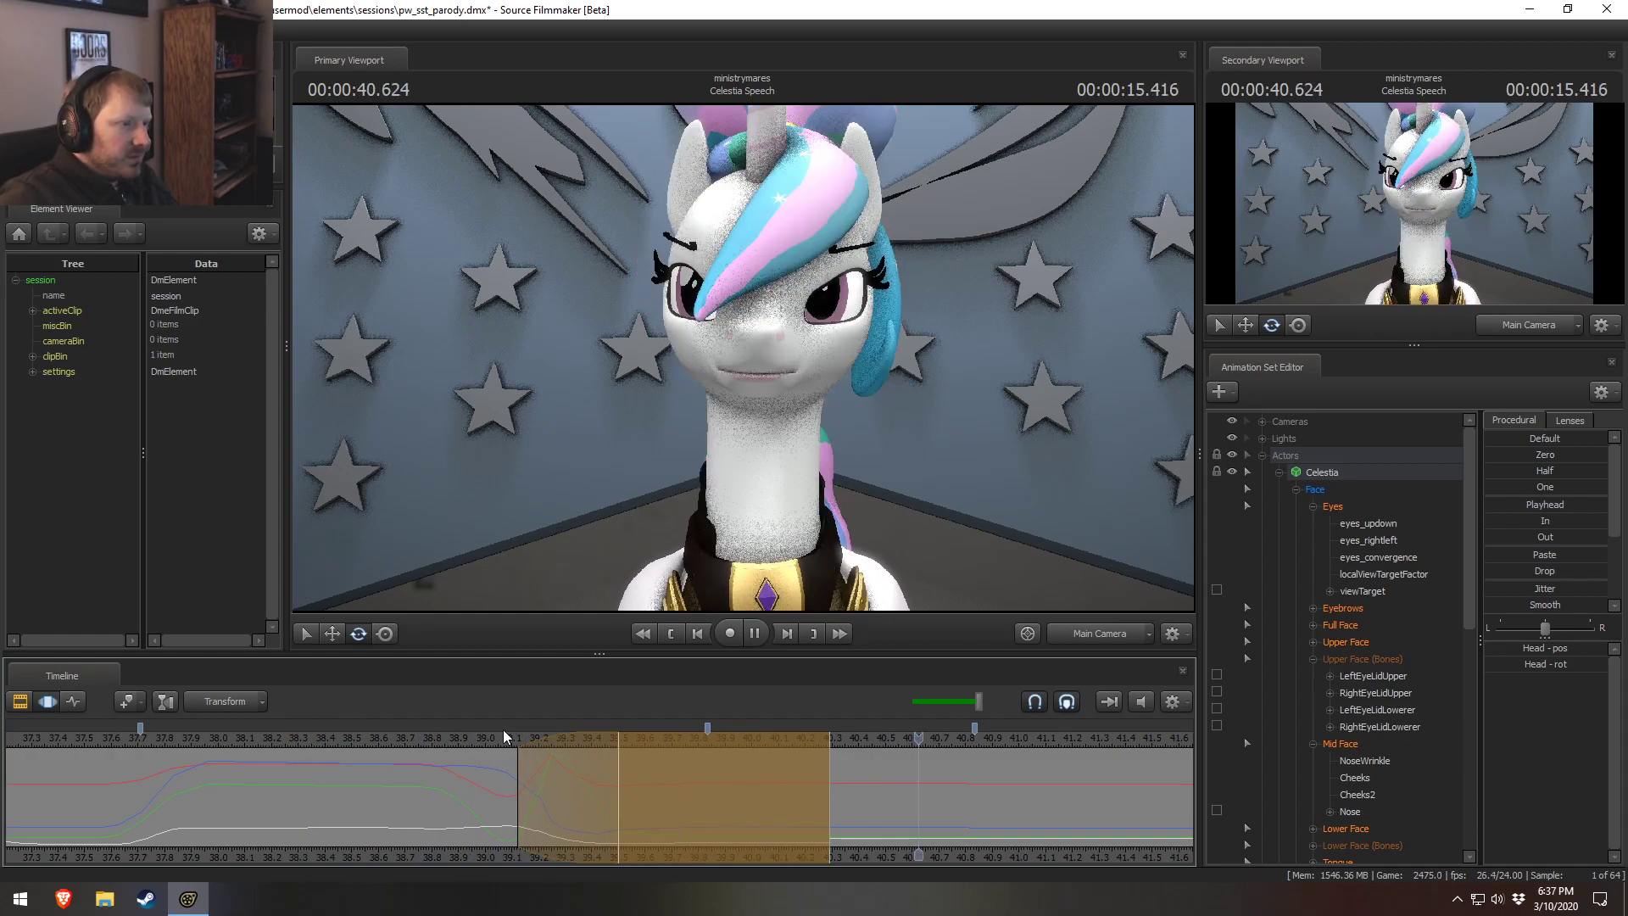
{"action": "left_click_drag", "start_coordinate": [475, 736], "coordinate": [388, 740]}
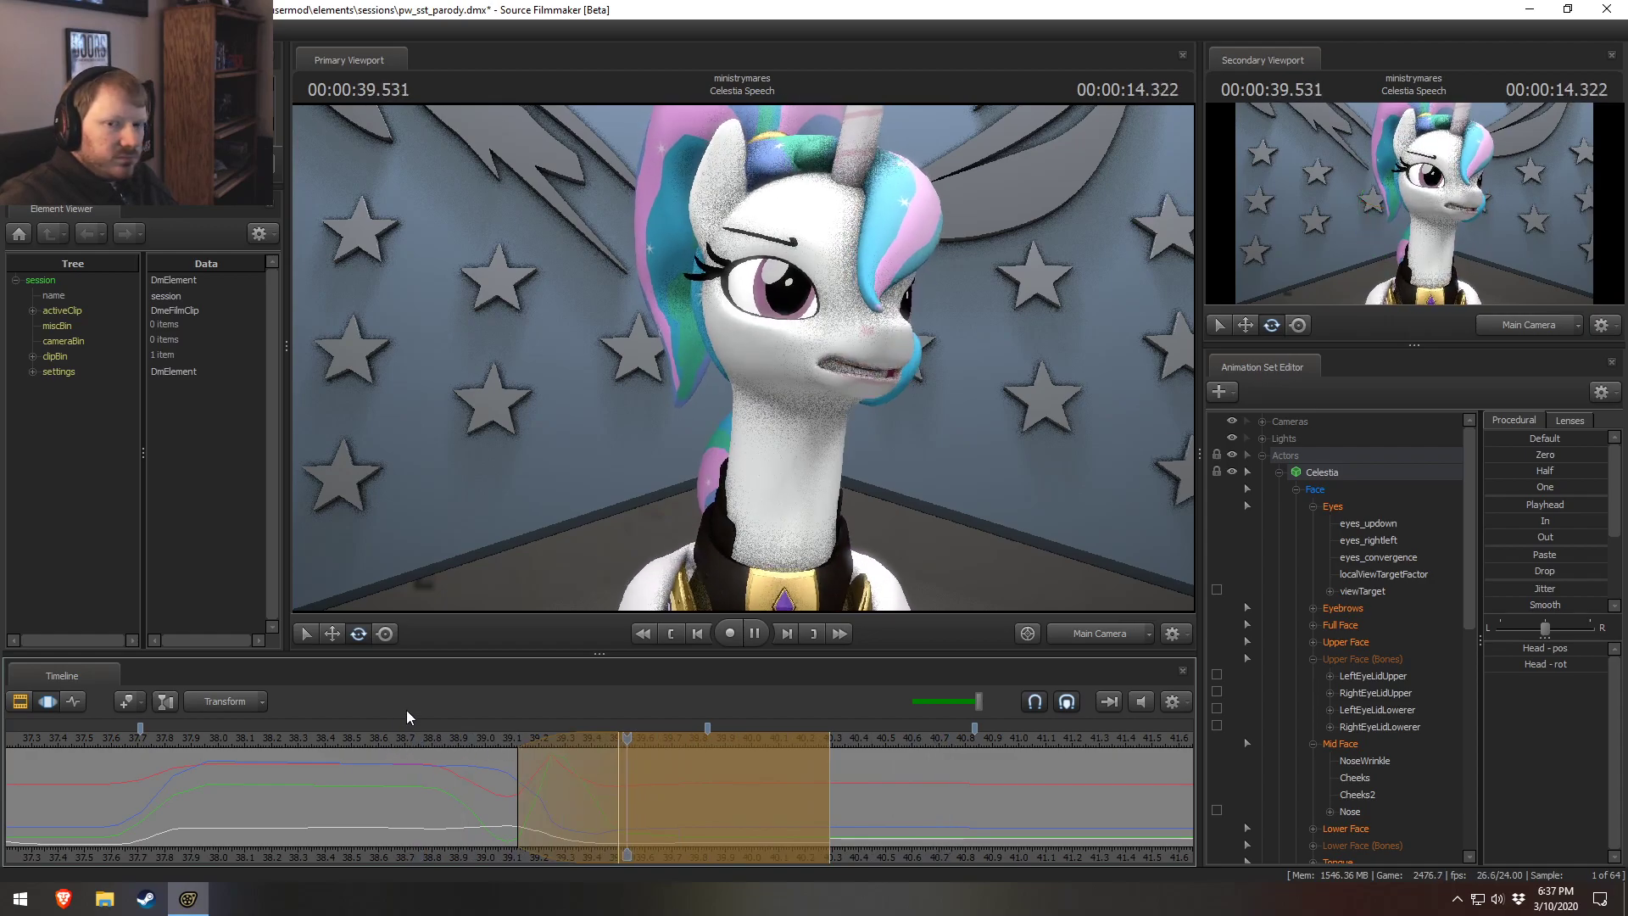
{"action": "key", "text": "space"}
{"action": "key", "text": "space"}
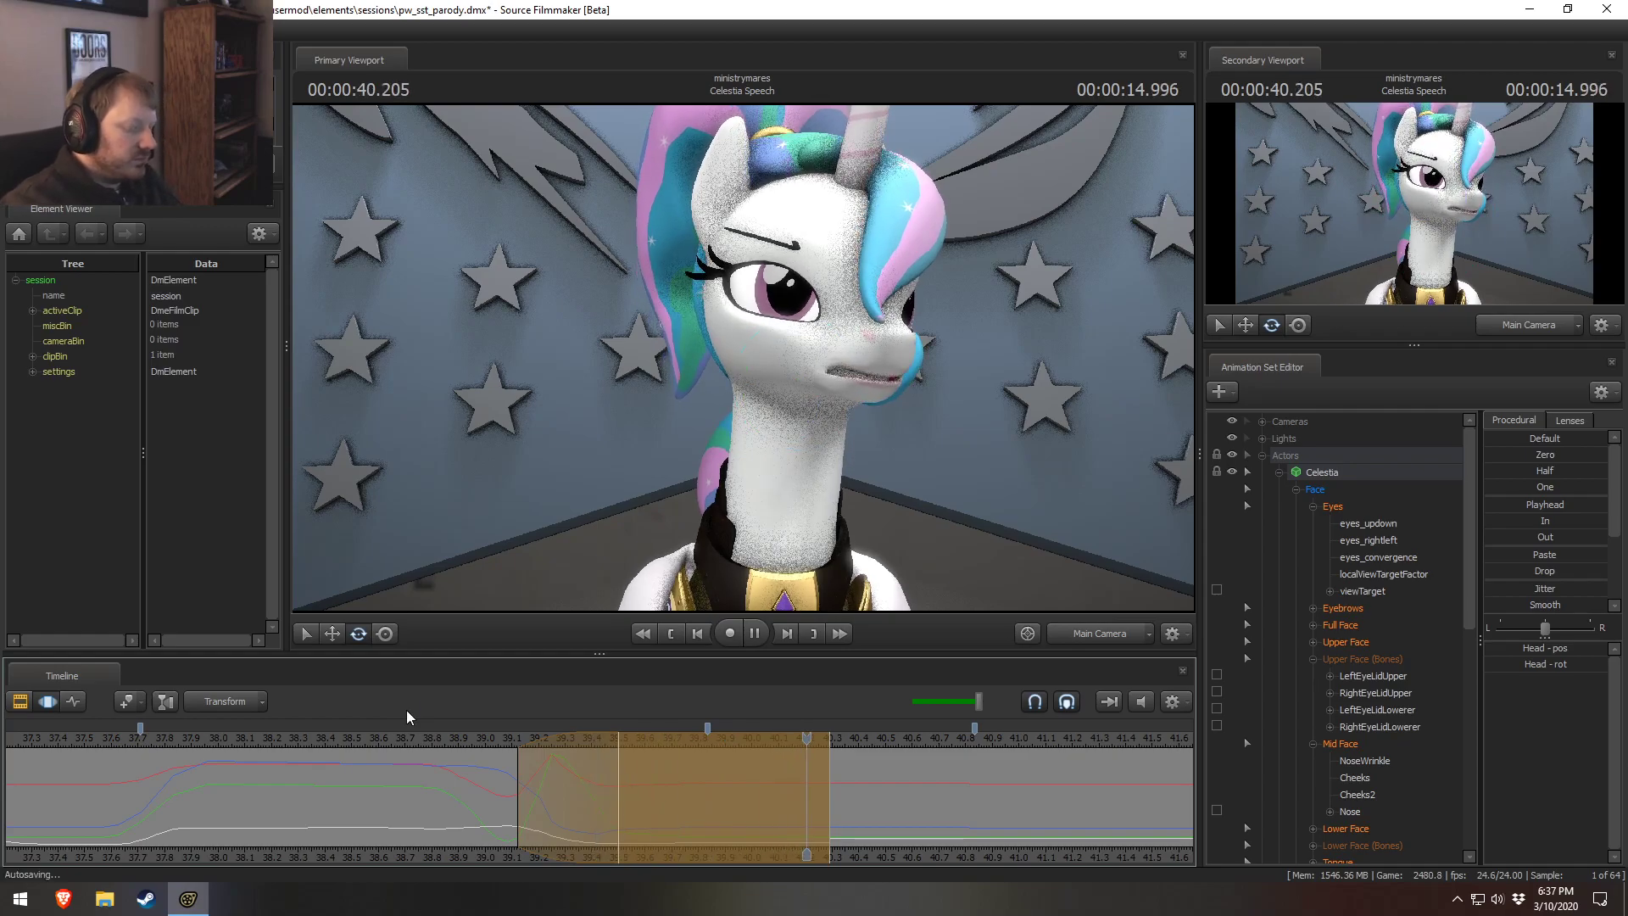
{"action": "key", "text": "Left"}
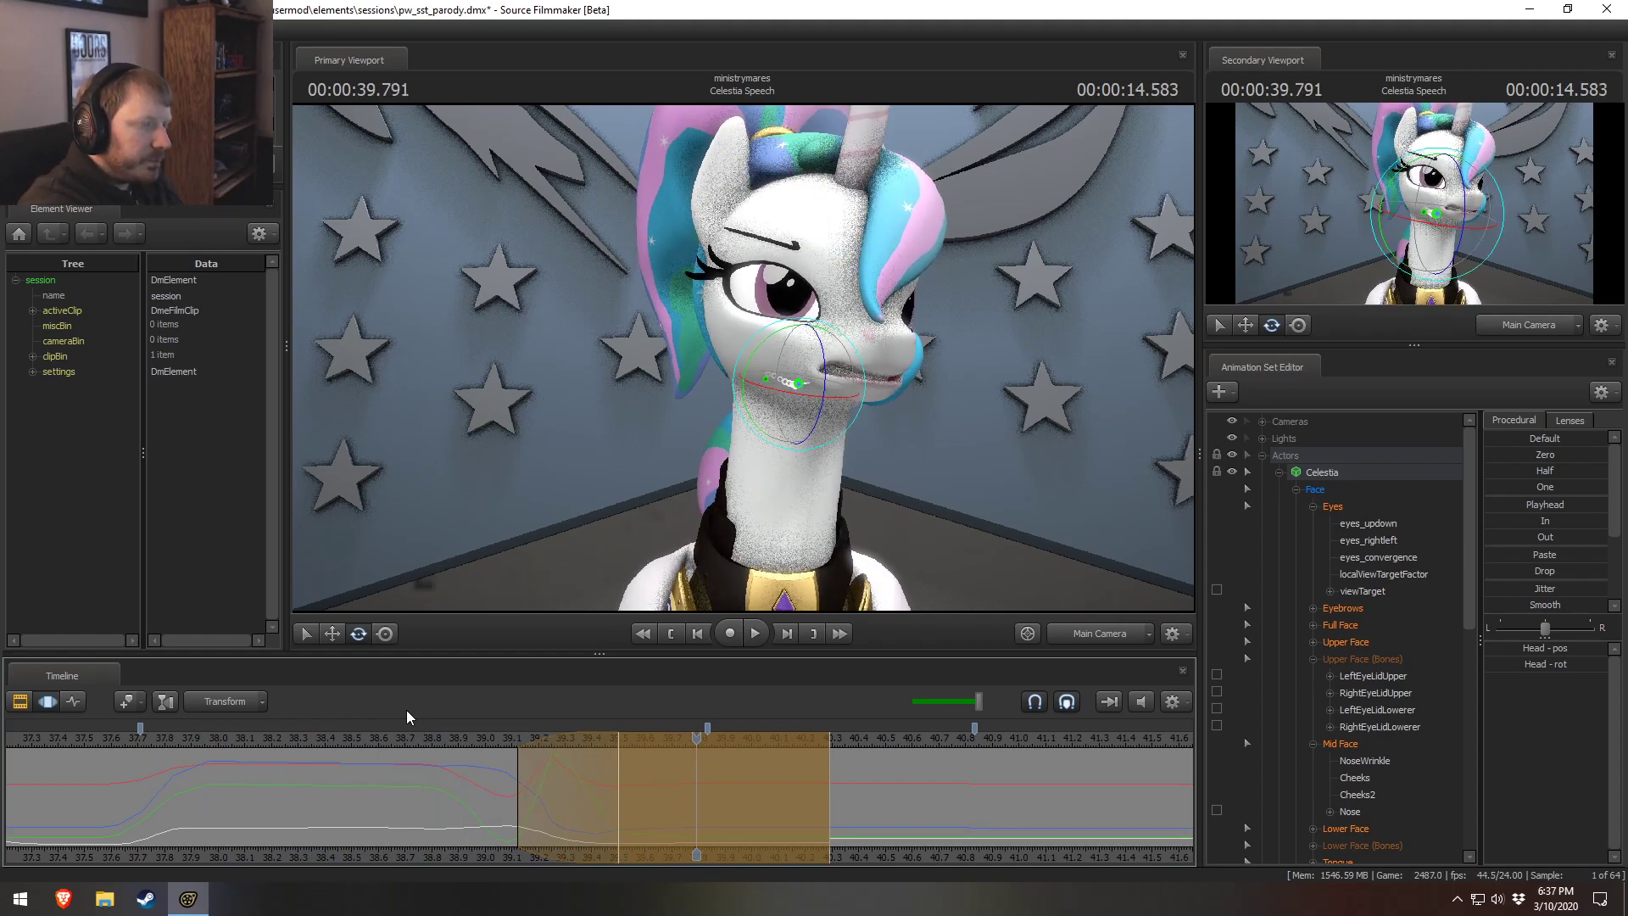
Switch to the Clip Editor and replay the turn from about 38.7 s to 39.7 s.
{"action": "key", "text": "F2"}
{"action": "key", "text": "space"}
{"action": "key", "text": "space"}
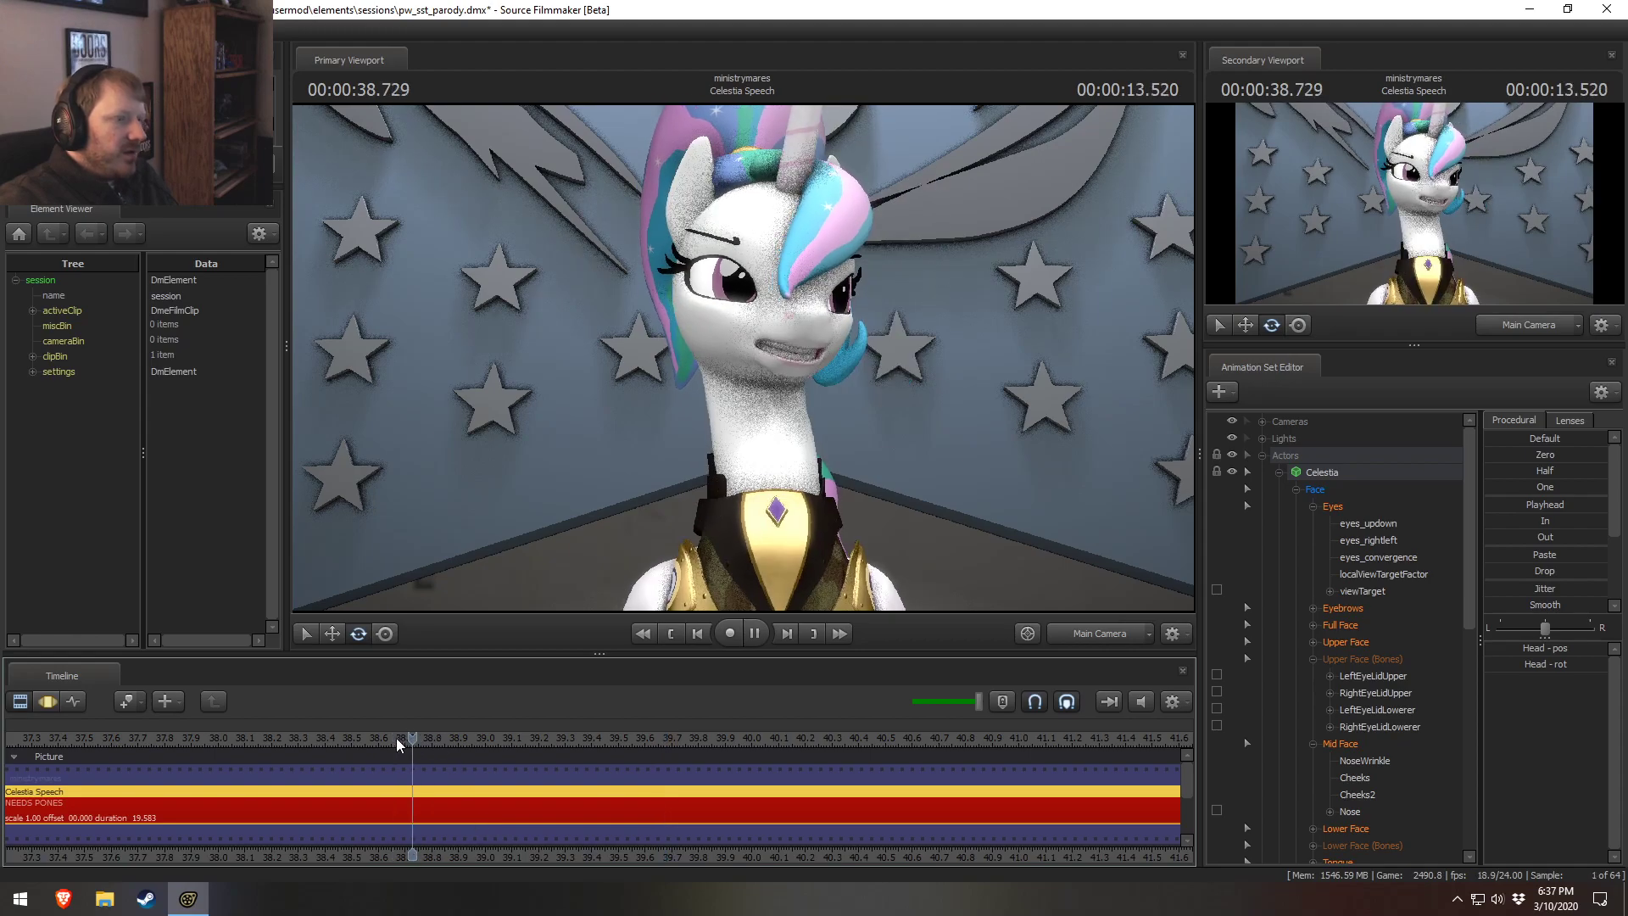
{"action": "key", "text": "space"}
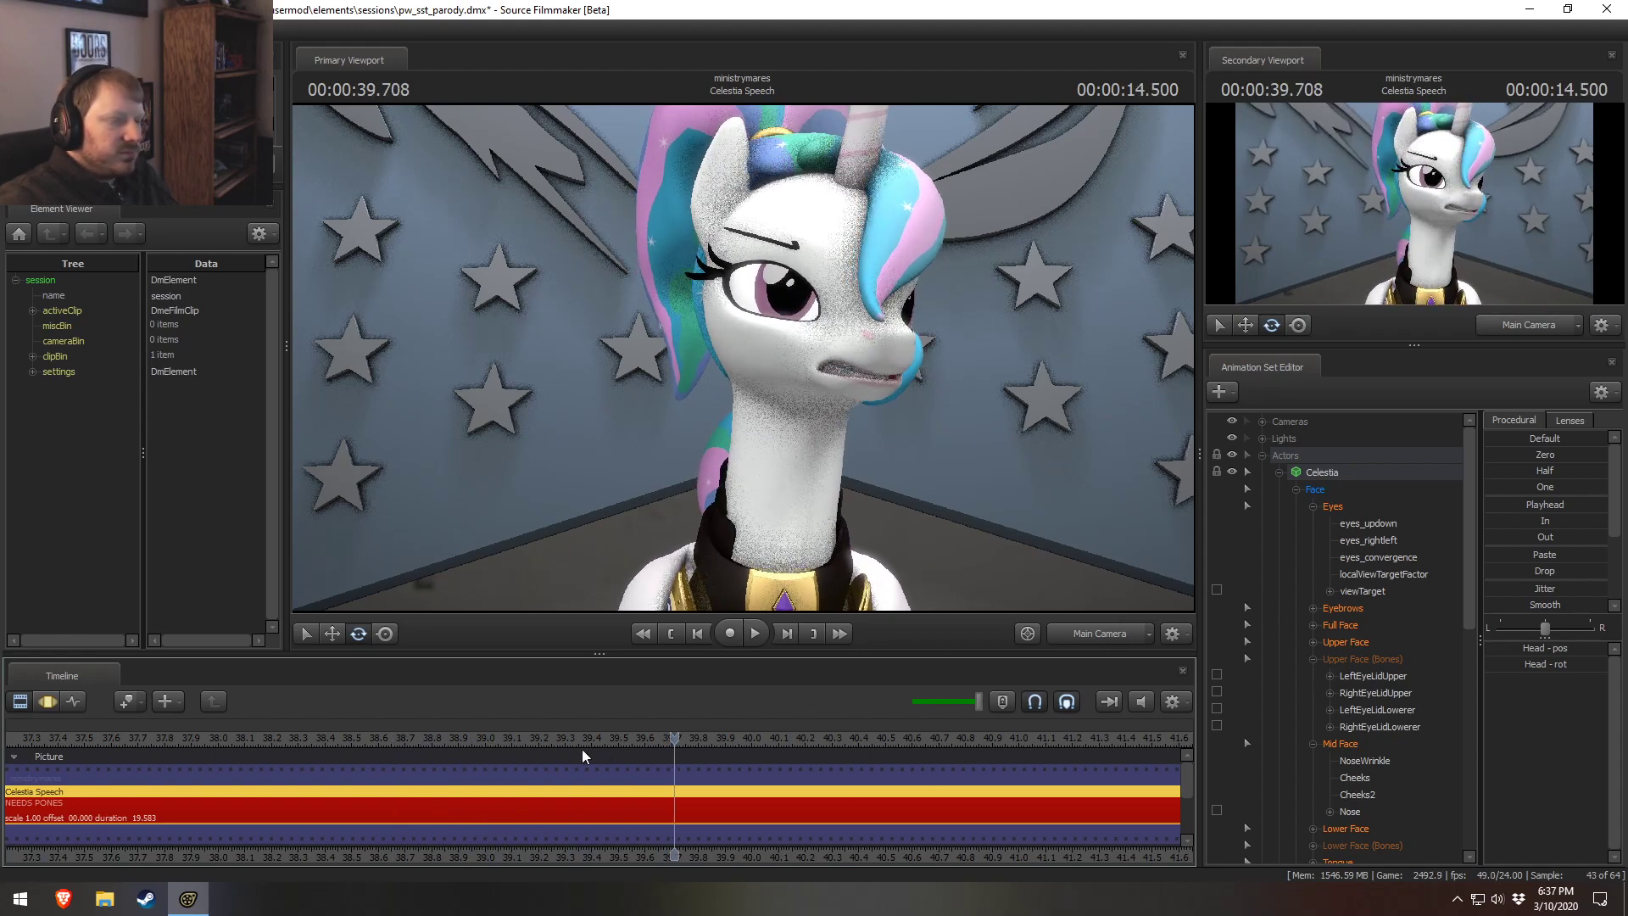
{"action": "left_click", "coordinate": [430, 738]}
{"action": "key", "text": "space"}
{"action": "key", "text": "space"}
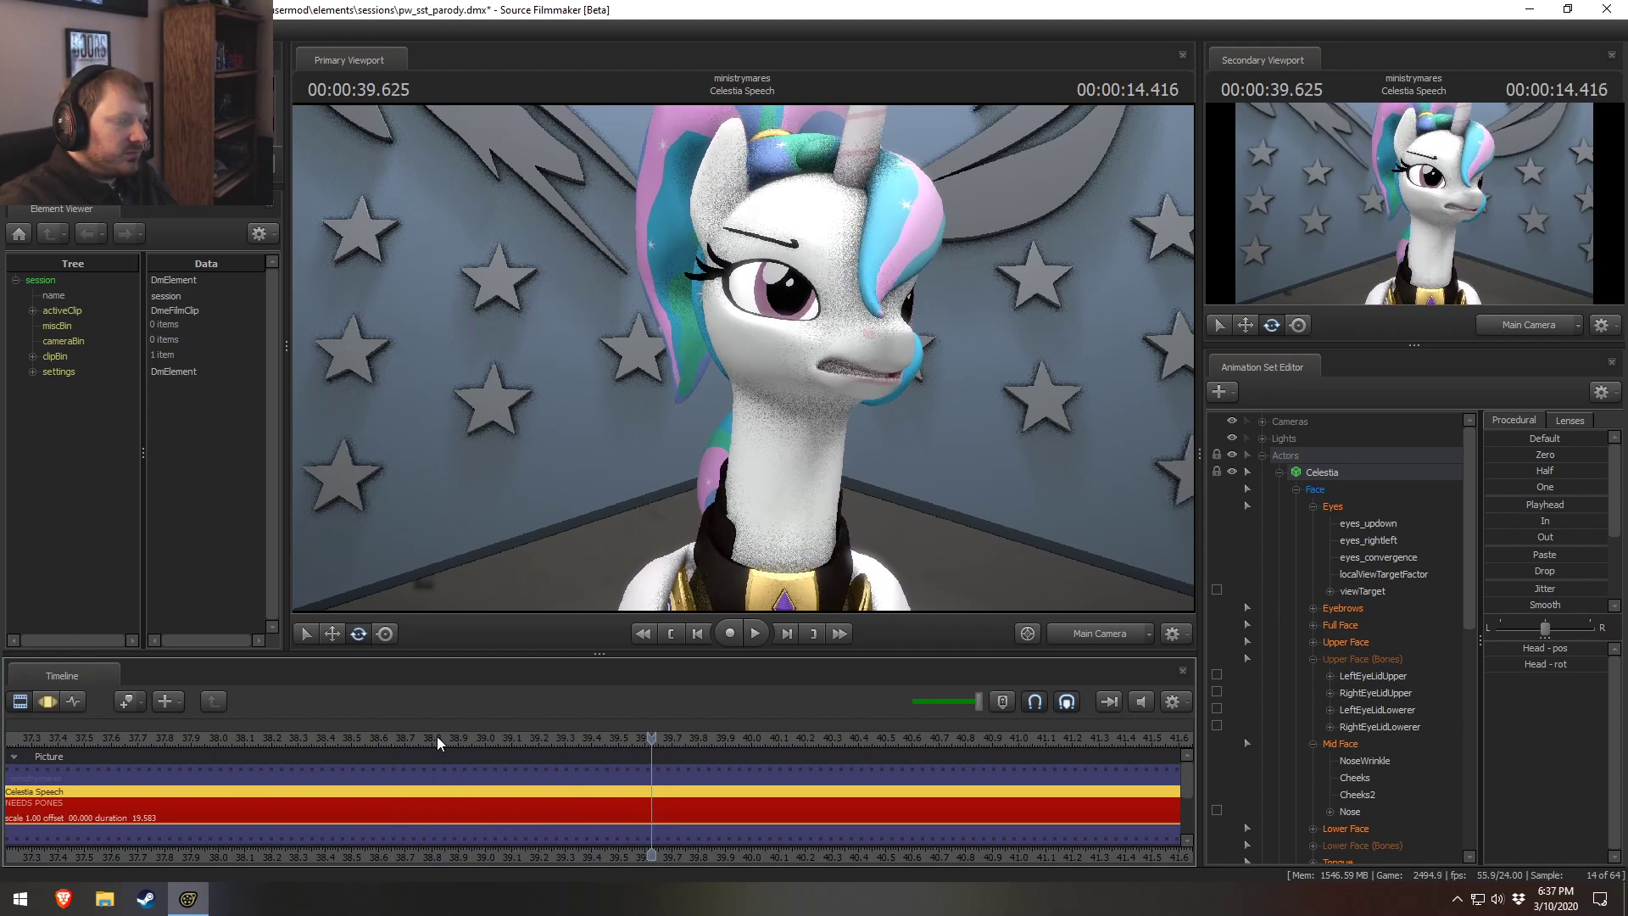
Adjust eyes_updown in the Motion Editor over about 39.25–39.67 s, peaking at 39.416 s, using a widened slider area.
{"action": "left_click", "coordinate": [1367, 523]}
{"action": "key", "text": "F3"}
{"action": "left_click_drag", "start_coordinate": [538, 810], "coordinate": [444, 802]}
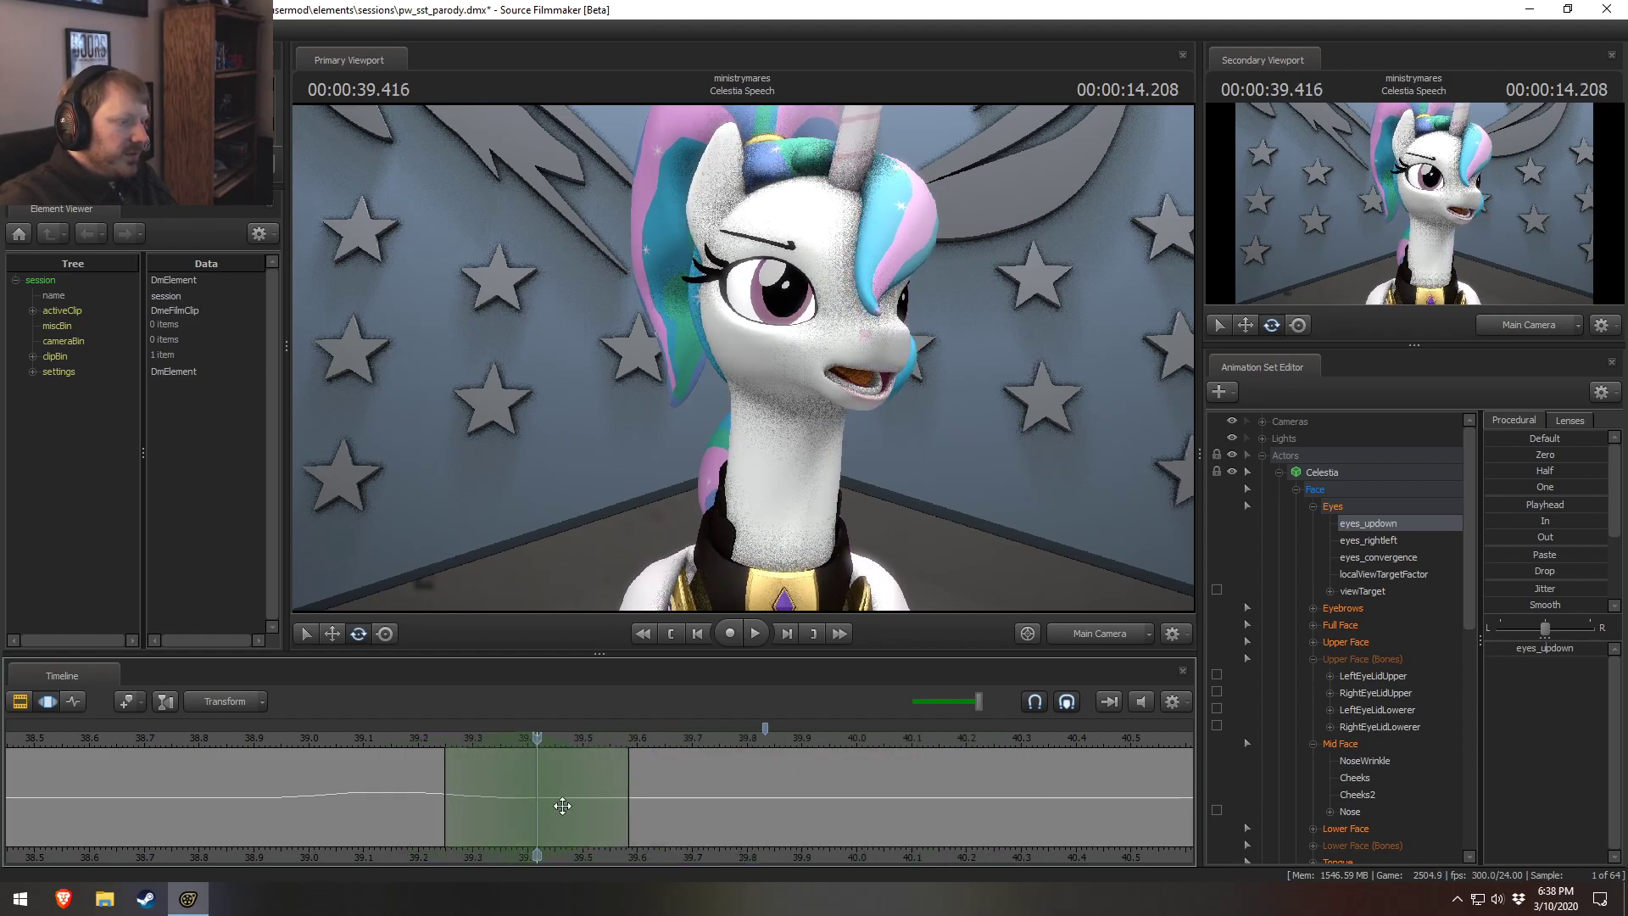
{"action": "left_click_drag", "start_coordinate": [628, 795], "coordinate": [674, 794]}
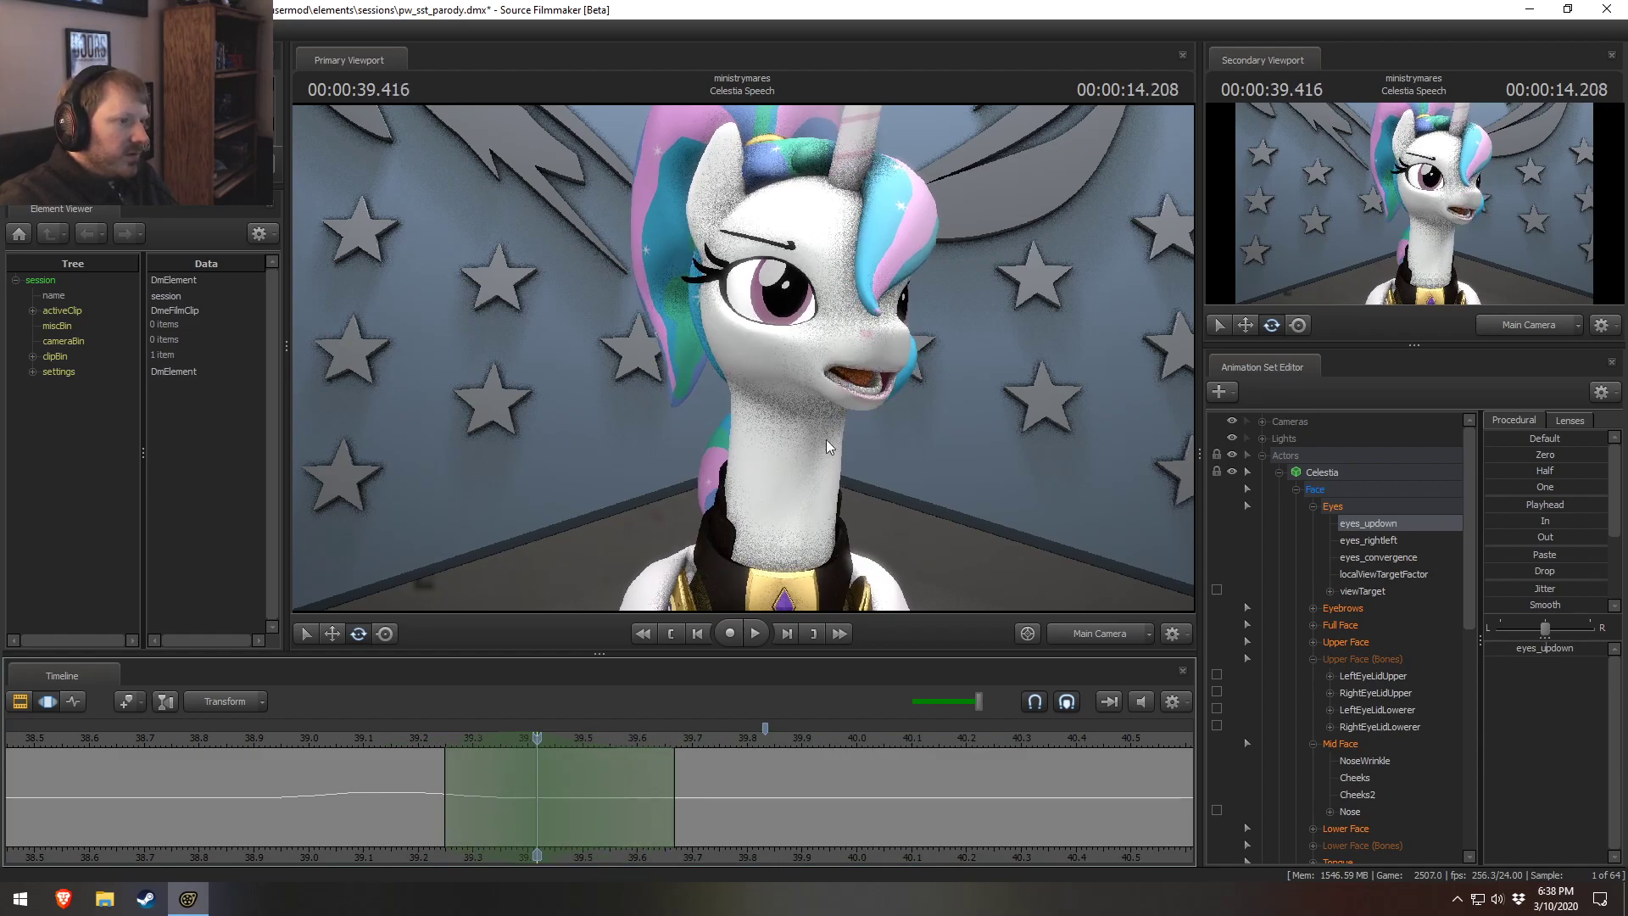
{"action": "left_click_drag", "start_coordinate": [1535, 650], "coordinate": [1536, 650]}
{"action": "left_click_drag", "start_coordinate": [1536, 651], "coordinate": [1372, 671]}
{"action": "left_click_drag", "start_coordinate": [1472, 648], "coordinate": [1472, 648]}
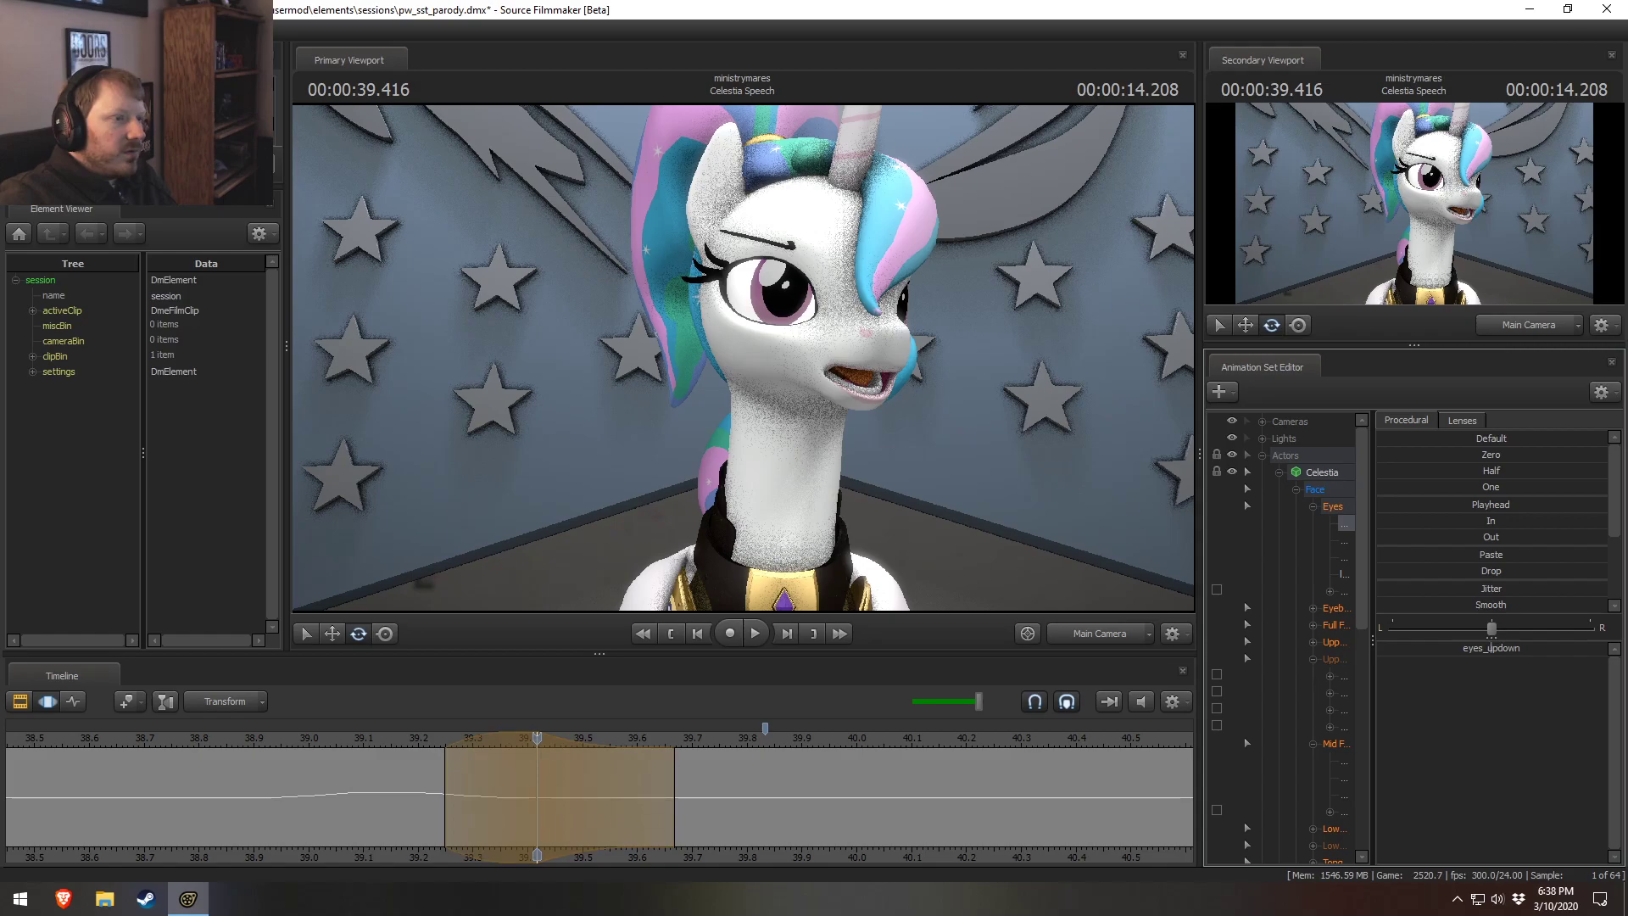
Play the eye movement from about 39.0 s and recheck the gaze at 39.416 s.
{"action": "key", "text": "space"}
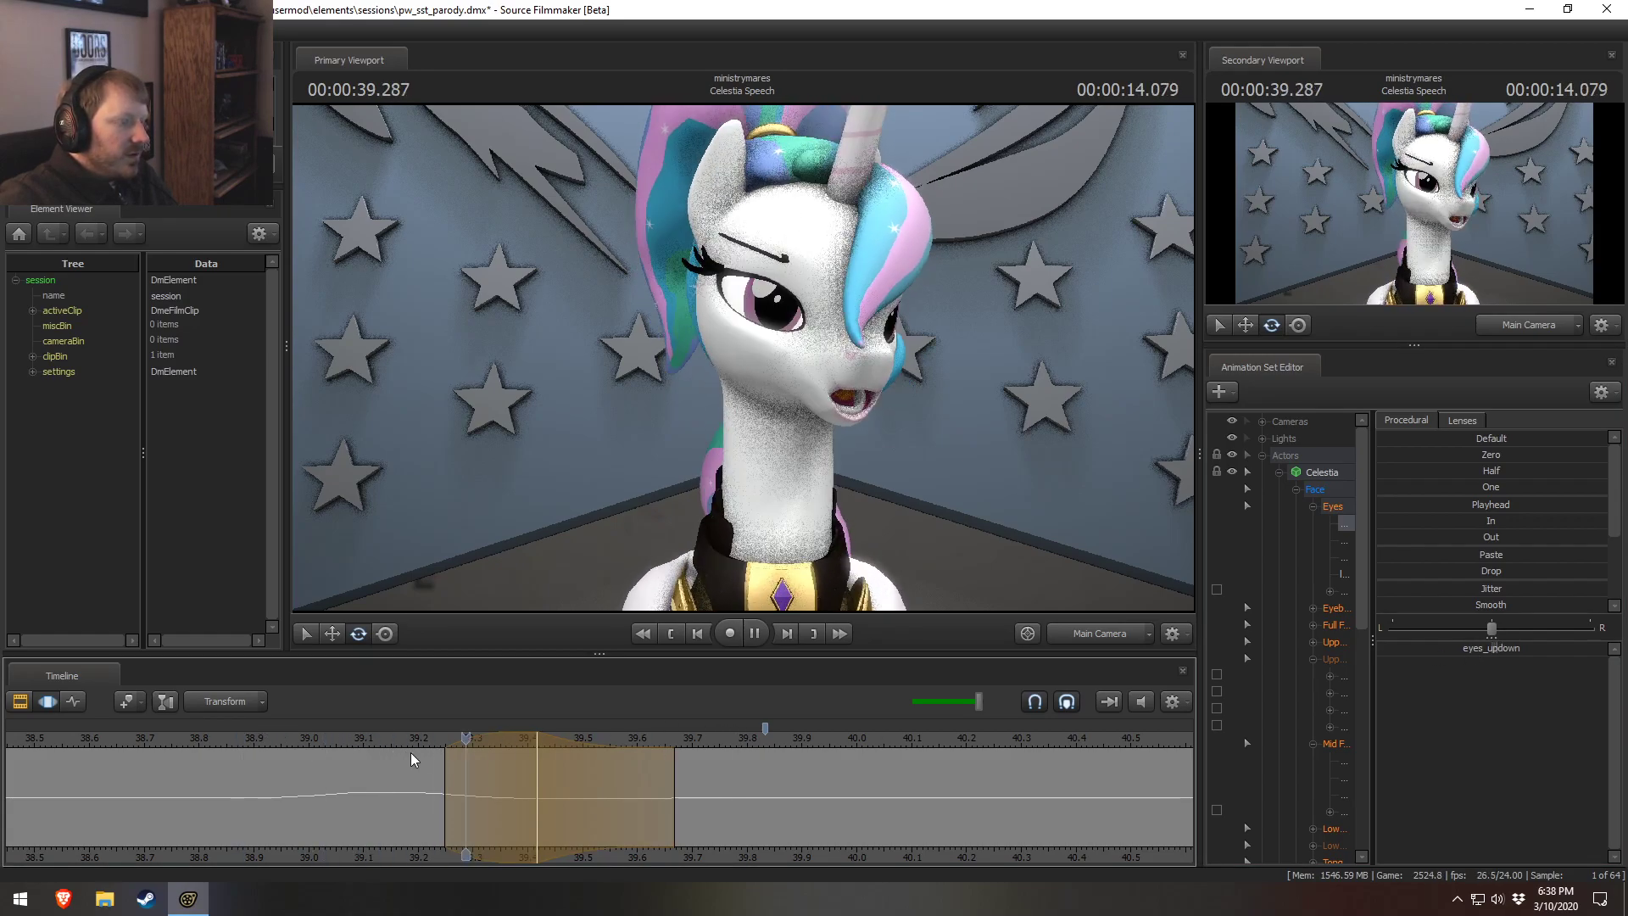
{"action": "key", "text": "space"}
{"action": "left_click", "coordinate": [537, 737]}
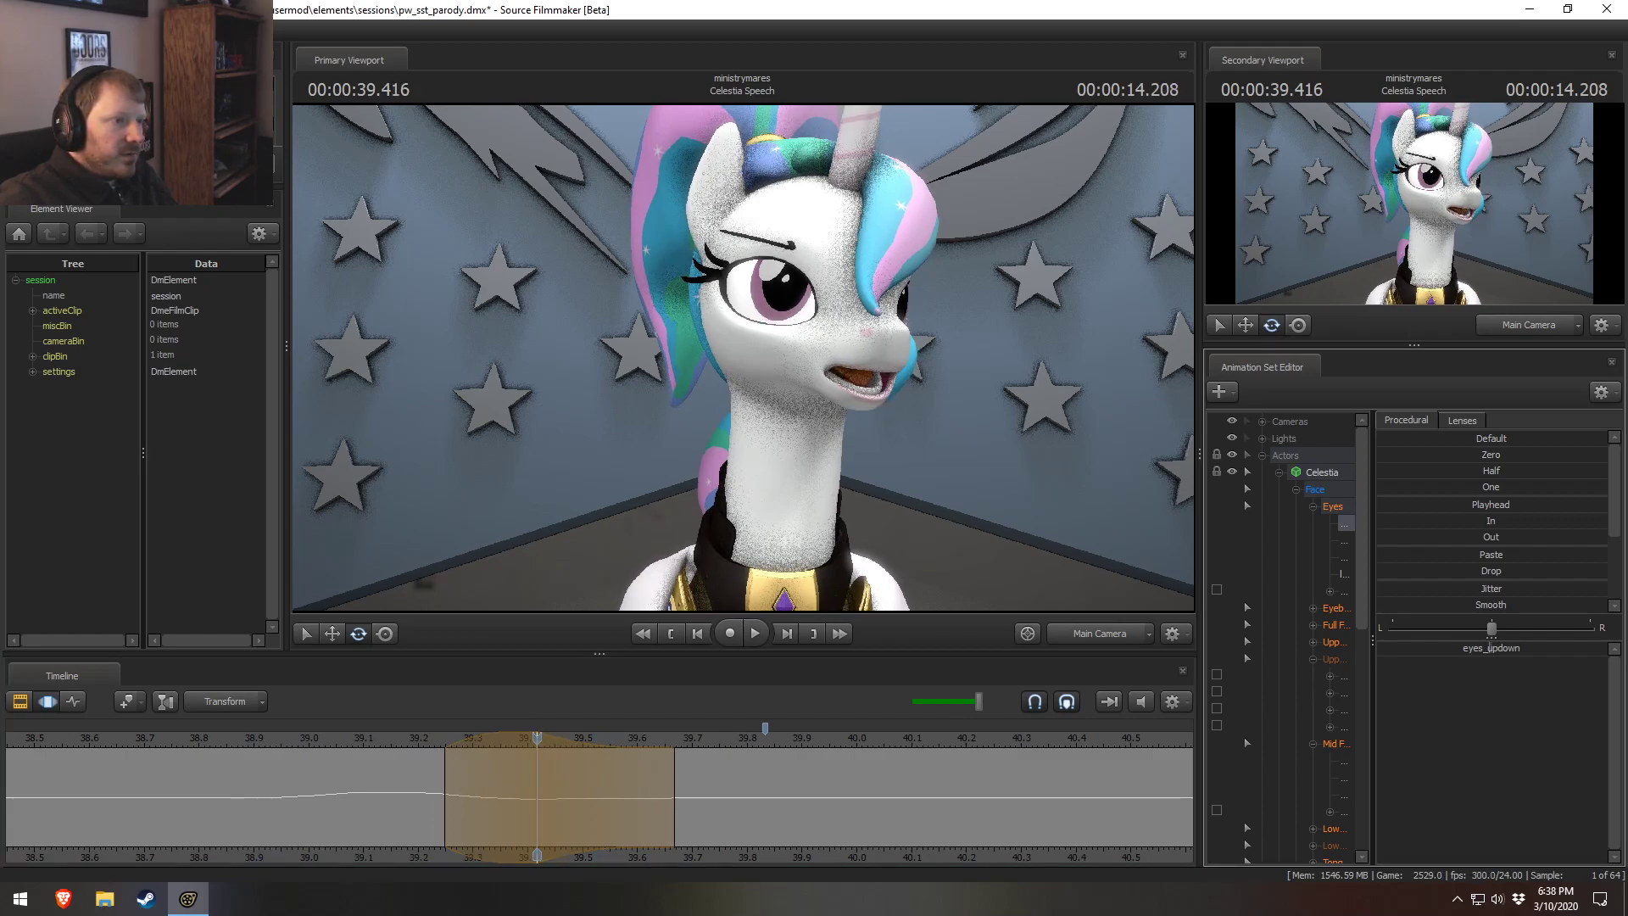
{"action": "left_click", "coordinate": [310, 737]}
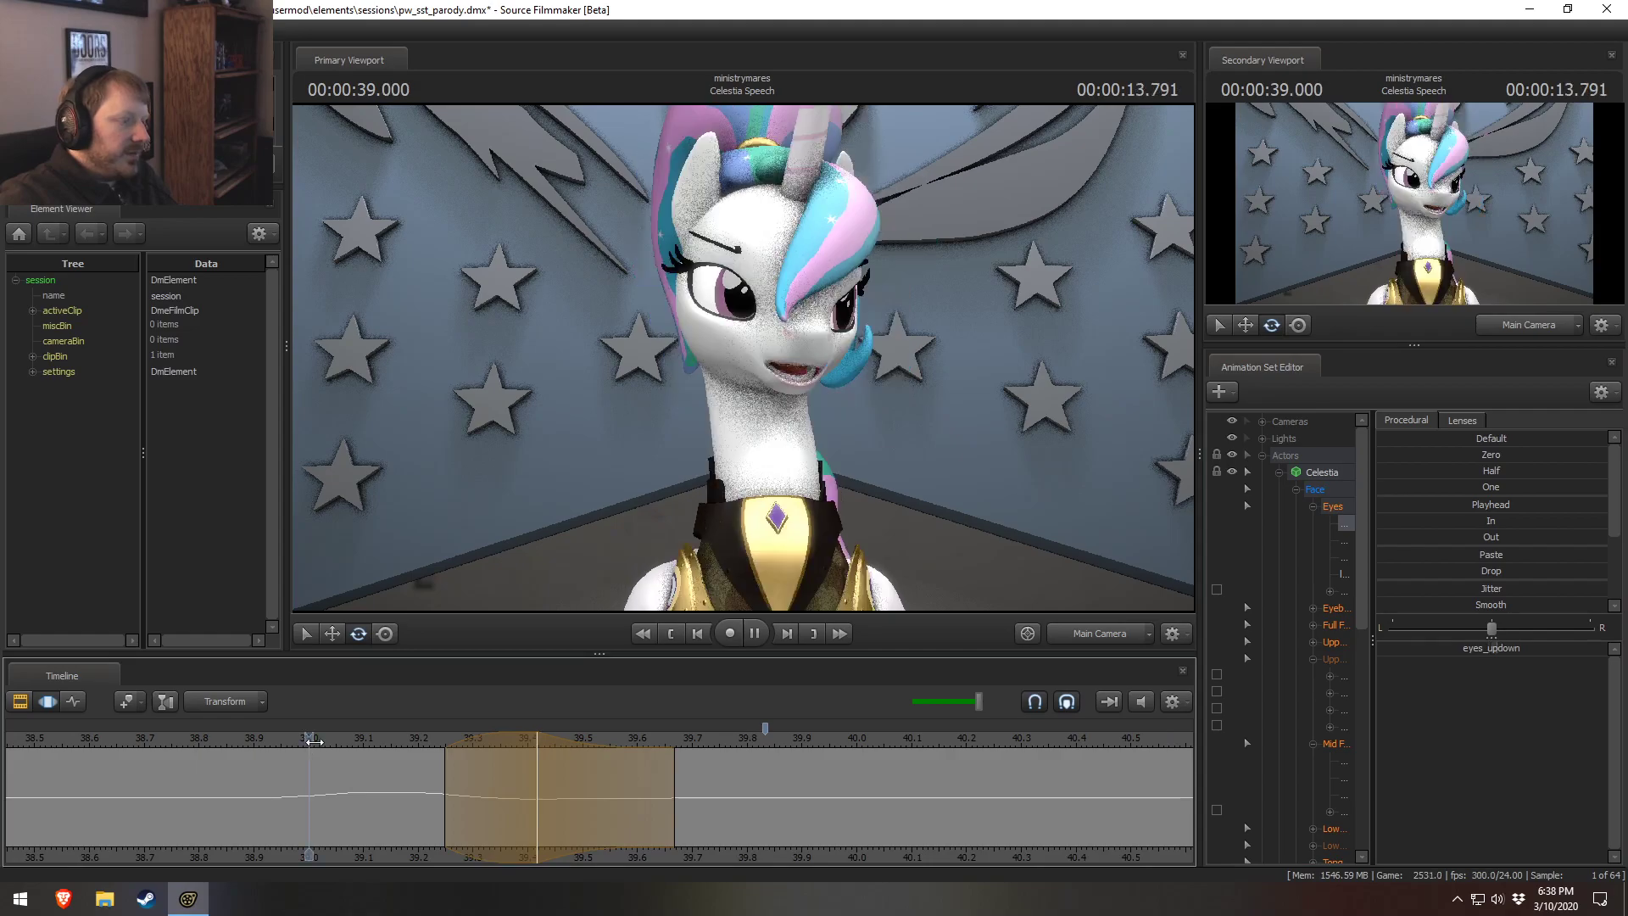
{"action": "key", "text": "space"}
{"action": "key", "text": "space"}
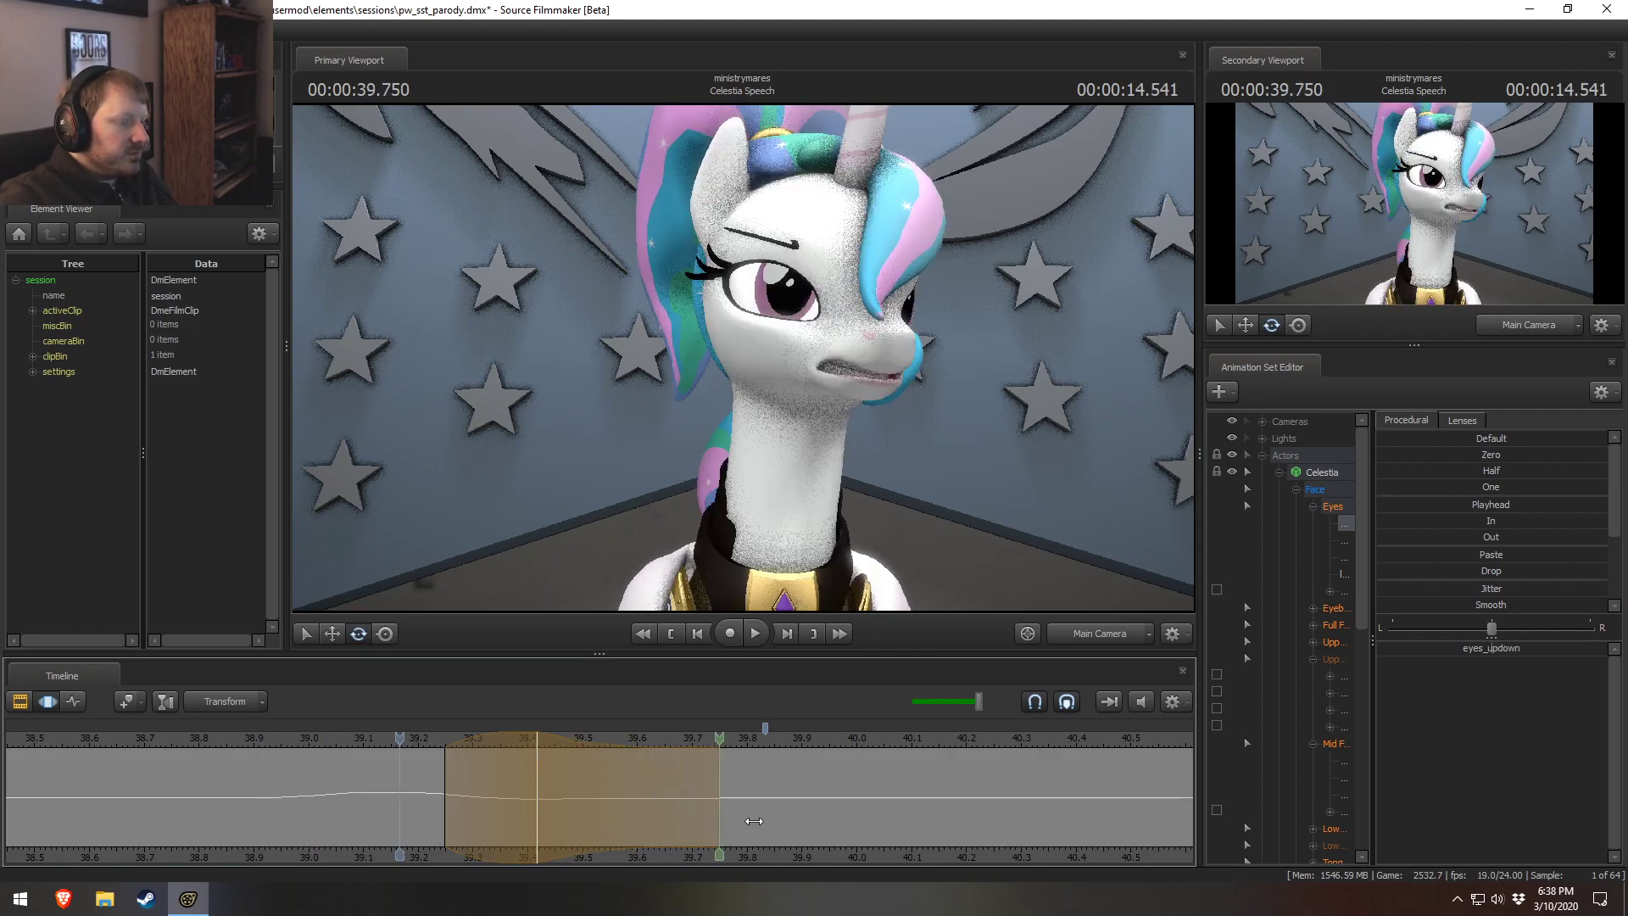
Extend the eyes_updown fade-out to about 39.83 s, move the whole range about 0.04 s earlier, and replay it.
{"action": "left_click_drag", "start_coordinate": [683, 818], "coordinate": [774, 822]}
{"action": "left_click", "coordinate": [217, 741]}
{"action": "key", "text": "space"}
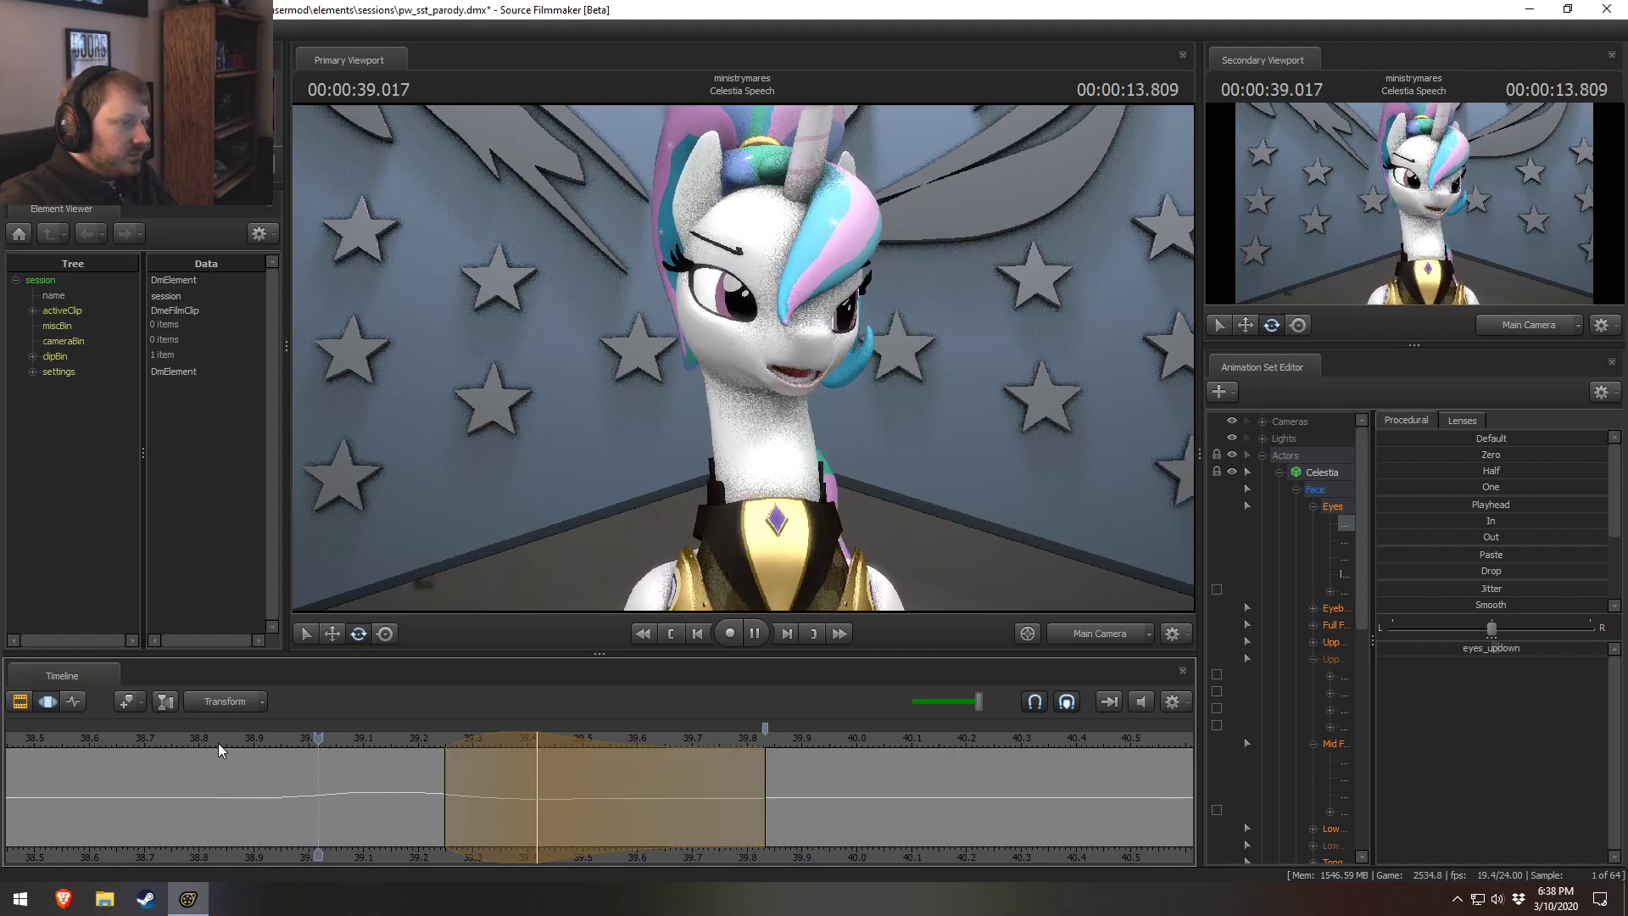
{"action": "key", "text": "space"}
{"action": "left_click", "coordinate": [497, 737]}
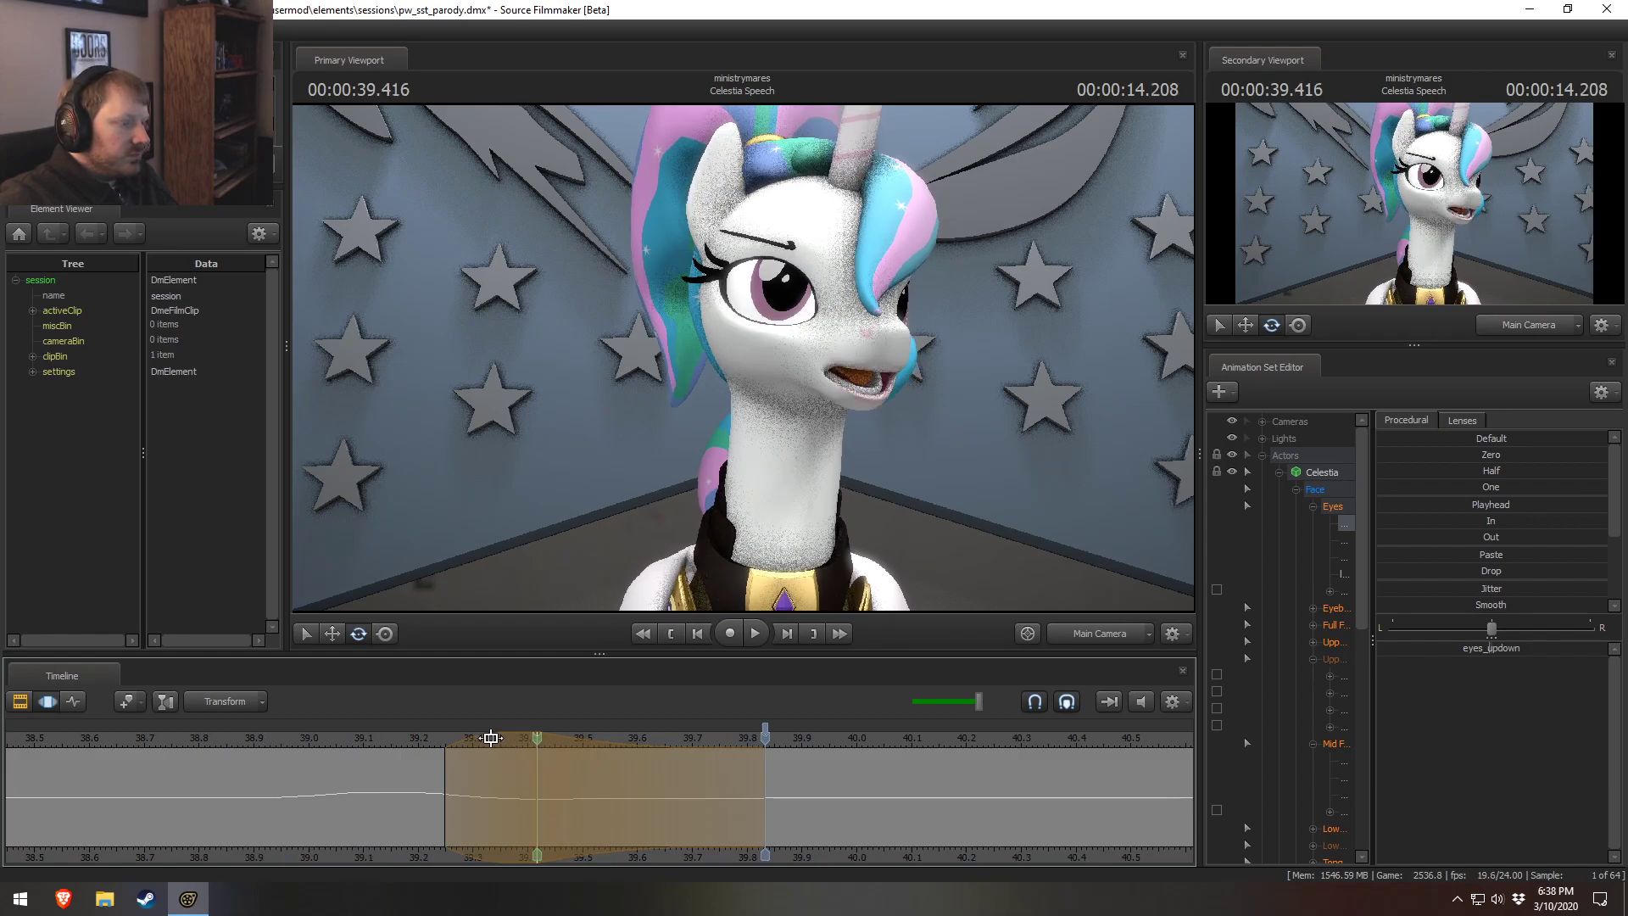
{"action": "left_click_drag", "start_coordinate": [482, 739], "coordinate": [458, 738]}
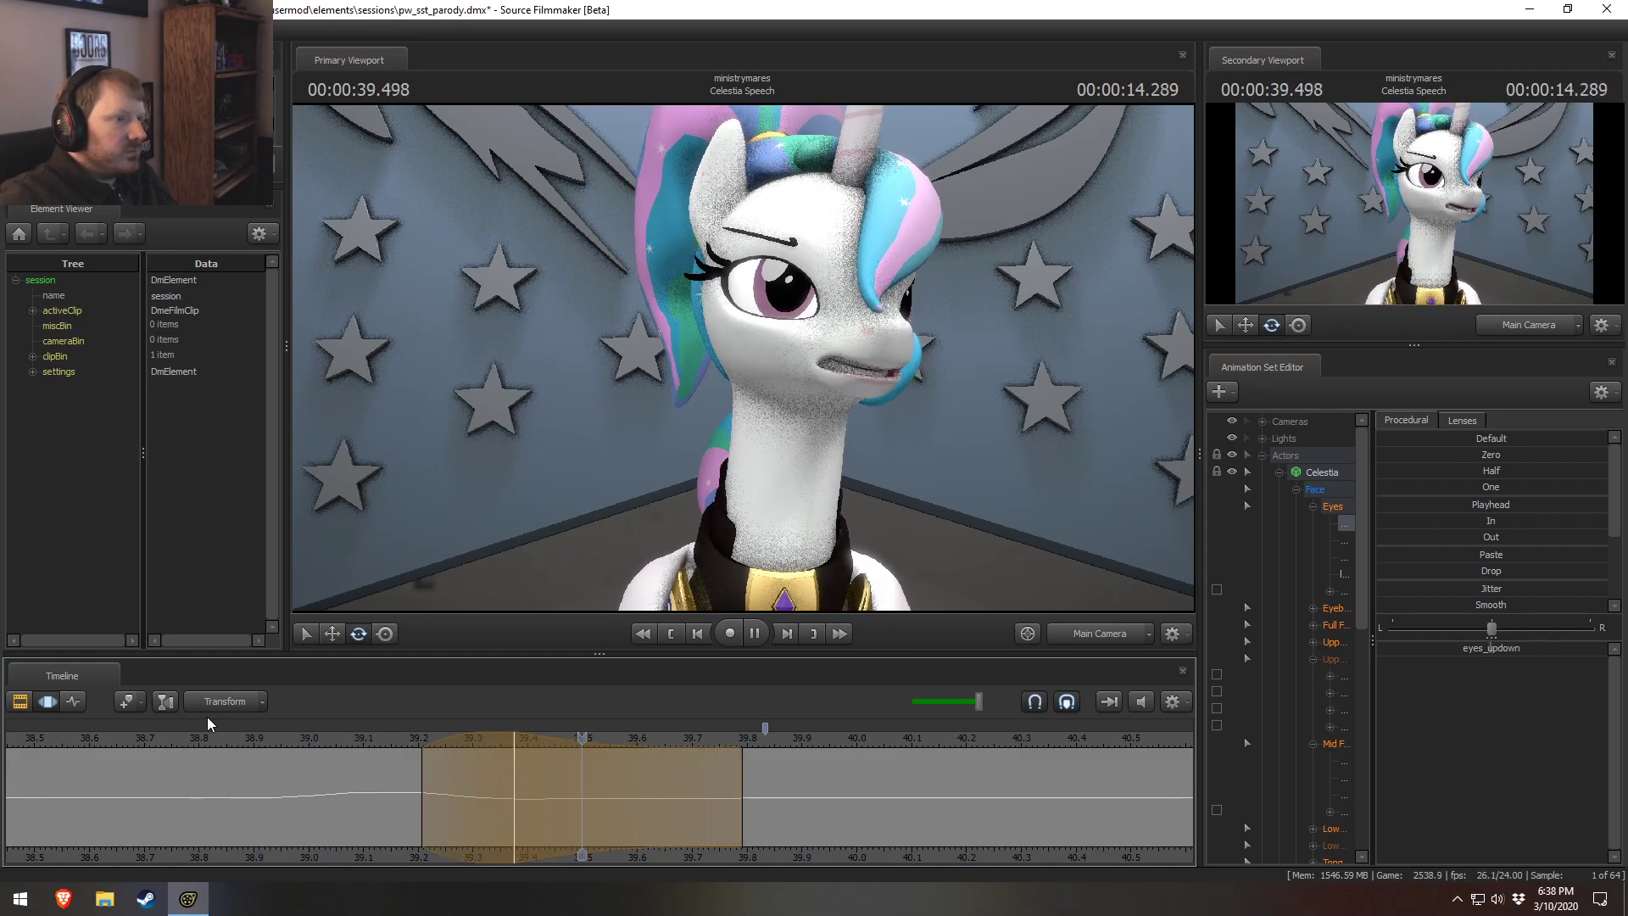
Replay the eye movement in the turn from about 38.7 s and 39.0 s.
{"action": "left_click", "coordinate": [146, 740]}
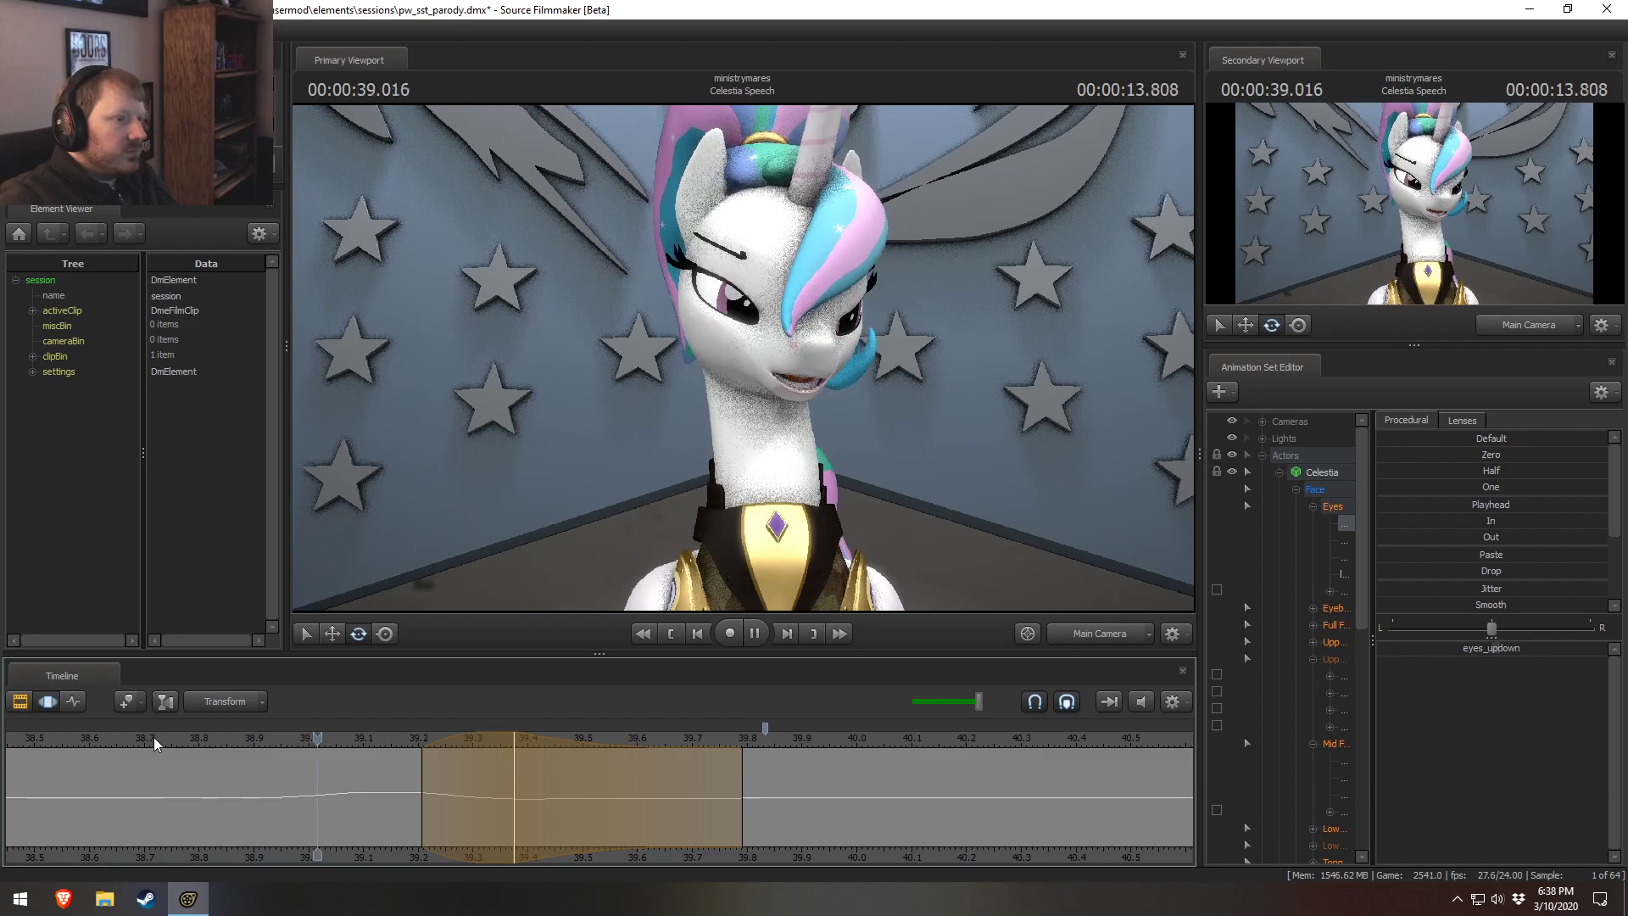
{"action": "left_click", "coordinate": [351, 755]}
{"action": "key", "text": "4"}
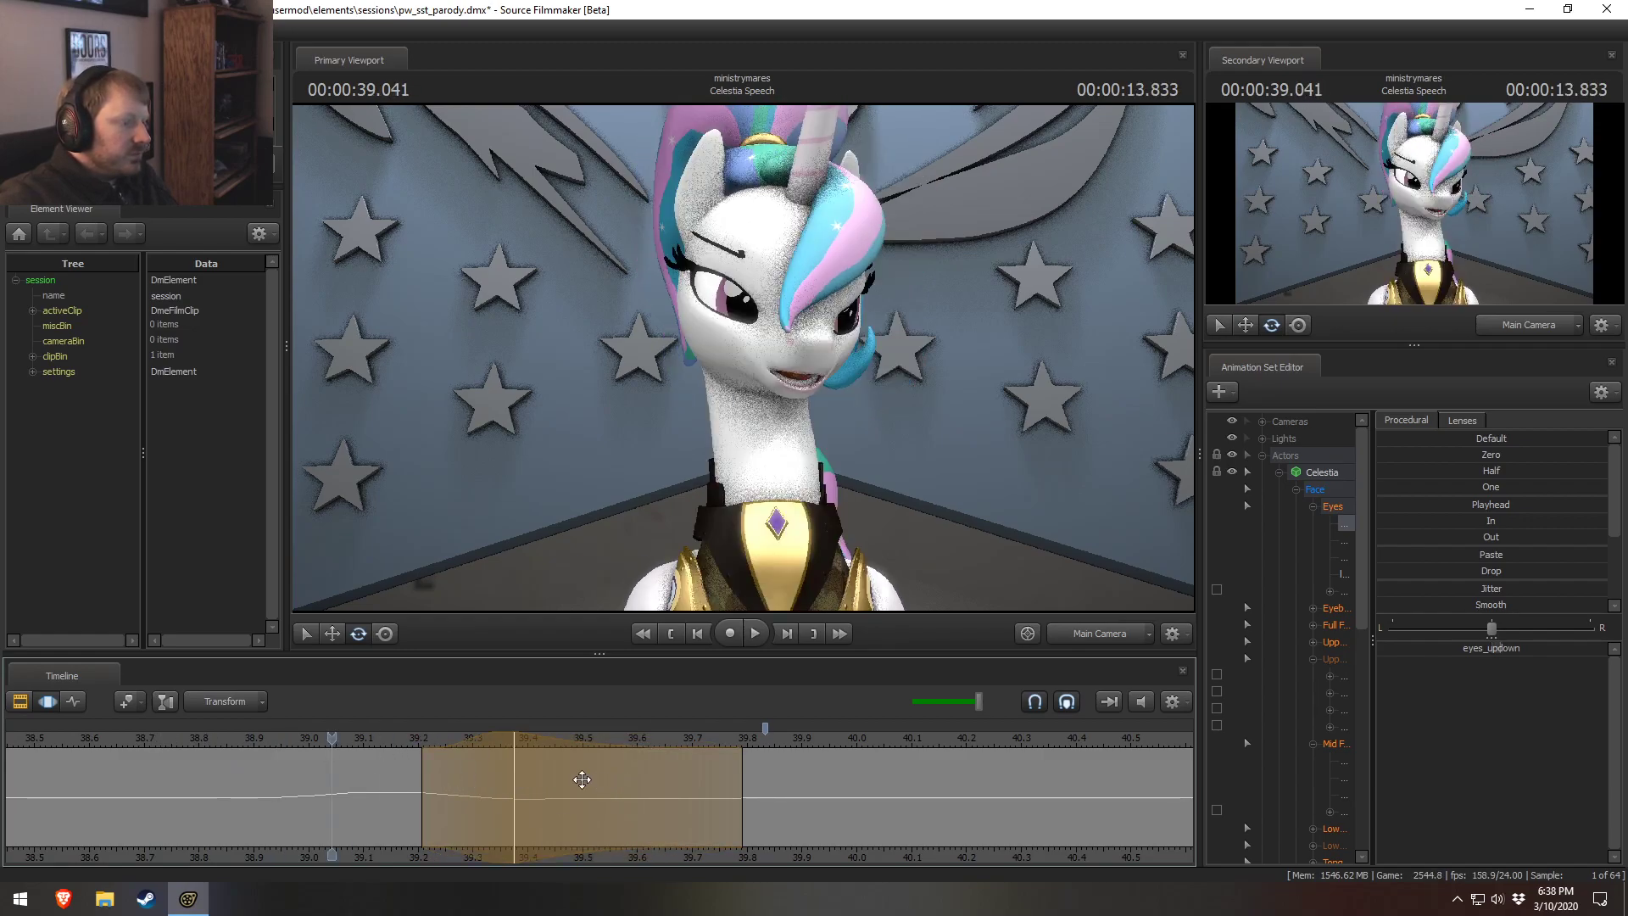
{"action": "key", "text": "space"}
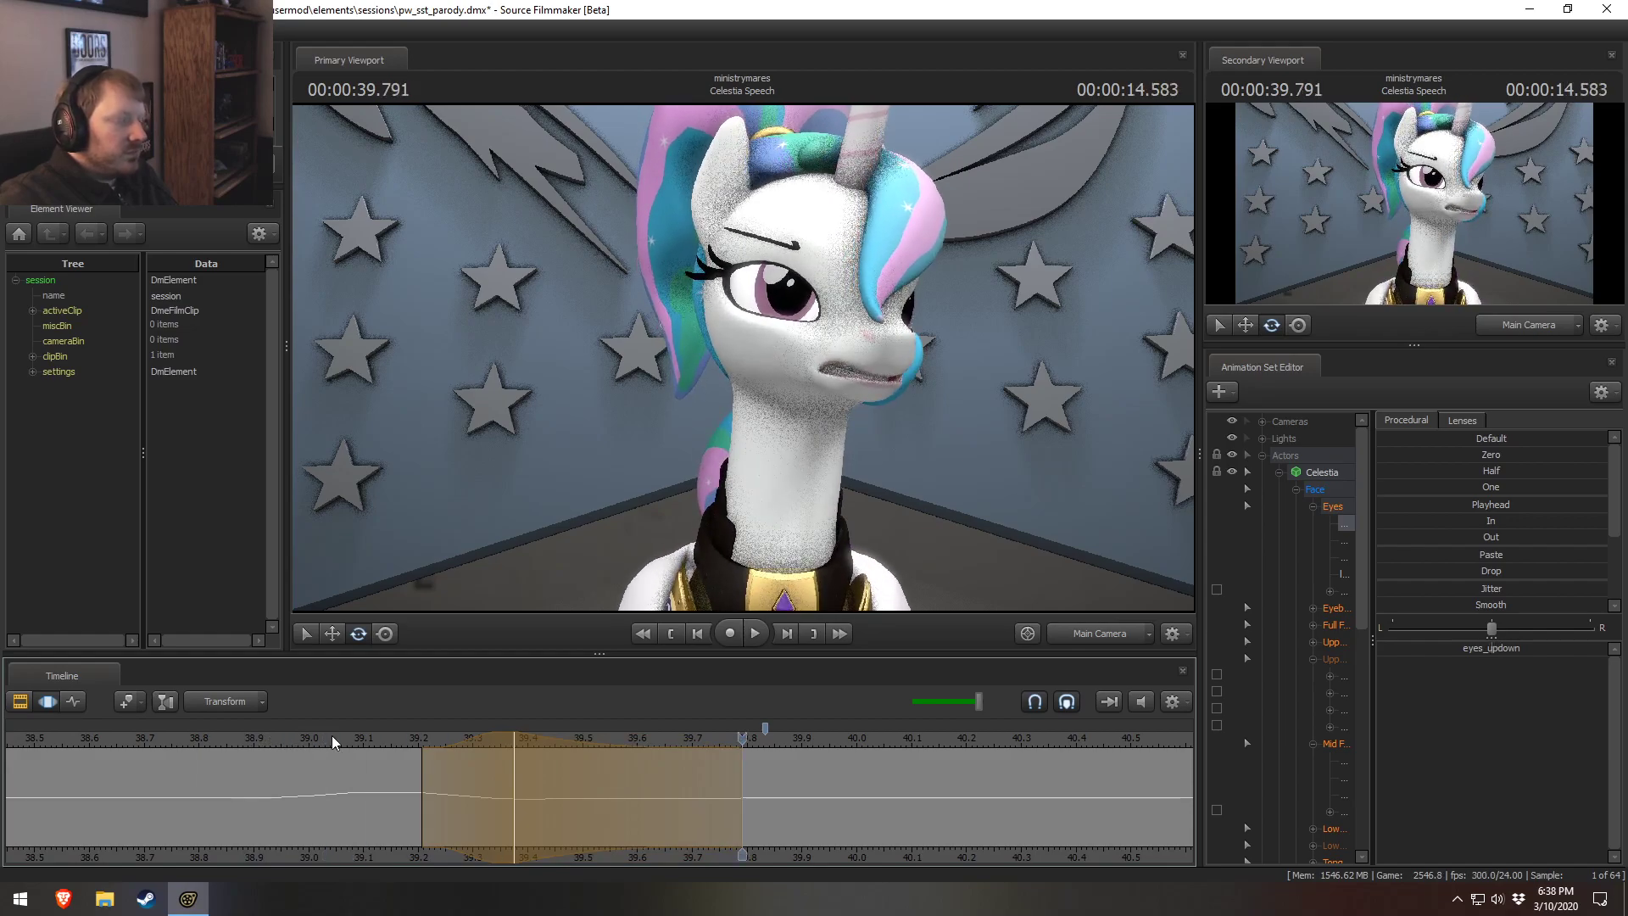
Start the eyes_updown fade-in earlier, at about 39.17 s, and replay the turn from about 39.04 s and 39.125 s.
{"action": "left_click_drag", "start_coordinate": [421, 775], "coordinate": [395, 772]}
{"action": "left_click", "coordinate": [332, 740]}
{"action": "key", "text": "space"}
{"action": "left_click", "coordinate": [377, 731]}
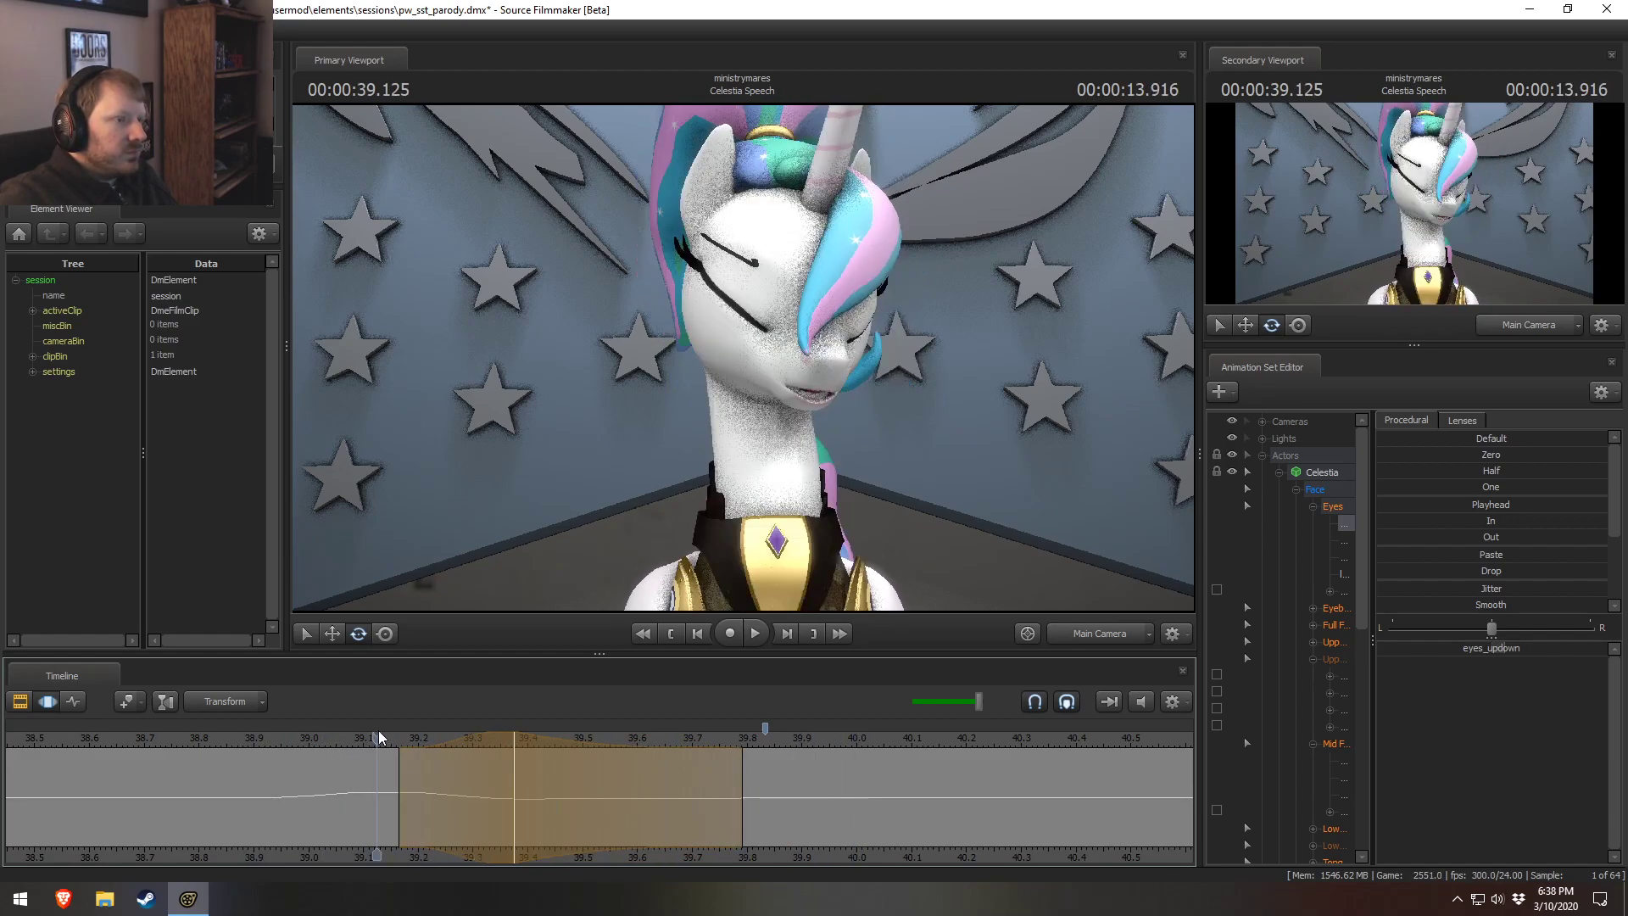
{"action": "key", "text": "space"}
{"action": "key", "text": "space"}
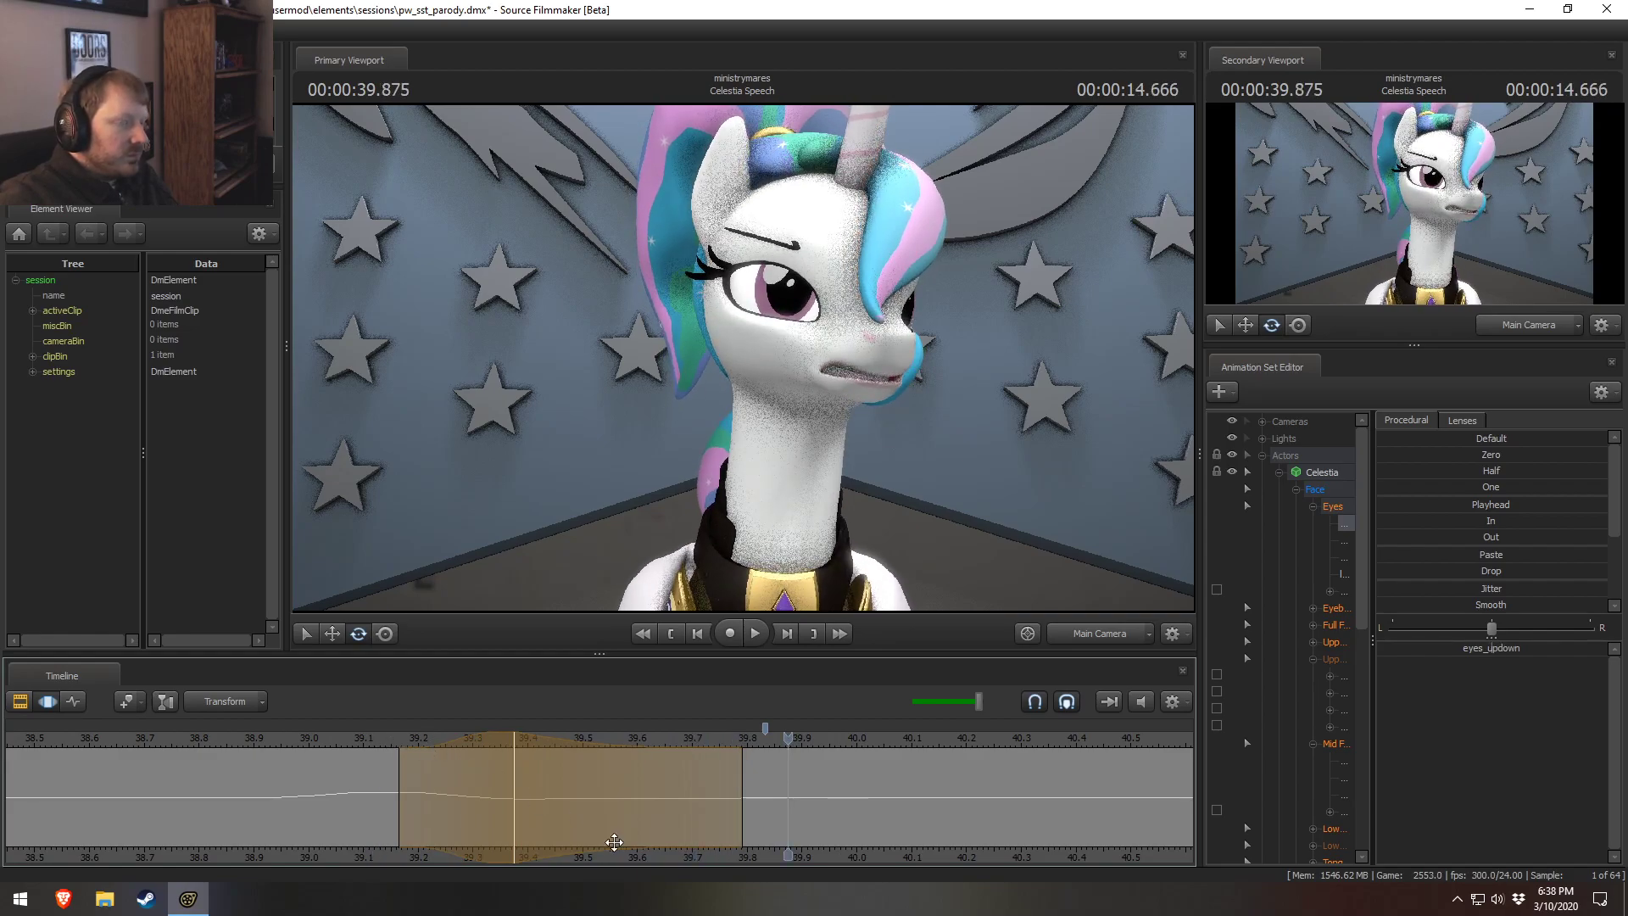
Show a longer stretch of the timeline, go to 35.791 s, widen the control list and display the Upper Face curves.
{"action": "key", "text": "F2"}
{"action": "key", "text": "ctrl+2"}
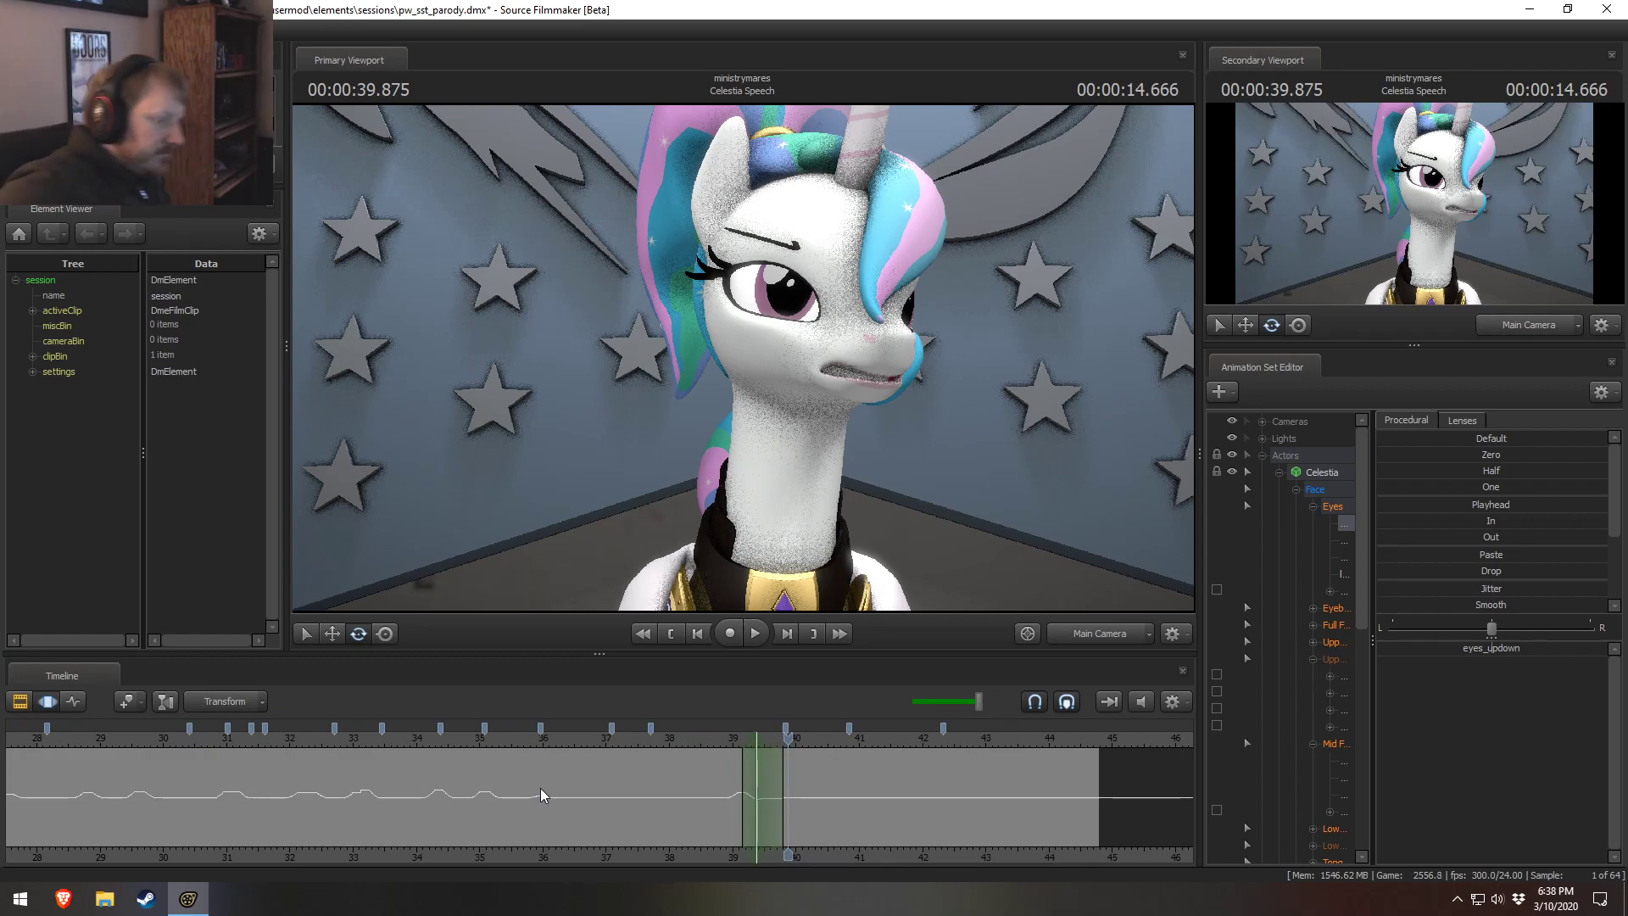
{"action": "left_click", "coordinate": [530, 743]}
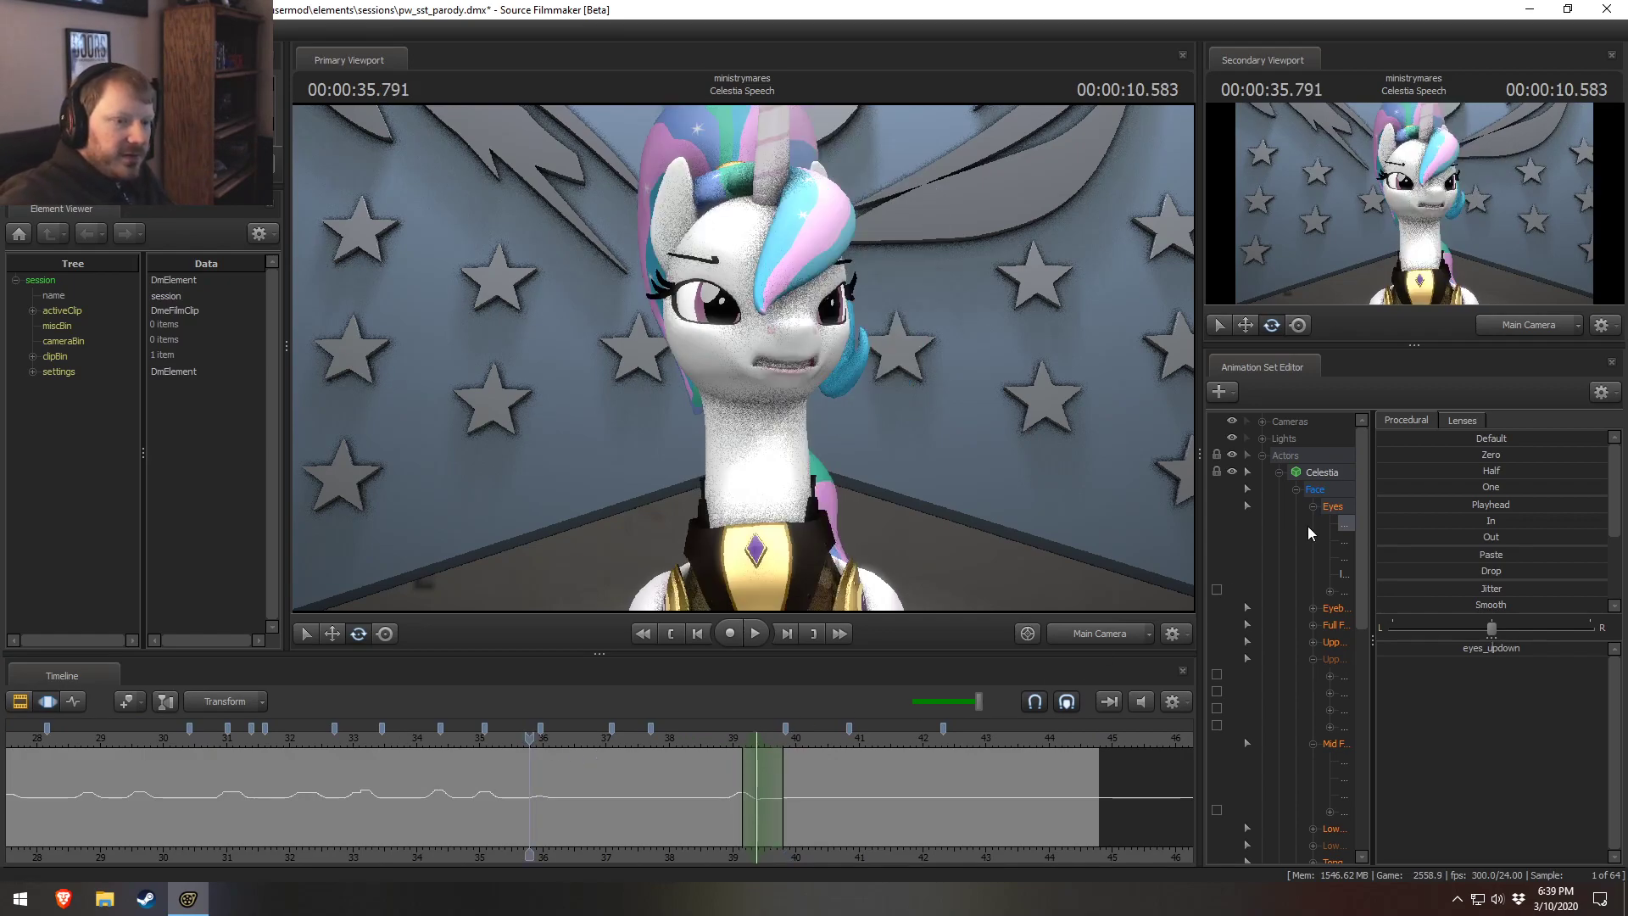
{"action": "left_click_drag", "start_coordinate": [1371, 545], "coordinate": [1473, 545]}
{"action": "left_click", "coordinate": [1346, 642]}
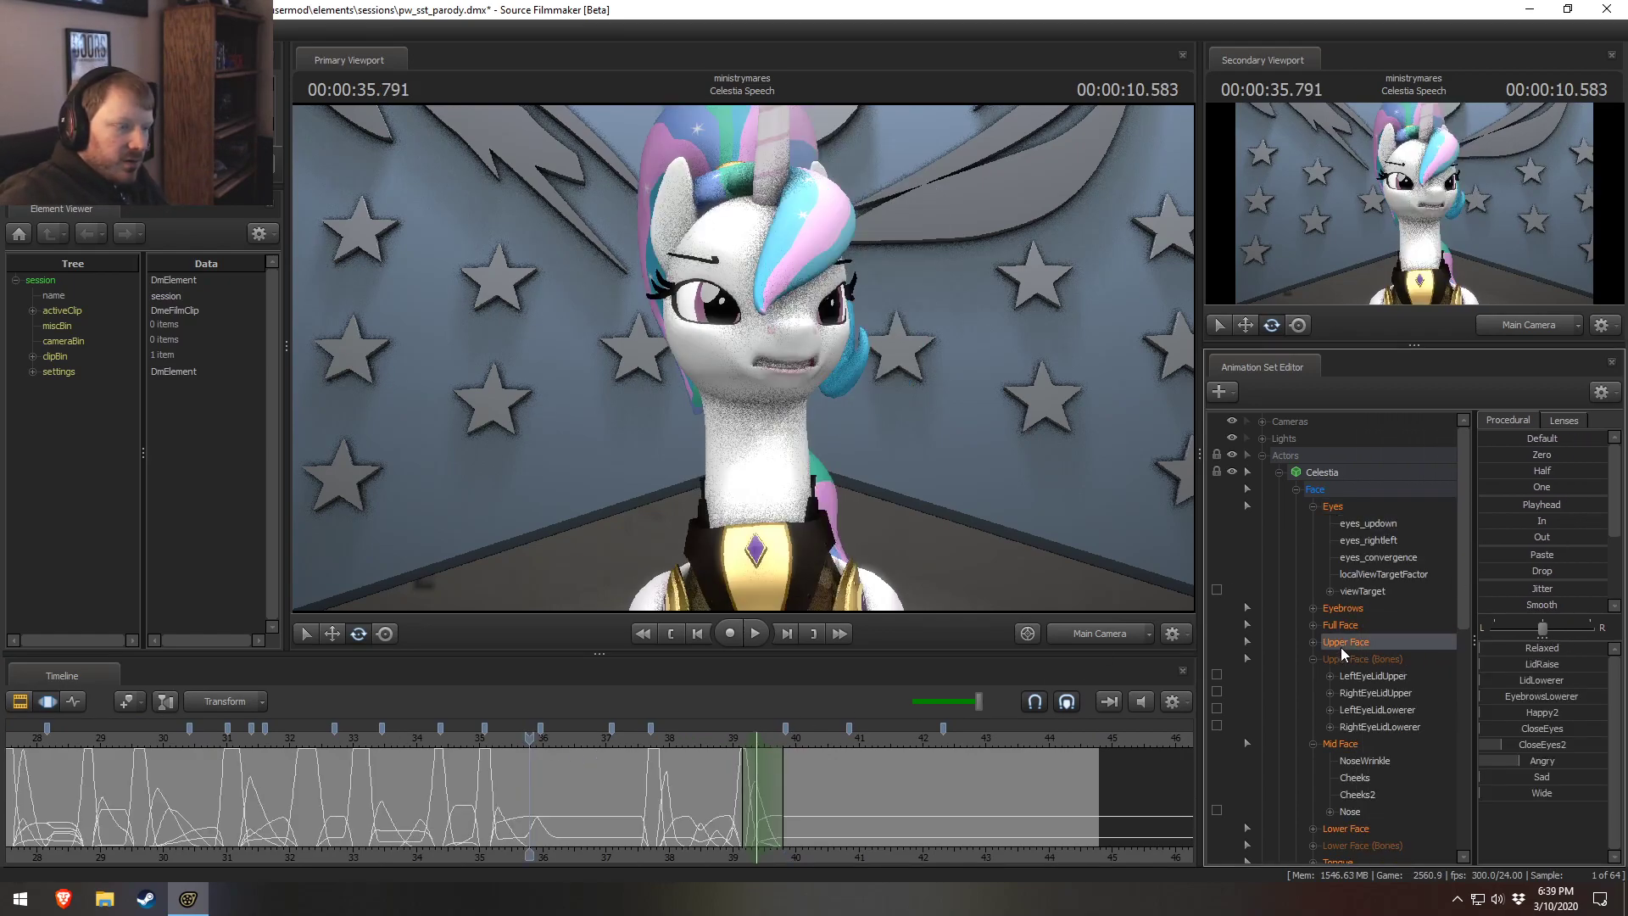
Replay the speech from about 34.4 s, 35.1 s and 35.7 s, examining the Upper Face curves and head motion up to about 37 s.
{"action": "left_click", "coordinate": [445, 738]}
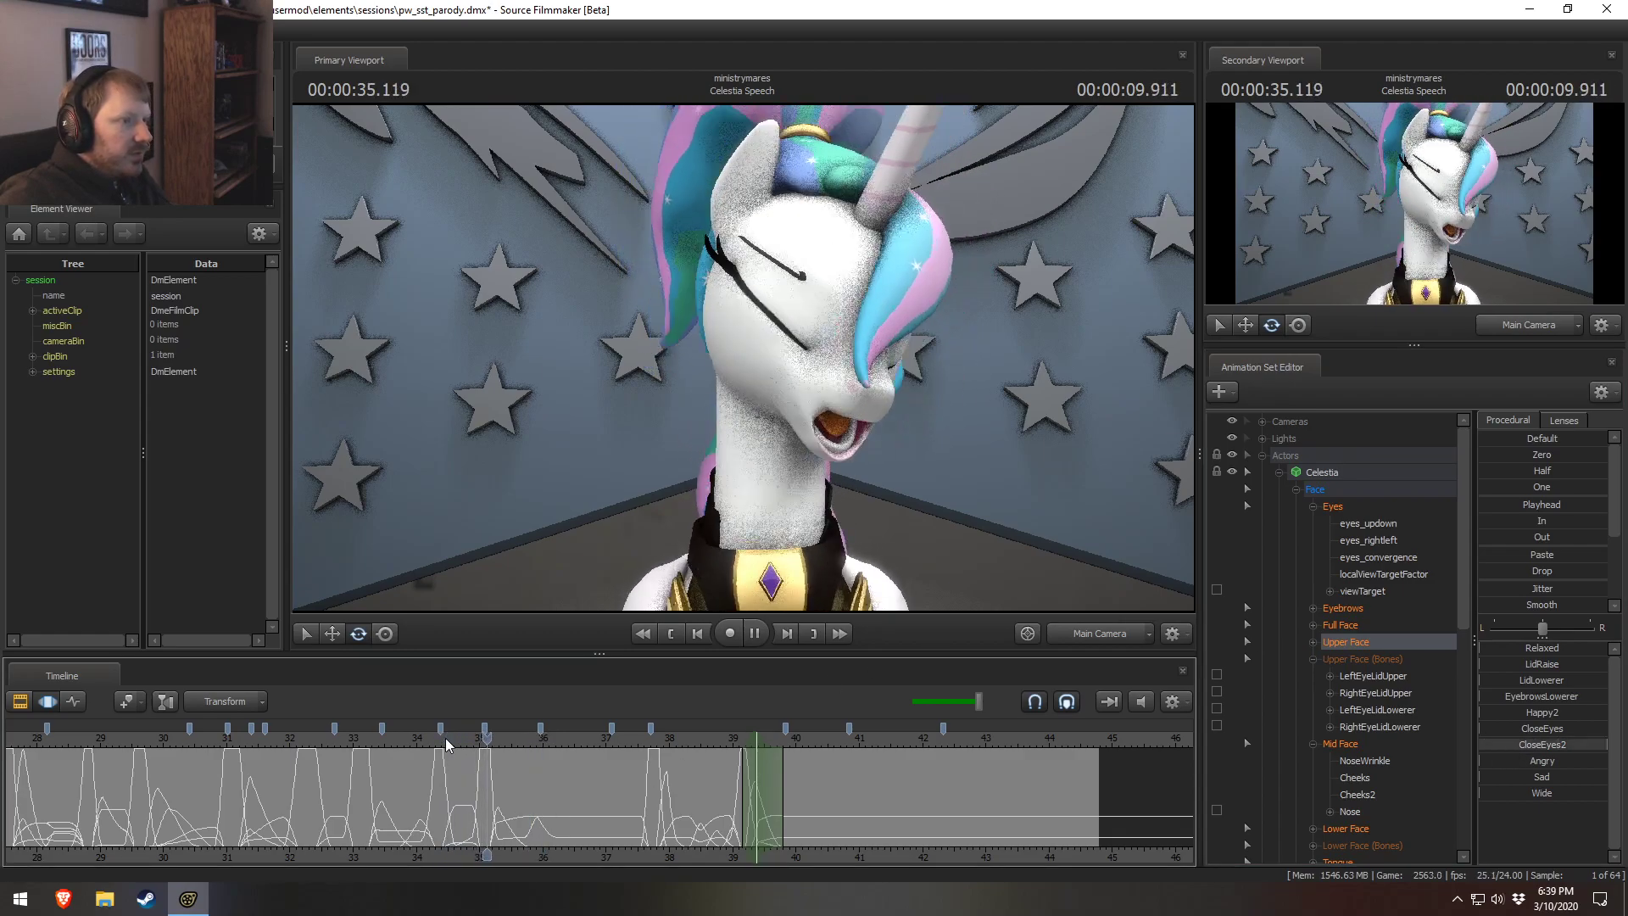
{"action": "key", "text": "space"}
{"action": "key", "text": "space"}
{"action": "left_click", "coordinate": [488, 739]}
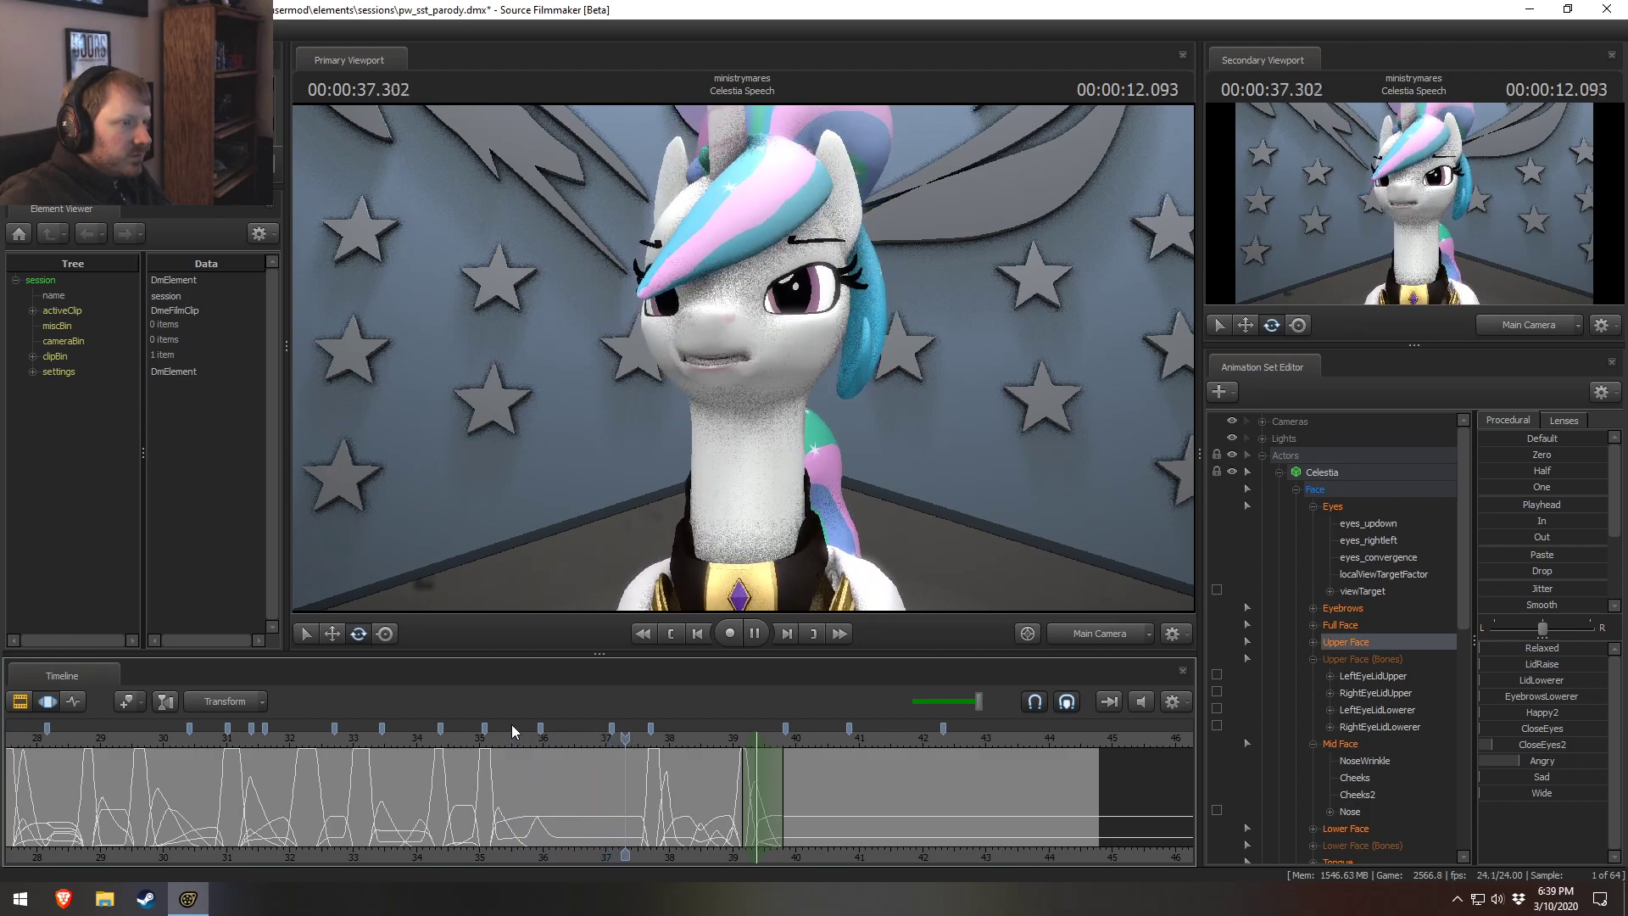
{"action": "key", "text": "space"}
{"action": "left_click", "coordinate": [524, 741]}
{"action": "key", "text": "space"}
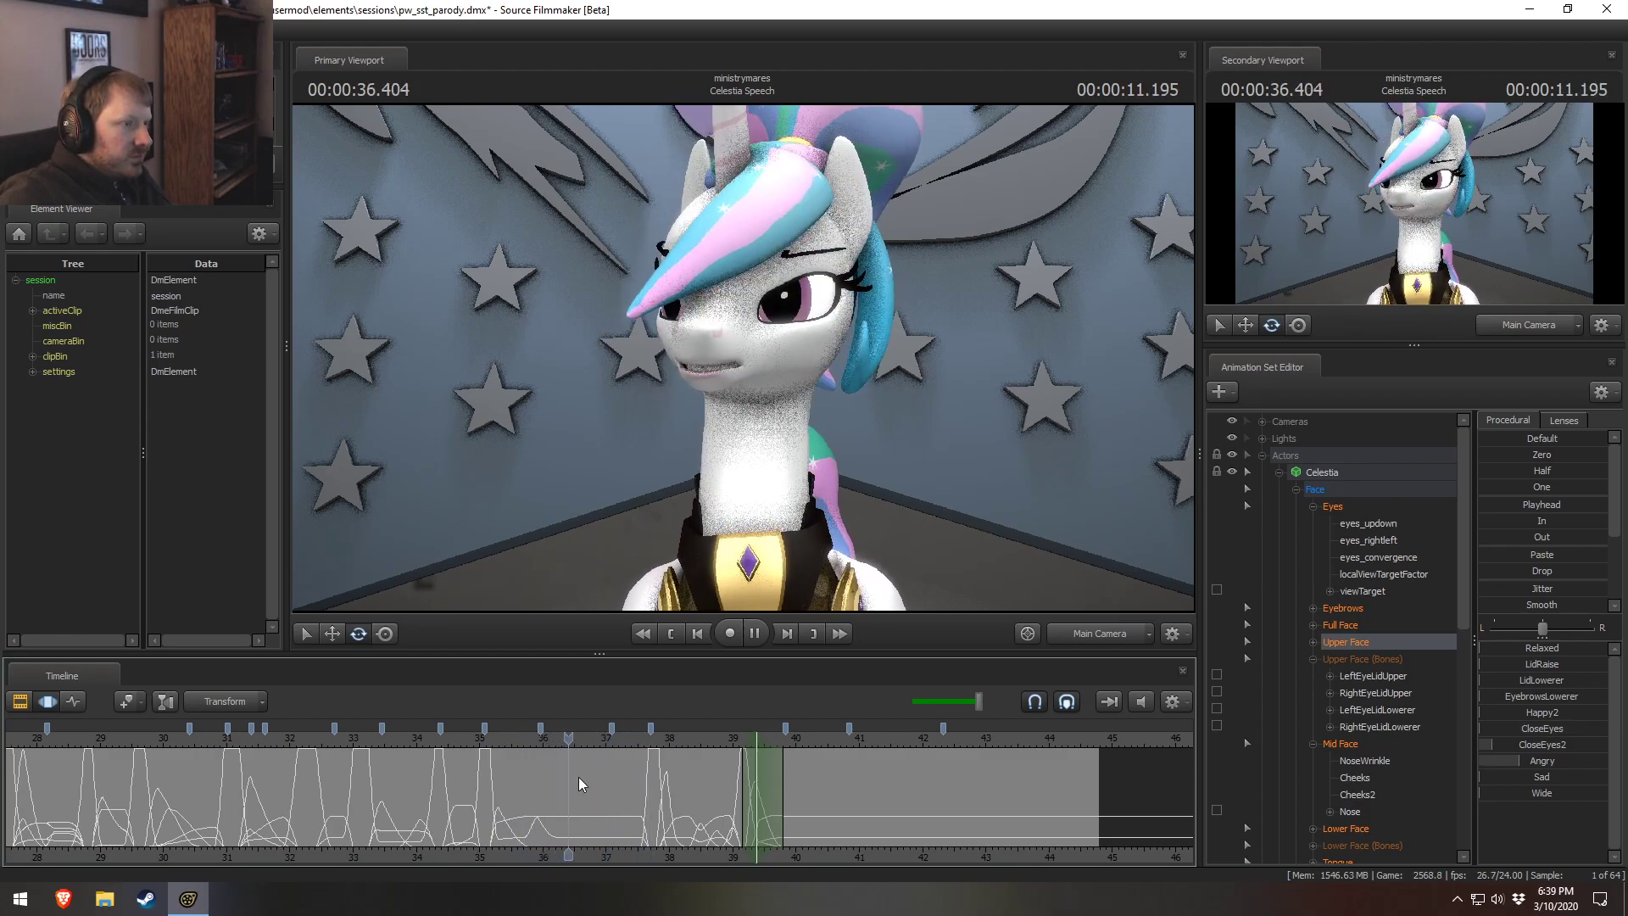
{"action": "key", "text": "space"}
{"action": "scroll", "coordinate": [578, 780], "scroll_direction": "up", "scroll_amount": 1}
{"action": "scroll", "coordinate": [578, 780], "scroll_direction": "up", "scroll_amount": 5}
{"action": "left_click", "coordinate": [293, 770]}
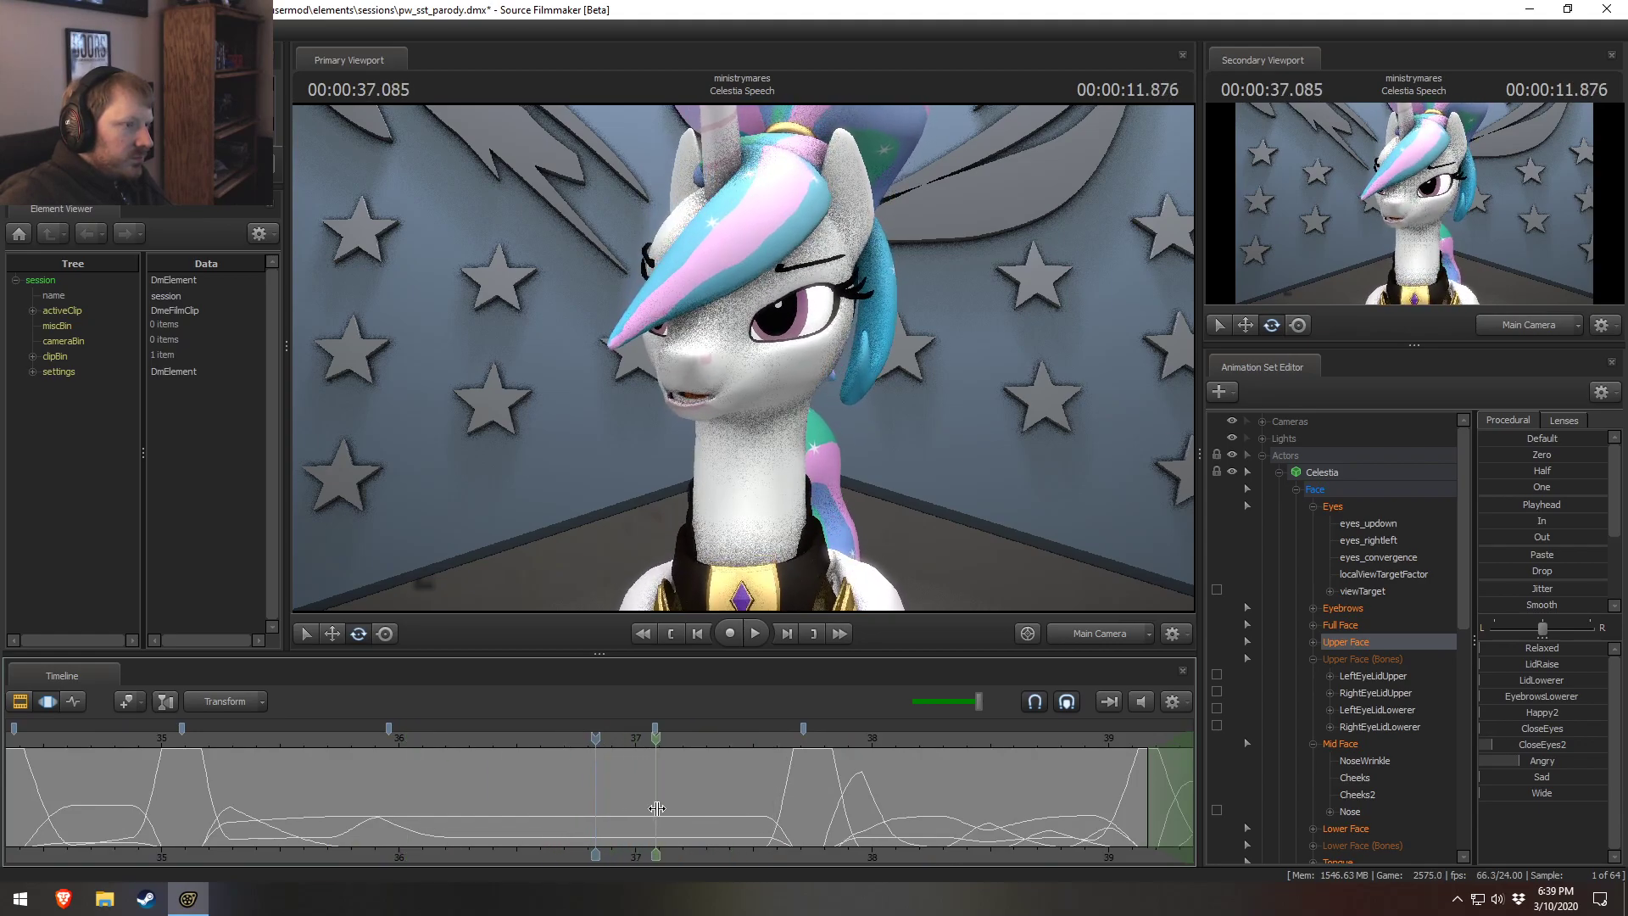
{"action": "key", "text": "space"}
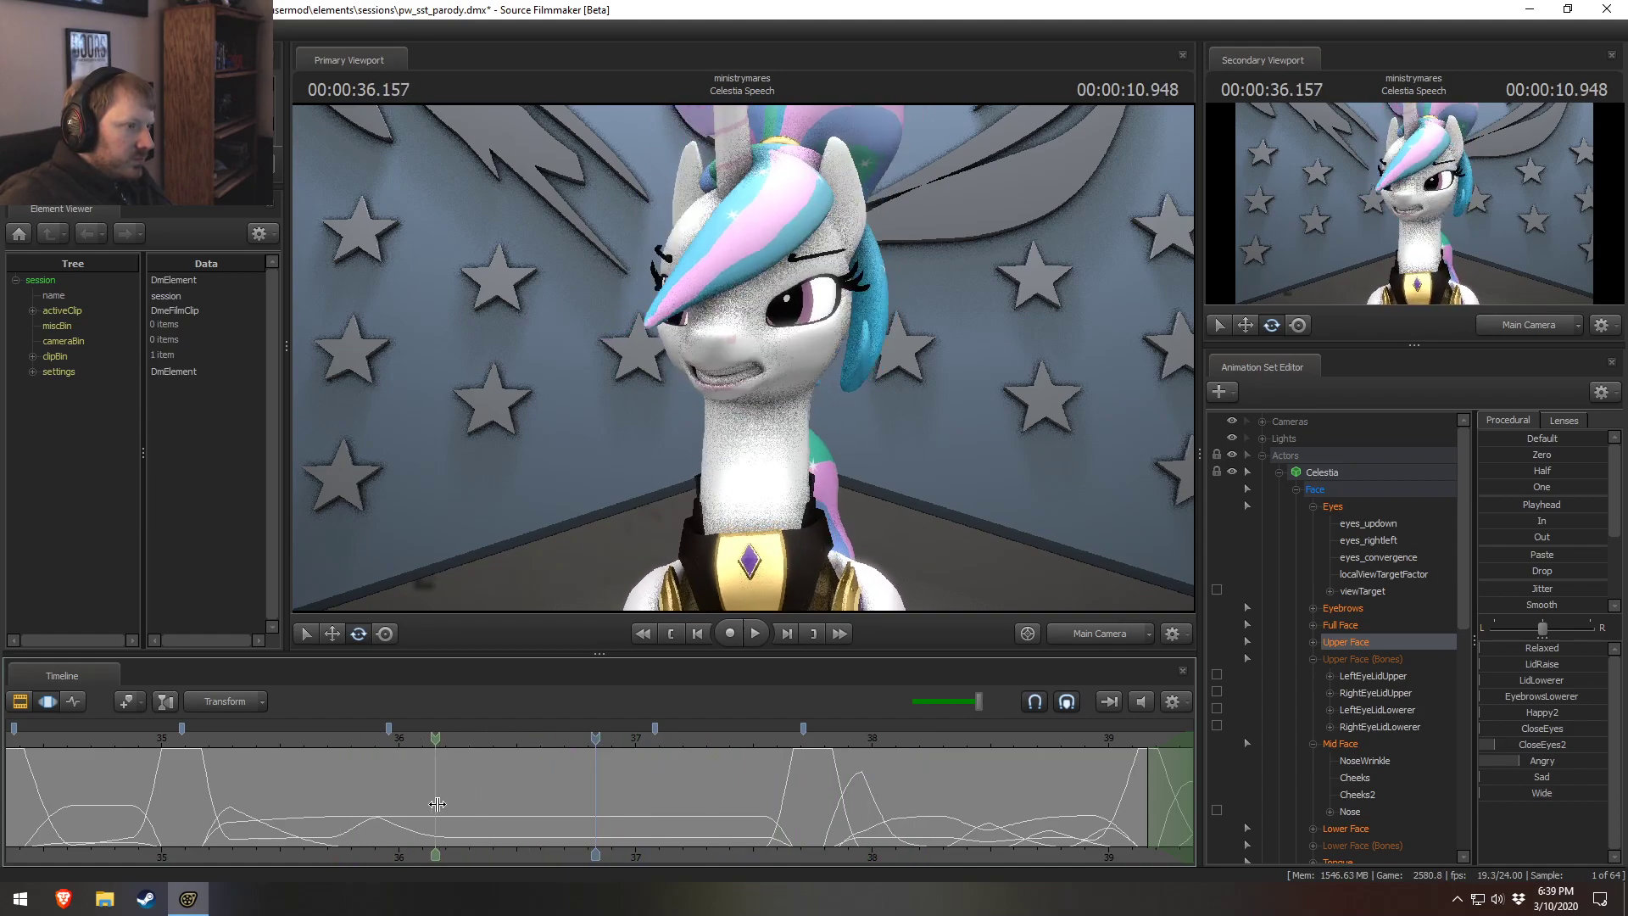
Apply the Round preset to viewTarget over about 36.91–37.30 s, centred near 37.083 s, and replay from about 36.7 s.
{"action": "left_click_drag", "start_coordinate": [677, 811], "coordinate": [643, 809]}
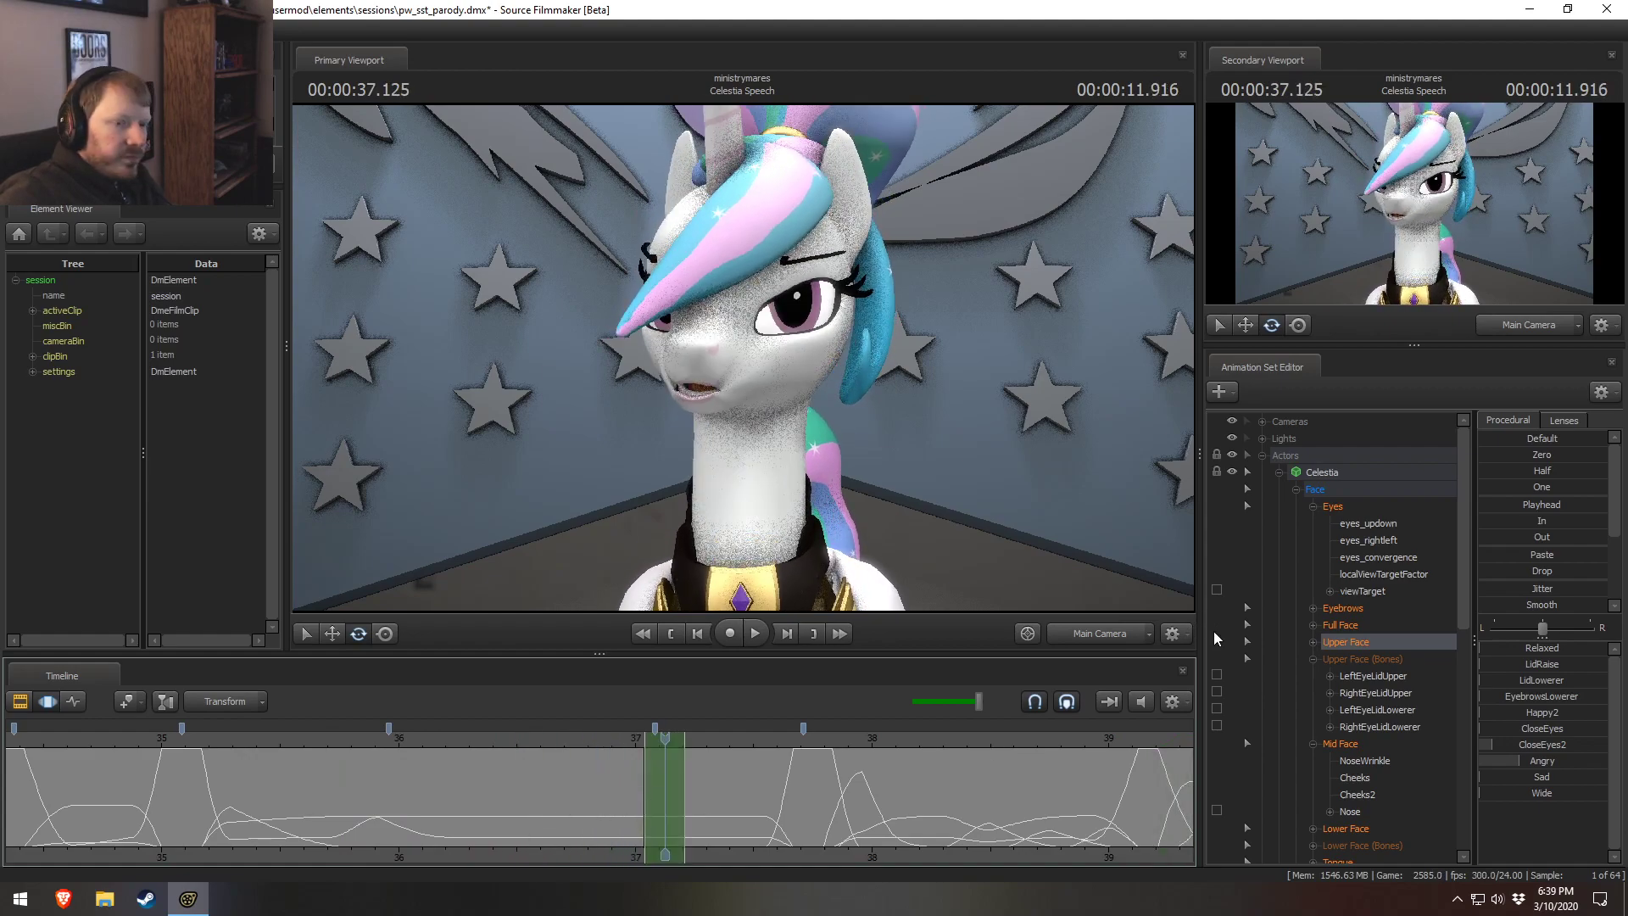
{"action": "left_click", "coordinate": [1378, 527]}
{"action": "left_click", "coordinate": [1376, 591]}
{"action": "scroll", "coordinate": [634, 791], "scroll_direction": "up", "scroll_amount": 1}
{"action": "left_click_drag", "start_coordinate": [642, 802], "coordinate": [690, 797], "text": "shift"}
{"action": "scroll", "coordinate": [669, 803], "scroll_direction": "up", "scroll_amount": 2, "text": "shift"}
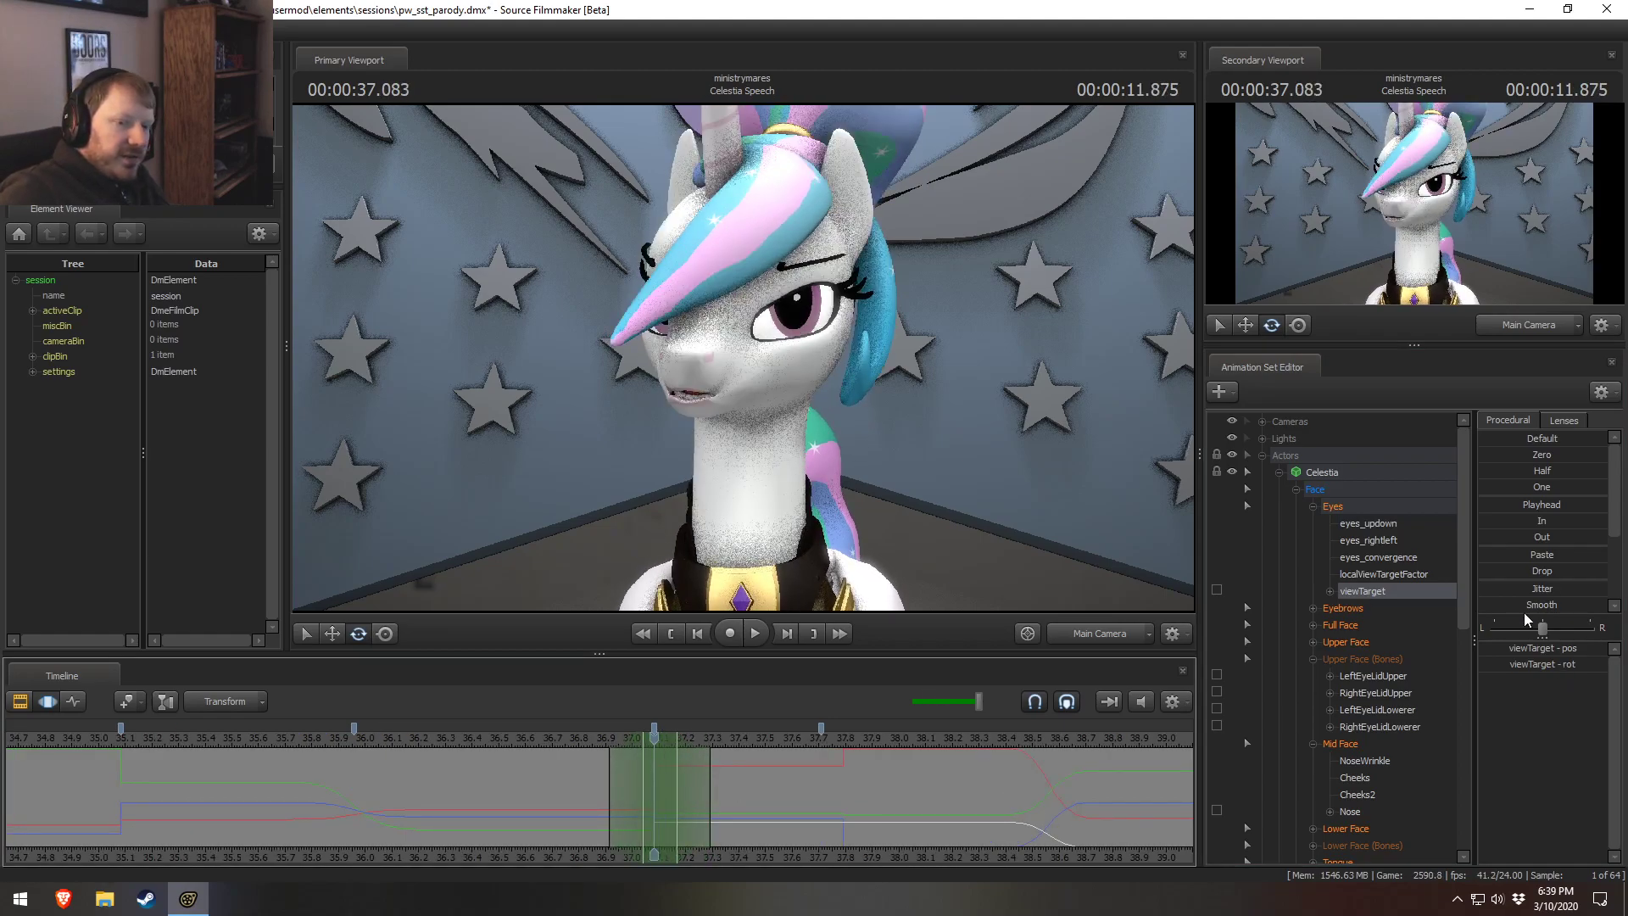
{"action": "scroll", "coordinate": [1517, 603], "scroll_direction": "down", "scroll_amount": 3}
{"action": "left_click_drag", "start_coordinate": [1517, 603], "coordinate": [1598, 600]}
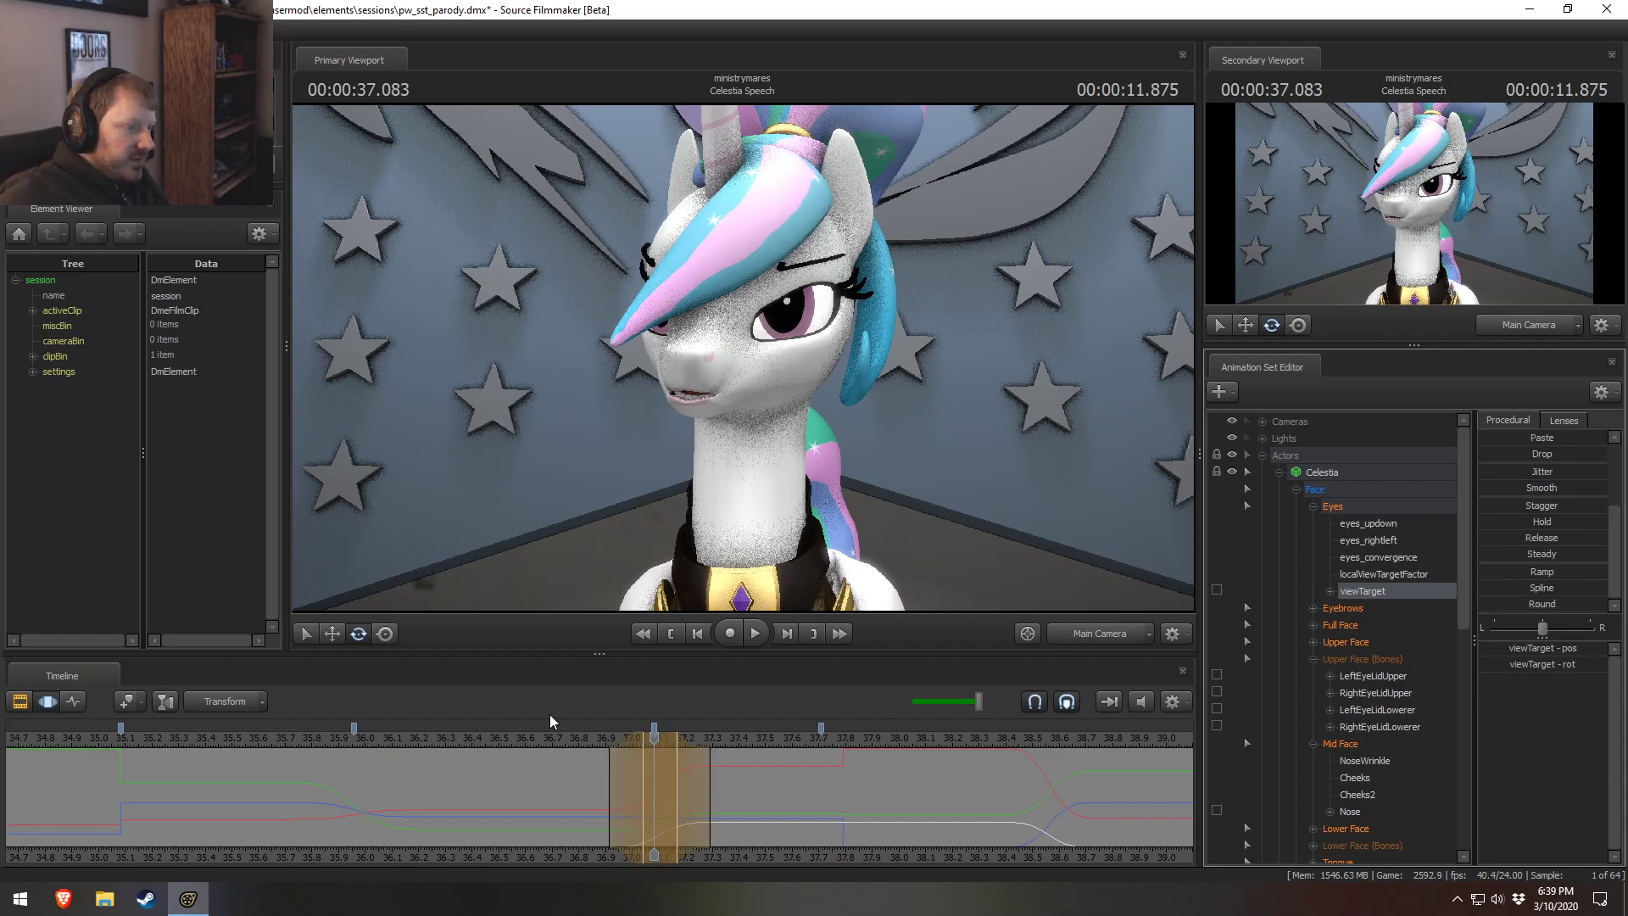
{"action": "left_click", "coordinate": [546, 735]}
{"action": "key", "text": "space"}
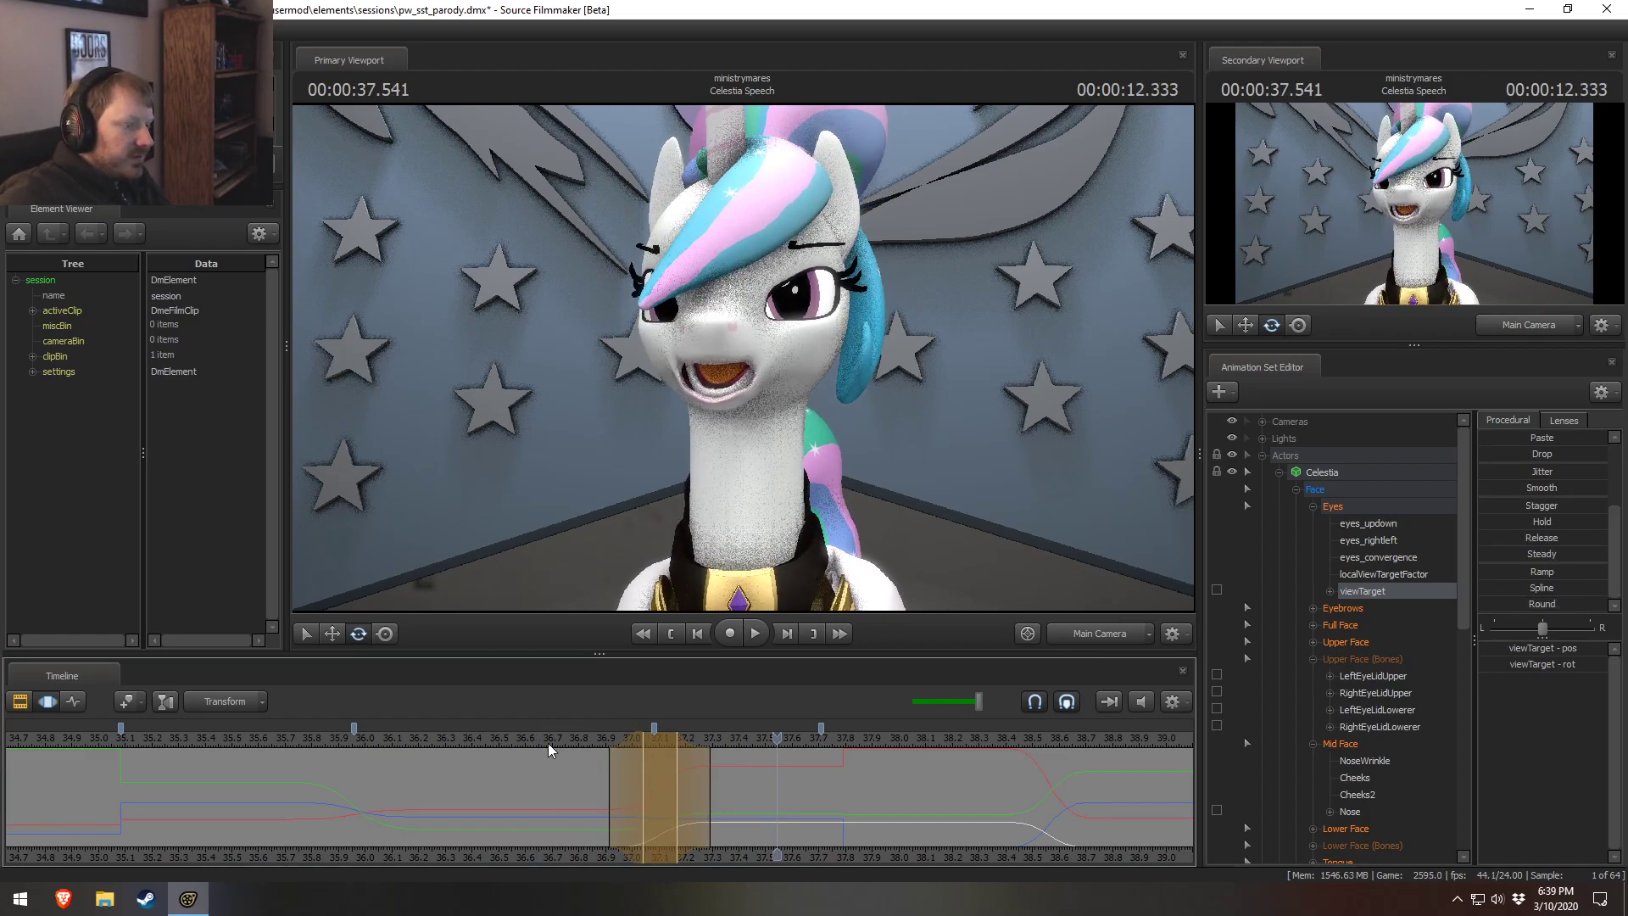
Rotate the head sideways at 37.041 s with a falloff spanning about 36.71–37.33 s, and replay from about 35.95 s.
{"action": "left_click", "coordinate": [485, 775]}
{"action": "left_click_drag", "start_coordinate": [347, 774], "coordinate": [723, 789]}
{"action": "scroll", "coordinate": [640, 799], "scroll_direction": "up", "scroll_amount": 2}
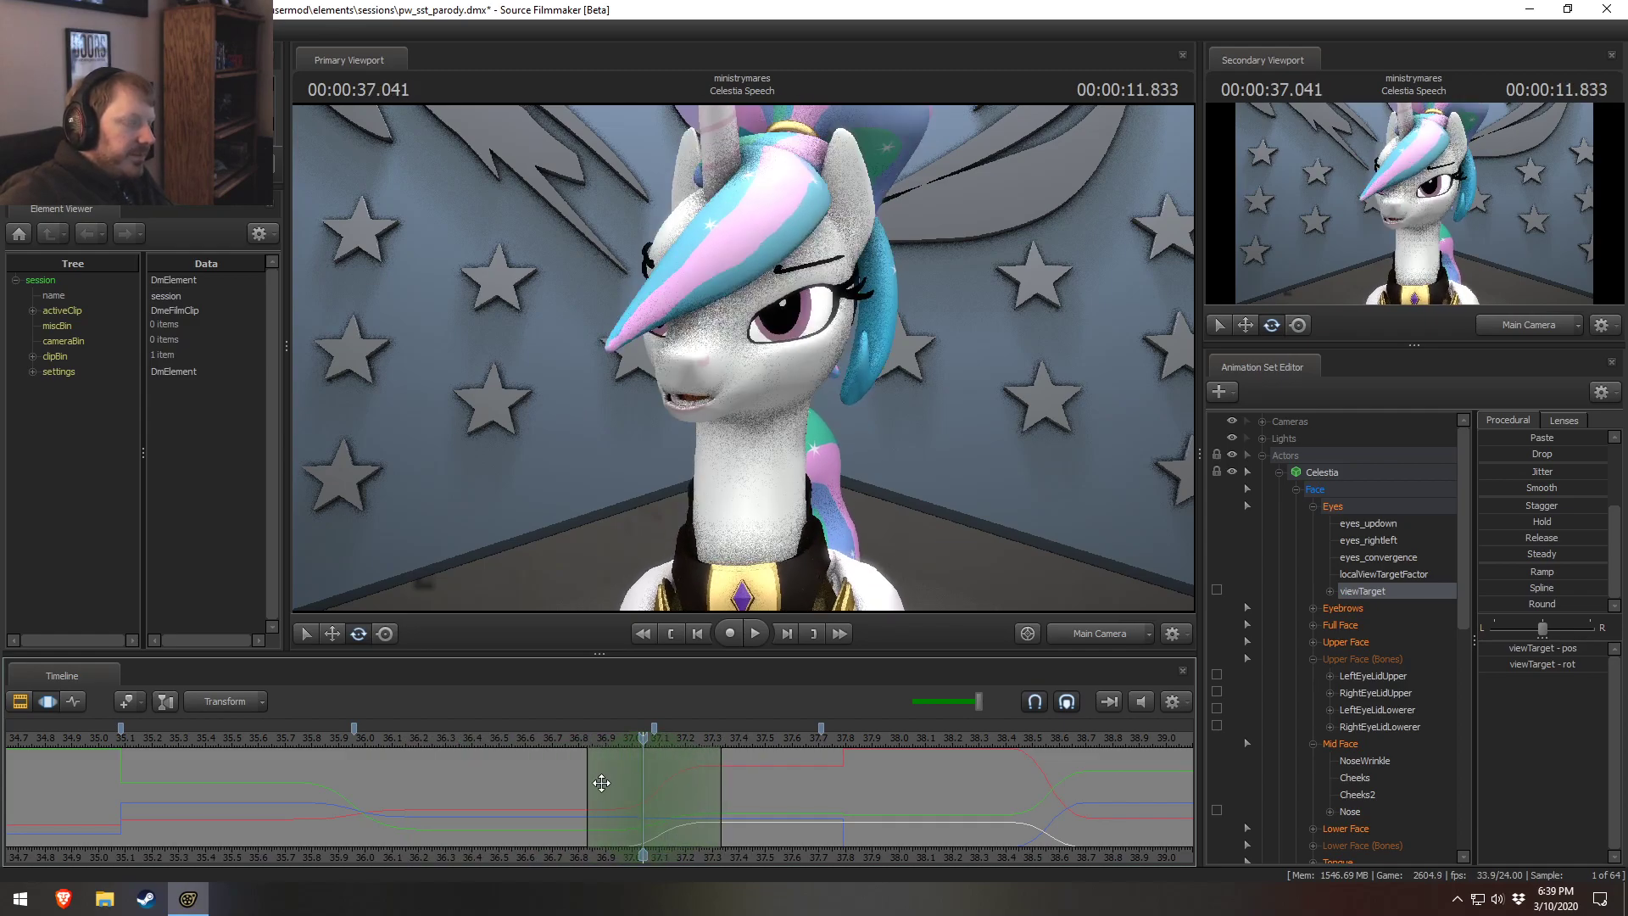
{"action": "left_click_drag", "start_coordinate": [580, 775], "coordinate": [548, 787]}
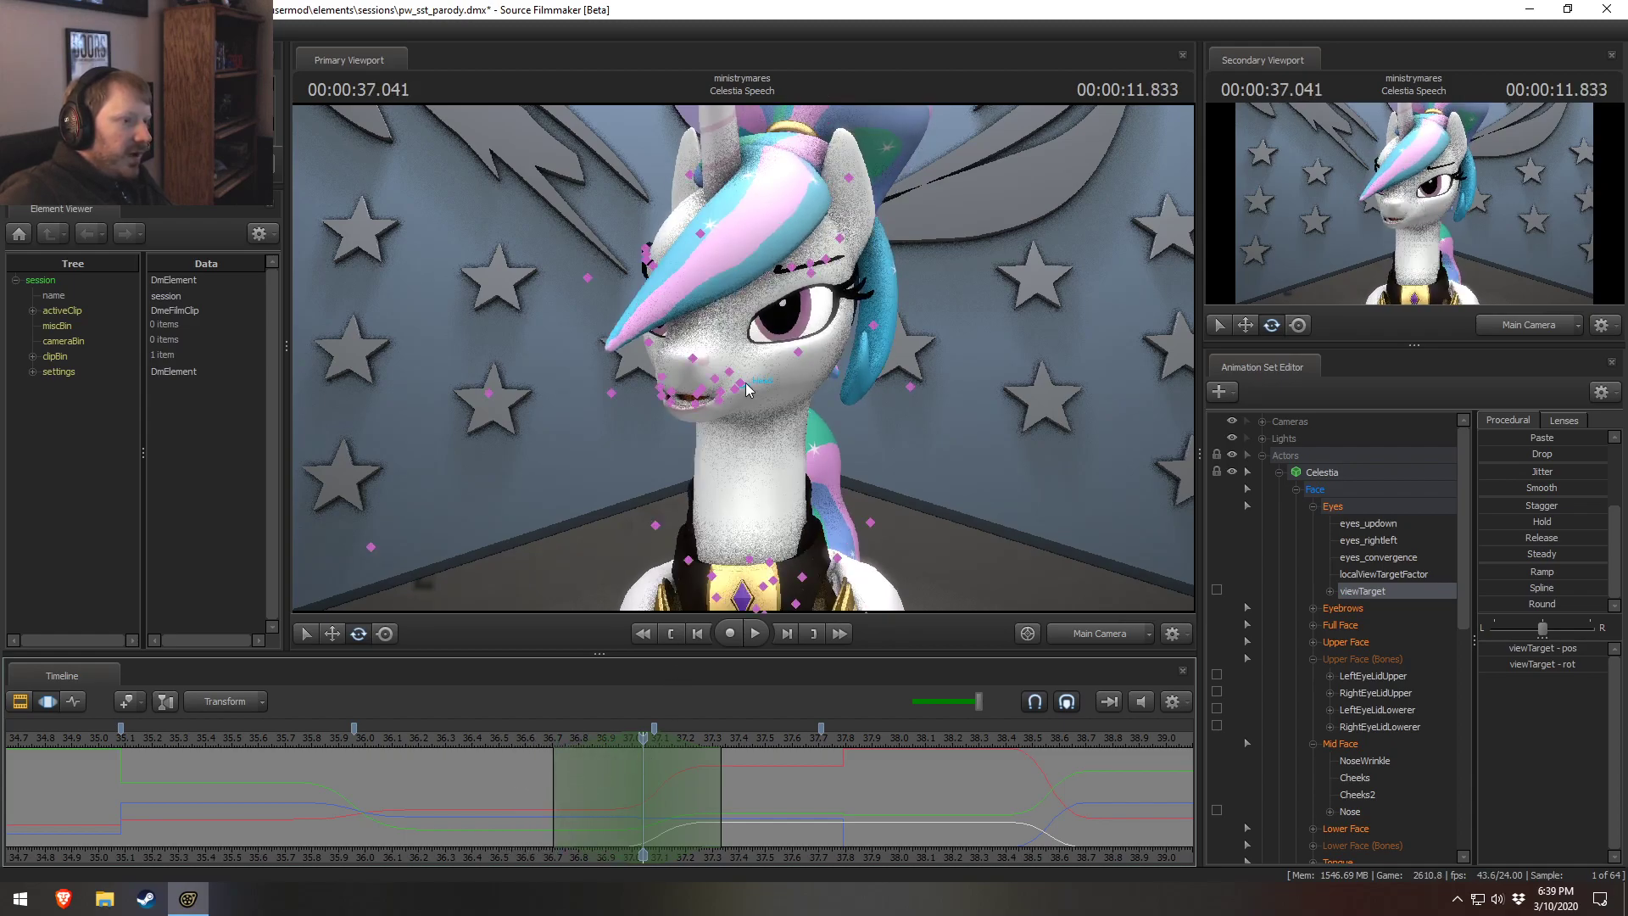
{"action": "left_click", "coordinate": [746, 383]}
{"action": "mouse_move", "coordinate": [756, 385]}
{"action": "left_mouse_down"}
{"action": "mouse_move", "coordinate": [745, 391]}
{"action": "mouse_move", "coordinate": [755, 366]}
{"action": "mouse_move", "coordinate": [713, 401]}
{"action": "mouse_move", "coordinate": [726, 383]}
{"action": "left_mouse_up"}
{"action": "key", "text": "shift"}
{"action": "left_click_drag", "start_coordinate": [534, 780], "coordinate": [461, 740]}
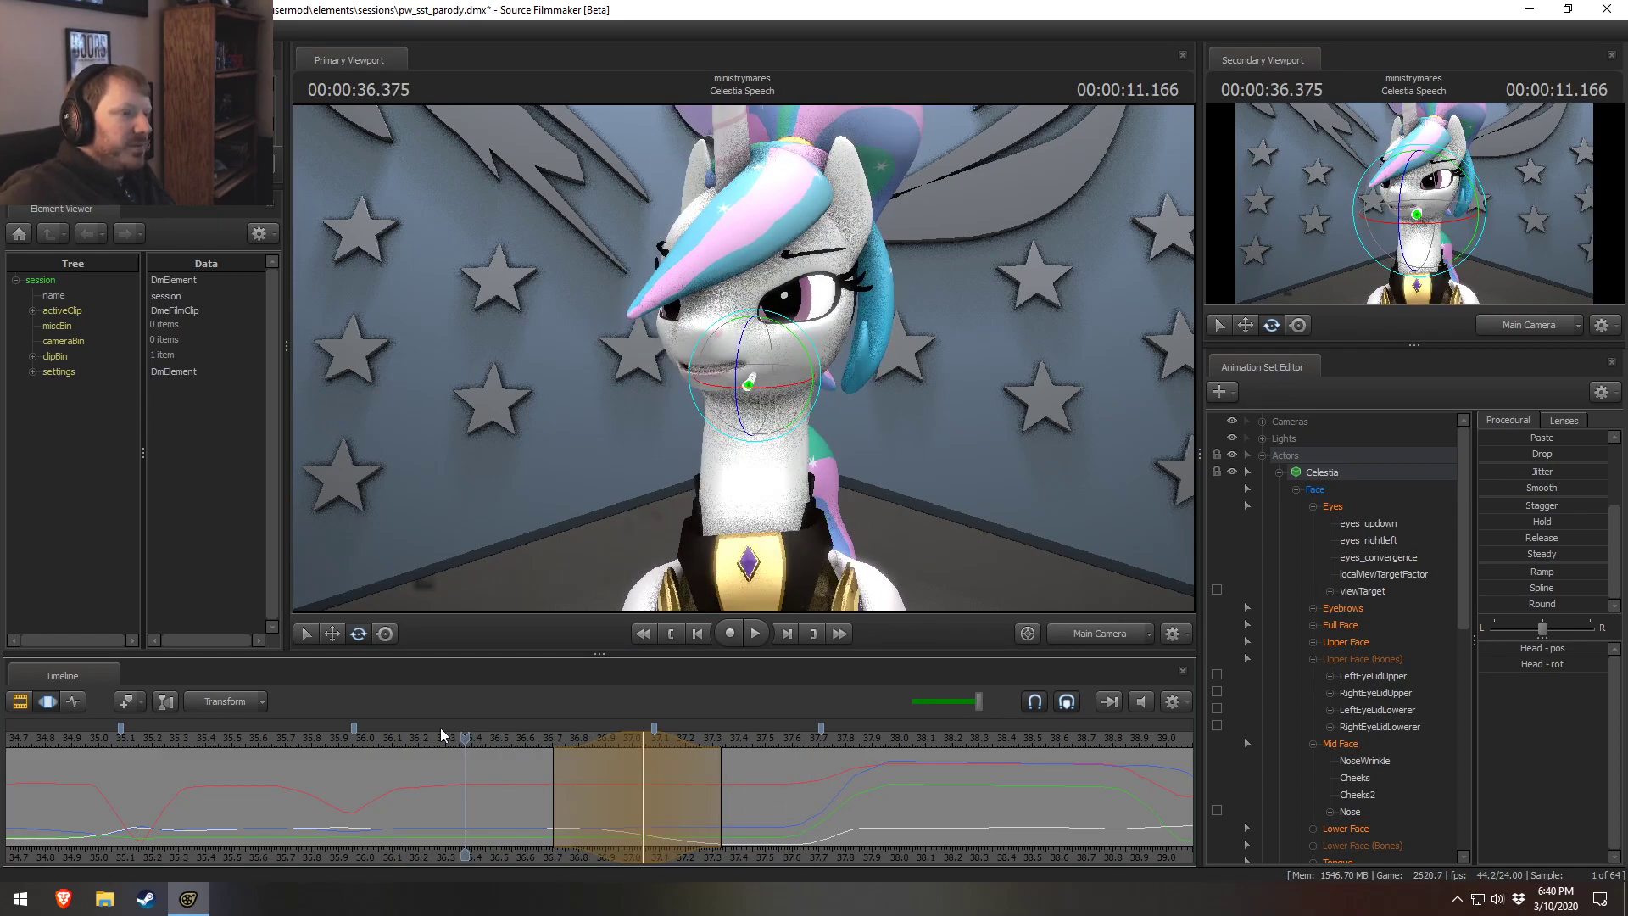
{"action": "left_click", "coordinate": [352, 742]}
{"action": "key", "text": "space"}
{"action": "key", "text": "space"}
Tilt the head downward at 37.166 s over about 36.91–37.41 s, checking the motion in playback.
{"action": "left_click_drag", "start_coordinate": [574, 771], "coordinate": [677, 822]}
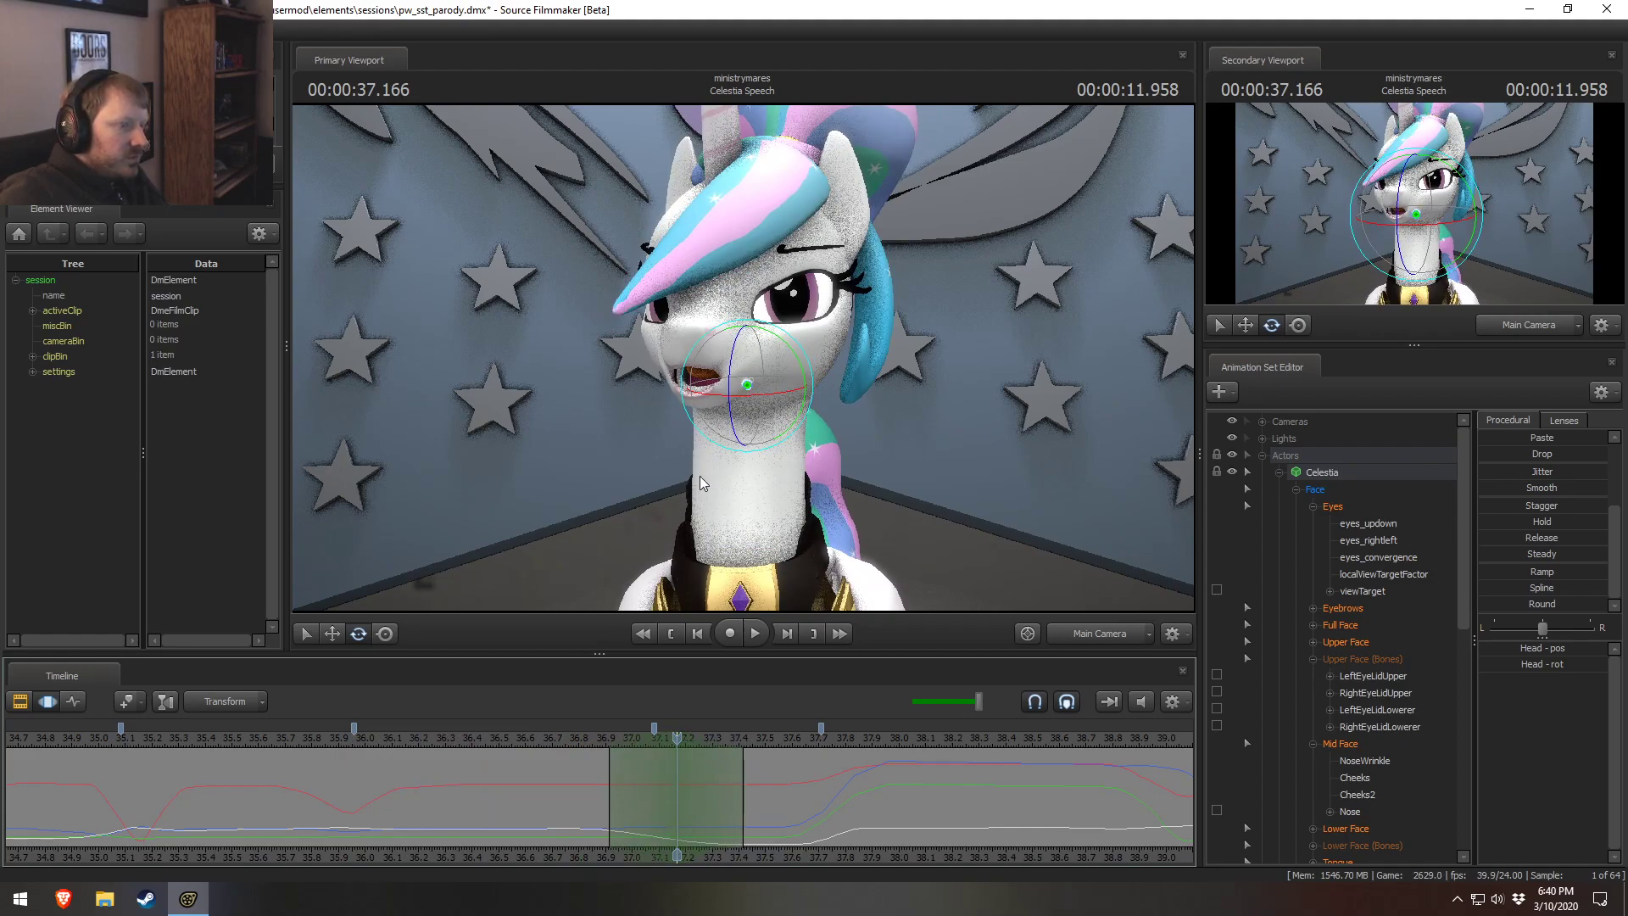
{"action": "left_click_drag", "start_coordinate": [736, 419], "coordinate": [734, 424]}
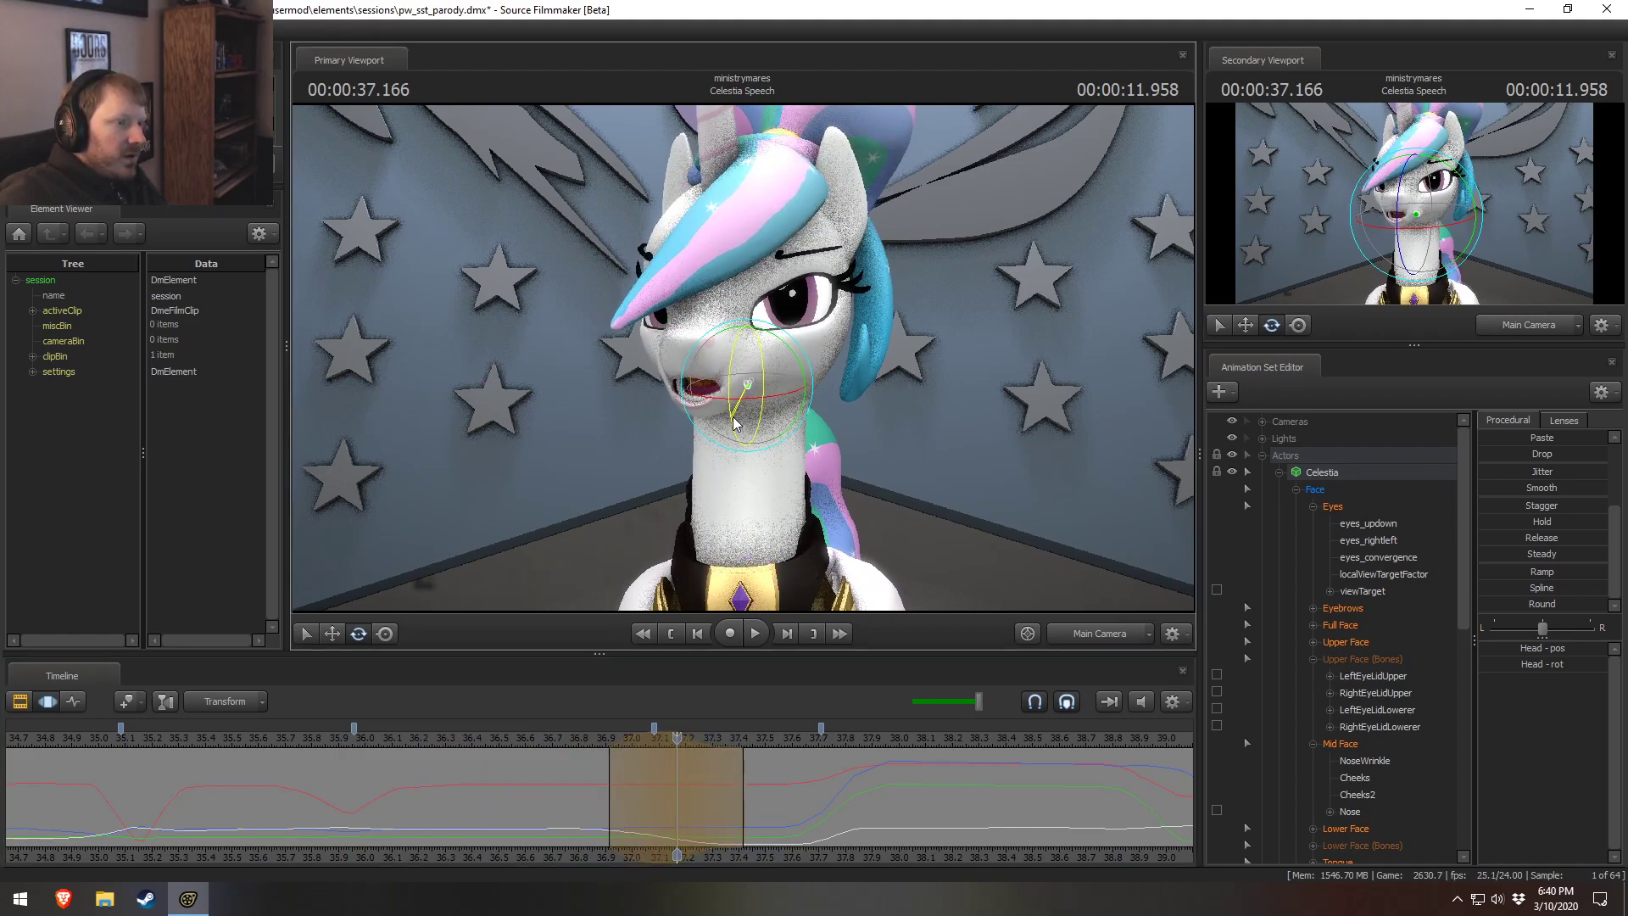
{"action": "key", "text": "space"}
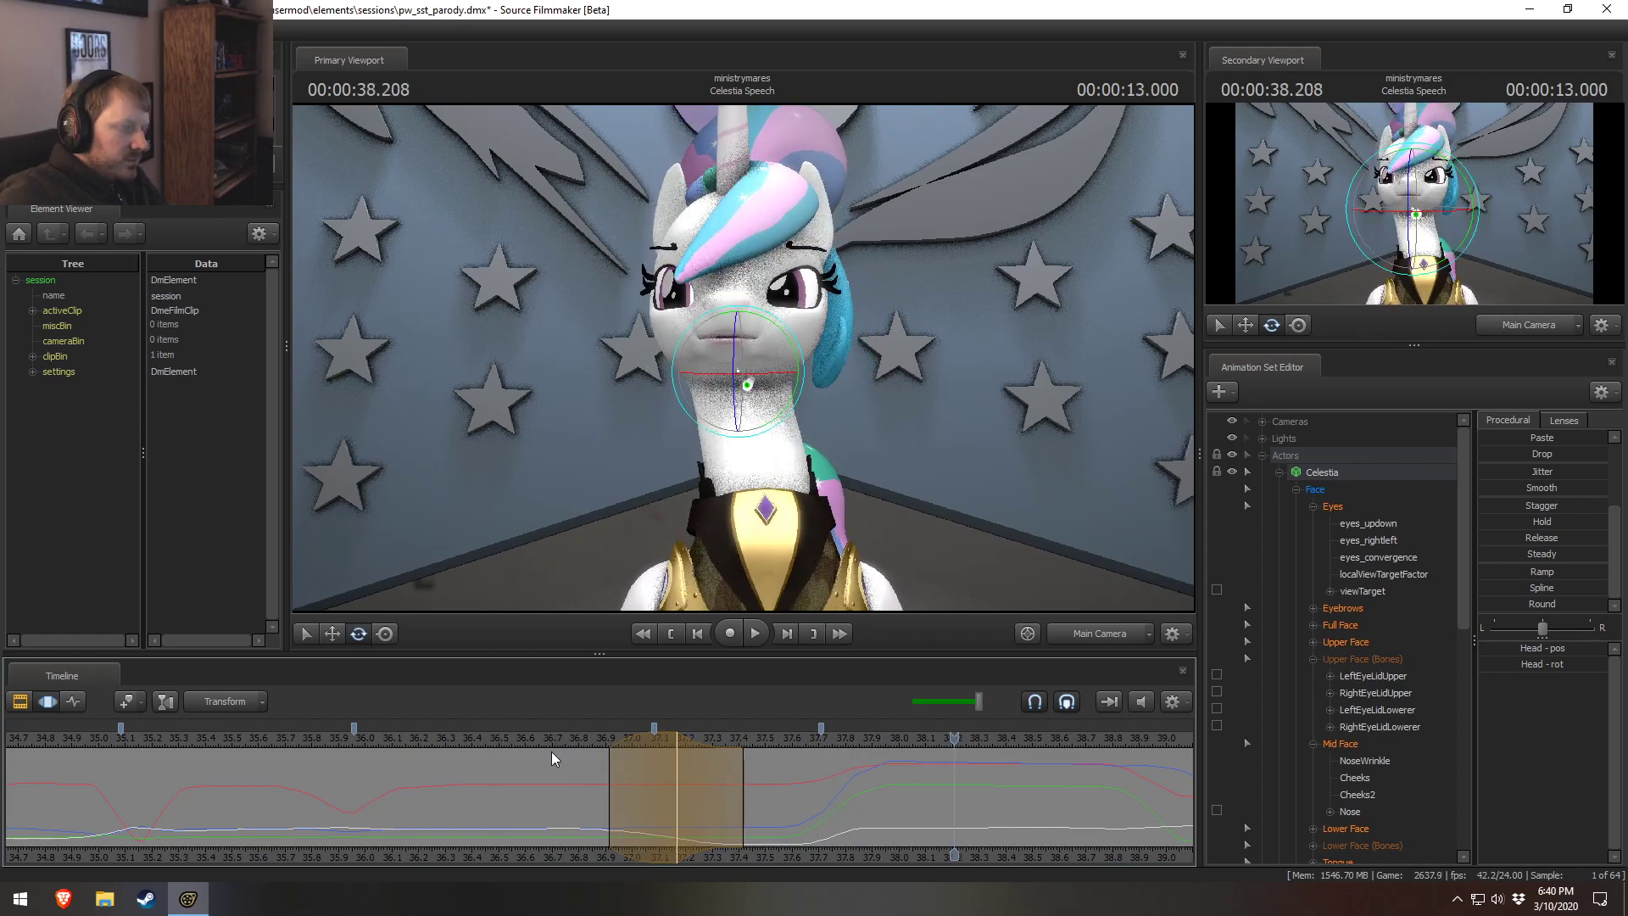
{"action": "left_click", "coordinate": [522, 738]}
{"action": "left_click_drag", "start_coordinate": [527, 738], "coordinate": [680, 776]}
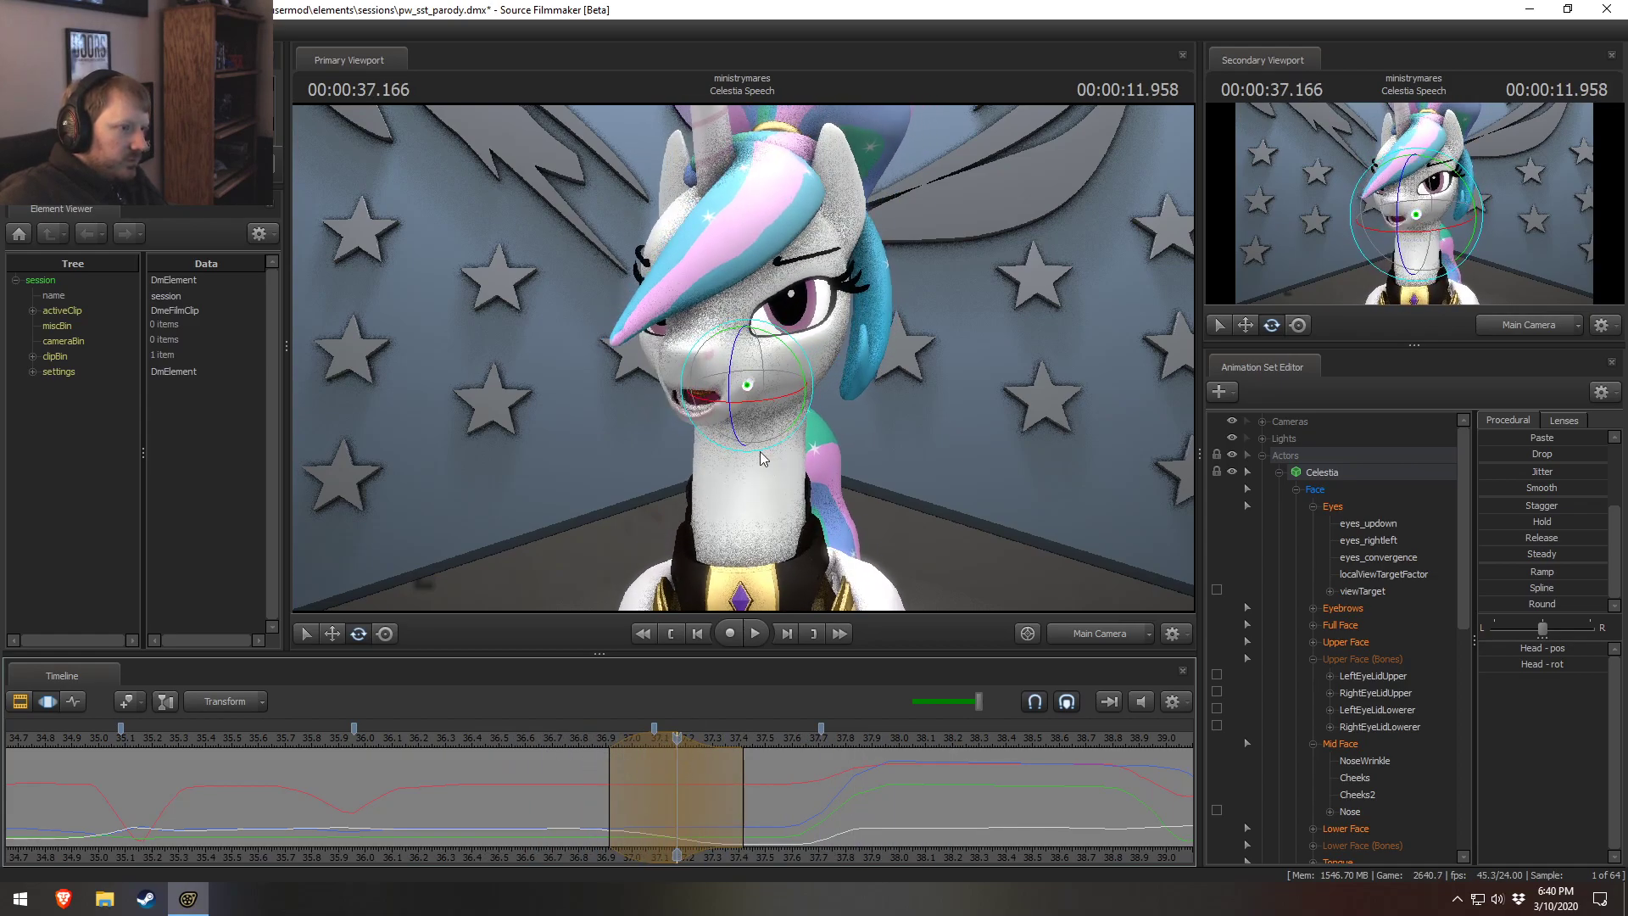
Extend the fade-out of the head adjustment to about 37.54 s and replay the movement from about 36.6 s.
{"action": "left_click", "coordinate": [562, 739]}
{"action": "left_click_drag", "start_coordinate": [737, 770], "coordinate": [771, 798]}
{"action": "key", "text": "space"}
{"action": "key", "text": "space"}
{"action": "left_click", "coordinate": [517, 741]}
{"action": "key", "text": "space"}
{"action": "key", "text": "space"}
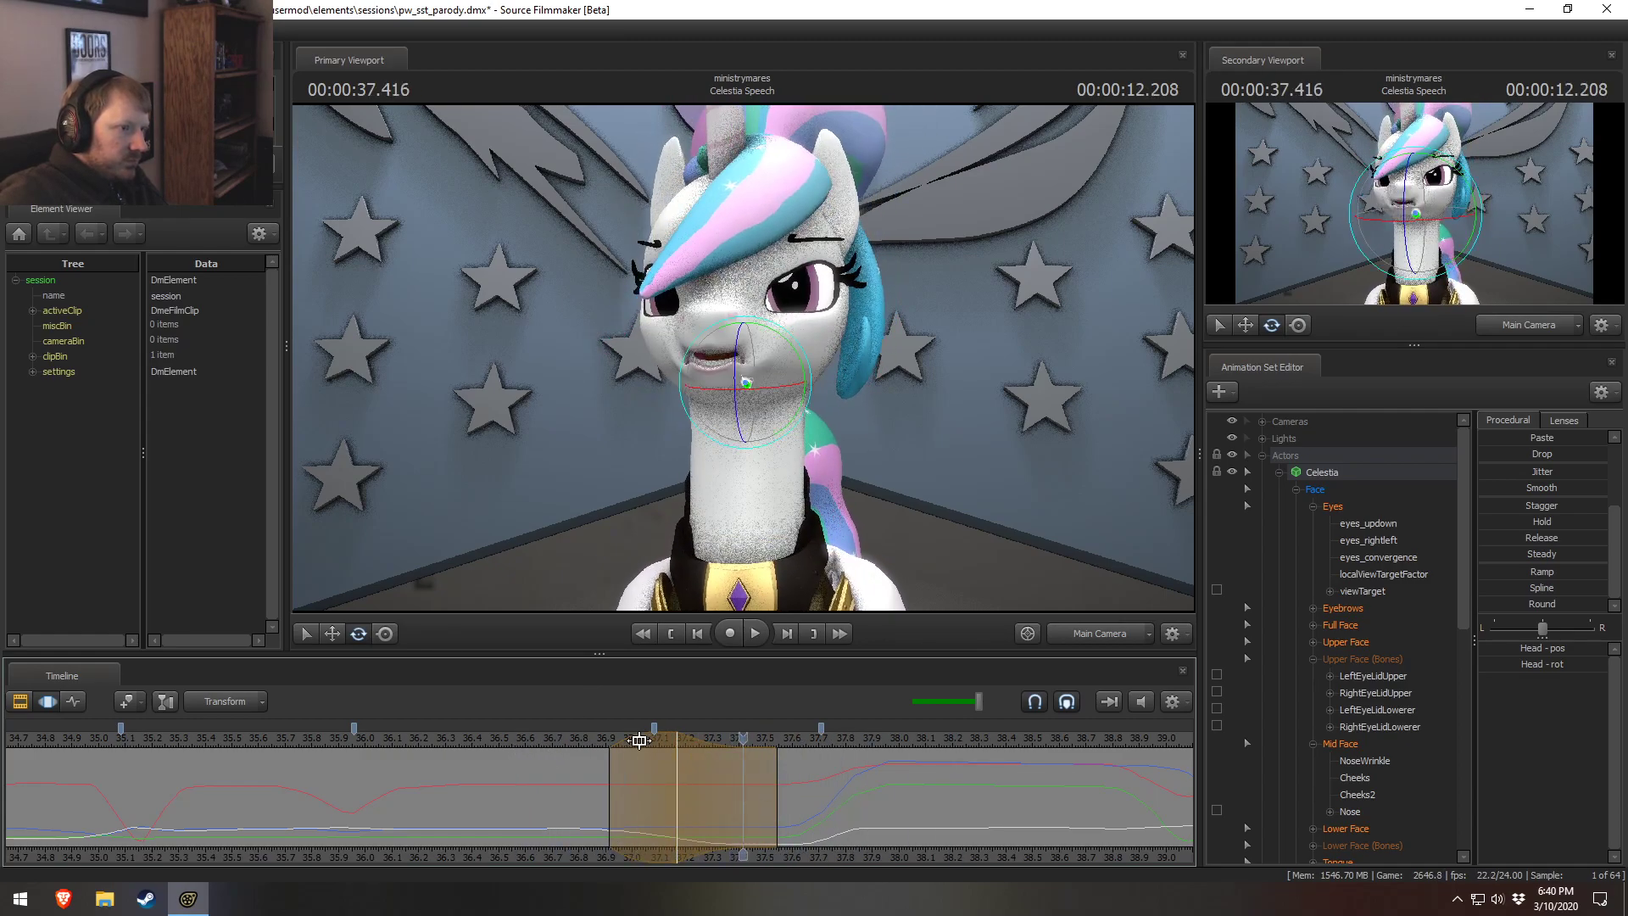
Inspect the Eyes and Upper Face curves around 35.5–37.1 s and play that part of the speech.
{"action": "left_click", "coordinate": [1350, 509]}
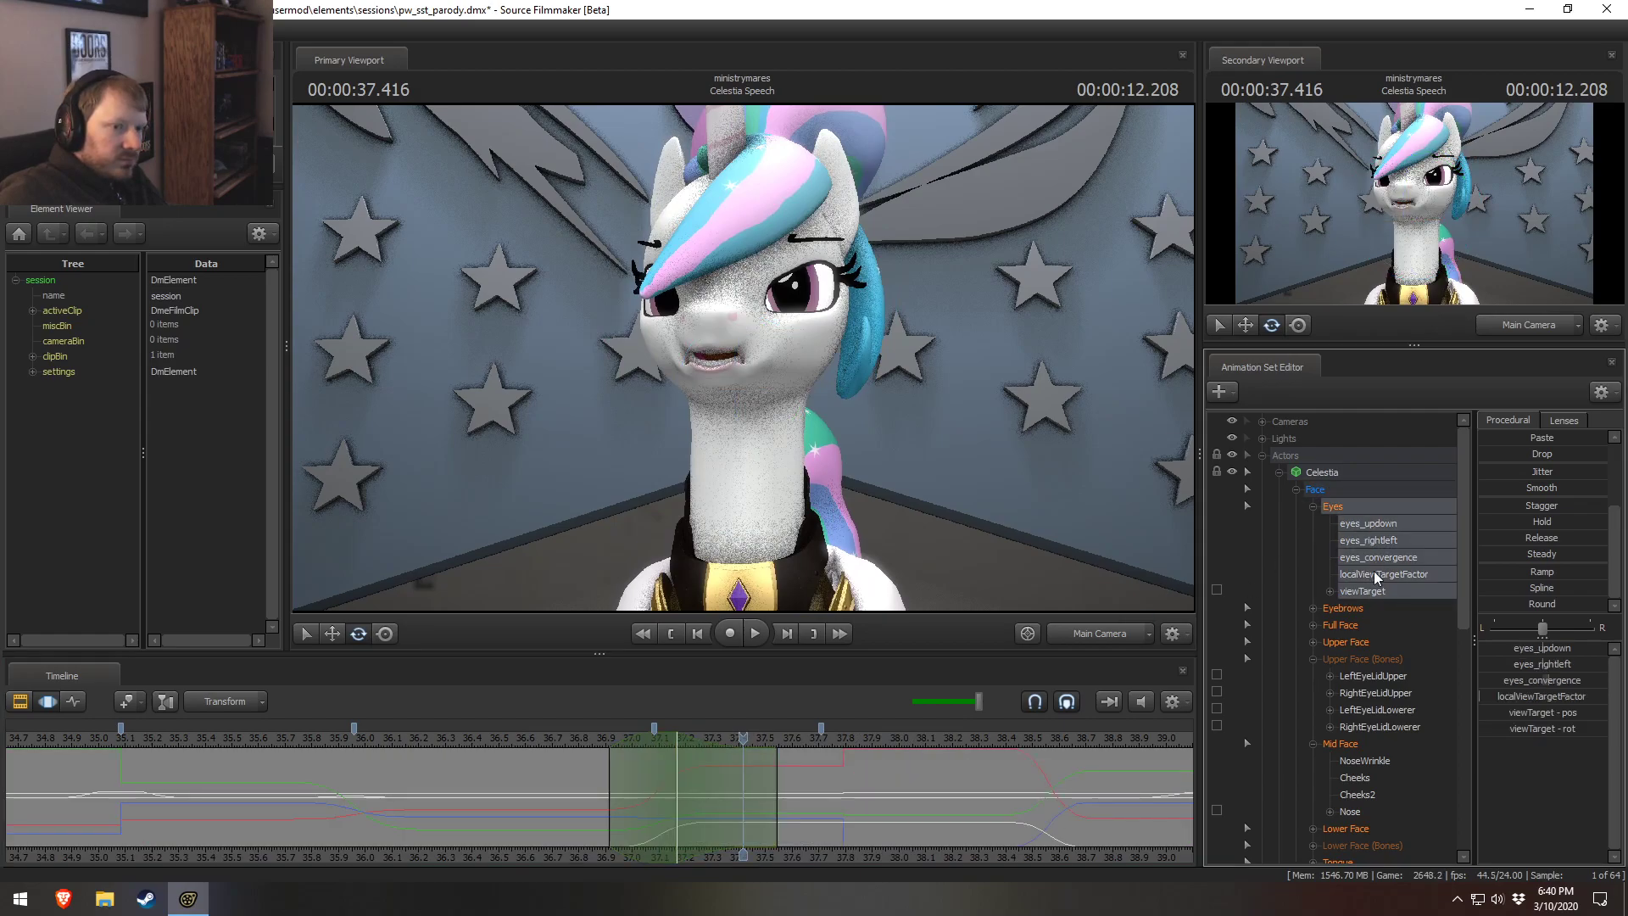
{"action": "left_click", "coordinate": [1349, 641]}
{"action": "left_click_drag", "start_coordinate": [245, 795], "coordinate": [425, 836]}
{"action": "left_click_drag", "start_coordinate": [501, 838], "coordinate": [653, 813]}
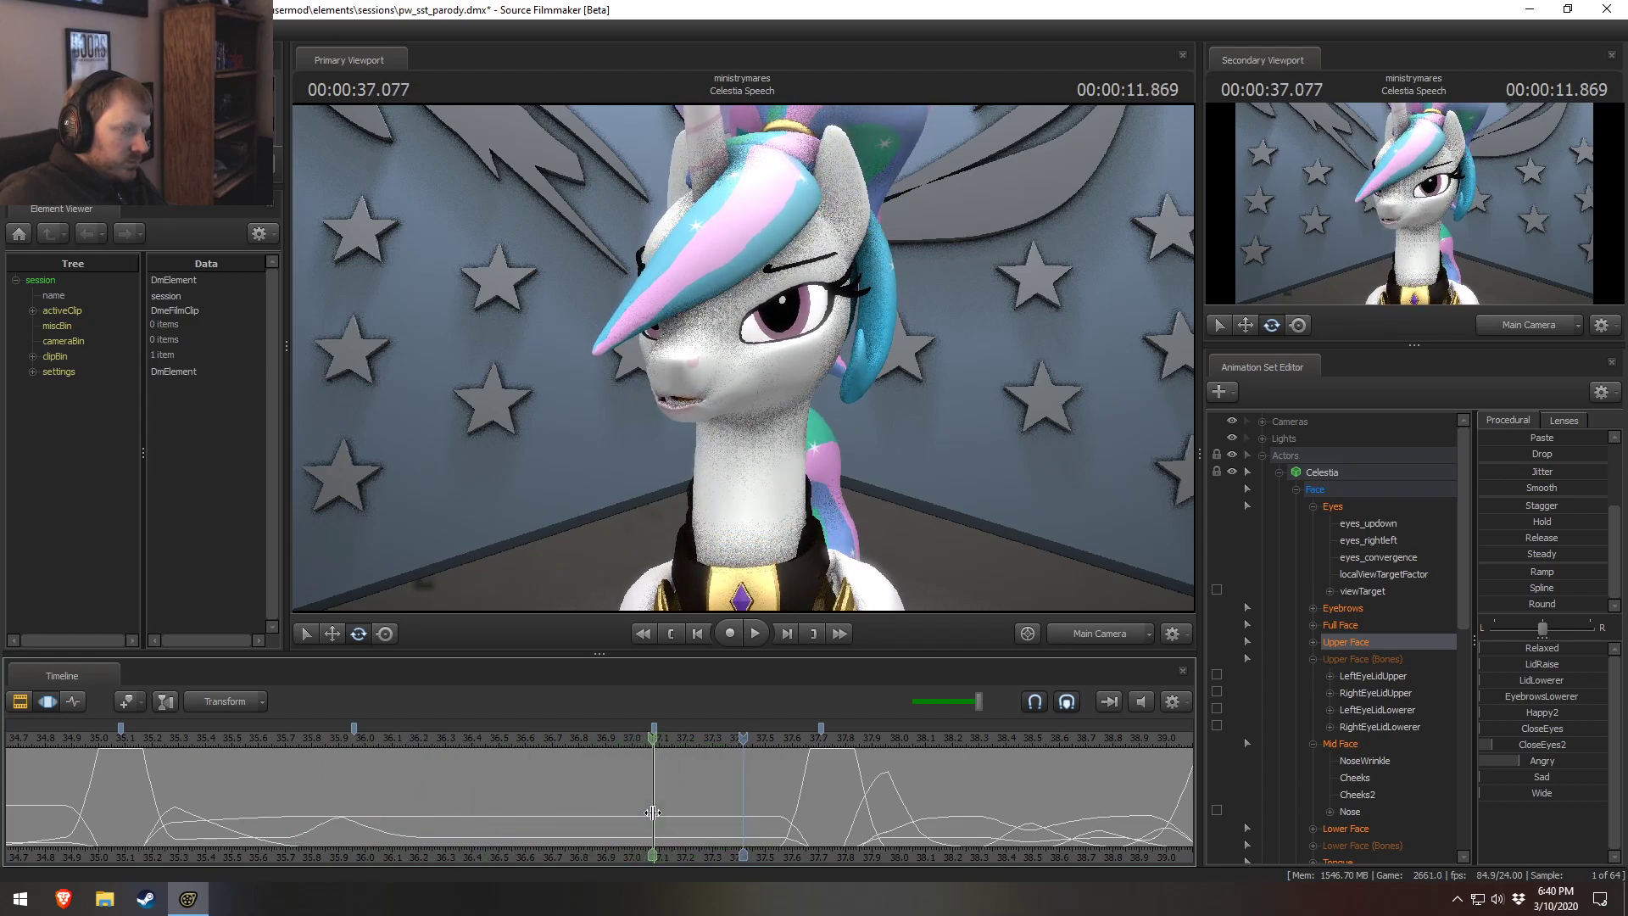
{"action": "key", "text": "space"}
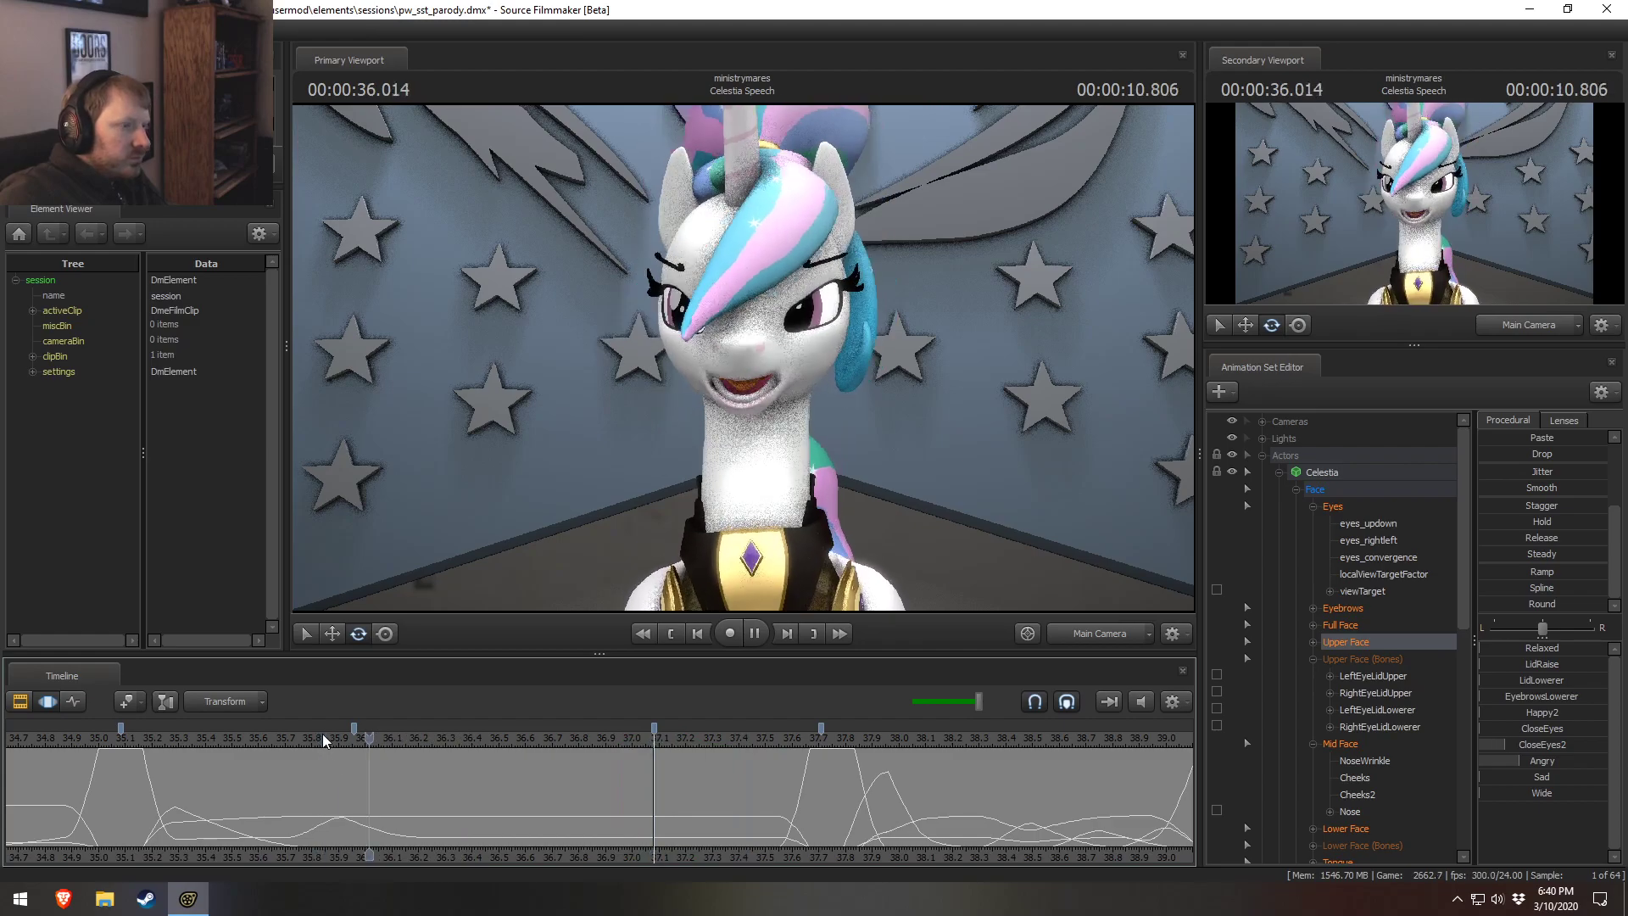
Adjust the head's rotation at 36.875 s, held over about 36.79–36.96 s with falloff from 36.50 to 37.25 s, and replay.
{"action": "left_click_drag", "start_coordinate": [428, 812], "coordinate": [617, 824]}
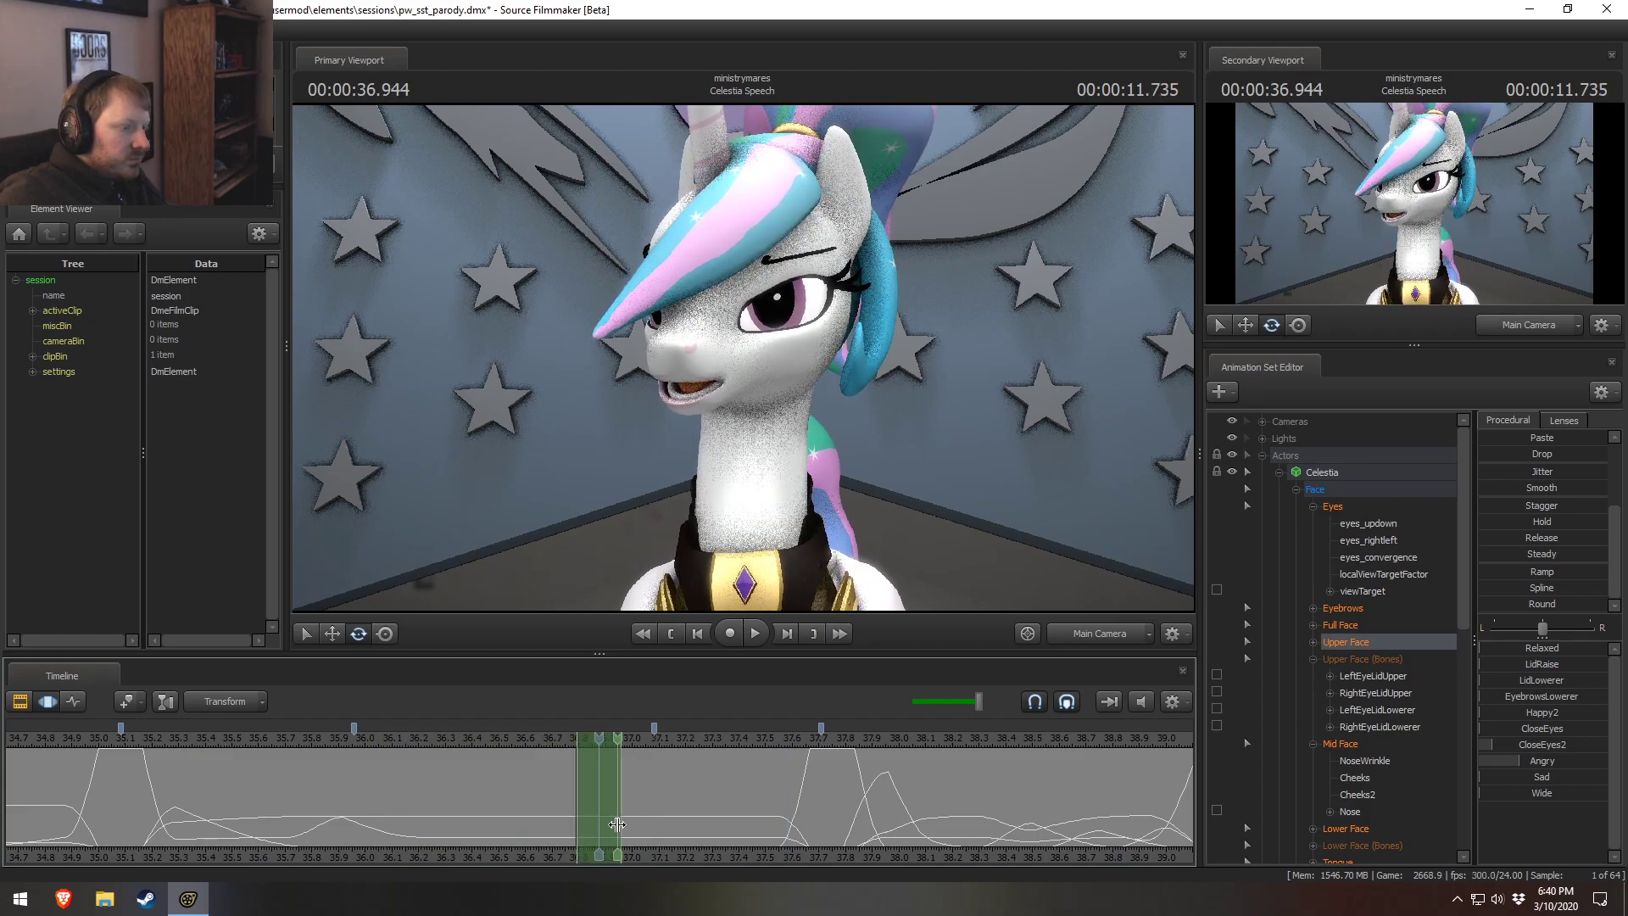
{"action": "scroll", "coordinate": [617, 824], "scroll_direction": "up", "scroll_amount": 7, "text": "shift"}
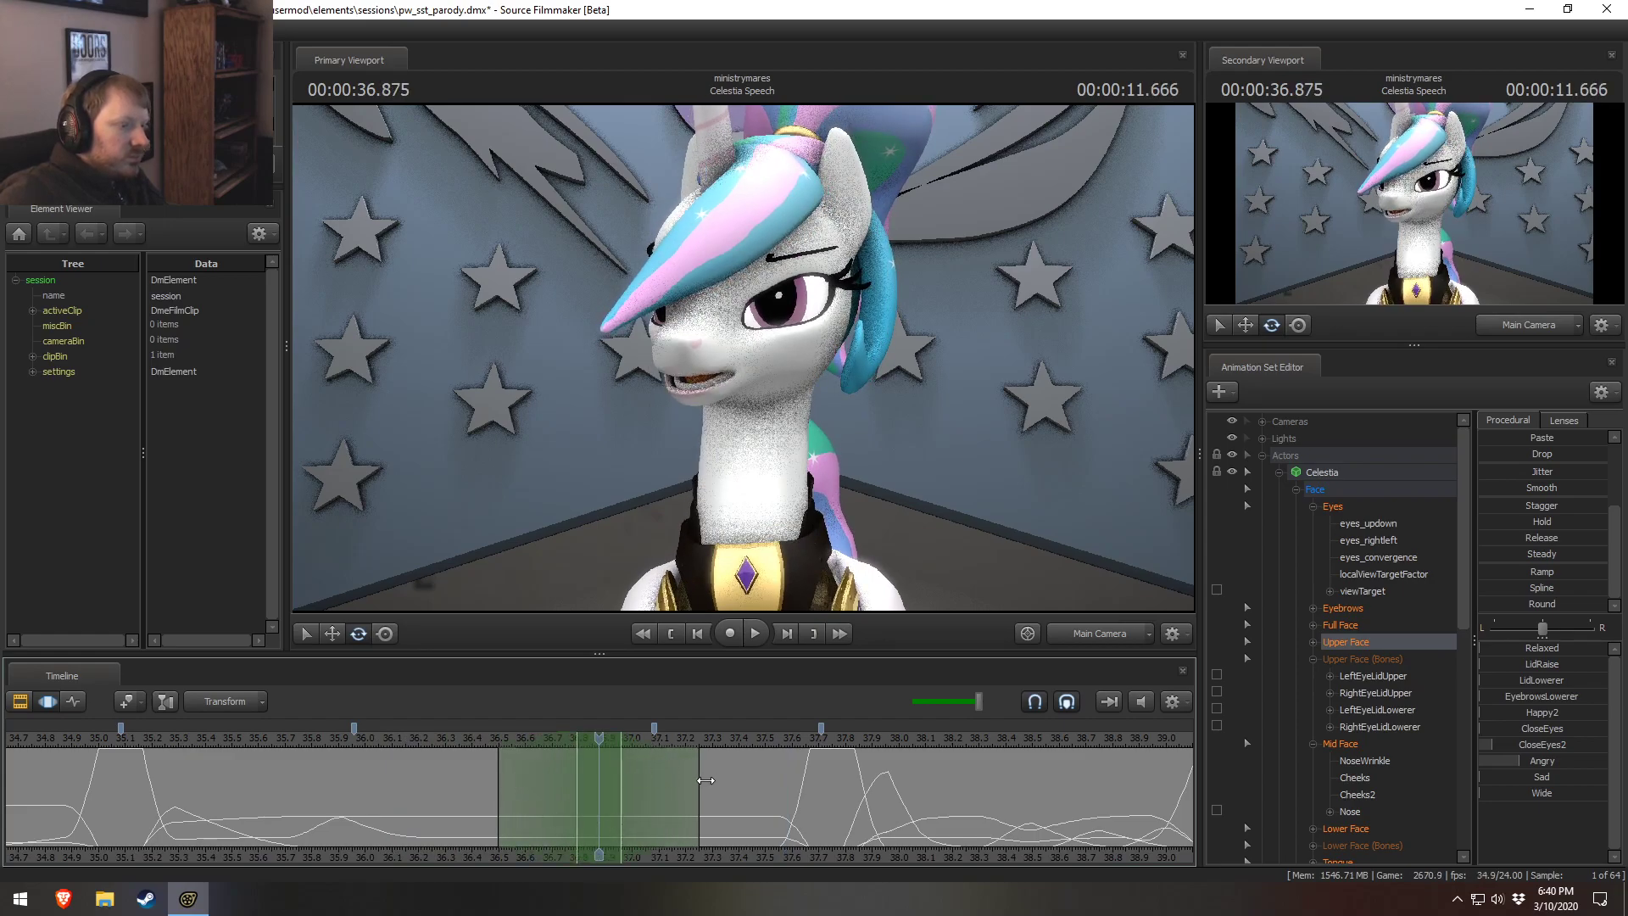
{"action": "key", "text": "ctrl"}
{"action": "left_click", "coordinate": [751, 382]}
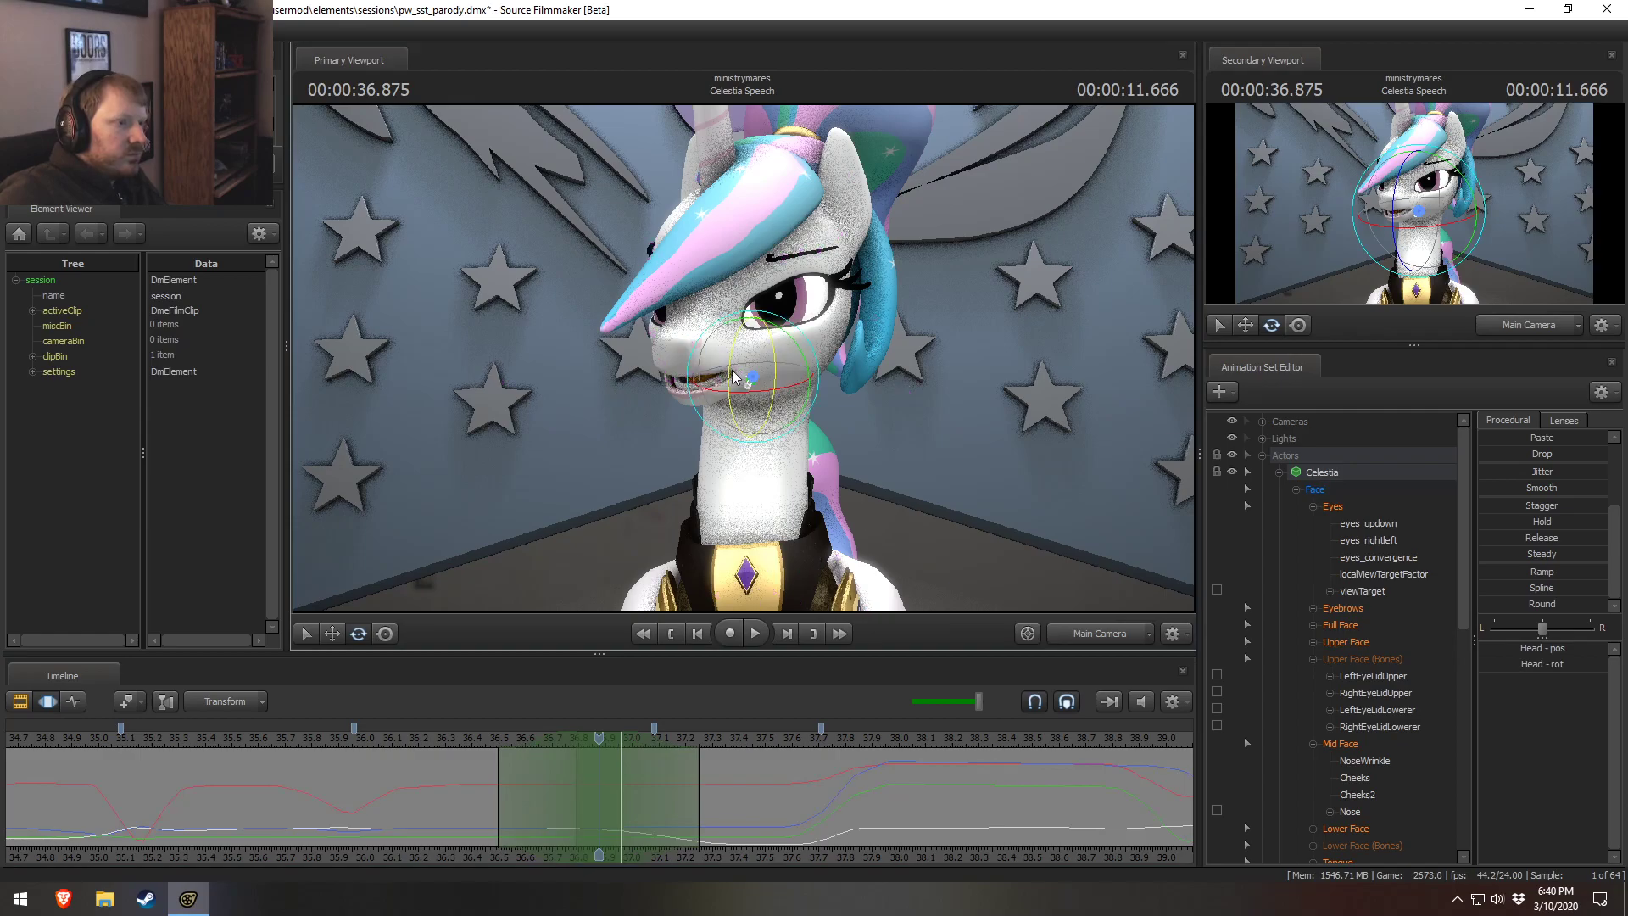
{"action": "left_click", "coordinate": [379, 740]}
{"action": "key", "text": "space"}
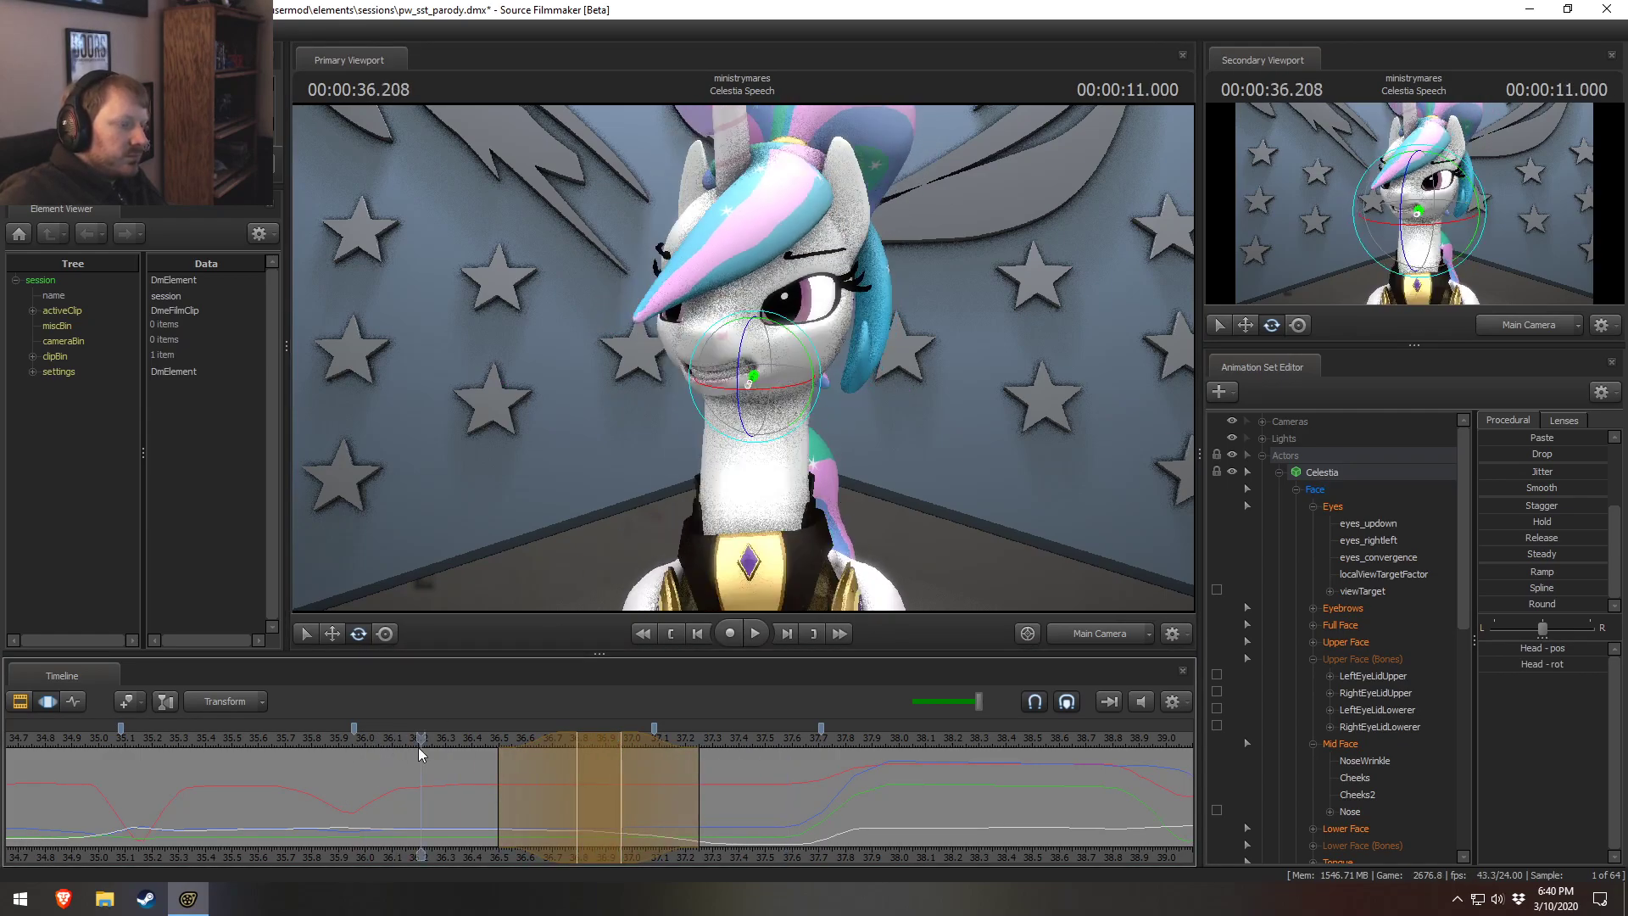
Start the head adjustment's fade-in at about 36.46 s and its hold at about 36.84 s, replaying from about 36.2 s.
{"action": "key", "text": "space"}
{"action": "key", "text": "space"}
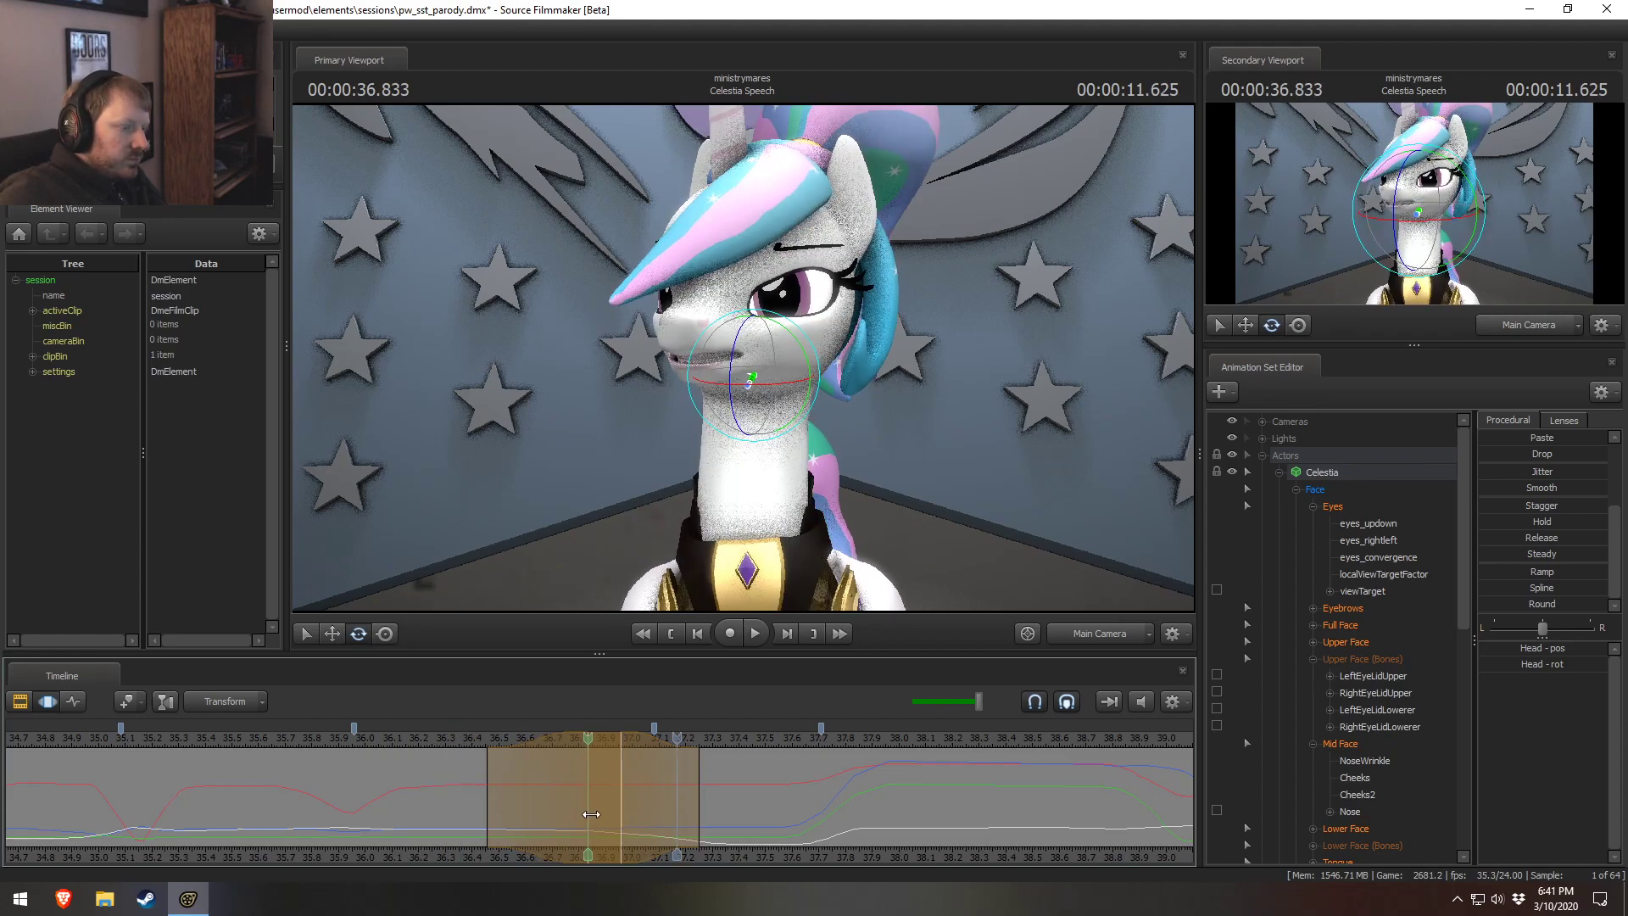
{"action": "left_click", "coordinate": [431, 740]}
{"action": "key", "text": "space"}
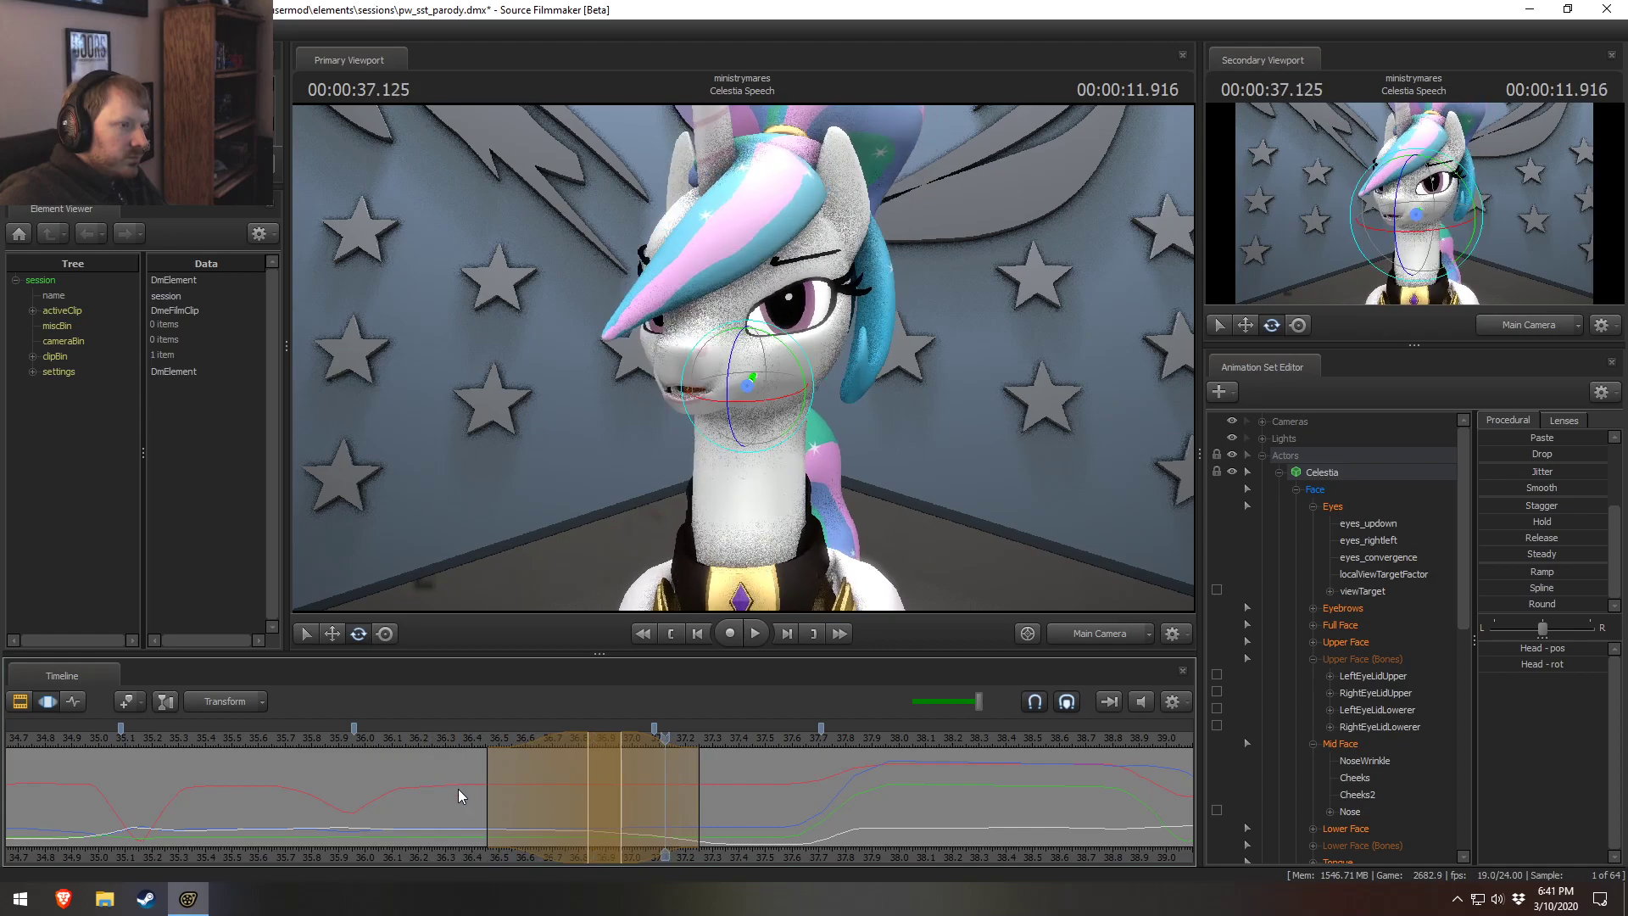
Adjust the neck's rotation at 36.583 s, with falloff from about 36.12 to 37.08 s, and replay from about 35.9 s.
{"action": "left_click", "coordinate": [524, 821]}
{"action": "scroll", "coordinate": [524, 822], "scroll_direction": "up", "scroll_amount": 6}
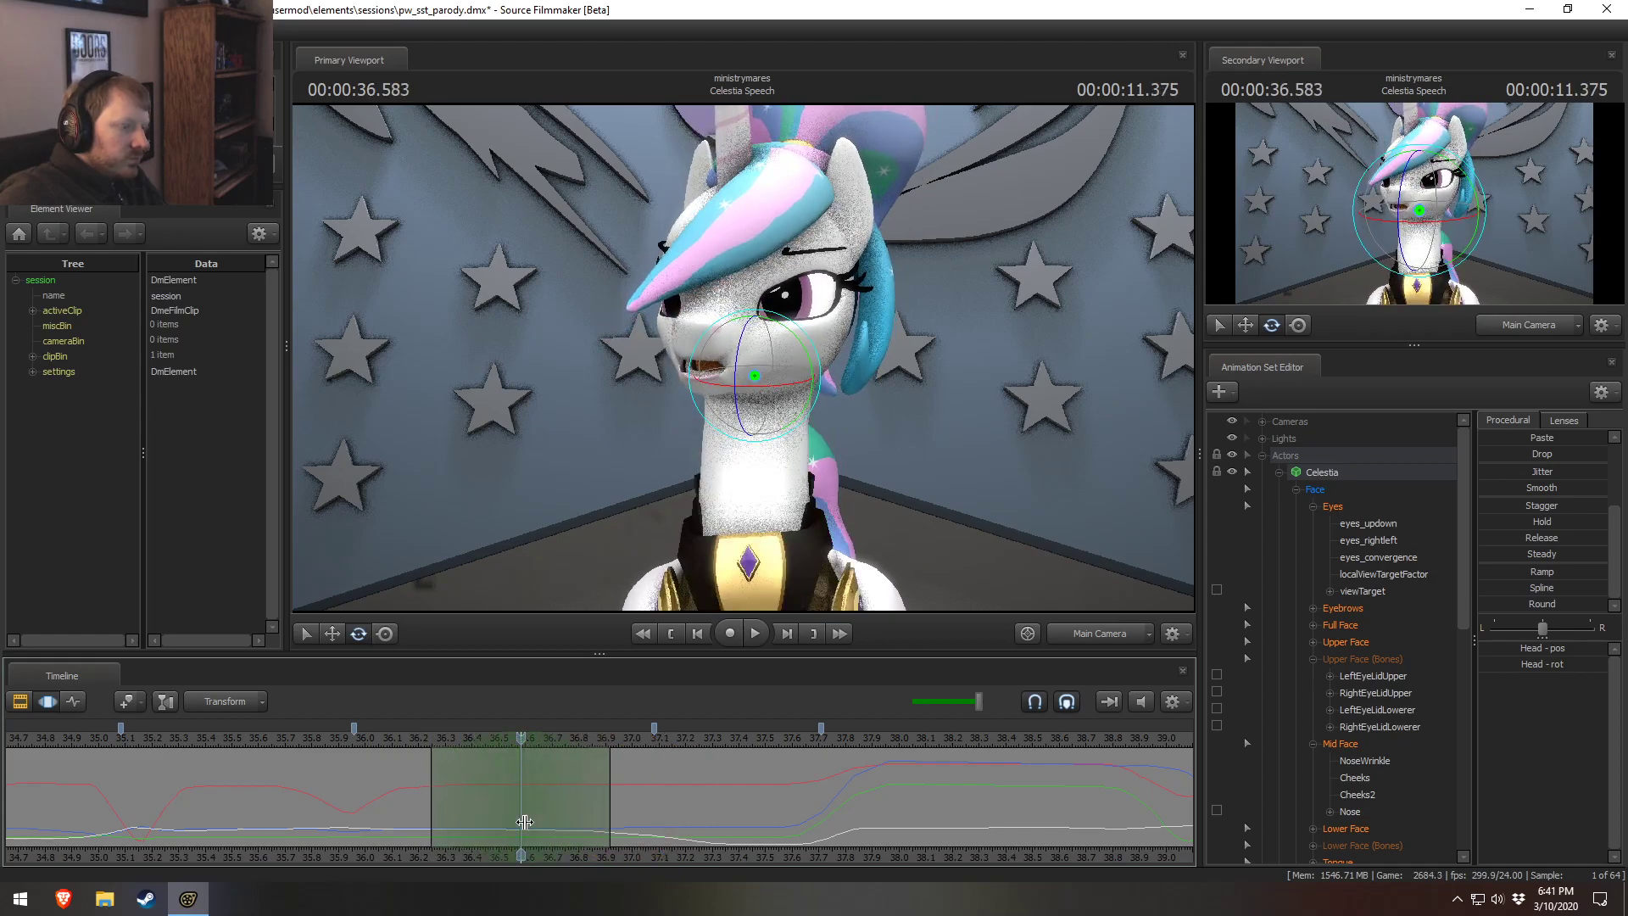
{"action": "left_click", "coordinate": [755, 545]}
{"action": "left_click_drag", "start_coordinate": [754, 524], "coordinate": [757, 523]}
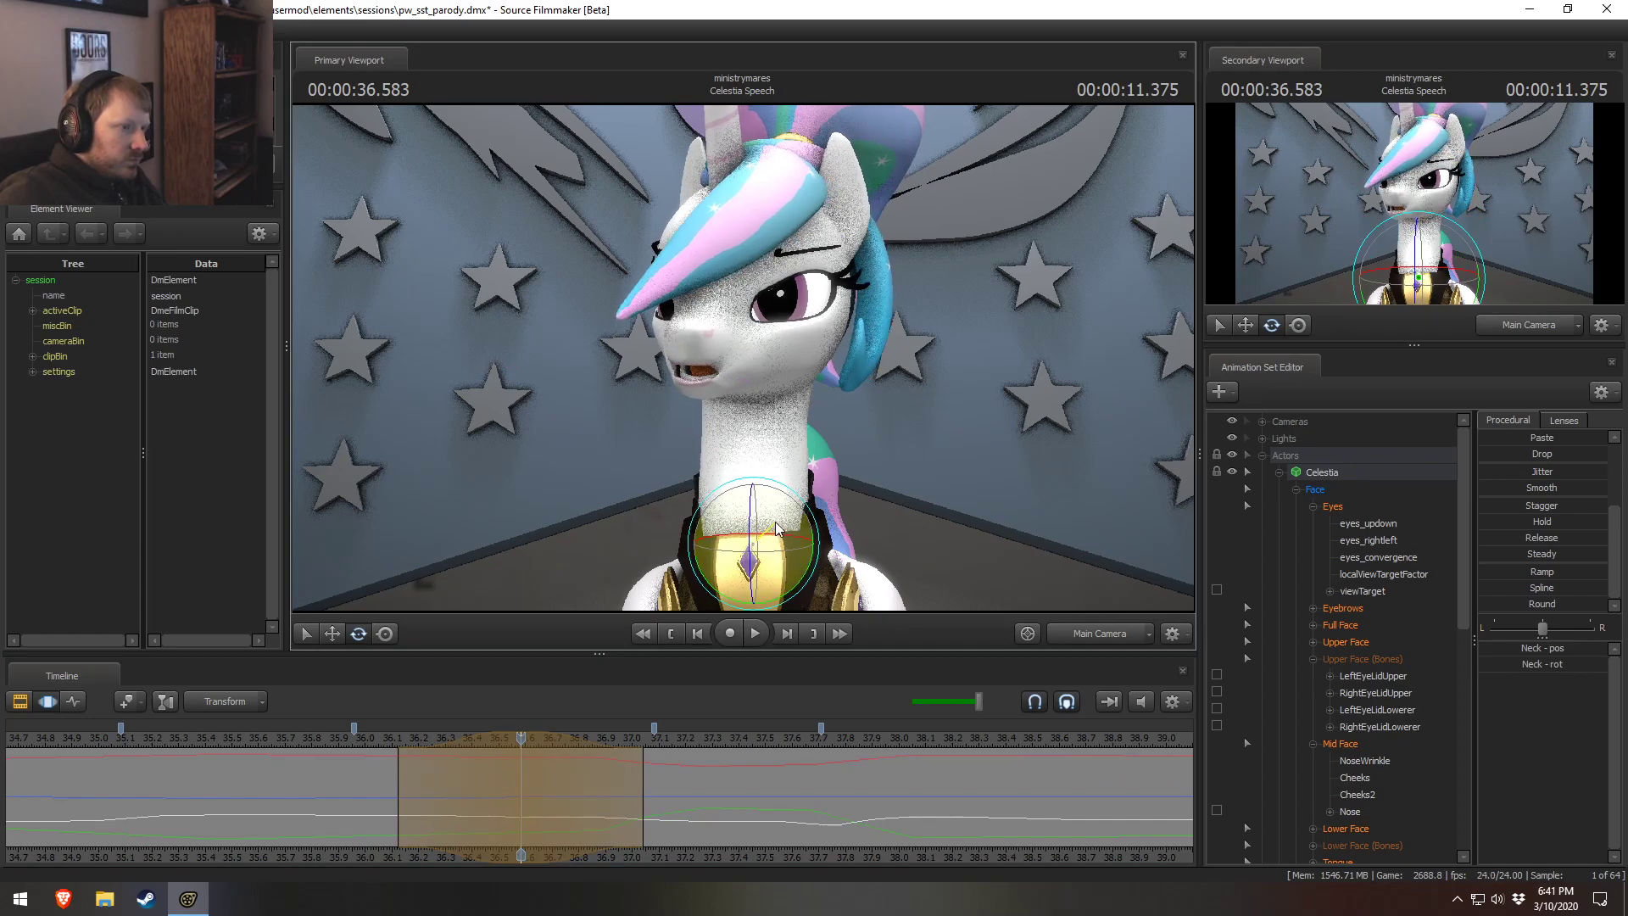
{"action": "left_click_drag", "start_coordinate": [637, 803], "coordinate": [714, 797]}
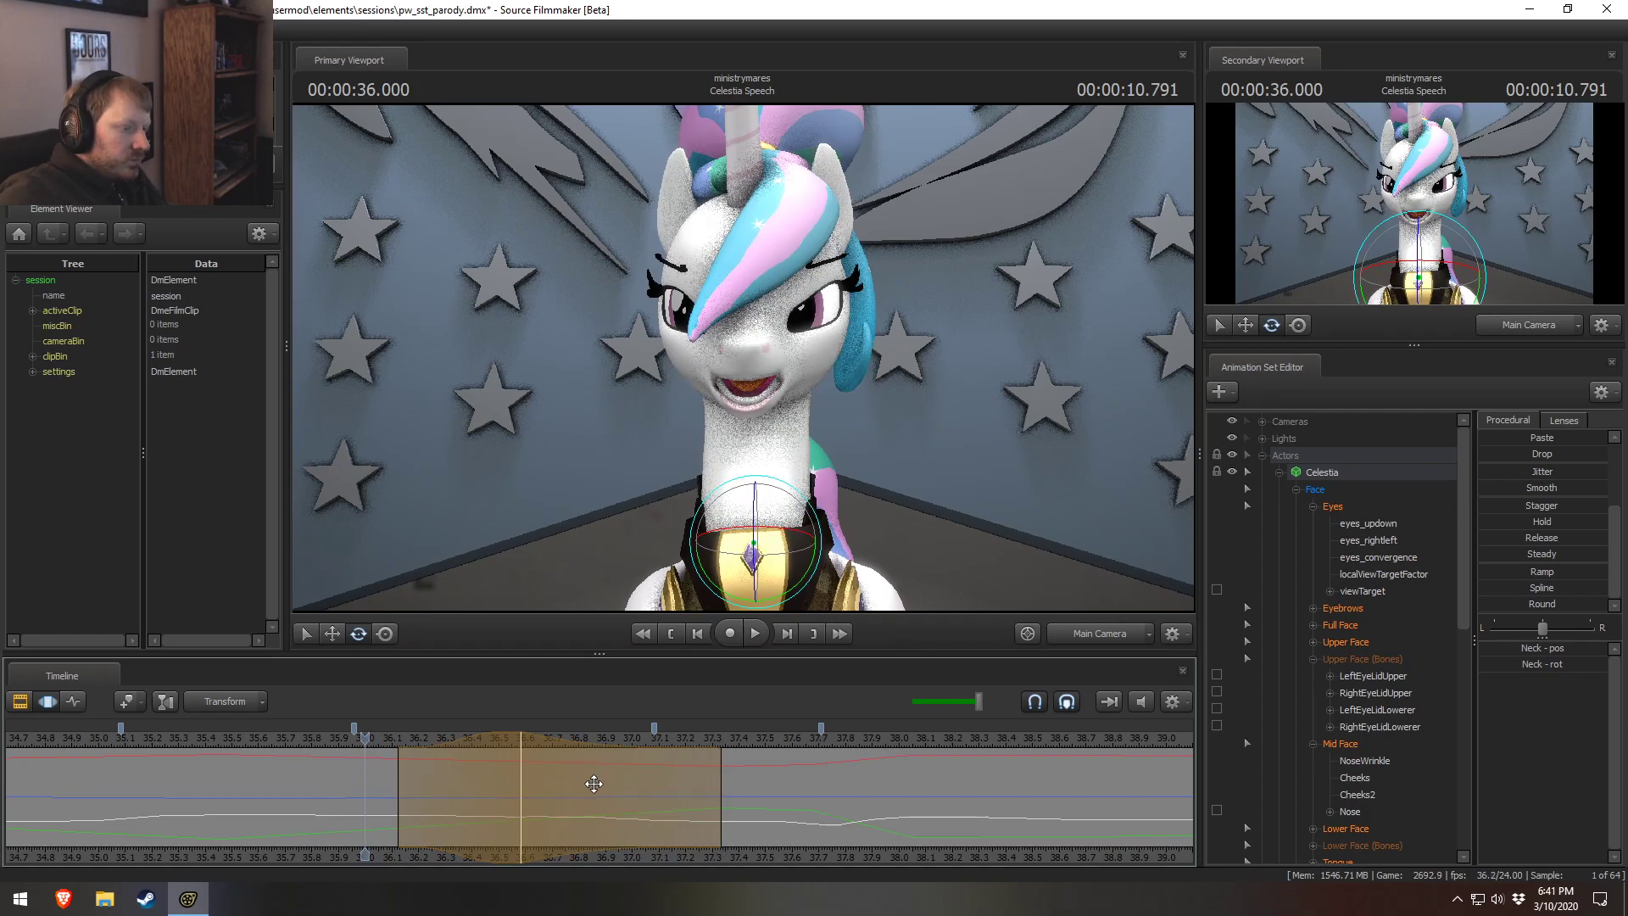
{"action": "key", "text": "ctrl+z"}
{"action": "left_click_drag", "start_coordinate": [647, 810], "coordinate": [656, 808]}
{"action": "left_click", "coordinate": [344, 740]}
{"action": "key", "text": "space"}
{"action": "key", "text": "space"}
Try reshaping the mouth at 36.625 s with the MouthO and JawOpen controls, with falloff over about 36.42–36.83 s.
{"action": "left_click_drag", "start_coordinate": [326, 782], "coordinate": [522, 826]}
{"action": "left_click", "coordinate": [531, 825], "text": "shift"}
{"action": "scroll", "coordinate": [532, 825], "scroll_direction": "up", "scroll_amount": 5}
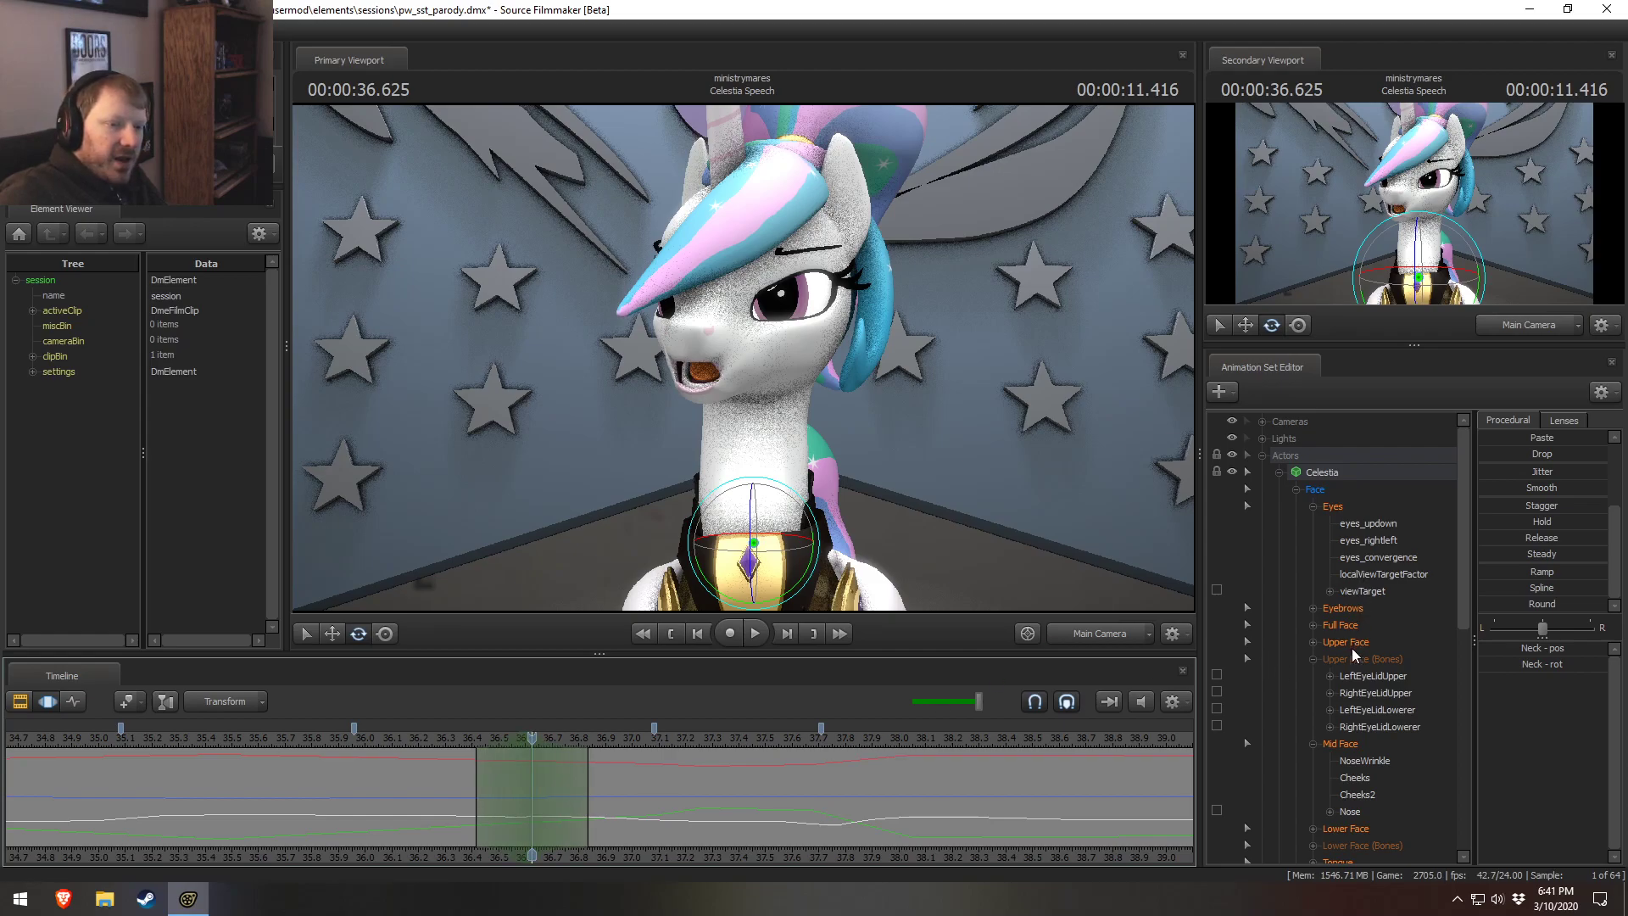
{"action": "left_click", "coordinate": [1348, 828]}
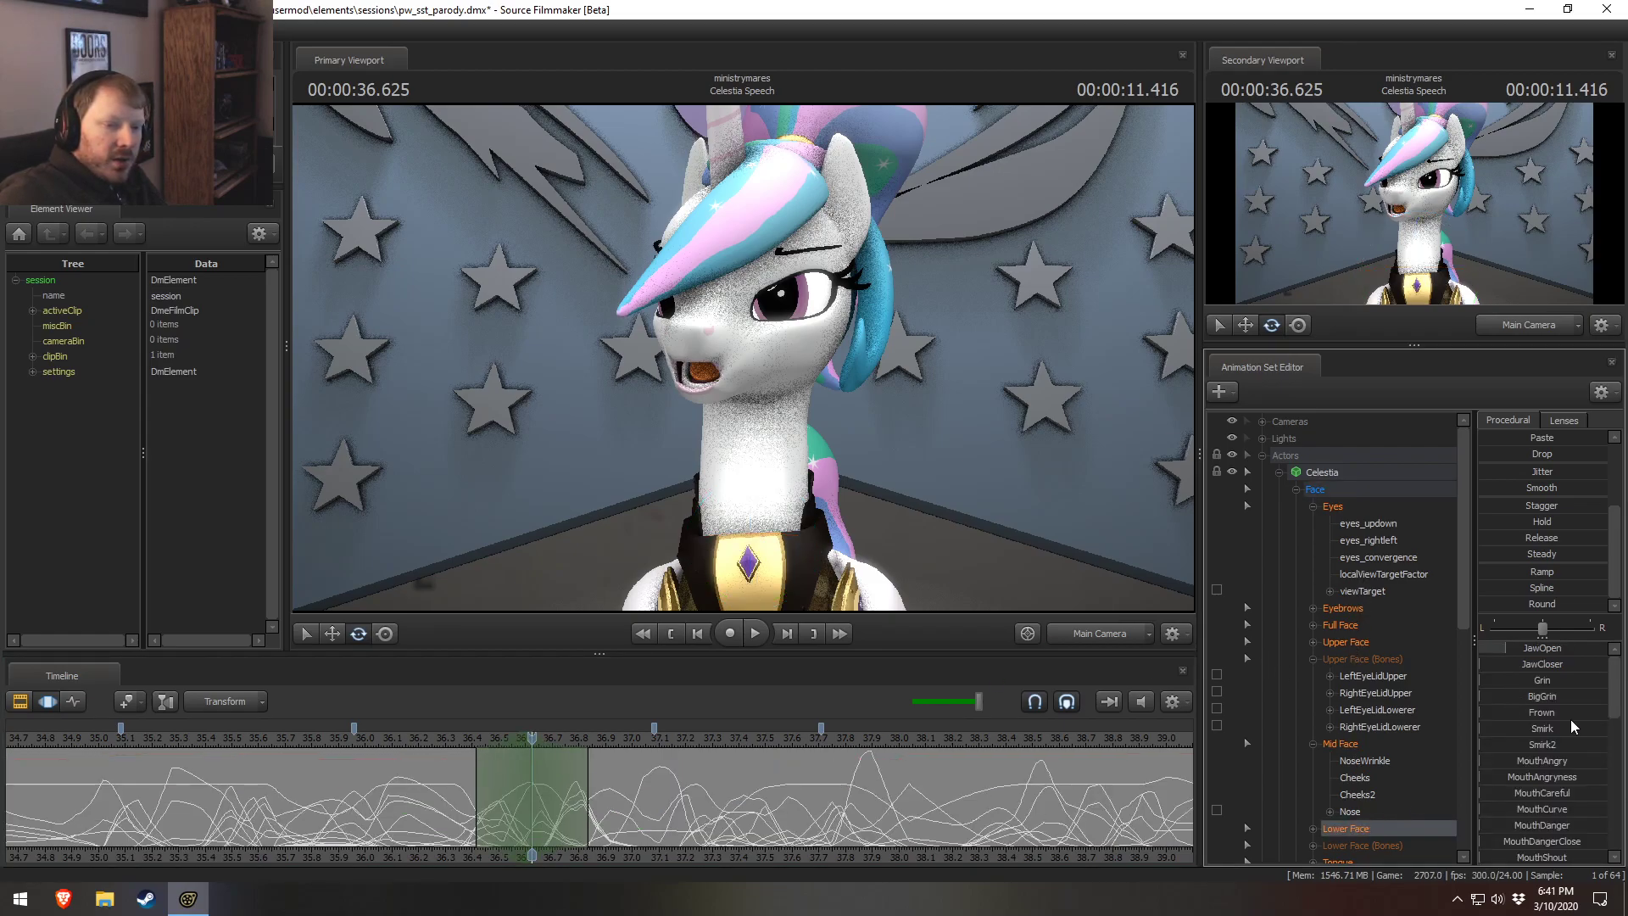
{"action": "scroll", "coordinate": [1581, 719], "scroll_direction": "down", "scroll_amount": 3}
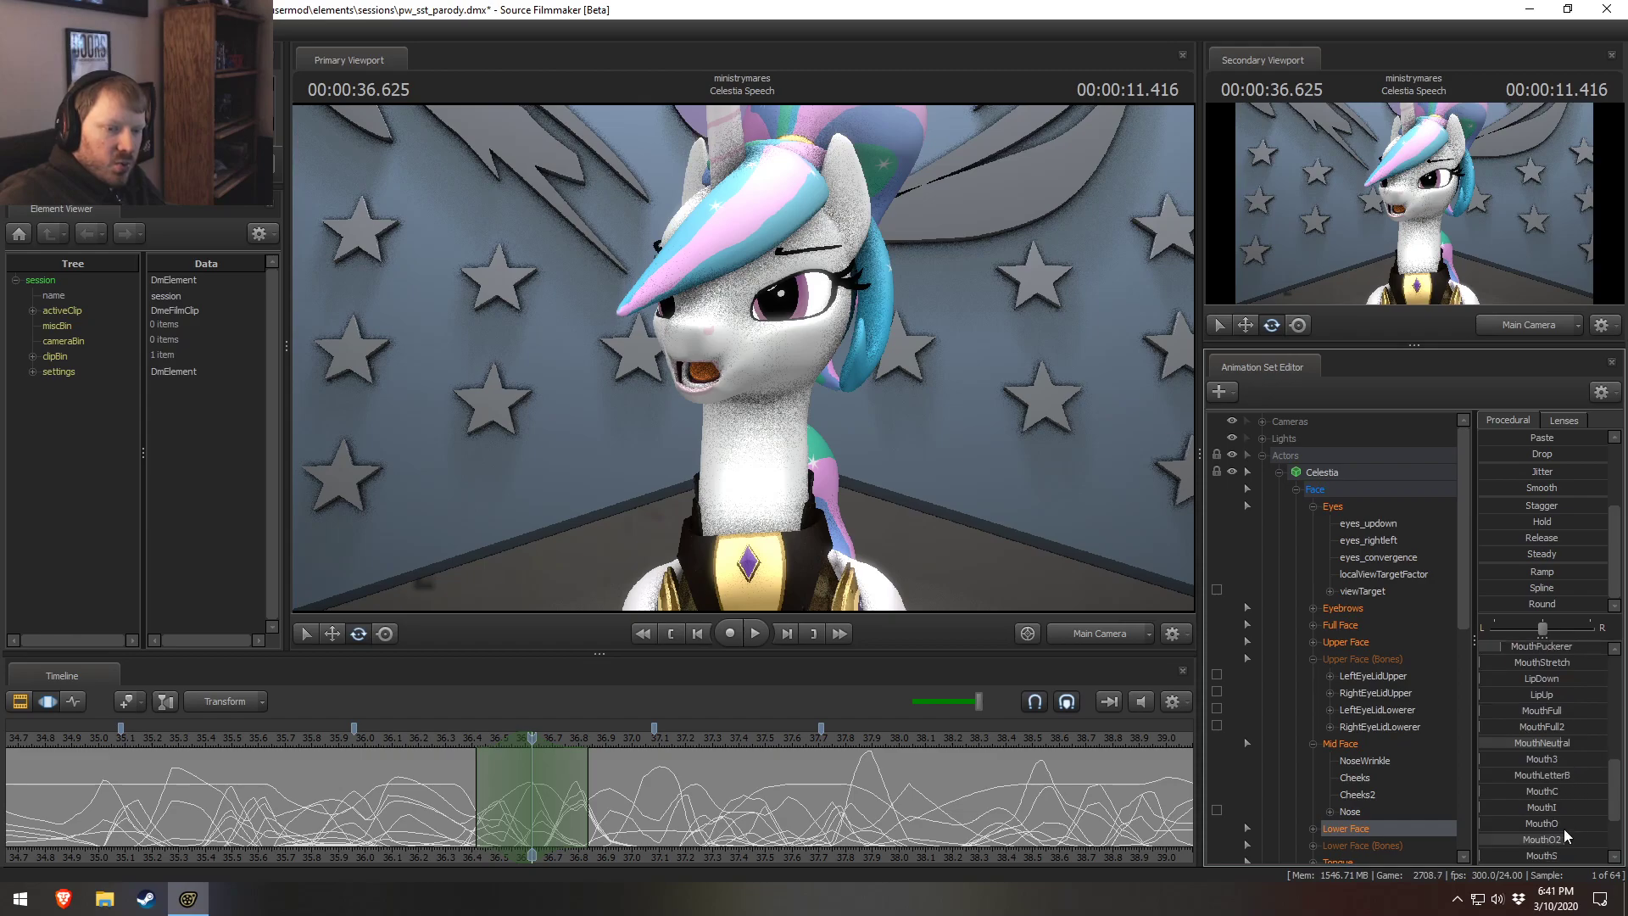
{"action": "left_click_drag", "start_coordinate": [1559, 824], "coordinate": [1576, 824]}
{"action": "scroll", "coordinate": [1569, 760], "scroll_direction": "up", "scroll_amount": 2}
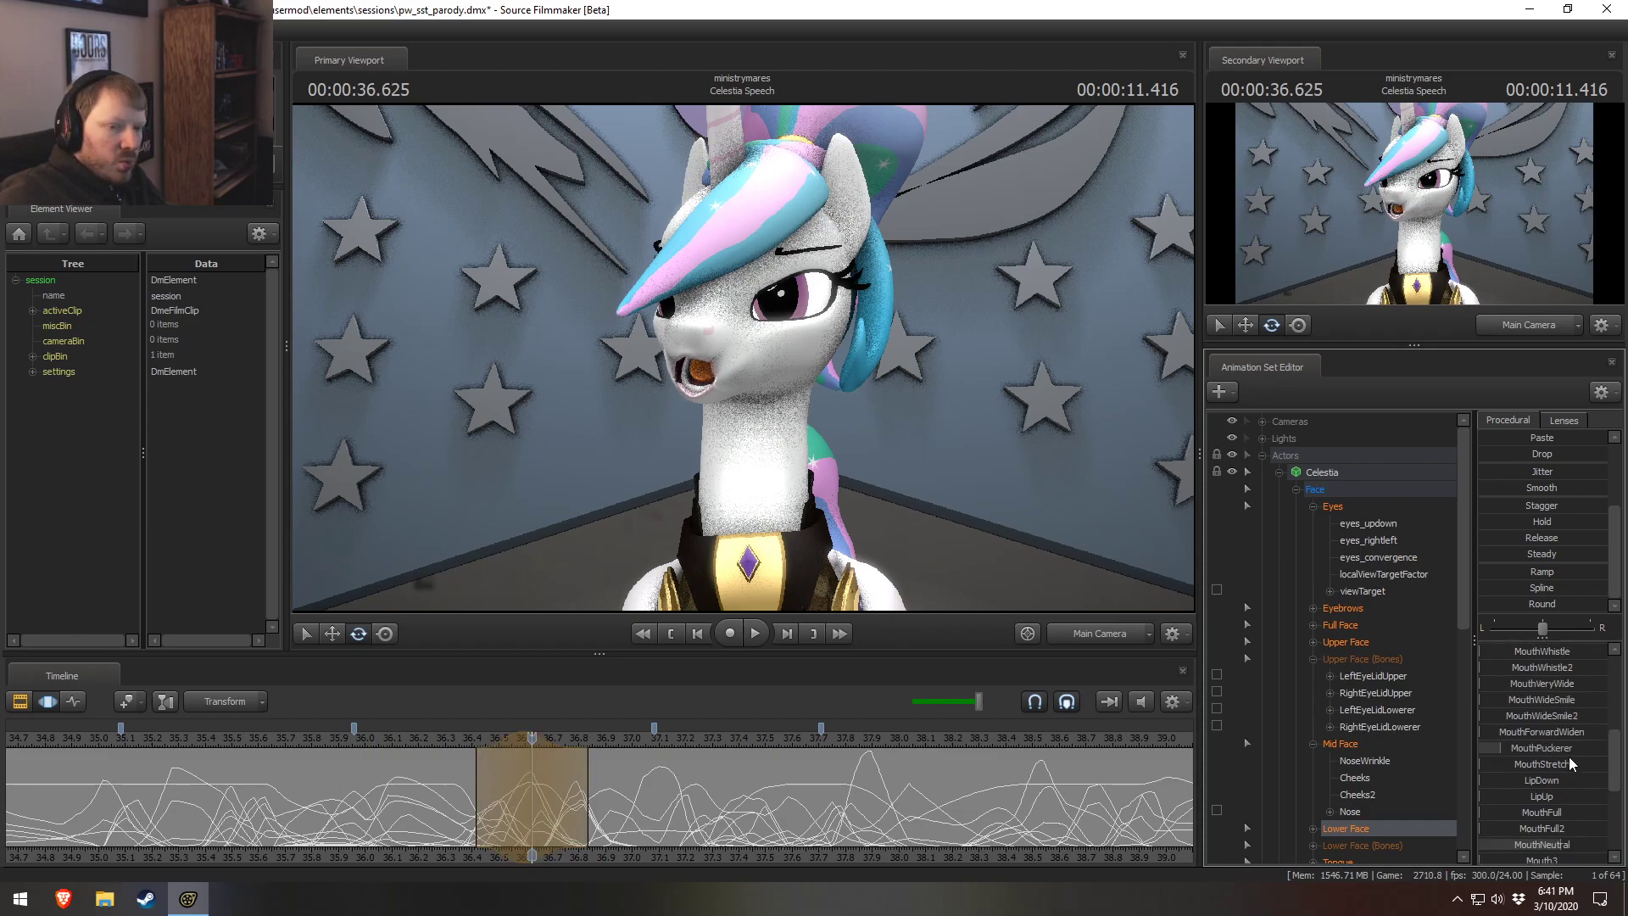
{"action": "scroll", "coordinate": [1552, 738], "scroll_direction": "up", "scroll_amount": 3}
{"action": "left_click_drag", "start_coordinate": [1534, 651], "coordinate": [1508, 651]}
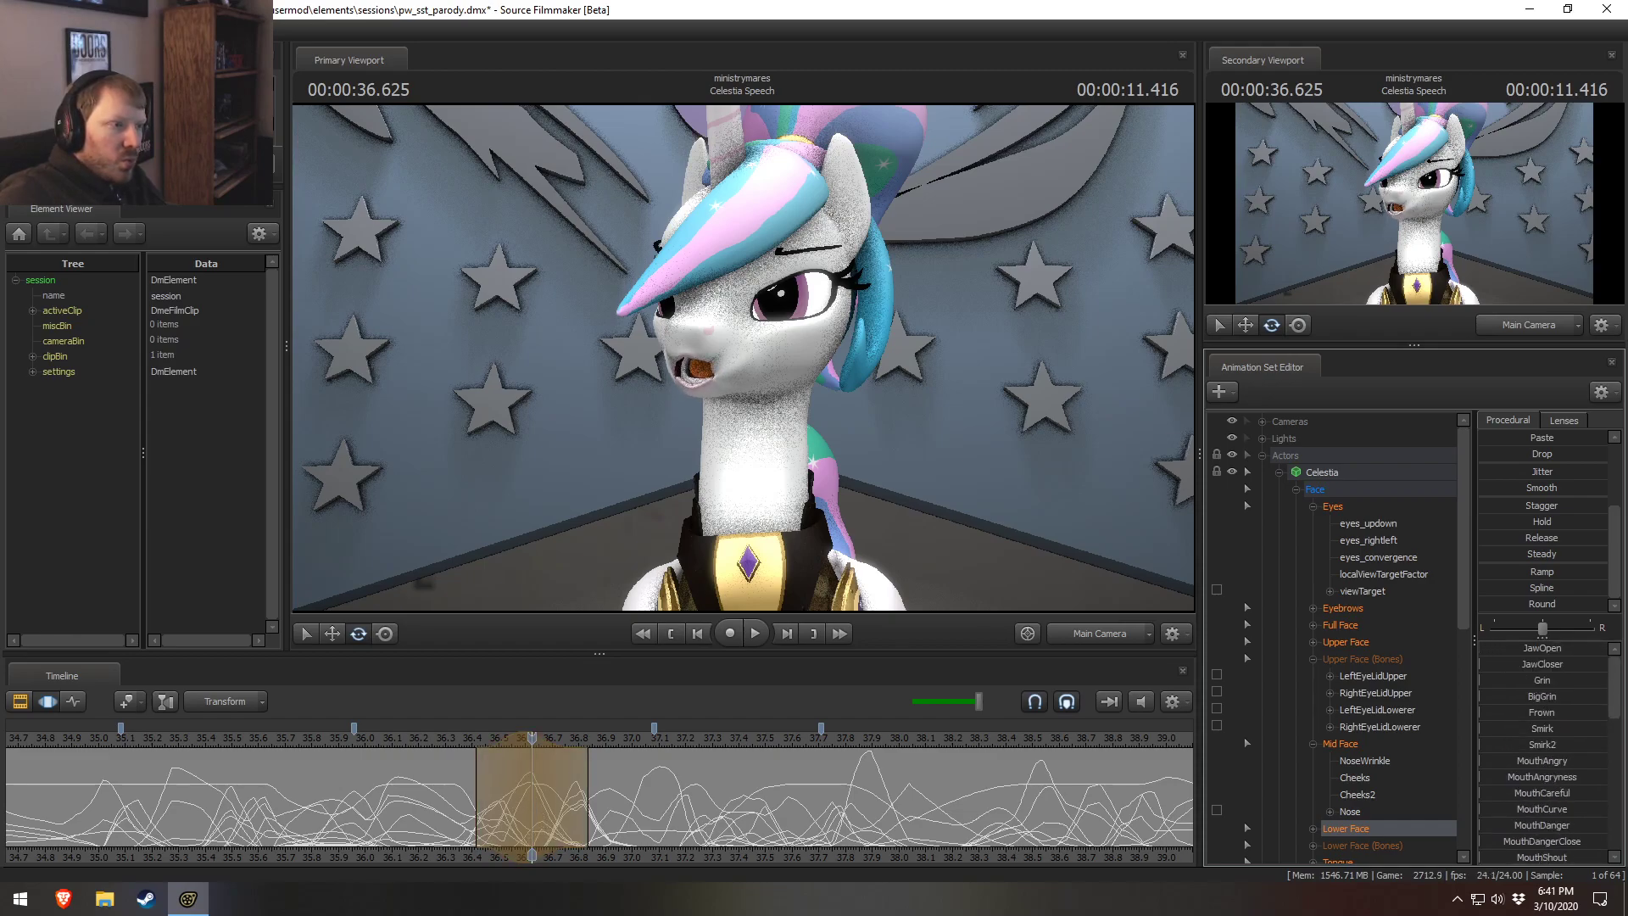
{"action": "scroll", "coordinate": [1570, 731], "scroll_direction": "down", "scroll_amount": 5}
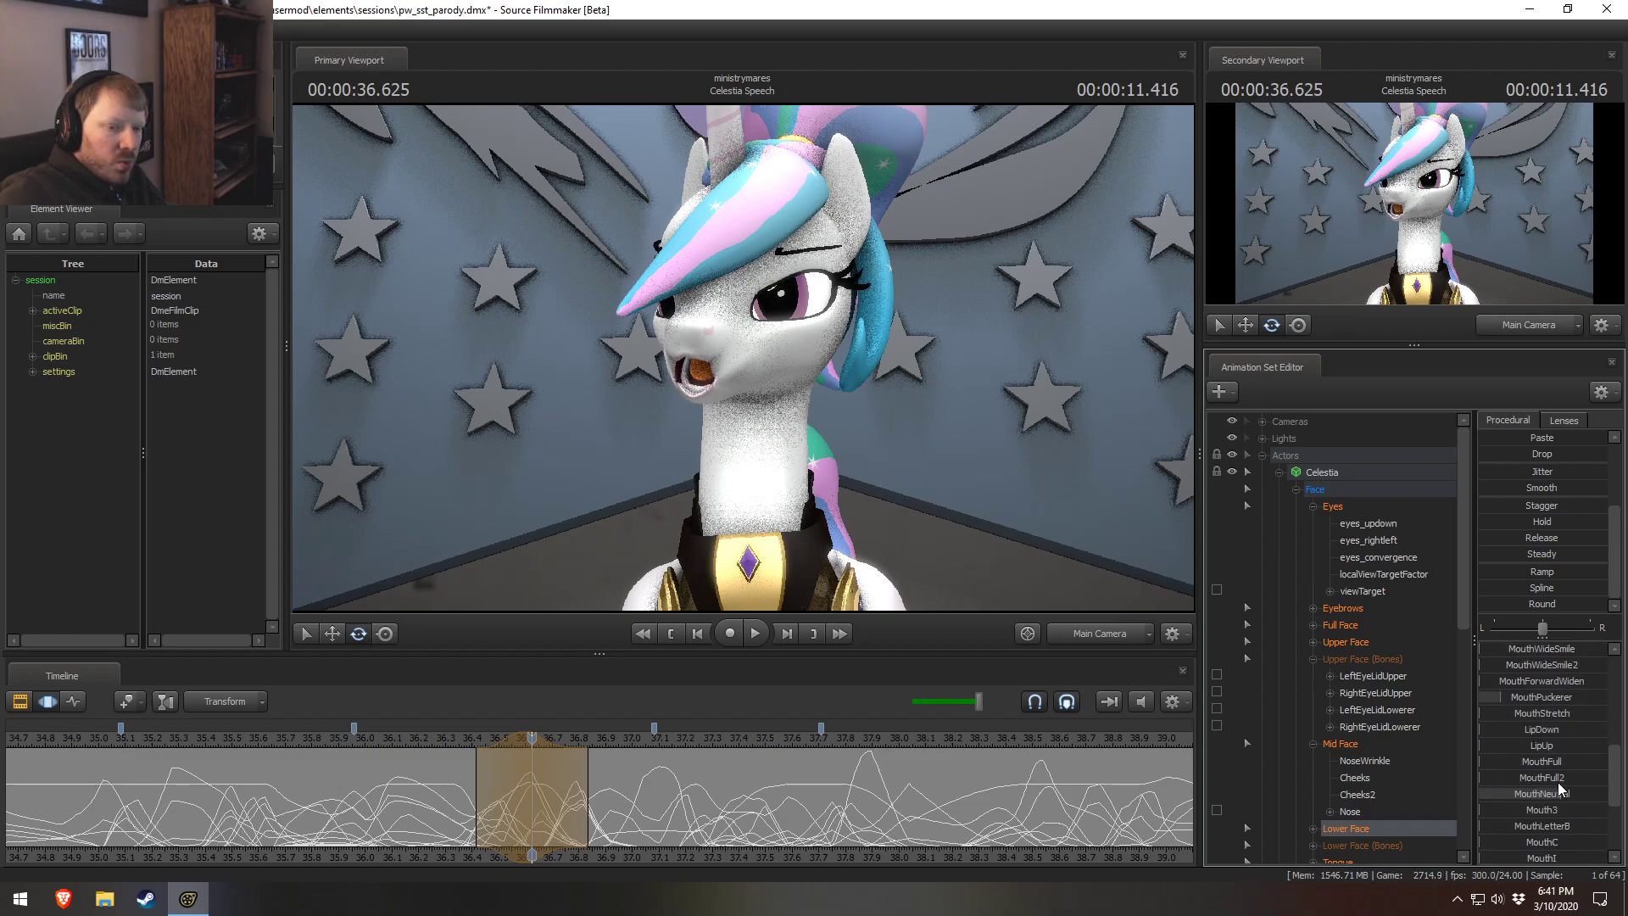
{"action": "scroll", "coordinate": [1562, 795], "scroll_direction": "down", "scroll_amount": 3}
{"action": "mouse_move", "coordinate": [1584, 727]}
{"action": "left_mouse_down"}
{"action": "mouse_move", "coordinate": [1529, 740]}
{"action": "mouse_move", "coordinate": [1566, 757]}
{"action": "left_mouse_up"}
{"action": "key", "text": "ctrl+z"}
{"action": "scroll", "coordinate": [1569, 756], "scroll_direction": "up", "scroll_amount": 2}
Undo the trial mouth changes and the time-selection changes made around 36.625 s.
{"action": "left_click_drag", "start_coordinate": [532, 818], "coordinate": [459, 814]}
{"action": "key", "text": "ctrl+z"}
{"action": "key", "text": "ctrl+z"}
{"action": "key", "text": "ctrl+z"}
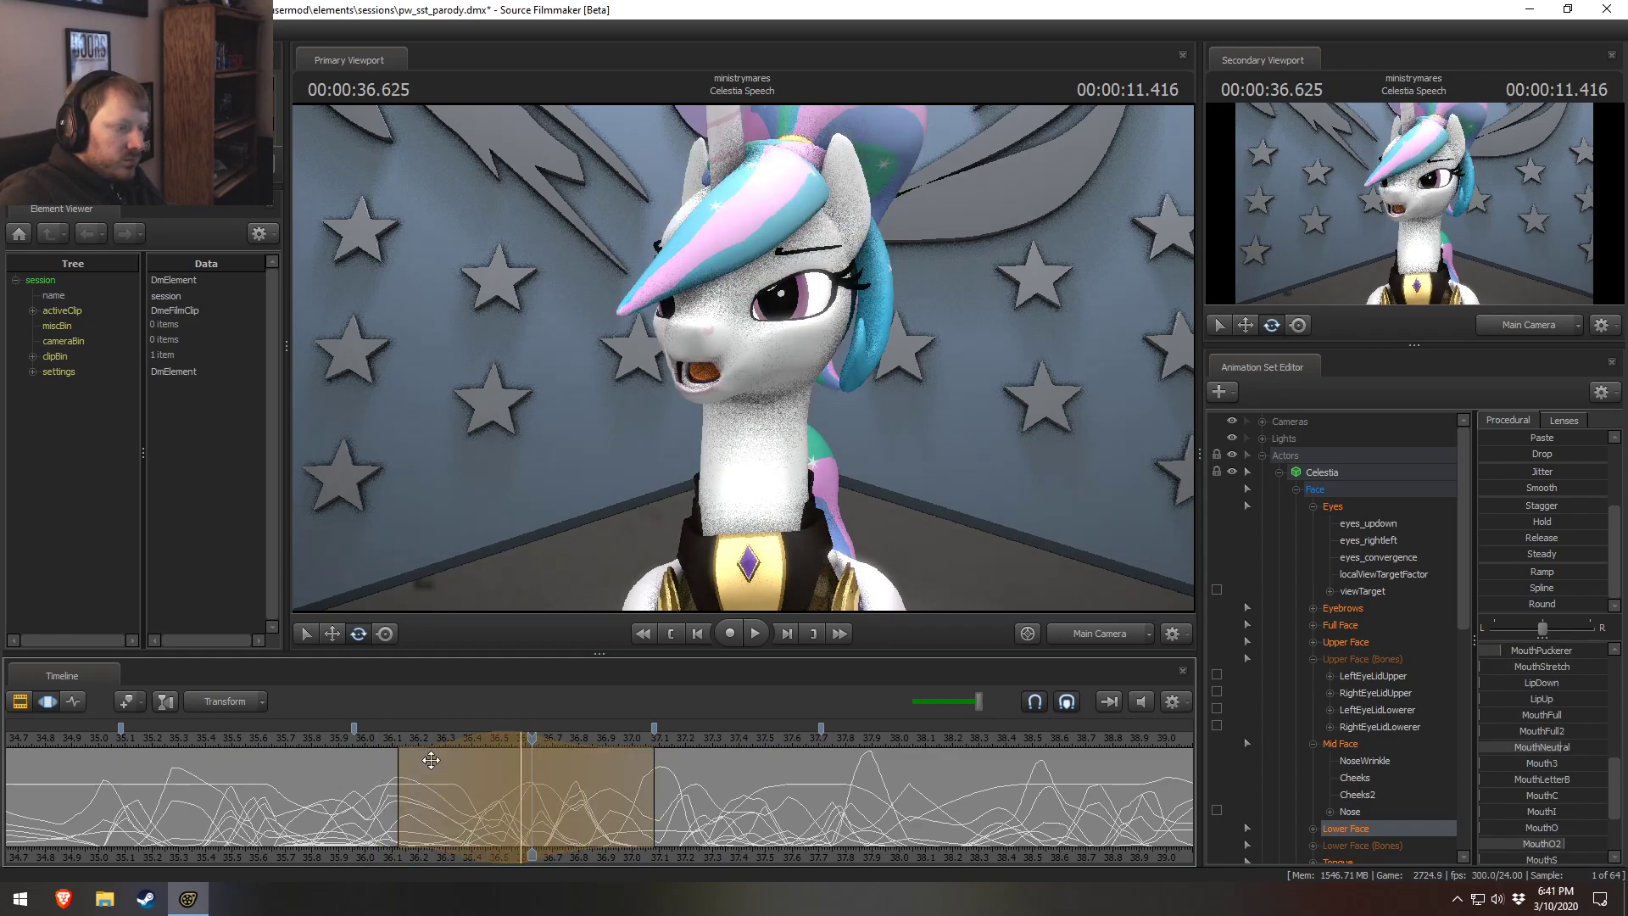
Replay the speech from about 36.0 s and examine the mouth shapes and Lower Face curves at 36.625 and 36.666 s.
{"action": "left_click", "coordinate": [366, 738]}
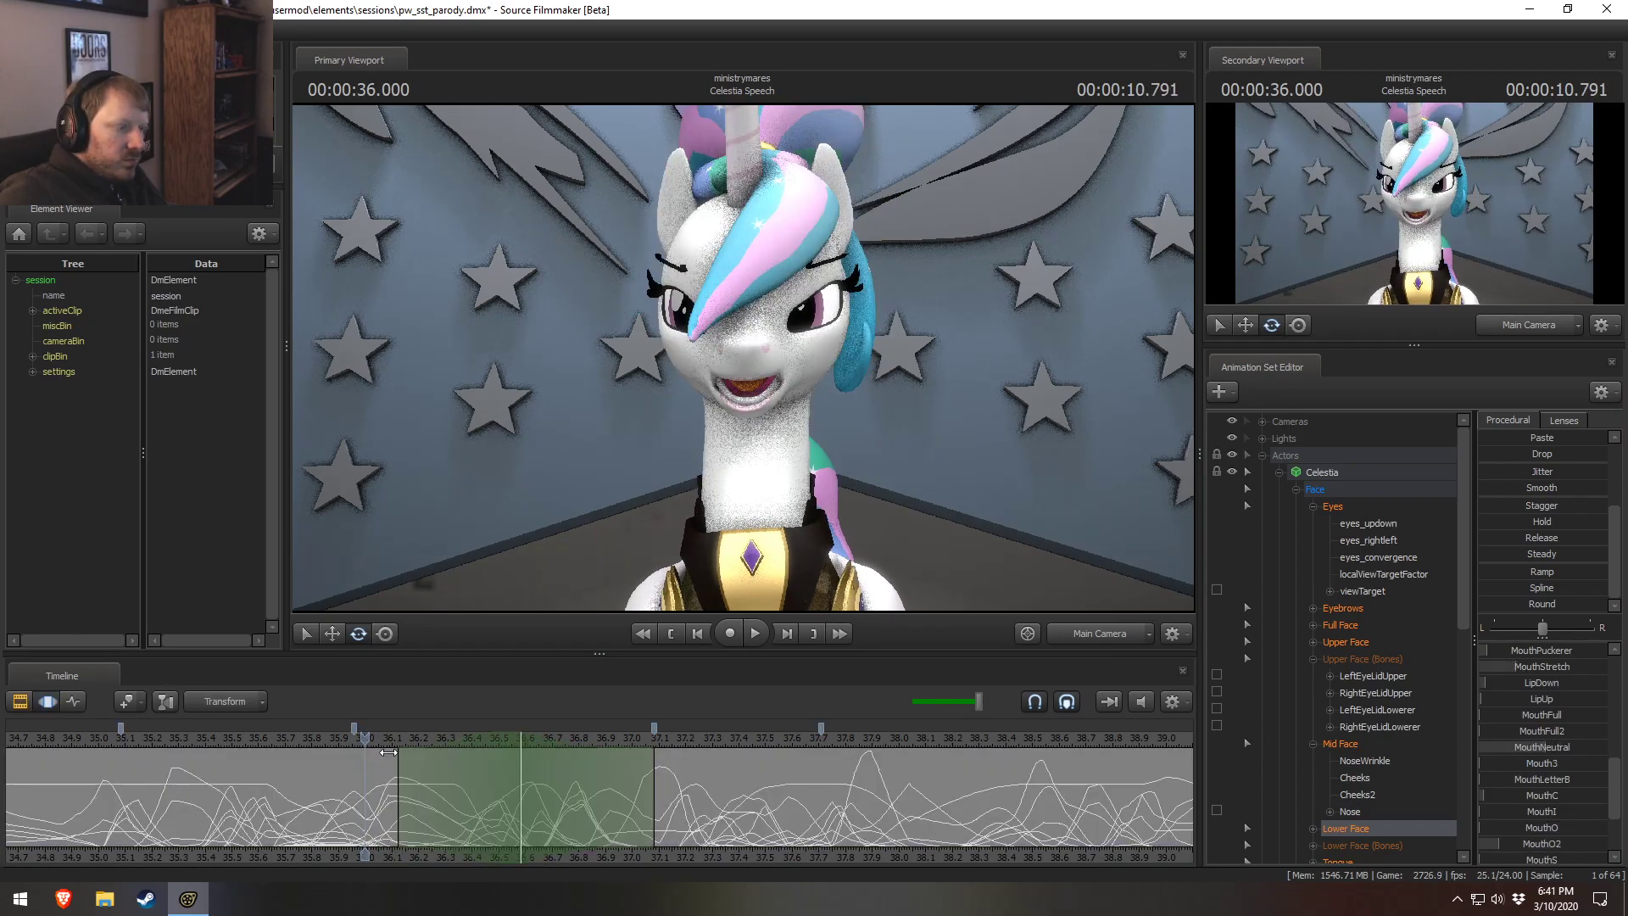
{"action": "key", "text": "space"}
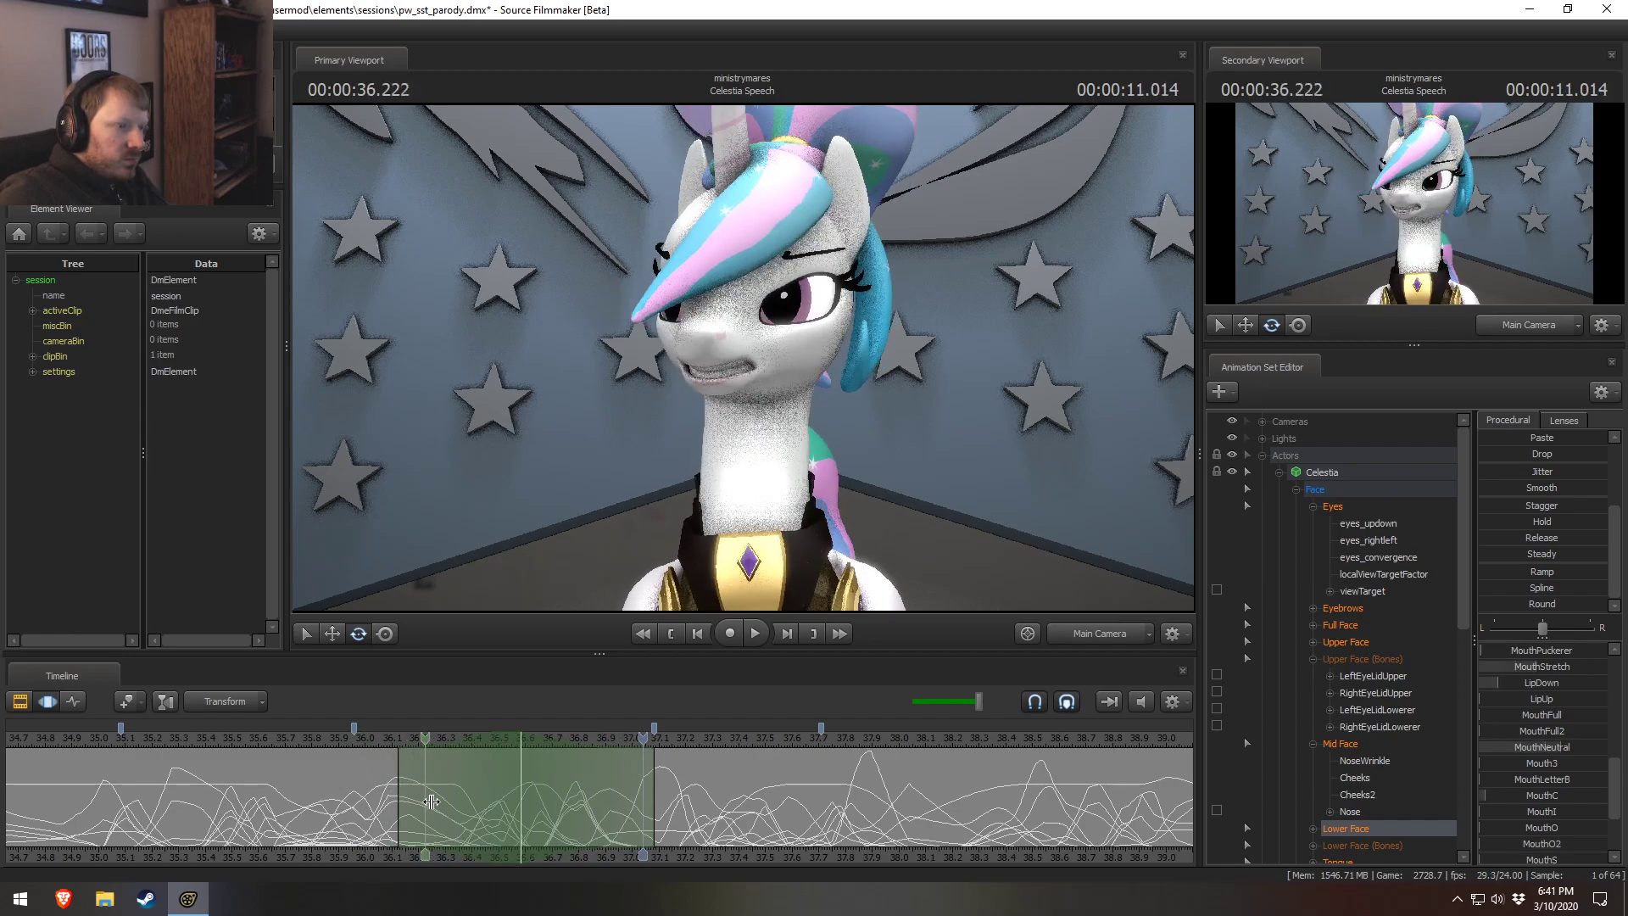
{"action": "left_click", "coordinate": [527, 821]}
{"action": "left_click_drag", "start_coordinate": [529, 824], "coordinate": [532, 823]}
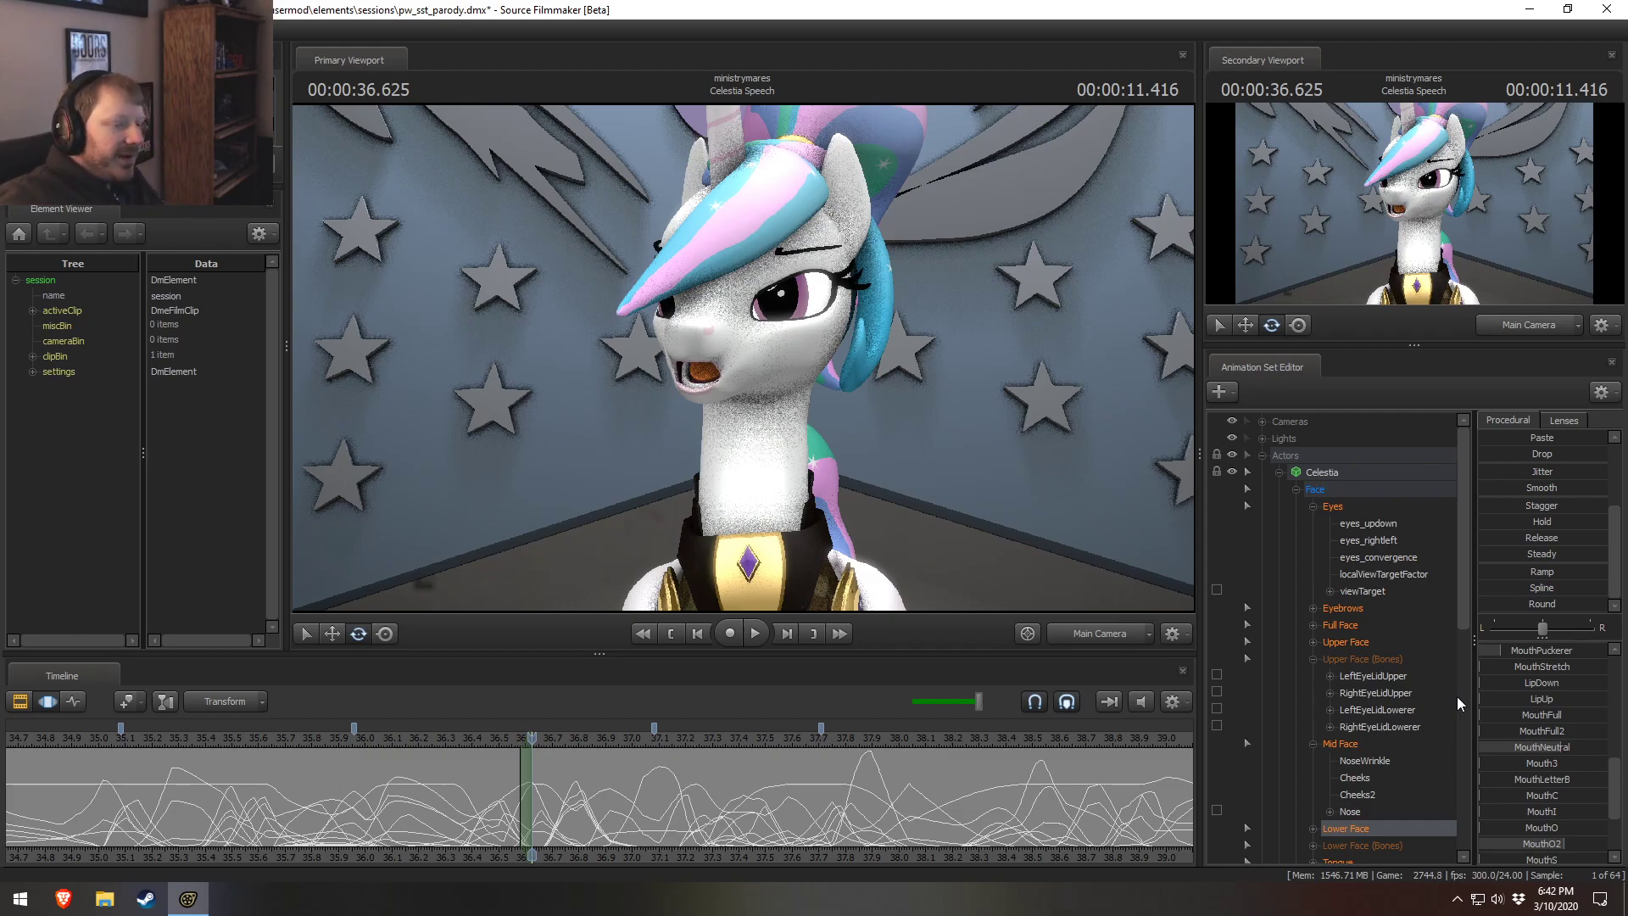
{"action": "key", "text": "Right"}
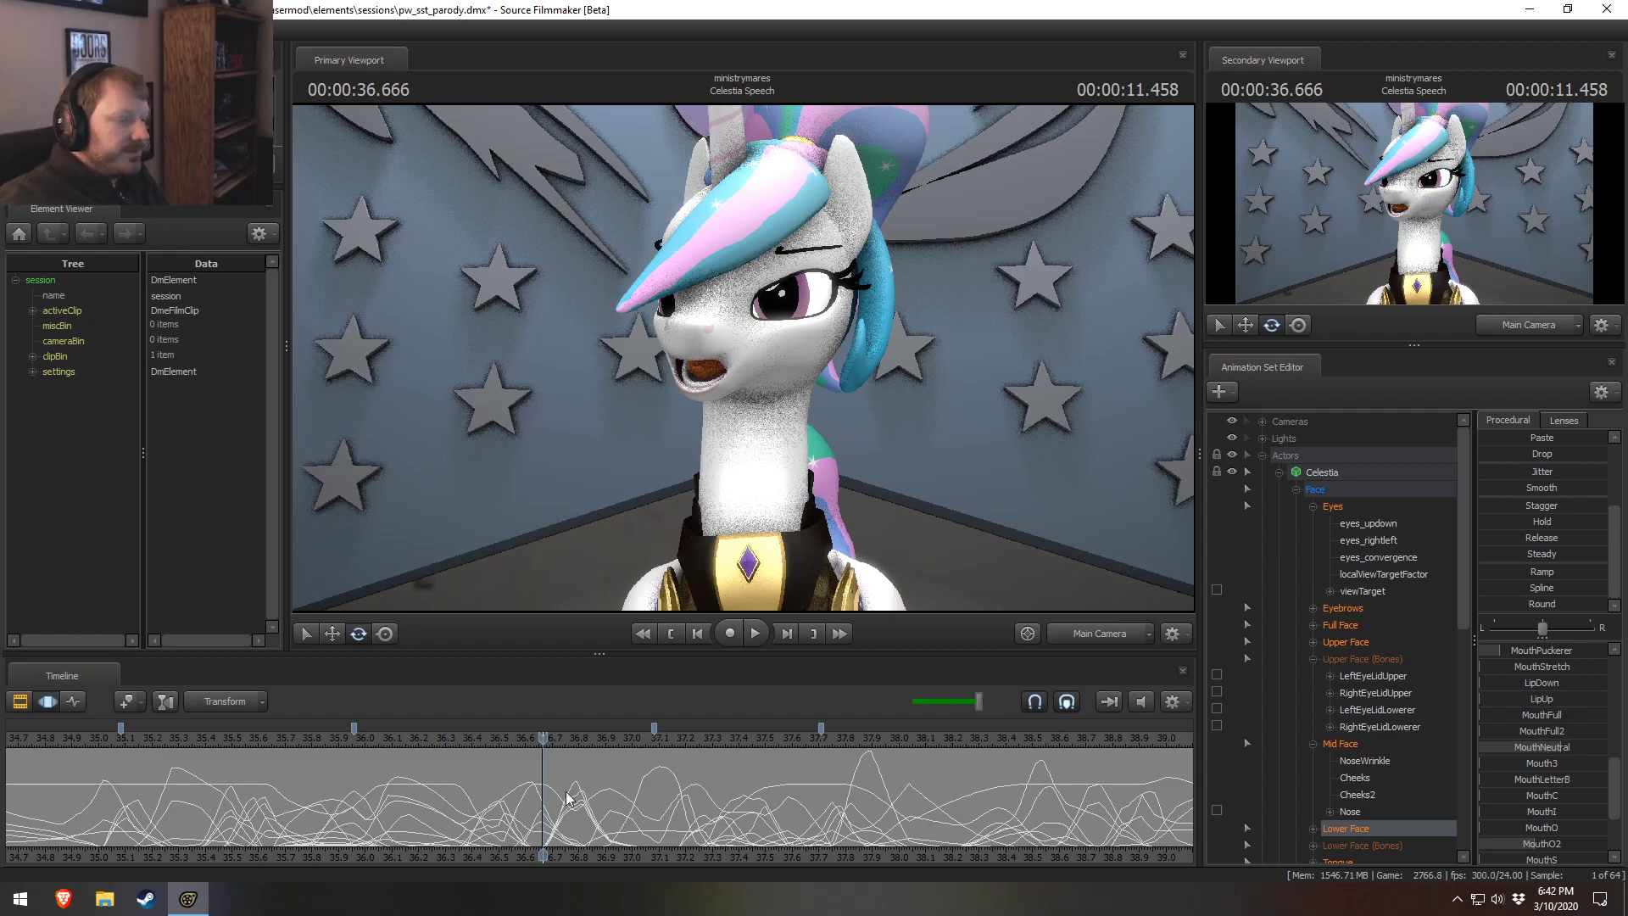
{"action": "left_click_drag", "start_coordinate": [451, 749], "coordinate": [388, 749]}
{"action": "key", "text": "space"}
{"action": "key", "text": "space"}
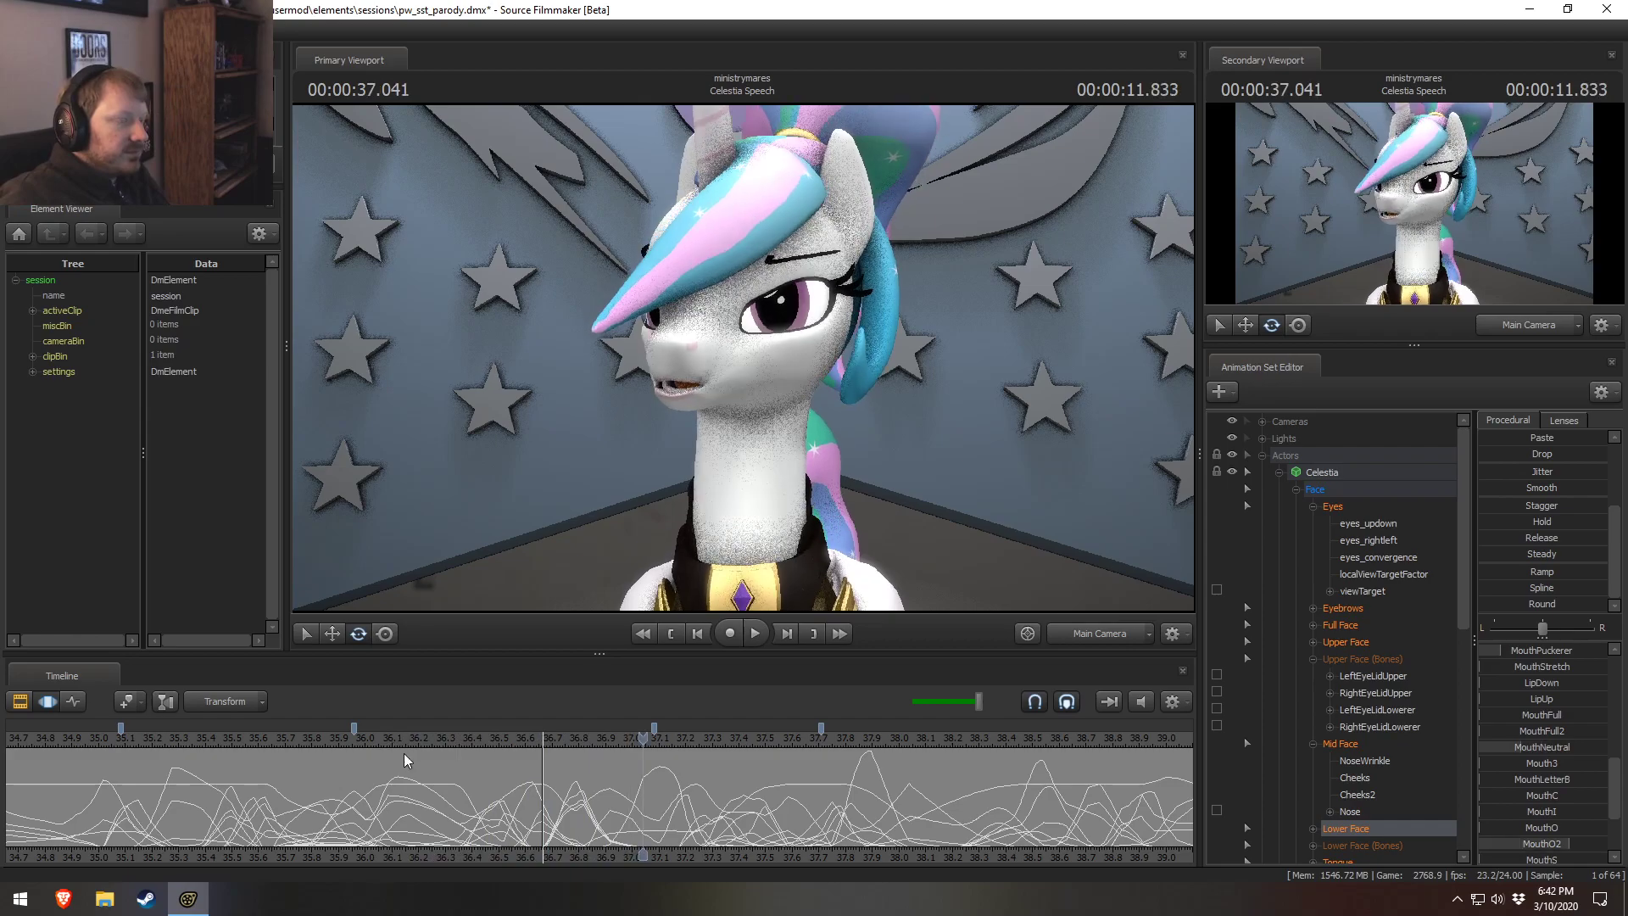
{"action": "left_click_drag", "start_coordinate": [420, 810], "coordinate": [521, 827]}
{"action": "middle_click_drag", "start_coordinate": [521, 826], "coordinate": [543, 827]}
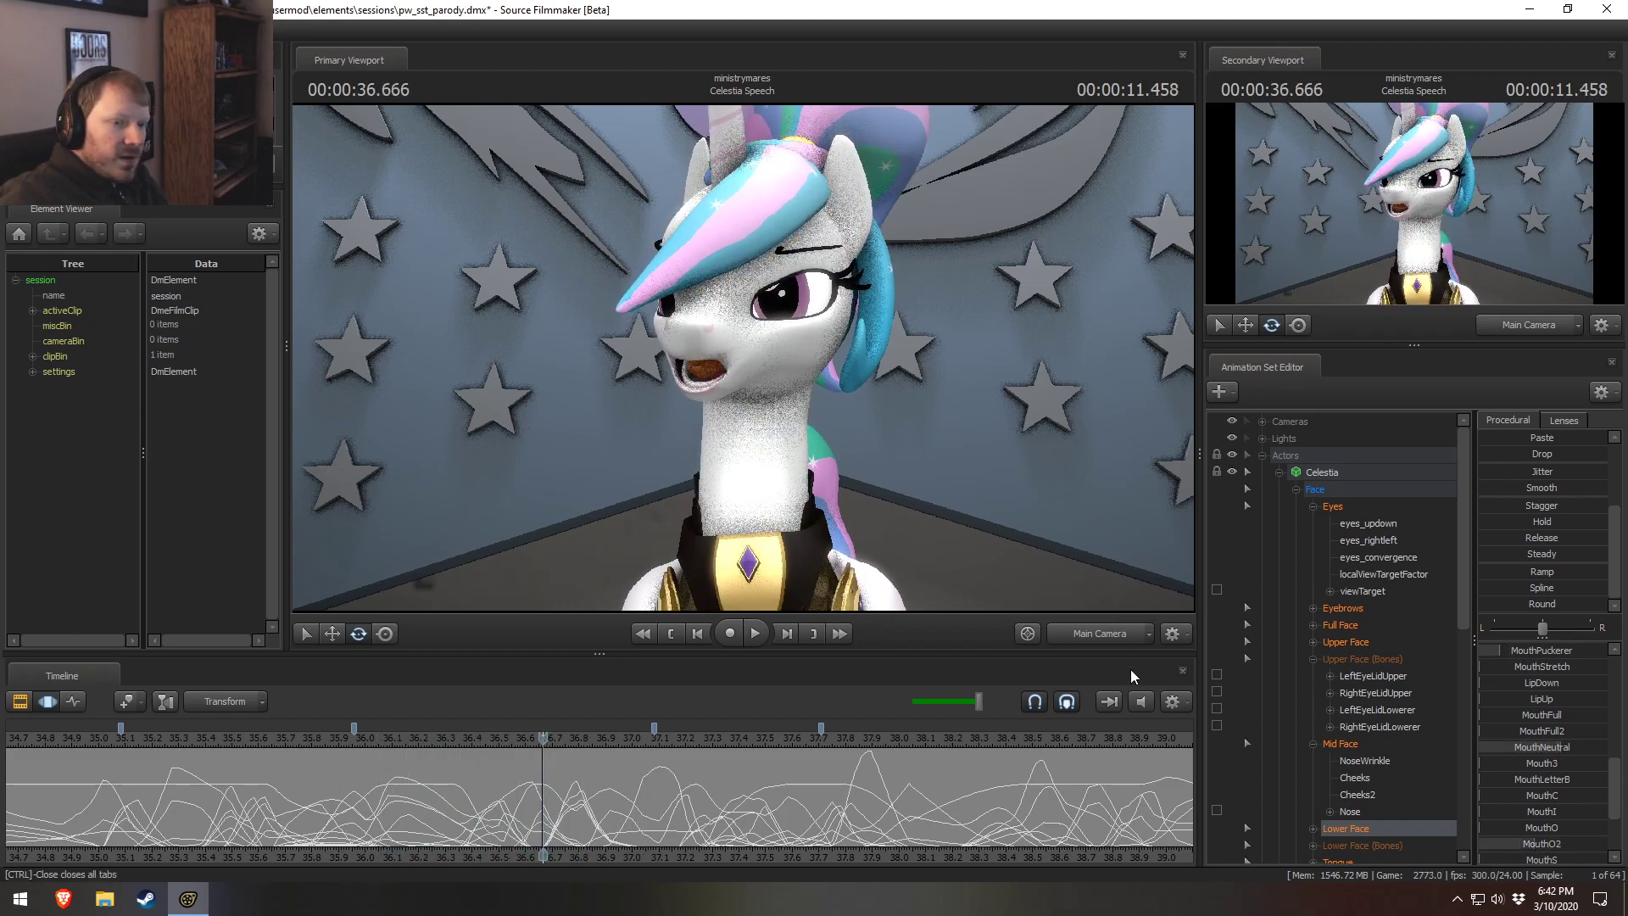
Select the Celestia (Lipsync) animation set with a time range from about 36.08 to 36.92 s and show the shot's clips.
{"action": "scroll", "coordinate": [1350, 720], "scroll_direction": "down", "scroll_amount": 3}
{"action": "scroll", "coordinate": [1350, 720], "scroll_direction": "down", "scroll_amount": 6}
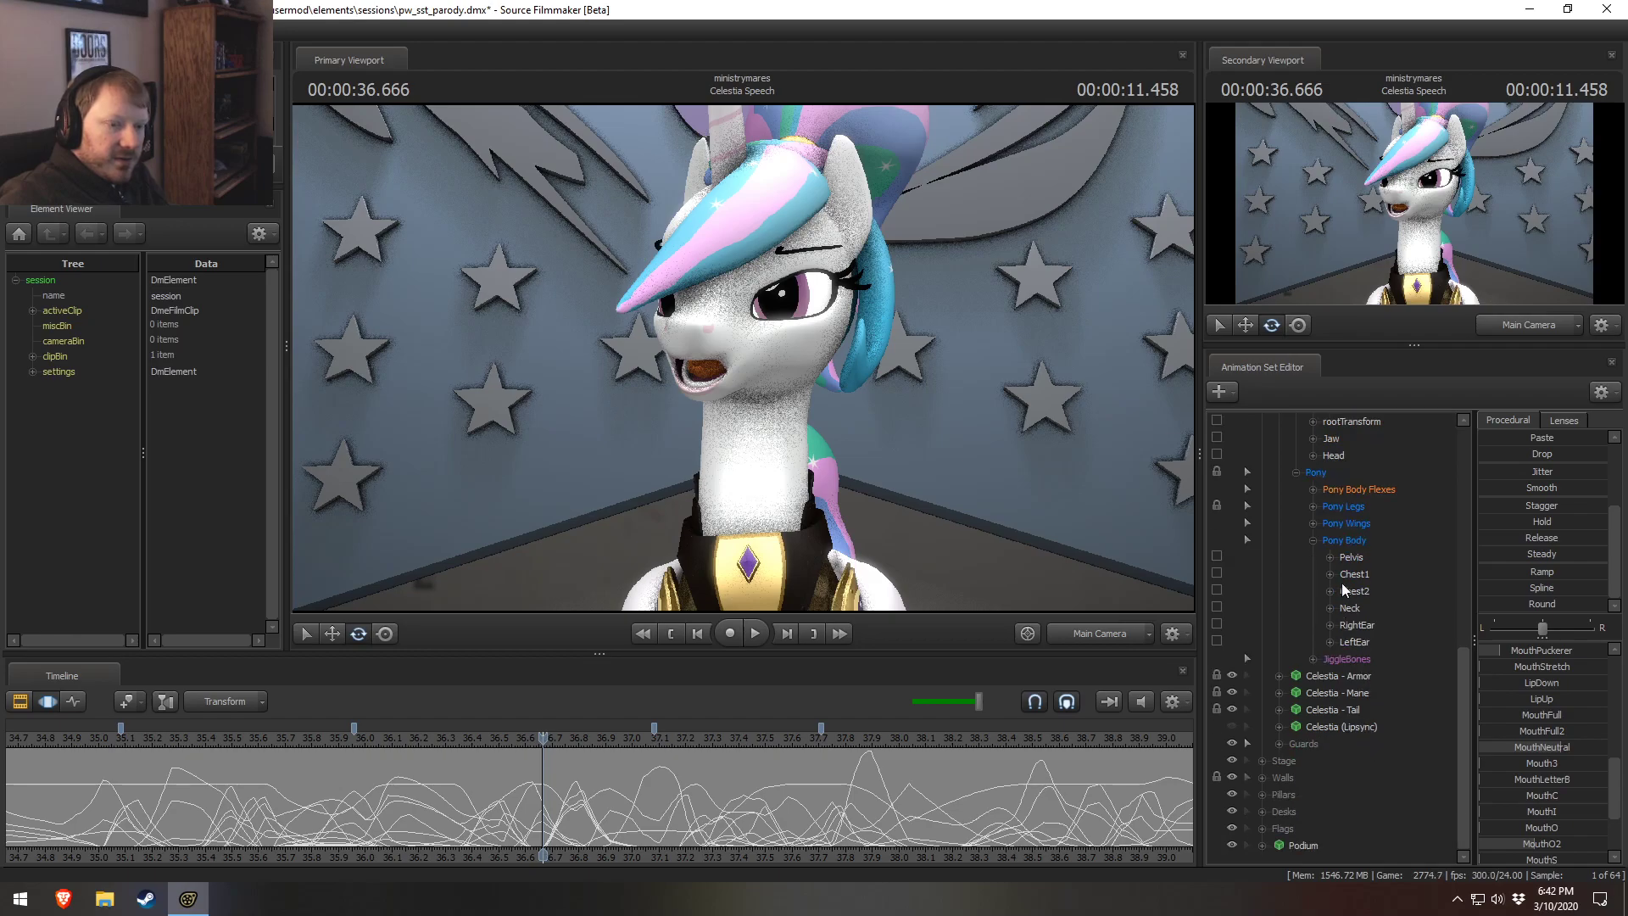
{"action": "left_click", "coordinate": [1331, 731]}
{"action": "left_click_drag", "start_coordinate": [388, 809], "coordinate": [597, 816], "text": "shift"}
{"action": "key", "text": "F2"}
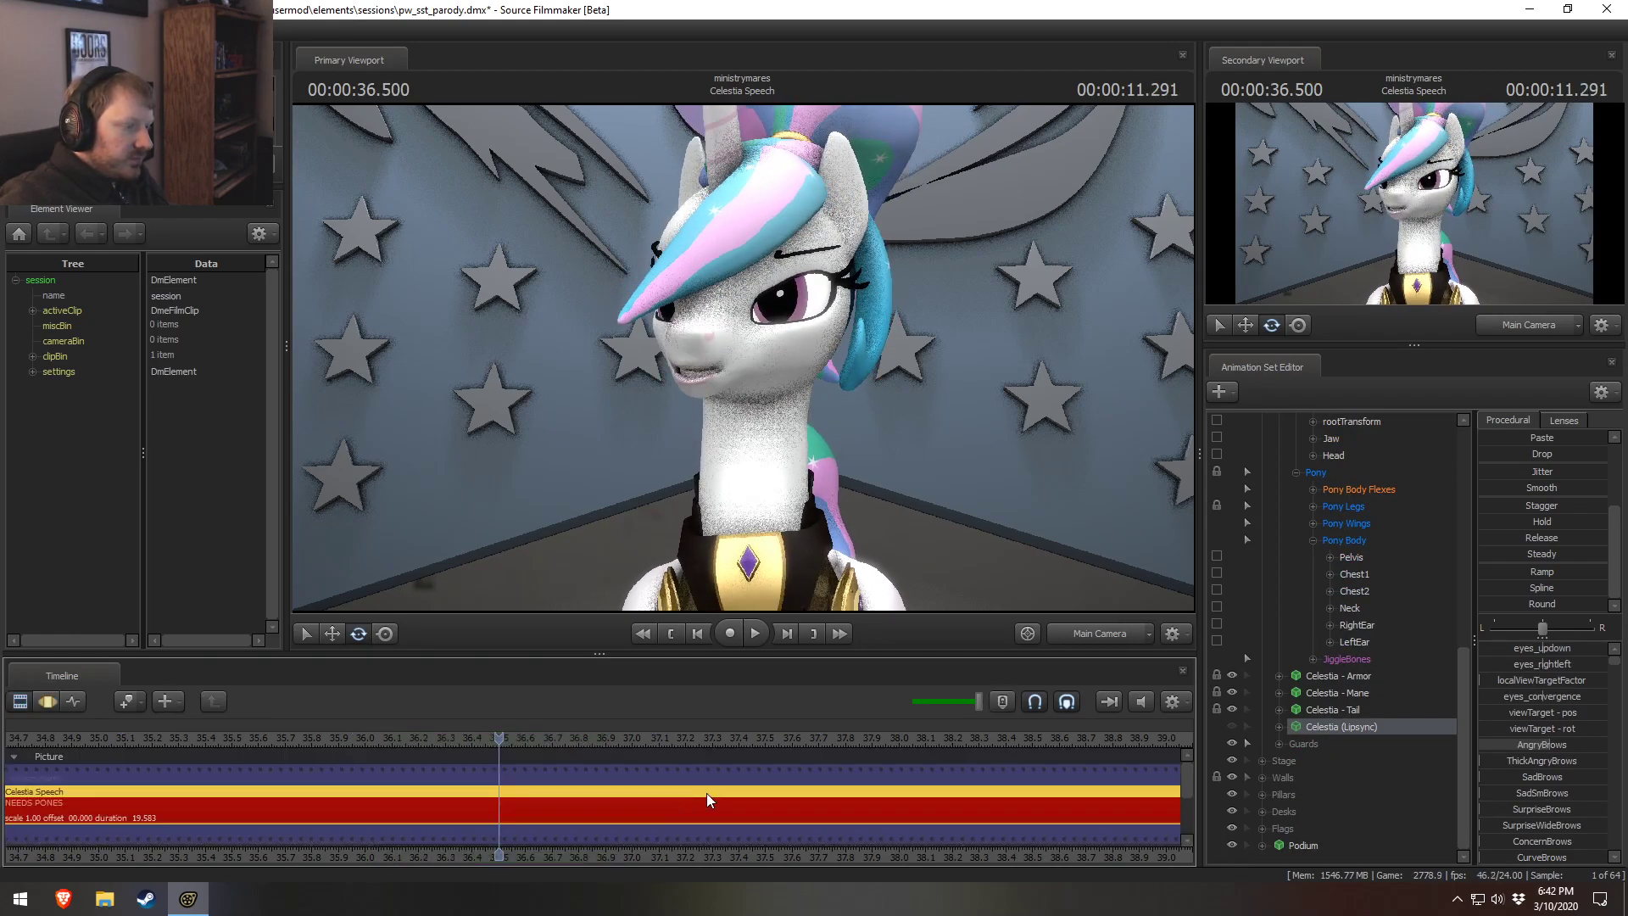
Select Celestia's Lower Face, Lower Face (Bones), Tongue and Jaw controls for motion editing over about 36.08–36.92 s.
{"action": "scroll", "coordinate": [1399, 682], "scroll_direction": "up", "scroll_amount": 9}
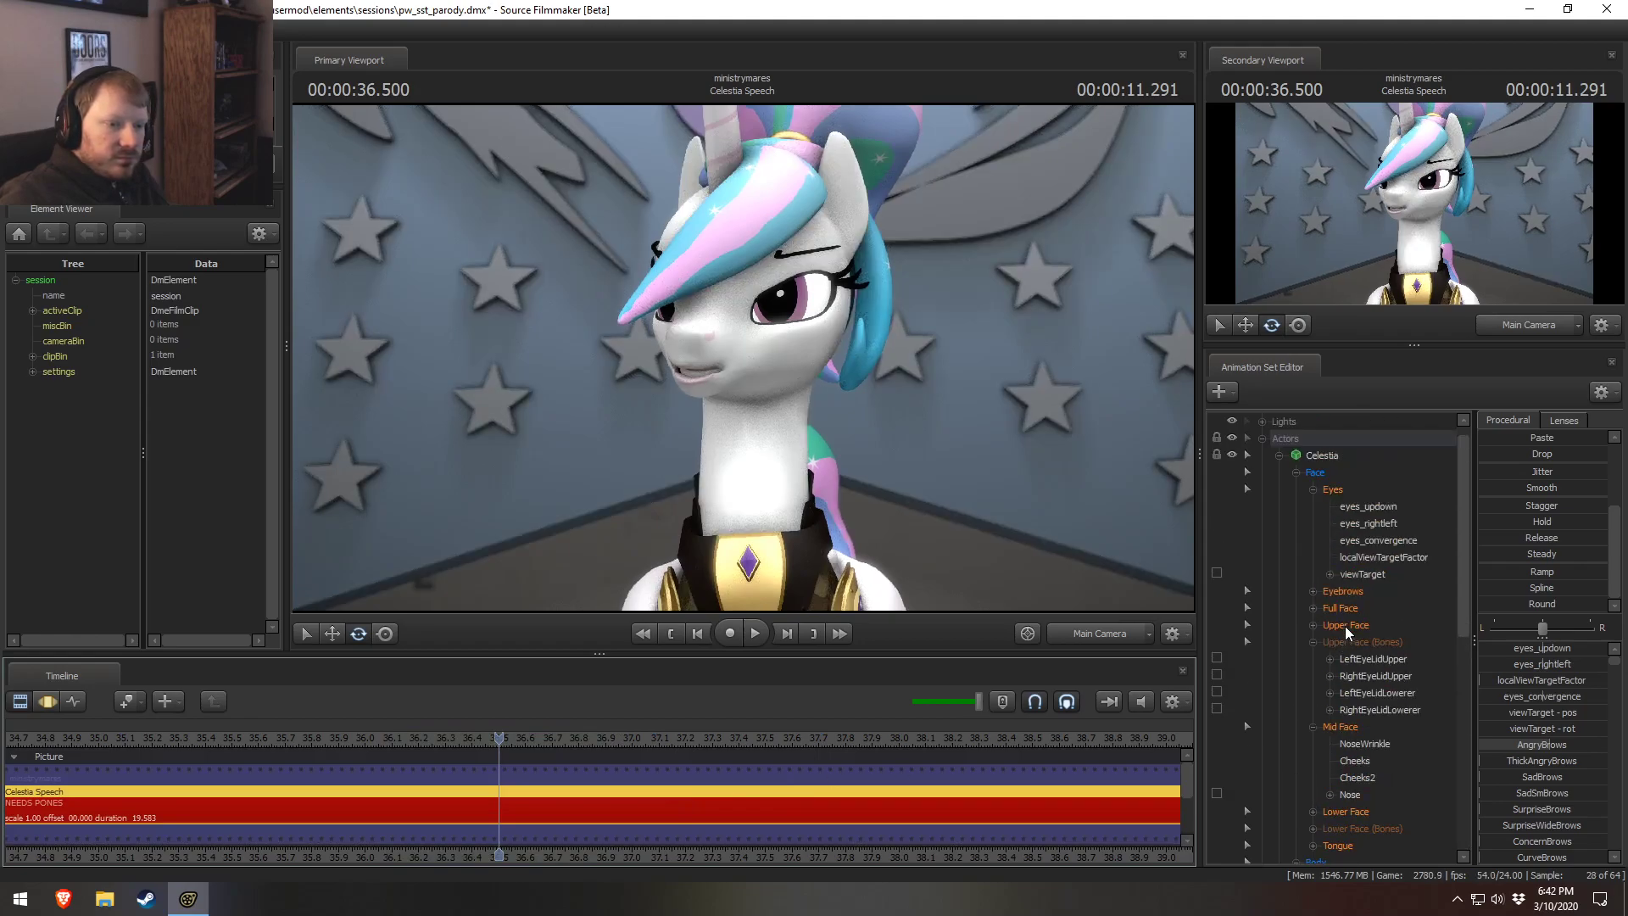
{"action": "left_click", "coordinate": [1345, 626]}
{"action": "left_click", "coordinate": [1346, 642], "text": "ctrl"}
{"action": "scroll", "coordinate": [1356, 687], "scroll_direction": "down", "scroll_amount": 2}
{"action": "left_click", "coordinate": [1346, 710]}
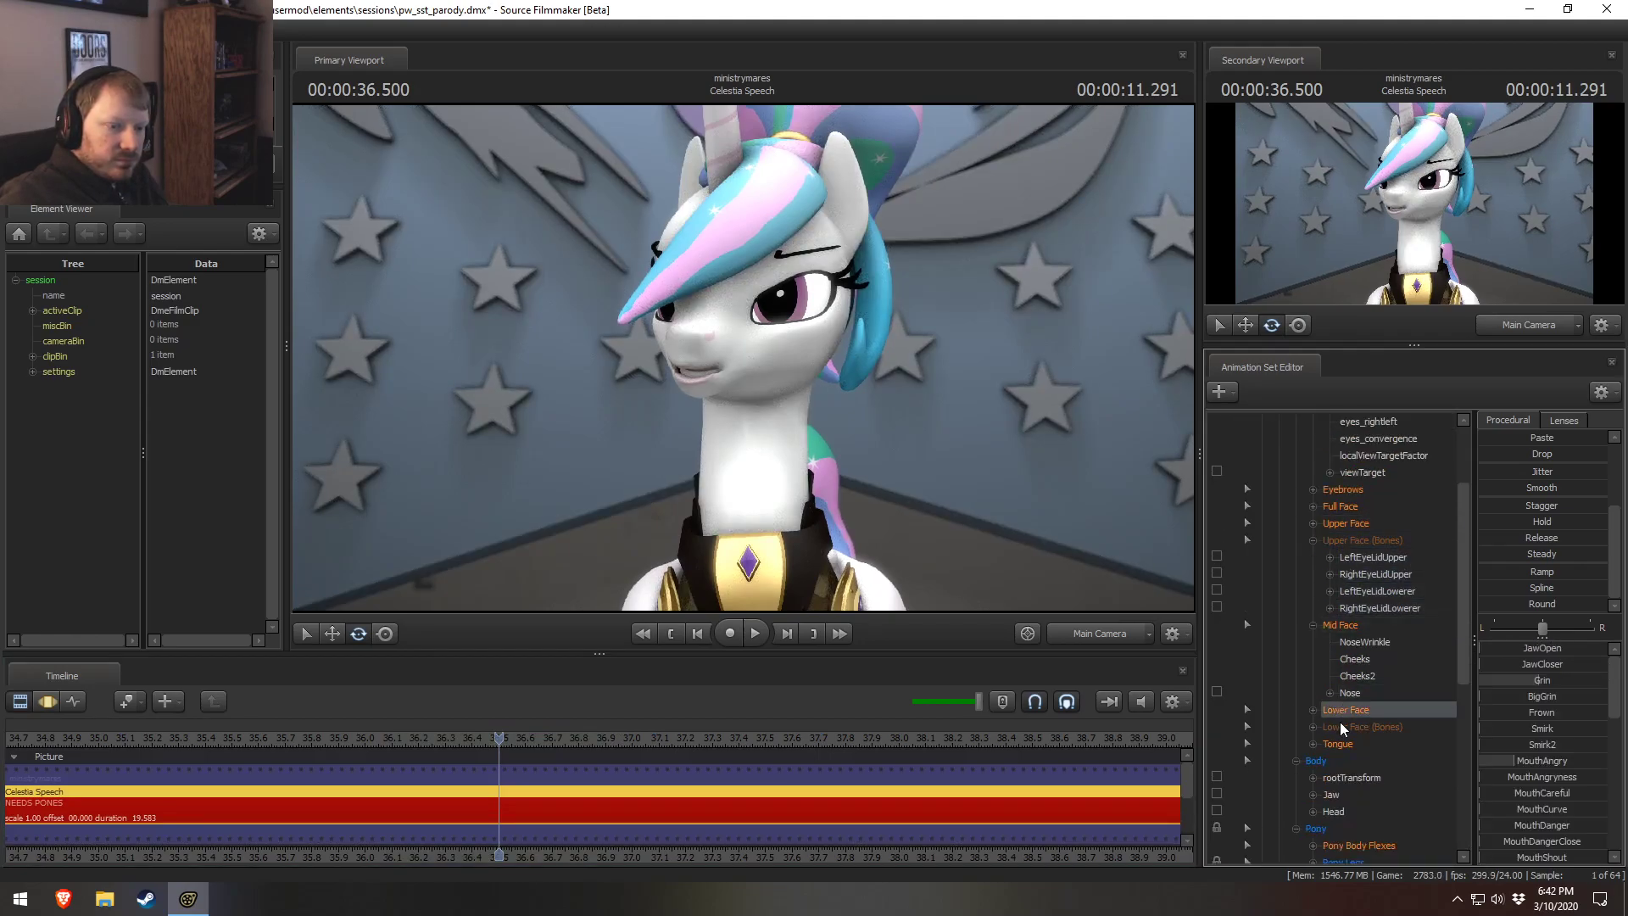
{"action": "left_click", "coordinate": [1338, 743], "text": "shift"}
{"action": "left_click", "coordinate": [1333, 794], "text": "ctrl"}
{"action": "key", "text": "F3"}
{"action": "key", "text": "m"}
{"action": "key", "text": "shift"}
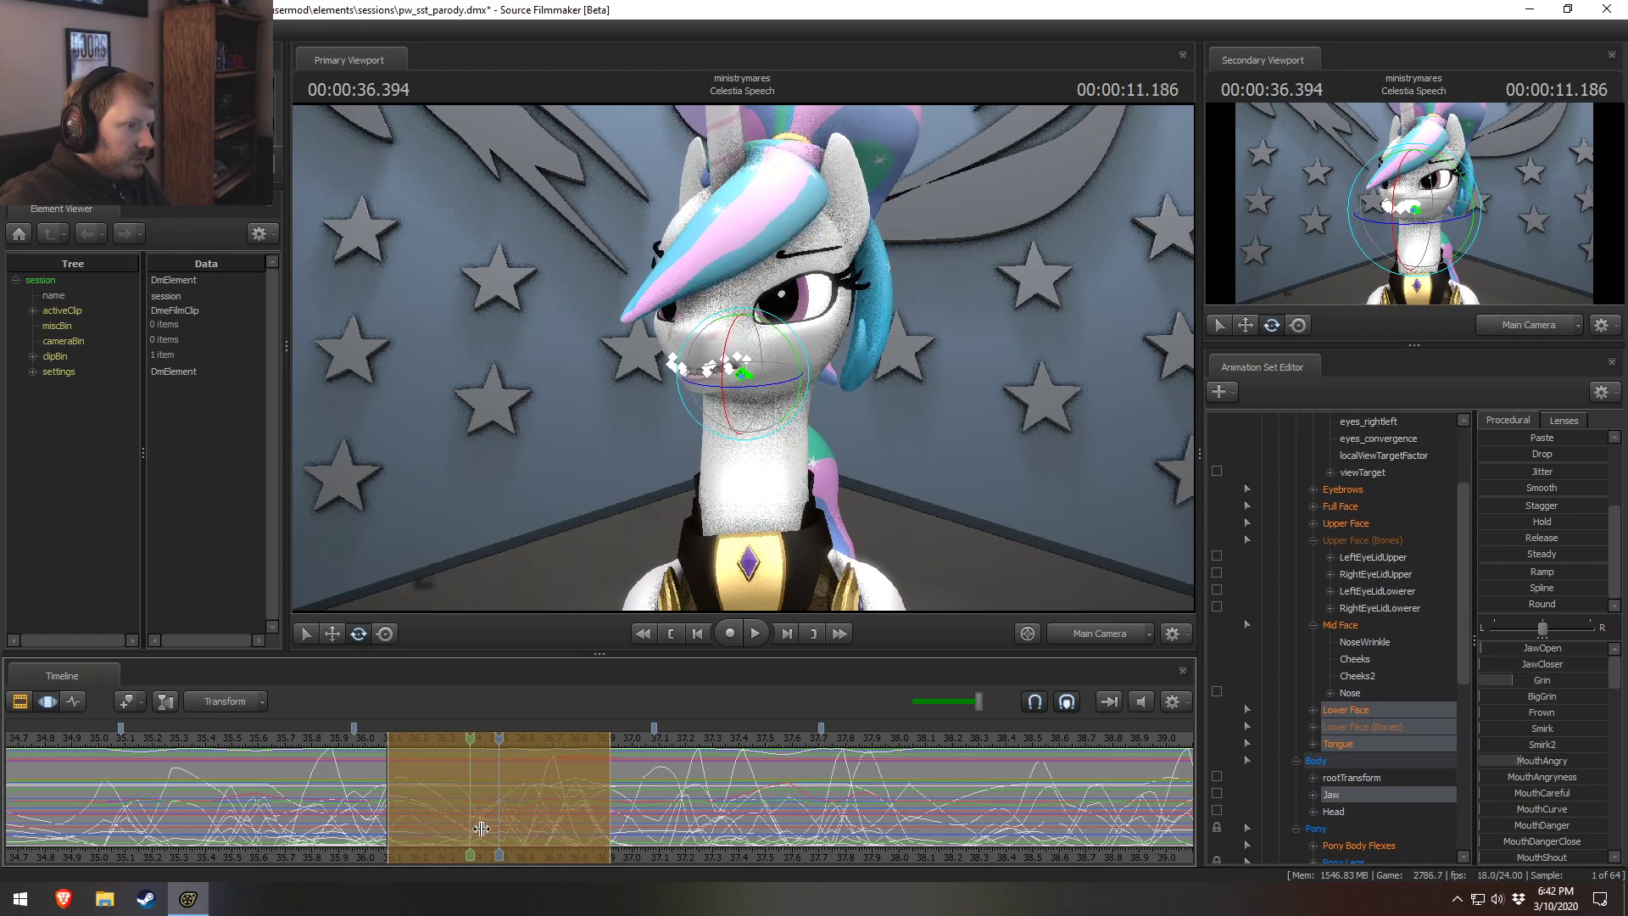
Play the speech and examine the mouth up close with the Work Camera at the range's end, around 36.915 s.
{"action": "key", "text": "space"}
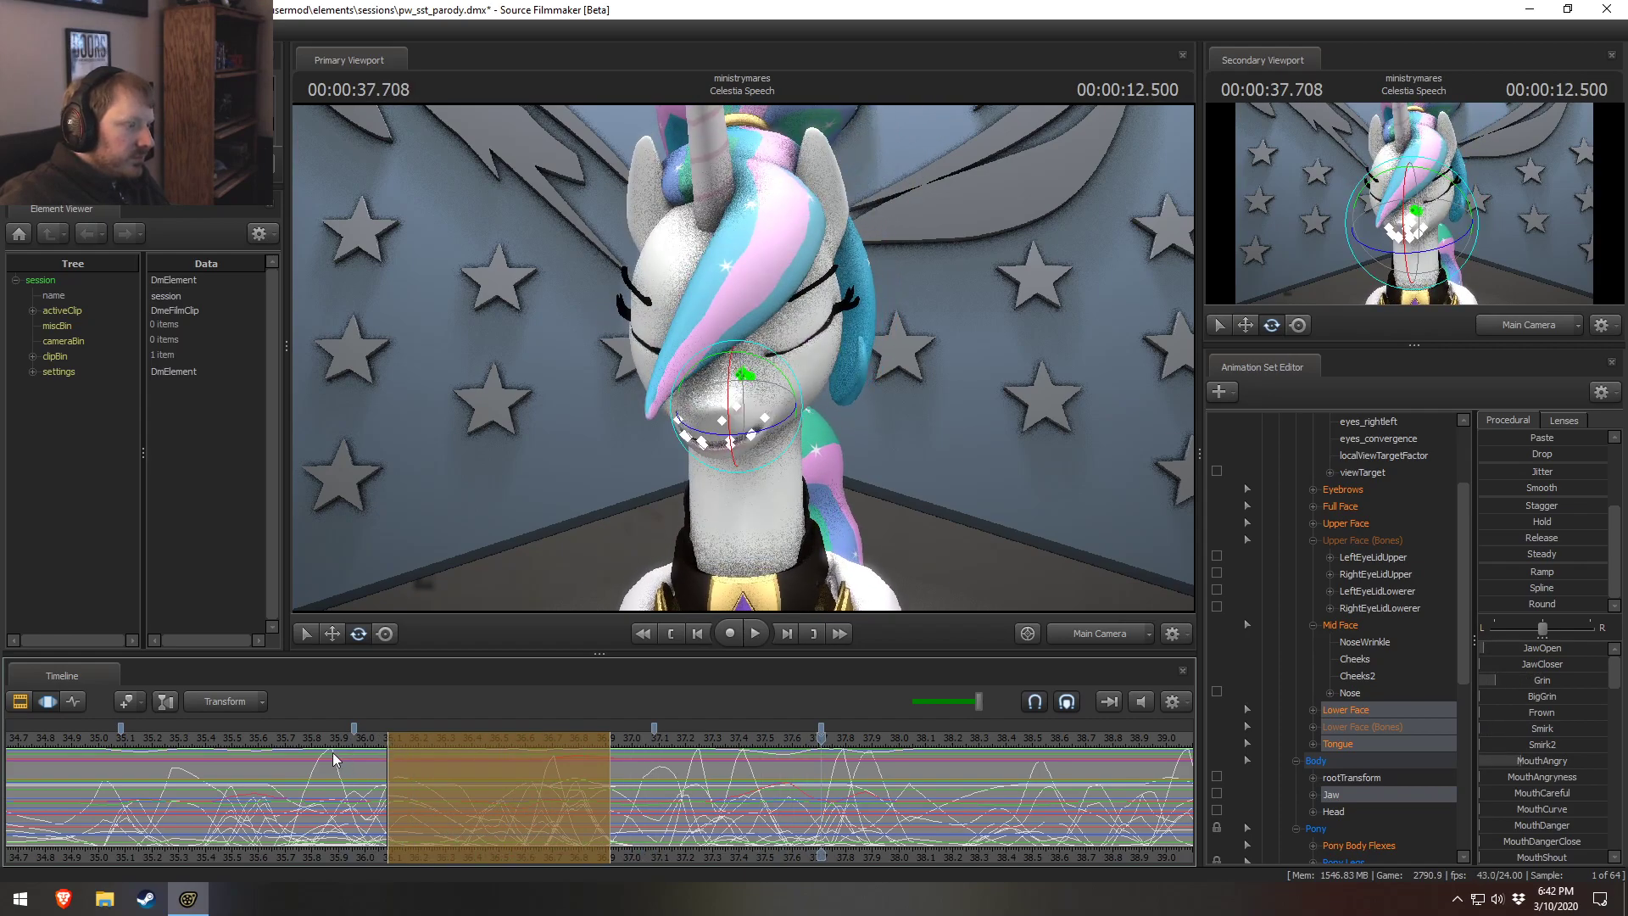
{"action": "left_click", "coordinate": [390, 746]}
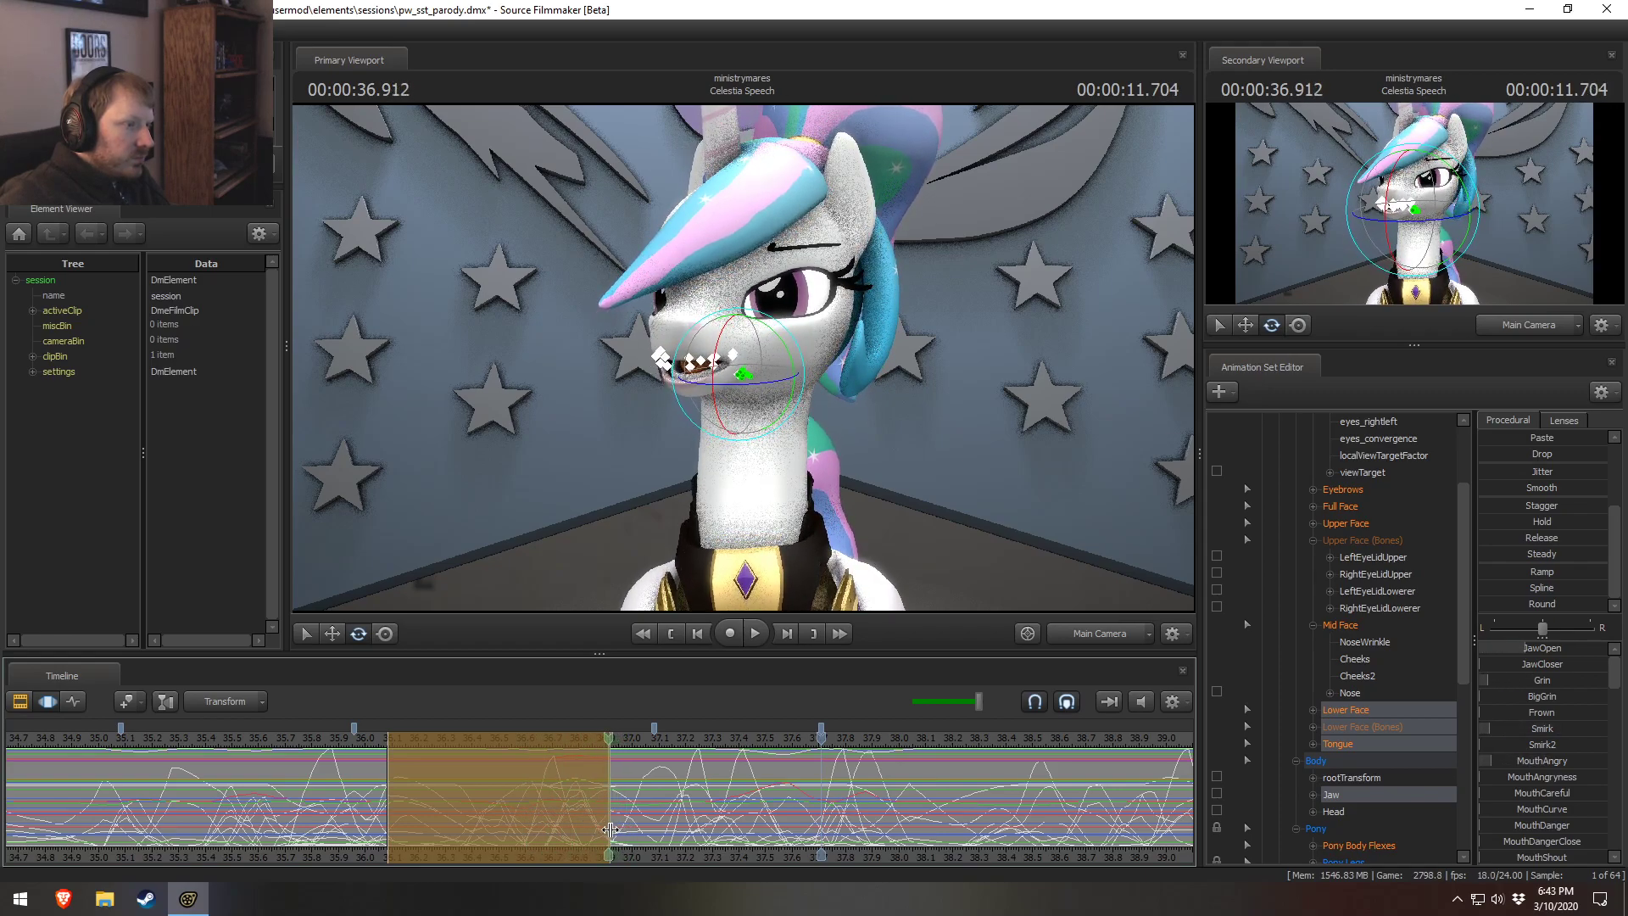
{"action": "scroll", "coordinate": [623, 842], "scroll_direction": "up", "scroll_amount": 1}
{"action": "scroll", "coordinate": [624, 842], "scroll_direction": "up", "scroll_amount": 1}
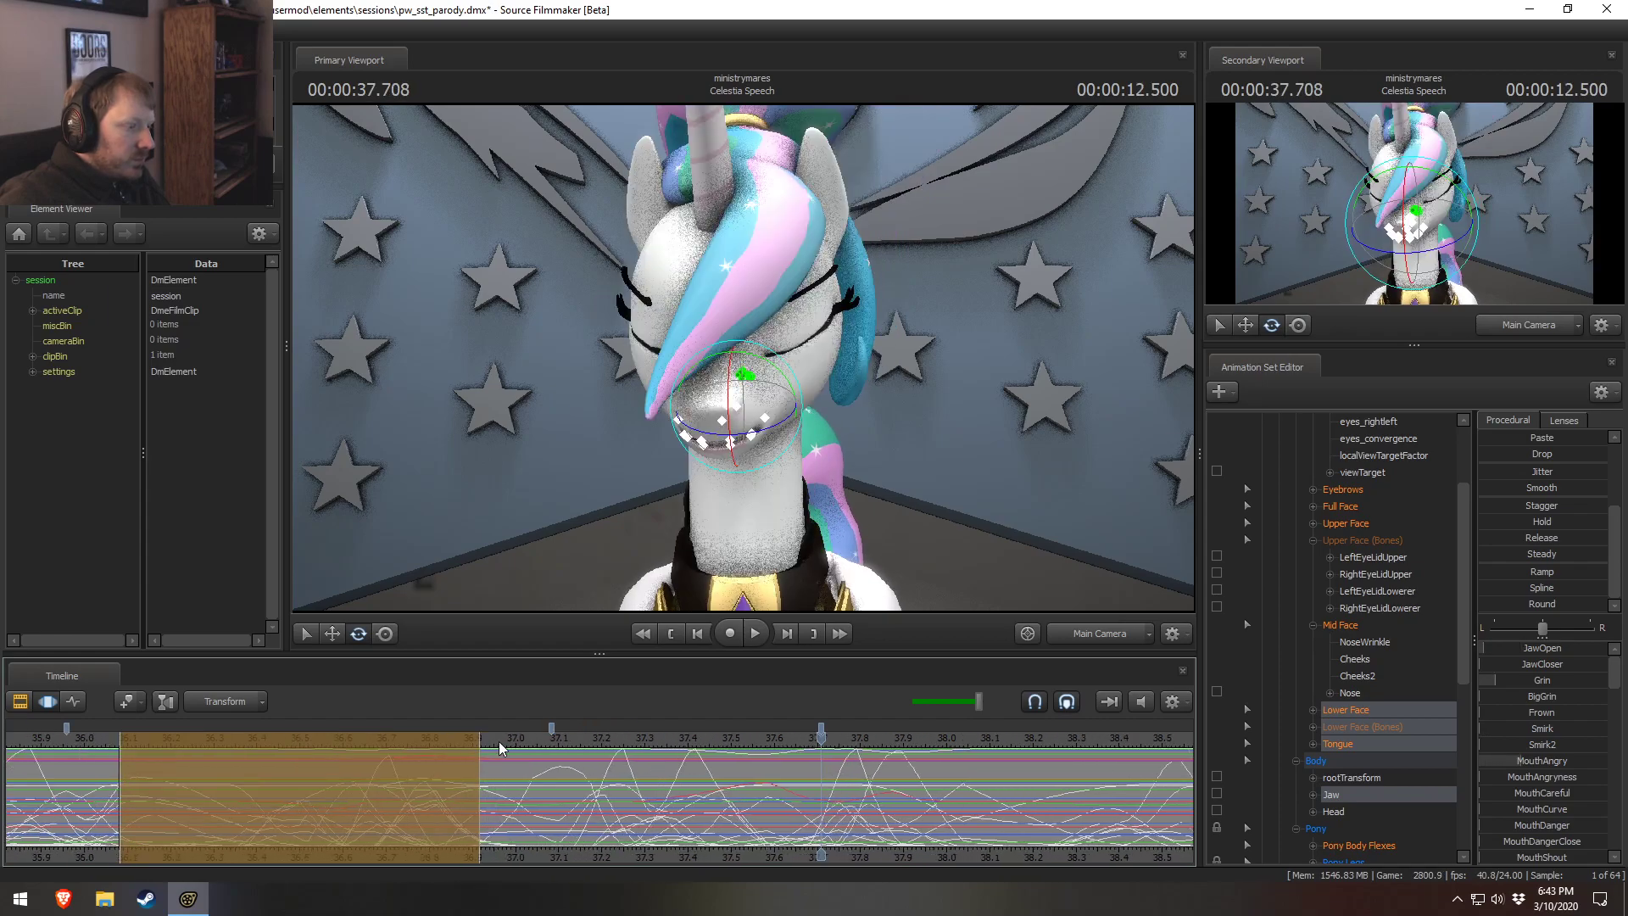
{"action": "scroll", "coordinate": [546, 801], "scroll_direction": "up", "scroll_amount": 6}
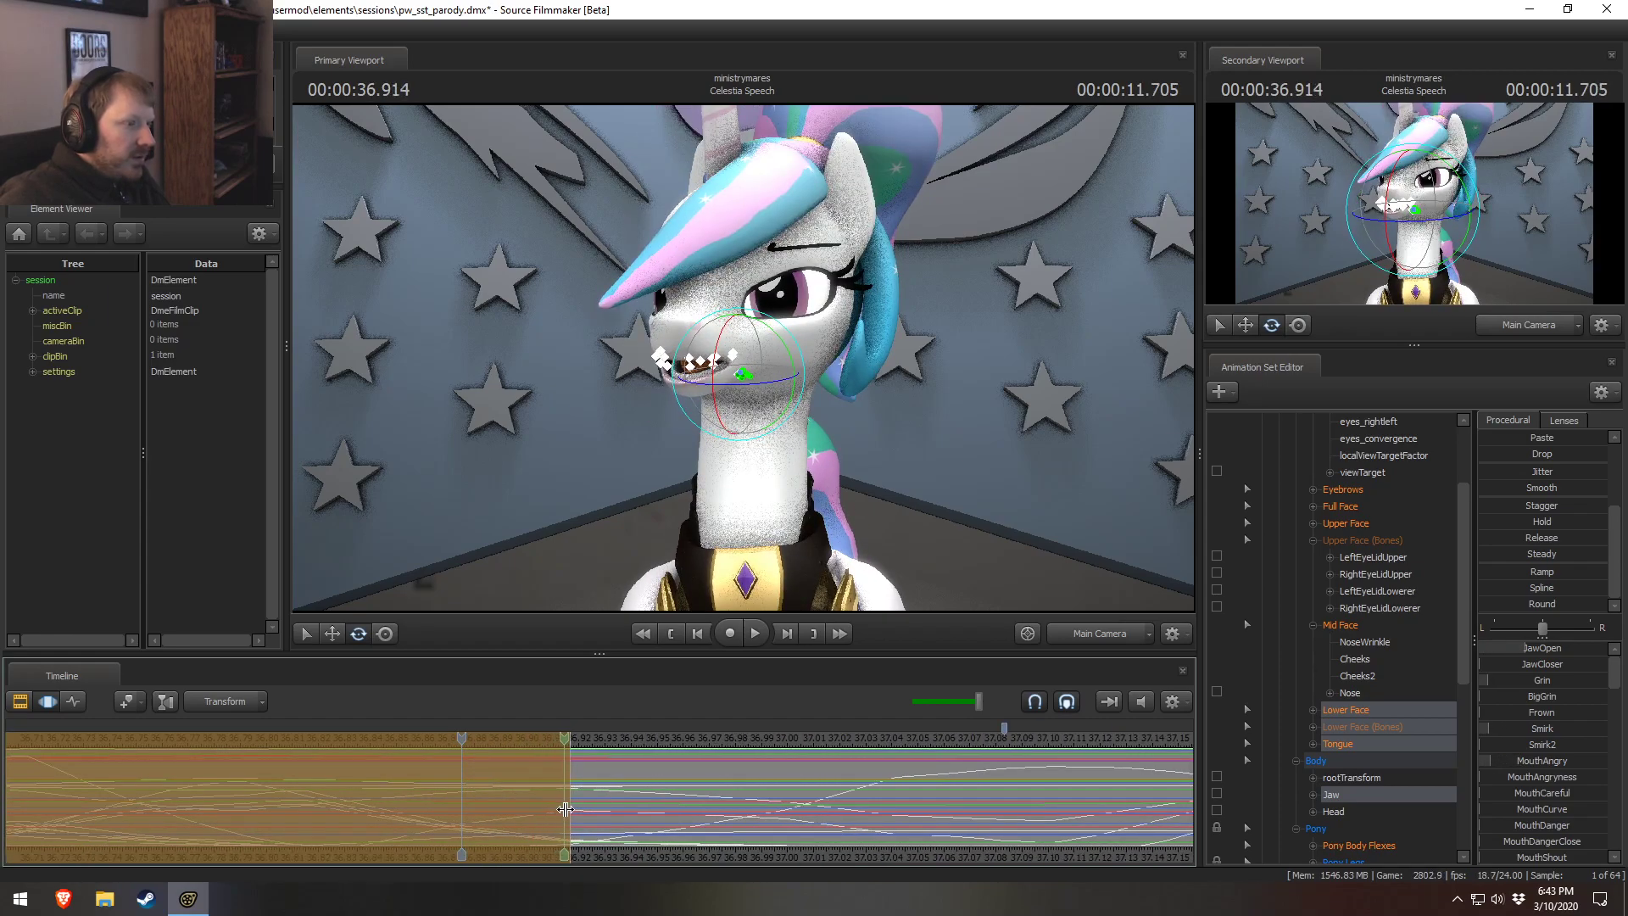
{"action": "left_click", "coordinate": [1053, 635]}
{"action": "key", "text": "w"}
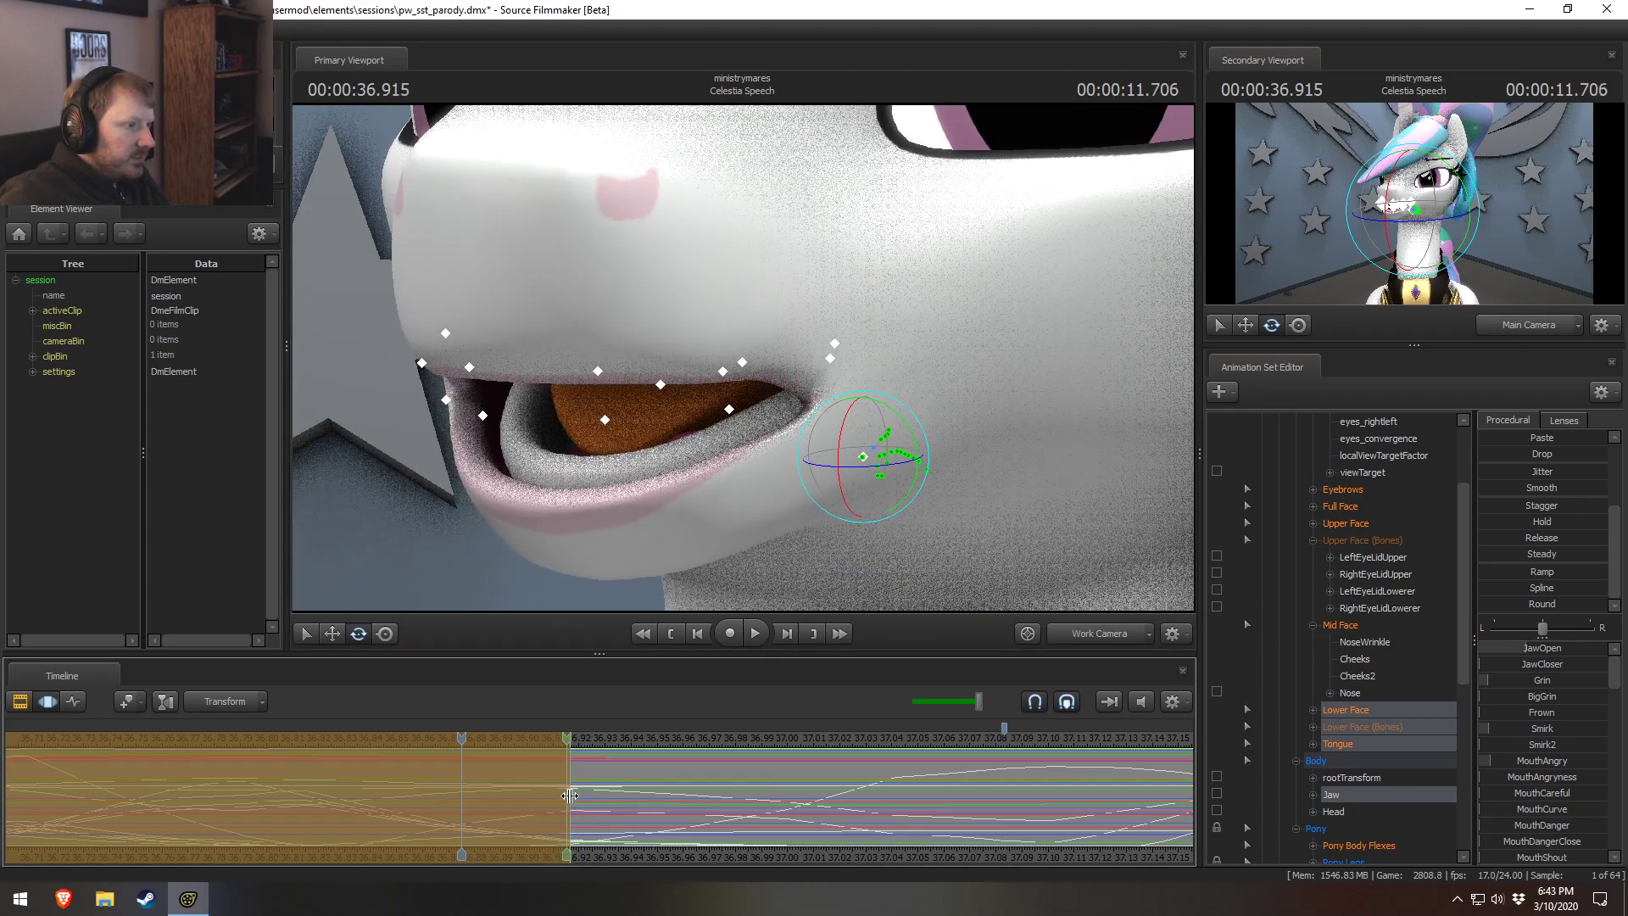
{"action": "scroll", "coordinate": [576, 800], "scroll_direction": "down", "scroll_amount": 5}
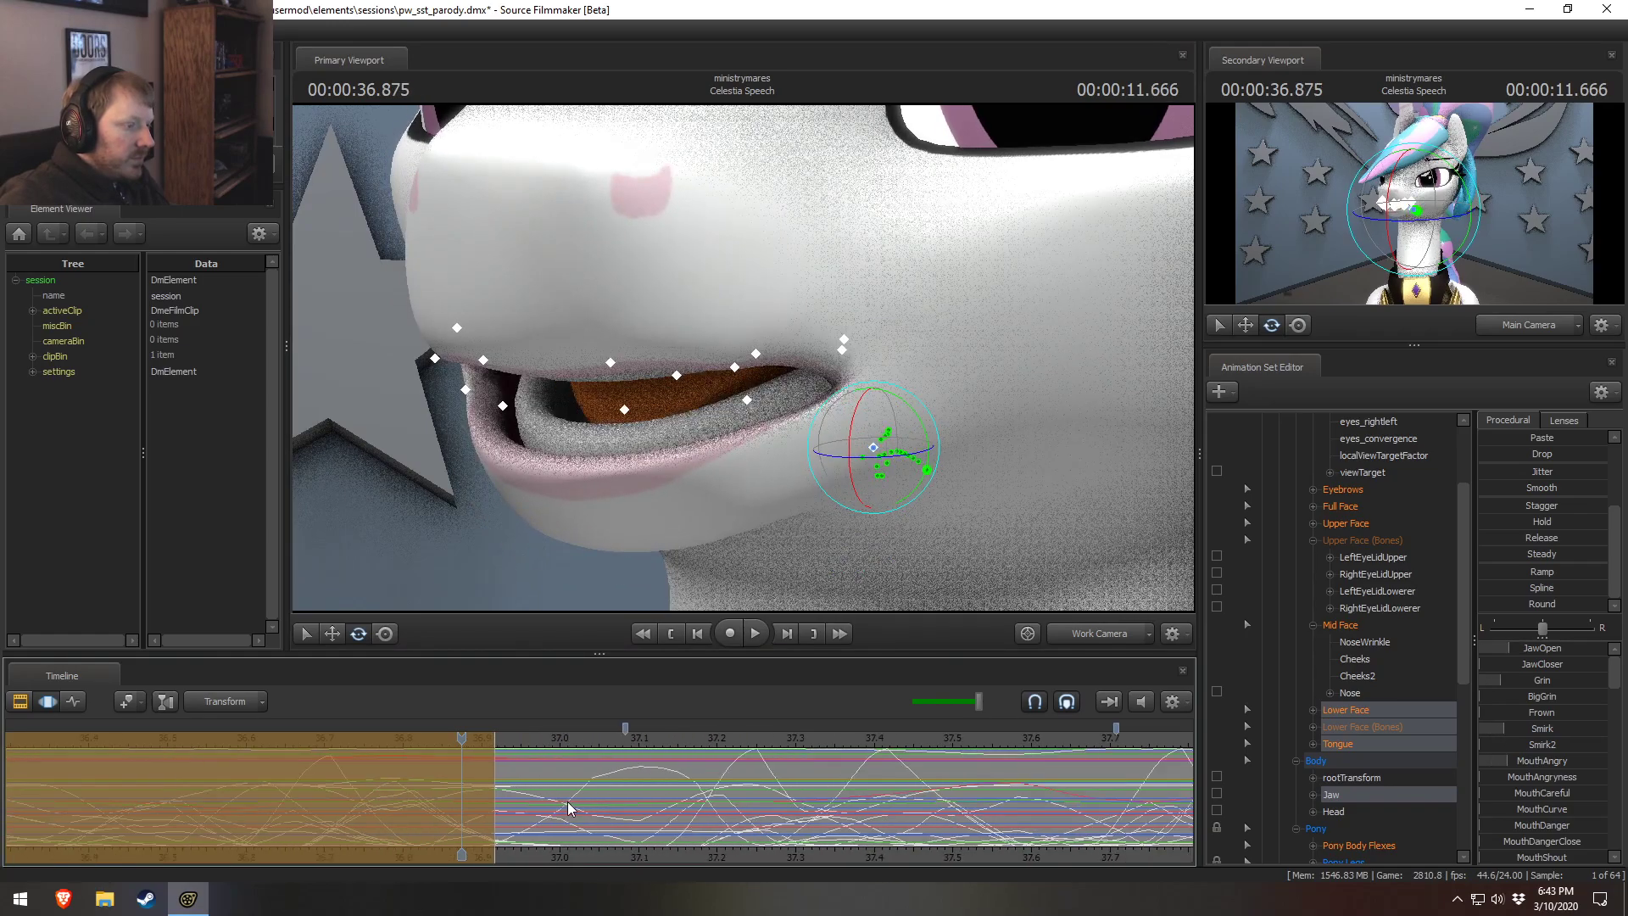
Examine the mouth up close at the start of the time range, around 36.08 s.
{"action": "left_click_drag", "start_coordinate": [458, 736], "coordinate": [269, 774]}
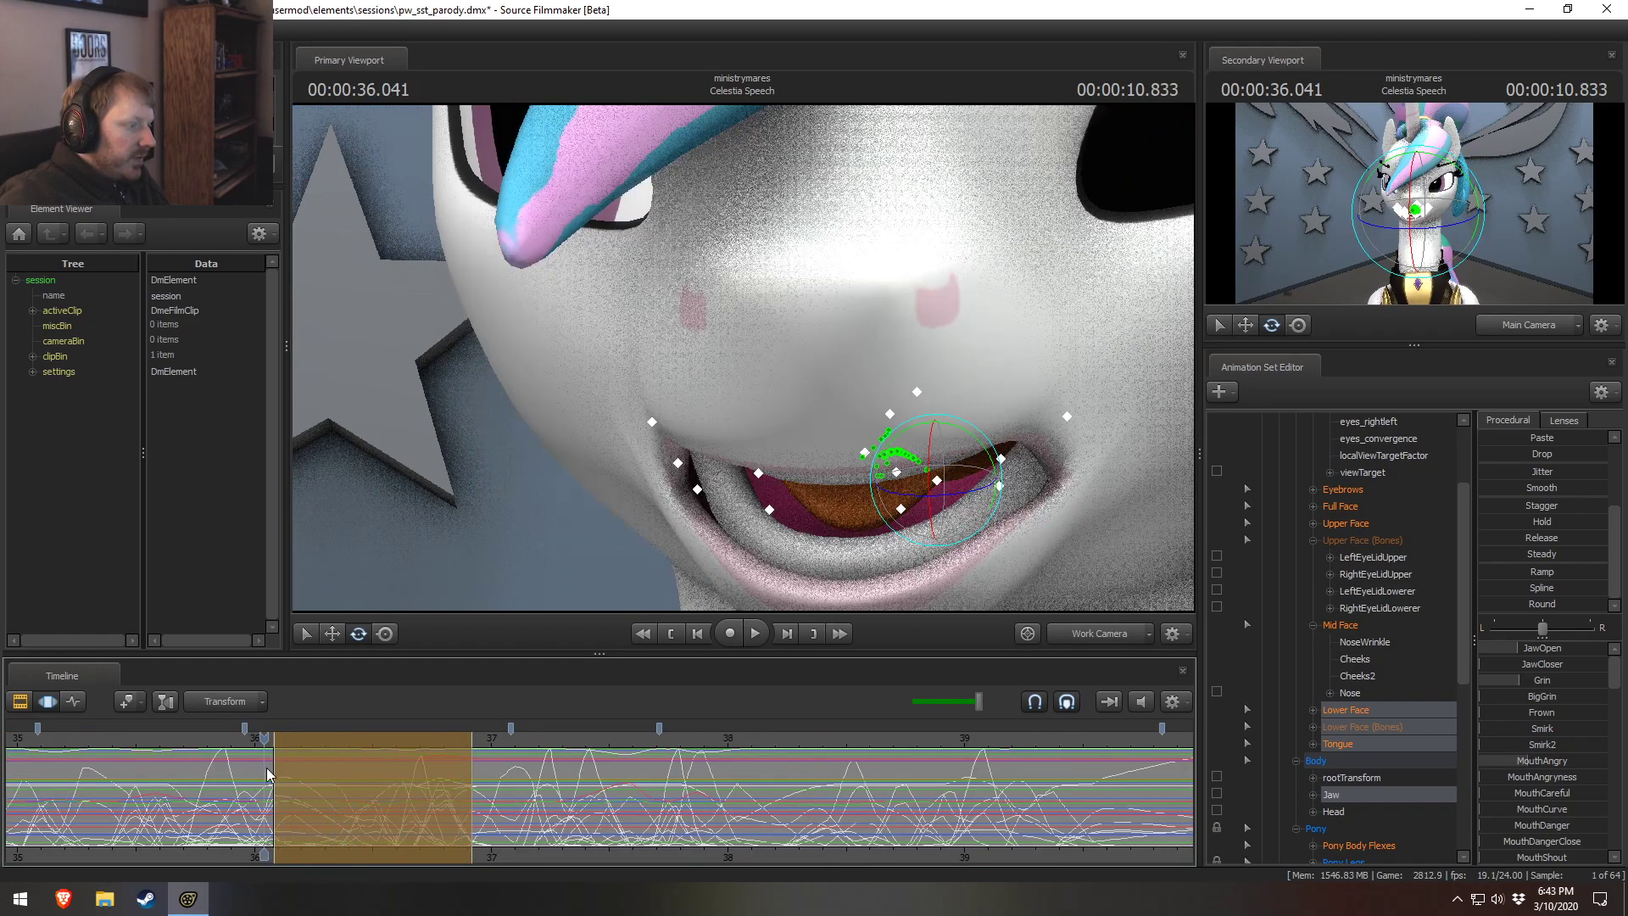
{"action": "scroll", "coordinate": [267, 793], "scroll_direction": "up", "scroll_amount": 4, "text": "shift"}
{"action": "scroll", "coordinate": [267, 793], "scroll_direction": "up", "scroll_amount": 10, "text": "shift"}
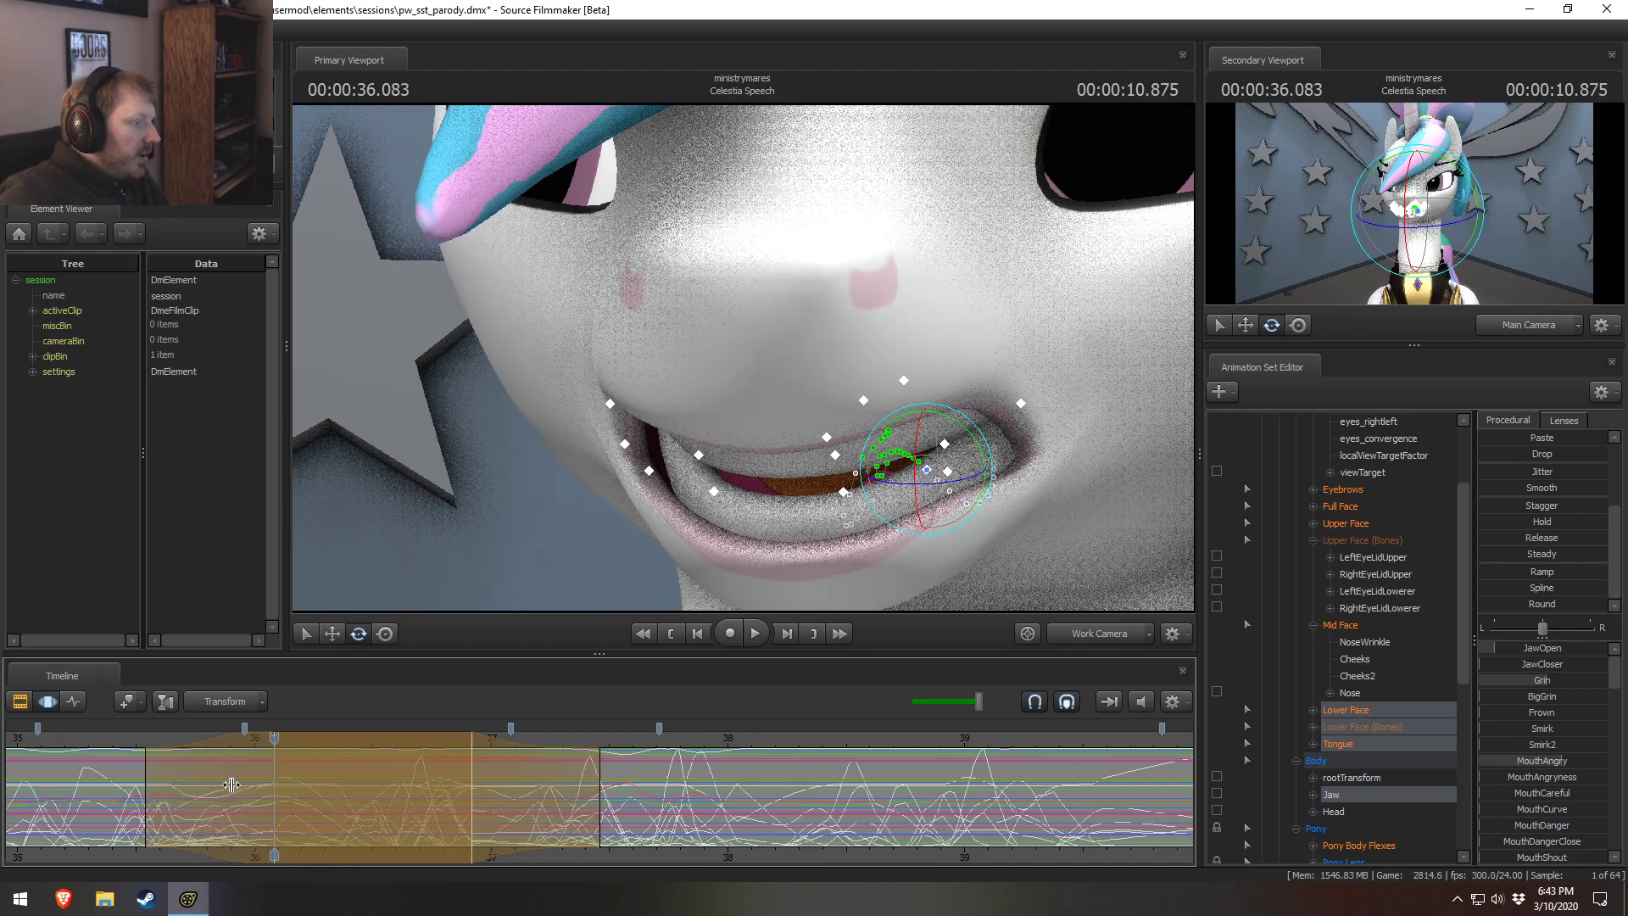
{"action": "scroll", "coordinate": [229, 784], "scroll_direction": "down", "scroll_amount": 14, "text": "shift"}
{"action": "scroll", "coordinate": [257, 771], "scroll_direction": "up", "scroll_amount": 5}
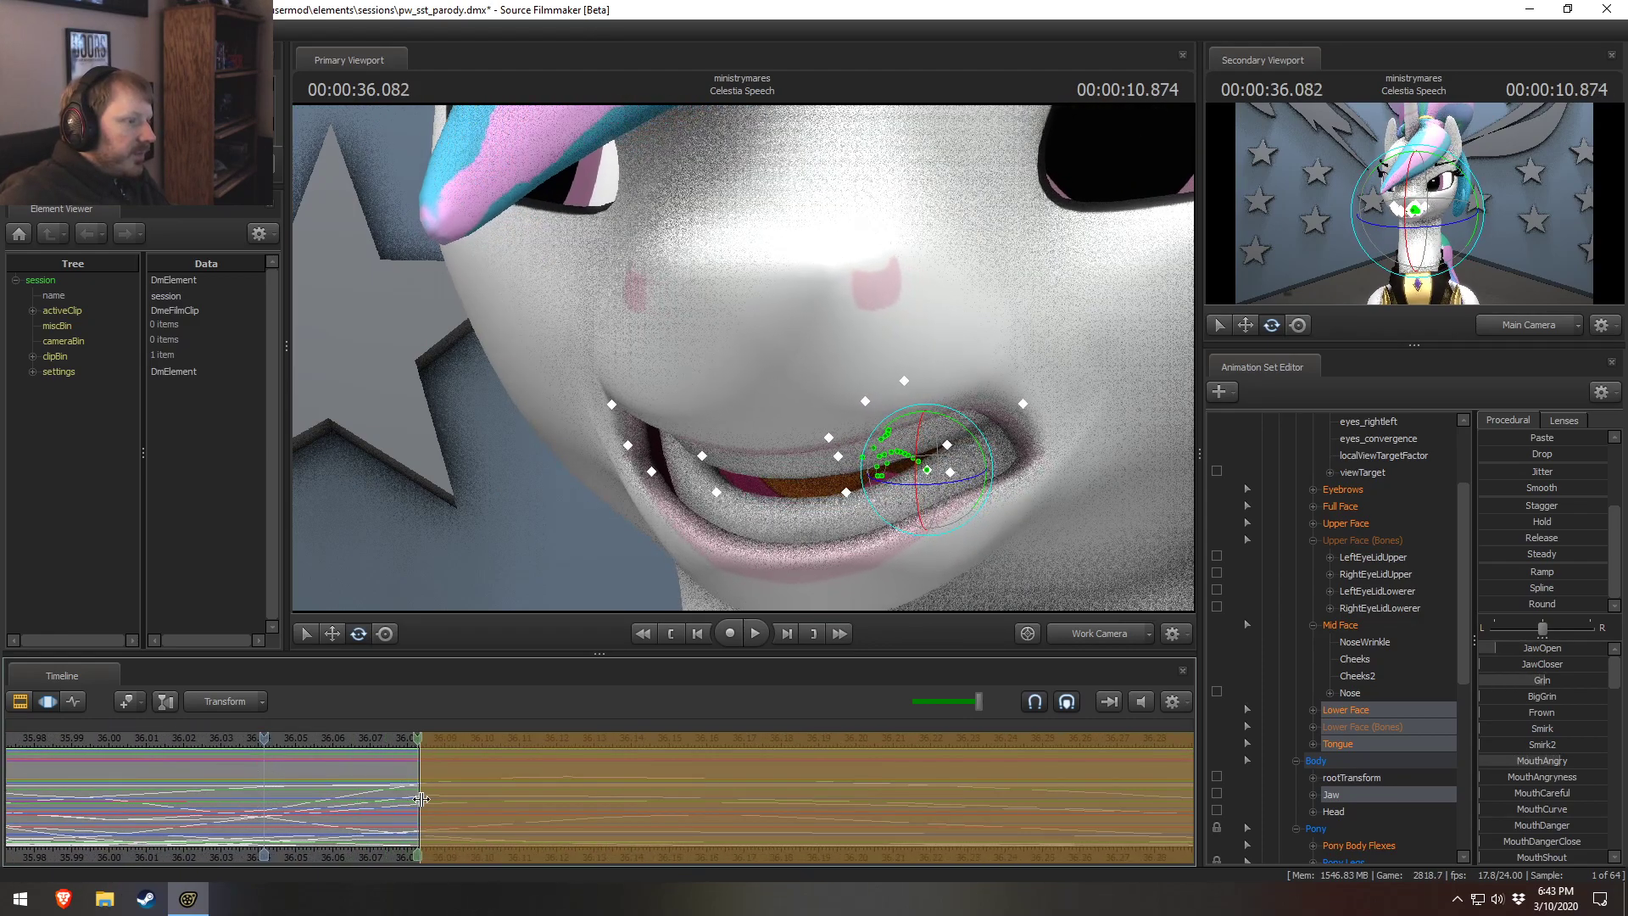
{"action": "scroll", "coordinate": [436, 792], "scroll_direction": "down", "scroll_amount": 4}
{"action": "scroll", "coordinate": [502, 792], "scroll_direction": "down", "scroll_amount": 2}
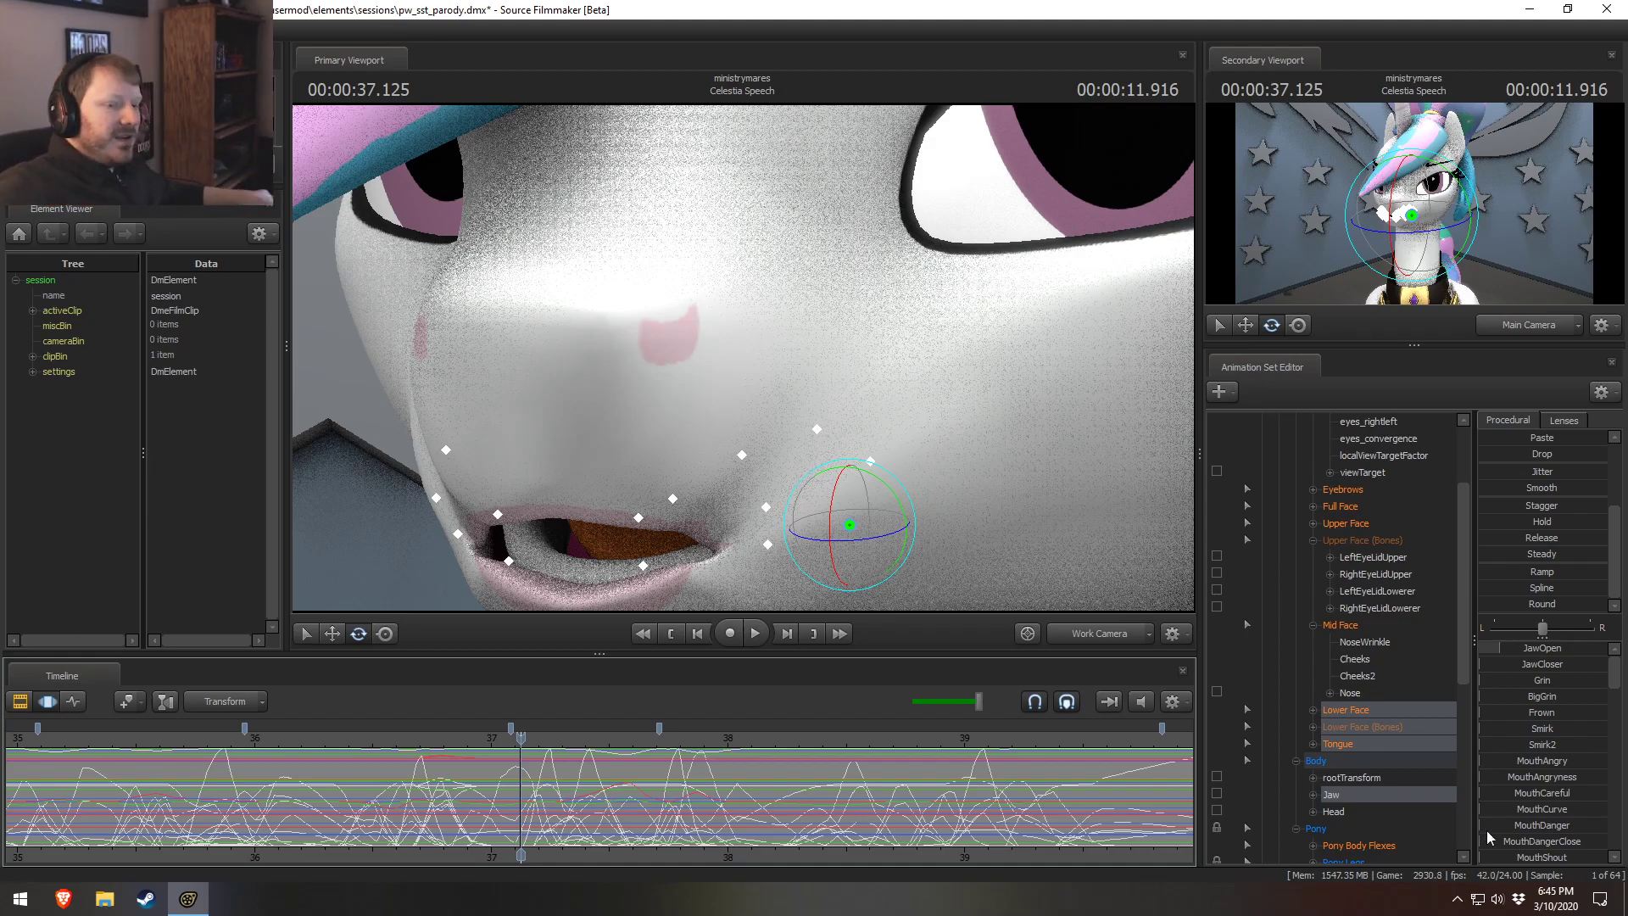
Switch back to the Main Camera and replay the speech from 36.75 s and again from about 35.8 s.
{"action": "left_click", "coordinate": [1107, 634]}
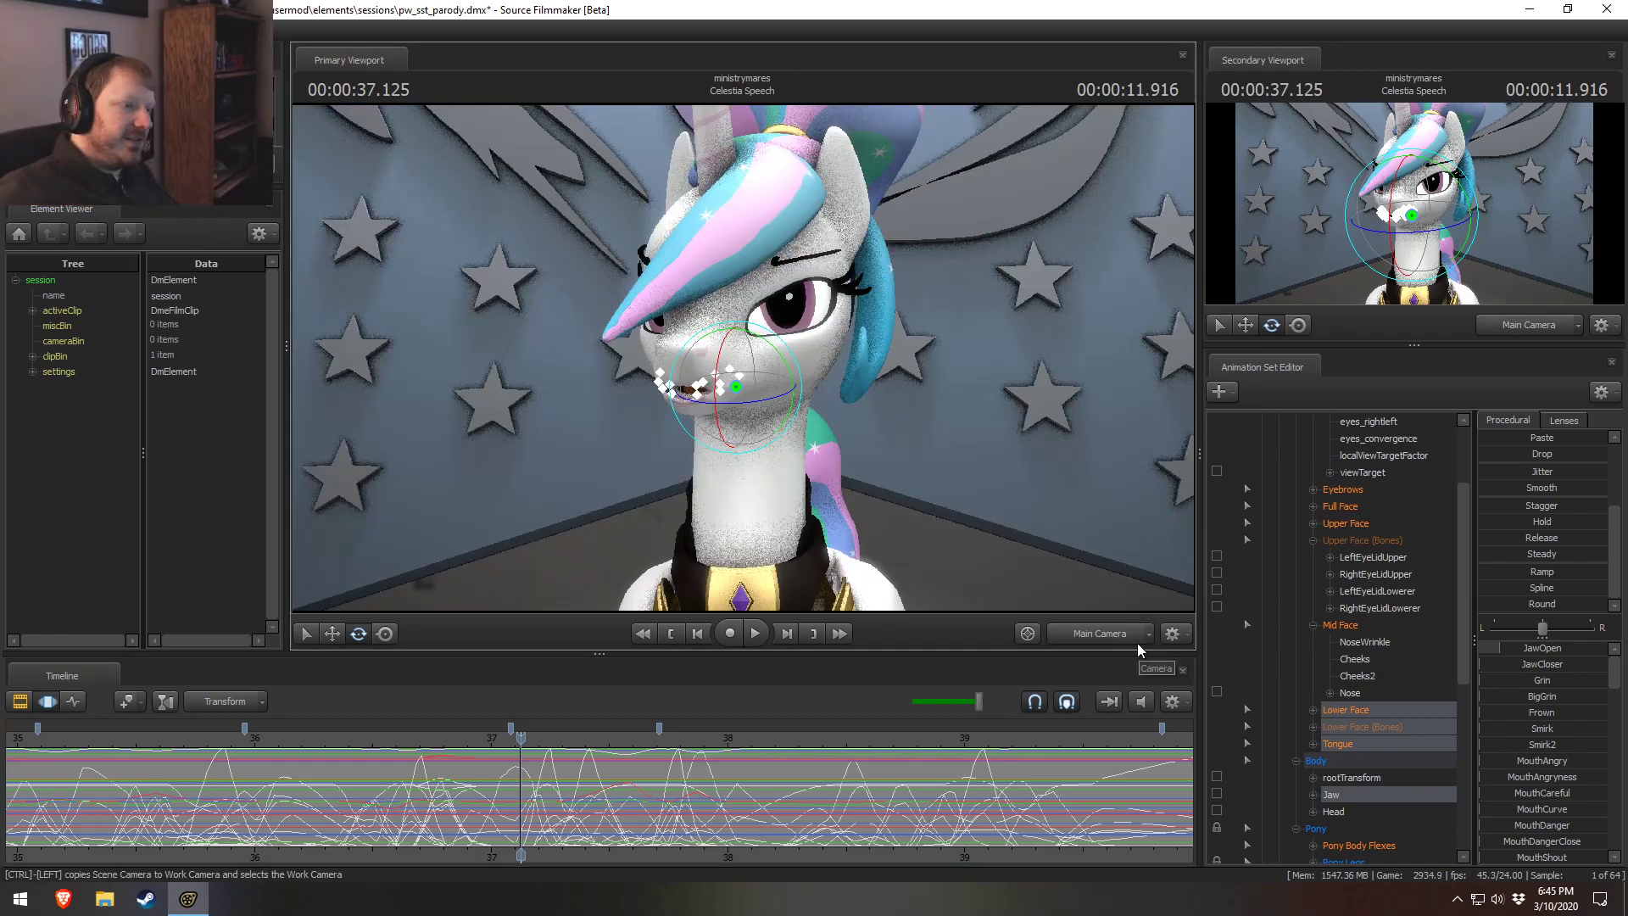
{"action": "left_click_drag", "start_coordinate": [500, 744], "coordinate": [432, 743]}
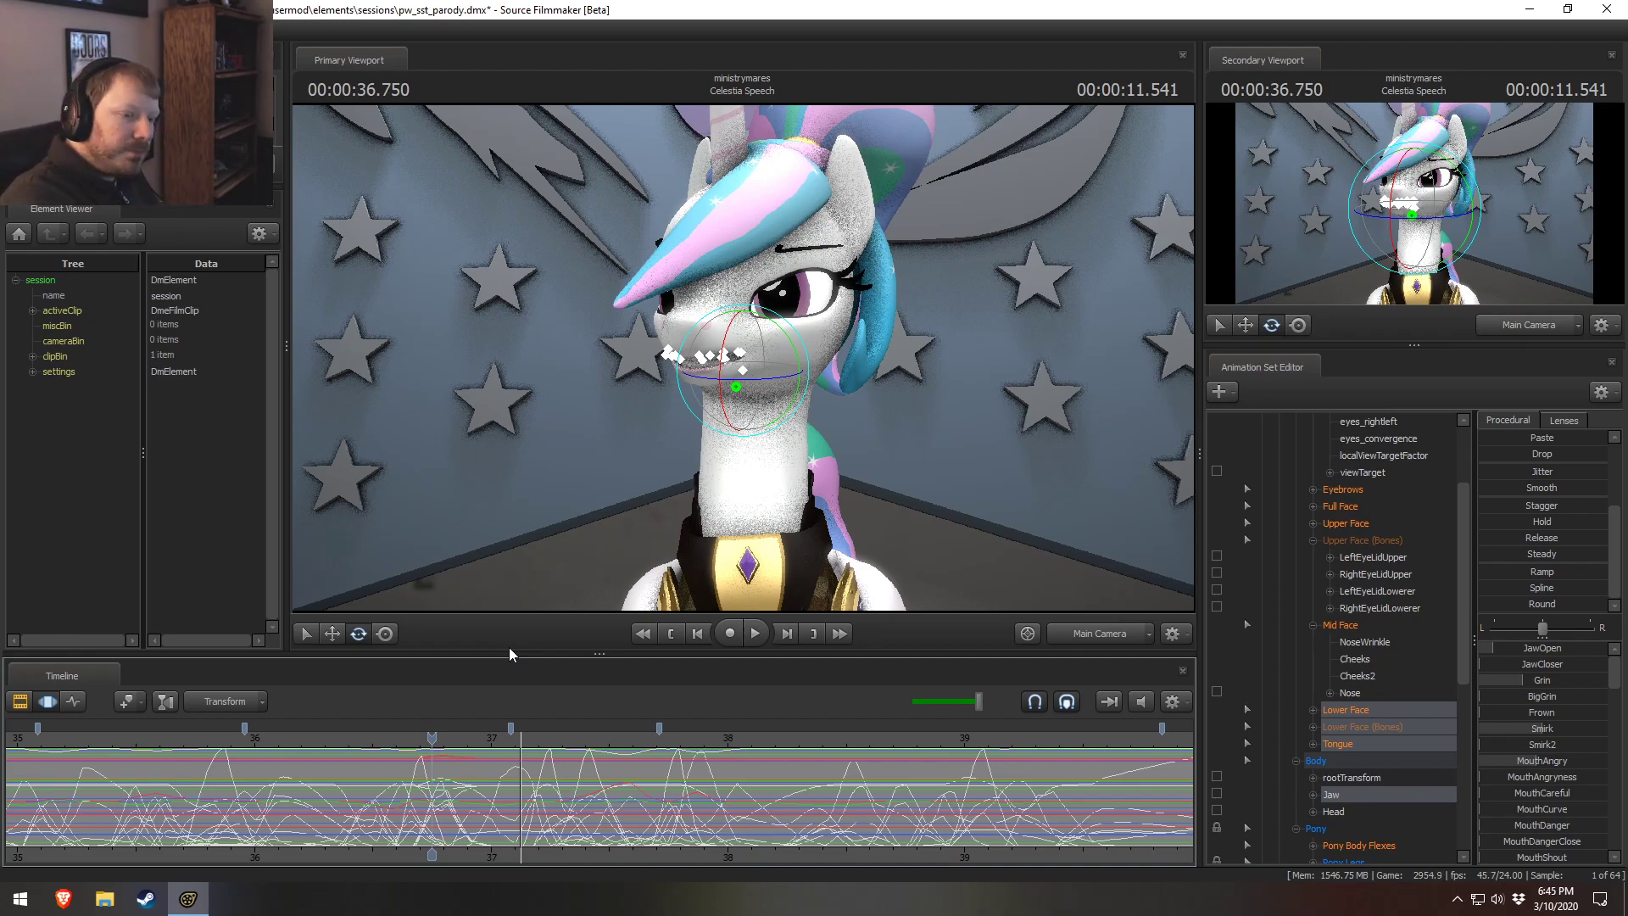
{"action": "key", "text": "space"}
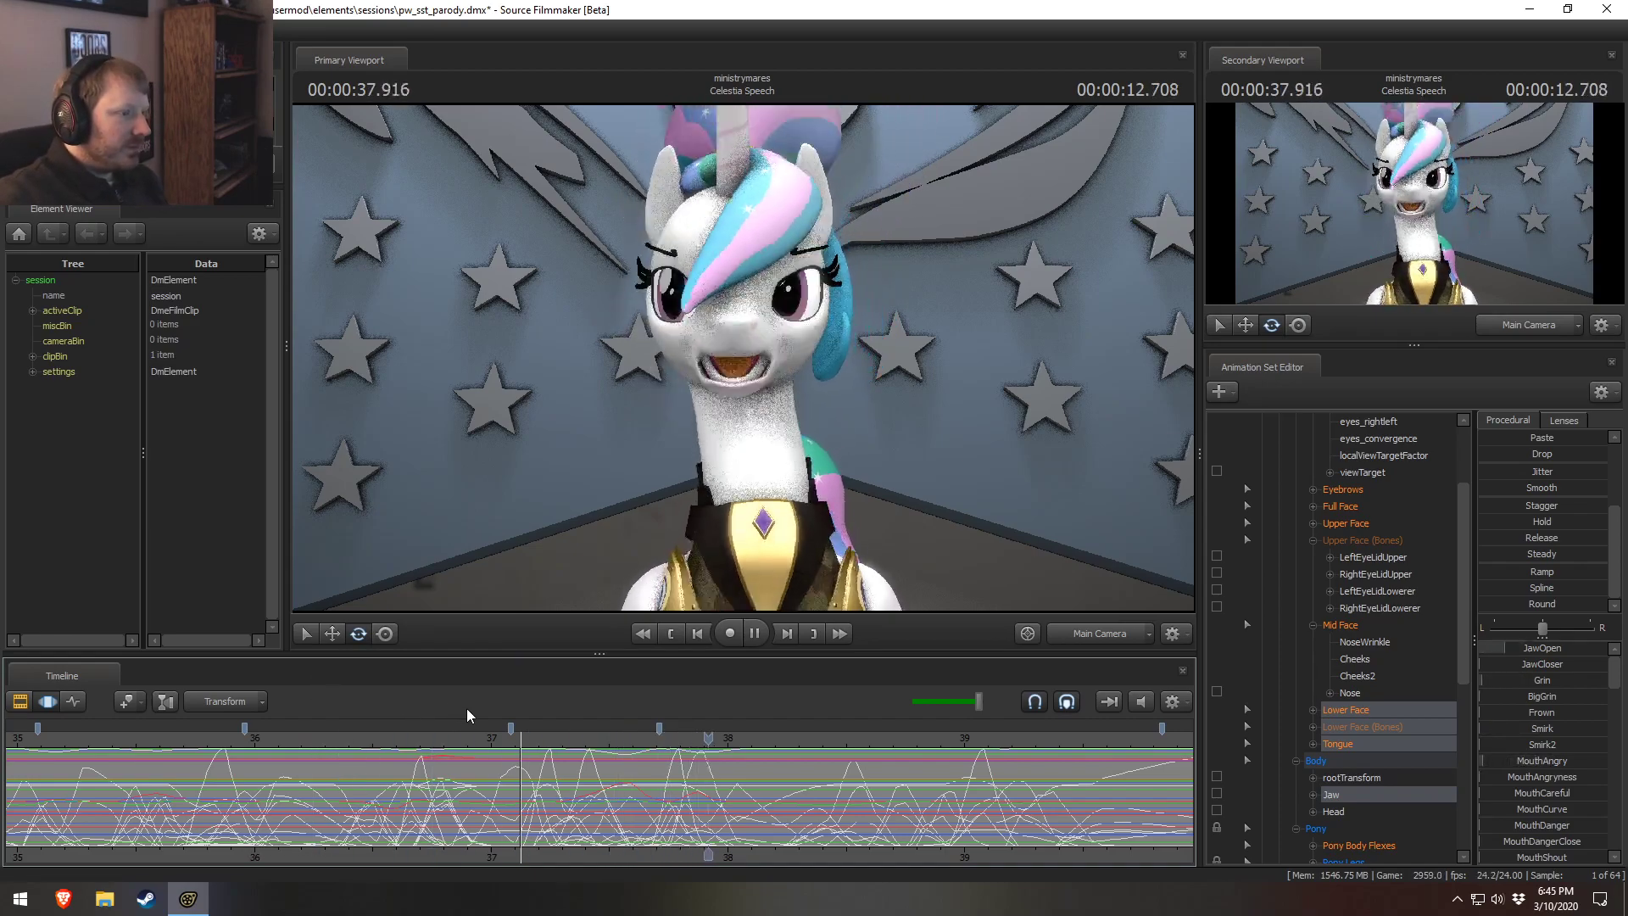
{"action": "key", "text": "space"}
{"action": "scroll", "coordinate": [421, 744], "scroll_direction": "down", "scroll_amount": 2}
{"action": "left_click", "coordinate": [384, 743]}
{"action": "key", "text": "space"}
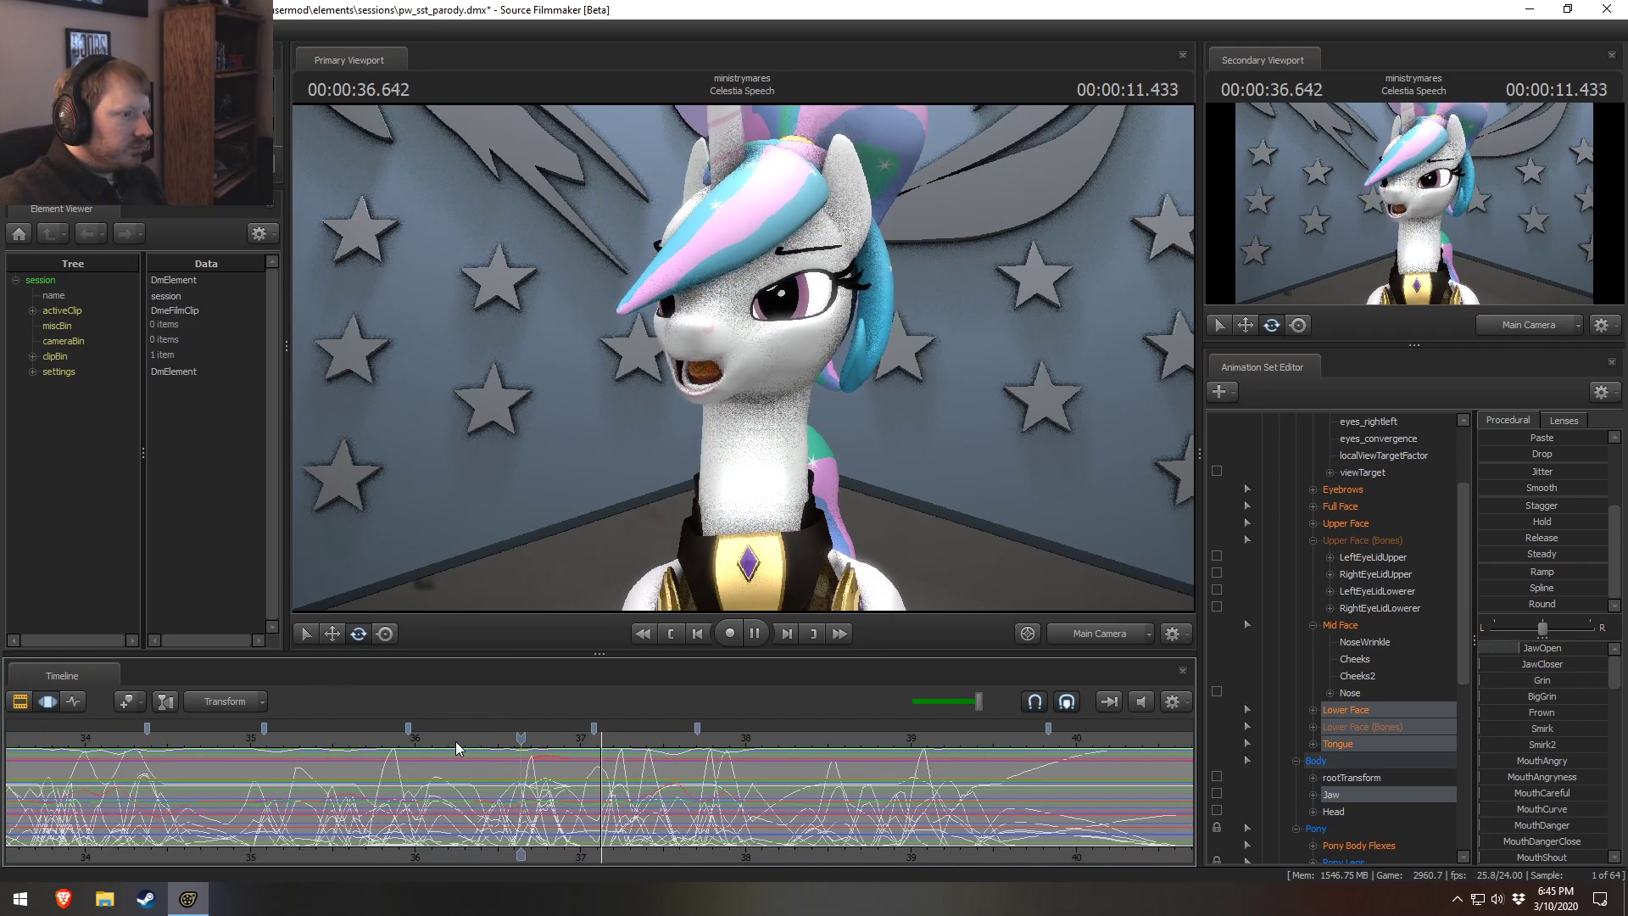
Replay the speech from about 35.5 s and again from about 36.0 s, examining the mouth's motion against the dialogue.
{"action": "key", "text": "space"}
{"action": "left_click", "coordinate": [334, 736]}
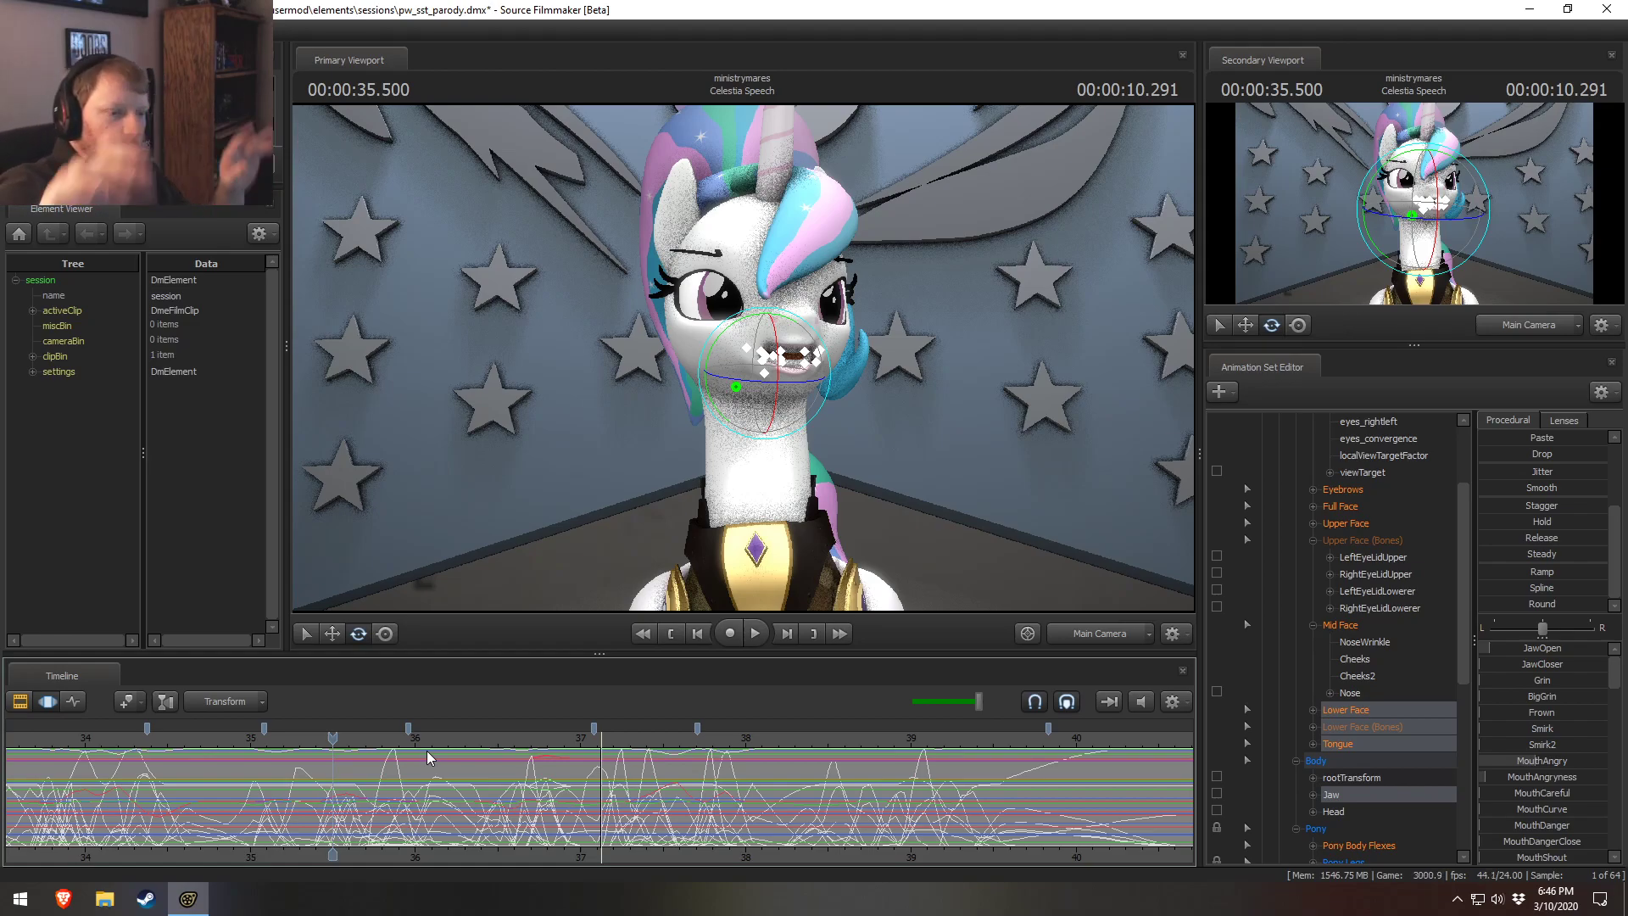
{"action": "left_click", "coordinate": [372, 737]}
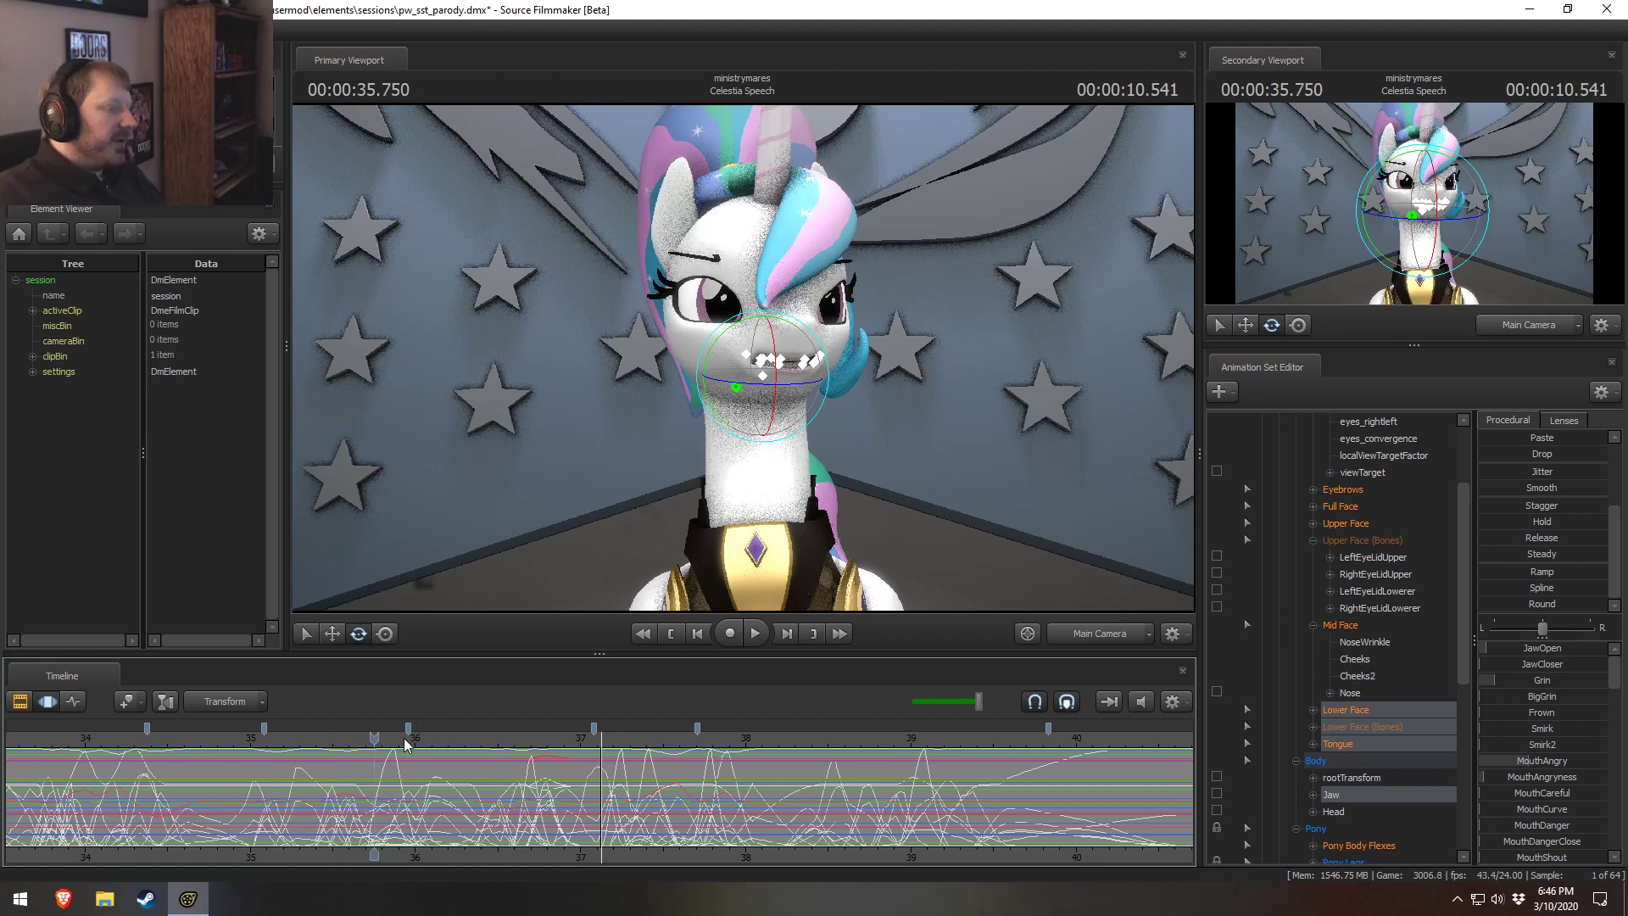
{"action": "left_click", "coordinate": [388, 737]}
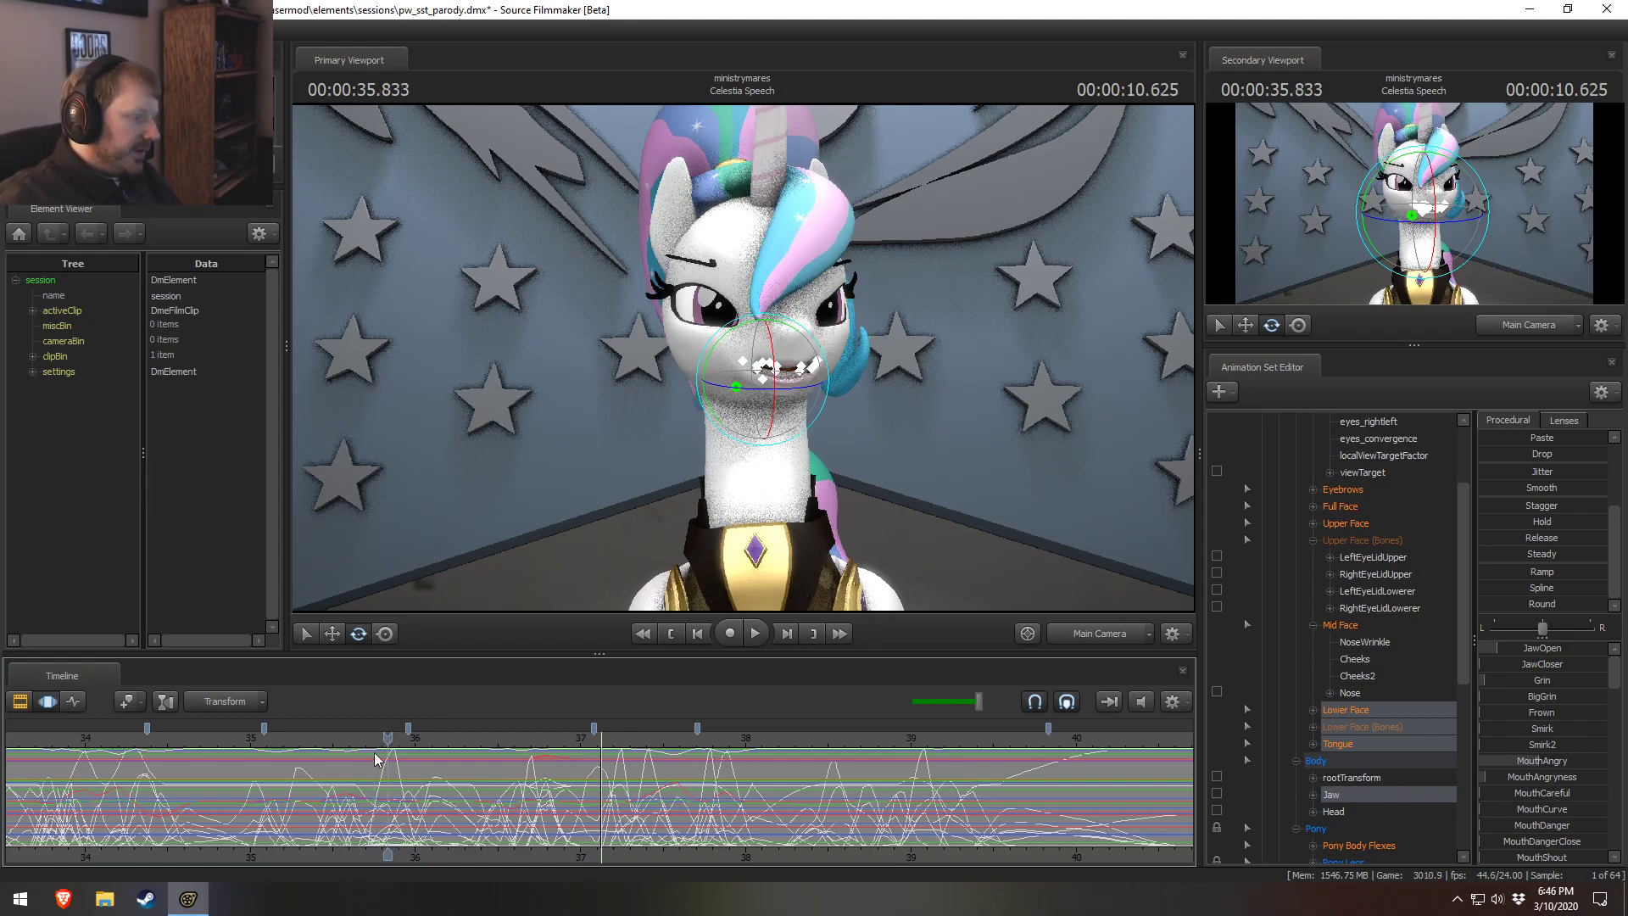
{"action": "key", "text": "Left"}
{"action": "key", "text": "Left"}
{"action": "key", "text": "Left"}
{"action": "key", "text": "Left"}
{"action": "key", "text": "Left"}
{"action": "key", "text": "Left"}
{"action": "key", "text": "Left"}
{"action": "key", "text": "Left"}
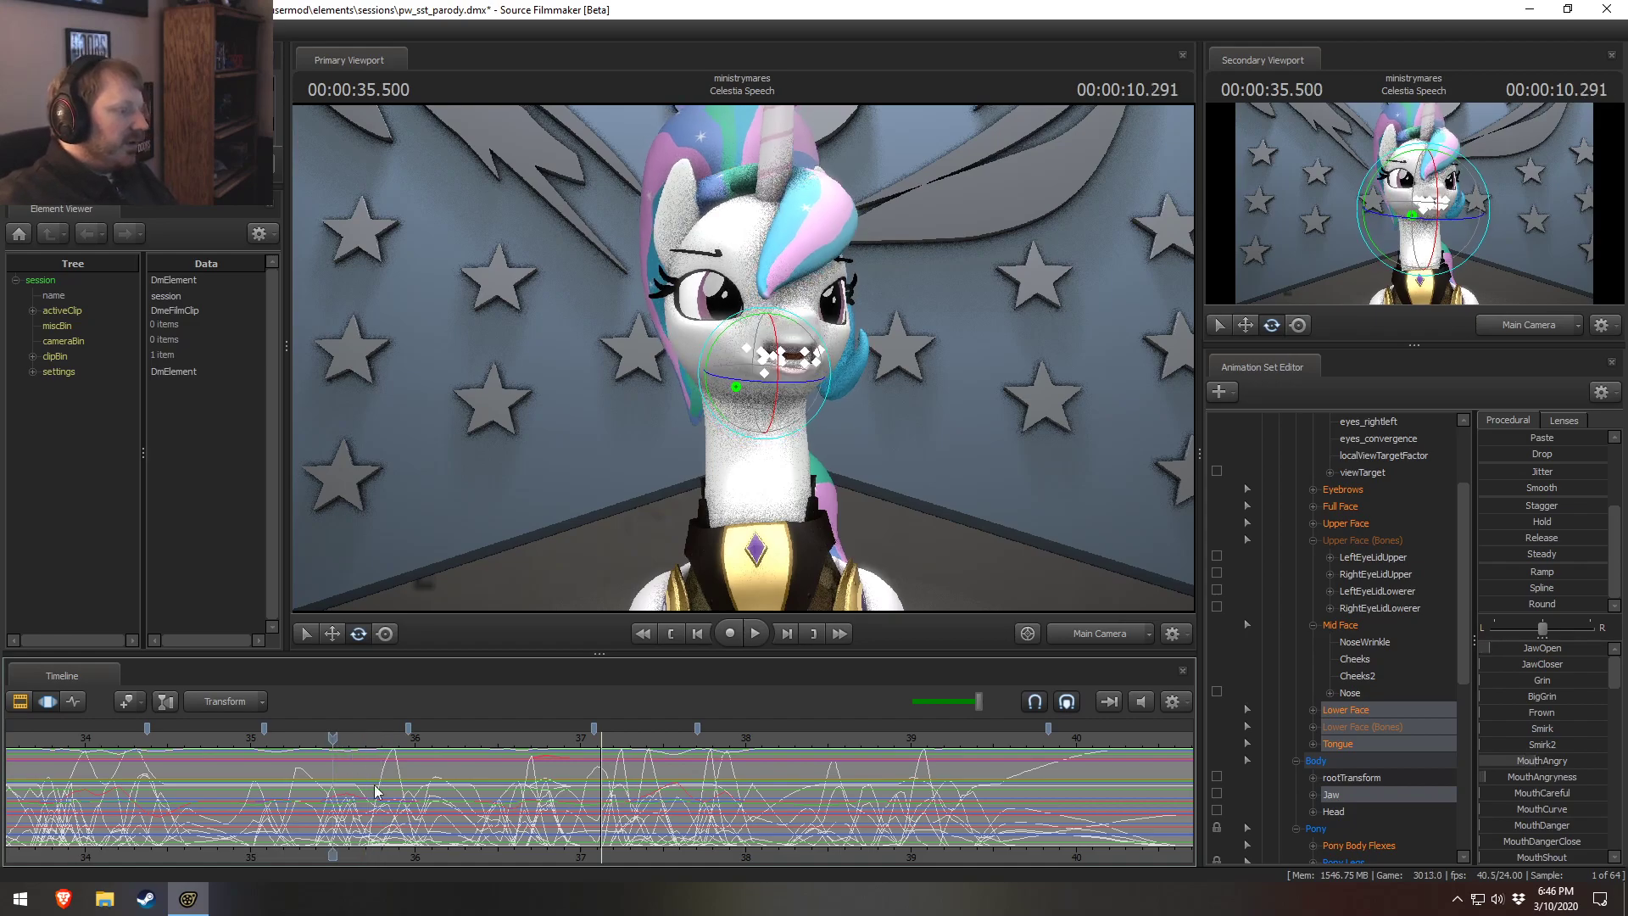
{"action": "key", "text": "space"}
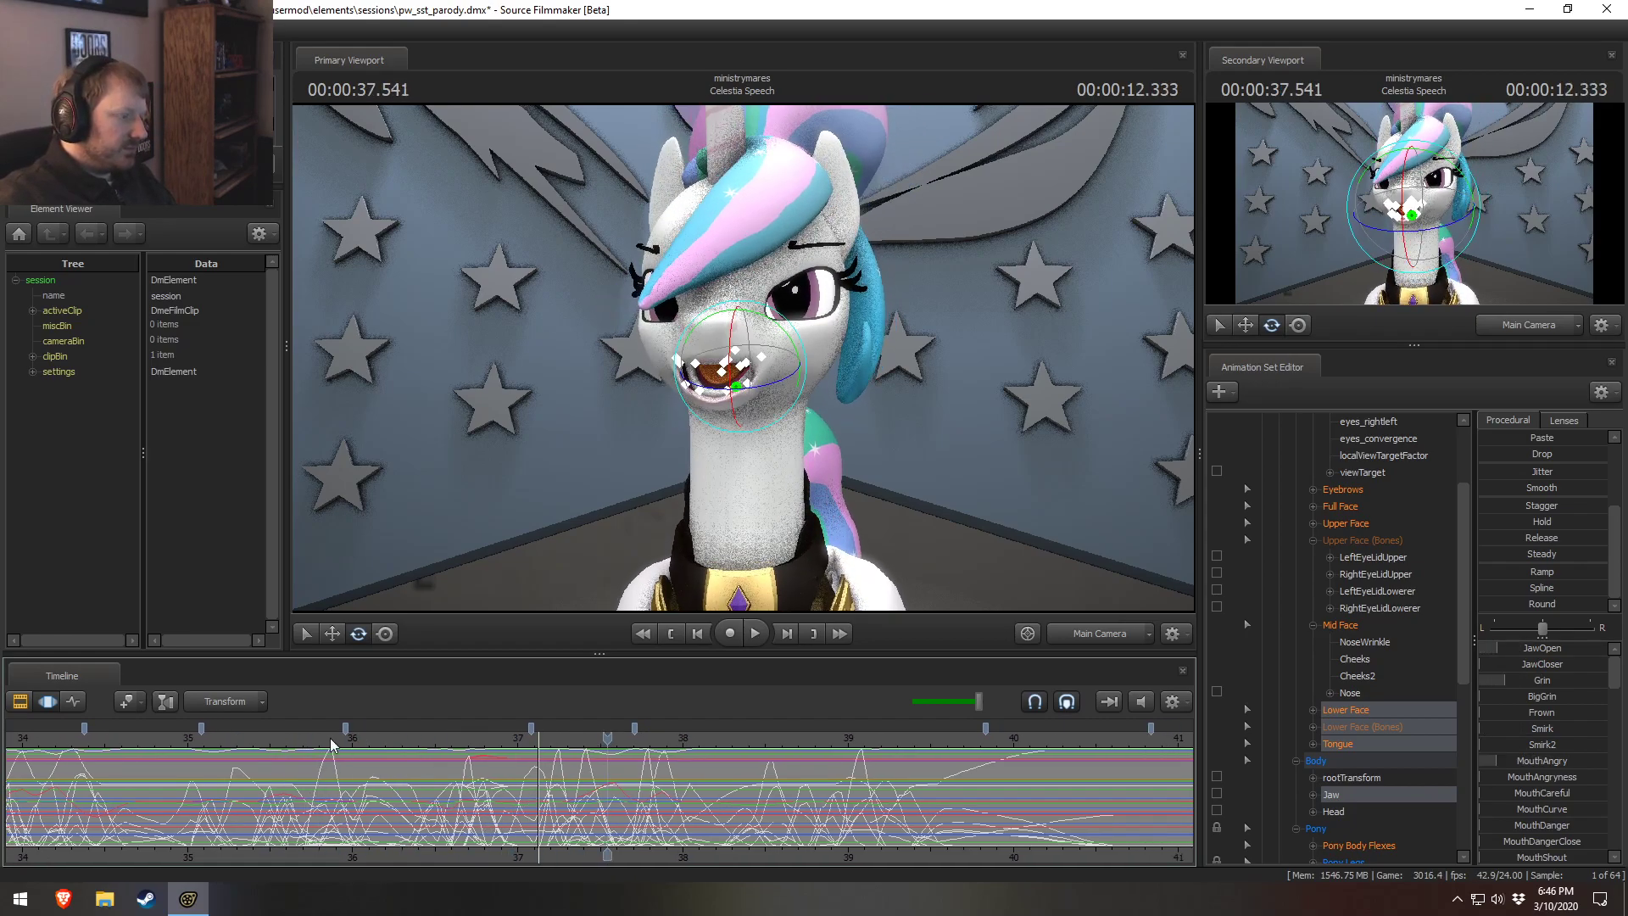
{"action": "left_click", "coordinate": [350, 738]}
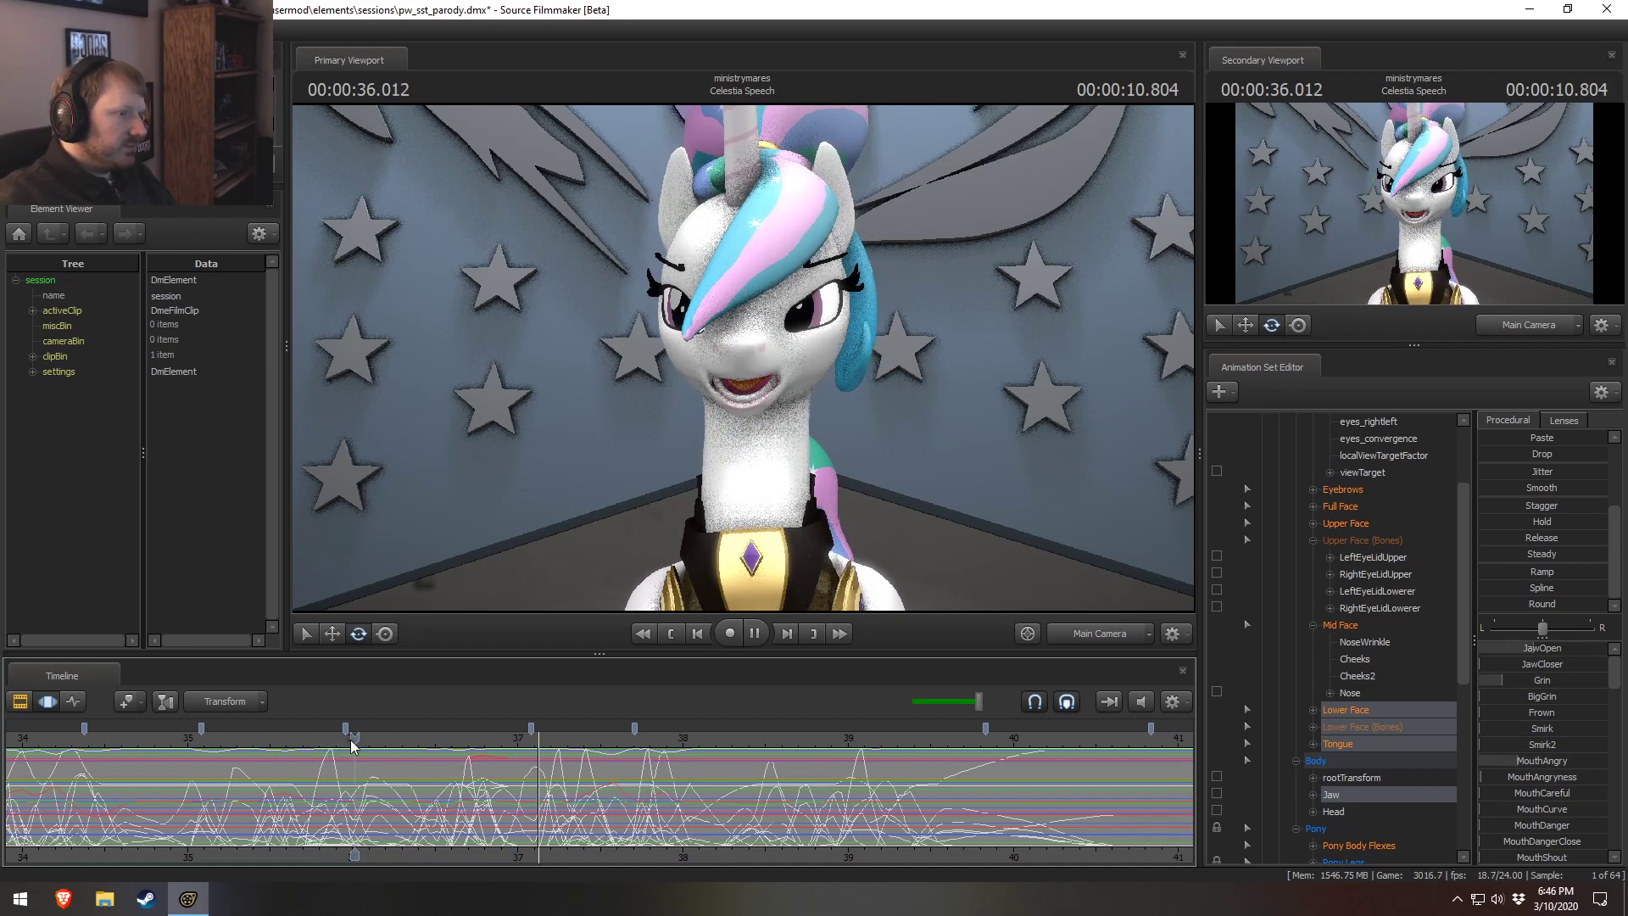
{"action": "key", "text": "space"}
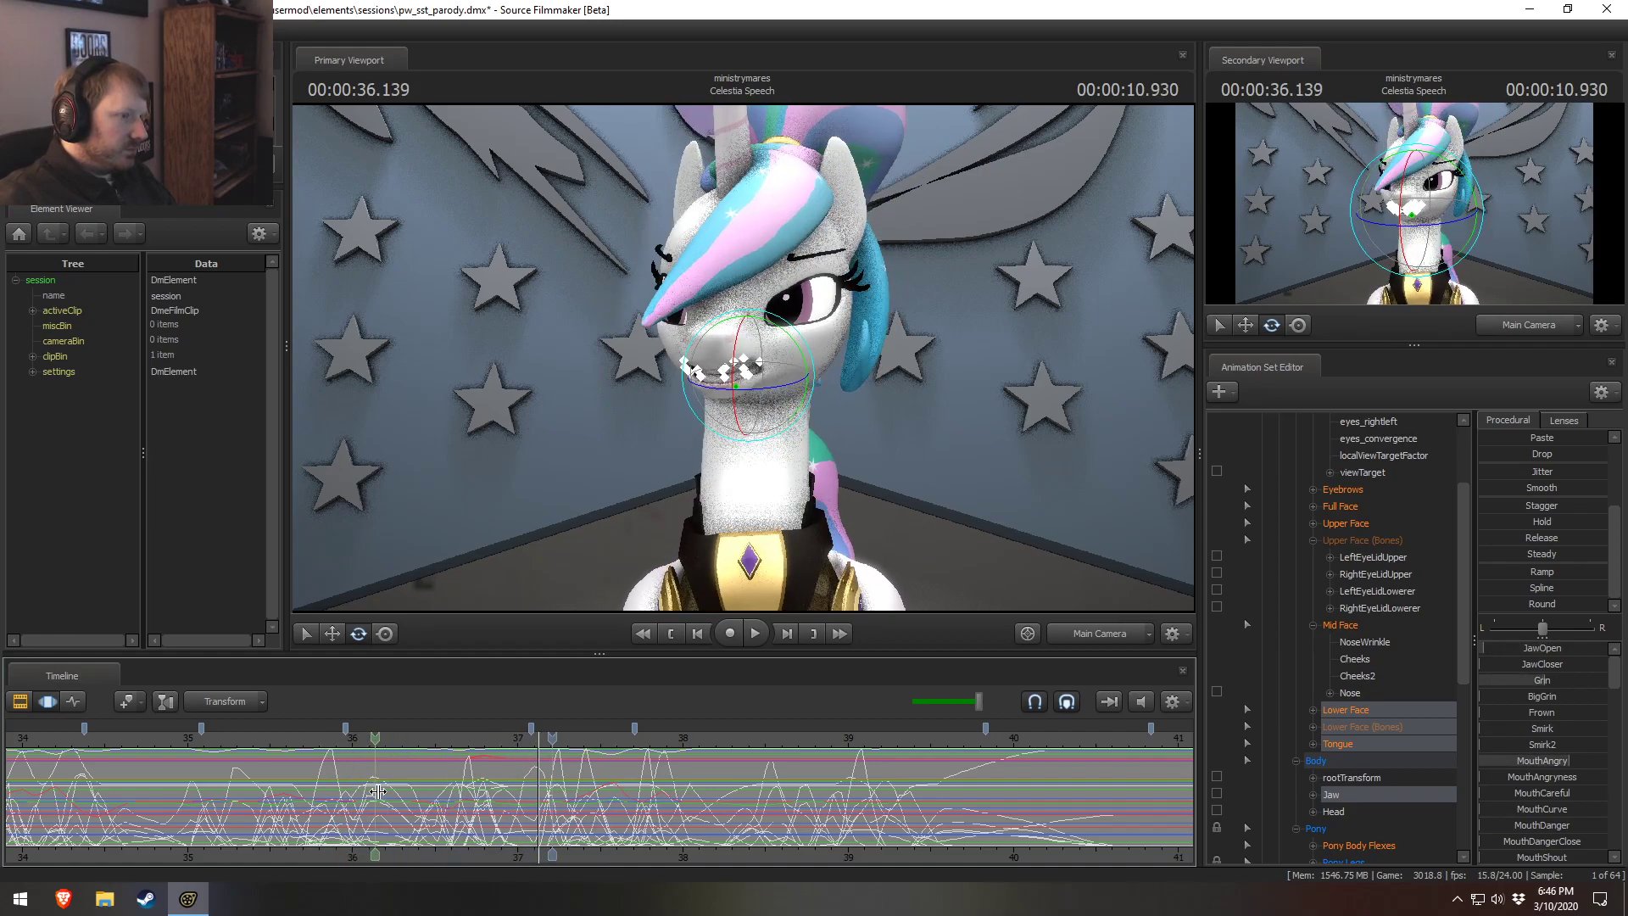
Select Celestia's Upper Face for about 36.25–36.75 s, centred near 36.54 s, and slightly raise CloseEyes2.
{"action": "left_click", "coordinate": [421, 790], "text": "shift"}
{"action": "scroll", "coordinate": [1361, 590], "scroll_direction": "up", "scroll_amount": 1}
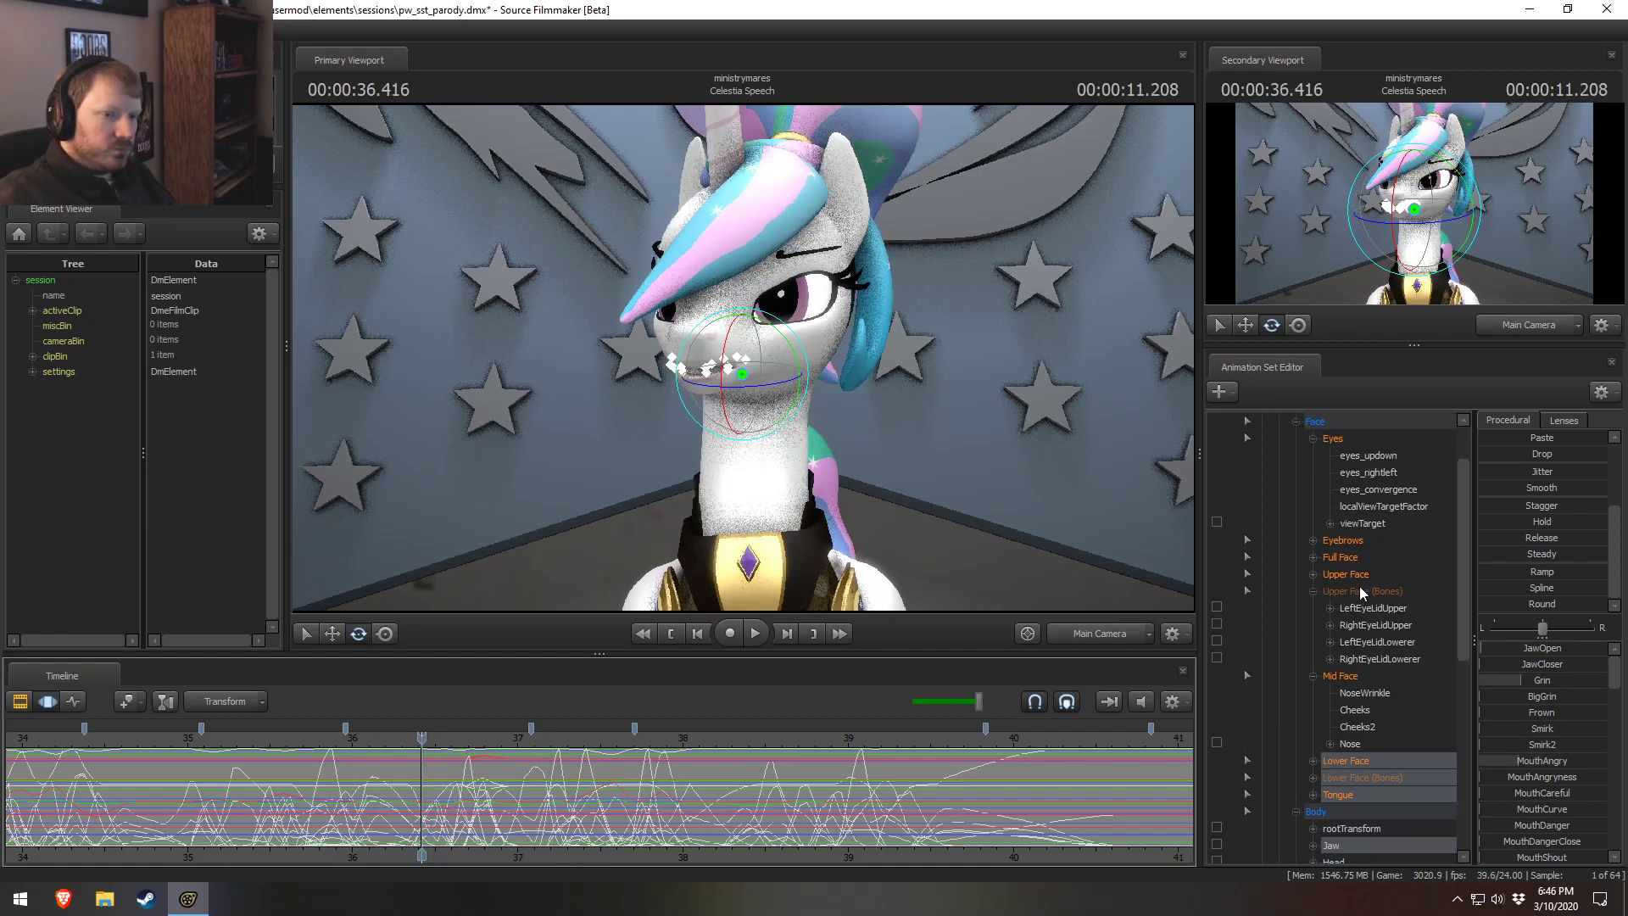
{"action": "left_click", "coordinate": [1346, 574]}
{"action": "left_click_drag", "start_coordinate": [428, 808], "coordinate": [438, 809]}
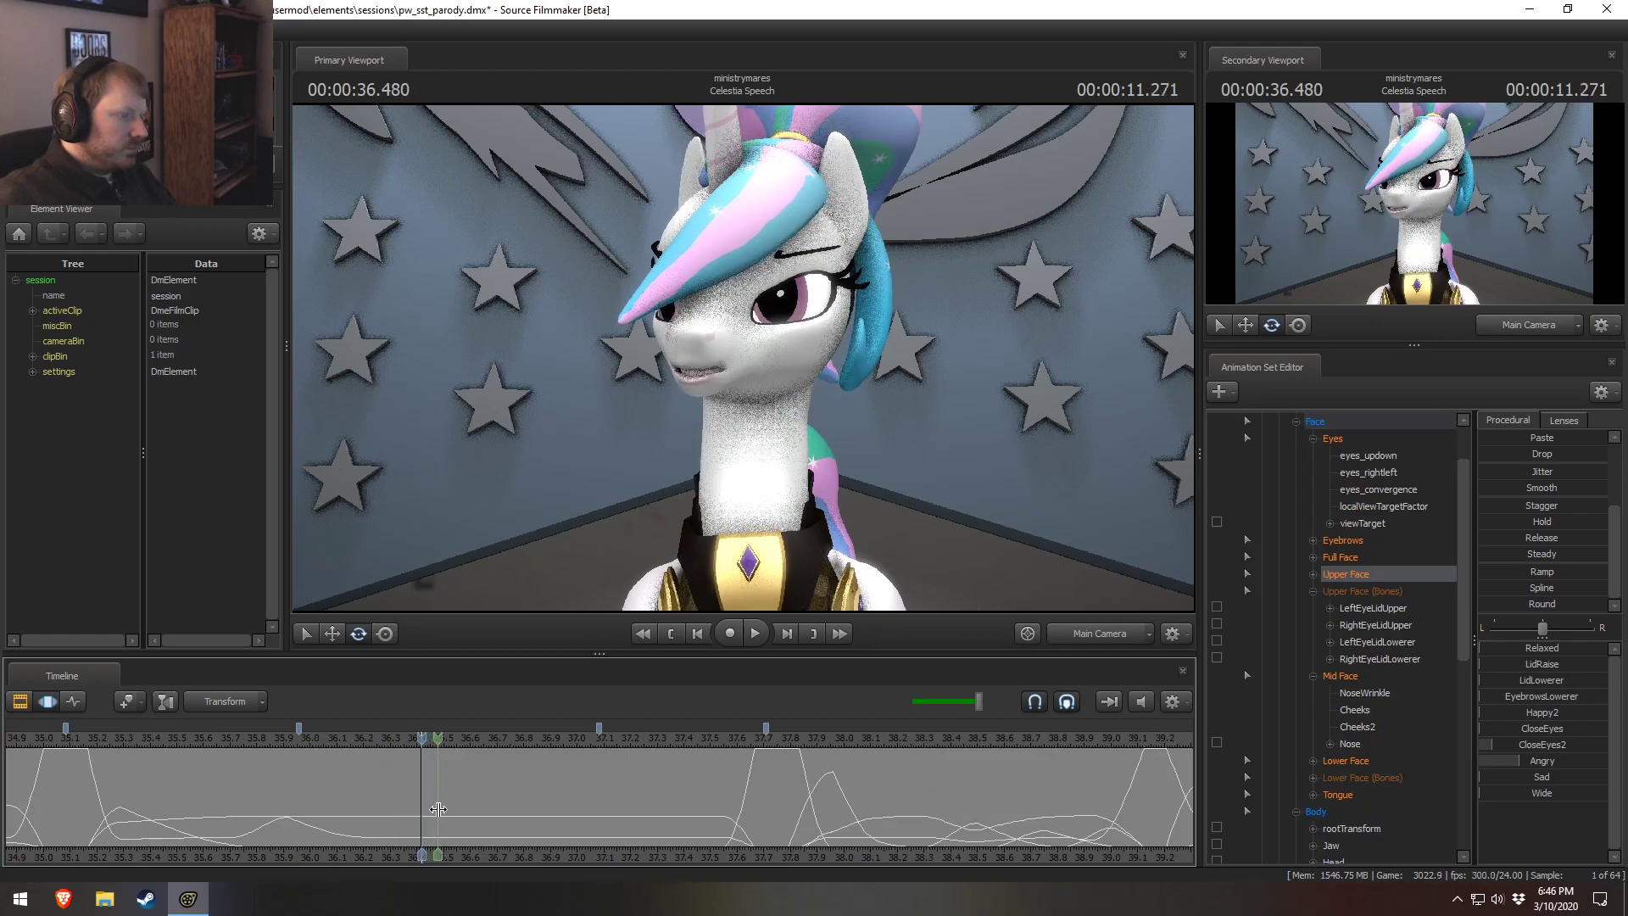
{"action": "left_click", "coordinate": [459, 809], "text": "shift"}
{"action": "scroll", "coordinate": [449, 811], "scroll_direction": "up", "scroll_amount": 7, "text": "ctrl"}
{"action": "left_click_drag", "start_coordinate": [540, 802], "coordinate": [517, 802]}
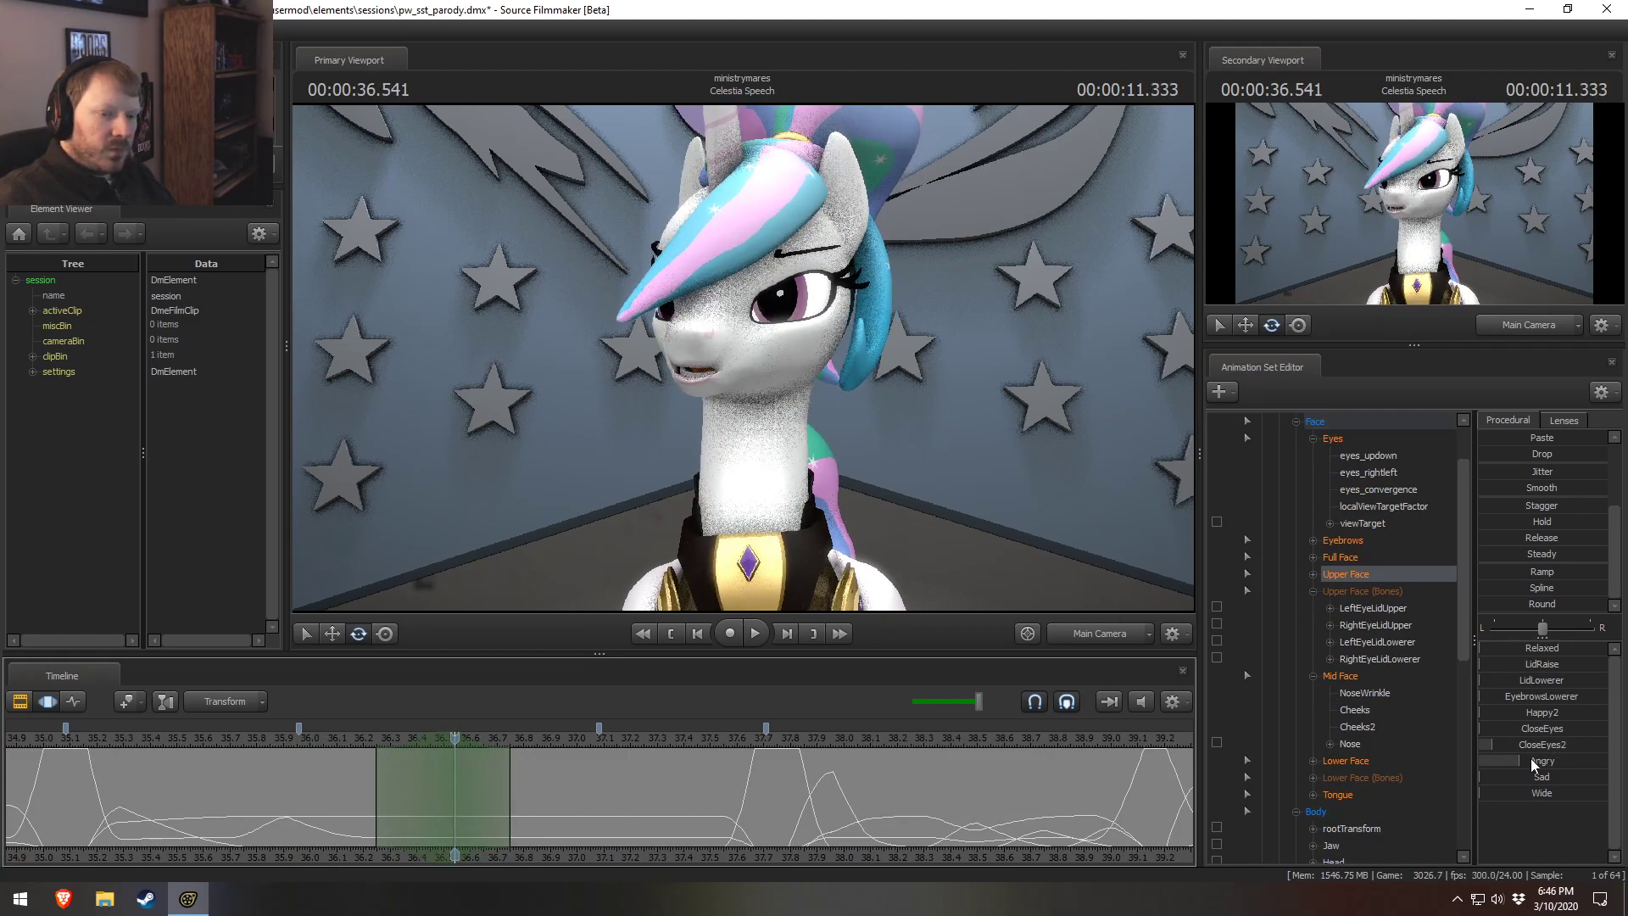
{"action": "left_click_drag", "start_coordinate": [1516, 745], "coordinate": [1531, 745]}
Over about 36.54–37.08 s, centred on 36.75 s, blend the Upper Face partway toward Zero and raise Wide.
{"action": "key", "text": "space"}
{"action": "left_click_drag", "start_coordinate": [347, 777], "coordinate": [618, 816]}
{"action": "key", "text": "space"}
{"action": "key", "text": "Escape"}
{"action": "scroll", "coordinate": [507, 801], "scroll_direction": "up", "scroll_amount": 5, "text": "shift"}
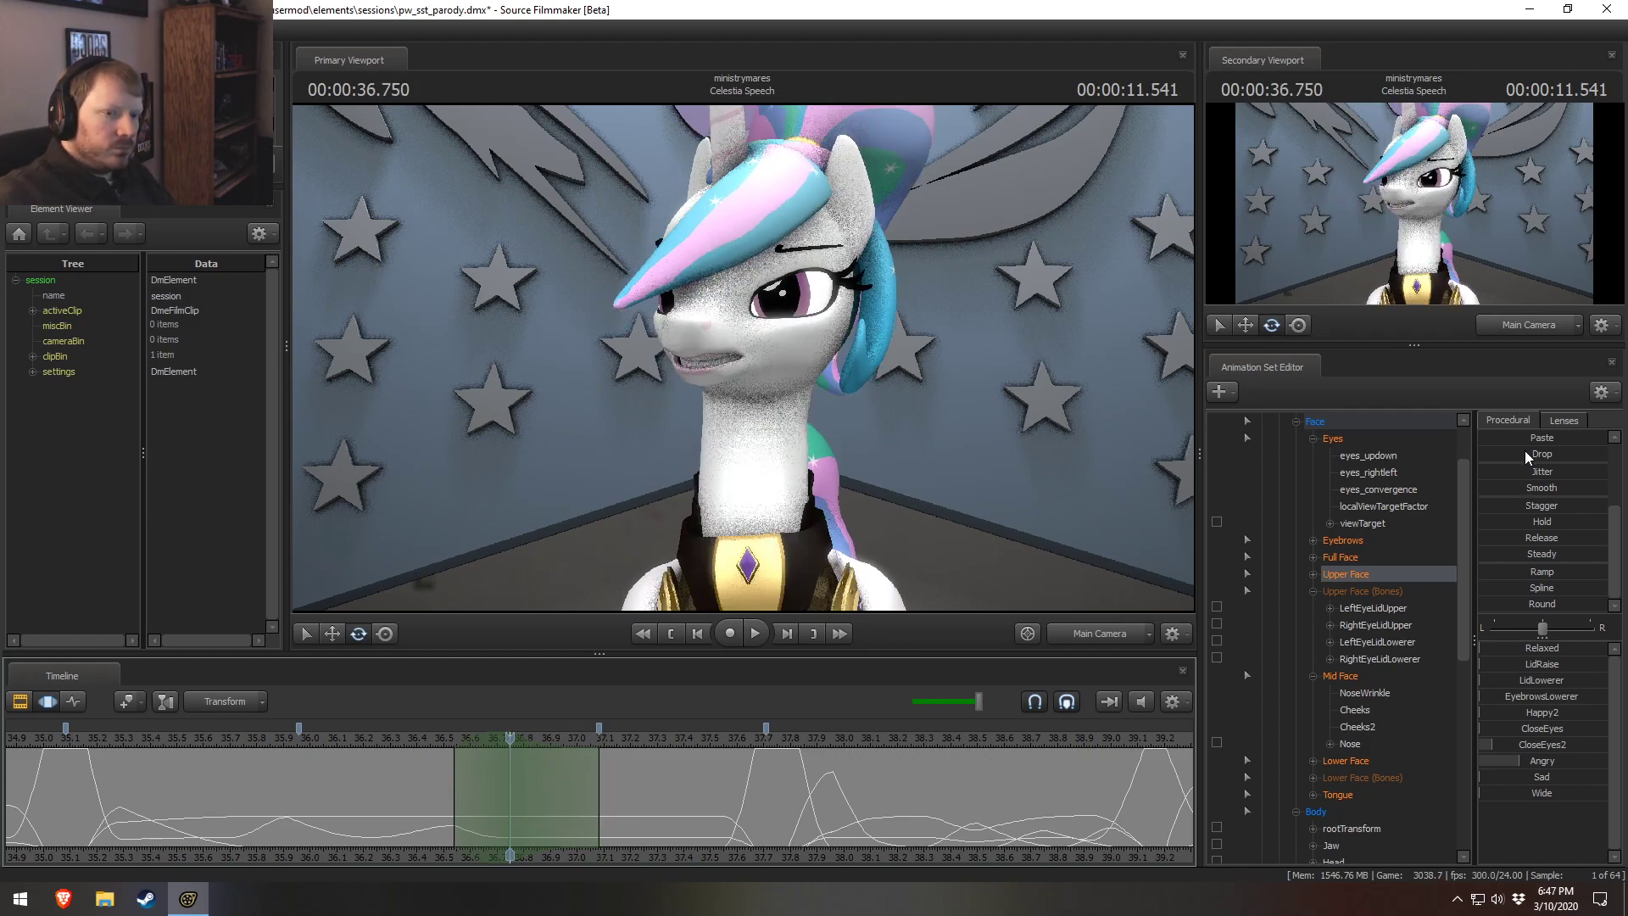
{"action": "scroll", "coordinate": [1518, 475], "scroll_direction": "up", "scroll_amount": 3}
{"action": "left_click_drag", "start_coordinate": [1539, 460], "coordinate": [1567, 461]}
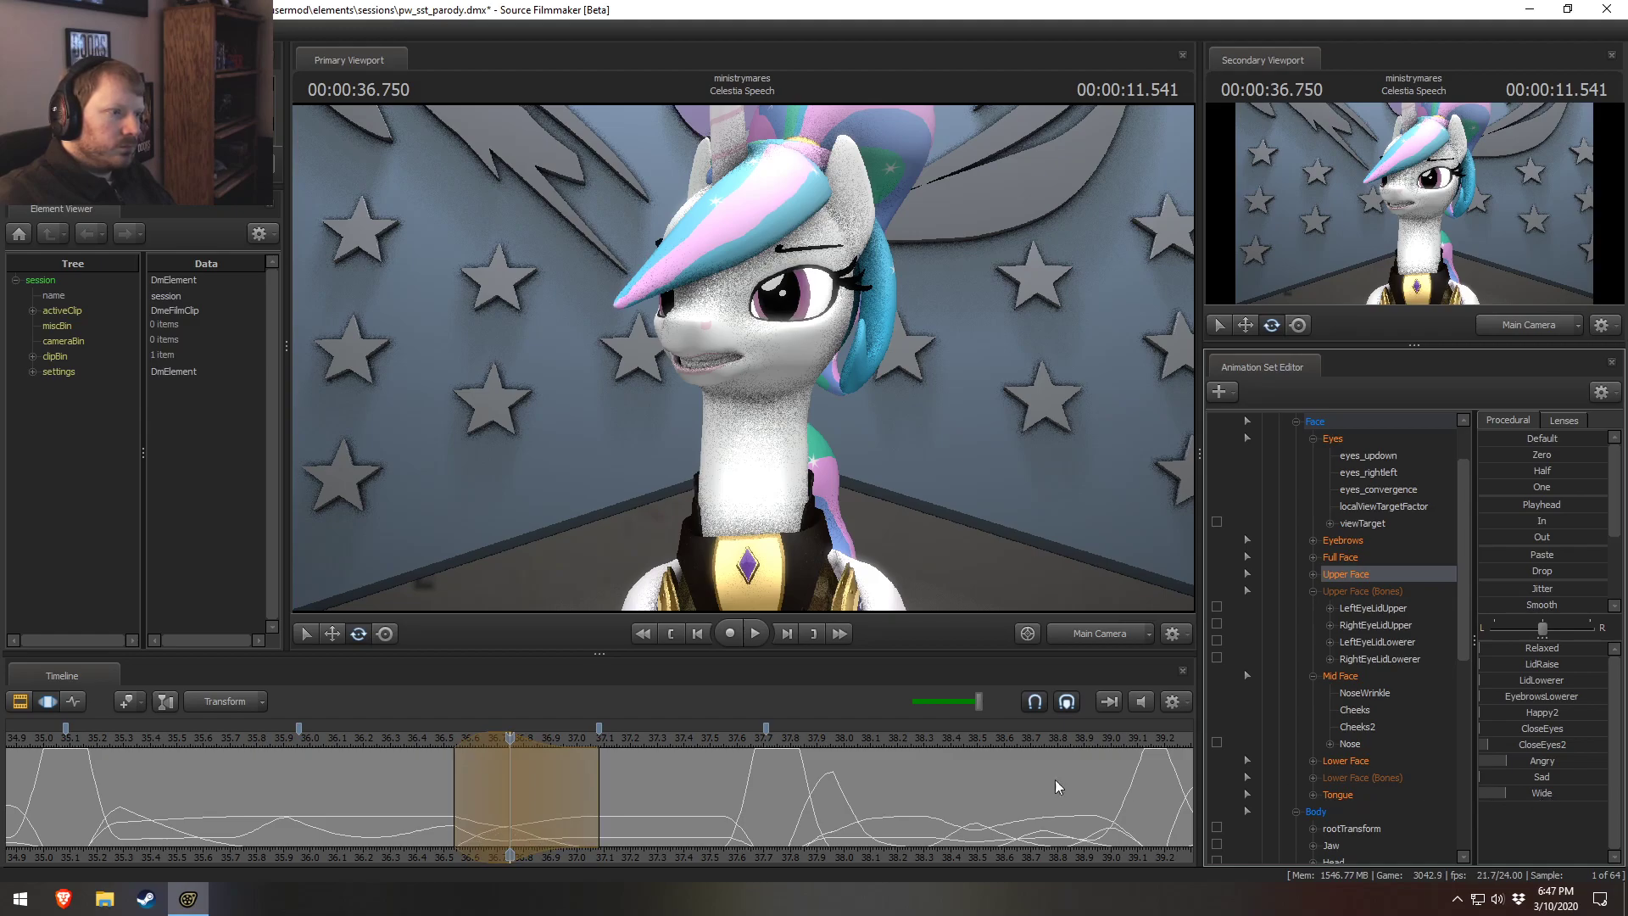
Replay the speech to review the widened eyes, including again from about 36.3 s.
{"action": "key", "text": "space"}
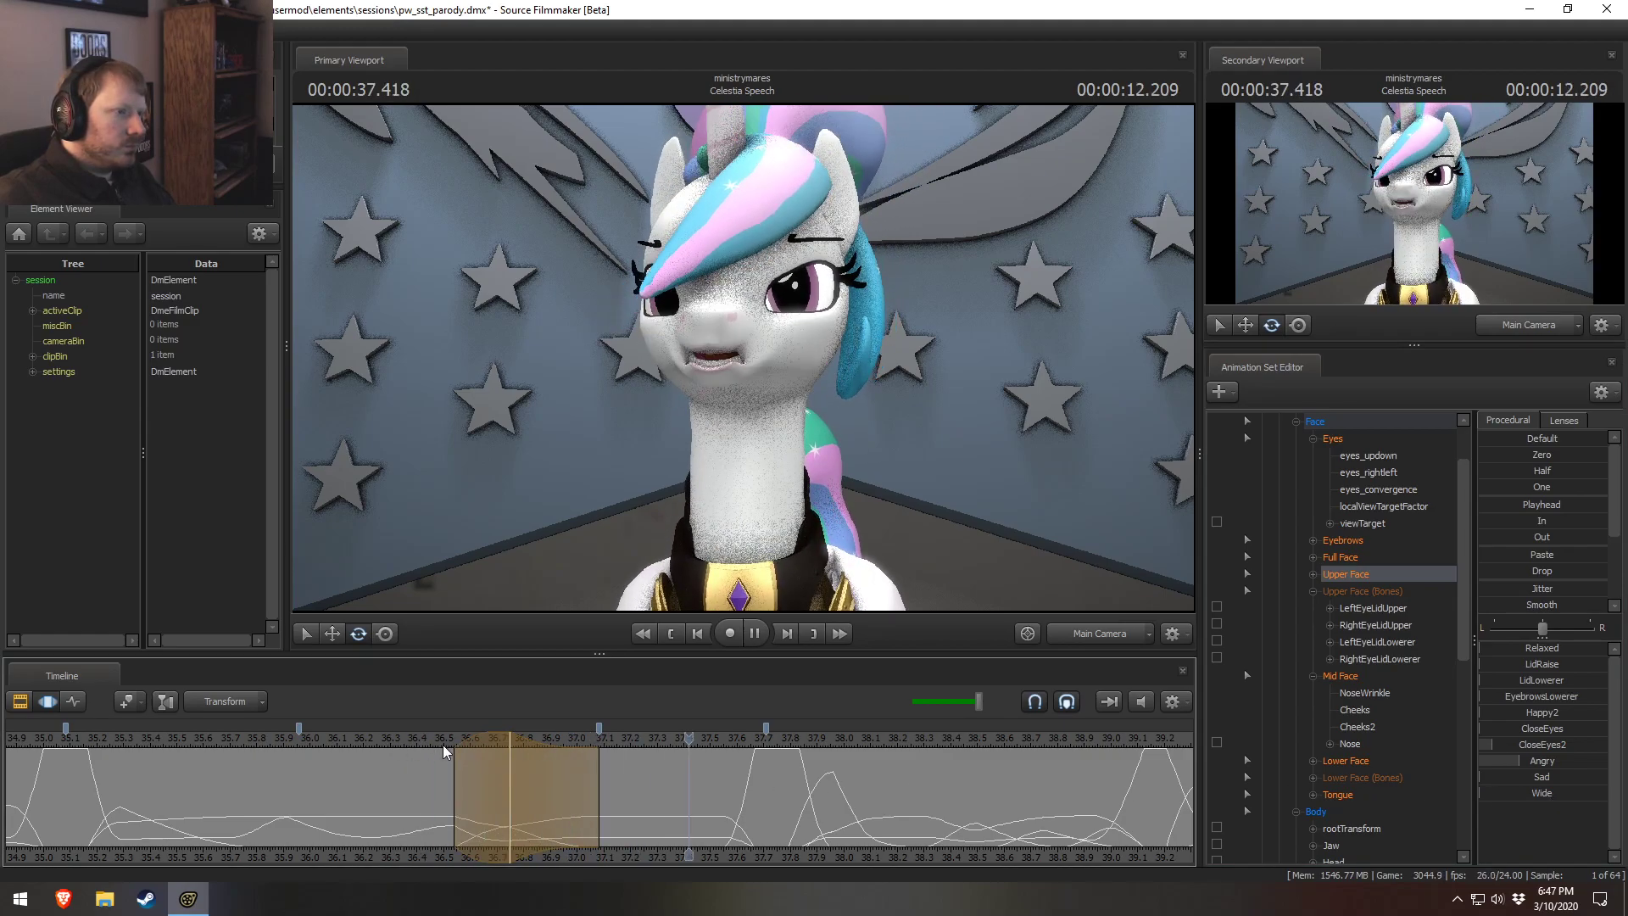
{"action": "key", "text": "space"}
{"action": "left_click", "coordinate": [392, 739]}
{"action": "key", "text": "space"}
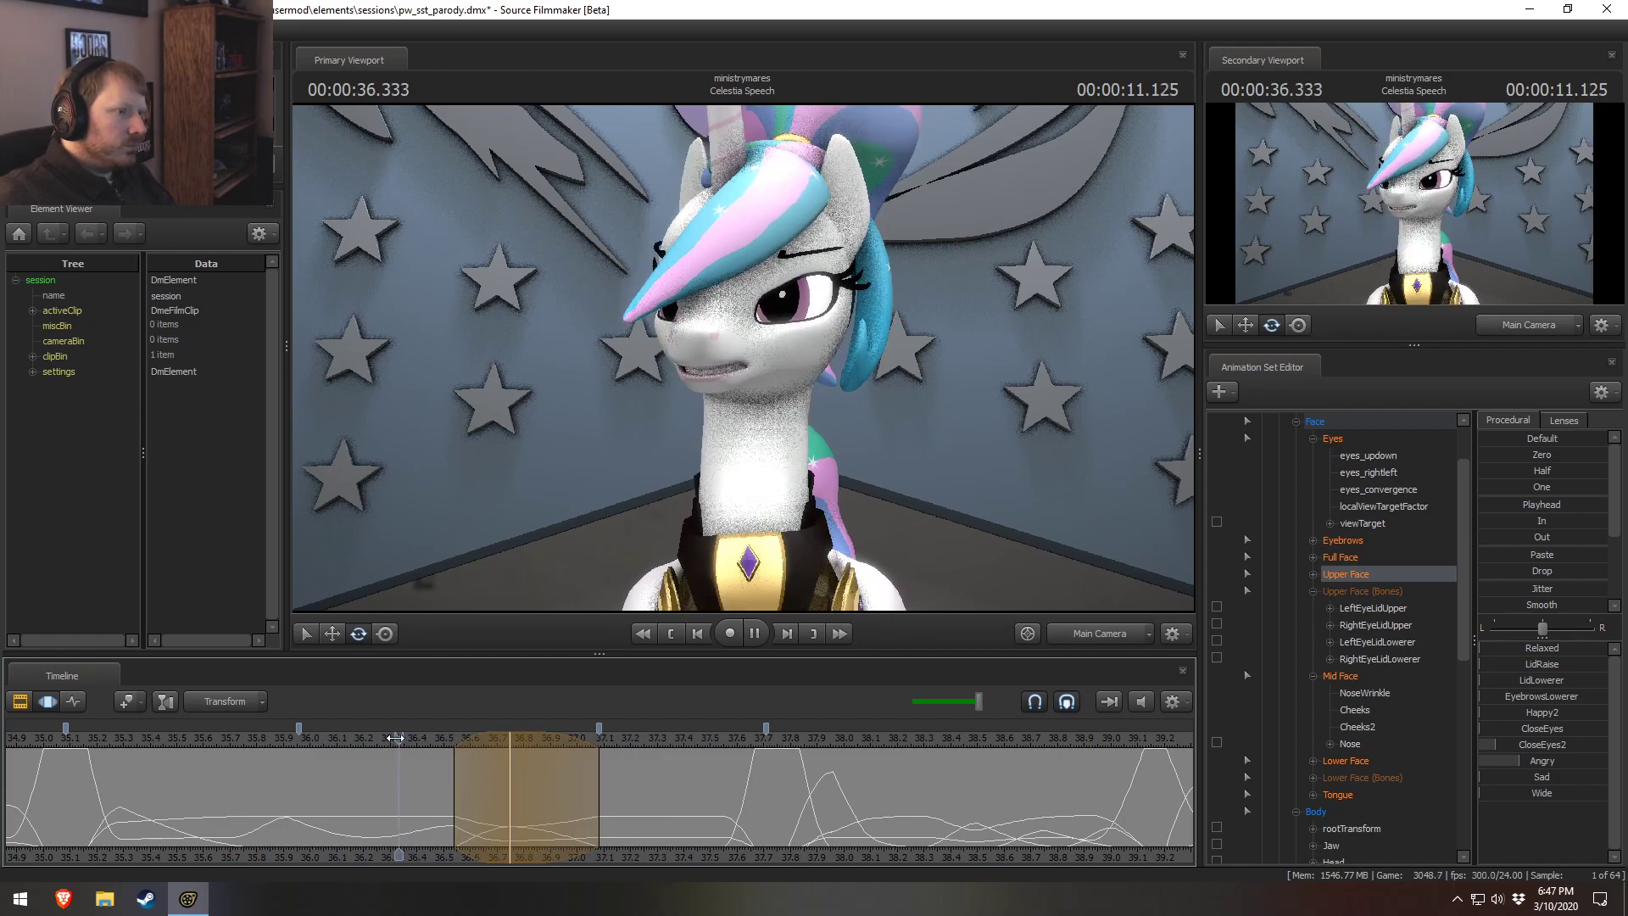
{"action": "key", "text": "space"}
Raise the Upper Face's CloseEyes2 over about 36.87–37.38 s, centred on 37.083 s, to narrow the eyes.
{"action": "key", "text": "shift"}
{"action": "left_click_drag", "start_coordinate": [574, 790], "coordinate": [677, 792]}
{"action": "key", "text": "Escape"}
{"action": "scroll", "coordinate": [593, 795], "scroll_direction": "up", "scroll_amount": 5, "text": "shift"}
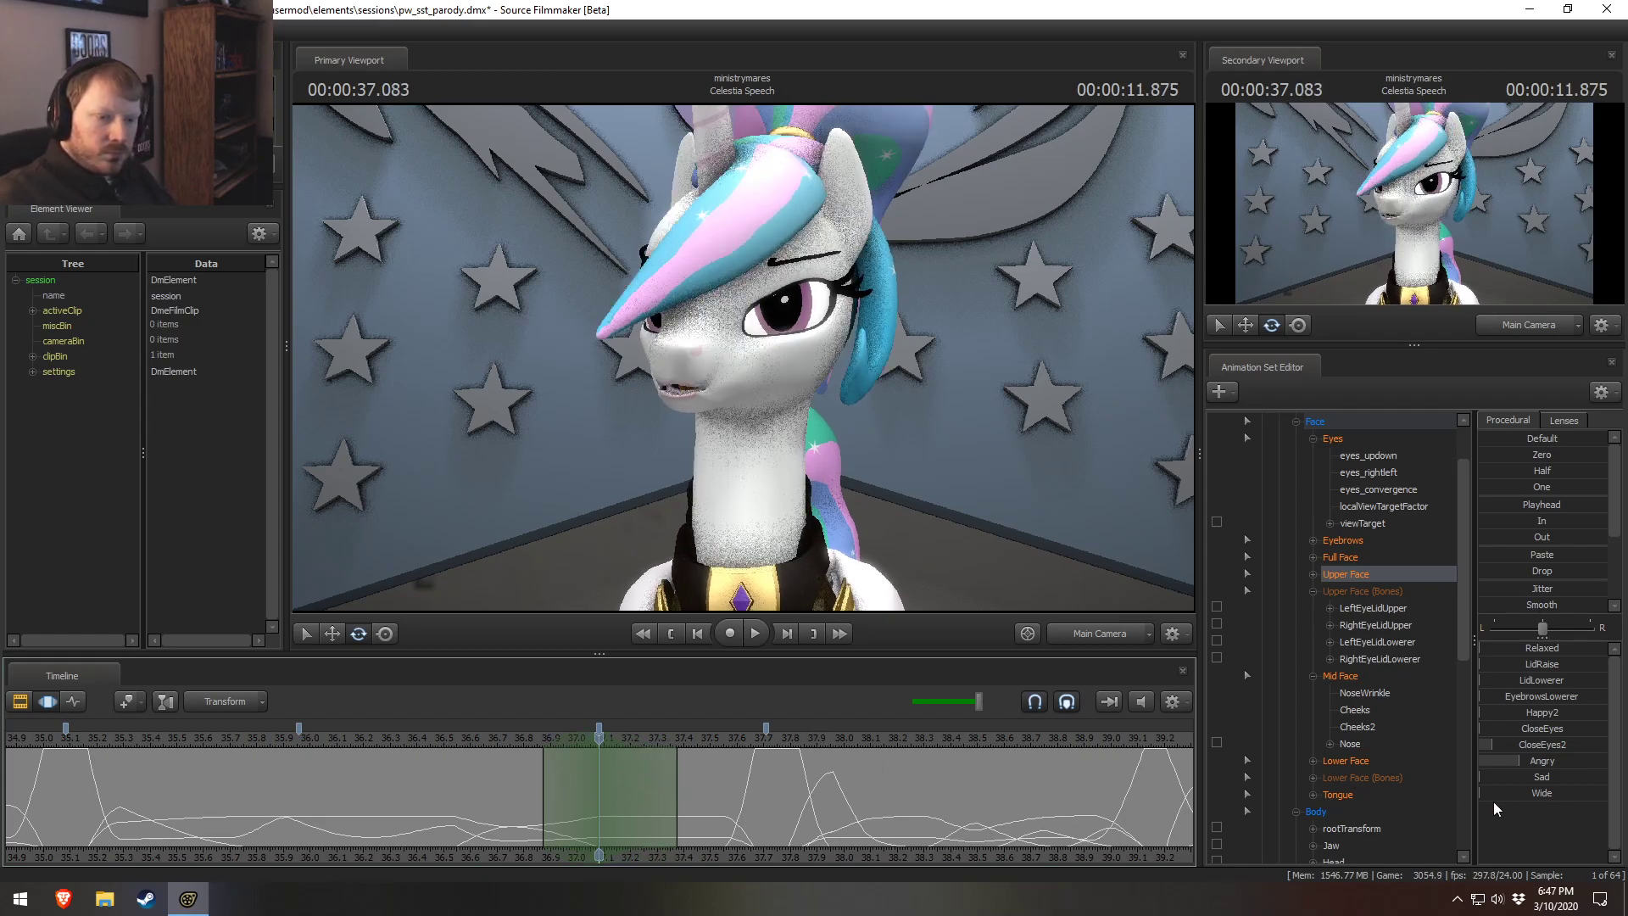
{"action": "left_click", "coordinate": [1525, 744]}
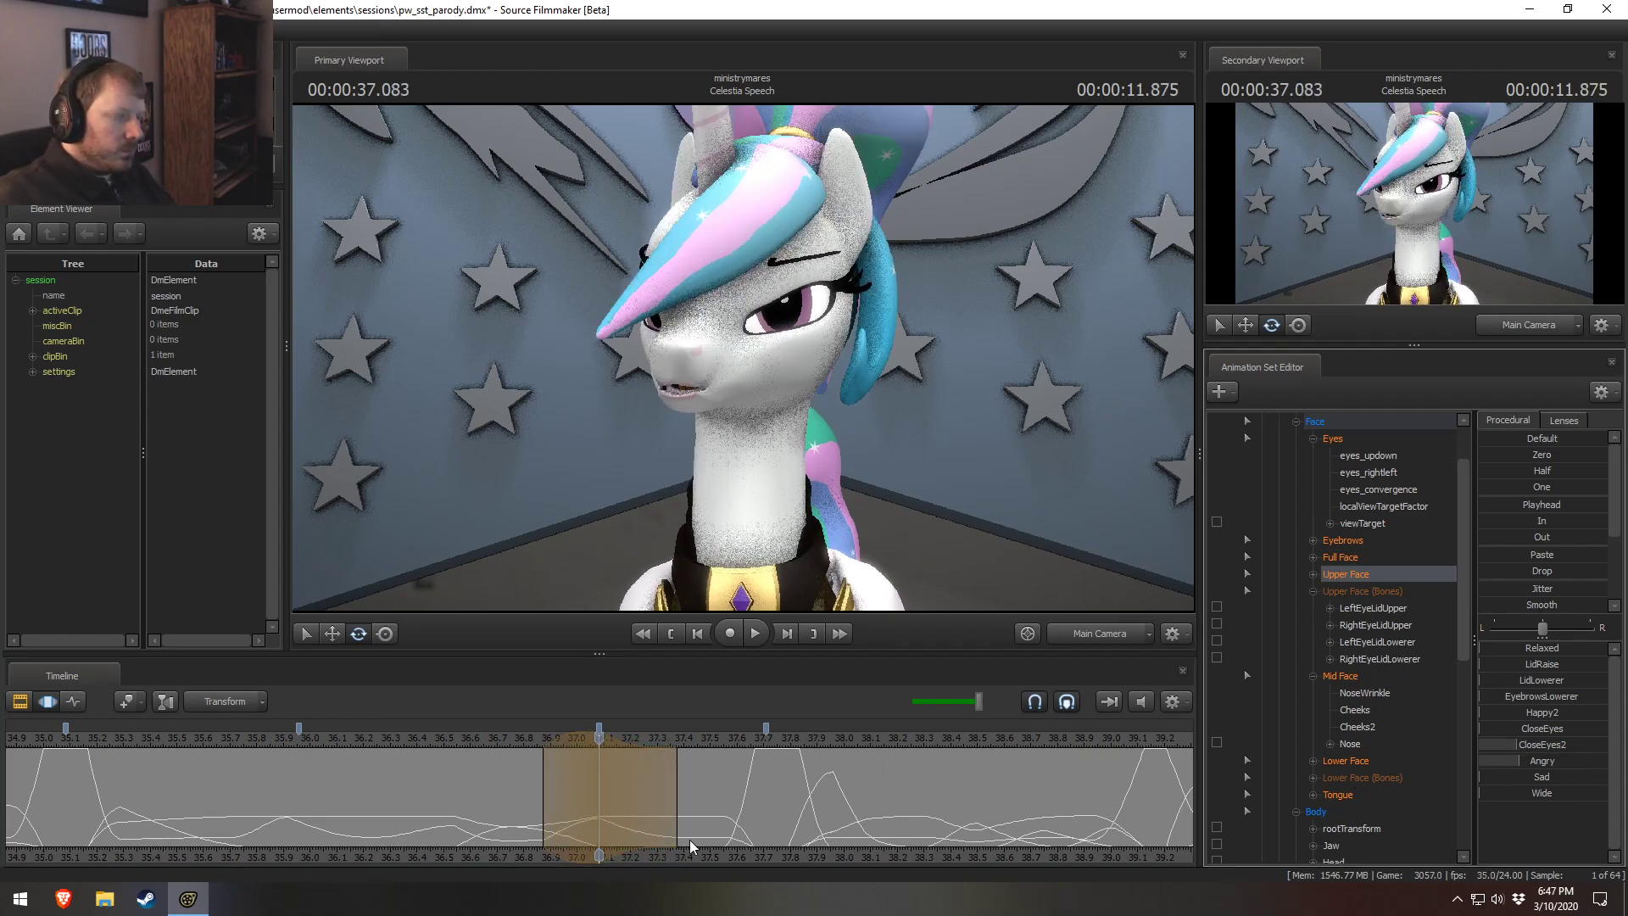
Replay the narrowed-eye transition from about 36.6 s and examine the expression up to about 37.5 s.
{"action": "left_click", "coordinate": [487, 739]}
{"action": "key", "text": "space"}
{"action": "left_click_drag", "start_coordinate": [509, 758], "coordinate": [669, 812]}
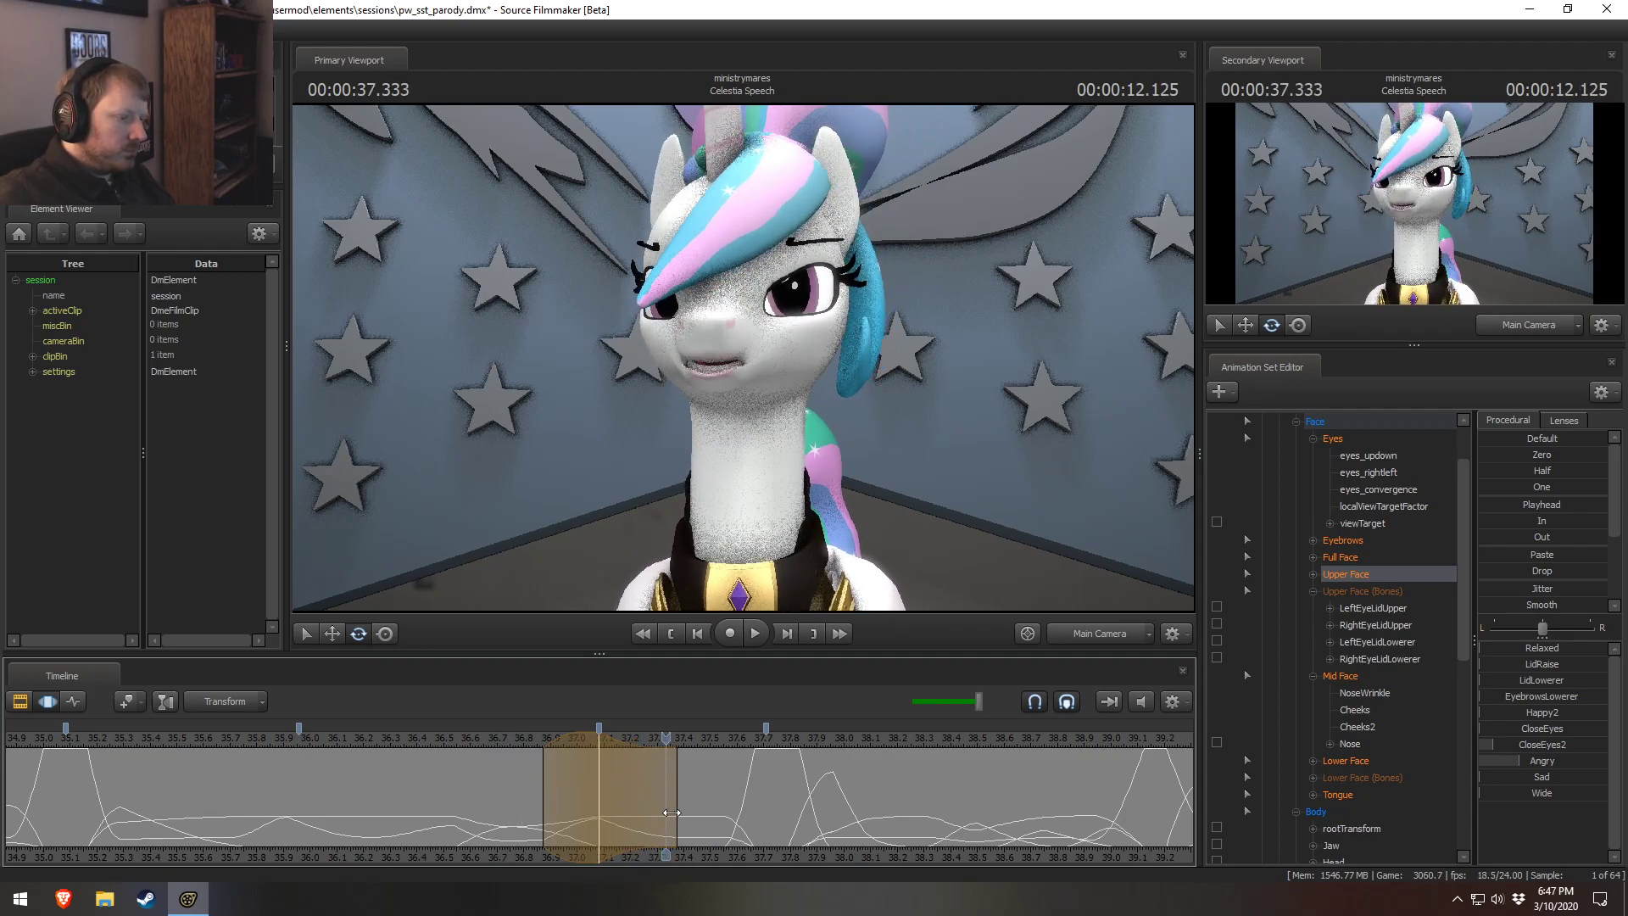
{"action": "left_click", "coordinate": [462, 748]}
{"action": "key", "text": "space"}
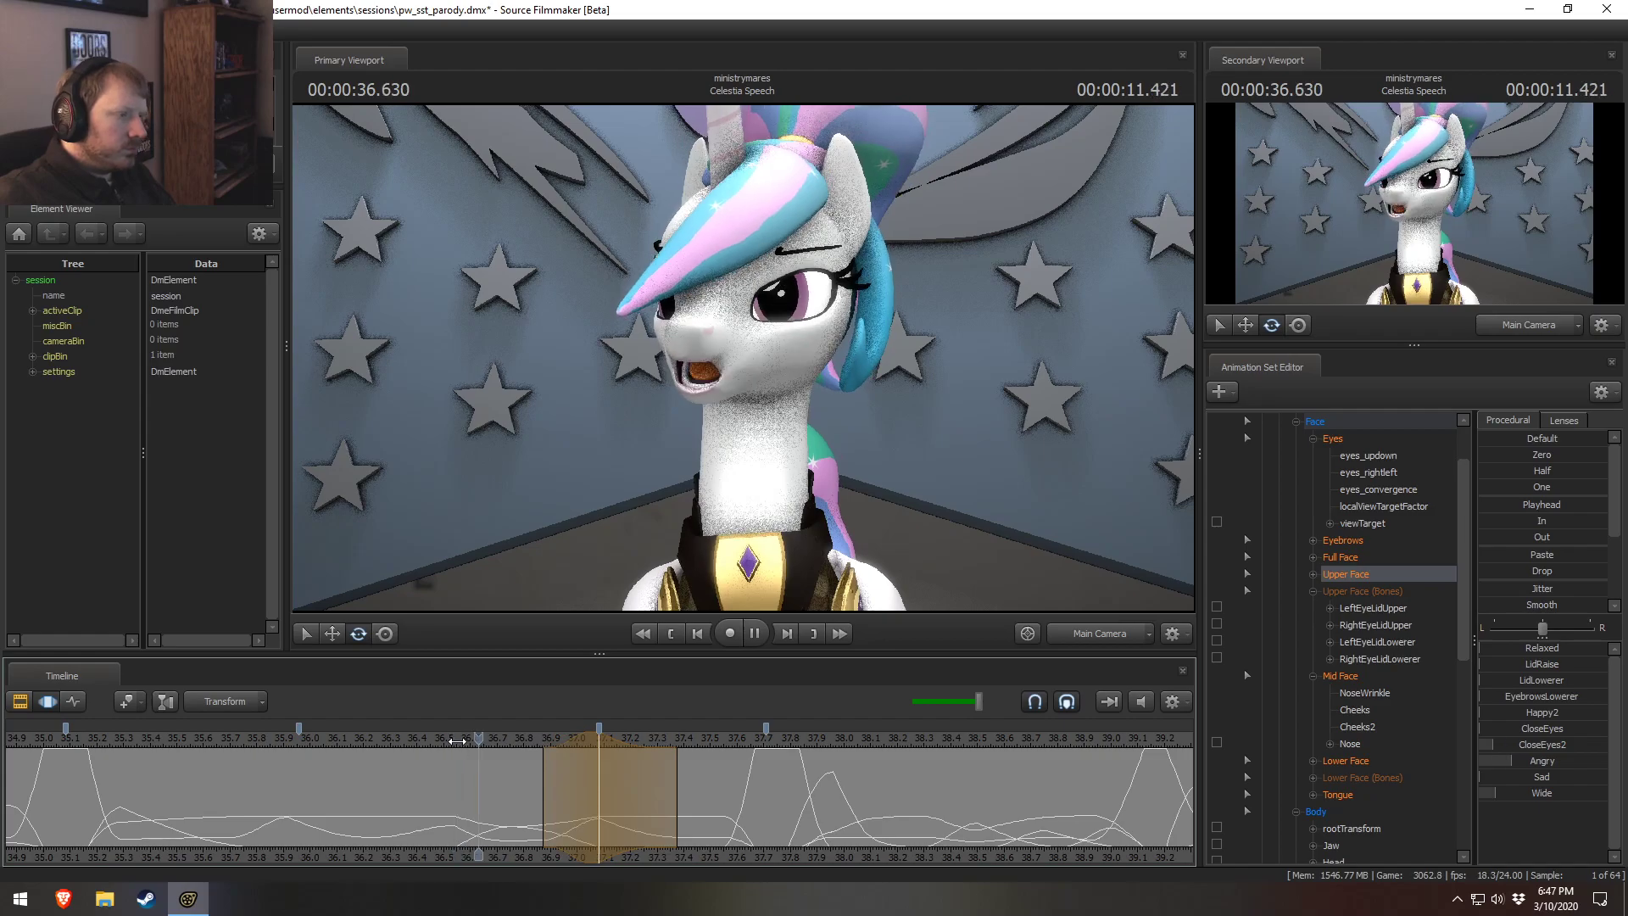
{"action": "key", "text": "space"}
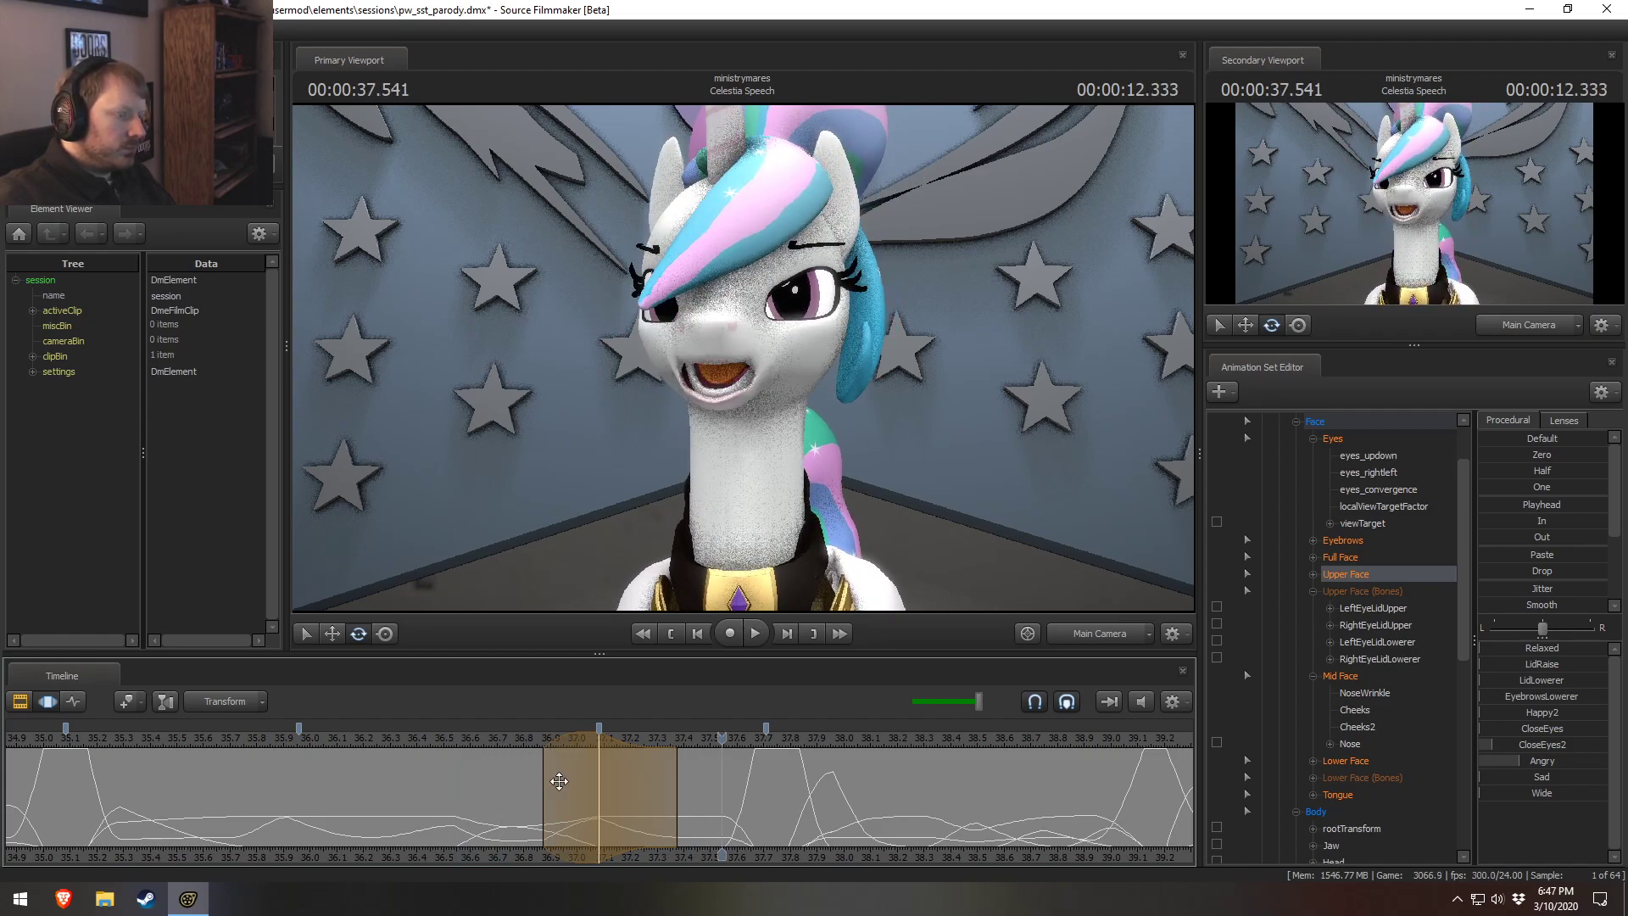
Blend the Upper Face partway toward Zero over about 37.04–37.67 s, centred on 37.333 s.
{"action": "key", "text": "Escape"}
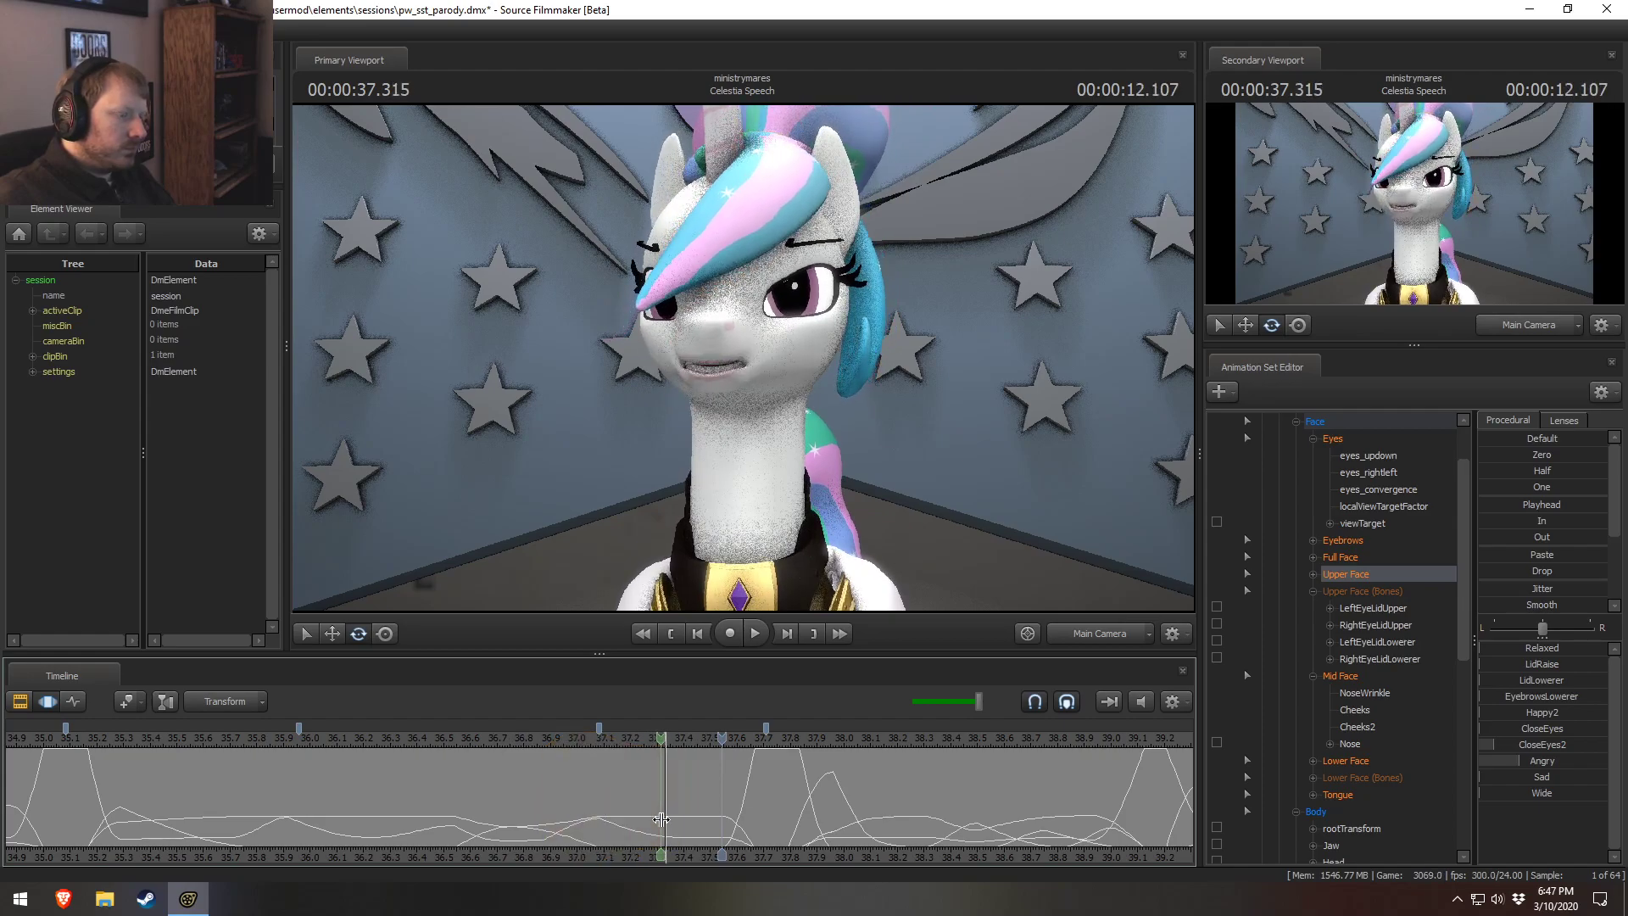
{"action": "left_click", "coordinate": [660, 819]}
{"action": "scroll", "coordinate": [659, 819], "scroll_direction": "up", "scroll_amount": 3, "text": "shift"}
{"action": "scroll", "coordinate": [660, 819], "scroll_direction": "up", "scroll_amount": 2, "text": "shift"}
{"action": "left_click_drag", "start_coordinate": [757, 810], "coordinate": [766, 811]}
{"action": "left_click_drag", "start_coordinate": [1509, 455], "coordinate": [1512, 455]}
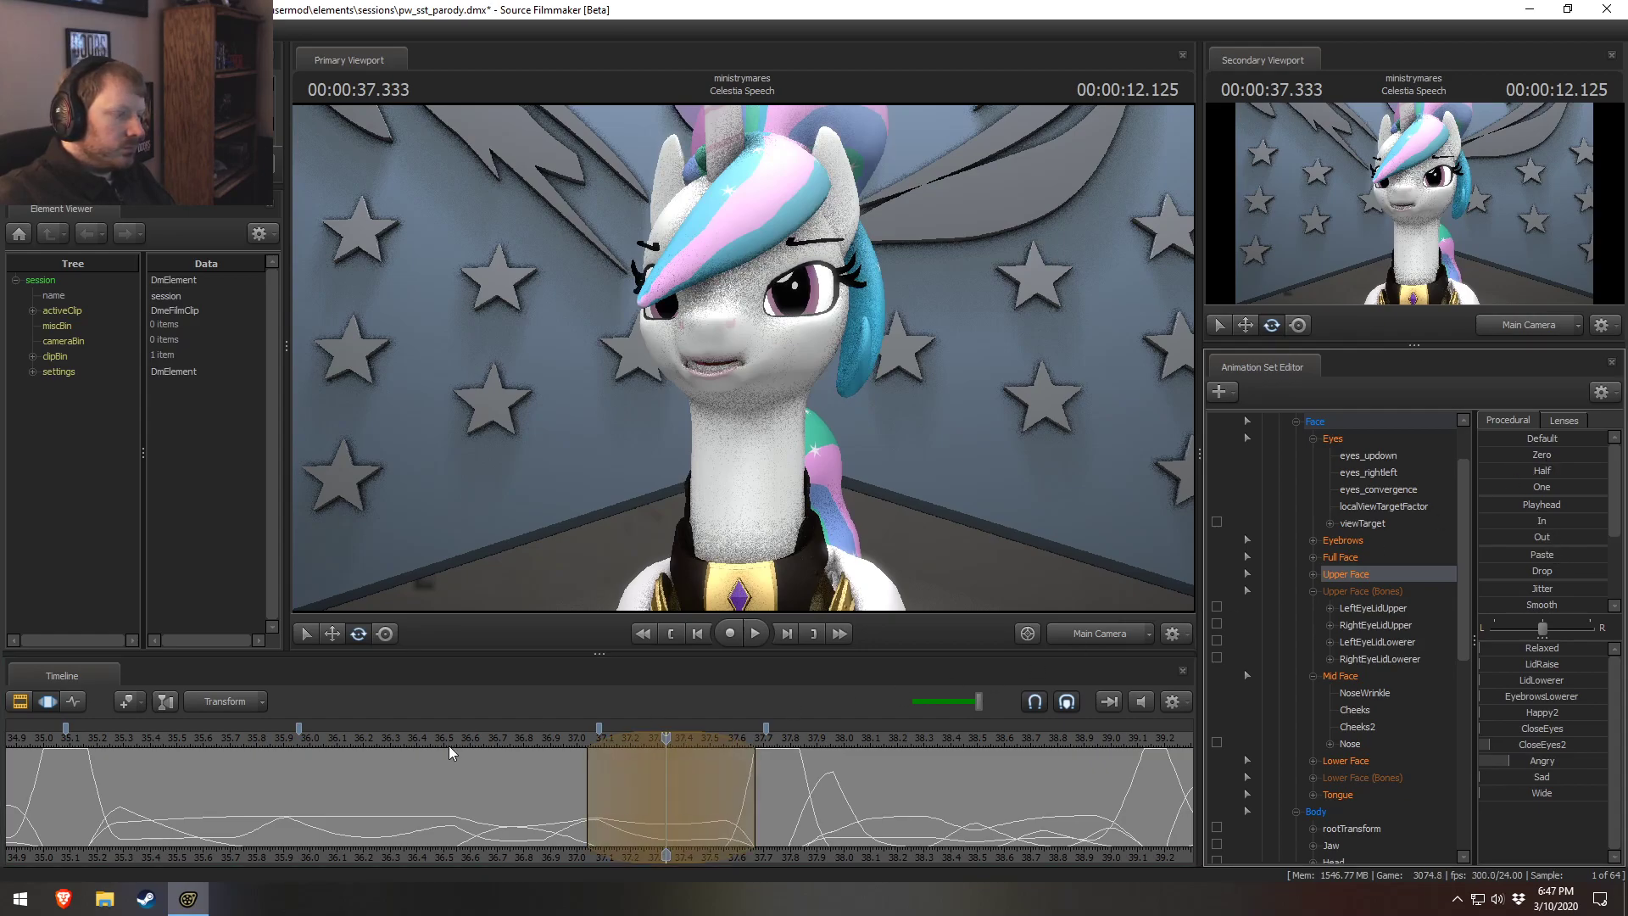
Replay the expression from about 36.8 s and examine the Upper Face transition between about 36.9 and 37.4 s.
{"action": "key", "text": "space"}
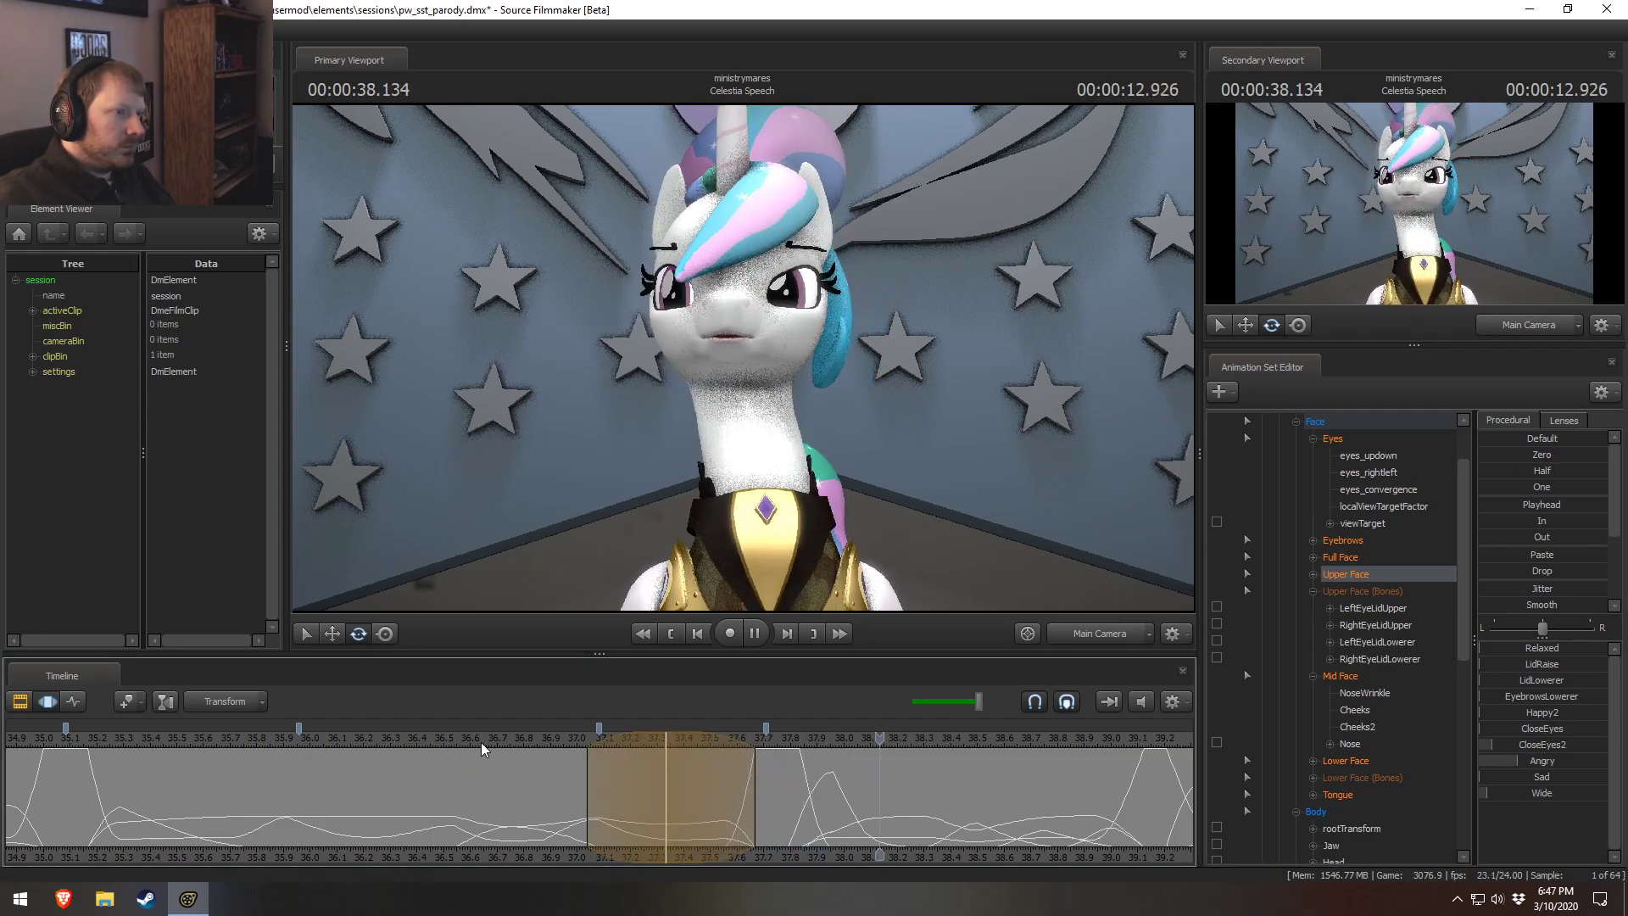
{"action": "left_click", "coordinate": [214, 740]}
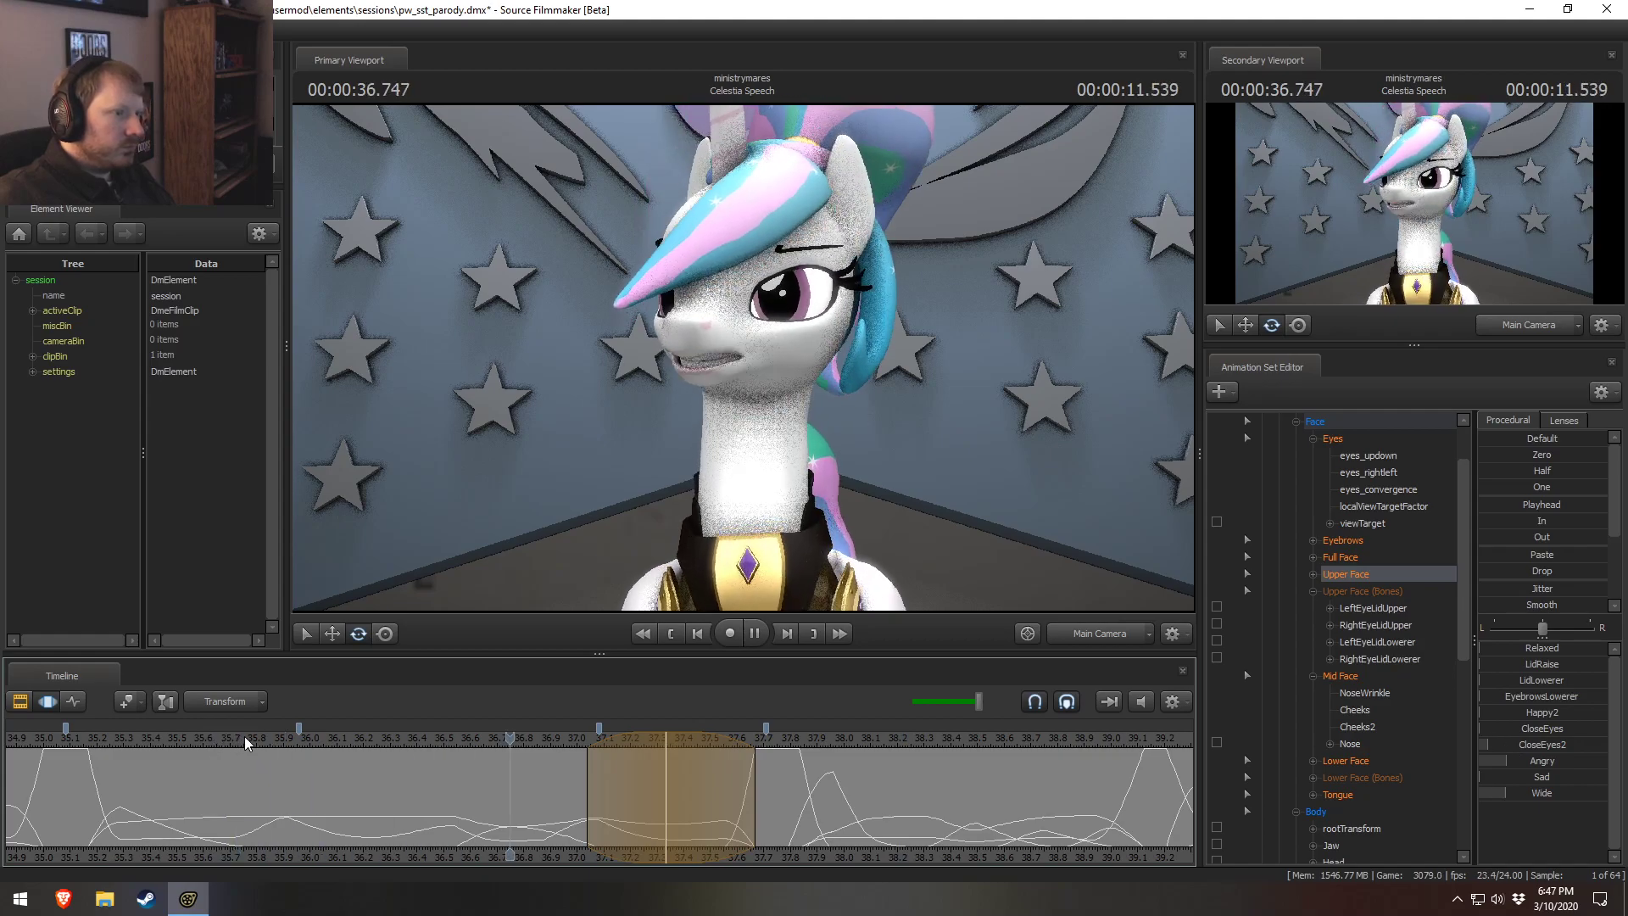
{"action": "left_click", "coordinate": [529, 743]}
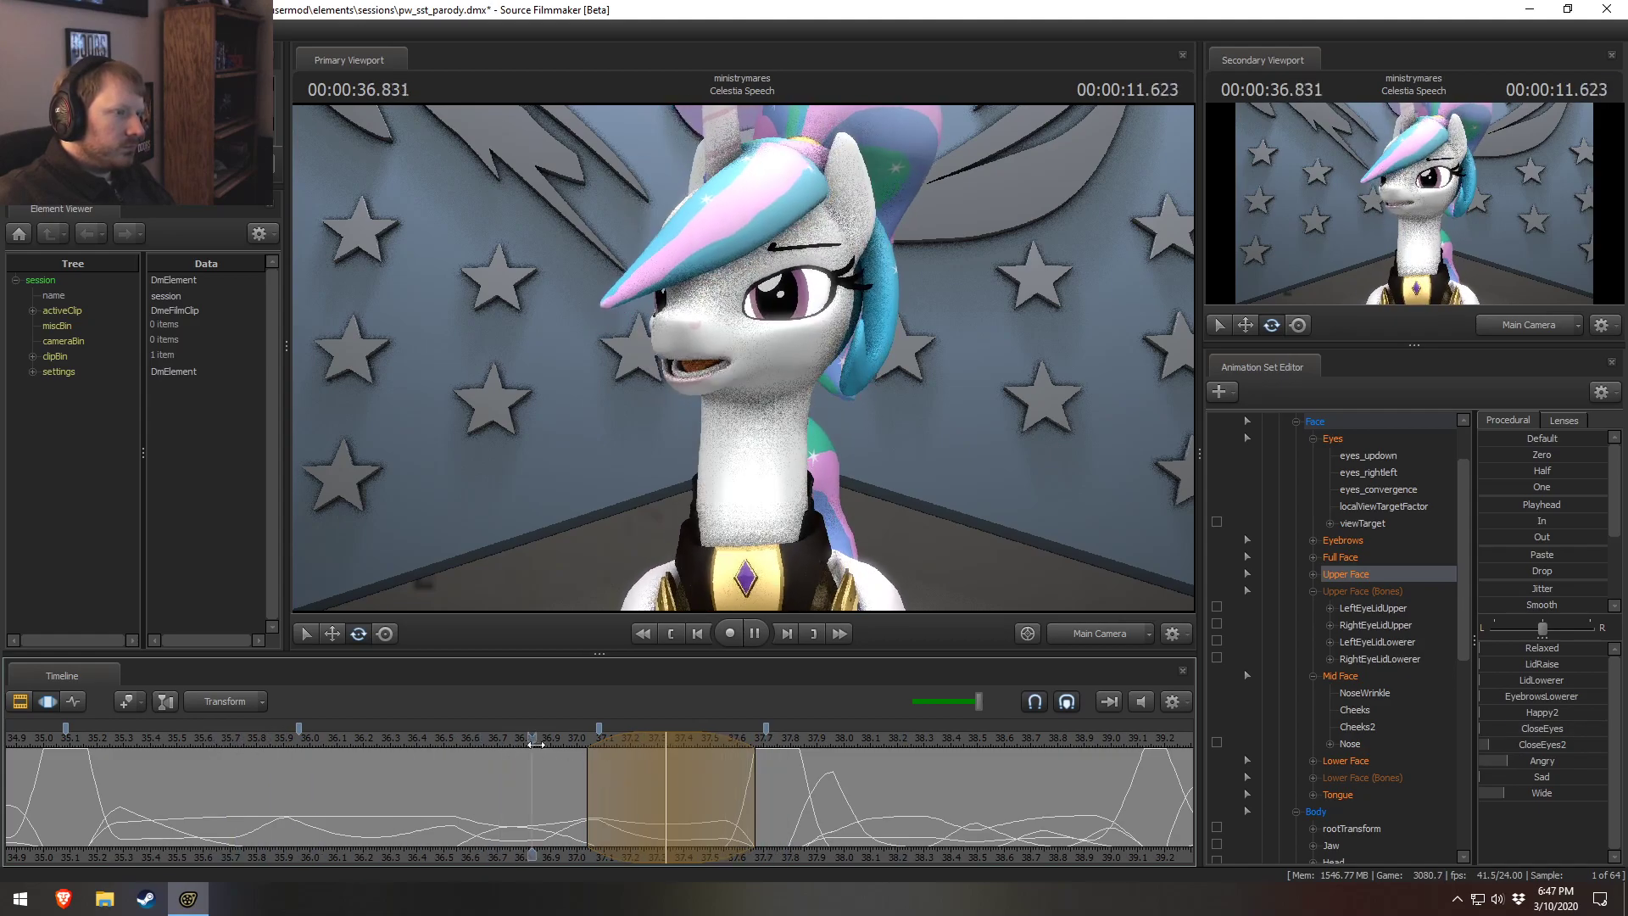
{"action": "key", "text": "space"}
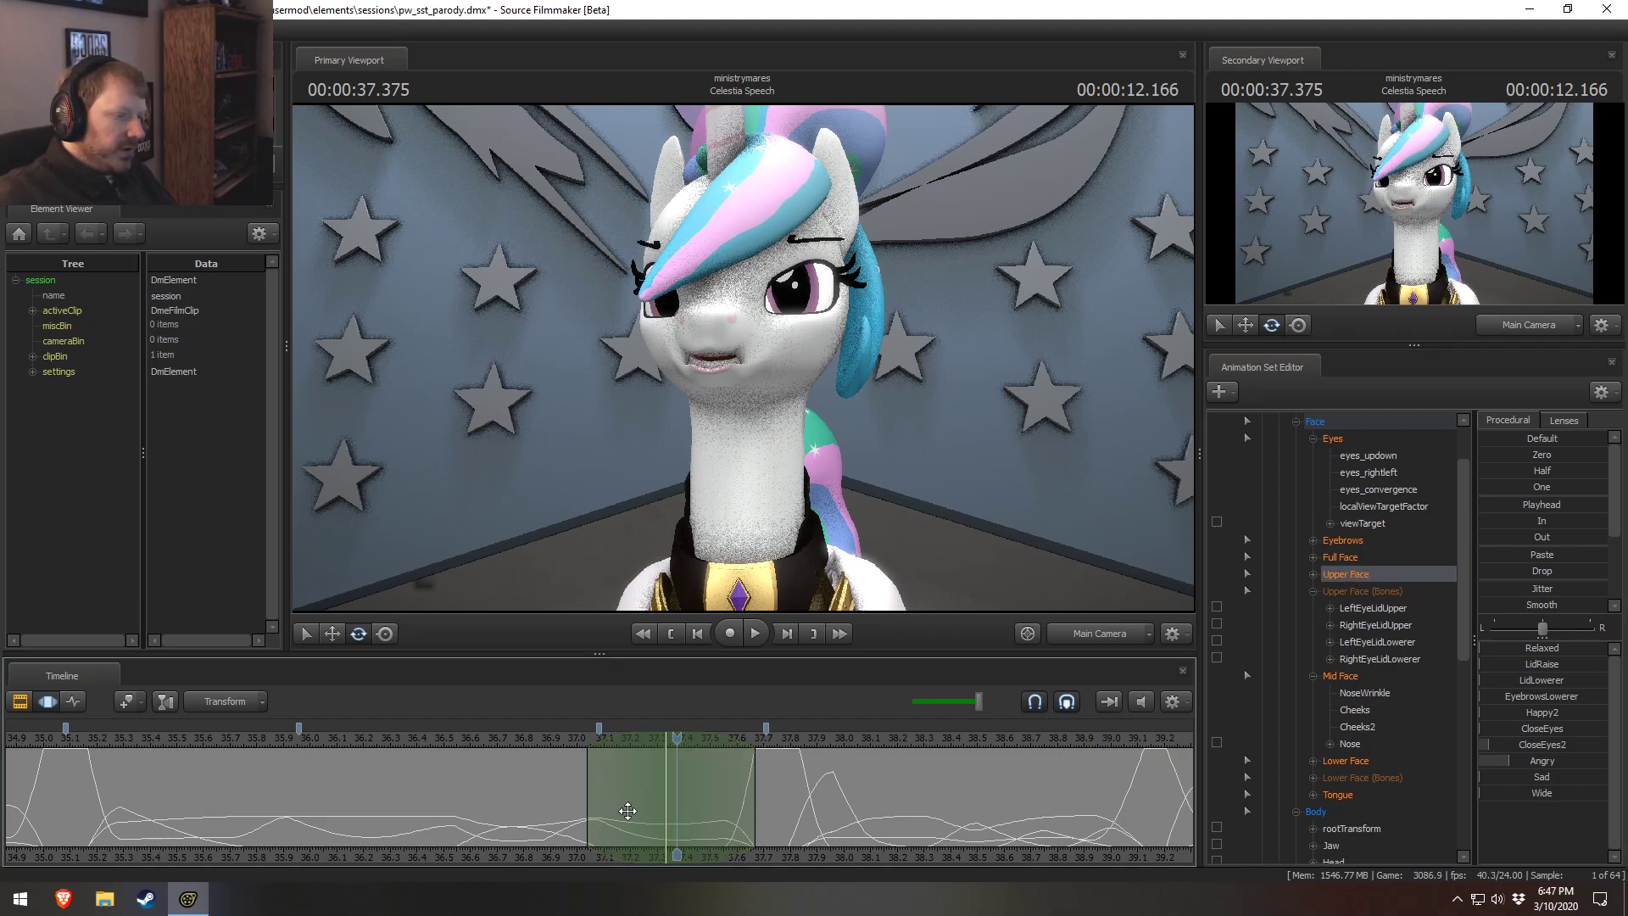
{"action": "key", "text": "Down"}
{"action": "key", "text": "Up"}
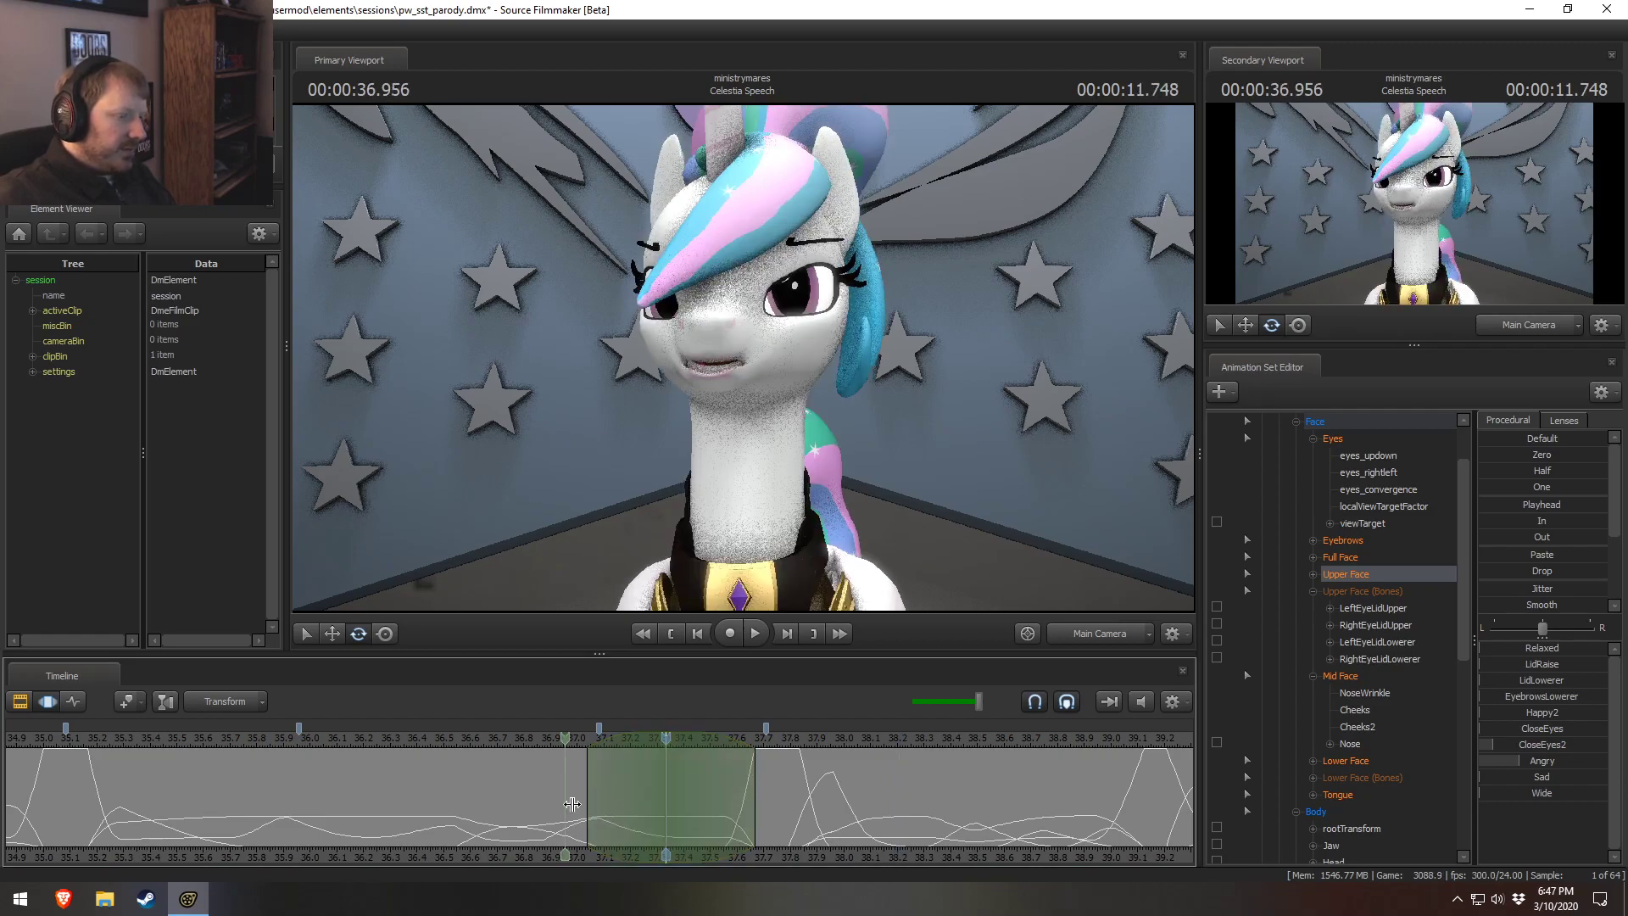
{"action": "key", "text": "space"}
{"action": "mouse_move", "coordinate": [628, 825]}
{"action": "left_mouse_down"}
{"action": "mouse_move", "coordinate": [551, 833]}
{"action": "mouse_move", "coordinate": [659, 838]}
{"action": "mouse_move", "coordinate": [506, 822]}
{"action": "mouse_move", "coordinate": [688, 820]}
{"action": "mouse_move", "coordinate": [462, 806]}
{"action": "mouse_move", "coordinate": [630, 822]}
{"action": "left_mouse_up"}
{"action": "key", "text": "space"}
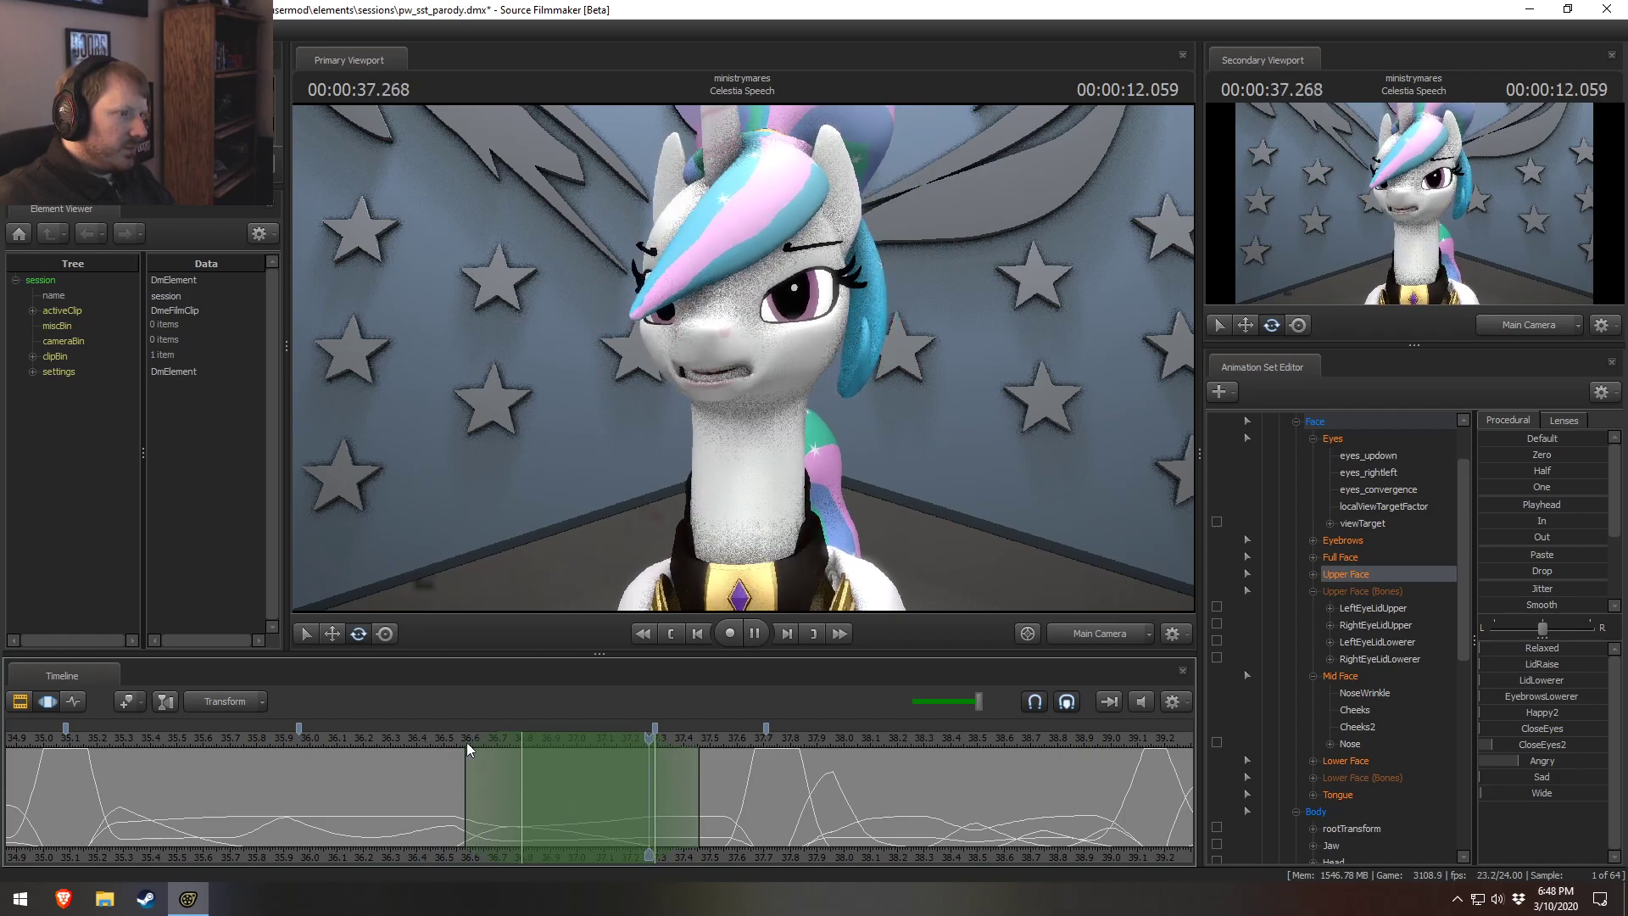
Raise the Upper Face's CloseEyes2 over about 37.0–37.58 s, centred on 37.208 s.
{"action": "left_click", "coordinate": [634, 830], "text": "shift"}
{"action": "scroll", "coordinate": [636, 831], "scroll_direction": "up", "scroll_amount": 5, "text": "shift"}
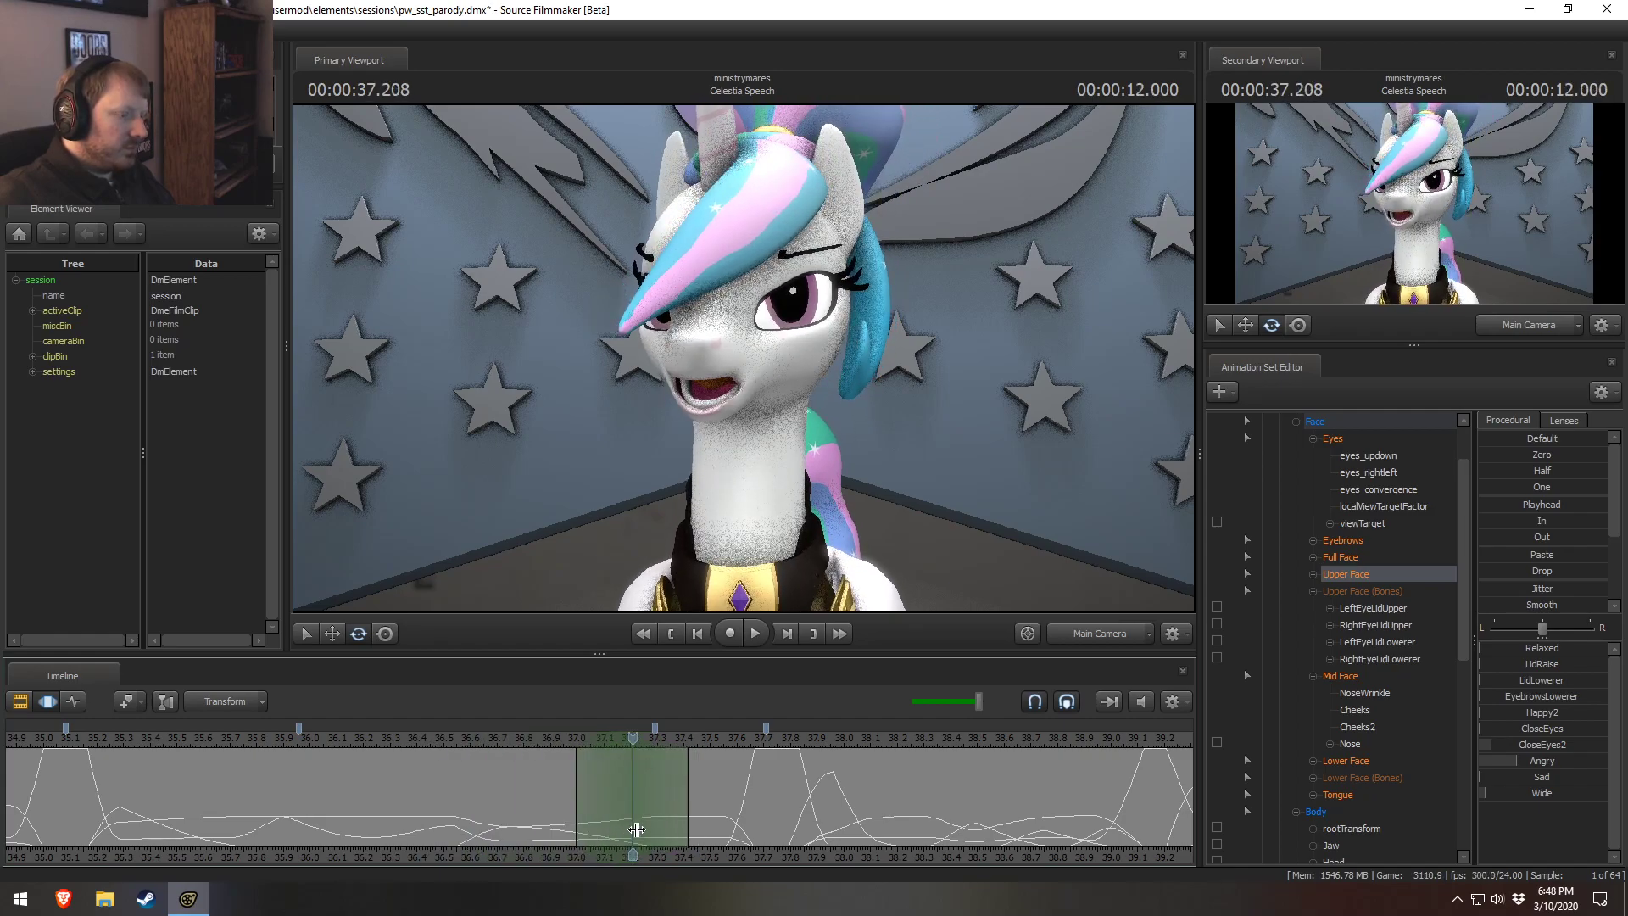
{"action": "left_click_drag", "start_coordinate": [708, 818], "coordinate": [753, 818]}
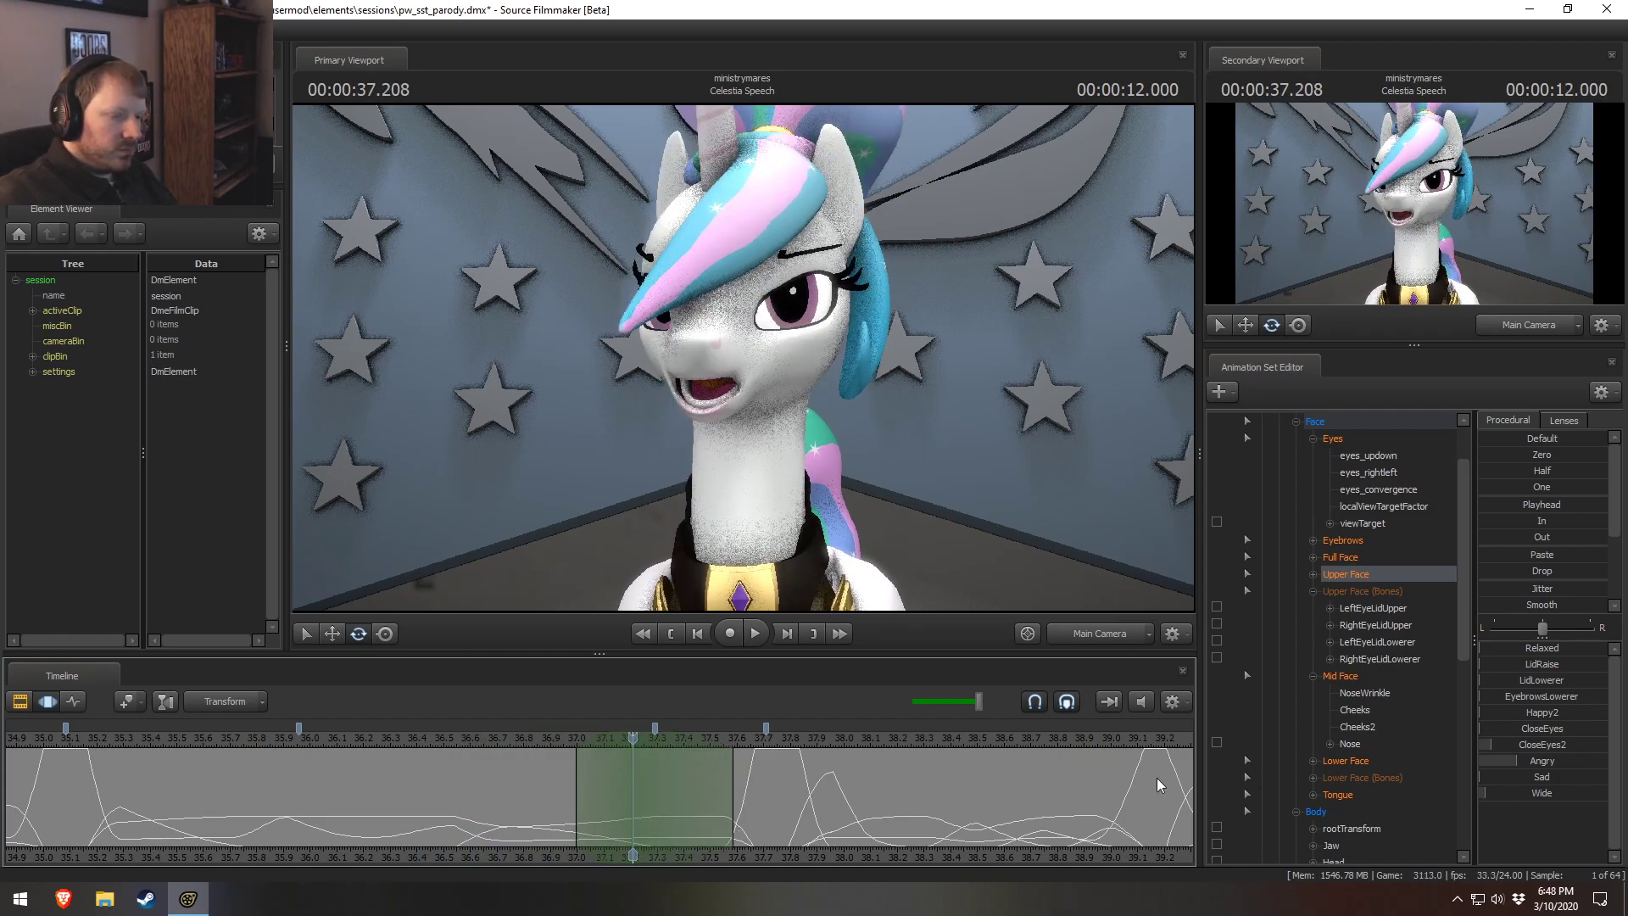
{"action": "left_click_drag", "start_coordinate": [1537, 753], "coordinate": [1555, 752]}
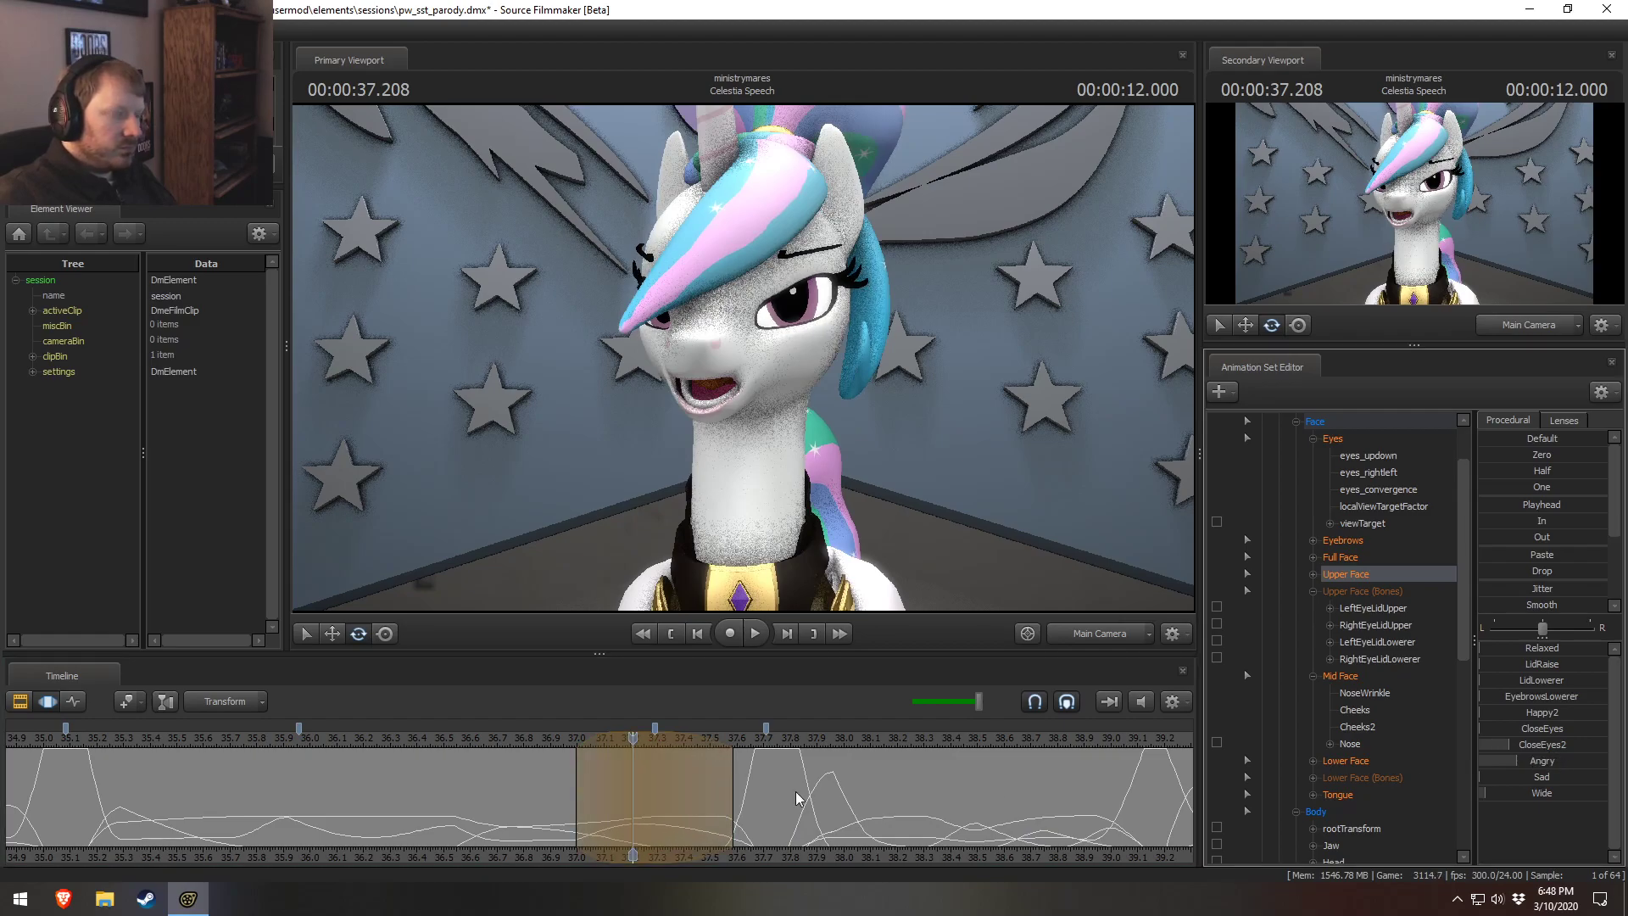
Replay the speech from about 36.7 s to review the eye narrowing ahead of the blink.
{"action": "left_click", "coordinate": [488, 739]}
{"action": "key", "text": "space"}
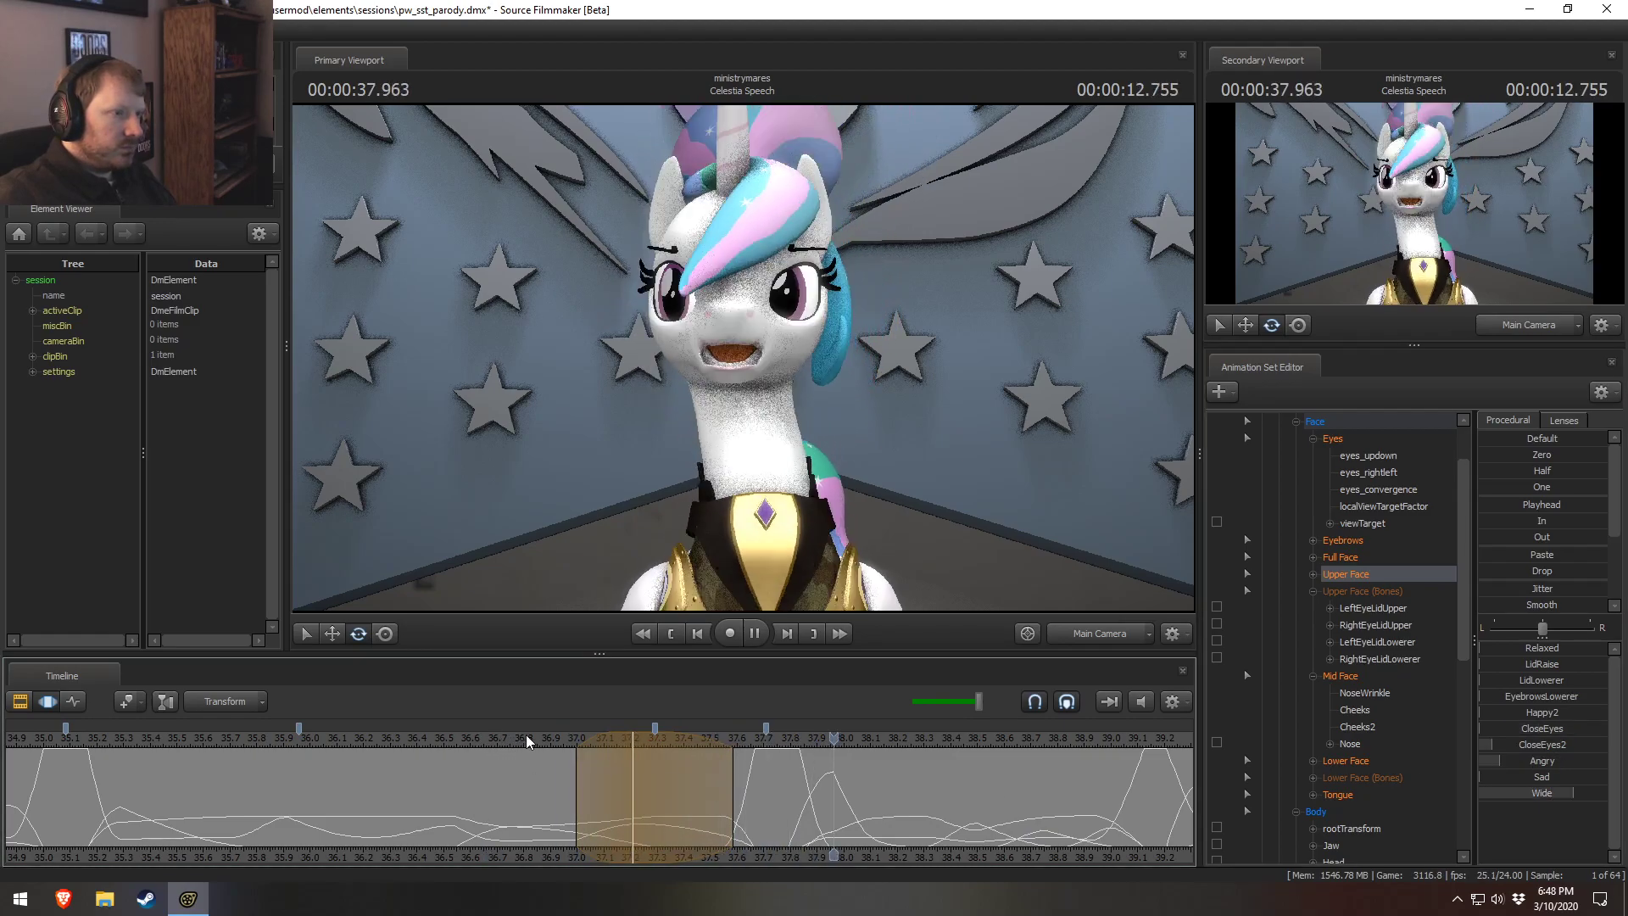
{"action": "key", "text": "space"}
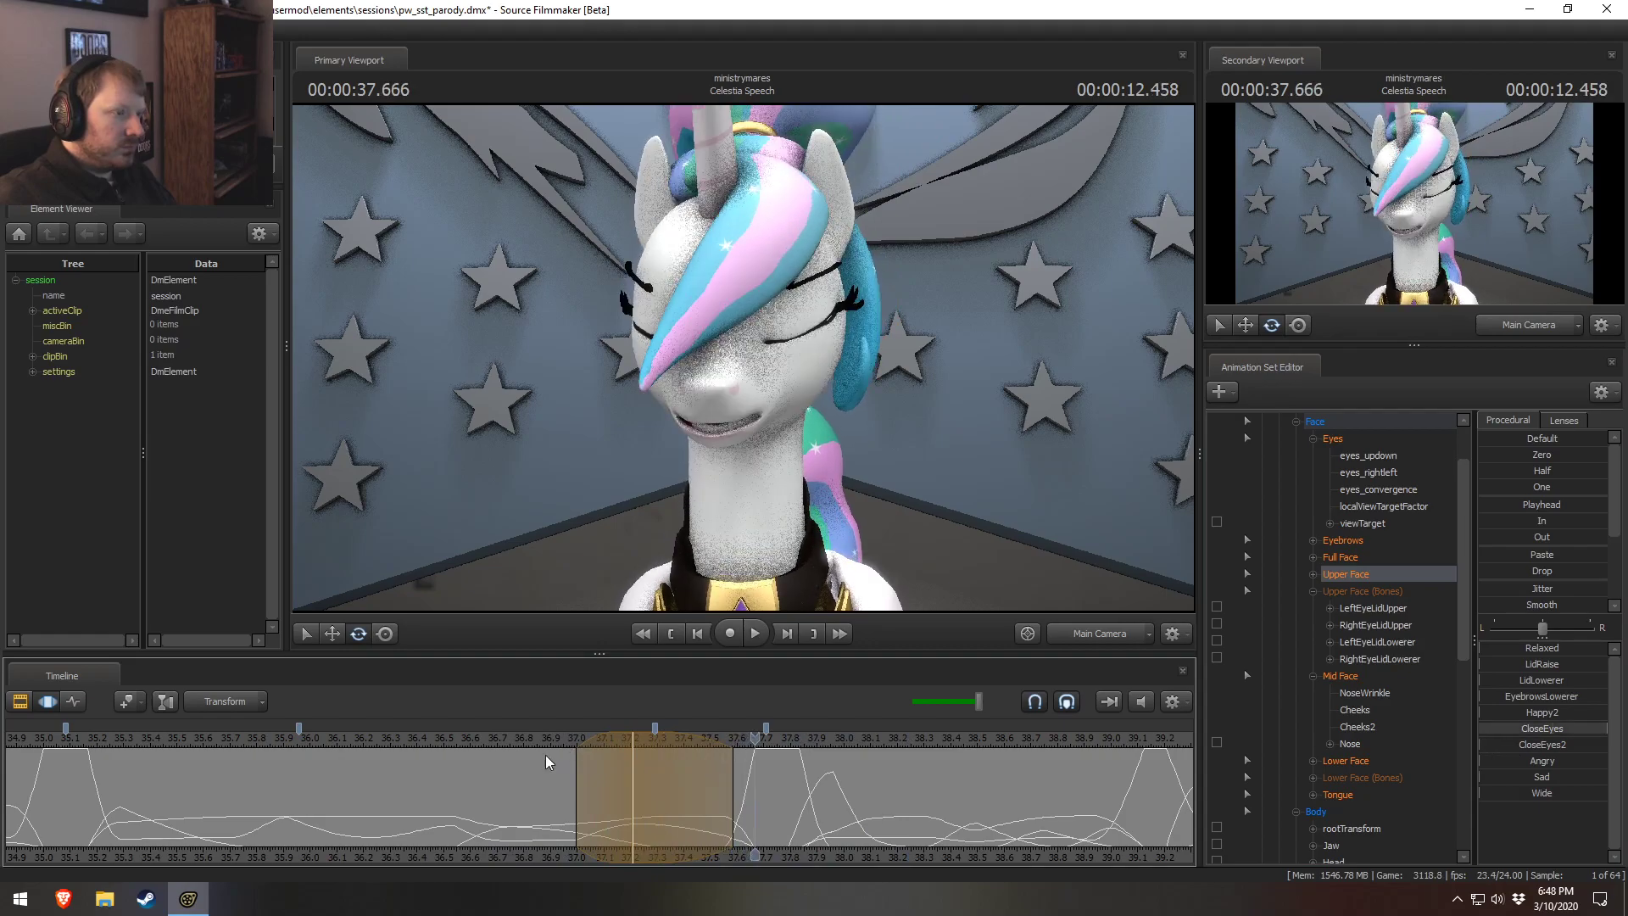
{"action": "key", "text": "space"}
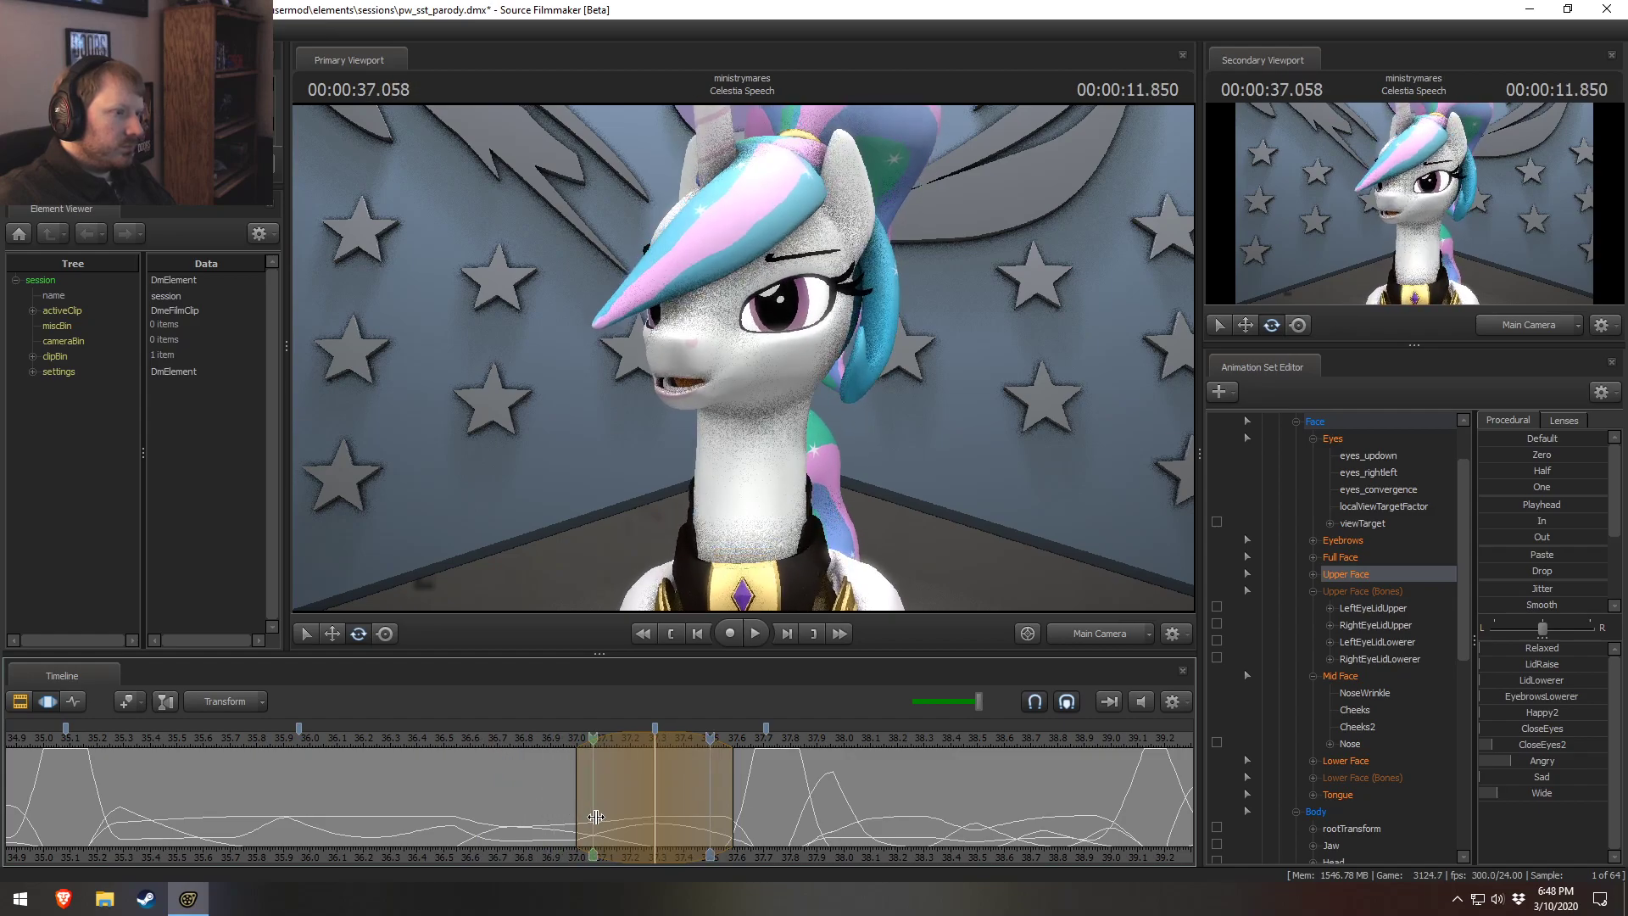
{"action": "key", "text": "space"}
Raise the Upper Face's Wide over about 36.75–37.25 s, centred on 37.0 s, and replay the result.
{"action": "left_click", "coordinate": [494, 812]}
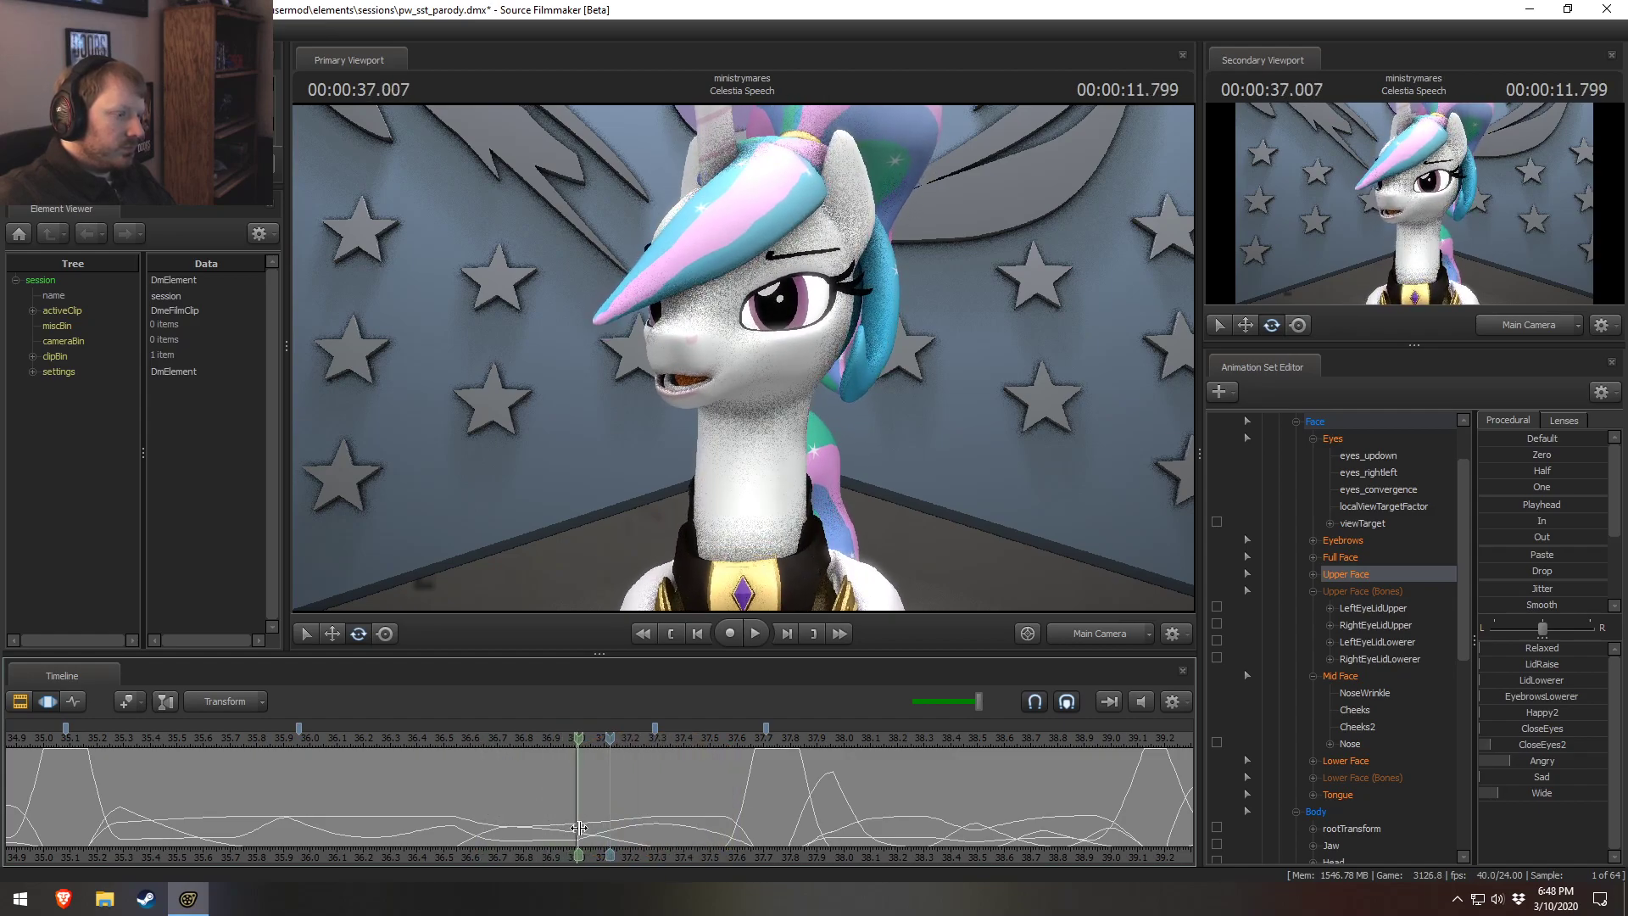
{"action": "left_click", "coordinate": [577, 826], "text": "shift"}
{"action": "scroll", "coordinate": [577, 827], "scroll_direction": "up", "scroll_amount": 5, "text": "shift"}
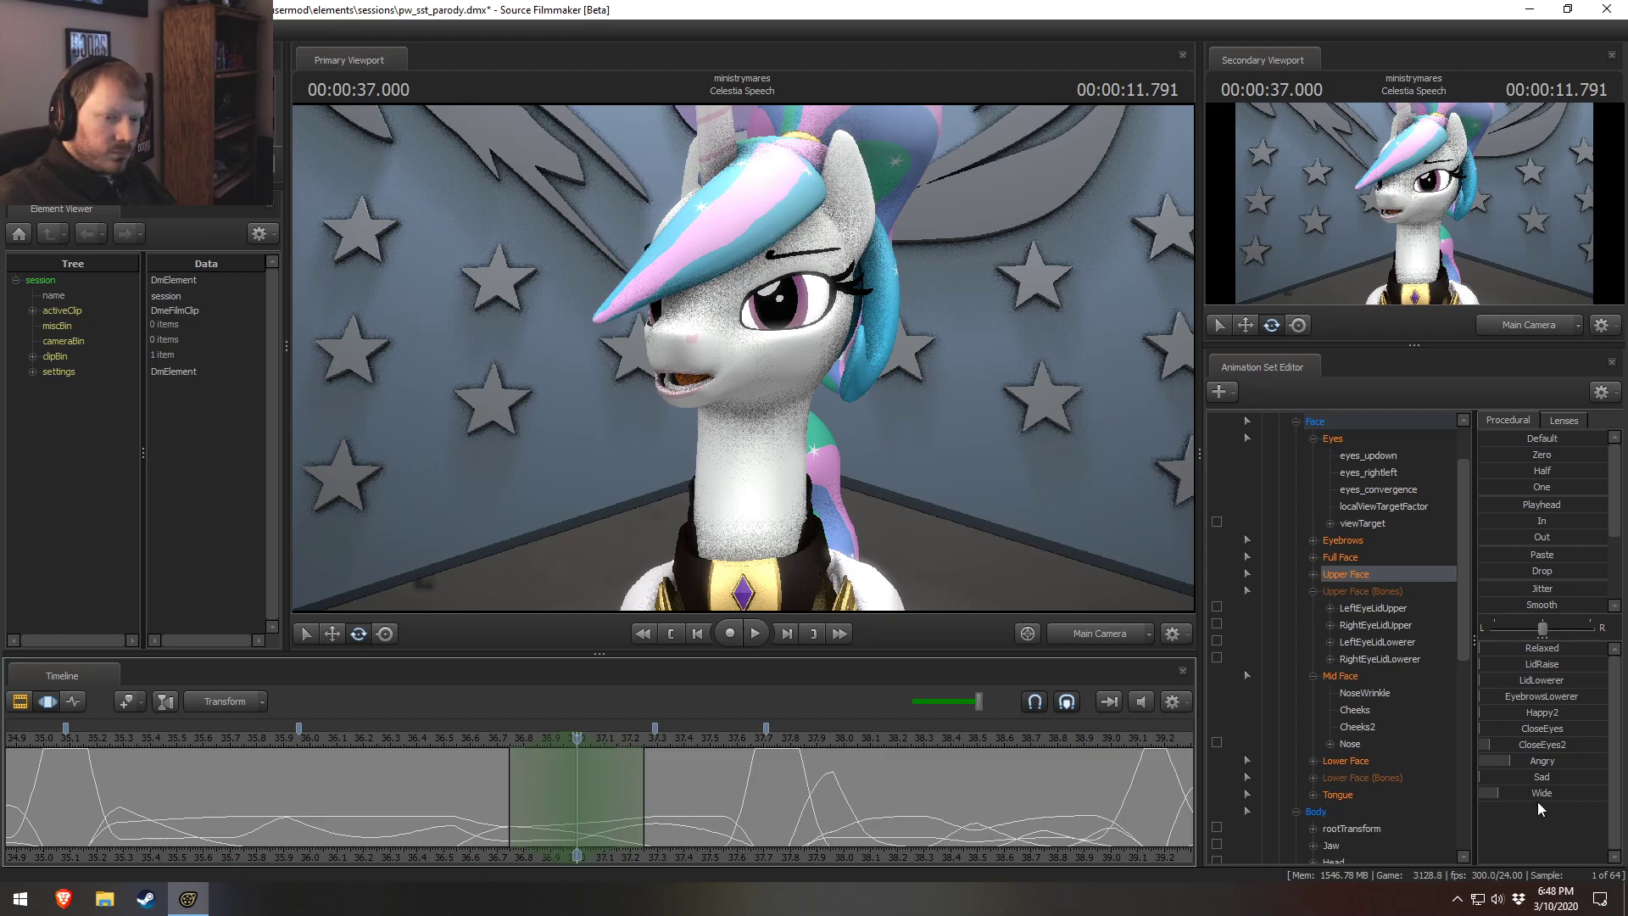
{"action": "left_click_drag", "start_coordinate": [1532, 762], "coordinate": [1526, 762]}
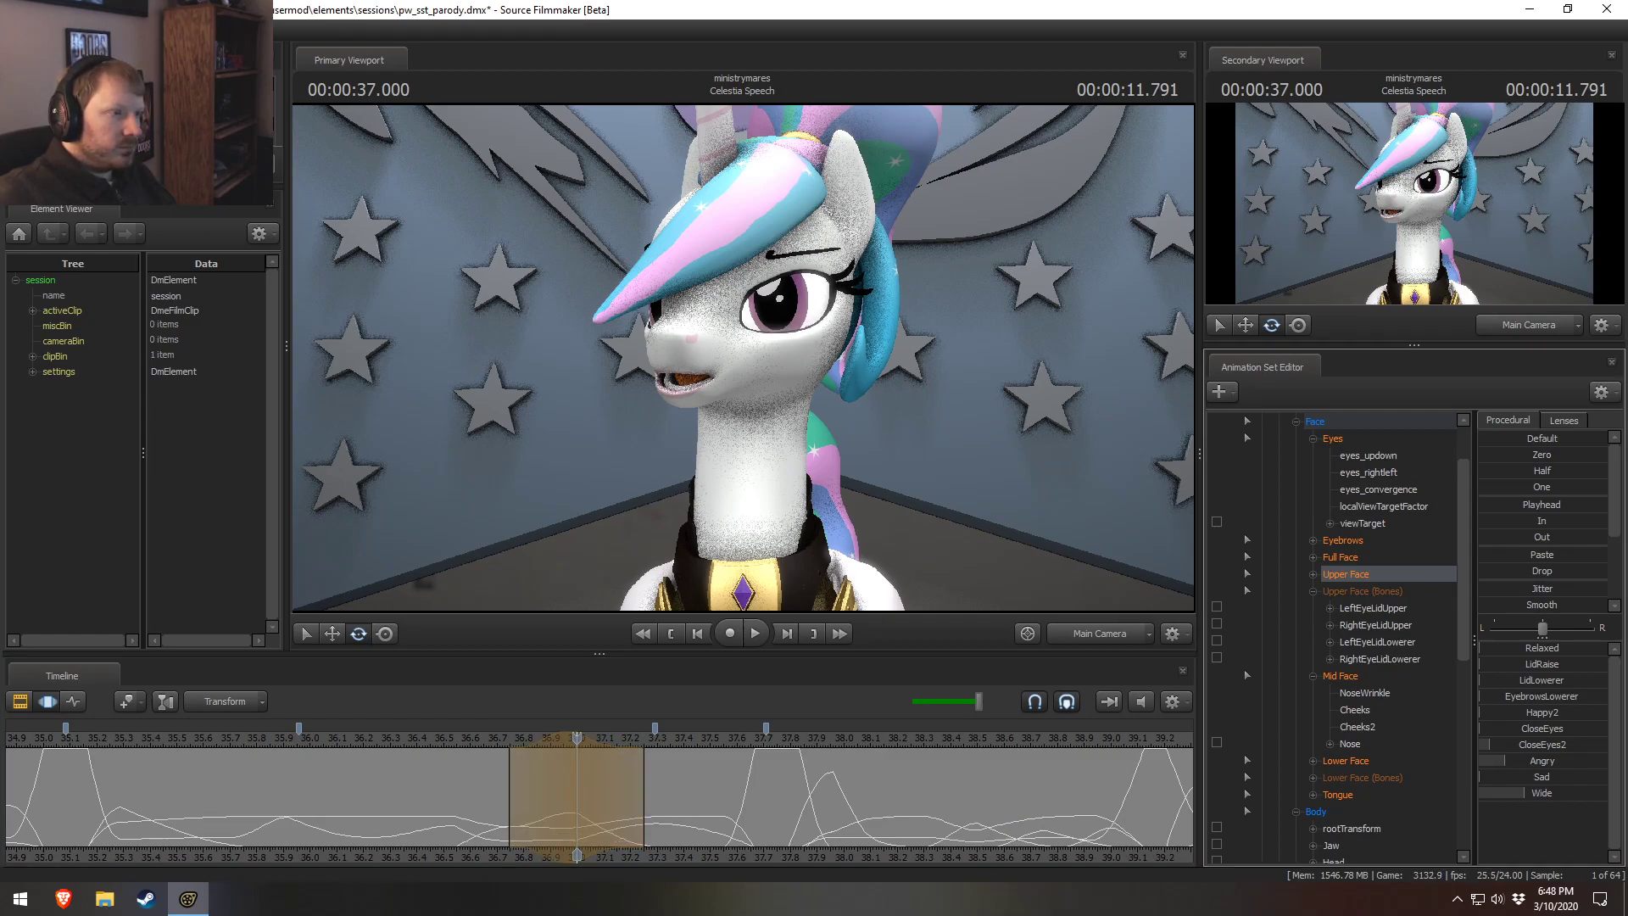
{"action": "key", "text": "space"}
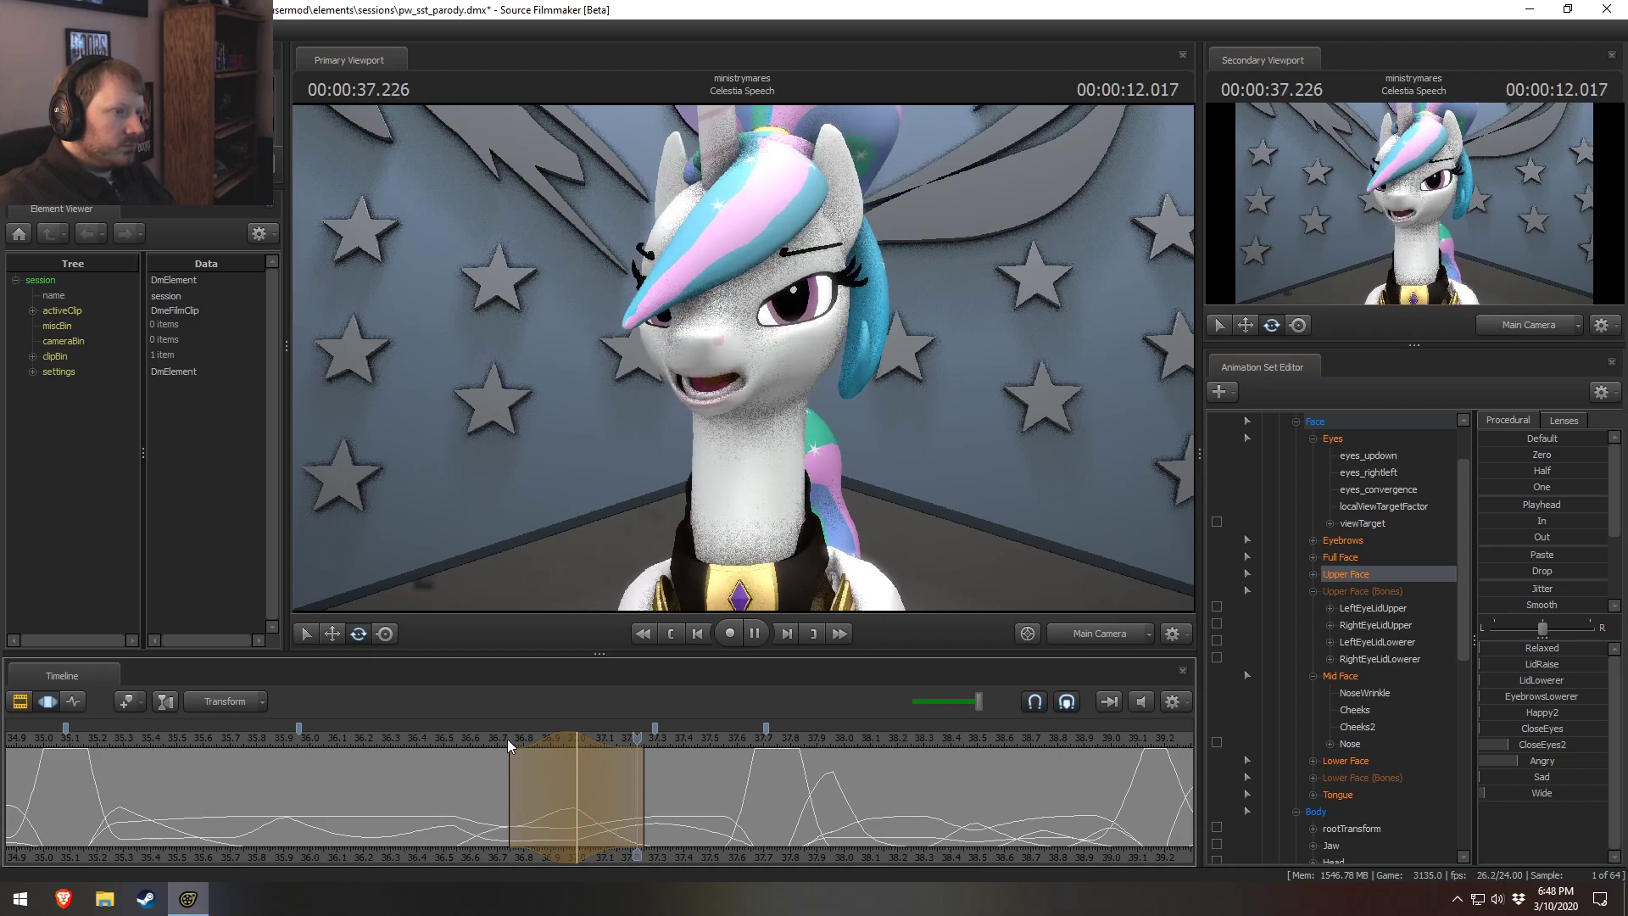
Adjust the Eyes' eyes_updown over about 36.83–37.25 s, centred on 37.041 s, and replay from about 36.5 s.
{"action": "left_click_drag", "start_coordinate": [468, 767], "coordinate": [588, 808]}
{"action": "scroll", "coordinate": [1463, 521], "scroll_direction": "up", "scroll_amount": 2}
{"action": "left_click", "coordinate": [1366, 513]}
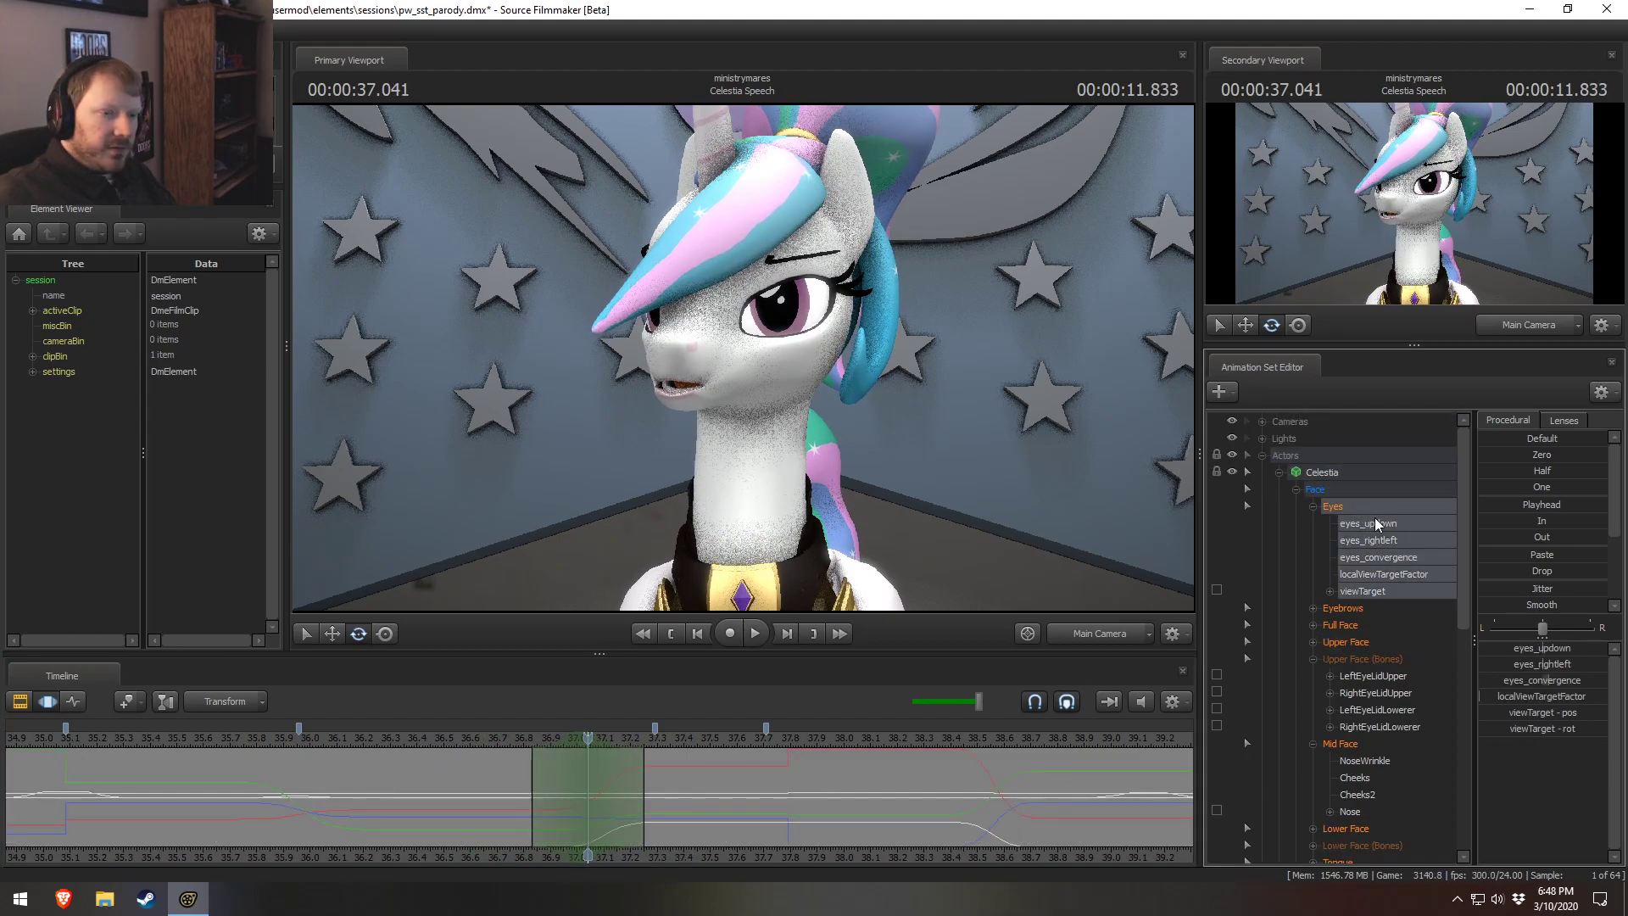
{"action": "left_click_drag", "start_coordinate": [1529, 651], "coordinate": [1529, 650]}
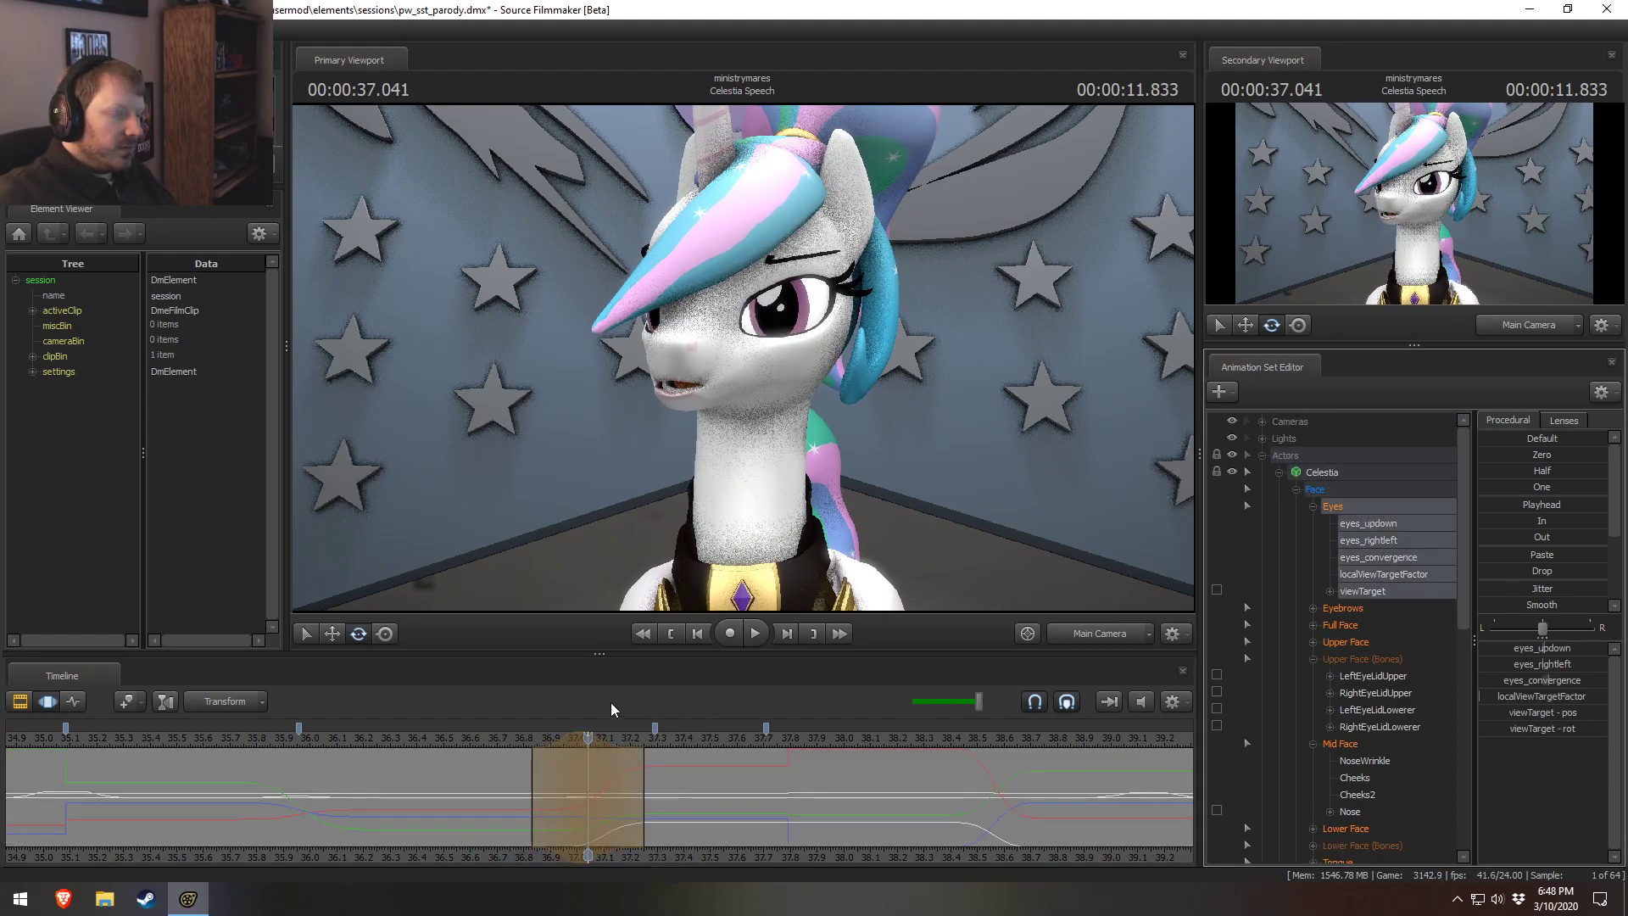
{"action": "left_click", "coordinate": [454, 741]}
{"action": "key", "text": "space"}
{"action": "key", "text": "space"}
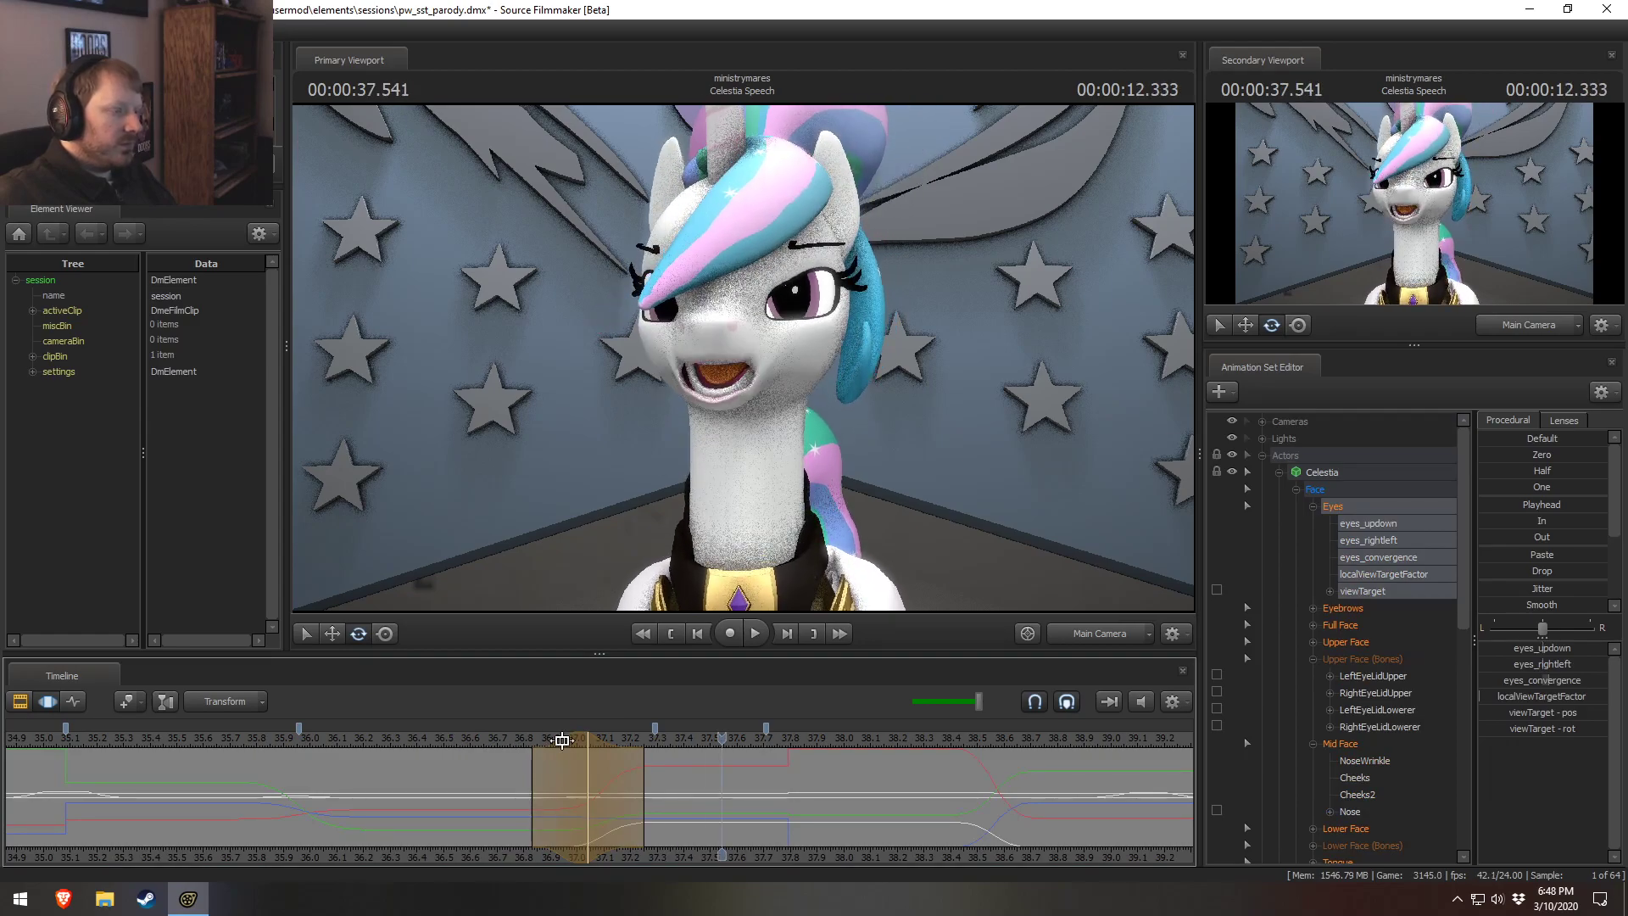
Recentre the gaze change on 37.125 s, then adjust eyes_updown again over about 36.92–37.33 s and replay it.
{"action": "left_click_drag", "start_coordinate": [557, 741], "coordinate": [582, 741]}
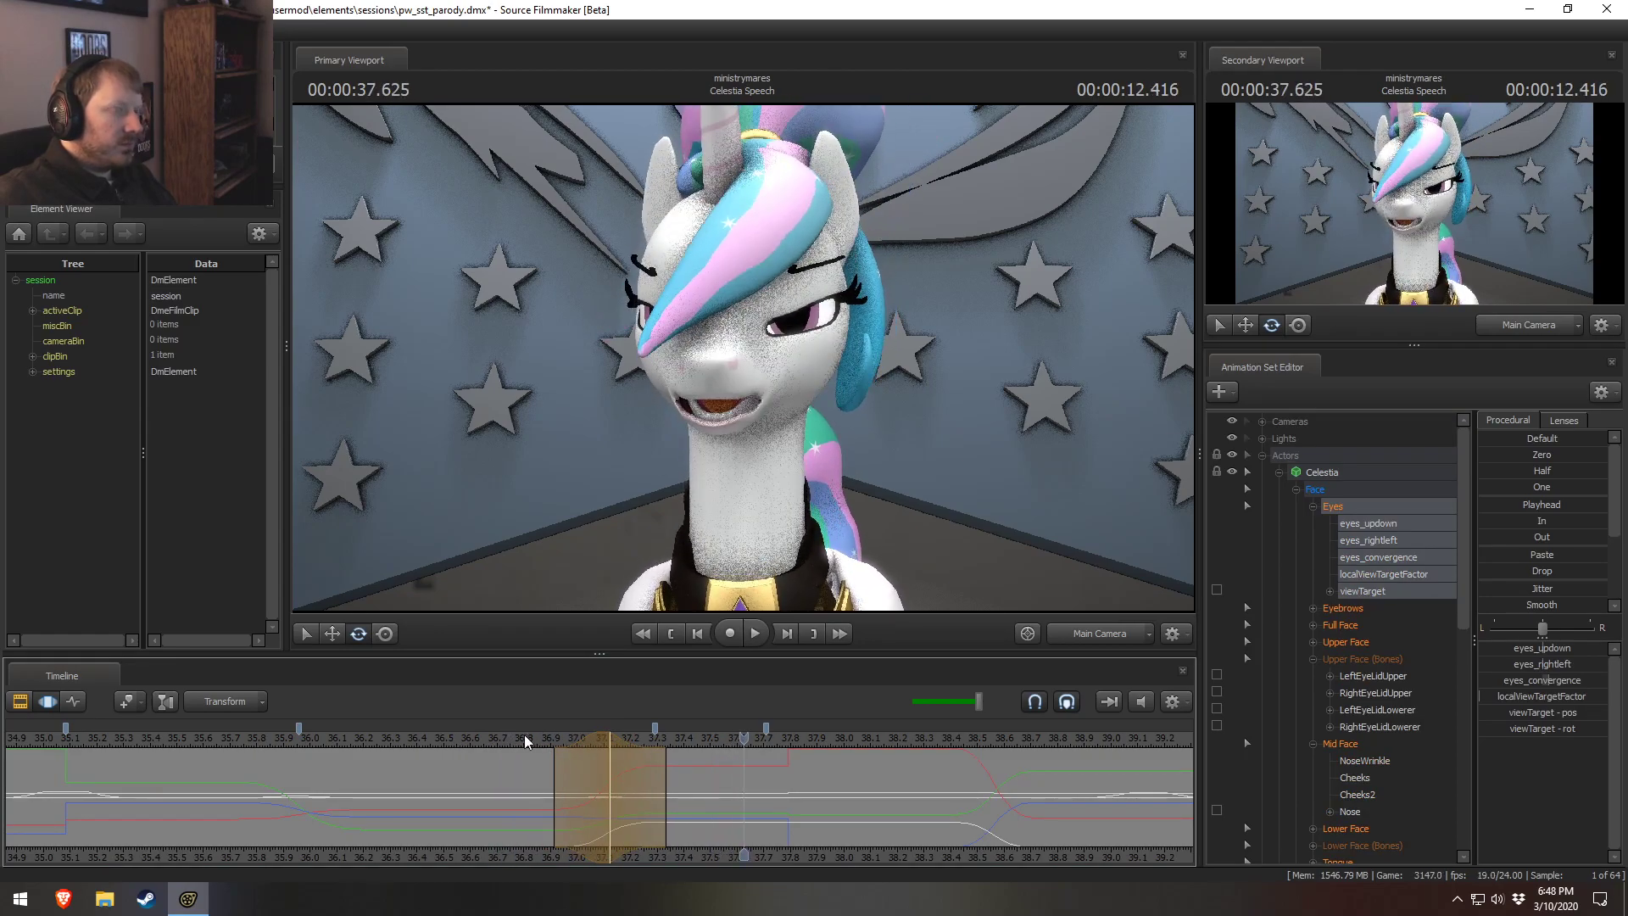
{"action": "key", "text": "space"}
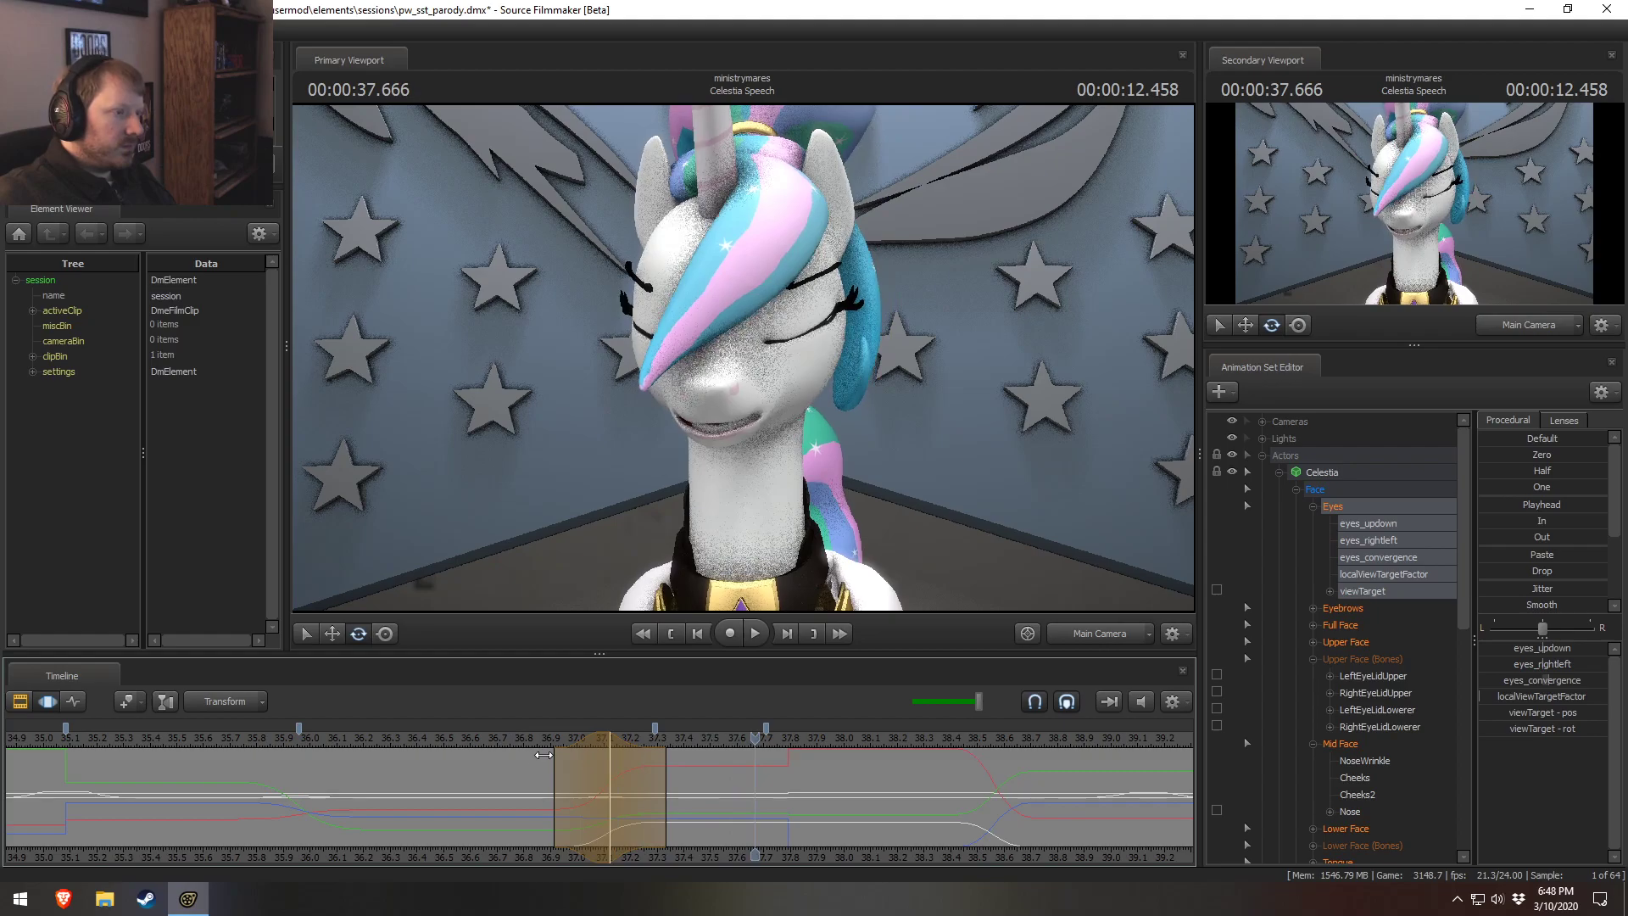
{"action": "left_click_drag", "start_coordinate": [510, 739], "coordinate": [616, 763]}
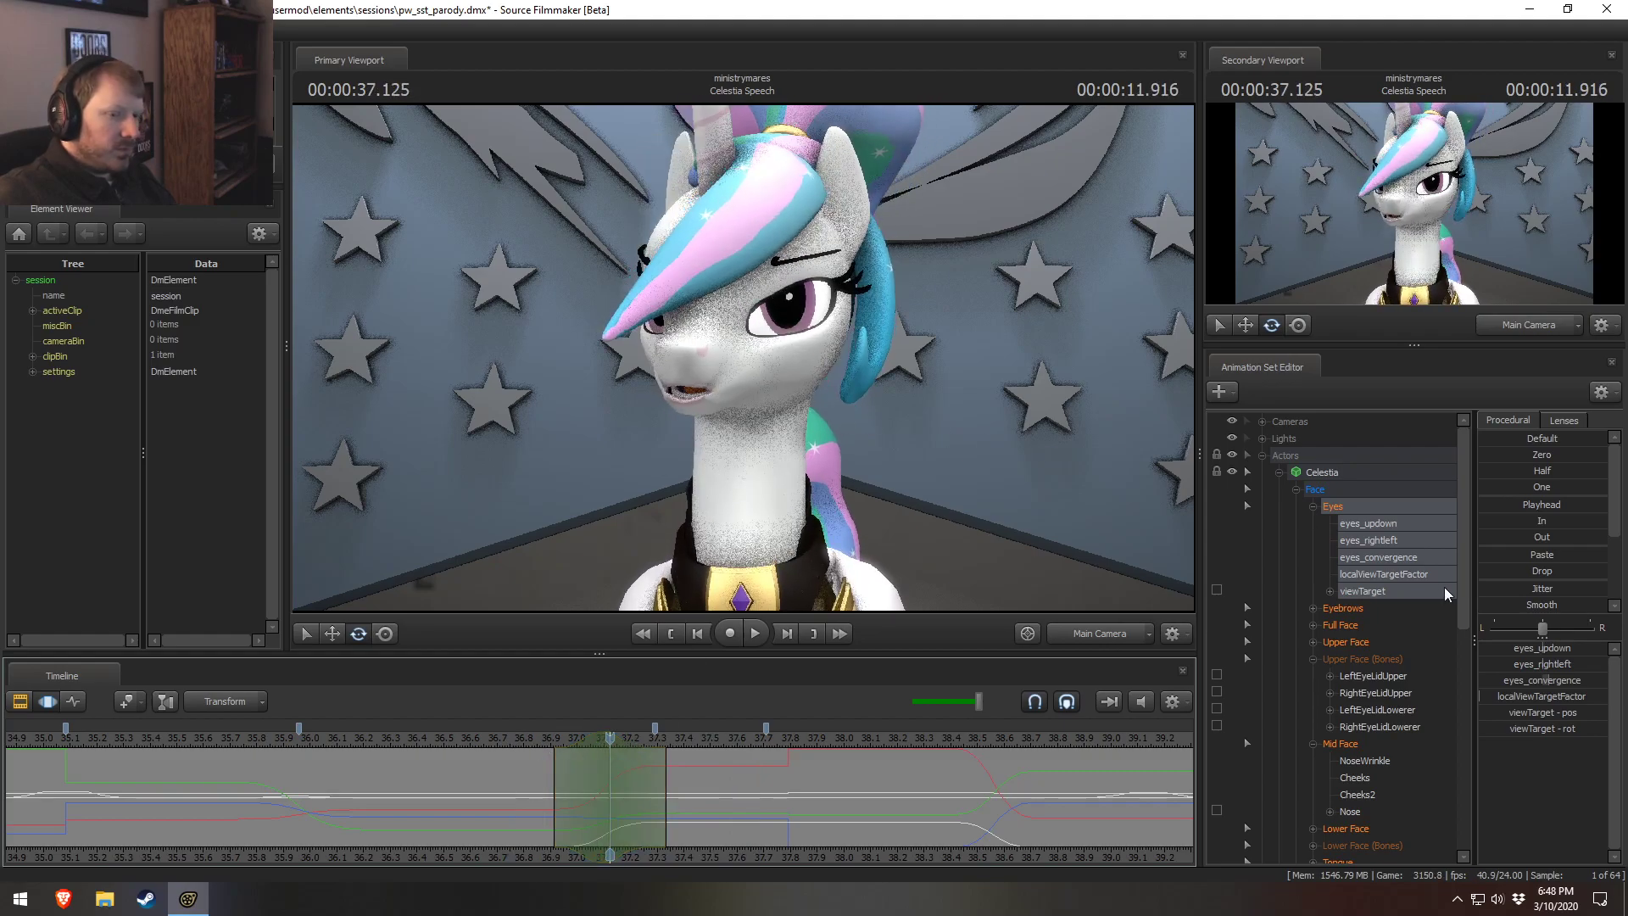
{"action": "left_click_drag", "start_coordinate": [1532, 653], "coordinate": [1536, 653]}
{"action": "left_click", "coordinate": [496, 736]}
{"action": "key", "text": "space"}
Shift the eyes_updown change to centre on about 37.083 s, widen it to about 36.83–37.33 s and replay it.
{"action": "left_click_drag", "start_coordinate": [569, 736], "coordinate": [559, 736]}
{"action": "scroll", "coordinate": [519, 744], "scroll_direction": "up", "scroll_amount": 1, "text": "shift"}
{"action": "left_click", "coordinate": [511, 737]}
{"action": "key", "text": "space"}
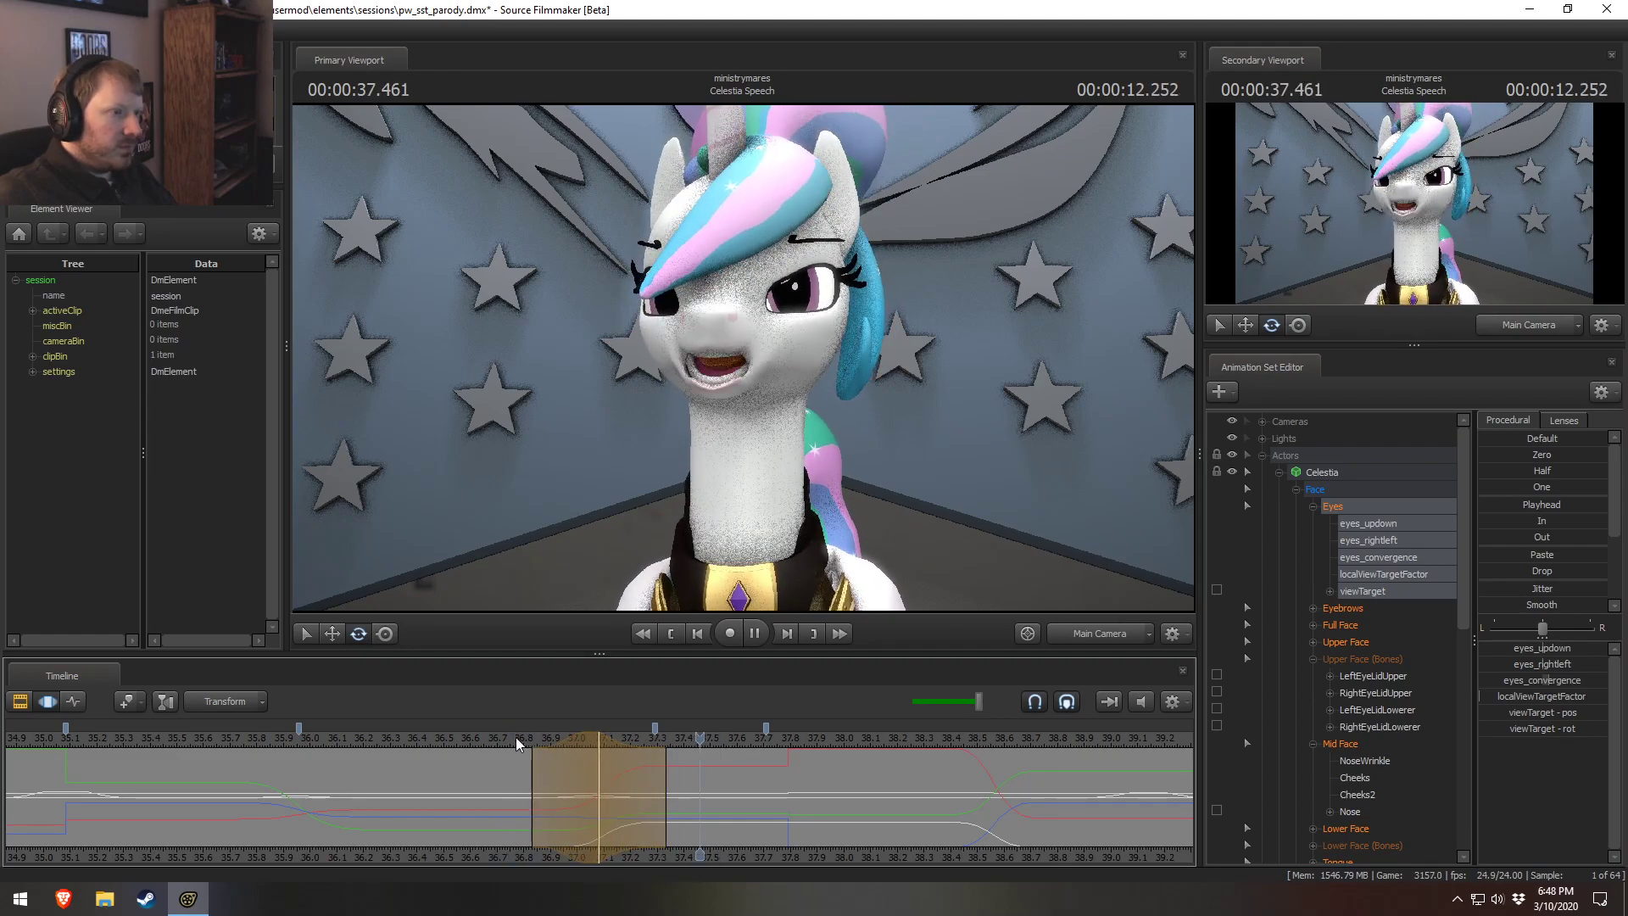
Try the gaze change centred earlier, at about 37.042 s and 37.0 s, replaying each placement.
{"action": "left_click", "coordinate": [497, 738]}
{"action": "key", "text": "space"}
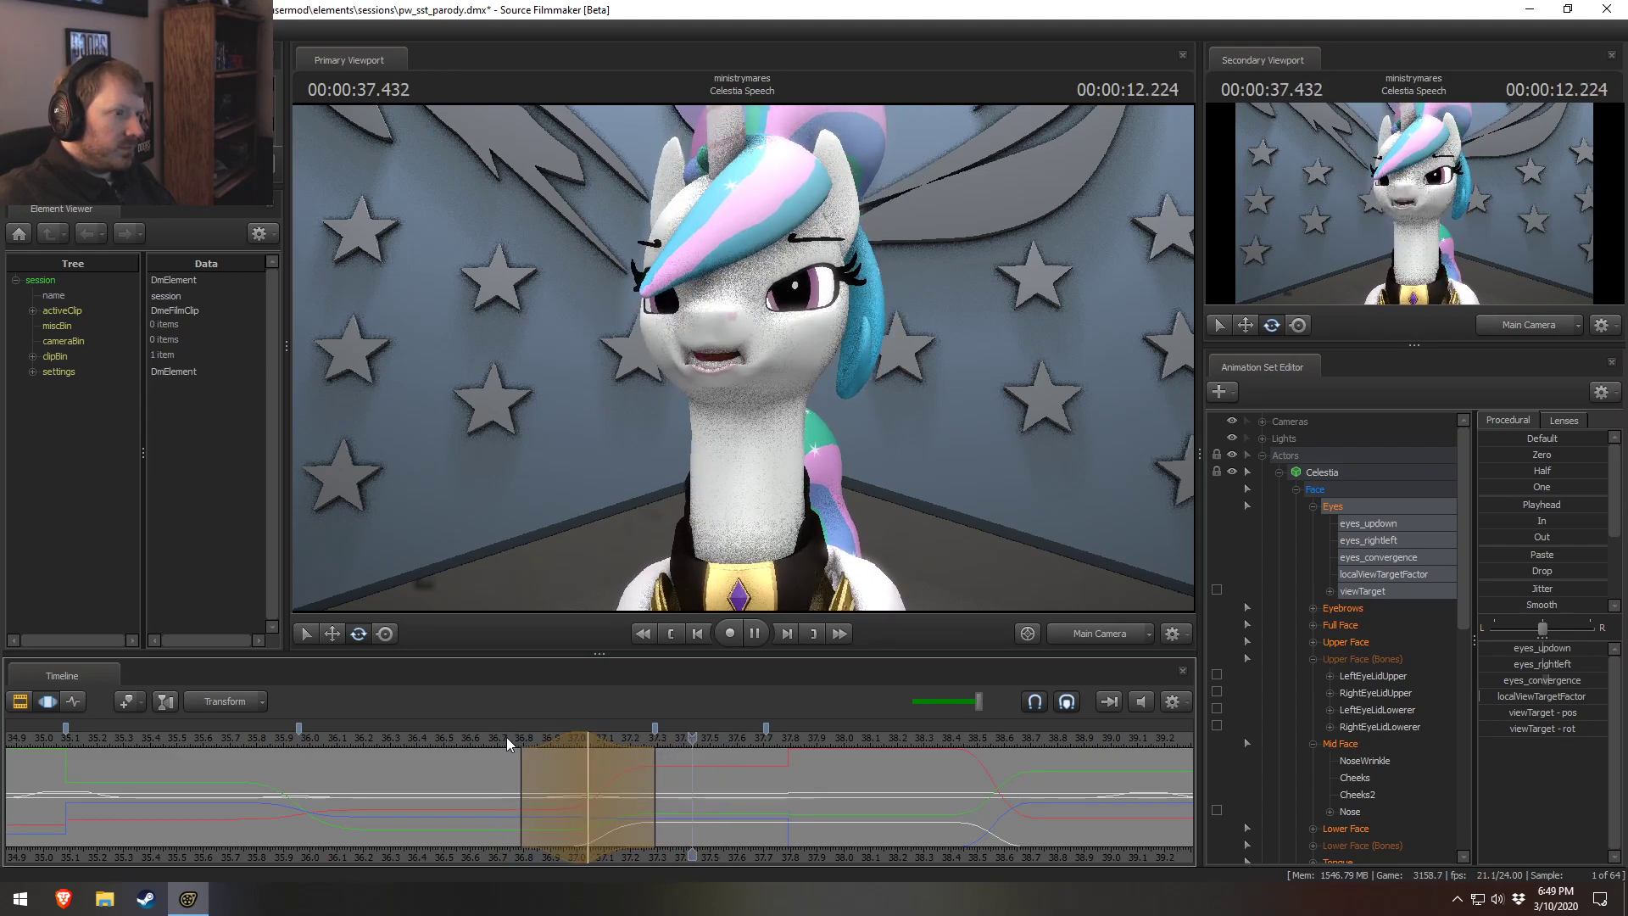
{"action": "left_click", "coordinate": [493, 736]}
{"action": "key", "text": "space"}
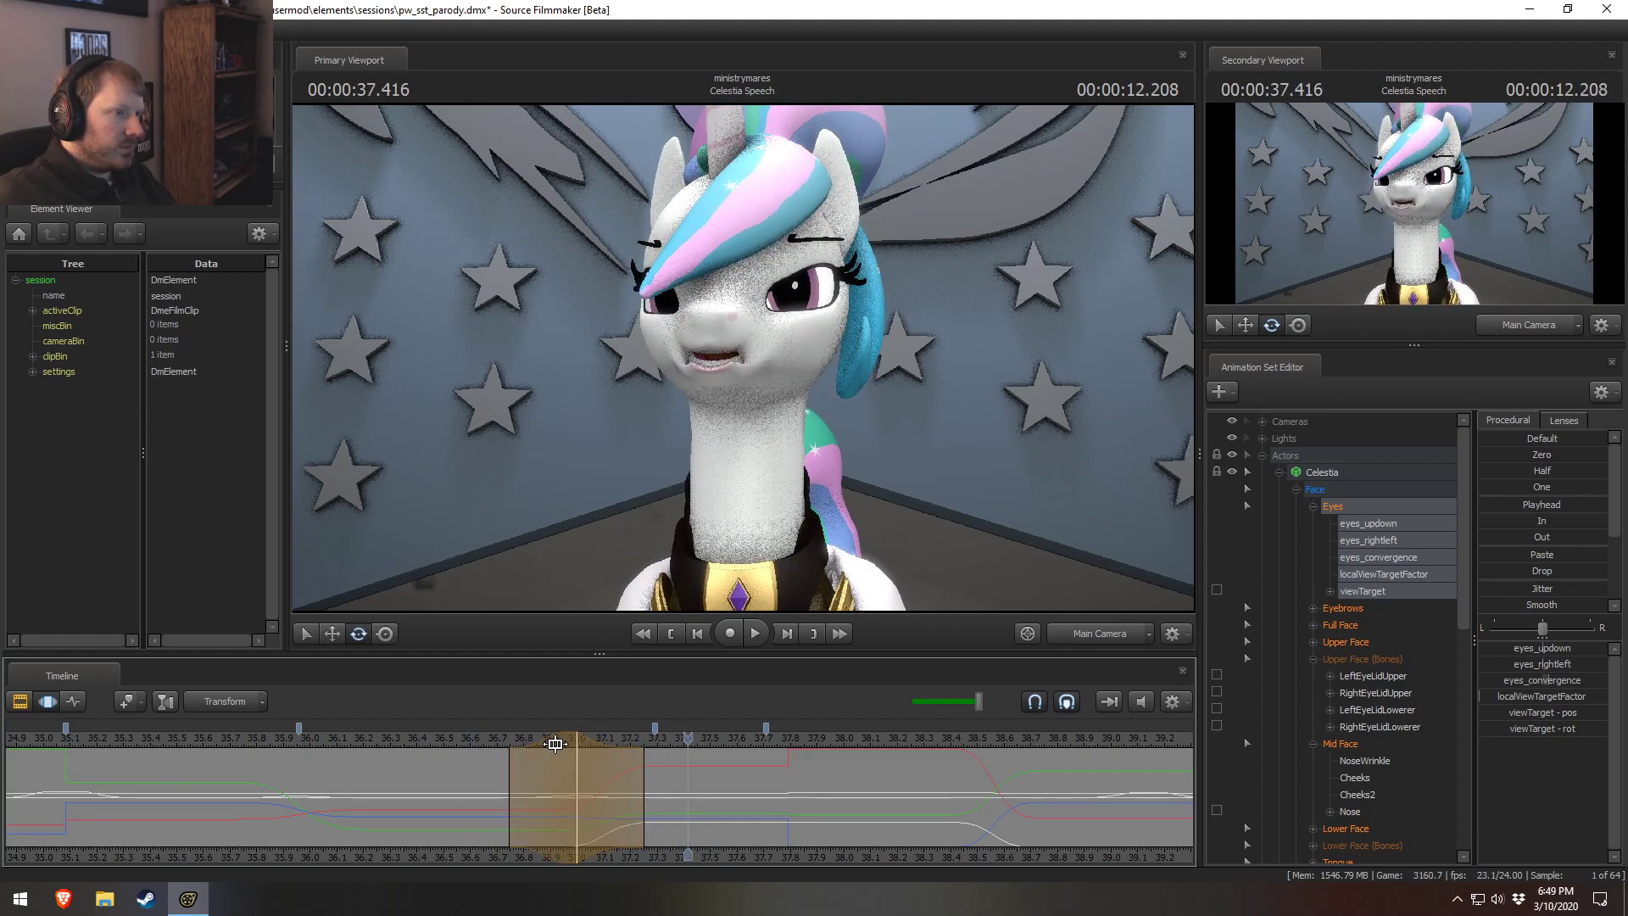
Recentre the gaze change on 37.125 s, spanning about 36.875–37.375 s, and replay it.
{"action": "left_click", "coordinate": [496, 736]}
{"action": "key", "text": "space"}
{"action": "left_click", "coordinate": [425, 728]}
{"action": "key", "text": "space"}
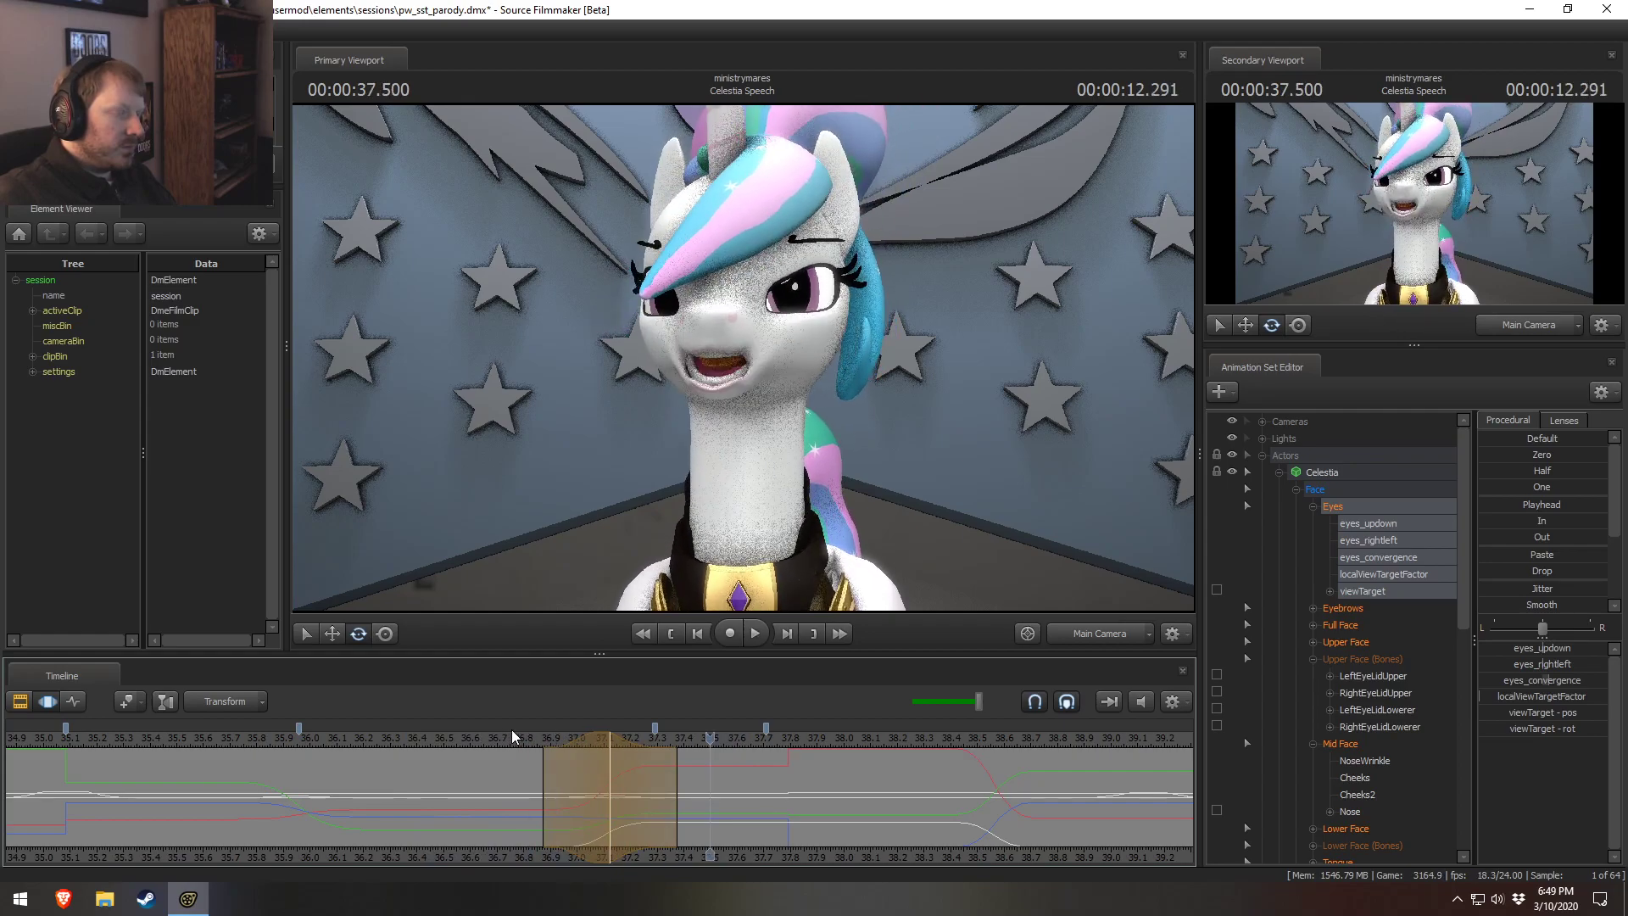
{"action": "key", "text": "space"}
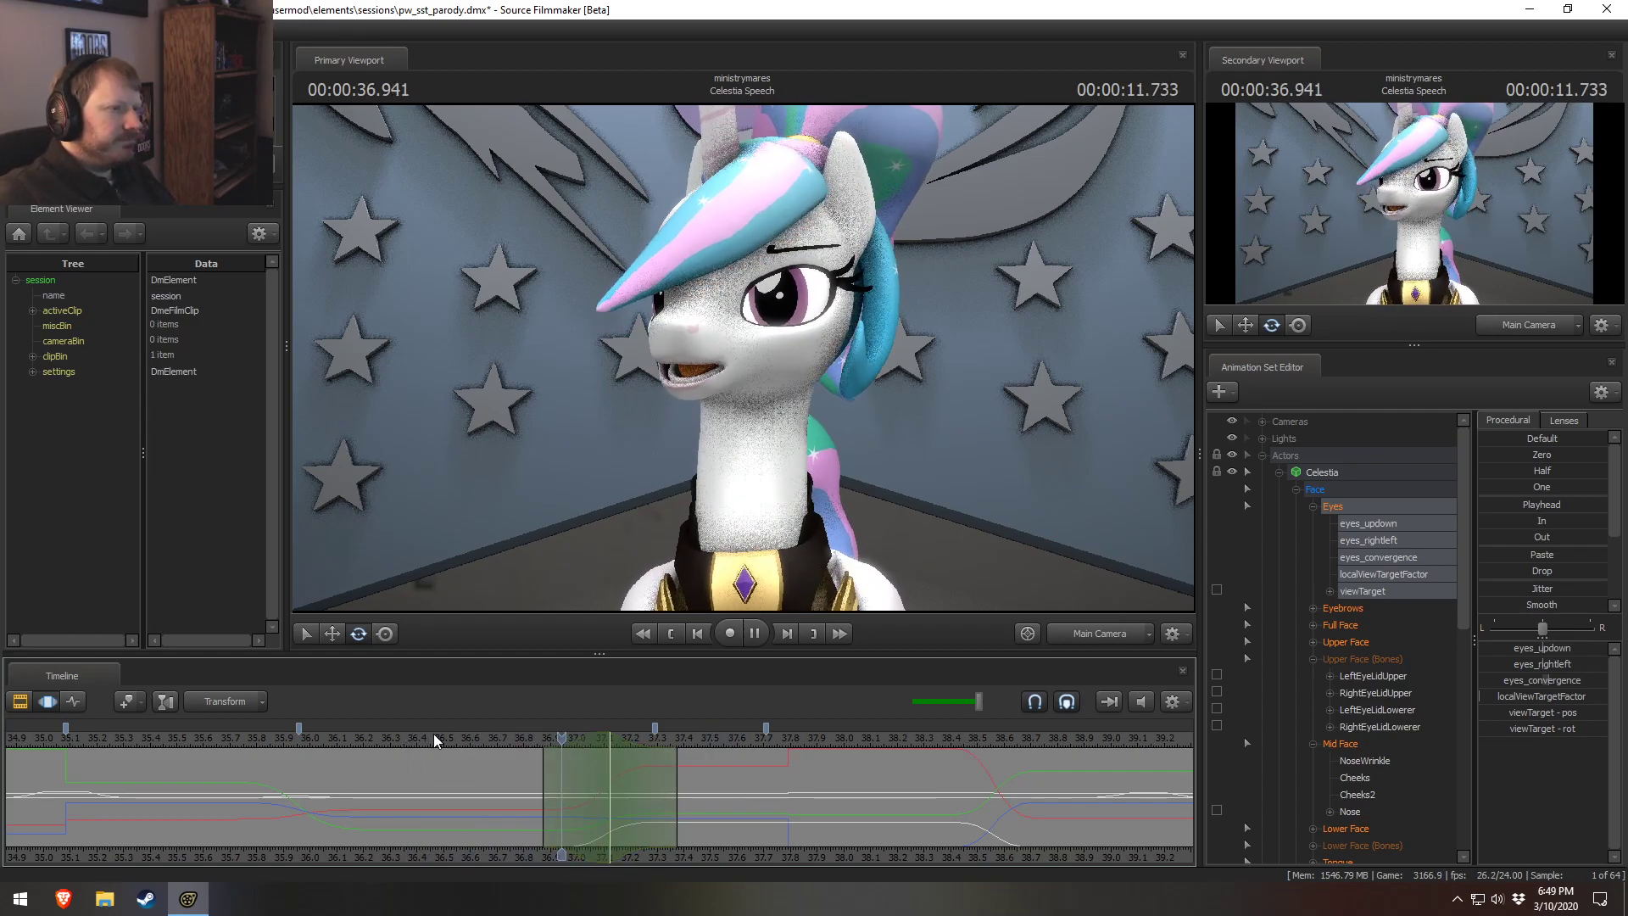
{"action": "key", "text": "space"}
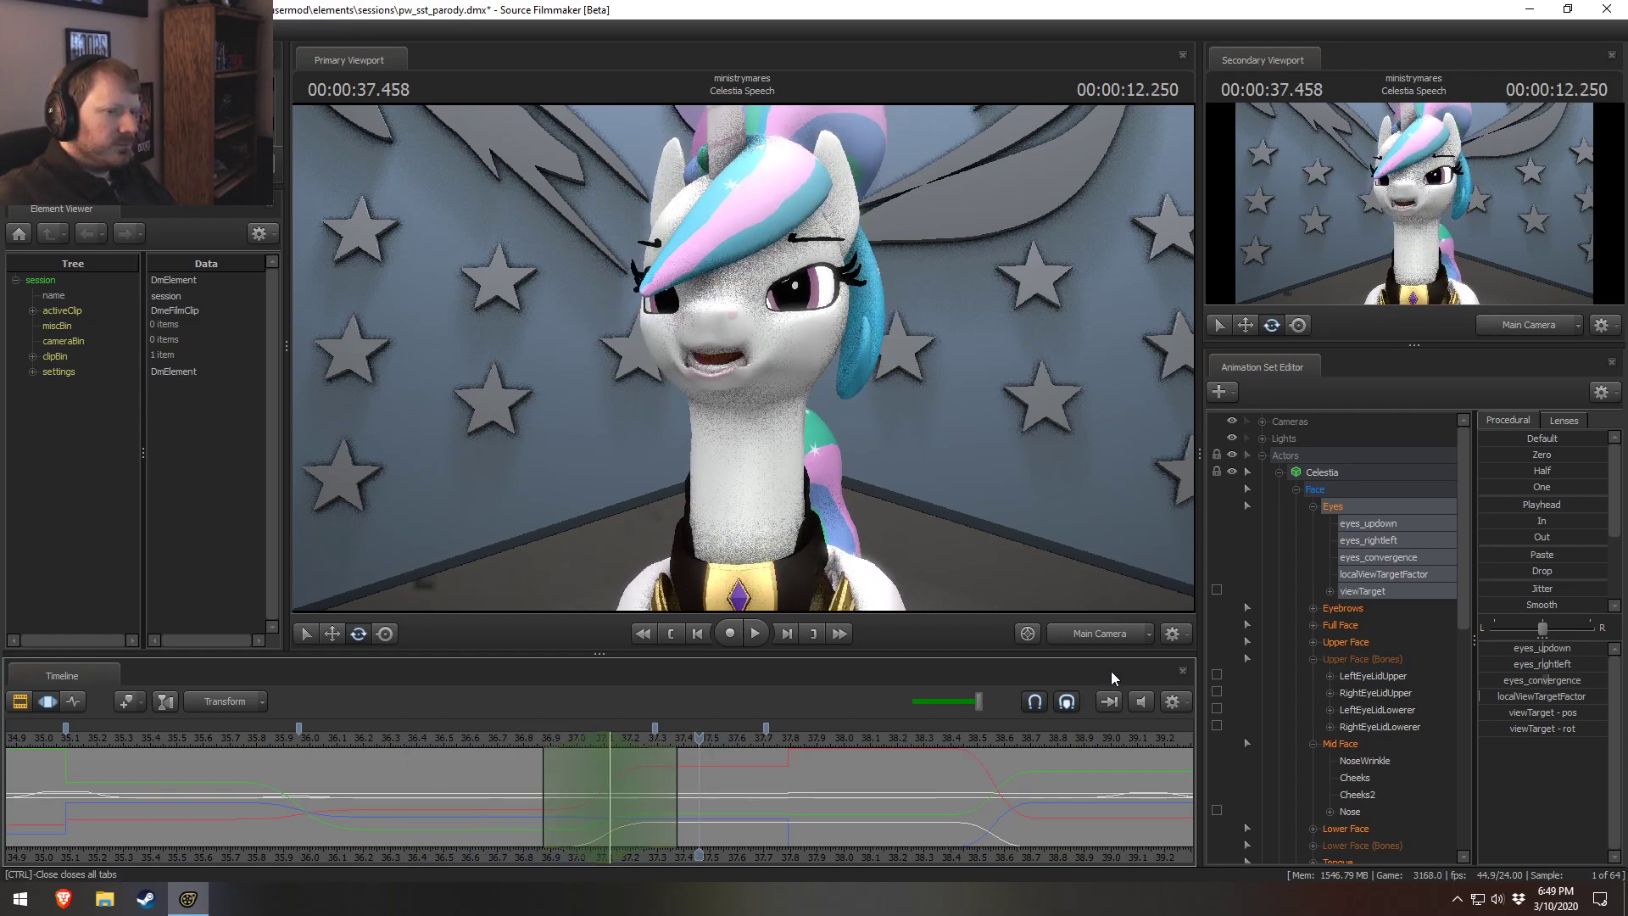
Retime the viewTarget's motion slightly later around 37.0–37.5 s, with falloff over about 36.75–37.58 s, and replay it.
{"action": "left_click", "coordinate": [1373, 592]}
{"action": "mouse_move", "coordinate": [554, 788]}
{"action": "left_mouse_down", "text": "shift"}
{"action": "mouse_move", "coordinate": [685, 788]}
{"action": "mouse_move", "coordinate": [629, 794]}
{"action": "left_mouse_up", "text": "shift"}
{"action": "scroll", "coordinate": [648, 798], "scroll_direction": "up", "scroll_amount": 4, "text": "shift"}
{"action": "key", "text": "space"}
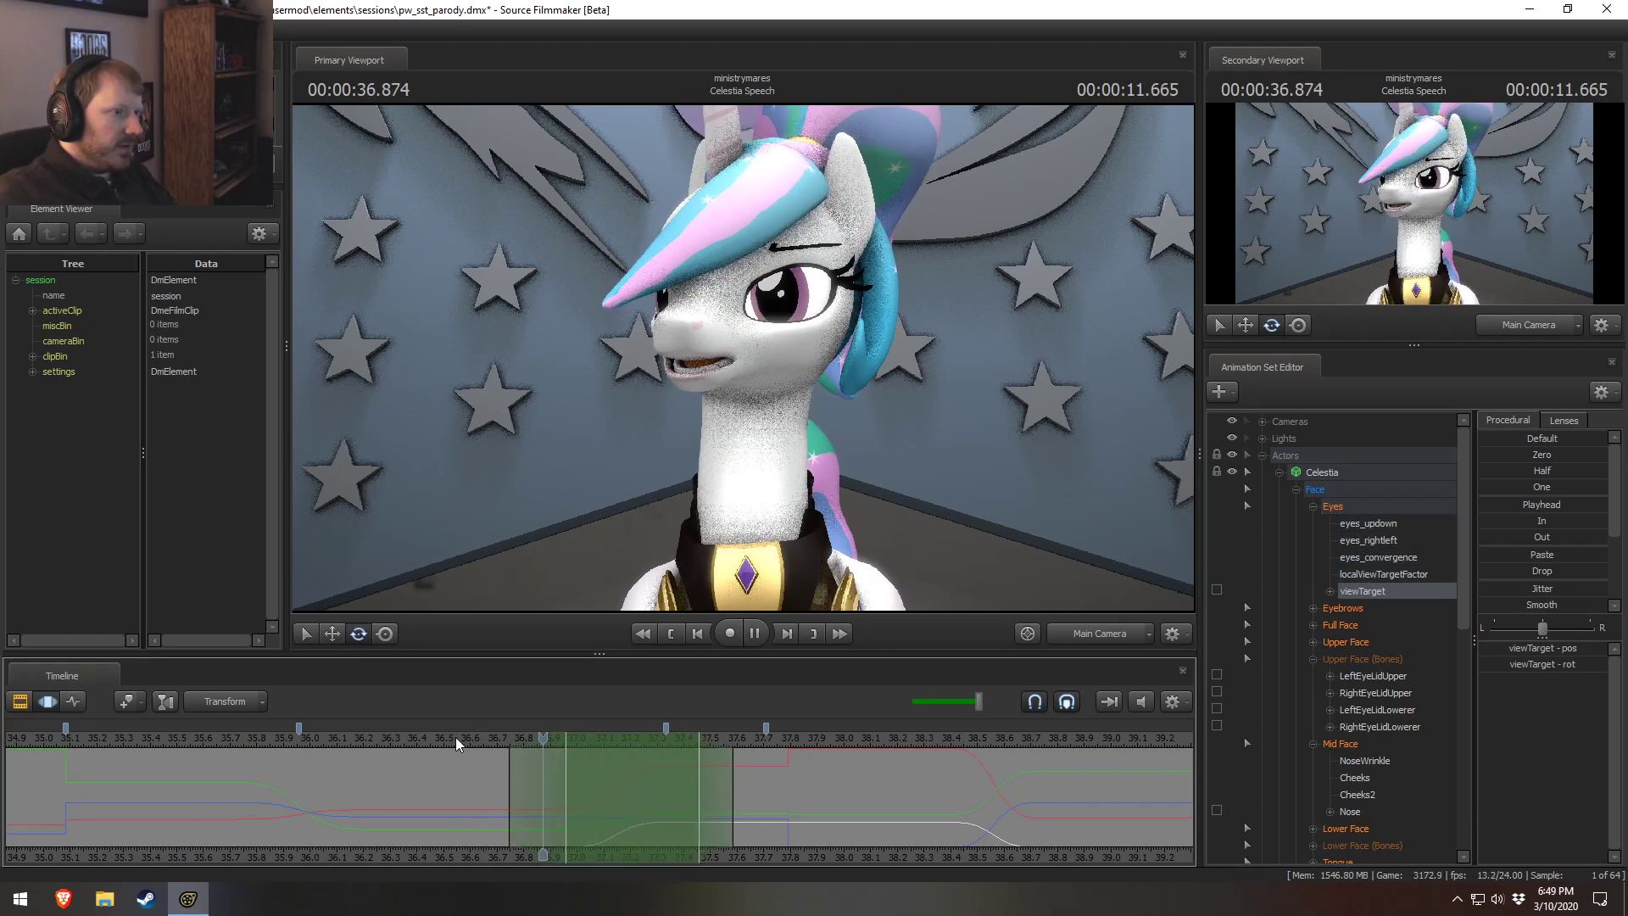
{"action": "left_click_drag", "start_coordinate": [495, 779], "coordinate": [549, 797]}
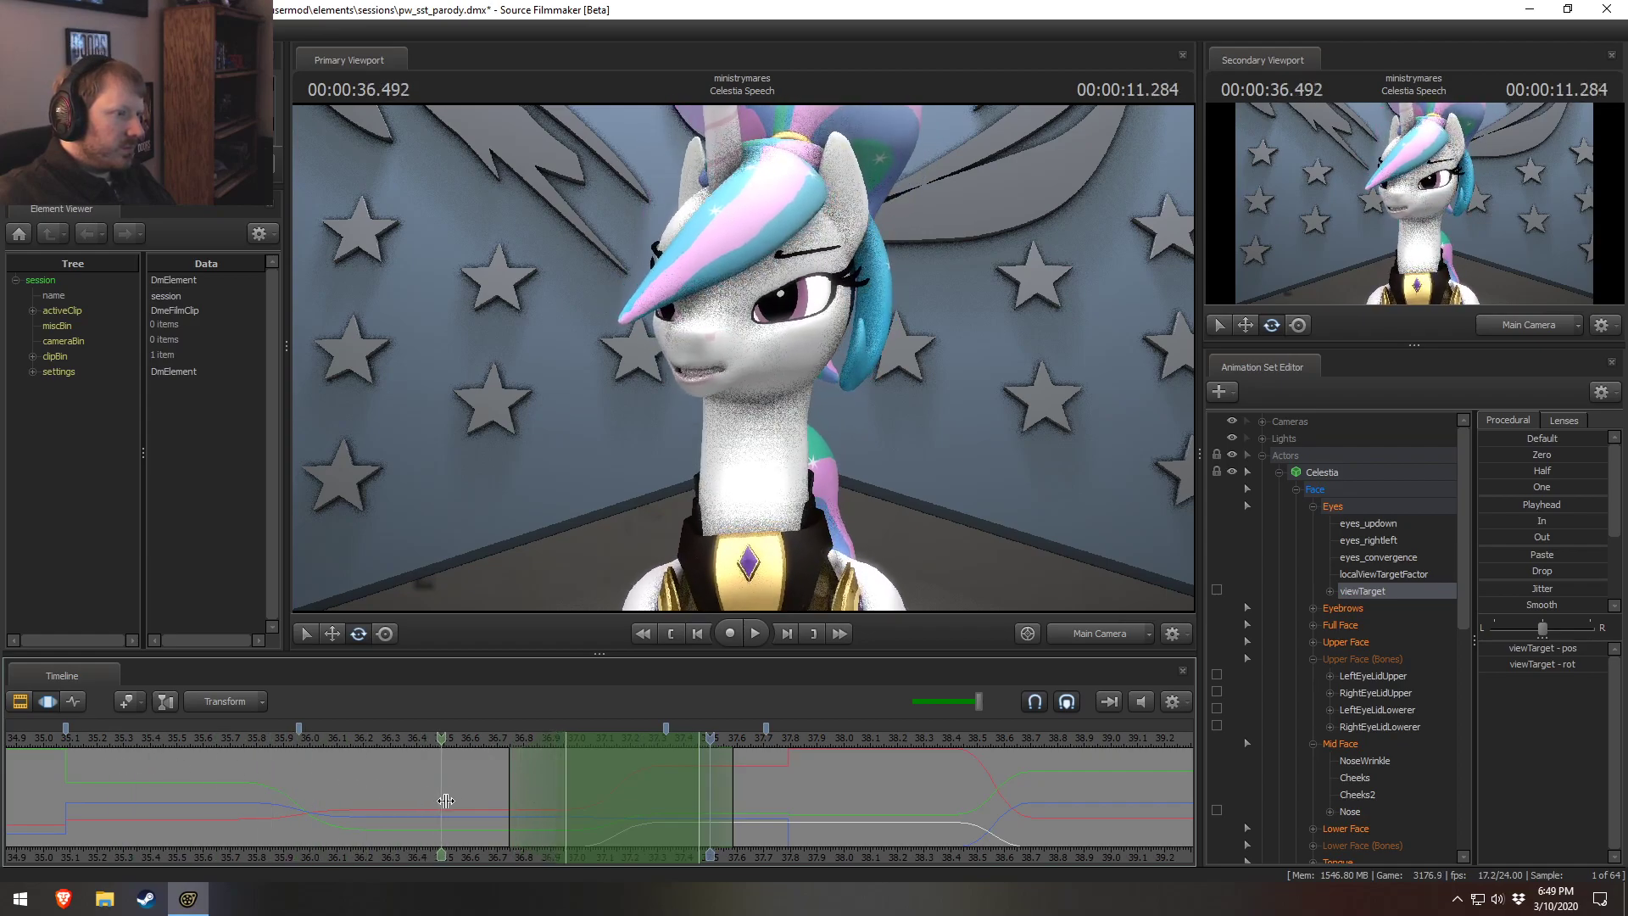
{"action": "left_click_drag", "start_coordinate": [508, 802], "coordinate": [661, 805]}
{"action": "key", "text": "space"}
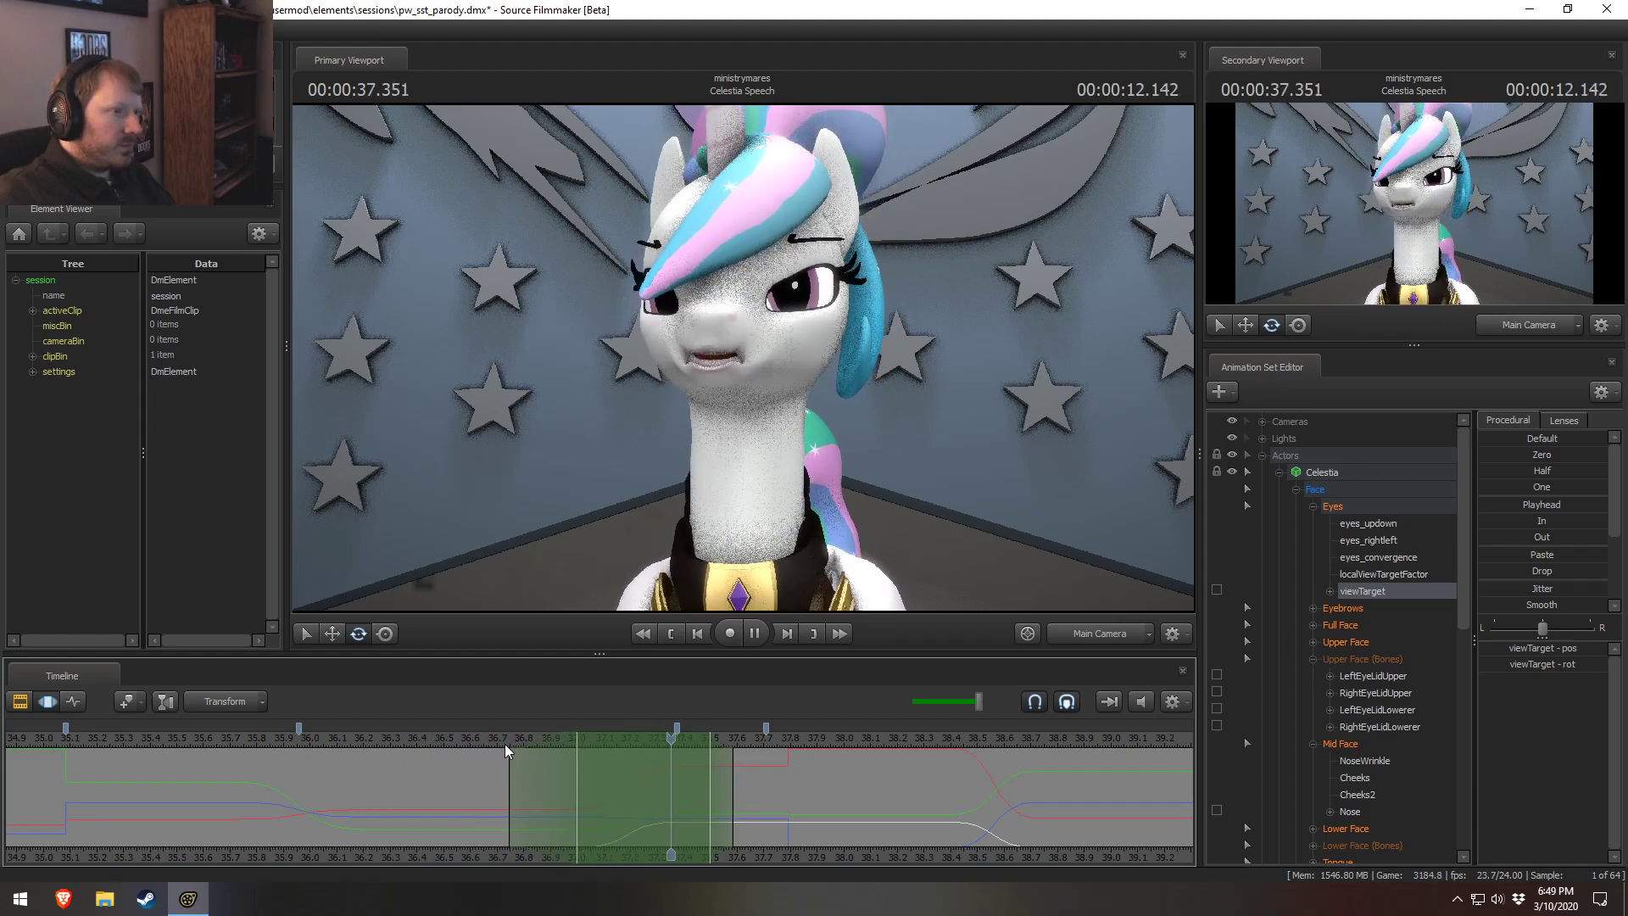
Adjust eyes_updown over a half-second range, recentre the change on about 37.167 s and replay it.
{"action": "left_click", "coordinate": [630, 810]}
{"action": "scroll", "coordinate": [630, 809], "scroll_direction": "up", "scroll_amount": 7, "text": "shift"}
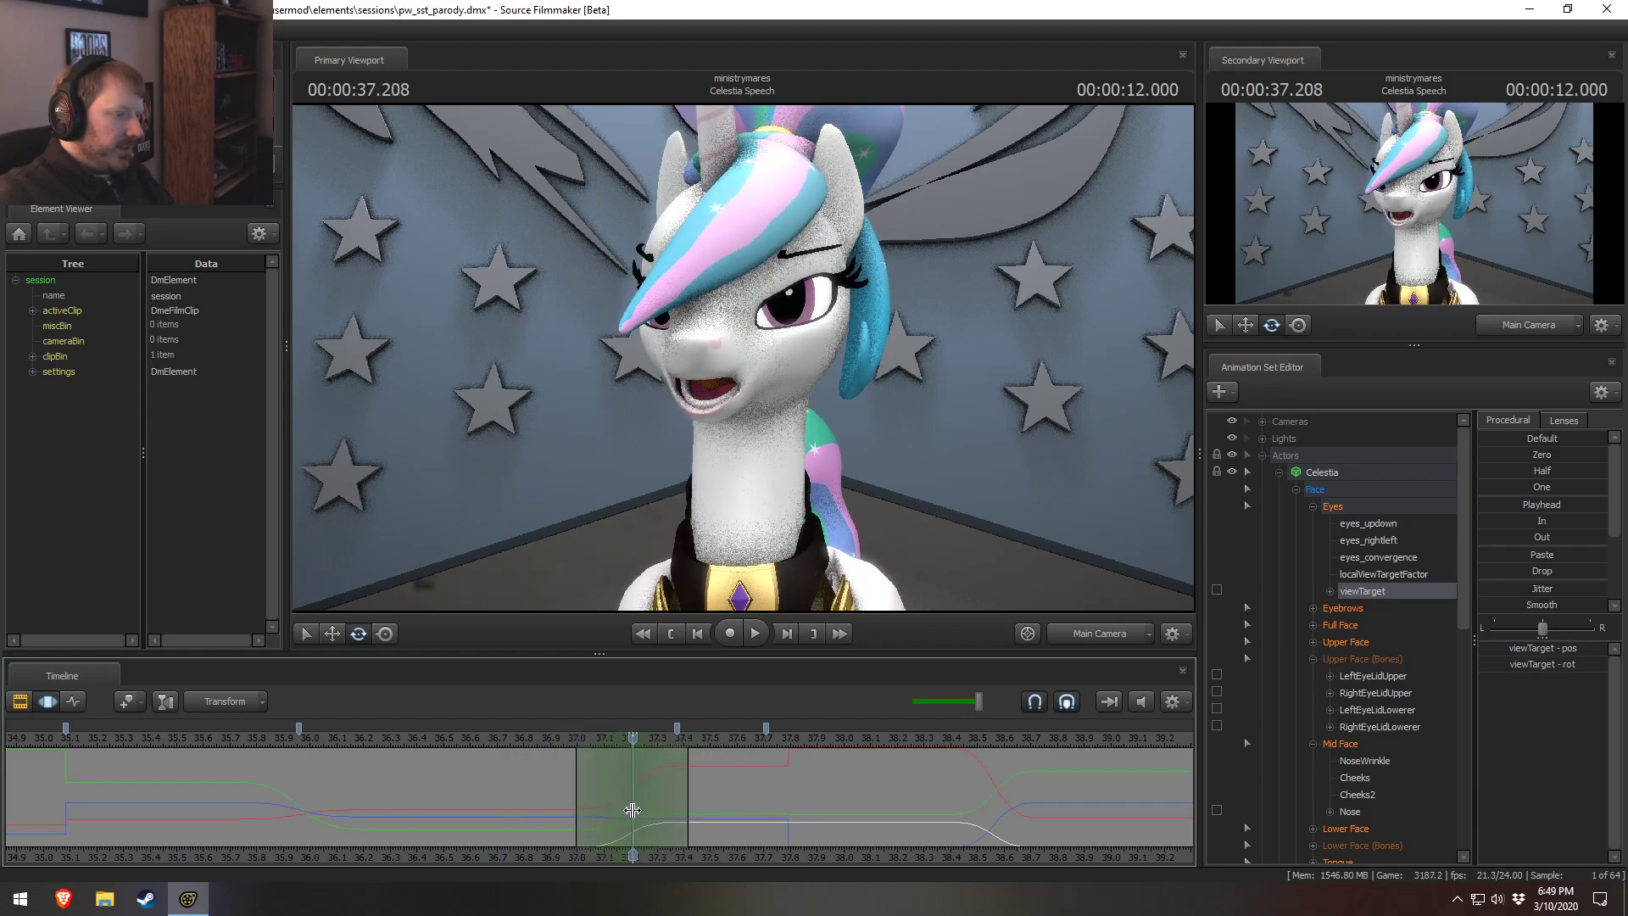
{"action": "left_click", "coordinate": [1406, 523]}
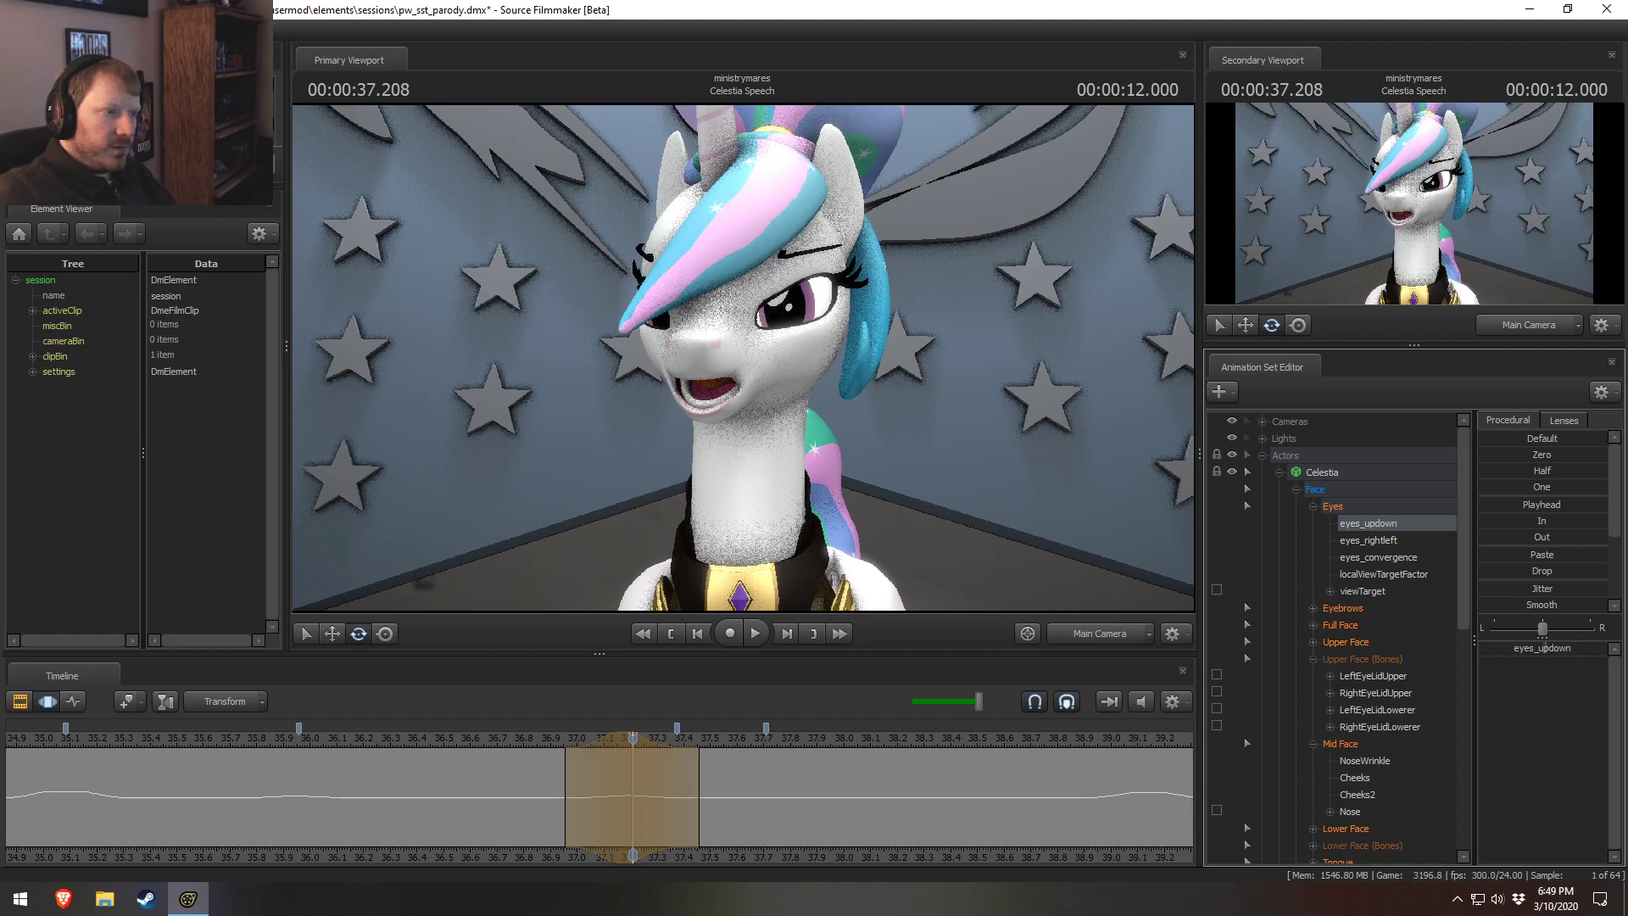
{"action": "left_click", "coordinate": [486, 743]}
{"action": "key", "text": "space"}
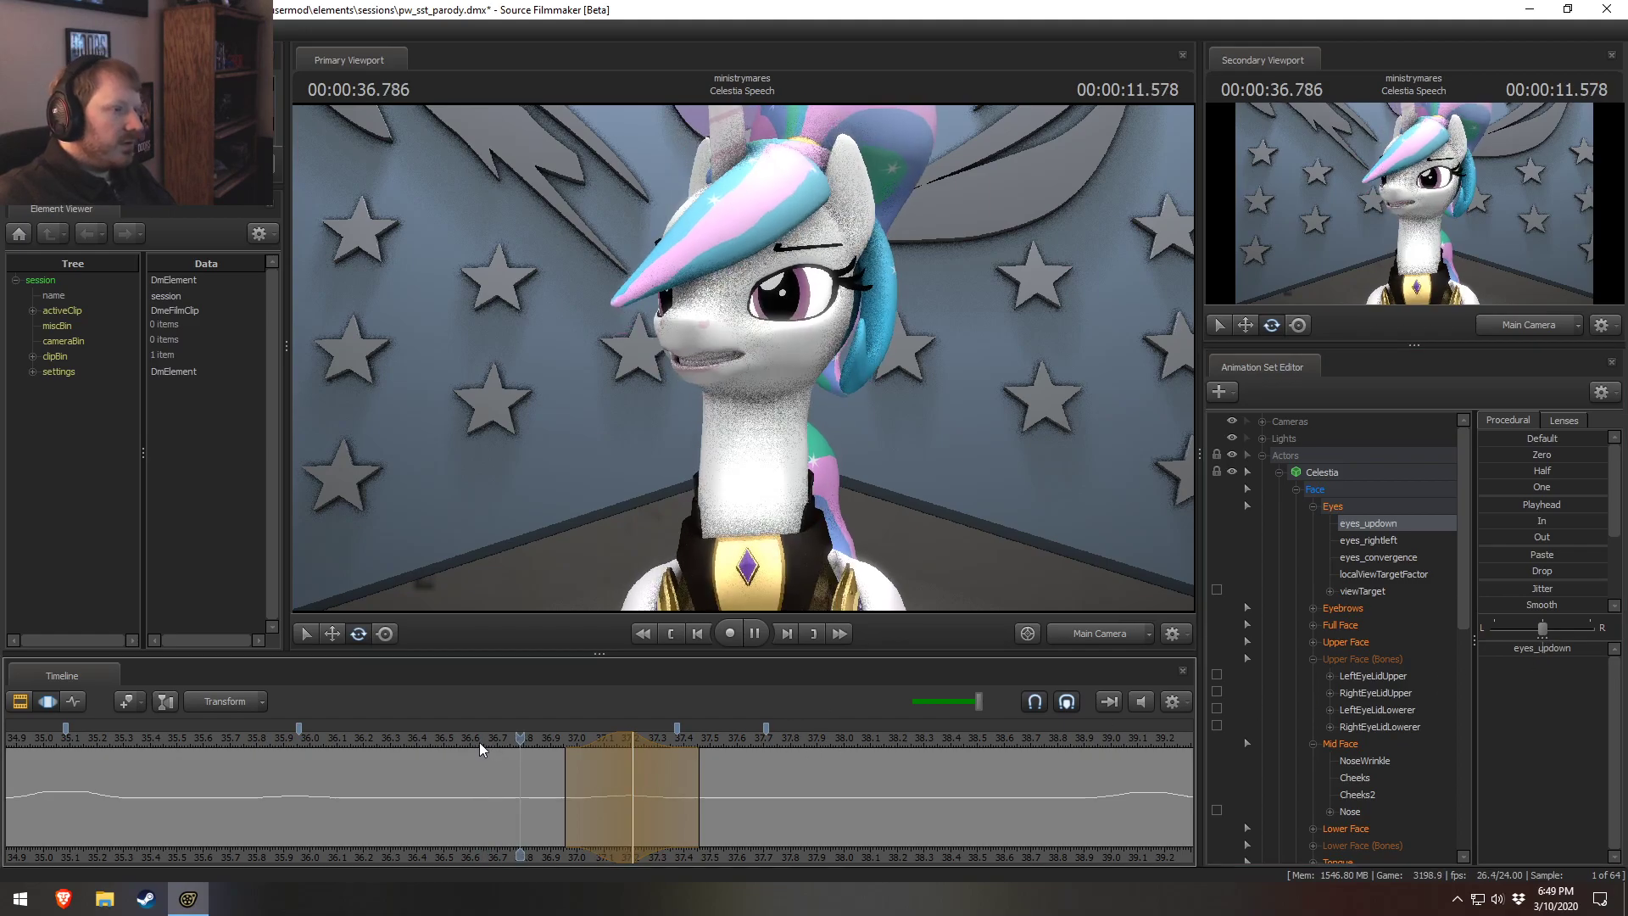
{"action": "key", "text": "space"}
{"action": "left_click_drag", "start_coordinate": [594, 742], "coordinate": [585, 742]}
{"action": "key", "text": "space"}
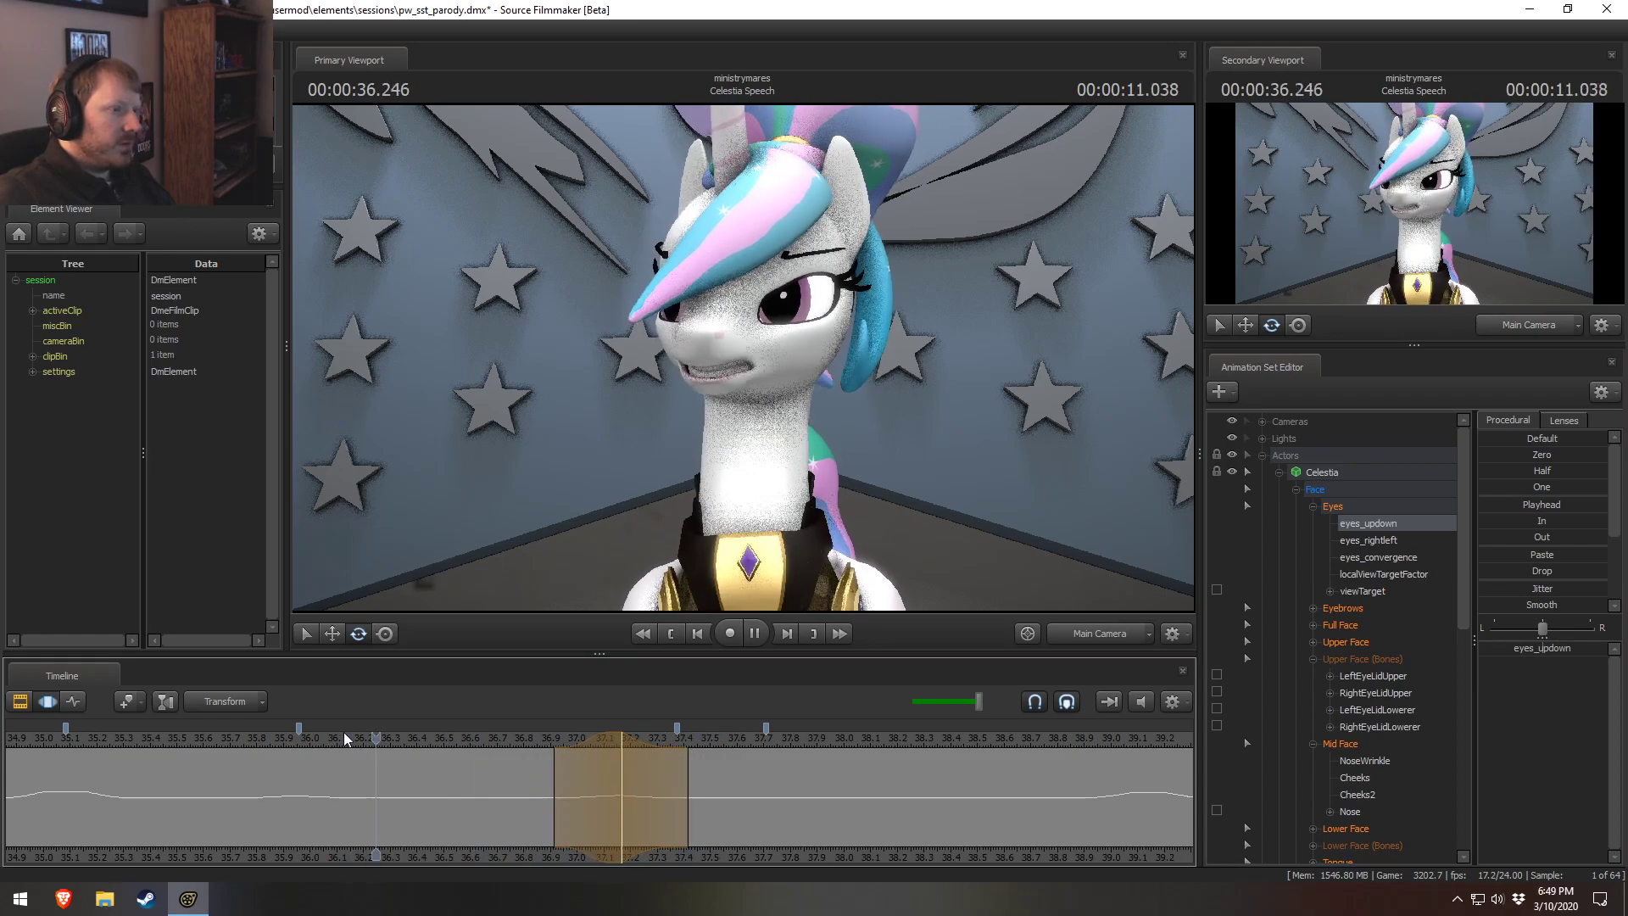
{"action": "key", "text": "space"}
Replay the speech from several points between about 35.1 and 35.9 s to review the gaze and expression.
{"action": "left_click", "coordinate": [221, 738]}
{"action": "key", "text": "space"}
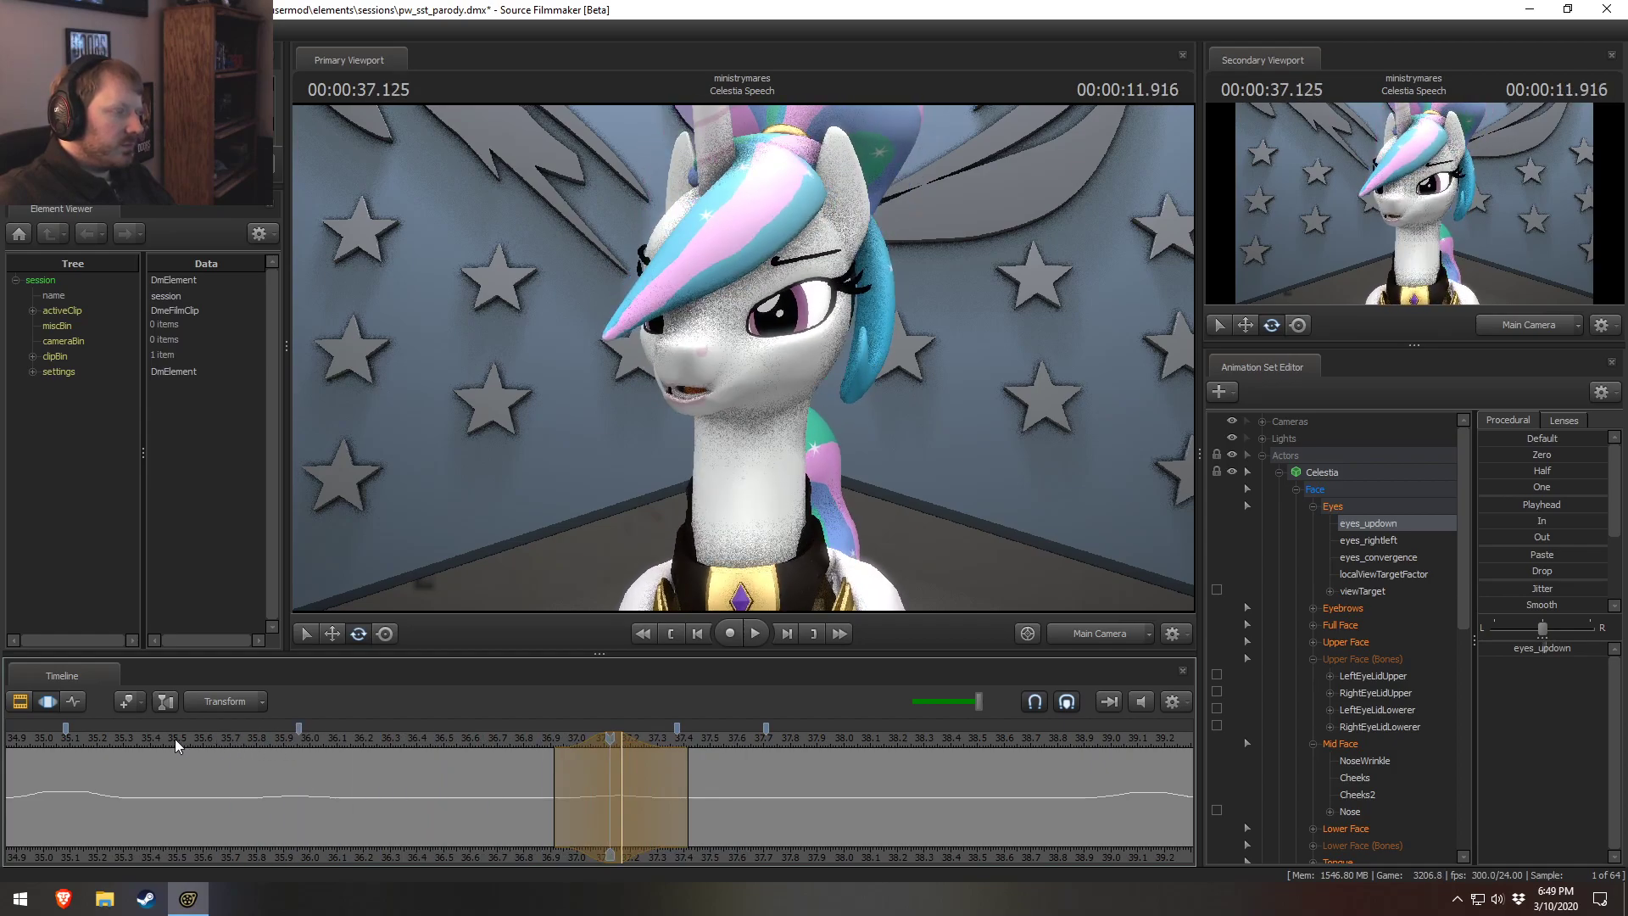
{"action": "left_click", "coordinate": [72, 739]}
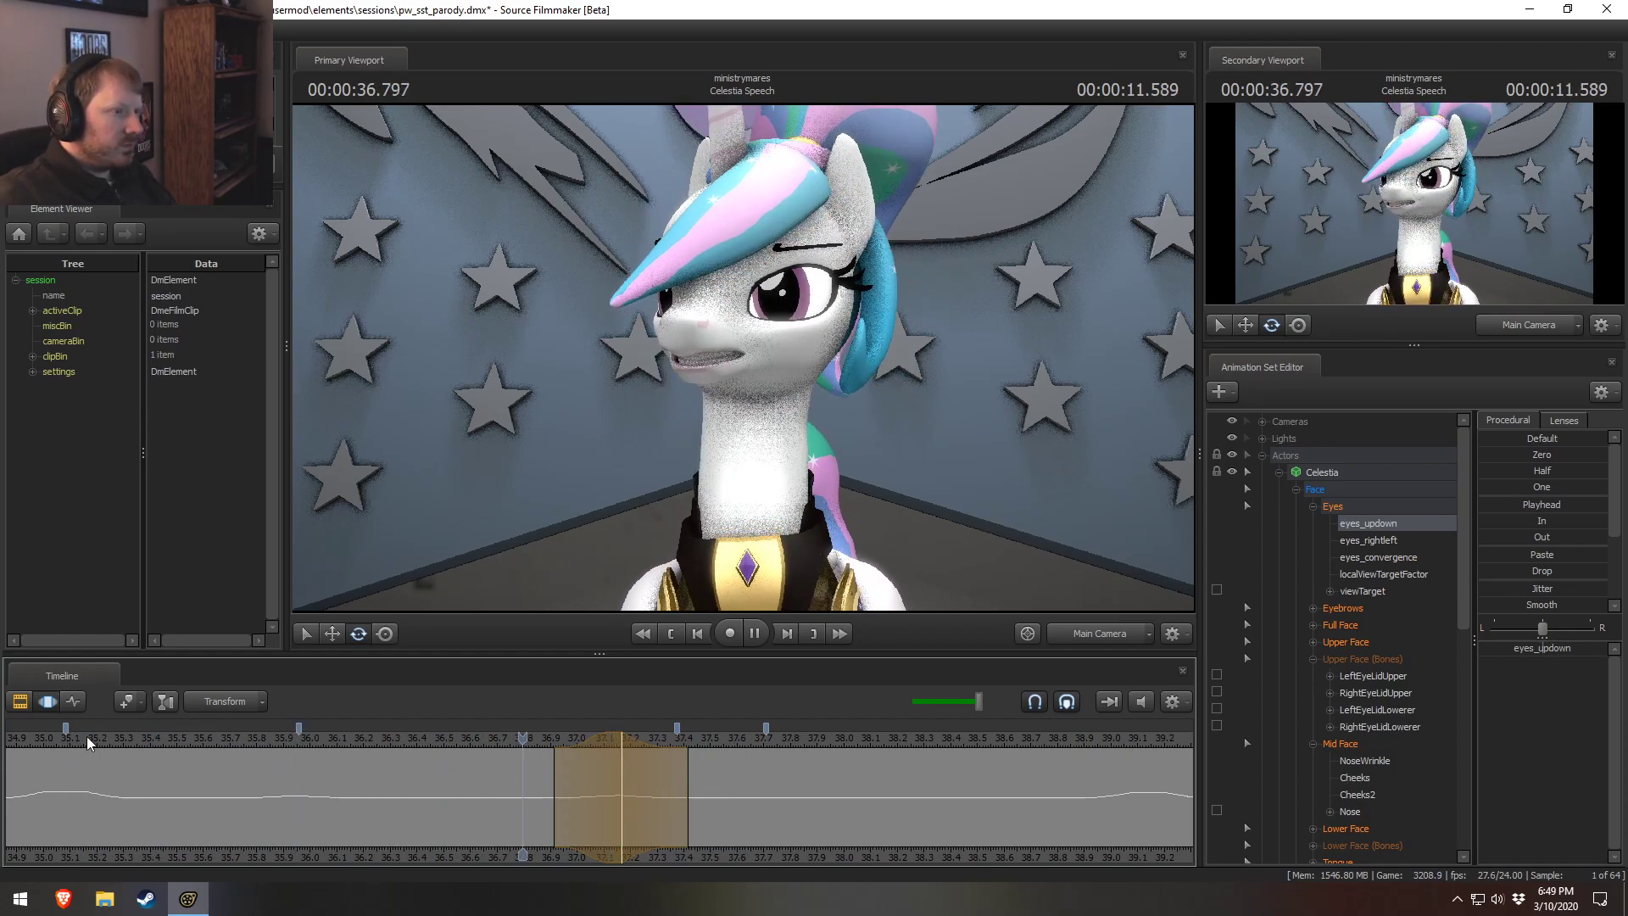
{"action": "left_click", "coordinate": [102, 740]}
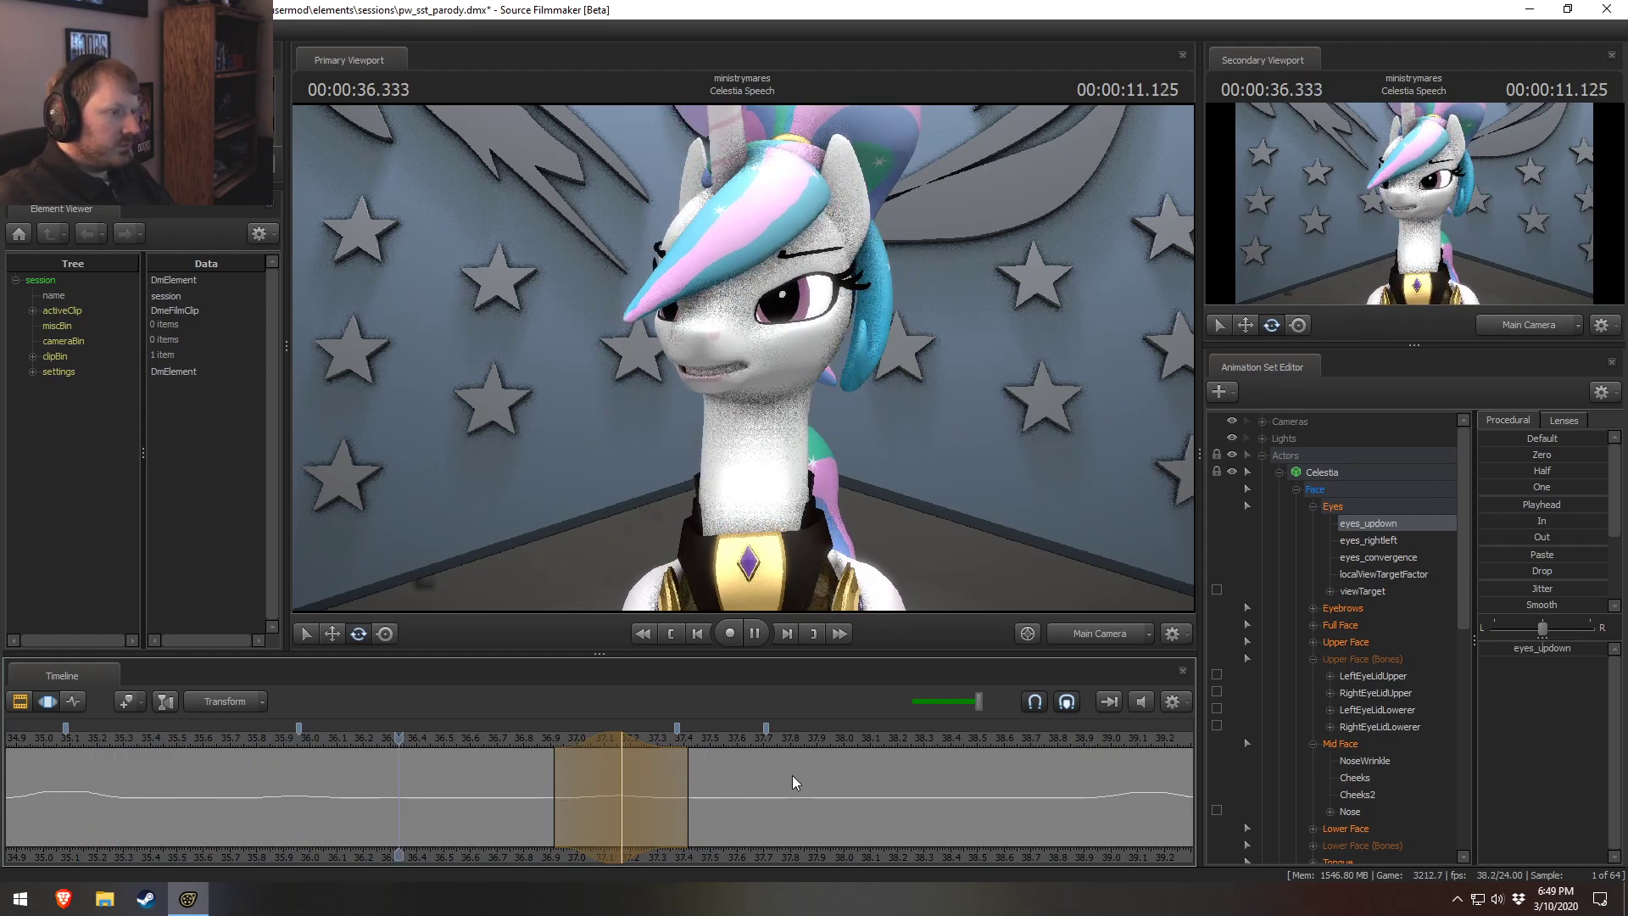
{"action": "left_click", "coordinate": [258, 737]}
{"action": "key", "text": "space"}
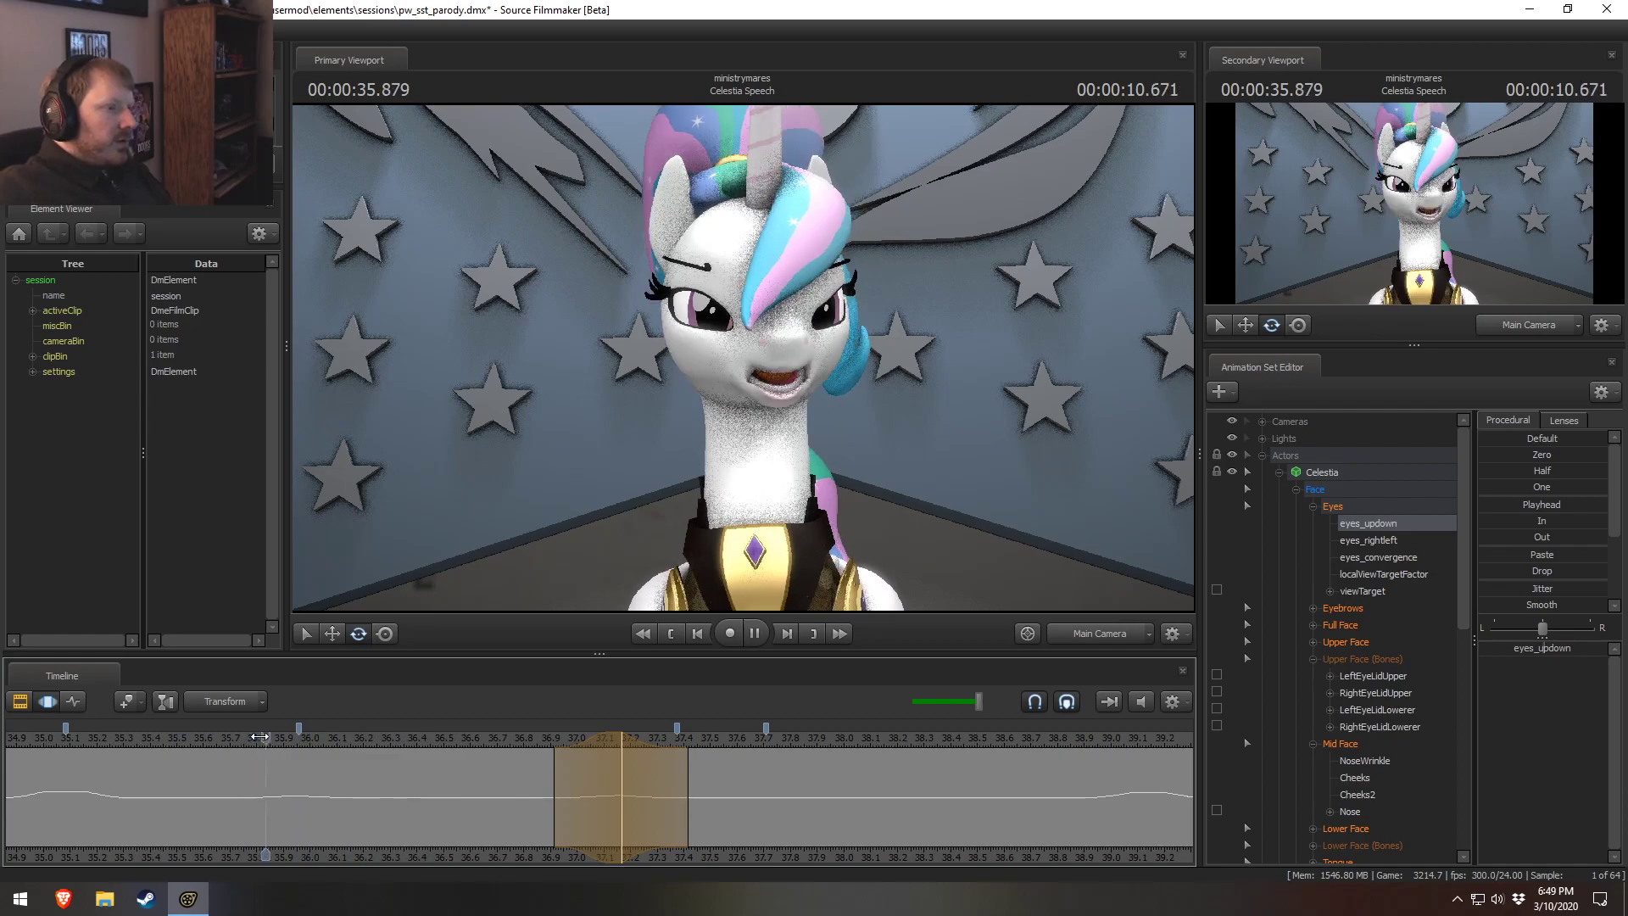
{"action": "key", "text": "space"}
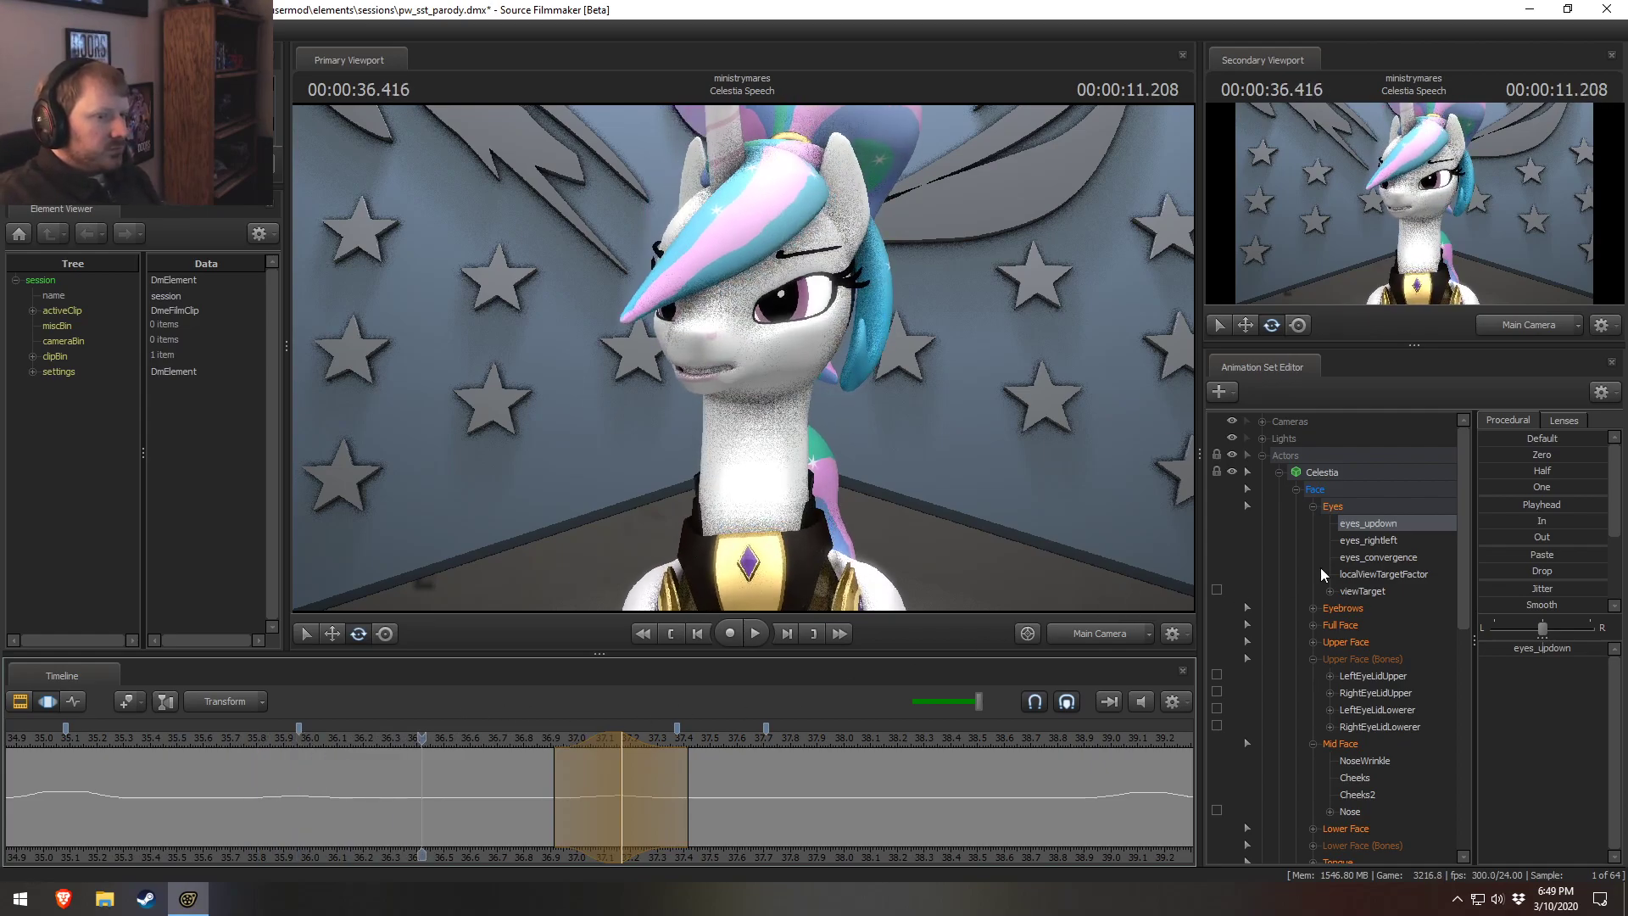
Lower the Upper Face's Angry over about 36.0–37.3 s, with full strength from about 36.25 to 36.96 s.
{"action": "left_click", "coordinate": [1348, 641]}
{"action": "left_click_drag", "start_coordinate": [264, 818], "coordinate": [654, 827]}
{"action": "scroll", "coordinate": [556, 821], "scroll_direction": "up", "scroll_amount": 6}
{"action": "key", "text": "space"}
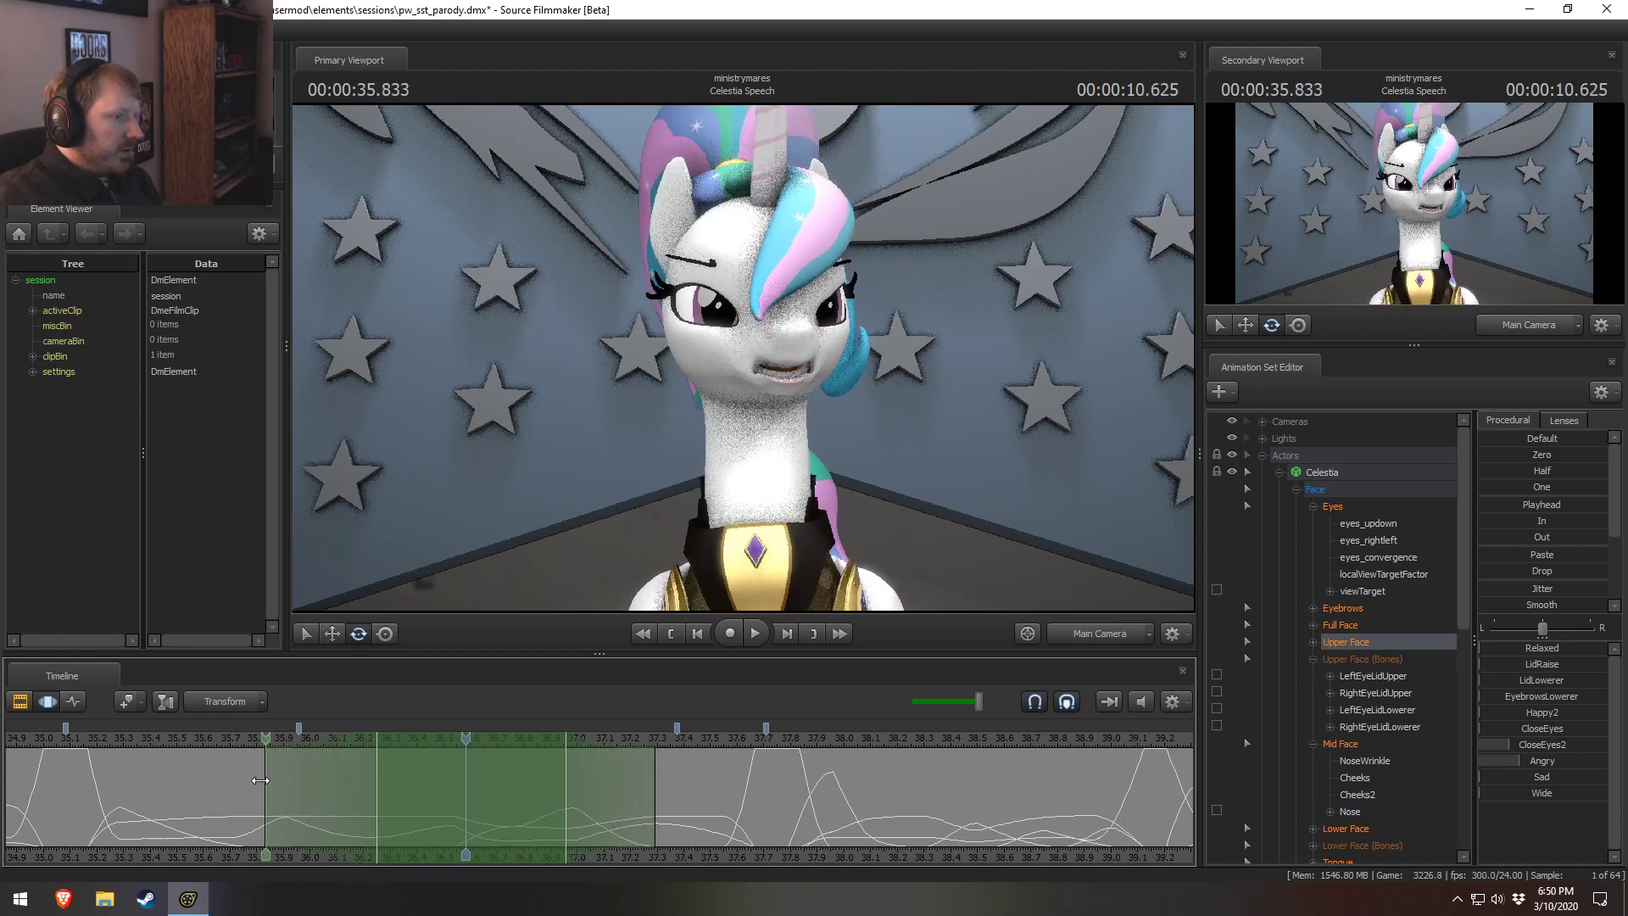
{"action": "left_click_drag", "start_coordinate": [442, 769], "coordinate": [409, 771]}
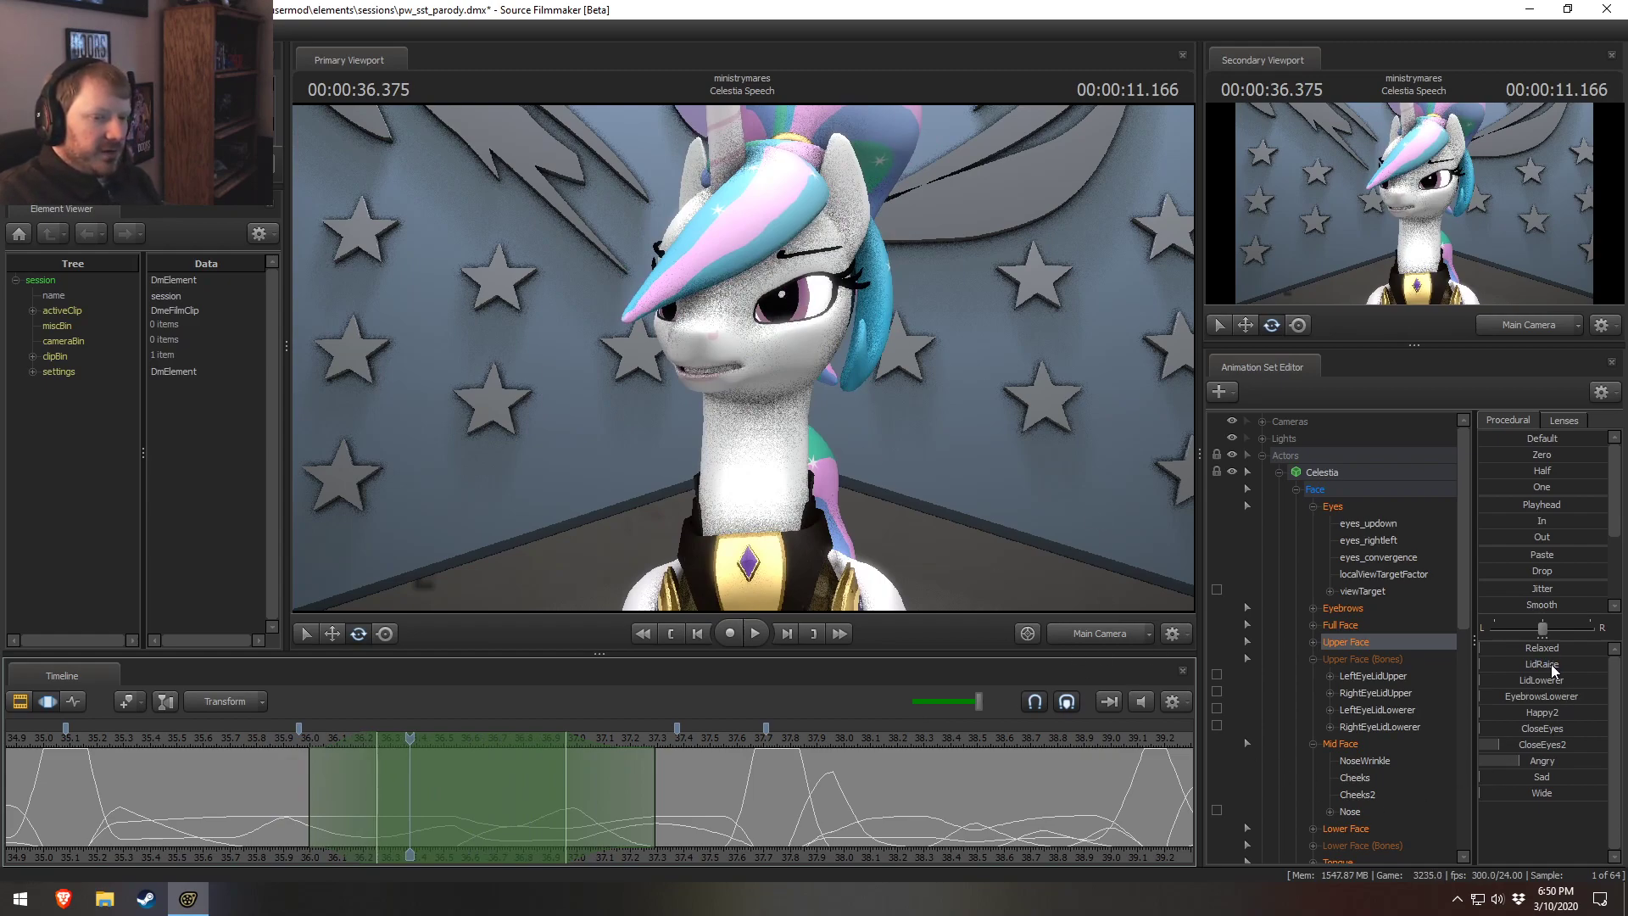
{"action": "left_click_drag", "start_coordinate": [1550, 762], "coordinate": [1536, 761]}
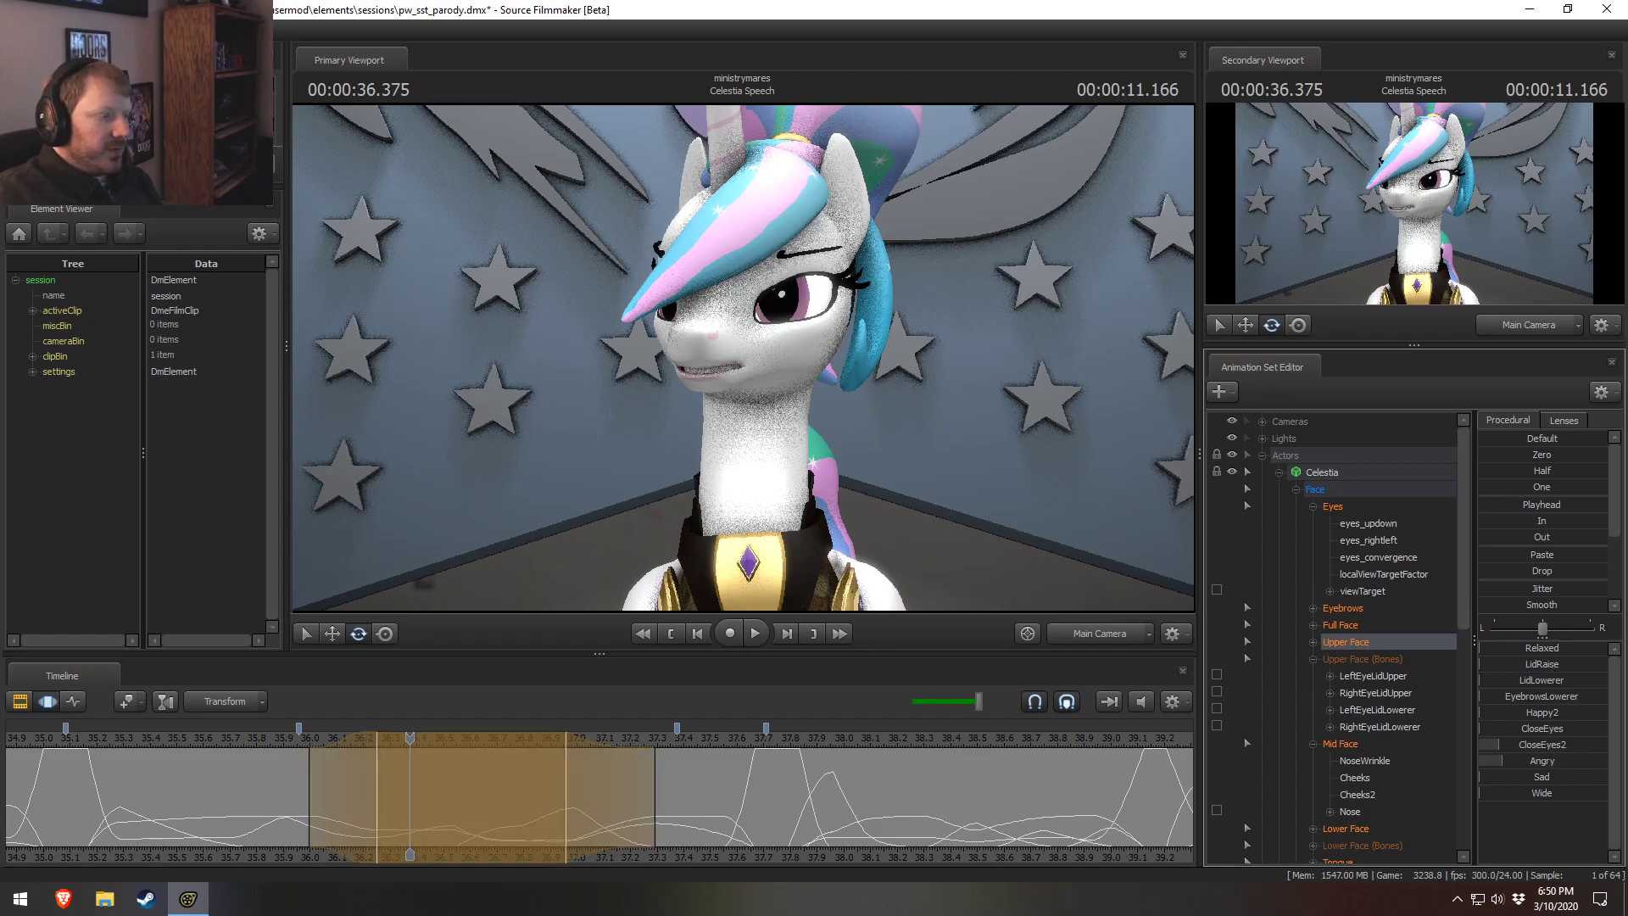
Replay from 35.75 s and adjust the Angry change to ease in over about 35.92–36.29 s.
{"action": "left_click", "coordinate": [242, 737]}
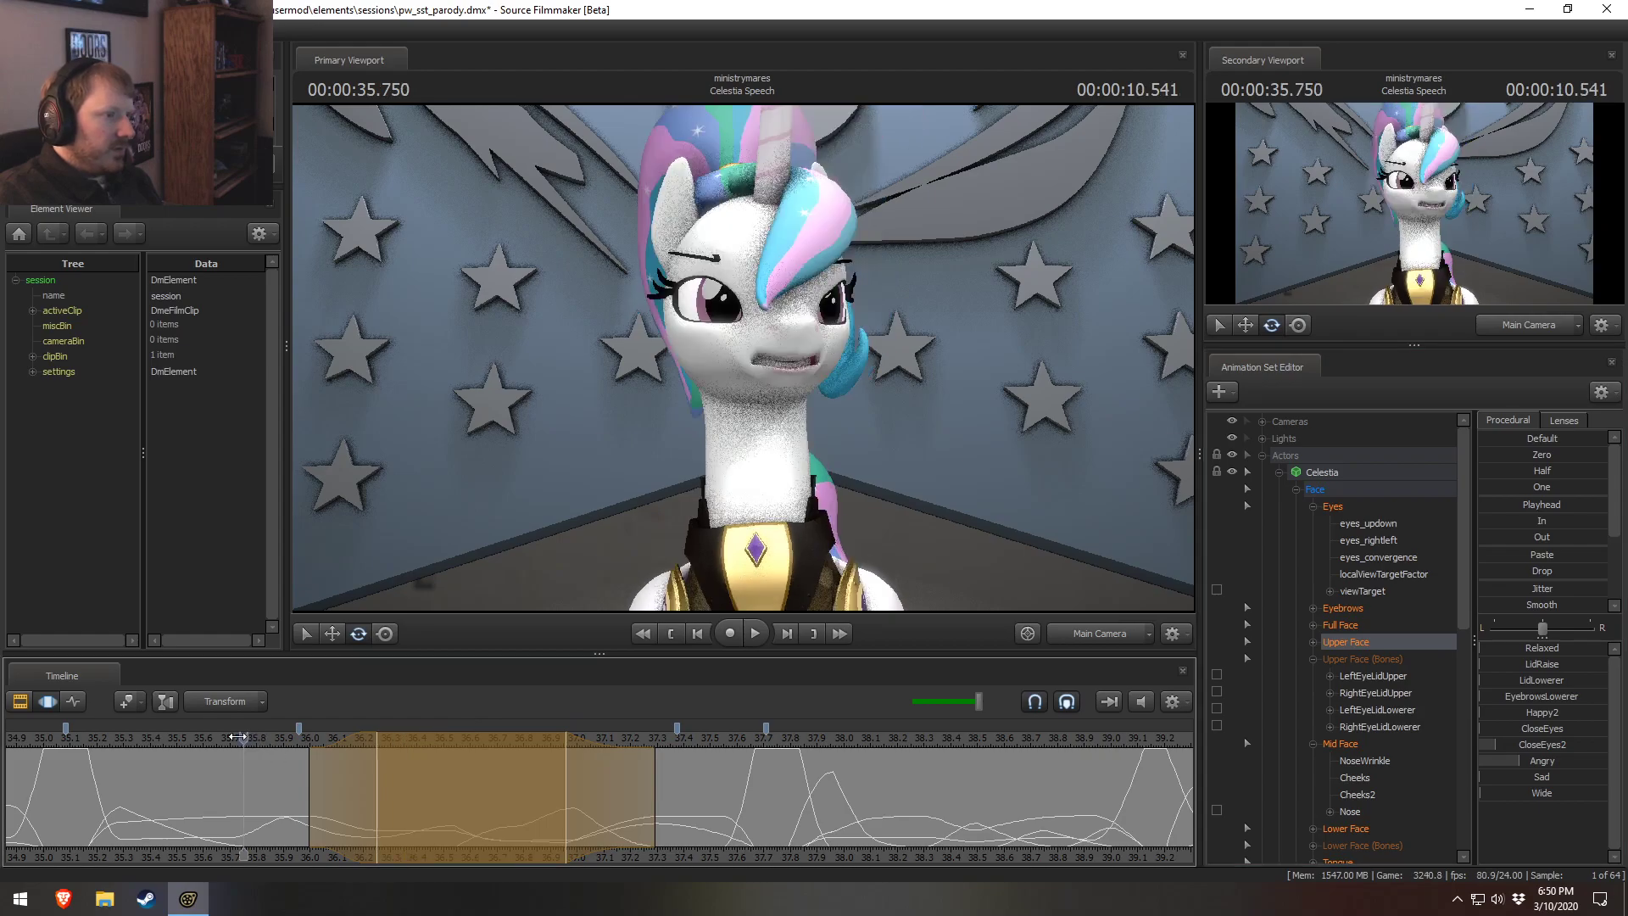
{"action": "key", "text": "space"}
{"action": "left_click_drag", "start_coordinate": [347, 780], "coordinate": [388, 802]}
{"action": "key", "text": "space"}
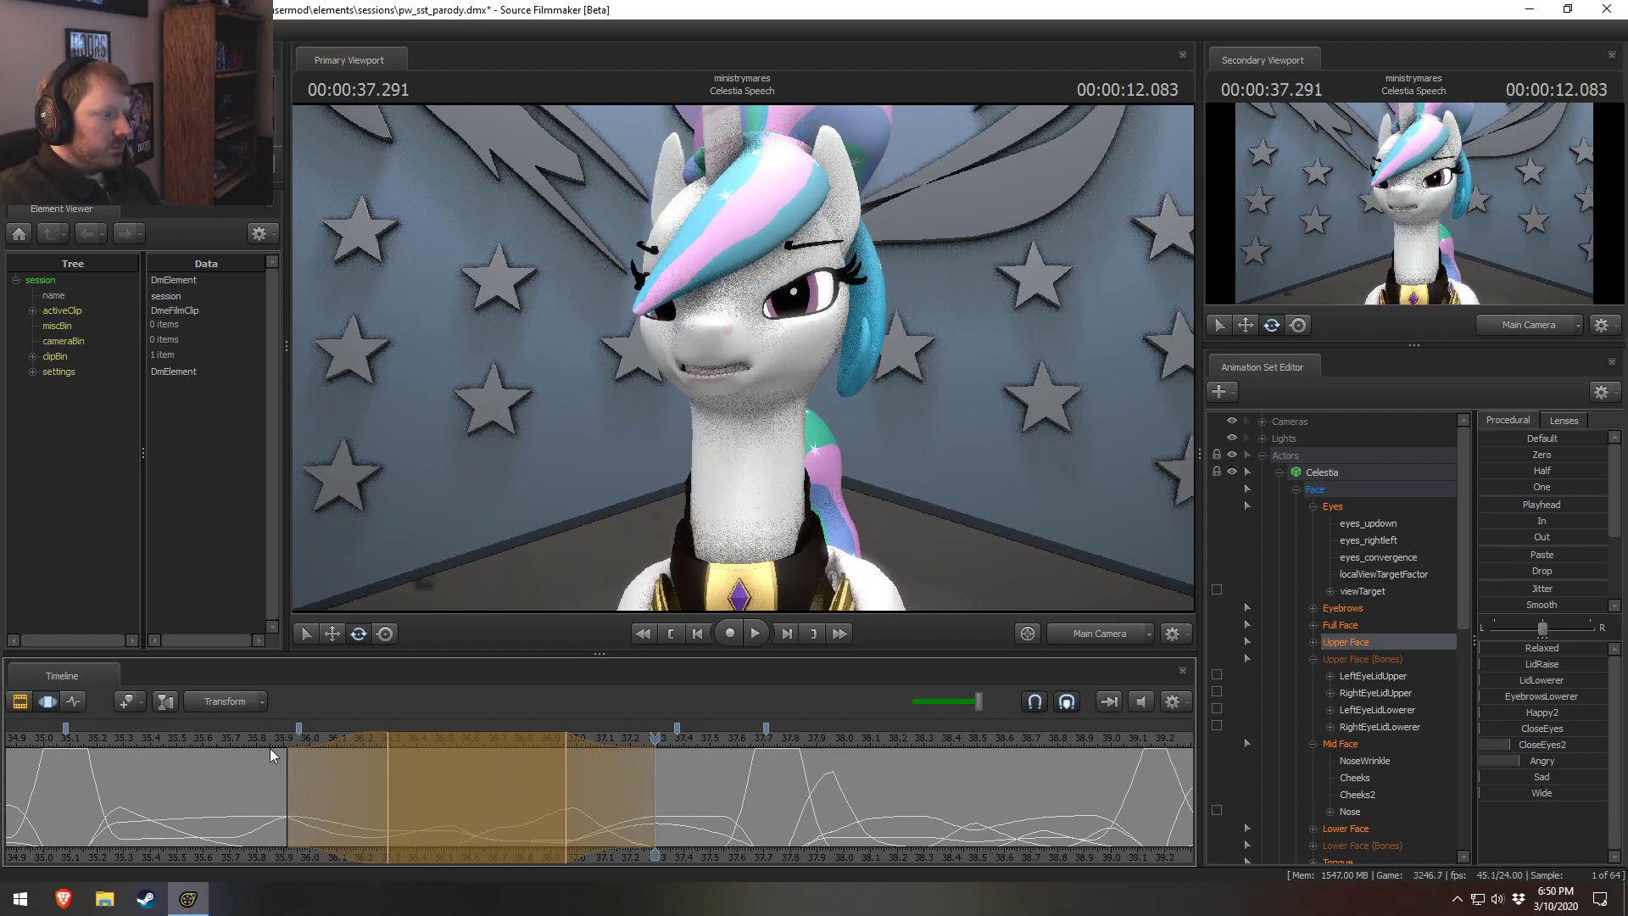
Scrub through the expression and replay the speech from about 35.1 s and 33.2 s to review the whole passage.
{"action": "left_click_drag", "start_coordinate": [428, 819], "coordinate": [831, 805]}
{"action": "left_click_drag", "start_coordinate": [219, 741], "coordinate": [68, 743]}
{"action": "key", "text": "space"}
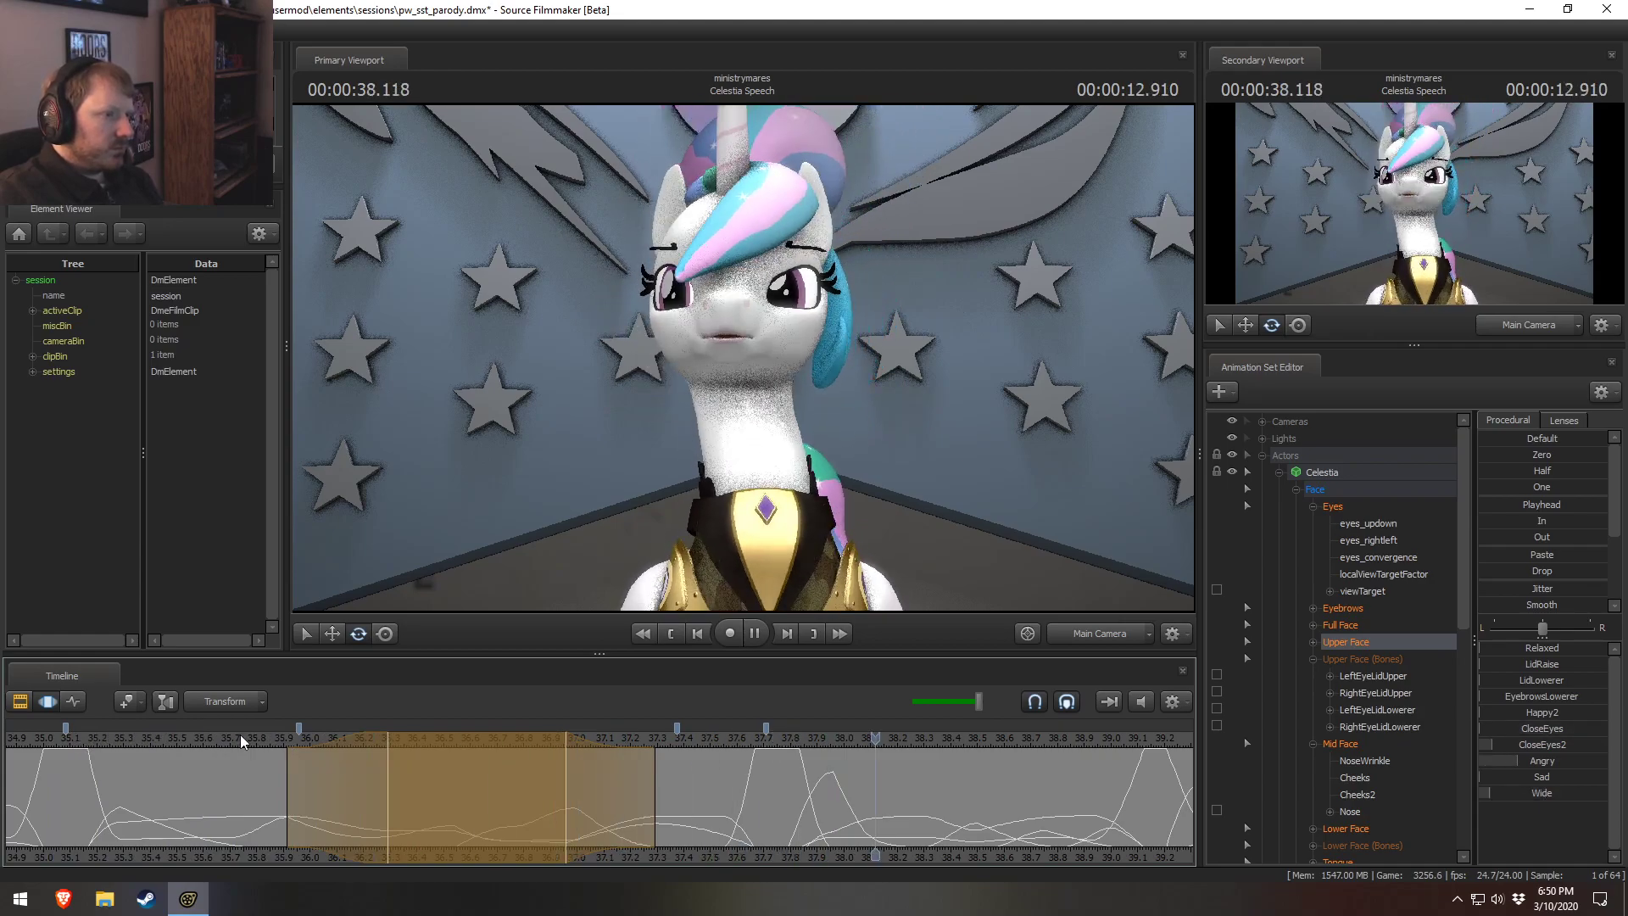
{"action": "key", "text": "space"}
{"action": "scroll", "coordinate": [331, 759], "scroll_direction": "down", "scroll_amount": 3}
{"action": "left_click_drag", "start_coordinate": [179, 736], "coordinate": [170, 735]}
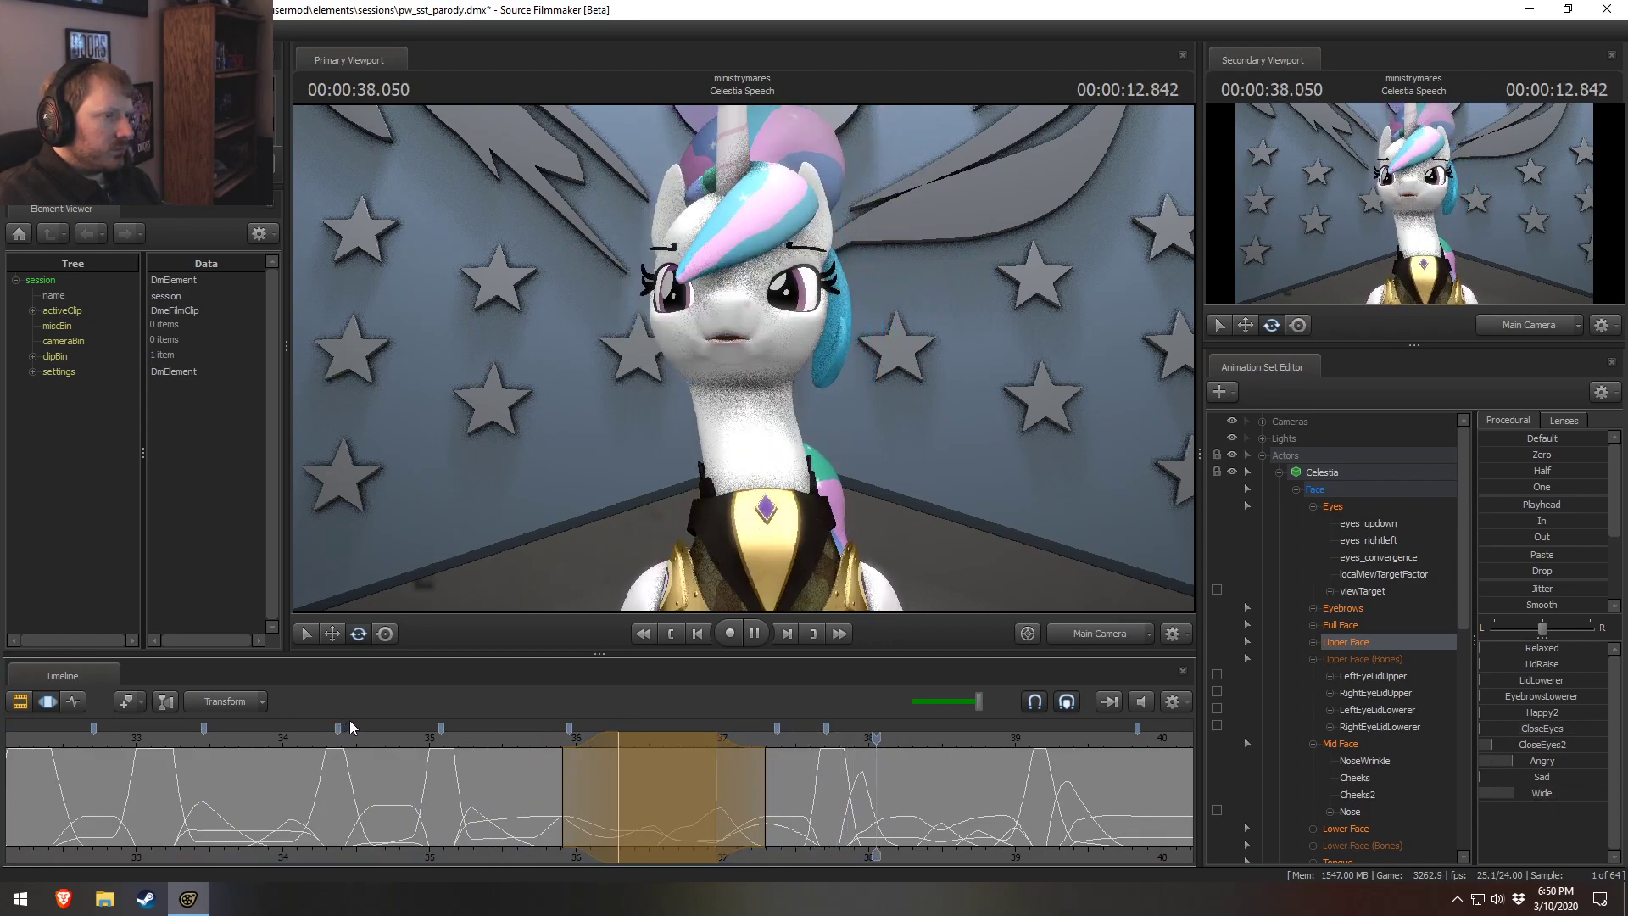
Replay the speech across about 34–40 s to review the toned-down Angry expression and the blink that follows.
{"action": "key", "text": "space"}
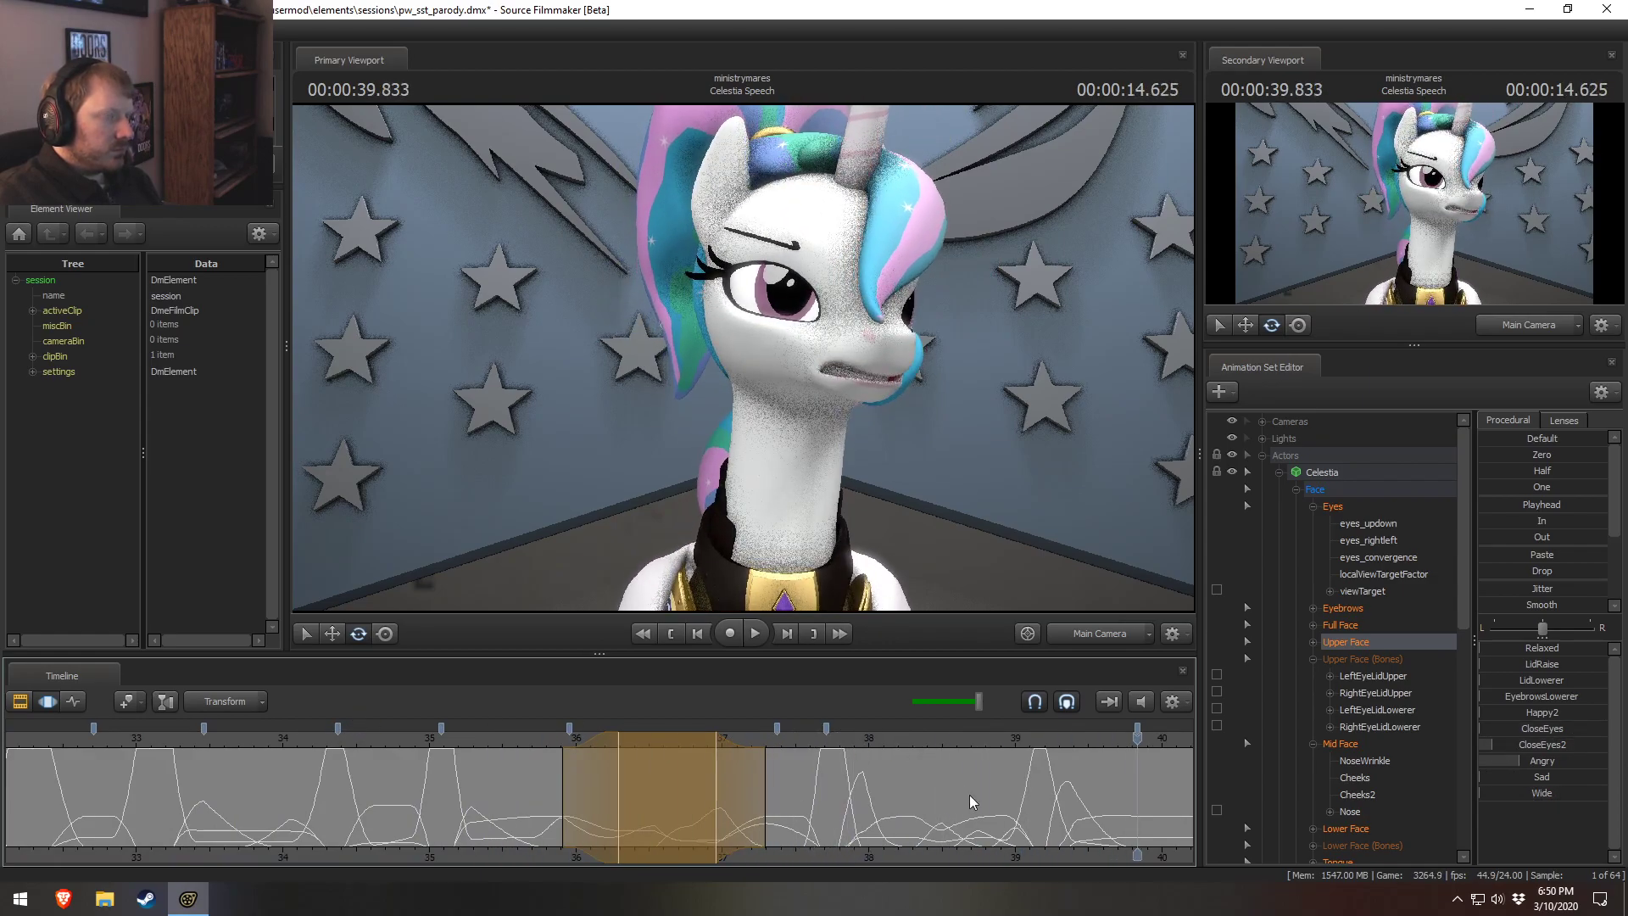
{"action": "middle_click_drag", "start_coordinate": [781, 809], "coordinate": [553, 794]}
{"action": "left_click_drag", "start_coordinate": [272, 725], "coordinate": [220, 719]}
{"action": "key", "text": "space"}
{"action": "key", "text": "F2"}
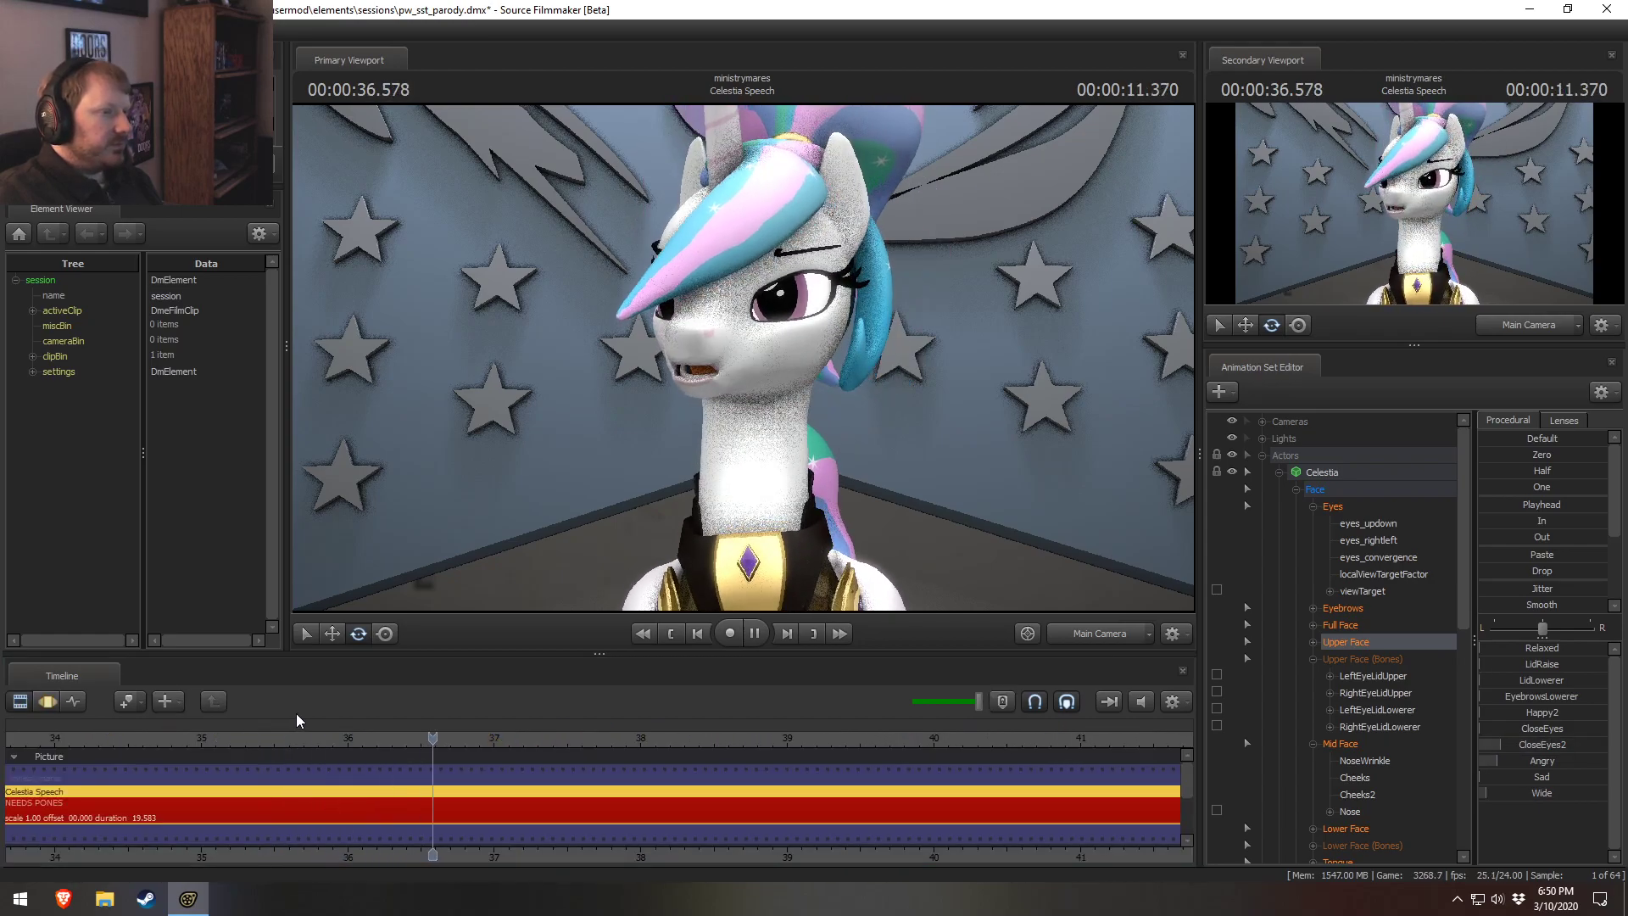
{"action": "key", "text": "space"}
{"action": "key", "text": "F3"}
Replay the passage from about 35.4 s to check the expression's transition into the blink near 37.8 s.
{"action": "left_click", "coordinate": [265, 740]}
{"action": "key", "text": "space"}
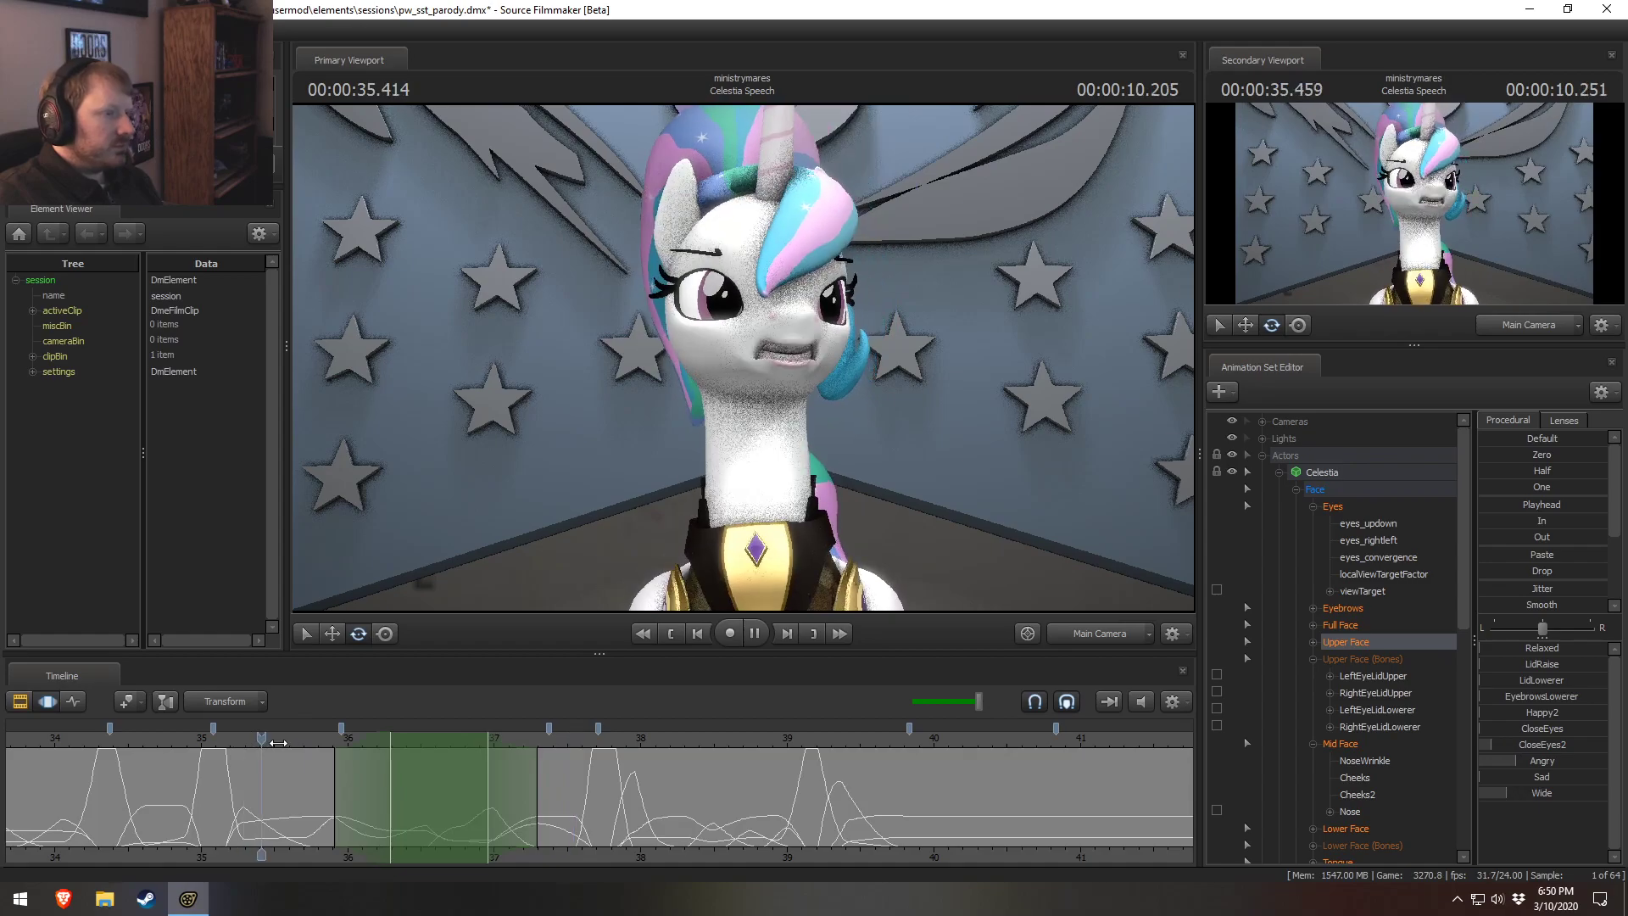
{"action": "key", "text": "space"}
{"action": "key", "text": "shift"}
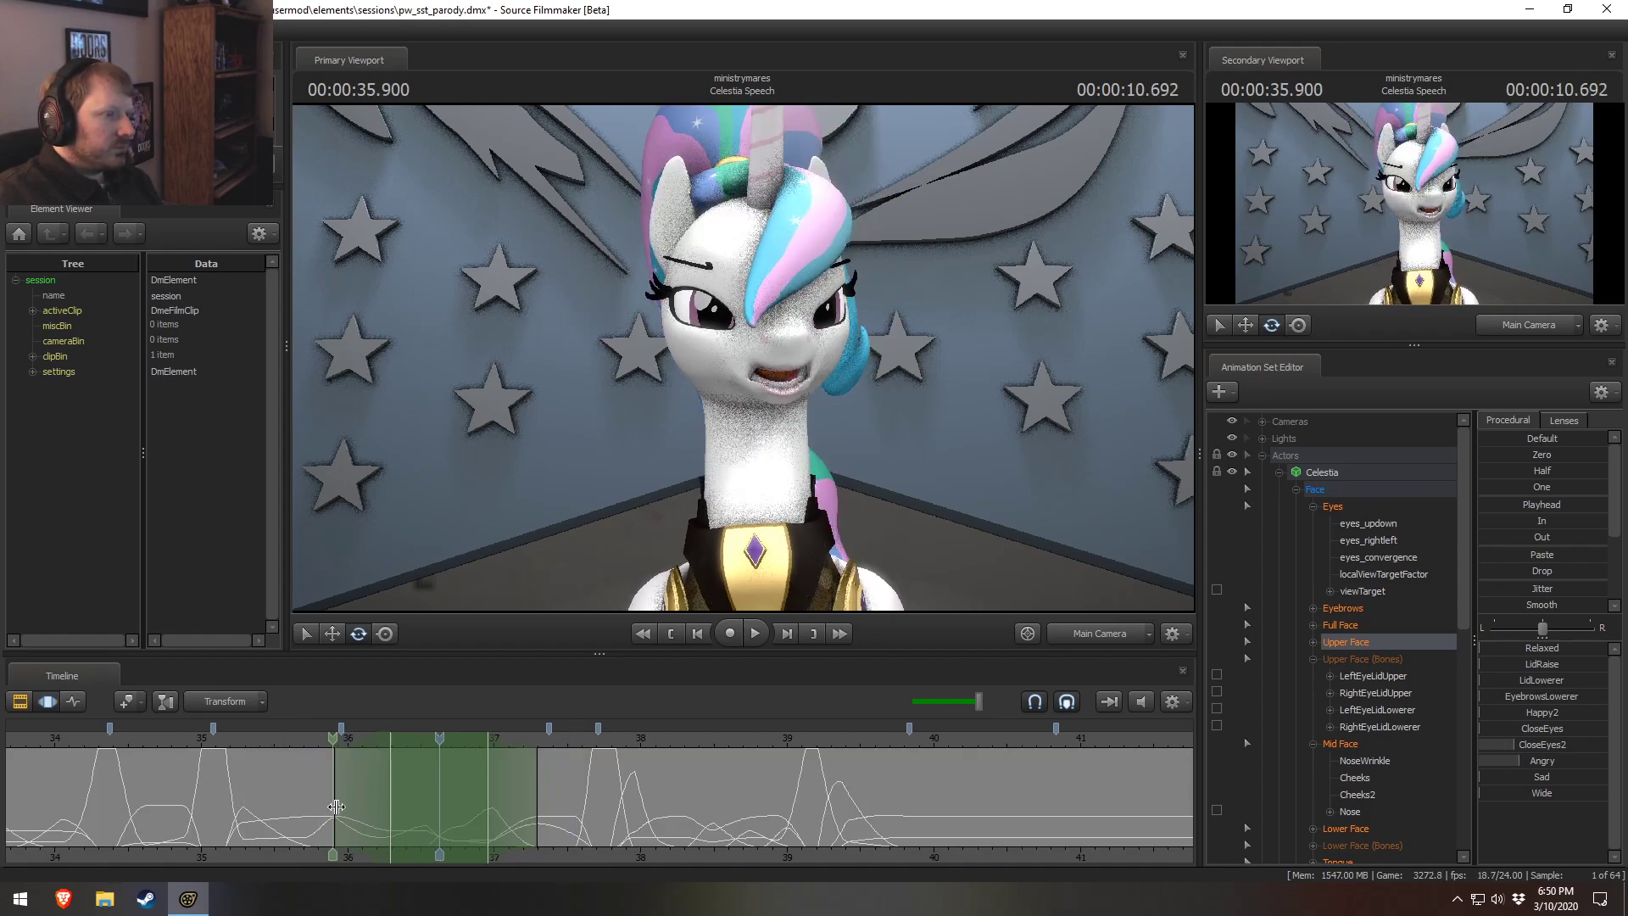
{"action": "key", "text": "space"}
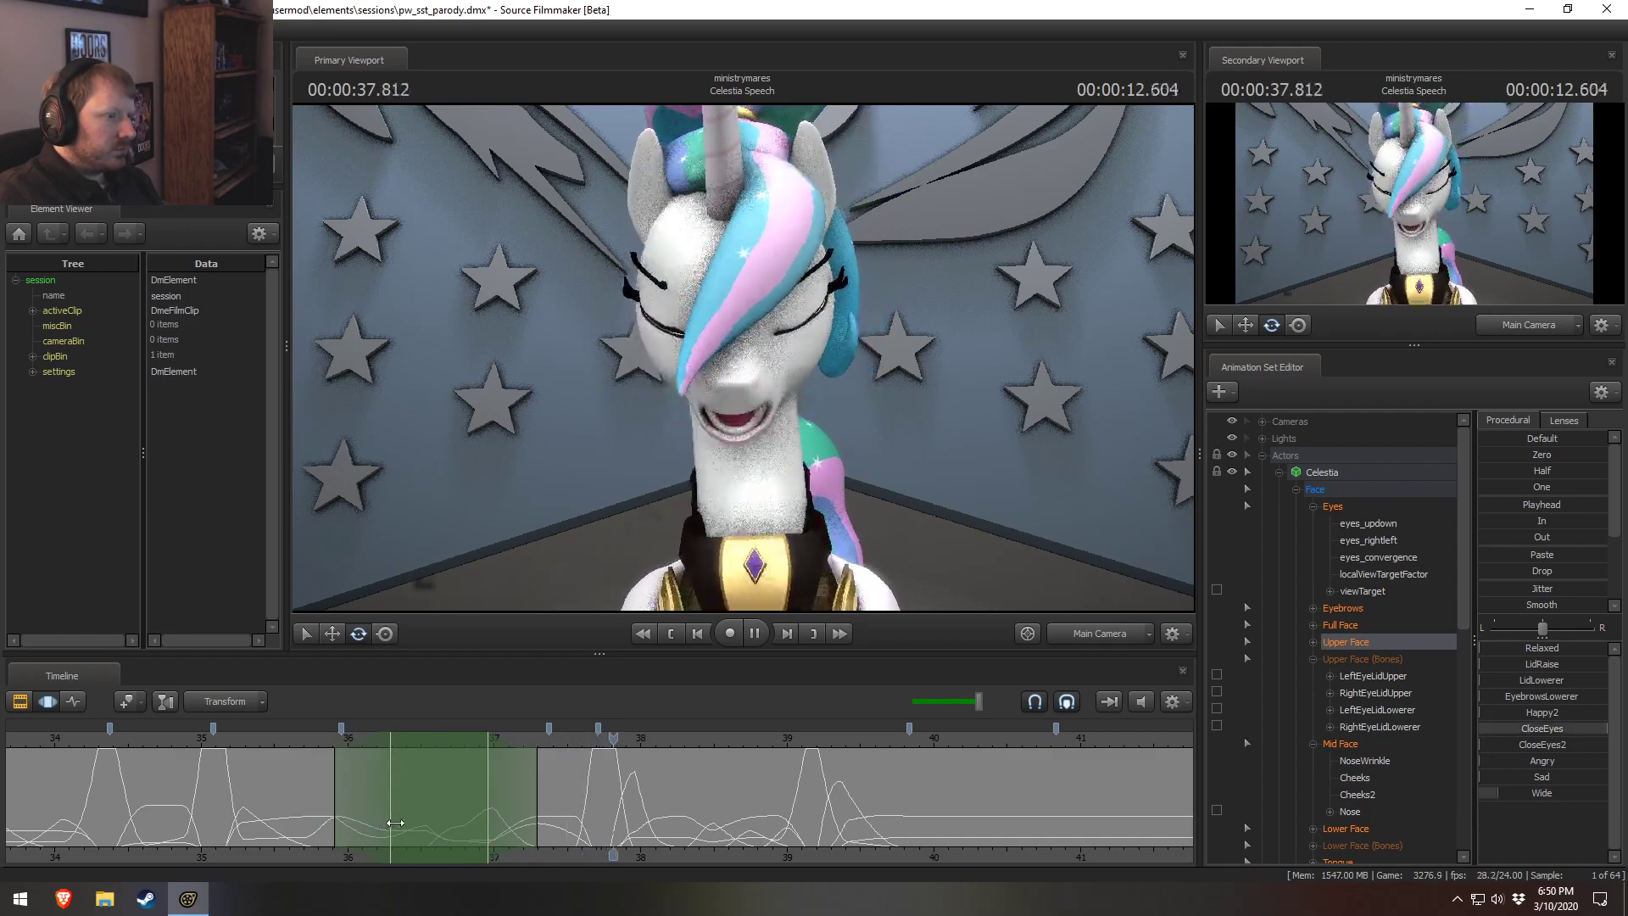
{"action": "key", "text": "space"}
Raise the Upper Face's Wide at about 37.96 s, easing in from about 37.79 s and out by about 38.25 s.
{"action": "left_click_drag", "start_coordinate": [428, 809], "coordinate": [633, 838]}
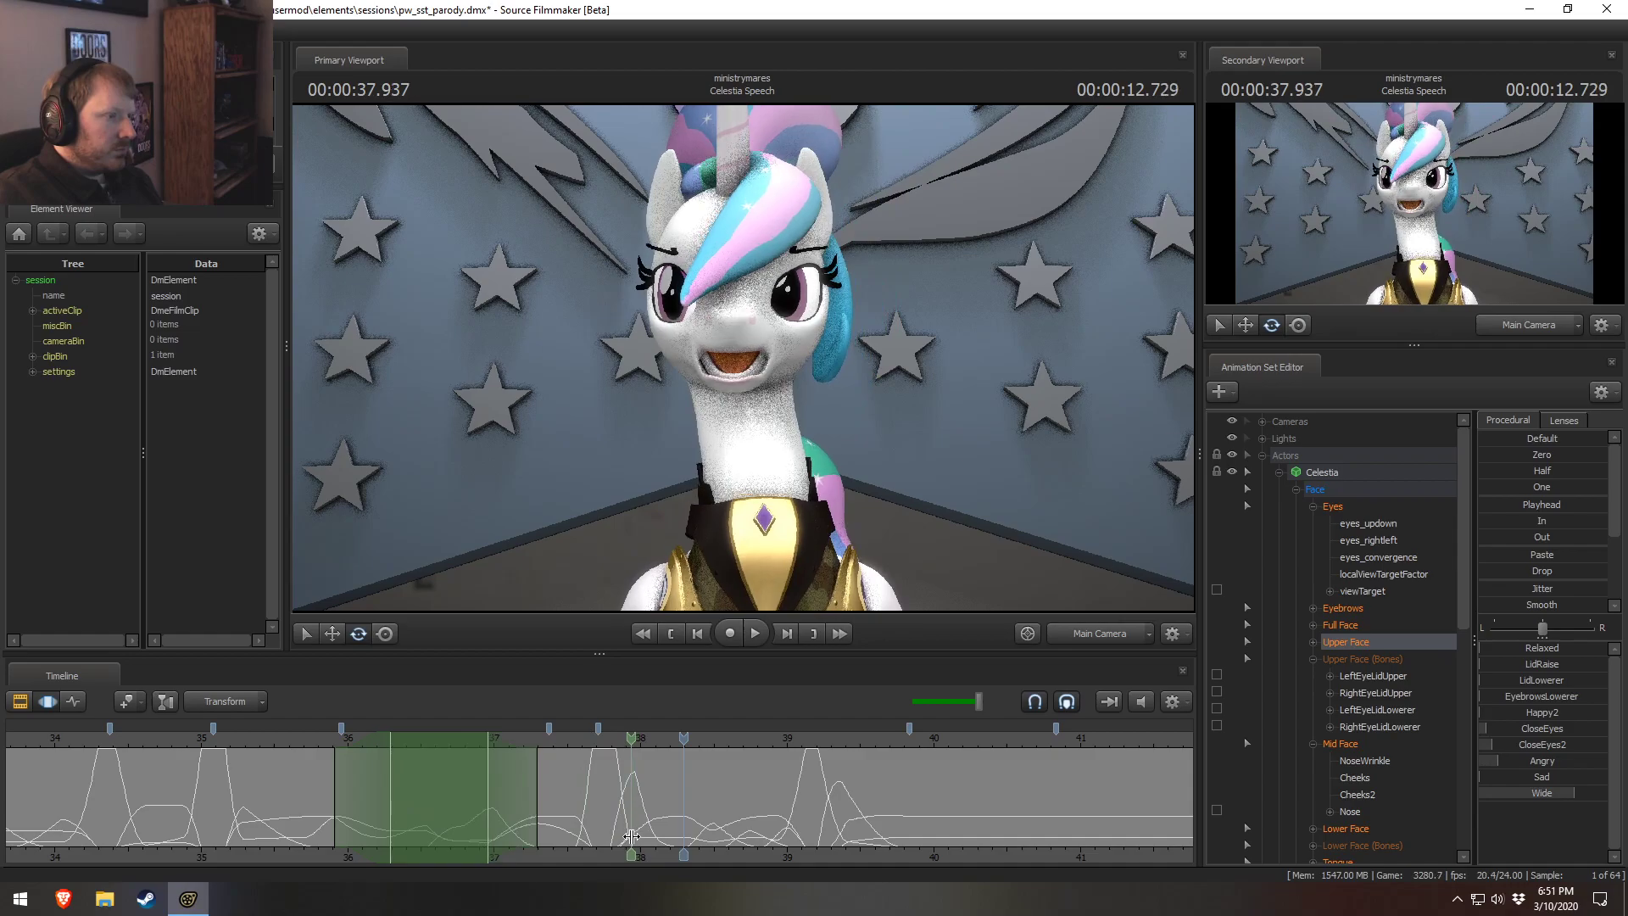
{"action": "left_click", "coordinate": [634, 836], "text": "shift"}
{"action": "scroll", "coordinate": [634, 835], "scroll_direction": "up", "scroll_amount": 5}
{"action": "left_click", "coordinate": [633, 808], "text": "shift"}
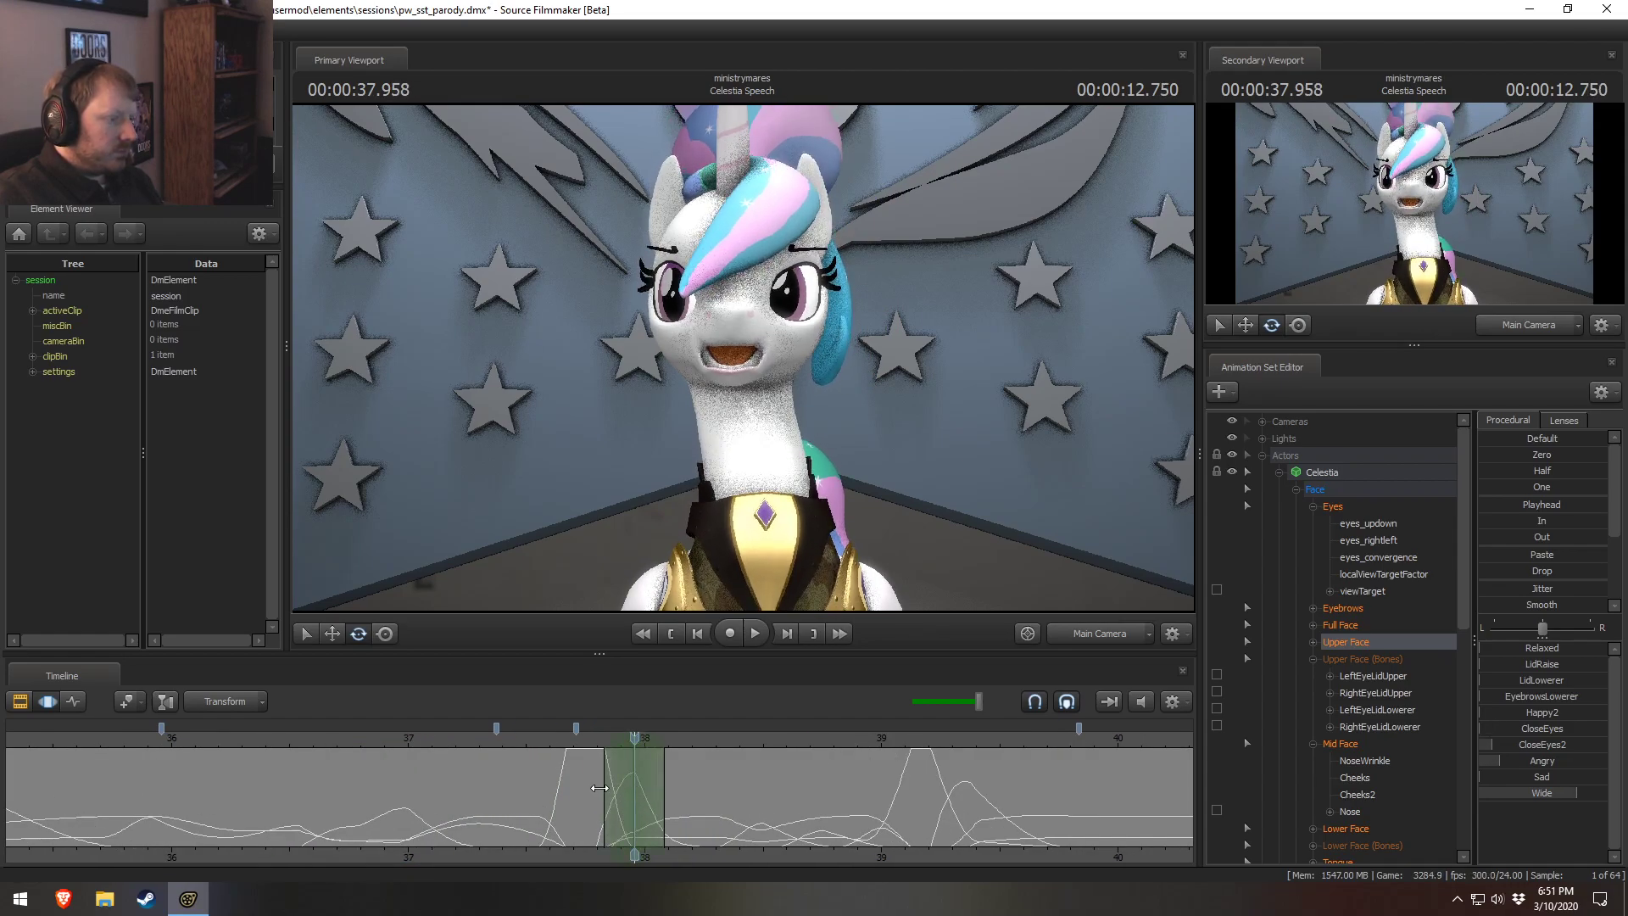
{"action": "left_click_drag", "start_coordinate": [602, 787], "coordinate": [709, 804]}
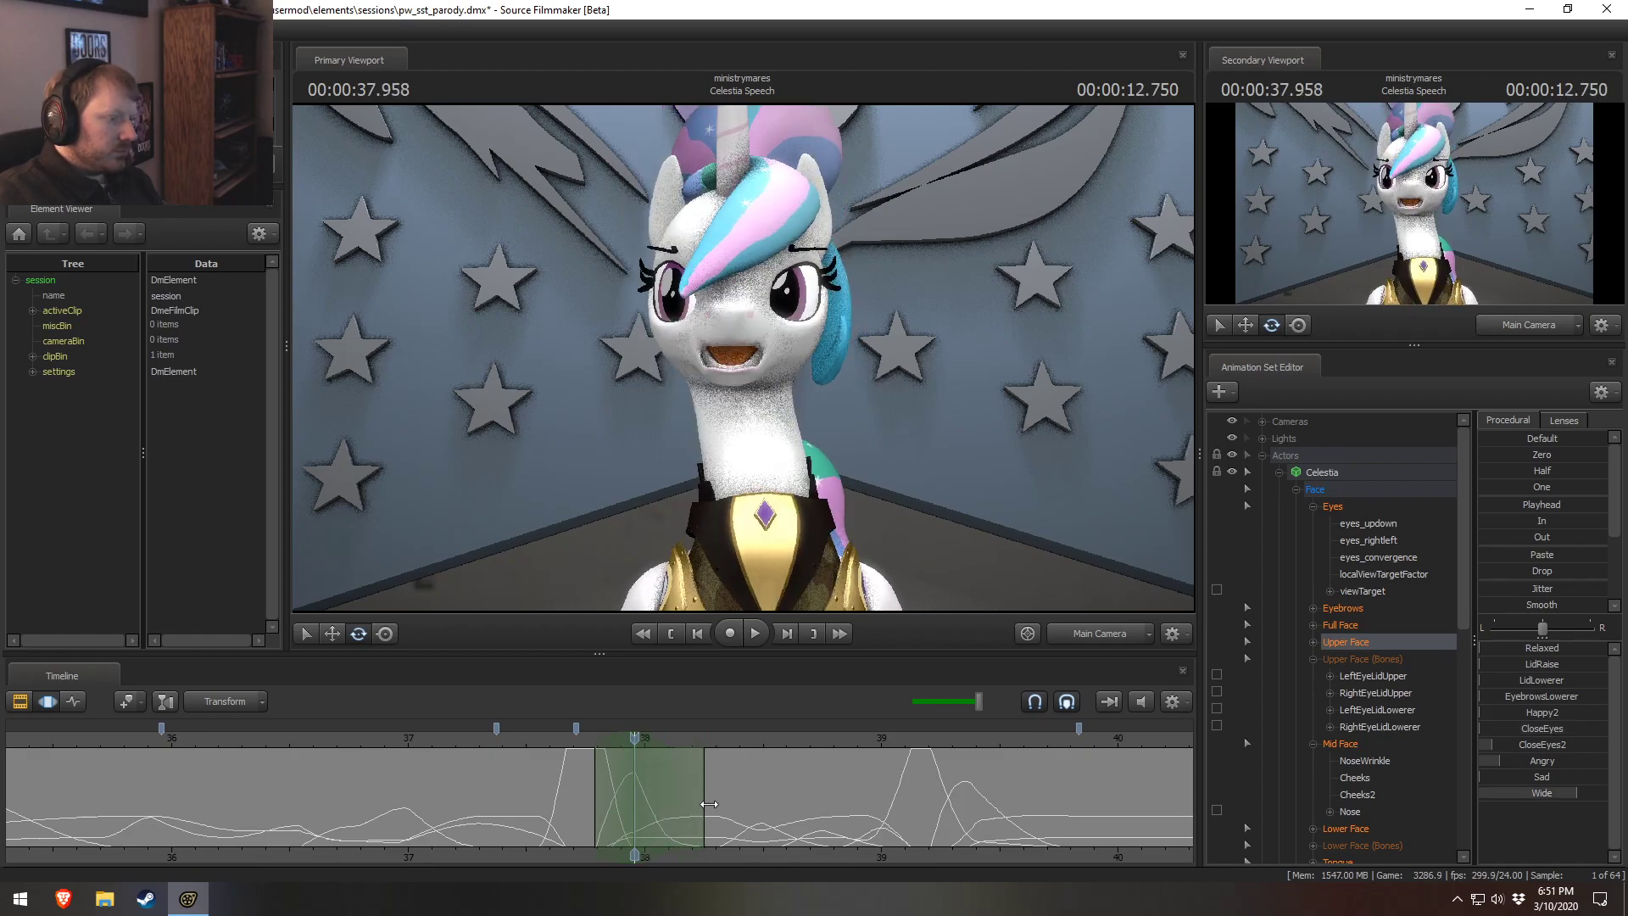
{"action": "key", "text": "space"}
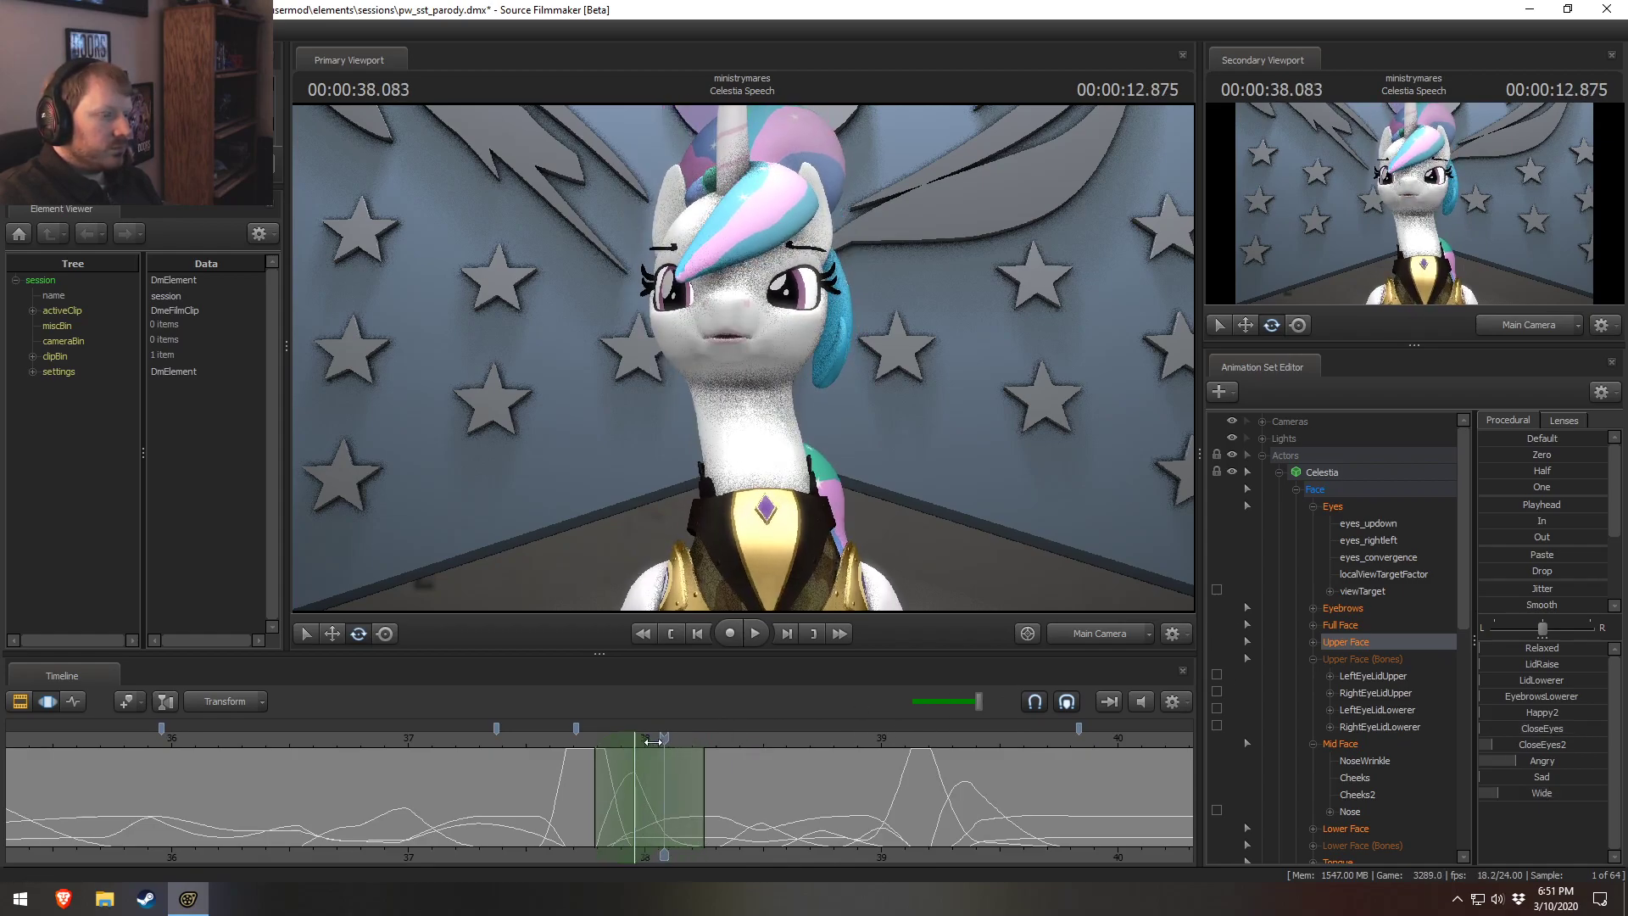
{"action": "key", "text": "Left"}
{"action": "key", "text": "Left"}
{"action": "key", "text": "Left"}
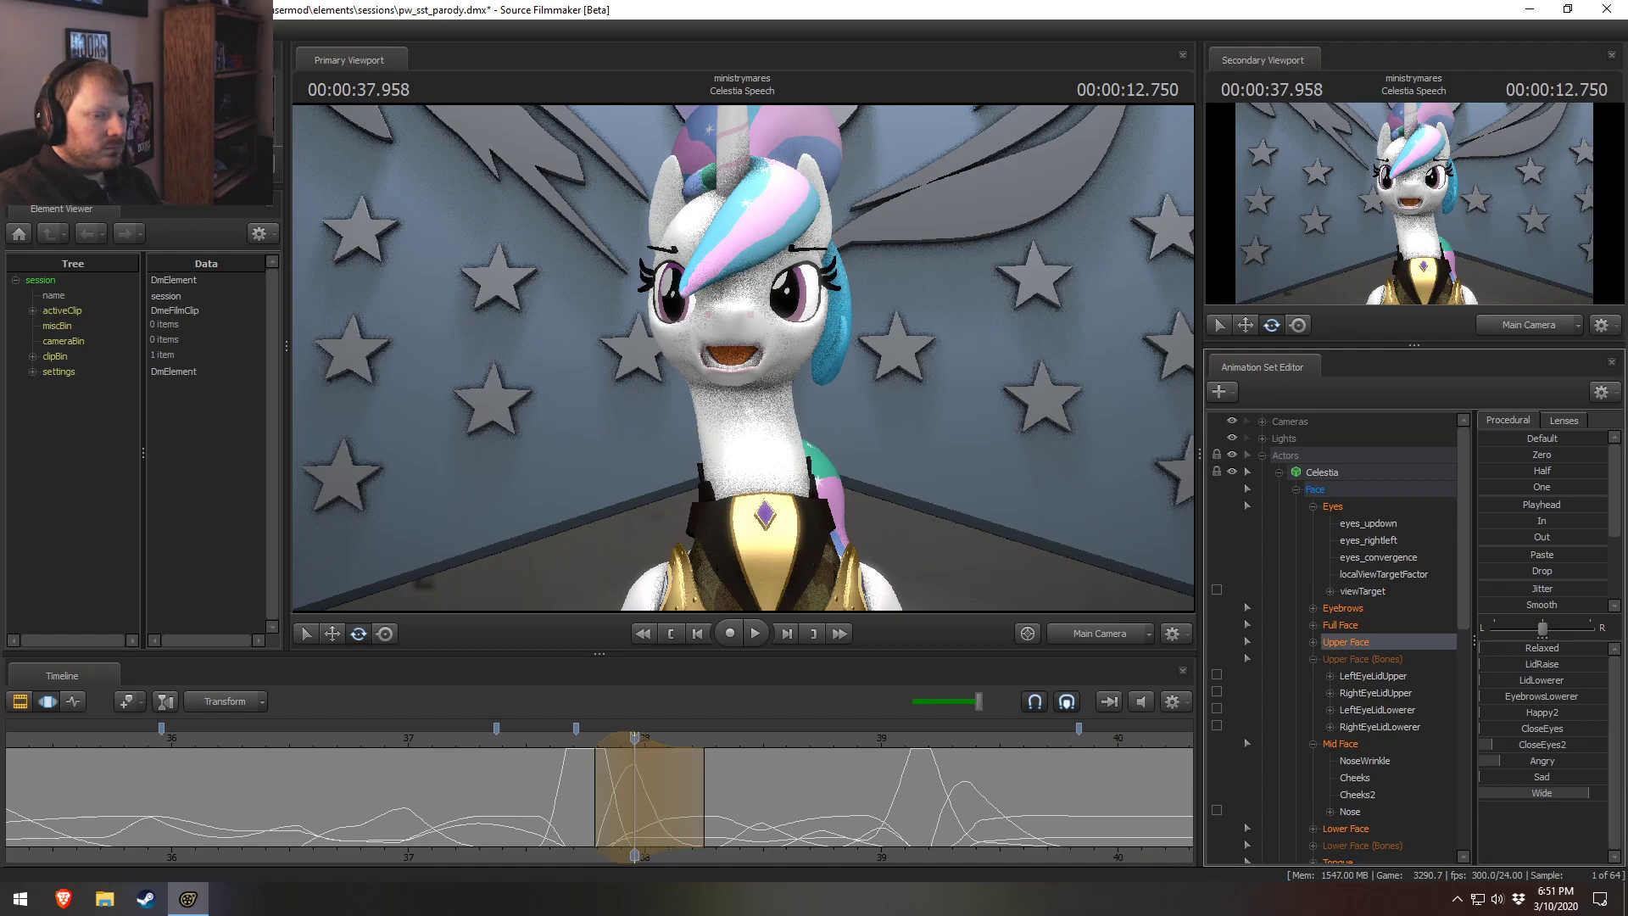
Replay the speech from about 37.33 s to review the widened eyes after the blink.
{"action": "left_click", "coordinate": [488, 737]}
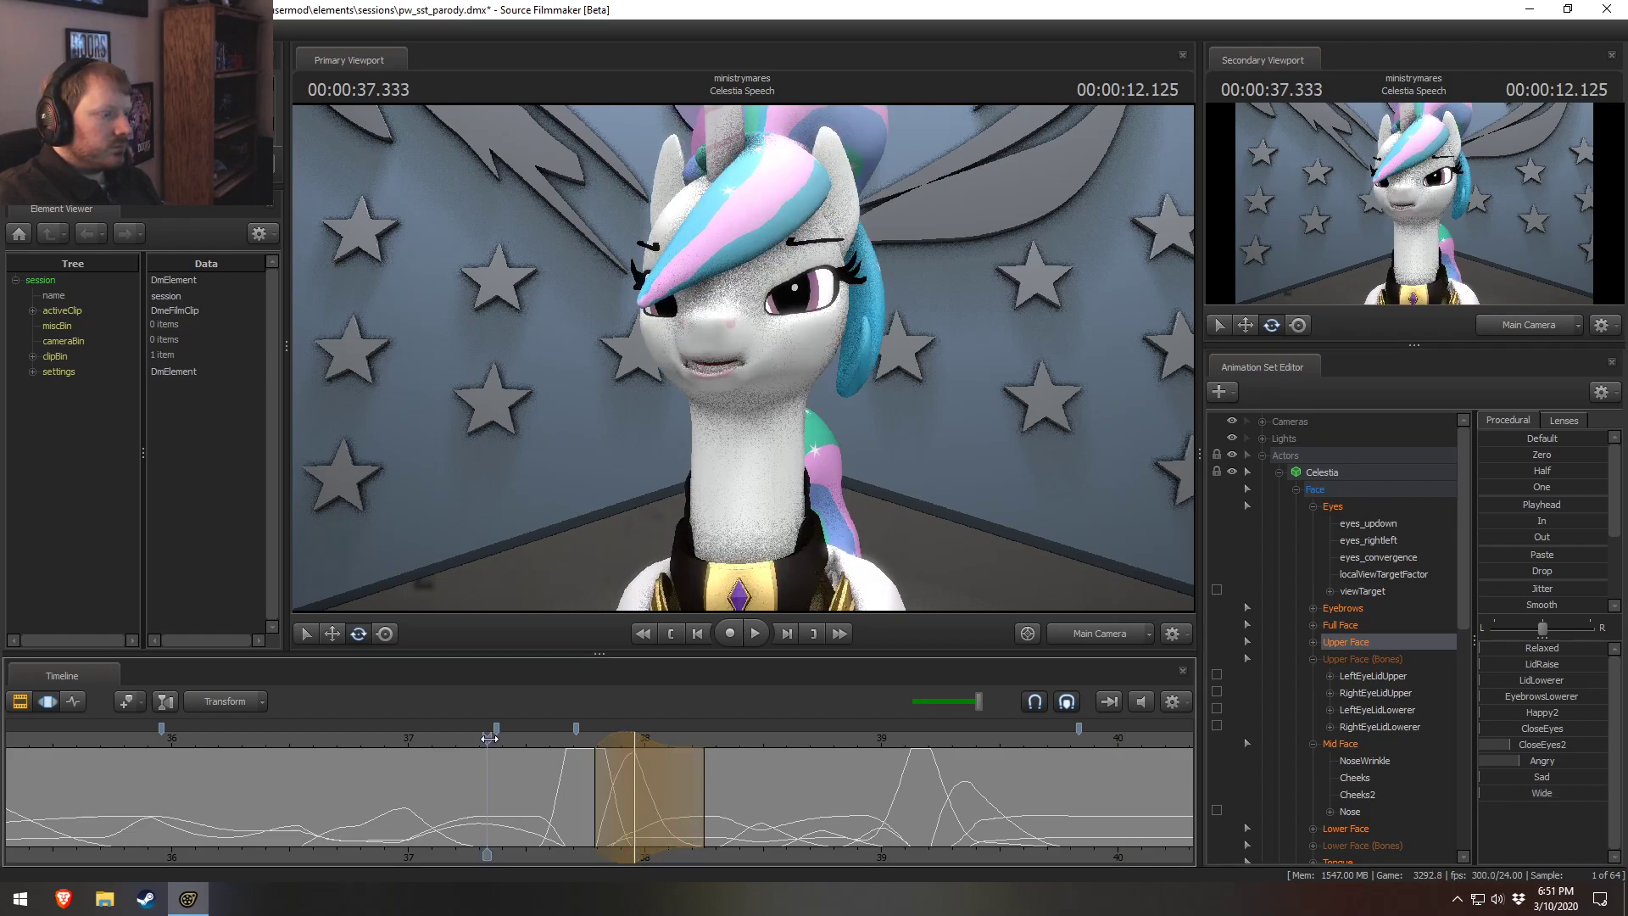
{"action": "key", "text": "space"}
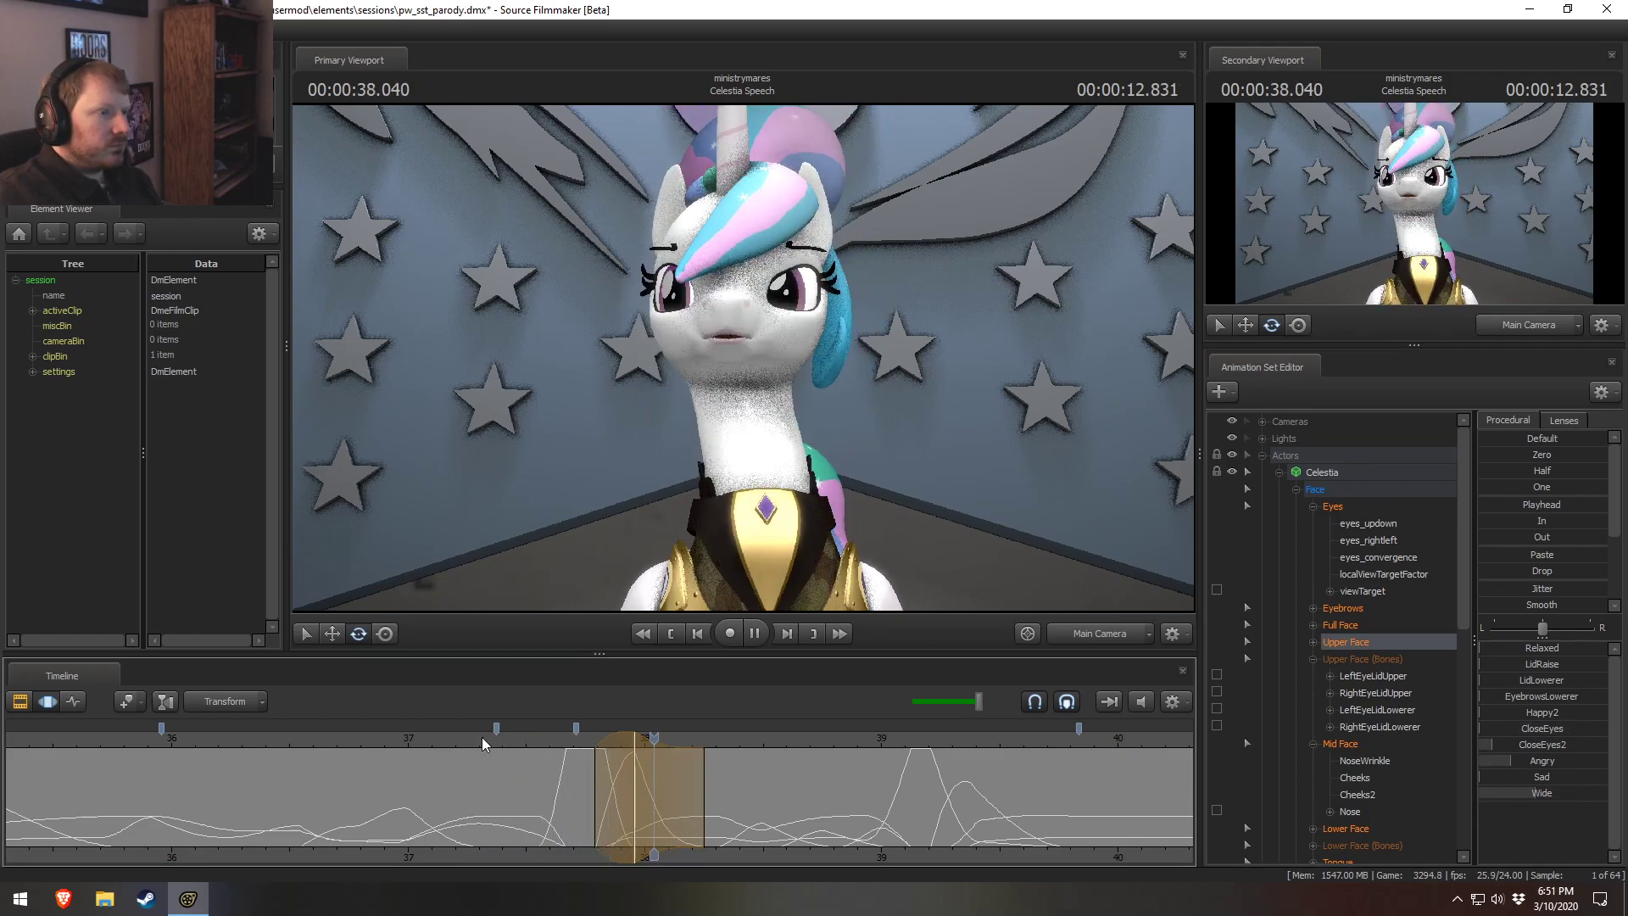
{"action": "key", "text": "space"}
{"action": "key", "text": "space"}
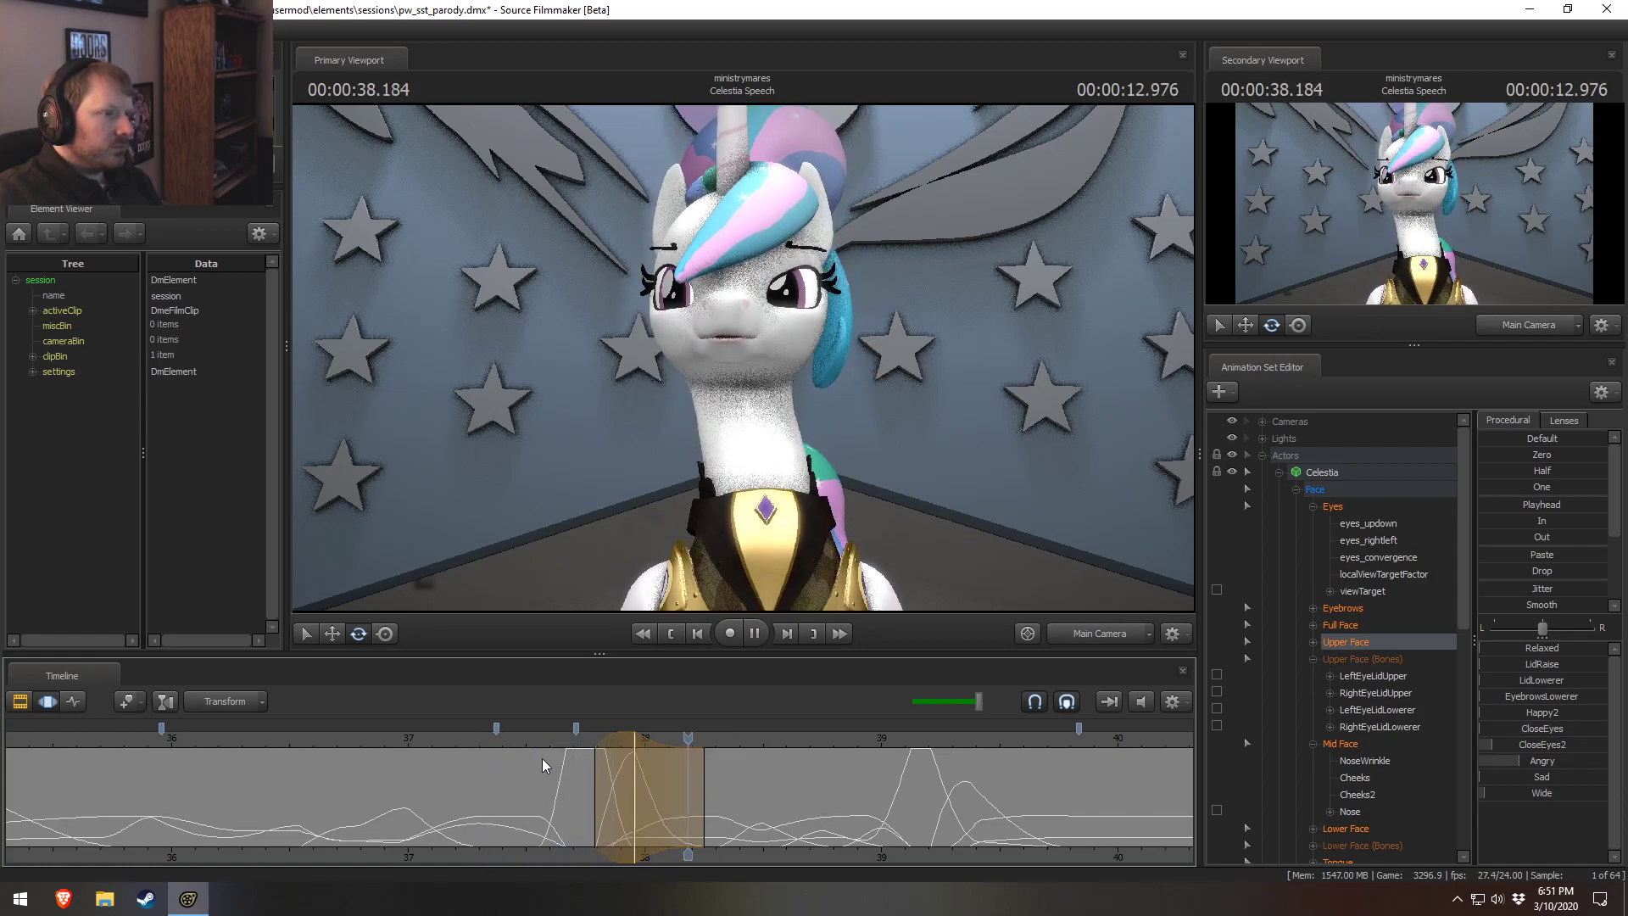
{"action": "key", "text": "space"}
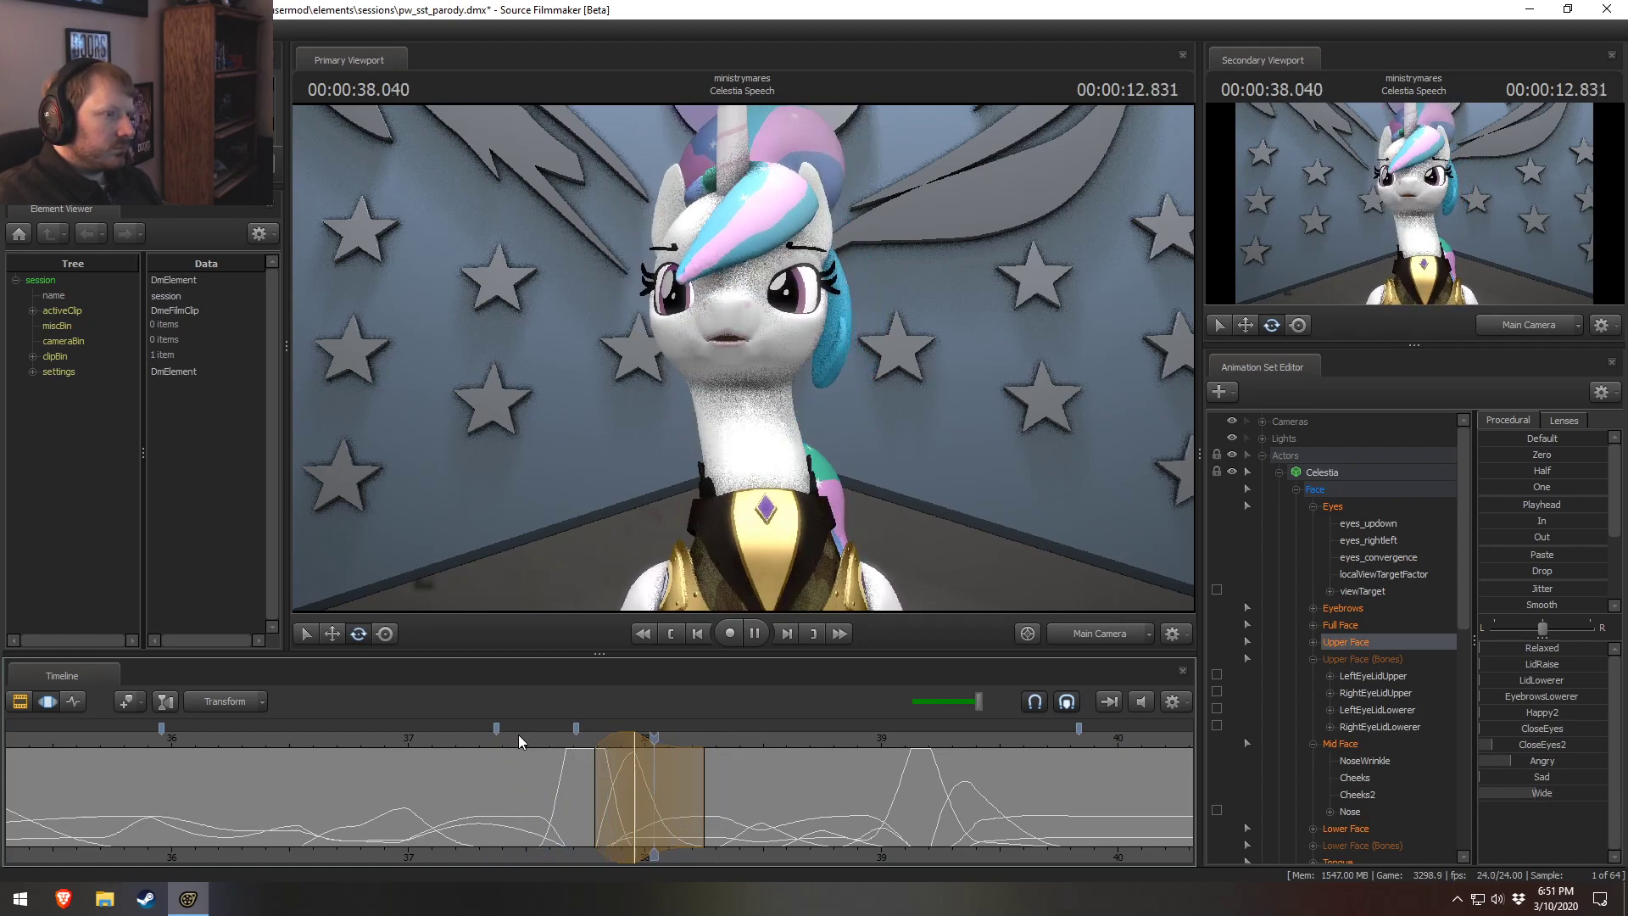
{"action": "key", "text": "shift"}
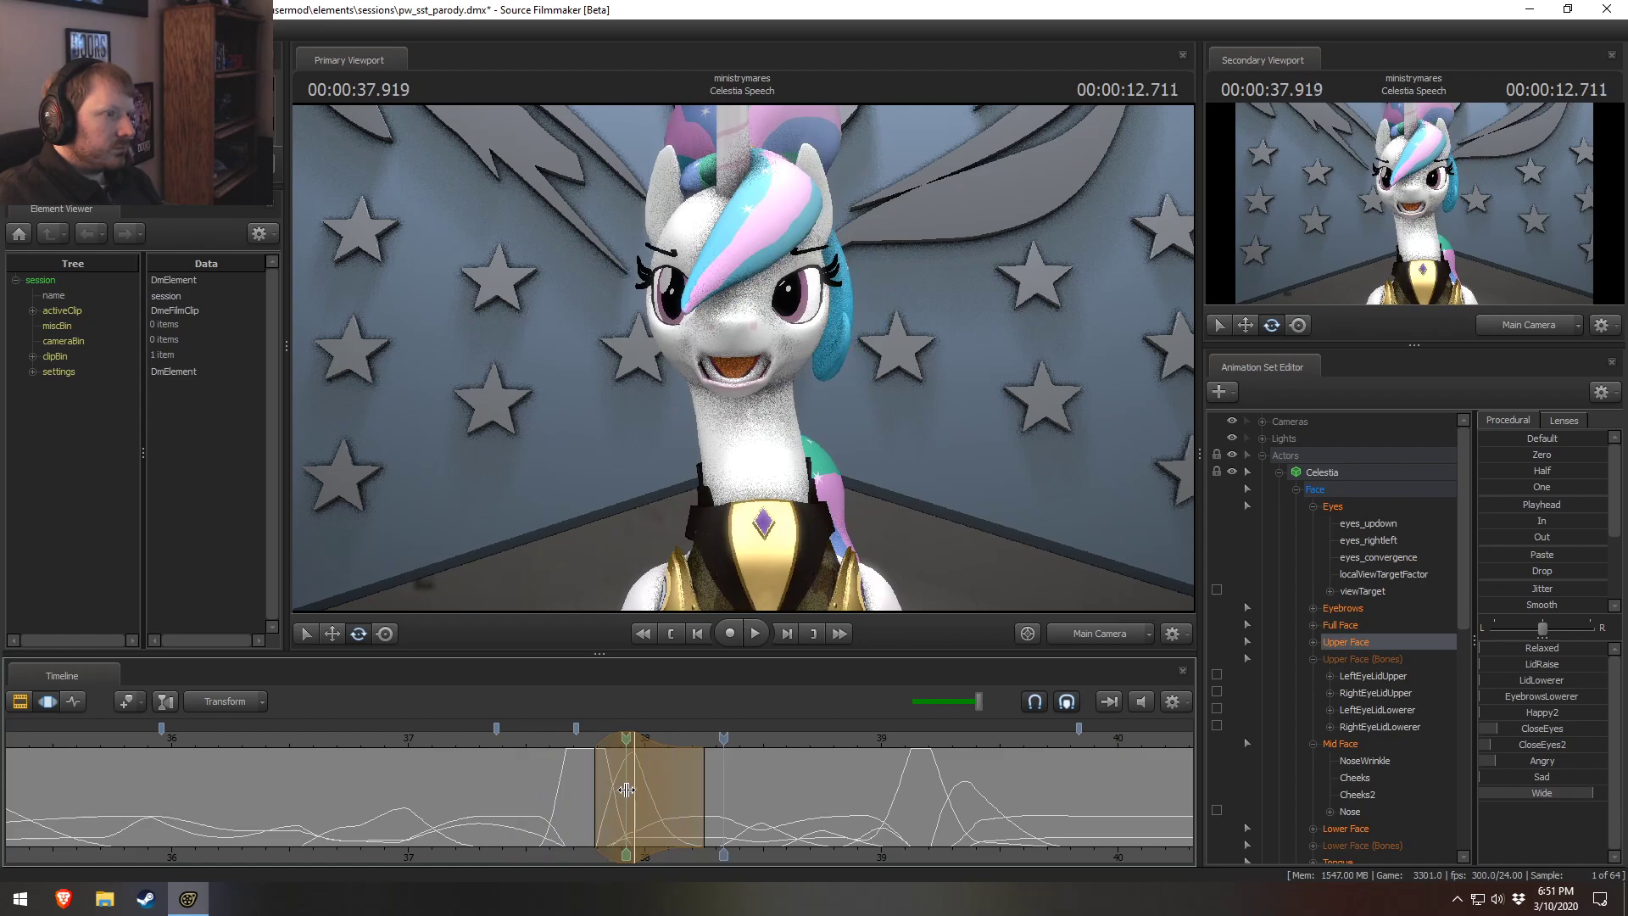
Adjust eyes_updown over the blink at about 37.67–37.83 s, blending in from 37.5 s and out by 38.04 s, and replay it.
{"action": "mouse_move", "coordinate": [568, 778]}
{"action": "left_mouse_down"}
{"action": "mouse_move", "coordinate": [553, 767]}
{"action": "mouse_move", "coordinate": [605, 776]}
{"action": "left_mouse_up"}
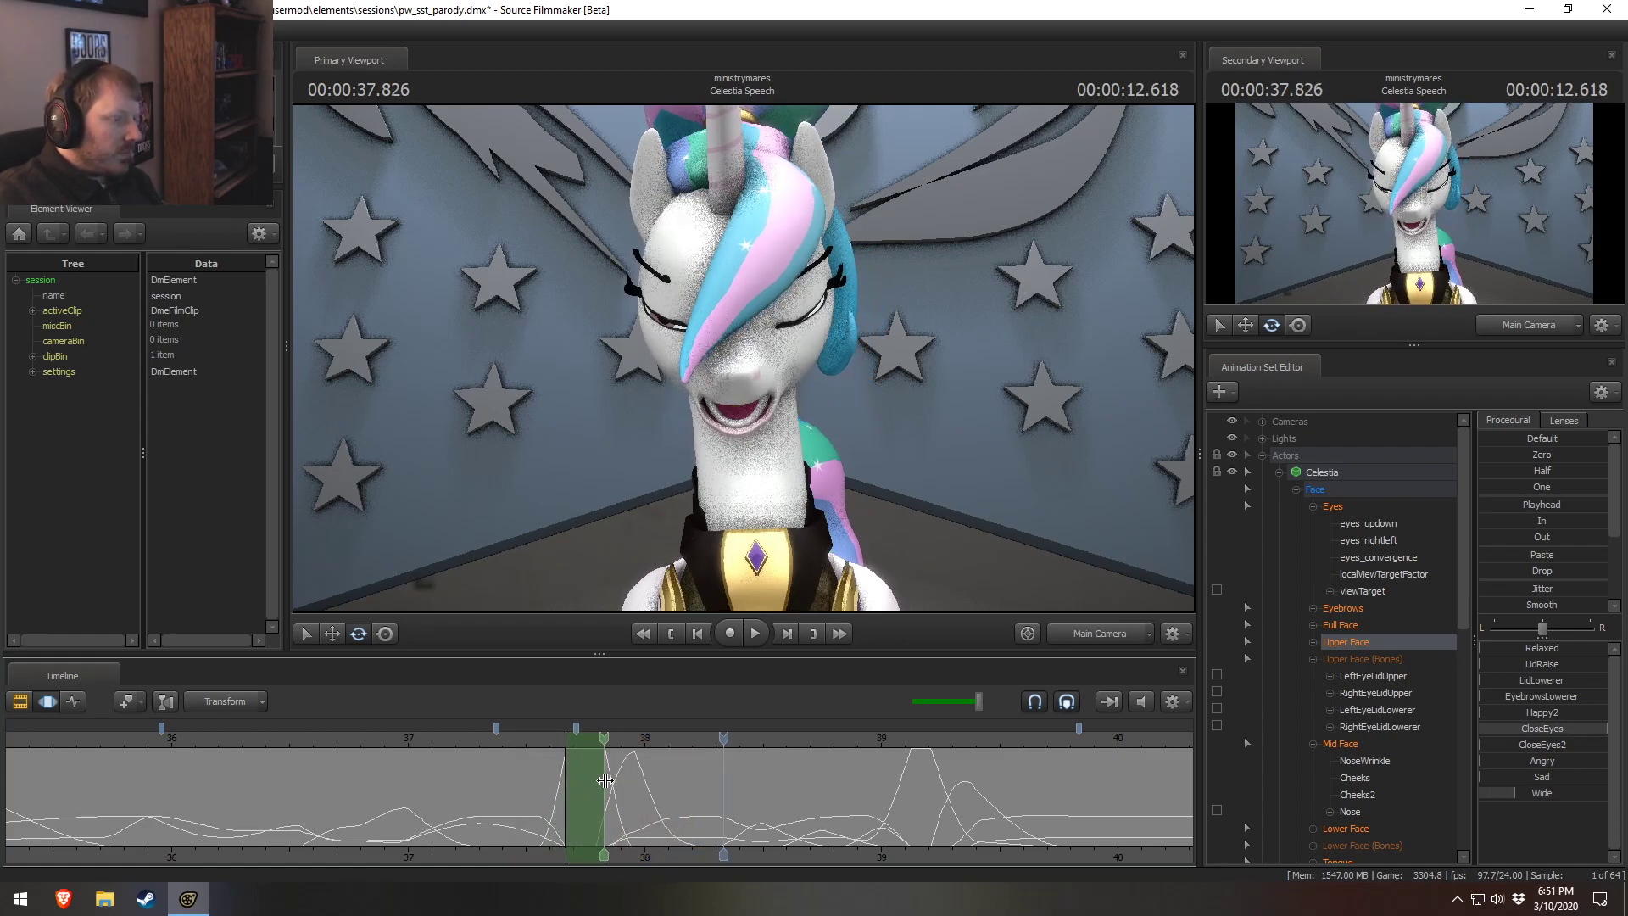
{"action": "scroll", "coordinate": [605, 777], "scroll_direction": "up", "scroll_amount": 4}
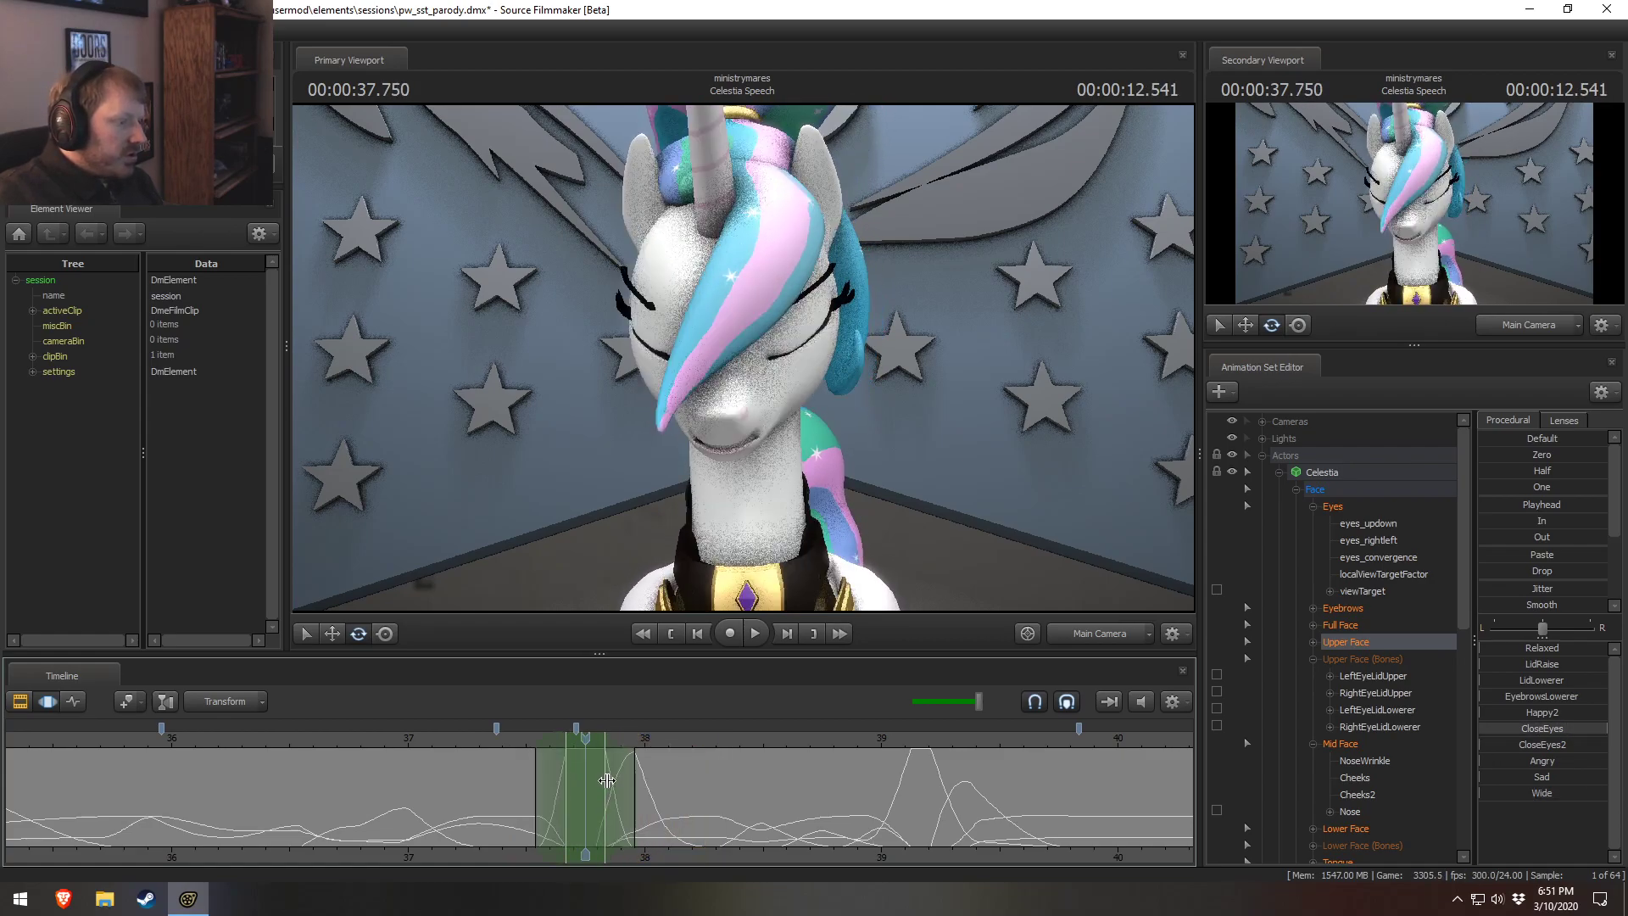
{"action": "left_click", "coordinate": [1367, 523]}
{"action": "left_click_drag", "start_coordinate": [1512, 646], "coordinate": [1515, 647]}
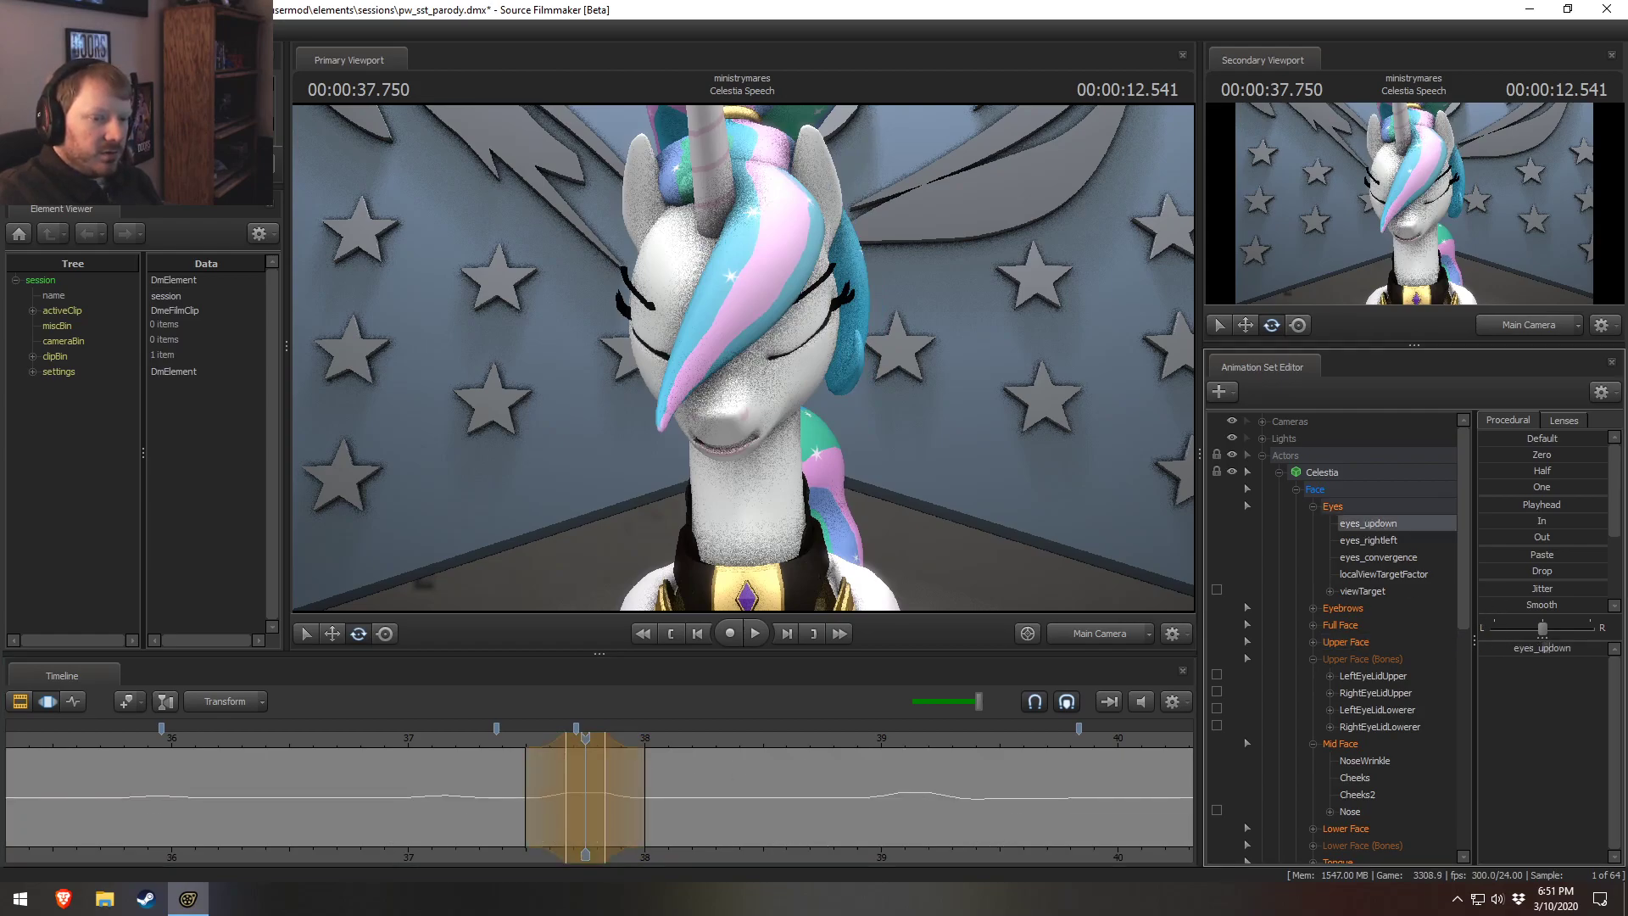
{"action": "left_click", "coordinate": [537, 791]}
{"action": "left_click_drag", "start_coordinate": [555, 800], "coordinate": [642, 808]}
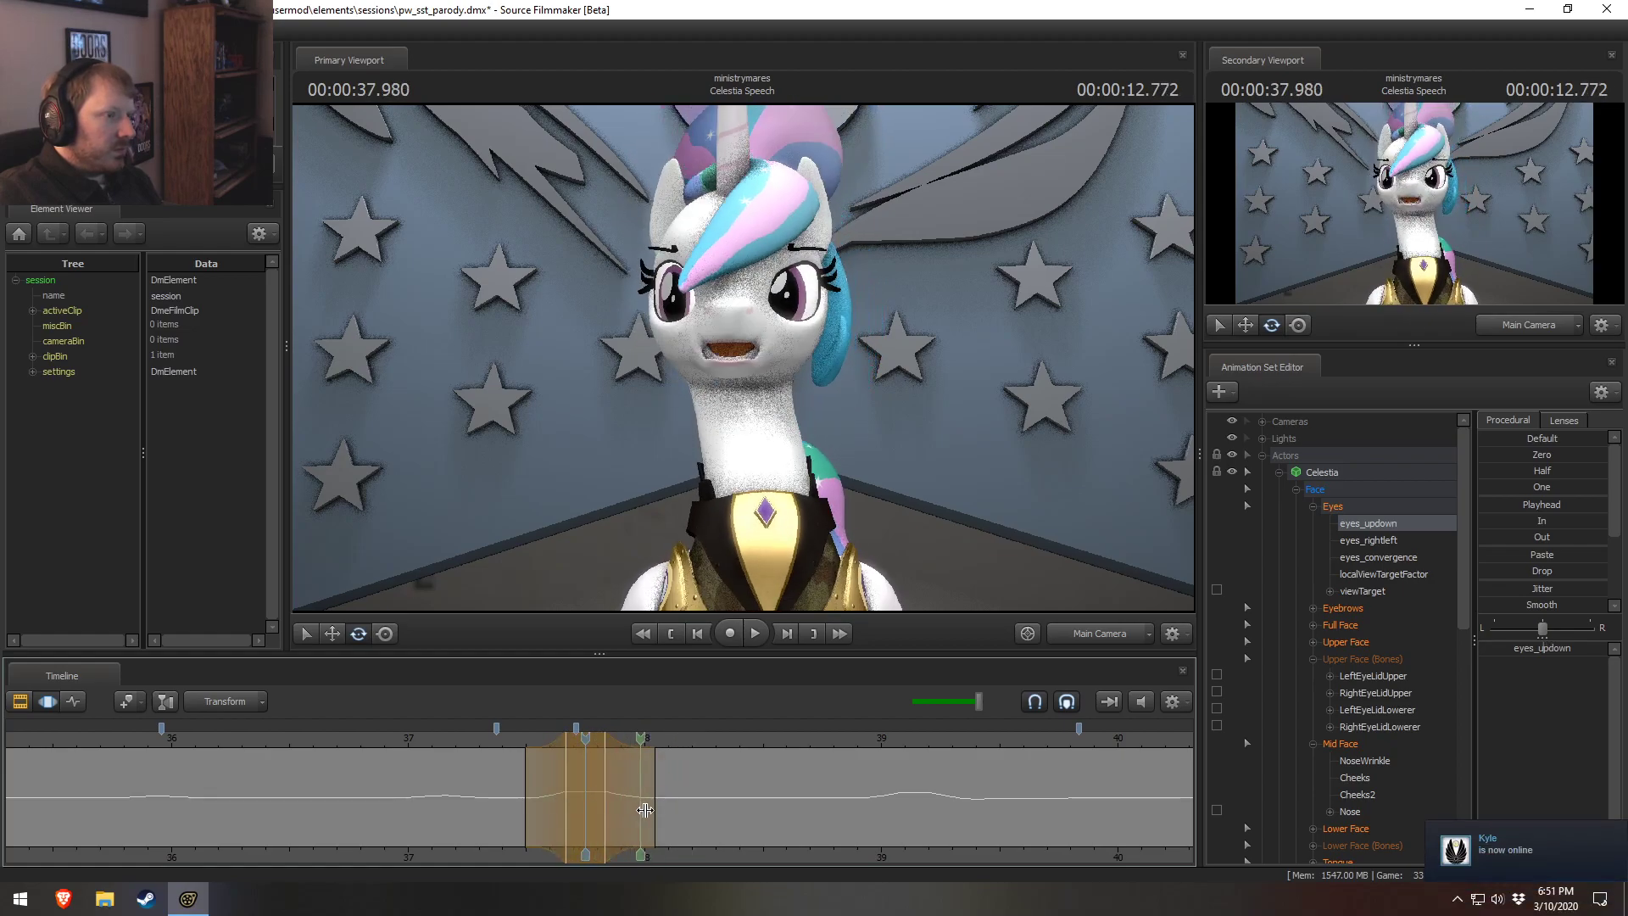
{"action": "key", "text": "space"}
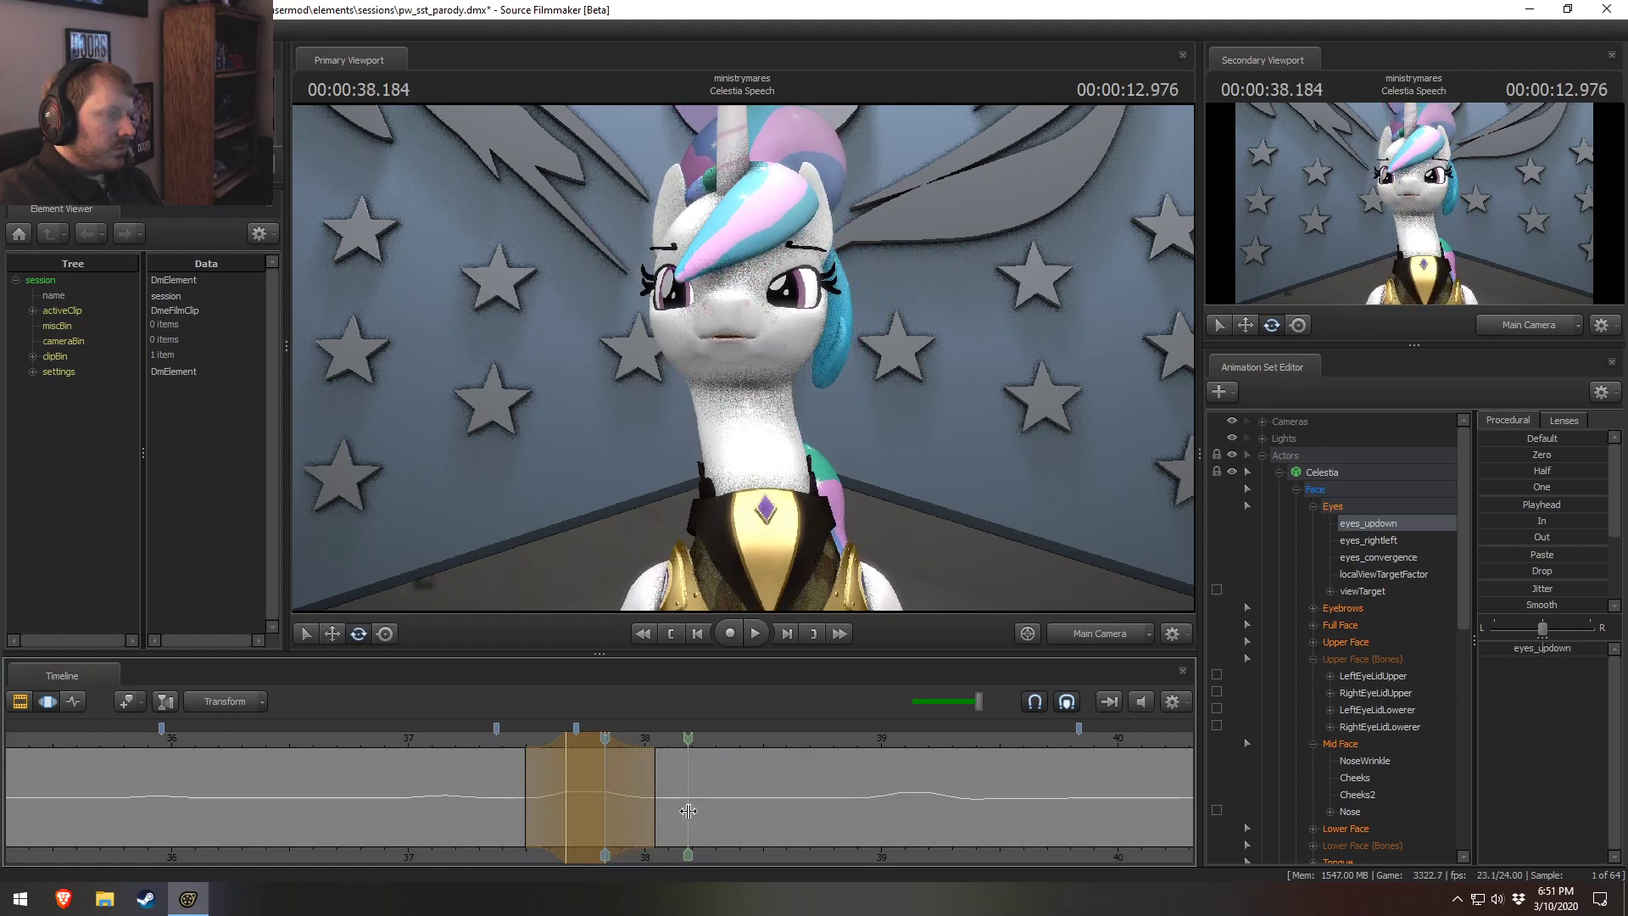
Readjust eyes_updown over about 37.75–37.83 s, shorten its ease-out to end at about 38.08 s, and replay the blink.
{"action": "key", "text": "F2"}
{"action": "key", "text": "F3"}
{"action": "left_click_drag", "start_coordinate": [611, 795], "coordinate": [676, 783]}
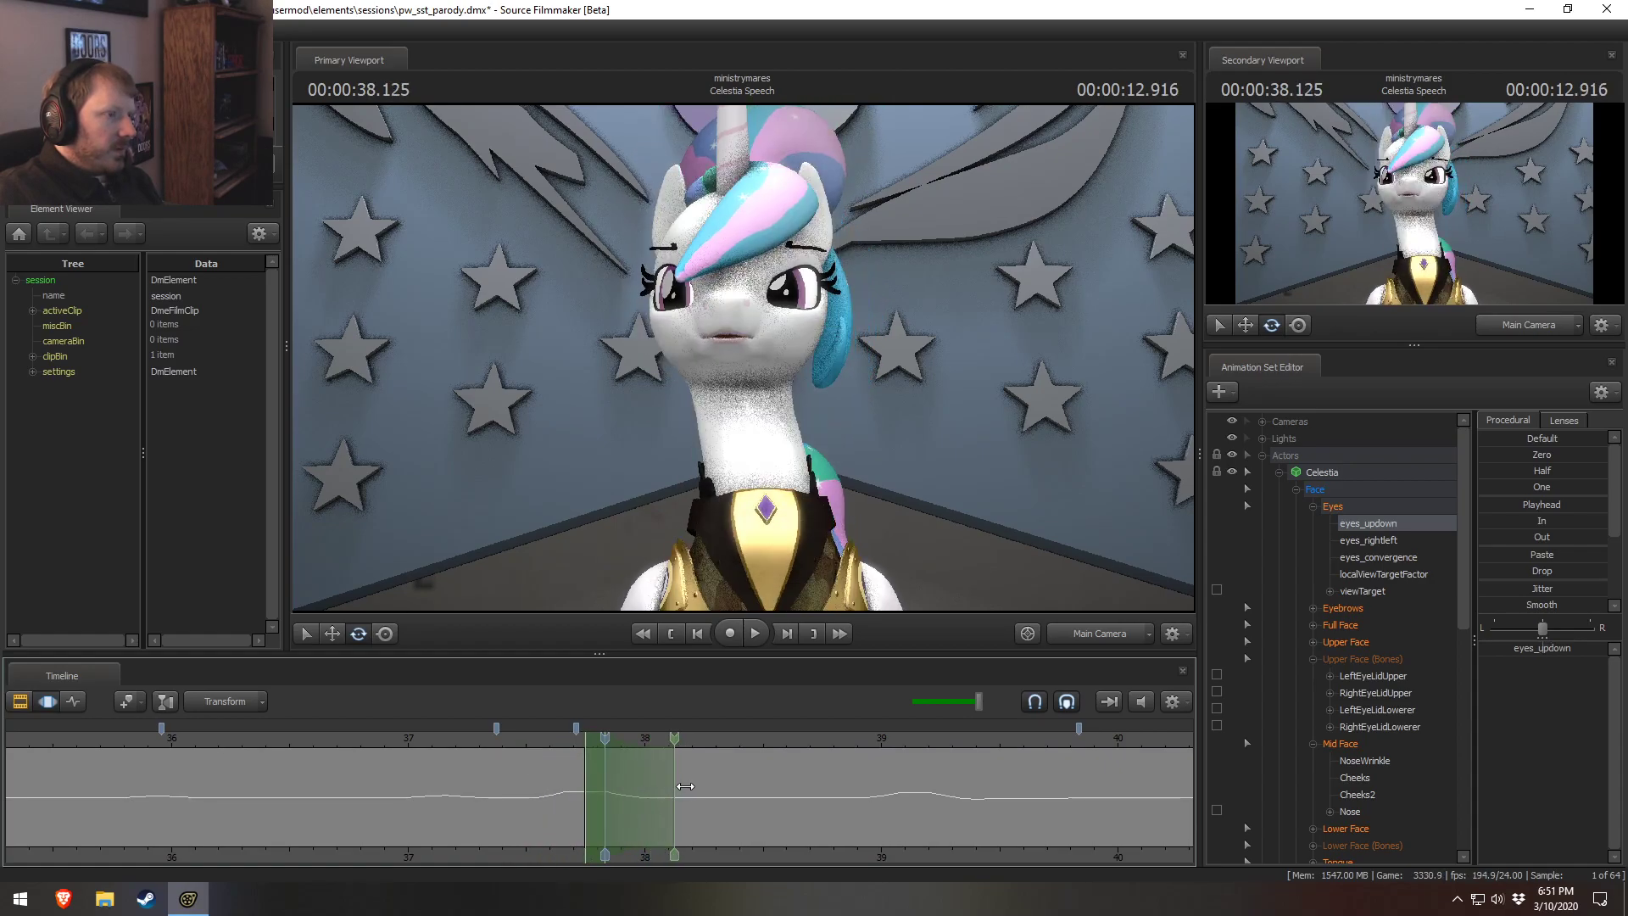
{"action": "left_click", "coordinate": [1559, 653]}
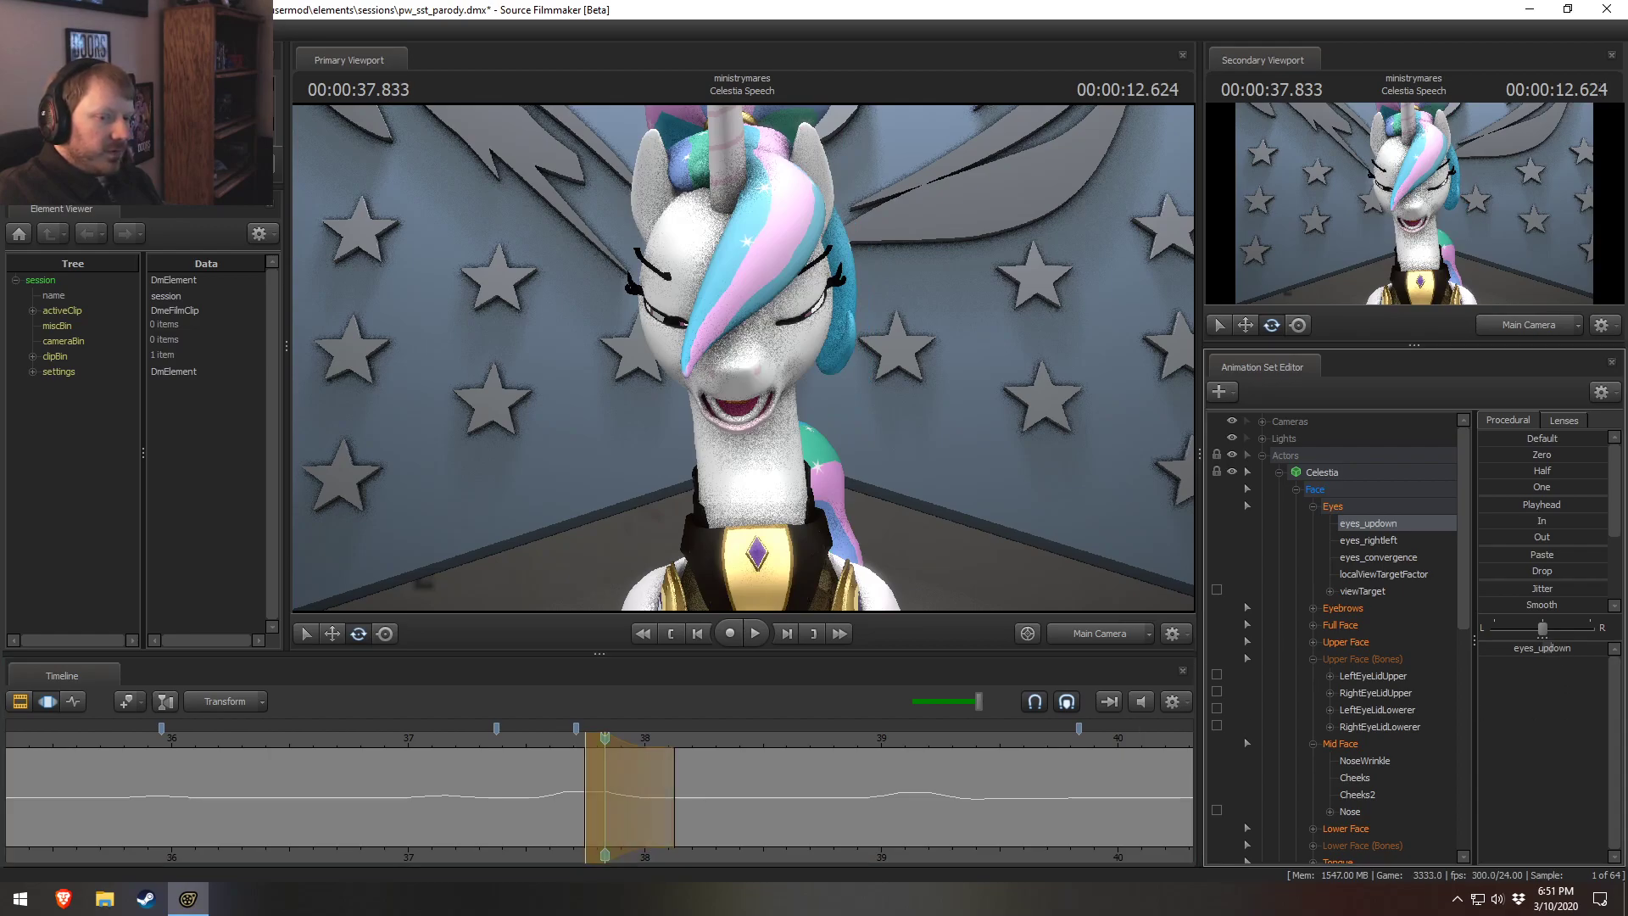
{"action": "left_click", "coordinate": [593, 765]}
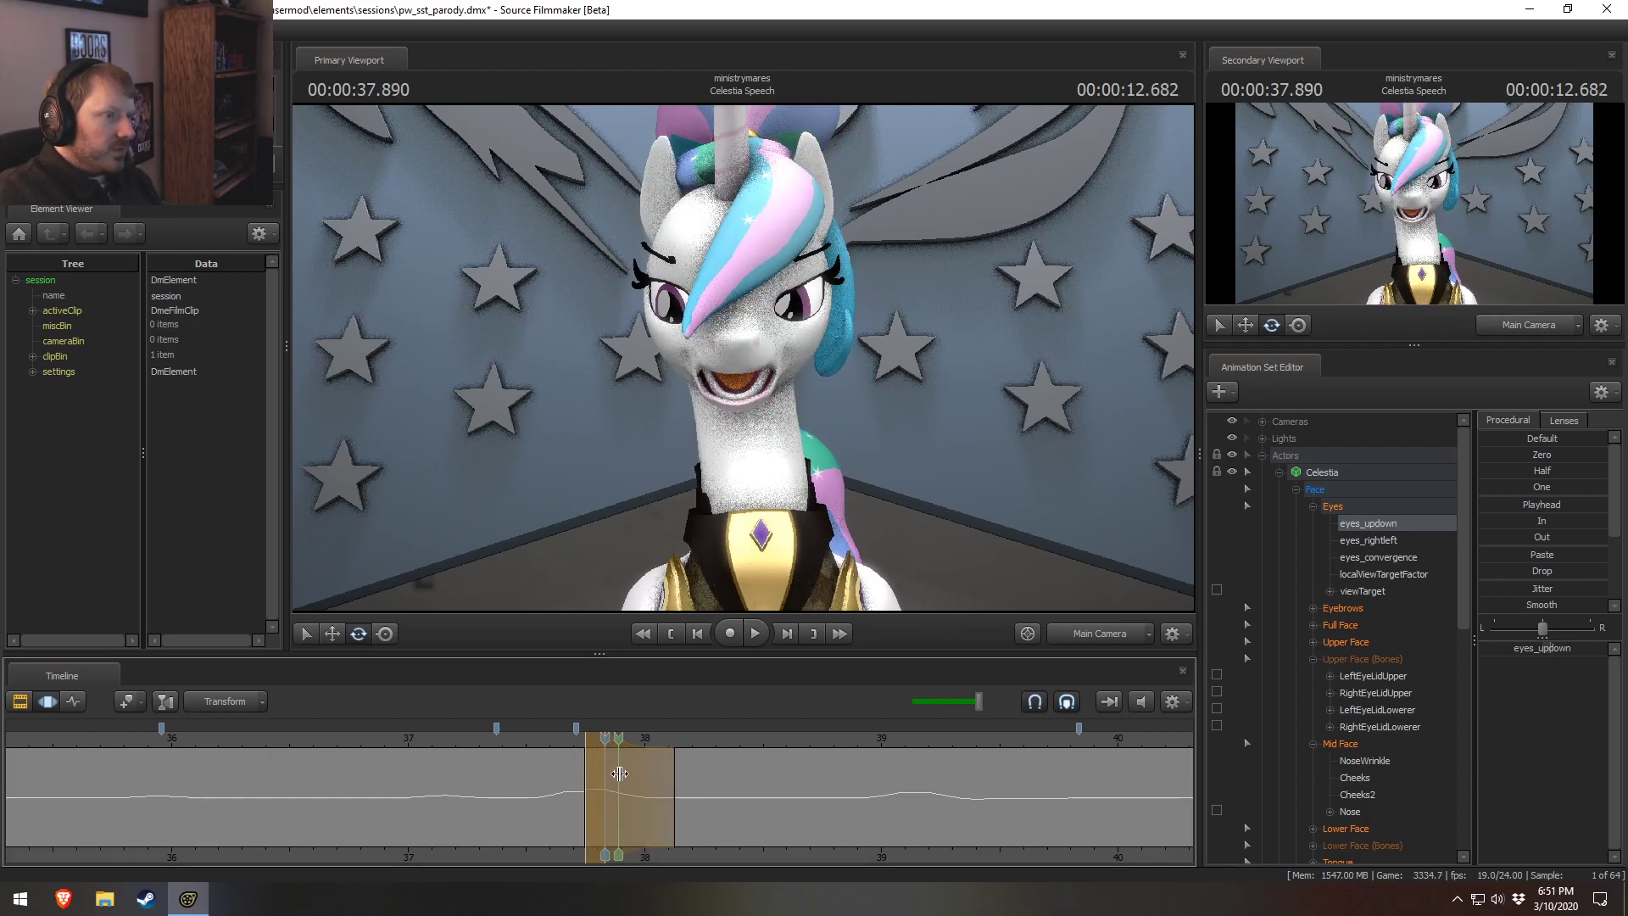
{"action": "key", "text": "space"}
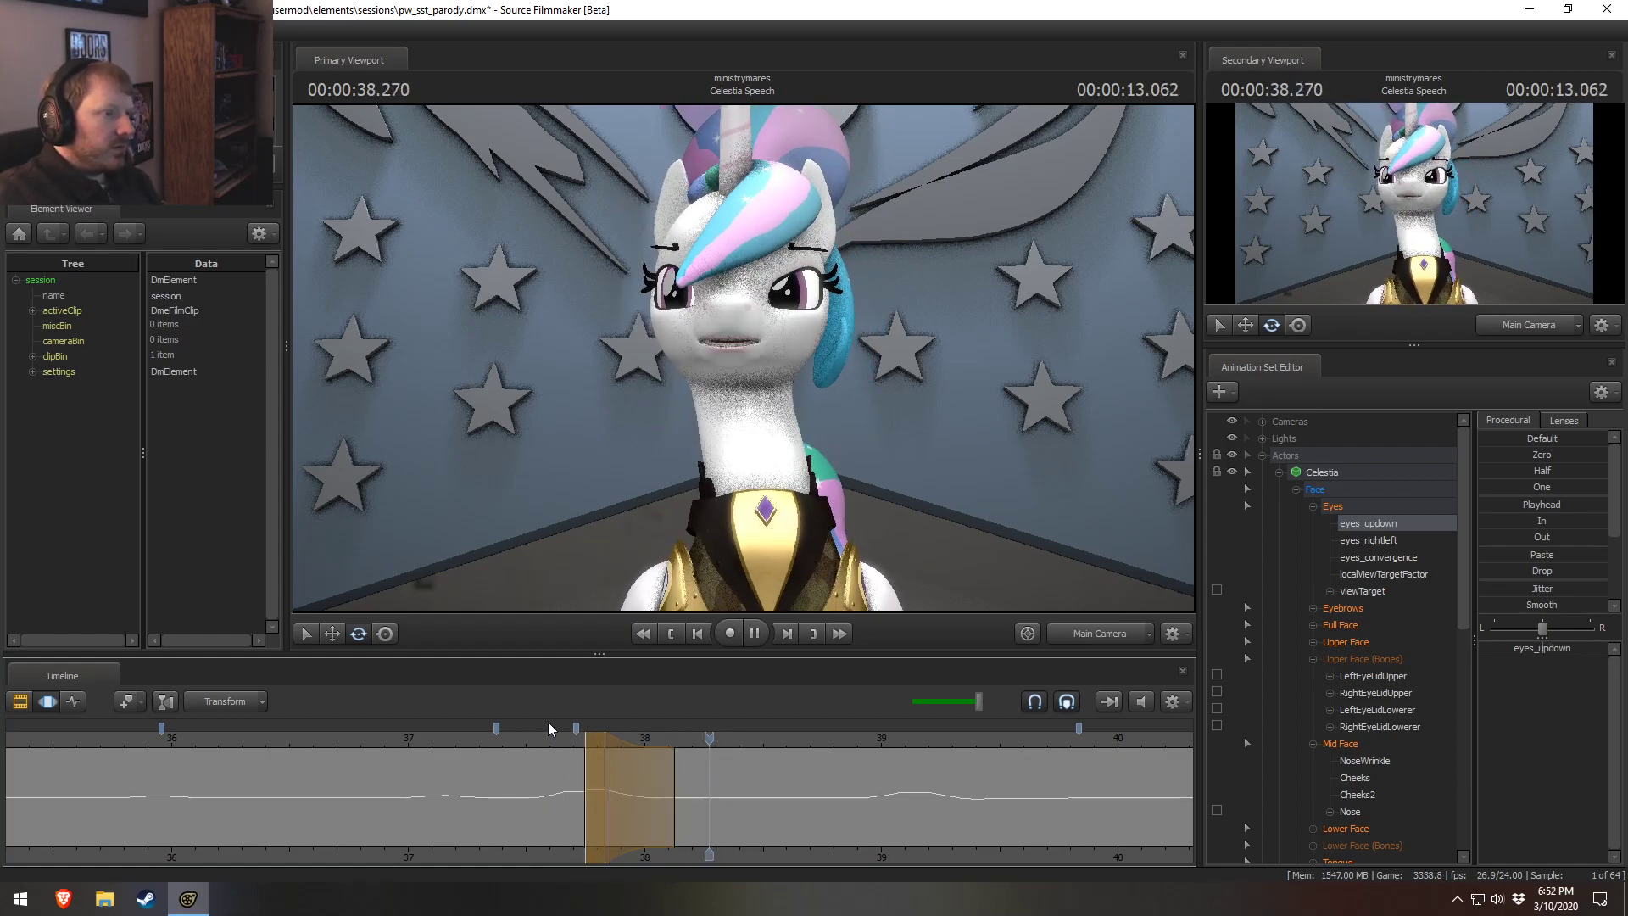
{"action": "left_click", "coordinate": [674, 789]}
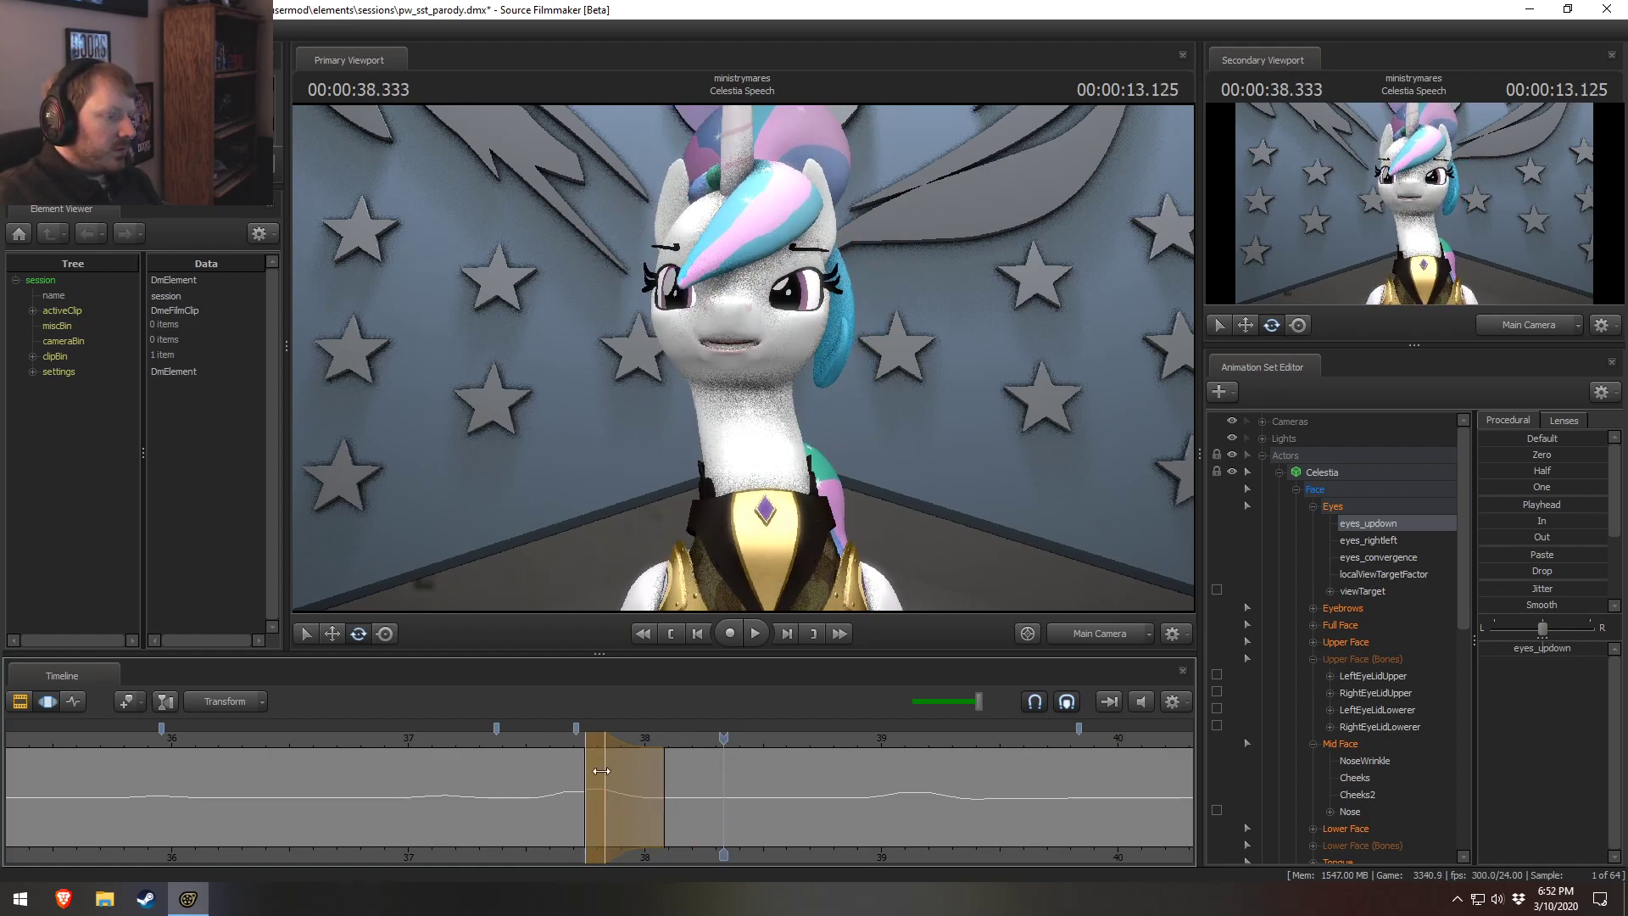
{"action": "key", "text": "space"}
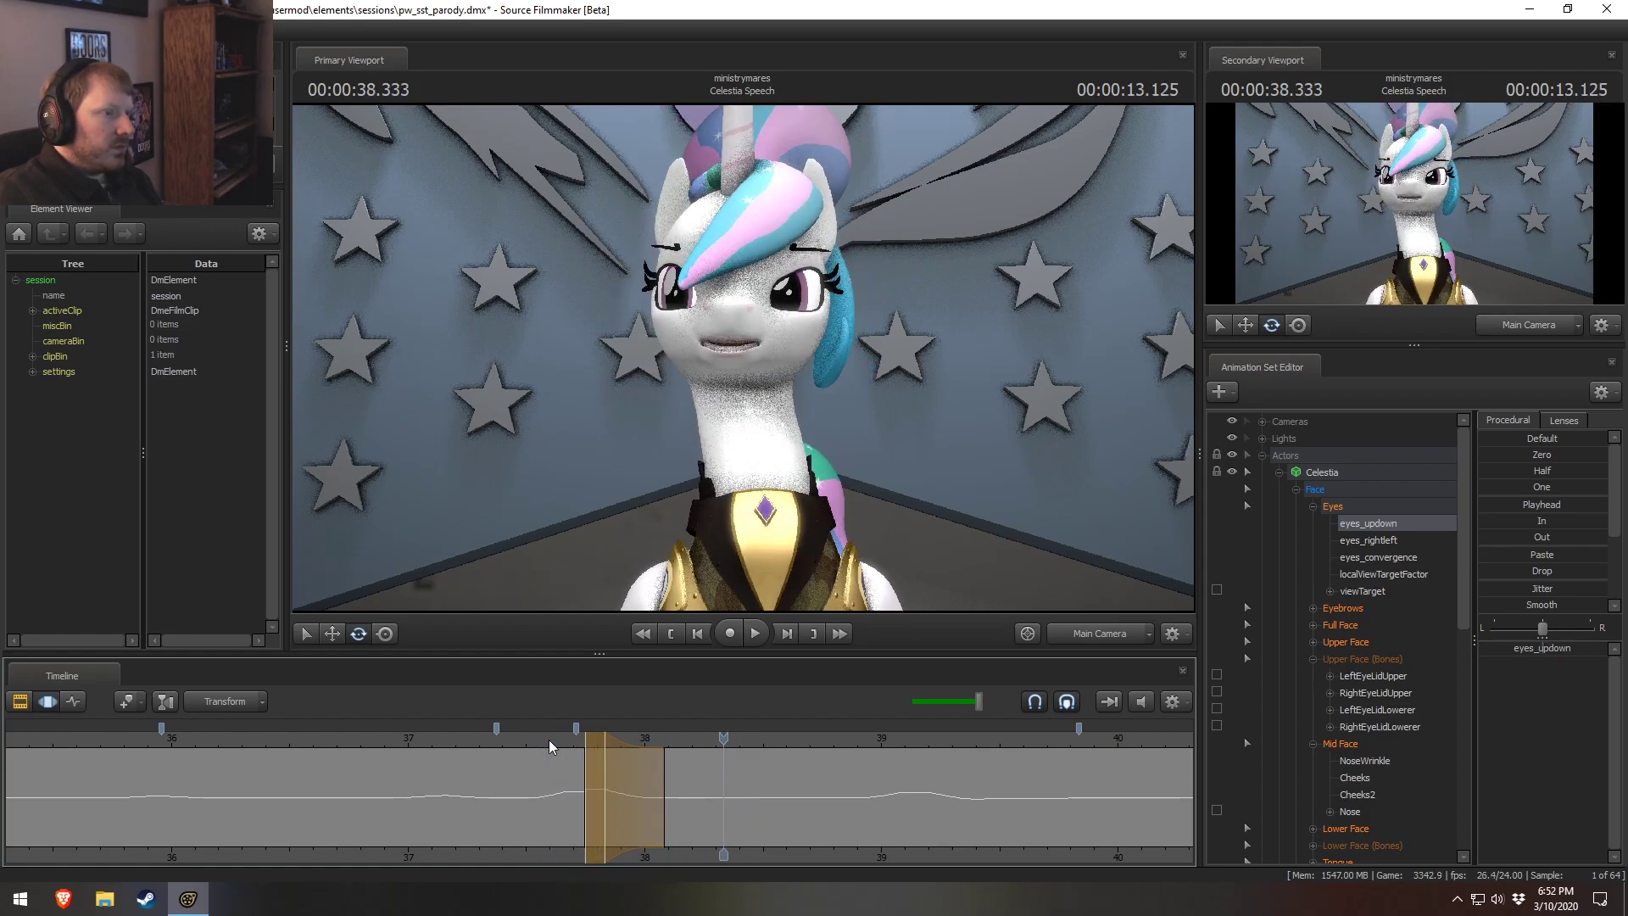
{"action": "key", "text": "space"}
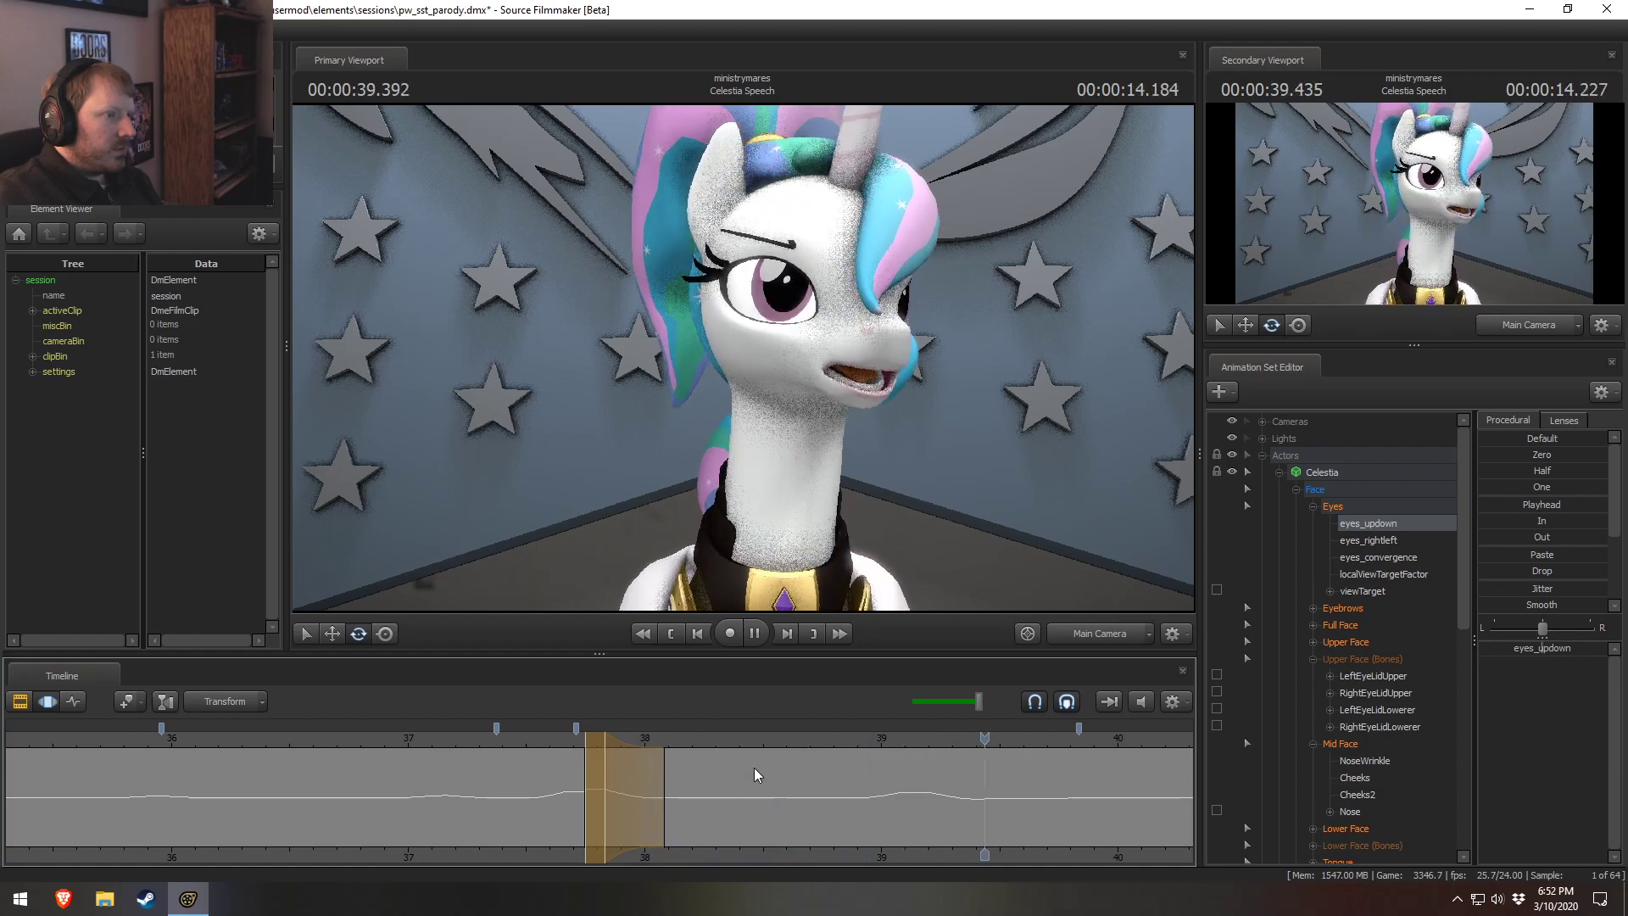
Replay the speech from about 37.4 s through 39.9 s to review the gaze around the blink and head turn.
{"action": "middle_click_drag", "start_coordinate": [1099, 851], "coordinate": [702, 838]}
{"action": "left_click_drag", "start_coordinate": [564, 738], "coordinate": [502, 737]}
{"action": "key", "text": "space"}
{"action": "key", "text": "space"}
{"action": "key", "text": "space"}
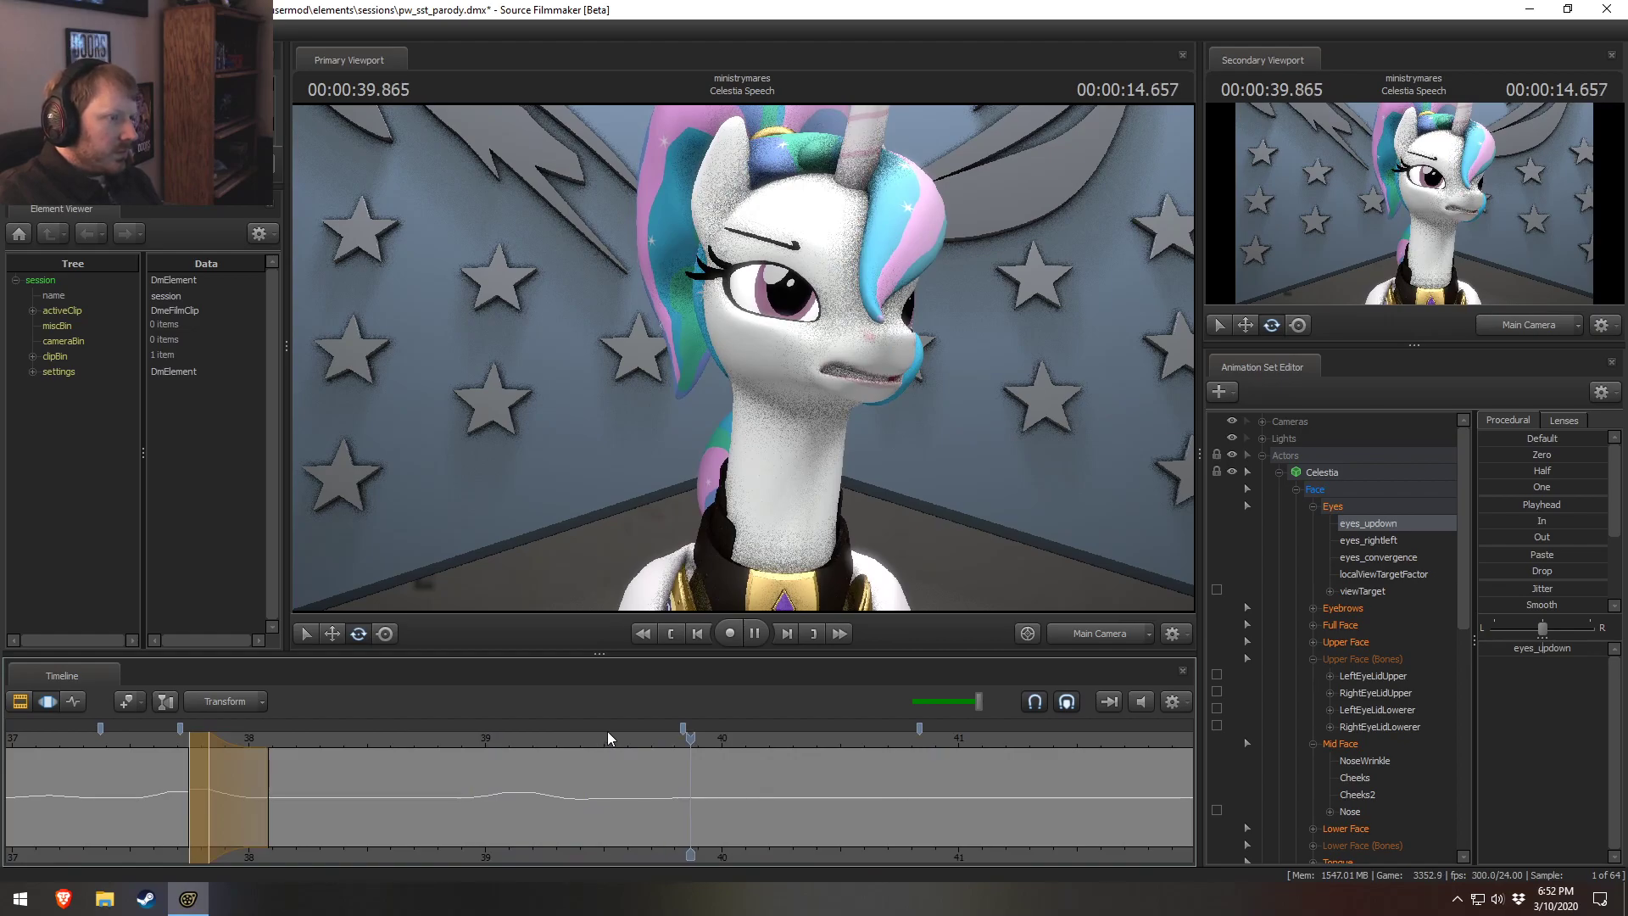
Review the passage from about 37.4 s at clip level, replaying it with the whole Celestia Speech shot in view.
{"action": "scroll", "coordinate": [678, 735], "scroll_direction": "down", "scroll_amount": 2}
{"action": "scroll", "coordinate": [675, 740], "scroll_direction": "down", "scroll_amount": 2}
{"action": "scroll", "coordinate": [482, 753], "scroll_direction": "down", "scroll_amount": 4}
{"action": "left_click_drag", "start_coordinate": [614, 740], "coordinate": [620, 740]}
{"action": "key", "text": "F2"}
{"action": "key", "text": "space"}
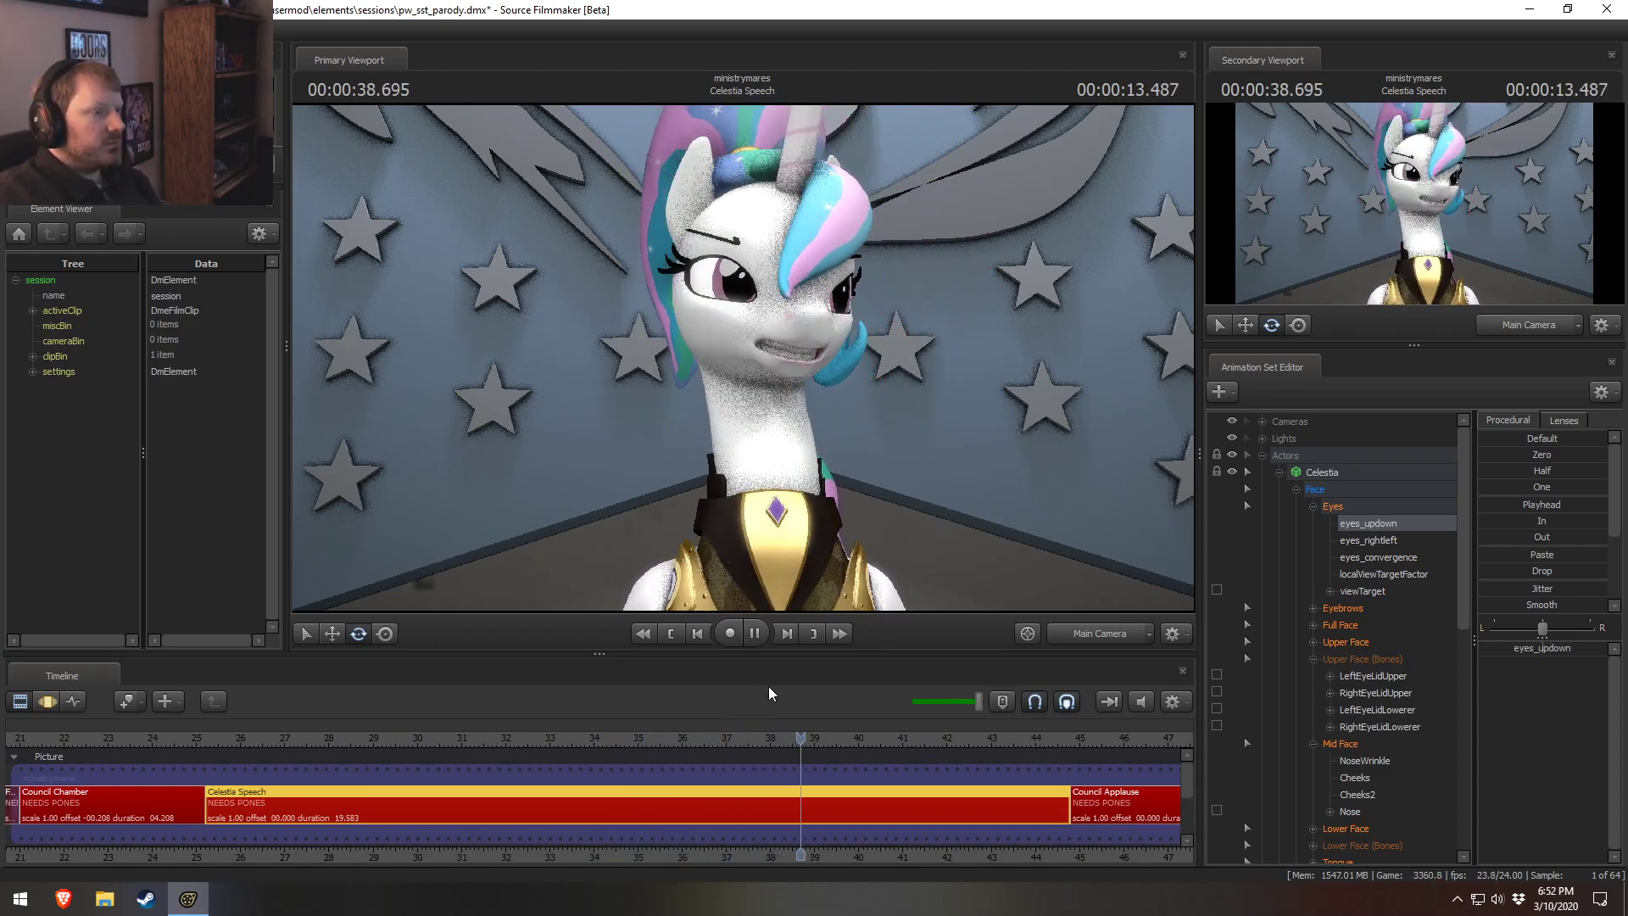
{"action": "key", "text": "space"}
{"action": "left_click", "coordinate": [746, 738]}
{"action": "key", "text": "space"}
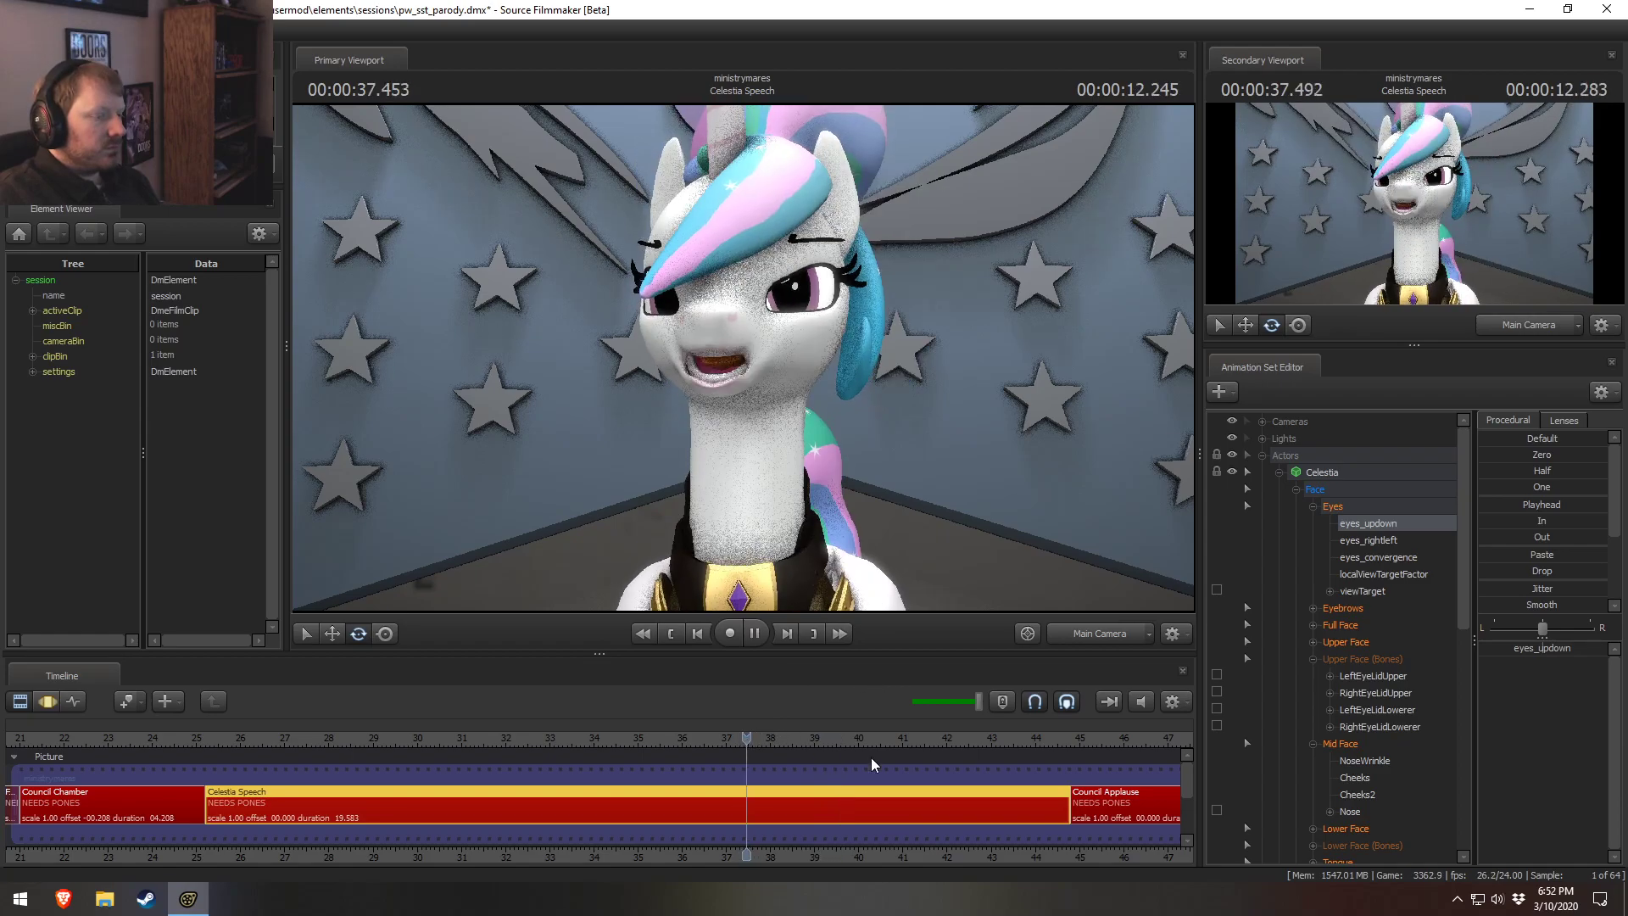
{"action": "key", "text": "space"}
Rotate Celestia's head slightly at about 38.83 s, blending in from 38.33 s and out by 39.28 s, and replay it.
{"action": "key", "text": "F3"}
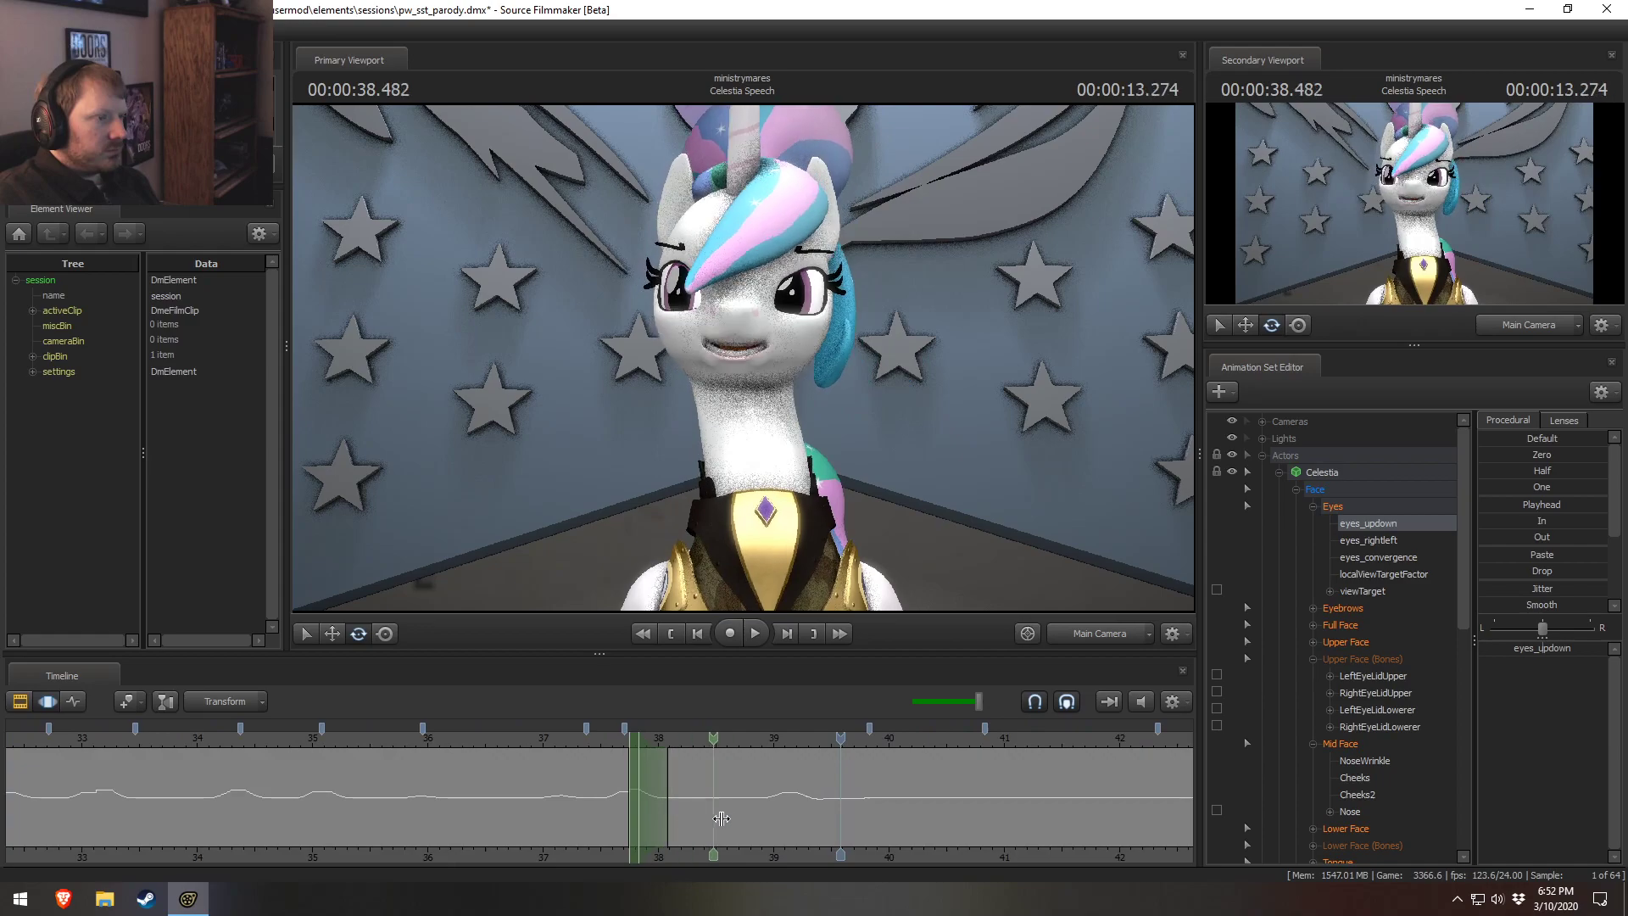
{"action": "left_click", "coordinate": [752, 819]}
{"action": "scroll", "coordinate": [756, 820], "scroll_direction": "up", "scroll_amount": 11}
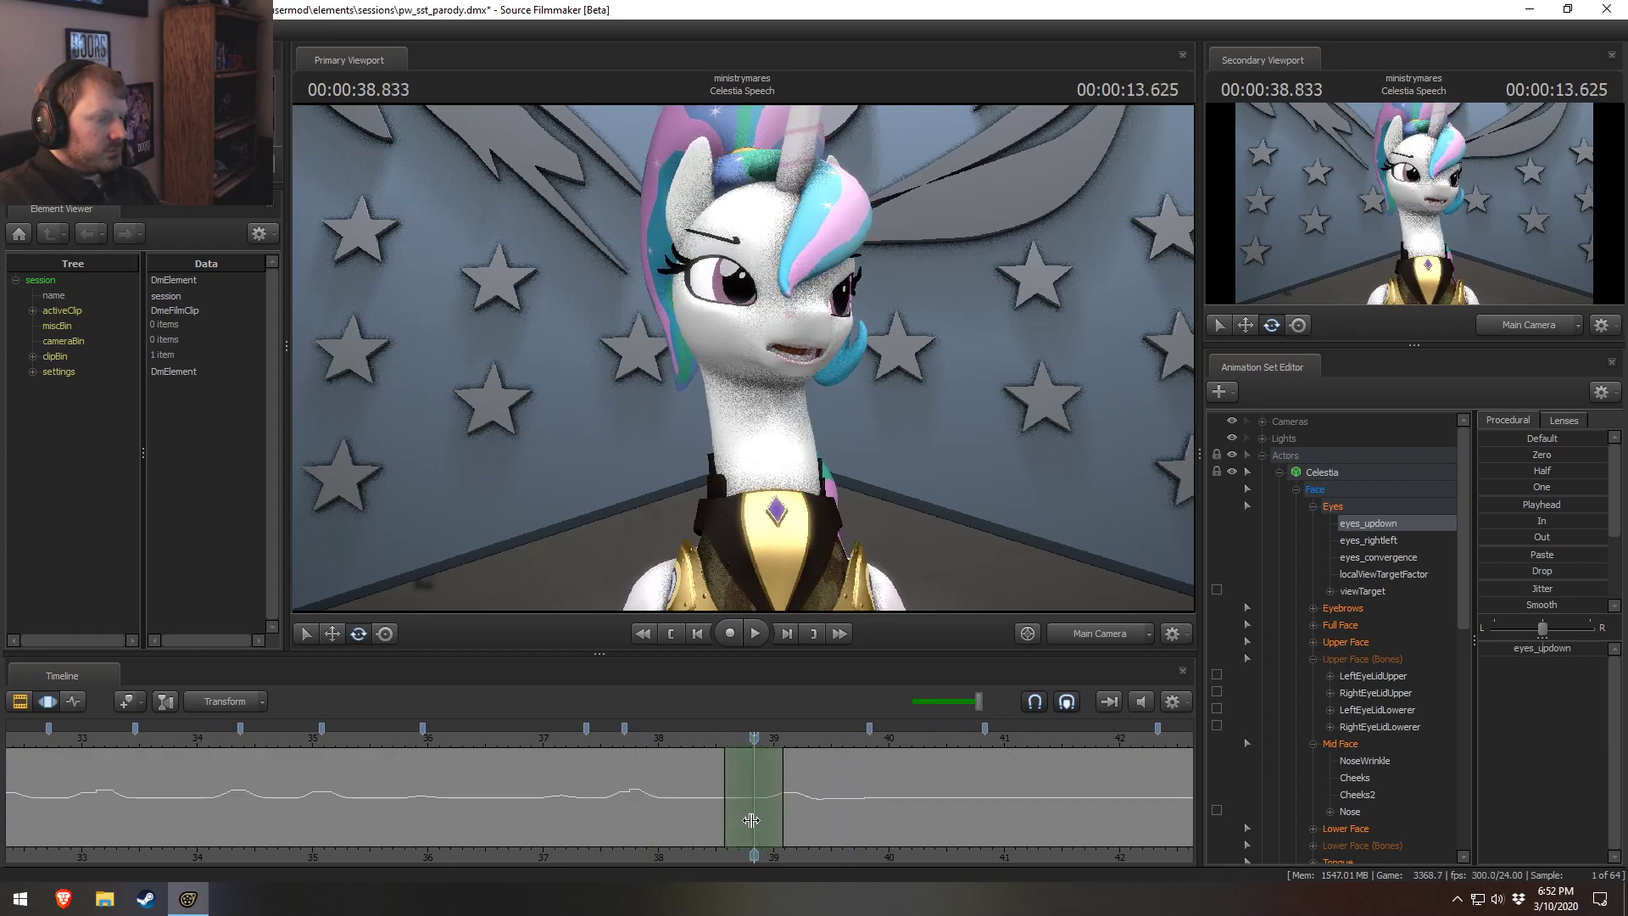
{"action": "left_click_drag", "start_coordinate": [701, 777], "coordinate": [696, 776]}
{"action": "left_click", "coordinate": [757, 365]}
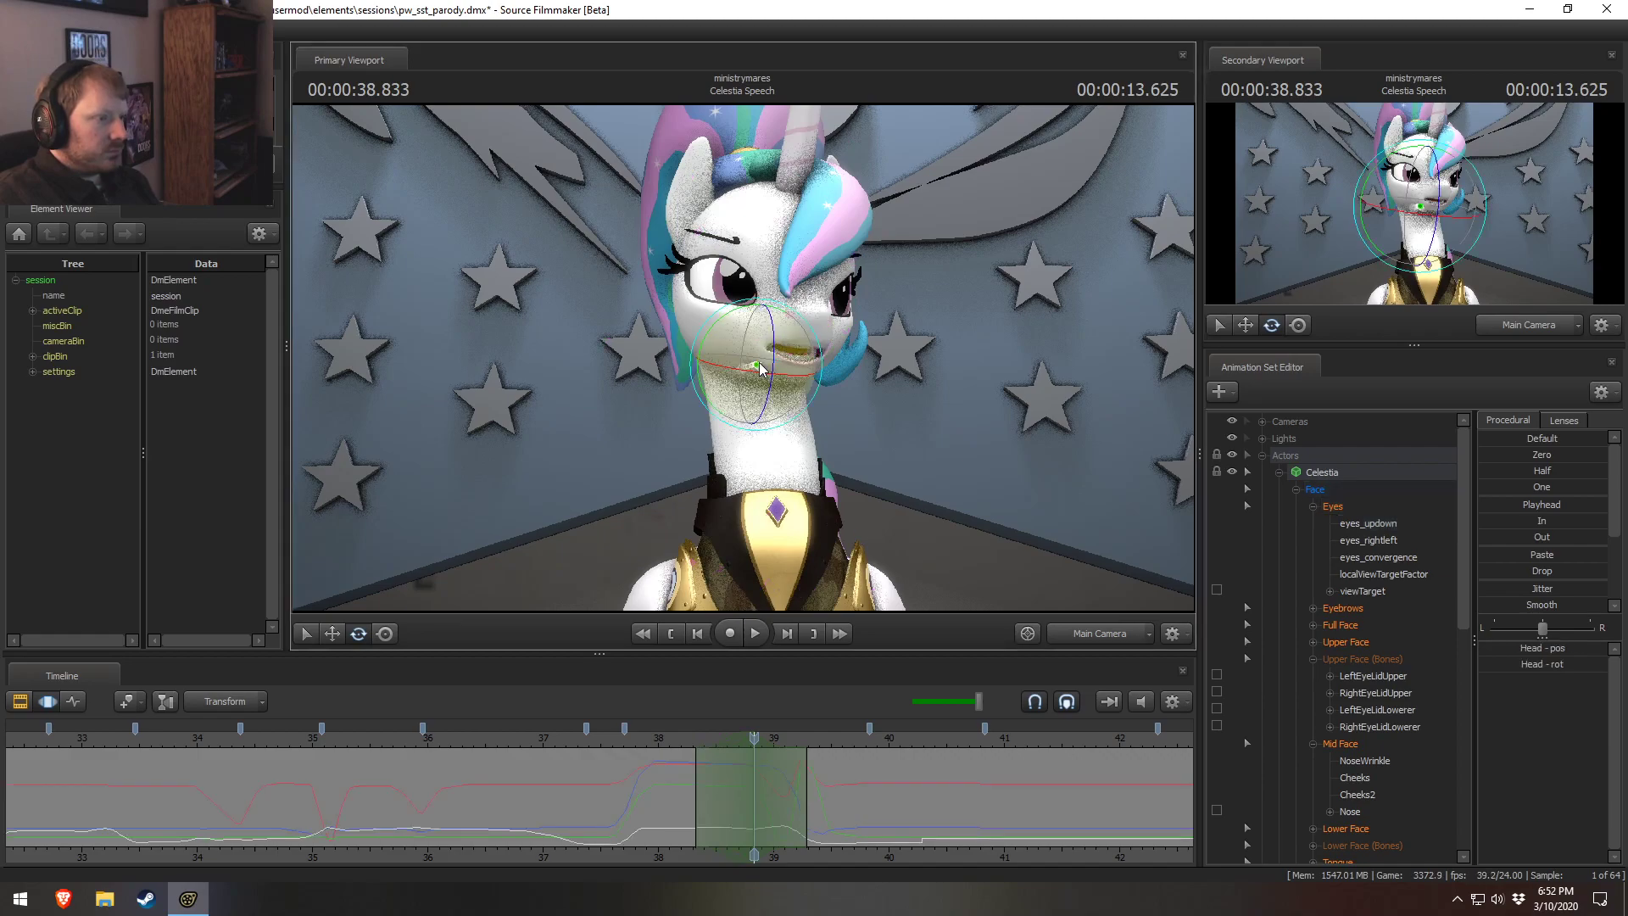
{"action": "left_click", "coordinate": [756, 374]}
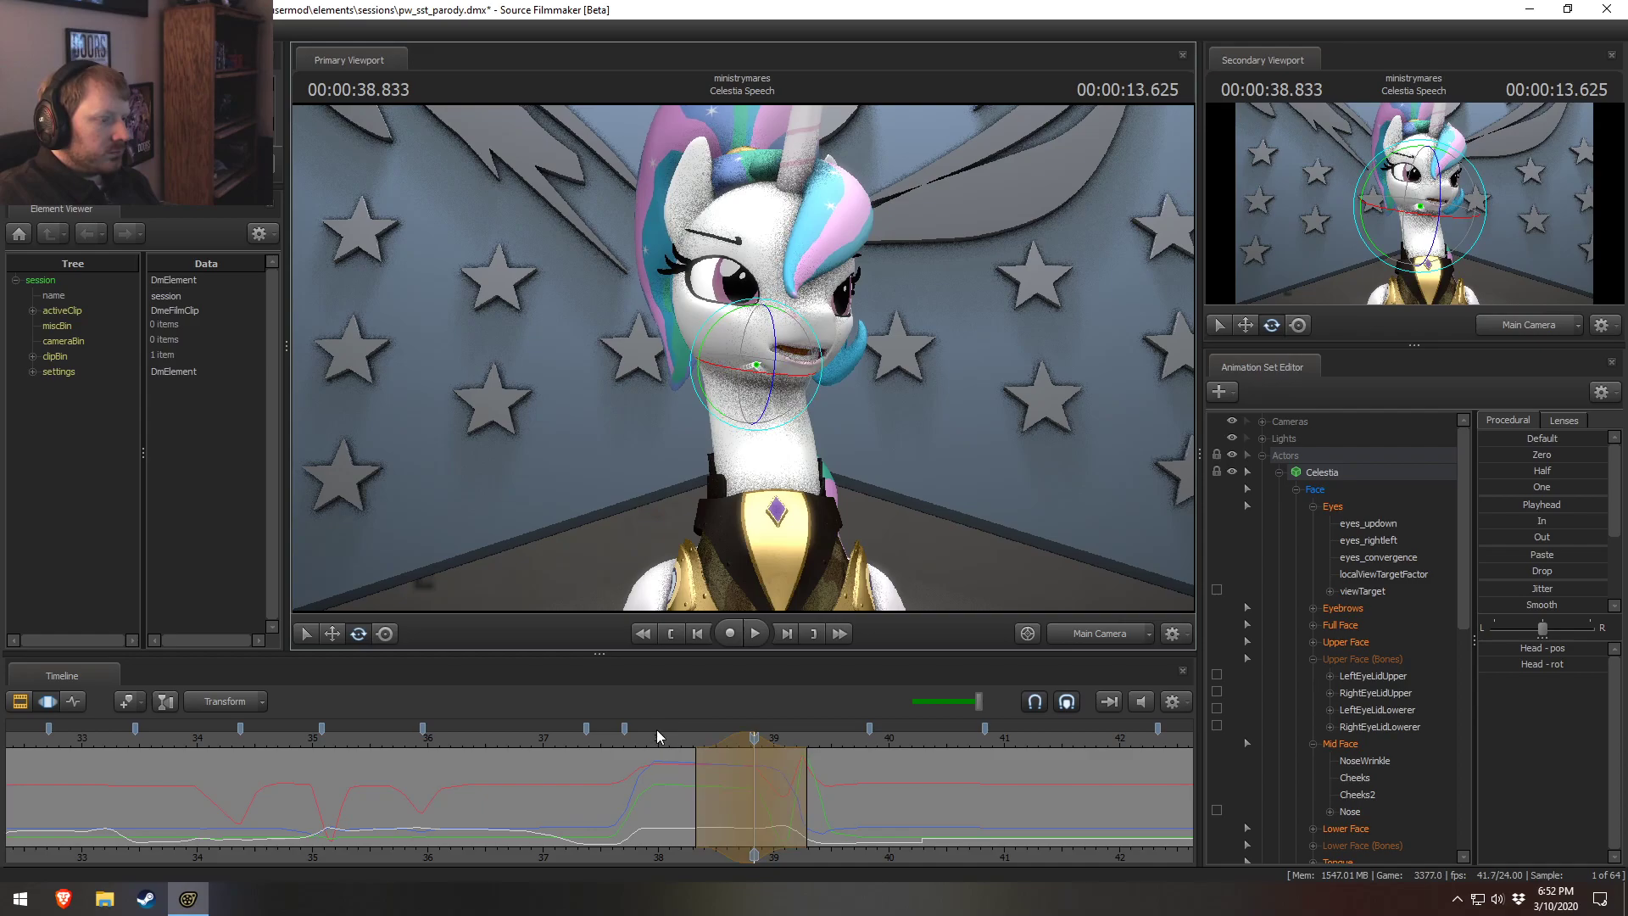
{"action": "key", "text": "space"}
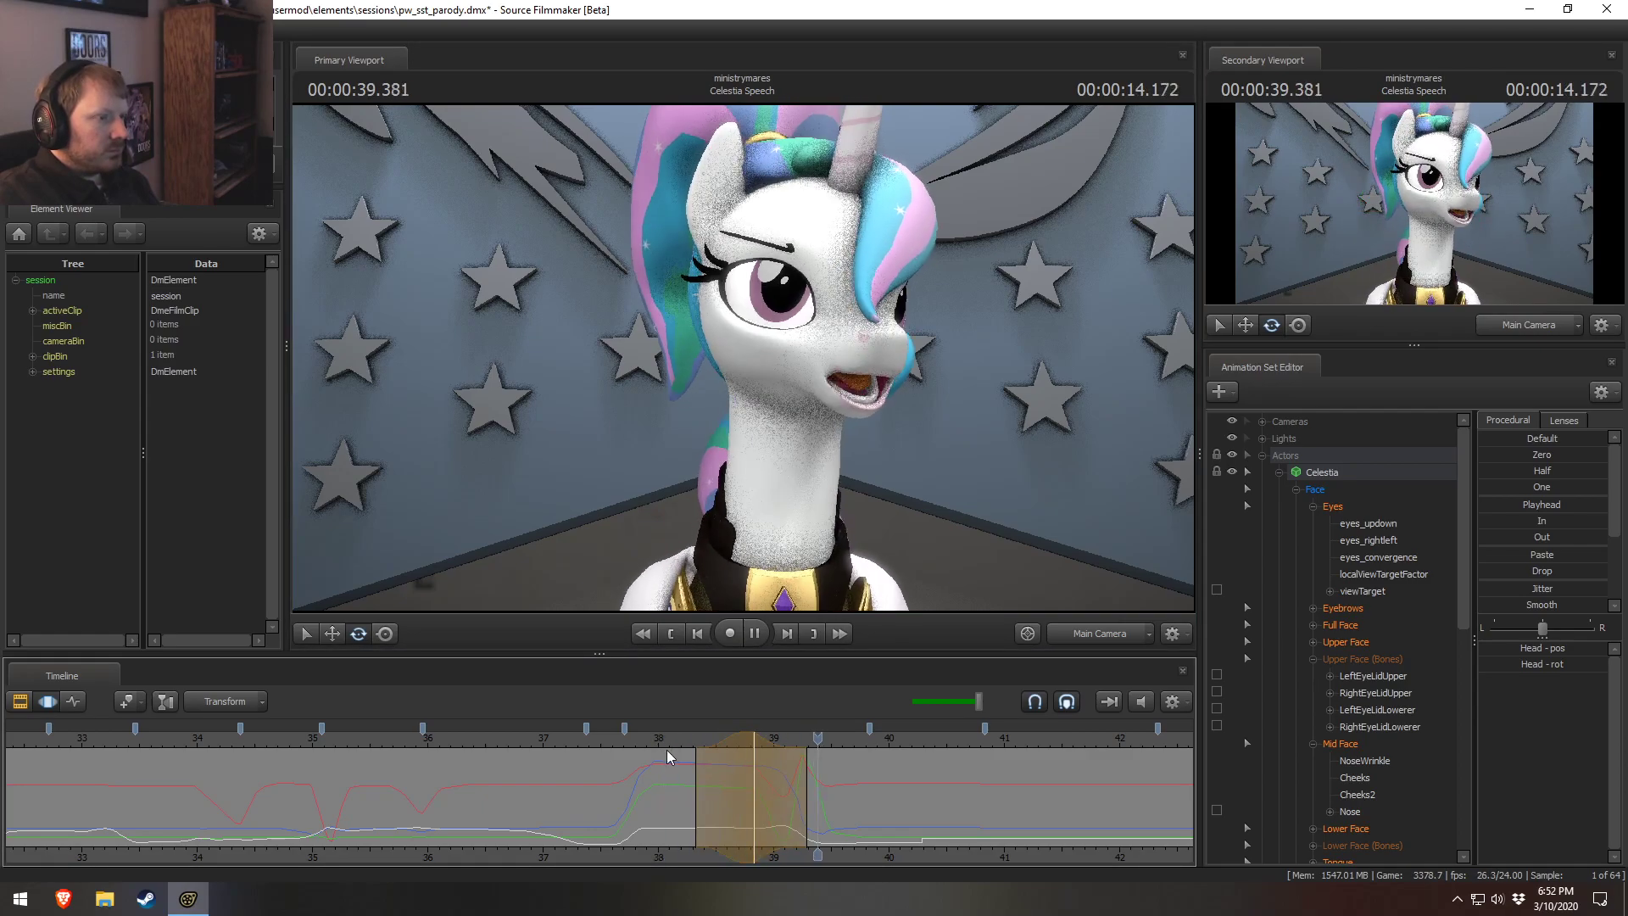
Replay the head turn from about 38.04 s to check the latest head rotation.
{"action": "key", "text": "space"}
{"action": "left_click", "coordinate": [663, 740]}
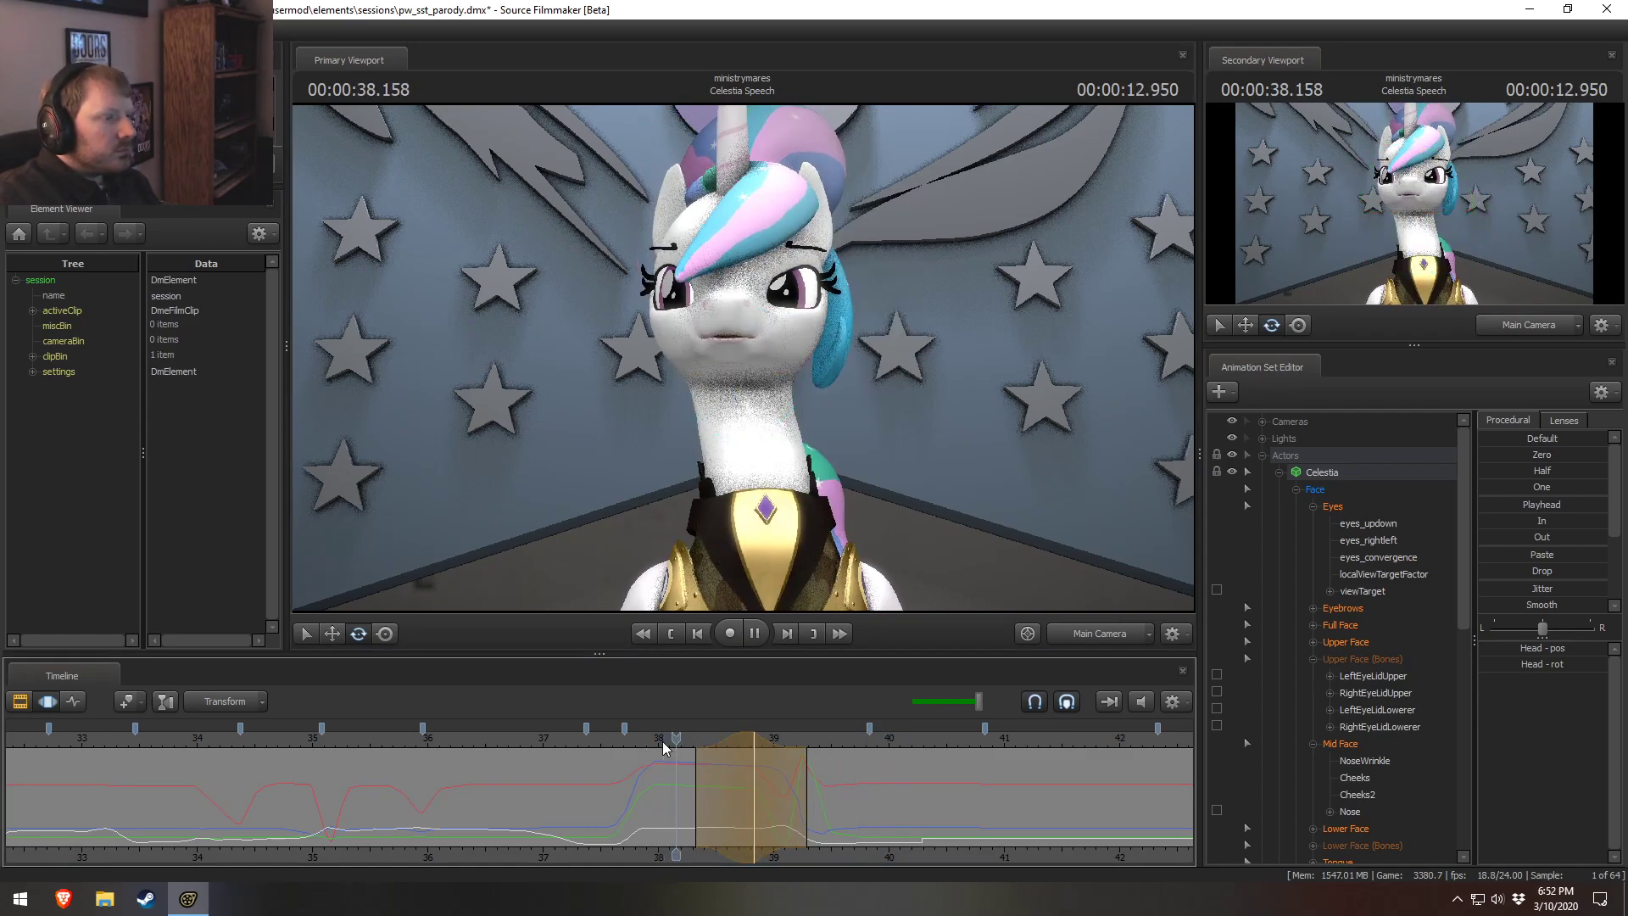
{"action": "key", "text": "space"}
Rotate Celestia's head slightly at about 39.25 s, blending it over about 38.95–39.53 s, and replay the turn.
{"action": "left_click_drag", "start_coordinate": [713, 783], "coordinate": [801, 821]}
{"action": "left_click", "coordinate": [802, 820], "text": "shift"}
{"action": "scroll", "coordinate": [803, 820], "scroll_direction": "up", "scroll_amount": 8, "text": "shift"}
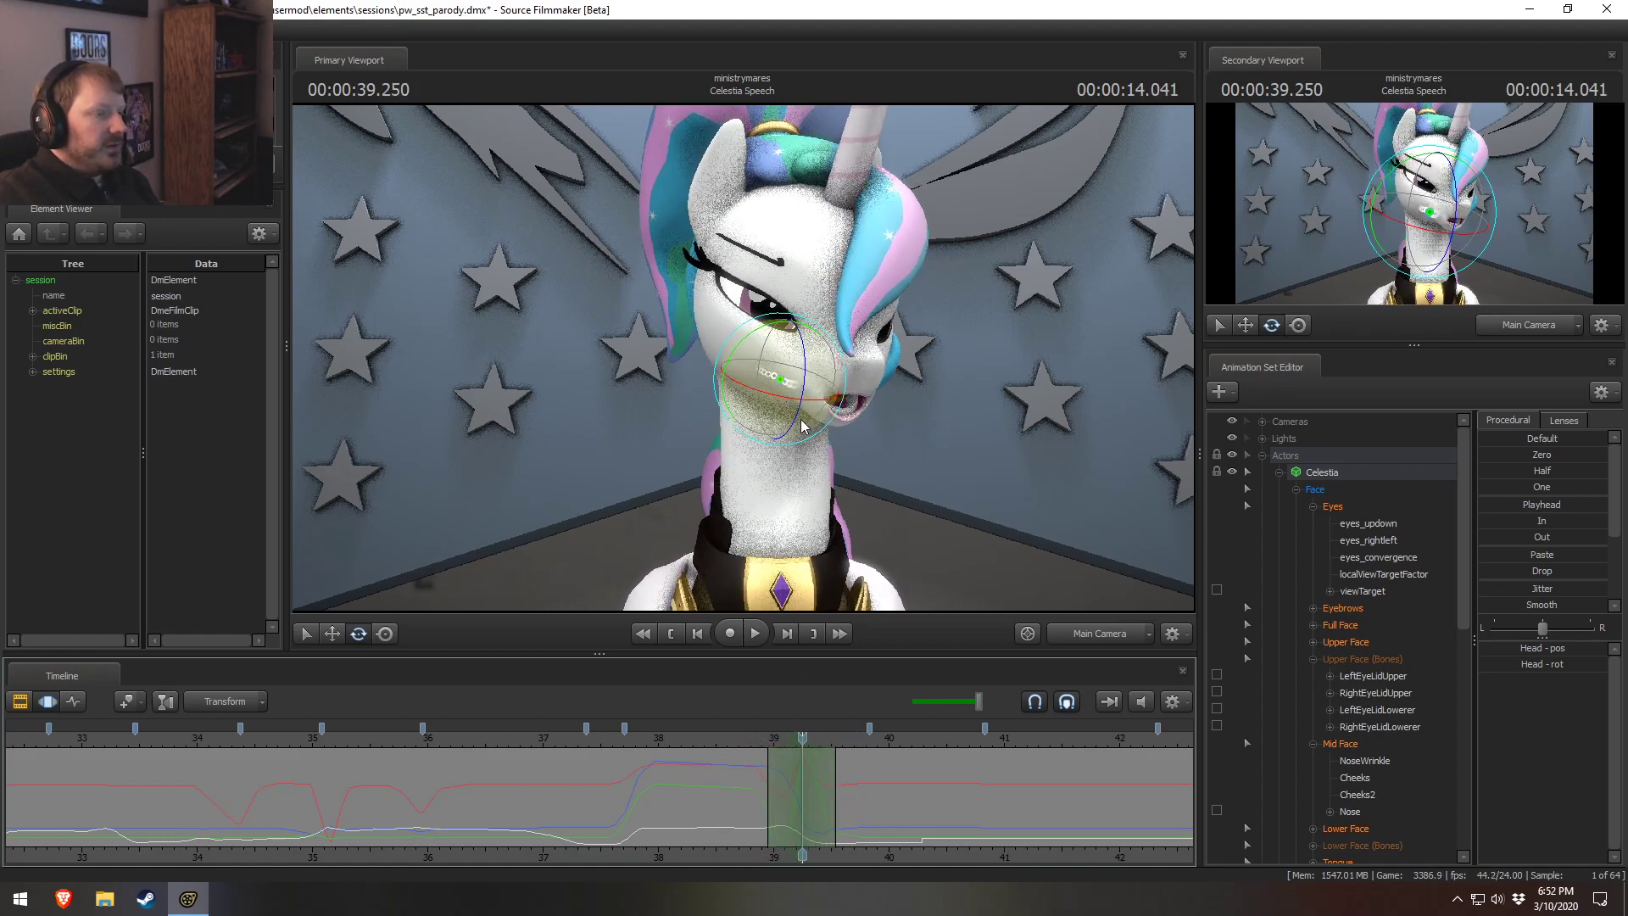
{"action": "left_click_drag", "start_coordinate": [746, 422], "coordinate": [747, 417]}
{"action": "left_click", "coordinate": [734, 735]}
{"action": "key", "text": "space"}
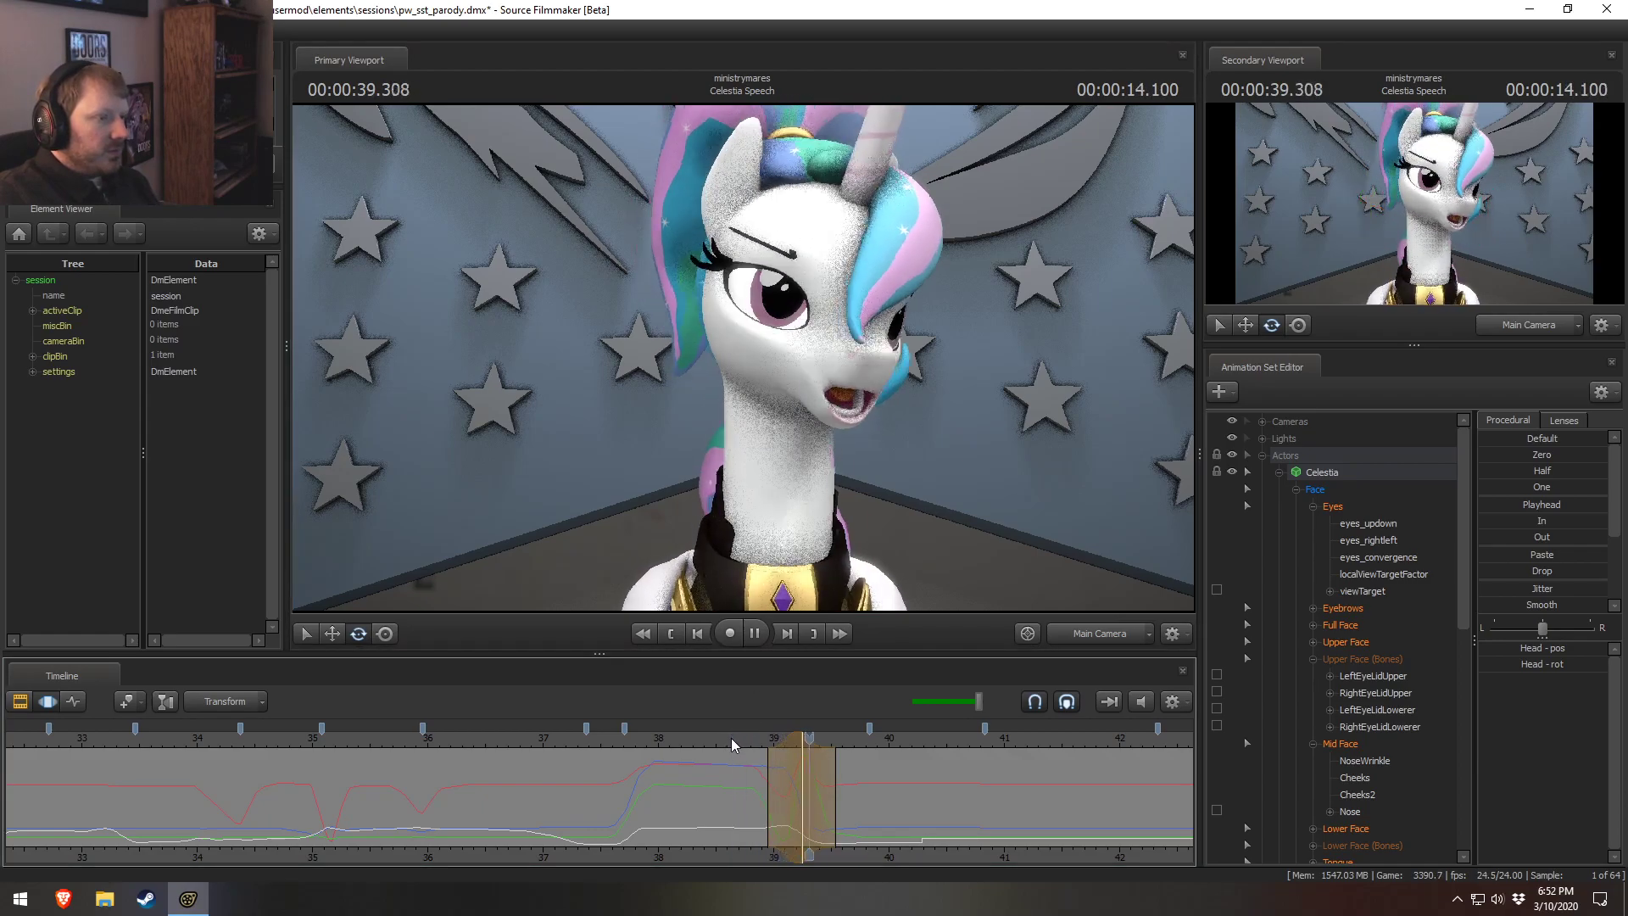
Review the adjusted head turn closely, replaying it from about 38.8 s and again from about 38.25 s.
{"action": "scroll", "coordinate": [719, 751], "scroll_direction": "up", "scroll_amount": 3}
{"action": "scroll", "coordinate": [719, 751], "scroll_direction": "up", "scroll_amount": 1}
{"action": "left_click", "coordinate": [641, 736]}
{"action": "key", "text": "space"}
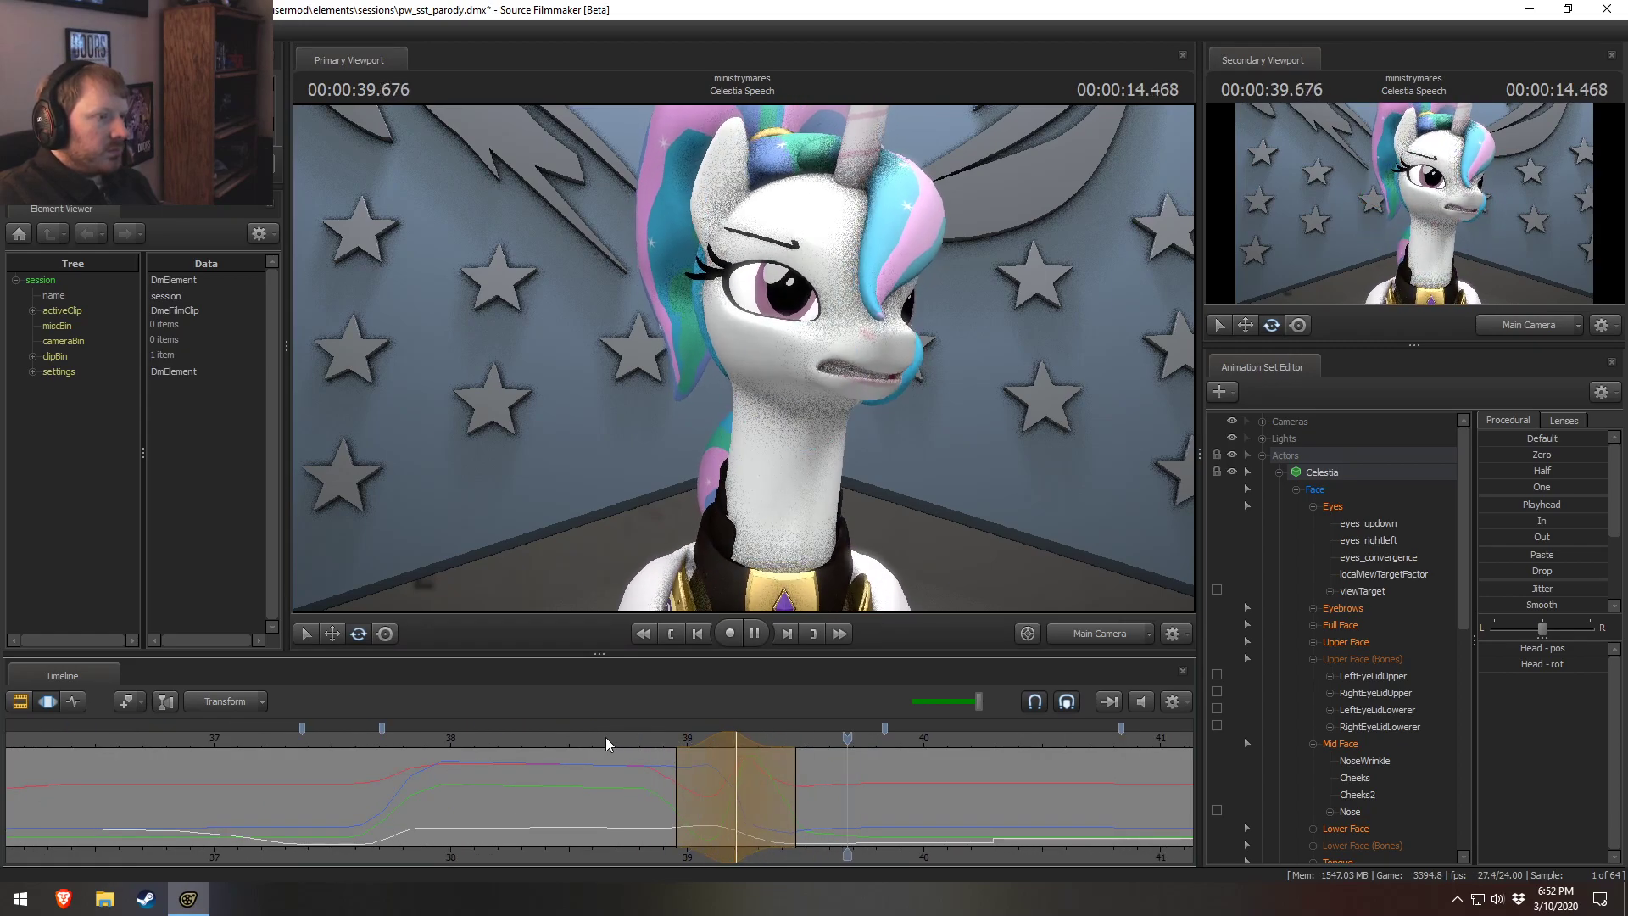
{"action": "left_click", "coordinate": [511, 735]}
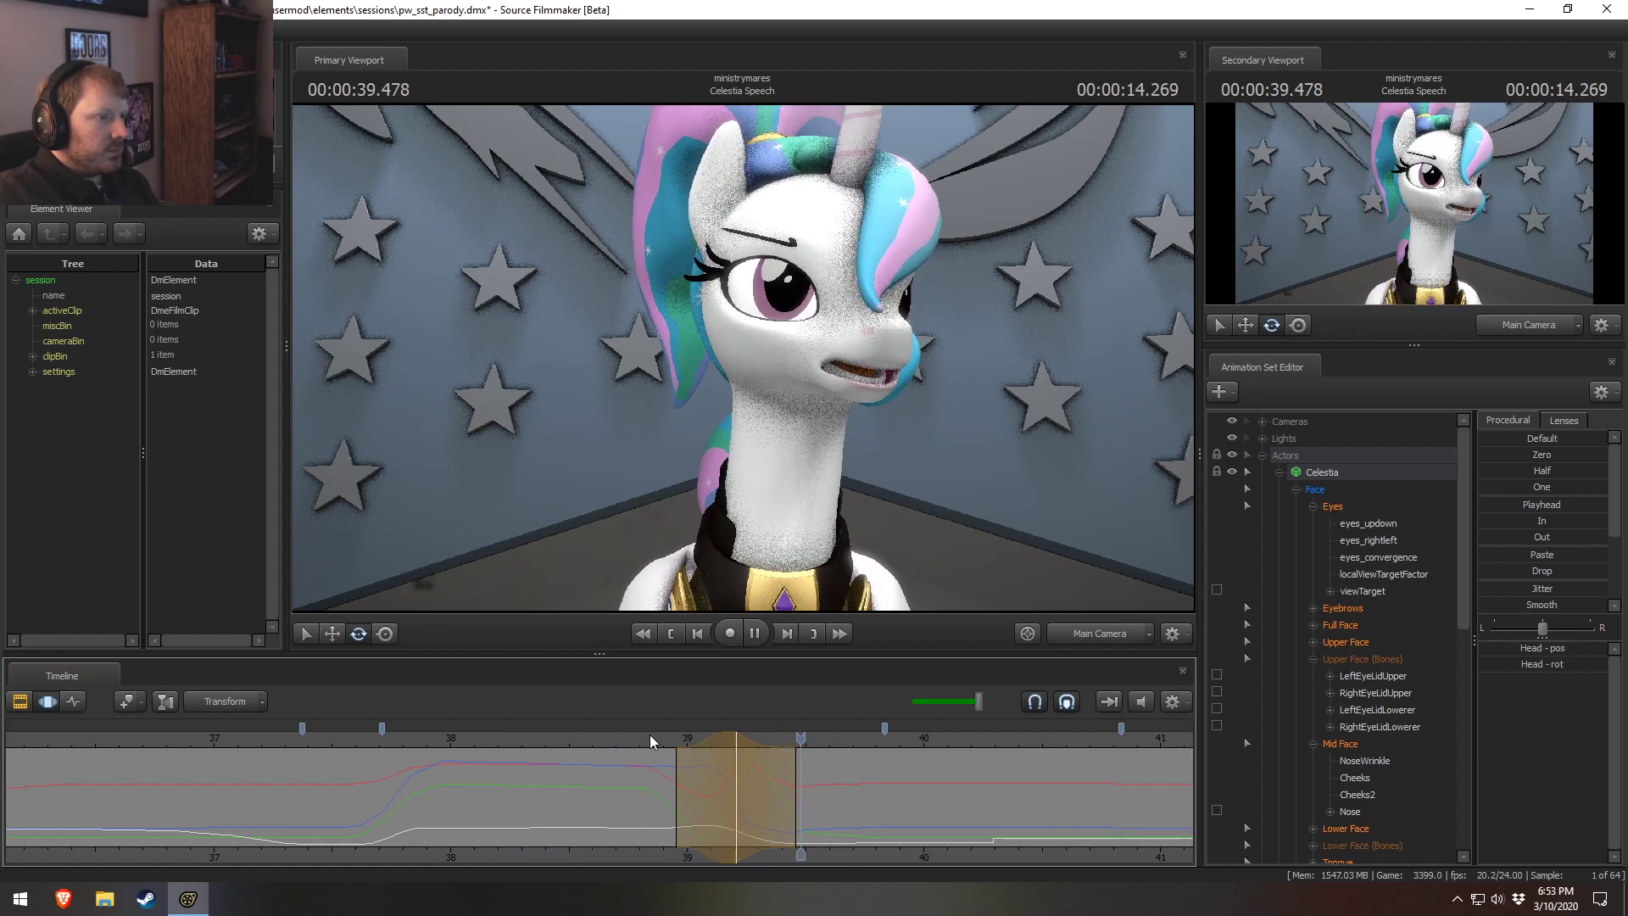
Retime the Upper Face controls to hold the blink closed slightly longer over about 39.17–39.25 s, and replay it.
{"action": "left_click", "coordinate": [1357, 641]}
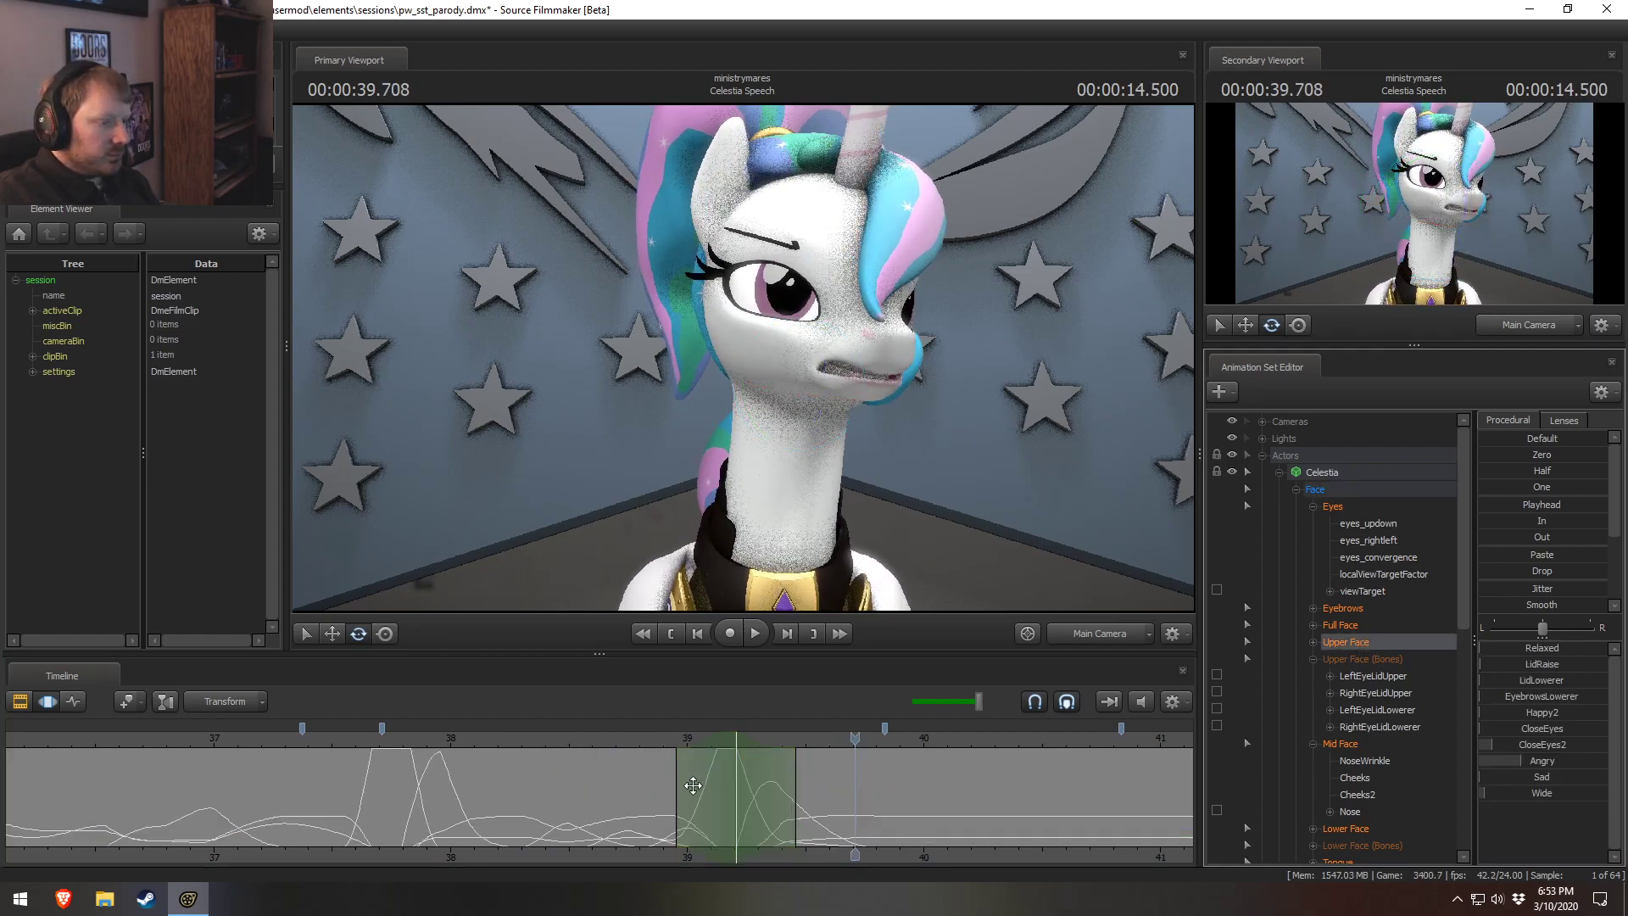
{"action": "left_click_drag", "start_coordinate": [728, 774], "coordinate": [614, 738], "text": "shift"}
{"action": "left_click", "coordinate": [676, 740]}
{"action": "key", "text": "space"}
{"action": "key", "text": "space"}
{"action": "key", "text": "space"}
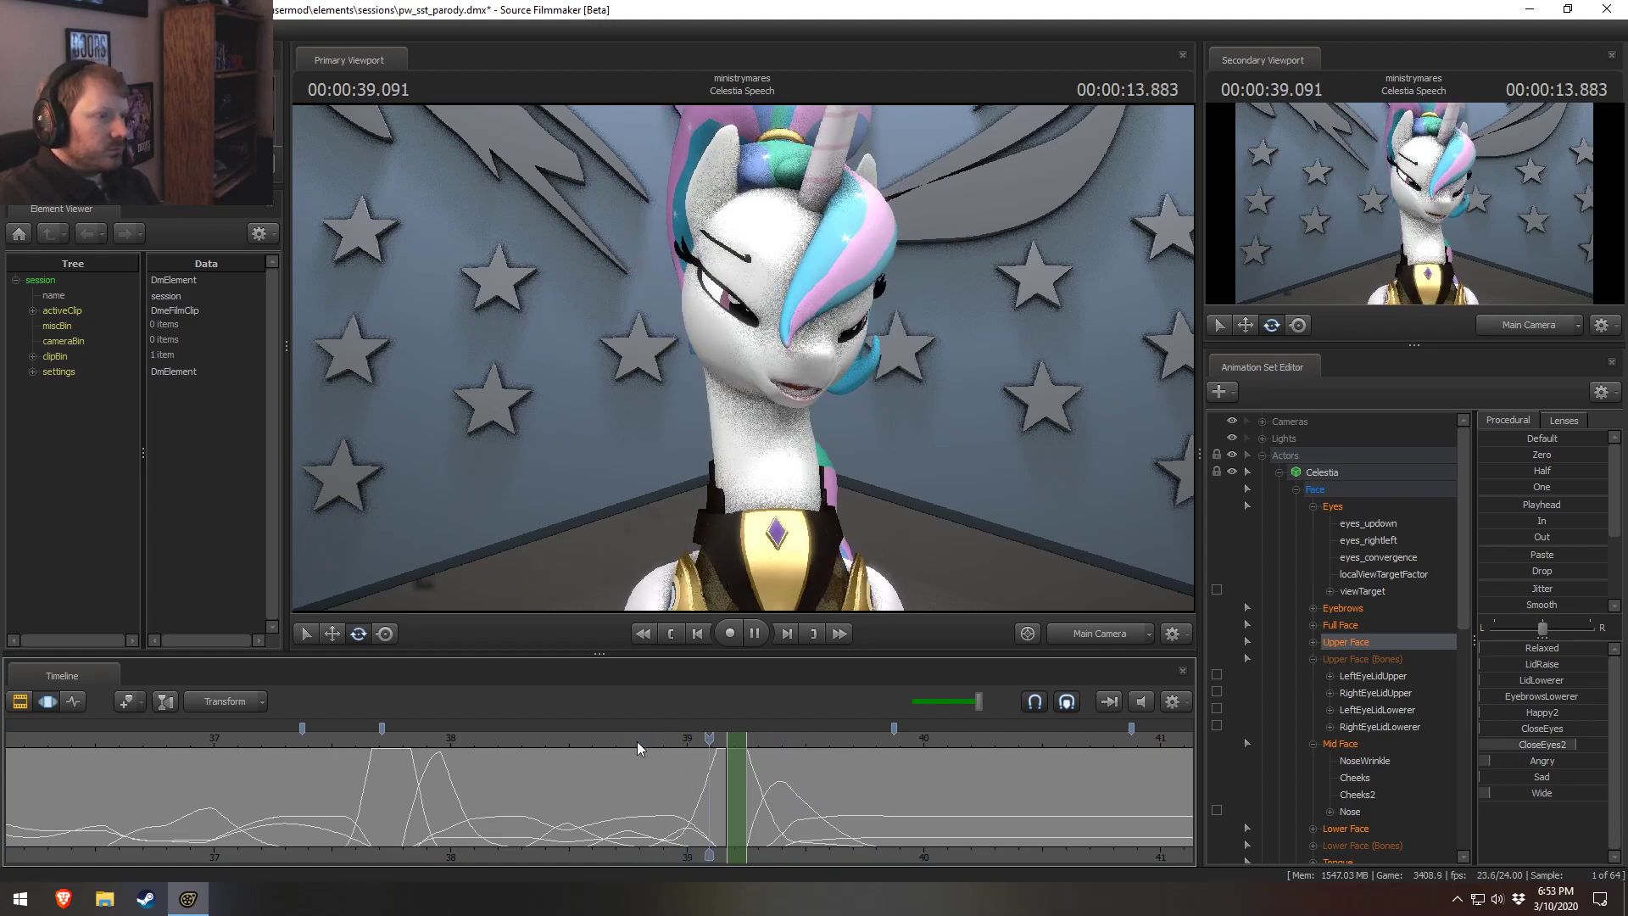
{"action": "key", "text": "space"}
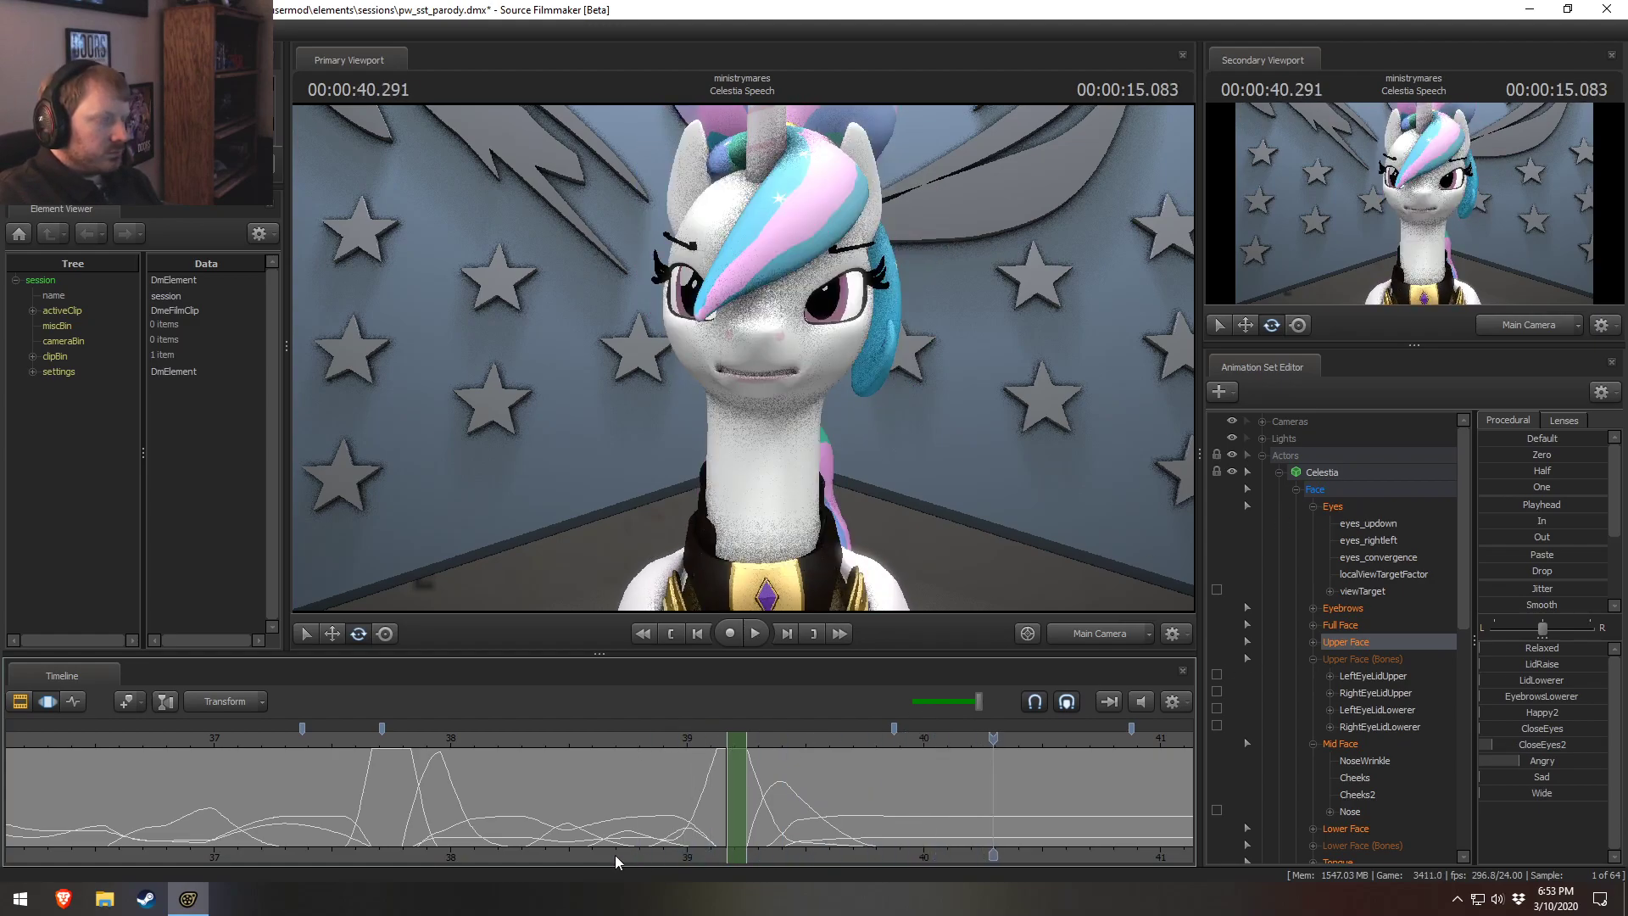
Replay the speech from about 37.4 s to check both blinks and the head turn together.
{"action": "scroll", "coordinate": [719, 789], "scroll_direction": "down", "scroll_amount": 3}
{"action": "left_click", "coordinate": [613, 740]}
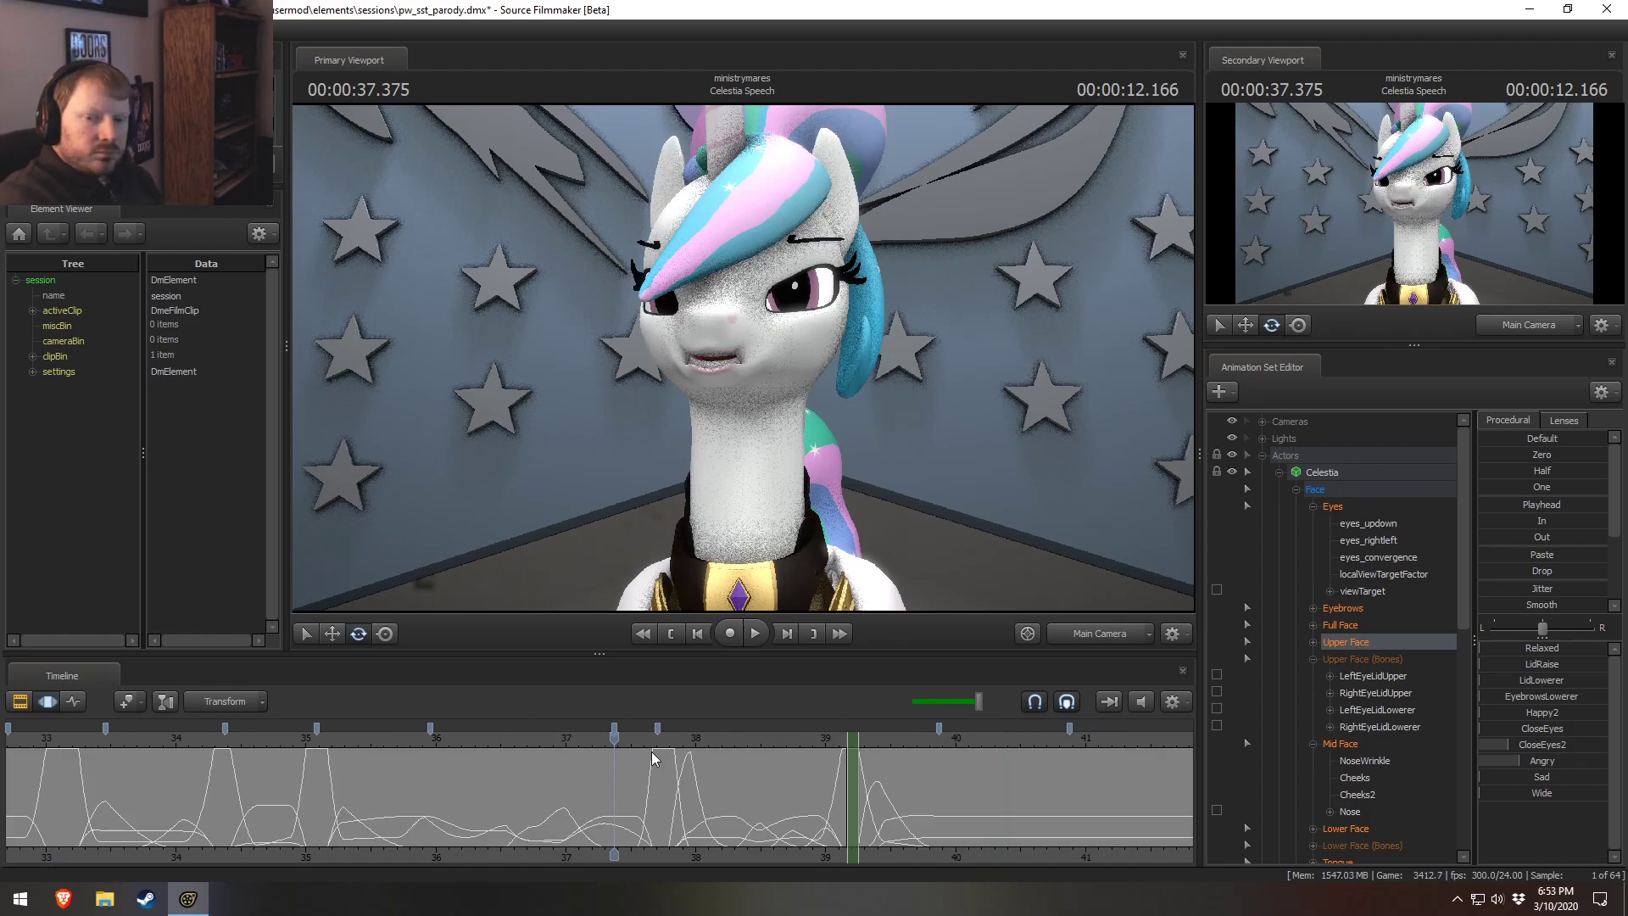
{"action": "key", "text": "space"}
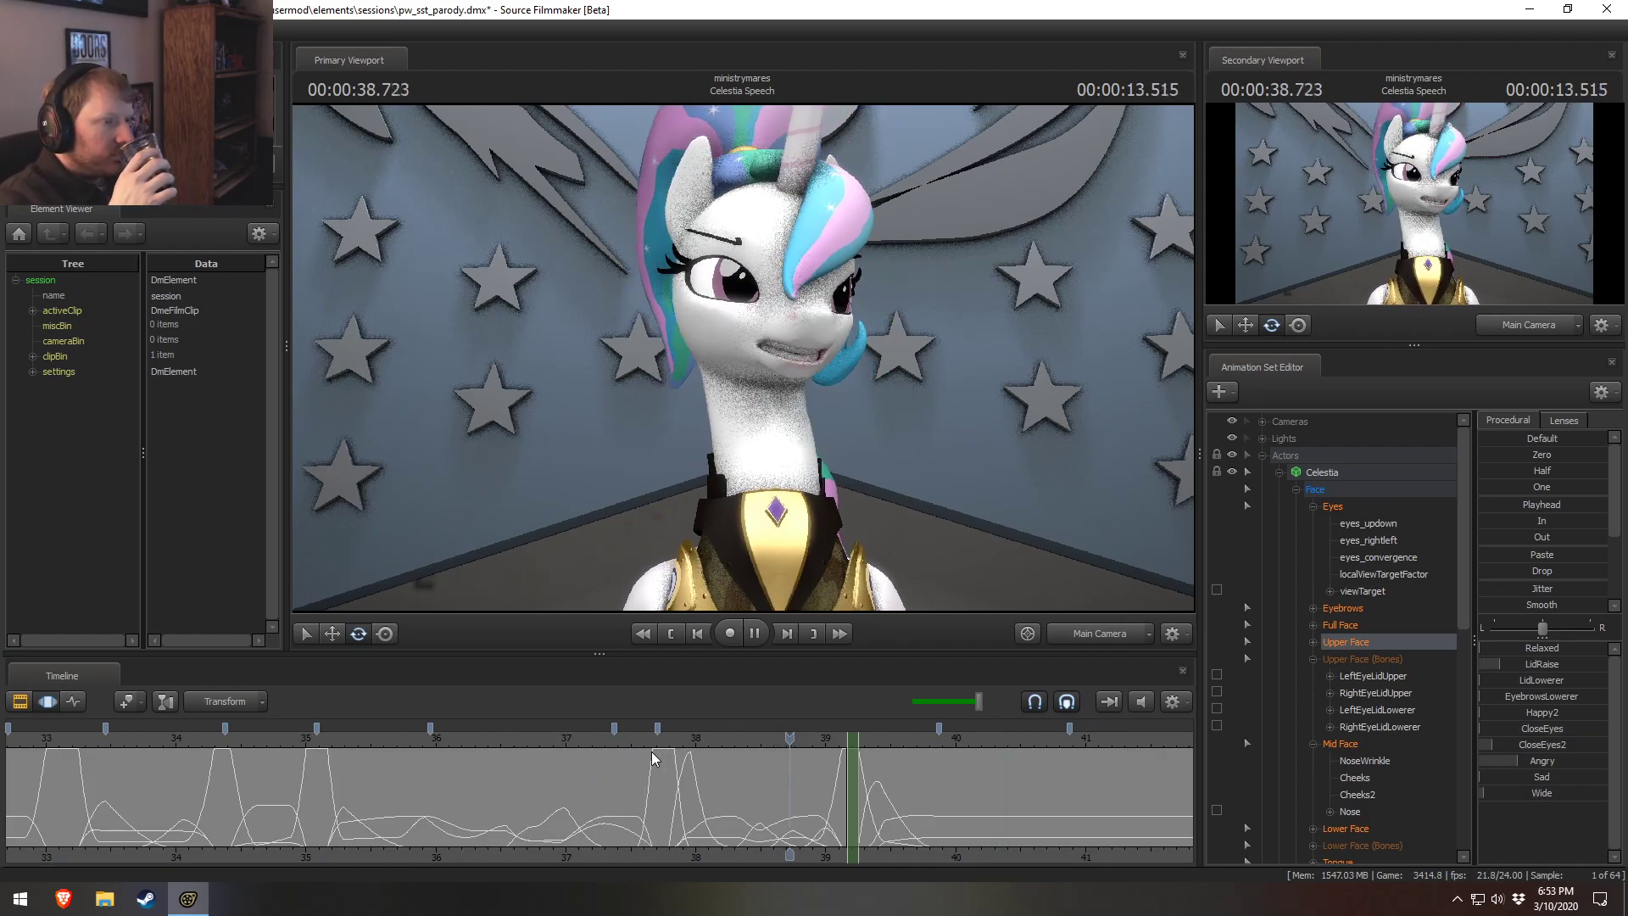
{"action": "key", "text": "space"}
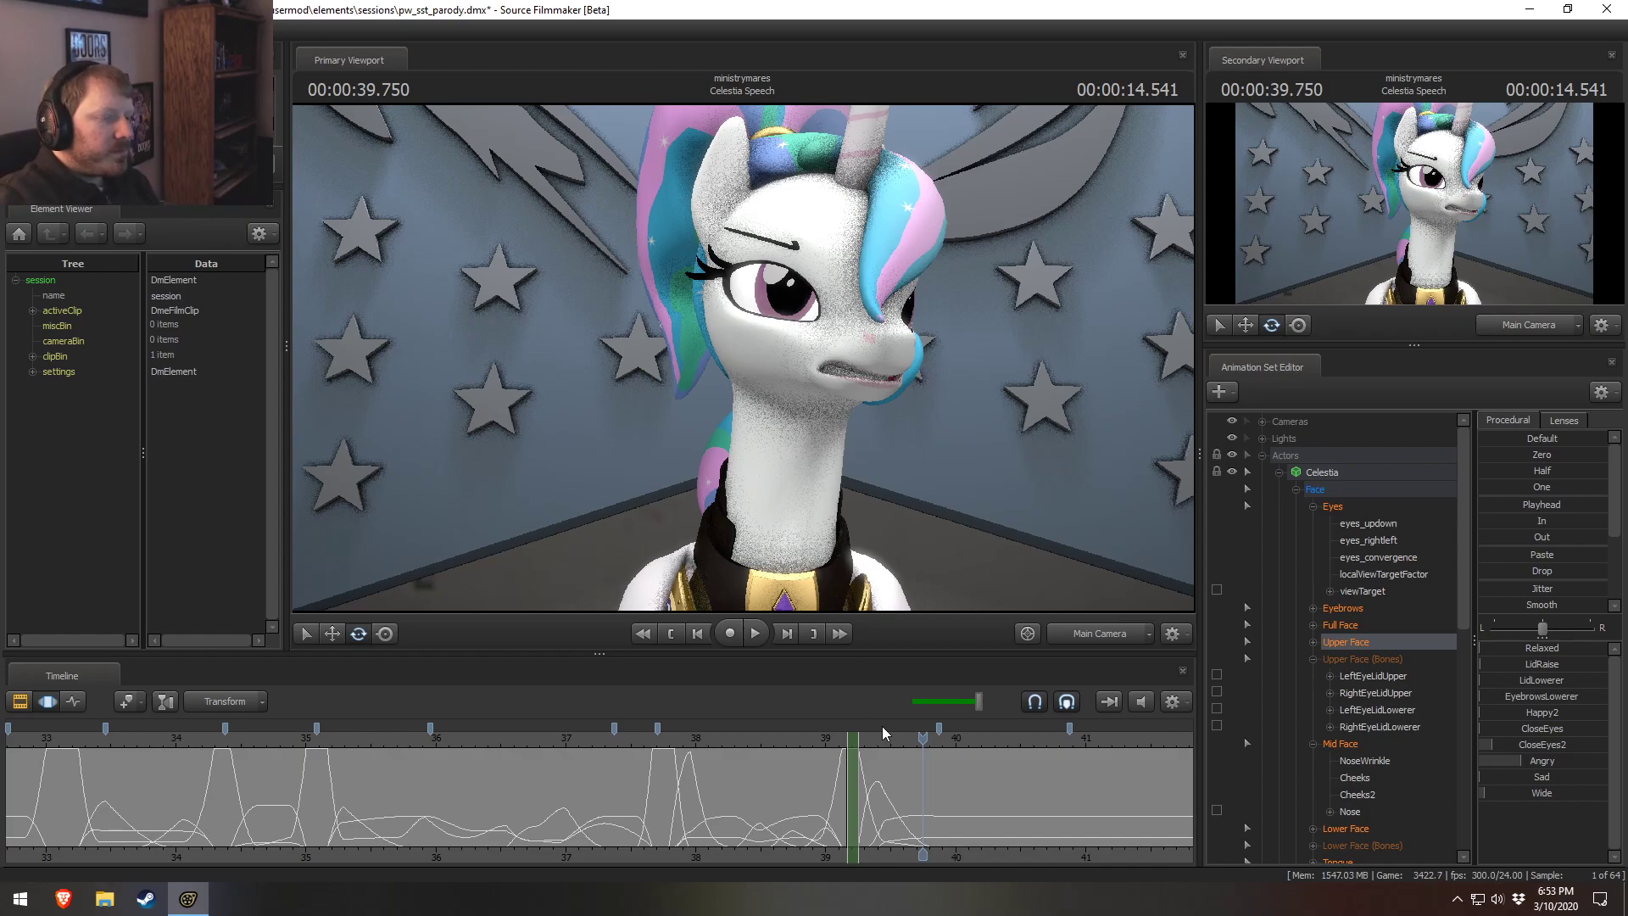
Try to increase LidRaise on Celestia's upper face over about 39.54–40.0 s.
{"action": "left_click_drag", "start_coordinate": [897, 807], "coordinate": [953, 803], "text": "shift"}
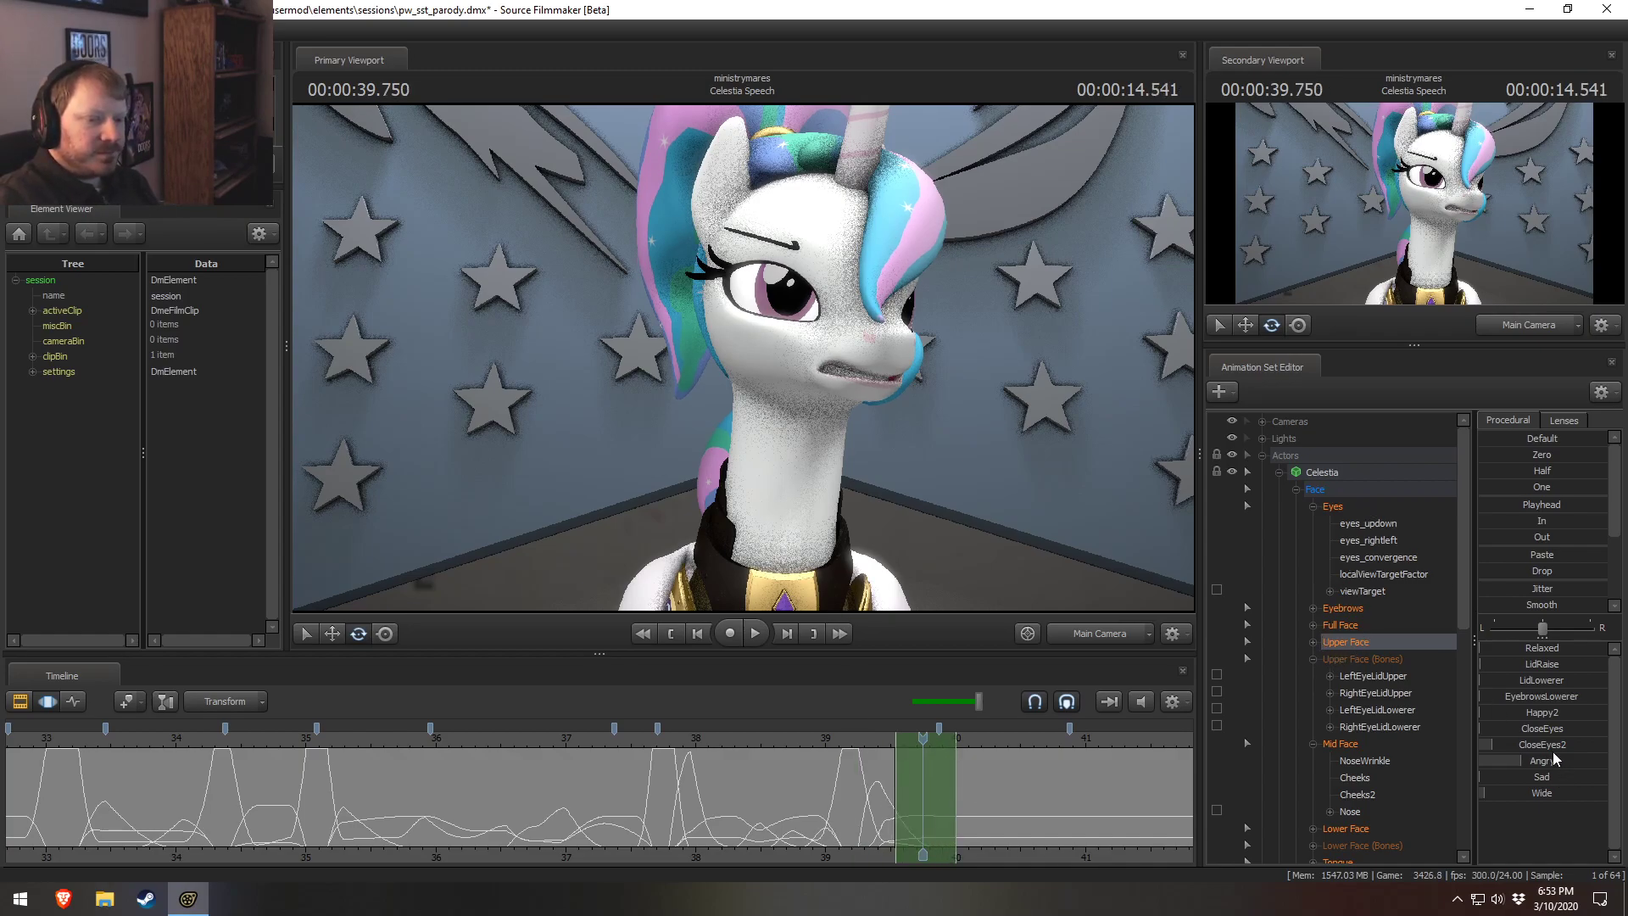
{"action": "left_click_drag", "start_coordinate": [1546, 665], "coordinate": [1604, 664]}
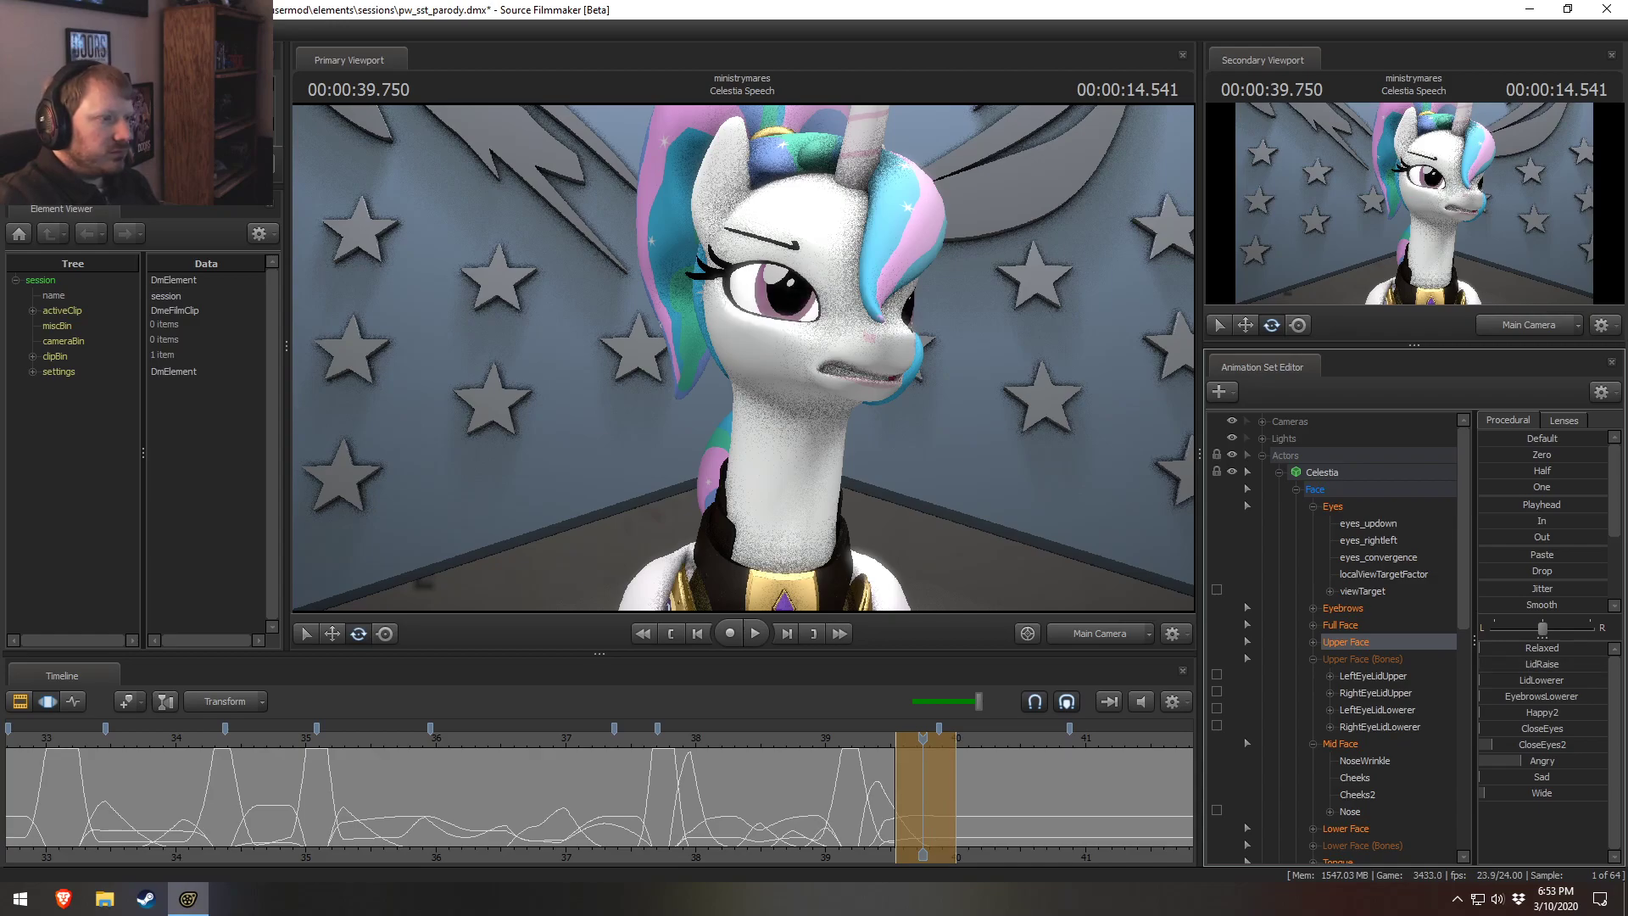
{"action": "key", "text": "shift"}
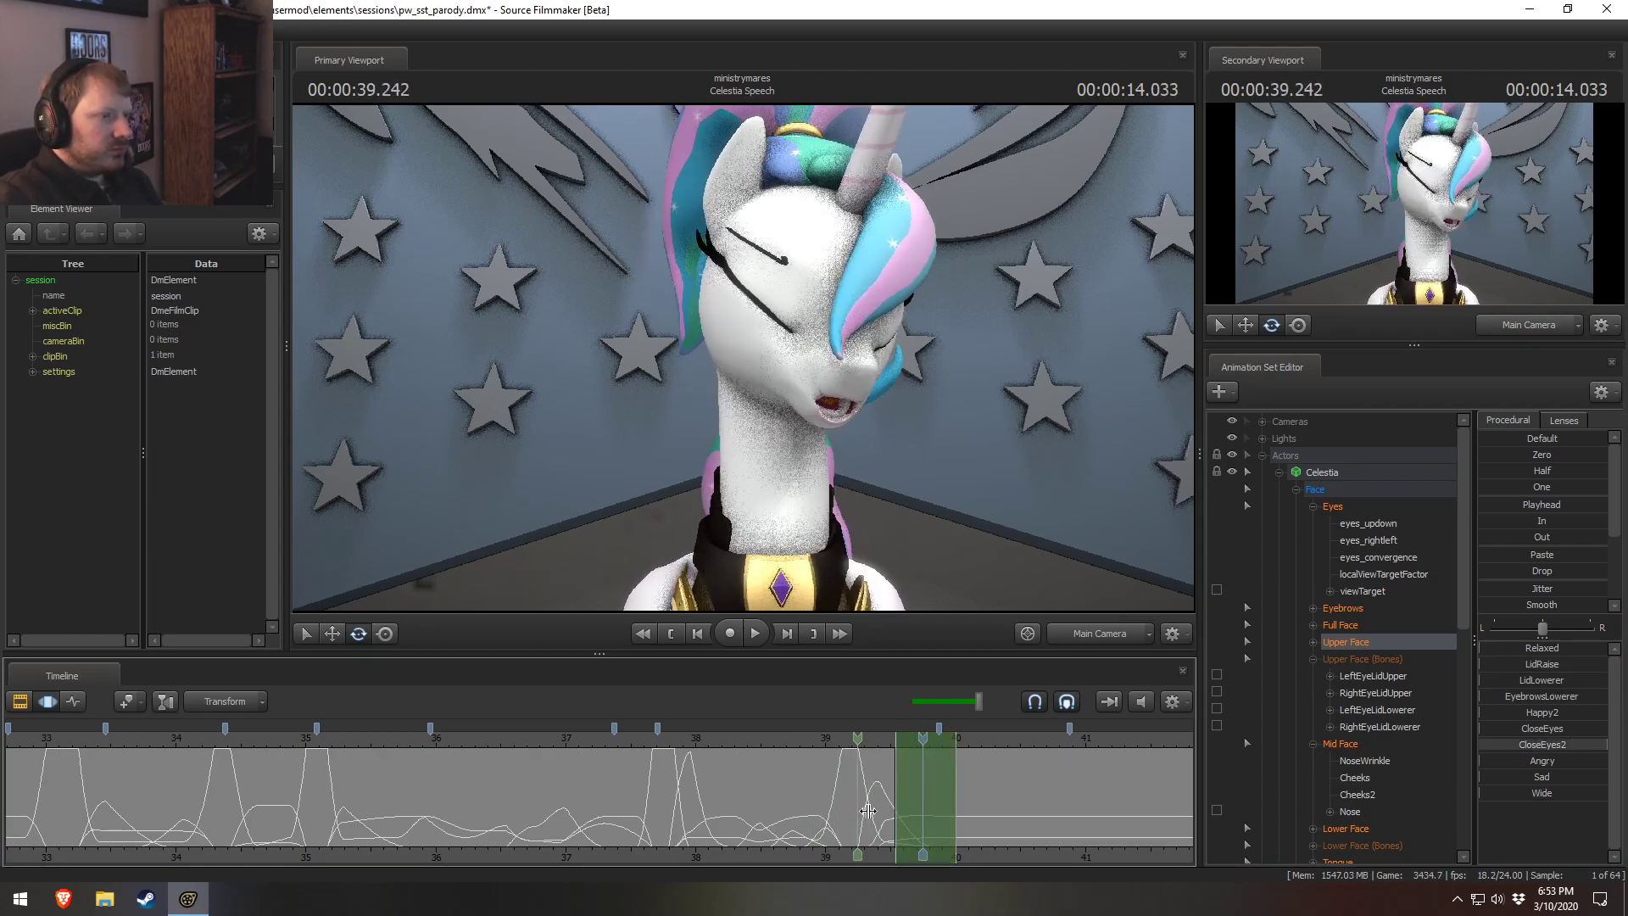
Try to move both lower eyelid bones slightly down at about 39.42 s, within about 39.2–39.75 s, and replay it.
{"action": "left_click_drag", "start_coordinate": [886, 811], "coordinate": [928, 800]}
{"action": "left_click", "coordinate": [879, 806], "text": "shift"}
{"action": "scroll", "coordinate": [880, 805], "scroll_direction": "up", "scroll_amount": 5, "text": "shift"}
{"action": "left_click", "coordinate": [760, 327]}
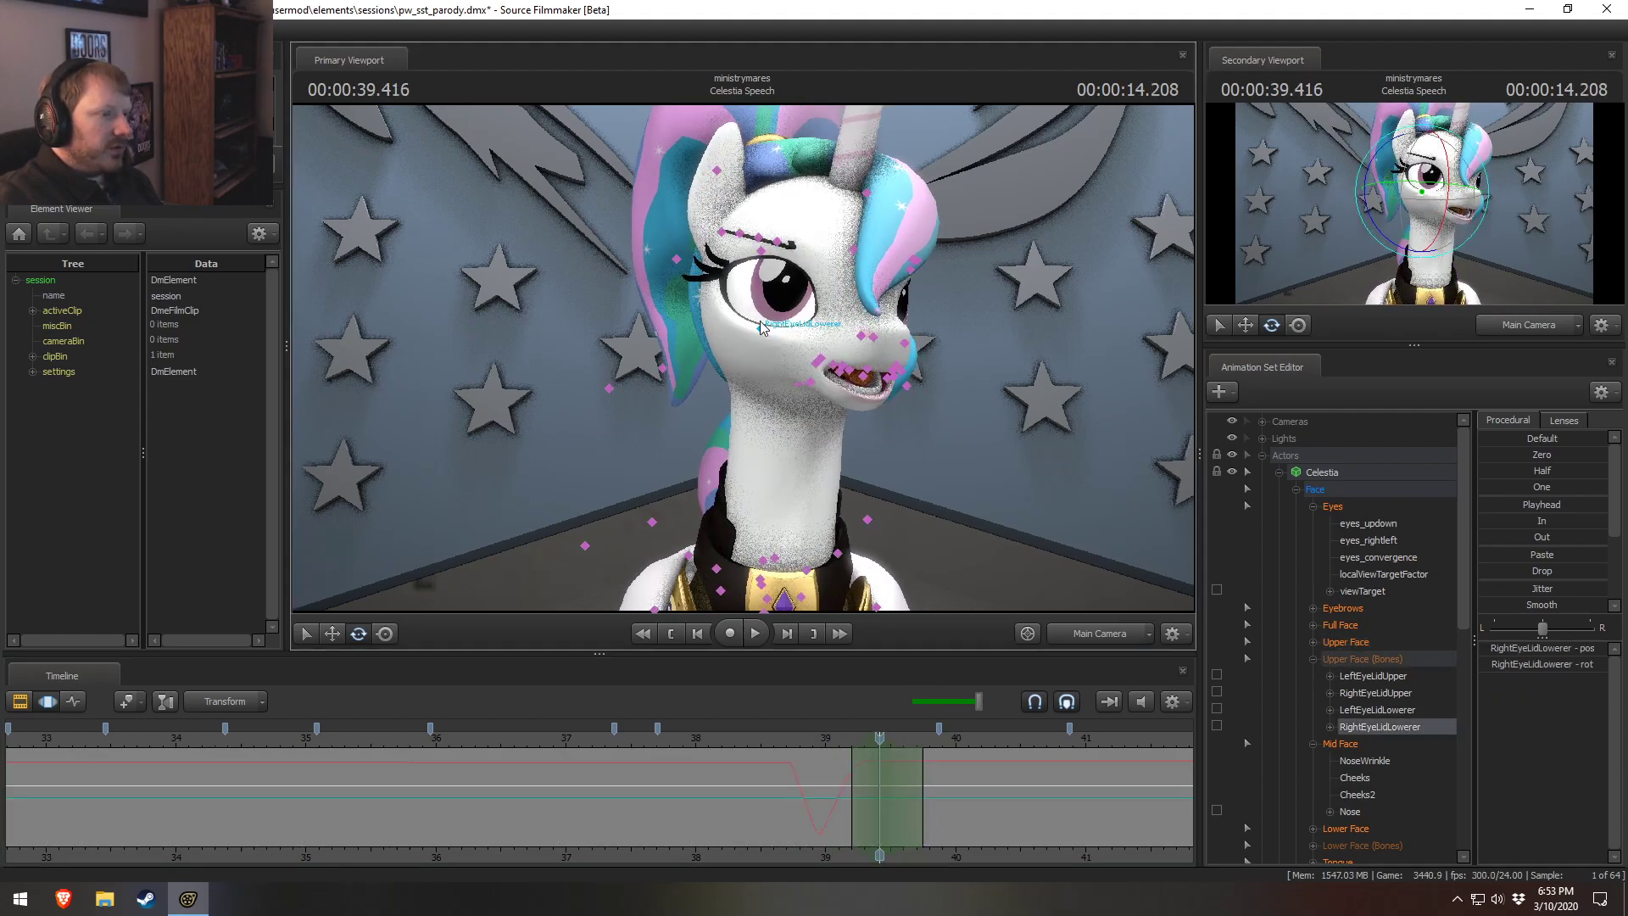
{"action": "left_click", "coordinate": [906, 346], "text": "ctrl"}
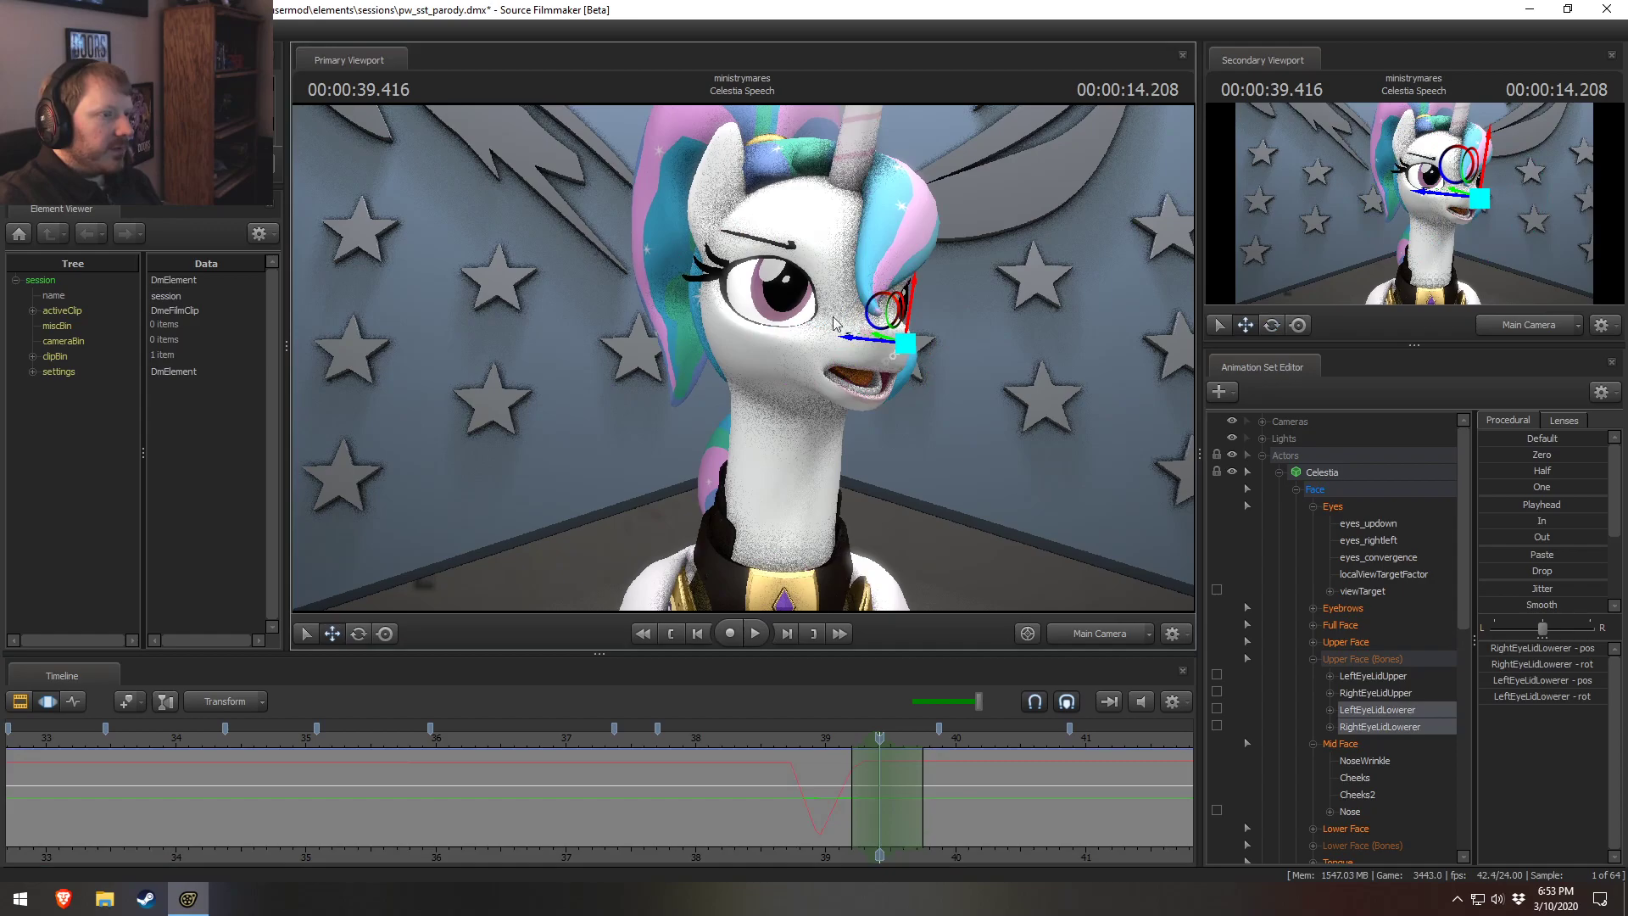
{"action": "left_click_drag", "start_coordinate": [911, 284], "coordinate": [914, 291]}
{"action": "left_click", "coordinate": [812, 736]}
{"action": "key", "text": "space"}
Replay the eyelid adjustment from about 38.67 s and undo it.
{"action": "key", "text": "space"}
{"action": "left_click", "coordinate": [781, 736]}
{"action": "left_click_drag", "start_coordinate": [857, 733], "coordinate": [846, 734]}
{"action": "key", "text": "space"}
{"action": "key", "text": "space"}
{"action": "key", "text": "ctrl+z"}
Move both lower eyelid bones down with a smooth blend over about 39.13–39.67 s.
{"action": "left_click_drag", "start_coordinate": [767, 772], "coordinate": [937, 794]}
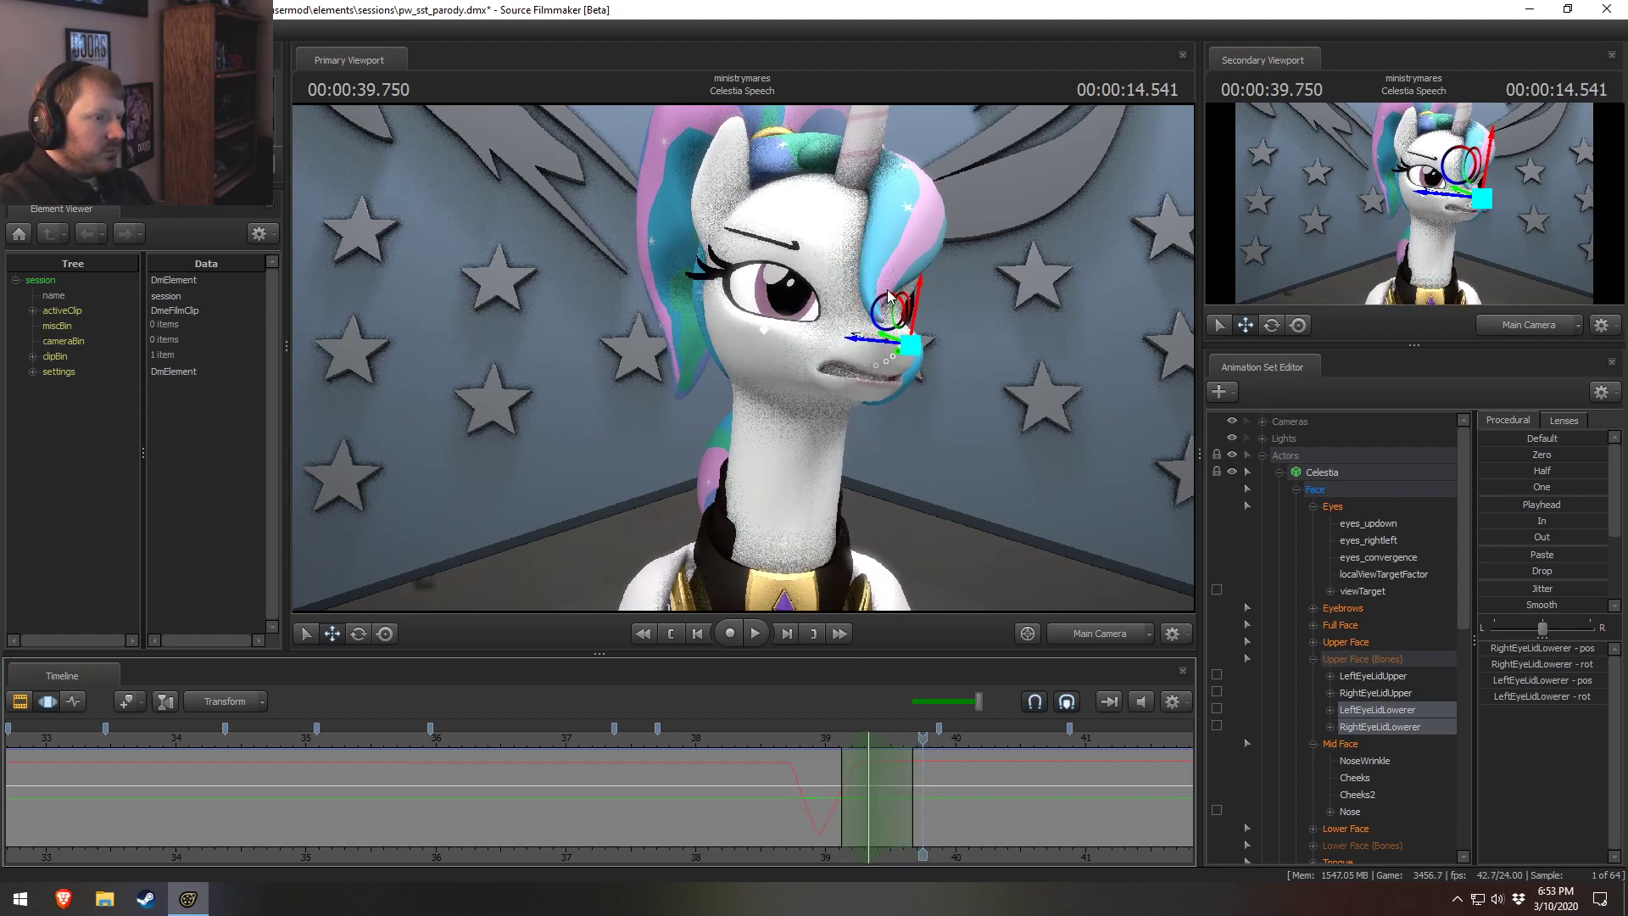
{"action": "left_click_drag", "start_coordinate": [916, 292], "coordinate": [917, 320]}
{"action": "key", "text": "space"}
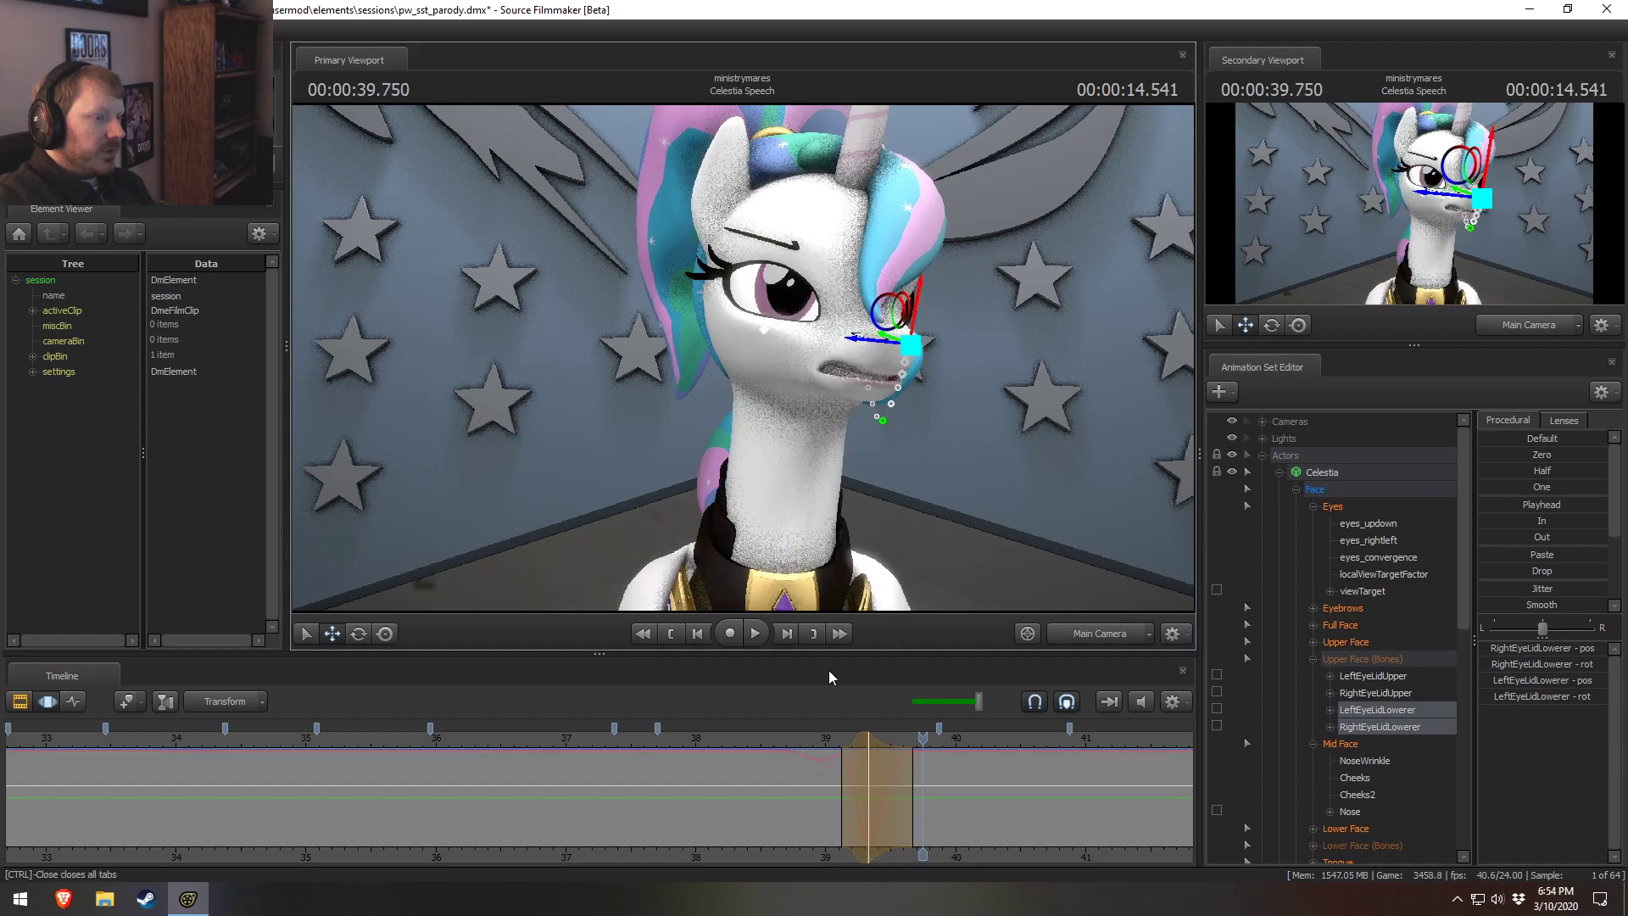
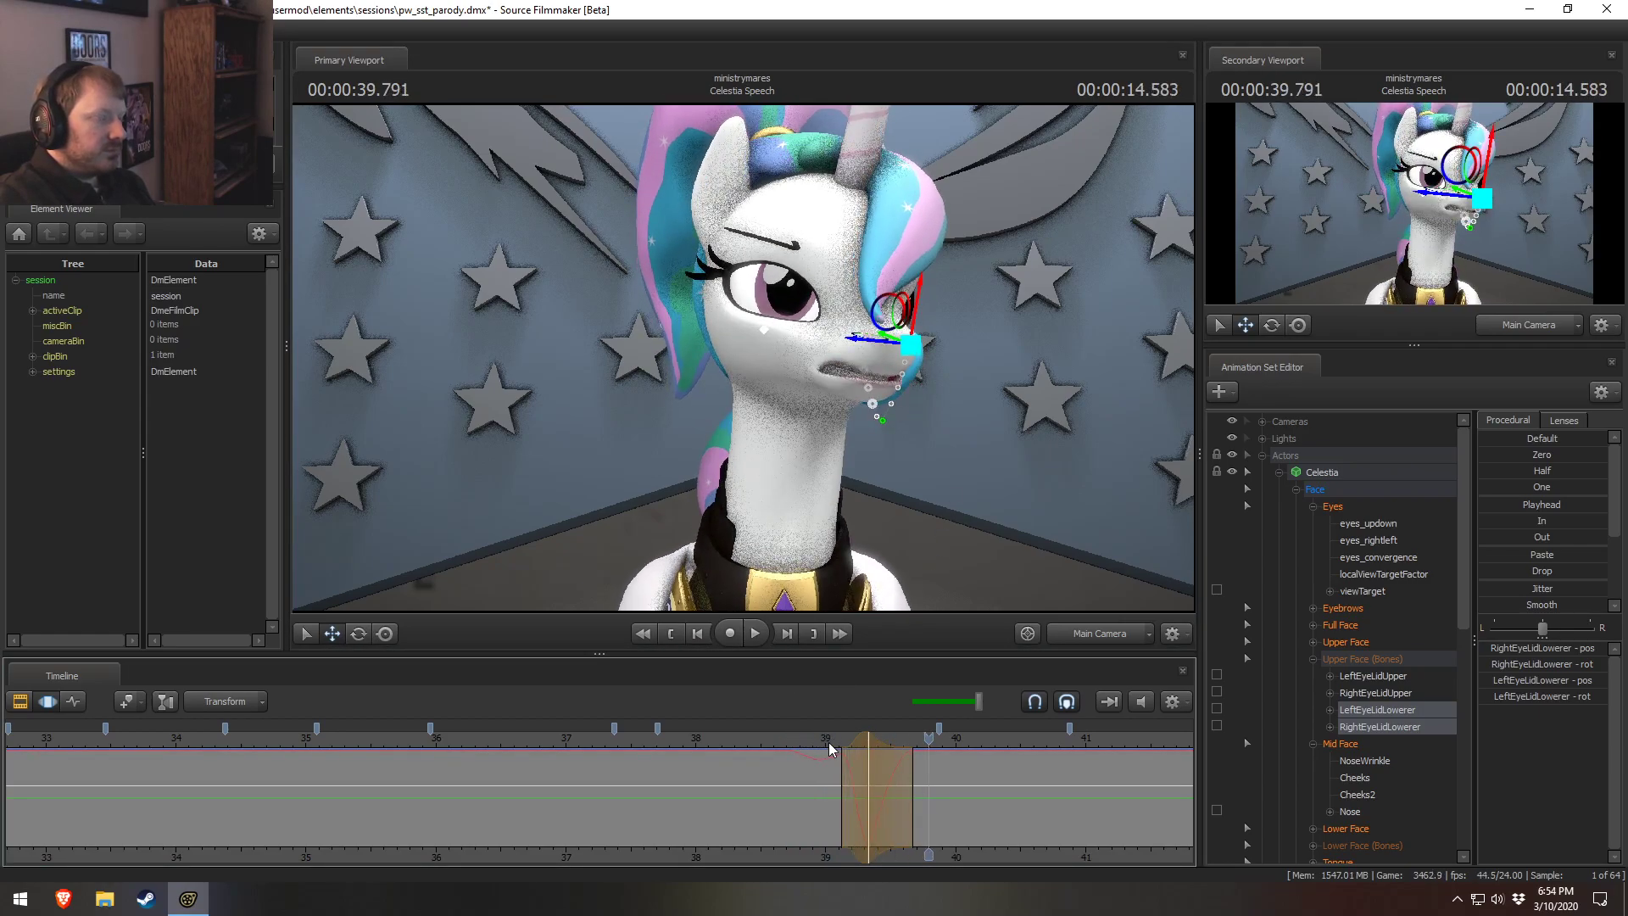
Replay the lower-eyelid adjustment from about 37.1 s.
{"action": "key", "text": "space"}
{"action": "left_click", "coordinate": [572, 751]}
{"action": "key", "text": "space"}
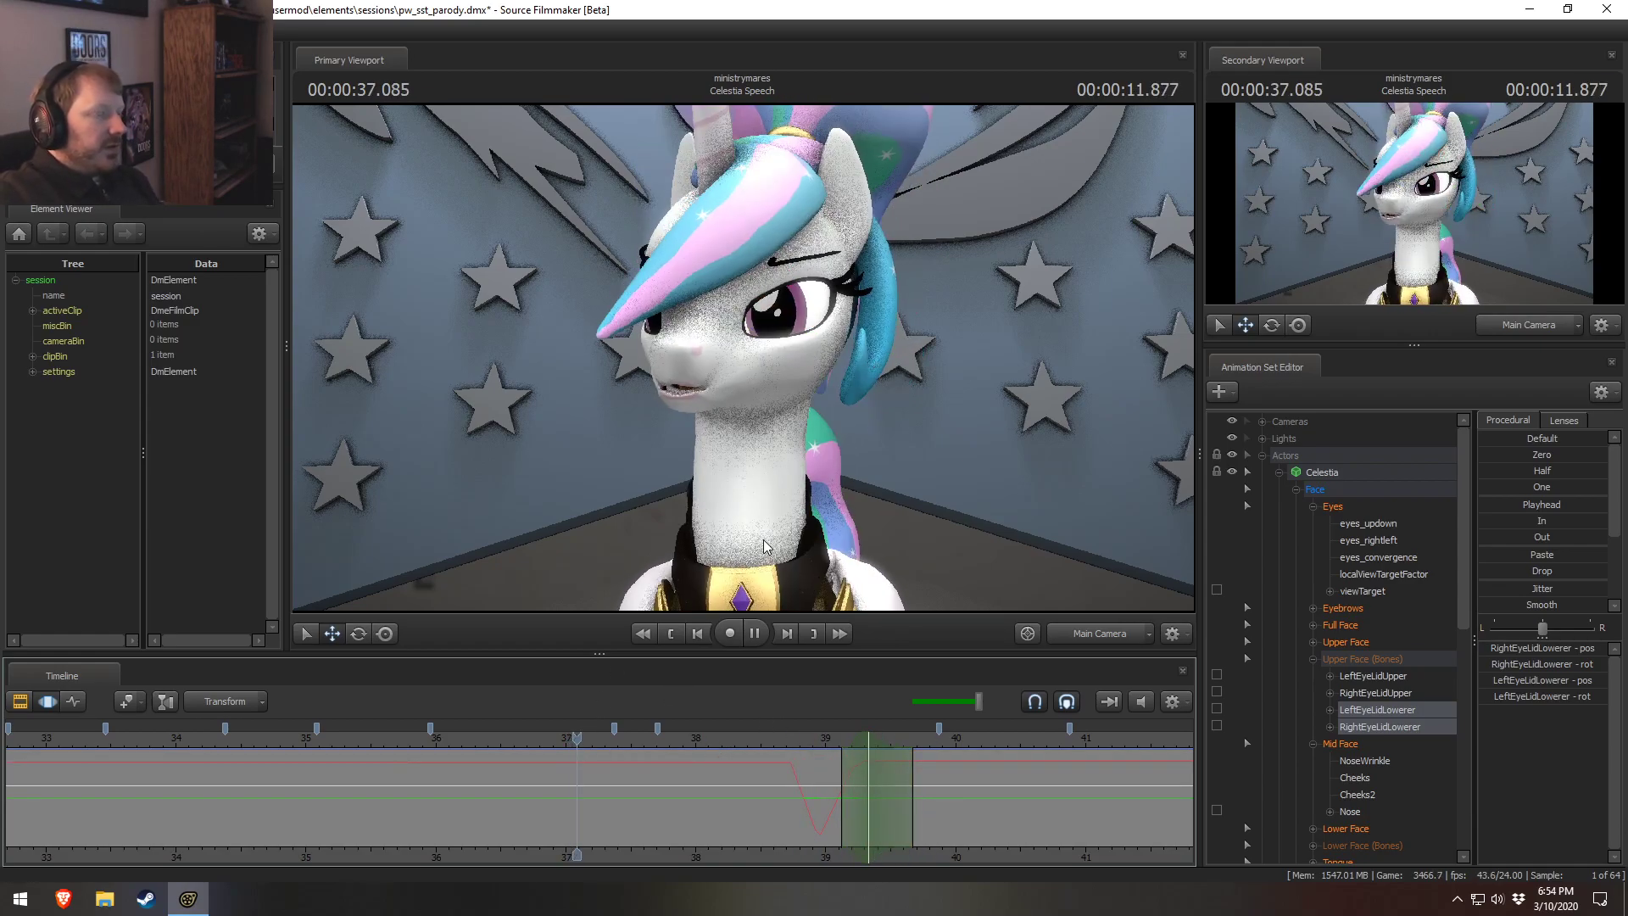
{"action": "key", "text": "space"}
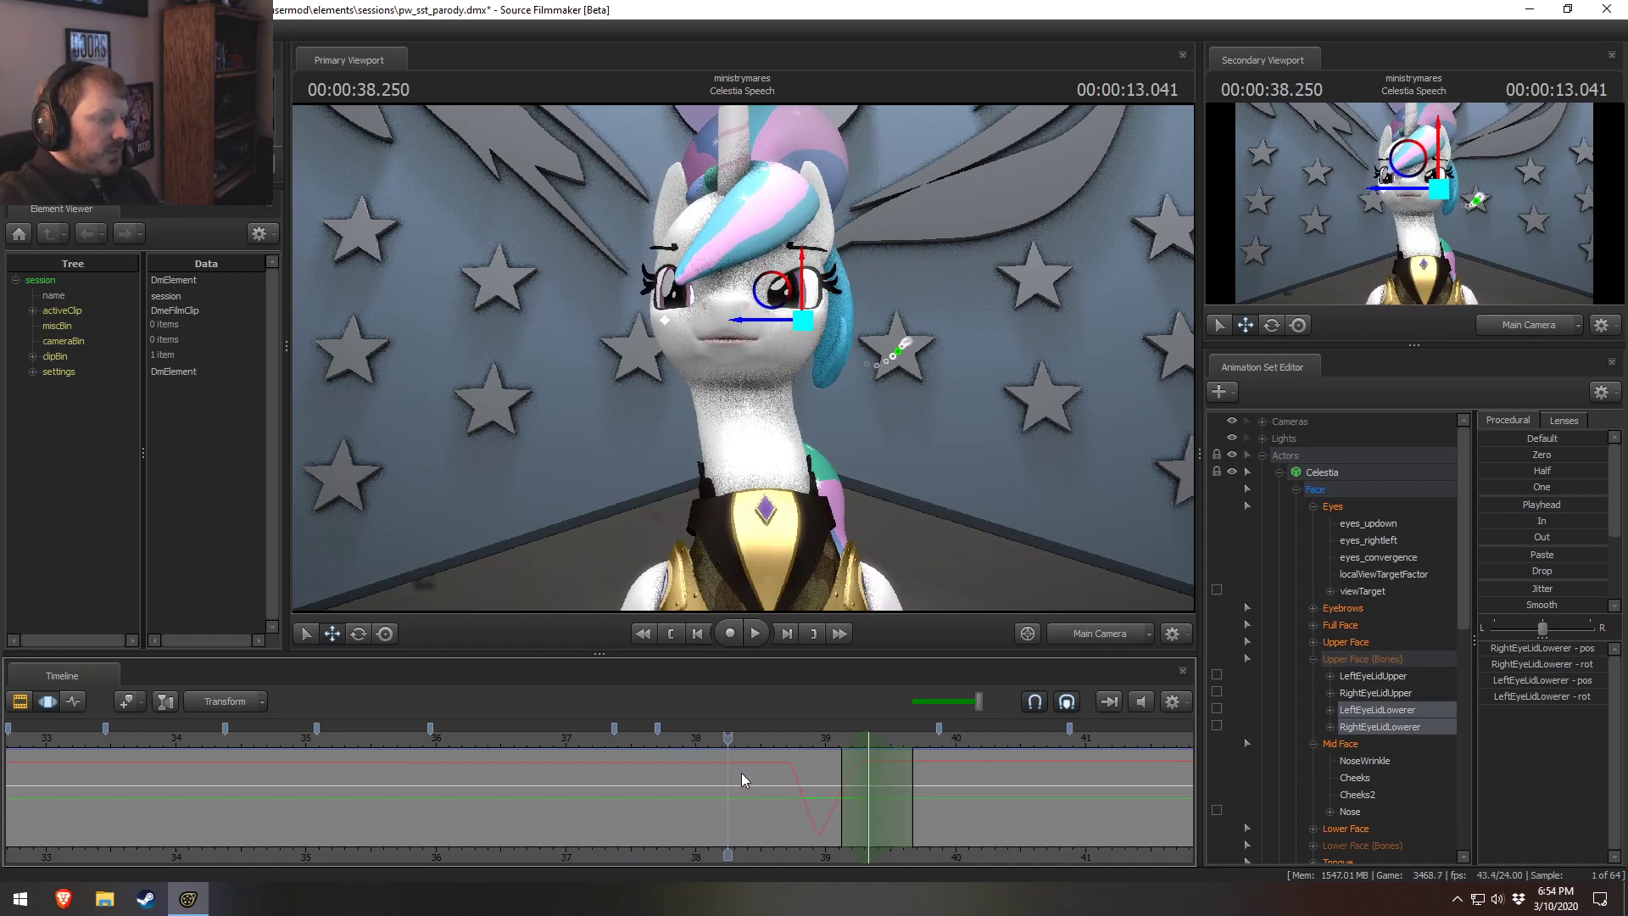
Try to move both upper eyelid bones slightly up at about 37.96 s, within about 37.8–38.25 s.
{"action": "key", "text": "F3"}
{"action": "key", "text": "F3"}
{"action": "scroll", "coordinate": [691, 792], "scroll_direction": "up", "scroll_amount": 2}
{"action": "left_click_drag", "start_coordinate": [668, 776], "coordinate": [728, 769]}
{"action": "scroll", "coordinate": [680, 788], "scroll_direction": "up", "scroll_amount": 3, "text": "shift"}
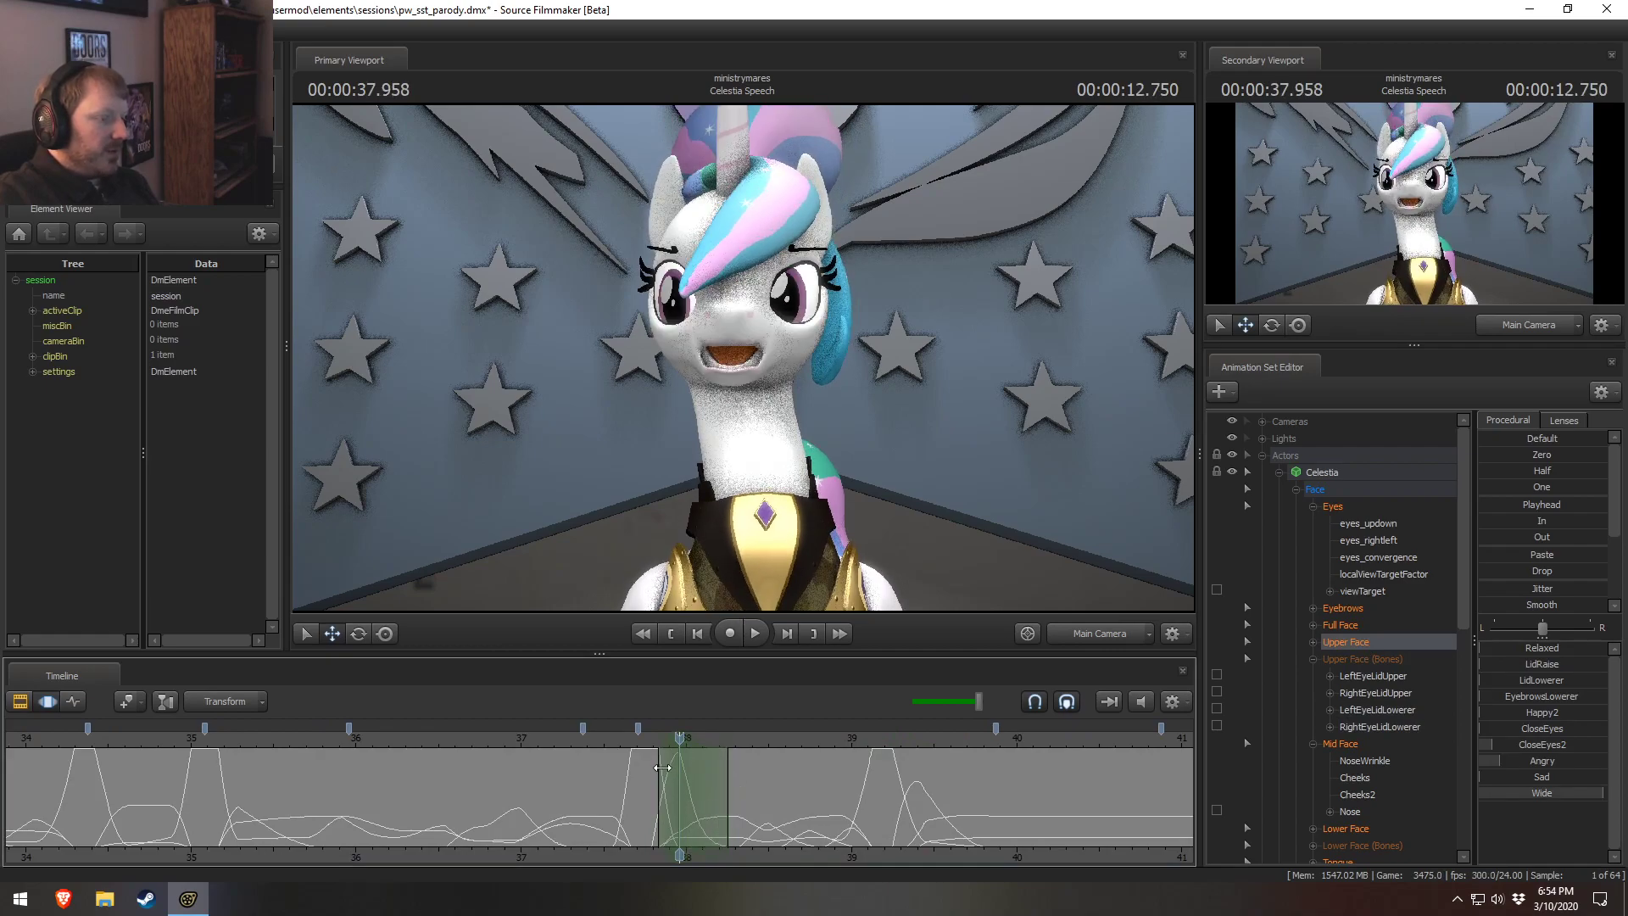
{"action": "left_click_drag", "start_coordinate": [659, 760], "coordinate": [652, 759]}
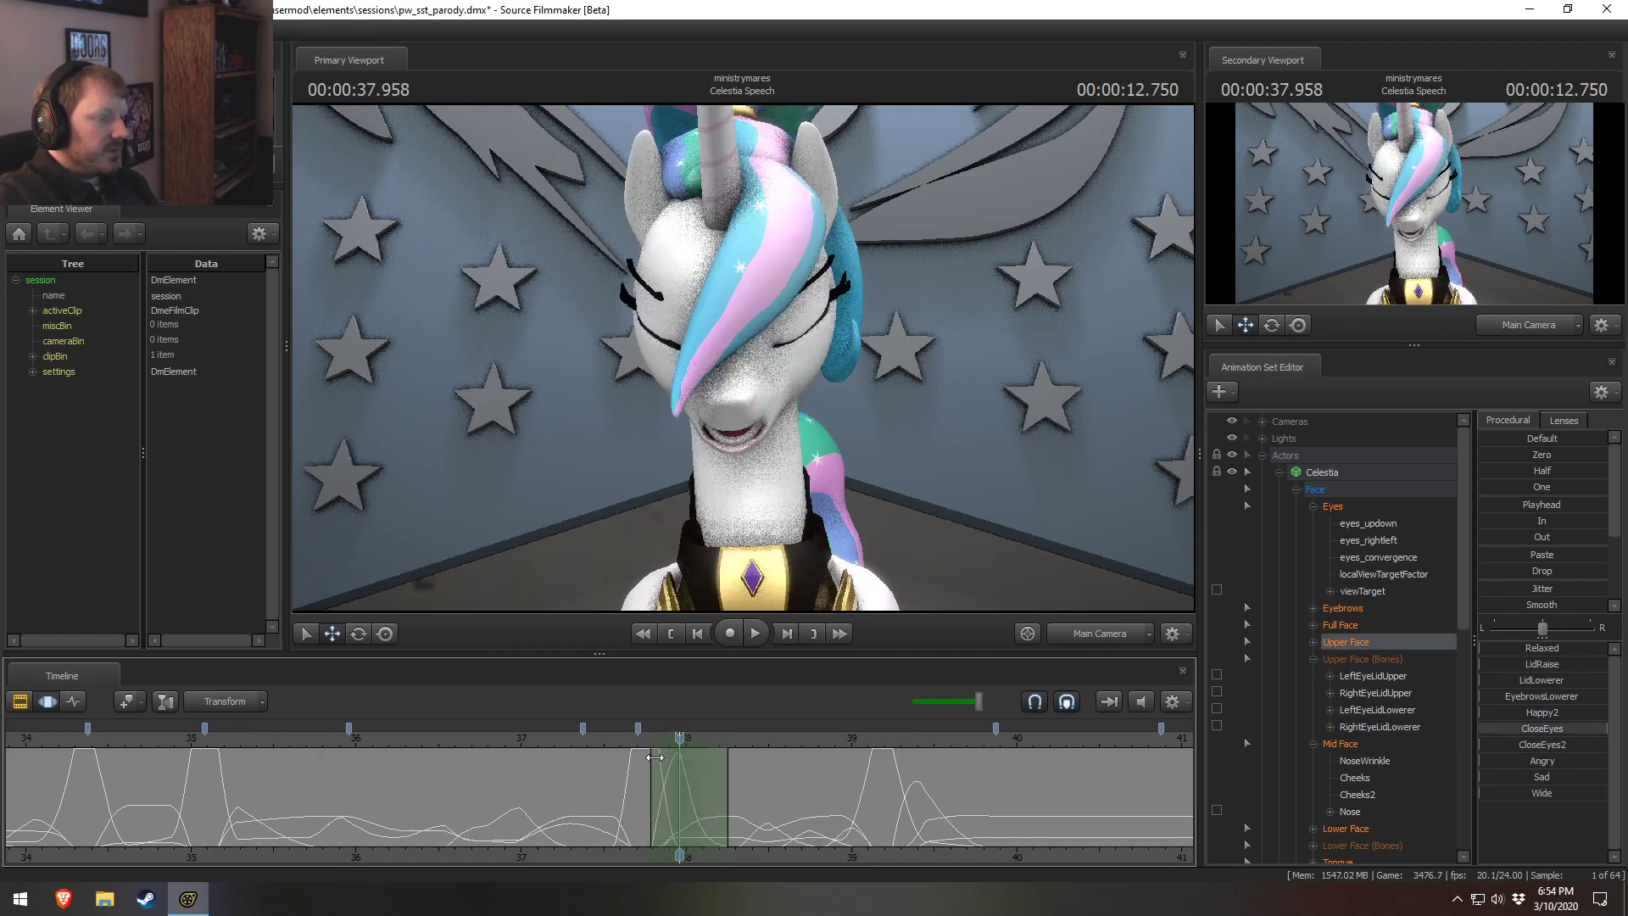
{"action": "left_click", "coordinate": [779, 259]}
{"action": "left_click", "coordinate": [666, 260], "text": "ctrl"}
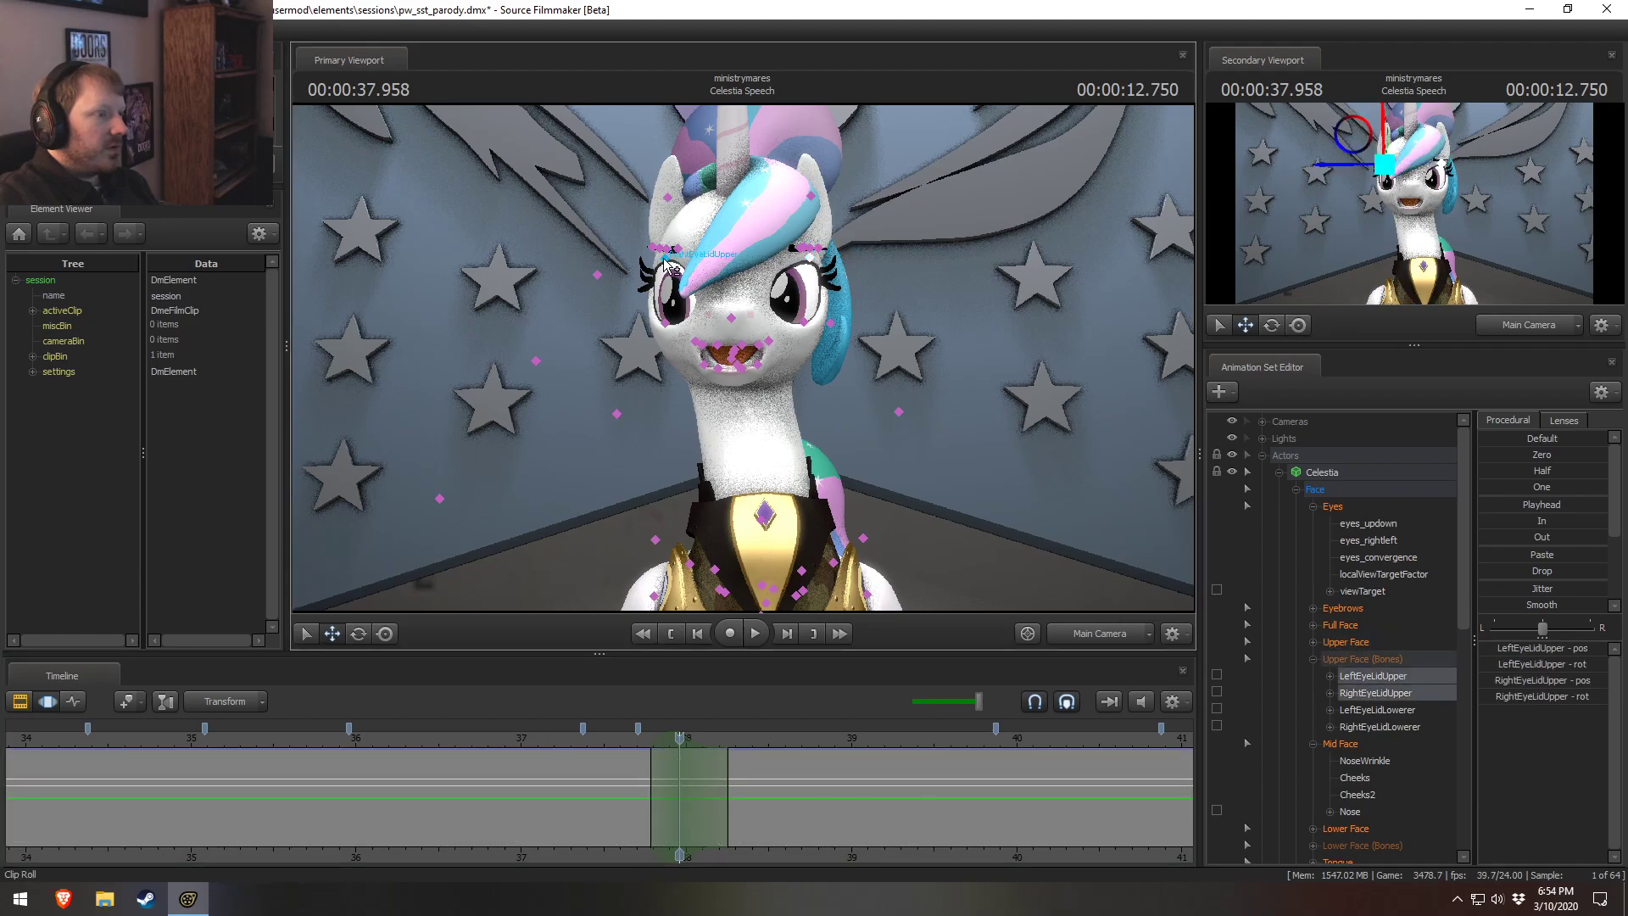
{"action": "left_click_drag", "start_coordinate": [667, 207], "coordinate": [665, 200]}
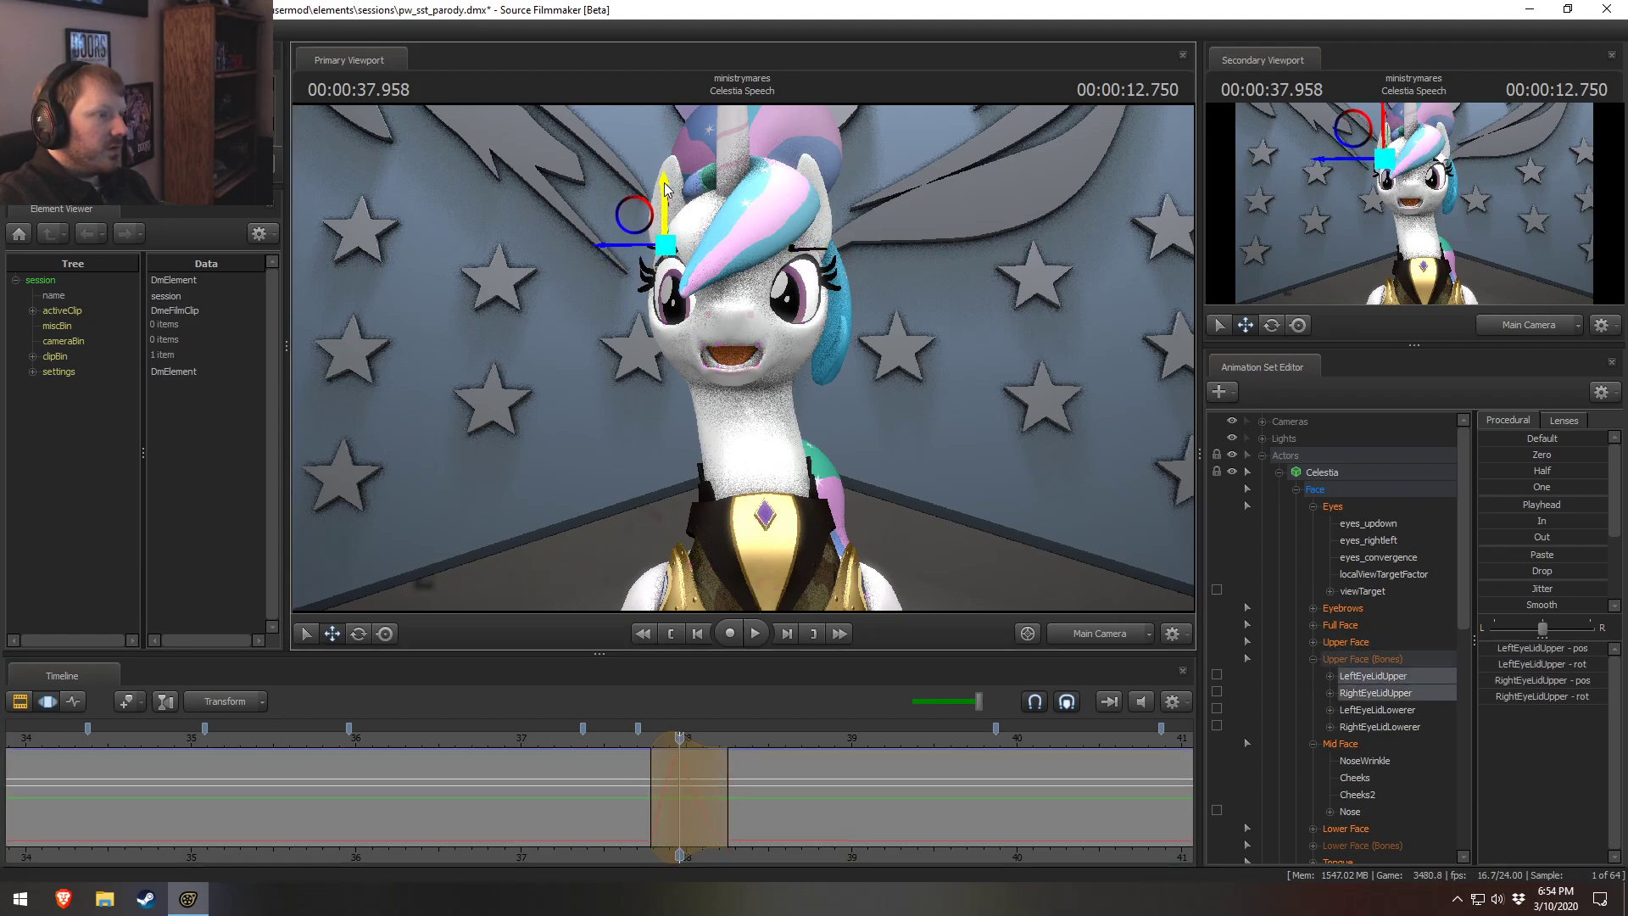
Replay the raised upper eyelids and extend the adjustment's blend-out to about 38.4 s.
{"action": "key", "text": "space"}
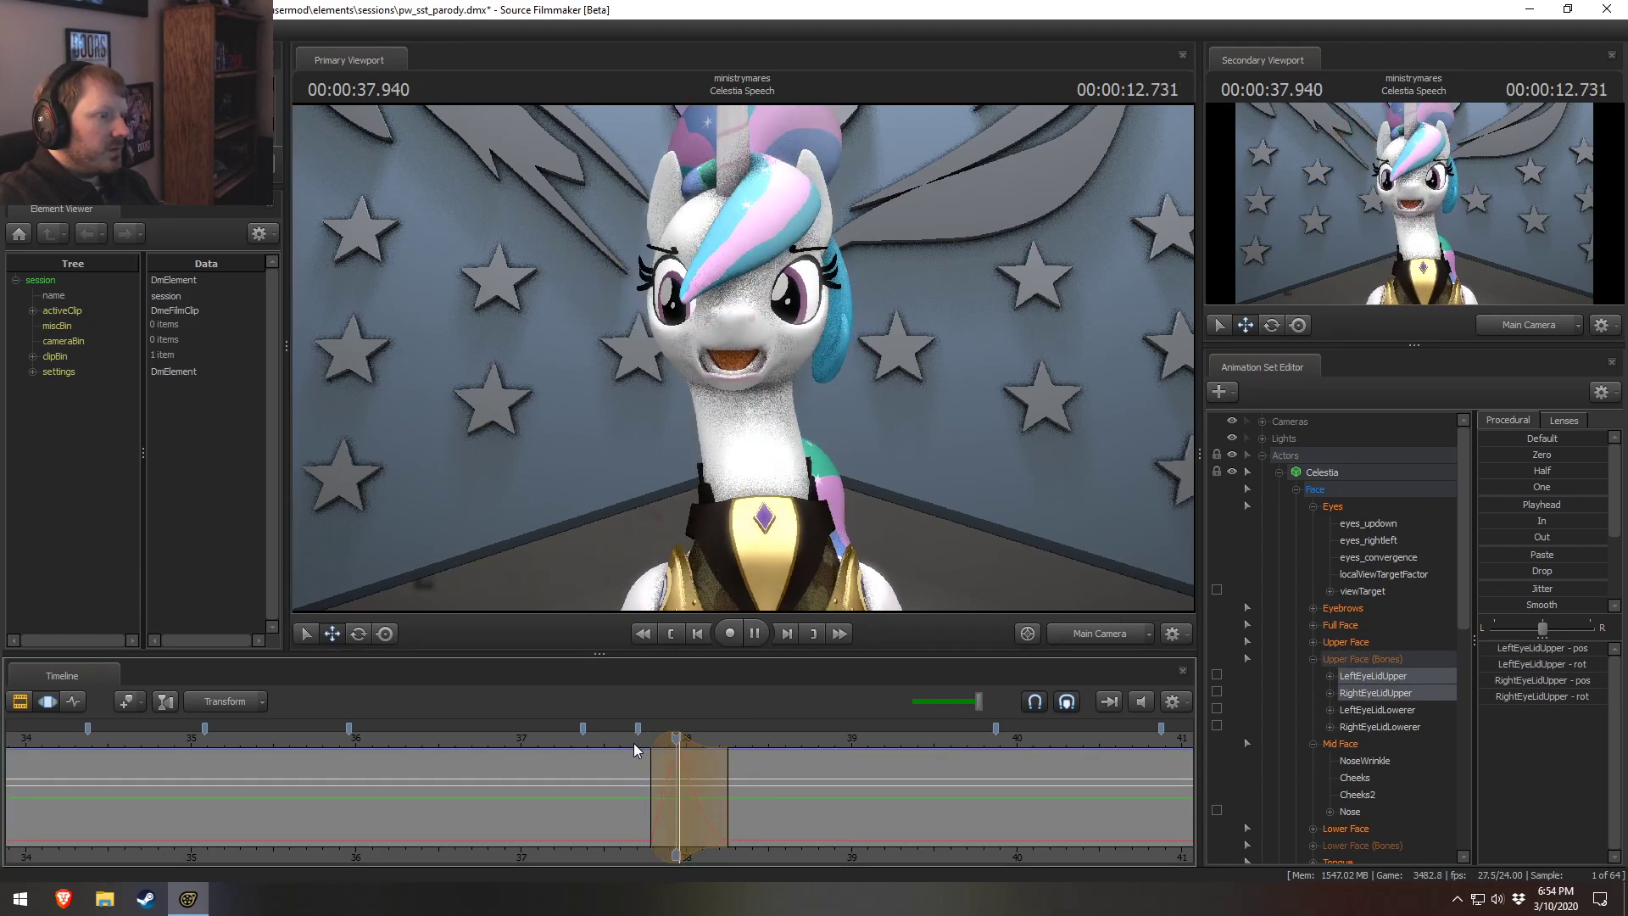
{"action": "key", "text": "space"}
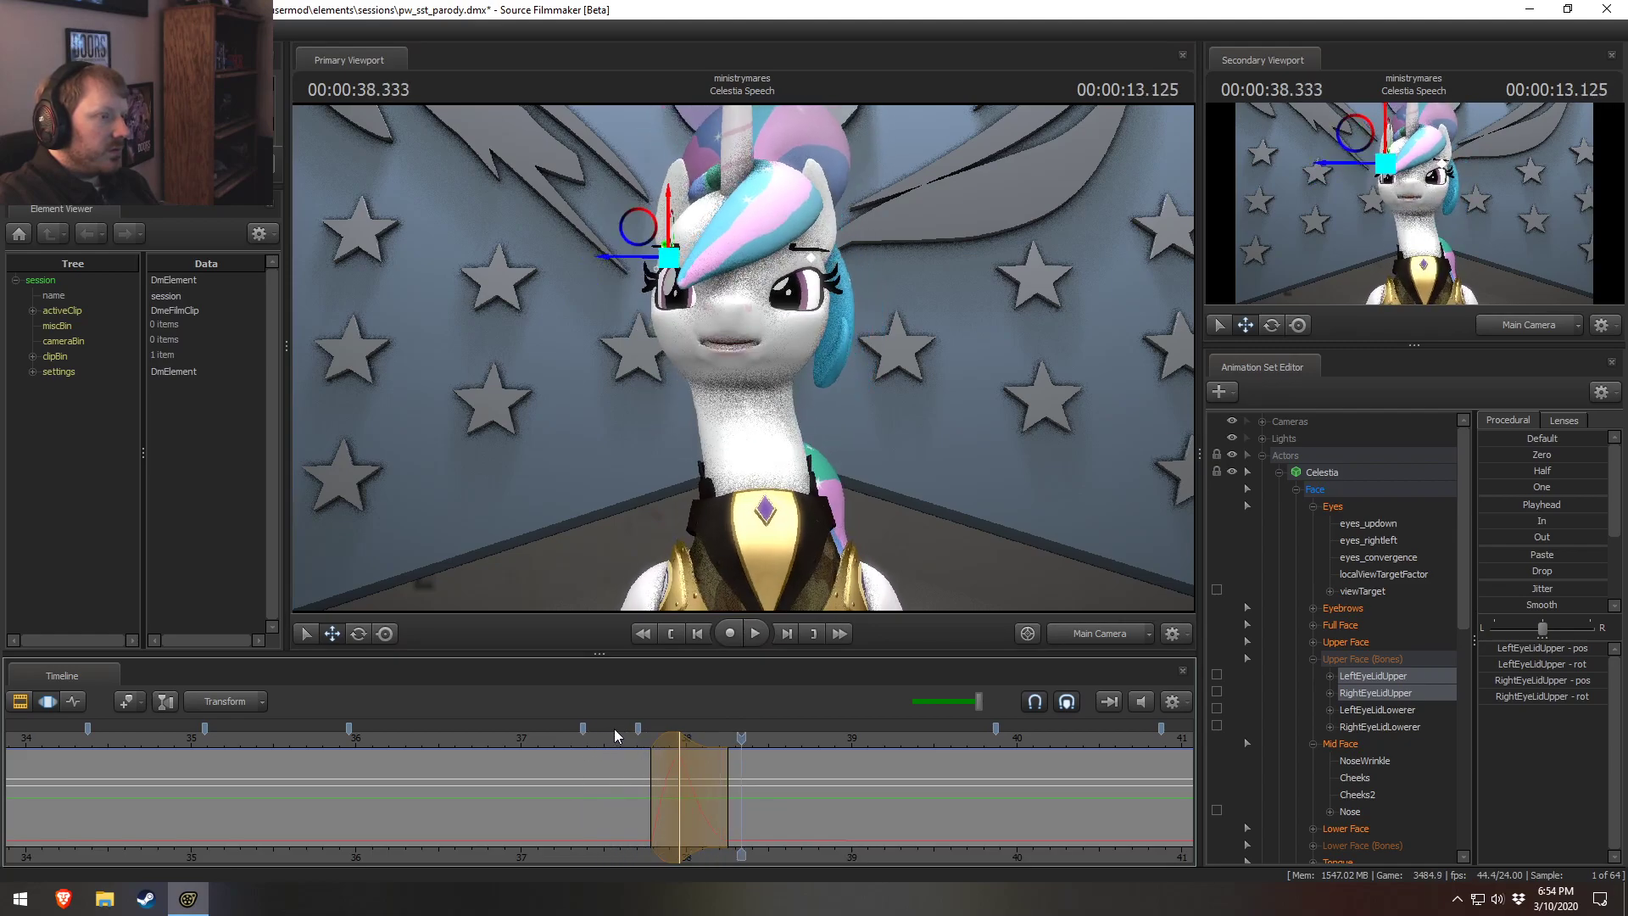
{"action": "left_click", "coordinate": [619, 754]}
{"action": "key", "text": "shift"}
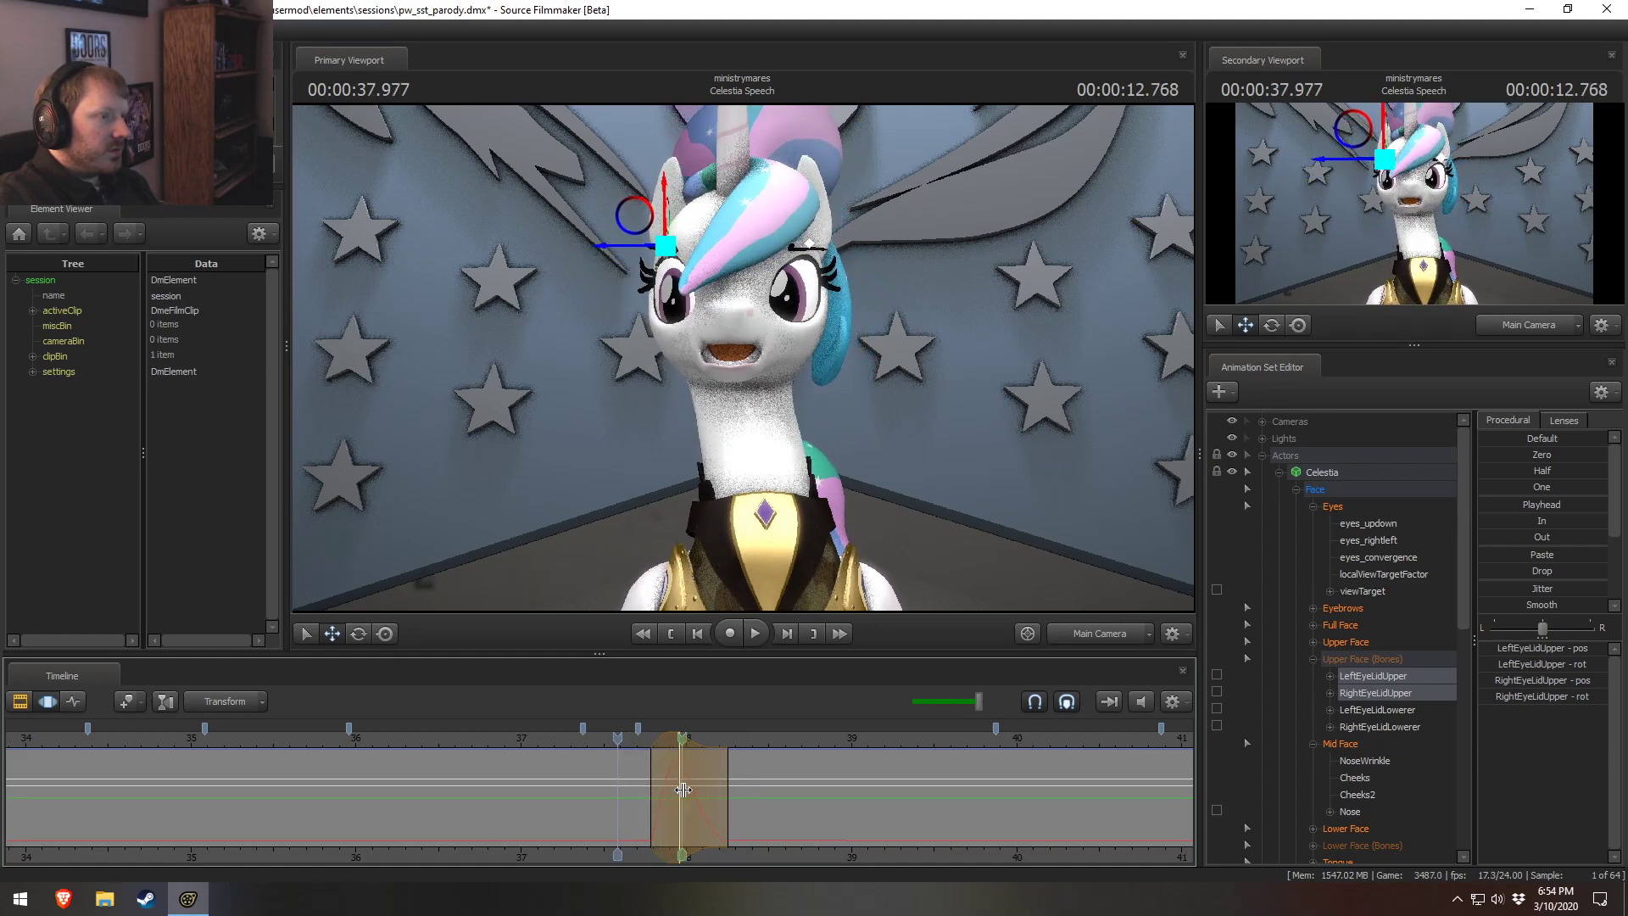
{"action": "left_click_drag", "start_coordinate": [726, 786], "coordinate": [753, 780]}
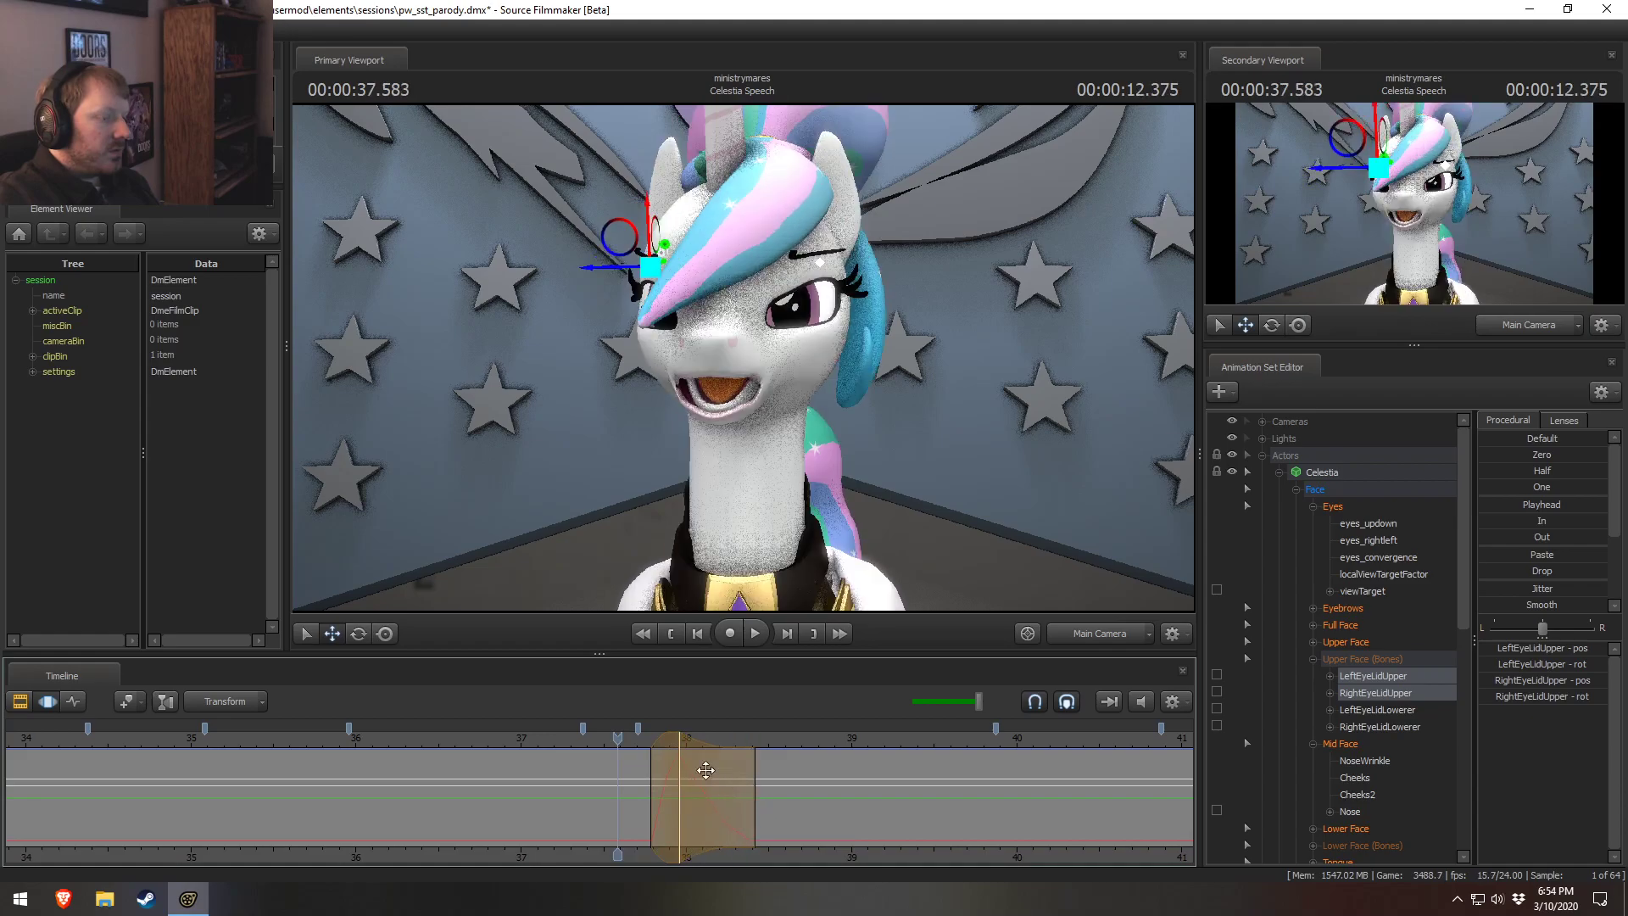
Replay the upper-eyelid adjustment several times from about 37.5 s and undo it.
{"action": "left_click", "coordinate": [596, 744]}
{"action": "key", "text": "space"}
{"action": "key", "text": "space"}
{"action": "key", "text": "space"}
{"action": "left_click", "coordinate": [661, 744]}
{"action": "key", "text": "space"}
{"action": "key", "text": "space"}
{"action": "left_click", "coordinate": [618, 742]}
{"action": "key", "text": "space"}
{"action": "key", "text": "space"}
{"action": "key", "text": "ctrl+z"}
{"action": "key", "text": "ctrl+z"}
{"action": "key", "text": "ctrl+z"}
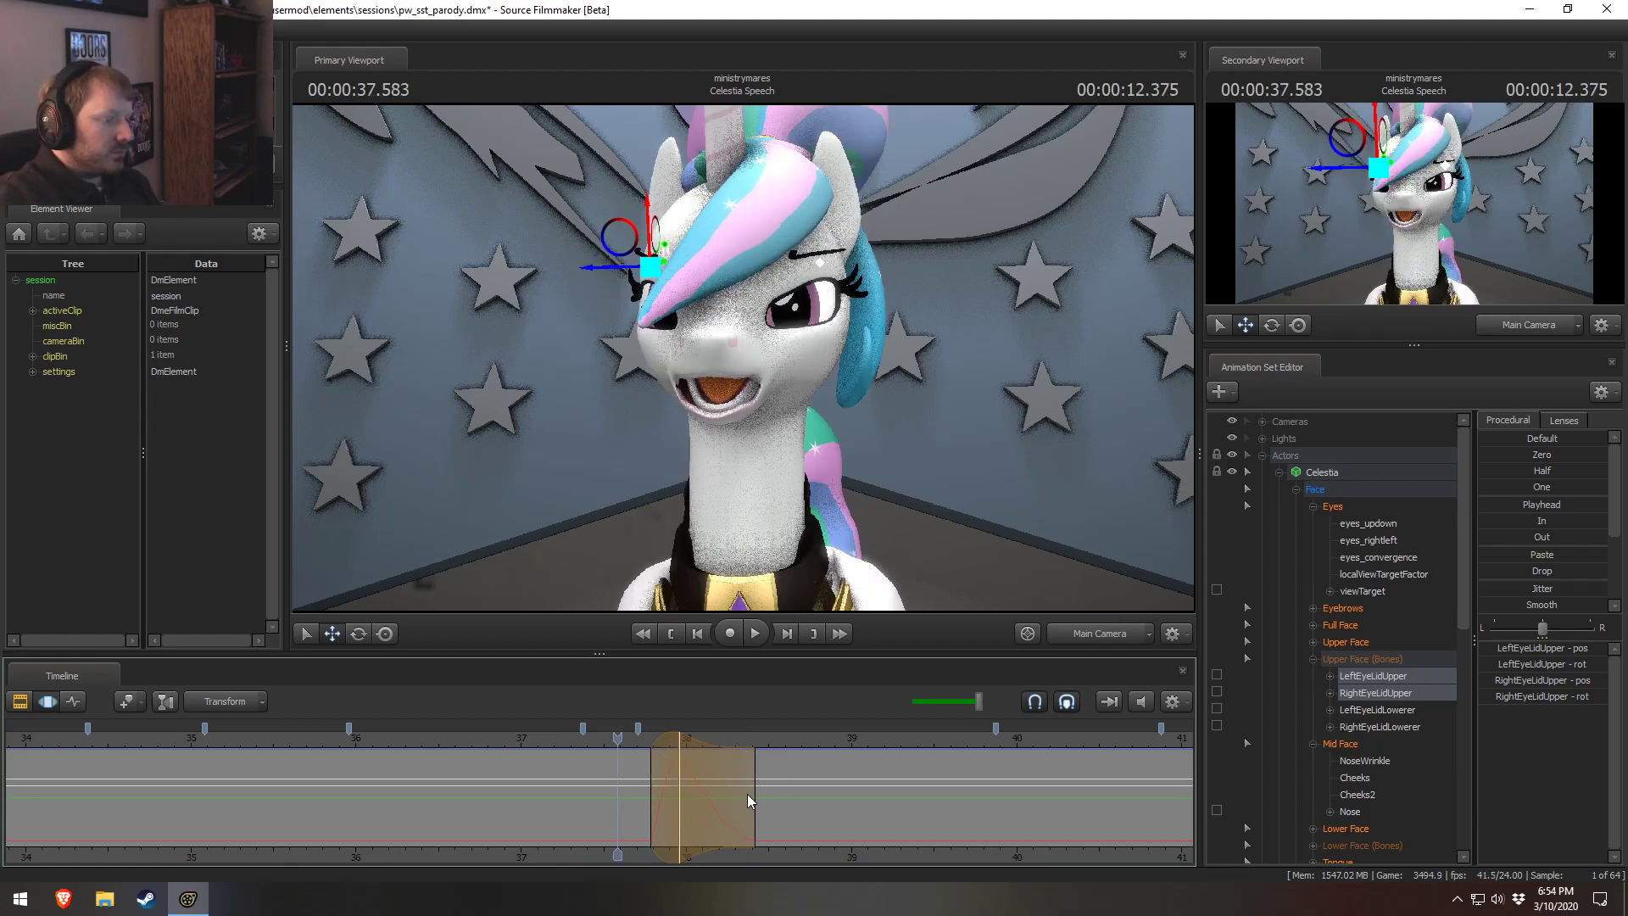
Examine Celestia's upper-face curves and expression over about 37.6–38.6 s.
{"action": "left_click", "coordinate": [1373, 645]}
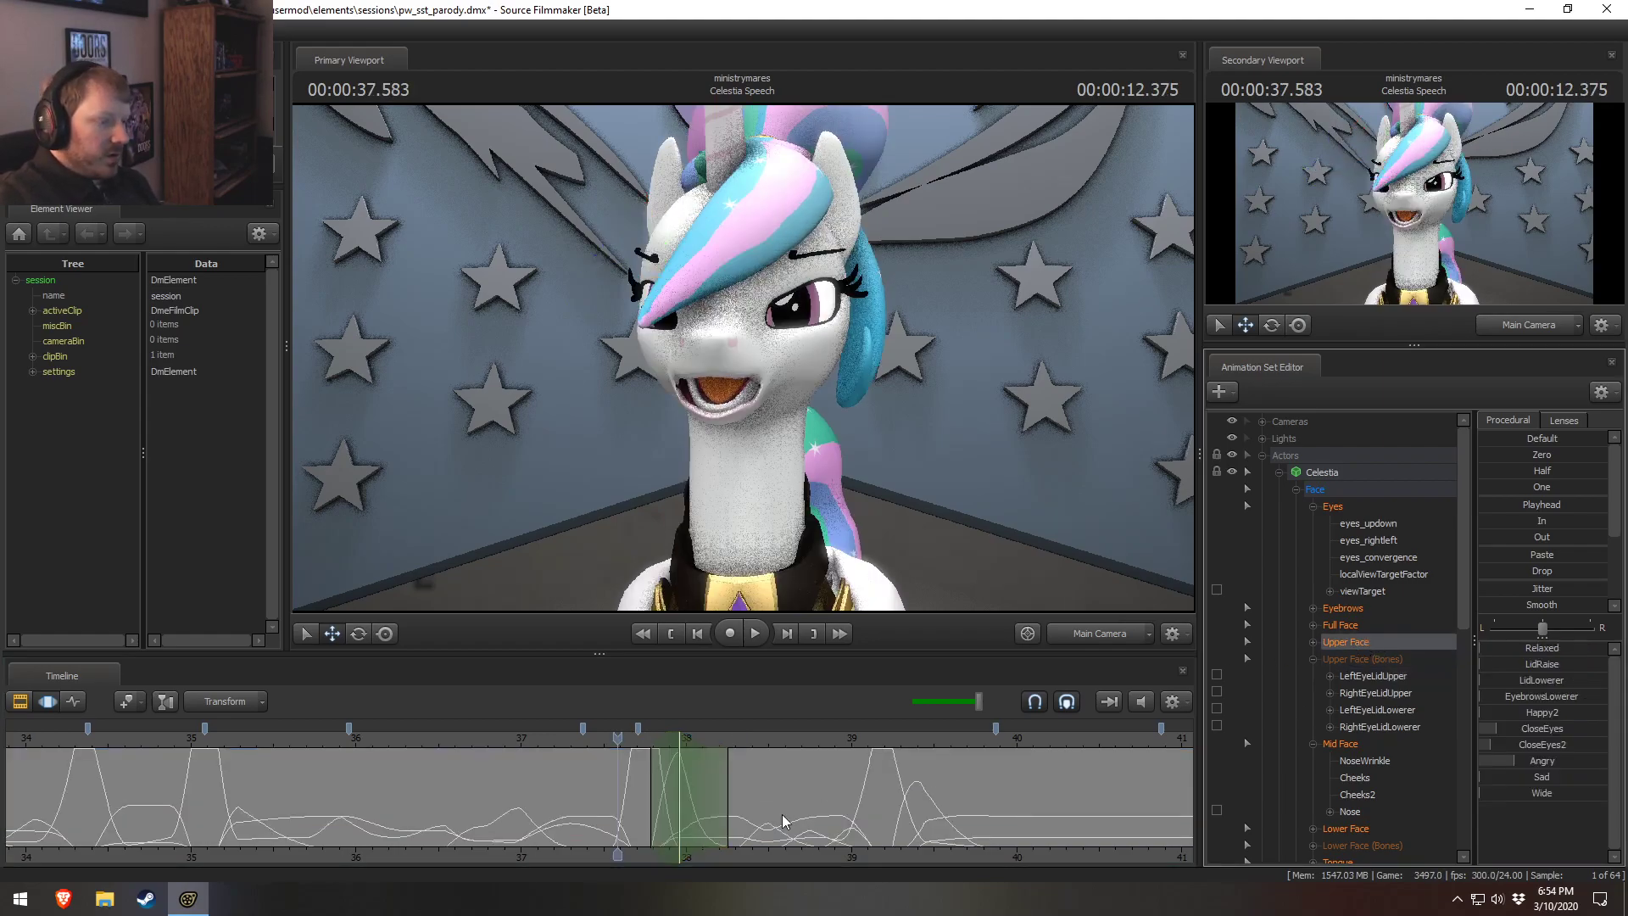
{"action": "key", "text": "space"}
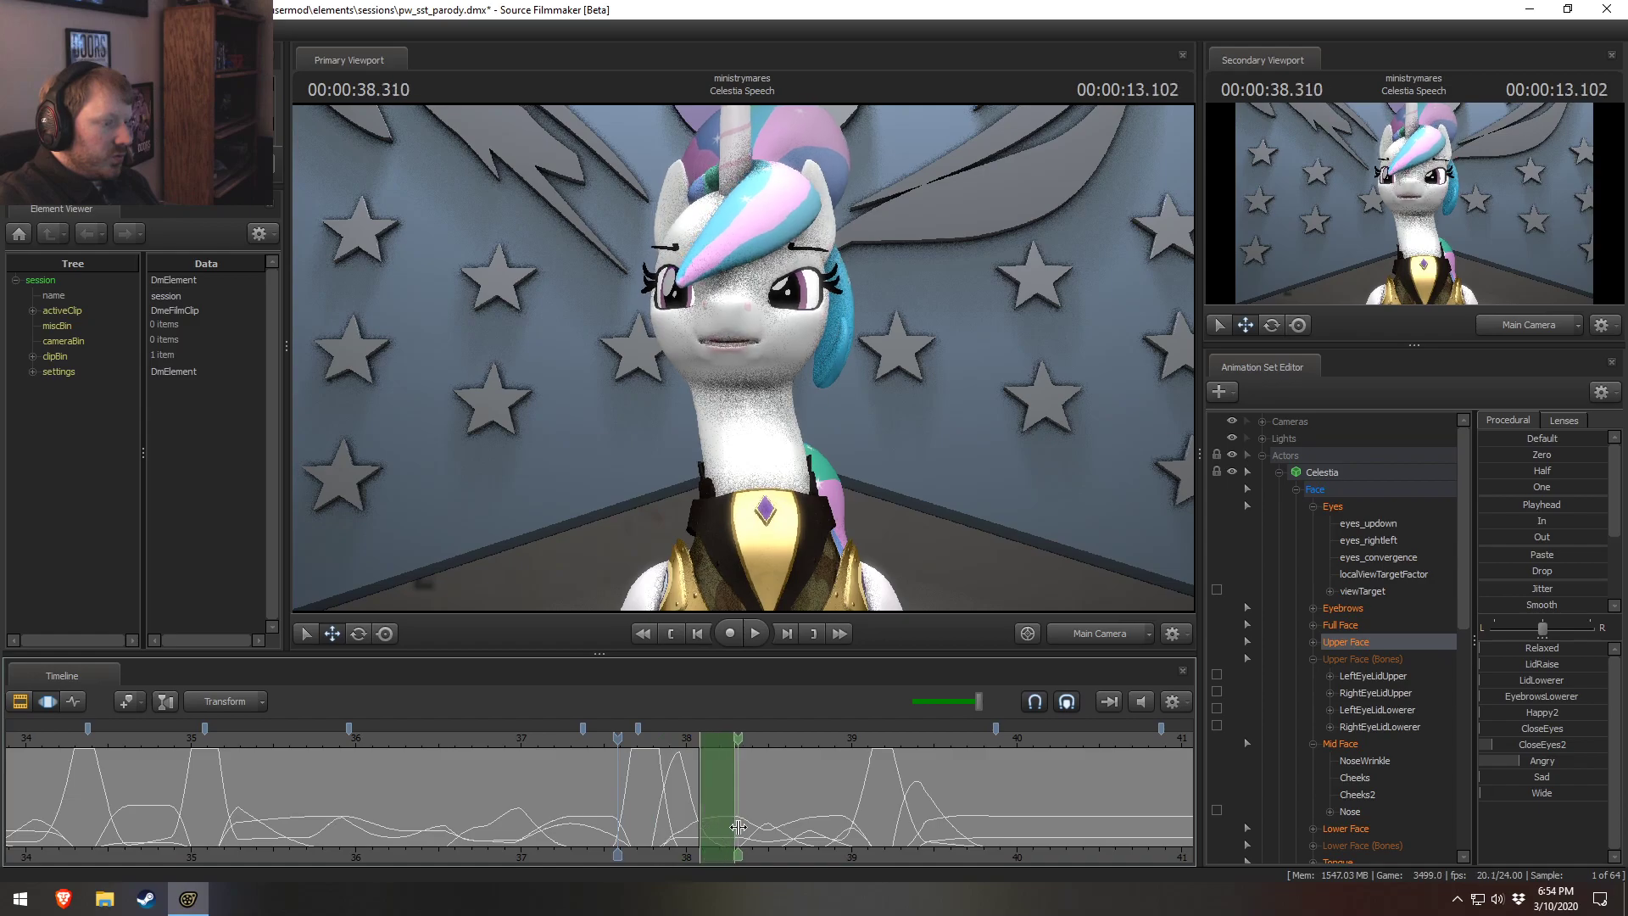
{"action": "left_click_drag", "start_coordinate": [697, 788], "coordinate": [792, 810]}
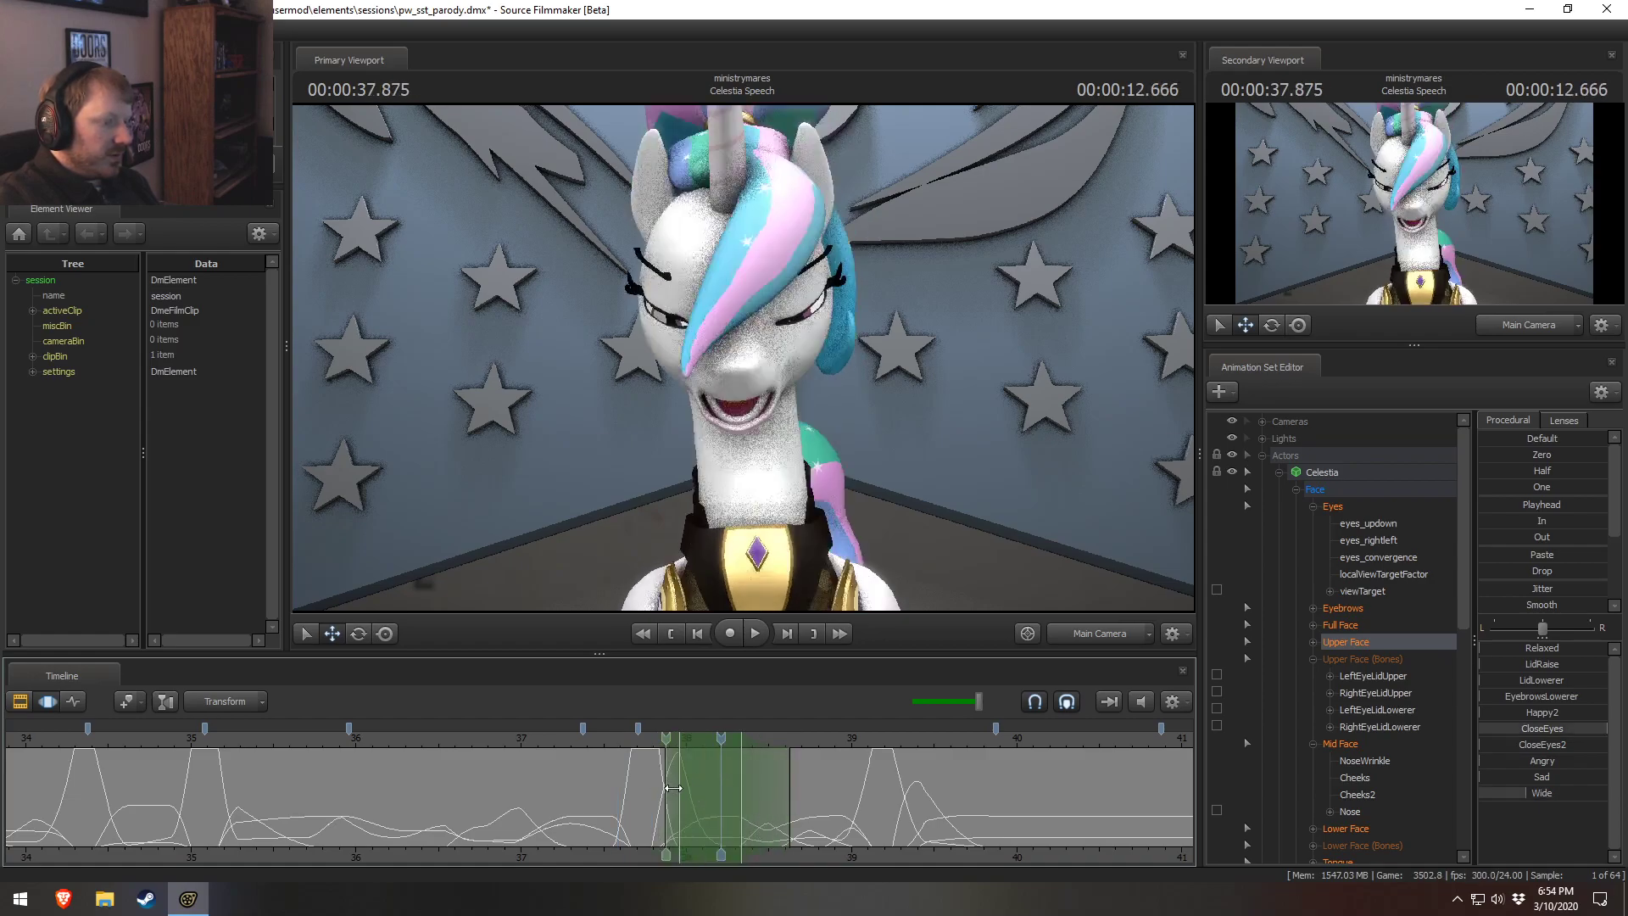
{"action": "left_click_drag", "start_coordinate": [671, 787], "coordinate": [719, 789]}
{"action": "left_click", "coordinate": [625, 740]}
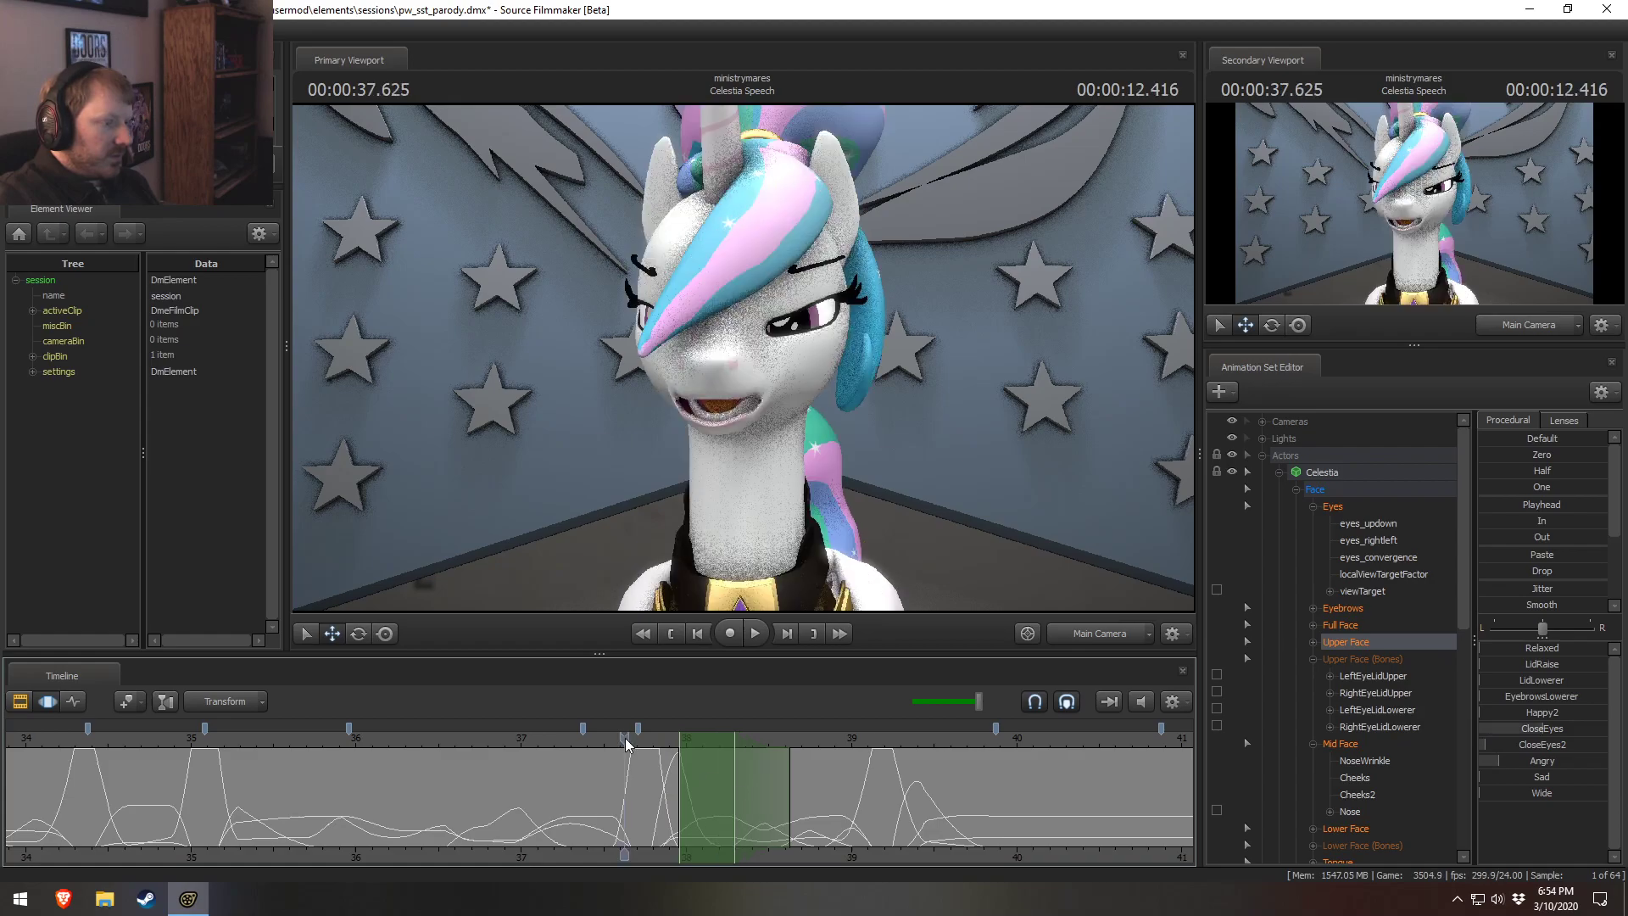
{"action": "key", "text": "space"}
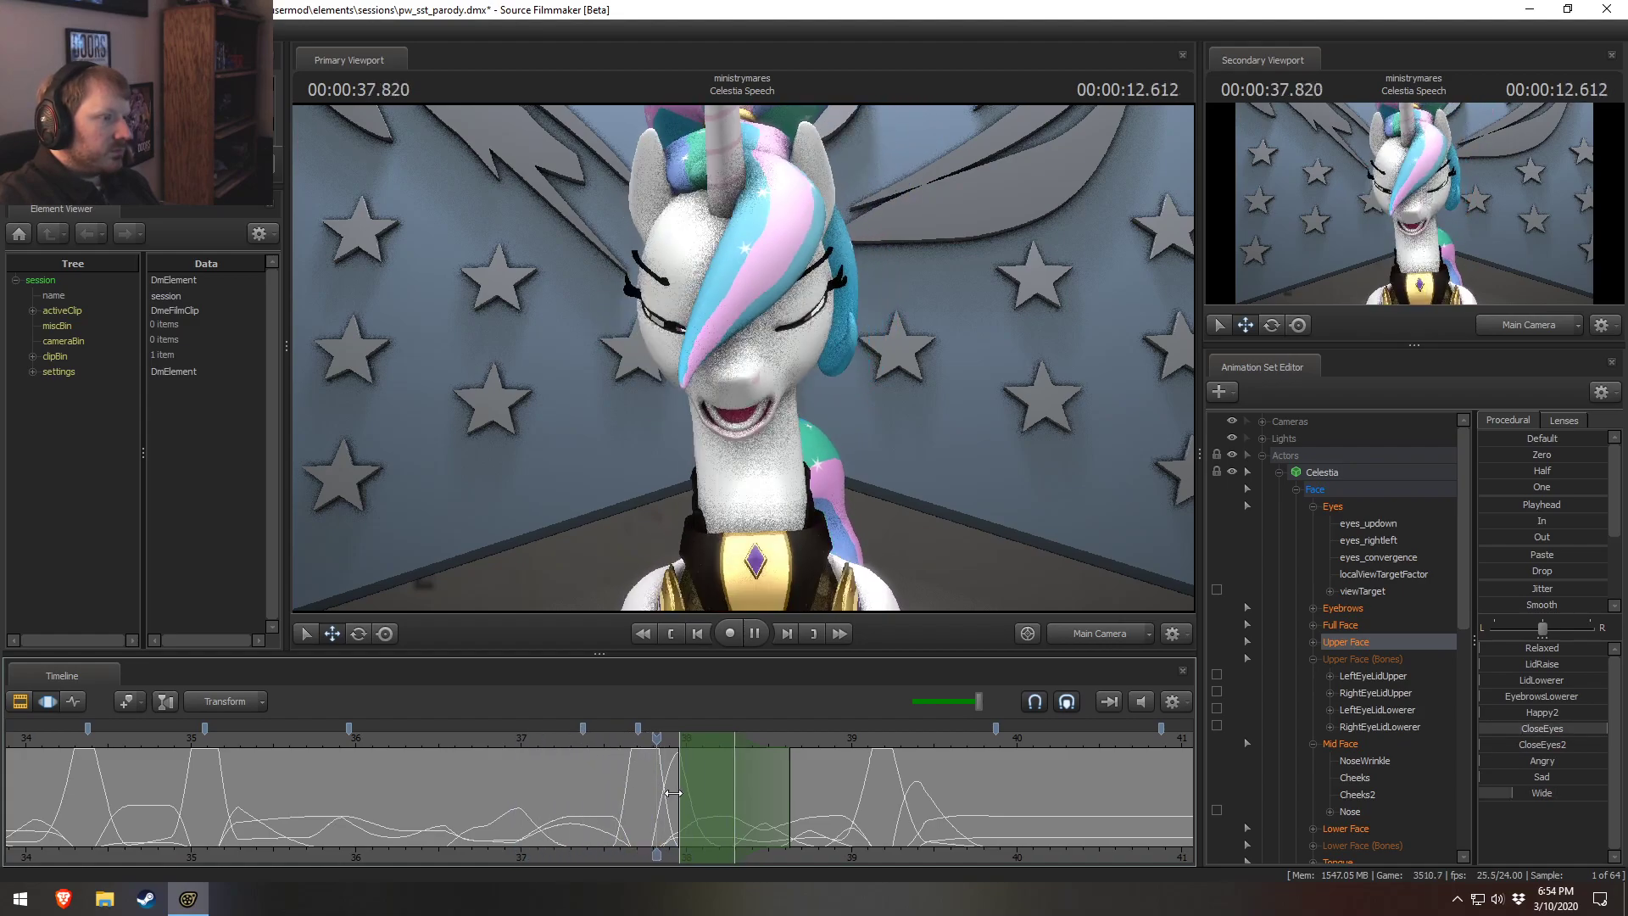
{"action": "key", "text": "shift"}
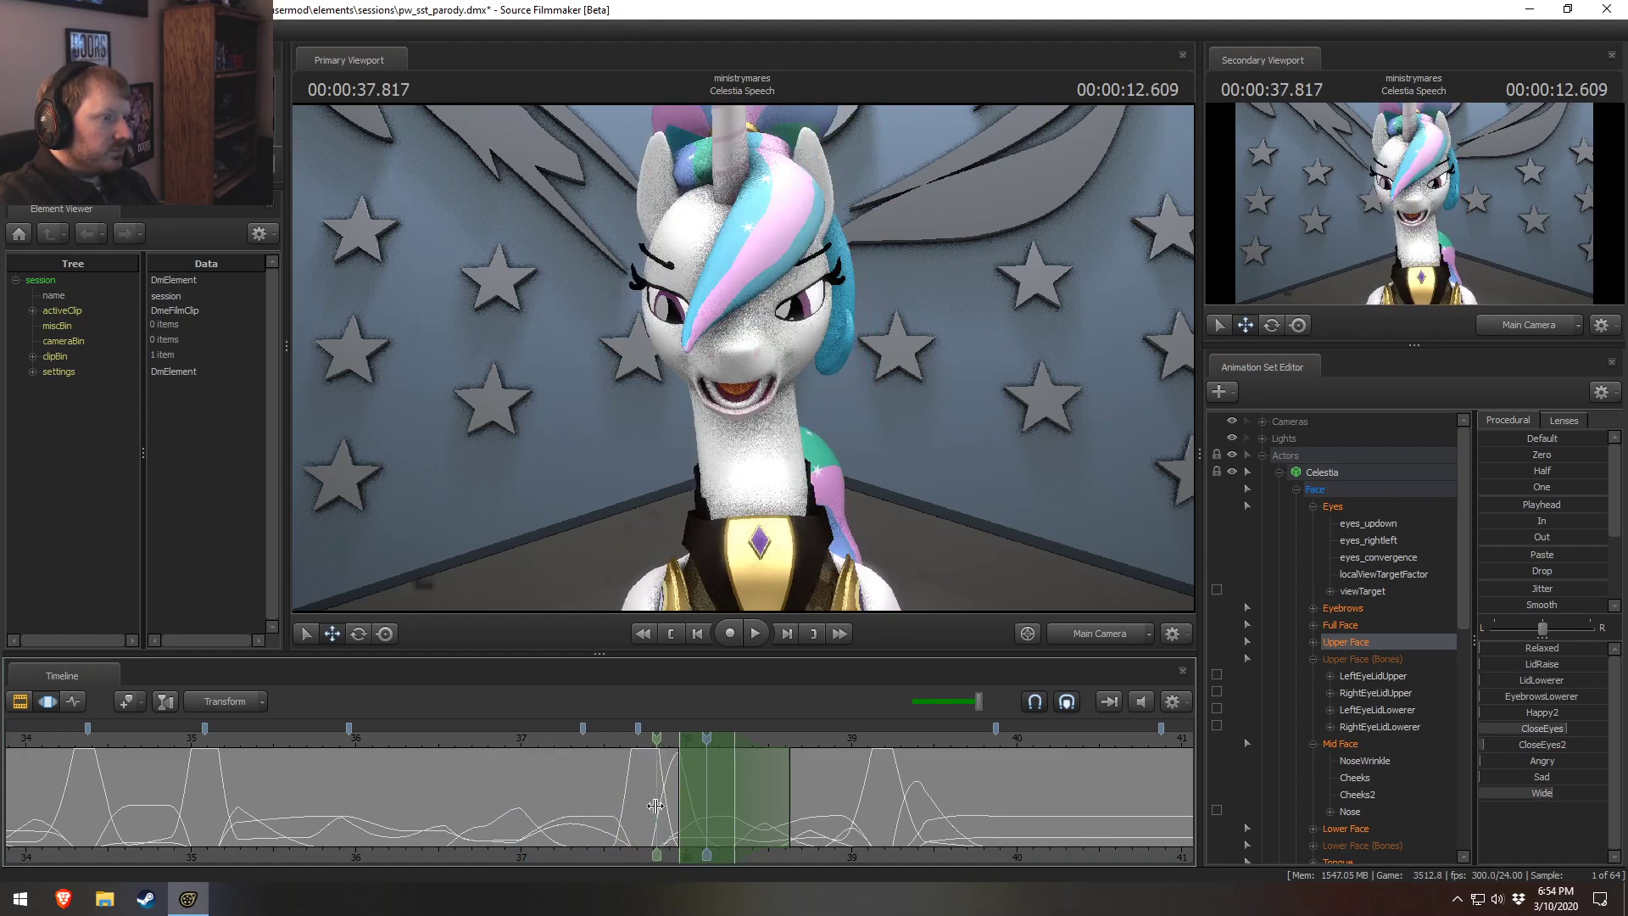
Try to increase MouthC on Celestia's lower face at 38.0 s, within about 37.84–38.16 s, and undo it.
{"action": "mouse_move", "coordinate": [674, 804]}
{"action": "left_mouse_down"}
{"action": "mouse_move", "coordinate": [658, 795]}
{"action": "mouse_move", "coordinate": [687, 795]}
{"action": "left_mouse_up"}
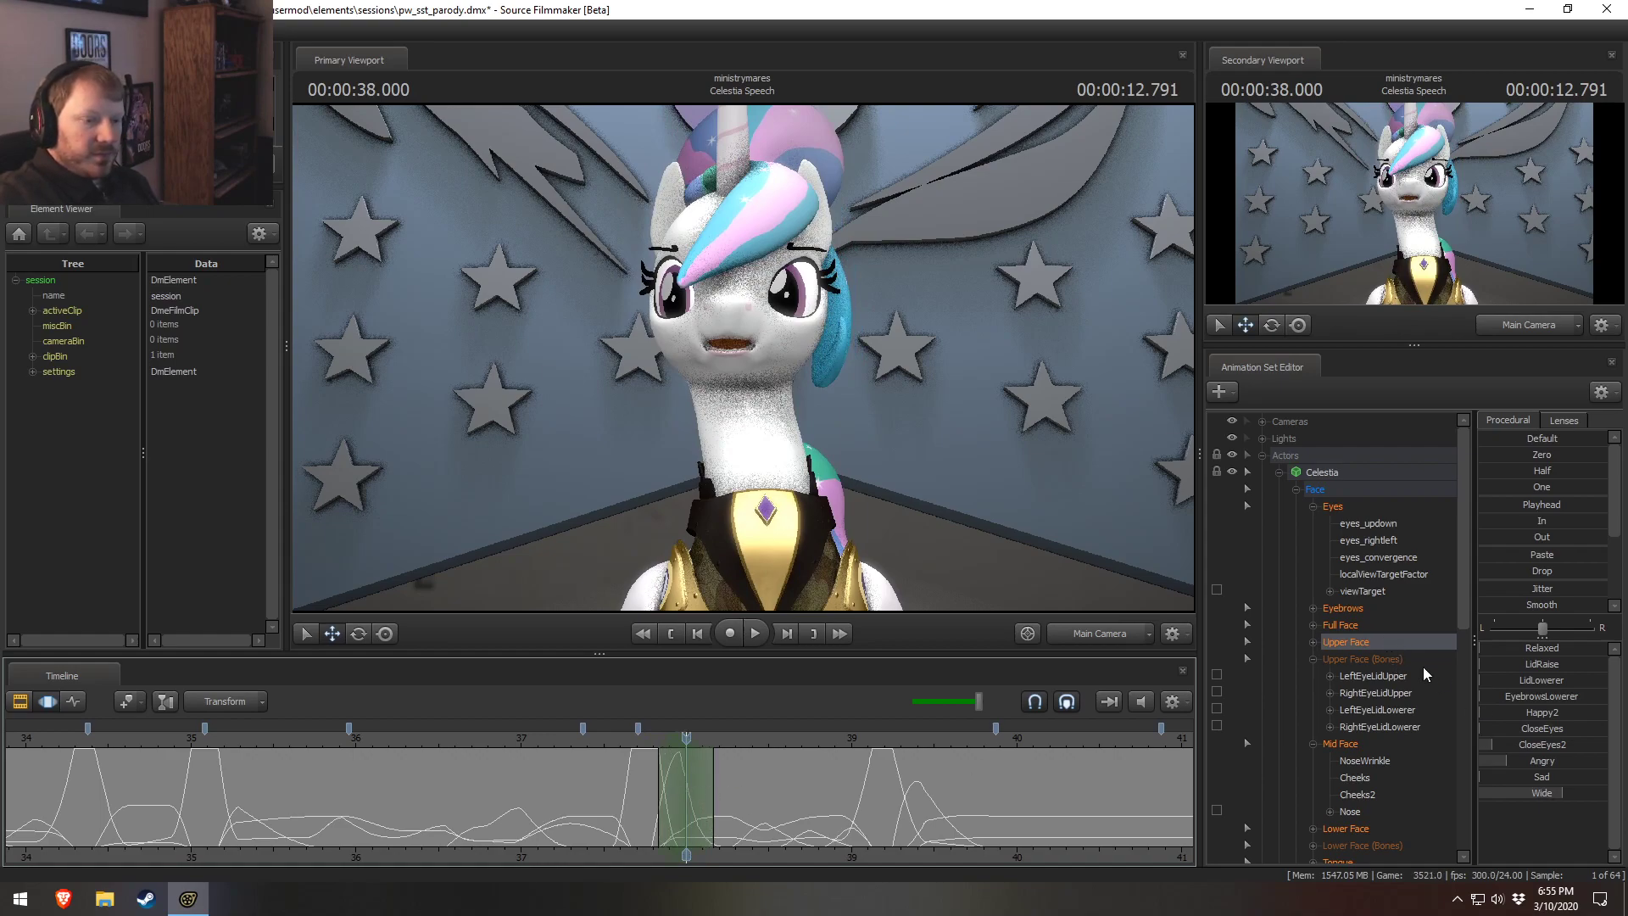
{"action": "left_click", "coordinate": [1365, 829]}
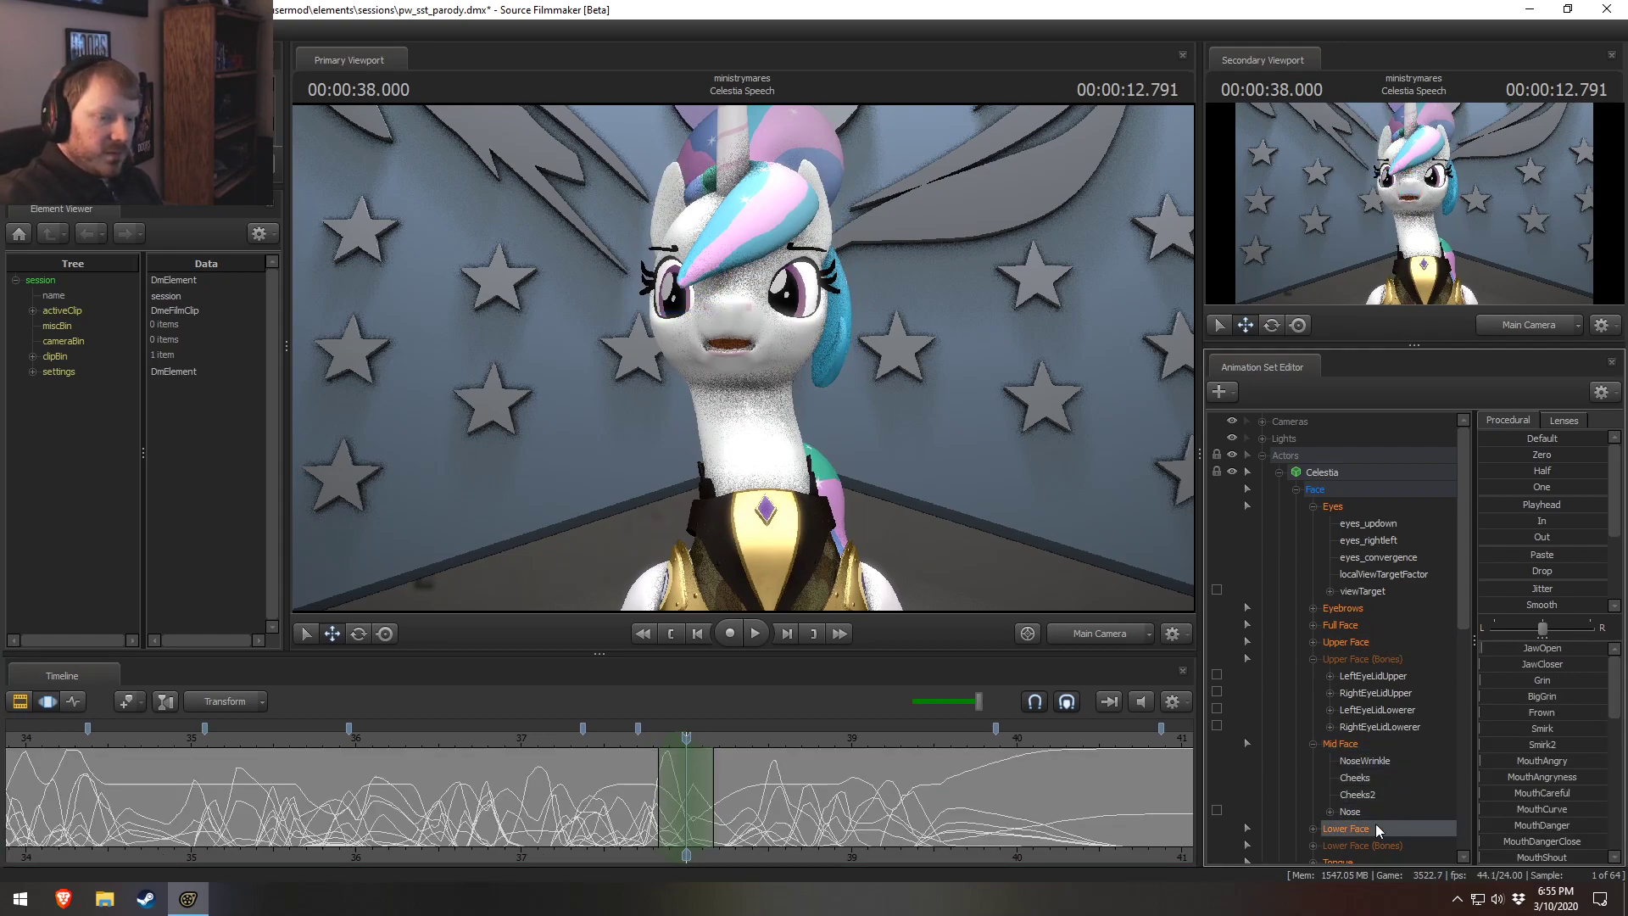
{"action": "scroll", "coordinate": [1542, 734], "scroll_direction": "down", "scroll_amount": 5}
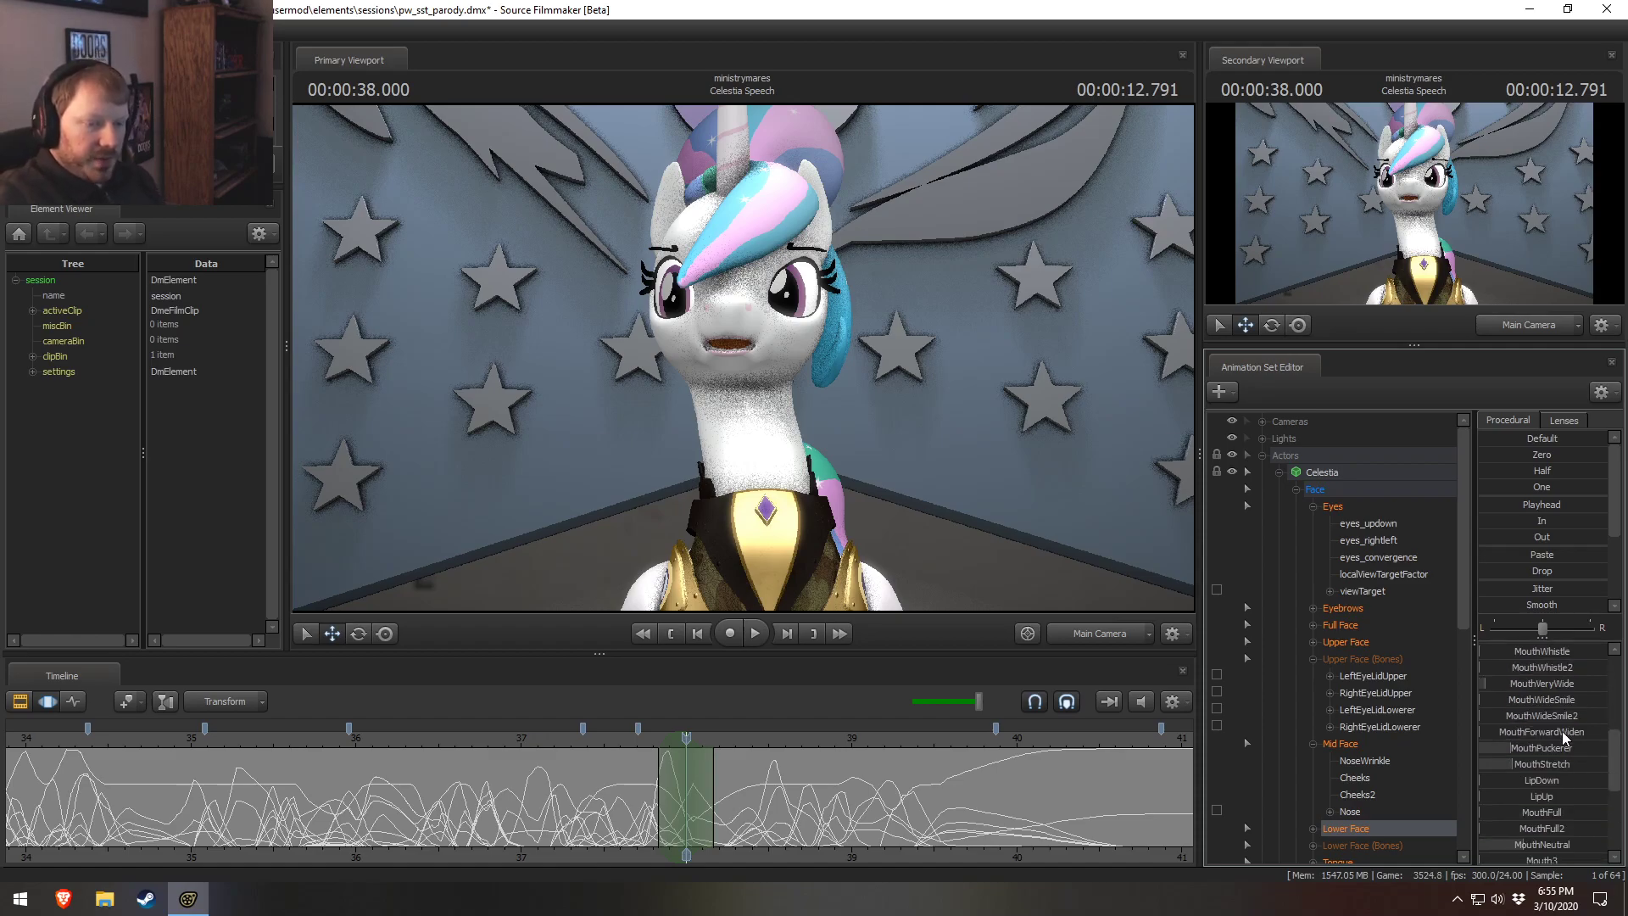
{"action": "scroll", "coordinate": [1555, 802], "scroll_direction": "down", "scroll_amount": 2}
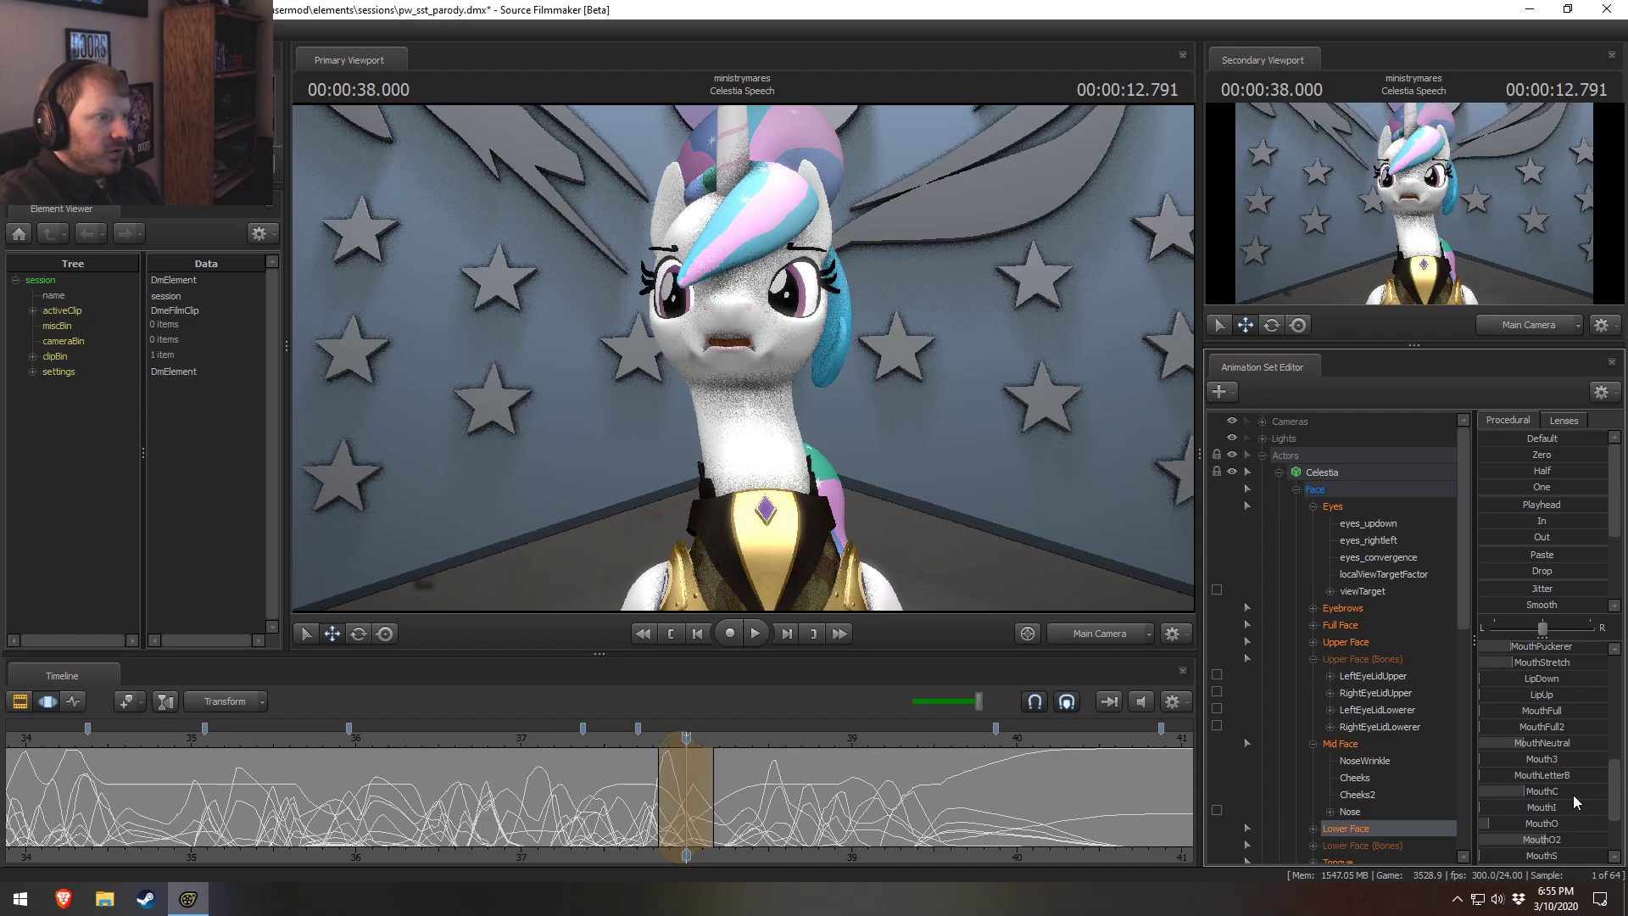
{"action": "left_click_drag", "start_coordinate": [1558, 796], "coordinate": [1624, 795]}
{"action": "key", "text": "ctrl+z"}
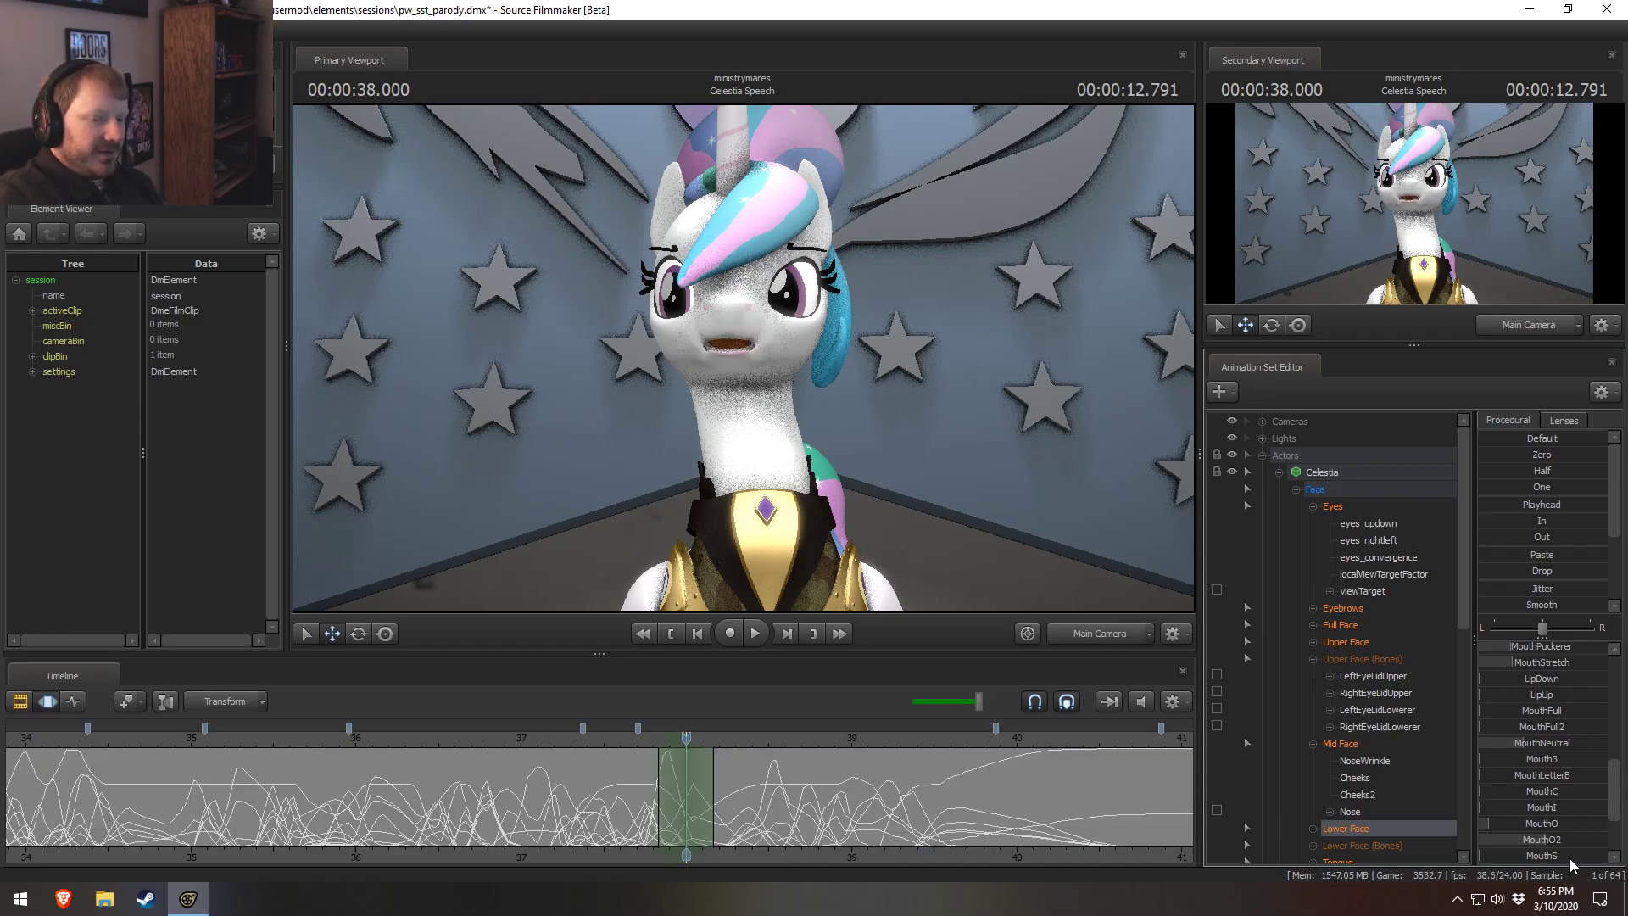
Try to increase MouthWhistle on the lower face at 38.0 s and replay it from about 37.6 s.
{"action": "scroll", "coordinate": [1564, 848], "scroll_direction": "down", "scroll_amount": 2}
{"action": "scroll", "coordinate": [1557, 835], "scroll_direction": "up", "scroll_amount": 2}
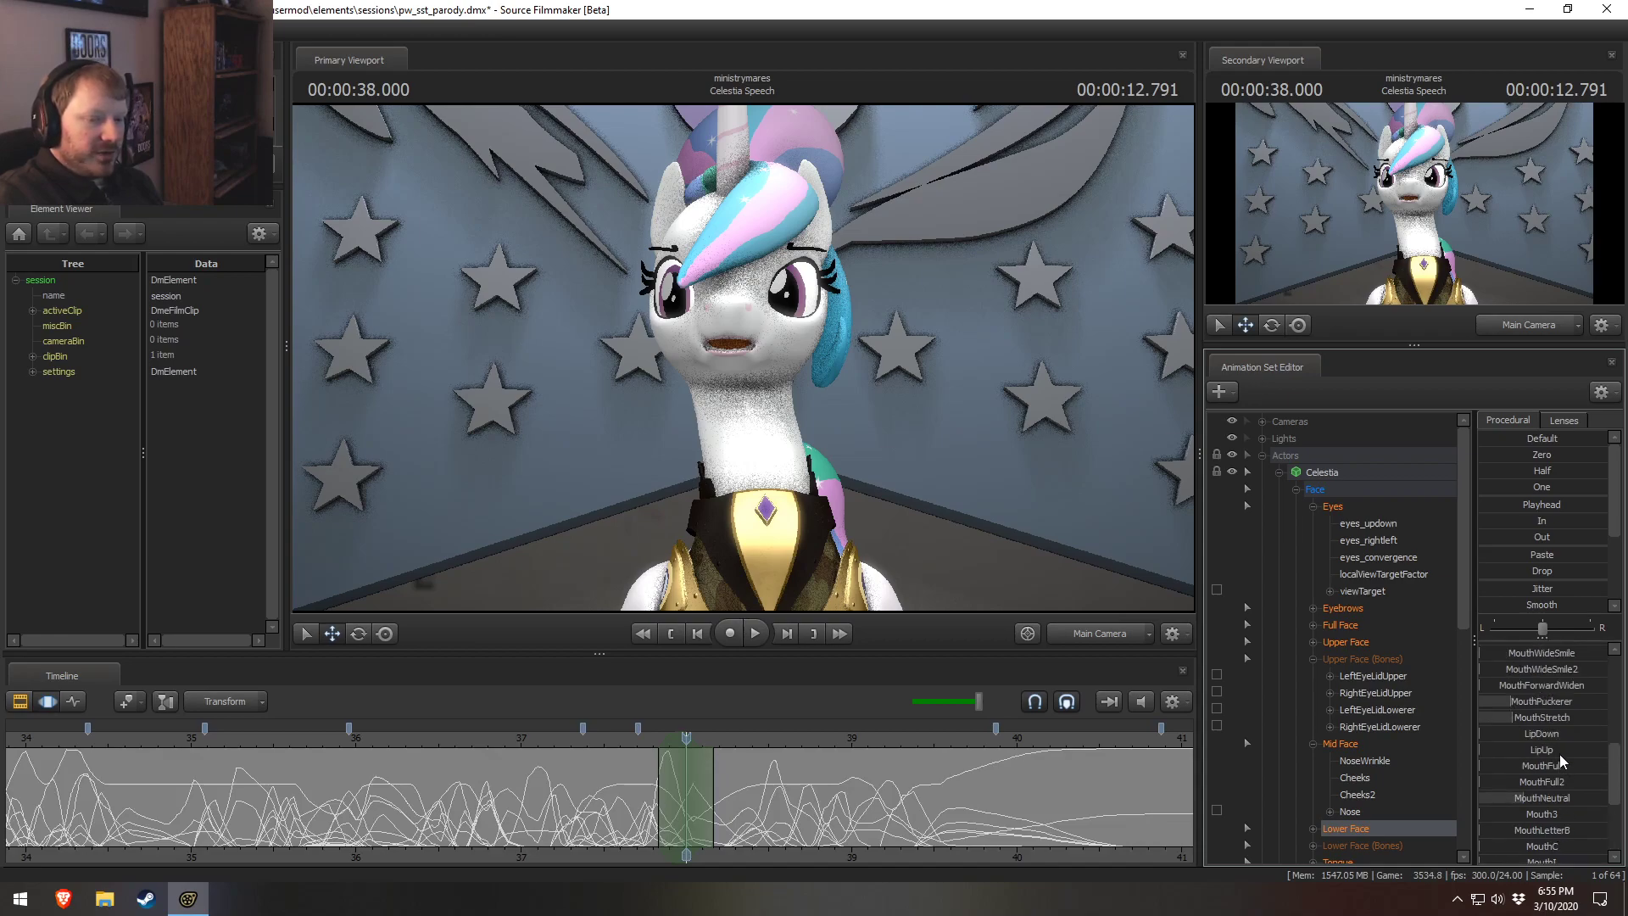
{"action": "scroll", "coordinate": [1559, 693], "scroll_direction": "up", "scroll_amount": 4}
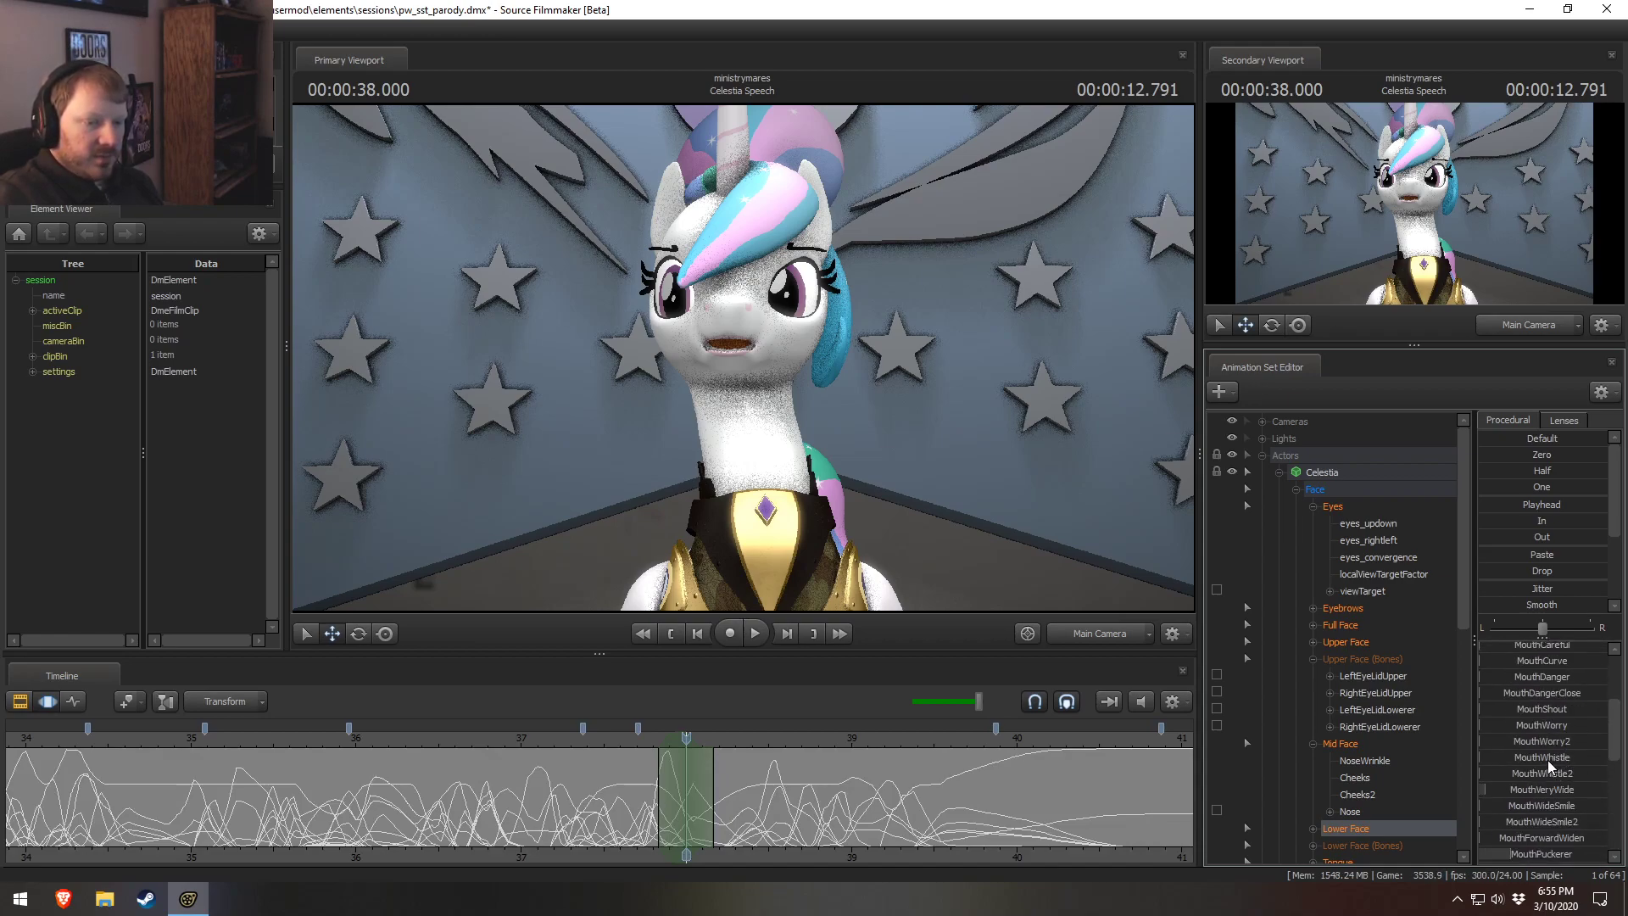
{"action": "left_click_drag", "start_coordinate": [1549, 761], "coordinate": [1560, 761]}
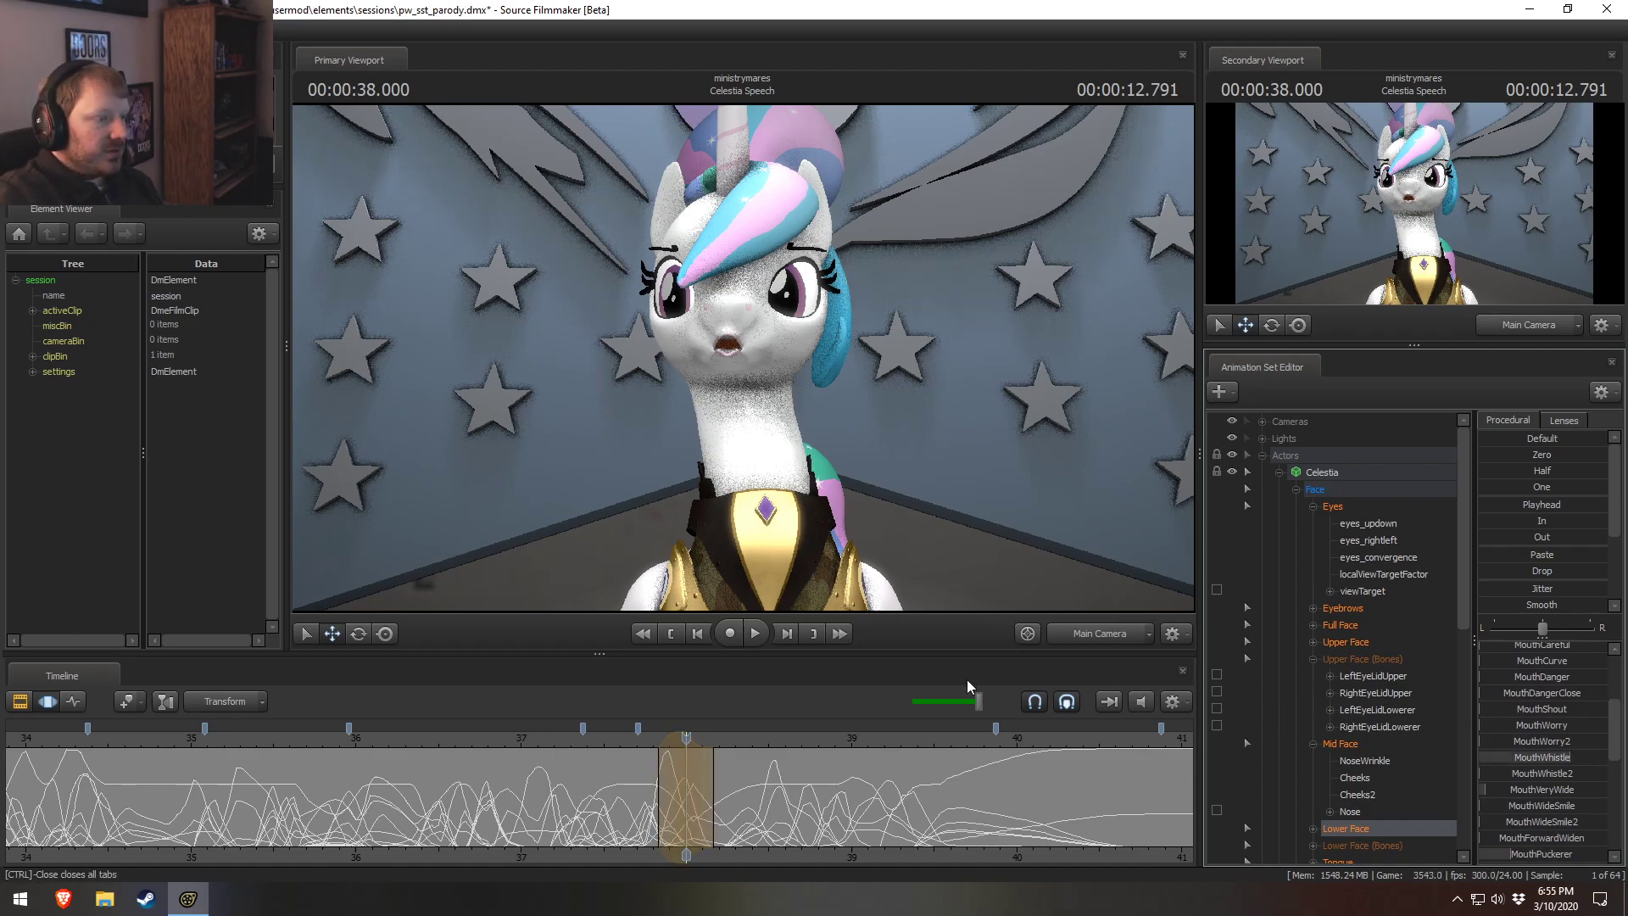
{"action": "left_click_drag", "start_coordinate": [642, 793], "coordinate": [680, 736], "text": "shift"}
{"action": "left_click", "coordinate": [621, 741]}
{"action": "key", "text": "space"}
{"action": "key", "text": "space"}
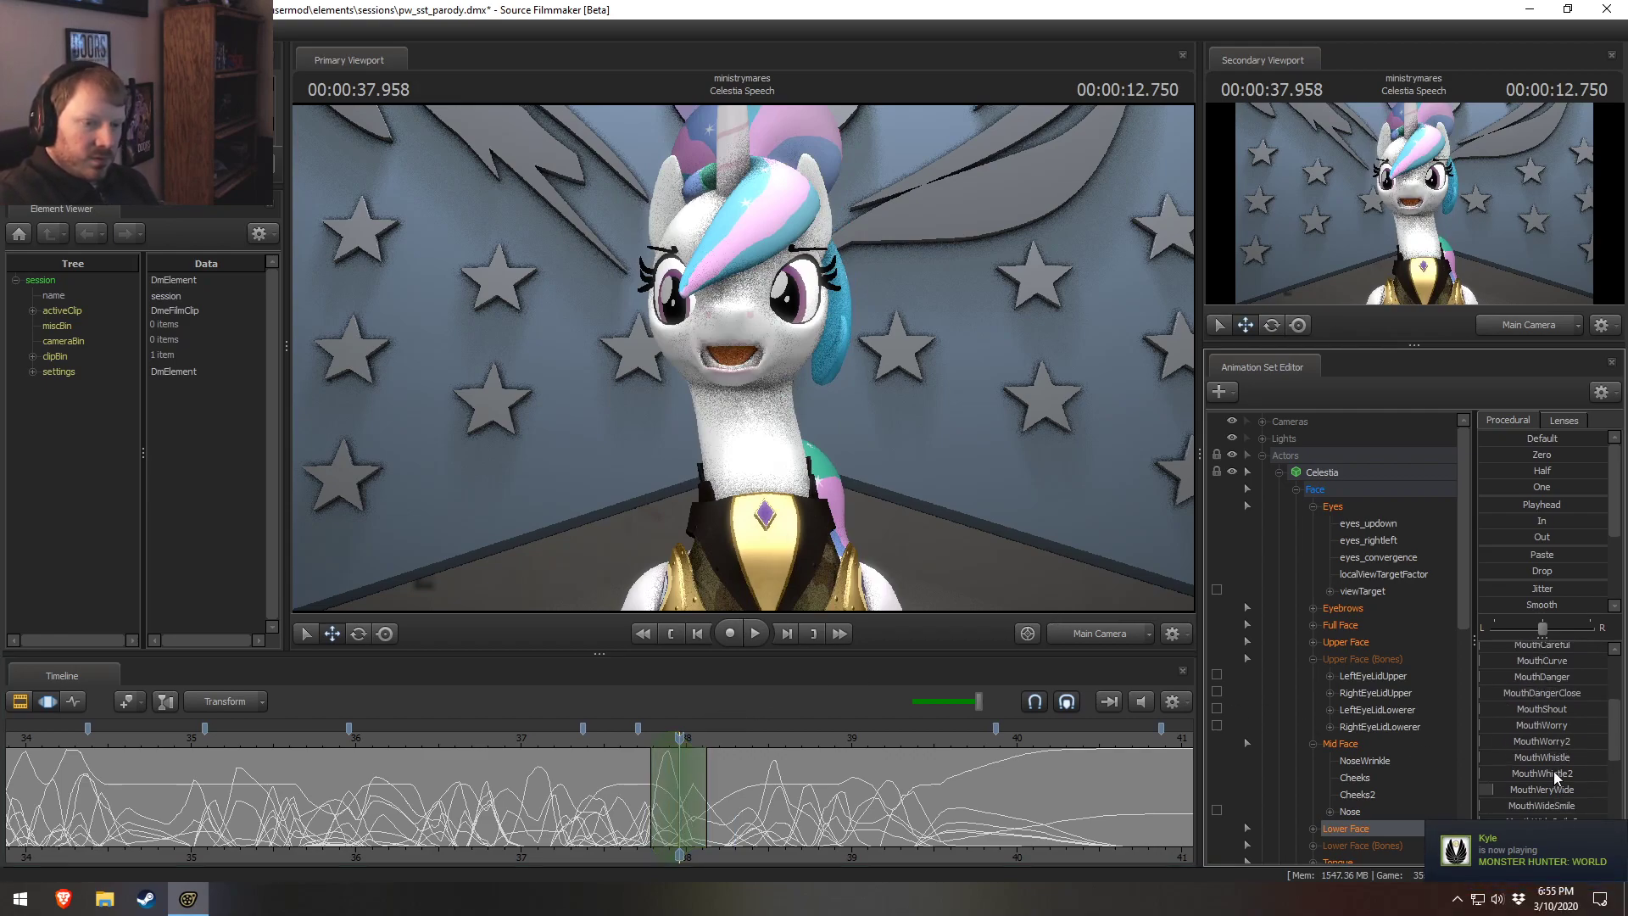
Increase MouthWhistle on the lower face at about 37.96 s, blending over about 37.8–38.25 s.
{"action": "left_click_drag", "start_coordinate": [1554, 771], "coordinate": [1589, 758]}
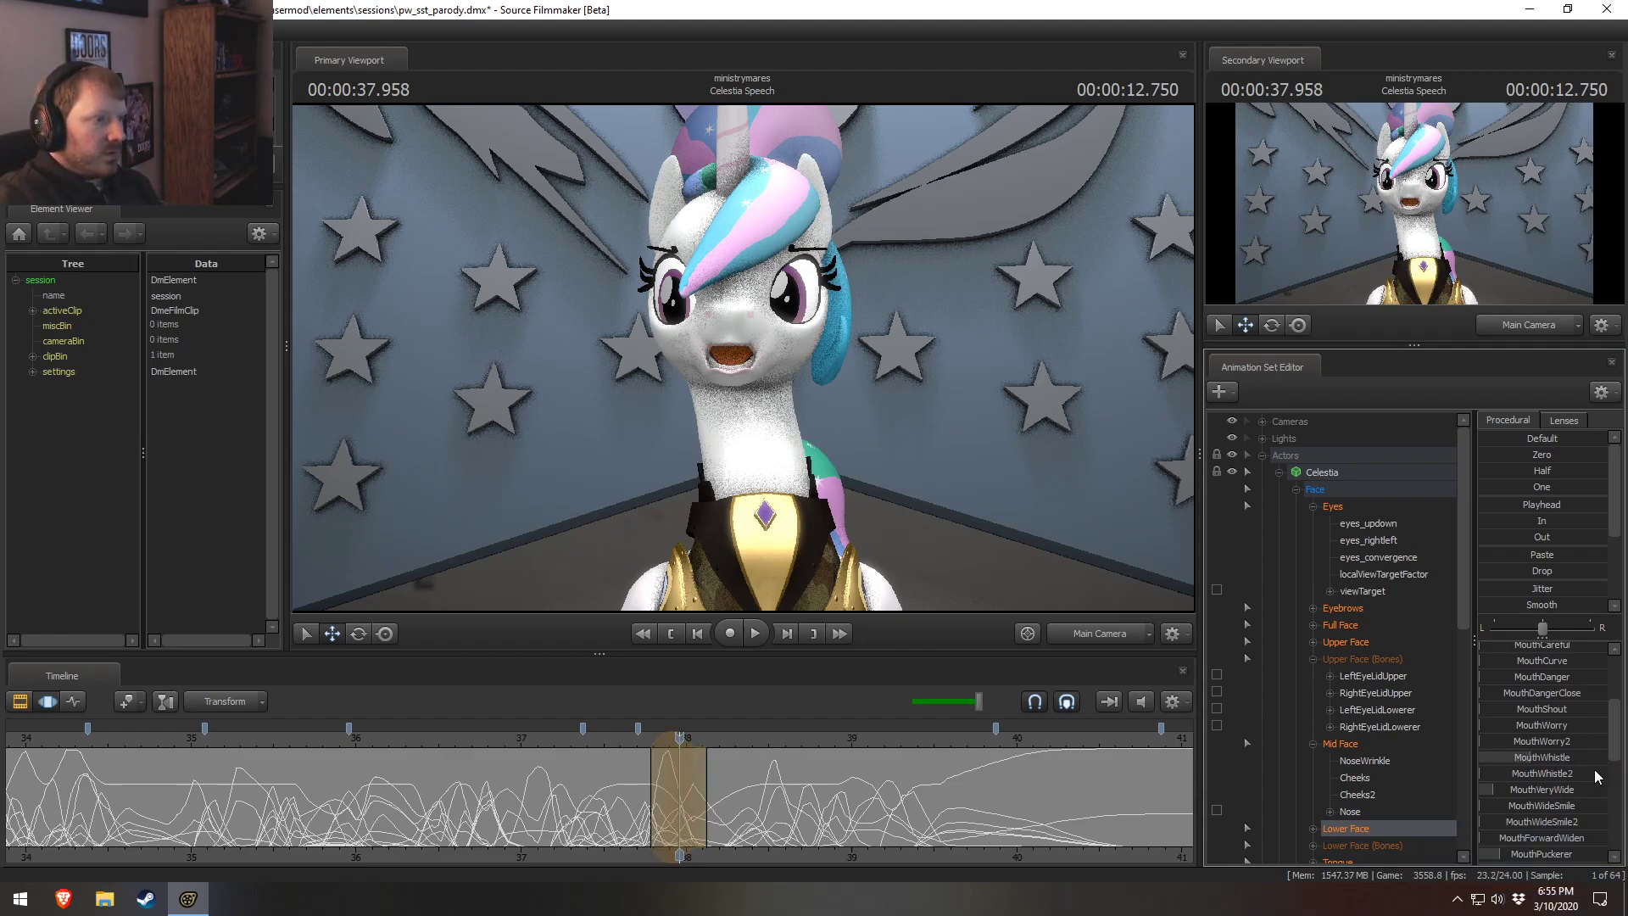
{"action": "key", "text": "shift"}
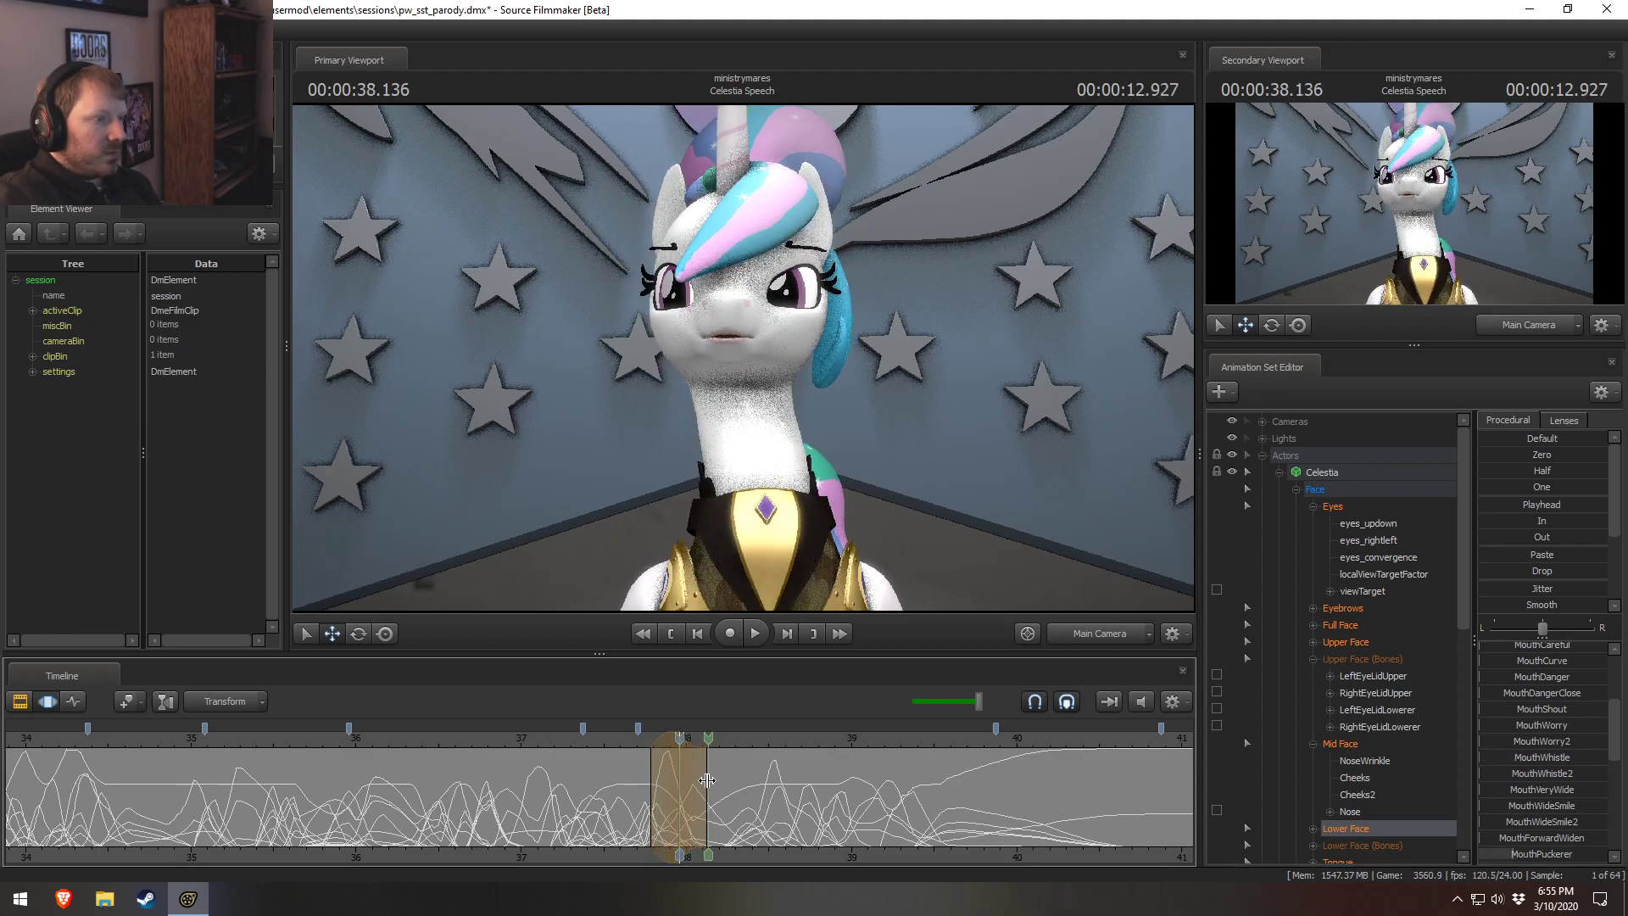
{"action": "left_click_drag", "start_coordinate": [706, 773], "coordinate": [727, 784]}
{"action": "key", "text": "shift"}
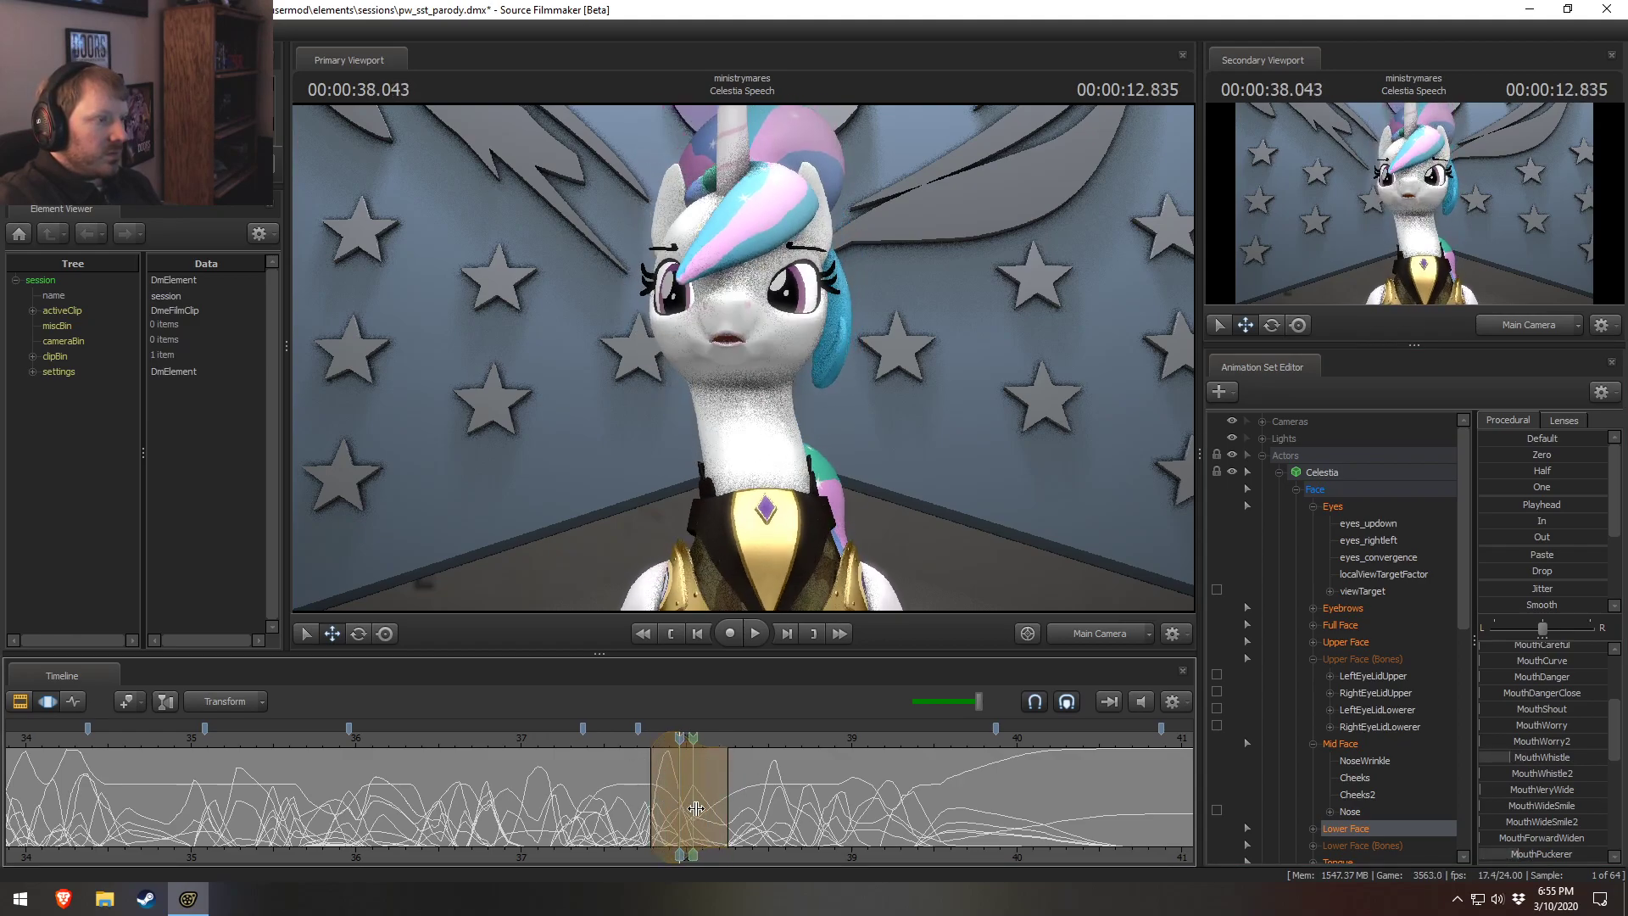
Replay the MouthWhistle change from about 37.45 s and extend its blend-out to about 38.45 s.
{"action": "left_click", "coordinate": [596, 738]}
{"action": "key", "text": "space"}
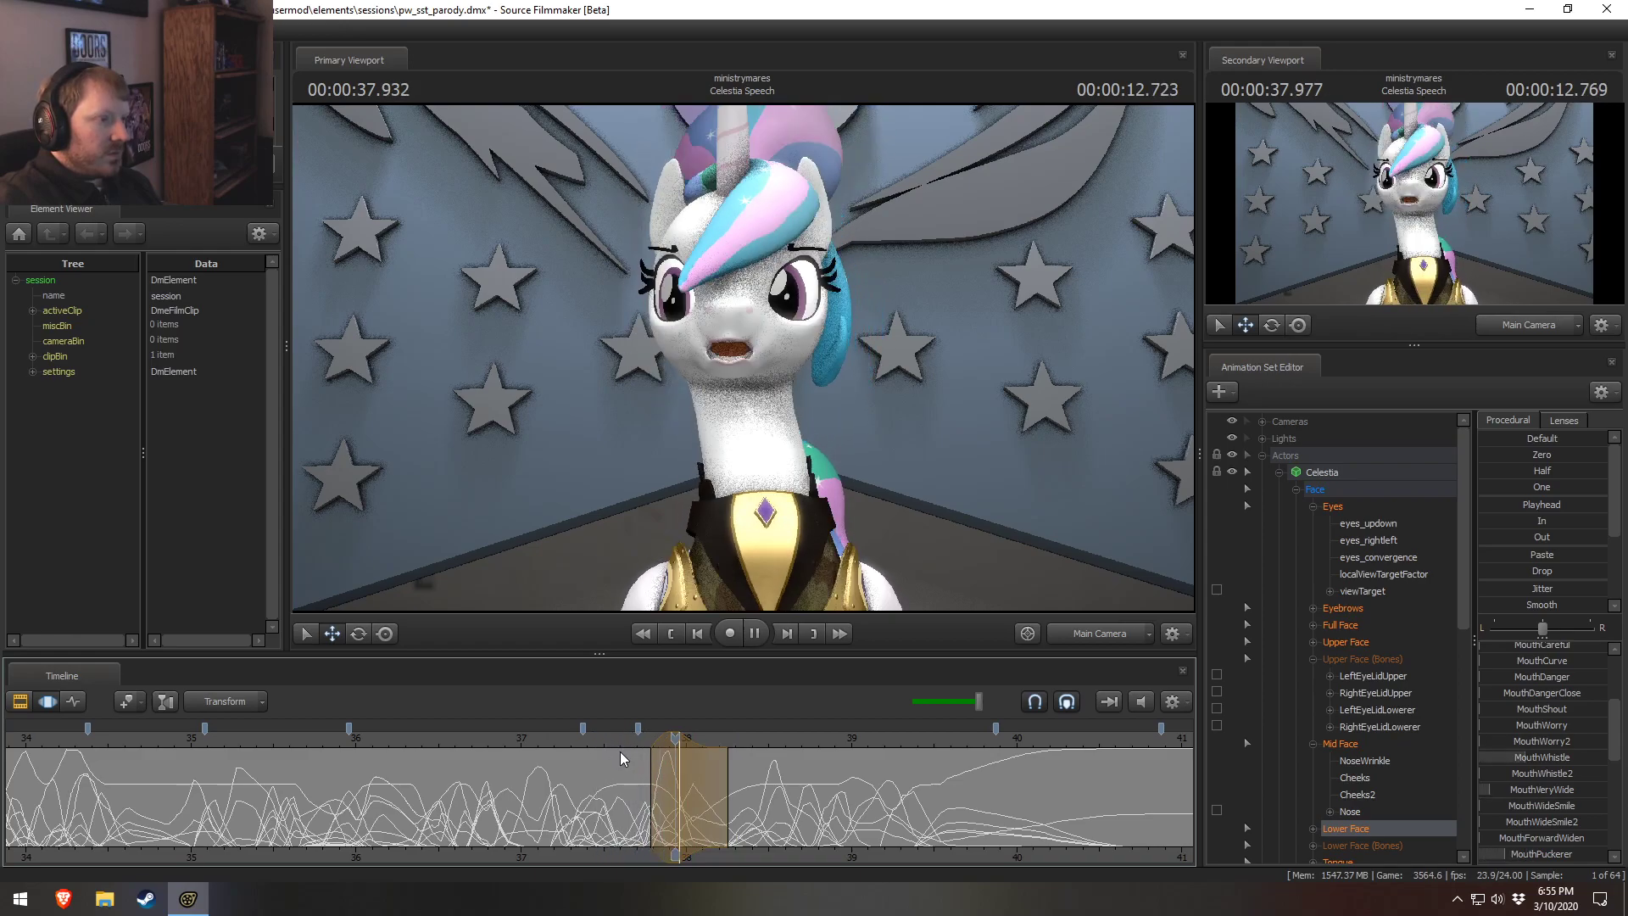
{"action": "left_click", "coordinate": [557, 739]}
{"action": "left_click_drag", "start_coordinate": [728, 795], "coordinate": [762, 811]}
{"action": "key", "text": "space"}
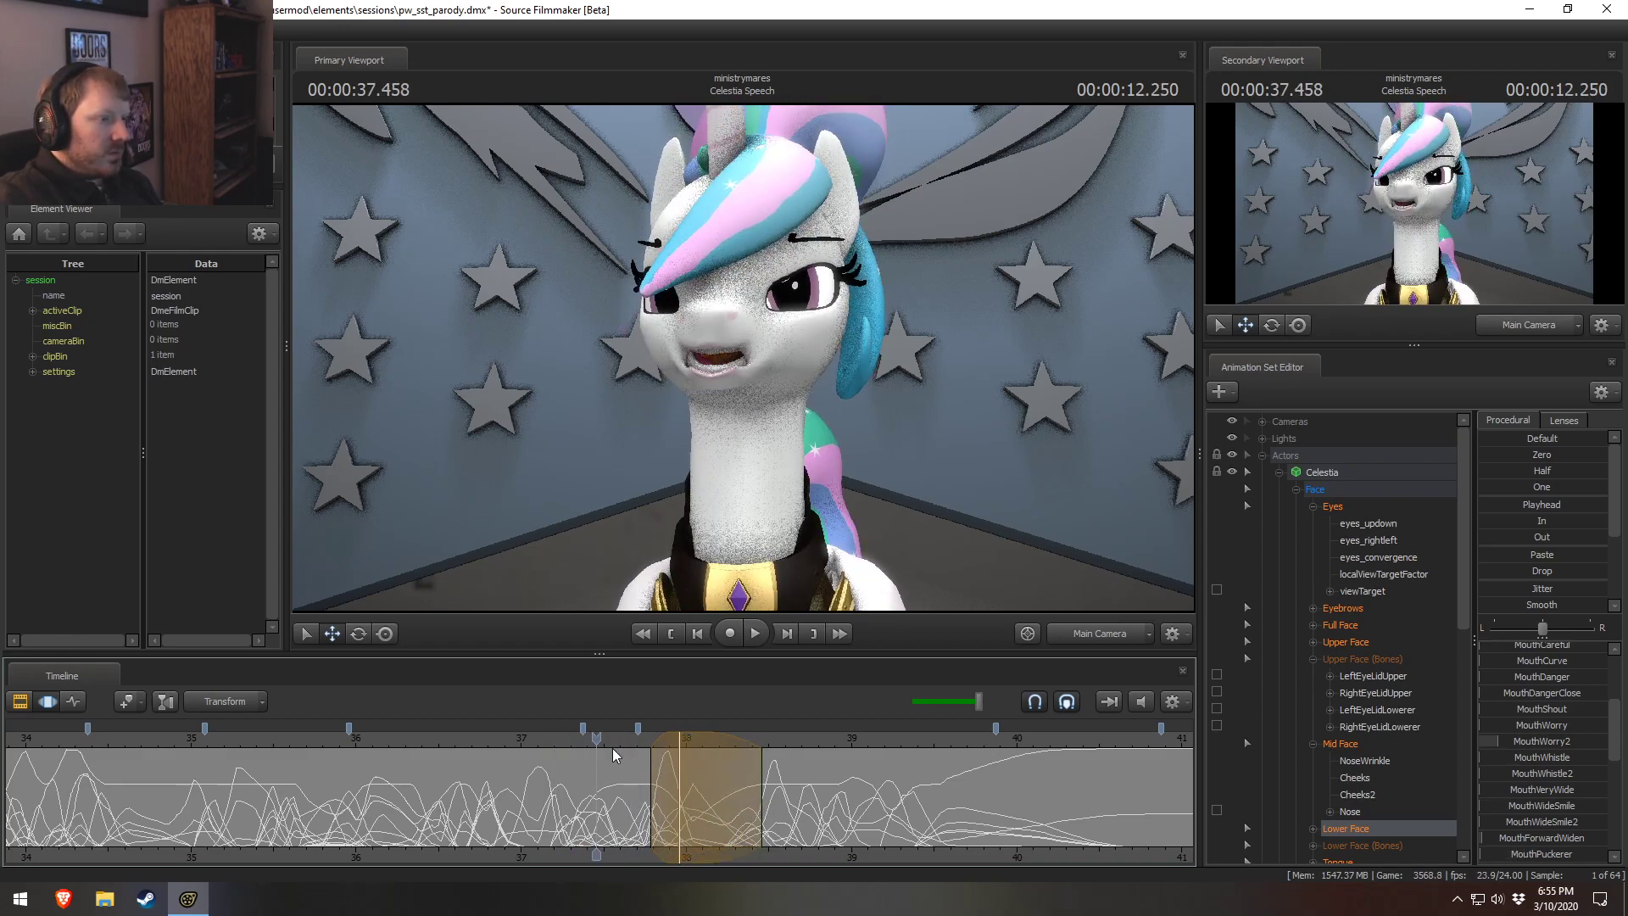
Scrub and replay the adjusted mouth shape over about 37.5–38.8 s.
{"action": "left_click", "coordinate": [594, 745]}
{"action": "left_click", "coordinate": [691, 803]}
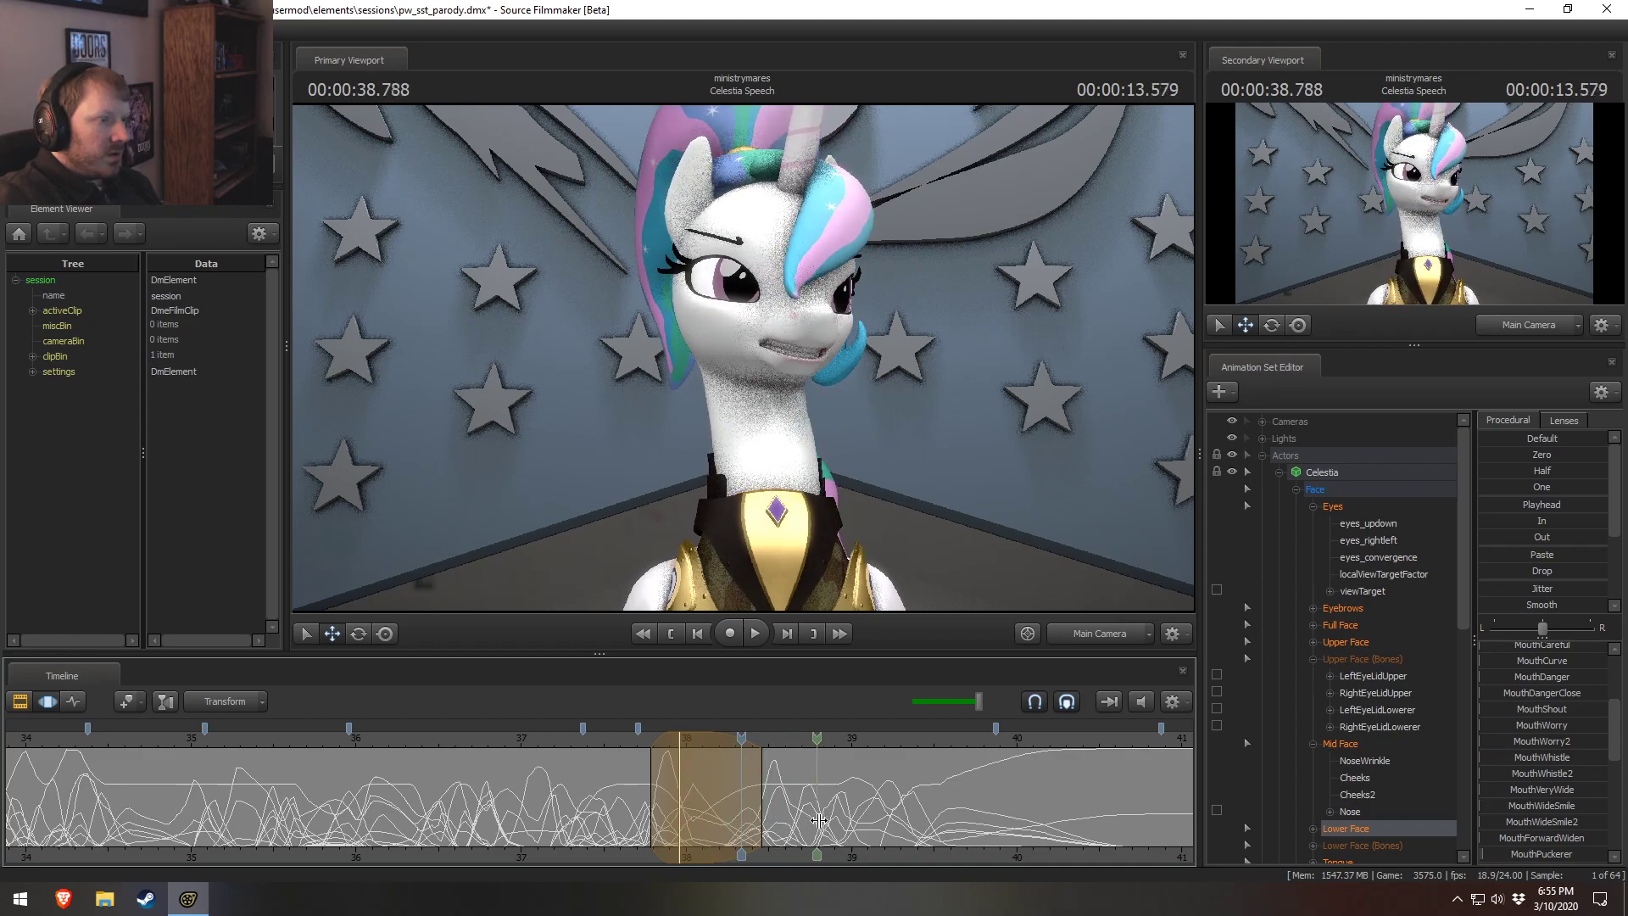
{"action": "left_click_drag", "start_coordinate": [743, 770], "coordinate": [480, 736]}
{"action": "key", "text": "space"}
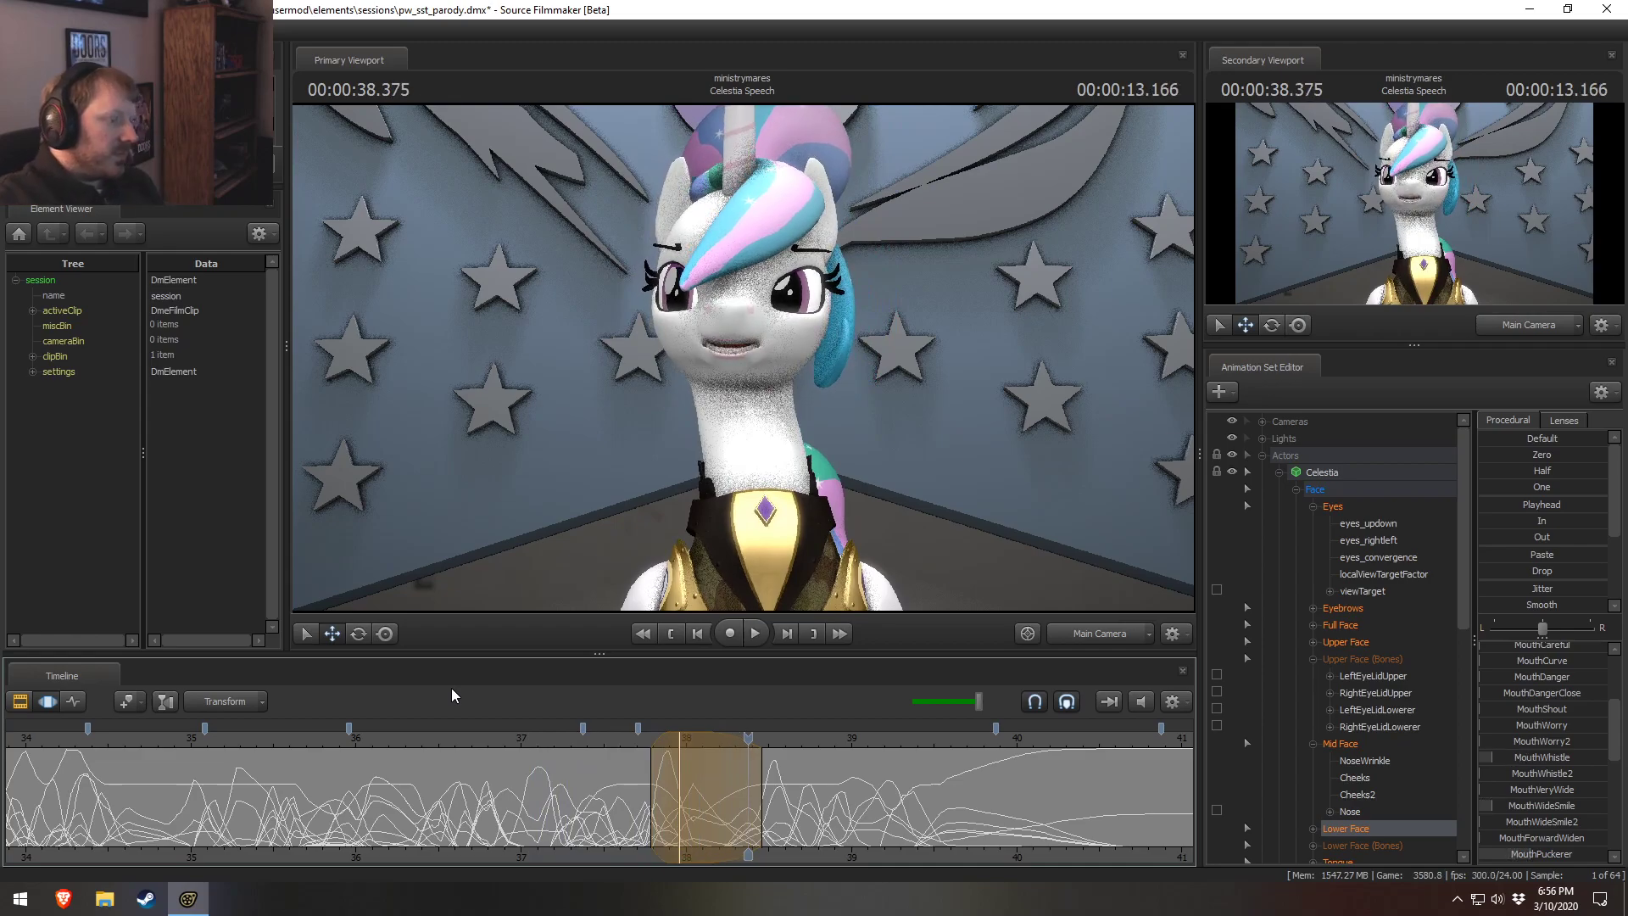
{"action": "left_click", "coordinate": [611, 736]}
{"action": "key", "text": "space"}
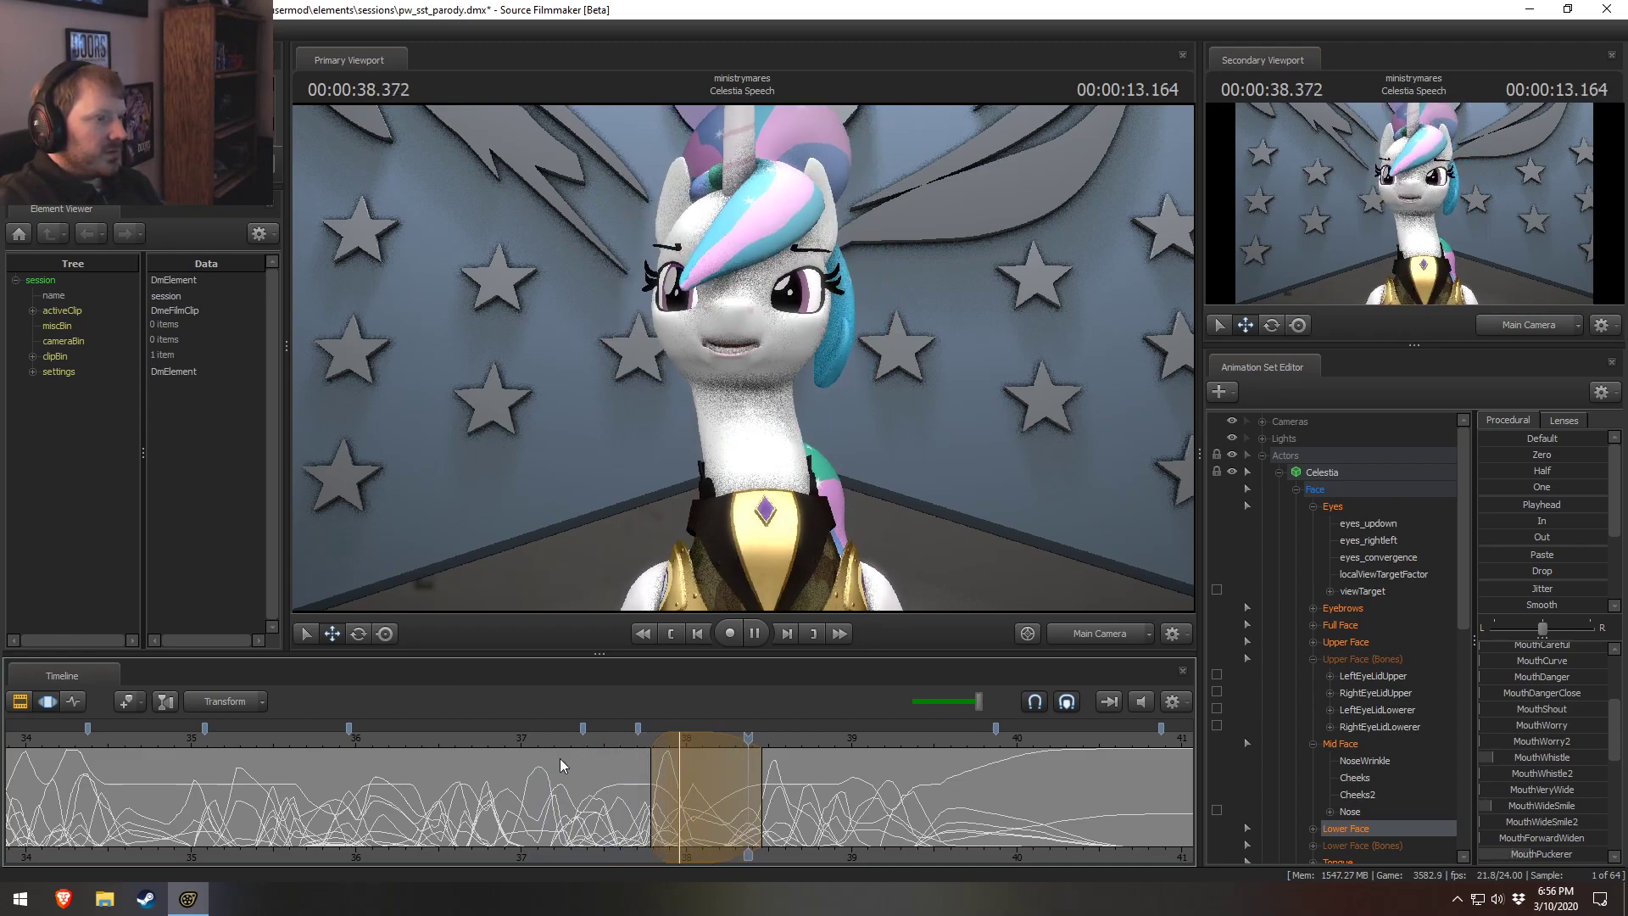
{"action": "key", "text": "space"}
Increase MouthWhistle on the lower face at about 39.2 s, blending over about 39.1–39.35 s.
{"action": "left_click_drag", "start_coordinate": [616, 794], "coordinate": [871, 828]}
{"action": "left_click", "coordinate": [885, 829], "text": "shift"}
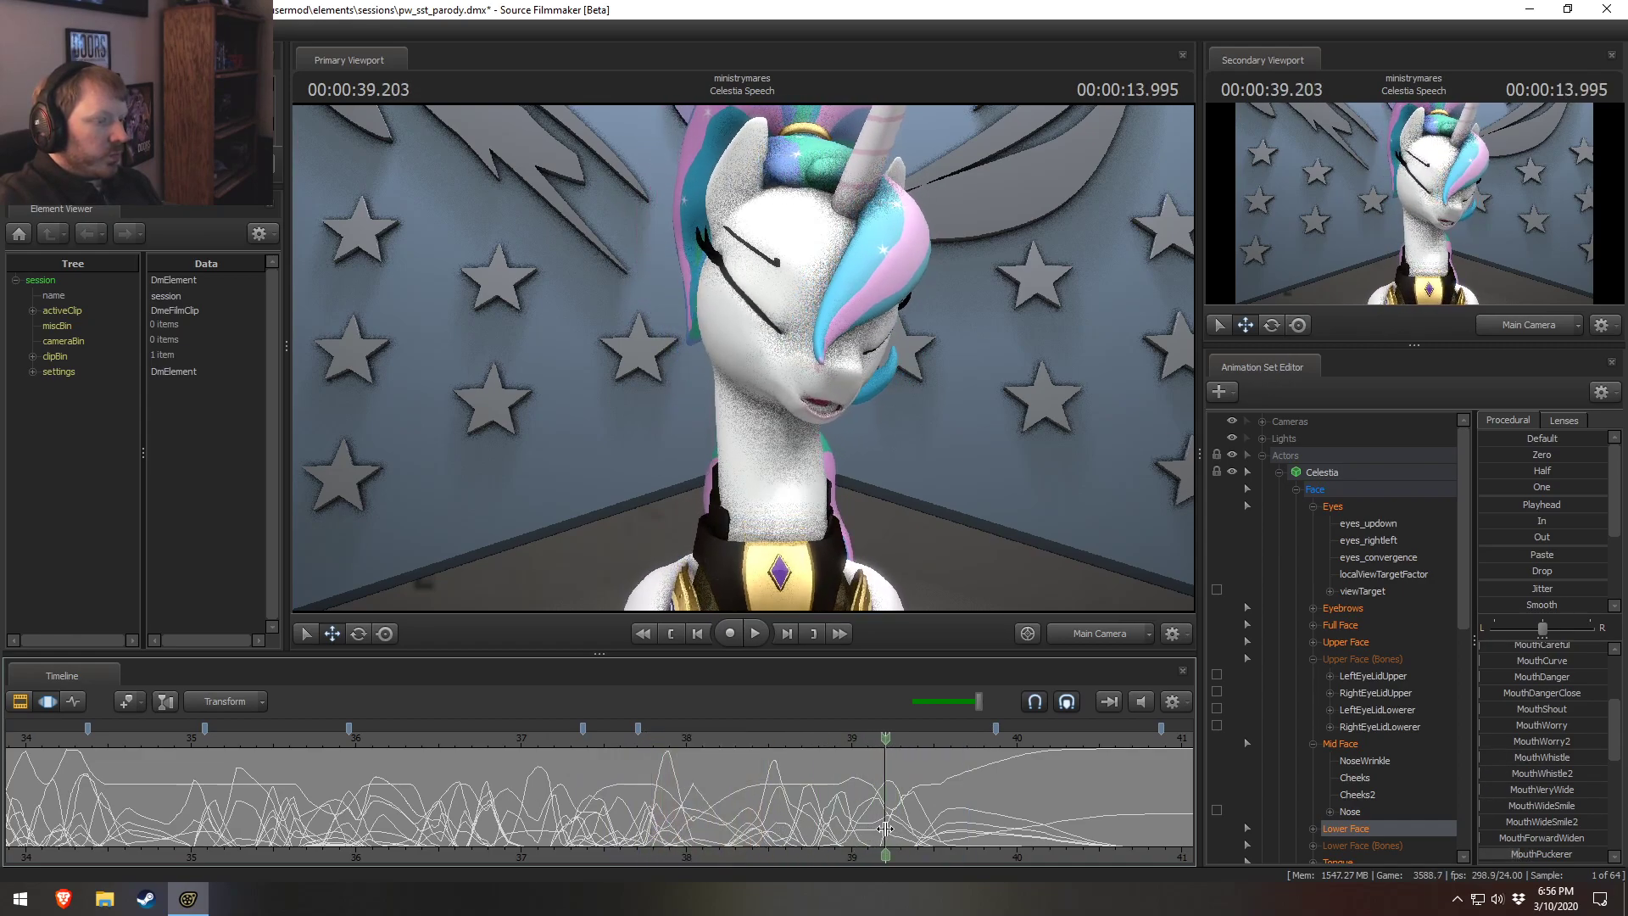
{"action": "scroll", "coordinate": [885, 831], "scroll_direction": "up", "scroll_amount": 4, "text": "shift"}
{"action": "left_click_drag", "start_coordinate": [1541, 770], "coordinate": [1541, 770]}
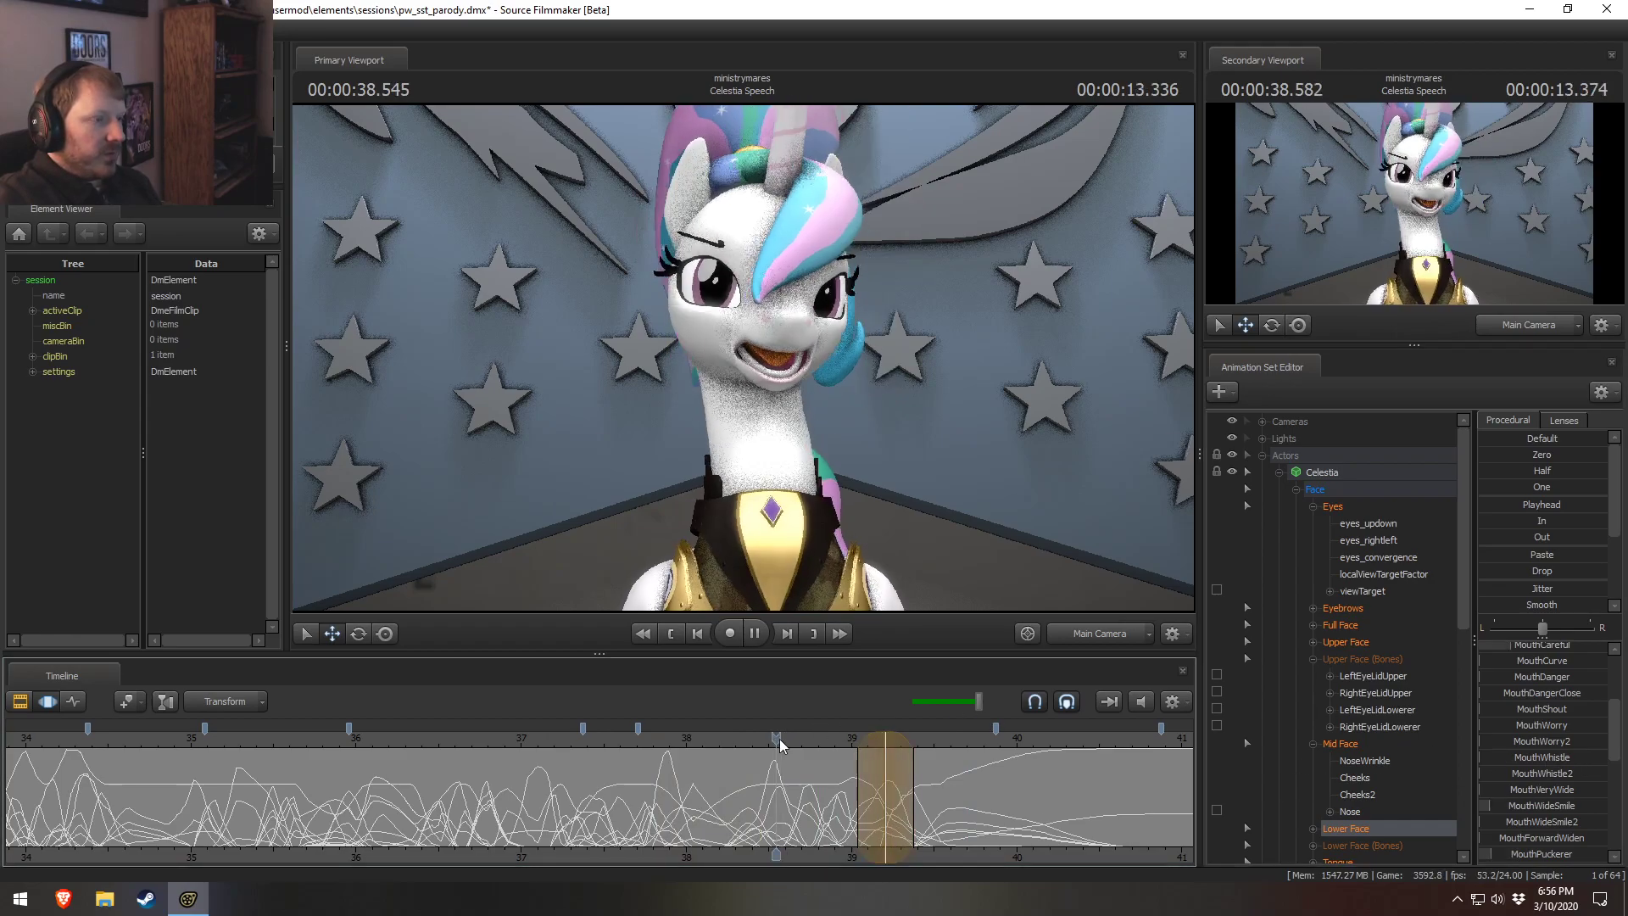
{"action": "left_click", "coordinate": [729, 743]}
{"action": "scroll", "coordinate": [839, 757], "scroll_direction": "down", "scroll_amount": 1, "text": "shift"}
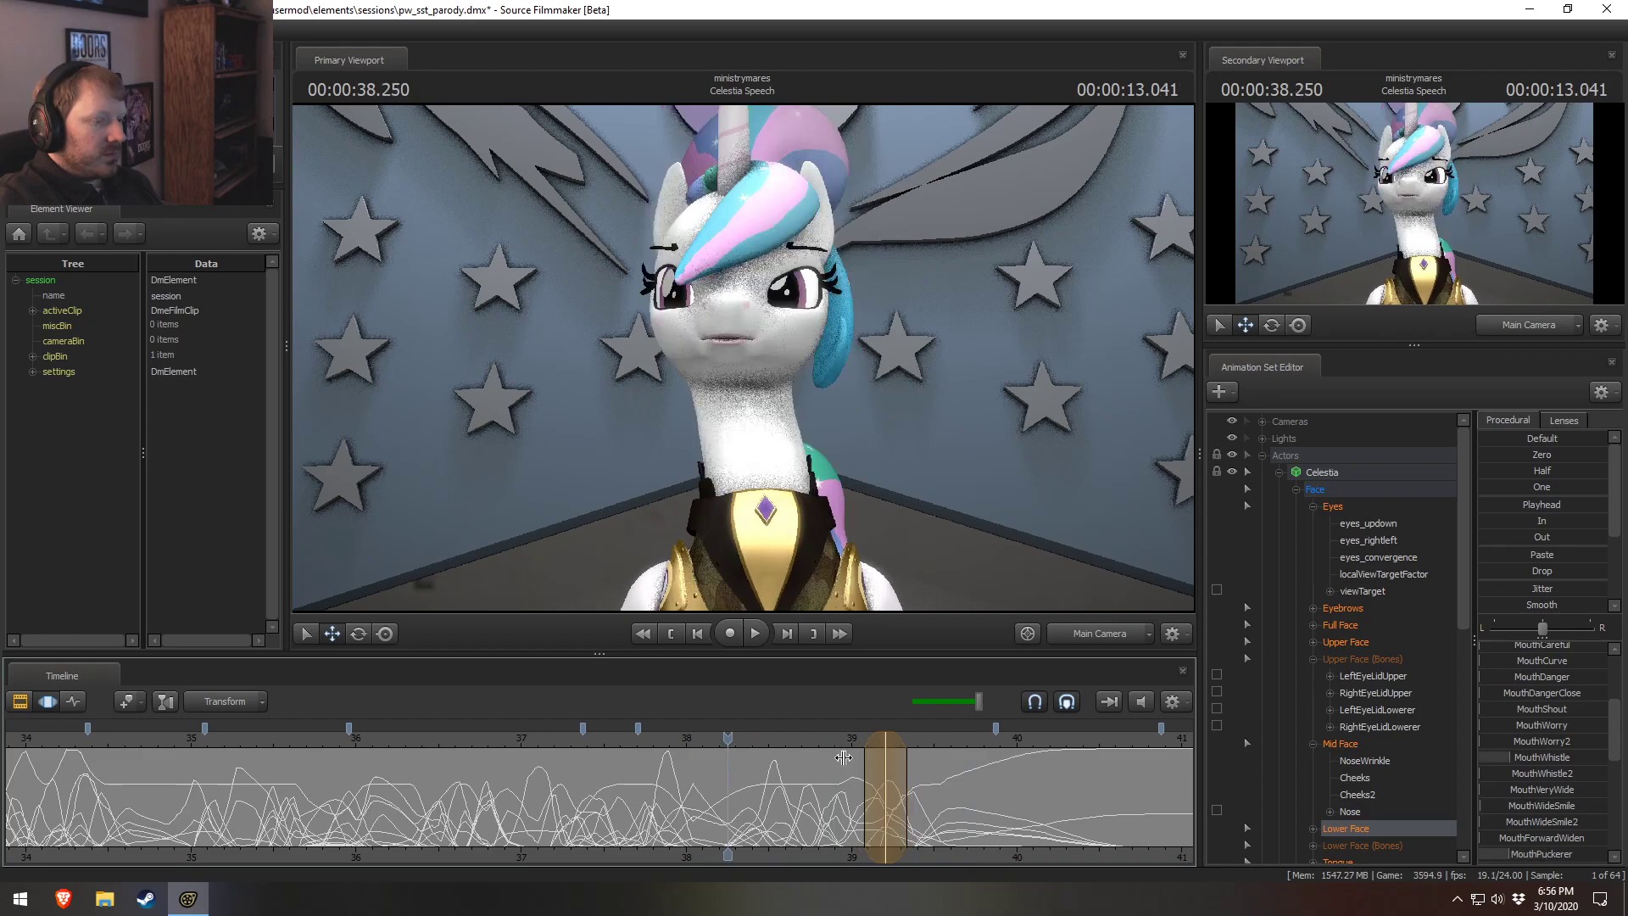
Replay the MouthWhistle change at 39.2 s from about 38.25 s and again from about 38.54 s.
{"action": "key", "text": "space"}
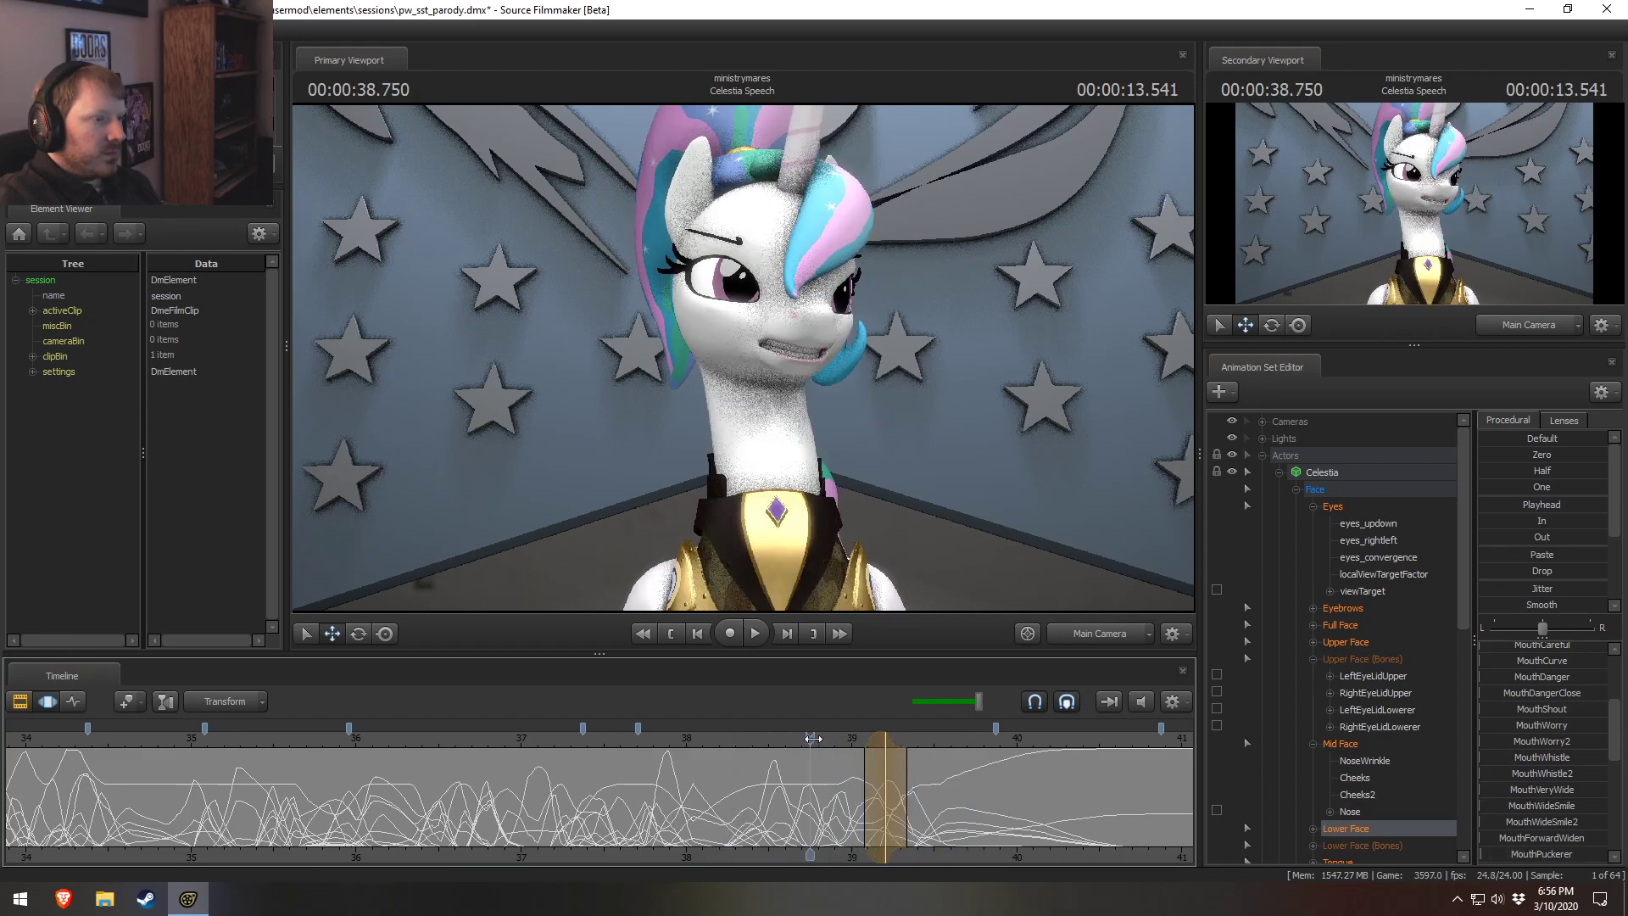
{"action": "key", "text": "space"}
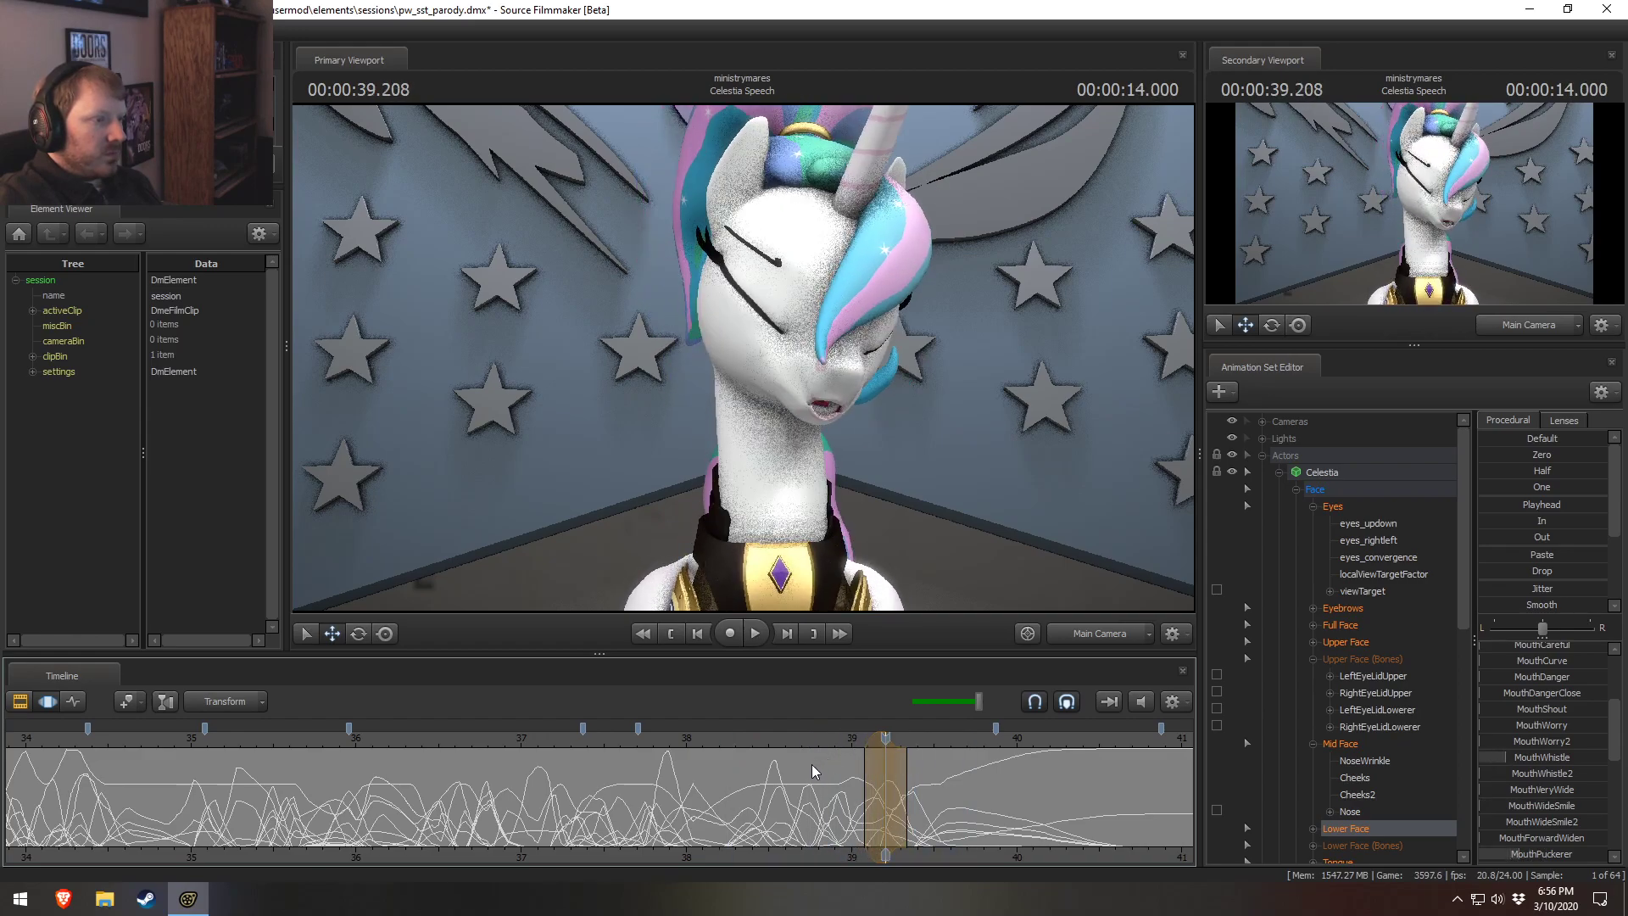
{"action": "left_click", "coordinate": [779, 736]}
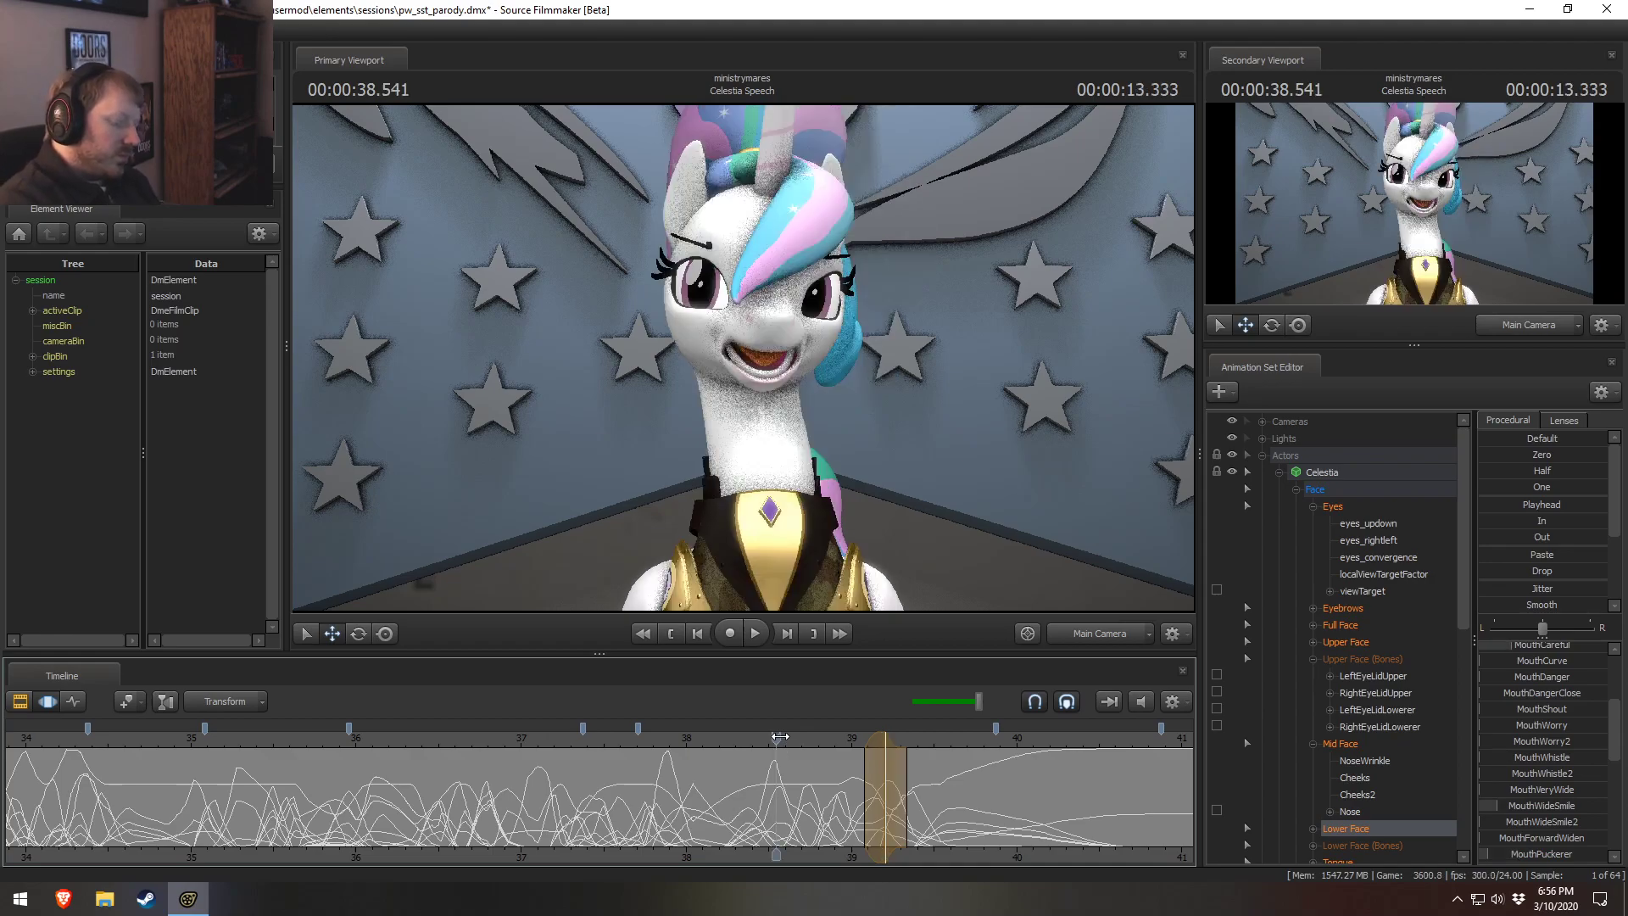
{"action": "key", "text": "space"}
{"action": "key", "text": "space"}
Reduce JawOpen on the lower face to nearly closed at about 39.2 s.
{"action": "left_click_drag", "start_coordinate": [865, 744], "coordinate": [887, 755]}
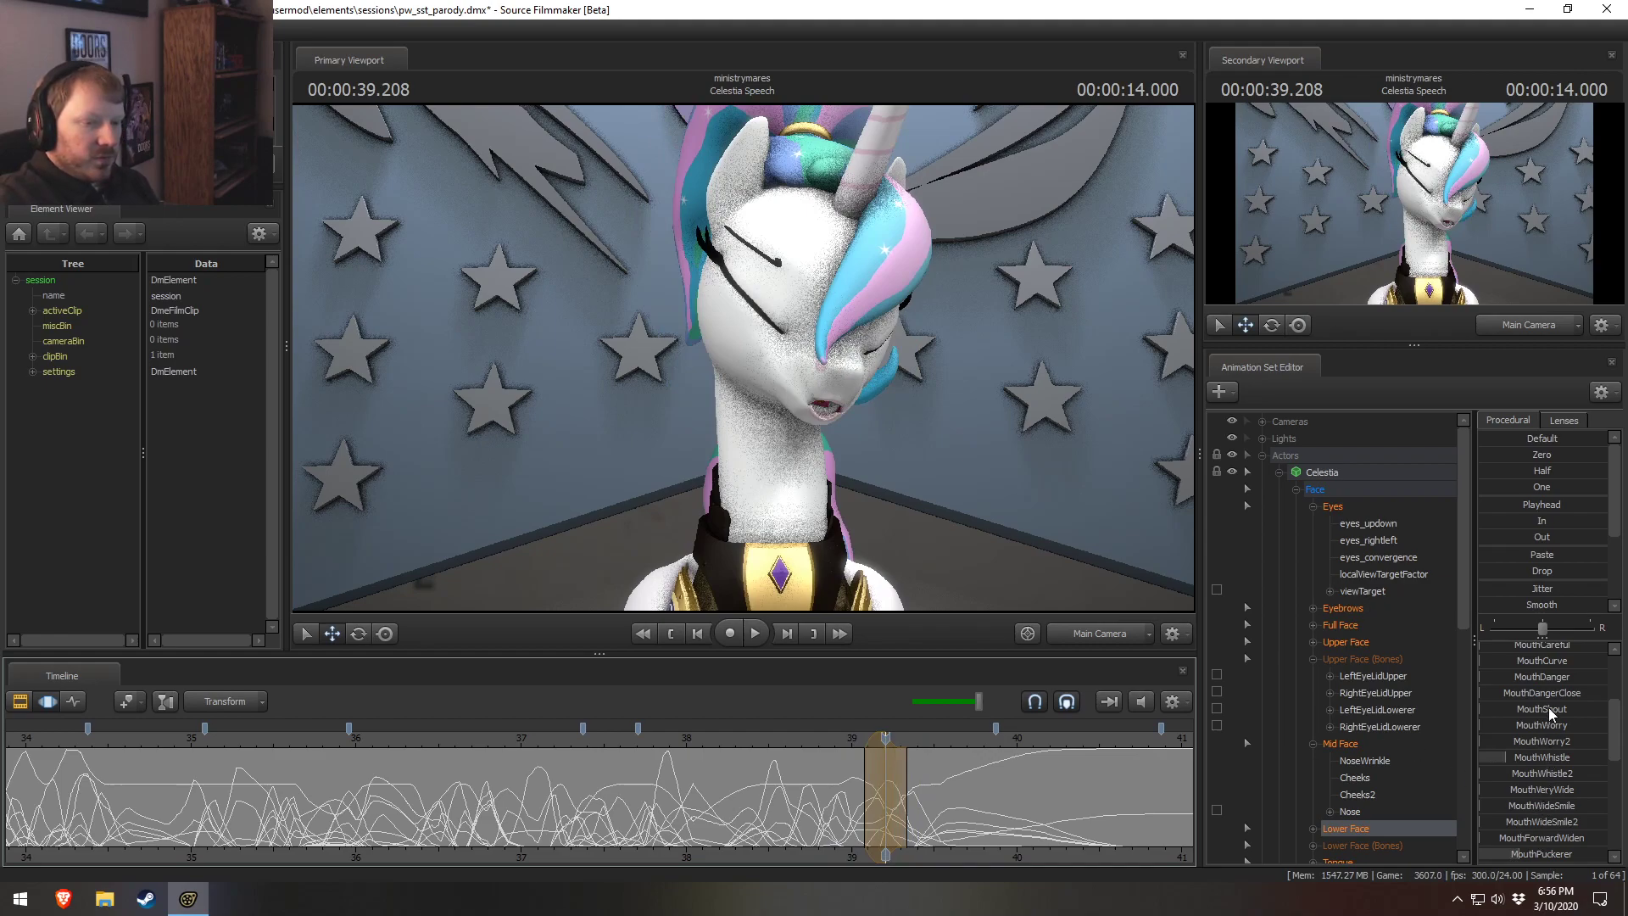
{"action": "scroll", "coordinate": [1560, 776], "scroll_direction": "down", "scroll_amount": 6}
{"action": "scroll", "coordinate": [1559, 785], "scroll_direction": "up", "scroll_amount": 2}
{"action": "scroll", "coordinate": [1554, 714], "scroll_direction": "down", "scroll_amount": 1}
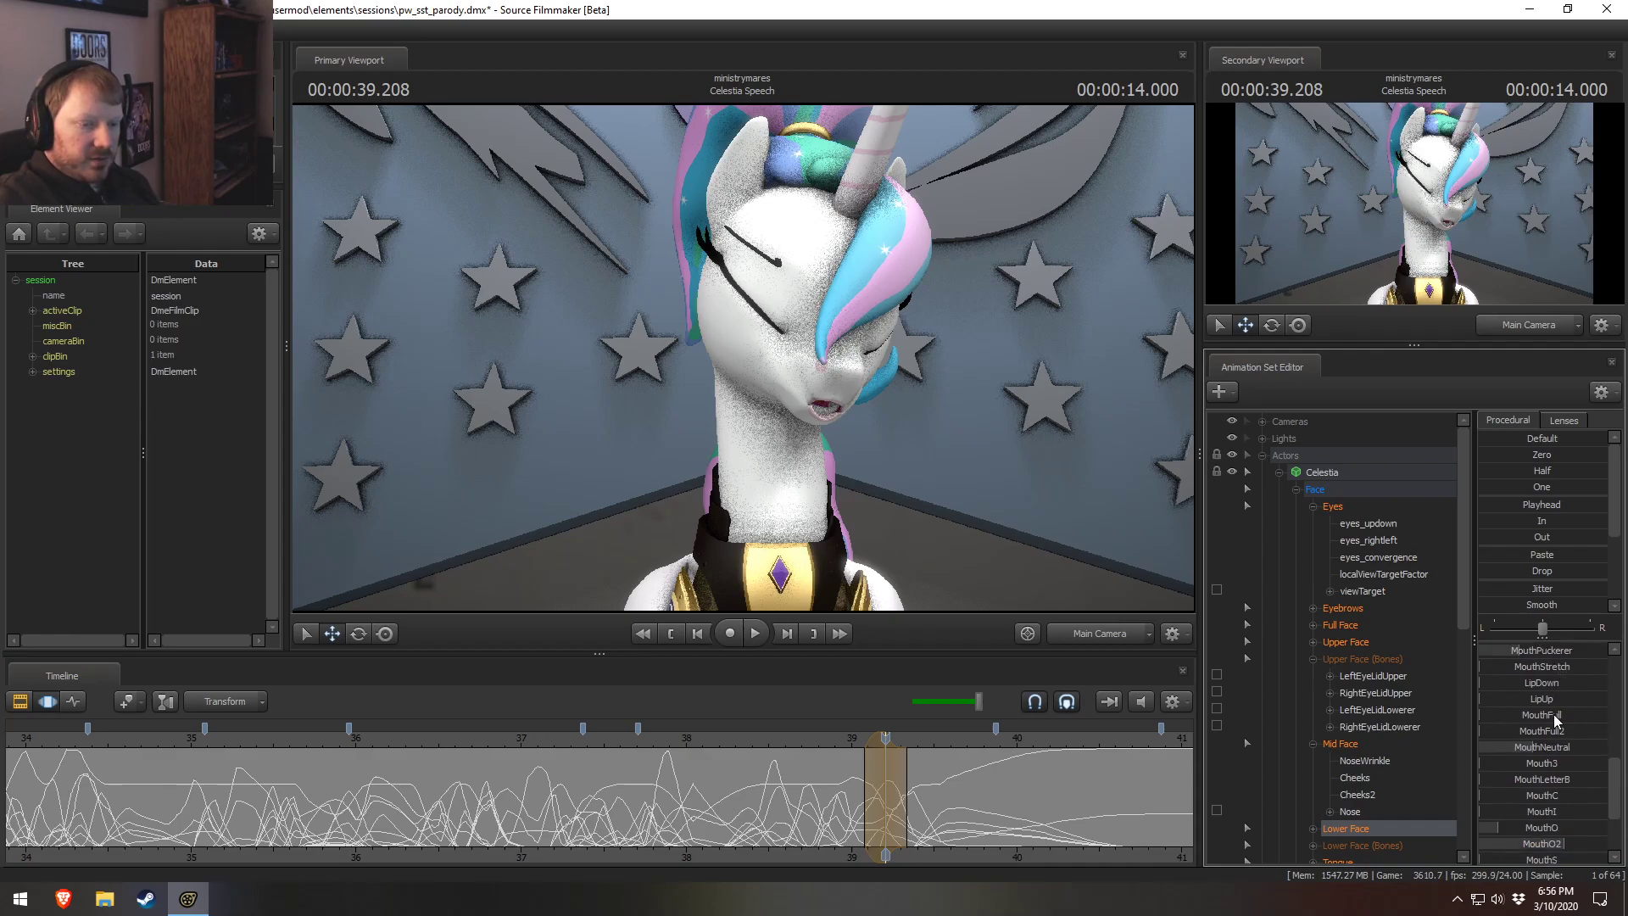
{"action": "scroll", "coordinate": [1543, 782], "scroll_direction": "up", "scroll_amount": 4}
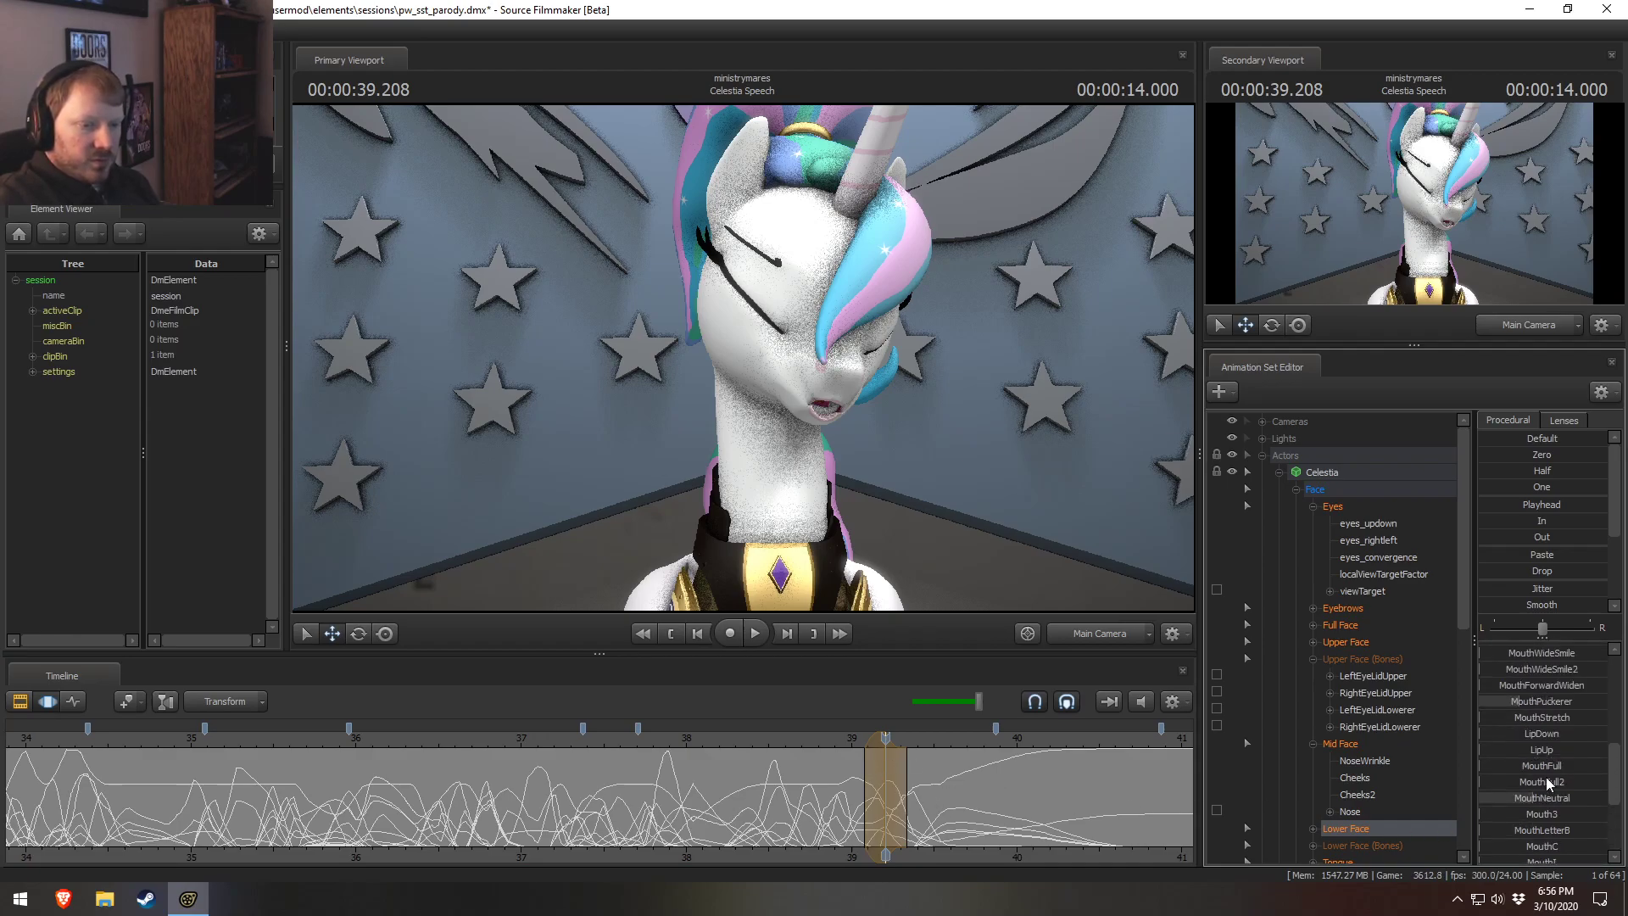
{"action": "scroll", "coordinate": [1544, 777], "scroll_direction": "down", "scroll_amount": 2}
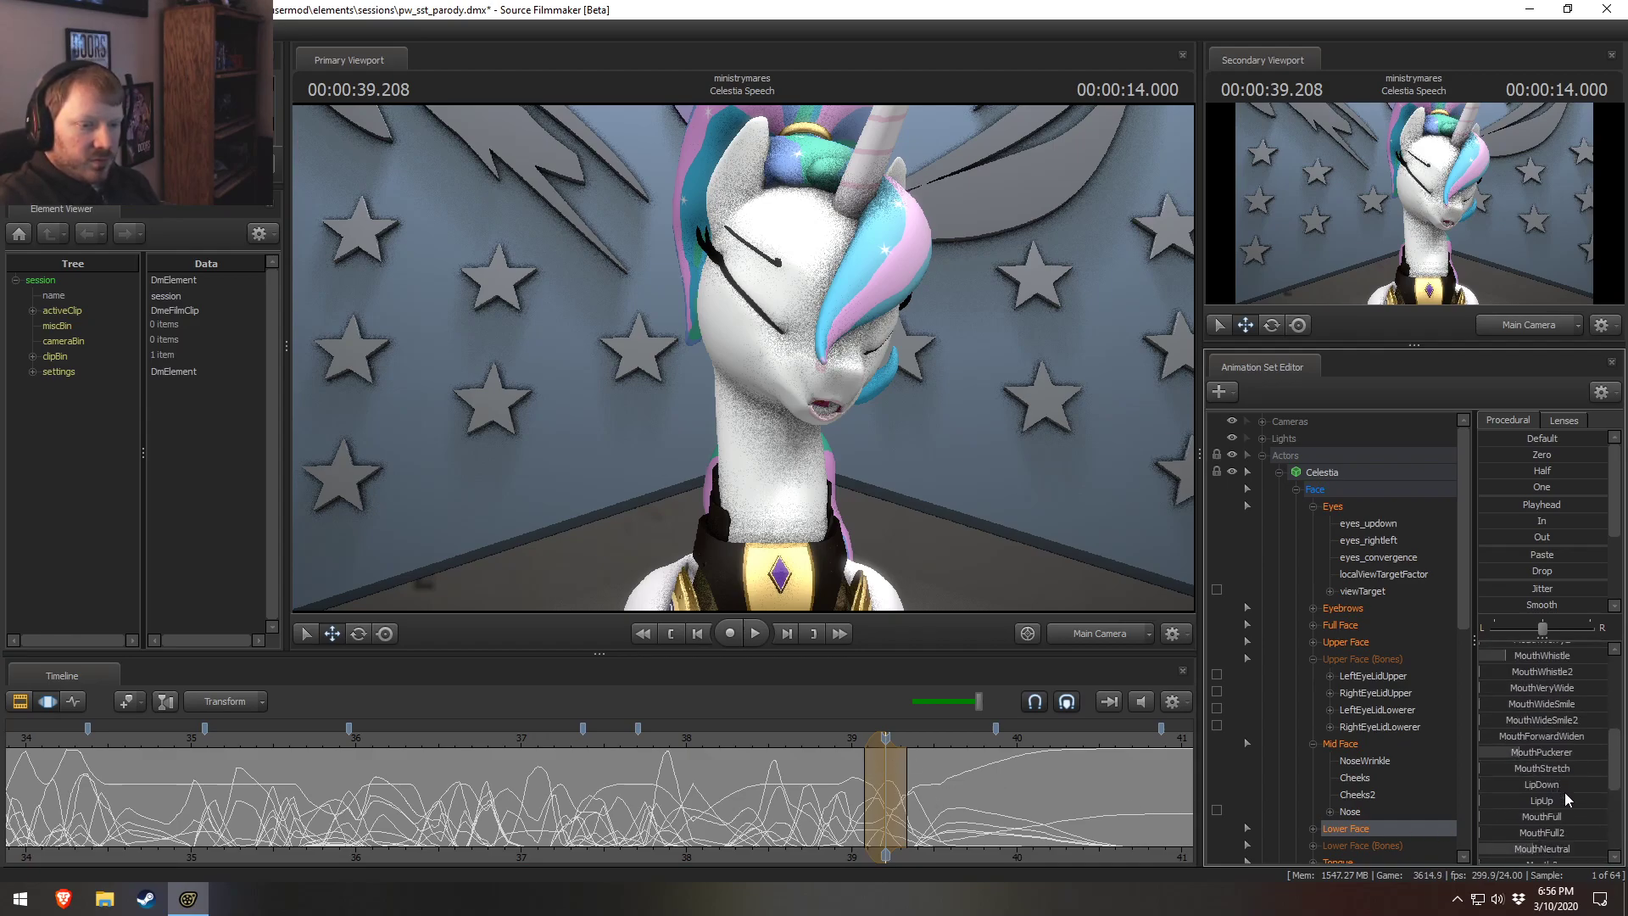
{"action": "left_click_drag", "start_coordinate": [1545, 670], "coordinate": [1562, 670]}
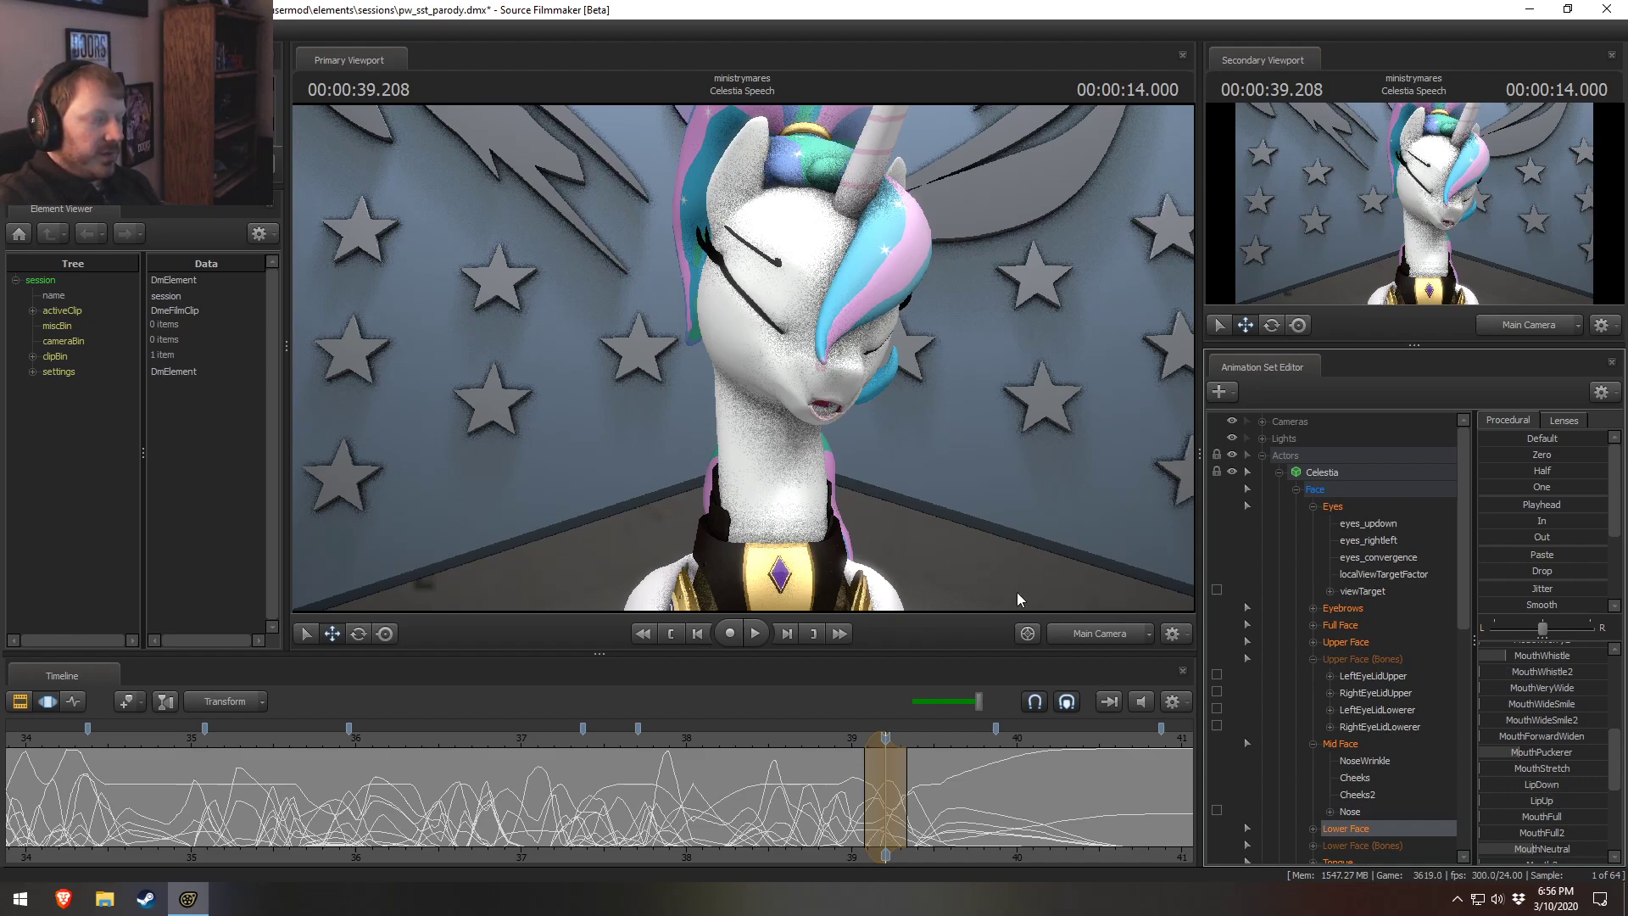
{"action": "scroll", "coordinate": [1538, 673], "scroll_direction": "up", "scroll_amount": 4}
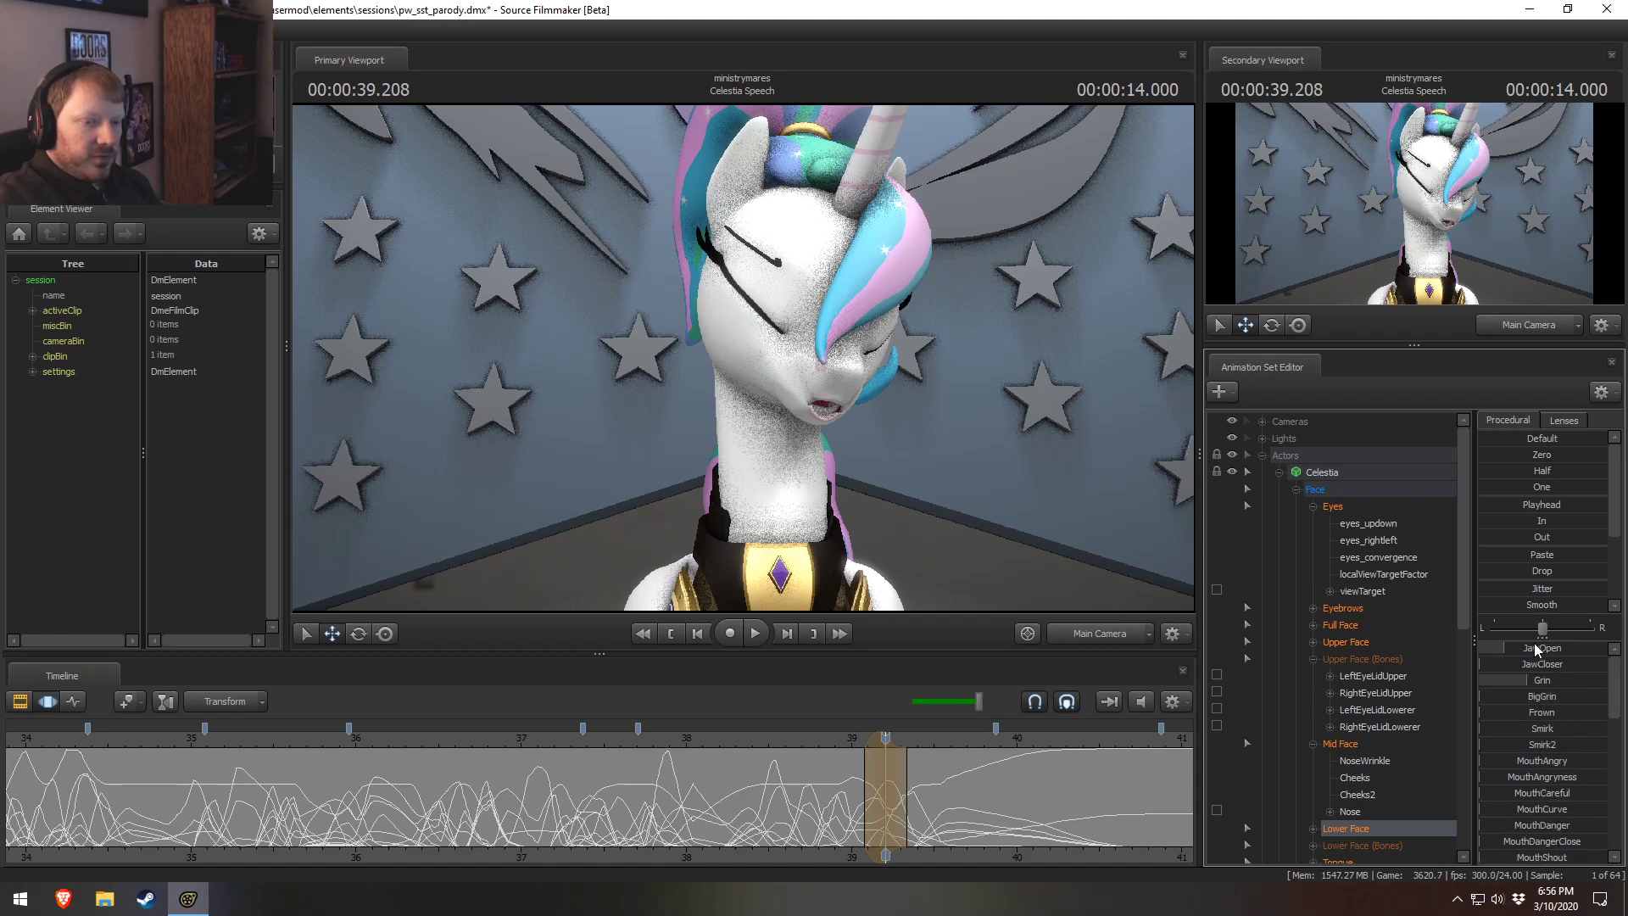
{"action": "left_click_drag", "start_coordinate": [1534, 646], "coordinate": [1522, 646]}
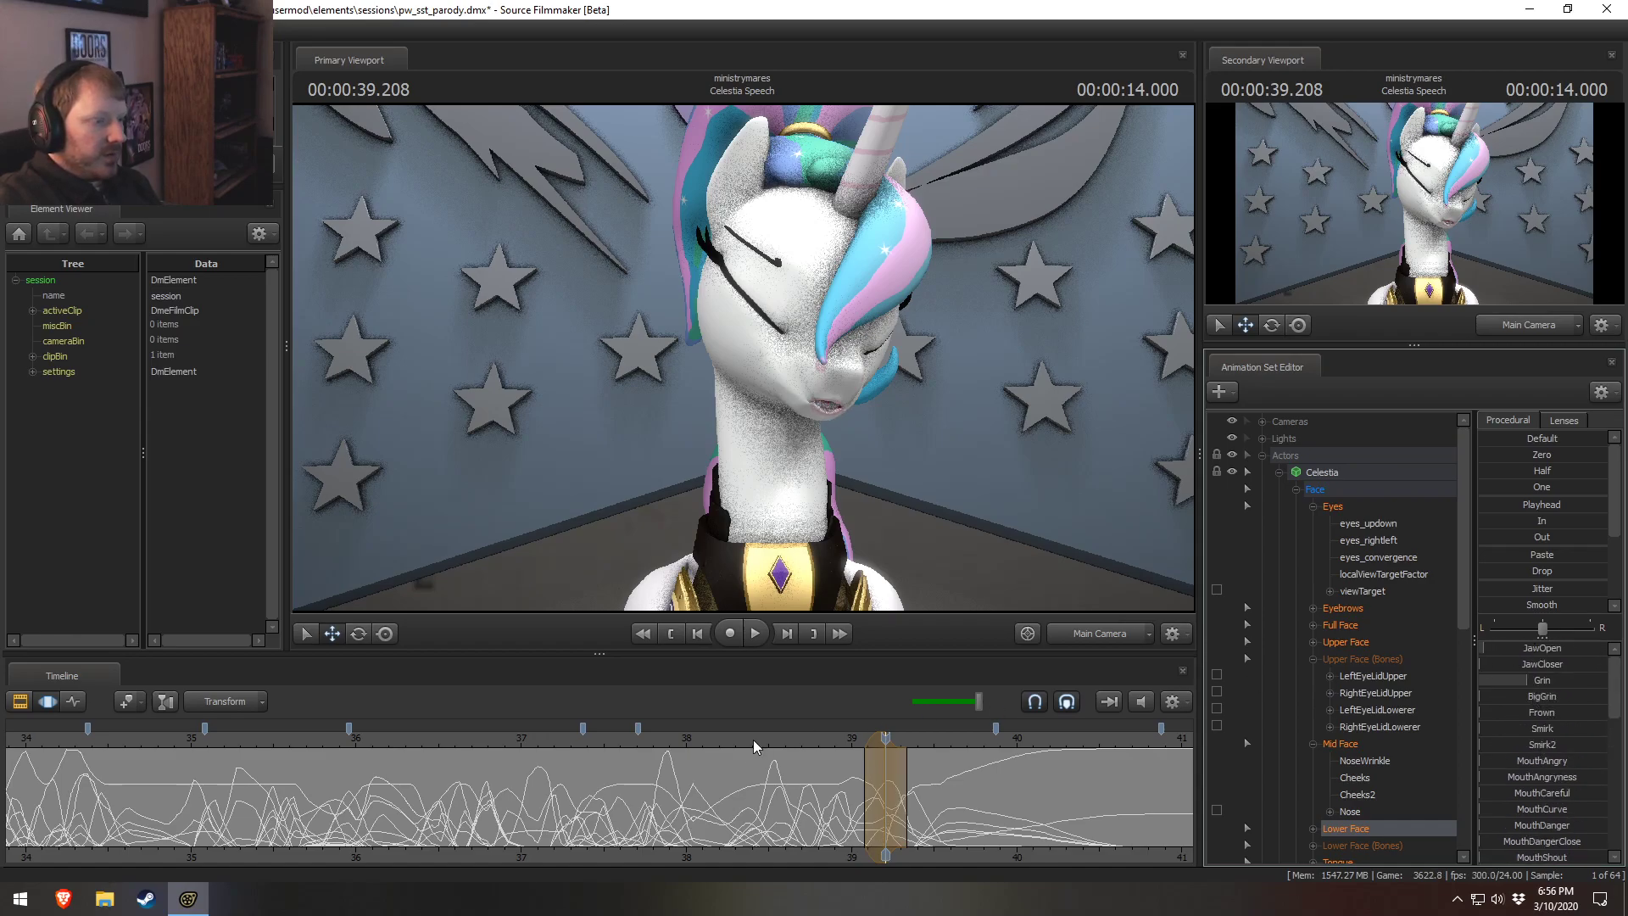
Replay the reduced jaw opening repeatedly over about 38.4–39.9 s to check the end of the speech.
{"action": "key", "text": "space"}
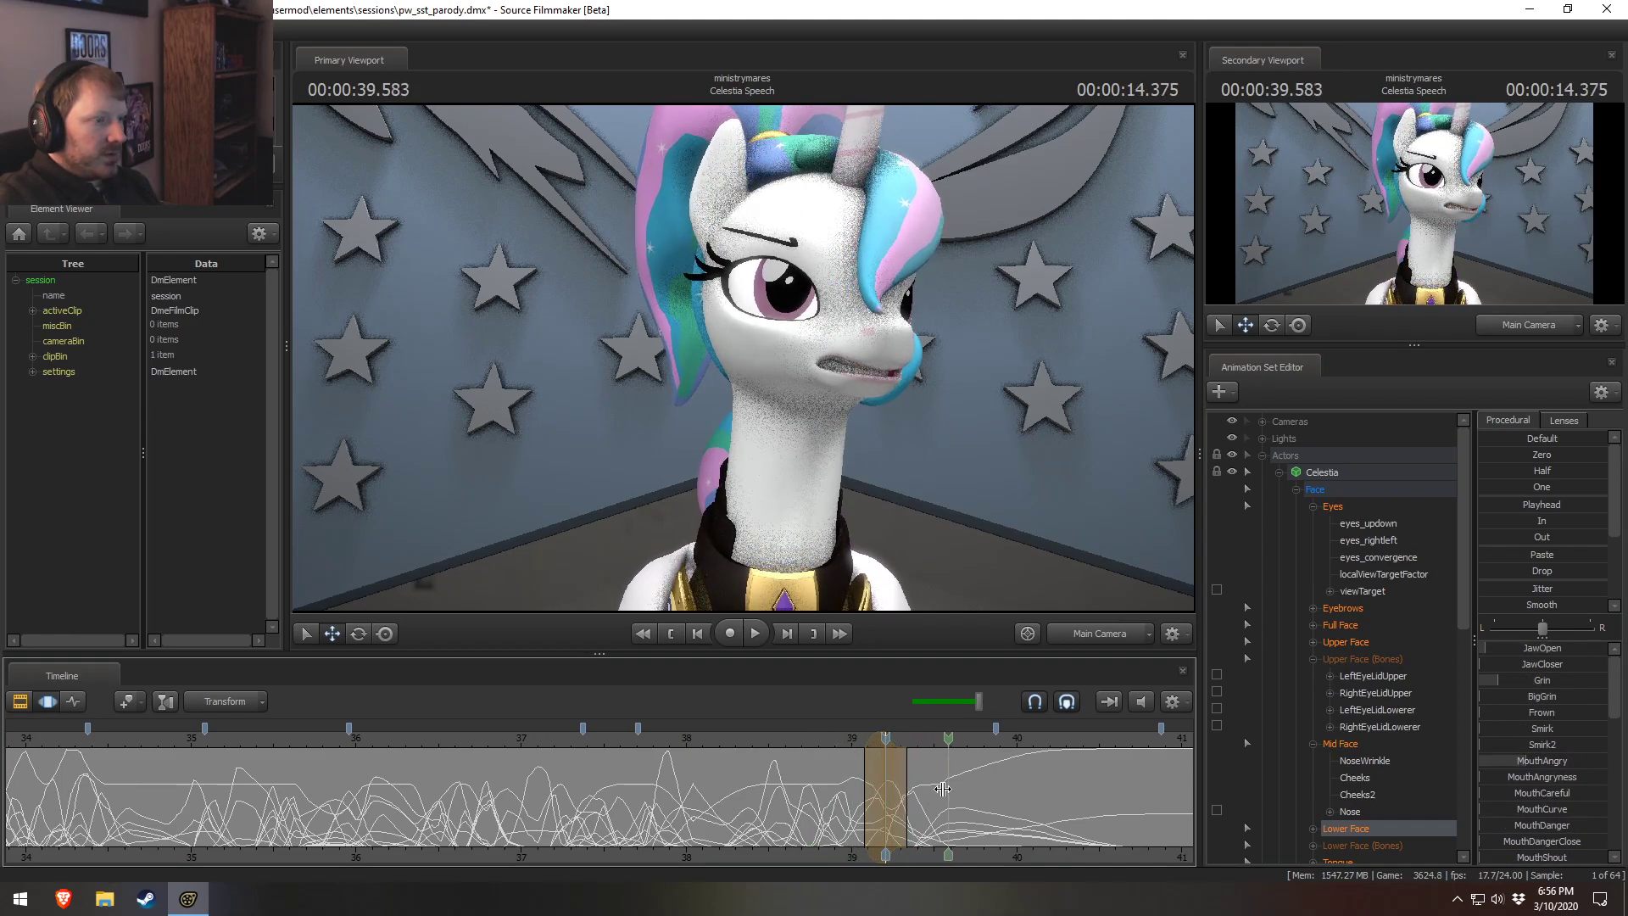
{"action": "key", "text": "space"}
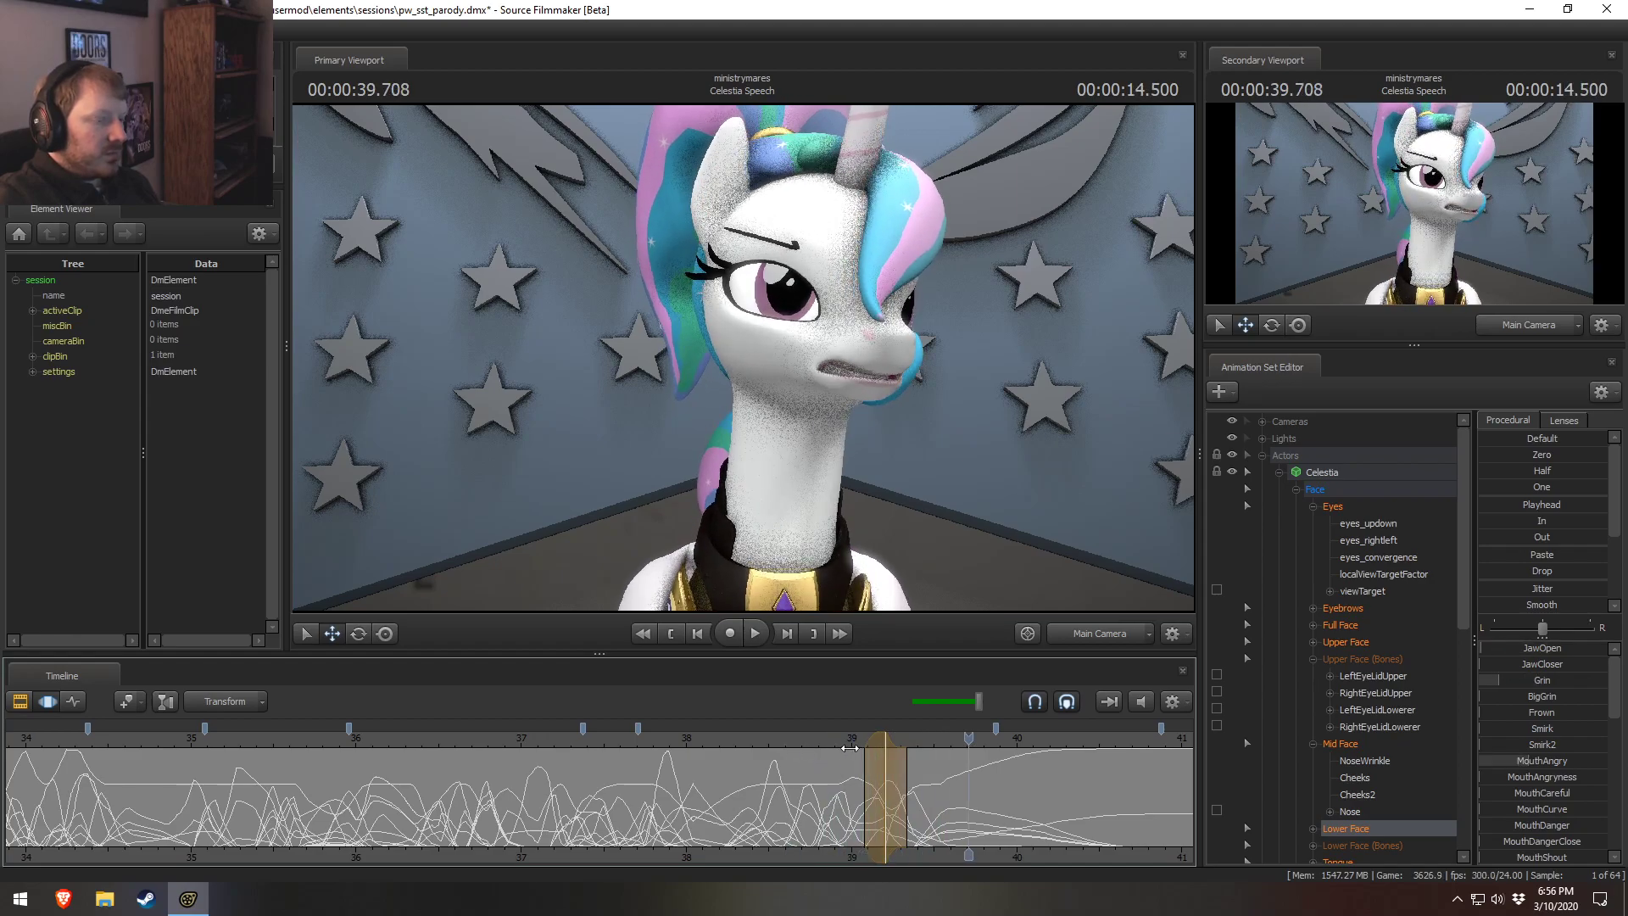
{"action": "left_click", "coordinate": [829, 743]}
{"action": "key", "text": "space"}
{"action": "key", "text": "space"}
{"action": "scroll", "coordinate": [858, 775], "scroll_direction": "up", "scroll_amount": 2}
{"action": "scroll", "coordinate": [858, 776], "scroll_direction": "up", "scroll_amount": 2}
{"action": "left_click", "coordinate": [766, 744]}
{"action": "key", "text": "space"}
{"action": "key", "text": "space"}
{"action": "key", "text": "space"}
{"action": "key", "text": "space"}
{"action": "key", "text": "shift"}
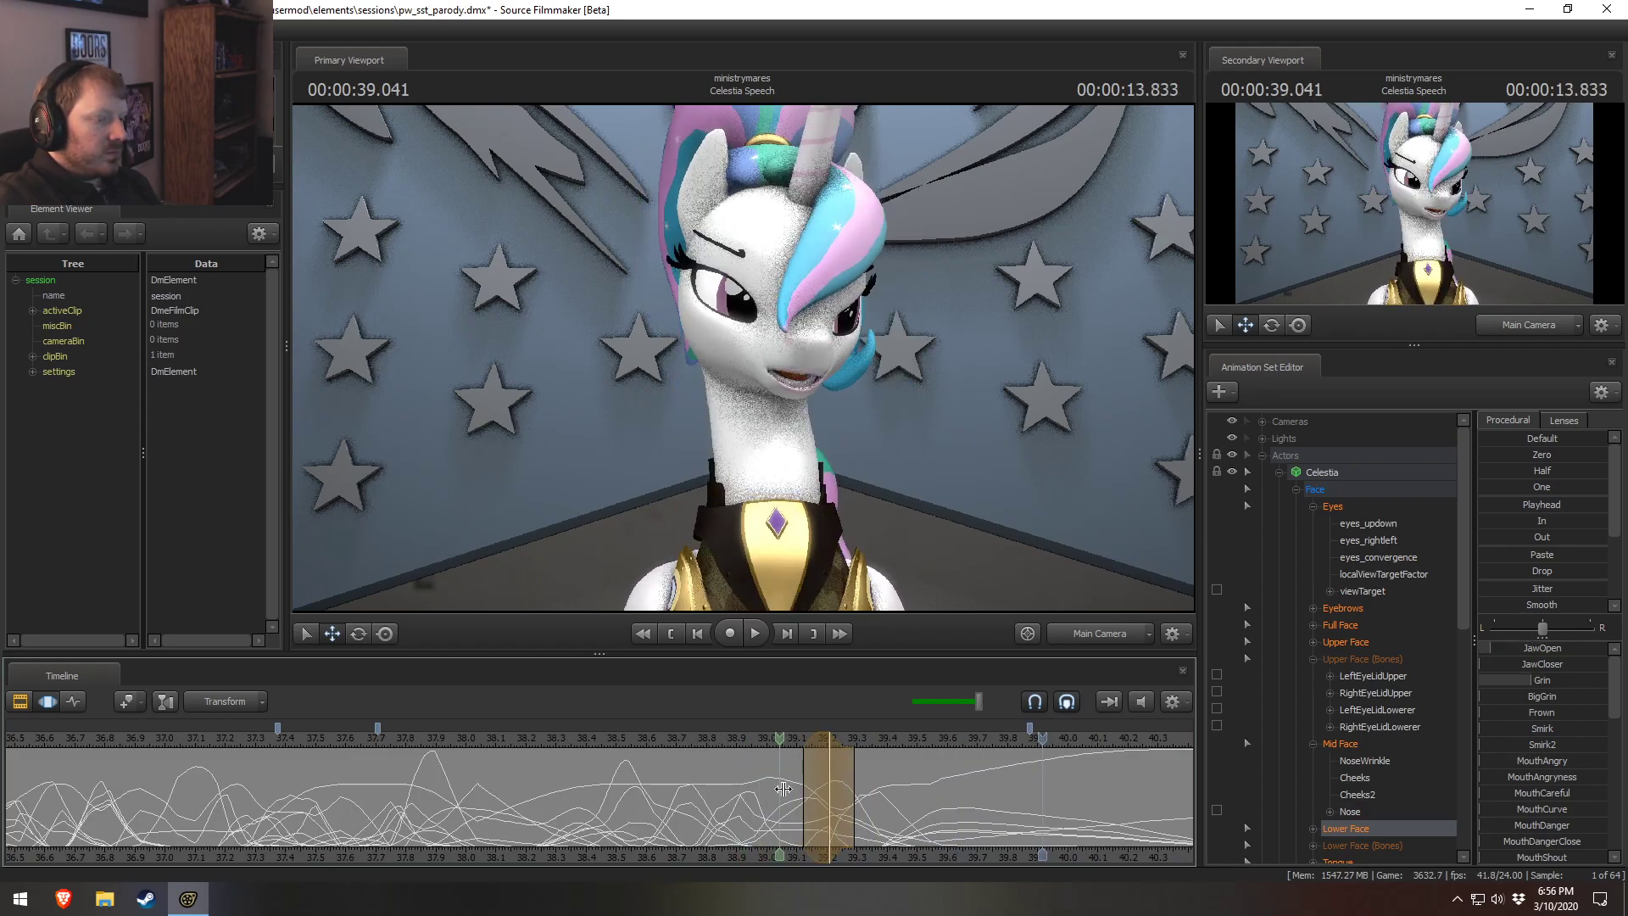
{"action": "left_click", "coordinate": [602, 740]}
{"action": "key", "text": "space"}
Review the lipsync from about 25.6 s, scrubbing near 28.9 s and playing on to about 32.5 s.
{"action": "scroll", "coordinate": [628, 739], "scroll_direction": "down", "scroll_amount": 2}
{"action": "scroll", "coordinate": [628, 740], "scroll_direction": "down", "scroll_amount": 4}
{"action": "left_click", "coordinate": [430, 736]}
{"action": "key", "text": "space"}
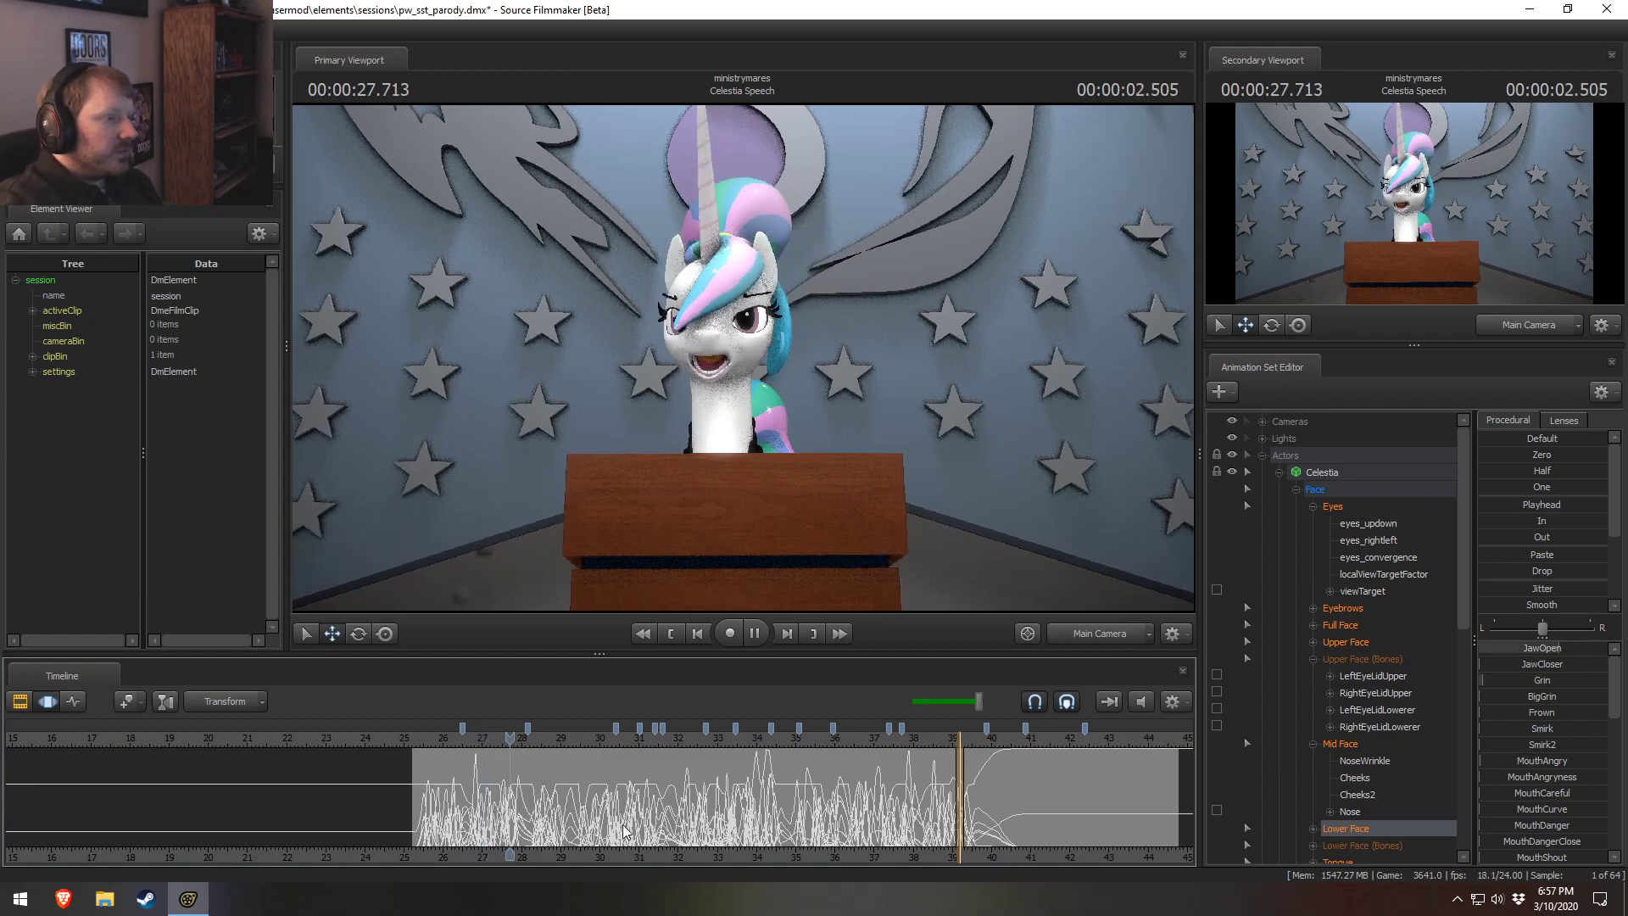
{"action": "key", "text": "space"}
{"action": "scroll", "coordinate": [439, 837], "scroll_direction": "up", "scroll_amount": 1}
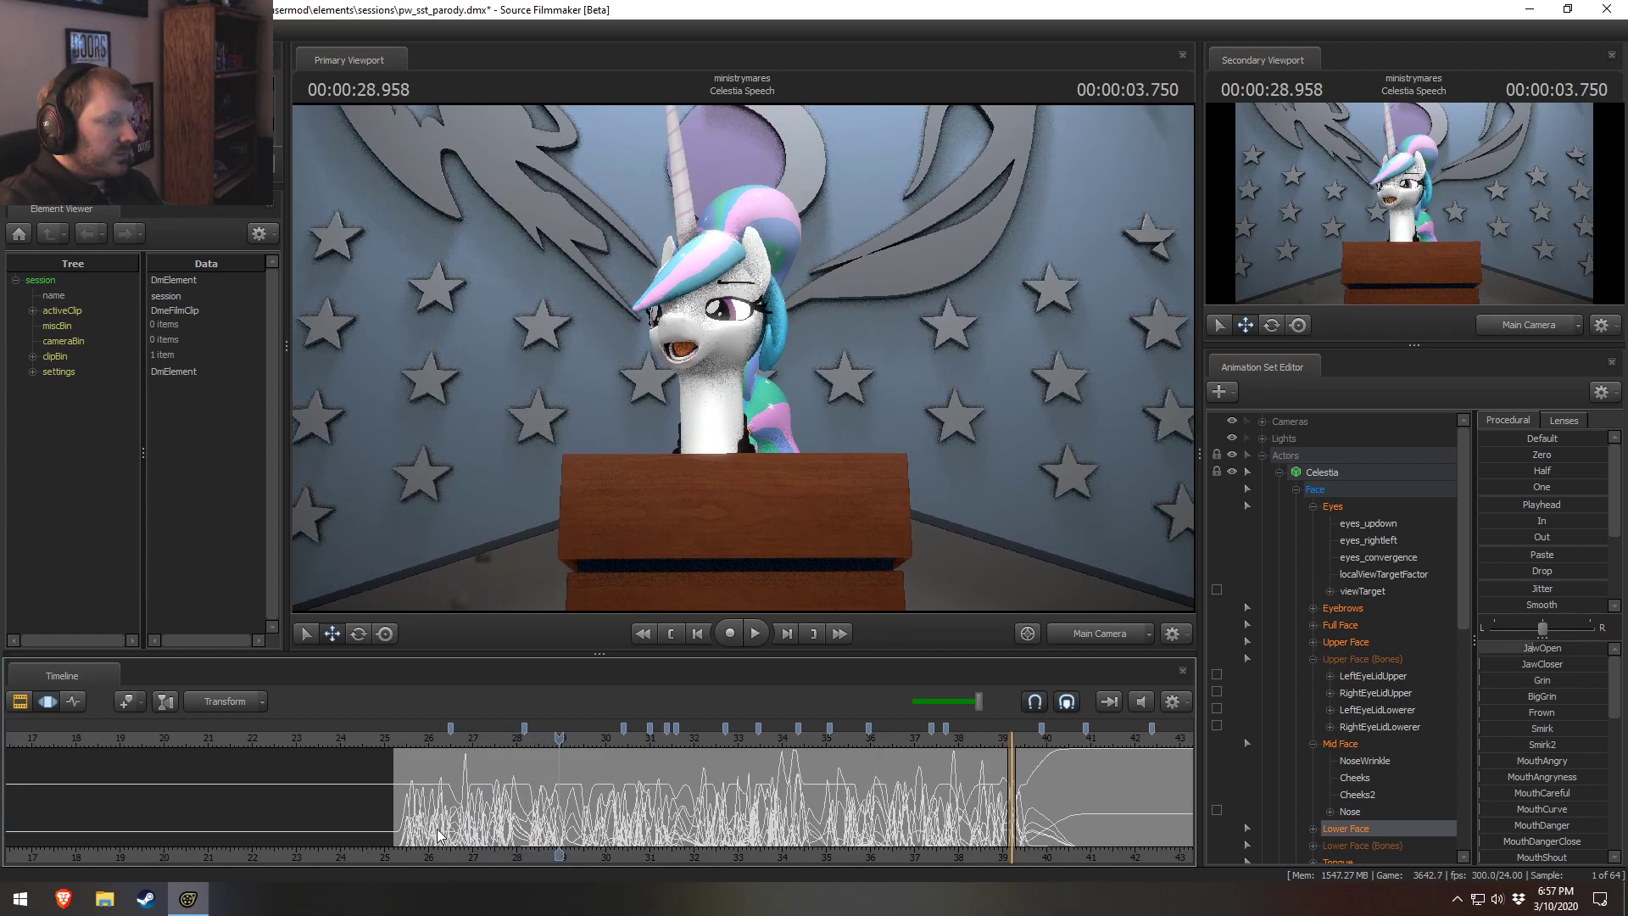
{"action": "scroll", "coordinate": [438, 837], "scroll_direction": "up", "scroll_amount": 1}
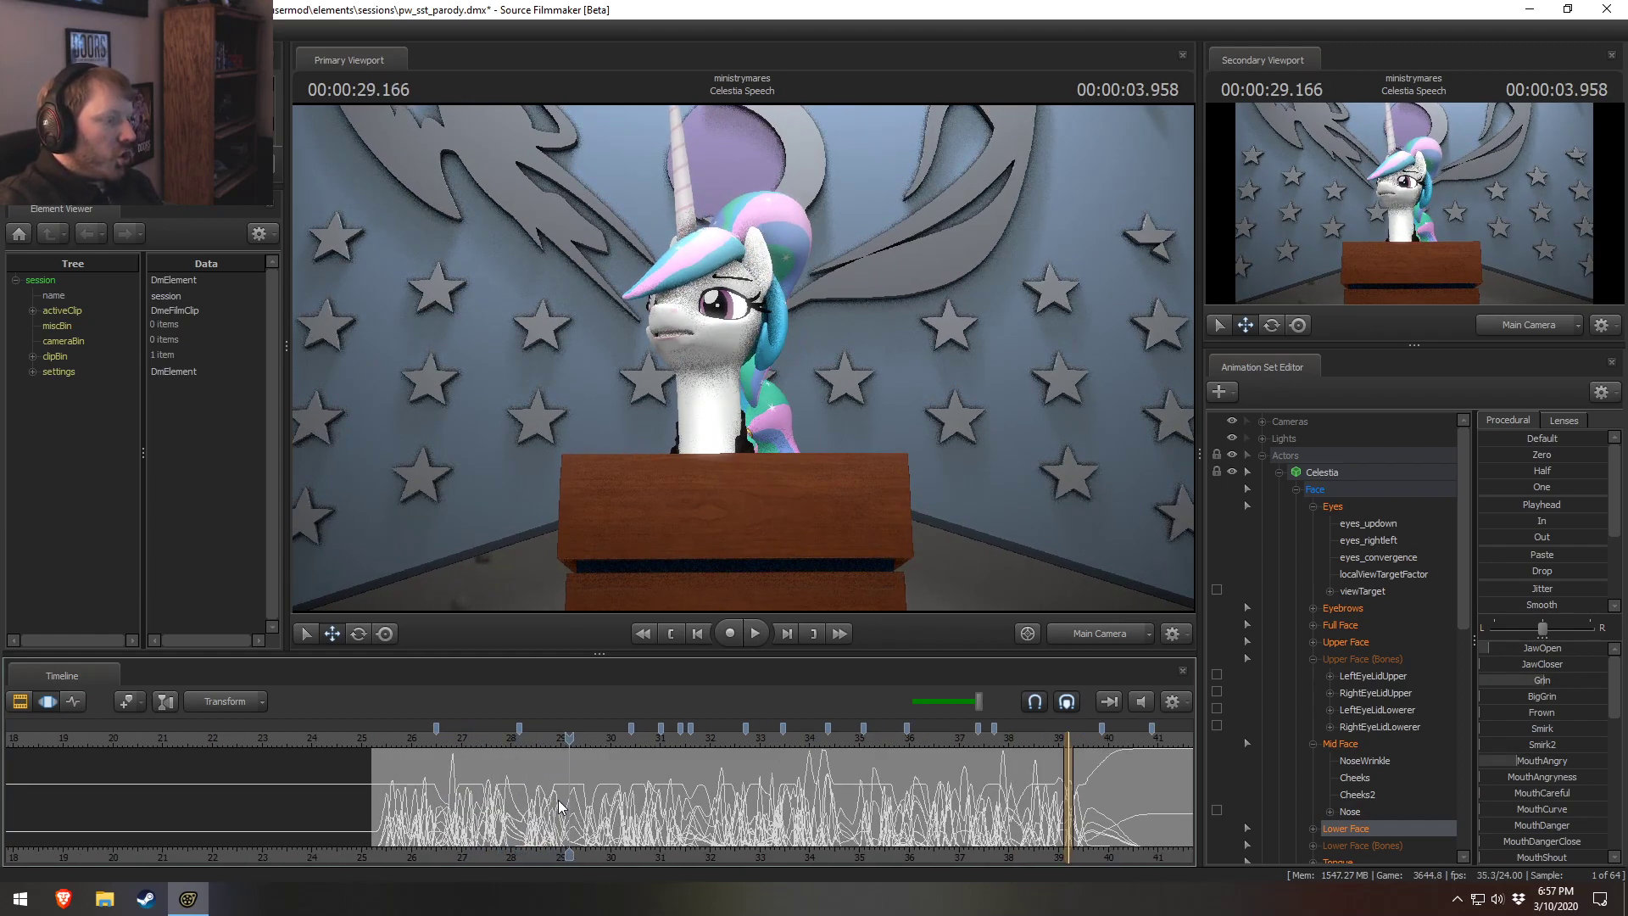
{"action": "left_click_drag", "start_coordinate": [524, 802], "coordinate": [541, 802]}
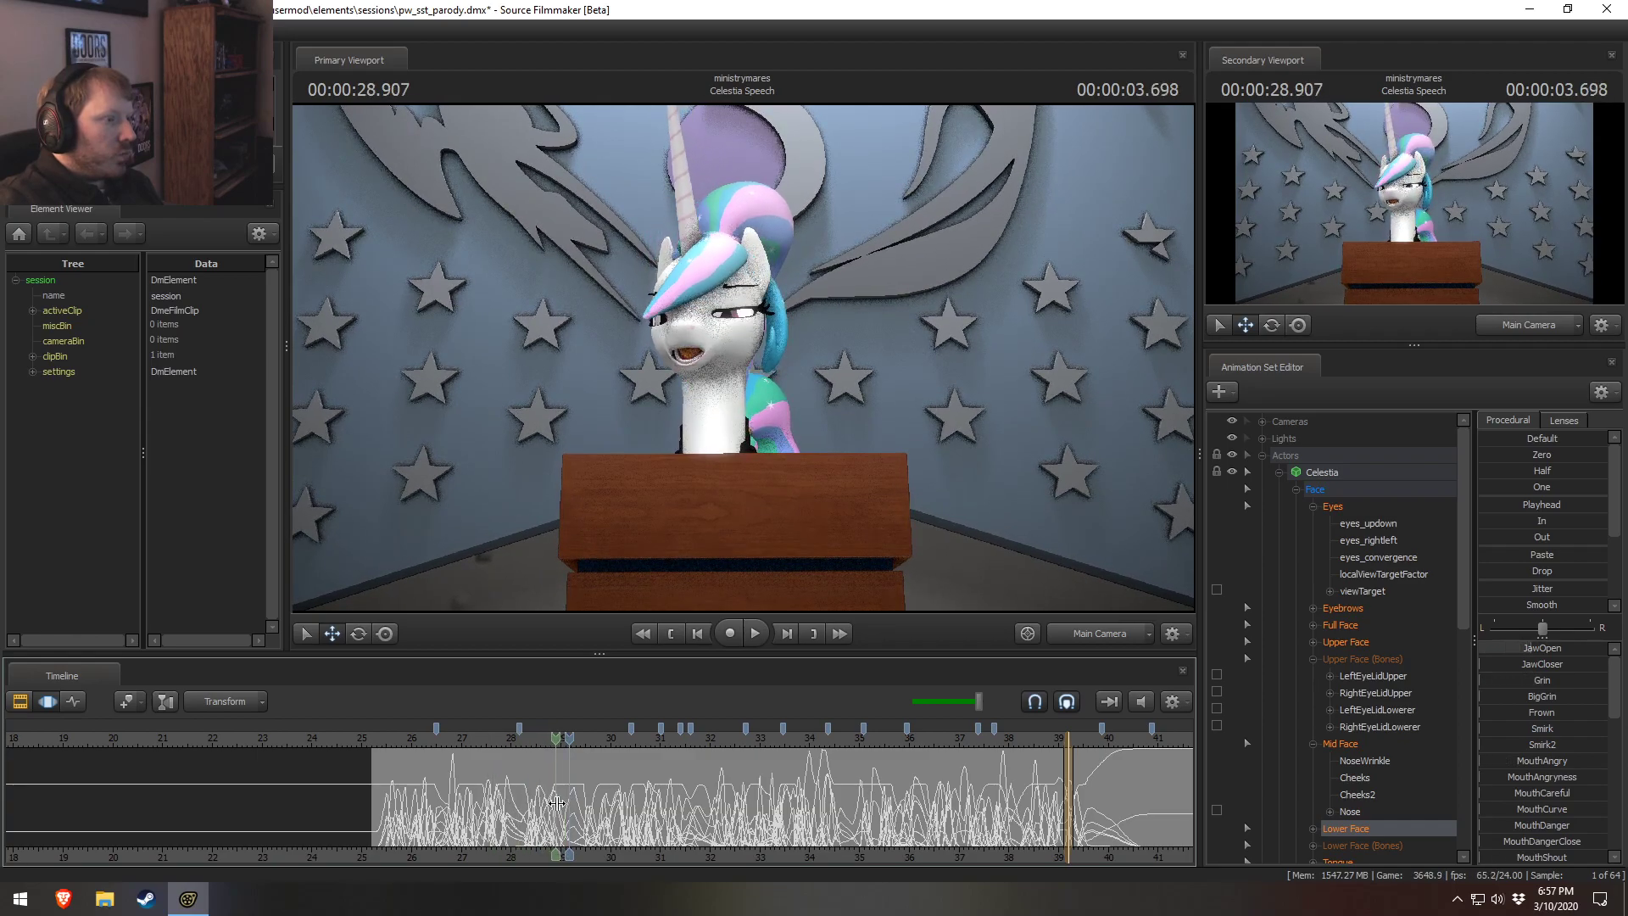
{"action": "key", "text": "space"}
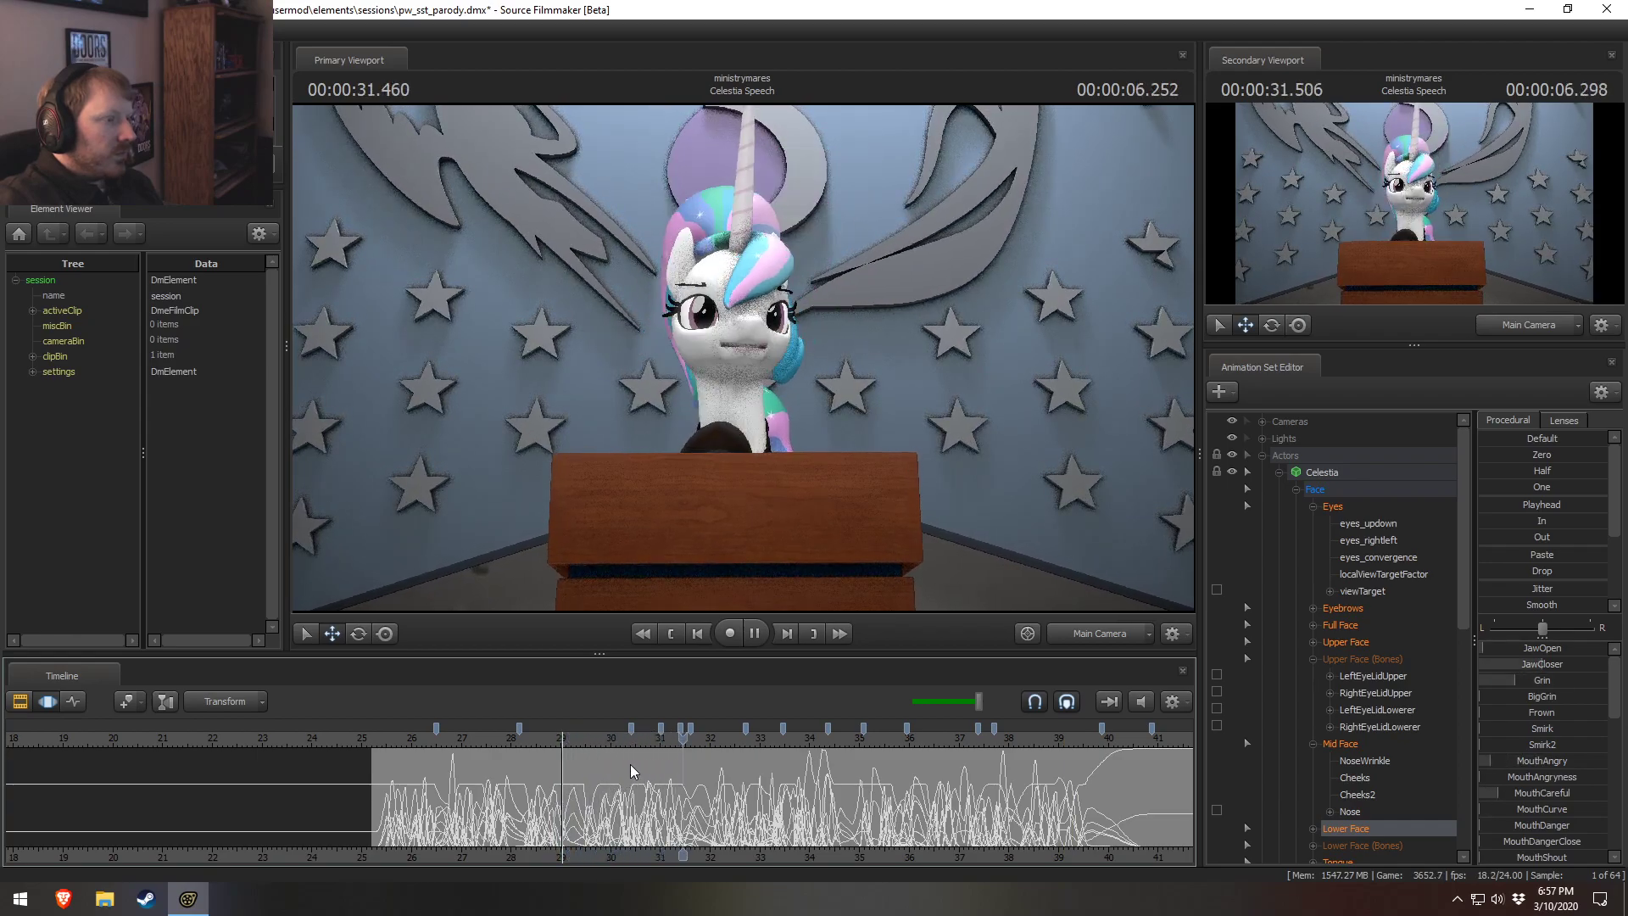
{"action": "key", "text": "space"}
Increase MouthWhistle and reduce MouthNeutral at about 32.25 s, blending over about 32.1–32.4 s, and play the result.
{"action": "scroll", "coordinate": [619, 797], "scroll_direction": "up", "scroll_amount": 3}
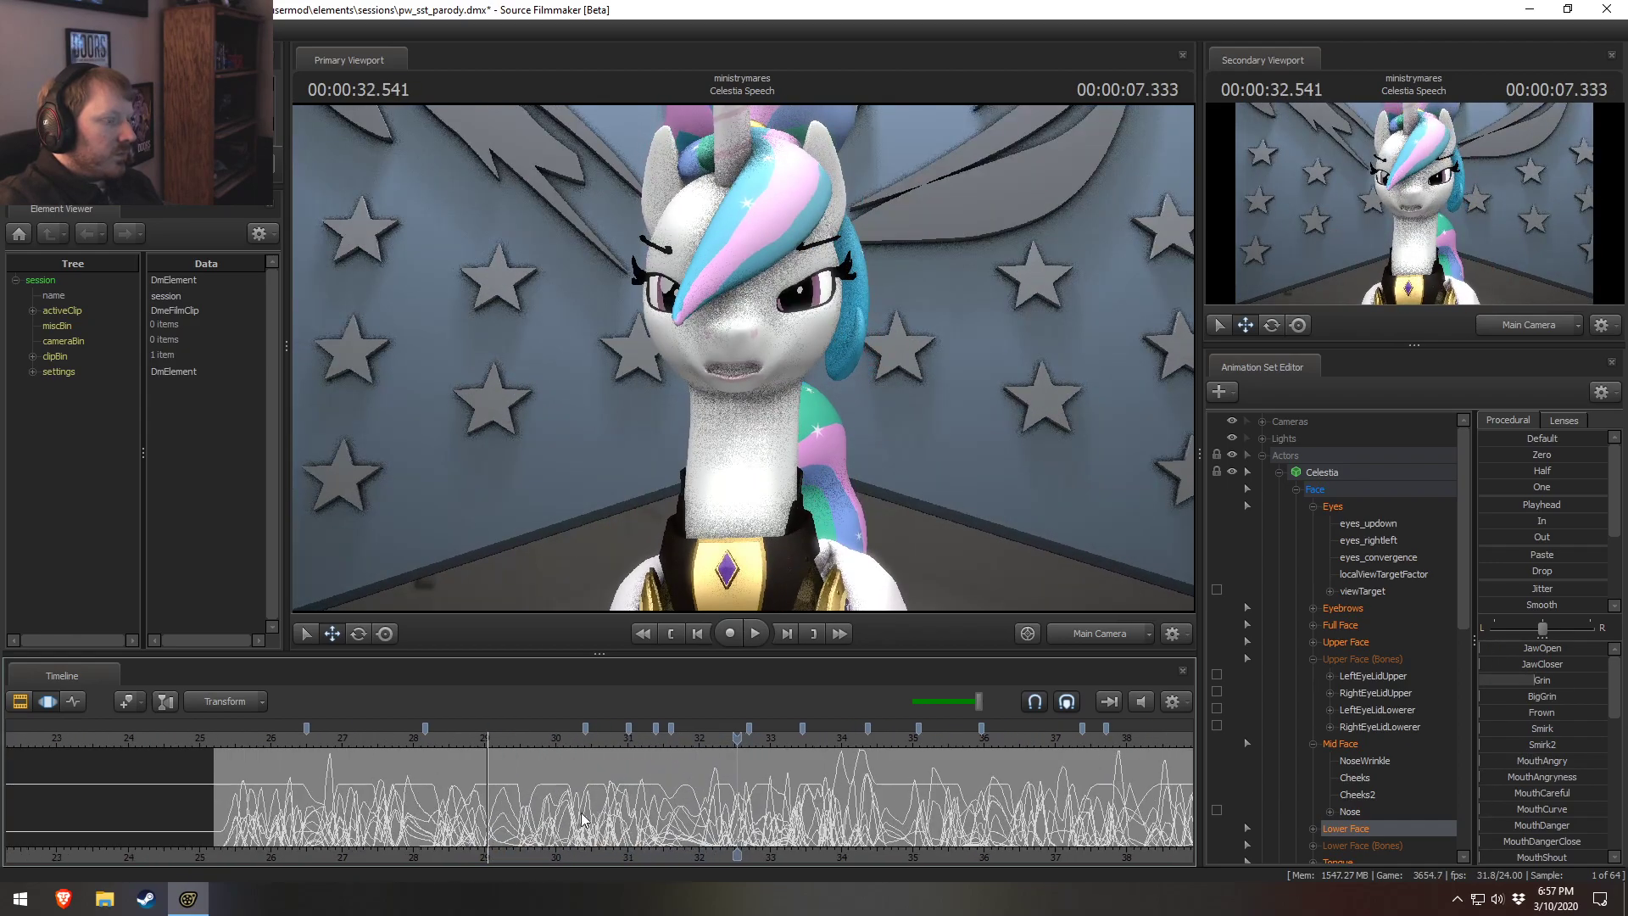
{"action": "left_click_drag", "start_coordinate": [612, 823], "coordinate": [700, 810]}
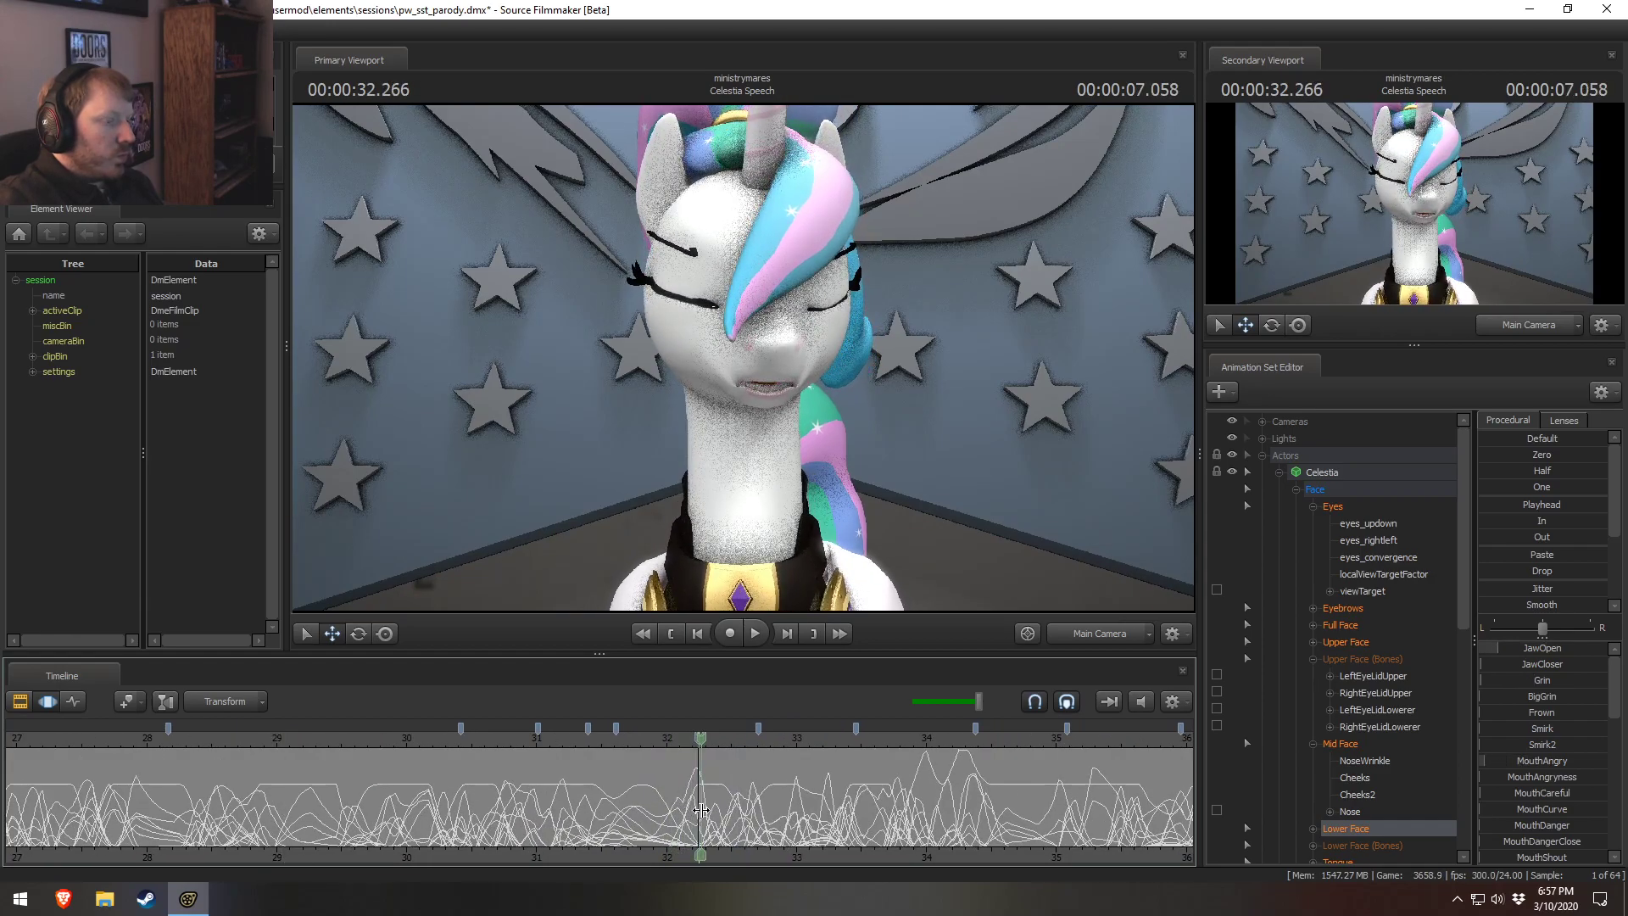
{"action": "left_click", "coordinate": [700, 810]}
{"action": "left_click_drag", "start_coordinate": [720, 803], "coordinate": [721, 803]}
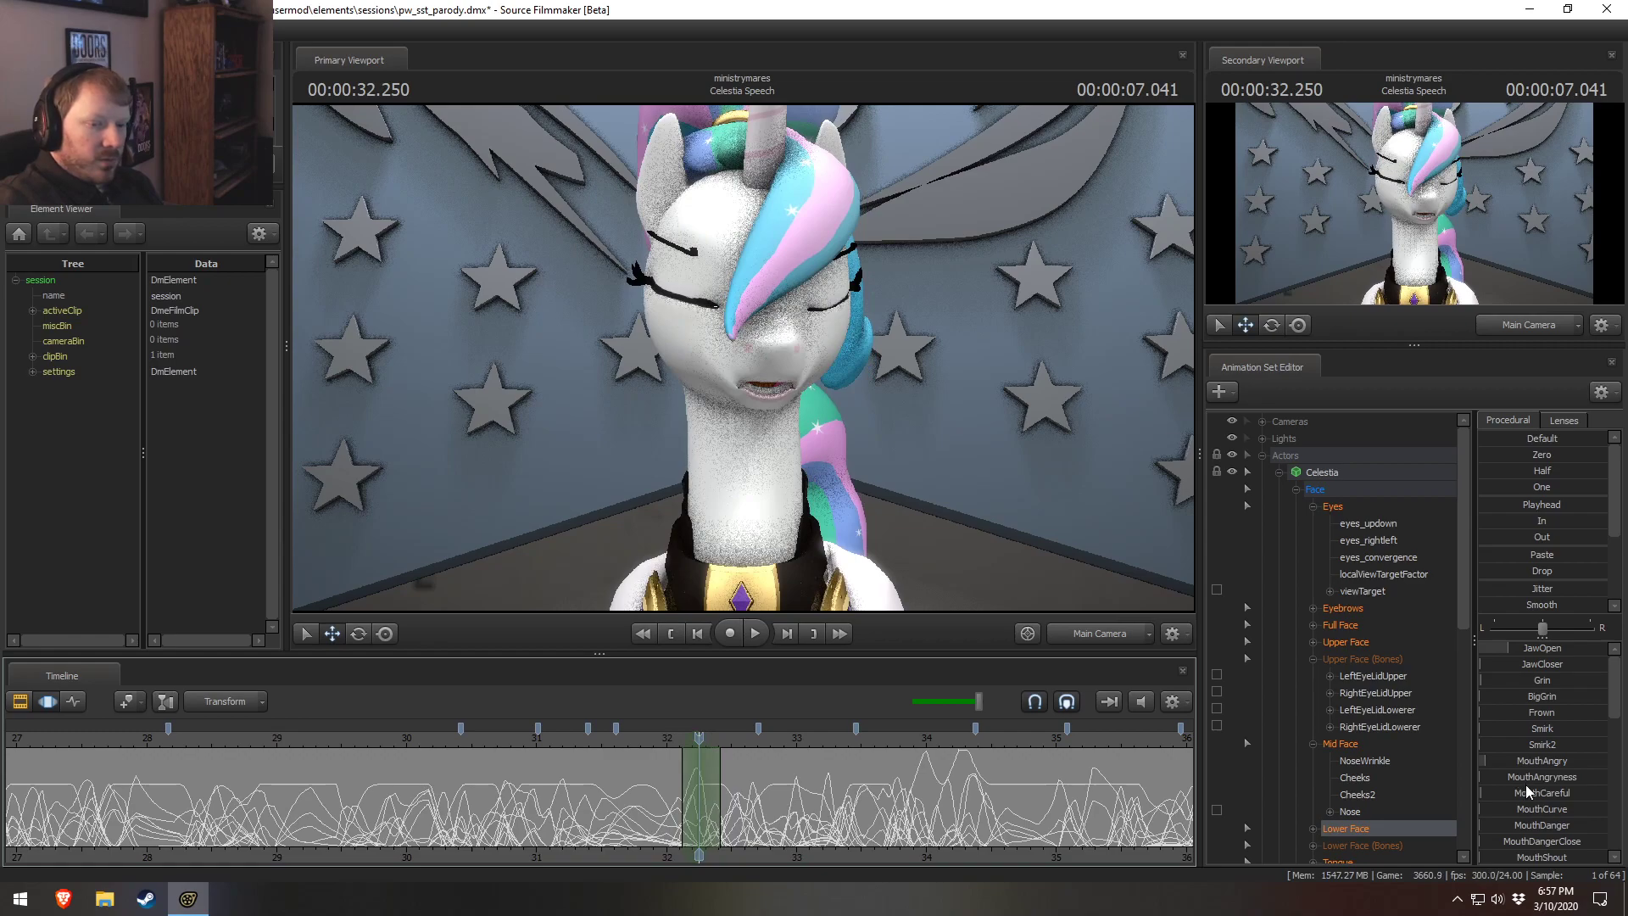
{"action": "scroll", "coordinate": [1531, 787], "scroll_direction": "down", "scroll_amount": 3}
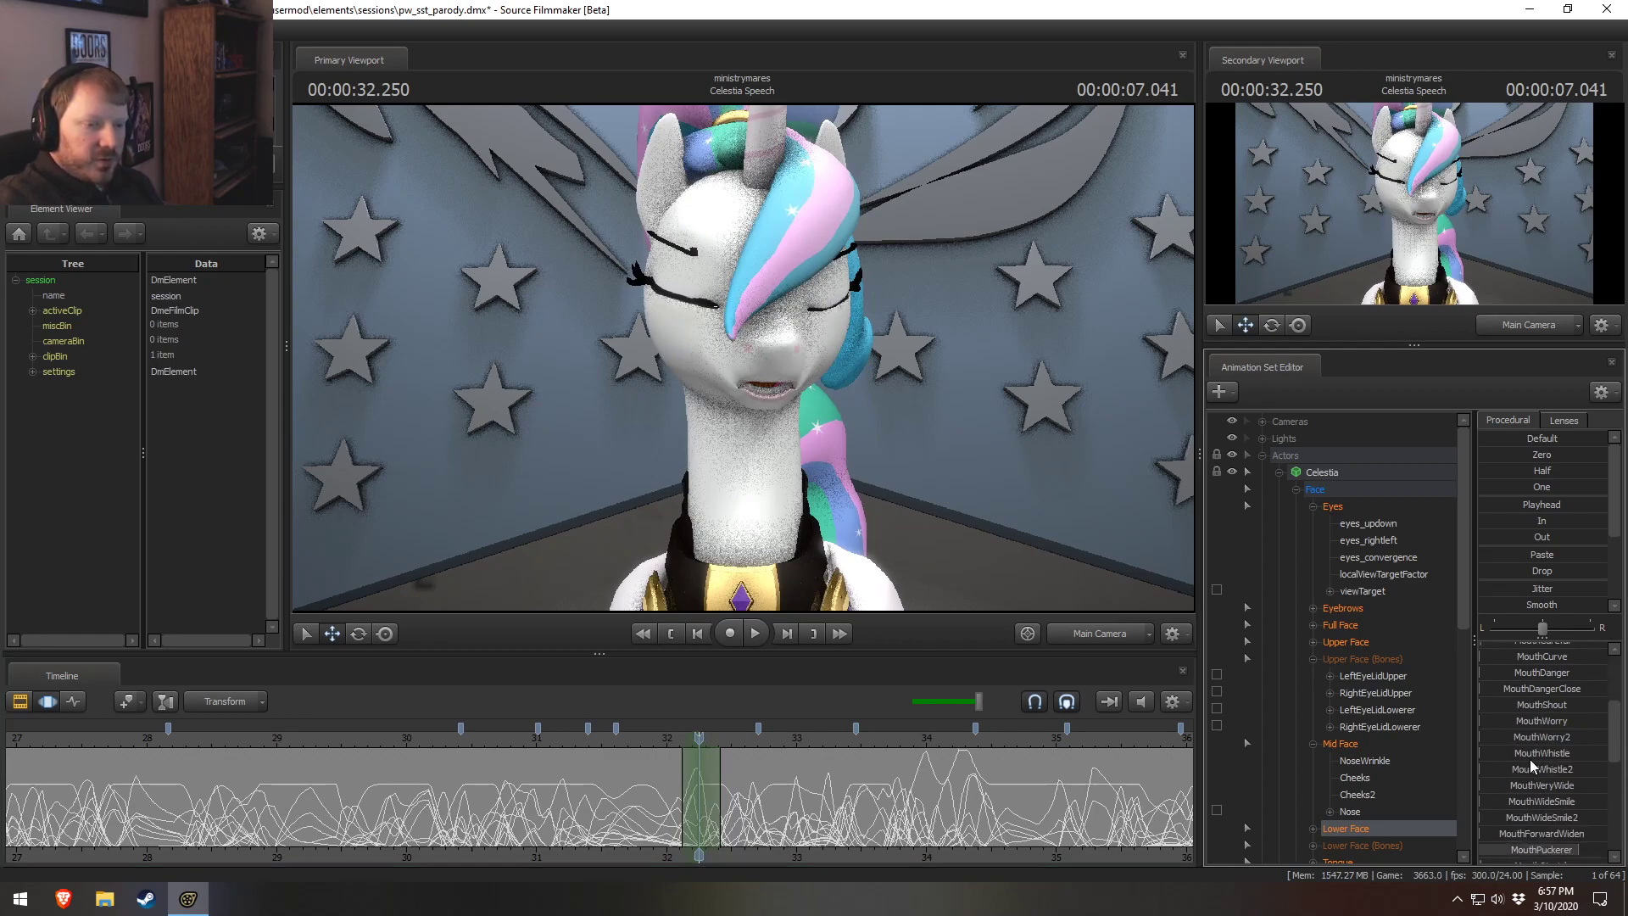
{"action": "left_click_drag", "start_coordinate": [1528, 760], "coordinate": [1545, 760]}
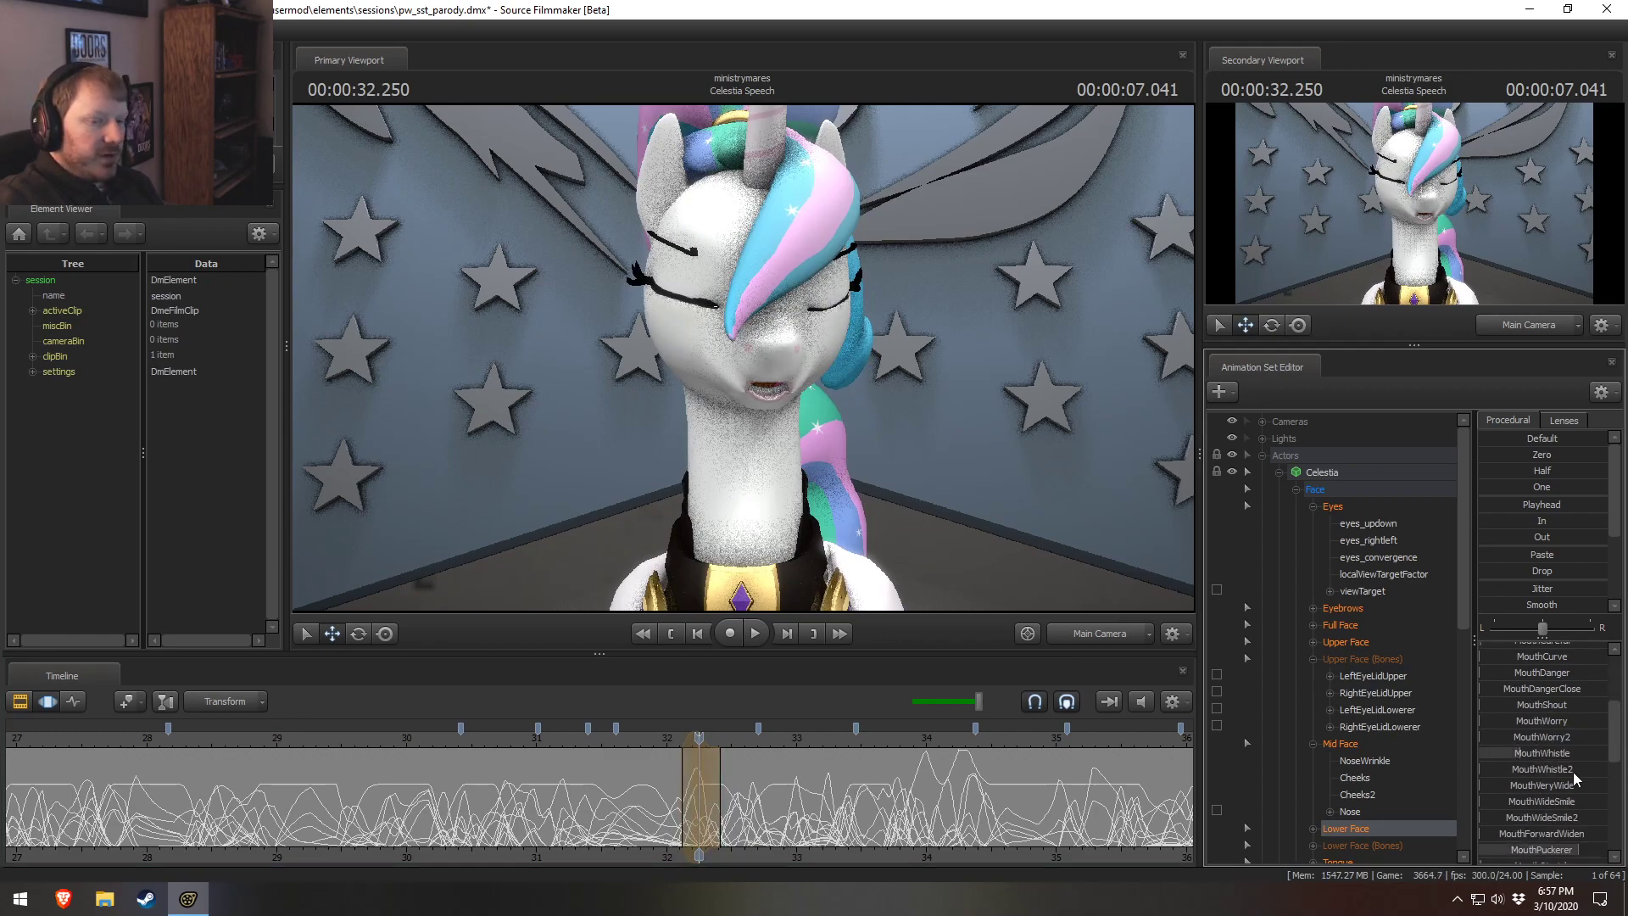
{"action": "scroll", "coordinate": [1550, 837], "scroll_direction": "down", "scroll_amount": 3}
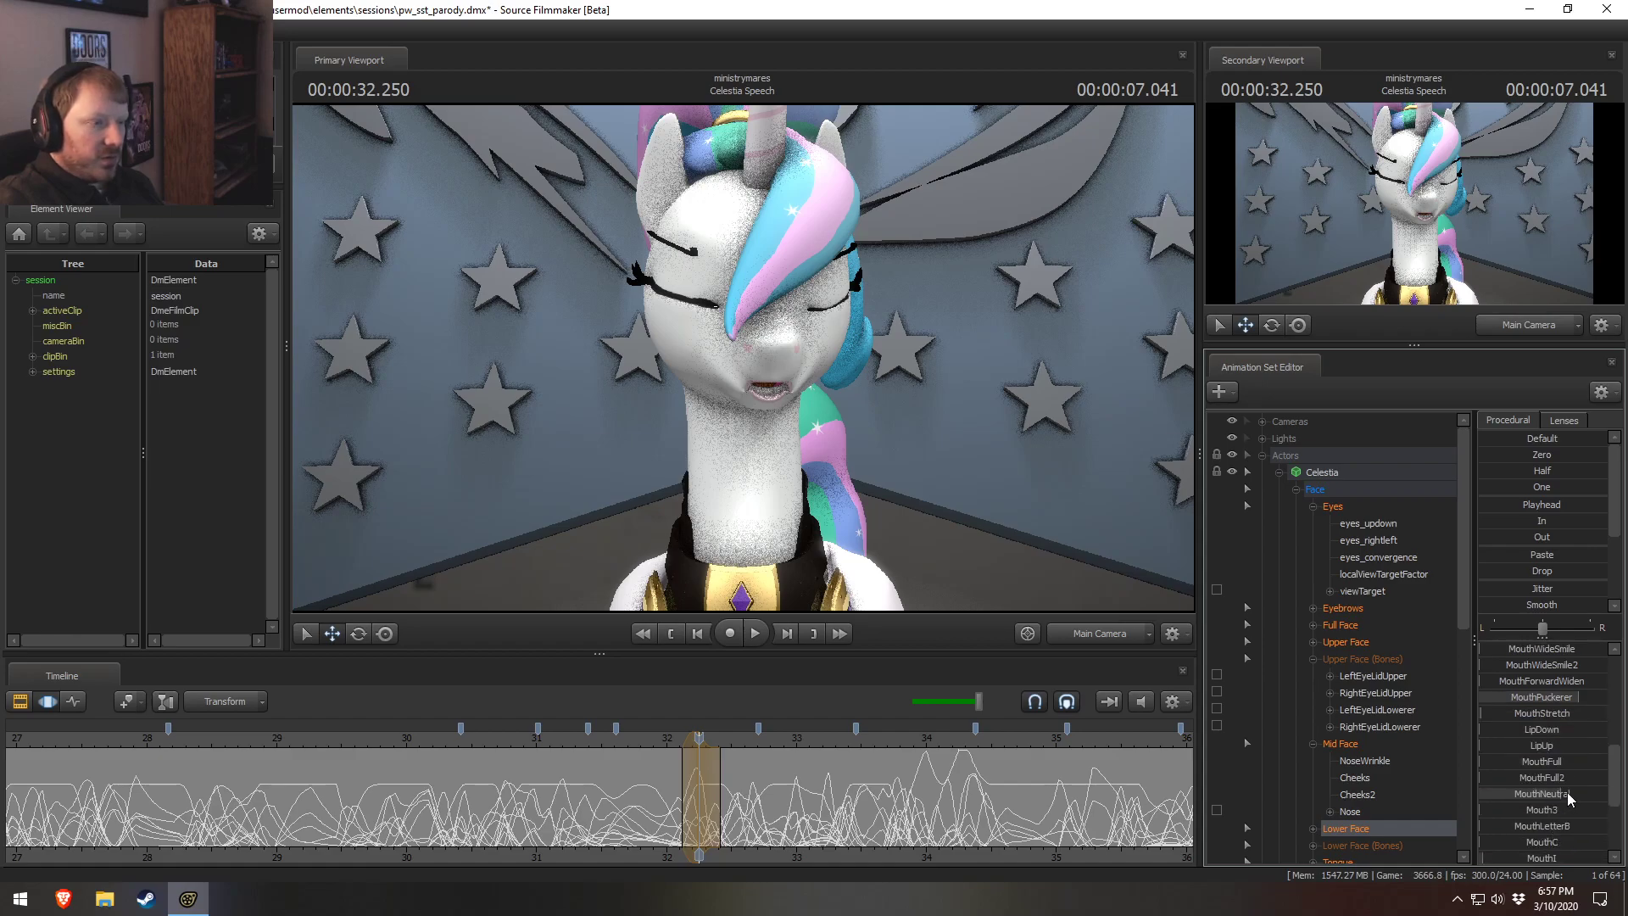
{"action": "left_click_drag", "start_coordinate": [1567, 792], "coordinate": [1546, 793]}
{"action": "key", "text": "space"}
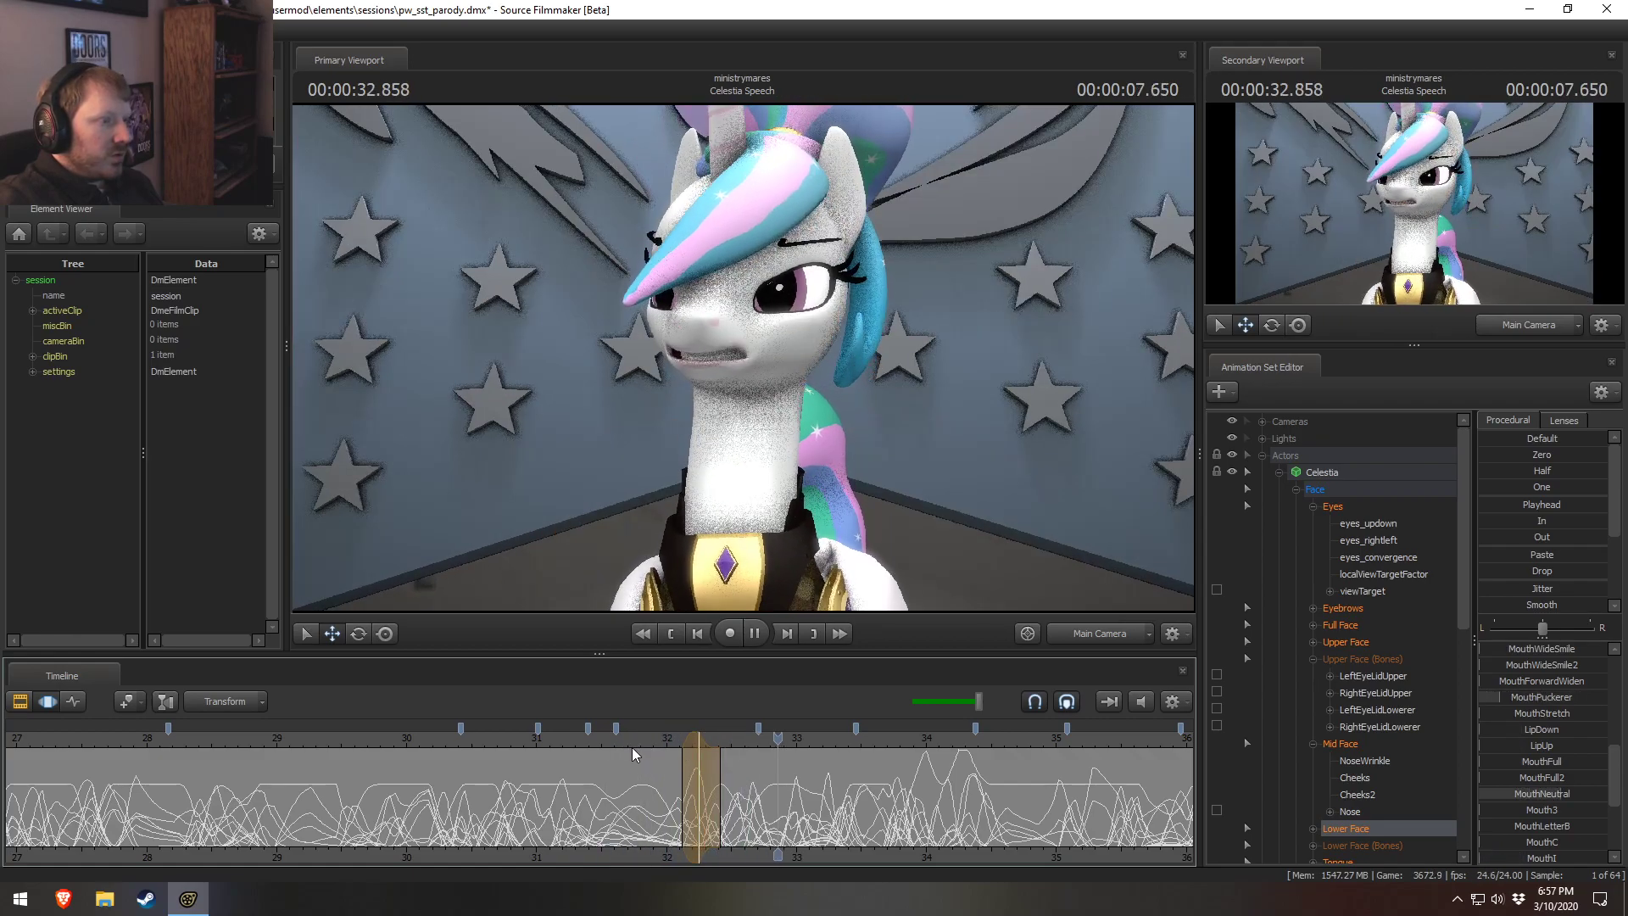
{"action": "key", "text": "space"}
Increase MouthWhistle on the lower face at about 33.37 s, widening the blend to about 33.23–33.5 s.
{"action": "left_click_drag", "start_coordinate": [754, 795], "coordinate": [845, 816]}
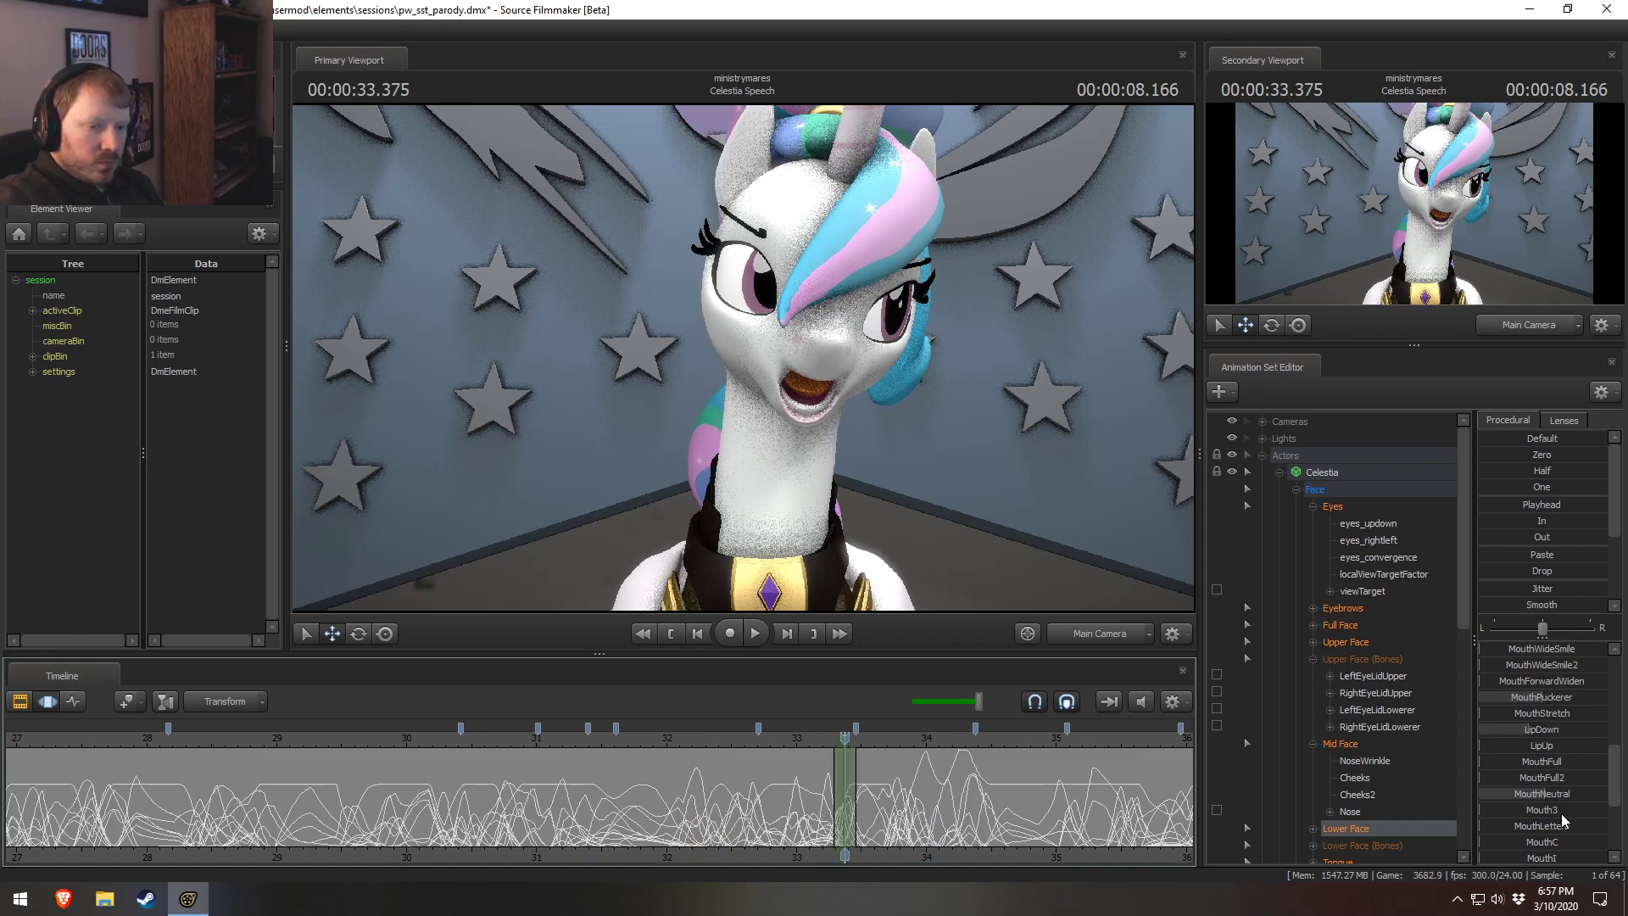
{"action": "scroll", "coordinate": [1560, 812], "scroll_direction": "up", "scroll_amount": 1}
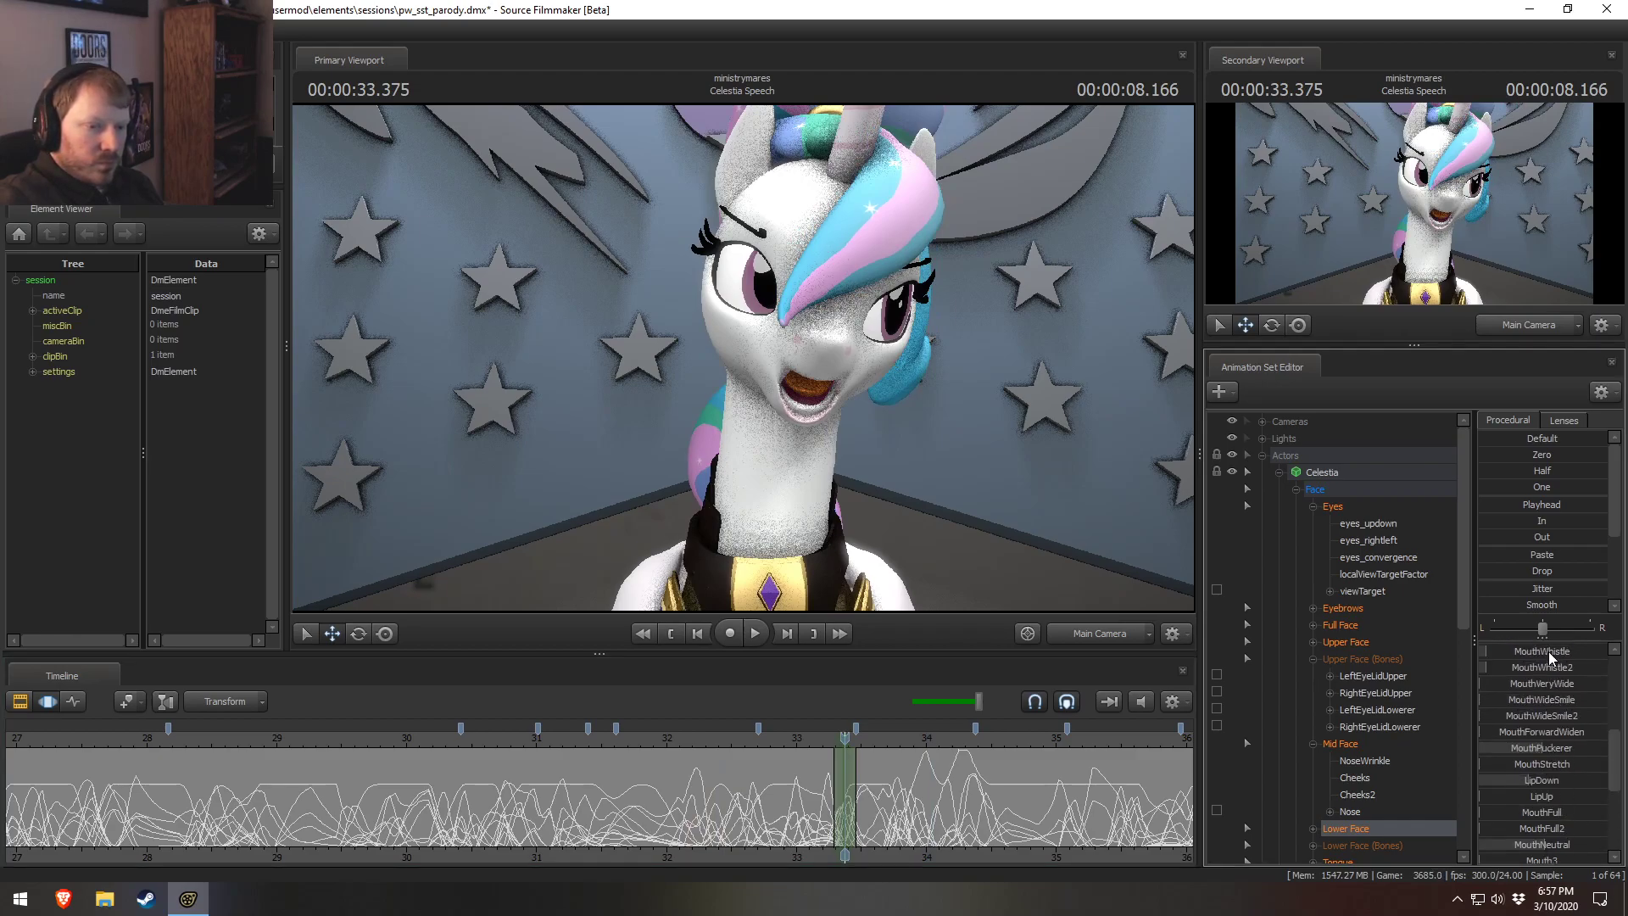
{"action": "left_click_drag", "start_coordinate": [1548, 651], "coordinate": [1586, 651]}
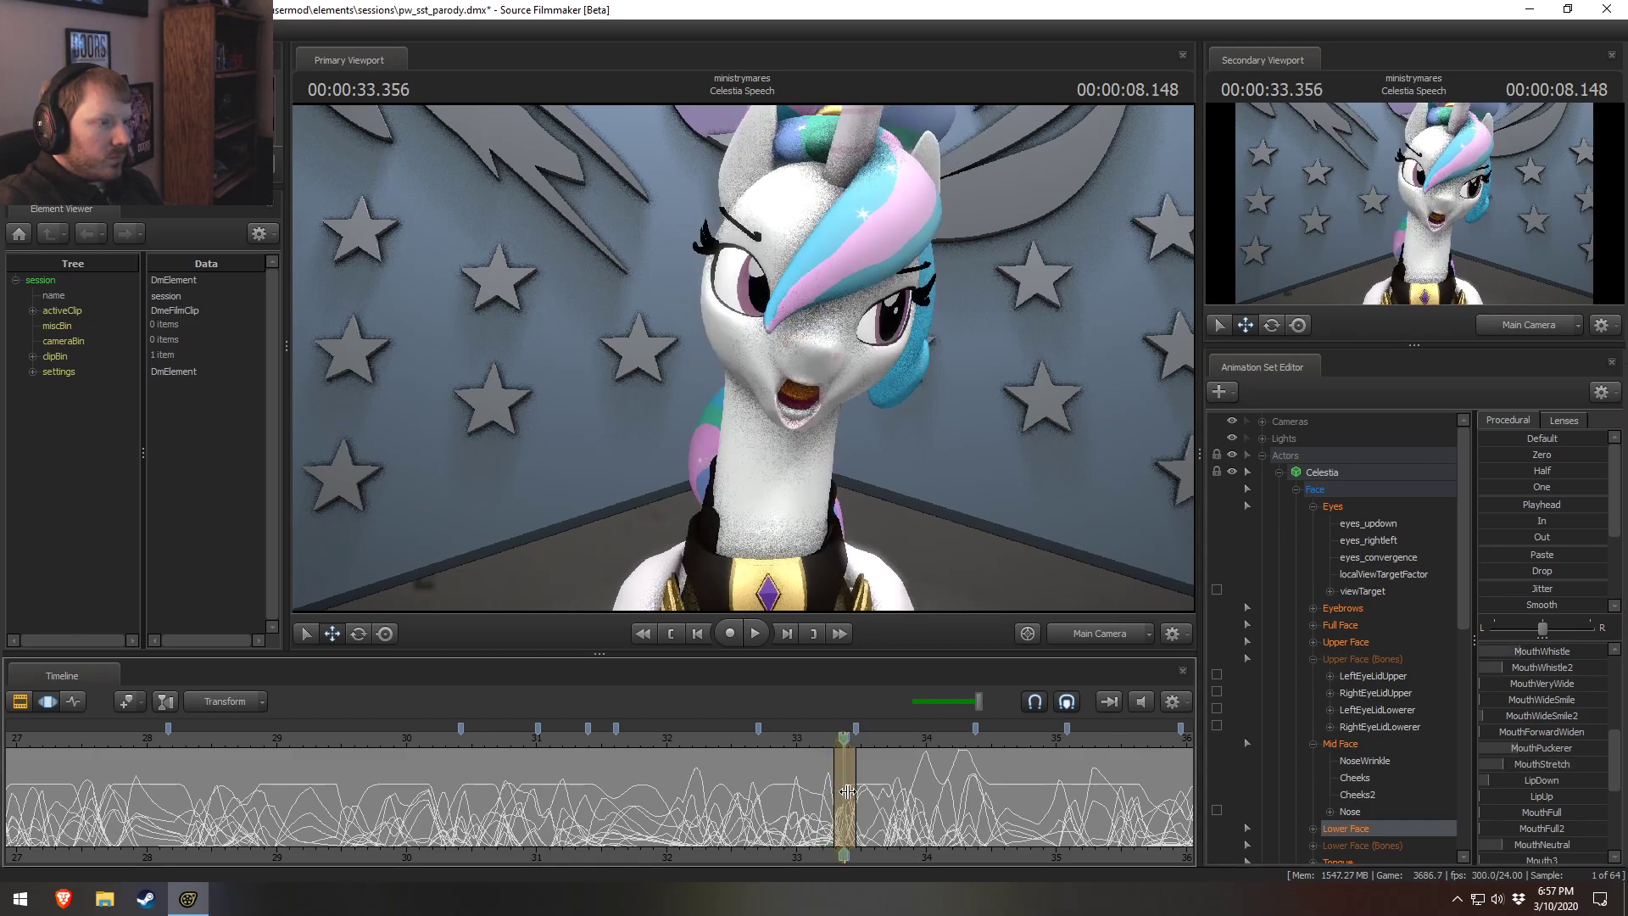
{"action": "left_click_drag", "start_coordinate": [828, 784], "coordinate": [825, 785]}
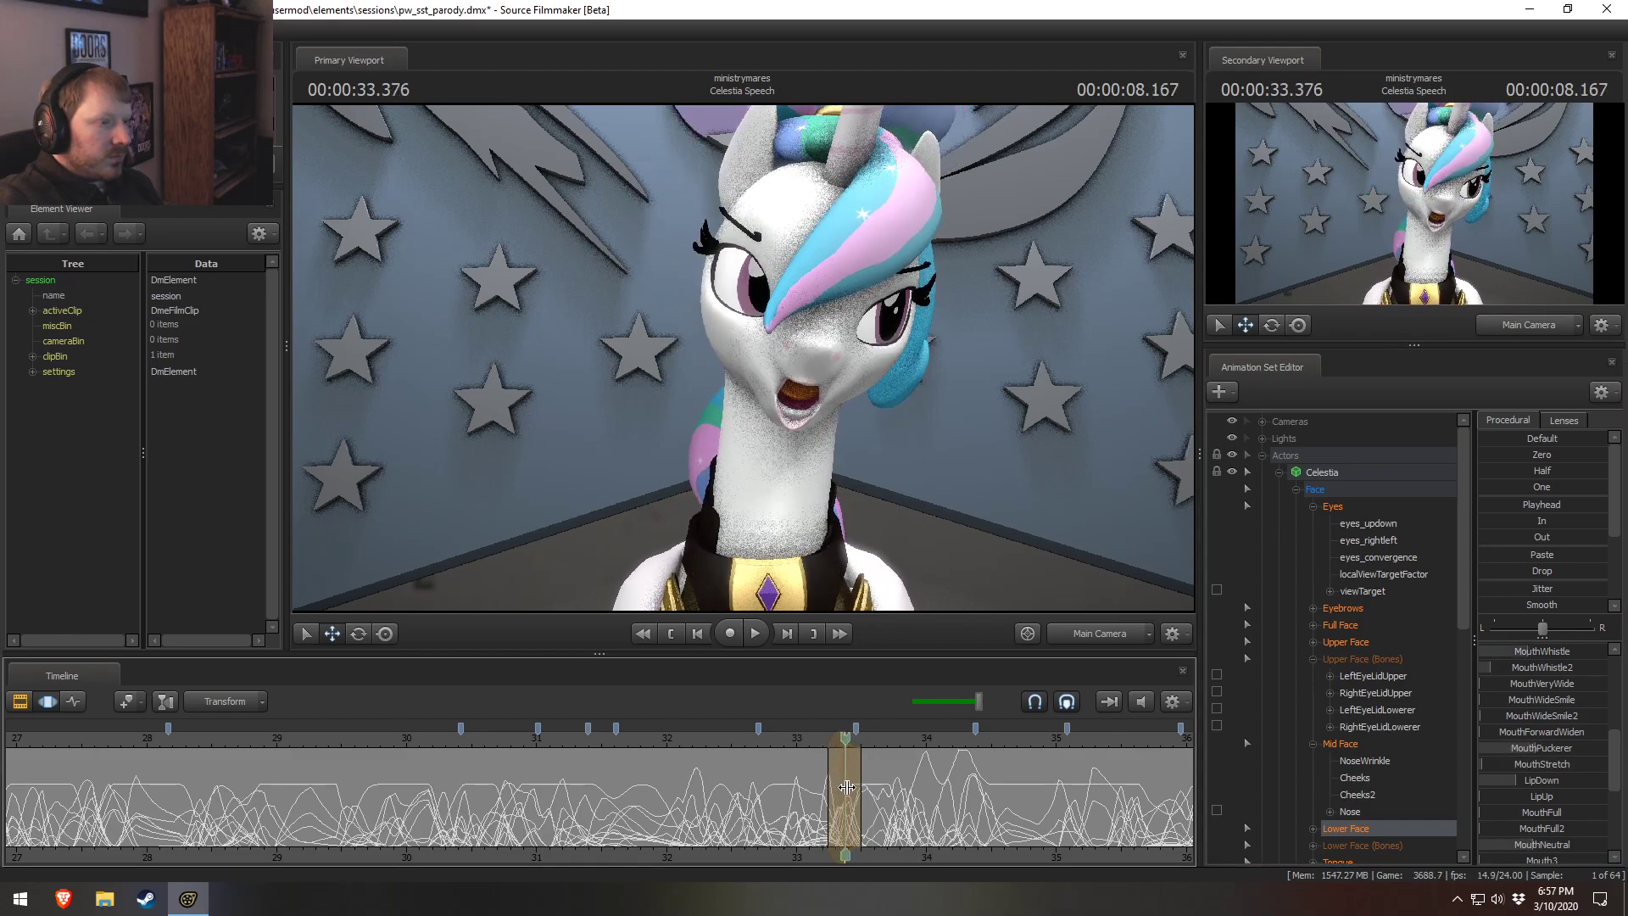
Replay the mouth shape around 33.37 s, starting again from about 32.4 s and playing to about 33.9 s.
{"action": "key", "text": "space"}
{"action": "left_click", "coordinate": [778, 757]}
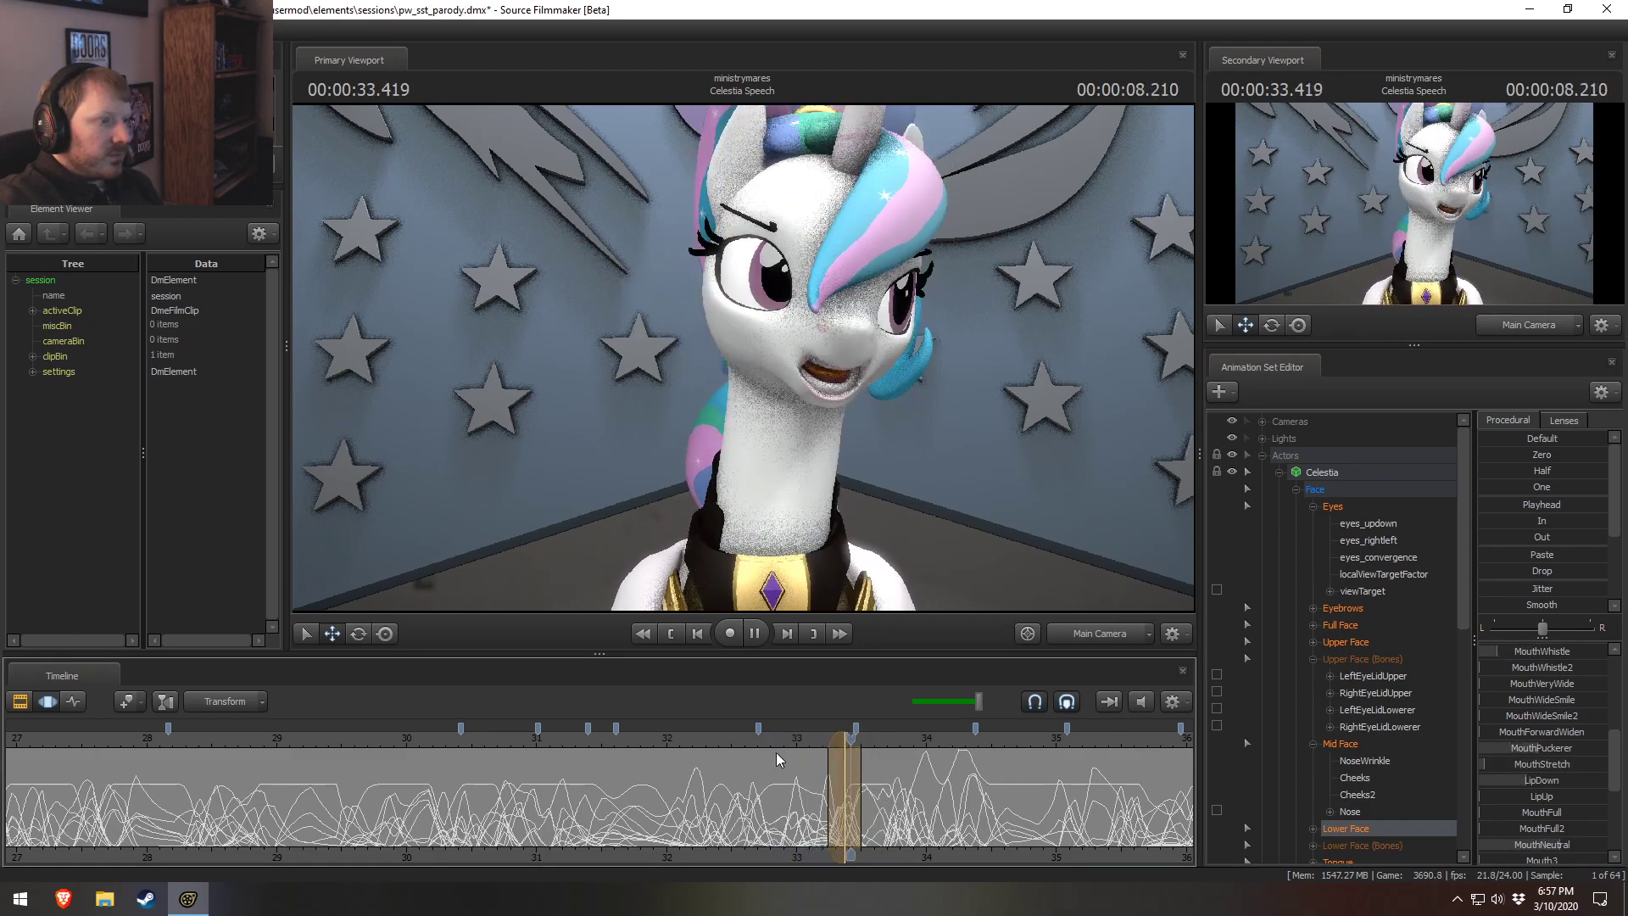
{"action": "key", "text": "space"}
{"action": "left_click", "coordinate": [720, 741]}
{"action": "key", "text": "space"}
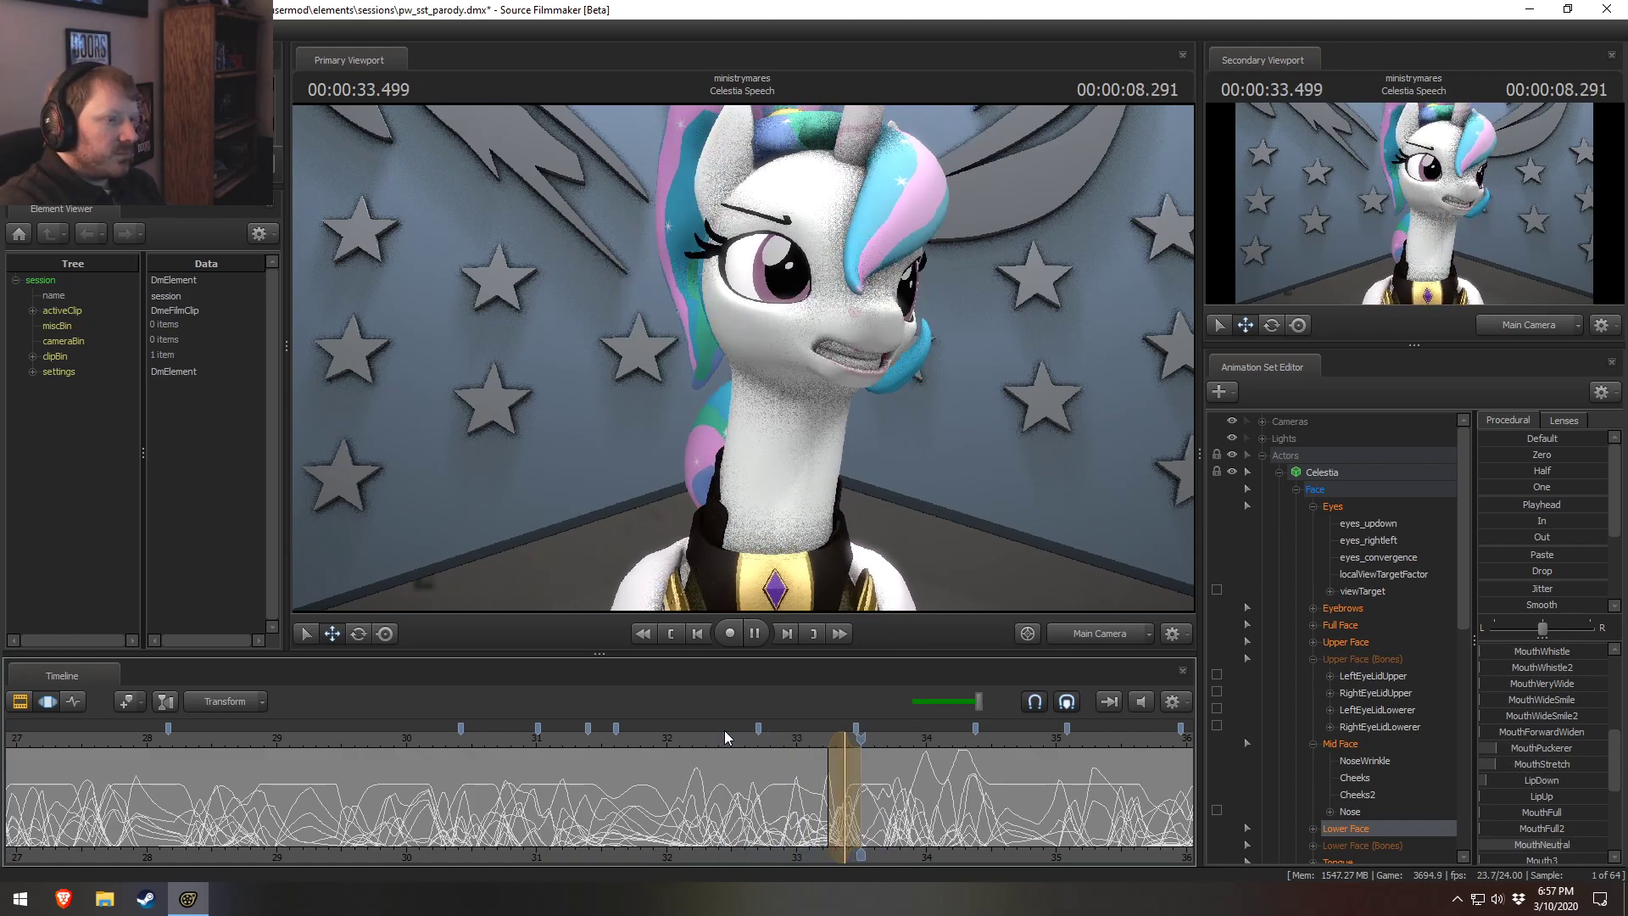
{"action": "key", "text": "space"}
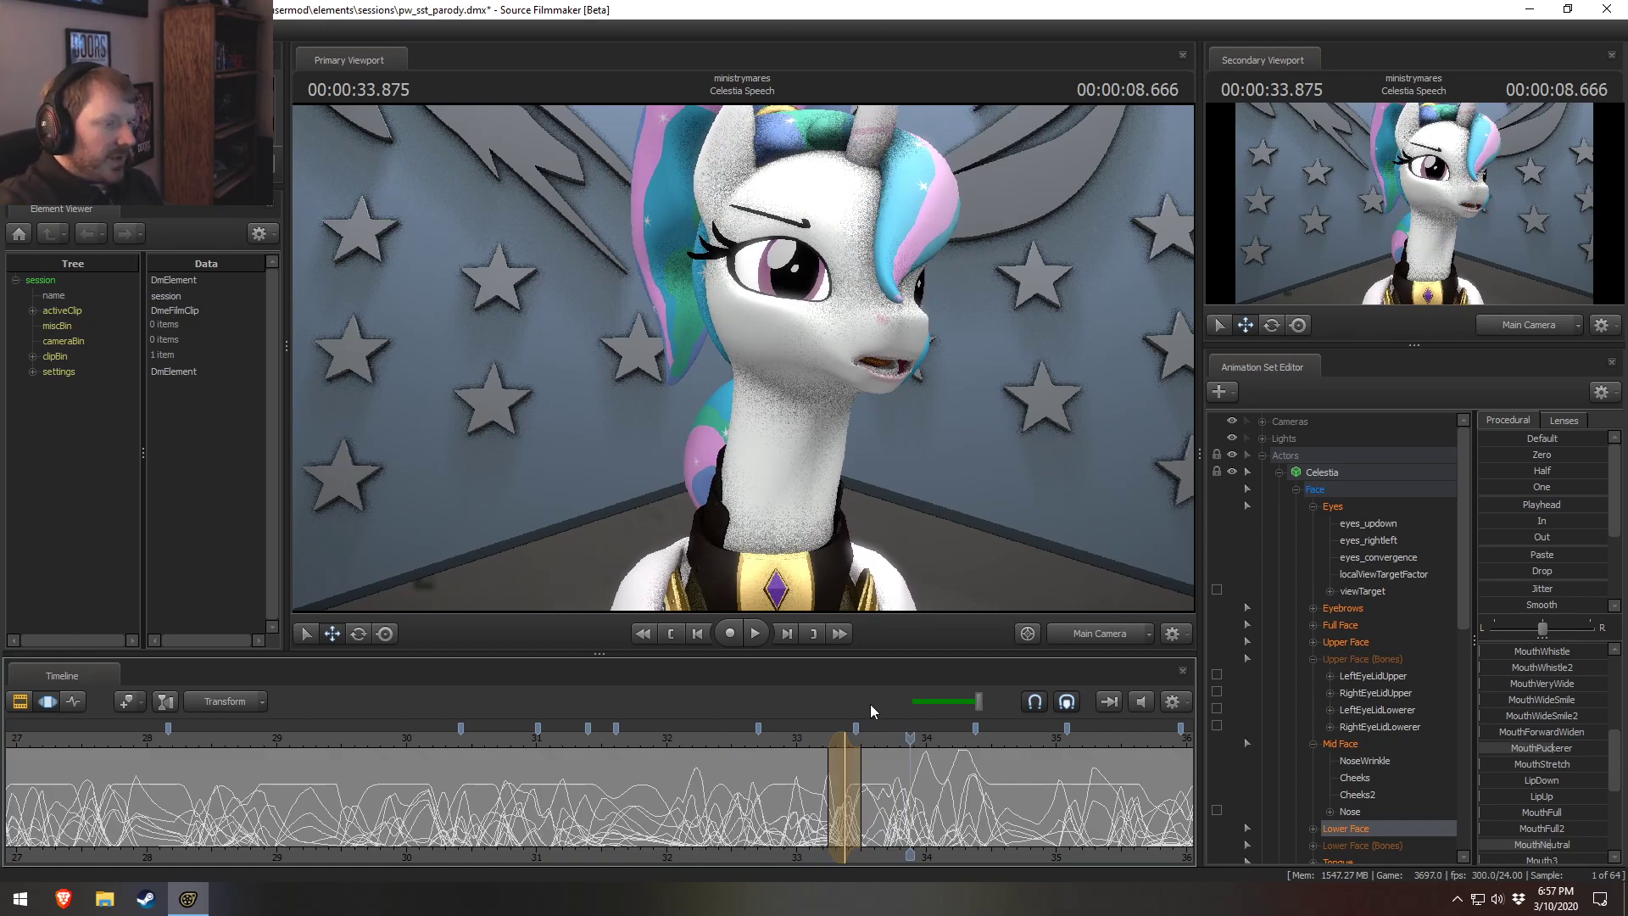
Shift the MouthWhistle blend slightly later on the timeline, to about 33.3–33.6 s, and play the result.
{"action": "left_click_drag", "start_coordinate": [837, 735], "coordinate": [859, 797]}
{"action": "key", "text": "Left"}
{"action": "key", "text": "Left"}
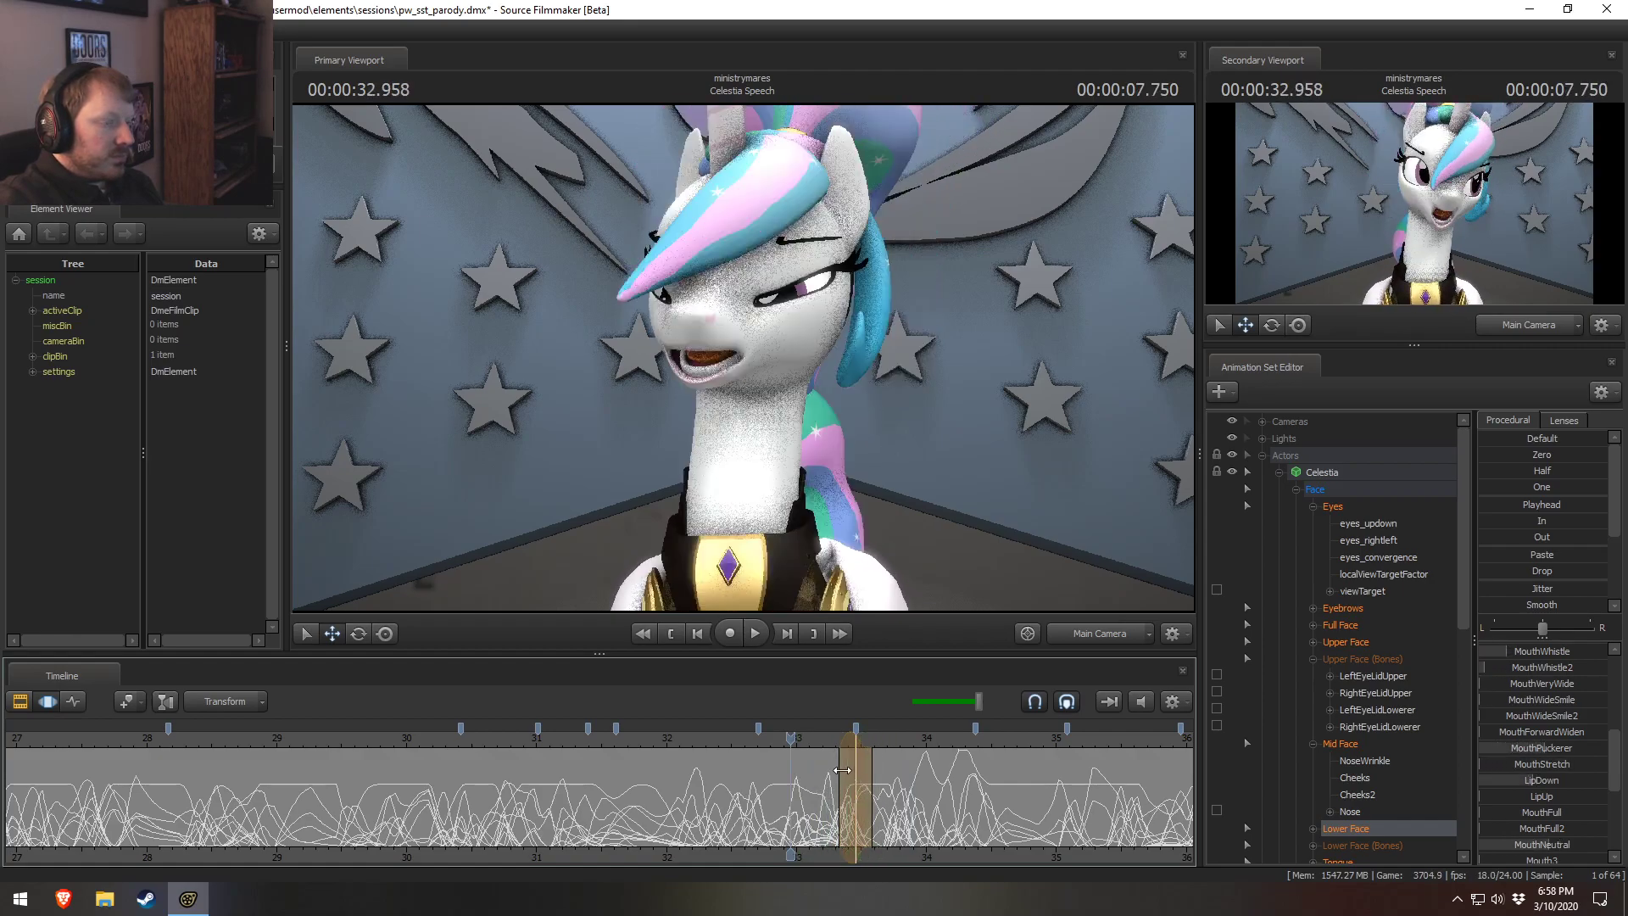
{"action": "key", "text": "space"}
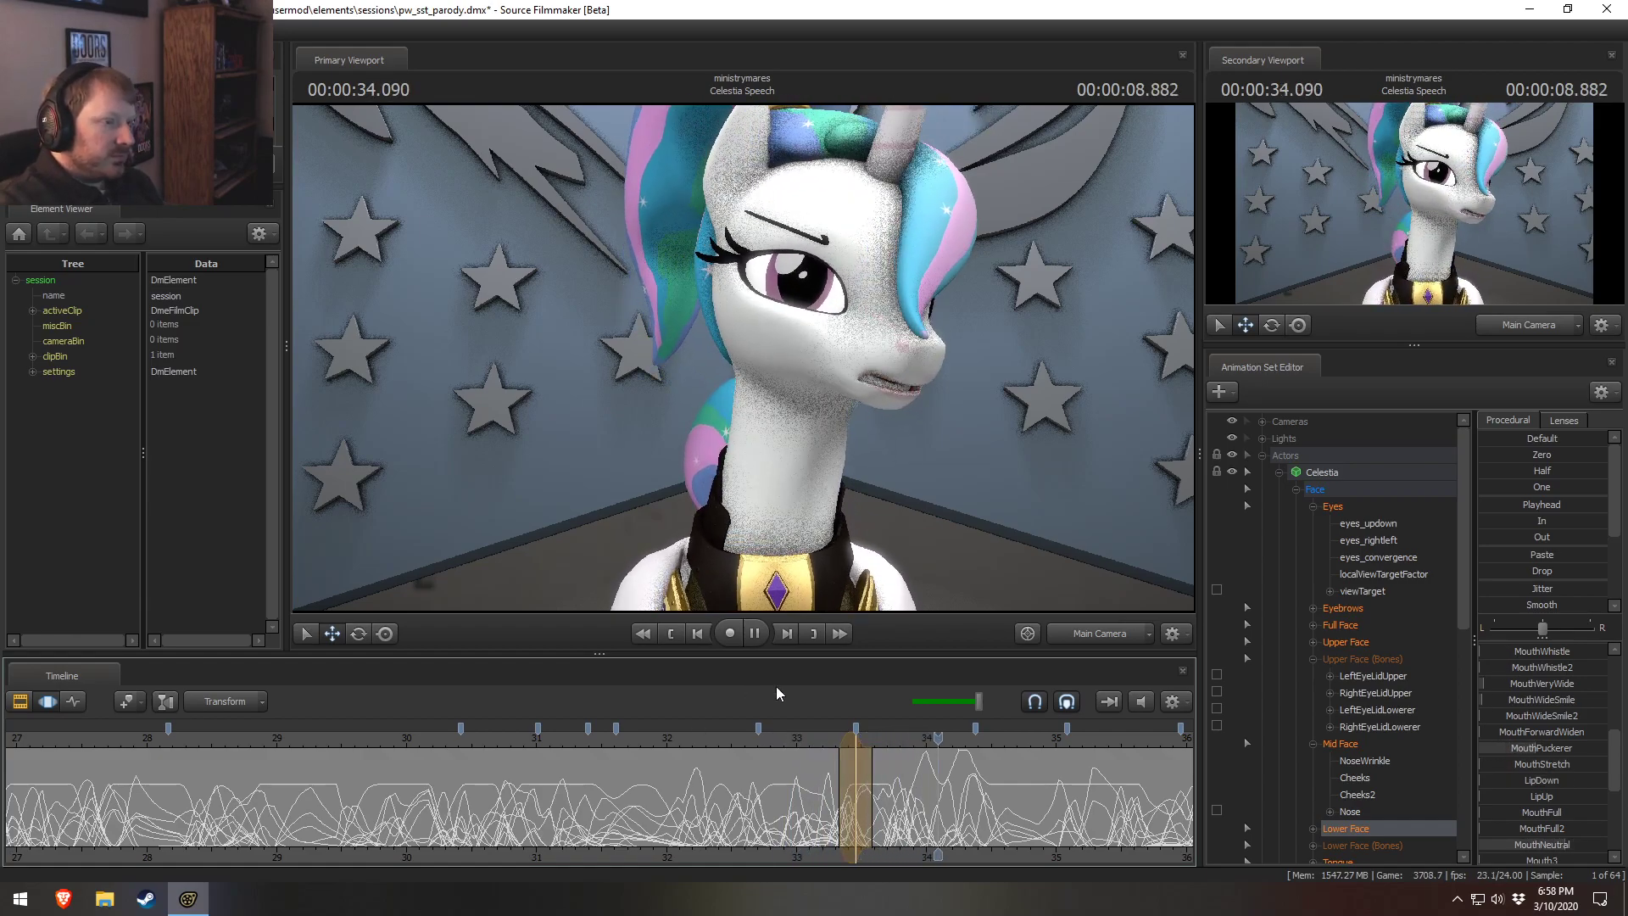
Increase MouthWhistle on the lower face at about 34.38 s, blending over about 34.2–34.5 s, and play the result.
{"action": "middle_click_drag", "start_coordinate": [1016, 853], "coordinate": [750, 835]}
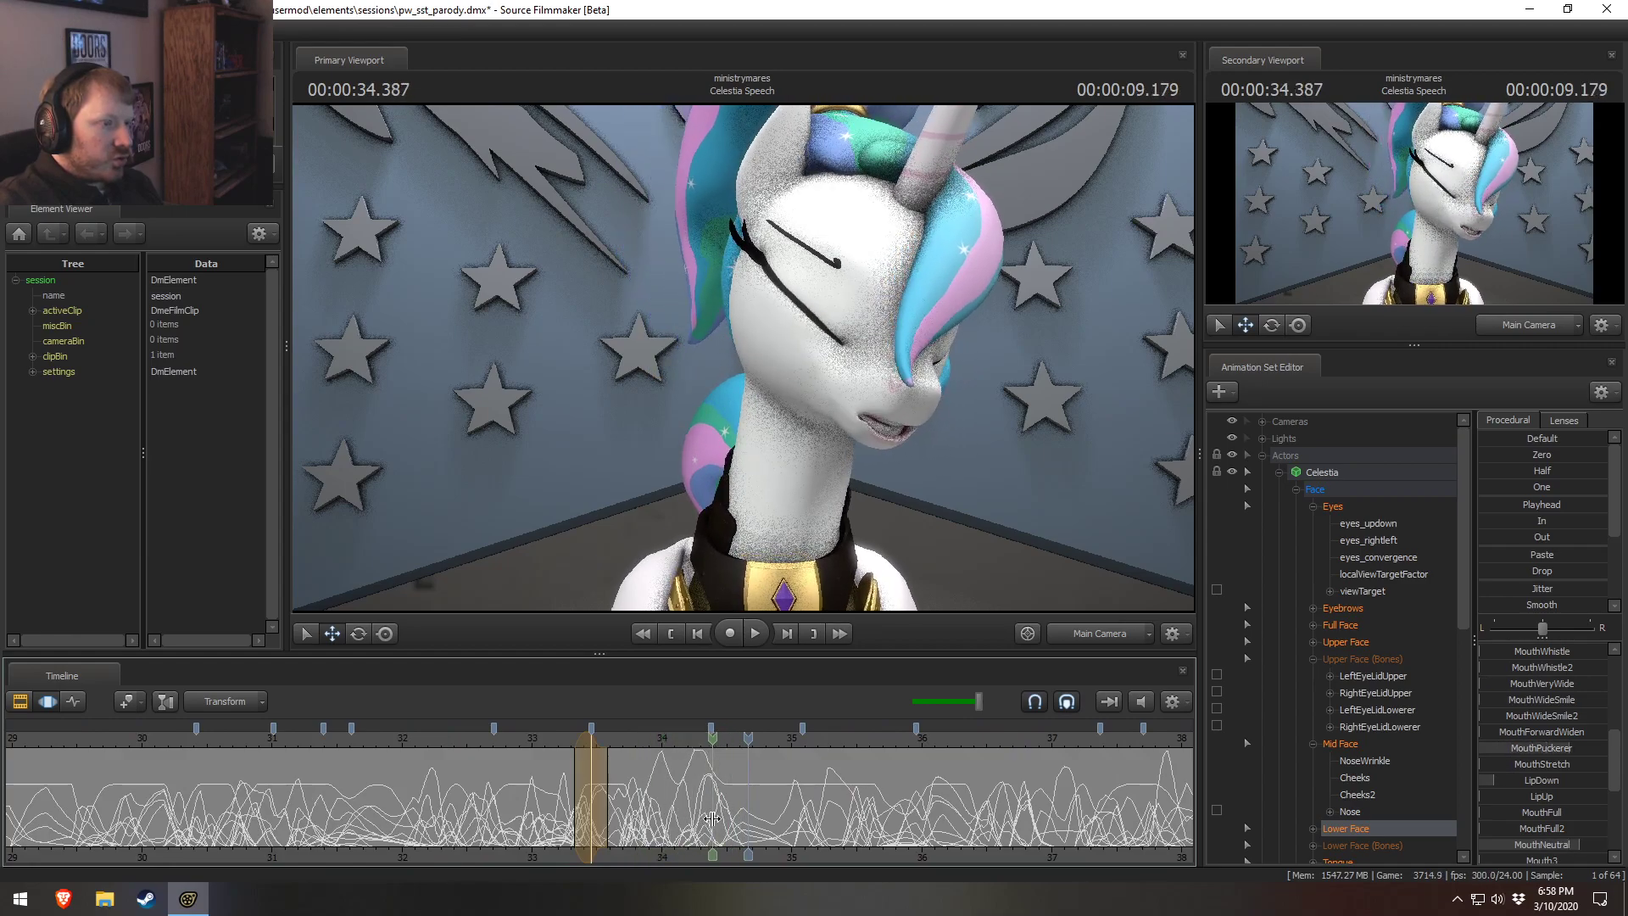
{"action": "left_click", "coordinate": [711, 818], "text": "shift"}
{"action": "scroll", "coordinate": [711, 818], "scroll_direction": "up", "scroll_amount": 1, "text": "shift"}
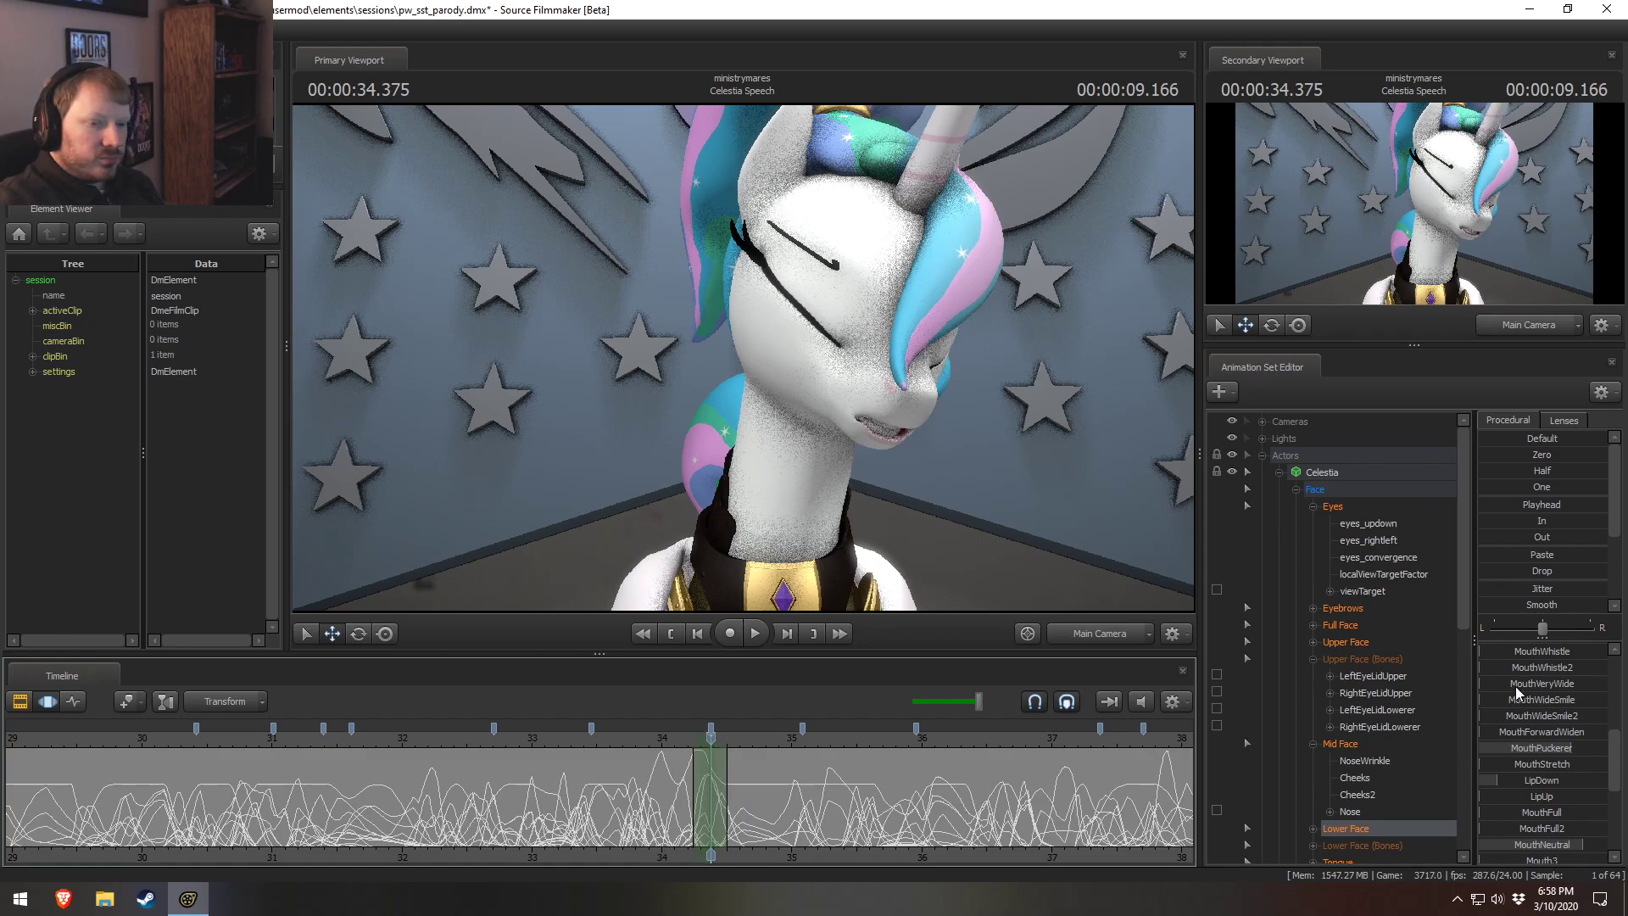
{"action": "left_click_drag", "start_coordinate": [1523, 653], "coordinate": [1548, 652]}
{"action": "mouse_move", "coordinate": [685, 780]}
{"action": "left_mouse_down"}
{"action": "mouse_move", "coordinate": [736, 780]}
{"action": "mouse_move", "coordinate": [663, 758]}
{"action": "left_mouse_up"}
{"action": "left_click", "coordinate": [628, 736]}
{"action": "key", "text": "space"}
{"action": "key", "text": "space"}
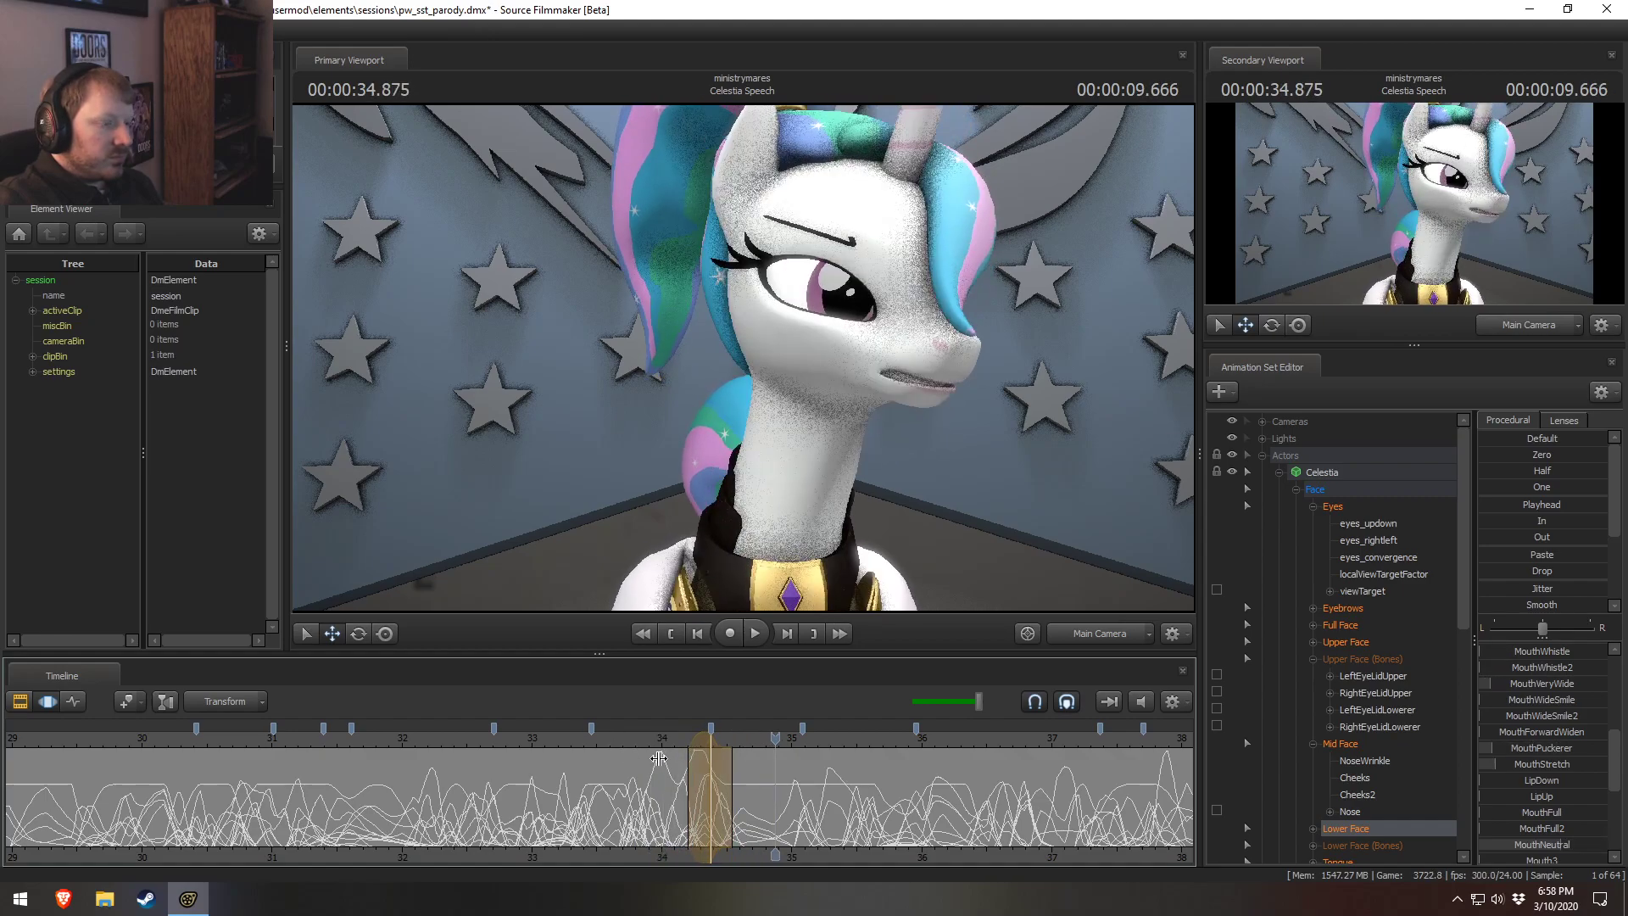
{"action": "key", "text": "space"}
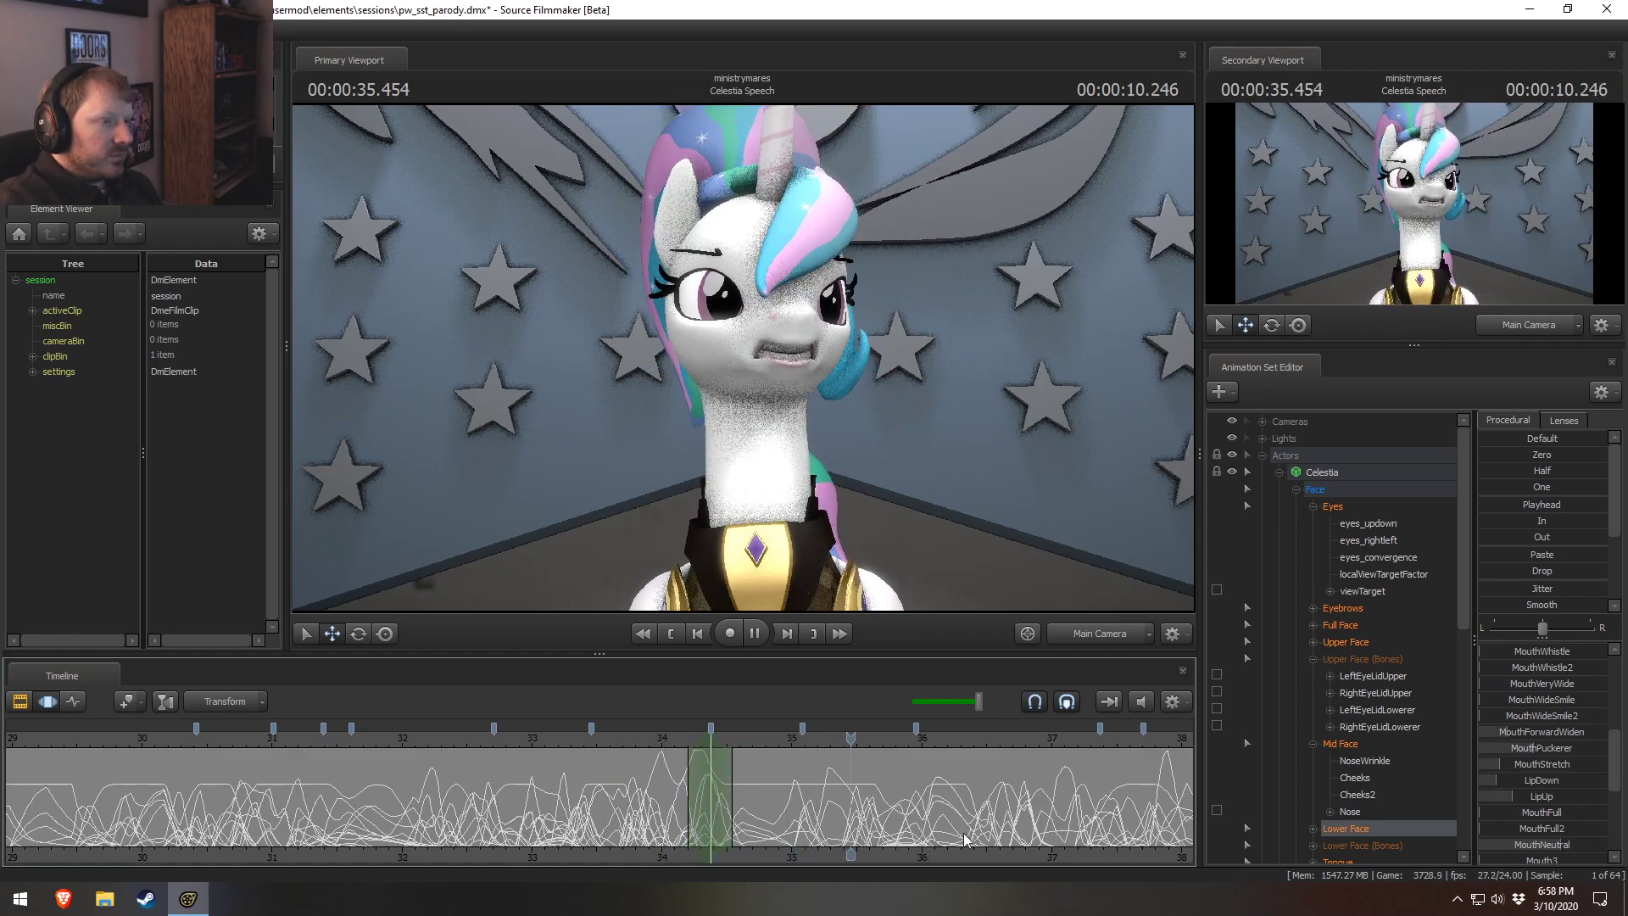
{"action": "key", "text": "space"}
Increase MouthWhistle at about 35.92 s, adjust the blend to about 35.7–36.1 s, and replay the mouth movement.
{"action": "left_click_drag", "start_coordinate": [979, 806], "coordinate": [900, 791]}
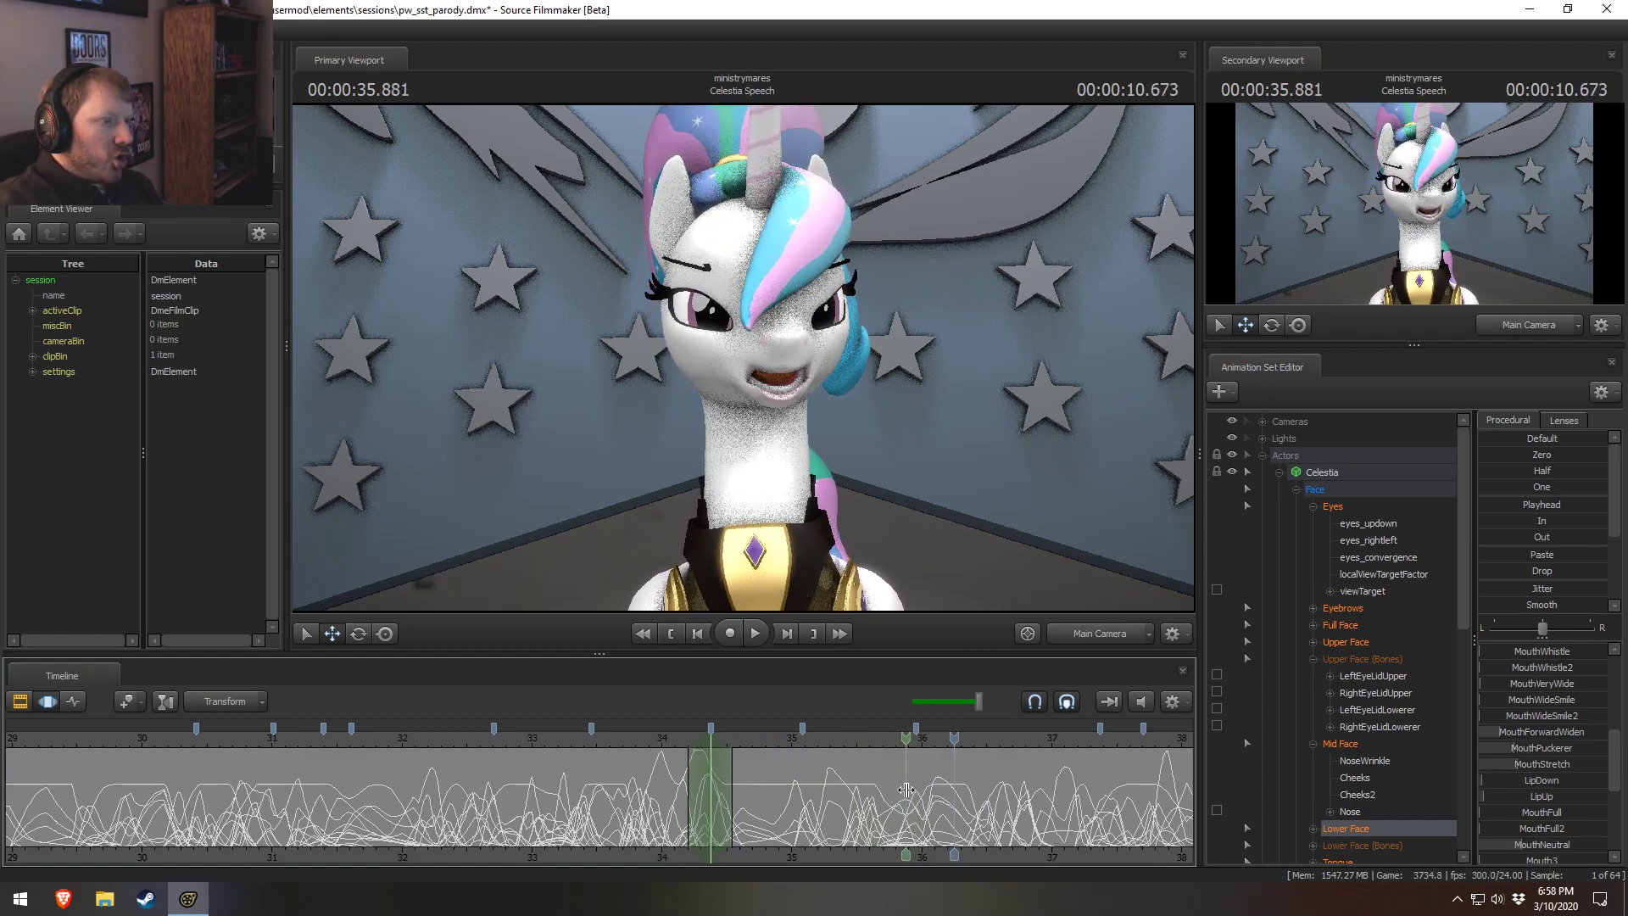
{"action": "left_click", "coordinate": [909, 791], "text": "shift"}
{"action": "scroll", "coordinate": [909, 791], "scroll_direction": "up", "scroll_amount": 5, "text": "shift"}
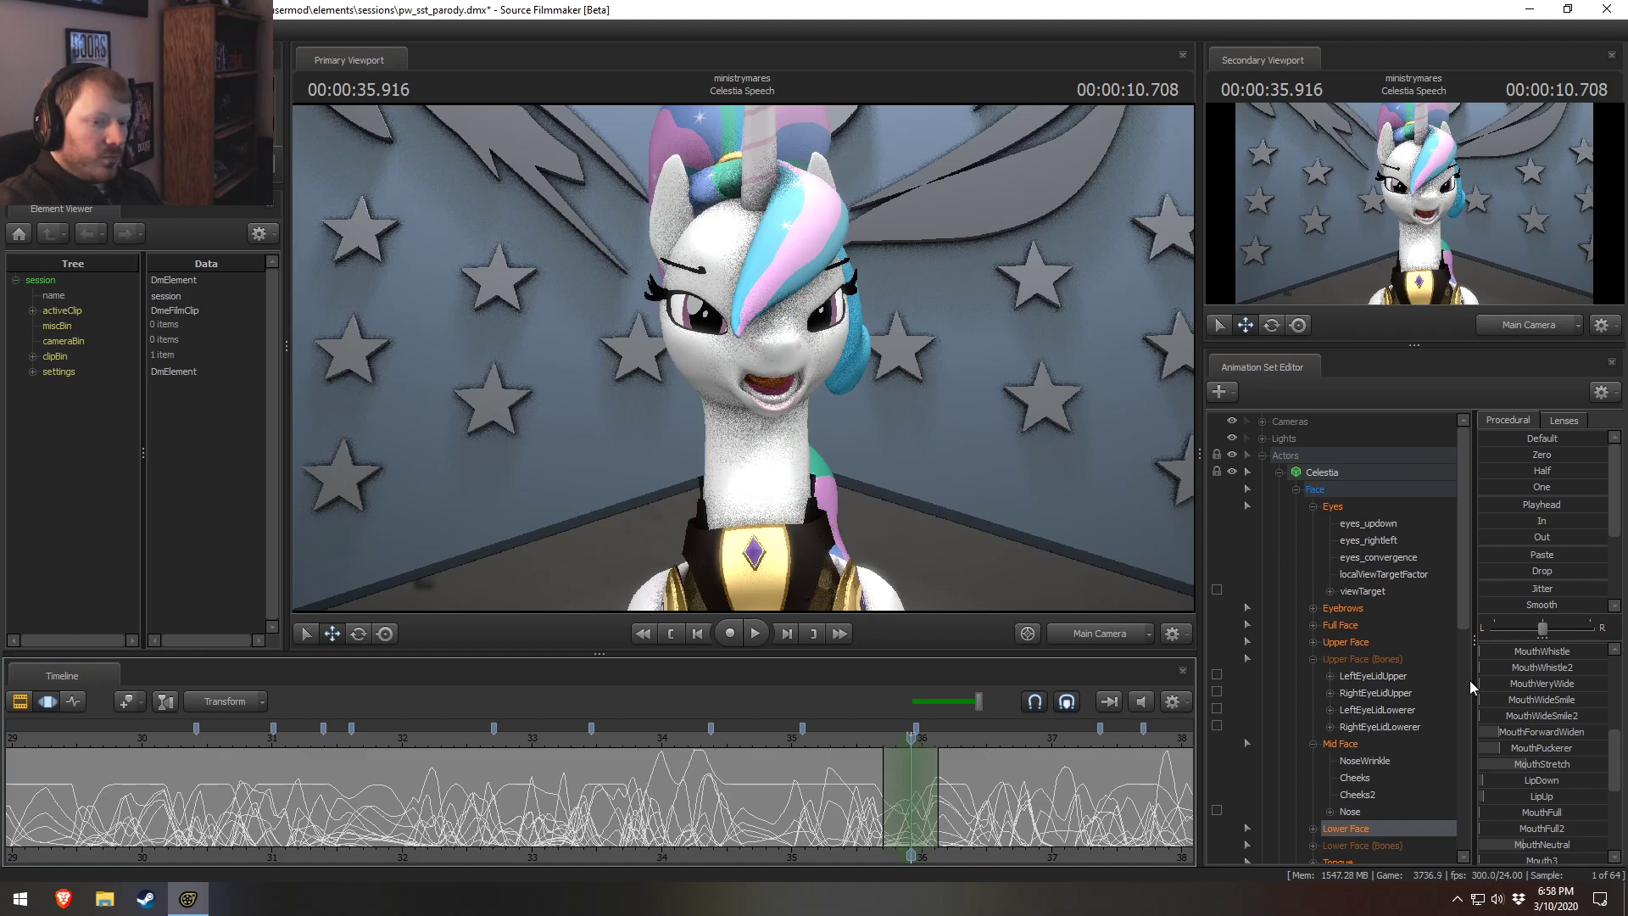
{"action": "left_click_drag", "start_coordinate": [1501, 652], "coordinate": [1540, 651]}
{"action": "left_click_drag", "start_coordinate": [899, 791], "coordinate": [878, 791]}
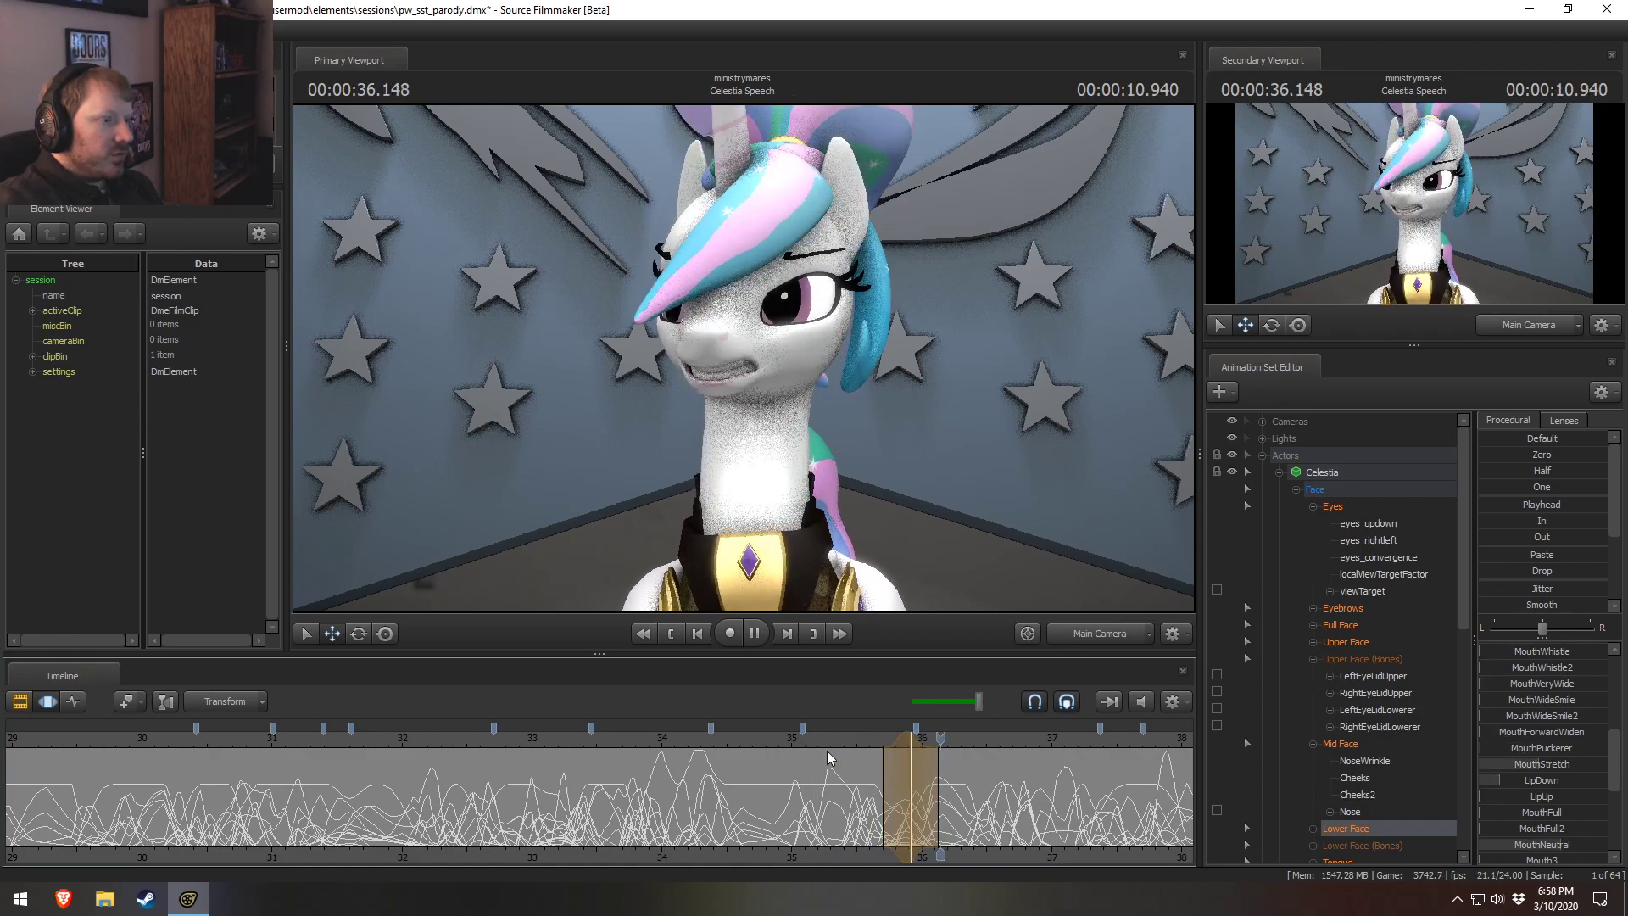
{"action": "scroll", "coordinate": [835, 749], "scroll_direction": "down", "scroll_amount": 1}
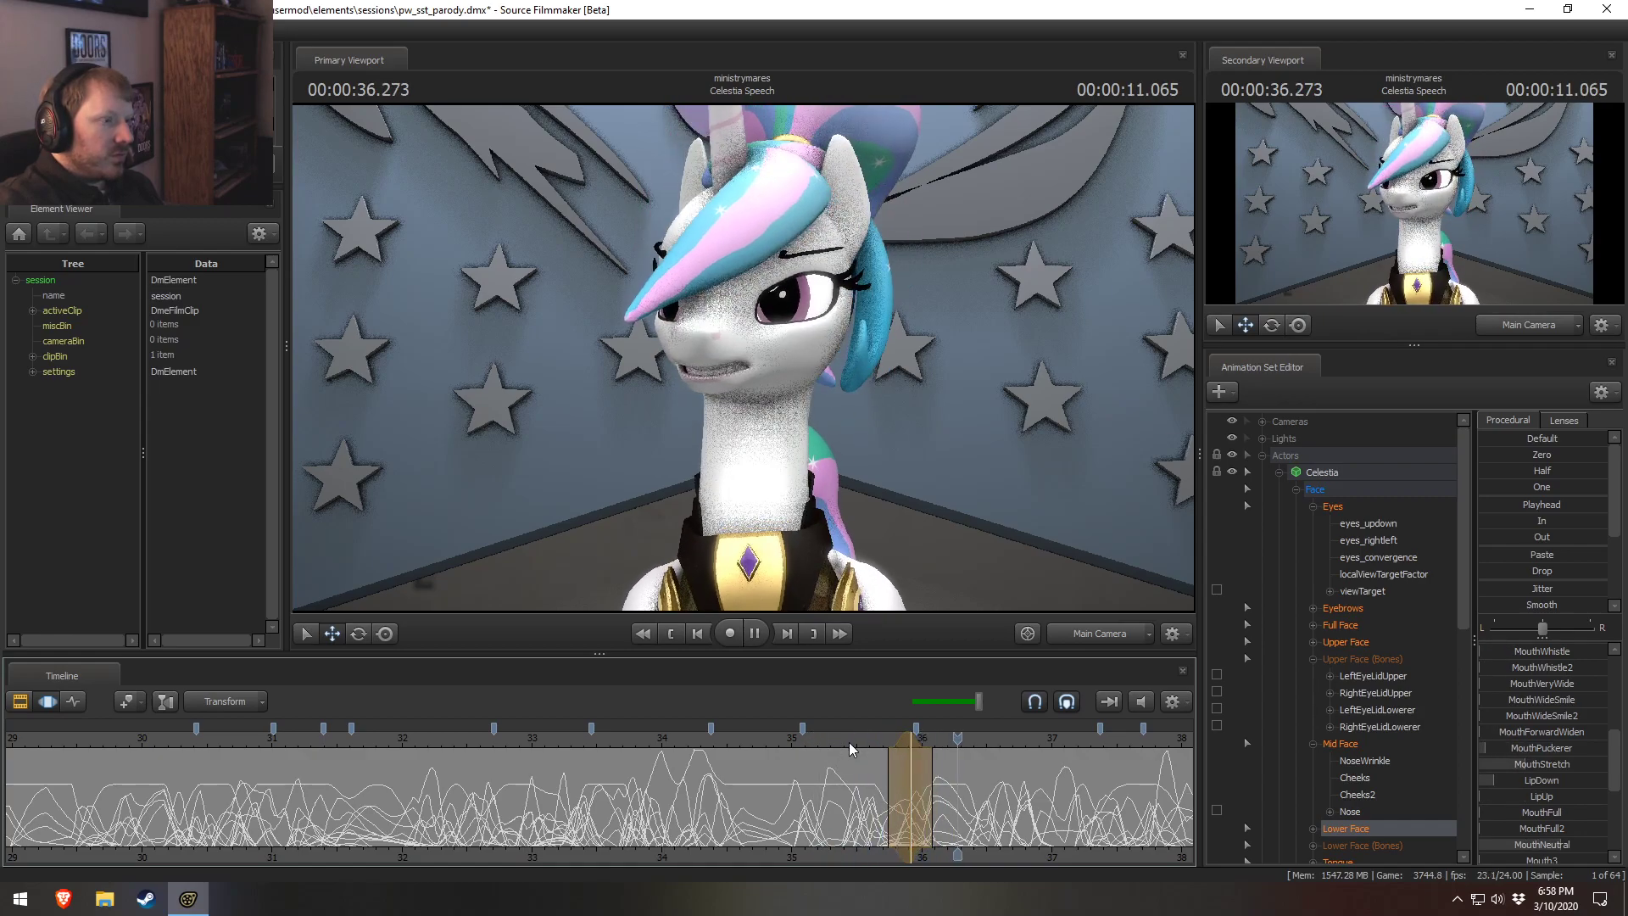
{"action": "left_click", "coordinate": [715, 757]}
{"action": "key", "text": "space"}
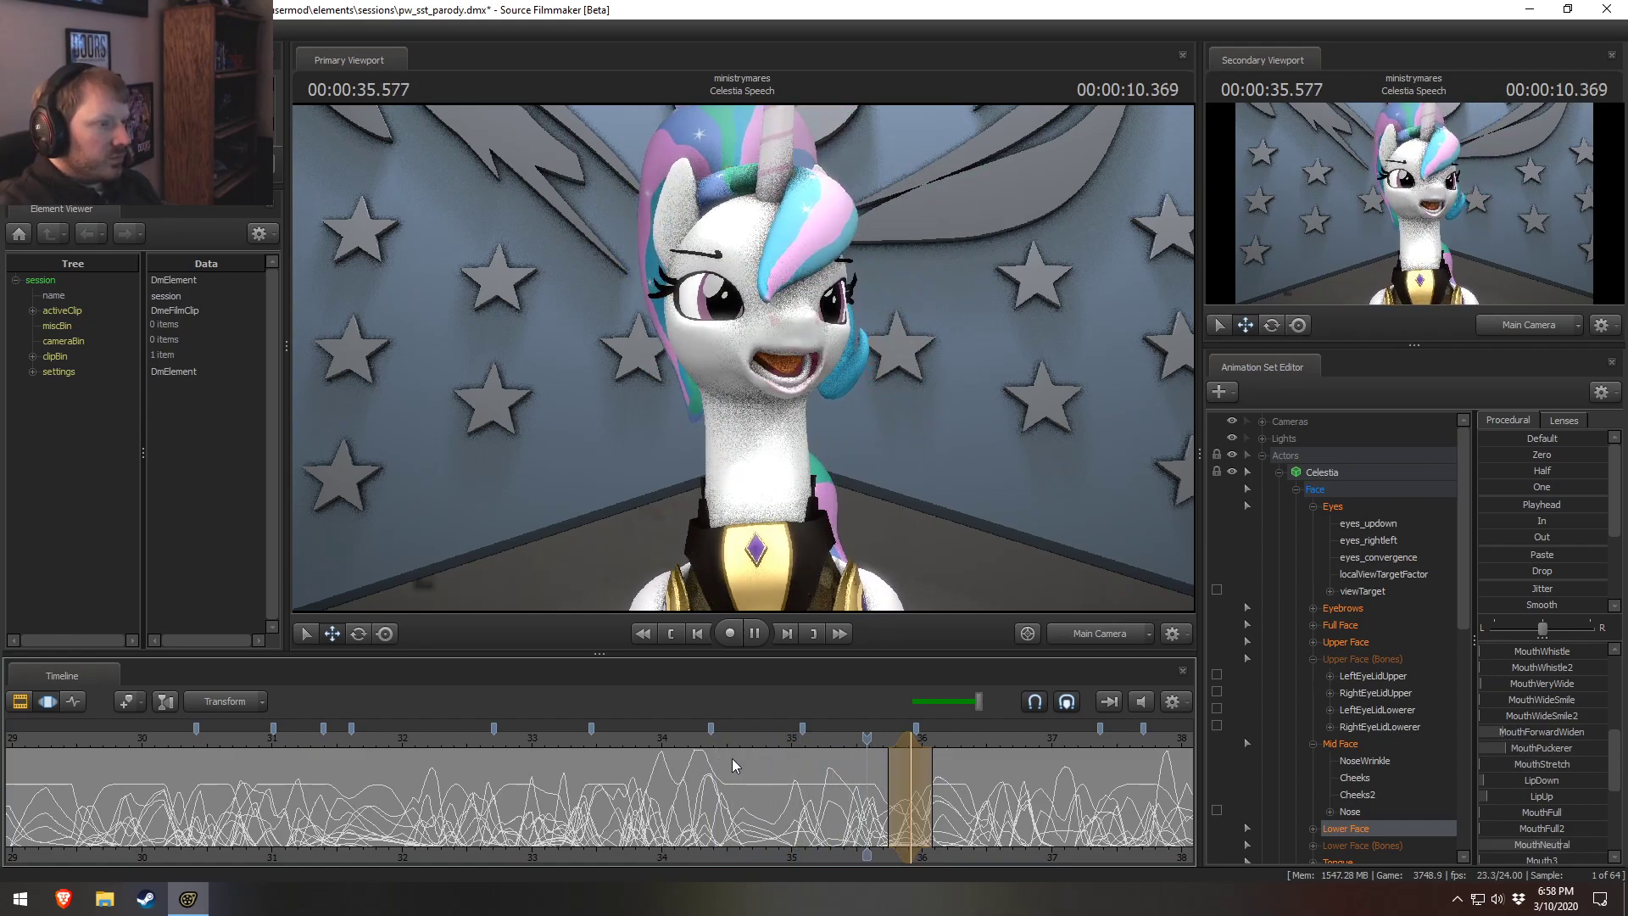
Increase MouthWhistle at about 36.58 s, extending the blend to about 36.45–36.8 s, and replay from about 36.1 s.
{"action": "middle_click_drag", "start_coordinate": [1134, 856], "coordinate": [856, 831]}
{"action": "key", "text": "space"}
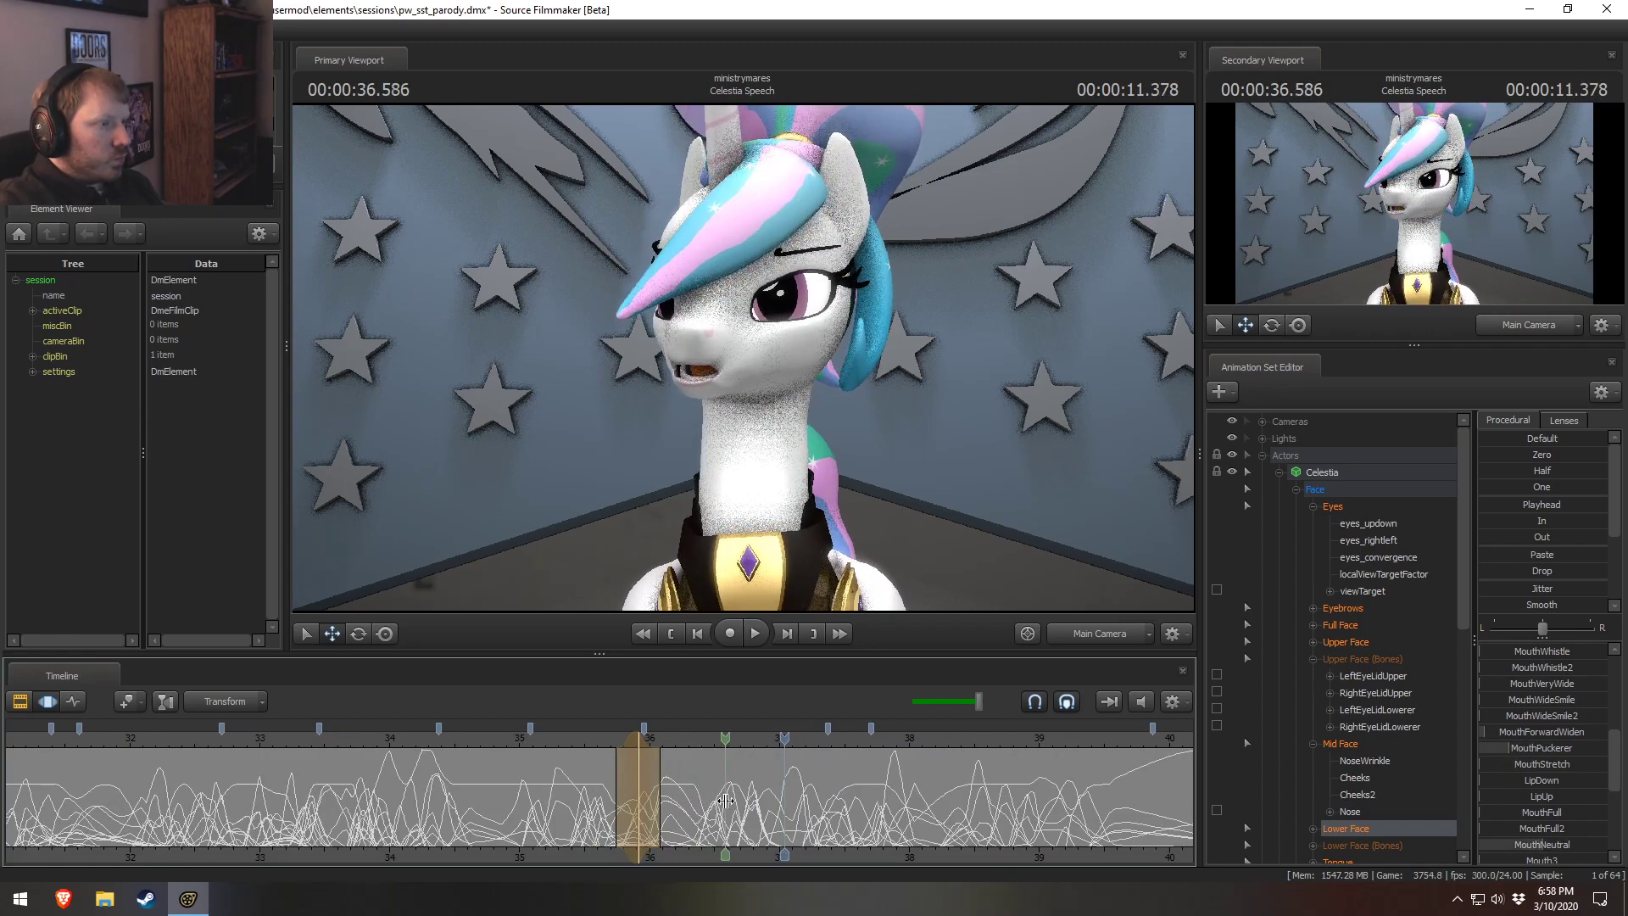
{"action": "left_click", "coordinate": [723, 797]}
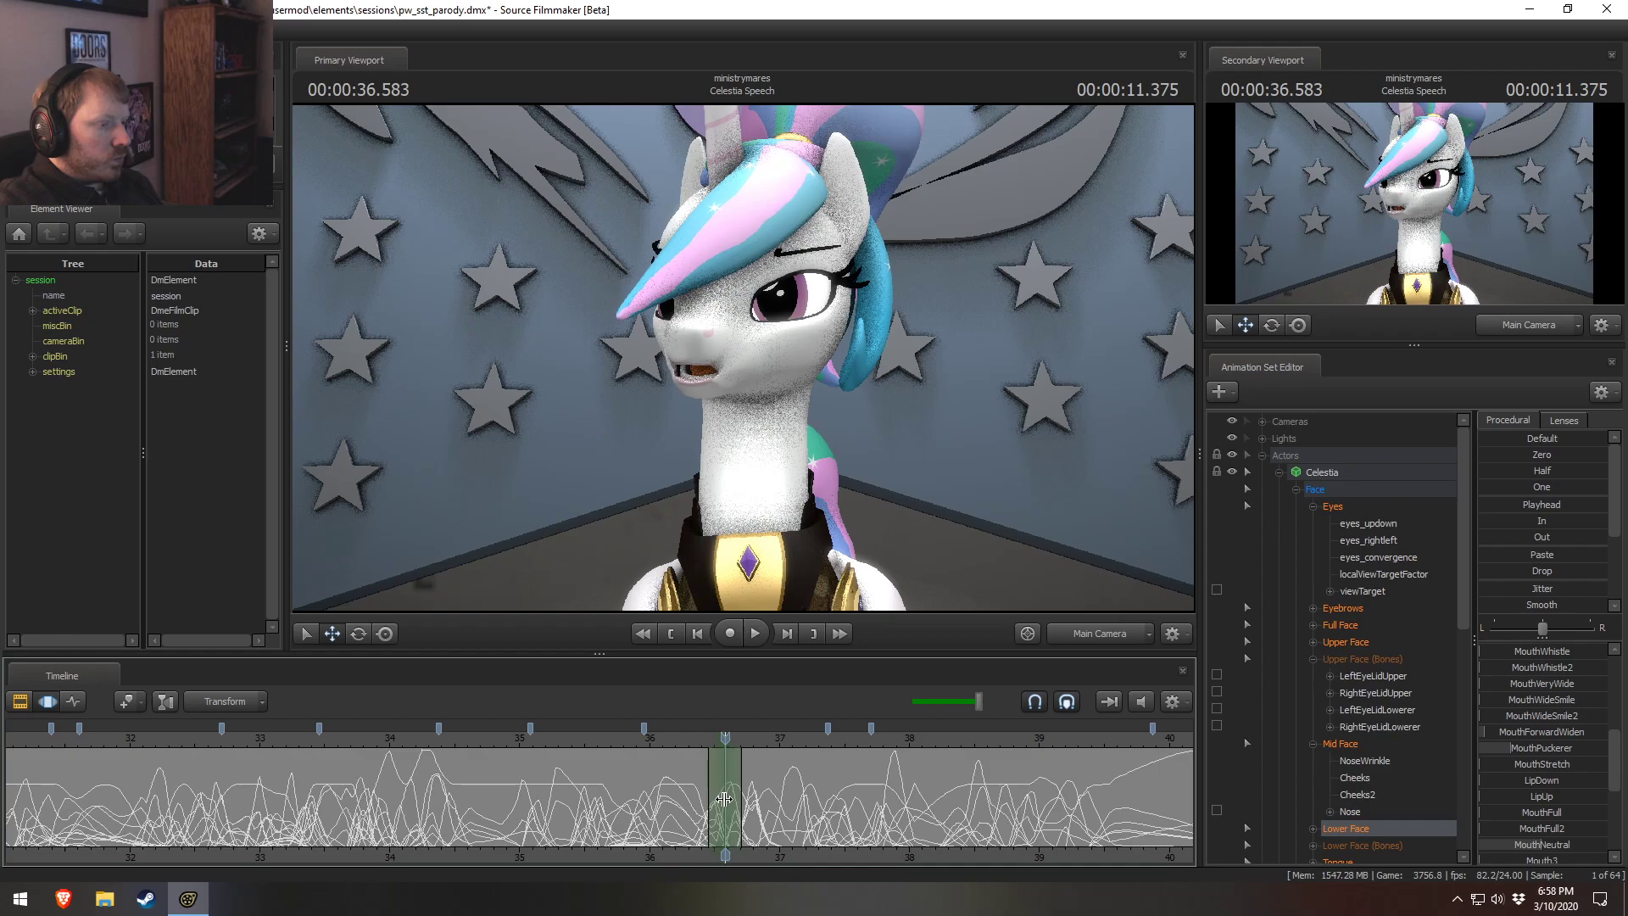
{"action": "left_click_drag", "start_coordinate": [1547, 651], "coordinate": [1509, 652]}
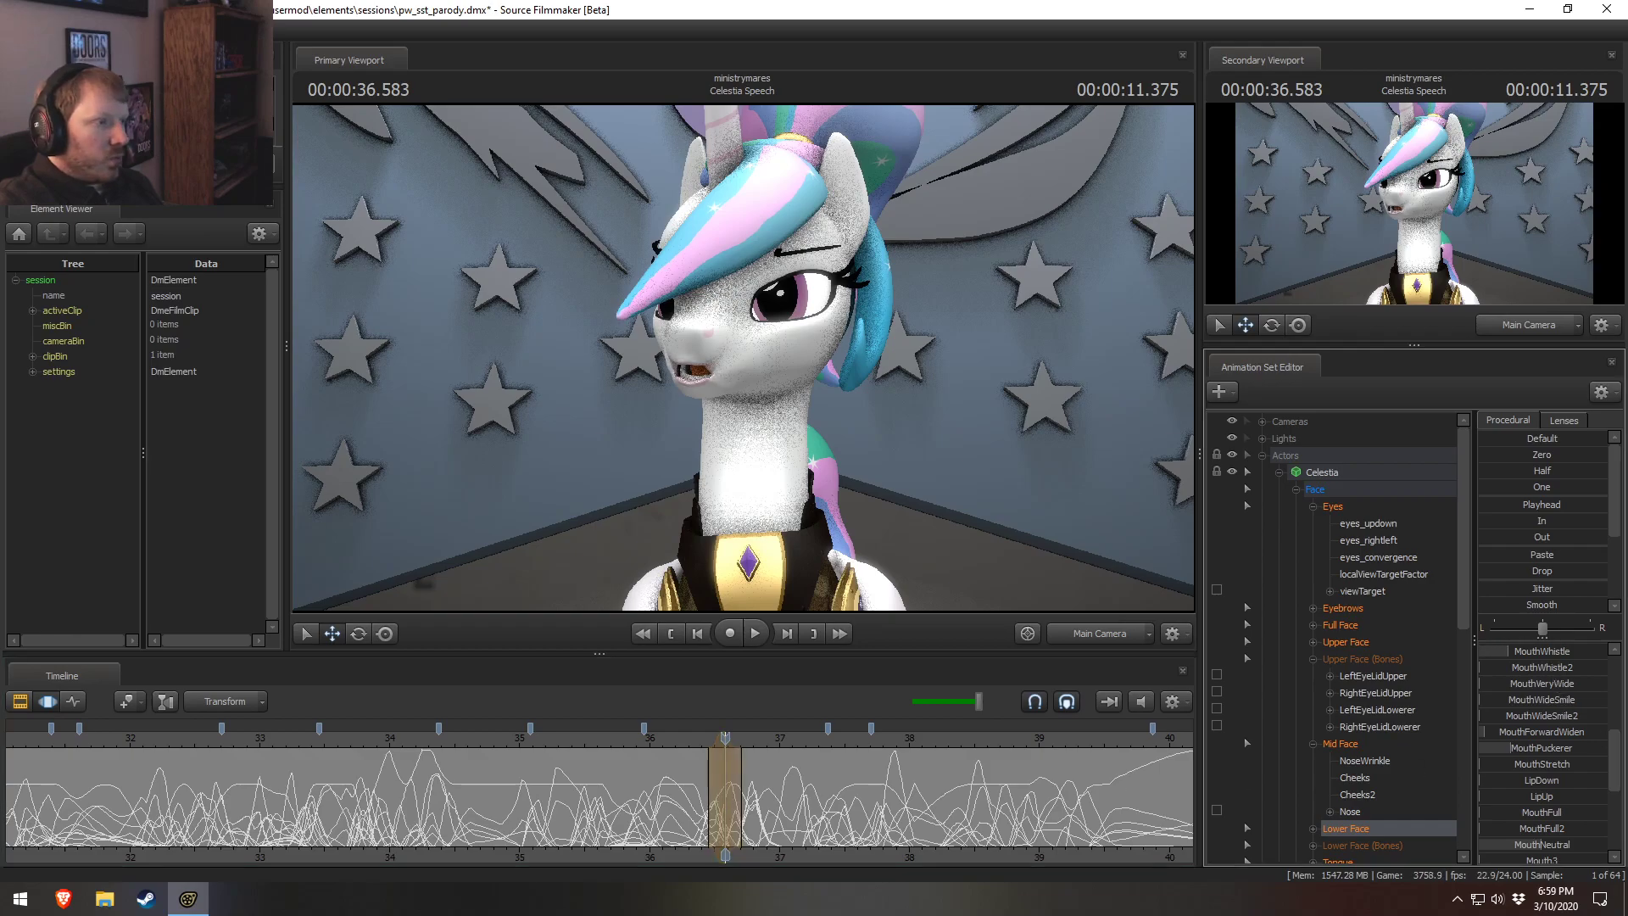
{"action": "left_click", "coordinate": [720, 790]}
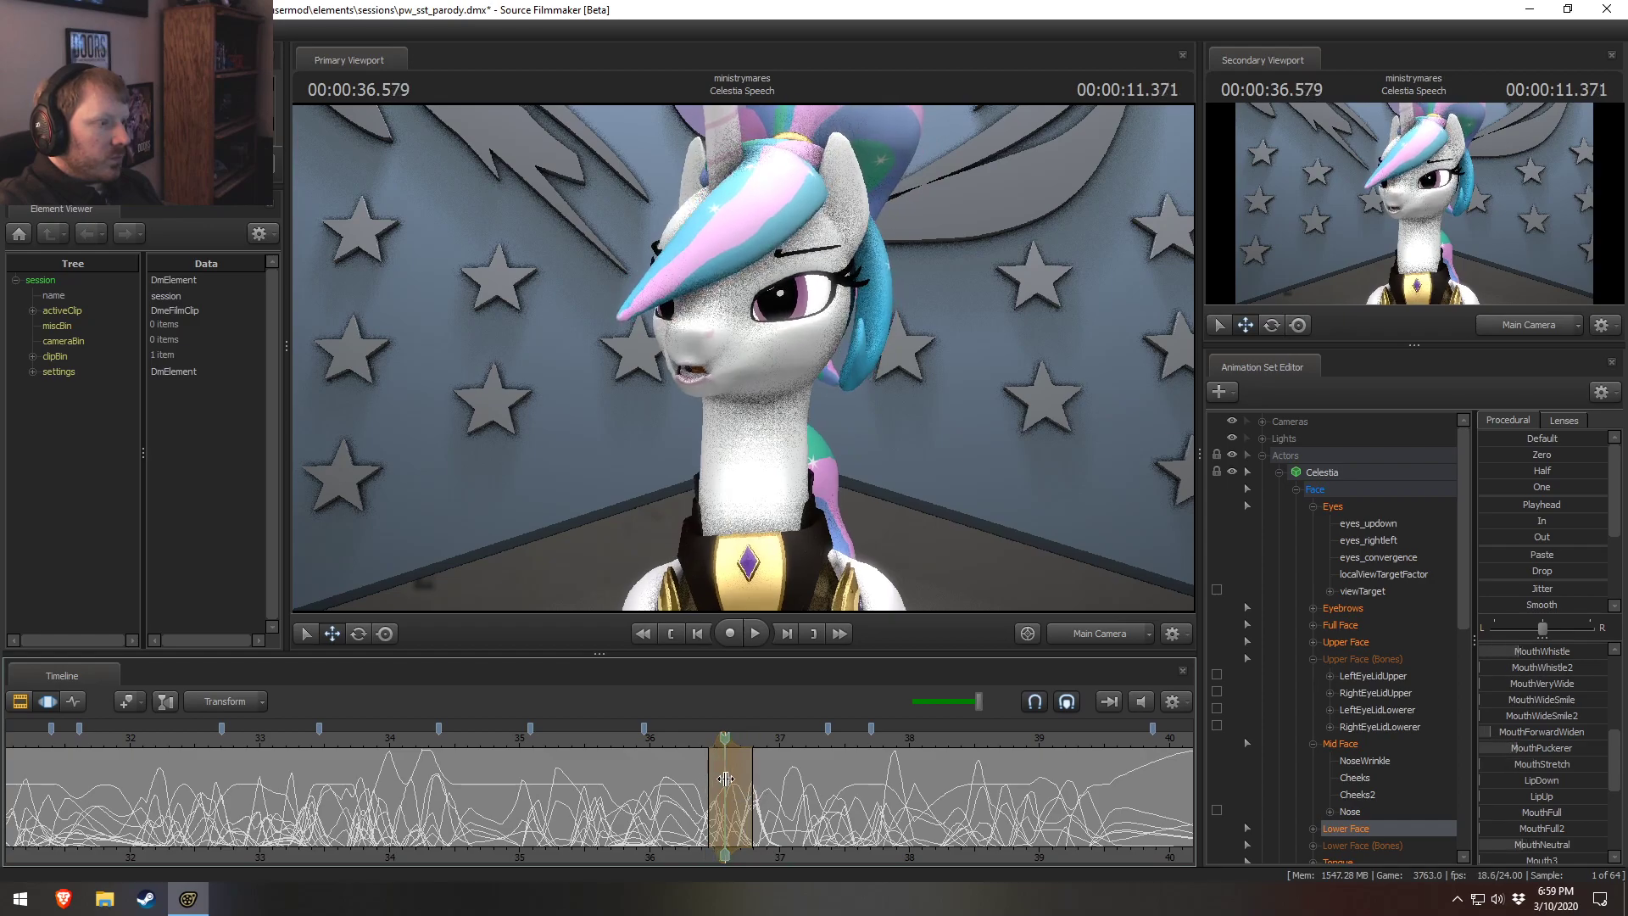
{"action": "left_click", "coordinate": [672, 739]}
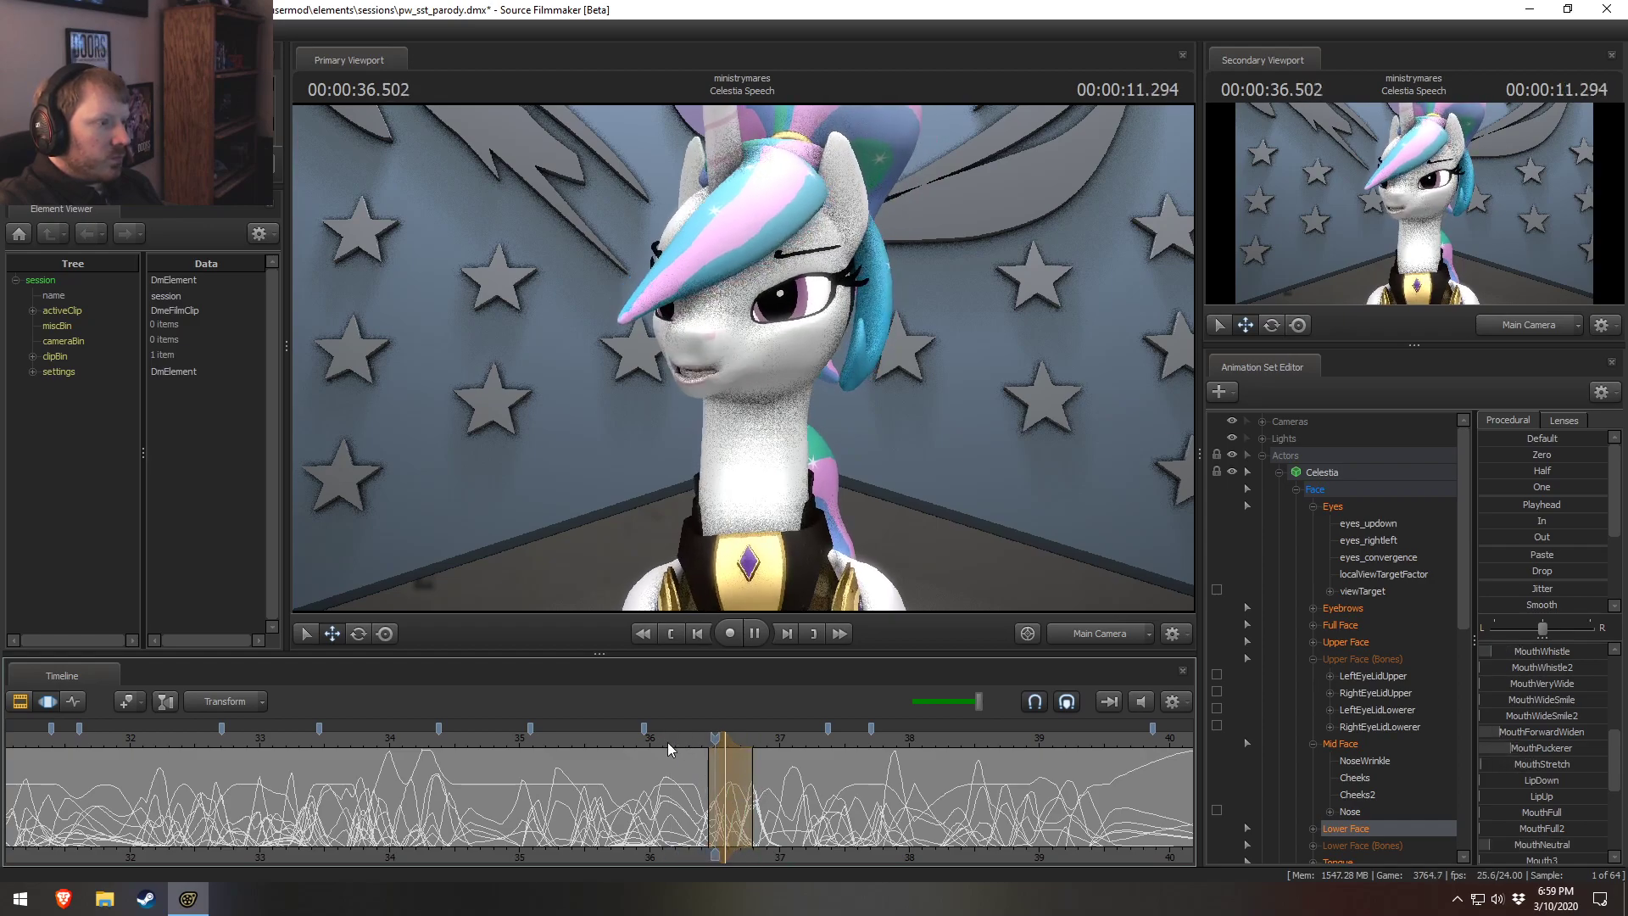
{"action": "key", "text": "space"}
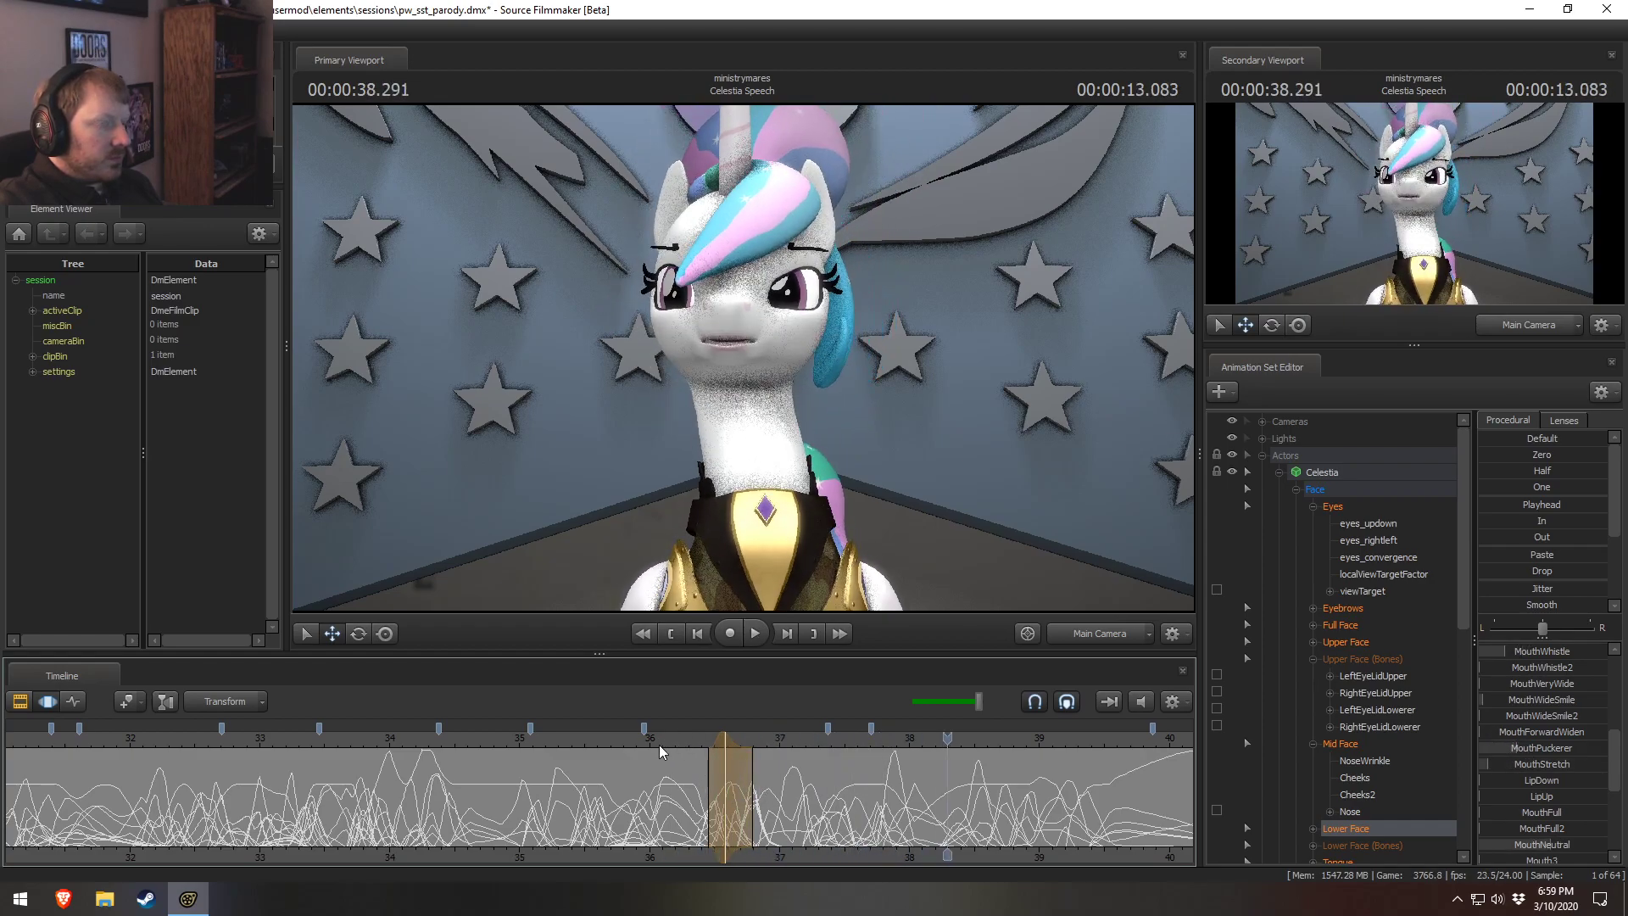
{"action": "left_click", "coordinate": [660, 744]}
{"action": "key", "text": "space"}
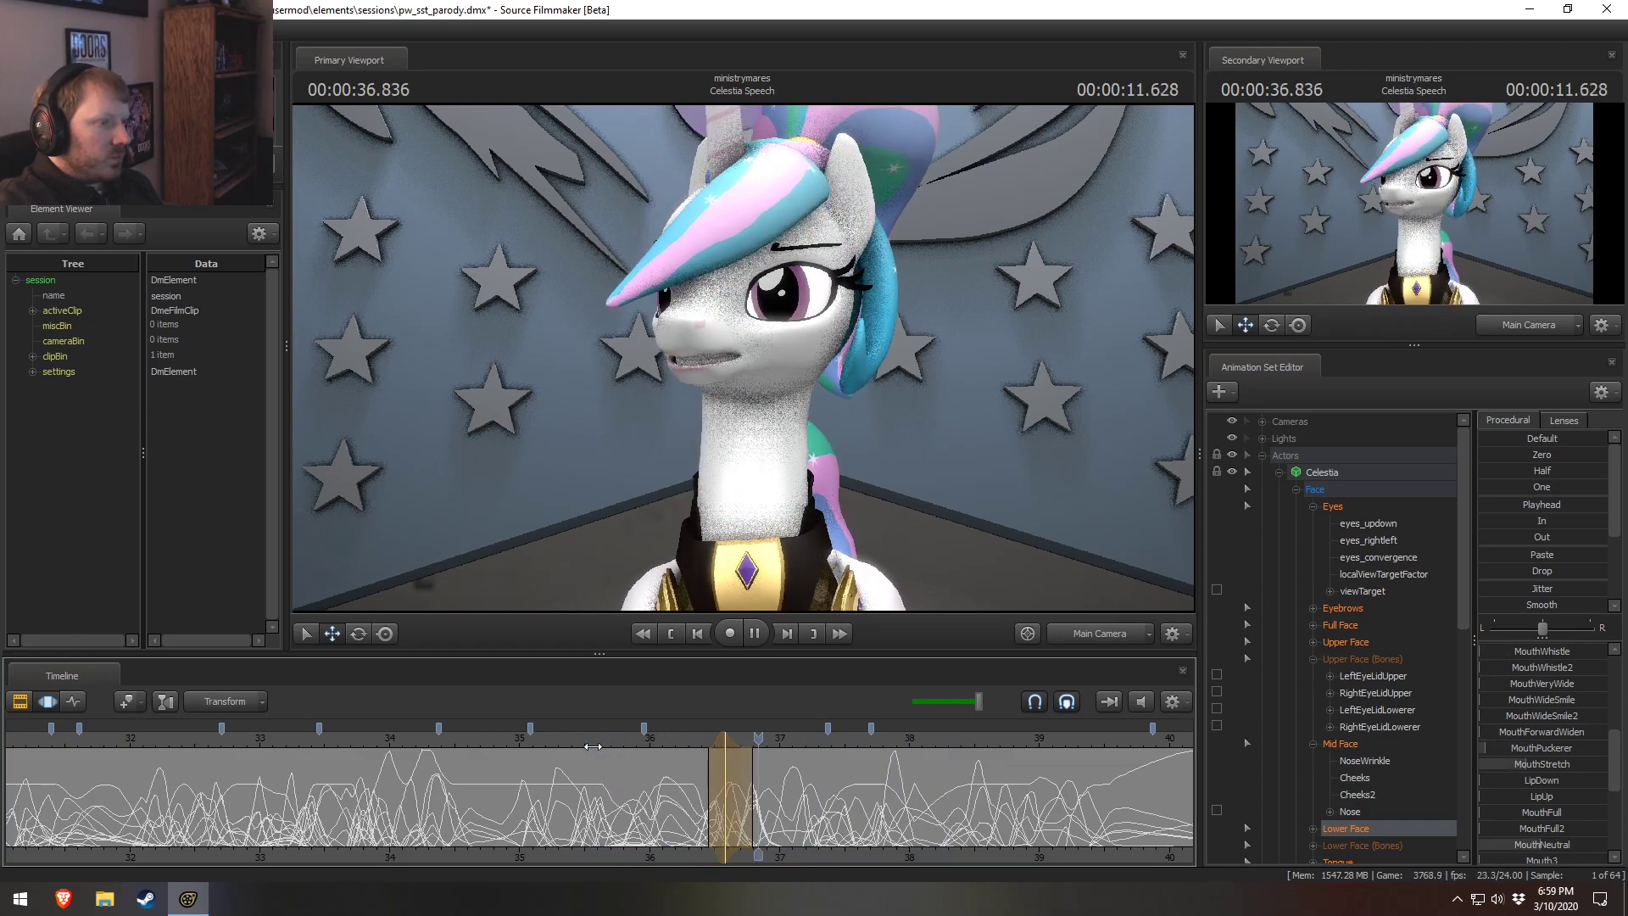
{"action": "key", "text": "space"}
Shift the jaw slightly backward at about 36.83 s from a side view in the work camera, blending over about 36.6–37.1 s.
{"action": "key", "text": "shift"}
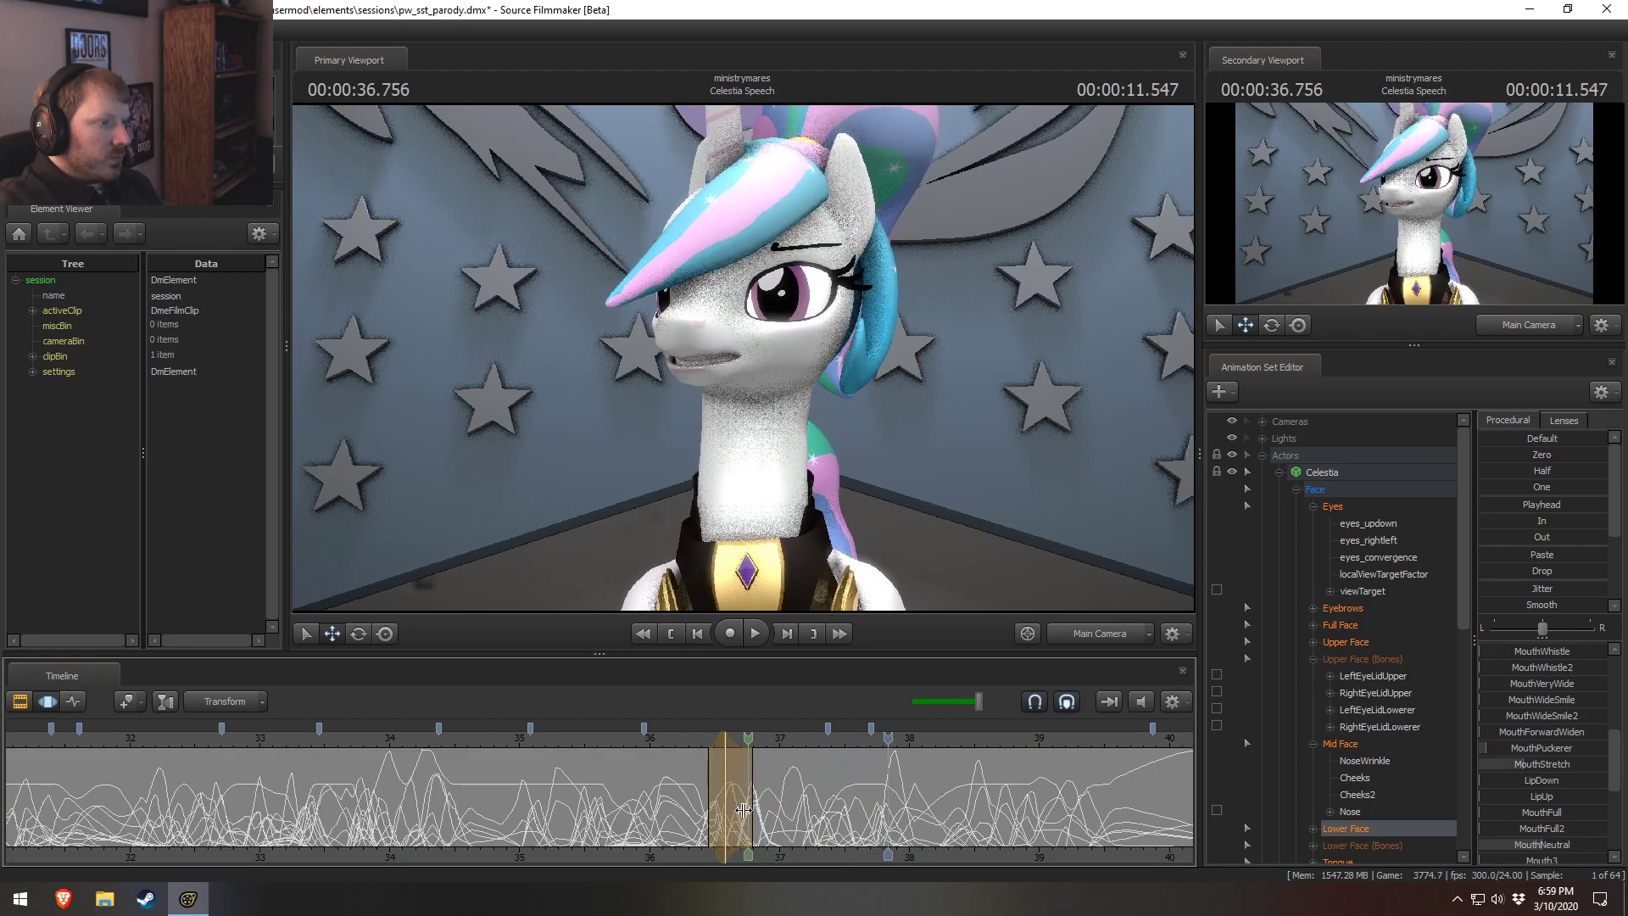
{"action": "left_click", "coordinate": [753, 818]}
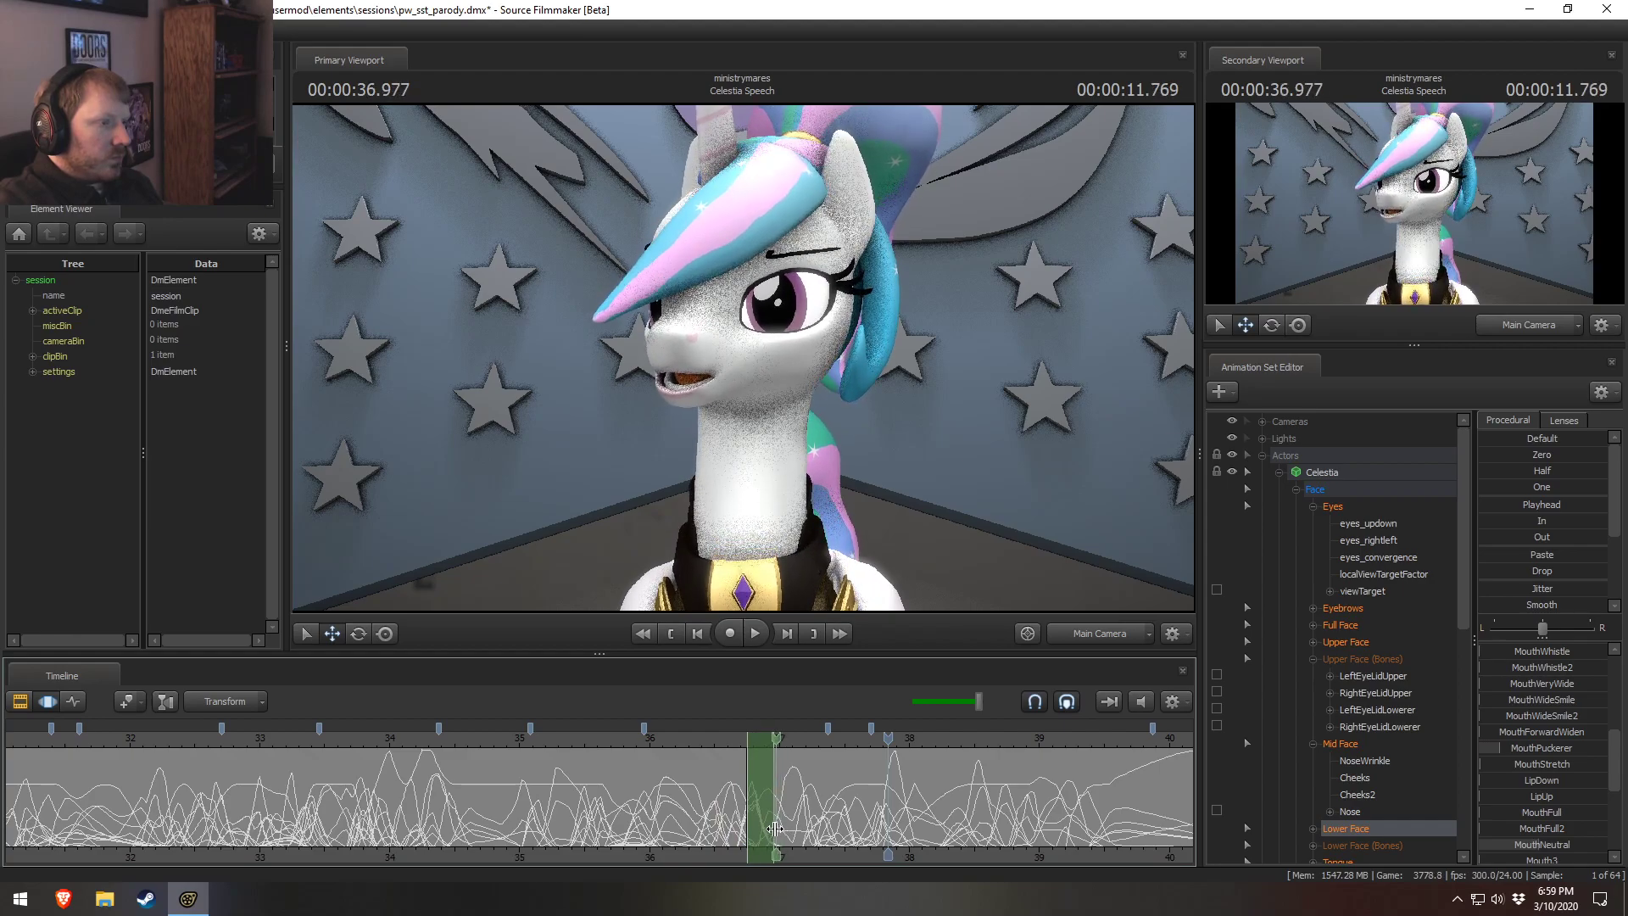
{"action": "middle_click", "coordinate": [948, 521]}
{"action": "left_click_drag", "start_coordinate": [948, 521], "coordinate": [773, 373]}
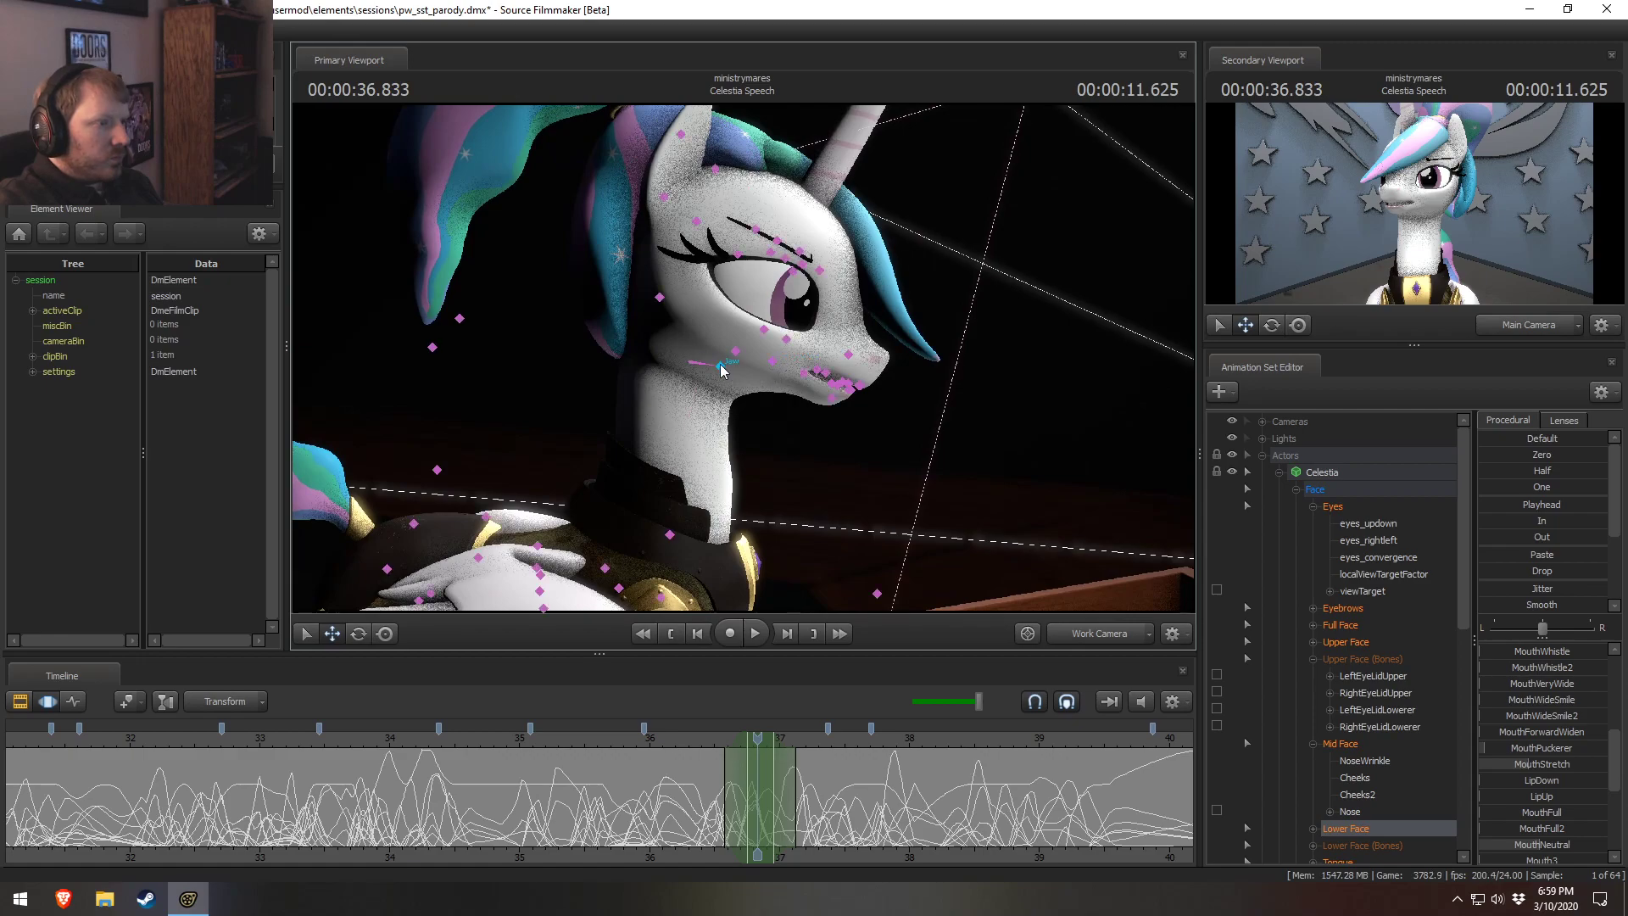
{"action": "left_click", "coordinate": [721, 366]}
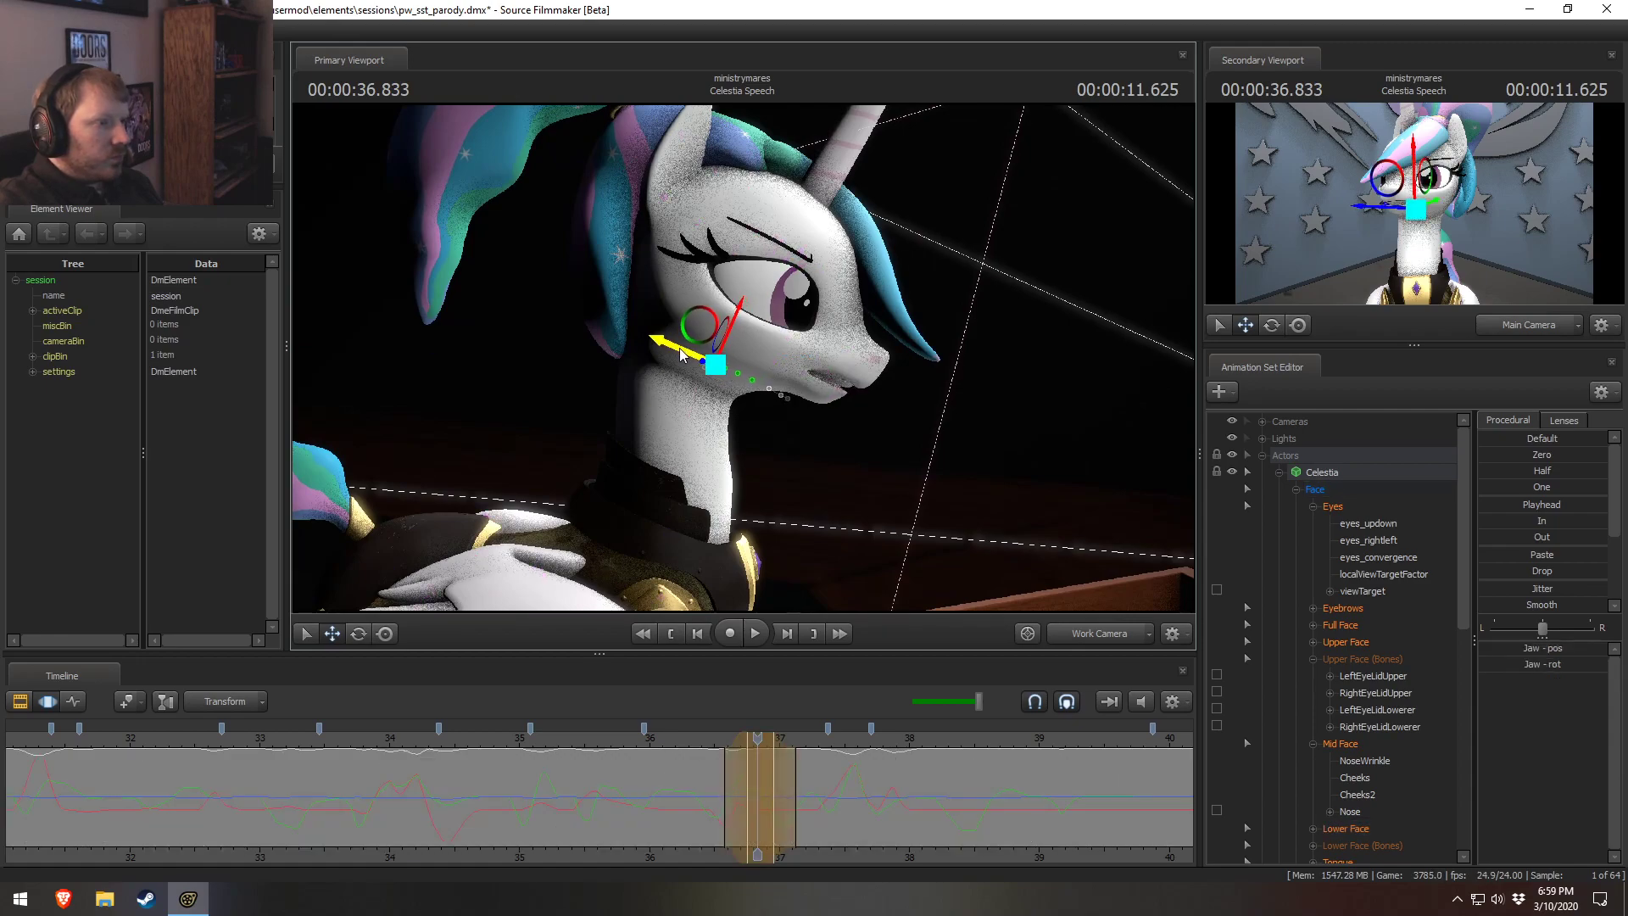
Play the jaw movement from about 36 s in the work camera, and replay it through the main camera.
{"action": "key", "text": "space"}
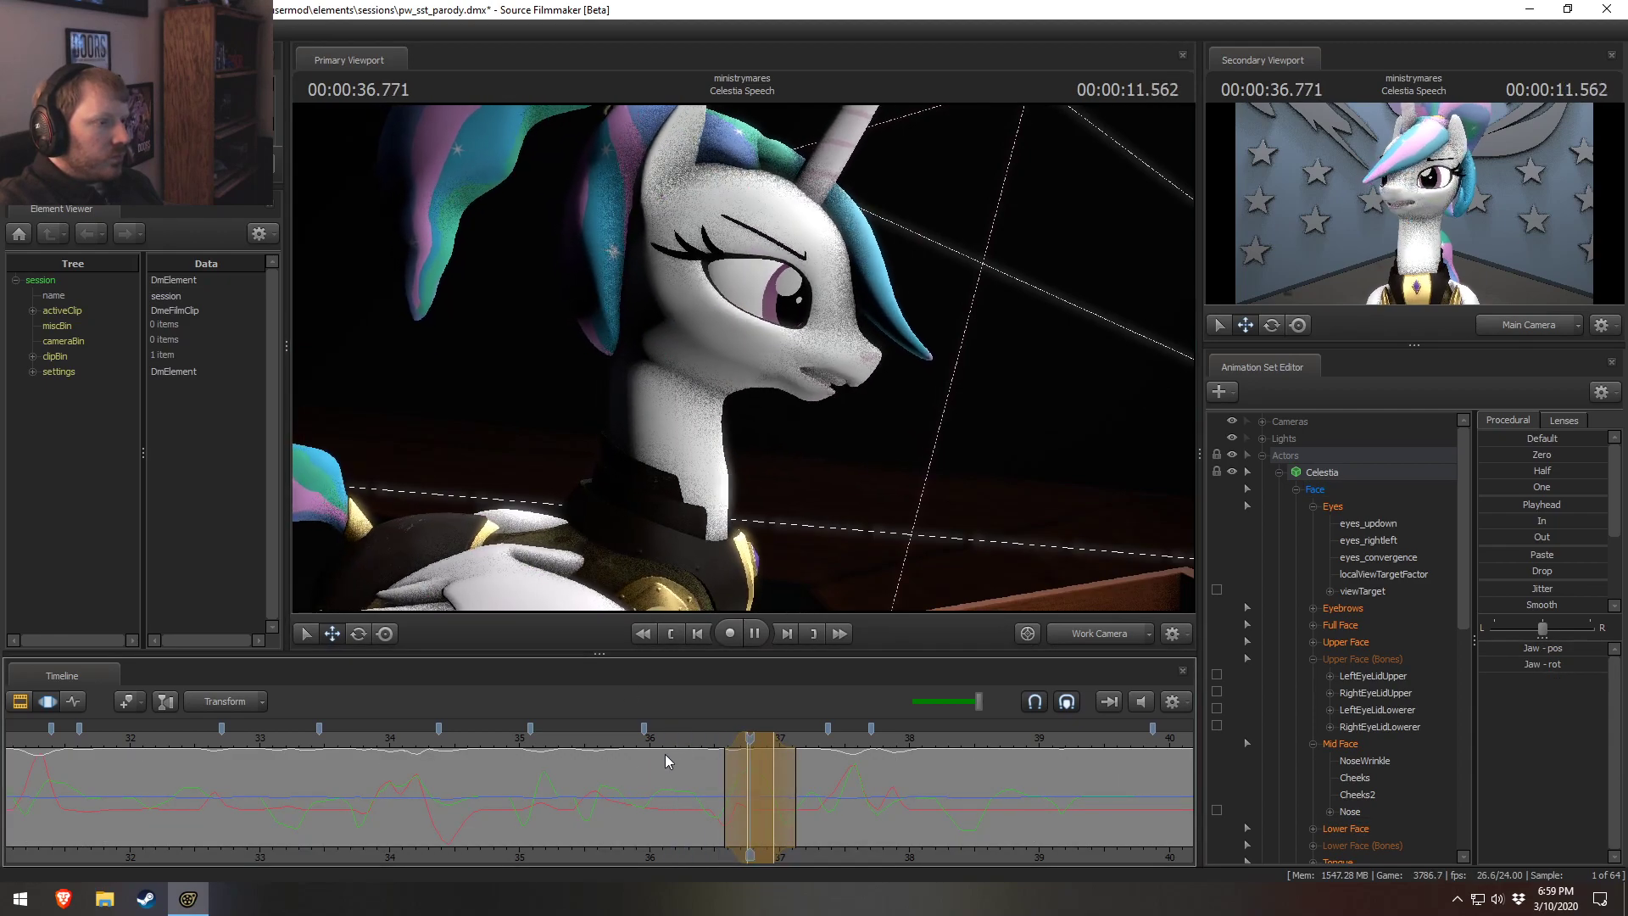
{"action": "key", "text": "space"}
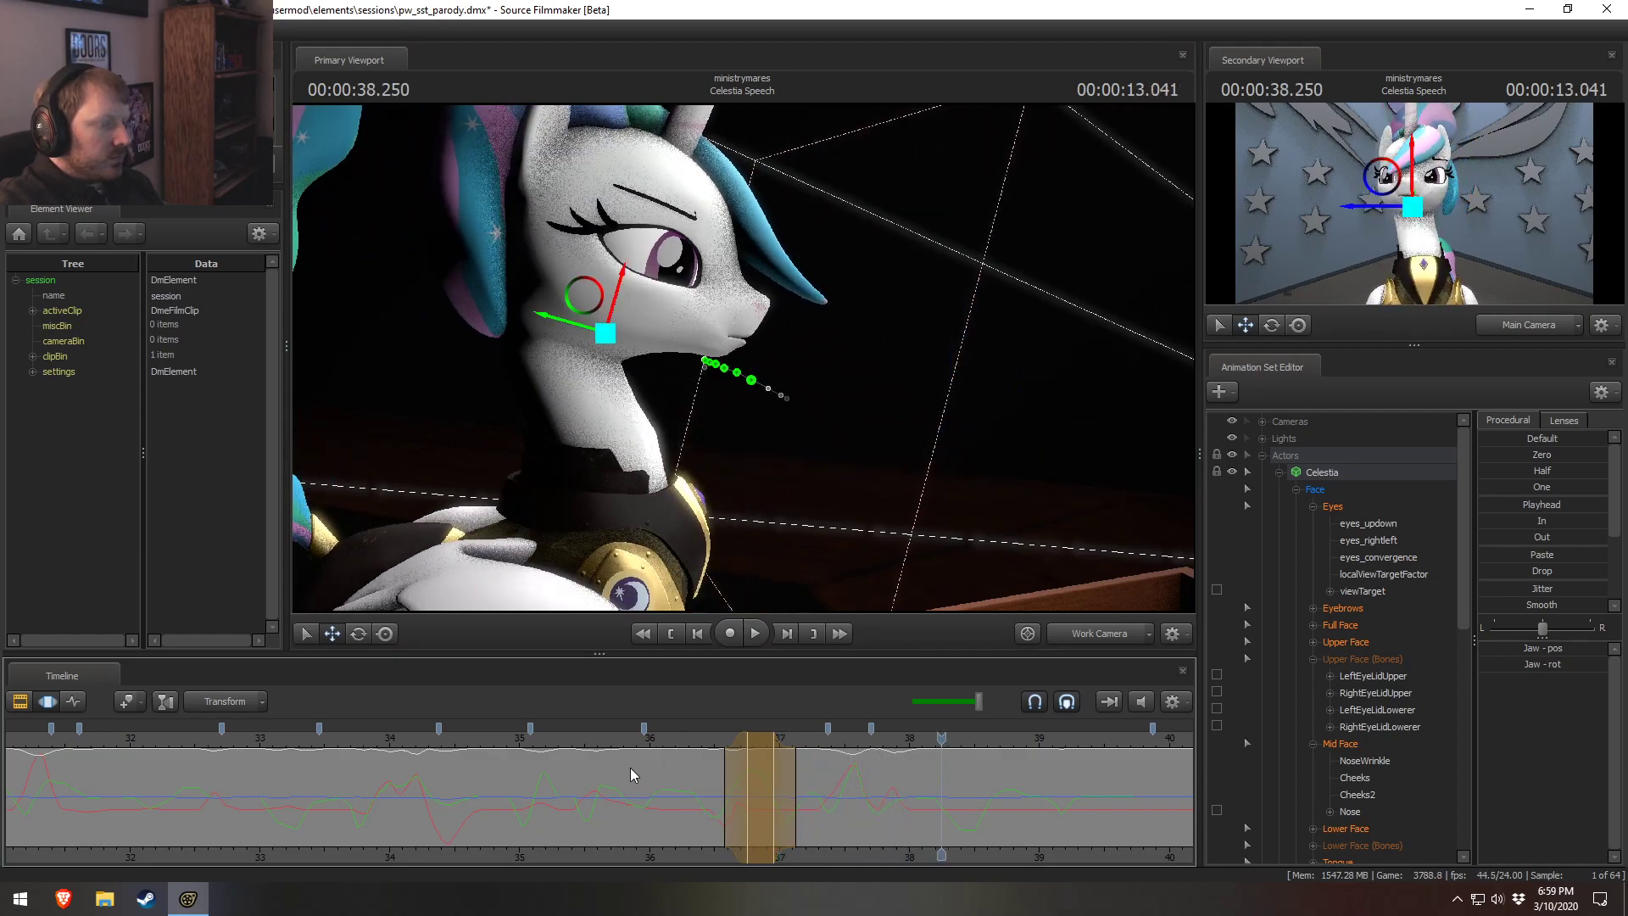
{"action": "key", "text": "space"}
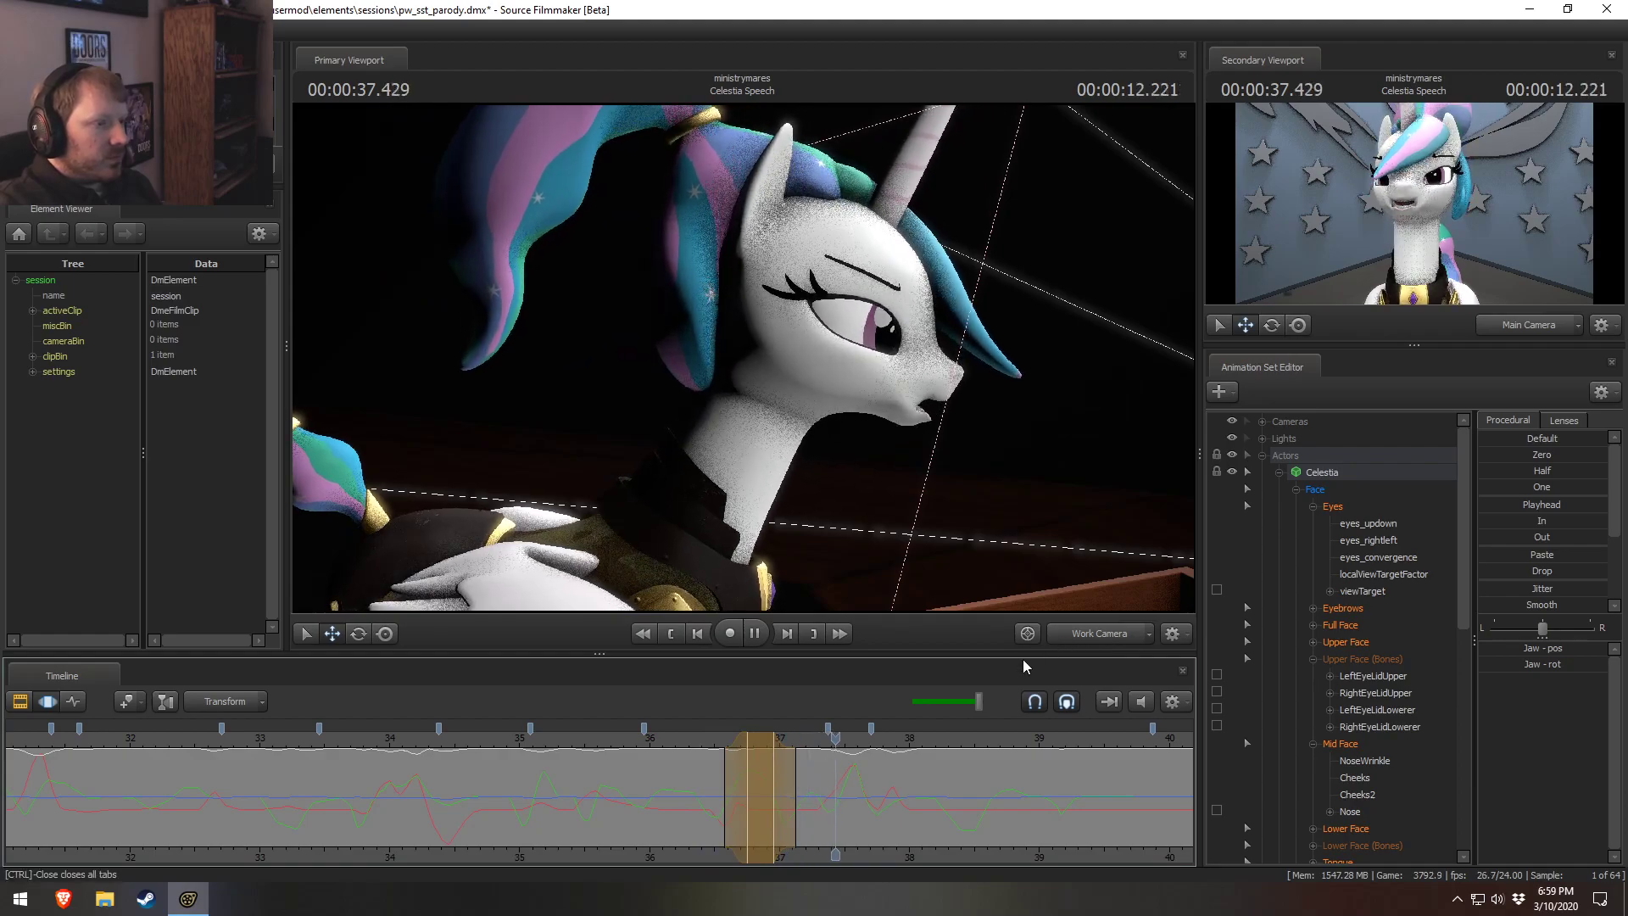
{"action": "key", "text": "space"}
{"action": "left_click", "coordinate": [1065, 631]}
{"action": "left_click_drag", "start_coordinate": [655, 748], "coordinate": [639, 746]}
{"action": "key", "text": "space"}
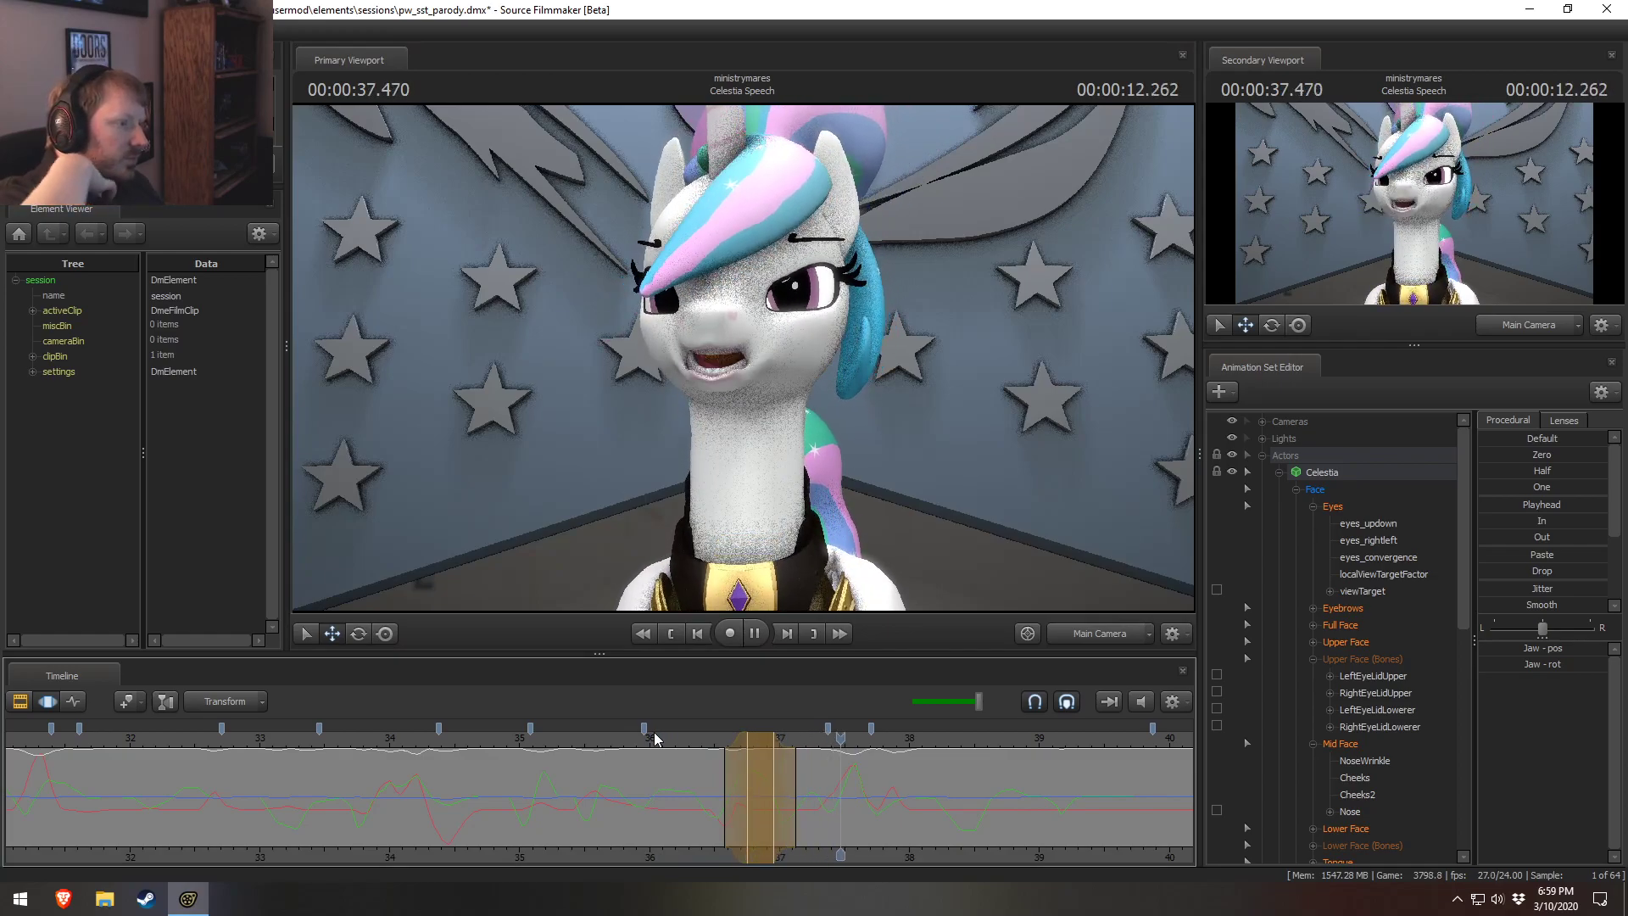
{"action": "key", "text": "space"}
Try raising LipUp and LipDown on the lower face at about 36.54 s, blending over about 36.4–36.7 s.
{"action": "left_click_drag", "start_coordinate": [653, 805], "coordinate": [719, 798]}
{"action": "key", "text": "Escape"}
{"action": "scroll", "coordinate": [720, 802], "scroll_direction": "up", "scroll_amount": 2, "text": "shift"}
{"action": "scroll", "coordinate": [719, 802], "scroll_direction": "up", "scroll_amount": 5}
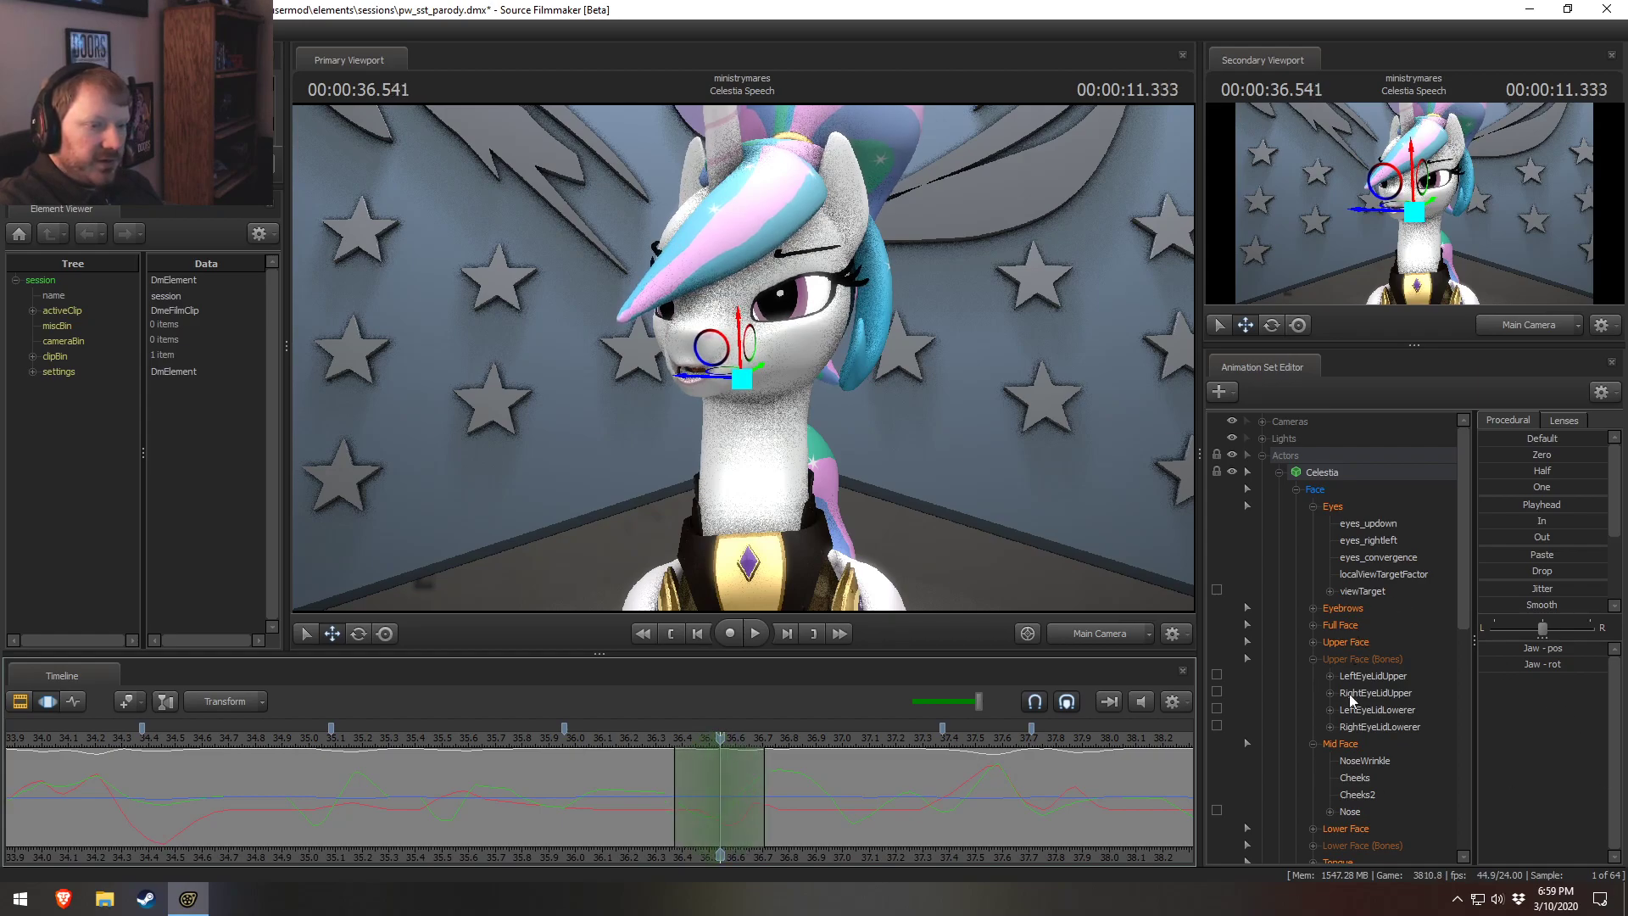
{"action": "left_click", "coordinate": [1360, 828]}
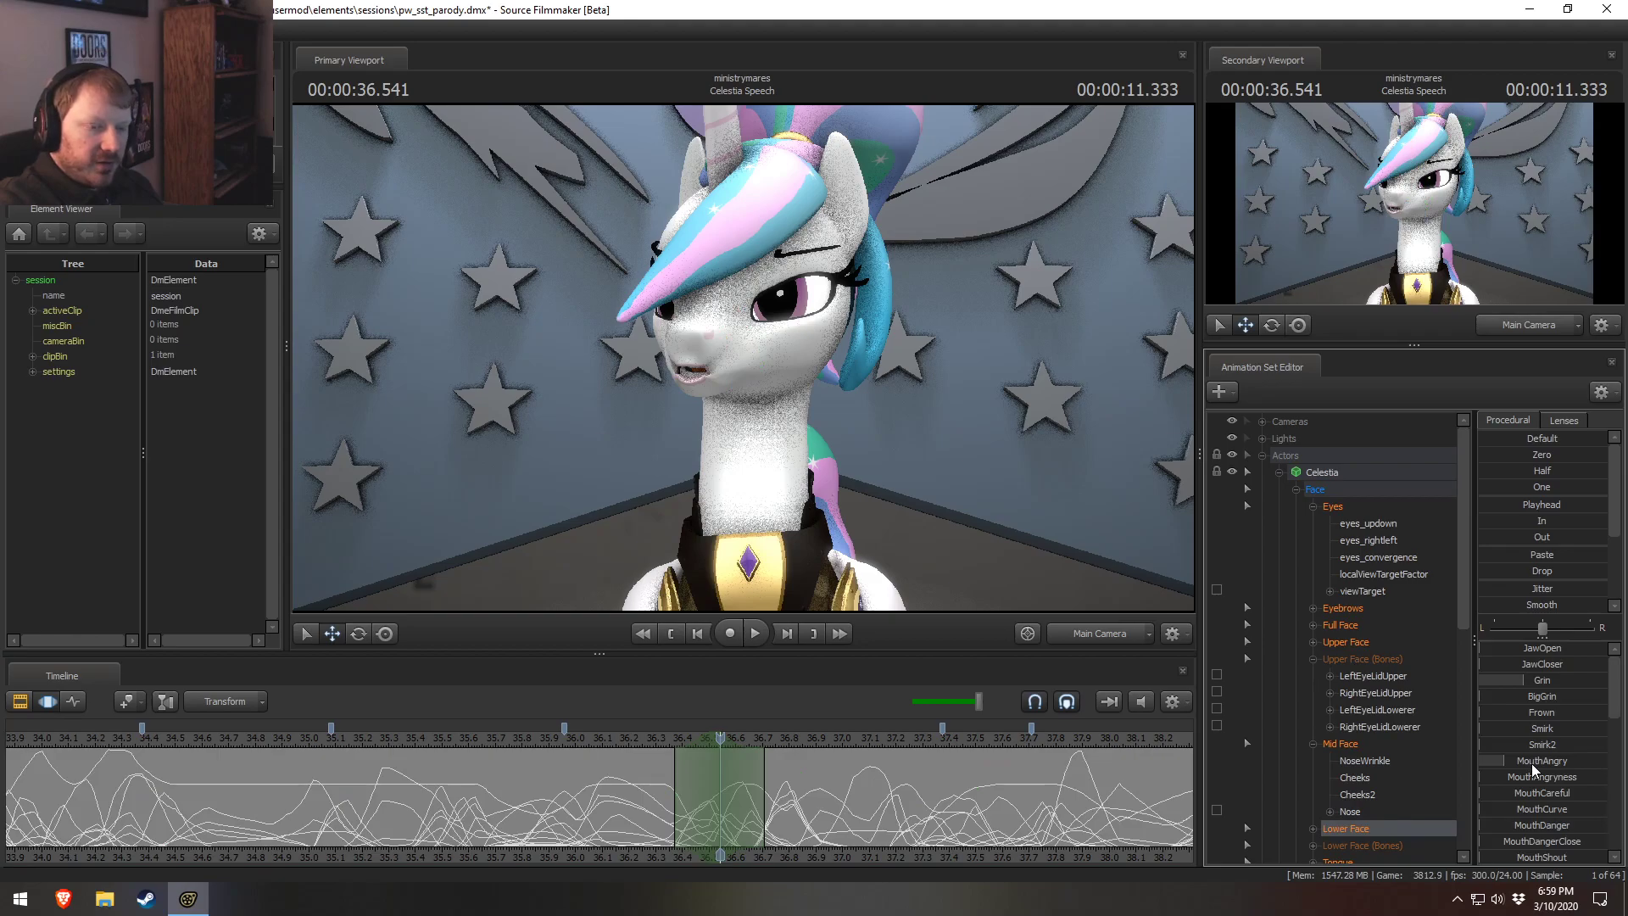
{"action": "scroll", "coordinate": [1531, 763], "scroll_direction": "down", "scroll_amount": 3}
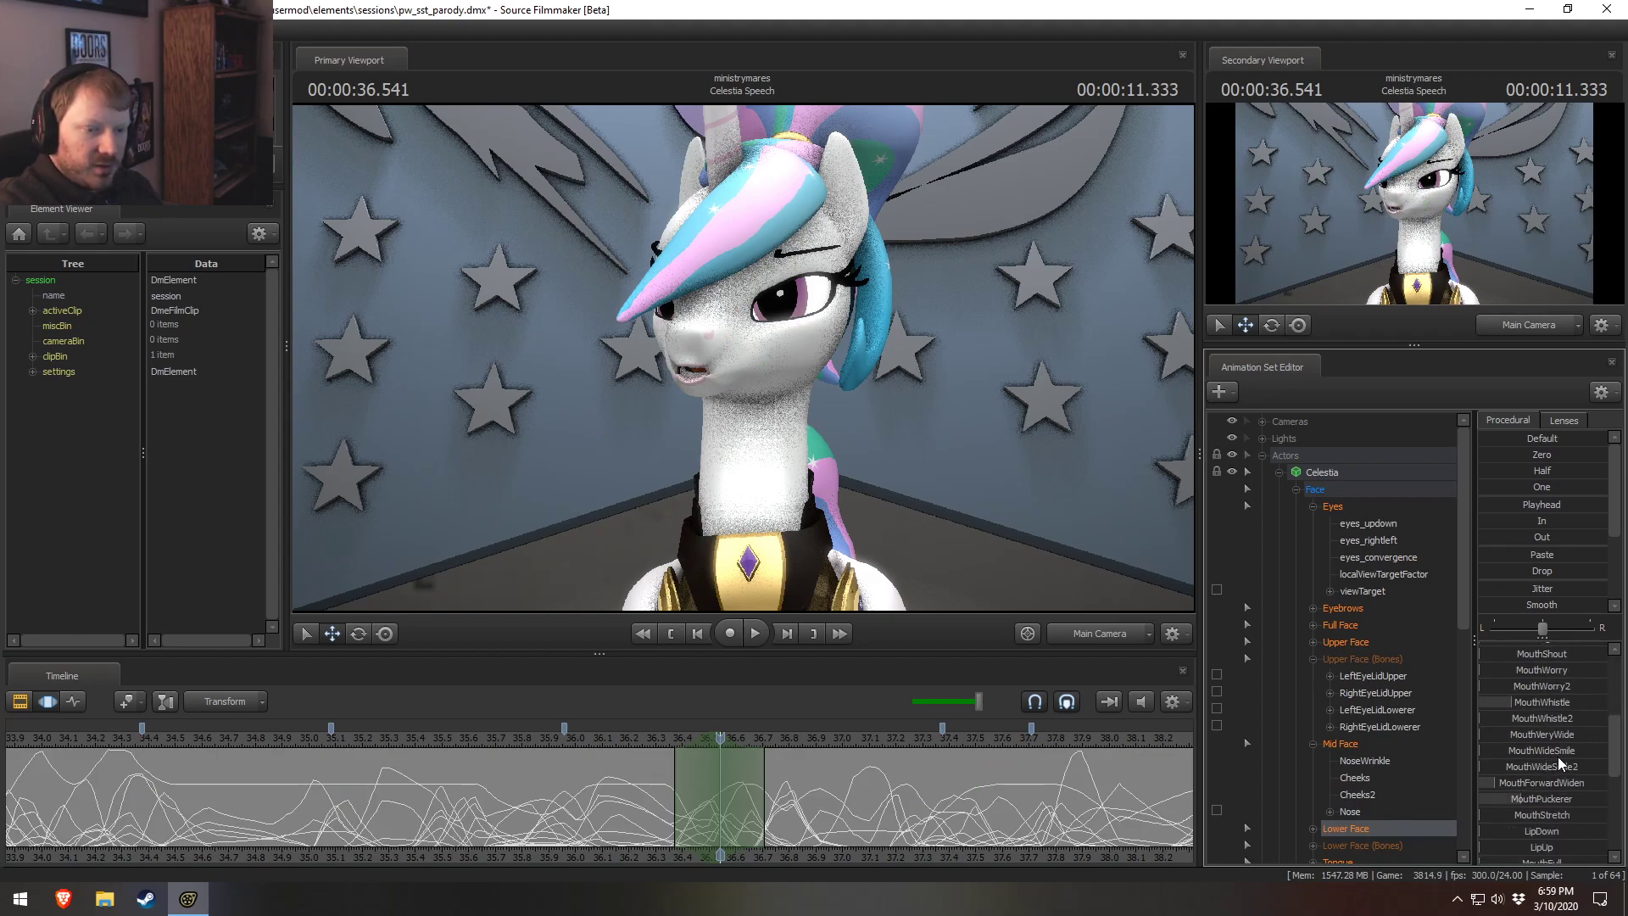
{"action": "scroll", "coordinate": [1557, 790], "scroll_direction": "down", "scroll_amount": 1}
{"action": "left_click_drag", "start_coordinate": [1548, 797], "coordinate": [1593, 793]}
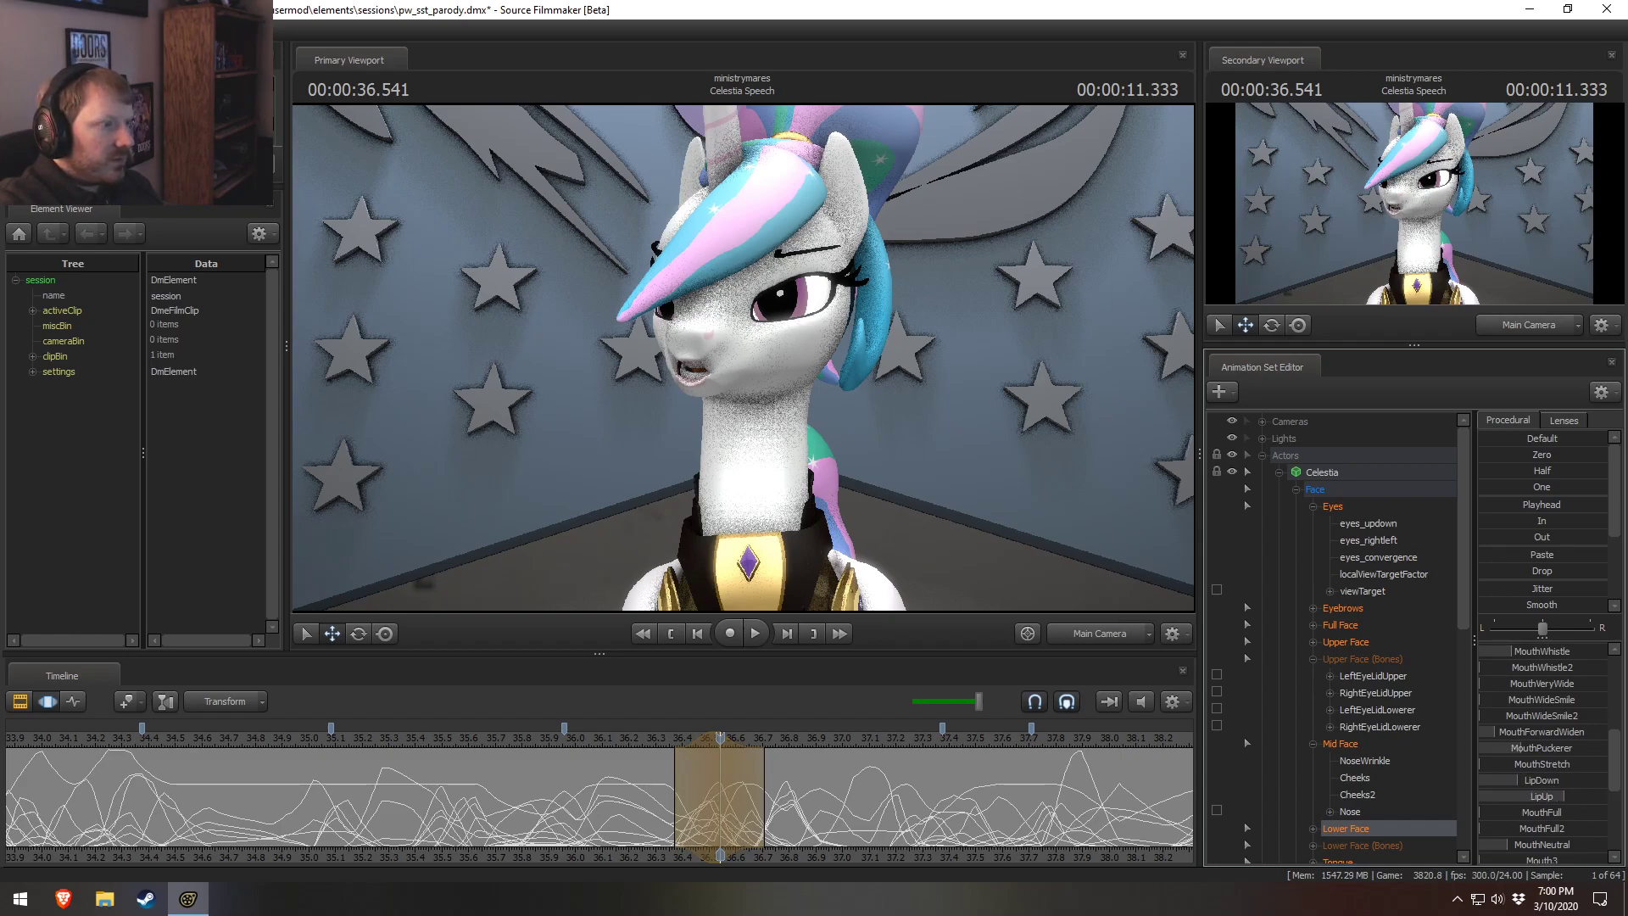
Set the time selection to about 36.3–36.8 s and add the lower face bones and jaw to the selected controls.
{"action": "left_click_drag", "start_coordinate": [695, 786], "coordinate": [741, 817]}
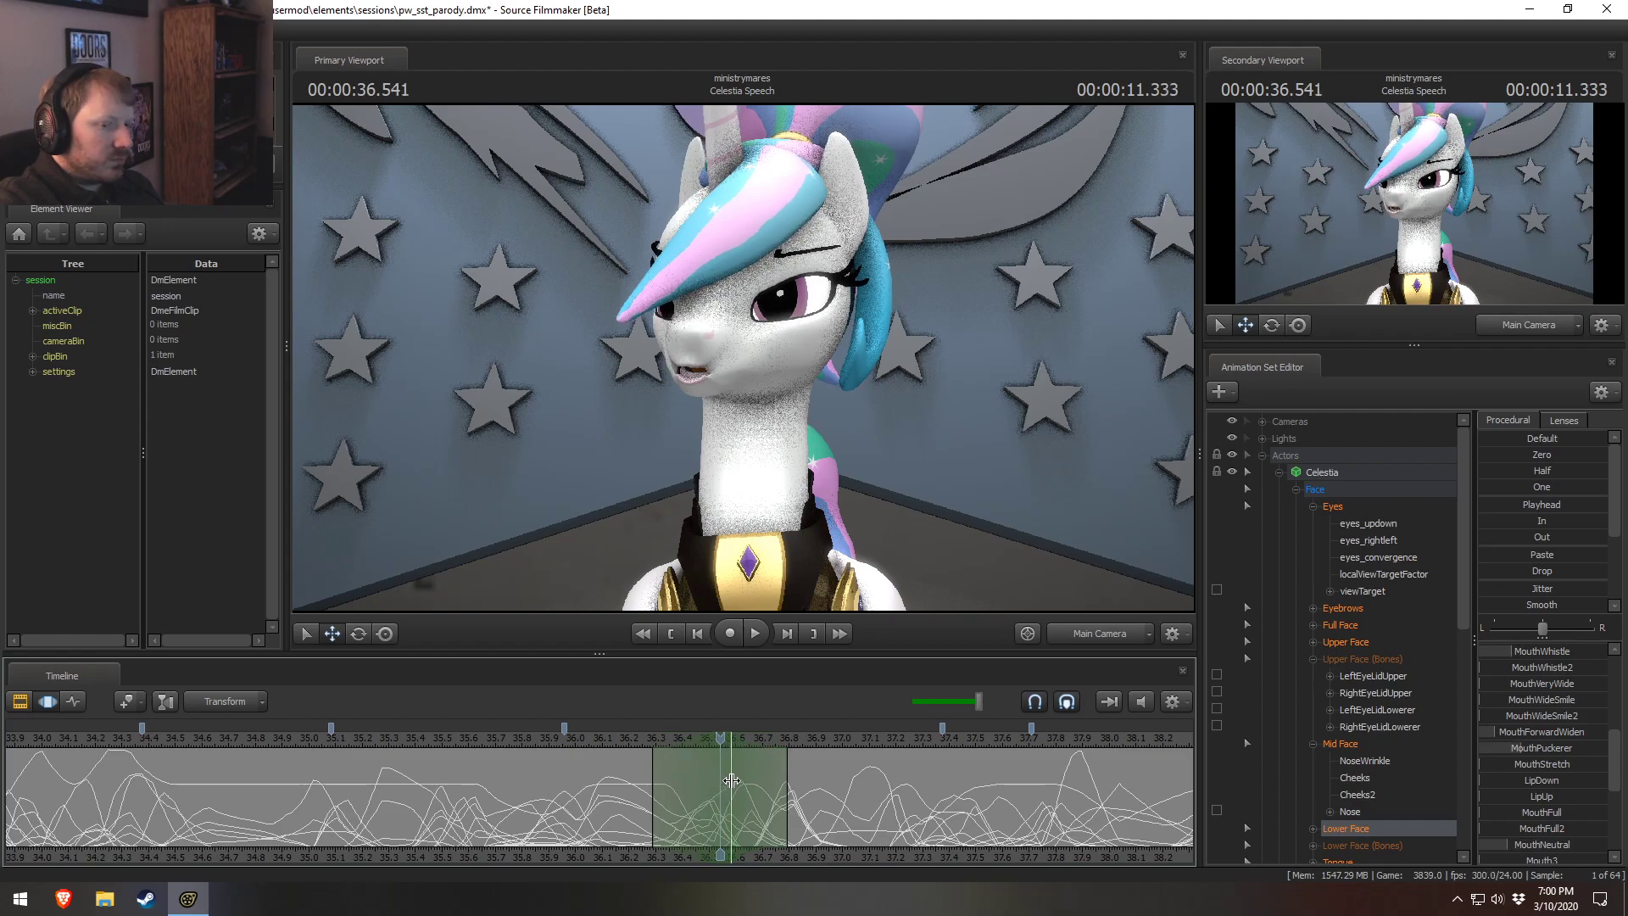
{"action": "scroll", "coordinate": [1390, 814], "scroll_direction": "down", "scroll_amount": 4}
{"action": "left_click", "coordinate": [1333, 709]}
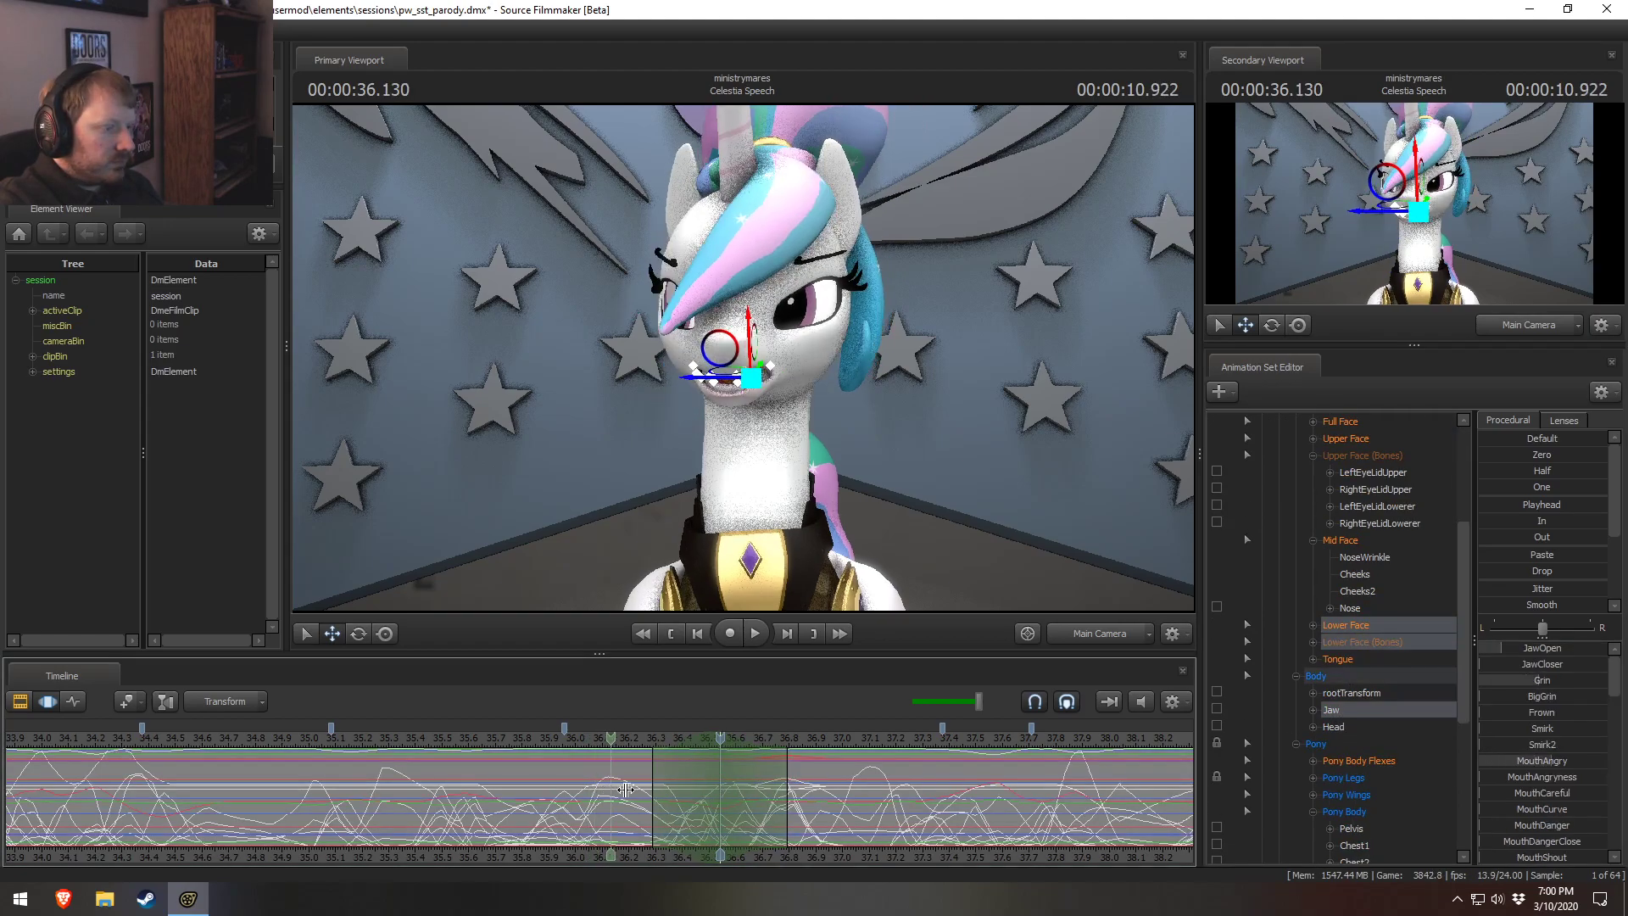
Scrub the mouth motion to about 37.3 s, play from about 35.8 s in the Clip Editor, and return to the Motion Editor.
{"action": "left_click_drag", "start_coordinate": [762, 816], "coordinate": [838, 821]}
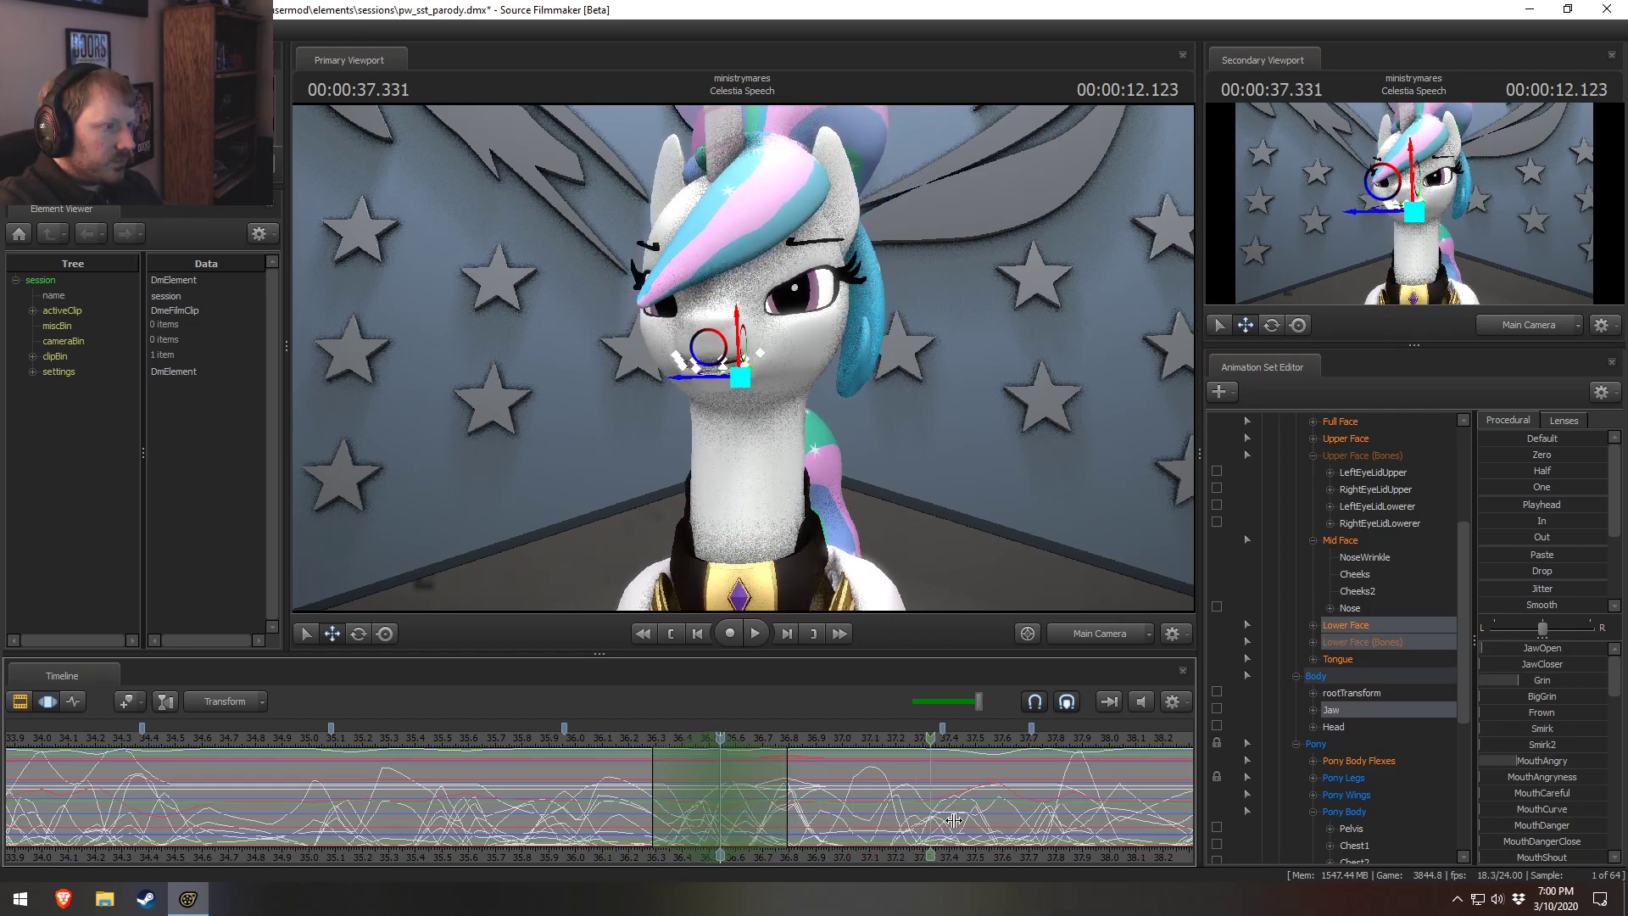
{"action": "key", "text": "F2"}
{"action": "left_click", "coordinate": [521, 741]}
{"action": "key", "text": "space"}
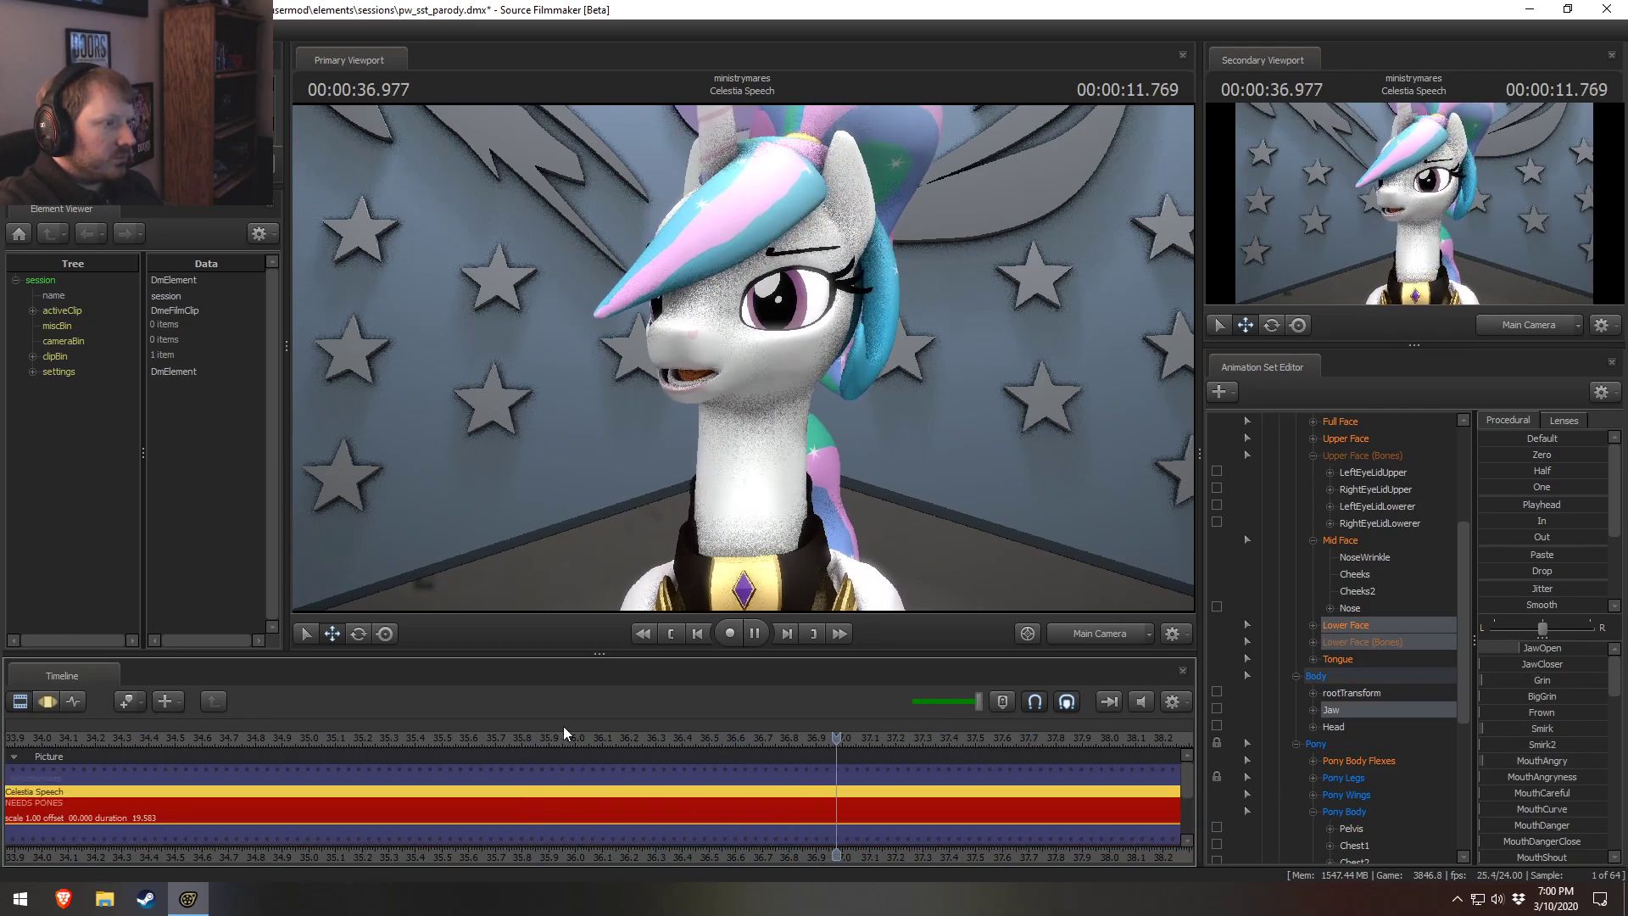
{"action": "key", "text": "F3"}
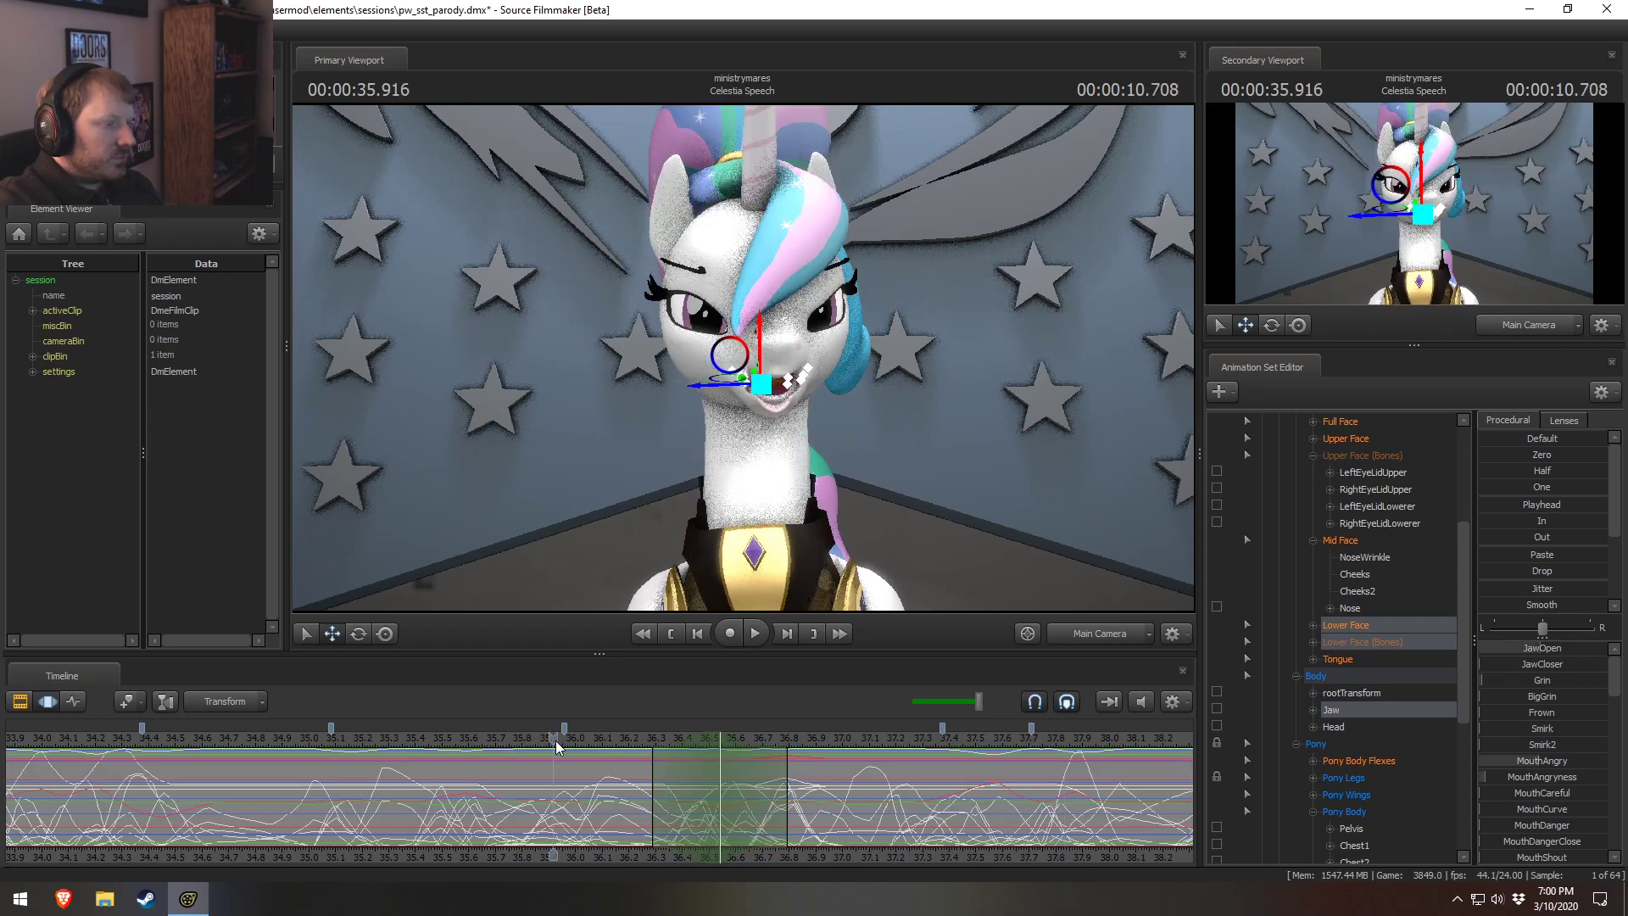
Play the mouth motion from about 35.9 s, and scrub it around 37.5 s in the work camera's side view.
{"action": "key", "text": "space"}
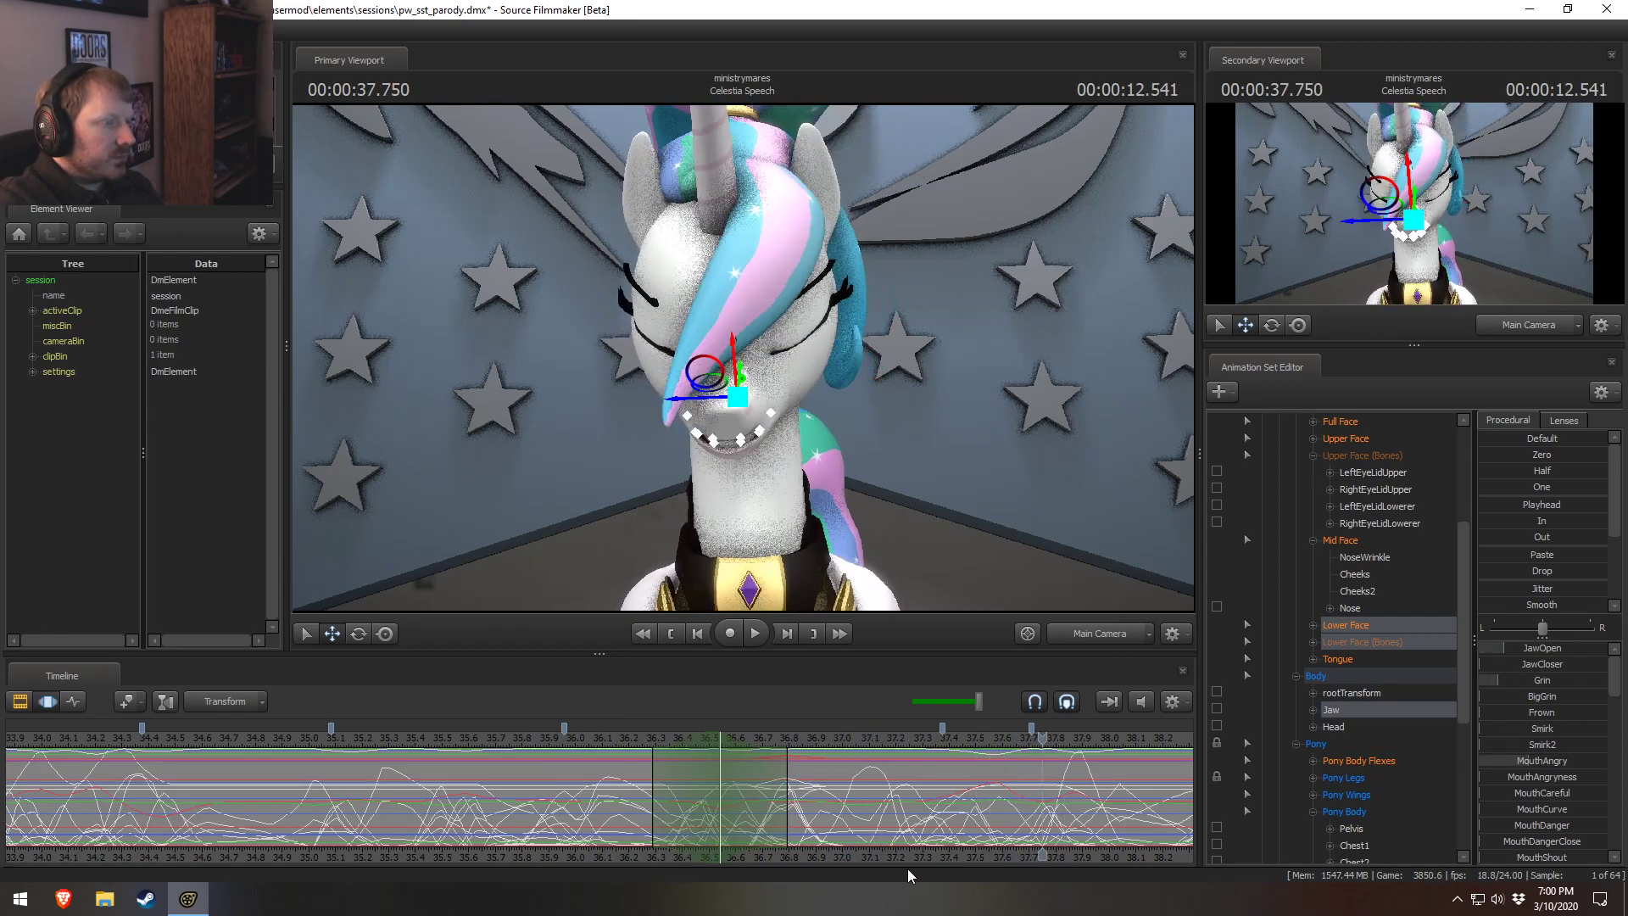
{"action": "middle_click_drag", "start_coordinate": [891, 827], "coordinate": [591, 811]}
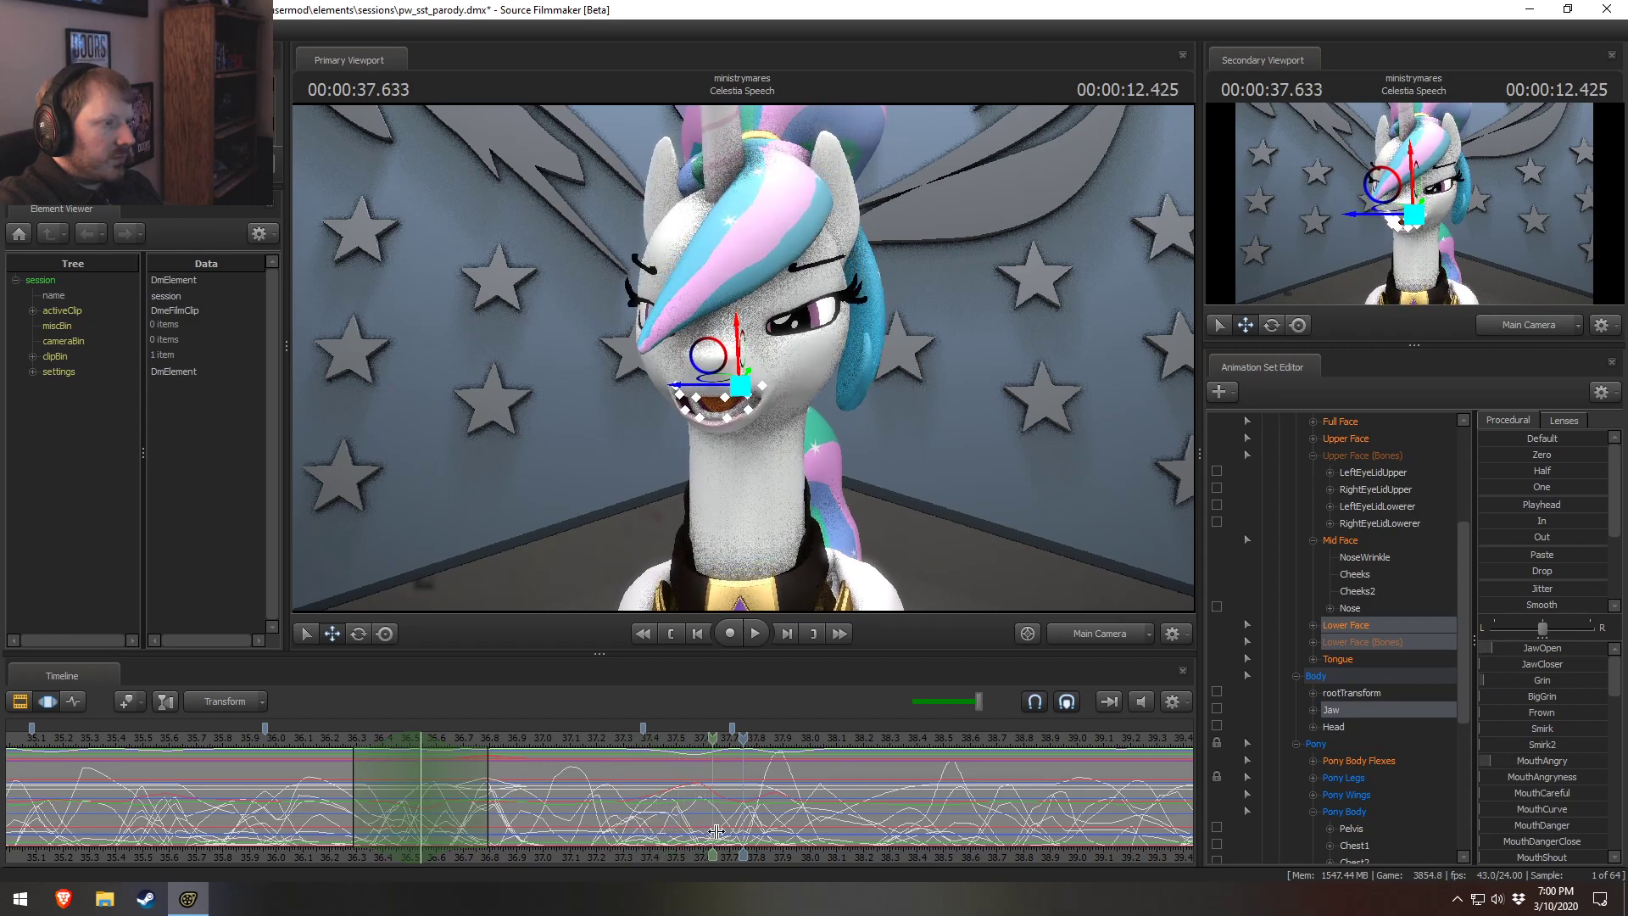
{"action": "left_click", "coordinate": [680, 825]}
{"action": "left_click", "coordinate": [1100, 633]}
{"action": "mouse_move", "coordinate": [974, 585]}
{"action": "left_mouse_down", "text": "alt"}
{"action": "mouse_move", "coordinate": [937, 576]}
{"action": "mouse_move", "coordinate": [967, 568]}
{"action": "left_mouse_up", "text": "alt"}
{"action": "key", "text": "shift"}
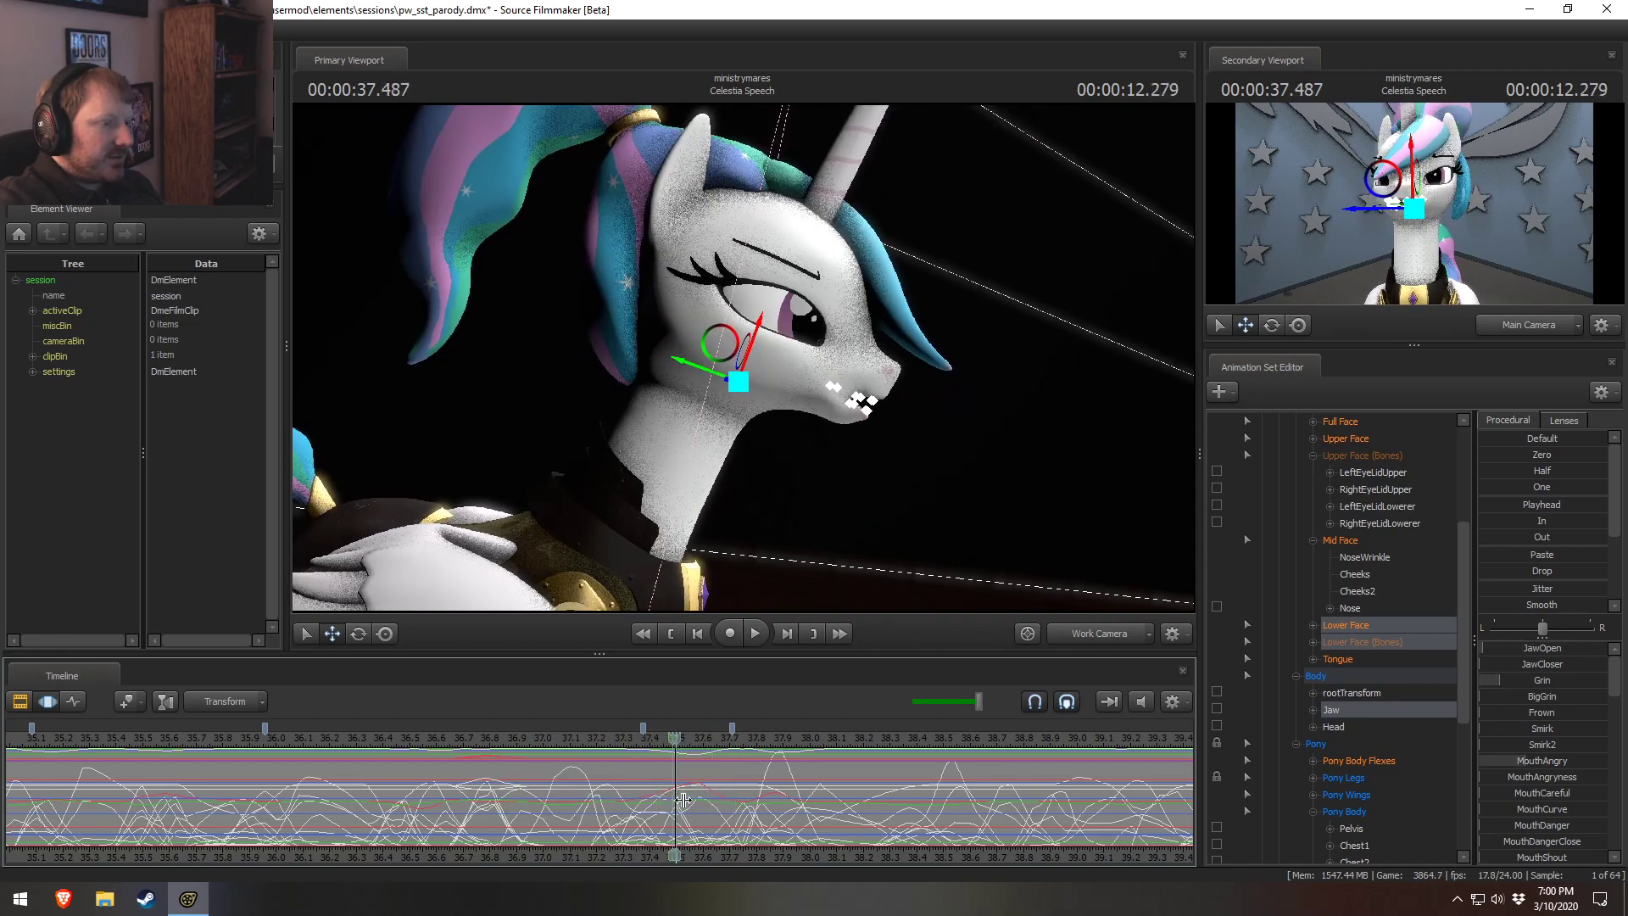
{"action": "key", "text": "F2"}
{"action": "key", "text": "F3"}
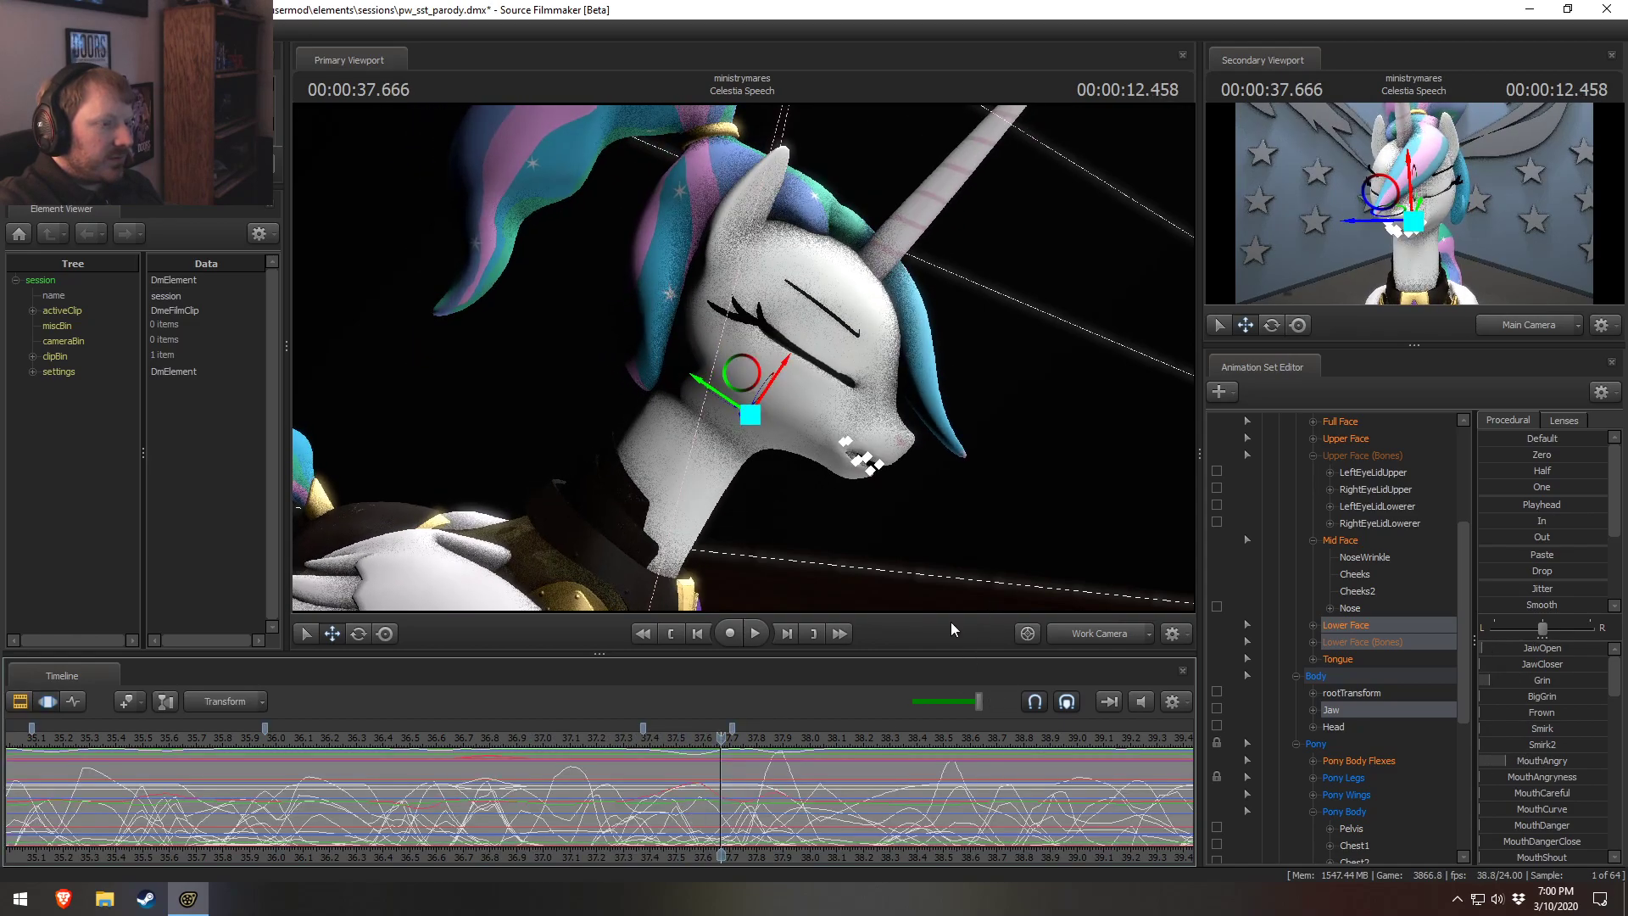
Select only Celestia's Lower Face controls and set the time selection to about 37.3–37.6 s, centred on about 37.46 s.
{"action": "left_click", "coordinate": [978, 542], "text": "ctrl"}
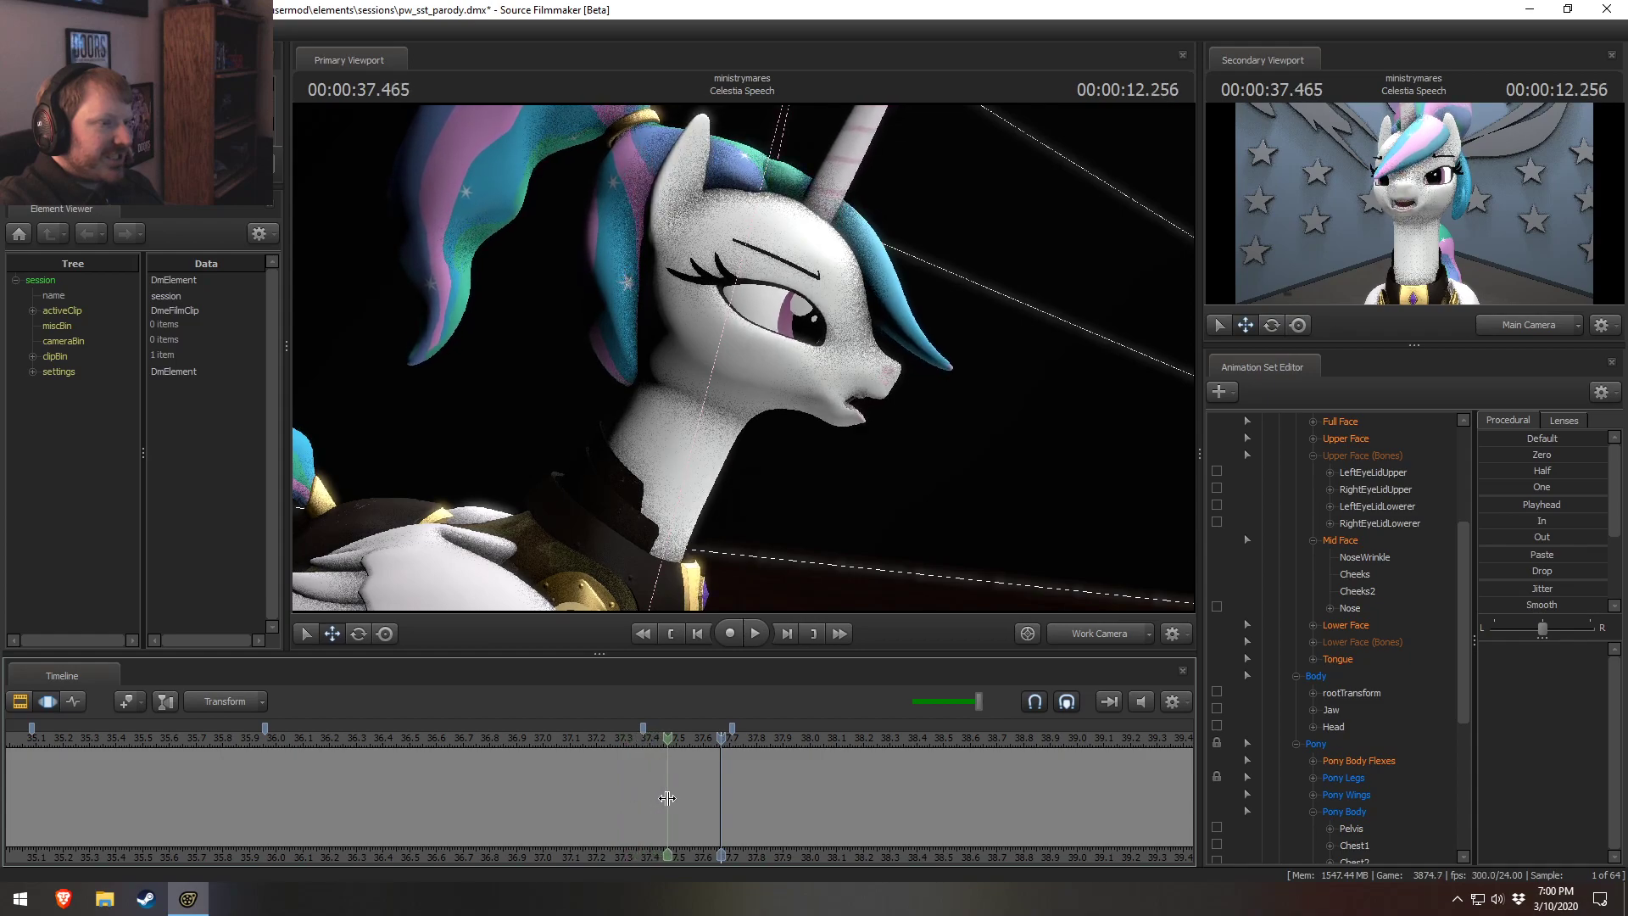
{"action": "left_click", "coordinate": [667, 798]}
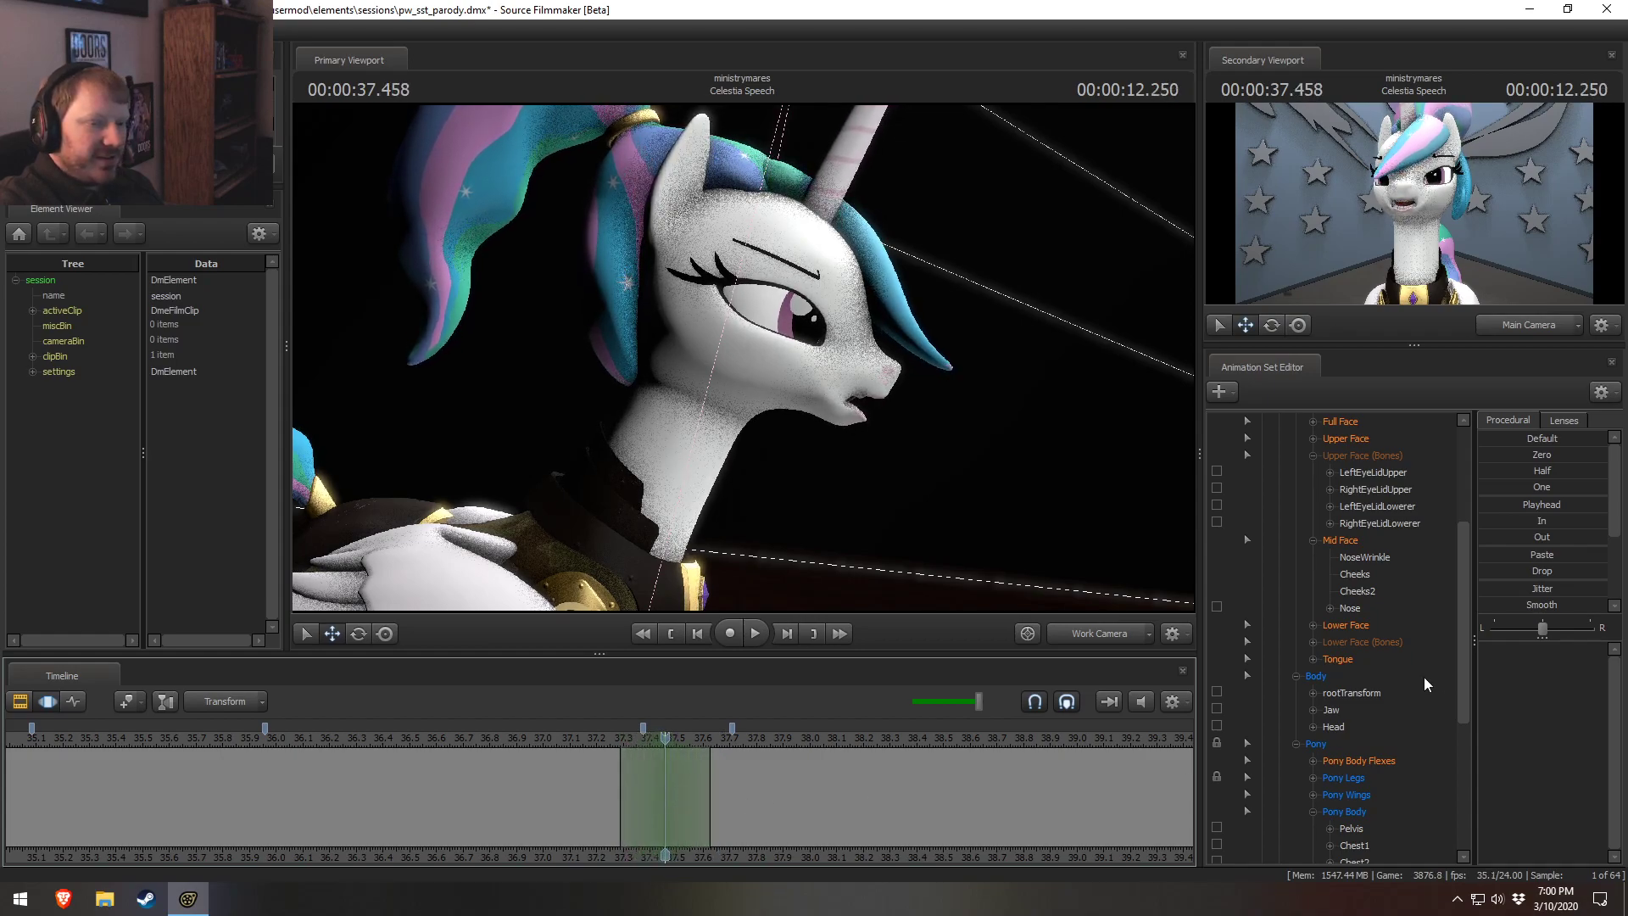
{"action": "left_click", "coordinate": [1366, 634]}
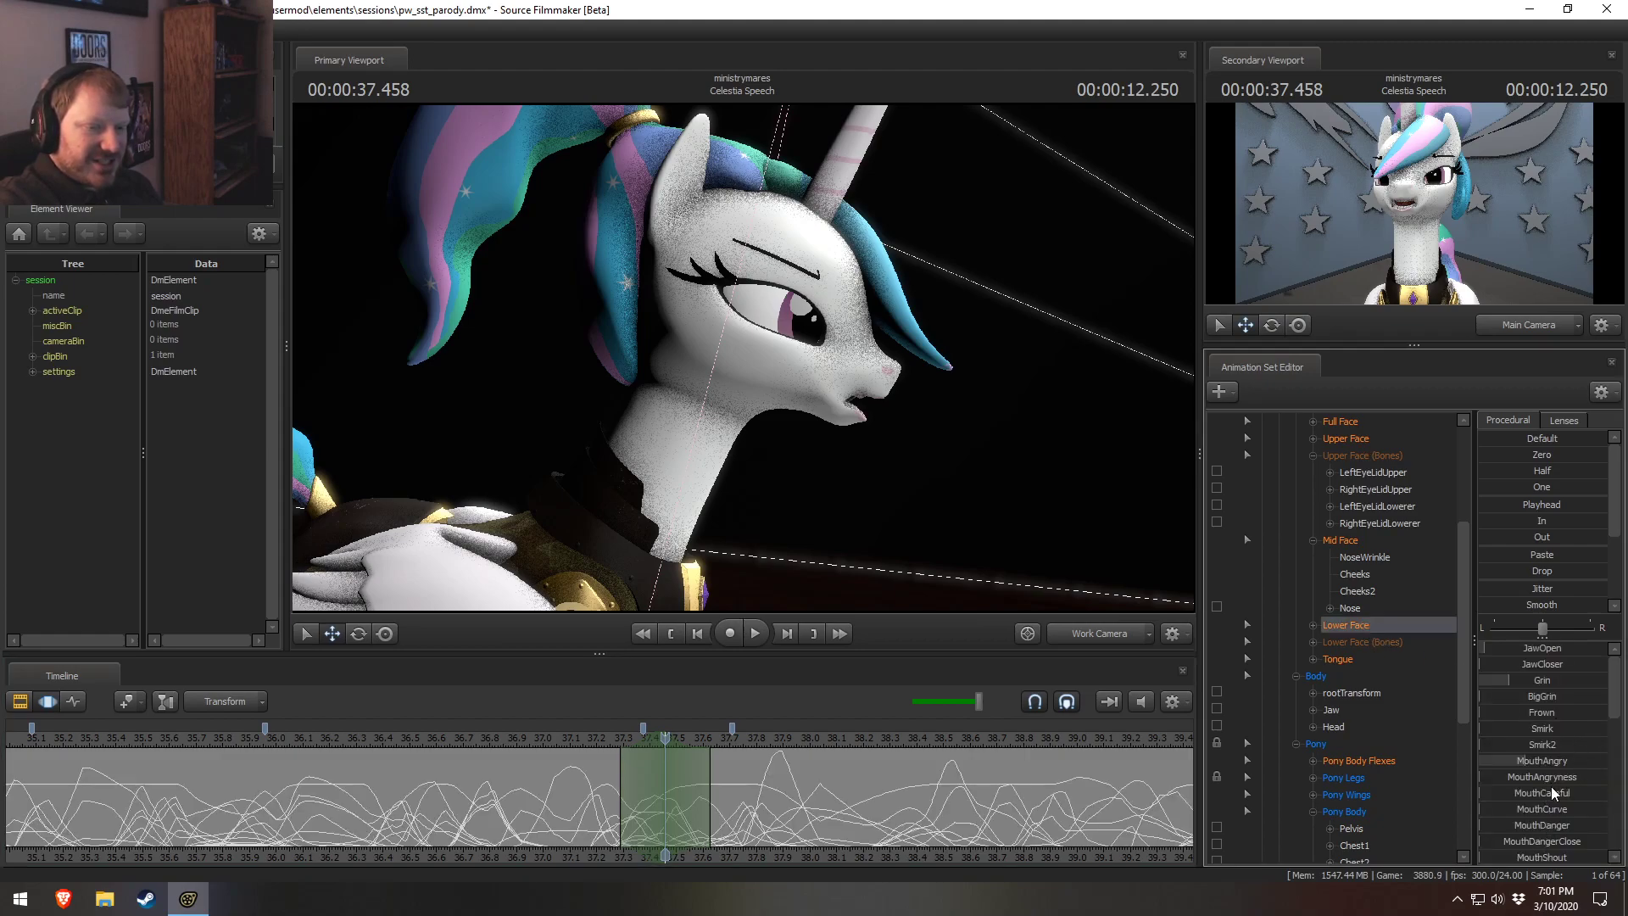
{"action": "scroll", "coordinate": [1549, 786], "scroll_direction": "down", "scroll_amount": 2}
{"action": "scroll", "coordinate": [1553, 776], "scroll_direction": "up", "scroll_amount": 2}
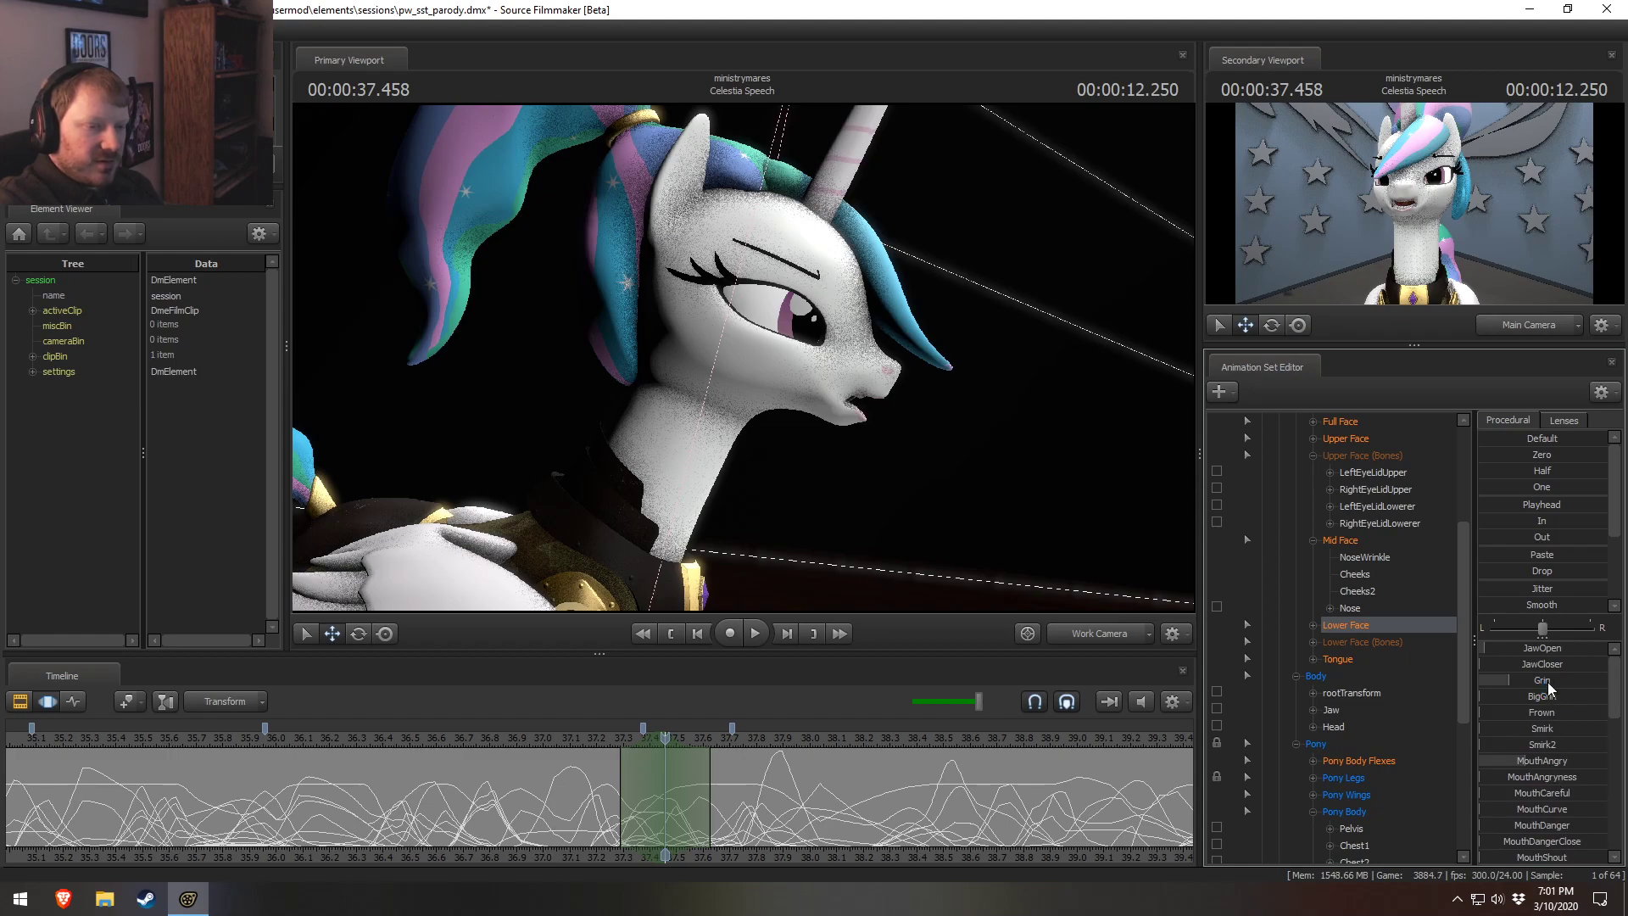
{"action": "scroll", "coordinate": [1571, 757], "scroll_direction": "down", "scroll_amount": 3}
{"action": "scroll", "coordinate": [1561, 768], "scroll_direction": "down", "scroll_amount": 3}
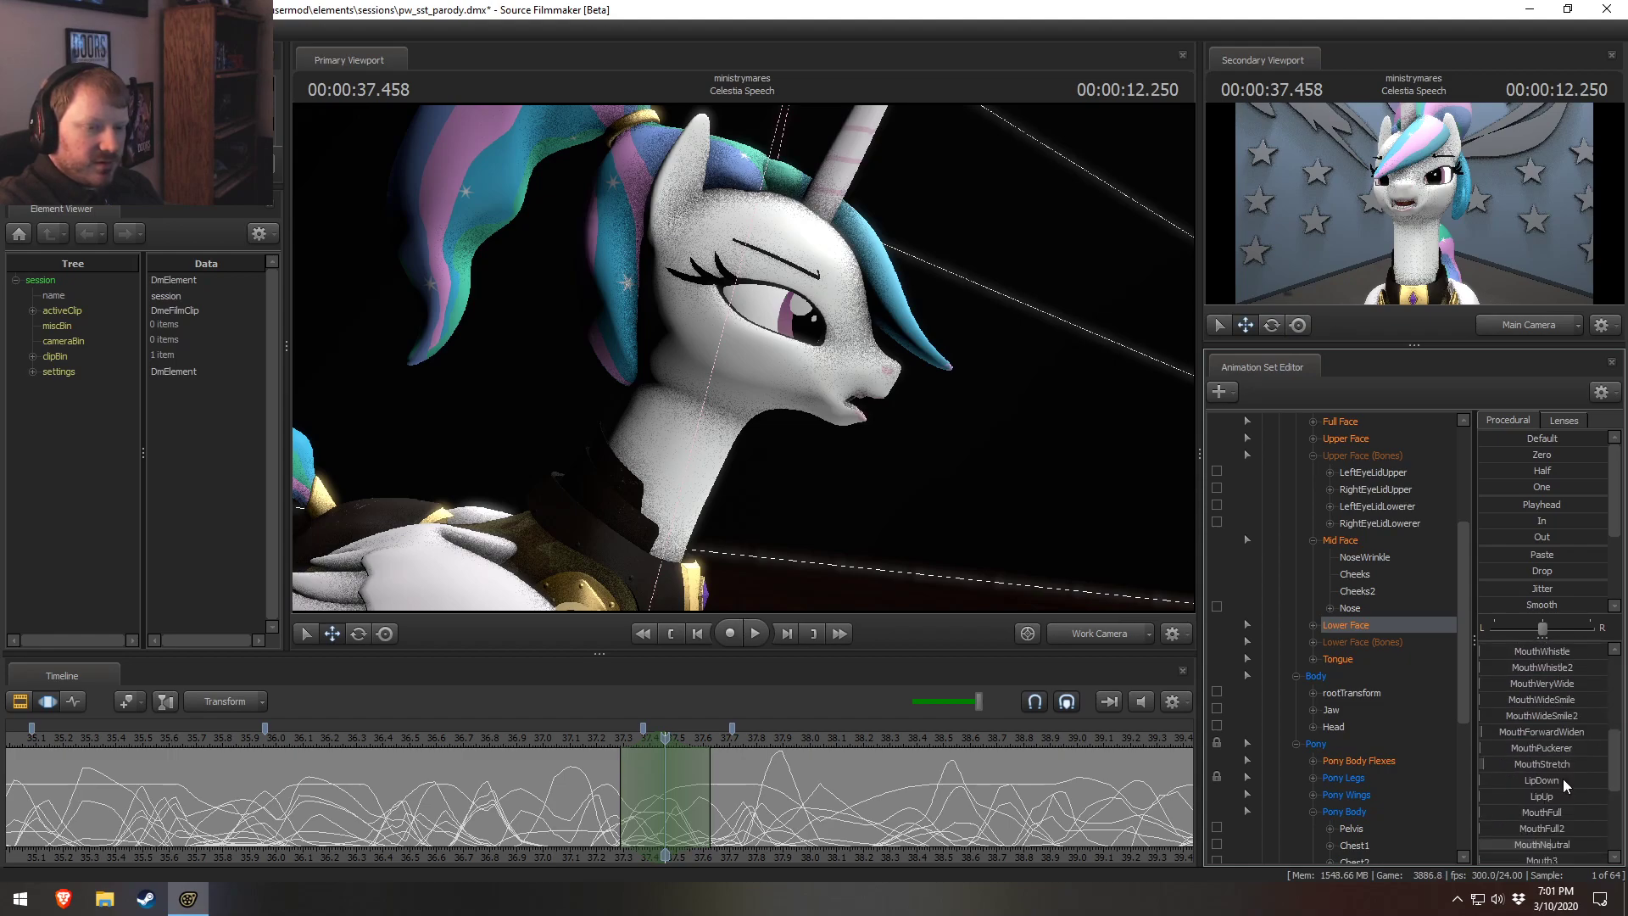
Try raising MouthForwardWiden and MouthShout on the lower face at about 37.46 s.
{"action": "left_click_drag", "start_coordinate": [890, 407], "coordinate": [806, 348]}
{"action": "key", "text": "w"}
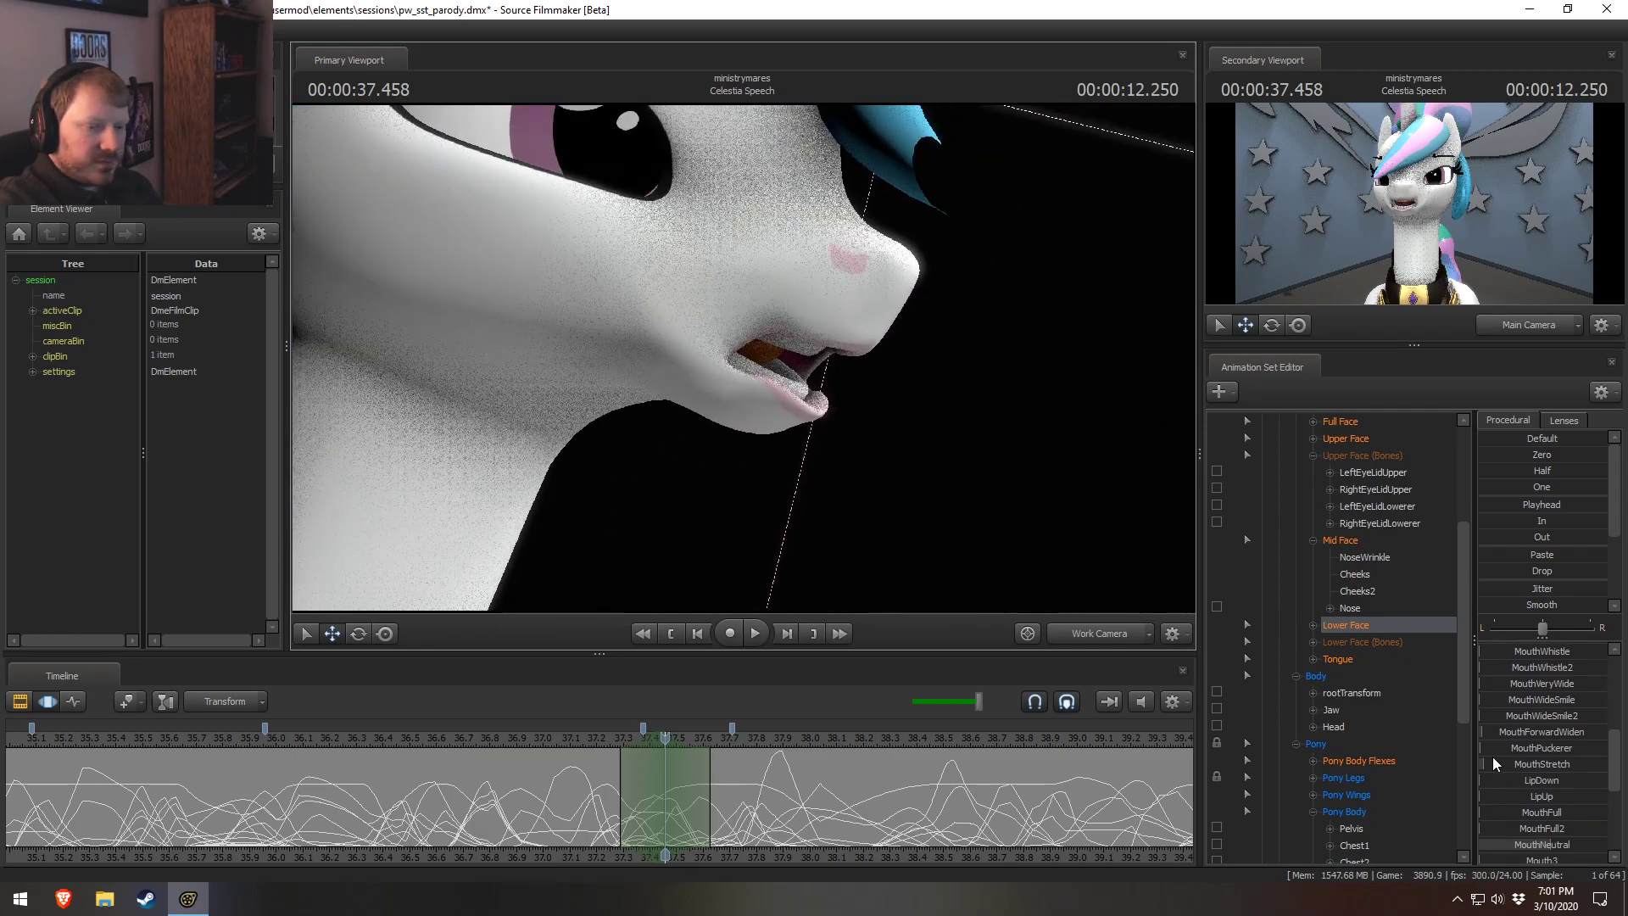
{"action": "left_click_drag", "start_coordinate": [1549, 750], "coordinate": [1605, 734]}
{"action": "key", "text": "ctrl+z"}
{"action": "key", "text": "ctrl+z"}
{"action": "key", "text": "s"}
{"action": "mouse_move", "coordinate": [933, 407]}
{"action": "left_mouse_down"}
{"action": "mouse_move", "coordinate": [928, 377]}
{"action": "mouse_move", "coordinate": [963, 395]}
{"action": "left_mouse_up"}
{"action": "key", "text": "w"}
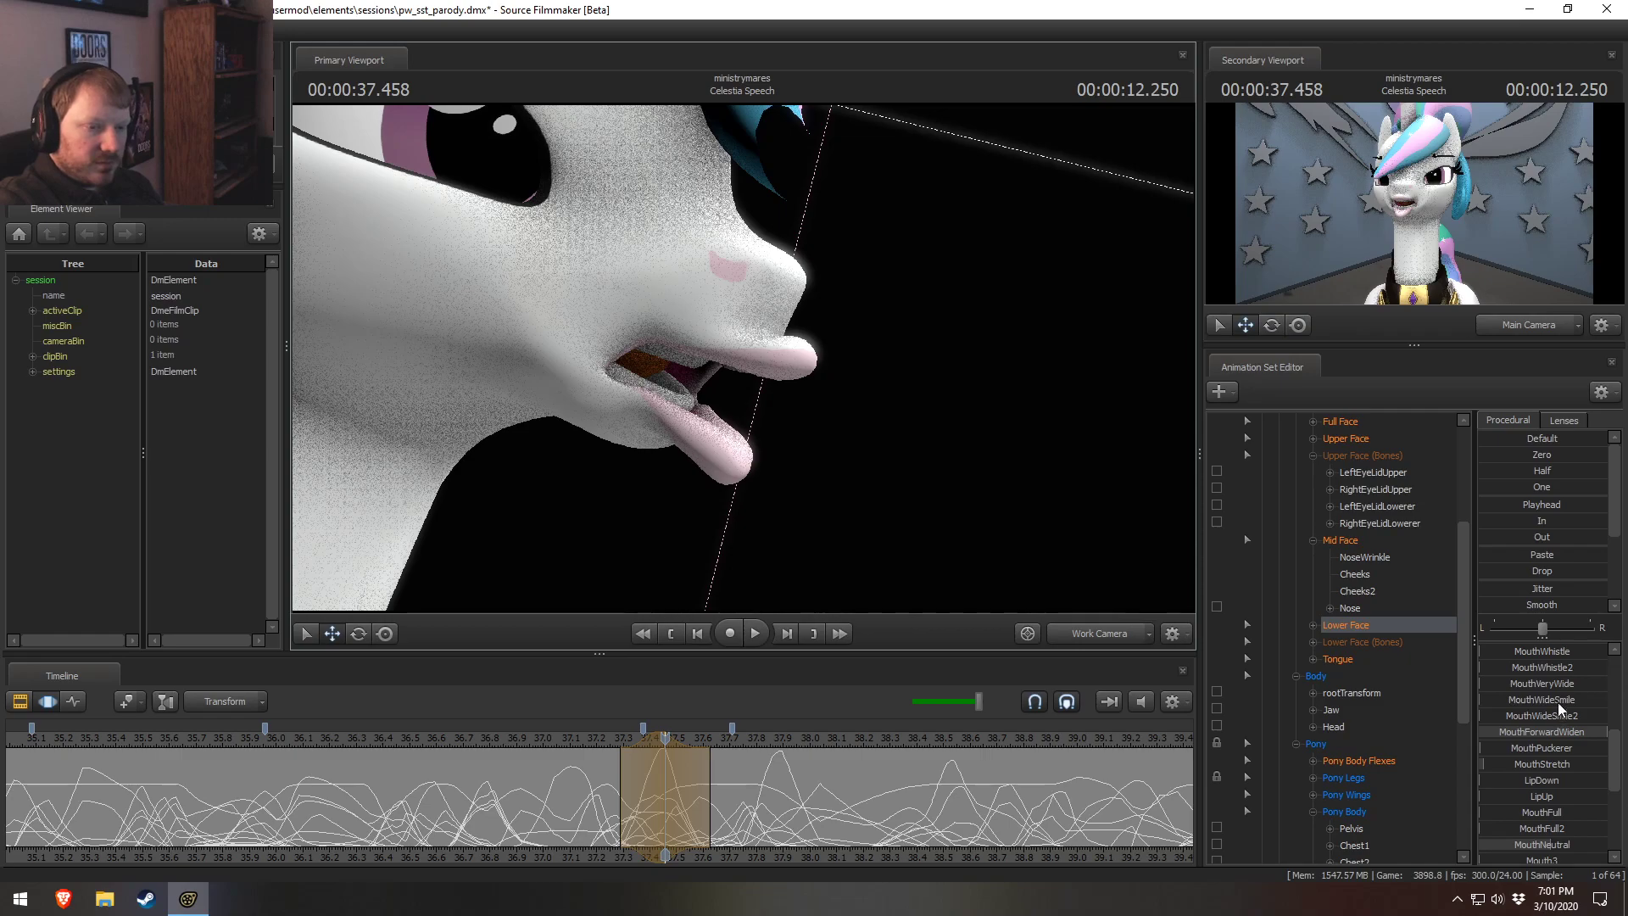
{"action": "key", "text": "ctrl+z"}
{"action": "scroll", "coordinate": [1556, 709], "scroll_direction": "up", "scroll_amount": 2}
{"action": "left_click_drag", "start_coordinate": [1558, 705], "coordinate": [1578, 705]}
{"action": "key", "text": "ctrl+z"}
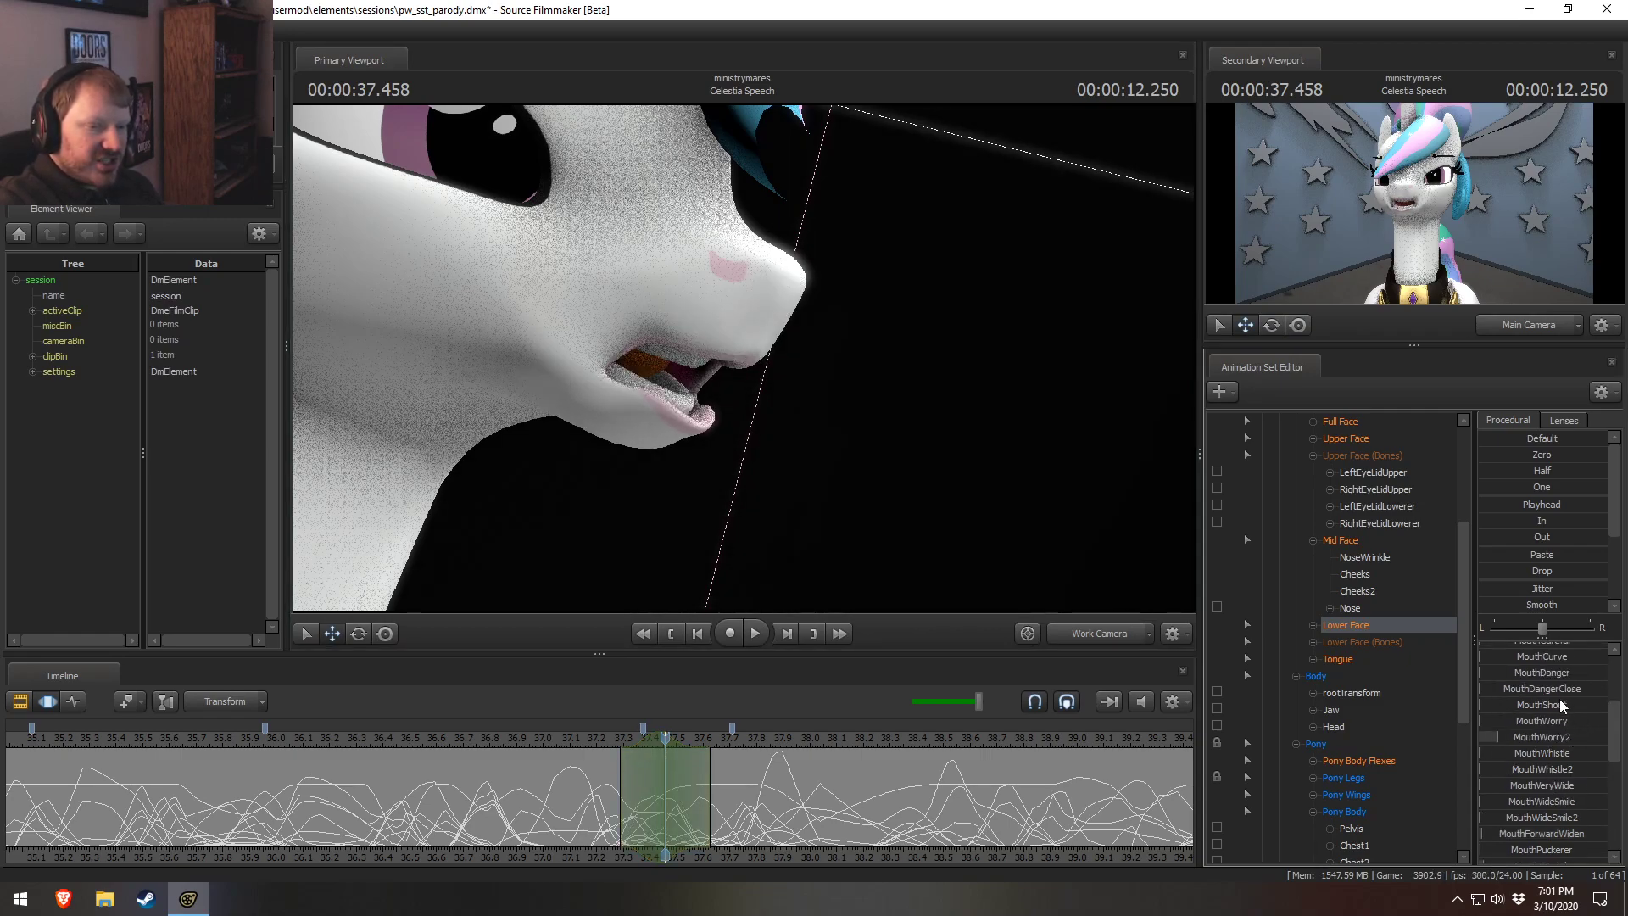
Raise MouthAngry on the lower face at about 37.46 s and scrub through the change.
{"action": "scroll", "coordinate": [1563, 696], "scroll_direction": "up", "scroll_amount": 2}
{"action": "left_click_drag", "start_coordinate": [1563, 716], "coordinate": [1577, 715]}
{"action": "key", "text": "shift"}
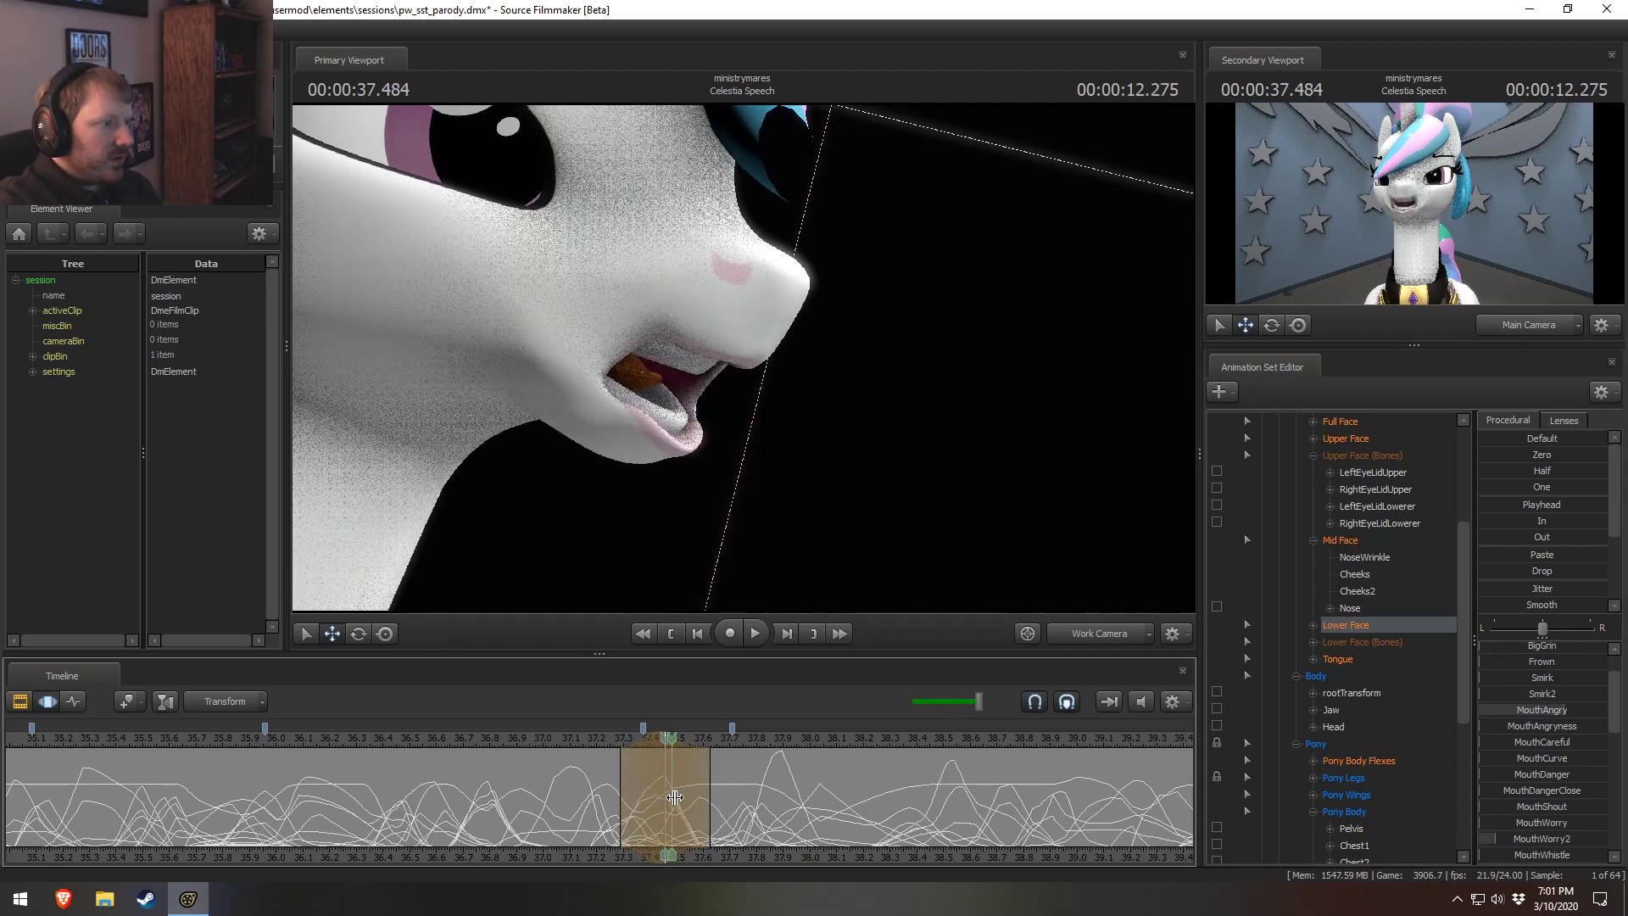
{"action": "key", "text": "shift"}
Play the mouth motion in the work camera close-up, starting from about 36.6 s and again from about 36.9 s.
{"action": "key", "text": "space"}
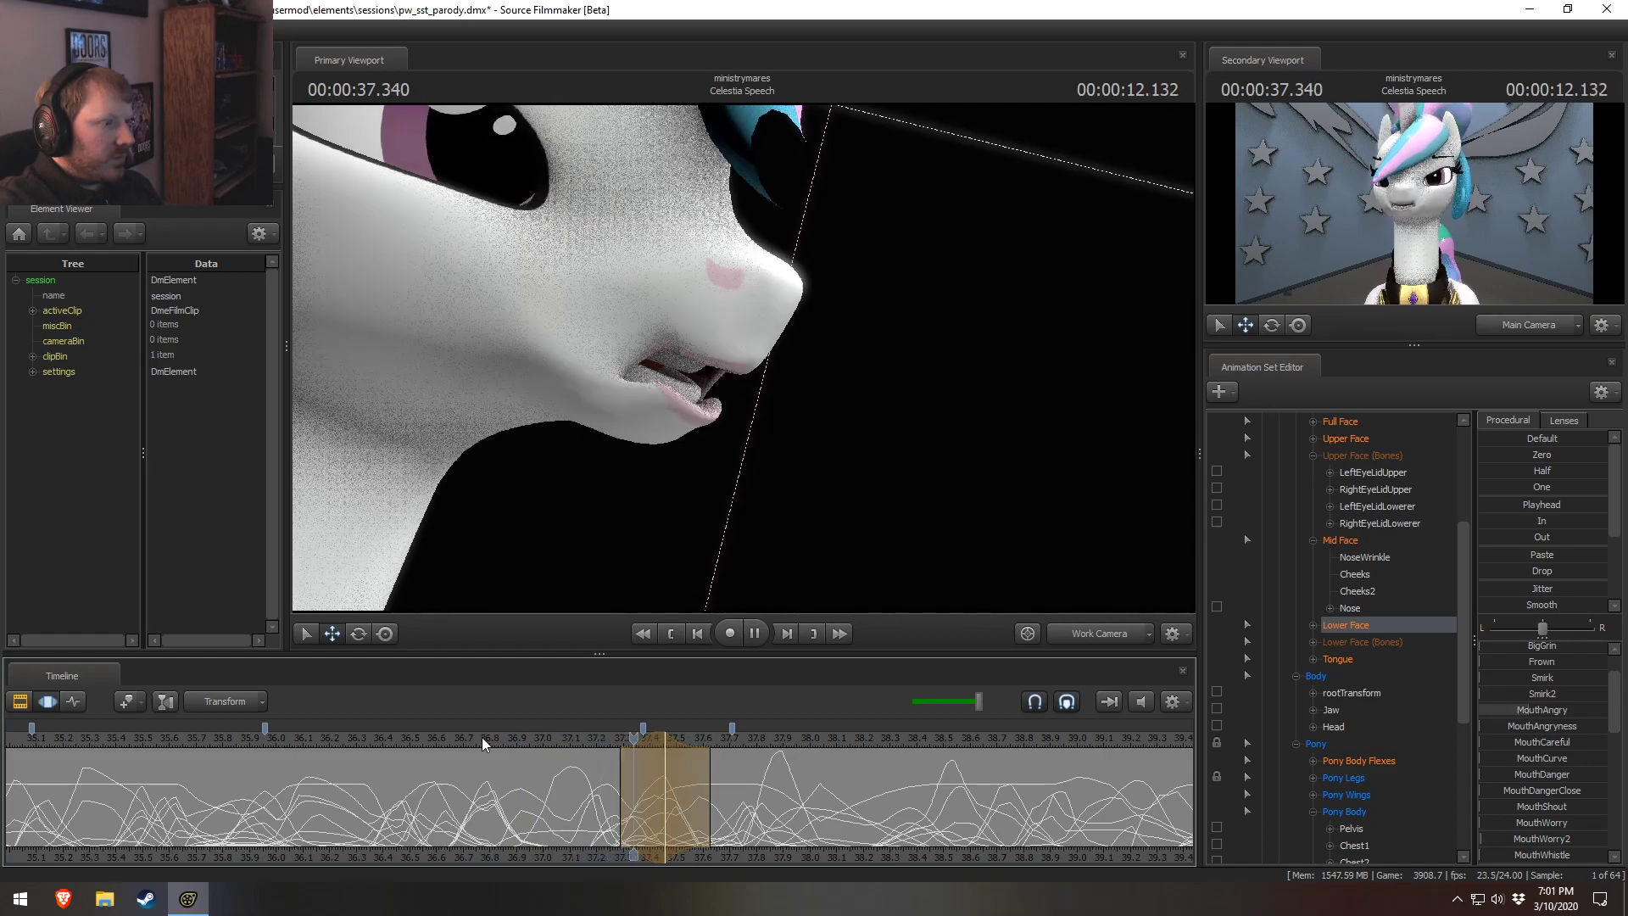
{"action": "key", "text": "space"}
{"action": "left_click", "coordinate": [445, 738]}
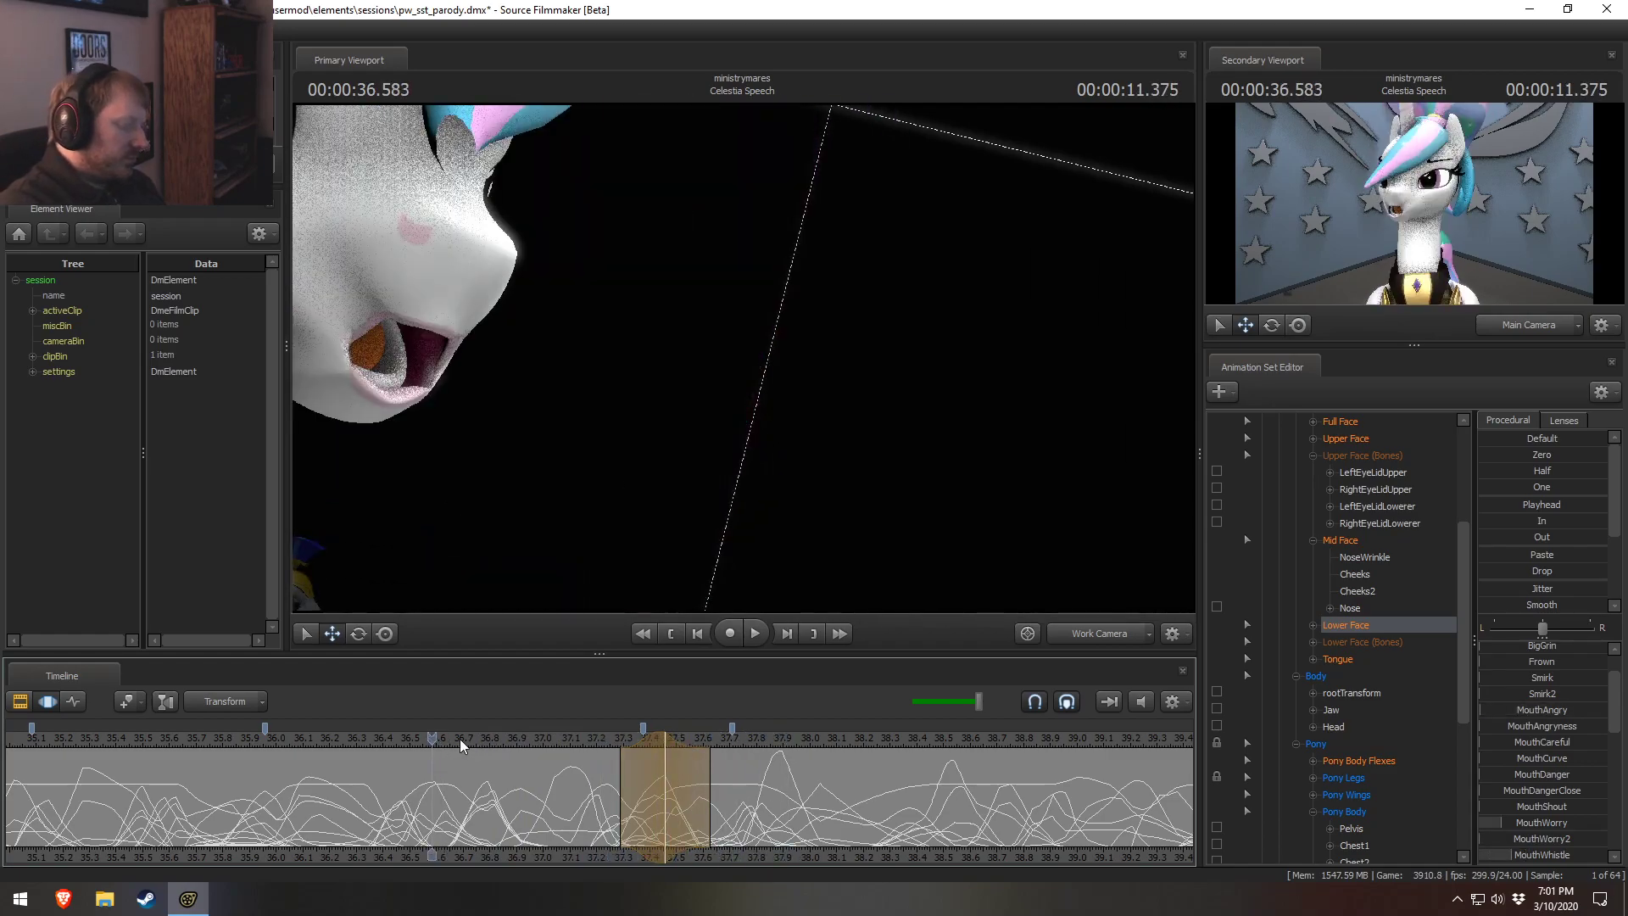
{"action": "key", "text": "space"}
{"action": "key", "text": "space"}
{"action": "left_click", "coordinate": [522, 738]}
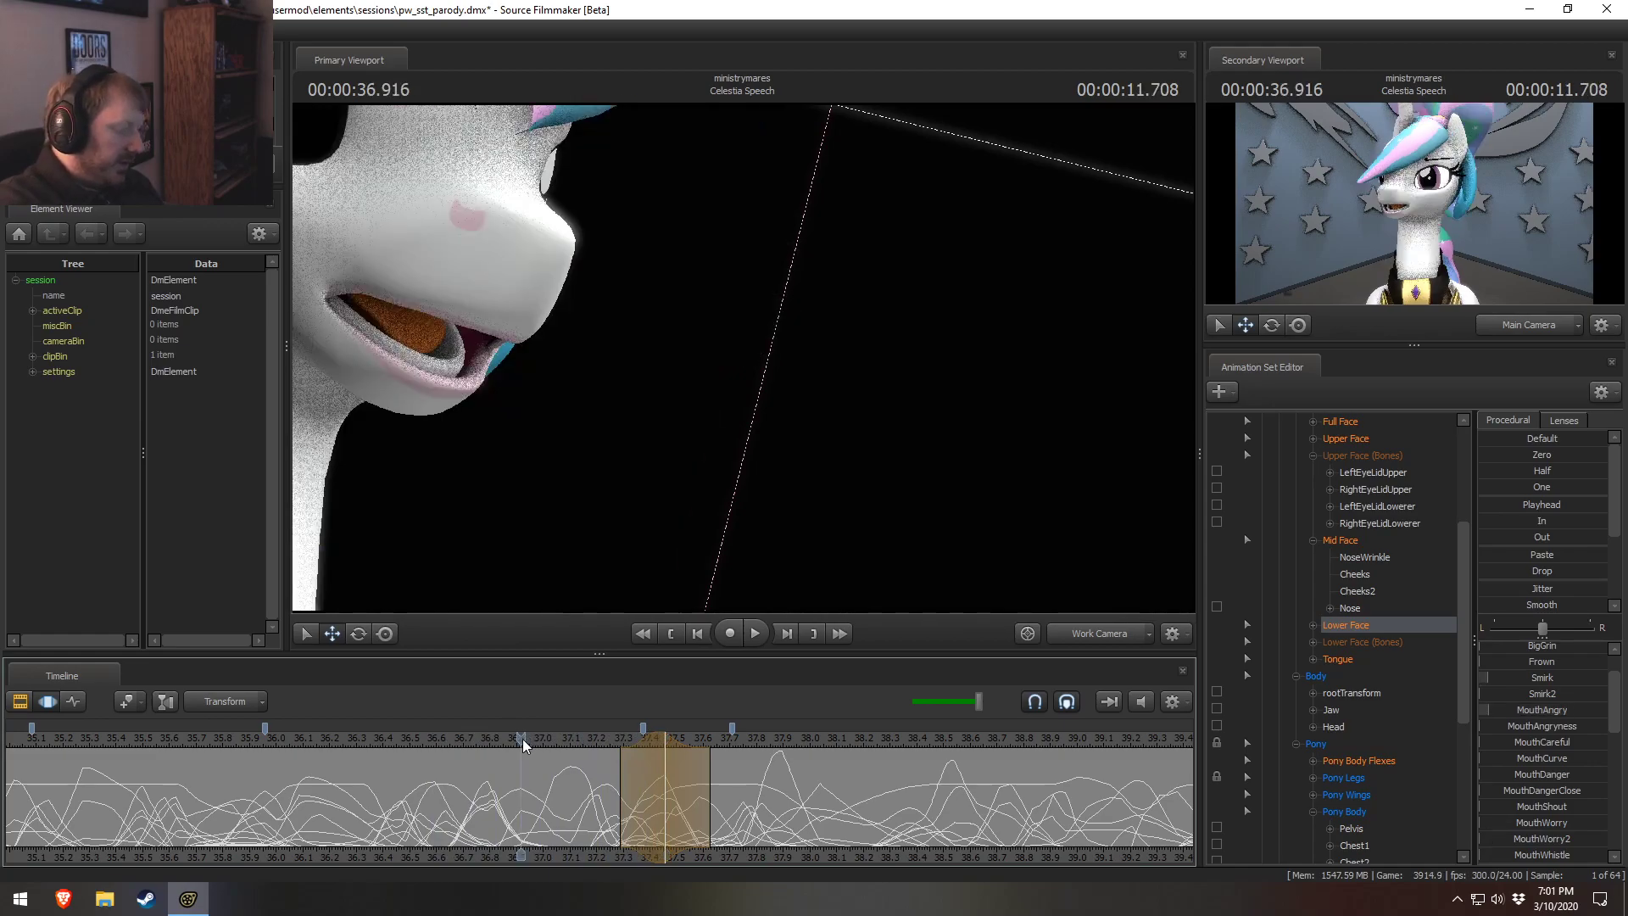
{"action": "key", "text": "space"}
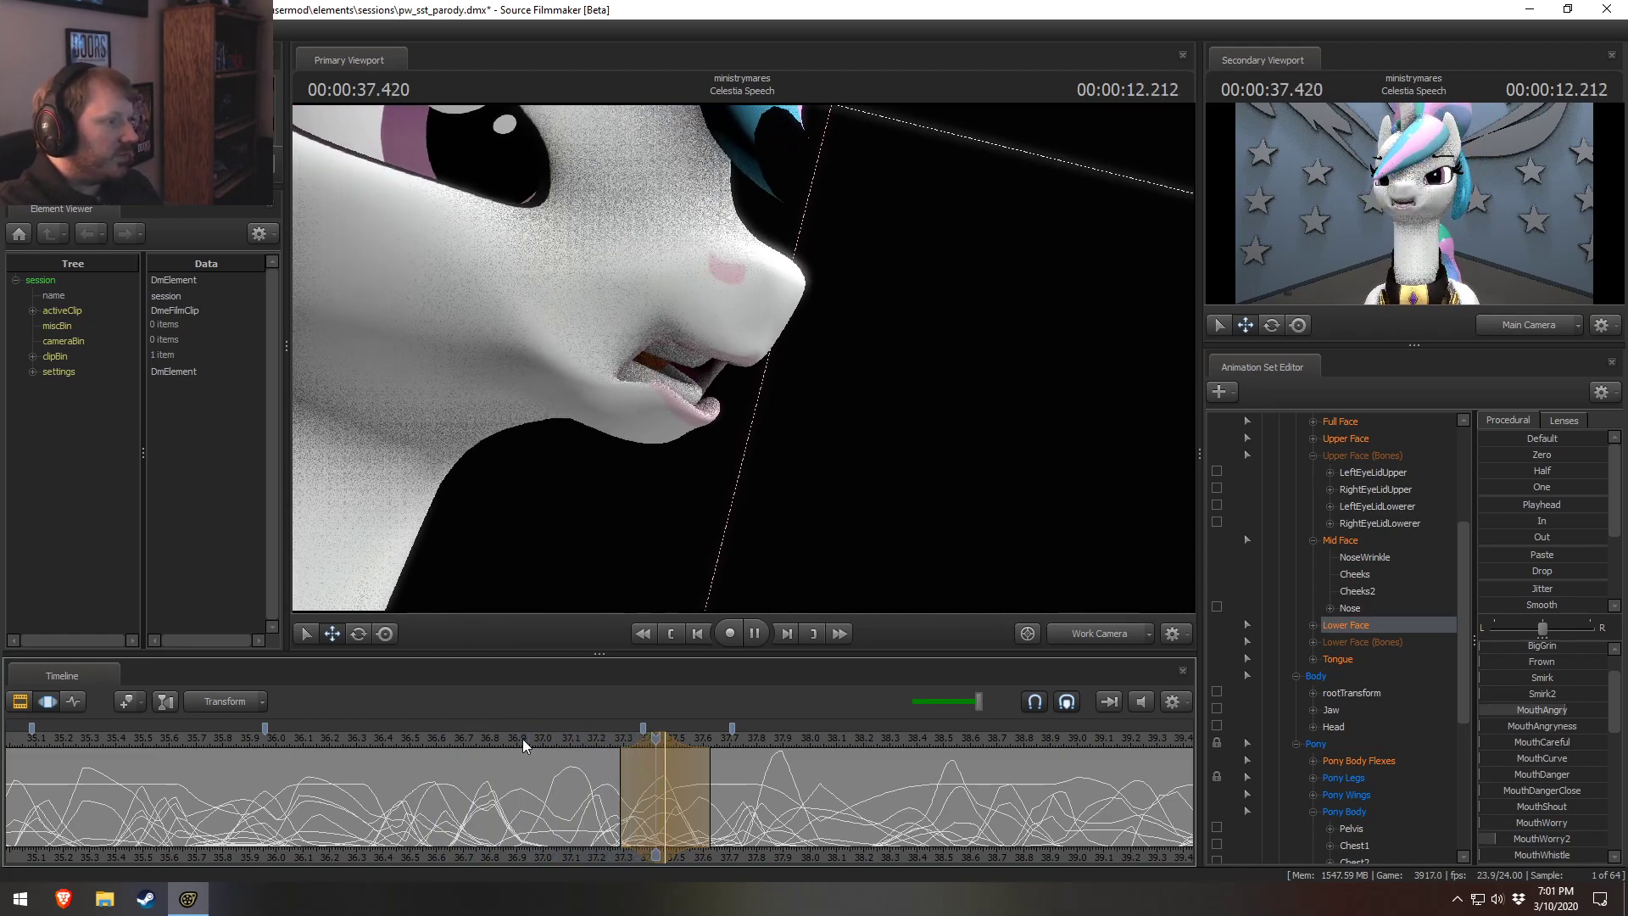
{"action": "key", "text": "space"}
Set the time selection to about 37.7–38.1 s and try raising MouthShout on the lower face at about 37.88 s.
{"action": "left_click_drag", "start_coordinate": [635, 410], "coordinate": [466, 373]}
{"action": "left_click_drag", "start_coordinate": [647, 788], "coordinate": [776, 799]}
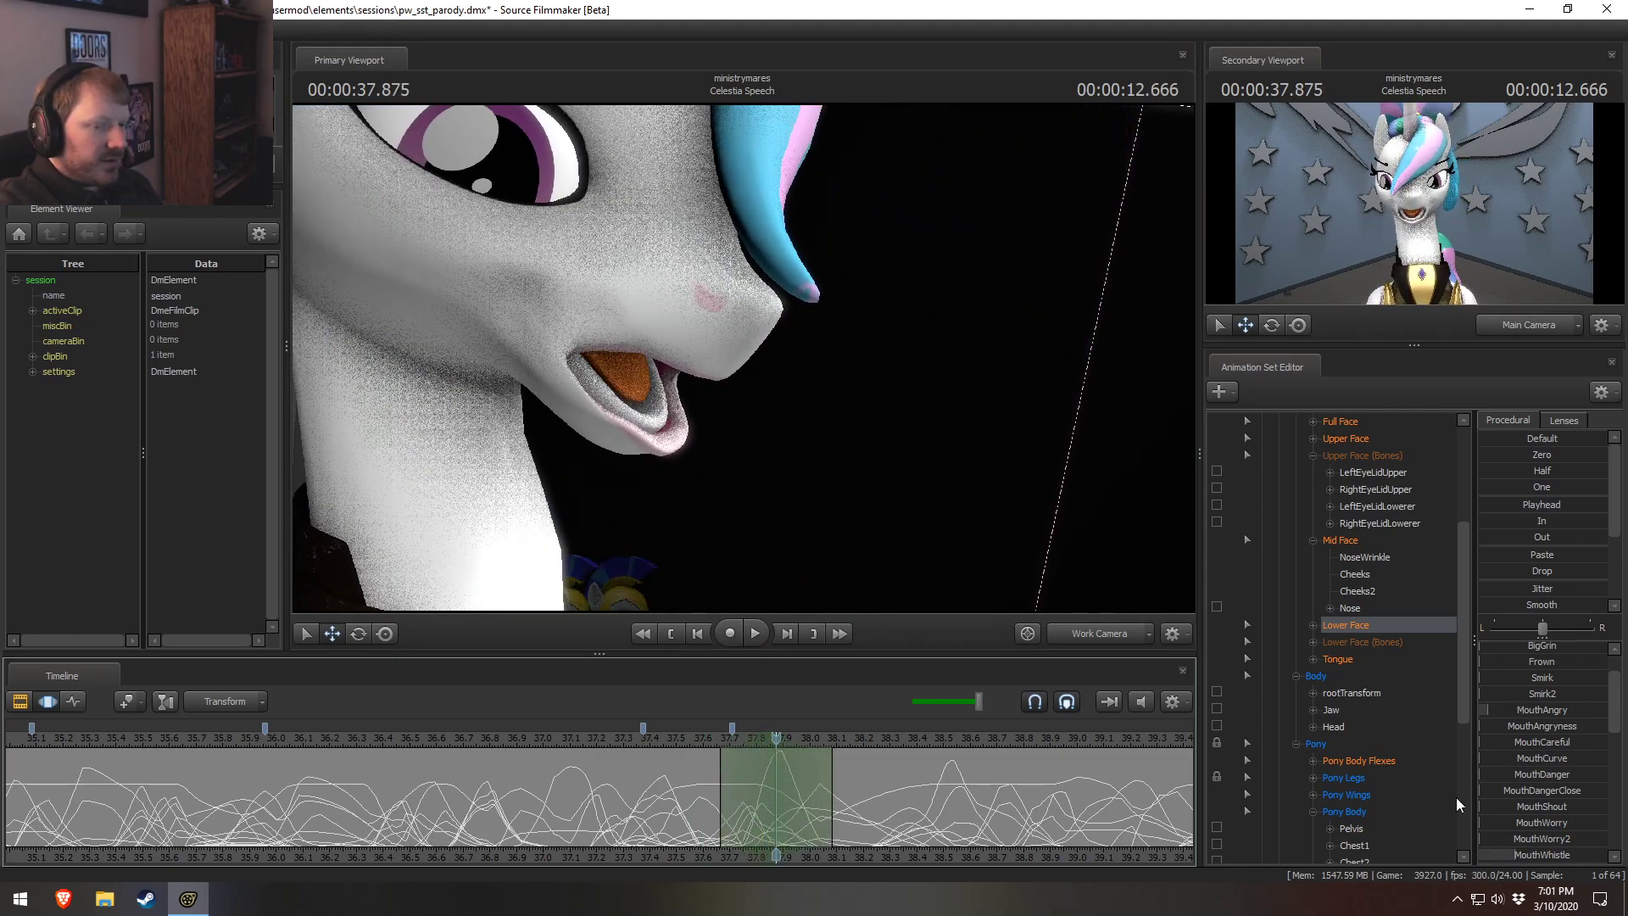
{"action": "left_click_drag", "start_coordinate": [1562, 806], "coordinate": [1609, 806]}
{"action": "key", "text": "a"}
{"action": "mouse_move", "coordinate": [890, 525]}
{"action": "left_mouse_down"}
{"action": "mouse_move", "coordinate": [848, 526]}
{"action": "mouse_move", "coordinate": [873, 525]}
{"action": "left_mouse_up"}
Replay the speech from about 37.5 s in a wider work camera view and through the main camera.
{"action": "left_click_drag", "start_coordinate": [725, 797], "coordinate": [830, 802]}
{"action": "left_click", "coordinate": [678, 740]}
{"action": "left_click_drag", "start_coordinate": [754, 340], "coordinate": [755, 339]}
{"action": "key", "text": "s"}
{"action": "key", "text": "space"}
{"action": "key", "text": "space"}
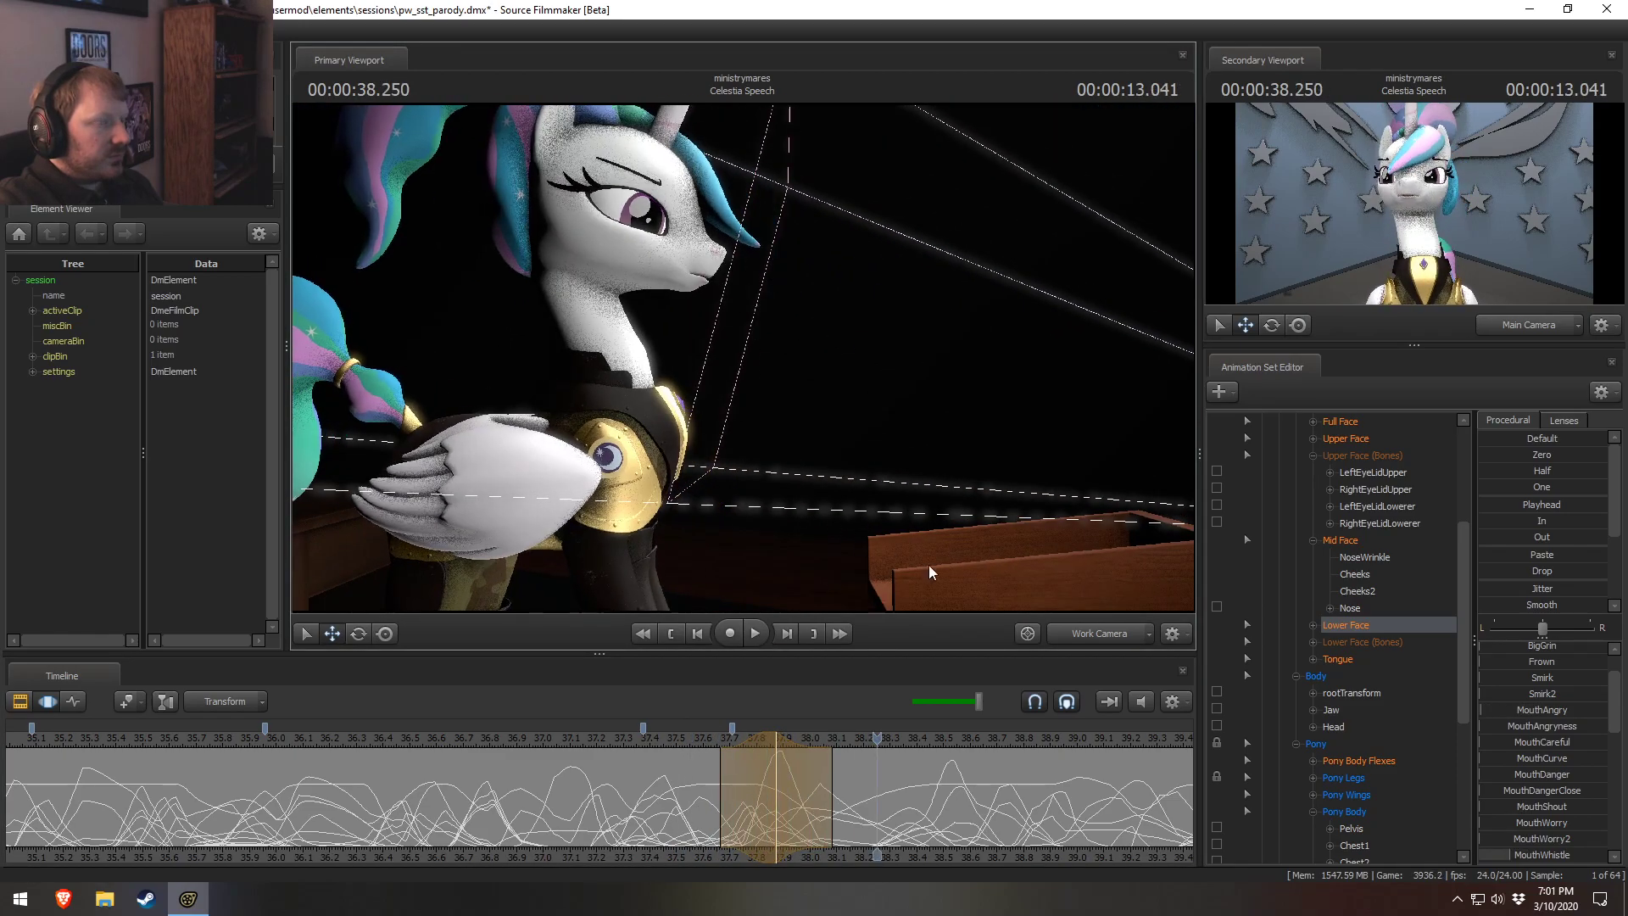
{"action": "left_click", "coordinate": [1096, 634]}
{"action": "left_click", "coordinate": [669, 742]}
{"action": "key", "text": "space"}
{"action": "key", "text": "space"}
Select the jaw at about 37.88 s in the work camera and undo the last mouth edits.
{"action": "left_click_drag", "start_coordinate": [739, 770], "coordinate": [775, 750]}
{"action": "left_click", "coordinate": [1101, 632]}
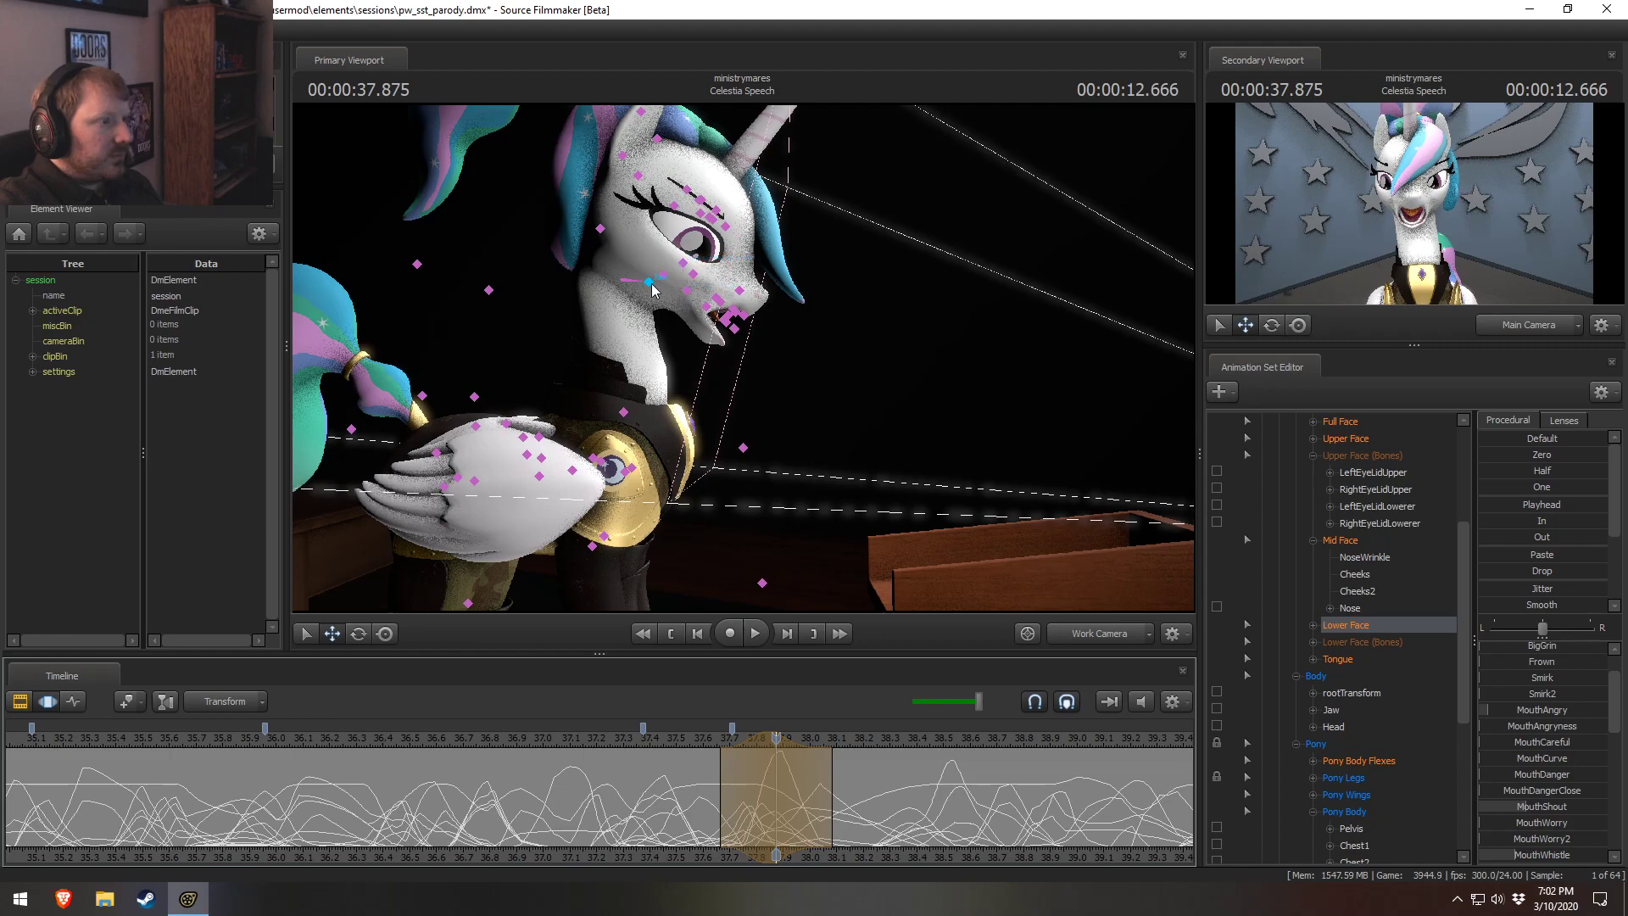
{"action": "left_click", "coordinate": [649, 287]}
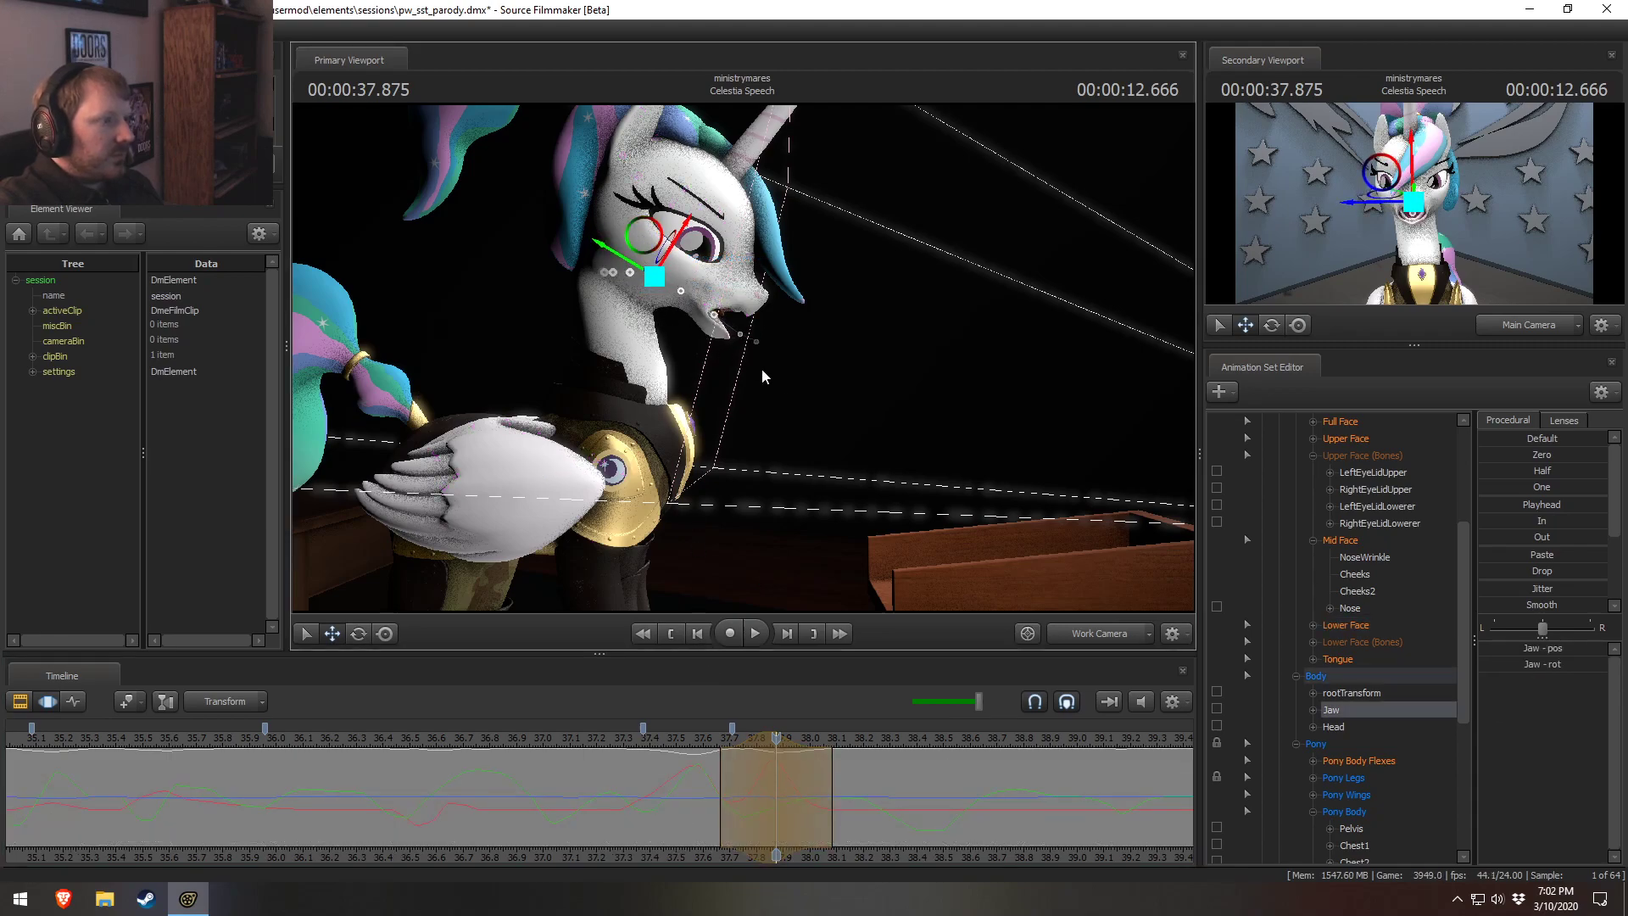
{"action": "key", "text": "ctrl+z"}
{"action": "key", "text": "ctrl+z"}
{"action": "key", "text": "ctrl+z"}
{"action": "key", "text": "ctrl+z"}
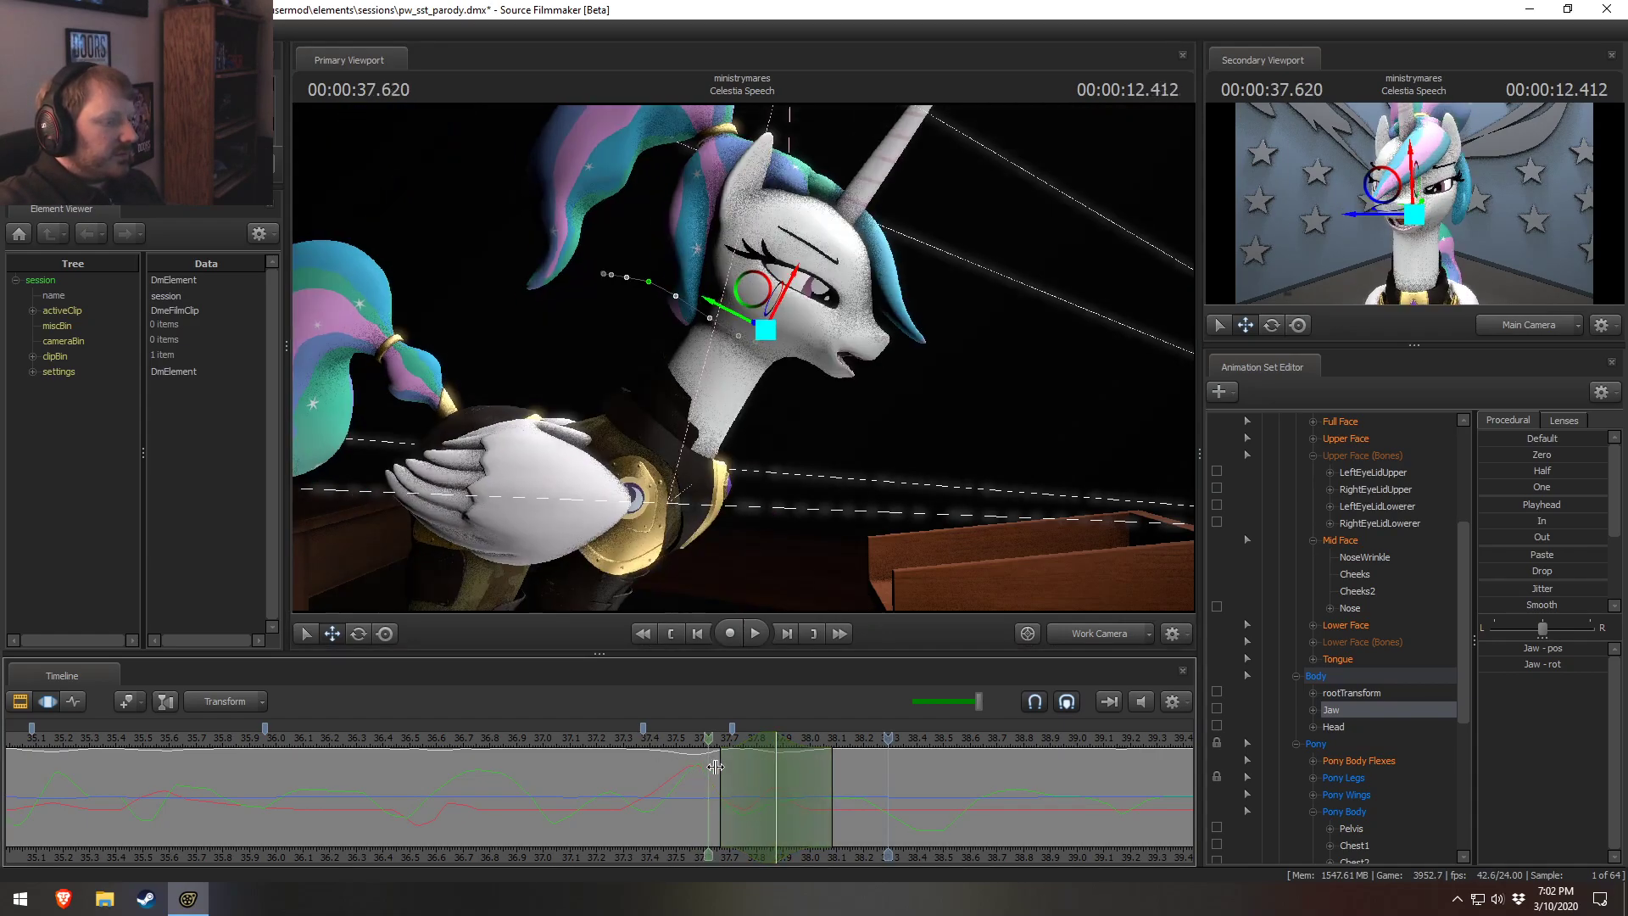
Rotate the jaw slightly at about 37.88 s, blending over about 37.7–38.1 s.
{"action": "left_click", "coordinate": [699, 744]}
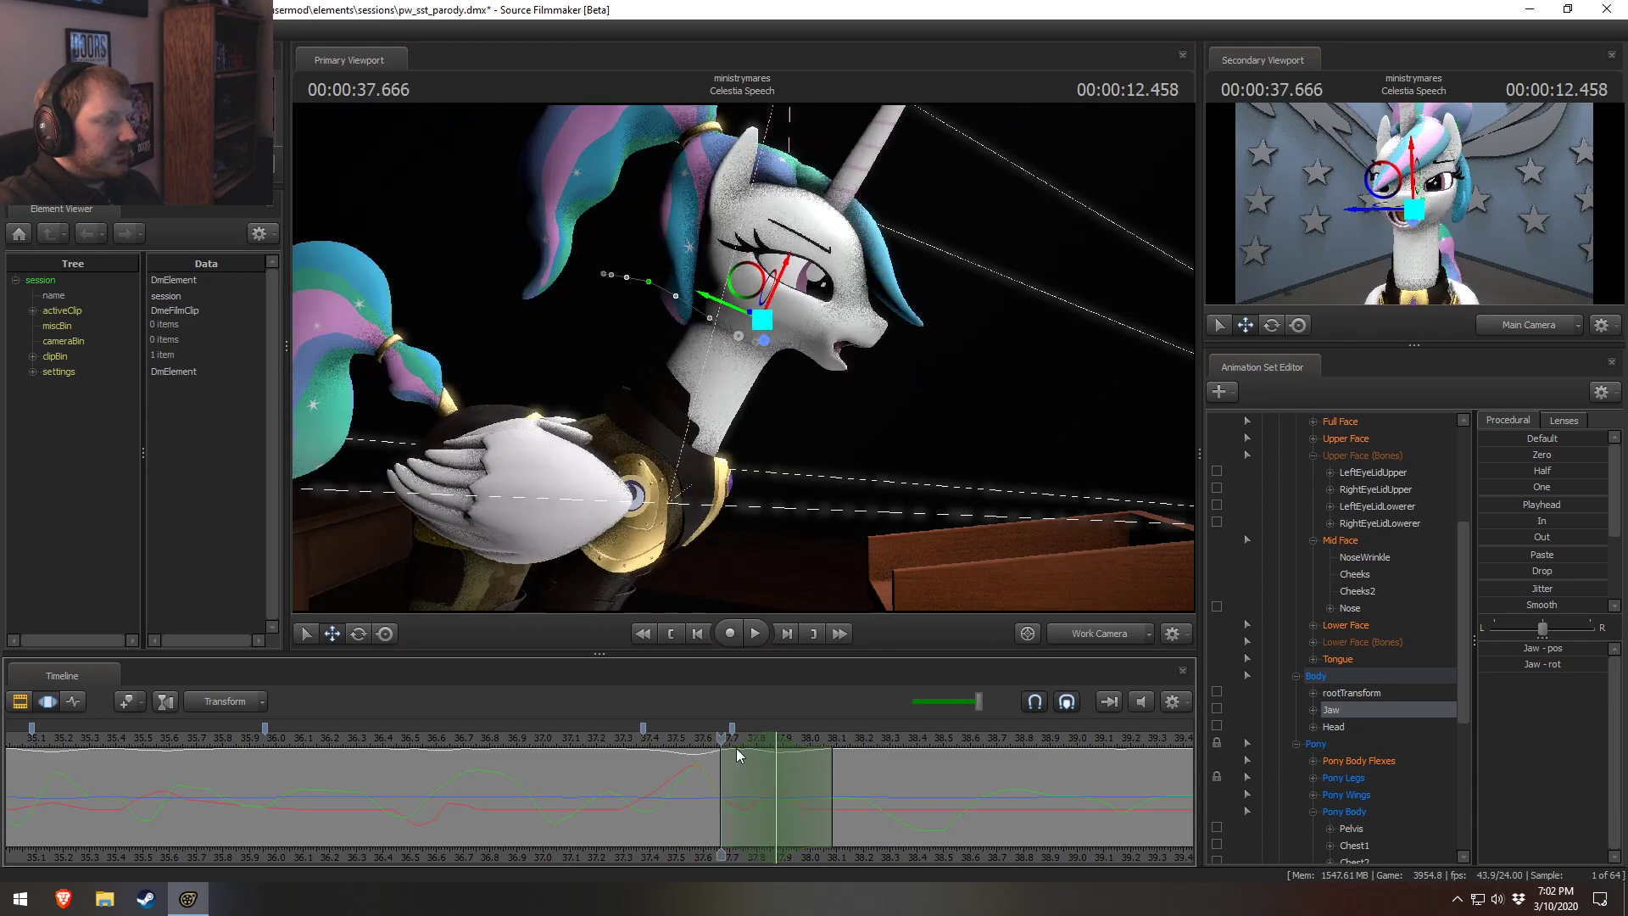
{"action": "left_click", "coordinate": [777, 746]}
{"action": "key", "text": "e"}
{"action": "left_click_drag", "start_coordinate": [709, 293], "coordinate": [710, 299]}
{"action": "key", "text": "w"}
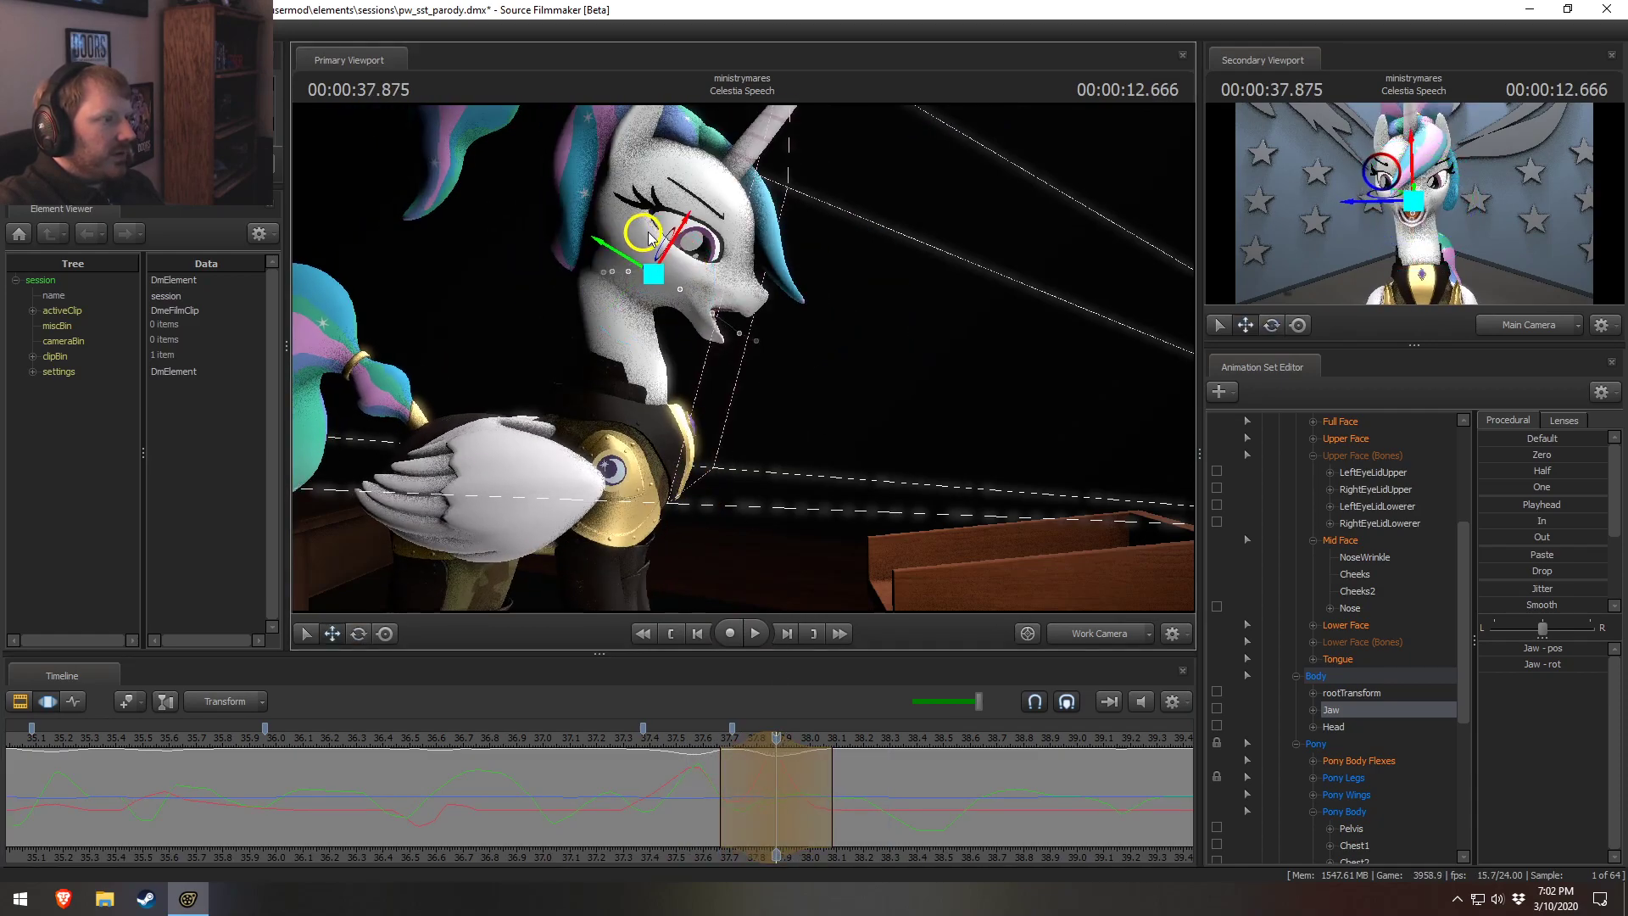
Scrub the jaw motion around 37.7–37.9 s, and replay it through the main camera from about 37.3 s.
{"action": "key", "text": "shift"}
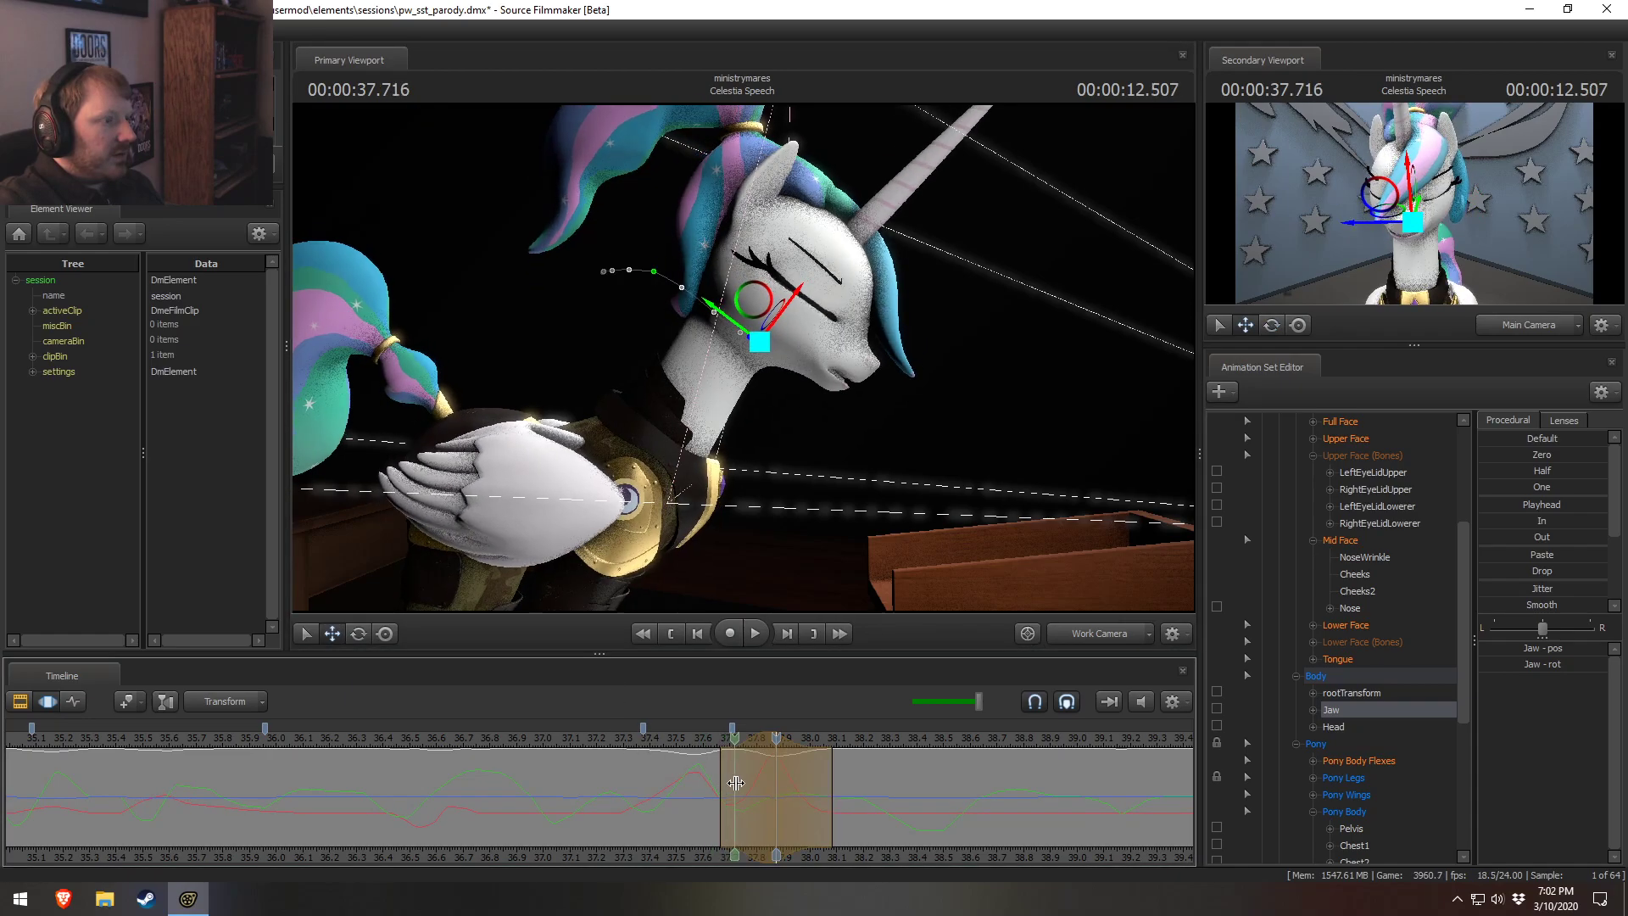
{"action": "left_click_drag", "start_coordinate": [801, 785], "coordinate": [708, 752]}
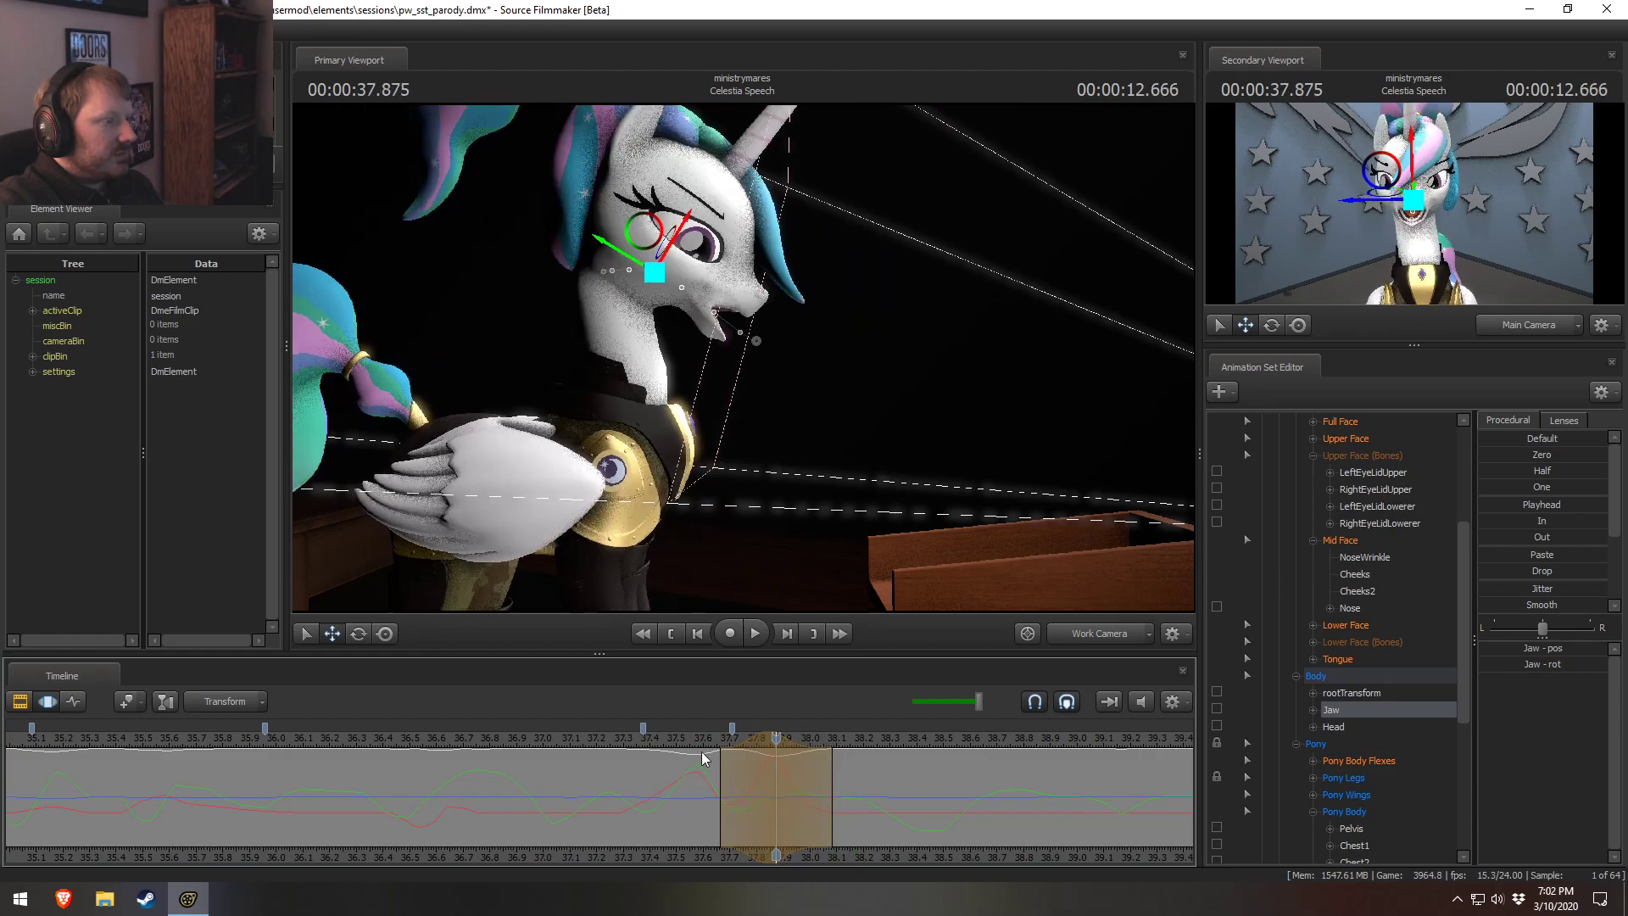
{"action": "left_click", "coordinate": [693, 743]}
{"action": "key", "text": "space"}
{"action": "key", "text": "space"}
{"action": "key", "text": "shift"}
{"action": "key", "text": "space"}
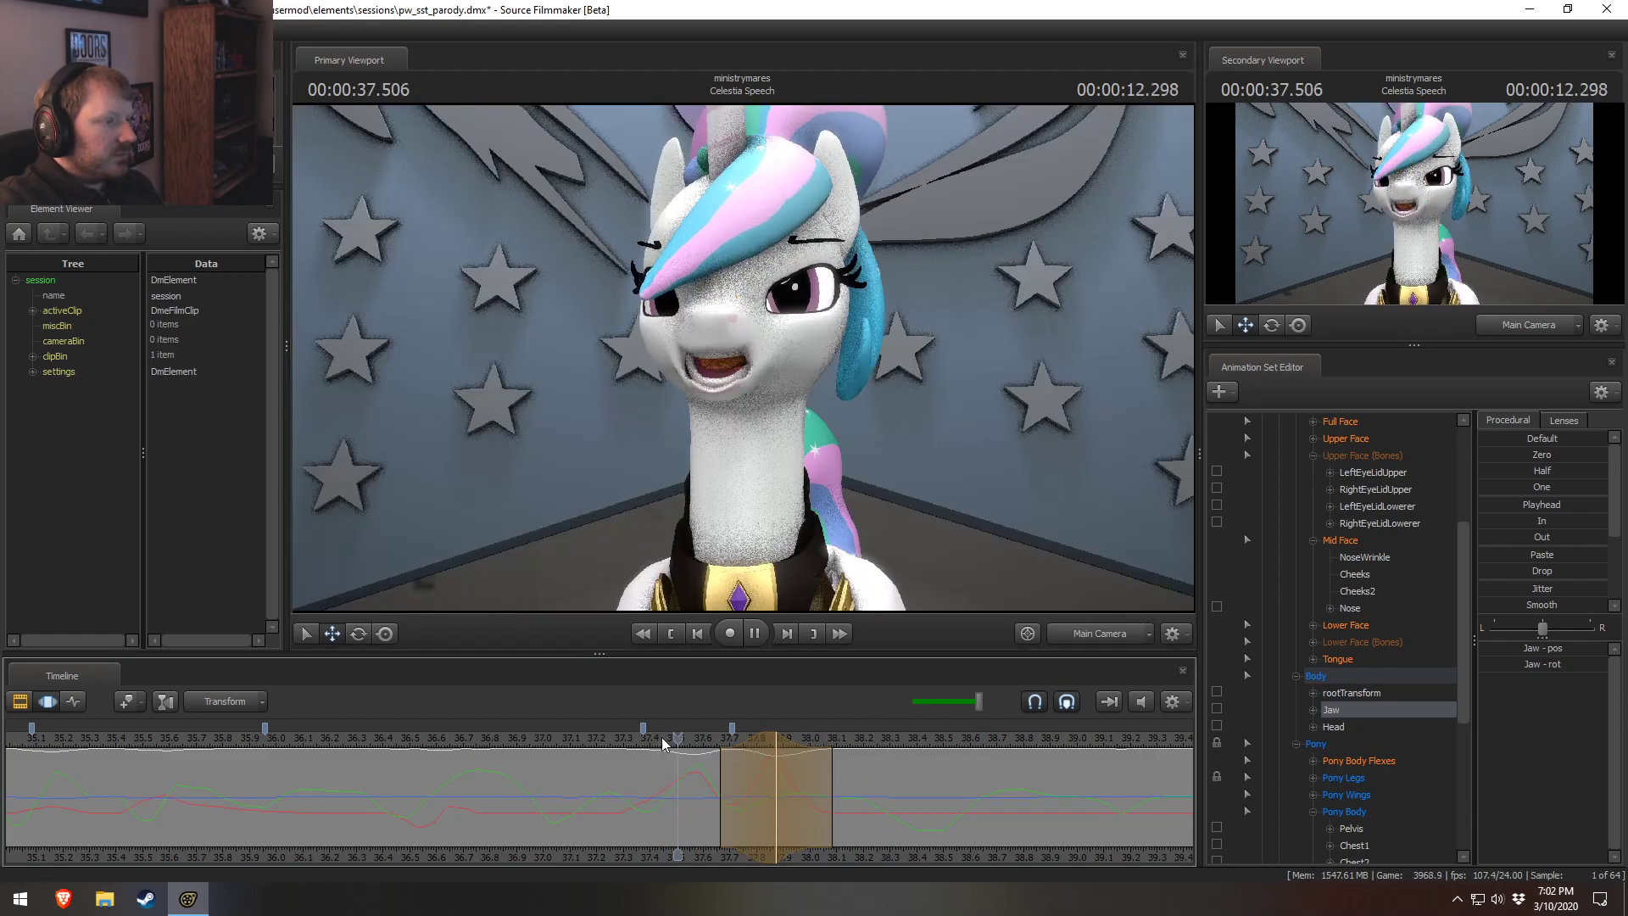
{"action": "key", "text": "space"}
{"action": "left_click", "coordinate": [691, 745]}
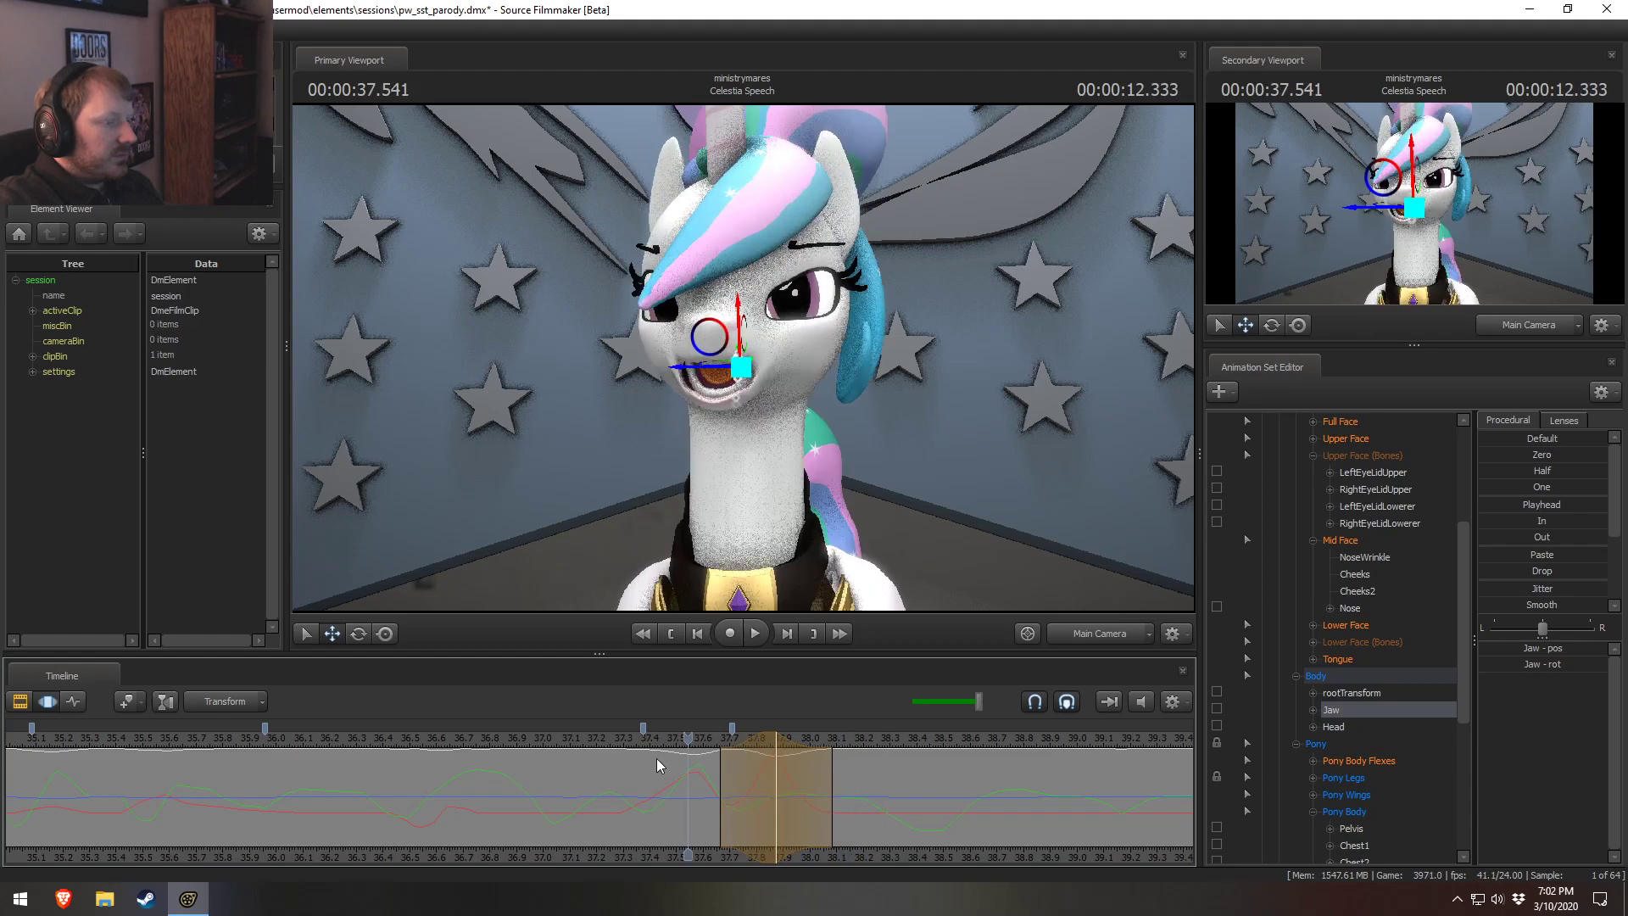
{"action": "left_click", "coordinate": [617, 744]}
{"action": "key", "text": "space"}
{"action": "key", "text": "space"}
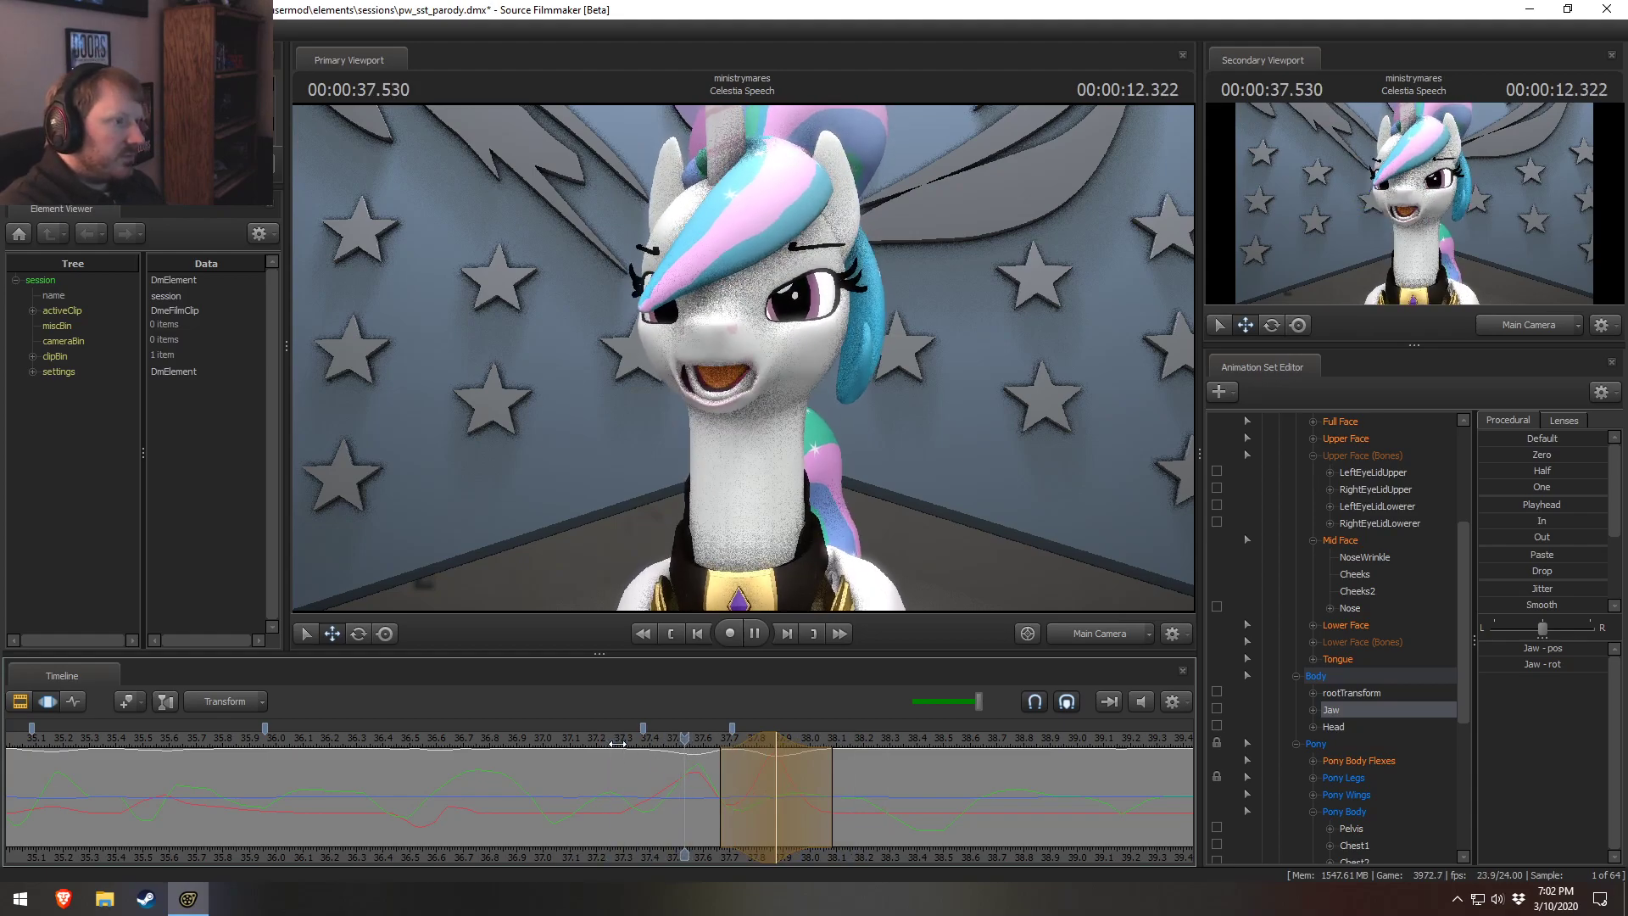
{"action": "key", "text": "space"}
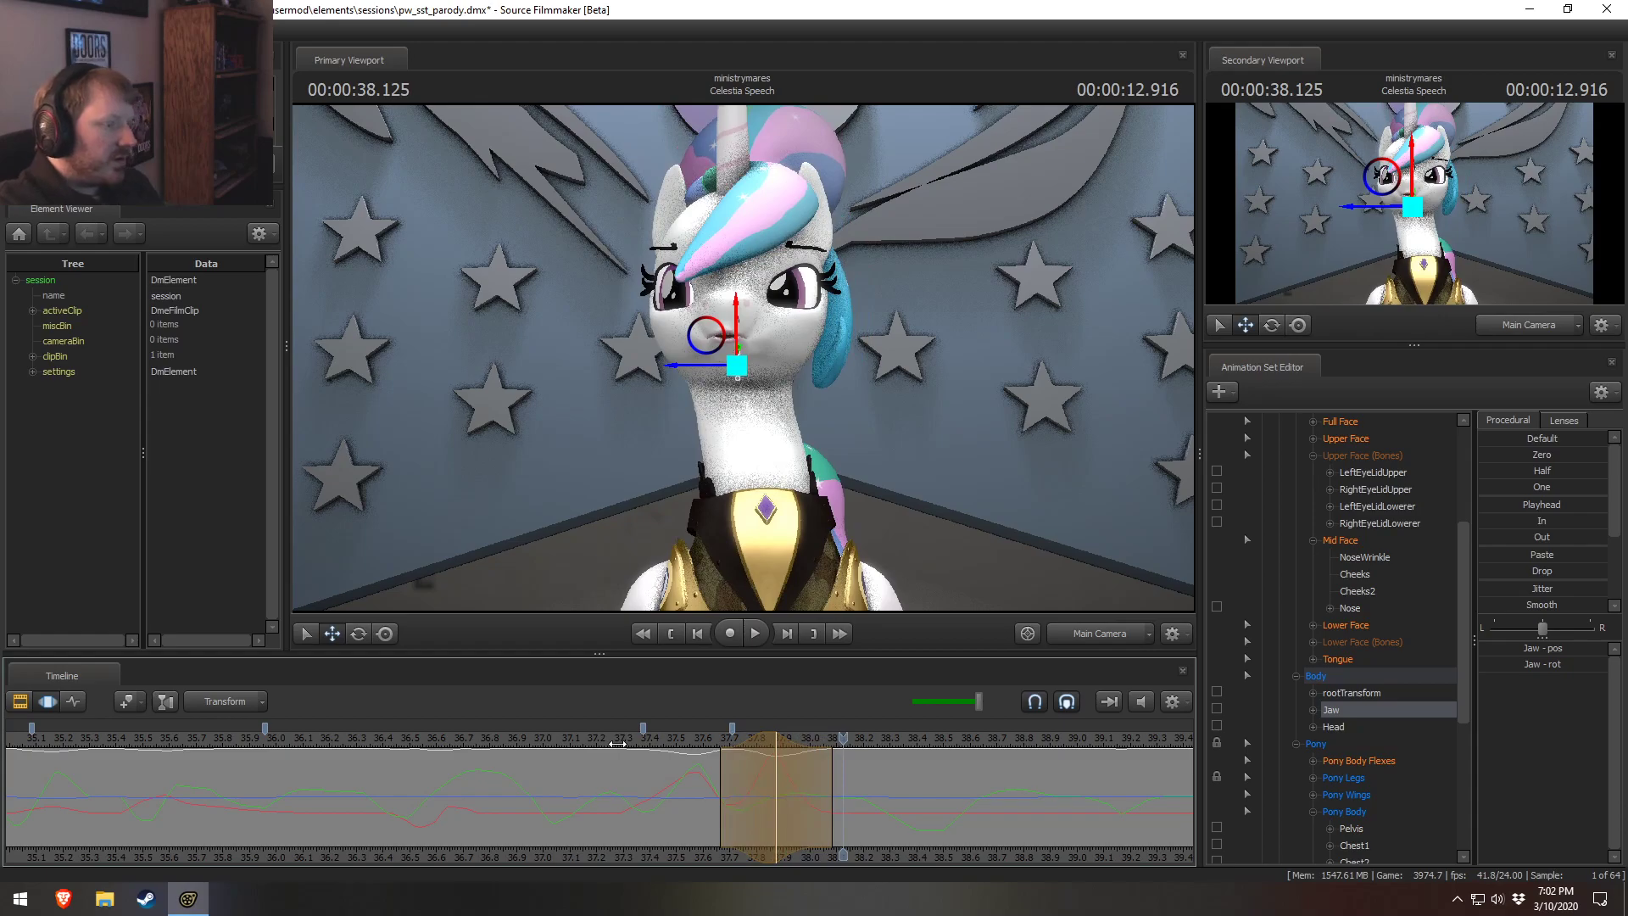
Centre the time selection on about 37.92 s and raise MouthStretch on the lower face.
{"action": "key", "text": "shift"}
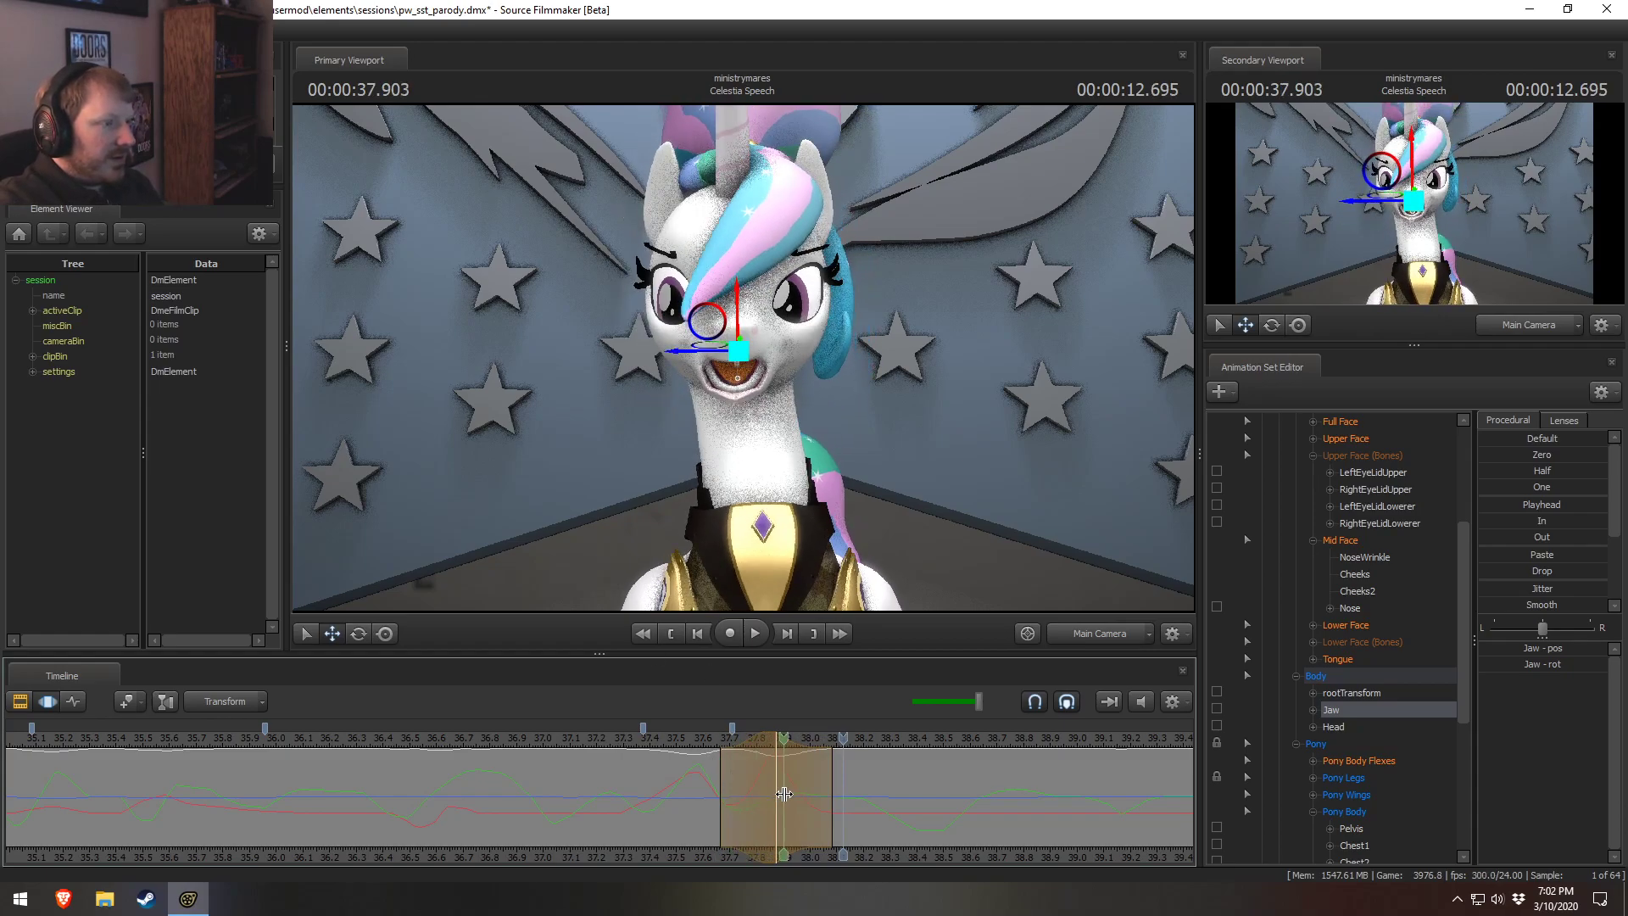
{"action": "left_click_drag", "start_coordinate": [784, 793], "coordinate": [788, 794]}
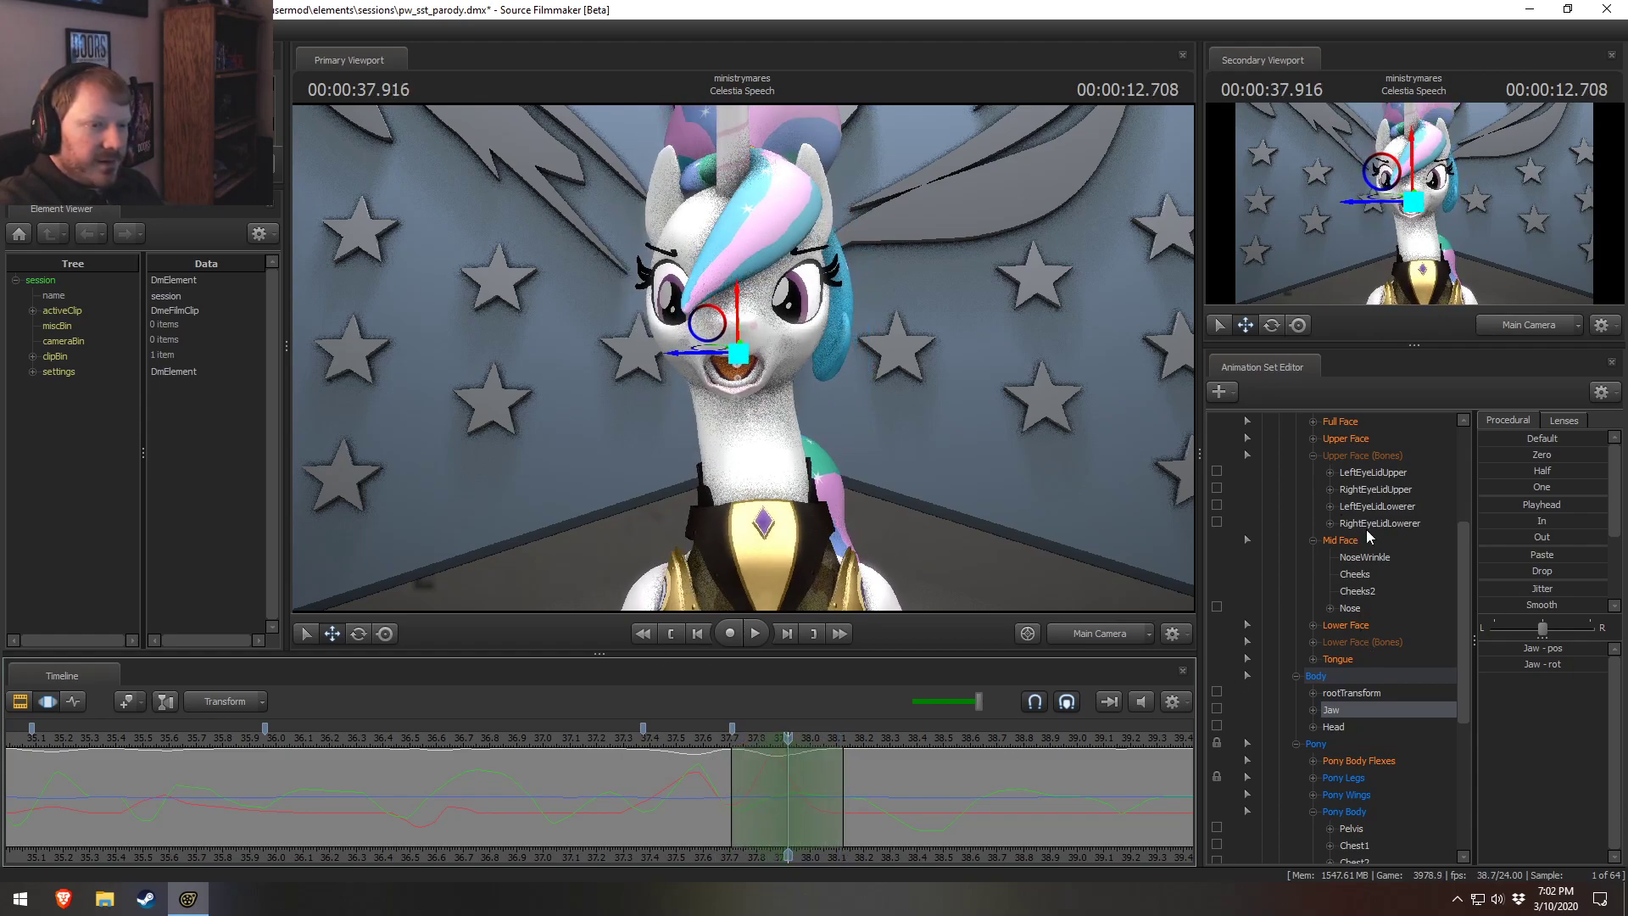
{"action": "left_click", "coordinate": [1363, 625]}
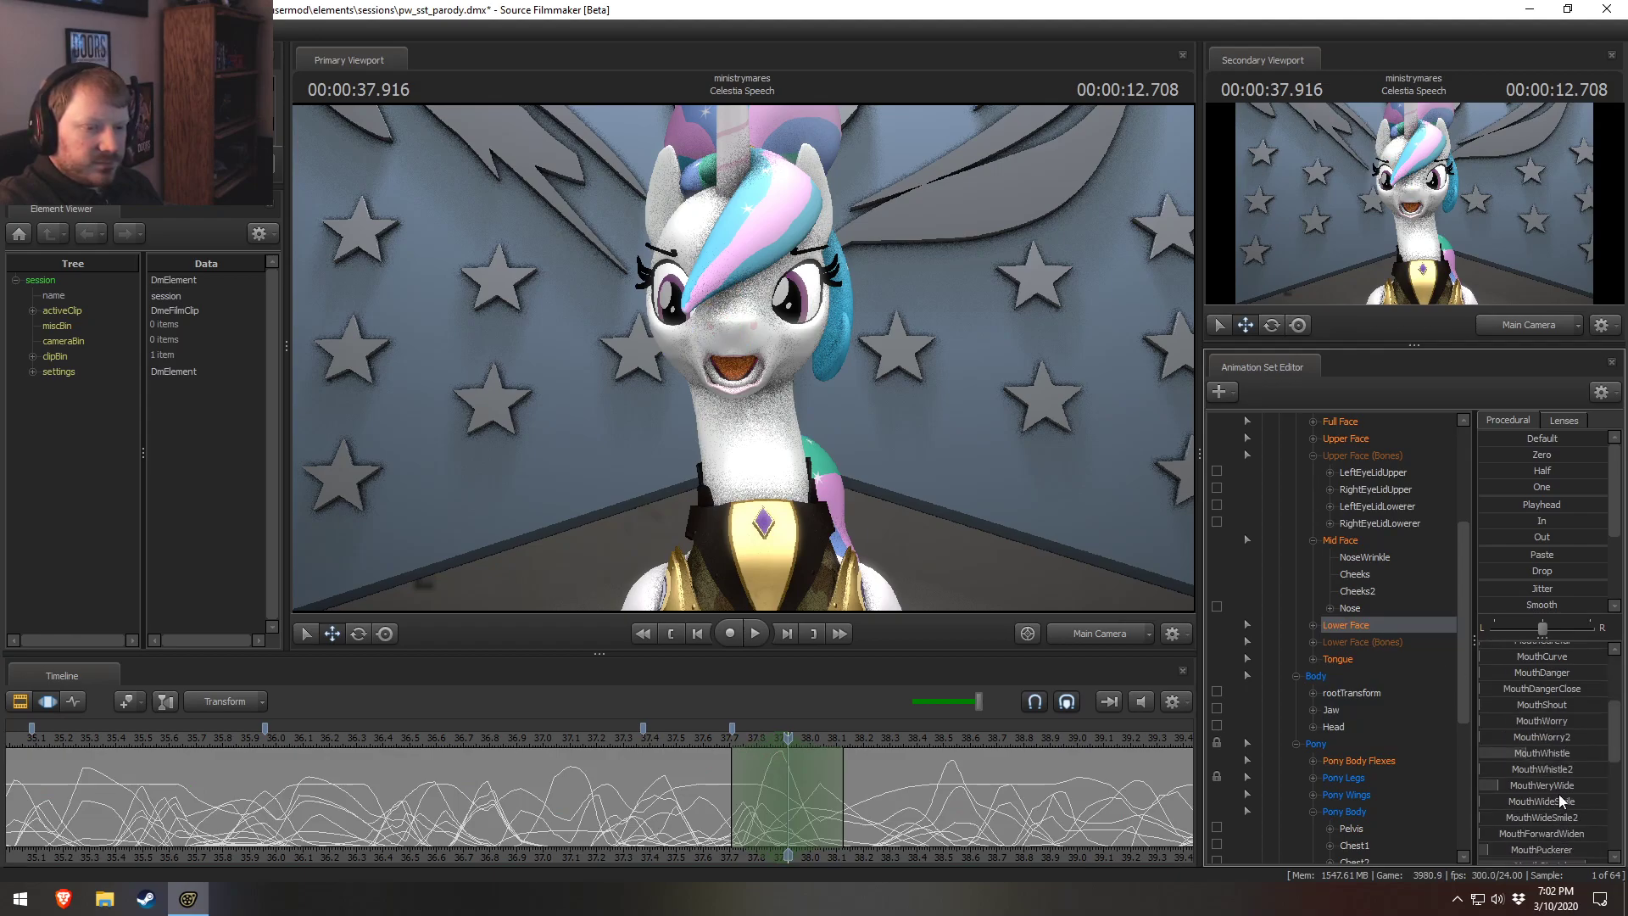
{"action": "left_click_drag", "start_coordinate": [1569, 762], "coordinate": [1603, 762]}
Try raising MouthWorry on the lower face at about 37.92 s, using a work camera close-up of the mouth.
{"action": "left_click", "coordinate": [1070, 636], "text": "ctrl"}
{"action": "left_click_drag", "start_coordinate": [1044, 595], "coordinate": [1166, 585]}
{"action": "left_click_drag", "start_coordinate": [743, 358], "coordinate": [743, 358]}
{"action": "key", "text": "w"}
{"action": "key", "text": "s"}
{"action": "key", "text": "ctrl+z"}
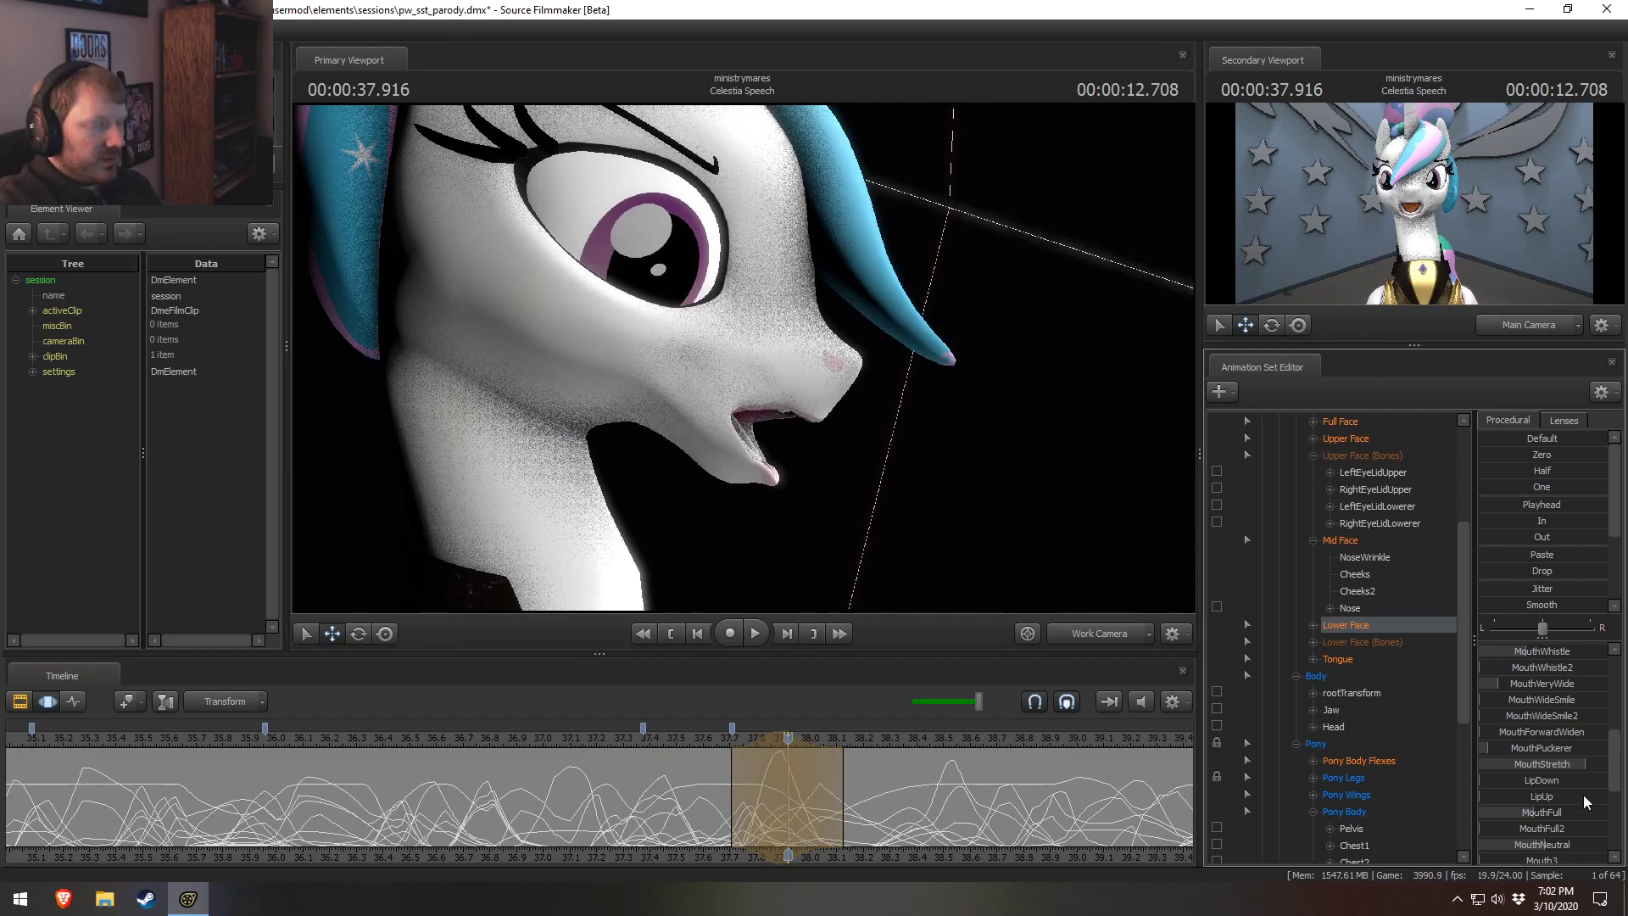
{"action": "scroll", "coordinate": [1540, 746], "scroll_direction": "up", "scroll_amount": 2}
{"action": "mouse_move", "coordinate": [1546, 721]}
{"action": "left_mouse_down"}
{"action": "mouse_move", "coordinate": [1608, 721]}
{"action": "mouse_move", "coordinate": [1557, 717]}
{"action": "left_mouse_up"}
{"action": "key", "text": "ctrl+z"}
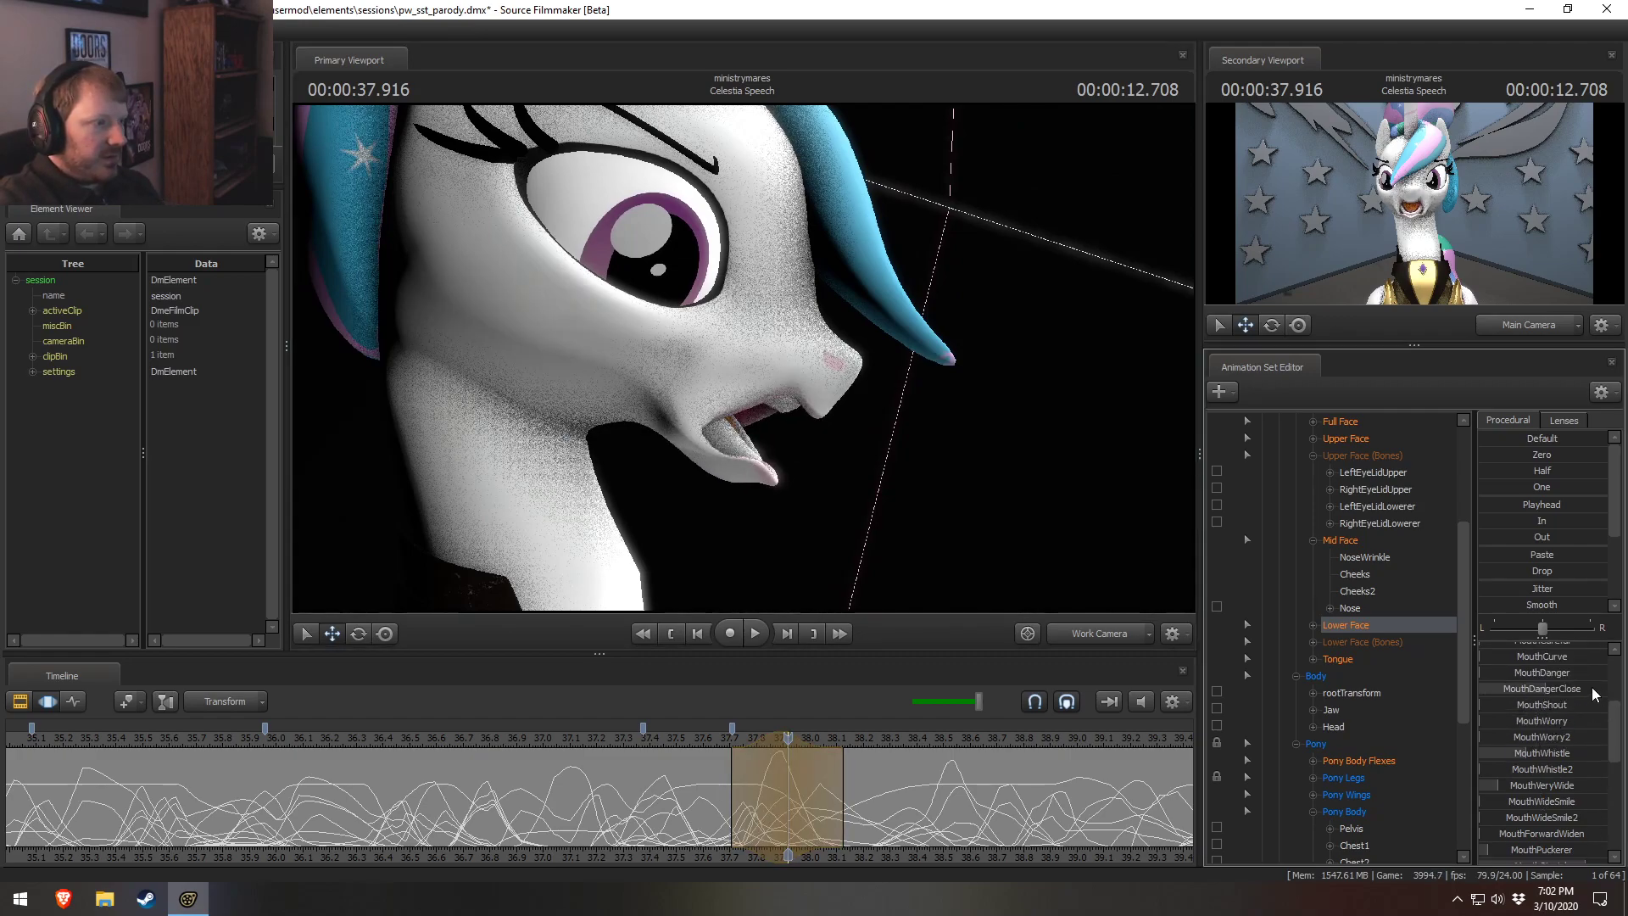
Try other mouth shapes on the lower face at about 37.92 s, undoing each attempt.
{"action": "scroll", "coordinate": [1587, 678], "scroll_direction": "up", "scroll_amount": 2}
{"action": "left_click_drag", "start_coordinate": [1544, 736], "coordinate": [1576, 700]}
{"action": "key", "text": "ctrl+z"}
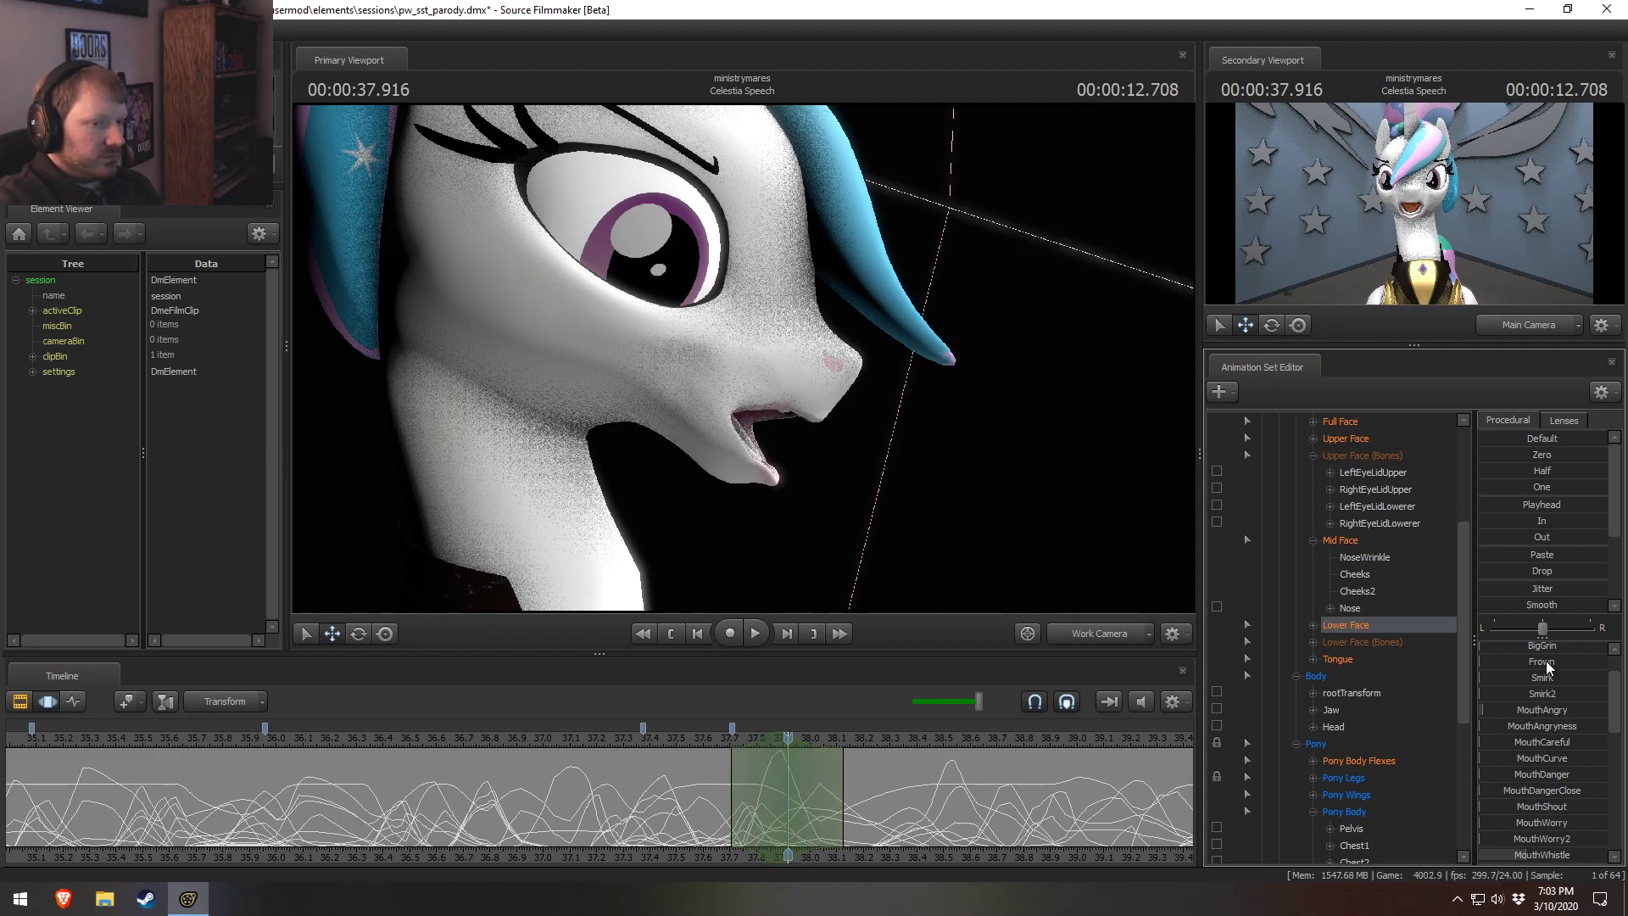
{"action": "scroll", "coordinate": [1558, 689], "scroll_direction": "up", "scroll_amount": 1}
{"action": "left_click_drag", "start_coordinate": [1558, 696], "coordinate": [1609, 718]}
{"action": "key", "text": "ctrl+z"}
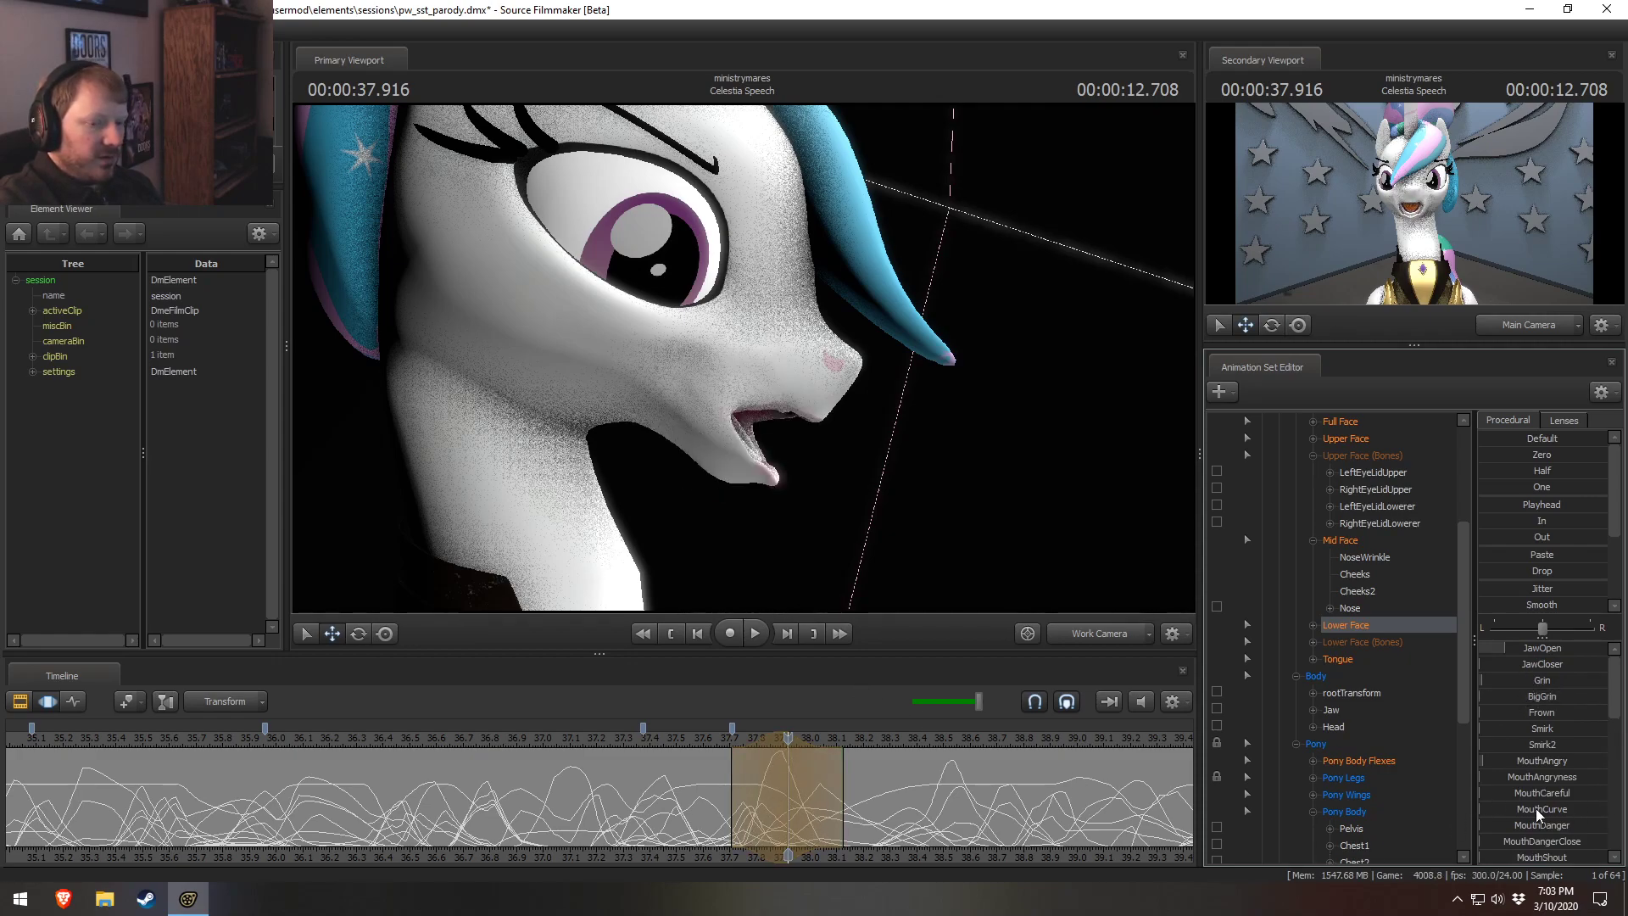
Raise MouthCurve on the lower face at about 37.92 s, and replay the mouth motion from about 37.6 s.
{"action": "left_click_drag", "start_coordinate": [1533, 807], "coordinate": [1539, 808]}
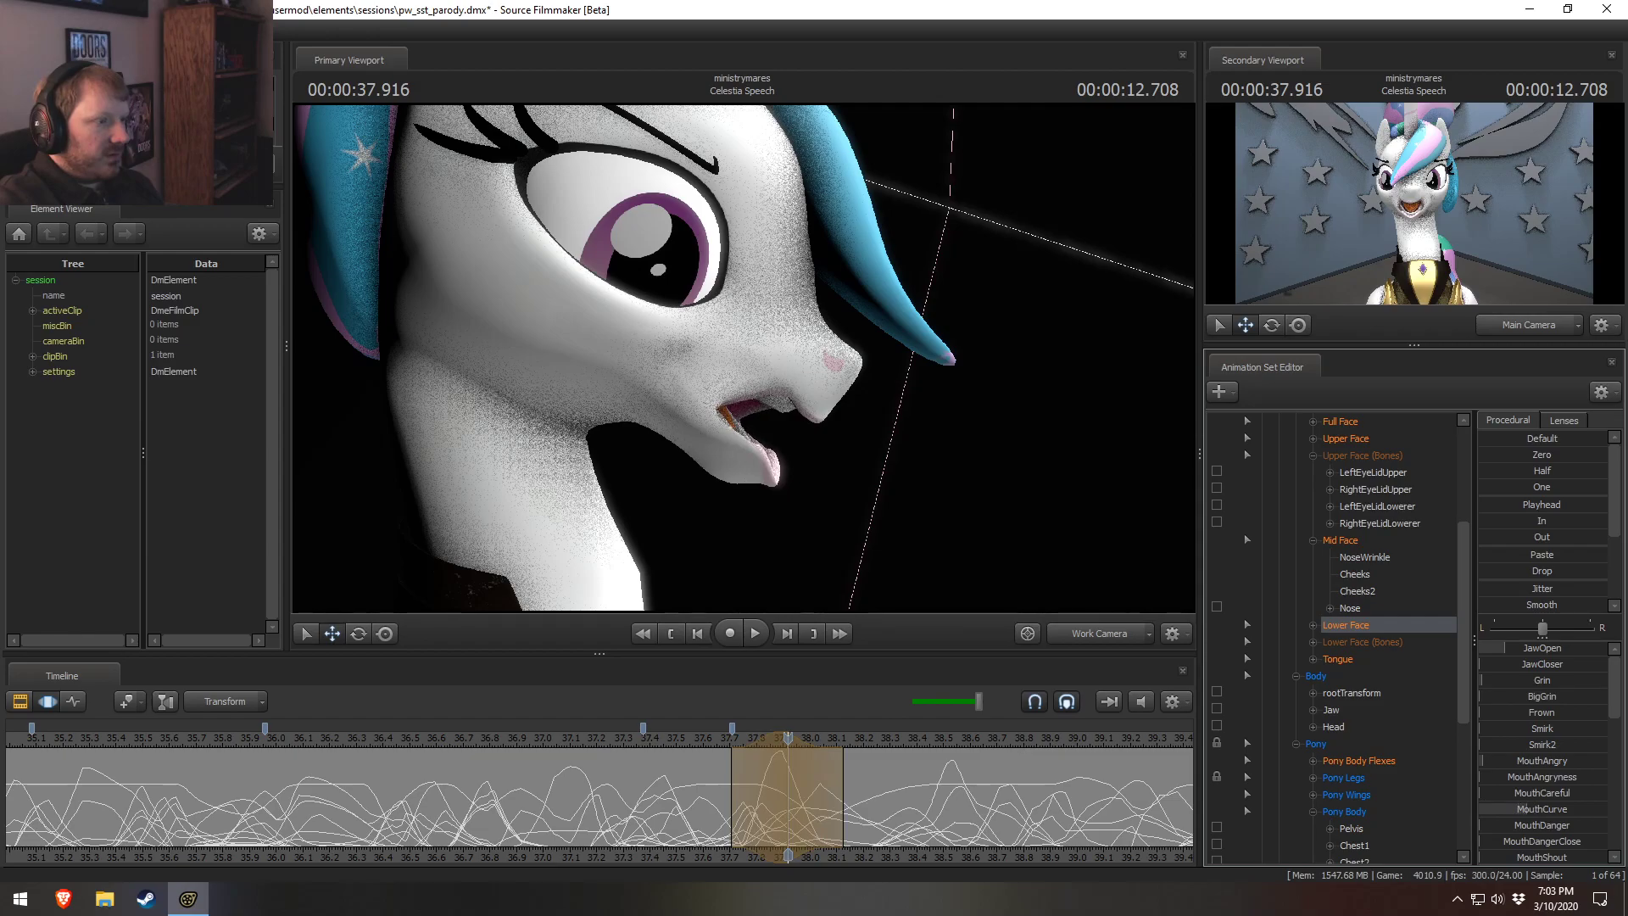
{"action": "key", "text": "space"}
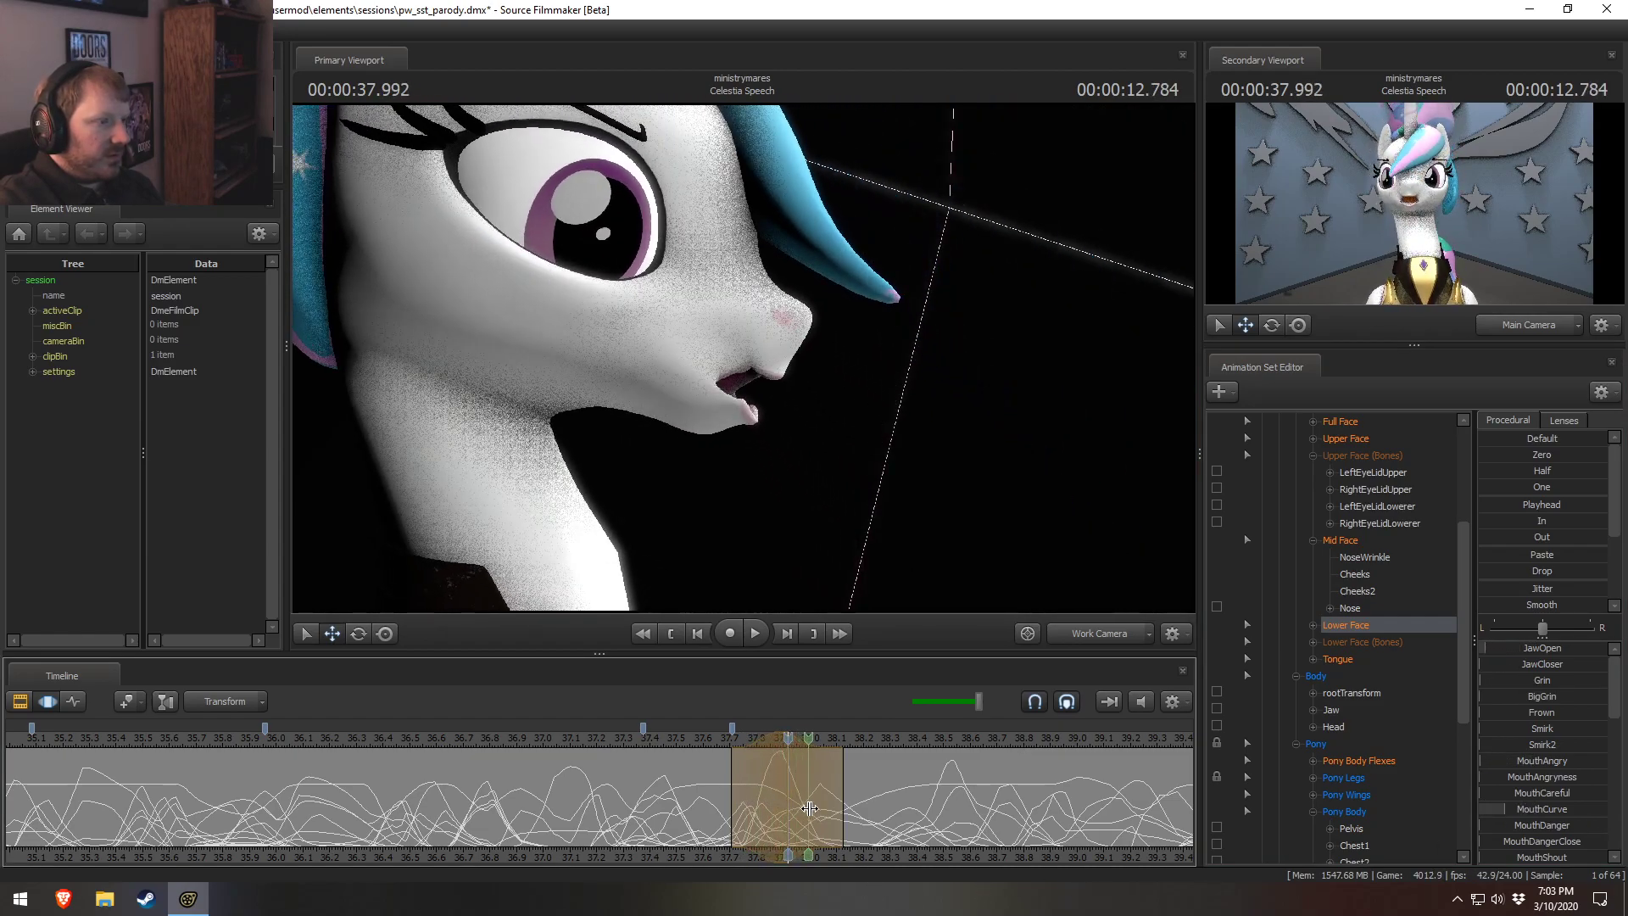
{"action": "key", "text": "space"}
{"action": "left_click", "coordinate": [693, 731]}
{"action": "key", "text": "space"}
{"action": "key", "text": "space"}
{"action": "key", "text": "space"}
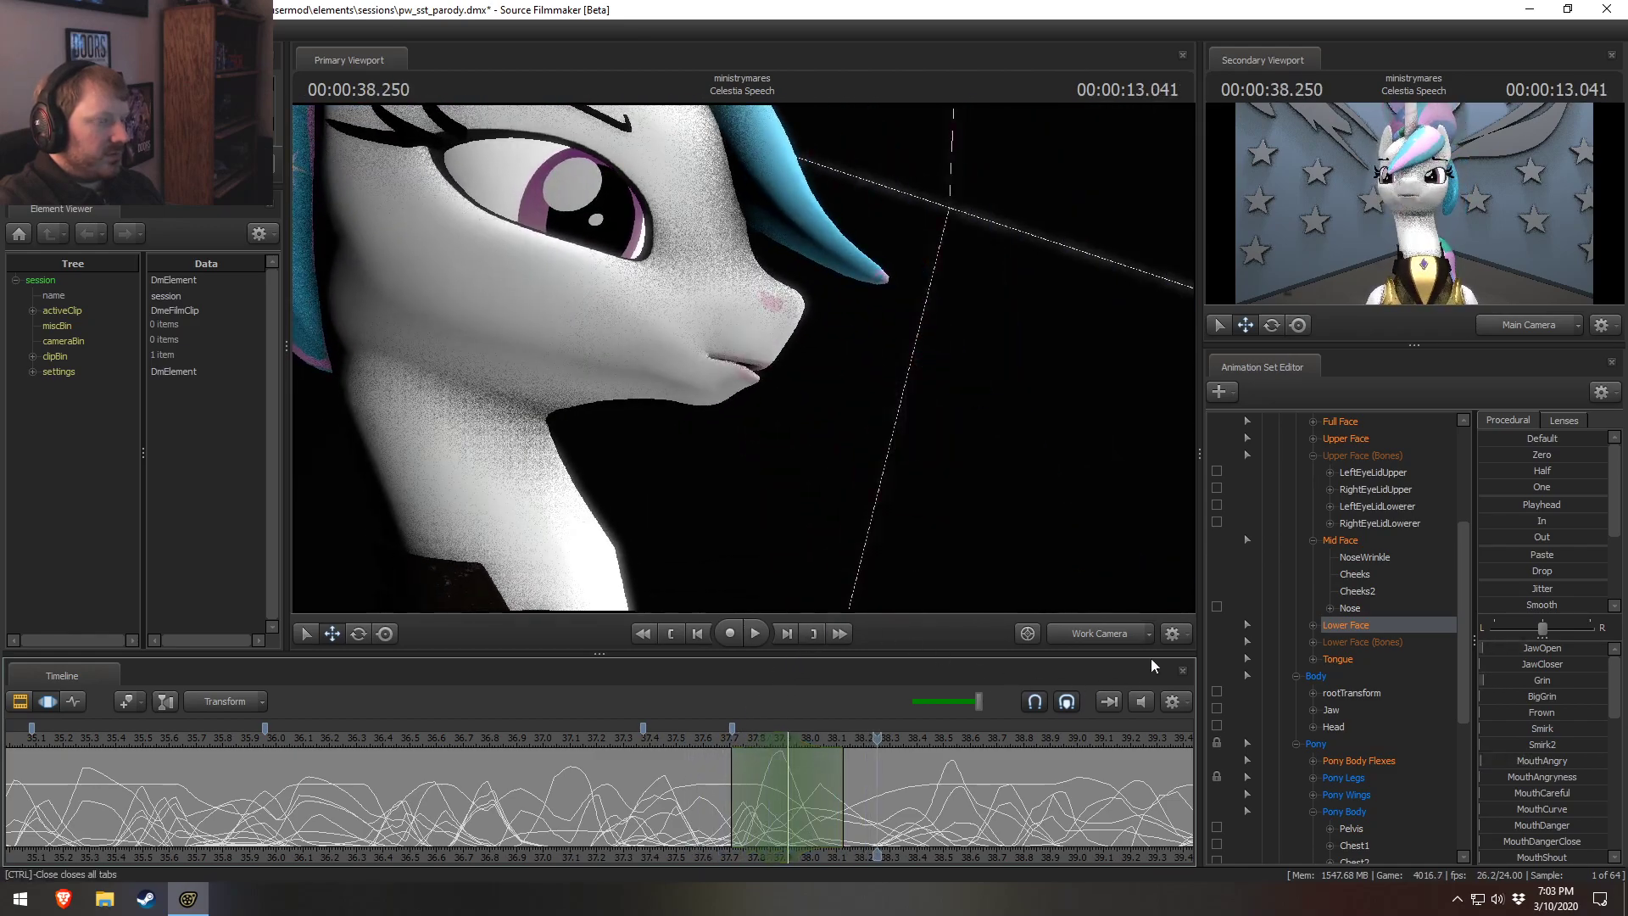
Review the end of the speech through the main camera, checking about 36.9–37.2 s and playing on from about 39.2 s.
{"action": "left_click", "coordinate": [1106, 633]}
{"action": "key", "text": "space"}
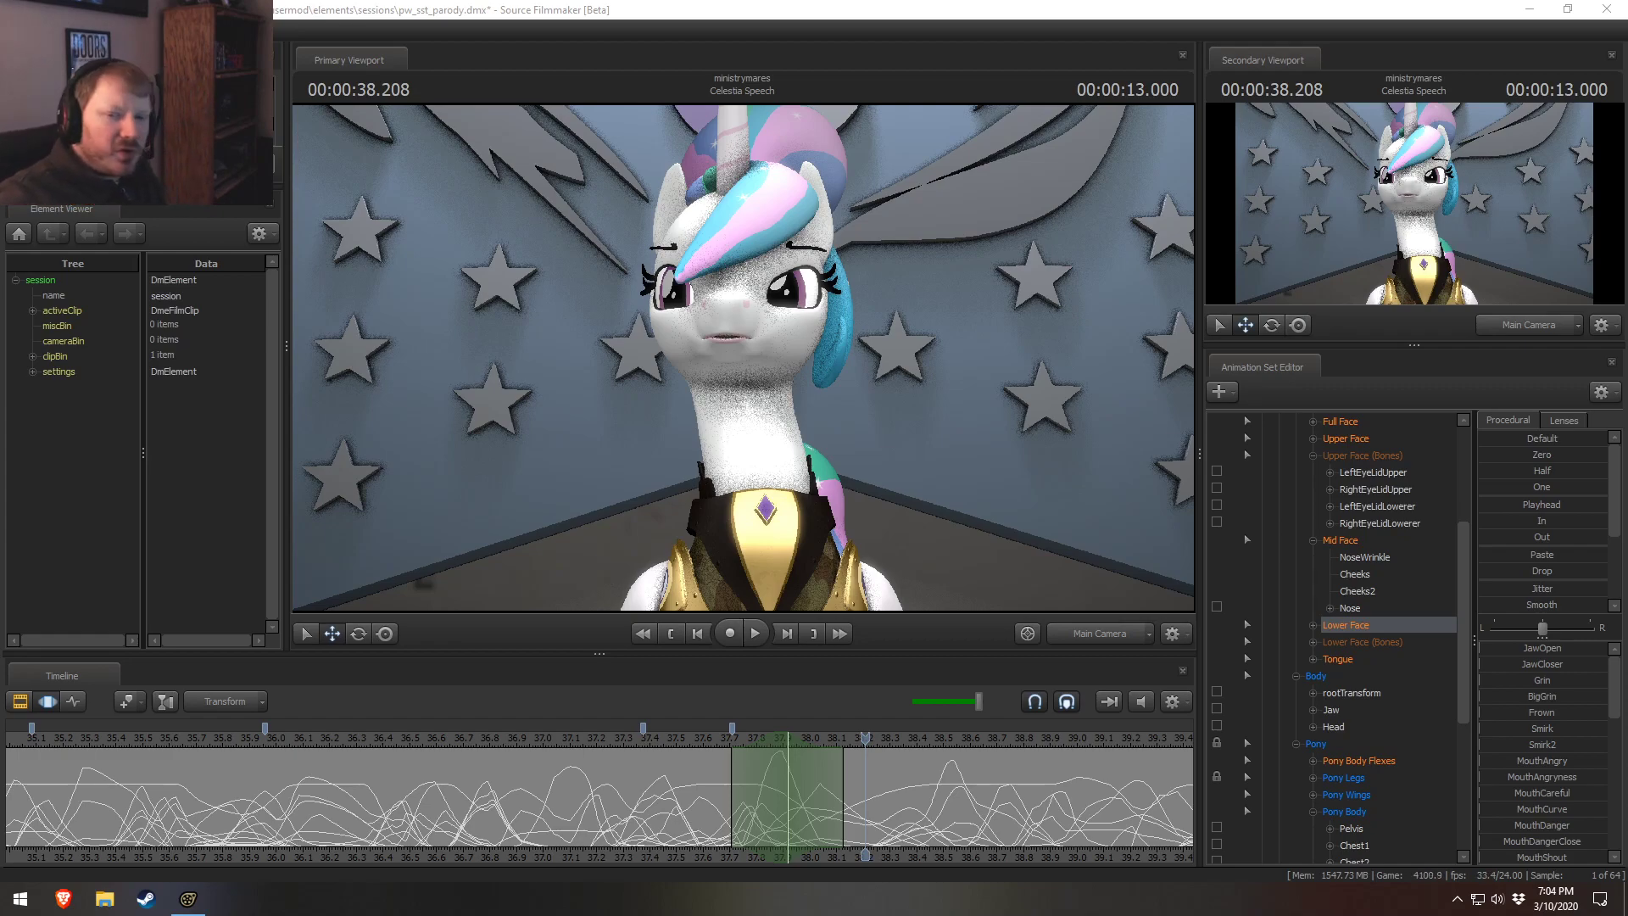
{"action": "middle_click_drag", "start_coordinate": [906, 852], "coordinate": [685, 847]}
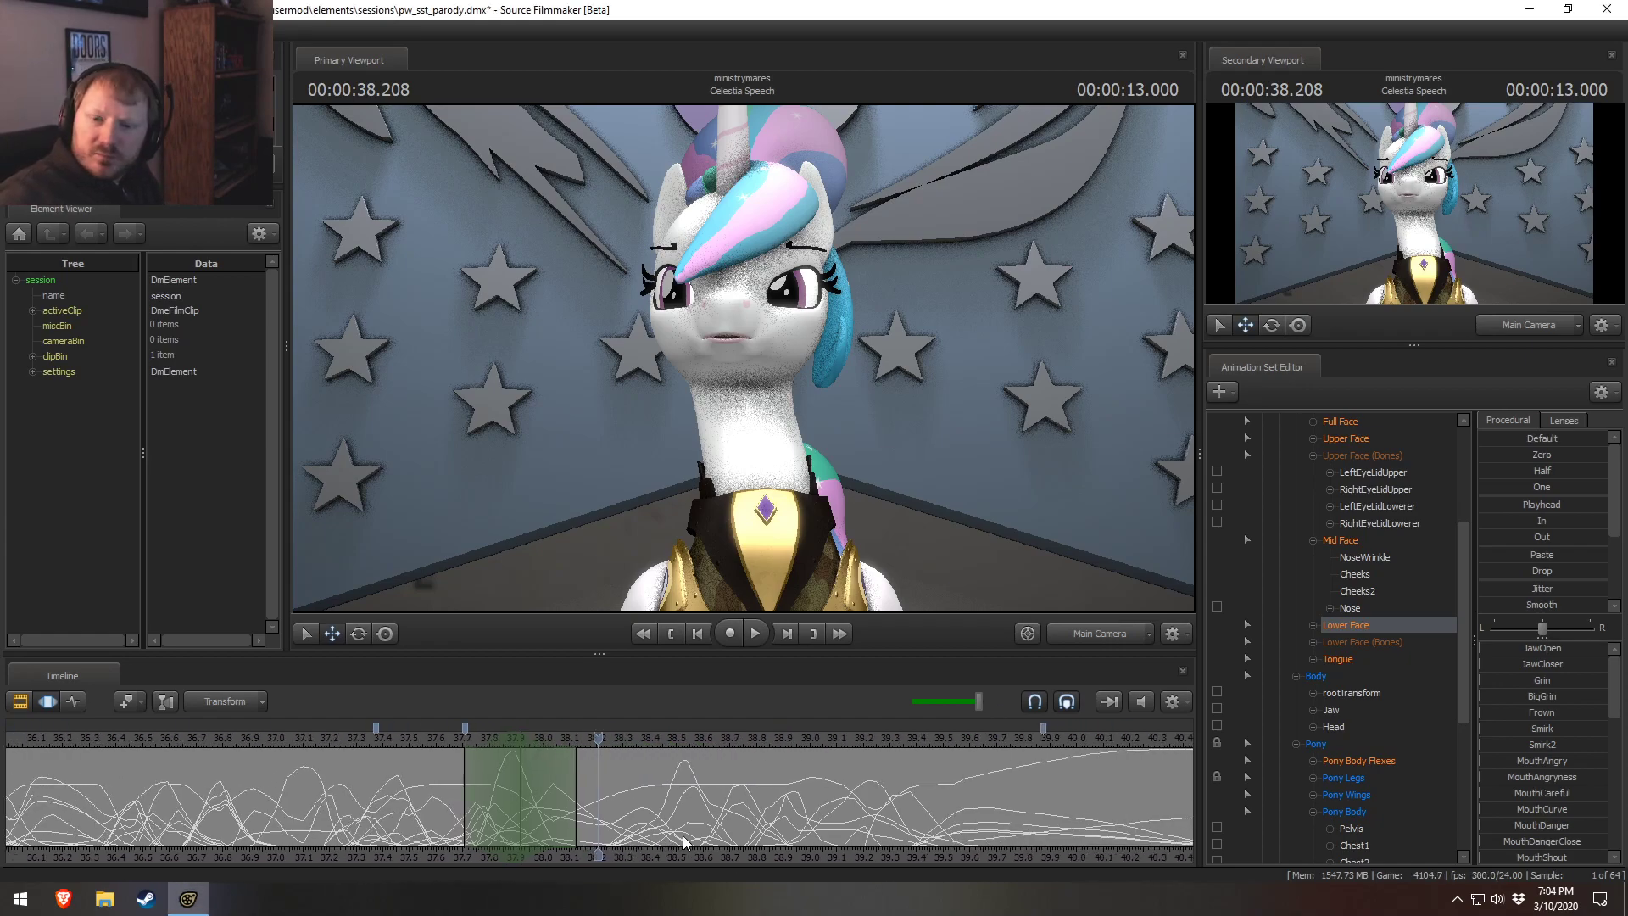
{"action": "left_click", "coordinate": [333, 739]}
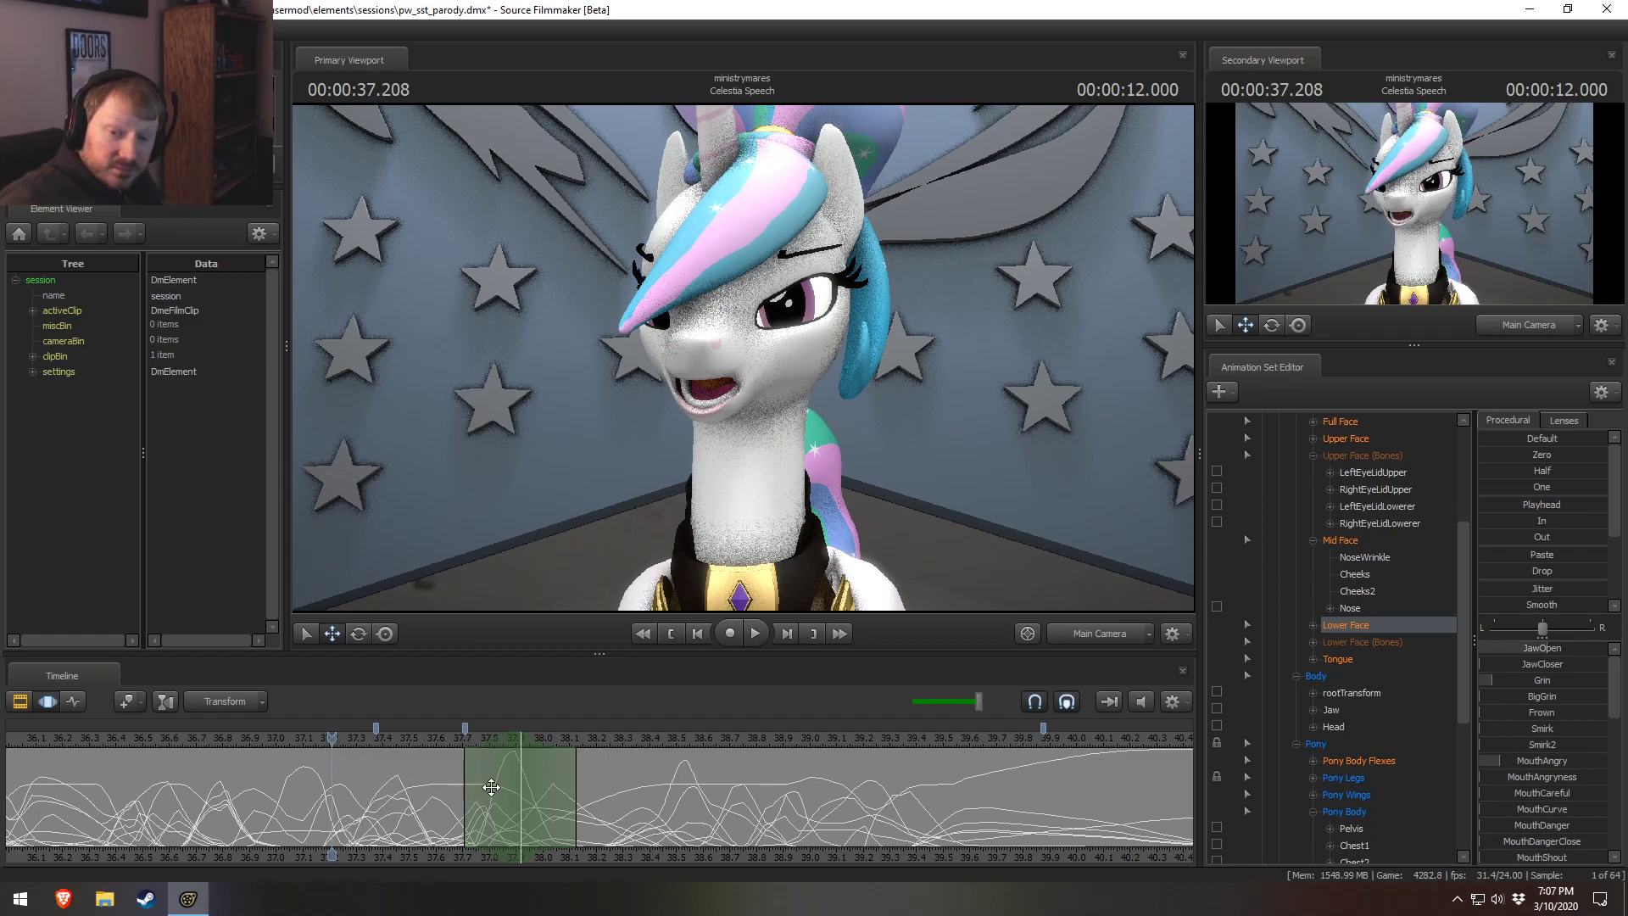
{"action": "left_click_drag", "start_coordinate": [332, 848], "coordinate": [253, 847]}
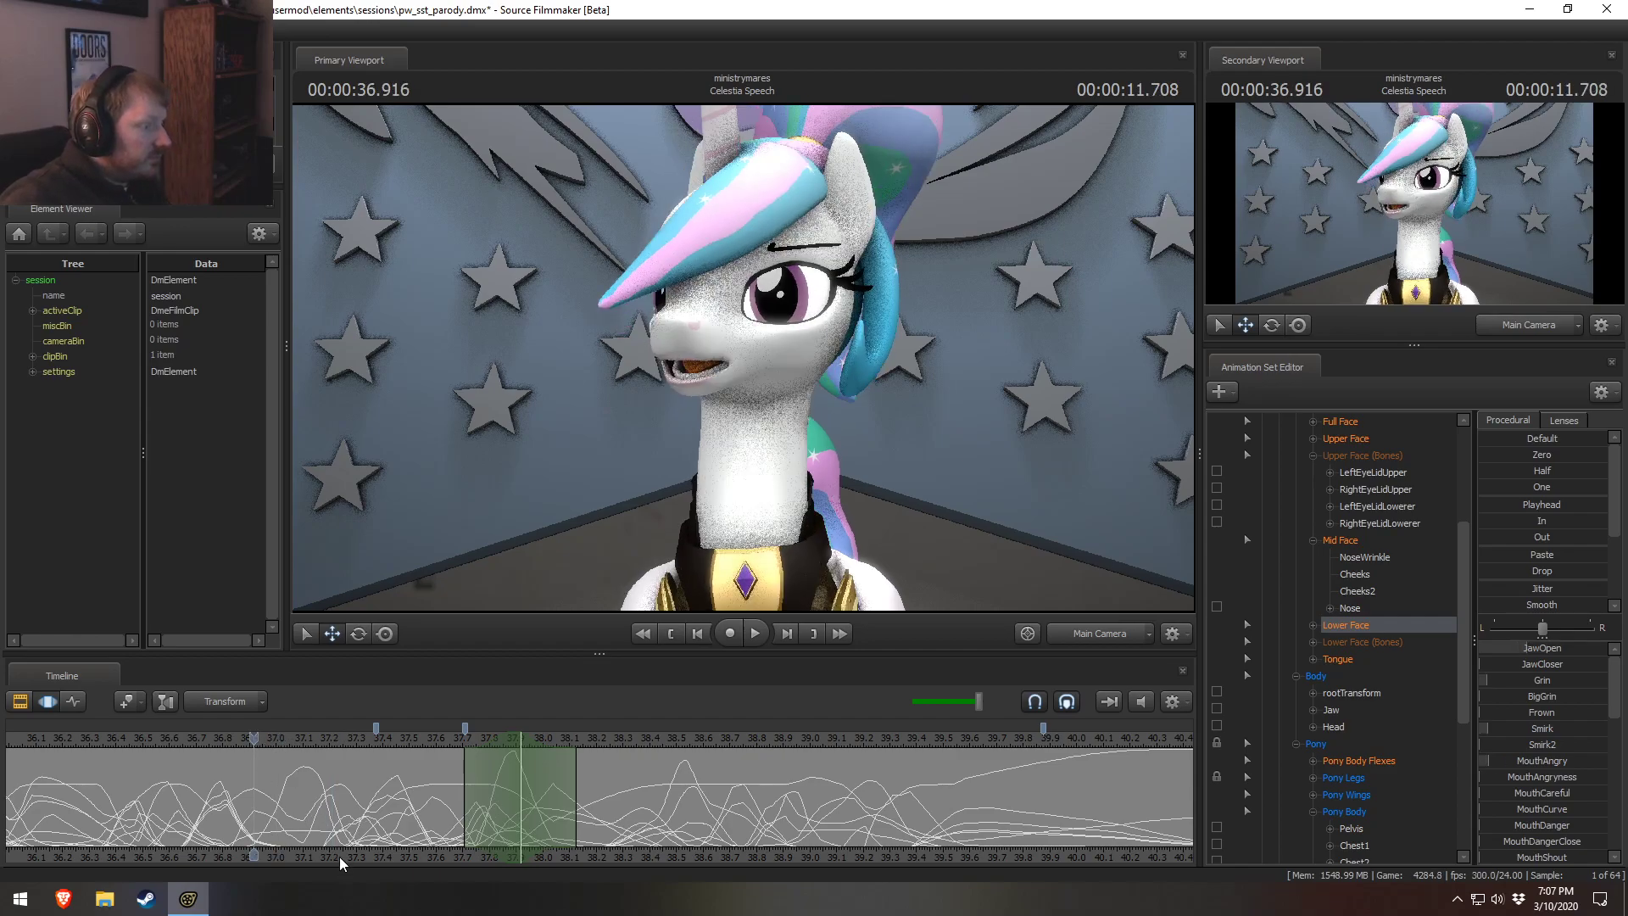
{"action": "middle_click_drag", "start_coordinate": [441, 827], "coordinate": [599, 794]}
{"action": "scroll", "coordinate": [599, 794], "scroll_direction": "down", "scroll_amount": 4}
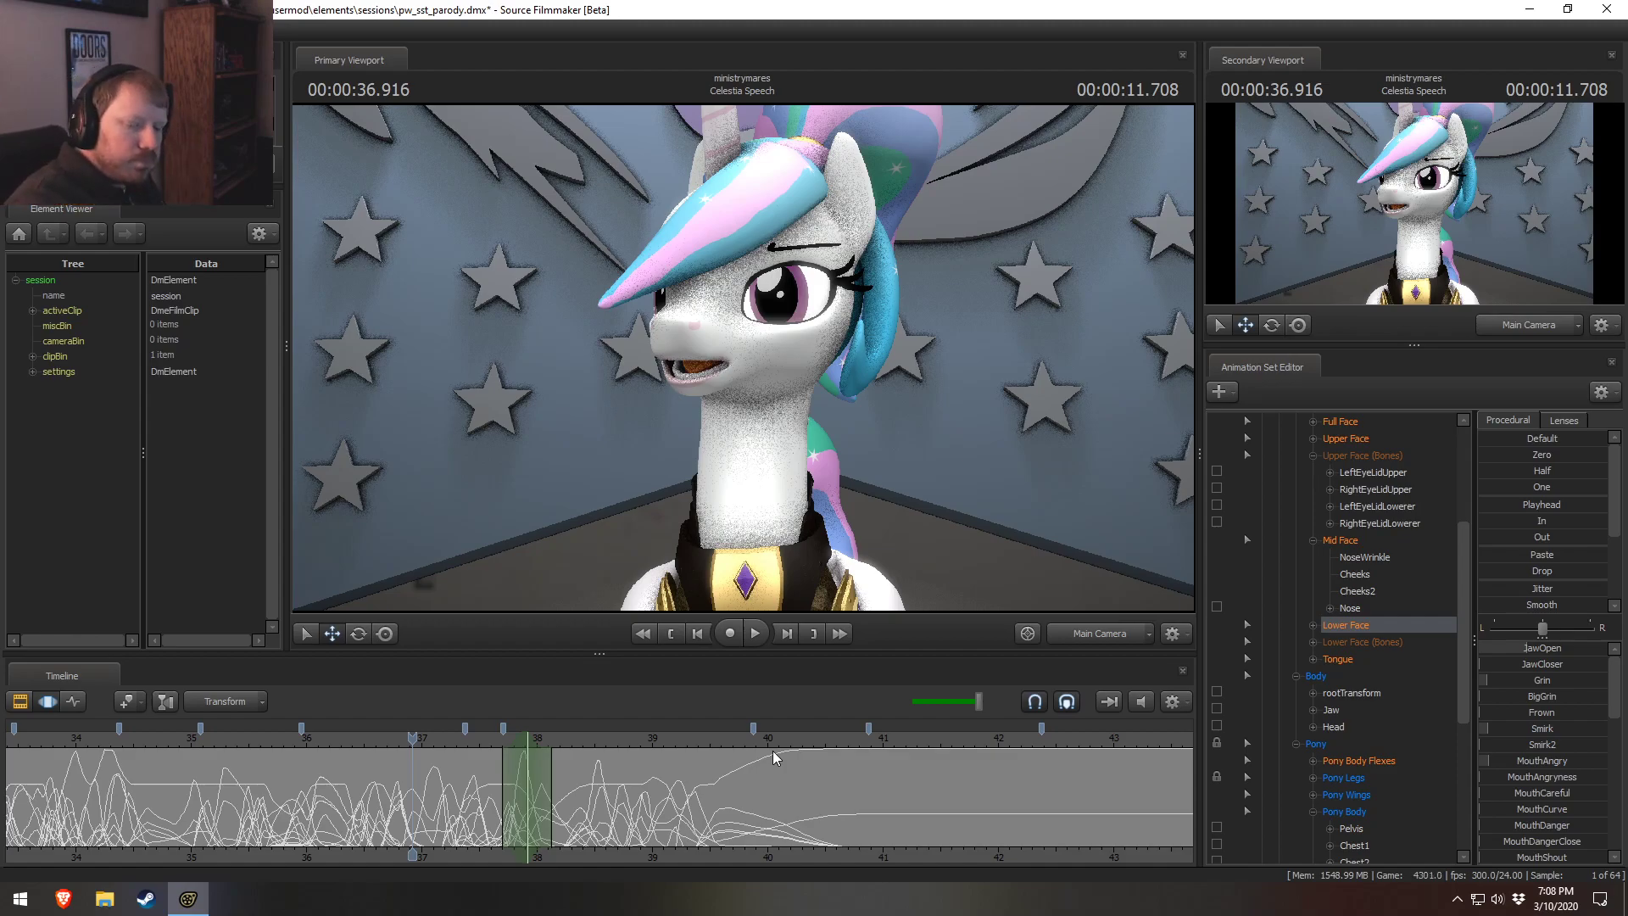
{"action": "left_click", "coordinate": [675, 741]}
{"action": "middle_click_drag", "start_coordinate": [803, 858], "coordinate": [664, 848]}
{"action": "key", "text": "space"}
{"action": "key", "text": "space"}
{"action": "scroll", "coordinate": [551, 747], "scroll_direction": "down", "scroll_amount": 5}
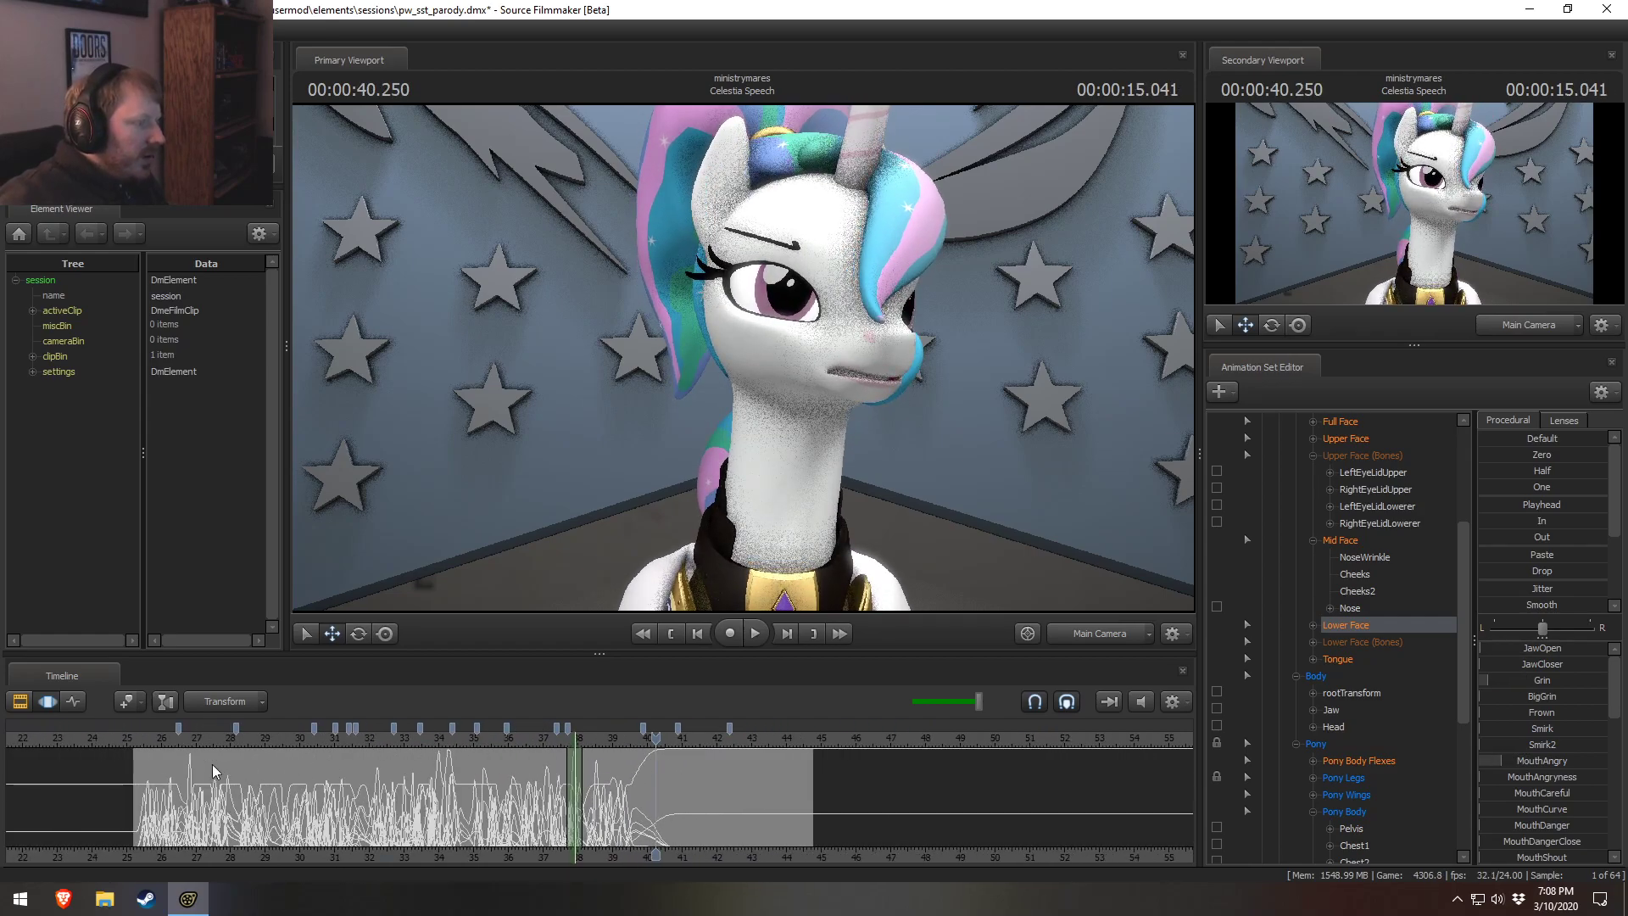
Play the opening of the speech from about 25.8 s, and park the playhead at about 26.38 s.
{"action": "left_click", "coordinate": [155, 736]}
{"action": "key", "text": "space"}
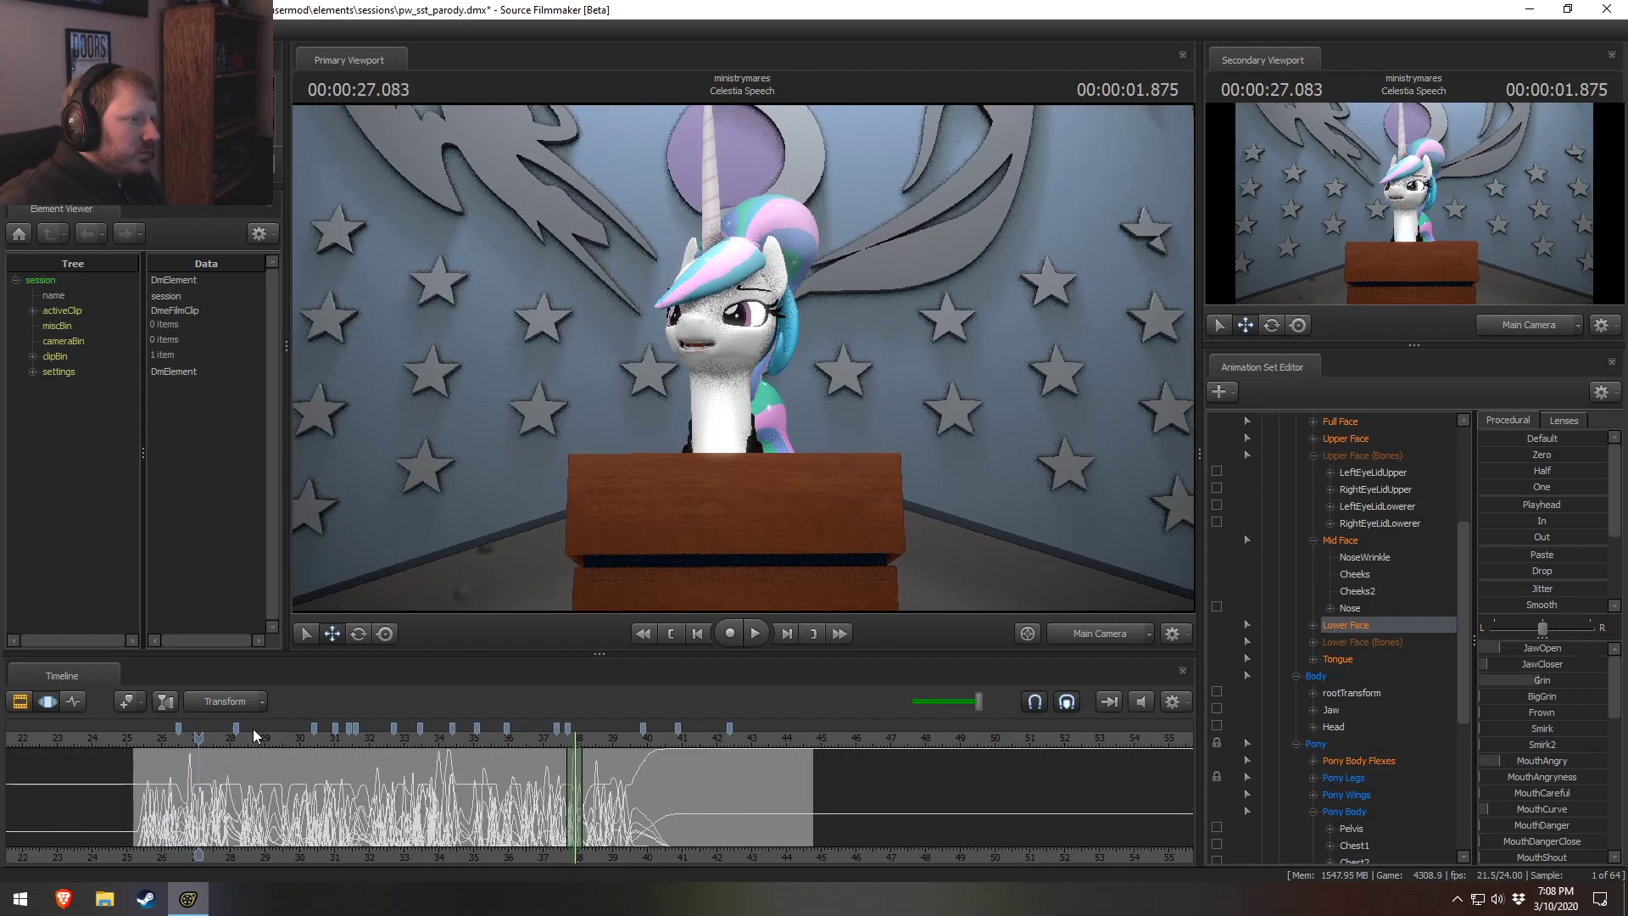
{"action": "left_click", "coordinate": [160, 734]}
{"action": "scroll", "coordinate": [178, 838], "scroll_direction": "up", "scroll_amount": 5}
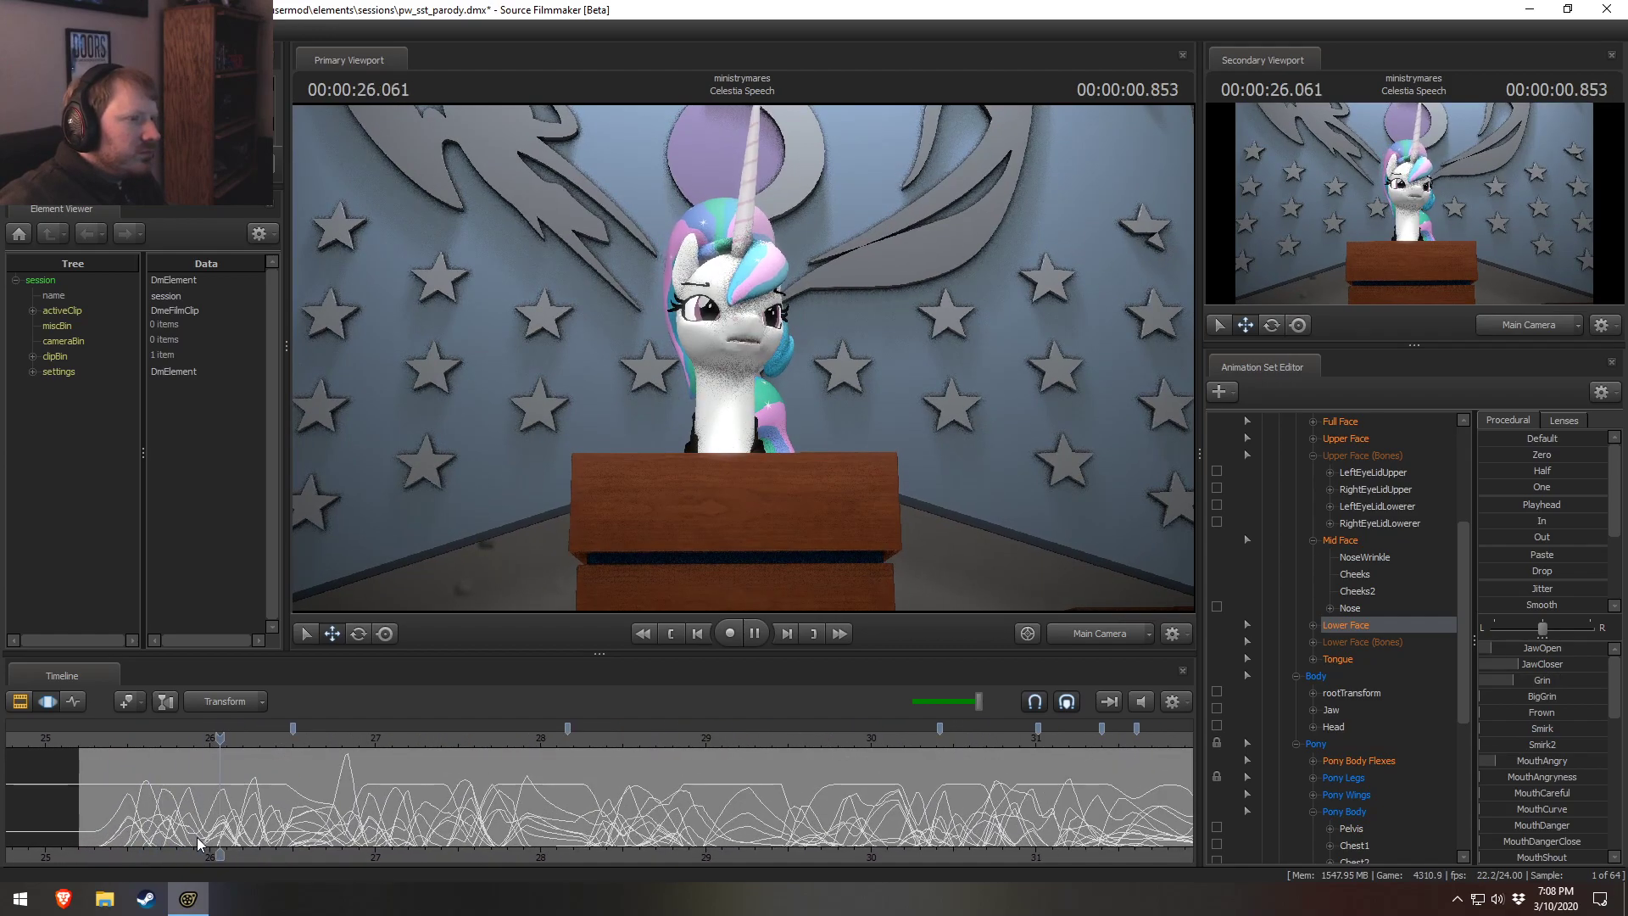
{"action": "key", "text": "space"}
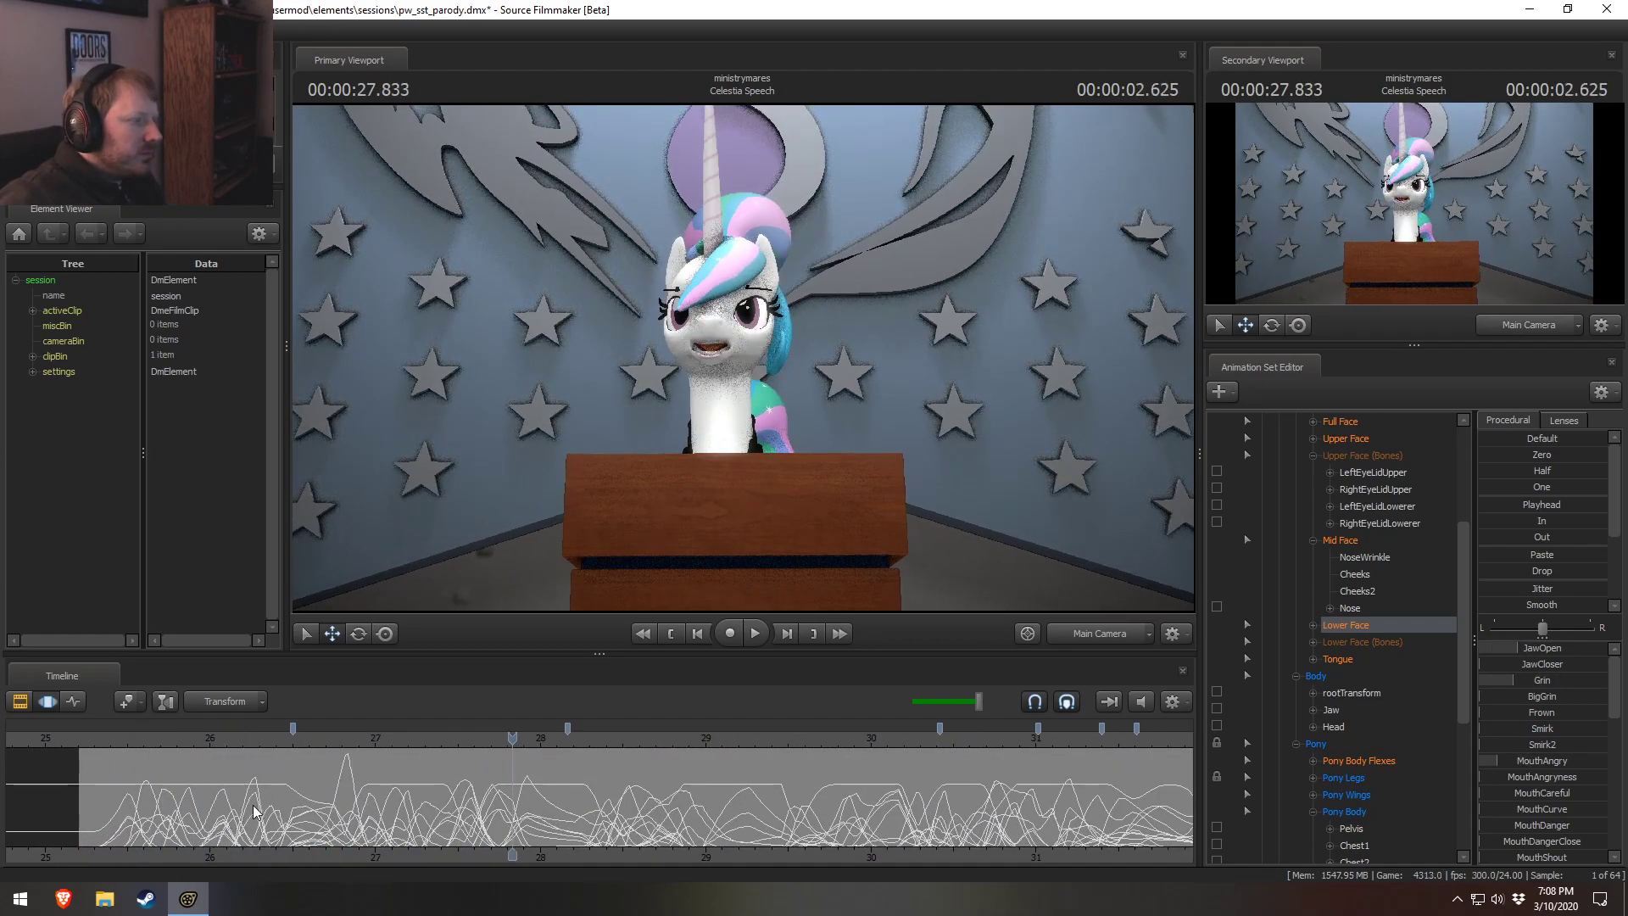
{"action": "scroll", "coordinate": [254, 810], "scroll_direction": "up", "scroll_amount": 3}
{"action": "left_click", "coordinate": [123, 830], "text": "shift"}
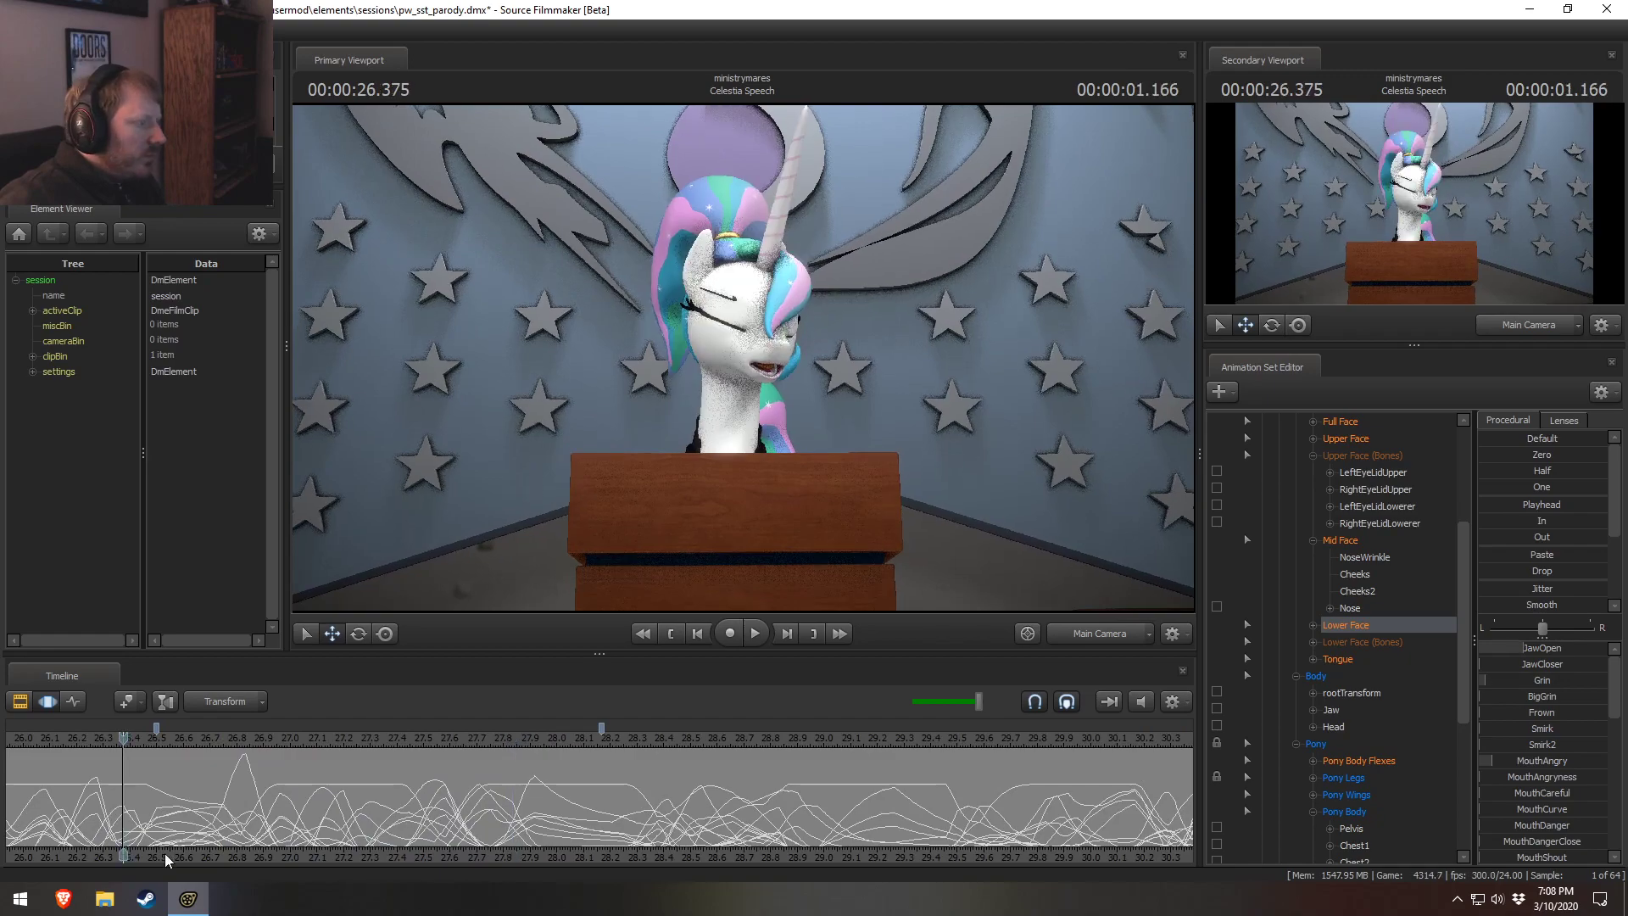
Replay Celestia's opening lines between about 25.8 and 29.2 s to examine the mouth motion.
{"action": "middle_click_drag", "start_coordinate": [149, 849], "coordinate": [364, 842]}
{"action": "key", "text": "shift"}
{"action": "left_click_drag", "start_coordinate": [218, 802], "coordinate": [295, 744]}
{"action": "key", "text": "space"}
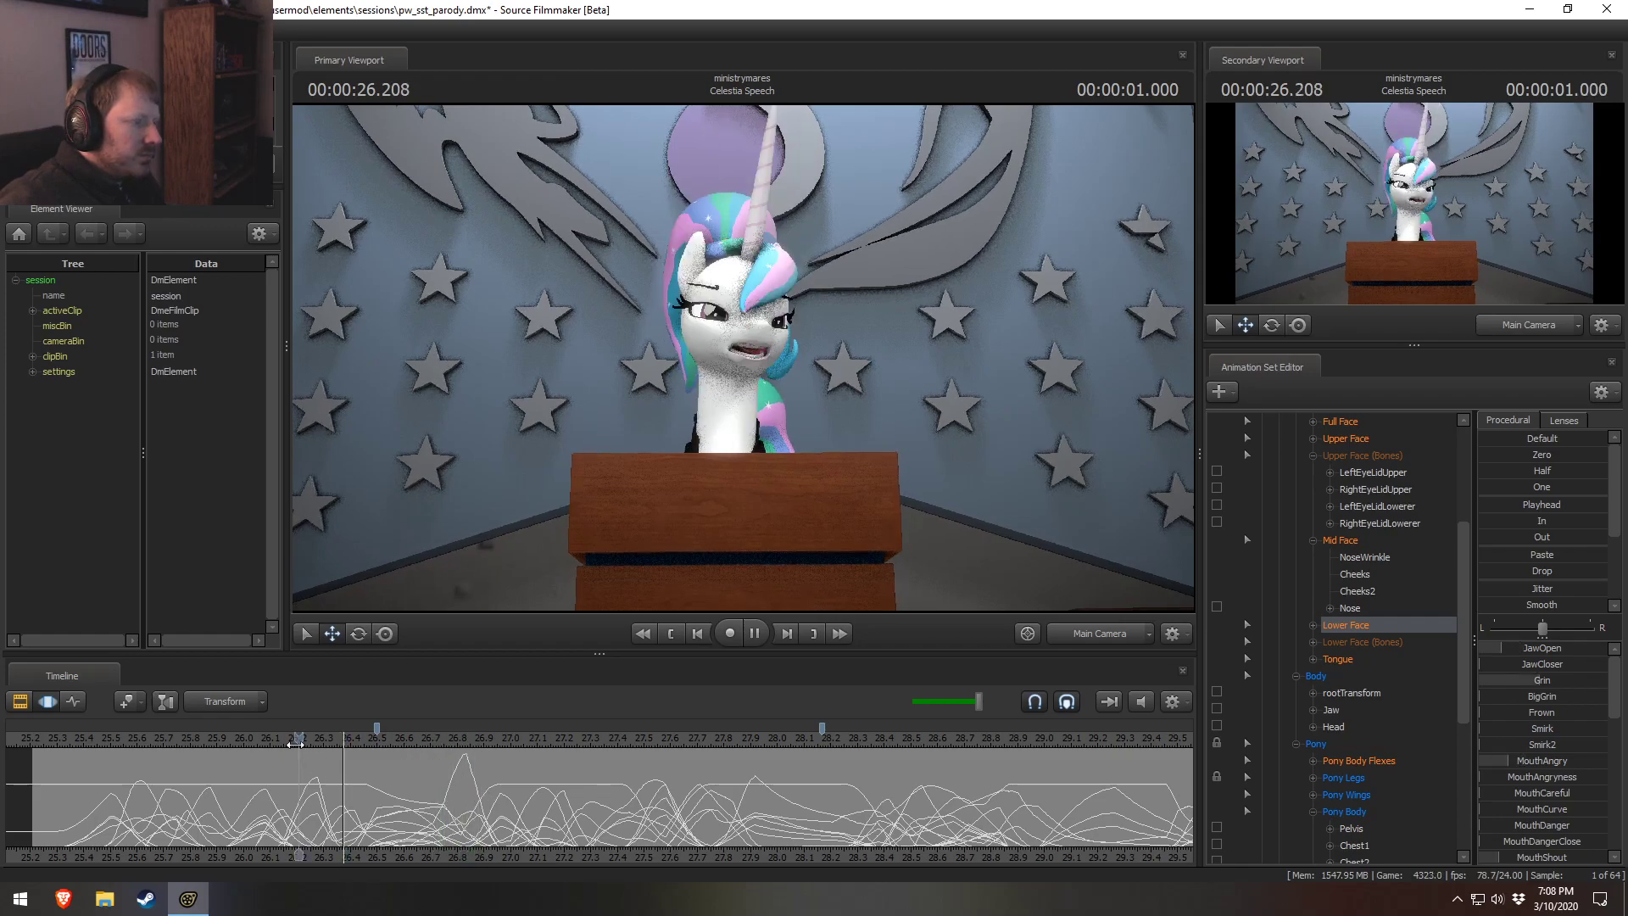
{"action": "key", "text": "space"}
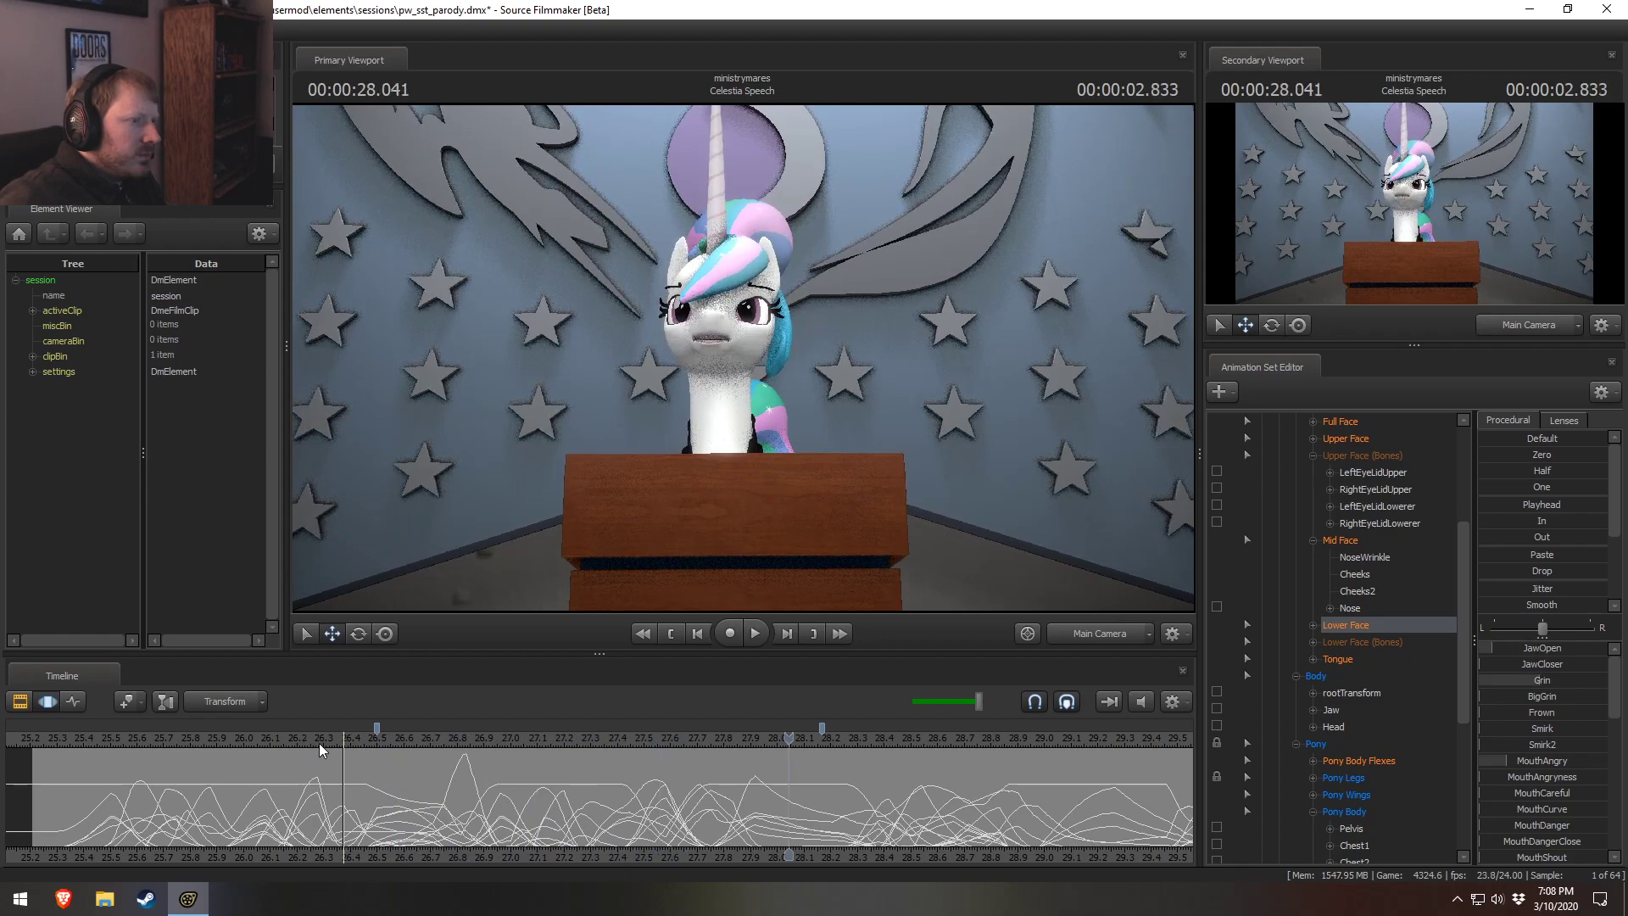
{"action": "key", "text": "space"}
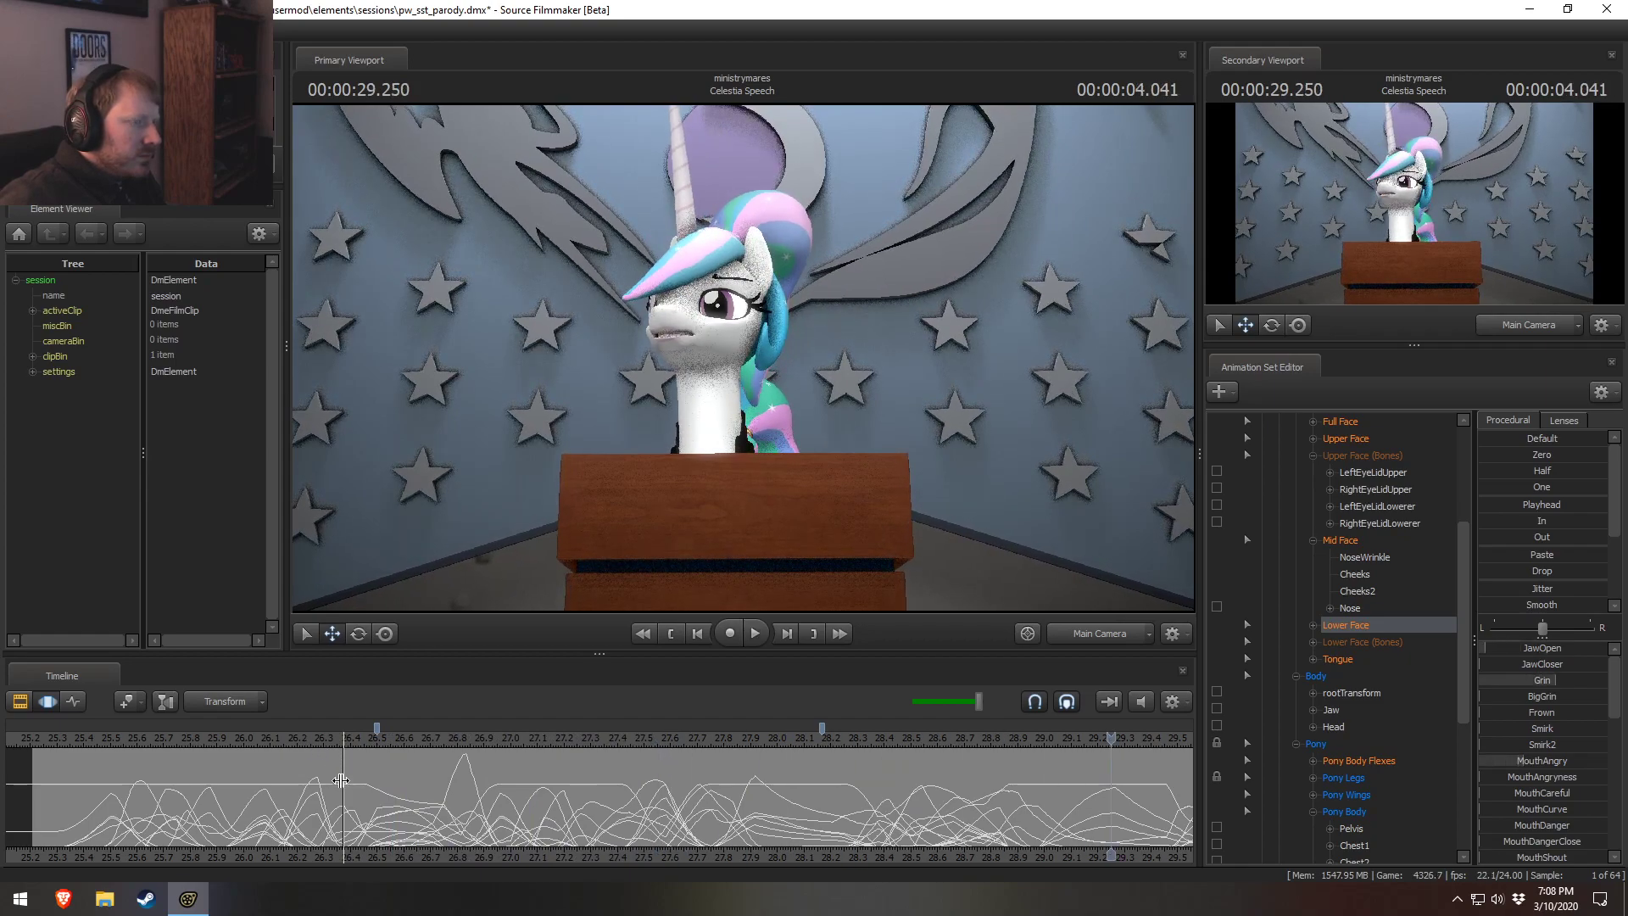
{"action": "left_click", "coordinate": [176, 745]}
{"action": "key", "text": "space"}
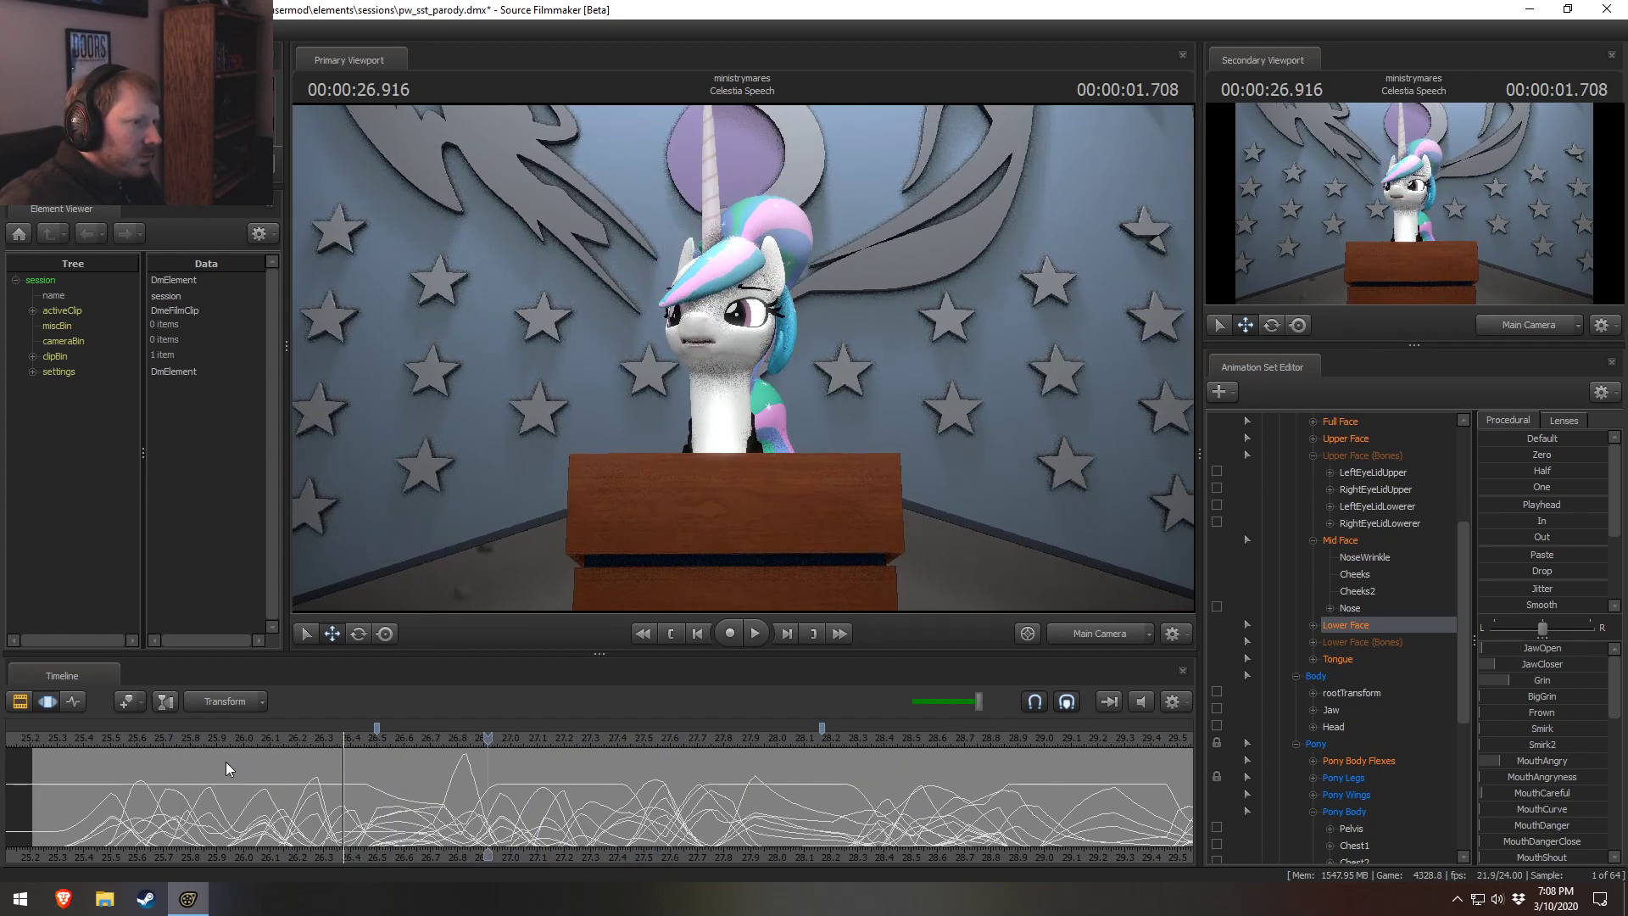
Frame a work camera close-up of Celestia's face at about 26.46 s, and select the lower face and jaw.
{"action": "scroll", "coordinate": [301, 818], "scroll_direction": "up", "scroll_amount": 2}
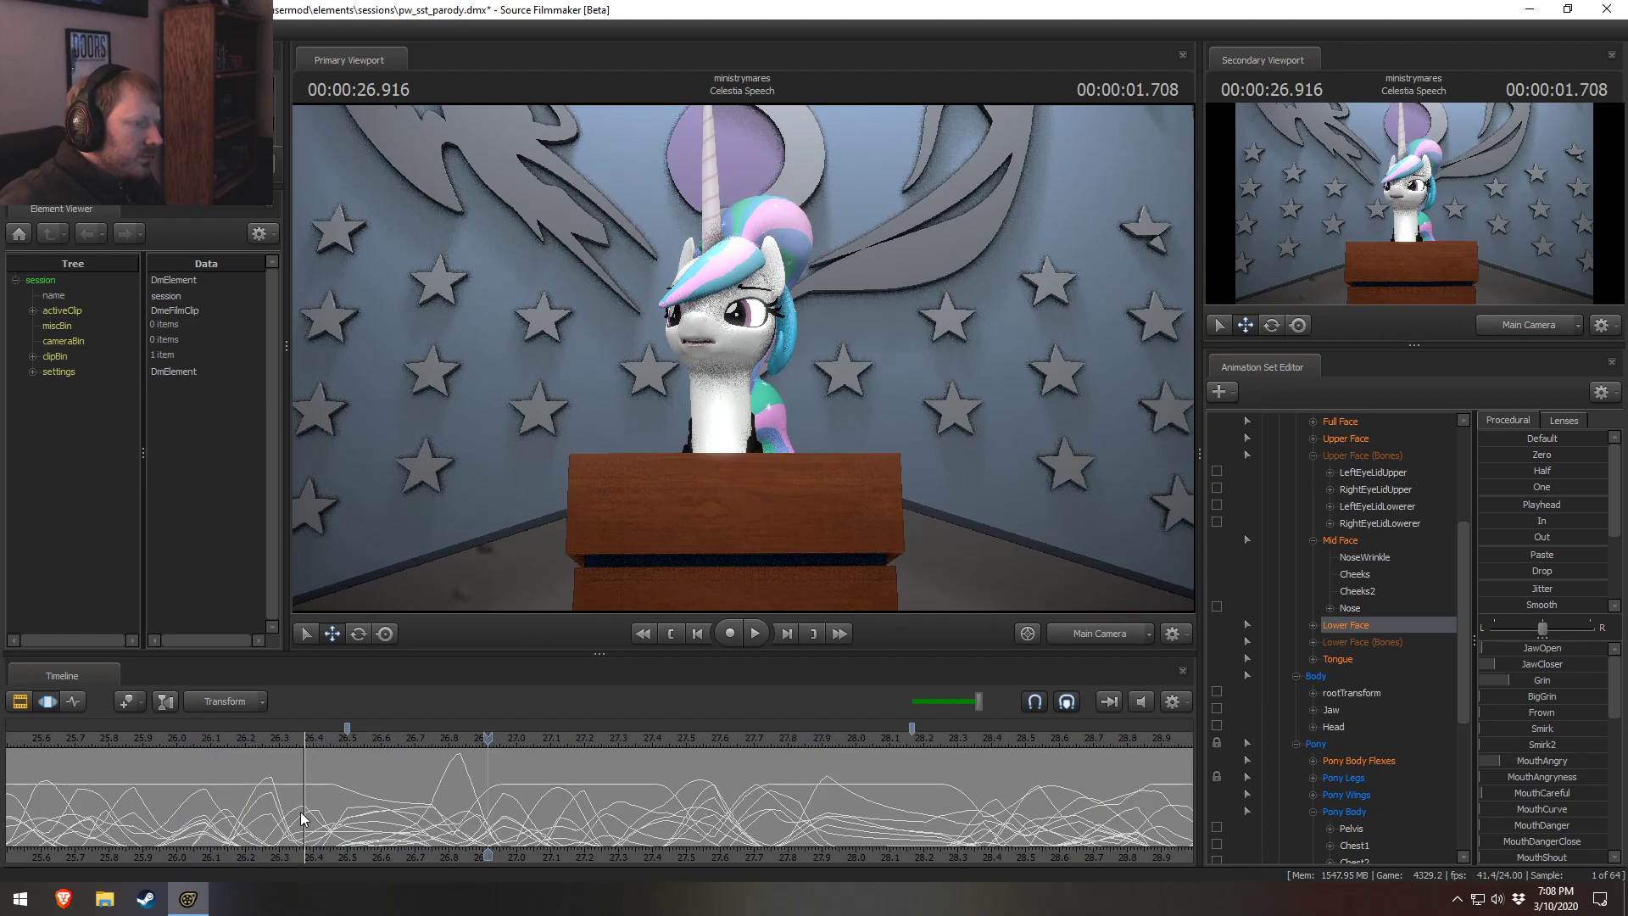
{"action": "left_click", "coordinate": [1375, 642], "text": "ctrl"}
{"action": "scroll", "coordinate": [280, 805], "scroll_direction": "up", "scroll_amount": 3}
{"action": "scroll", "coordinate": [182, 806], "scroll_direction": "down", "scroll_amount": 5}
{"action": "key", "text": "shift"}
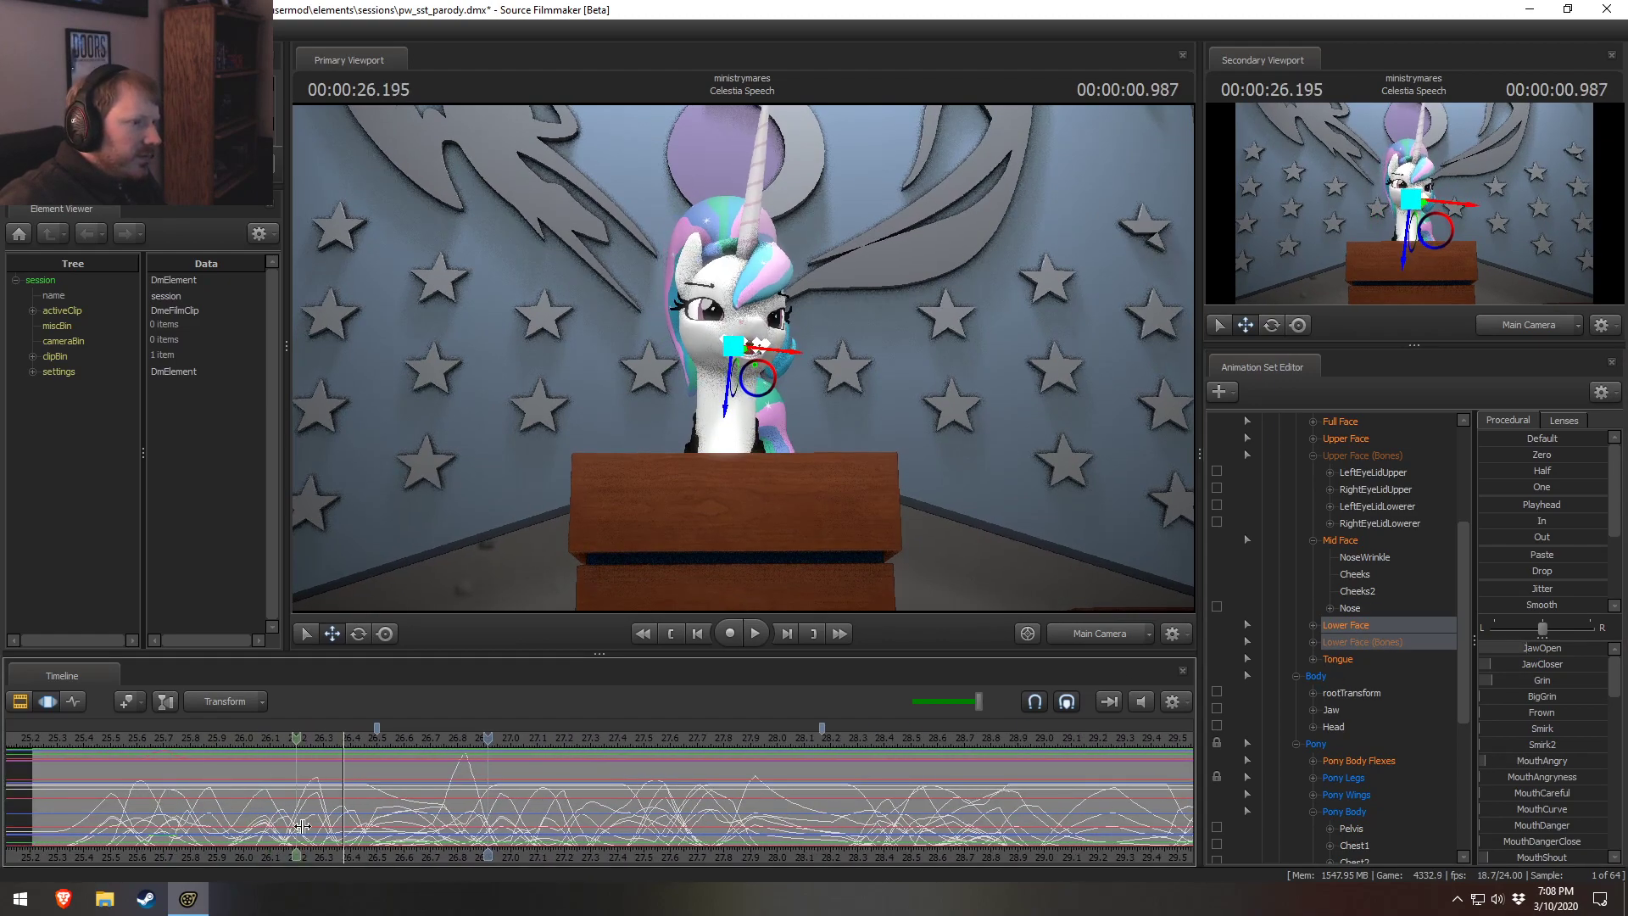
{"action": "left_click", "coordinate": [366, 820], "text": "shift"}
{"action": "left_click", "coordinate": [1100, 632]}
{"action": "left_click_drag", "start_coordinate": [743, 357], "coordinate": [742, 369]}
{"action": "key", "text": "w"}
{"action": "left_click", "coordinate": [1367, 623]}
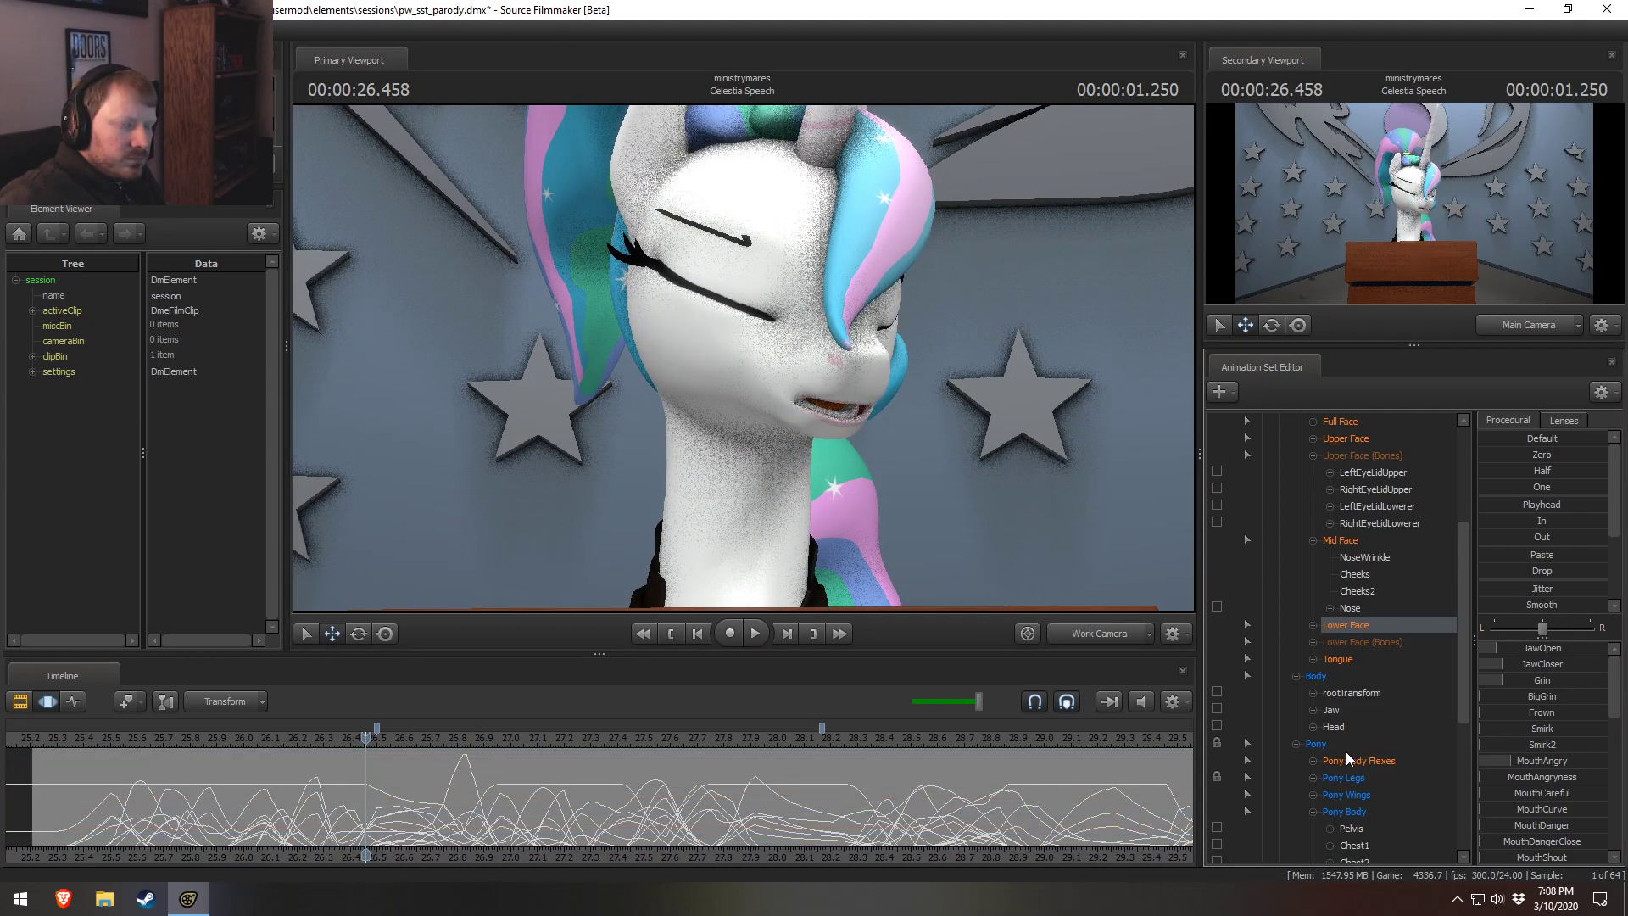
{"action": "scroll", "coordinate": [1353, 781], "scroll_direction": "down", "scroll_amount": 2}
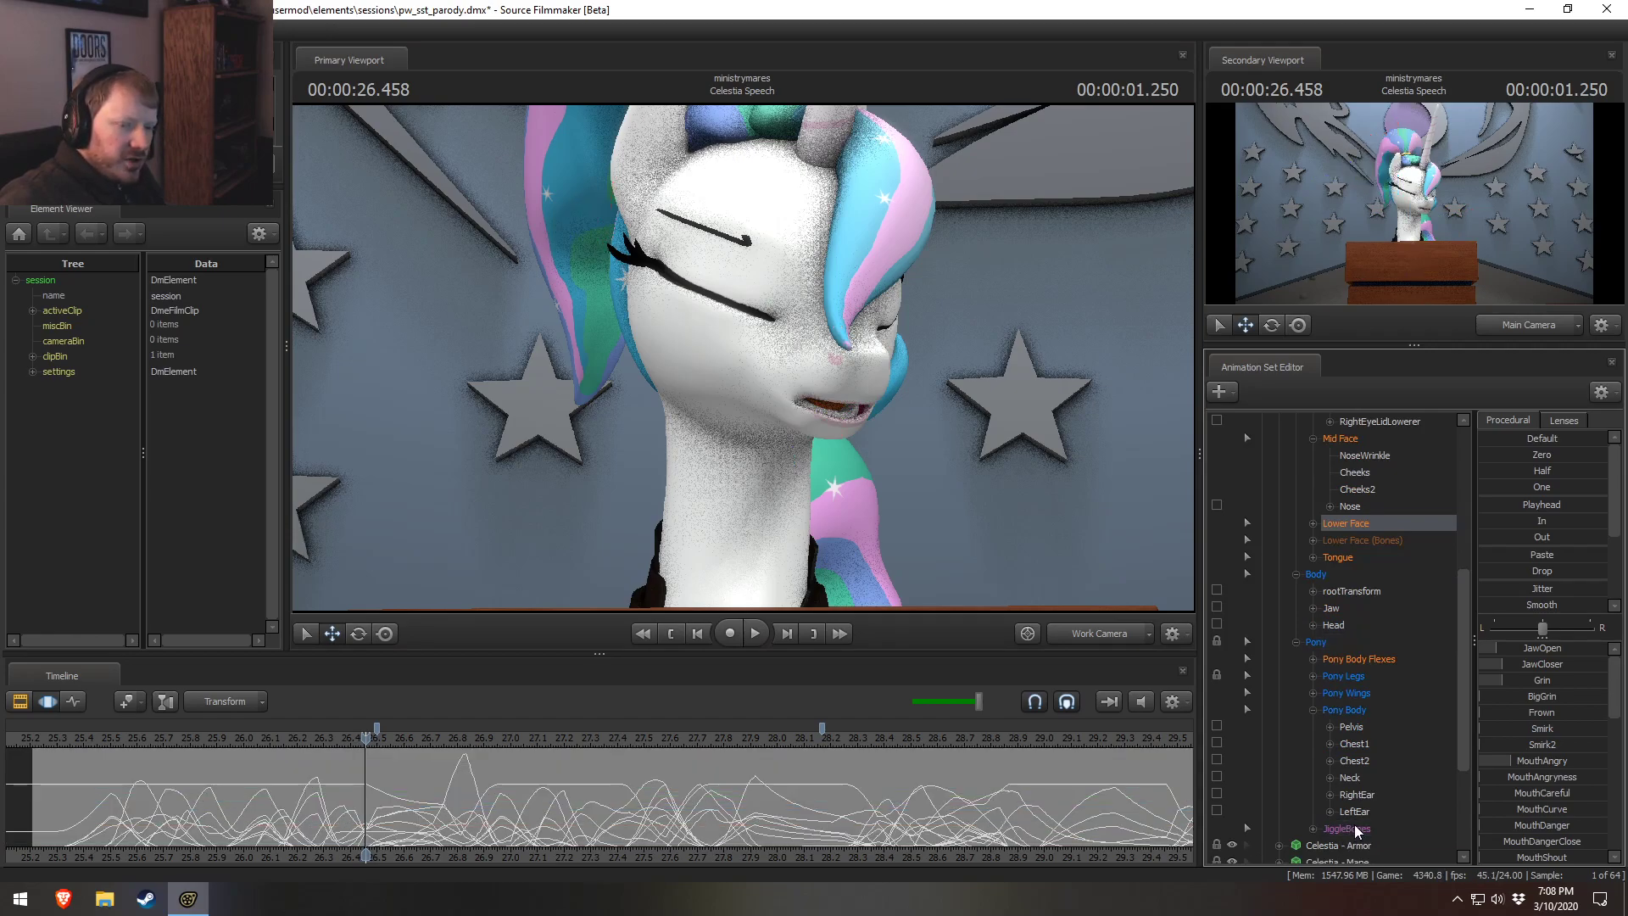
{"action": "left_click", "coordinate": [1333, 608]}
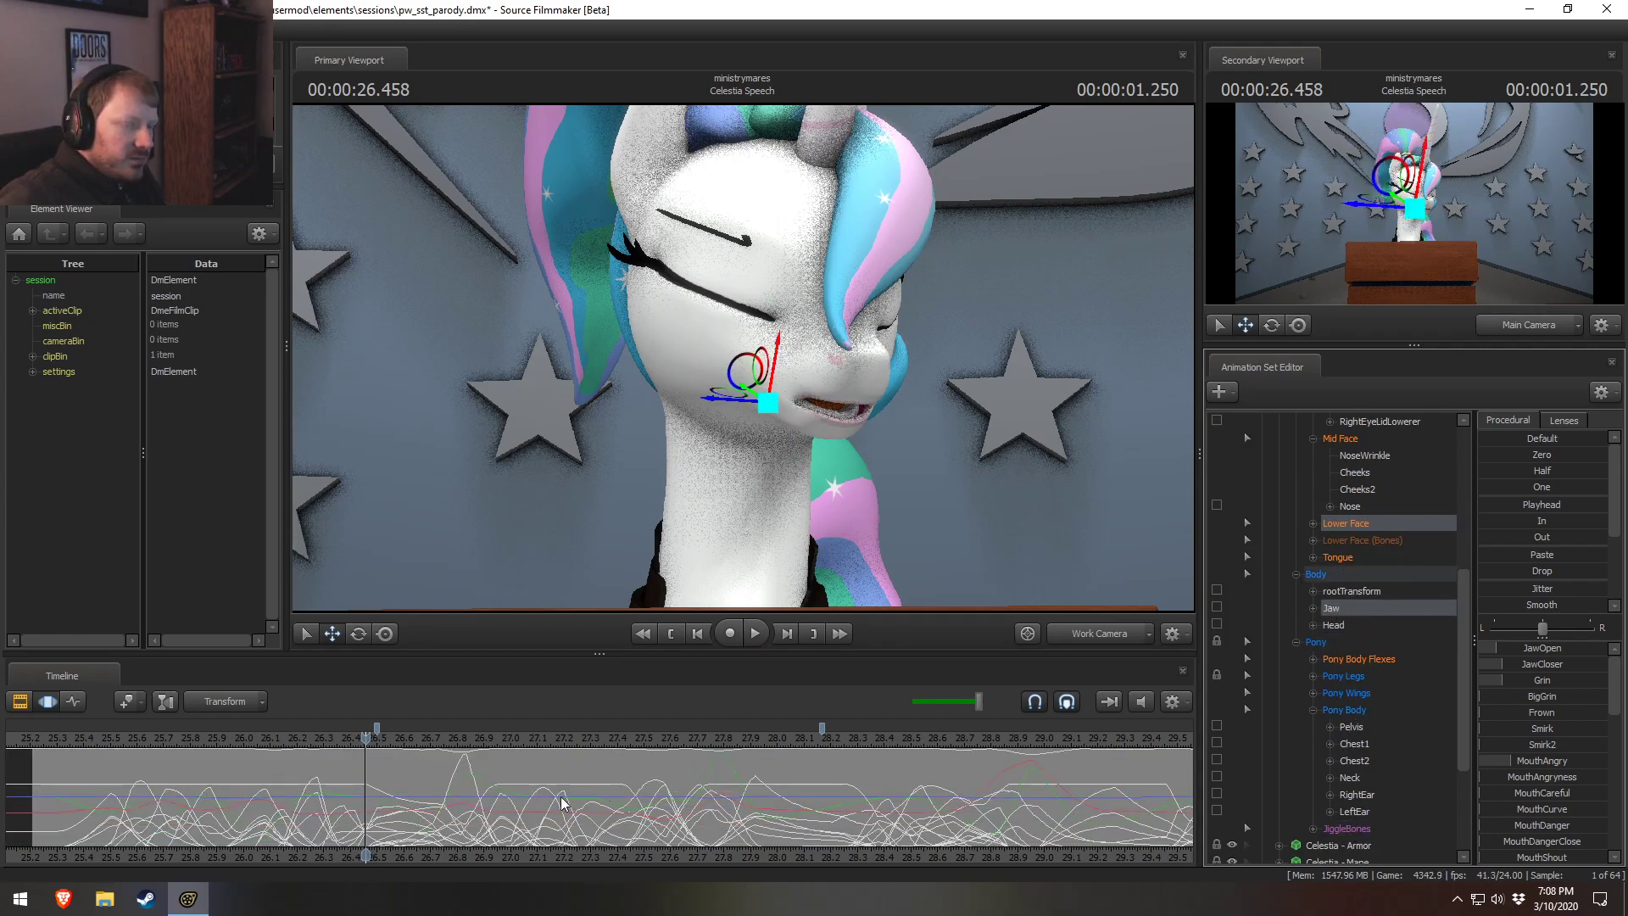
Set a time selection of about 26.5–27.5 s with short falloffs, and replay the close-up from about 25.5 s.
{"action": "left_click_drag", "start_coordinate": [401, 817], "coordinate": [533, 824]}
{"action": "mouse_move", "coordinate": [643, 817]}
{"action": "left_mouse_down"}
{"action": "mouse_move", "coordinate": [624, 817]}
{"action": "mouse_move", "coordinate": [651, 822]}
{"action": "left_mouse_up"}
{"action": "left_click_drag", "start_coordinate": [410, 804], "coordinate": [387, 800]}
{"action": "key", "text": "space"}
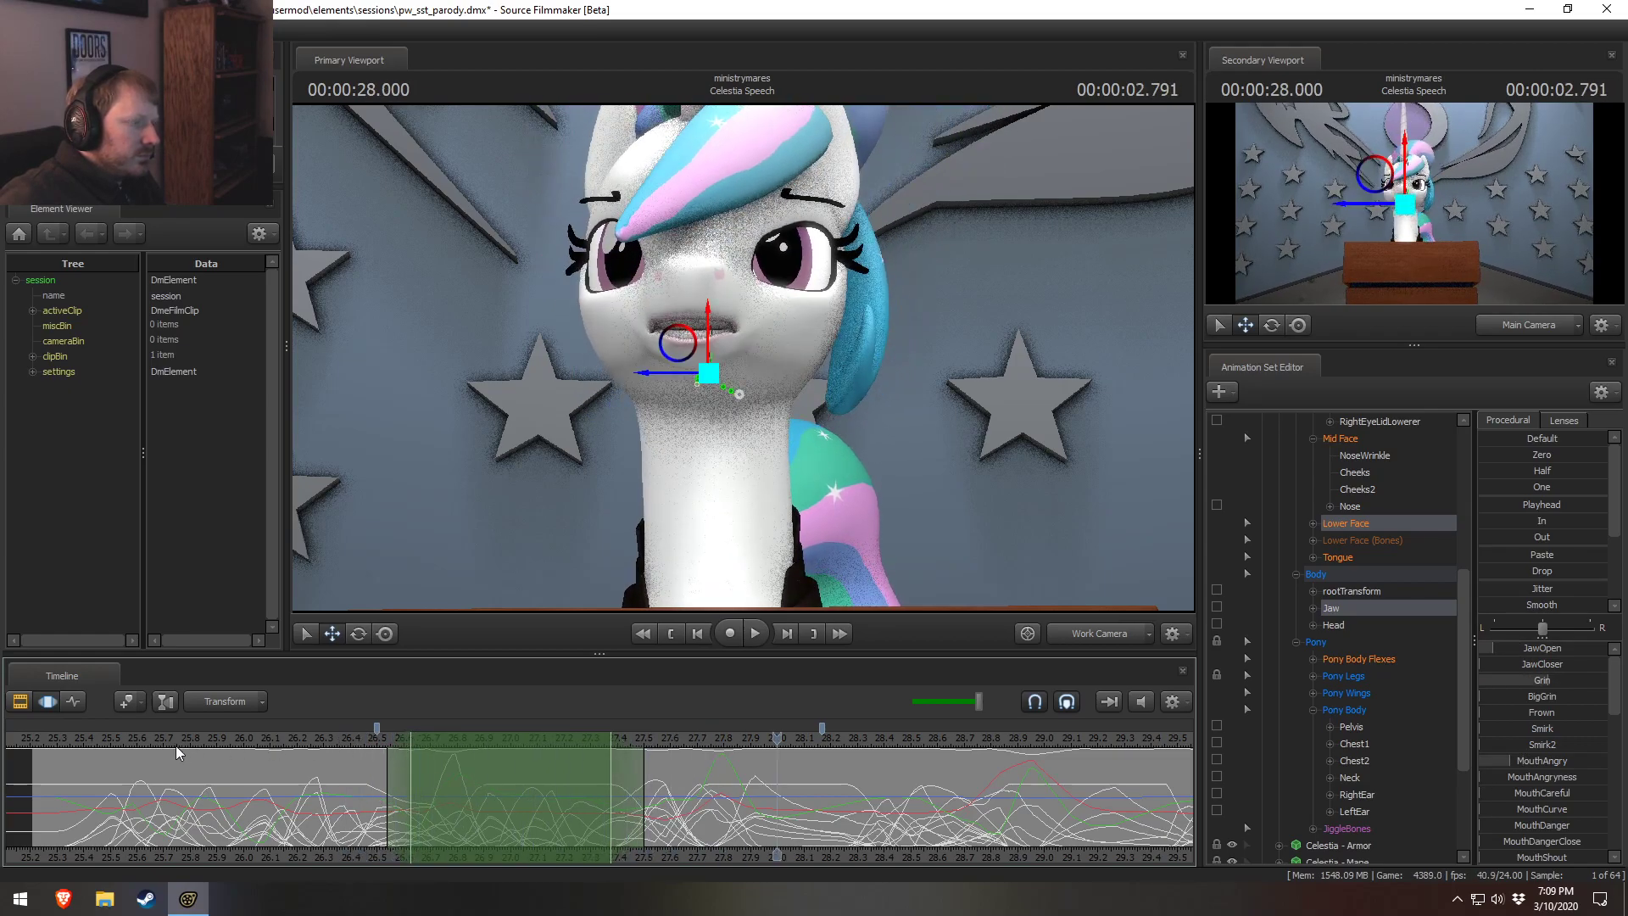
{"action": "left_click", "coordinate": [119, 744]}
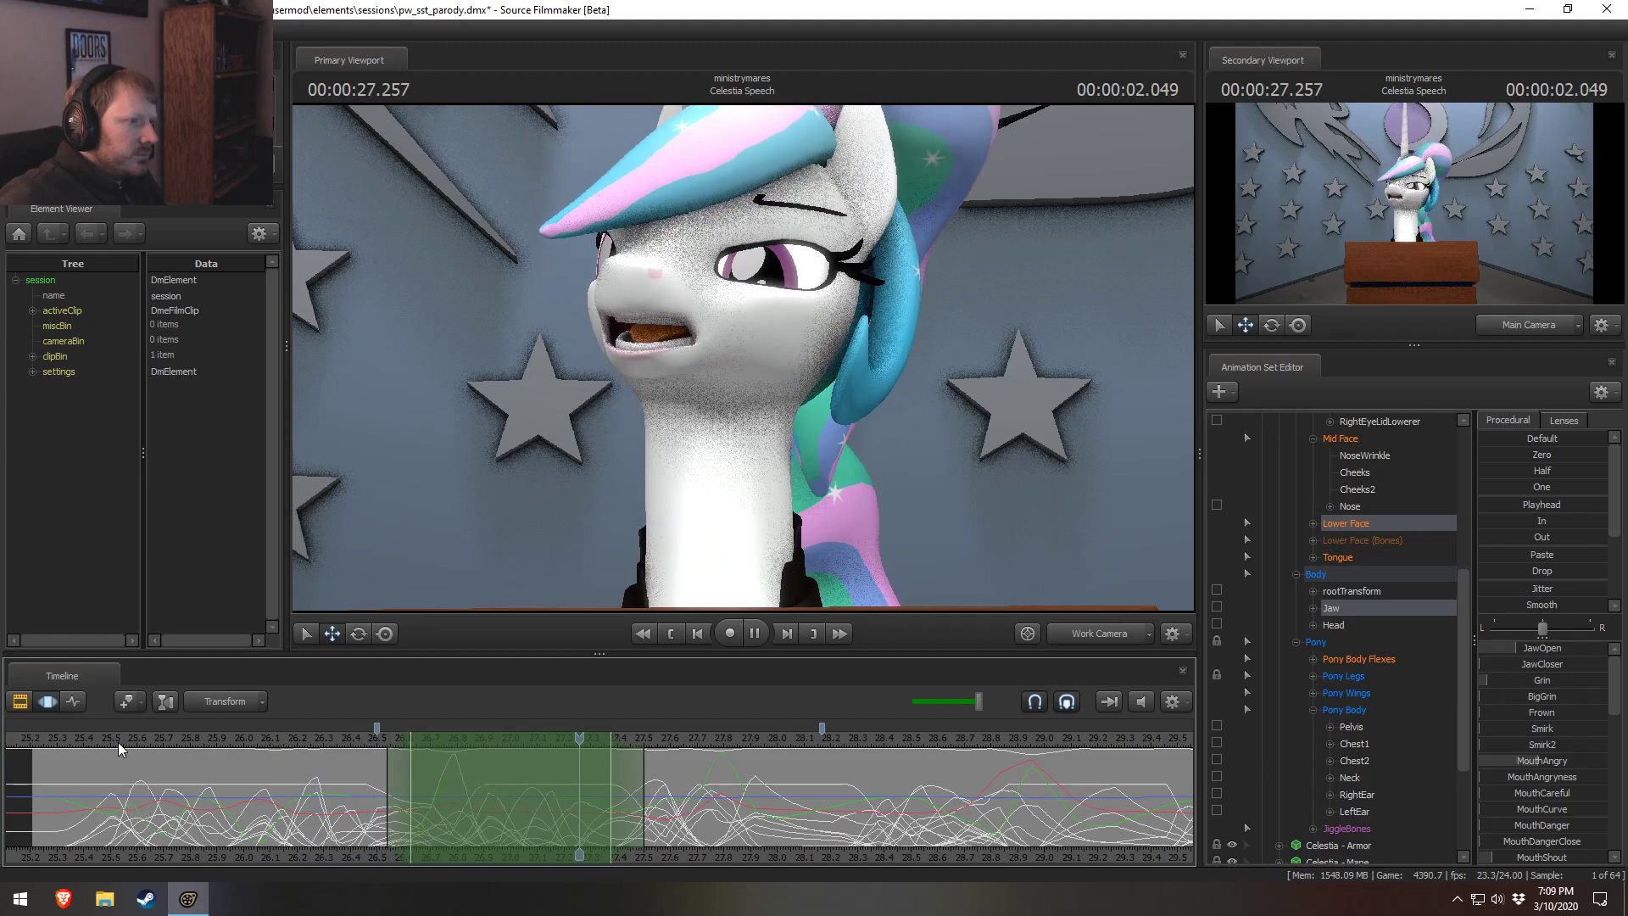
{"action": "key", "text": "space"}
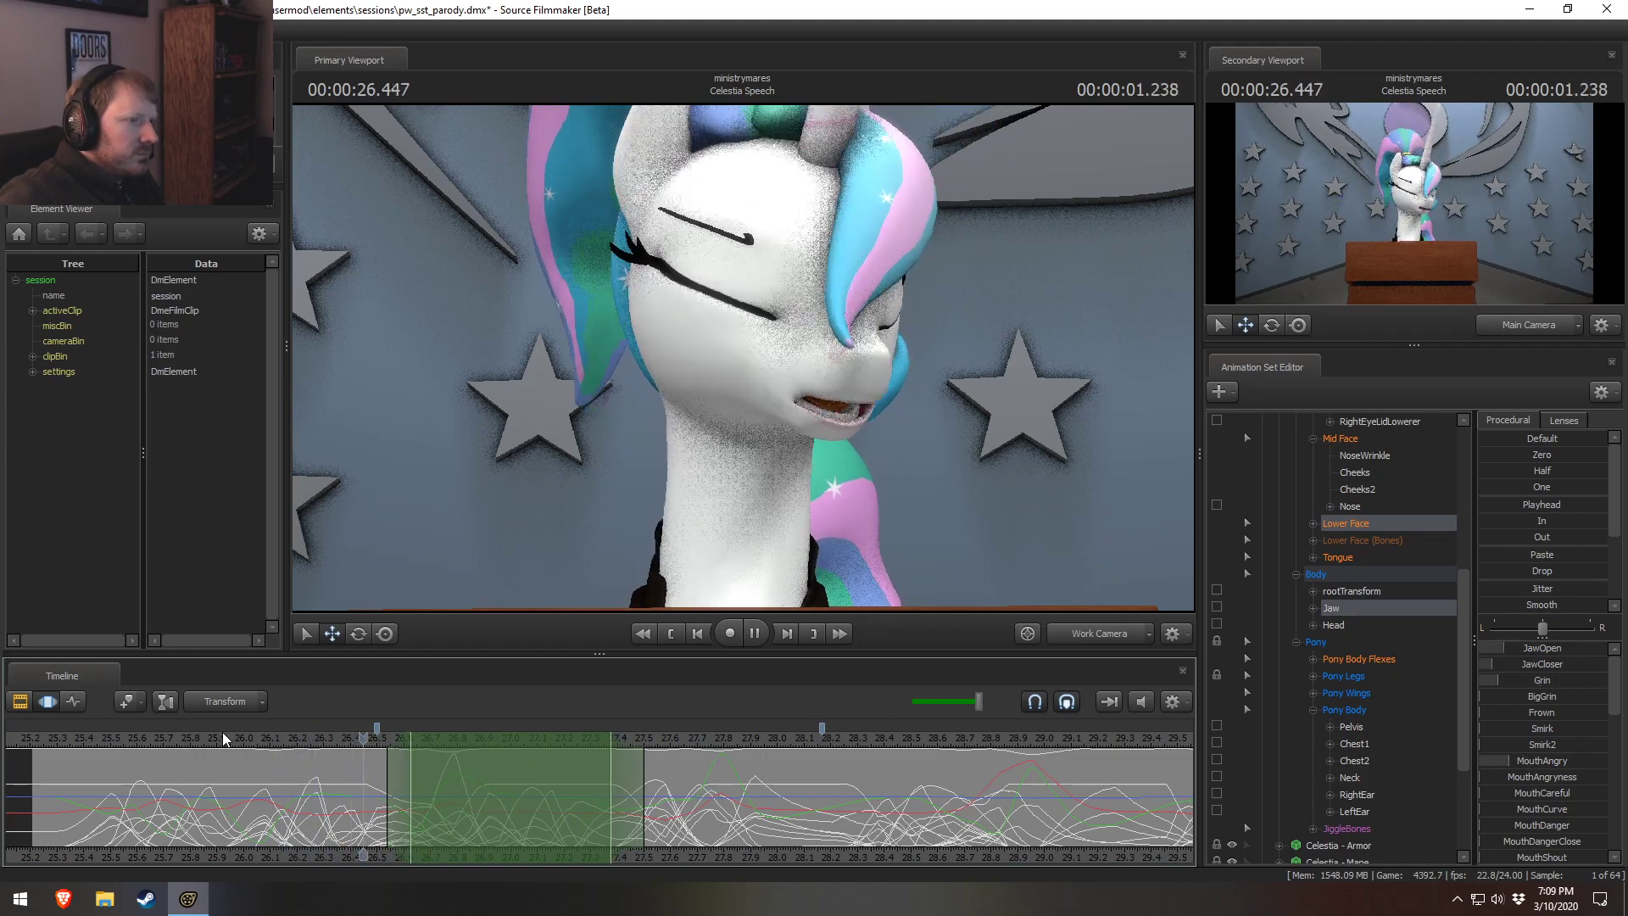
{"action": "left_click", "coordinate": [86, 729]}
{"action": "key", "text": "space"}
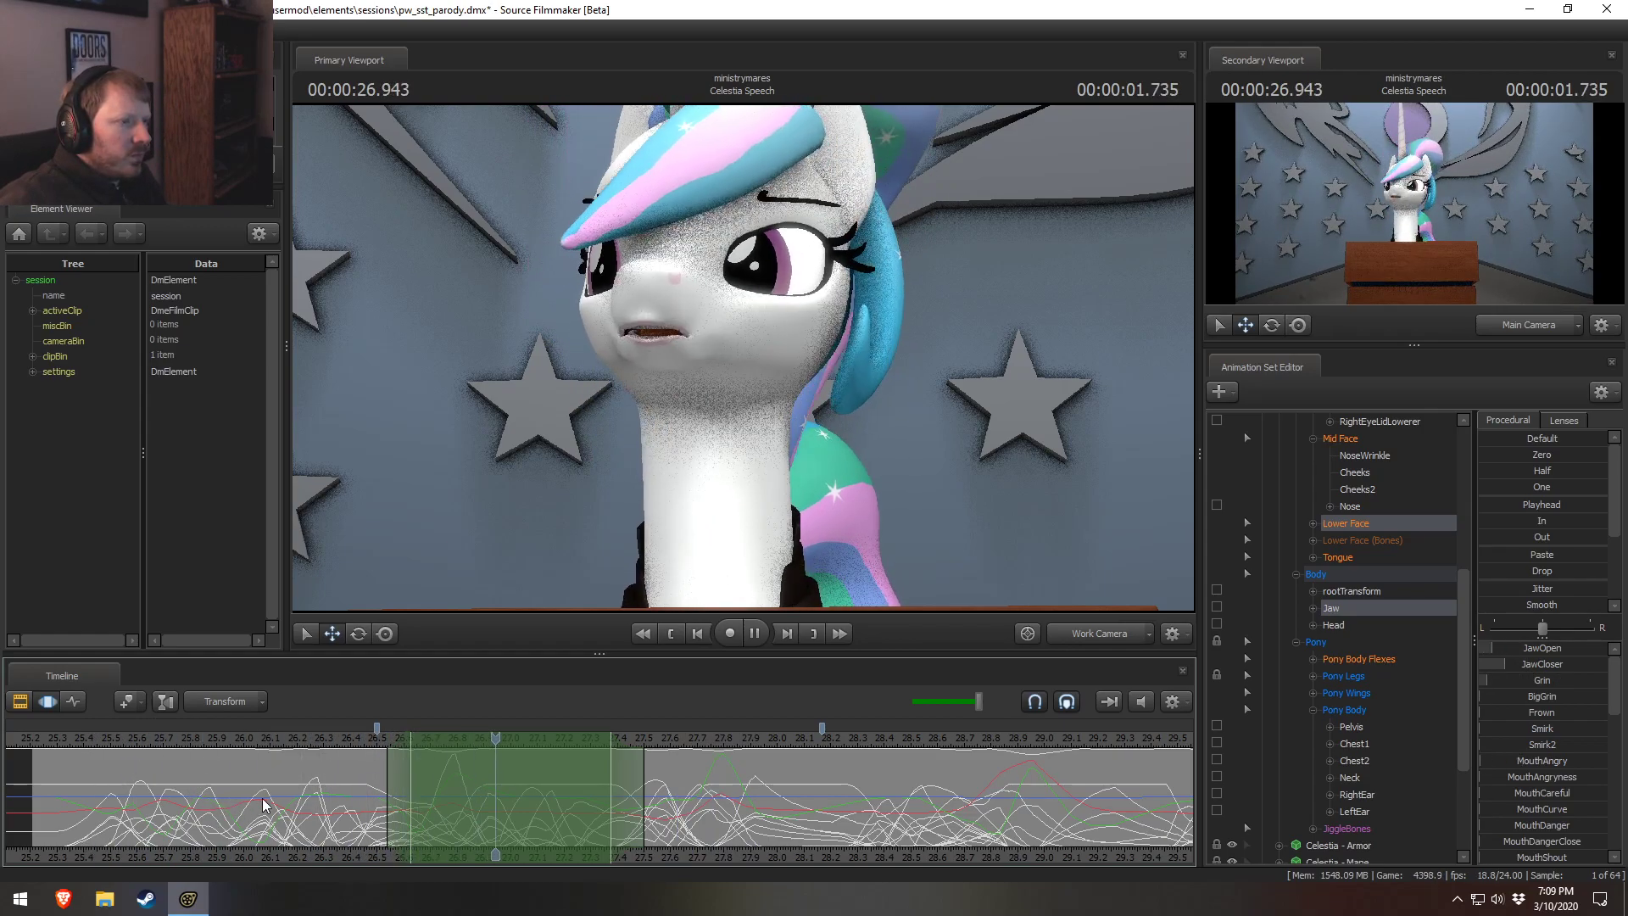
{"action": "key", "text": "space"}
Centre a blended time selection on 26.75 s, spanning about 26.55–26.95 s.
{"action": "key", "text": "shift"}
{"action": "left_click_drag", "start_coordinate": [396, 790], "coordinate": [455, 800]}
{"action": "scroll", "coordinate": [434, 806], "scroll_direction": "up", "scroll_amount": 3}
{"action": "scroll", "coordinate": [435, 808], "scroll_direction": "up", "scroll_amount": 2}
{"action": "scroll", "coordinate": [454, 800], "scroll_direction": "up", "scroll_amount": 4, "text": "shift"}
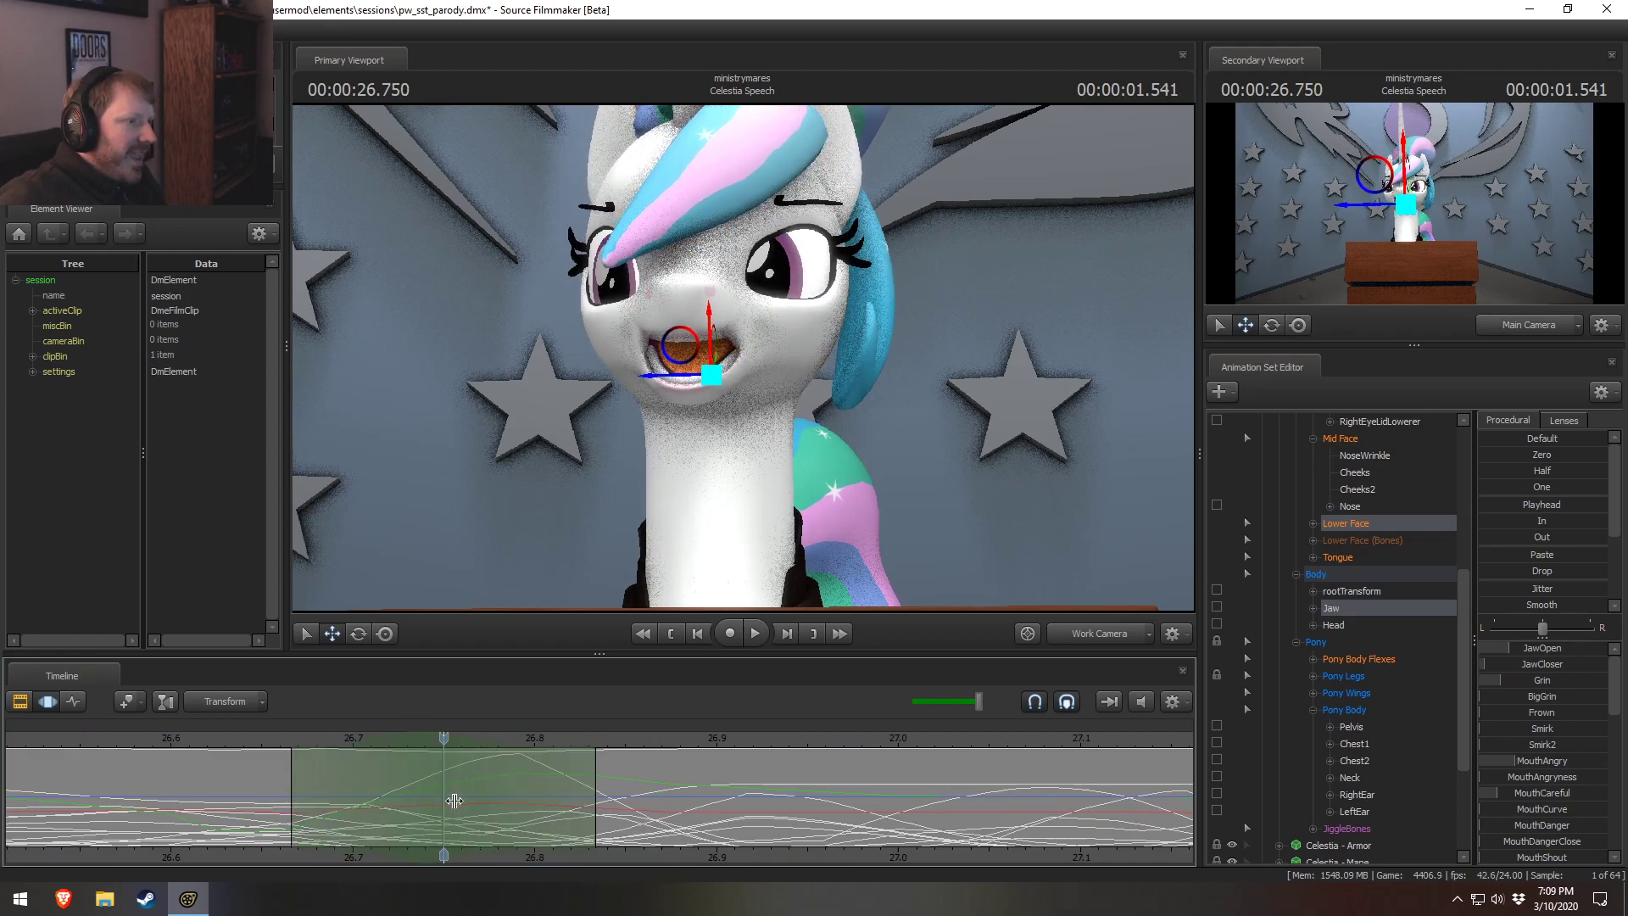
{"action": "scroll", "coordinate": [487, 803], "scroll_direction": "down", "scroll_amount": 5}
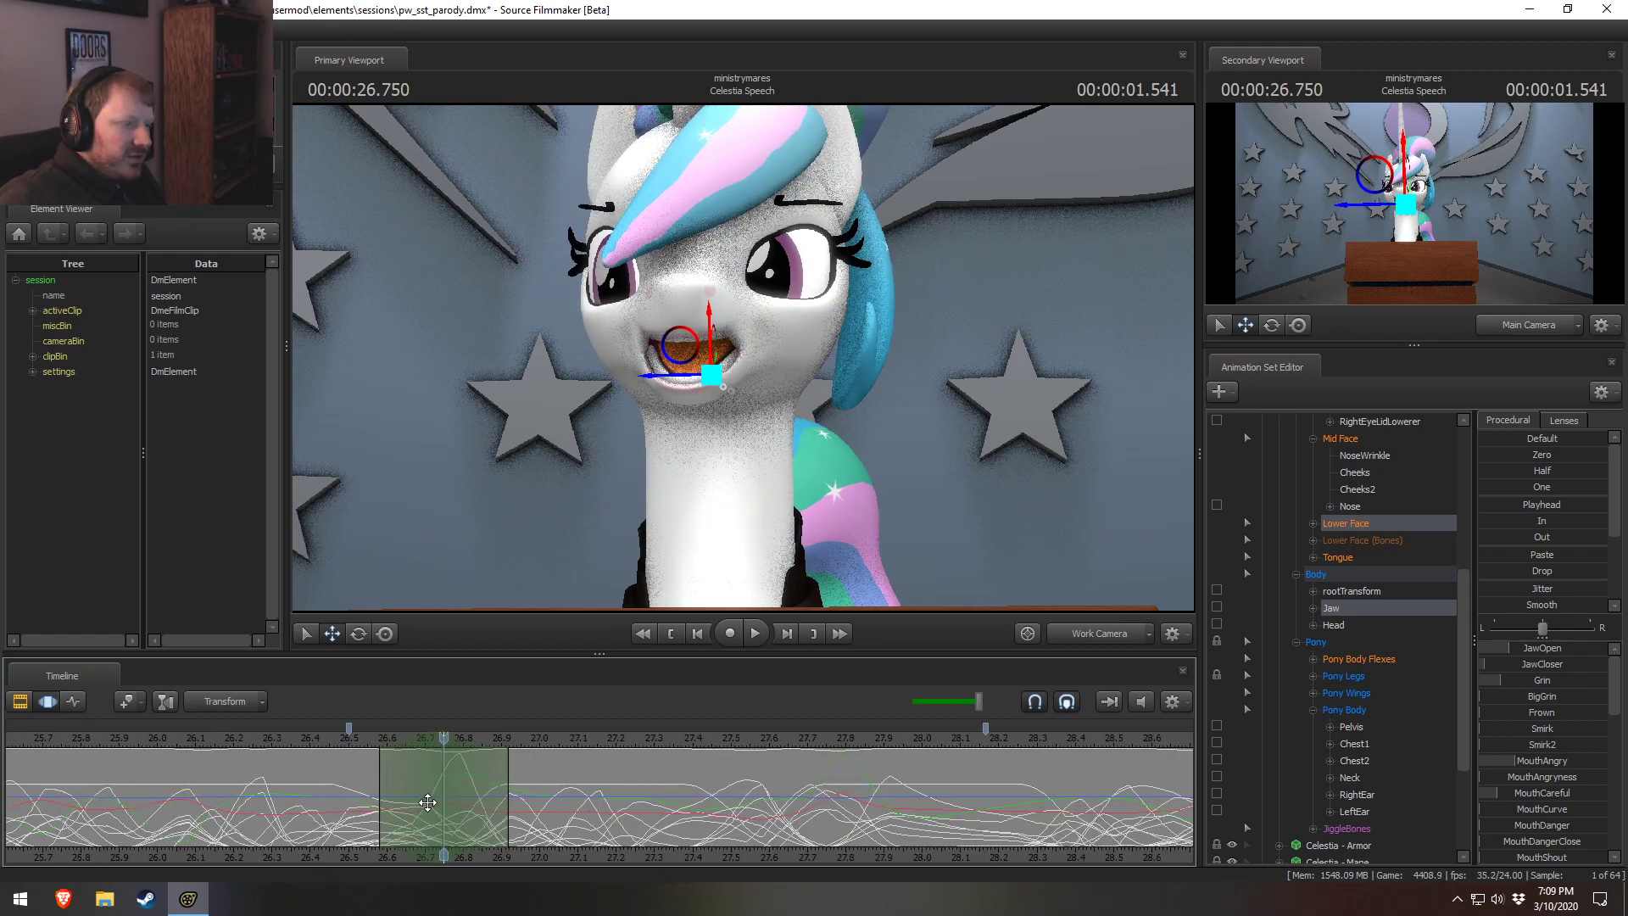
{"action": "scroll", "coordinate": [428, 802], "scroll_direction": "up", "scroll_amount": 1}
{"action": "scroll", "coordinate": [436, 801], "scroll_direction": "up", "scroll_amount": 1, "text": "shift"}
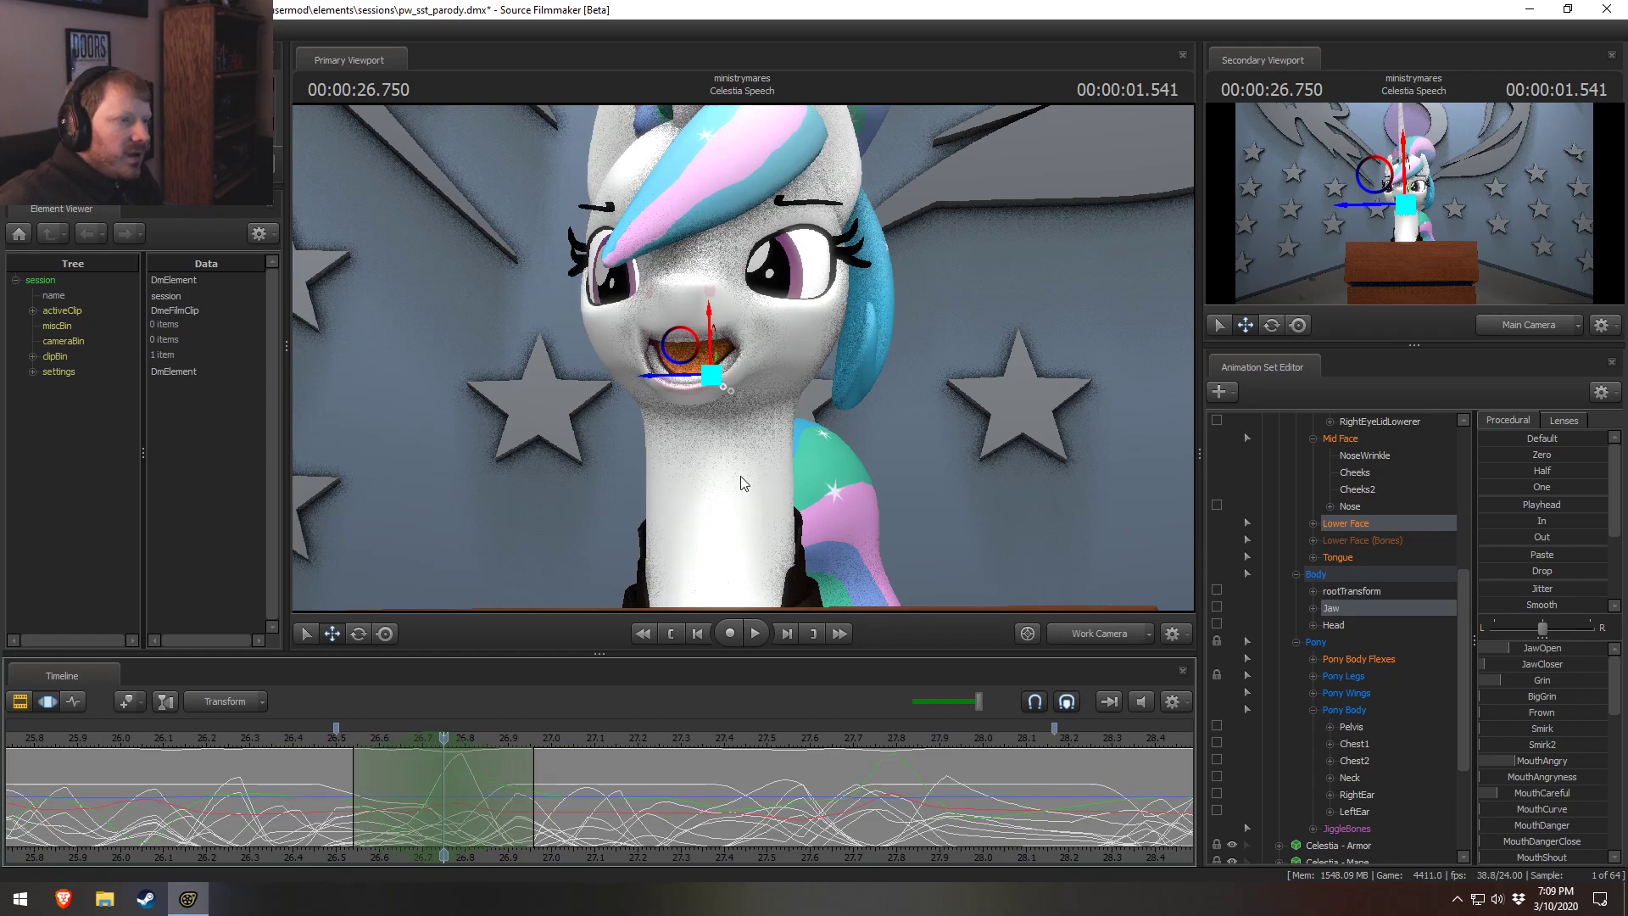
{"action": "scroll", "coordinate": [1575, 697], "scroll_direction": "down", "scroll_amount": 5}
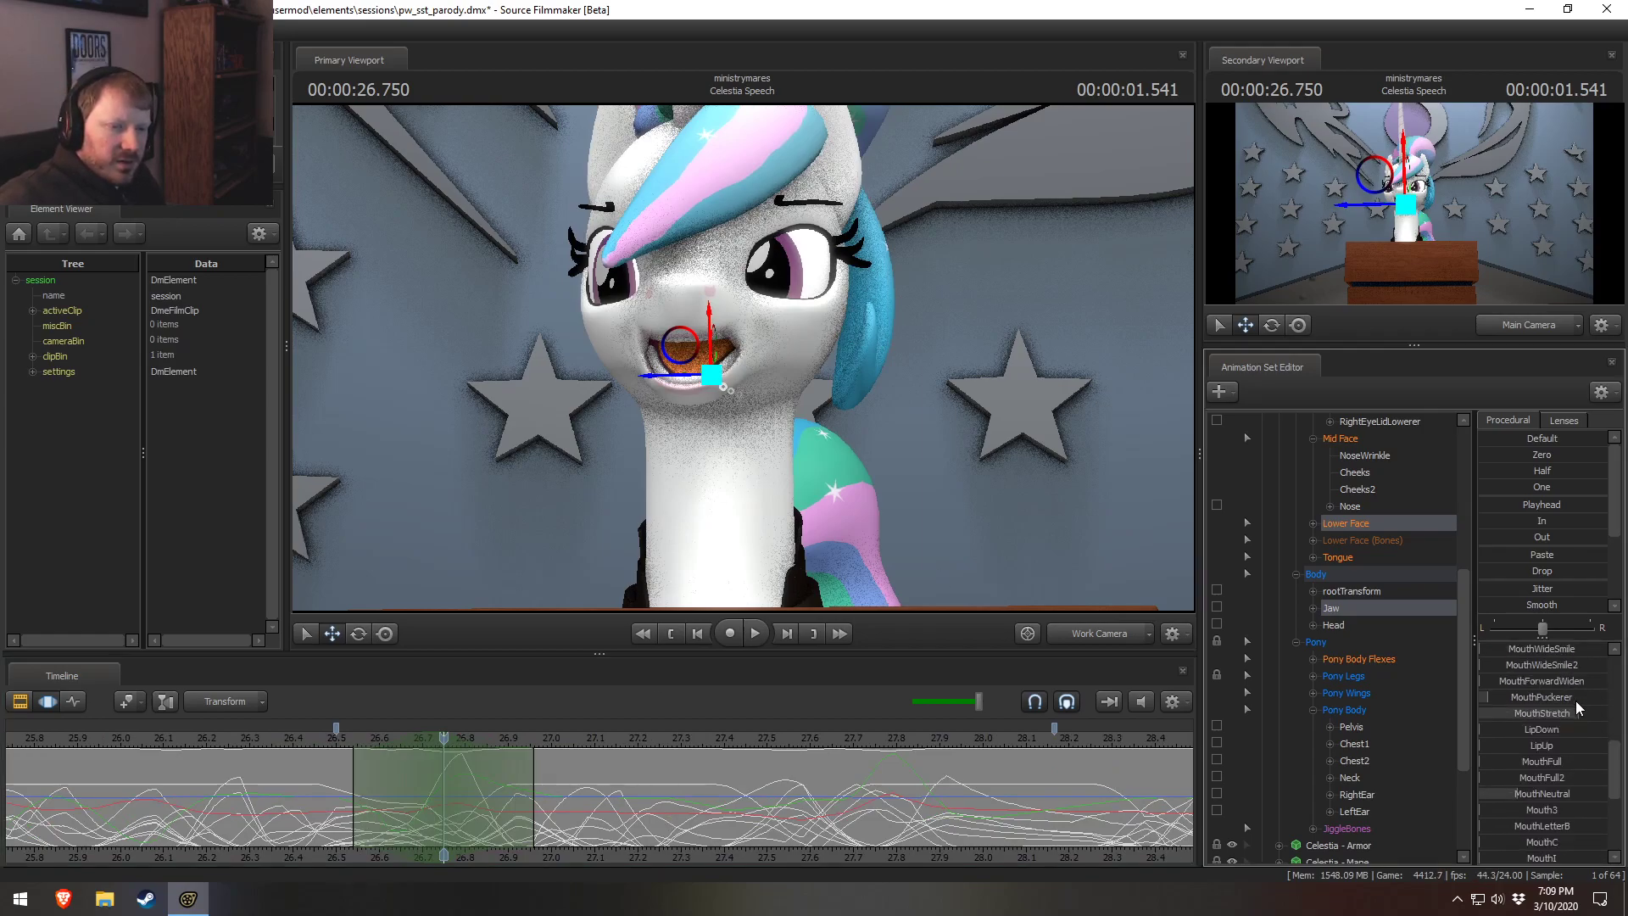
Try adjusting MouthStretch on the lower face at 26.75 s, and raise MouthShout to open the mouth wide.
{"action": "left_click_drag", "start_coordinate": [1577, 712], "coordinate": [1601, 712]}
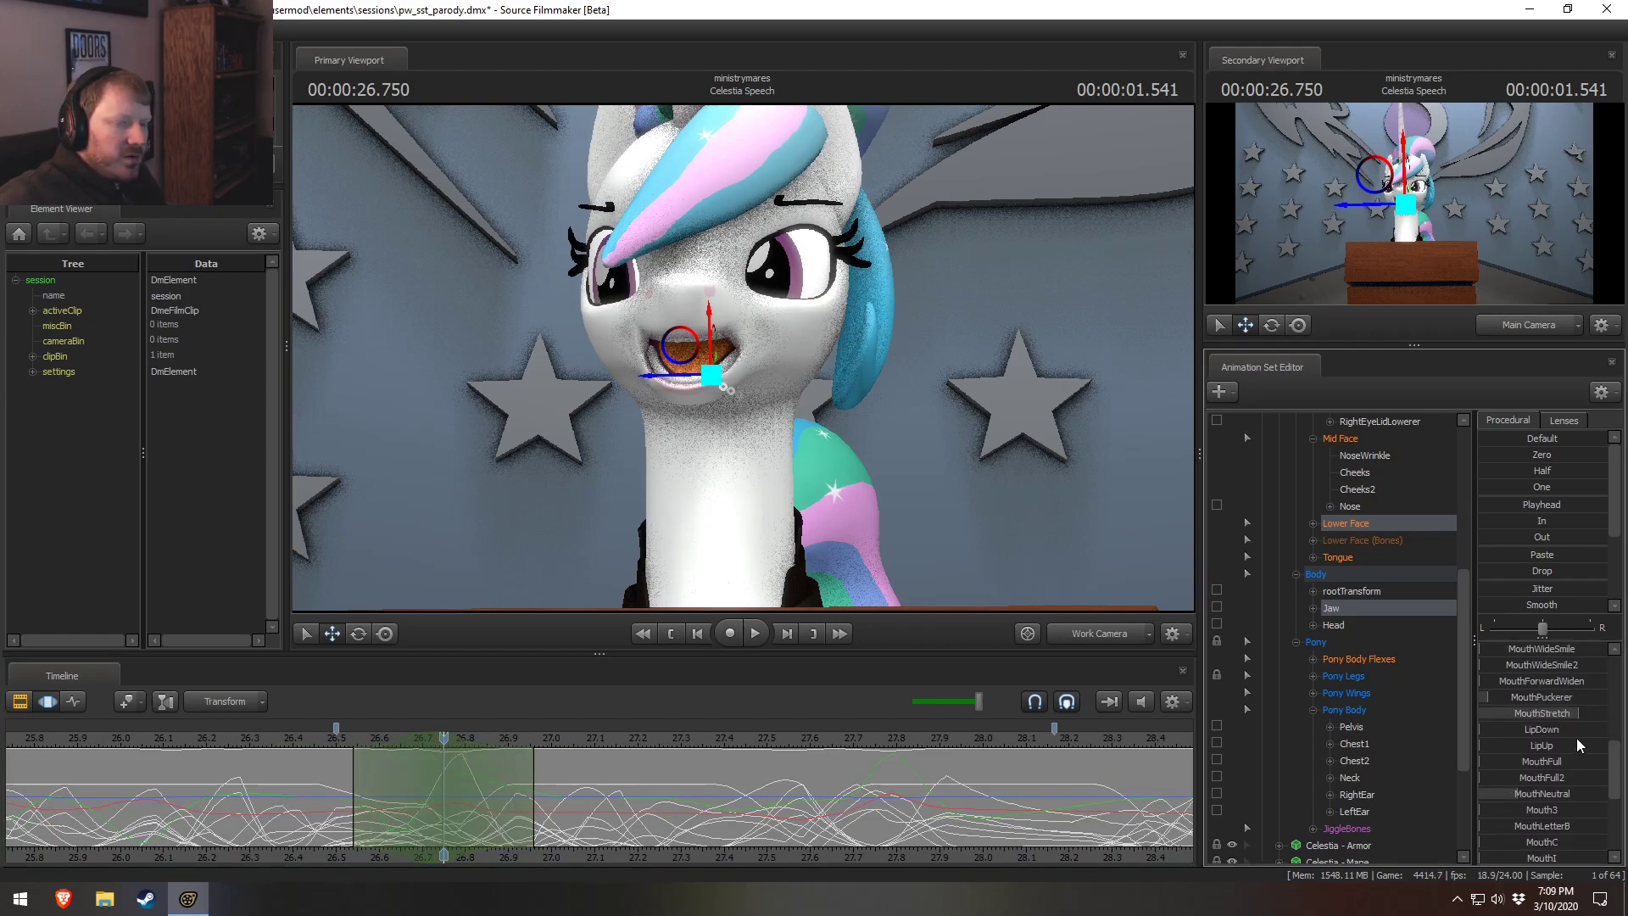
{"action": "scroll", "coordinate": [1564, 756], "scroll_direction": "up", "scroll_amount": 3}
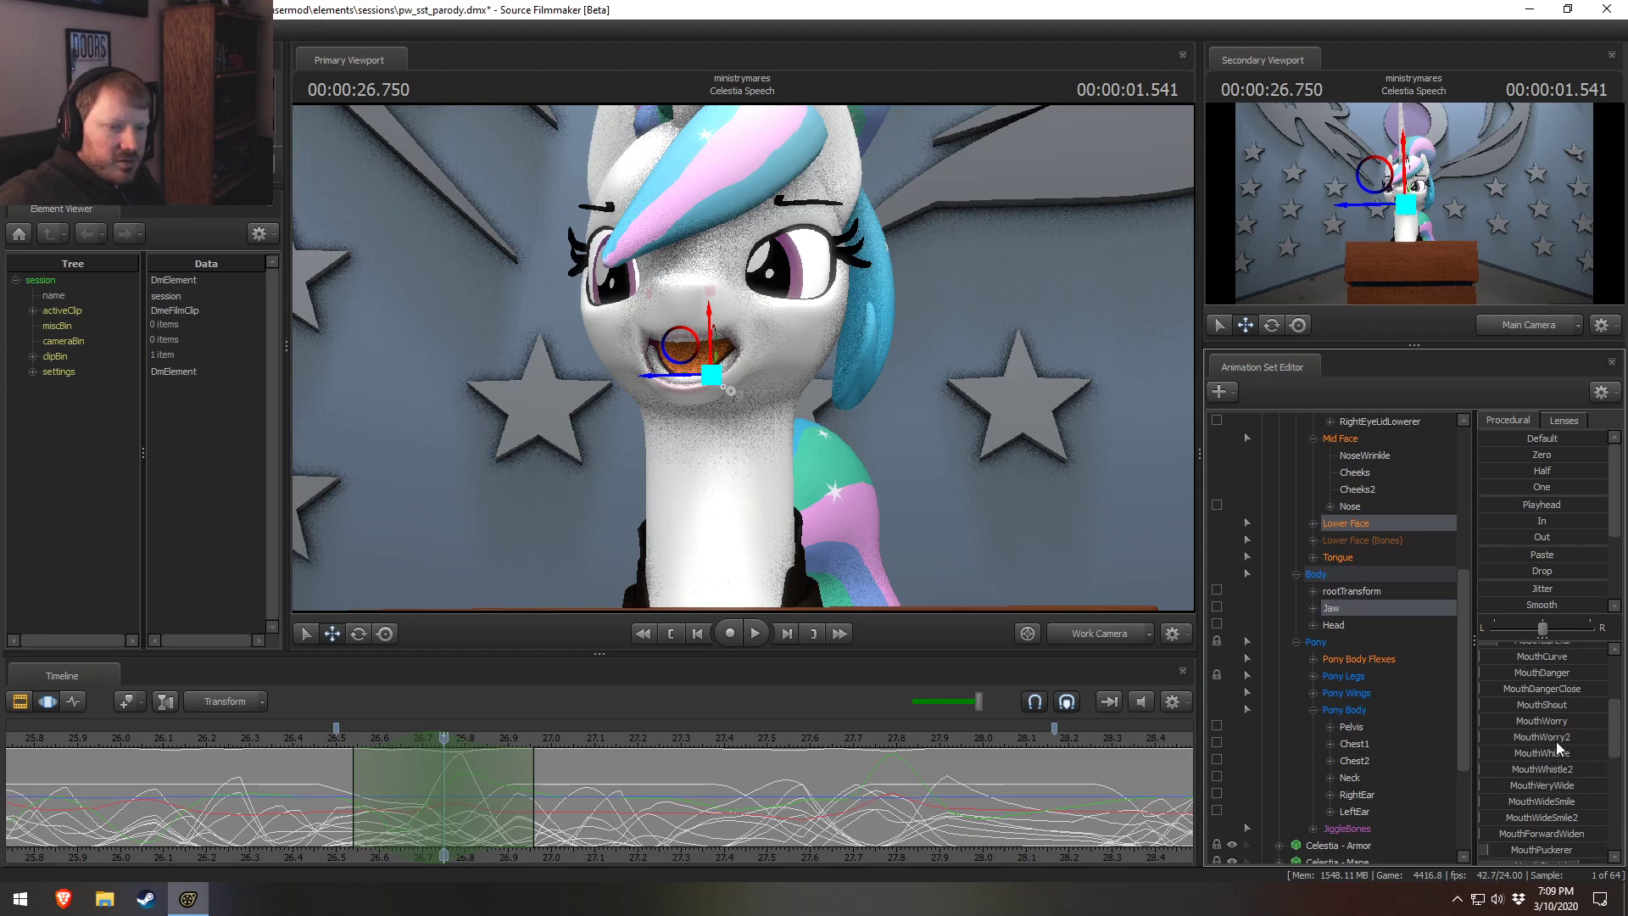
{"action": "left_click_drag", "start_coordinate": [1567, 709], "coordinate": [1605, 709]}
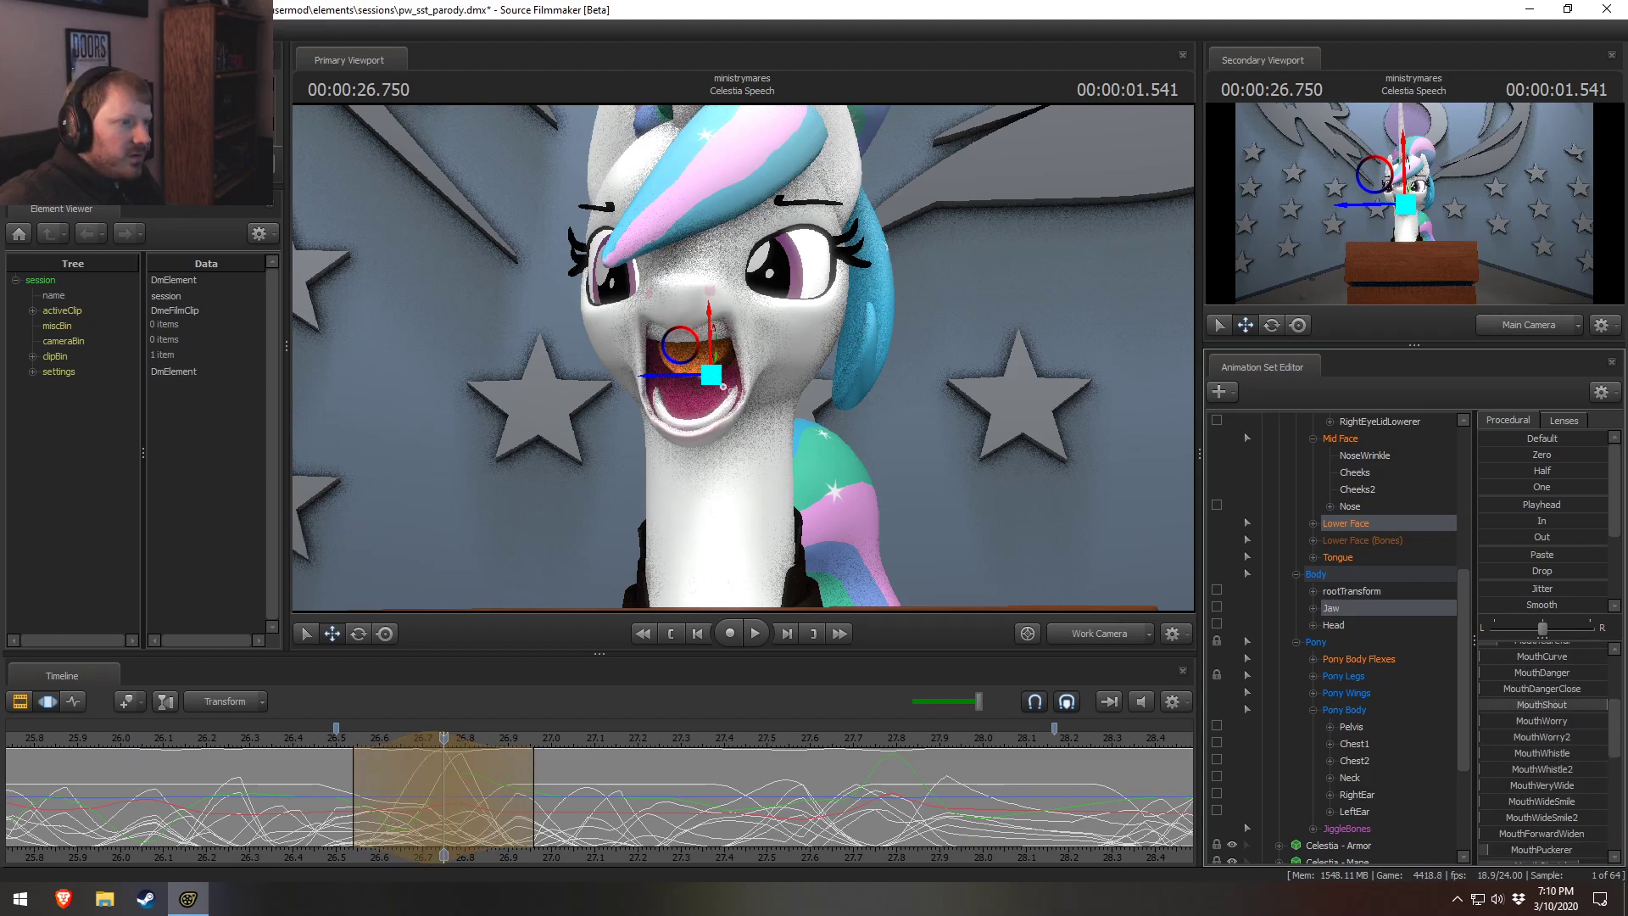
Replay the face close-up from about 26.1 s and about 26.35 s to check the mouth opening near 26.7 s.
{"action": "left_click", "coordinate": [158, 742]}
{"action": "key", "text": "space"}
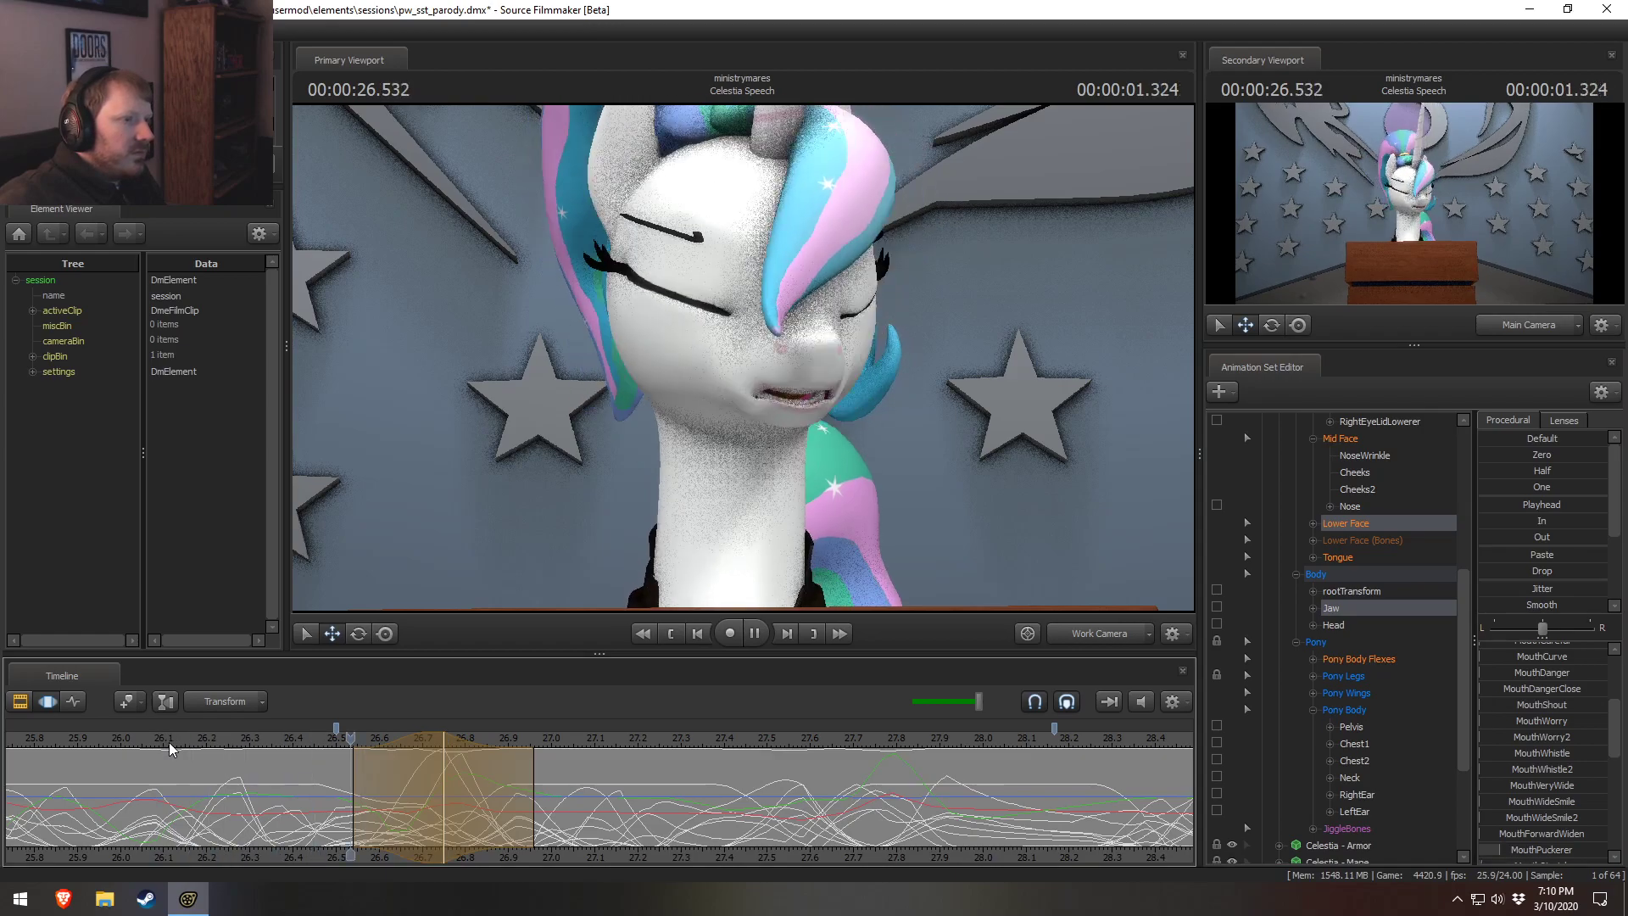
{"action": "key", "text": "space"}
{"action": "scroll", "coordinate": [332, 754], "scroll_direction": "down", "scroll_amount": 2}
{"action": "left_click_drag", "start_coordinate": [479, 743], "coordinate": [452, 745]}
{"action": "left_click", "coordinate": [391, 742]}
{"action": "key", "text": "space"}
{"action": "key", "text": "space"}
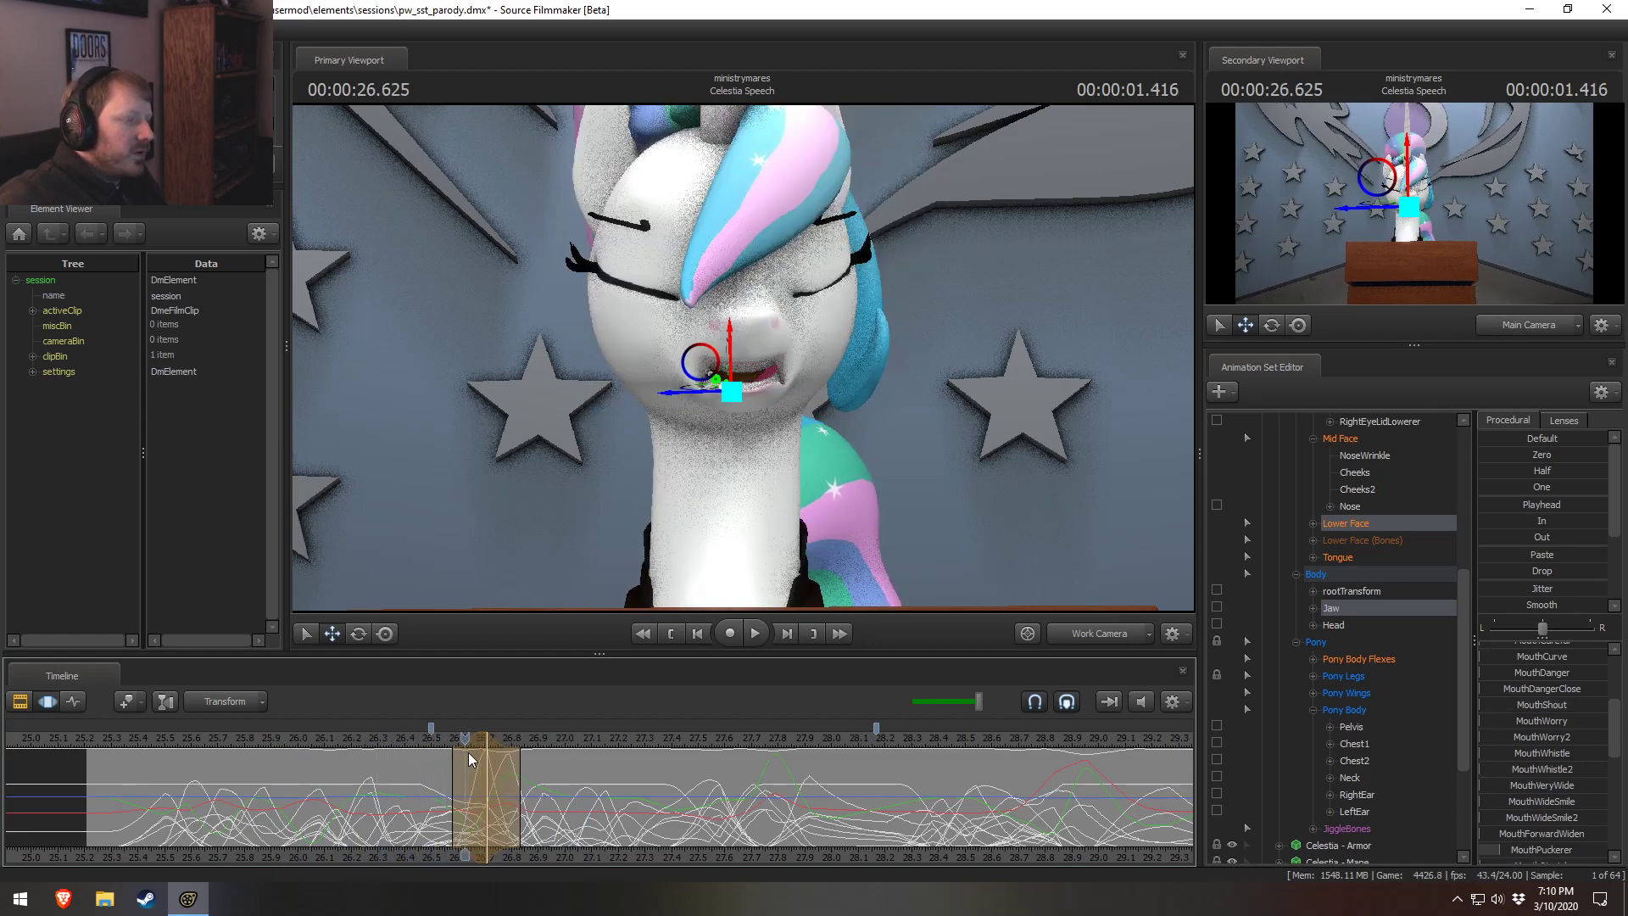
{"action": "key", "text": "space"}
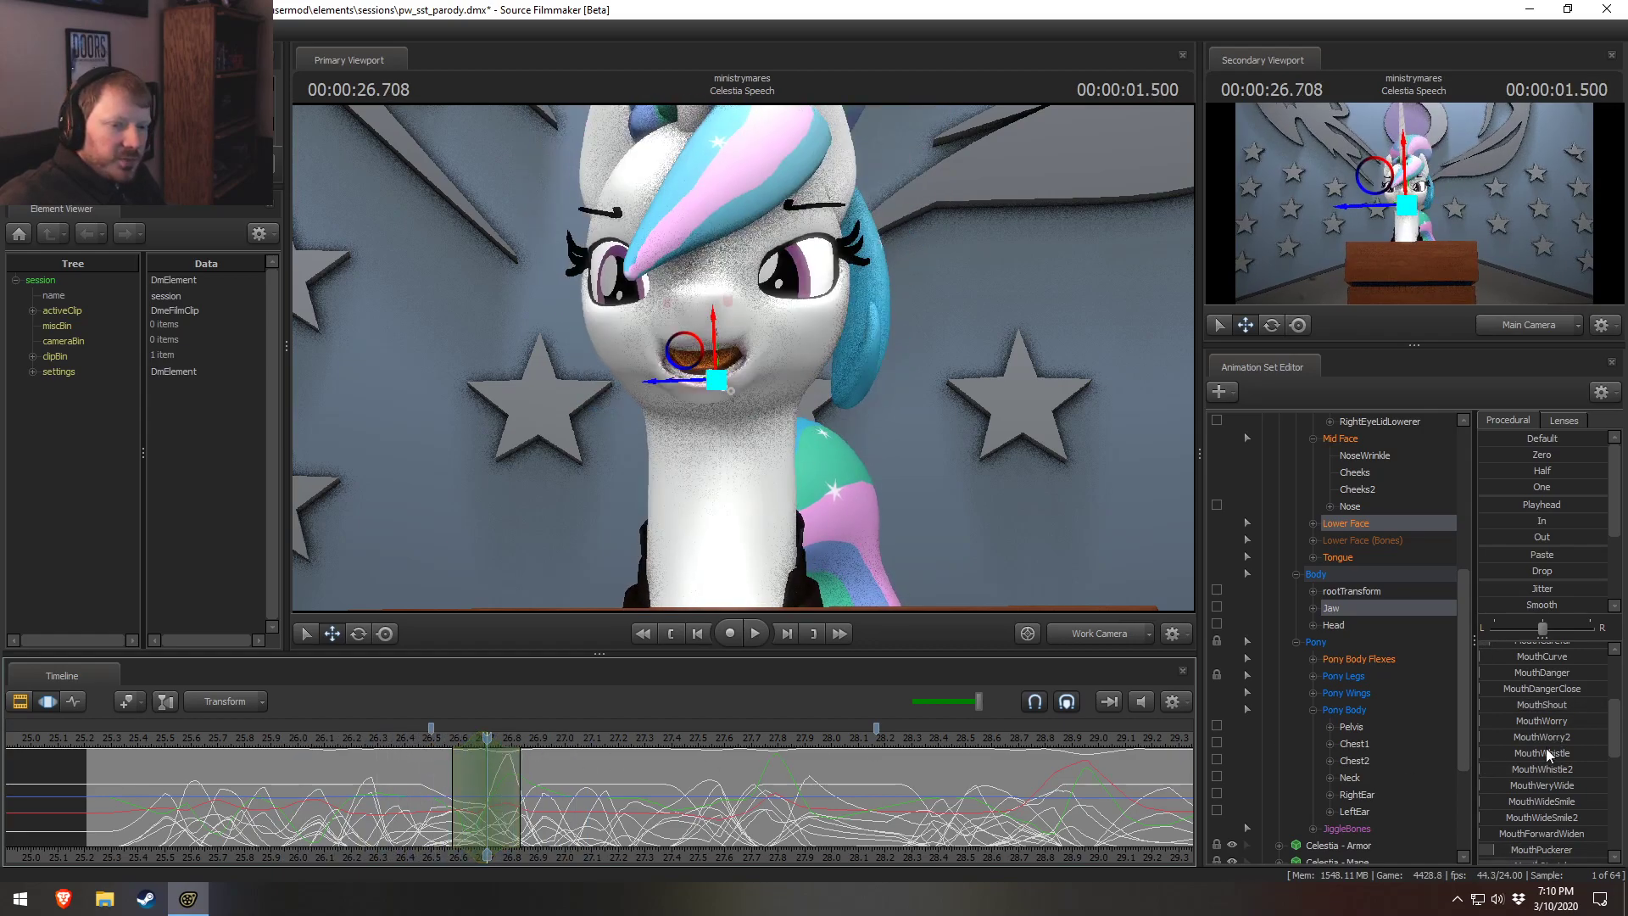
Raise MouthShout slightly in the blended selection at about 26.71 s, and replay to about 27.9 s.
{"action": "left_click_drag", "start_coordinate": [1549, 707], "coordinate": [1556, 707]}
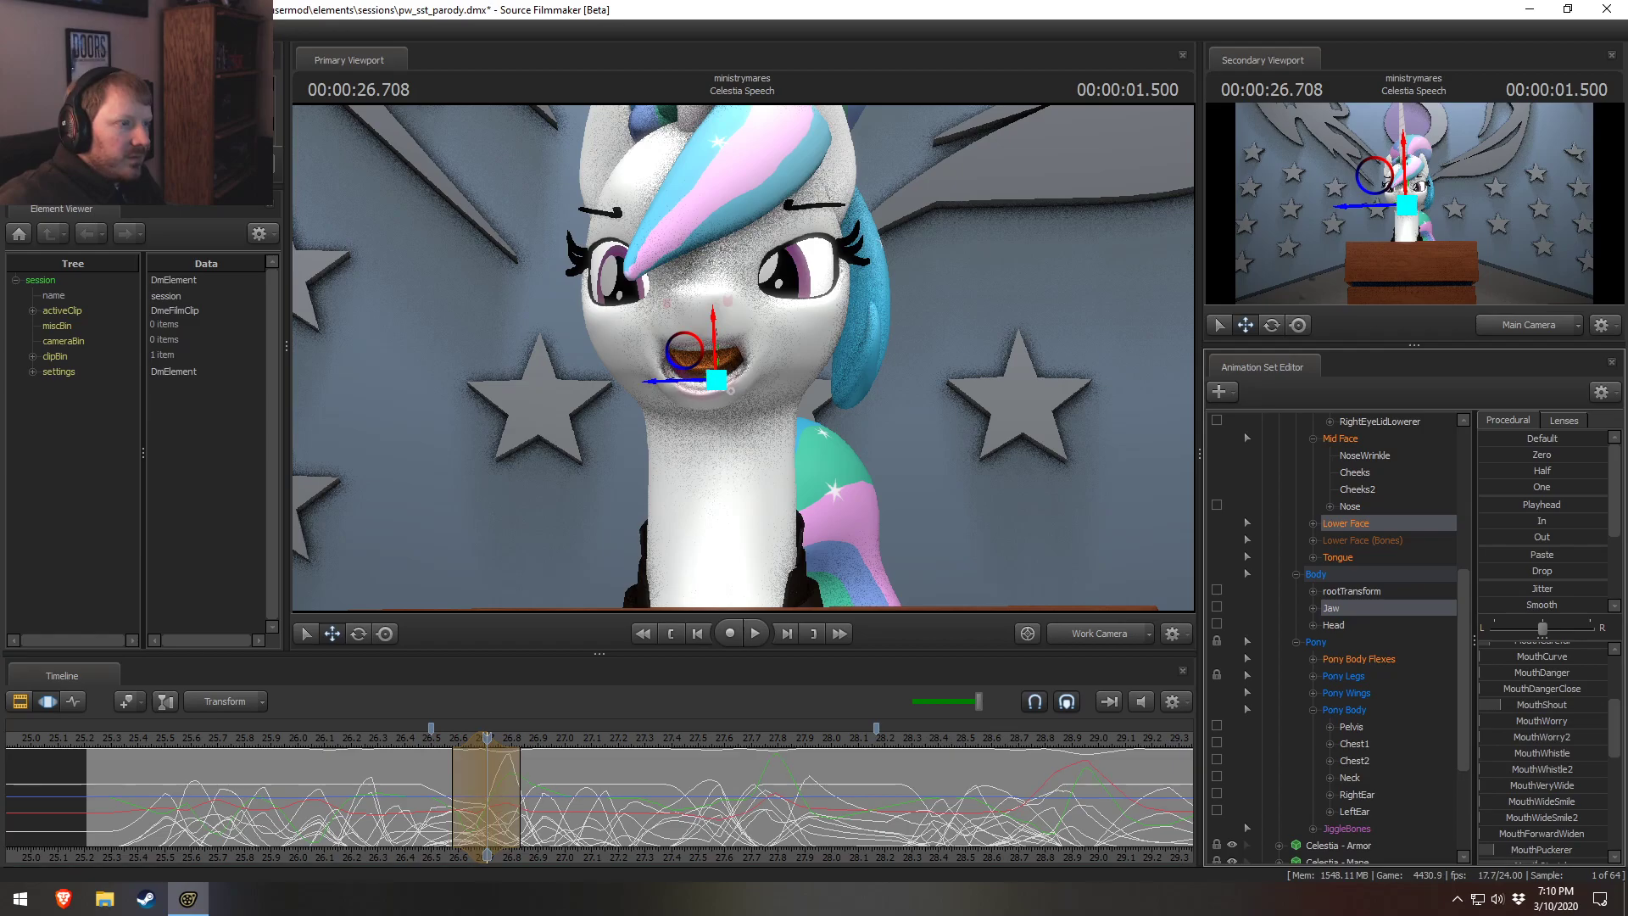
{"action": "key", "text": "space"}
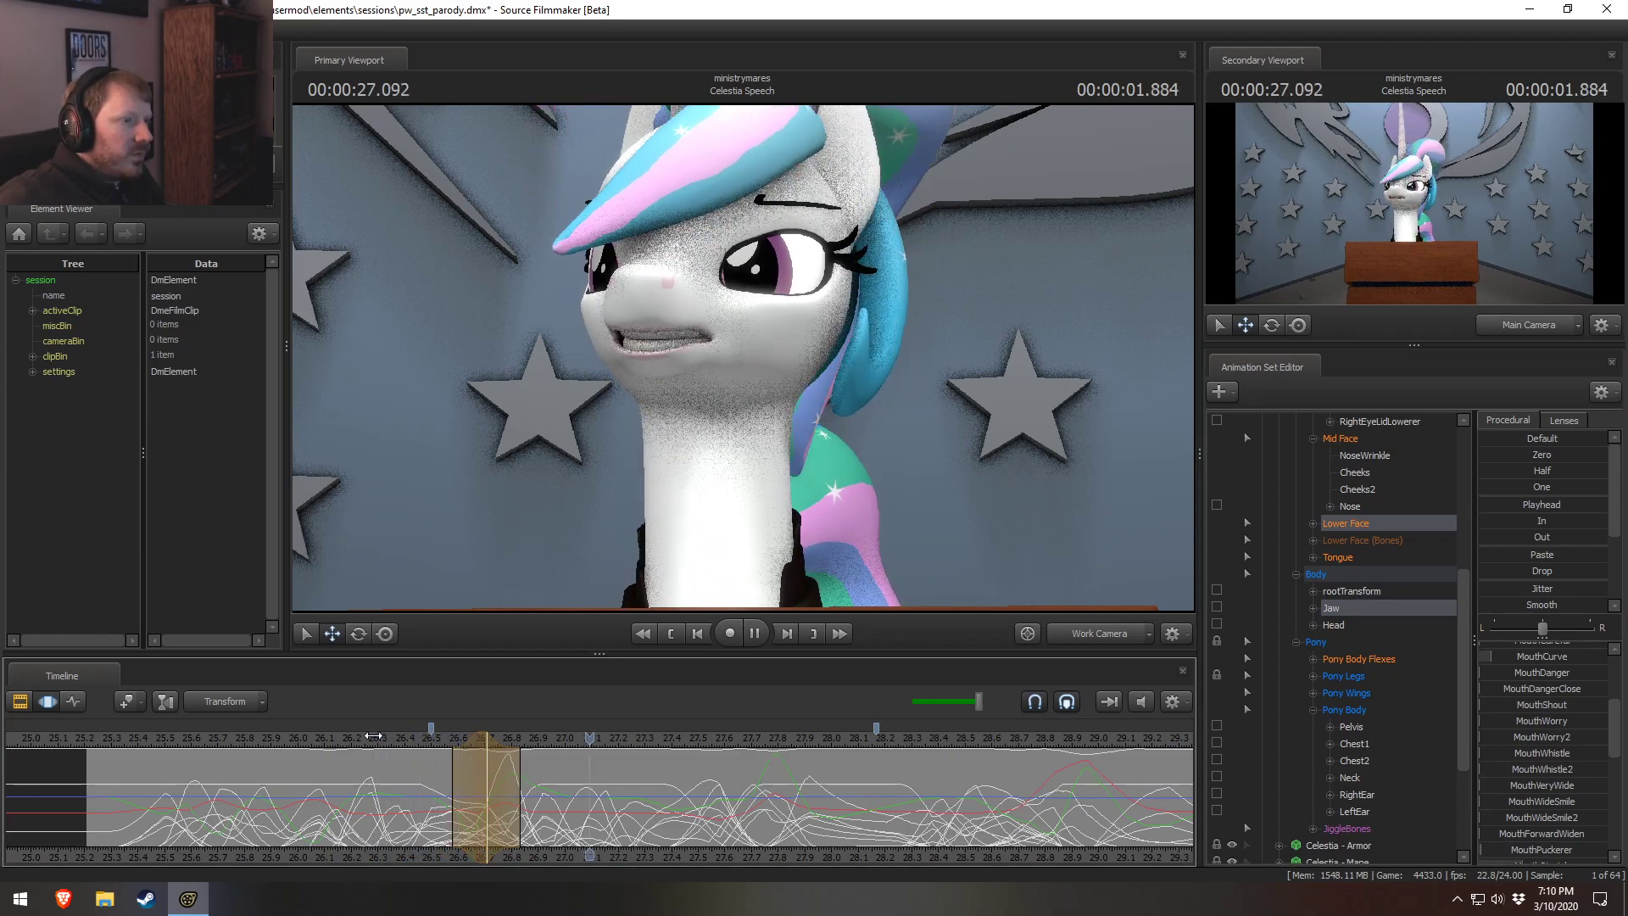
{"action": "key", "text": "space"}
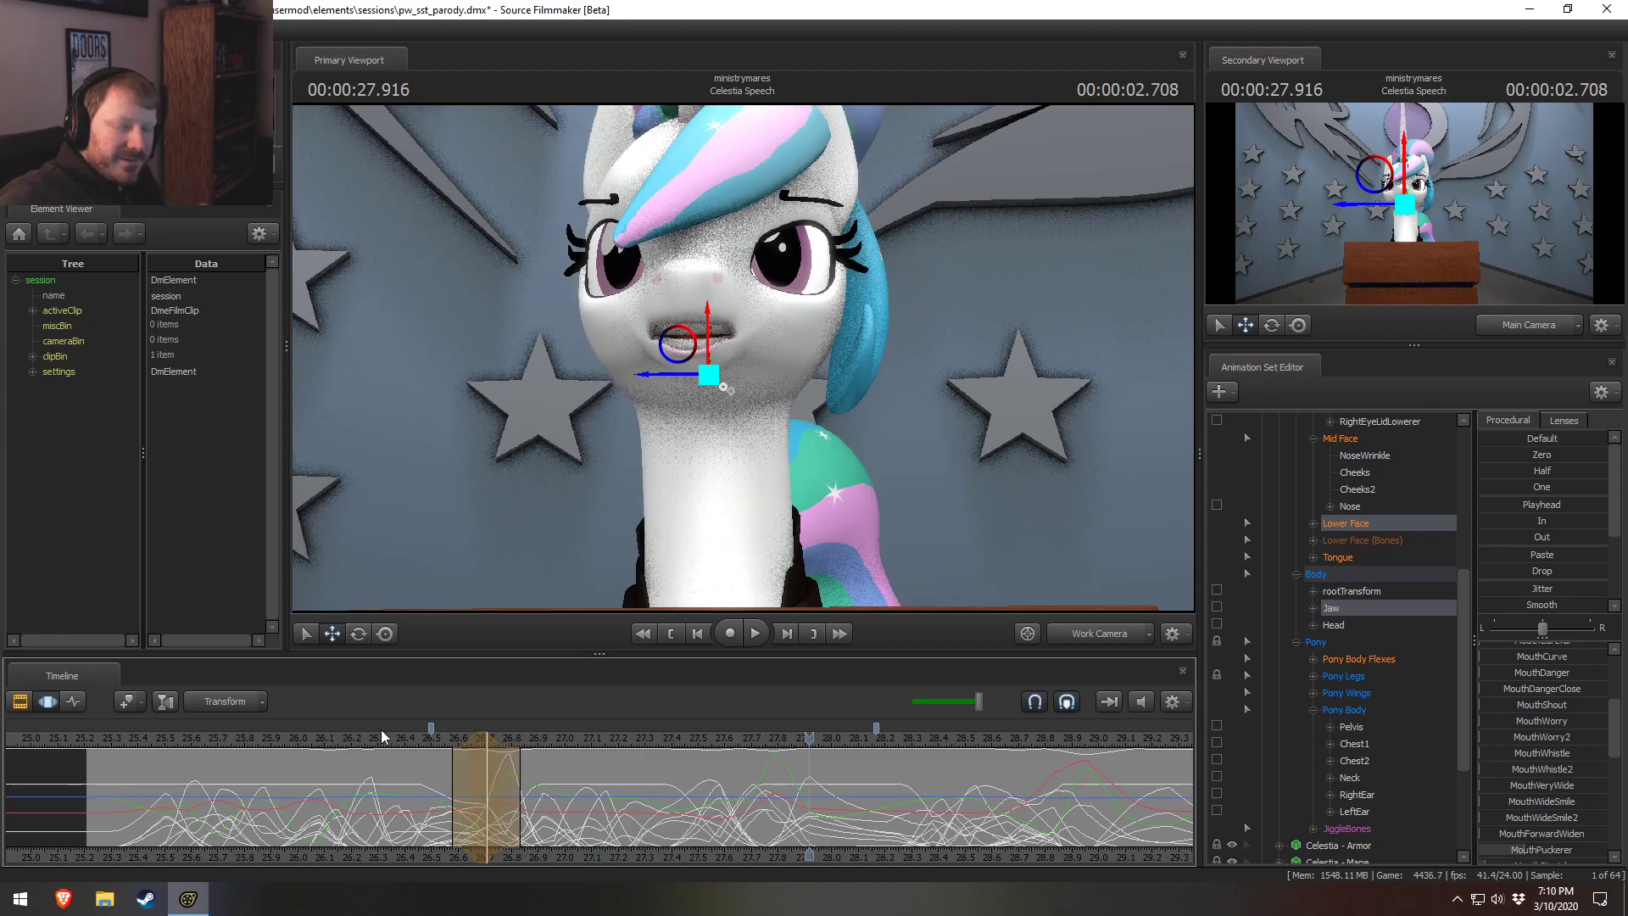
Select the whole time range and raise MouthDangerClose on the lower face to its maximum across the shot.
{"action": "key", "text": "F2"}
{"action": "key", "text": "F3"}
{"action": "key", "text": "ctrl+a"}
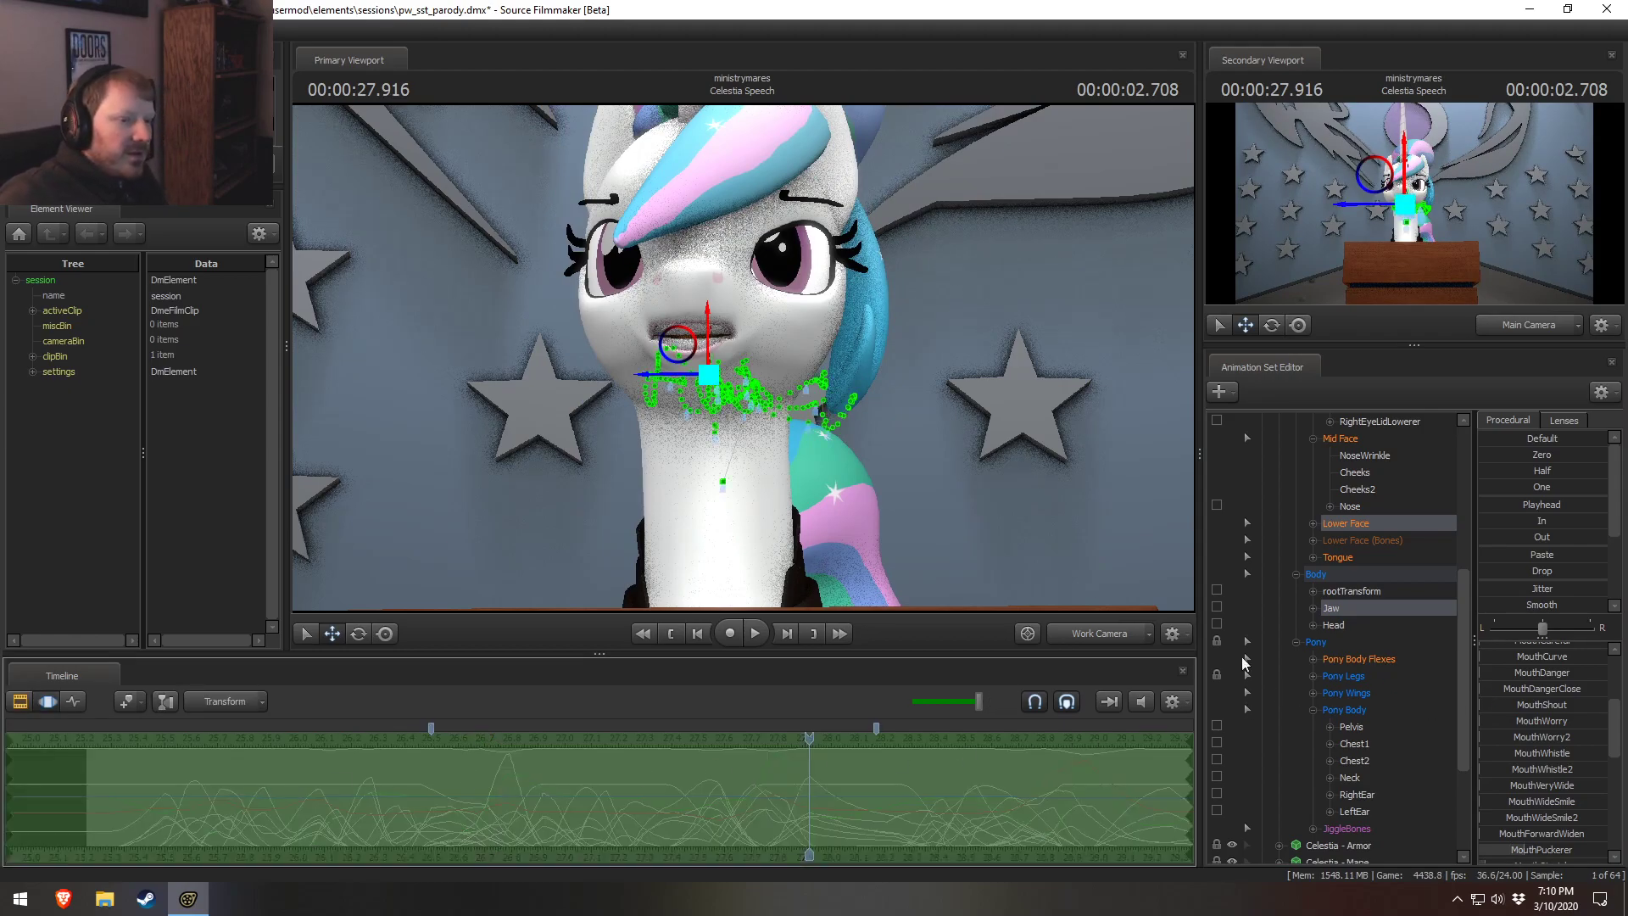
{"action": "key", "text": "space"}
{"action": "key", "text": "space"}
{"action": "left_click_drag", "start_coordinate": [1562, 688], "coordinate": [1608, 687]}
{"action": "key", "text": "F2"}
Replay Celestia Speech from its start at 25.208 s to about 31.7 s to review the MouthDangerClose shape.
{"action": "left_click", "coordinate": [87, 736]}
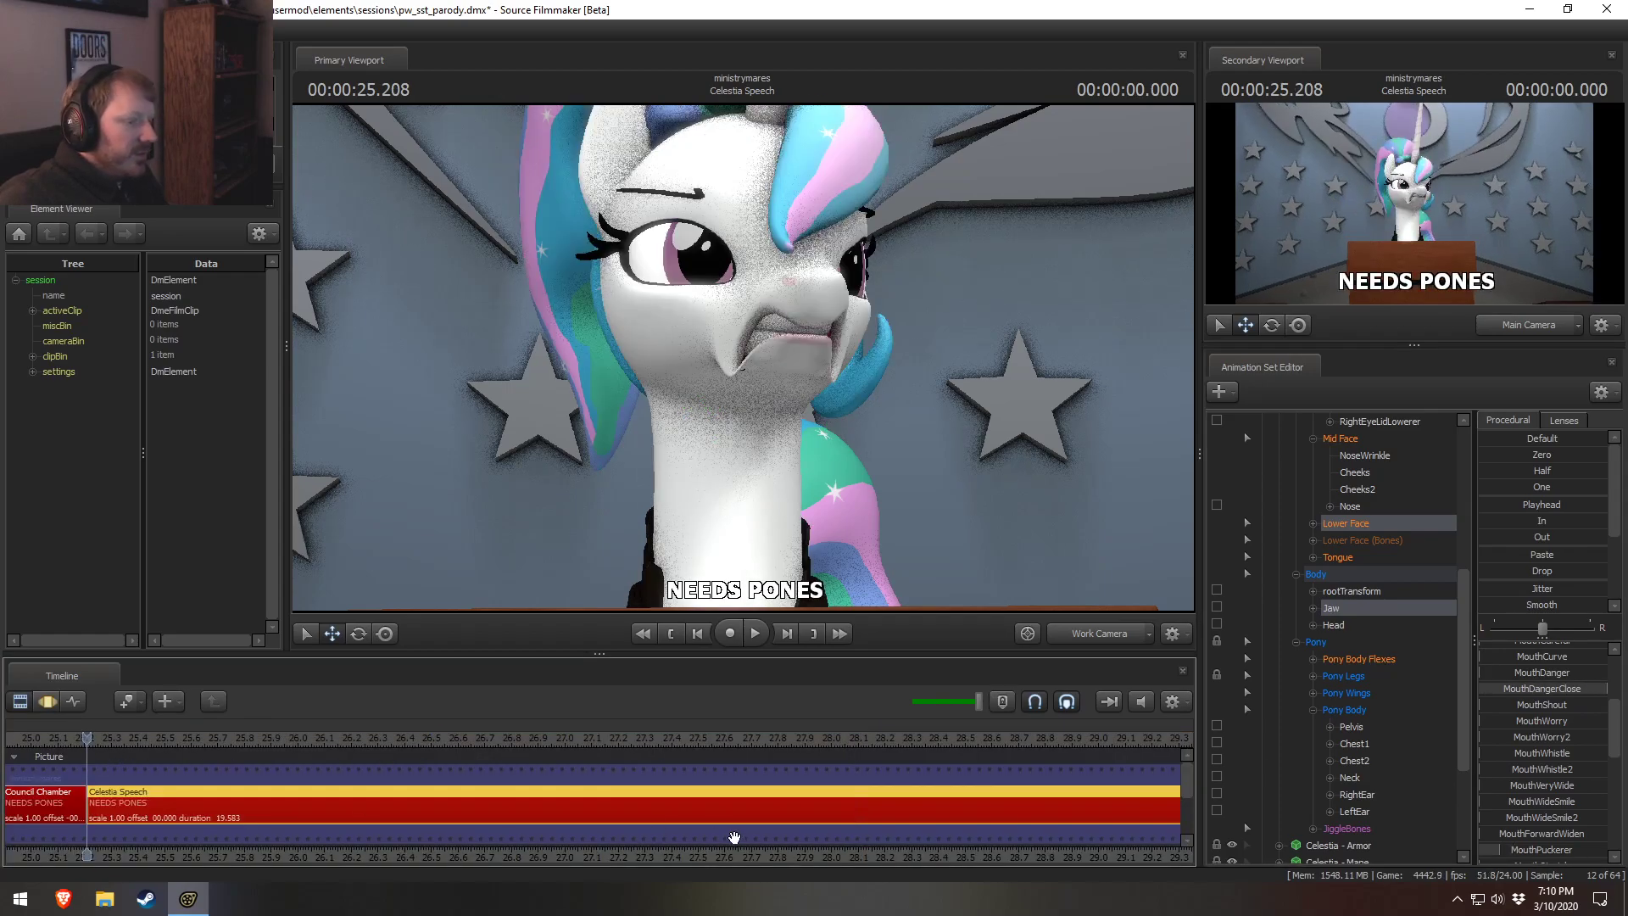
{"action": "key", "text": "space"}
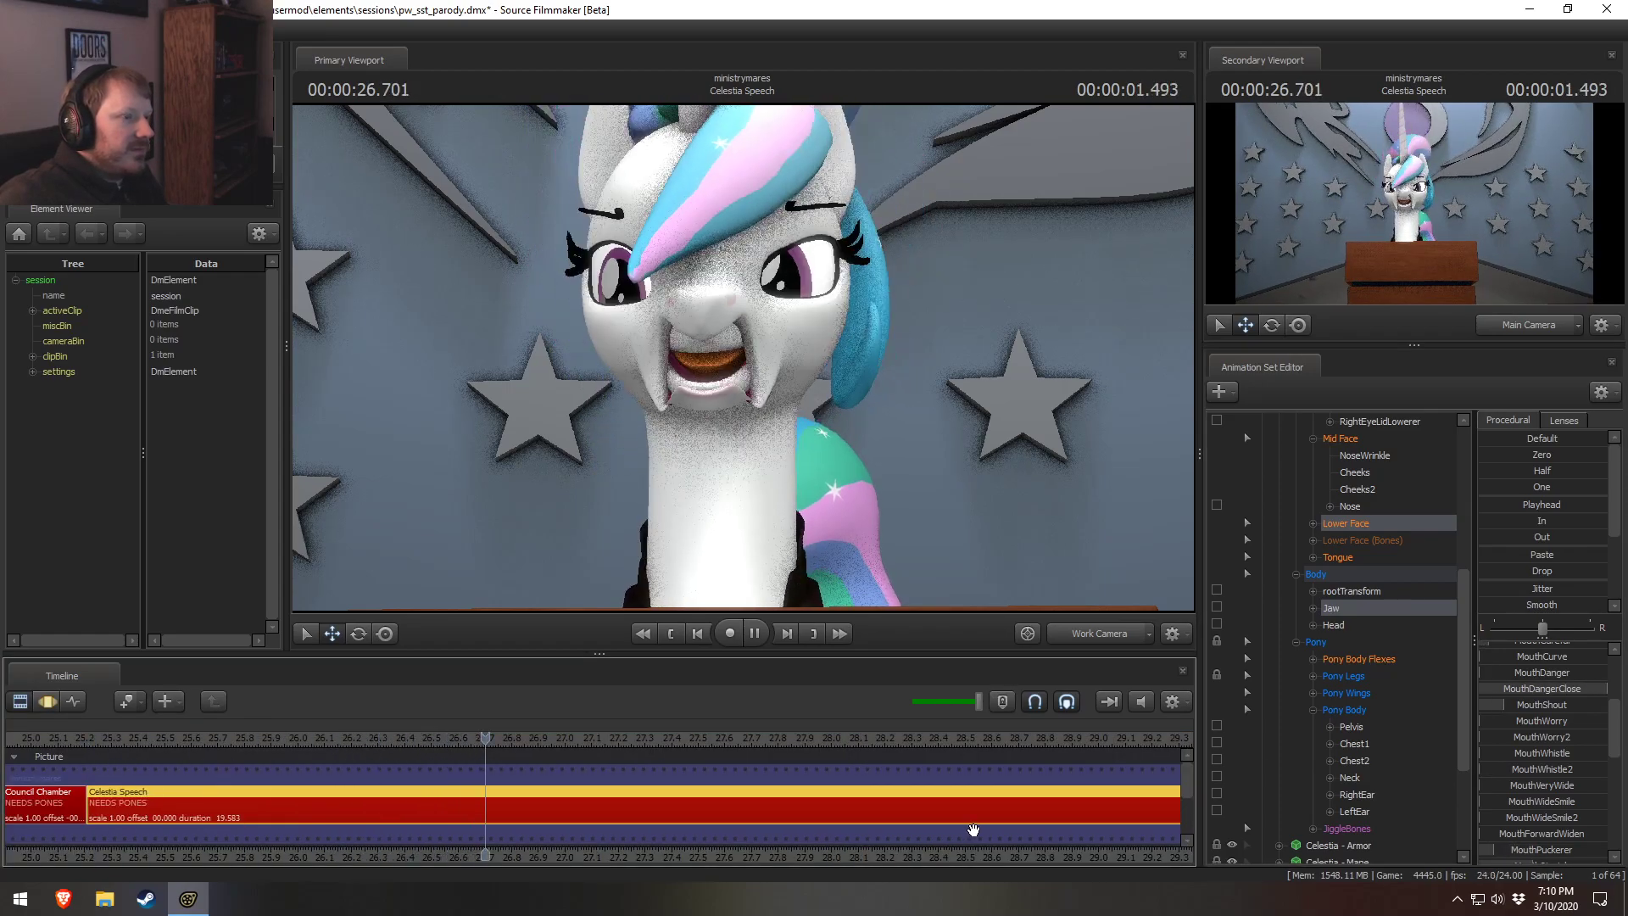
{"action": "scroll", "coordinate": [1086, 856], "scroll_direction": "down", "scroll_amount": 3}
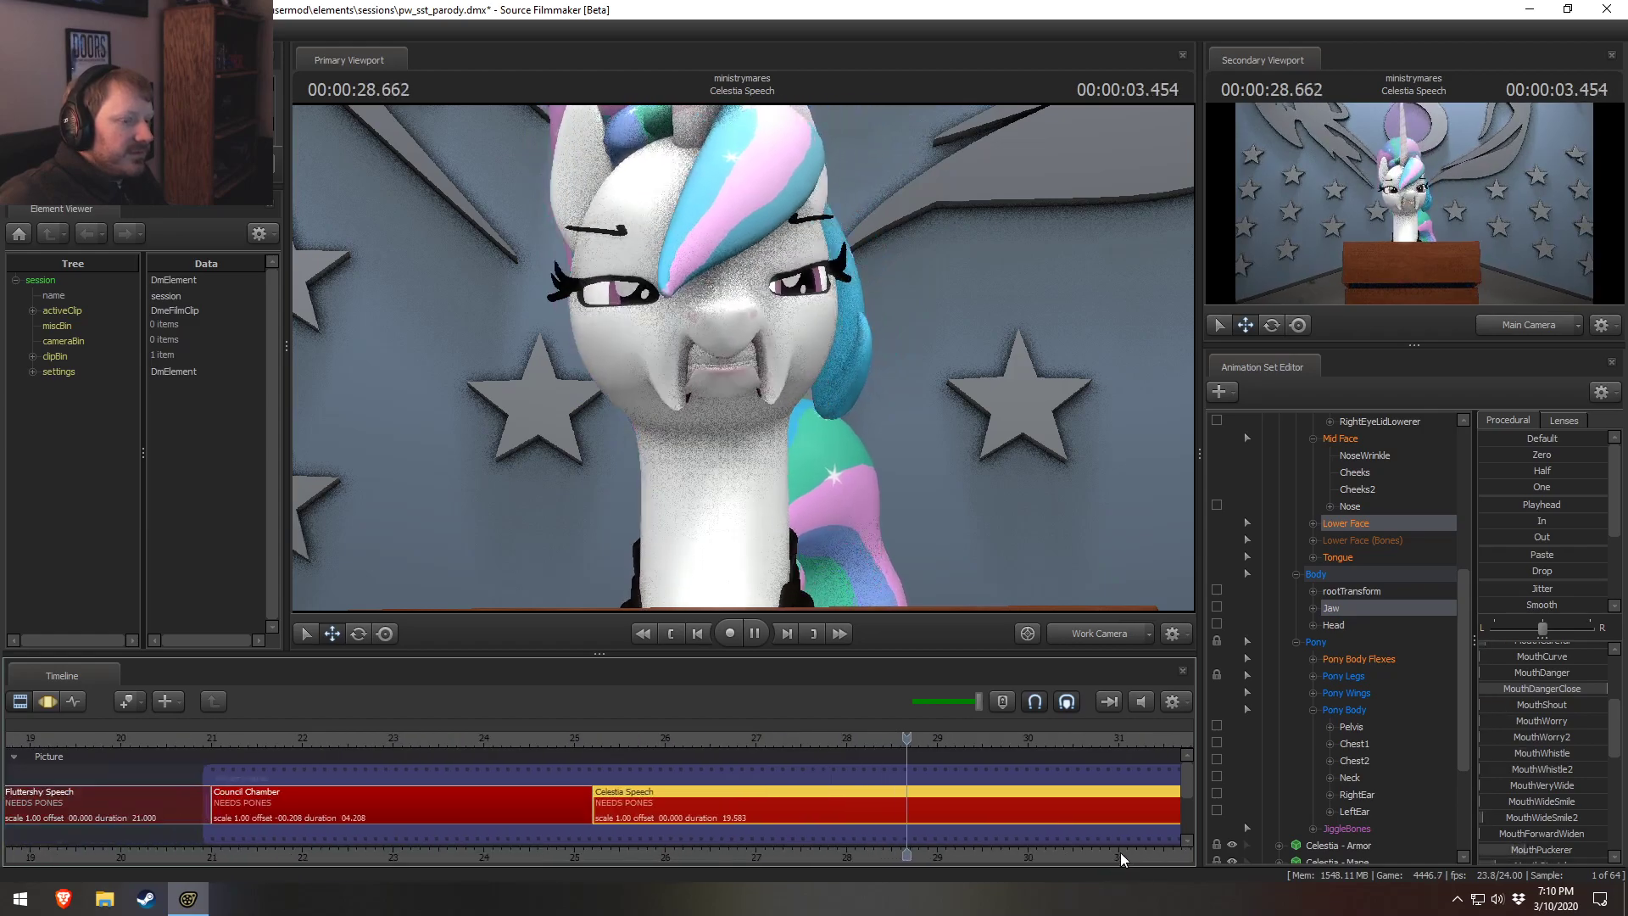
{"action": "middle_click_drag", "start_coordinate": [1114, 850], "coordinate": [877, 827]}
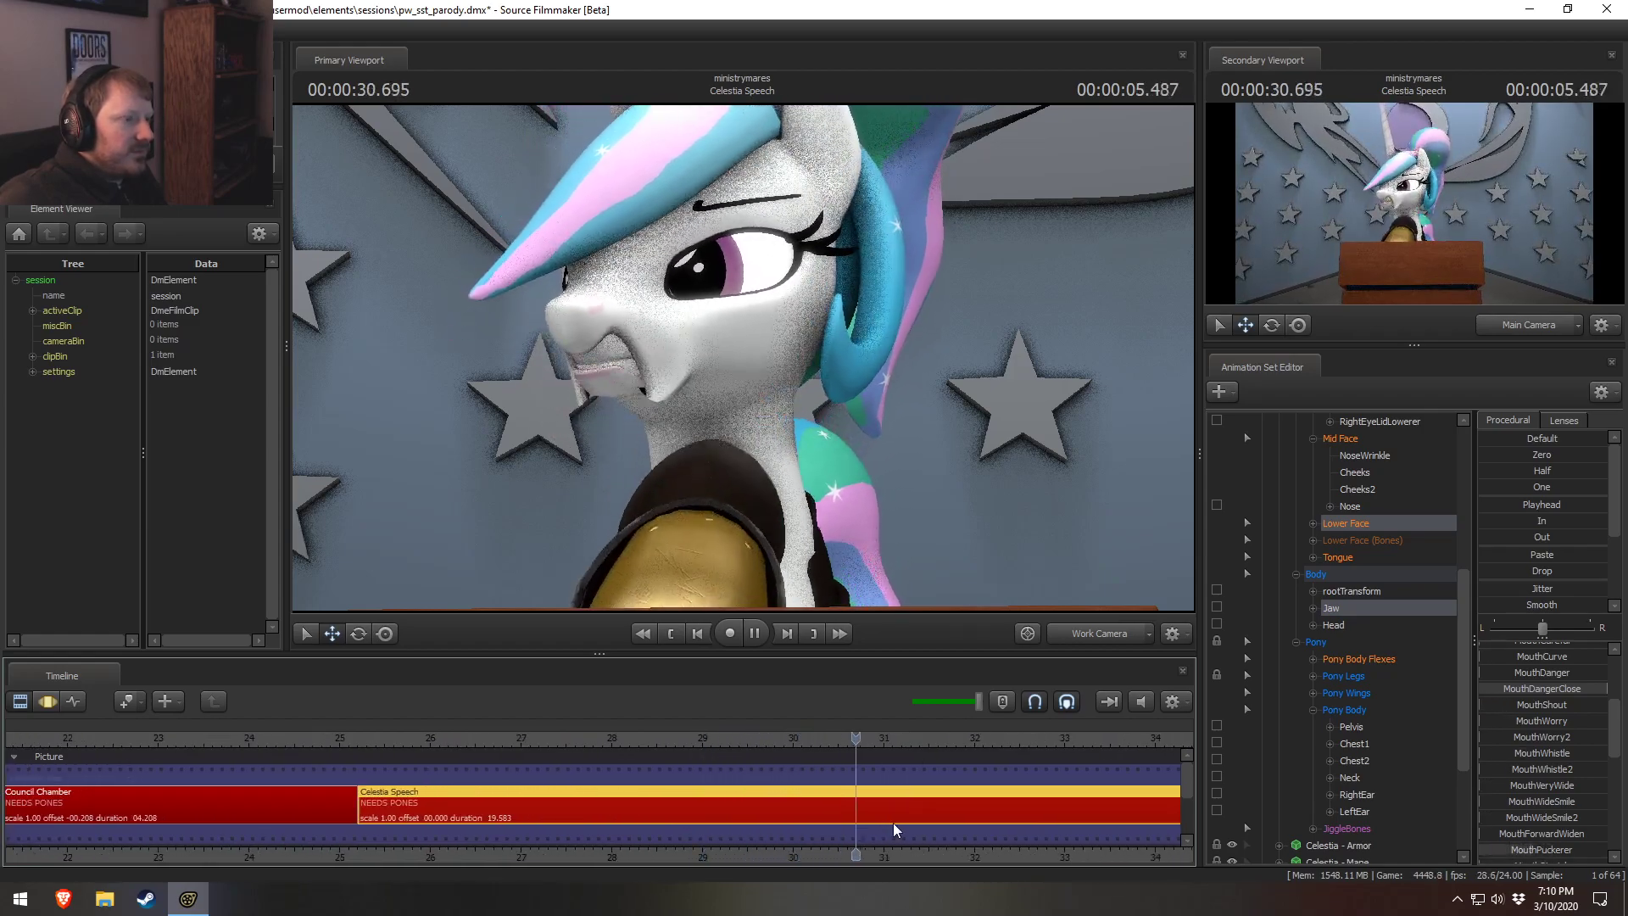
{"action": "key", "text": "space"}
{"action": "left_click", "coordinate": [498, 773]}
{"action": "key", "text": "F3"}
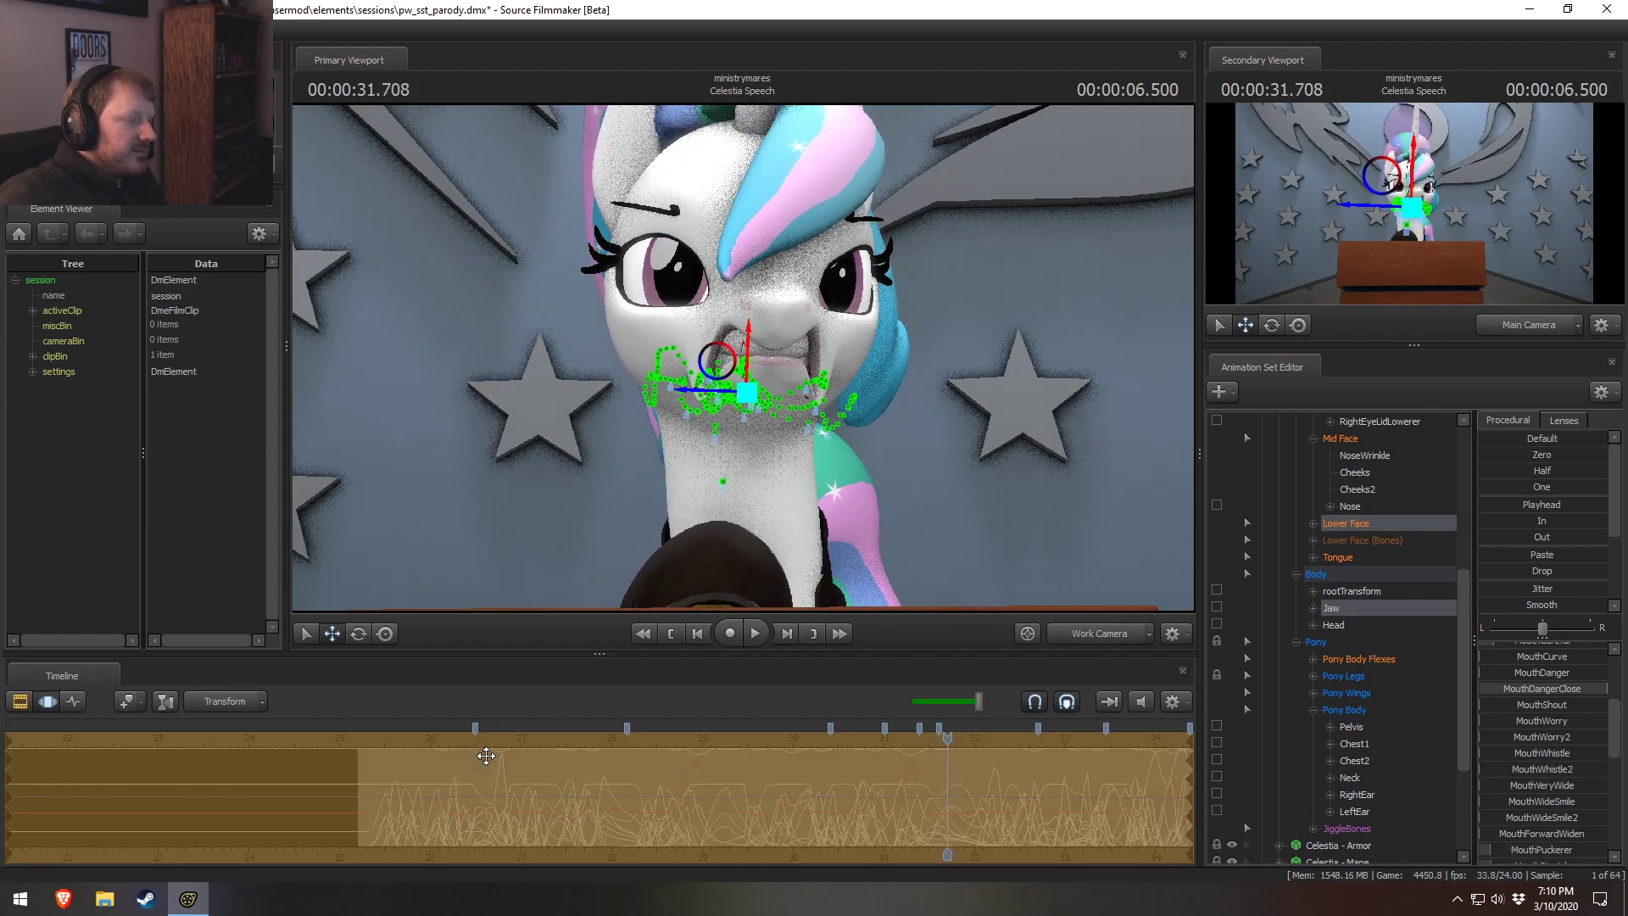
Try raising Mouth3 on the lower face across the whole shot, and start playback from about 26.6 s.
{"action": "left_click_drag", "start_coordinate": [947, 740], "coordinate": [593, 739]}
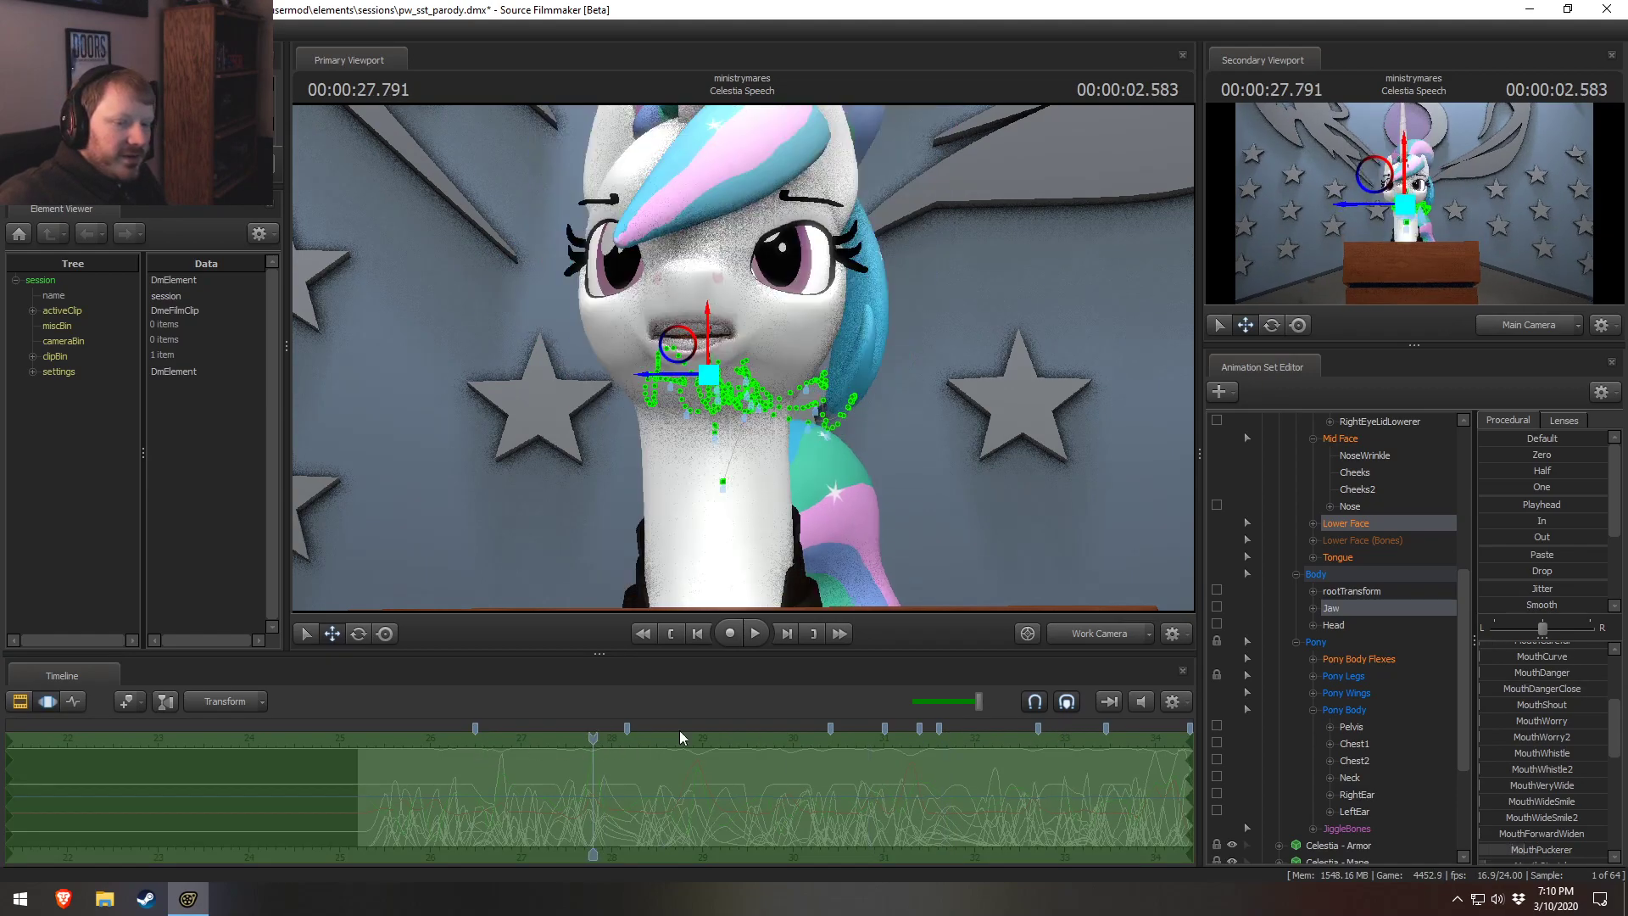
{"action": "scroll", "coordinate": [1518, 755], "scroll_direction": "down", "scroll_amount": 4}
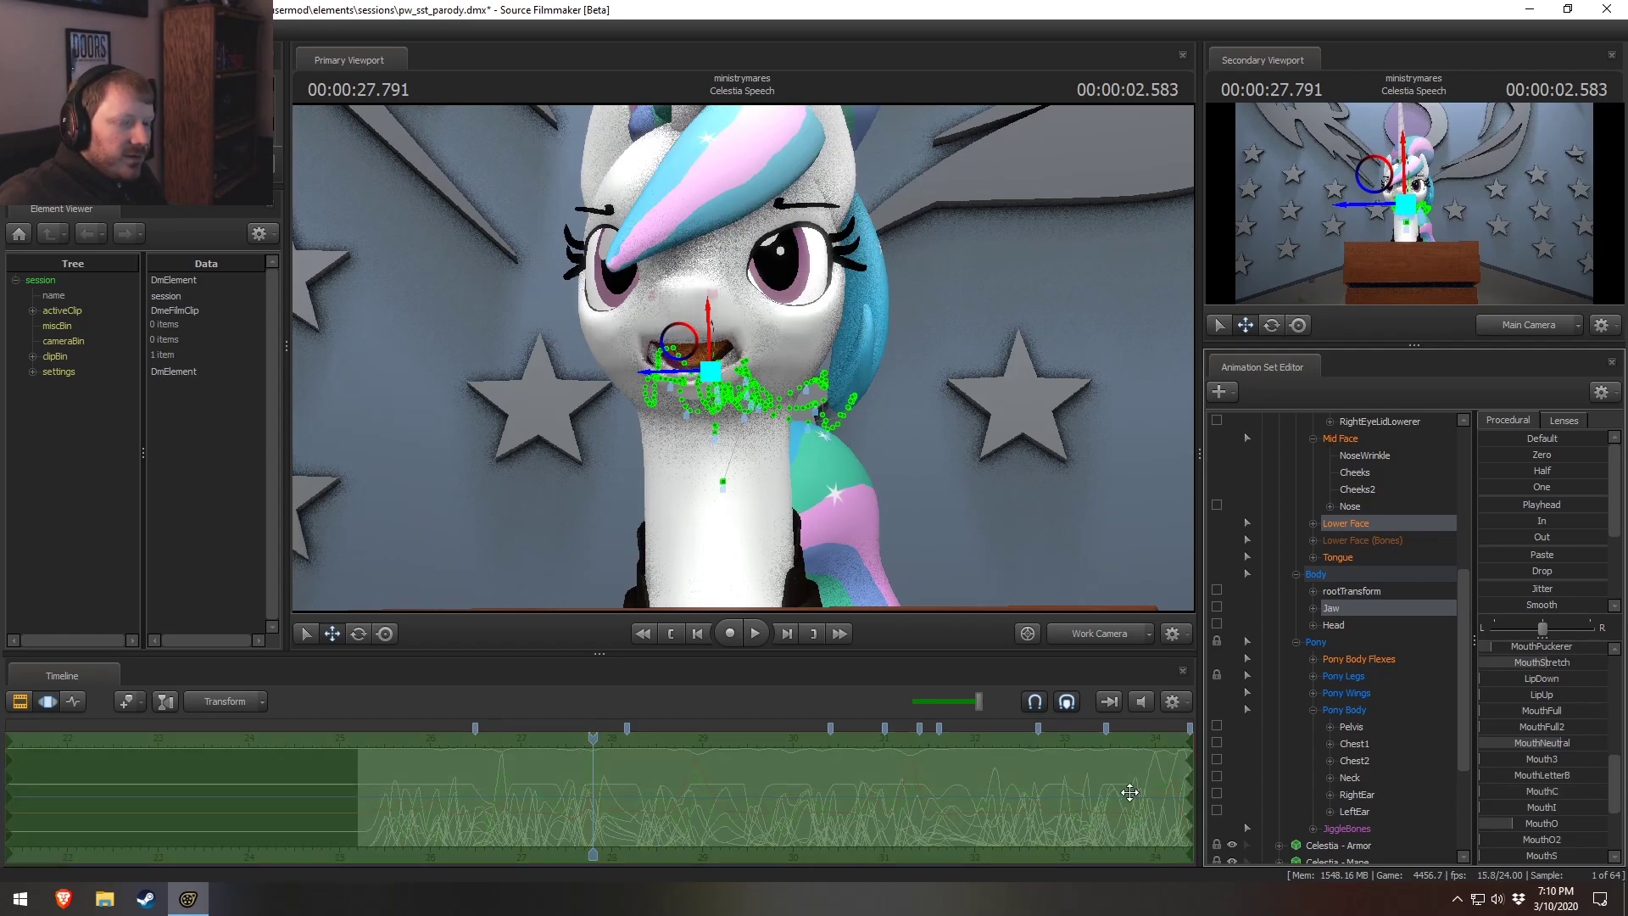
{"action": "scroll", "coordinate": [1548, 760], "scroll_direction": "down", "scroll_amount": 3}
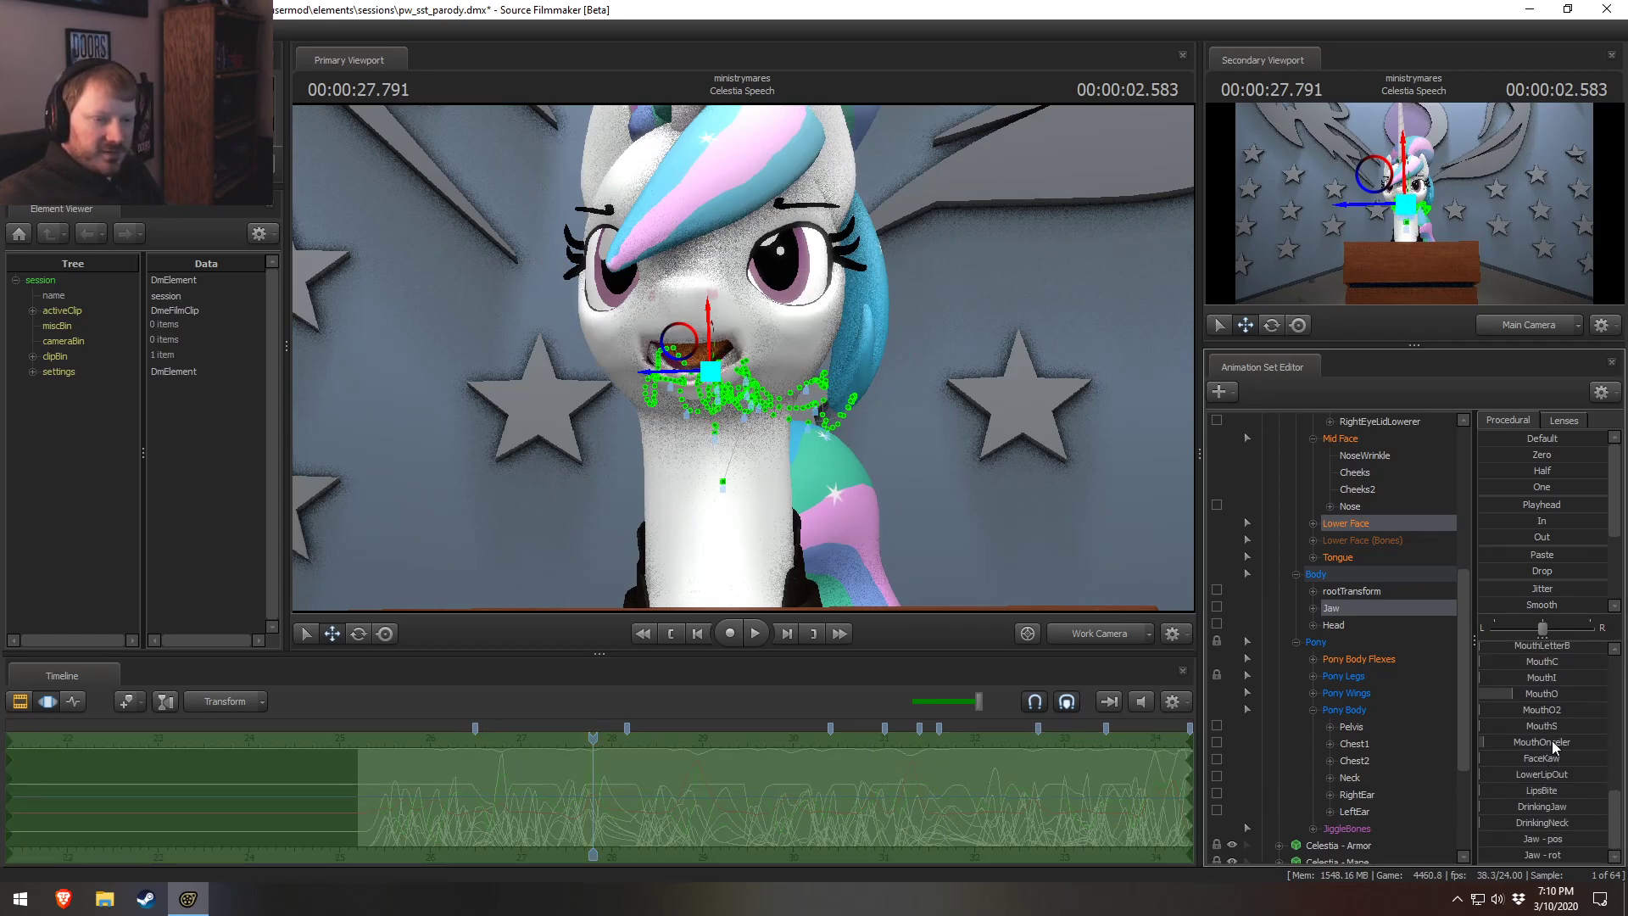
{"action": "scroll", "coordinate": [1551, 738], "scroll_direction": "up", "scroll_amount": 2}
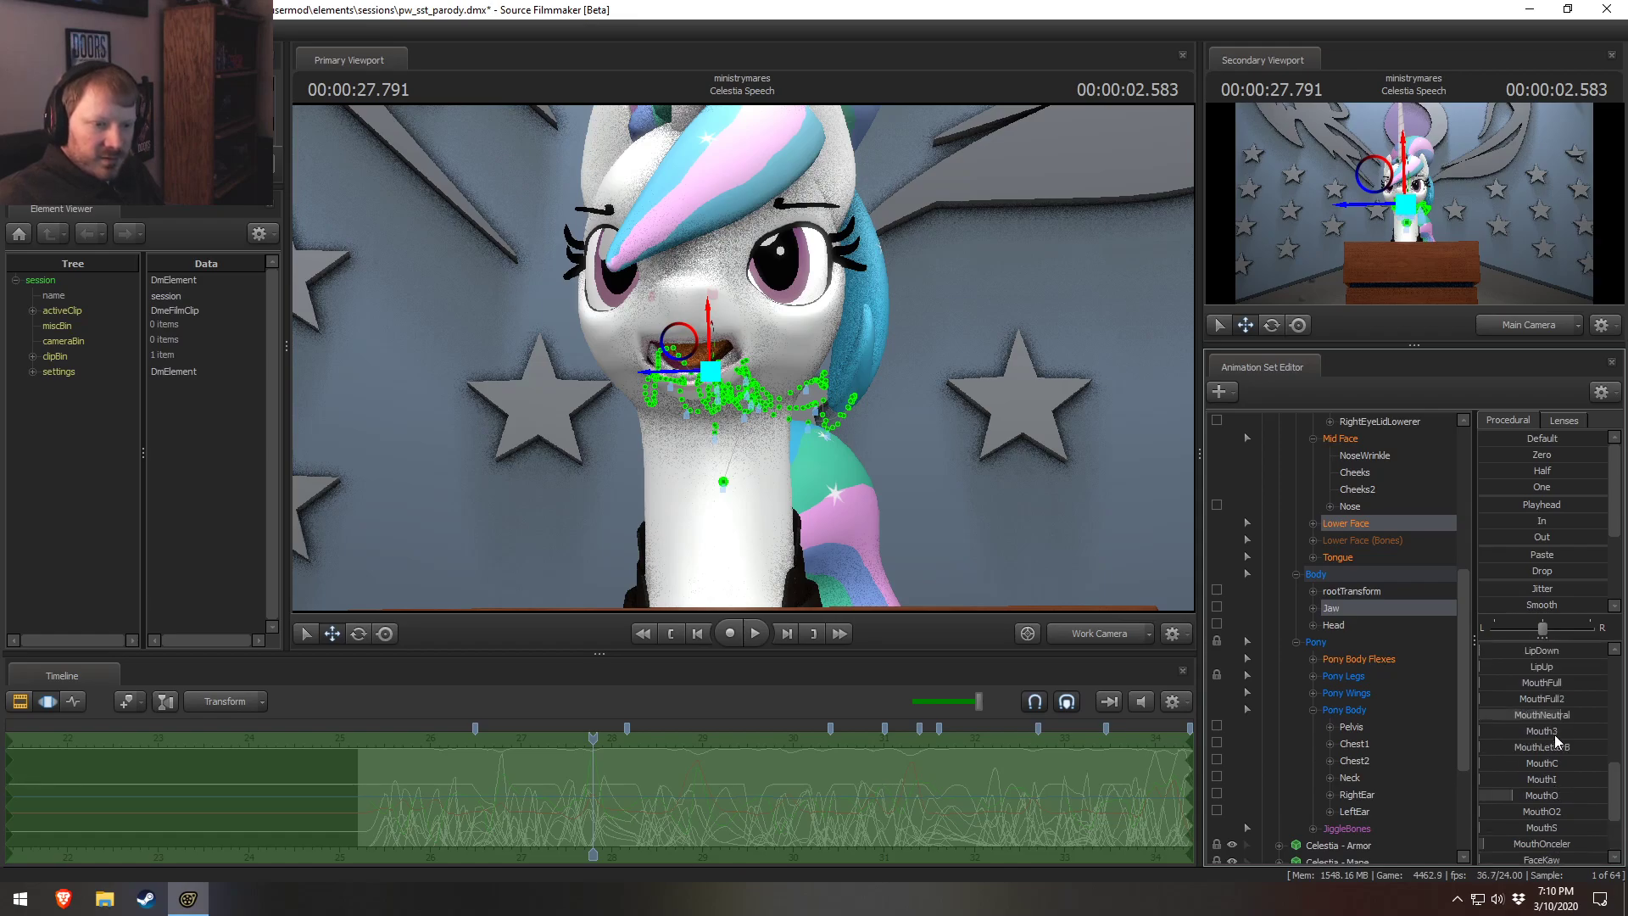
{"action": "scroll", "coordinate": [1548, 746], "scroll_direction": "up", "scroll_amount": 1}
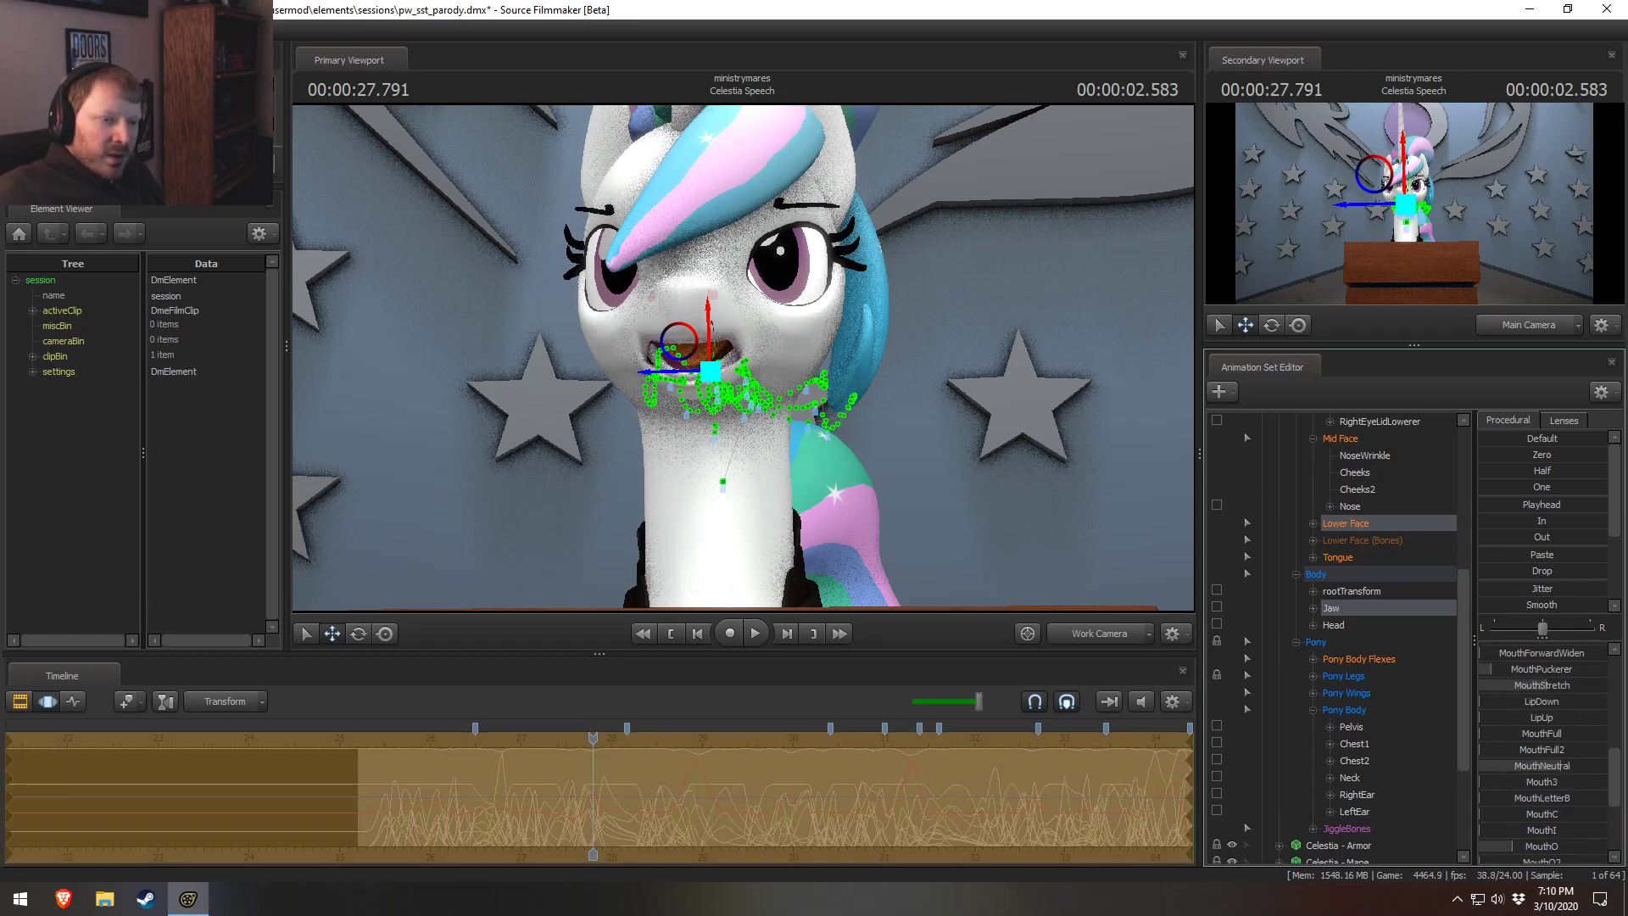
{"action": "left_click_drag", "start_coordinate": [606, 742], "coordinate": [486, 742]}
{"action": "key", "text": "F2"}
{"action": "key", "text": "space"}
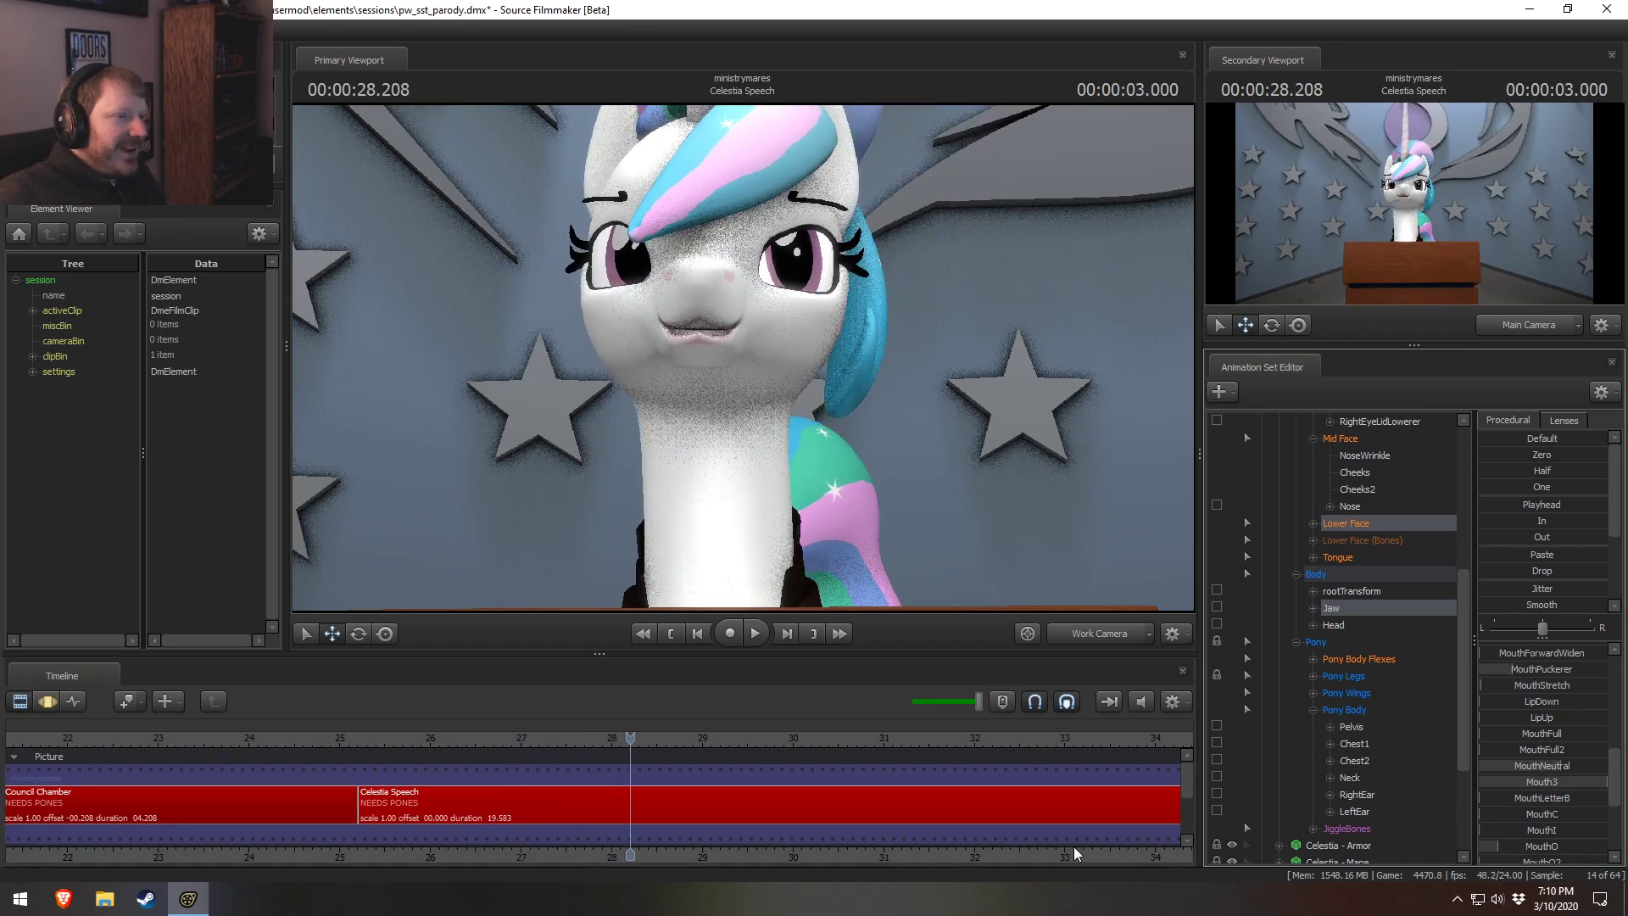
Reframe the work camera around Celestia's face during playback, and switch the primary viewport to the Main Camera.
{"action": "left_click_drag", "start_coordinate": [1001, 551], "coordinate": [1038, 492]}
{"action": "key", "text": "w"}
{"action": "key", "text": "s"}
{"action": "key", "text": "space"}
{"action": "key", "text": "a"}
{"action": "key", "text": "w"}
{"action": "key", "text": "s"}
{"action": "left_click_drag", "start_coordinate": [763, 449], "coordinate": [736, 445]}
{"action": "key", "text": "d"}
{"action": "key", "text": "w"}
{"action": "left_click", "coordinate": [1070, 636]}
Play the speech through the Main Camera from about 29.25 s to about 38.3 s to review the Mouth3 shape.
{"action": "left_click", "coordinate": [1051, 834]}
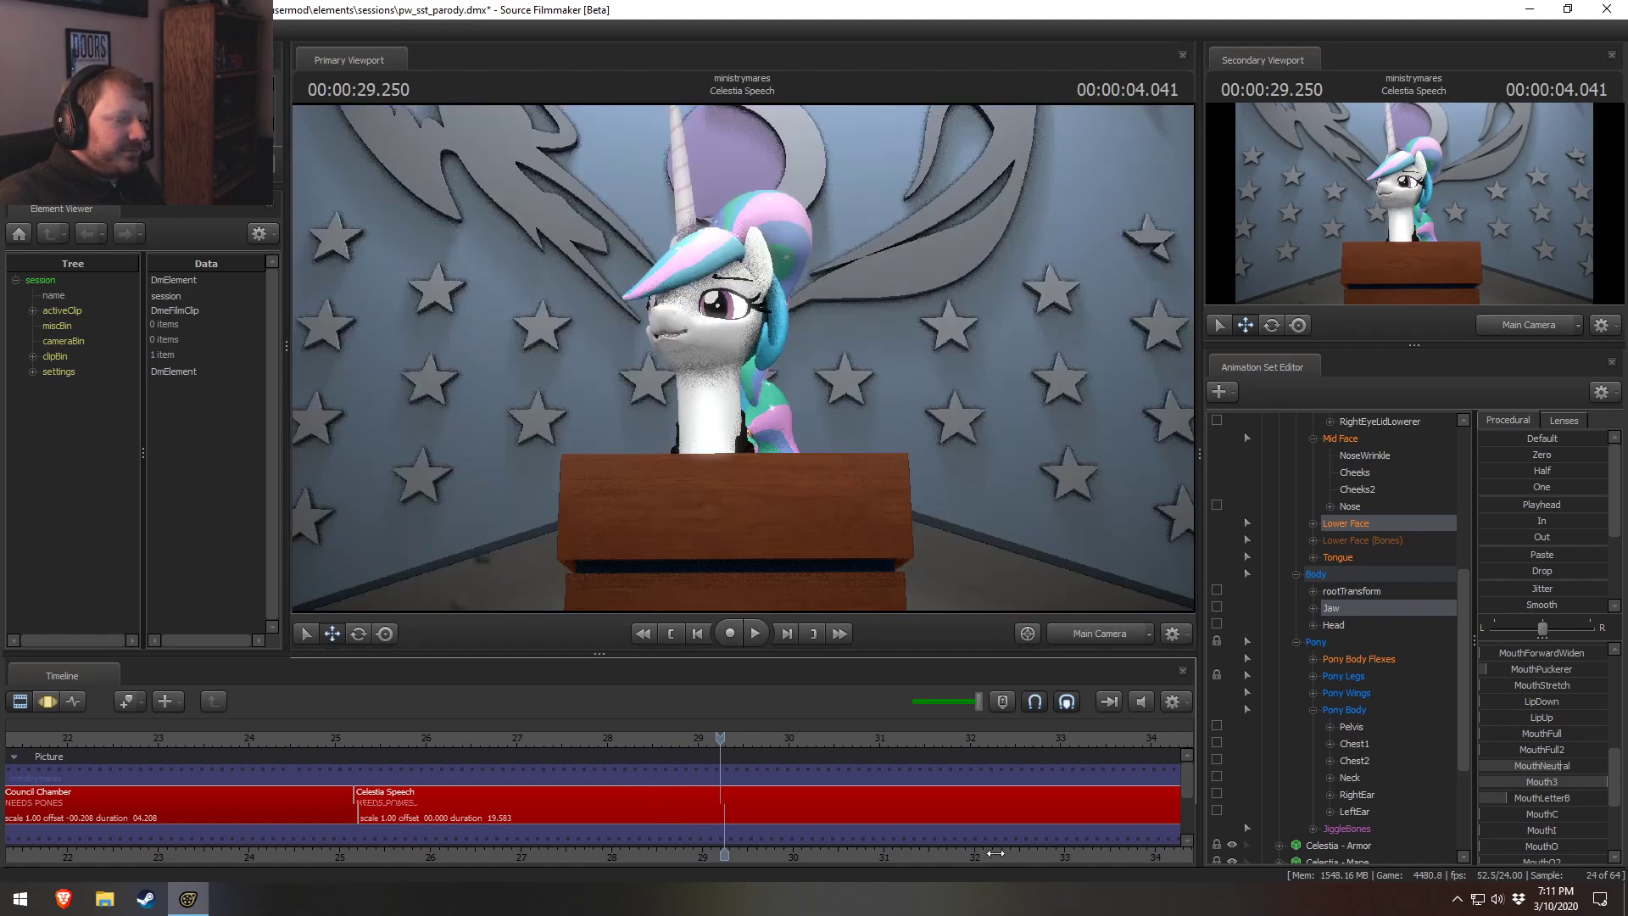
{"action": "key", "text": "space"}
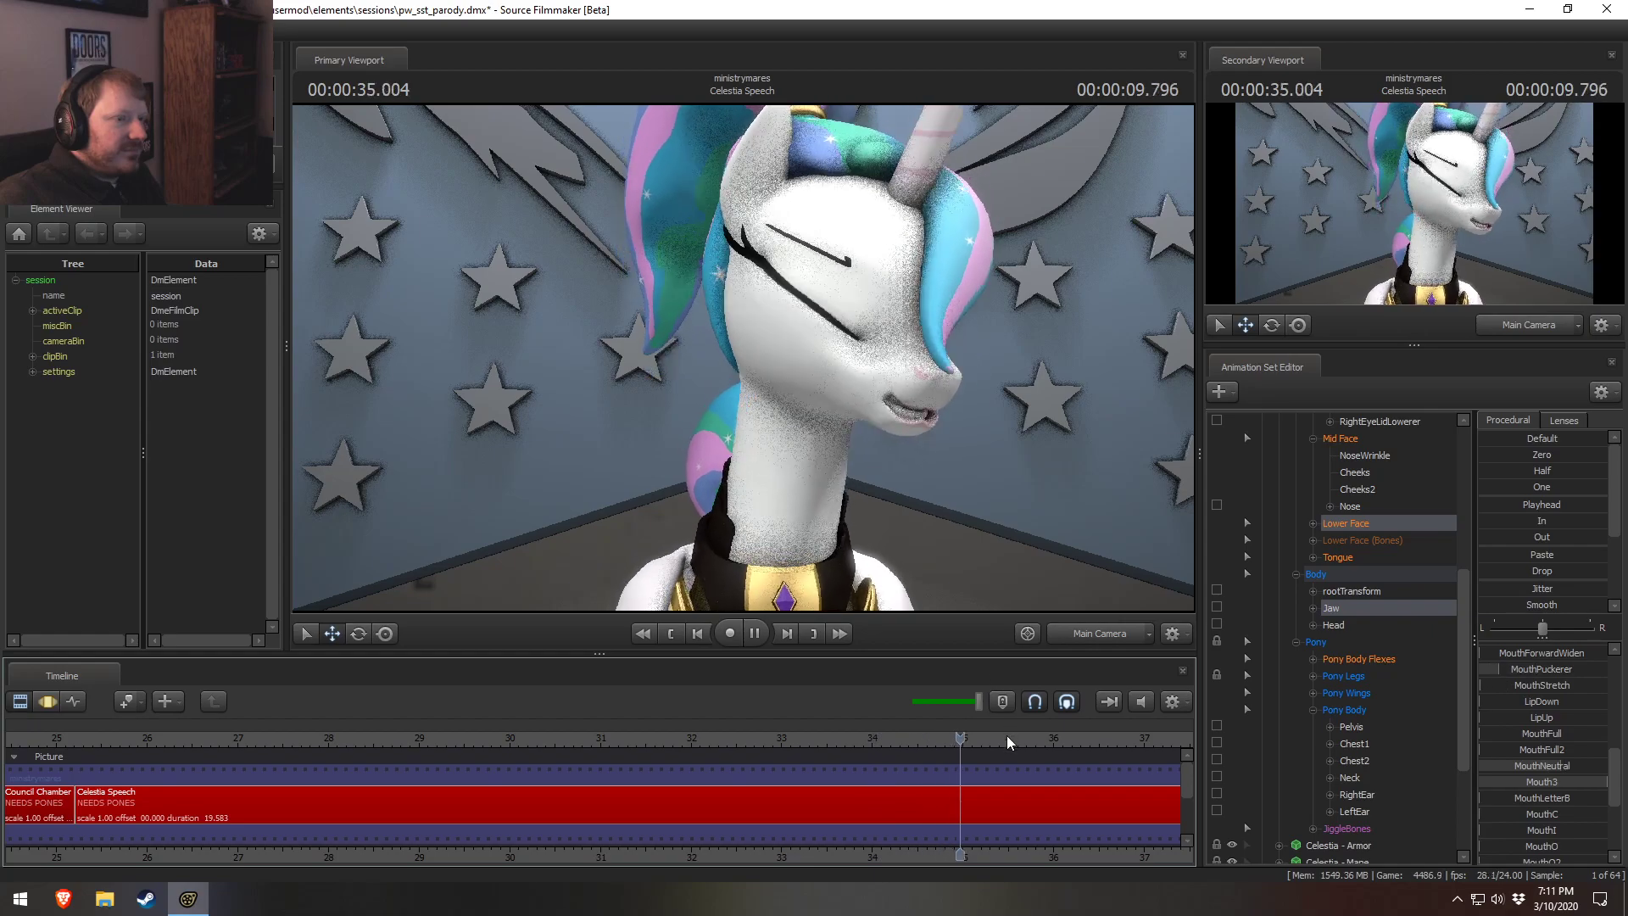
{"action": "scroll", "coordinate": [891, 777], "scroll_direction": "down", "scroll_amount": 3}
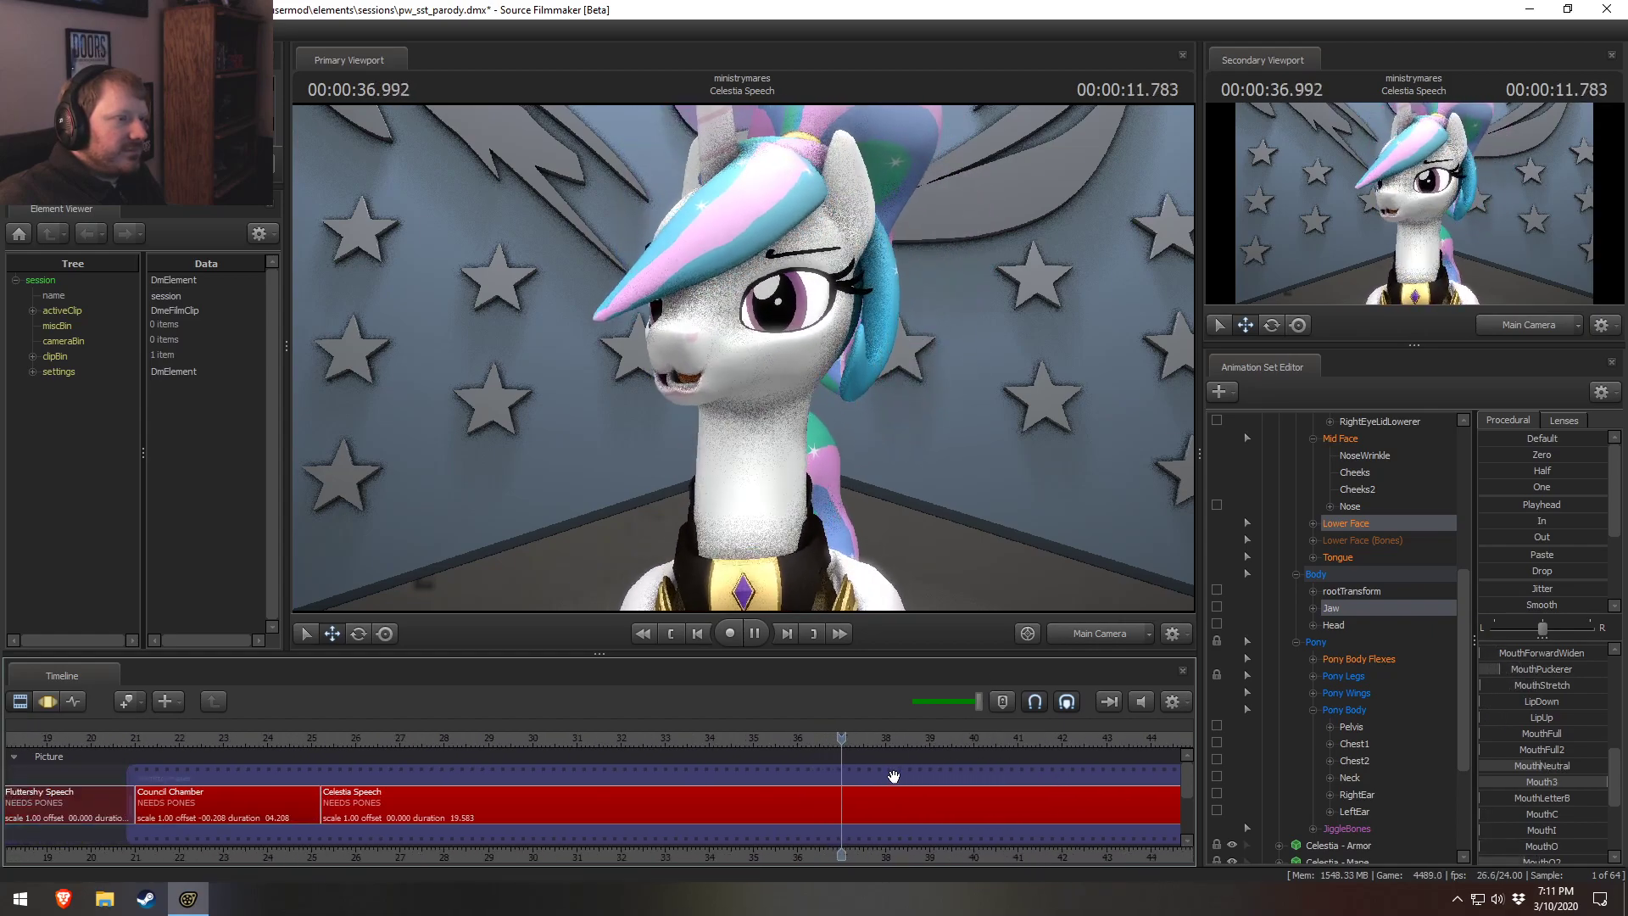
{"action": "key", "text": "space"}
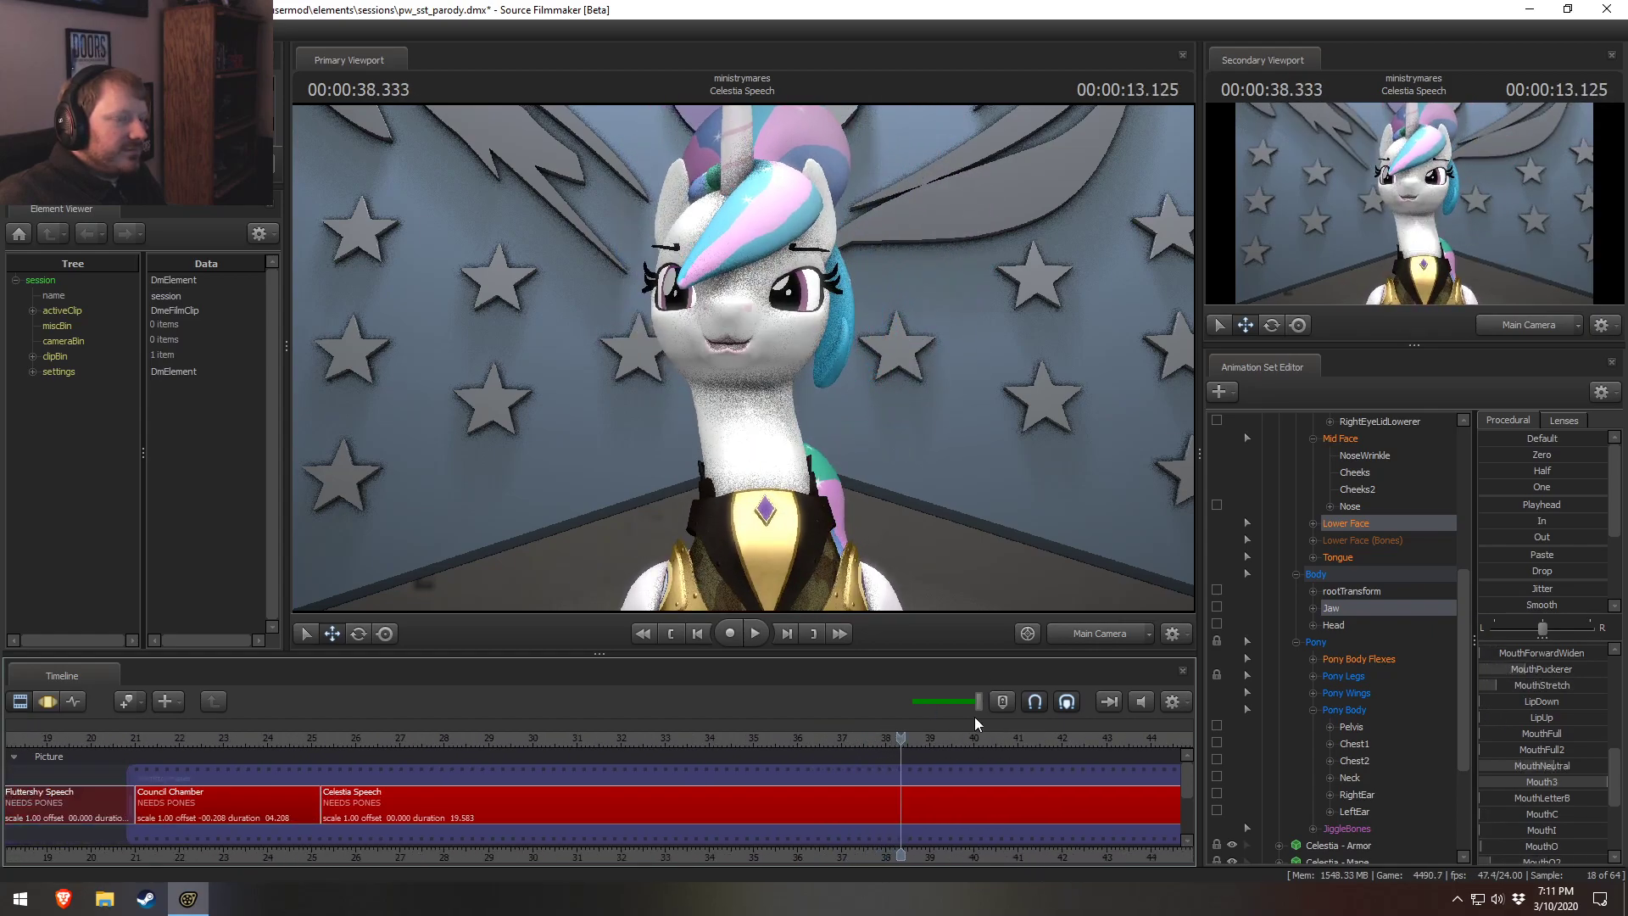
Go back to about 38.08 s and frame a work camera close-up of Celestia's mouth.
{"action": "left_click_drag", "start_coordinate": [904, 737], "coordinate": [890, 736]}
{"action": "left_click", "coordinate": [1094, 638], "text": "ctrl"}
{"action": "left_click_drag", "start_coordinate": [747, 384], "coordinate": [747, 377]}
{"action": "key", "text": "w"}
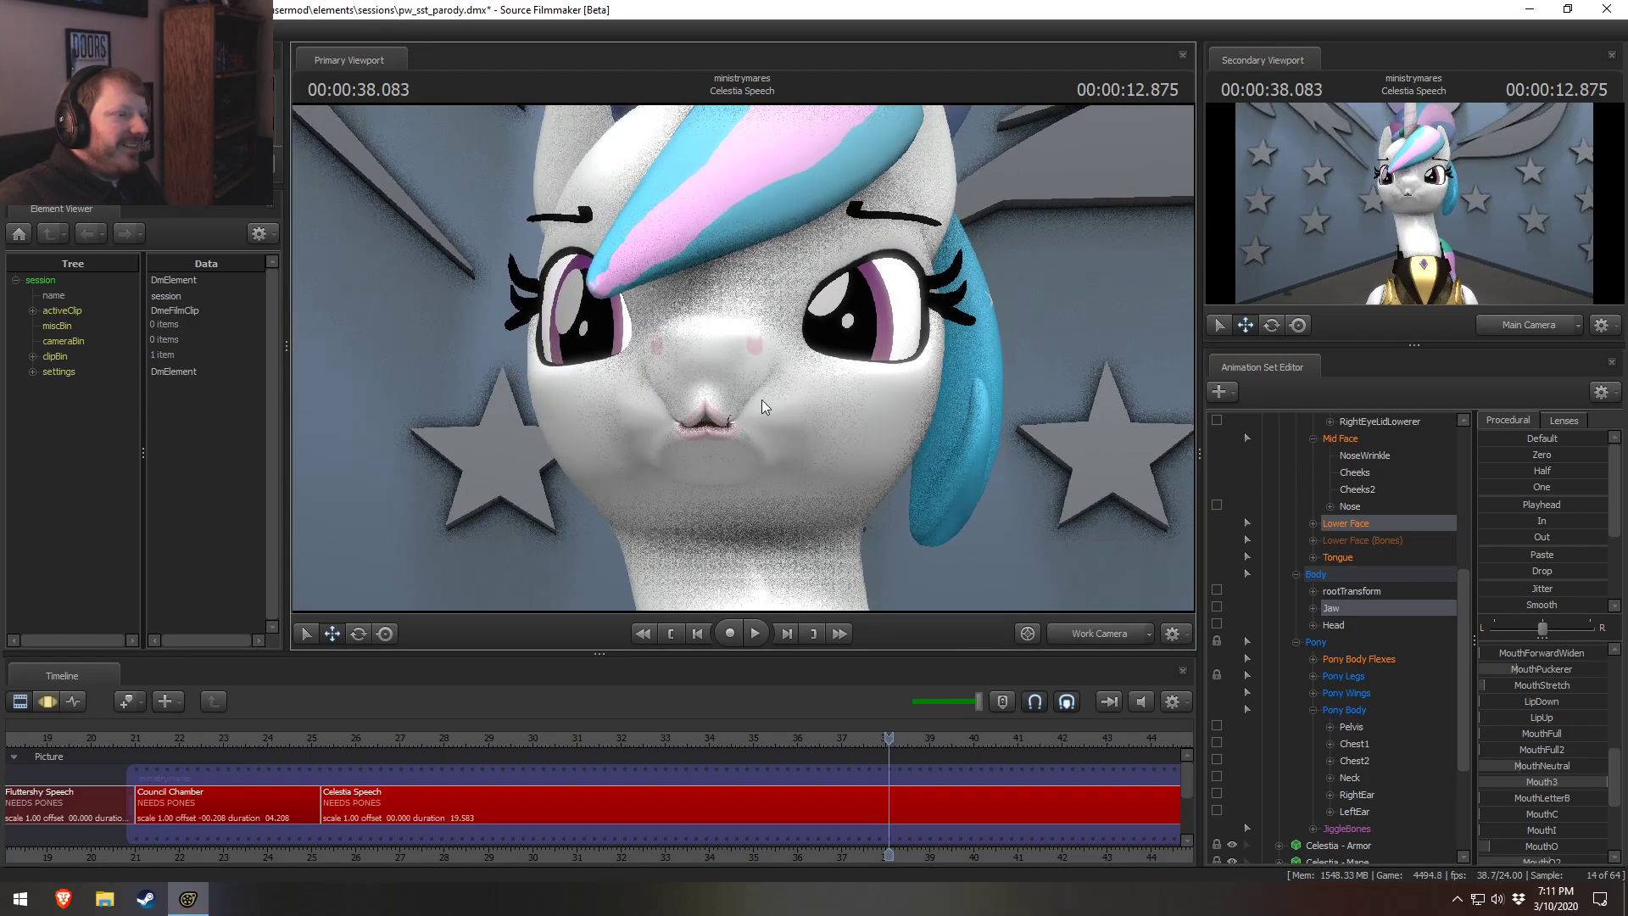
Undo the Mouth3 change, and return to about 27.08 s with the whole time range selected.
{"action": "key", "text": "F3"}
{"action": "key", "text": "ctrl+z"}
{"action": "key", "text": "F2"}
{"action": "key", "text": "F3"}
{"action": "key", "text": "F2"}
{"action": "left_click_drag", "start_coordinate": [455, 740], "coordinate": [381, 739]}
{"action": "key", "text": "F3"}
{"action": "key", "text": "space"}
{"action": "key", "text": "space"}
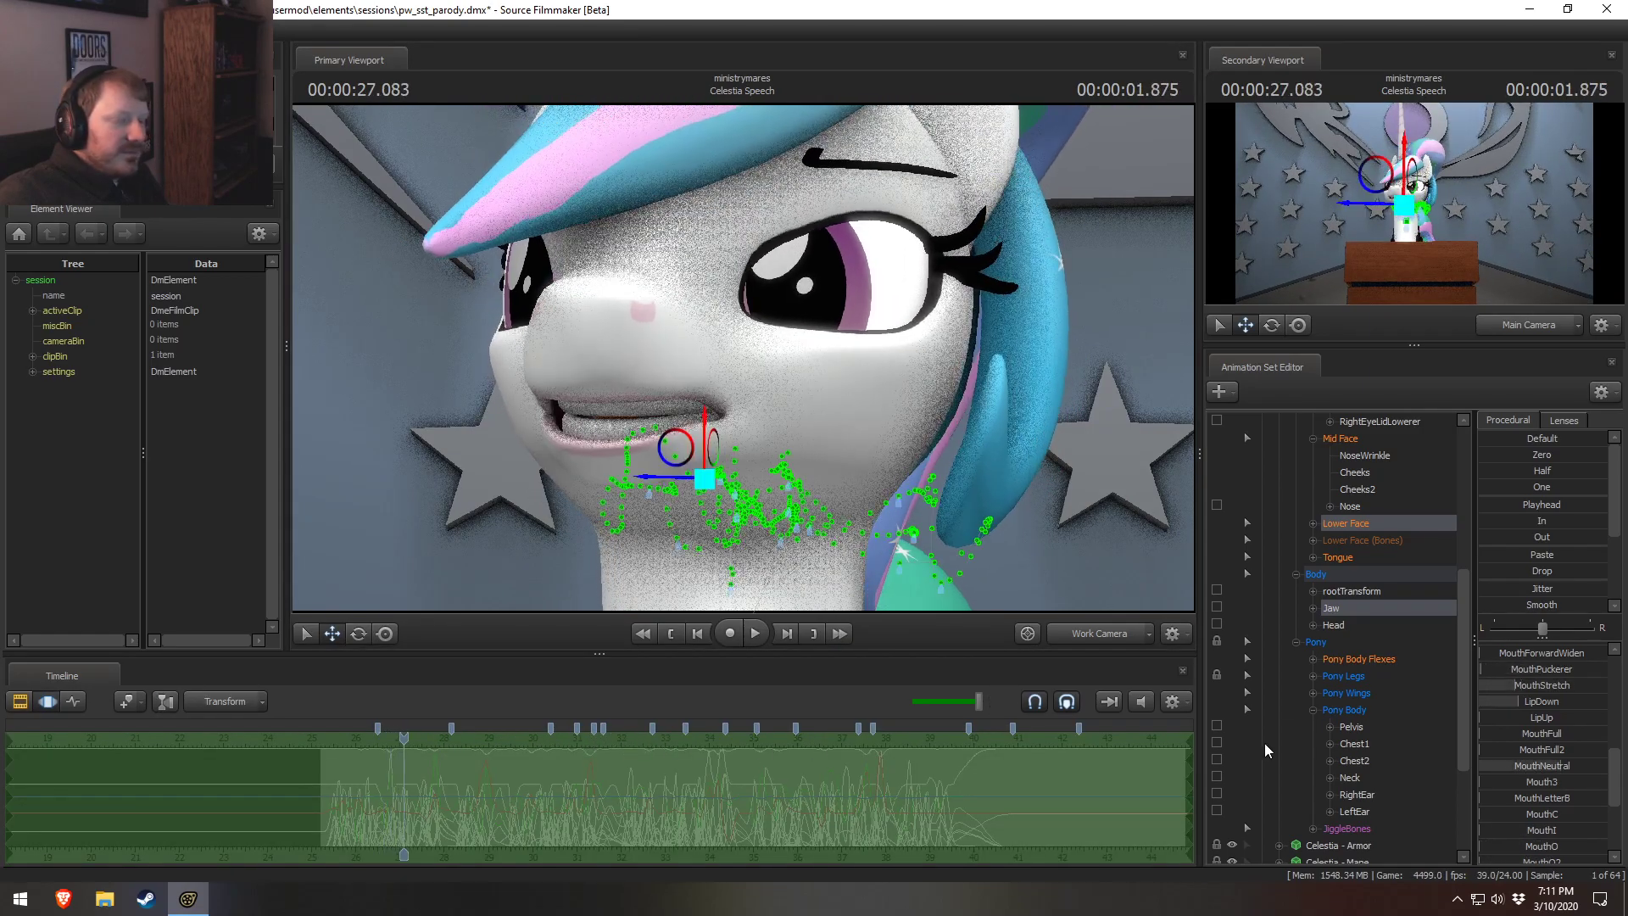
Try adjusting DrinkingJaw across the whole time range, and replay the close-up from about 27.1 s to about 28.1 s.
{"action": "scroll", "coordinate": [1519, 806], "scroll_direction": "down", "scroll_amount": 3}
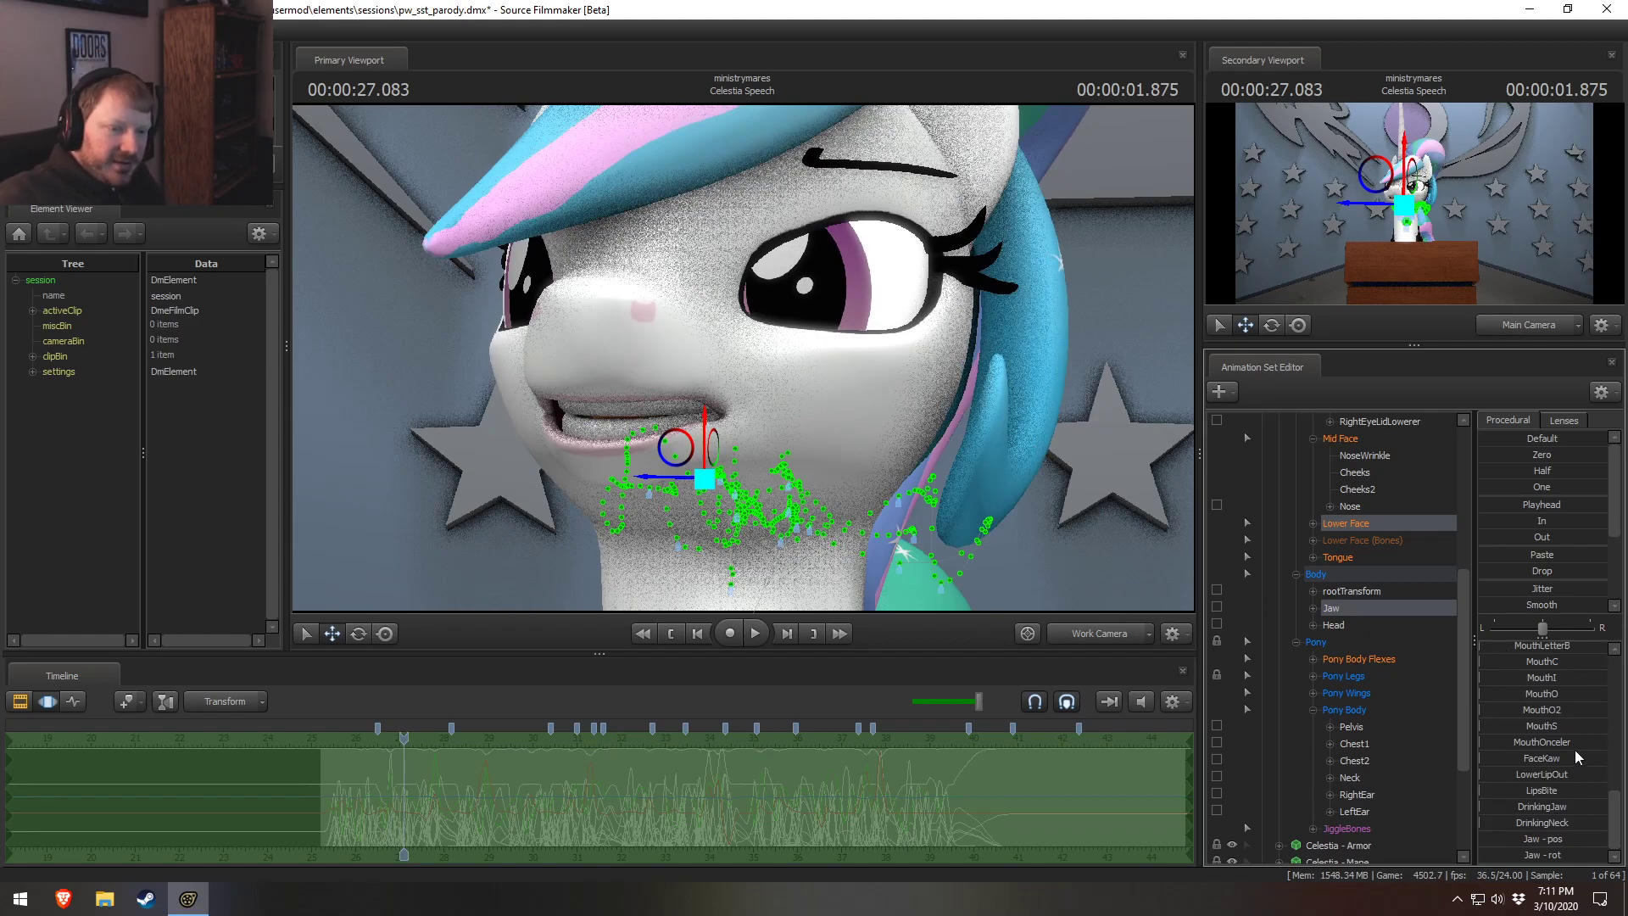
{"action": "key", "text": "F4"}
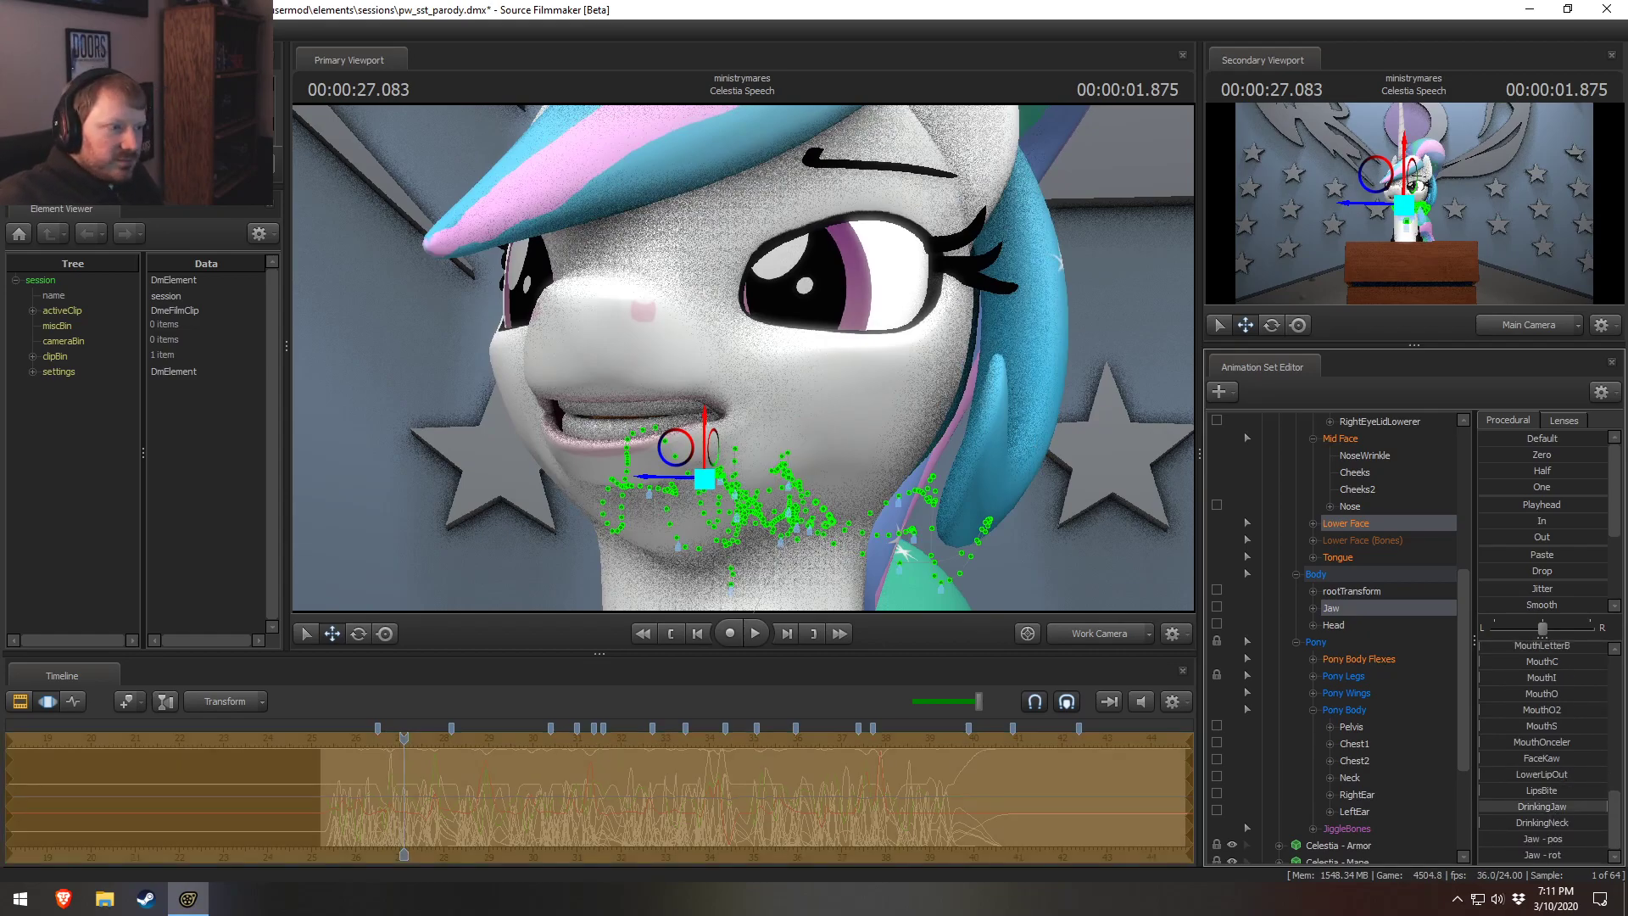
{"action": "key", "text": "F2"}
{"action": "key", "text": "space"}
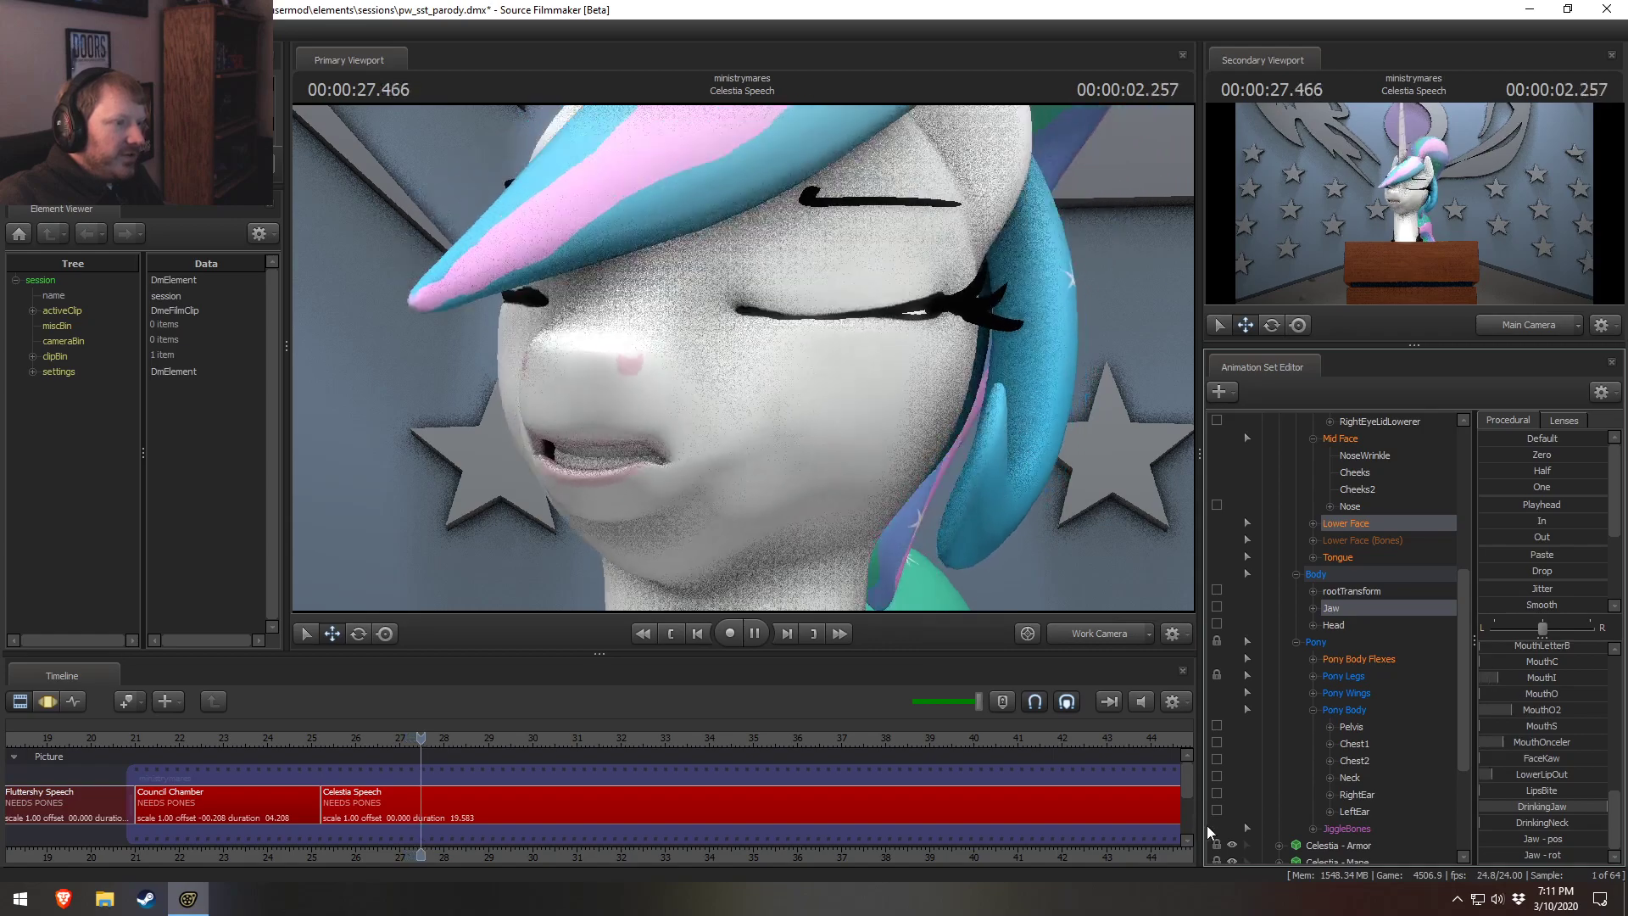
{"action": "key", "text": "space"}
Raise MouthCurve on the lower face to its maximum across the whole shot, and return to the speech's start.
{"action": "key", "text": "F4"}
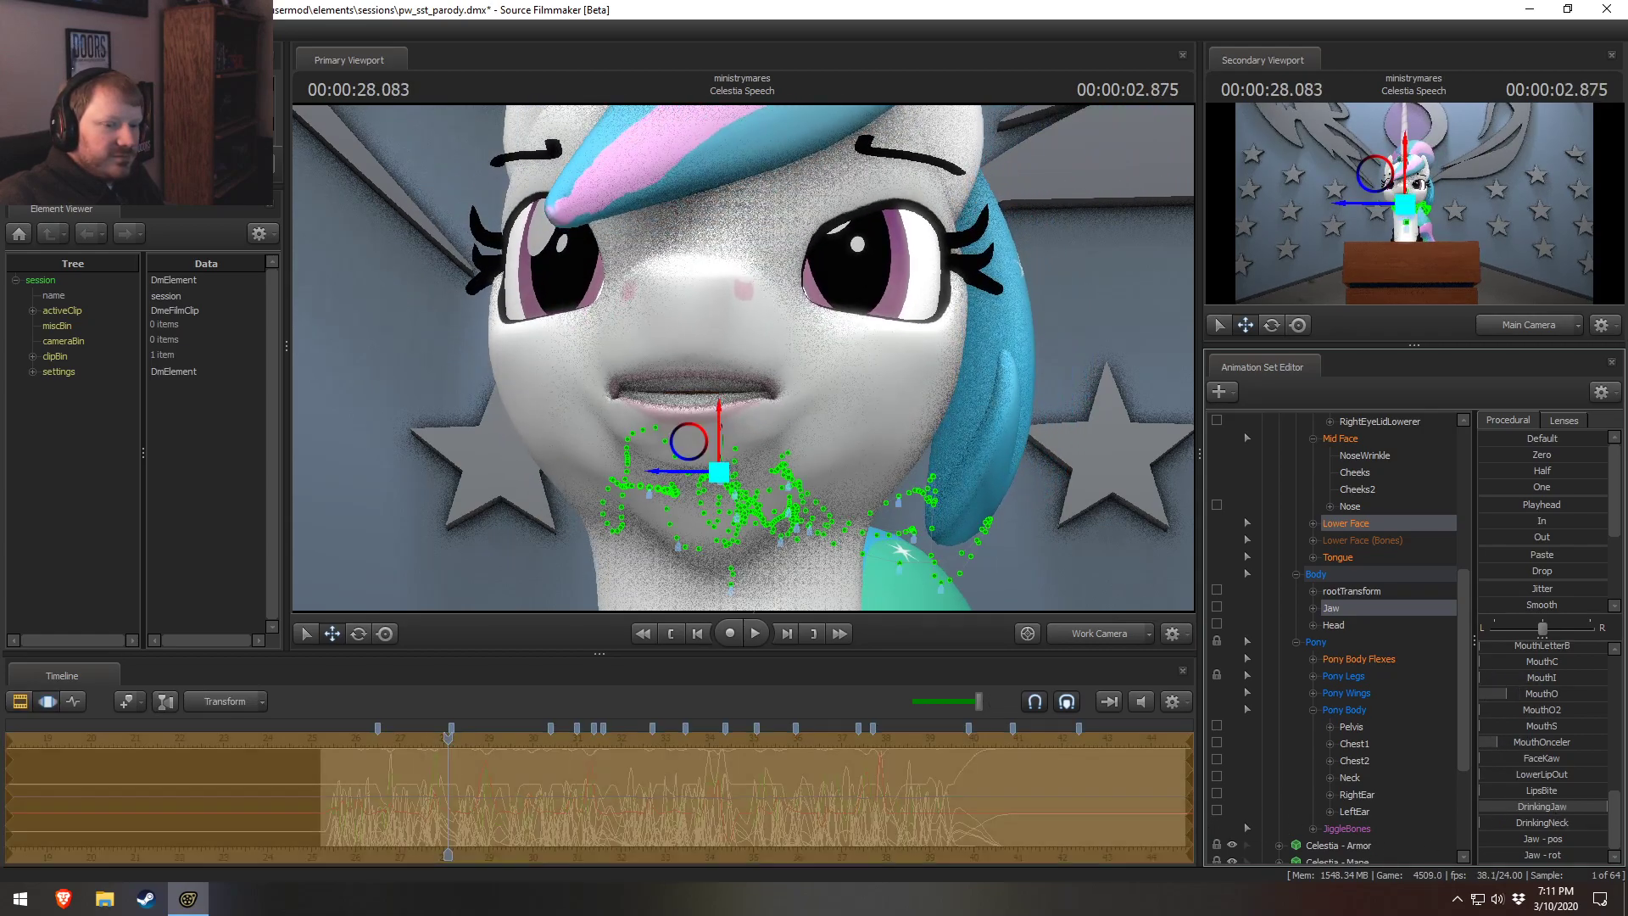
{"action": "scroll", "coordinate": [1538, 752], "scroll_direction": "up", "scroll_amount": 5}
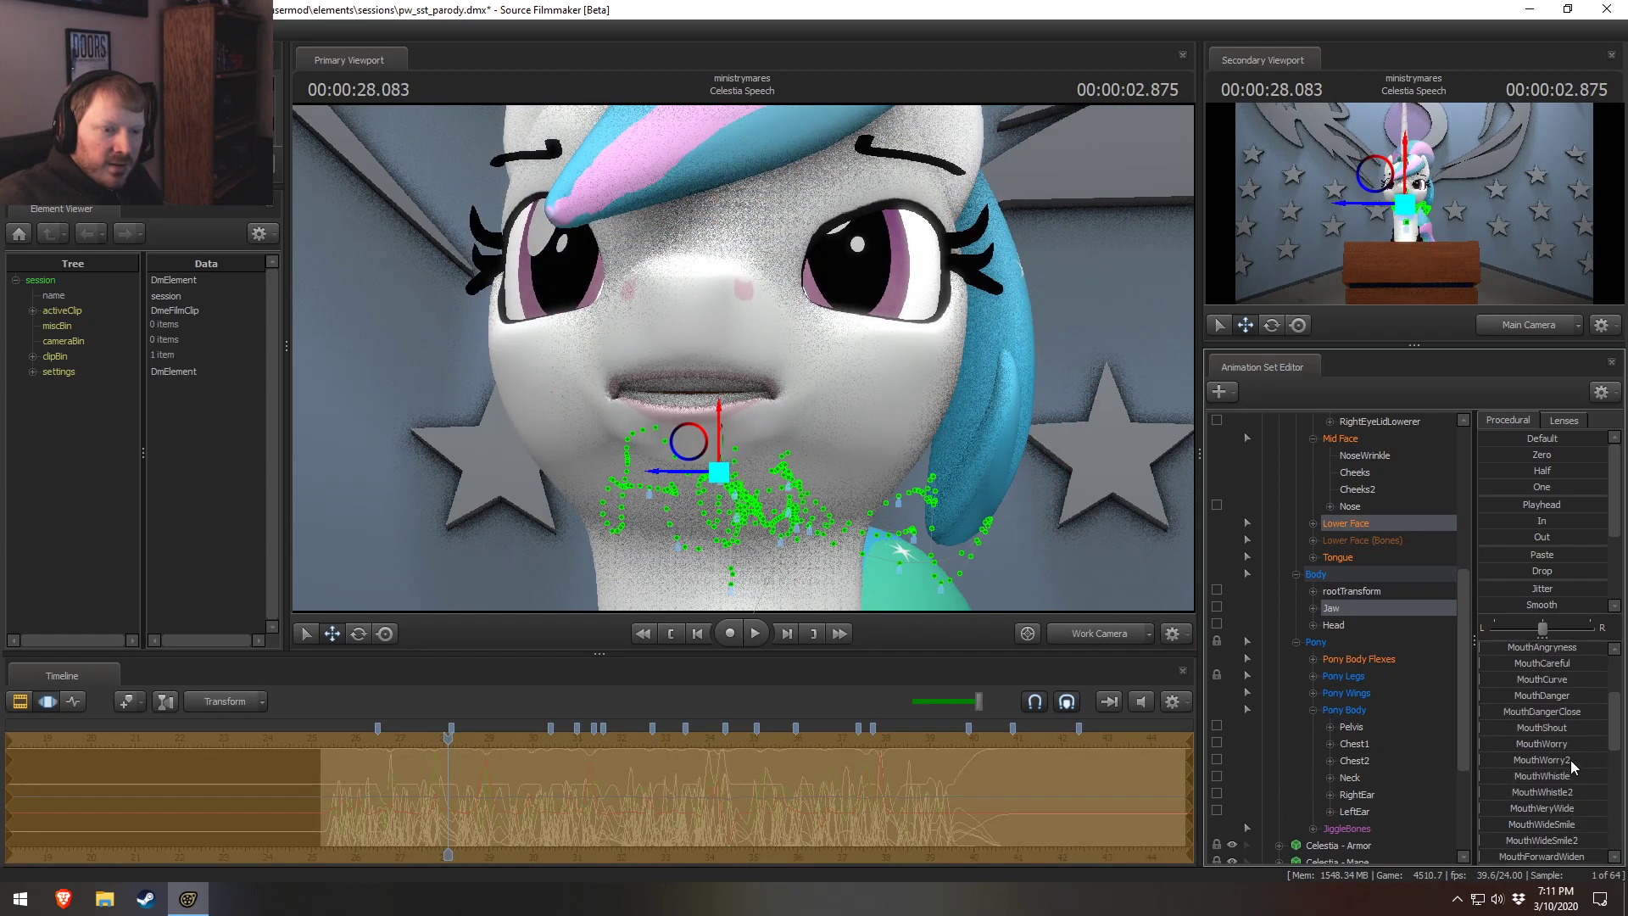
{"action": "key", "text": "F2"}
{"action": "key", "text": "F3"}
{"action": "left_click_drag", "start_coordinate": [1536, 730], "coordinate": [1607, 731]}
{"action": "key", "text": "F2"}
{"action": "left_click", "coordinate": [327, 737]}
Replay the speech in close-up to about 40.25 s and reframe the view to examine the MouthCurve shape.
{"action": "key", "text": "space"}
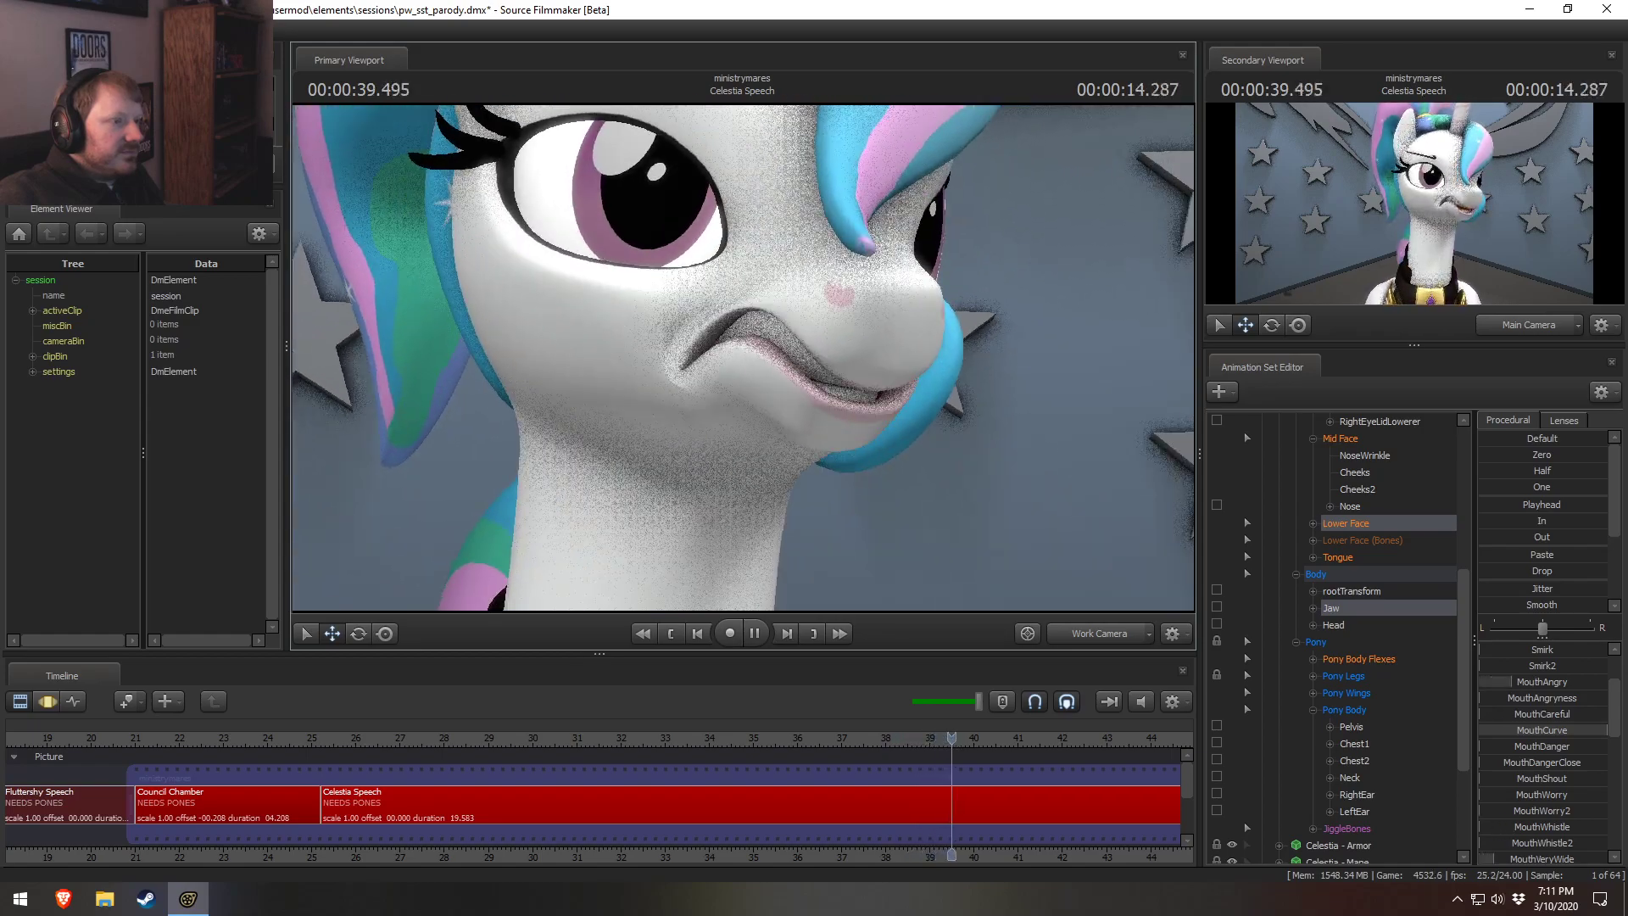
{"action": "key", "text": "space"}
{"action": "key", "text": "F3"}
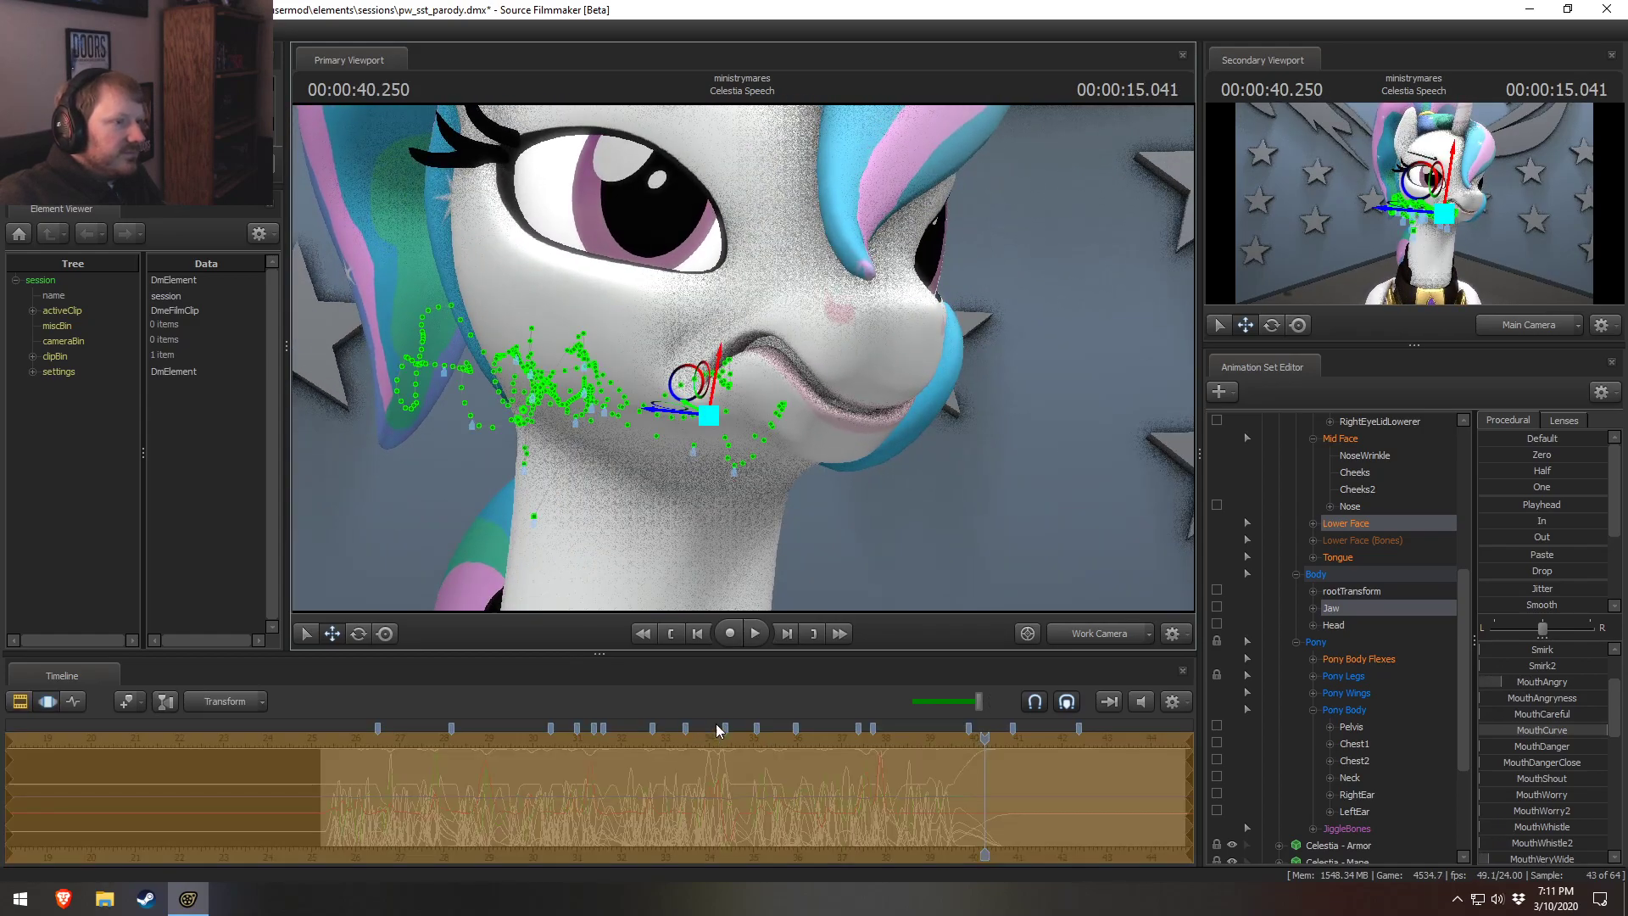
{"action": "left_click_drag", "start_coordinate": [936, 575], "coordinate": [915, 546]}
{"action": "key", "text": "F2"}
{"action": "key", "text": "F3"}
Undo the recent whole-shot mouth changes, and scrub back to about 25.9 s to check the original lipsync.
{"action": "key", "text": "ctrl+z"}
{"action": "key", "text": "ctrl+z"}
{"action": "key", "text": "ctrl+z"}
{"action": "key", "text": "F2"}
{"action": "left_click_drag", "start_coordinate": [953, 744], "coordinate": [493, 747]}
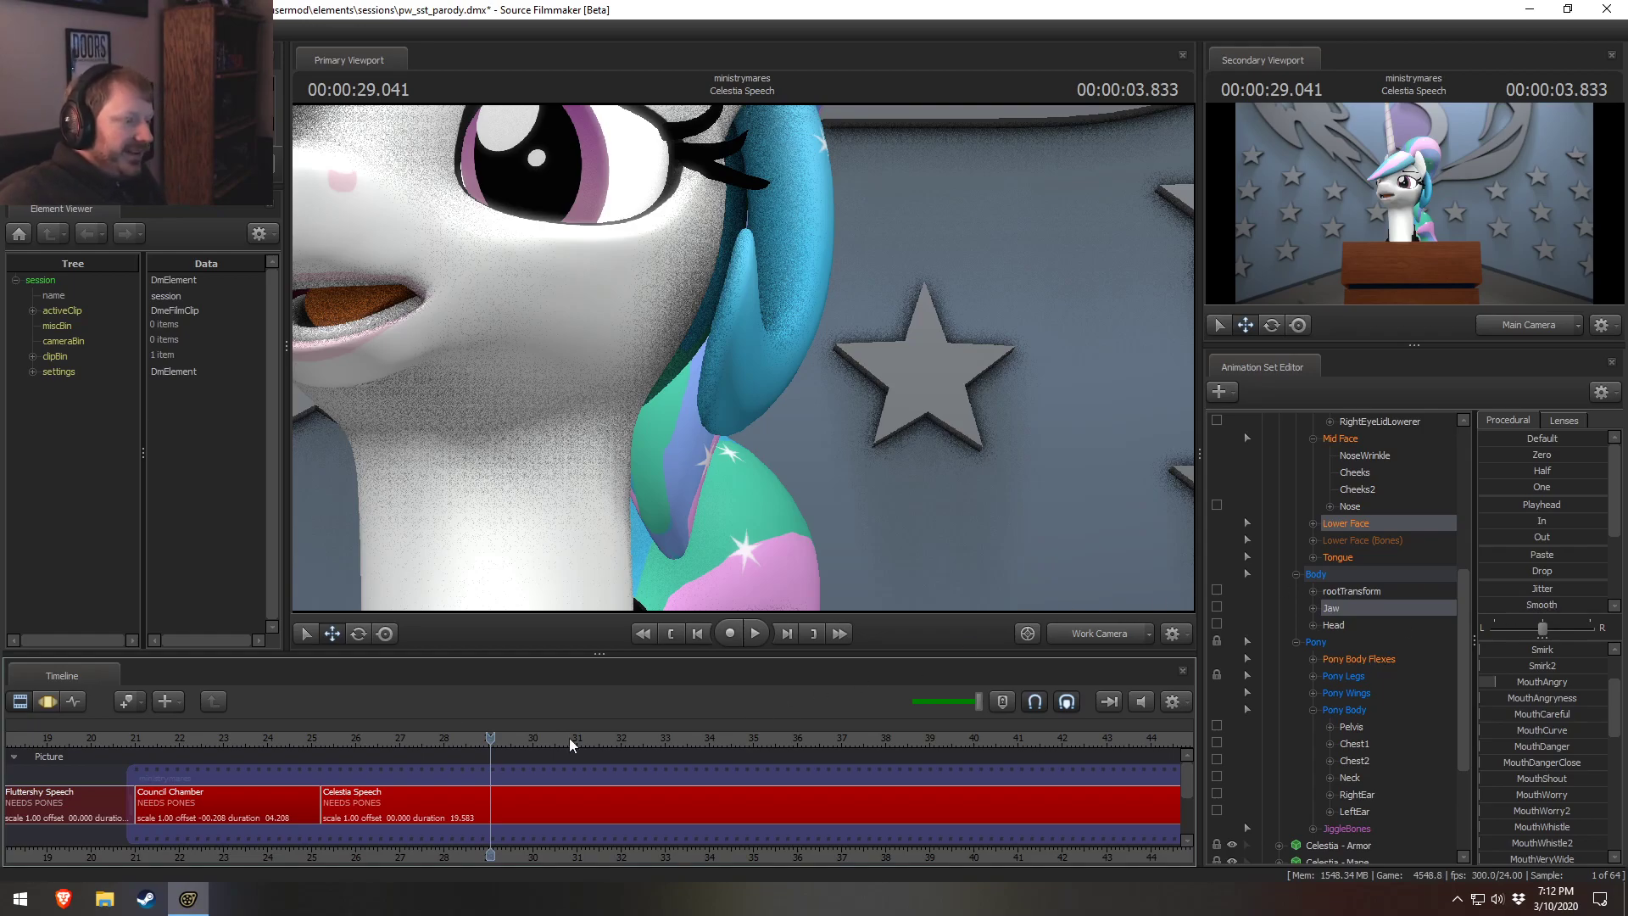
{"action": "left_click_drag", "start_coordinate": [609, 751], "coordinate": [351, 733]}
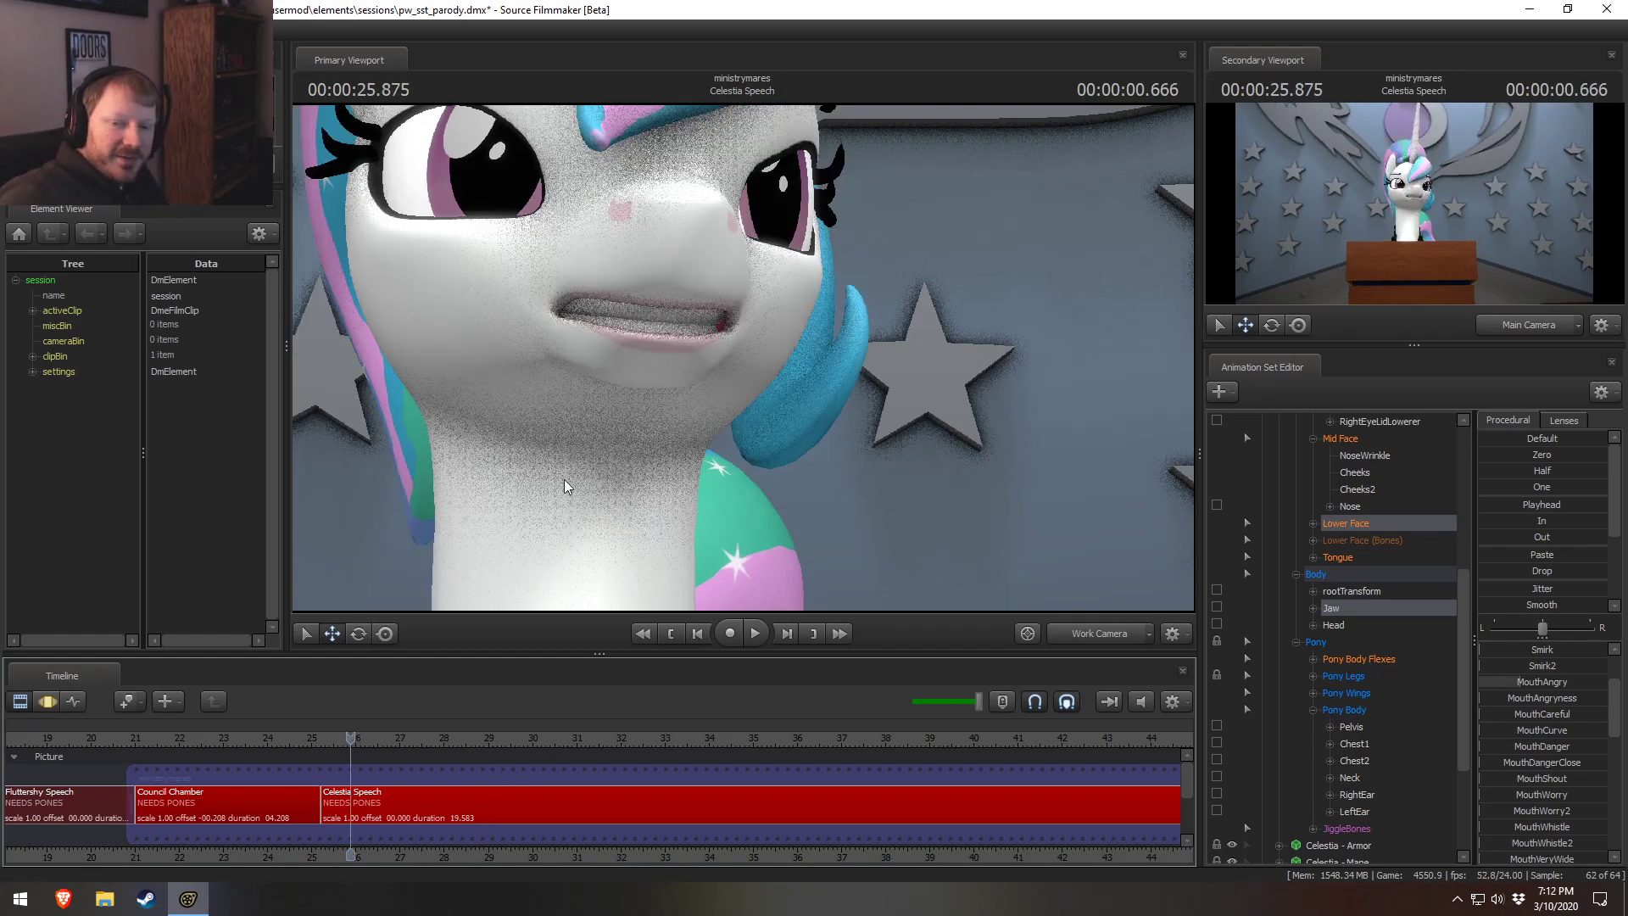
Replay the opening of Celestia Speech through the Main Camera, stopping at 28 s.
{"action": "left_click", "coordinate": [327, 741]}
{"action": "left_click", "coordinate": [1107, 628]}
{"action": "key", "text": "space"}
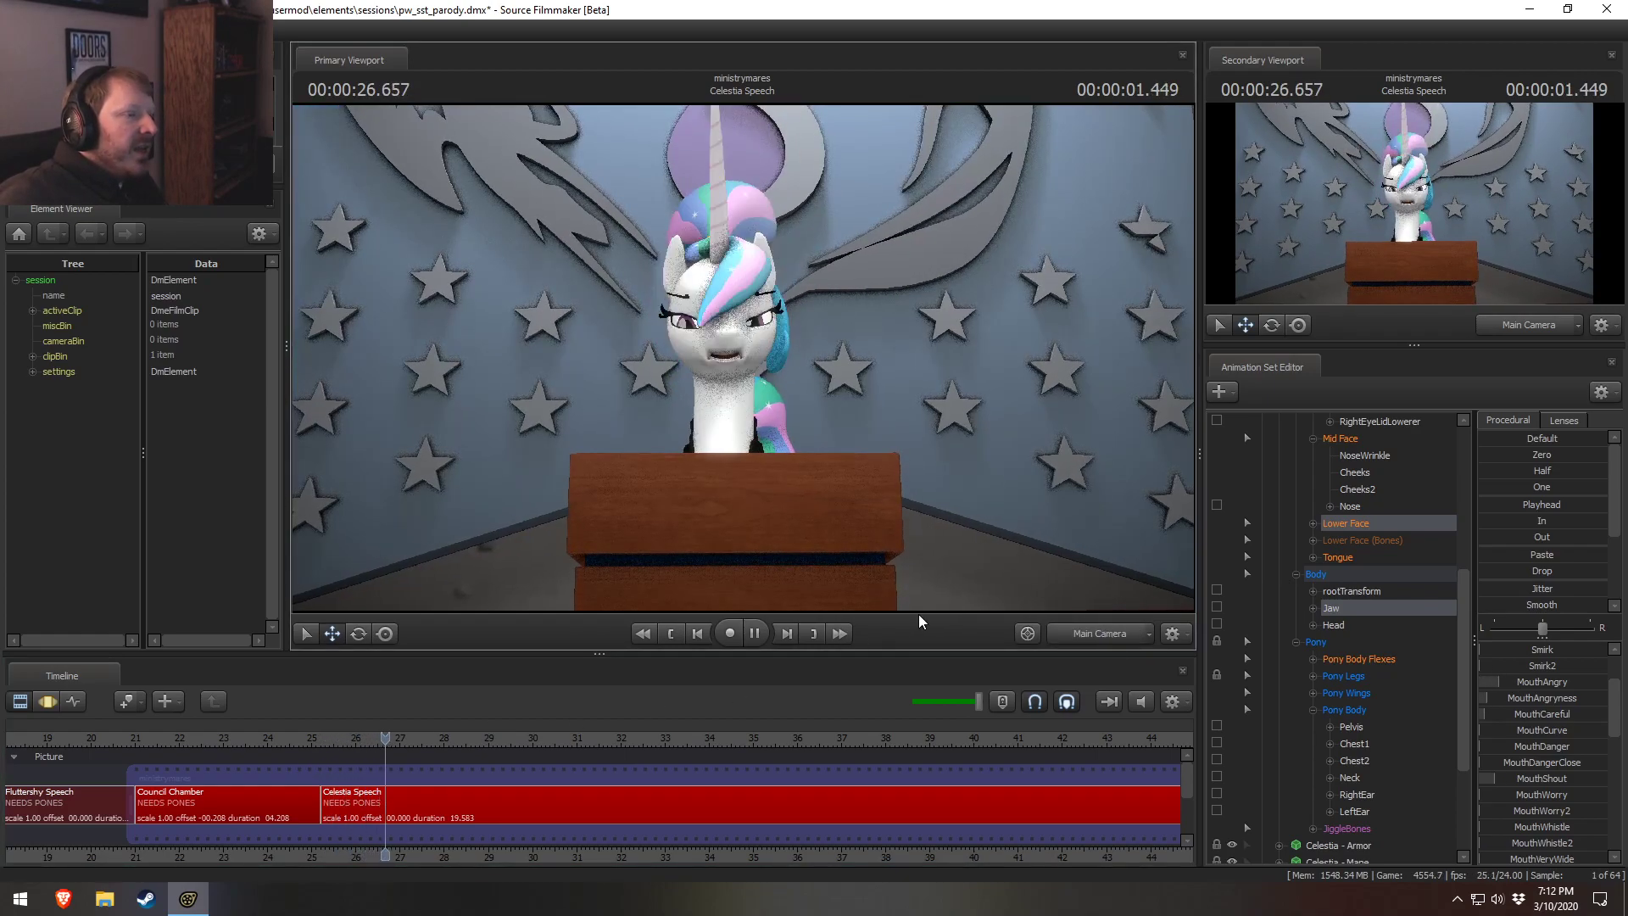
{"action": "key", "text": "space"}
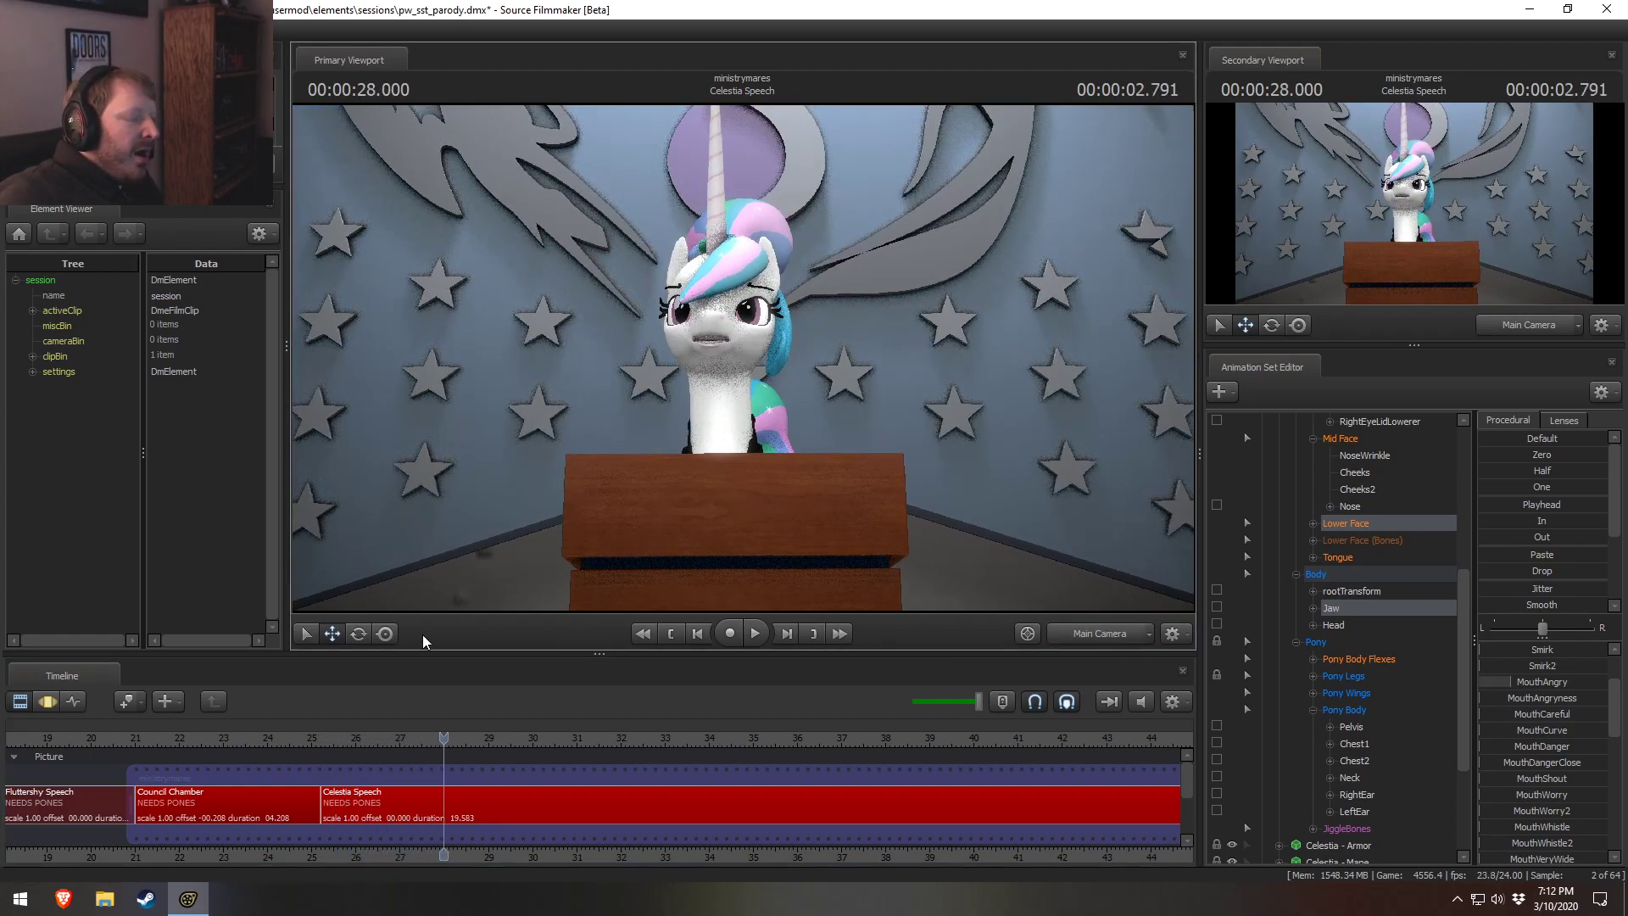
Replay the speech from about 26.4 s through the Main Camera, stopping at about 27.67 s.
{"action": "left_click", "coordinate": [374, 732]}
{"action": "key", "text": "space"}
{"action": "key", "text": "space"}
{"action": "scroll", "coordinate": [403, 777], "scroll_direction": "up", "scroll_amount": 4}
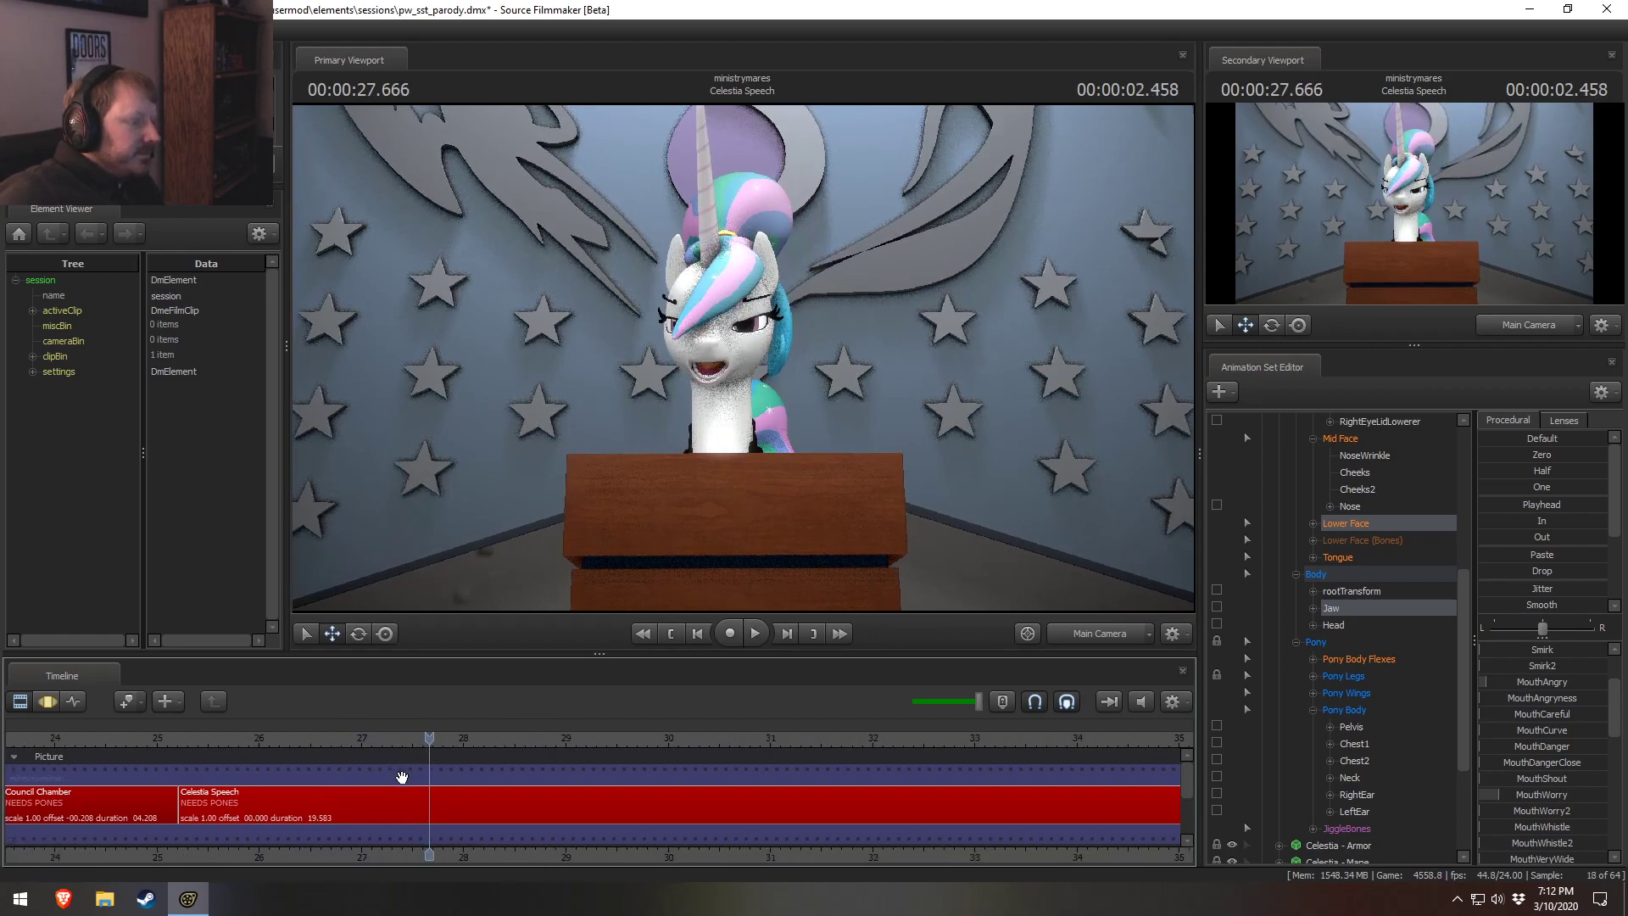
In a Work Camera close-up of the mouth, raise MouthCurve over a short time selection centred on 27.25 s.
{"action": "key", "text": "F3"}
{"action": "mouse_move", "coordinate": [397, 811]}
{"action": "left_mouse_down"}
{"action": "mouse_move", "coordinate": [418, 814]}
{"action": "mouse_move", "coordinate": [403, 816]}
{"action": "left_mouse_up"}
{"action": "key", "text": "Escape"}
{"action": "left_click", "coordinate": [1100, 642], "text": "ctrl"}
{"action": "left_click_drag", "start_coordinate": [763, 423], "coordinate": [731, 411]}
{"action": "key", "text": "w"}
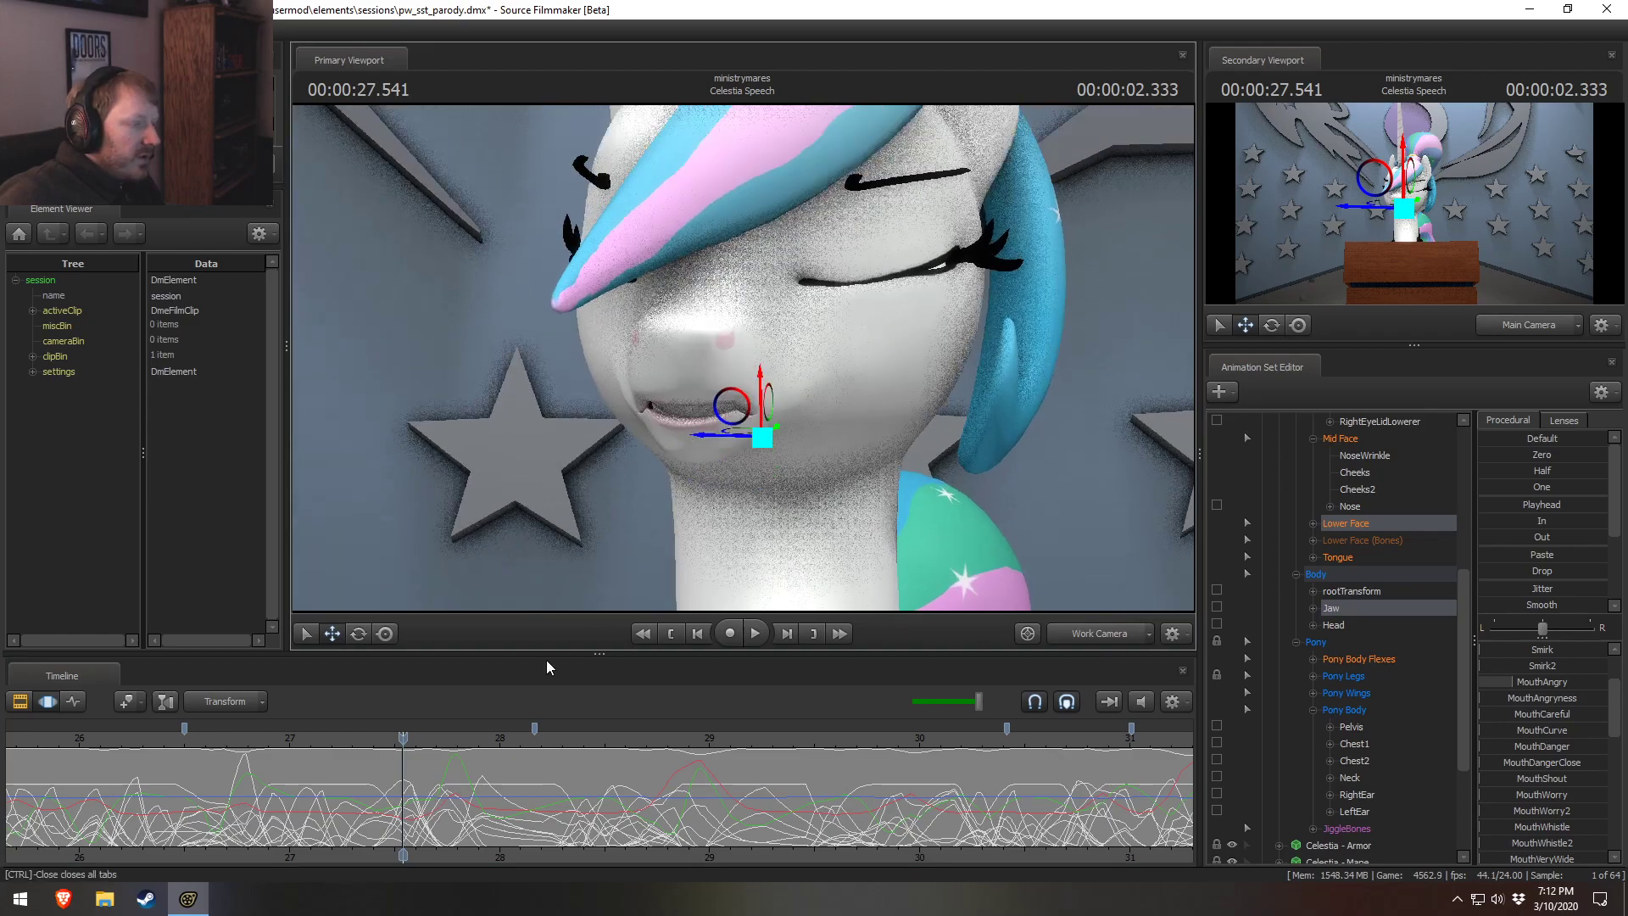
{"action": "scroll", "coordinate": [394, 814], "scroll_direction": "up", "scroll_amount": 1}
{"action": "key", "text": "shift"}
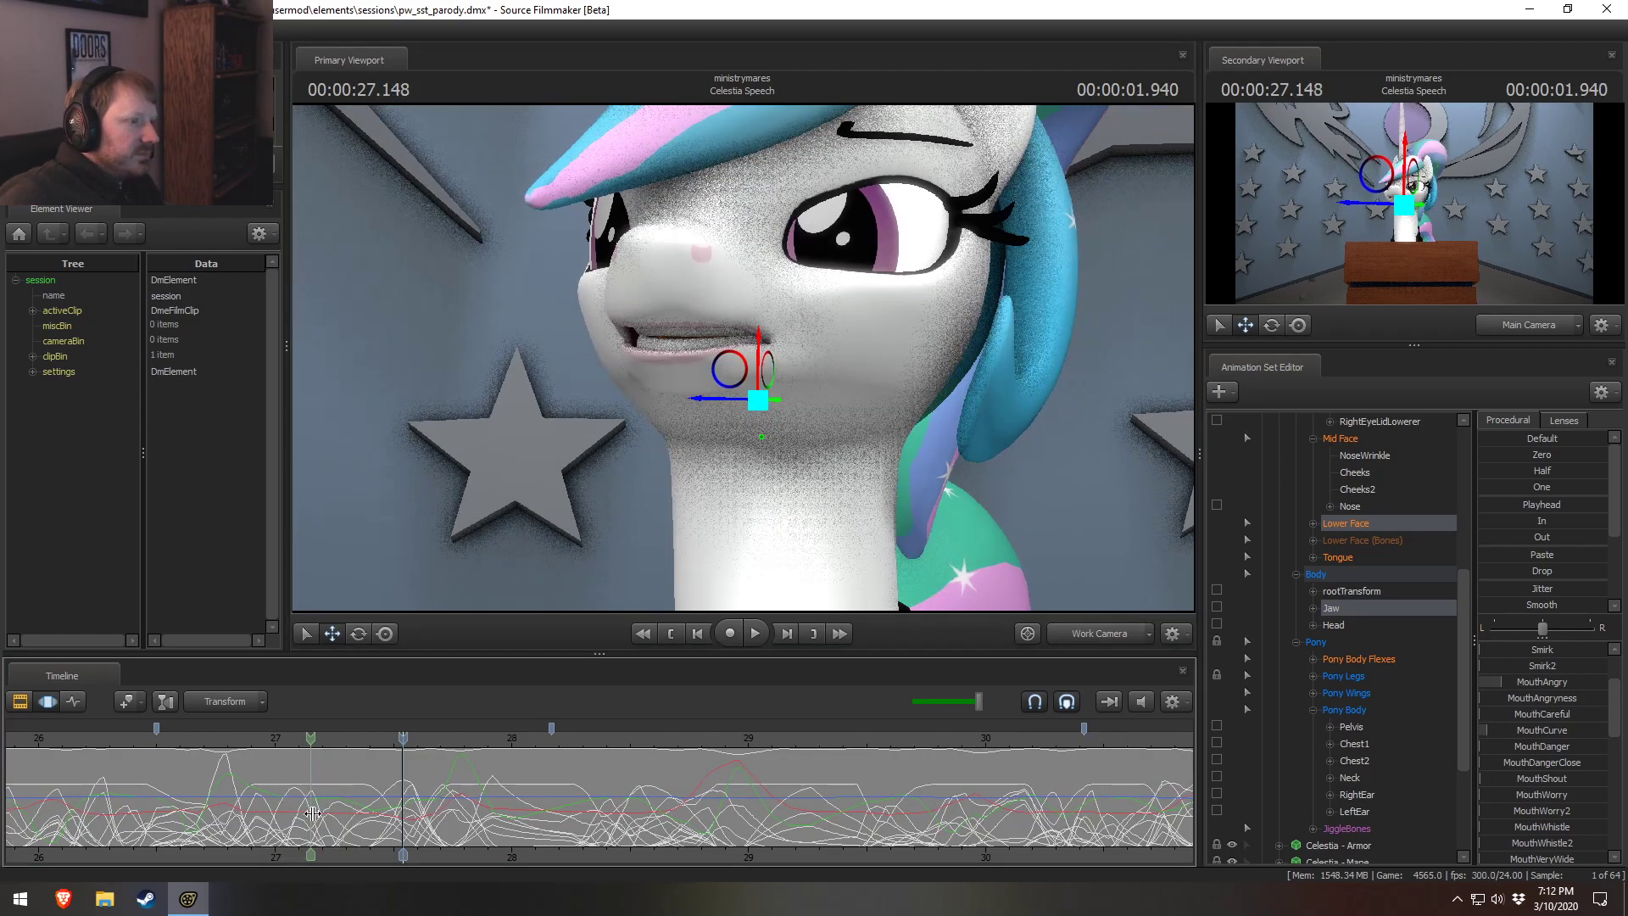
{"action": "left_click", "coordinate": [333, 813], "text": "shift"}
{"action": "scroll", "coordinate": [334, 812], "scroll_direction": "up", "scroll_amount": 4, "text": "shift"}
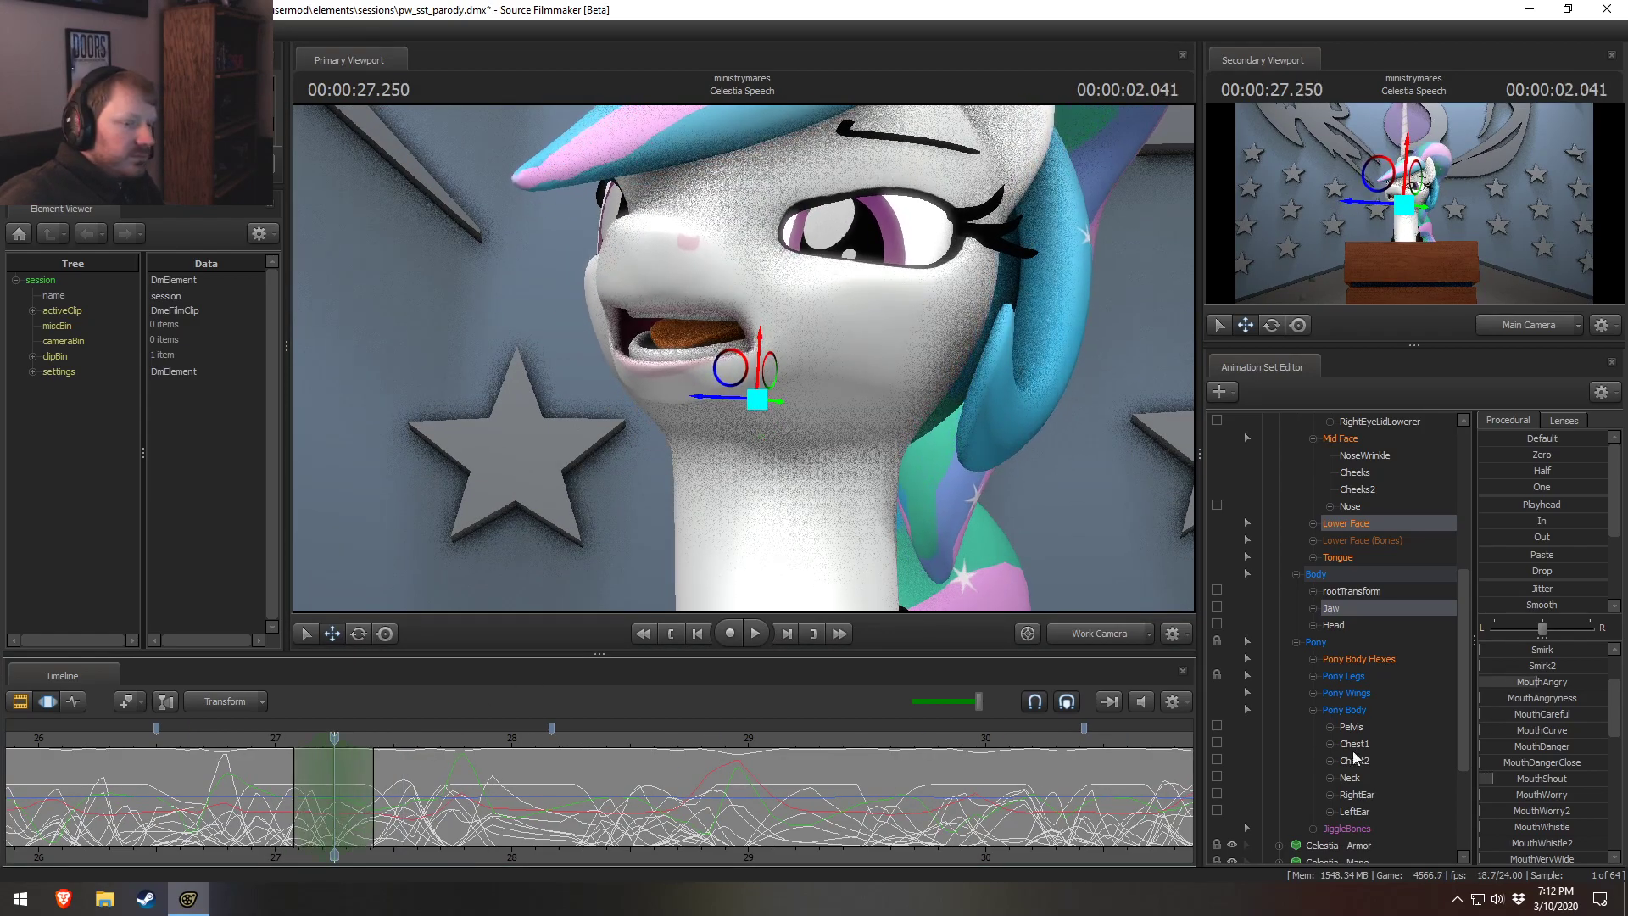
{"action": "scroll", "coordinate": [1560, 775], "scroll_direction": "up", "scroll_amount": 2}
{"action": "left_click_drag", "start_coordinate": [1569, 761], "coordinate": [1601, 761]}
Replay the speech in close-up from about 26.58 s past 38.5 s to check the mouth shapes.
{"action": "left_click_drag", "start_coordinate": [289, 792], "coordinate": [213, 739]}
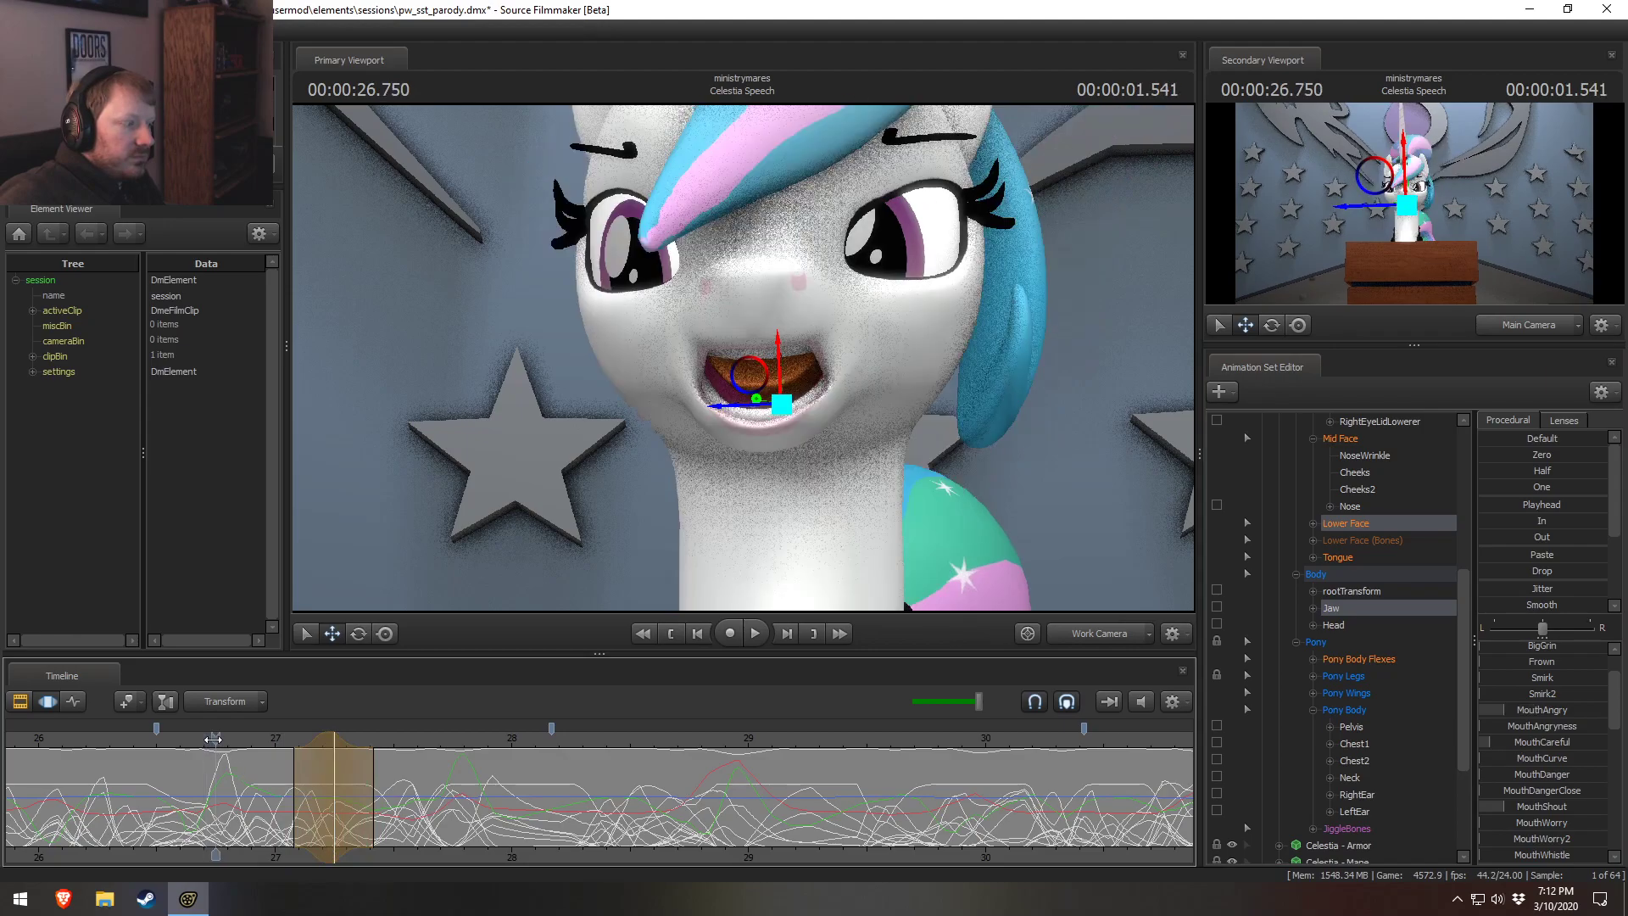
{"action": "left_click", "coordinate": [178, 755]}
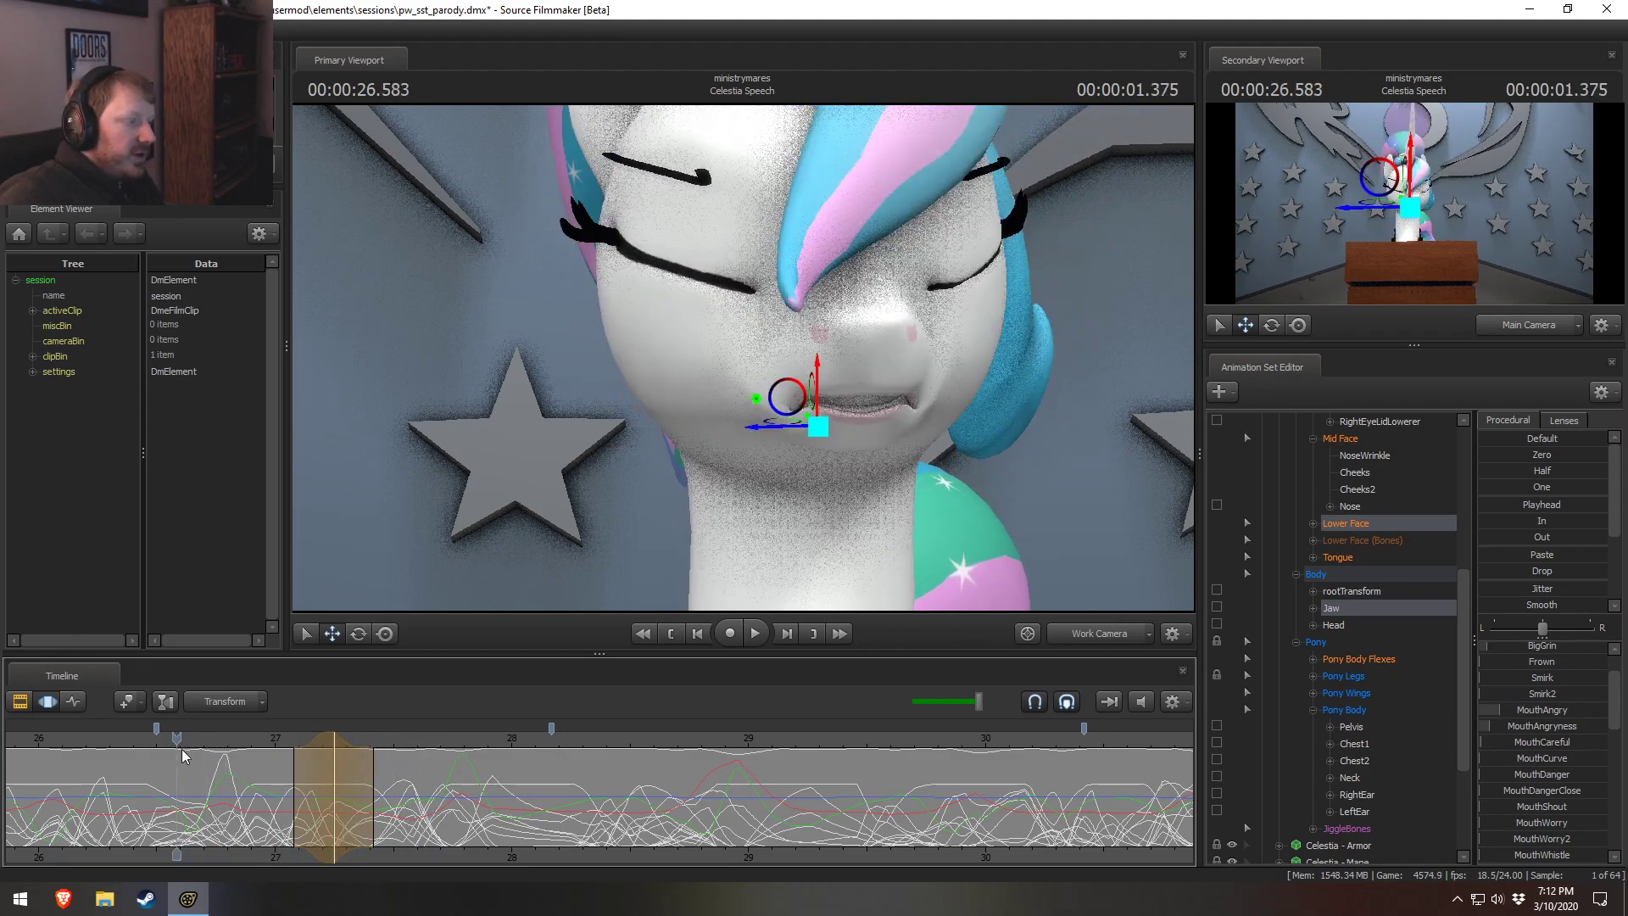
{"action": "key", "text": "space"}
{"action": "left_click", "coordinate": [184, 749]}
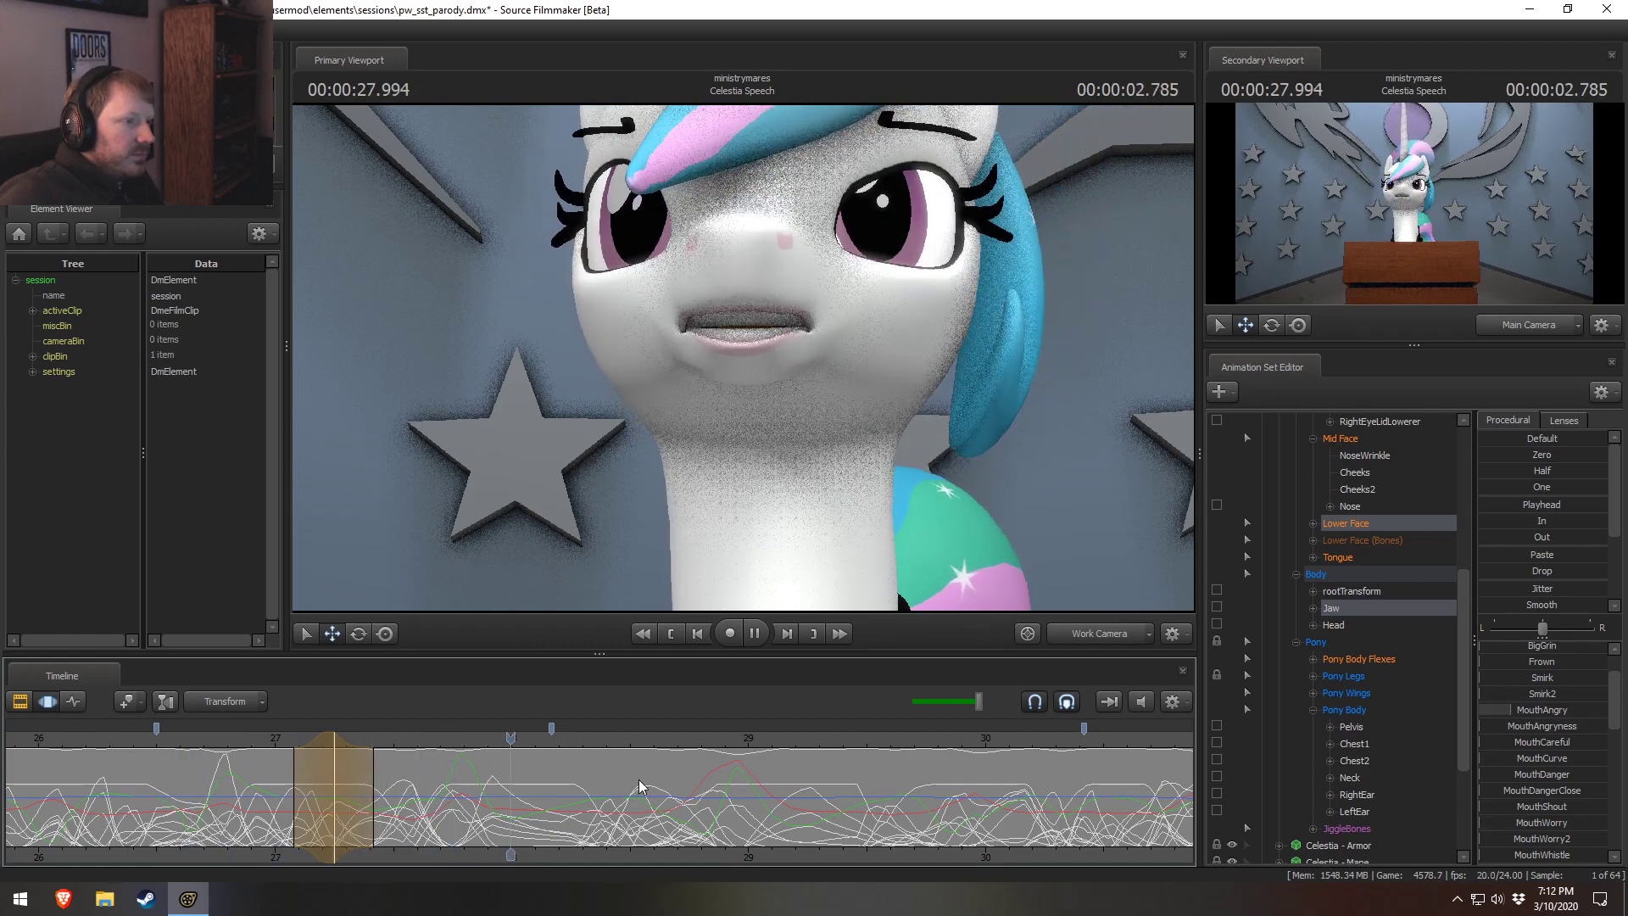
{"action": "key", "text": "space"}
{"action": "scroll", "coordinate": [995, 865], "scroll_direction": "down", "scroll_amount": 3}
{"action": "key", "text": "space"}
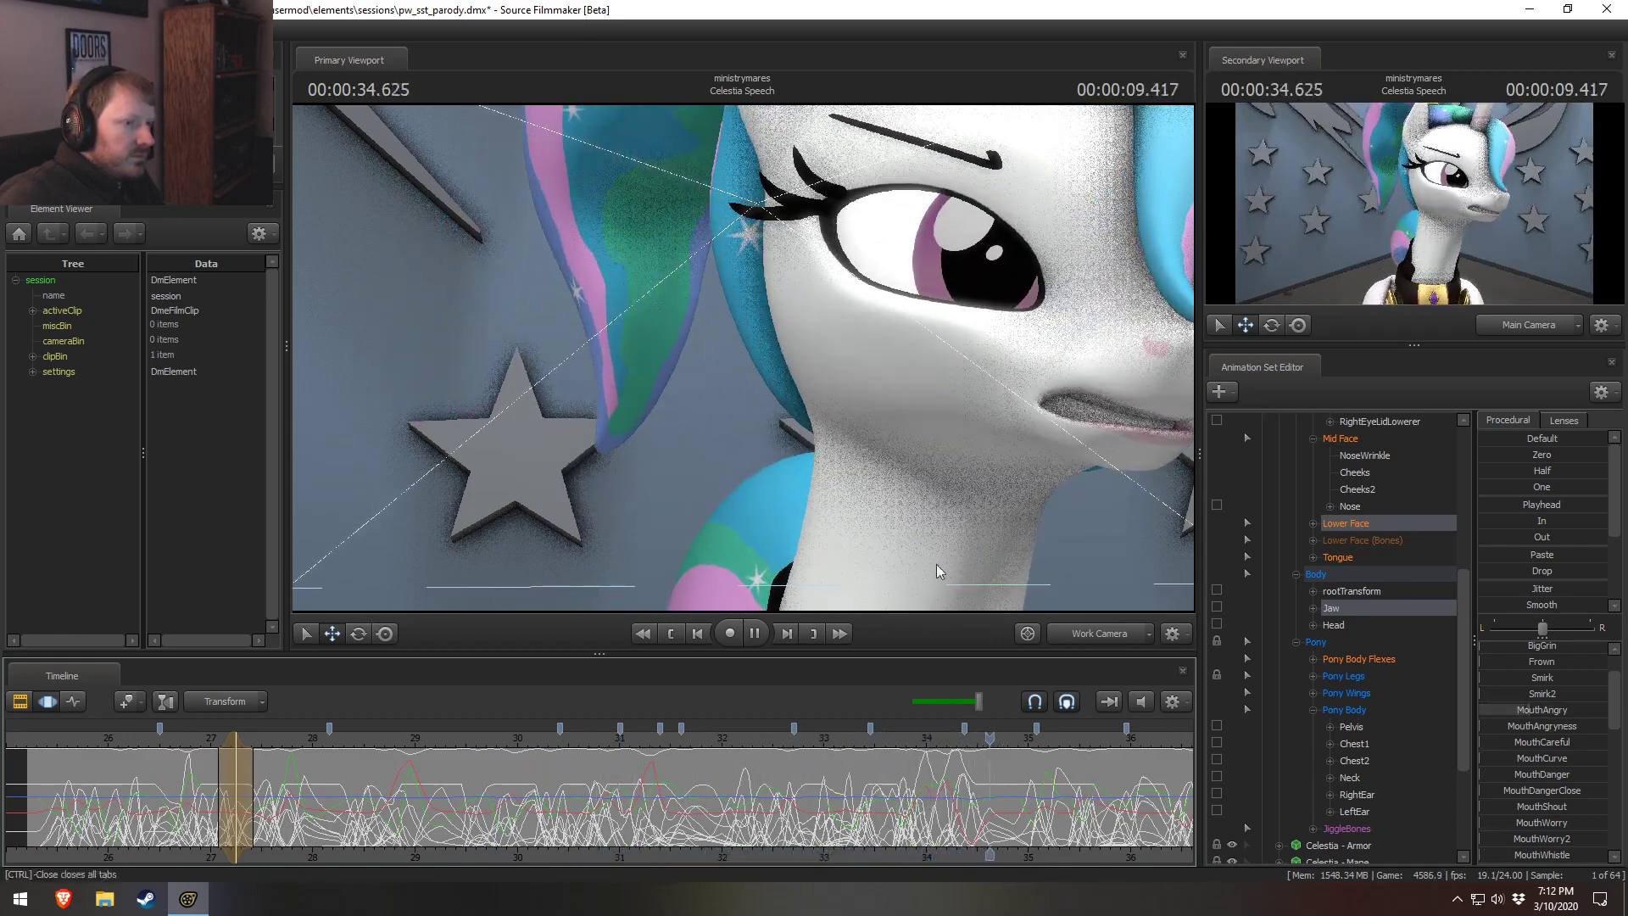
{"action": "key", "text": "space"}
{"action": "scroll", "coordinate": [919, 861], "scroll_direction": "down", "scroll_amount": 5}
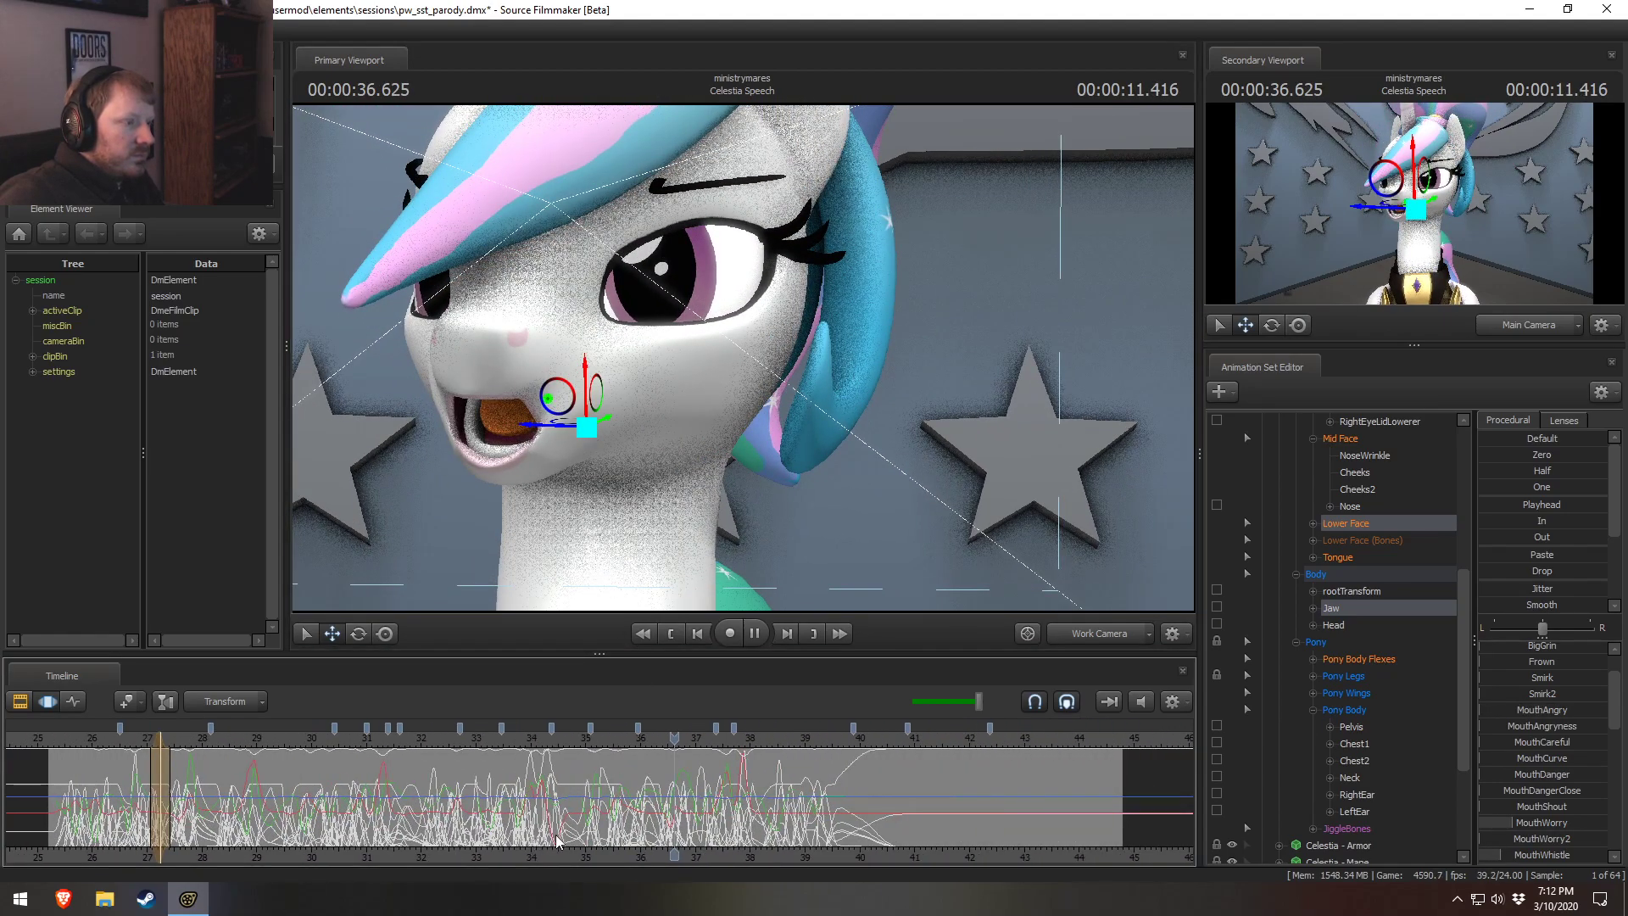
{"action": "key", "text": "space"}
{"action": "key", "text": "F2"}
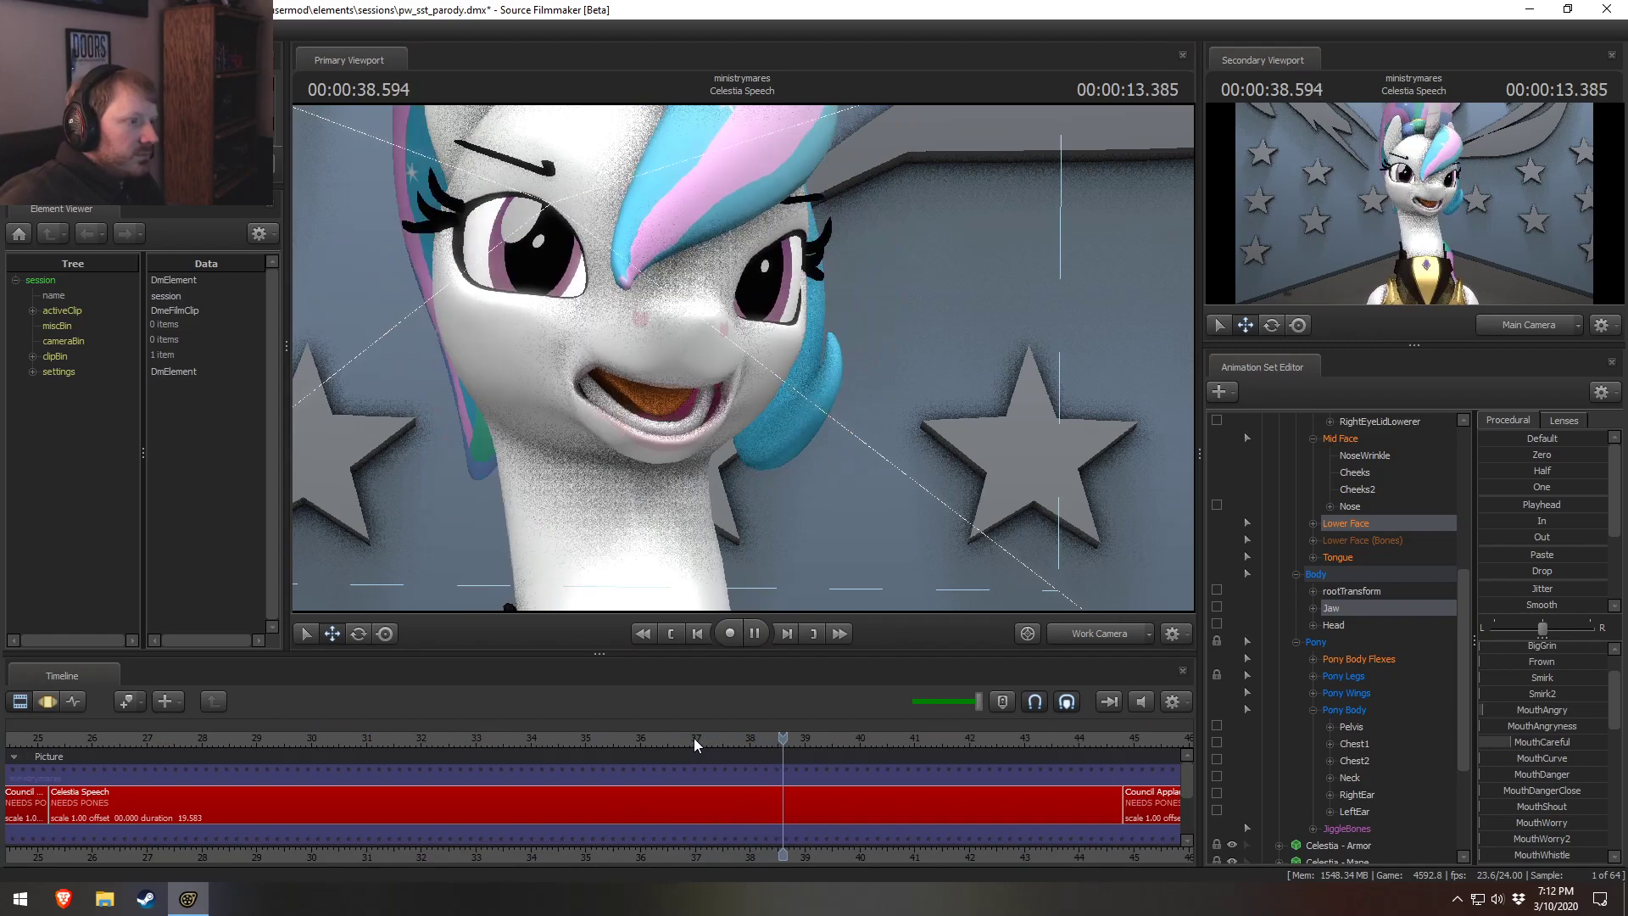
{"action": "key", "text": "space"}
Scrub forward to 39.75 s in the close-up to inspect the mouth at the end of the speech.
{"action": "key", "text": "F4"}
{"action": "scroll", "coordinate": [766, 810], "scroll_direction": "up", "scroll_amount": 3}
{"action": "left_click_drag", "start_coordinate": [667, 803], "coordinate": [768, 803]}
{"action": "middle_click_drag", "start_coordinate": [768, 802], "coordinate": [846, 806]}
{"action": "key", "text": "F2"}
{"action": "key", "text": "F3"}
{"action": "scroll", "coordinate": [1353, 609], "scroll_direction": "up", "scroll_amount": 2}
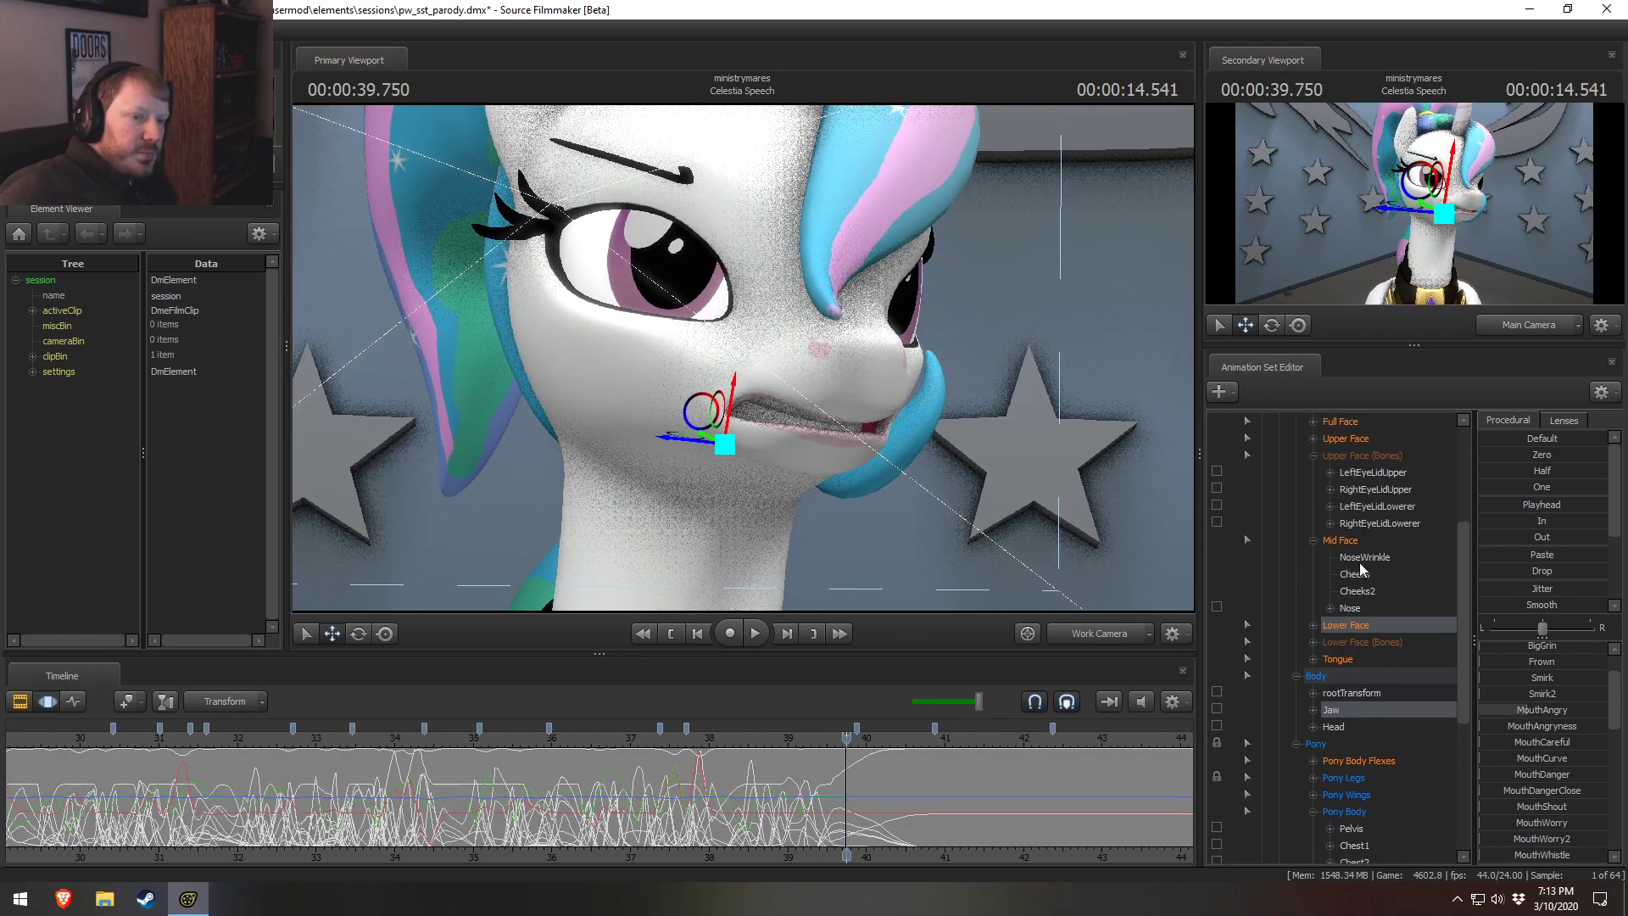
Add Lower Face (Bones) to the selected mouth controls over the whole time range, and switch the selection to Celestia (Lipsync).
{"action": "left_click", "coordinate": [1374, 642], "text": "ctrl"}
{"action": "key", "text": "F2"}
{"action": "key", "text": "F3"}
{"action": "left_click", "coordinate": [790, 803]}
{"action": "key", "text": "ctrl+a"}
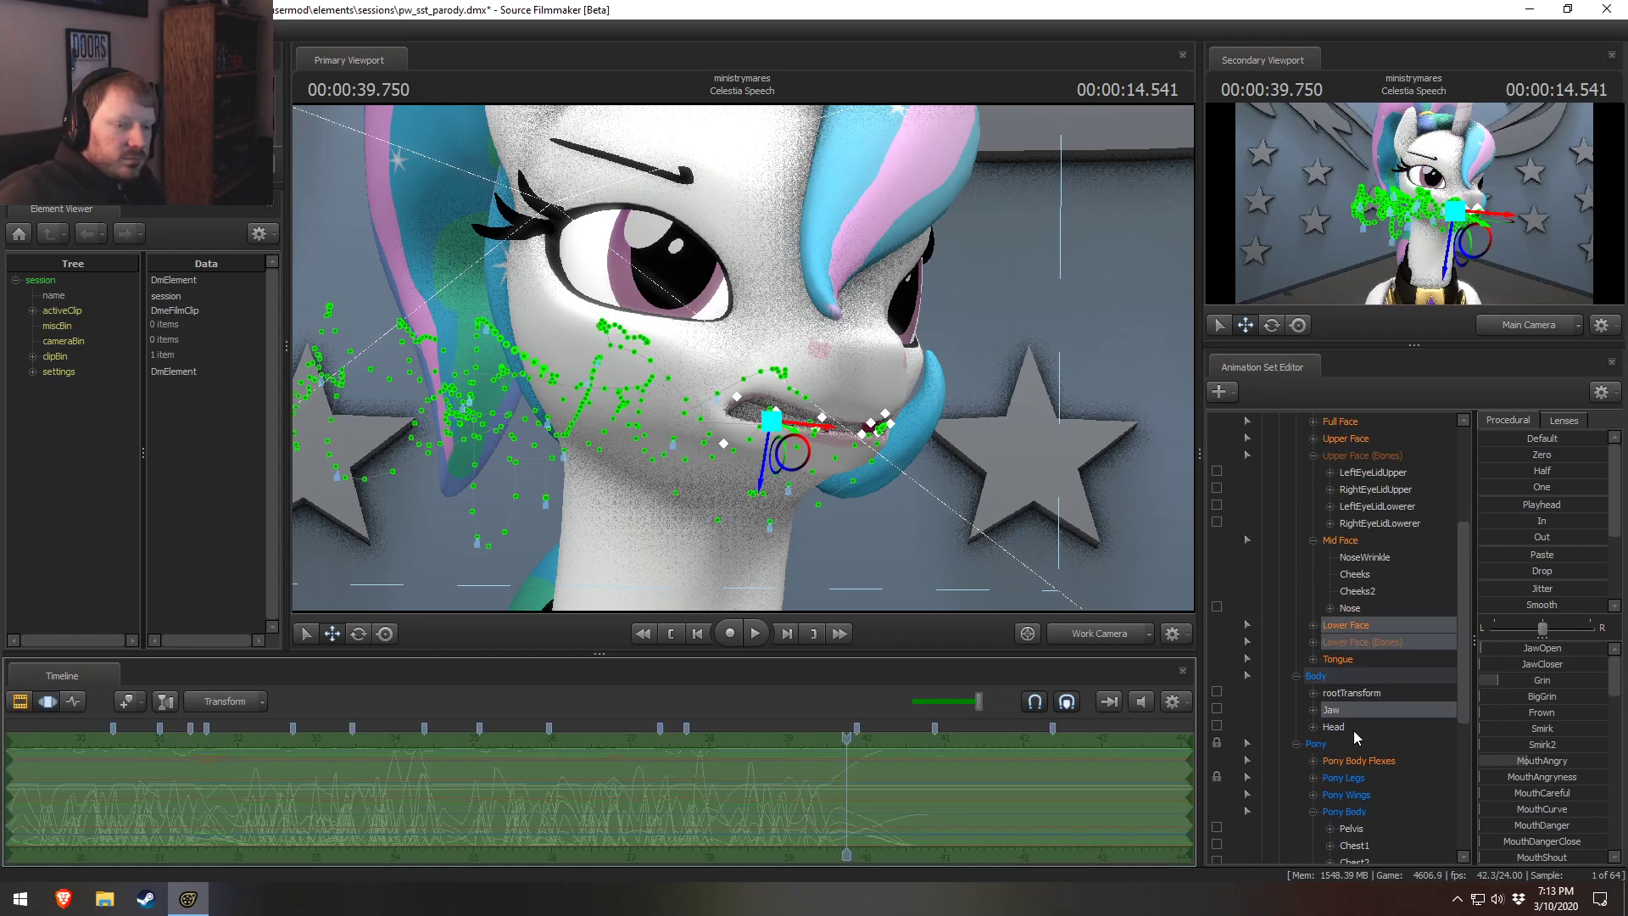
{"action": "scroll", "coordinate": [1349, 730], "scroll_direction": "down", "scroll_amount": 5}
{"action": "left_click", "coordinate": [1343, 727]}
{"action": "left_click", "coordinate": [817, 815]}
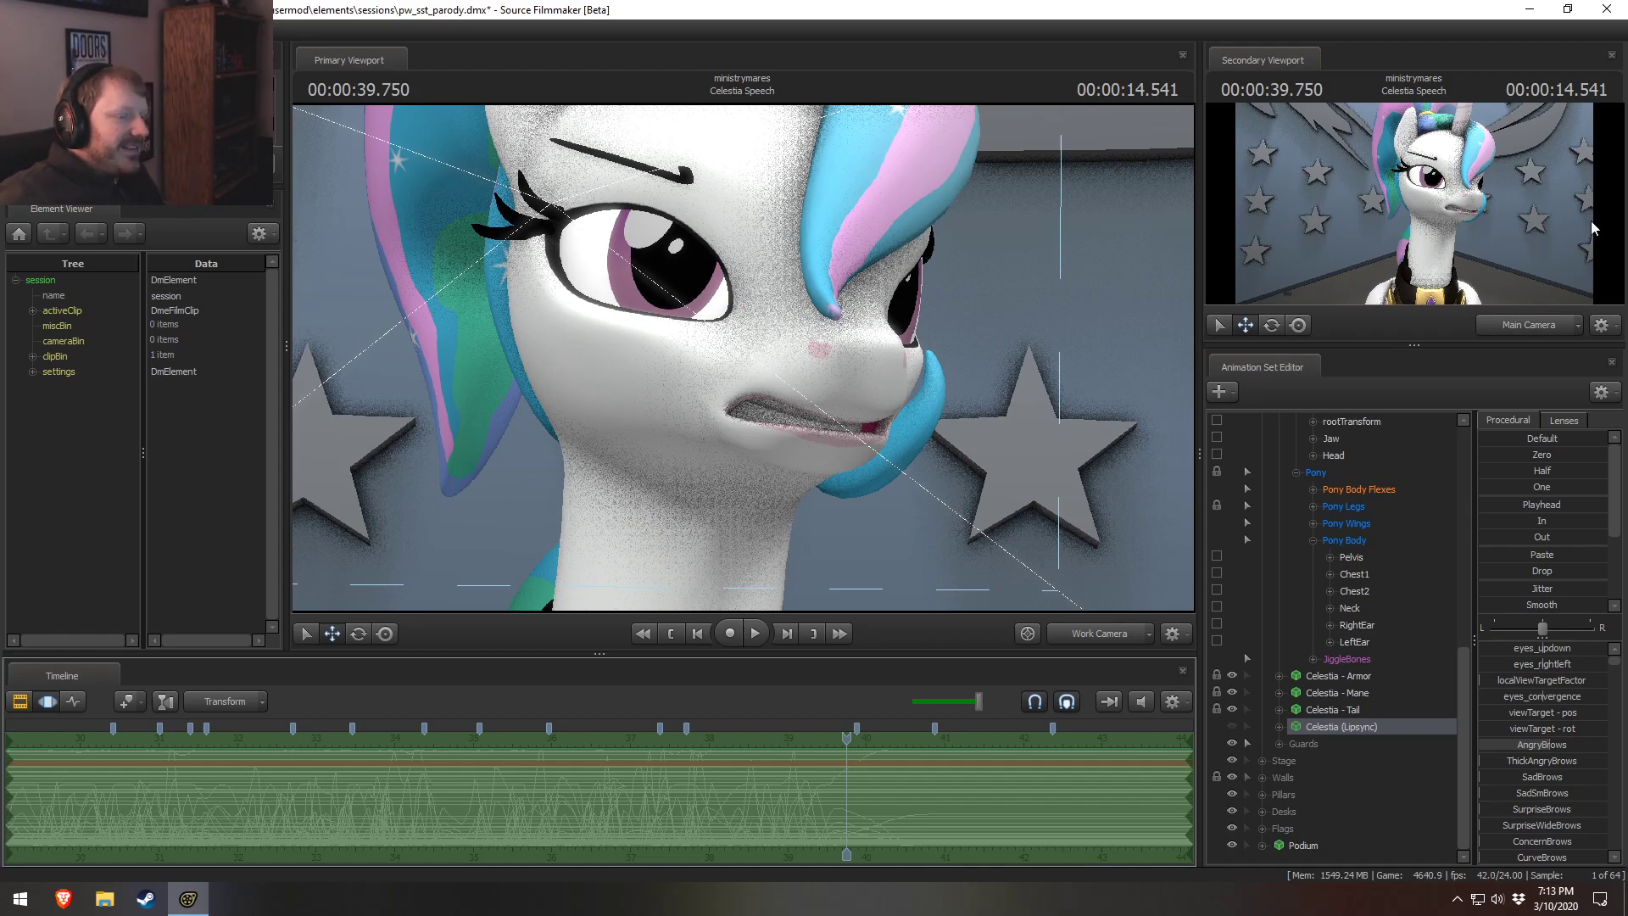
Return to the start of Celestia Speech and play its opening through the Main Camera, stopping near 27.2 s.
{"action": "key", "text": "F2"}
{"action": "scroll", "coordinate": [960, 743], "scroll_direction": "down", "scroll_amount": 5}
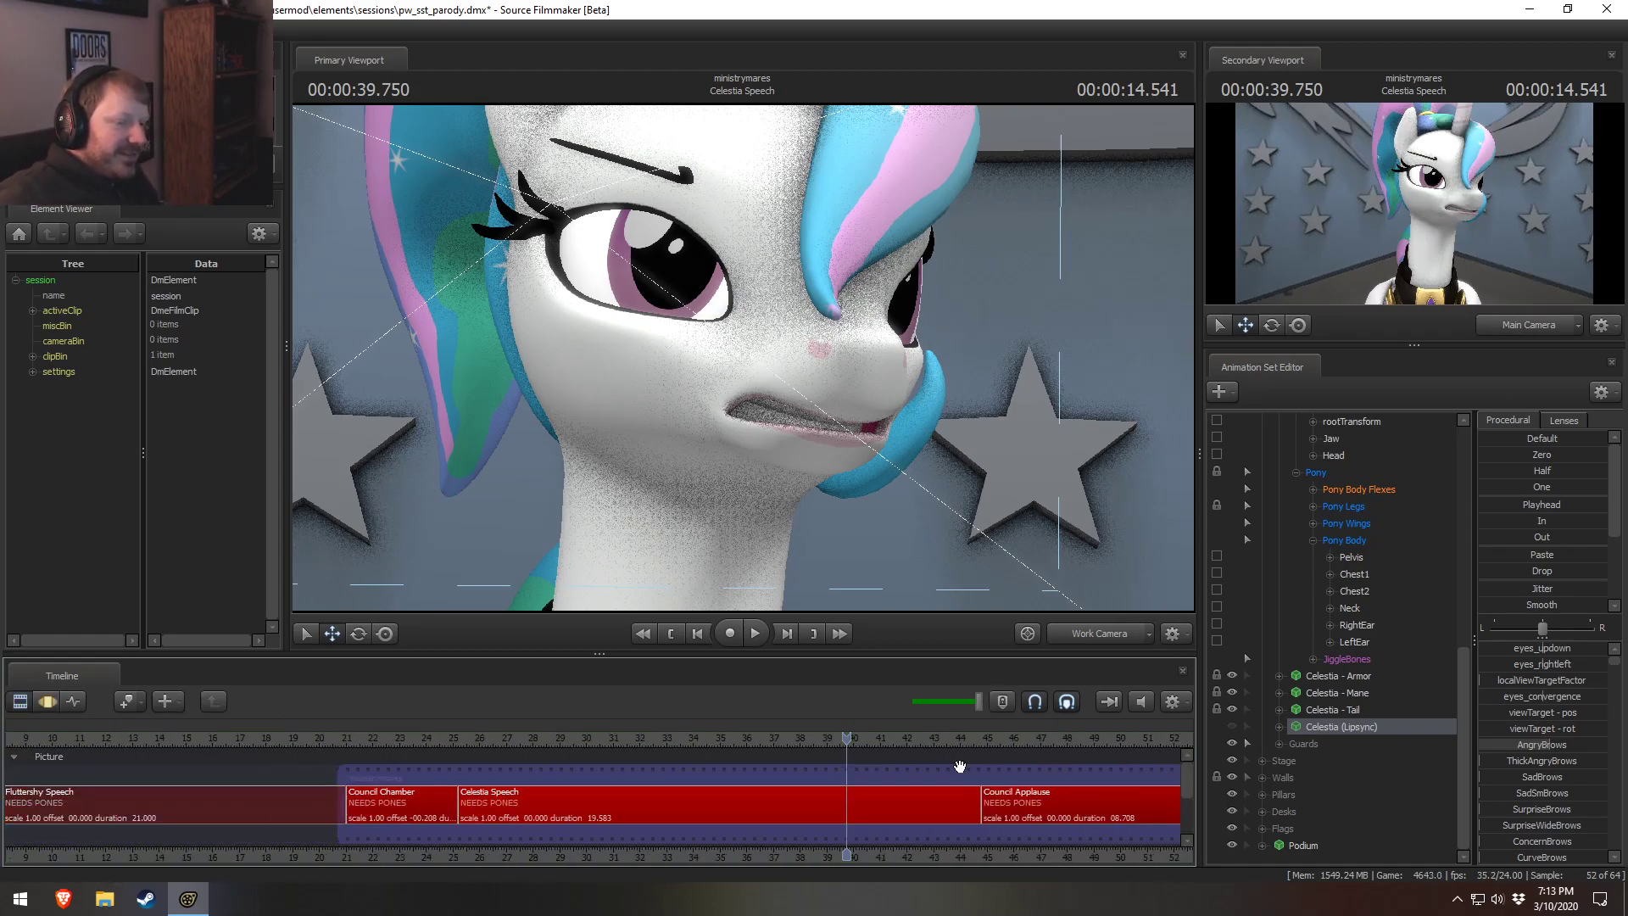
{"action": "middle_click_drag", "start_coordinate": [979, 855], "coordinate": [724, 852]}
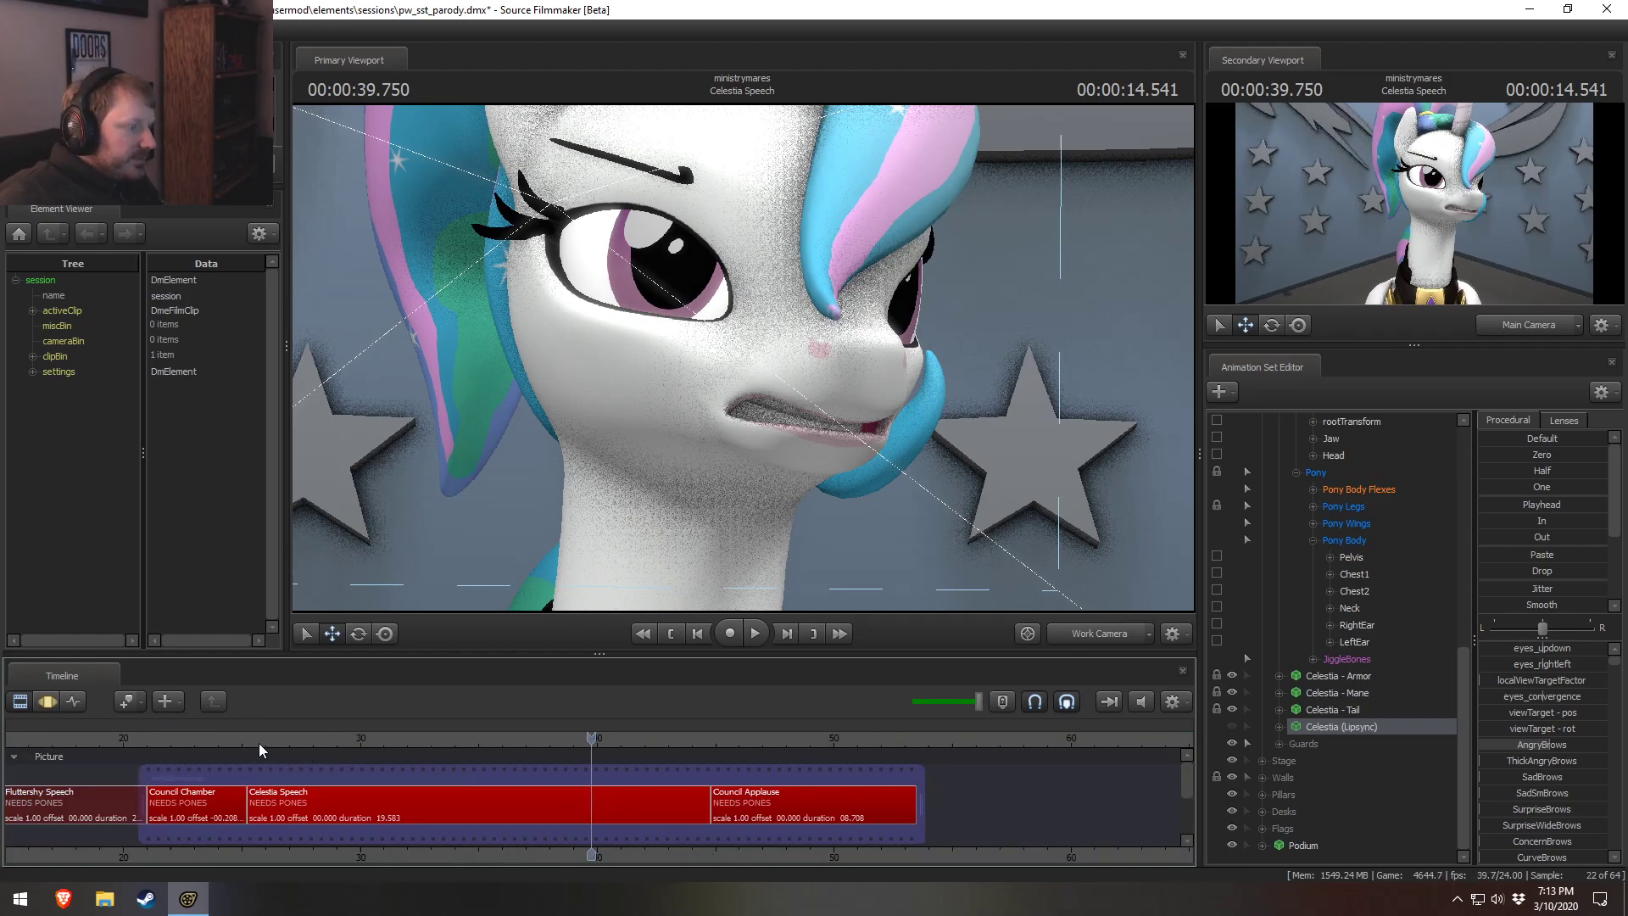
{"action": "left_click", "coordinate": [255, 743]}
{"action": "left_click", "coordinate": [1087, 634]}
{"action": "key", "text": "space"}
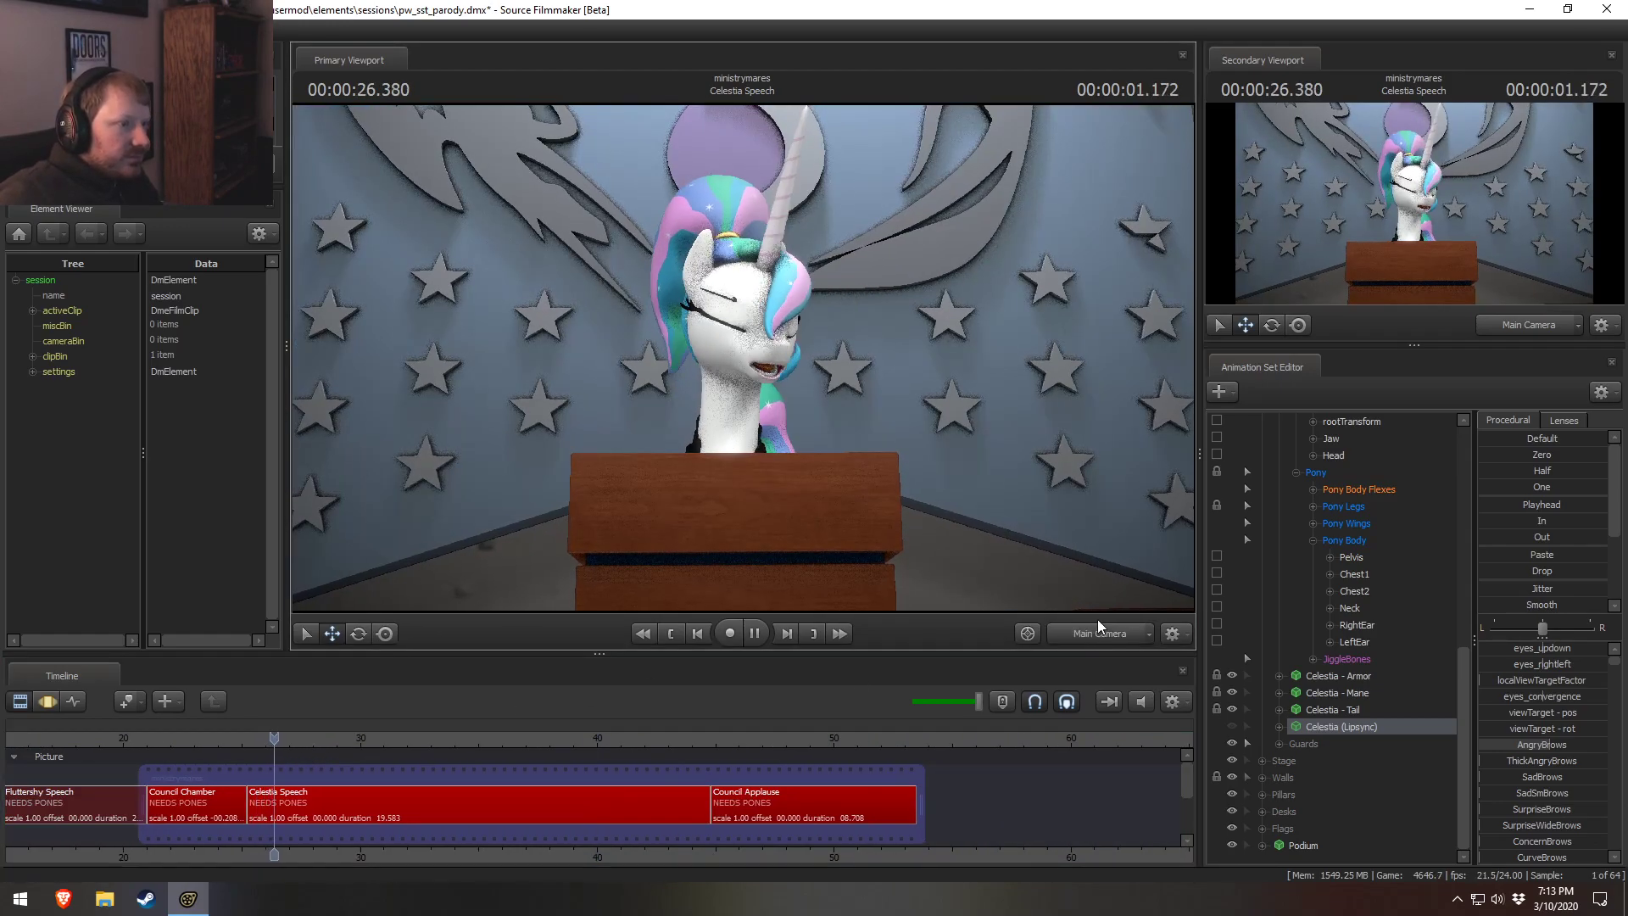
{"action": "key", "text": "space"}
Replay Celestia Speech from near its start through the Main Camera, stopping at about 39.79 s.
{"action": "key", "text": "F3"}
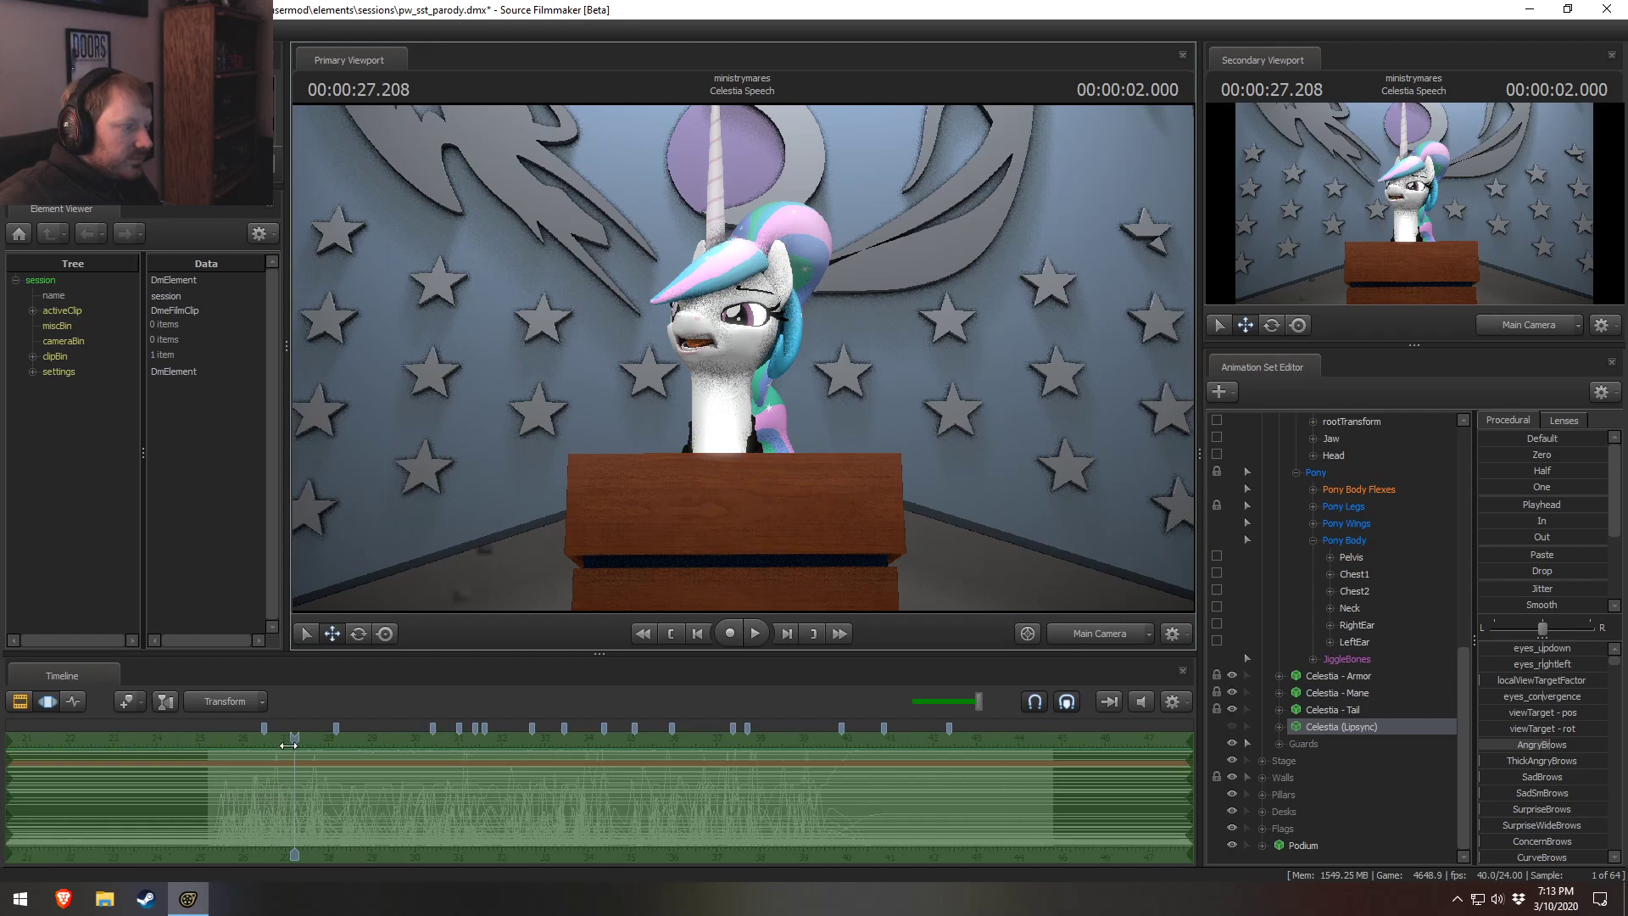
{"action": "key", "text": "space"}
{"action": "key", "text": "F2"}
{"action": "left_click", "coordinate": [244, 737]}
{"action": "key", "text": "space"}
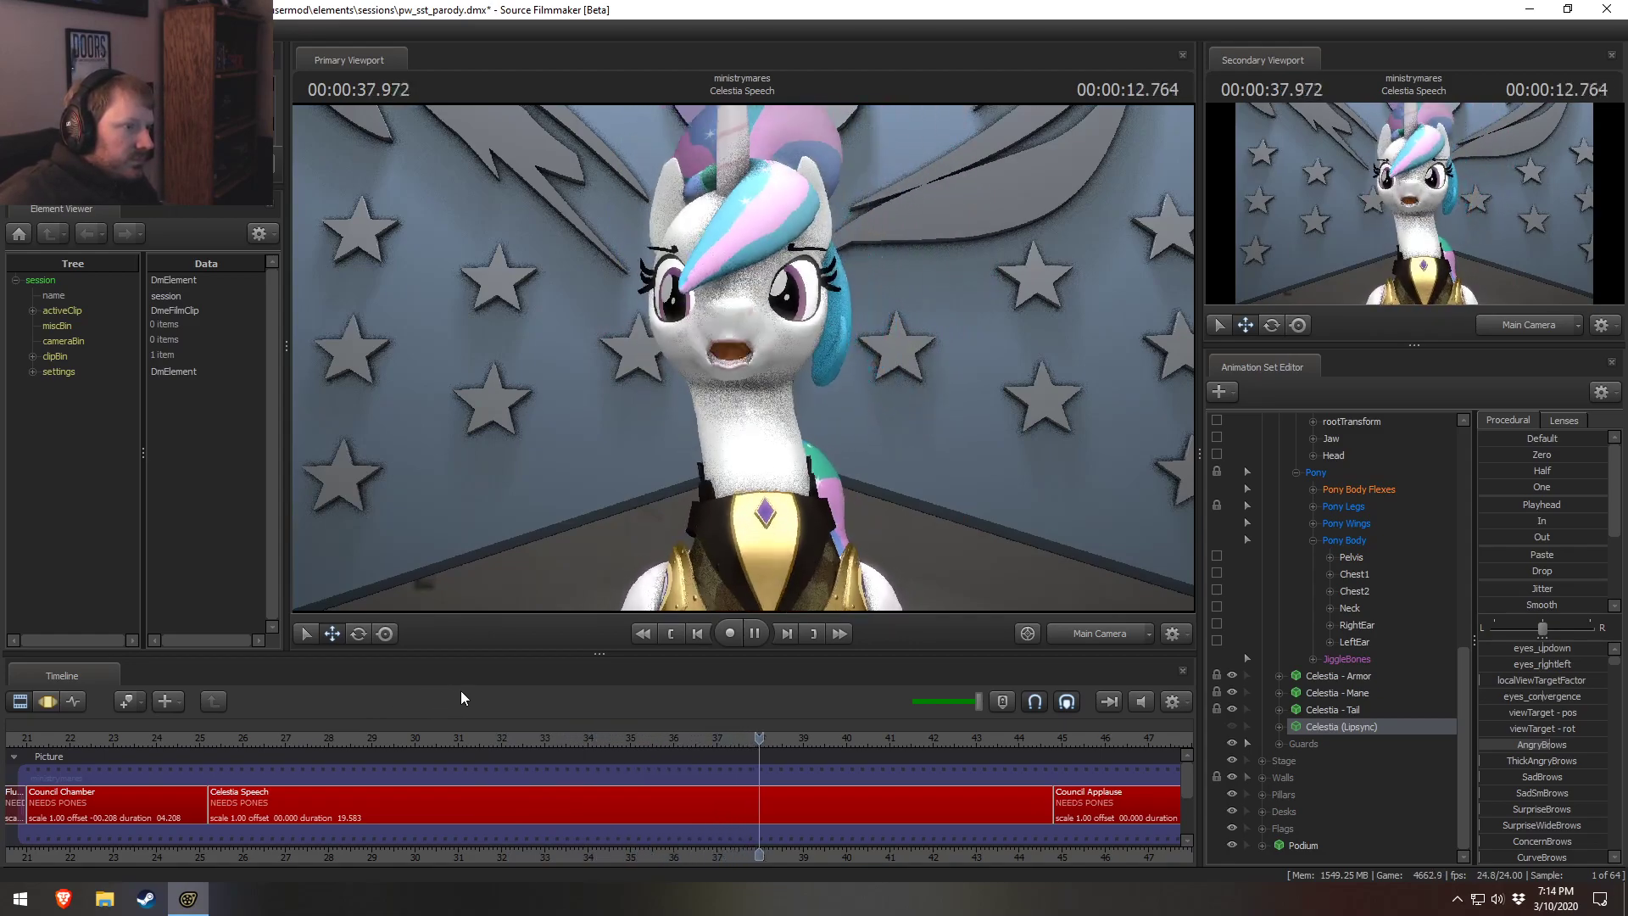
{"action": "key", "text": "space"}
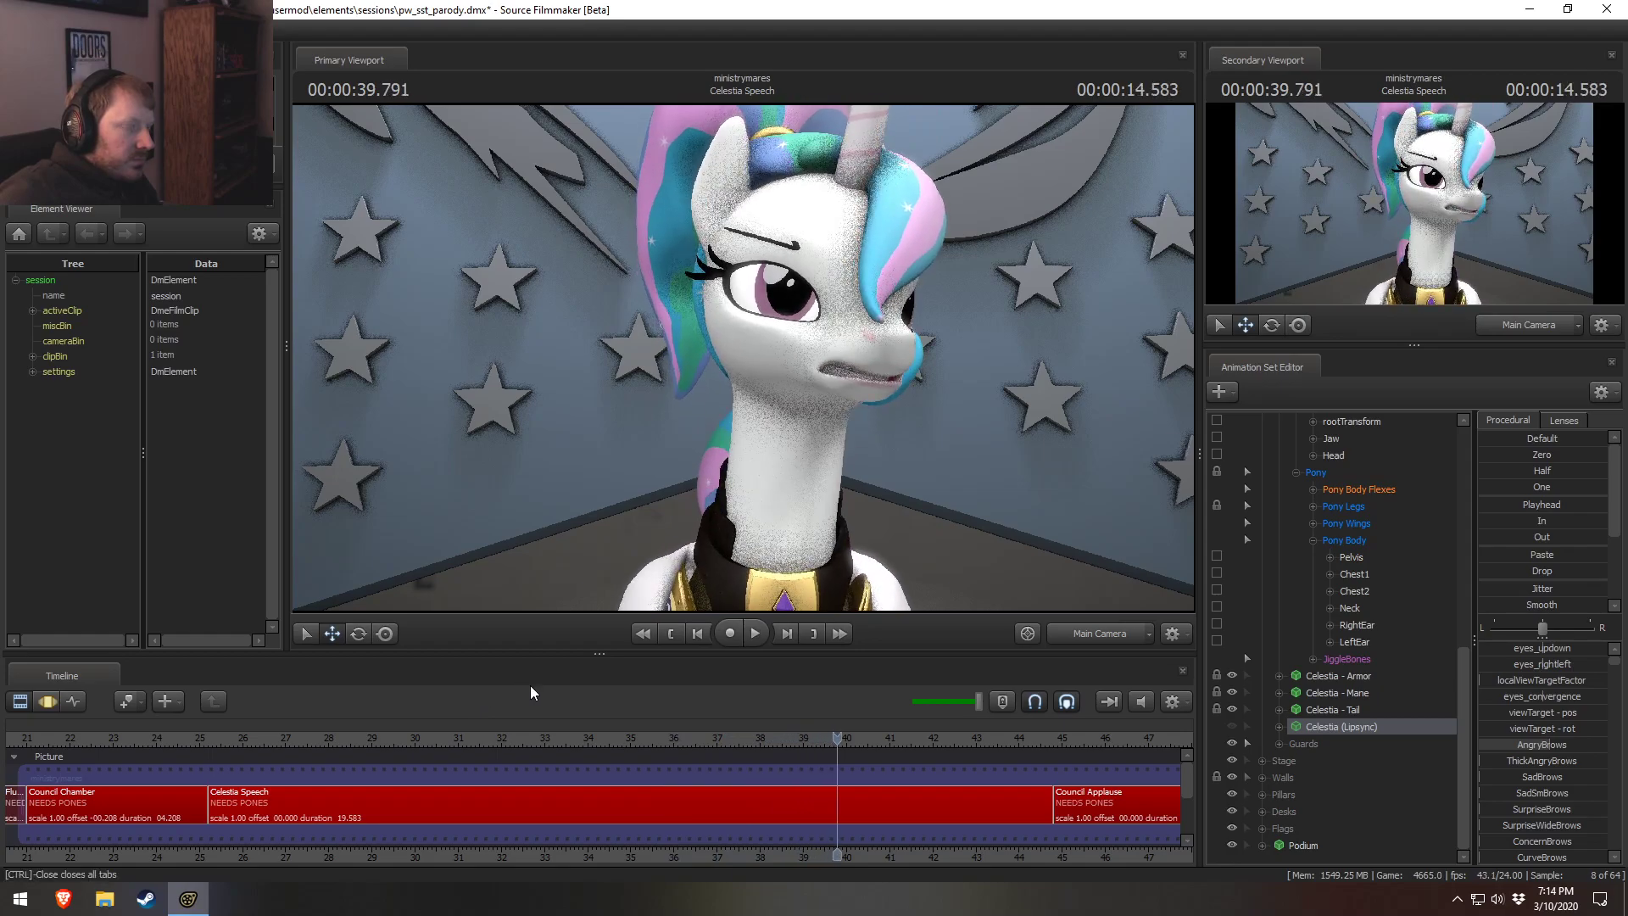
Play Celestia Speech once more from its beginning to review the whole performance.
{"action": "left_click", "coordinate": [225, 746]}
{"action": "key", "text": "space"}
{"action": "key", "text": "space"}
{"action": "left_click_drag", "start_coordinate": [205, 738], "coordinate": [215, 740]}
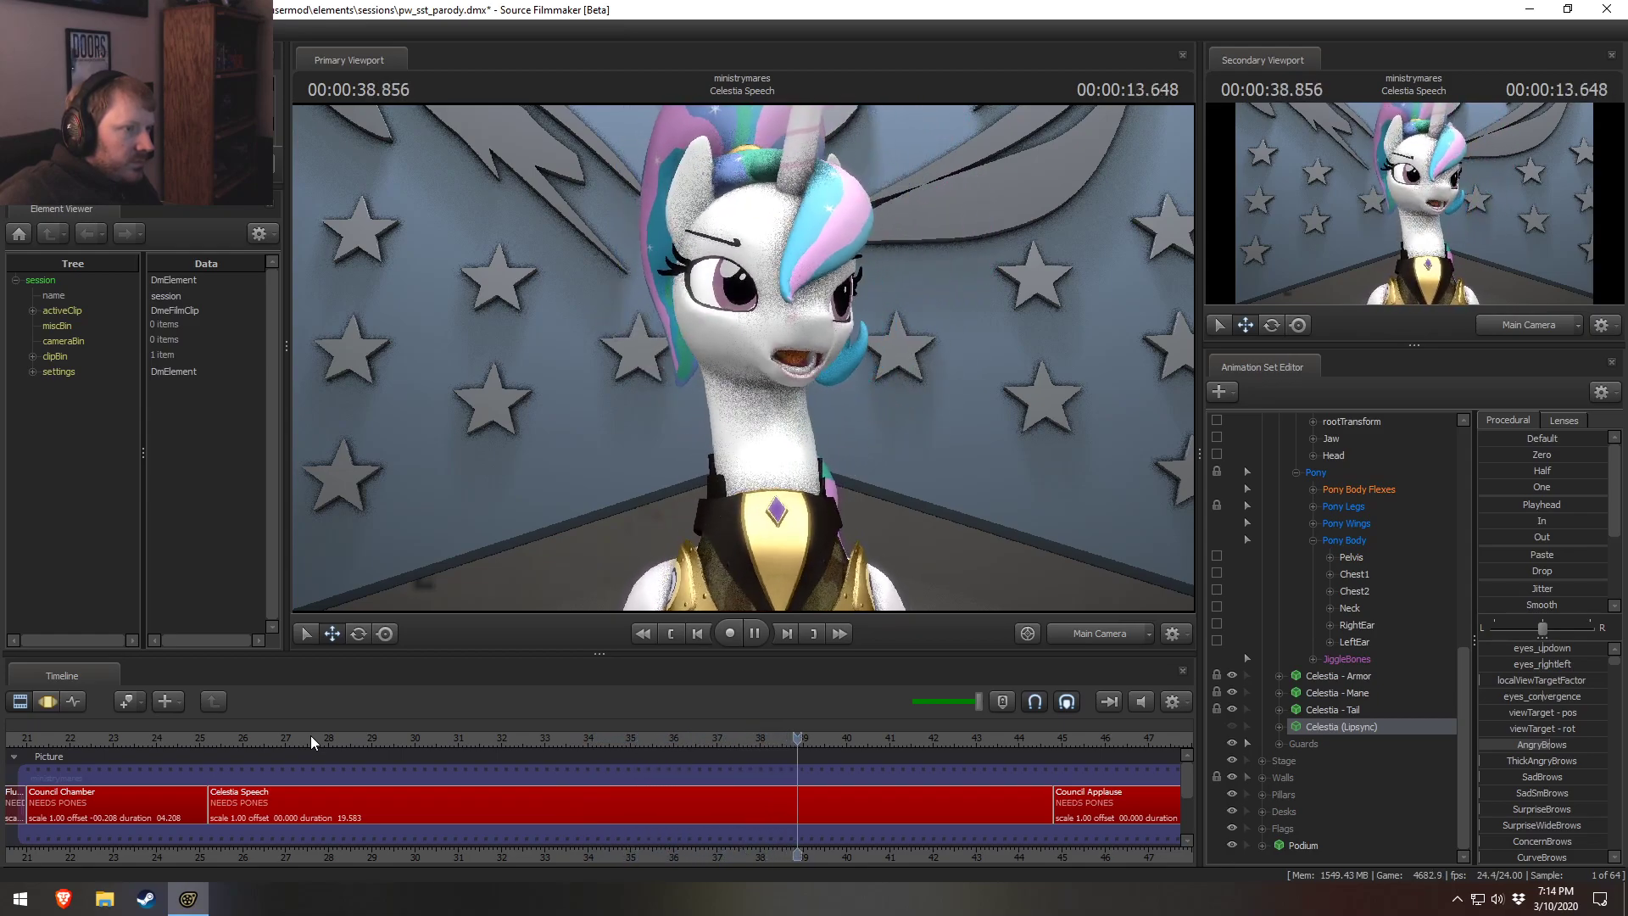
Replay the moment from about 37.3 s several times to examine the eyelid motion.
{"action": "left_click", "coordinate": [752, 737]}
{"action": "key", "text": "space"}
{"action": "left_click", "coordinate": [730, 737]}
{"action": "left_click", "coordinate": [728, 737]}
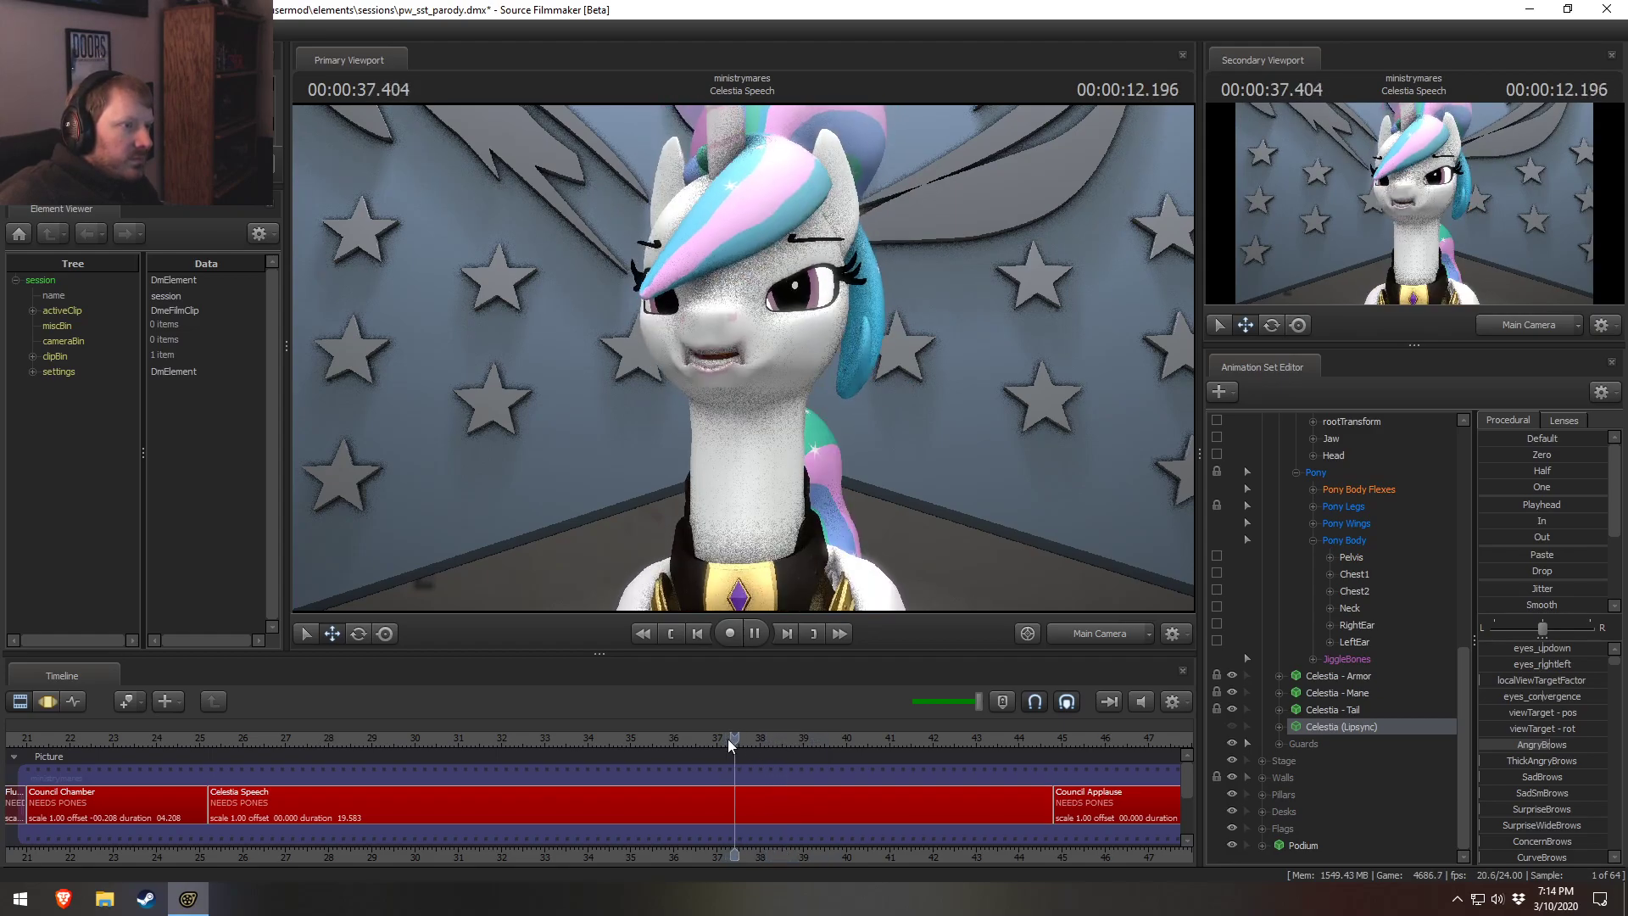
{"action": "left_click", "coordinate": [728, 738]}
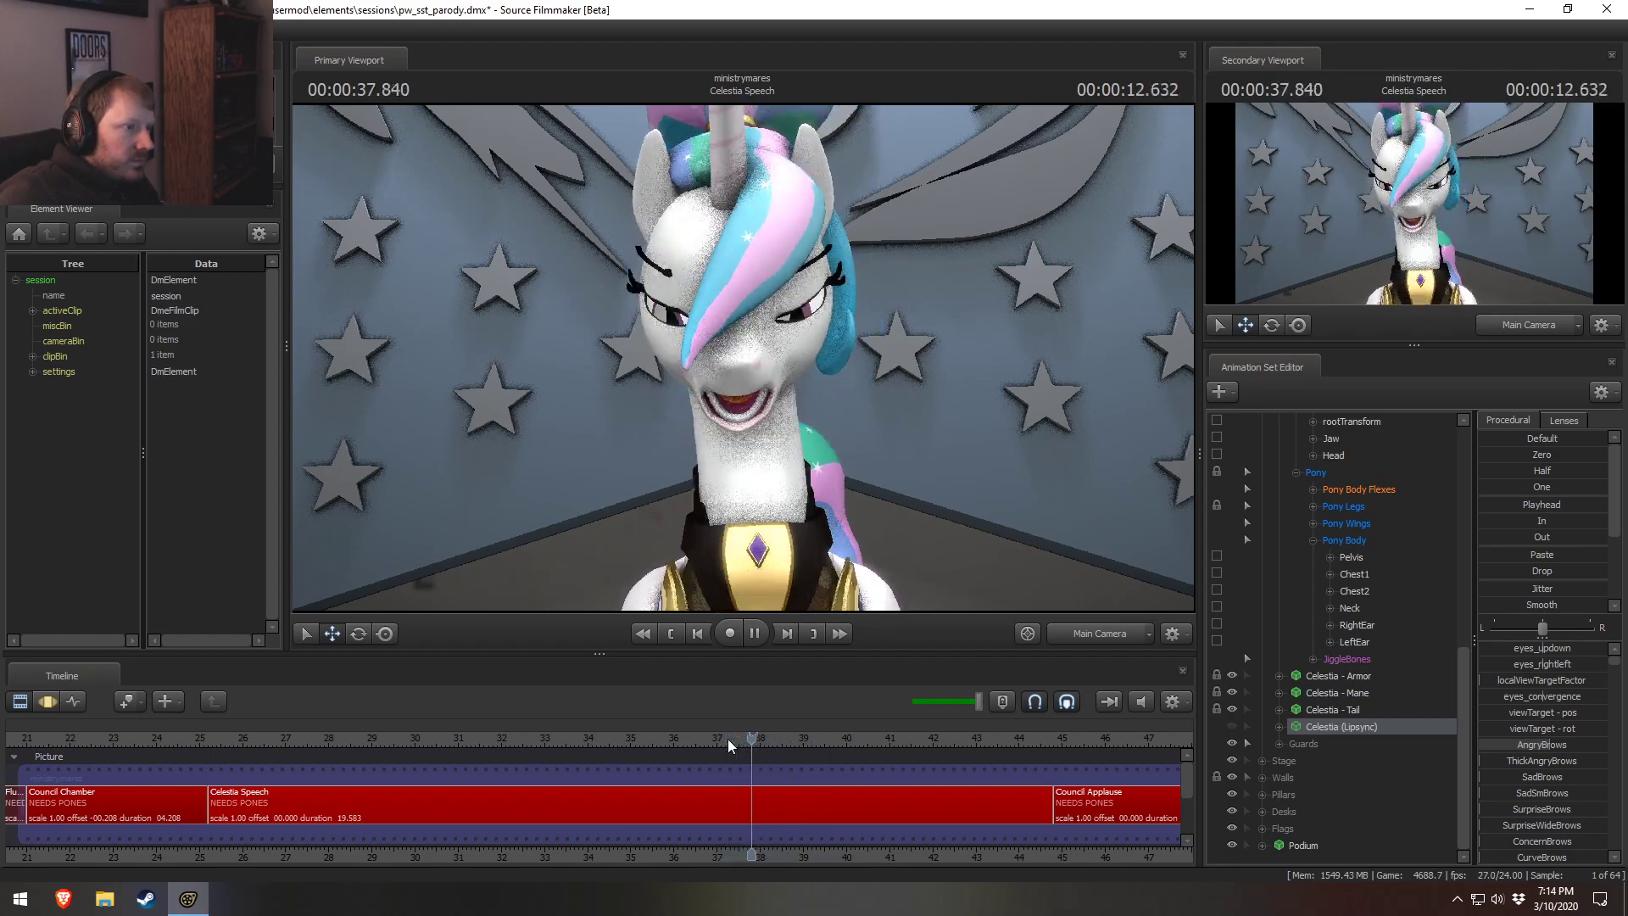
{"action": "left_click", "coordinate": [727, 738]}
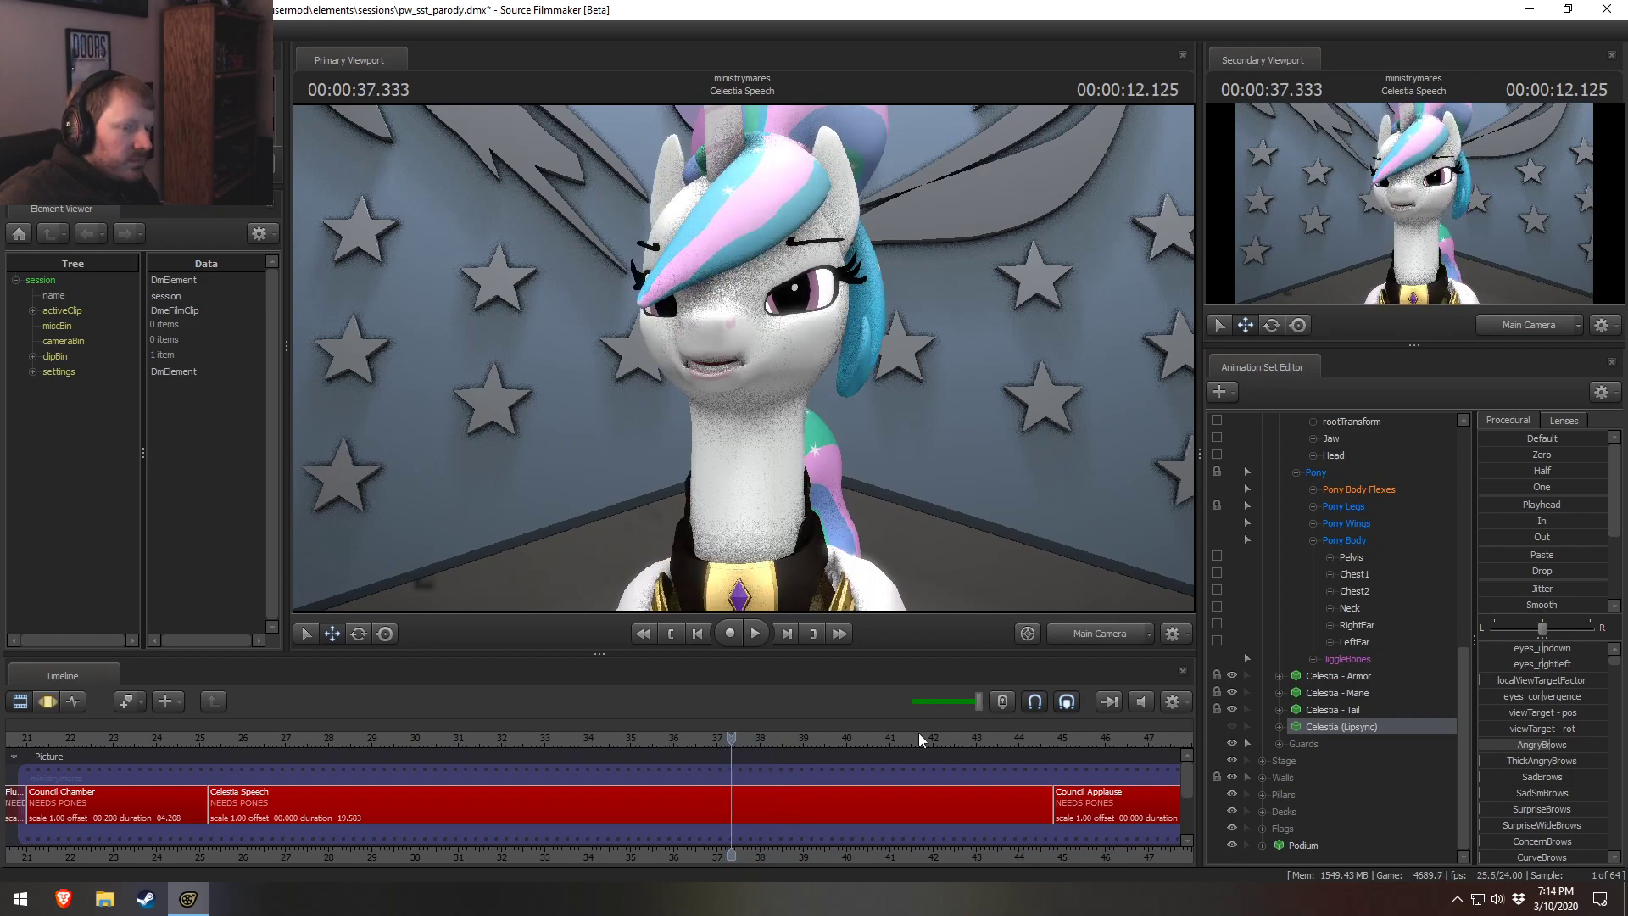
Apply the Round procedural at full strength to the Upper Face (Bones) eyelids from about 38.0 to 38.4 s.
{"action": "left_click", "coordinate": [1346, 727]}
{"action": "scroll", "coordinate": [1350, 704], "scroll_direction": "up", "scroll_amount": 2}
{"action": "scroll", "coordinate": [1350, 702], "scroll_direction": "up", "scroll_amount": 3}
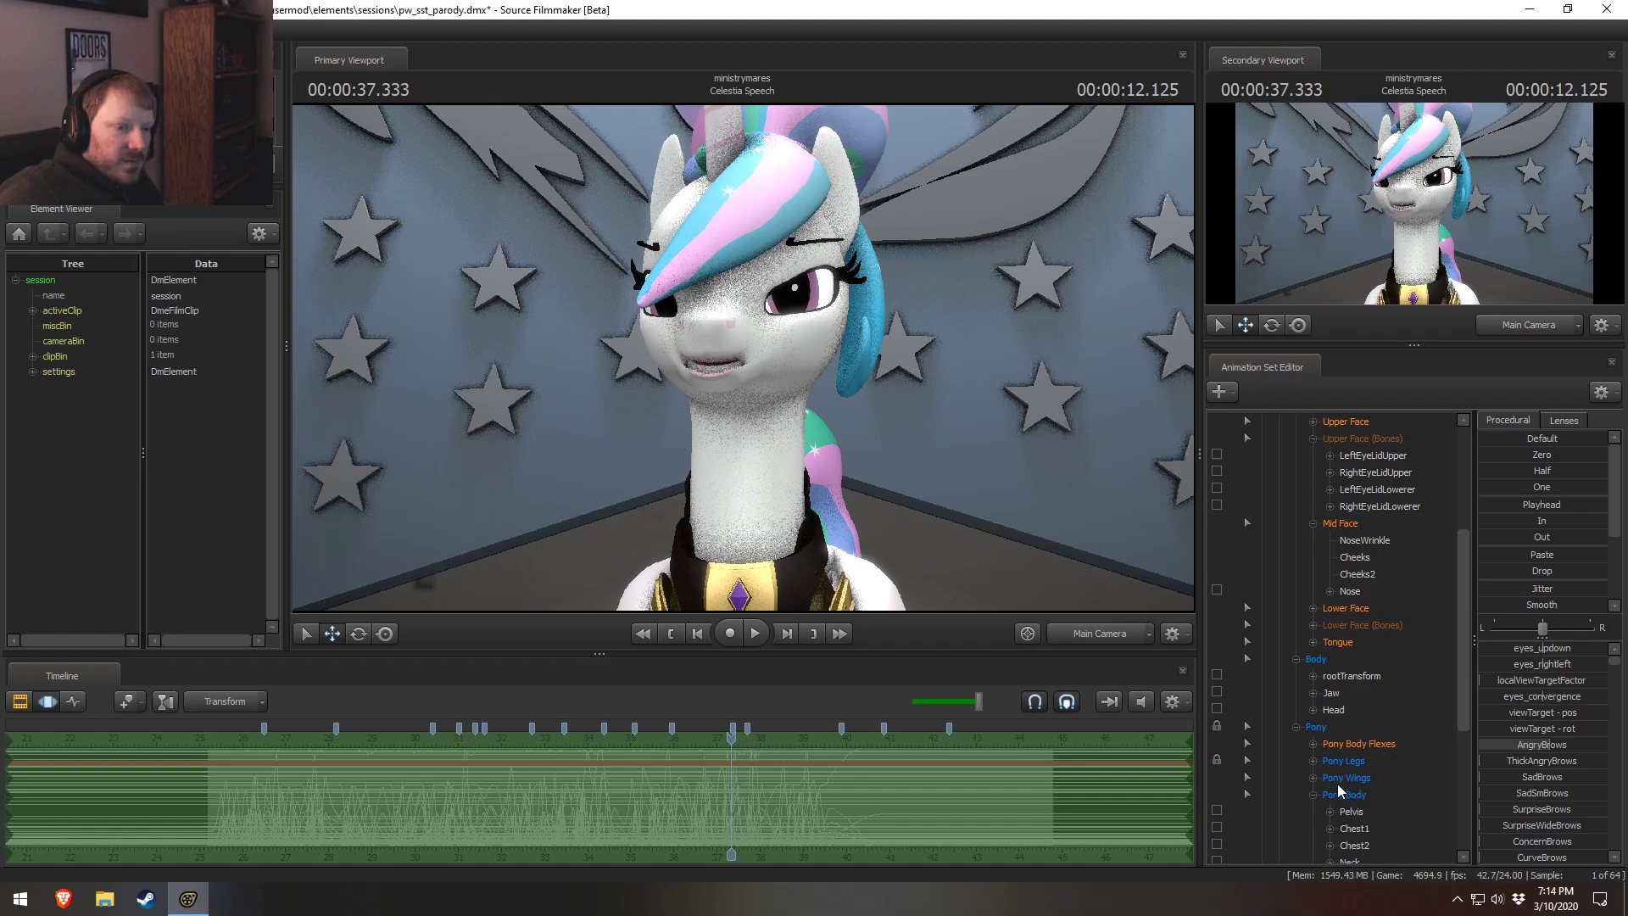
{"action": "scroll", "coordinate": [1355, 716], "scroll_direction": "up", "scroll_amount": 3}
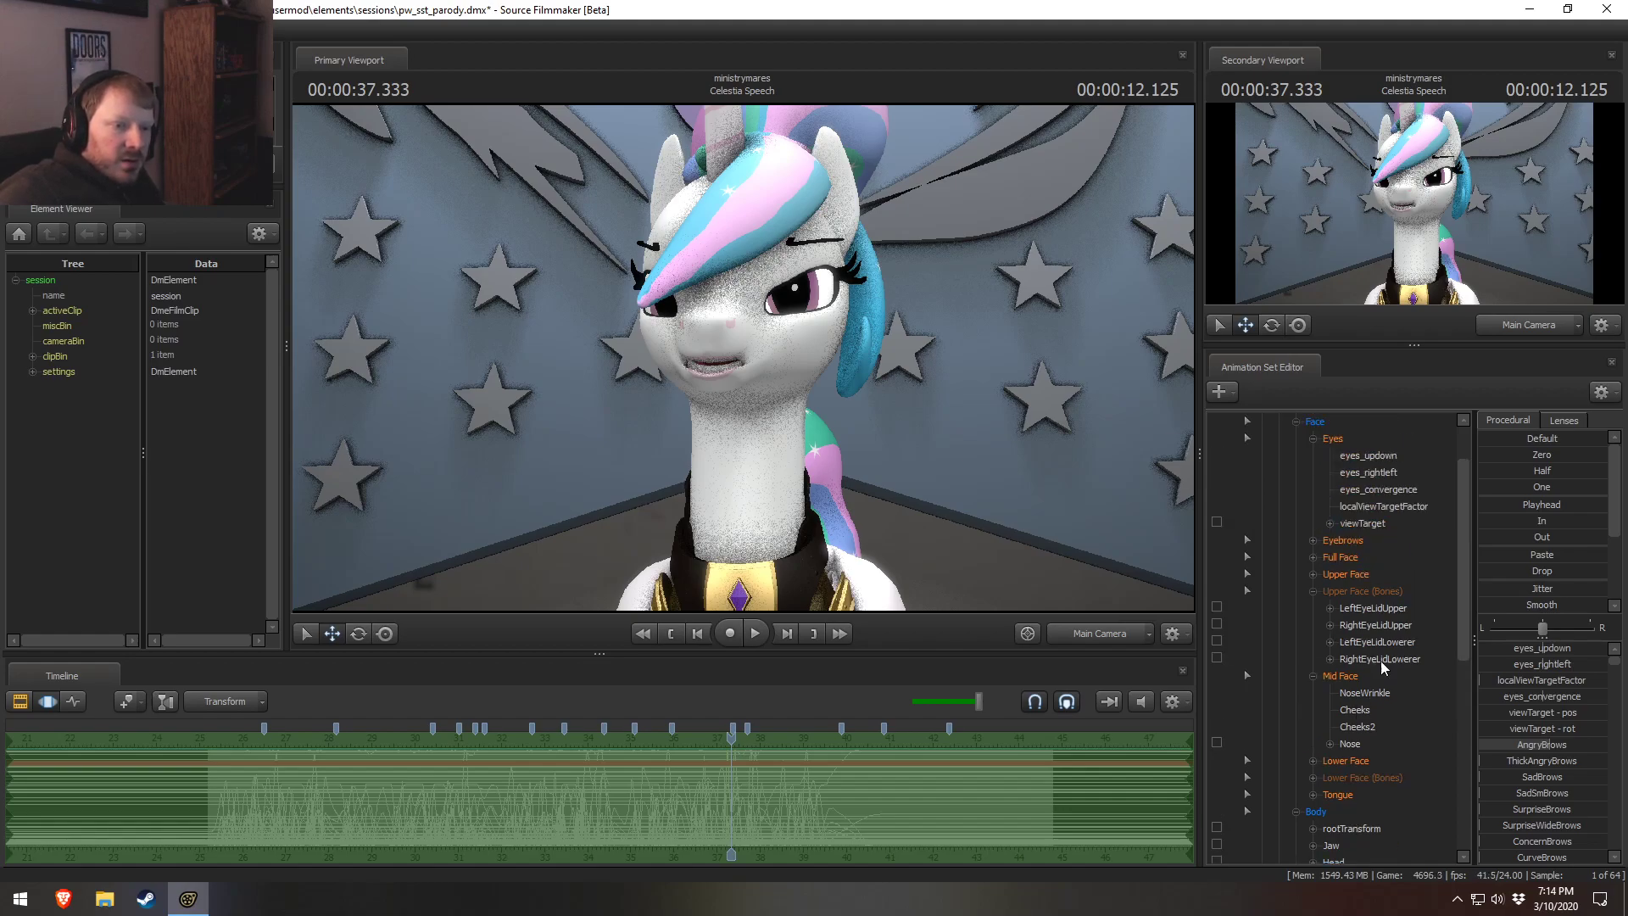
{"action": "left_click", "coordinate": [1357, 592]}
{"action": "scroll", "coordinate": [753, 771], "scroll_direction": "up", "scroll_amount": 1}
{"action": "scroll", "coordinate": [753, 772], "scroll_direction": "up", "scroll_amount": 3}
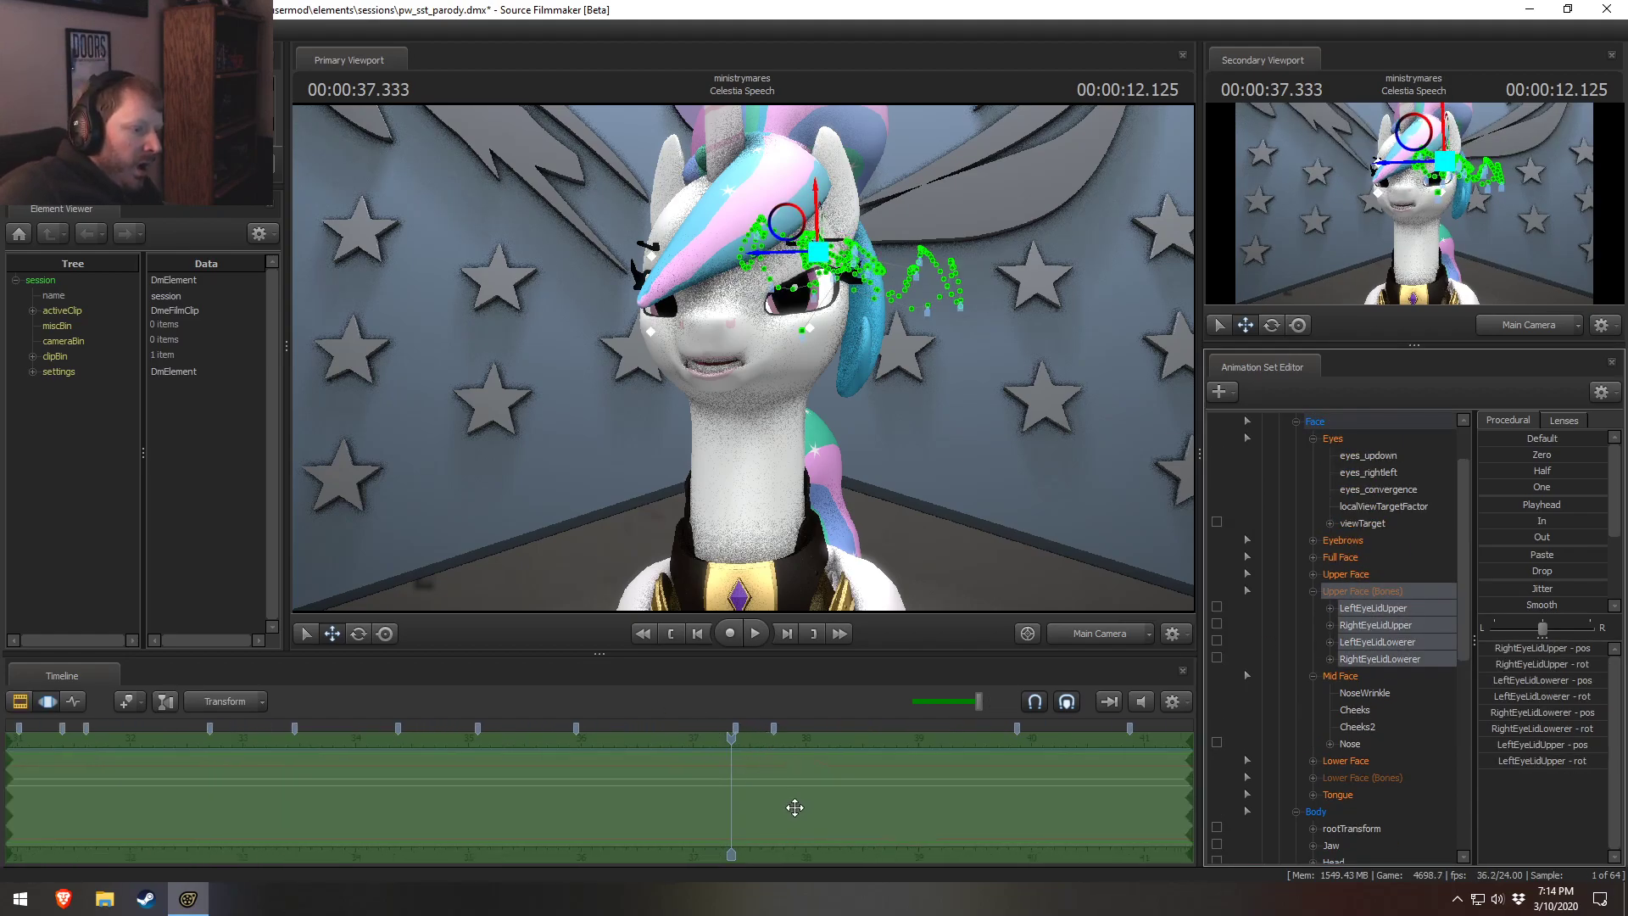
{"action": "left_click_drag", "start_coordinate": [810, 795], "coordinate": [868, 799], "text": "shift"}
{"action": "right_click_drag", "start_coordinate": [868, 800], "coordinate": [890, 803], "text": "shift"}
{"action": "scroll", "coordinate": [1506, 611], "scroll_direction": "down", "scroll_amount": 3}
{"action": "left_click_drag", "start_coordinate": [1499, 606], "coordinate": [1607, 606]}
{"action": "scroll", "coordinate": [840, 796], "scroll_direction": "up", "scroll_amount": 1}
Scrub the rounded eyelid section and replay it from about 37.2 s to check the blink.
{"action": "key", "text": "space"}
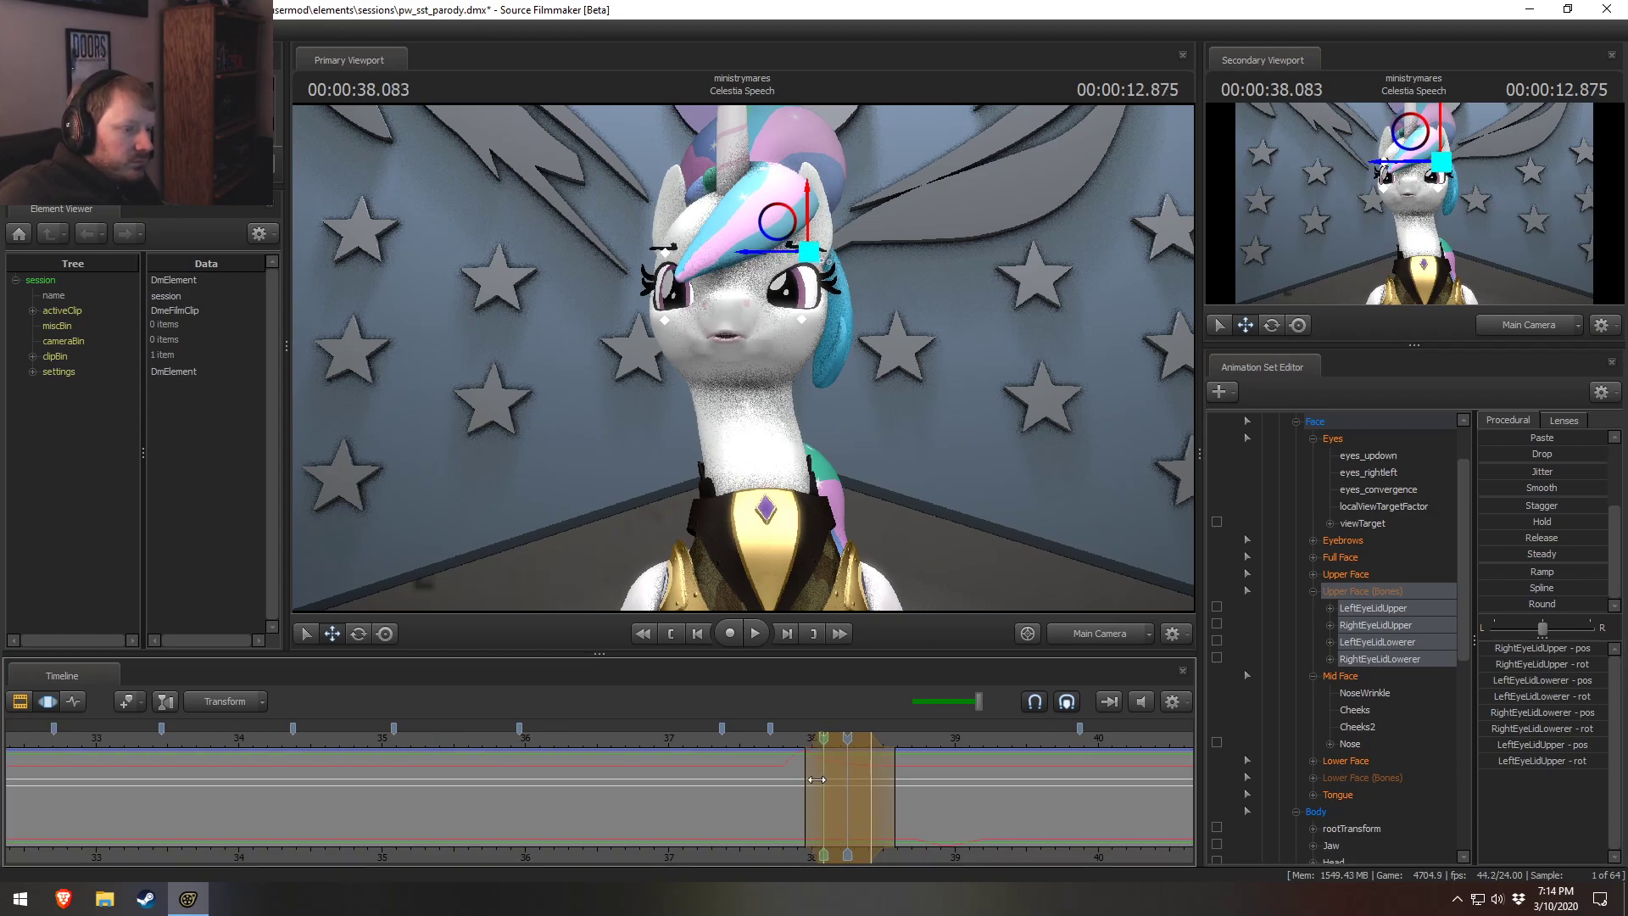
{"action": "key", "text": "space"}
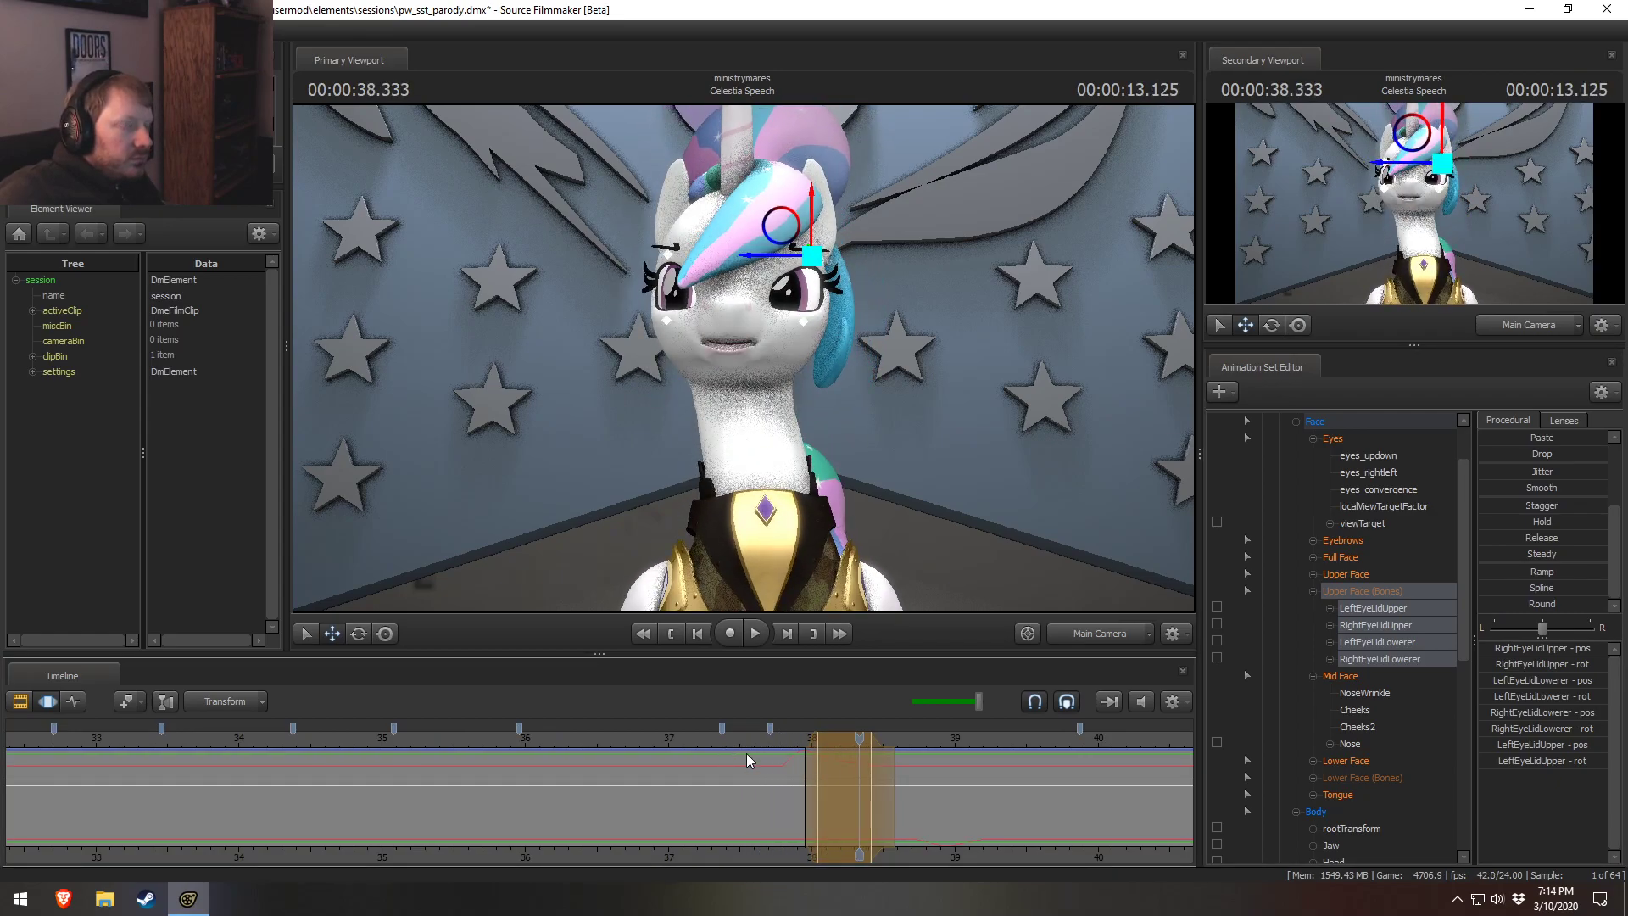
{"action": "middle_click_drag", "start_coordinate": [930, 835], "coordinate": [736, 803]}
{"action": "mouse_move", "coordinate": [711, 797]}
{"action": "left_mouse_down"}
{"action": "mouse_move", "coordinate": [727, 795]}
{"action": "mouse_move", "coordinate": [698, 792]}
{"action": "left_mouse_up"}
{"action": "left_click", "coordinate": [500, 743]}
{"action": "key", "text": "space"}
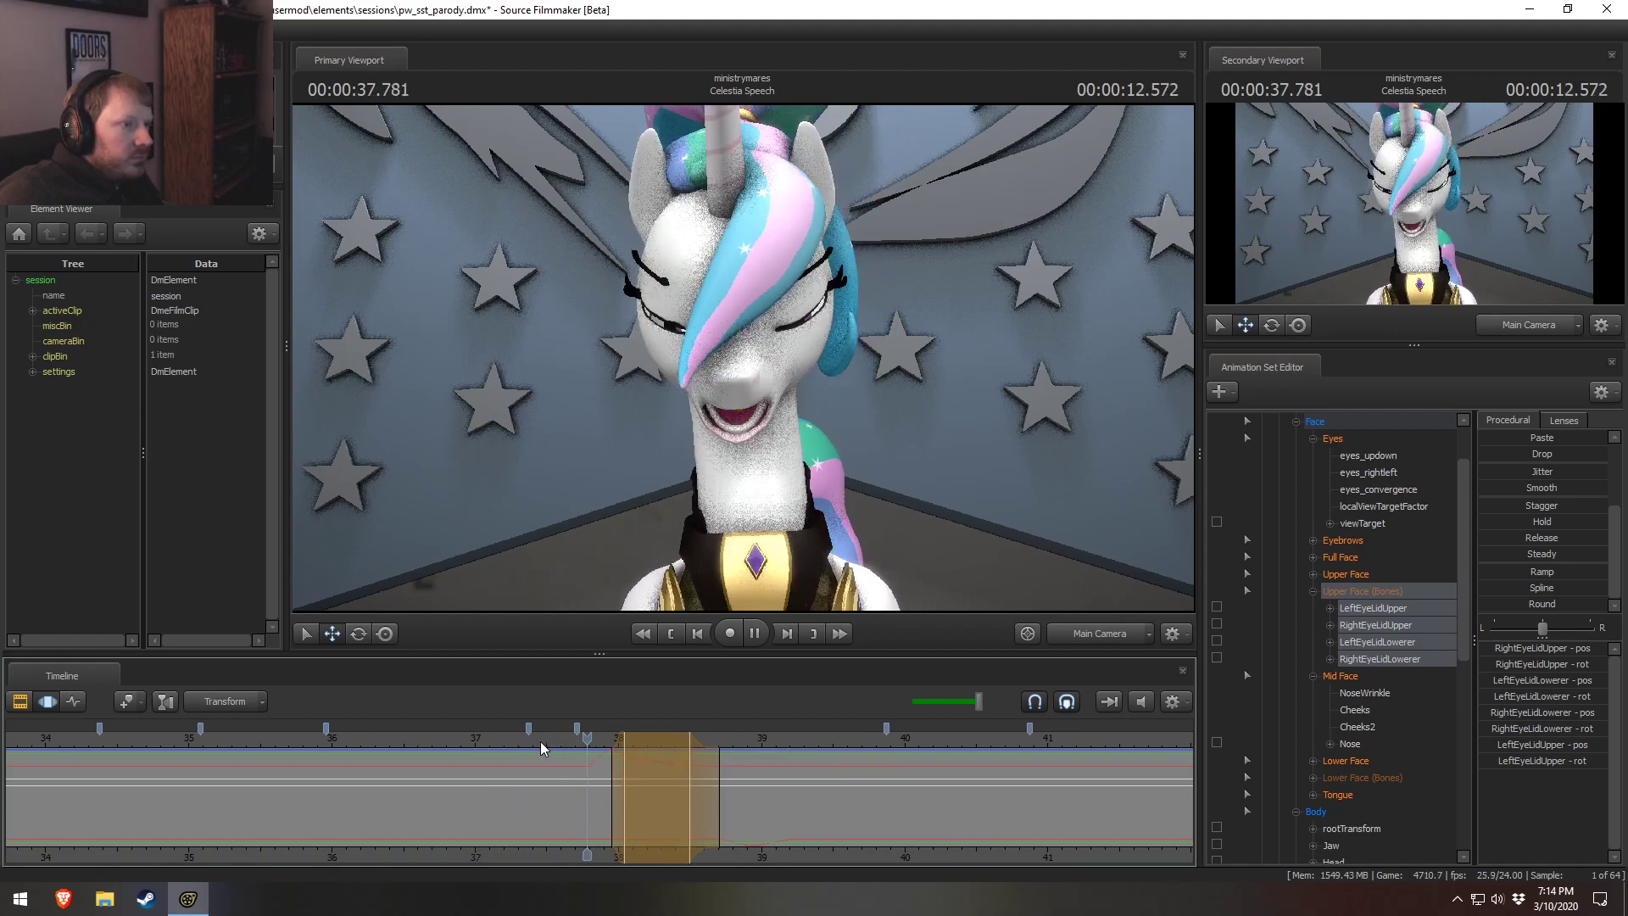
{"action": "key", "text": "space"}
Apply Round to the eyelid bones over a wider time selection from about 37.8 to 38.65 s.
{"action": "left_click", "coordinate": [531, 740]}
{"action": "left_click_drag", "start_coordinate": [589, 781], "coordinate": [711, 805], "text": "shift"}
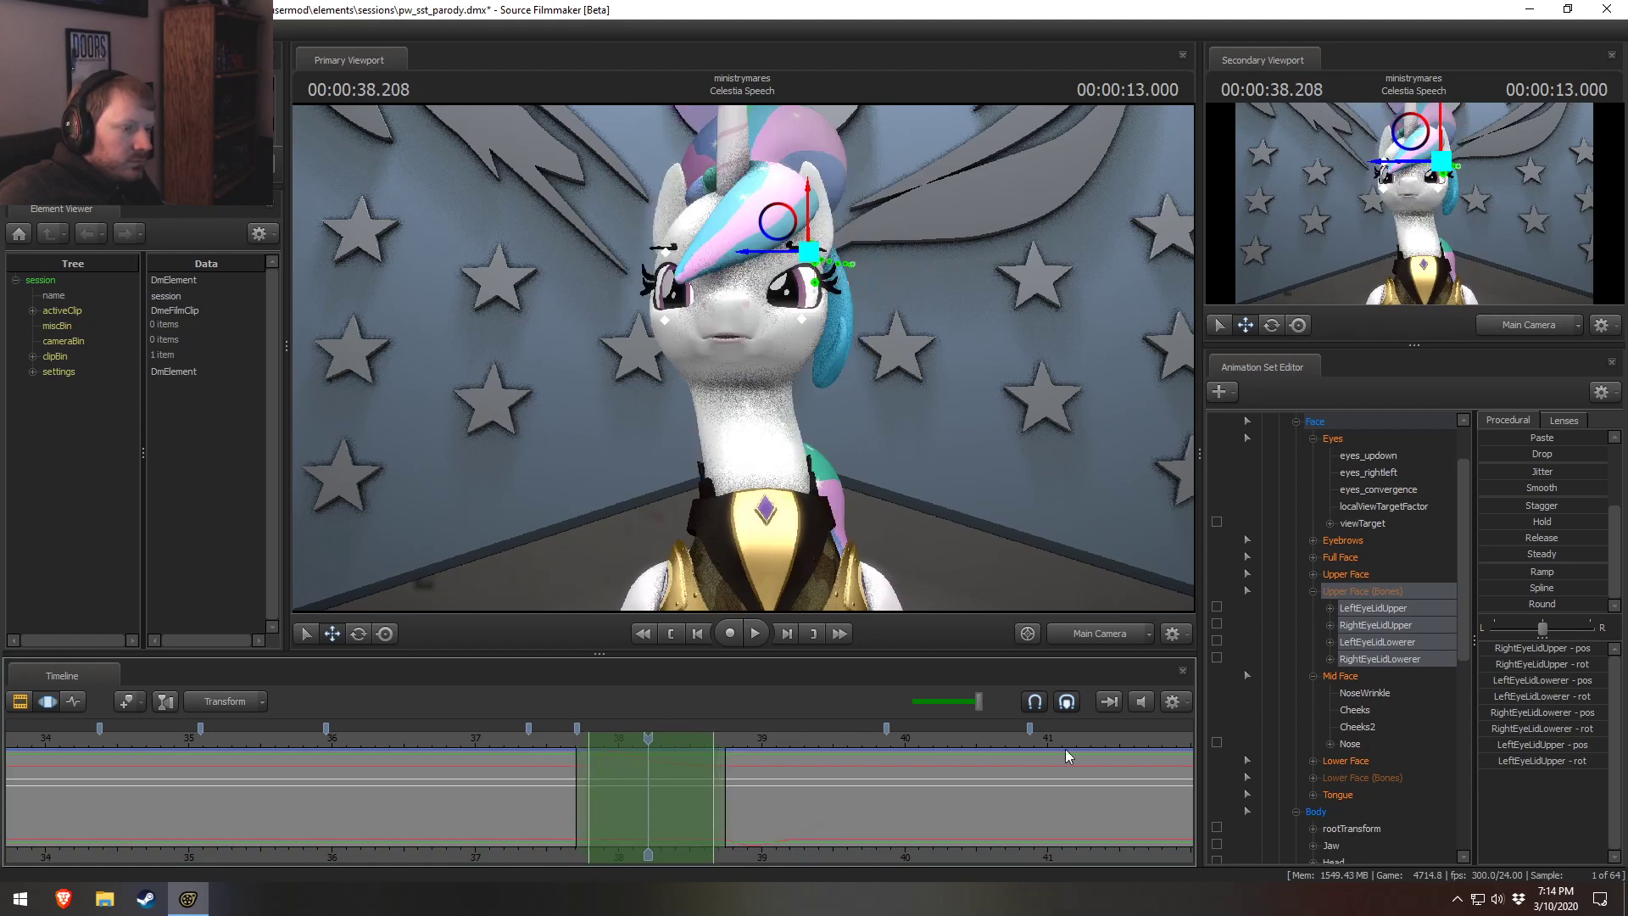
{"action": "mouse_move", "coordinate": [1503, 609]}
{"action": "left_mouse_down"}
{"action": "mouse_move", "coordinate": [1528, 614]}
{"action": "mouse_move", "coordinate": [1511, 609]}
{"action": "left_mouse_up"}
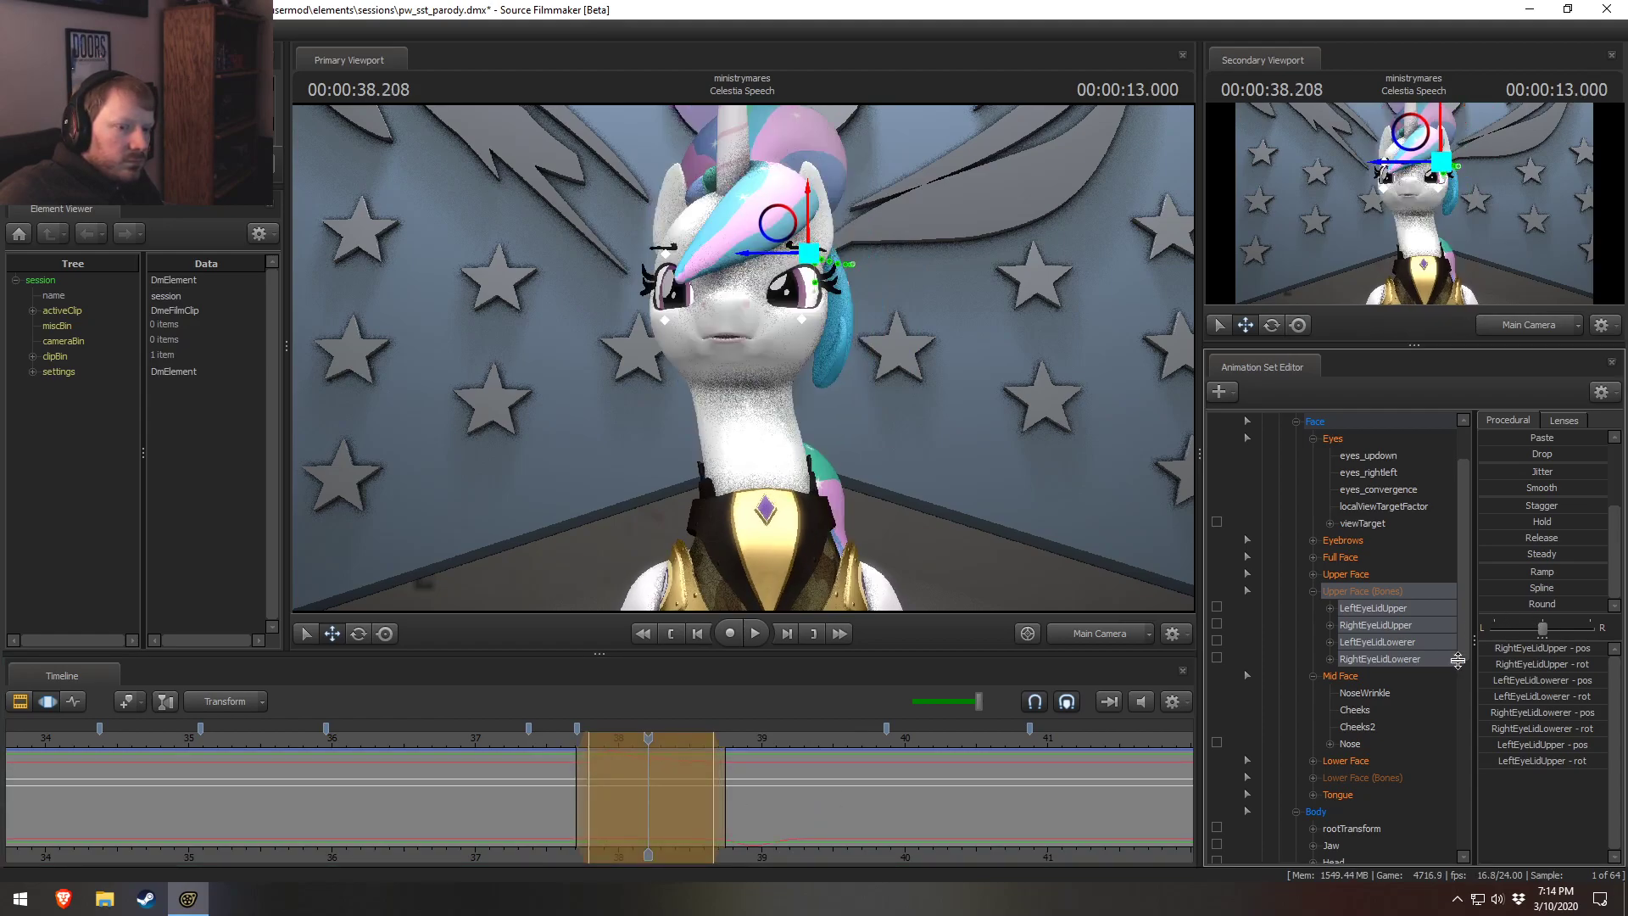
Replay the eyelid motion to about 39.7 s and save the session.
{"action": "left_click", "coordinate": [537, 741]}
{"action": "key", "text": "space"}
{"action": "key", "text": "space"}
{"action": "left_click", "coordinate": [441, 748]}
{"action": "key", "text": "space"}
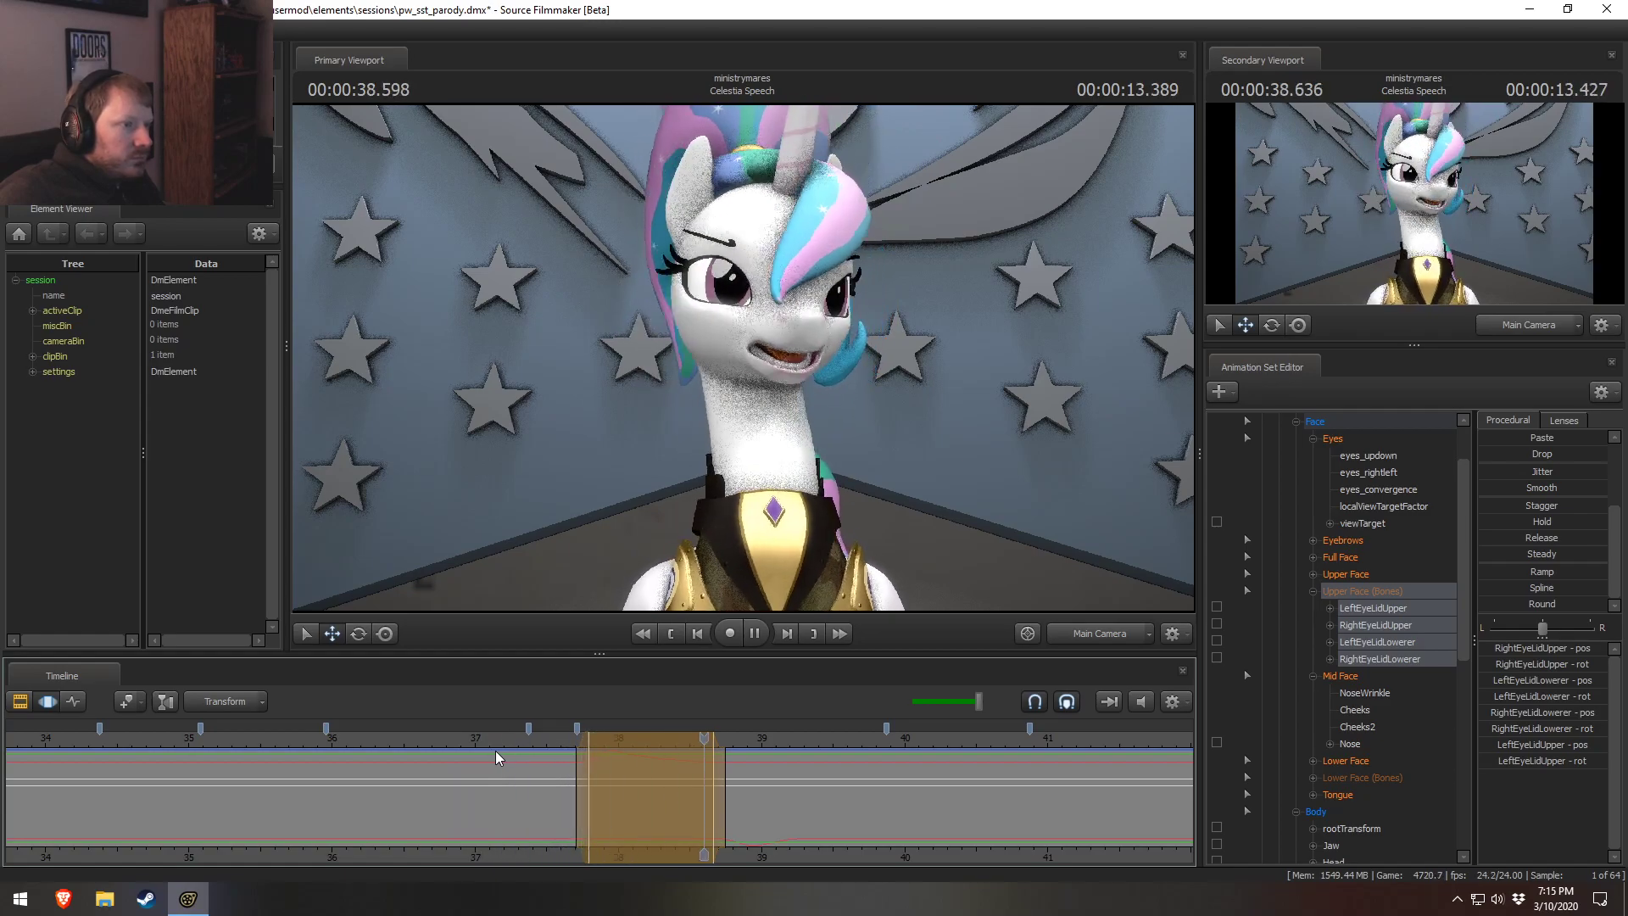
{"action": "key", "text": "space"}
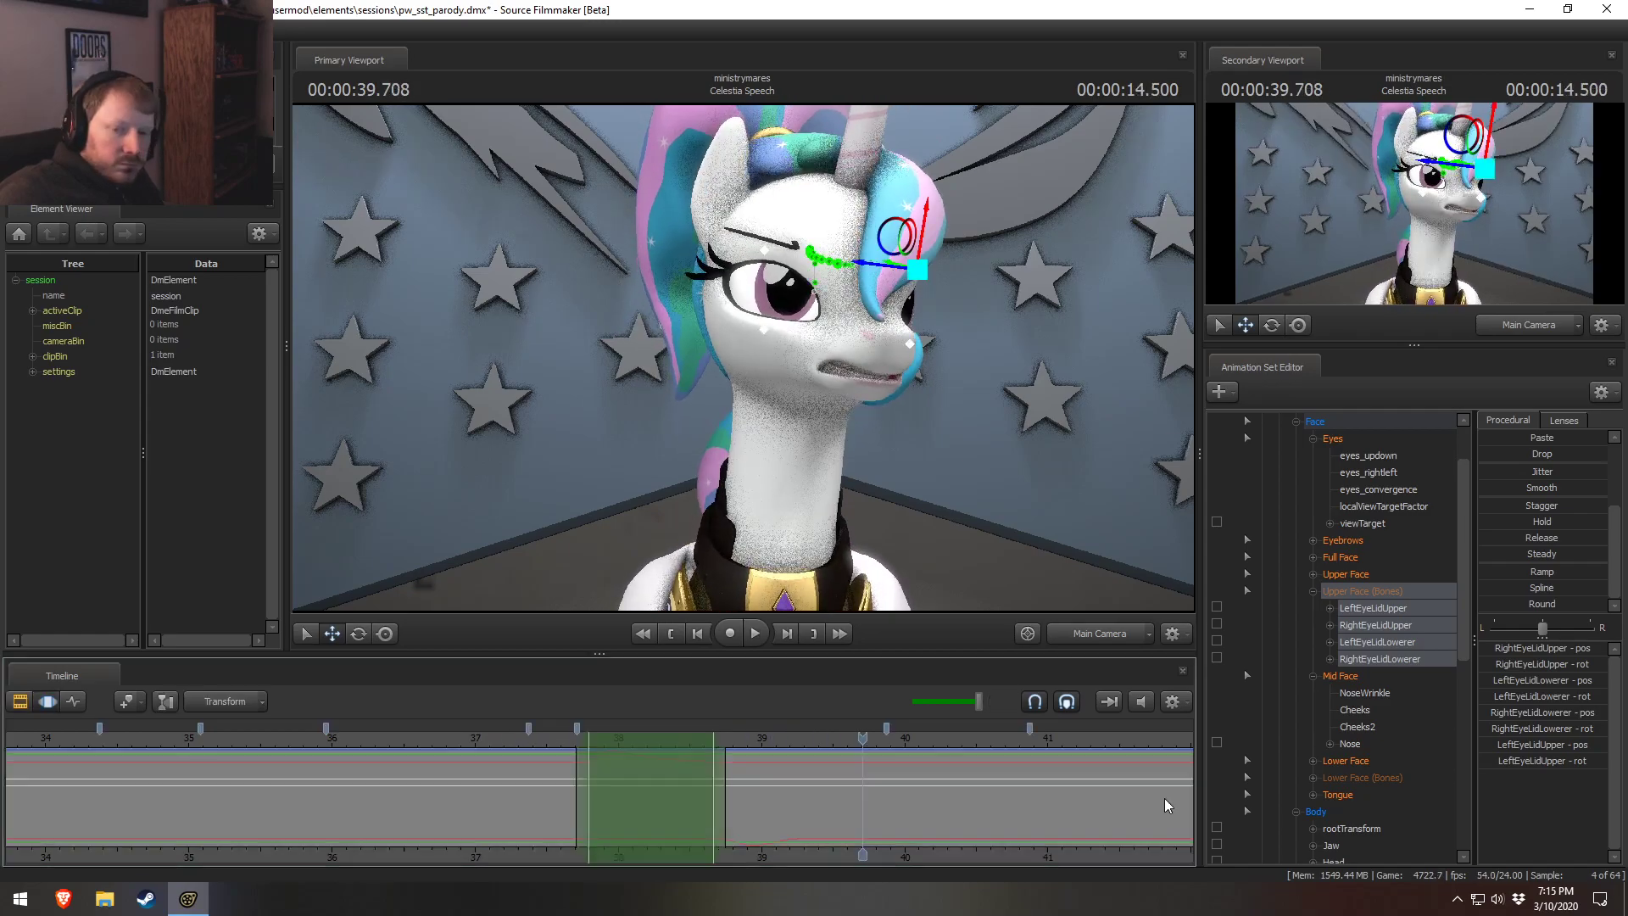
{"action": "key", "text": "ctrl+s"}
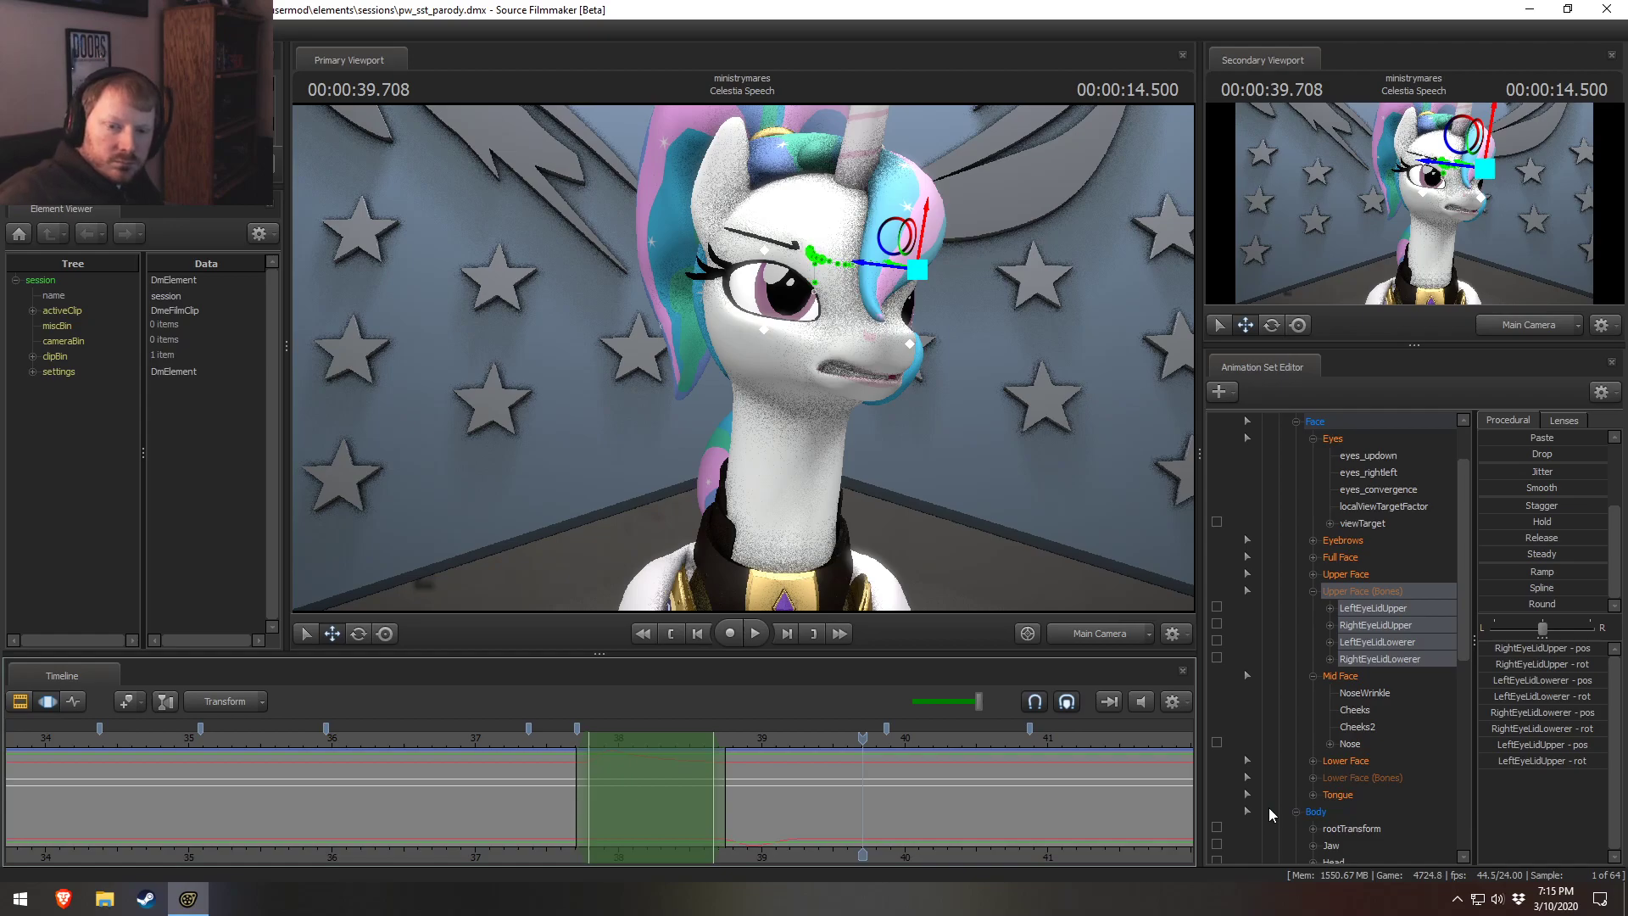
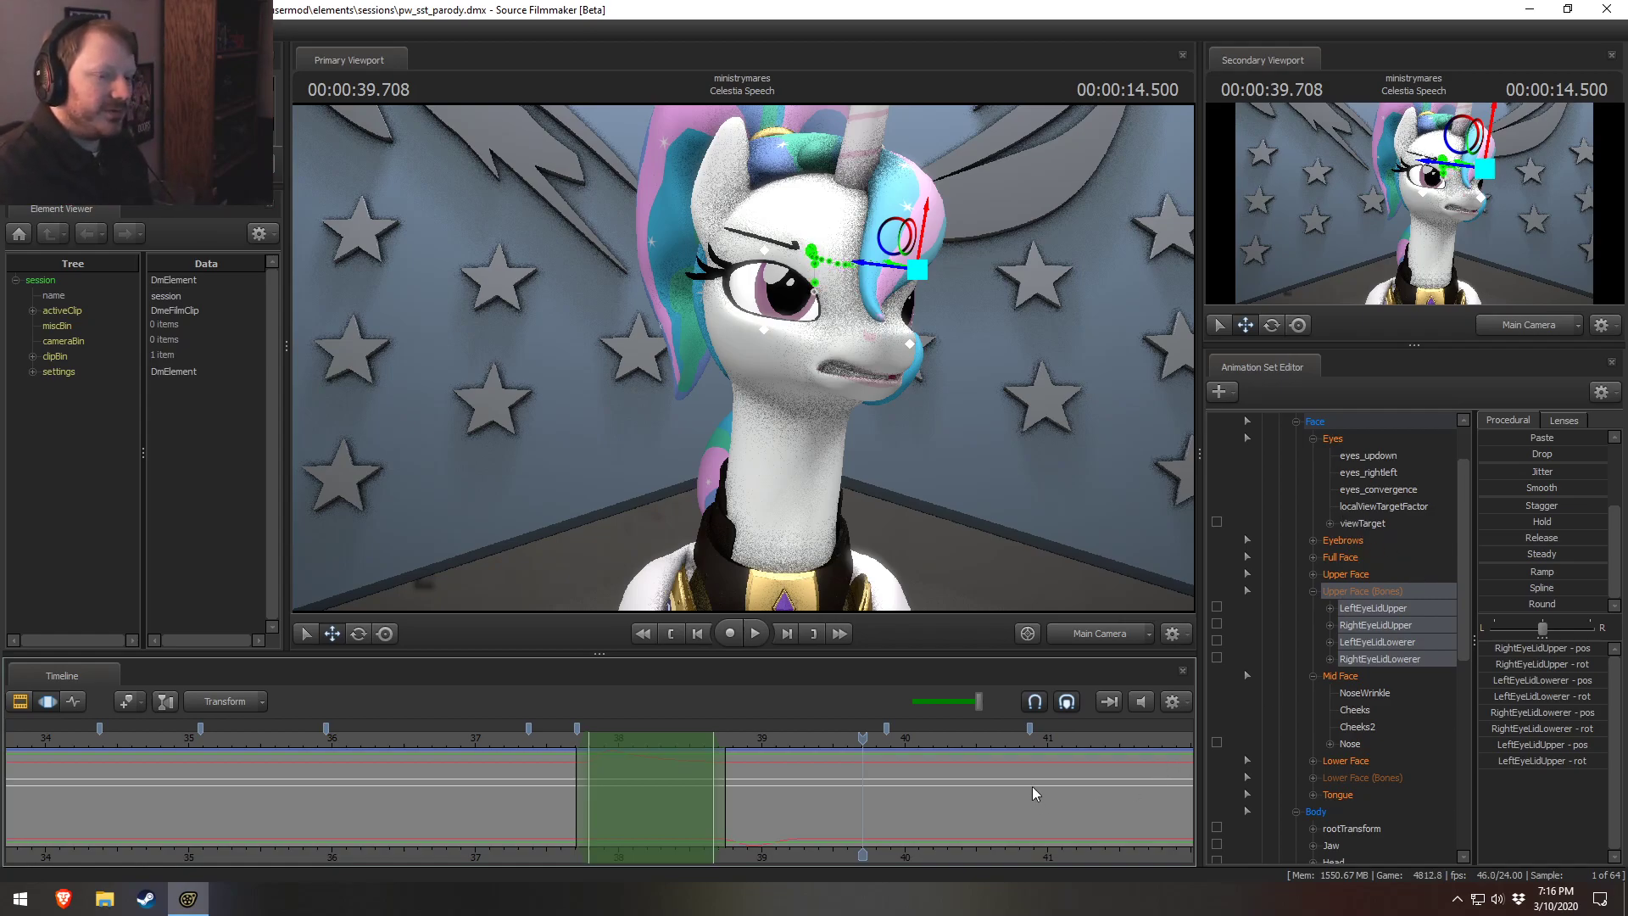
Play back the Celestia Speech shot from about 37 s to 41 s to review the head turn.
{"action": "middle_click_drag", "start_coordinate": [963, 862], "coordinate": [727, 826]}
{"action": "scroll", "coordinate": [713, 814], "scroll_direction": "down", "scroll_amount": 4}
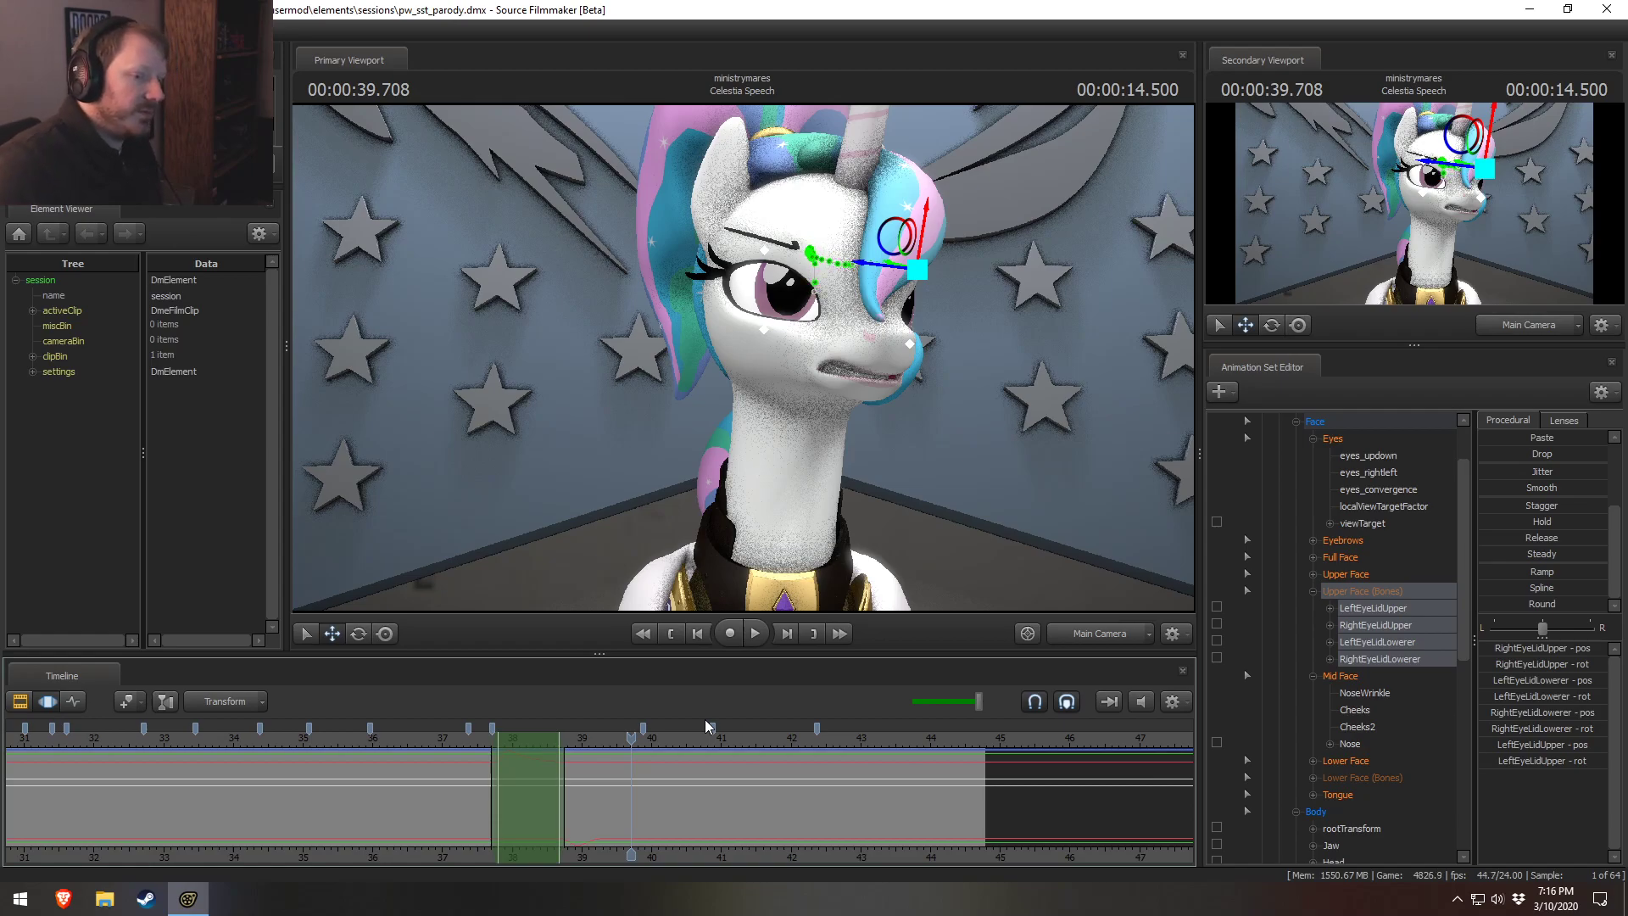
{"action": "scroll", "coordinate": [588, 766], "scroll_direction": "down", "scroll_amount": 3}
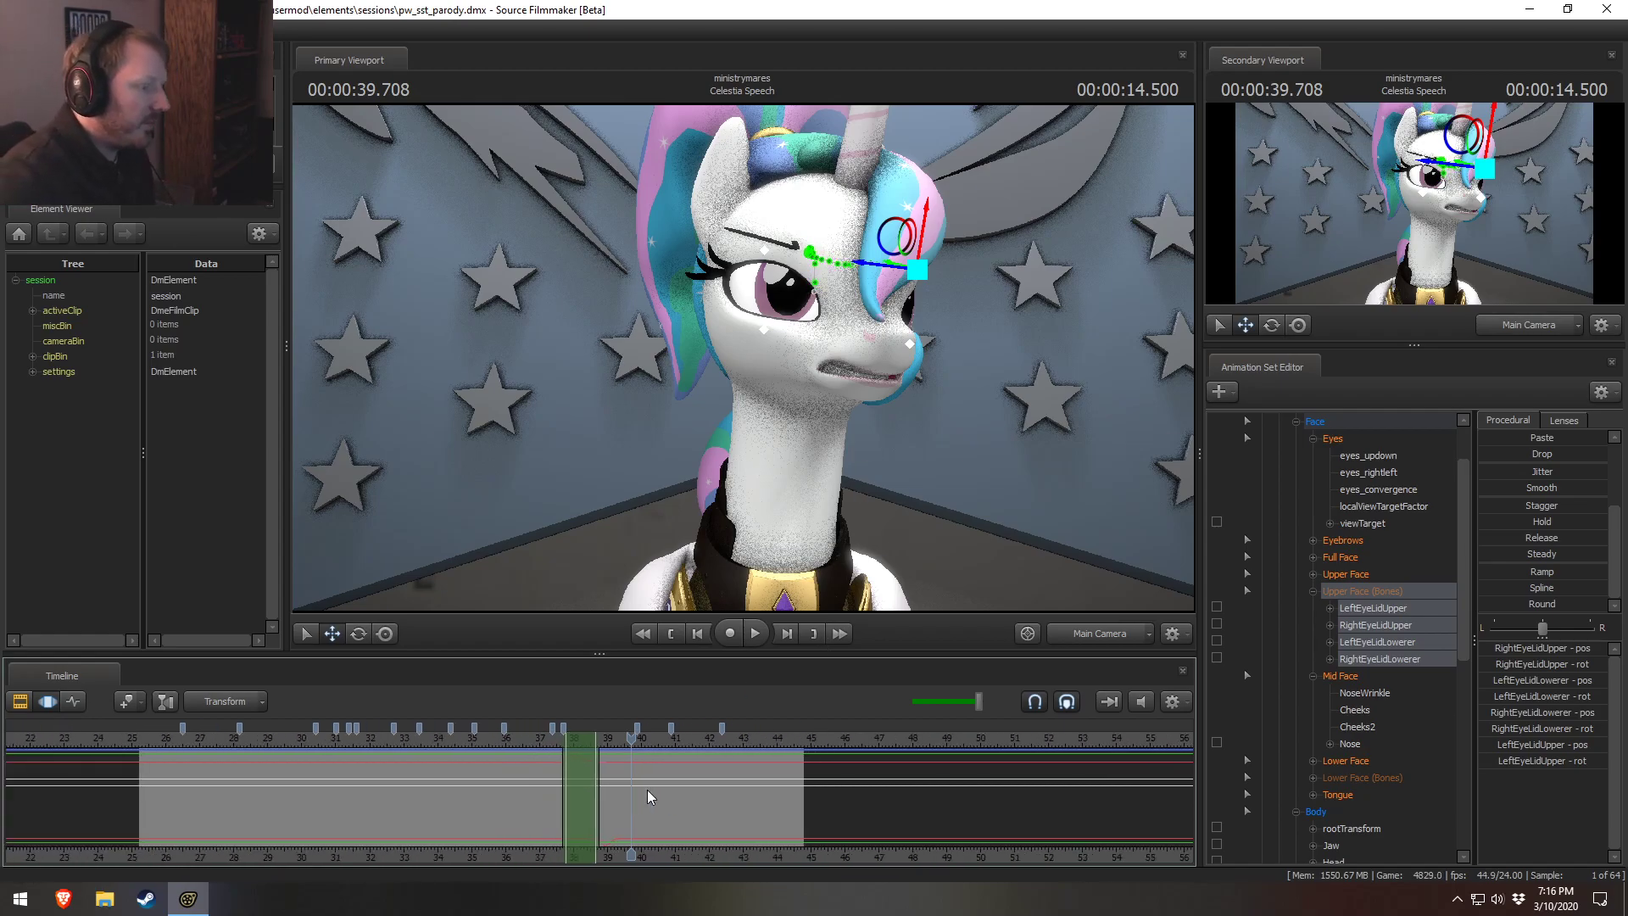
{"action": "left_click", "coordinate": [538, 736]}
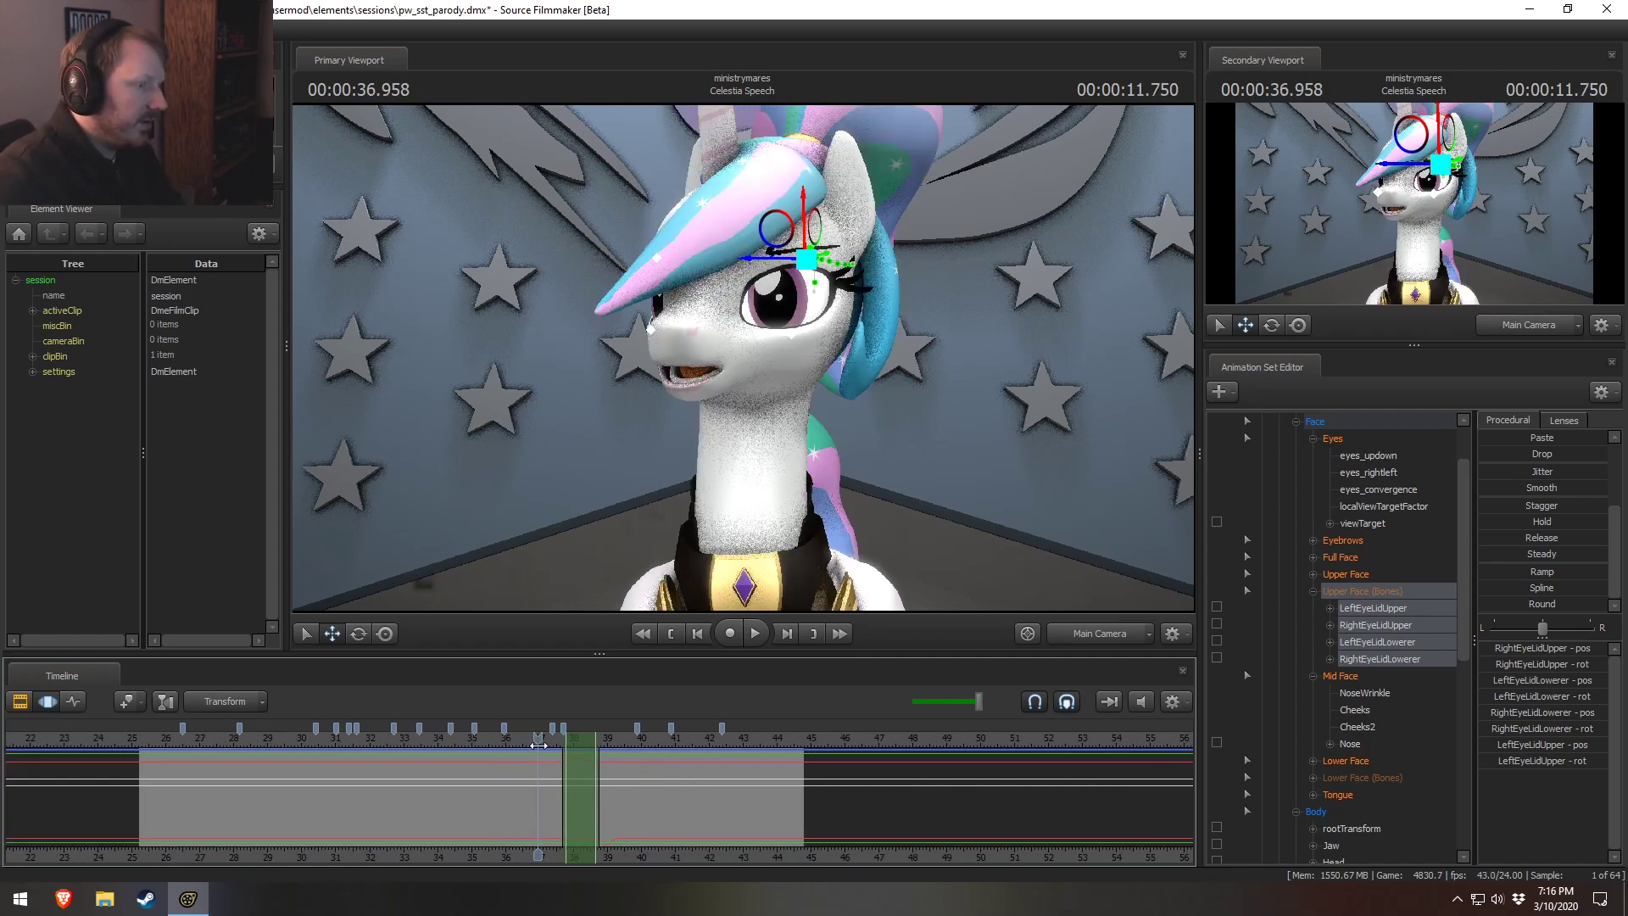
{"action": "left_click", "coordinate": [630, 756]}
{"action": "key", "text": "space"}
{"action": "key", "text": "space"}
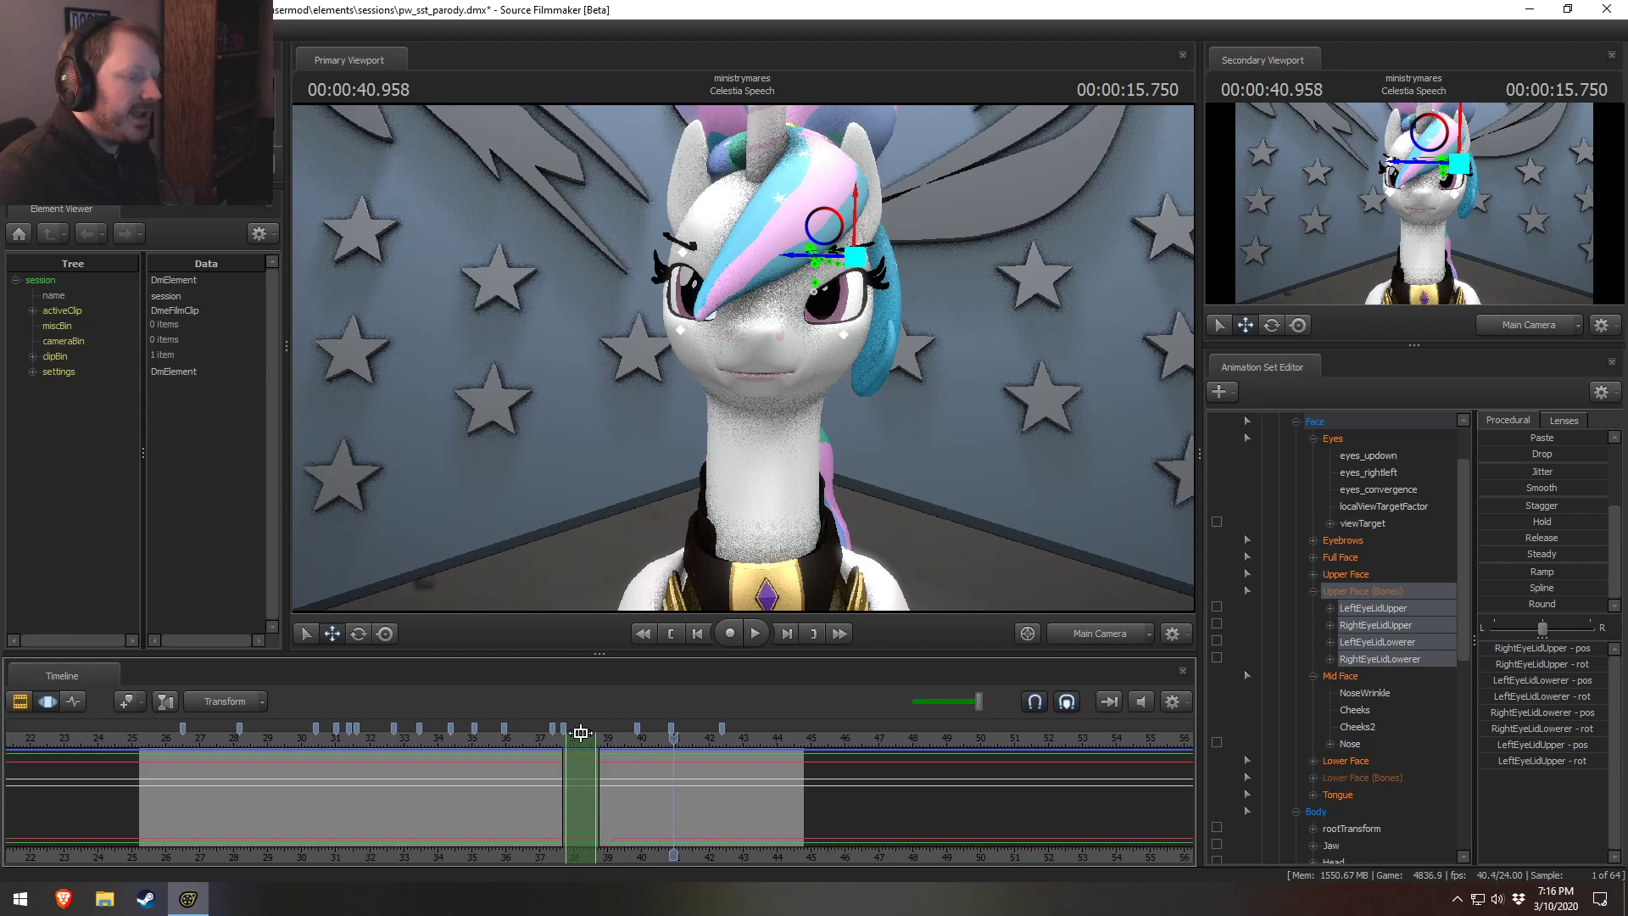
Play back the shot's earlier part from about 28 s and its ending from about 41 s.
{"action": "left_click", "coordinate": [259, 746]}
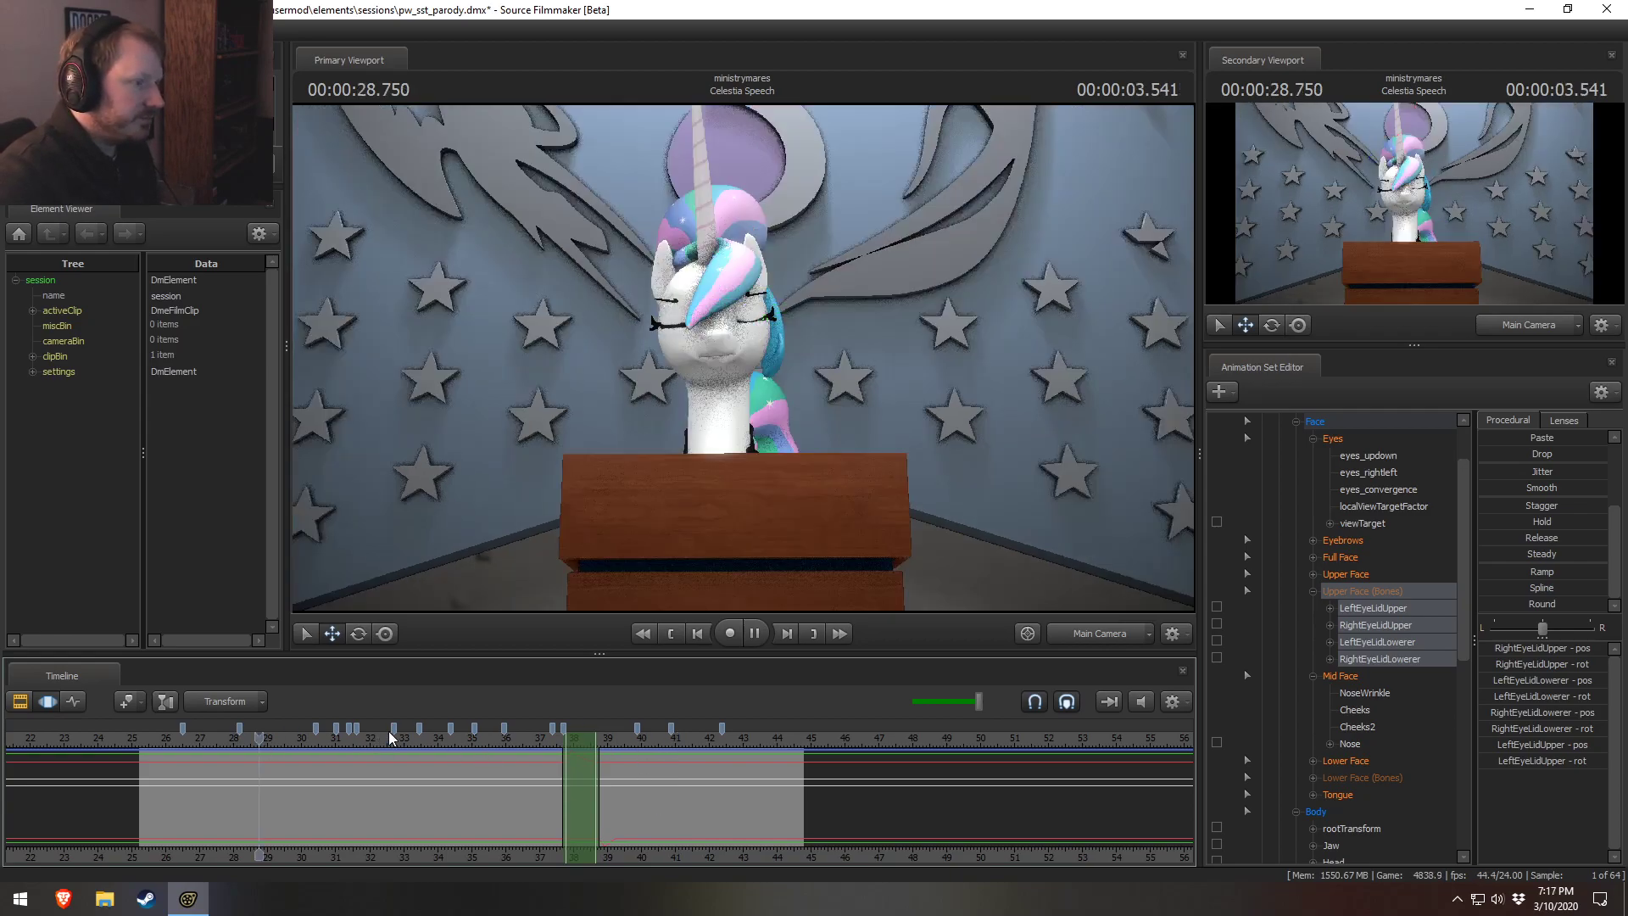
{"action": "key", "text": "space"}
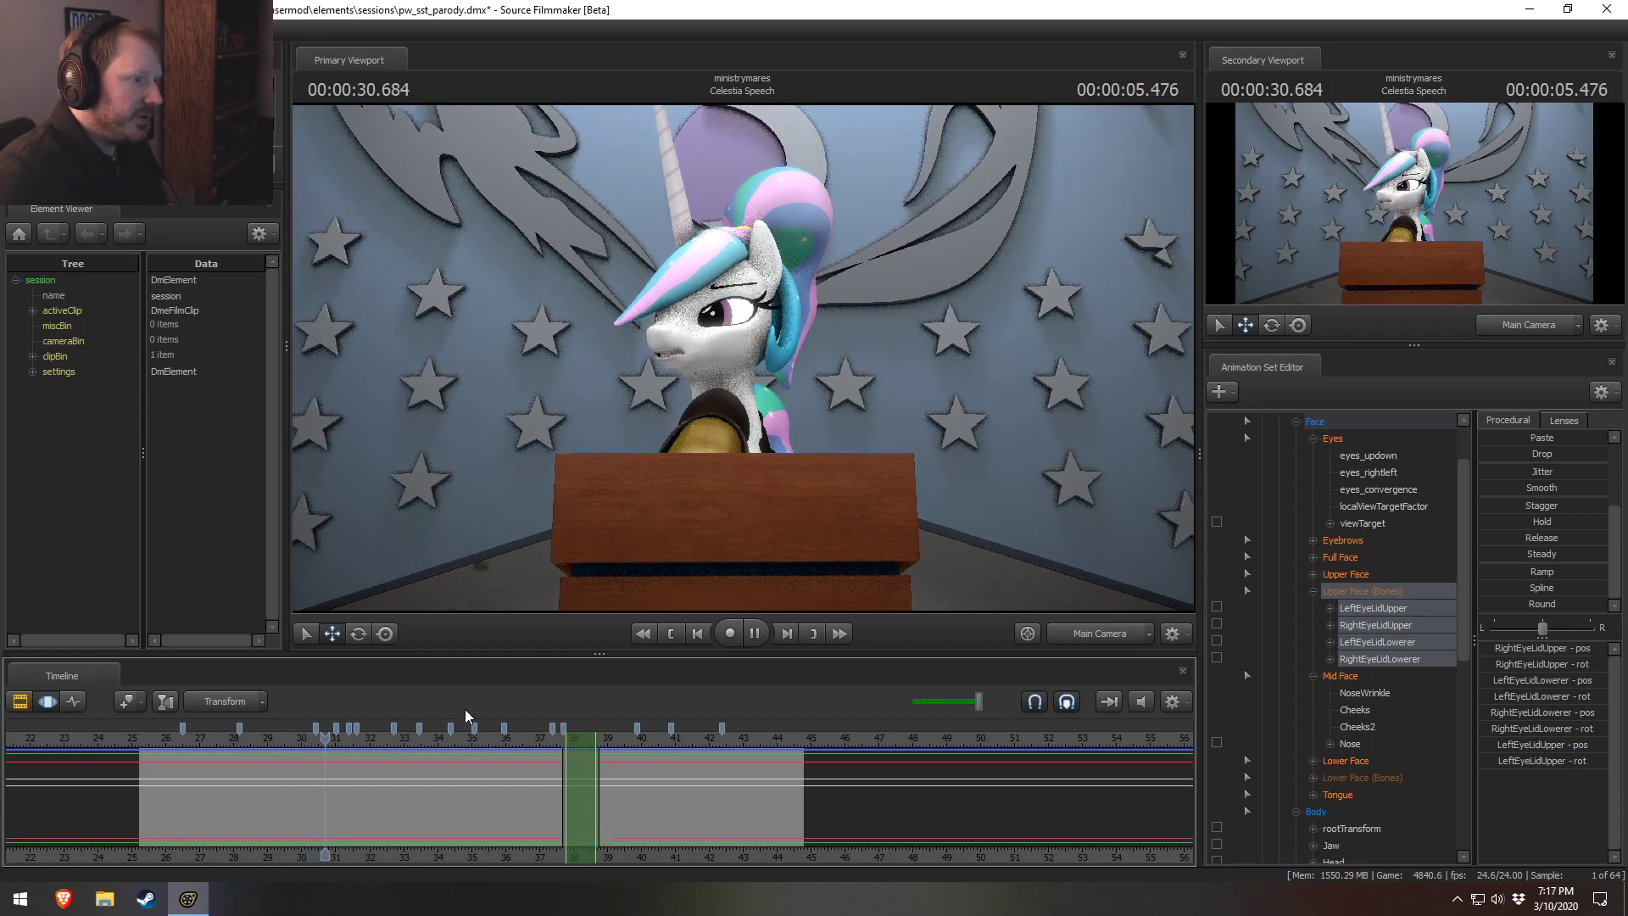
{"action": "key", "text": "space"}
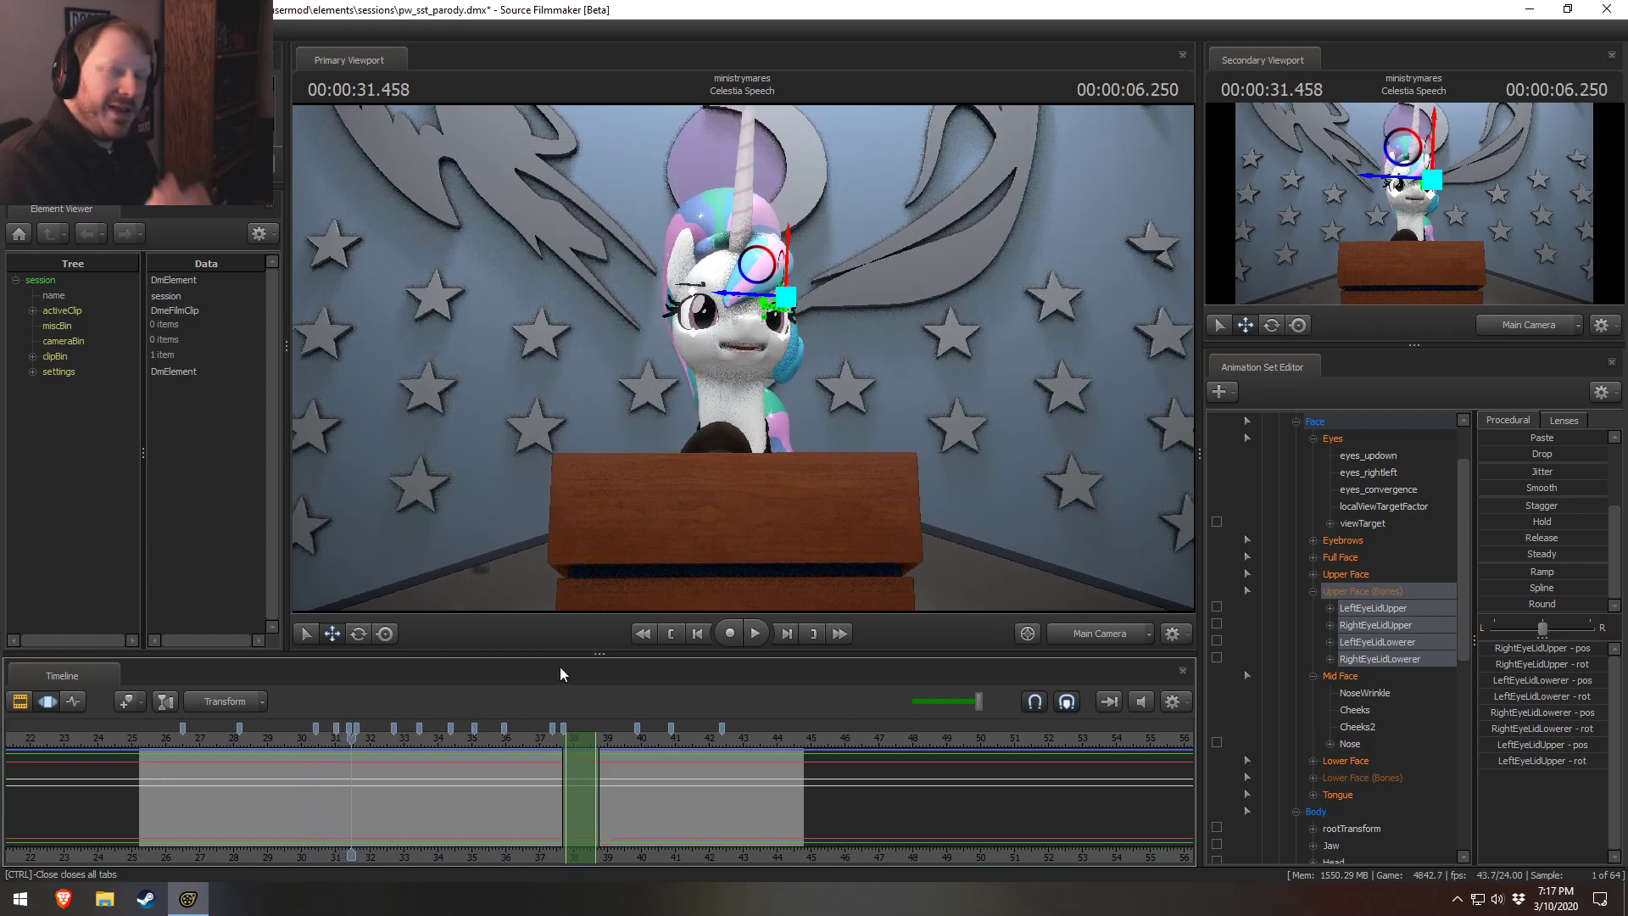
{"action": "left_click", "coordinate": [664, 743]}
{"action": "key", "text": "space"}
{"action": "key", "text": "space"}
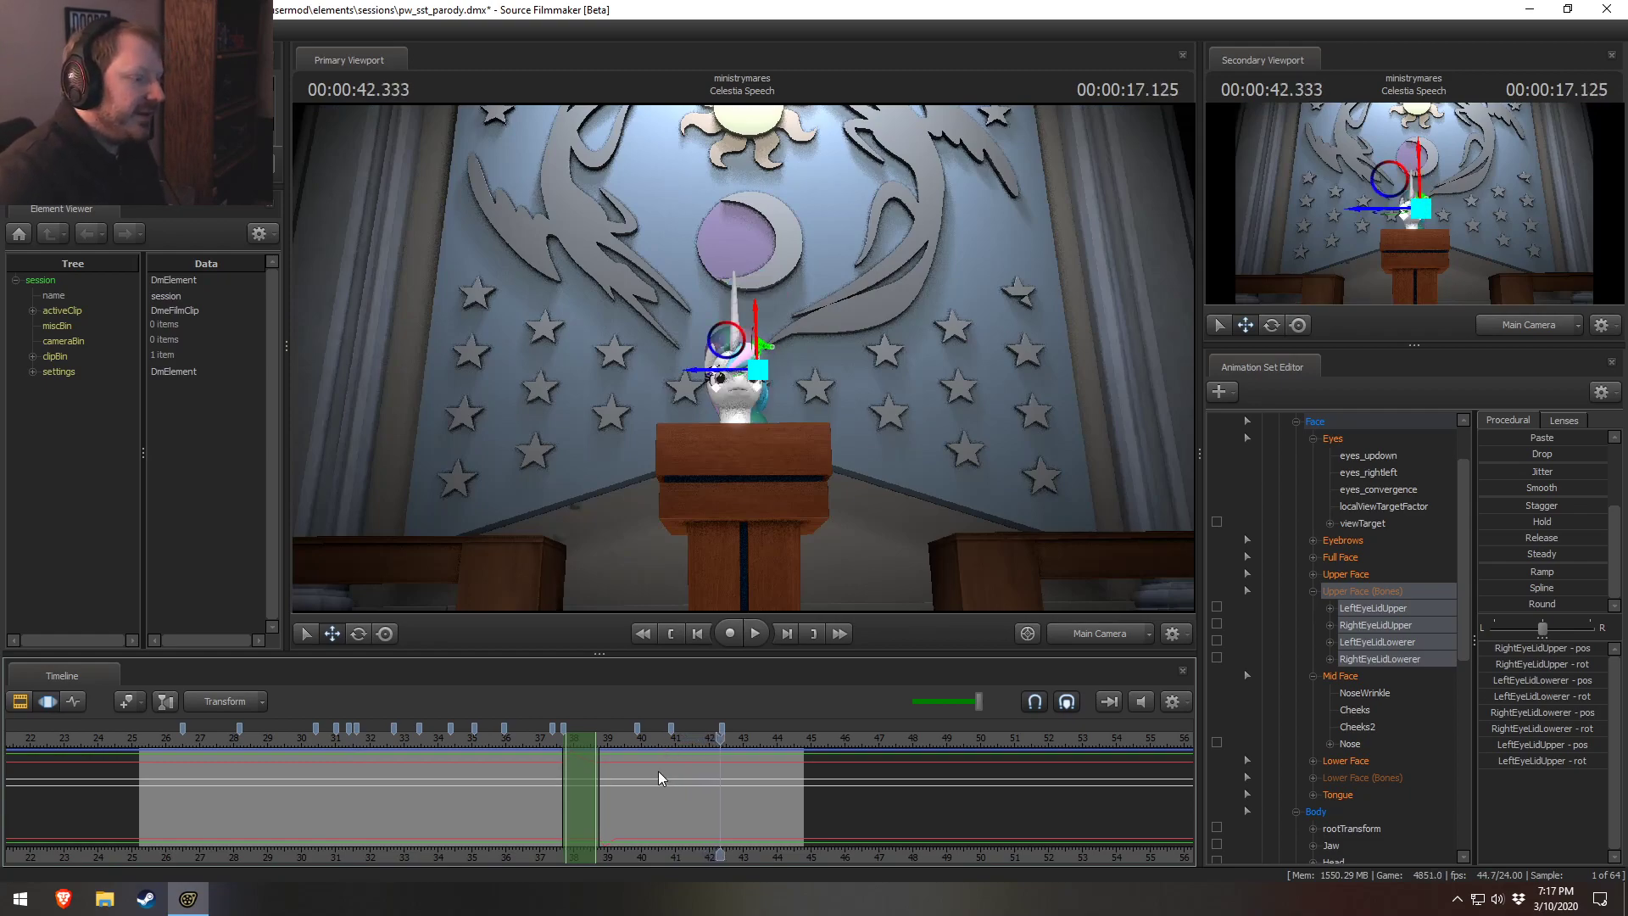
Replay the head movement from about 38.6 s to 40.6 s to find the abrupt transition.
{"action": "scroll", "coordinate": [658, 771], "scroll_direction": "up", "scroll_amount": 5}
{"action": "left_click_drag", "start_coordinate": [539, 734], "coordinate": [533, 736]}
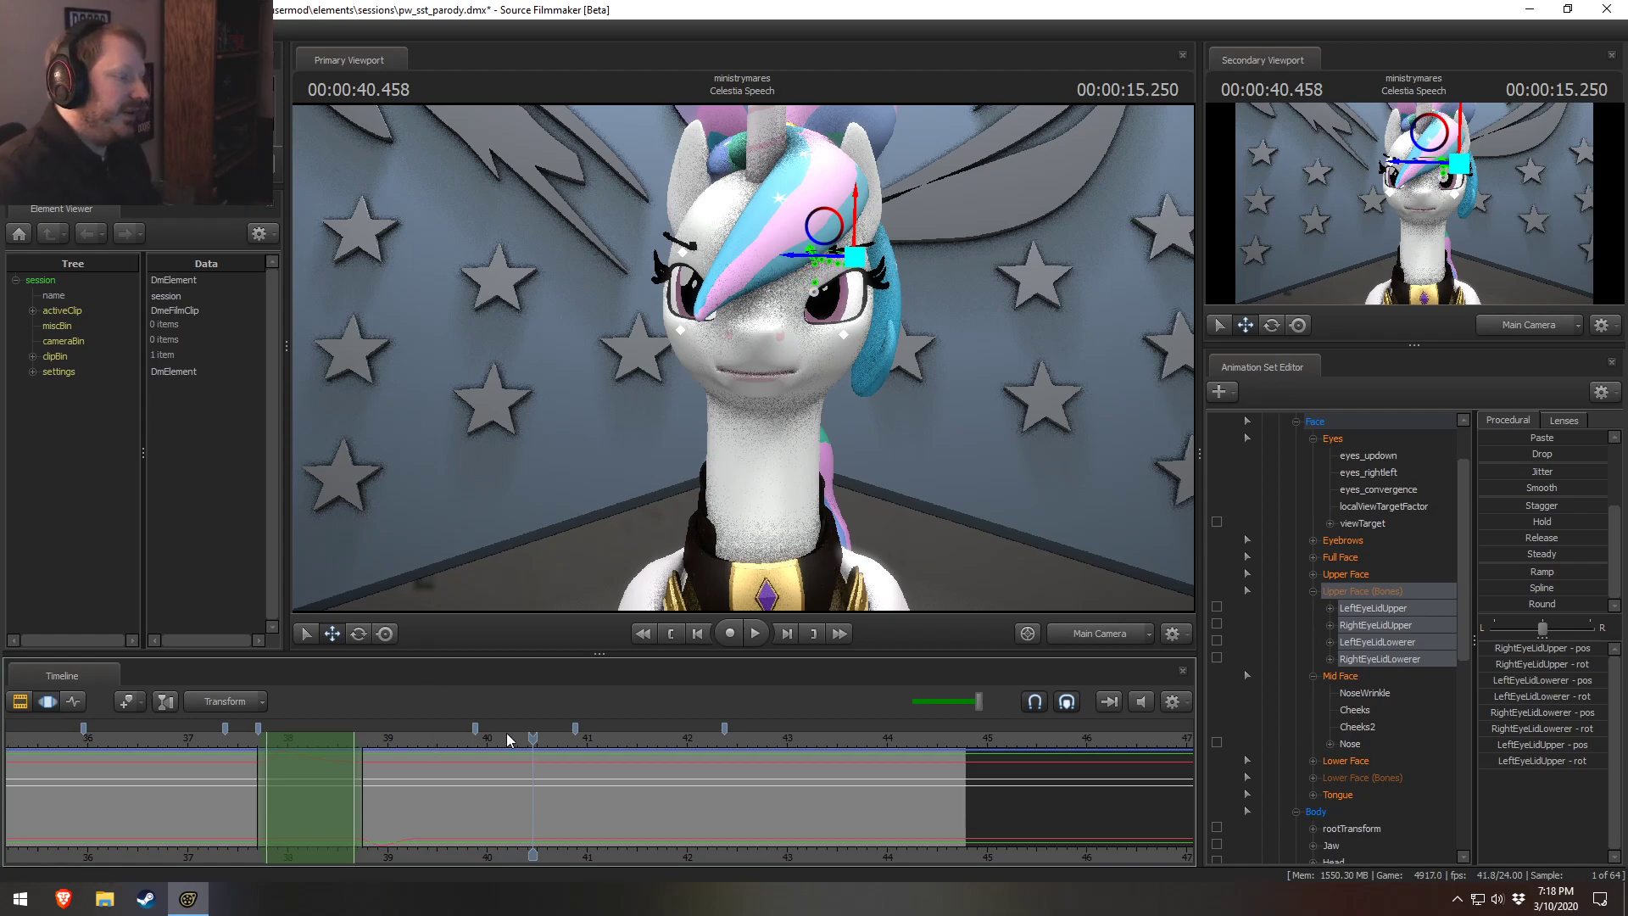
{"action": "left_click", "coordinate": [378, 741]}
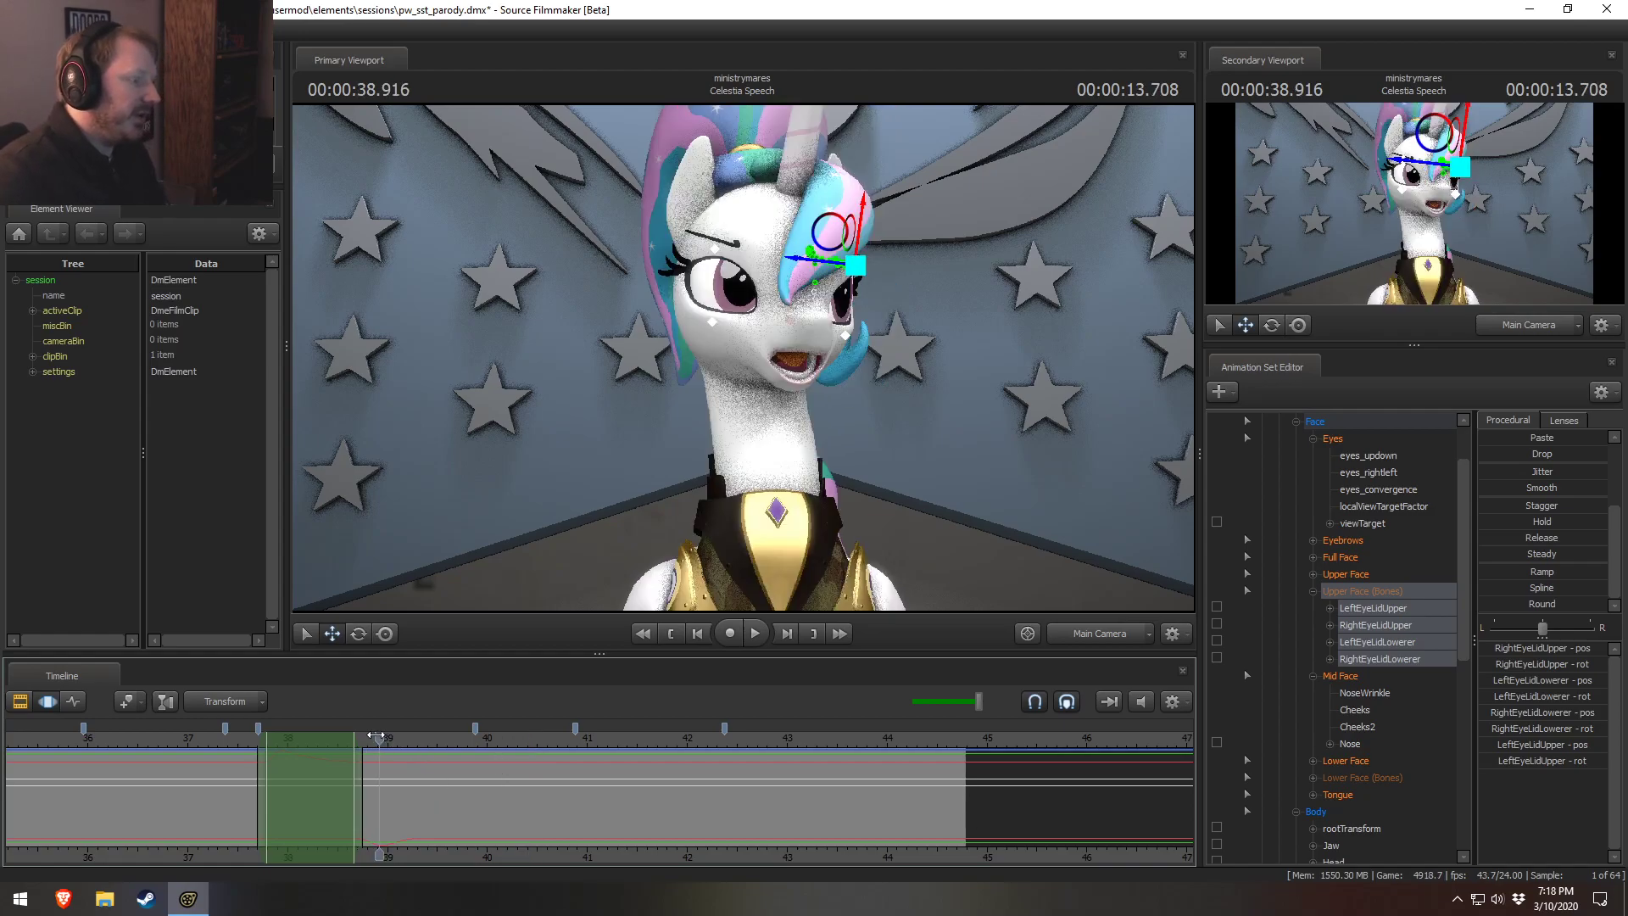
{"action": "key", "text": "space"}
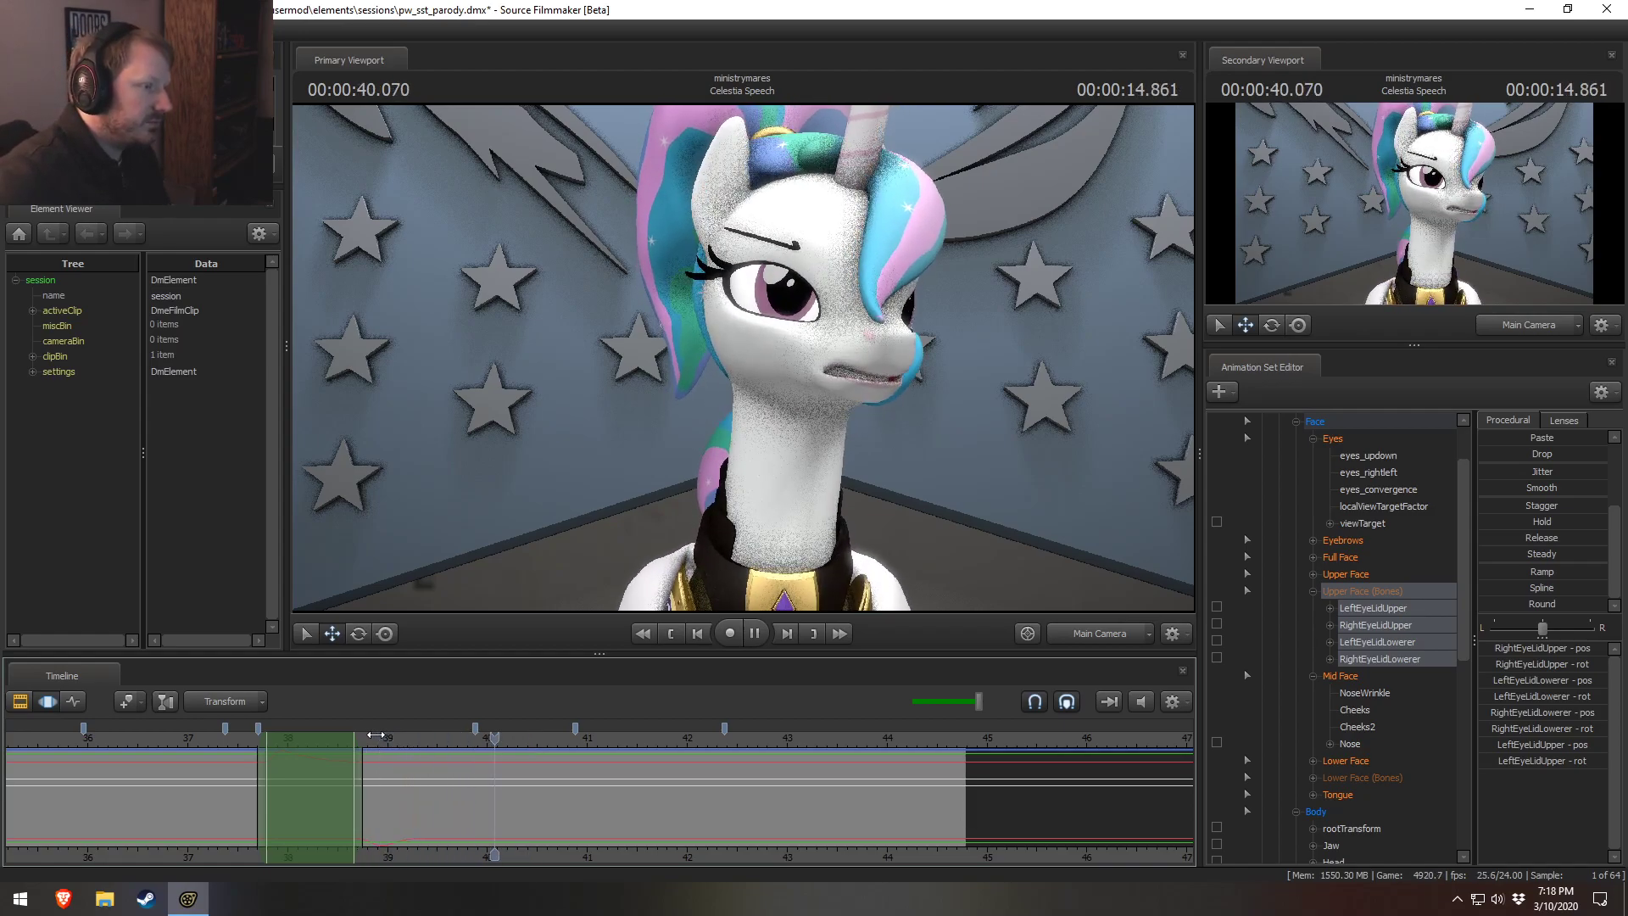
{"action": "left_click", "coordinate": [353, 740]}
{"action": "key", "text": "space"}
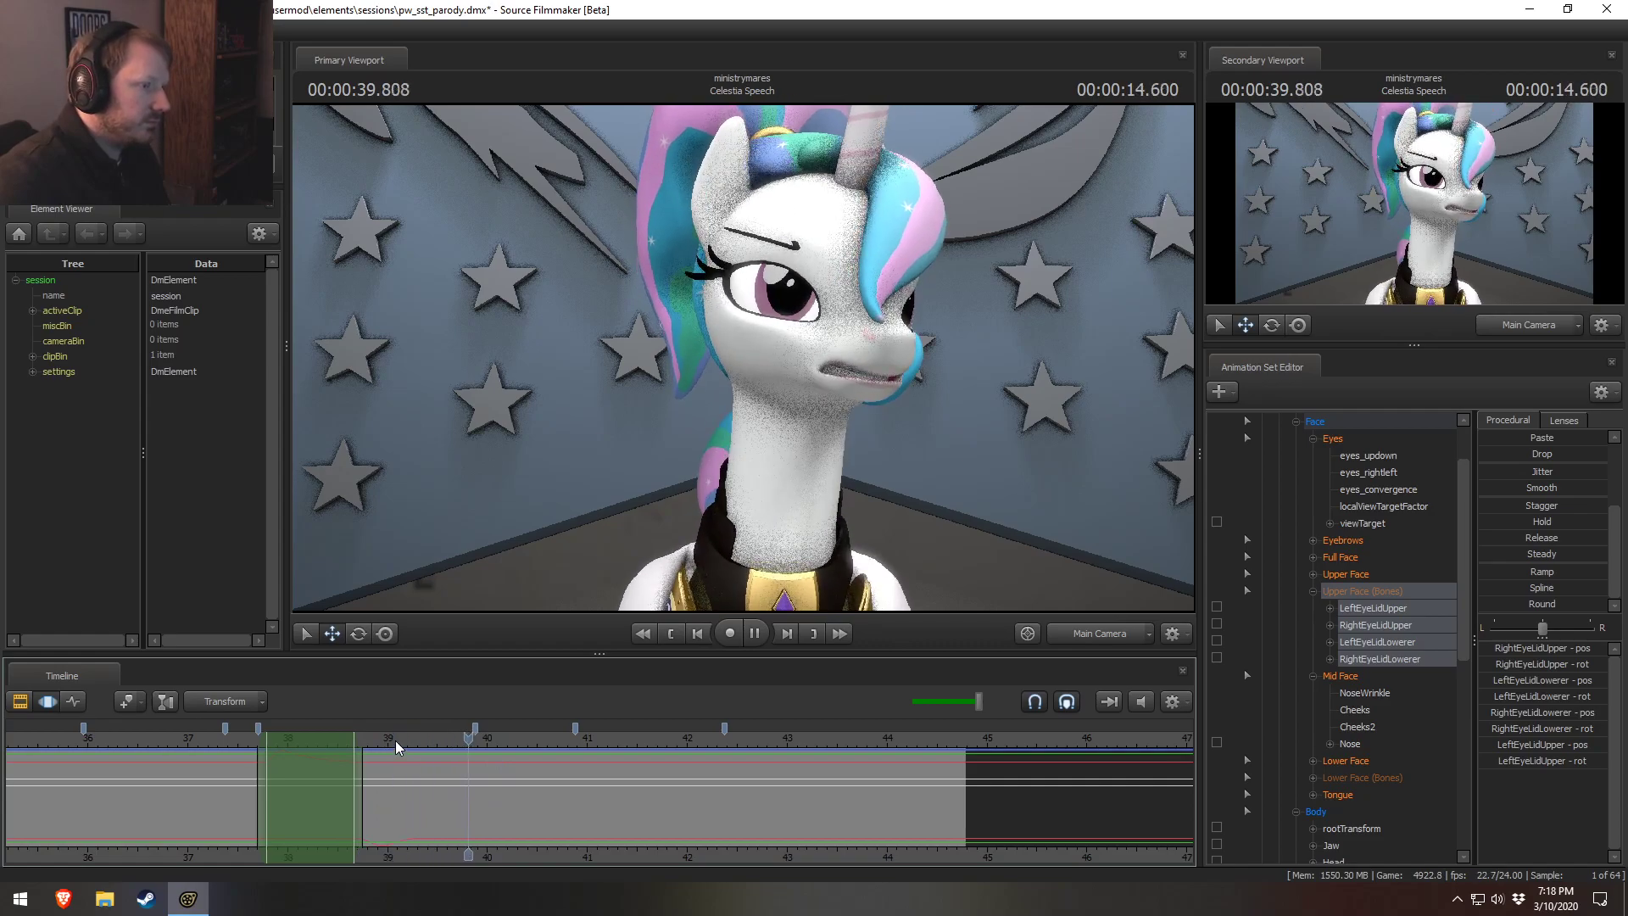
{"action": "key", "text": "space"}
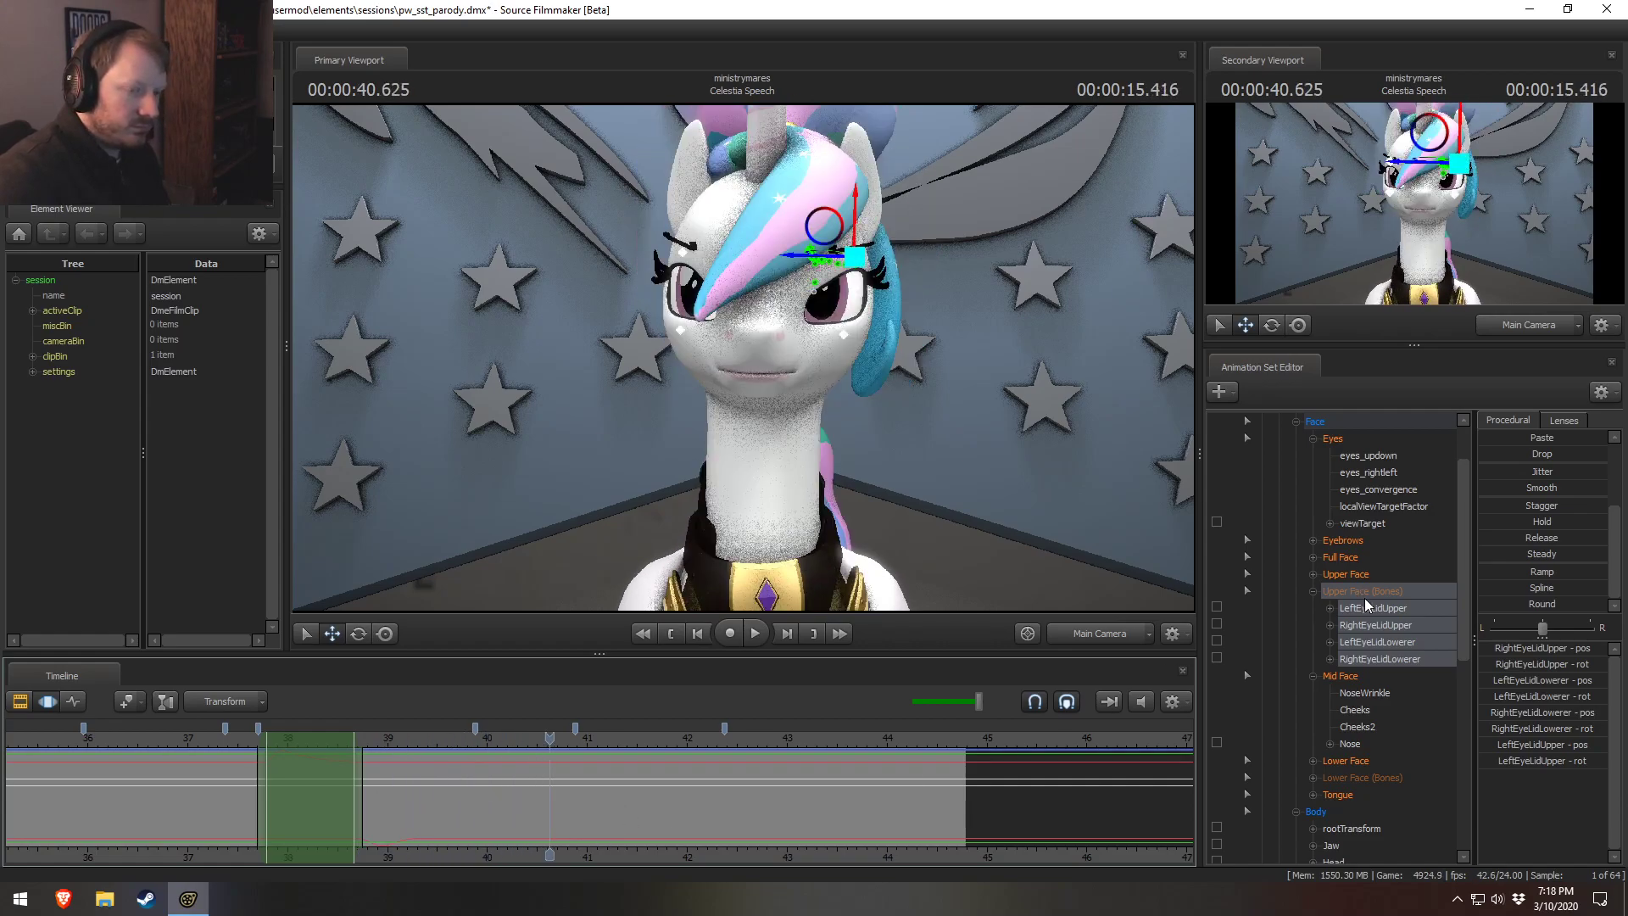
Select all of Celestia's controls except the Face group and the Jaw.
{"action": "scroll", "coordinate": [1389, 594], "scroll_direction": "up", "scroll_amount": 2}
{"action": "left_click", "coordinate": [1334, 472]}
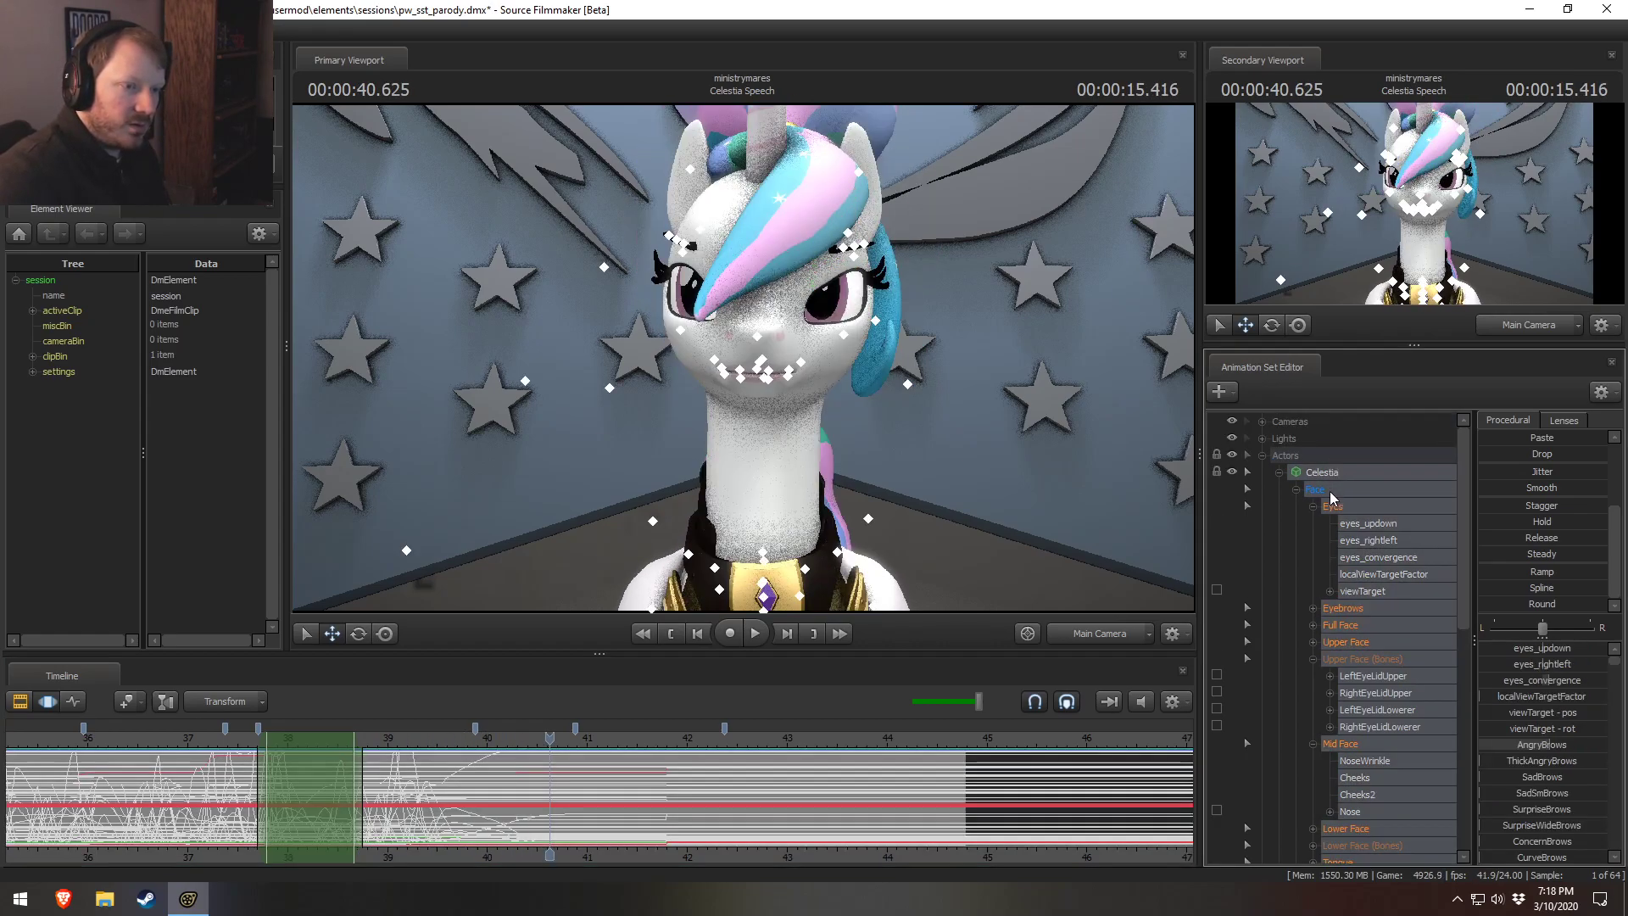
{"action": "left_click", "coordinate": [1315, 490], "text": "ctrl"}
{"action": "scroll", "coordinate": [1362, 651], "scroll_direction": "down", "scroll_amount": 6}
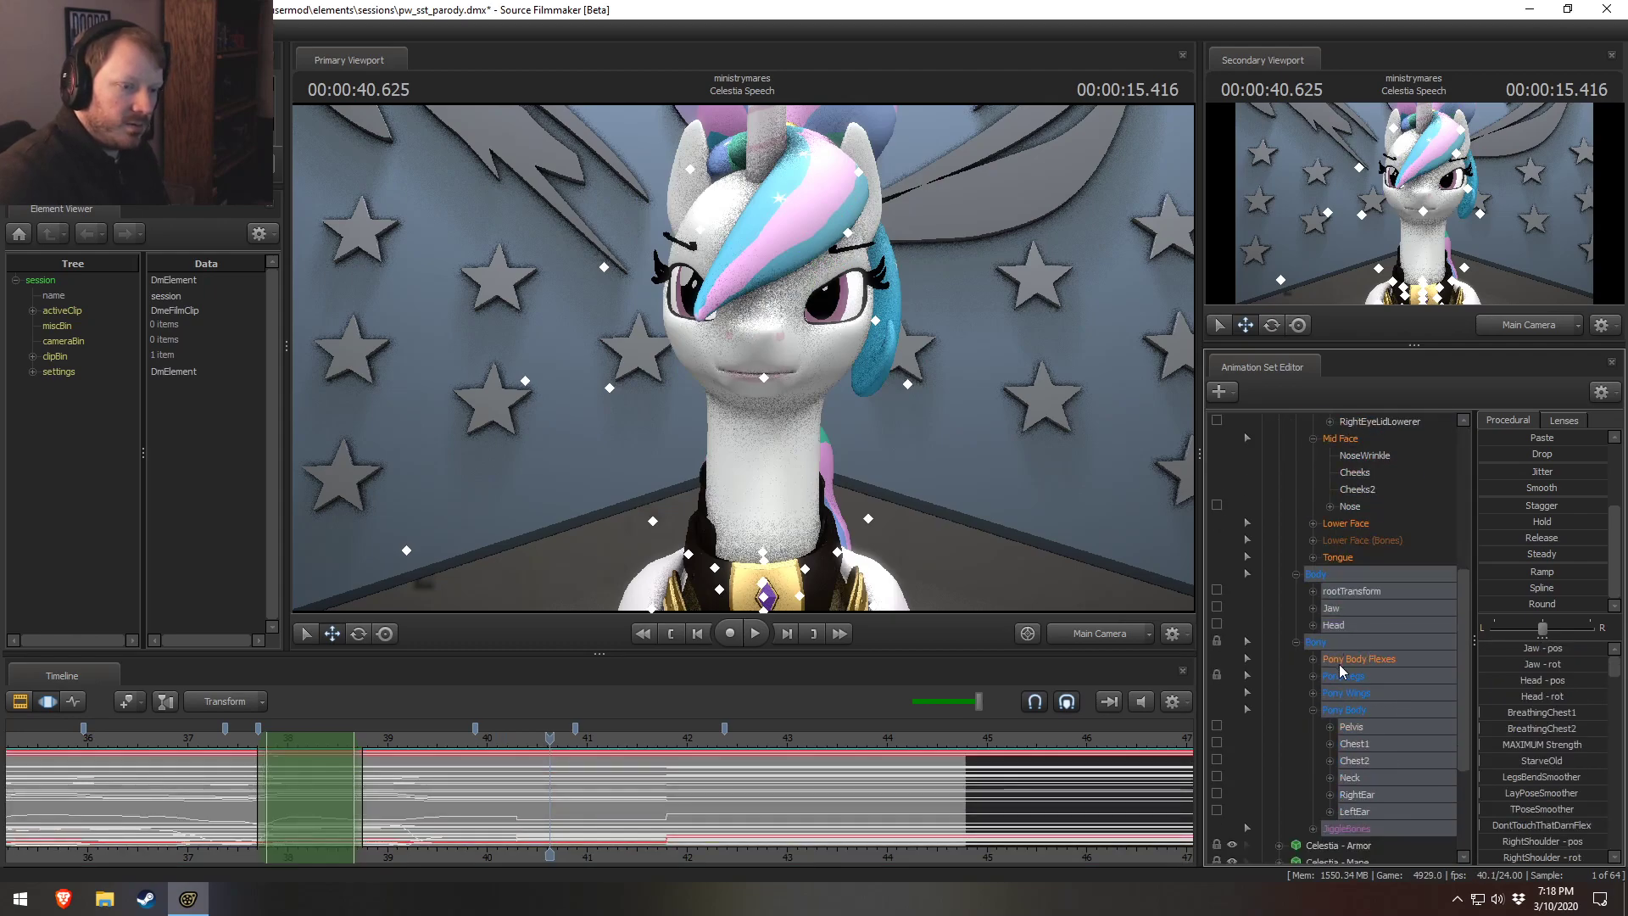
{"action": "left_click", "coordinate": [1339, 611], "text": "ctrl"}
Apply the Round procedural preset at full strength to the selected body controls over about 40.1 s to 41 s.
{"action": "scroll", "coordinate": [466, 817], "scroll_direction": "up", "scroll_amount": 2}
{"action": "left_click_drag", "start_coordinate": [503, 818], "coordinate": [598, 813], "text": "shift"}
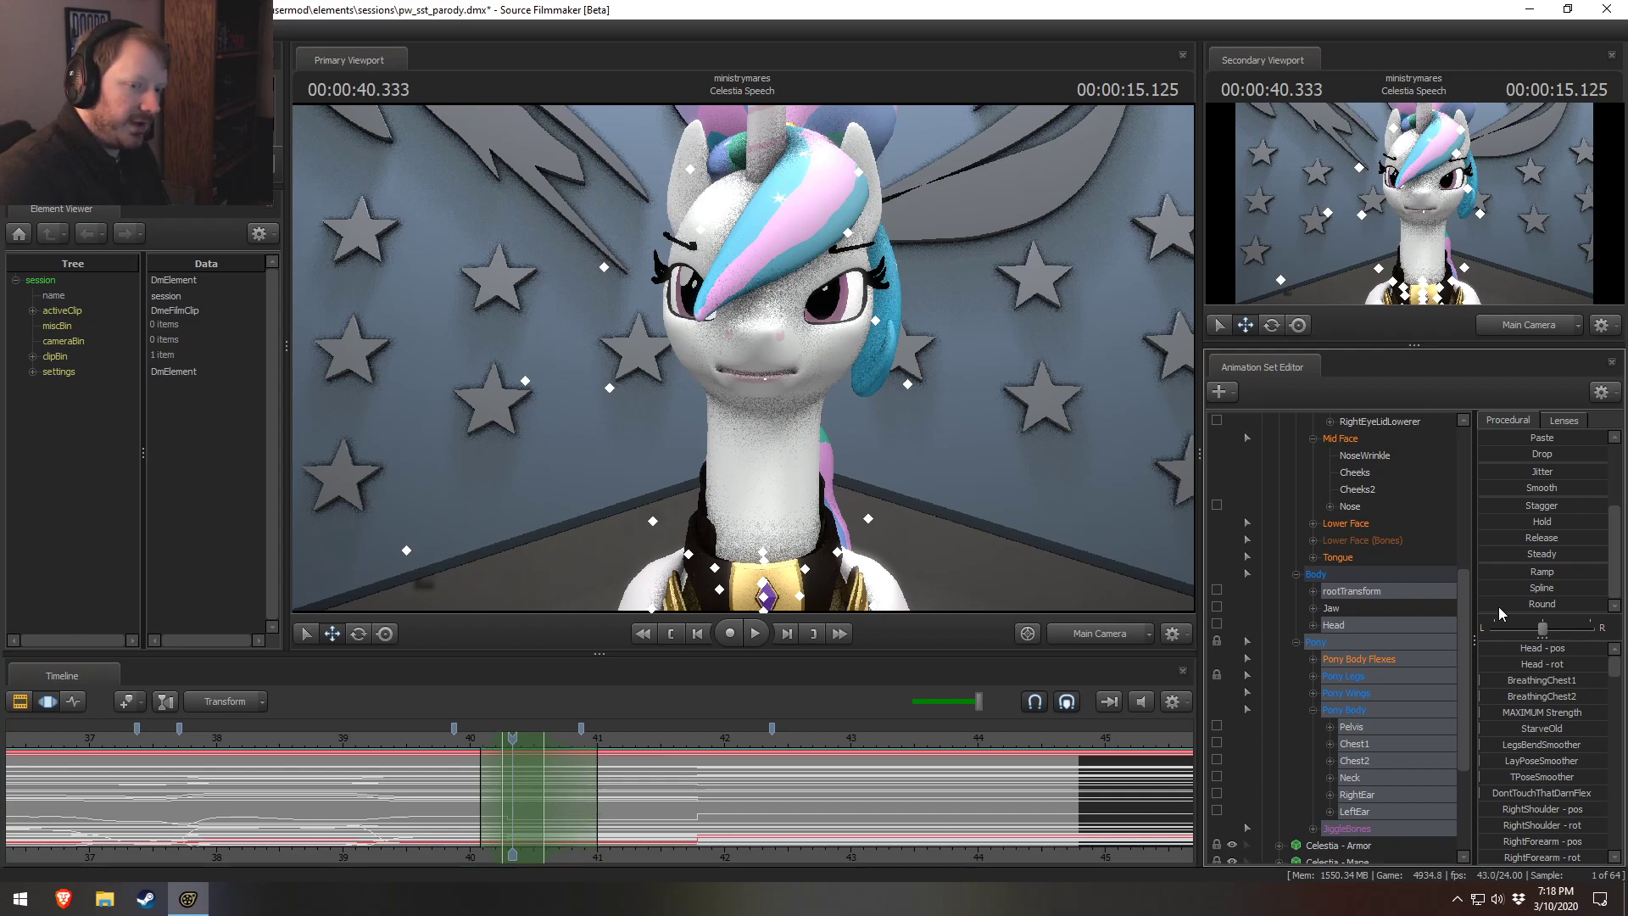
{"action": "left_click_drag", "start_coordinate": [1499, 607], "coordinate": [1604, 607]}
Extend the time selection's lead-in falloff to about 40 s and play back the rounded head turn.
{"action": "left_click_drag", "start_coordinate": [477, 749], "coordinate": [471, 747]}
{"action": "left_click_drag", "start_coordinate": [476, 741], "coordinate": [427, 738]}
{"action": "key", "text": "space"}
{"action": "key", "text": "space"}
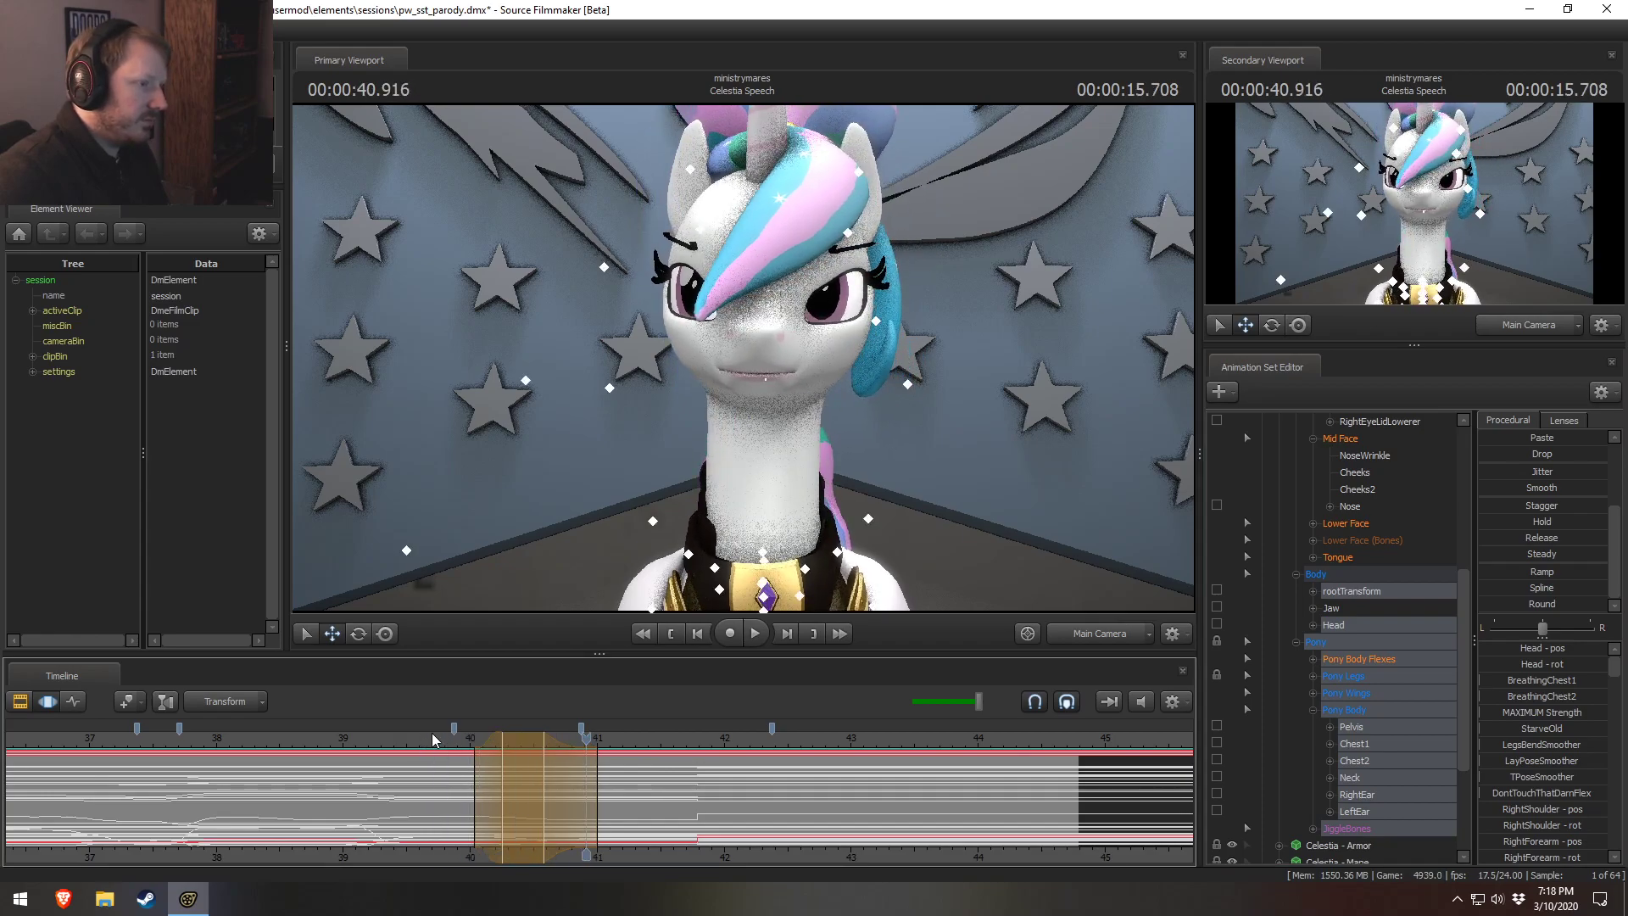
{"action": "left_click", "coordinate": [421, 742]}
Shorten the time selection's hold and pull its end falloff in to about 40.8 s, checking the turn by playback.
{"action": "key", "text": "space"}
{"action": "key", "text": "space"}
{"action": "left_click_drag", "start_coordinate": [569, 785], "coordinate": [519, 733]}
{"action": "left_click", "coordinate": [426, 750]}
{"action": "key", "text": "space"}
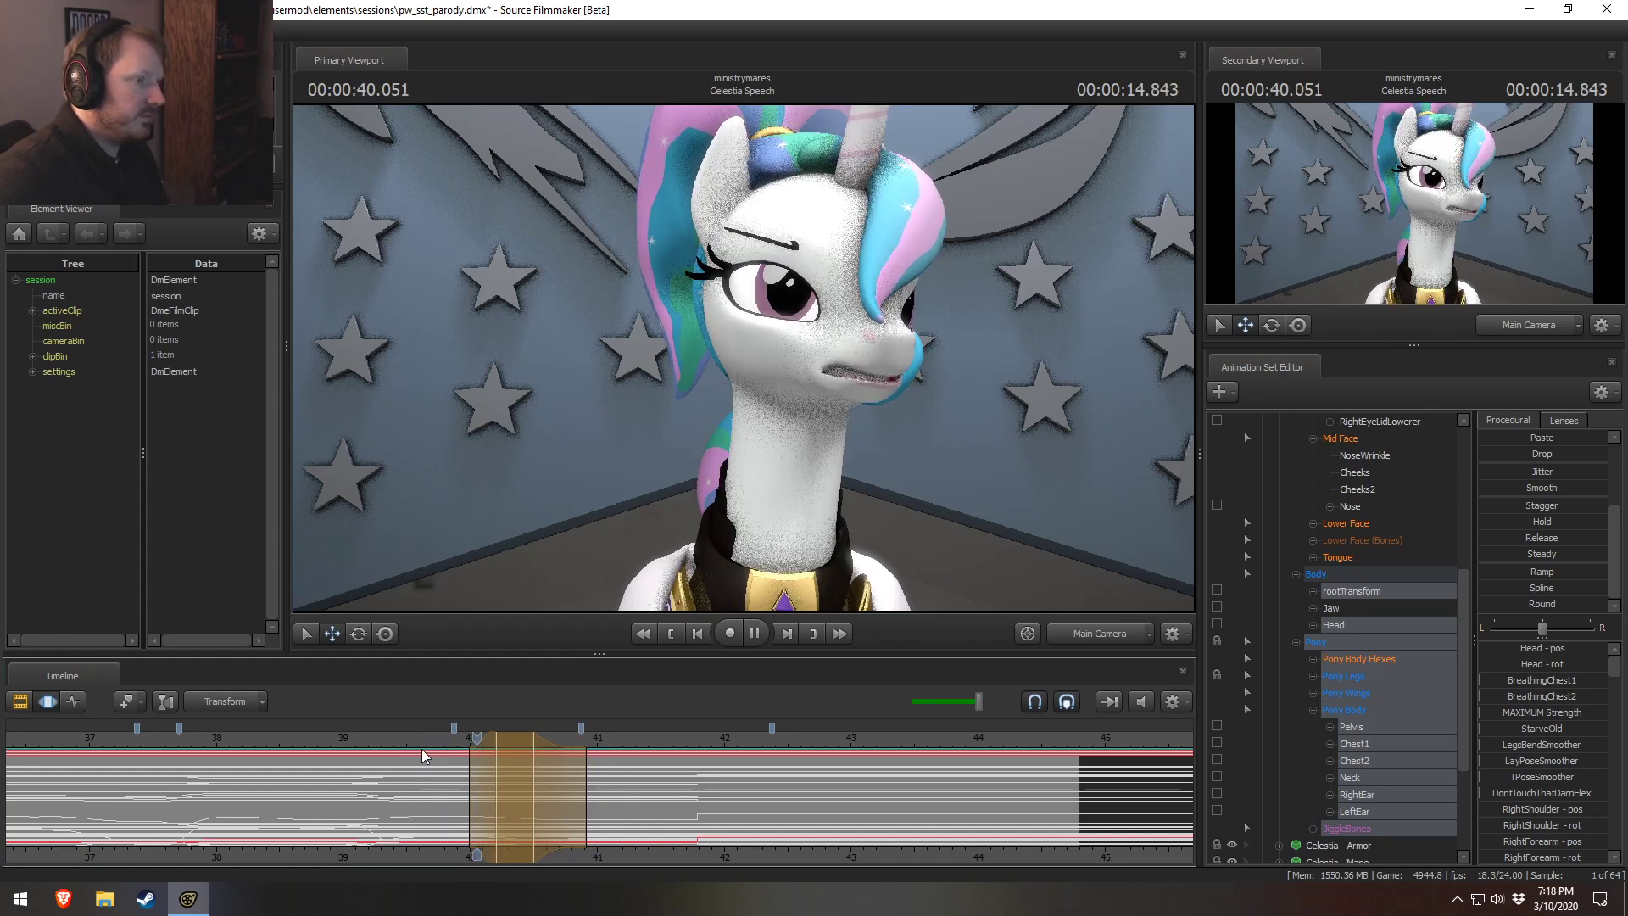
{"action": "key", "text": "space"}
{"action": "left_click_drag", "start_coordinate": [570, 804], "coordinate": [564, 804]}
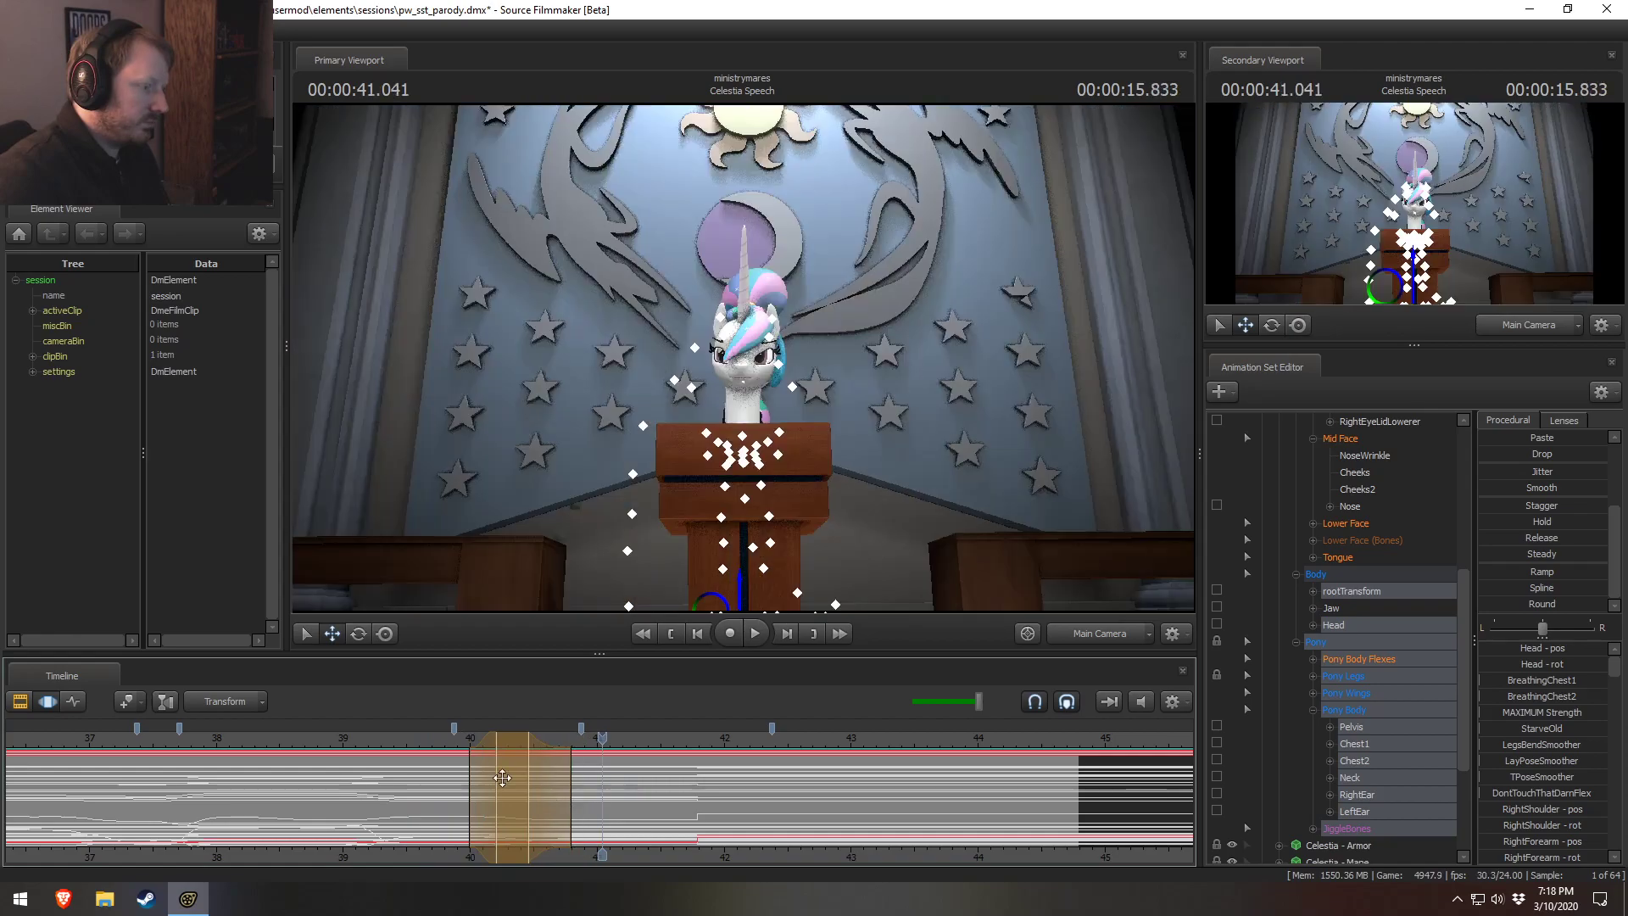
{"action": "left_click", "coordinate": [449, 750]}
{"action": "key", "text": "space"}
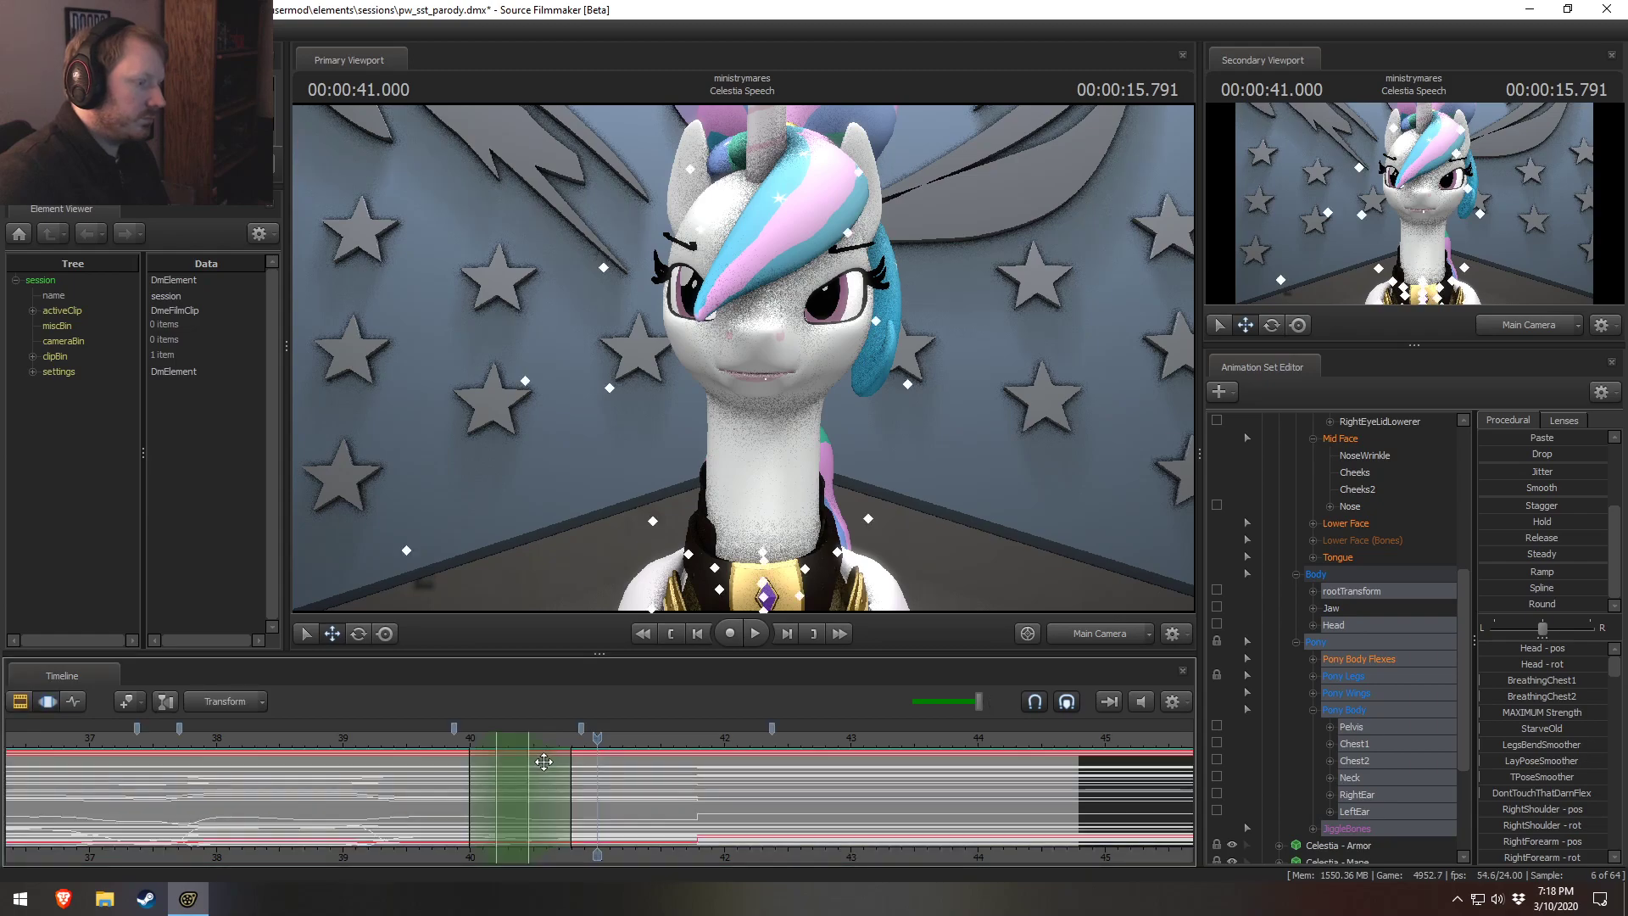
{"action": "key", "text": "space"}
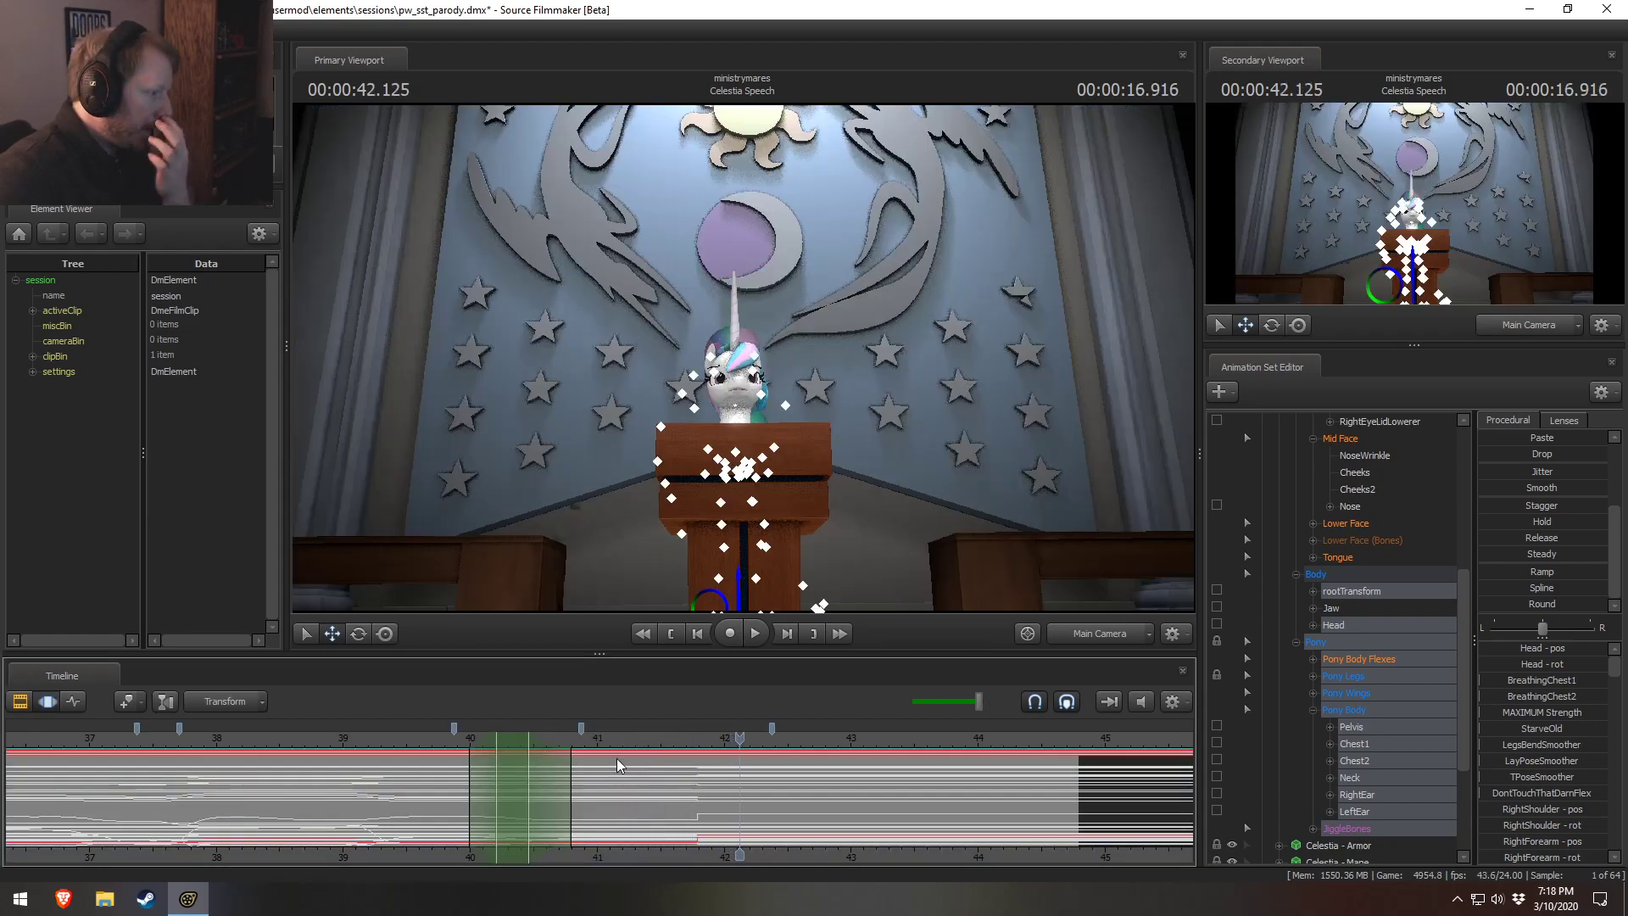
Select about 41.4 s to 42.5 s, apply the Round preset at full strength to the body controls, and play it back.
{"action": "left_click", "coordinate": [694, 791]}
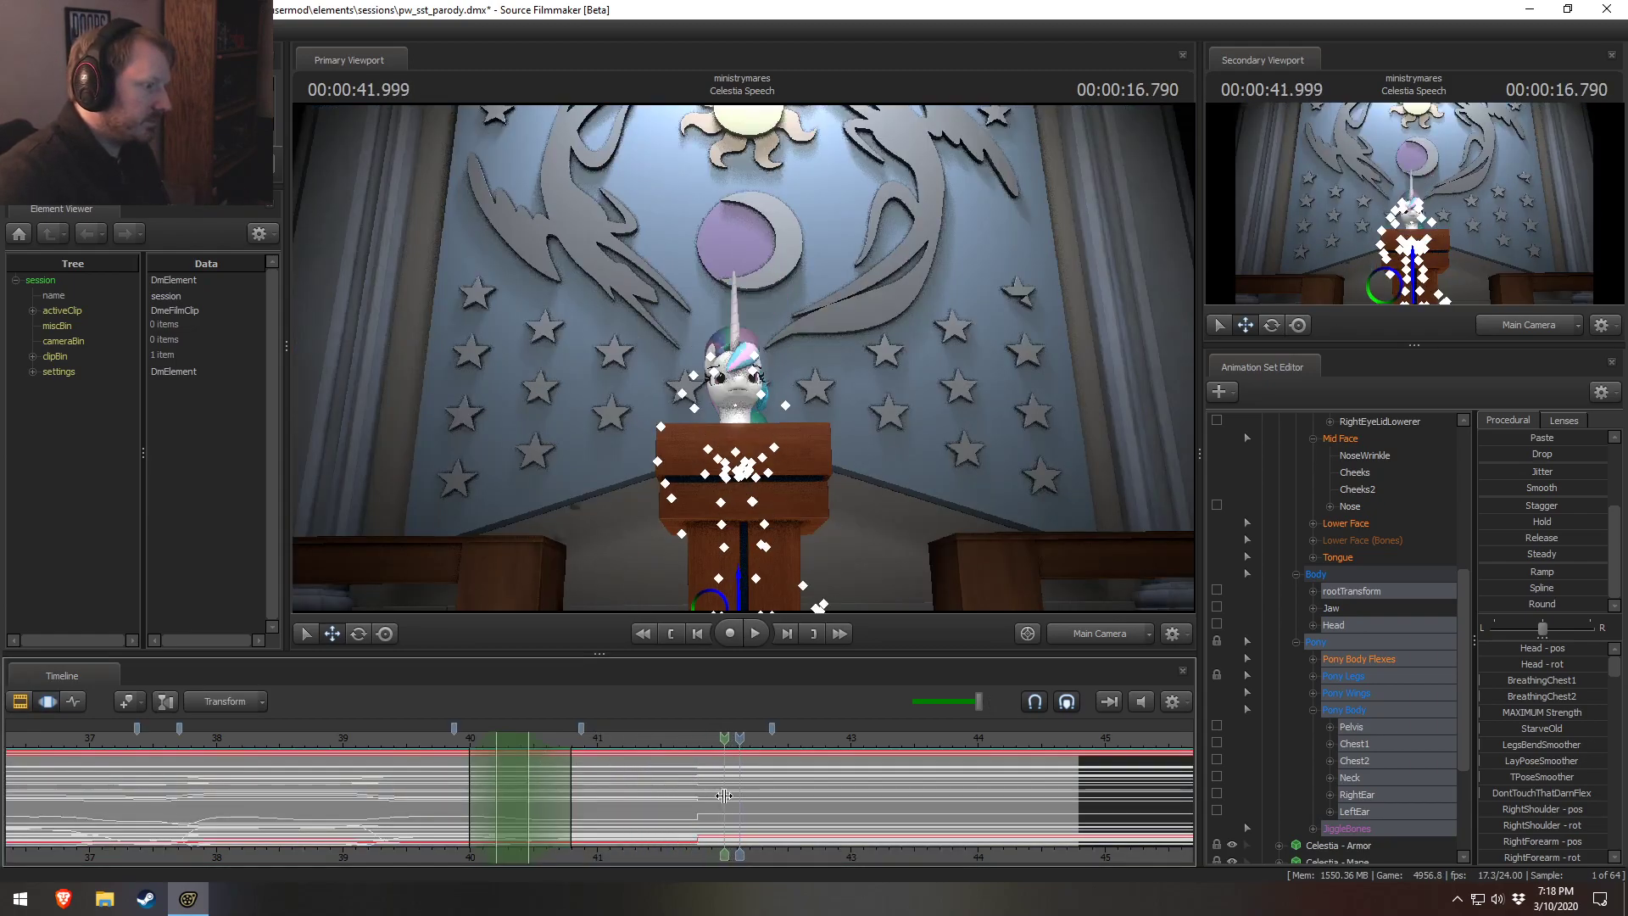
{"action": "mouse_move", "coordinate": [713, 795]}
{"action": "left_mouse_down", "text": "shift"}
{"action": "mouse_move", "coordinate": [676, 795]}
{"action": "mouse_move", "coordinate": [782, 809]}
{"action": "left_mouse_up", "text": "shift"}
{"action": "left_click", "coordinate": [691, 795]}
{"action": "scroll", "coordinate": [688, 796], "scroll_direction": "up", "scroll_amount": 5}
{"action": "left_click_drag", "start_coordinate": [1524, 604], "coordinate": [1611, 605]}
{"action": "left_click", "coordinate": [617, 742]}
{"action": "key", "text": "space"}
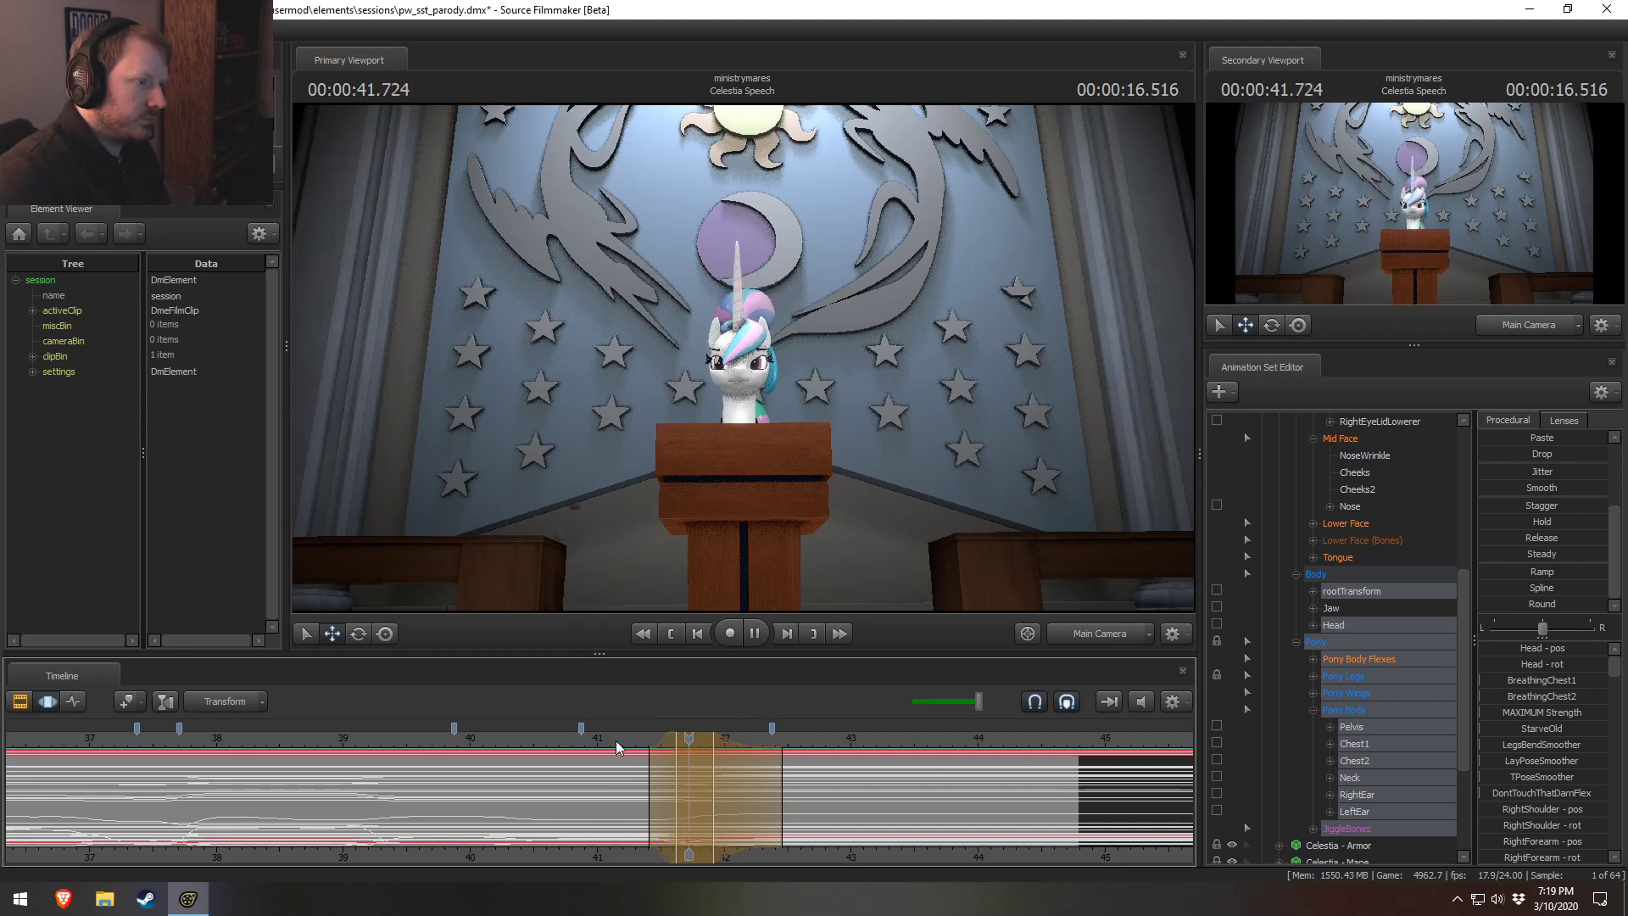
{"action": "key", "text": "space"}
Extend the selection's hold to about 42.5 s and set its end falloff to about 43 s, checking by playback.
{"action": "left_click_drag", "start_coordinate": [713, 792], "coordinate": [920, 792]}
{"action": "left_click", "coordinate": [623, 740]}
{"action": "key", "text": "space"}
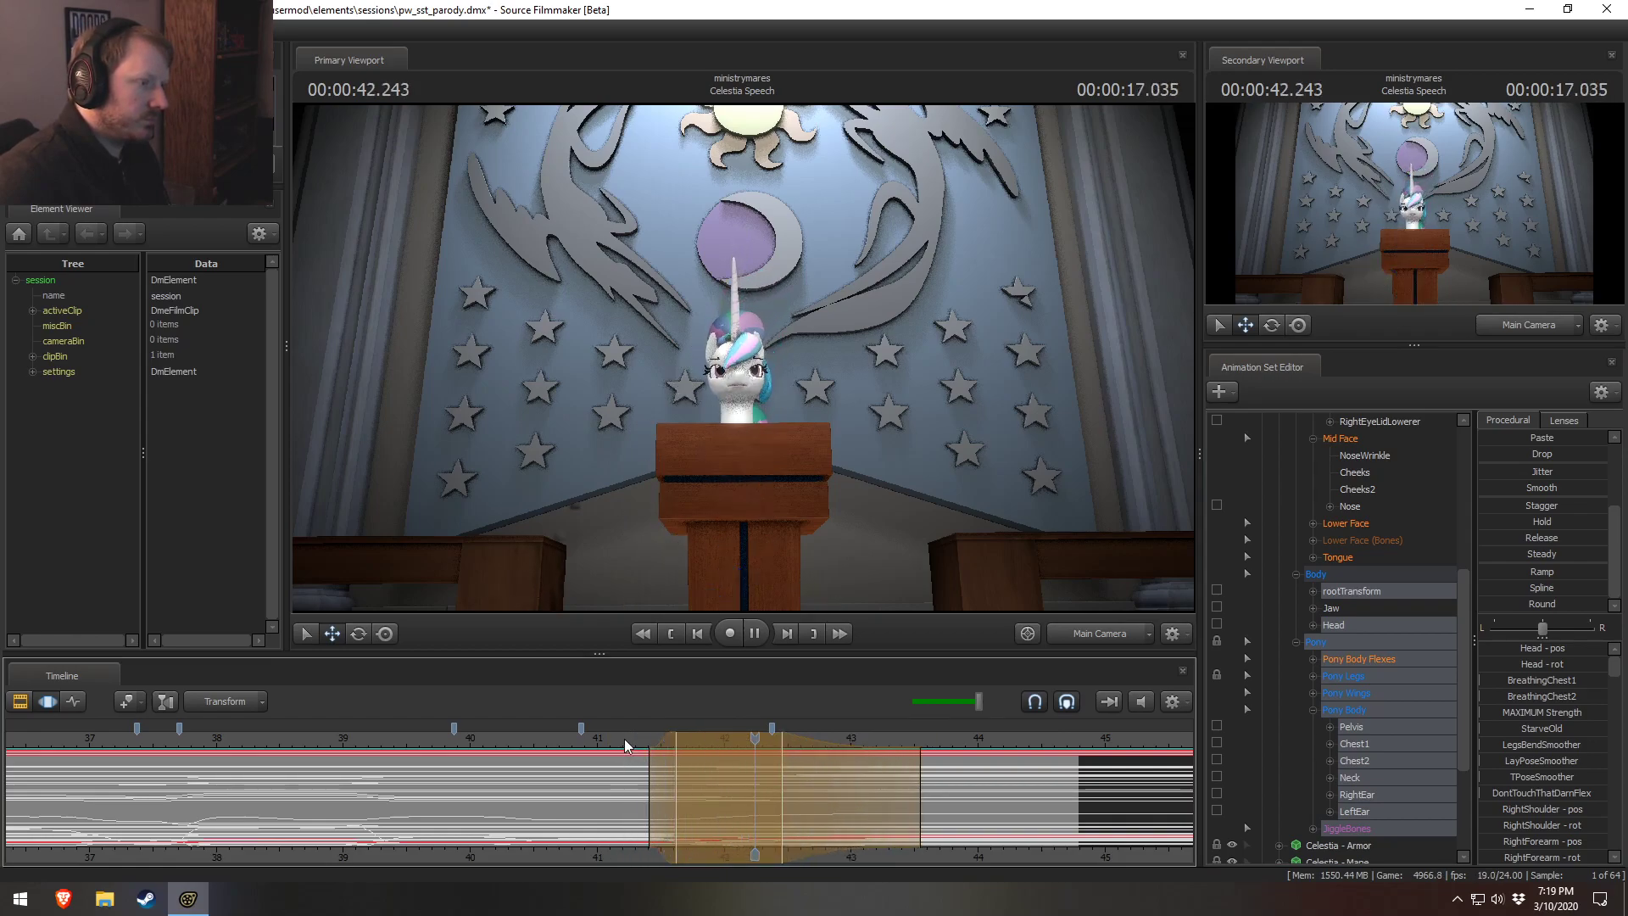
{"action": "key", "text": "space"}
{"action": "left_click_drag", "start_coordinate": [924, 812], "coordinate": [850, 812]}
{"action": "left_click", "coordinate": [599, 739]}
{"action": "key", "text": "space"}
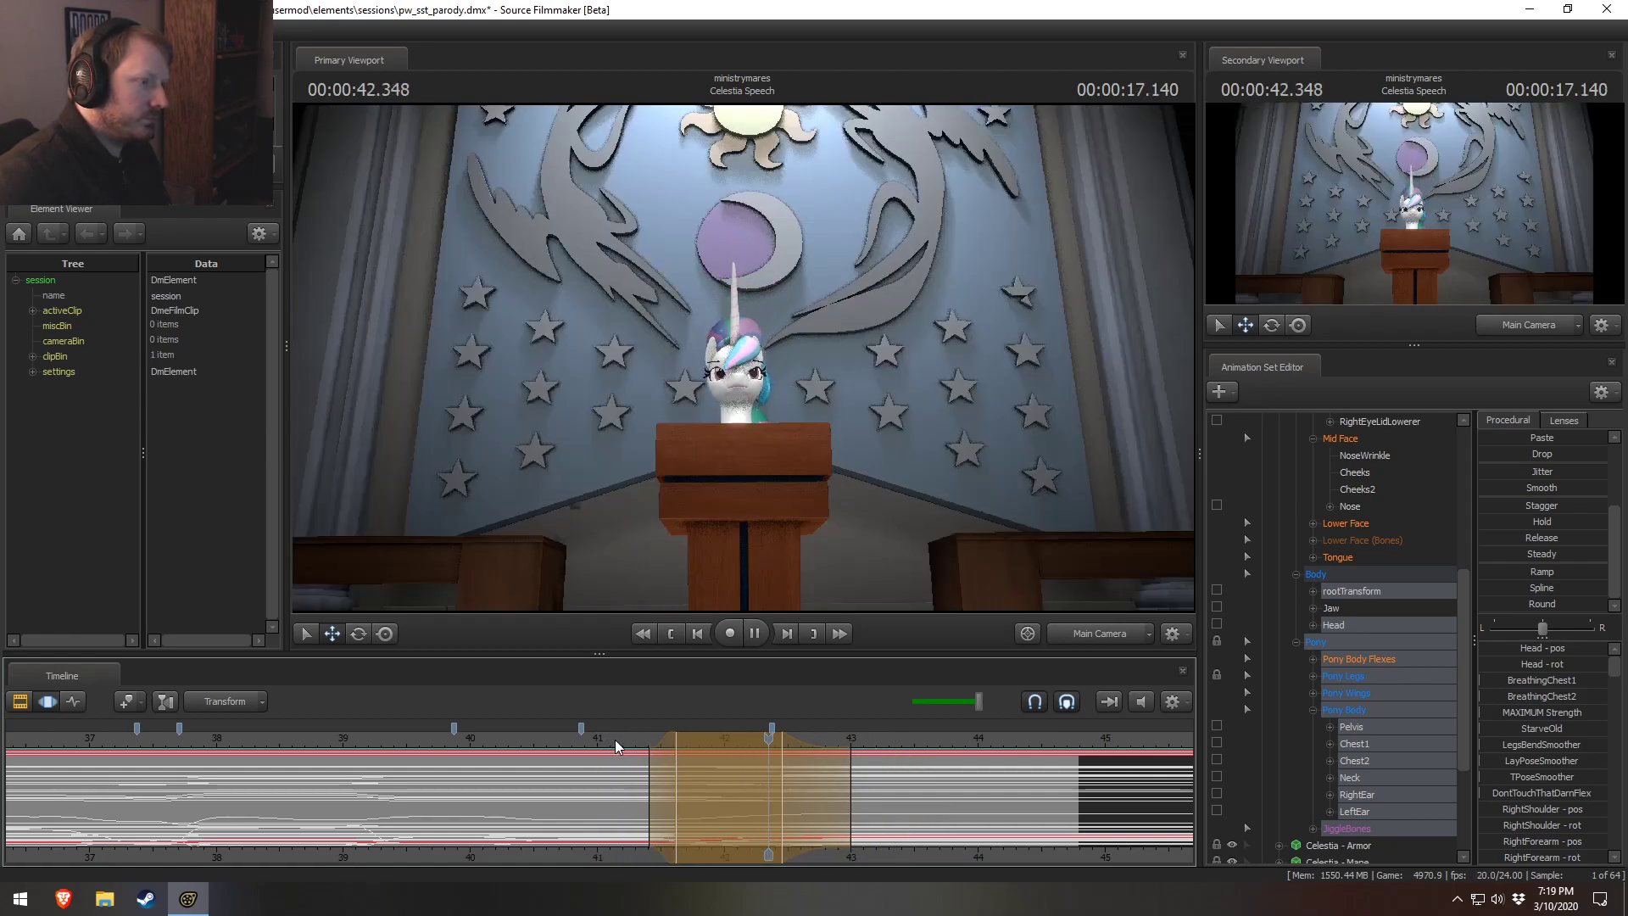
{"action": "key", "text": "space"}
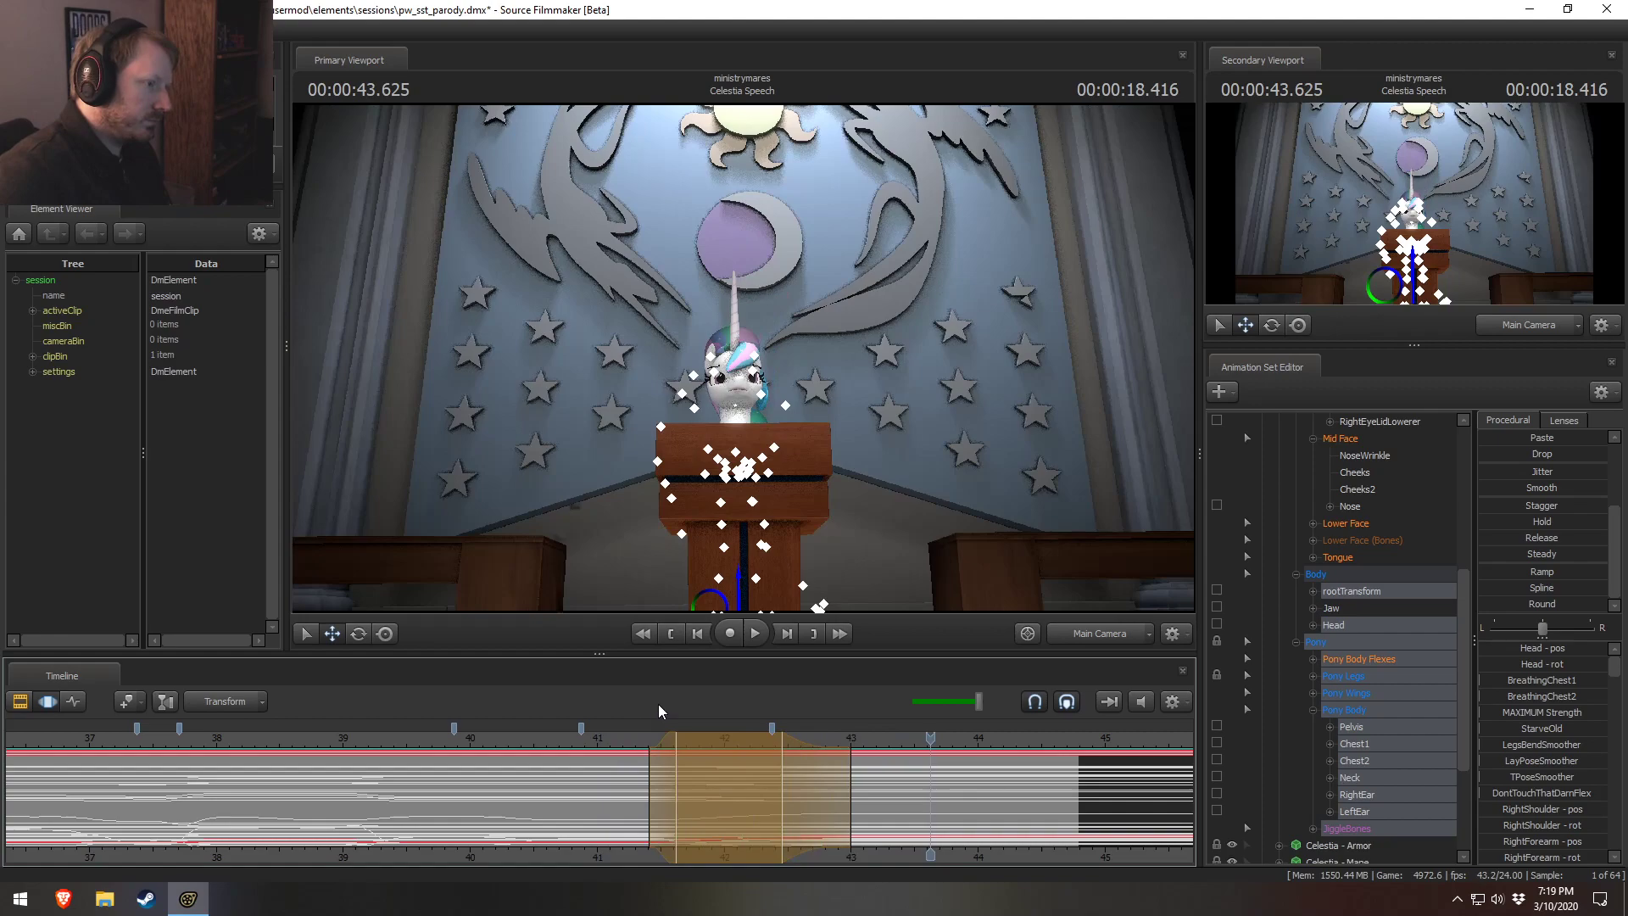
Tighten the time selection to about 41.5 s through 42.7 s and play back the wide shot.
{"action": "left_click_drag", "start_coordinate": [848, 795], "coordinate": [829, 793]}
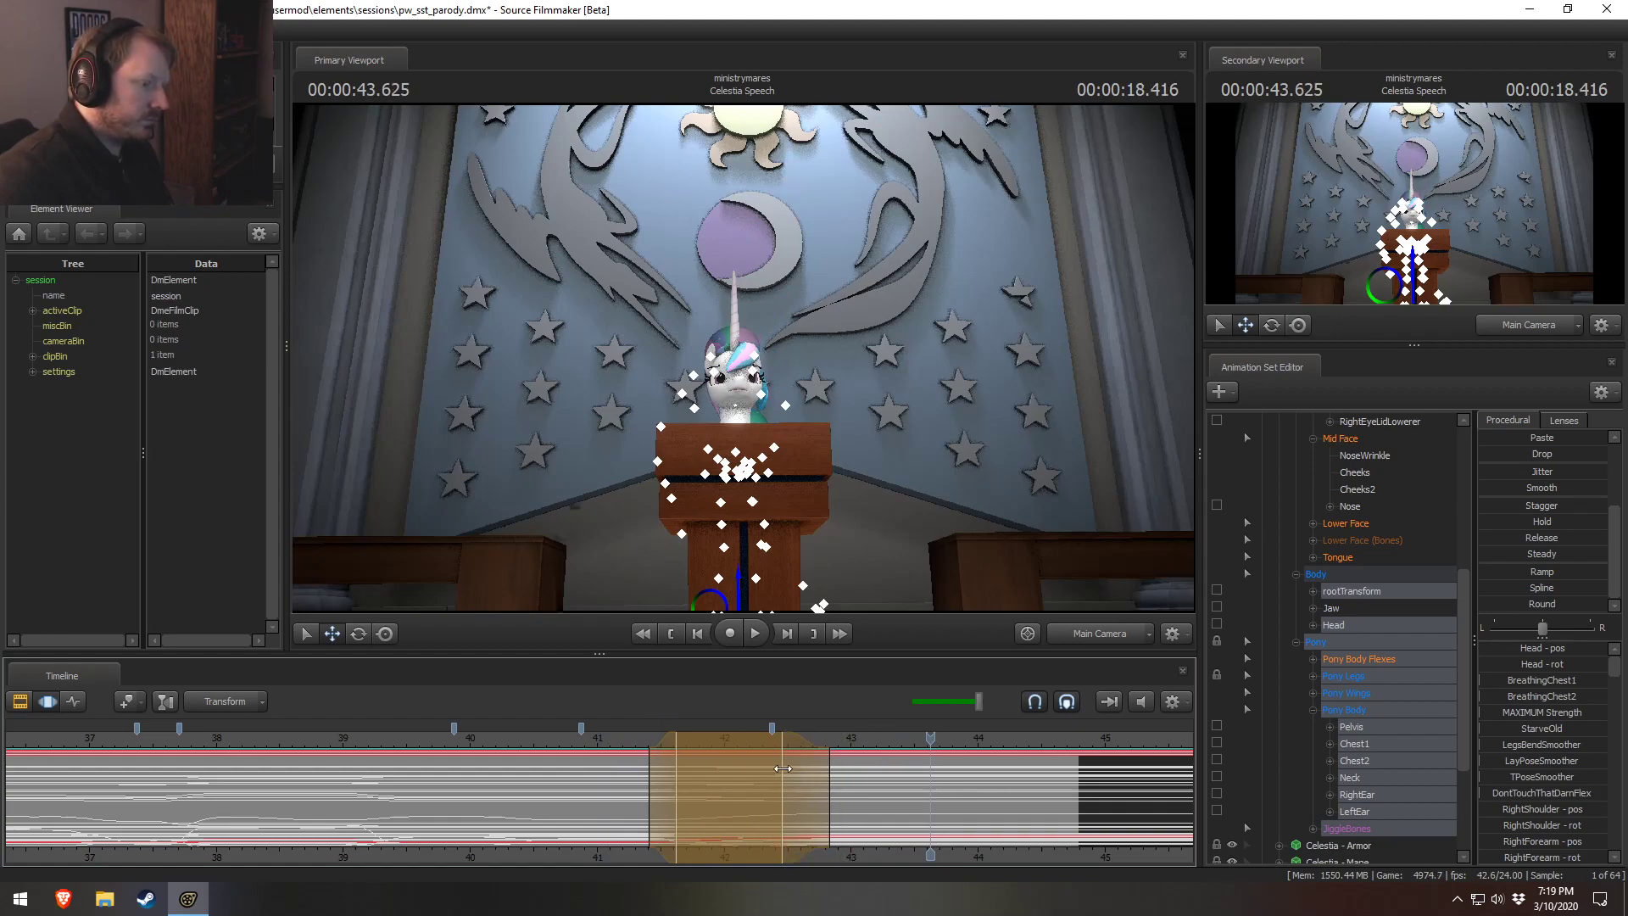
{"action": "left_click_drag", "start_coordinate": [785, 765], "coordinate": [747, 739]}
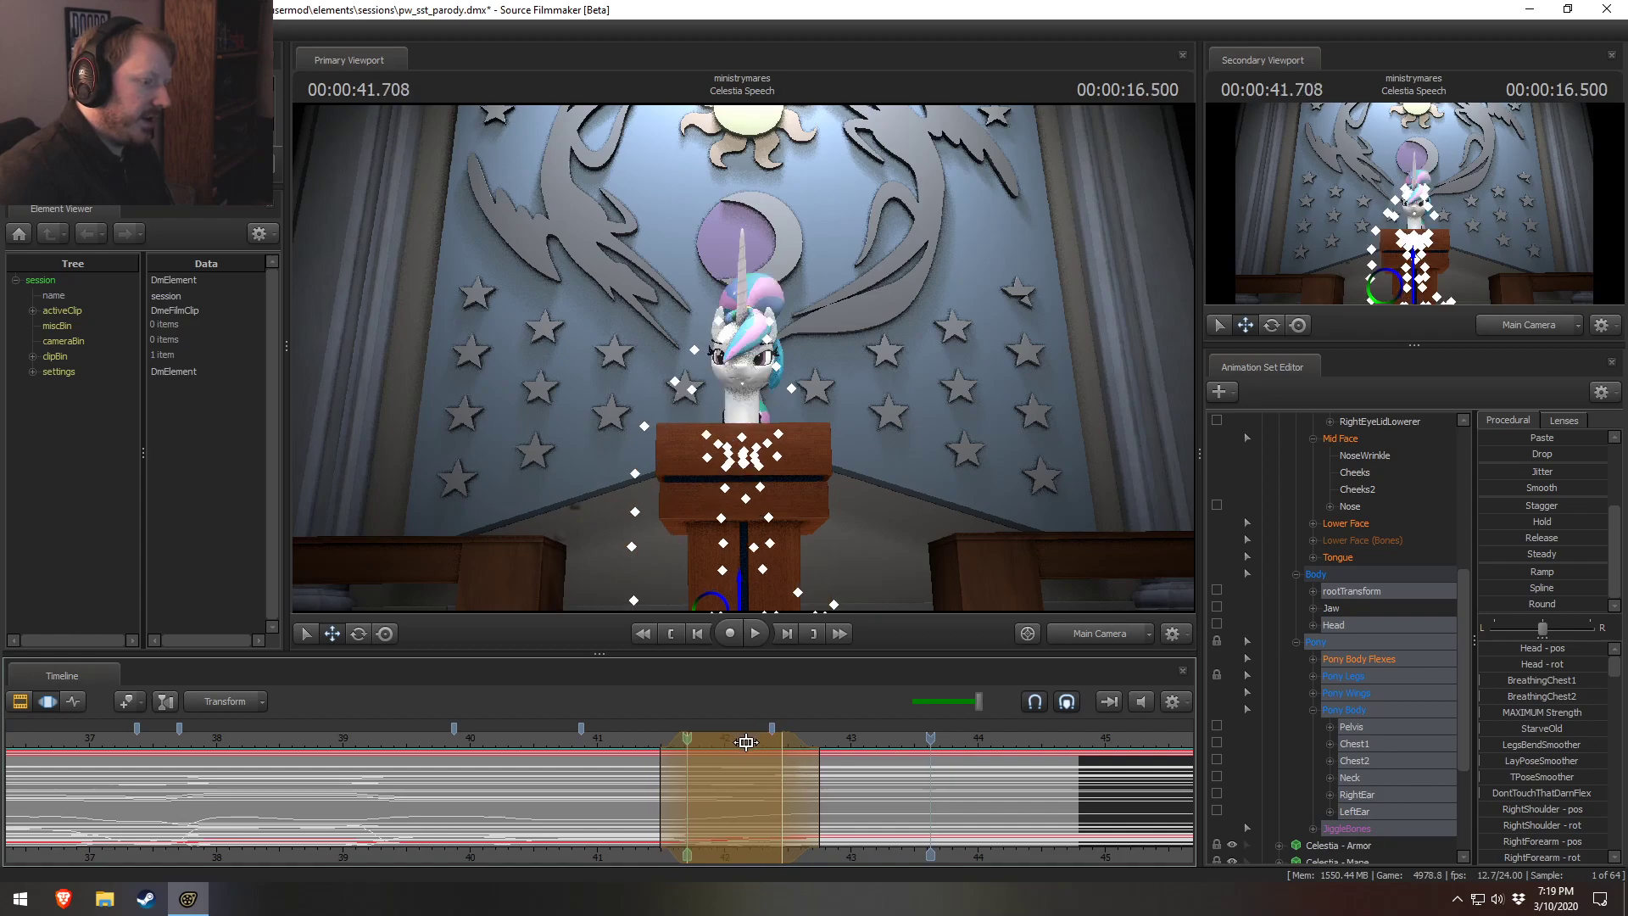
{"action": "left_click", "coordinate": [610, 772]}
{"action": "key", "text": "space"}
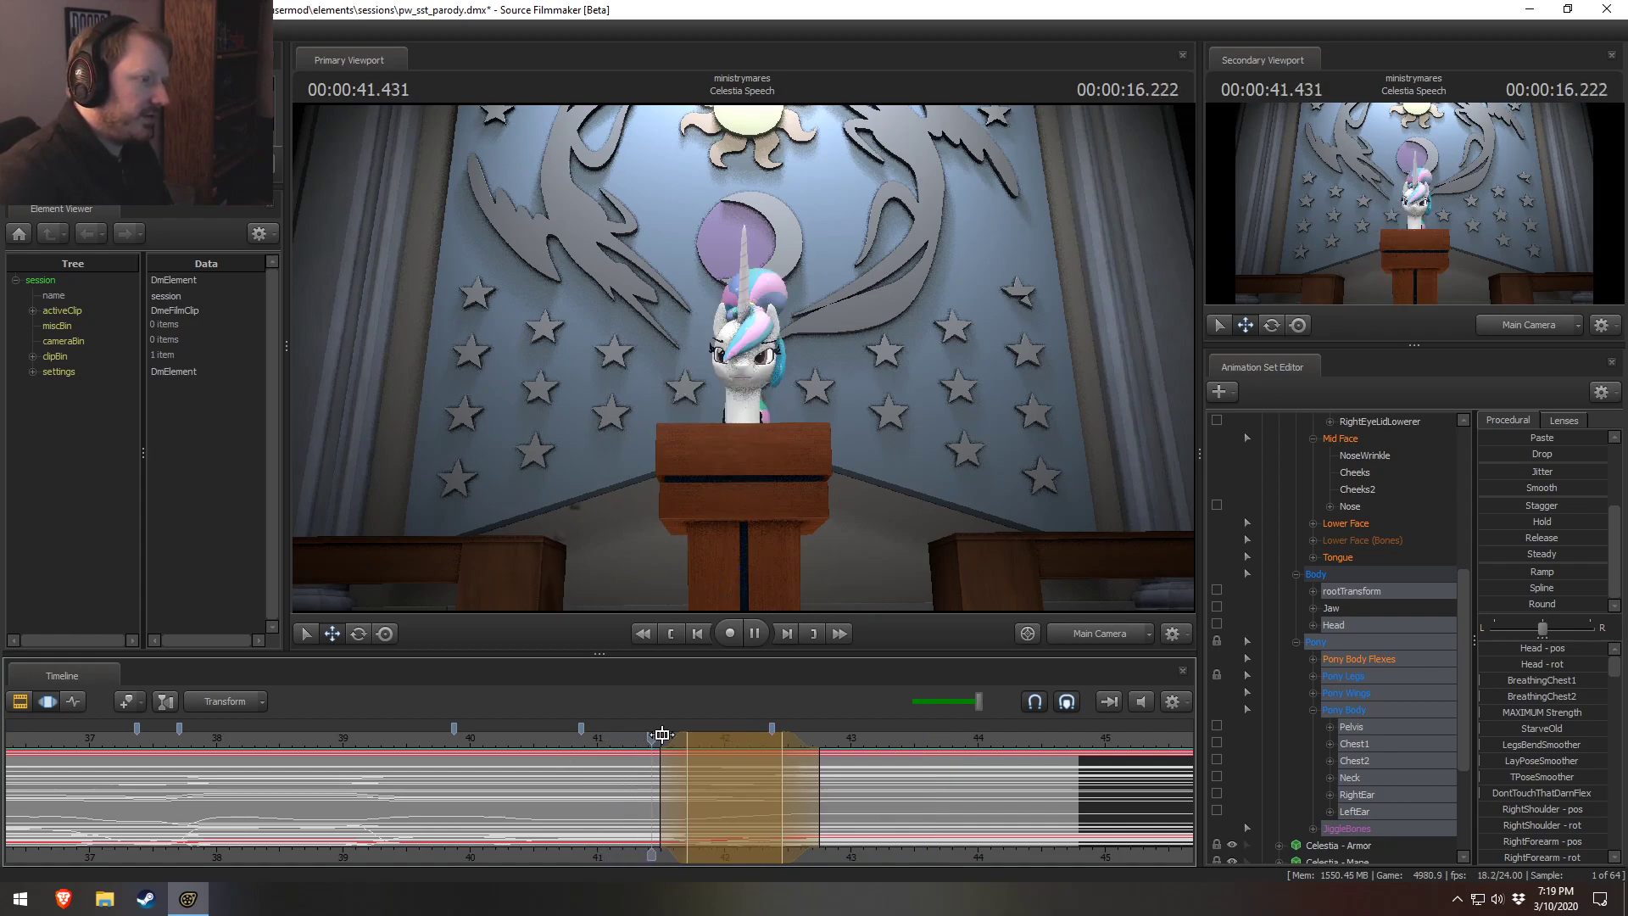
{"action": "key", "text": "space"}
Extend the selection's end falloff slightly to about 42.8 s, play it back, and commit the Round edit.
{"action": "left_click_drag", "start_coordinate": [824, 799], "coordinate": [828, 799]}
{"action": "left_click", "coordinate": [641, 741]}
{"action": "key", "text": "space"}
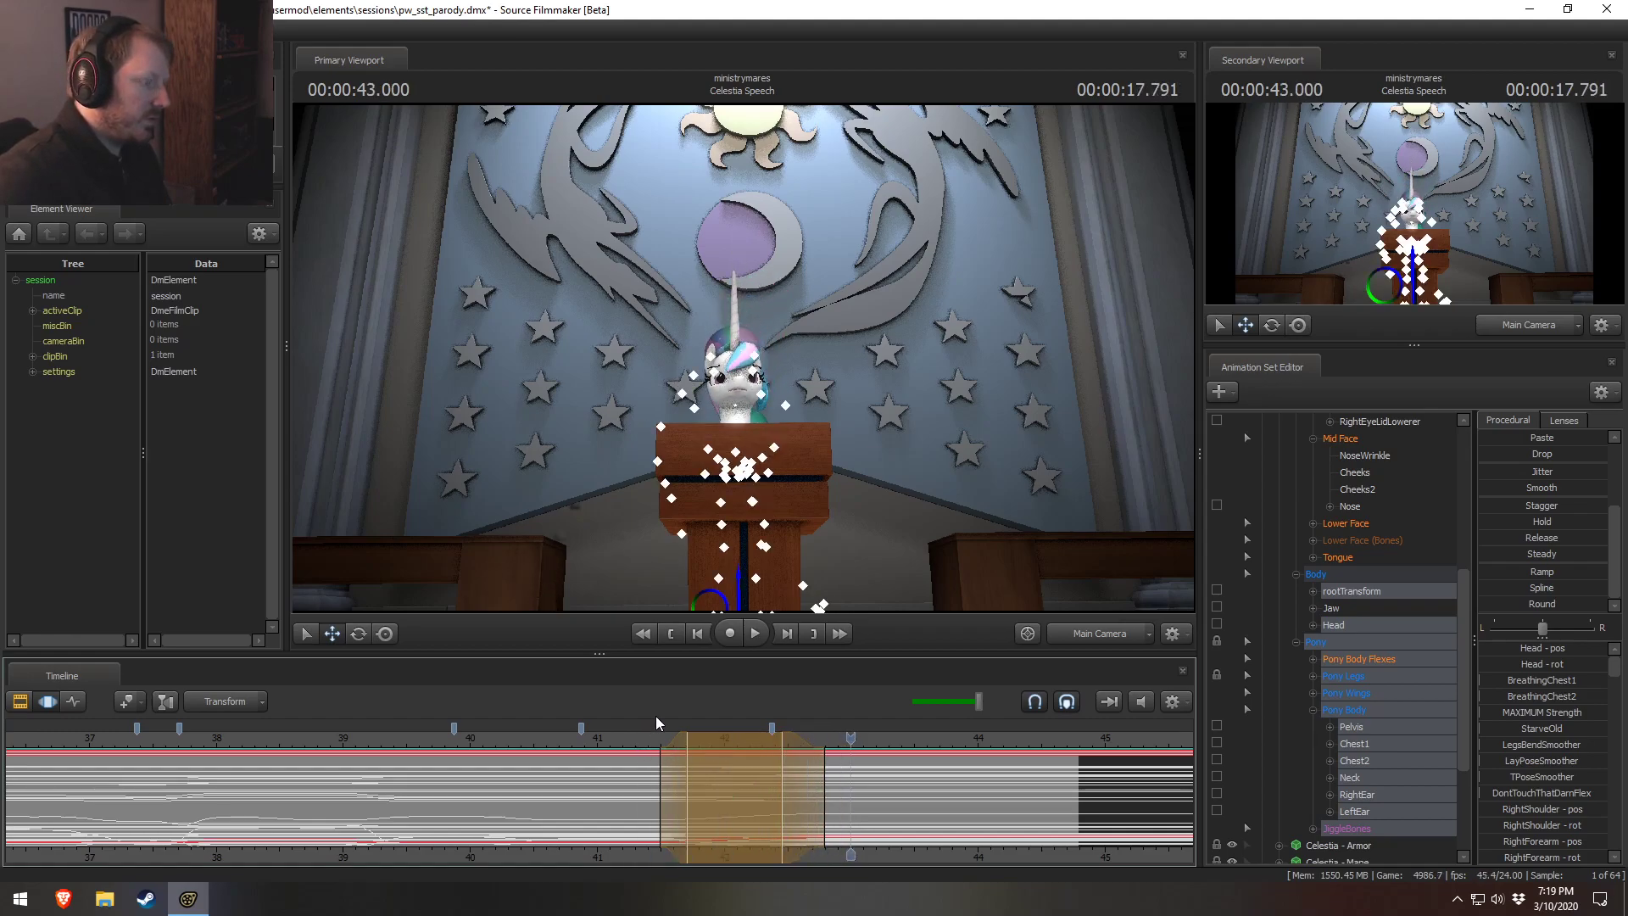
{"action": "left_click_drag", "start_coordinate": [500, 746], "coordinate": [349, 739]}
{"action": "key", "text": "F2"}
{"action": "key", "text": "F3"}
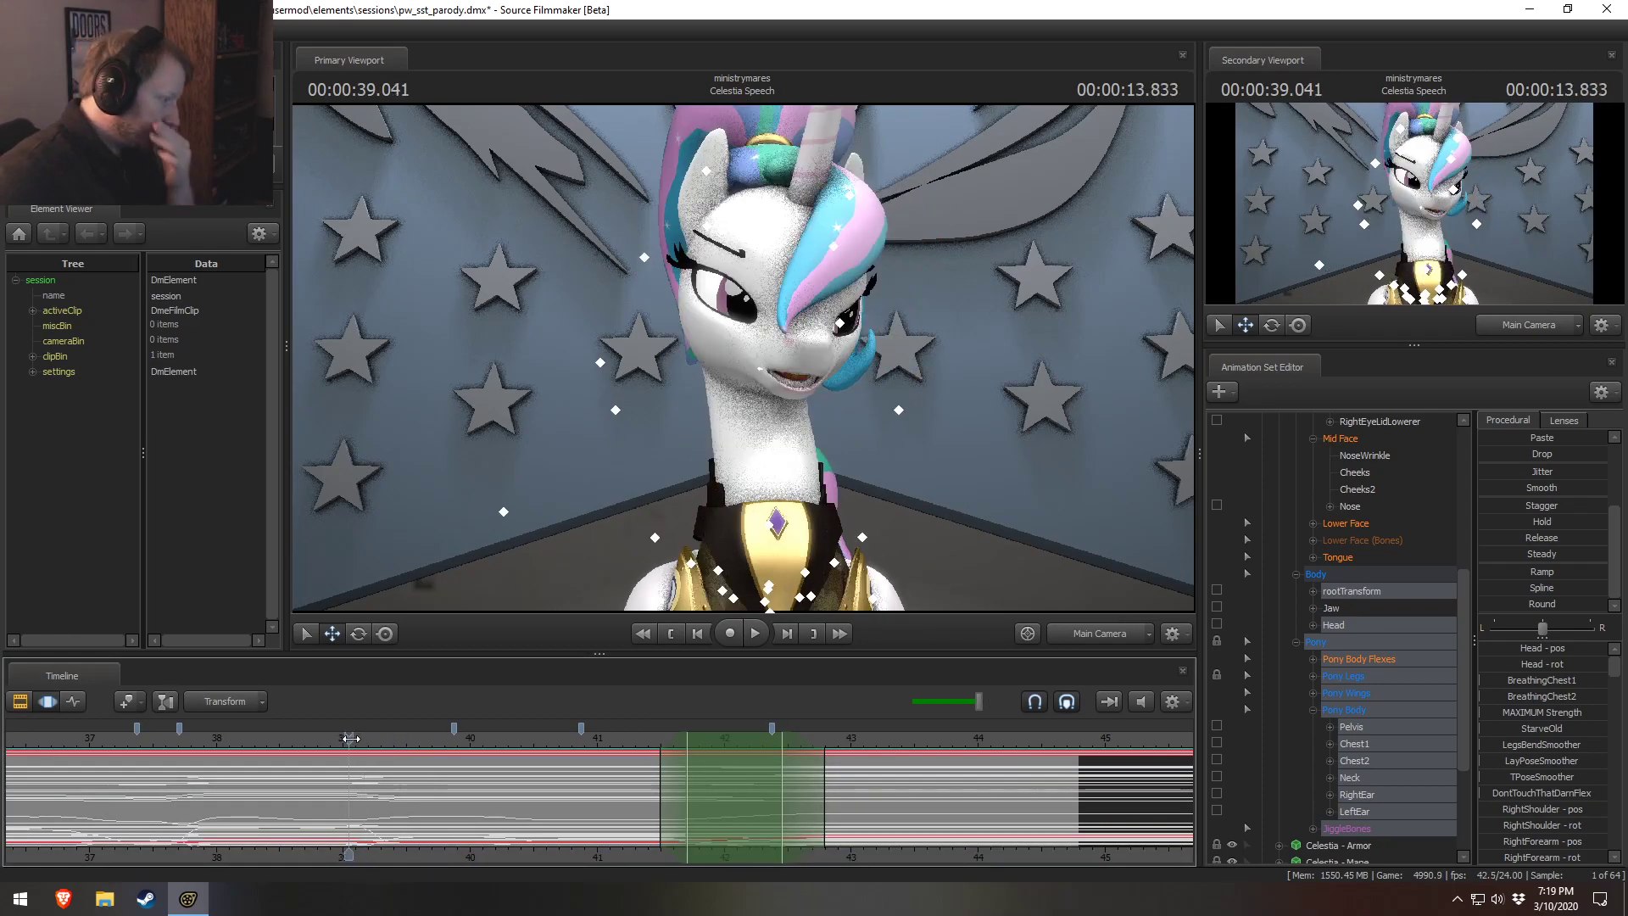
Play back the close-up from about 37.5 s to 41 s to examine the head turn around 40 s.
{"action": "middle_click_drag", "start_coordinate": [401, 848], "coordinate": [507, 811]}
{"action": "left_click_drag", "start_coordinate": [442, 750], "coordinate": [304, 744]}
{"action": "key", "text": "space"}
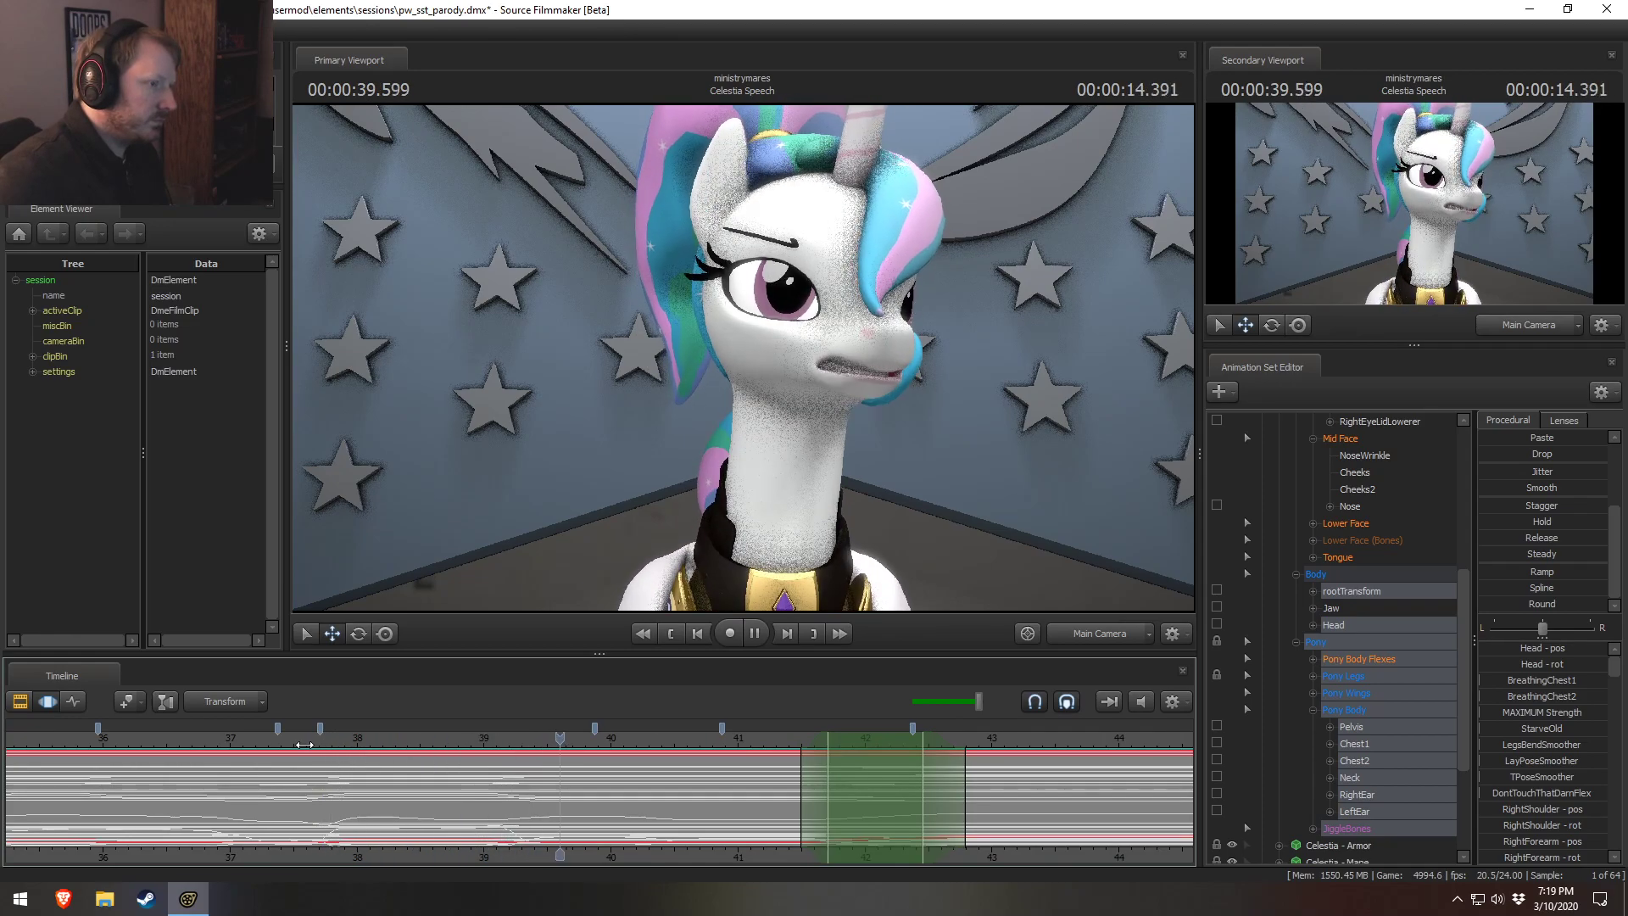
{"action": "key", "text": "space"}
{"action": "scroll", "coordinate": [434, 771], "scroll_direction": "up", "scroll_amount": 2}
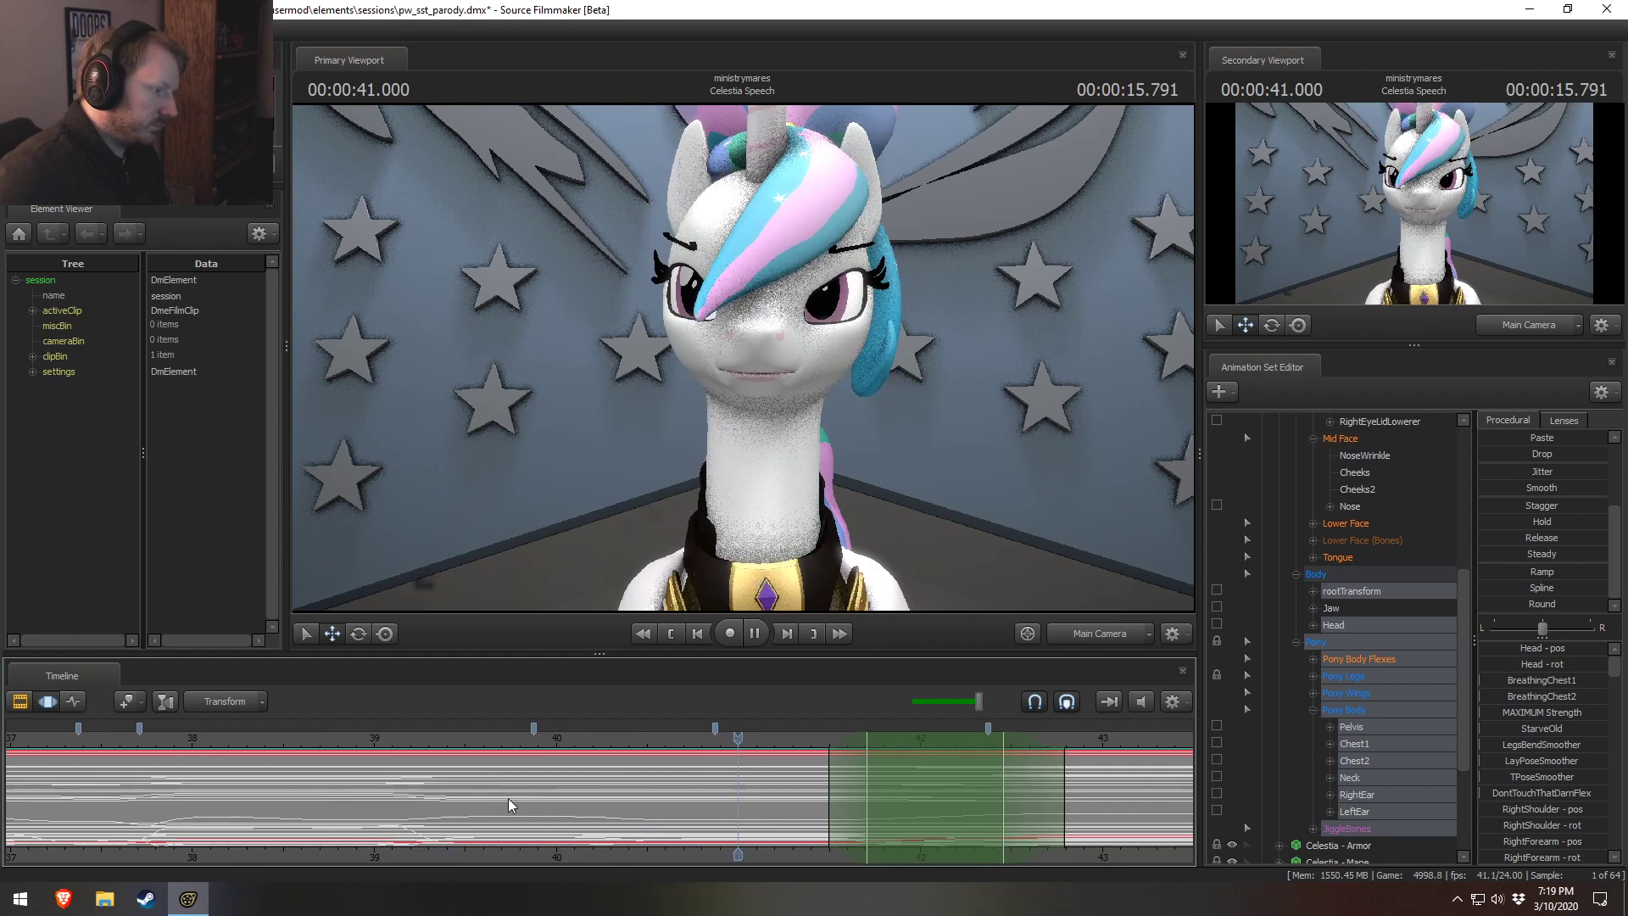
{"action": "key", "text": "space"}
{"action": "left_click_drag", "start_coordinate": [477, 739], "coordinate": [506, 740]}
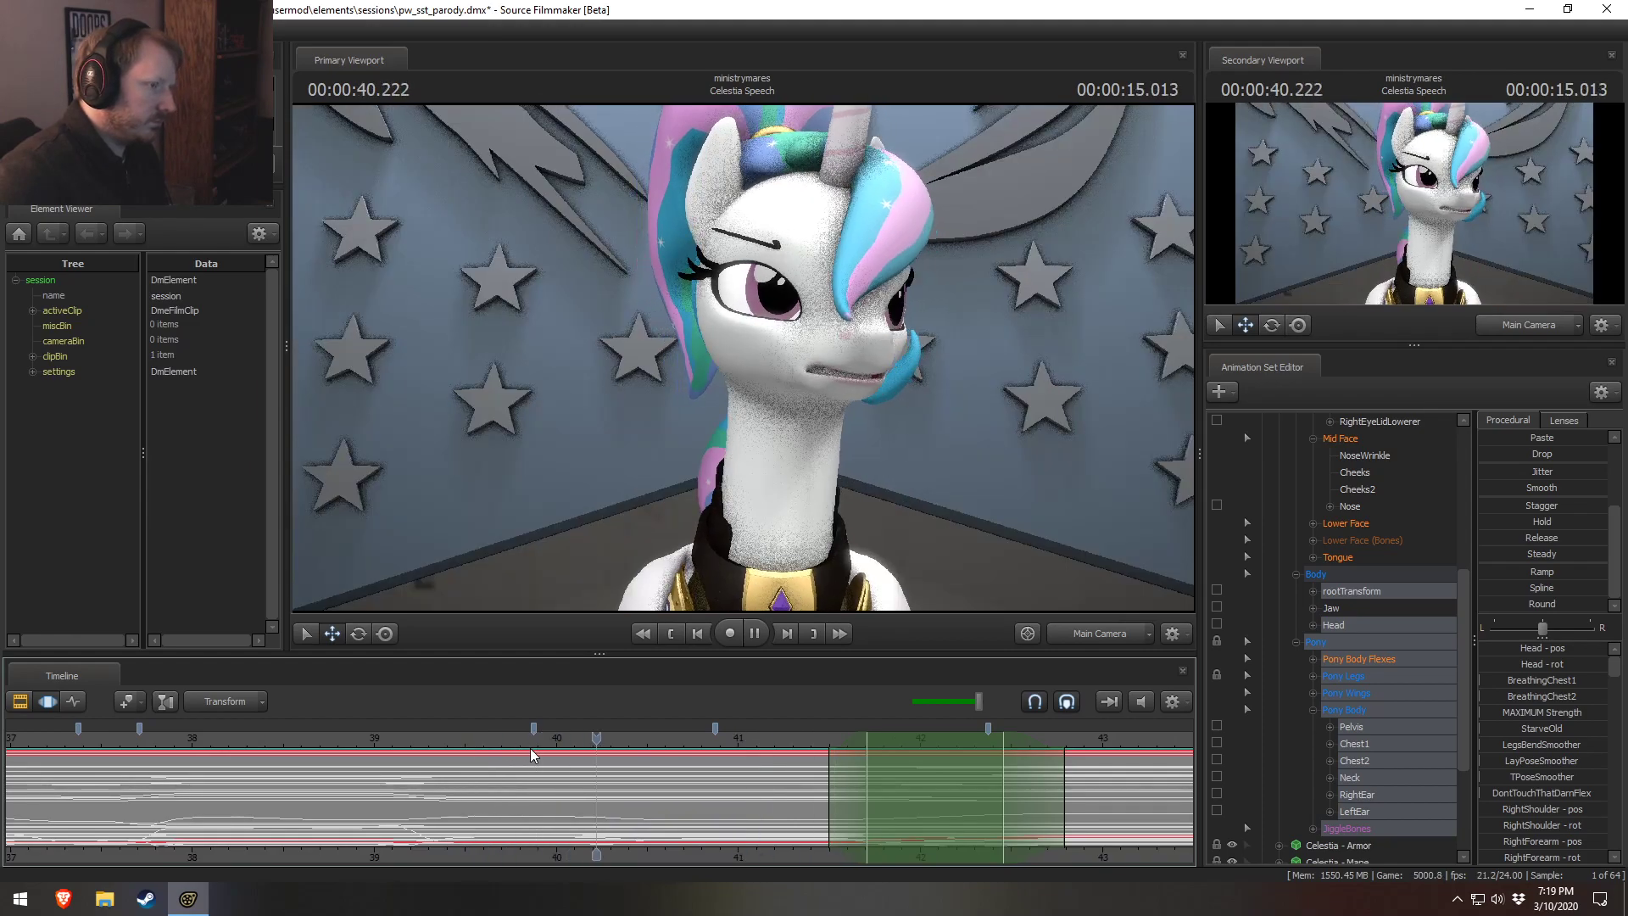
{"action": "key", "text": "space"}
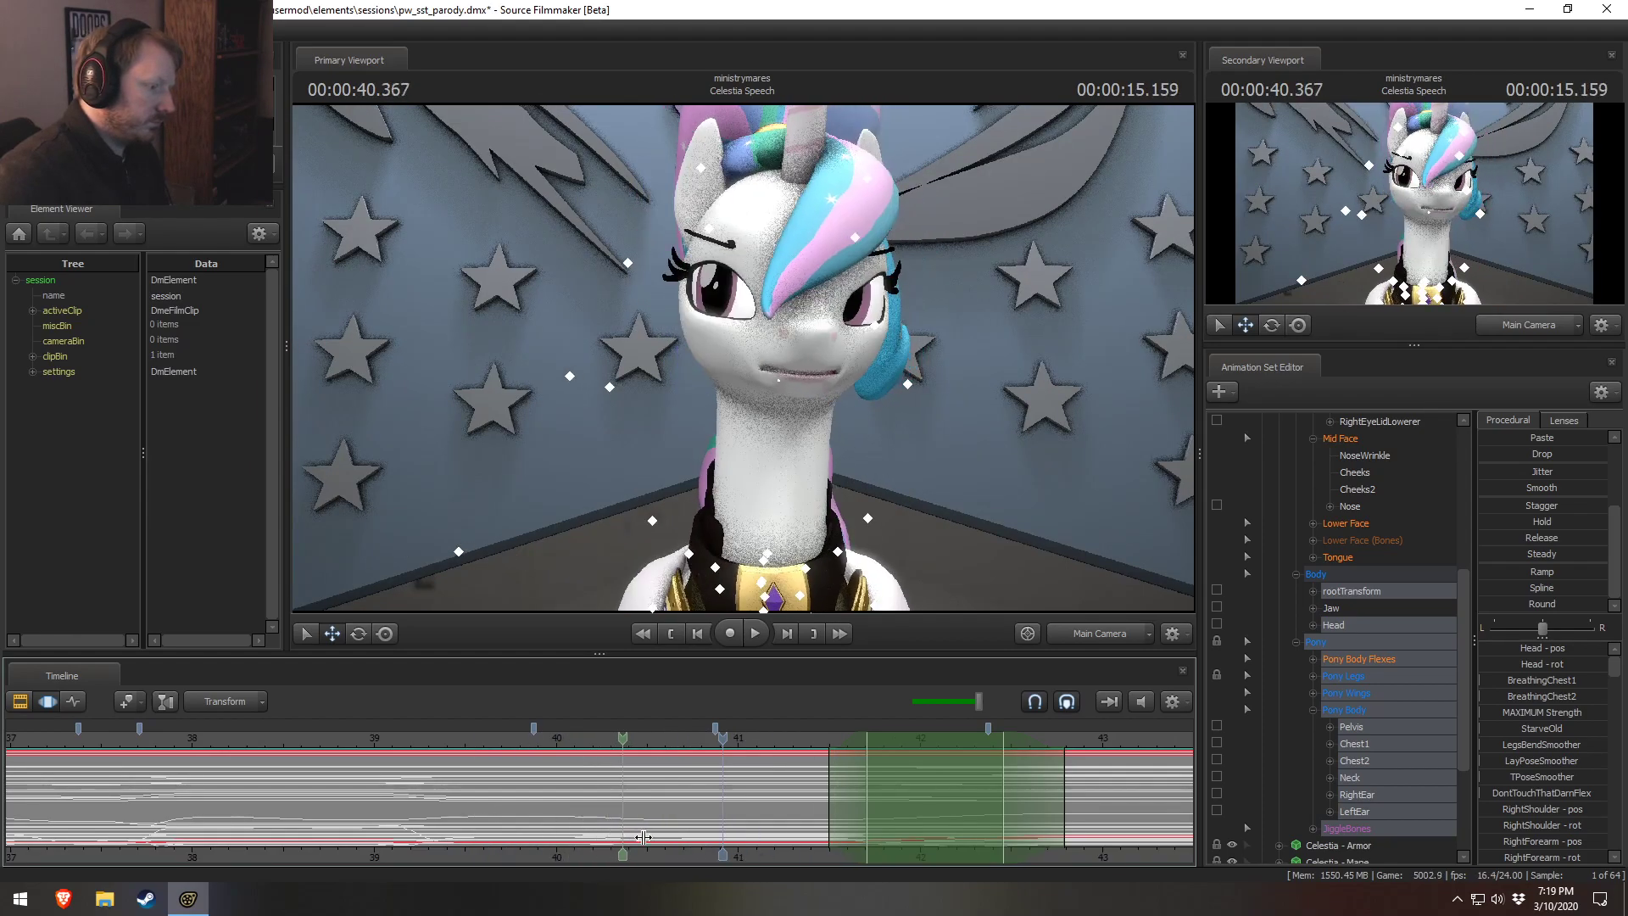
Rotate Celestia's Head slightly at about 40.3 s over a time selection from about 39.95 s to 40.6 s, then play it back.
{"action": "left_click", "coordinate": [684, 839]}
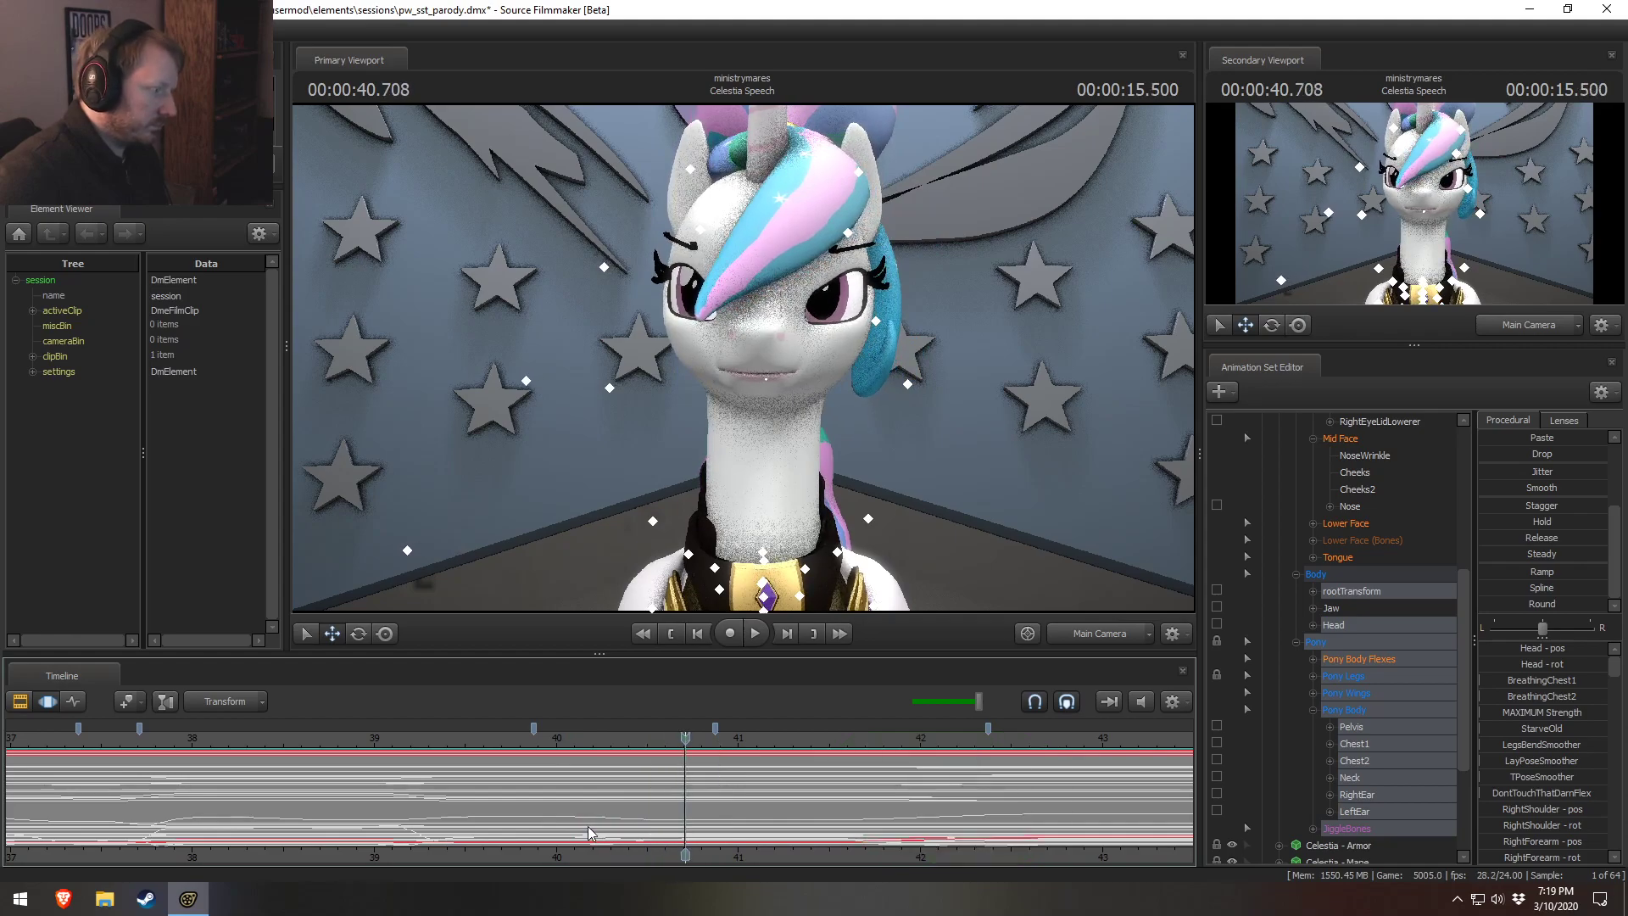
{"action": "mouse_move", "coordinate": [588, 834]}
{"action": "left_mouse_down"}
{"action": "mouse_move", "coordinate": [537, 816]}
{"action": "mouse_move", "coordinate": [662, 825]}
{"action": "mouse_move", "coordinate": [546, 797]}
{"action": "left_mouse_up"}
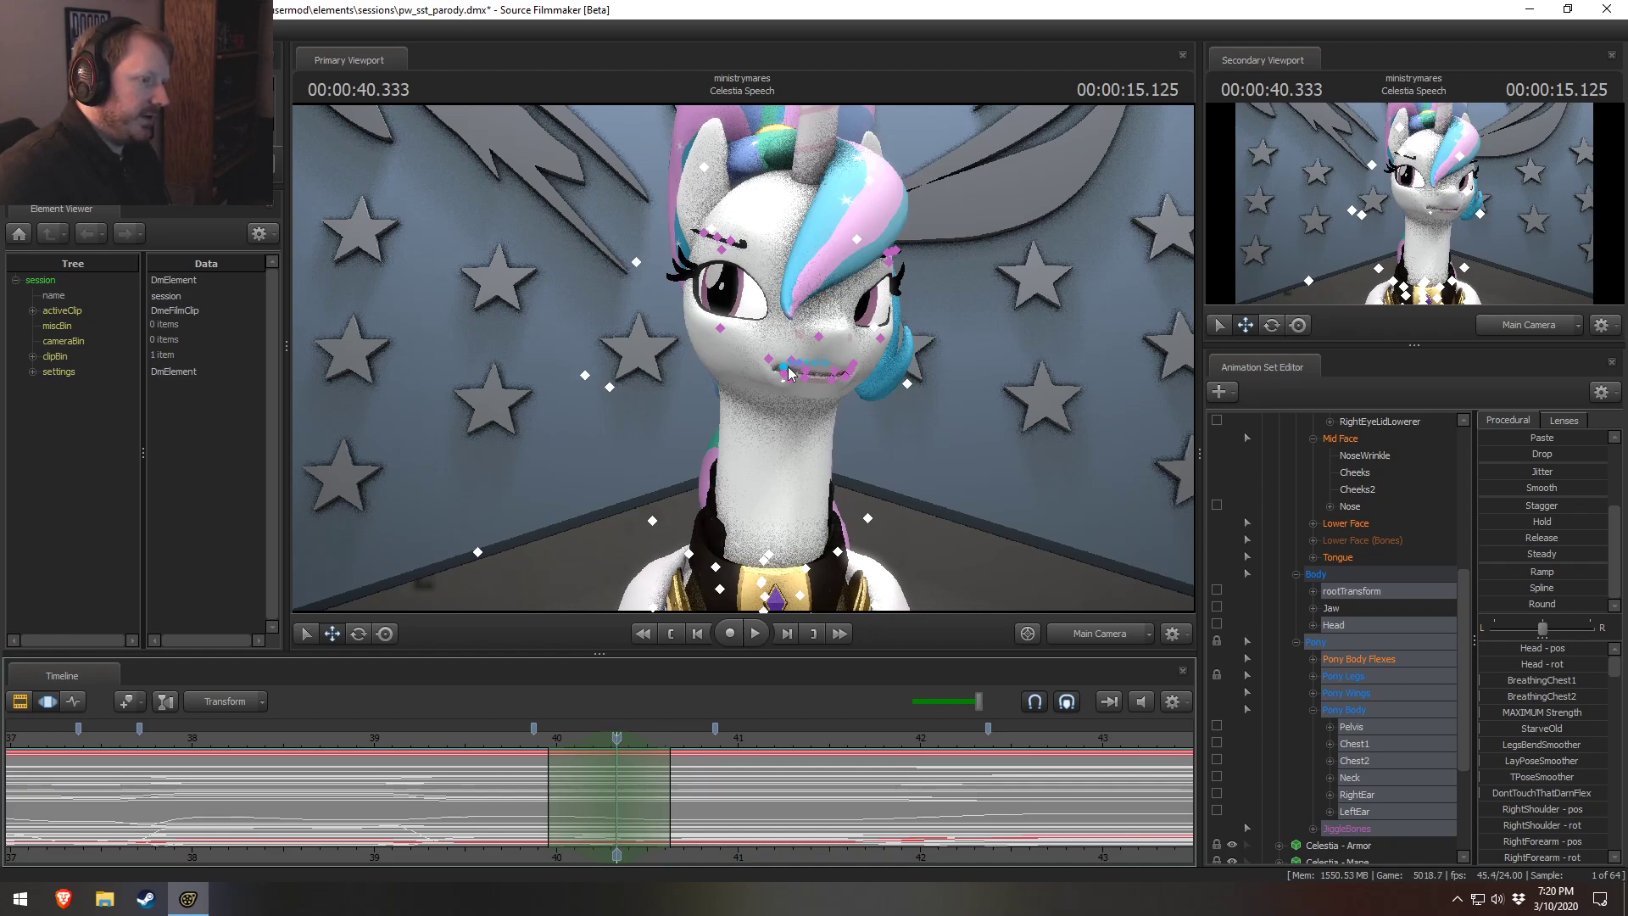
{"action": "left_click", "coordinate": [782, 378]}
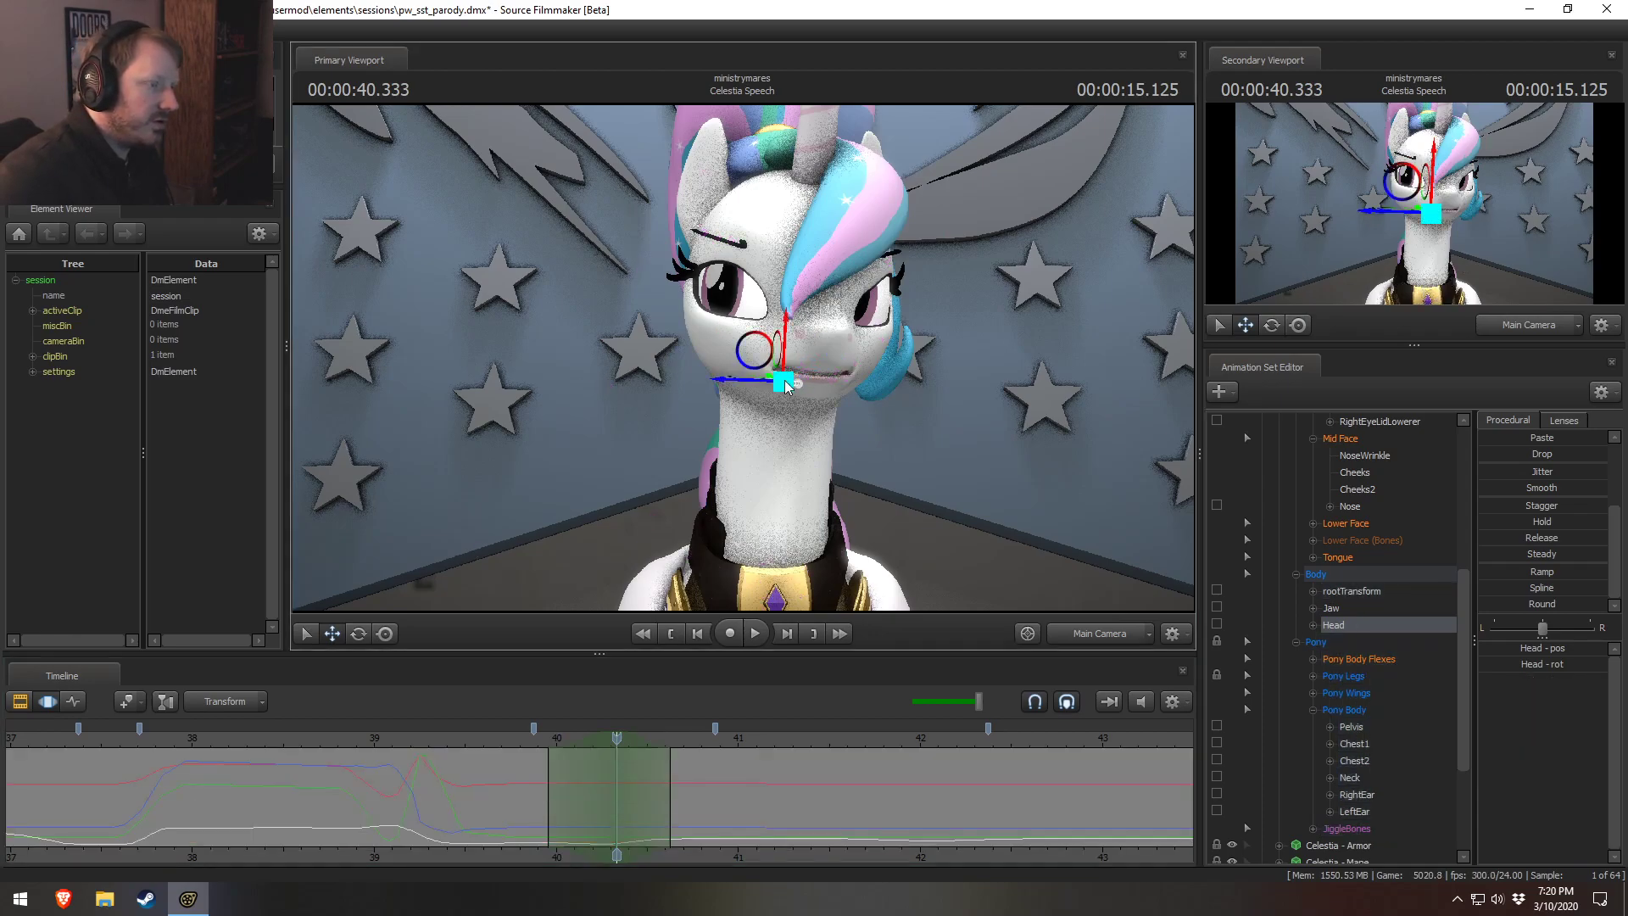
{"action": "left_click_drag", "start_coordinate": [782, 378], "coordinate": [791, 381]}
{"action": "left_click", "coordinate": [541, 740]}
{"action": "key", "text": "space"}
{"action": "key", "text": "space"}
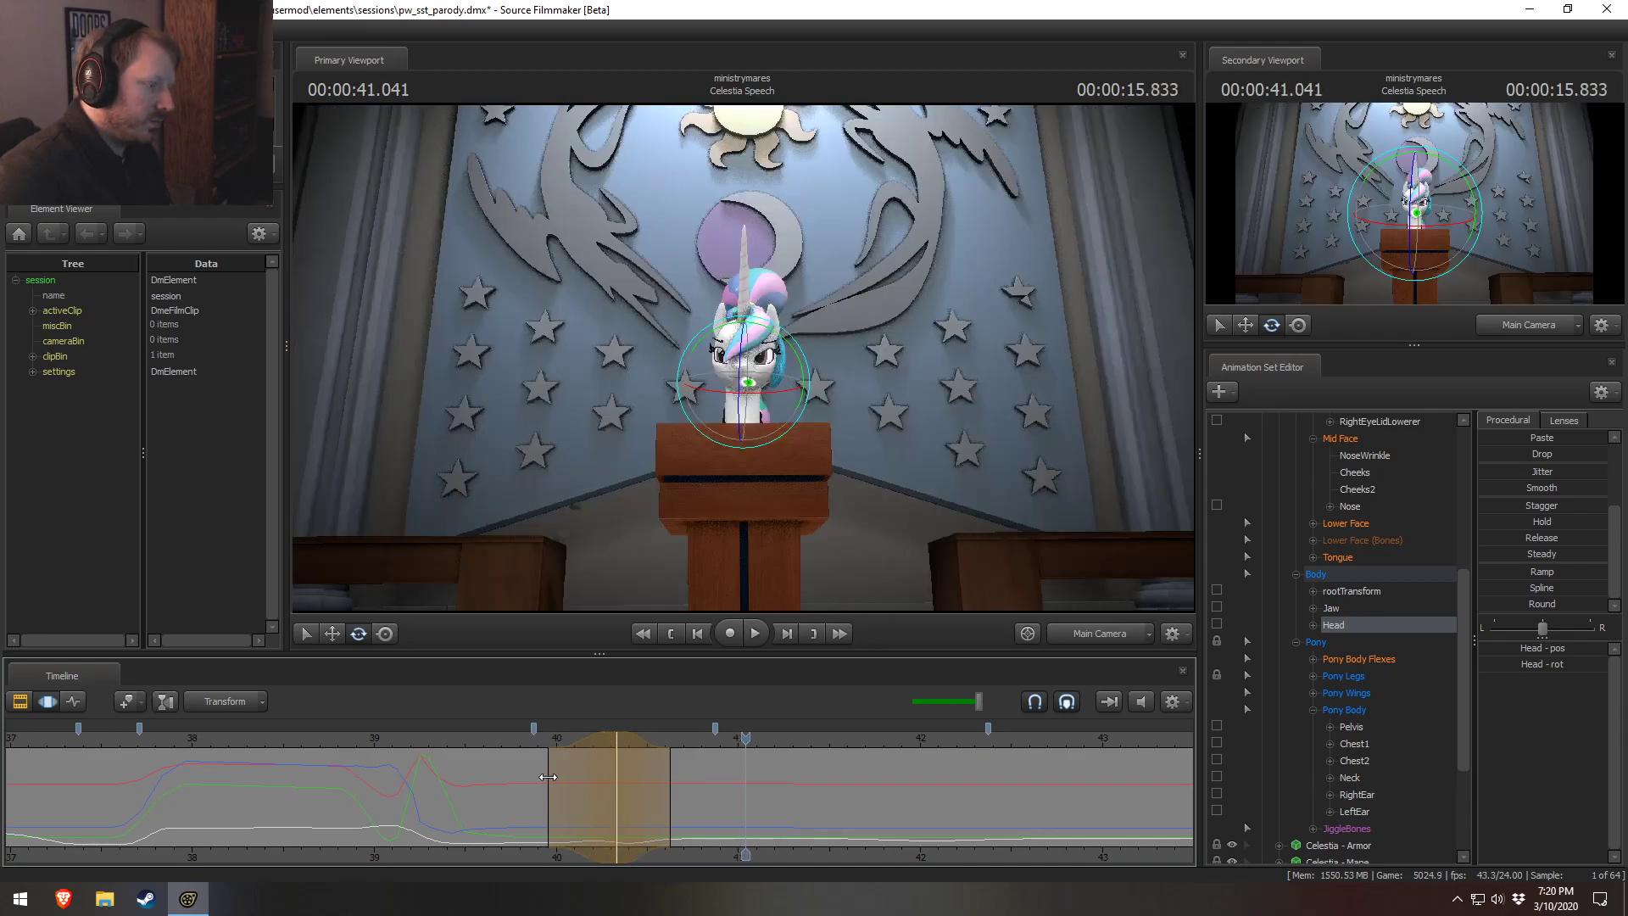
Extend the head edit's end falloff to about 40.95 s, checking the turn by playback.
{"action": "left_click_drag", "start_coordinate": [665, 786], "coordinate": [689, 784]}
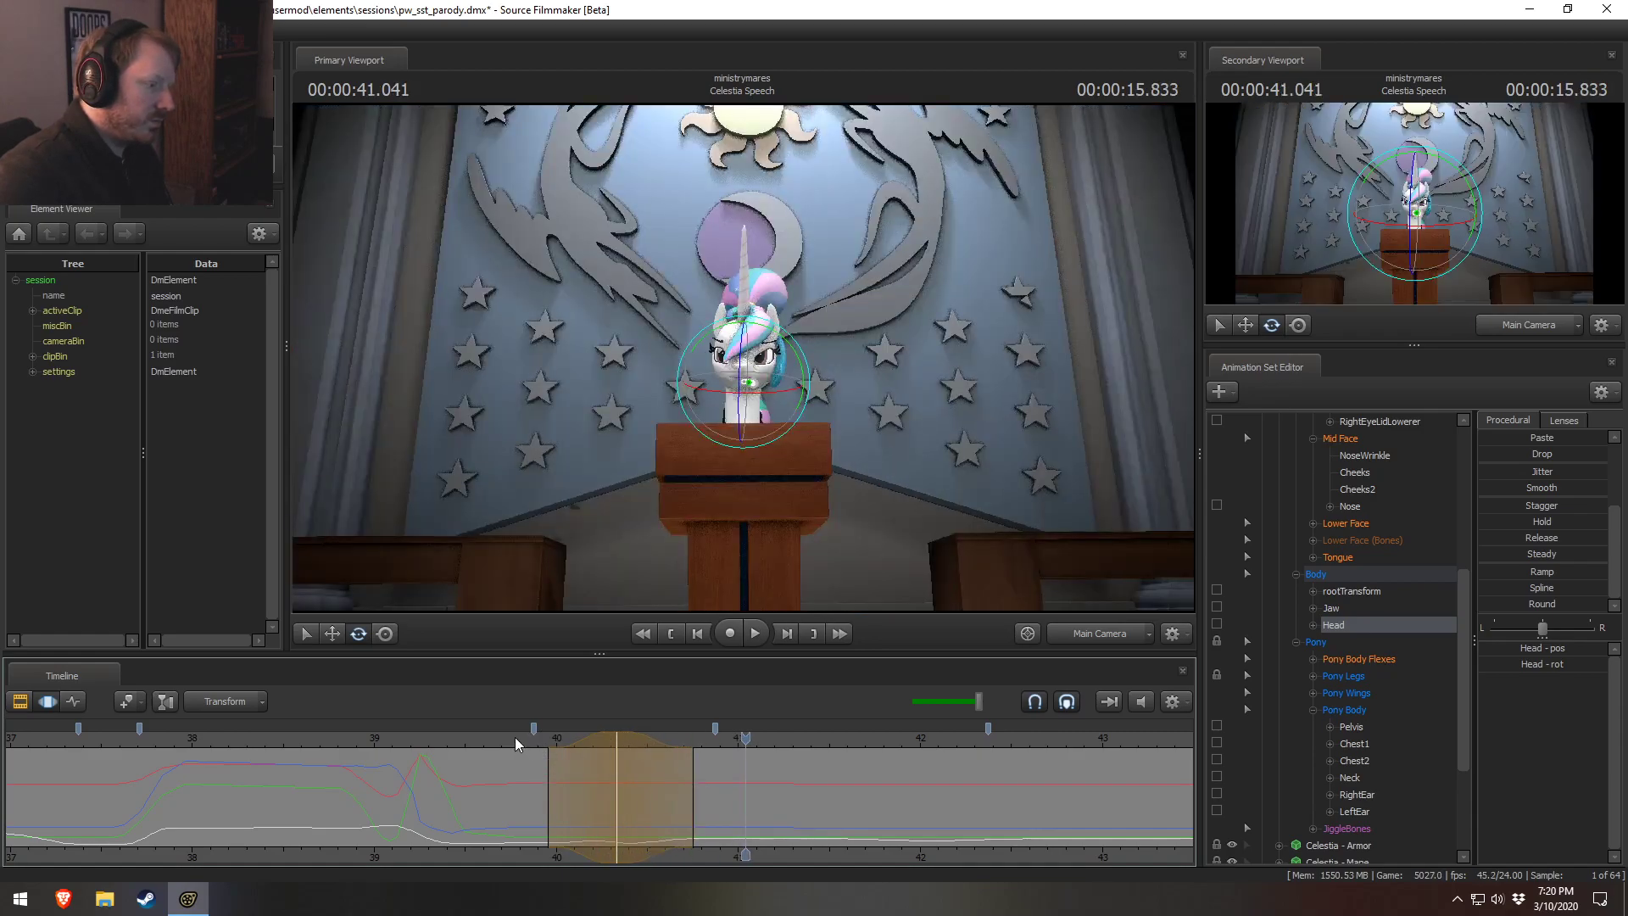
{"action": "left_click", "coordinate": [518, 740]}
{"action": "key", "text": "space"}
{"action": "key", "text": "space"}
{"action": "left_click_drag", "start_coordinate": [693, 797], "coordinate": [729, 797]}
{"action": "left_click", "coordinate": [519, 739]}
{"action": "key", "text": "space"}
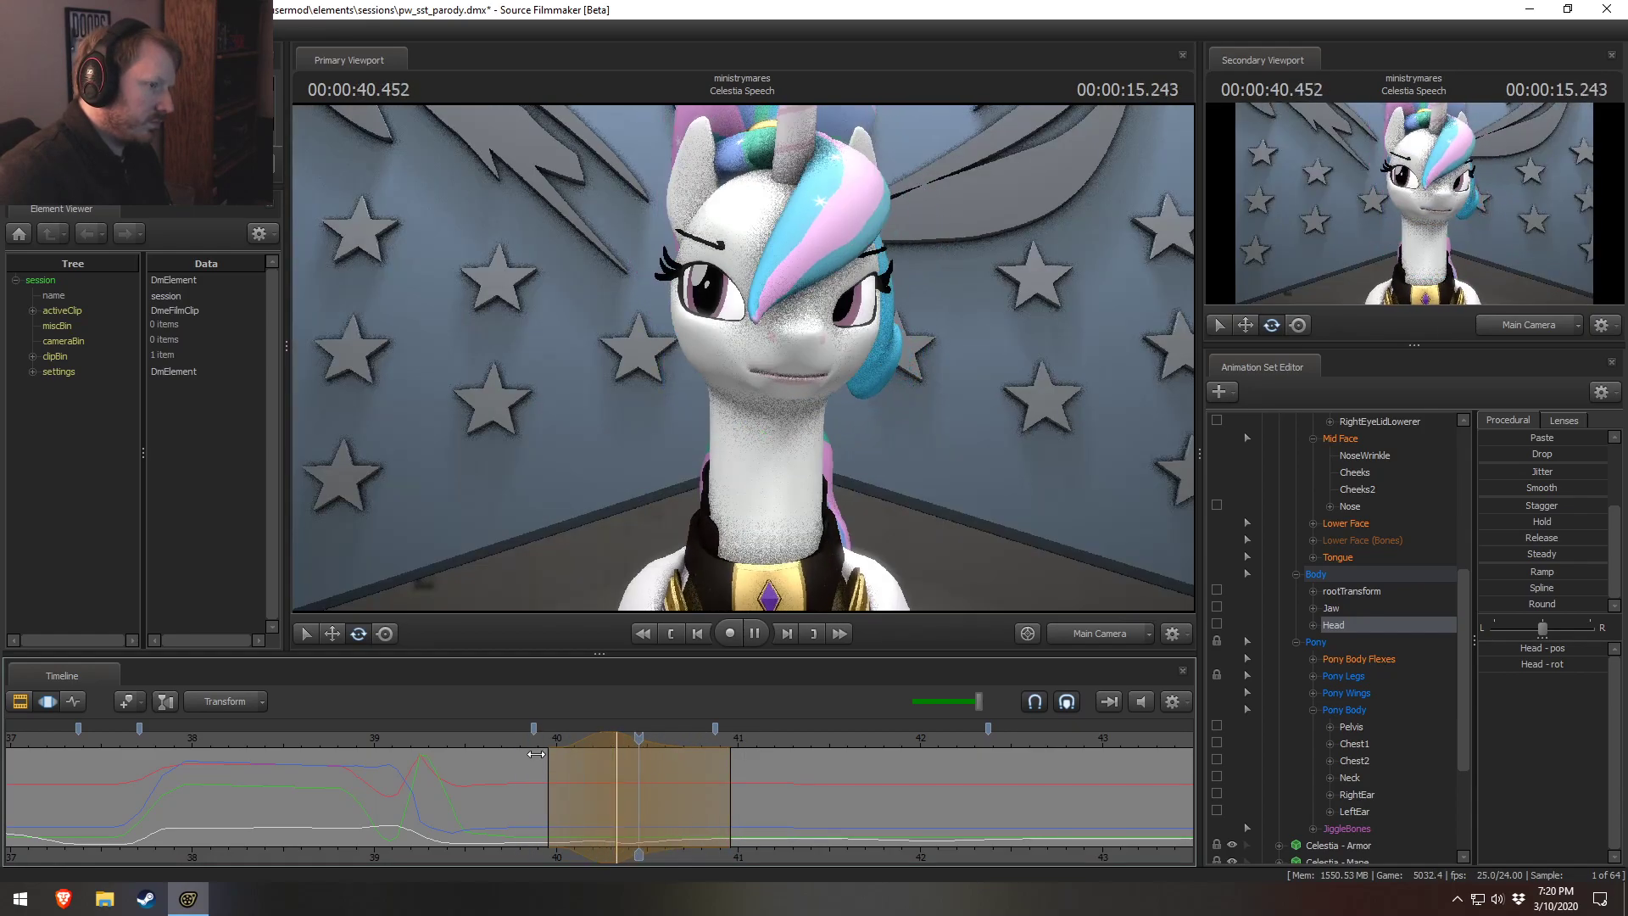
{"action": "key", "text": "space"}
Tighten the selection's start falloff to about 40.03 s and mute the timeline audio, checking by playback.
{"action": "mouse_move", "coordinate": [545, 768]}
{"action": "left_mouse_down"}
{"action": "mouse_move", "coordinate": [603, 770]}
{"action": "mouse_move", "coordinate": [564, 767]}
{"action": "left_mouse_up"}
{"action": "key", "text": "space"}
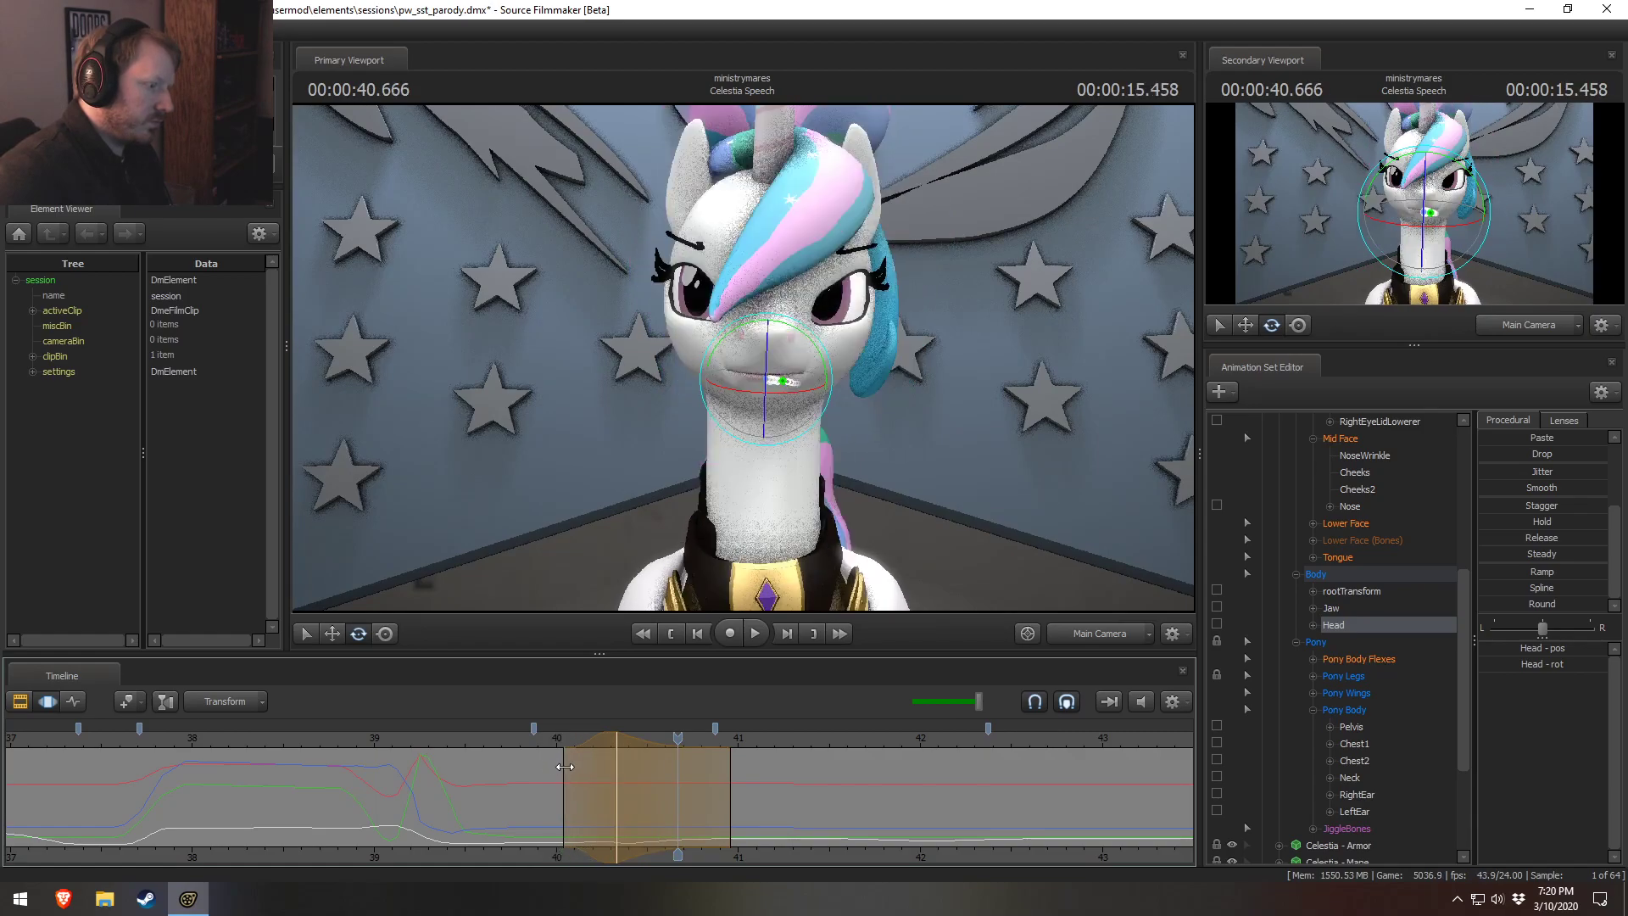
{"action": "left_click", "coordinate": [1141, 700]}
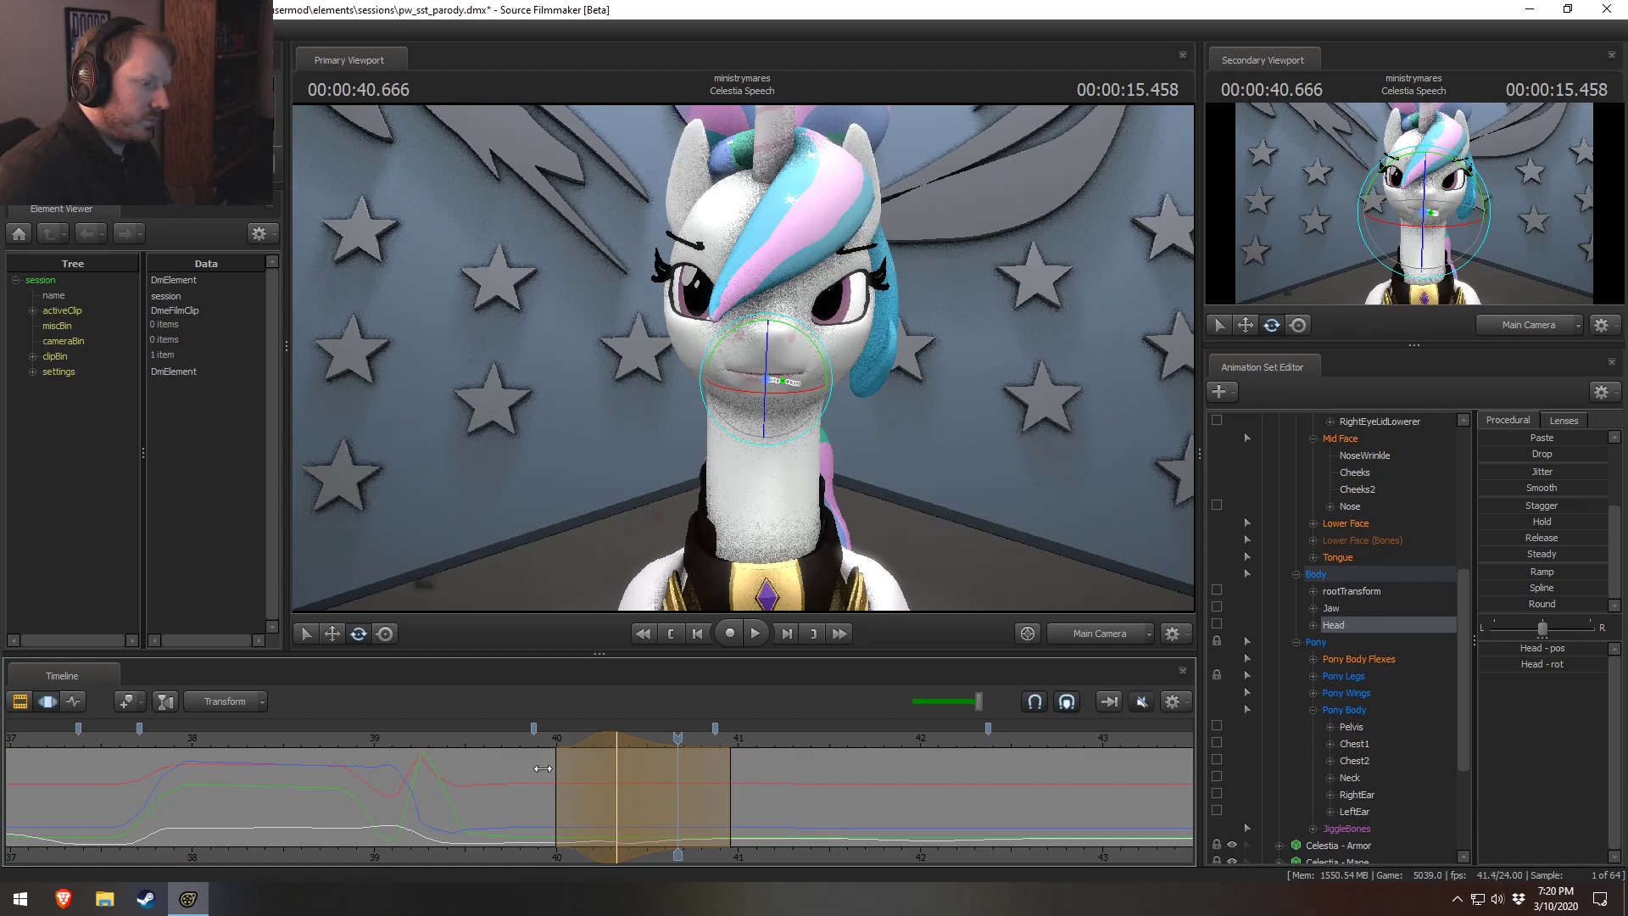
{"action": "left_click_drag", "start_coordinate": [570, 776], "coordinate": [663, 811]}
{"action": "left_click", "coordinate": [547, 744]}
{"action": "key", "text": "space"}
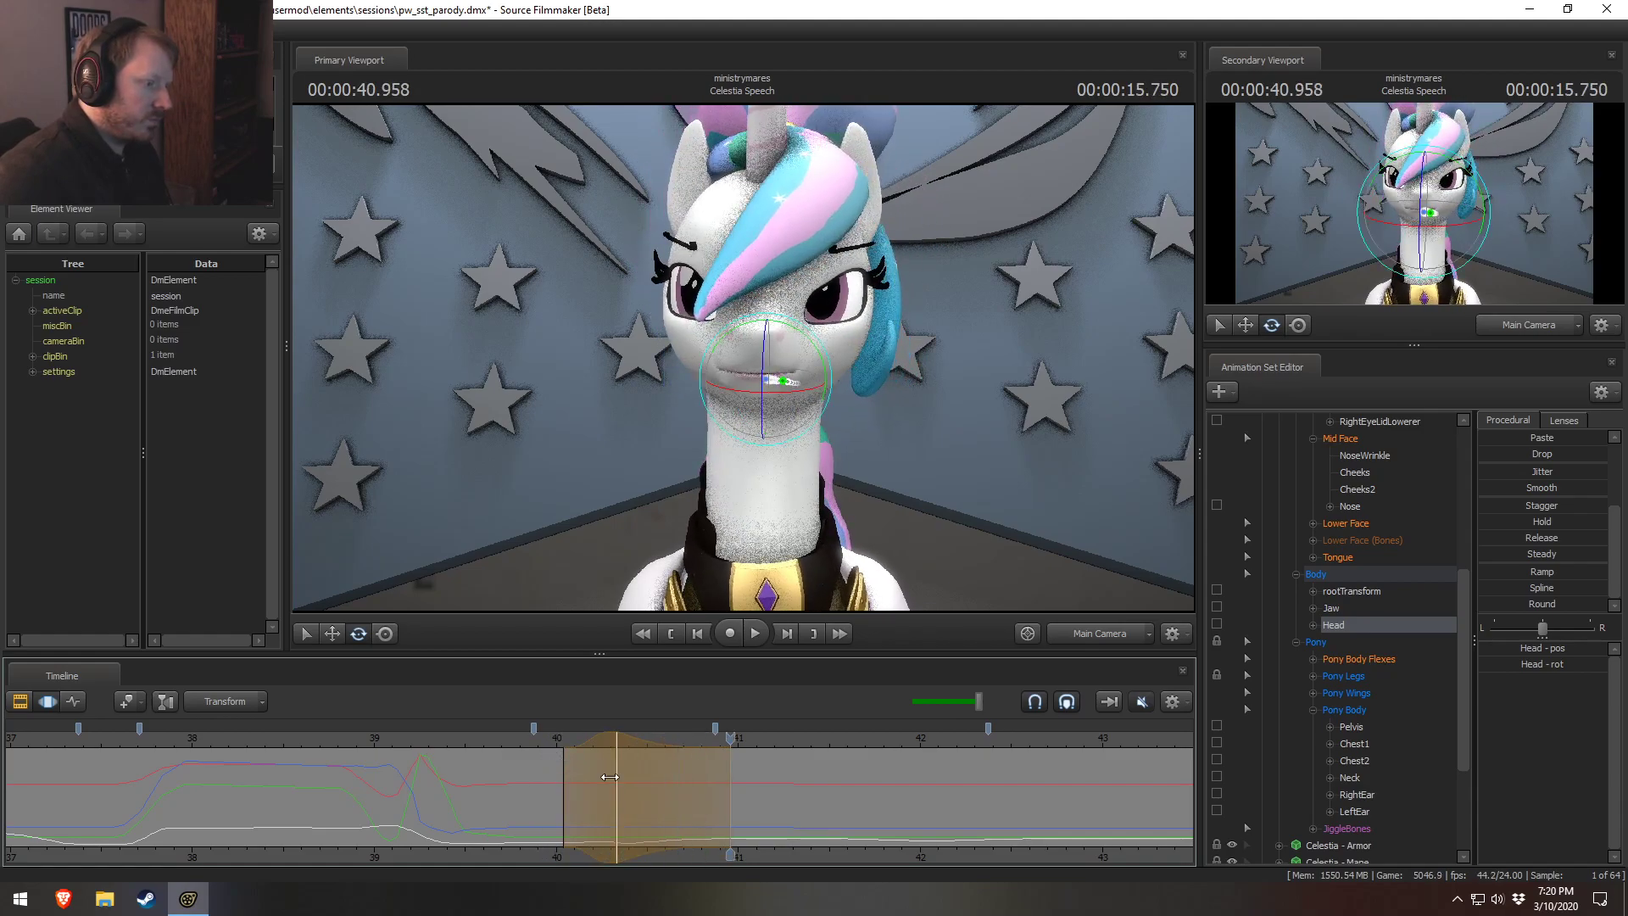
Play back and scrub the close-up between about 39.5 s and 41.2 s to examine the adjusted head turn.
{"action": "key", "text": "shift"}
{"action": "left_click_drag", "start_coordinate": [556, 768], "coordinate": [526, 743]}
{"action": "key", "text": "space"}
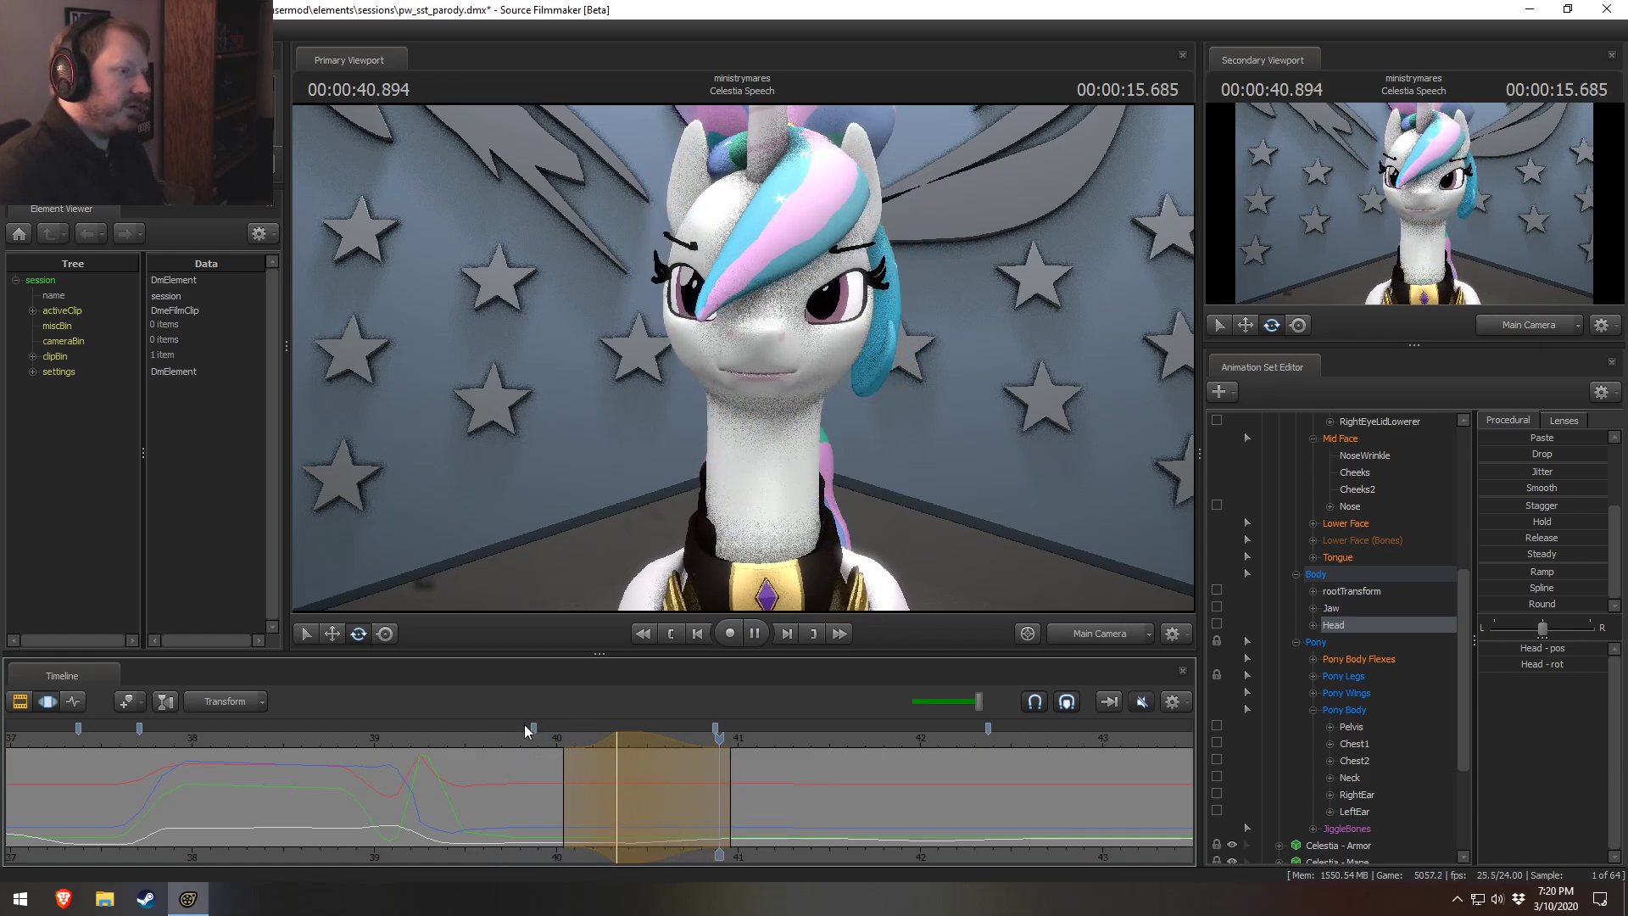
{"action": "key", "text": "space"}
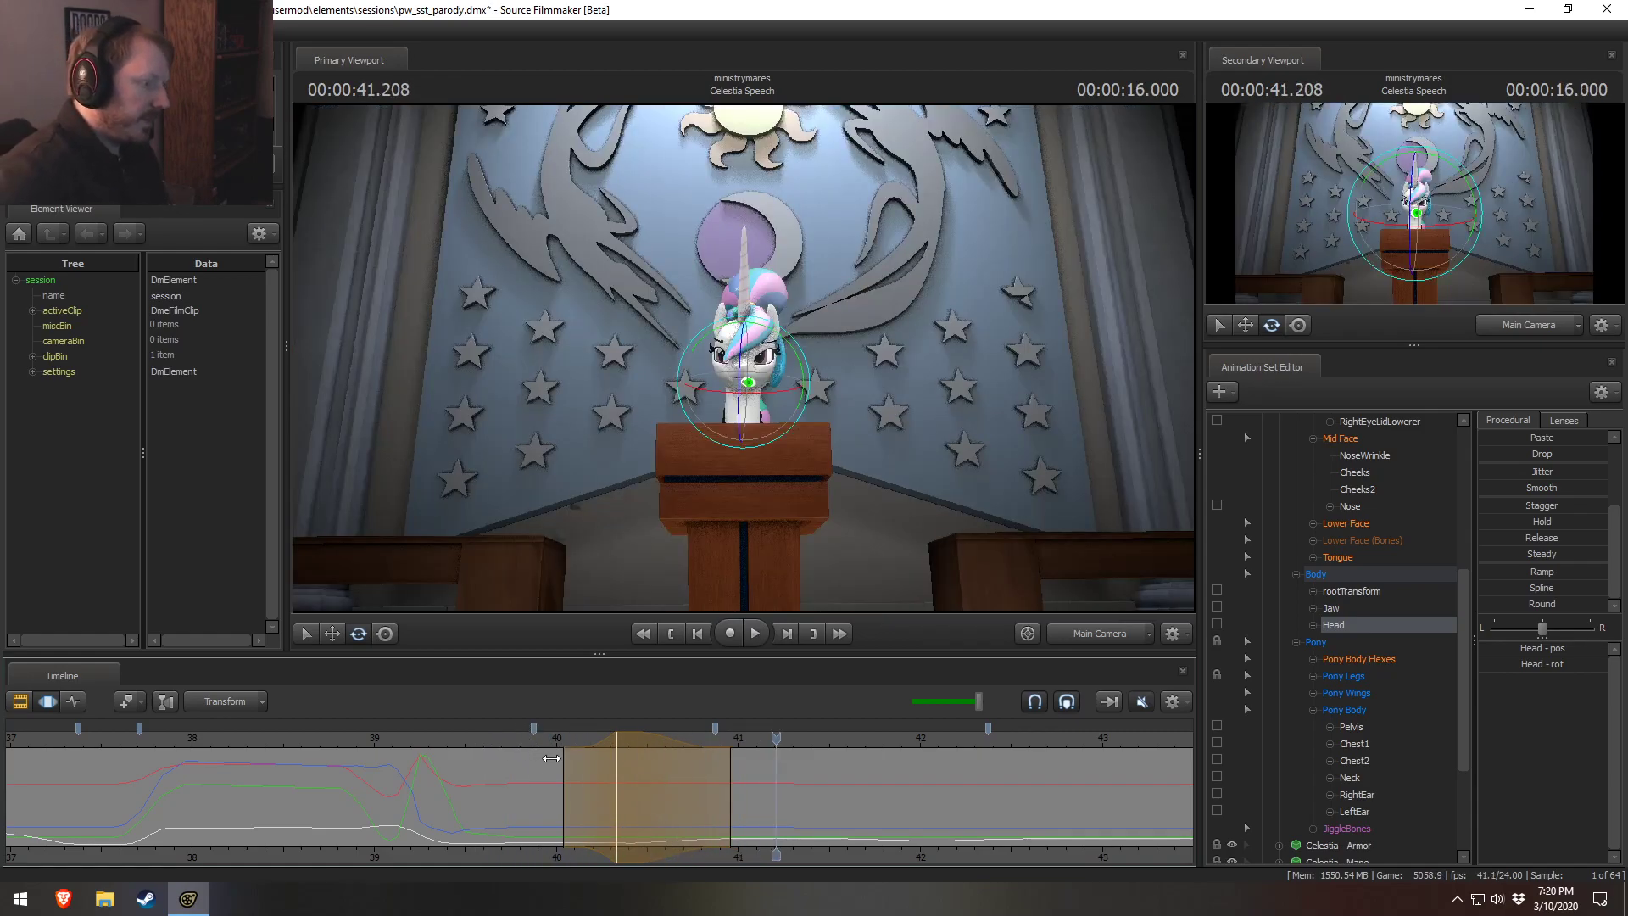
{"action": "left_click", "coordinate": [470, 734]}
{"action": "key", "text": "space"}
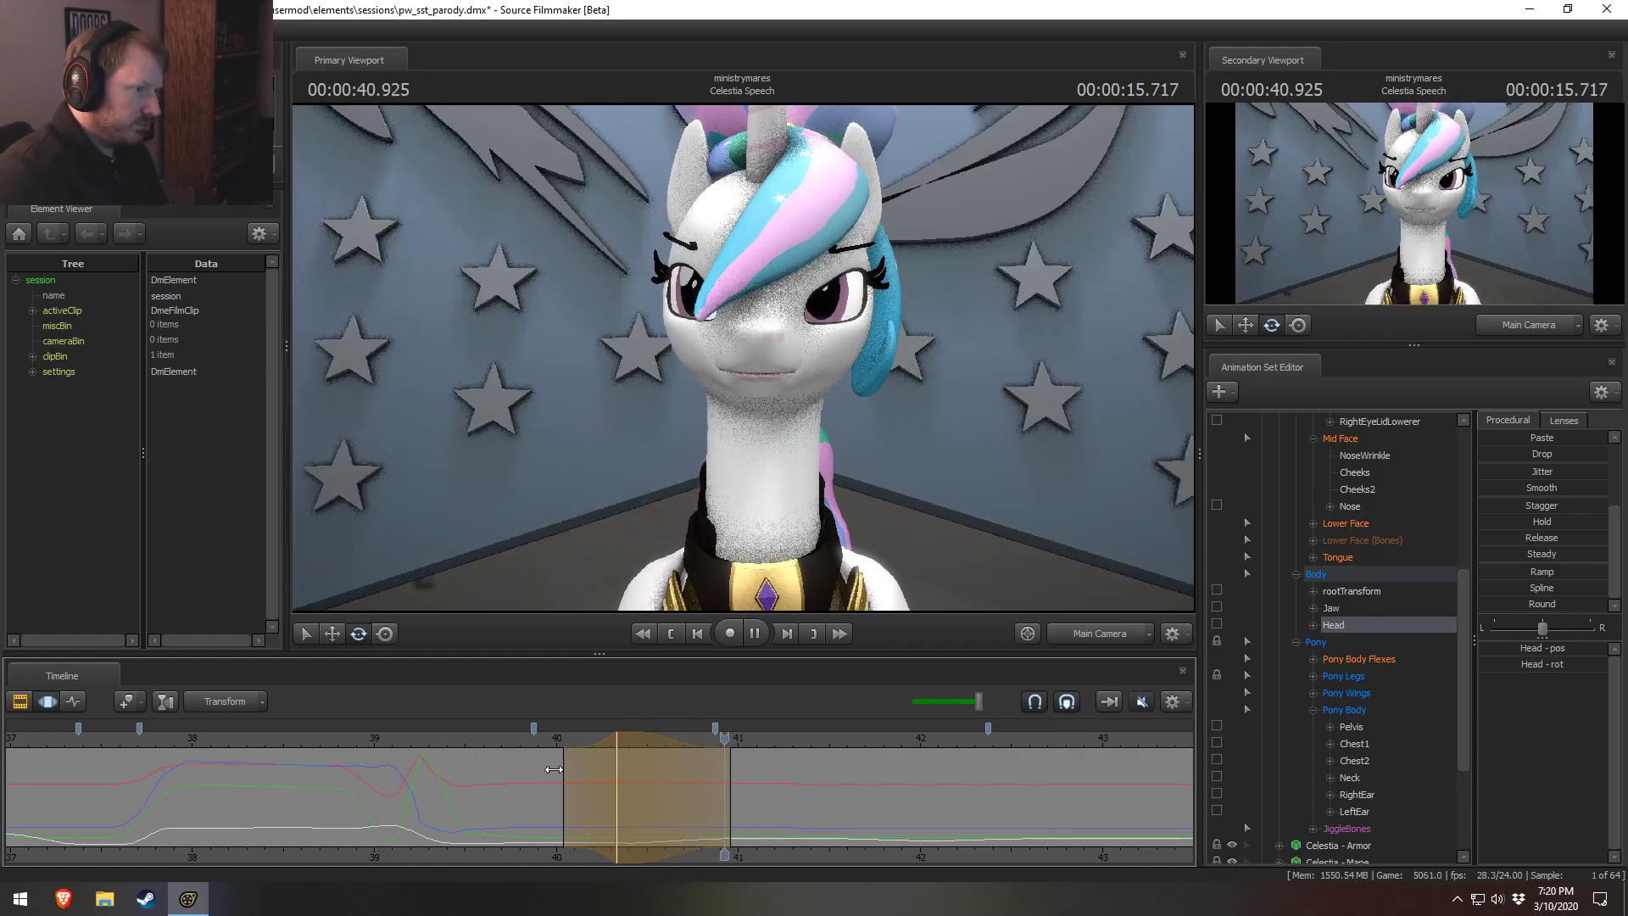
{"action": "key", "text": "space"}
{"action": "left_click", "coordinate": [558, 791]}
{"action": "left_click_drag", "start_coordinate": [558, 791], "coordinate": [525, 794]}
{"action": "key", "text": "space"}
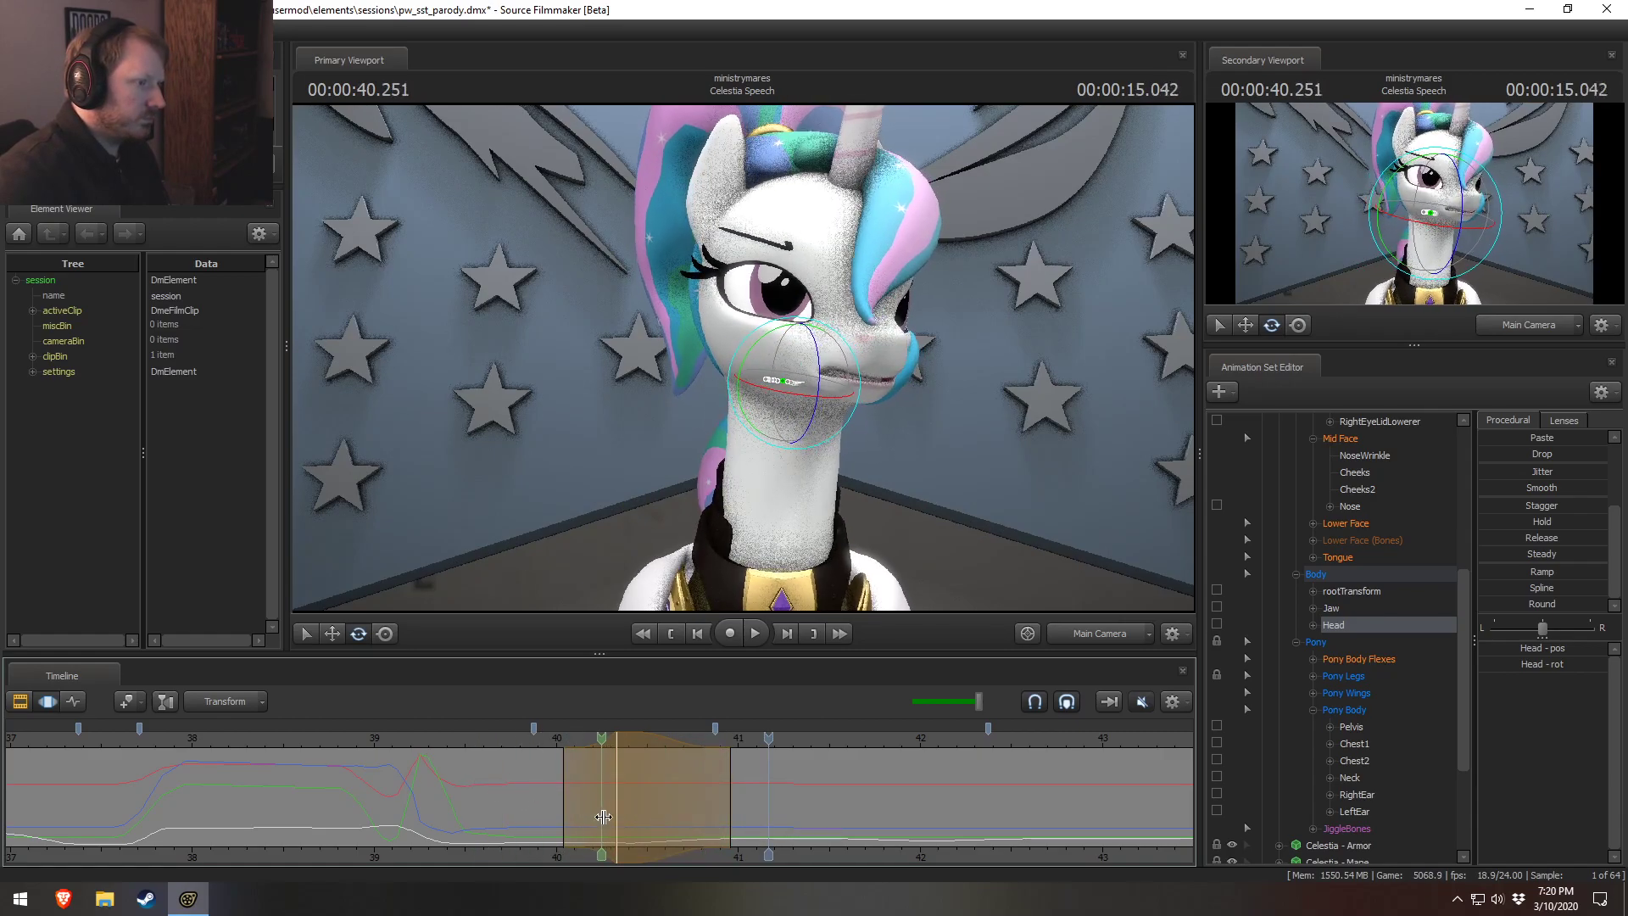
Select the Eyes controls and set a time selection from about 40.1 s to 40.65 s, holding from about 40.4 s to 40.5 s.
{"action": "scroll", "coordinate": [1390, 542], "scroll_direction": "up", "scroll_amount": 6}
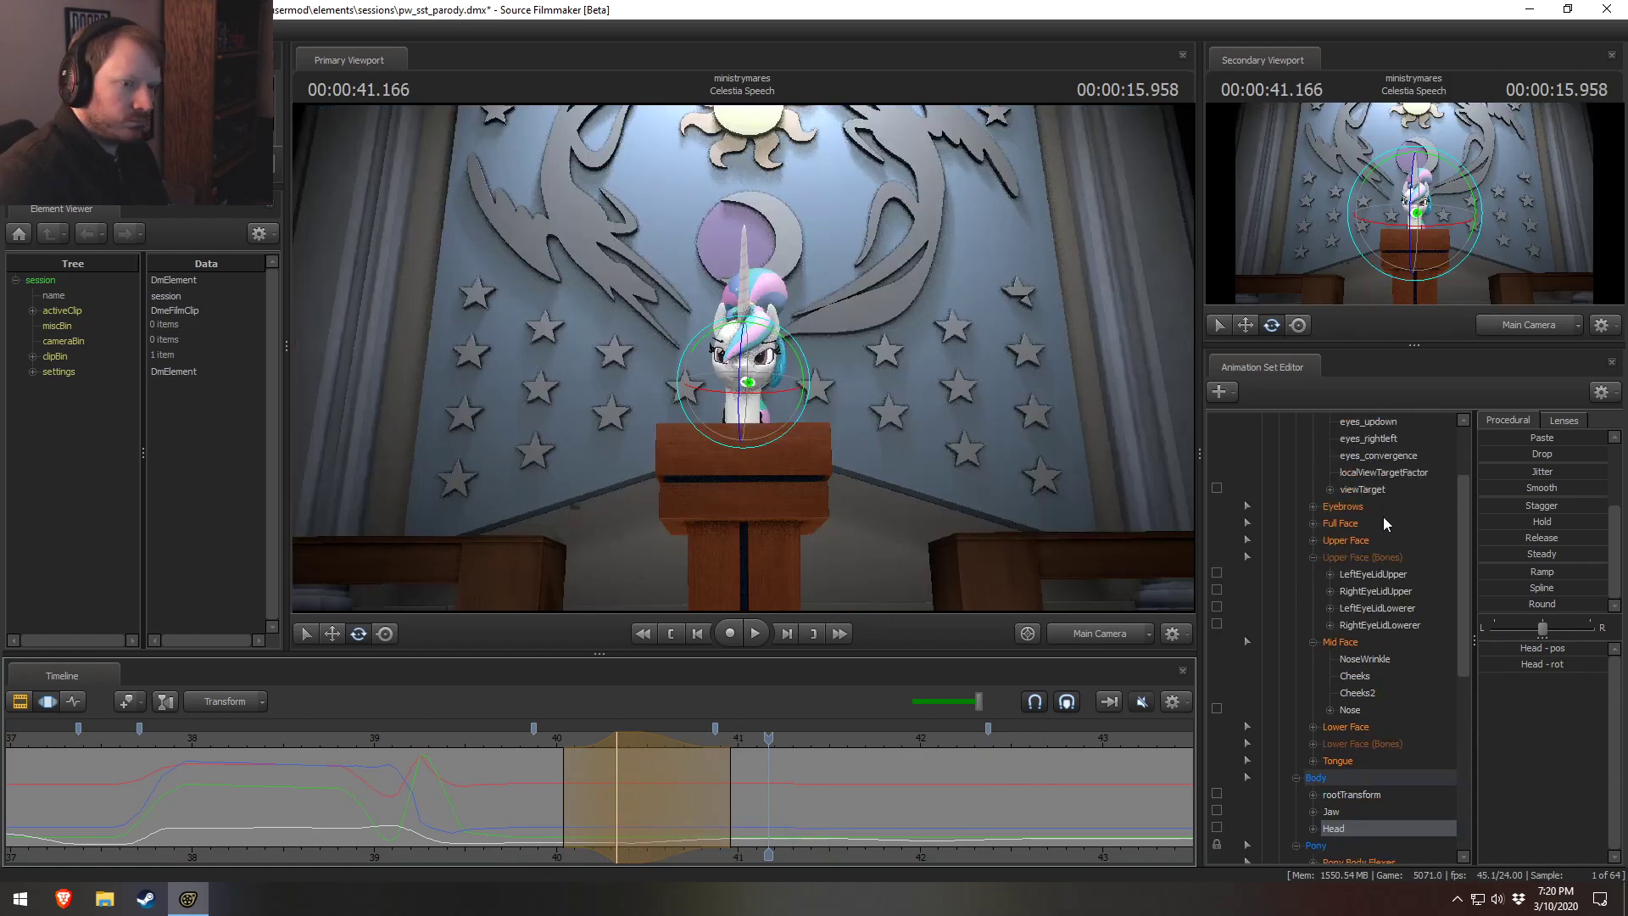
{"action": "left_click", "coordinate": [1373, 508]}
{"action": "left_click", "coordinate": [587, 795]}
{"action": "mouse_move", "coordinate": [587, 796]}
{"action": "left_mouse_down"}
{"action": "mouse_move", "coordinate": [646, 816]}
{"action": "mouse_move", "coordinate": [642, 794]}
{"action": "left_mouse_up"}
{"action": "scroll", "coordinate": [642, 814], "scroll_direction": "up", "scroll_amount": 3}
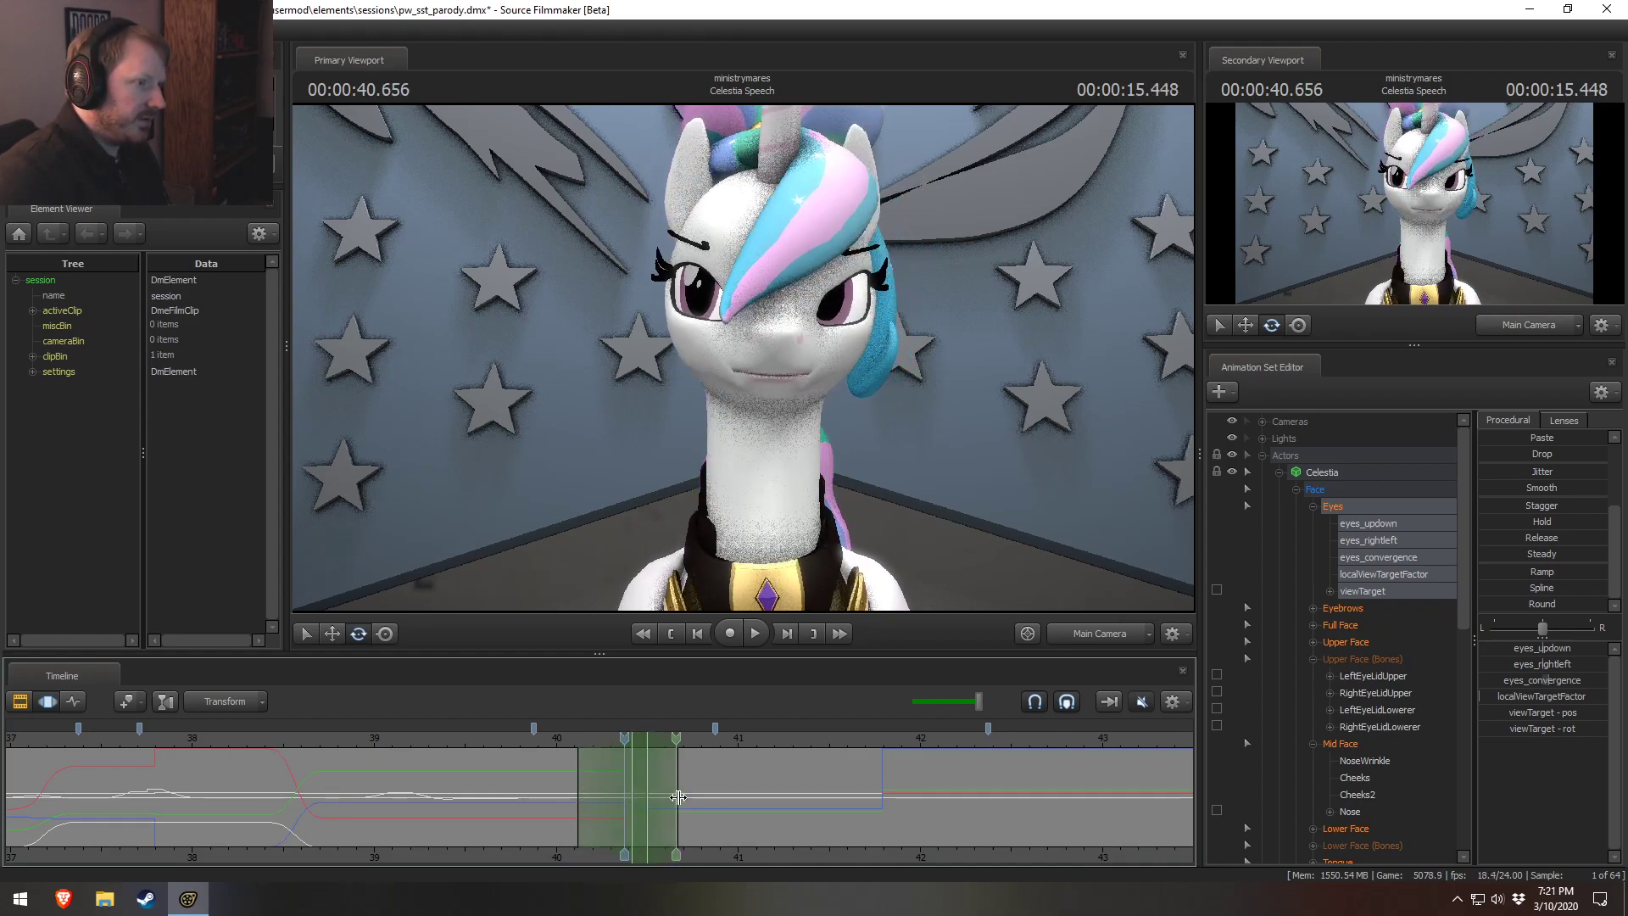
Play back the close-up repeatedly from about 39.4 s and 40 s to examine the eyes during the head turn.
{"action": "left_click", "coordinate": [481, 737]}
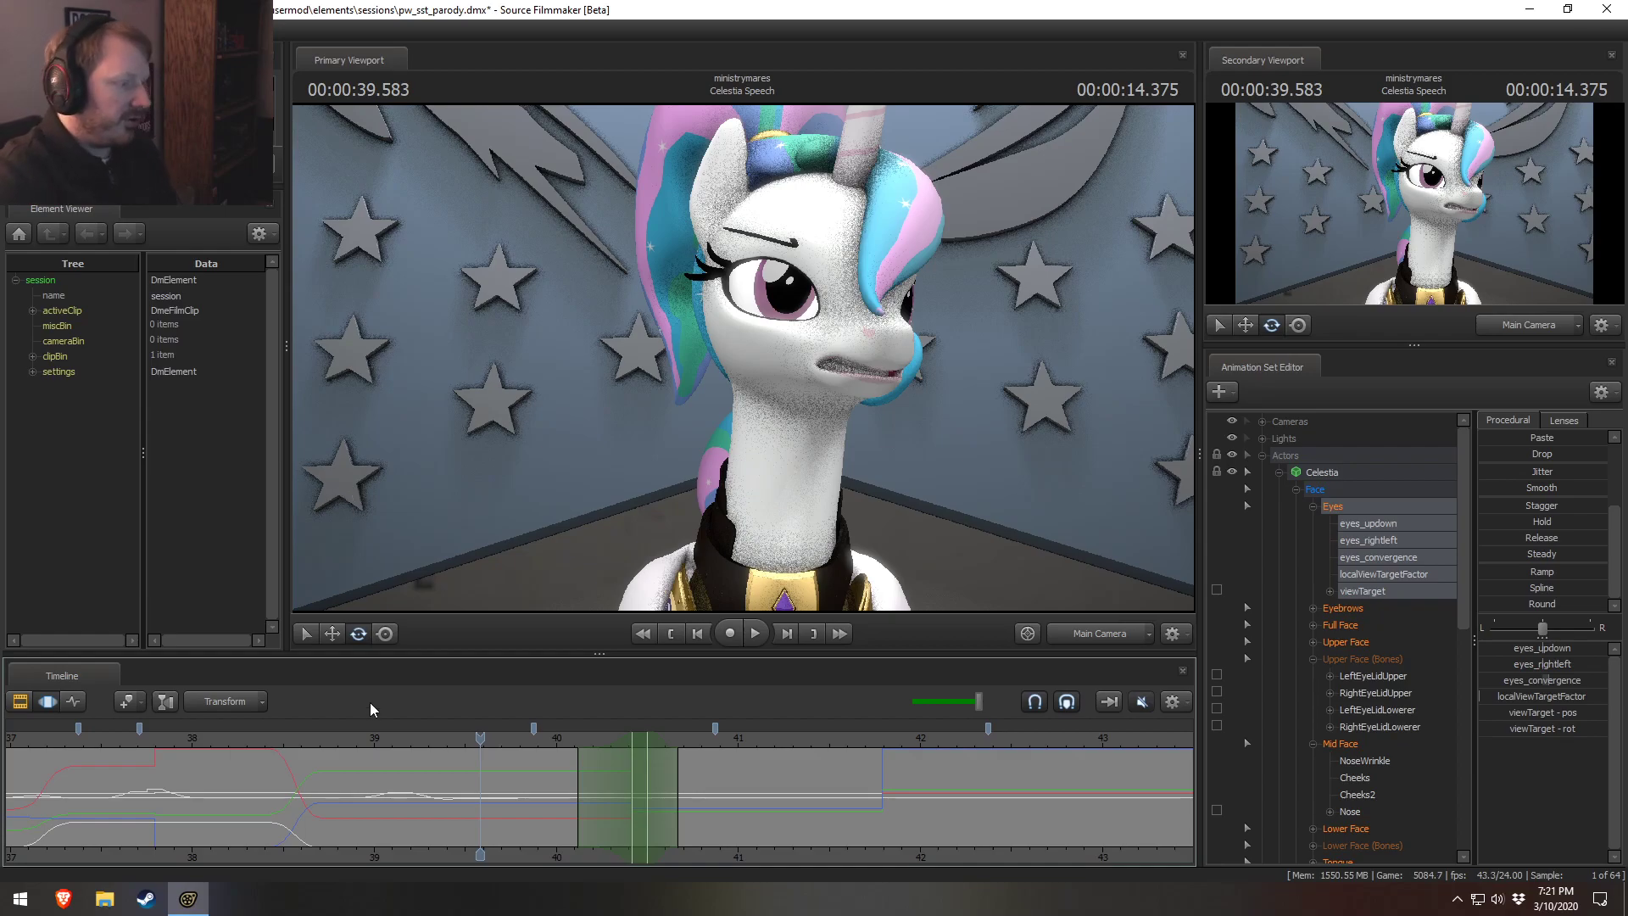
{"action": "left_click", "coordinate": [442, 741]}
{"action": "key", "text": "F2"}
{"action": "key", "text": "F4"}
{"action": "key", "text": "space"}
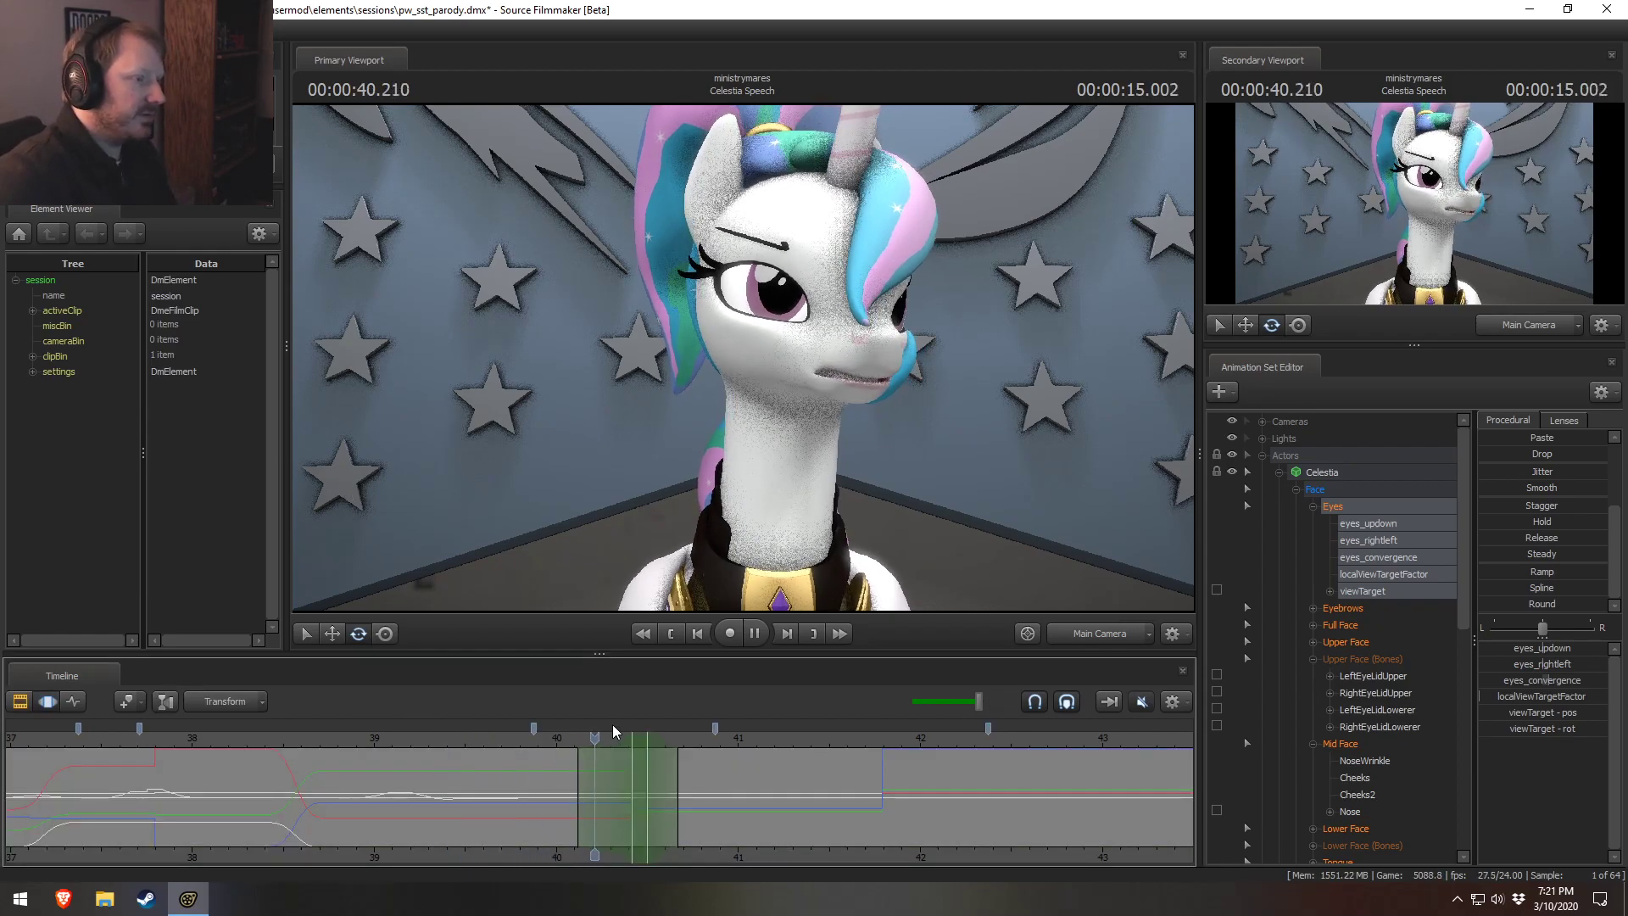
{"action": "key", "text": "space"}
{"action": "key", "text": "F2"}
{"action": "key", "text": "F4"}
{"action": "left_click_drag", "start_coordinate": [532, 793], "coordinate": [542, 794]}
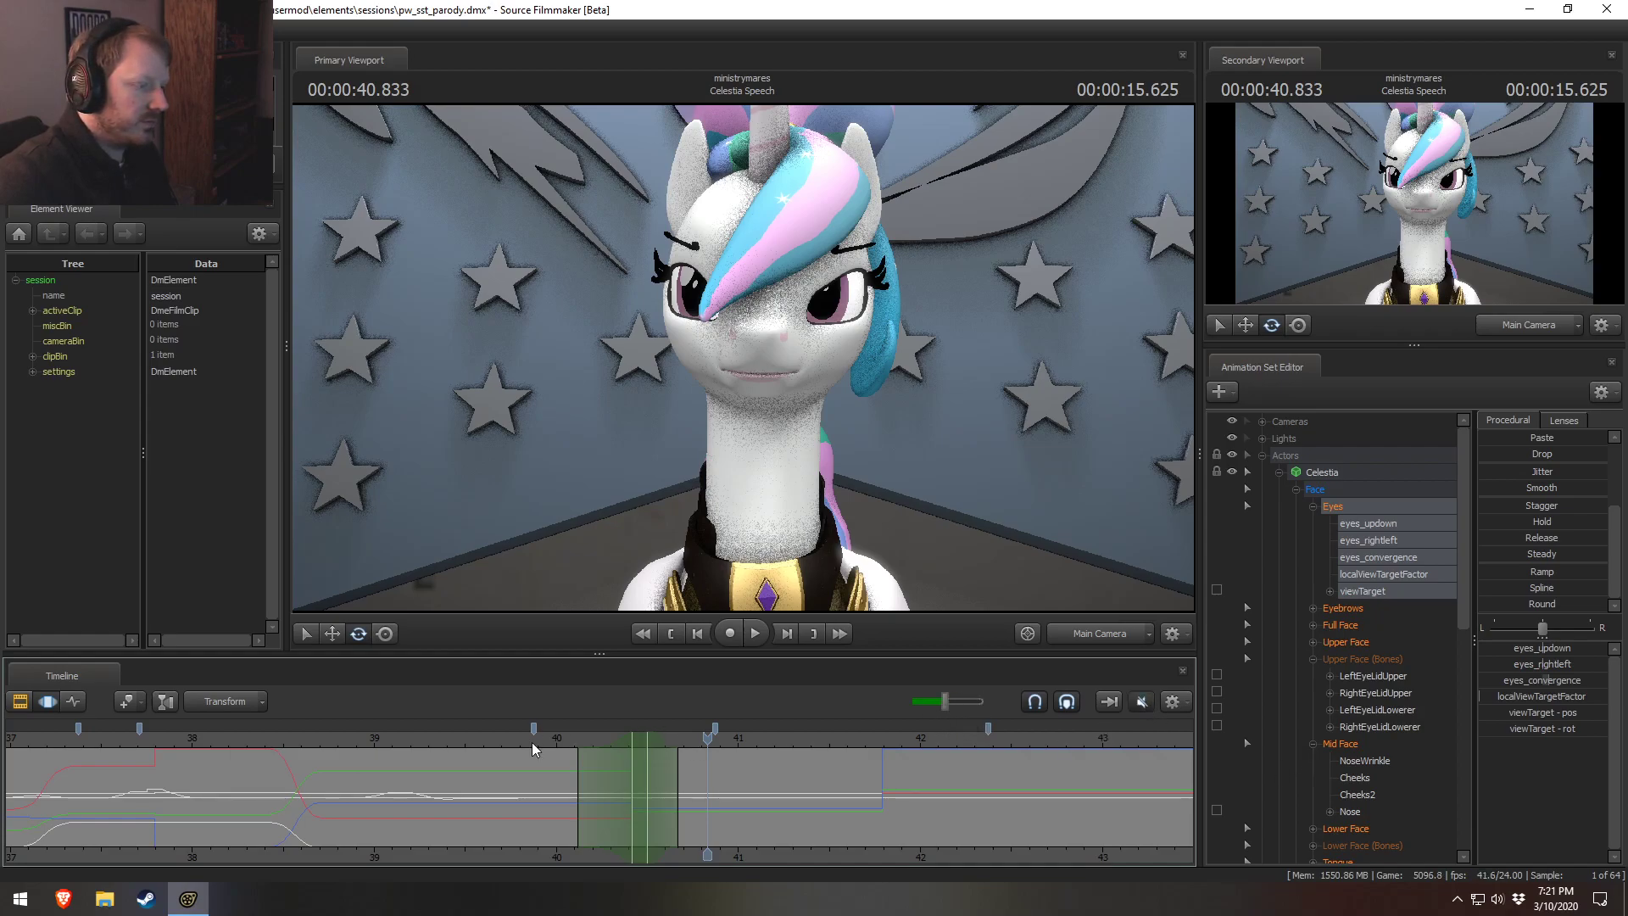
{"action": "left_click", "coordinate": [553, 738]}
{"action": "key", "text": "space"}
{"action": "key", "text": "space"}
Zero the Upper Face controls and add a full blink around 40.4 s over a time selection from about 40.15 s to 40.7 s.
{"action": "key", "text": "F2"}
{"action": "key", "text": "F3"}
{"action": "key", "text": "shift"}
{"action": "left_click_drag", "start_coordinate": [456, 808], "coordinate": [632, 828]}
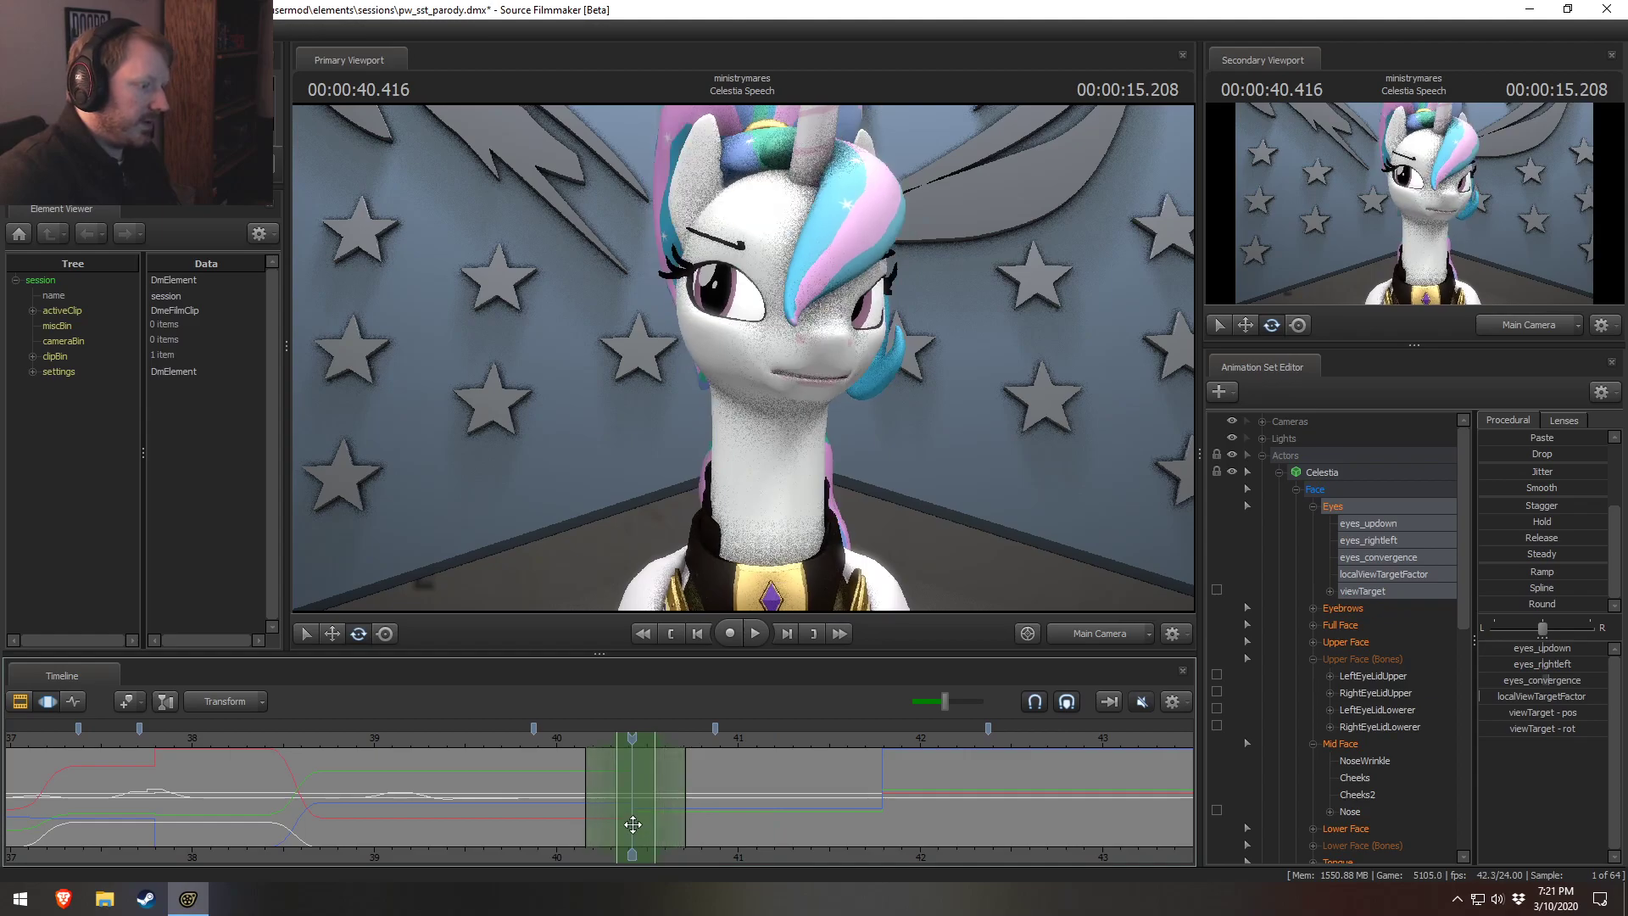
{"action": "left_click", "coordinate": [1357, 642]}
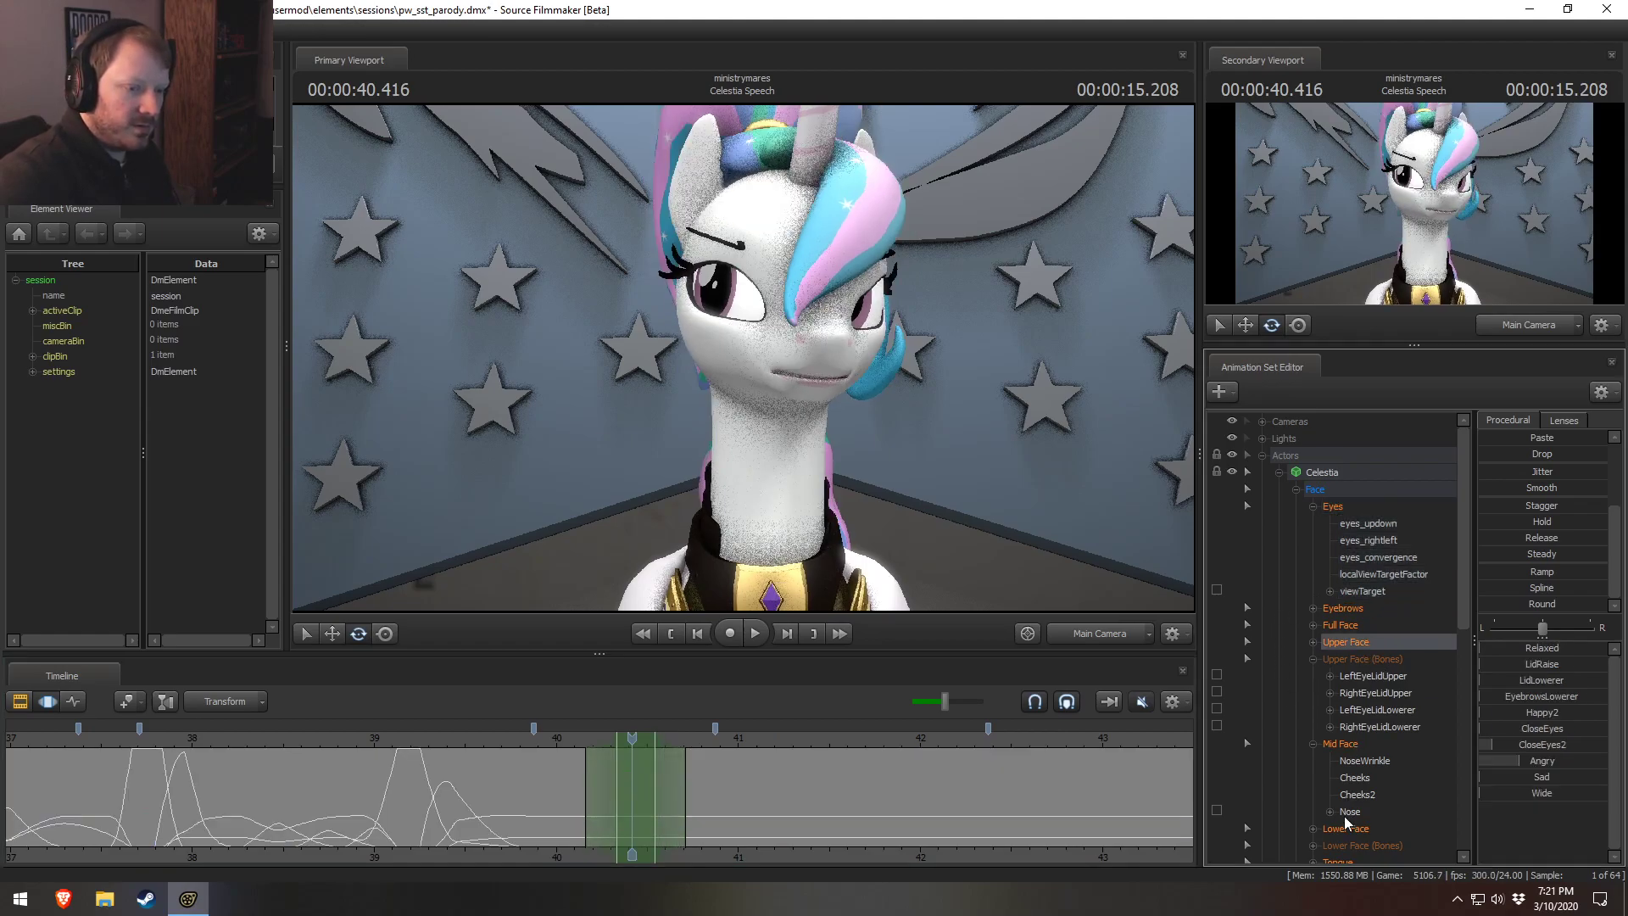
{"action": "scroll", "coordinate": [1498, 464], "scroll_direction": "up", "scroll_amount": 3}
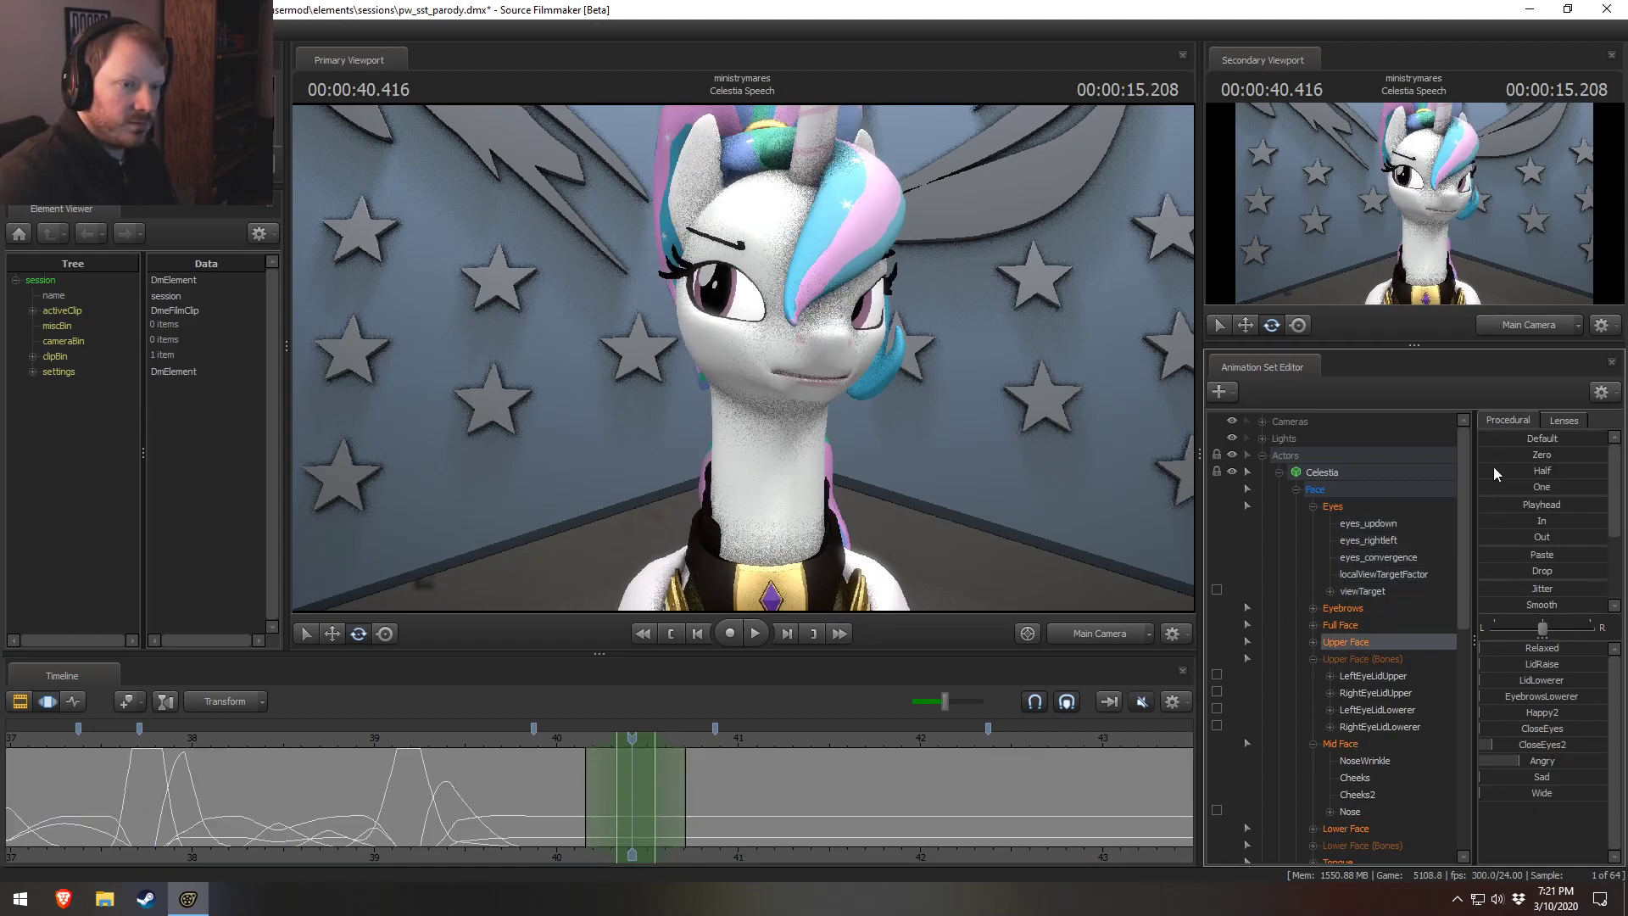
{"action": "left_click", "coordinate": [1501, 455]}
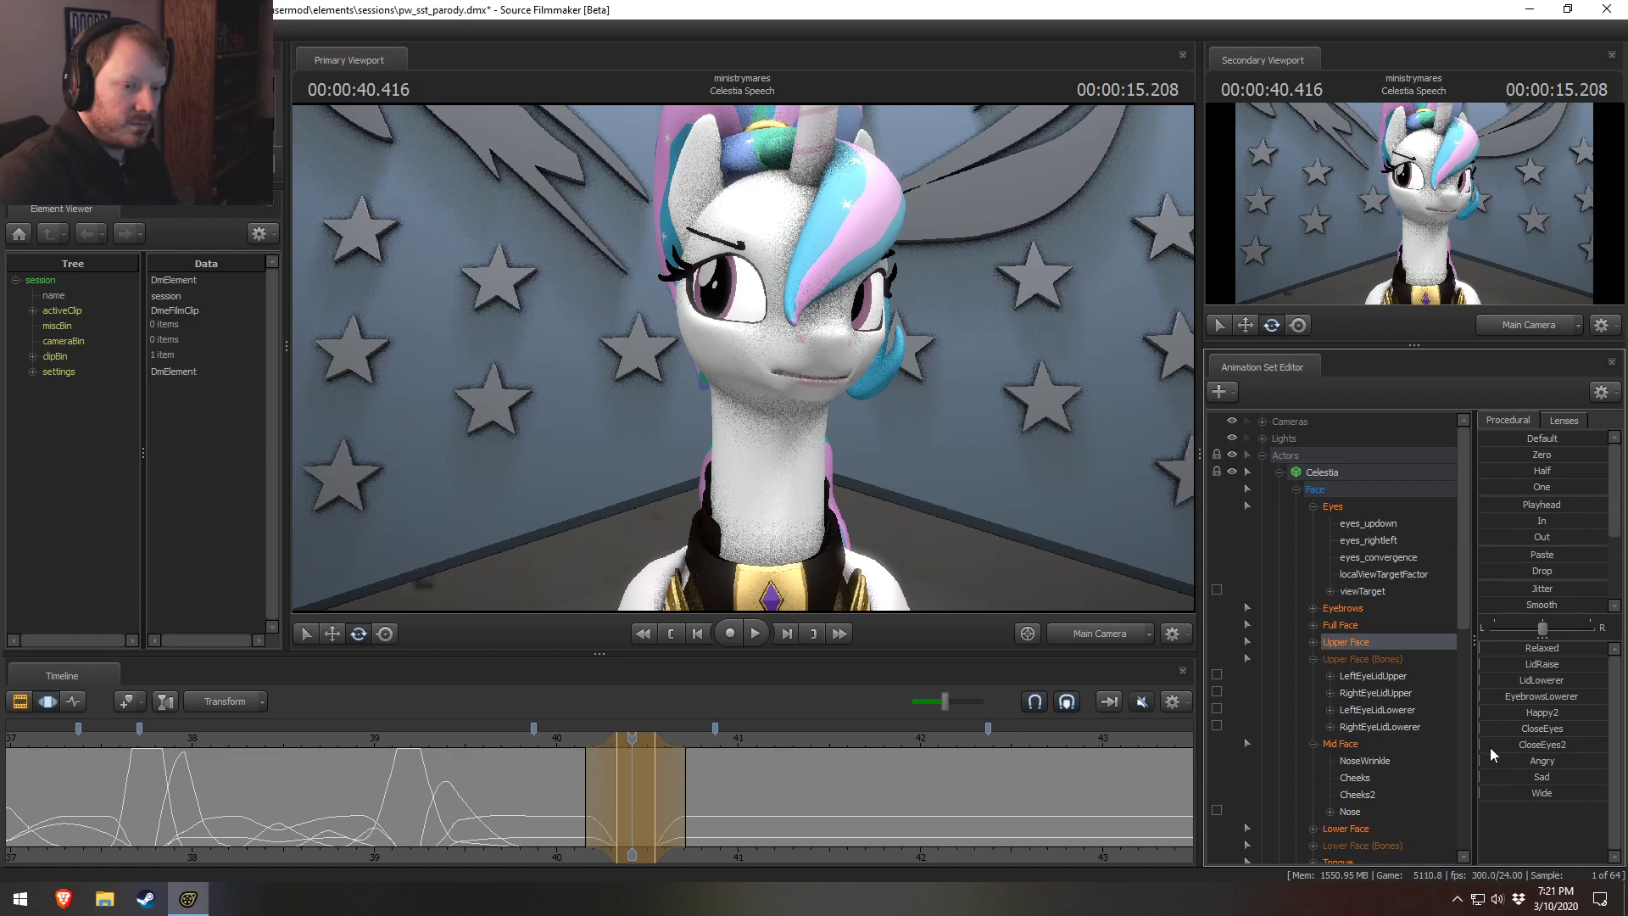
Widen the blink's falloffs to about 40.1 s and 40.85 s, end its hold at about 40.5 s, play it back, and commit it.
{"action": "left_click_drag", "start_coordinate": [632, 738], "coordinate": [722, 743]}
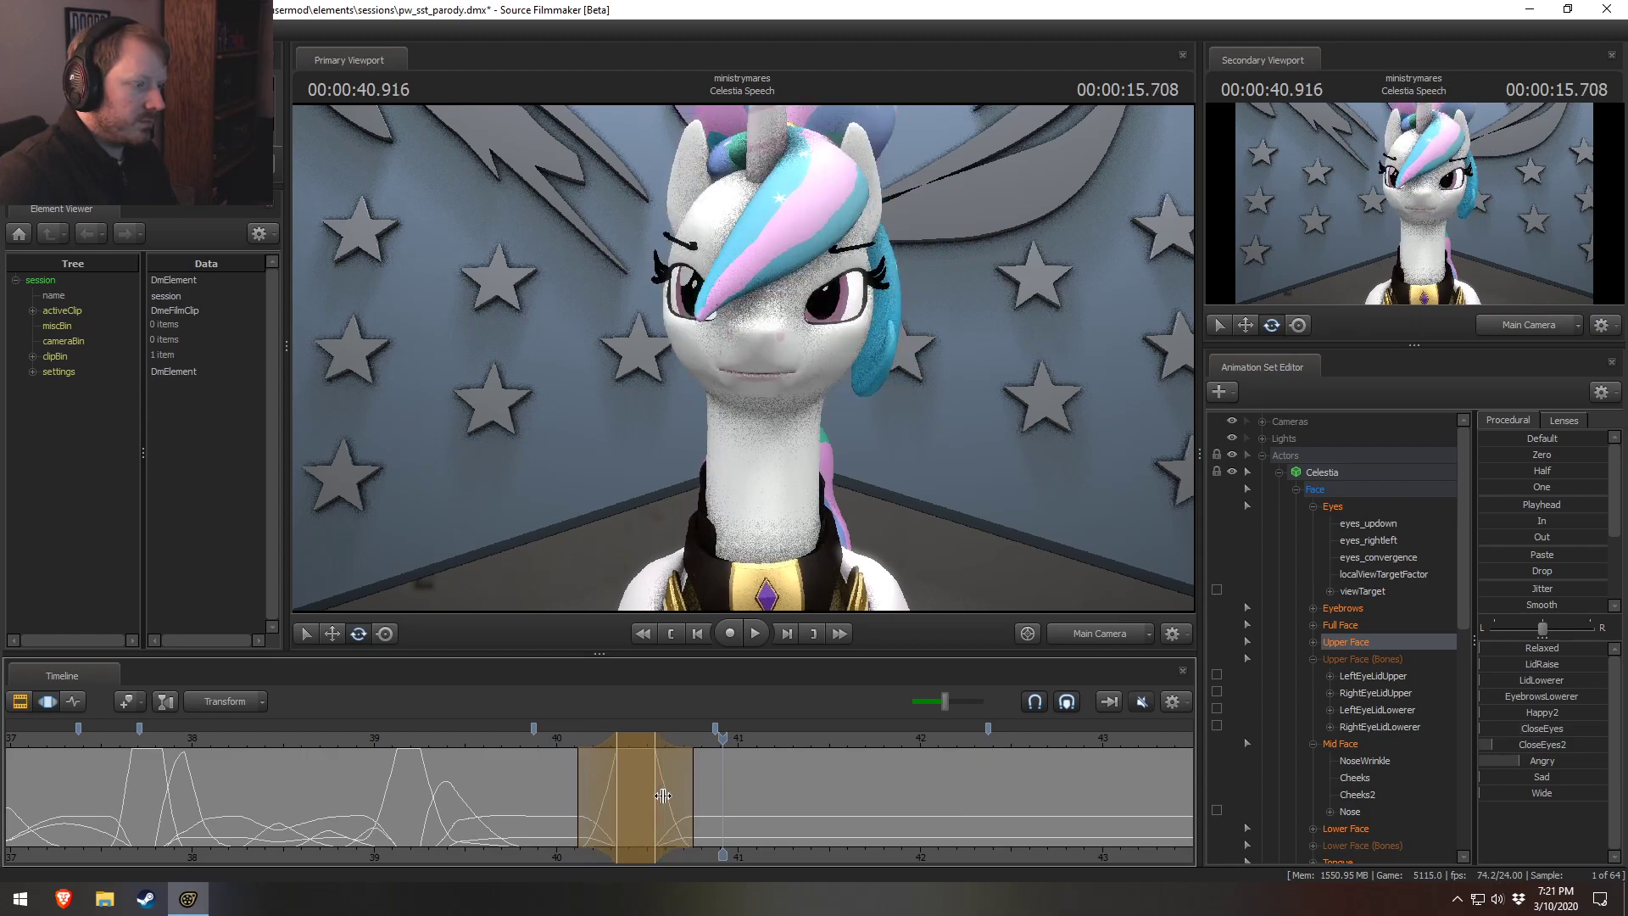
{"action": "key", "text": "space"}
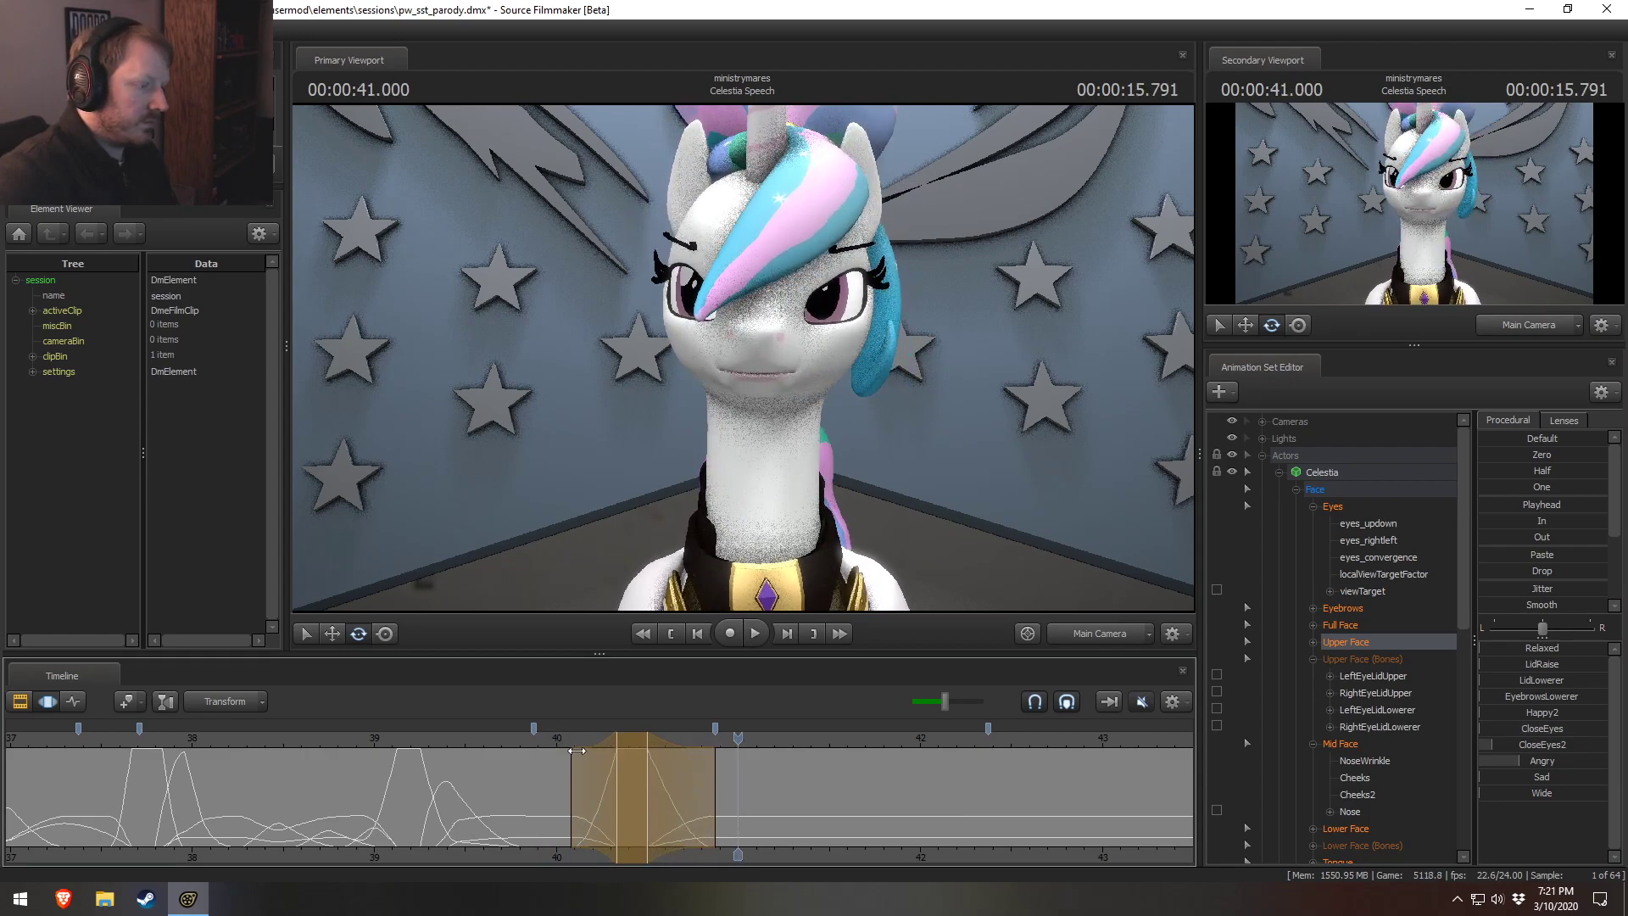
{"action": "left_click", "coordinate": [565, 740]}
{"action": "key", "text": "space"}
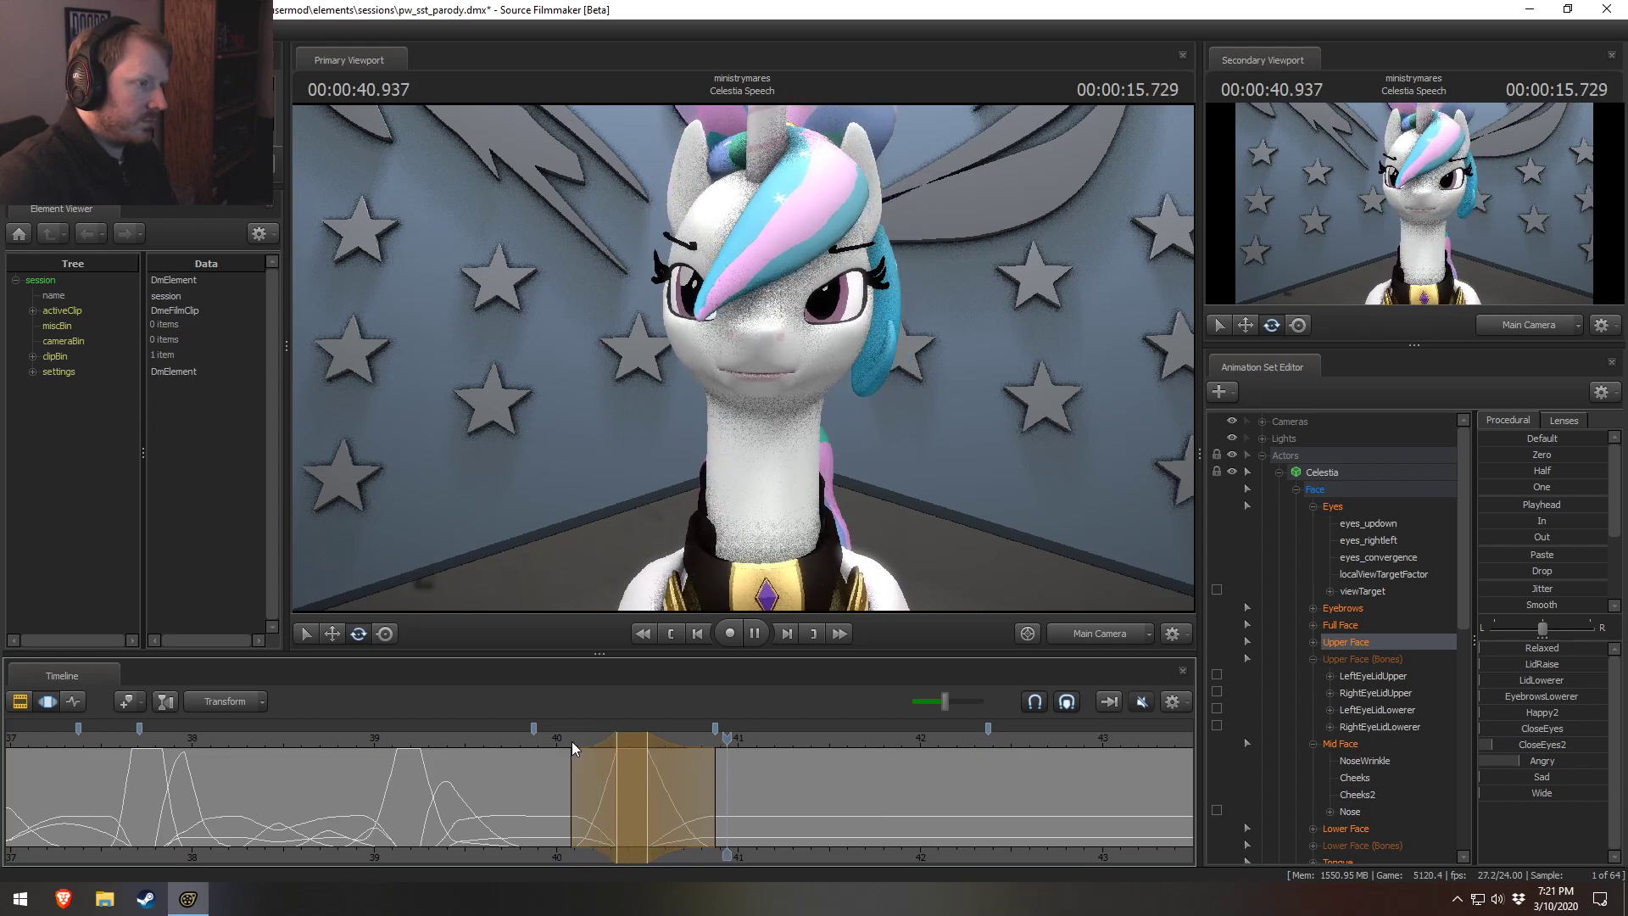
{"action": "key", "text": "space"}
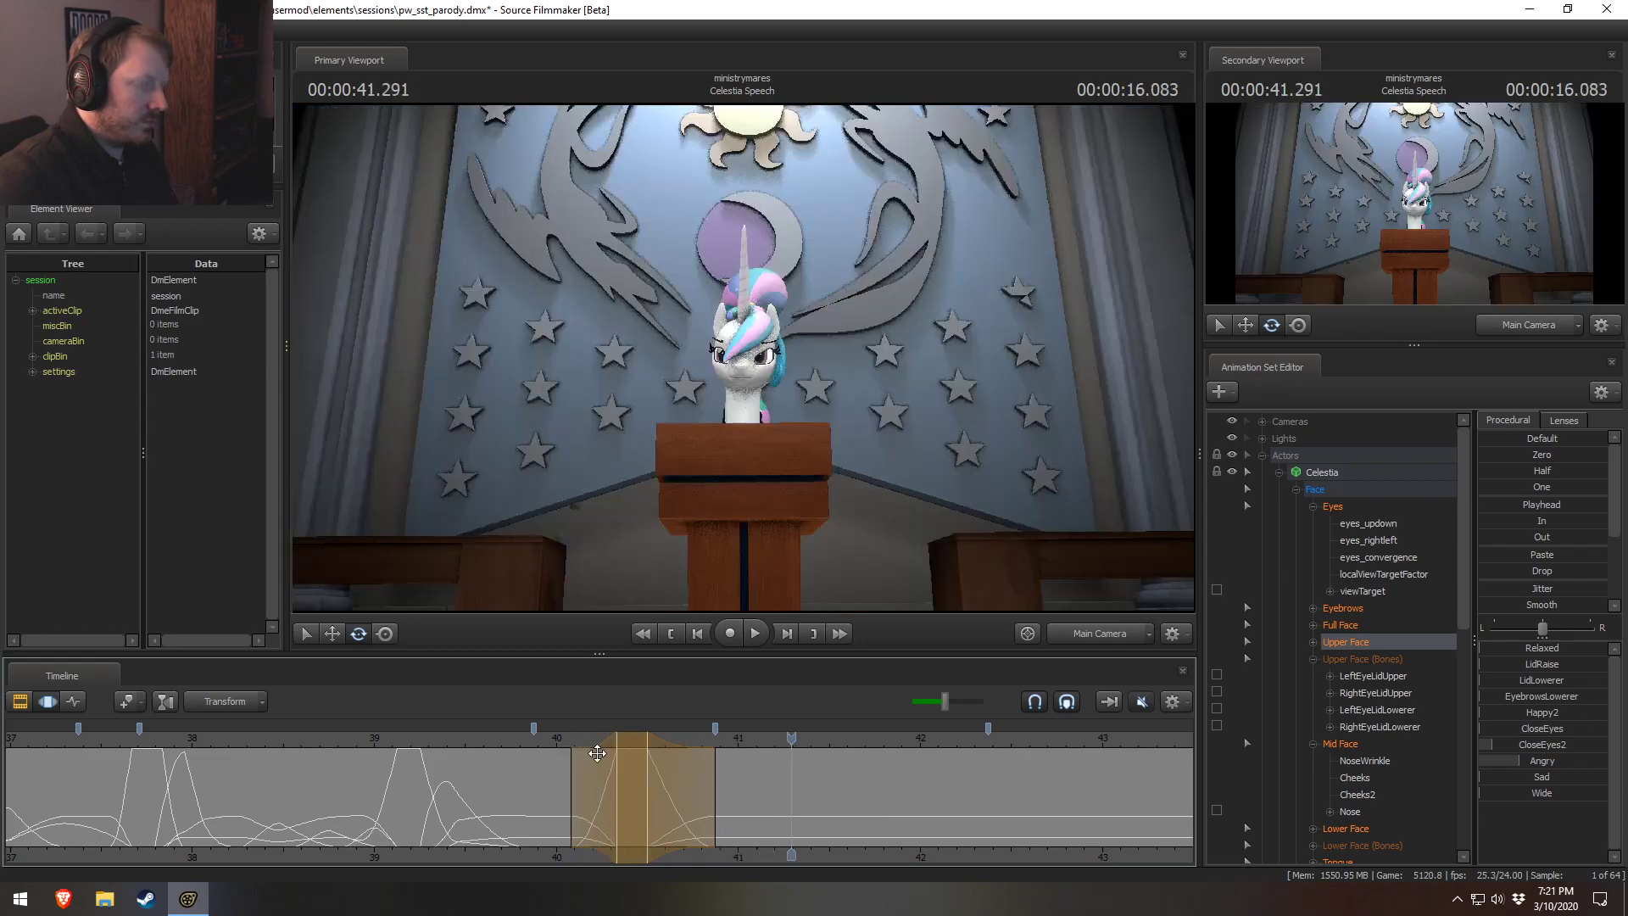
{"action": "left_click", "coordinate": [547, 743]}
{"action": "key", "text": "space"}
{"action": "key", "text": "F2"}
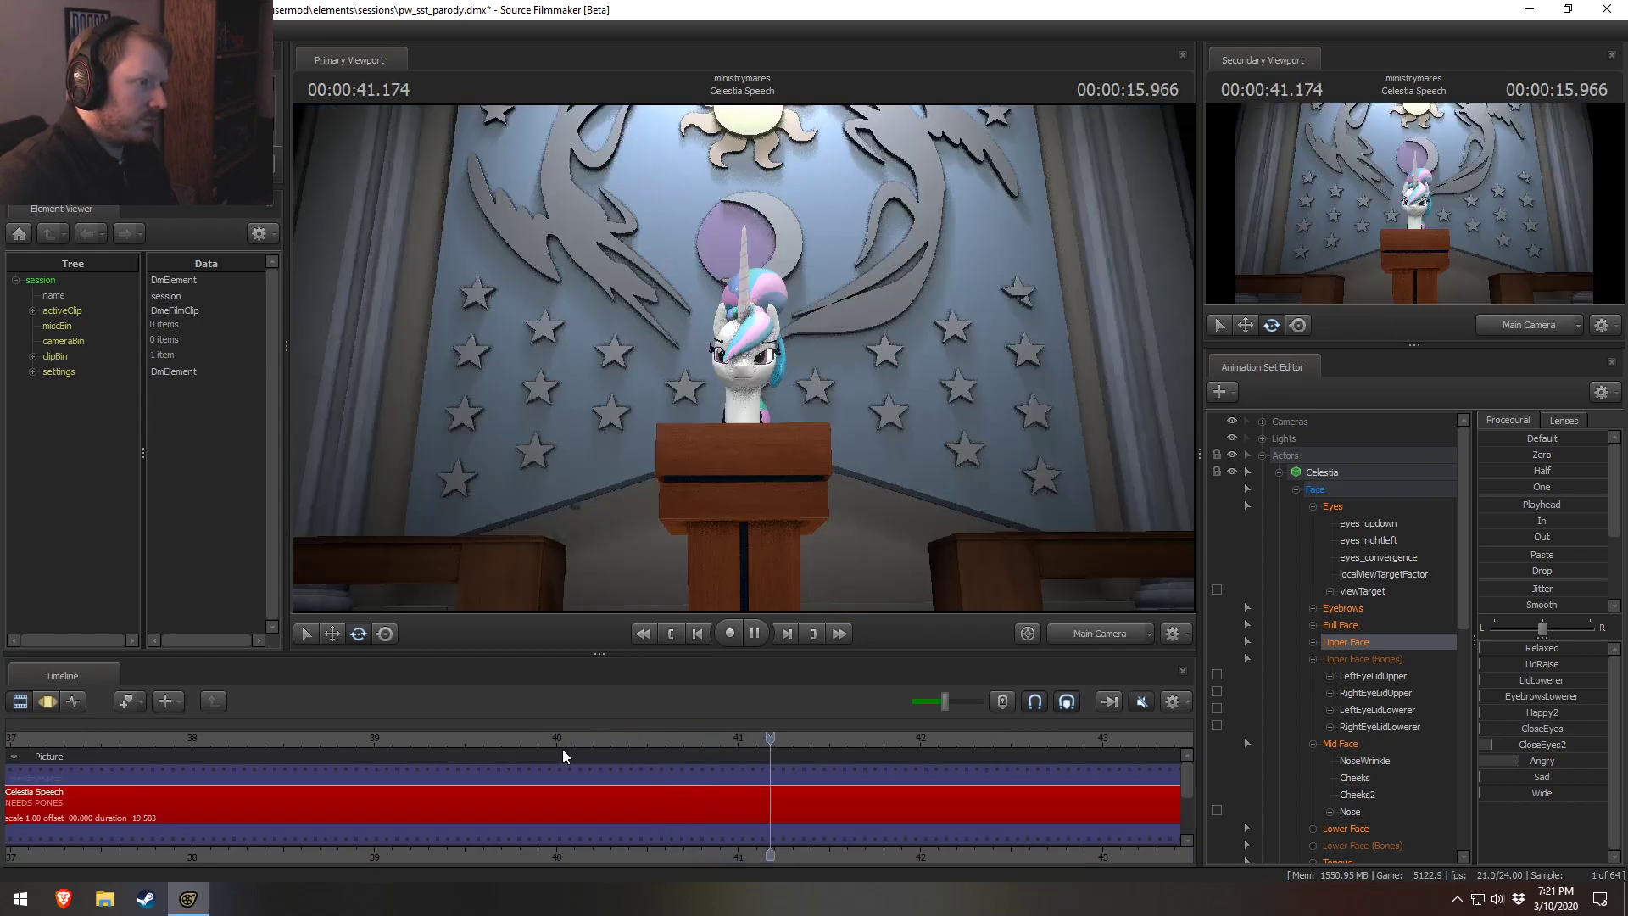
{"action": "key", "text": "space"}
{"action": "key", "text": "F3"}
Step frame by frame around 41 s in the Celestia Speech shot in the clip editor to examine the camera cut.
{"action": "scroll", "coordinate": [796, 831], "scroll_direction": "down", "scroll_amount": 5}
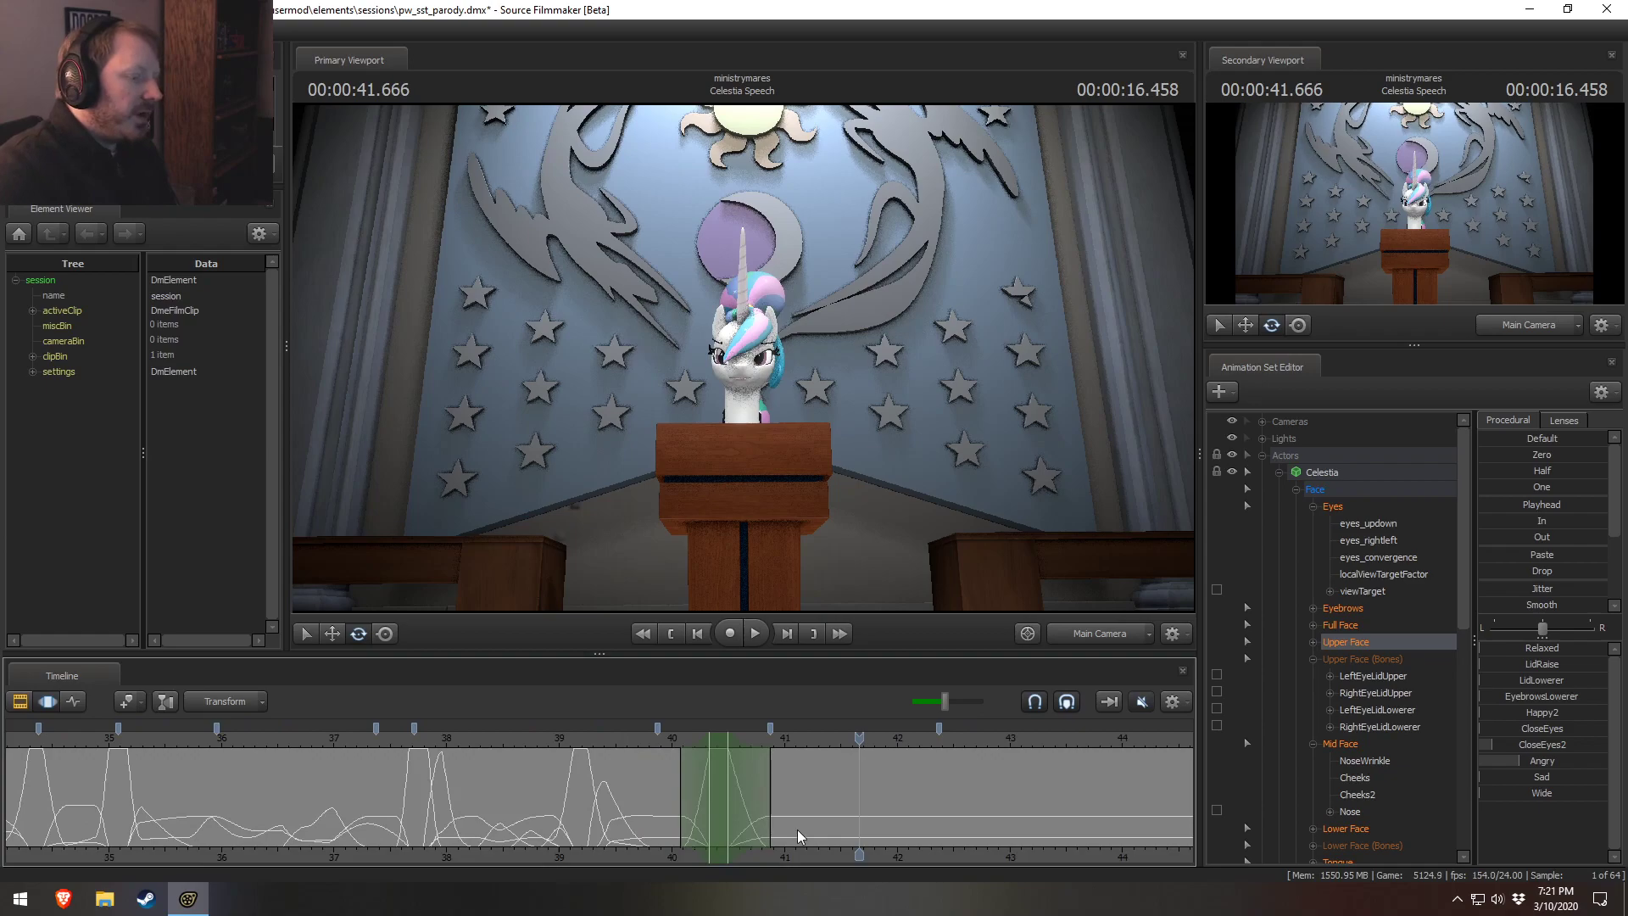
{"action": "key", "text": "F2"}
{"action": "middle_click_drag", "start_coordinate": [878, 857], "coordinate": [731, 857]}
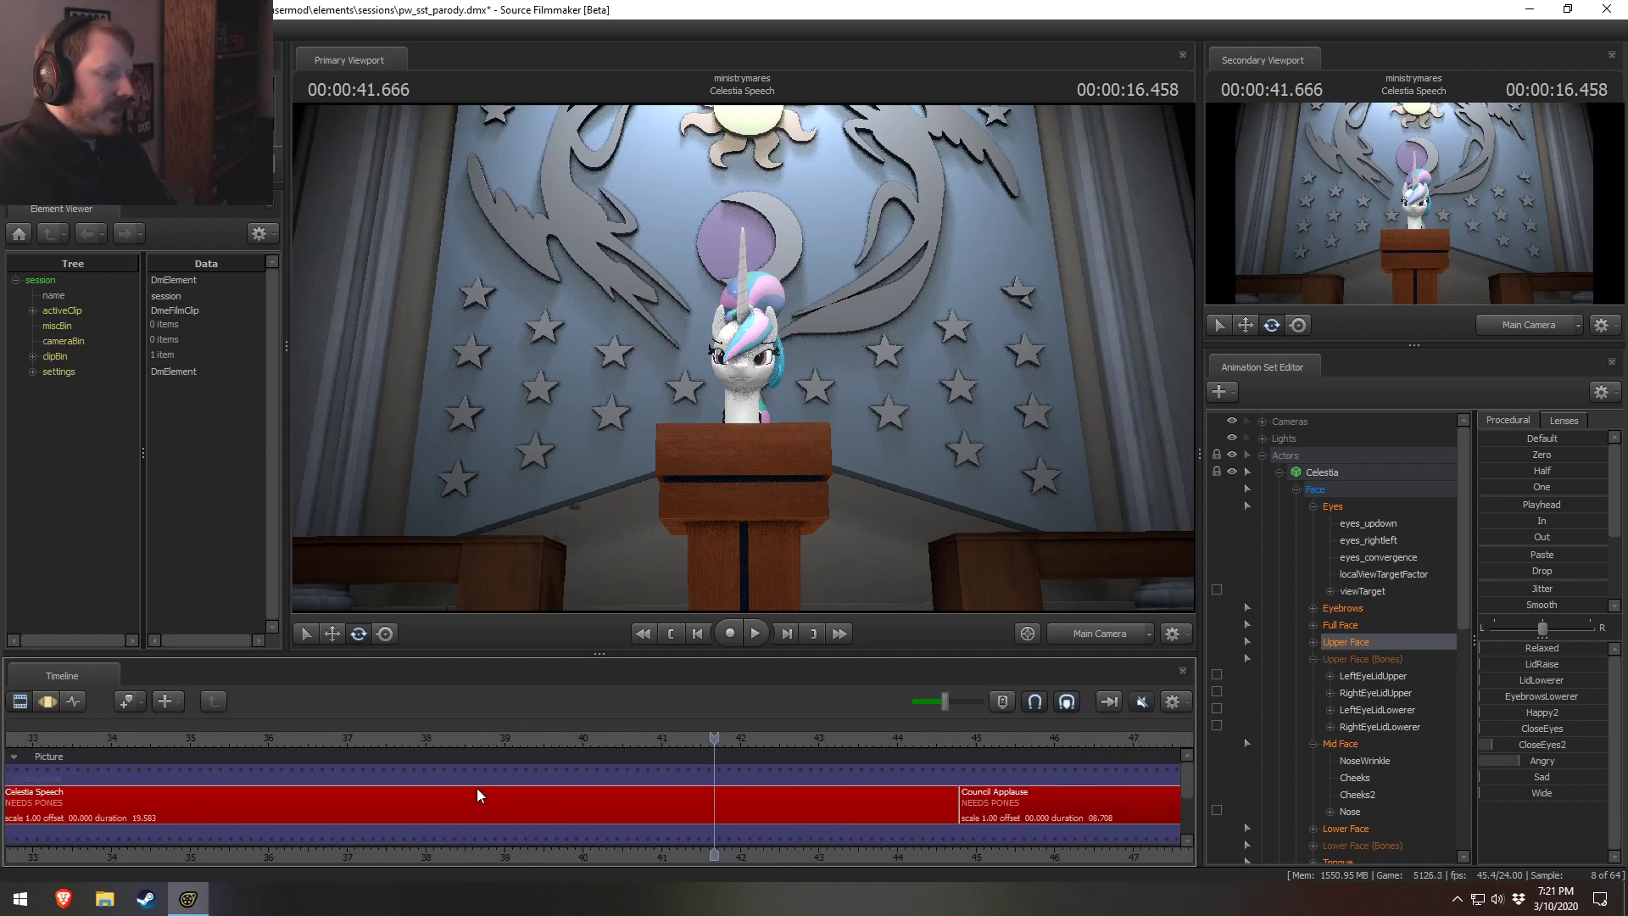
{"action": "left_click", "coordinate": [665, 799]}
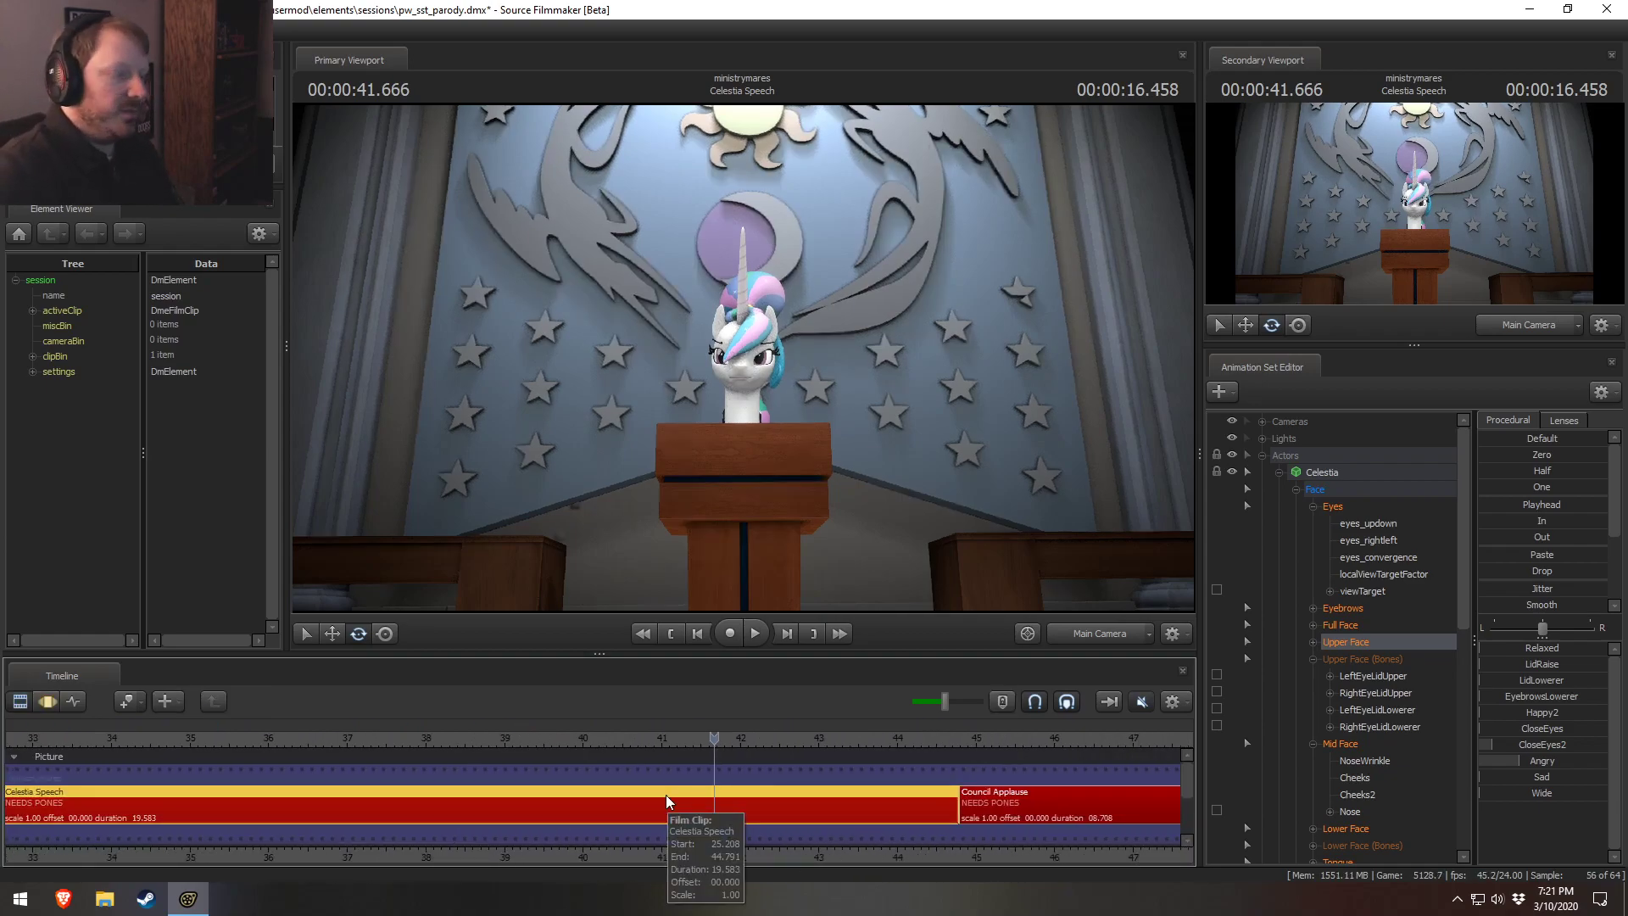
{"action": "mouse_move", "coordinate": [644, 744]}
{"action": "left_mouse_down"}
{"action": "mouse_move", "coordinate": [679, 745]}
{"action": "mouse_move", "coordinate": [650, 744]}
{"action": "mouse_move", "coordinate": [670, 762]}
{"action": "left_mouse_up"}
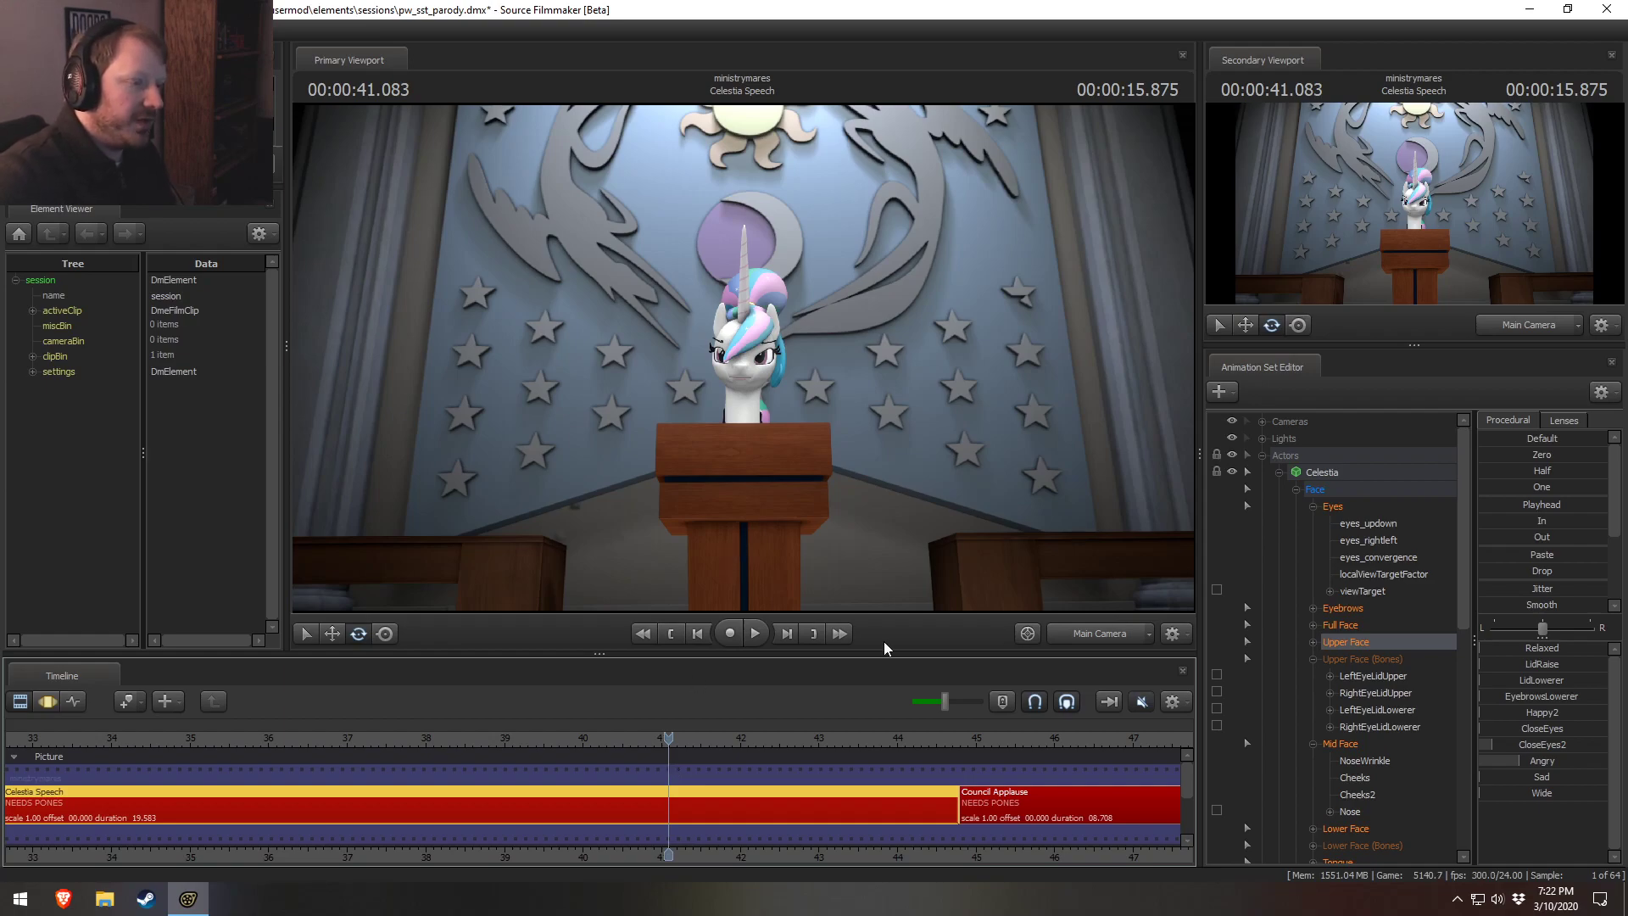
{"action": "key", "text": "Left"}
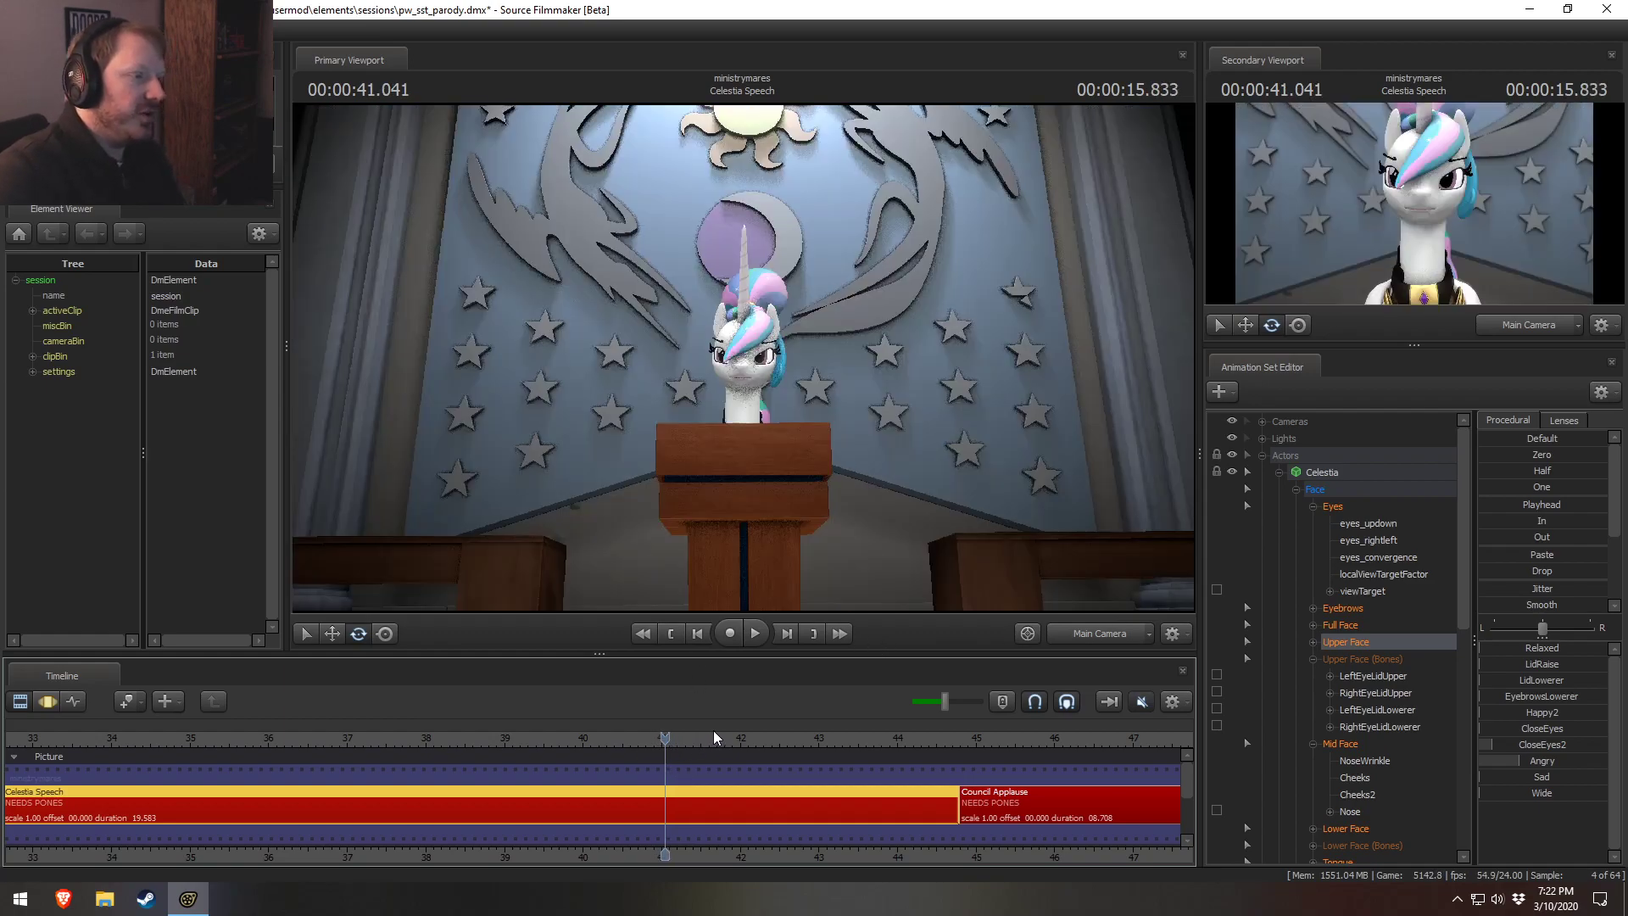
{"action": "key", "text": "Left"}
{"action": "key", "text": "Left"}
{"action": "key", "text": "Right"}
{"action": "key", "text": "Right"}
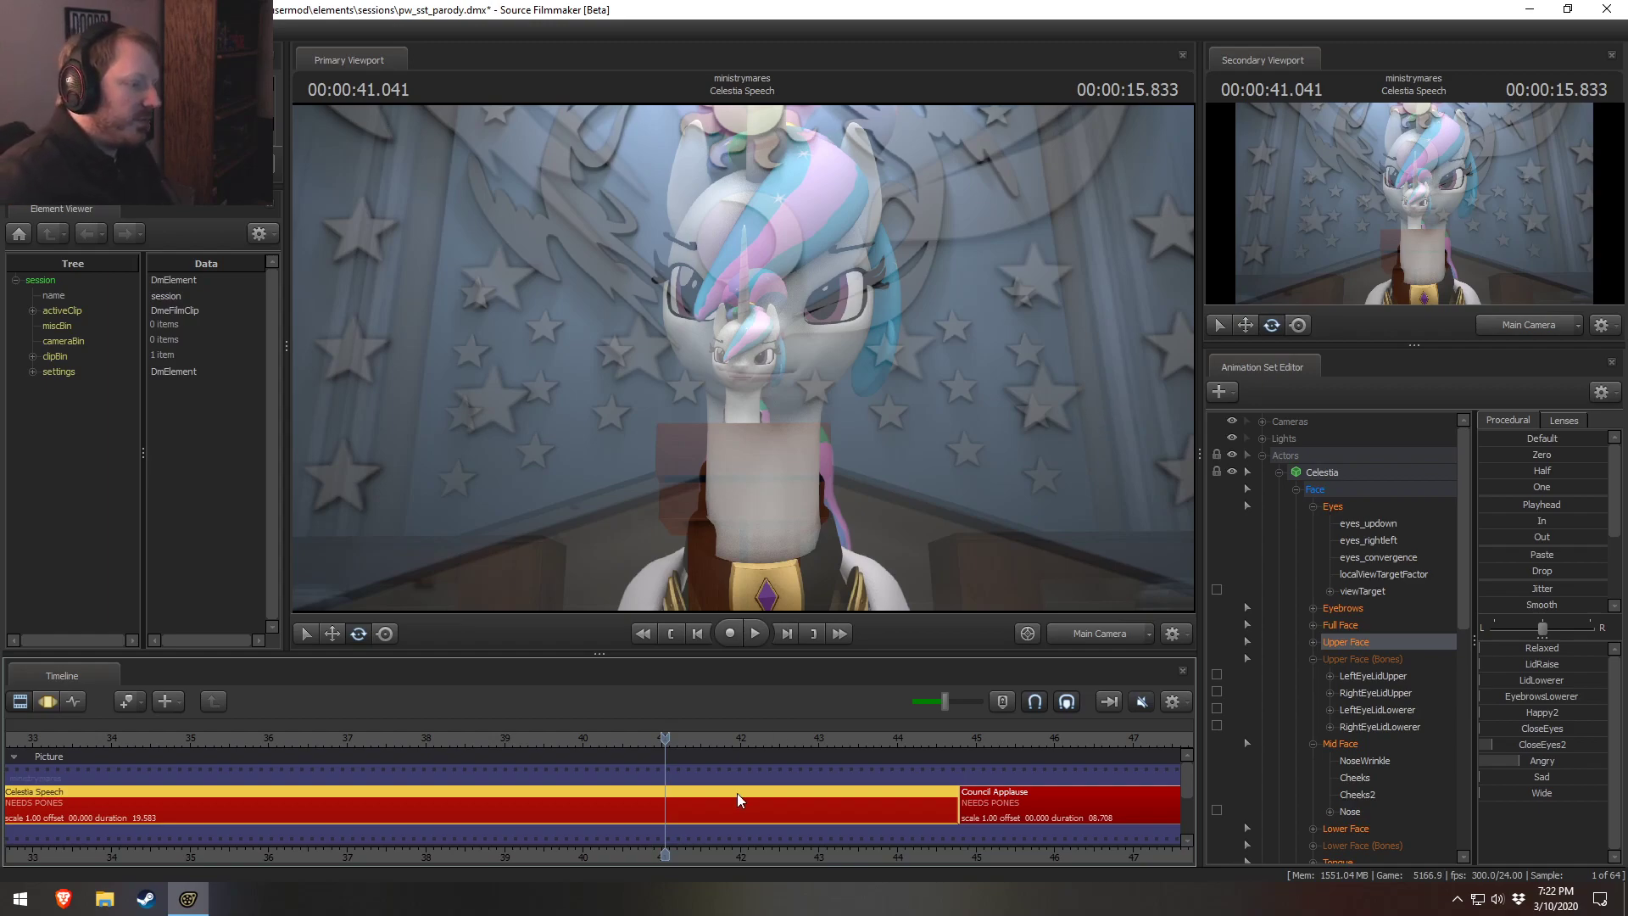
Move the playhead to 41 s and return to the motion editor.
{"action": "left_click", "coordinate": [663, 738]}
{"action": "scroll", "coordinate": [663, 804], "scroll_direction": "up", "scroll_amount": 2}
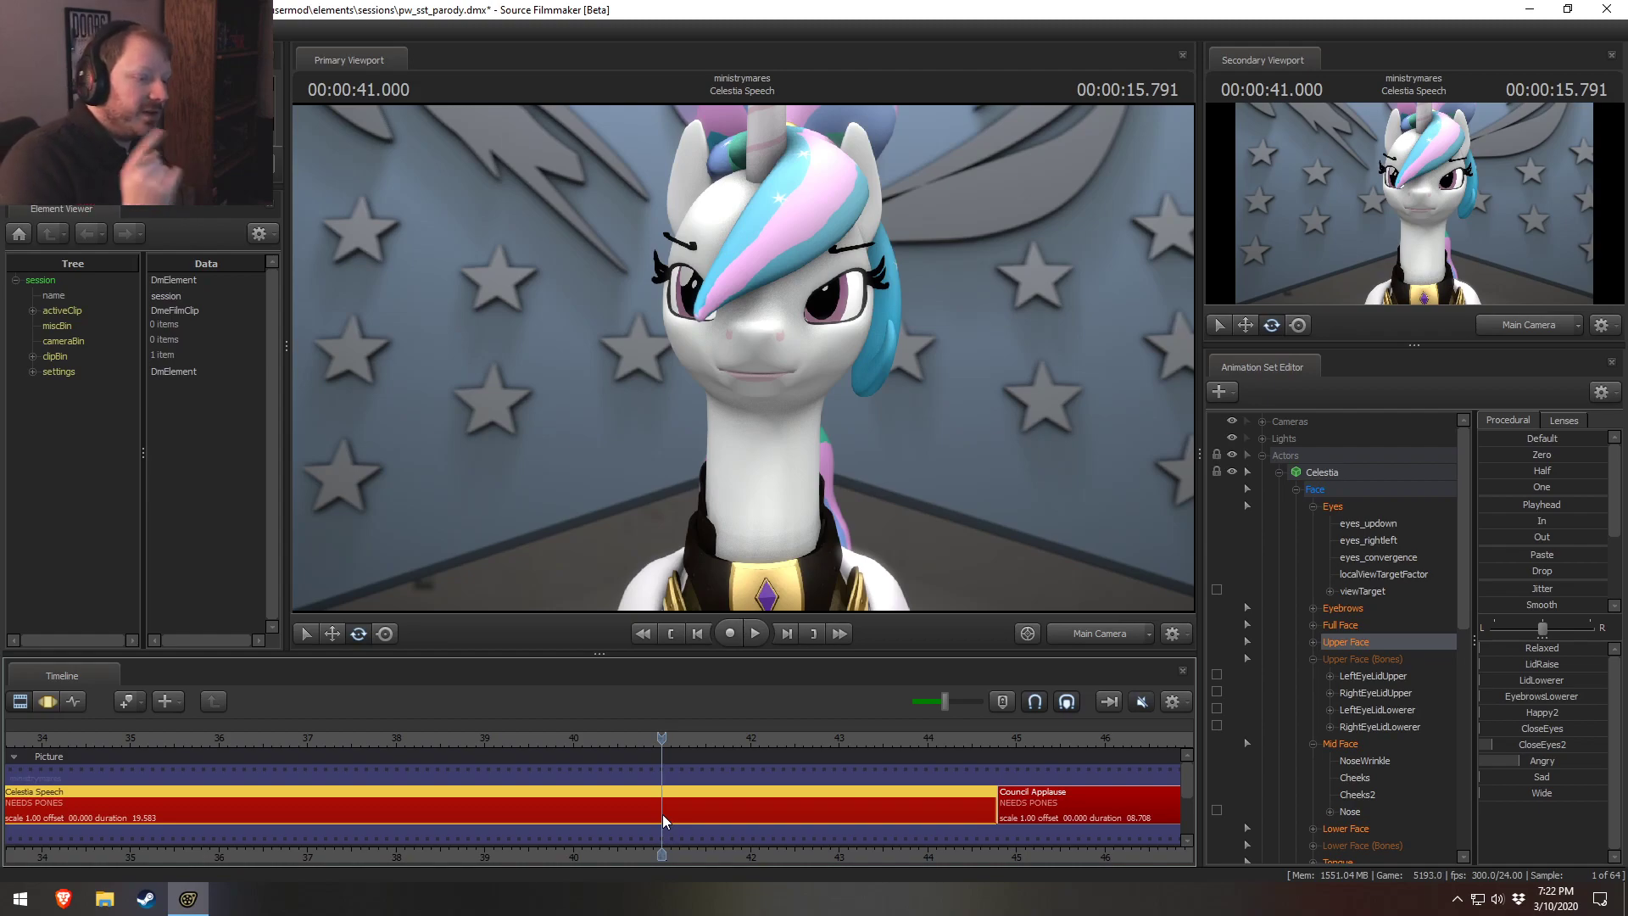
{"action": "scroll", "coordinate": [646, 777], "scroll_direction": "down", "scroll_amount": 3}
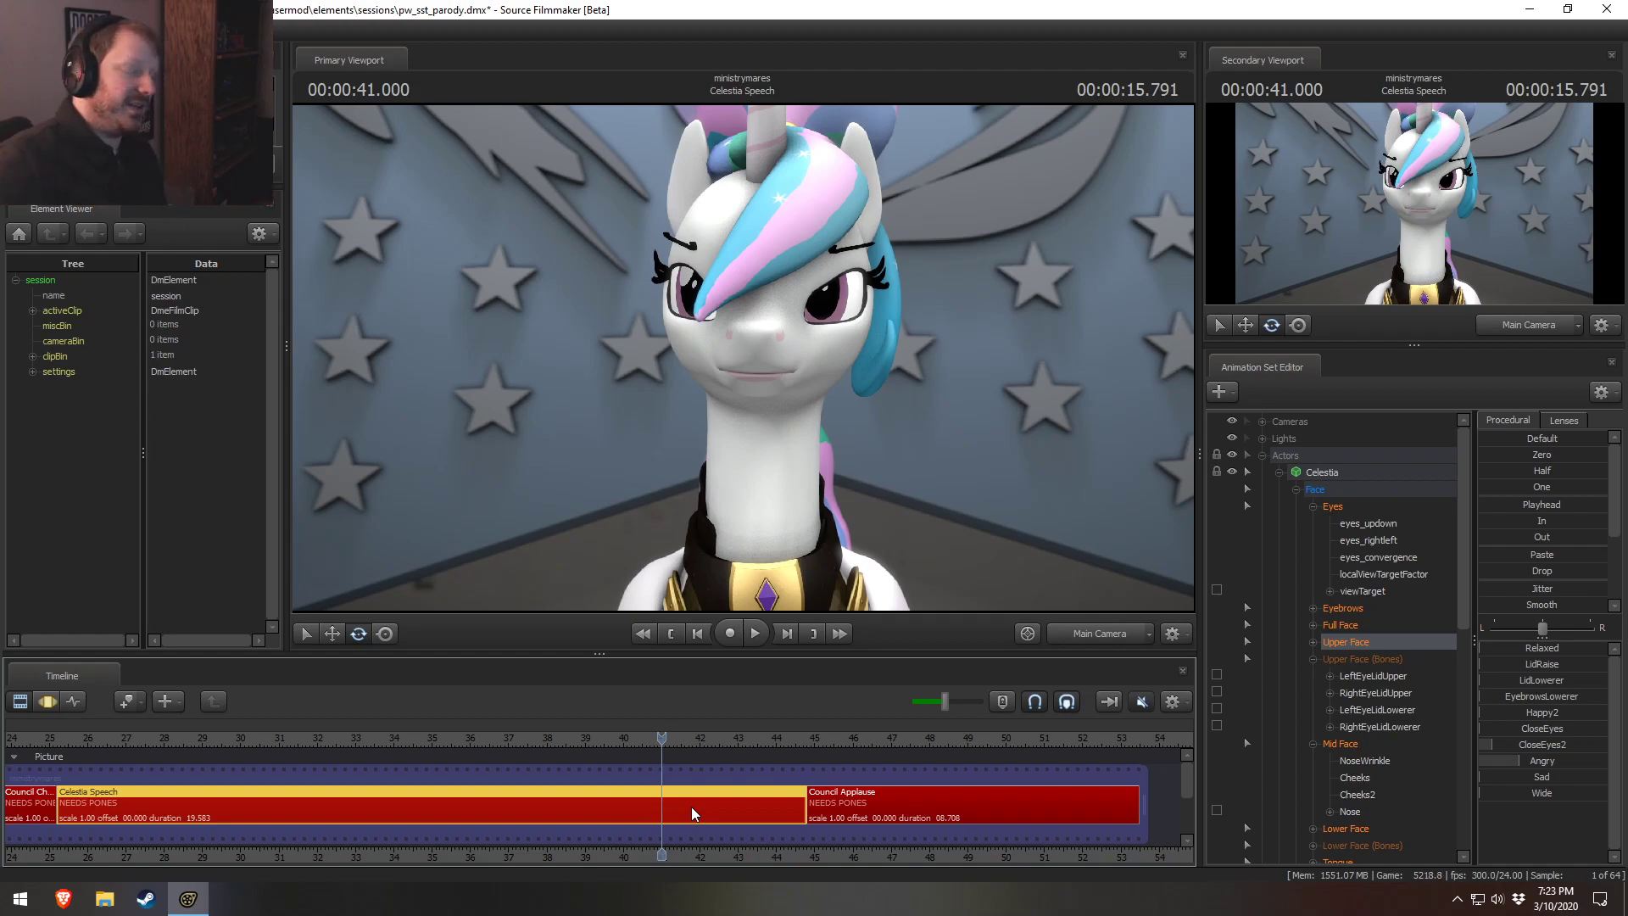
{"action": "key", "text": "F4"}
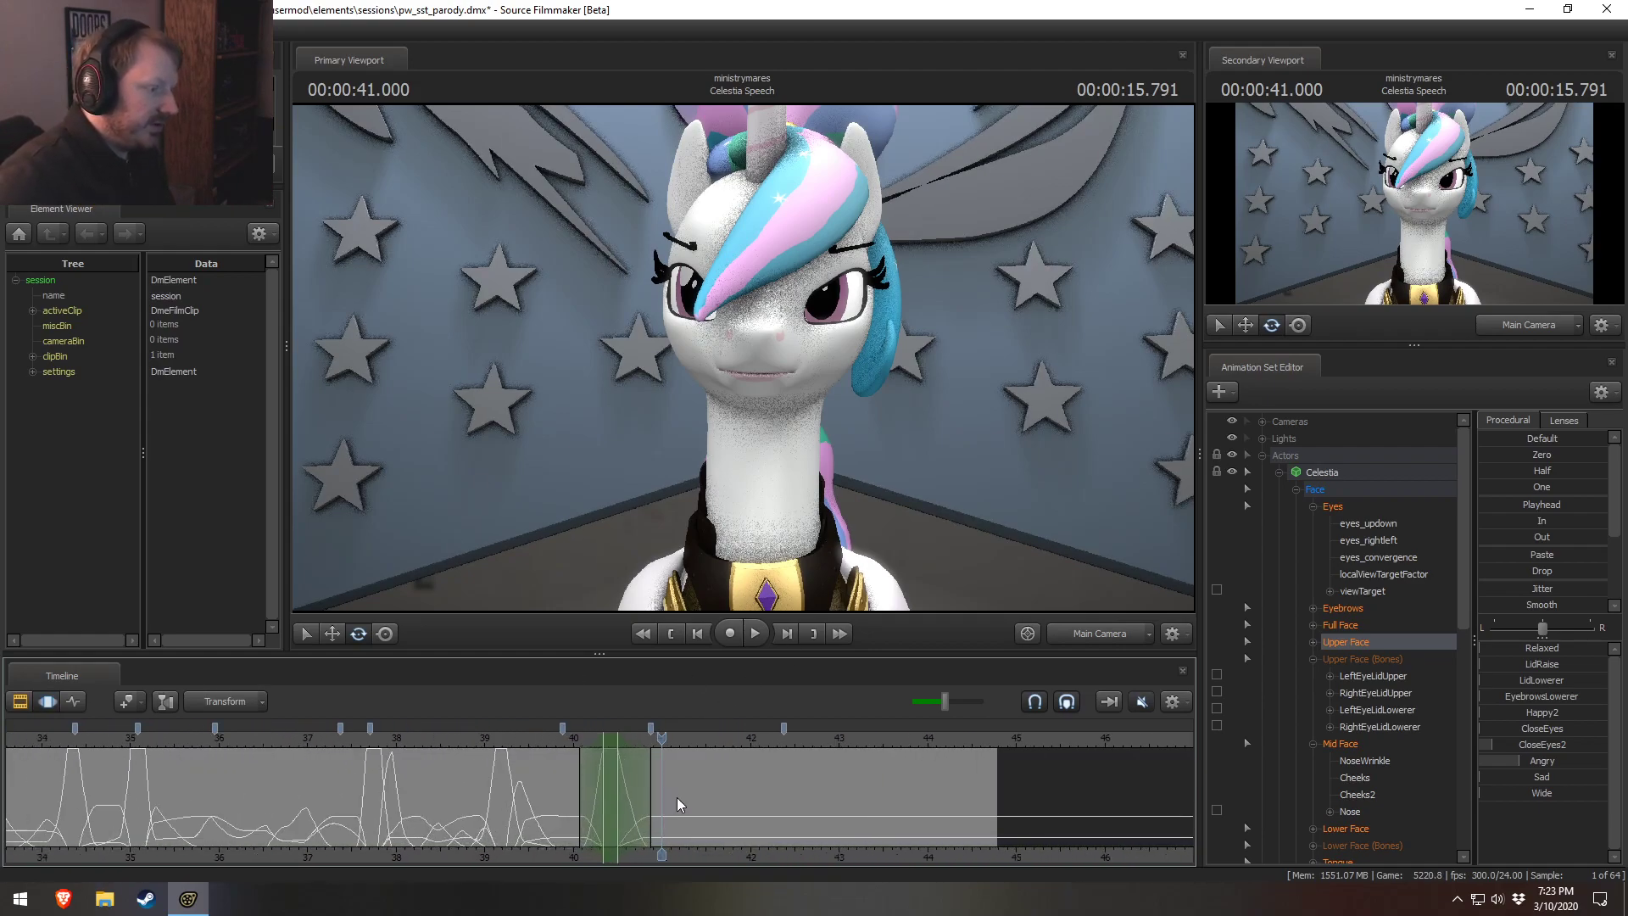
Rotate Celestia's pelvis slightly at about 40.46 s over a time selection from about 40.1 s to 40.8 s.
{"action": "key", "text": "shift"}
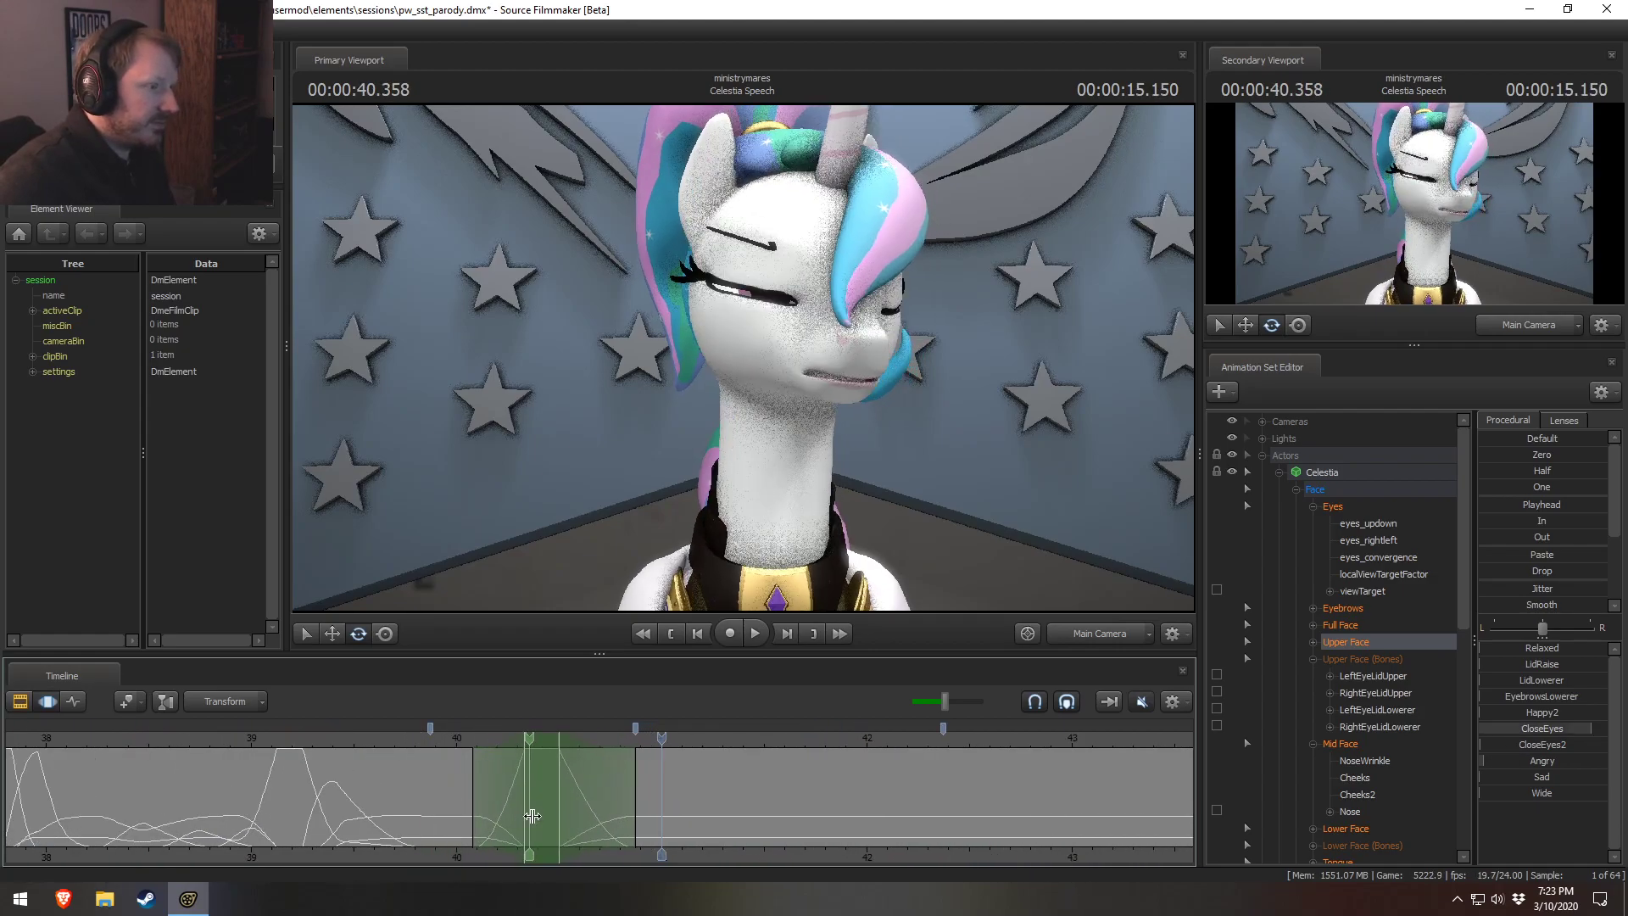
{"action": "left_click_drag", "start_coordinate": [599, 818], "coordinate": [550, 827]}
{"action": "scroll", "coordinate": [549, 828], "scroll_direction": "up", "scroll_amount": 3}
{"action": "key", "text": "ctrl"}
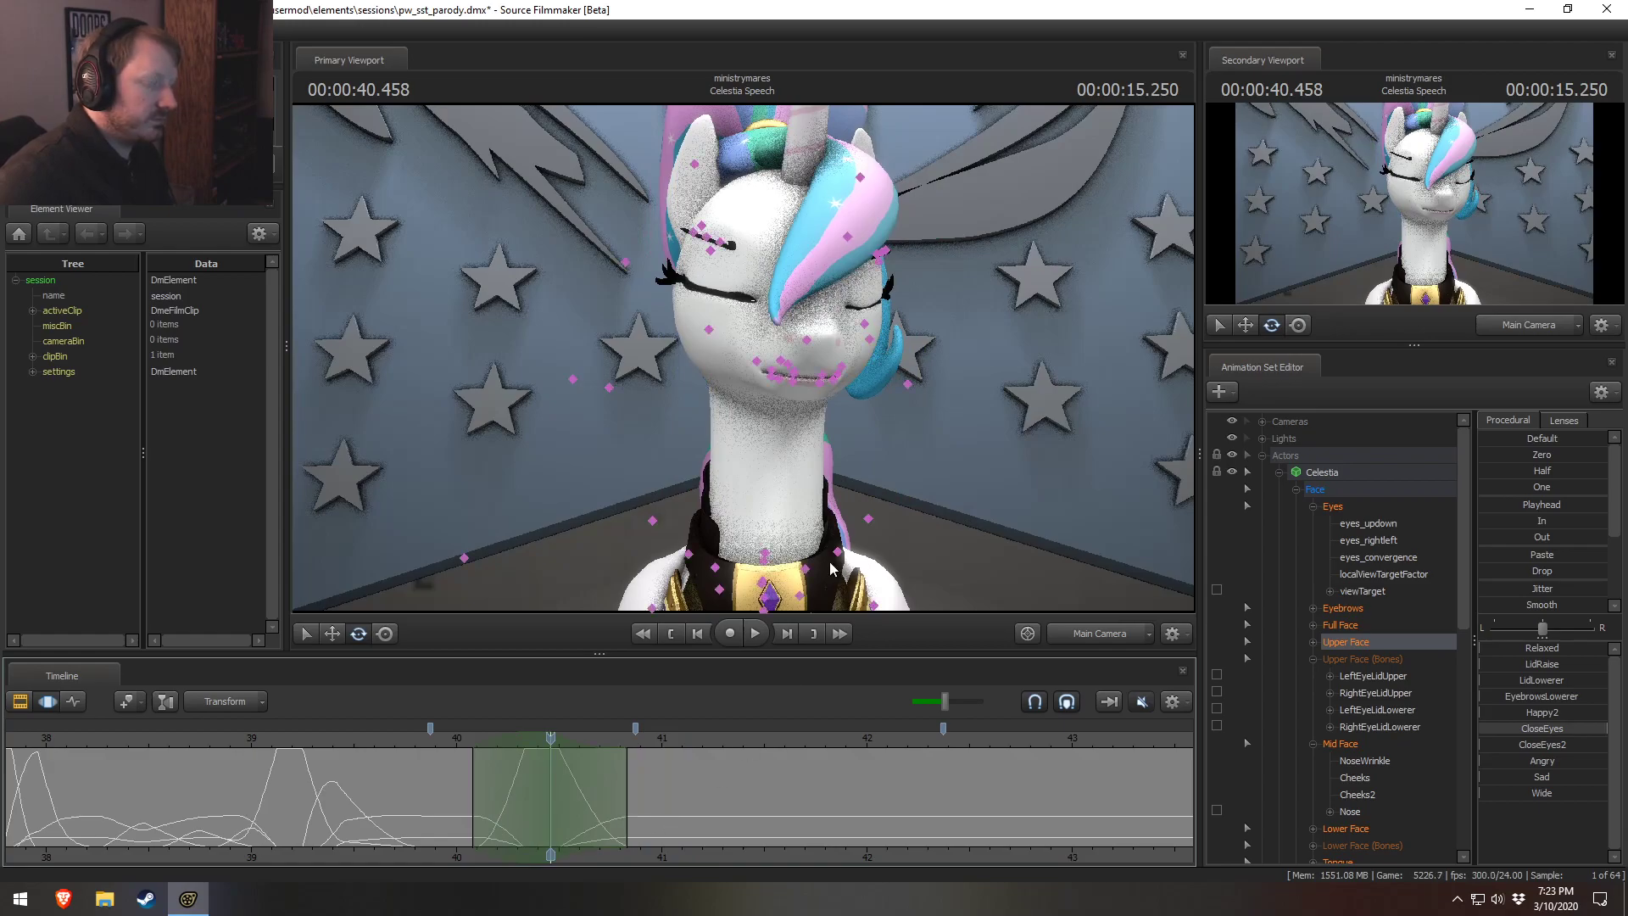
{"action": "left_click_drag", "start_coordinate": [894, 393], "coordinate": [1111, 474]}
{"action": "left_click", "coordinate": [490, 371], "text": "ctrl"}
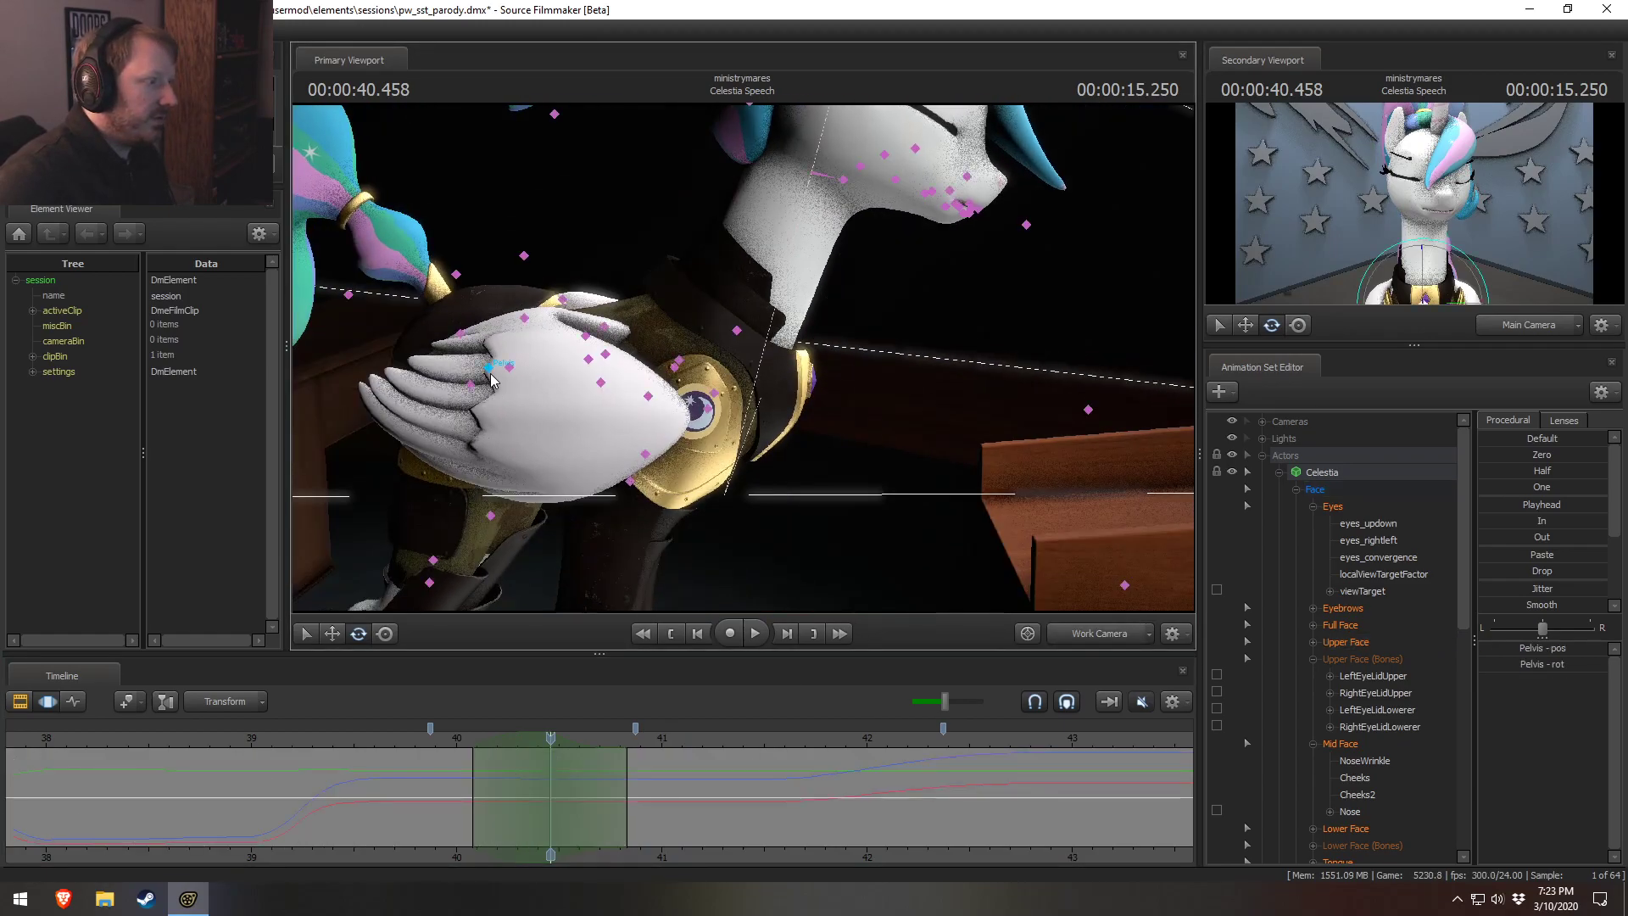
{"action": "left_click_drag", "start_coordinate": [532, 337], "coordinate": [535, 340]}
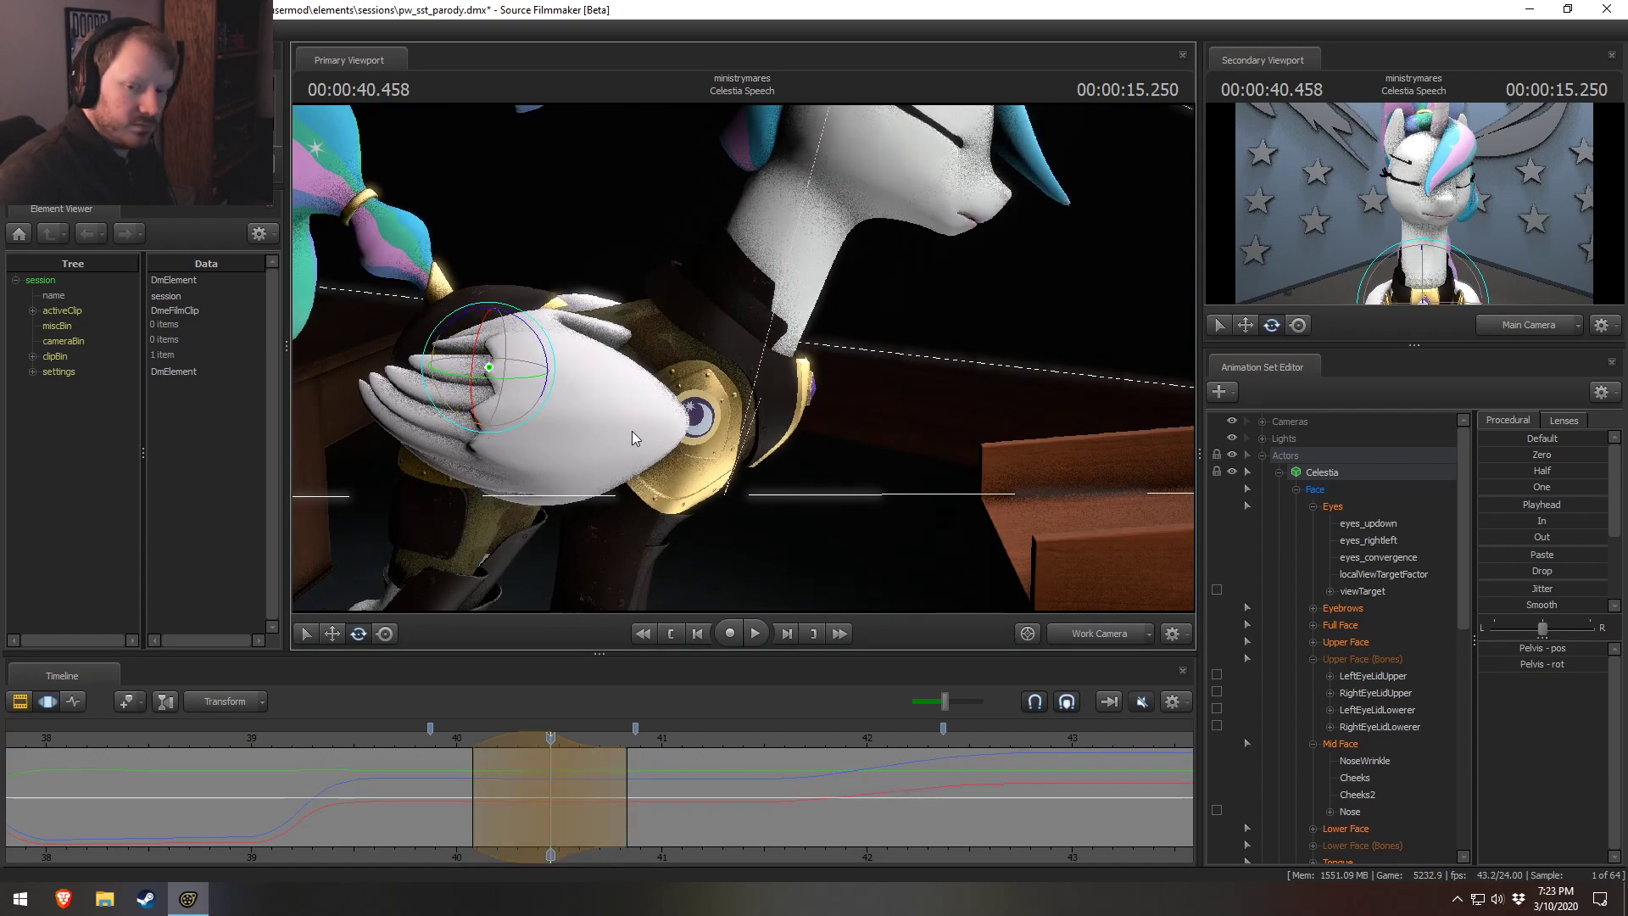
Play back the pelvis motion and shift its time selection to peak at about 40.37 s, with falloffs at about 40.04 s and 40.7 s.
{"action": "left_click", "coordinate": [456, 742]}
{"action": "key", "text": "space"}
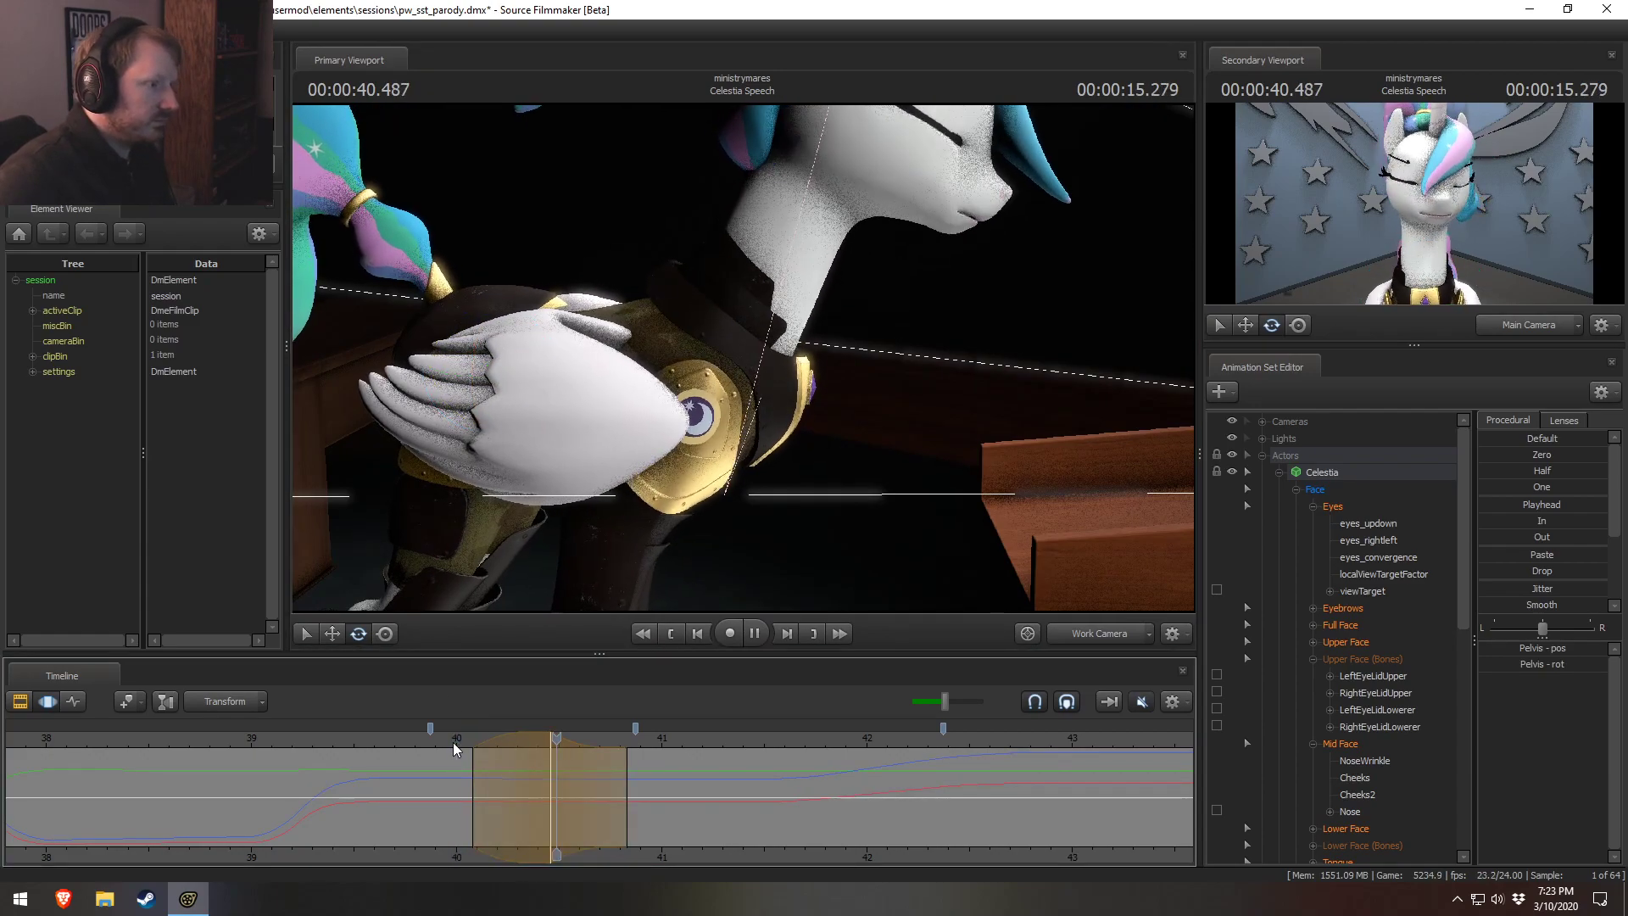
{"action": "key", "text": "space"}
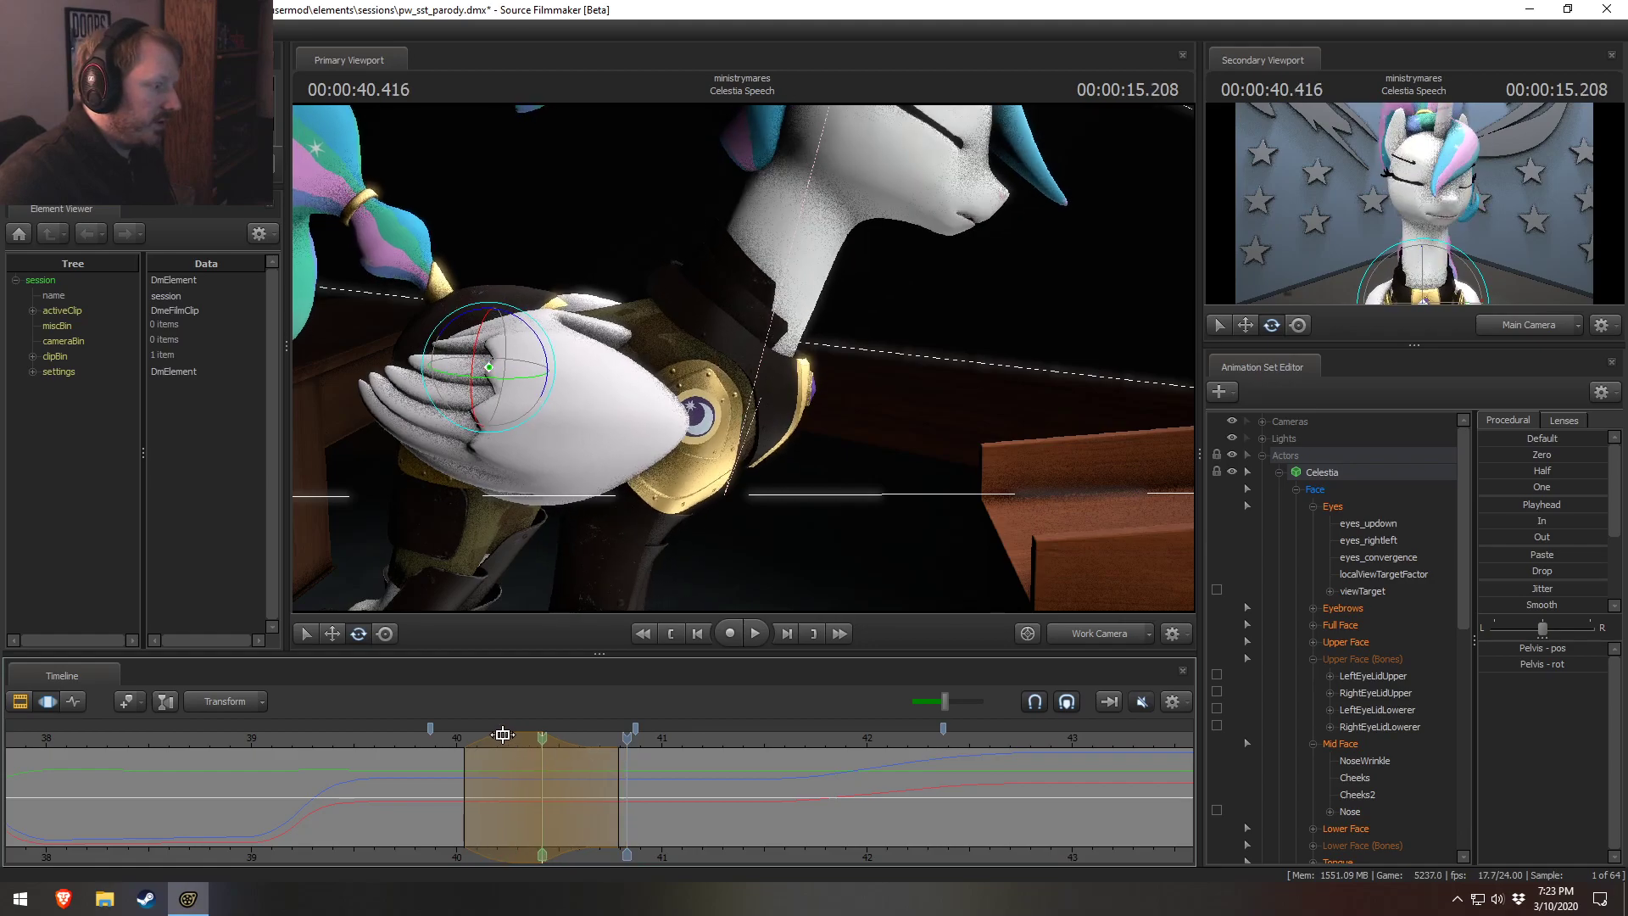
{"action": "left_click", "coordinate": [423, 738]}
{"action": "key", "text": "space"}
{"action": "key", "text": "space"}
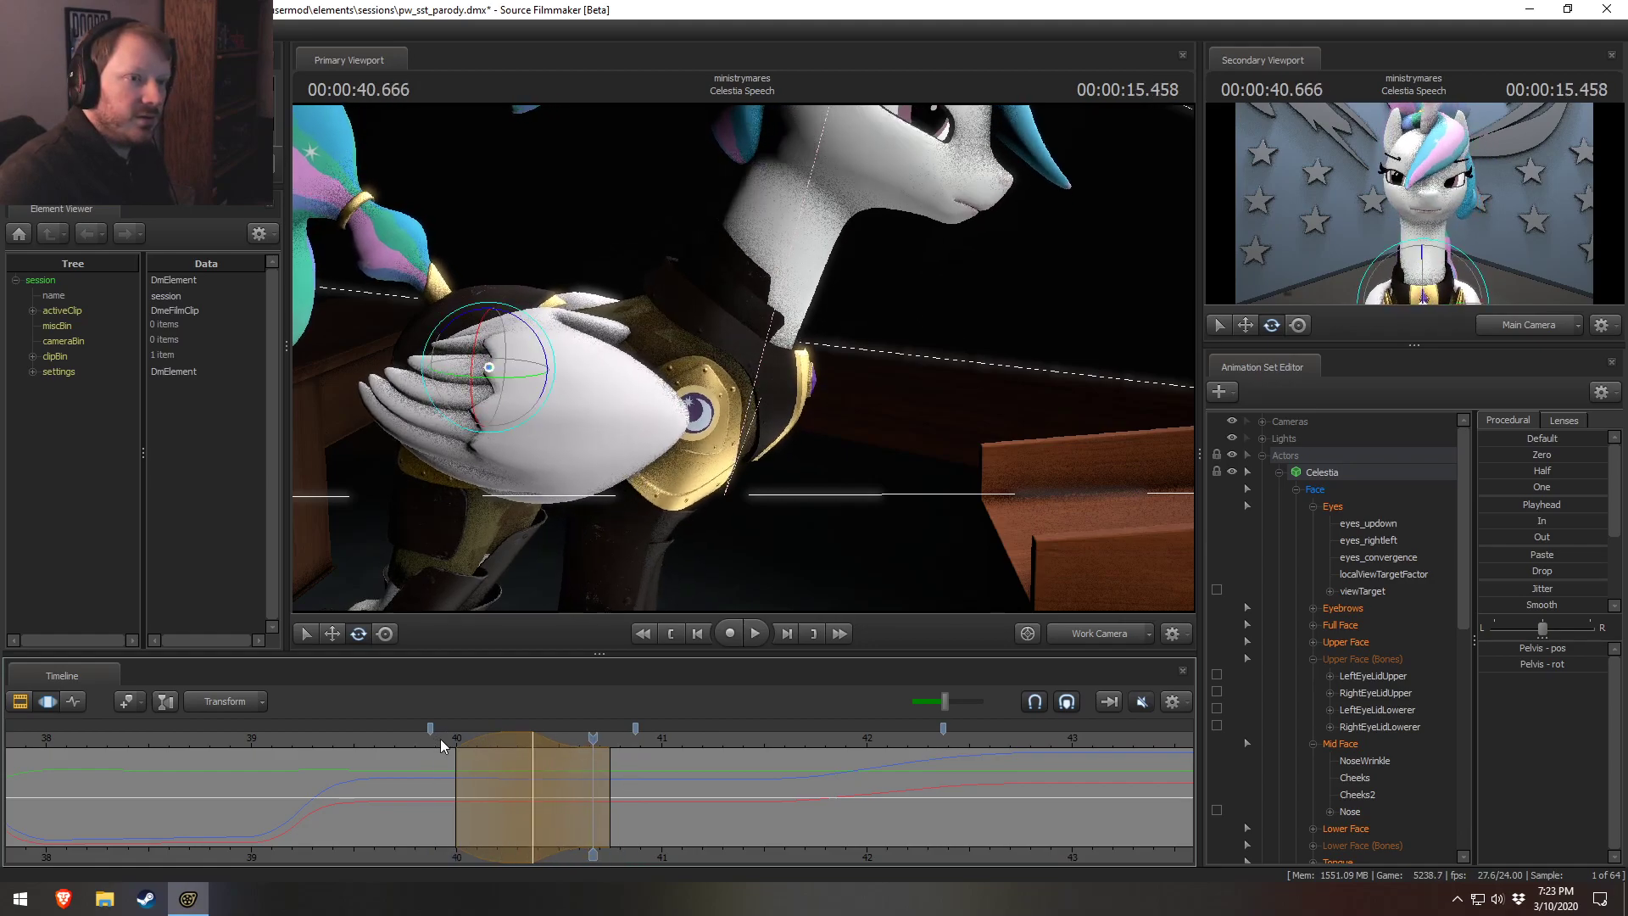
{"action": "key", "text": "shift"}
{"action": "left_click", "coordinate": [448, 741]}
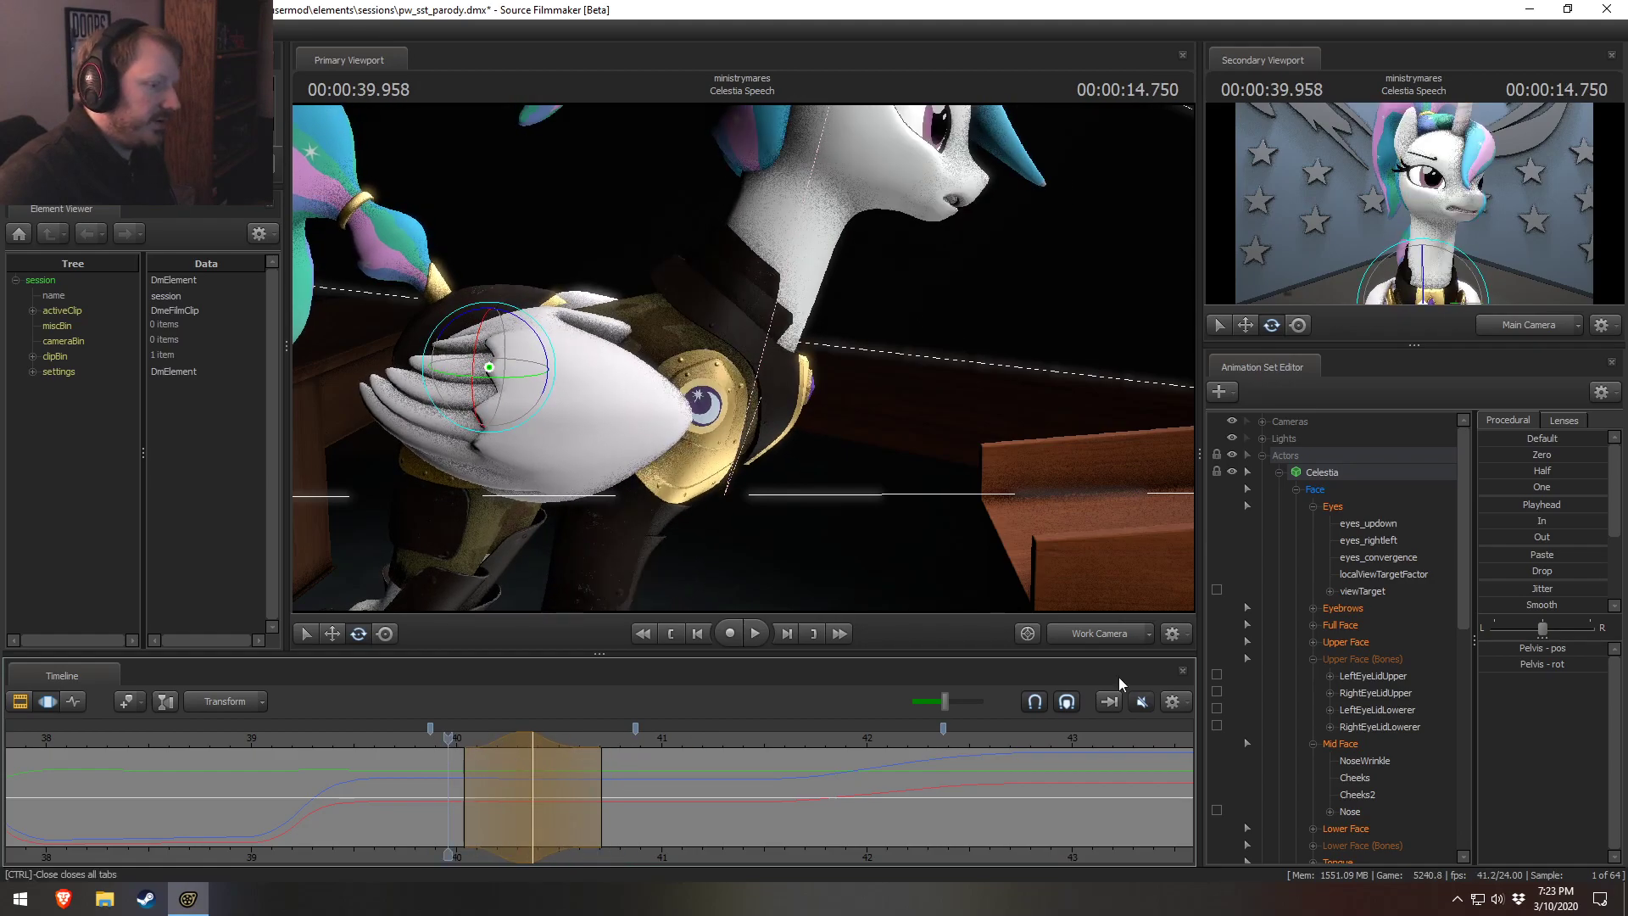
Play back through the main camera and shift the pelvis edit earlier to peak at about 40.3 s, spanning about 39.95 s to 40.6 s.
{"action": "left_click", "coordinate": [1070, 630]}
{"action": "key", "text": "space"}
{"action": "key", "text": "space"}
{"action": "mouse_move", "coordinate": [498, 742]}
{"action": "left_mouse_down"}
{"action": "mouse_move", "coordinate": [476, 746]}
{"action": "mouse_move", "coordinate": [502, 738]}
{"action": "left_mouse_up"}
{"action": "key", "text": "ctrl+z"}
{"action": "left_click", "coordinate": [416, 737]}
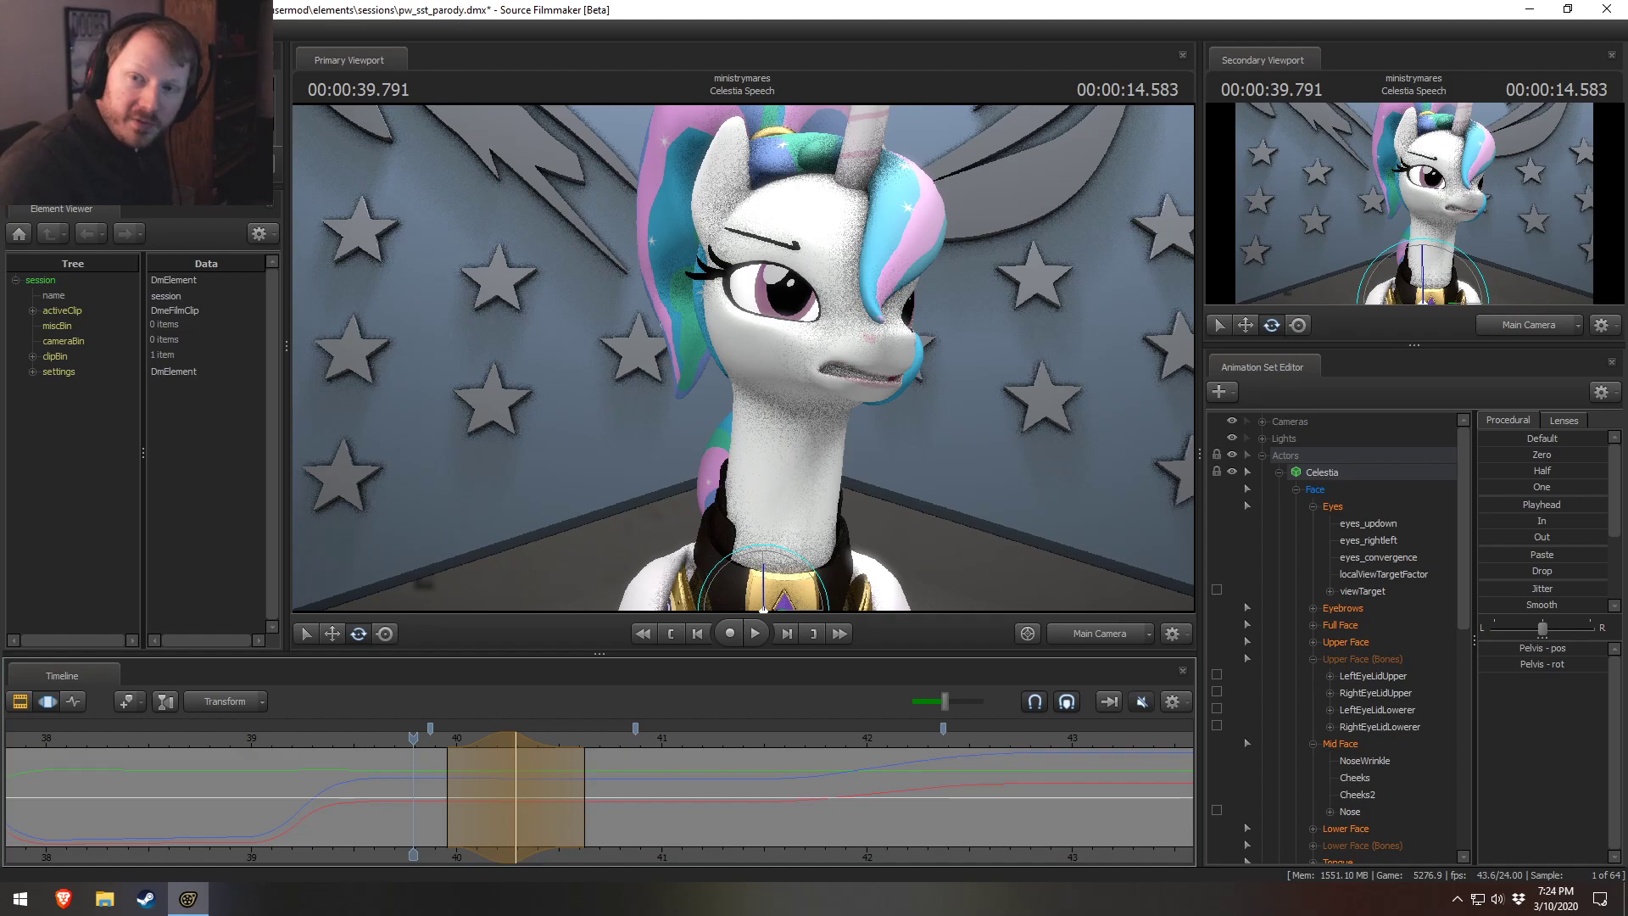
Switch to the Brave browser, search the web for "ffvii release date", and widen the window to read the results.
{"action": "left_click", "coordinate": [64, 898]}
{"action": "left_click_drag", "start_coordinate": [1261, 363], "coordinate": [720, 338]}
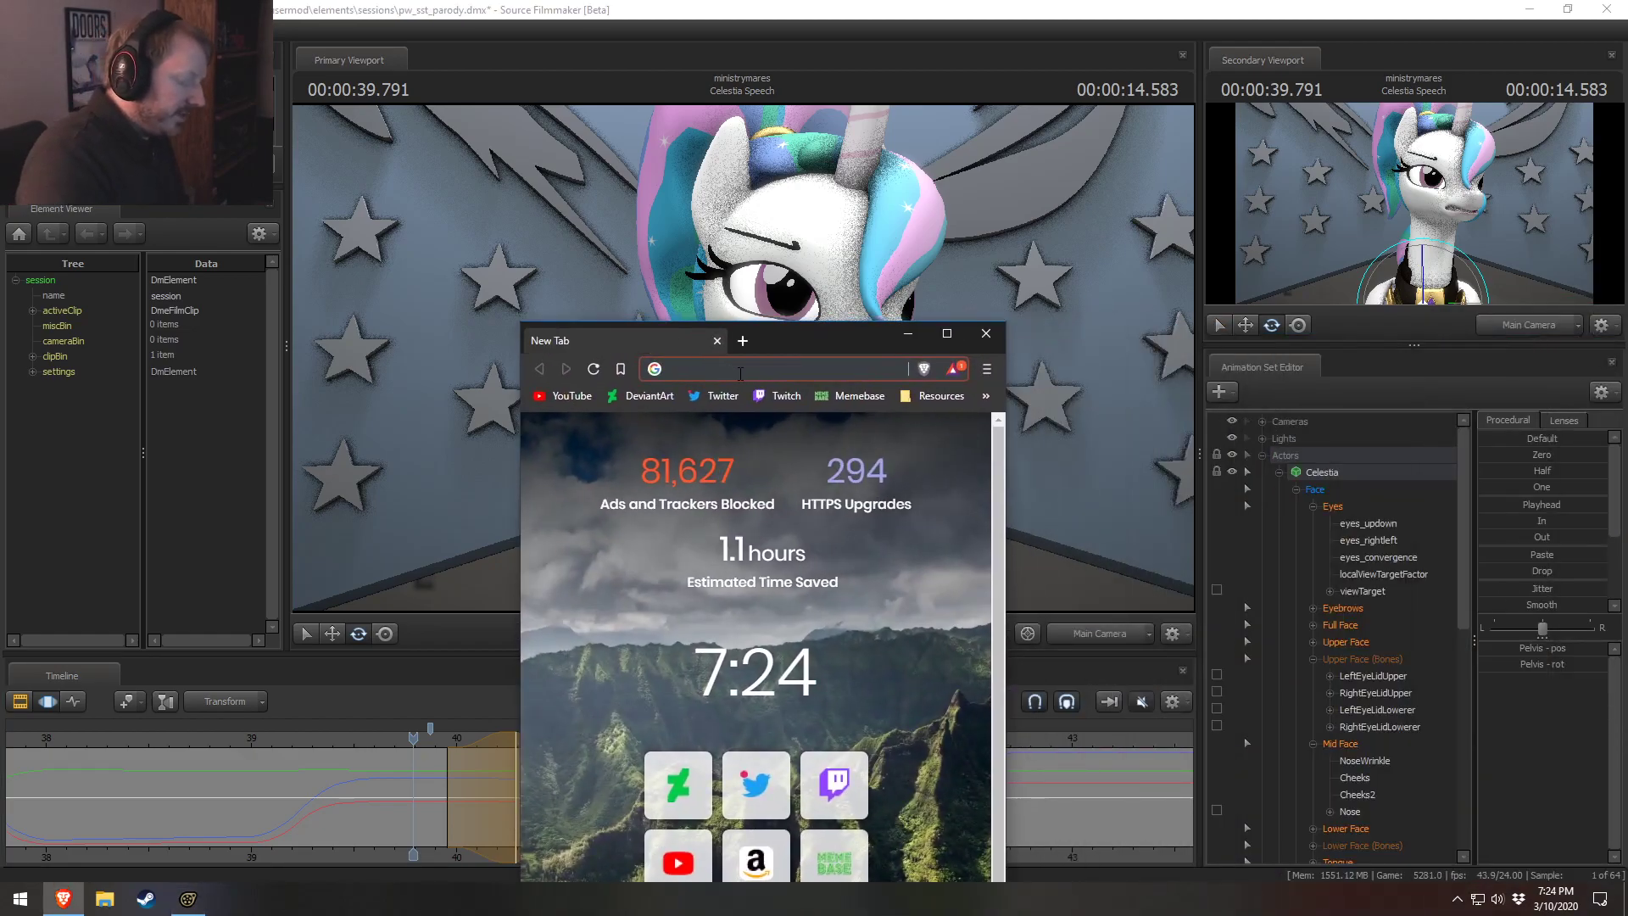
{"action": "type", "text": "ff"}
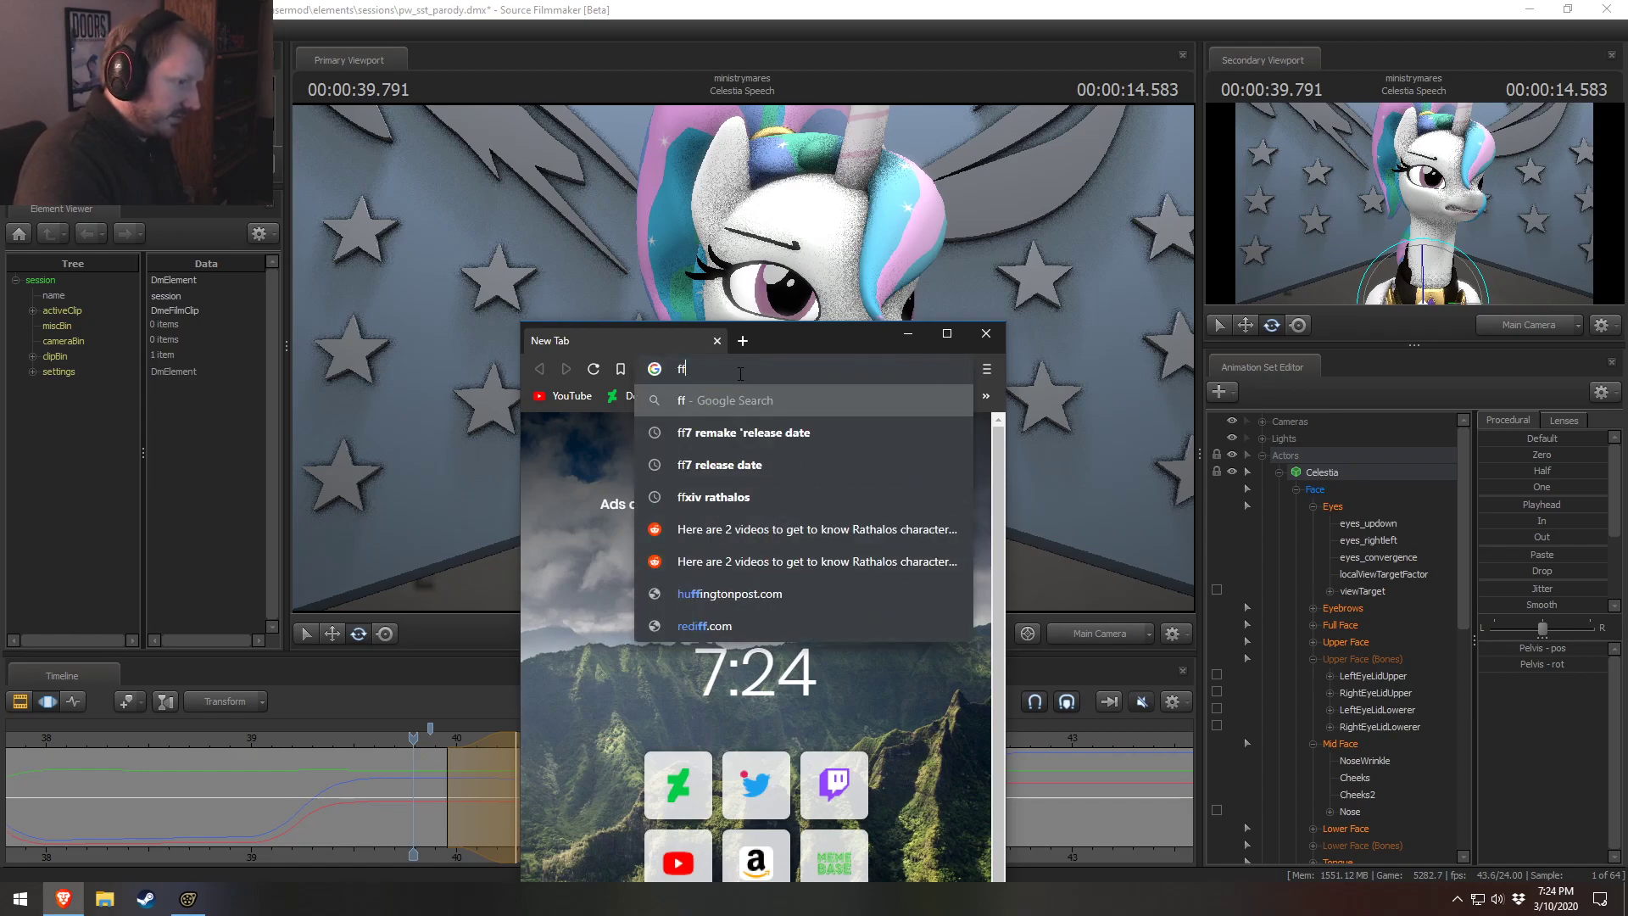
{"action": "type", "text": "vii release date"}
{"action": "key", "text": "Return"}
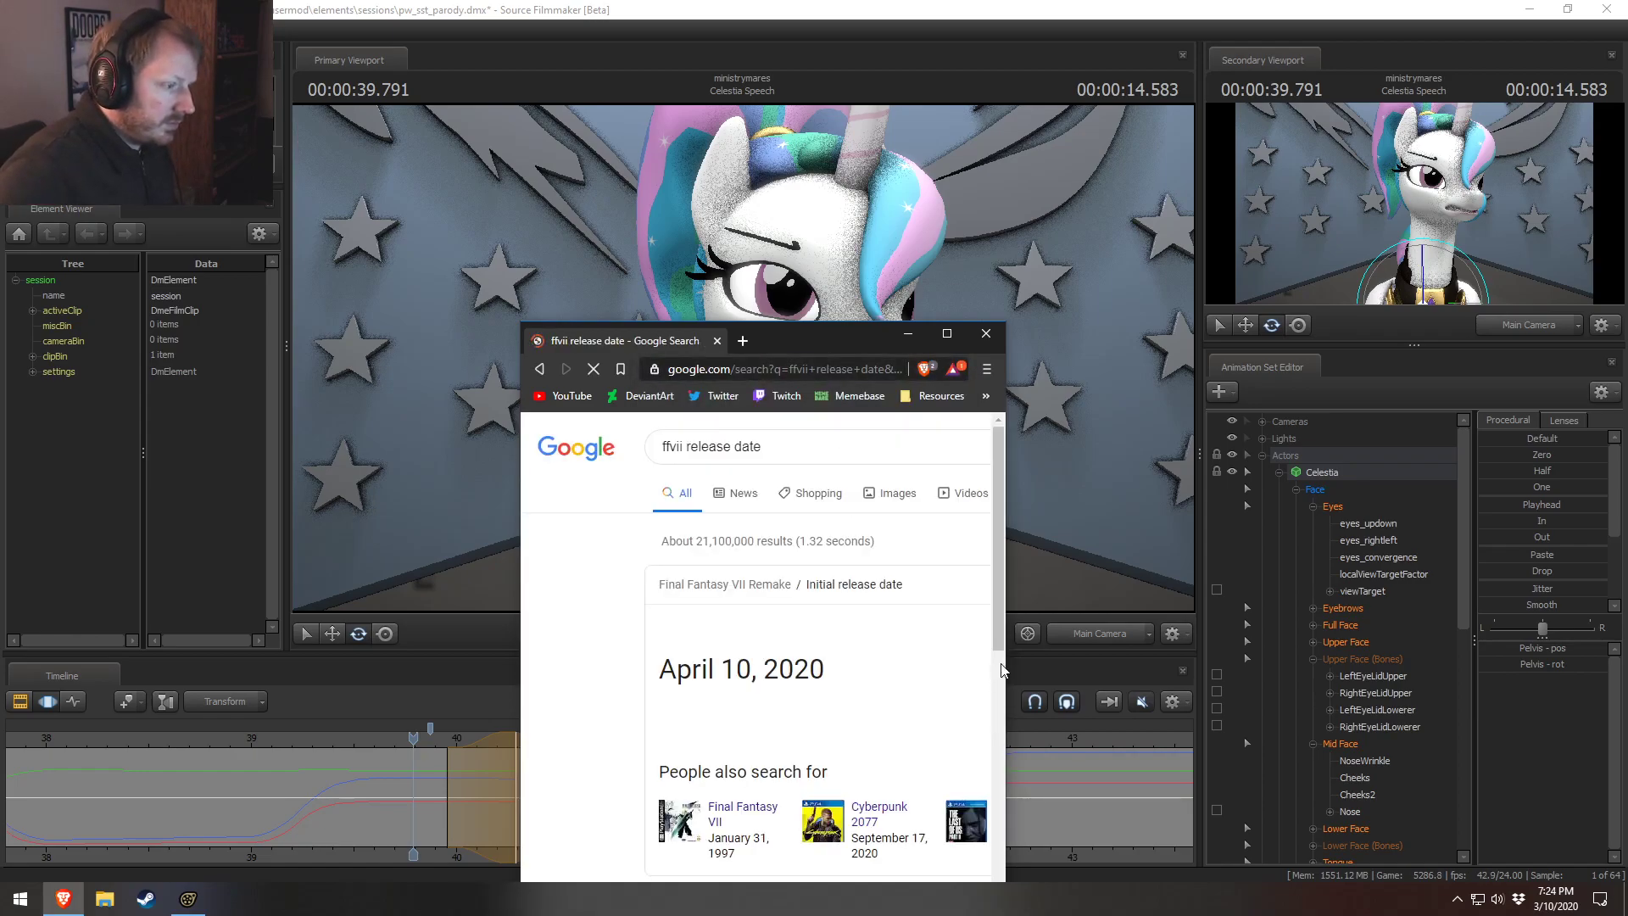
{"action": "left_click_drag", "start_coordinate": [1005, 646], "coordinate": [1265, 646]}
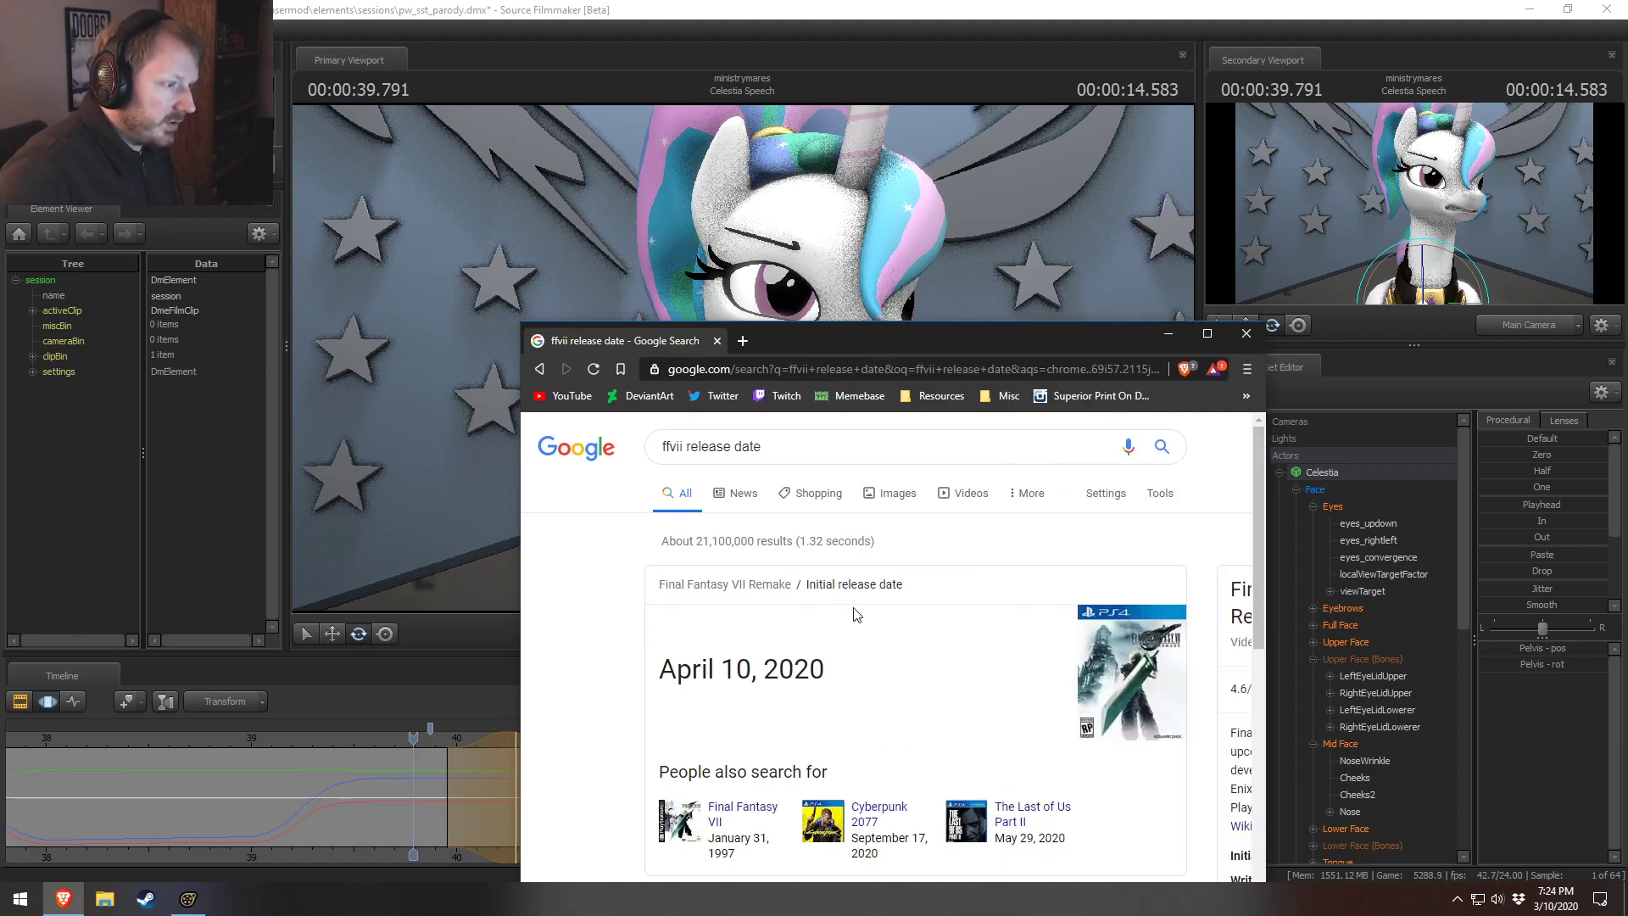
{"action": "scroll", "coordinate": [938, 614], "scroll_direction": "down", "scroll_amount": 3}
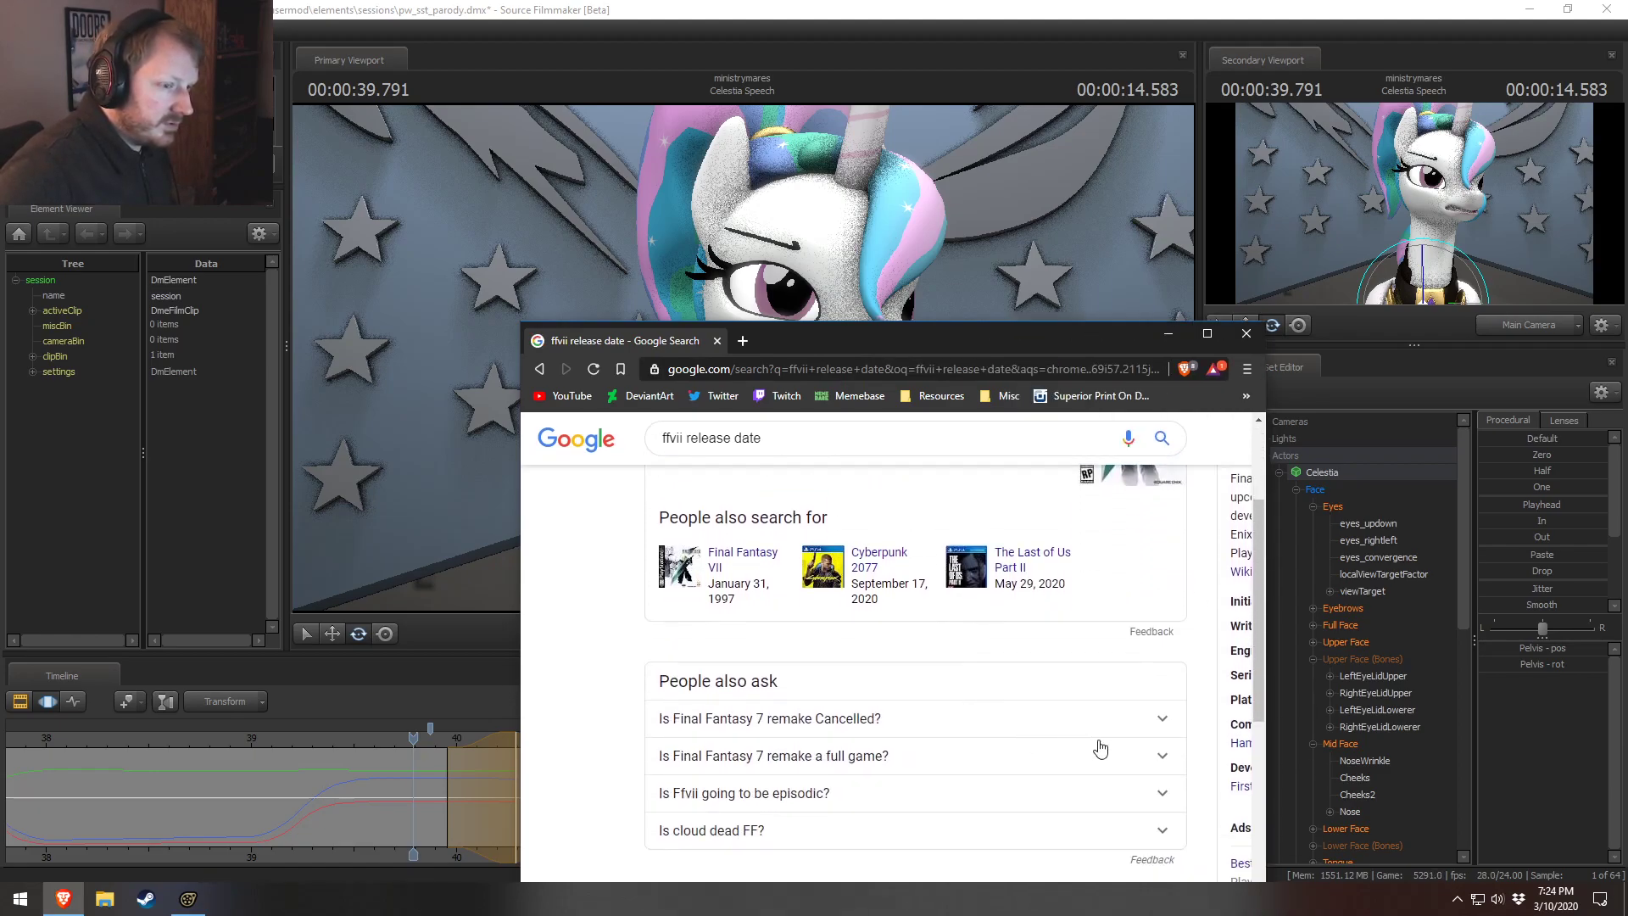
{"action": "scroll", "coordinate": [1103, 746], "scroll_direction": "up", "scroll_amount": 3}
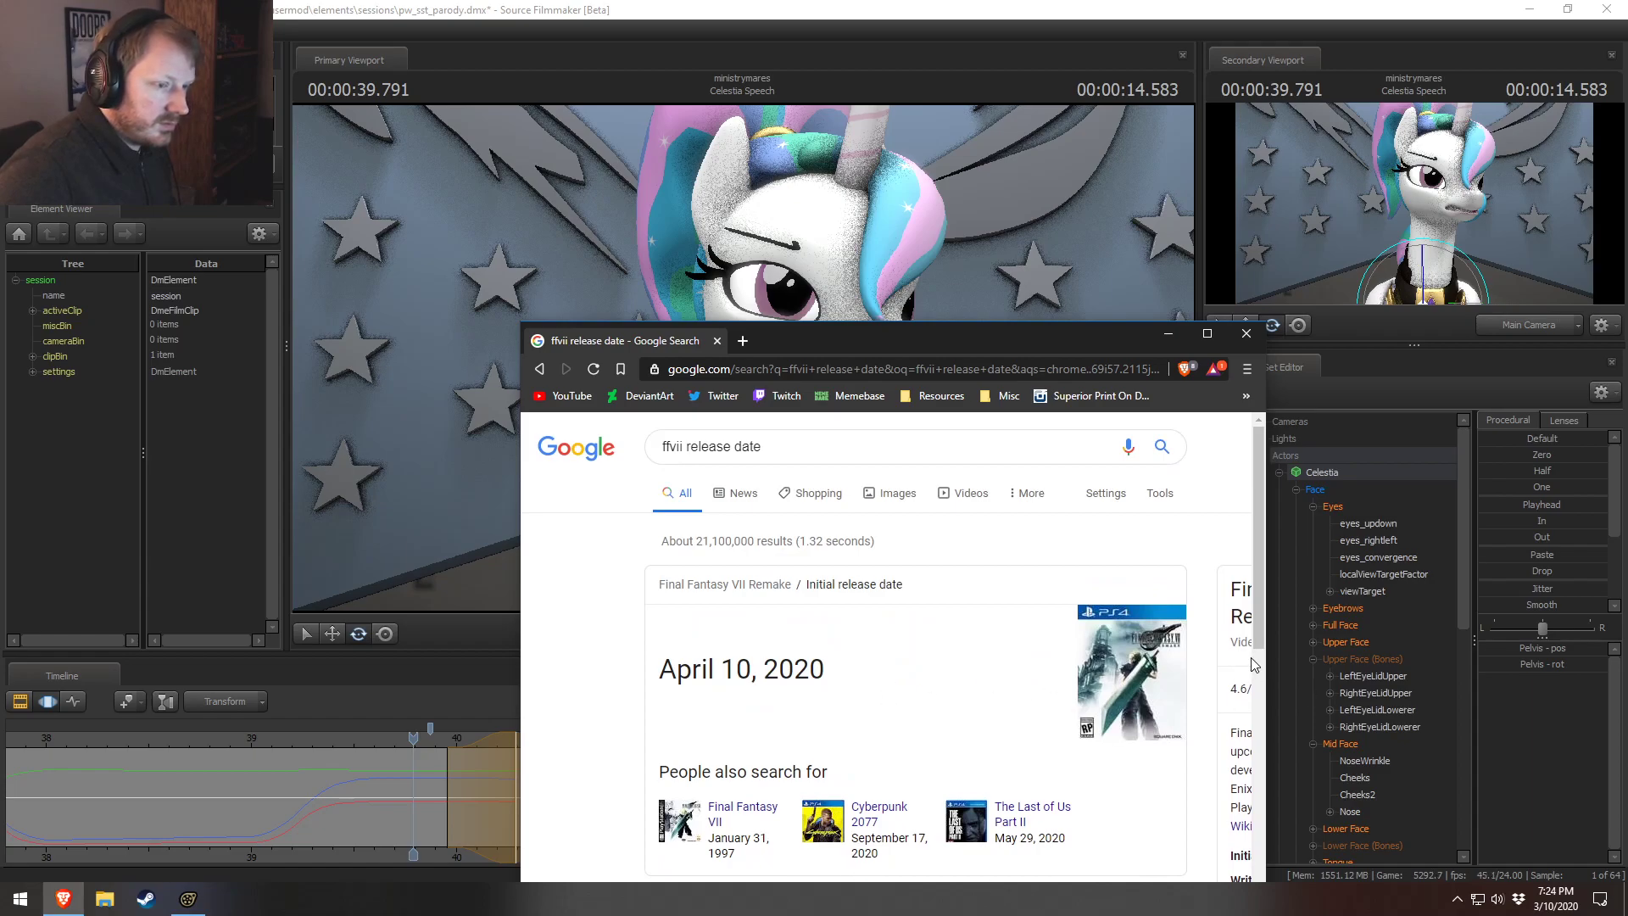
{"action": "left_click_drag", "start_coordinate": [1265, 662], "coordinate": [1482, 658]}
Exclude the remake by searching for "ffvii release date -remake" and look through the results.
{"action": "left_click", "coordinate": [823, 441]}
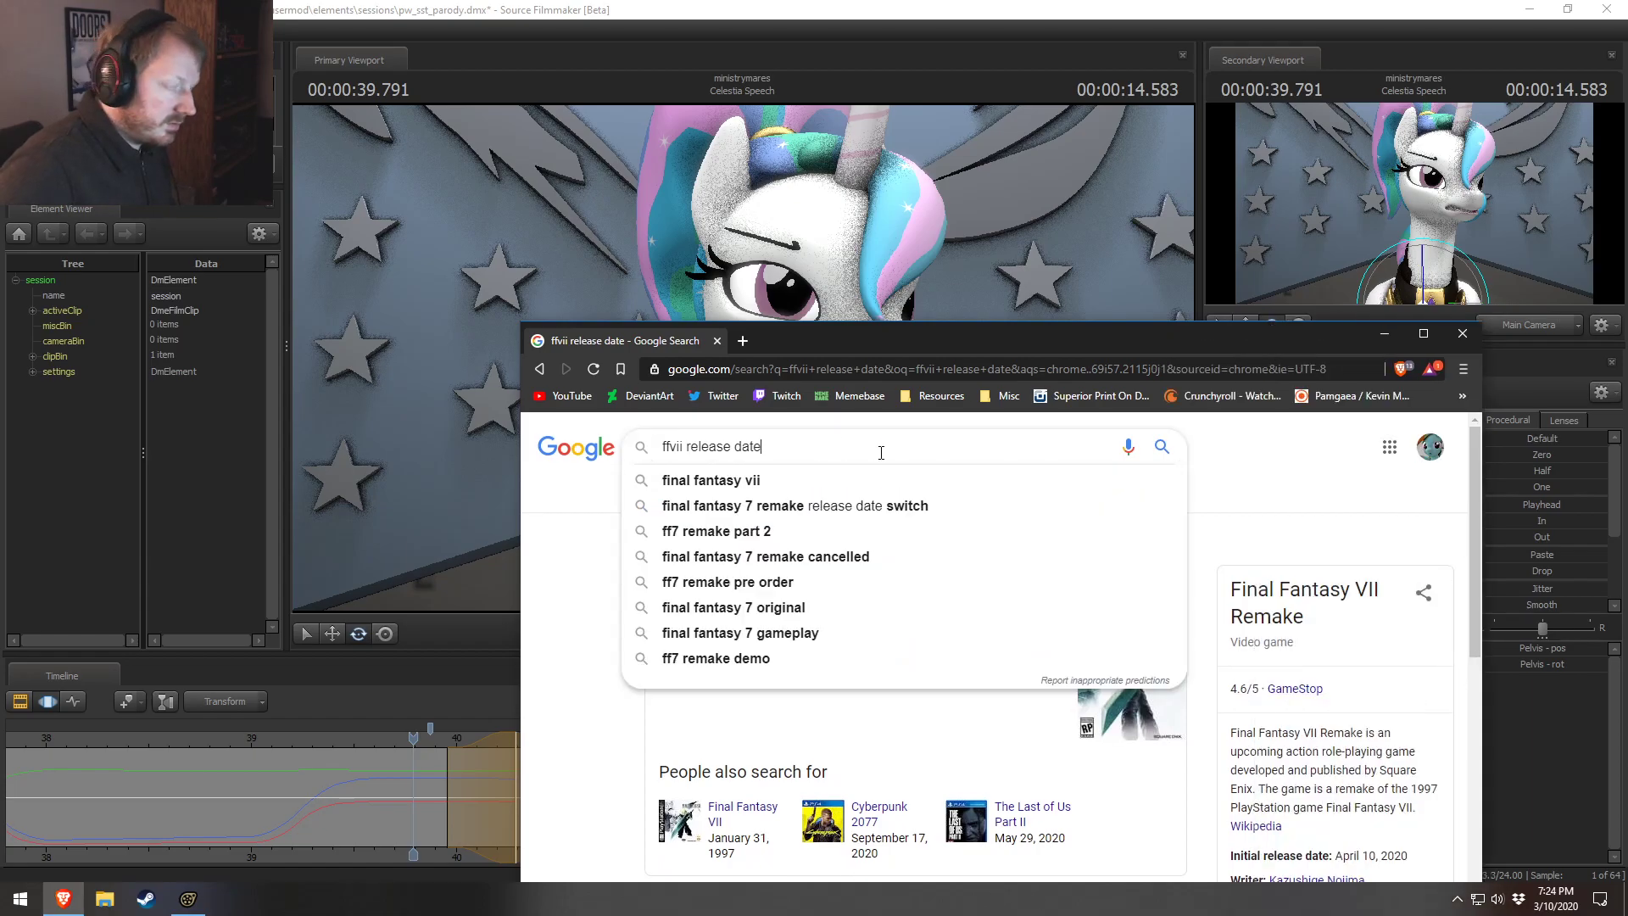
{"action": "type", "text": "-remaake"}
{"action": "key", "text": "Return"}
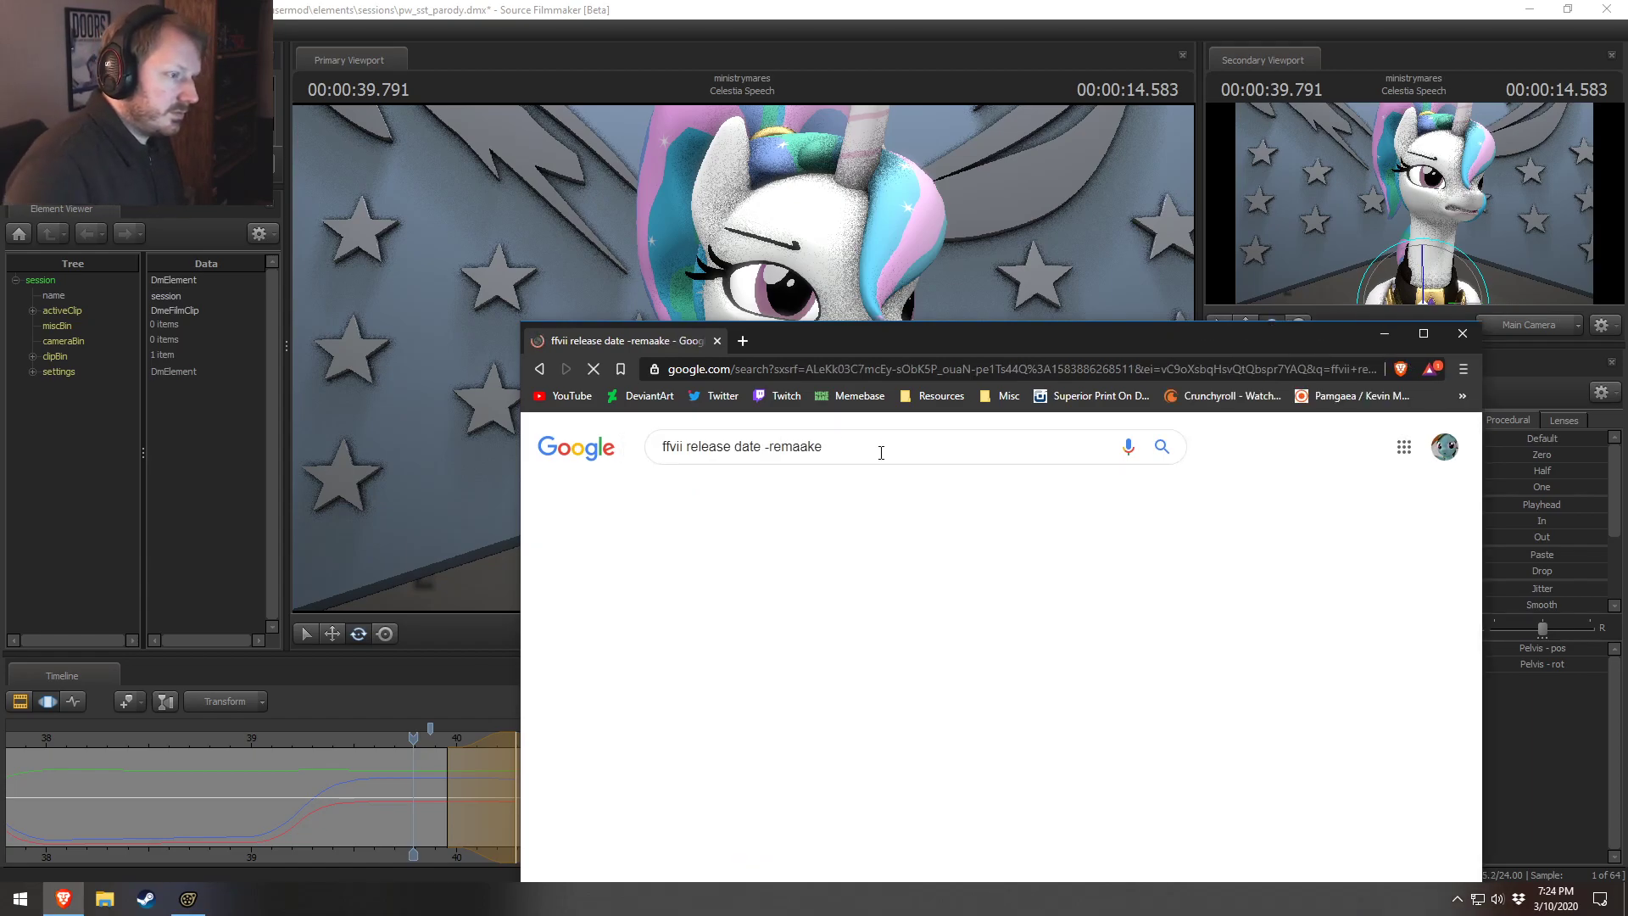
{"action": "left_click", "coordinate": [808, 446]}
{"action": "key", "text": "BackSpace"}
{"action": "key", "text": "Return"}
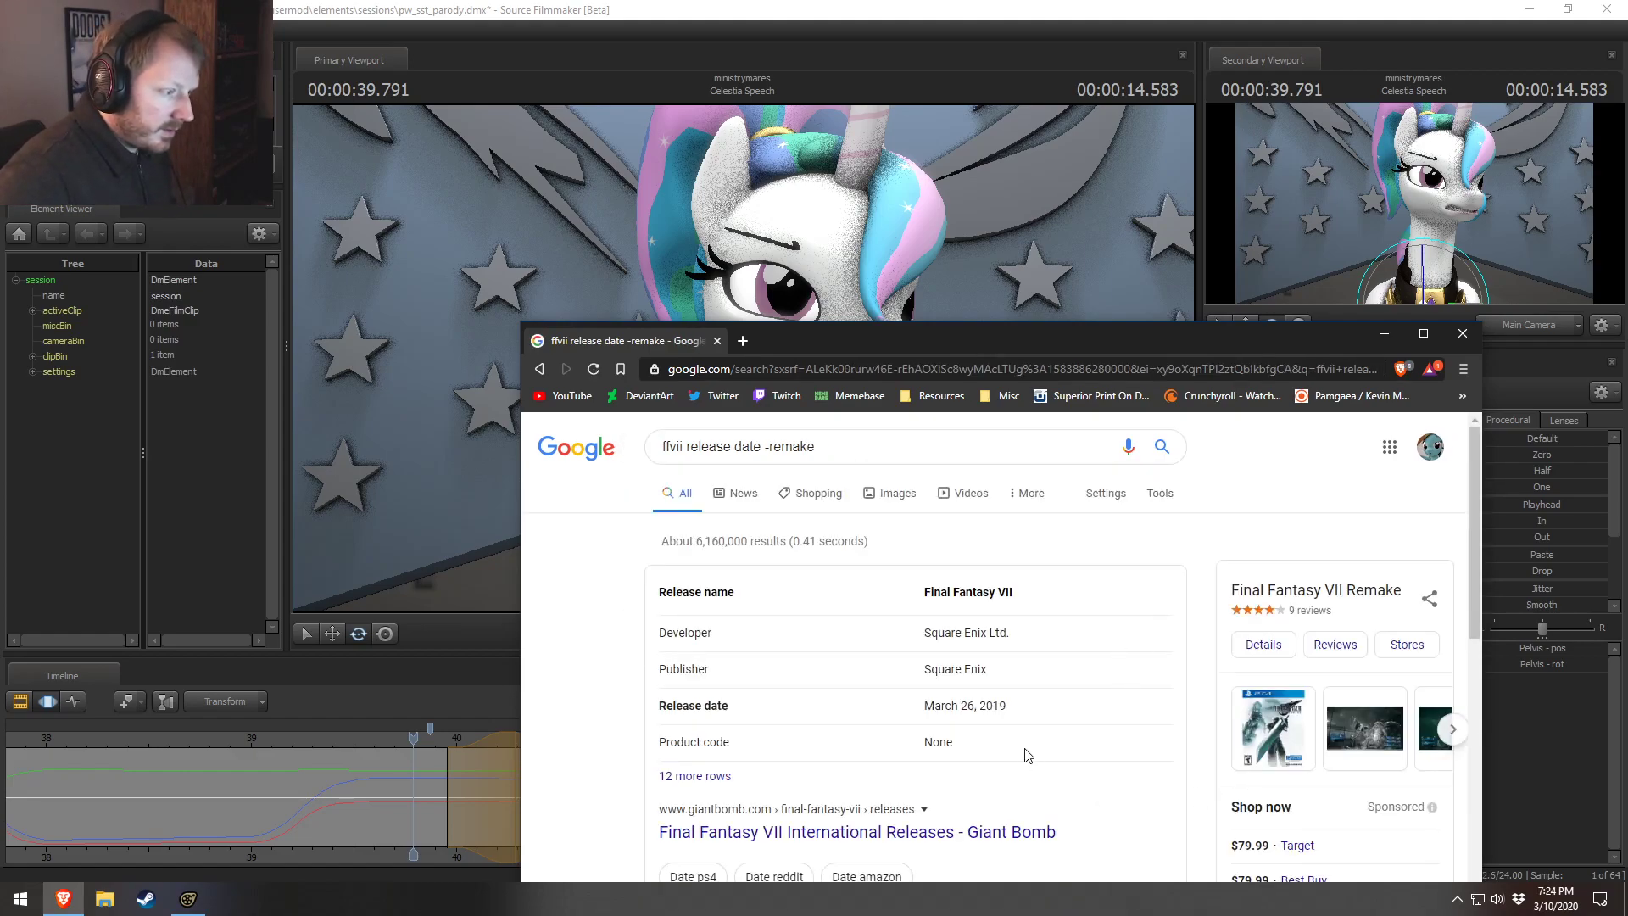
{"action": "scroll", "coordinate": [1059, 767], "scroll_direction": "down", "scroll_amount": 2}
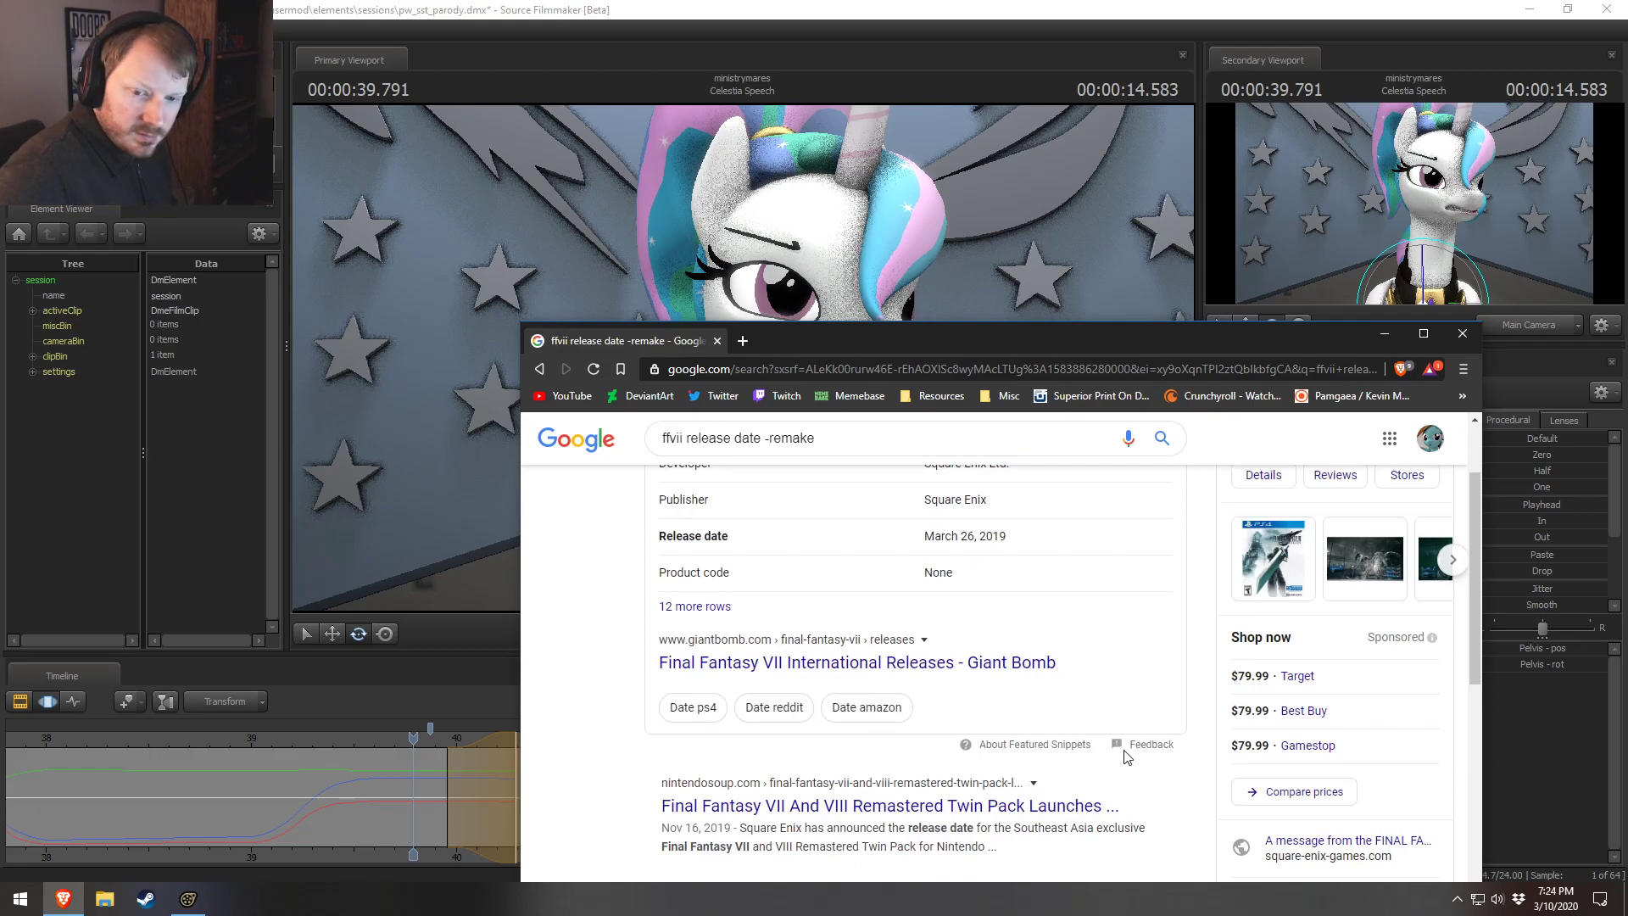
{"action": "scroll", "coordinate": [1120, 759], "scroll_direction": "down", "scroll_amount": 2}
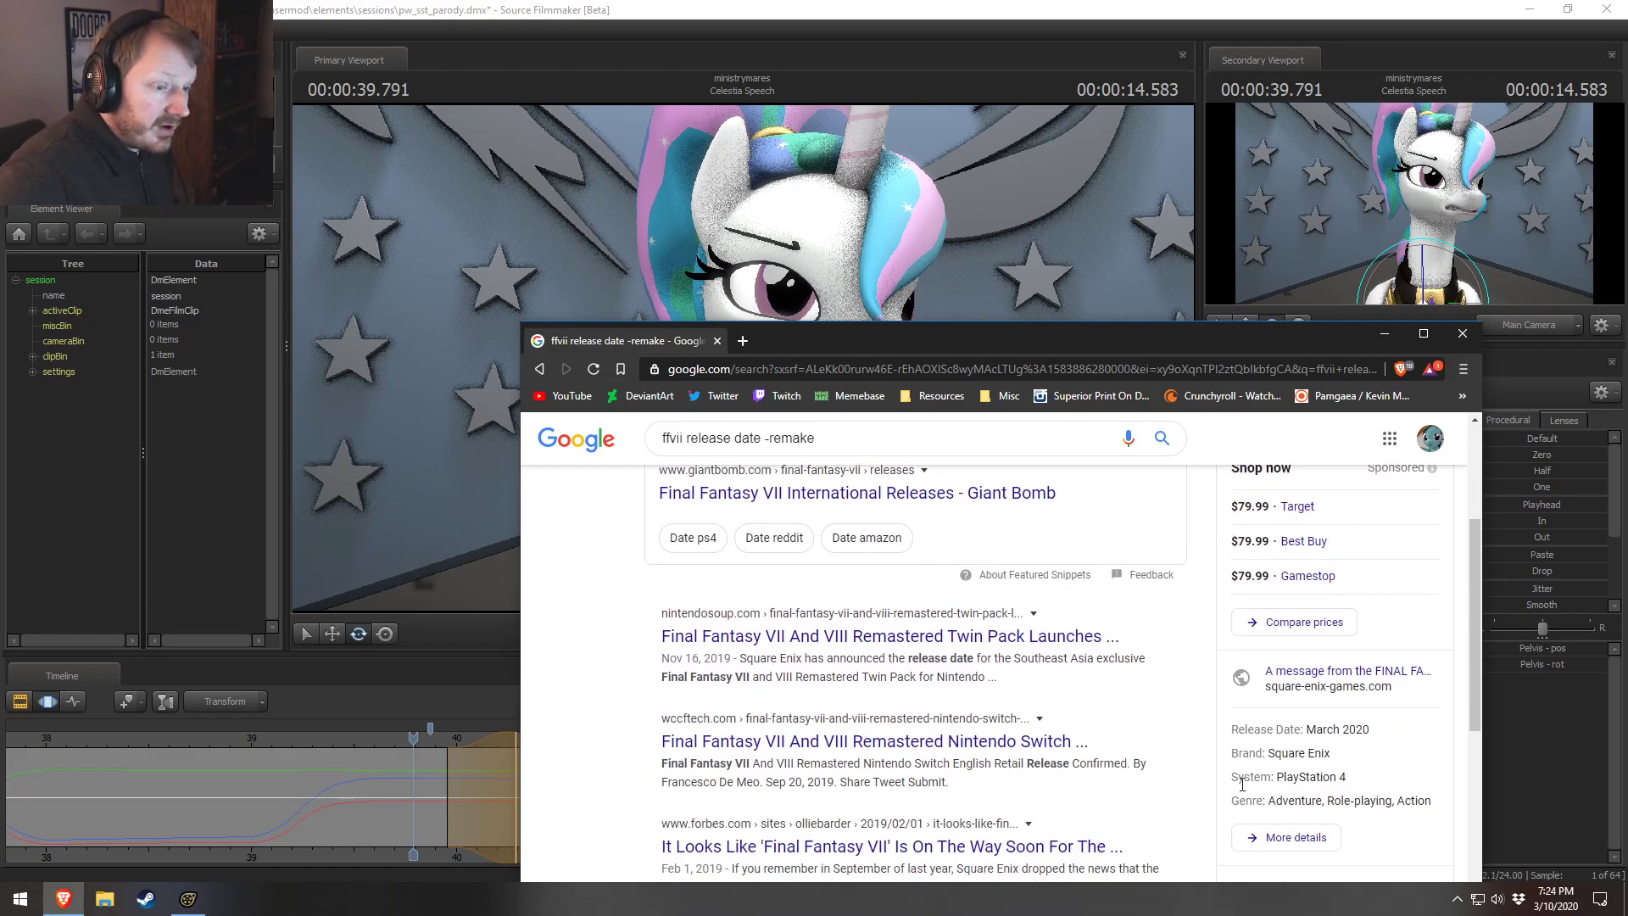
{"action": "scroll", "coordinate": [1377, 786], "scroll_direction": "up", "scroll_amount": 4}
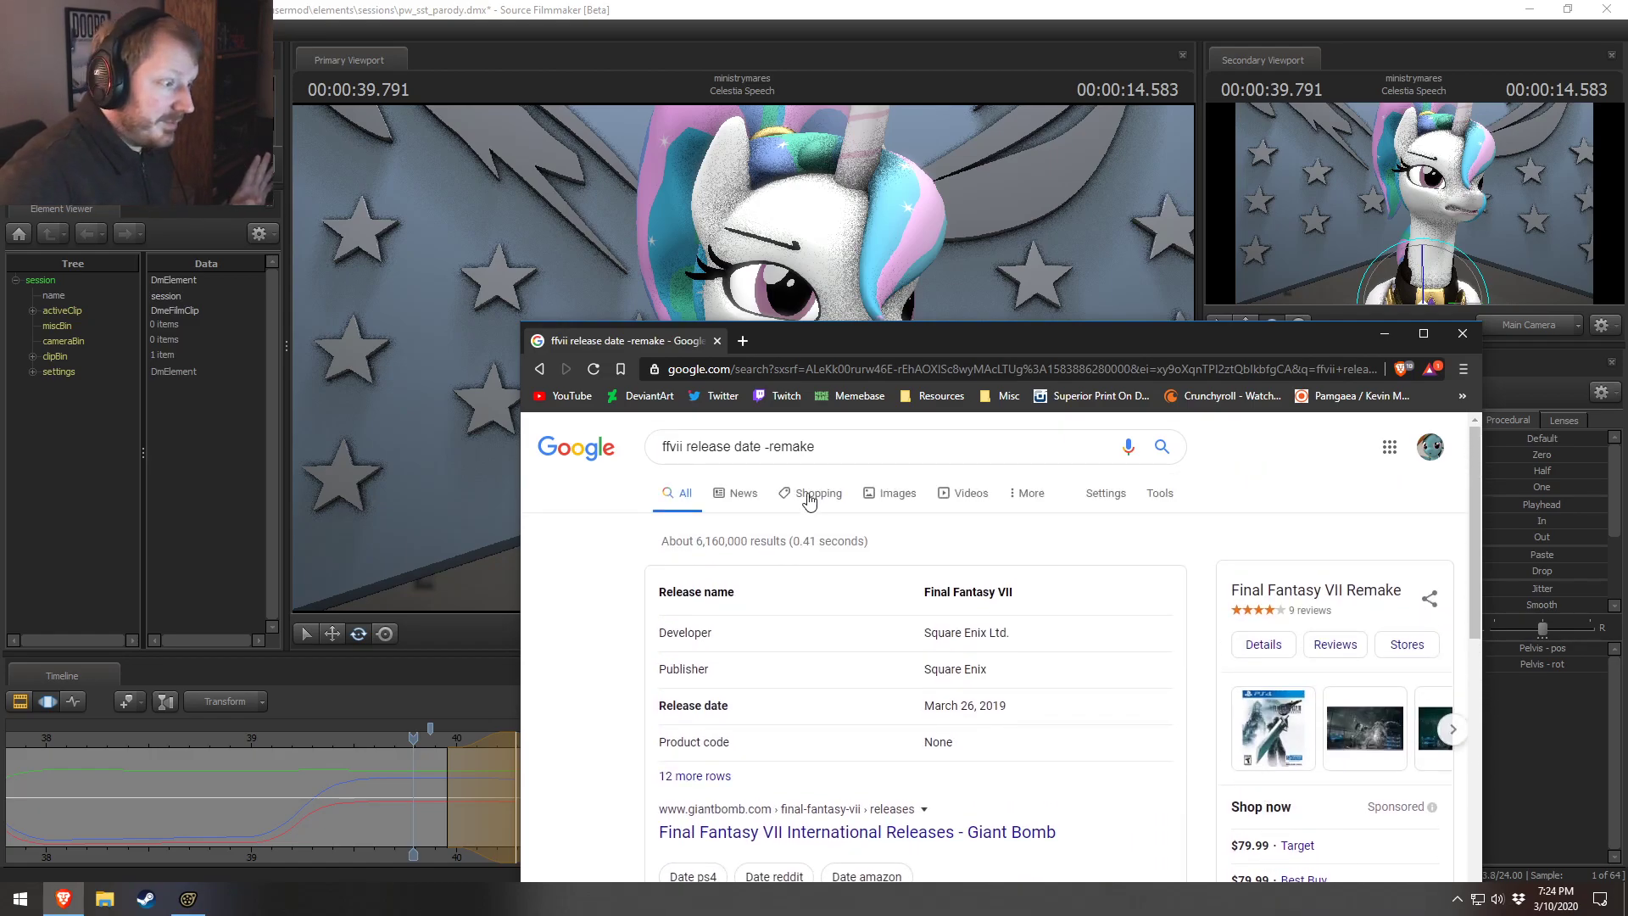
Change the web search to "ffvii original release date".
{"action": "left_click_drag", "start_coordinate": [814, 446], "coordinate": [761, 450]}
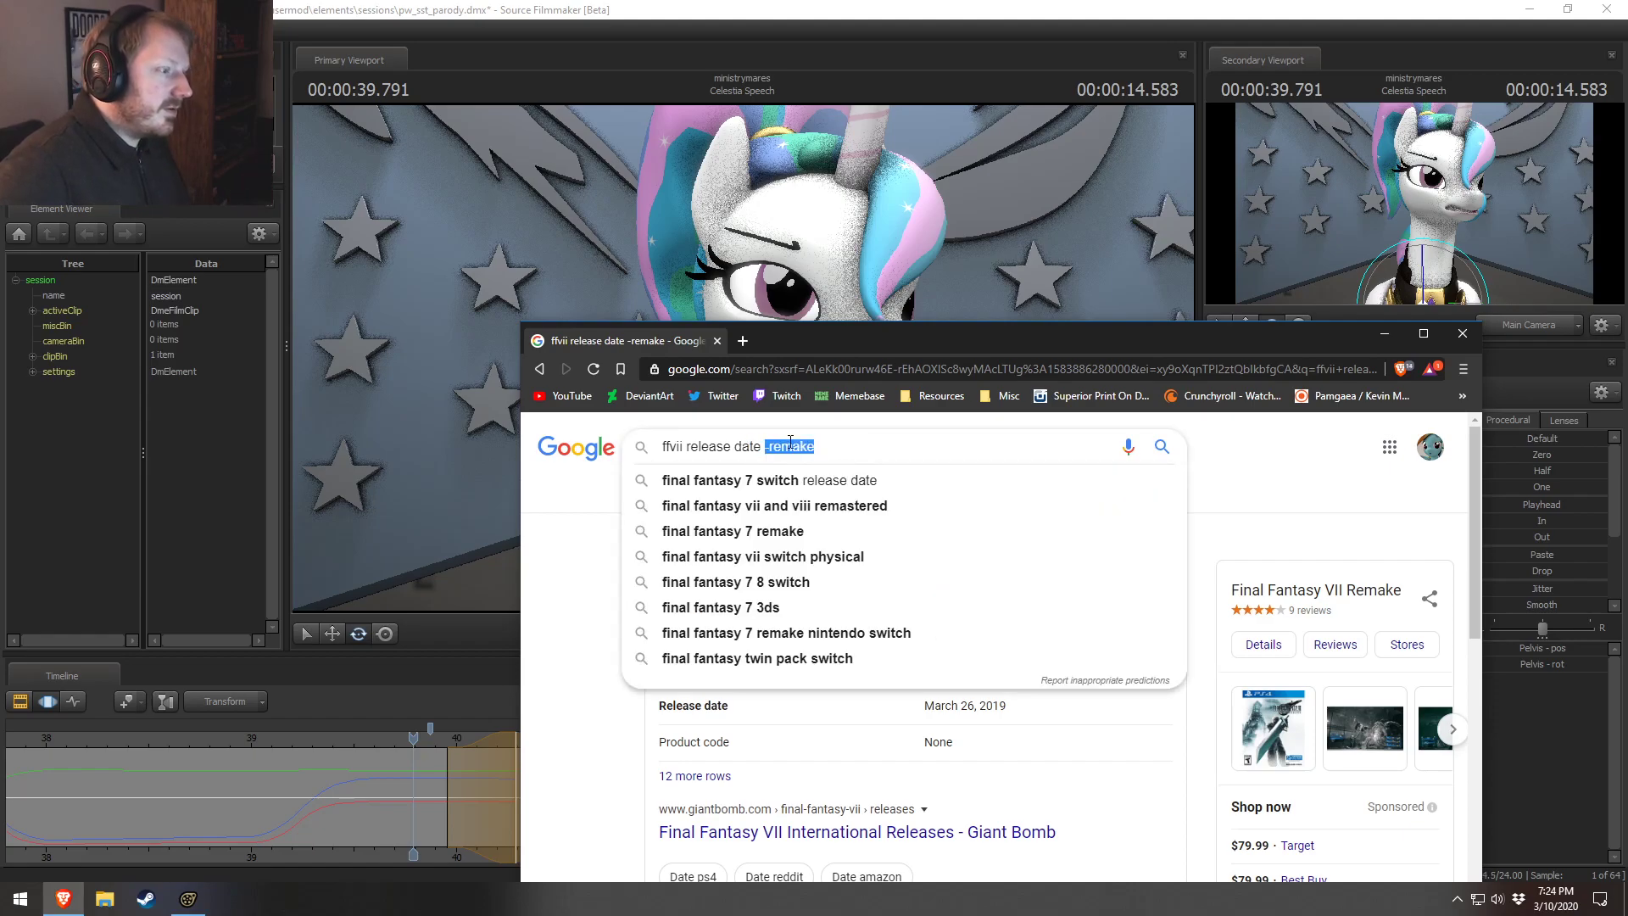
{"action": "key", "text": "BackSpace"}
{"action": "left_click", "coordinate": [687, 447]}
{"action": "type", "text": "original"}
{"action": "key", "text": "Return"}
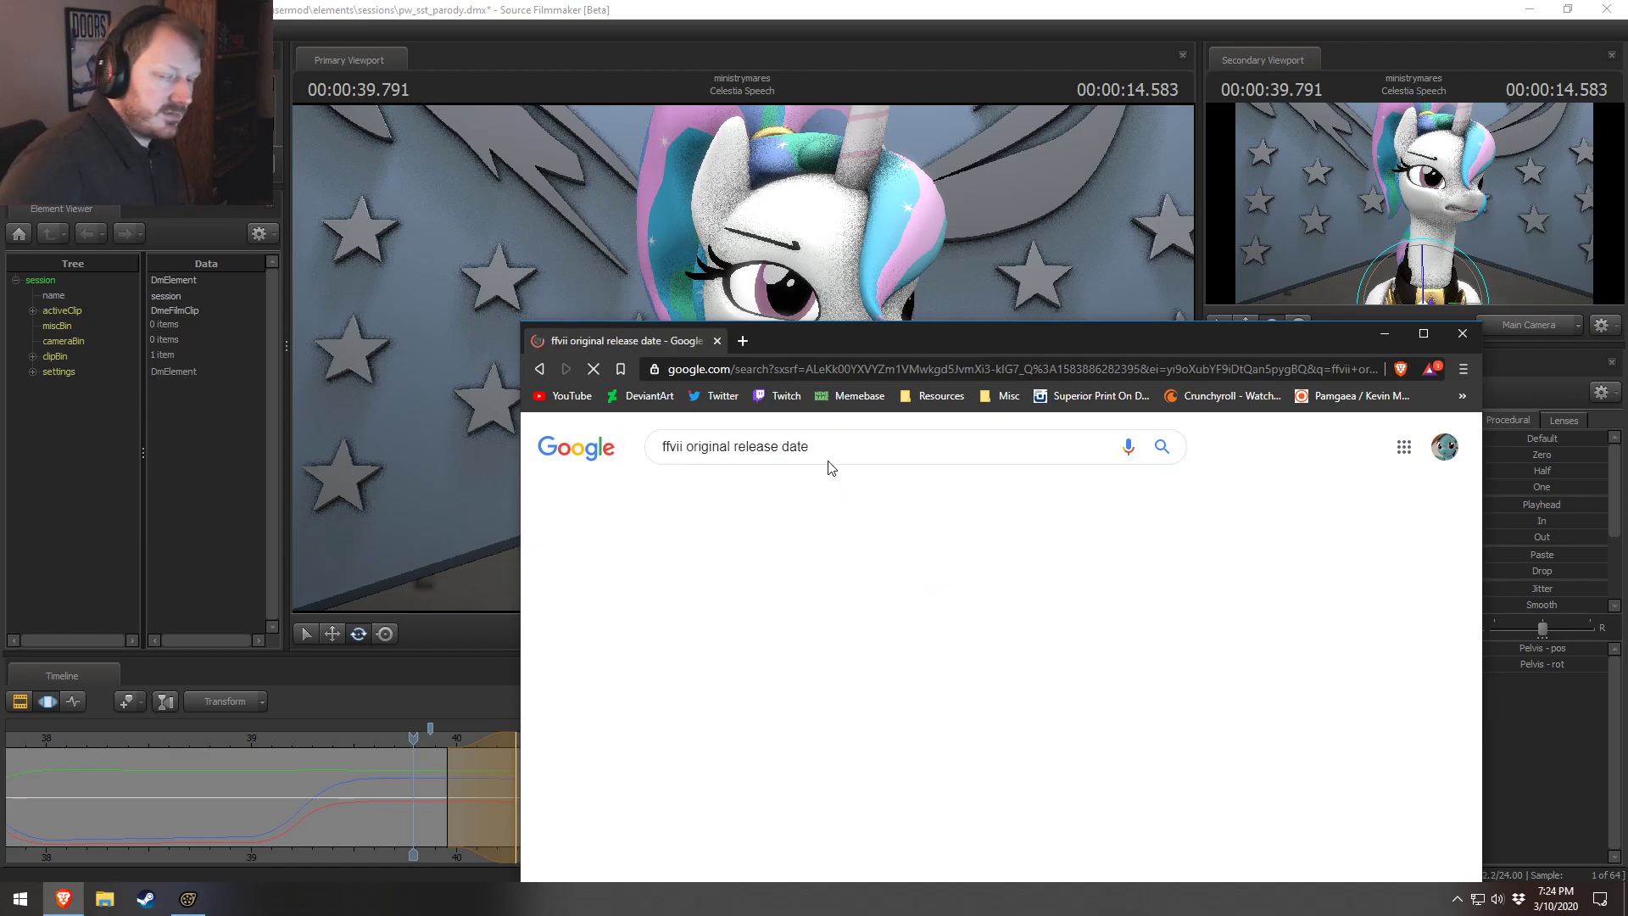
Read through the search results for the original Final Fantasy VII's release details, composer and related stories.
{"action": "scroll", "coordinate": [1288, 646], "scroll_direction": "down", "scroll_amount": 2}
{"action": "scroll", "coordinate": [1298, 646], "scroll_direction": "down", "scroll_amount": 4}
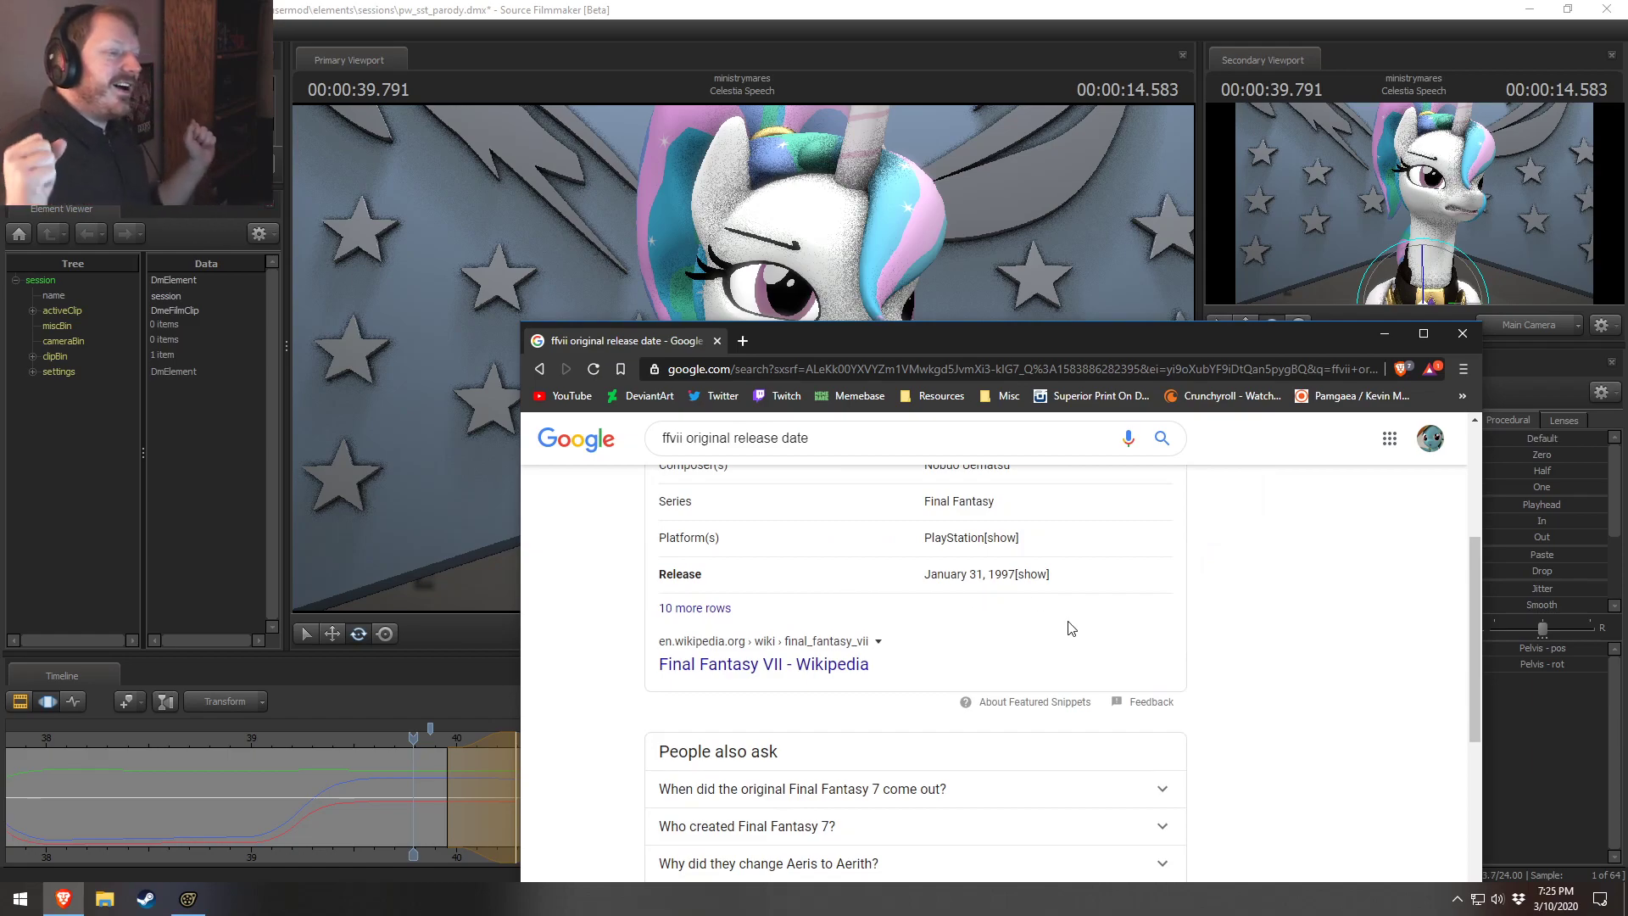
{"action": "scroll", "coordinate": [1092, 625], "scroll_direction": "up", "scroll_amount": 4}
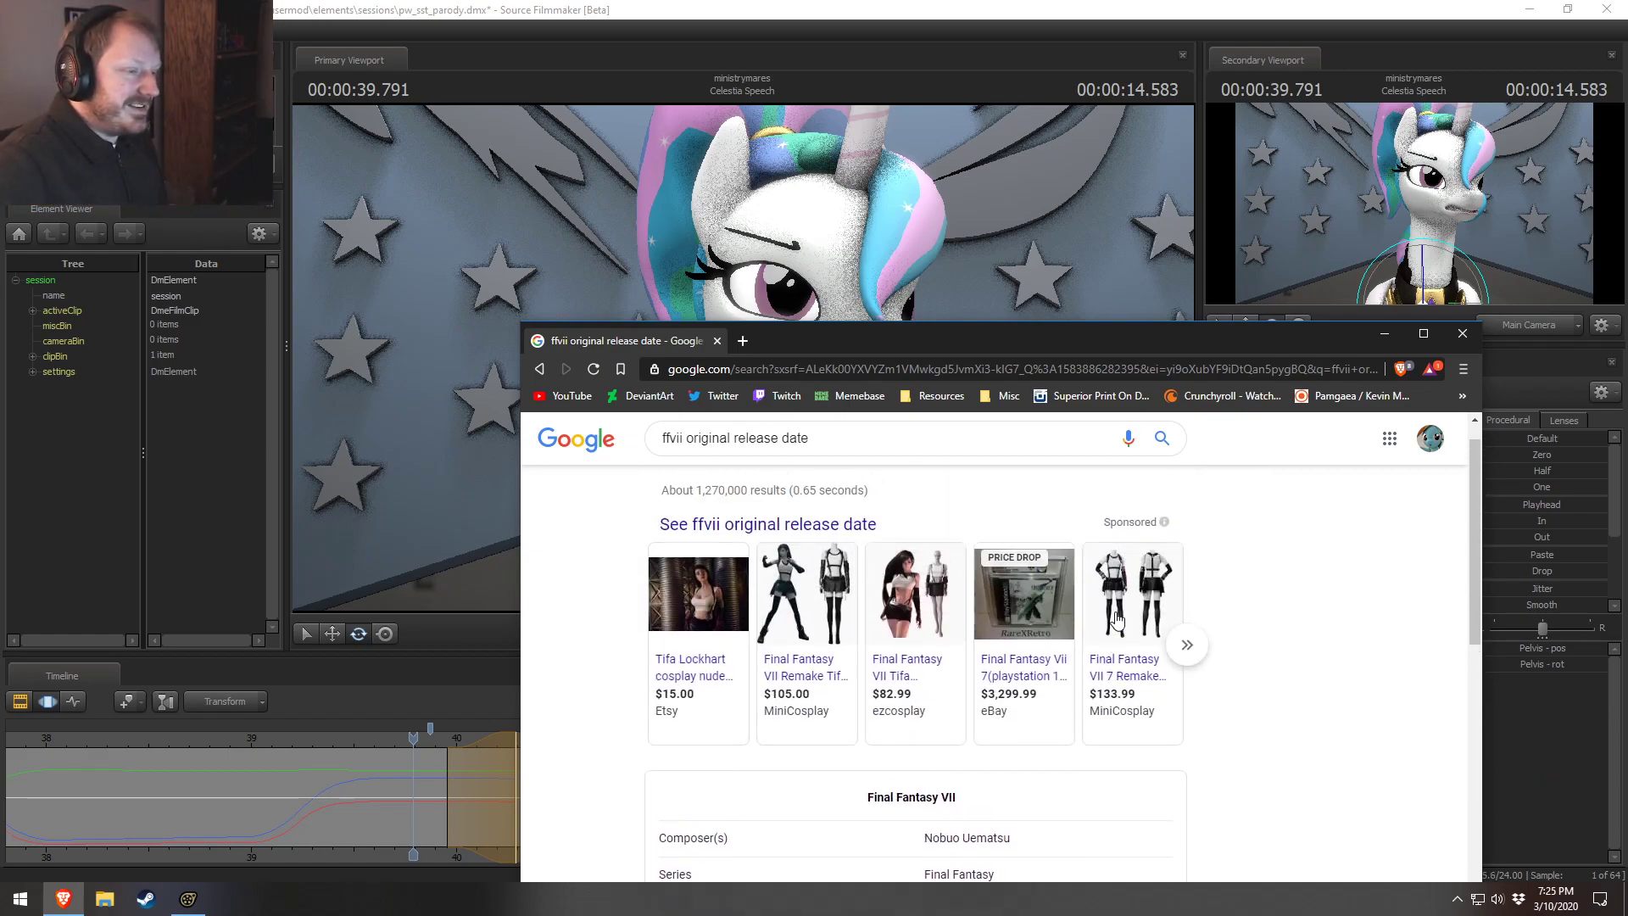
{"action": "scroll", "coordinate": [1340, 788], "scroll_direction": "down", "scroll_amount": 4}
{"action": "scroll", "coordinate": [1331, 784], "scroll_direction": "down", "scroll_amount": 1}
{"action": "scroll", "coordinate": [1226, 740], "scroll_direction": "up", "scroll_amount": 2}
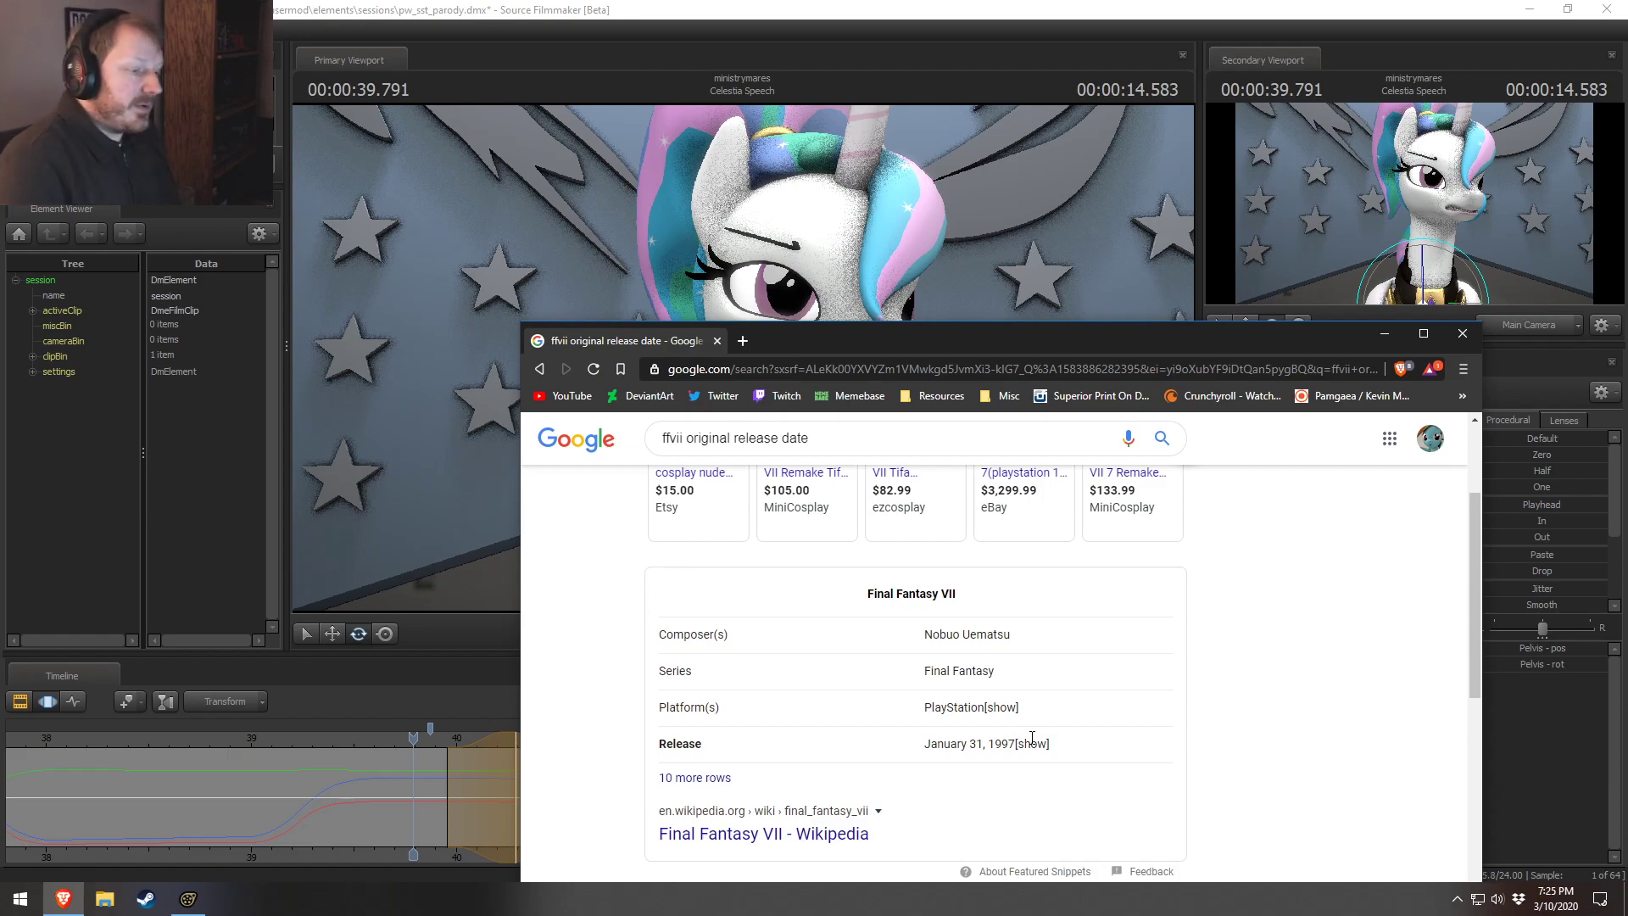
{"action": "scroll", "coordinate": [1073, 725], "scroll_direction": "up", "scroll_amount": 2}
{"action": "scroll", "coordinate": [1103, 737], "scroll_direction": "down", "scroll_amount": 3}
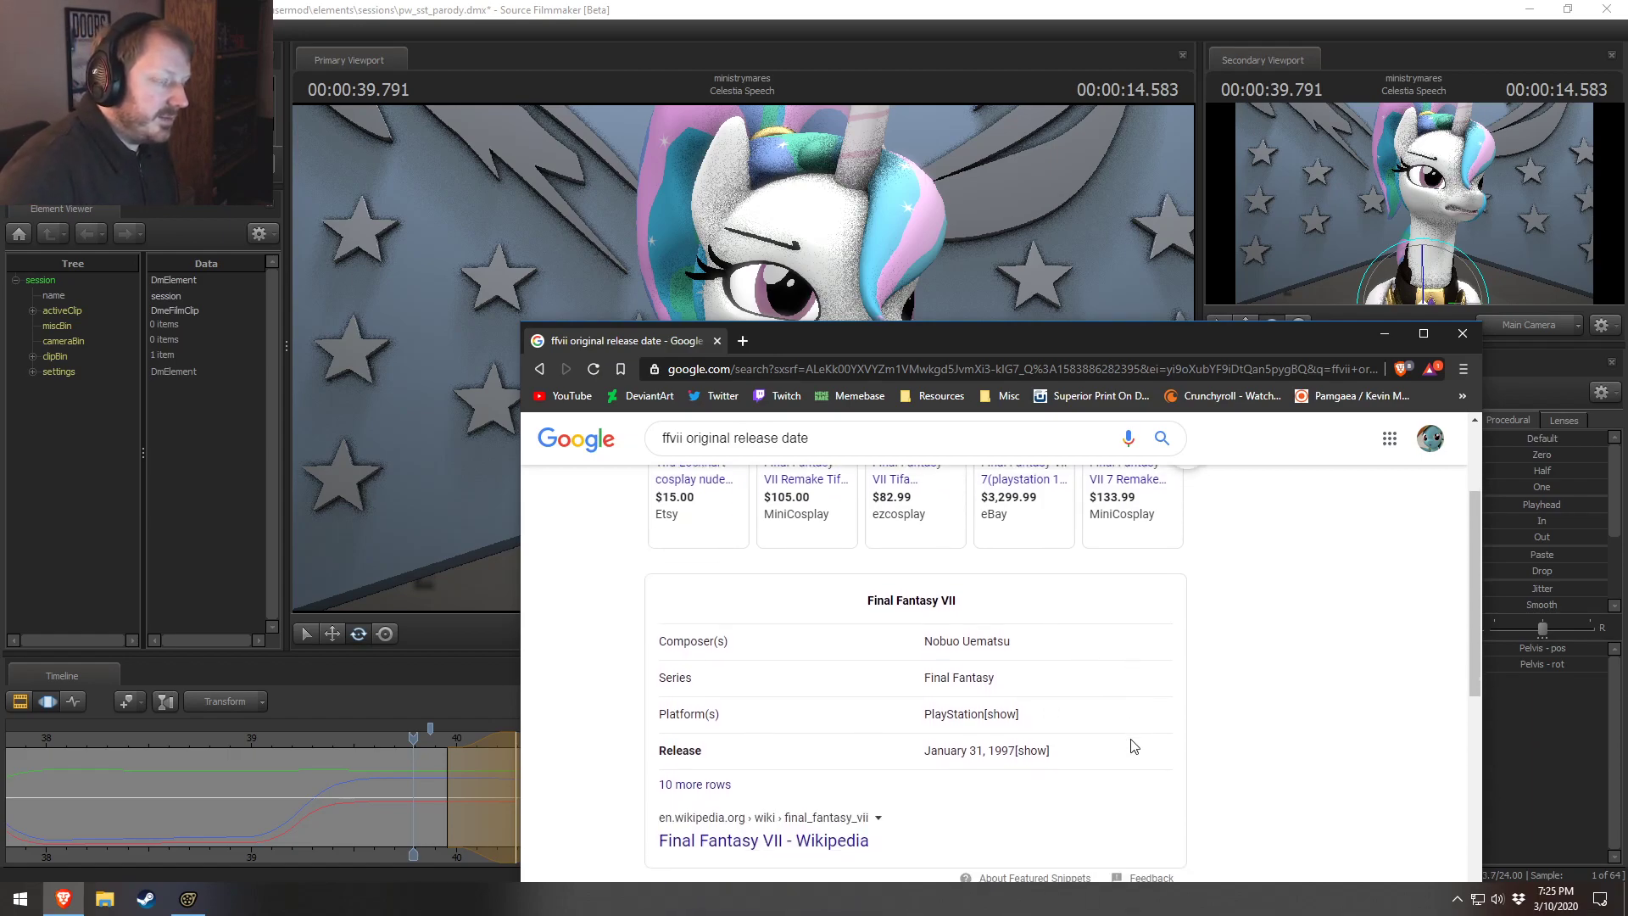
{"action": "scroll", "coordinate": [1075, 691], "scroll_direction": "down", "scroll_amount": 1}
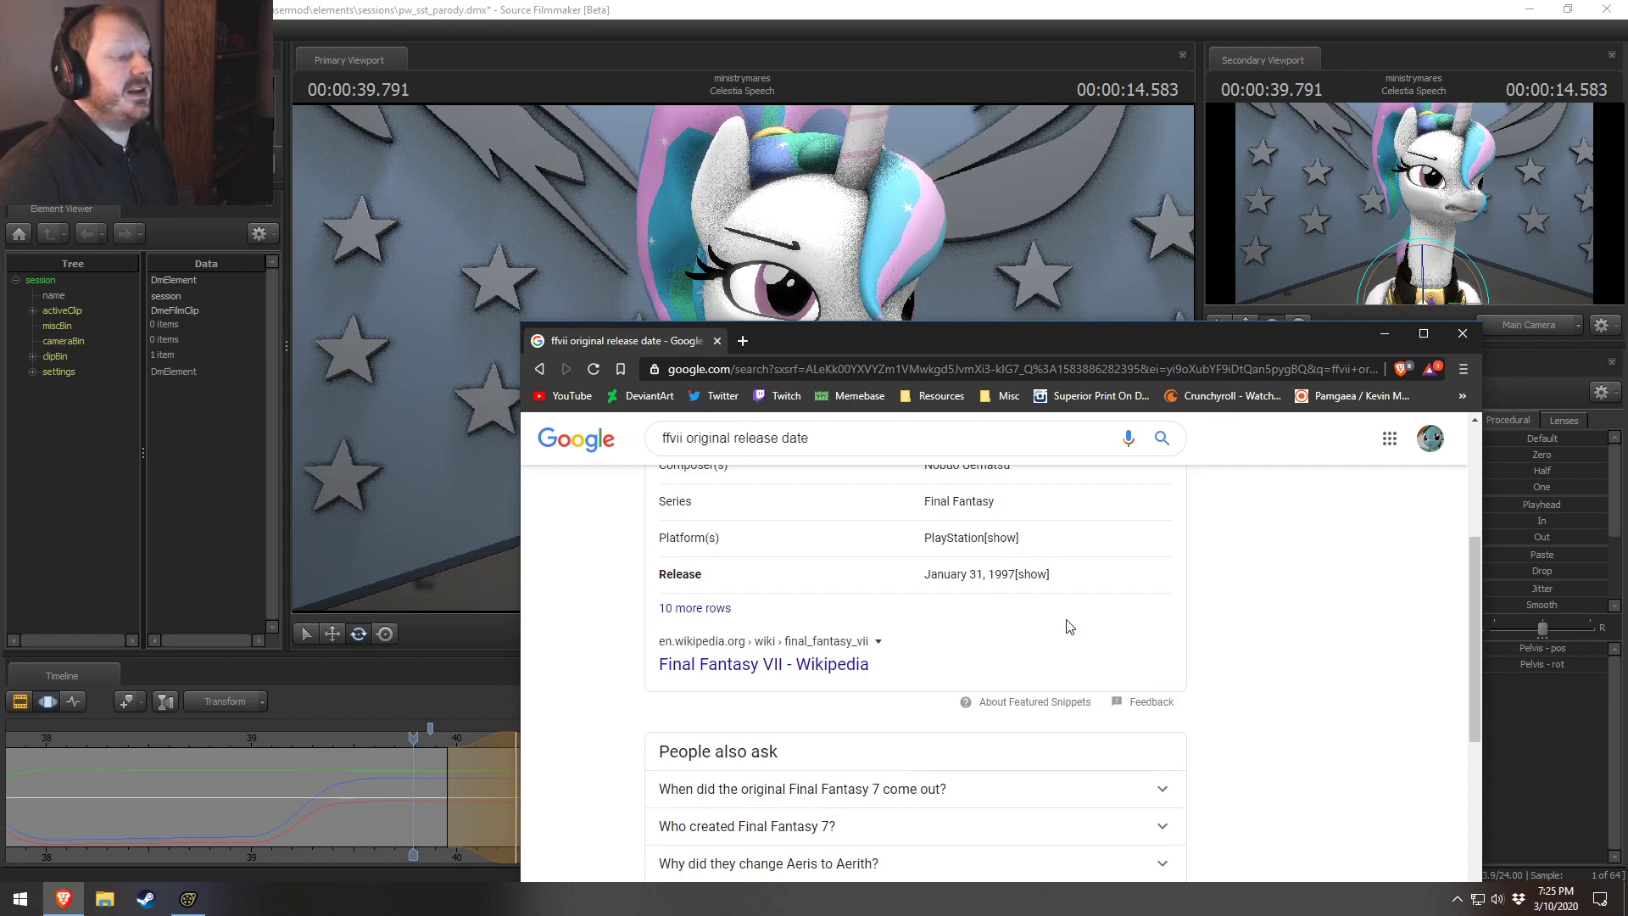
{"action": "scroll", "coordinate": [1087, 649], "scroll_direction": "down", "scroll_amount": 1}
{"action": "scroll", "coordinate": [1089, 657], "scroll_direction": "down", "scroll_amount": 2}
{"action": "scroll", "coordinate": [1194, 689], "scroll_direction": "down", "scroll_amount": 5}
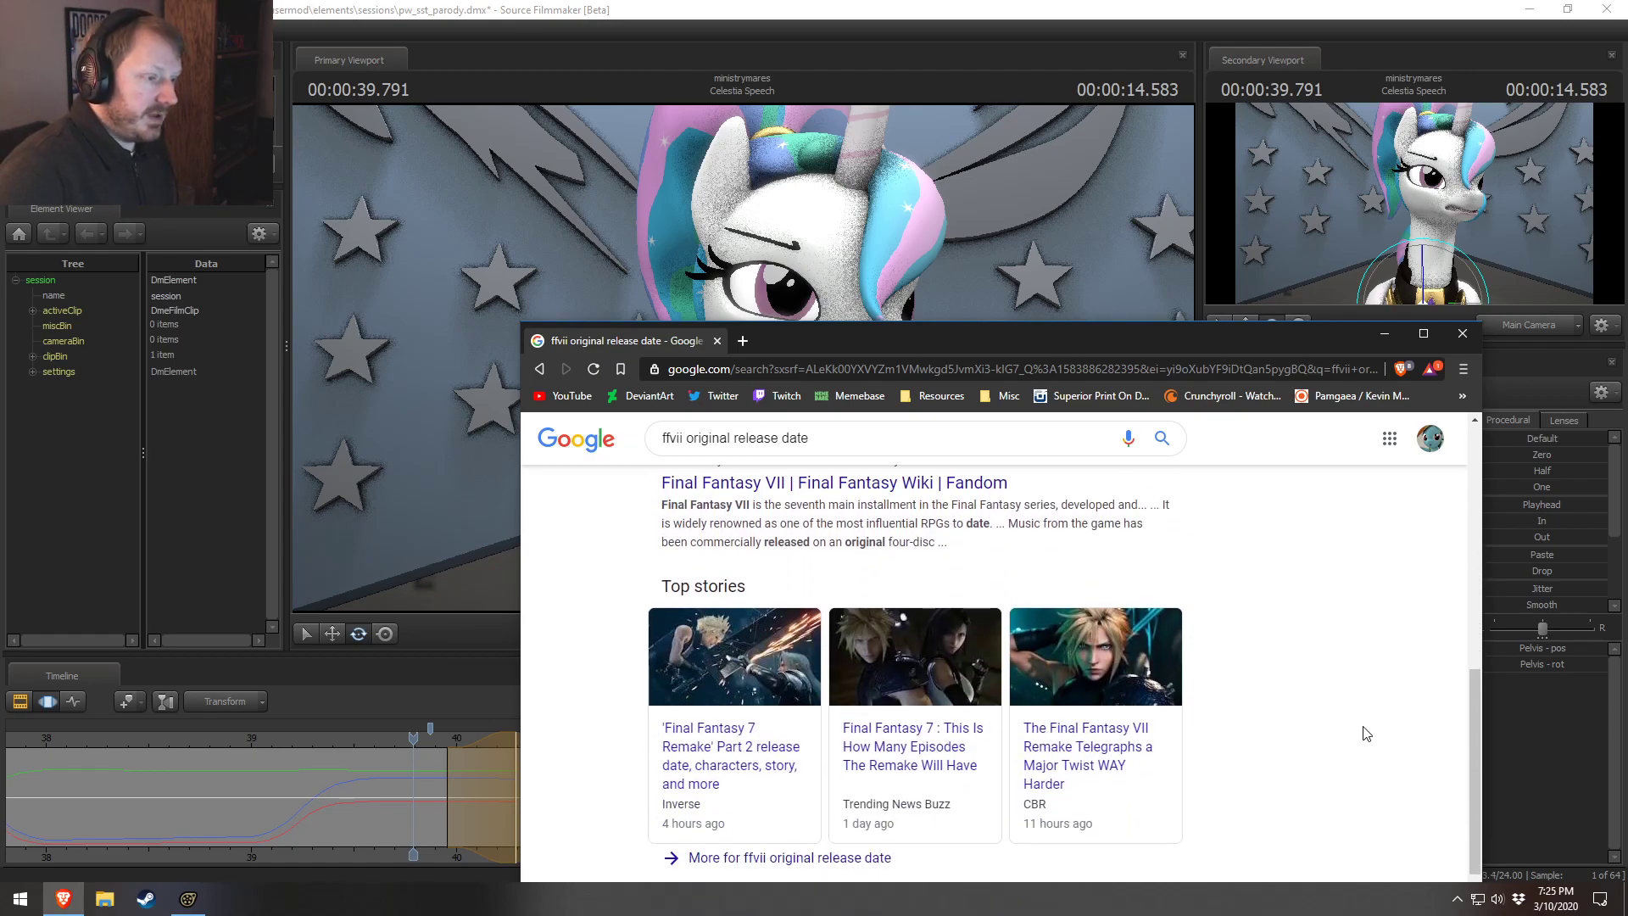
{"action": "scroll", "coordinate": [1356, 722], "scroll_direction": "up", "scroll_amount": 3}
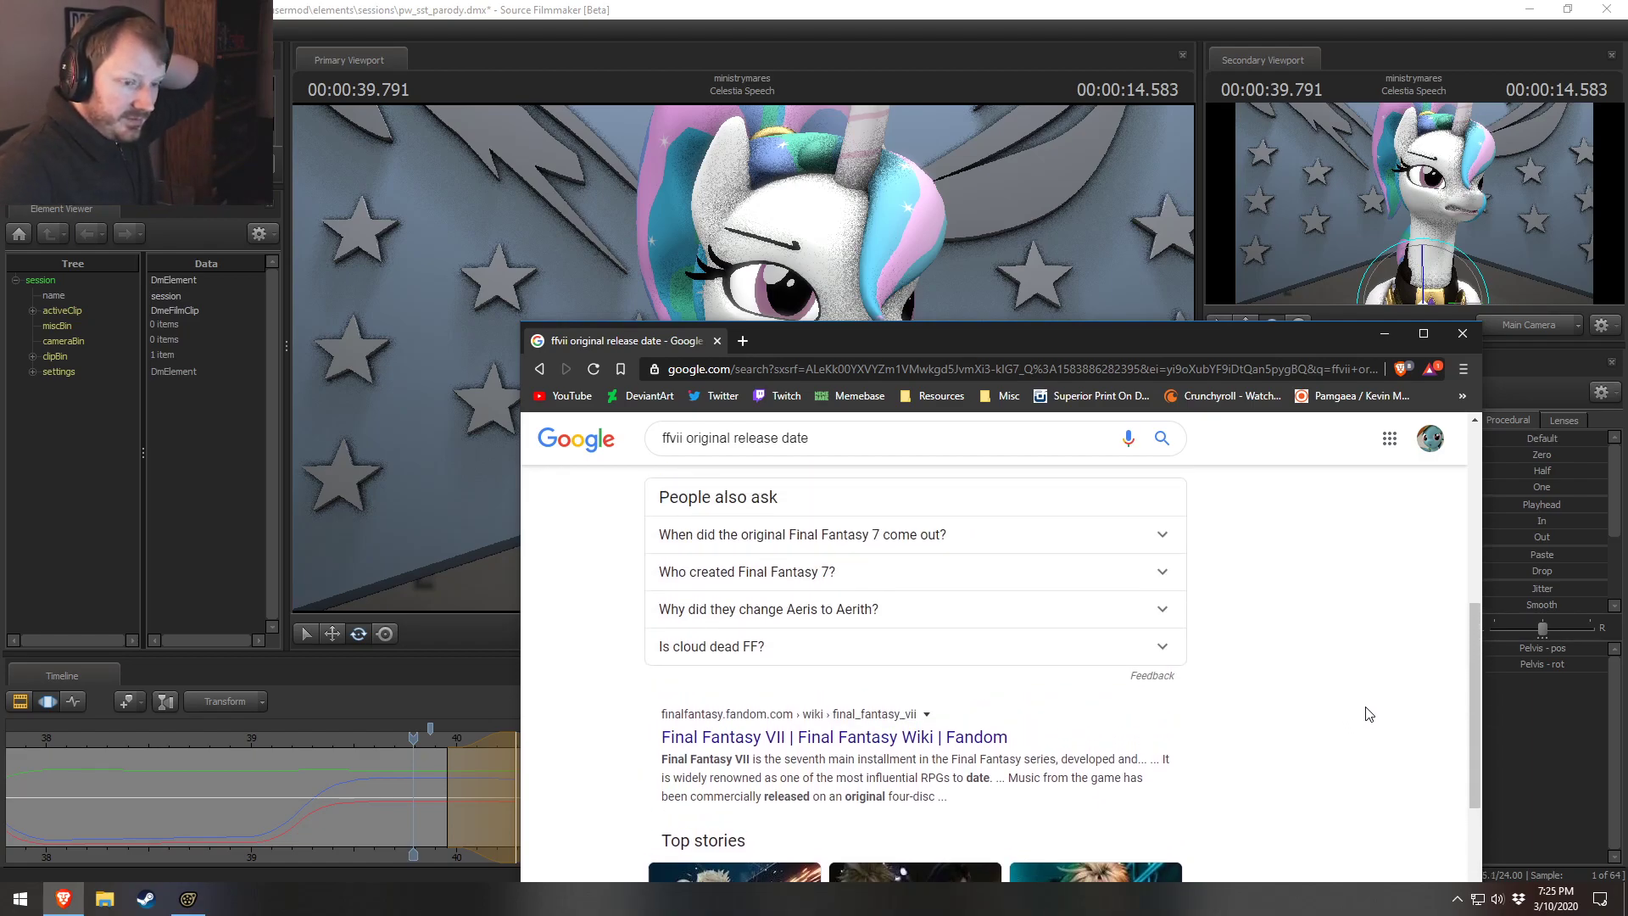
{"action": "mouse_move", "coordinate": [1532, 904]}
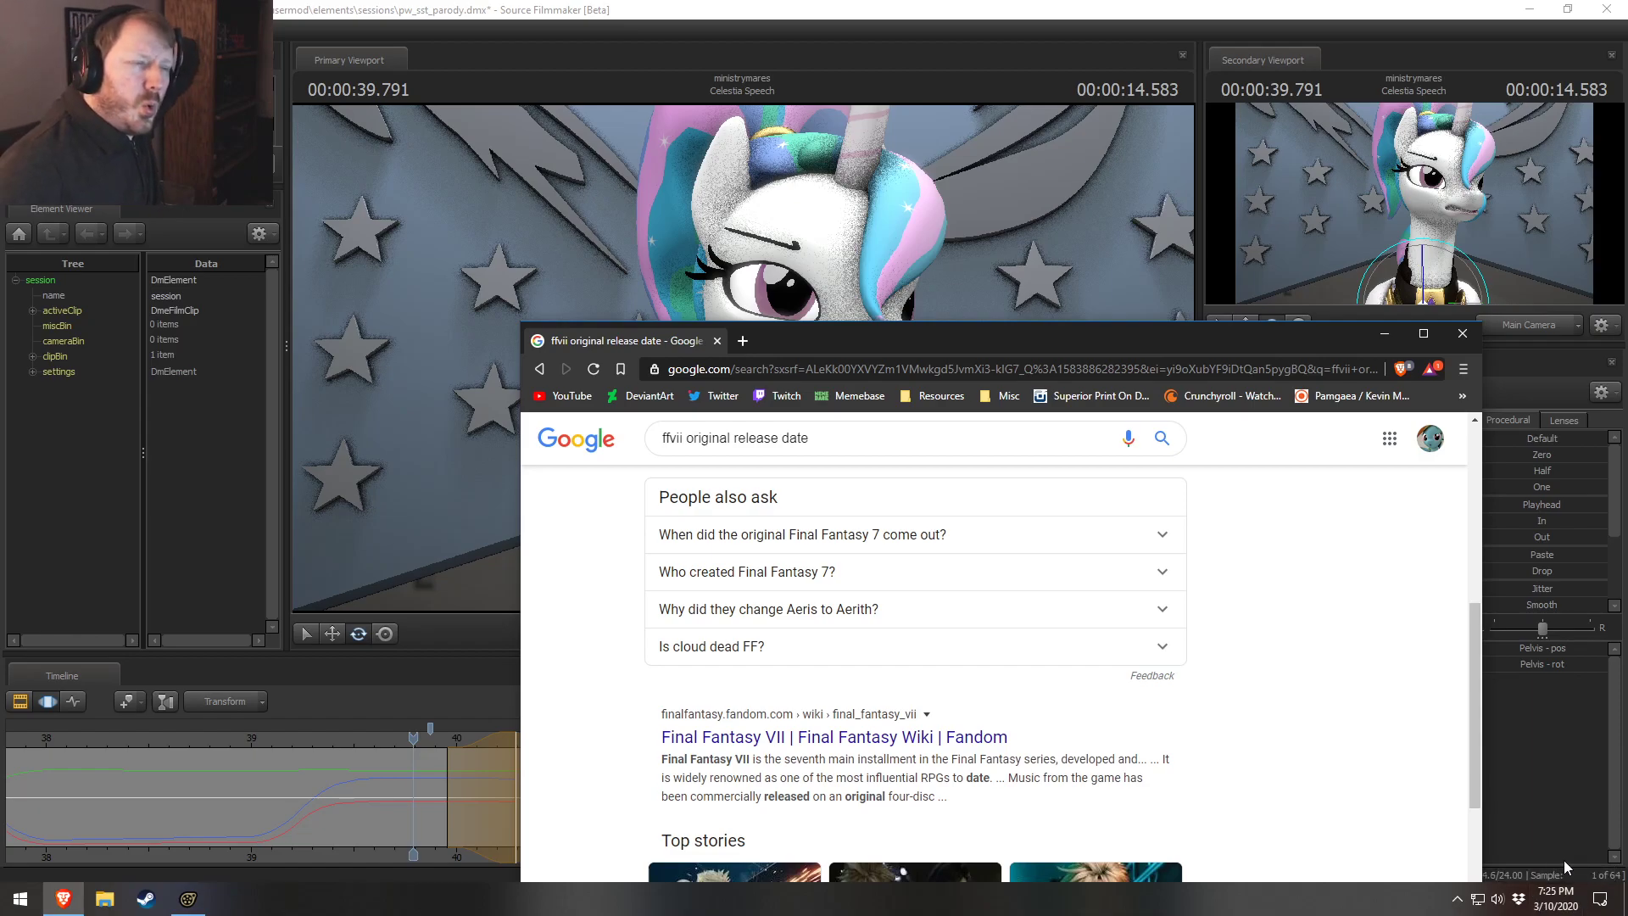
{"action": "scroll", "coordinate": [1221, 826], "scroll_direction": "up", "scroll_amount": 6}
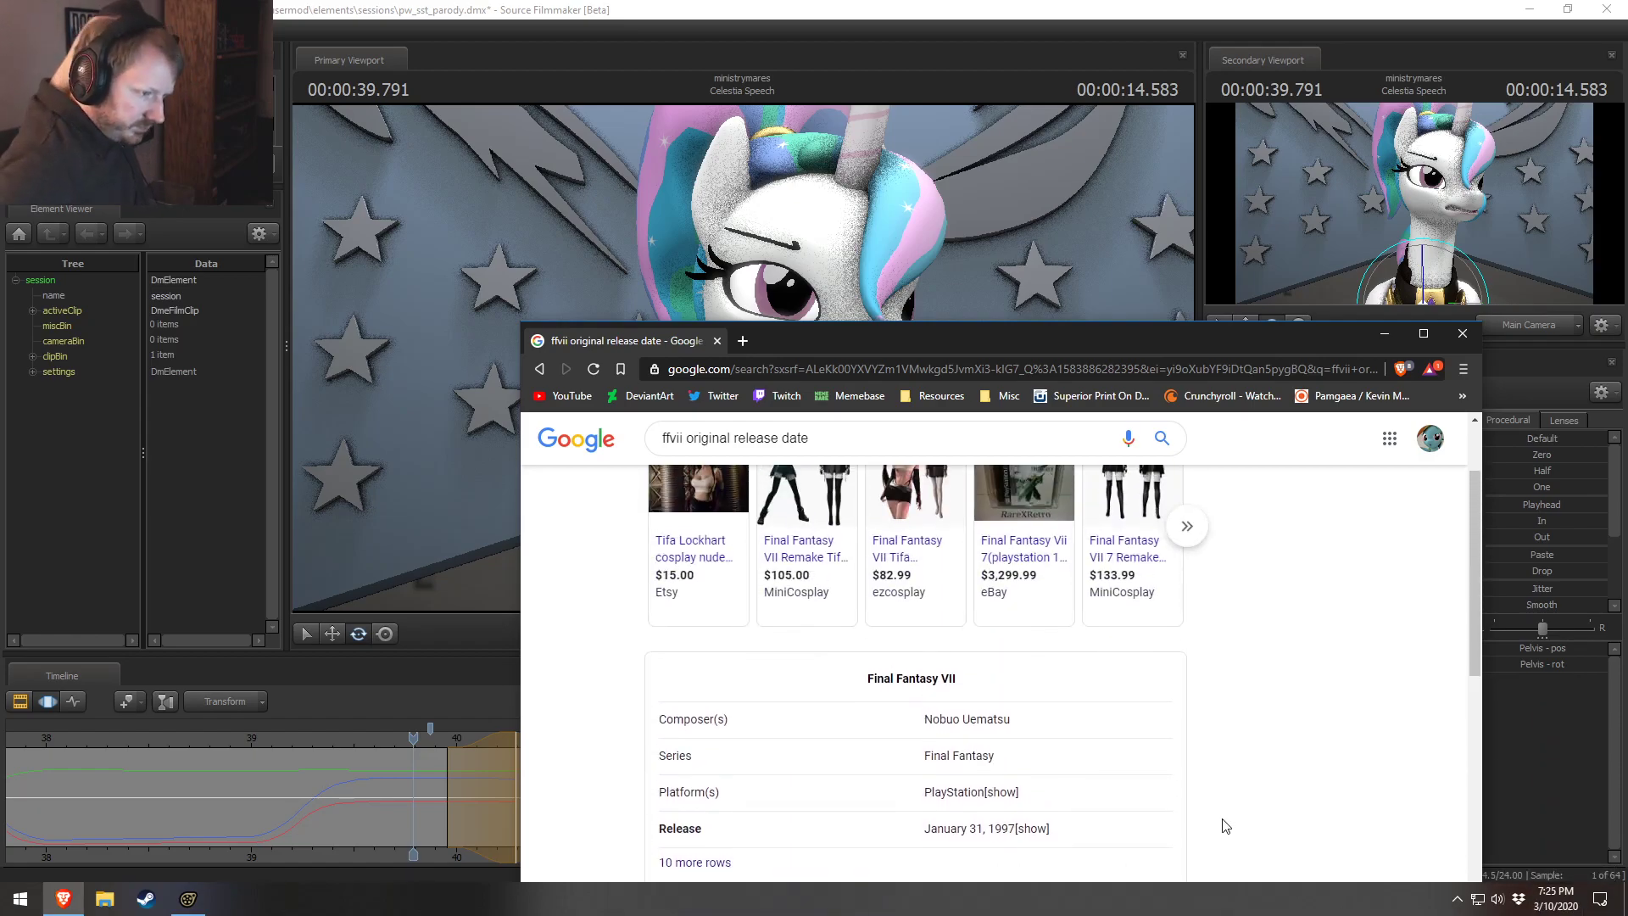
{"action": "left_click_drag", "start_coordinate": [922, 723], "coordinate": [1057, 748]}
{"action": "left_click", "coordinate": [1094, 713]}
{"action": "scroll", "coordinate": [1139, 734], "scroll_direction": "up", "scroll_amount": 2}
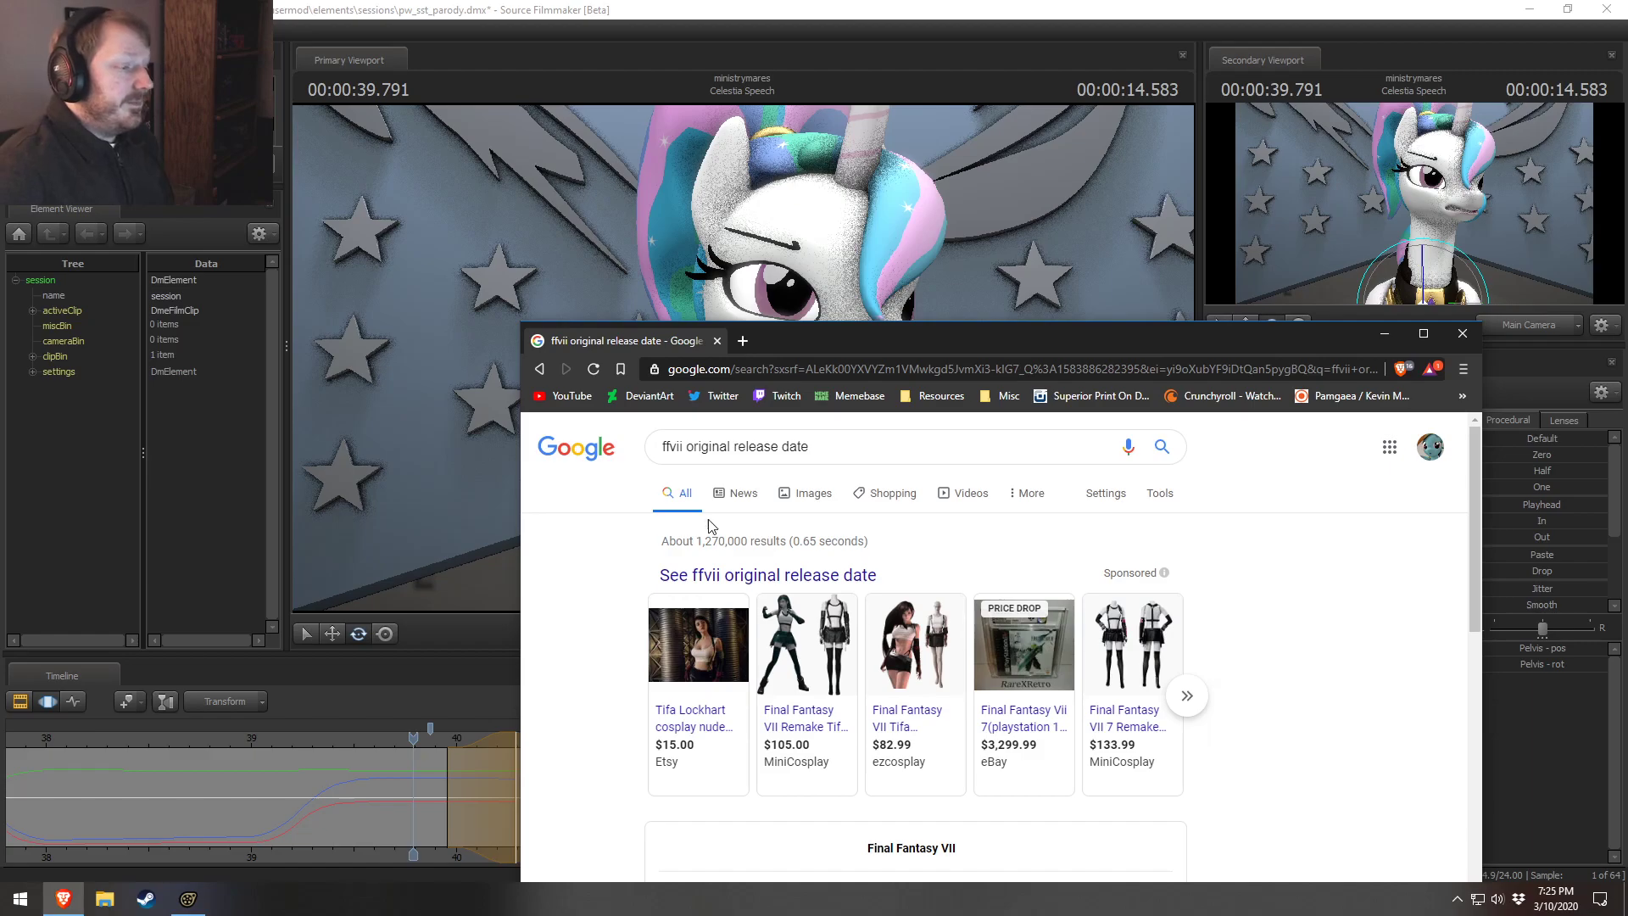
Close the search tab and move Source Filmmaker's playhead back to about 39.1 s.
{"action": "left_click", "coordinate": [717, 341]}
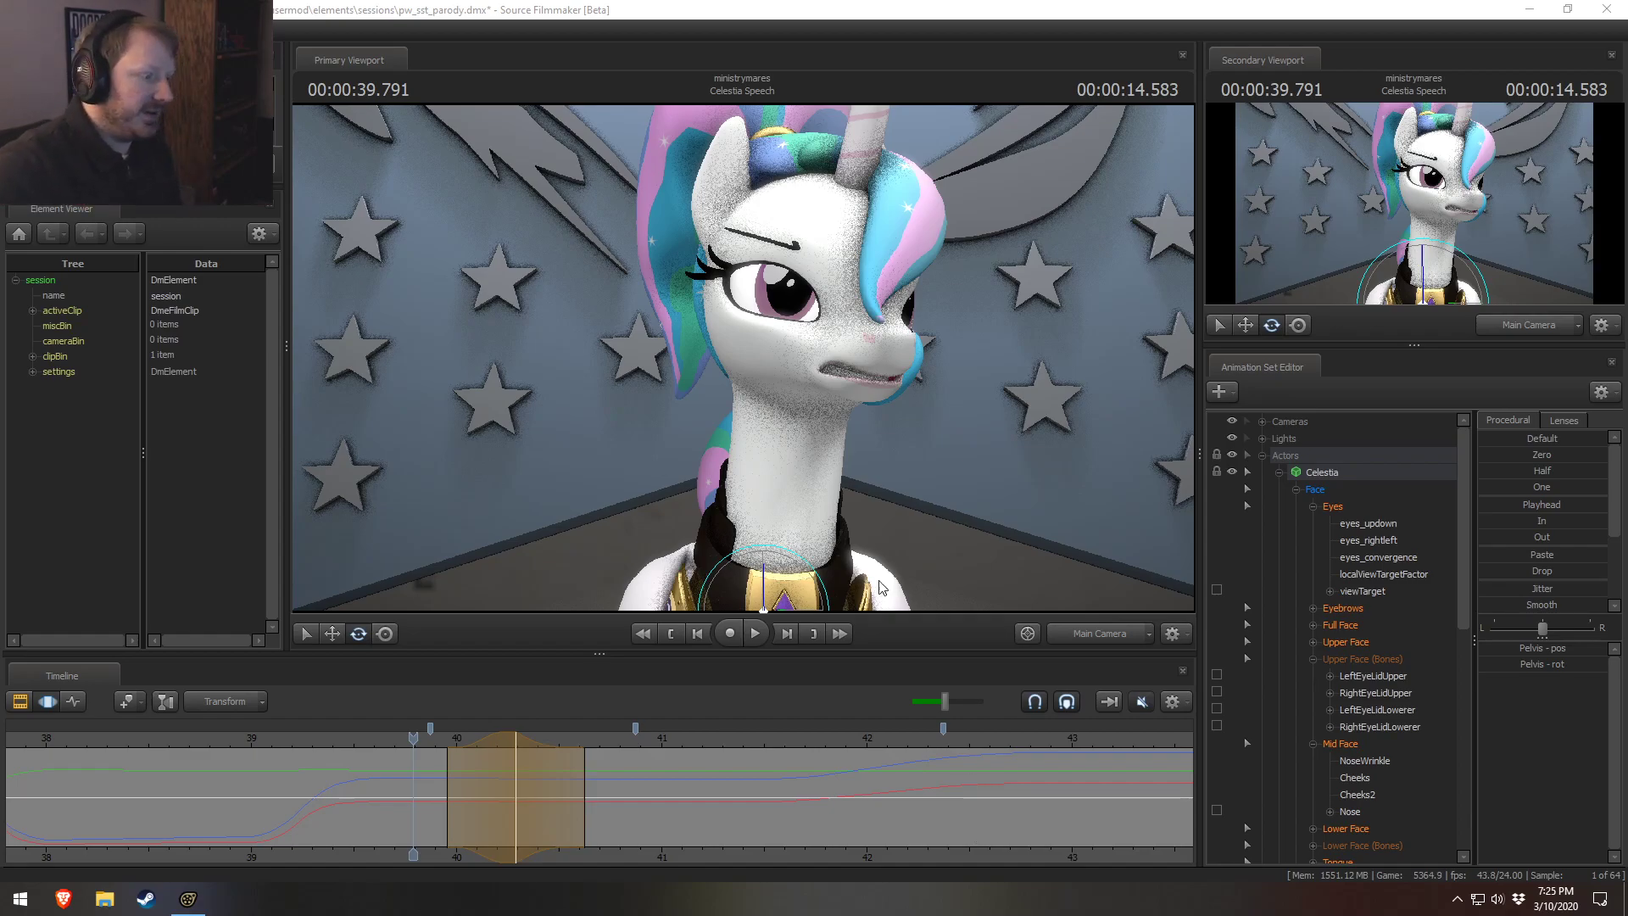
{"action": "left_click", "coordinate": [280, 742]}
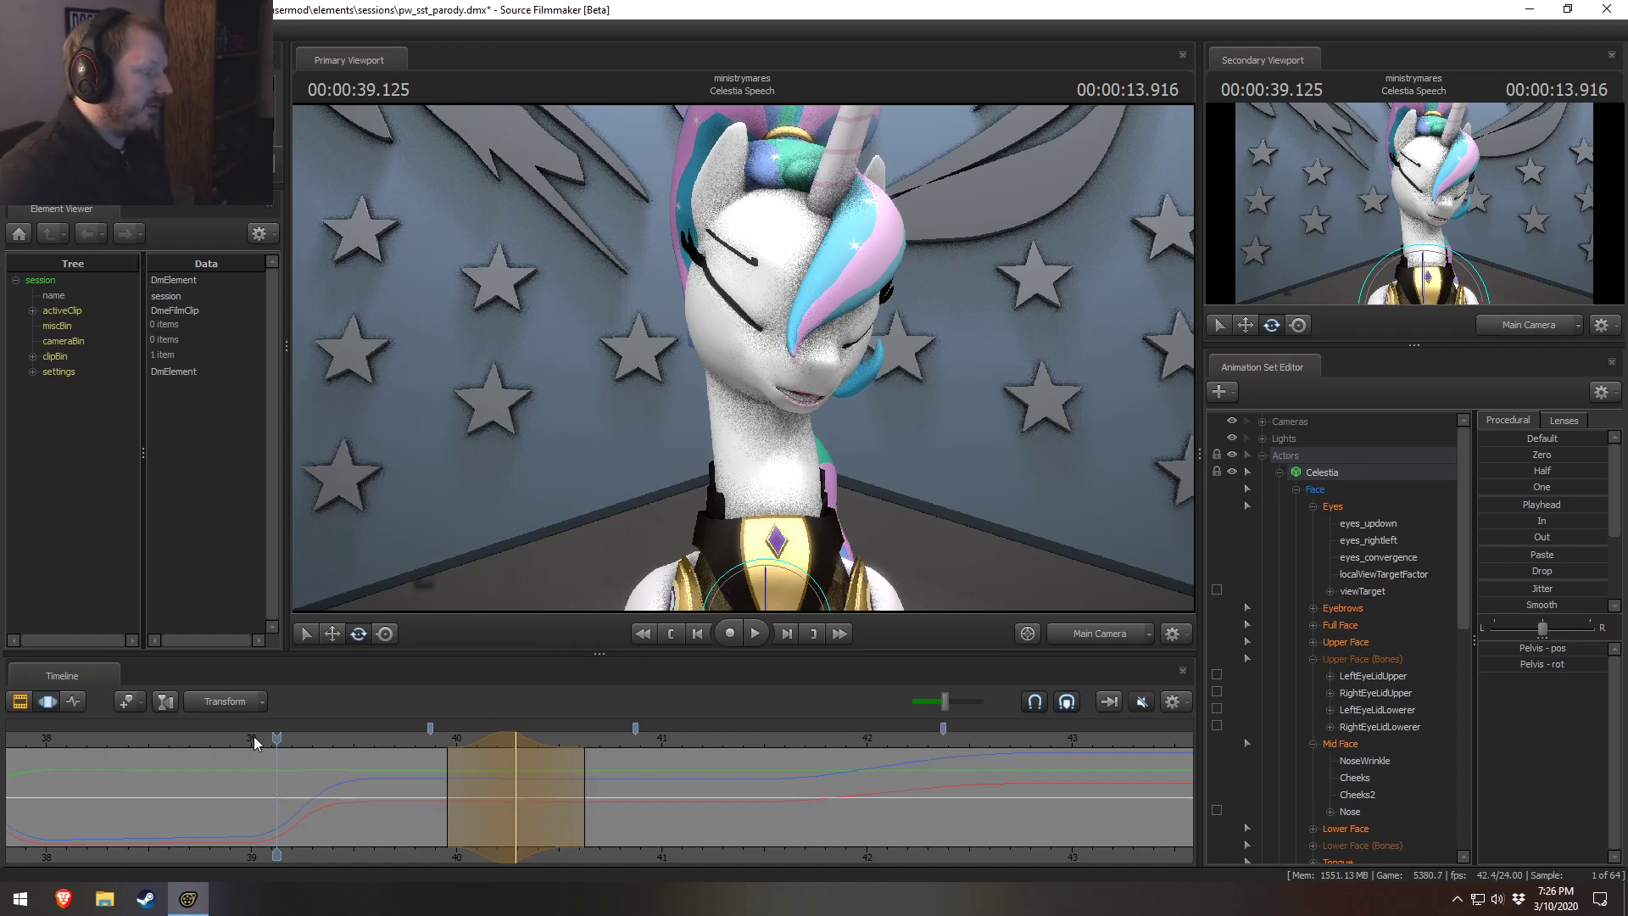
Scrub through the start of Celestia's head turn between about 38.9 s and 39 s to examine the poses.
{"action": "left_click_drag", "start_coordinate": [262, 745], "coordinate": [251, 736]}
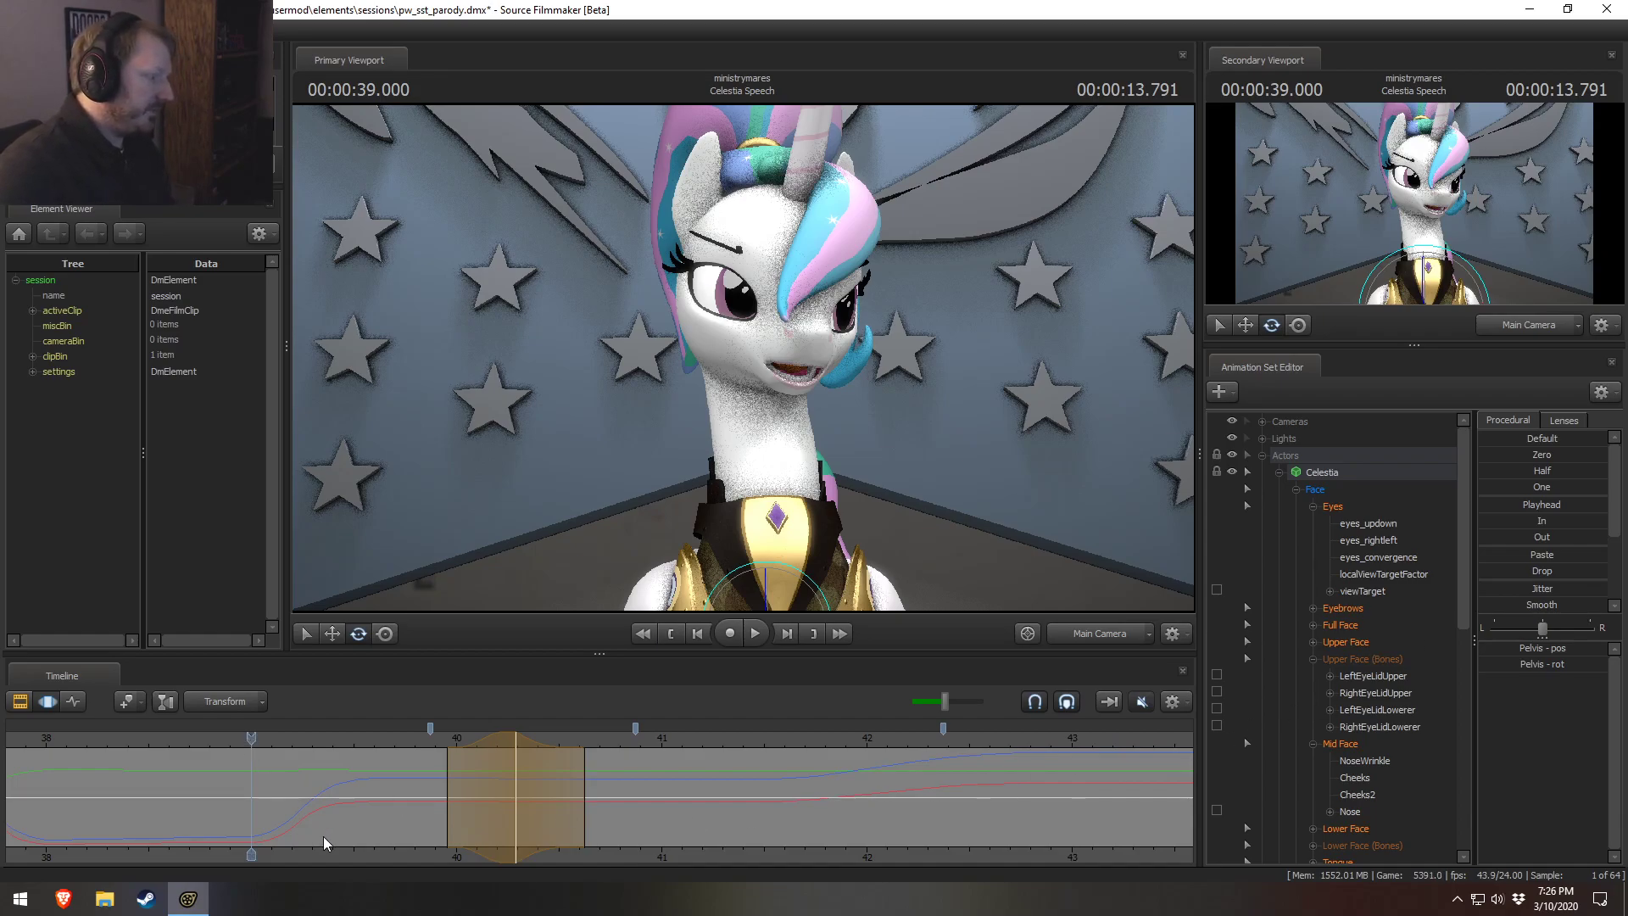
{"action": "middle_click_drag", "start_coordinate": [317, 848], "coordinate": [268, 848]}
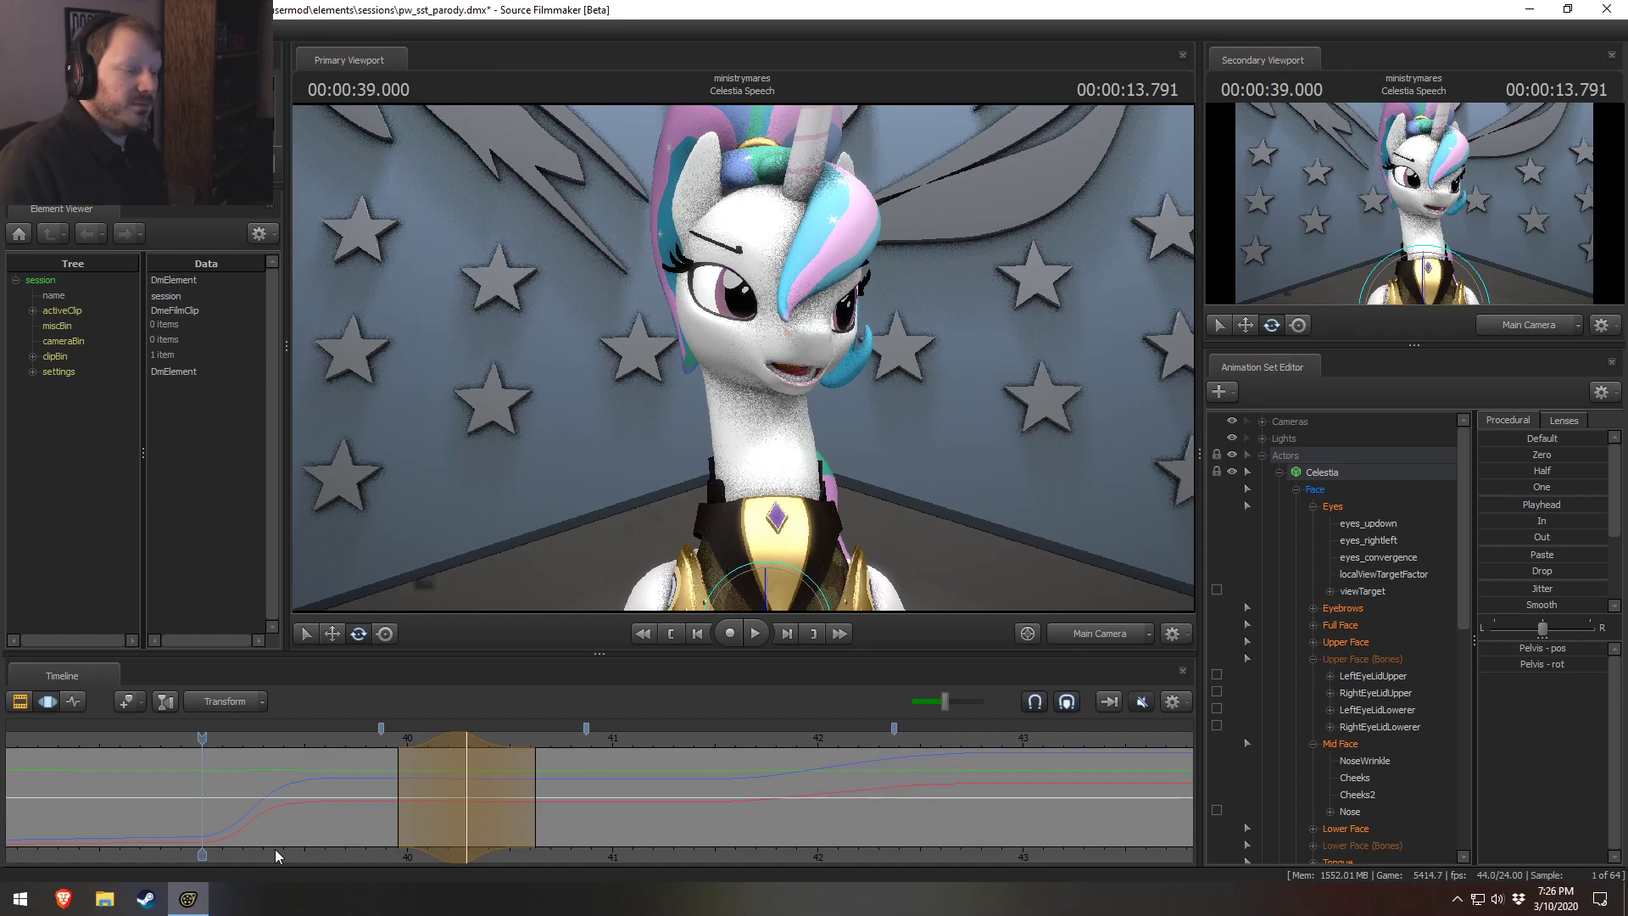
{"action": "left_click", "coordinate": [185, 737]}
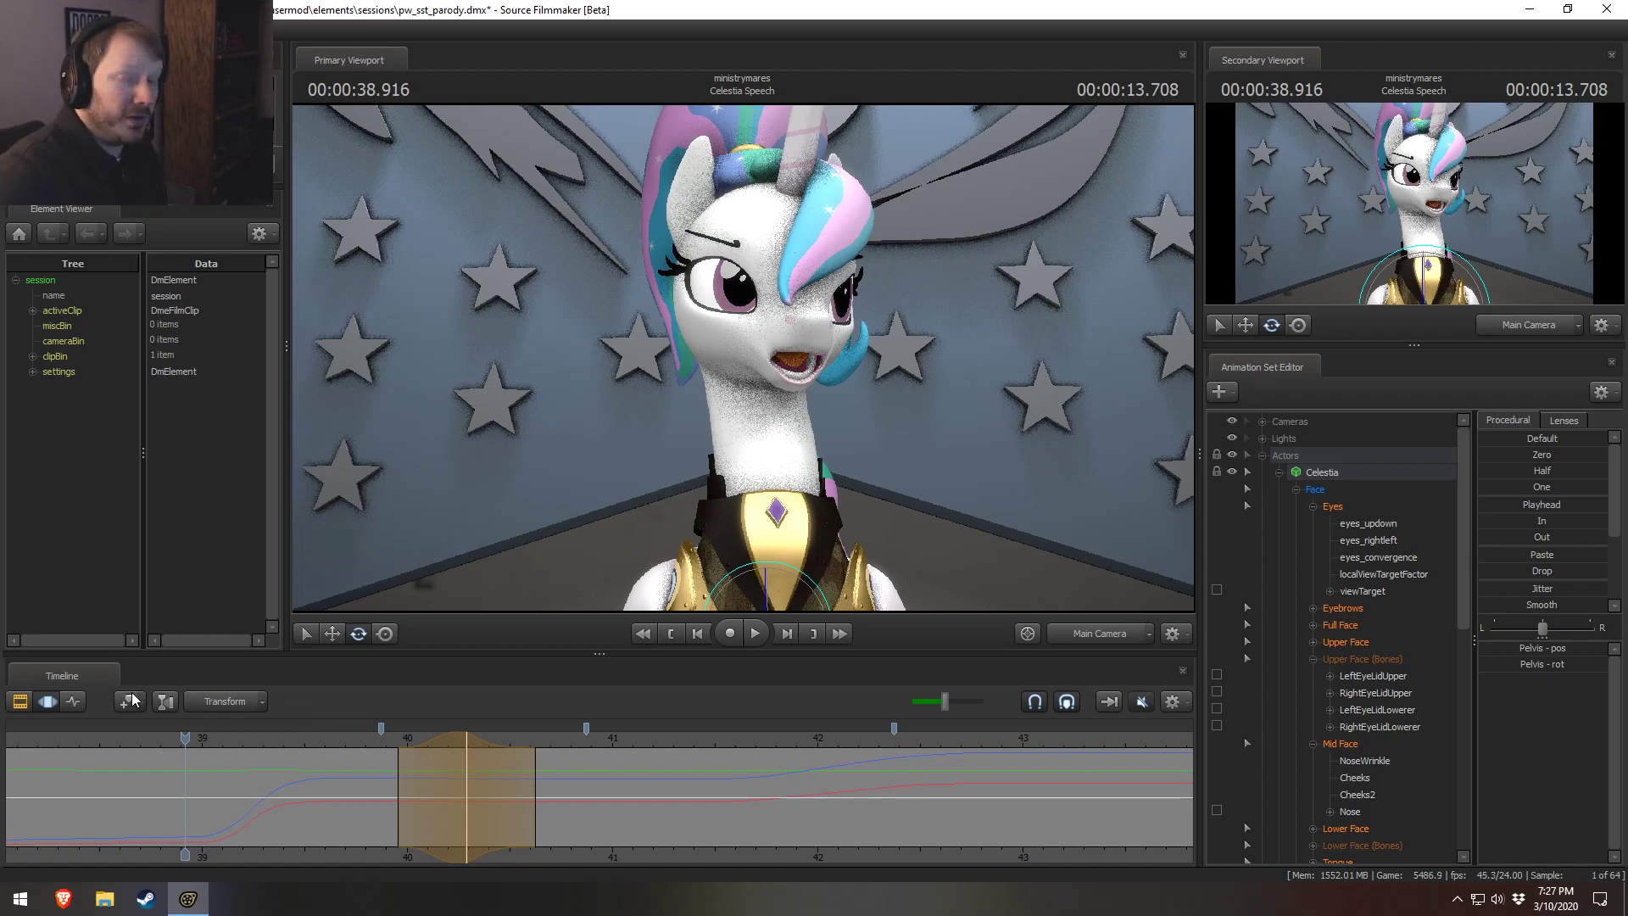
{"action": "left_click", "coordinate": [203, 736]}
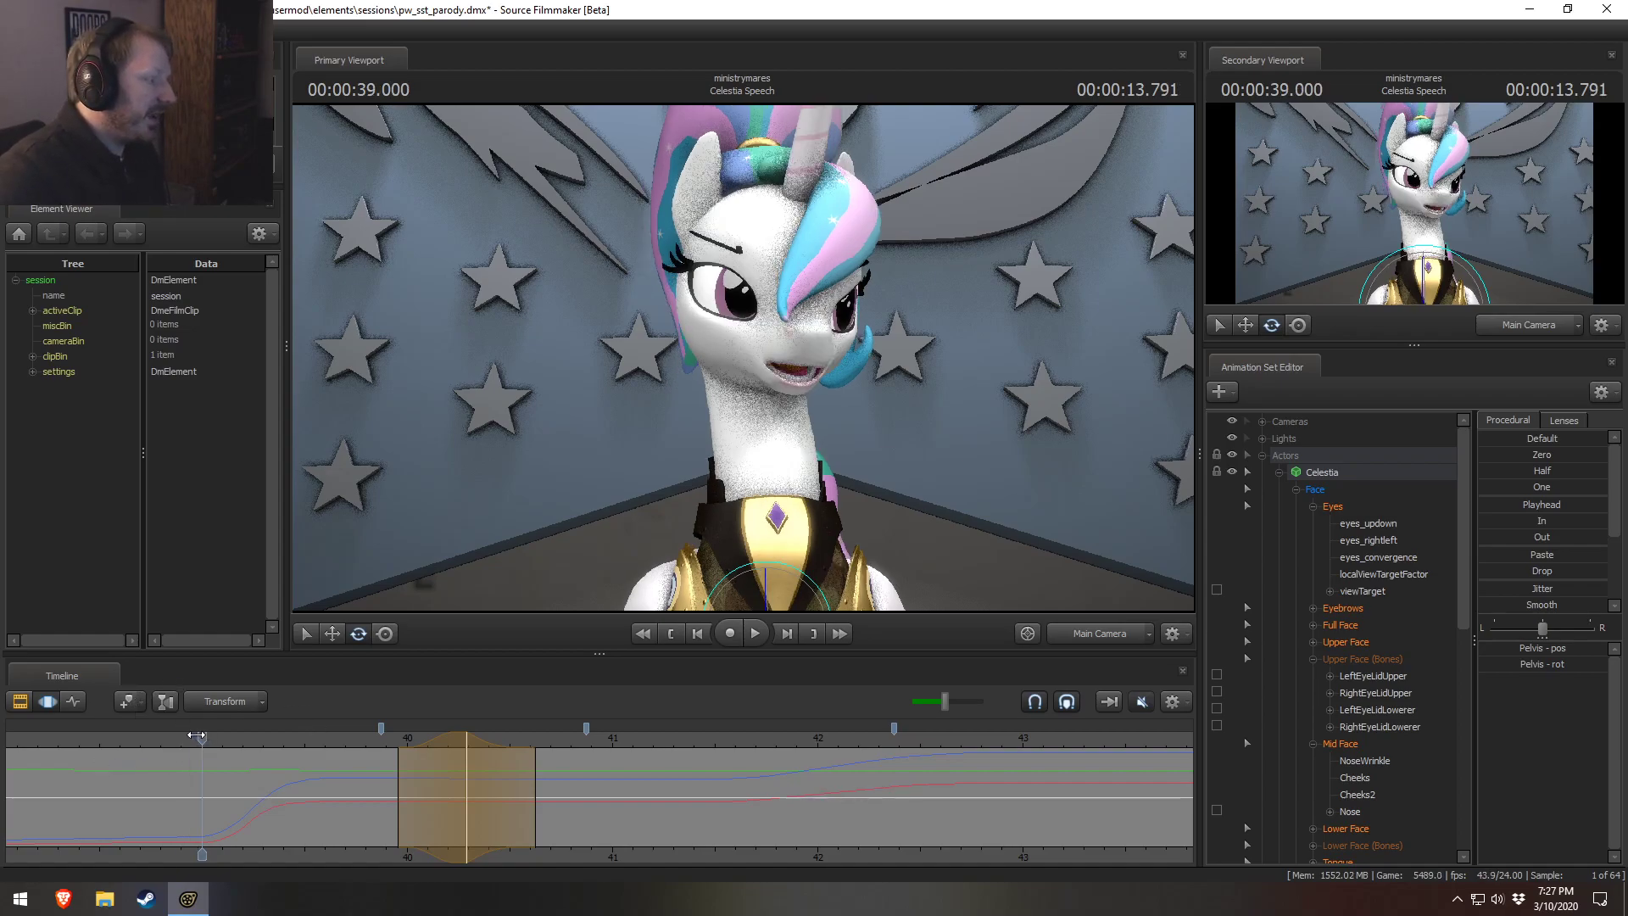
{"action": "mouse_move", "coordinate": [197, 740]}
{"action": "left_mouse_down"}
{"action": "mouse_move", "coordinate": [163, 736]}
{"action": "mouse_move", "coordinate": [239, 736]}
{"action": "mouse_move", "coordinate": [174, 740]}
{"action": "left_mouse_up"}
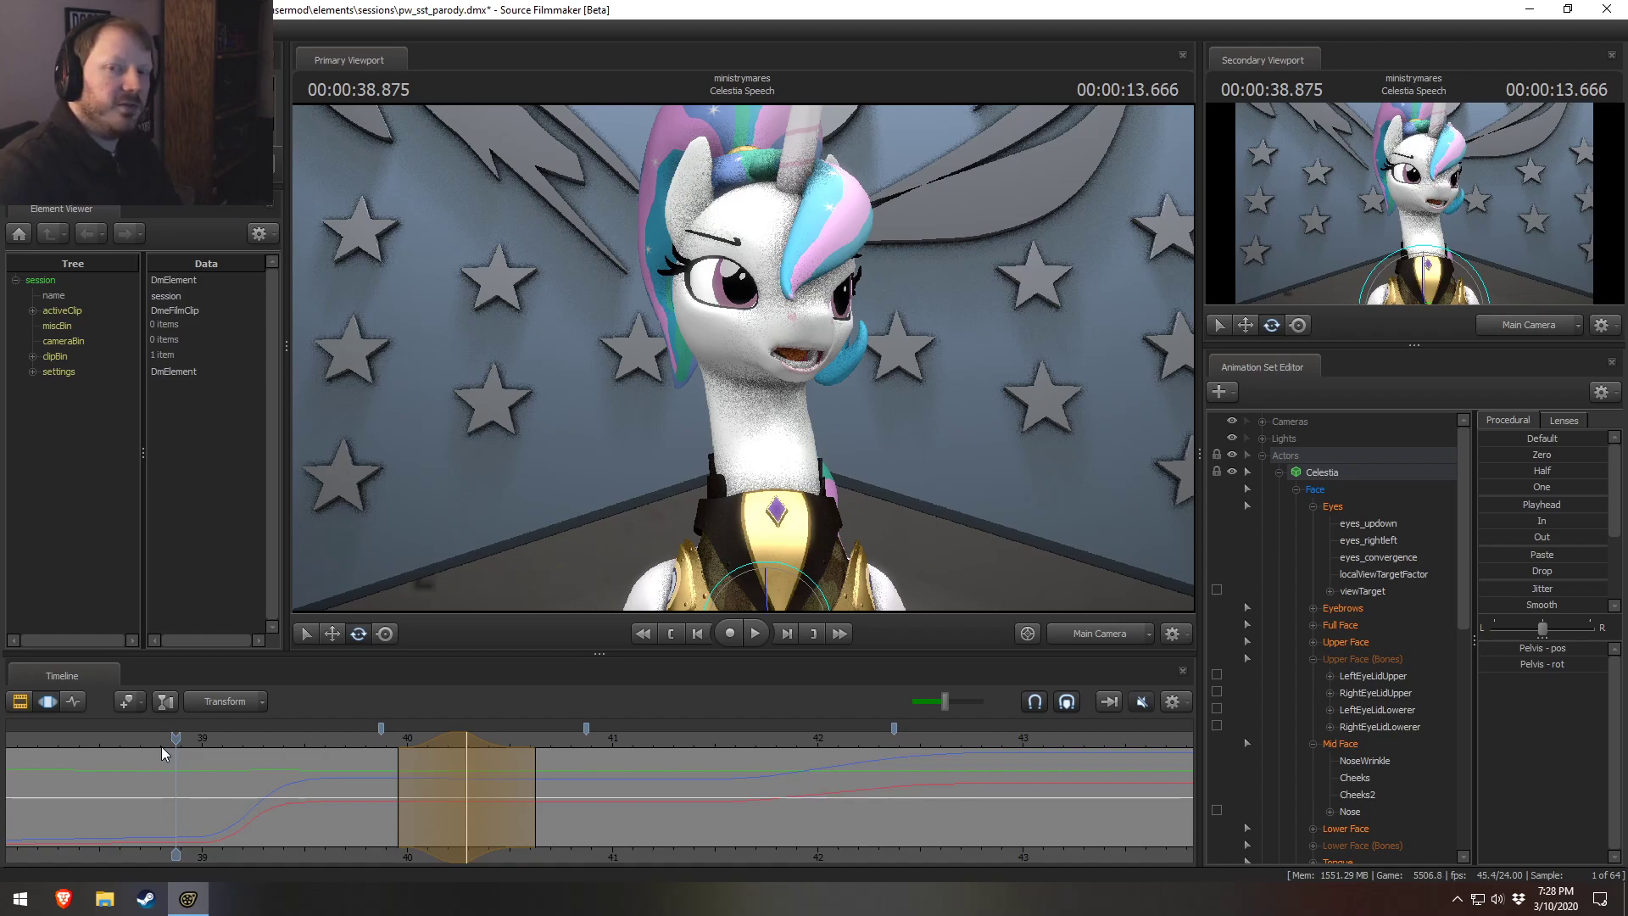
Play back and scrub the head turn from about 38.5 s, repeating the playback from 39 s.
{"action": "left_click_drag", "start_coordinate": [175, 738], "coordinate": [101, 740]}
{"action": "key", "text": "space"}
{"action": "left_click_drag", "start_coordinate": [227, 738], "coordinate": [341, 737]}
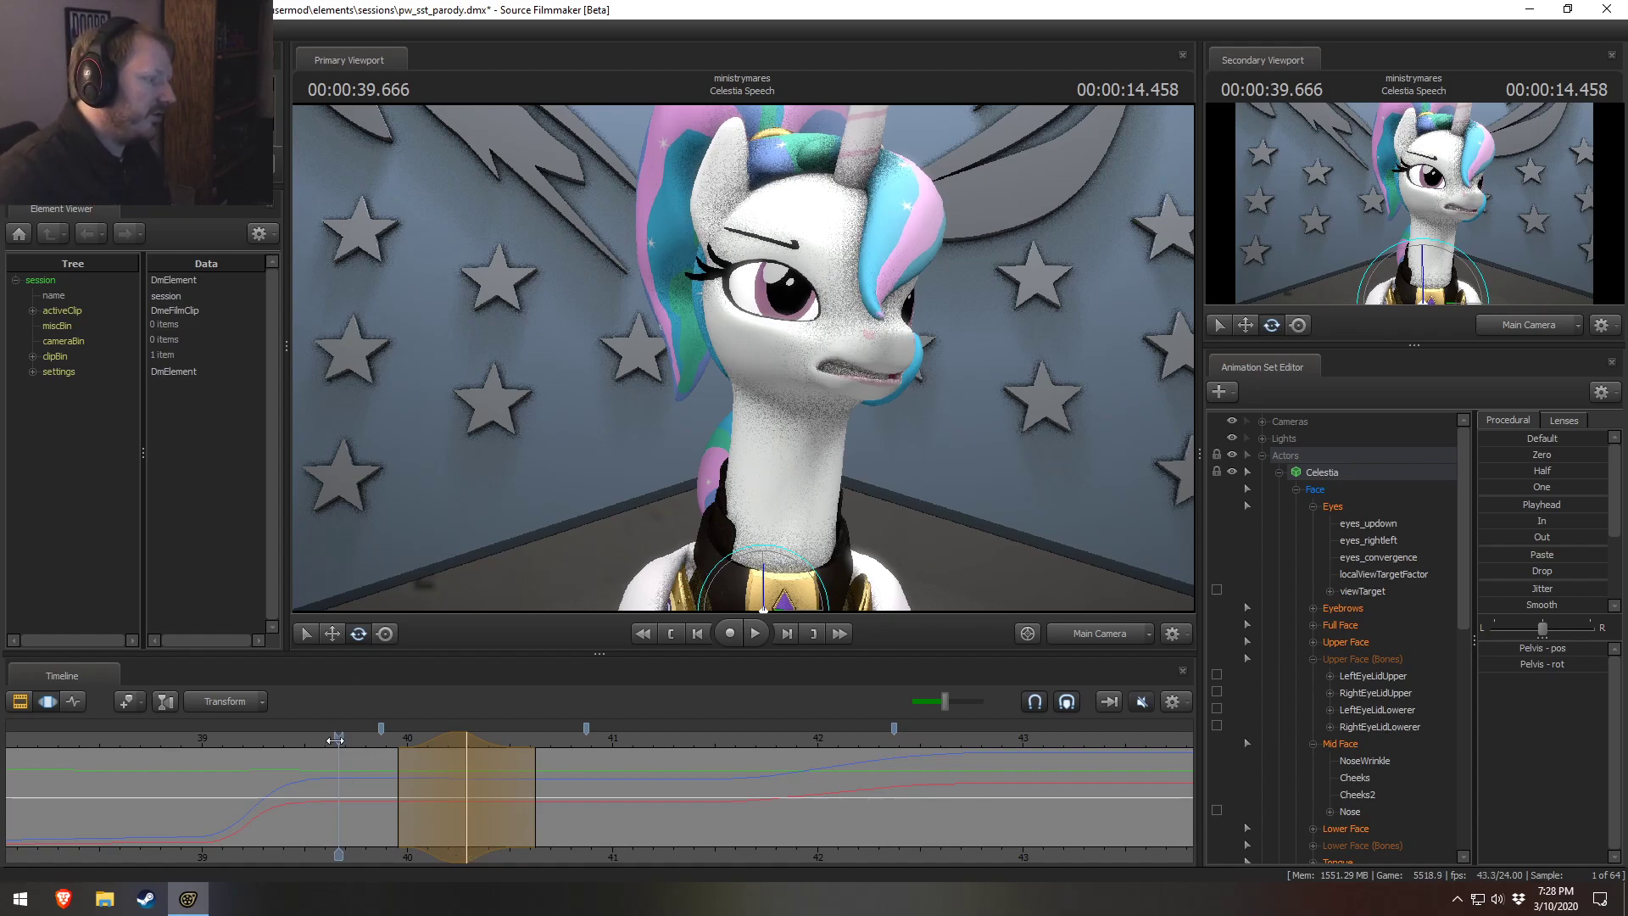
{"action": "left_click_drag", "start_coordinate": [336, 738], "coordinate": [308, 737]}
{"action": "key", "text": "space"}
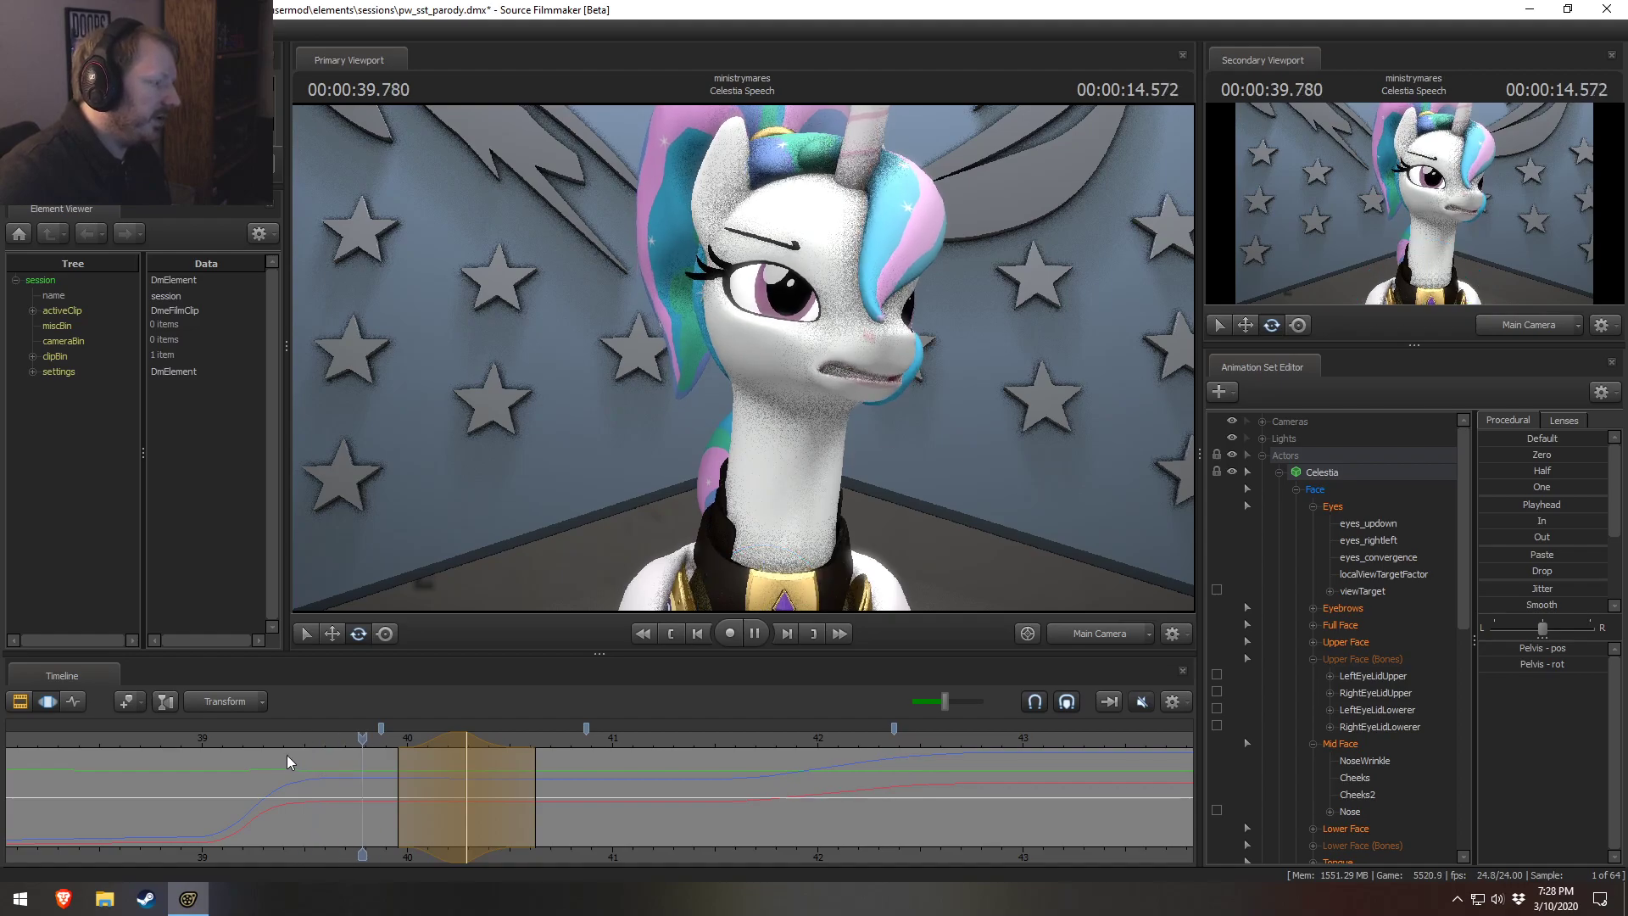
{"action": "left_click", "coordinate": [200, 738]}
{"action": "key", "text": "space"}
{"action": "key", "text": "space"}
Extend the end of the pelvis edit's time selection to about 40.75 s and play back the turn from about 39.9 s.
{"action": "key", "text": "shift"}
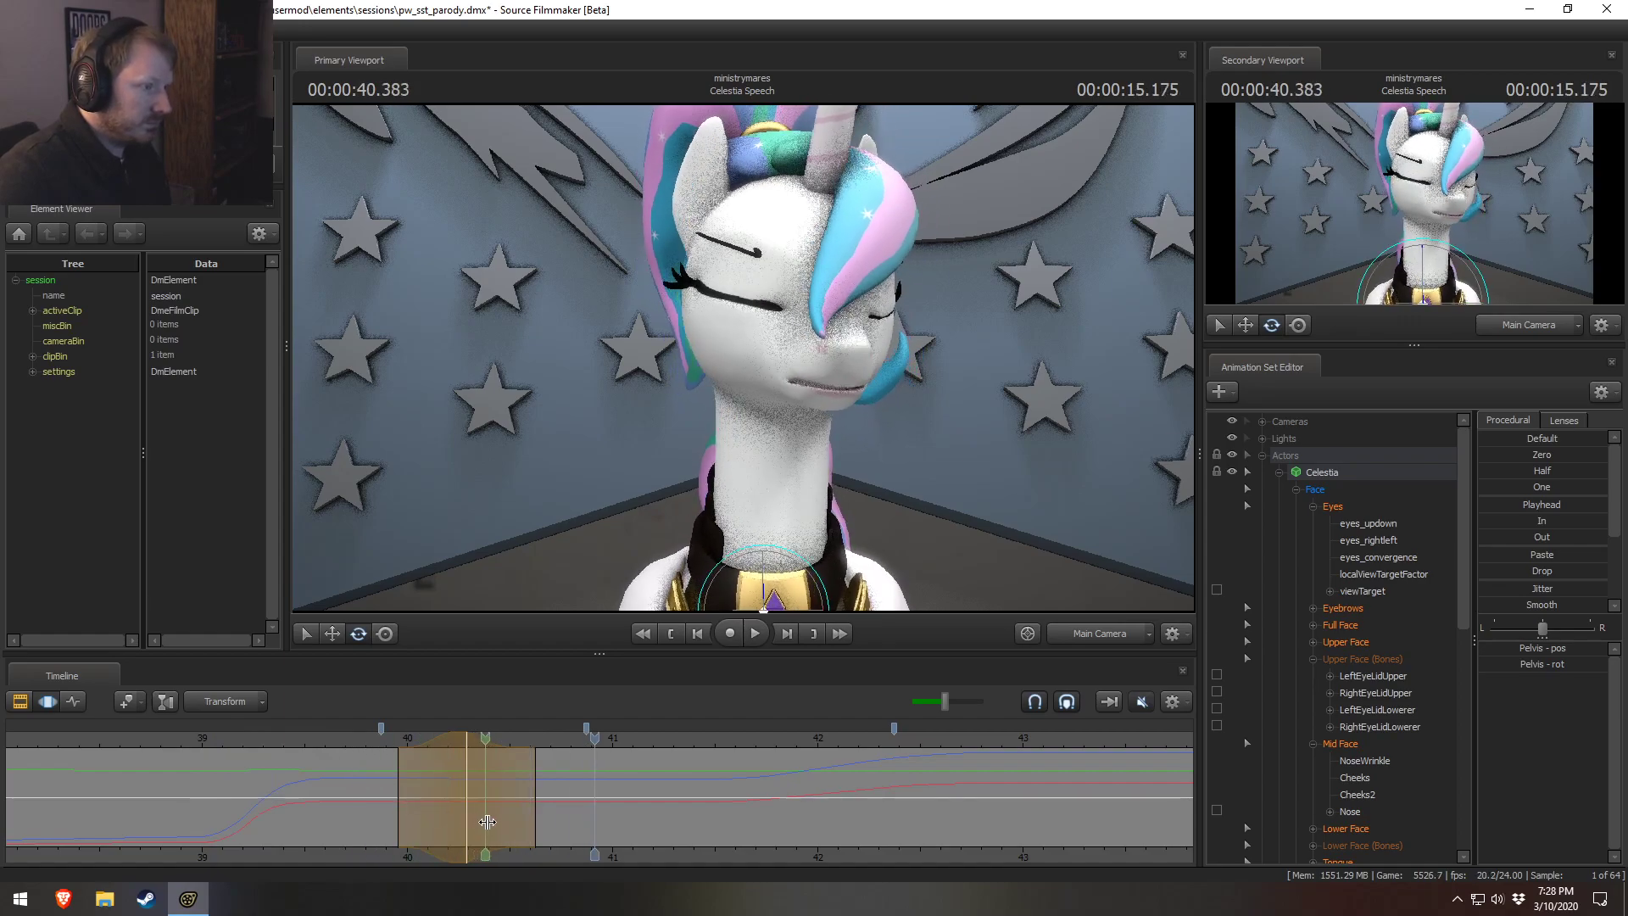
{"action": "left_click_drag", "start_coordinate": [438, 806], "coordinate": [569, 802]}
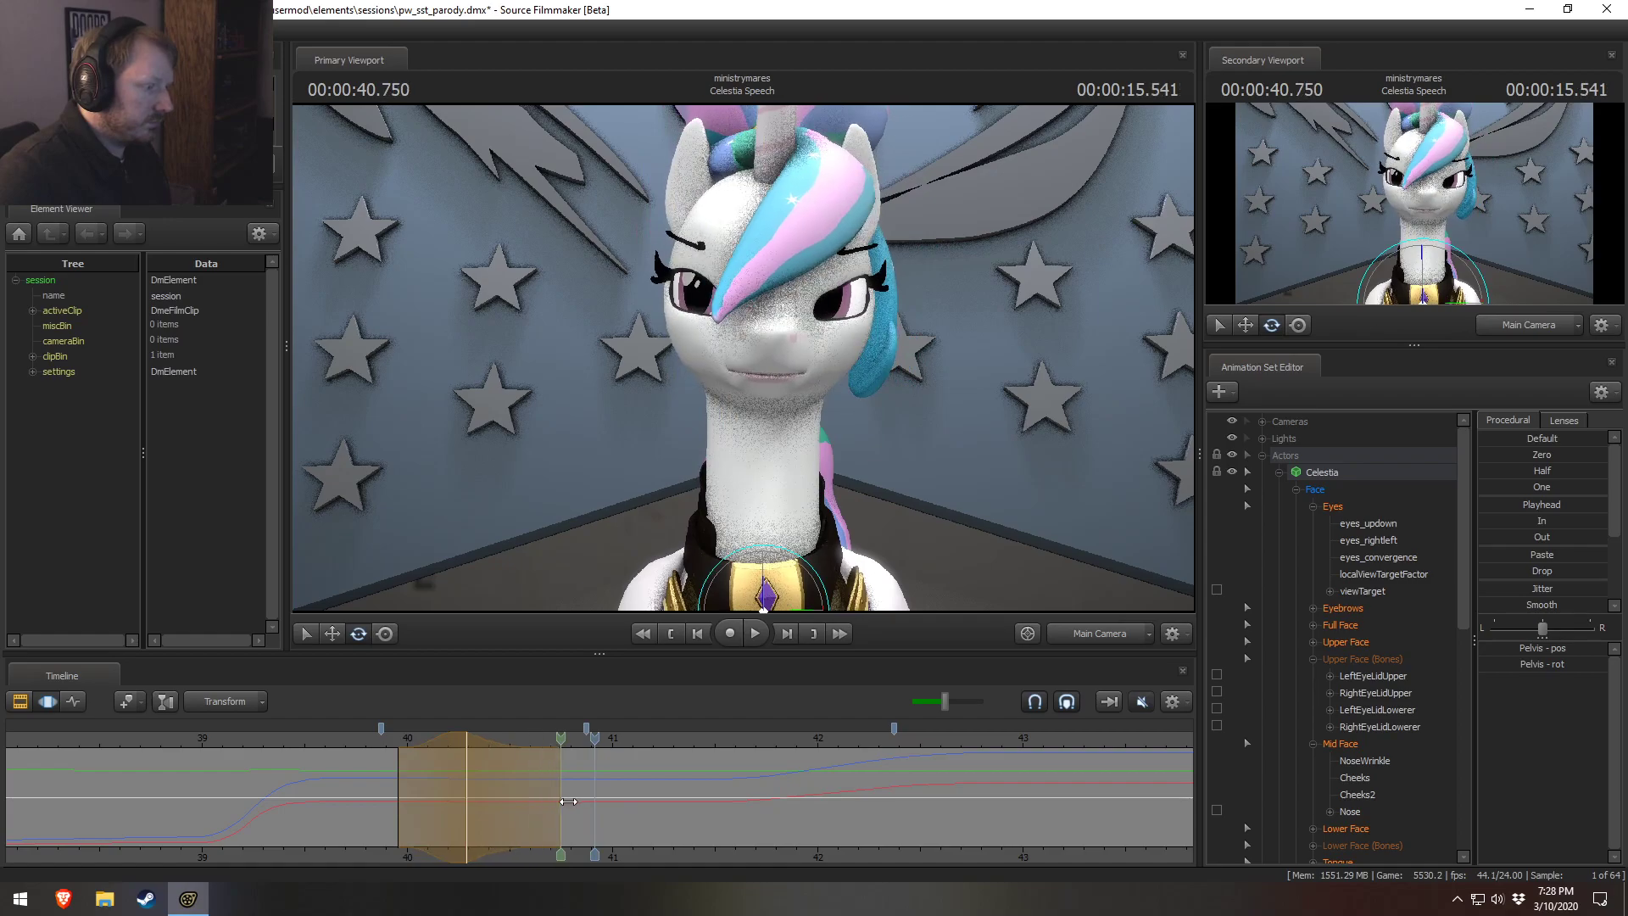
{"action": "left_click", "coordinate": [384, 743]}
{"action": "key", "text": "space"}
{"action": "key", "text": "space"}
{"action": "key", "text": "space"}
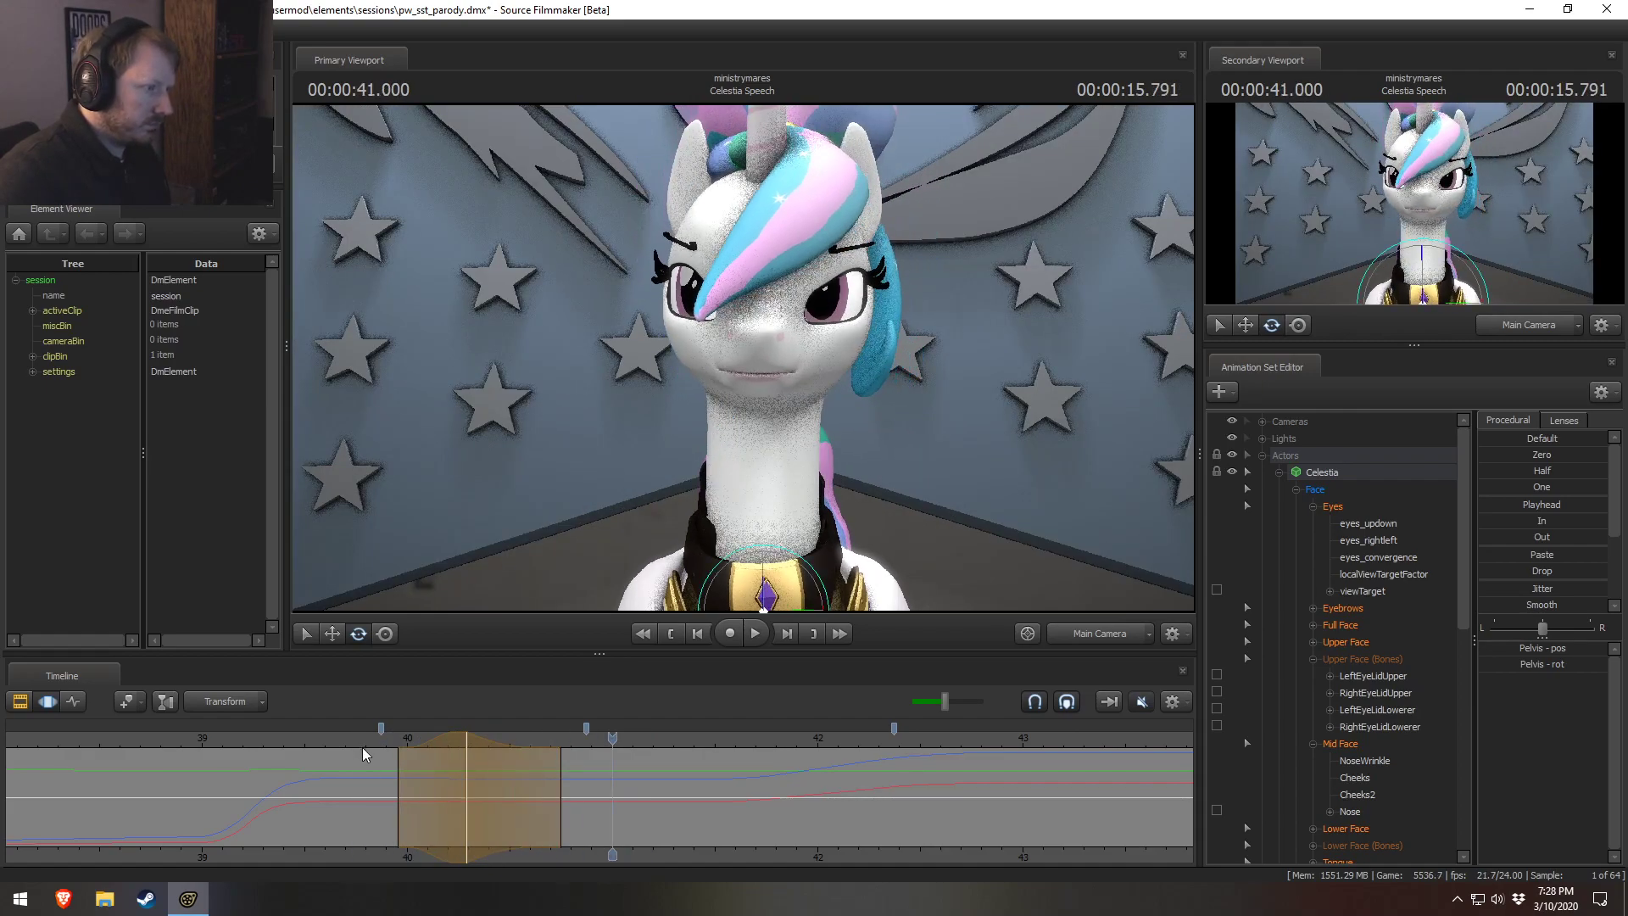
Make a time selection of about 39.8 to 40.7 s centred near 40.2 s and slightly rotate Celestia's pelvis in the work camera.
{"action": "left_click", "coordinate": [453, 797]}
{"action": "scroll", "coordinate": [452, 797], "scroll_direction": "up", "scroll_amount": 5, "text": "shift"}
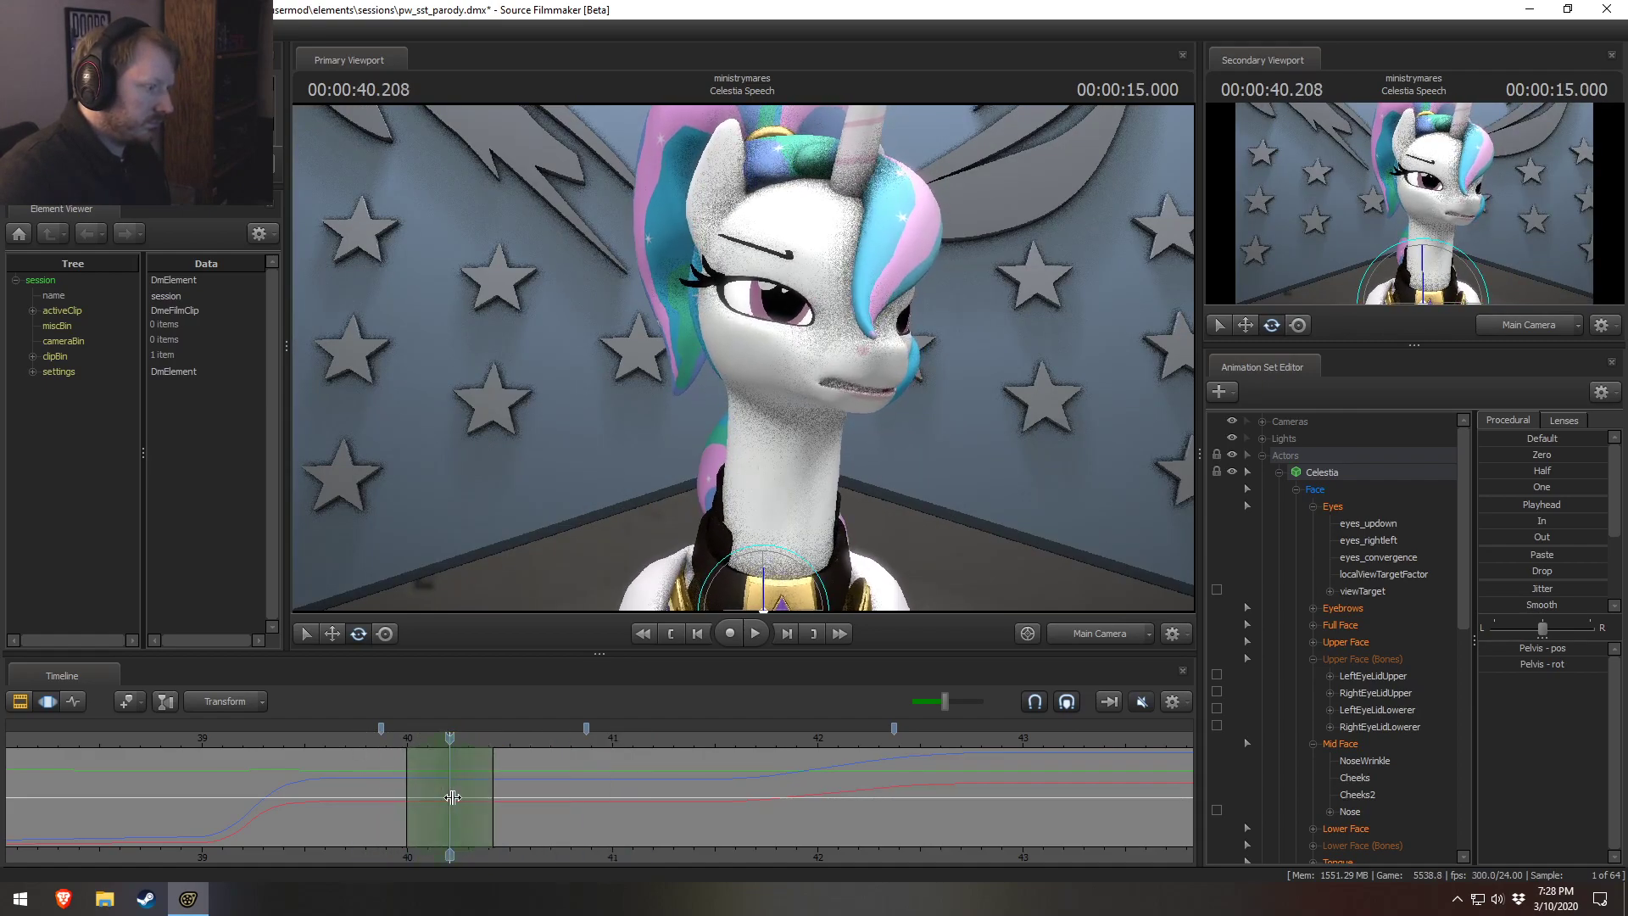
{"action": "left_click_drag", "start_coordinate": [525, 797], "coordinate": [543, 798]}
{"action": "left_click", "coordinate": [1141, 624]}
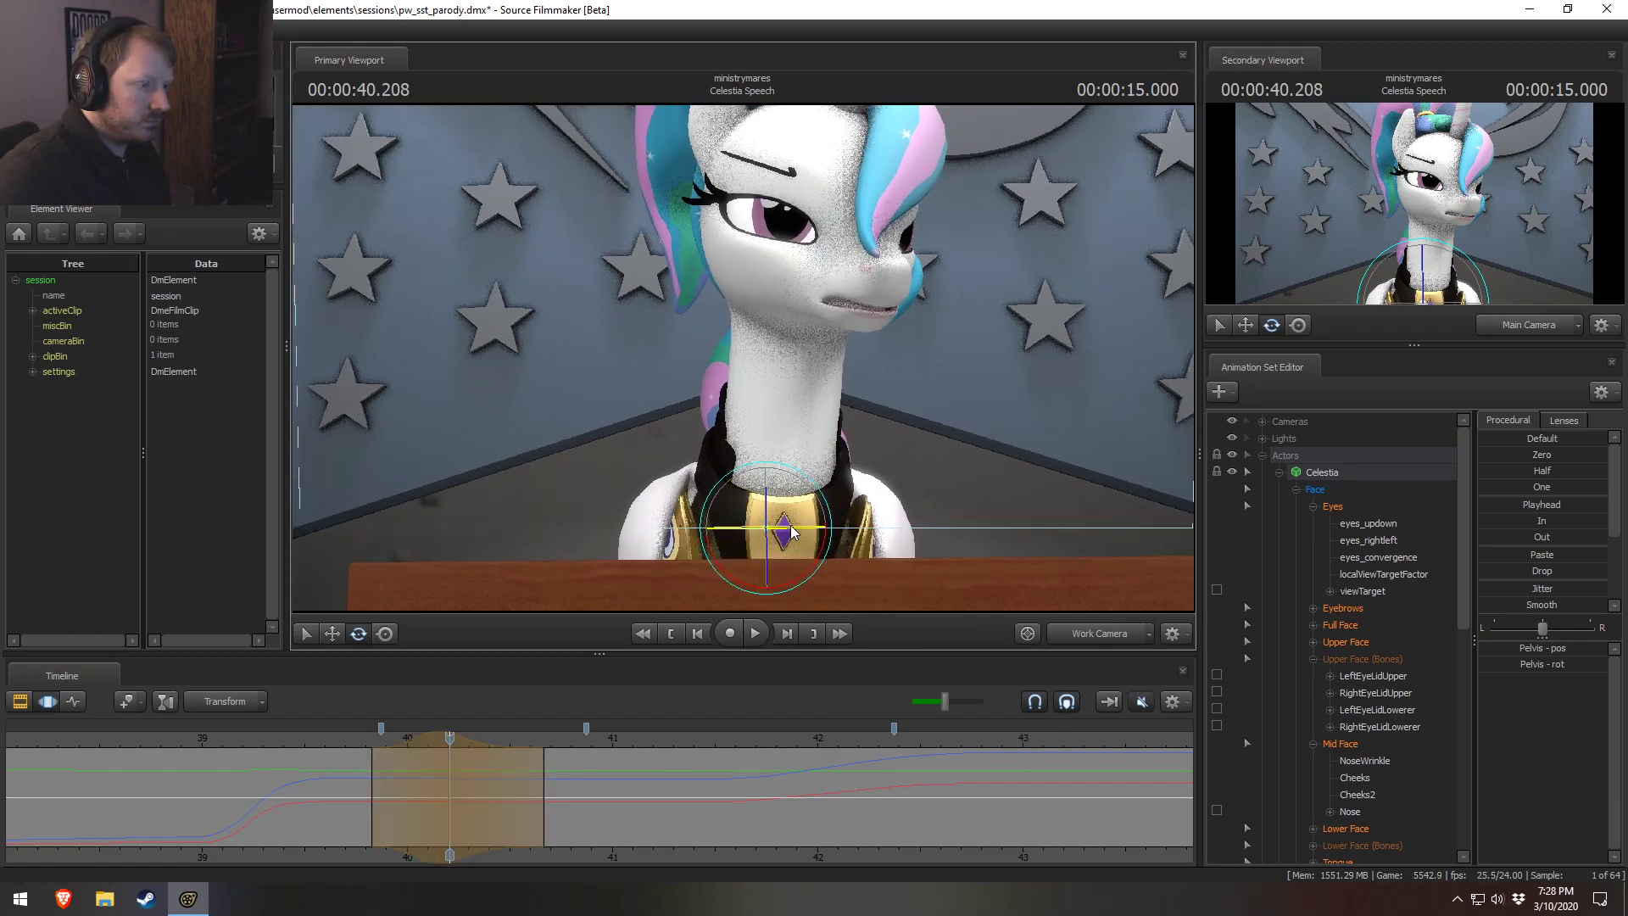
Play back the pelvis movement through the main camera from about 39.8 s.
{"action": "left_click", "coordinate": [344, 737]}
{"action": "left_click_drag", "start_coordinate": [343, 736], "coordinate": [364, 738]}
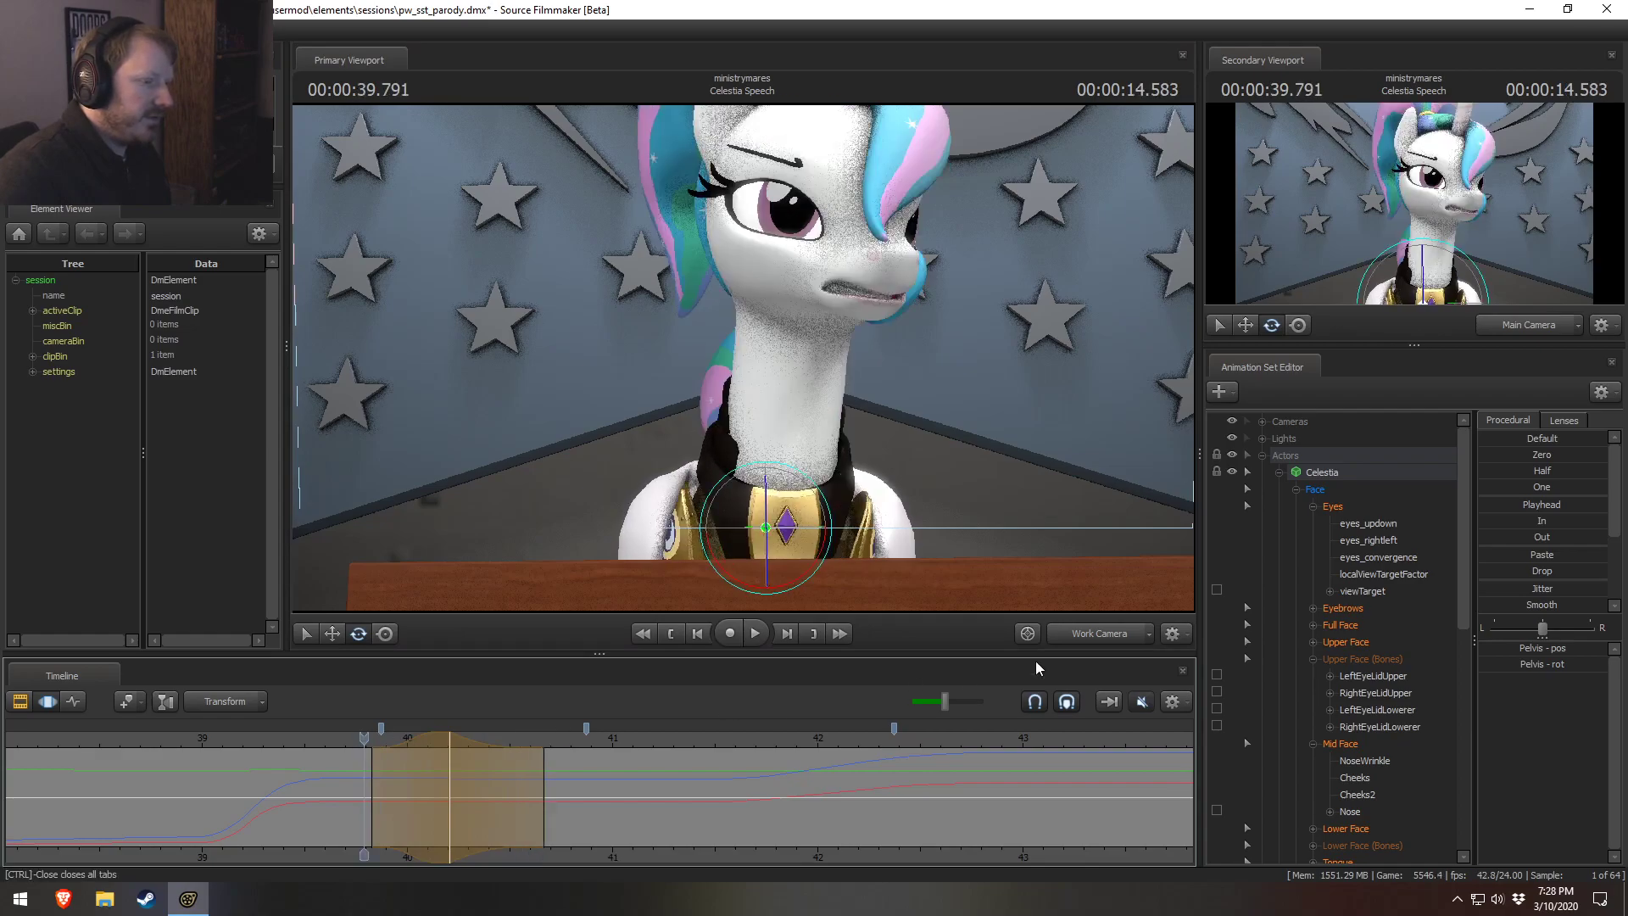
{"action": "left_click", "coordinate": [1082, 638]}
{"action": "key", "text": "space"}
{"action": "key", "text": "space"}
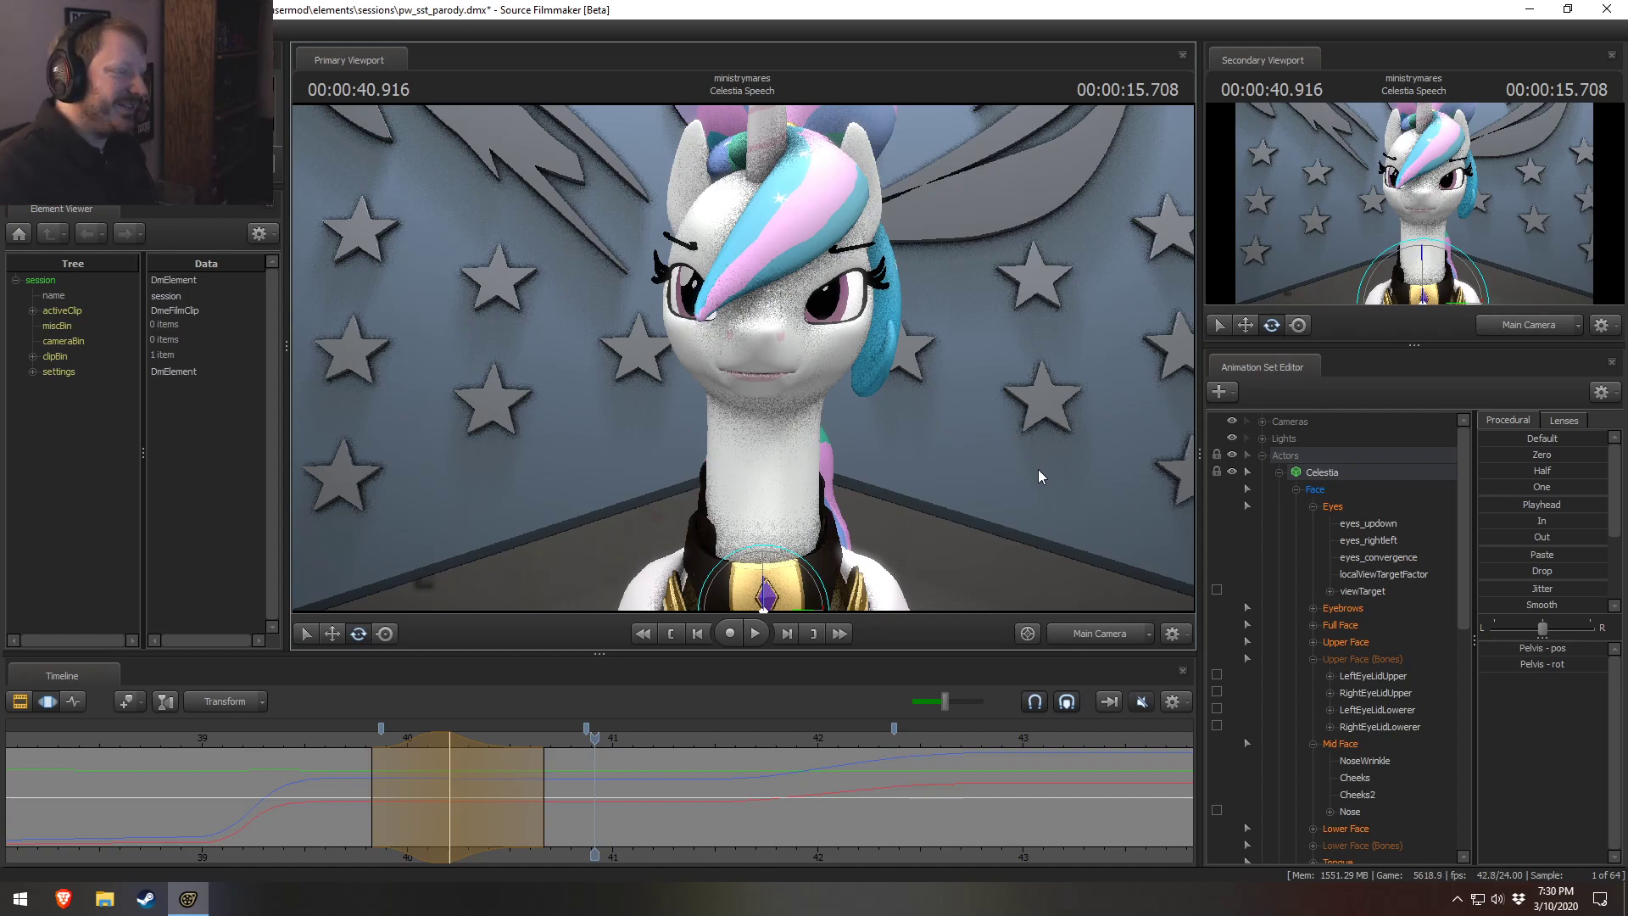
Play the shot in the Clip Editor from about 39.5 s and return to the Motion Editor.
{"action": "left_click", "coordinate": [302, 743]}
{"action": "key", "text": "F2"}
{"action": "key", "text": "space"}
{"action": "key", "text": "space"}
{"action": "key", "text": "F3"}
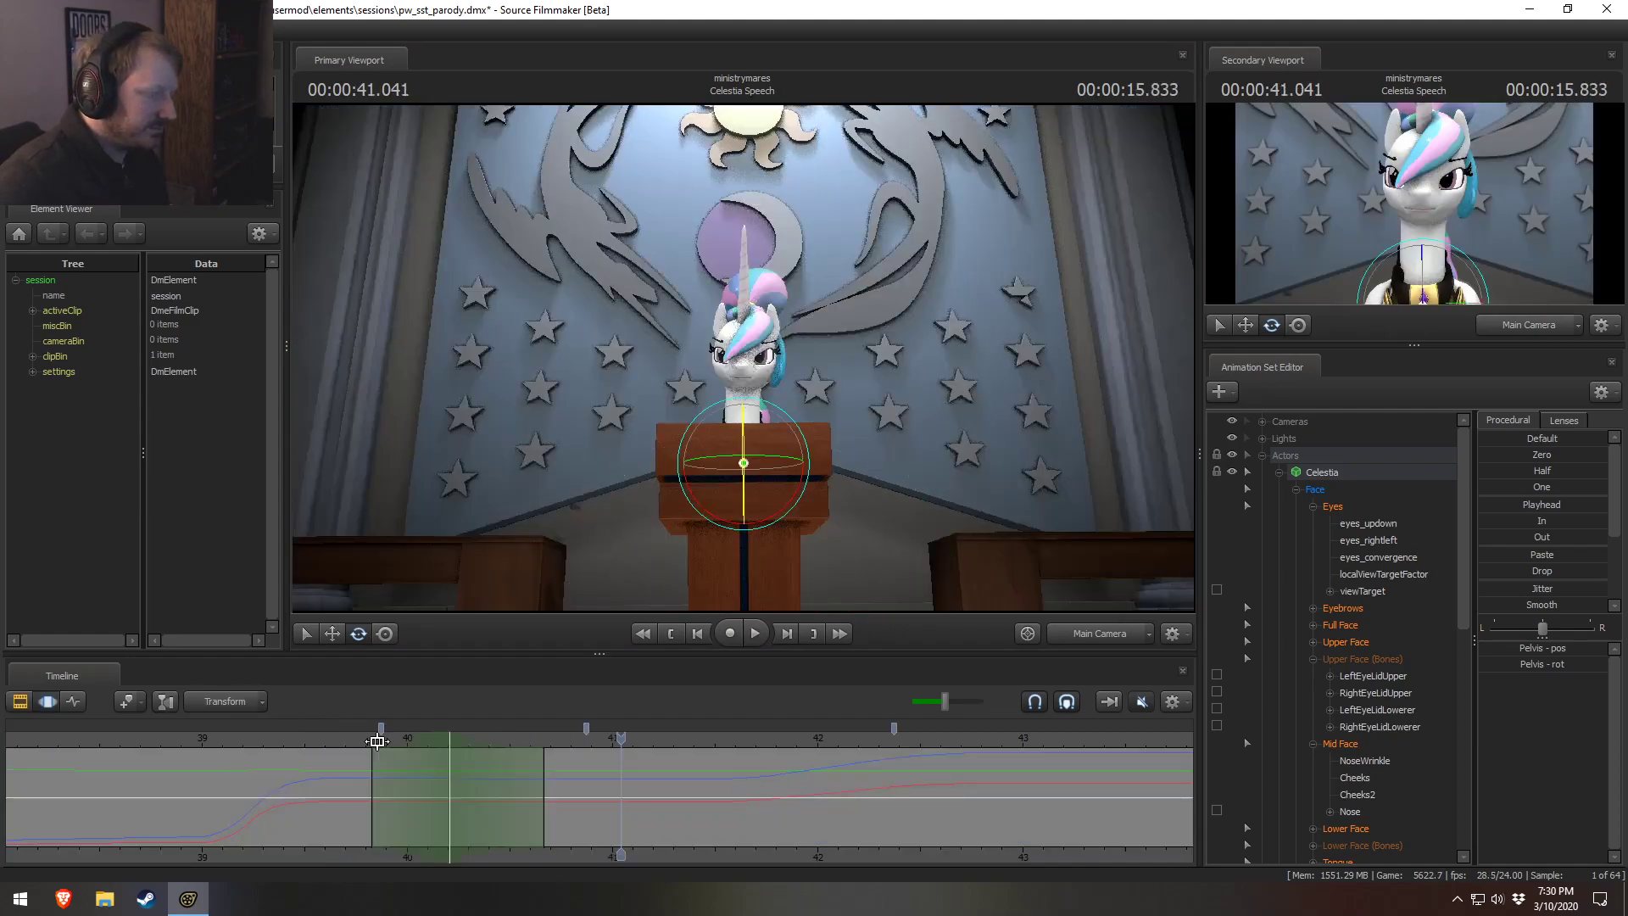
Make a time selection of about 39.95 to 40.8 s centred near 40.4 s and select Celestia's head control.
{"action": "left_click_drag", "start_coordinate": [374, 774], "coordinate": [486, 817]}
{"action": "left_click", "coordinate": [487, 816], "text": "shift"}
{"action": "scroll", "coordinate": [488, 819], "scroll_direction": "up", "scroll_amount": 6, "text": "shift"}
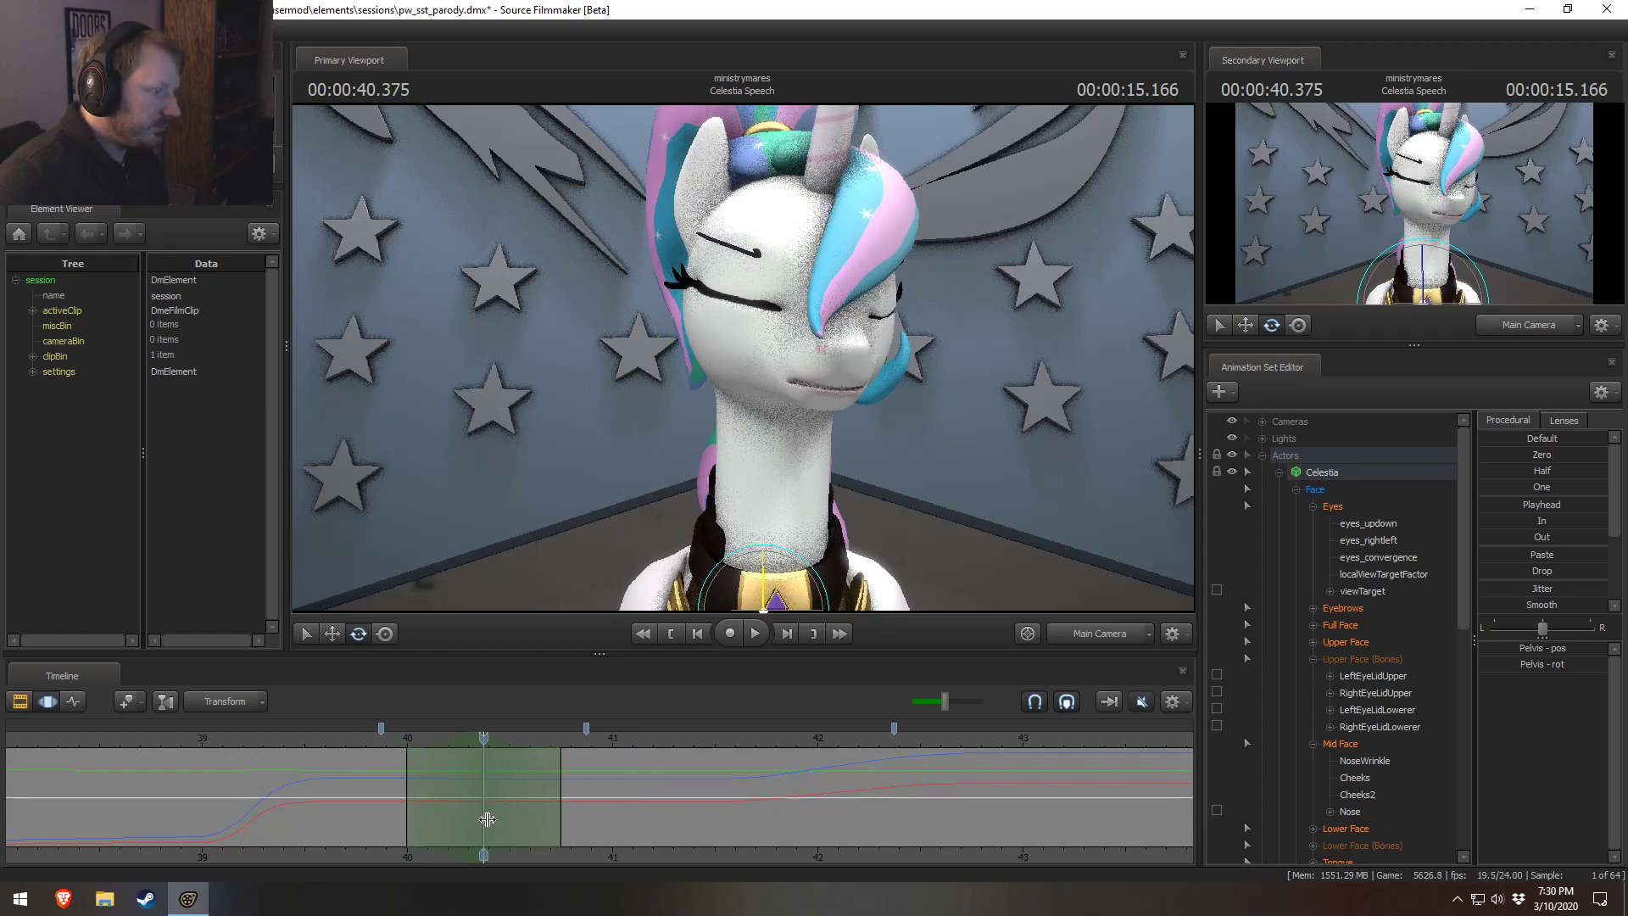
{"action": "scroll", "coordinate": [487, 819], "scroll_direction": "up", "scroll_amount": 1}
{"action": "left_click", "coordinate": [481, 819]}
{"action": "scroll", "coordinate": [482, 819], "scroll_direction": "up", "scroll_amount": 1, "text": "shift"}
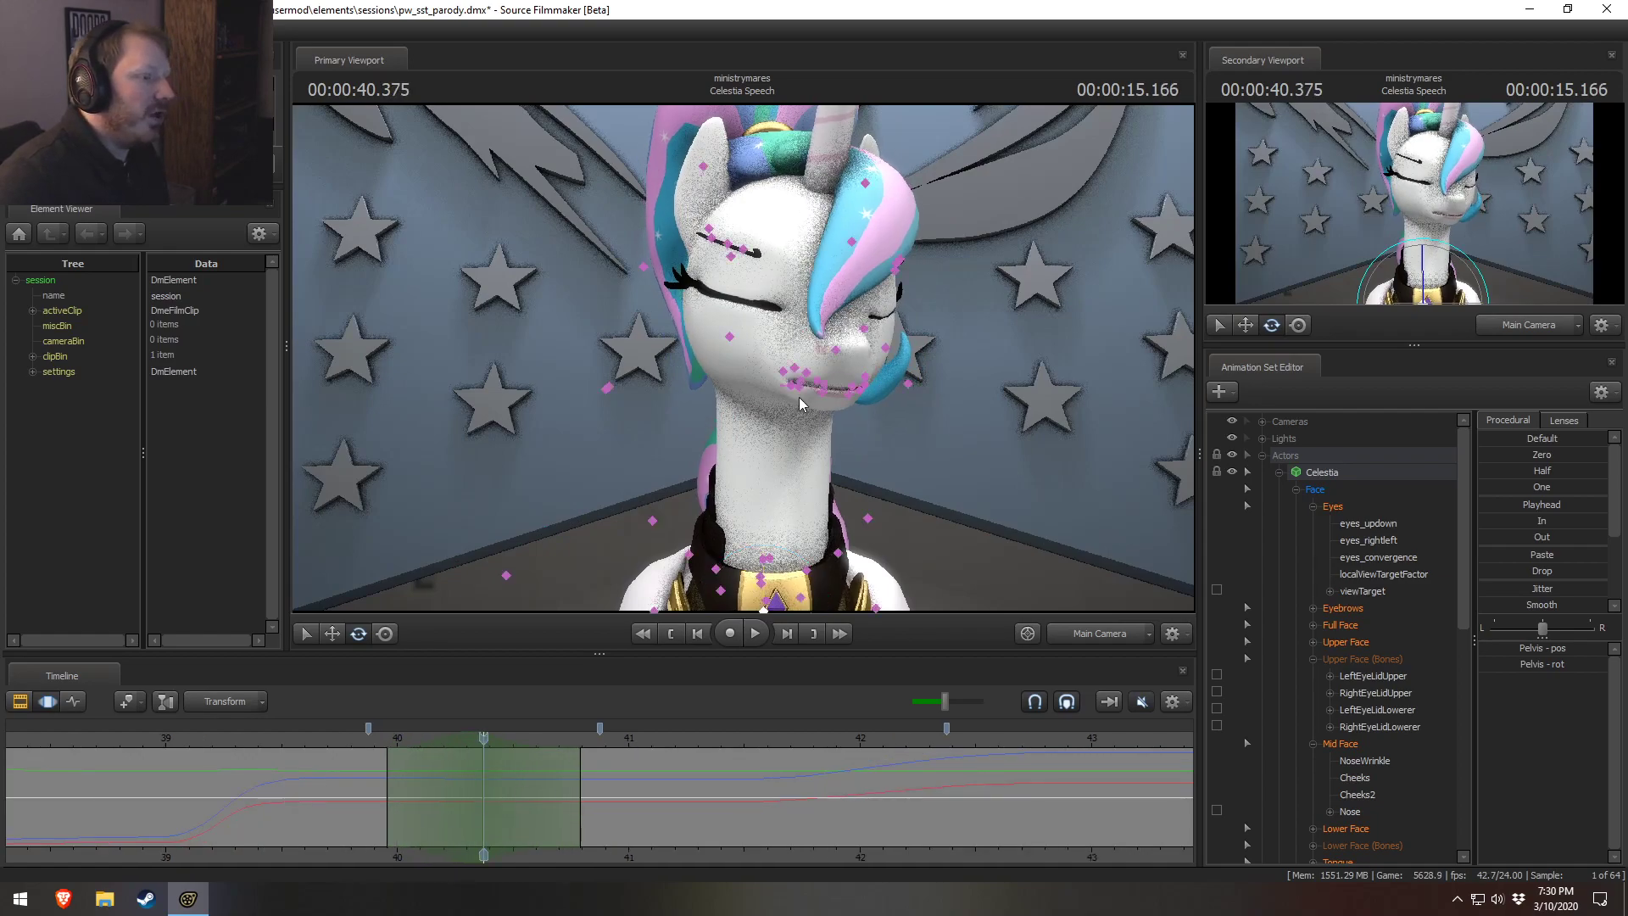
{"action": "left_click", "coordinate": [782, 385]}
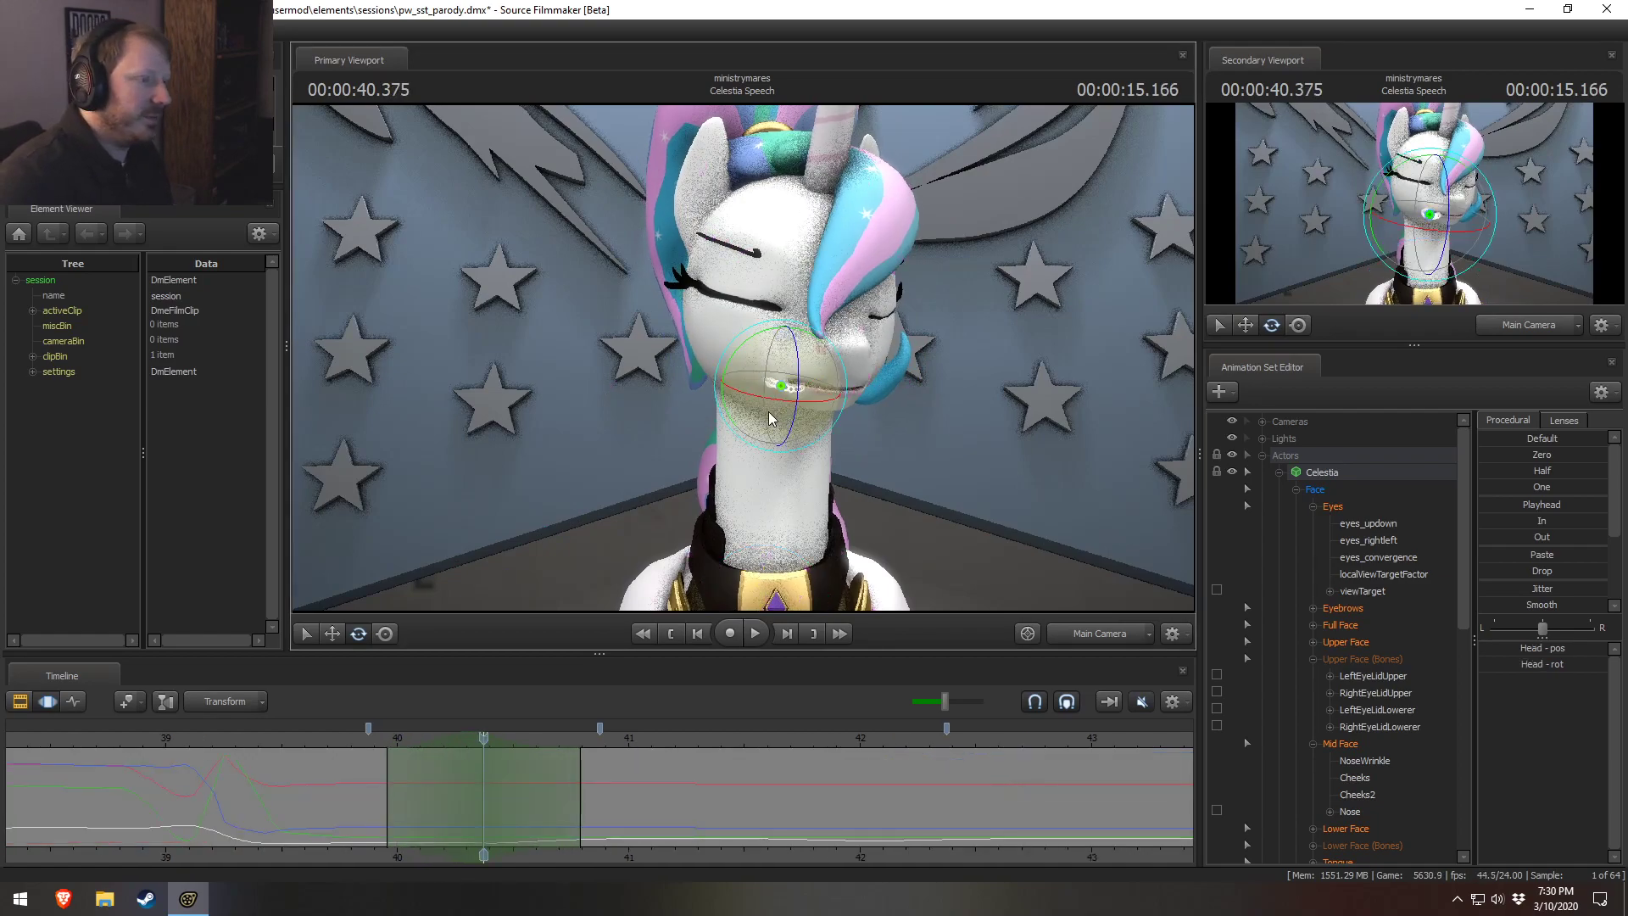
Open the Steam library and look through the DRAGON QUEST XI: Echoes of an Elusive Age page.
{"action": "right_click", "coordinate": [146, 898]}
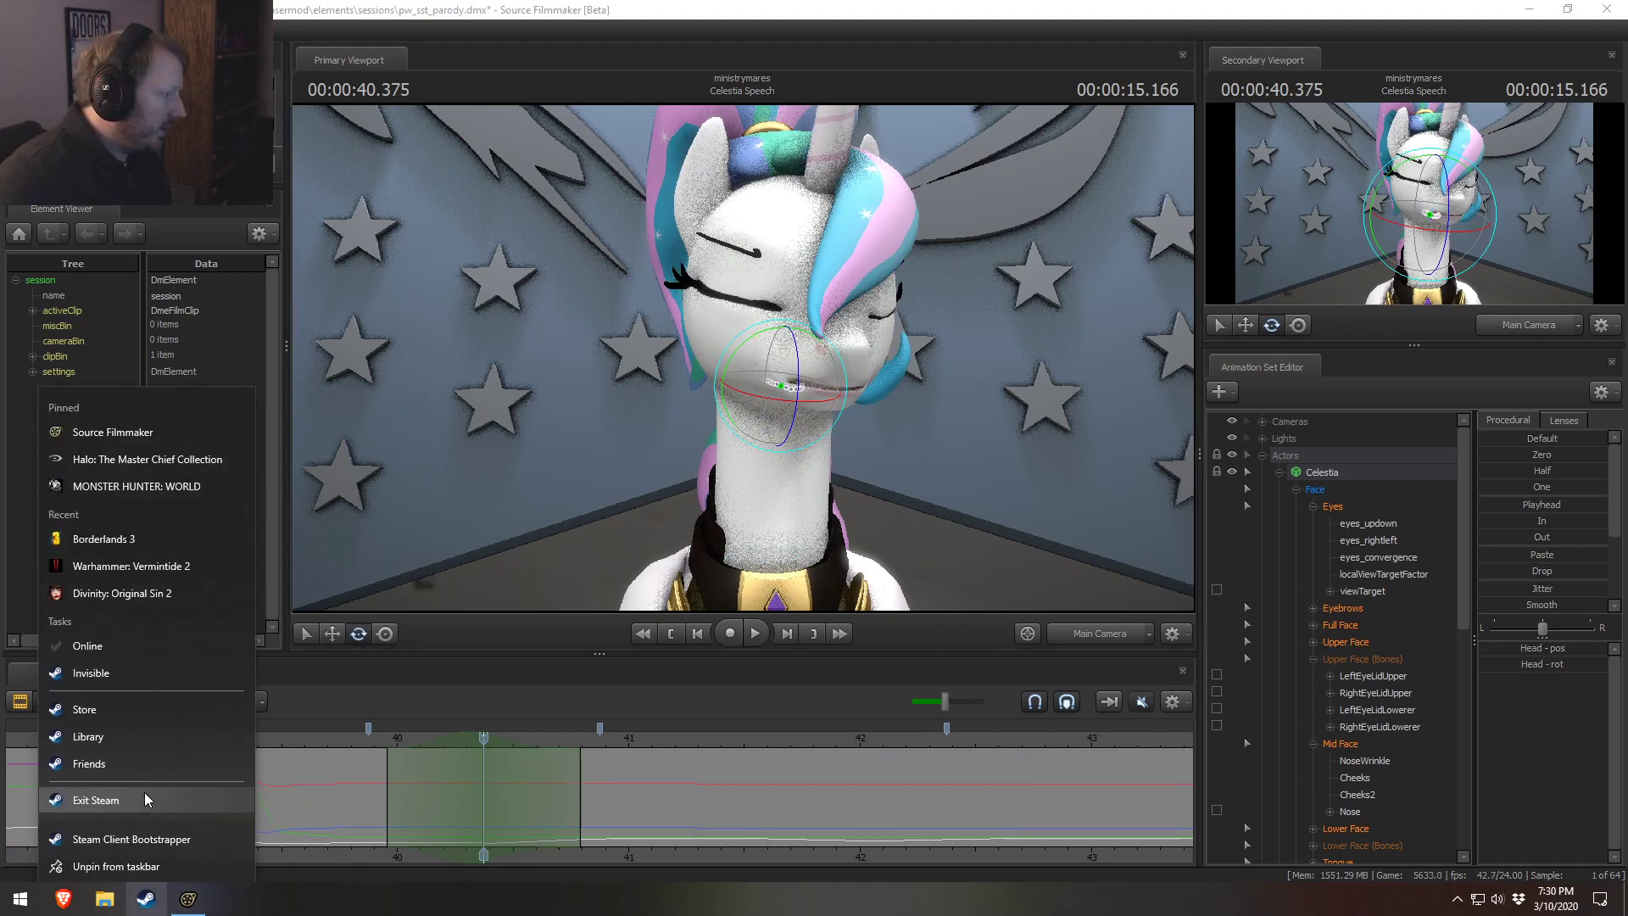
{"action": "left_click", "coordinate": [84, 738]}
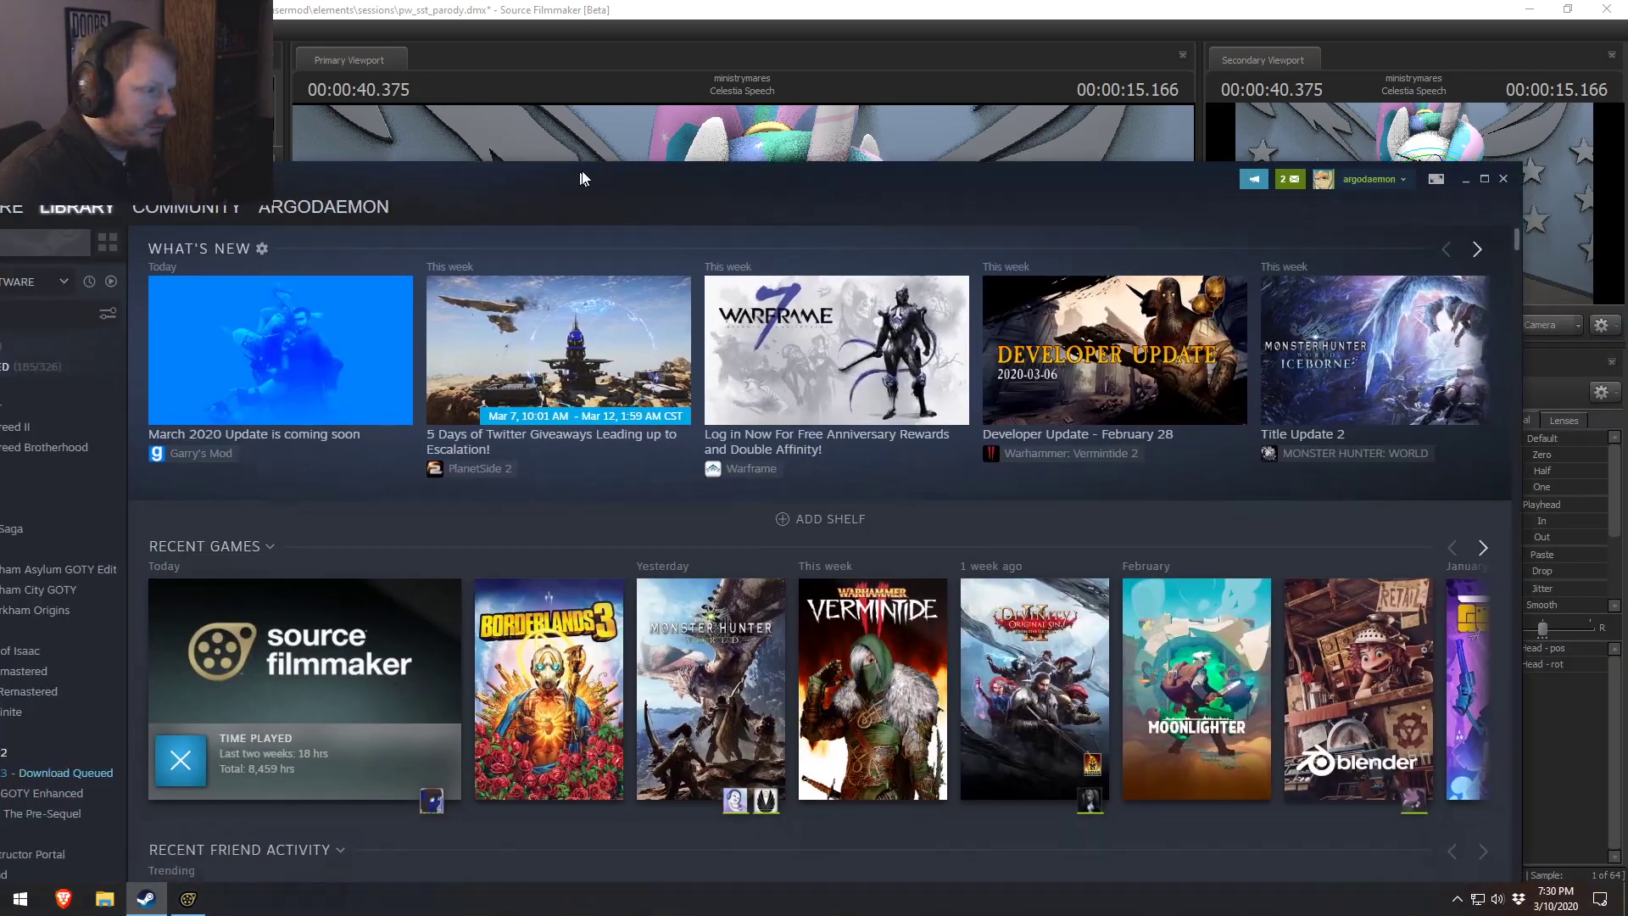
{"action": "scroll", "coordinate": [73, 573], "scroll_direction": "down", "scroll_amount": 10}
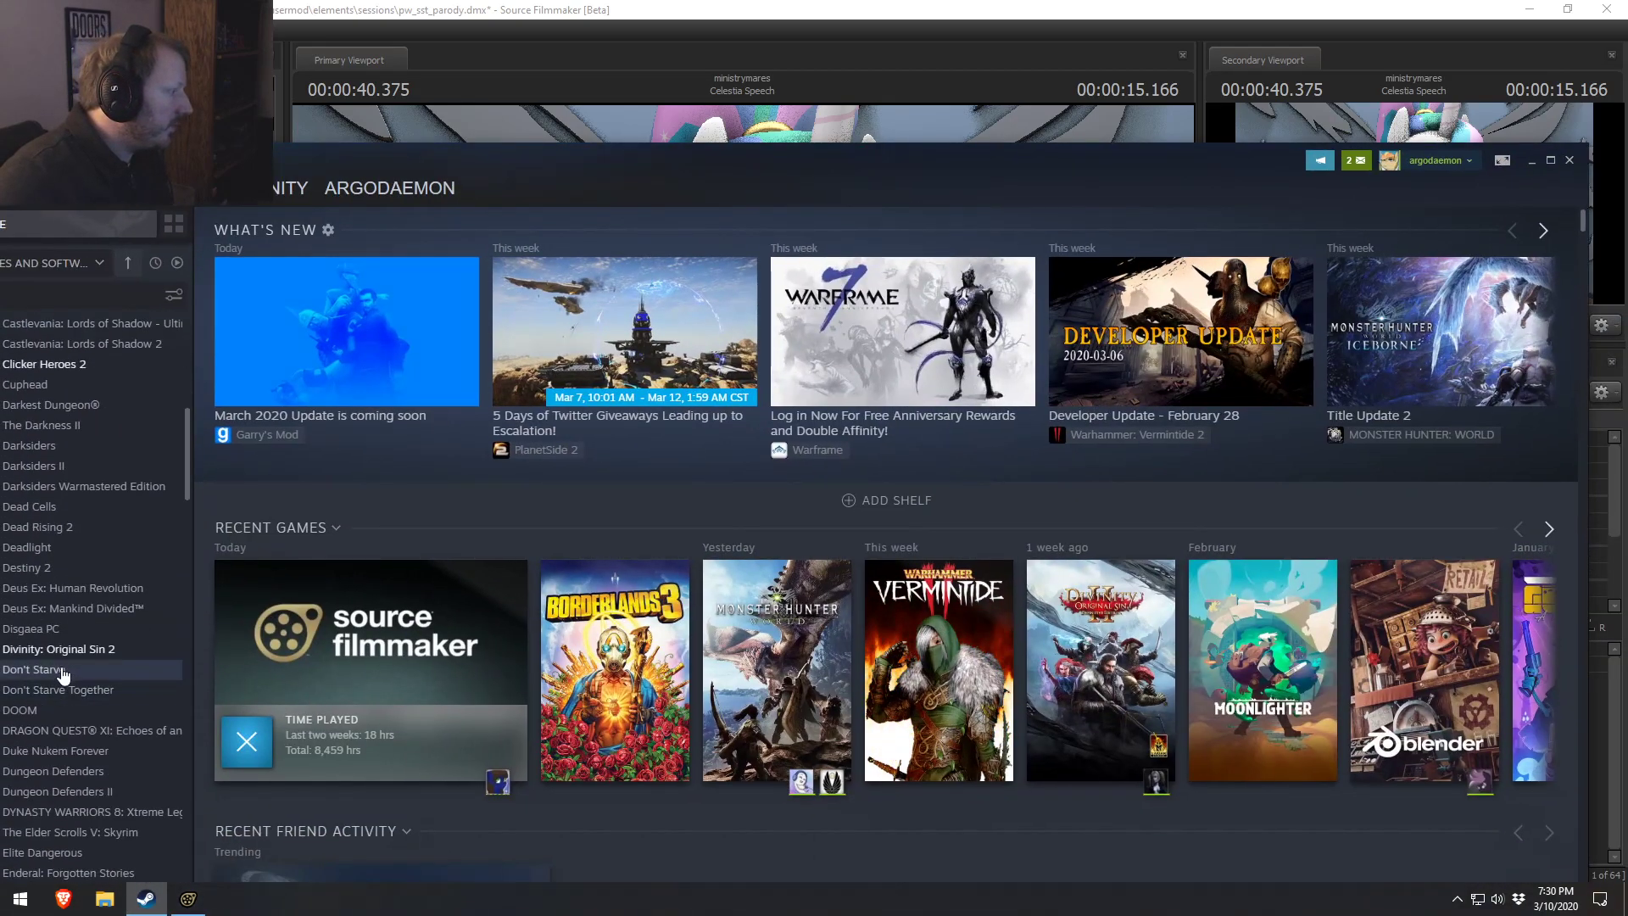
{"action": "scroll", "coordinate": [57, 670], "scroll_direction": "down", "scroll_amount": 1}
{"action": "left_click", "coordinate": [68, 646]}
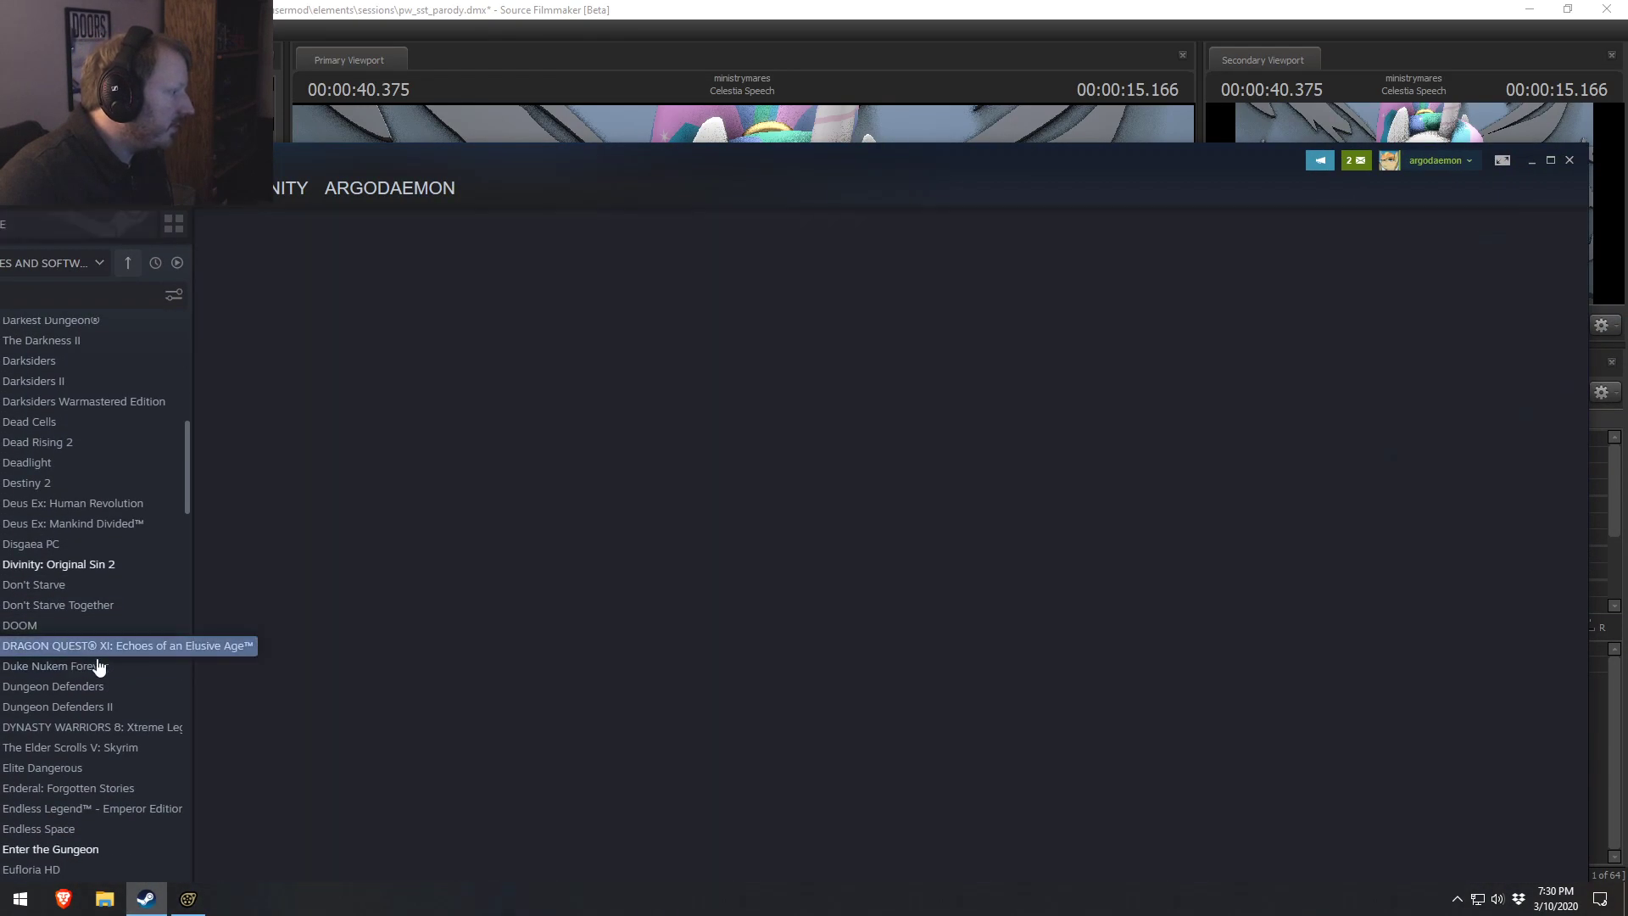
{"action": "left_click_drag", "start_coordinate": [973, 163], "coordinate": [1000, 65]}
{"action": "scroll", "coordinate": [1173, 602], "scroll_direction": "down", "scroll_amount": 3}
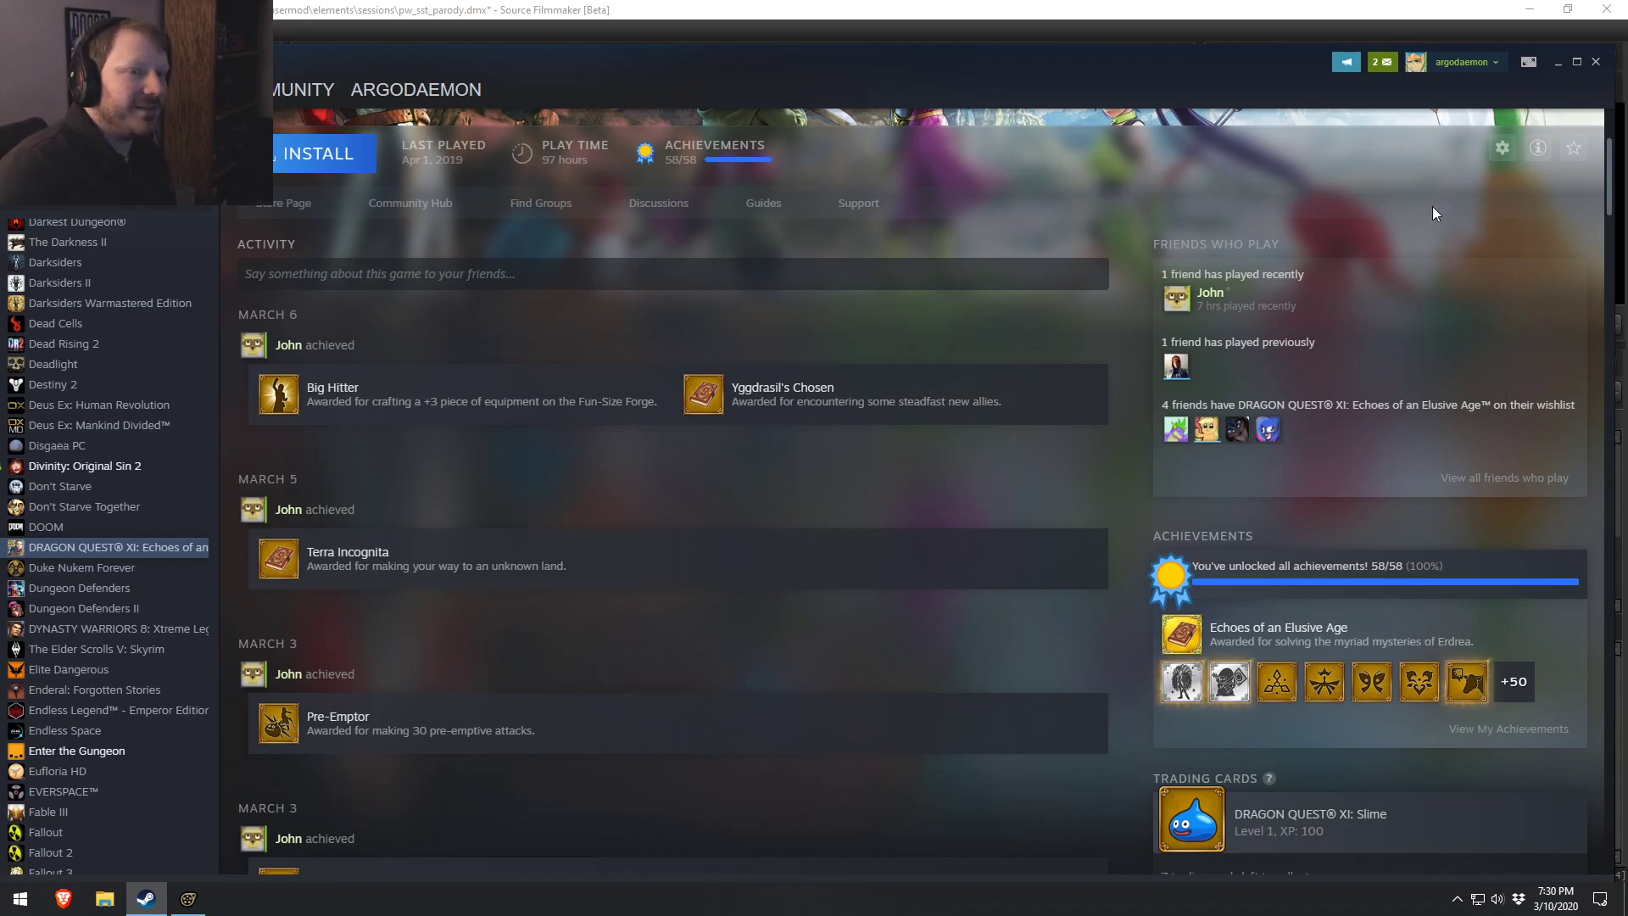
{"action": "left_click", "coordinate": [1528, 11]}
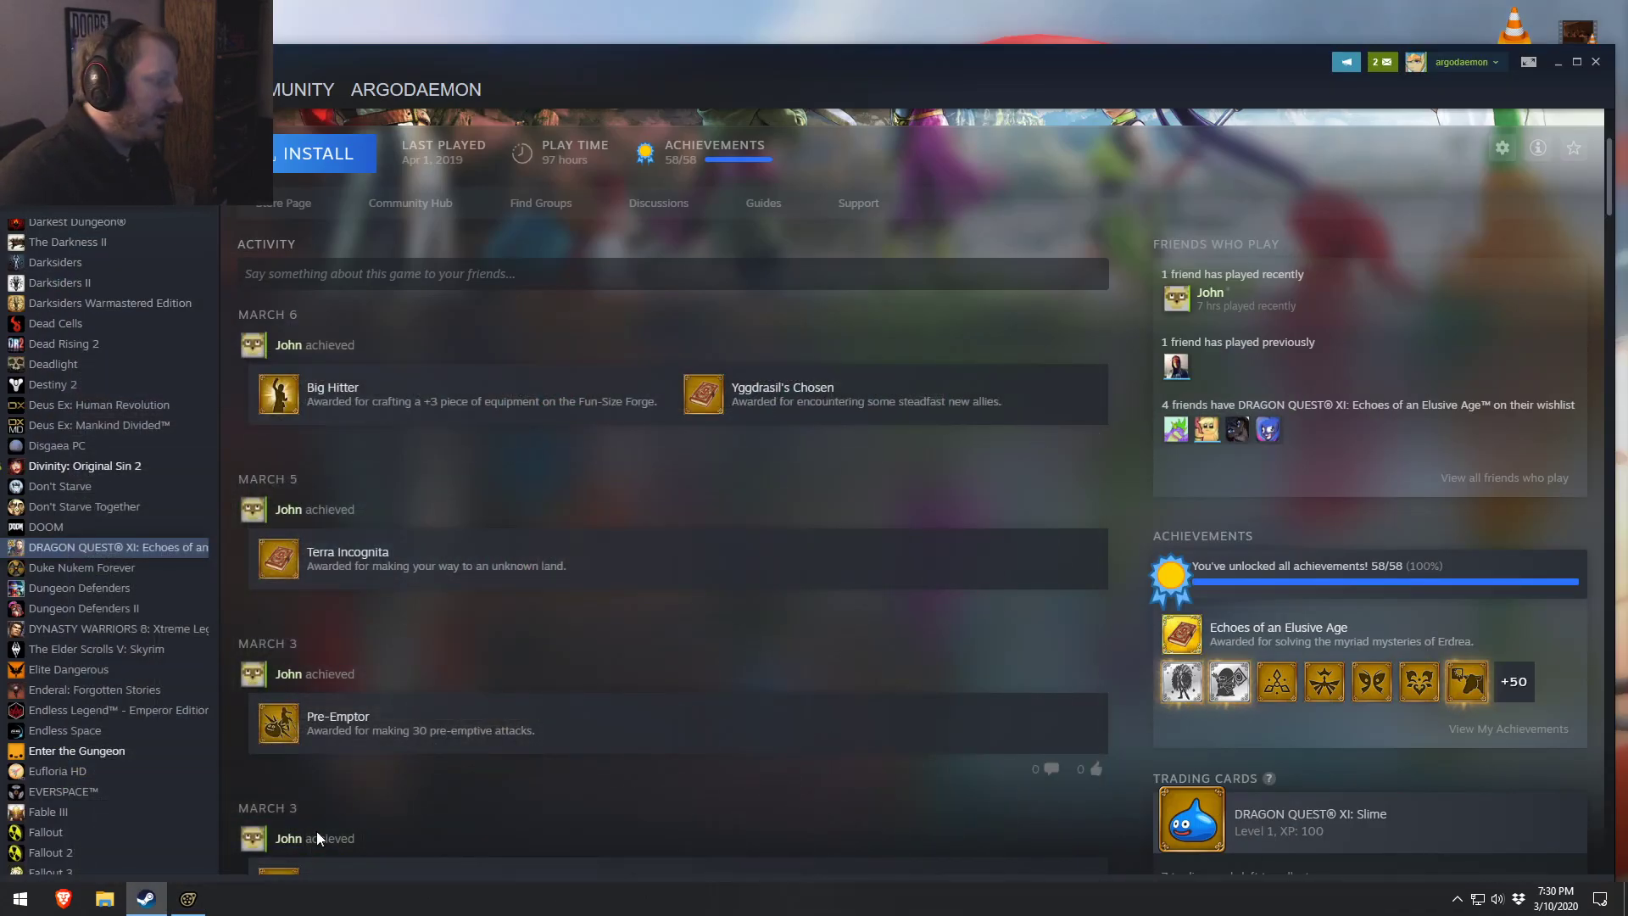
Look at the header of the DRAGON QUEST XI page in Steam again and return to Source Filmmaker with the playhead near 39.8 s.
{"action": "left_click", "coordinate": [204, 905]}
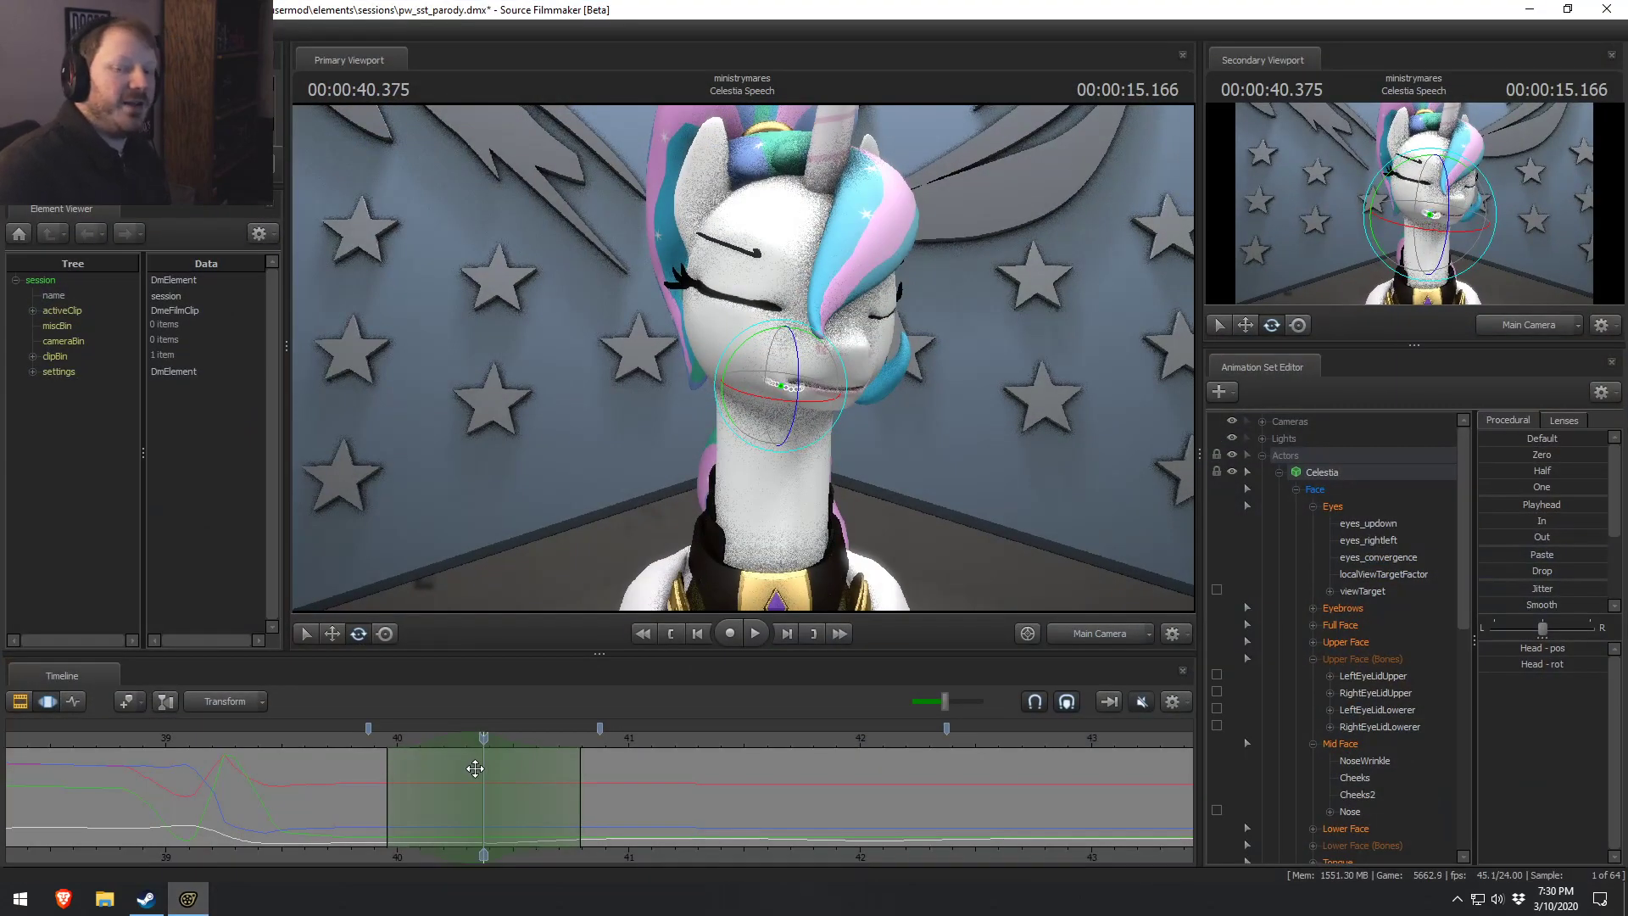
{"action": "left_click", "coordinate": [361, 746]}
{"action": "left_click", "coordinate": [146, 899]}
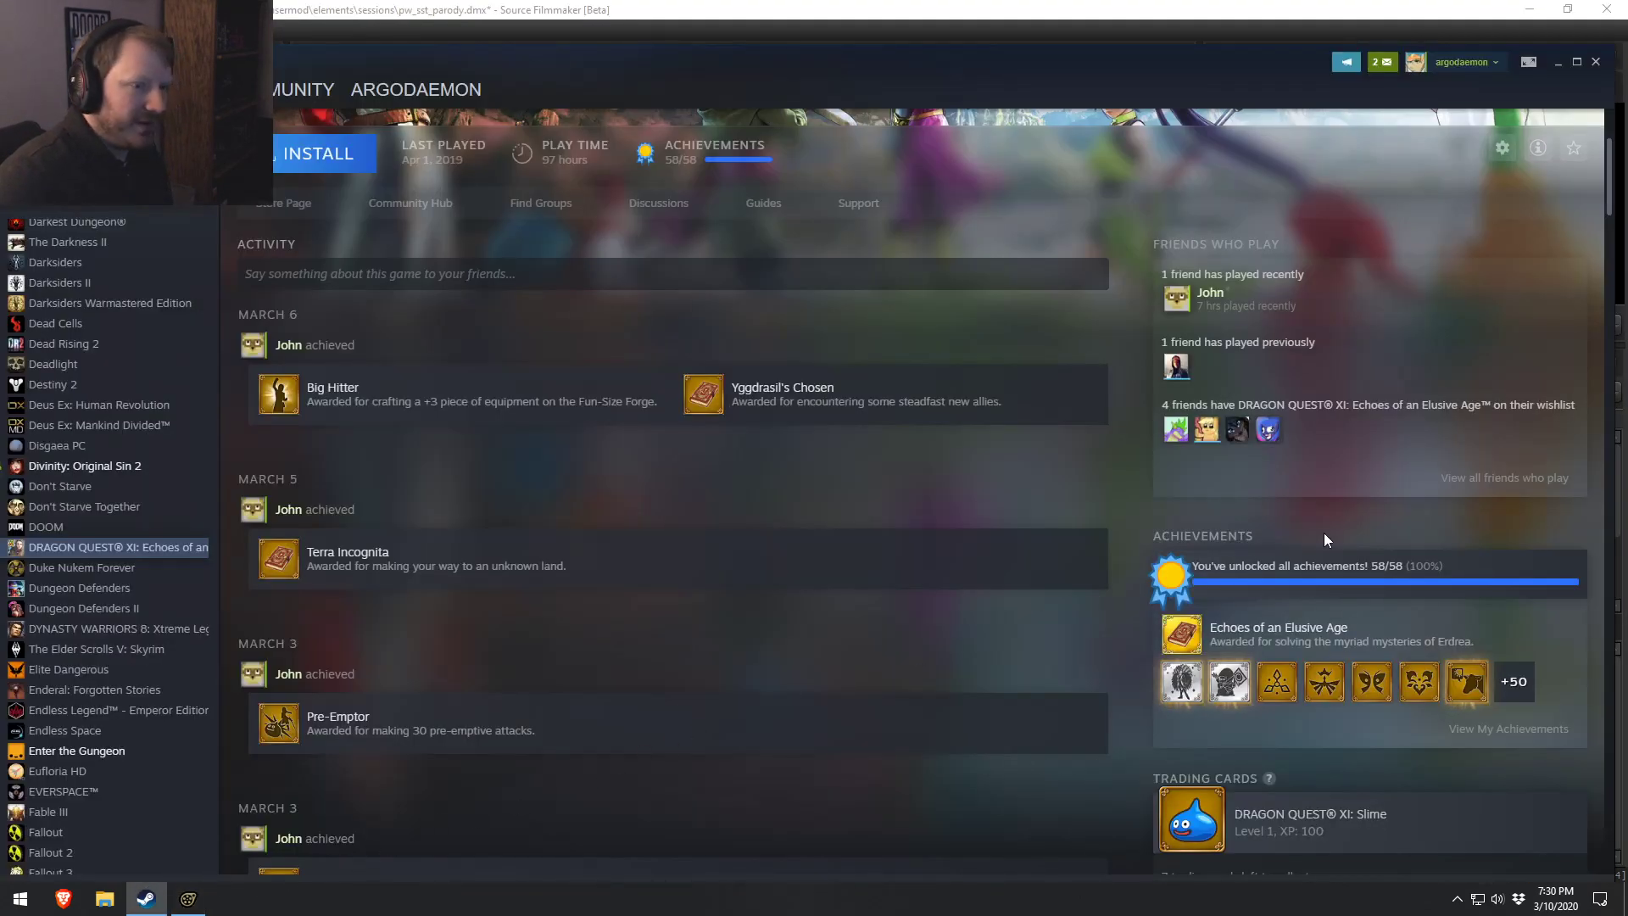
{"action": "scroll", "coordinate": [1282, 558], "scroll_direction": "up", "scroll_amount": 2}
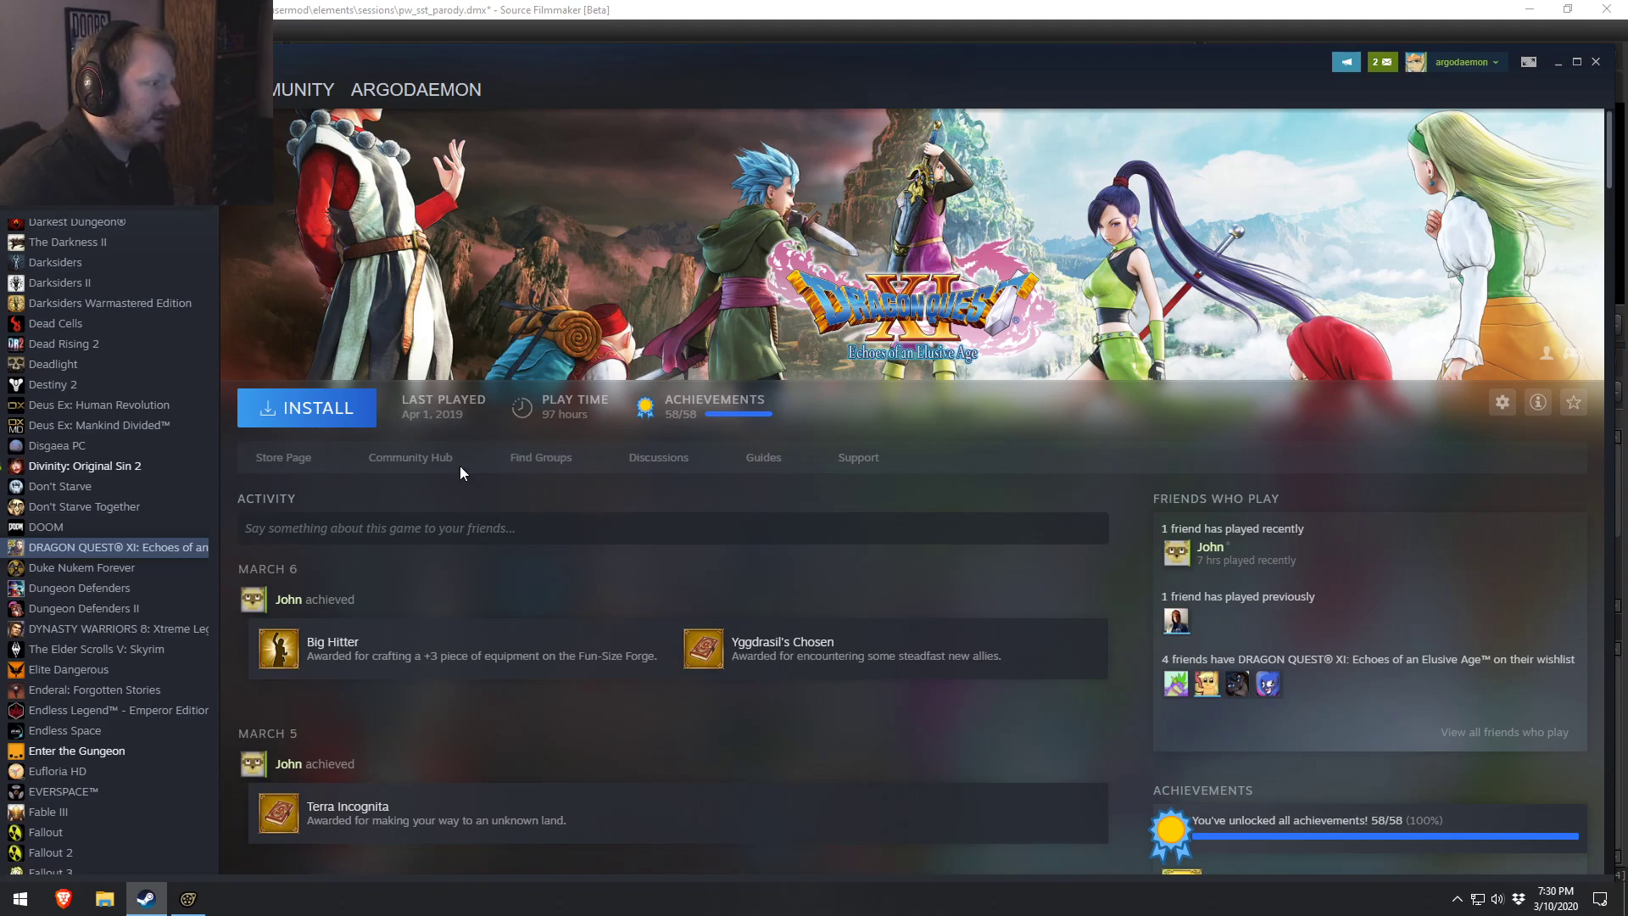
{"action": "key", "text": "alt+Tab"}
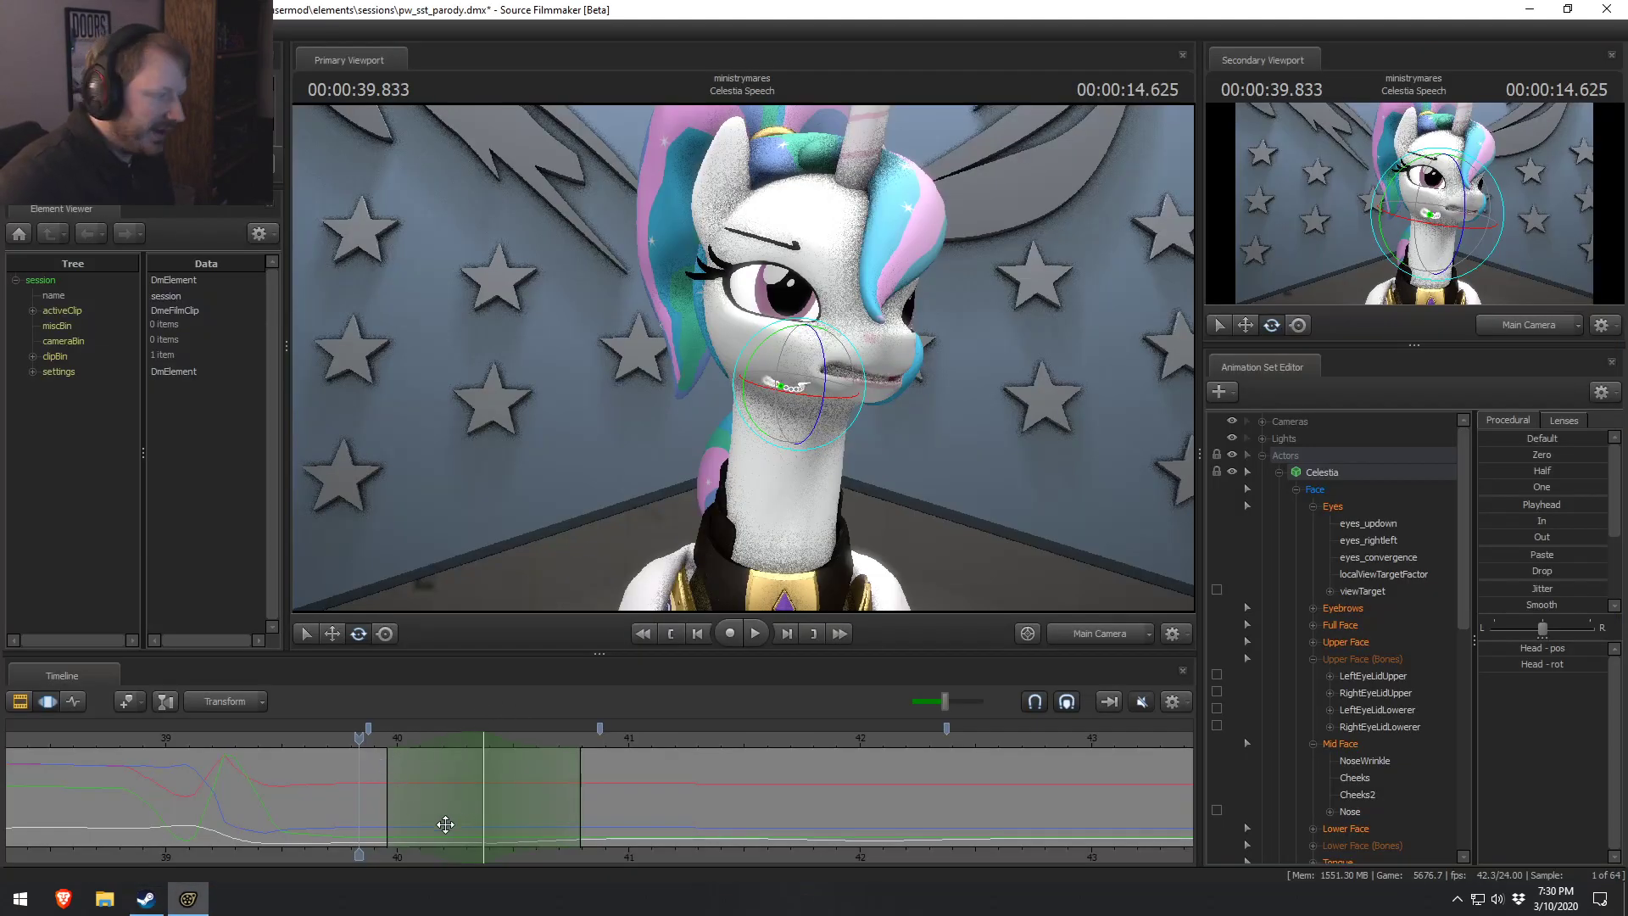
{"action": "key", "text": "alt+Tab"}
{"action": "key", "text": "alt+Tab"}
{"action": "key", "text": "alt+Tab"}
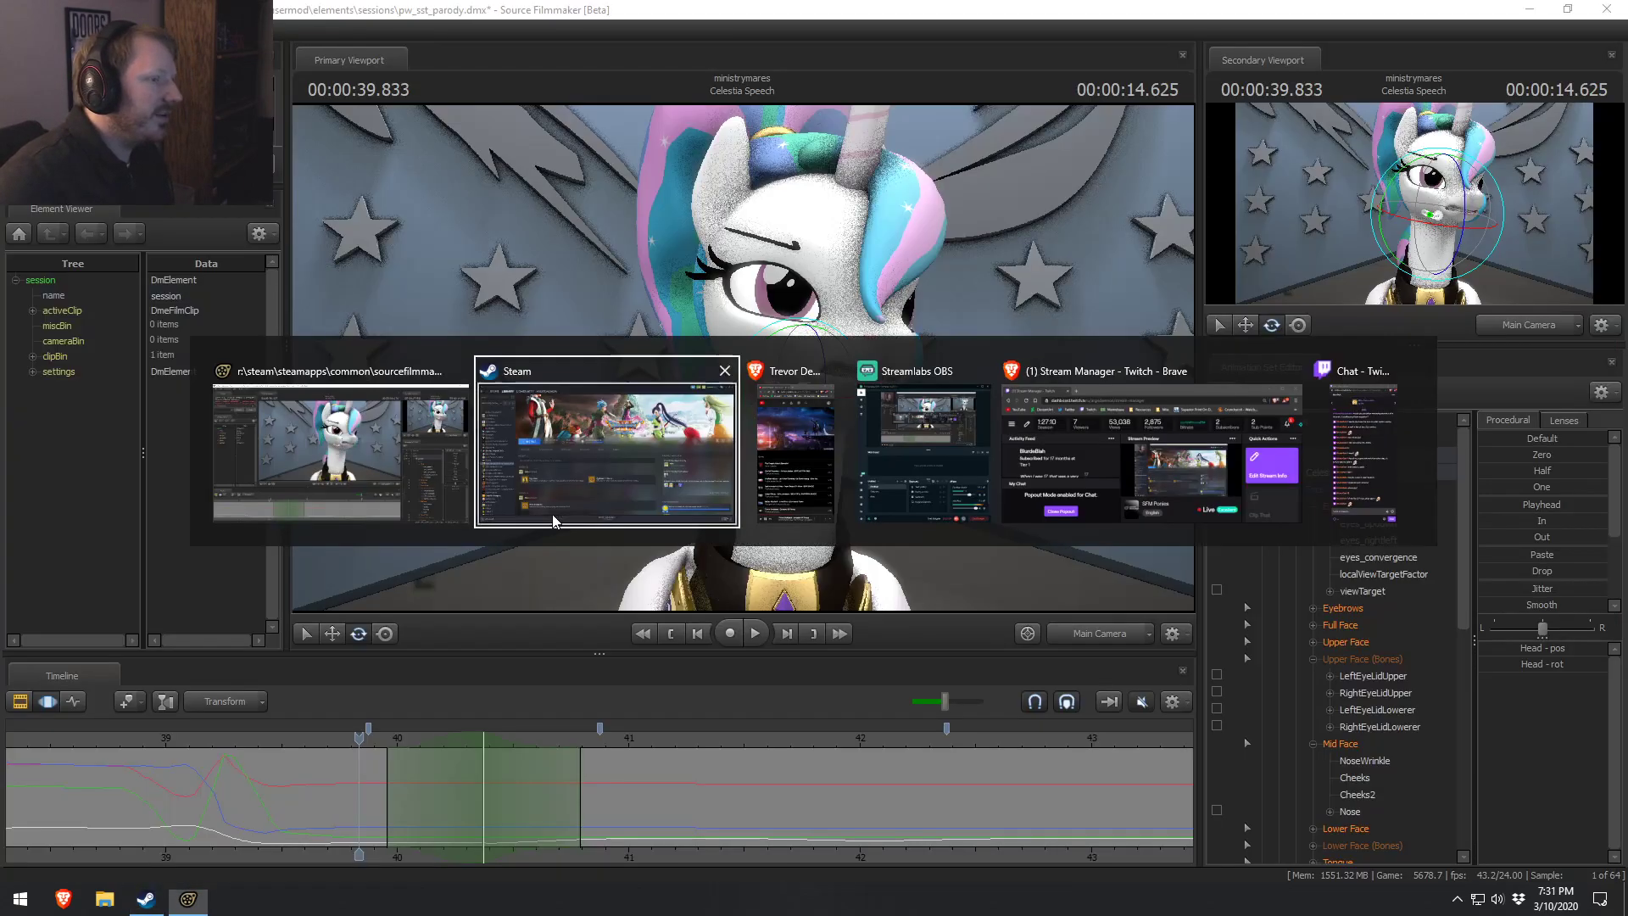
{"action": "key", "text": "alt+Tab"}
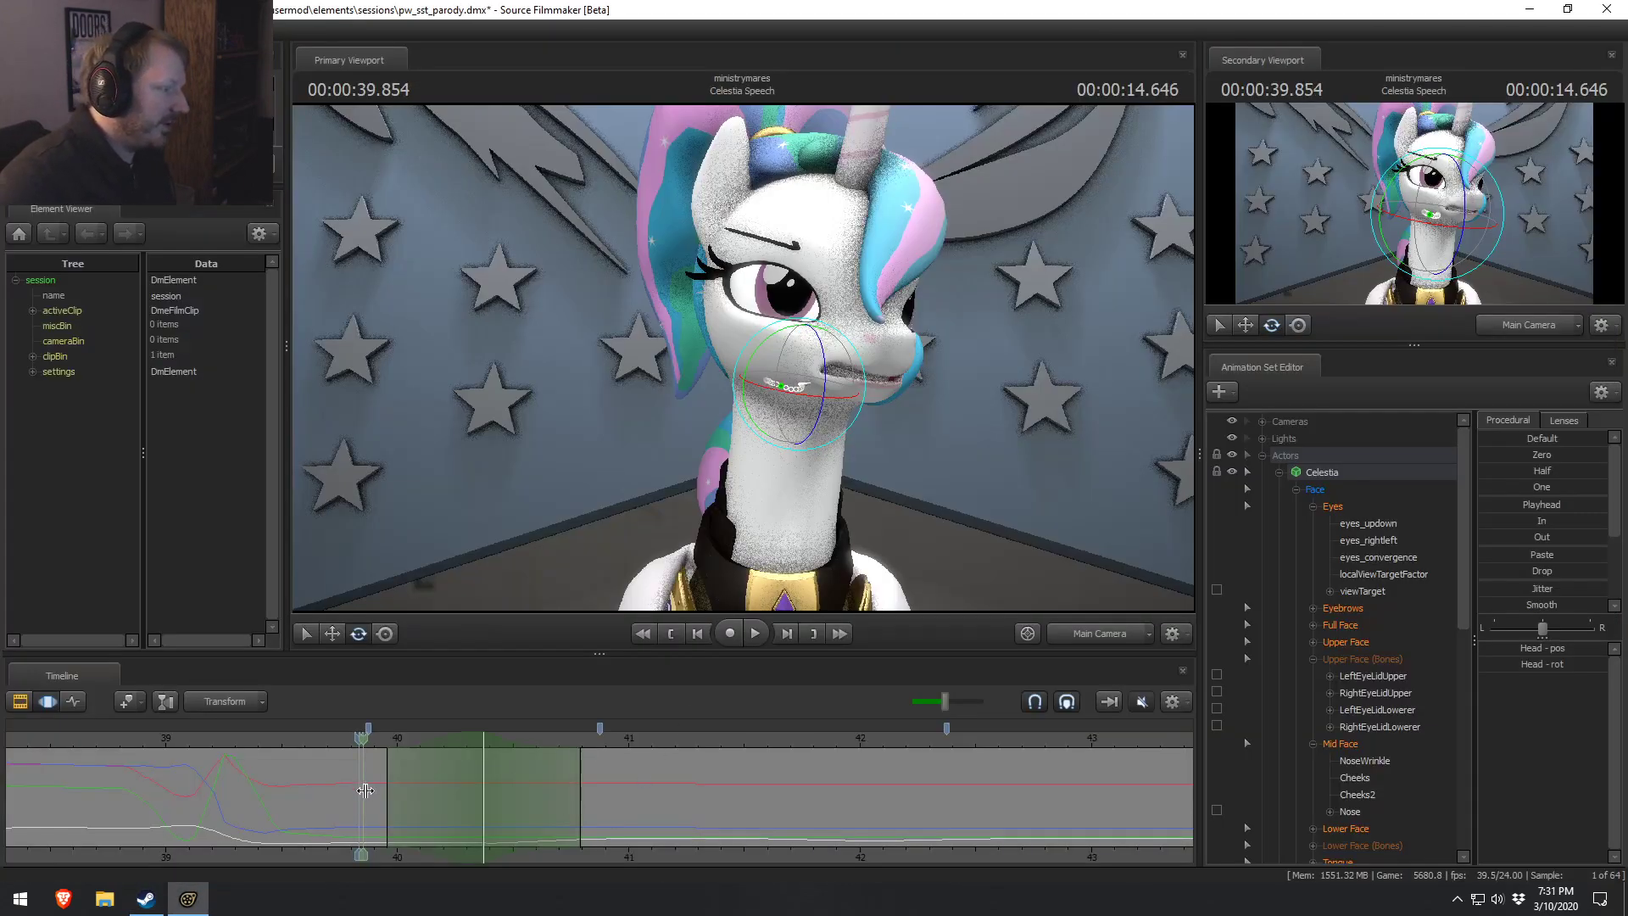
Extend the start of the time selection to about 39.9 s and slightly rotate Celestia's head at about 40.3 s.
{"action": "left_click_drag", "start_coordinate": [423, 817], "coordinate": [470, 815]}
{"action": "scroll", "coordinate": [470, 816], "scroll_direction": "up", "scroll_amount": 4}
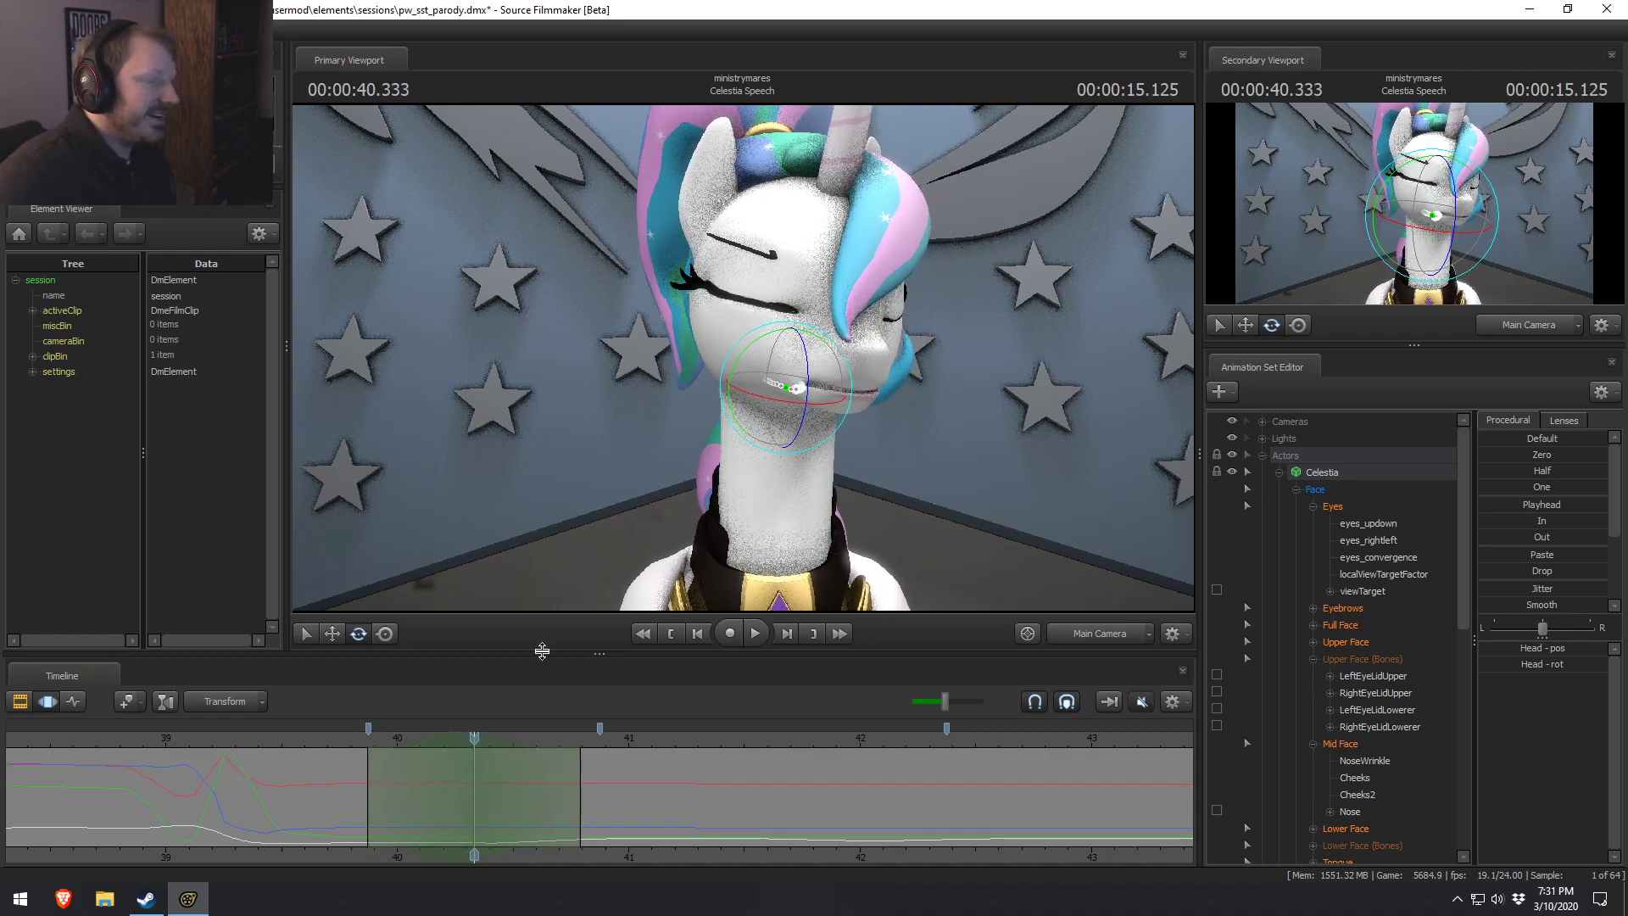
{"action": "left_click_drag", "start_coordinate": [743, 413], "coordinate": [767, 400]}
Shift the head edit's time selection slightly earlier, to about 39.8 to 40.75 s, and play back the result.
{"action": "left_click", "coordinate": [342, 740]}
{"action": "key", "text": "space"}
{"action": "left_click", "coordinate": [330, 739]}
{"action": "left_click_drag", "start_coordinate": [405, 747], "coordinate": [395, 747]}
{"action": "left_click", "coordinate": [344, 739]}
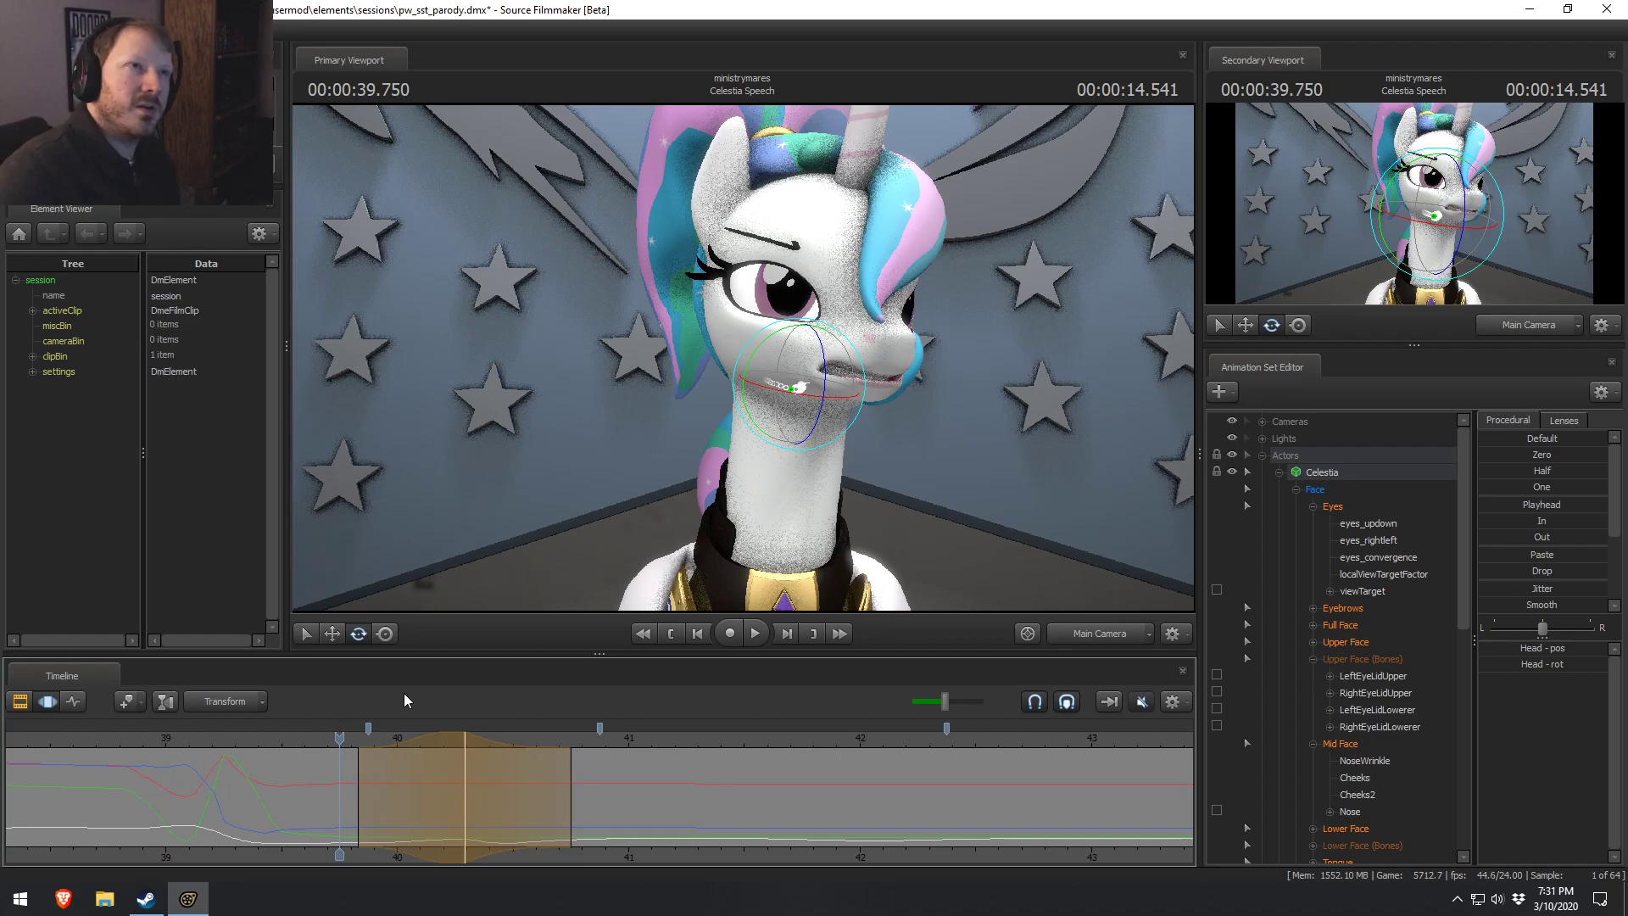
{"action": "key", "text": "space"}
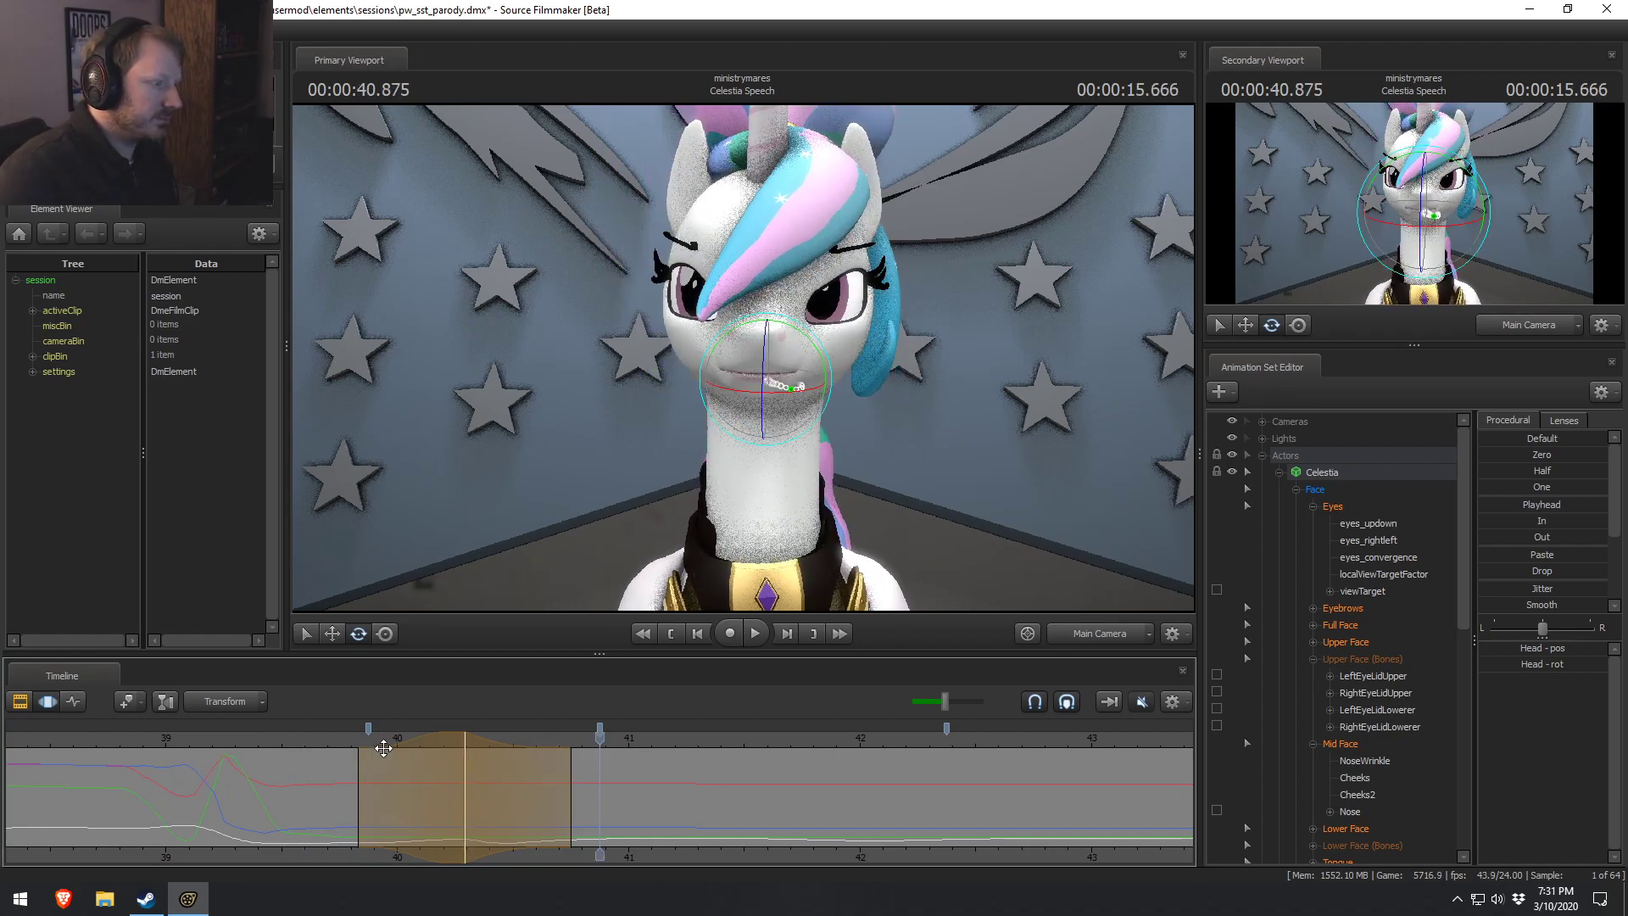
Refine the rotation of Celestia's head slightly at about 40.3 s within the same time selection.
{"action": "left_click_drag", "start_coordinate": [361, 742], "coordinate": [466, 741]}
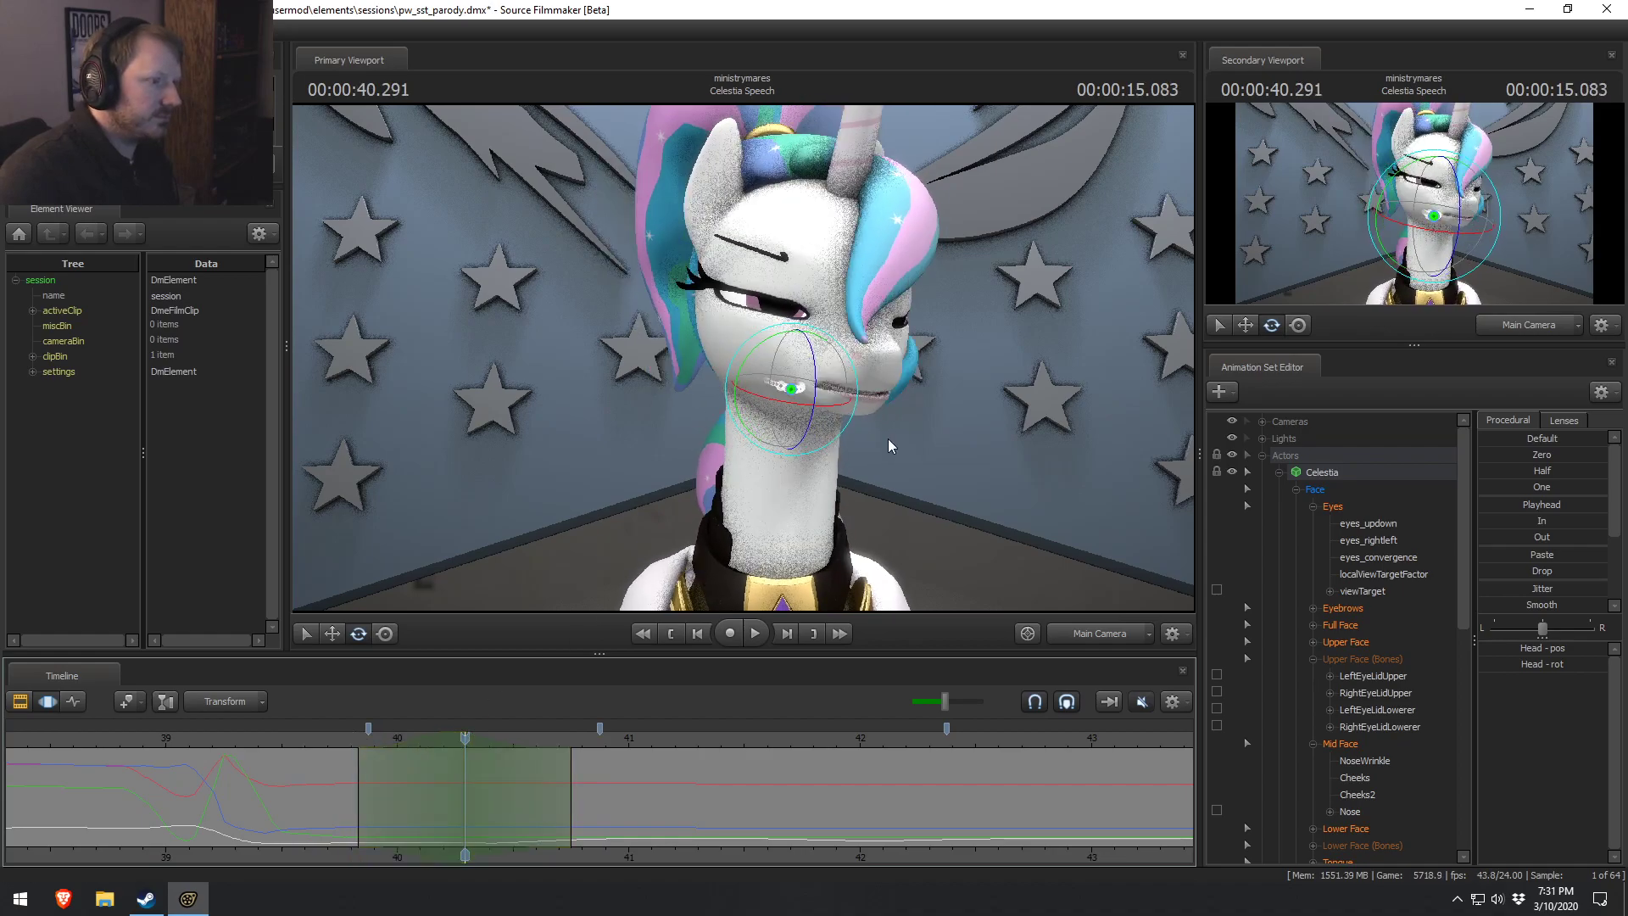
{"action": "left_click_drag", "start_coordinate": [766, 416], "coordinate": [768, 418]}
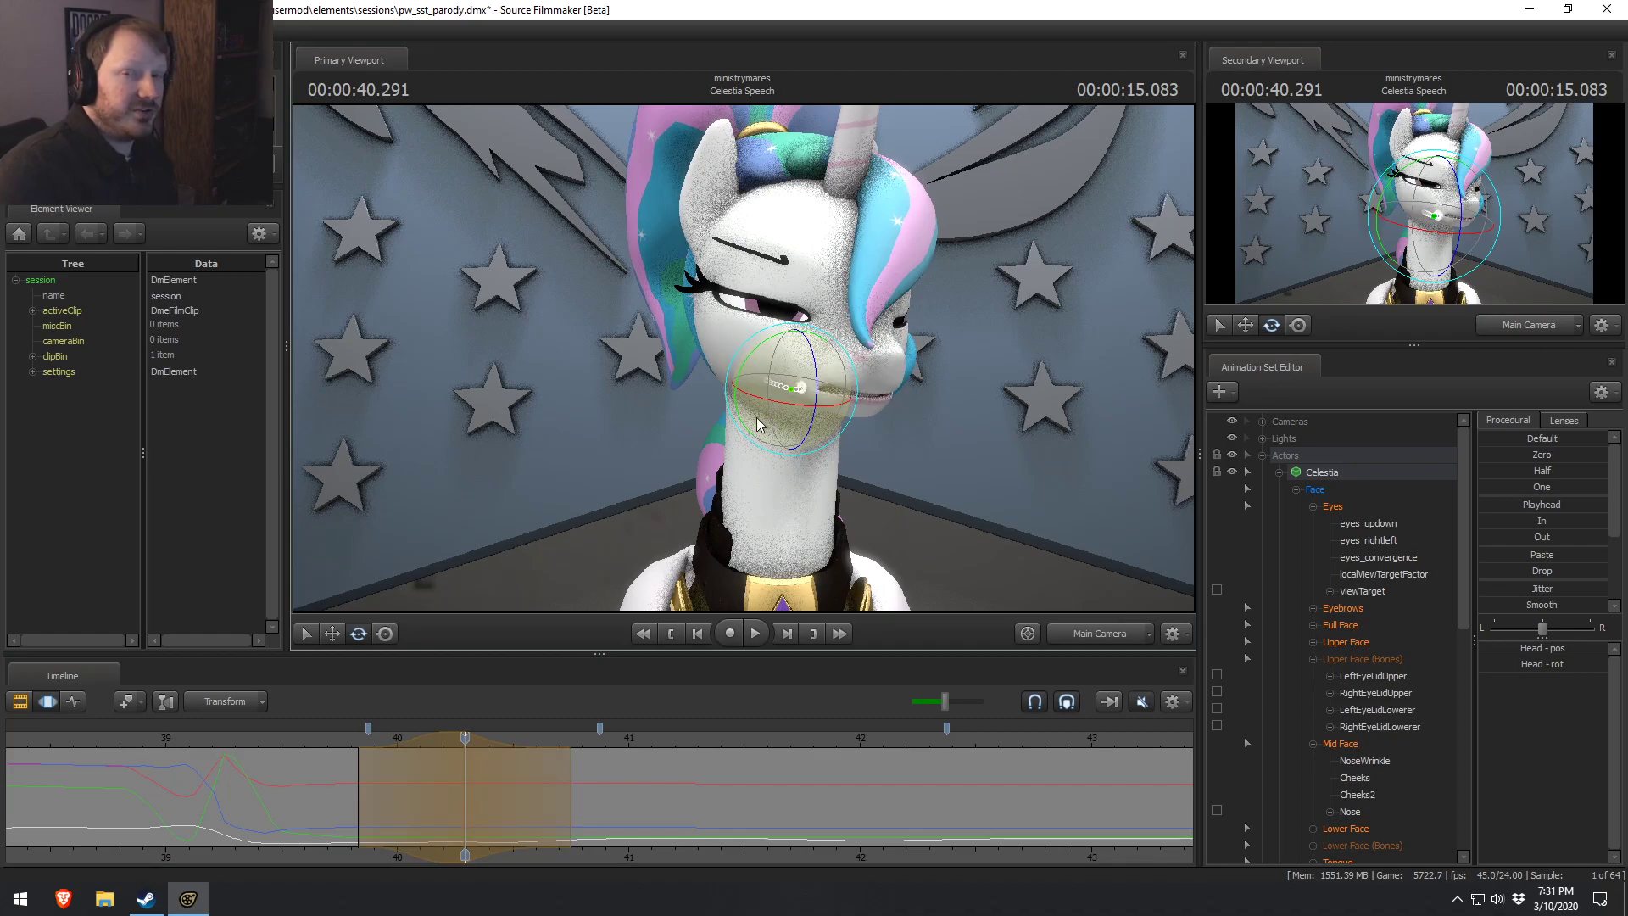
Play back the head edit from about 39.8 s and scrub back through the head turn to about 38.8 s.
{"action": "left_click_drag", "start_coordinate": [374, 734], "coordinate": [344, 734]}
{"action": "key", "text": "space"}
{"action": "key", "text": "space"}
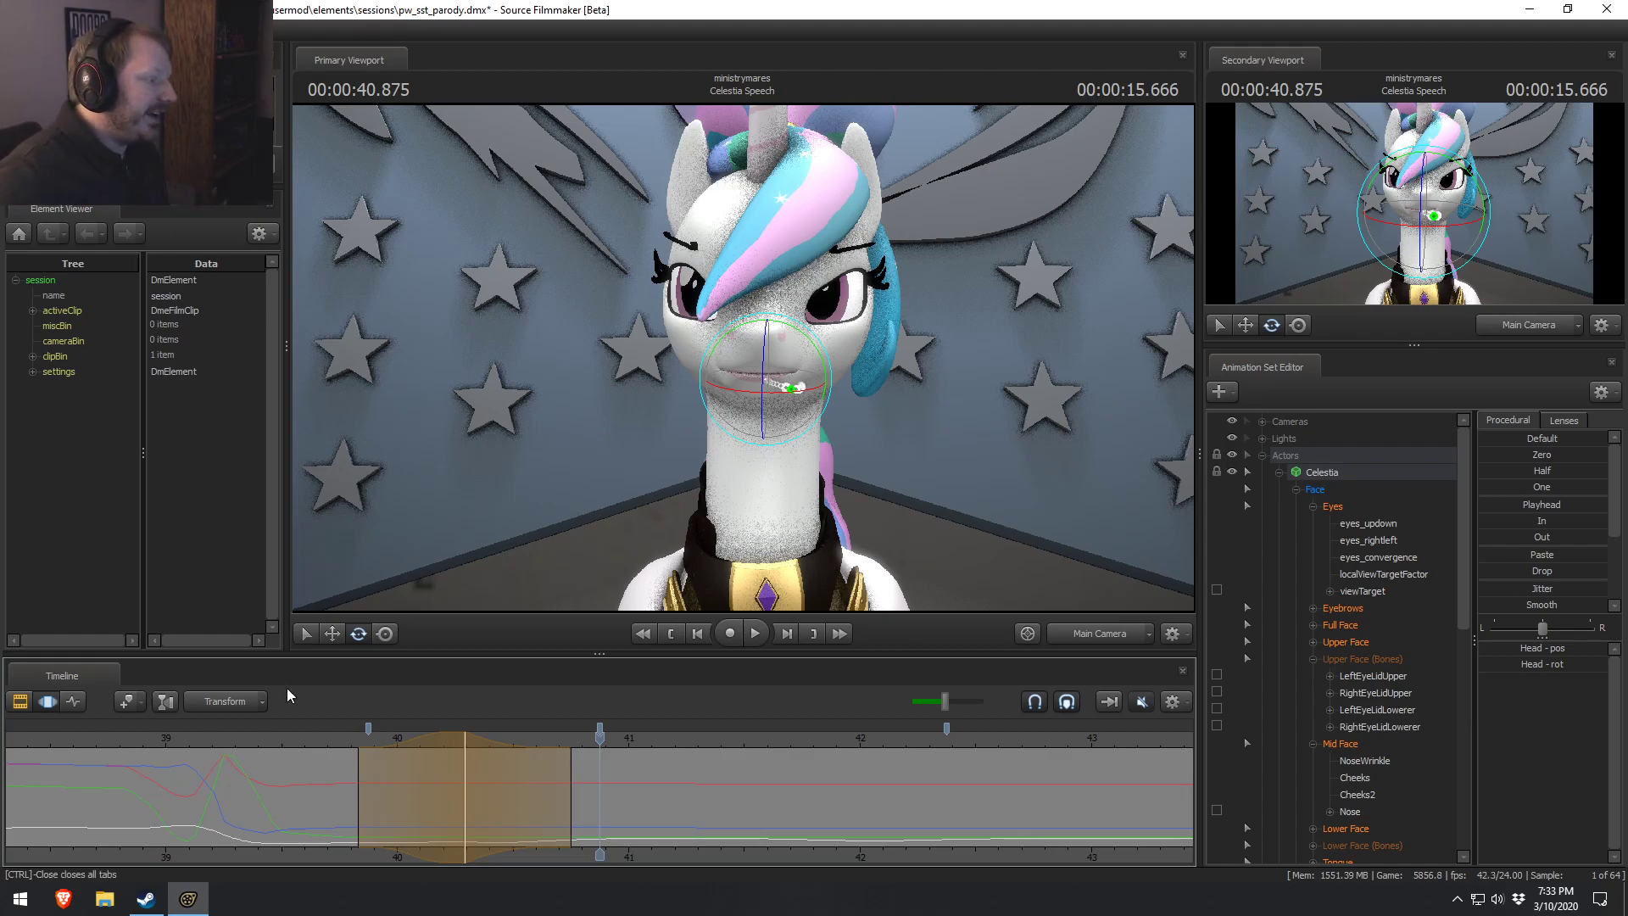
{"action": "left_click_drag", "start_coordinate": [237, 743], "coordinate": [224, 741]}
{"action": "scroll", "coordinate": [317, 824], "scroll_direction": "down", "scroll_amount": 1}
{"action": "middle_click_drag", "start_coordinate": [258, 860], "coordinate": [344, 863]}
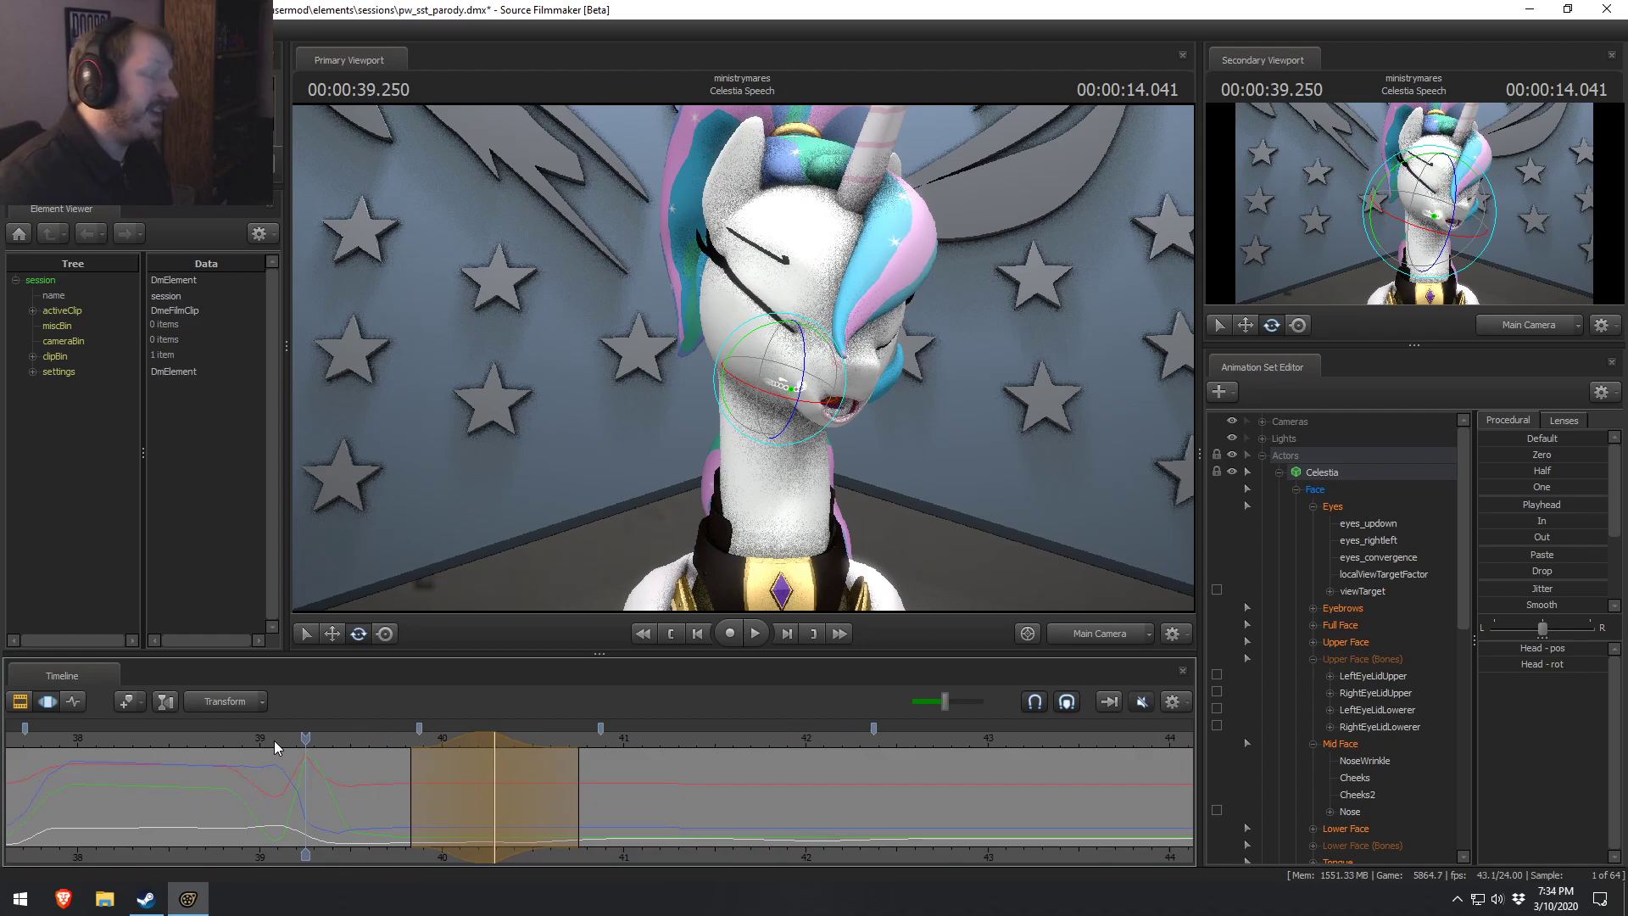
{"action": "left_click_drag", "start_coordinate": [273, 740], "coordinate": [224, 744]}
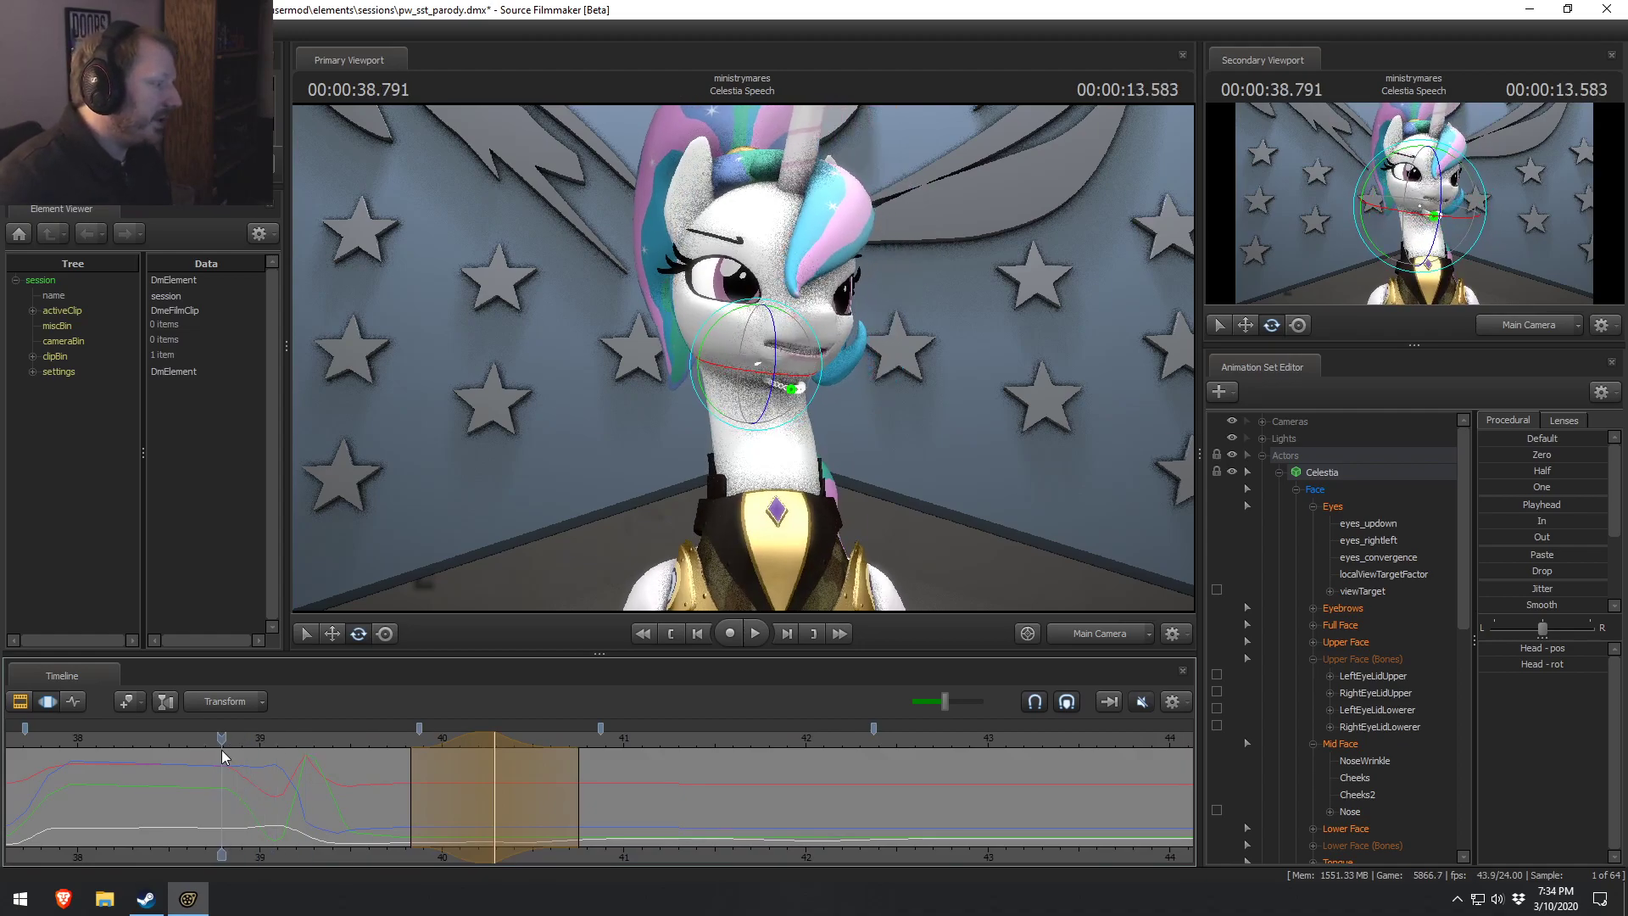
Clear the head edit's time selection, collapsing it at about 38.8 s.
{"action": "key", "text": "F2"}
{"action": "key", "text": "F3"}
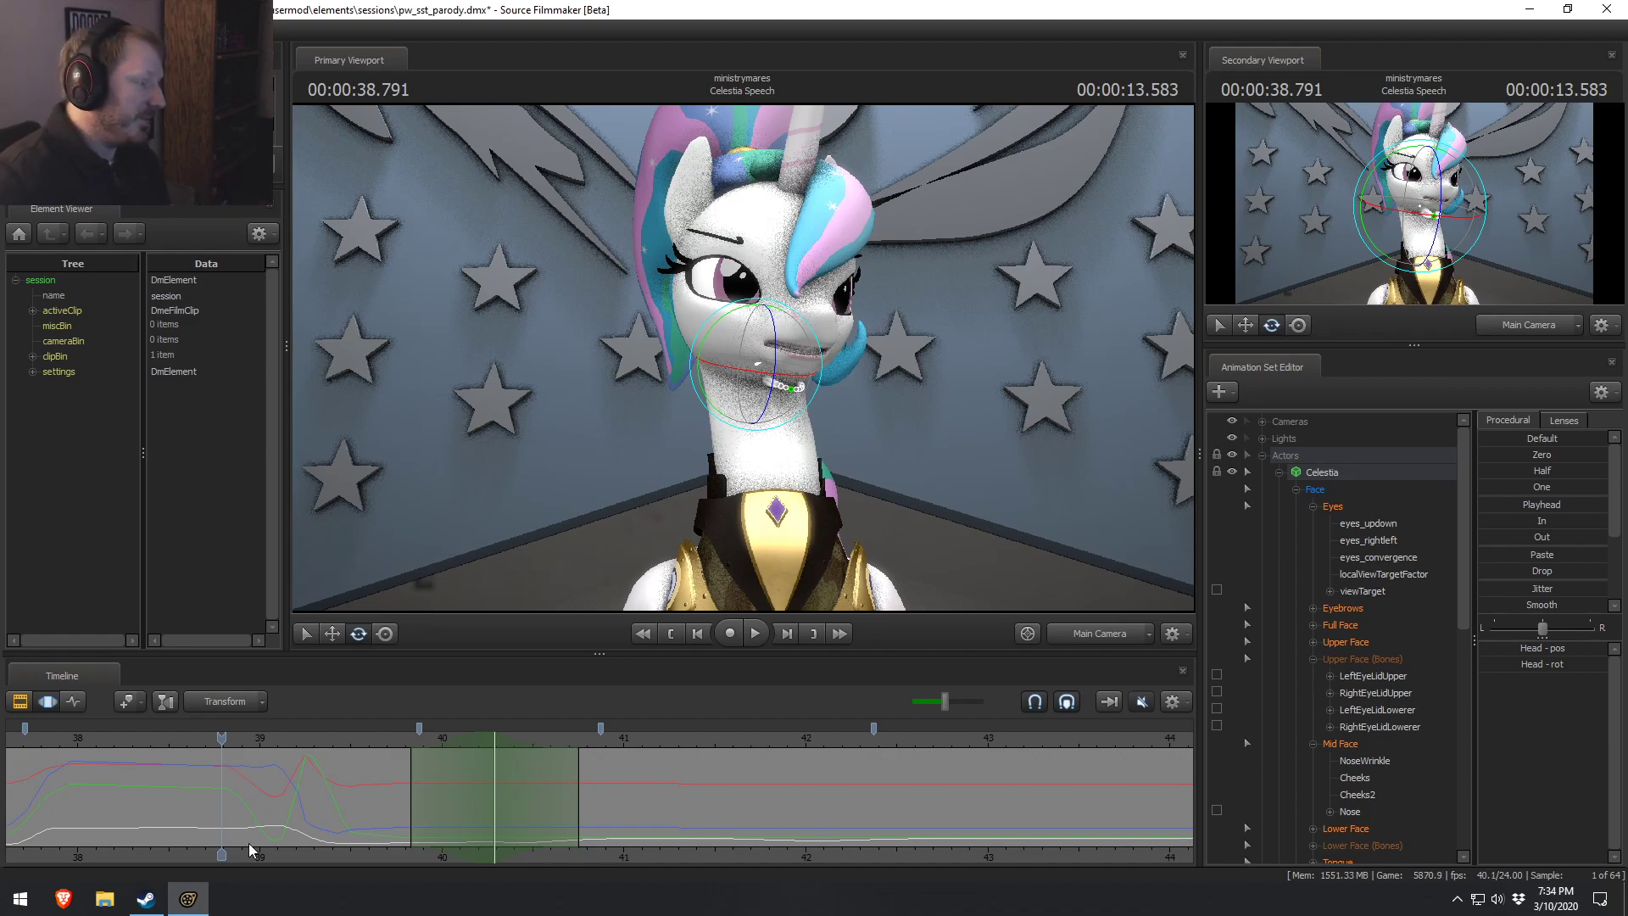
{"action": "left_click_drag", "start_coordinate": [223, 804], "coordinate": [223, 808]}
{"action": "key", "text": "Escape"}
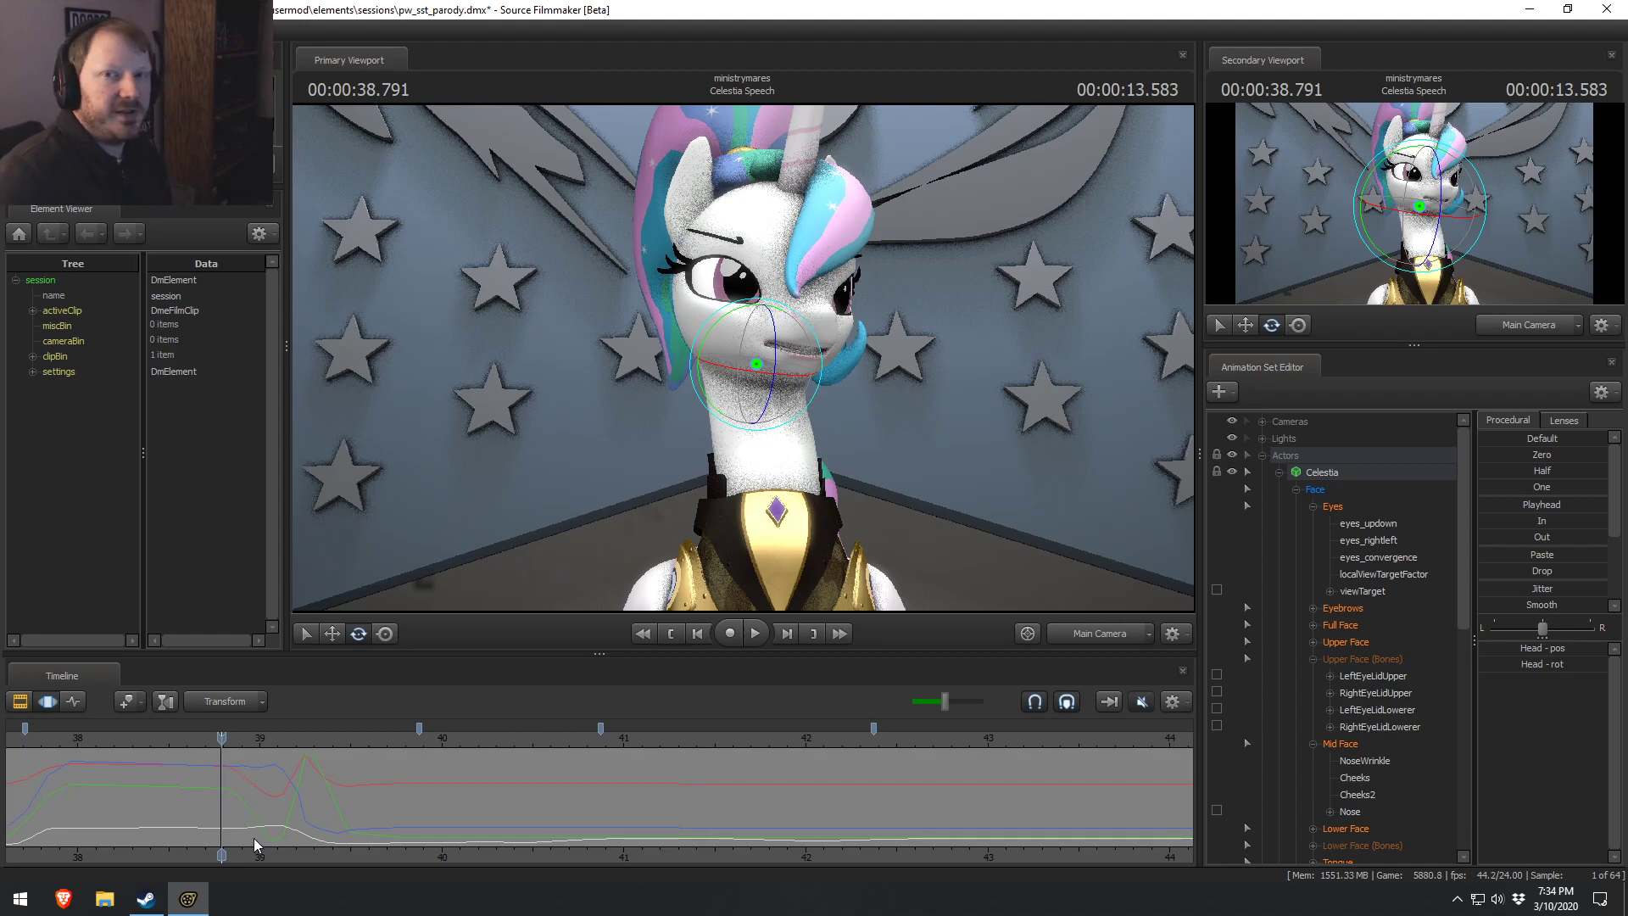
Play back Celestia's speech from about 37.5 s to about 42.6 s through the main camera.
{"action": "left_click", "coordinate": [184, 754]}
{"action": "scroll", "coordinate": [339, 814], "scroll_direction": "down", "scroll_amount": 4}
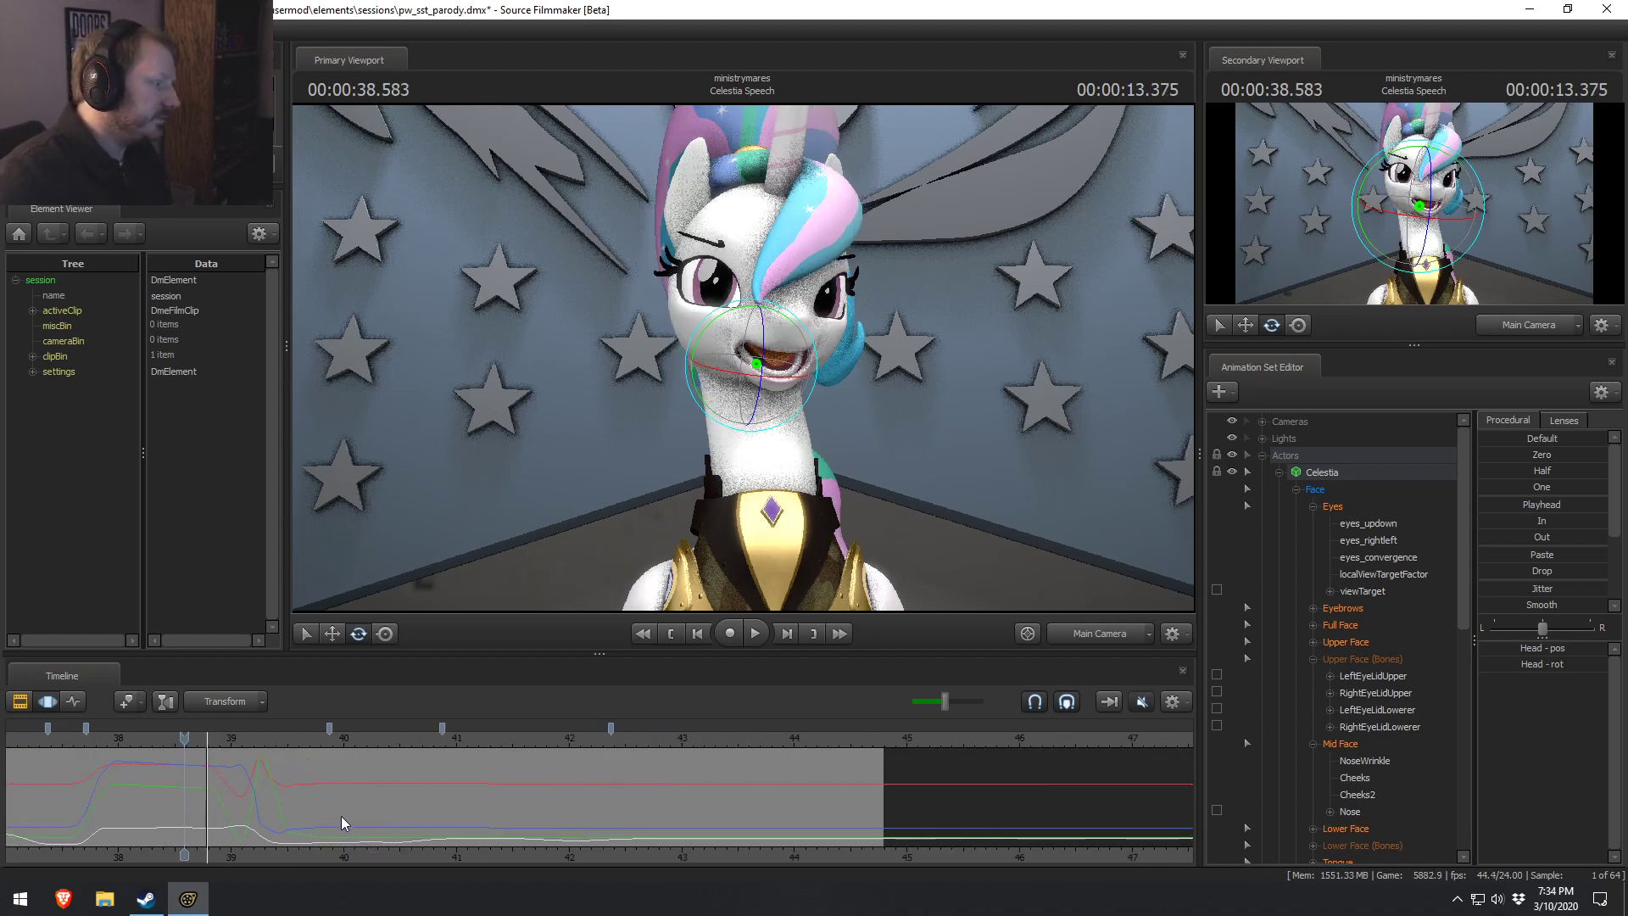
{"action": "middle_click_drag", "start_coordinate": [369, 858], "coordinate": [481, 856]}
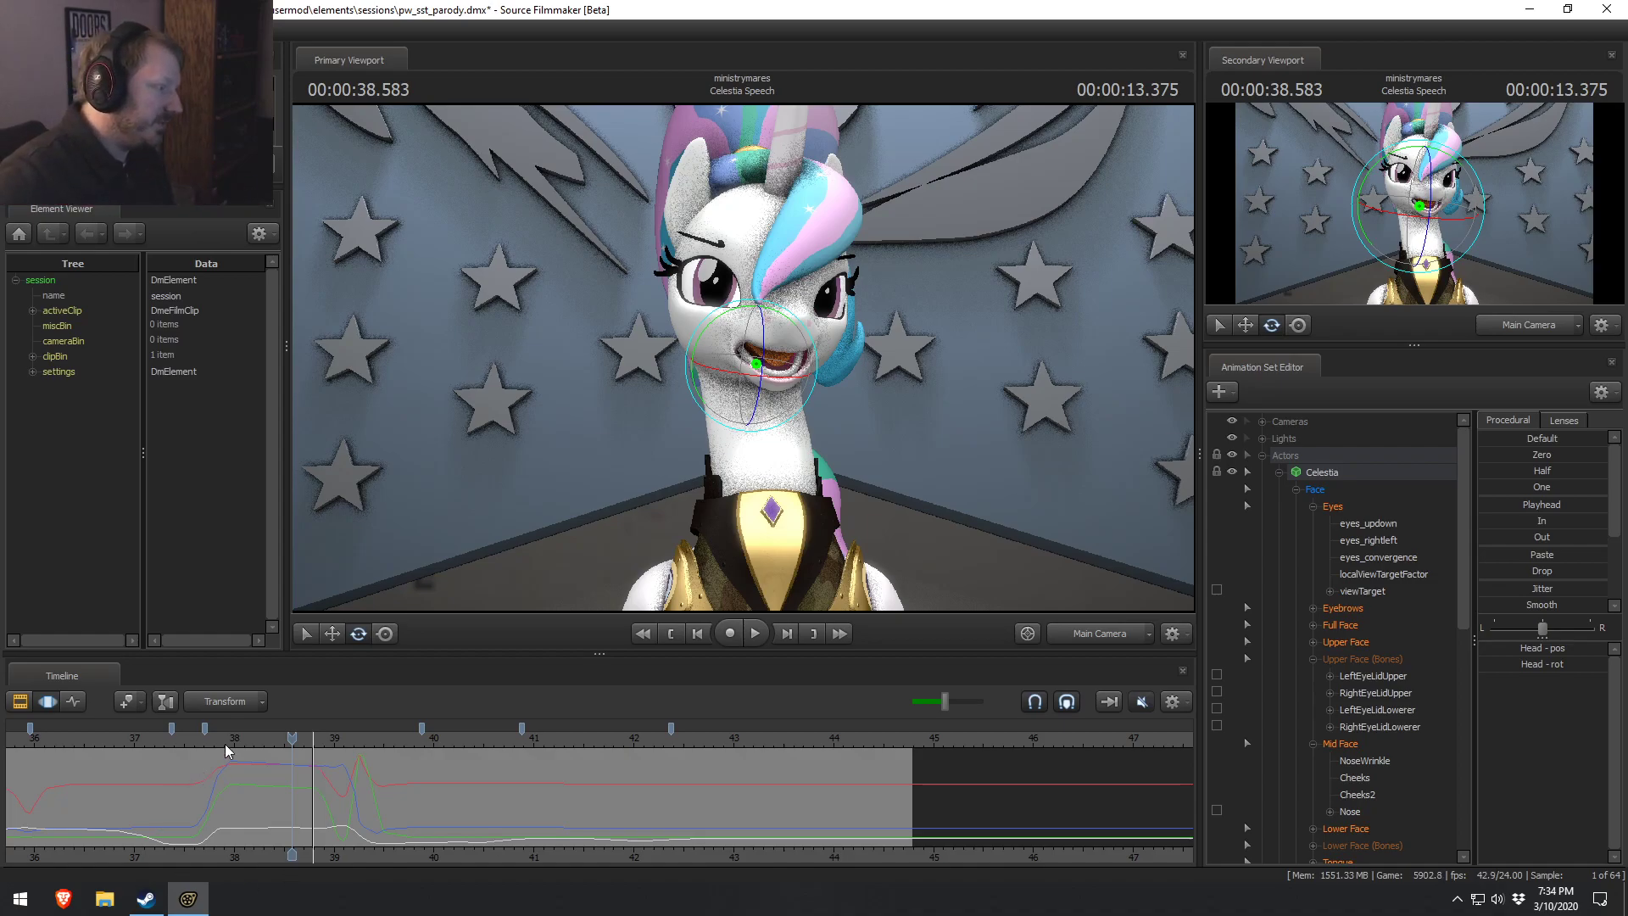
{"action": "left_click", "coordinate": [186, 748]}
{"action": "key", "text": "space"}
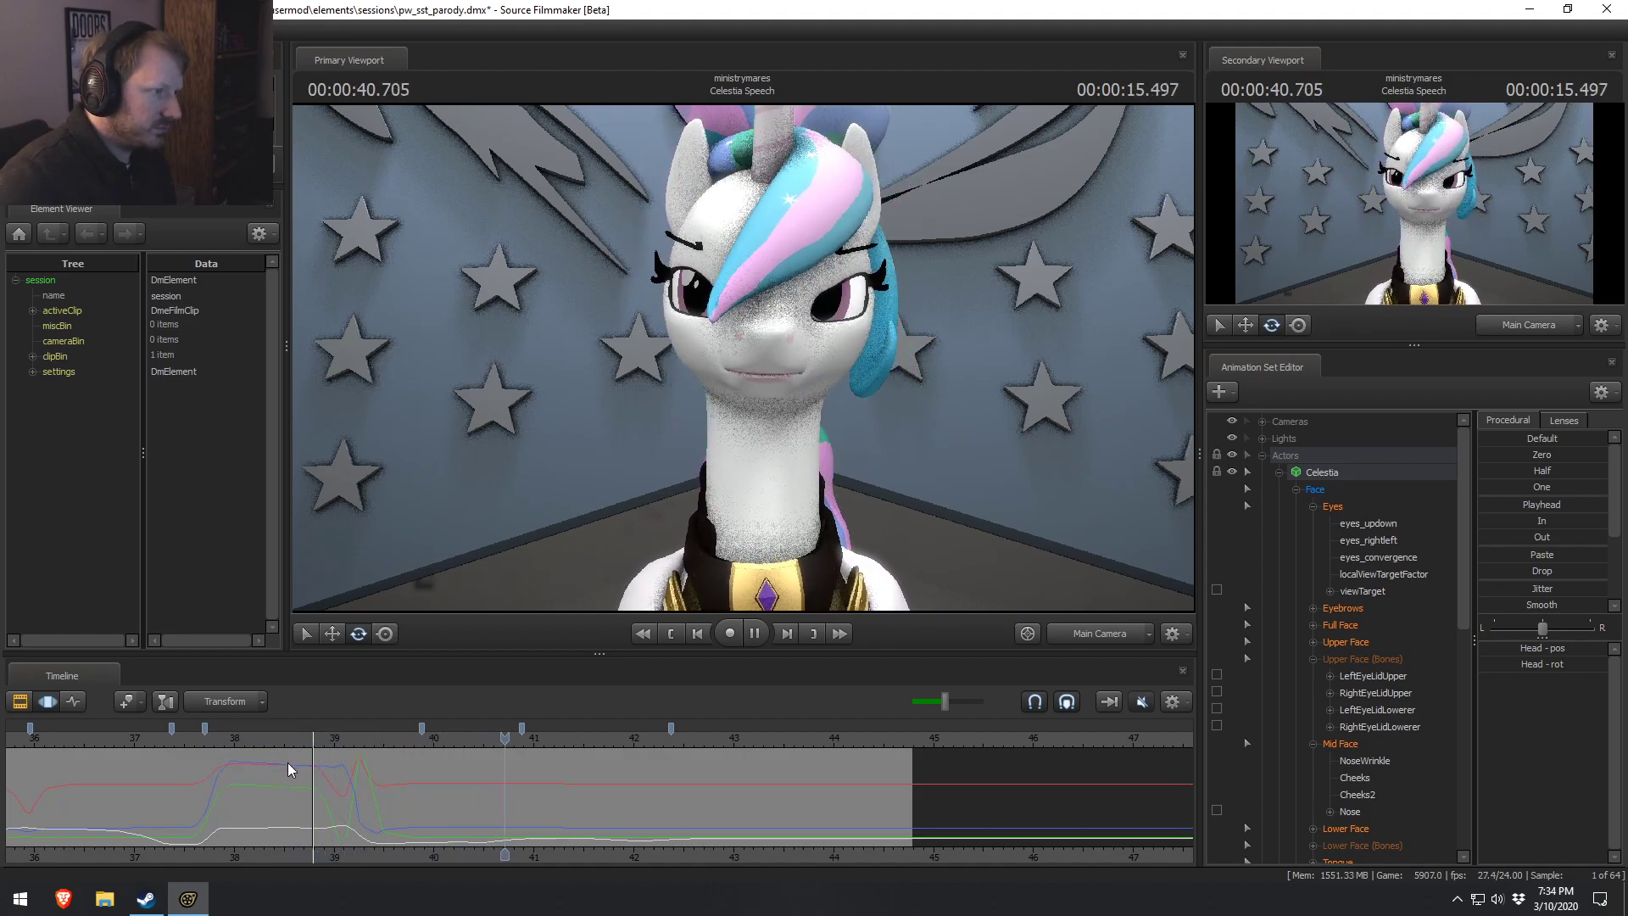
{"action": "key", "text": "space"}
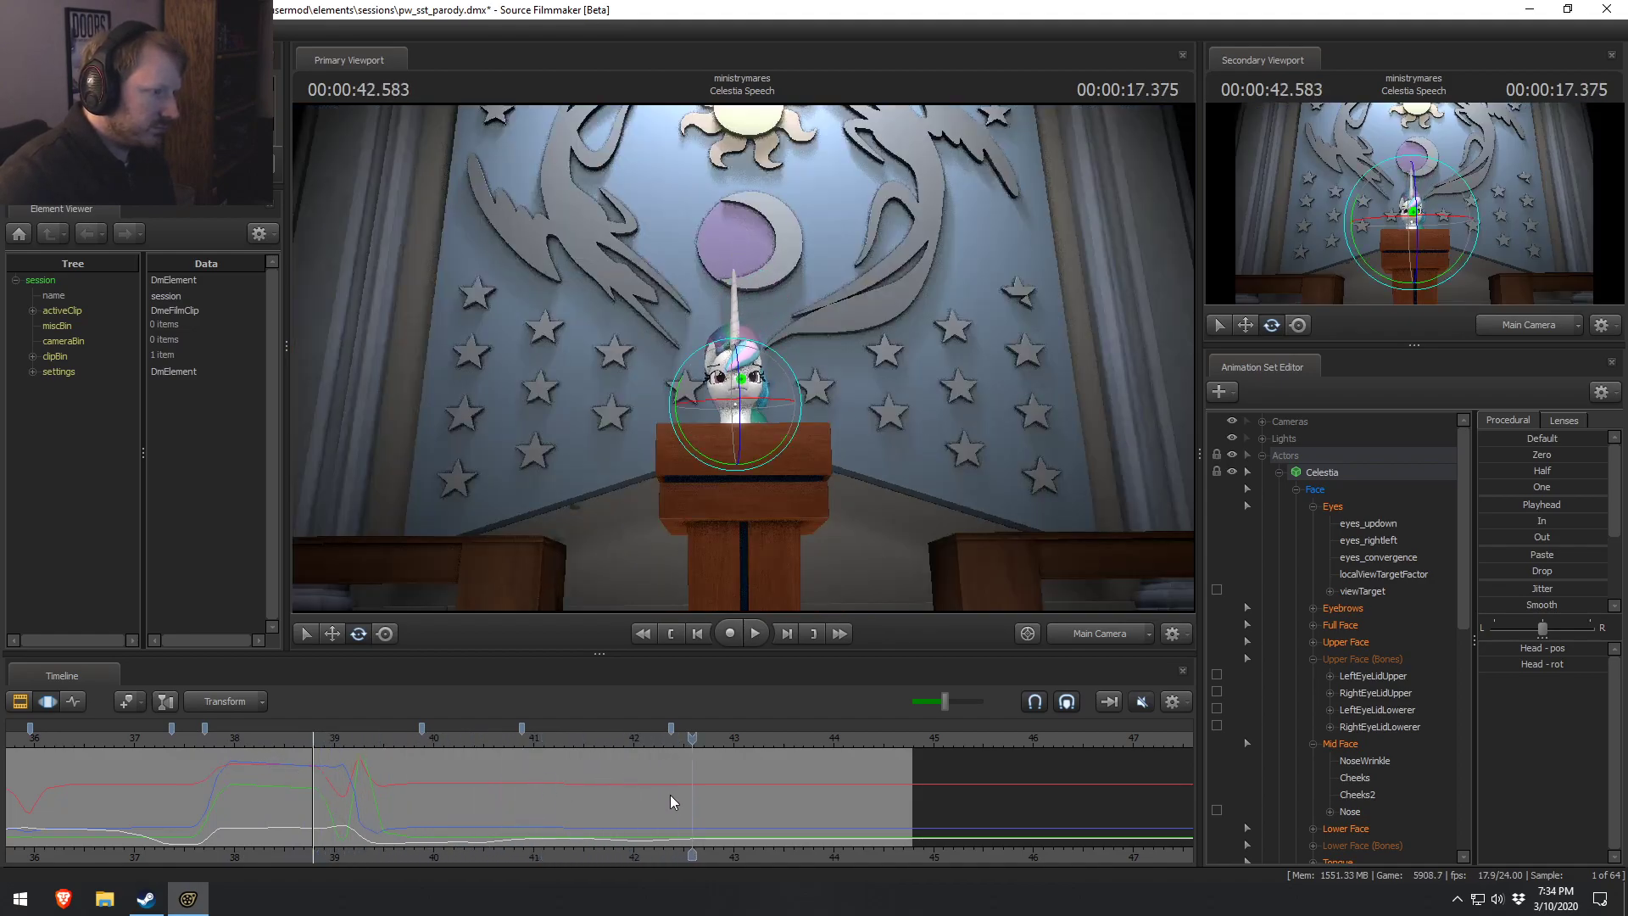
Switch the primary viewport to the Work Camera and make a time selection from about 41.65 to 42.9 s, with the playhead at 42.25 s.
{"action": "scroll", "coordinate": [678, 793], "scroll_direction": "up", "scroll_amount": 3}
{"action": "left_click", "coordinate": [1110, 636]}
{"action": "mouse_move", "coordinate": [746, 366]}
{"action": "left_mouse_down"}
{"action": "mouse_move", "coordinate": [788, 370]}
{"action": "mouse_move", "coordinate": [742, 369]}
{"action": "left_mouse_up"}
{"action": "scroll", "coordinate": [542, 776], "scroll_direction": "down", "scroll_amount": 2}
{"action": "left_click_drag", "start_coordinate": [543, 776], "coordinate": [665, 787]}
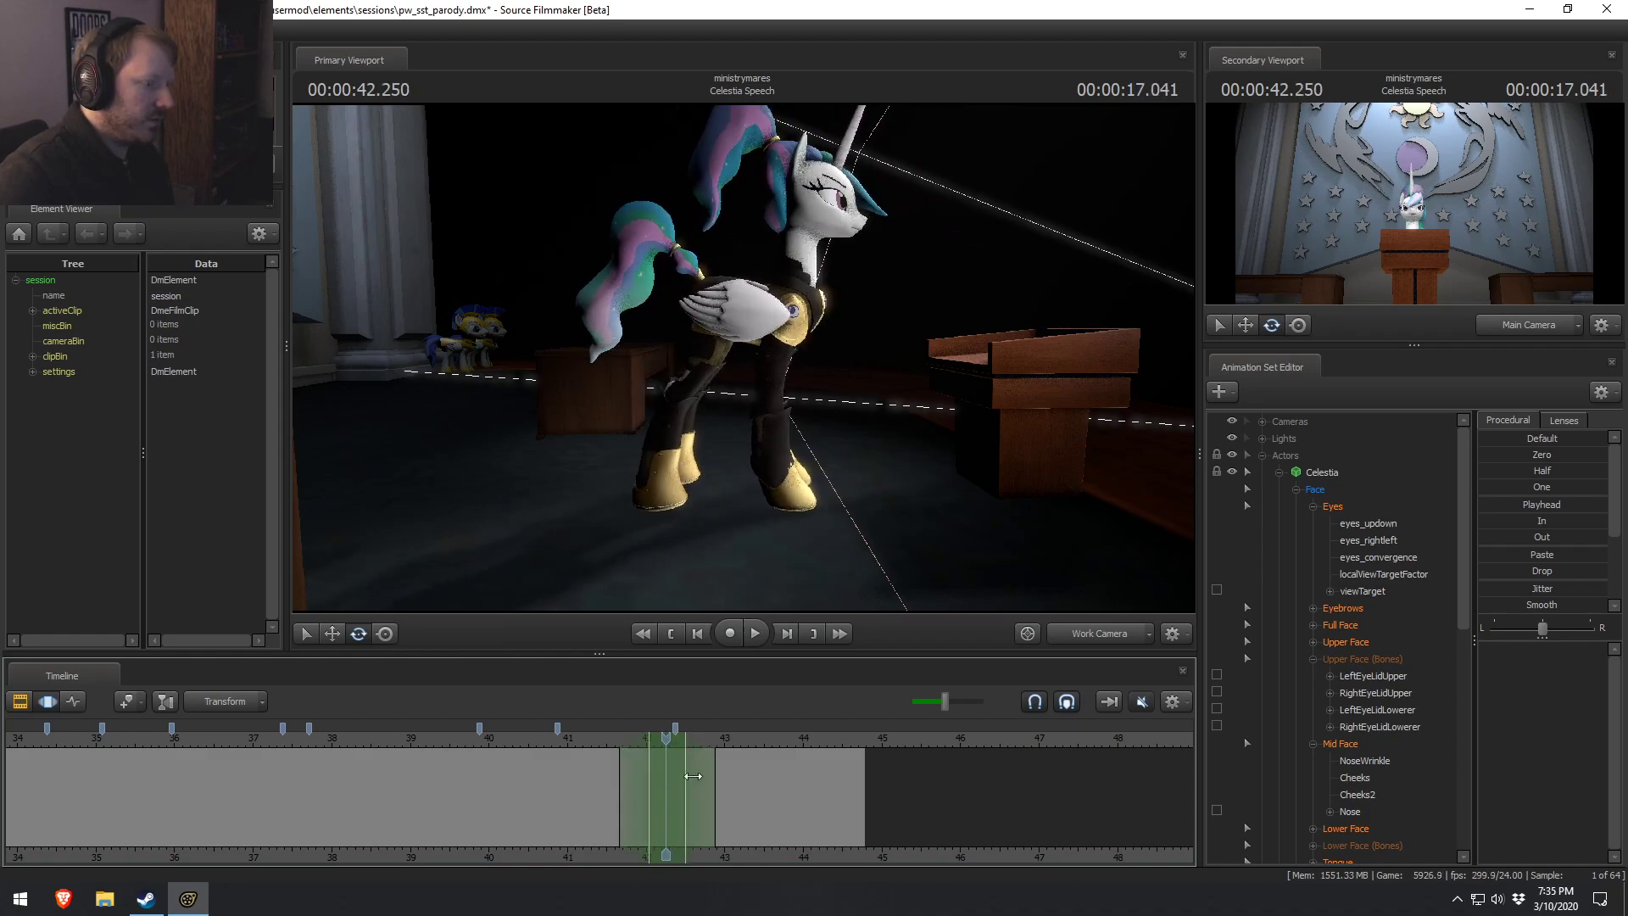
Try to raise Celestia's pelvis slightly at 42.25 s and expand the Pony Legs group in her control tree.
{"action": "left_click", "coordinate": [717, 313]}
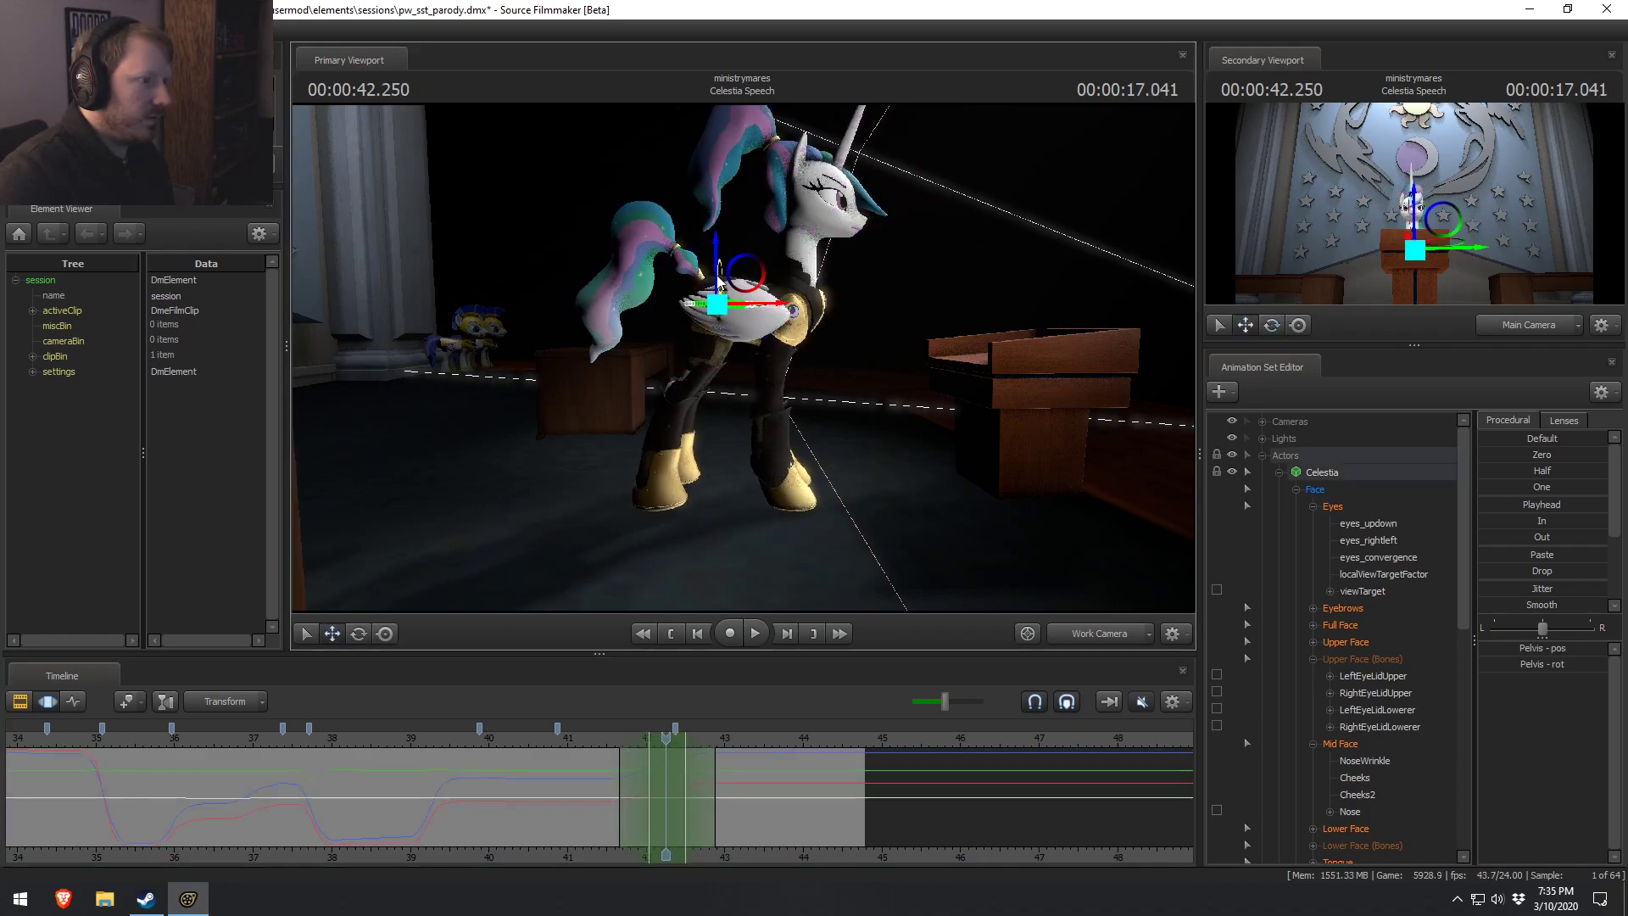
{"action": "left_click_drag", "start_coordinate": [715, 283], "coordinate": [714, 273]}
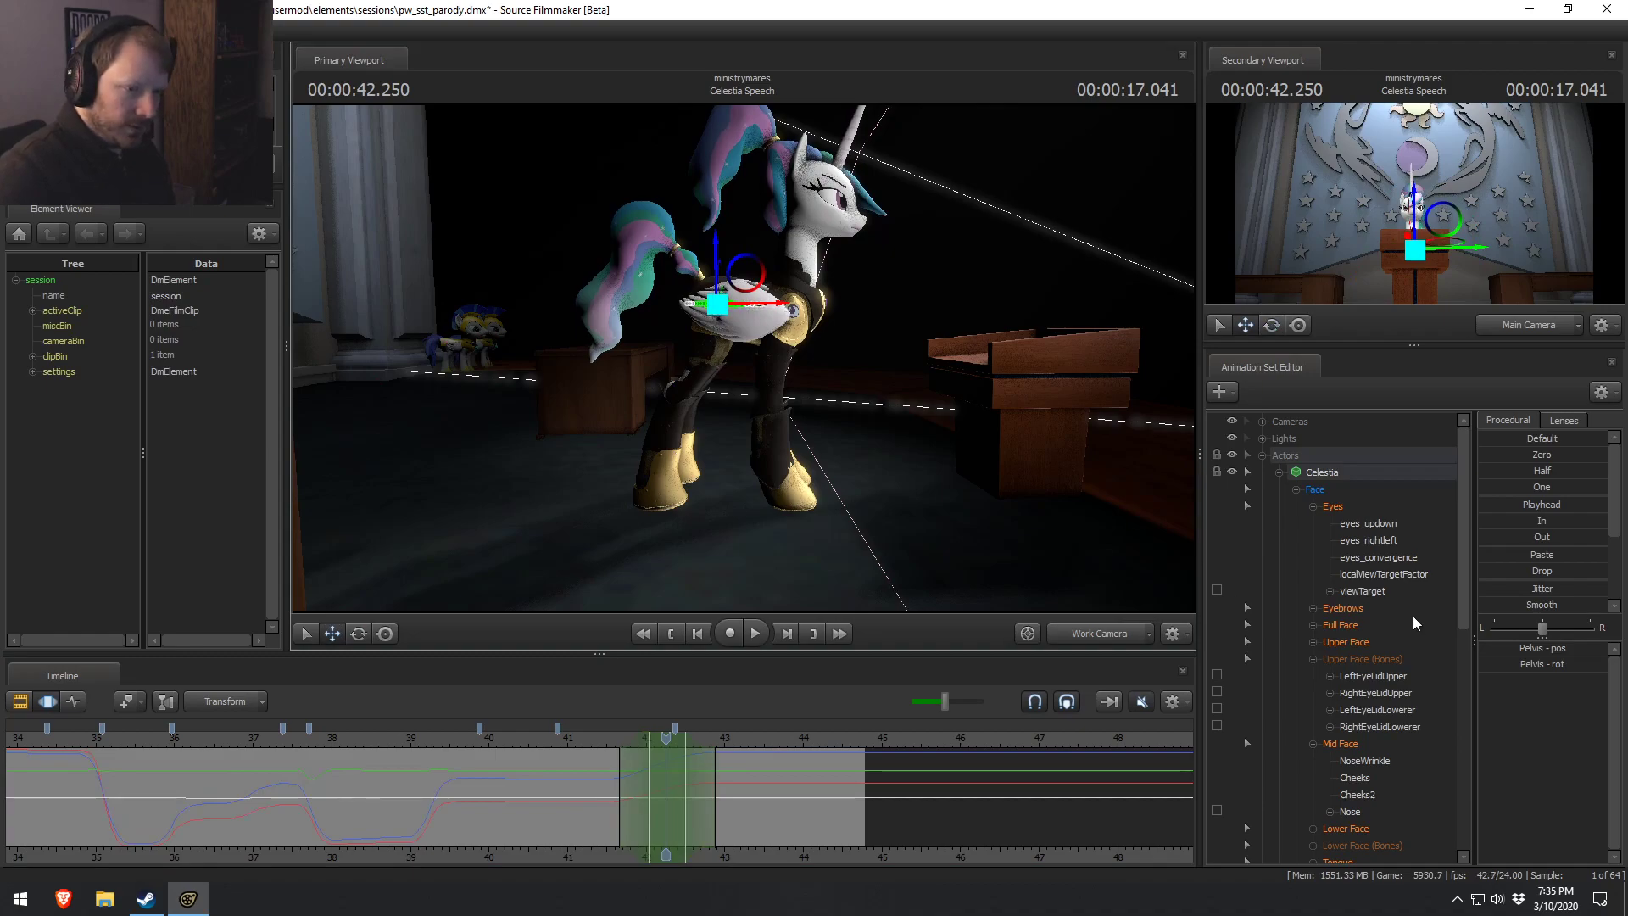
{"action": "scroll", "coordinate": [1360, 649], "scroll_direction": "down", "scroll_amount": 6}
{"action": "scroll", "coordinate": [1350, 670], "scroll_direction": "down", "scroll_amount": 1}
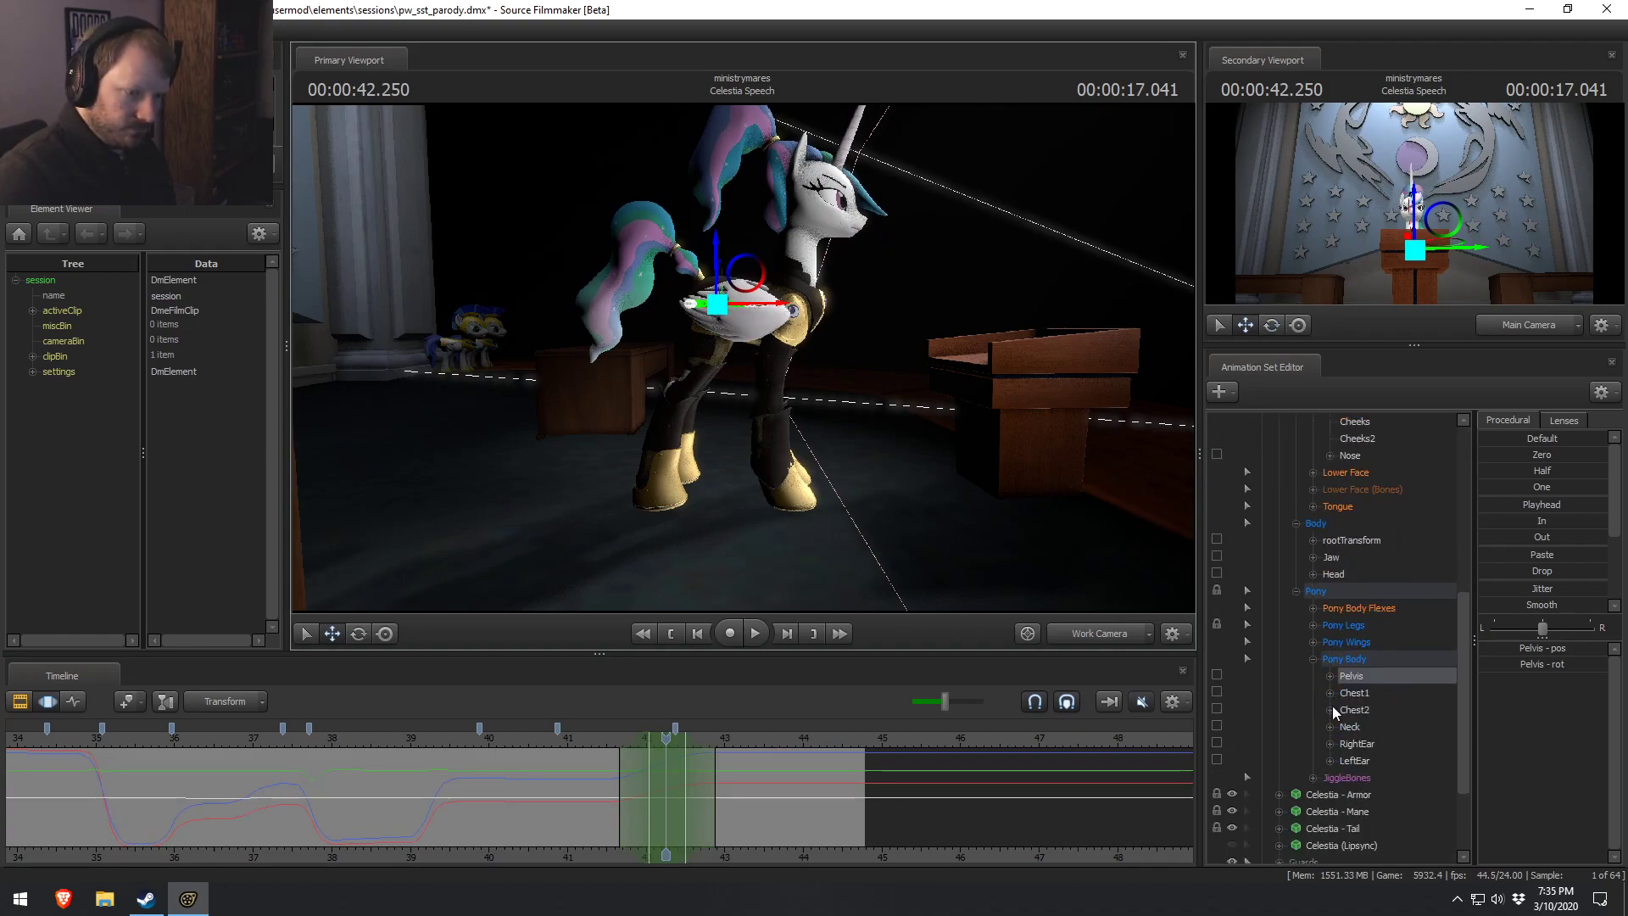
{"action": "left_click", "coordinate": [1313, 627]}
{"action": "scroll", "coordinate": [1310, 655], "scroll_direction": "down", "scroll_amount": 4}
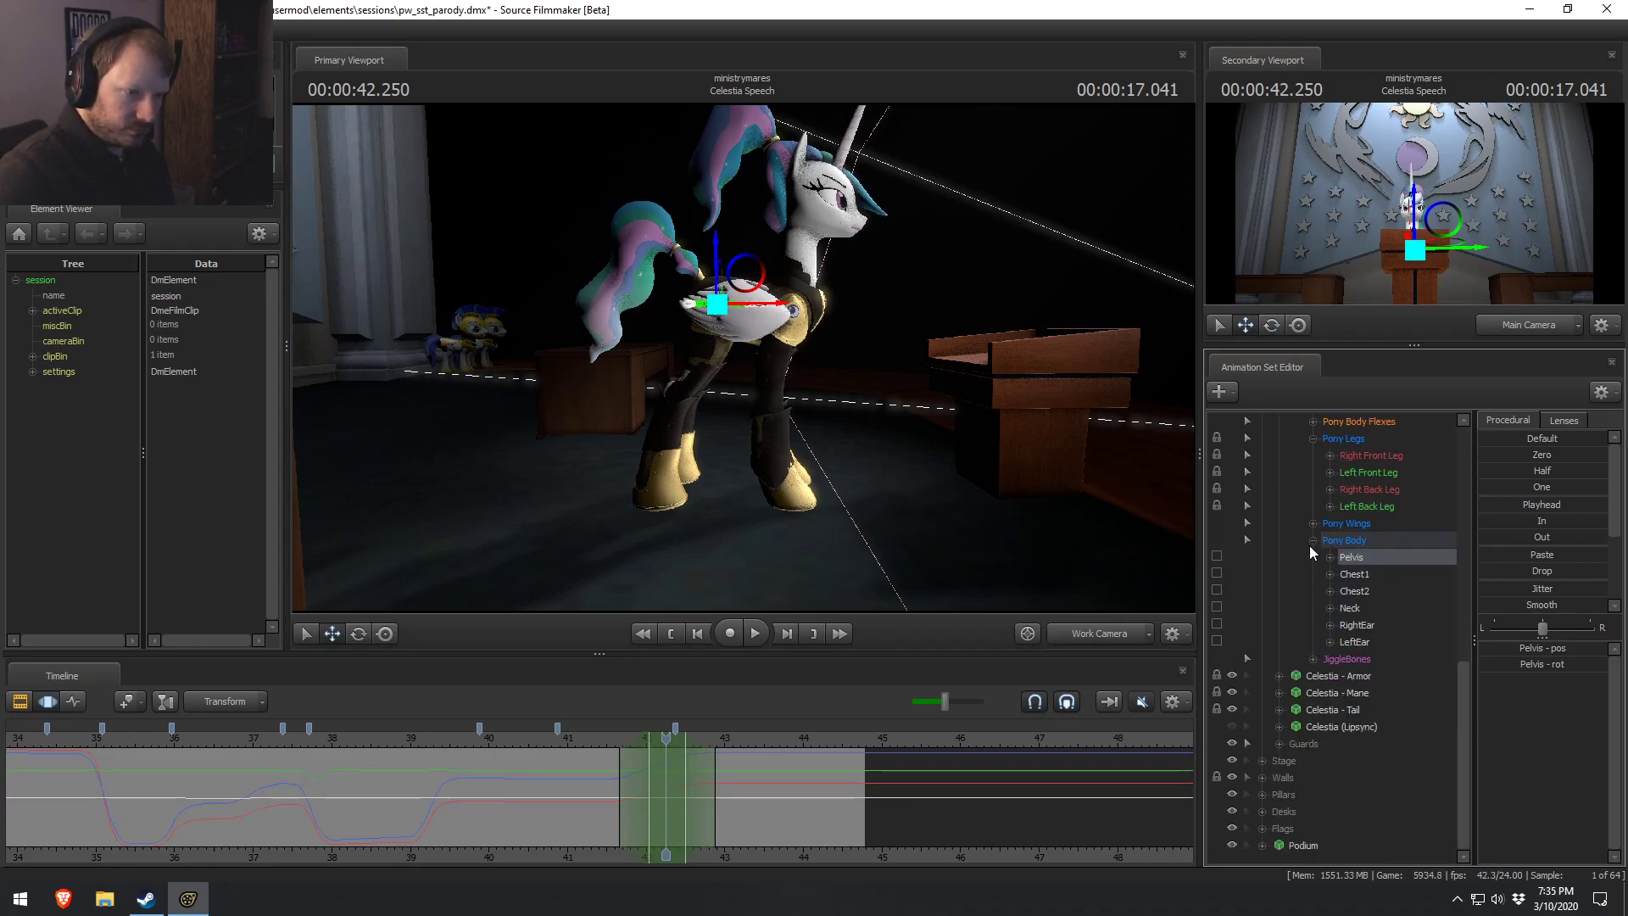
Unlock the RightBall and LeftBall controls of Celestia's front legs and collapse both front leg groups.
{"action": "scroll", "coordinate": [1316, 492], "scroll_direction": "up", "scroll_amount": 1}
{"action": "left_click", "coordinate": [1329, 523]}
{"action": "left_click", "coordinate": [1329, 506]}
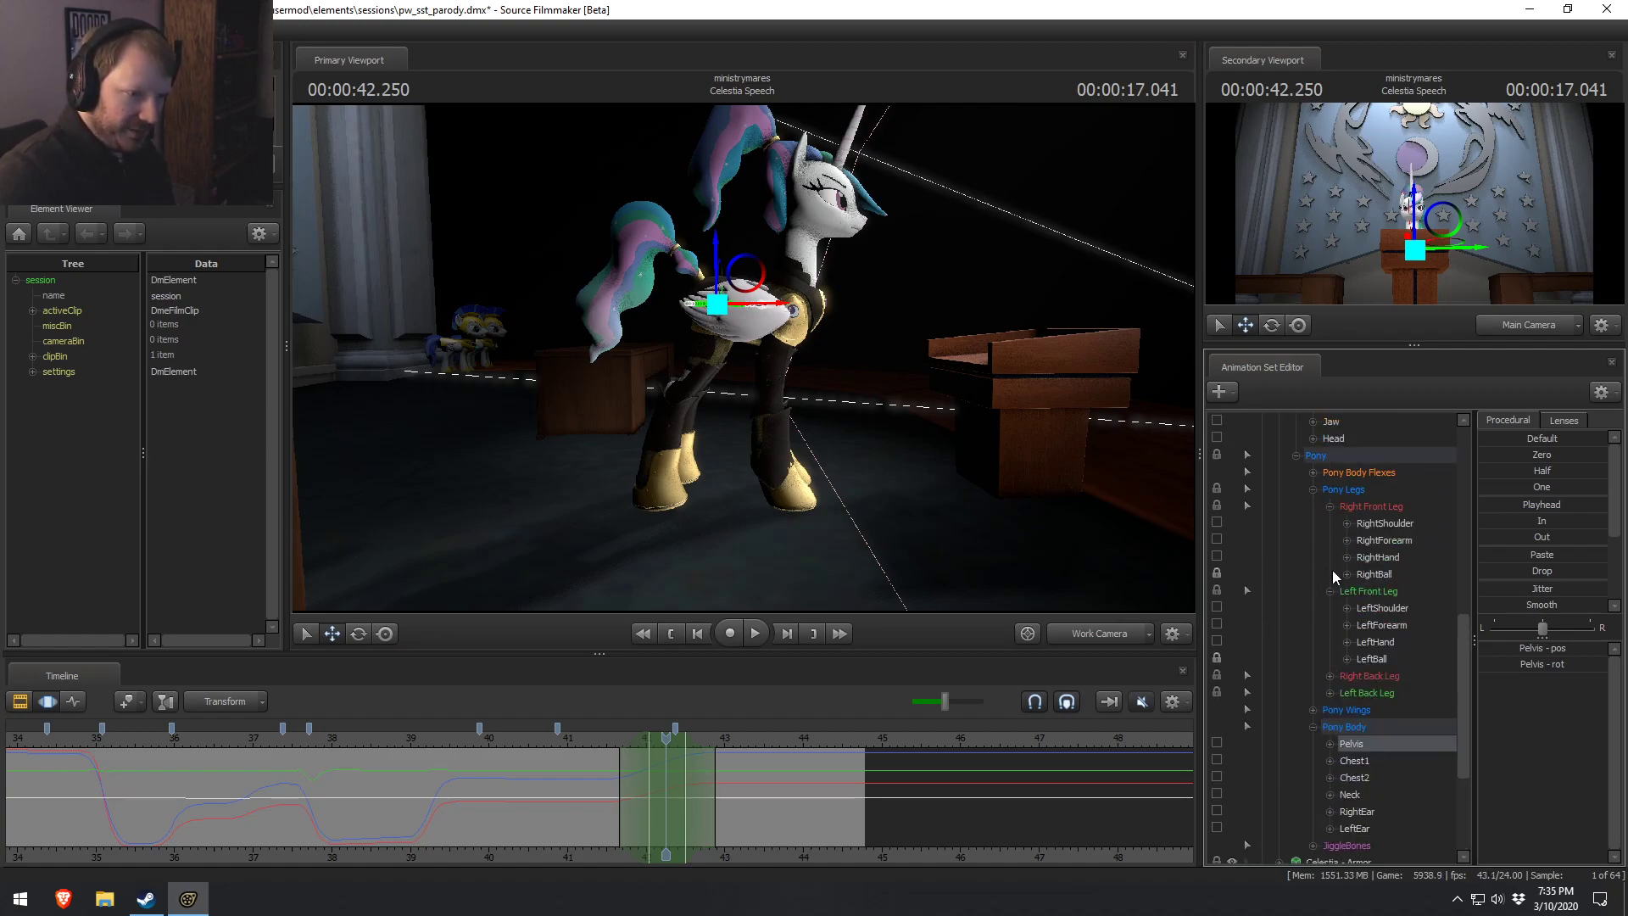
{"action": "left_click", "coordinate": [1330, 506]}
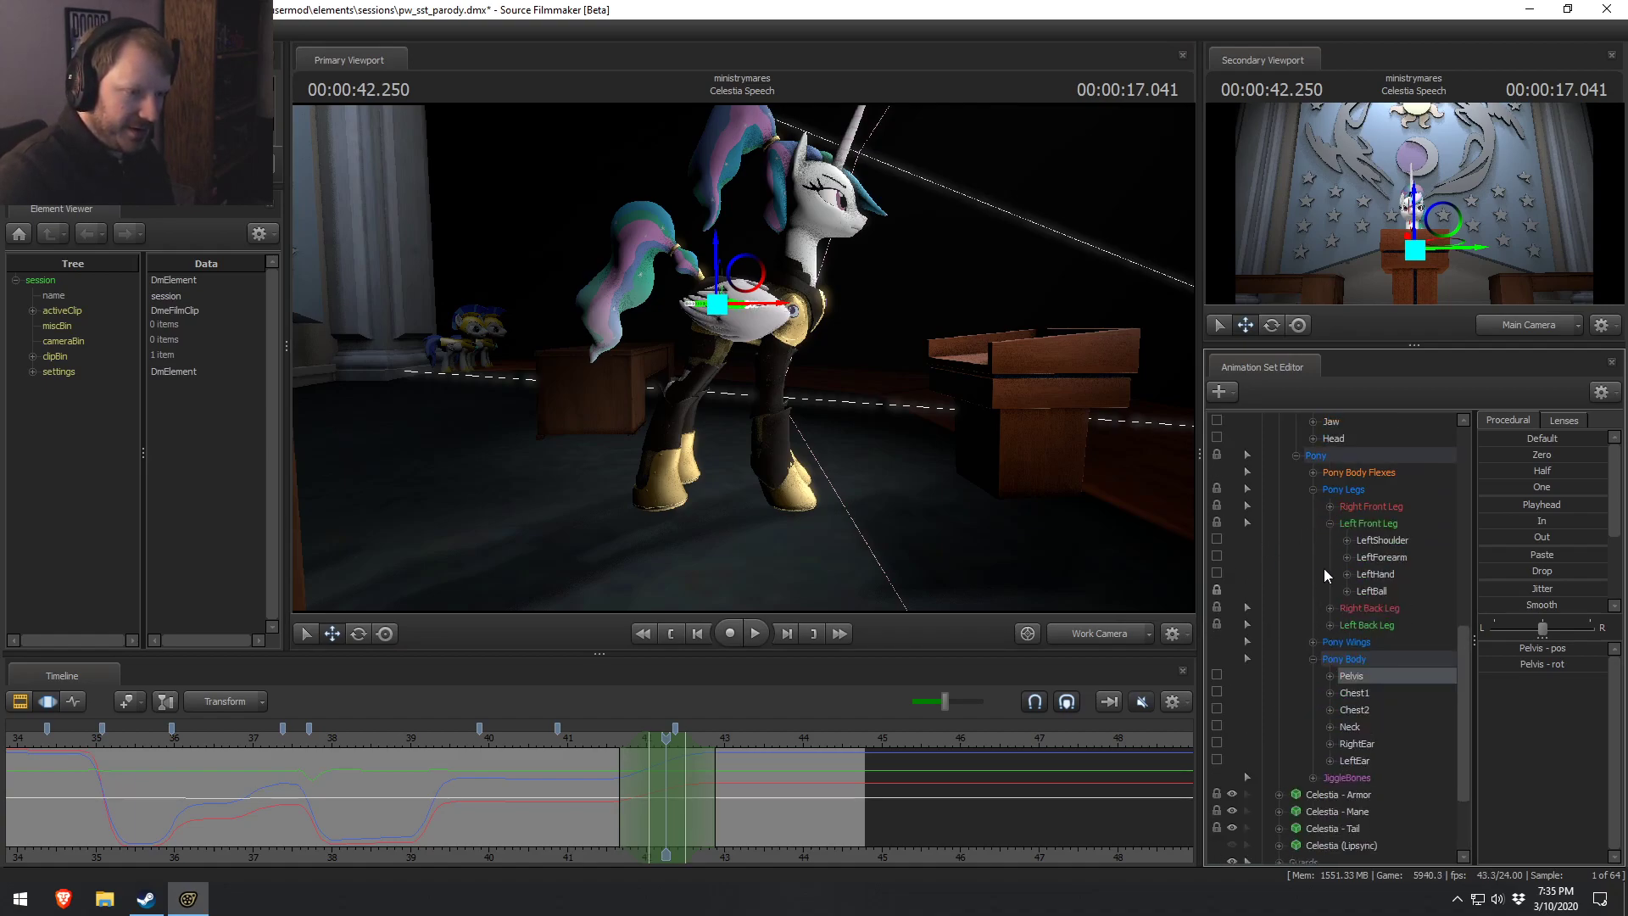
{"action": "left_click", "coordinate": [1330, 508]}
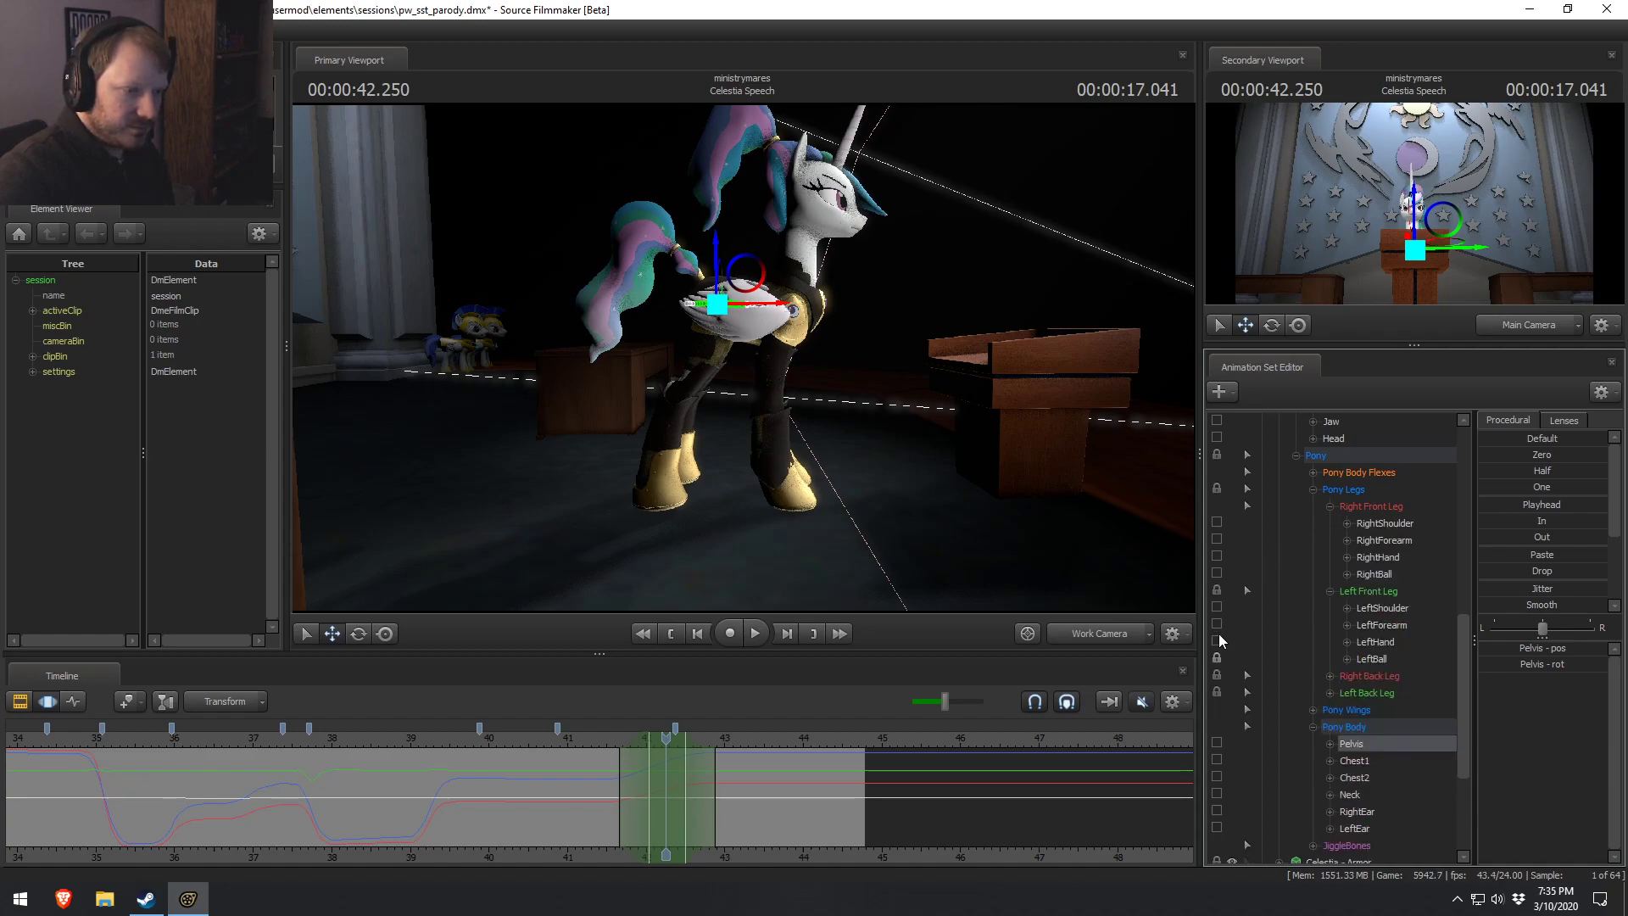
{"action": "left_click", "coordinate": [1329, 506]}
{"action": "left_click", "coordinate": [1329, 523]}
Unlock the controls of Celestia's right and left back legs and reselect her pelvis at 42.25 s.
{"action": "left_click", "coordinate": [1329, 540]}
{"action": "left_click", "coordinate": [1329, 625]}
{"action": "left_click", "coordinate": [1216, 561]}
{"action": "left_click", "coordinate": [1218, 561]}
{"action": "left_click_drag", "start_coordinate": [592, 747], "coordinate": [669, 742]}
{"action": "key", "text": "ctrl"}
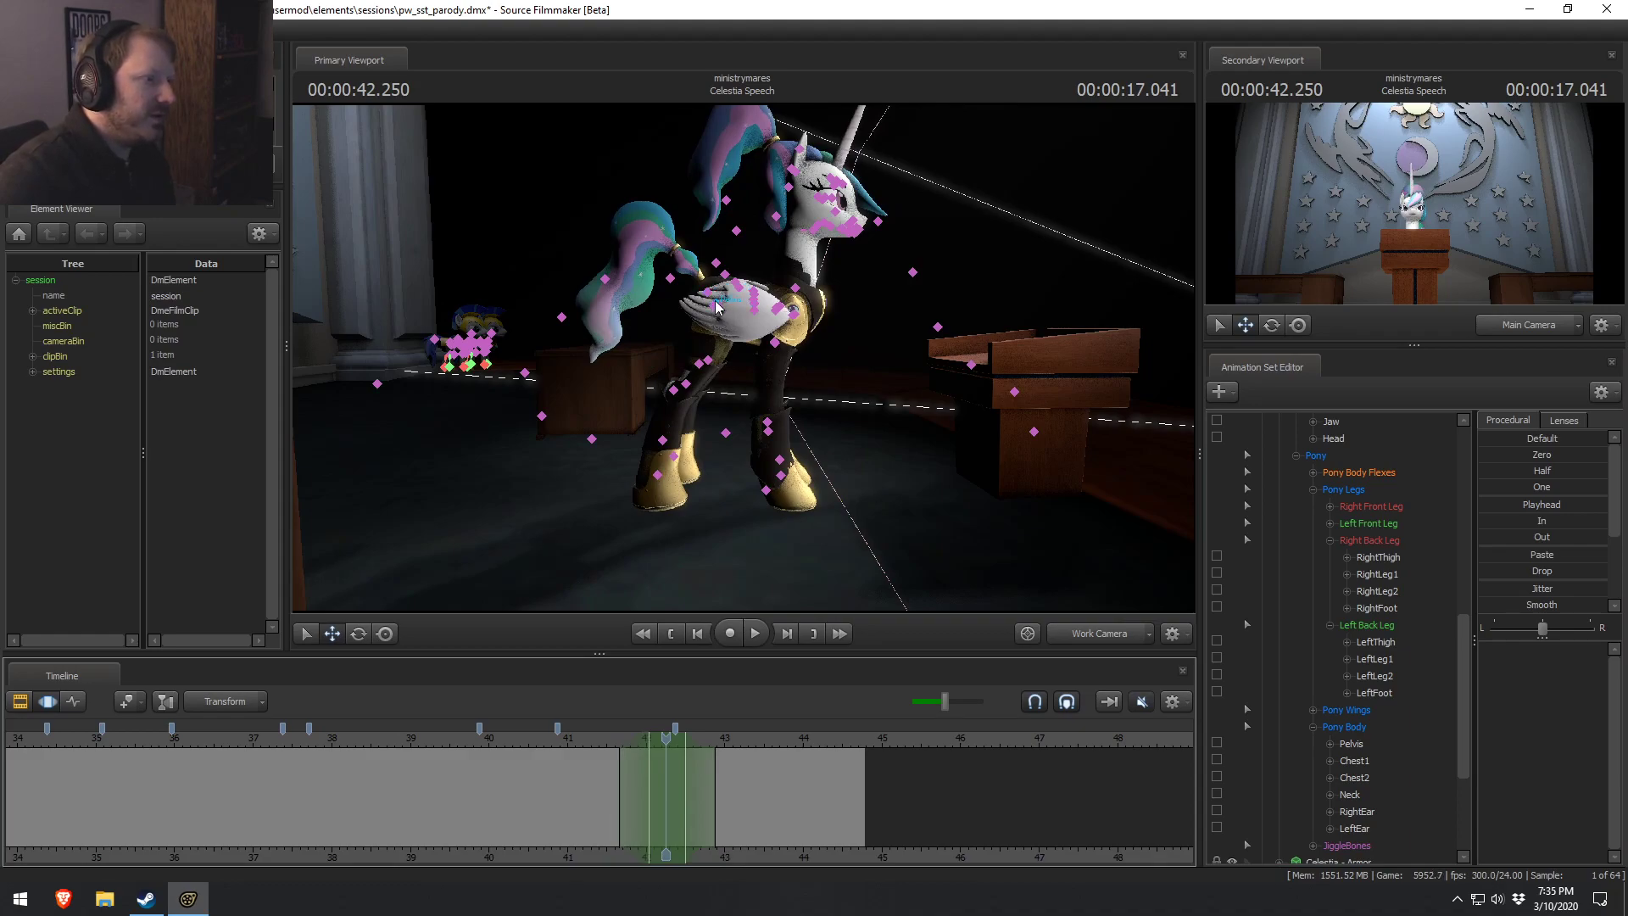
{"action": "left_click", "coordinate": [715, 310]}
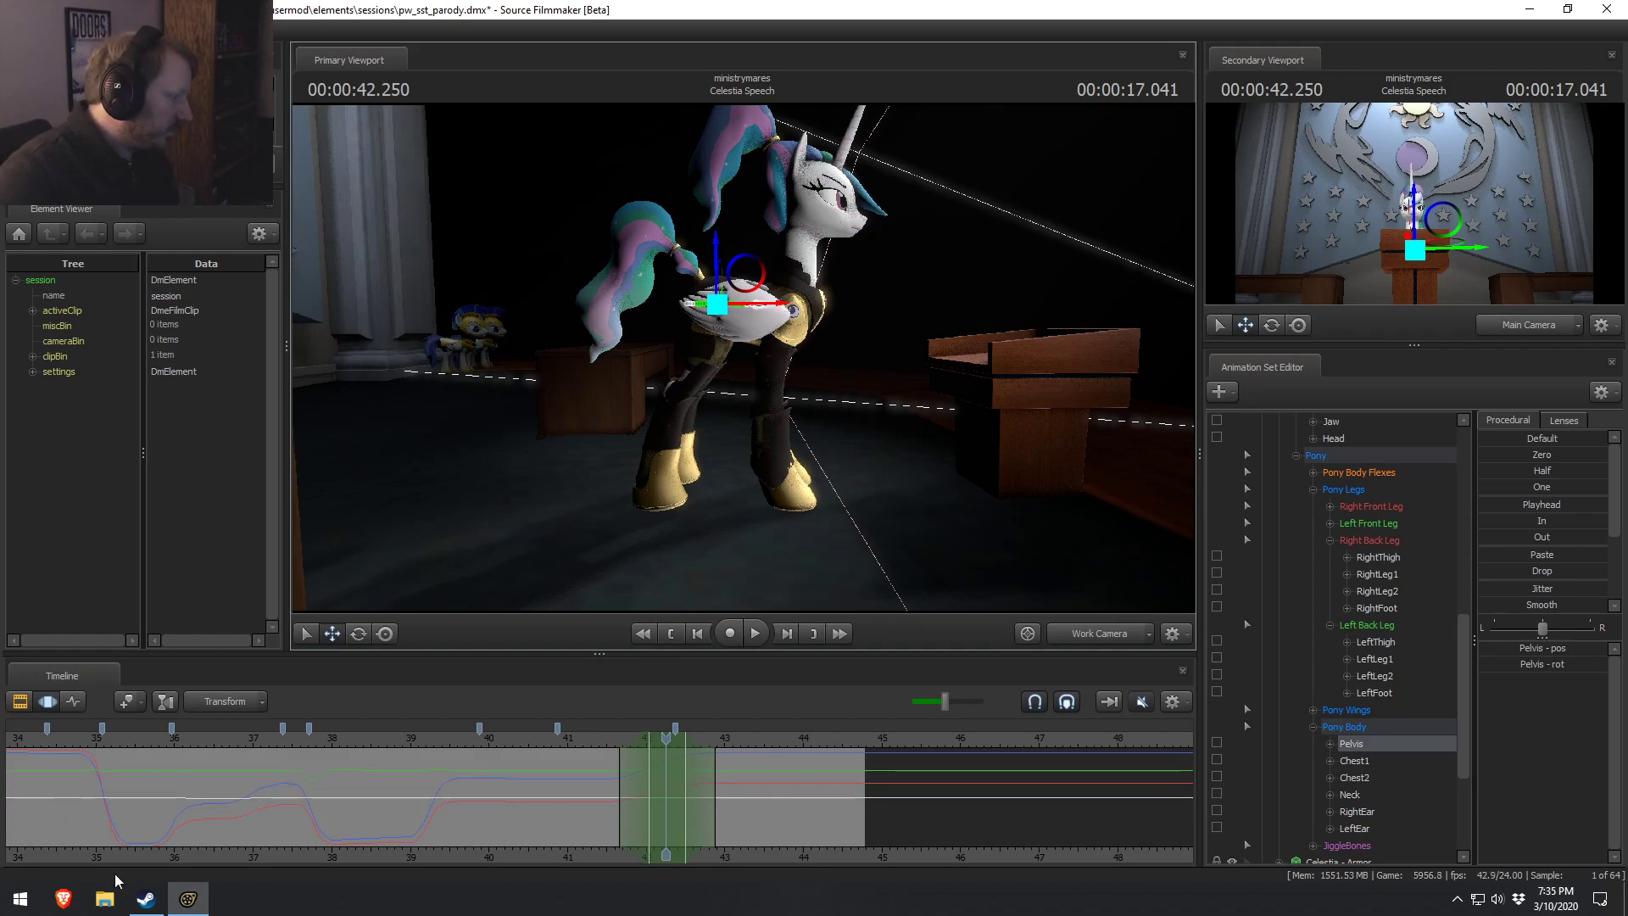
Switch to Steam, look through the profile's list of all games sorted by playtime, and return to Source Filmmaker.
{"action": "left_click", "coordinate": [146, 899]}
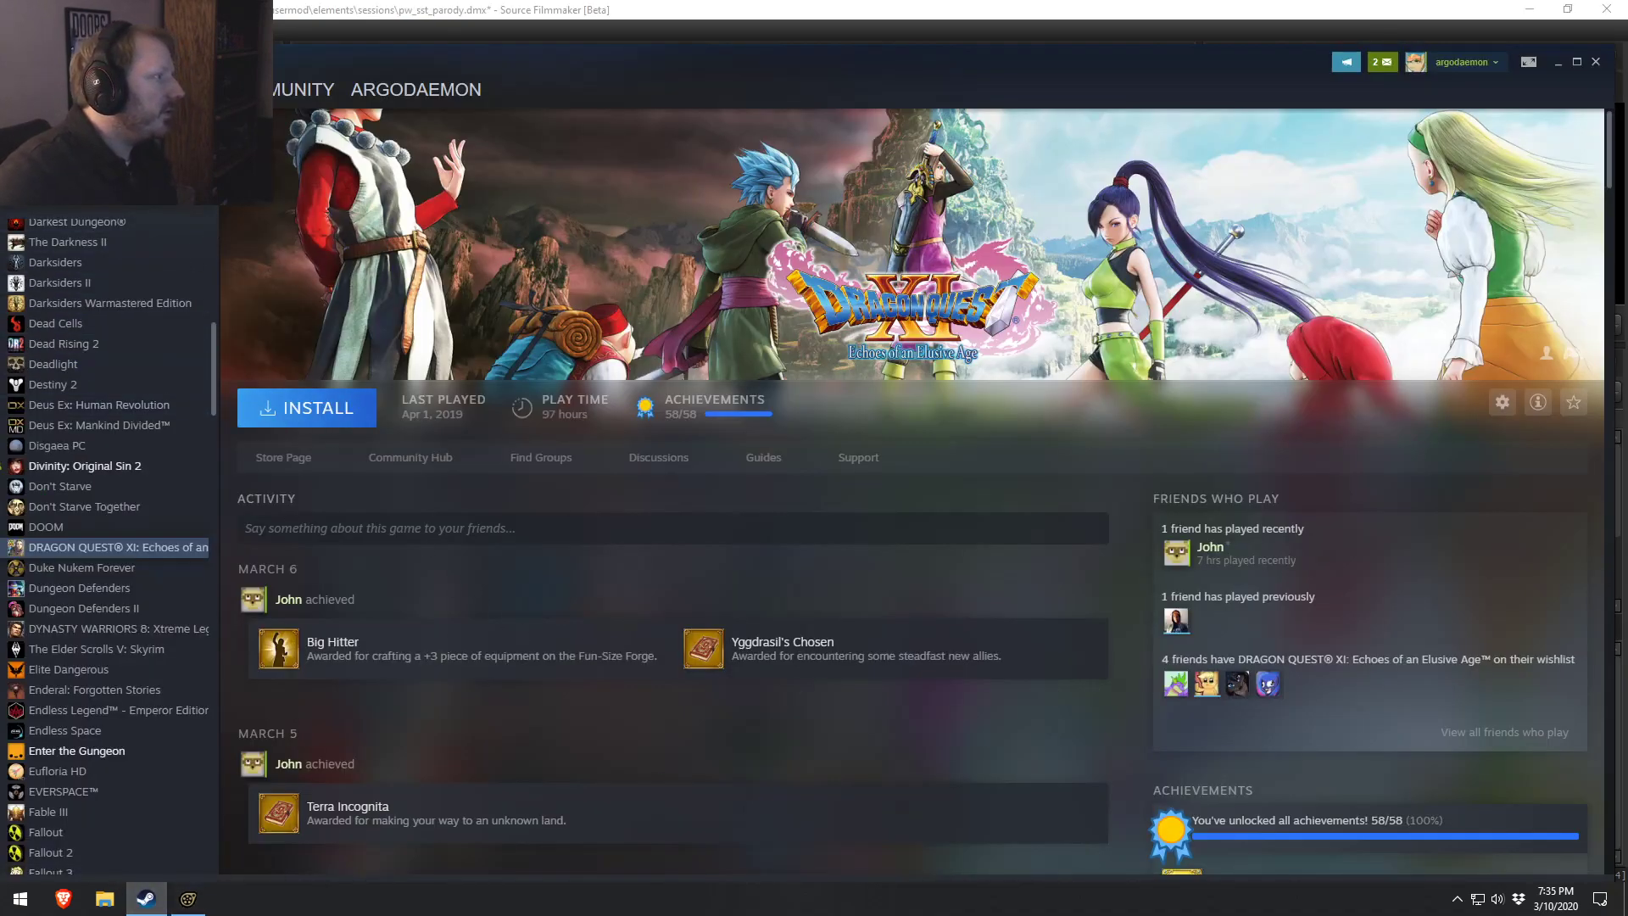
{"action": "mouse_move", "coordinate": [288, 95]}
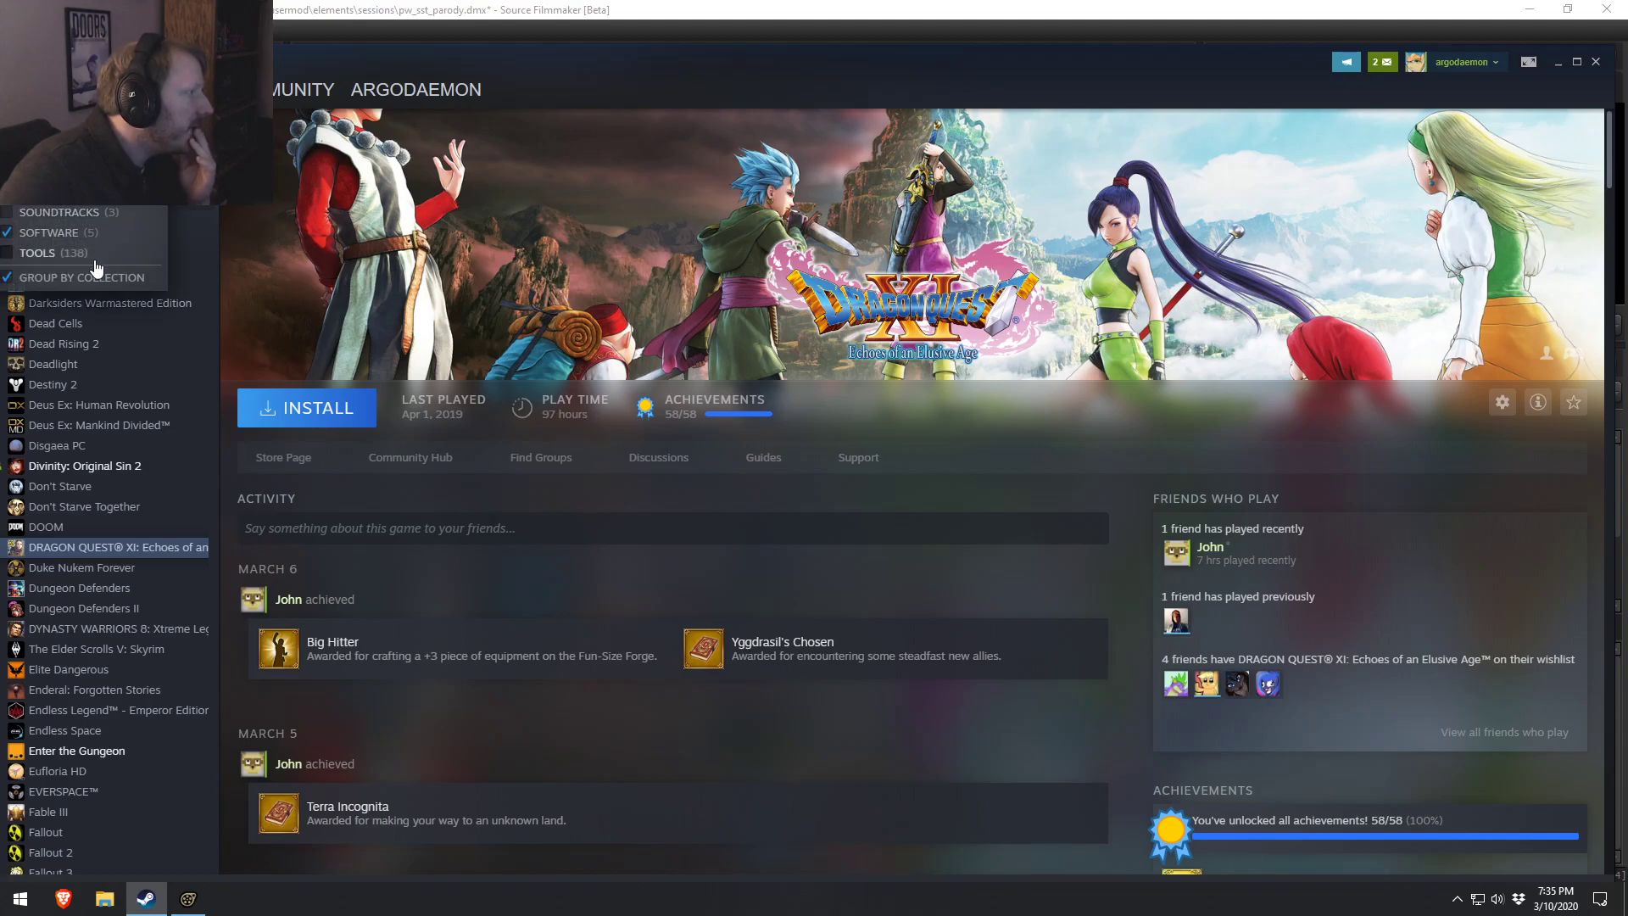
{"action": "mouse_move", "coordinate": [383, 96]}
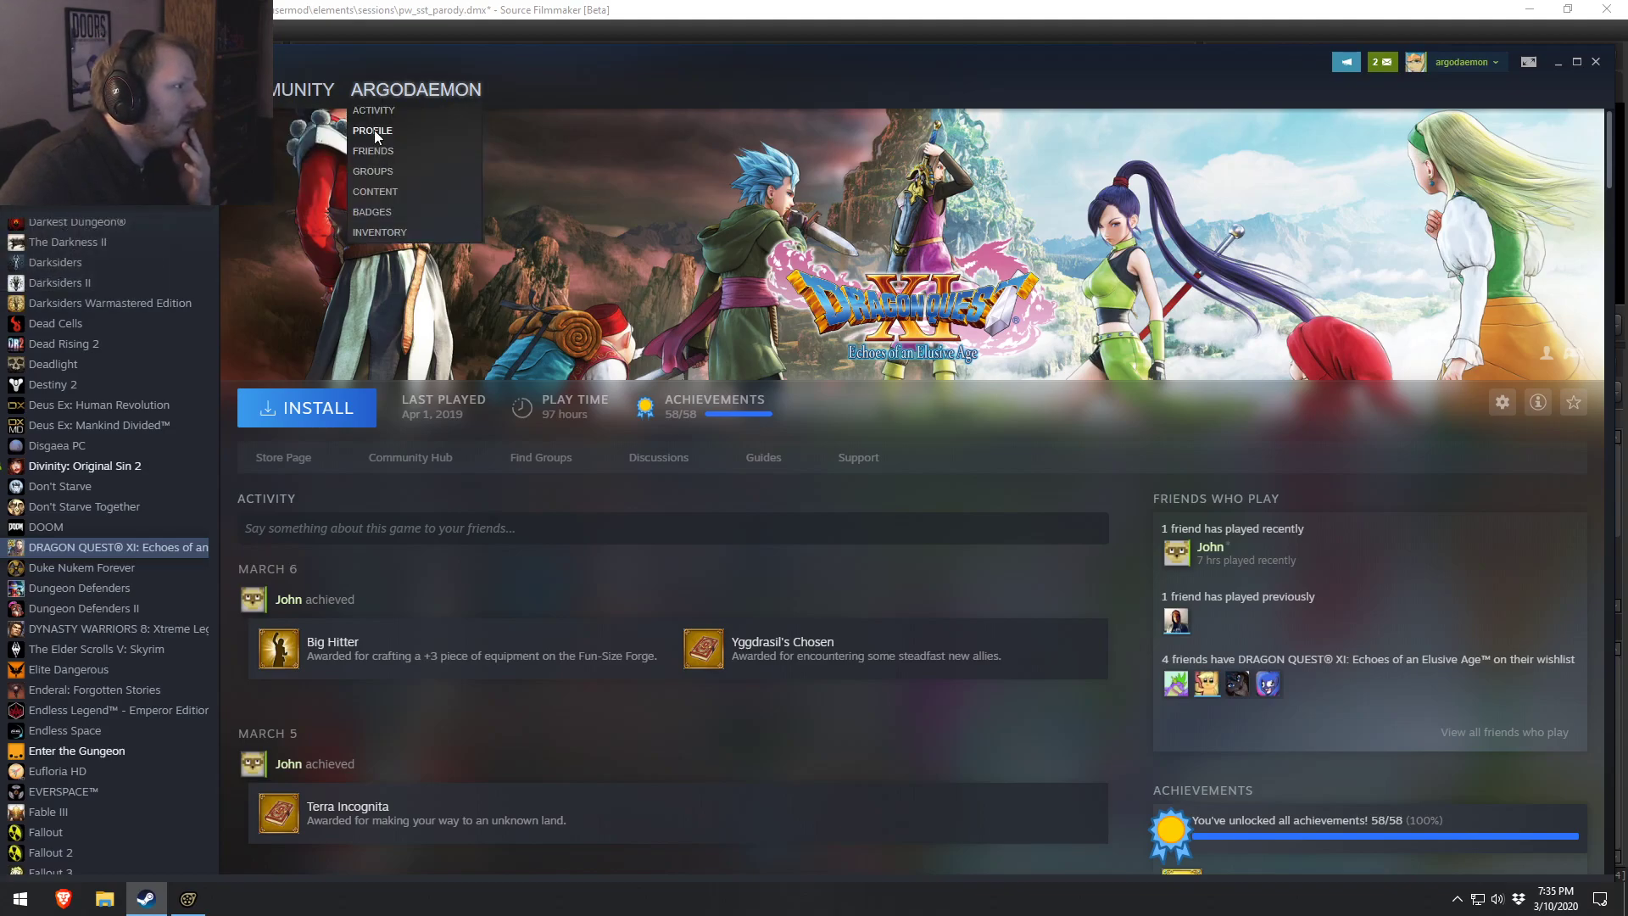
{"action": "left_click", "coordinate": [386, 132]}
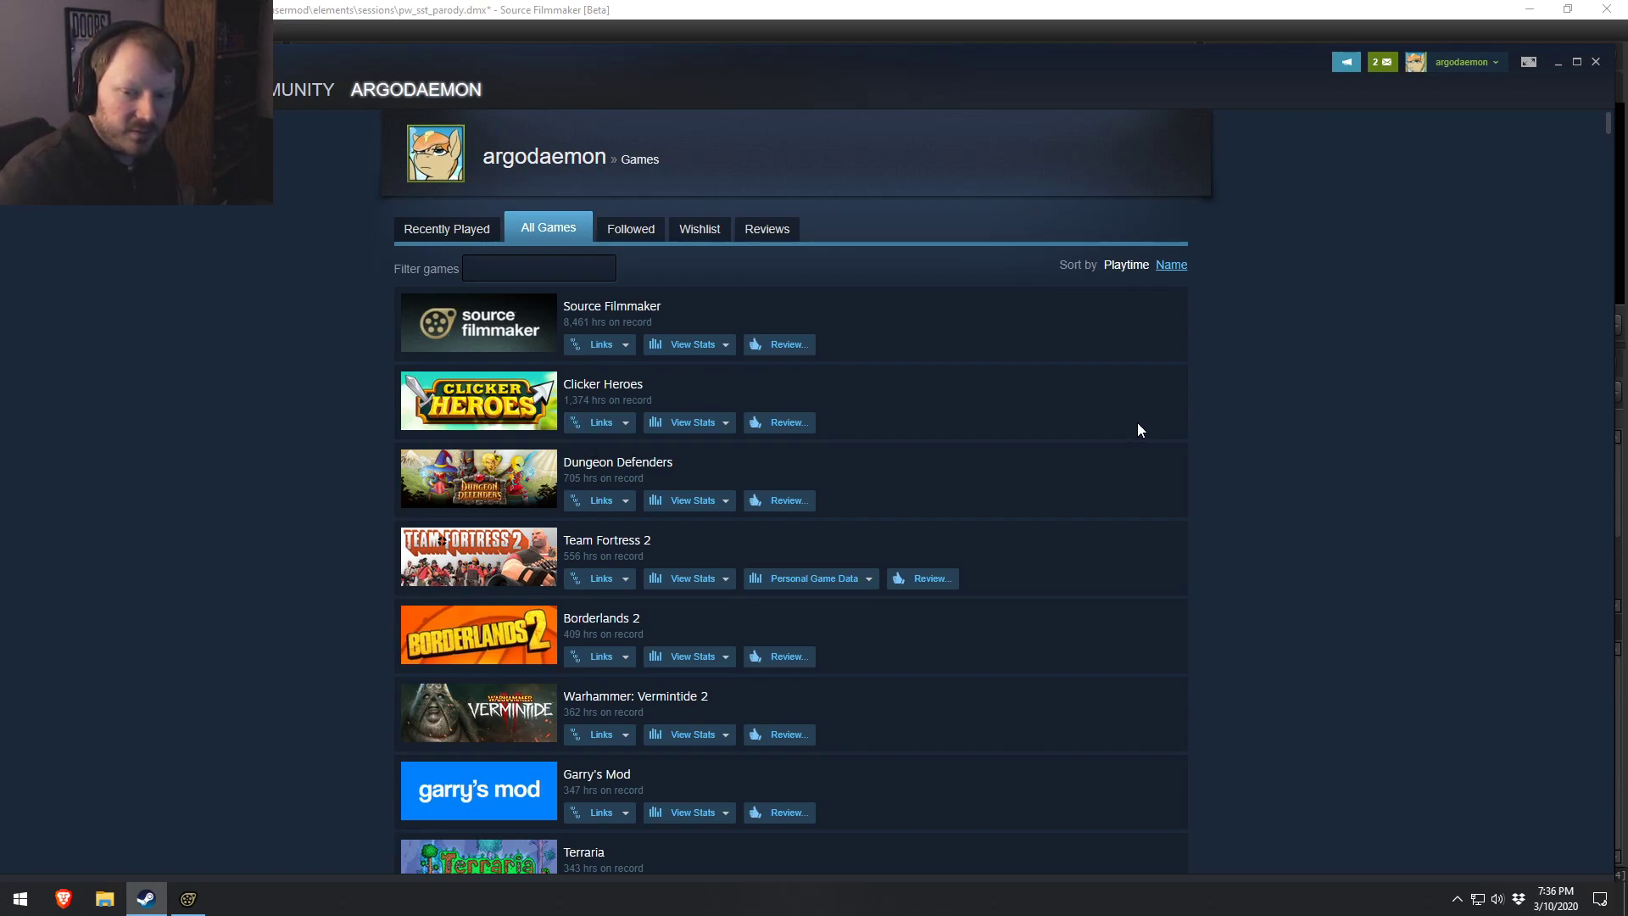
{"action": "scroll", "coordinate": [1136, 466], "scroll_direction": "down", "scroll_amount": 5}
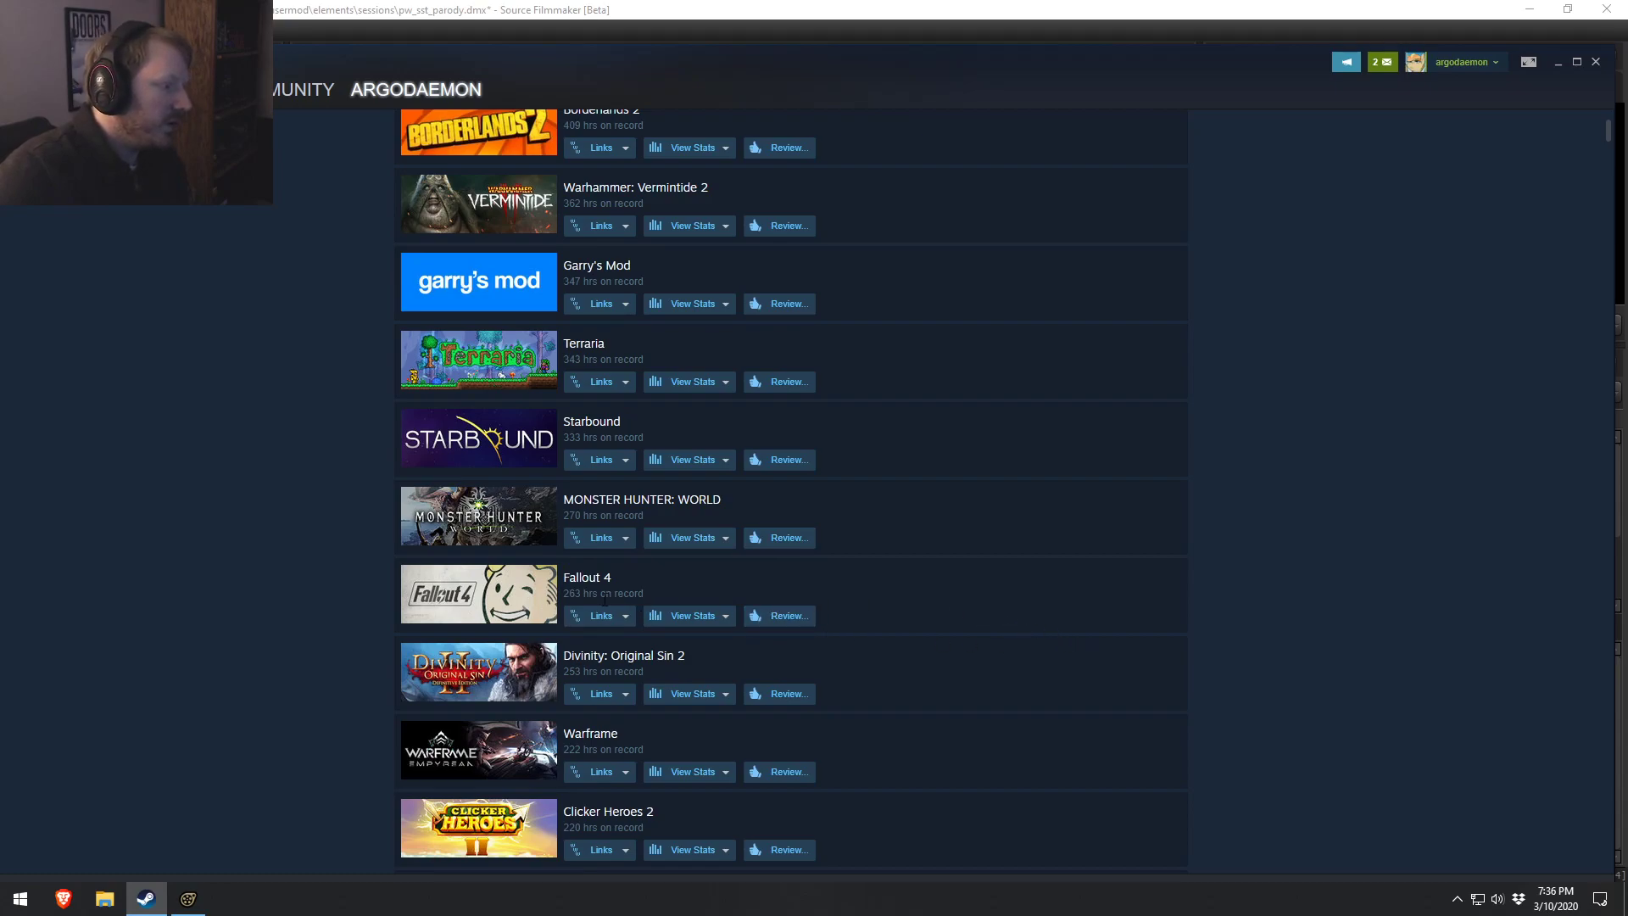
{"action": "scroll", "coordinate": [848, 521], "scroll_direction": "up", "scroll_amount": 6}
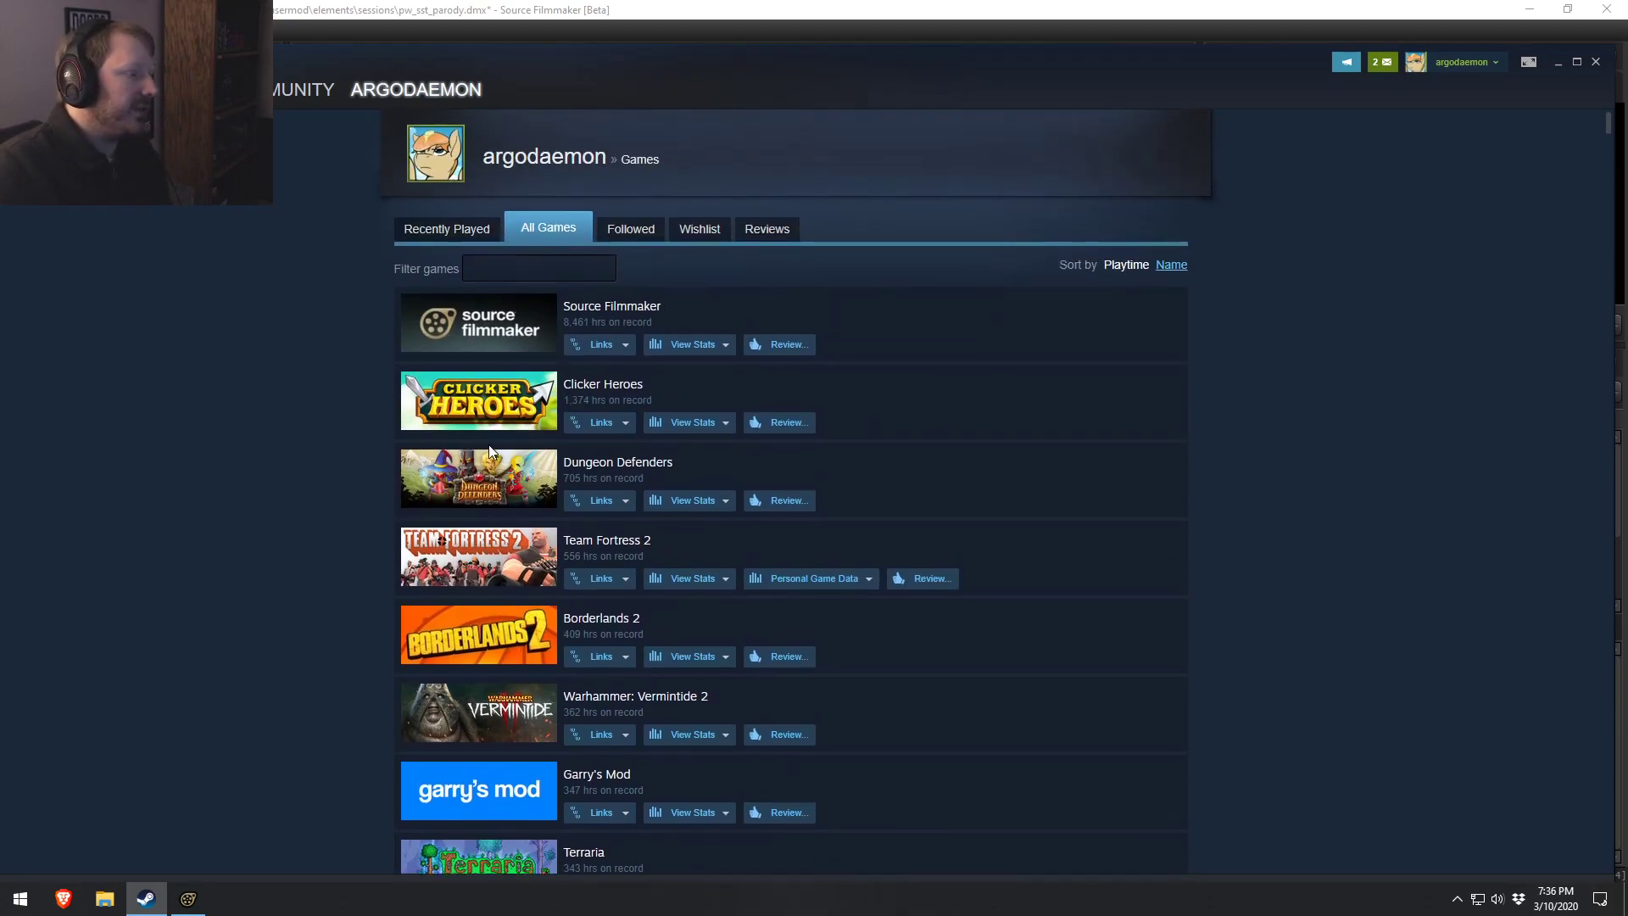
{"action": "left_click", "coordinate": [1531, 12]}
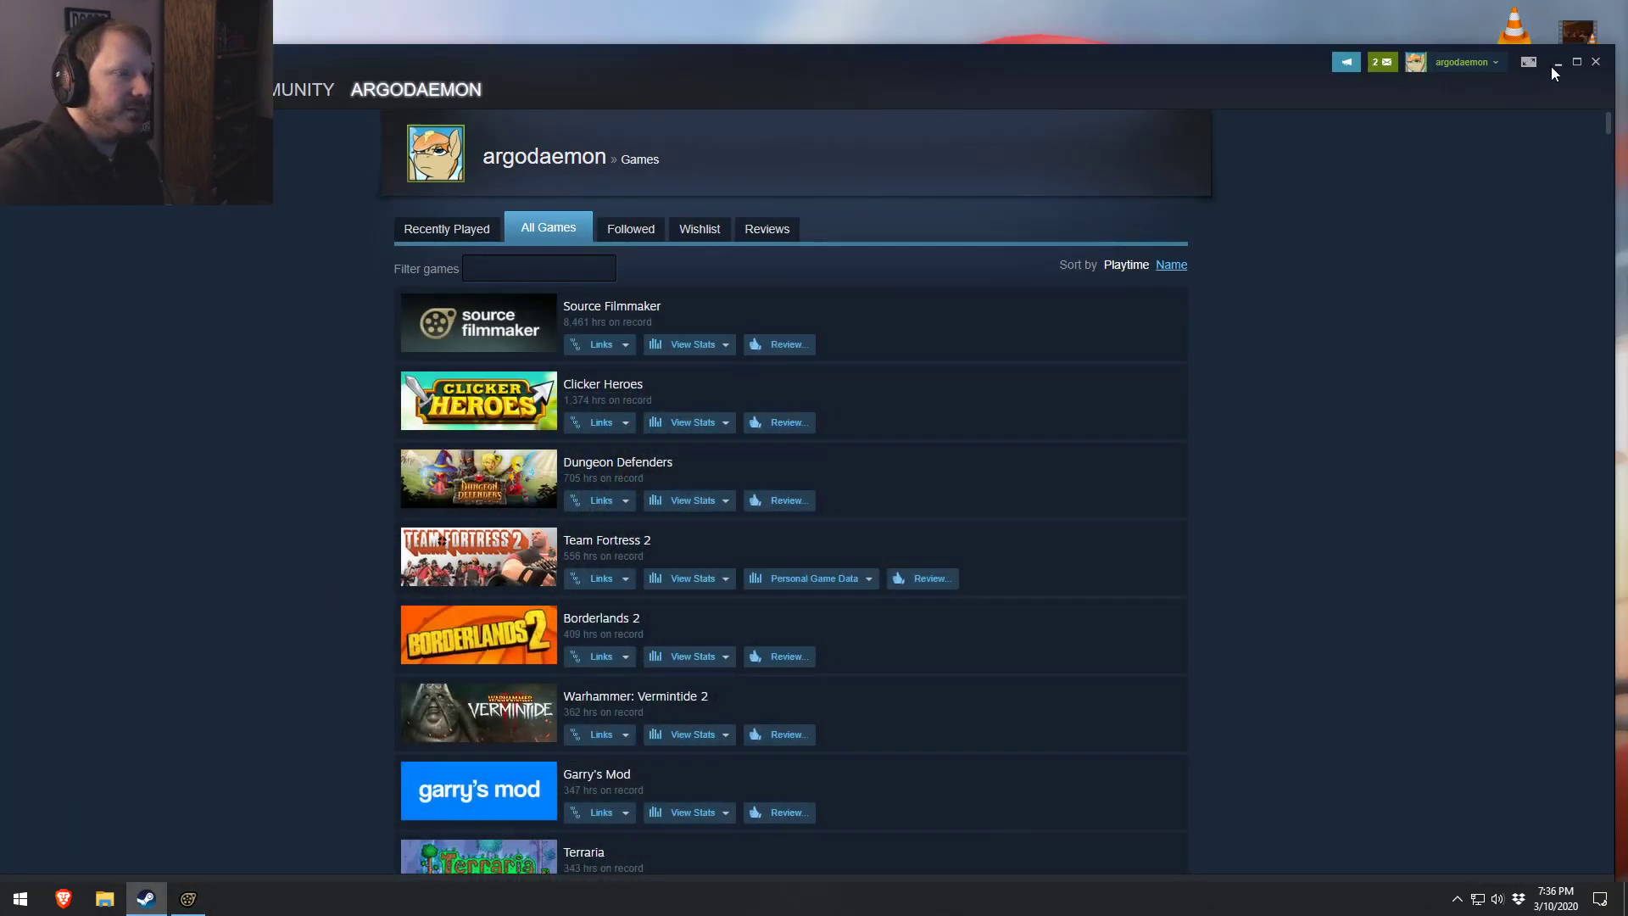
{"action": "left_click", "coordinate": [1557, 64]}
{"action": "left_click", "coordinate": [189, 898]}
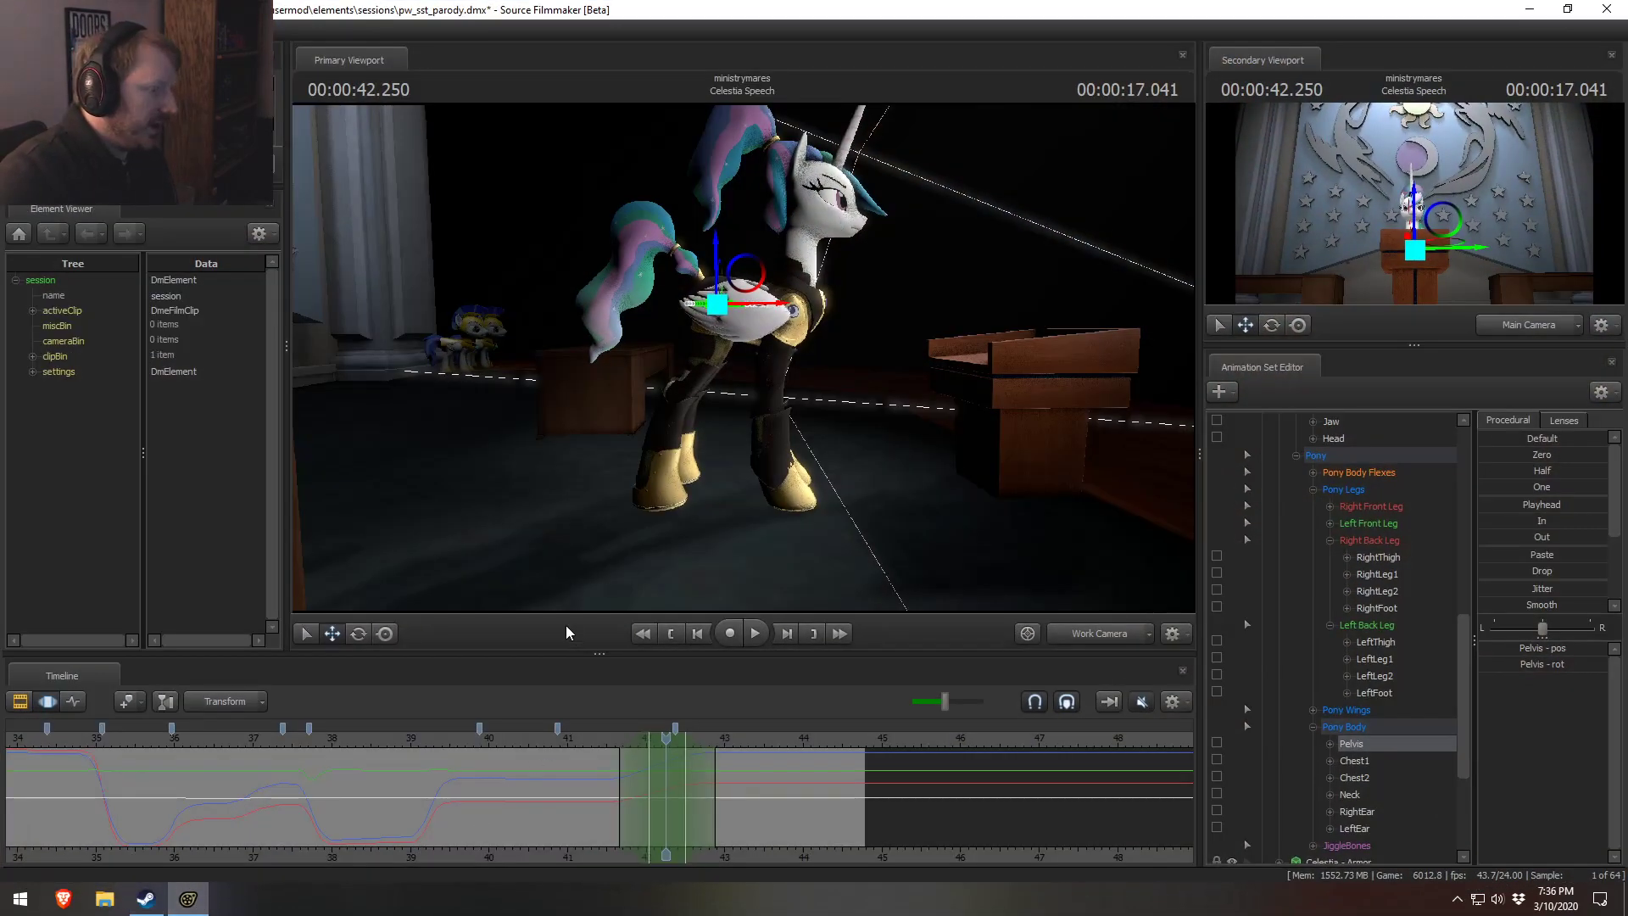
Lower Celestia's pelvis slightly at about 42.04 s within the selection from about 41.65 to 42.9 s and play back the motion.
{"action": "left_click_drag", "start_coordinate": [581, 741], "coordinate": [647, 744]}
{"action": "scroll", "coordinate": [676, 785], "scroll_direction": "up", "scroll_amount": 5}
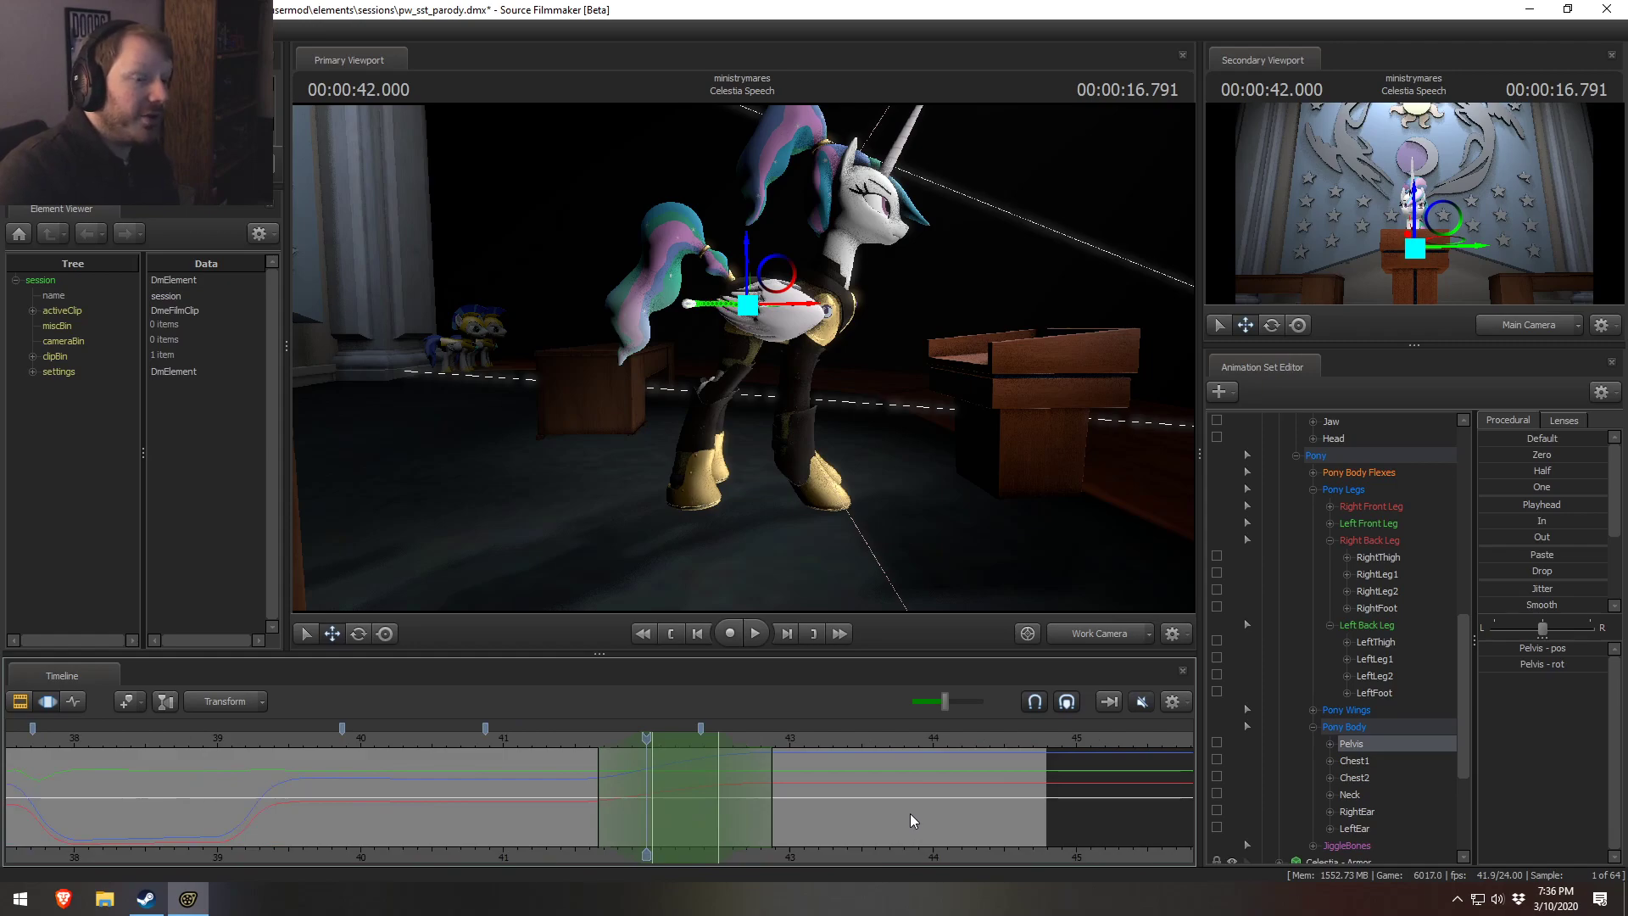
{"action": "middle_click_drag", "start_coordinate": [858, 838], "coordinate": [683, 792]}
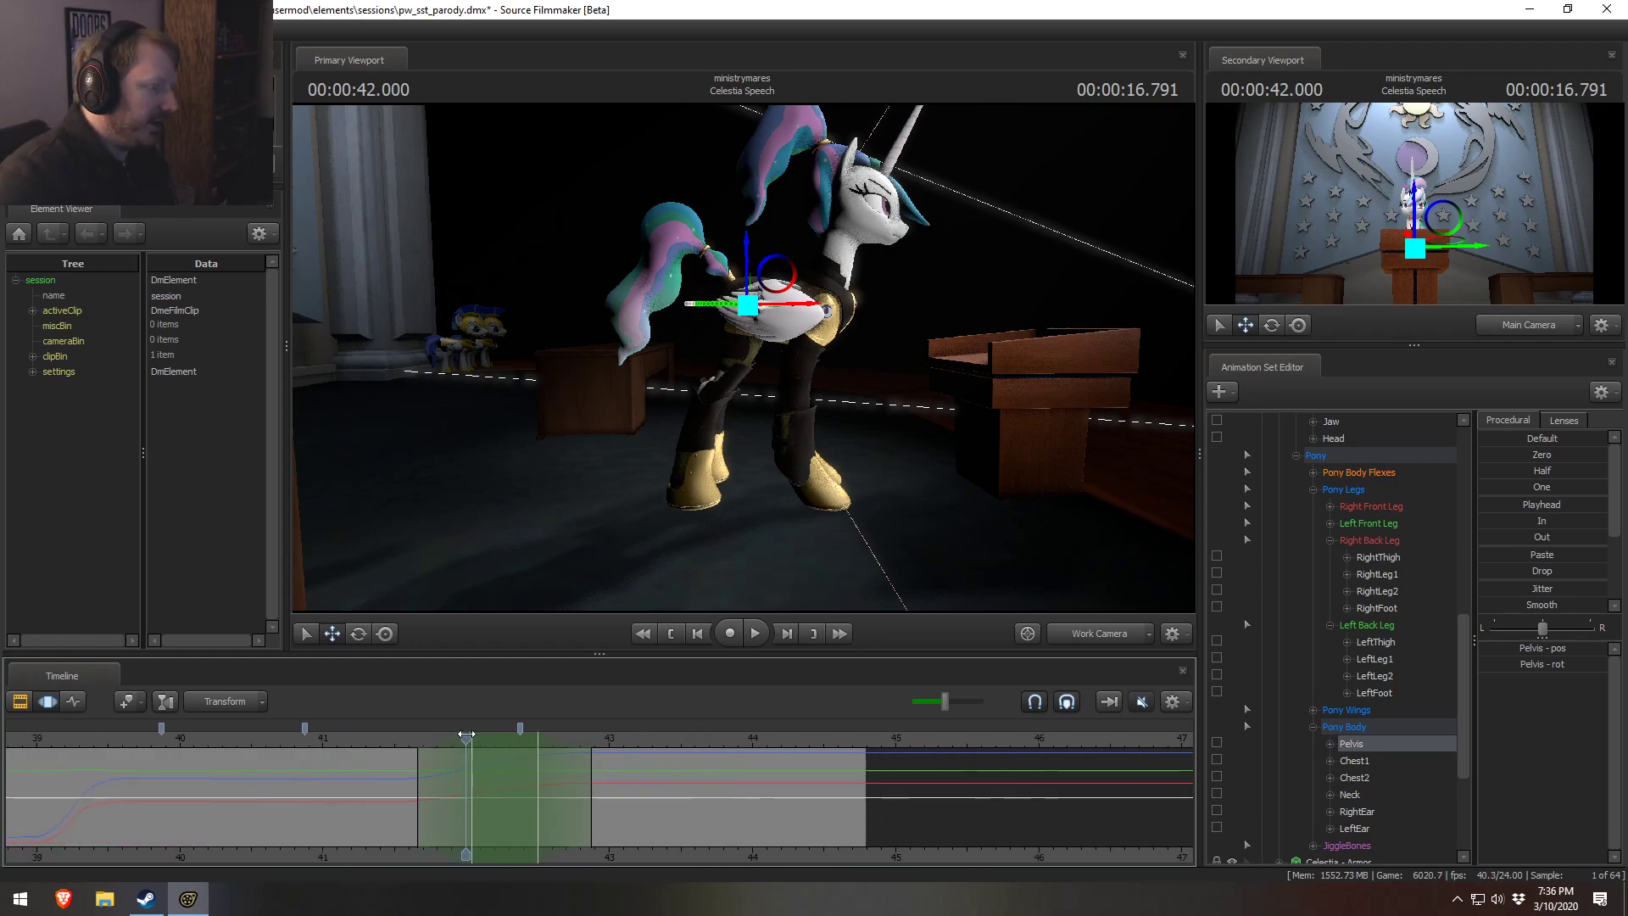
{"action": "left_click_drag", "start_coordinate": [466, 736], "coordinate": [473, 736]}
{"action": "key", "text": "shift"}
{"action": "mouse_move", "coordinate": [466, 797]}
{"action": "left_mouse_down"}
{"action": "mouse_move", "coordinate": [489, 797]}
{"action": "mouse_move", "coordinate": [472, 797]}
{"action": "left_mouse_up"}
{"action": "left_click_drag", "start_coordinate": [740, 245], "coordinate": [741, 262]}
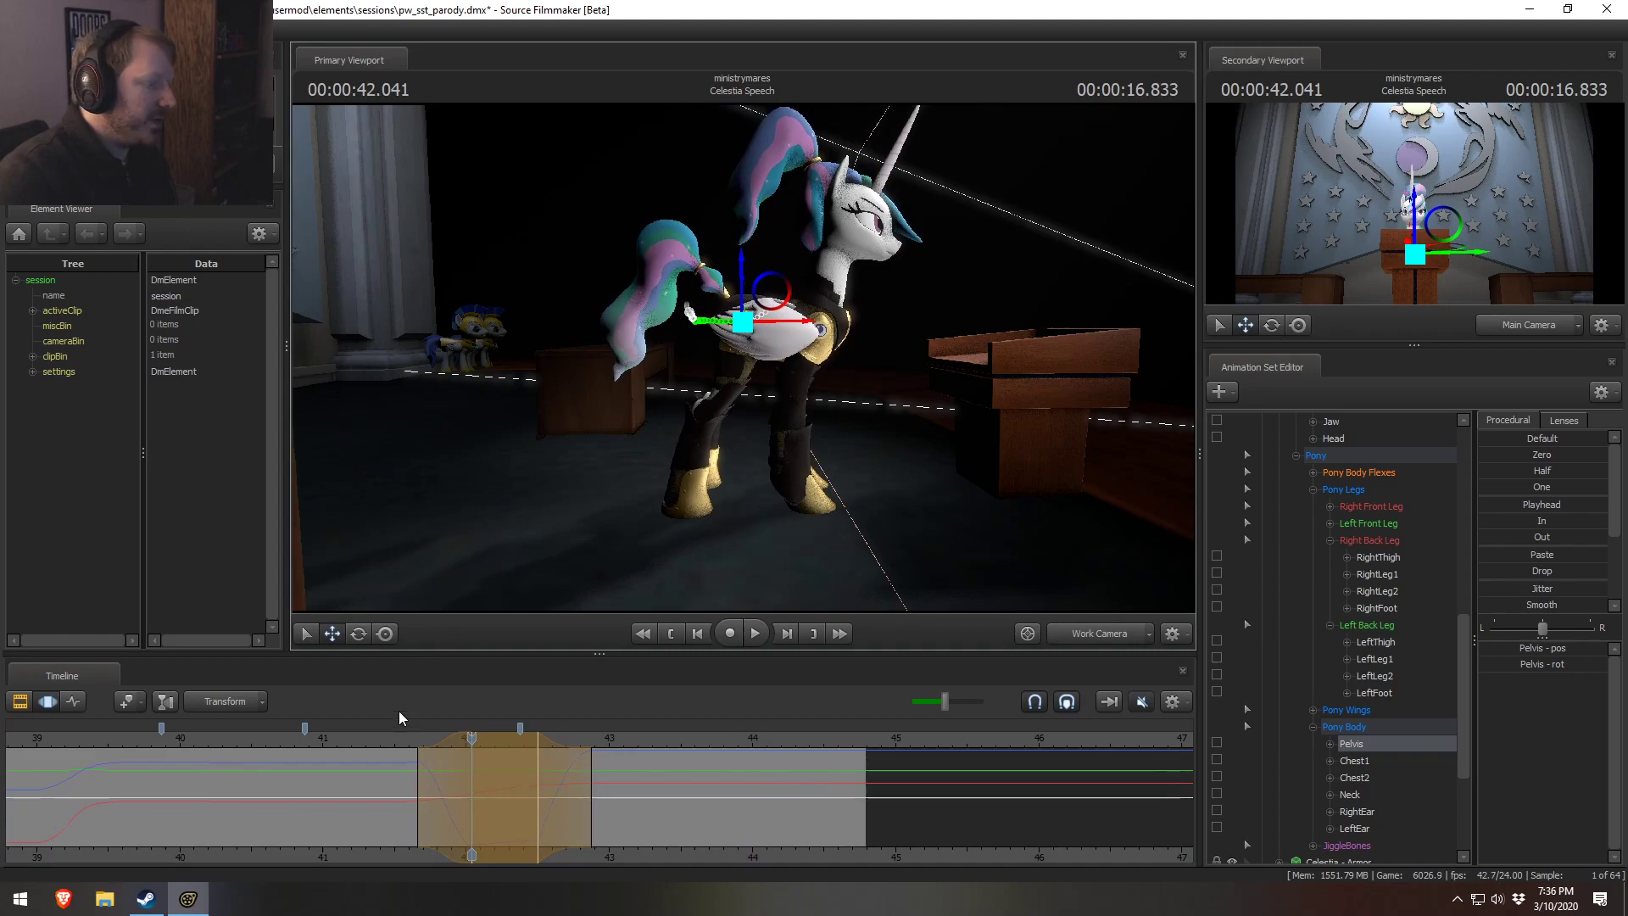
{"action": "left_click", "coordinate": [396, 741]}
{"action": "key", "text": "space"}
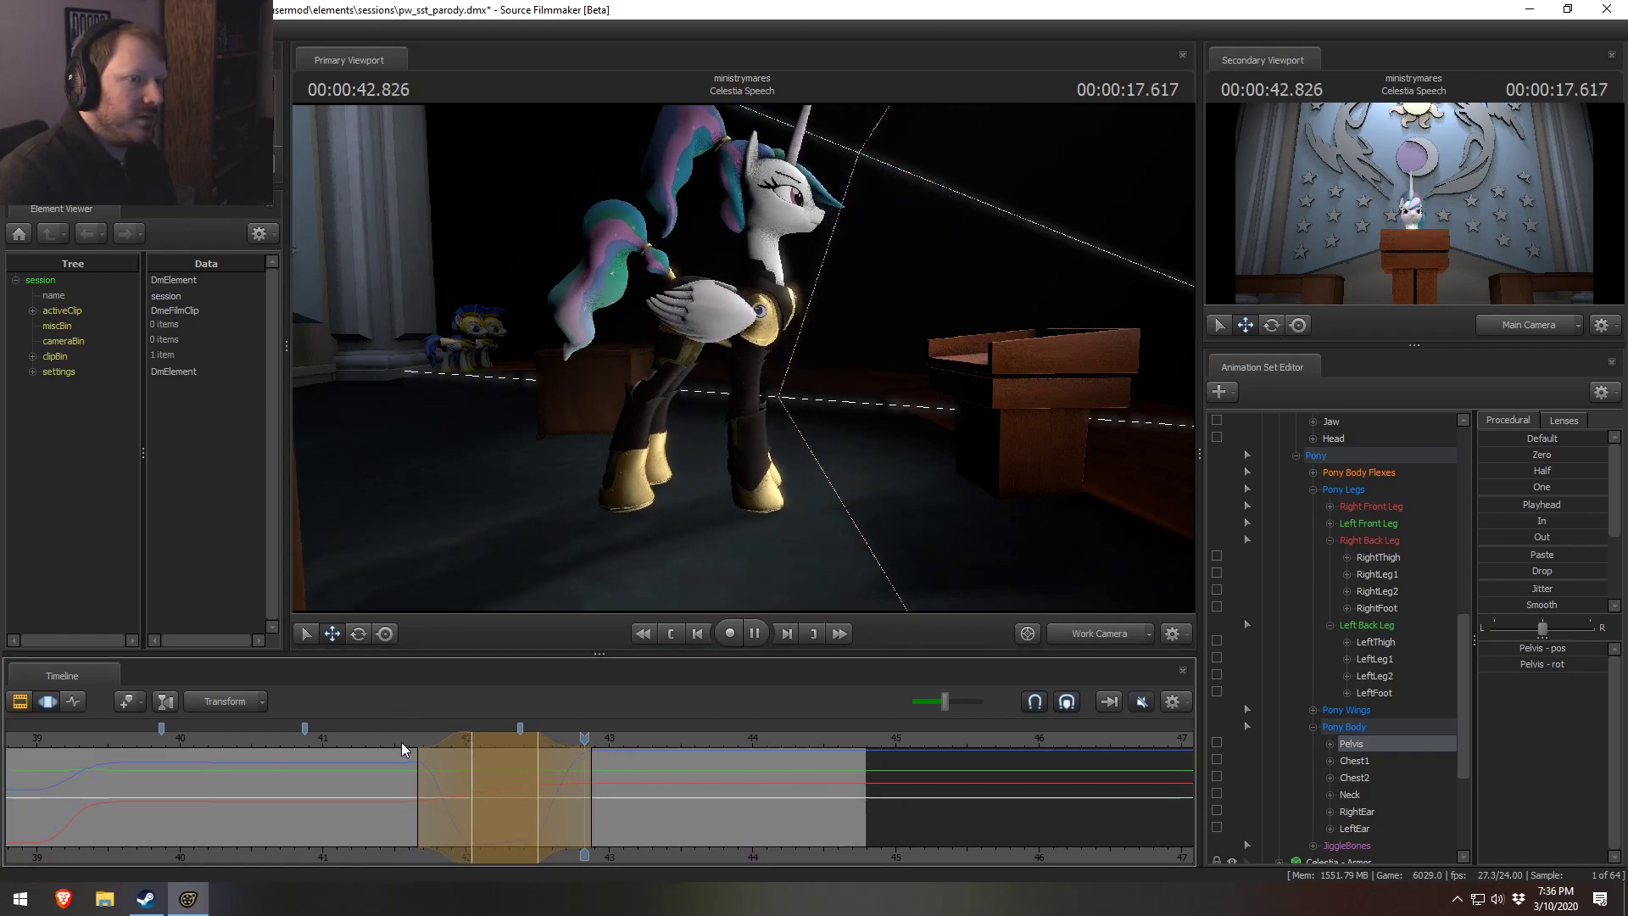
{"action": "key", "text": "space"}
Adjust the pelvis edit's time selection to about 41.6 to 42.8 s, holding from about 42.1 to 42.3 s, and play it back.
{"action": "left_click_drag", "start_coordinate": [570, 797], "coordinate": [483, 772]}
{"action": "scroll", "coordinate": [492, 780], "scroll_direction": "up", "scroll_amount": 2}
{"action": "left_click", "coordinate": [385, 743]}
{"action": "key", "text": "space"}
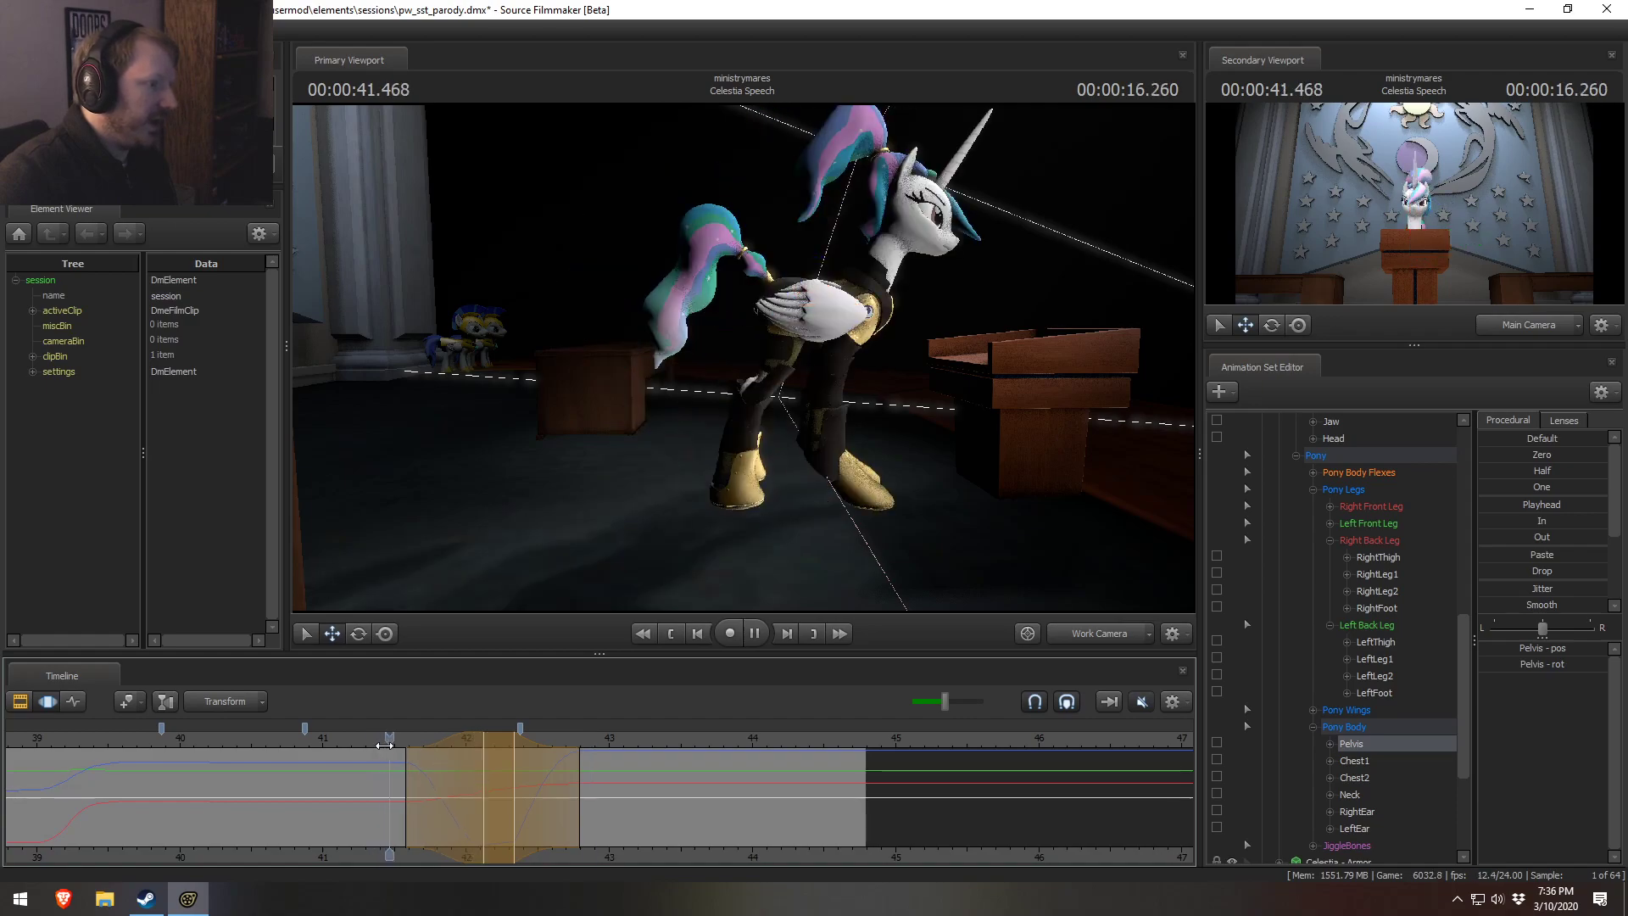
{"action": "key", "text": "space"}
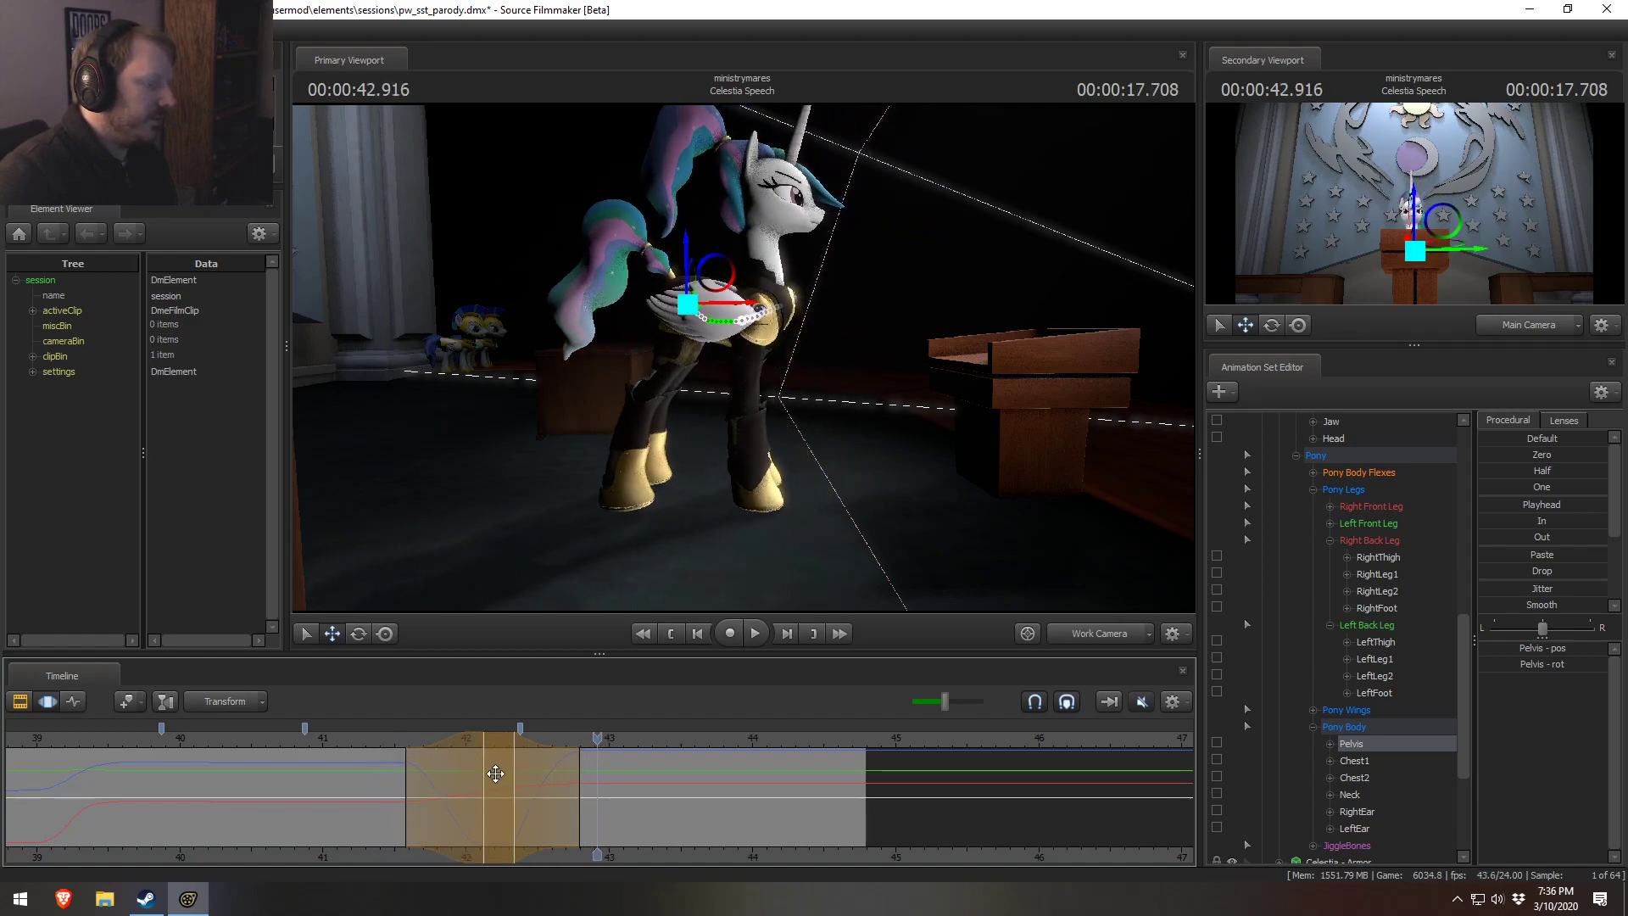
{"action": "left_click", "coordinate": [388, 740]}
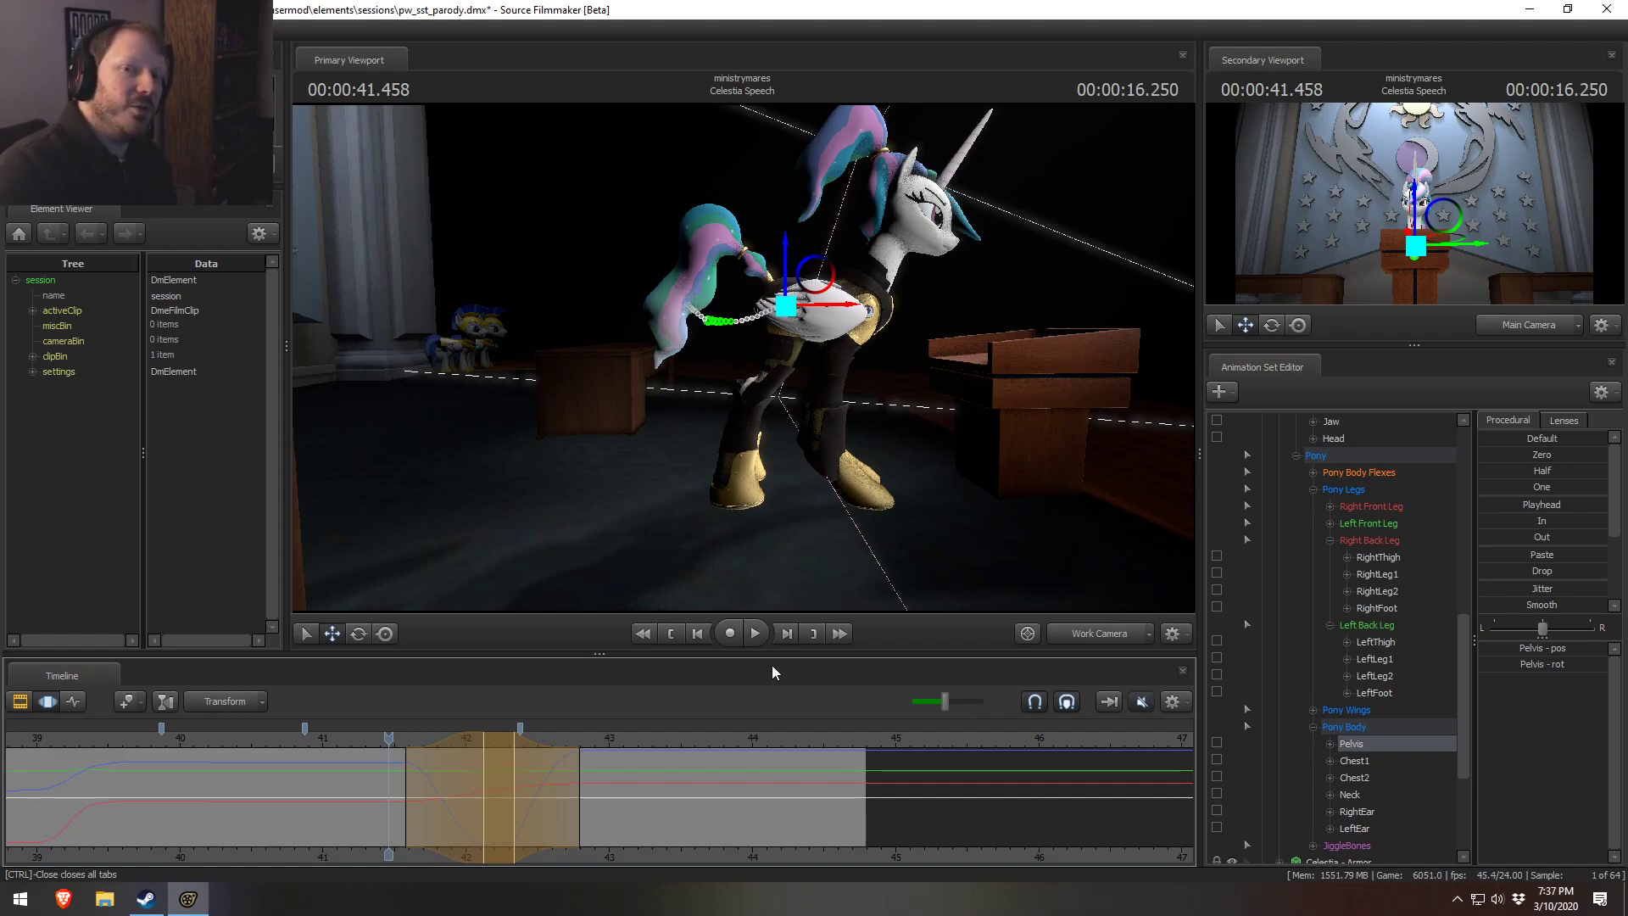
{"action": "left_click_drag", "start_coordinate": [389, 737], "coordinate": [364, 738]}
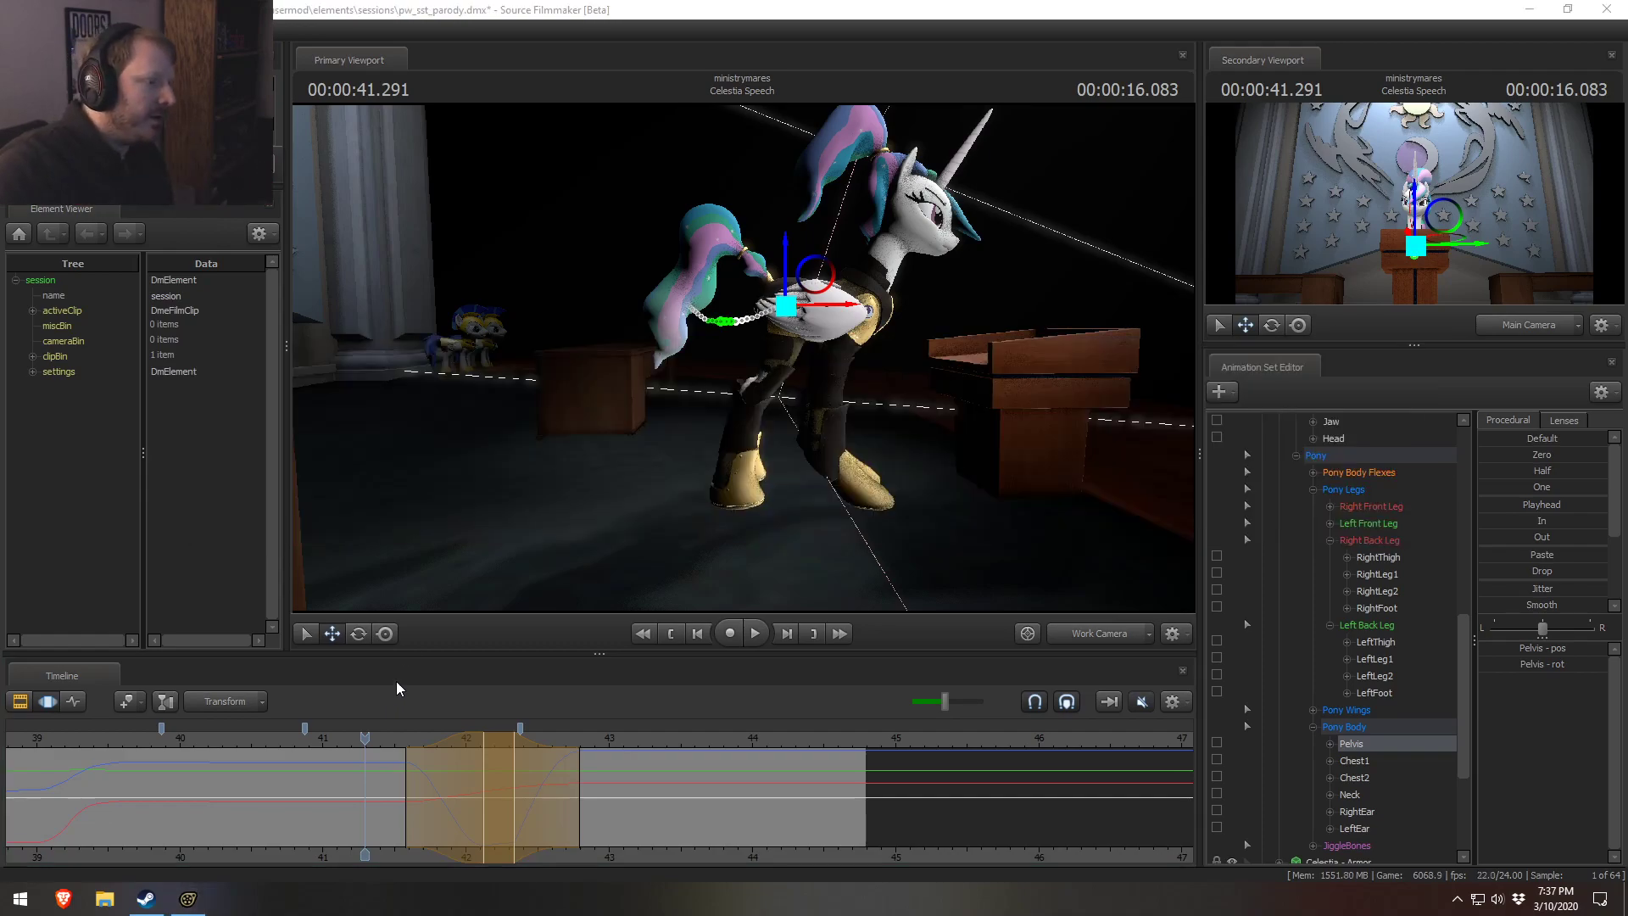
Switch to Steam, scroll through the profile's list of all games sorted by playtime, and return to Source Filmmaker.
{"action": "key", "text": "alt+Tab"}
{"action": "left_click", "coordinate": [739, 447]}
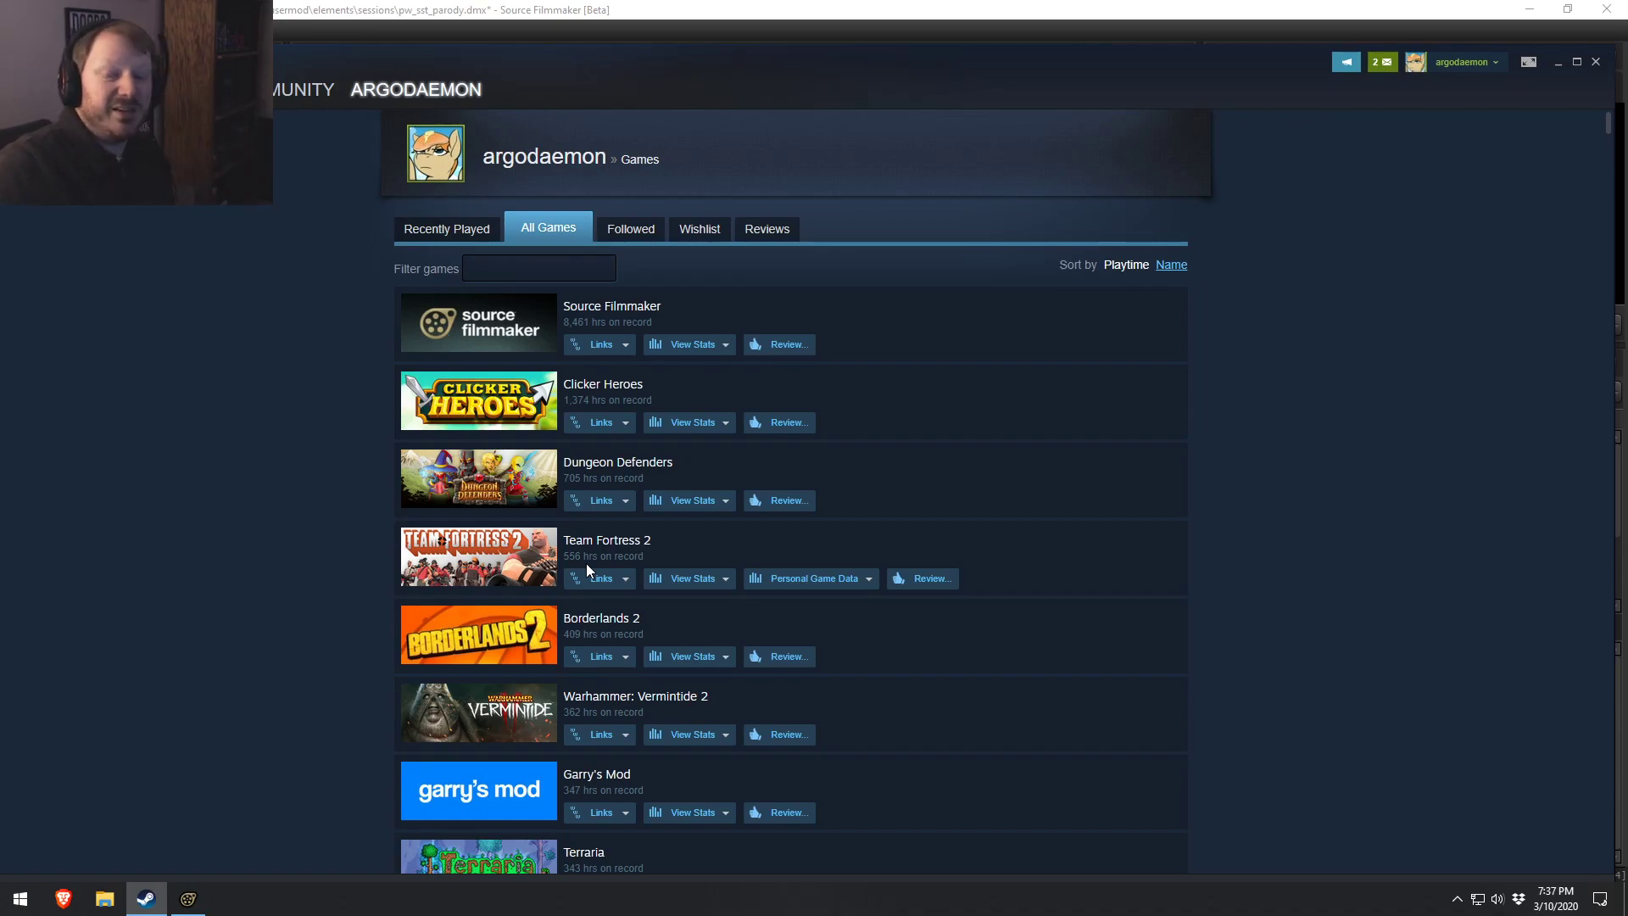
{"action": "scroll", "coordinate": [983, 517], "scroll_direction": "down", "scroll_amount": 1}
{"action": "scroll", "coordinate": [1071, 582], "scroll_direction": "down", "scroll_amount": 4}
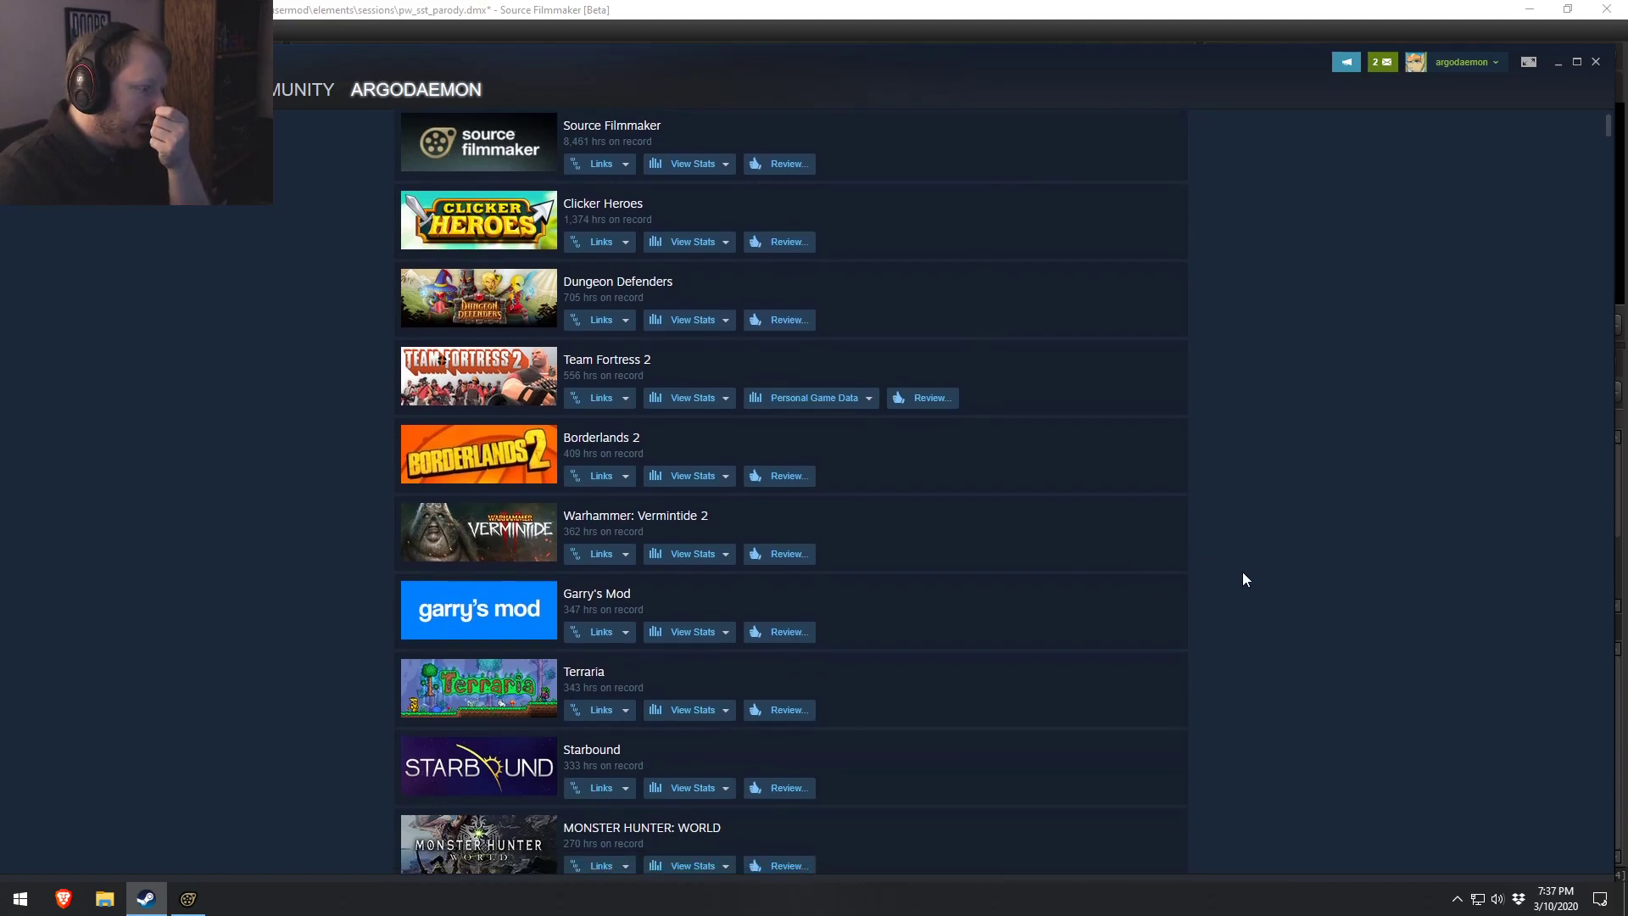
{"action": "left_click", "coordinate": [1607, 11]}
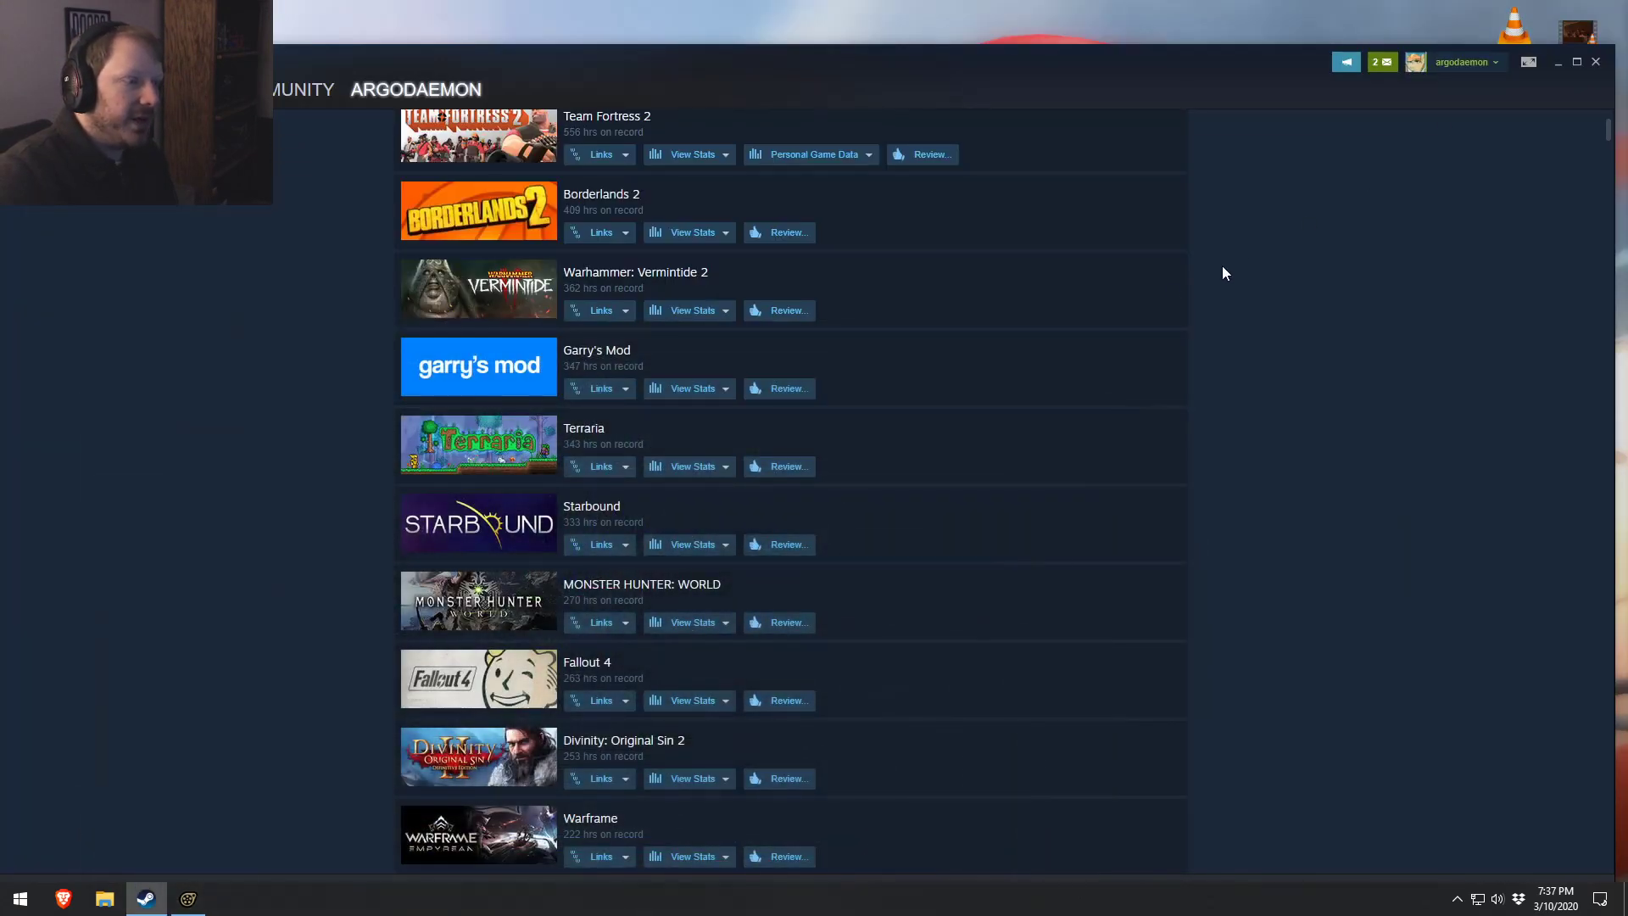
{"action": "left_click", "coordinate": [188, 897]}
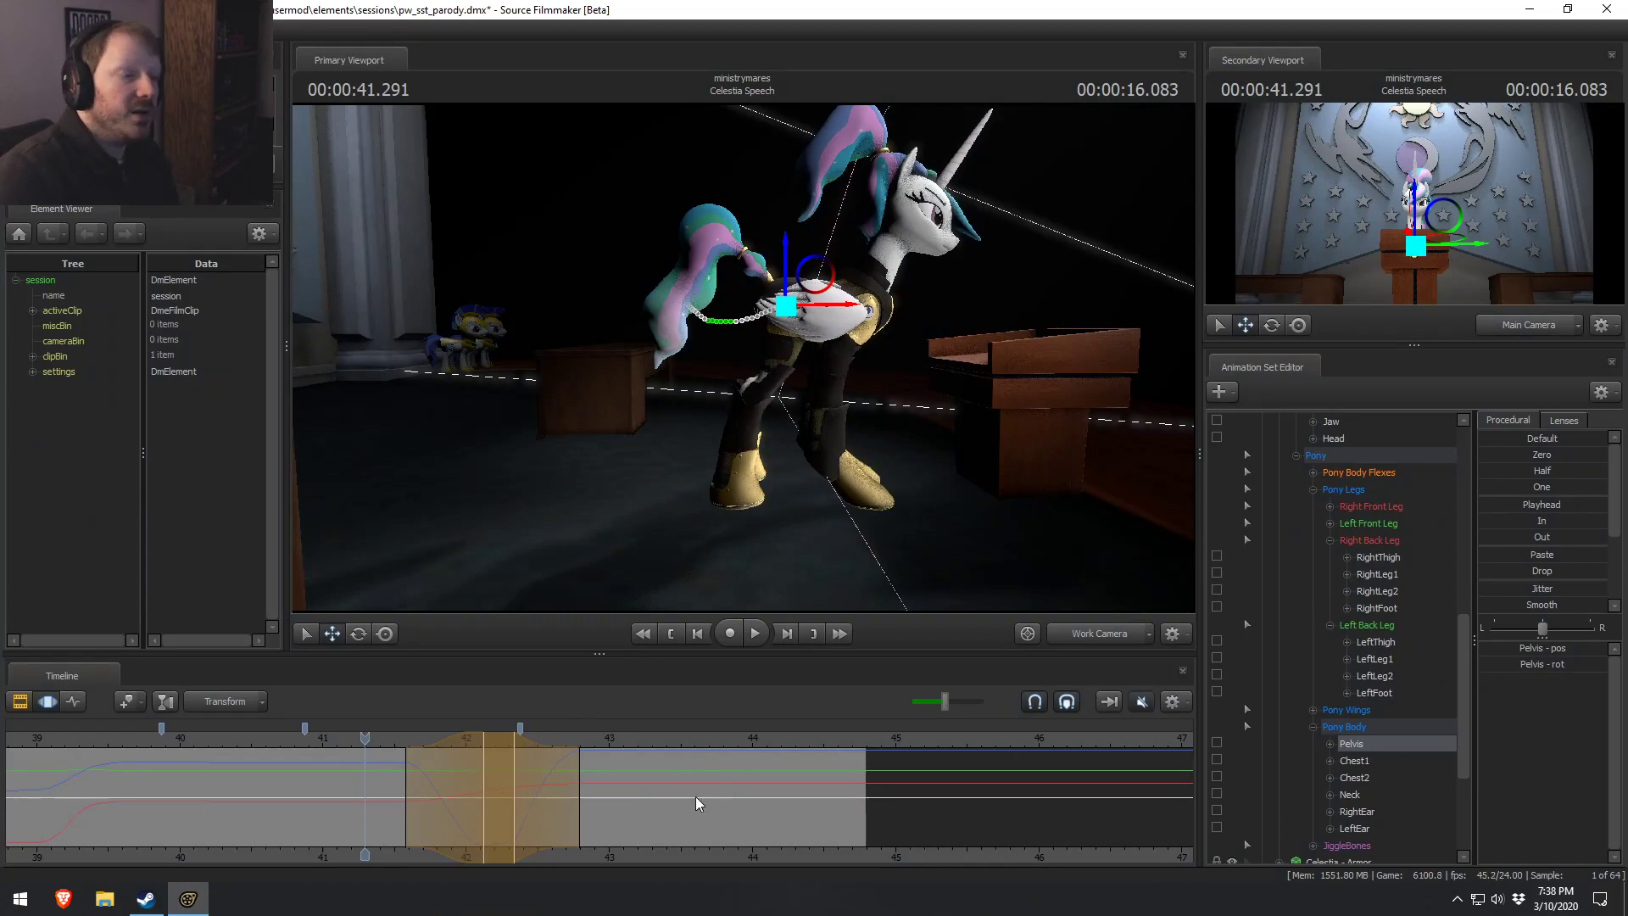
Play back Celestia's pelvis dip repeatedly from about 41.2 s in the Work Camera view.
{"action": "left_click_drag", "start_coordinate": [365, 737], "coordinate": [354, 744]}
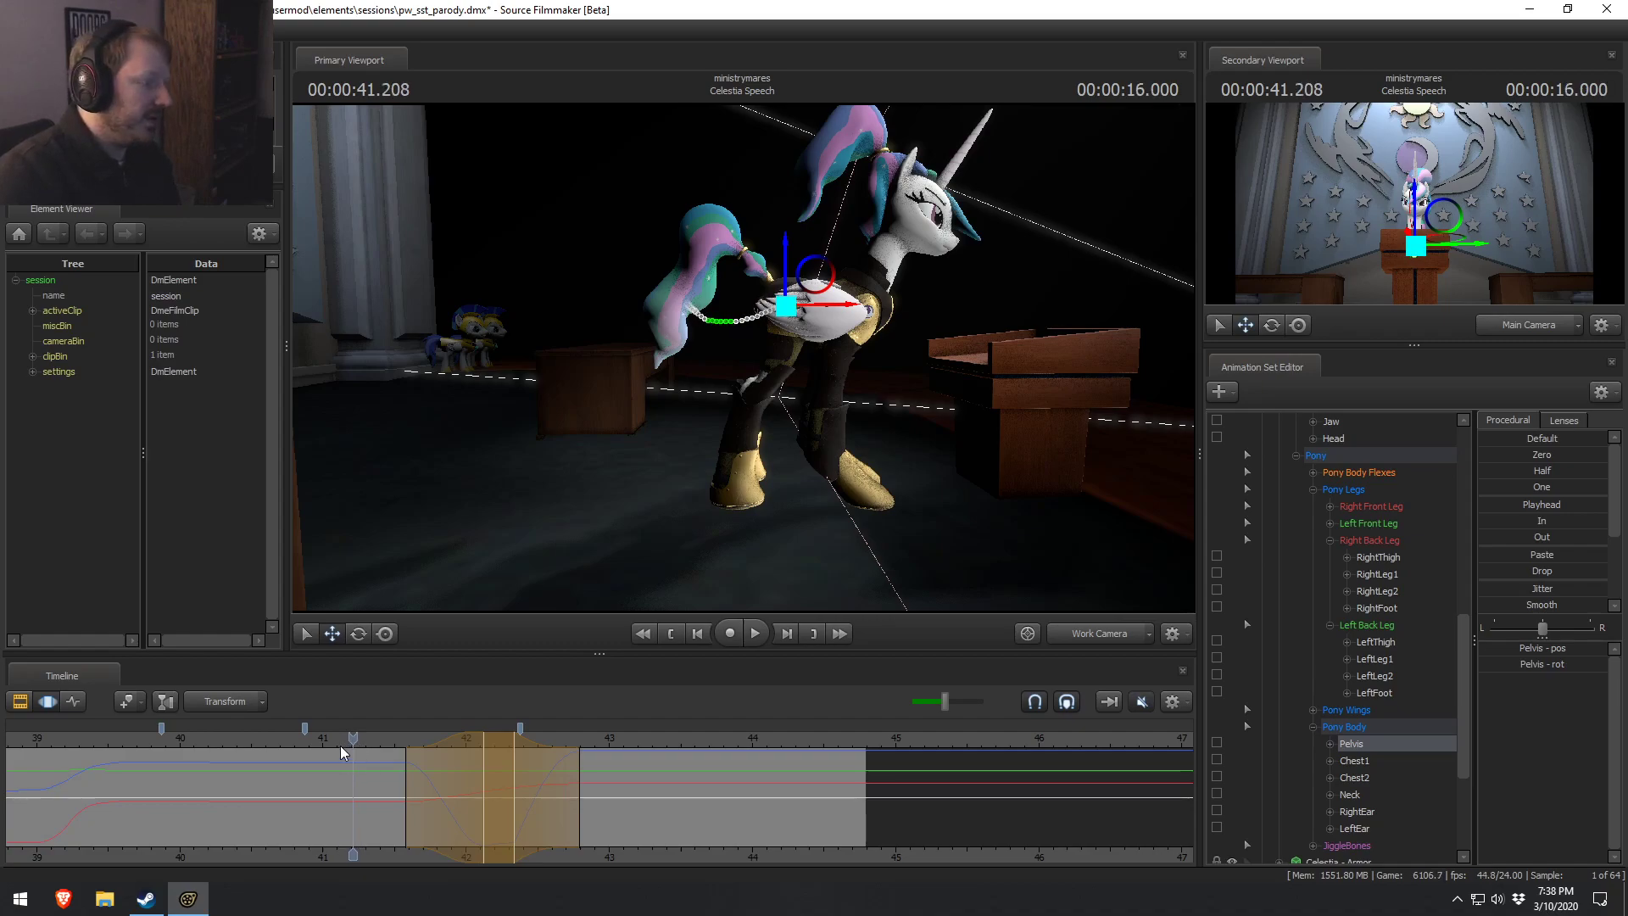
{"action": "scroll", "coordinate": [339, 746], "scroll_direction": "up", "scroll_amount": 2}
{"action": "middle_click_drag", "start_coordinate": [374, 852], "coordinate": [212, 844]}
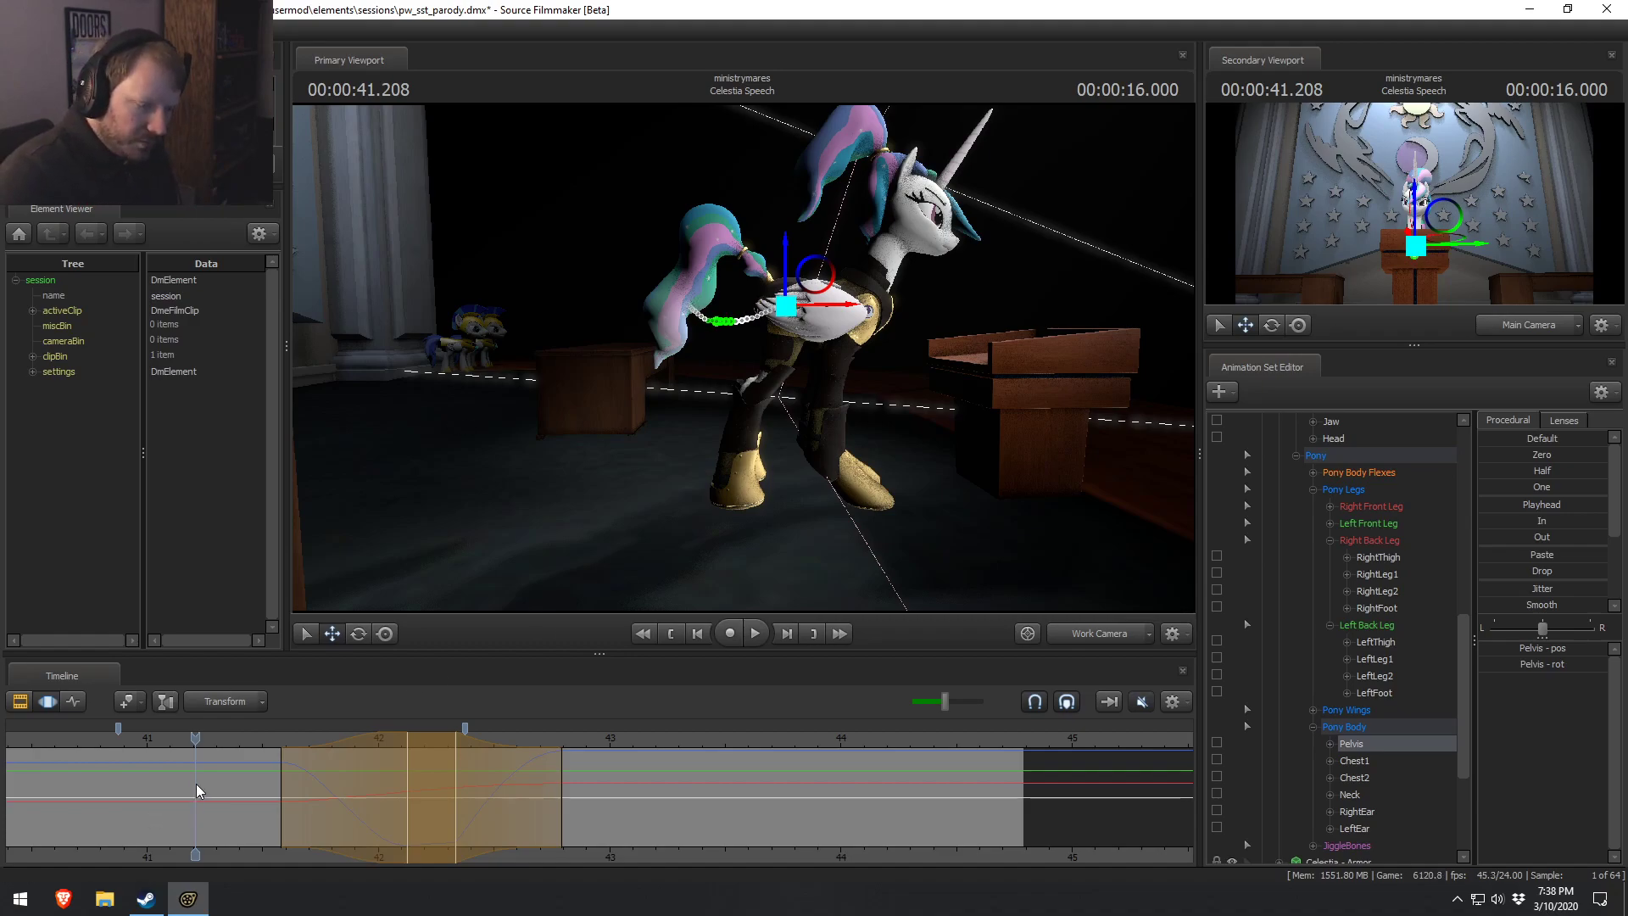
{"action": "left_click_drag", "start_coordinate": [180, 807], "coordinate": [395, 781]}
{"action": "key", "text": "space"}
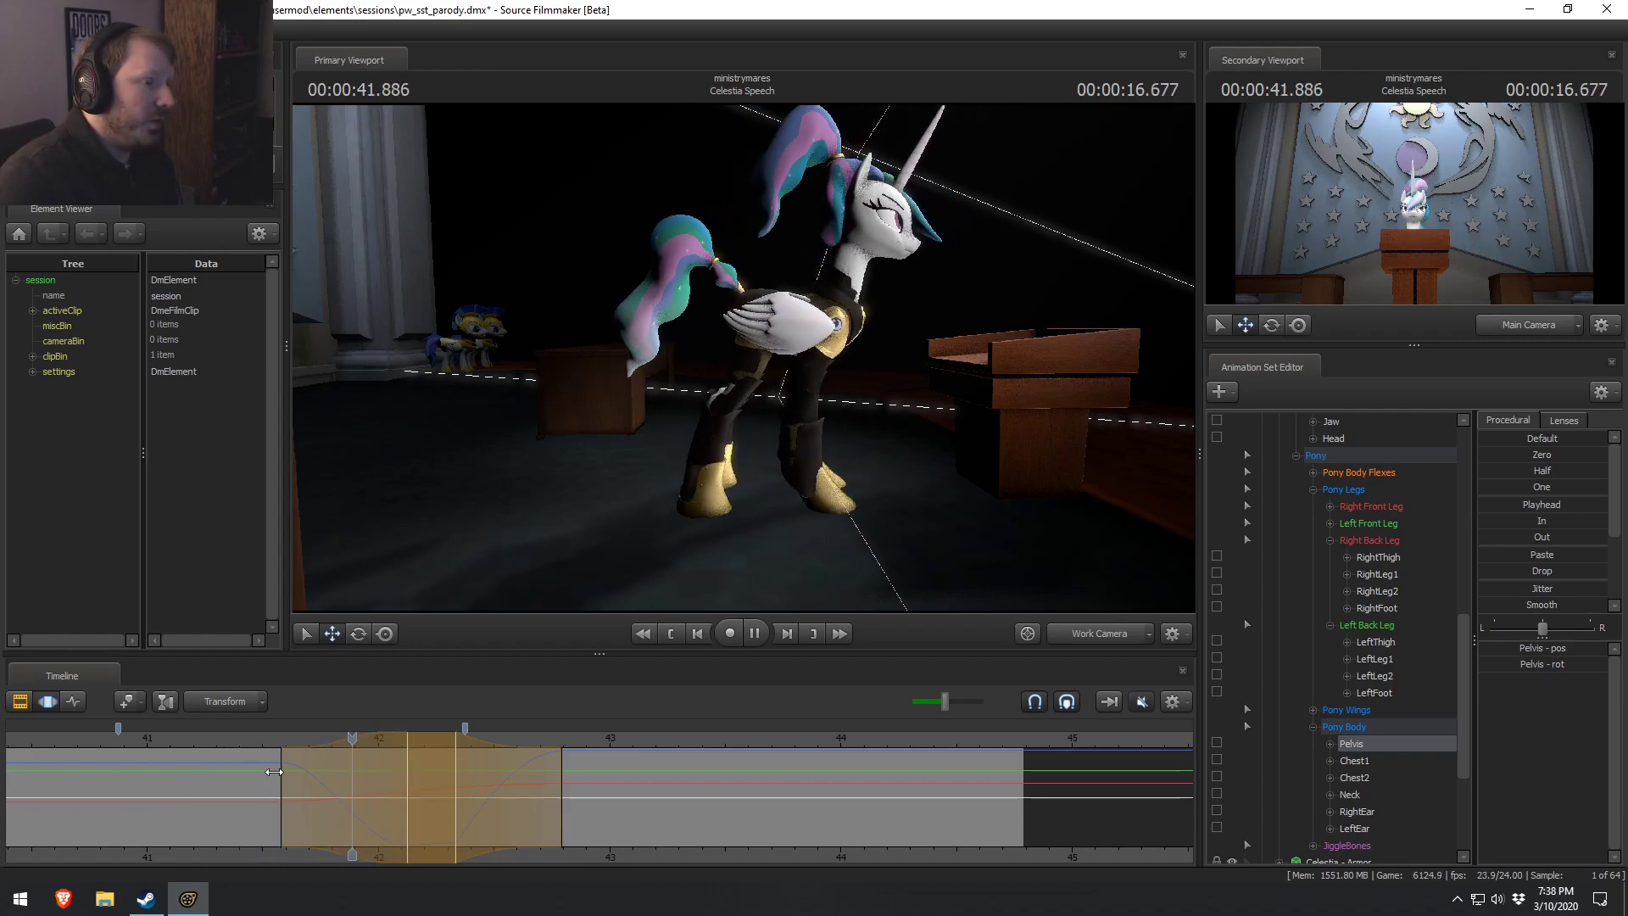
{"action": "key", "text": "space"}
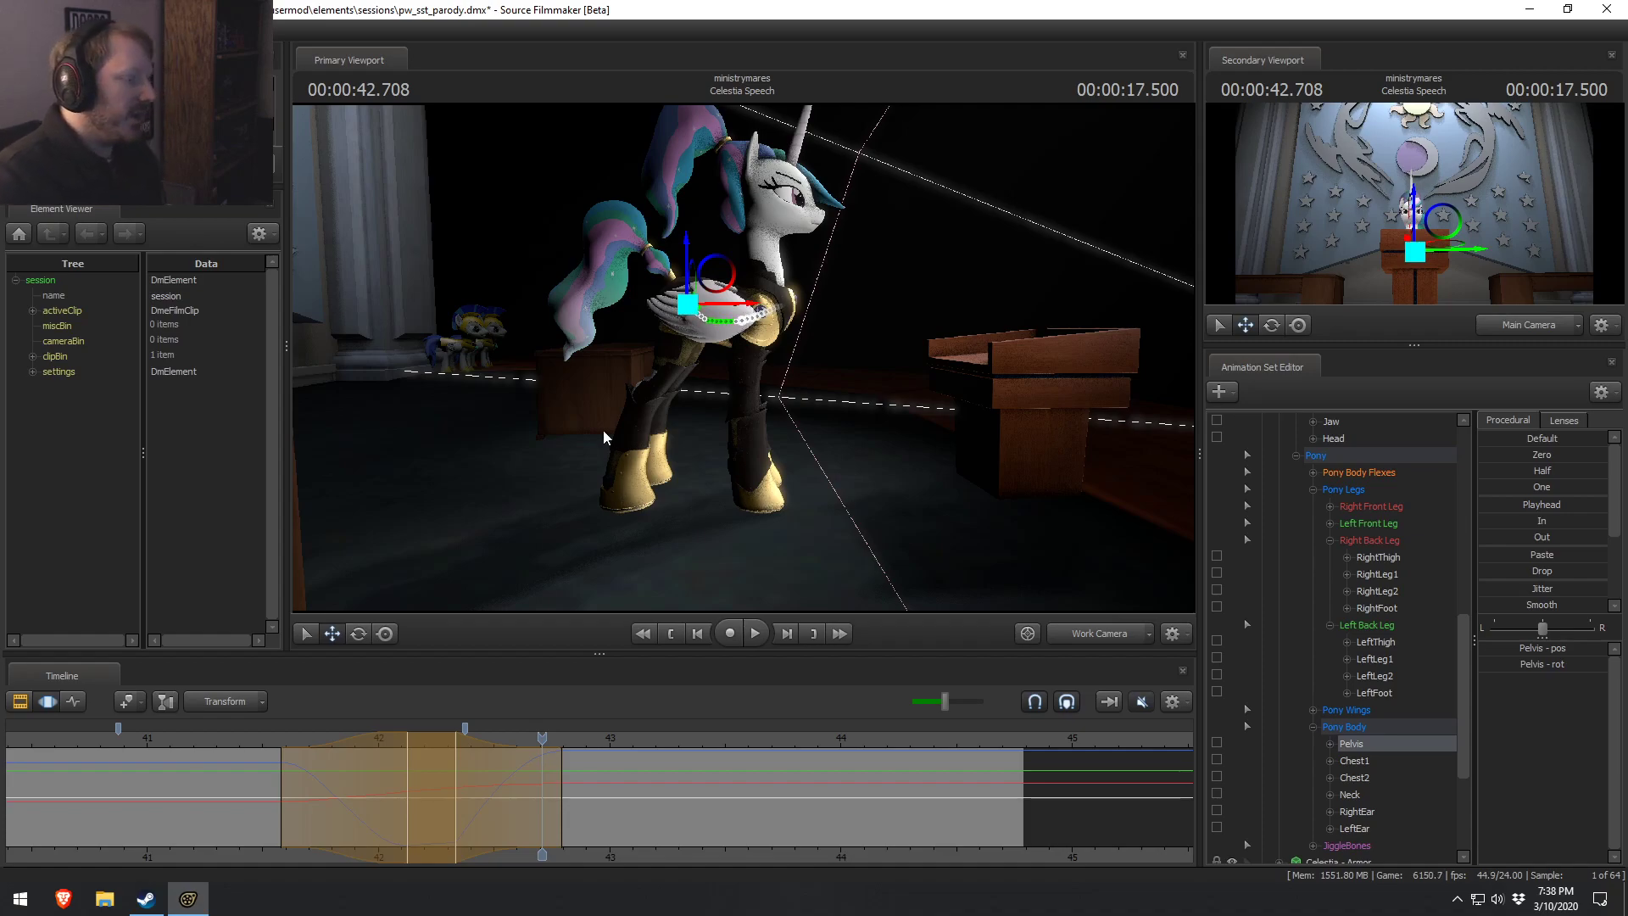
{"action": "left_click", "coordinate": [262, 742]}
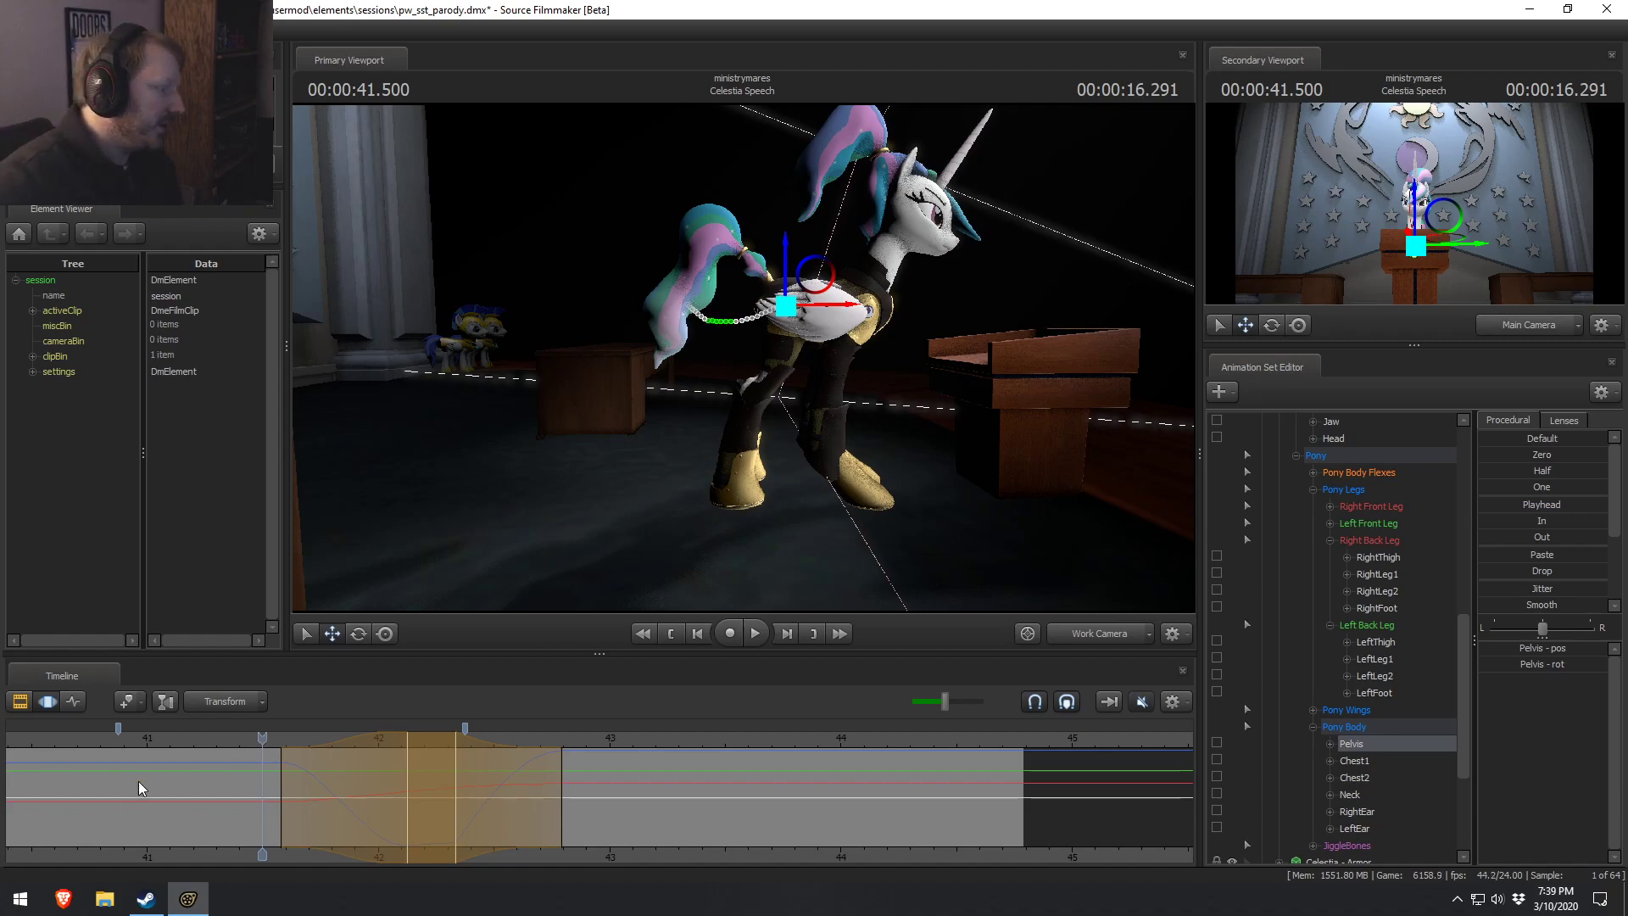
{"action": "left_click", "coordinate": [187, 739]}
{"action": "key", "text": "space"}
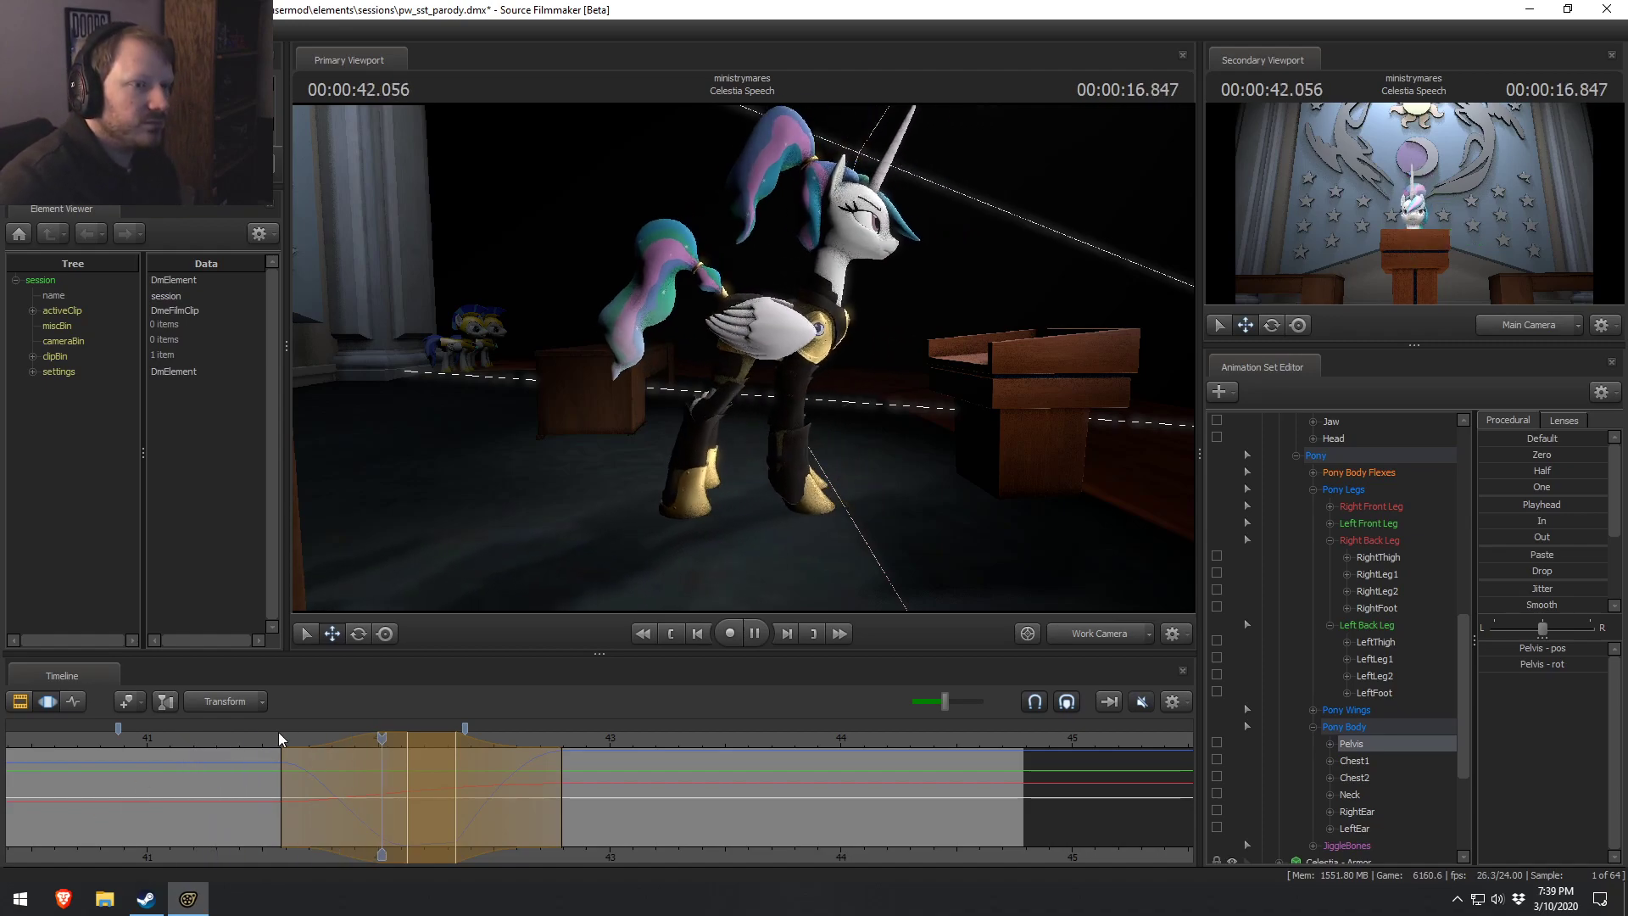
Switch the primary viewport to the Main Camera and play back the pelvis dip with the selection extended to about 42.87 s.
{"action": "left_click", "coordinate": [1102, 634]}
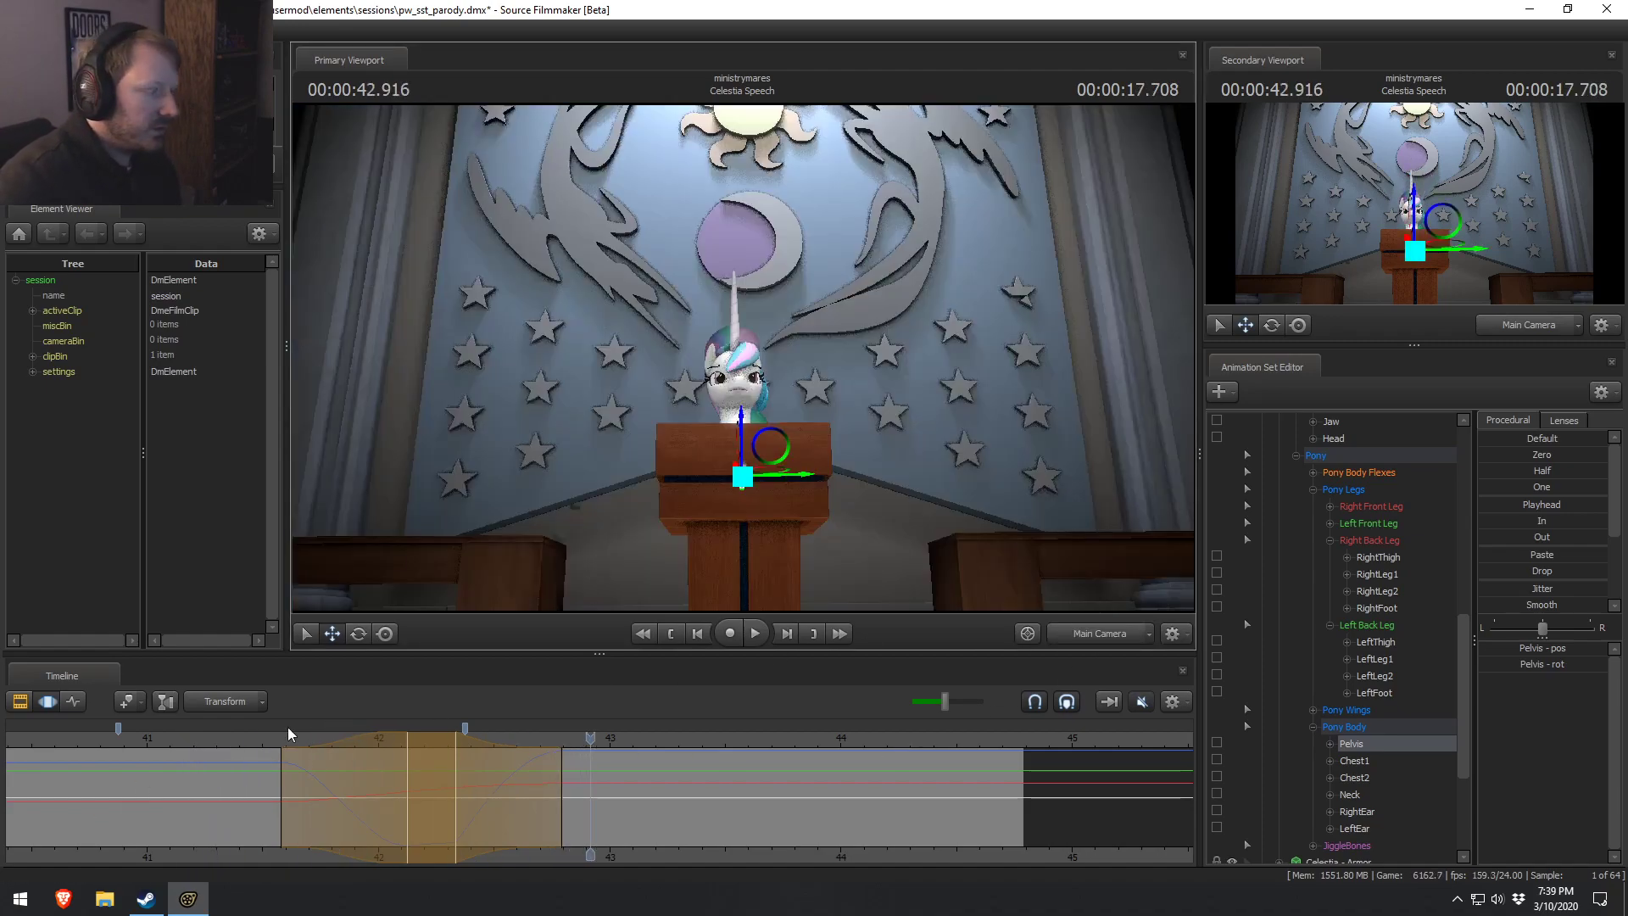
{"action": "left_click", "coordinate": [243, 742]}
{"action": "key", "text": "space"}
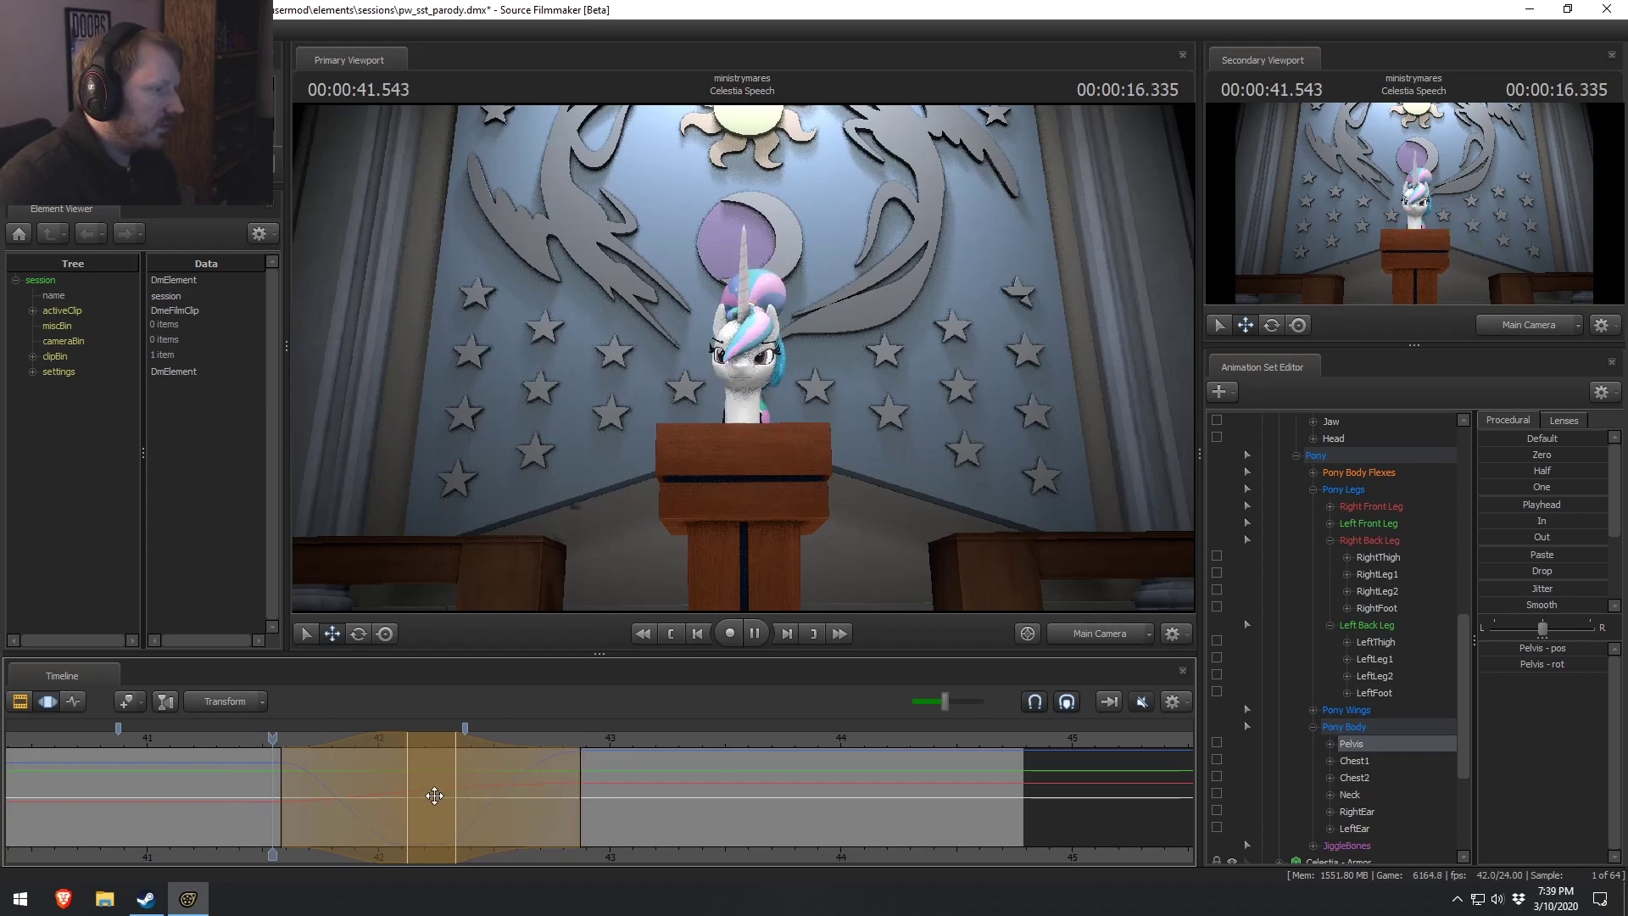
{"action": "key", "text": "space"}
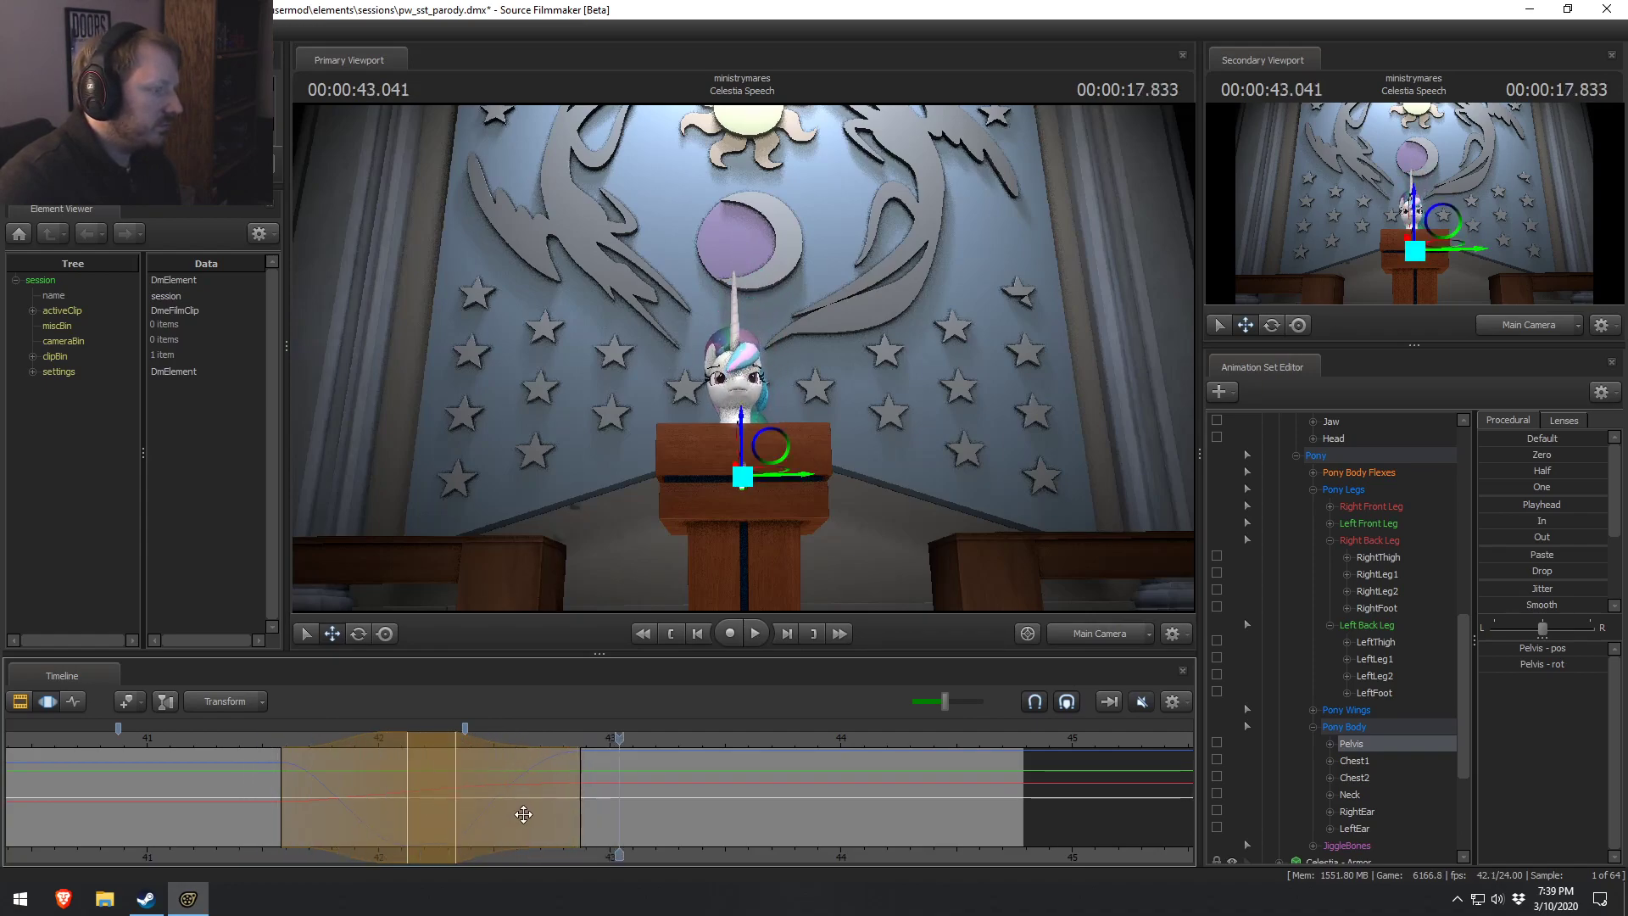
Shift the pelvis edit's hold to about 42.08 to 42.29 s, end the selection at about 42.83 s, and play it back.
{"action": "left_click", "coordinate": [272, 740]}
{"action": "key", "text": "space"}
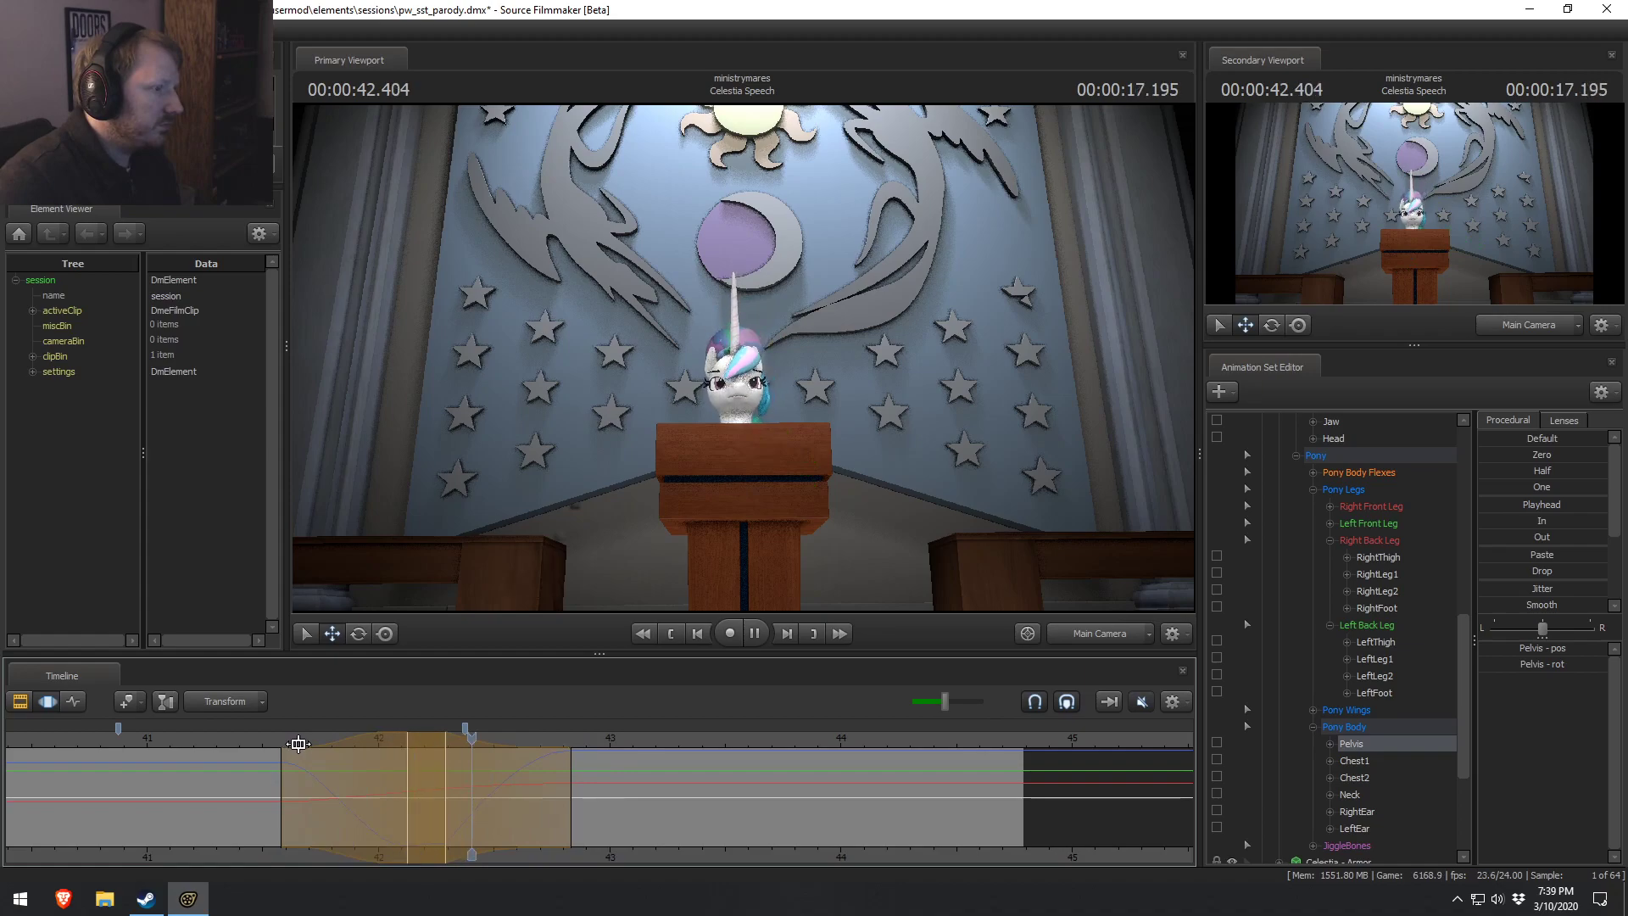
{"action": "key", "text": "space"}
{"action": "left_click_drag", "start_coordinate": [408, 772], "coordinate": [398, 771]}
{"action": "left_click", "coordinate": [271, 745]}
{"action": "key", "text": "space"}
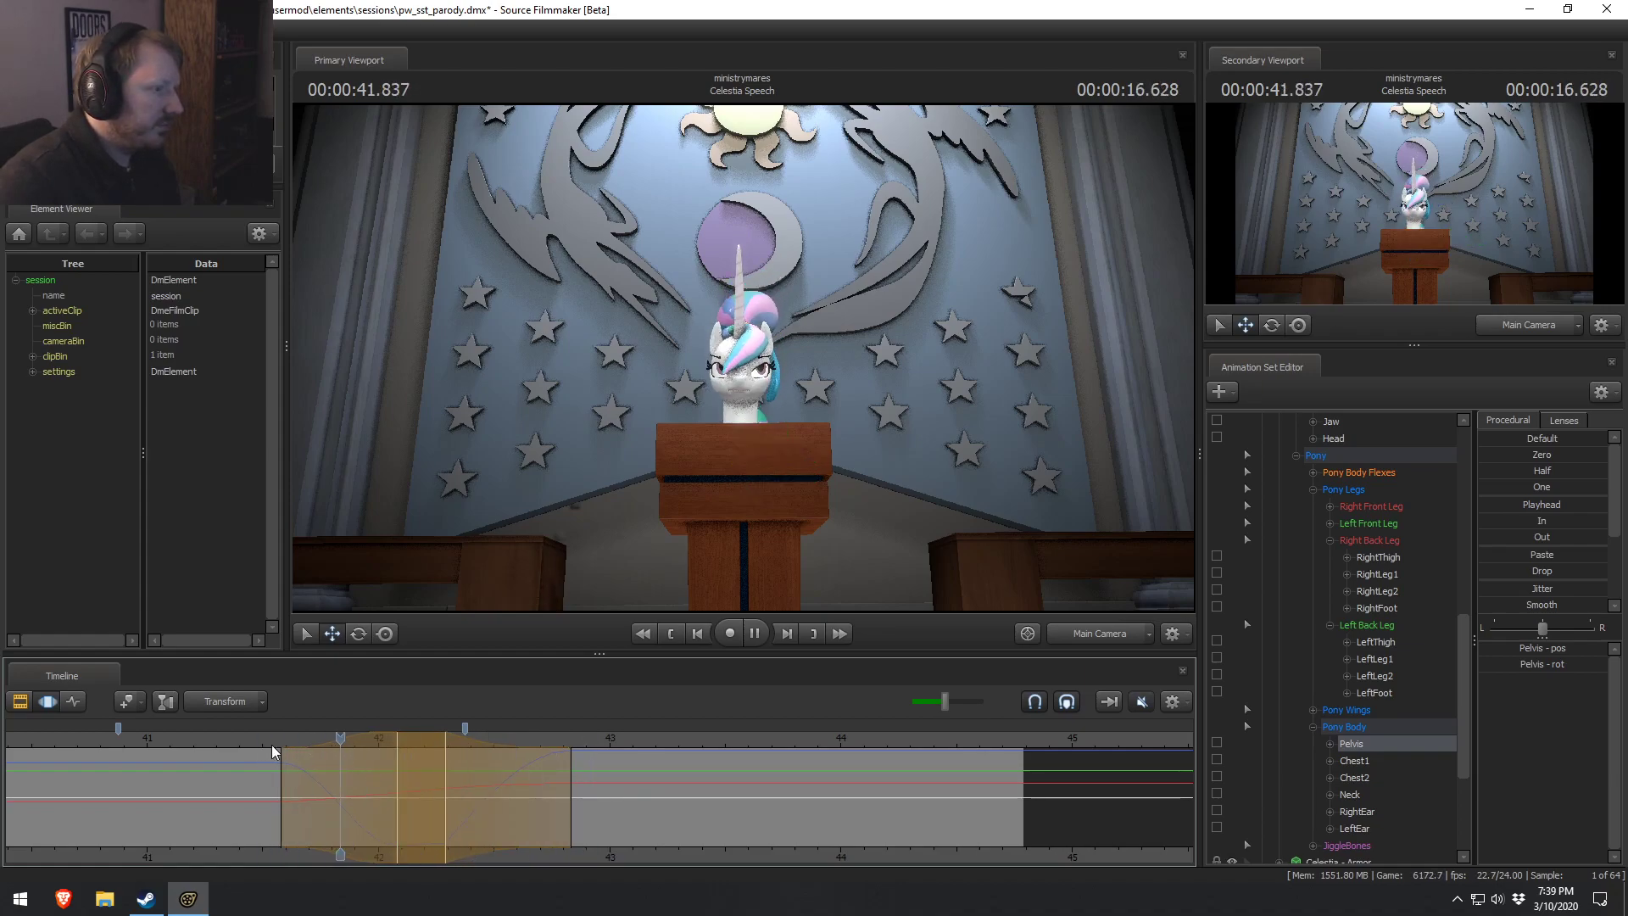
{"action": "key", "text": "space"}
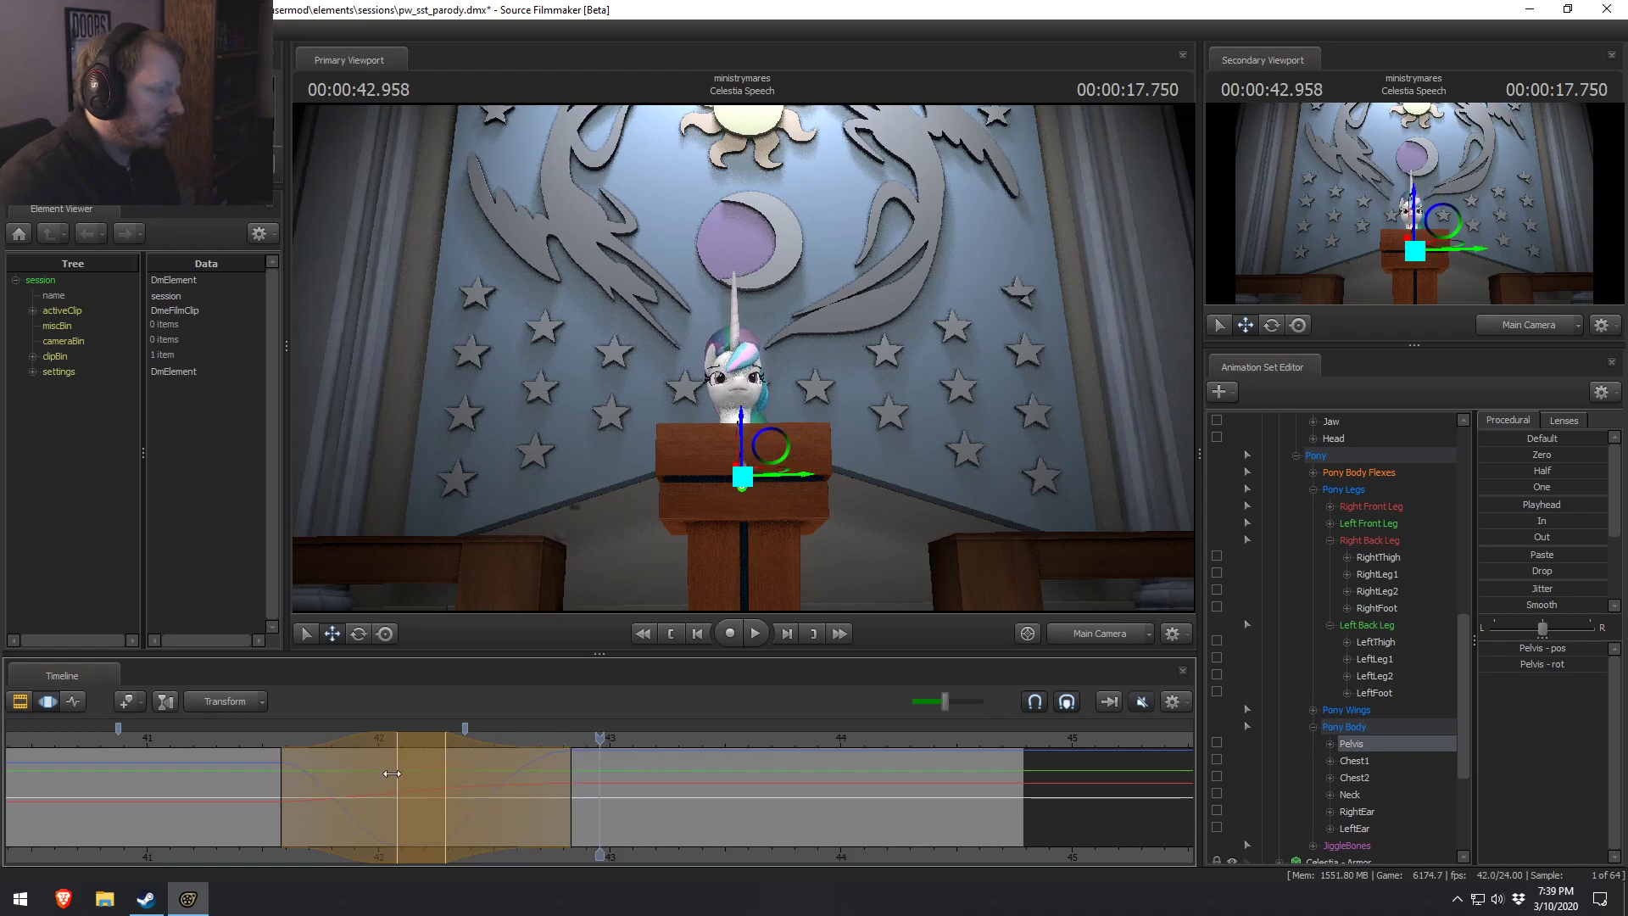
Apply Round to the pelvis motion from about 41.9 to 42.3 s, start the hold at about 41.96 s, and play it back.
{"action": "left_click_drag", "start_coordinate": [387, 793], "coordinate": [418, 807], "text": "shift"}
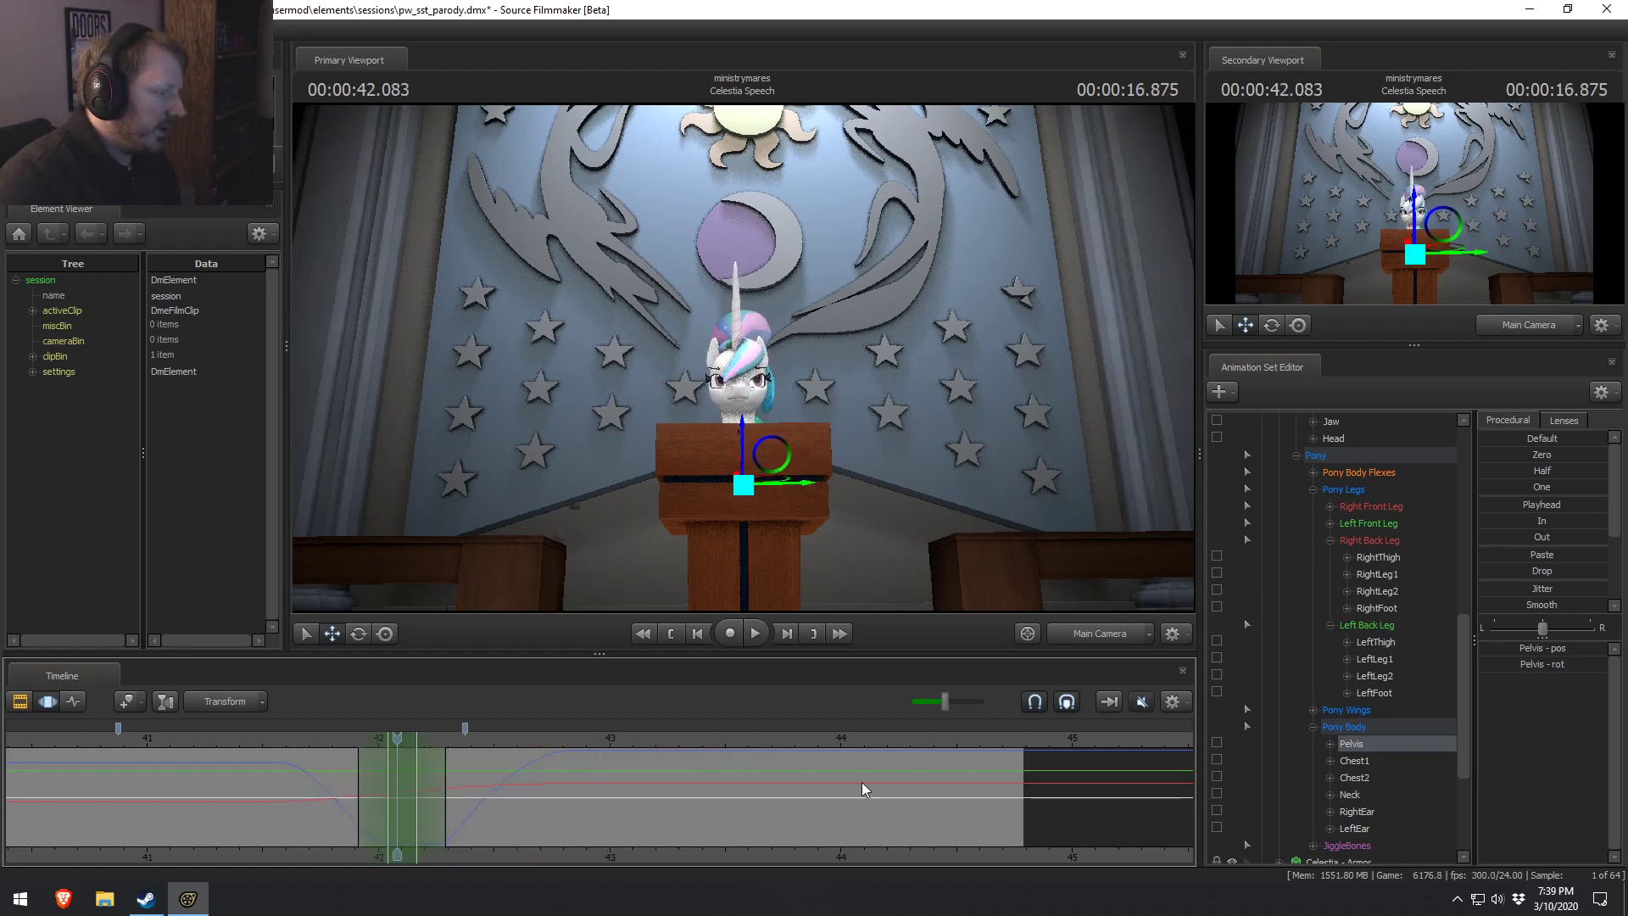
{"action": "scroll", "coordinate": [1524, 594], "scroll_direction": "down", "scroll_amount": 3}
{"action": "left_click", "coordinate": [1516, 605]}
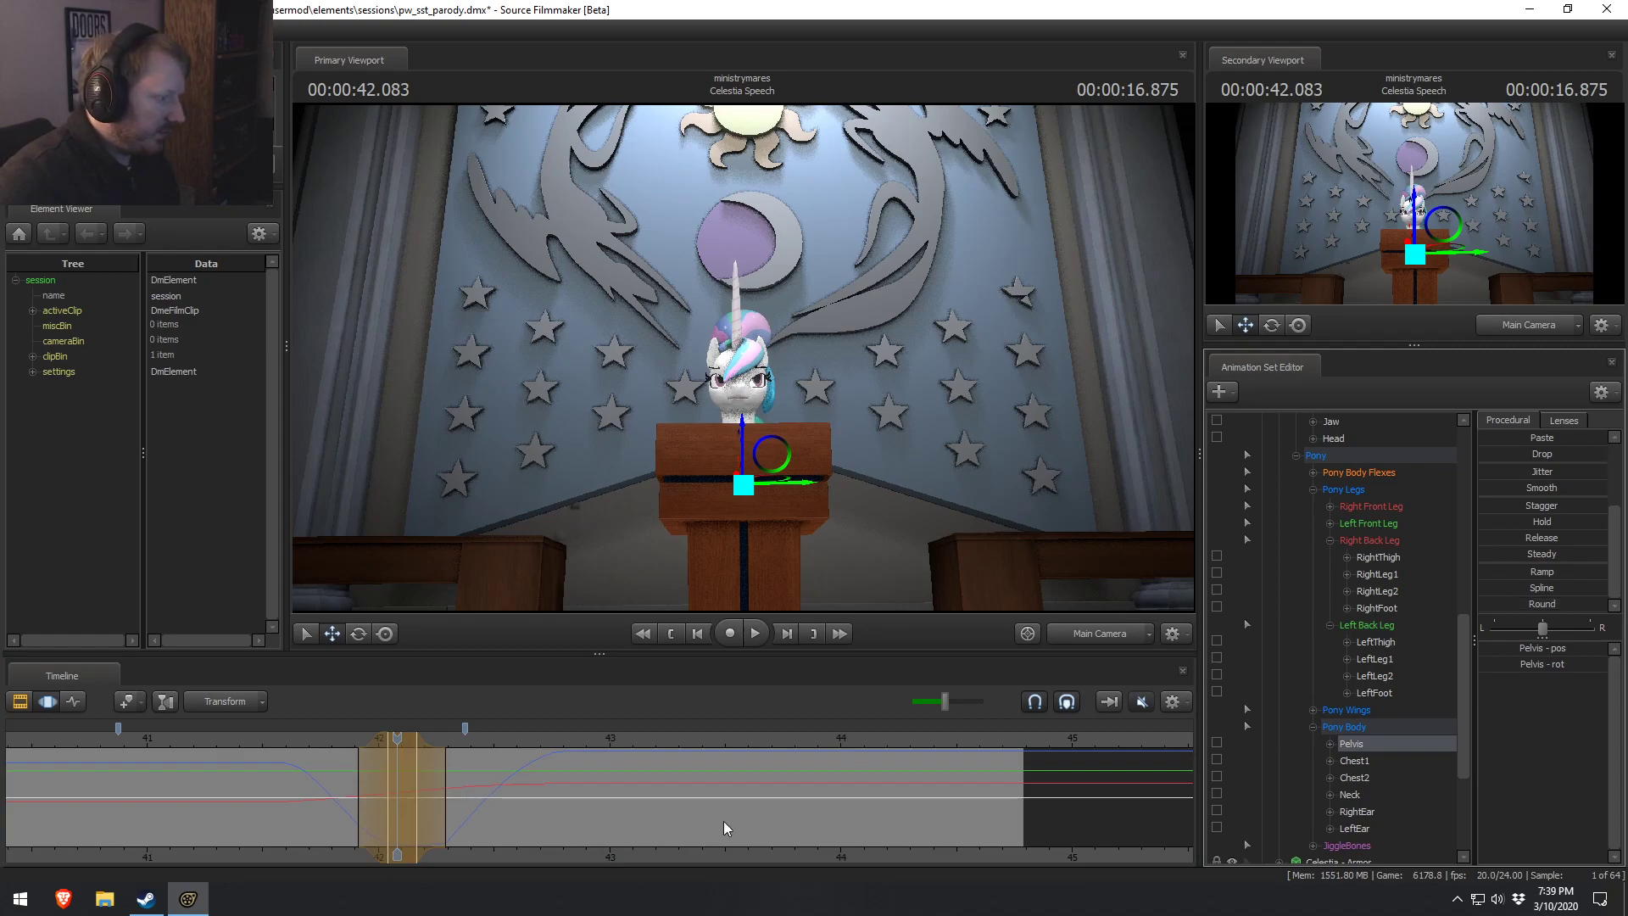
{"action": "left_click_drag", "start_coordinate": [387, 809], "coordinate": [375, 809]}
{"action": "key", "text": "space"}
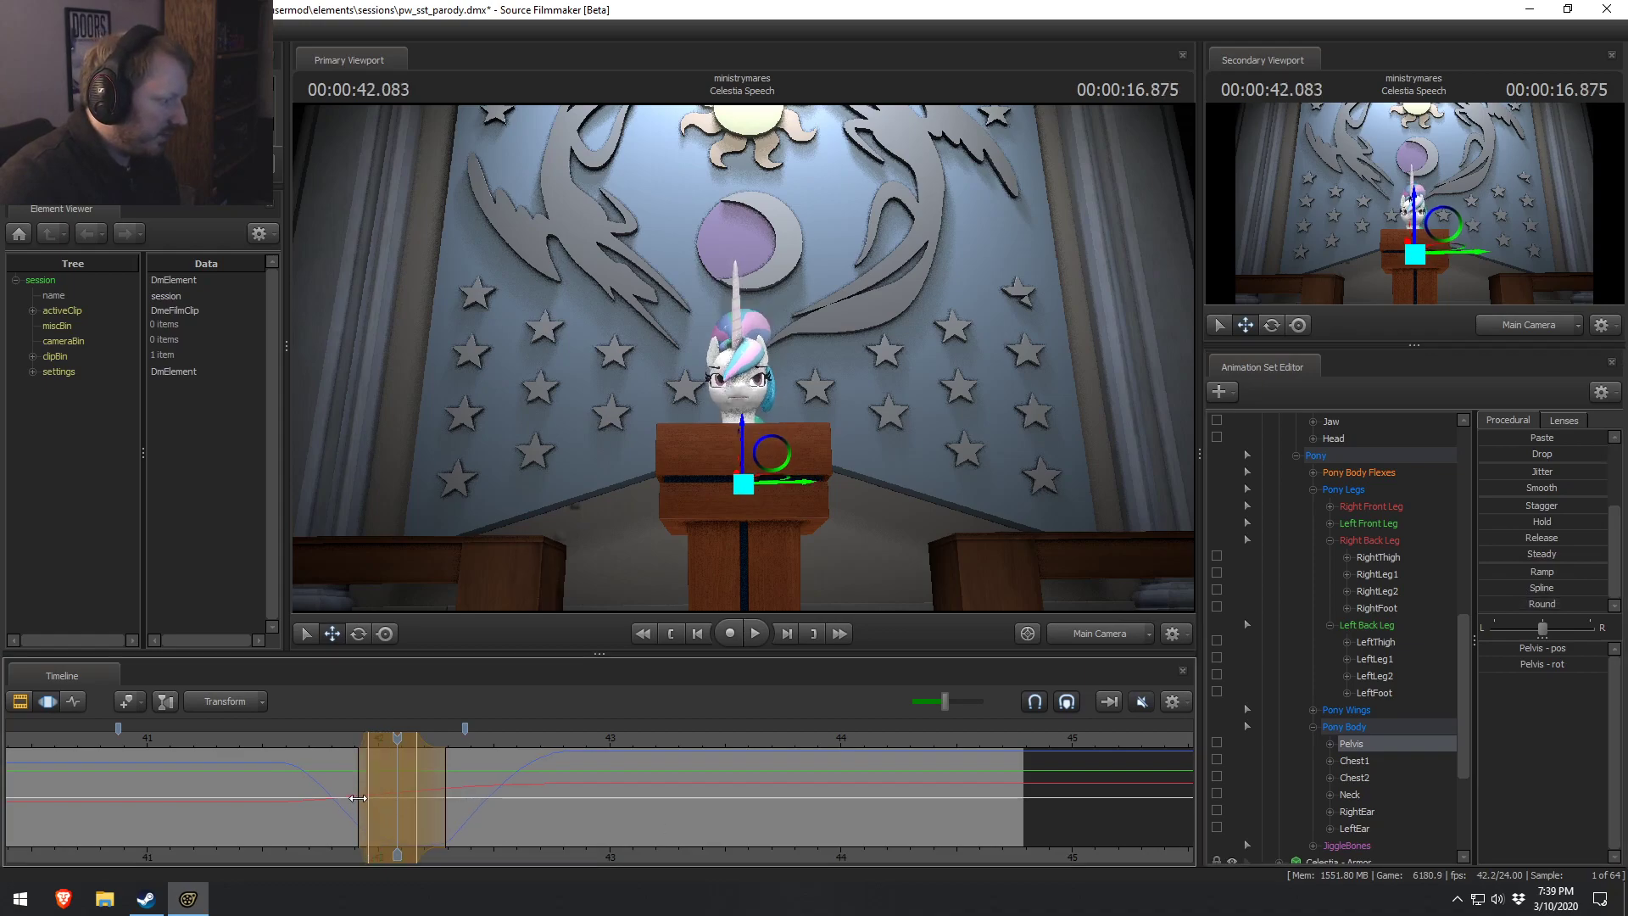
{"action": "key", "text": "space"}
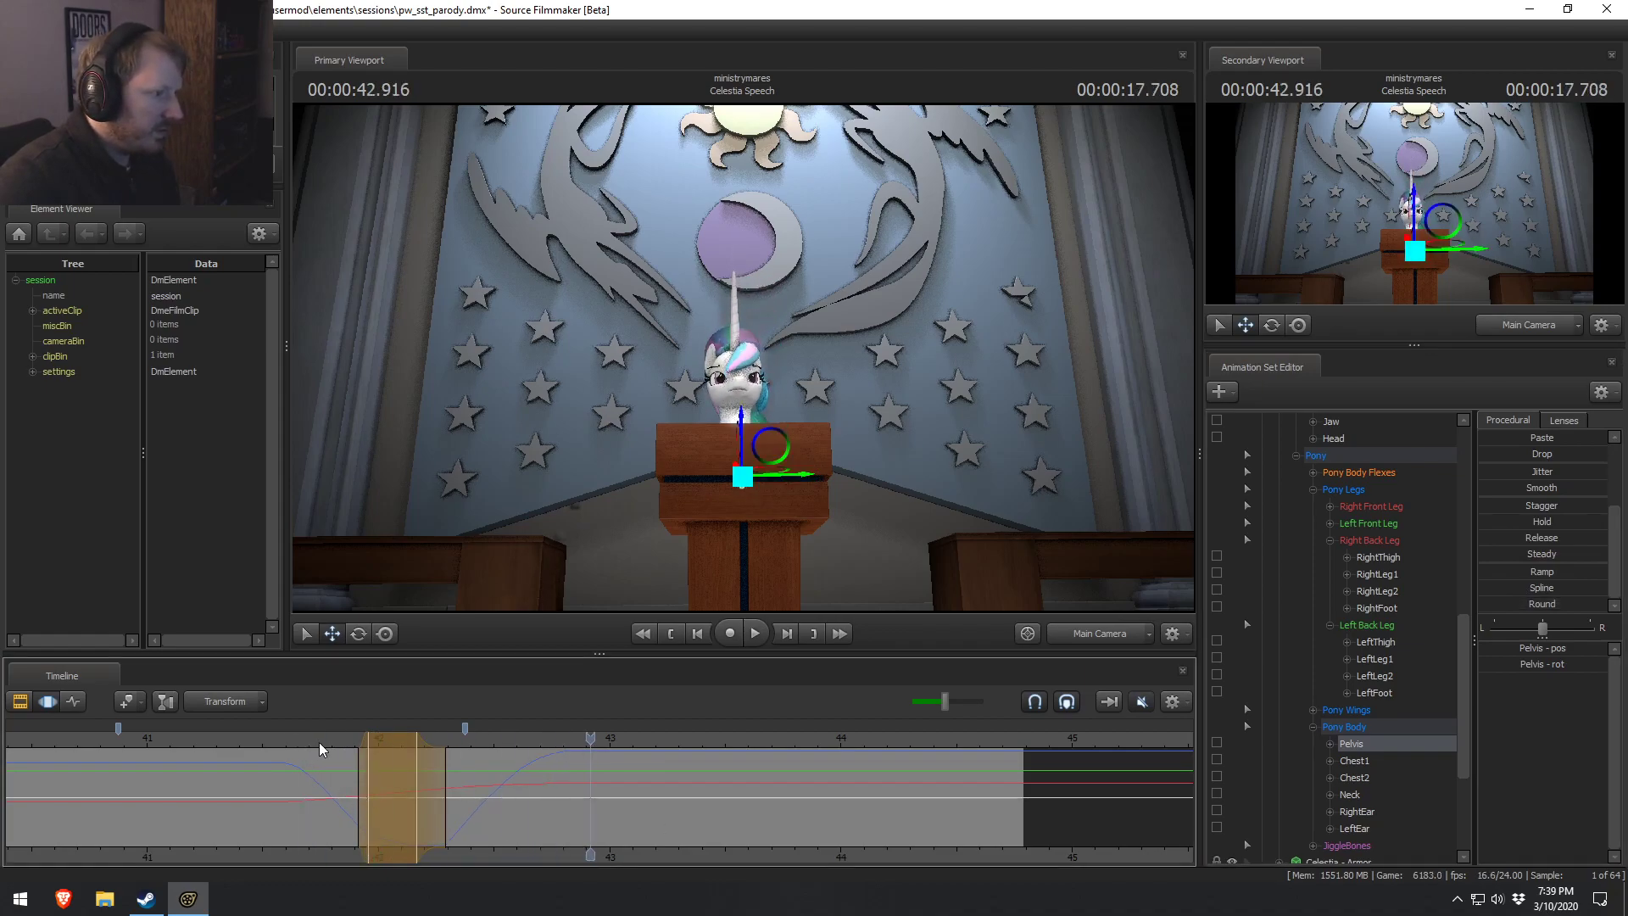
Smooth the pelvis motion within a selection from about 41.66 to 42.58 s, holding from about 41.83 to 42.41 s.
{"action": "left_click_drag", "start_coordinate": [466, 828], "coordinate": [339, 827], "text": "shift"}
{"action": "scroll", "coordinate": [390, 825], "scroll_direction": "up", "scroll_amount": 3, "text": "shift"}
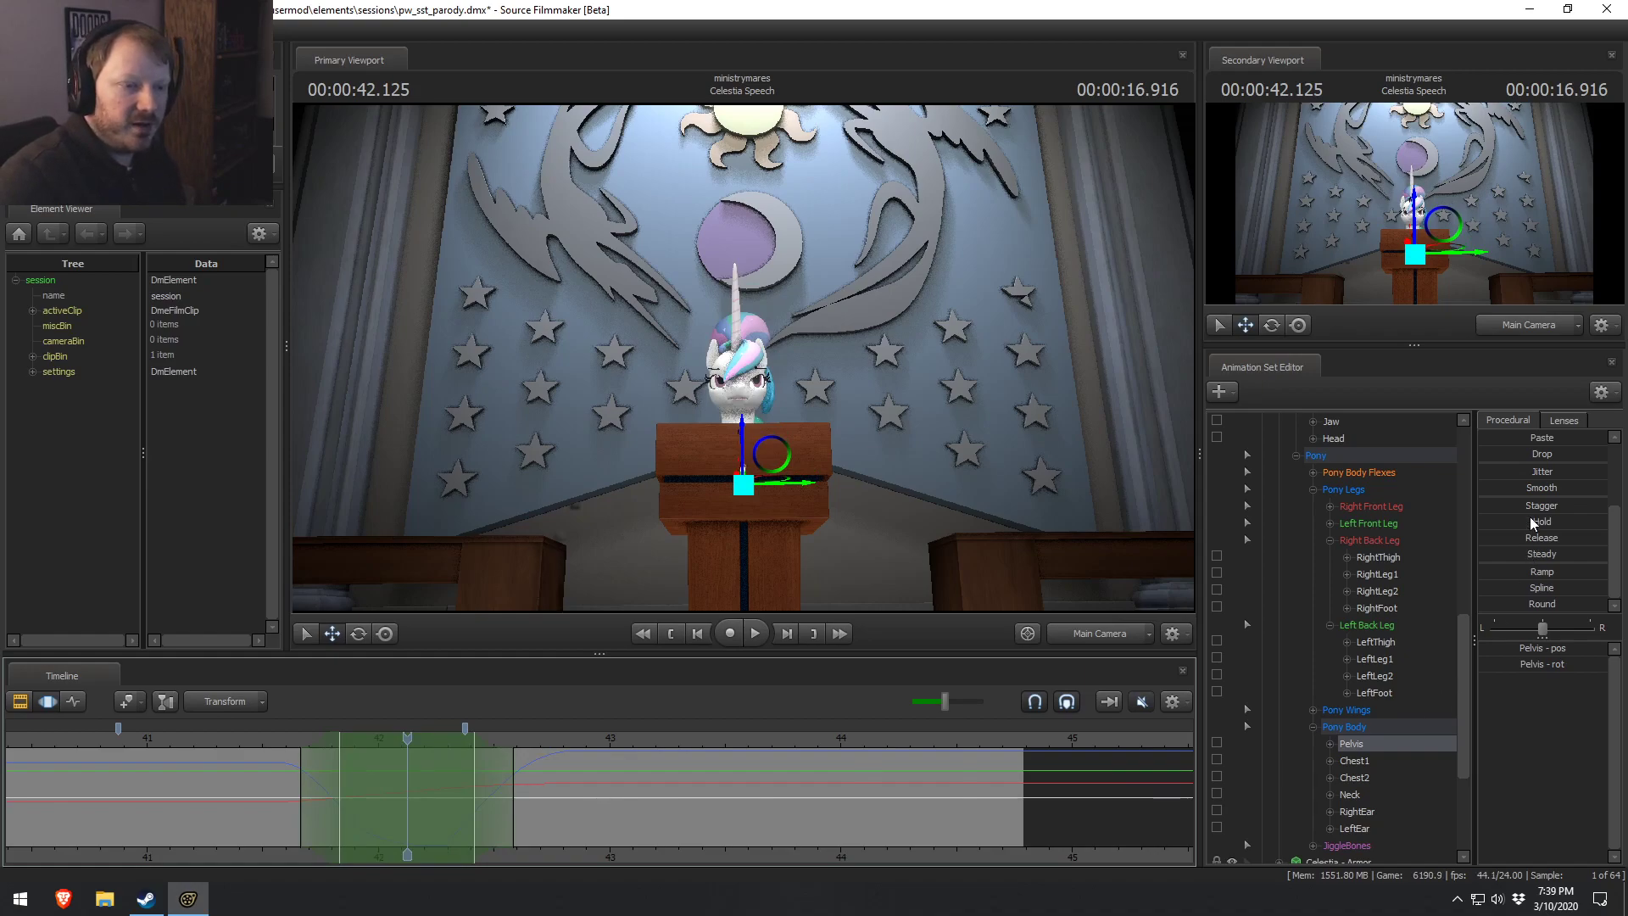
{"action": "left_click", "coordinate": [1520, 487]}
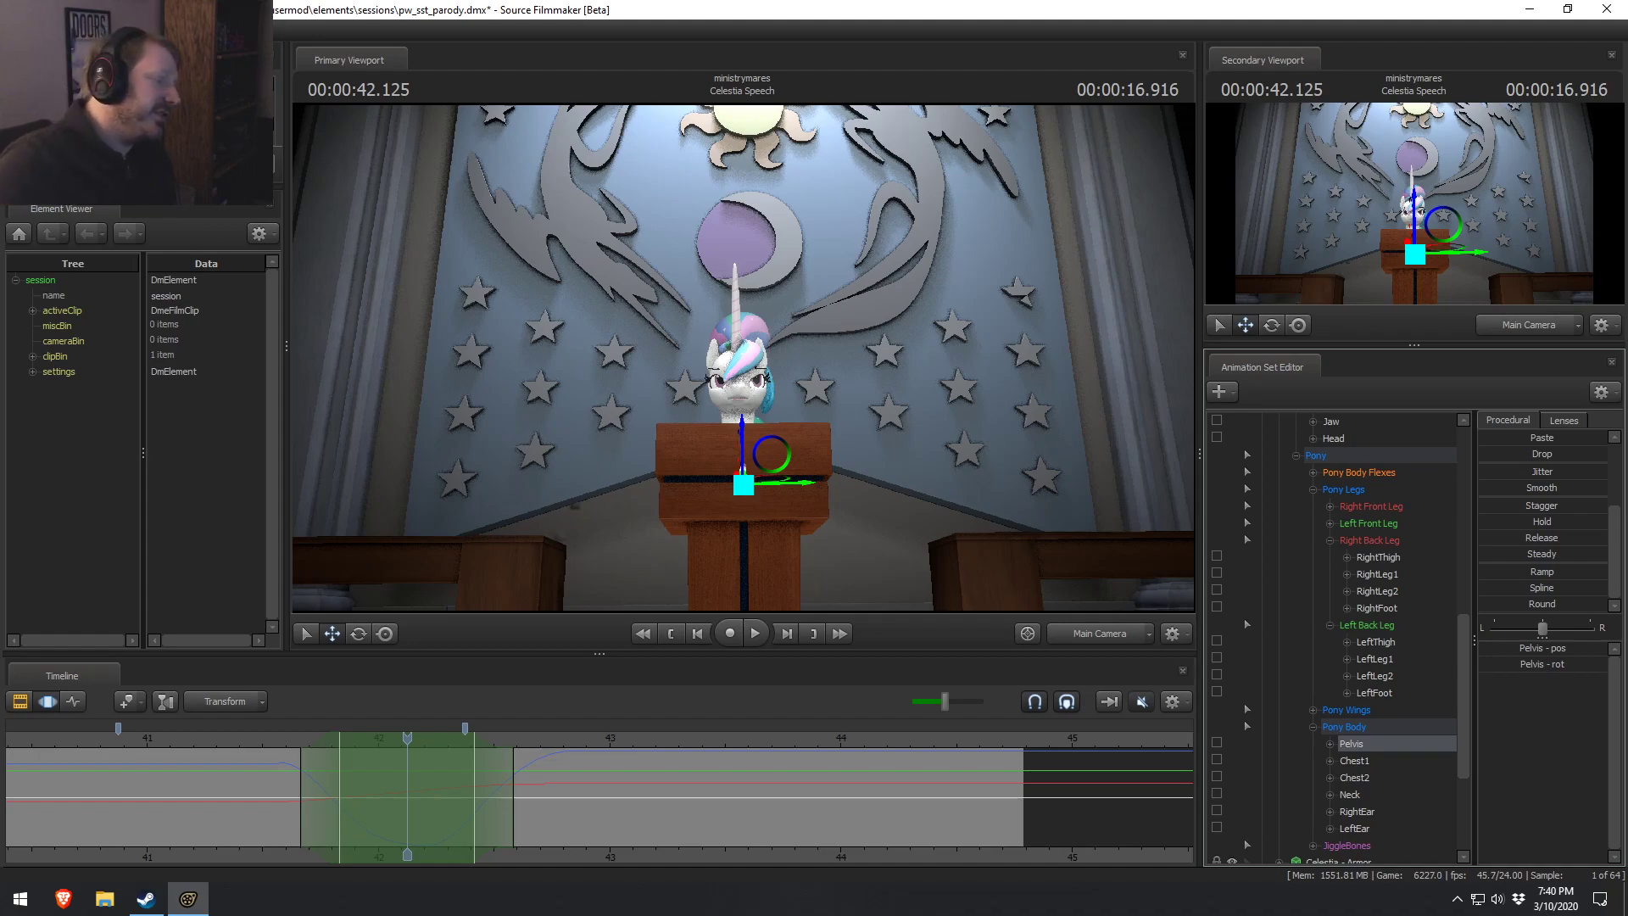
Open File Explorer and browse from the usermod folder to its materials\particle folder.
{"action": "left_click", "coordinate": [98, 903]}
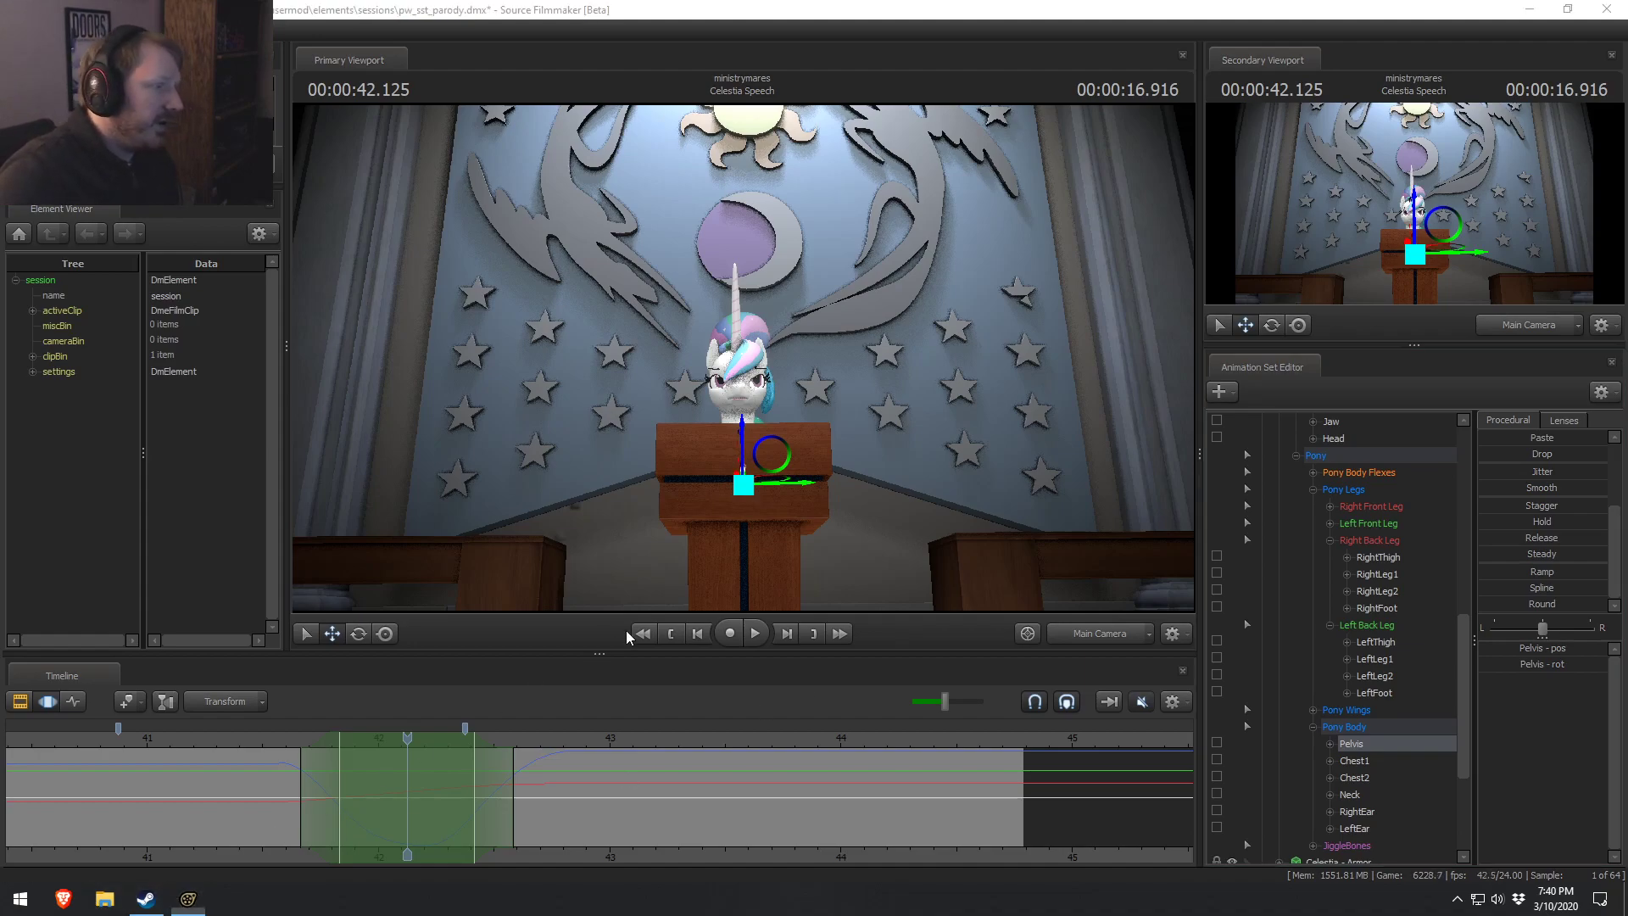
{"action": "key", "text": "super+e"}
{"action": "left_click", "coordinate": [335, 288]}
{"action": "left_click", "coordinate": [332, 309]}
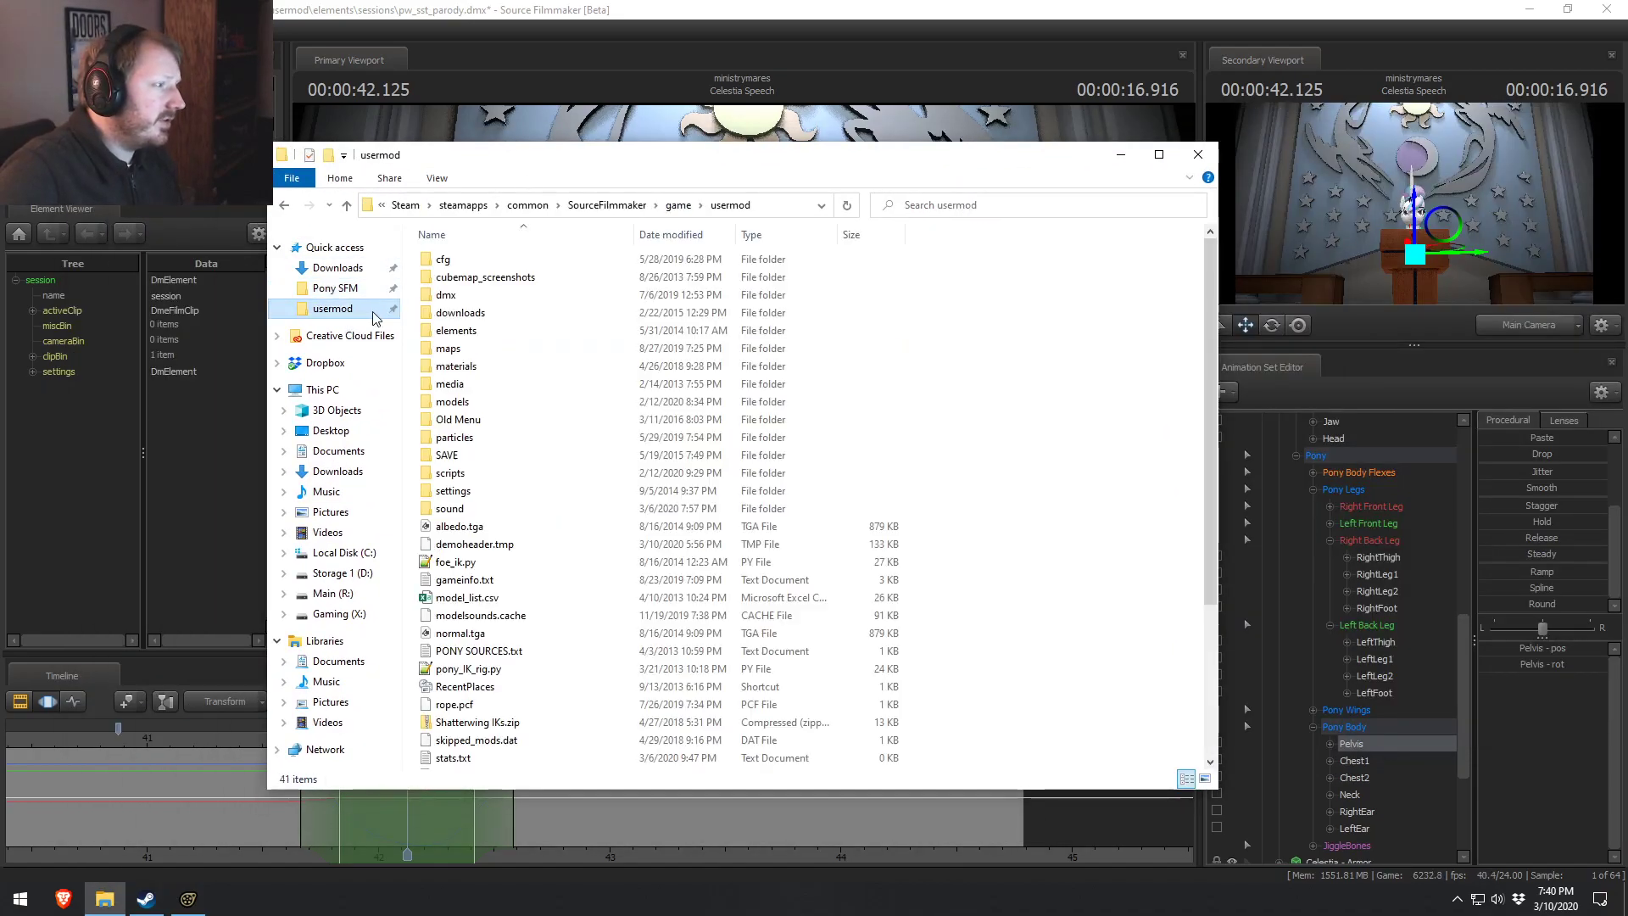
{"action": "left_click", "coordinate": [456, 332]}
{"action": "double_click", "coordinate": [456, 332]}
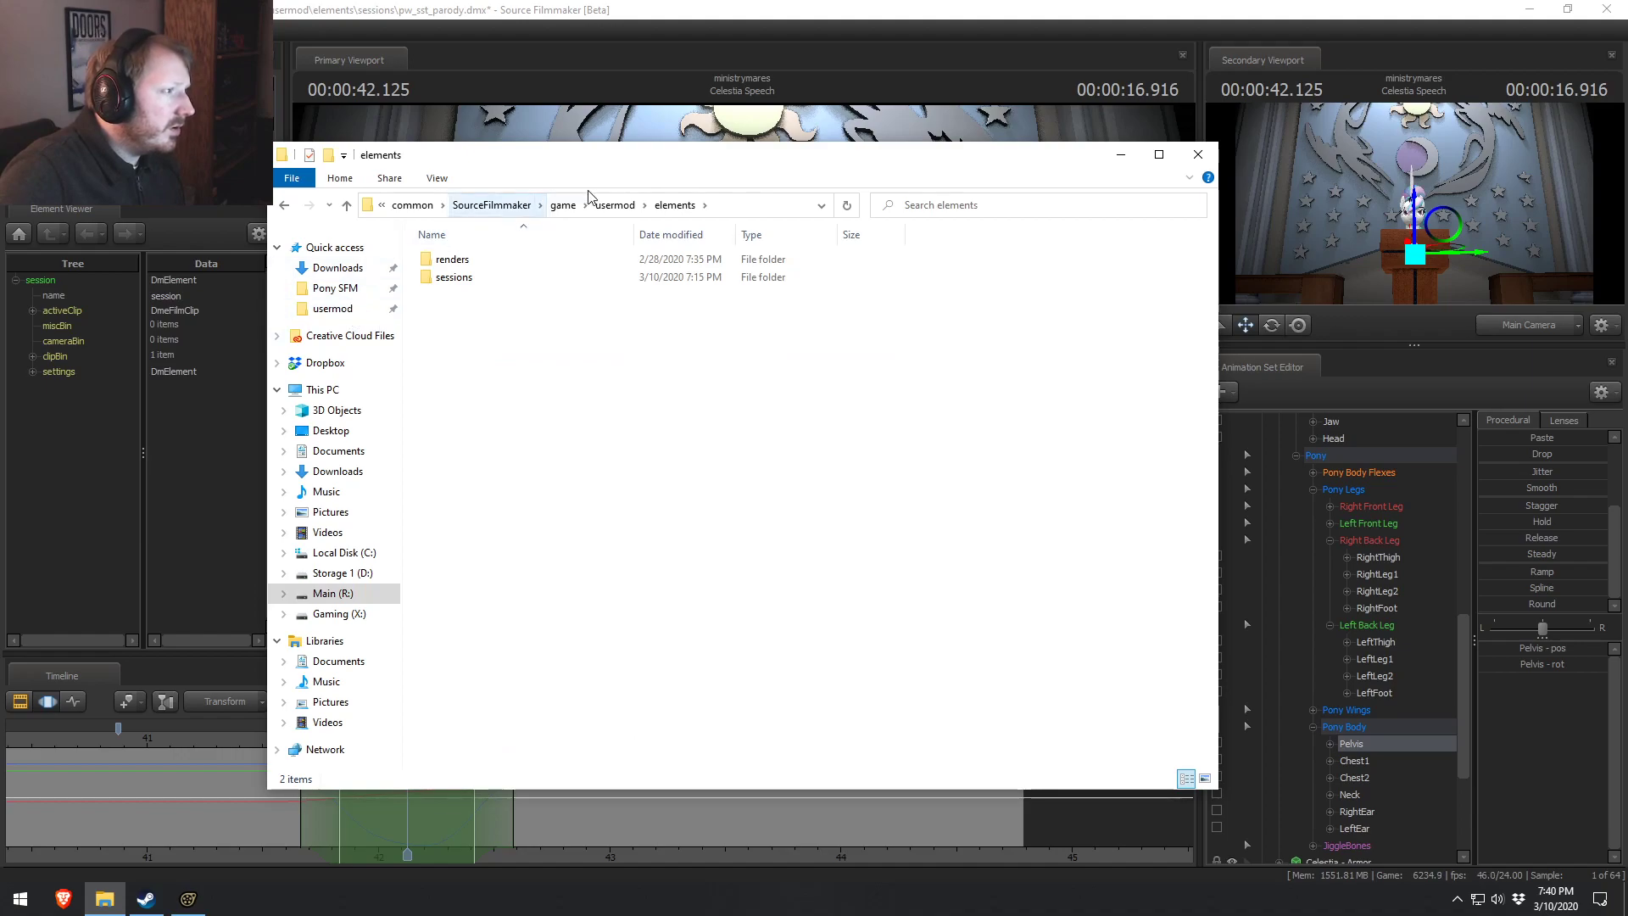
{"action": "left_click", "coordinate": [621, 205]}
{"action": "double_click", "coordinate": [455, 365]}
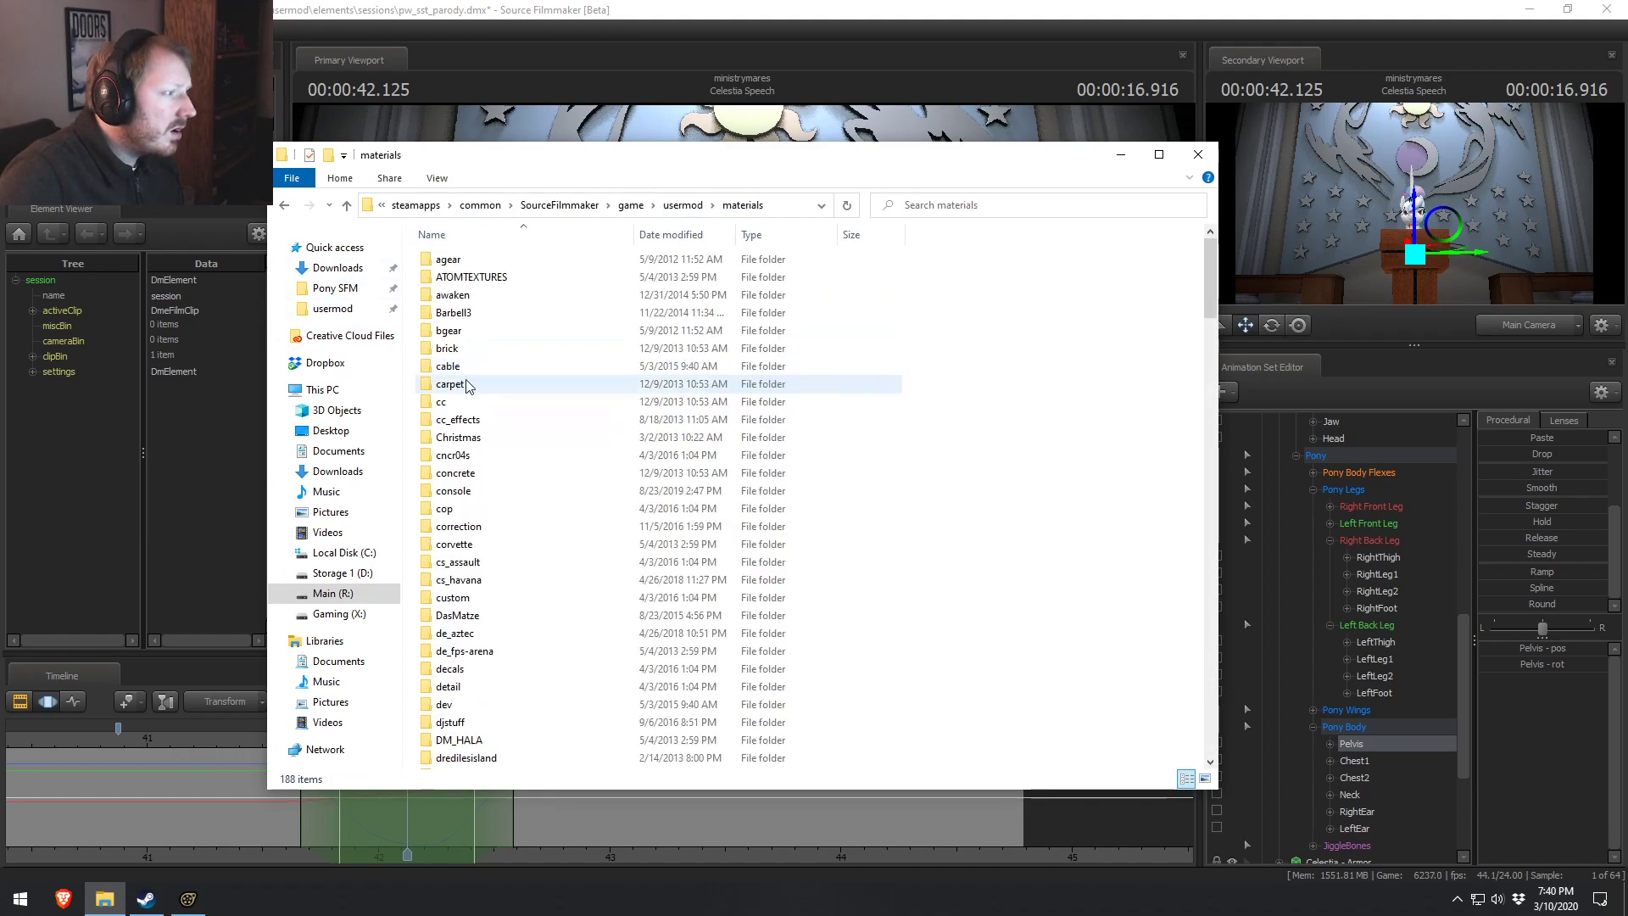
{"action": "scroll", "coordinate": [517, 501], "scroll_direction": "down", "scroll_amount": 14}
{"action": "scroll", "coordinate": [508, 502], "scroll_direction": "down", "scroll_amount": 4}
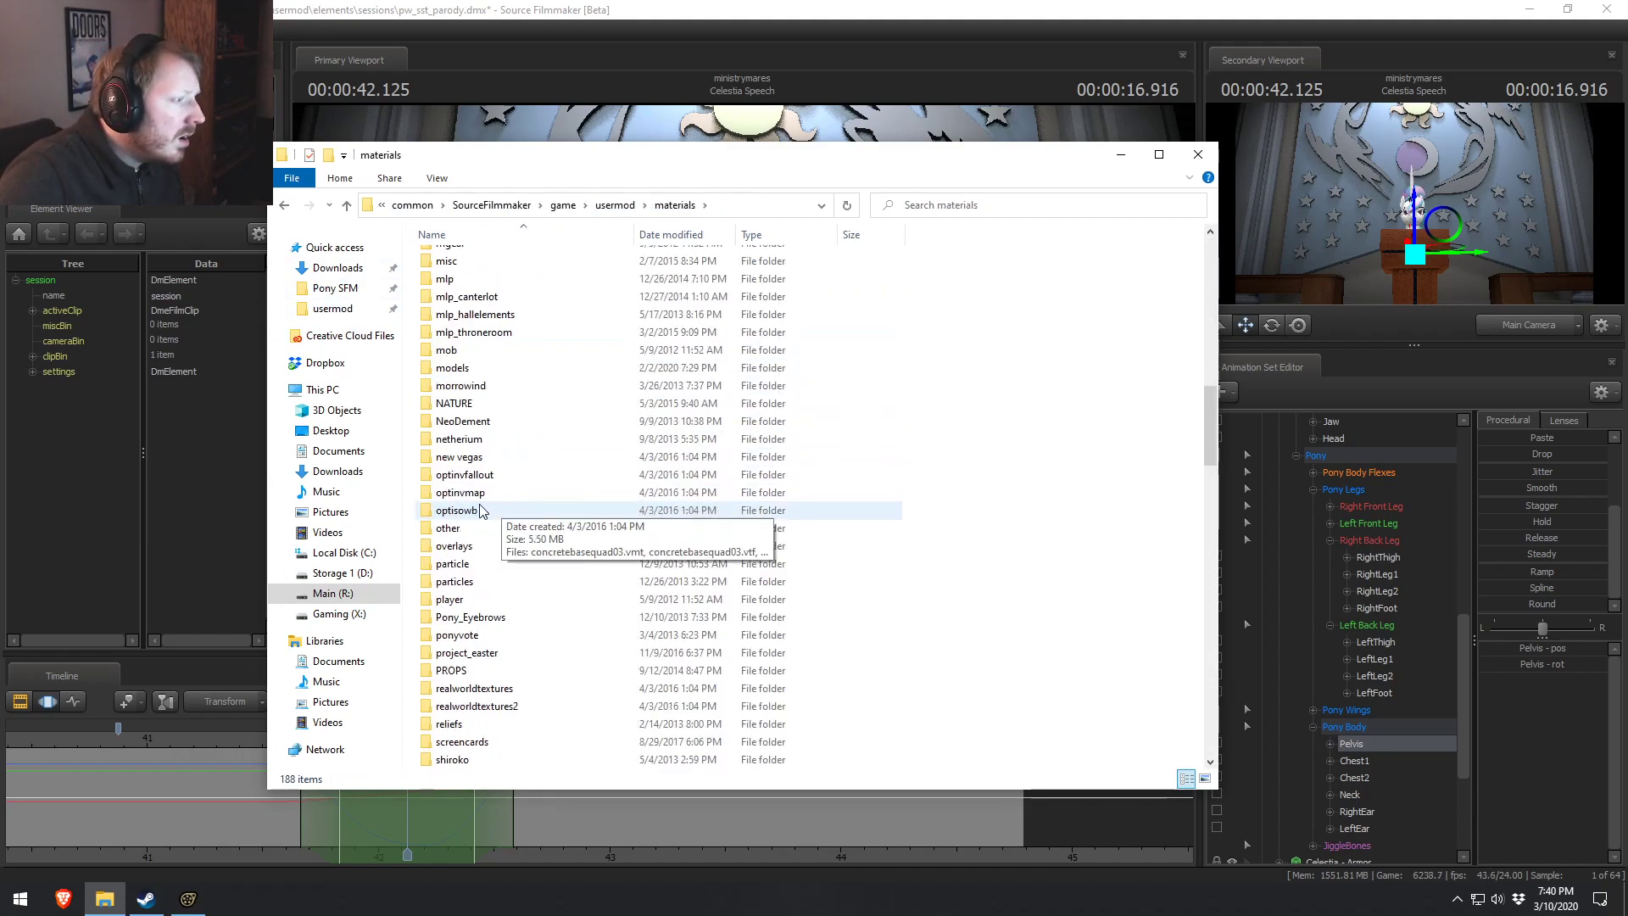
{"action": "double_click", "coordinate": [466, 511]}
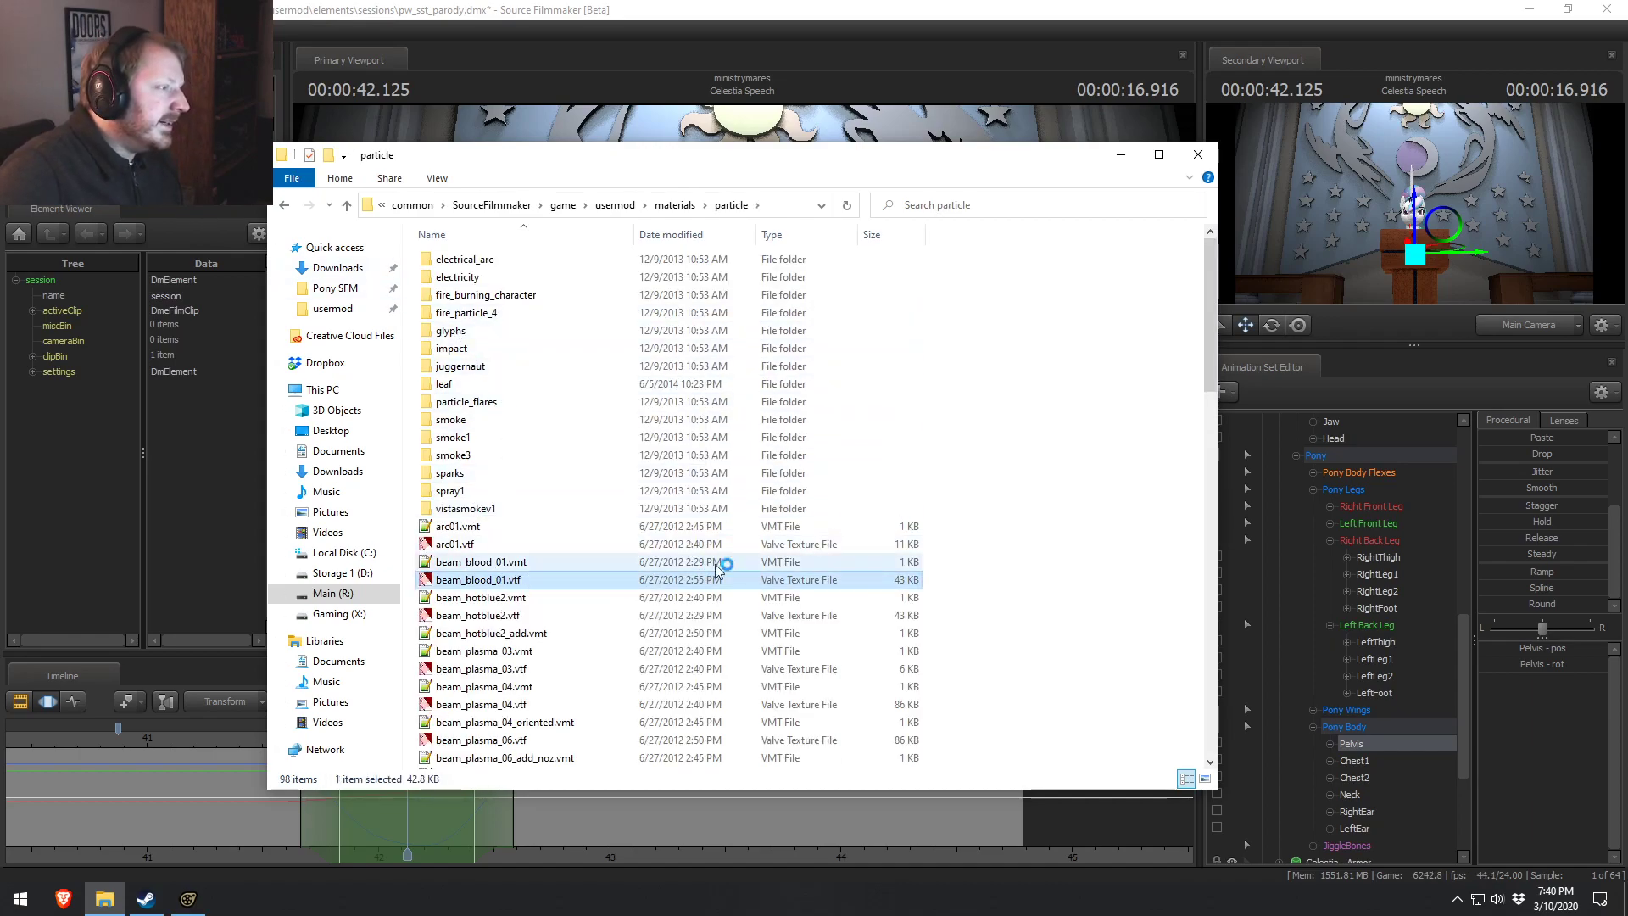
Try to view the beam_blood_01.vtf texture in VTFEdit, then close the editor.
{"action": "double_click", "coordinate": [682, 579]}
{"action": "left_click", "coordinate": [903, 516]}
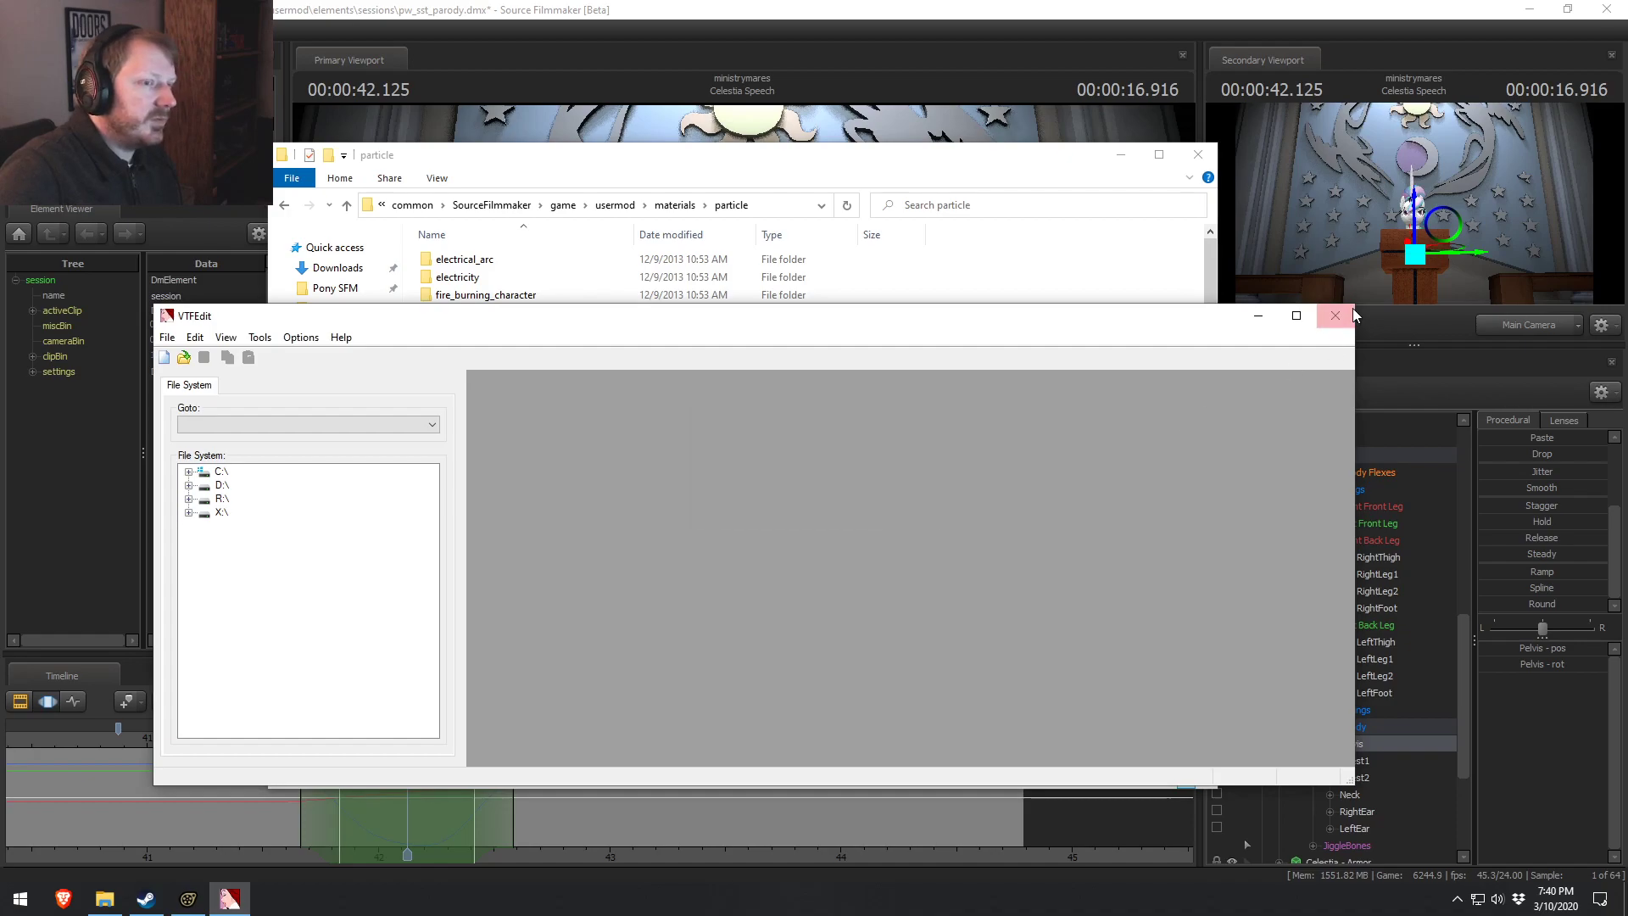
{"action": "left_click", "coordinate": [1341, 317]}
Open beam_blood_01.vmt in Notepad++, examine its SpriteCard shader and material parameters, and close the editor.
{"action": "double_click", "coordinate": [476, 563]}
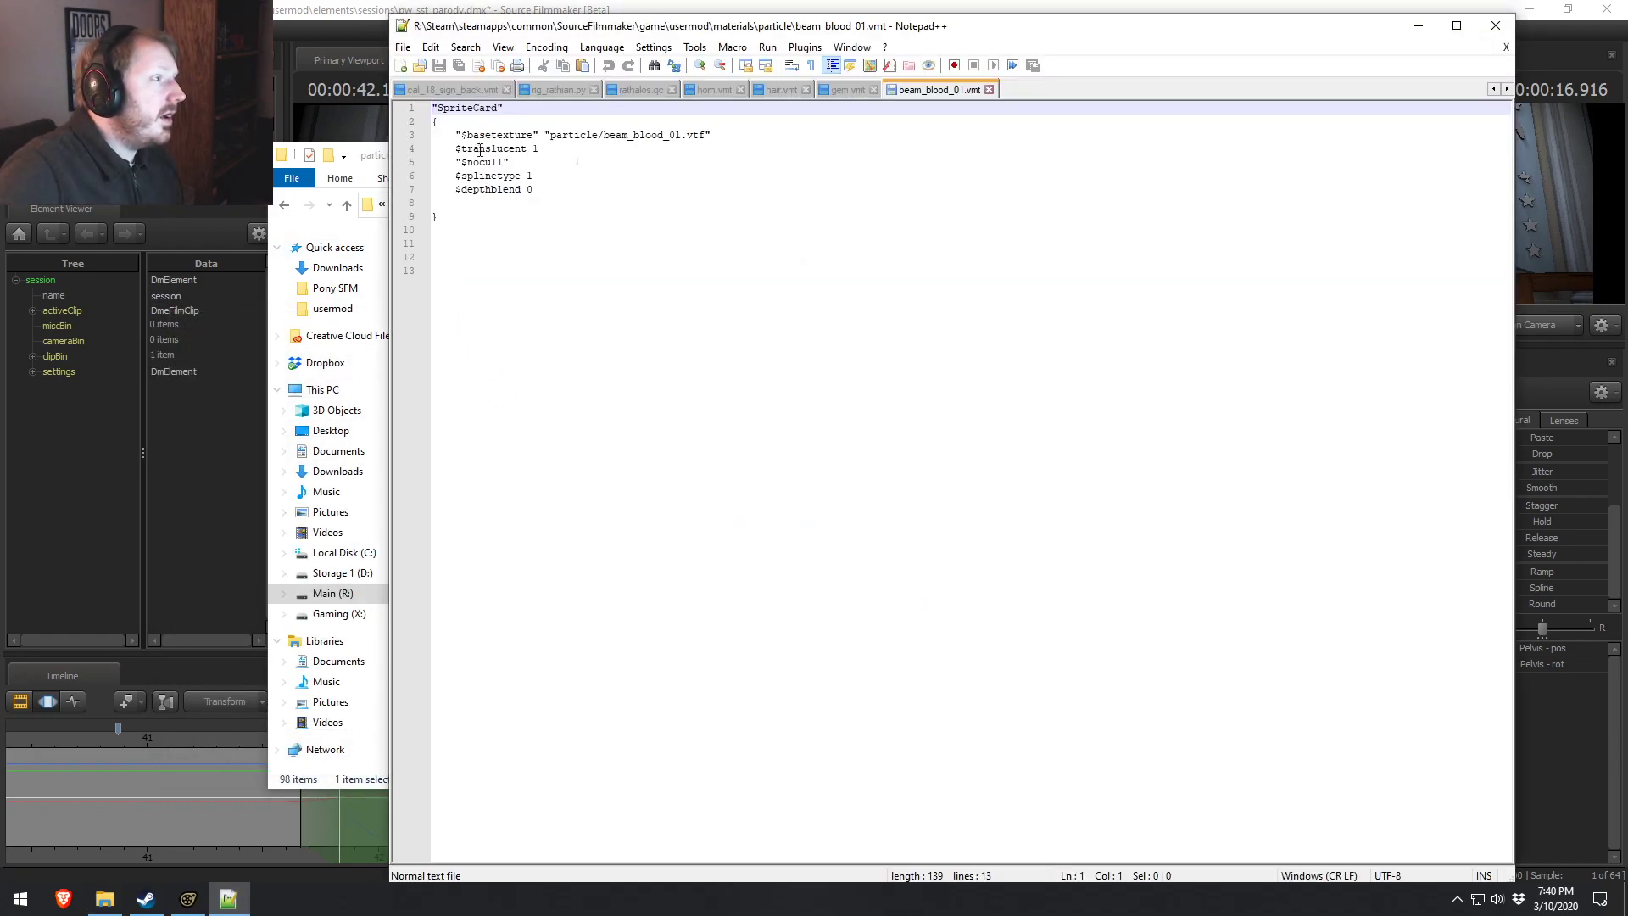
{"action": "double_click", "coordinate": [469, 108]}
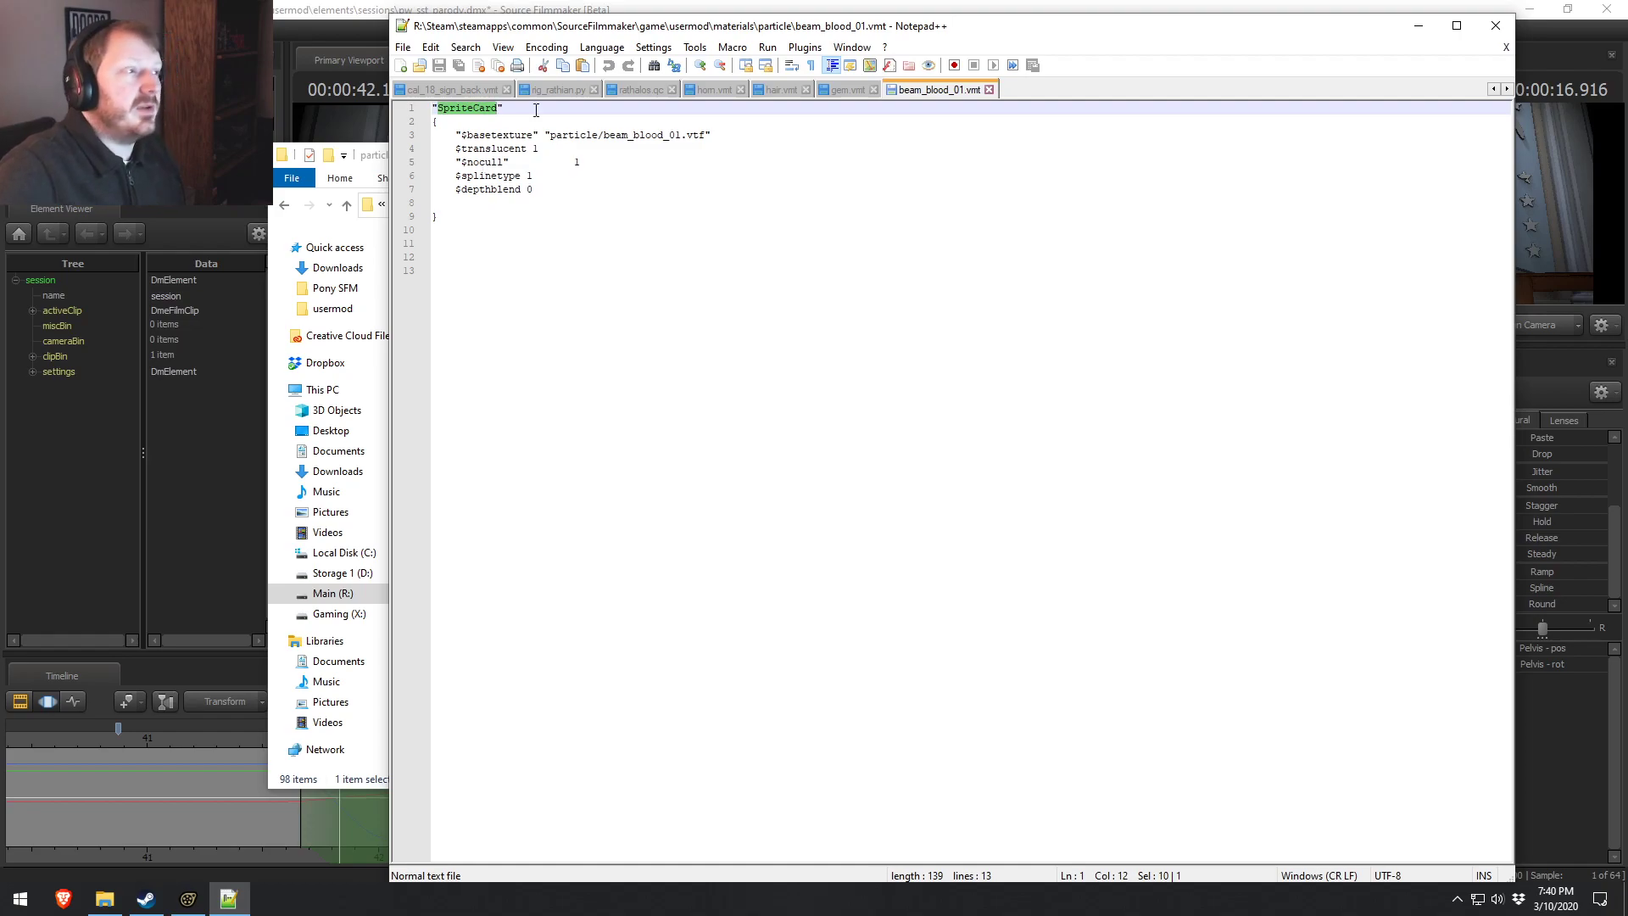
{"action": "left_click_drag", "start_coordinate": [682, 25], "coordinate": [715, 369]}
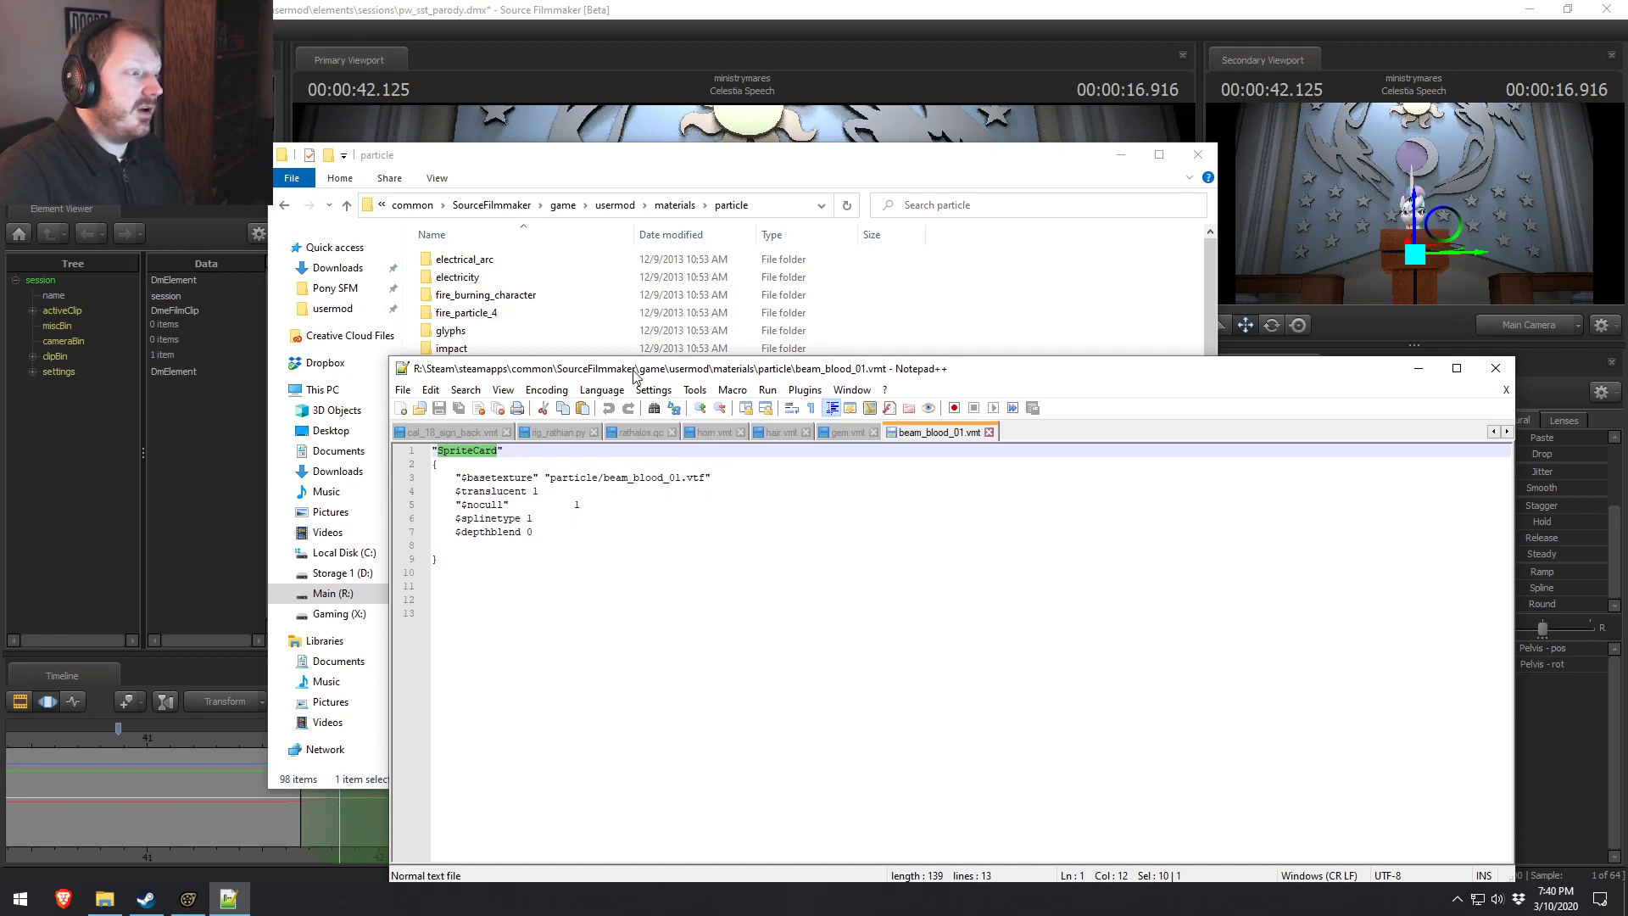
{"action": "left_click", "coordinate": [527, 503]}
{"action": "left_click", "coordinate": [584, 481]}
{"action": "left_click", "coordinate": [578, 492]}
{"action": "left_click", "coordinate": [1495, 368]}
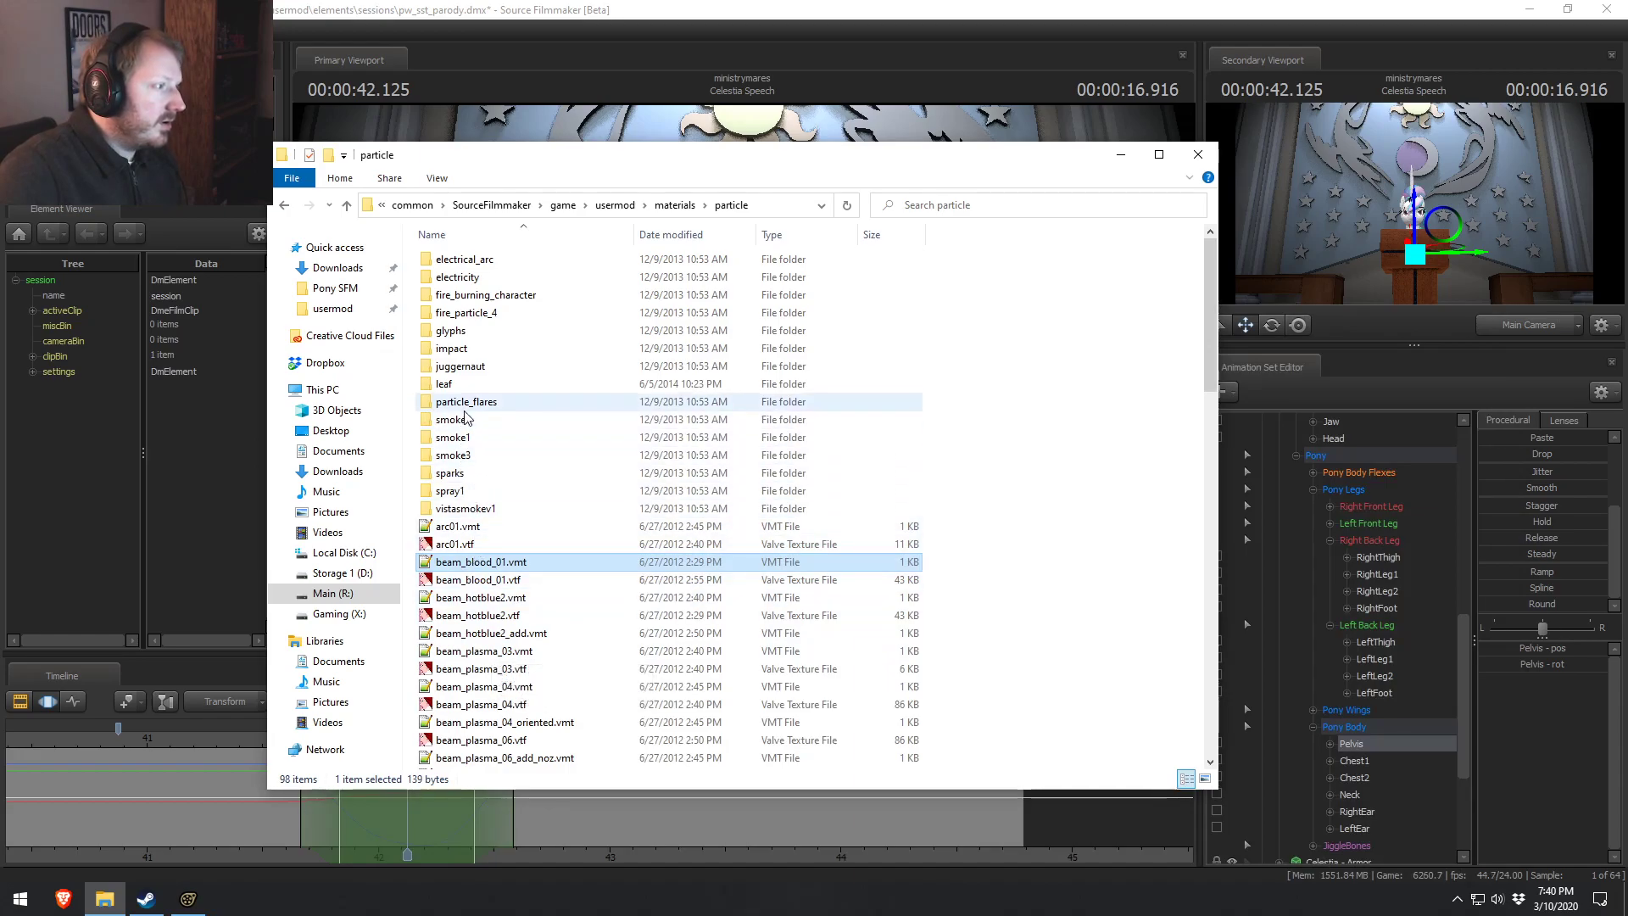
Go back to the materials folder and open the ceiling_sun_checkered.vtf texture in VTFEdit.
{"action": "left_click", "coordinate": [675, 205]}
{"action": "scroll", "coordinate": [458, 594], "scroll_direction": "down", "scroll_amount": 15}
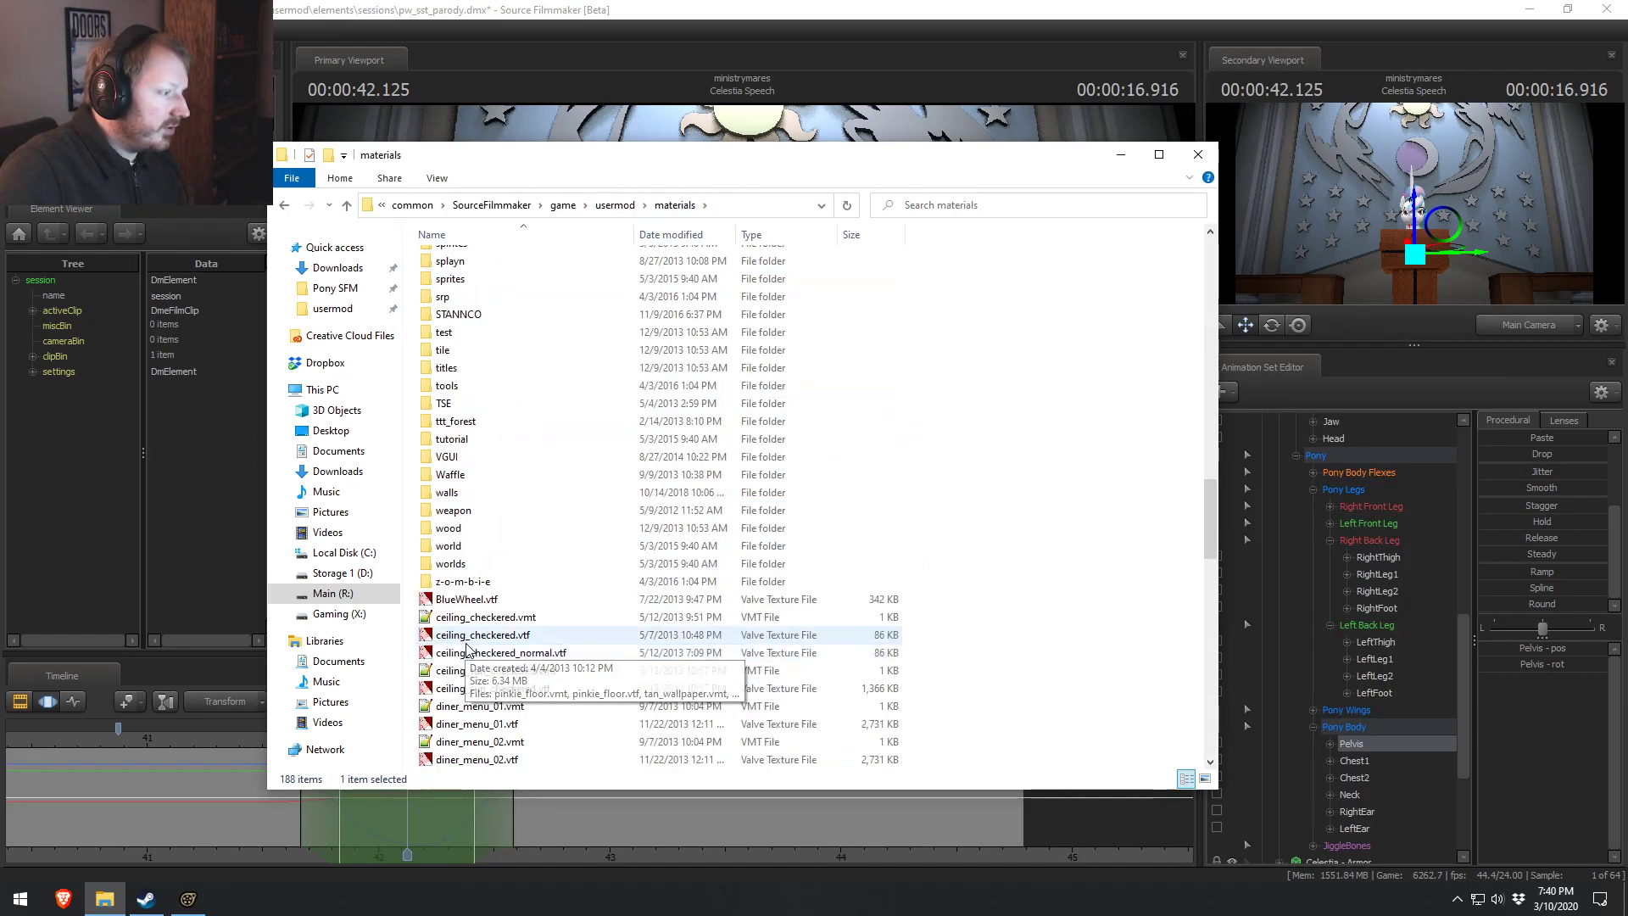
{"action": "left_click", "coordinate": [484, 415]}
{"action": "double_click", "coordinate": [484, 416]}
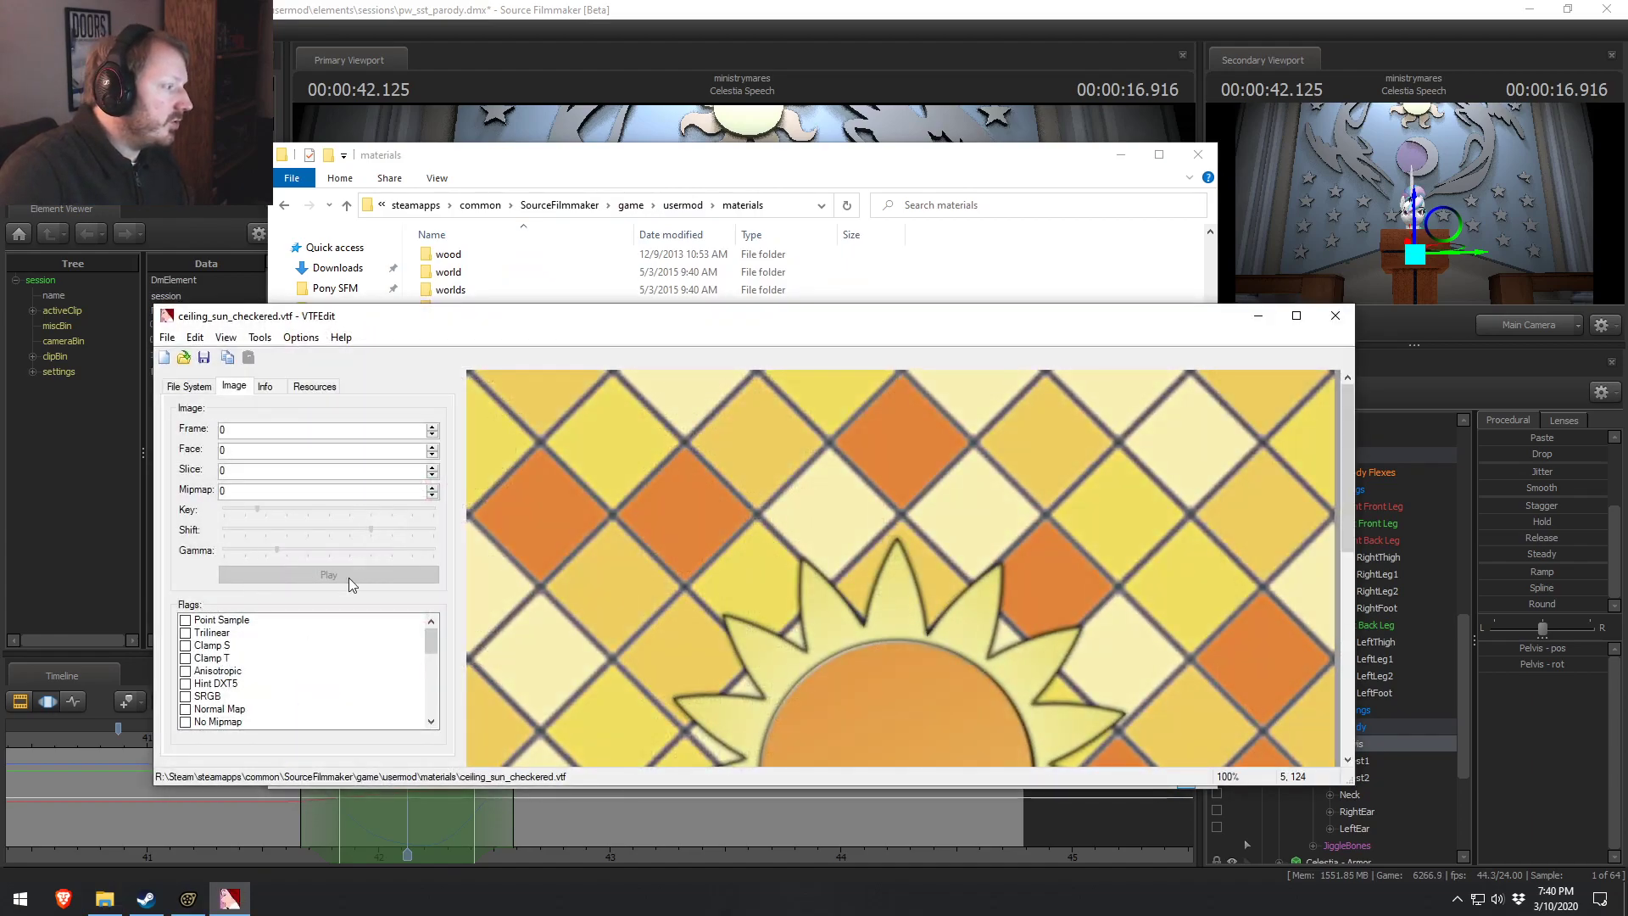
Examine the sun texture's flags and image with VTFEdit maximized, turn off tiling, close it, and return to Source Filmmaker.
{"action": "left_click_drag", "start_coordinate": [462, 305], "coordinate": [539, 60]}
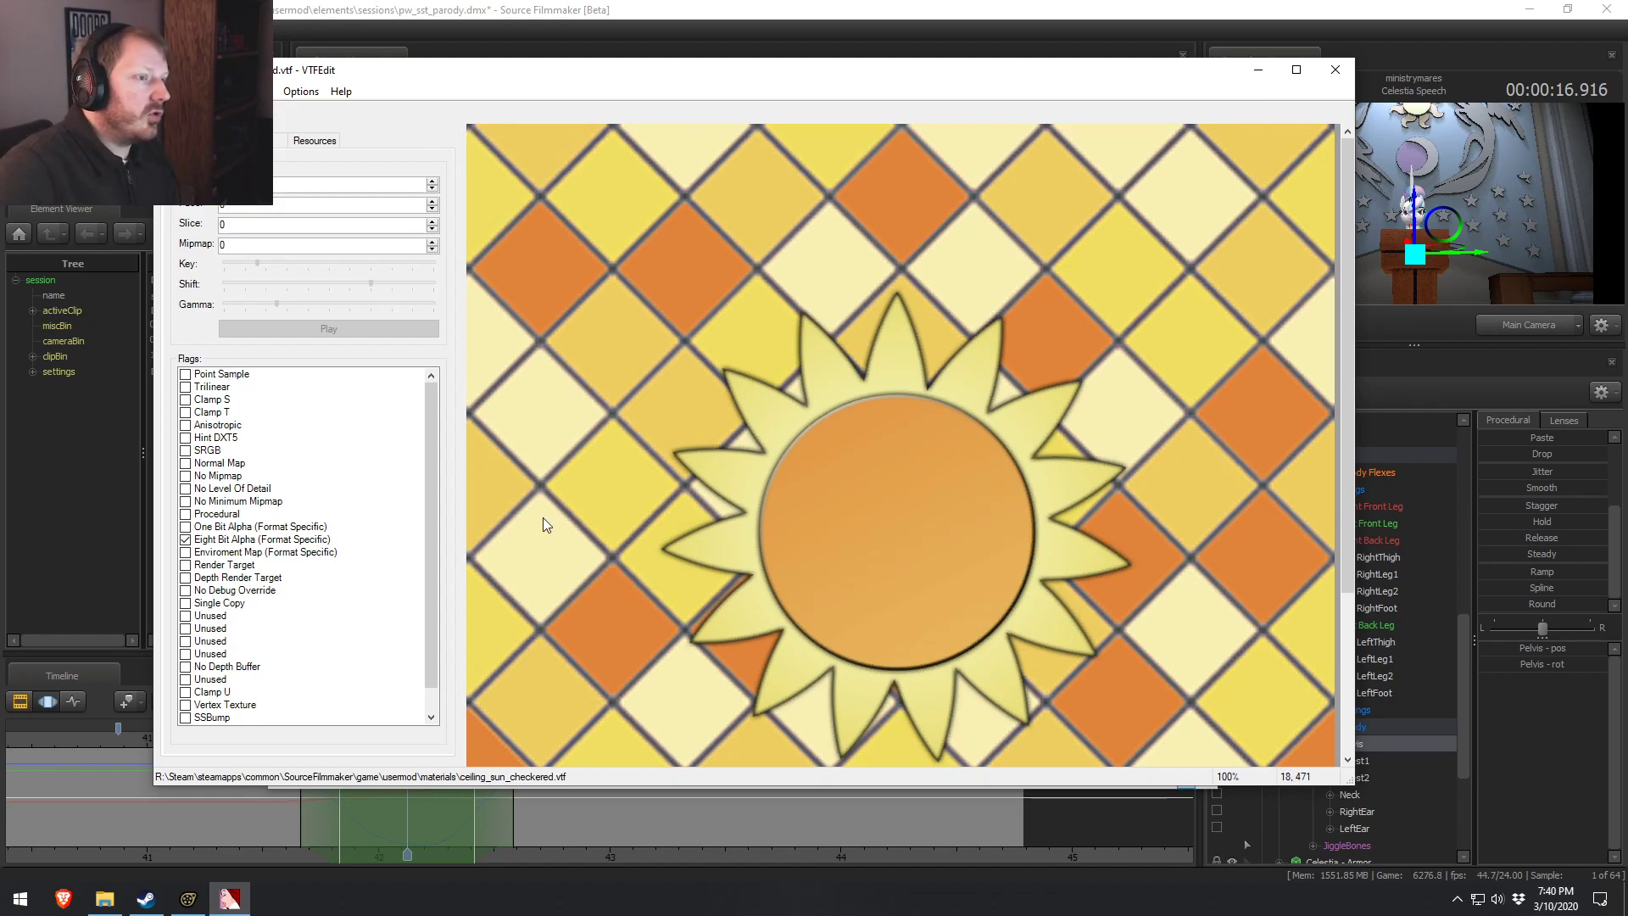
{"action": "left_click", "coordinate": [1297, 71]}
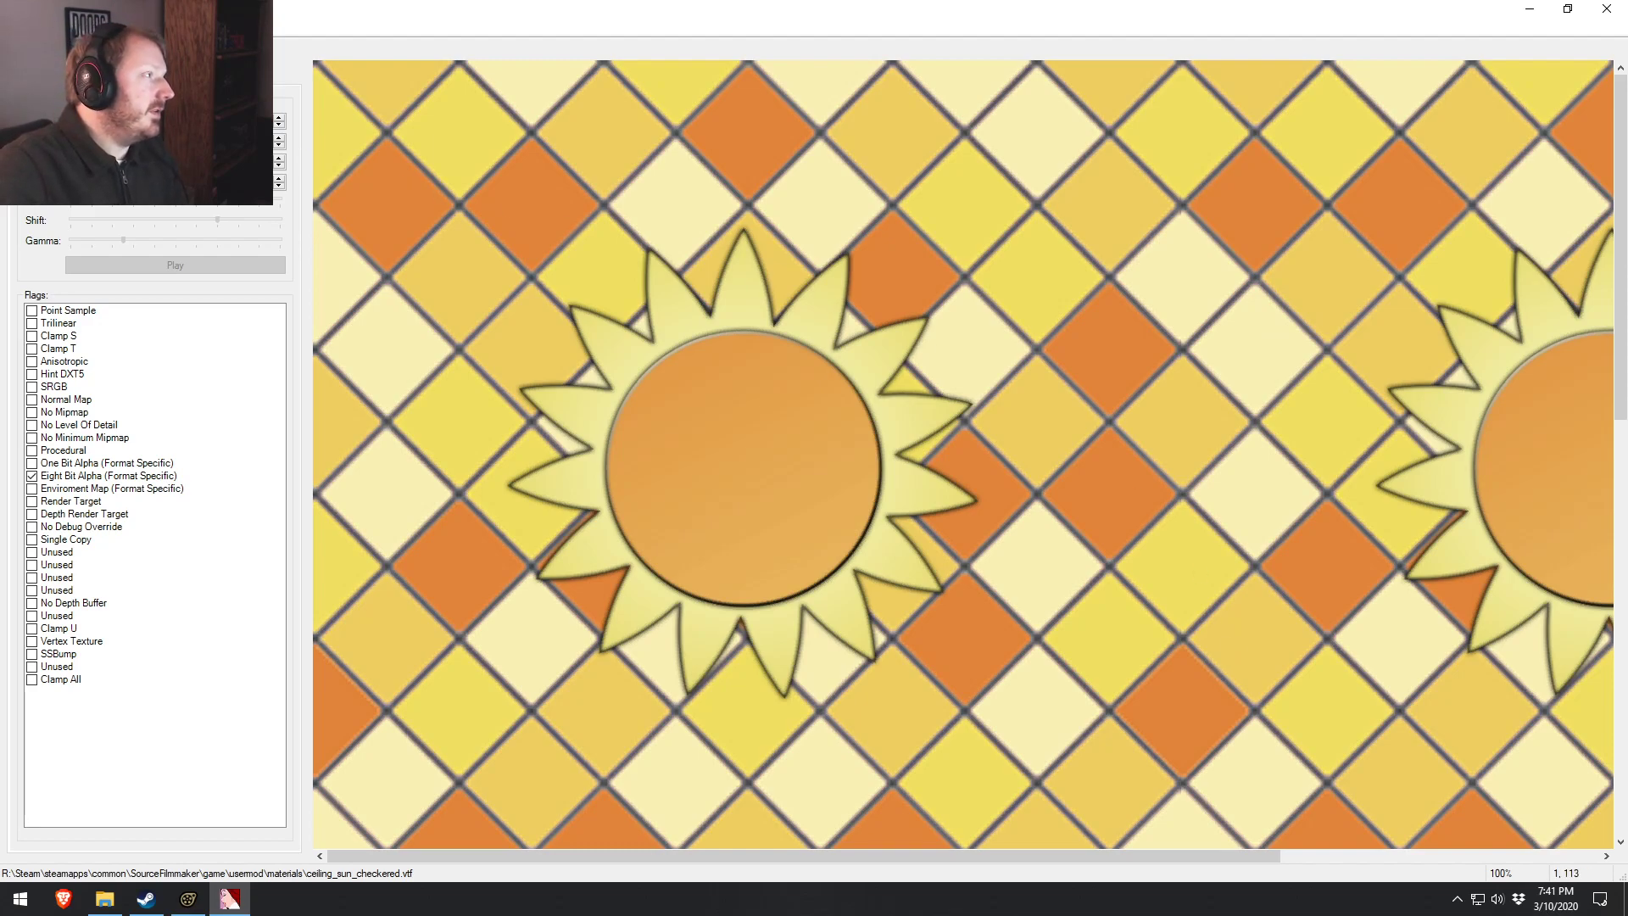
{"action": "left_click", "coordinate": [93, 81]}
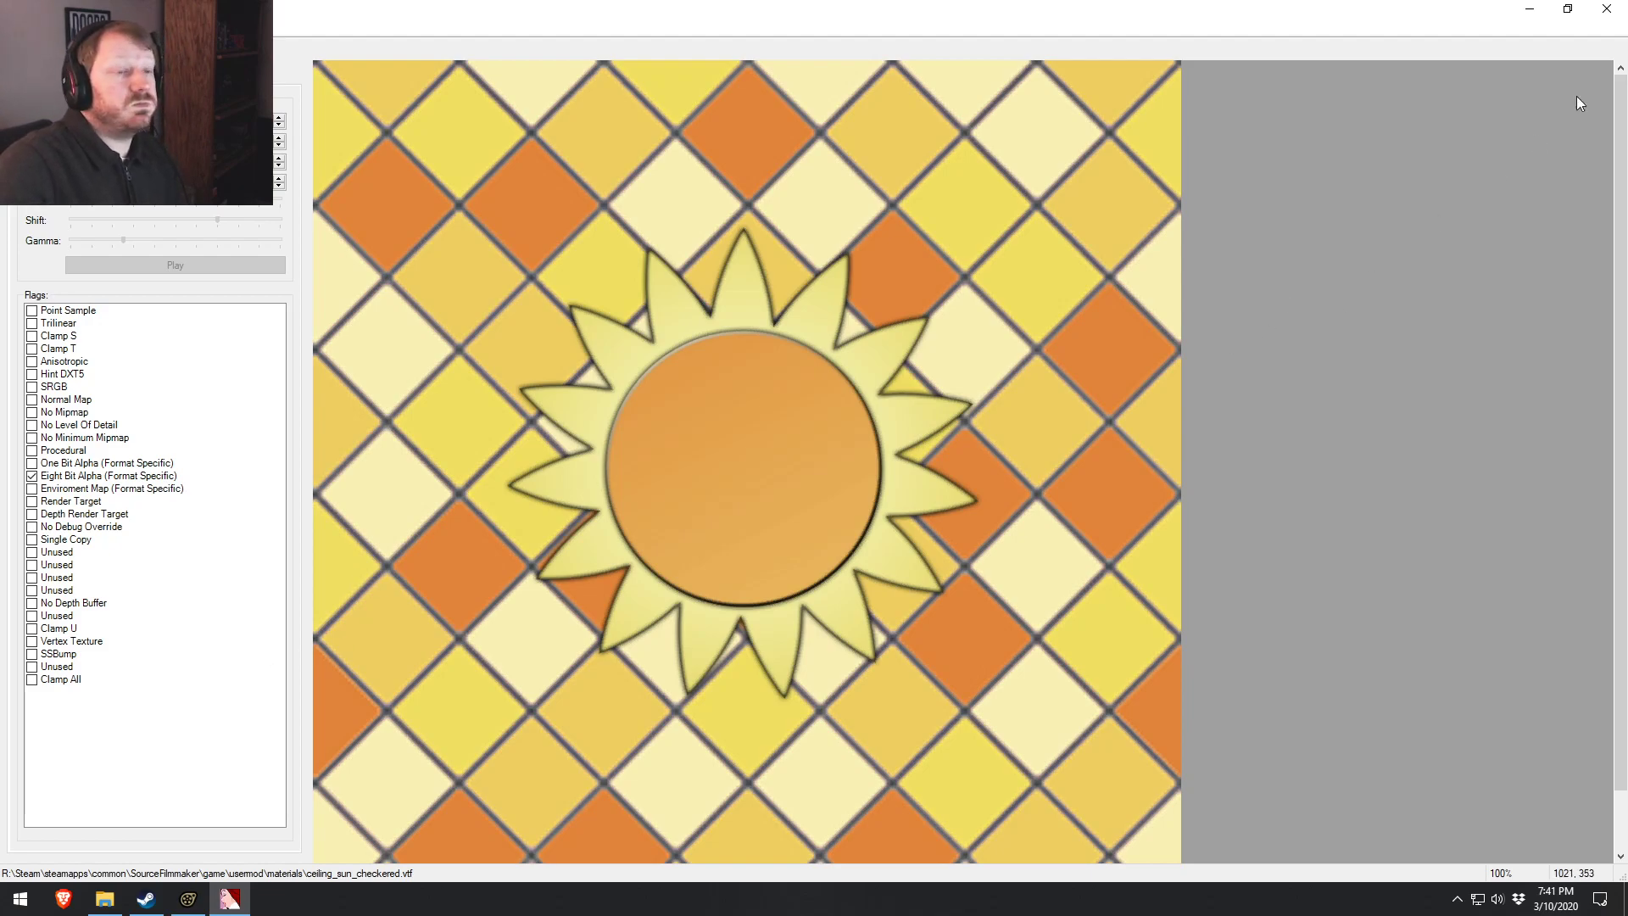
{"action": "left_click", "coordinate": [1606, 8]}
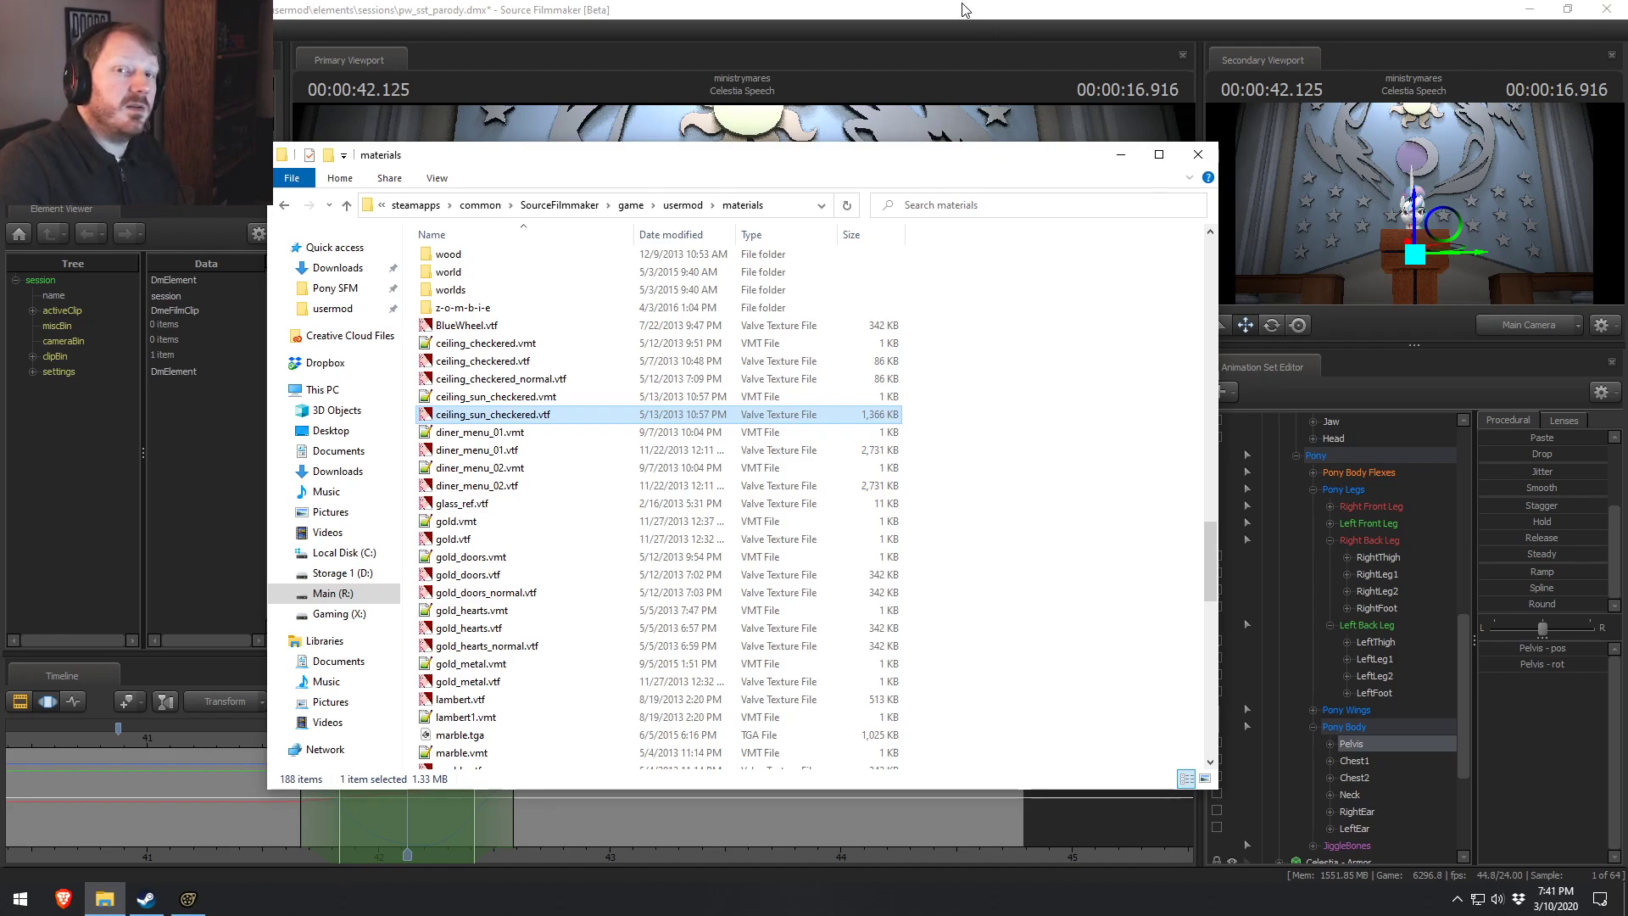
{"action": "left_click", "coordinate": [937, 10]}
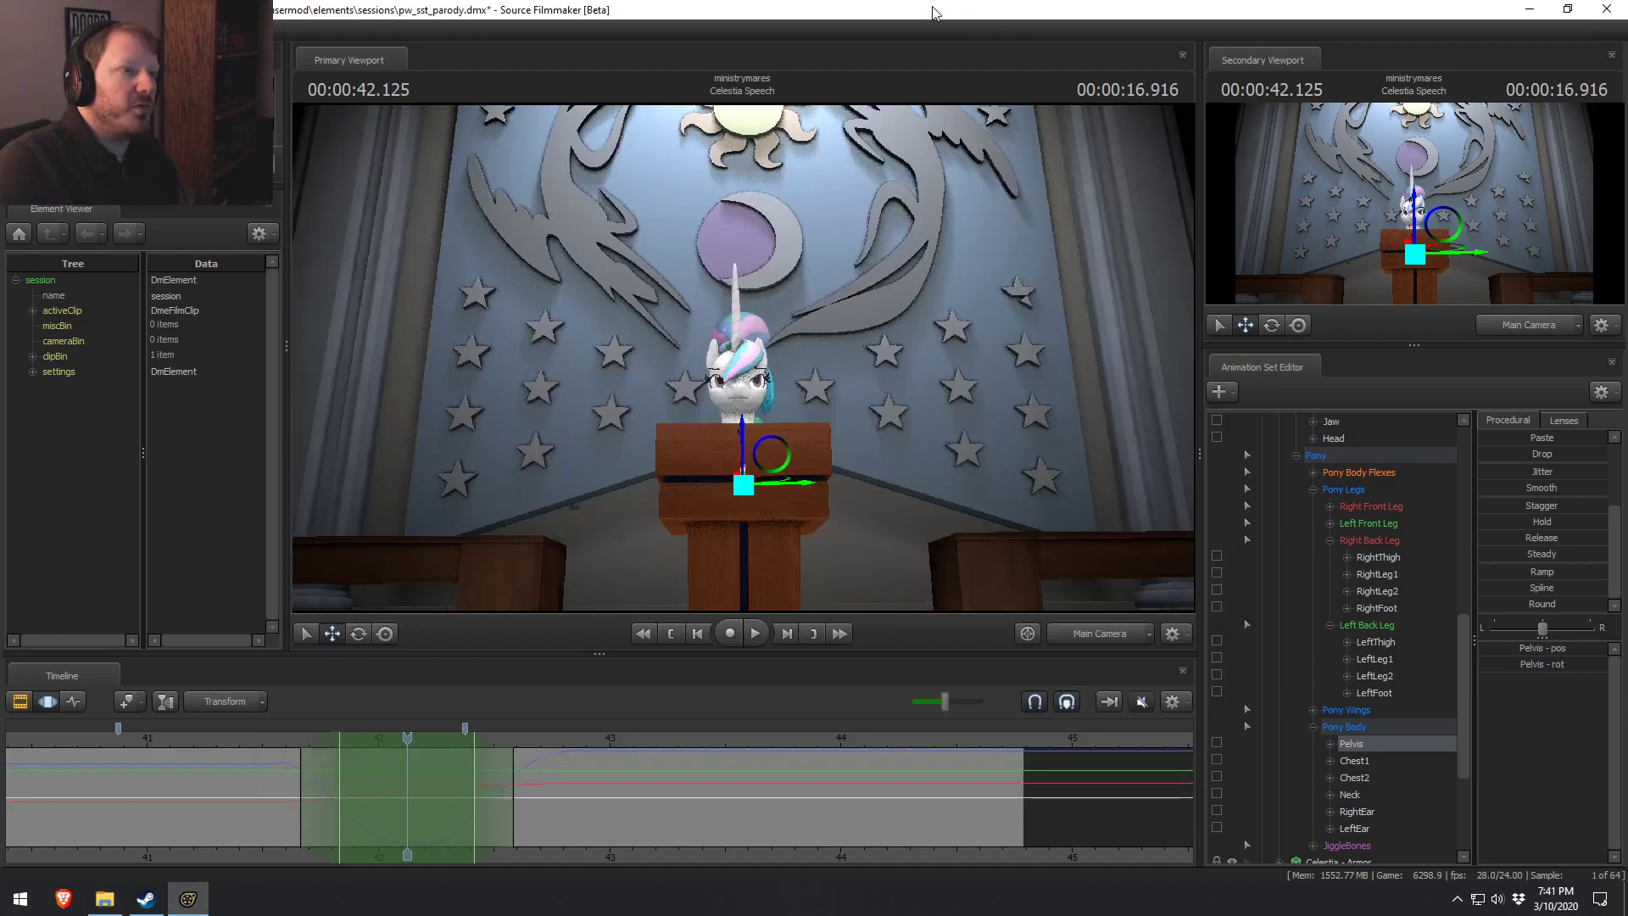
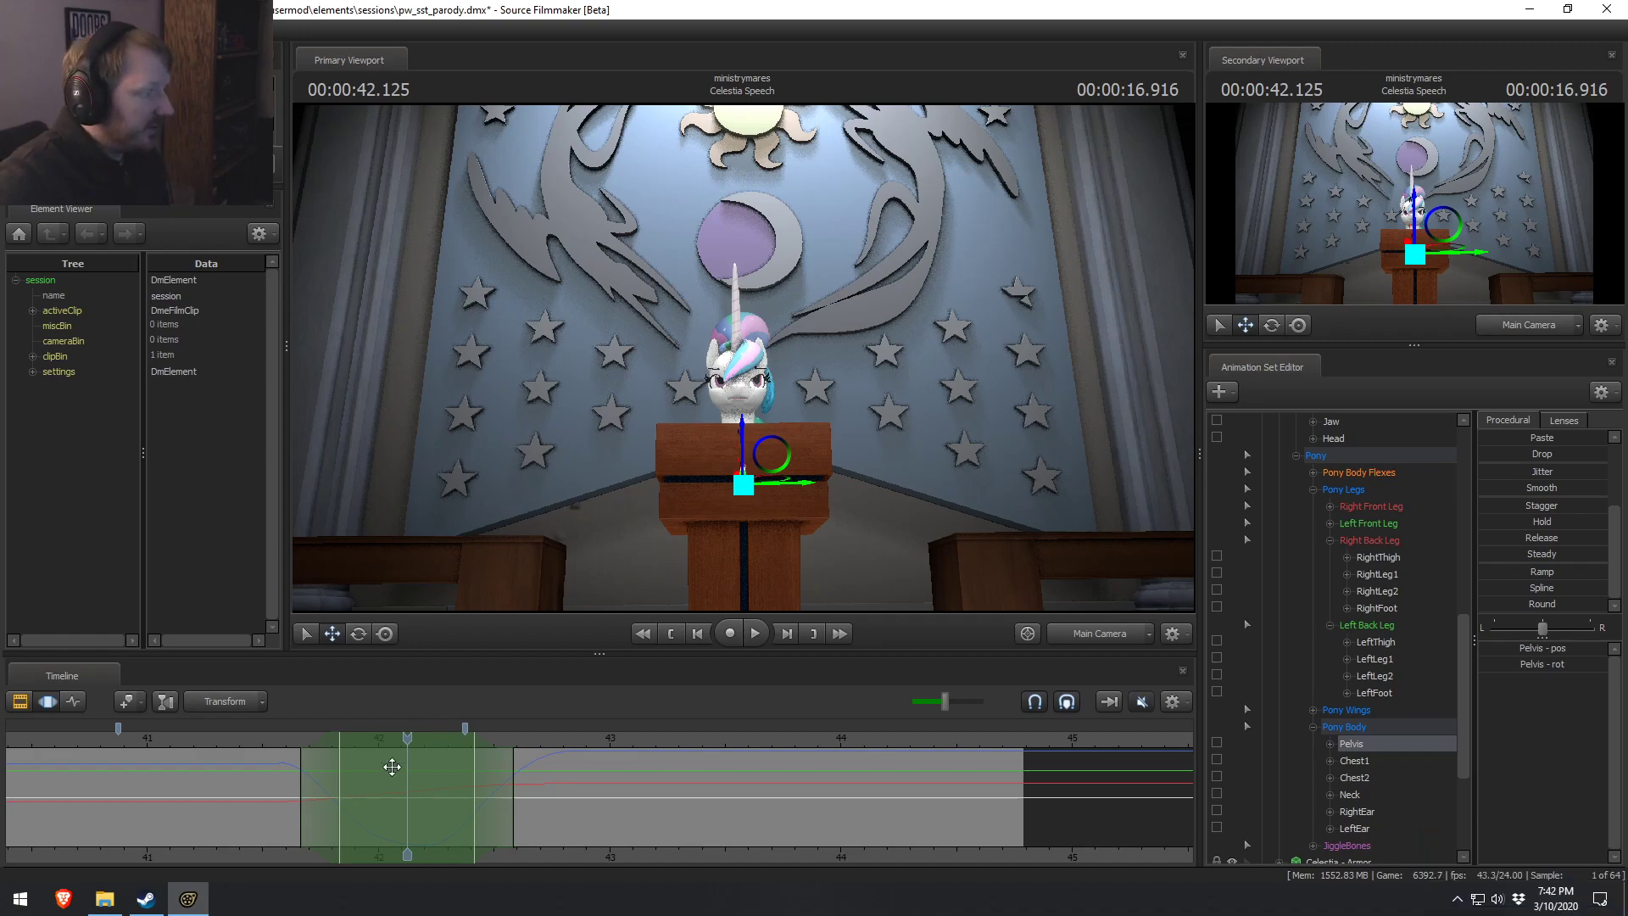
Play back the Celestia speech from about 41.1 s to check the pelvis dip.
{"action": "left_click", "coordinate": [272, 740]}
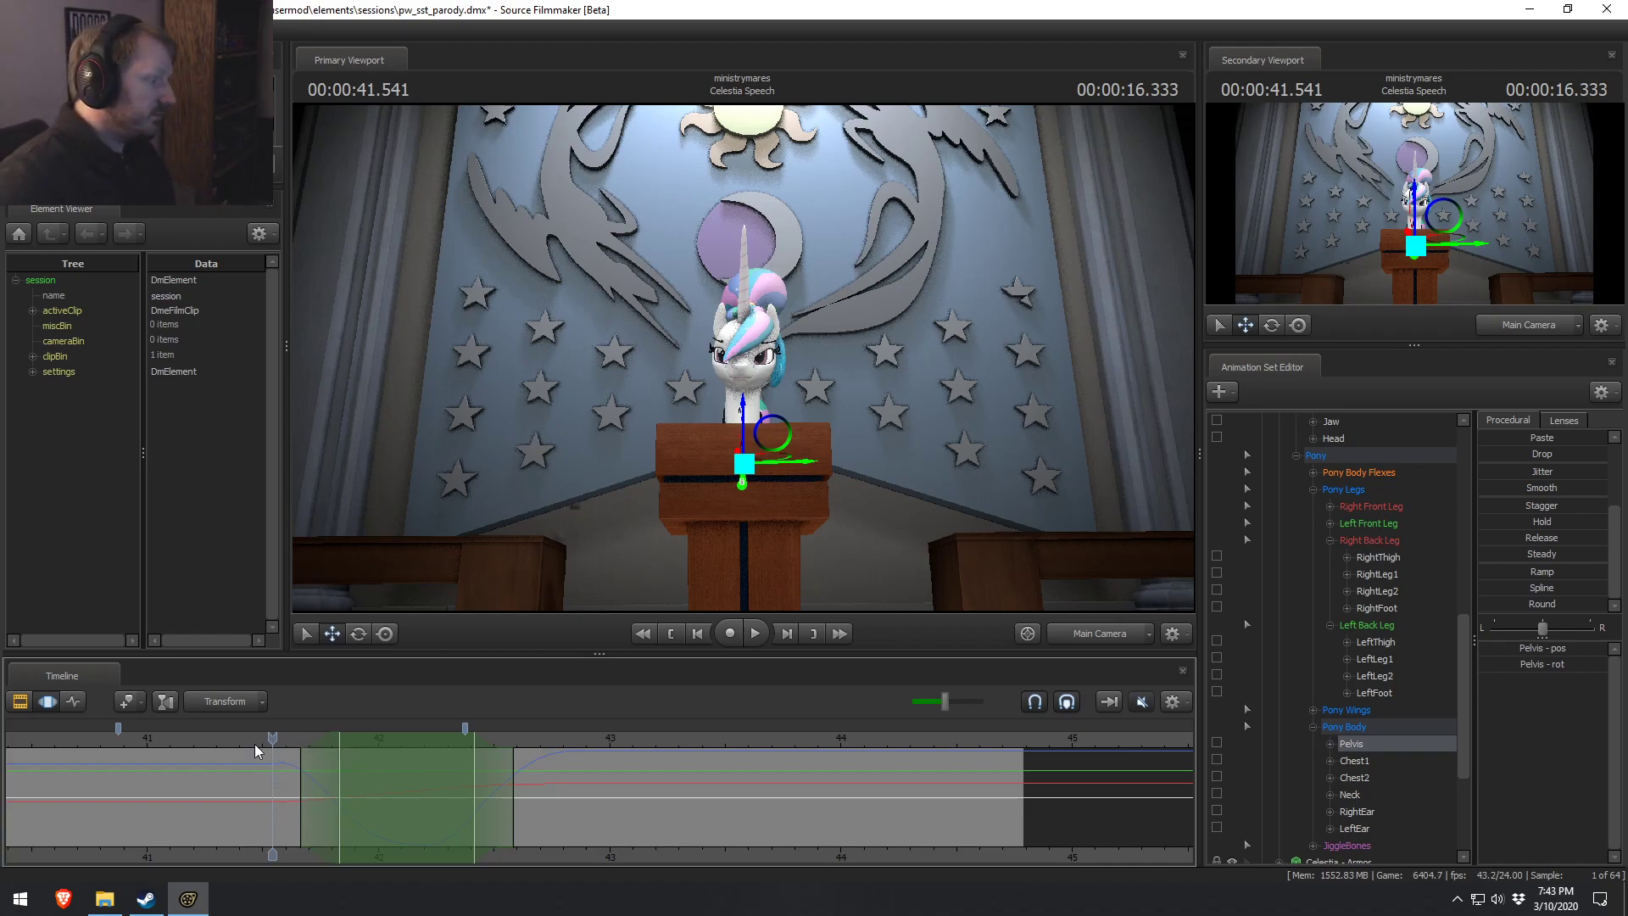
{"action": "left_click_drag", "start_coordinate": [255, 741], "coordinate": [180, 745]}
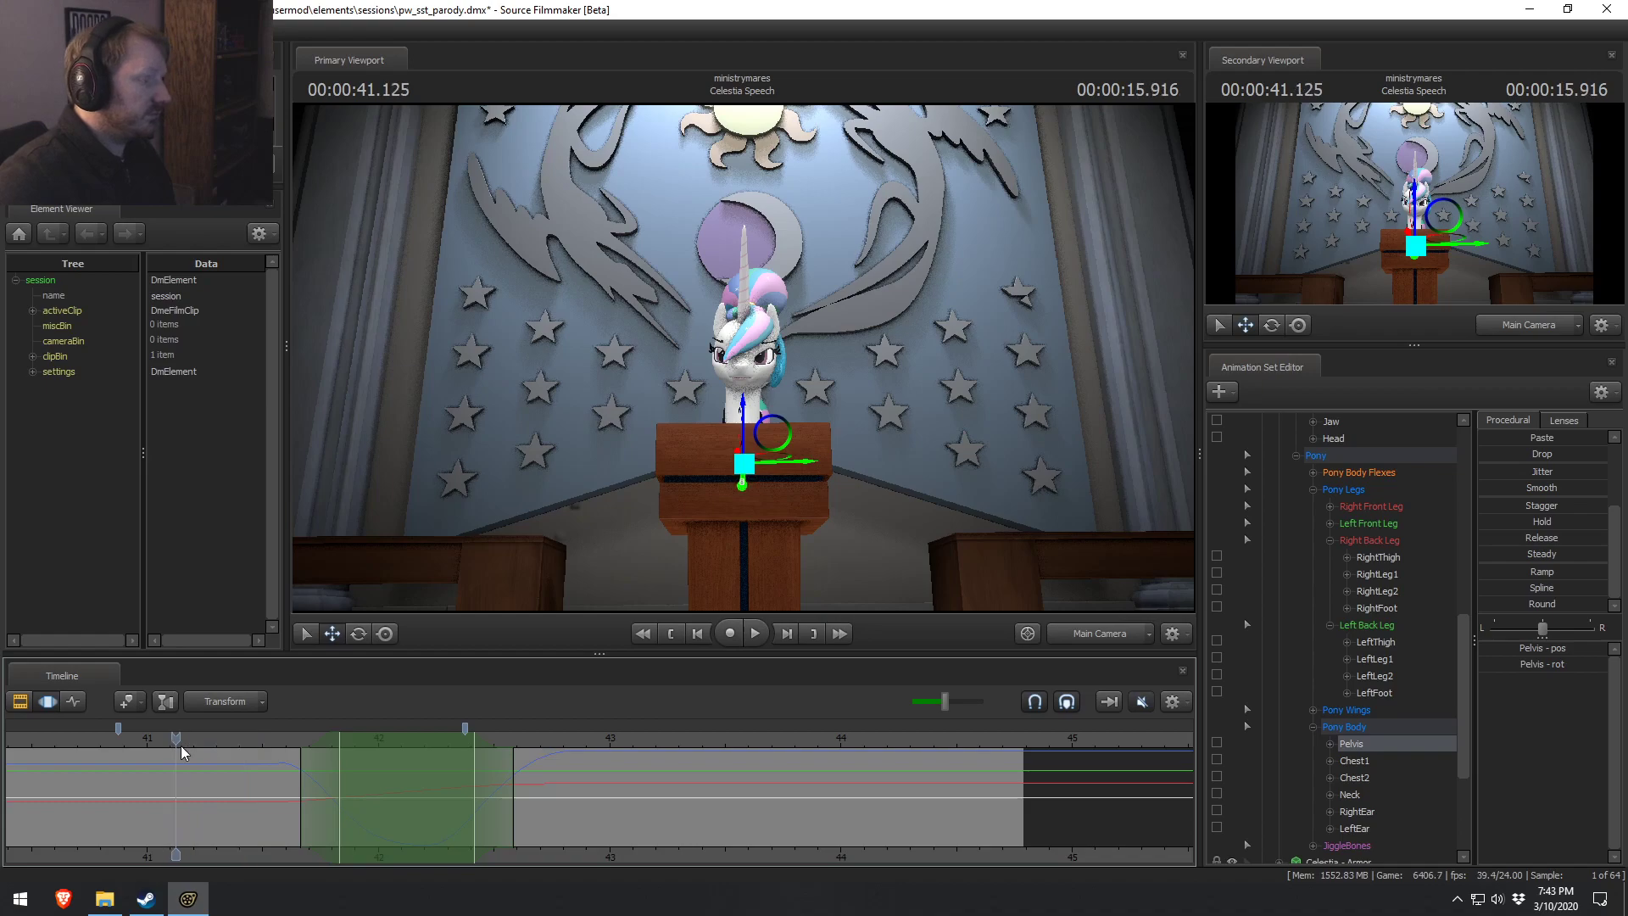
{"action": "key", "text": "space"}
{"action": "left_click", "coordinate": [211, 740]}
{"action": "key", "text": "space"}
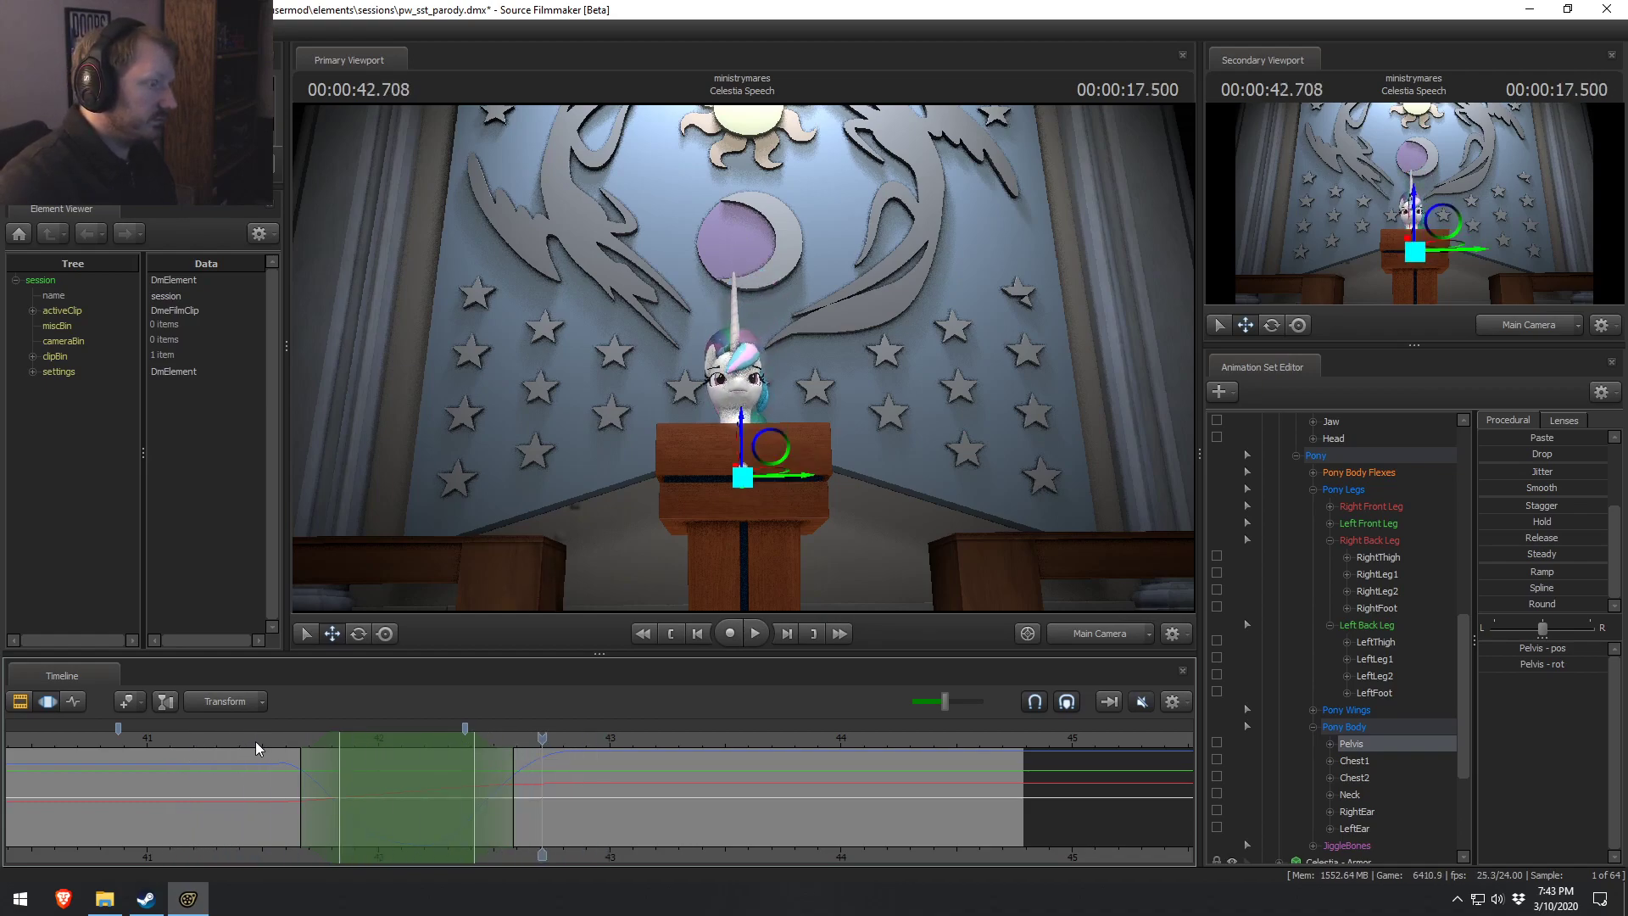
Make a short time selection with falloff around 41.583 s and apply the Round preset to the pelvis.
{"action": "left_click_drag", "start_coordinate": [282, 794], "coordinate": [416, 813], "text": "shift"}
{"action": "left_click_drag", "start_coordinate": [292, 791], "coordinate": [274, 788], "text": "shift"}
{"action": "scroll", "coordinate": [284, 787], "scroll_direction": "up", "scroll_amount": 4, "text": "shift"}
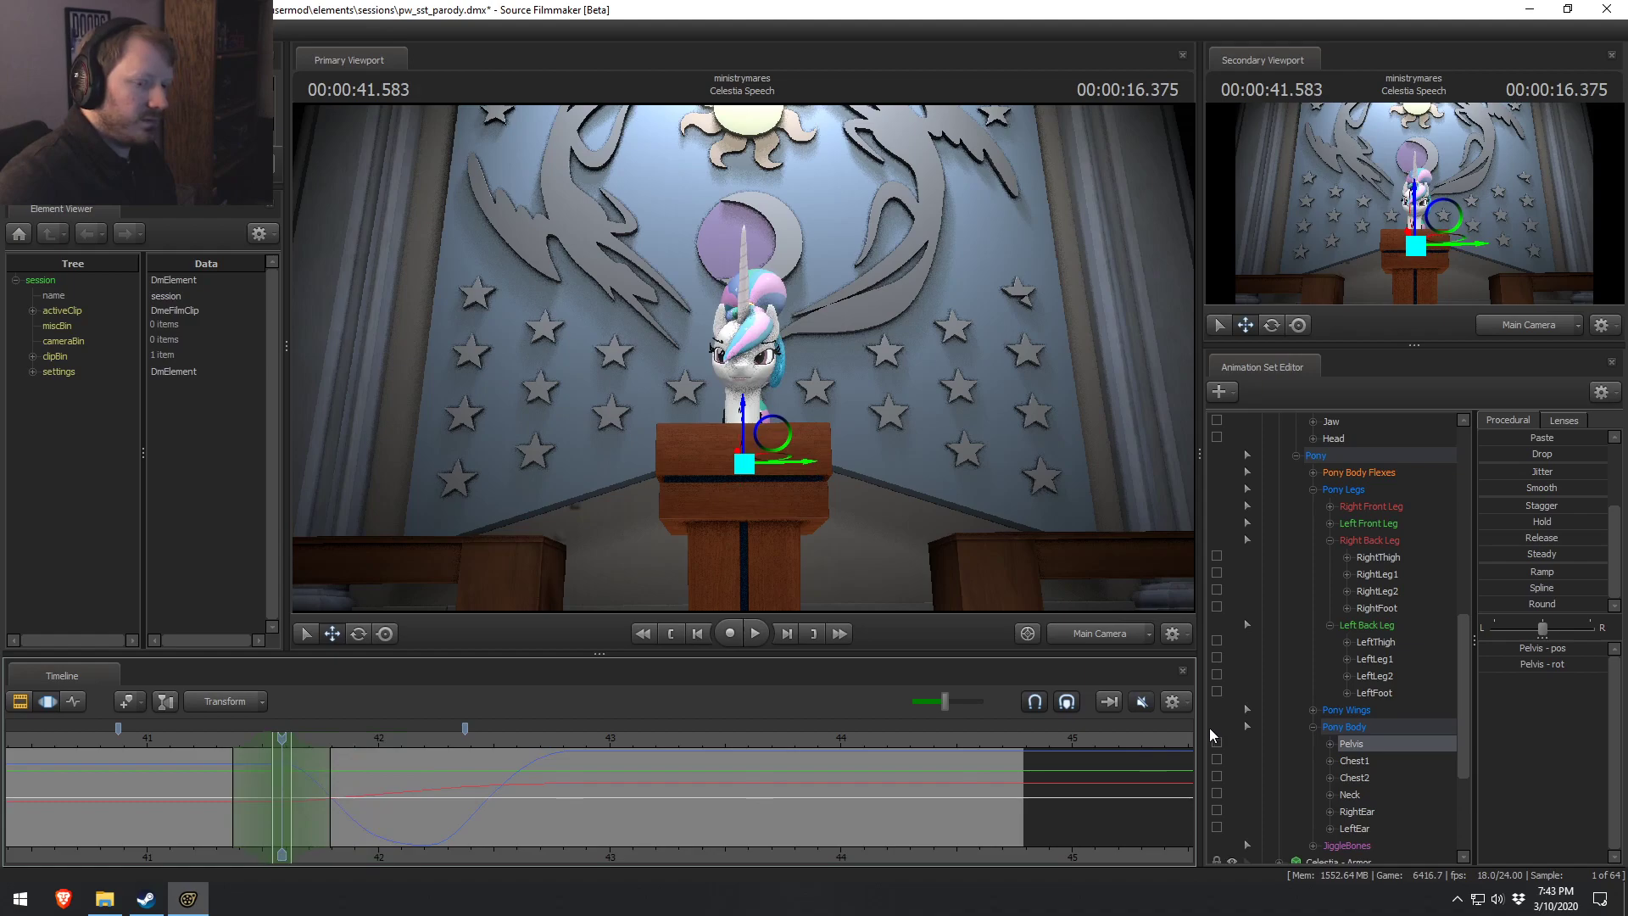
{"action": "left_click", "coordinate": [1531, 595]}
{"action": "left_click", "coordinate": [1534, 603]}
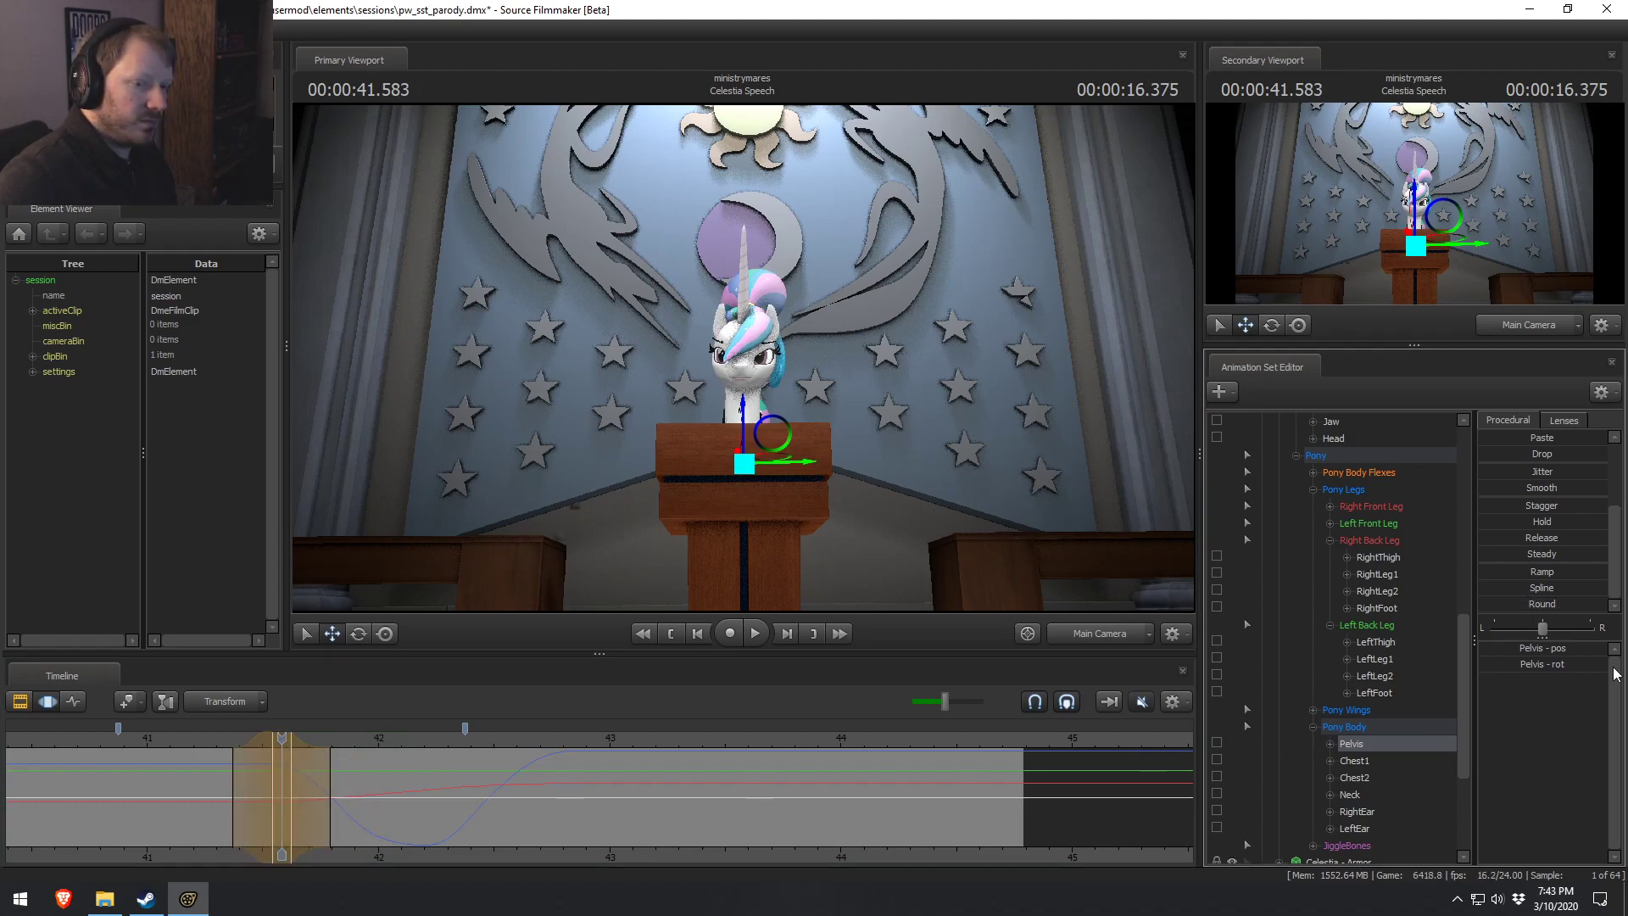
Widen the hold region of the pelvis time selection on both sides of 41.583 s and play back the result.
{"action": "left_click_drag", "start_coordinate": [294, 783], "coordinate": [261, 766]}
{"action": "left_click_drag", "start_coordinate": [304, 760], "coordinate": [294, 758]}
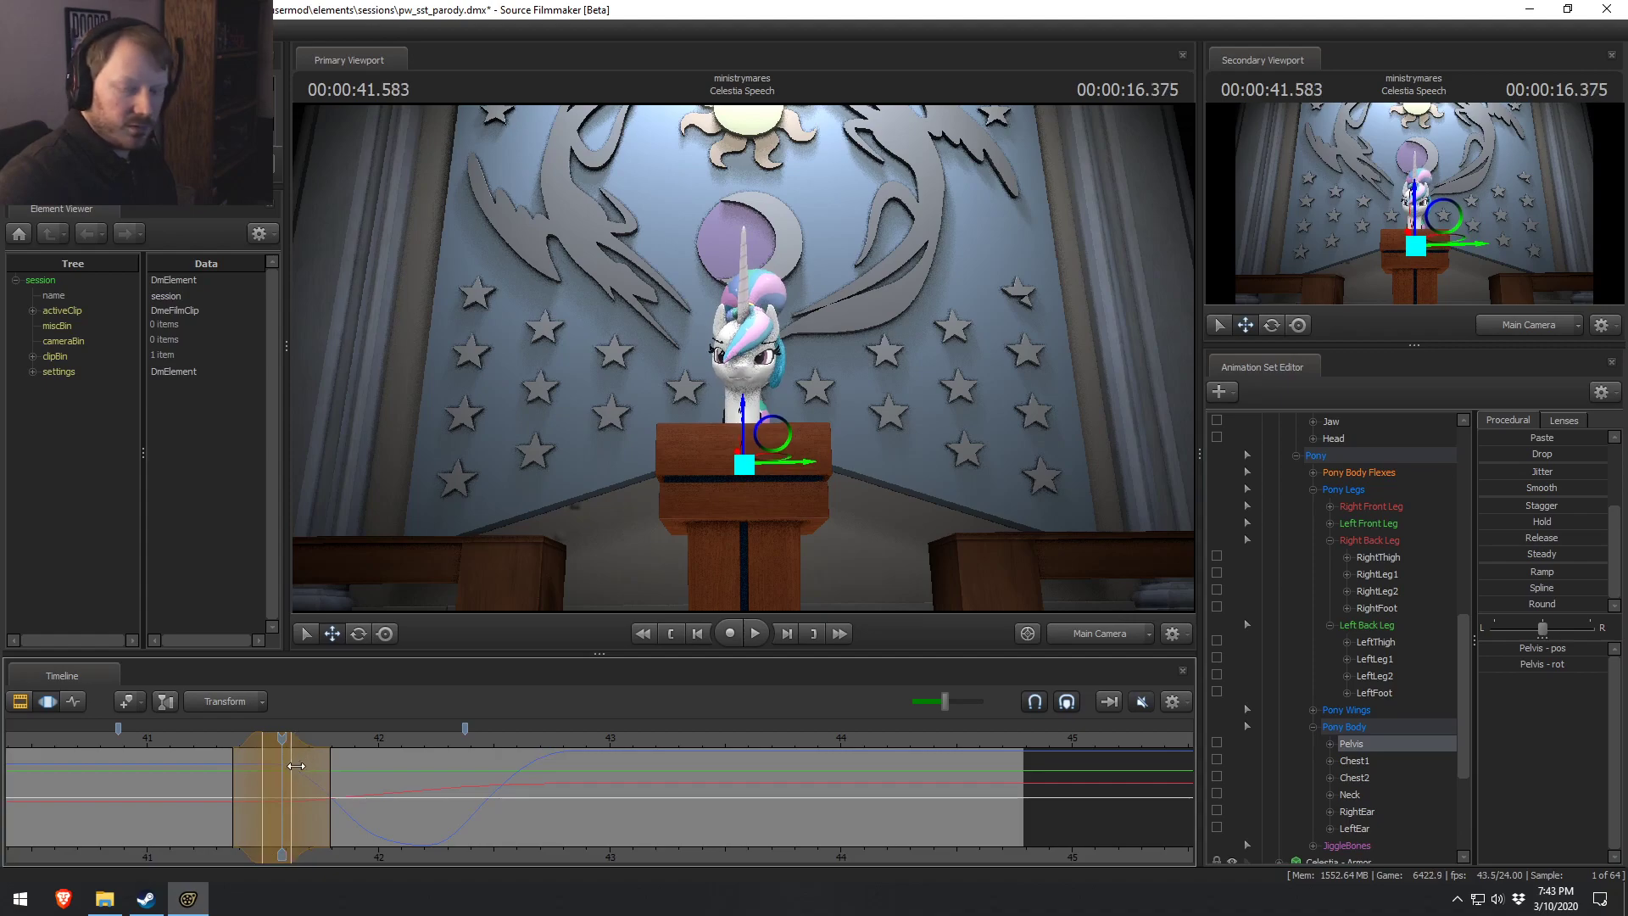
{"action": "left_click", "coordinate": [212, 743]}
{"action": "key", "text": "space"}
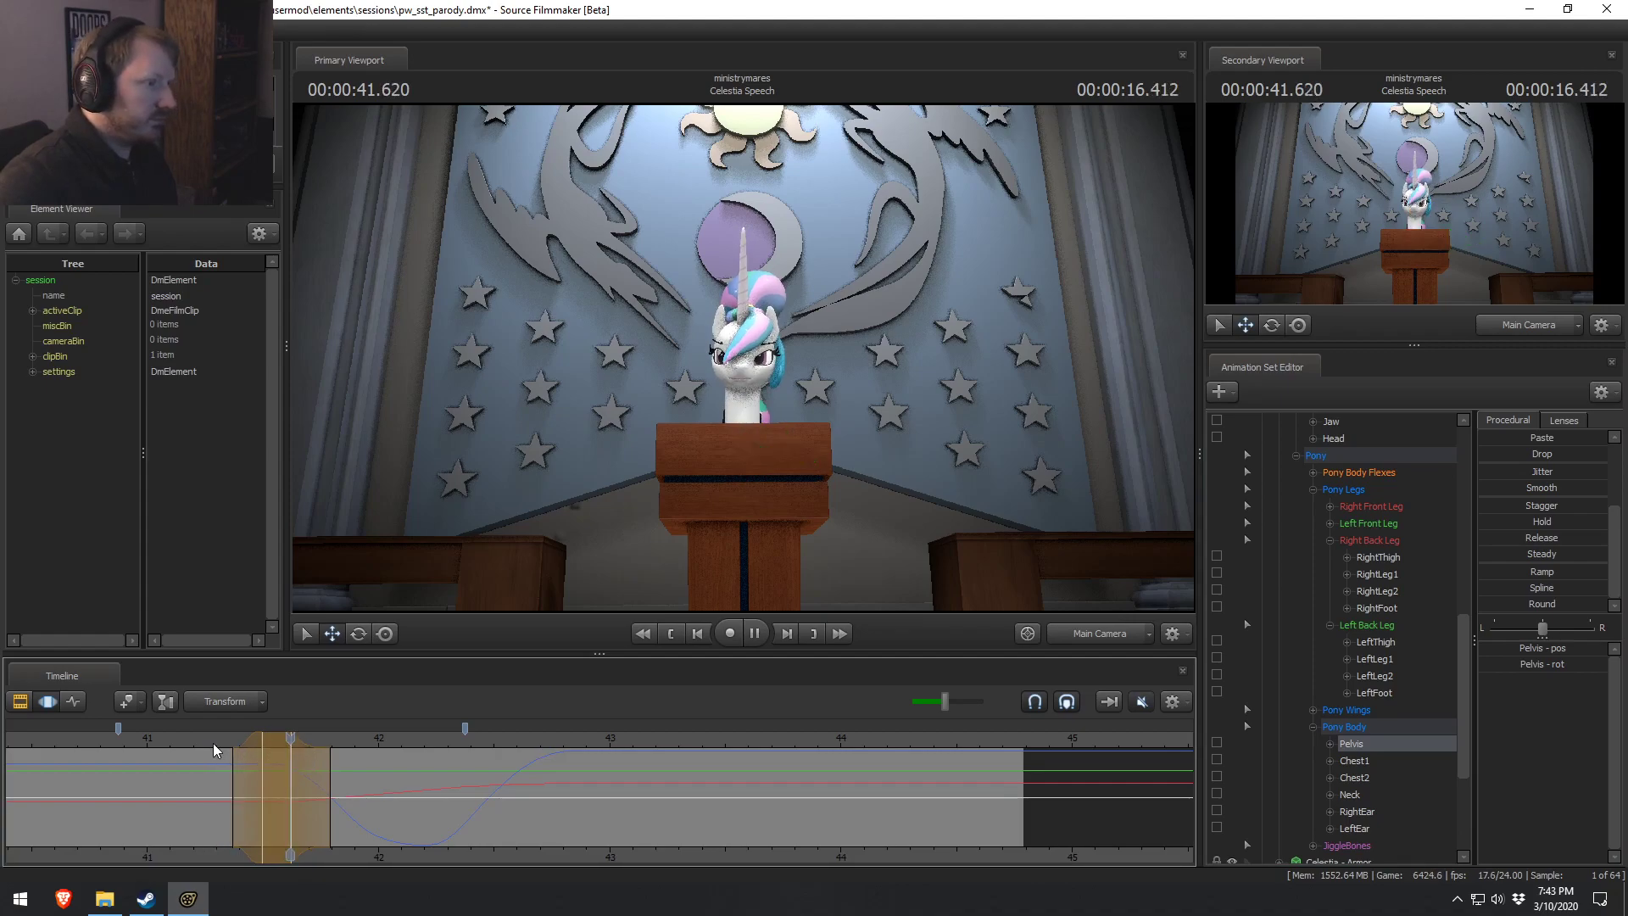
{"action": "key", "text": "space"}
Stretch the time selection later to delay the pelvis dip, and review the adjusted timing in playback.
{"action": "left_click_drag", "start_coordinate": [305, 792], "coordinate": [325, 797], "text": "alt"}
{"action": "key", "text": "space"}
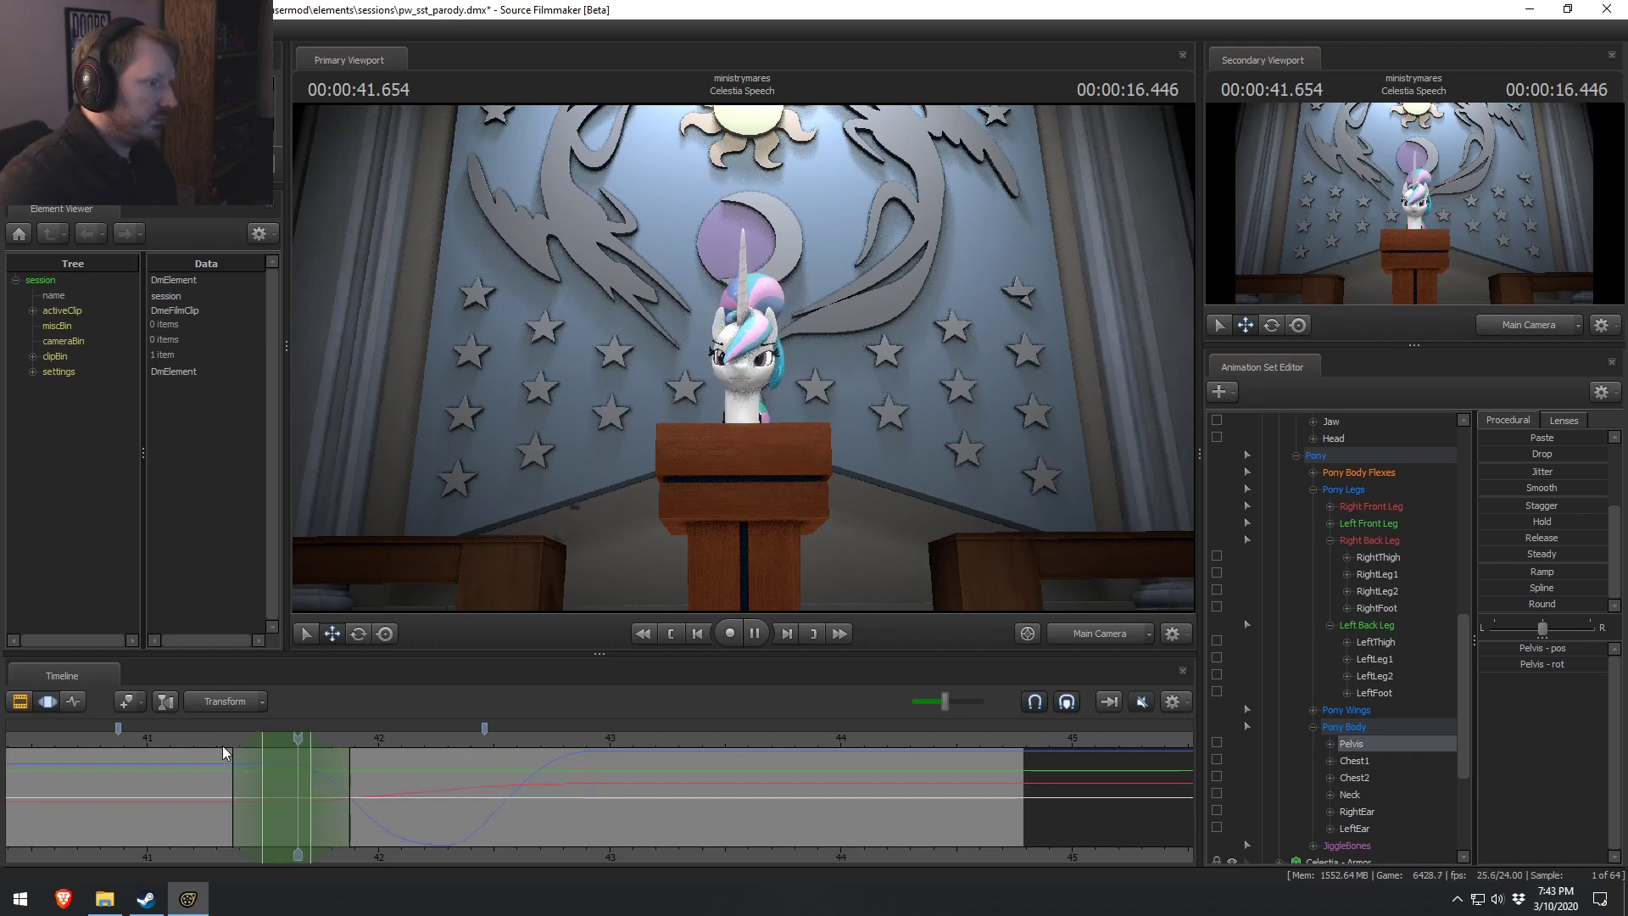
{"action": "key", "text": "ctrl+z"}
{"action": "key", "text": "shift"}
{"action": "left_click_drag", "start_coordinate": [278, 740], "coordinate": [335, 780]}
{"action": "key", "text": "space"}
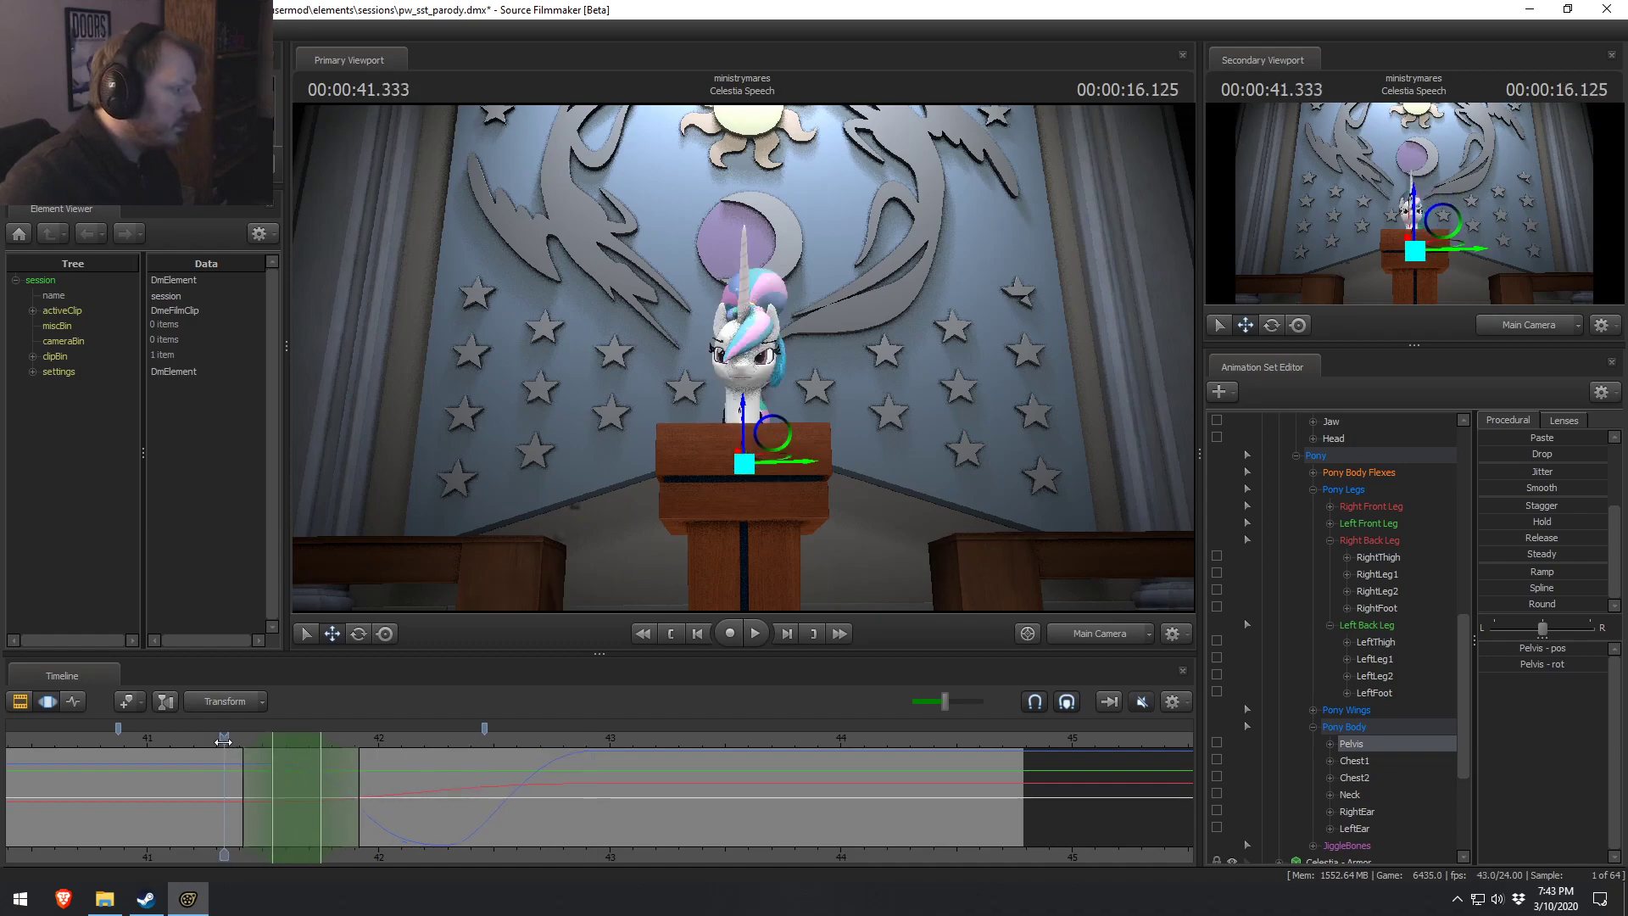
{"action": "key", "text": "space"}
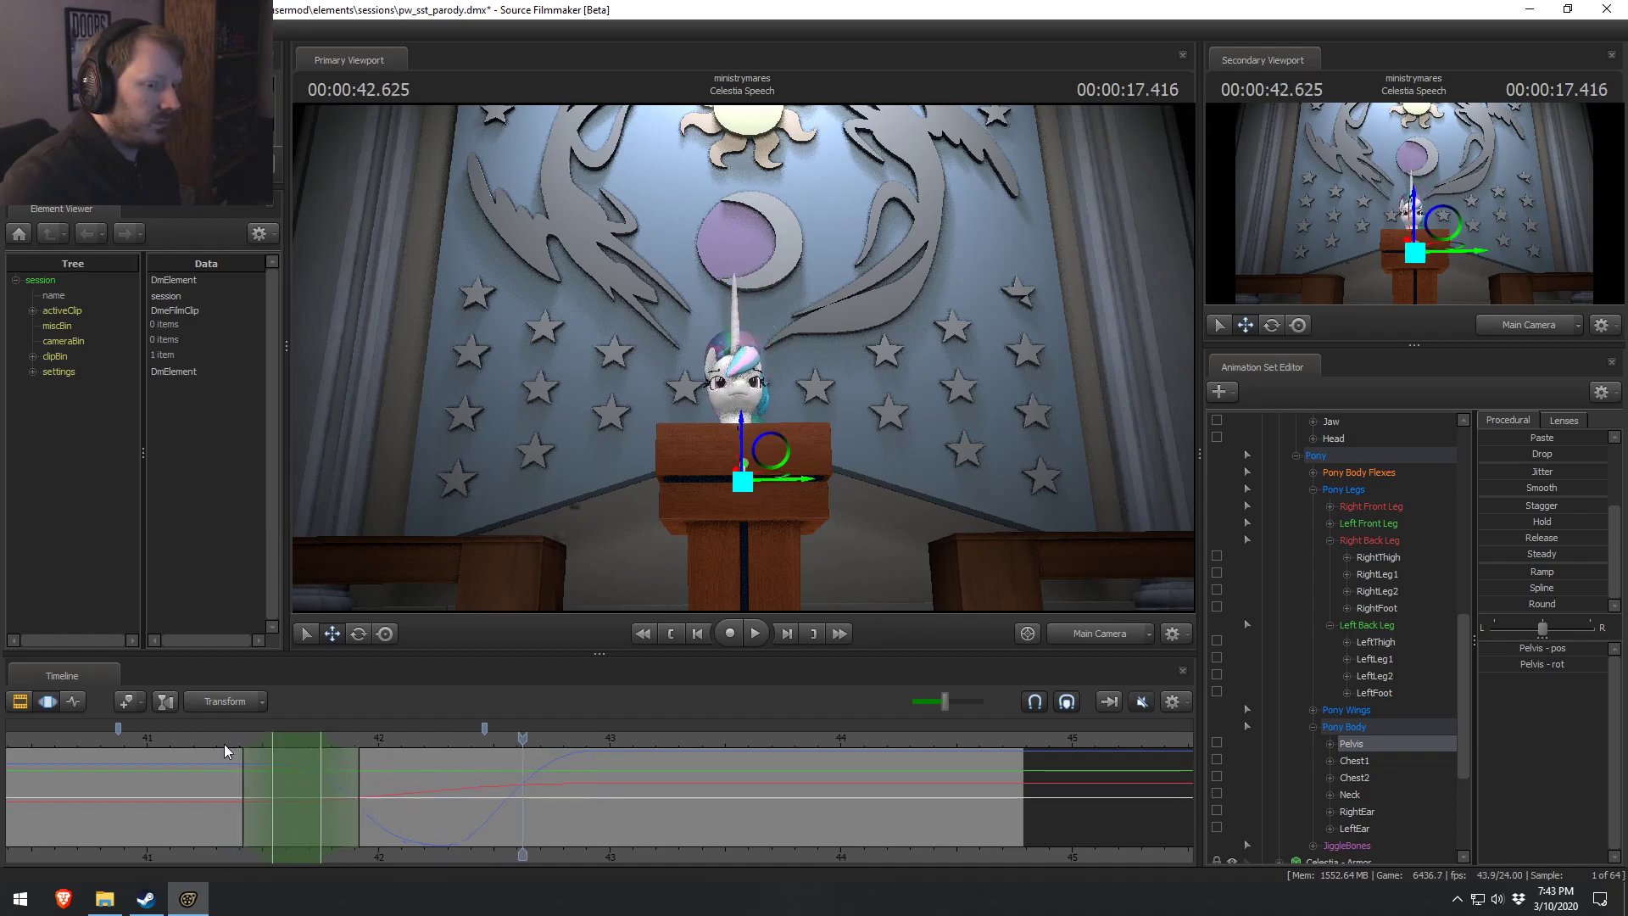
Play back the dip from a side view through the work camera and again through the main camera.
{"action": "left_click", "coordinate": [1101, 634]}
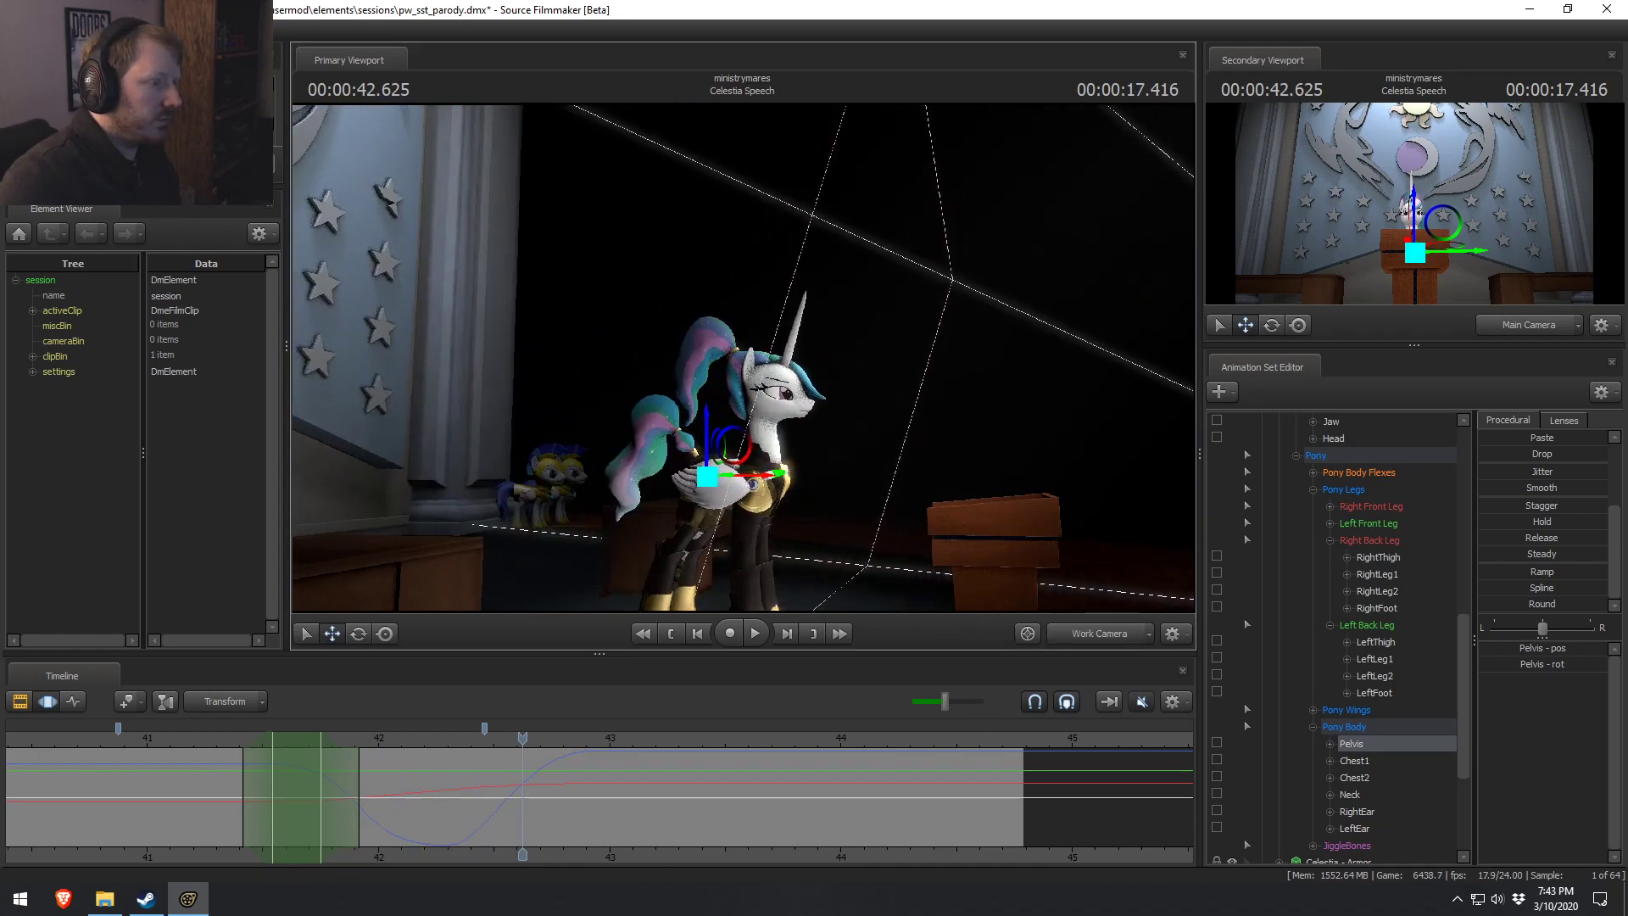
{"action": "left_click", "coordinate": [243, 738]}
{"action": "key", "text": "space"}
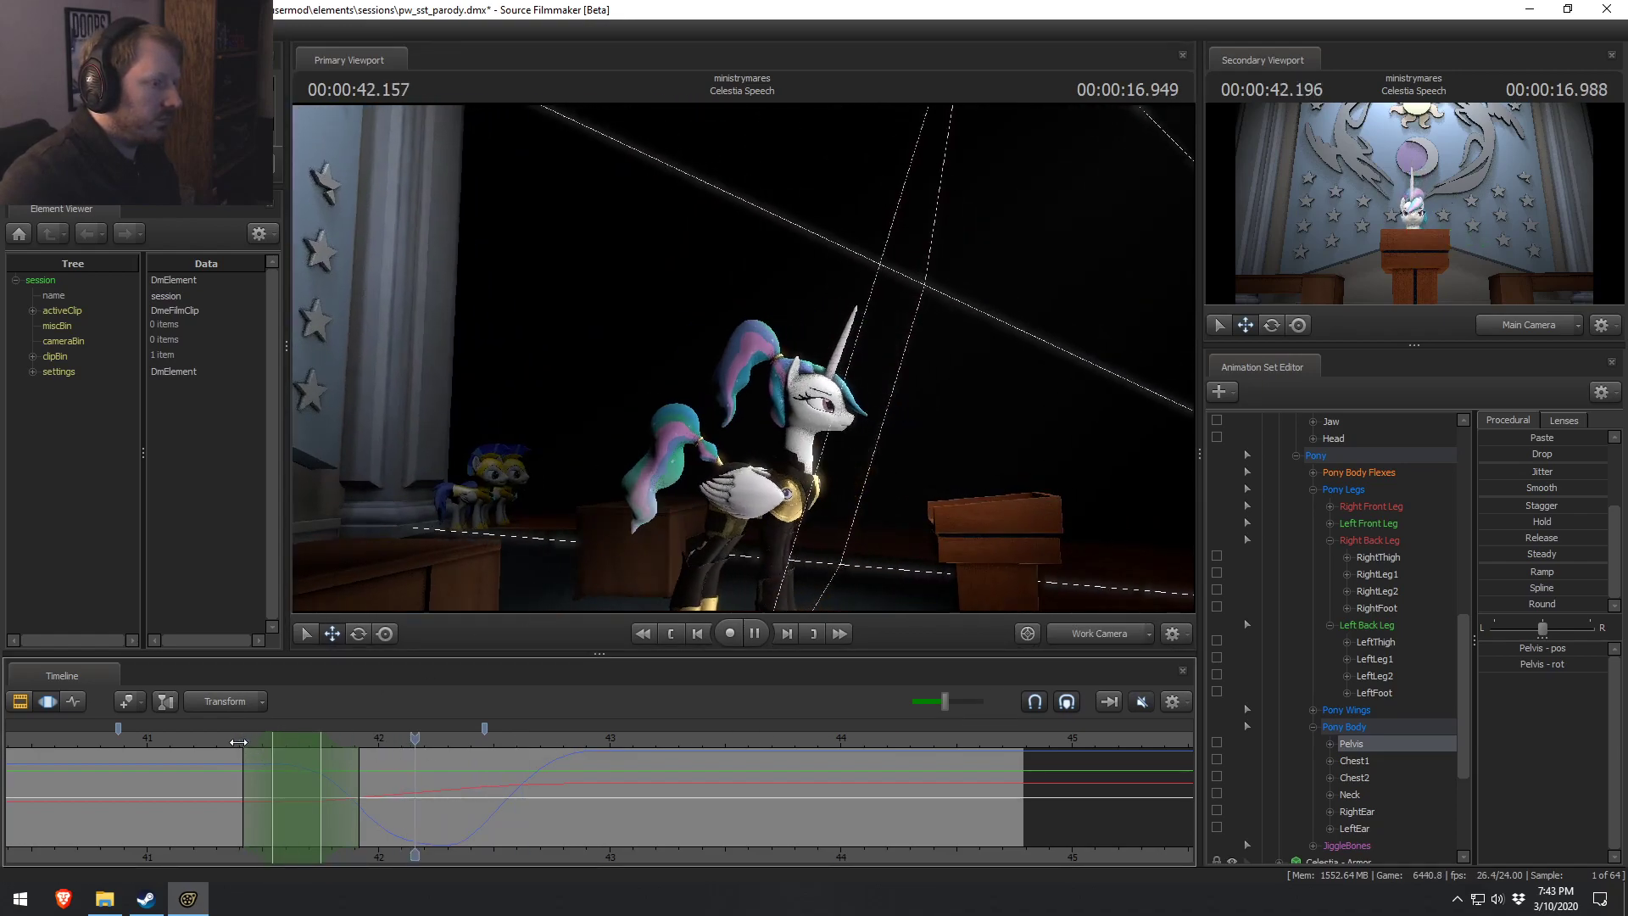
{"action": "key", "text": "space"}
{"action": "left_click", "coordinate": [223, 743]}
{"action": "left_click_drag", "start_coordinate": [696, 509], "coordinate": [776, 526]}
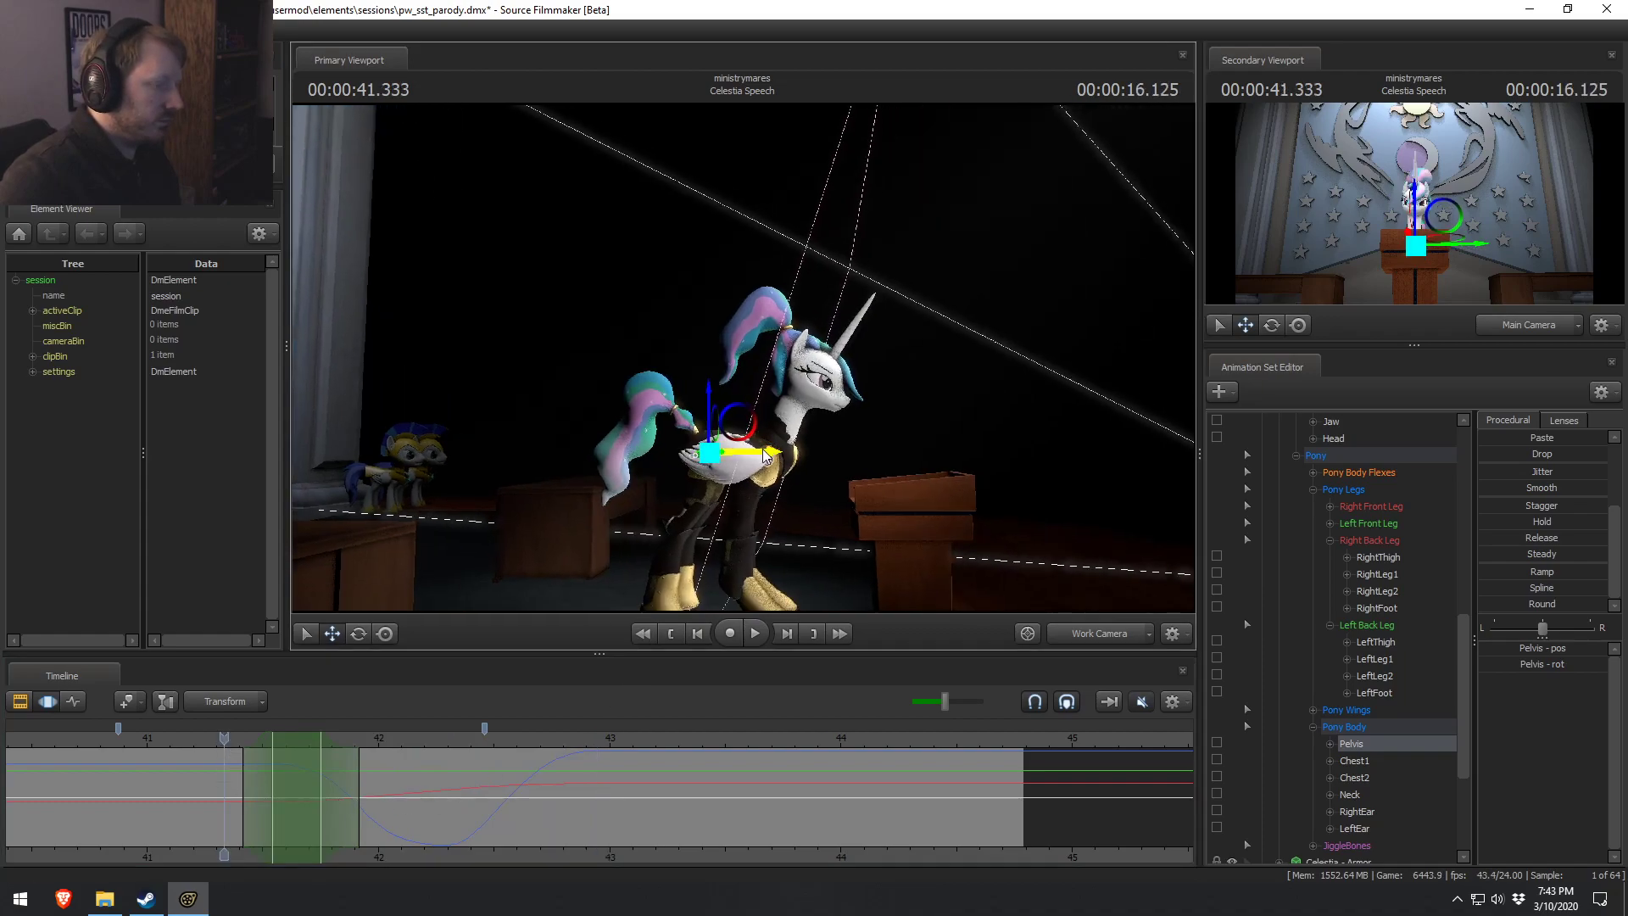
{"action": "left_click", "coordinate": [1088, 635]}
{"action": "left_click", "coordinate": [195, 738]}
{"action": "key", "text": "space"}
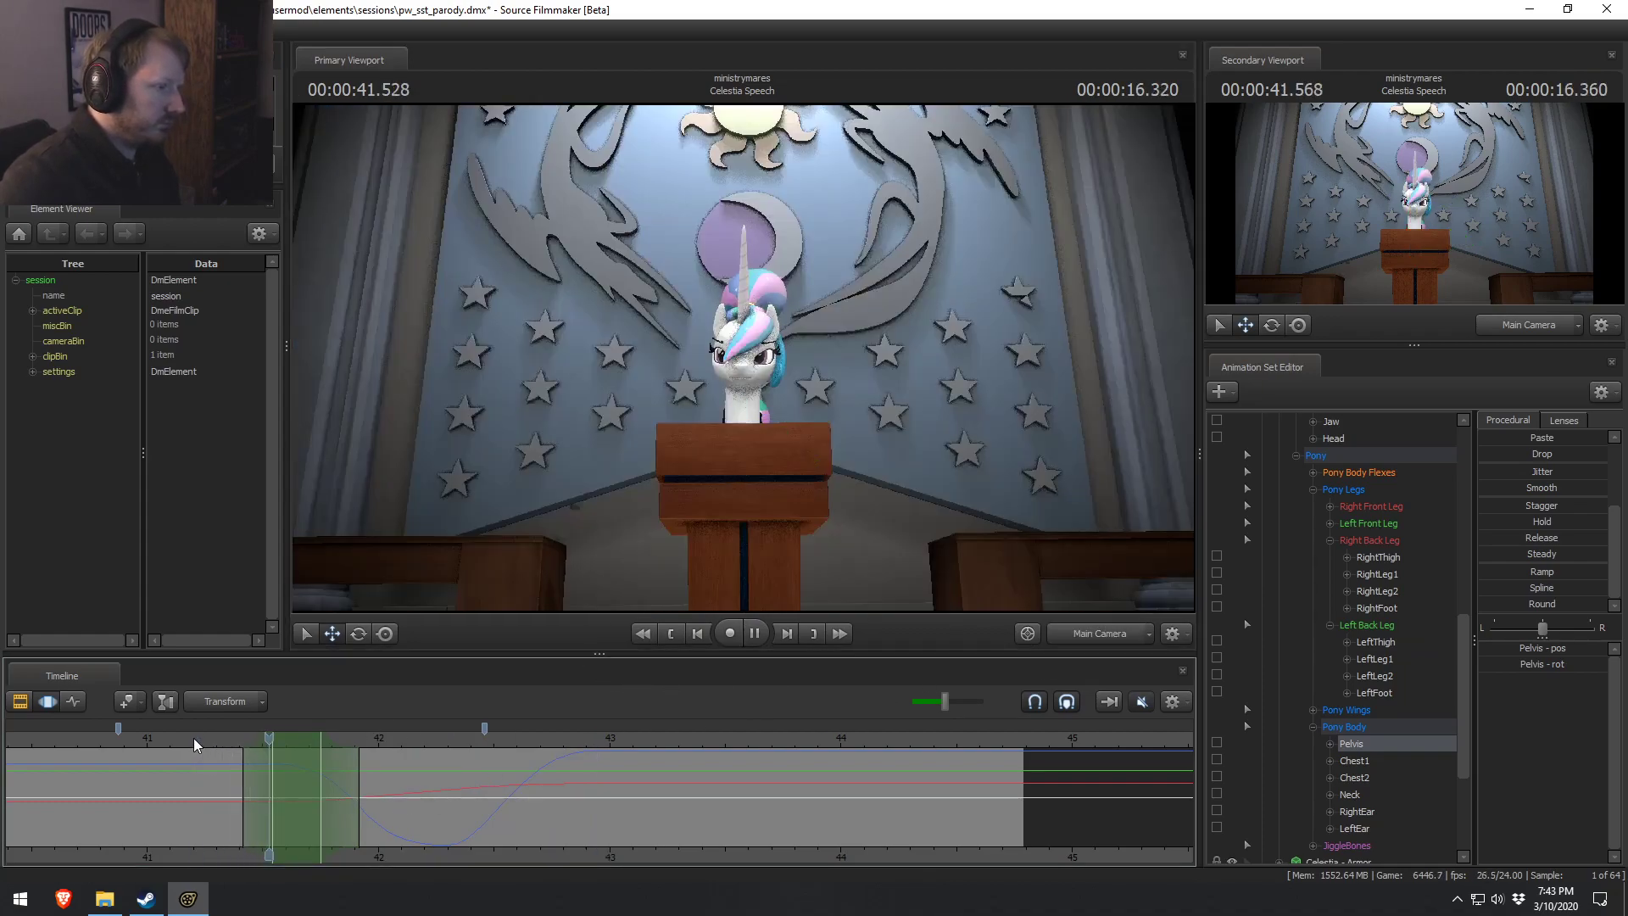
{"action": "key", "text": "space"}
Centre a time selection with wide falloff on 42 s and rotate Celestia's Chest2 bone in the work camera view.
{"action": "left_click", "coordinate": [1082, 634]}
{"action": "left_click_drag", "start_coordinate": [234, 792], "coordinate": [378, 812]}
{"action": "scroll", "coordinate": [378, 811], "scroll_direction": "up", "scroll_amount": 6}
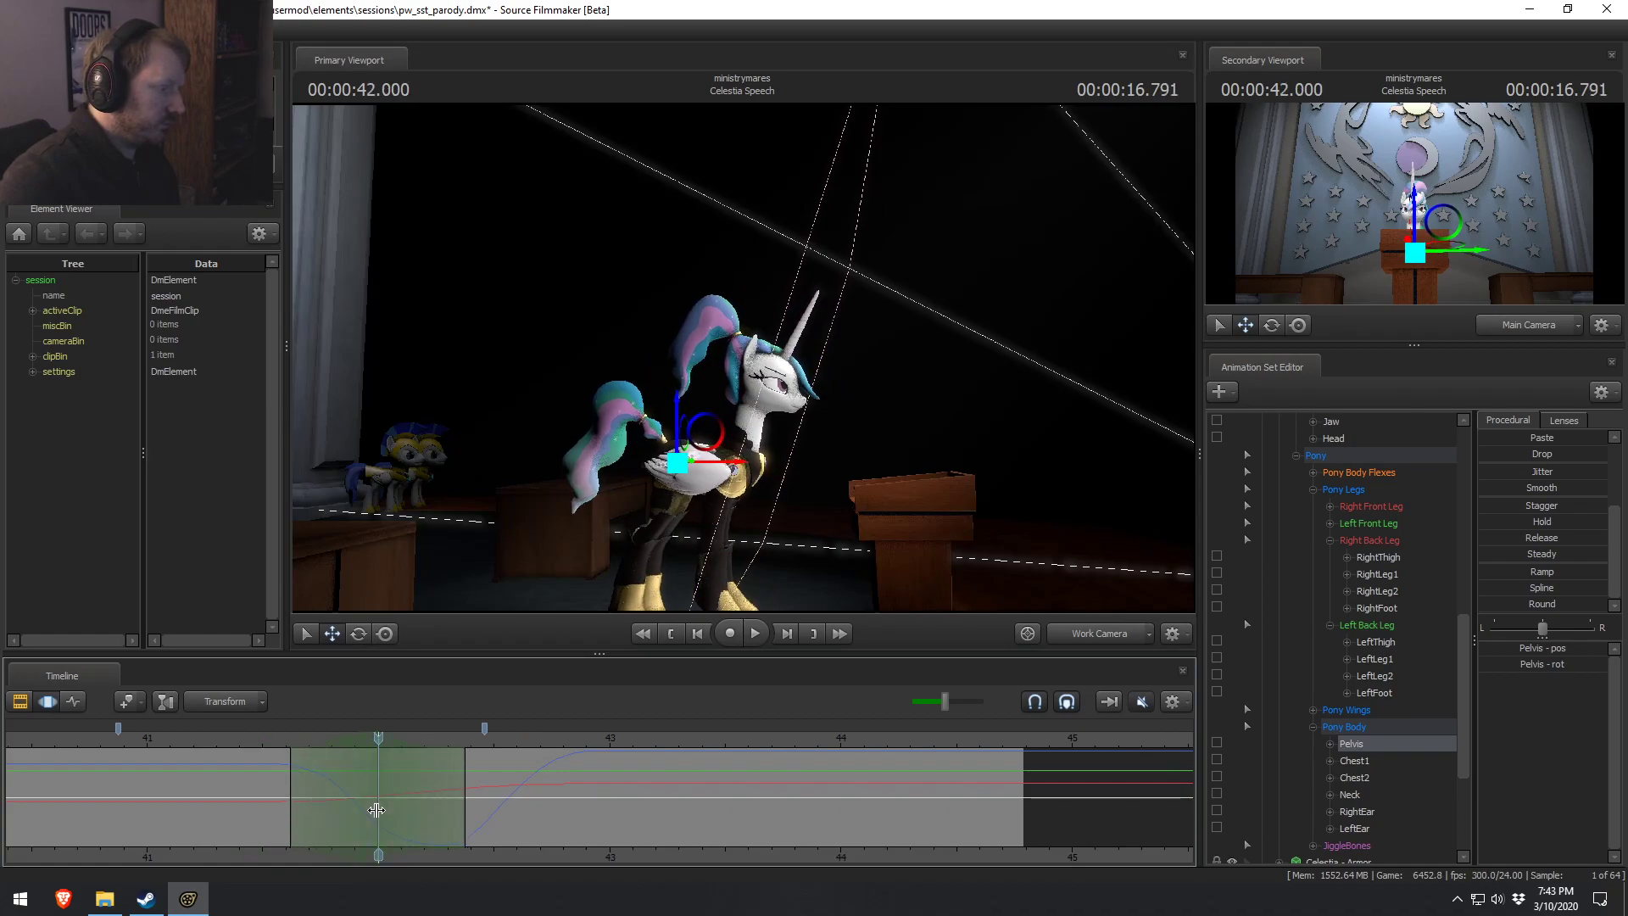
{"action": "left_click_drag", "start_coordinate": [476, 792], "coordinate": [495, 792]}
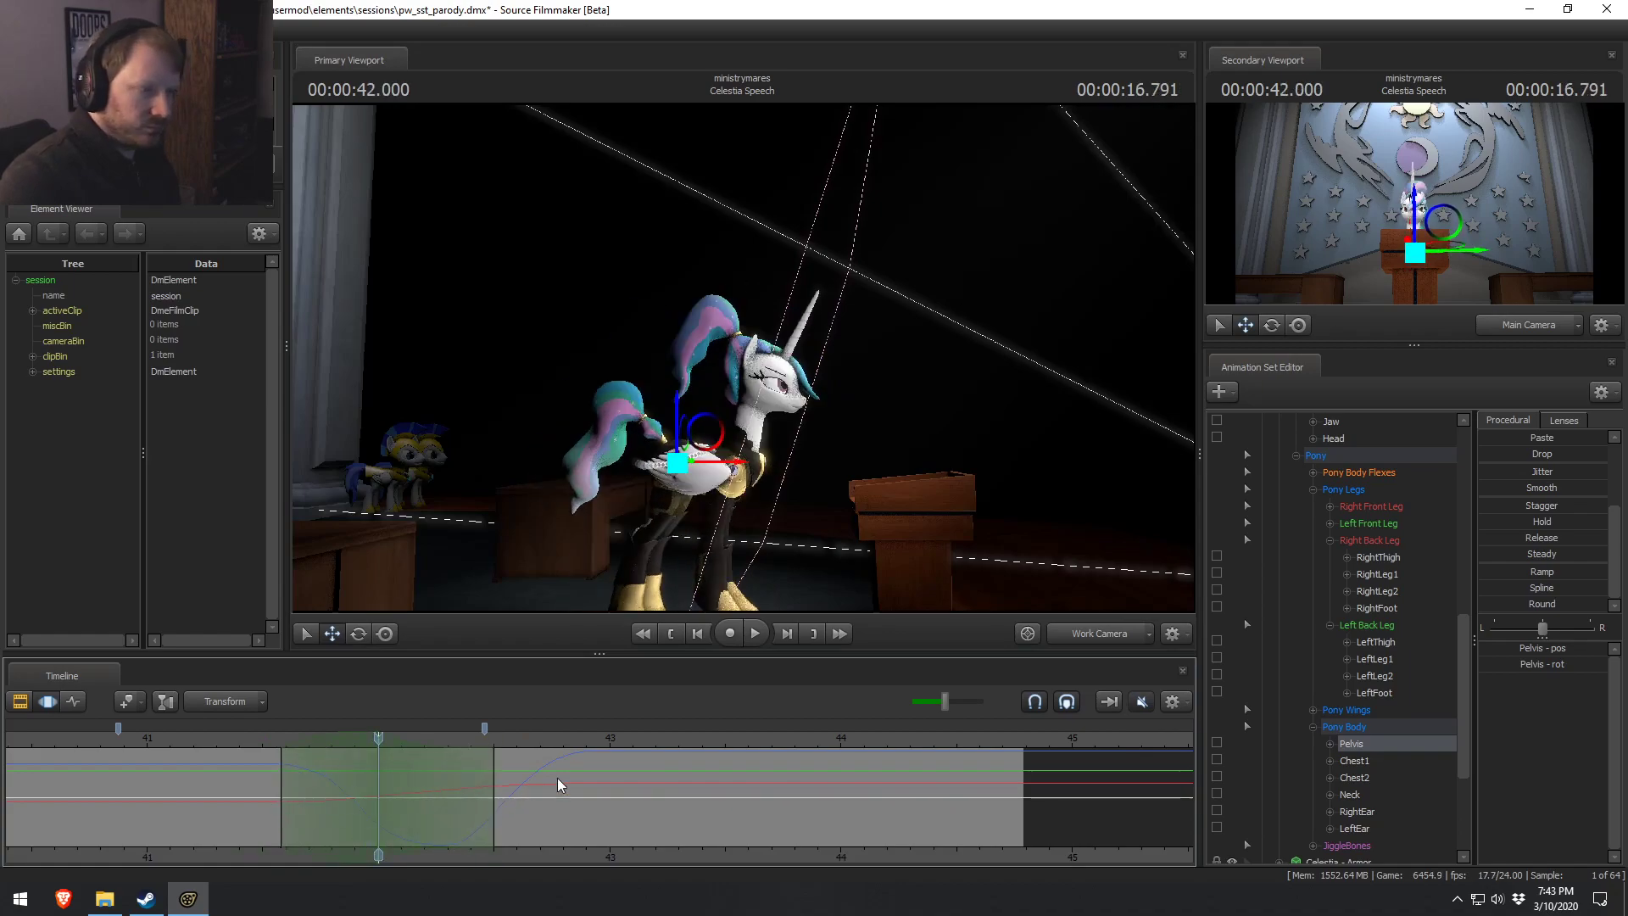
{"action": "left_click", "coordinate": [736, 466]}
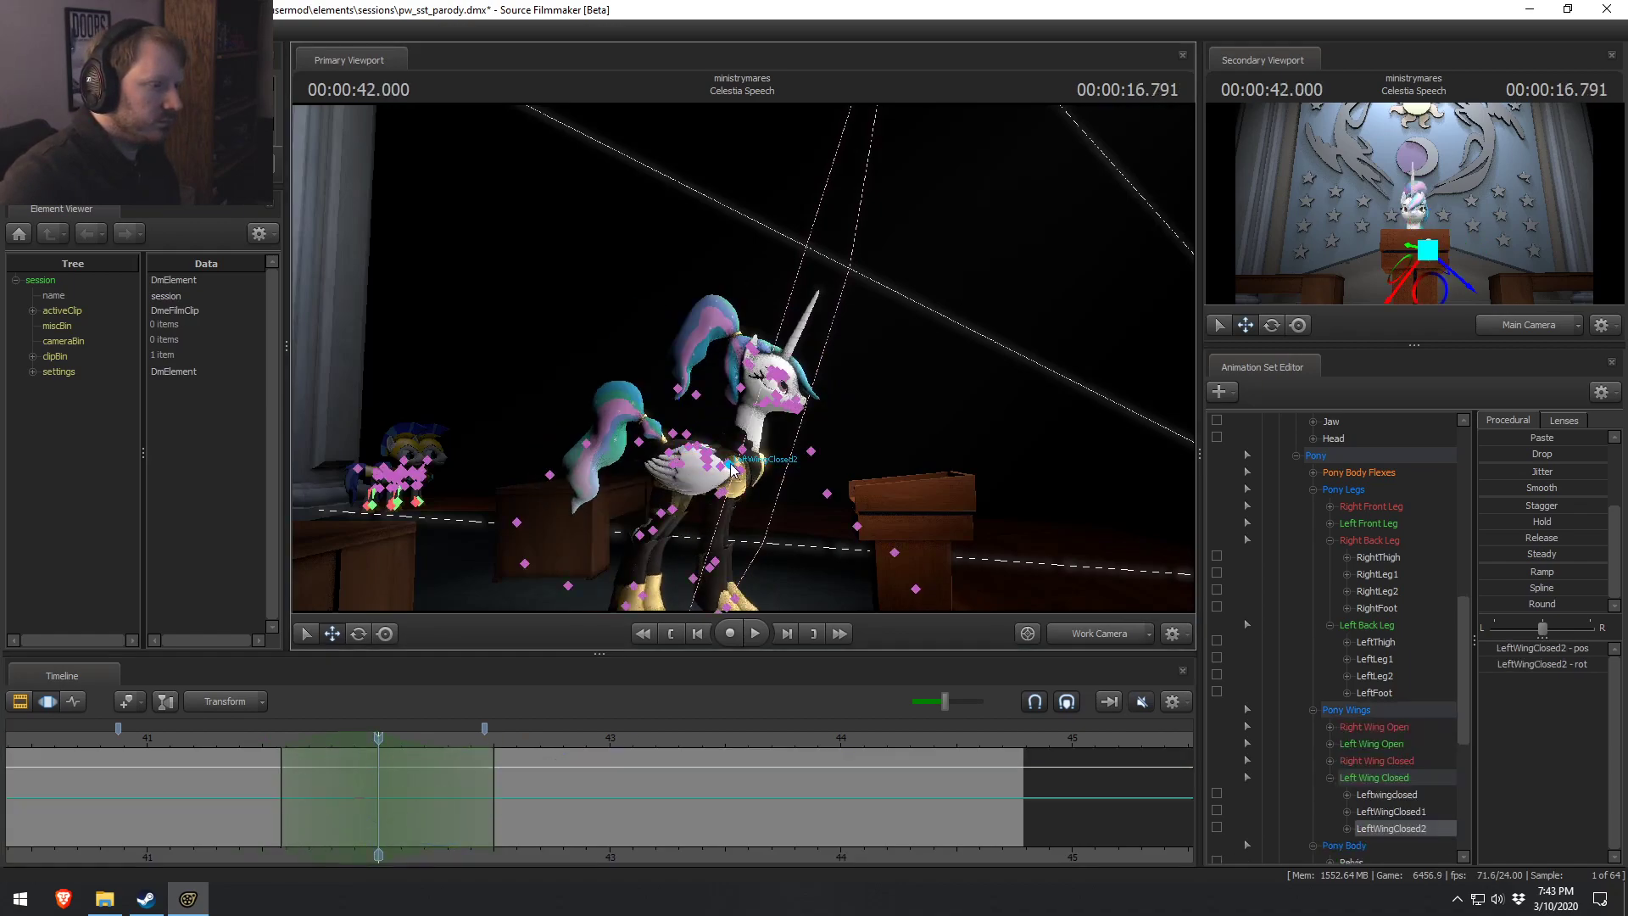
{"action": "key", "text": "e"}
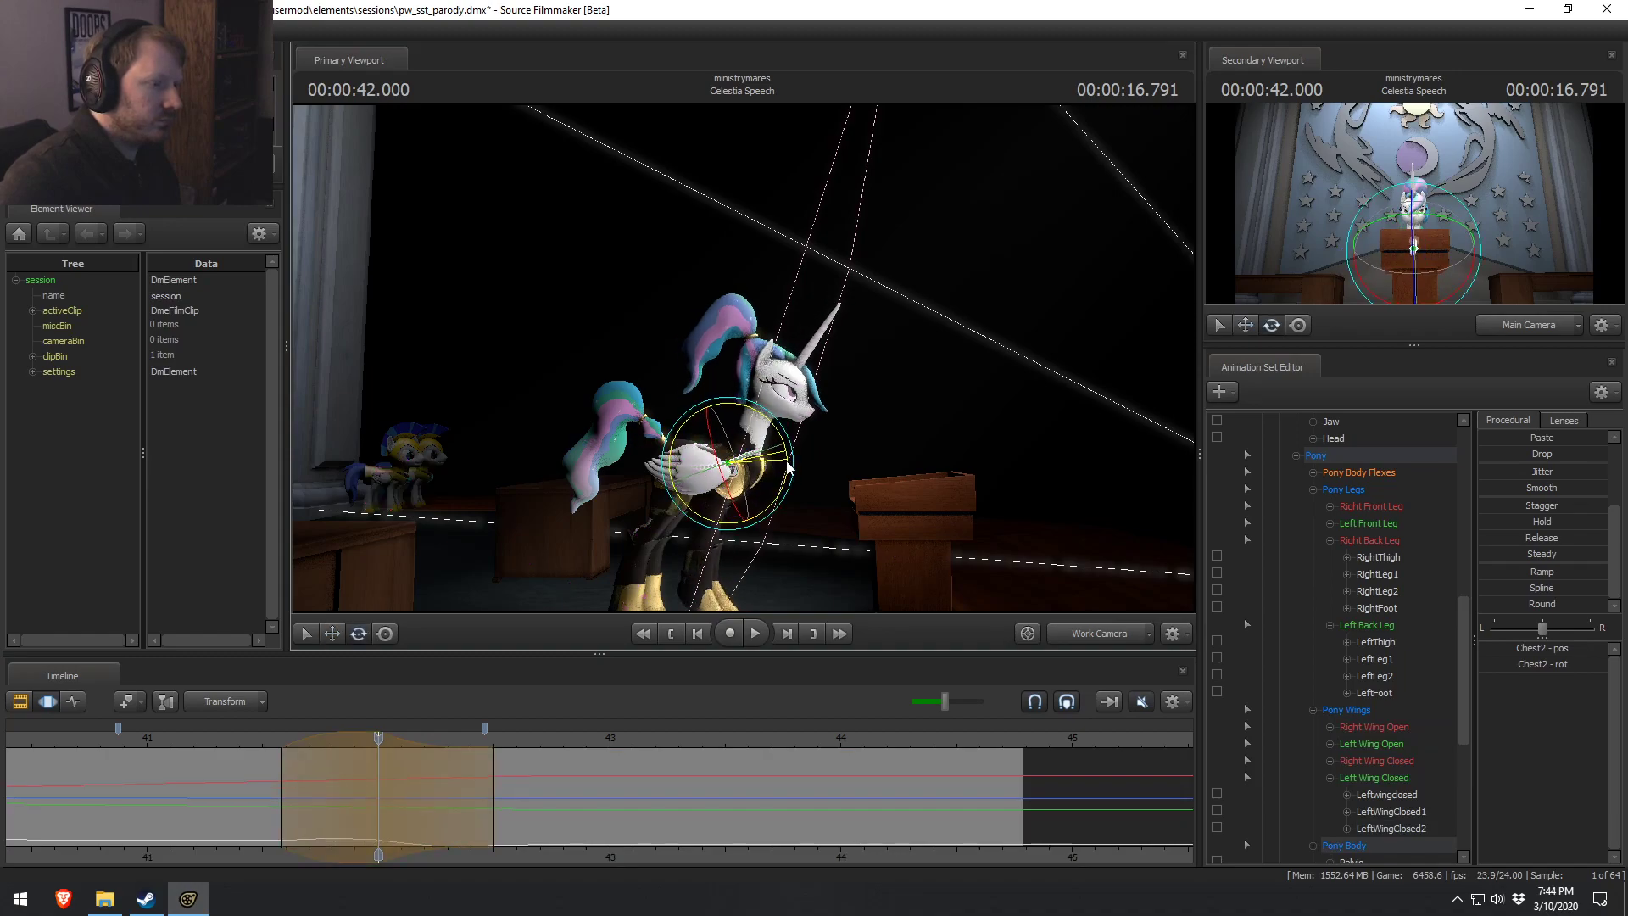
Extend the Chest2 adjustment's falloff to about 43.1 s and play back the motion through the work and main cameras.
{"action": "left_click", "coordinate": [266, 755]}
{"action": "key", "text": "space"}
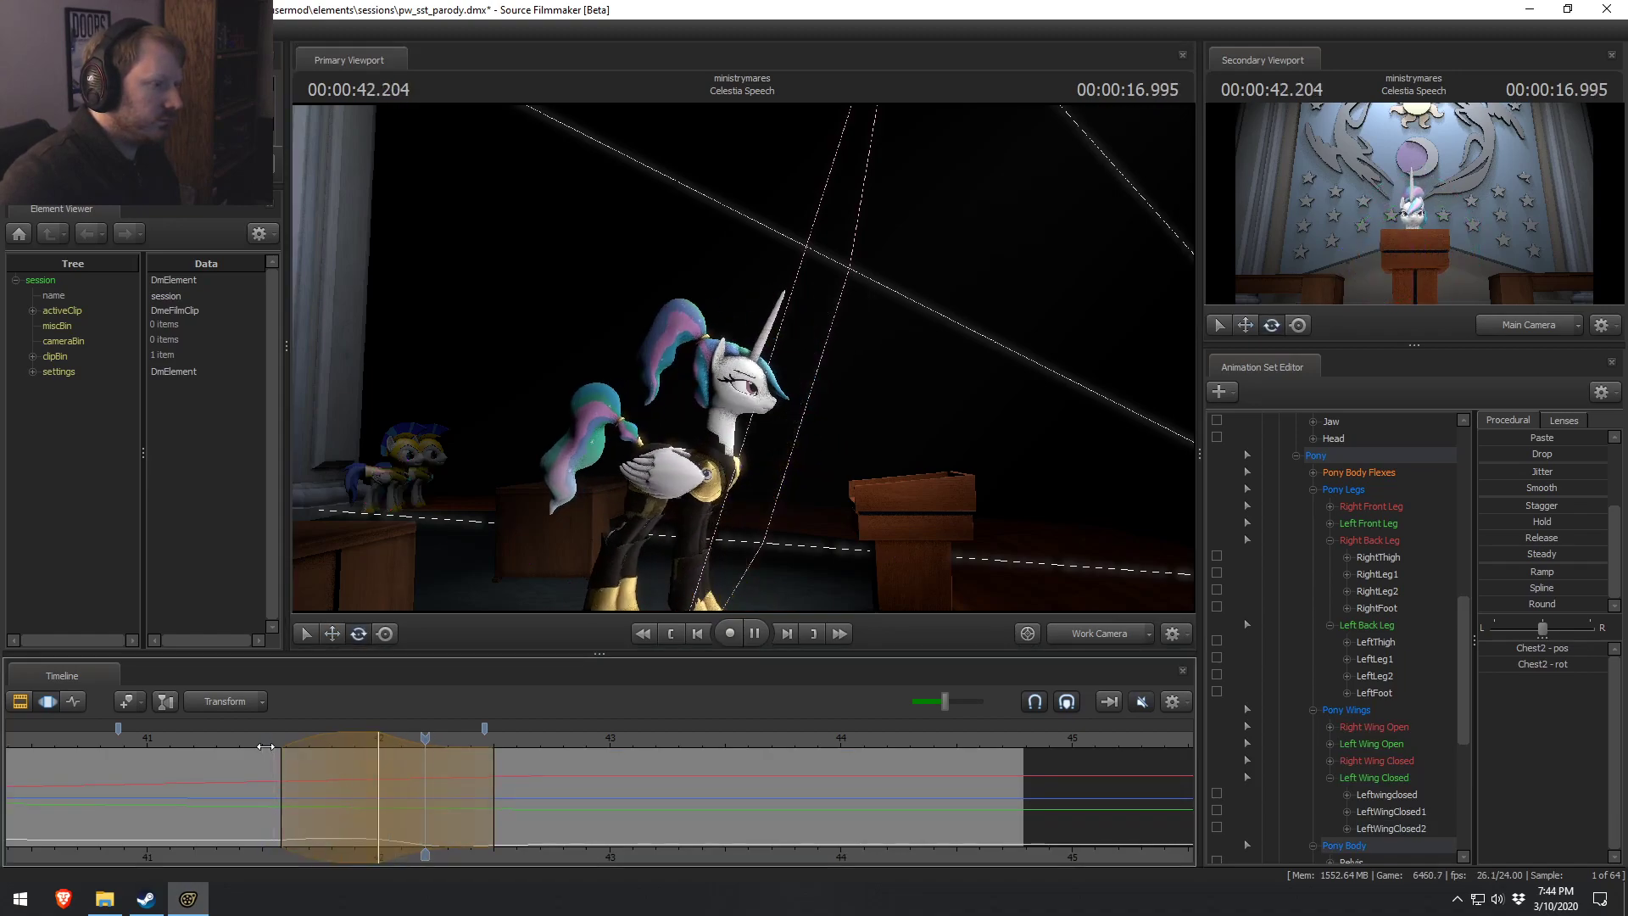
{"action": "key", "text": "space"}
{"action": "left_click_drag", "start_coordinate": [493, 806], "coordinate": [644, 815]}
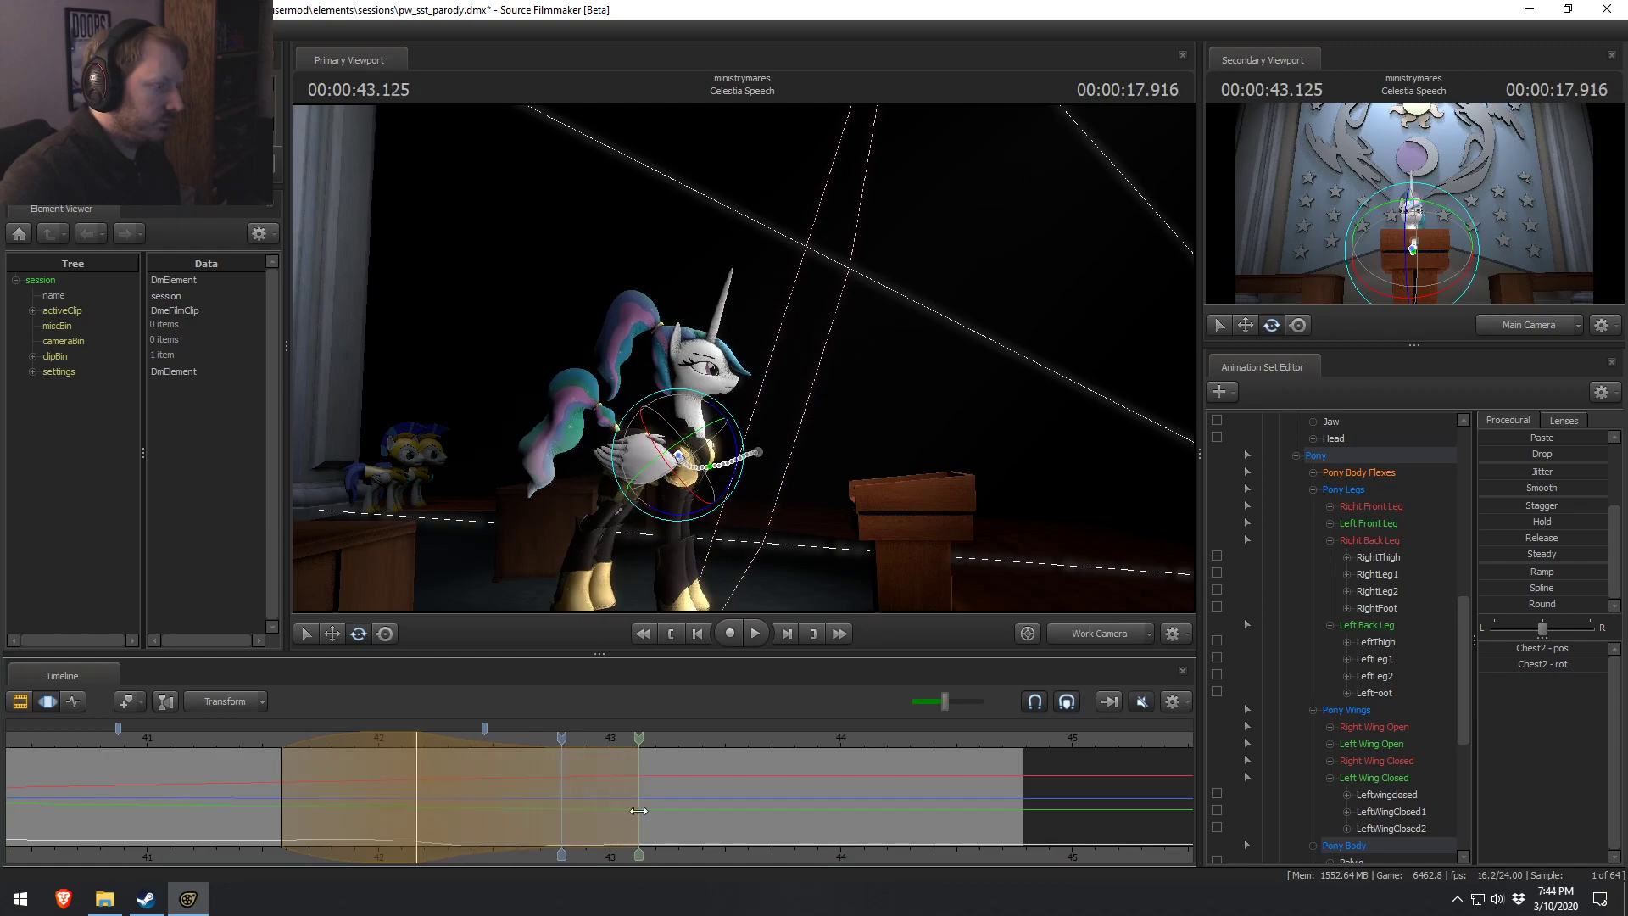
{"action": "key", "text": "space"}
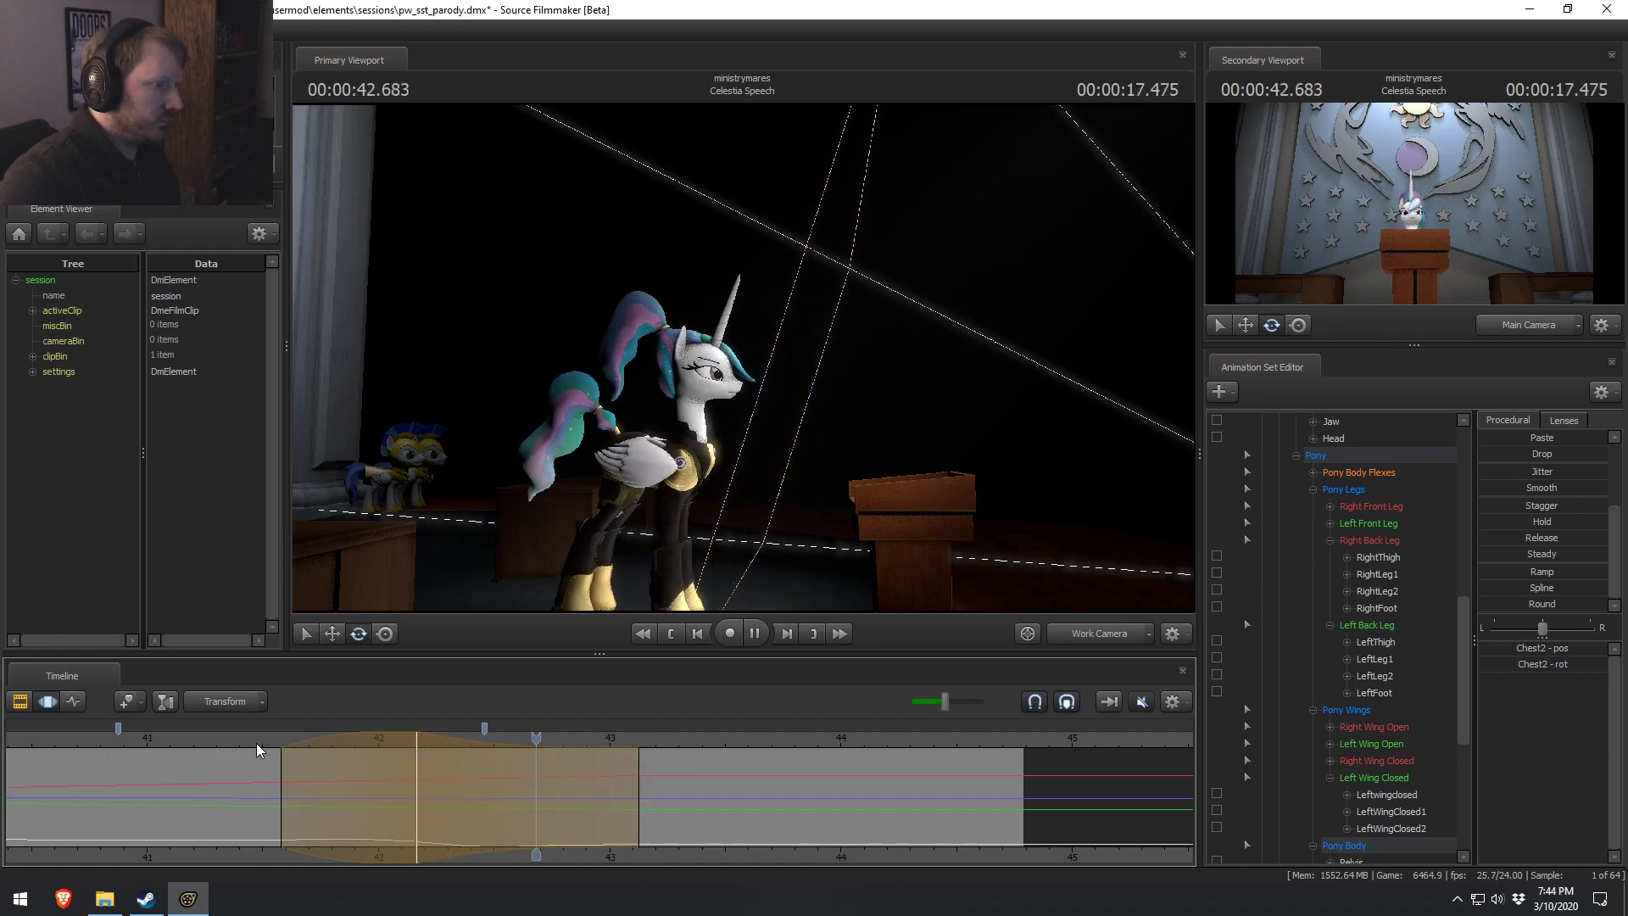
{"action": "left_click", "coordinate": [1050, 638]}
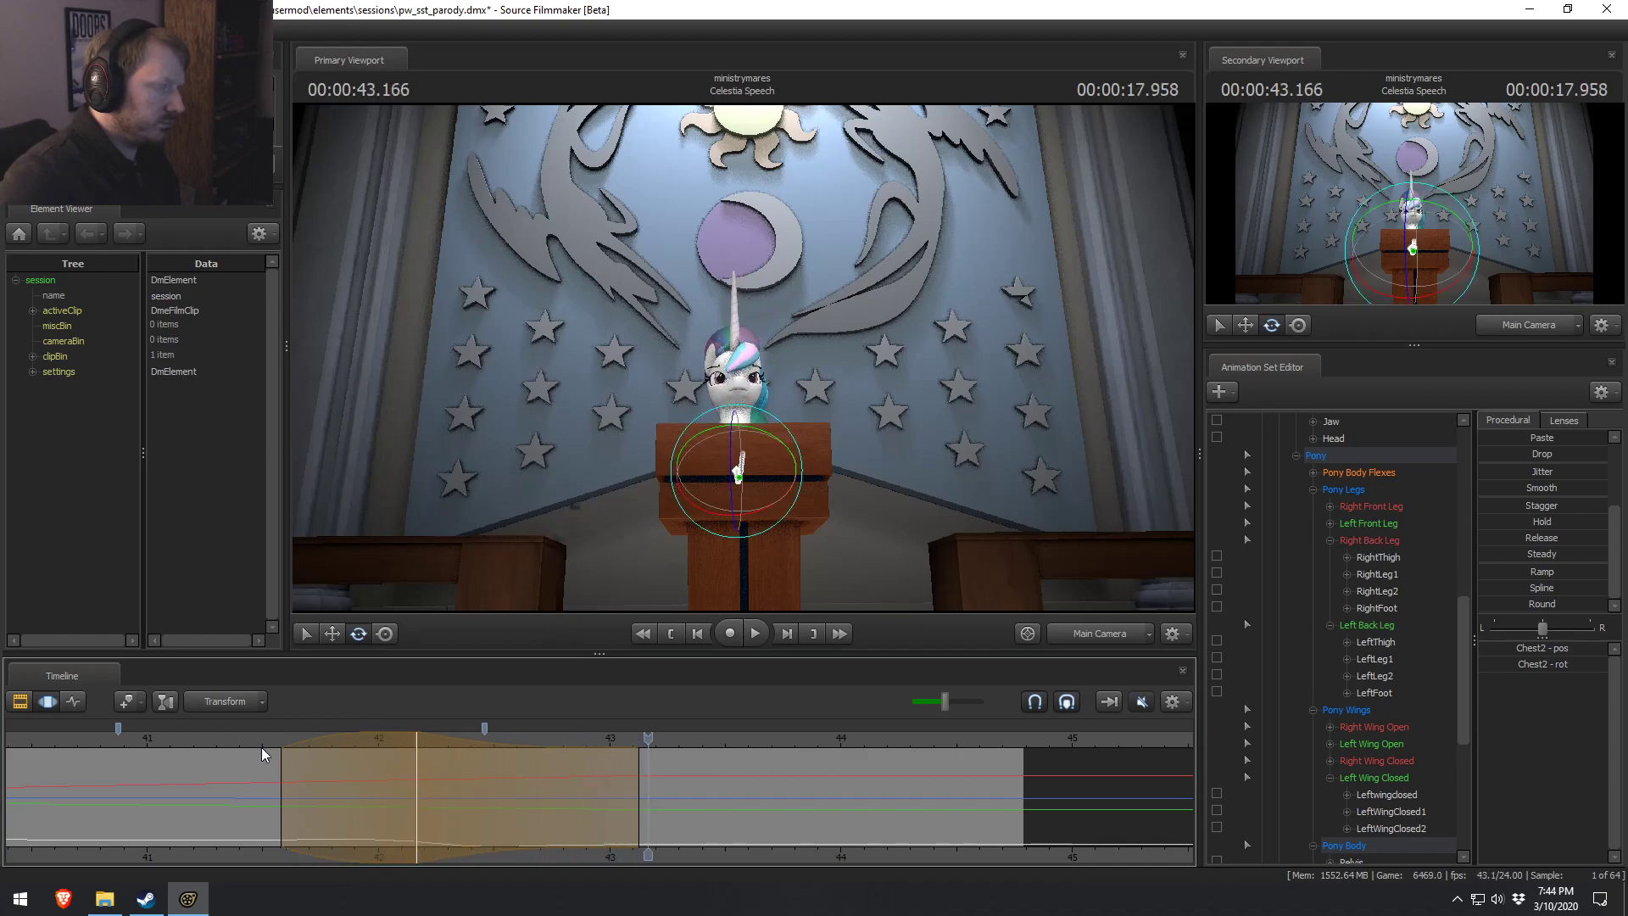
{"action": "key", "text": "space"}
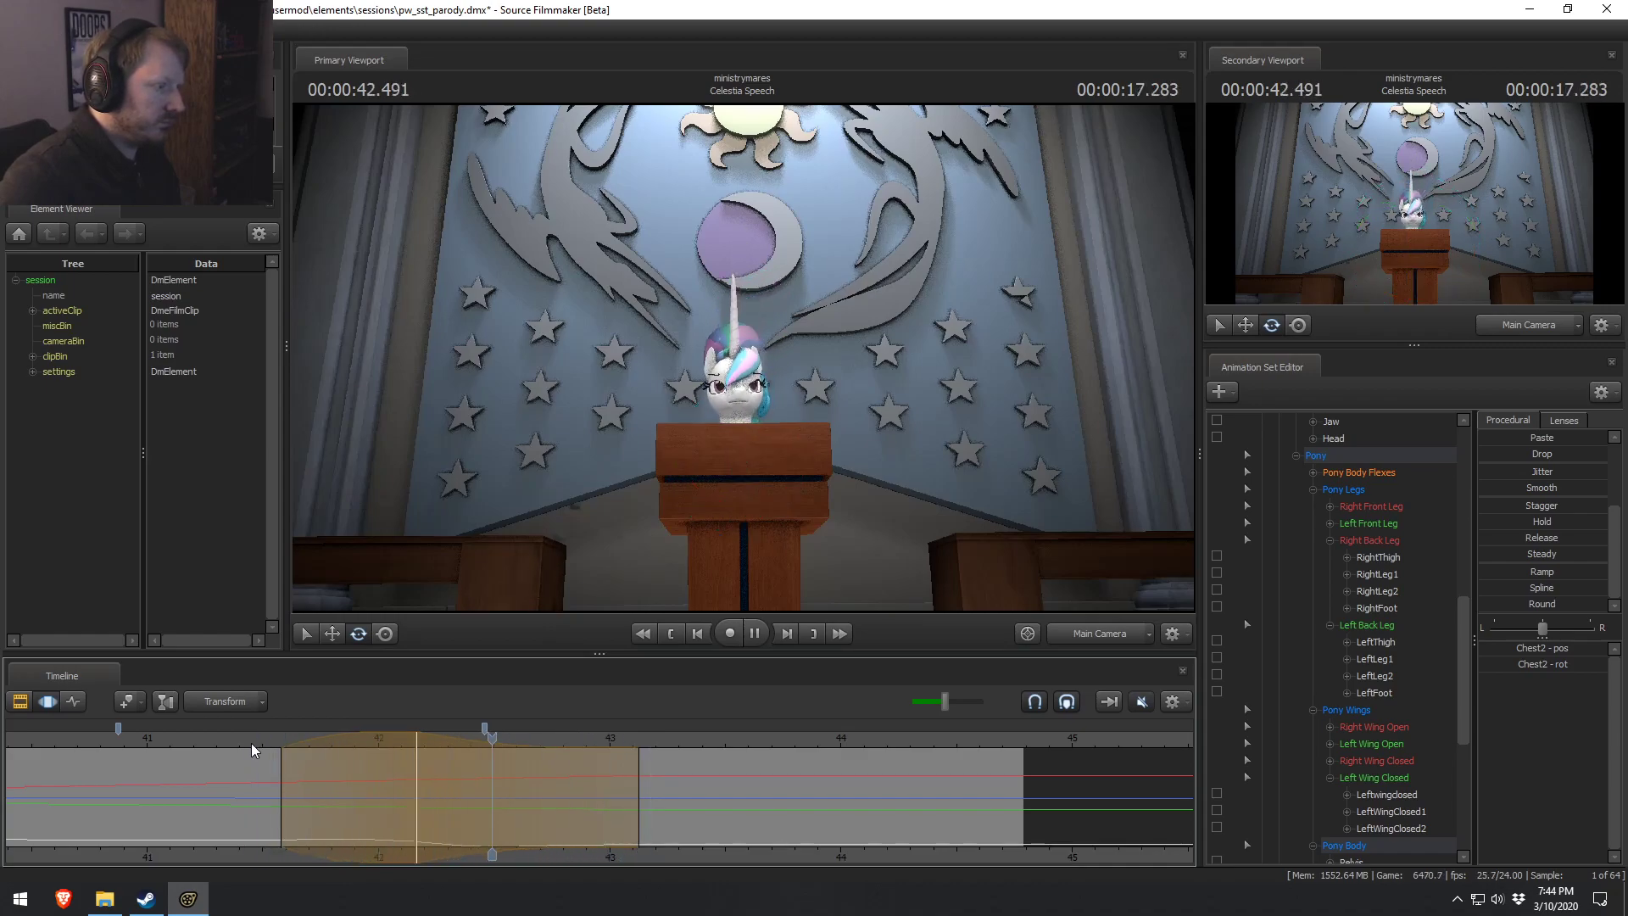
{"action": "key", "text": "space"}
{"action": "left_click", "coordinate": [1099, 634]}
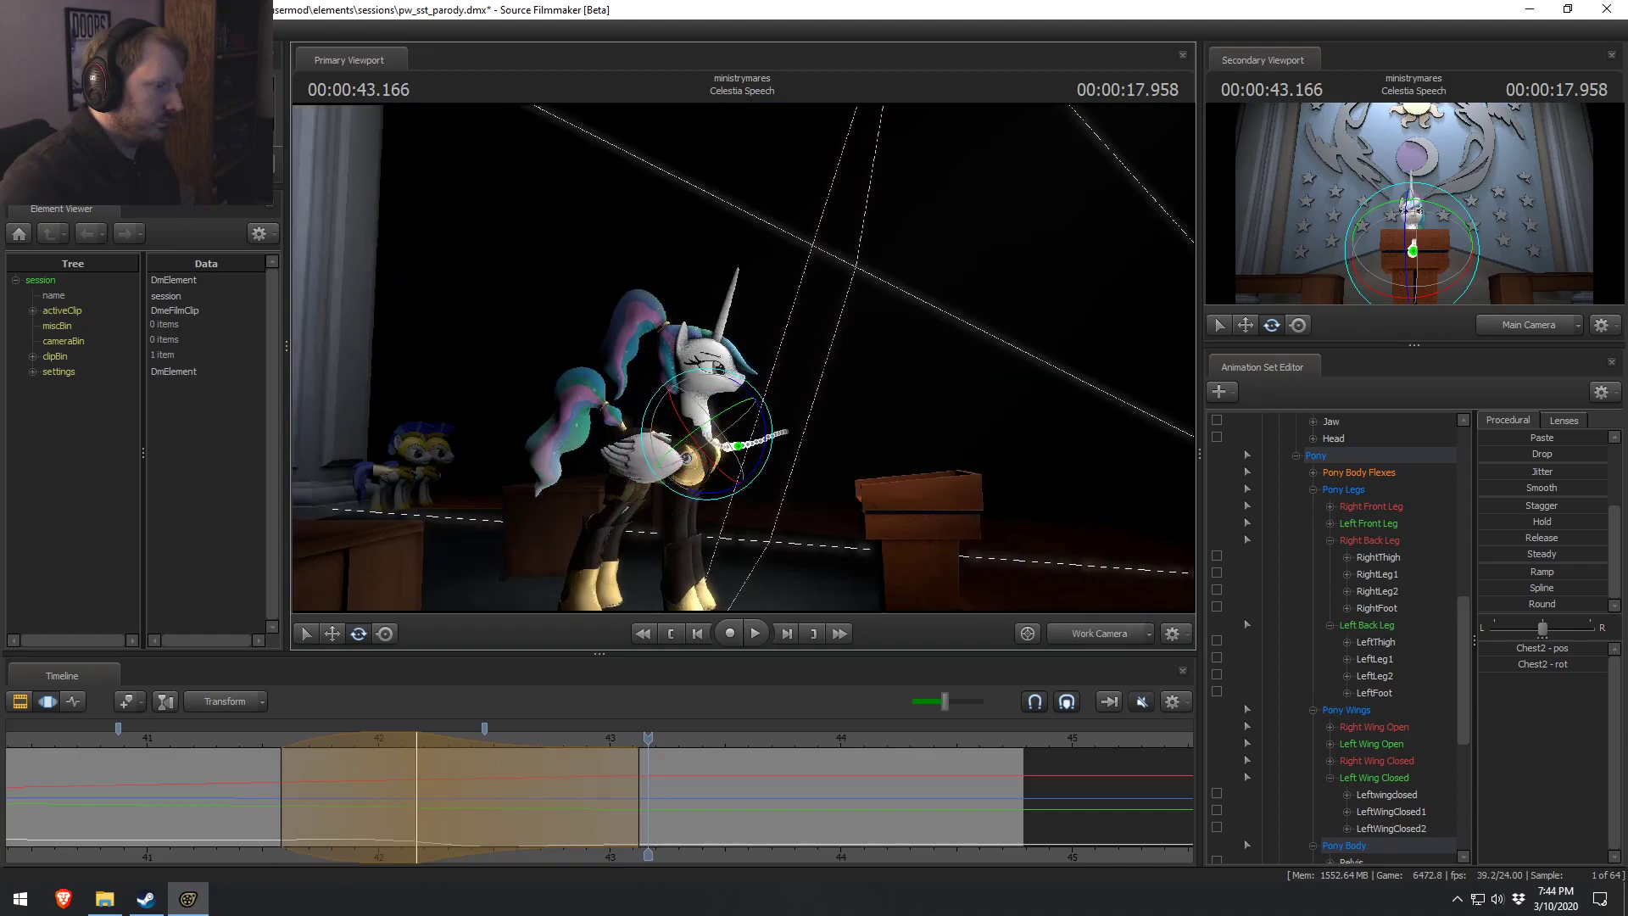
Finish the Chest2 edit and inspect Celestia's pose with the playhead at 42.583 s.
{"action": "left_click_drag", "start_coordinate": [619, 536], "coordinate": [686, 455]}
{"action": "key", "text": "F2"}
{"action": "key", "text": "F3"}
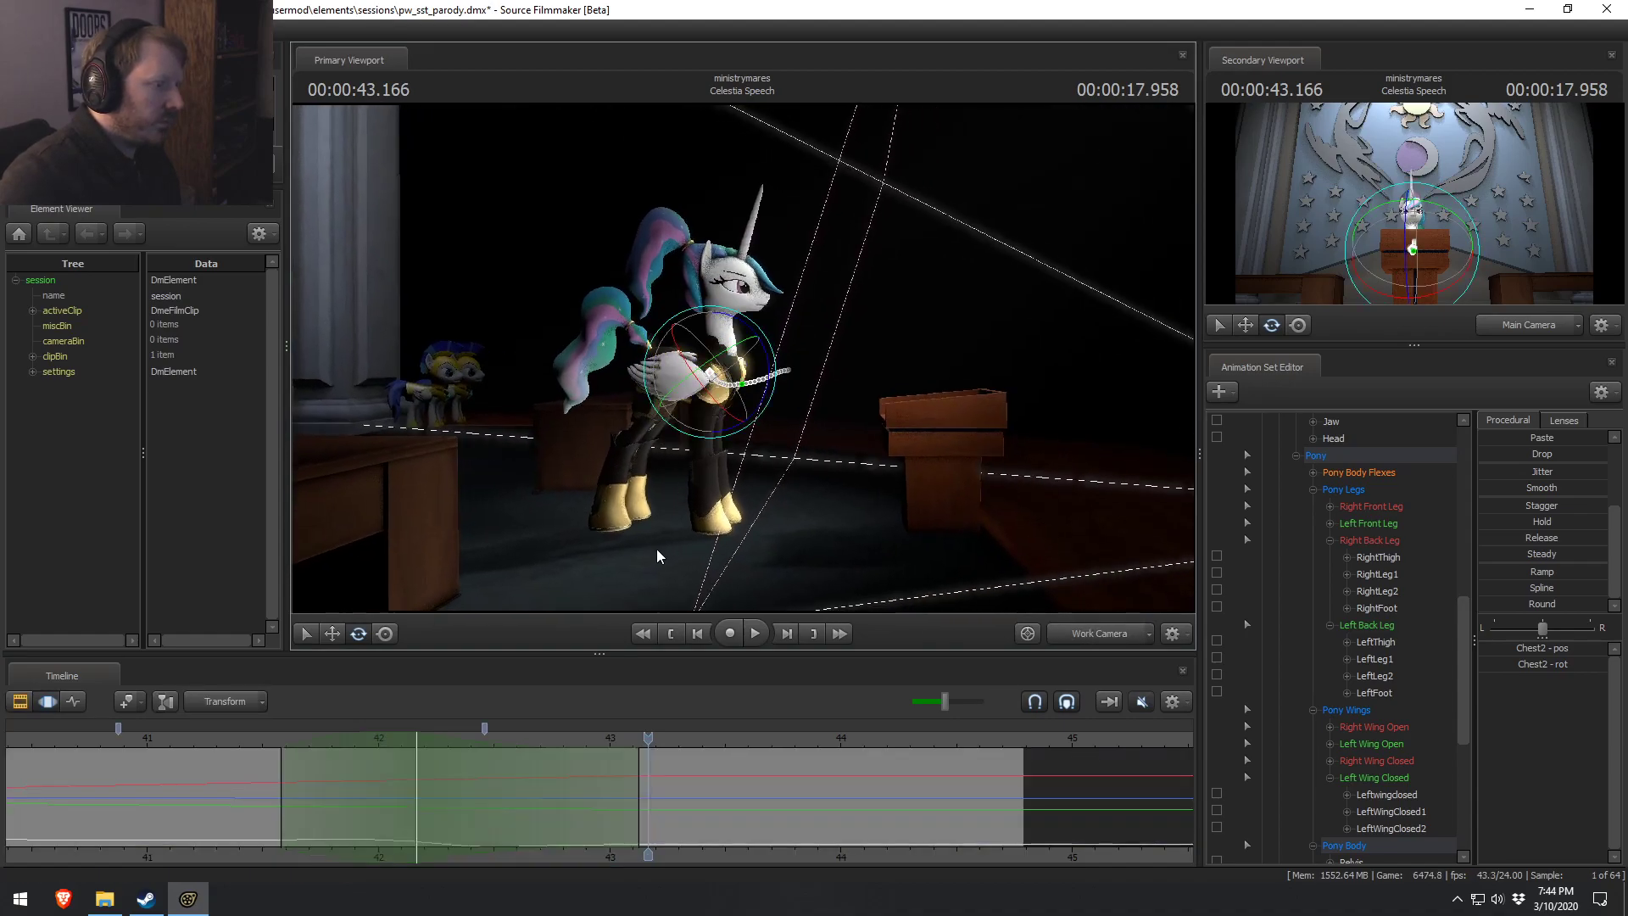
{"action": "left_click_drag", "start_coordinate": [661, 552], "coordinate": [678, 556]}
{"action": "left_click_drag", "start_coordinate": [743, 357], "coordinate": [669, 418]}
{"action": "left_click", "coordinate": [1099, 635]}
{"action": "left_click_drag", "start_coordinate": [362, 814], "coordinate": [514, 807]}
{"action": "left_click", "coordinate": [1057, 637]}
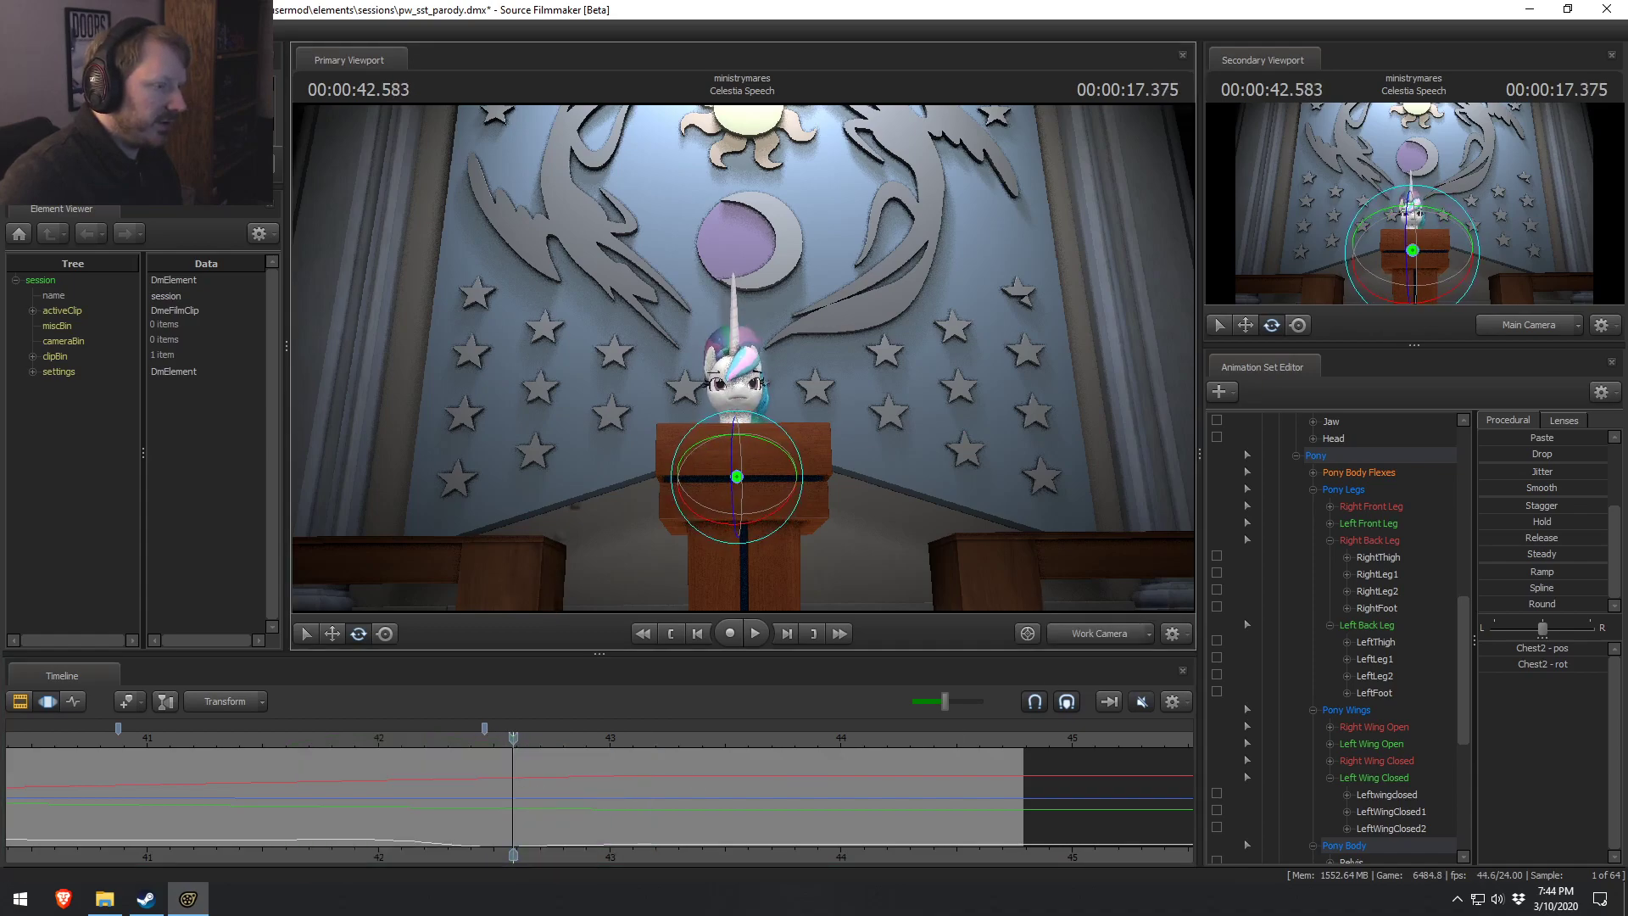
Try repositioning Celestia's right forearm at 42.333 s and at 42 s.
{"action": "left_click", "coordinate": [745, 392]}
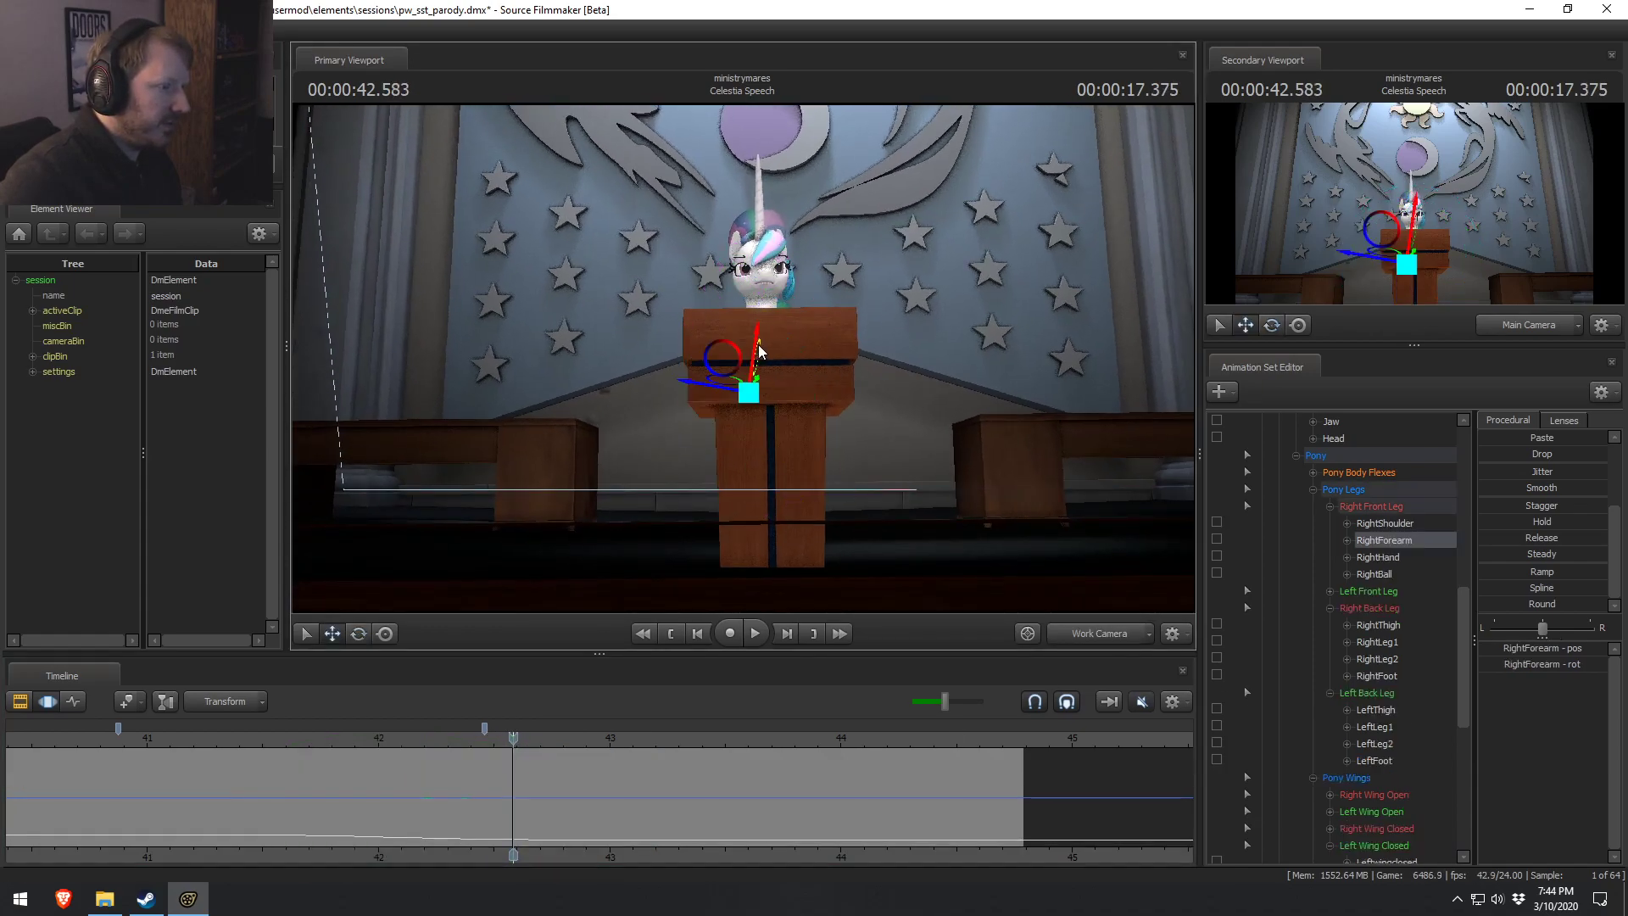
{"action": "left_click_drag", "start_coordinate": [519, 763], "coordinate": [461, 763]}
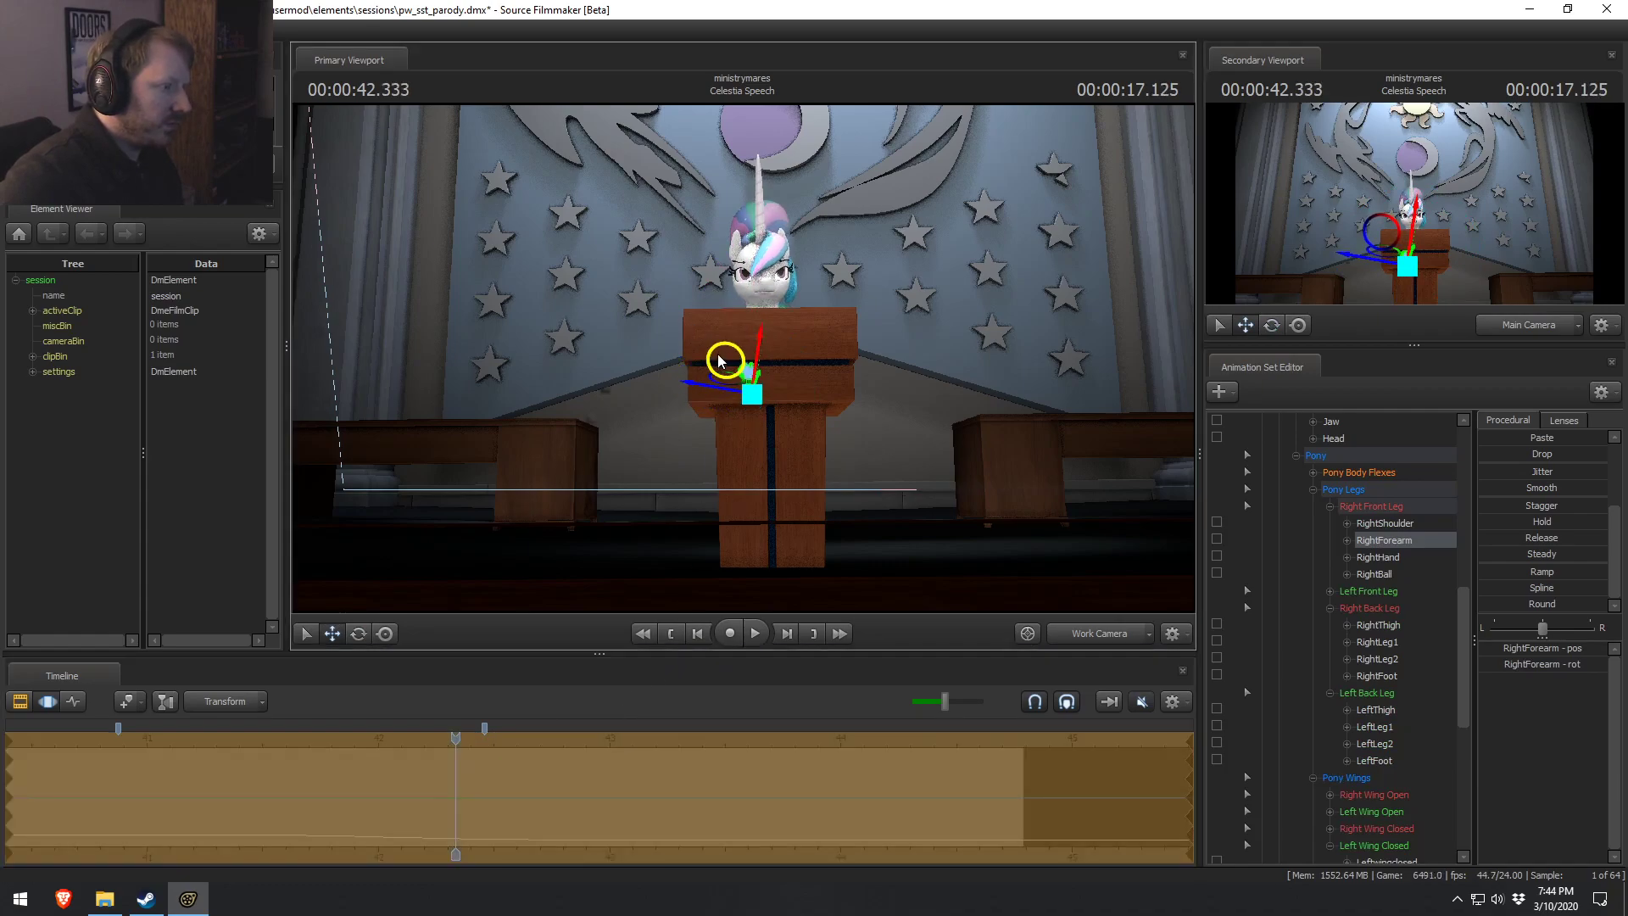
{"action": "left_click_drag", "start_coordinate": [722, 380], "coordinate": [807, 267]}
{"action": "key", "text": "ctrl+z"}
{"action": "left_click_drag", "start_coordinate": [455, 738], "coordinate": [378, 748]}
{"action": "left_click_drag", "start_coordinate": [725, 349], "coordinate": [716, 204]}
{"action": "key", "text": "ctrl+z"}
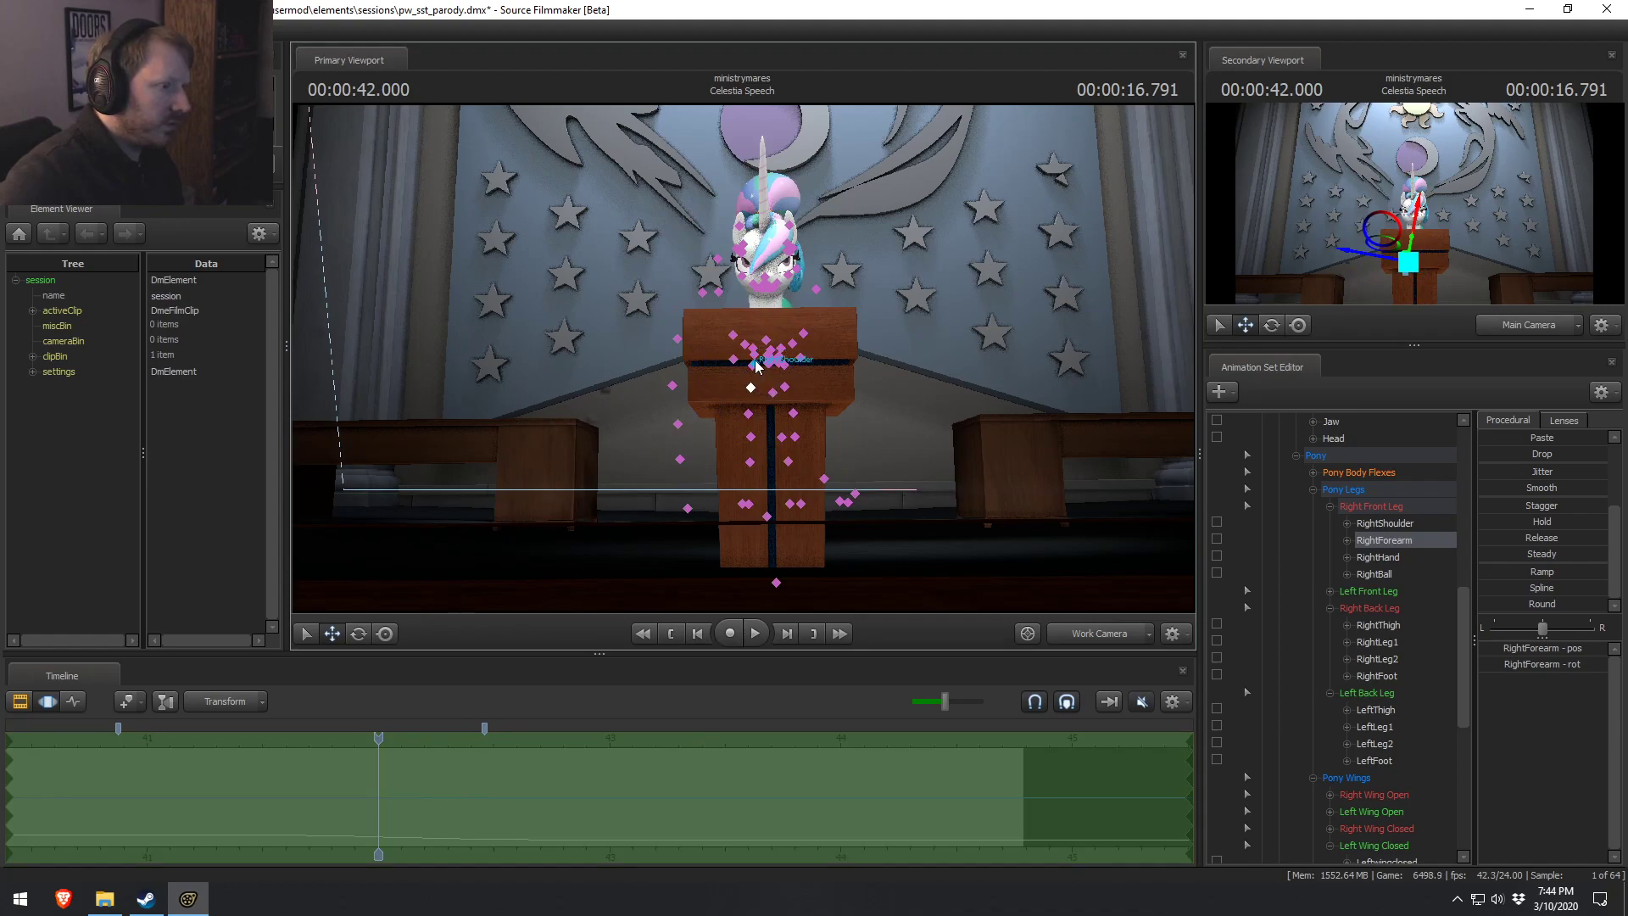
Try moving Celestia's right thigh upward at 42 s.
{"action": "left_click", "coordinate": [753, 368], "text": "ctrl"}
{"action": "left_click_drag", "start_coordinate": [753, 317], "coordinate": [770, 140]}
{"action": "key", "text": "ctrl+z"}
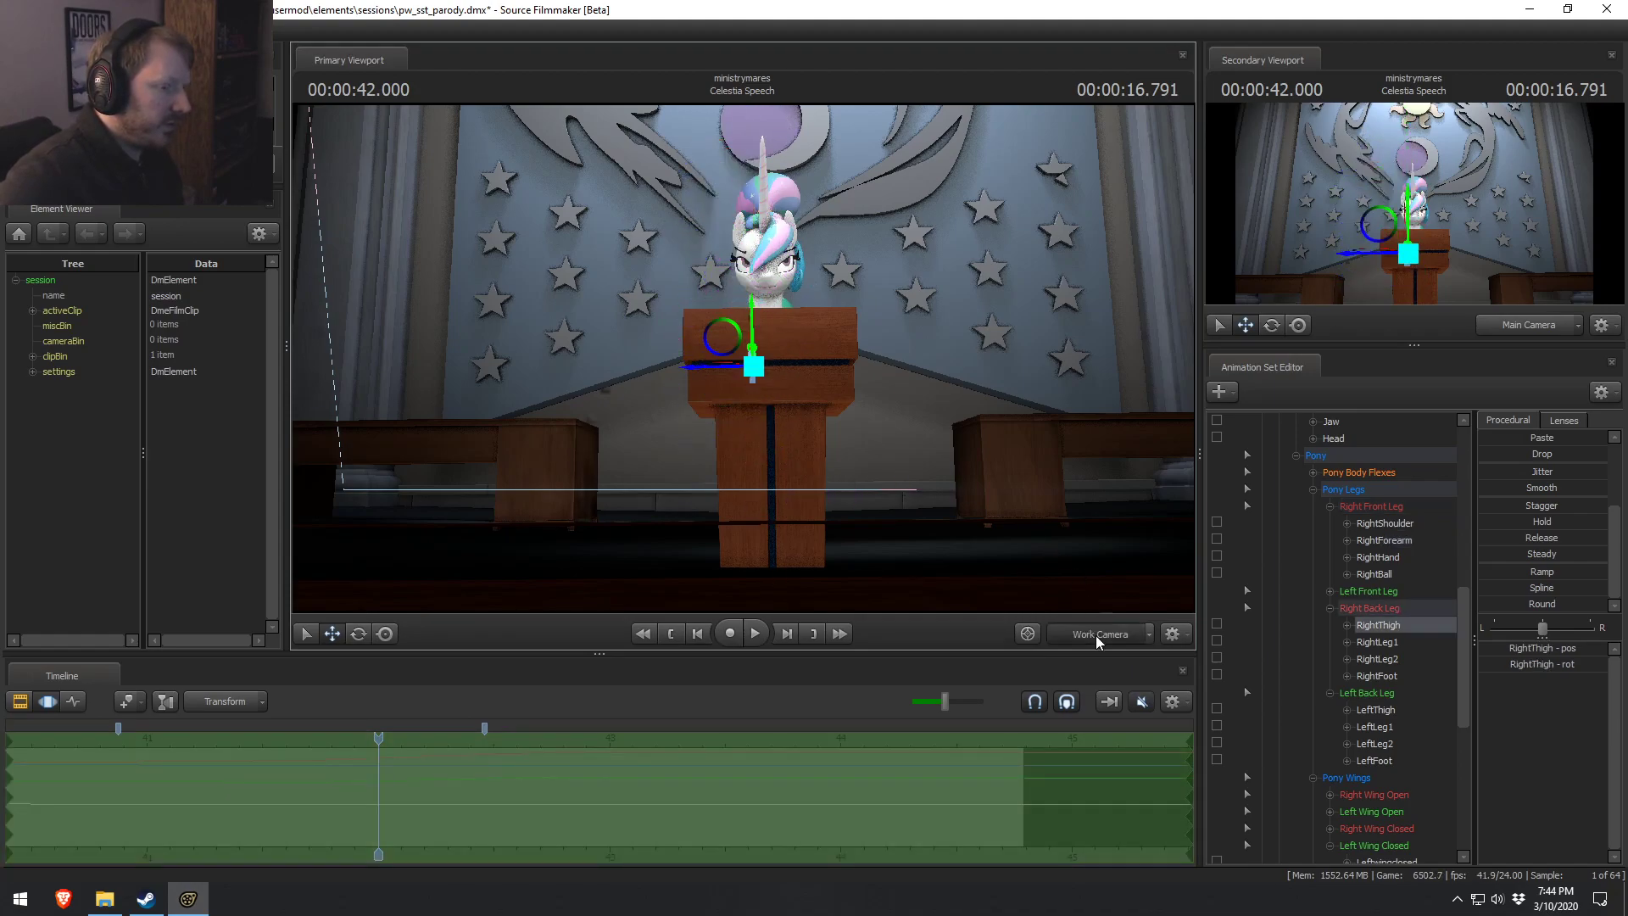
Inspect Celestia's pose at 42 s with the work camera, and play back the shot through the main camera.
{"action": "left_click", "coordinate": [1095, 634]}
{"action": "left_click", "coordinate": [1094, 634]}
{"action": "left_click_drag", "start_coordinate": [754, 424], "coordinate": [748, 375], "text": "alt"}
{"action": "left_click_drag", "start_coordinate": [384, 775], "coordinate": [460, 793]}
{"action": "middle_click_drag", "start_coordinate": [460, 793], "coordinate": [547, 786]}
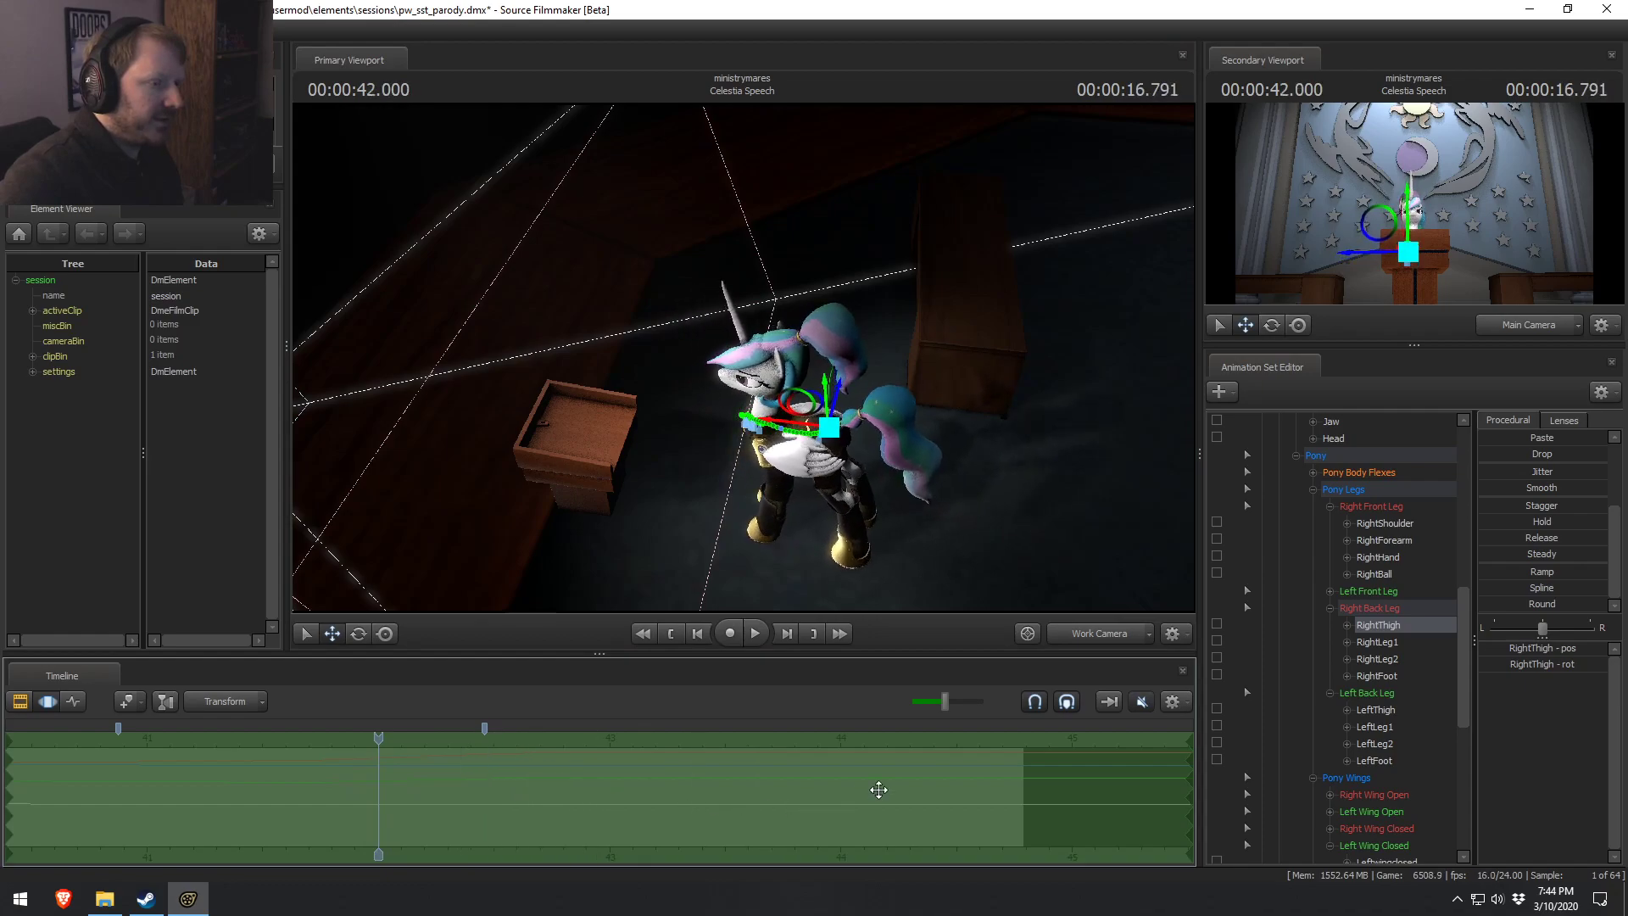
{"action": "left_click", "coordinate": [1065, 633]}
{"action": "key", "text": "F2"}
{"action": "key", "text": "F3"}
{"action": "key", "text": "F2"}
{"action": "left_click", "coordinate": [119, 739]}
{"action": "key", "text": "space"}
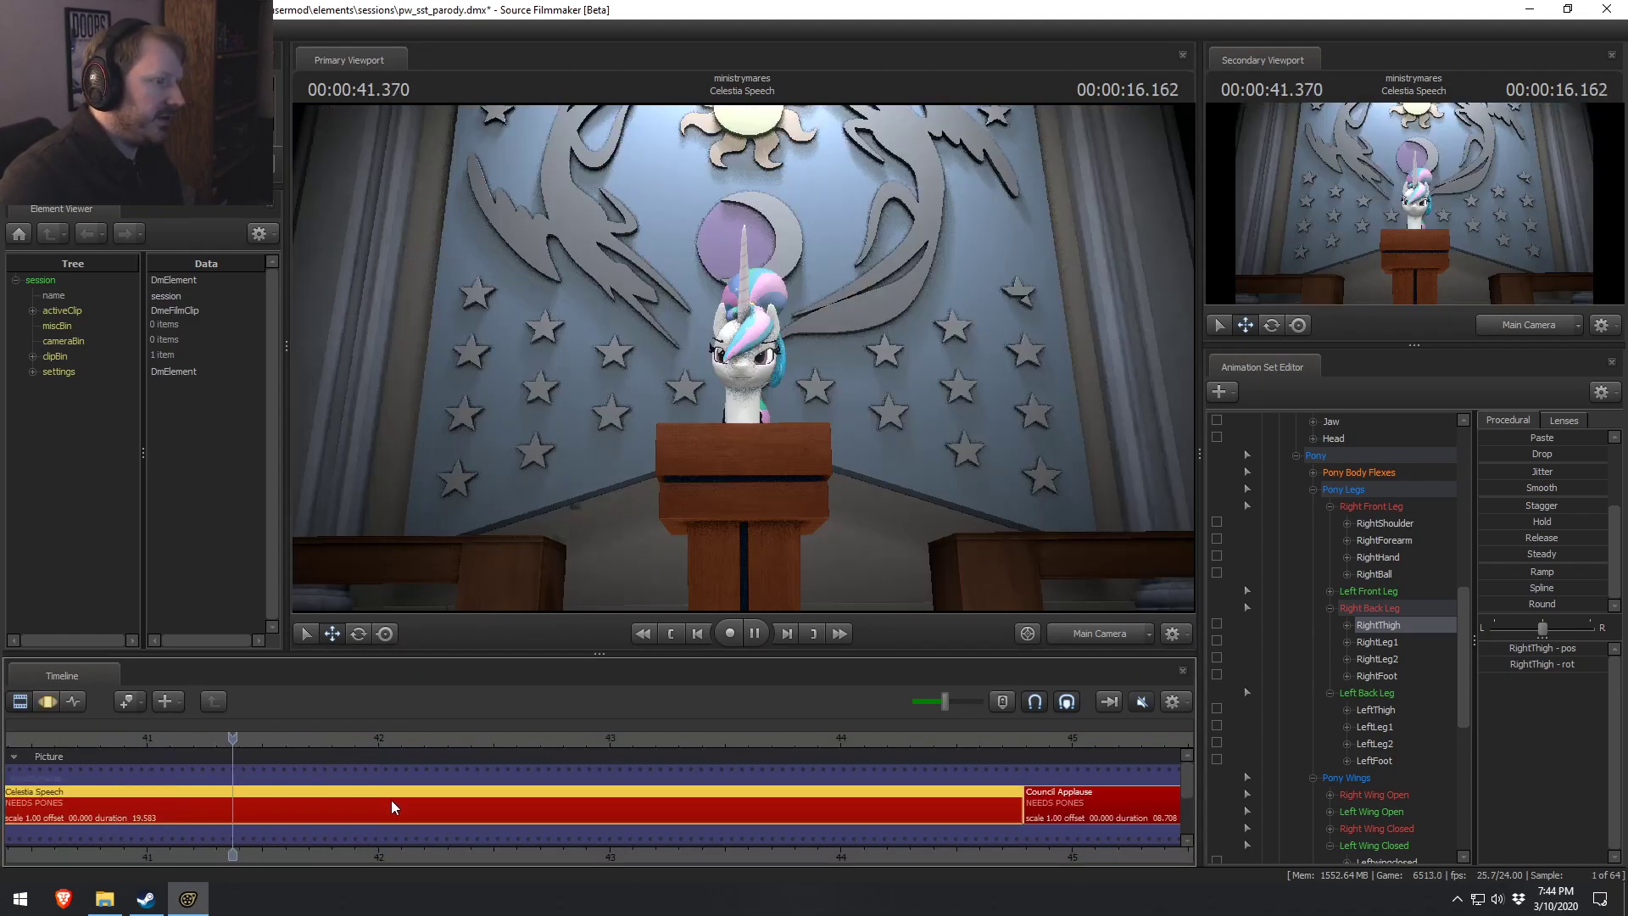
{"action": "key", "text": "space"}
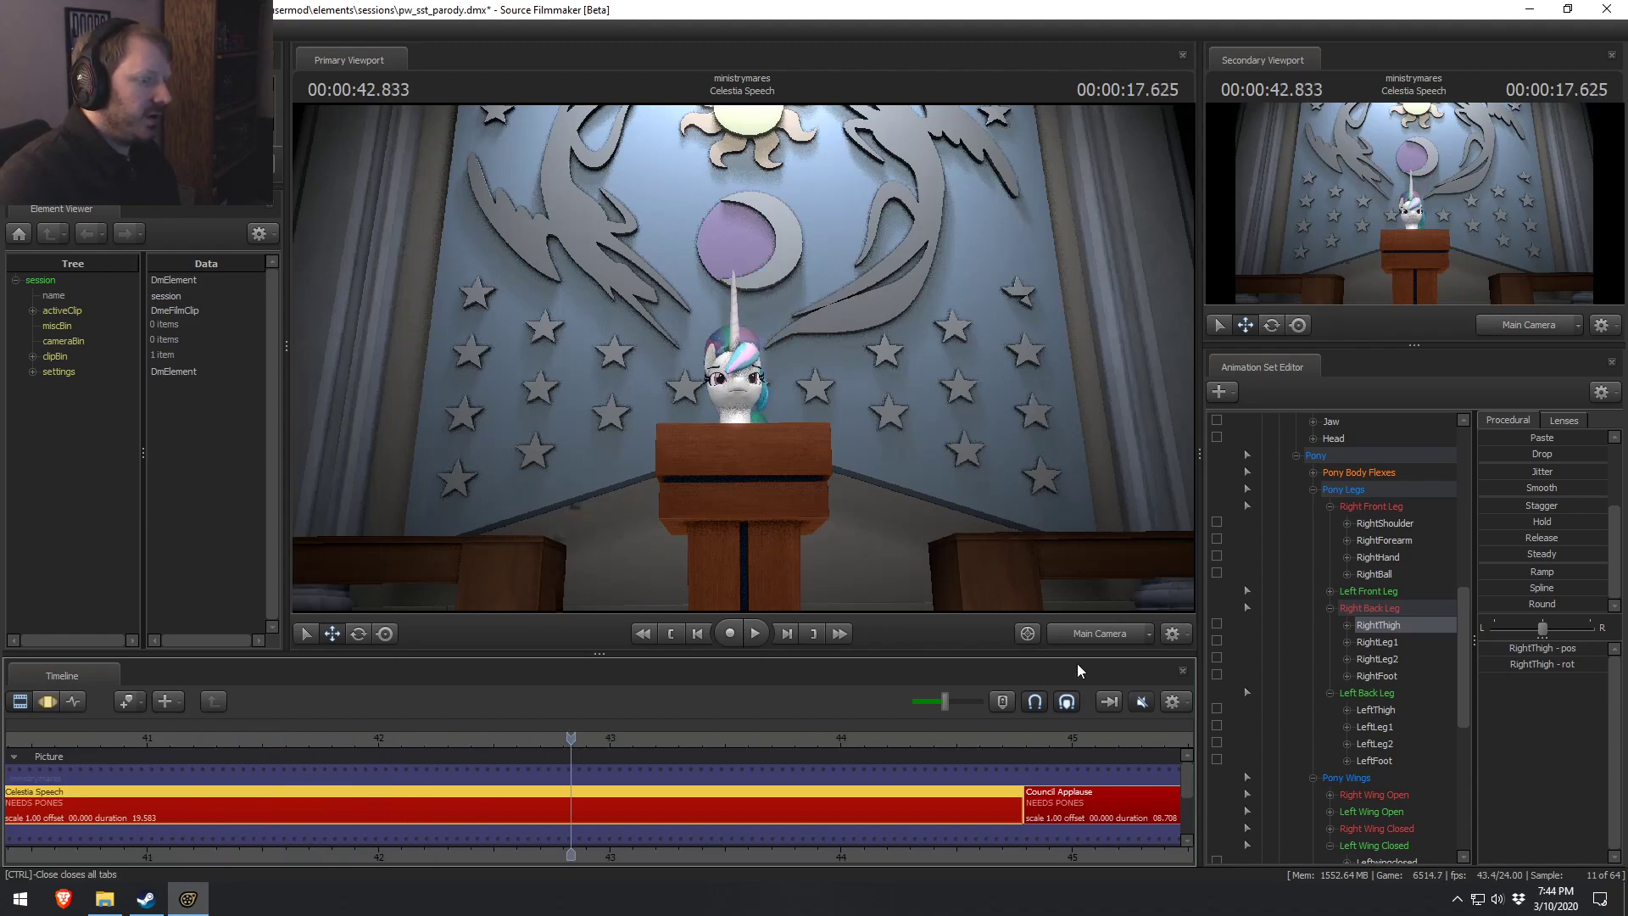
Try rotating Celestia's right thigh at 42.166 s, and undo the rotation.
{"action": "key", "text": "F3"}
{"action": "left_click_drag", "start_coordinate": [850, 359], "coordinate": [950, 349]}
{"action": "key", "text": "F2"}
{"action": "key", "text": "F3"}
{"action": "key", "text": "shift"}
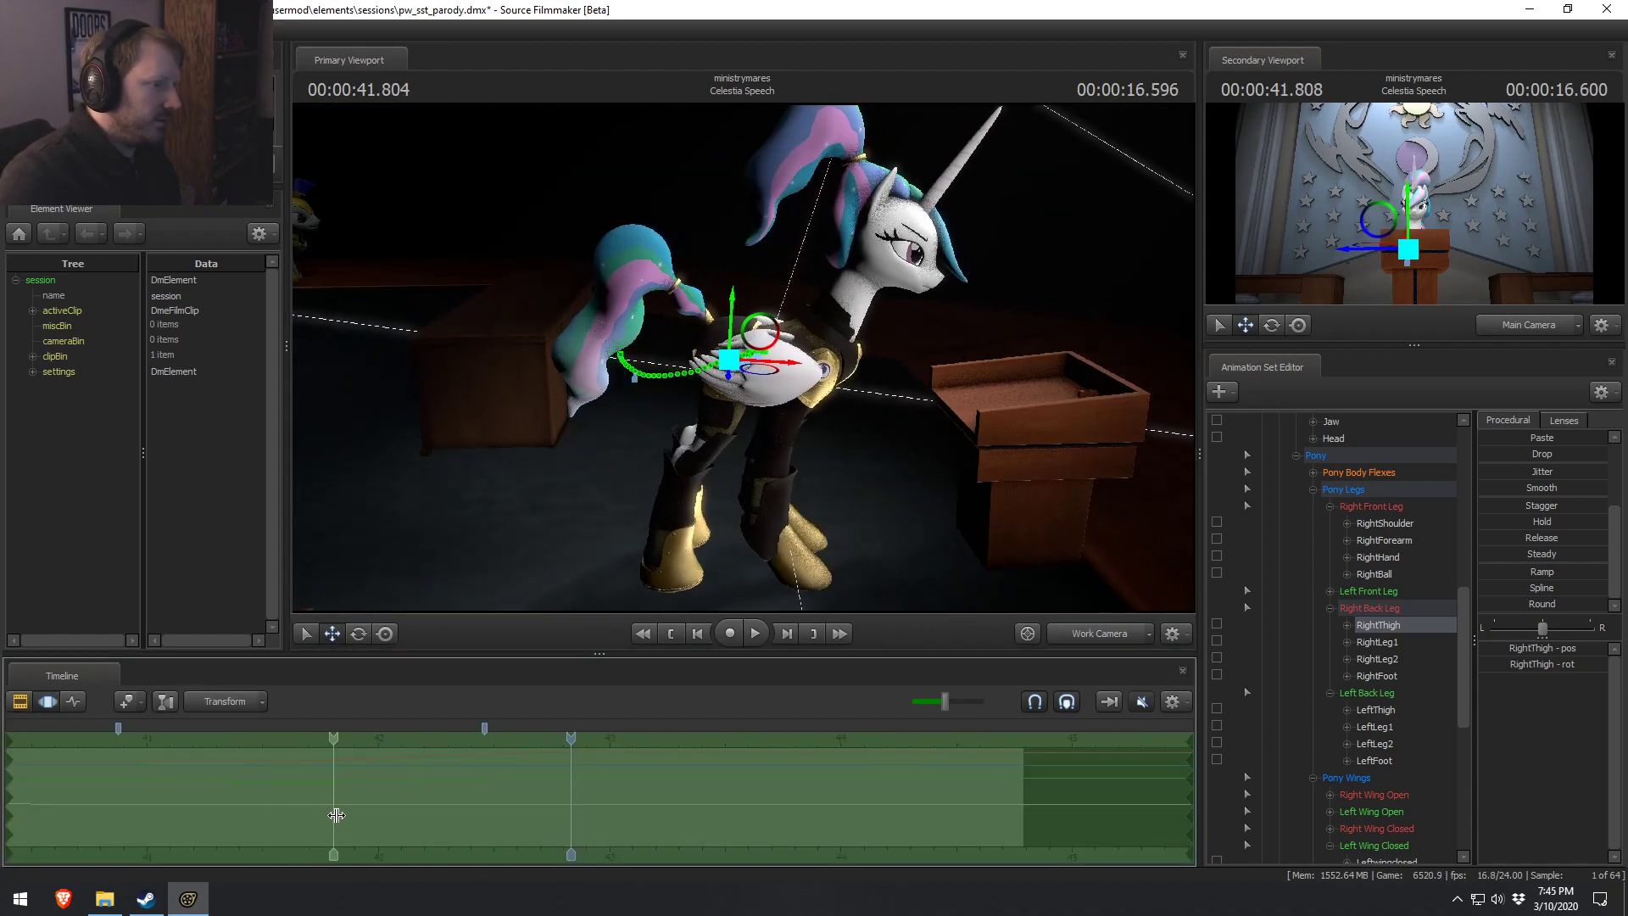
{"action": "left_click", "coordinate": [416, 823], "text": "shift"}
{"action": "scroll", "coordinate": [417, 822], "scroll_direction": "up", "scroll_amount": 5}
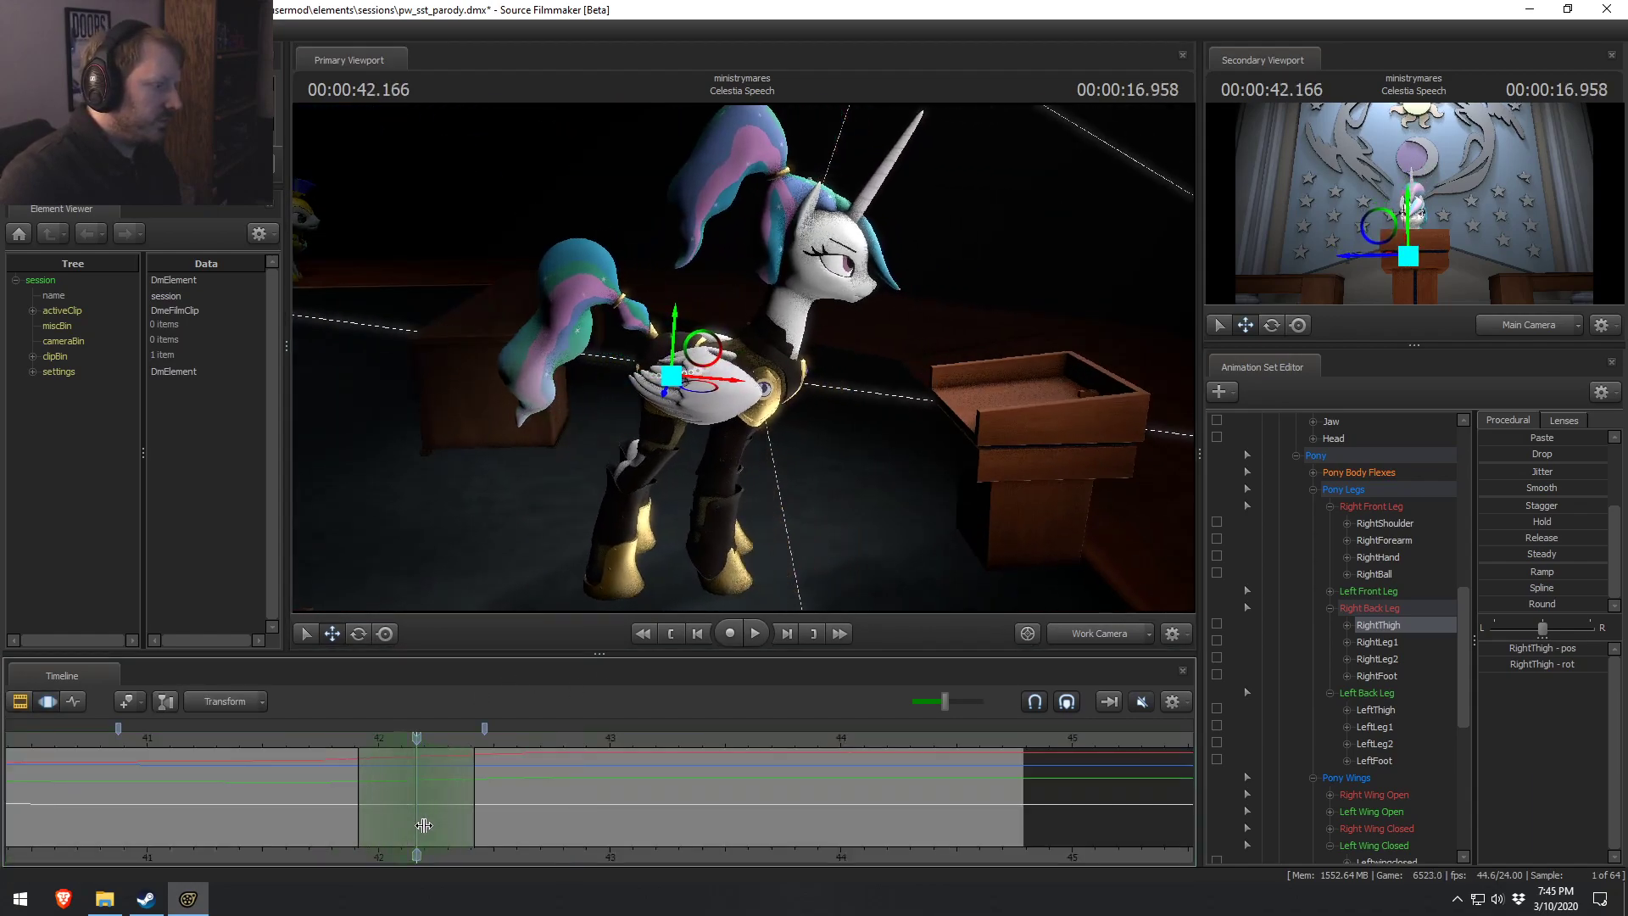
{"action": "key", "text": "e"}
{"action": "left_click_drag", "start_coordinate": [711, 335], "coordinate": [721, 335]}
{"action": "key", "text": "ctrl+z"}
Rotate Celestia's pelvis slightly at 42.166 s, move the time selection to 42.125 s, and play back the motion from the work camera.
{"action": "left_click", "coordinate": [669, 370]}
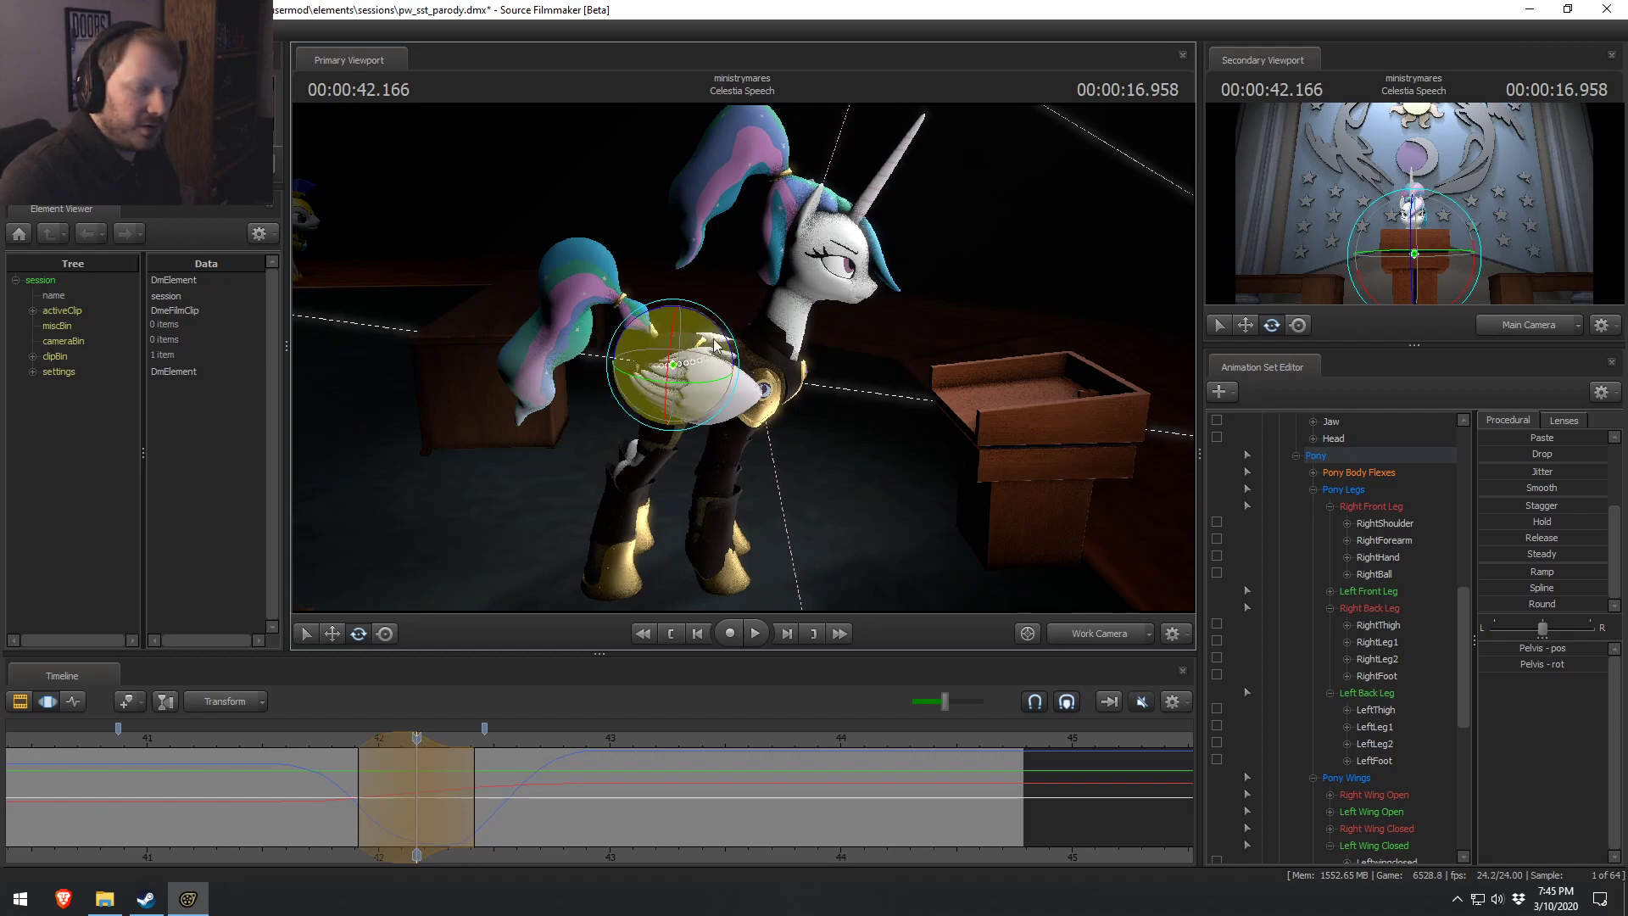
{"action": "key", "text": "space"}
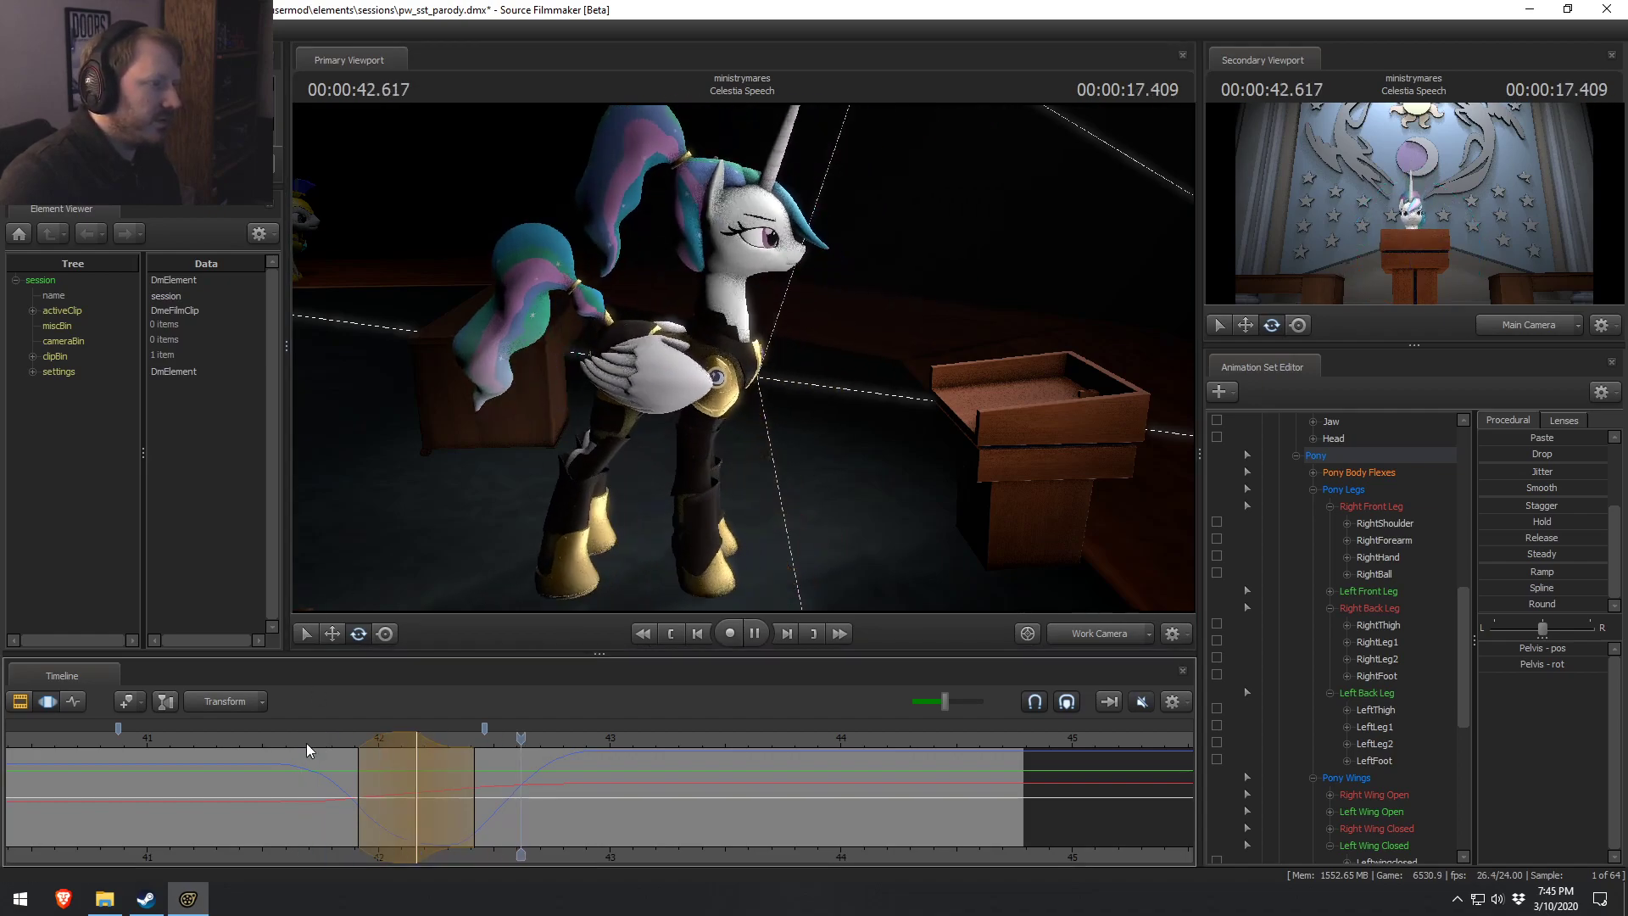
{"action": "key", "text": "space"}
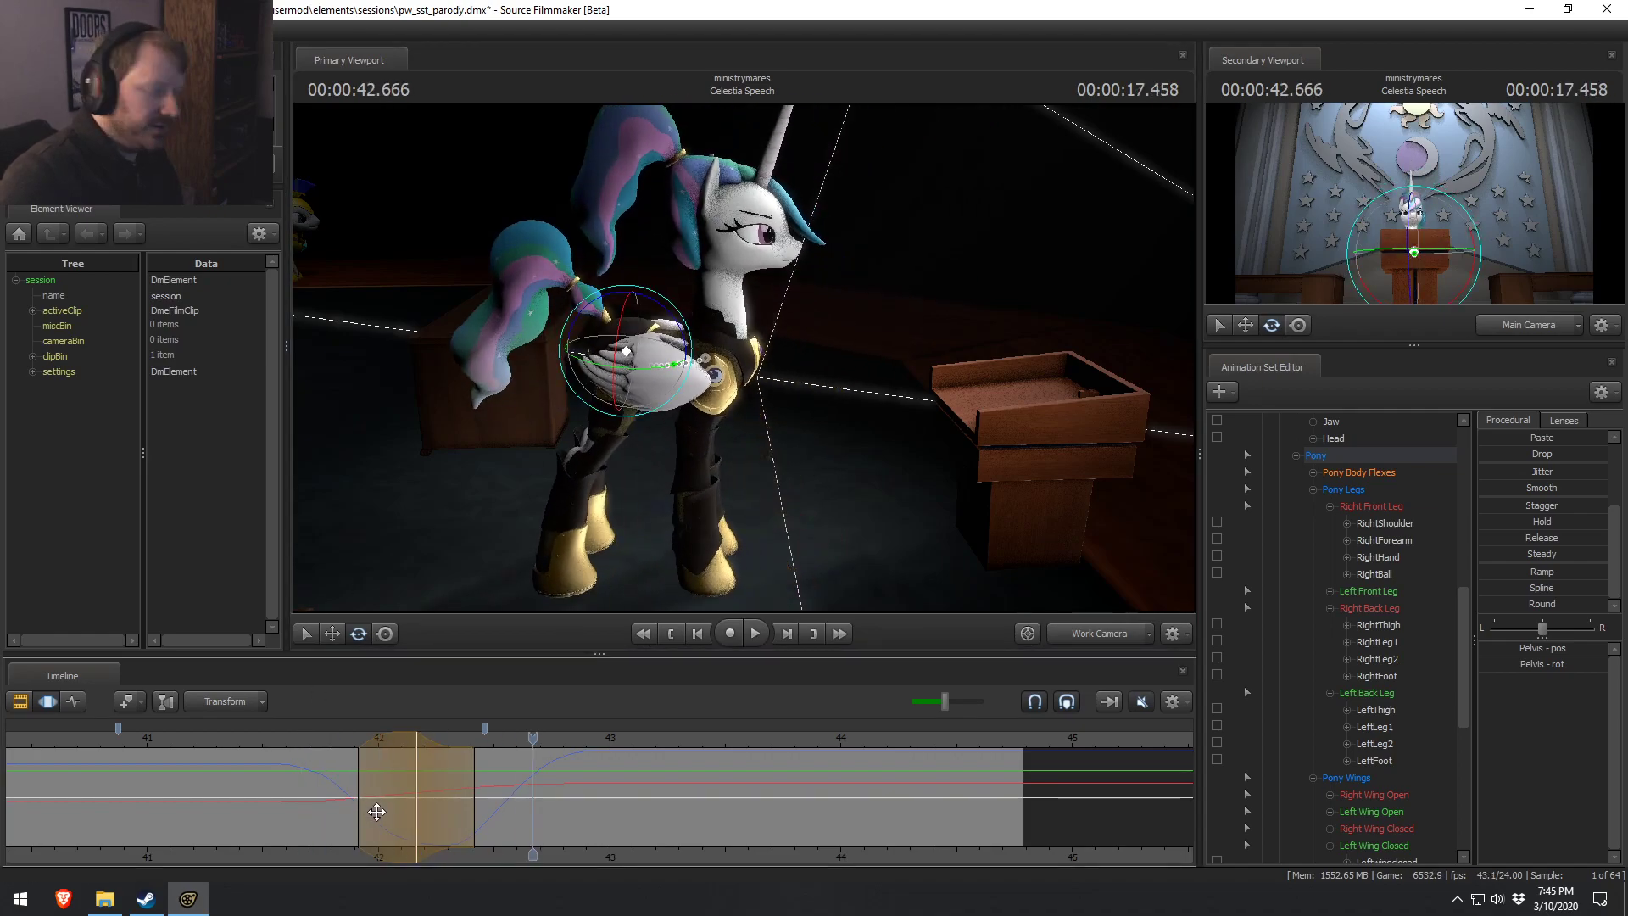
{"action": "left_click", "coordinate": [322, 738]}
{"action": "key", "text": "space"}
{"action": "key", "text": "space"}
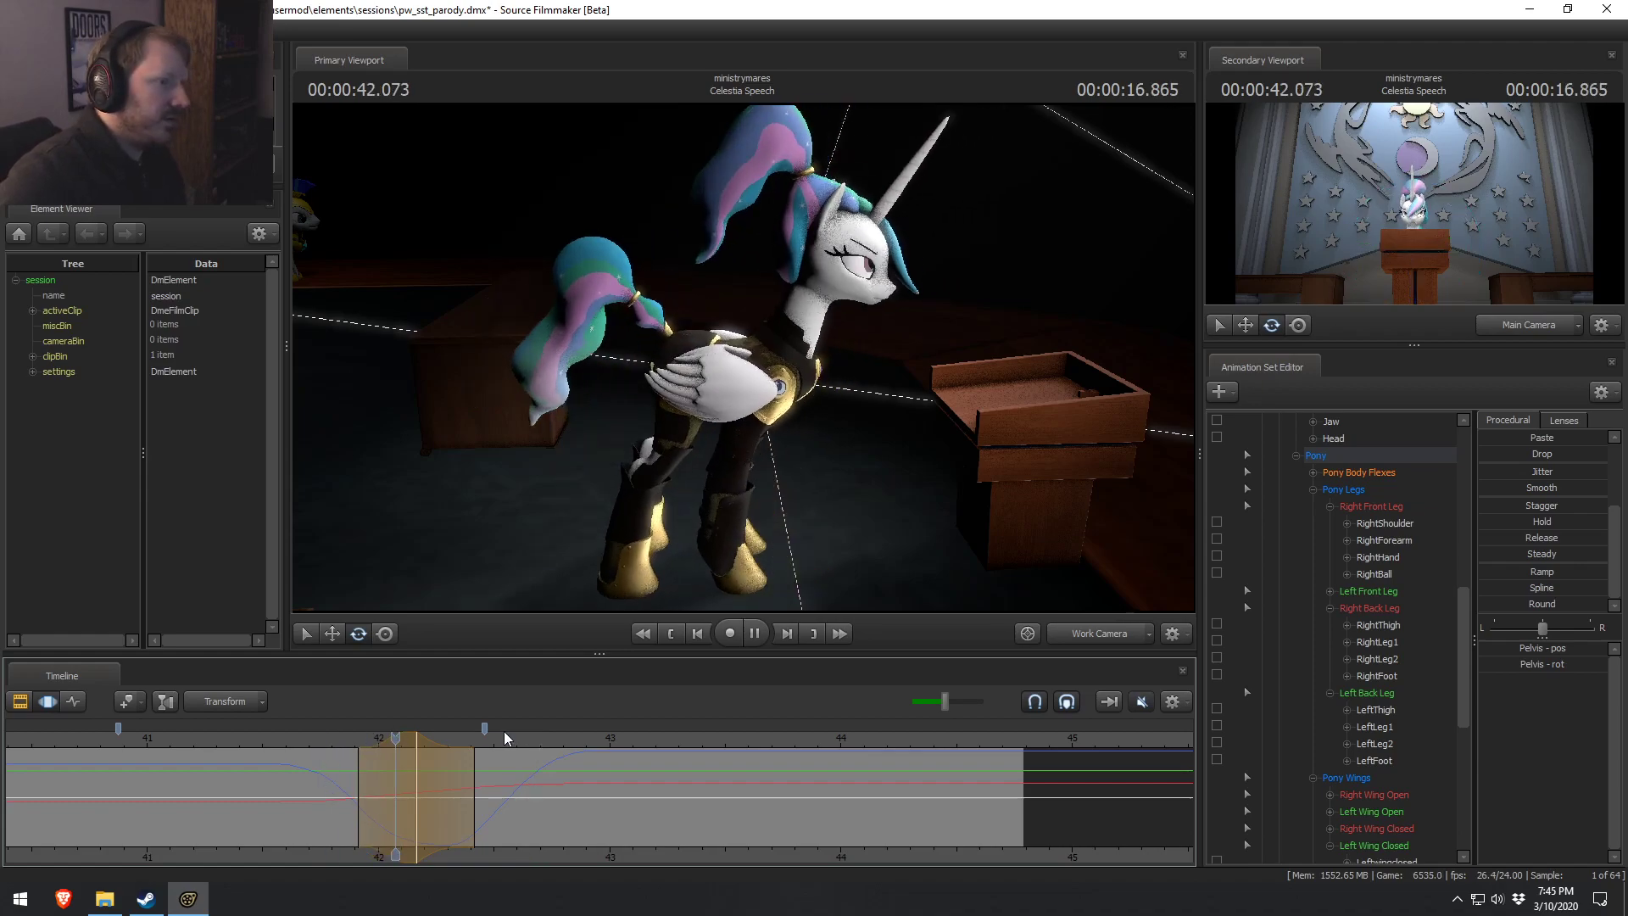
{"action": "left_click_drag", "start_coordinate": [387, 743], "coordinate": [410, 751]}
{"action": "left_click", "coordinate": [331, 743]}
{"action": "key", "text": "space"}
{"action": "key", "text": "space"}
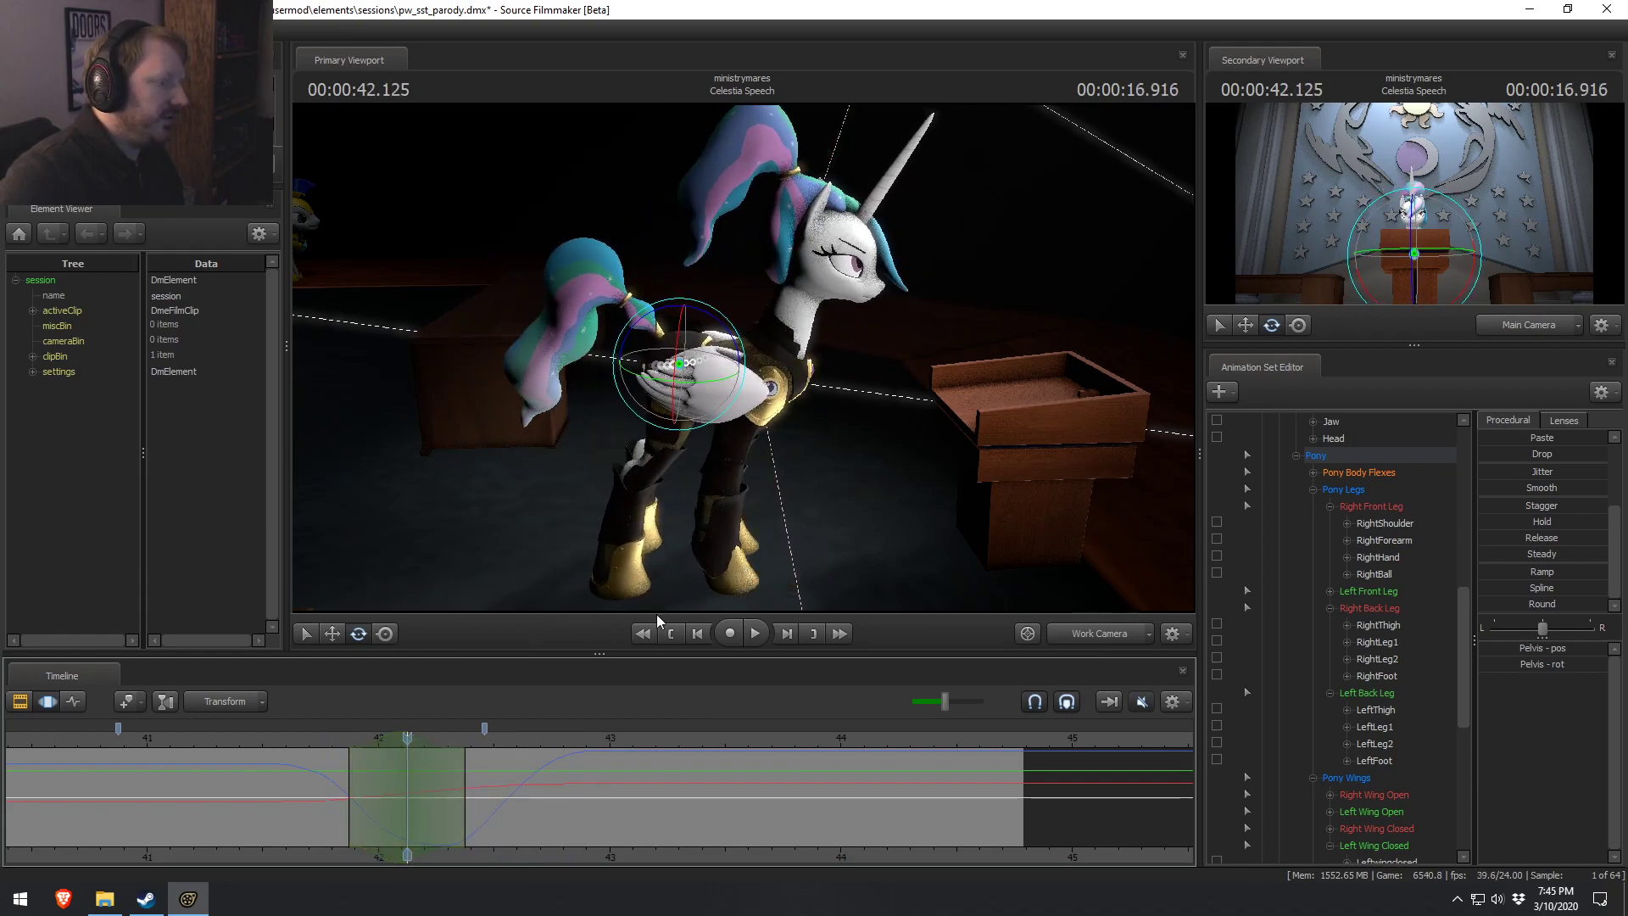
Try rotating Celestia's pelvis at 42.125 s, and play back the shot through the main camera.
{"action": "left_click_drag", "start_coordinate": [729, 334], "coordinate": [731, 337]}
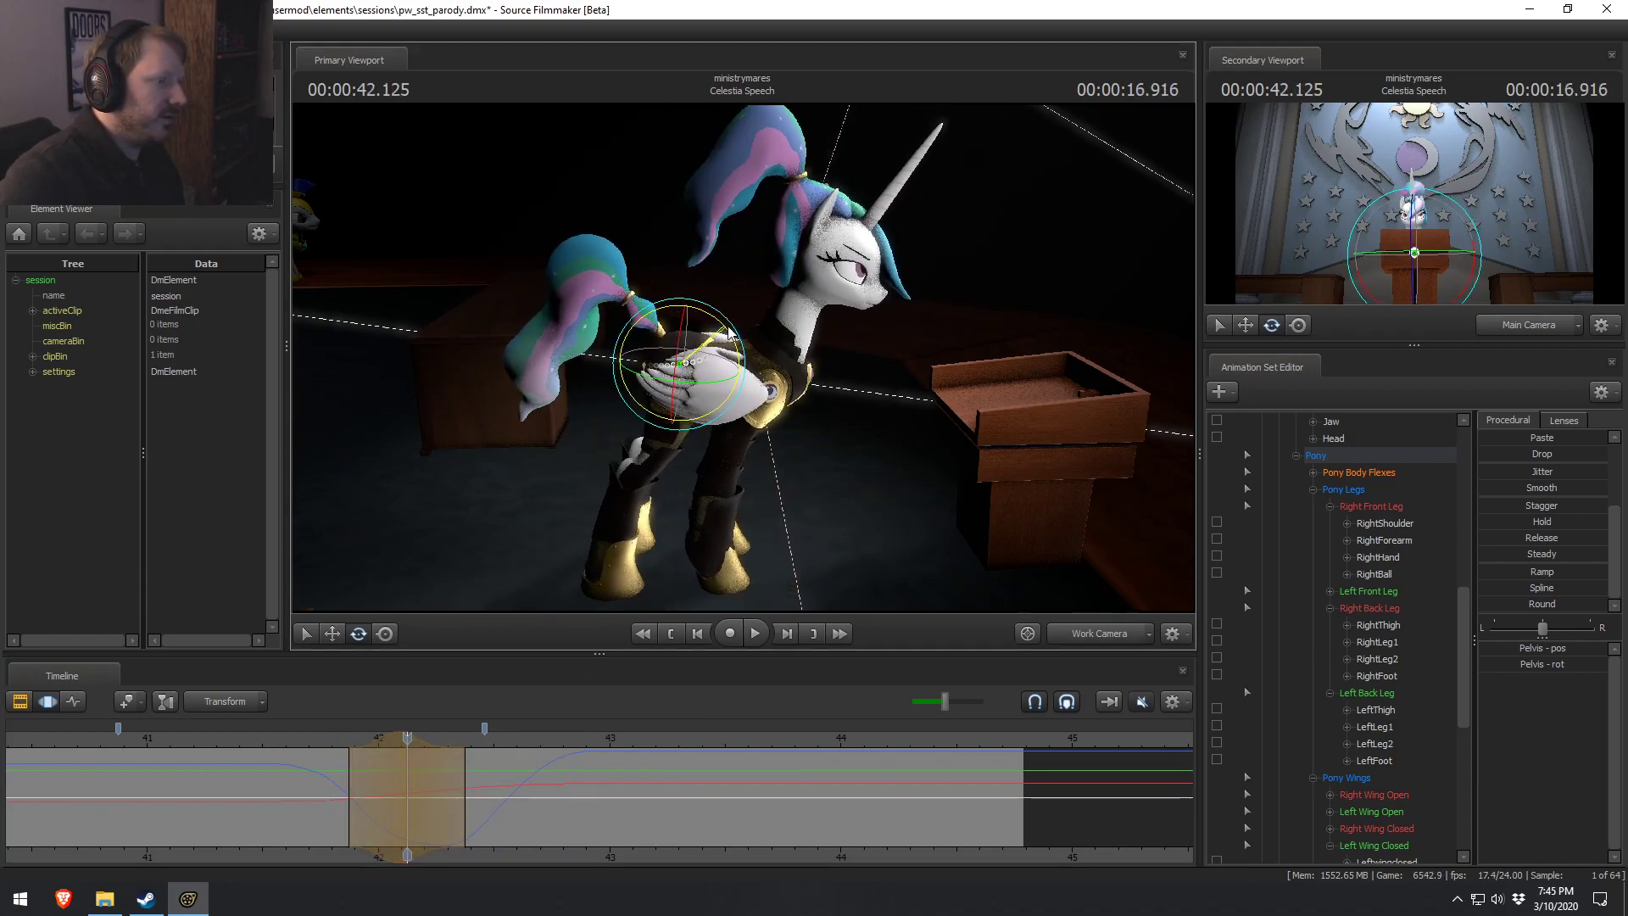
{"action": "left_click", "coordinate": [326, 740]}
{"action": "key", "text": "space"}
{"action": "key", "text": "space"}
{"action": "left_click", "coordinate": [1085, 633]}
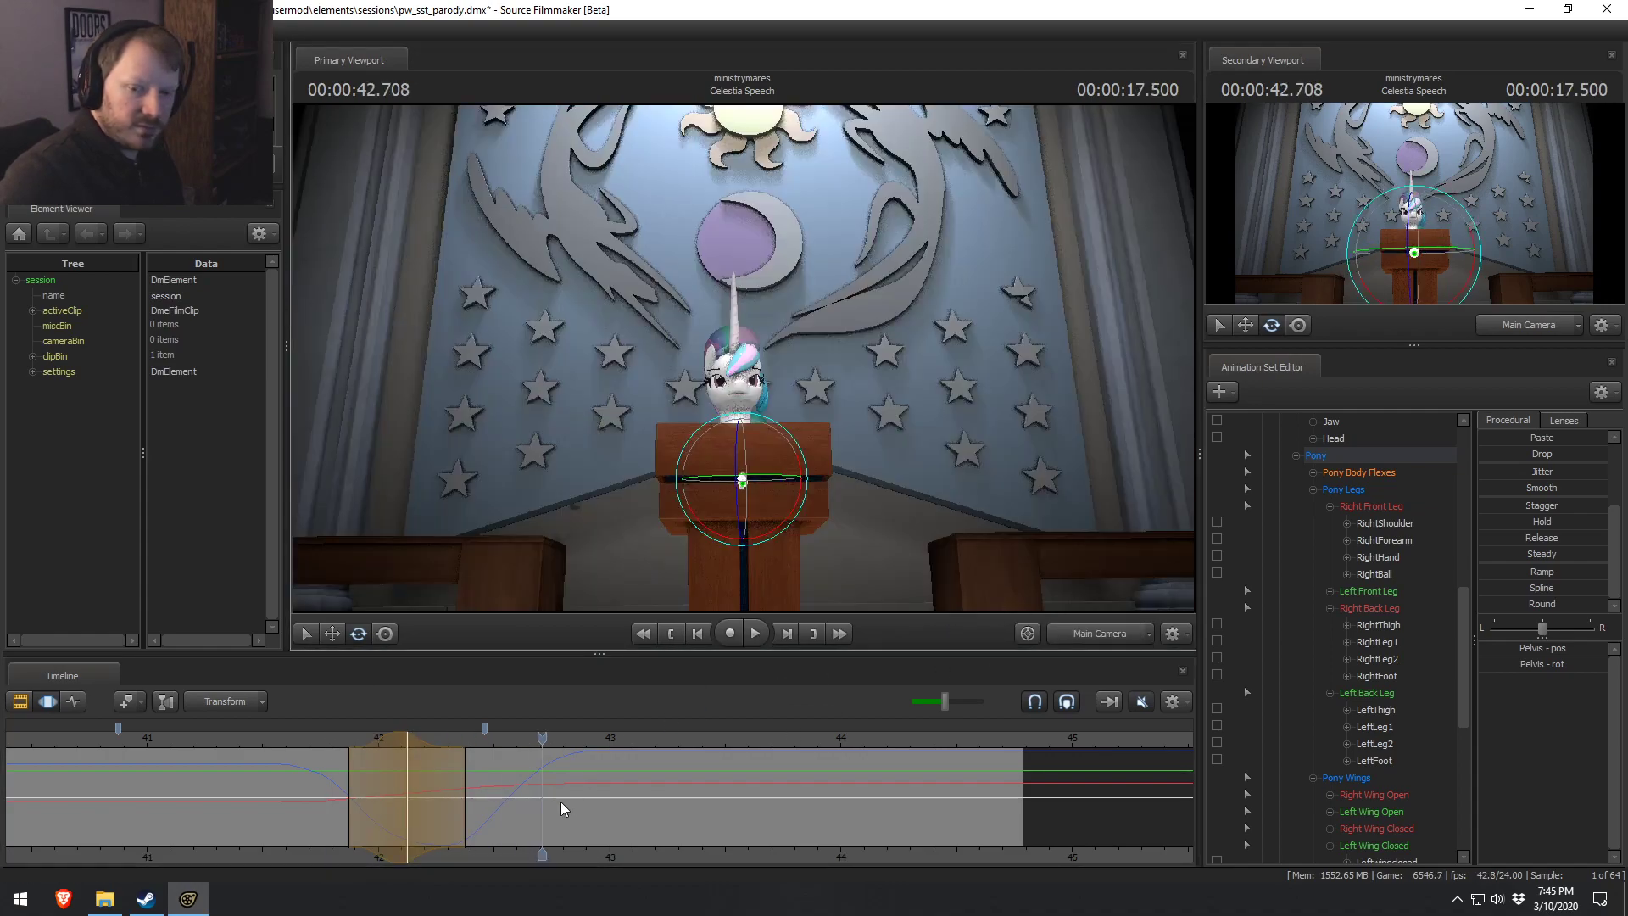
{"action": "left_click", "coordinate": [315, 738]}
{"action": "key", "text": "space"}
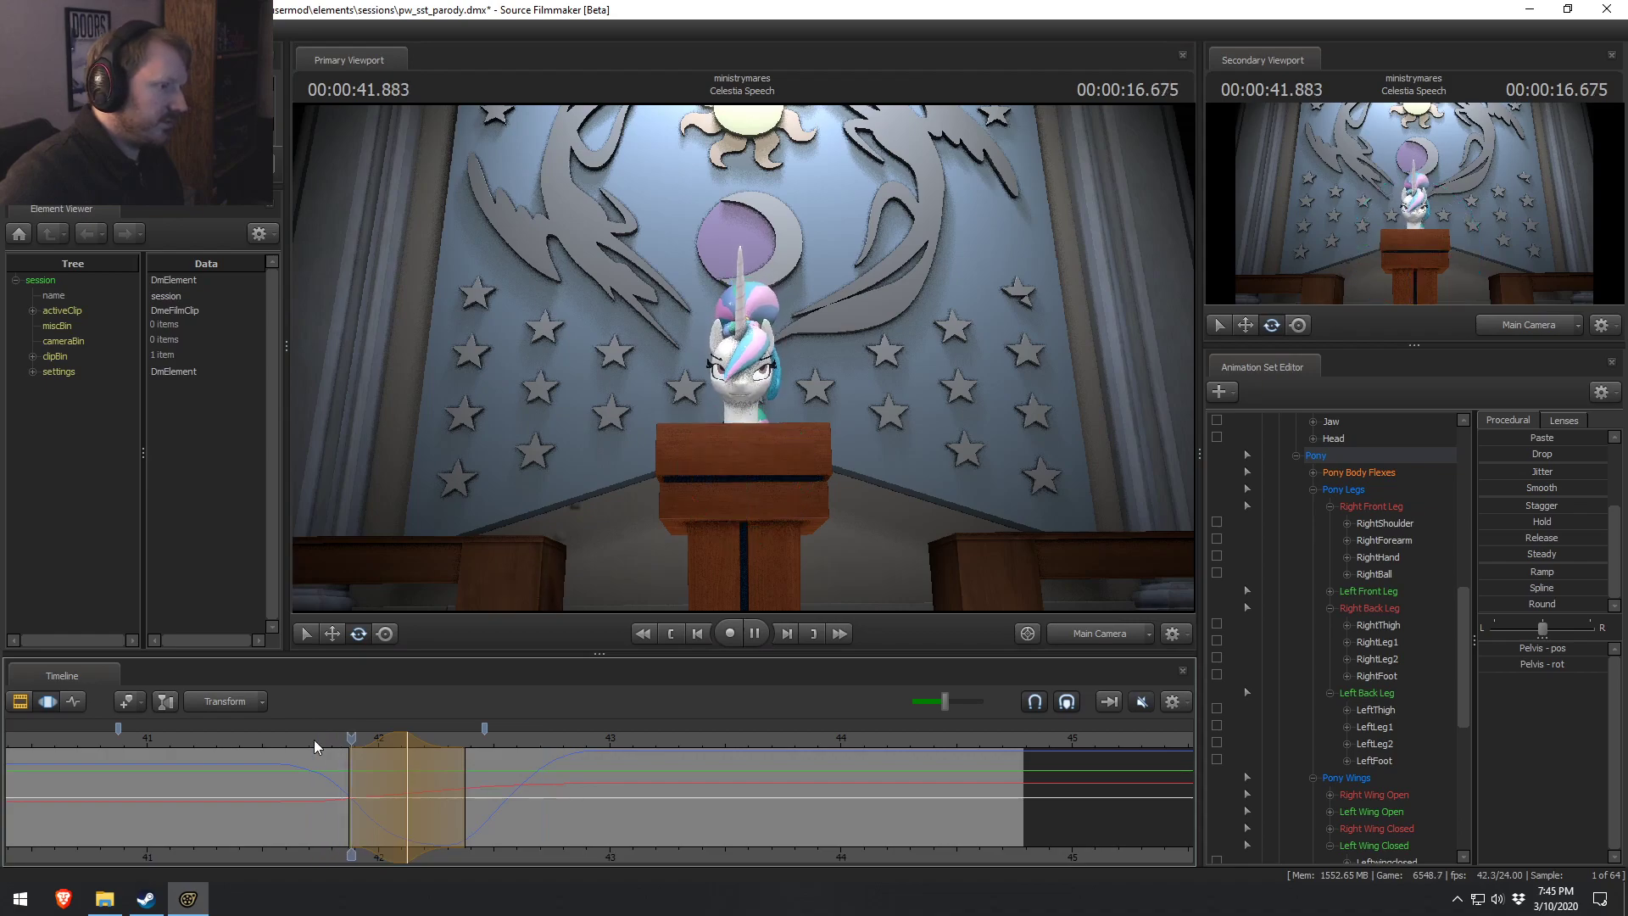
{"action": "key", "text": "space"}
Widen the pelvis edit's time selection around 42.125 s, and compare playback through the main and work cameras.
{"action": "left_click", "coordinate": [309, 745]}
{"action": "key", "text": "space"}
{"action": "key", "text": "space"}
{"action": "left_click", "coordinate": [313, 750]}
{"action": "key", "text": "space"}
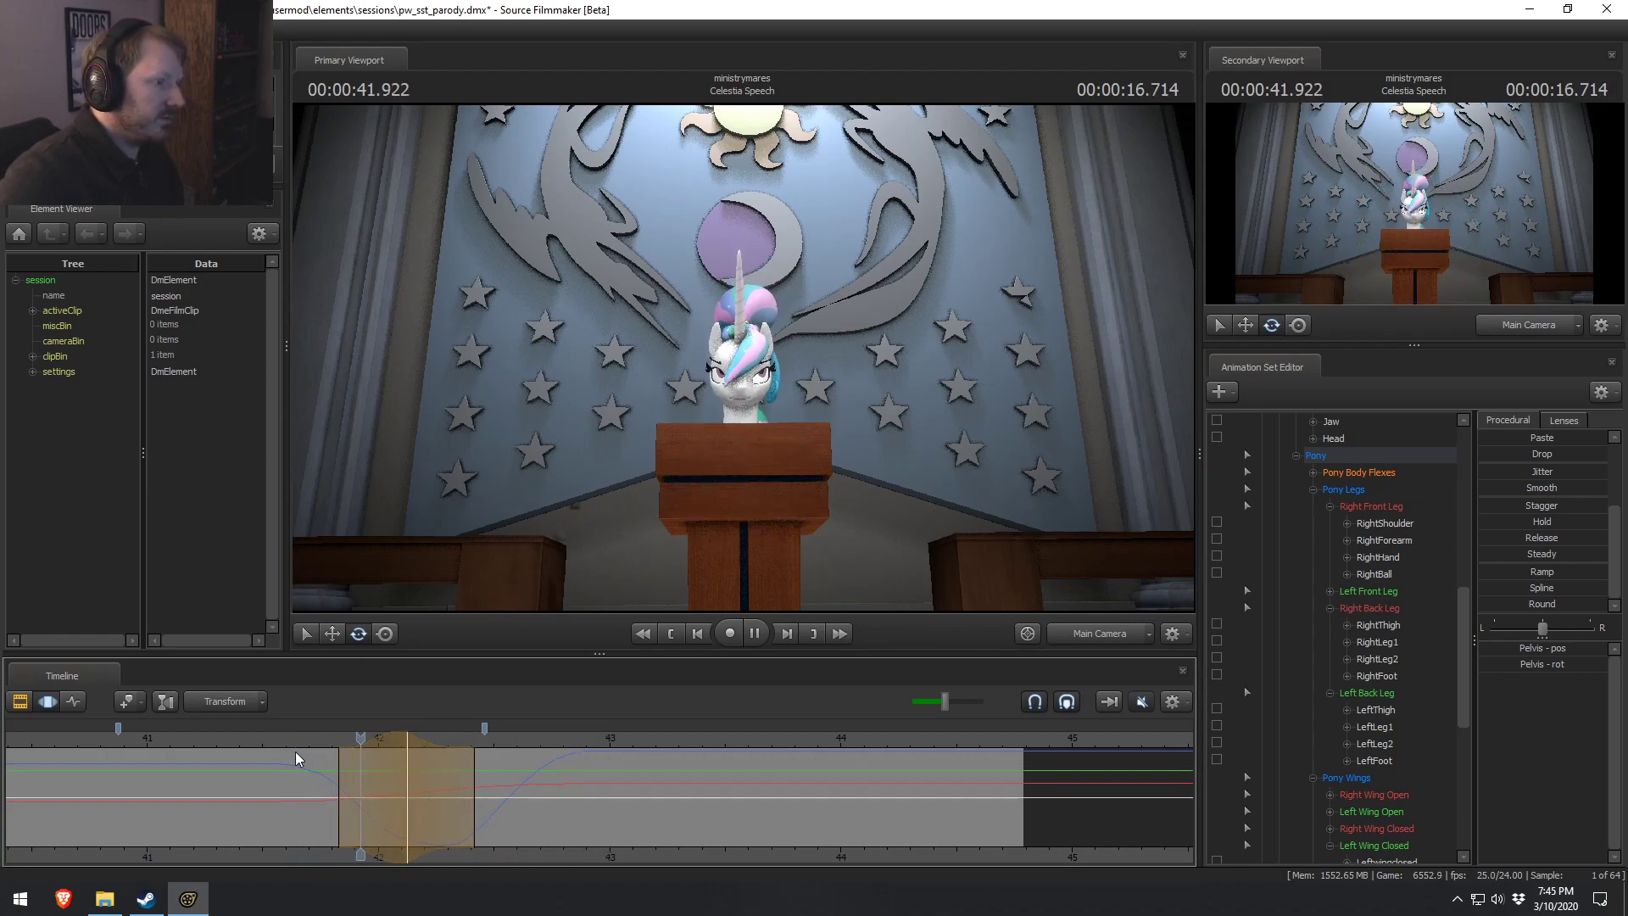
{"action": "key", "text": "space"}
{"action": "left_click", "coordinate": [1087, 634]}
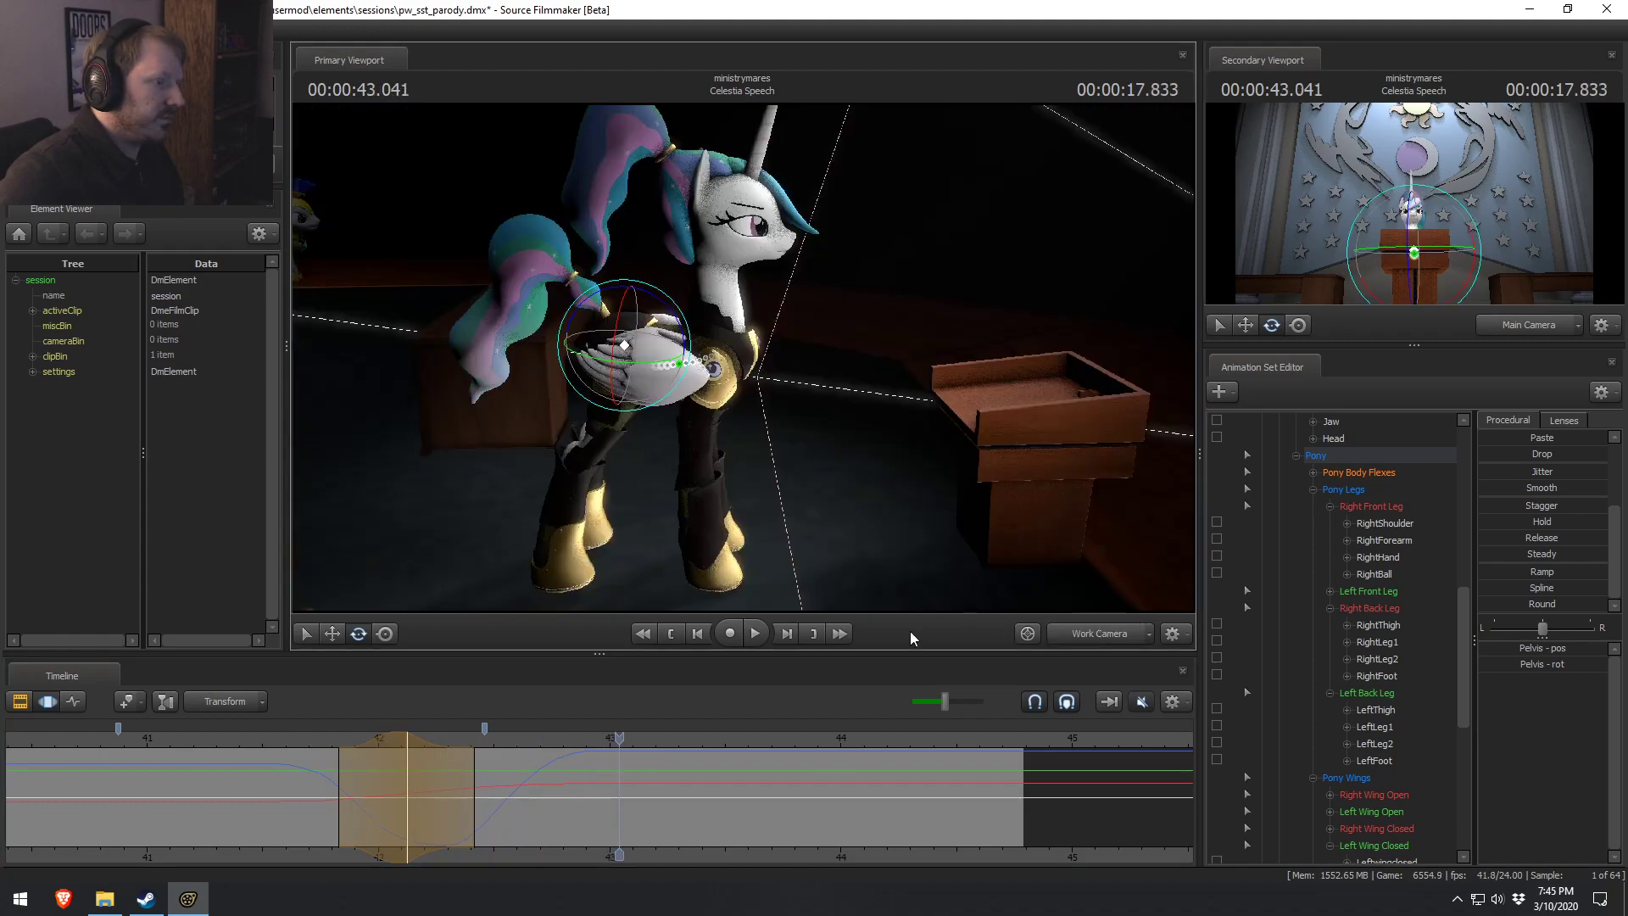
{"action": "left_click", "coordinate": [283, 746]}
{"action": "key", "text": "space"}
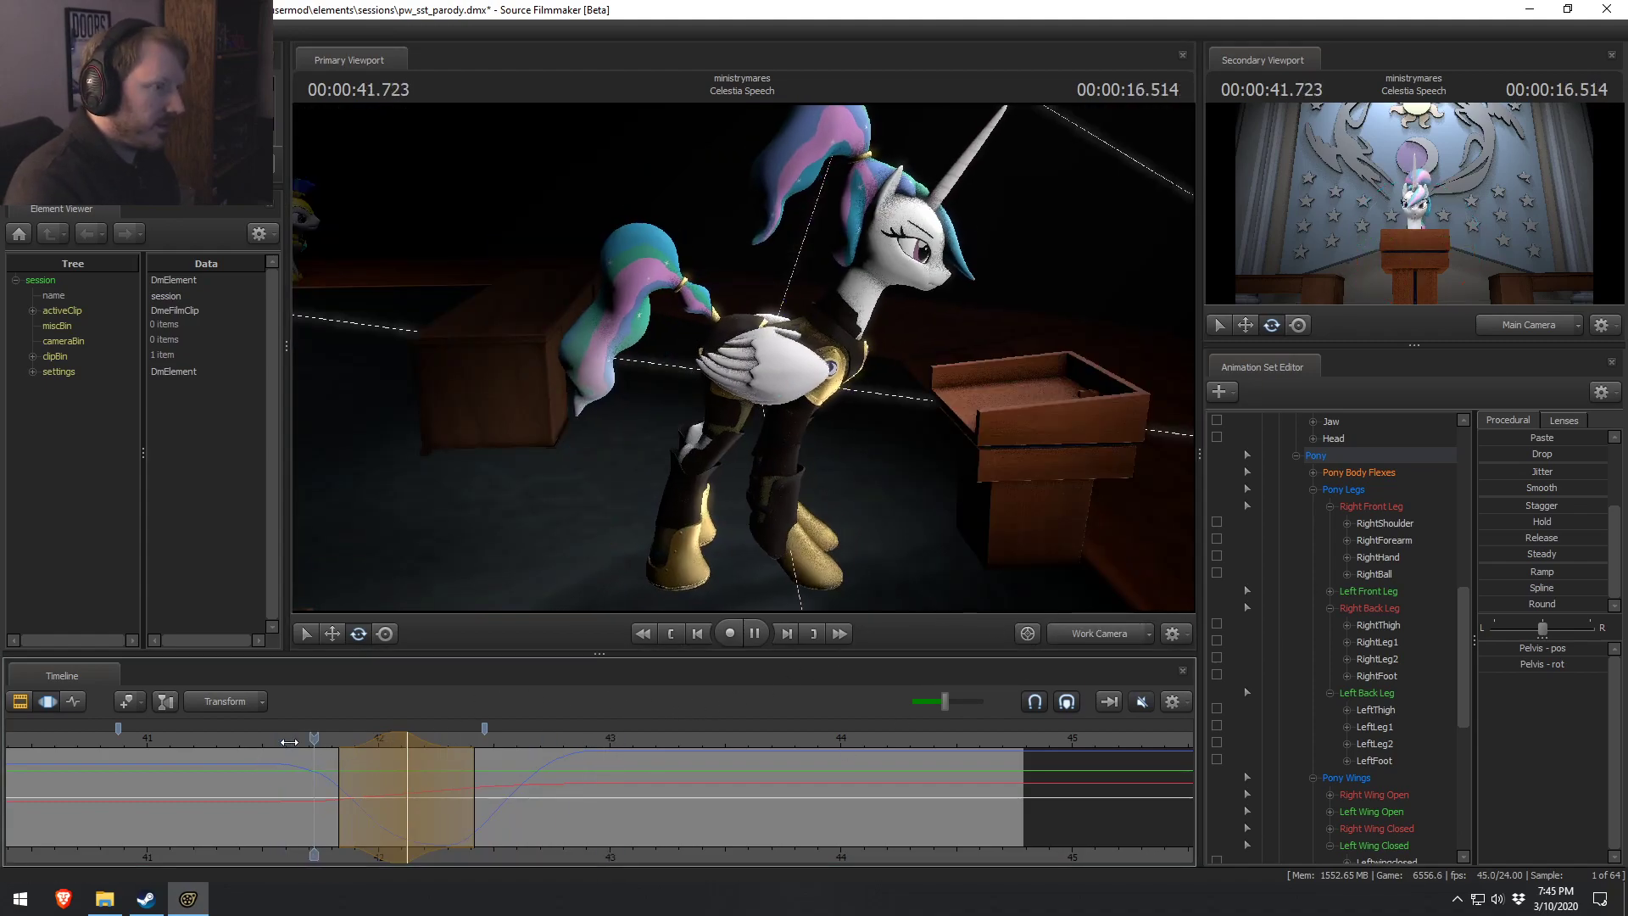
{"action": "key", "text": "space"}
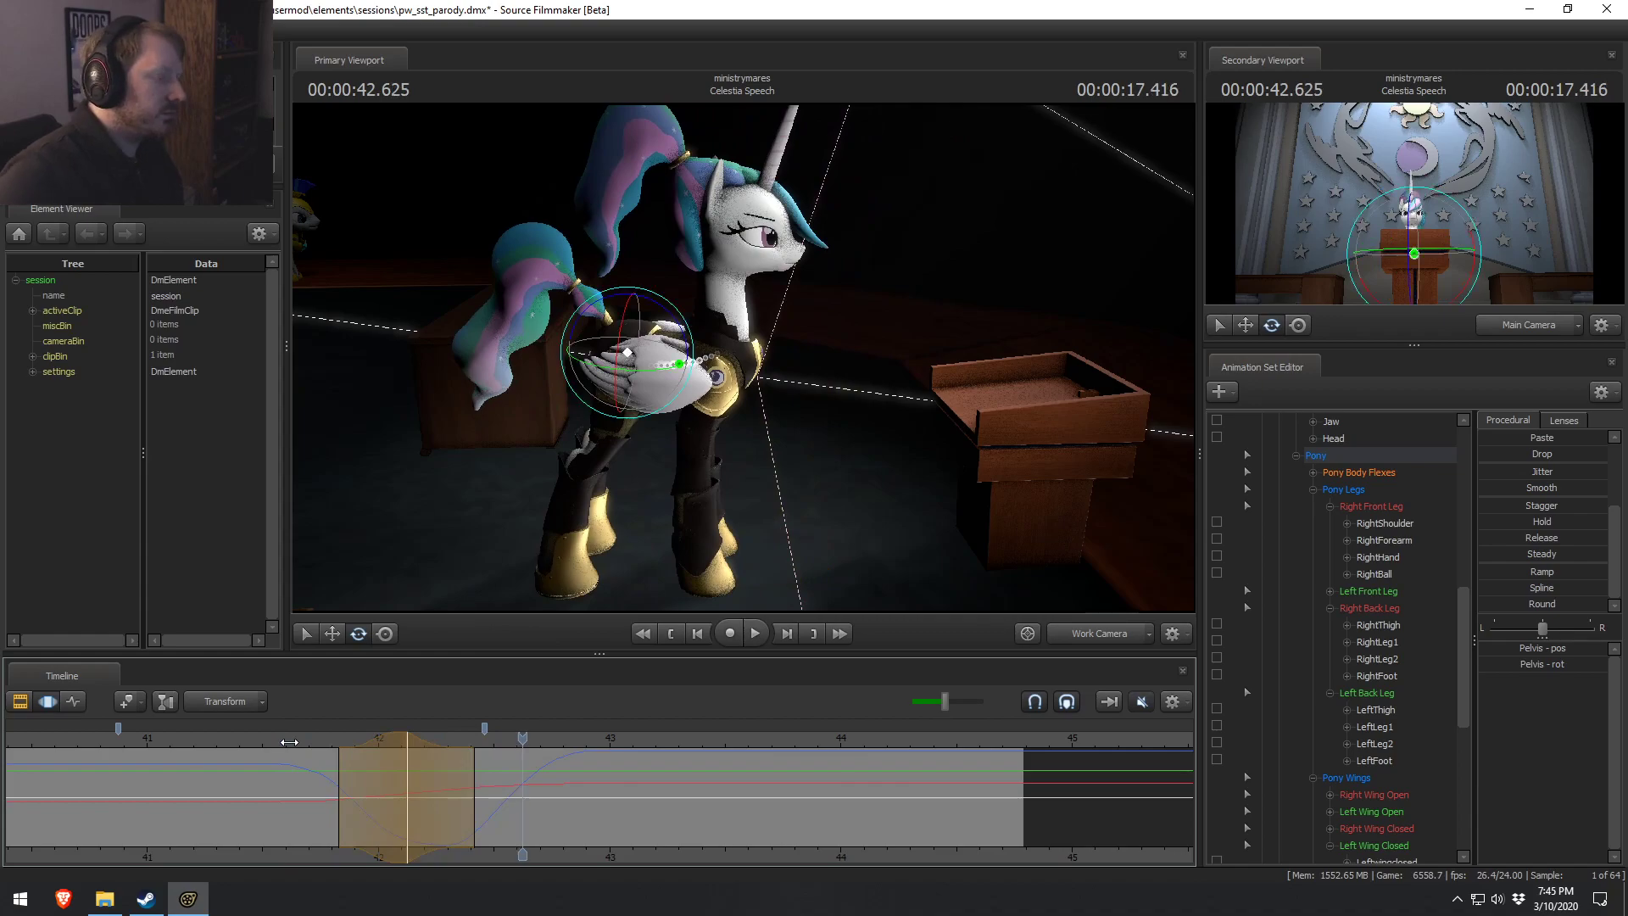
{"action": "left_click", "coordinate": [408, 746]}
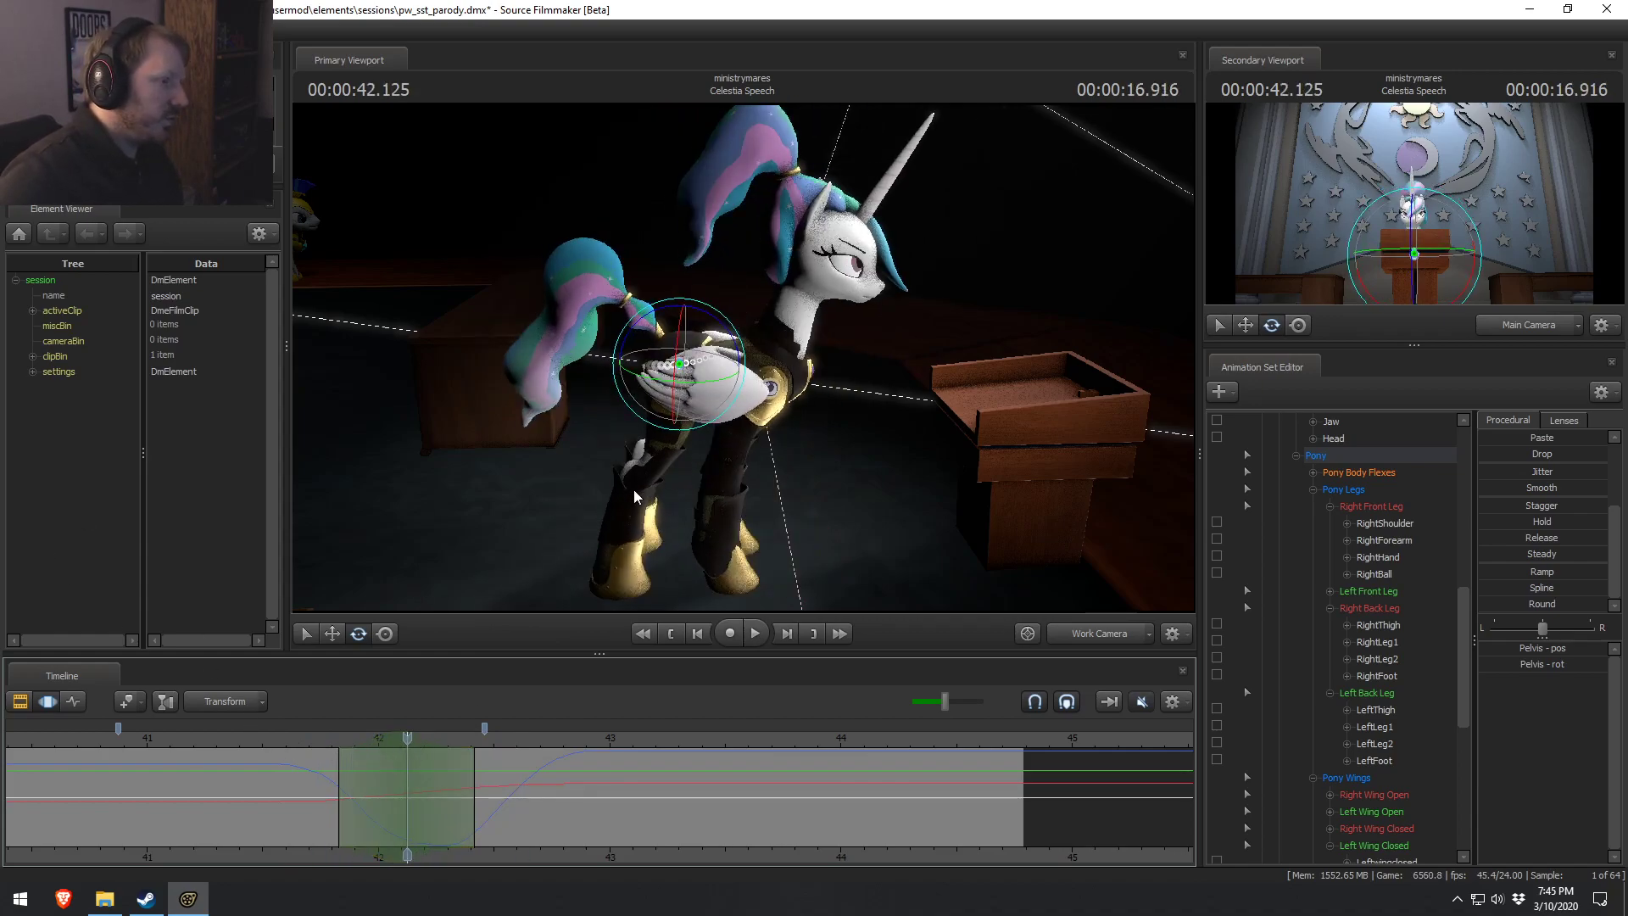
Try moving Celestia's Chest2 upward at 42.125 s, play back the motion, and undo the move.
{"action": "left_click_drag", "start_coordinate": [630, 498], "coordinate": [649, 492], "text": "alt"}
{"action": "left_click", "coordinate": [758, 379], "text": "ctrl"}
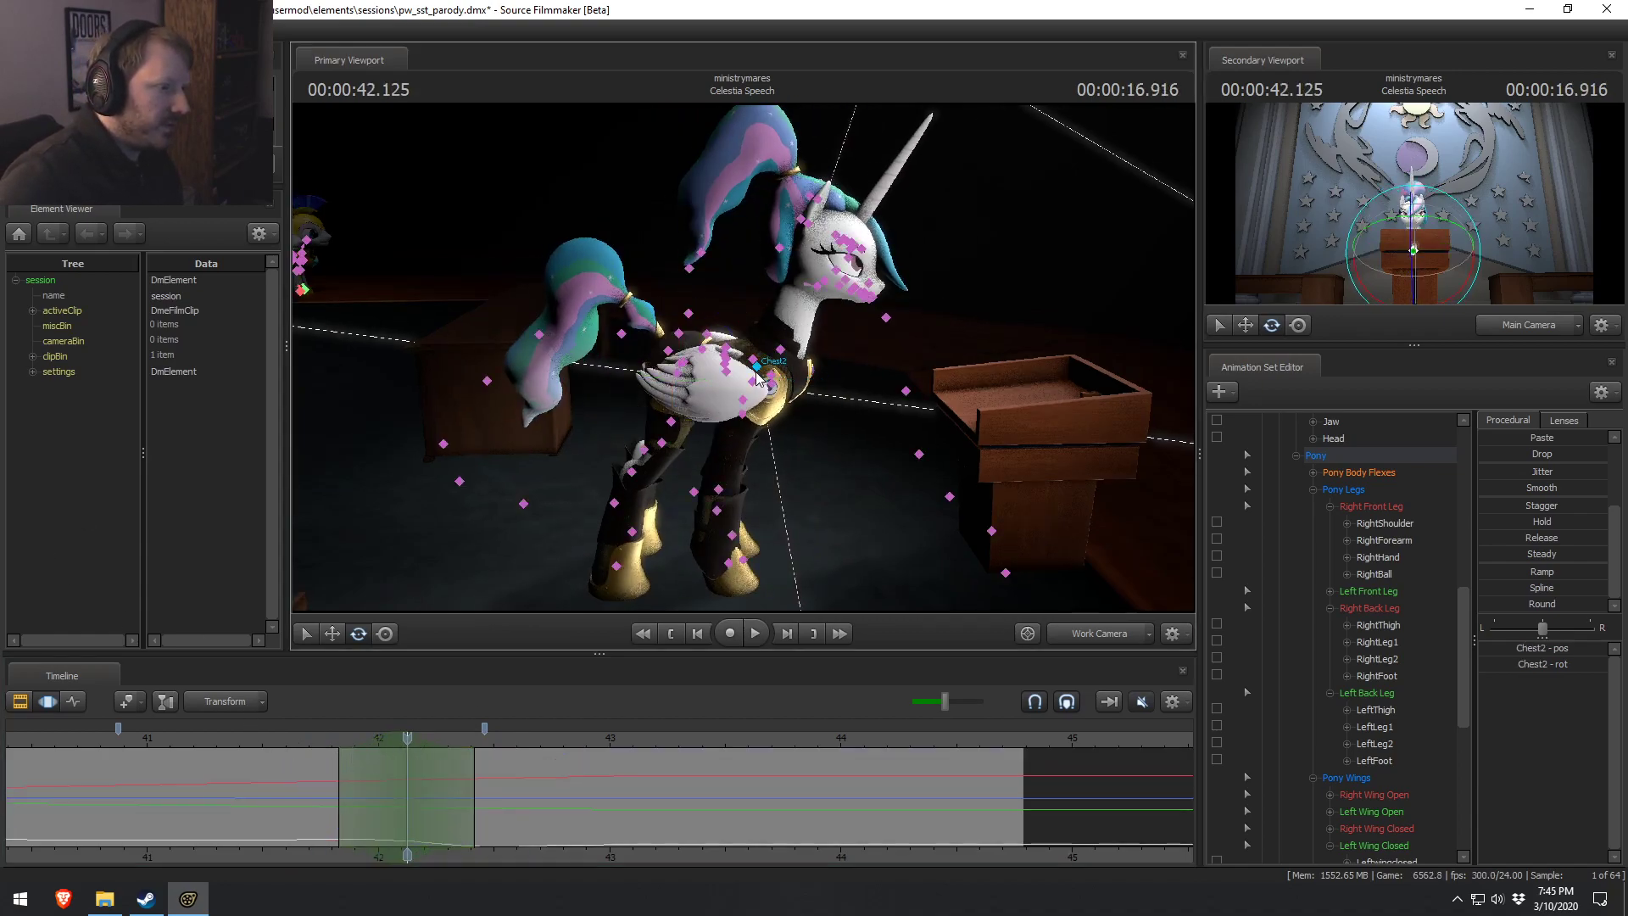
{"action": "left_click_drag", "start_coordinate": [757, 379], "coordinate": [736, 325], "text": "alt"}
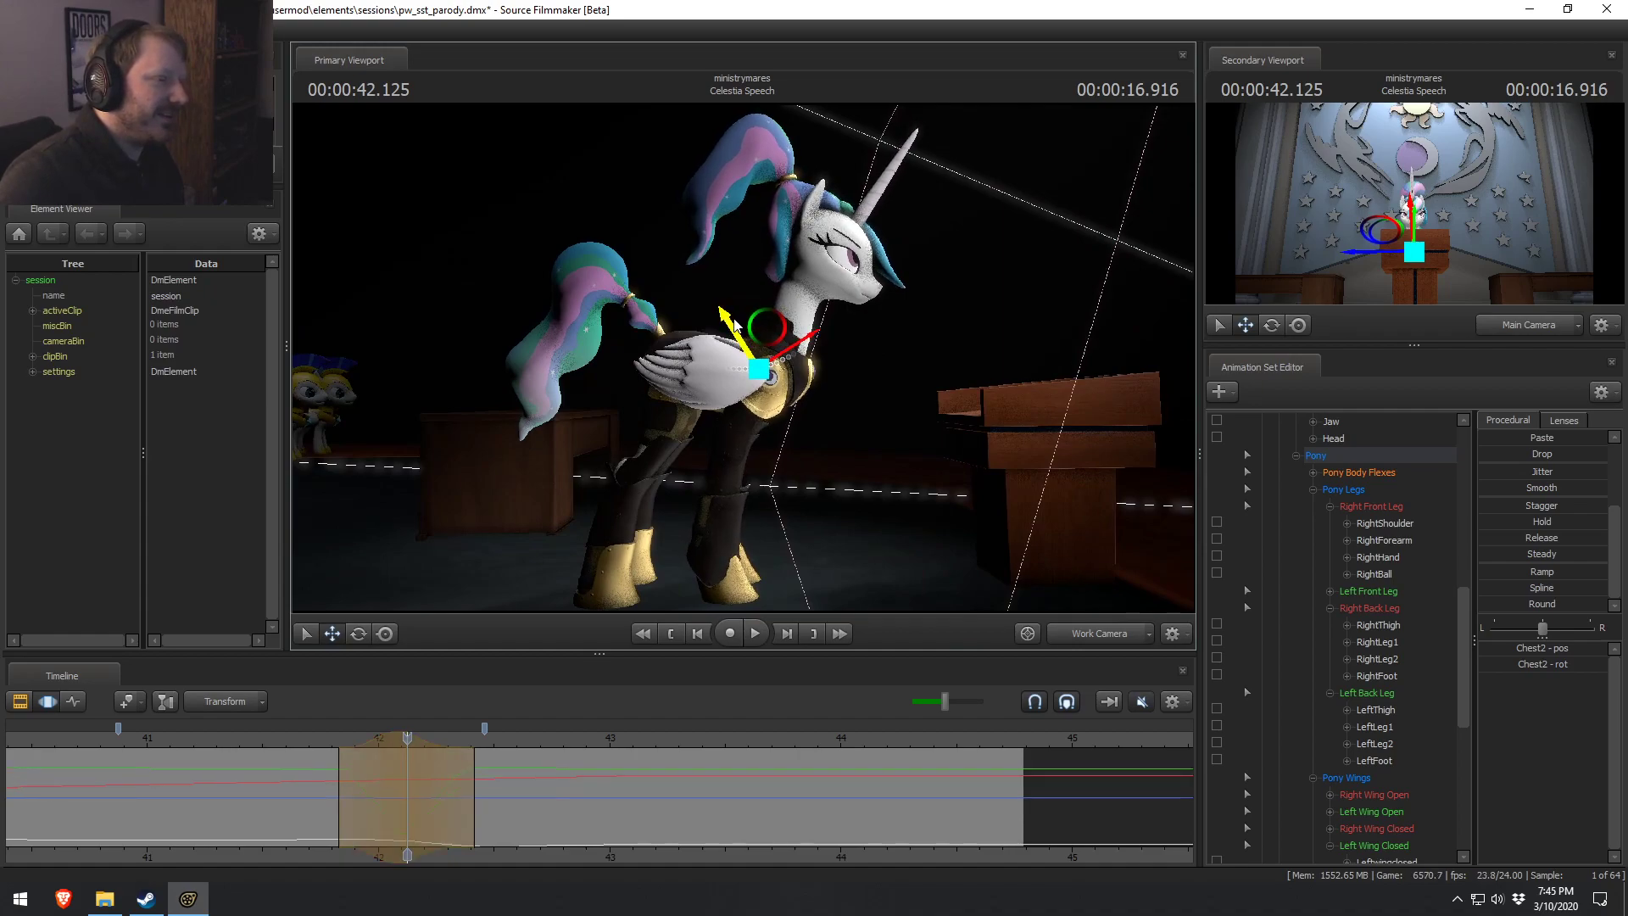
{"action": "left_click", "coordinate": [329, 740]}
{"action": "key", "text": "space"}
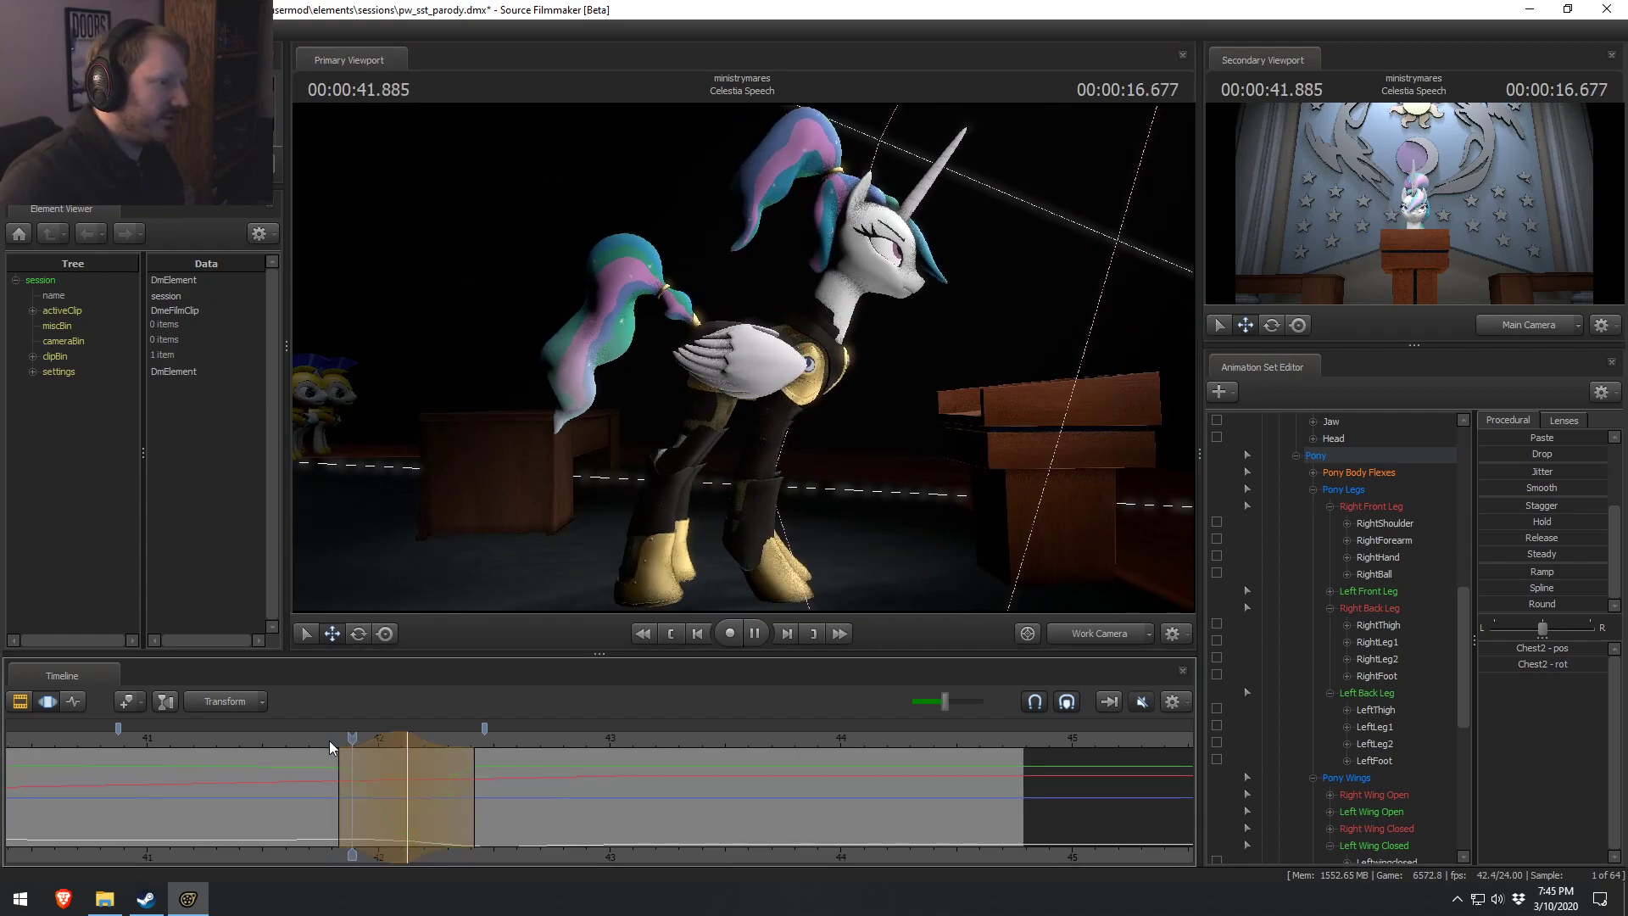
{"action": "key", "text": "space"}
{"action": "left_click", "coordinate": [325, 739]}
{"action": "key", "text": "ctrl+z"}
Move Celestia's Chest2 slightly upward at 42 s with a widened falloff, and check playback through the work and main cameras.
{"action": "key", "text": "shift"}
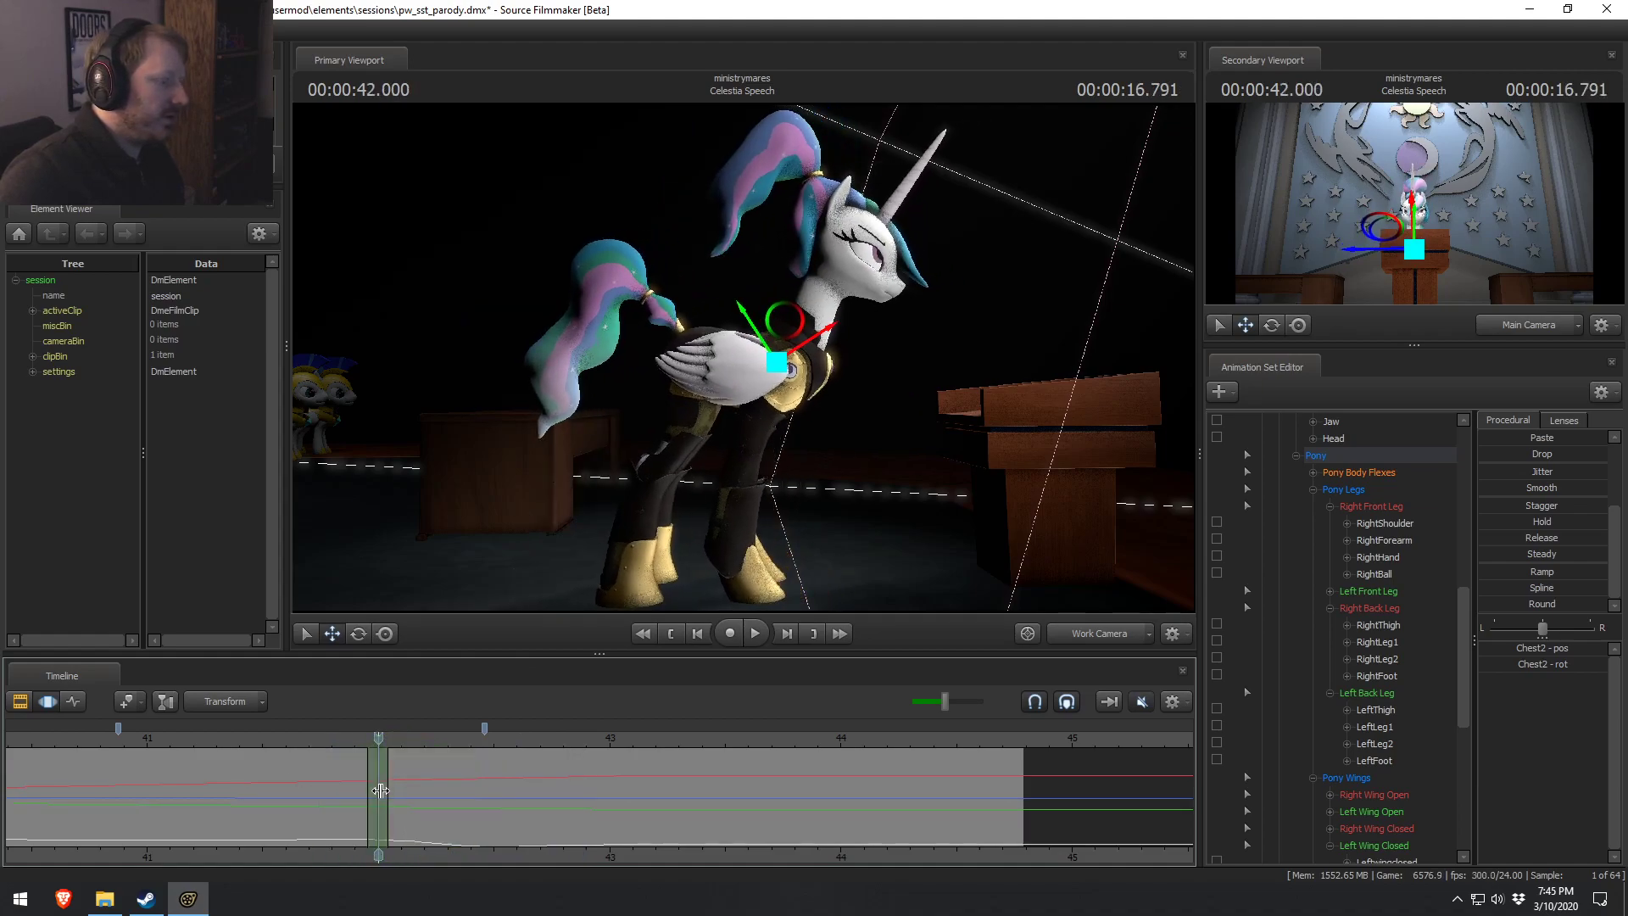
{"action": "left_click_drag", "start_coordinate": [781, 321], "coordinate": [787, 317]}
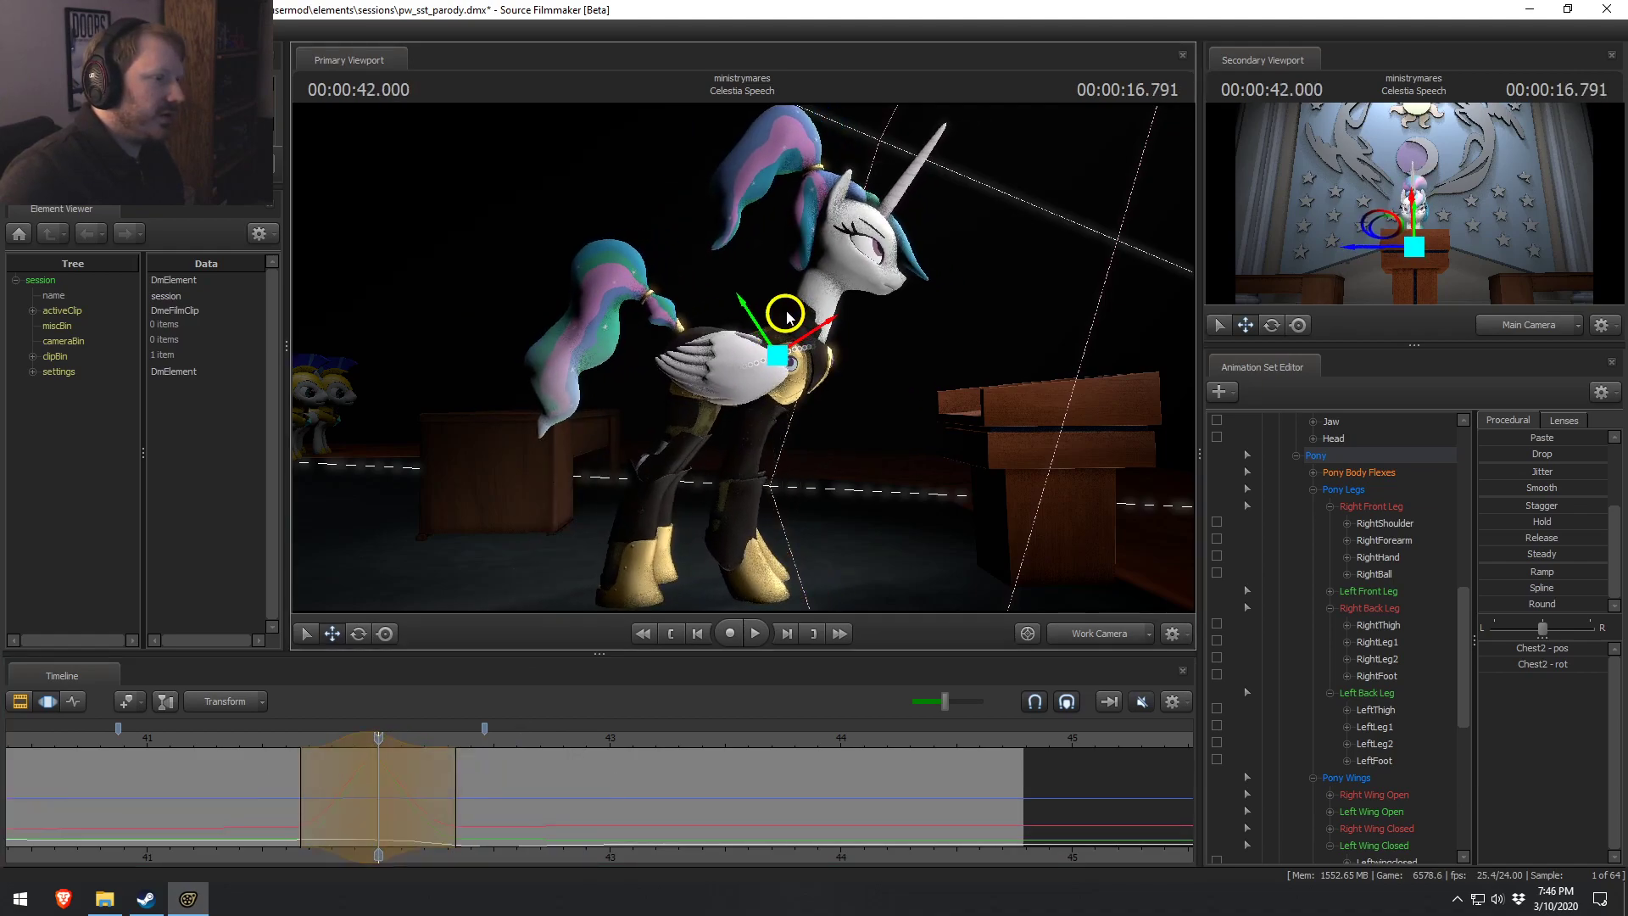
{"action": "left_click", "coordinate": [273, 740]}
{"action": "key", "text": "space"}
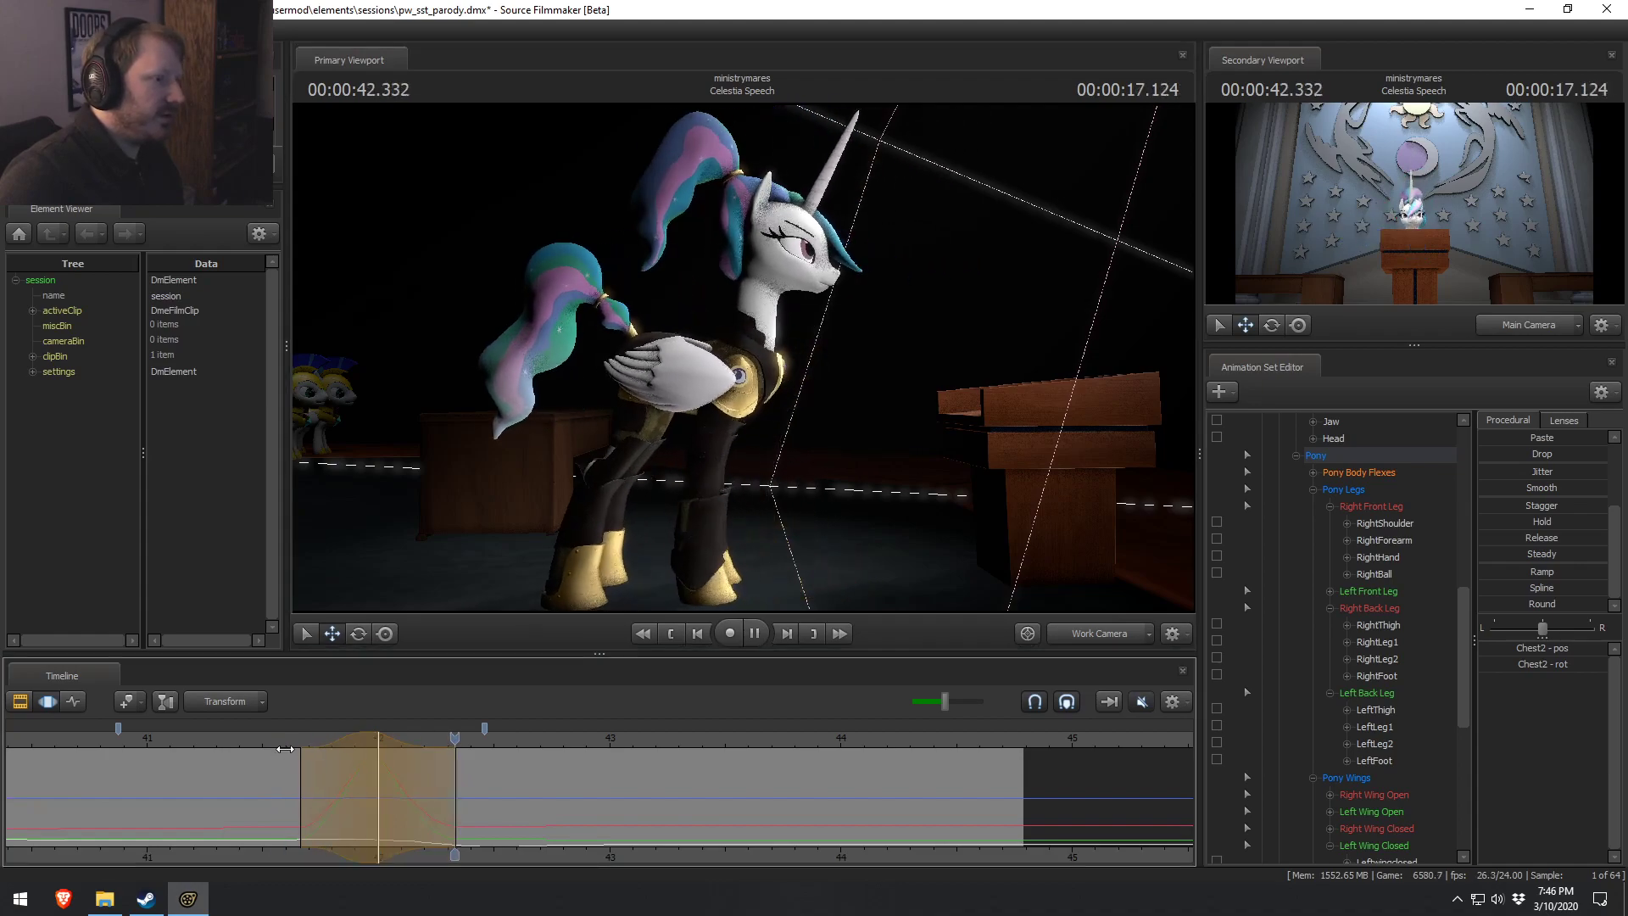
{"action": "key", "text": "space"}
{"action": "key", "text": "space"}
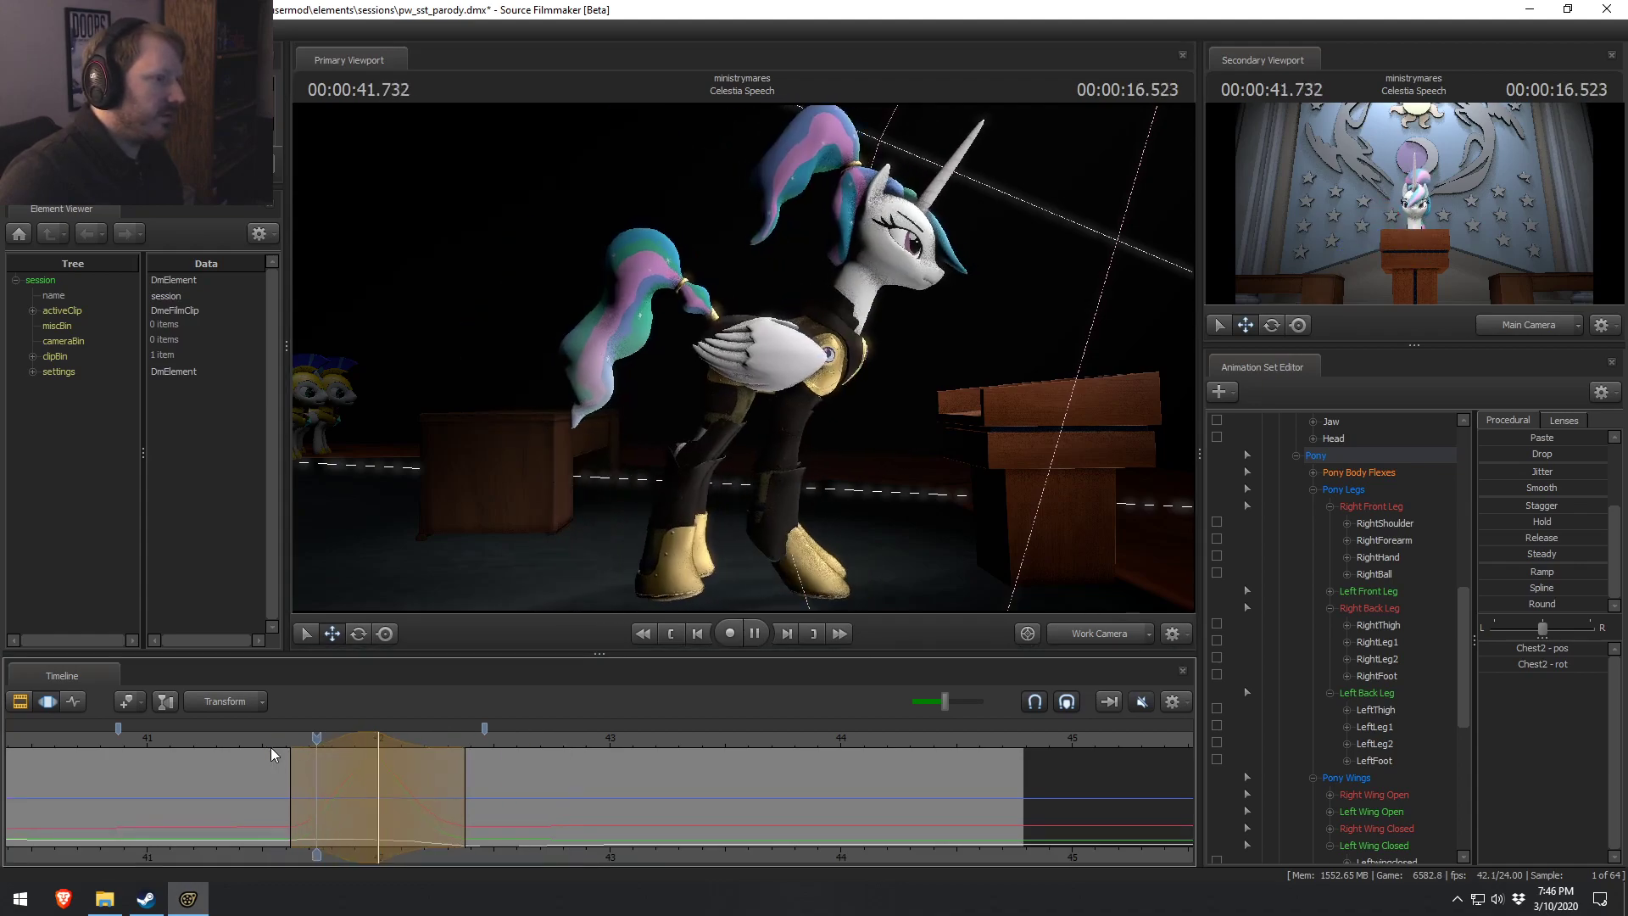
{"action": "key", "text": "space"}
{"action": "left_click", "coordinate": [1120, 633]}
{"action": "left_click", "coordinate": [262, 739]}
{"action": "key", "text": "space"}
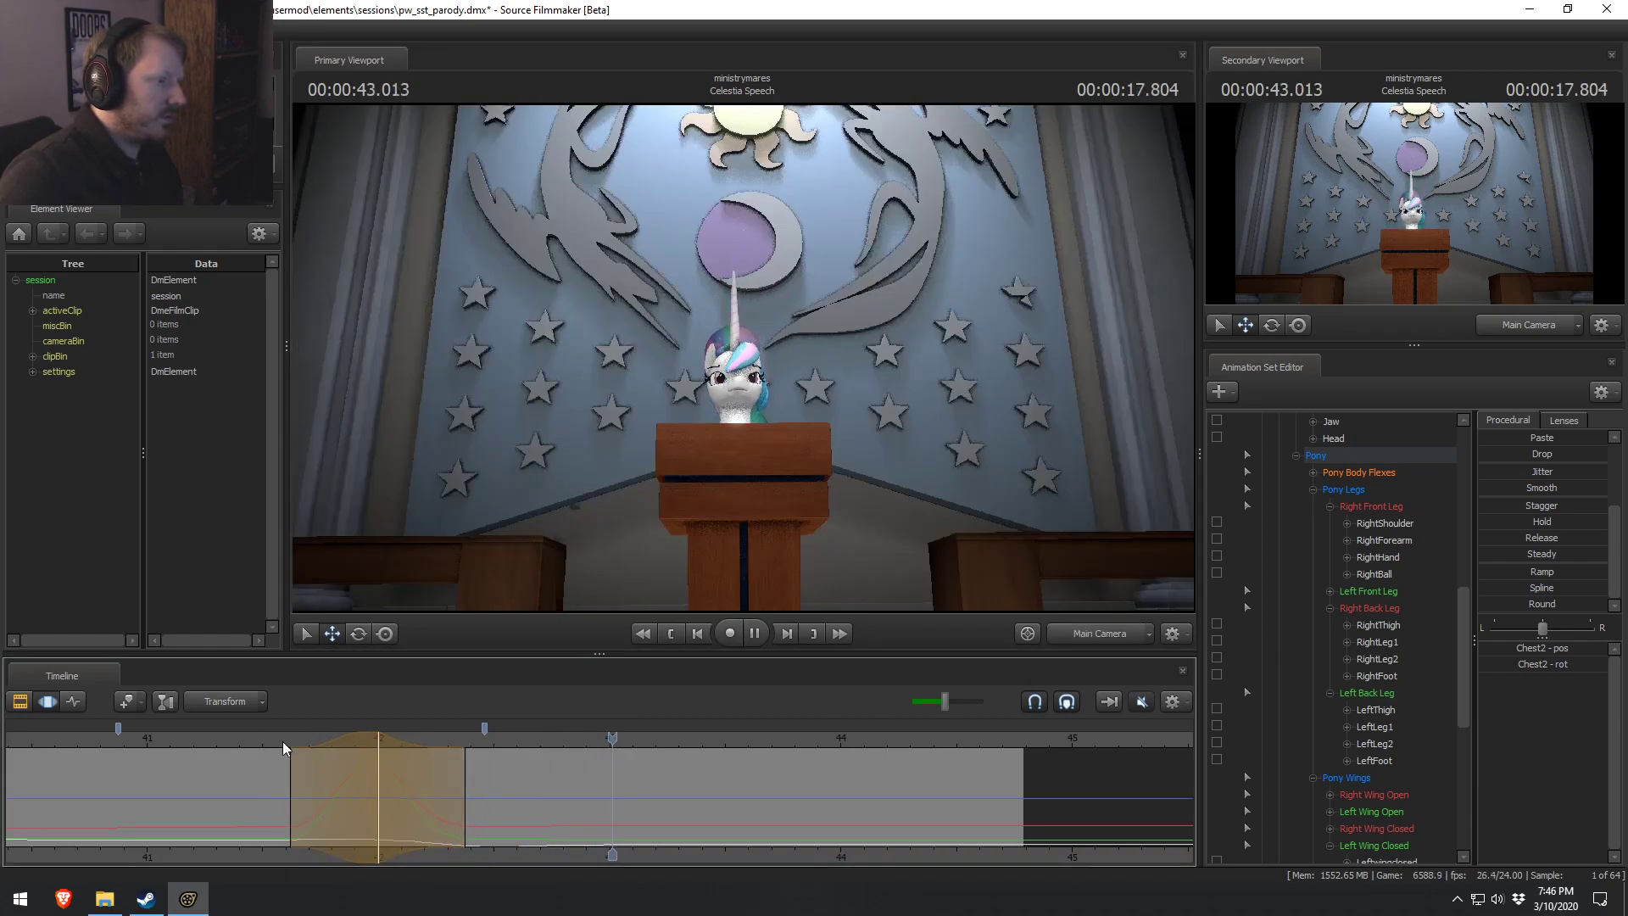
{"action": "key", "text": "space"}
Rotate Celestia's head at 42.458 s, play back the motion, and widen the edit's falloff.
{"action": "key", "text": "F4"}
{"action": "left_click_drag", "start_coordinate": [314, 815], "coordinate": [484, 816]}
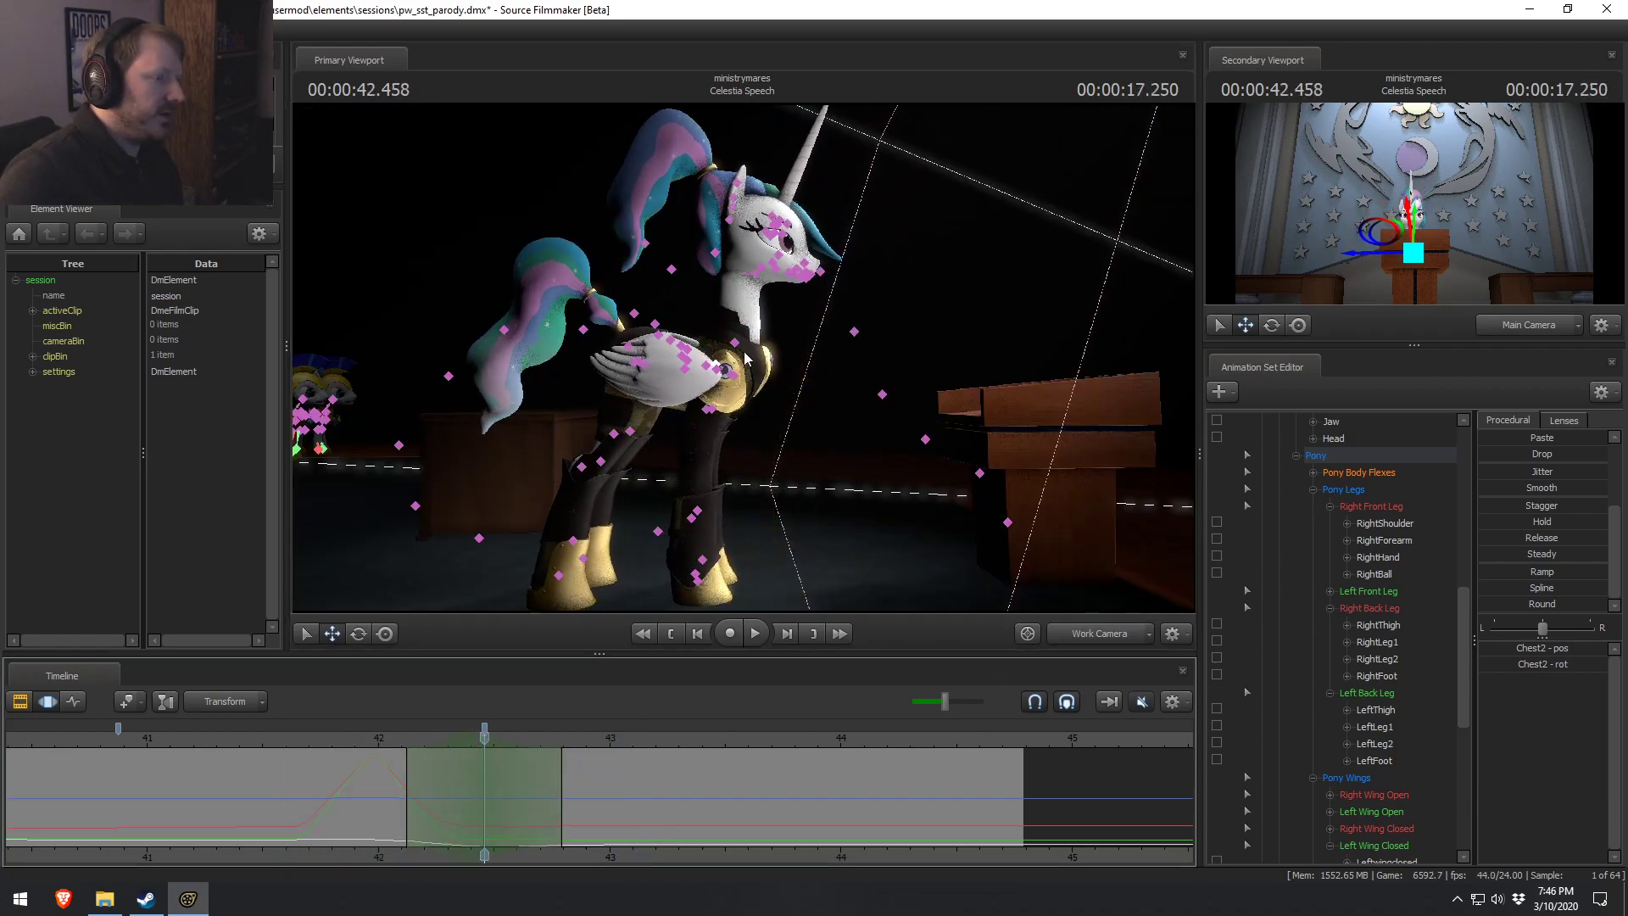
{"action": "left_click", "coordinate": [746, 273], "text": "ctrl"}
{"action": "key", "text": "e"}
{"action": "left_click_drag", "start_coordinate": [725, 220], "coordinate": [736, 238]}
{"action": "left_click", "coordinate": [369, 738]}
{"action": "key", "text": "space"}
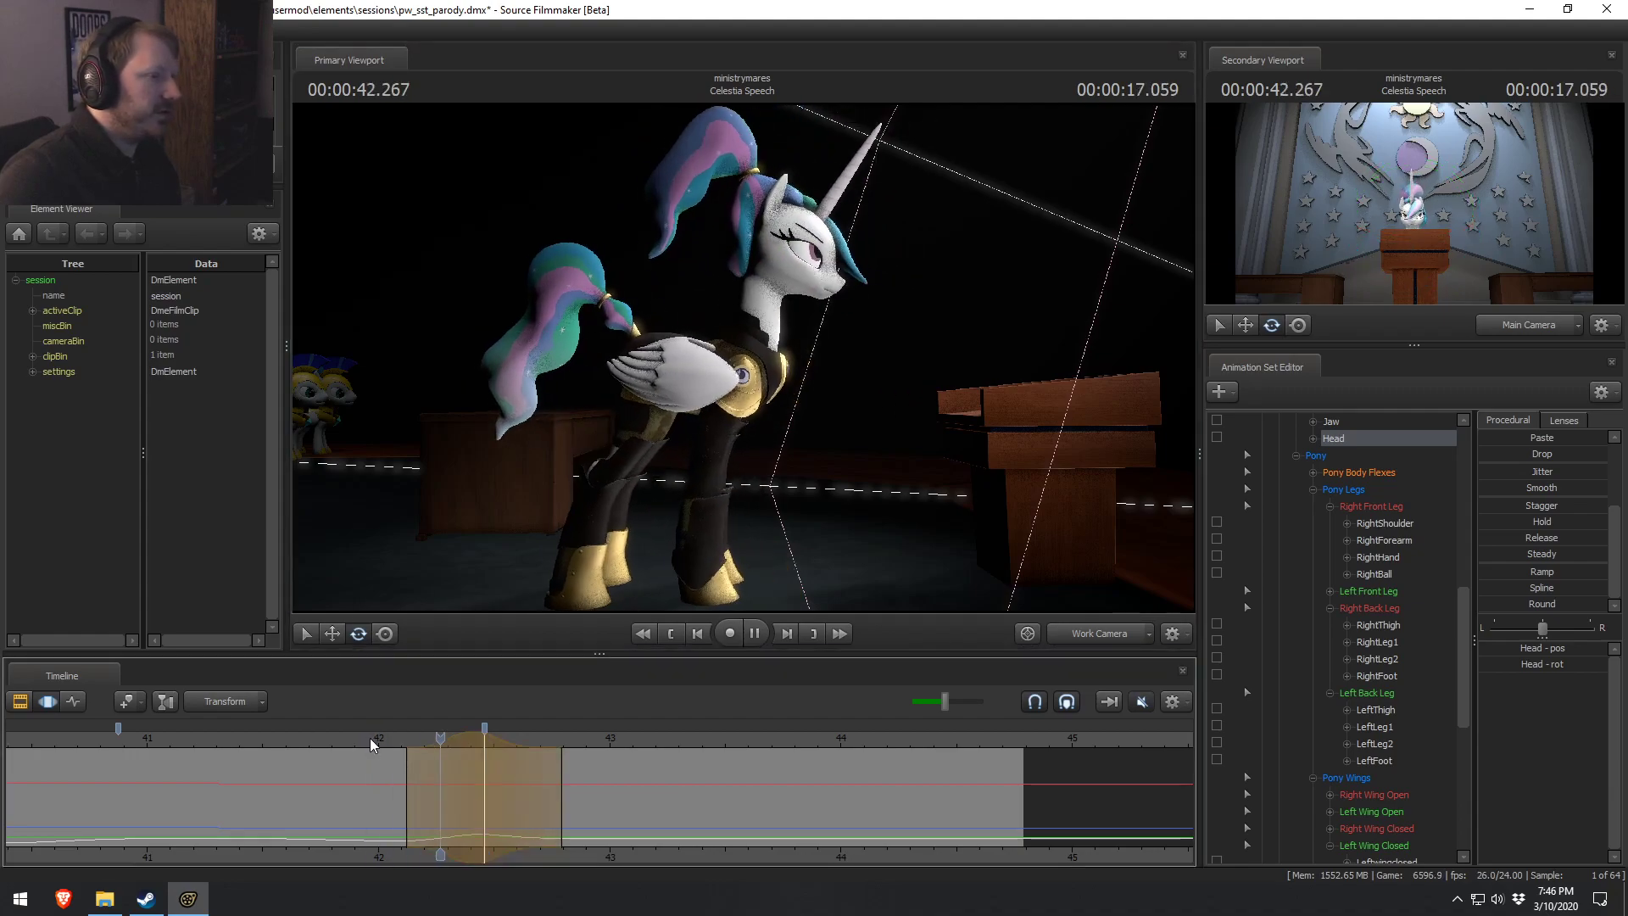
{"action": "key", "text": "space"}
{"action": "scroll", "coordinate": [460, 754], "scroll_direction": "up", "scroll_amount": 3}
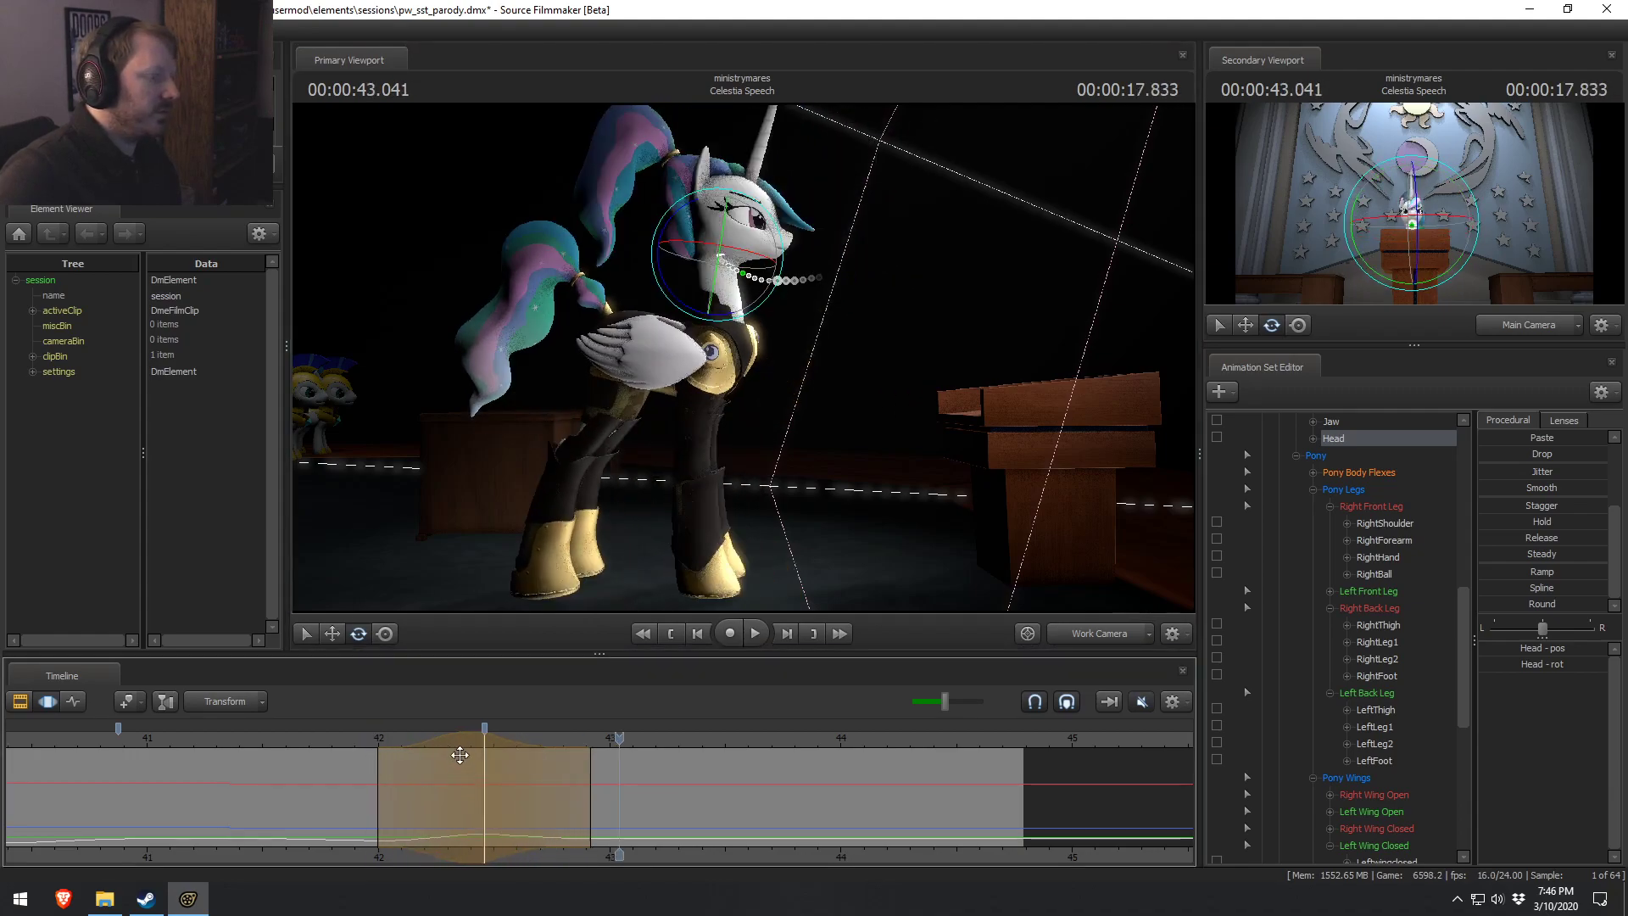
Extend the head rotation's time selection past 43 s, and replay the motion from the work camera.
{"action": "left_click", "coordinate": [352, 736]}
{"action": "key", "text": "space"}
{"action": "key", "text": "space"}
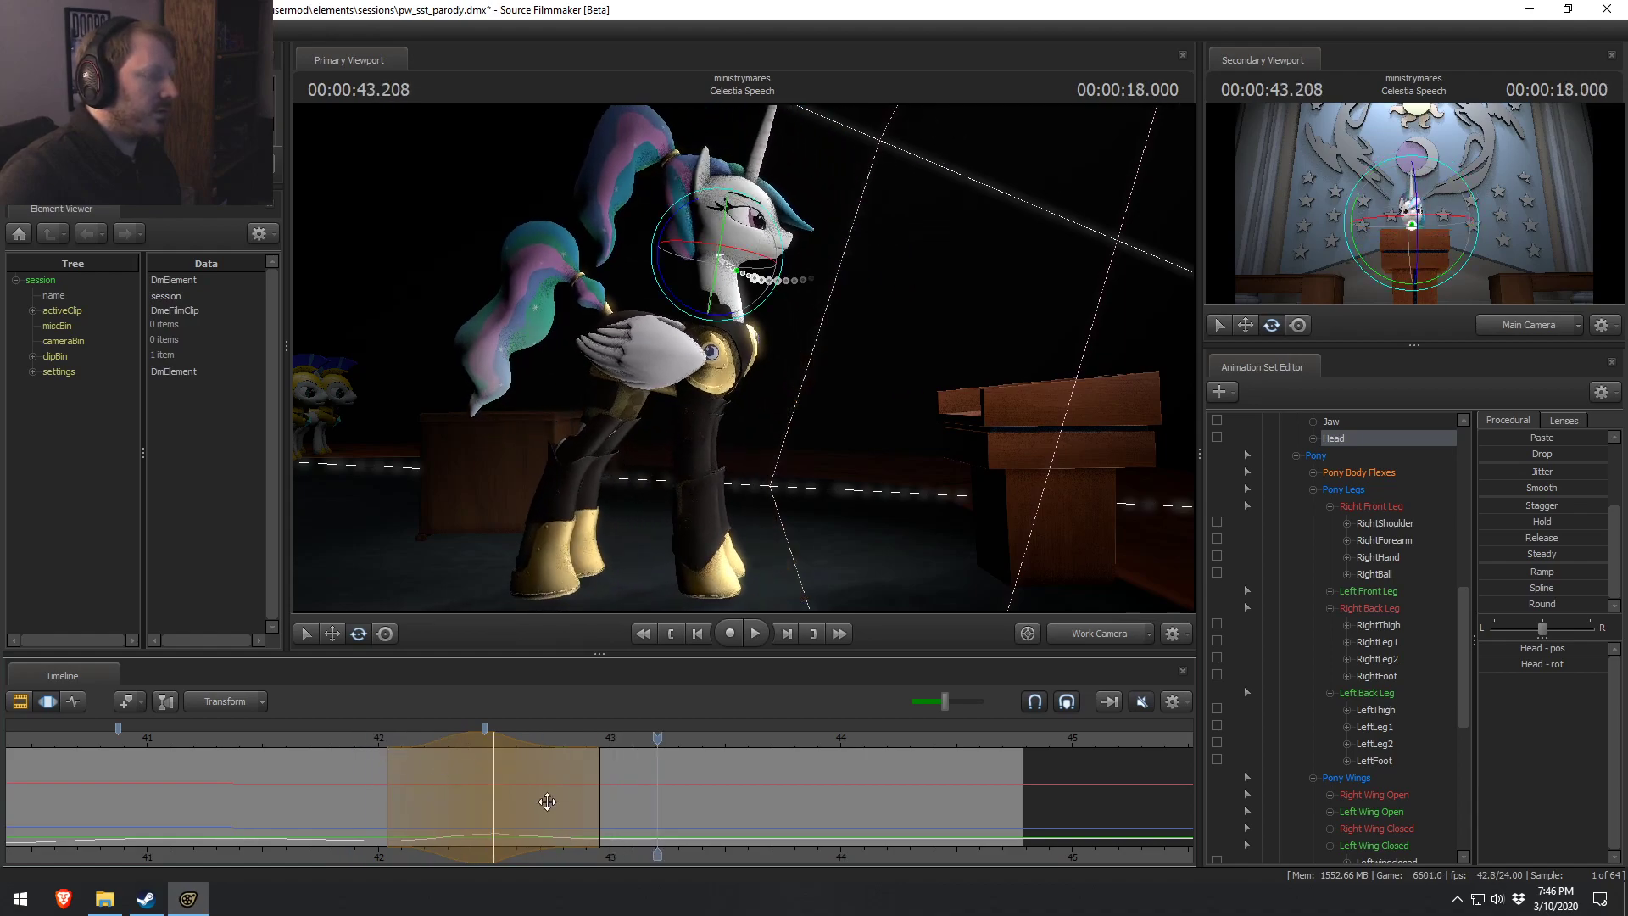
{"action": "left_click_drag", "start_coordinate": [655, 856], "coordinate": [533, 855]}
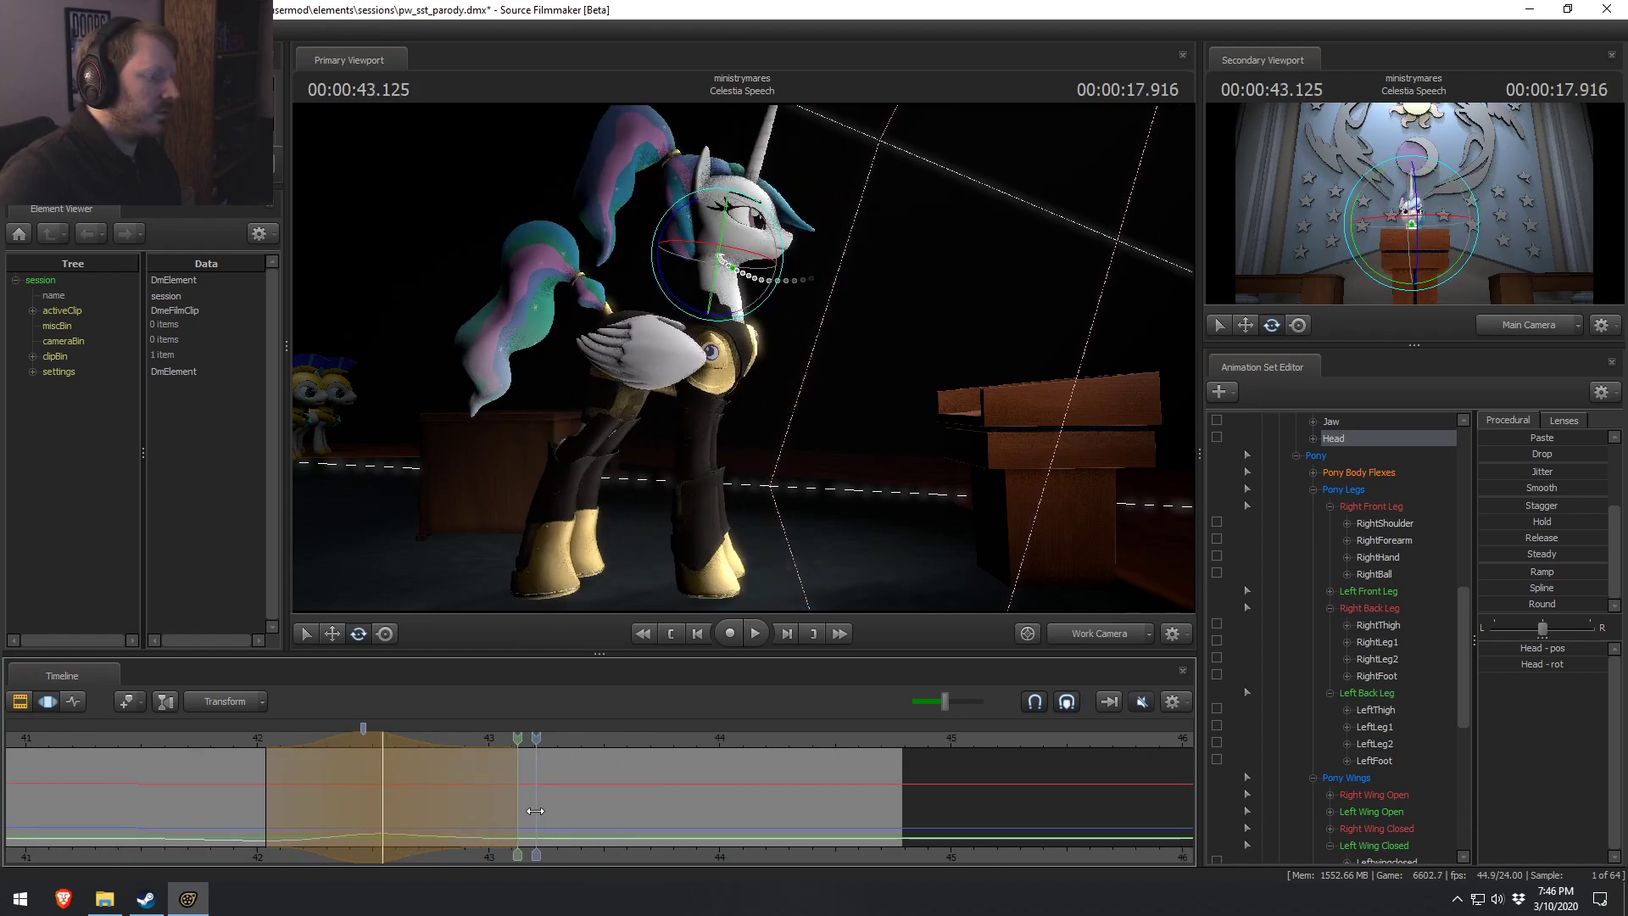
{"action": "left_click", "coordinate": [239, 740]}
{"action": "key", "text": "space"}
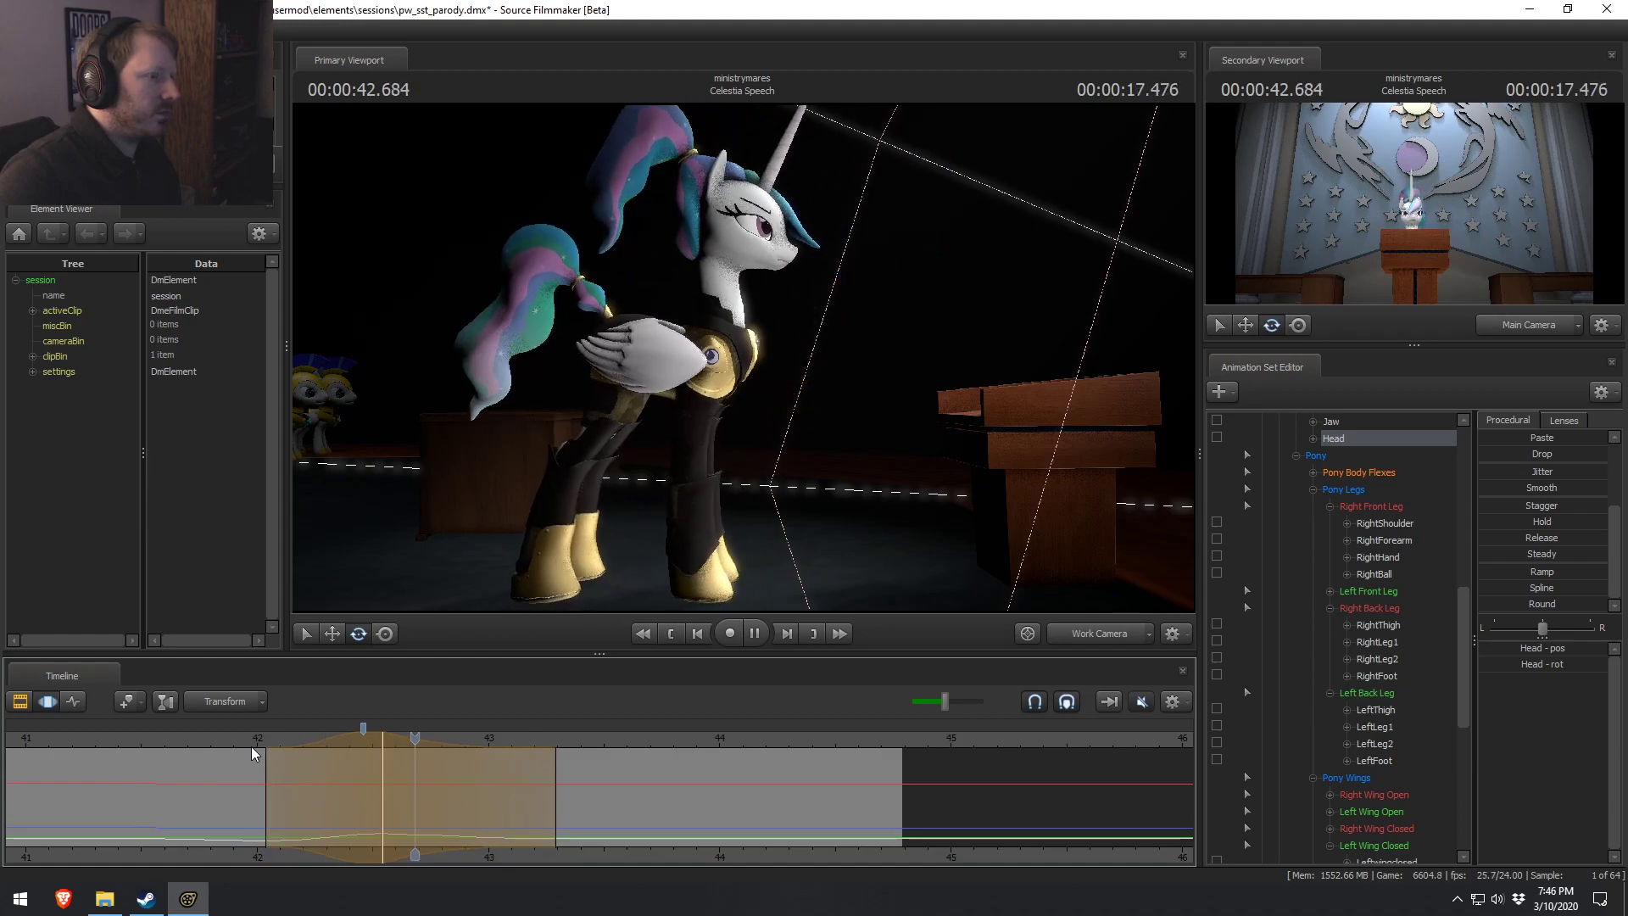
{"action": "key", "text": "space"}
Shift the head rotation back to 42.458 s, and review the shot through the main camera.
{"action": "key", "text": "space"}
{"action": "key", "text": "space"}
{"action": "left_click", "coordinate": [1116, 643]}
{"action": "left_click", "coordinate": [240, 743]}
{"action": "key", "text": "space"}
{"action": "key", "text": "space"}
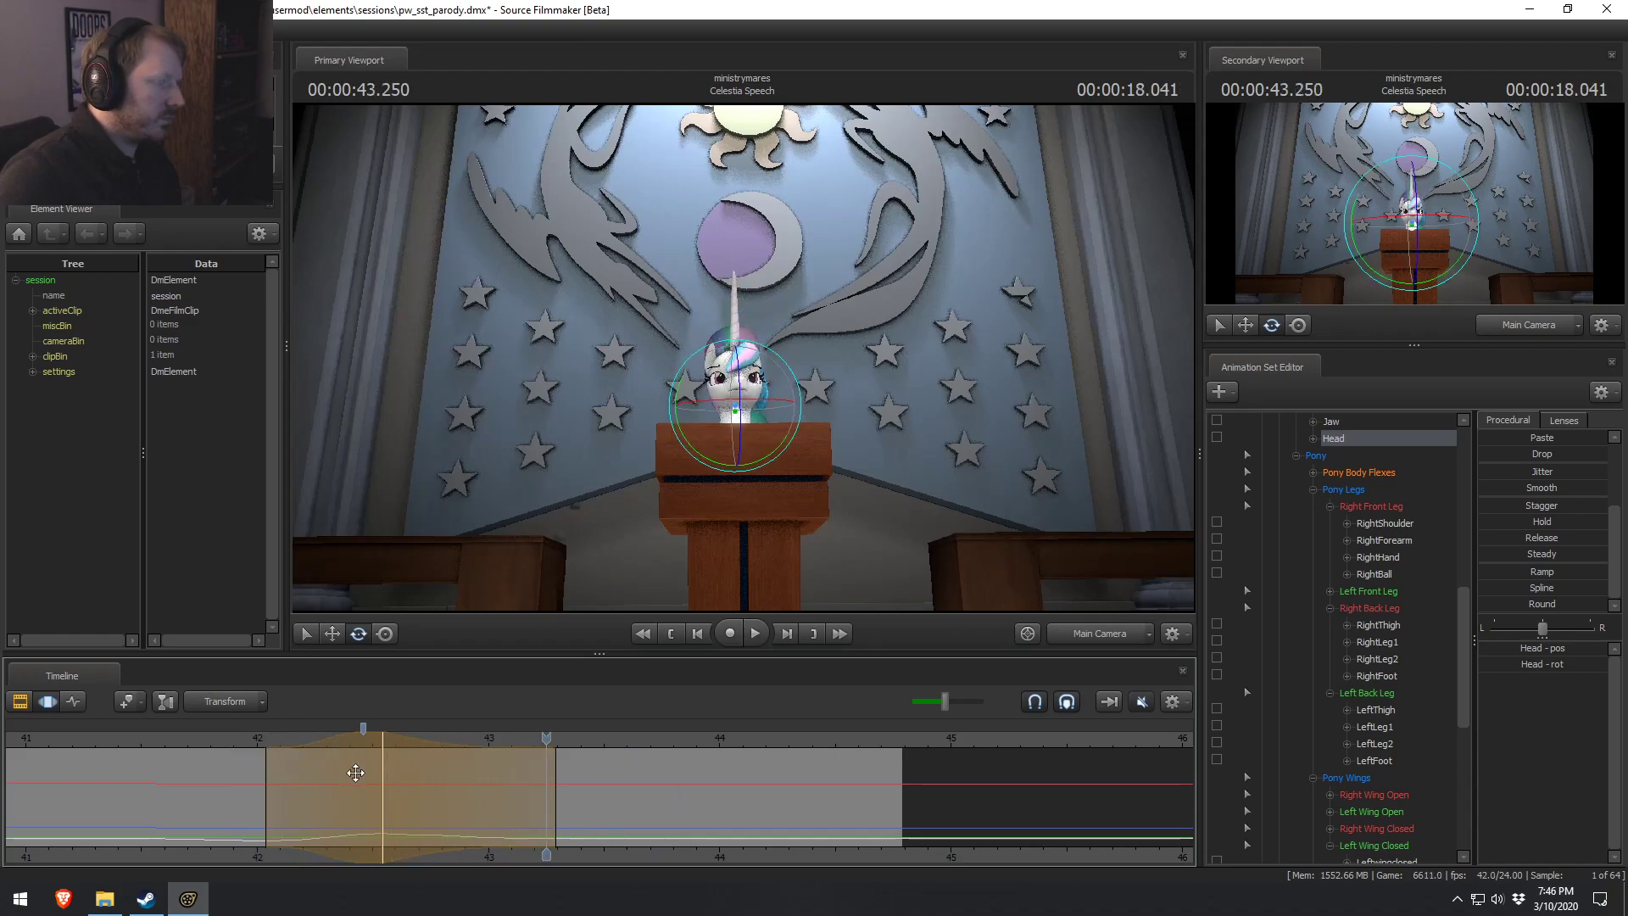
{"action": "left_click", "coordinate": [239, 740]}
{"action": "key", "text": "space"}
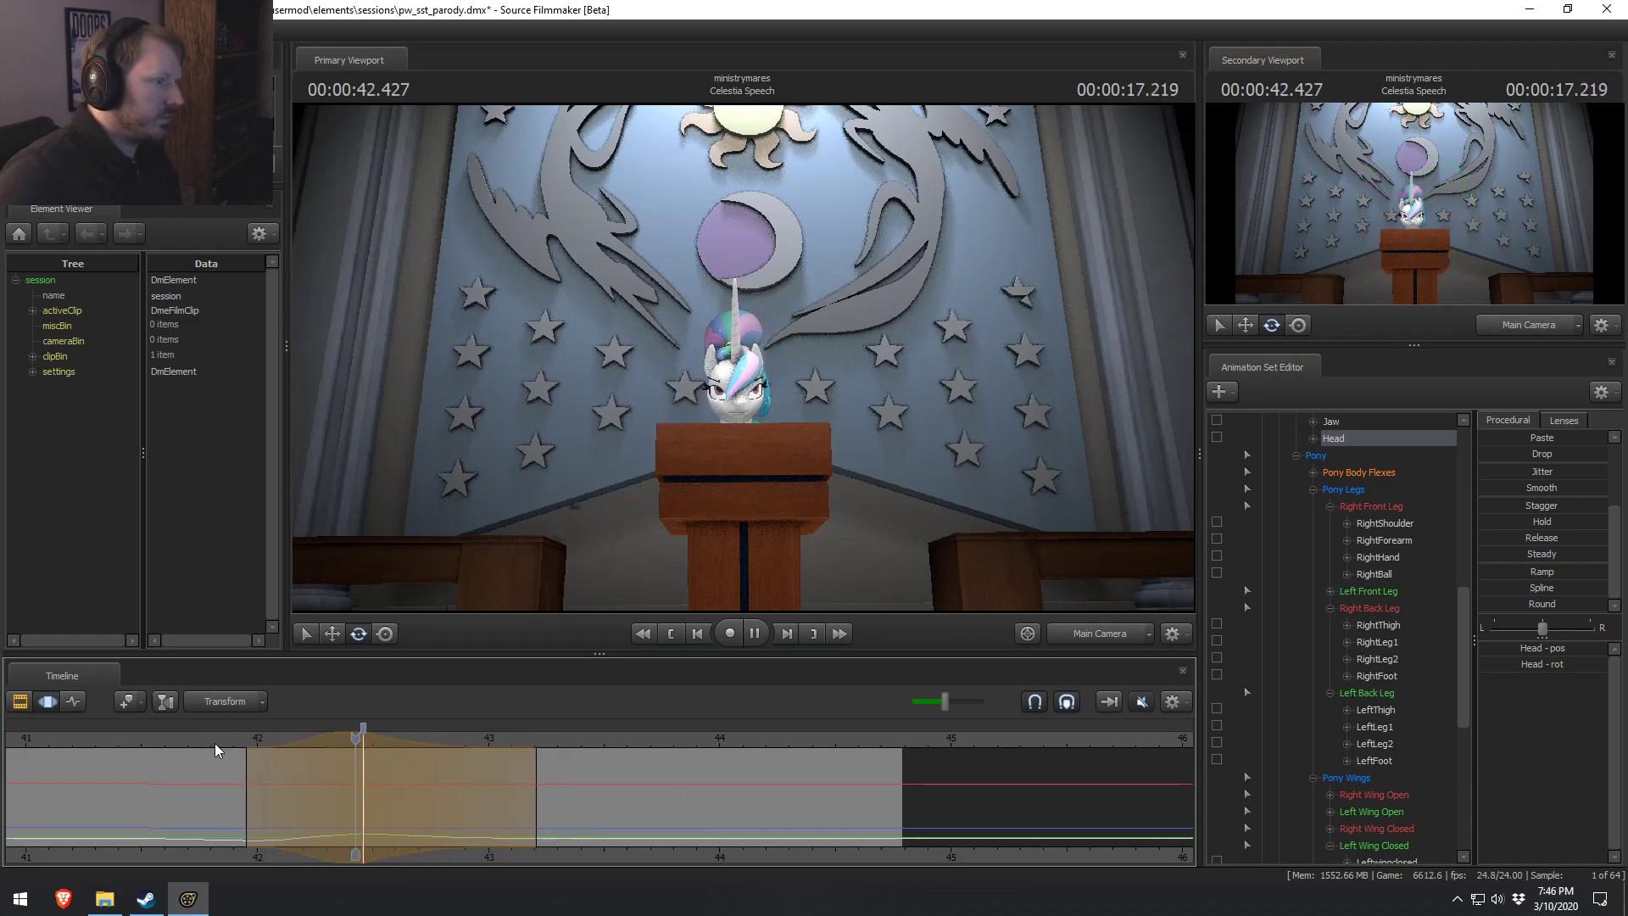
{"action": "key", "text": "space"}
{"action": "left_click", "coordinate": [72, 744]}
{"action": "key", "text": "space"}
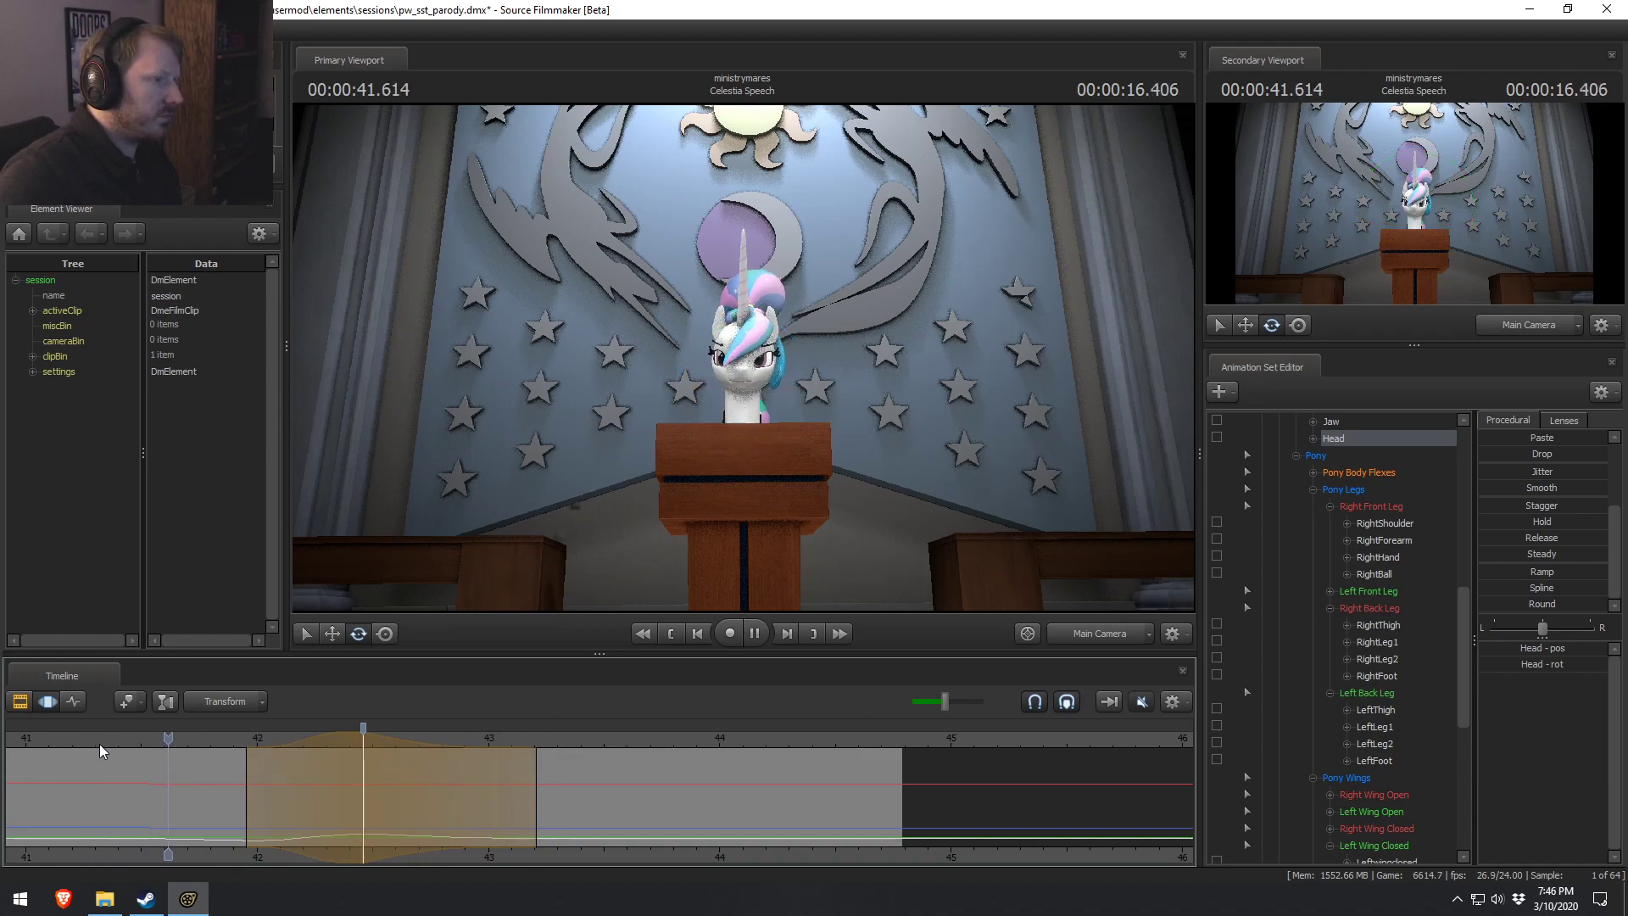
{"action": "key", "text": "space"}
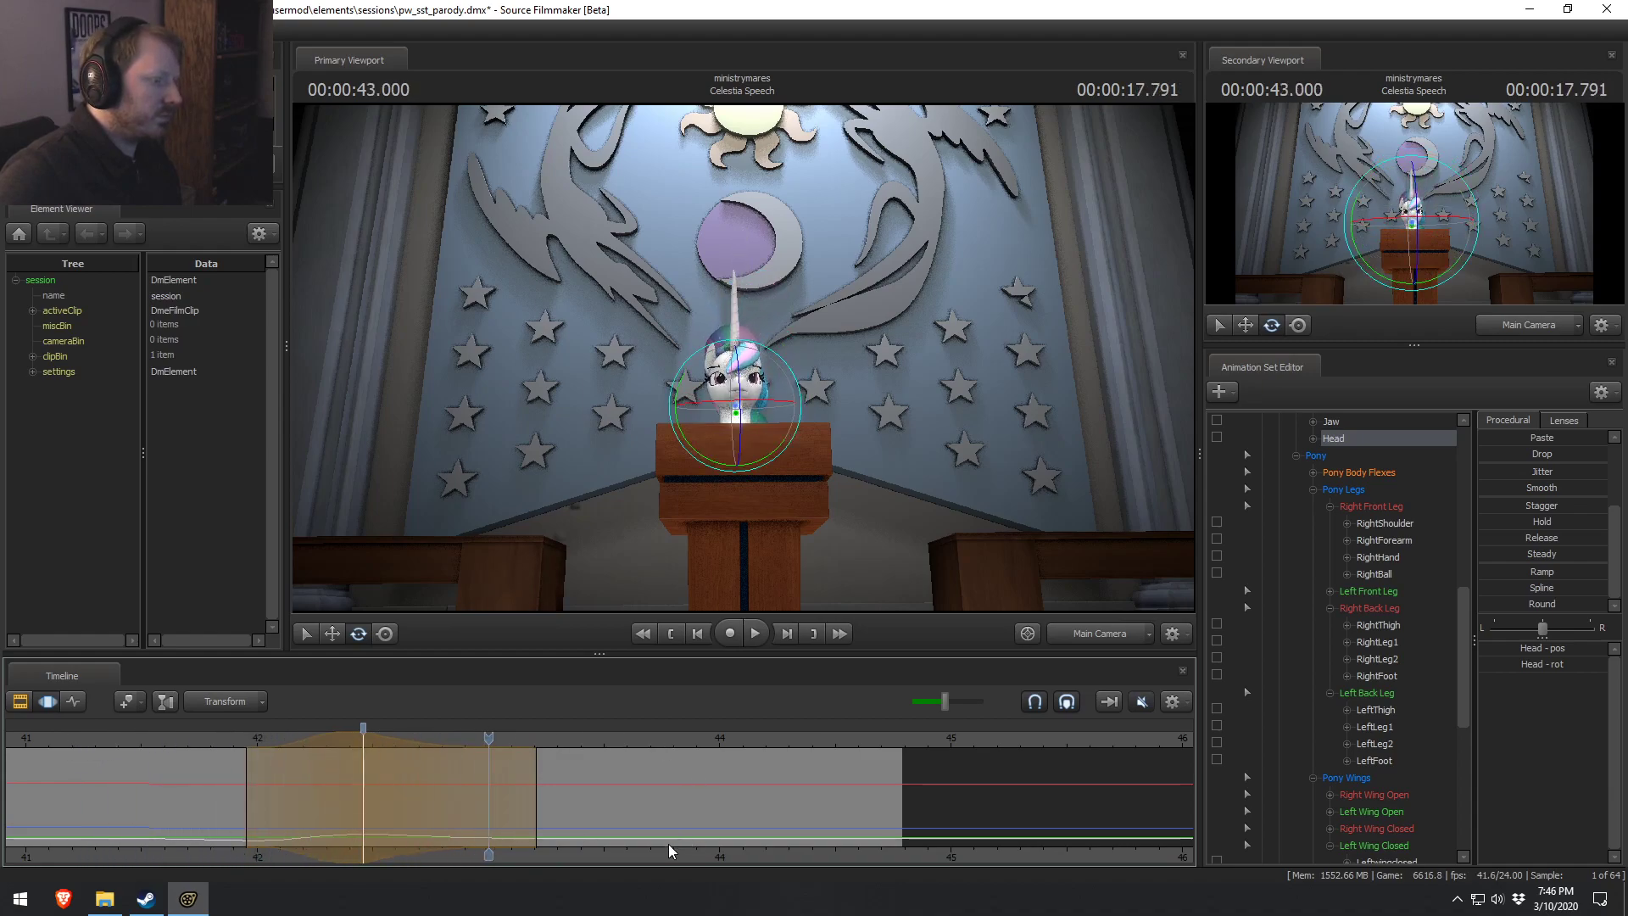
Zero Celestia's Upper Face flexes around 42.333 s, fully apply CloseEyes to make a blink, and play the result back.
{"action": "middle_click_drag", "start_coordinate": [673, 843], "coordinate": [1100, 763]}
{"action": "scroll", "coordinate": [1350, 496], "scroll_direction": "up", "scroll_amount": 6}
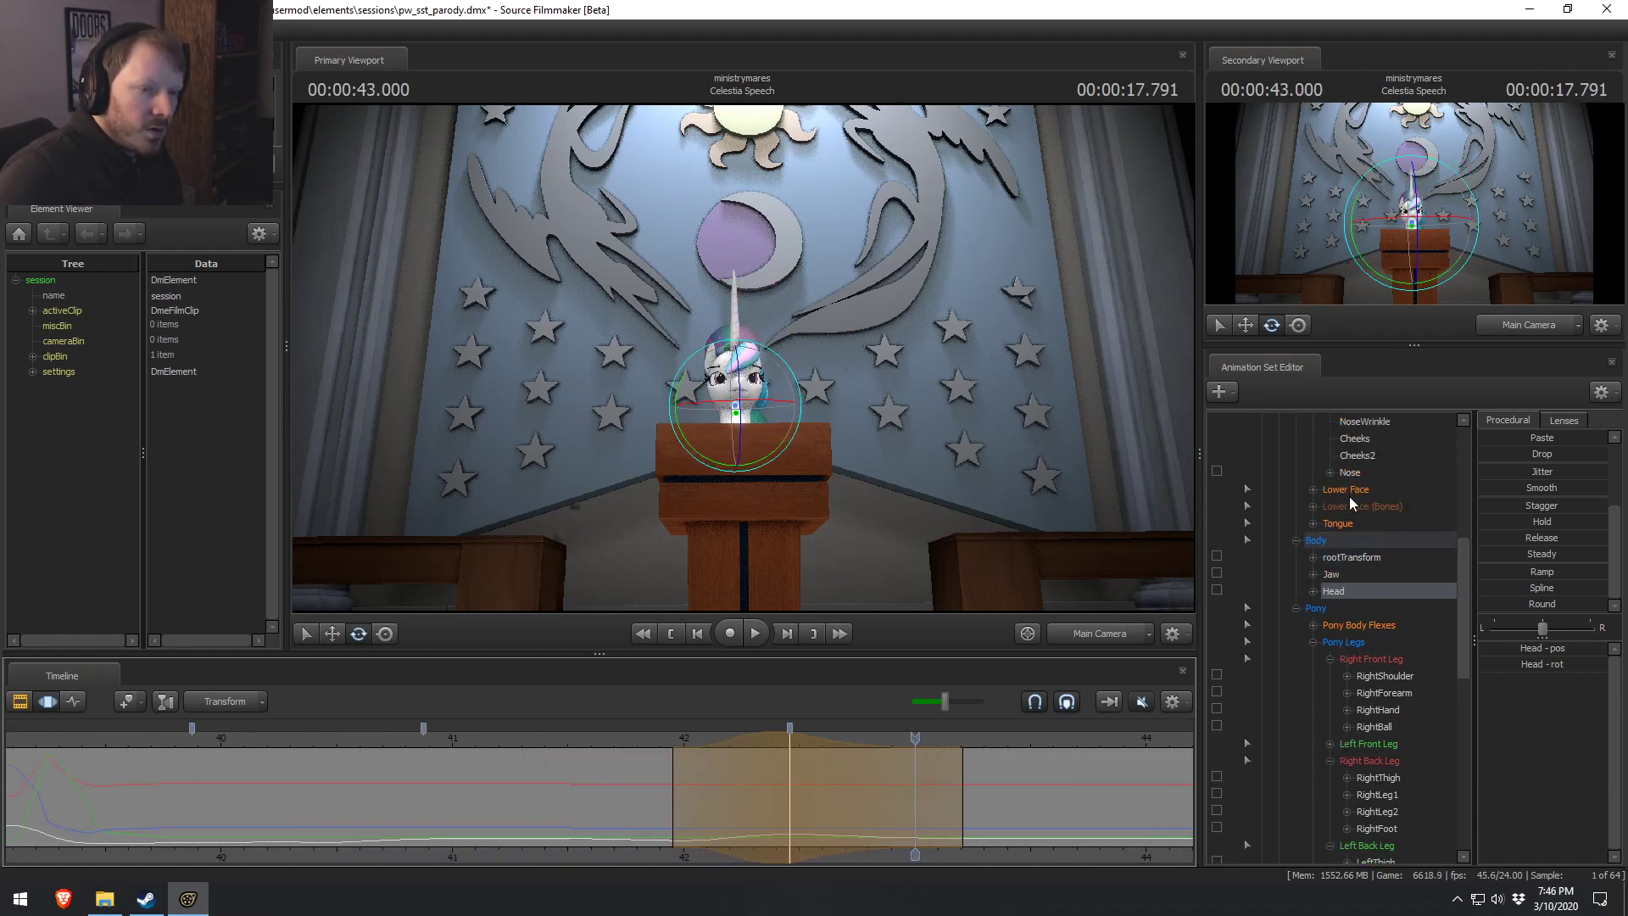
{"action": "left_click", "coordinate": [1347, 455]}
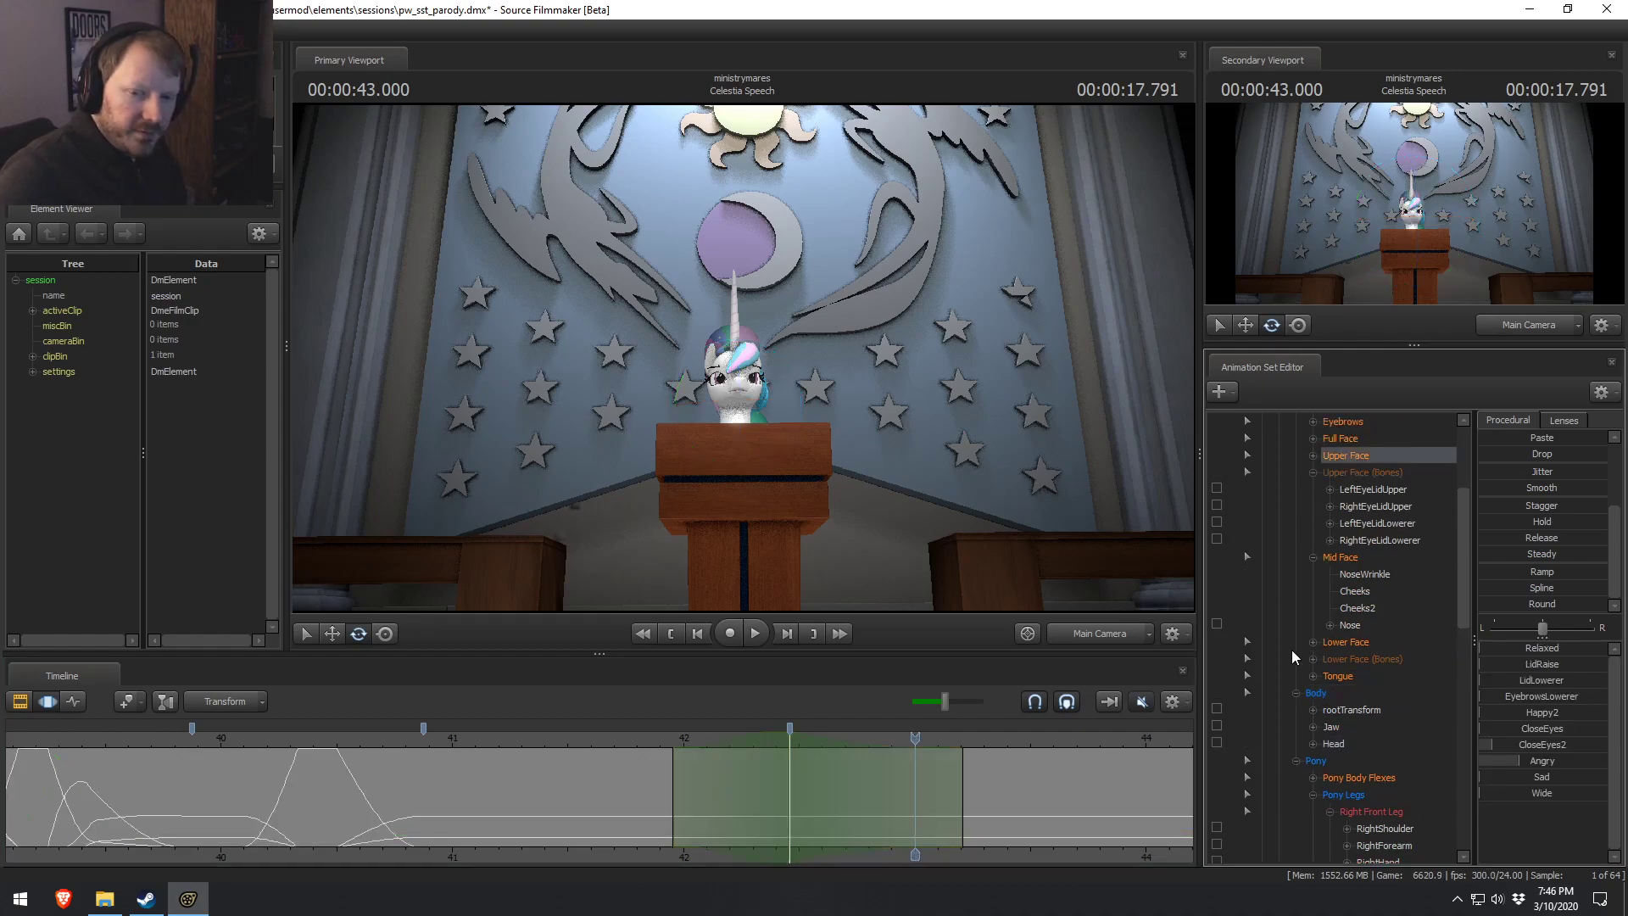
{"action": "key", "text": "shift"}
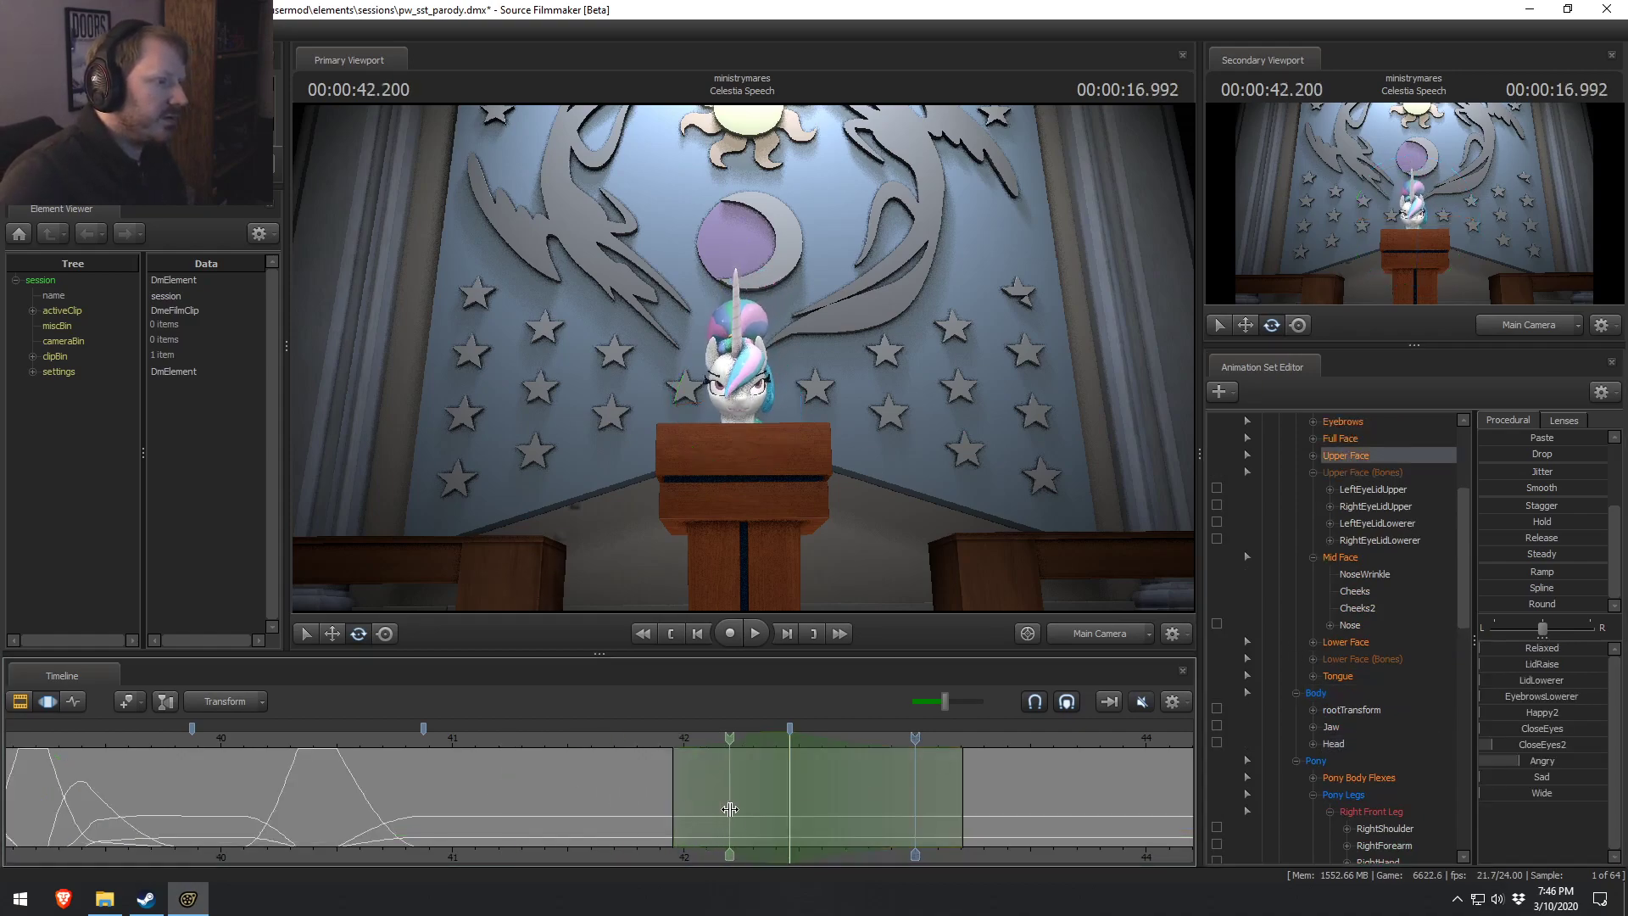
{"action": "left_click_drag", "start_coordinate": [806, 812], "coordinate": [757, 801]}
{"action": "scroll", "coordinate": [1442, 557], "scroll_direction": "up", "scroll_amount": 1}
{"action": "scroll", "coordinate": [1509, 506], "scroll_direction": "up", "scroll_amount": 1}
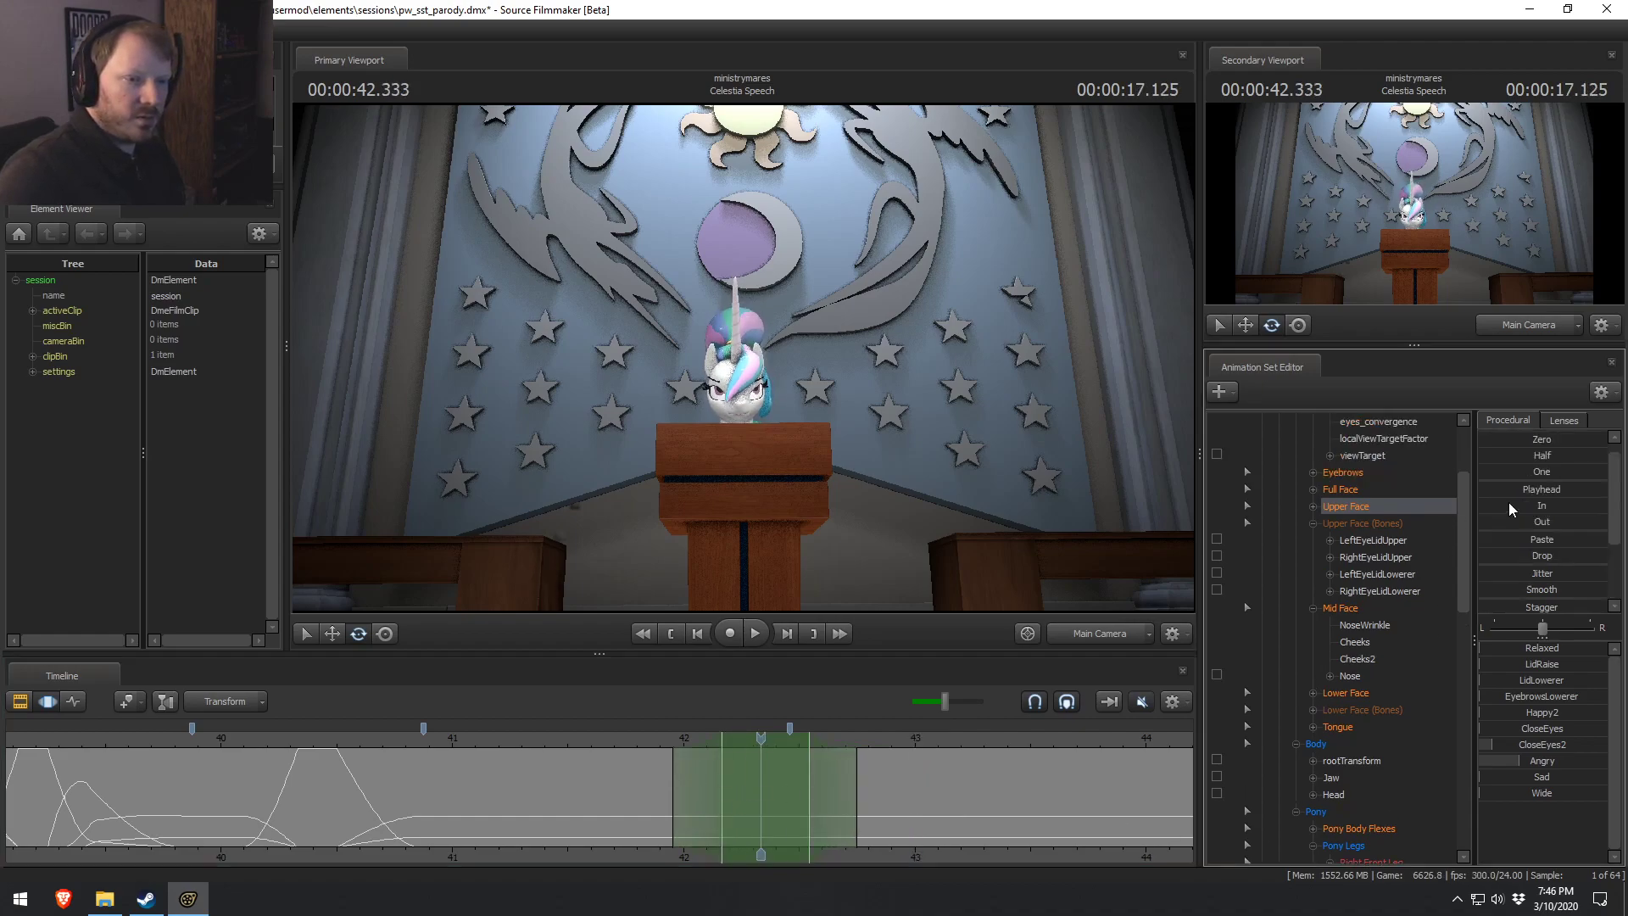
{"action": "left_click_drag", "start_coordinate": [1508, 460], "coordinate": [1510, 460]}
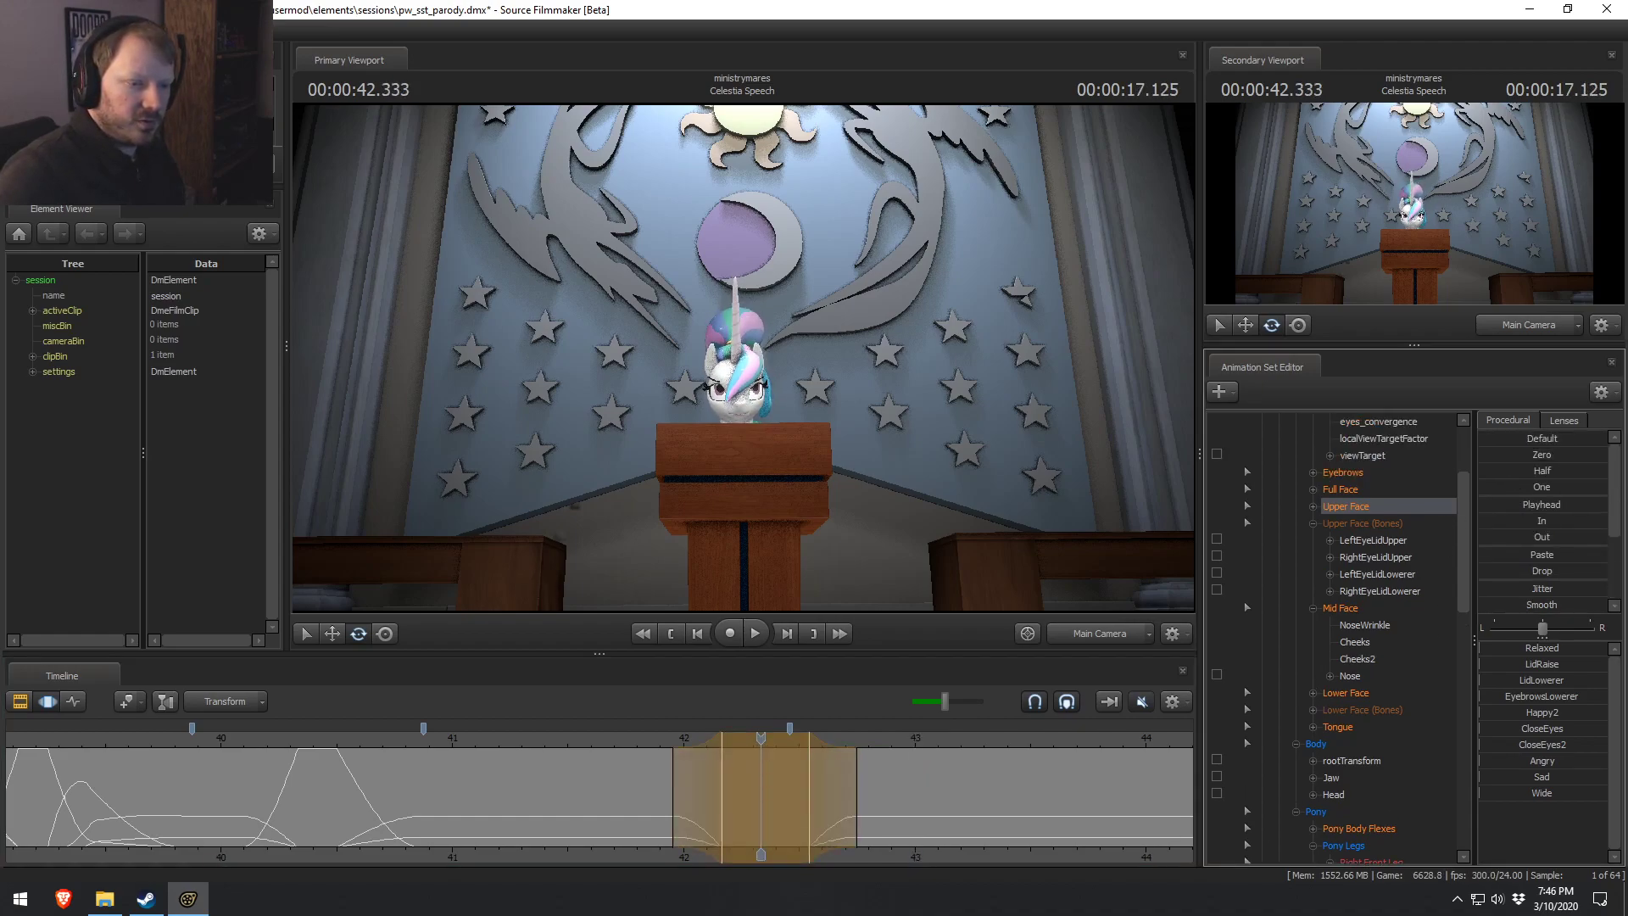
{"action": "key", "text": "space"}
{"action": "key", "text": "space"}
Shift the blink slightly earlier, extend its trailing falloff to about 43 s, and replay the motion.
{"action": "left_click_drag", "start_coordinate": [684, 791], "coordinate": [674, 791]}
{"action": "left_click_drag", "start_coordinate": [736, 737], "coordinate": [673, 736]}
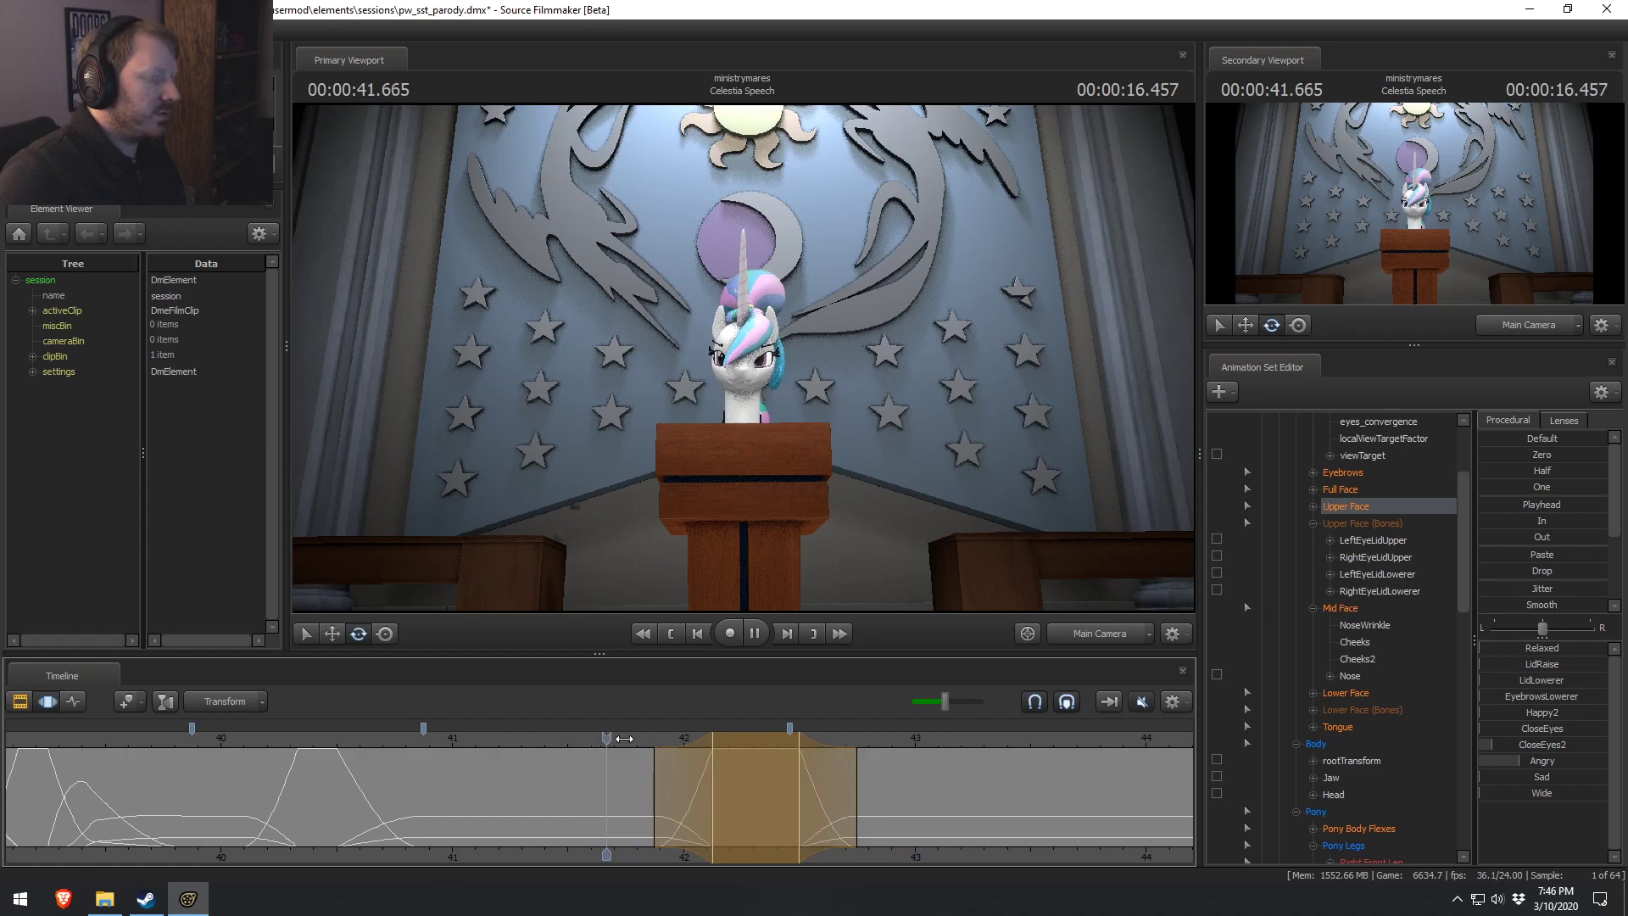
{"action": "left_click_drag", "start_coordinate": [768, 744], "coordinate": [757, 744]}
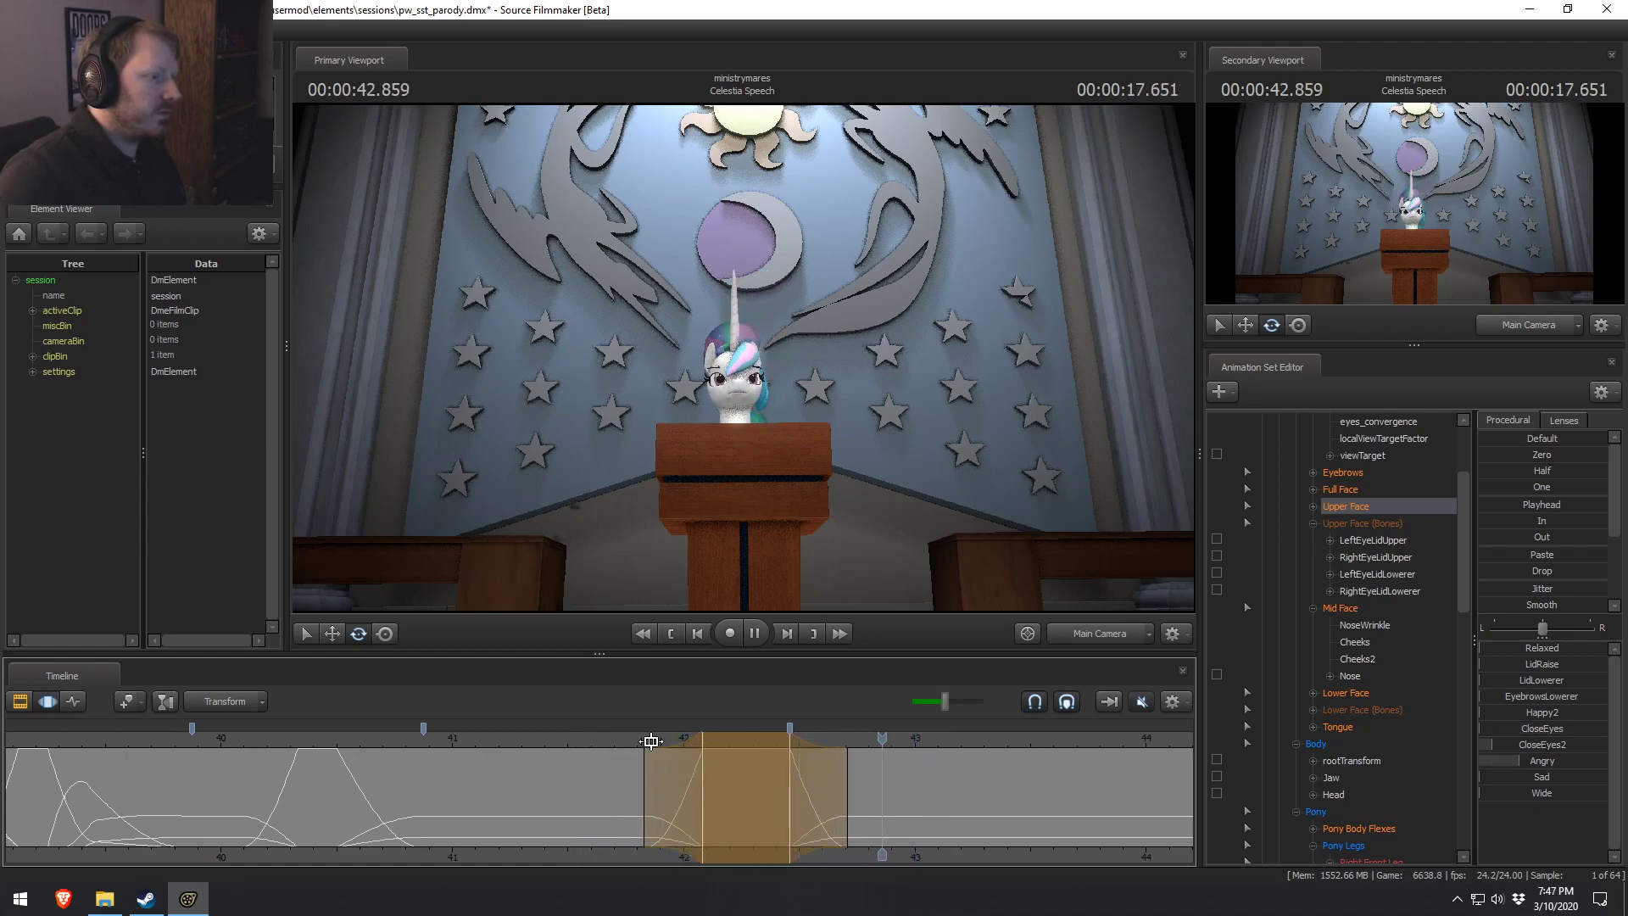
{"action": "left_click_drag", "start_coordinate": [839, 799], "coordinate": [924, 799]}
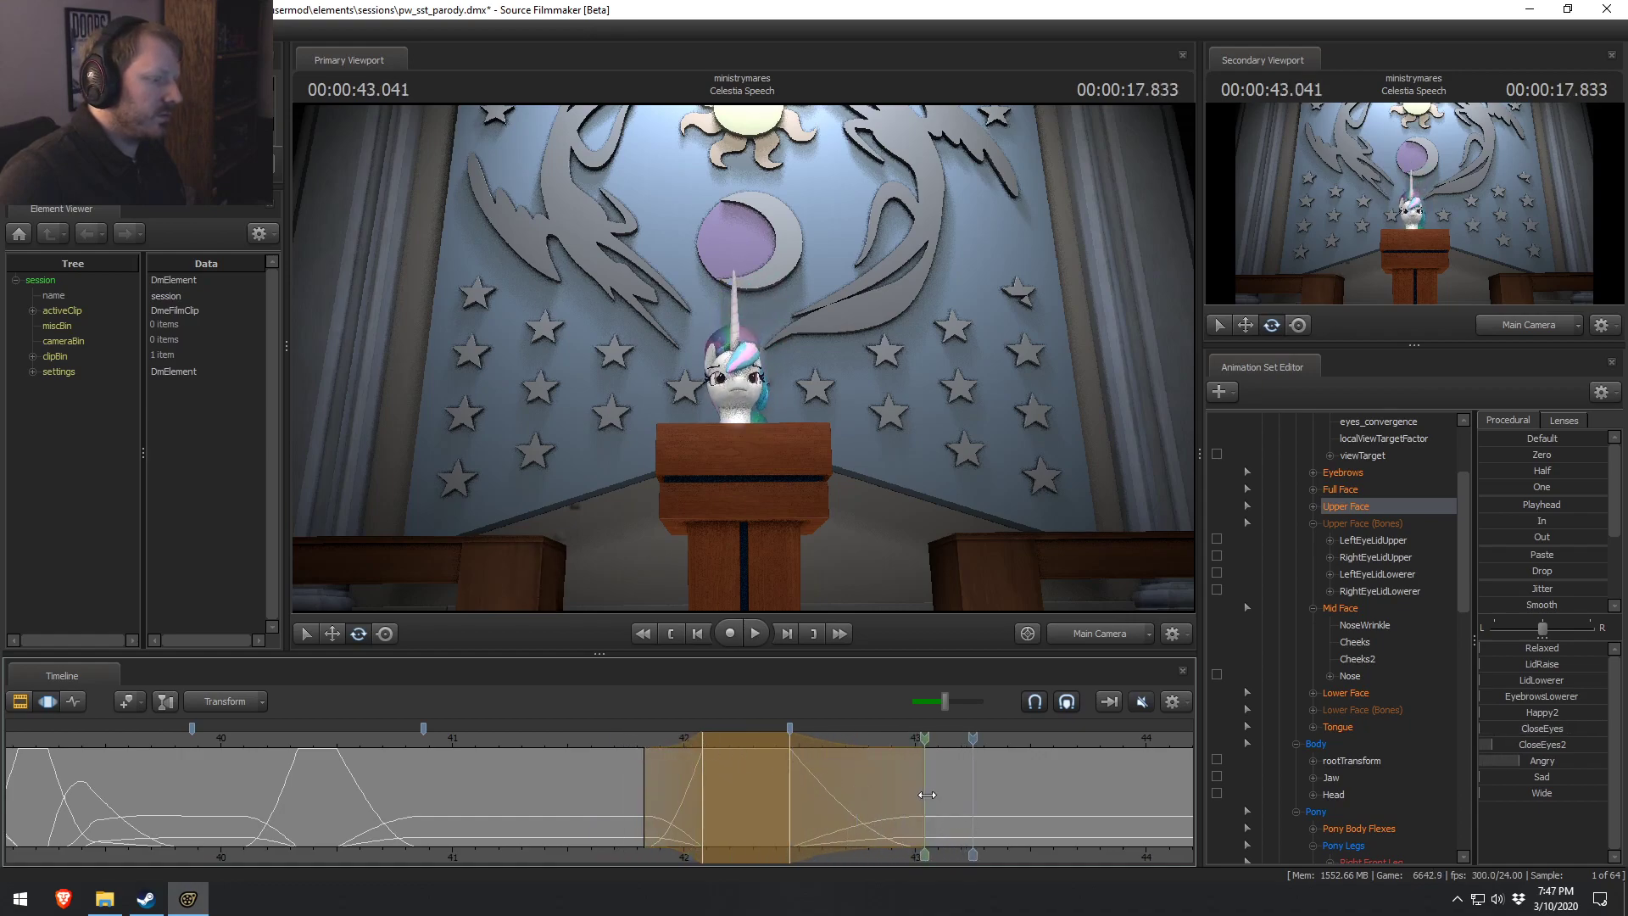
{"action": "key", "text": "space"}
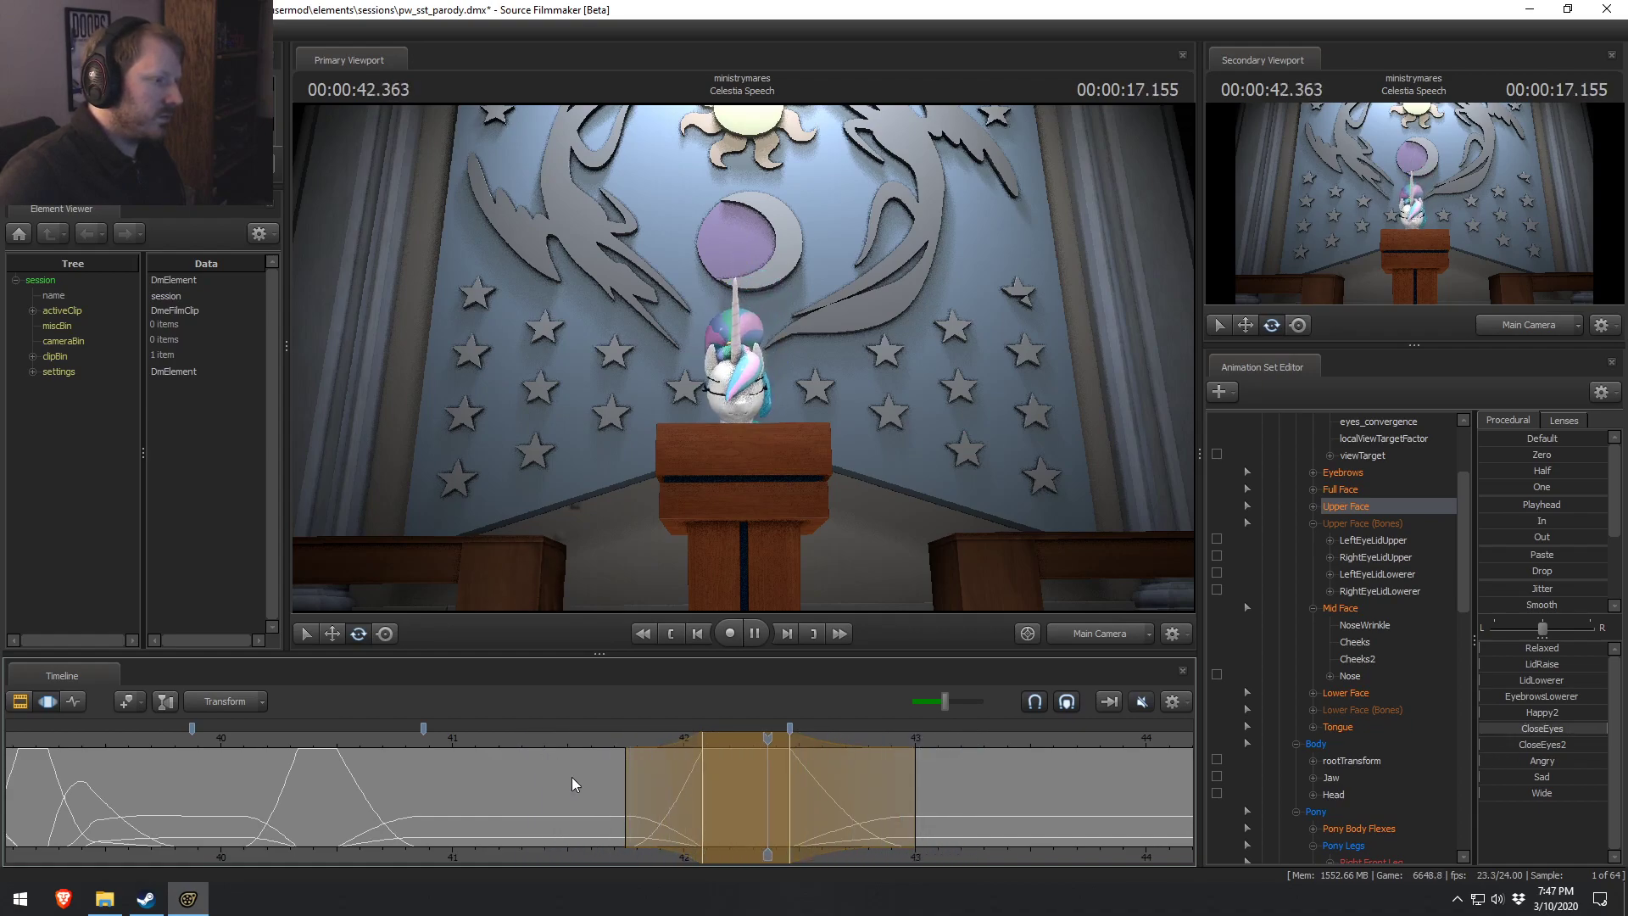
{"action": "left_click", "coordinate": [655, 806]}
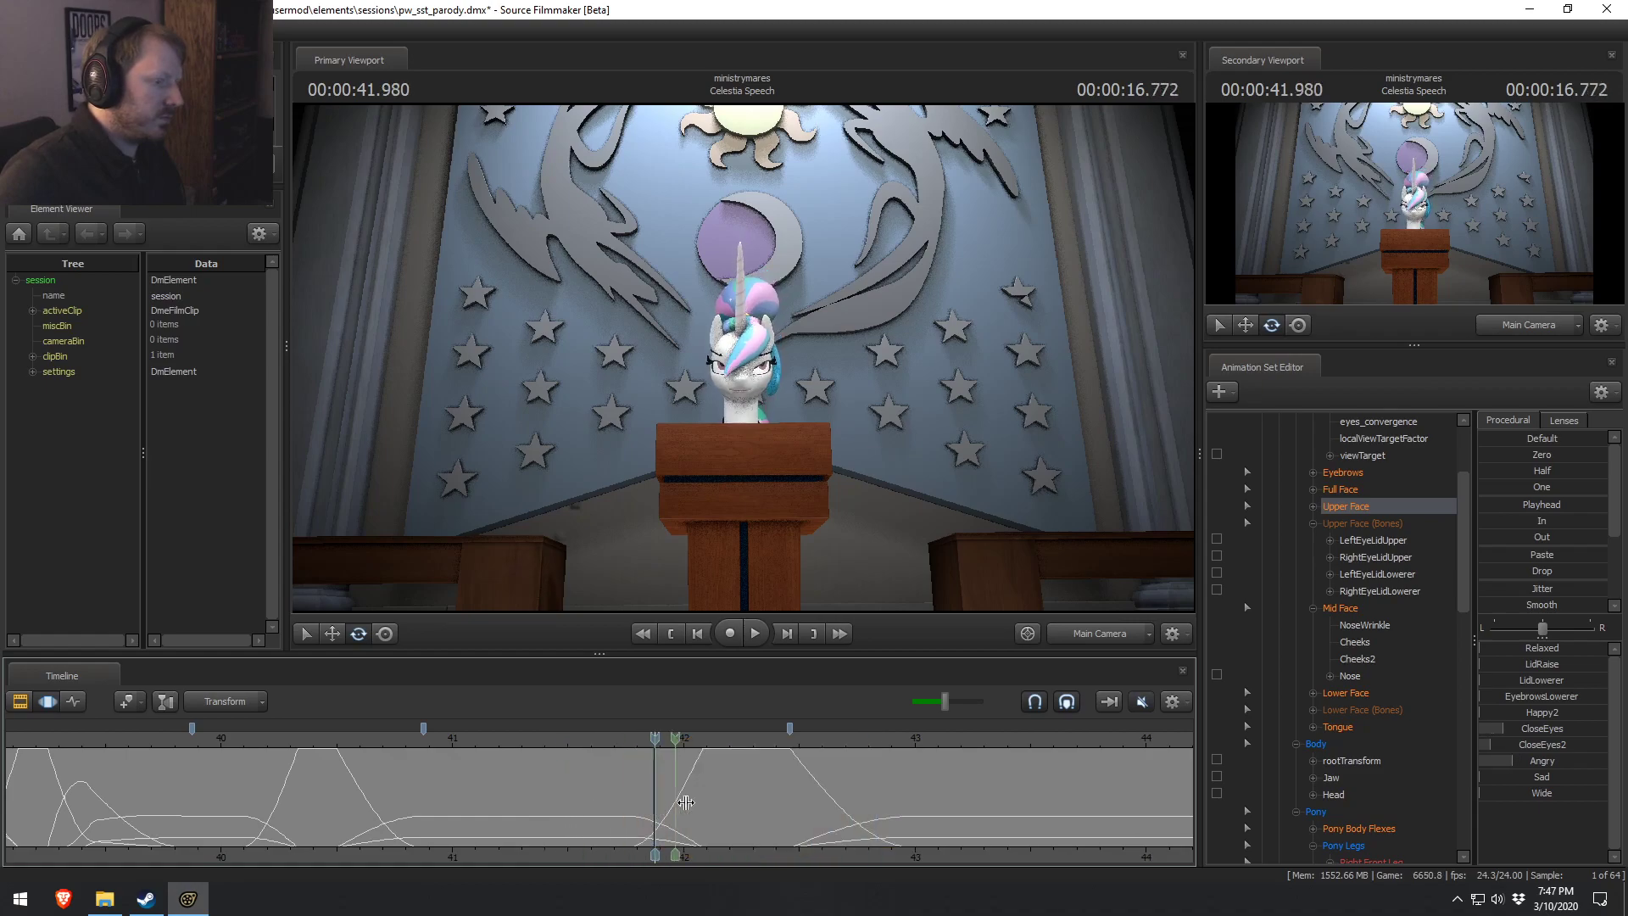
From the work camera, rotate Celestia's neck at 42 s with falloff from about 41.7 to 42.75 s, and replay it.
{"action": "left_click", "coordinate": [1074, 633]}
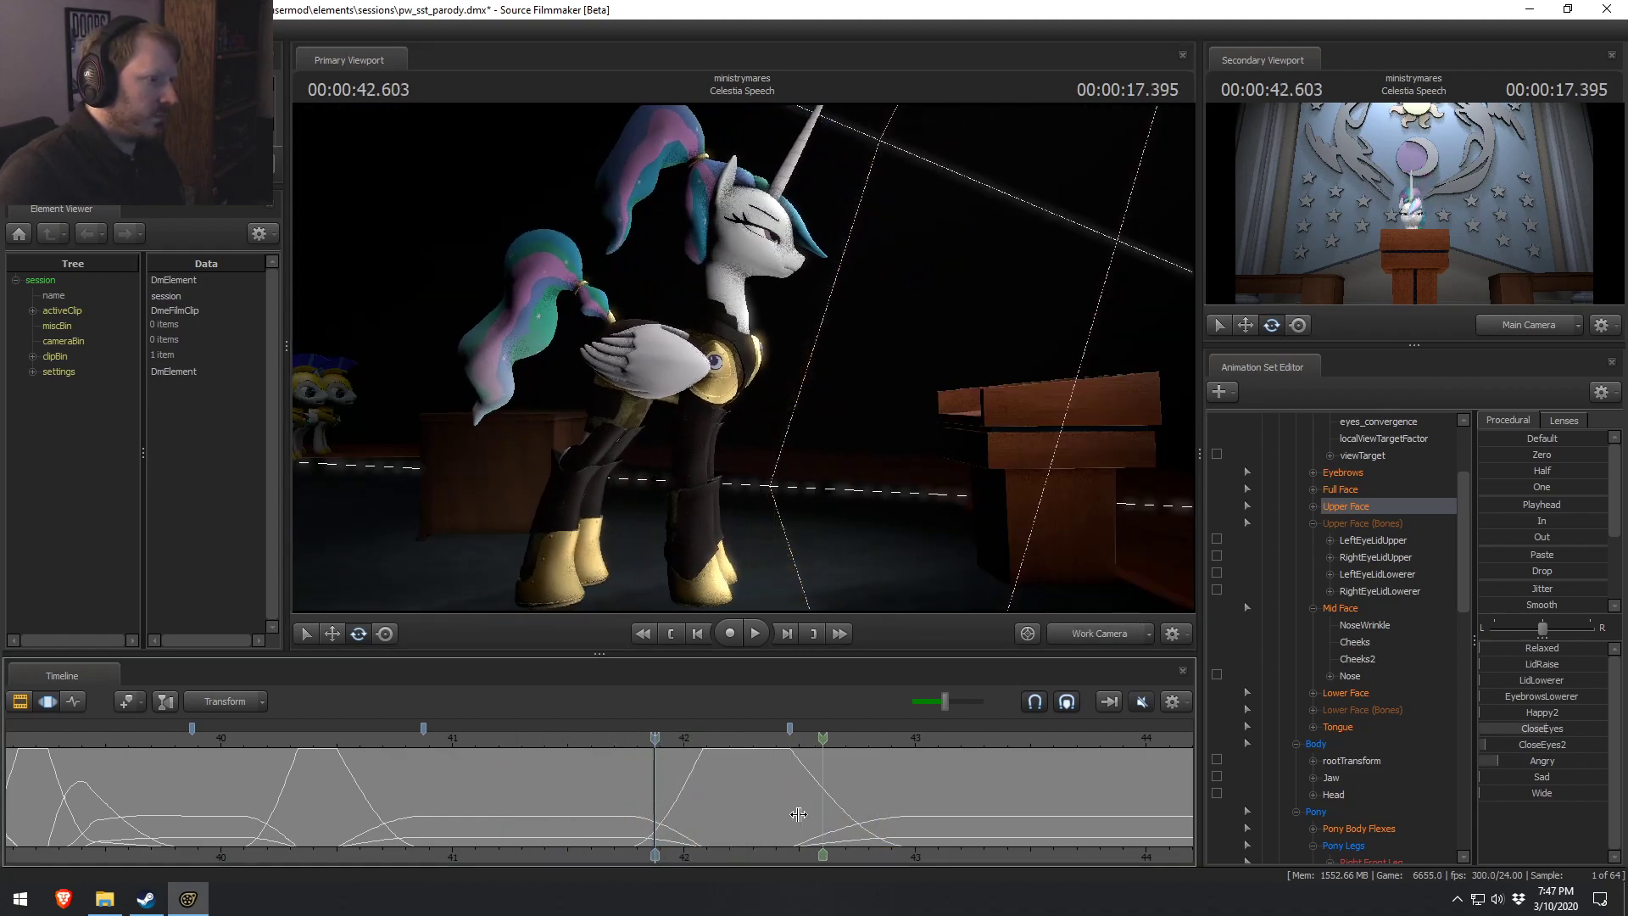
{"action": "left_click_drag", "start_coordinate": [643, 801], "coordinate": [857, 790]}
{"action": "left_click_drag", "start_coordinate": [574, 784], "coordinate": [693, 790]}
{"action": "key", "text": "ctrl+z"}
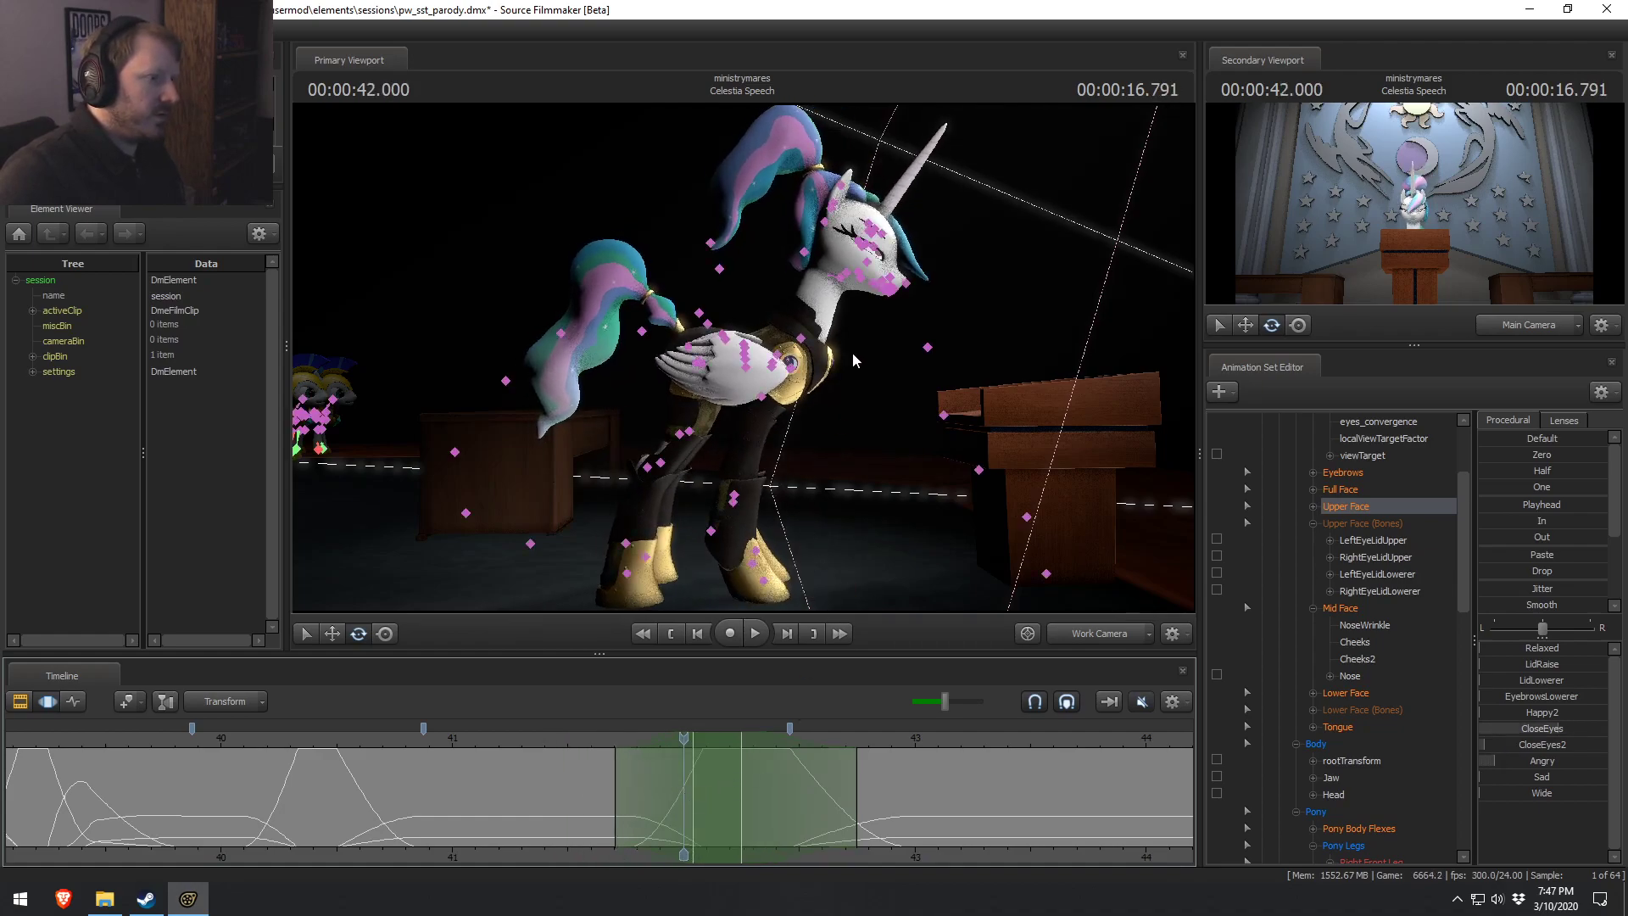
{"action": "left_click", "coordinate": [790, 367], "text": "ctrl"}
{"action": "left_click", "coordinate": [800, 340], "text": "ctrl"}
{"action": "left_click_drag", "start_coordinate": [804, 343], "coordinate": [882, 332]}
{"action": "left_click_drag", "start_coordinate": [743, 356], "coordinate": [774, 355], "text": "alt"}
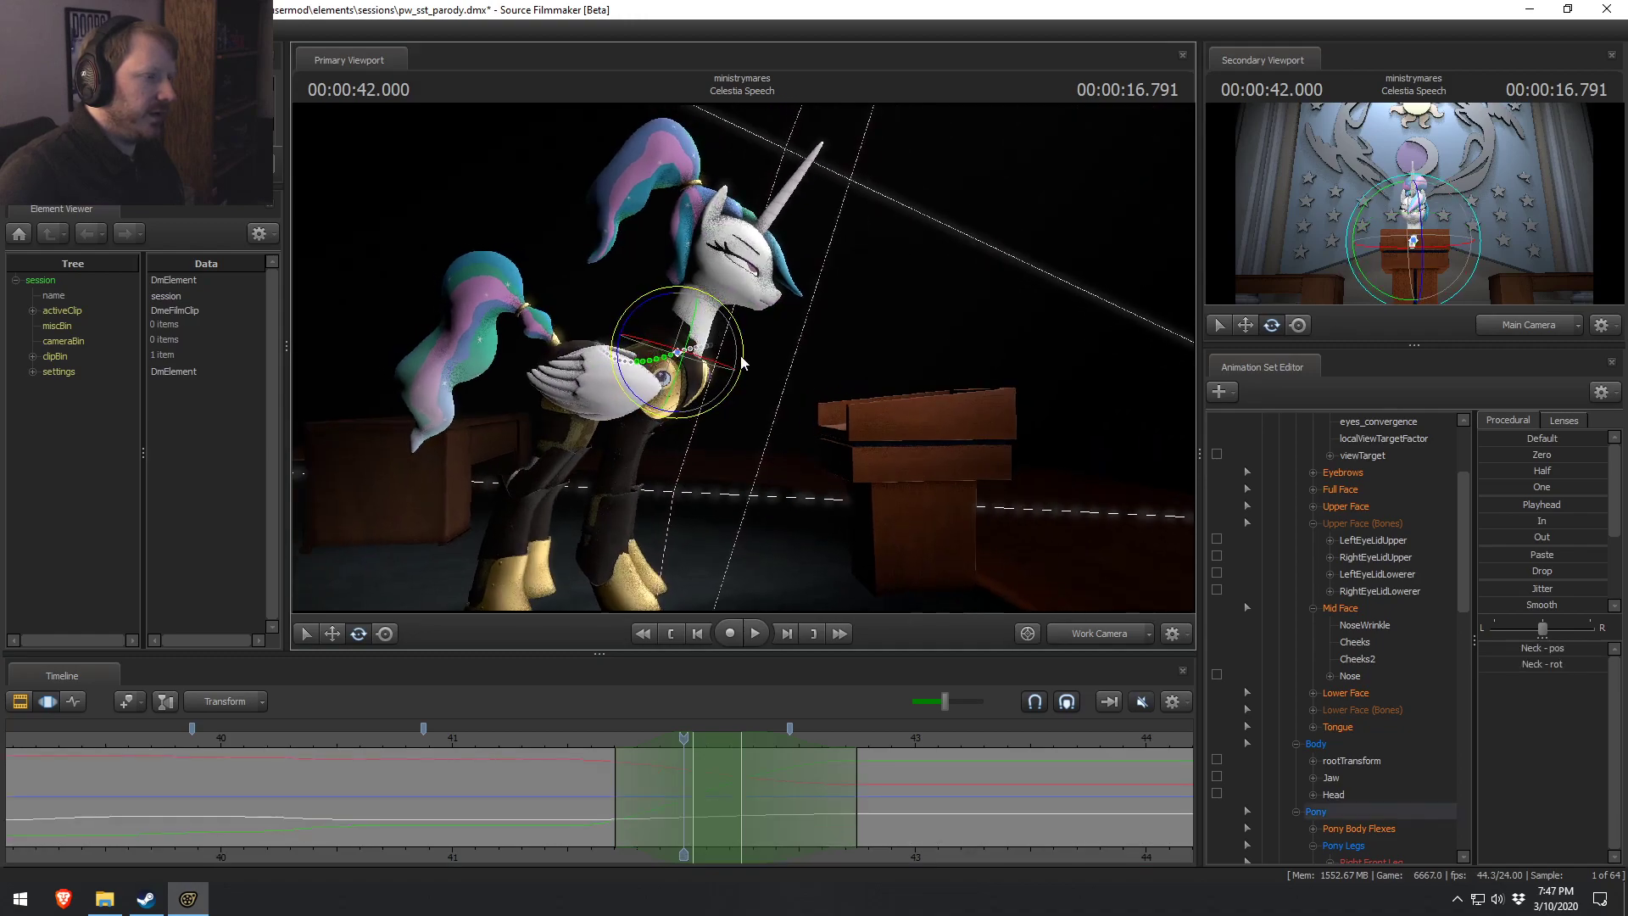
{"action": "left_click_drag", "start_coordinate": [647, 405], "coordinate": [635, 399]}
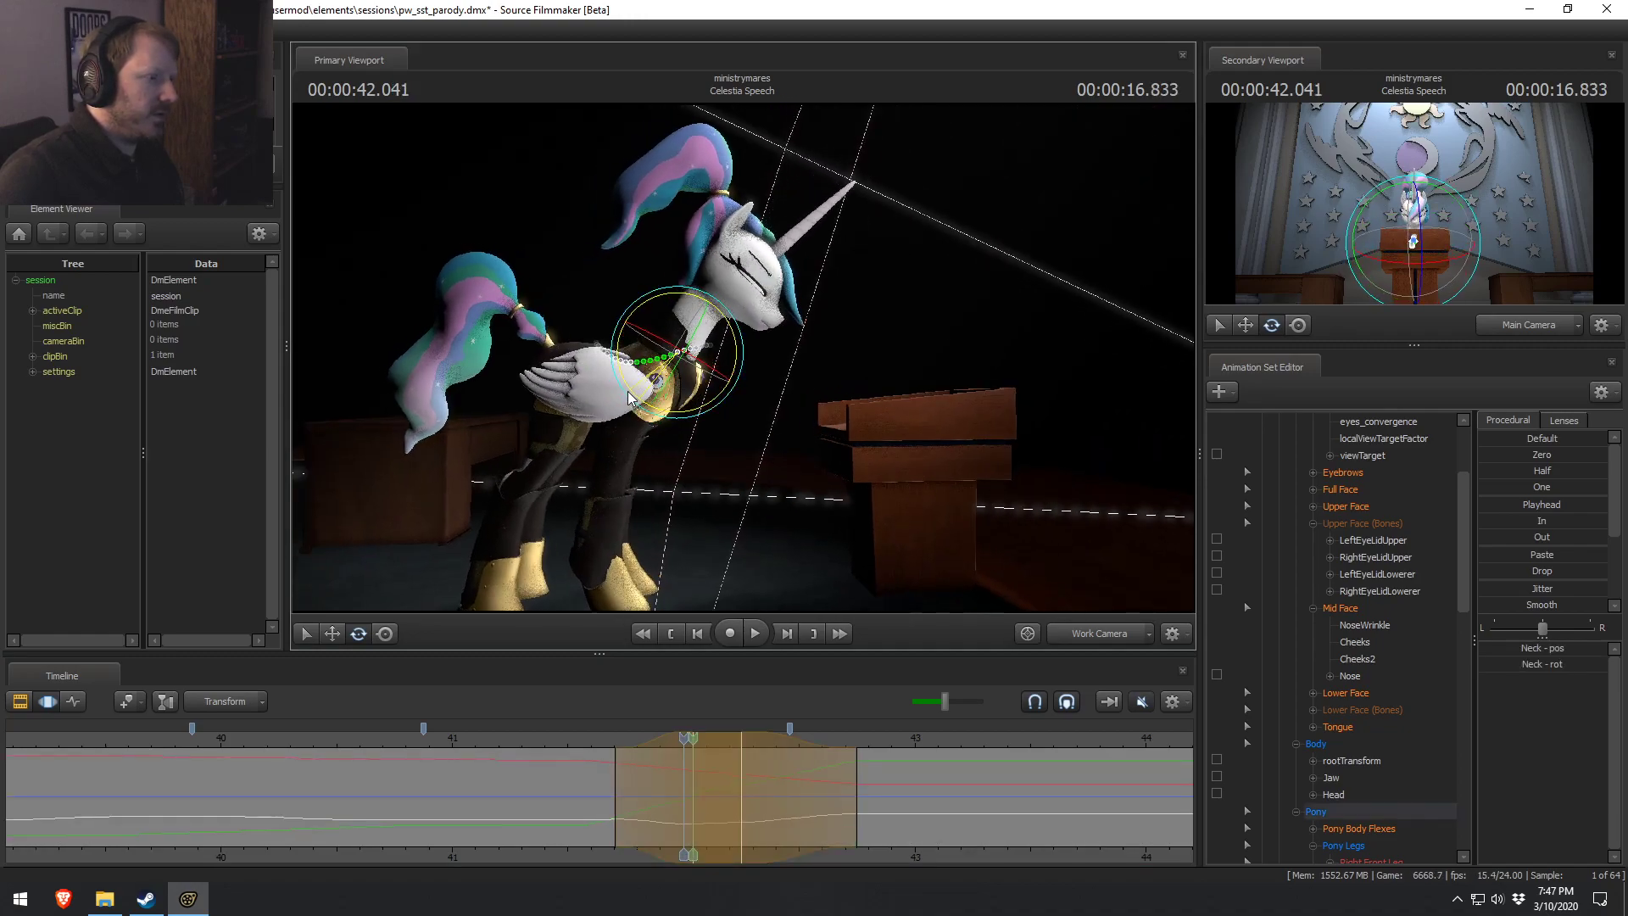
{"action": "key", "text": "Left"}
{"action": "key", "text": "space"}
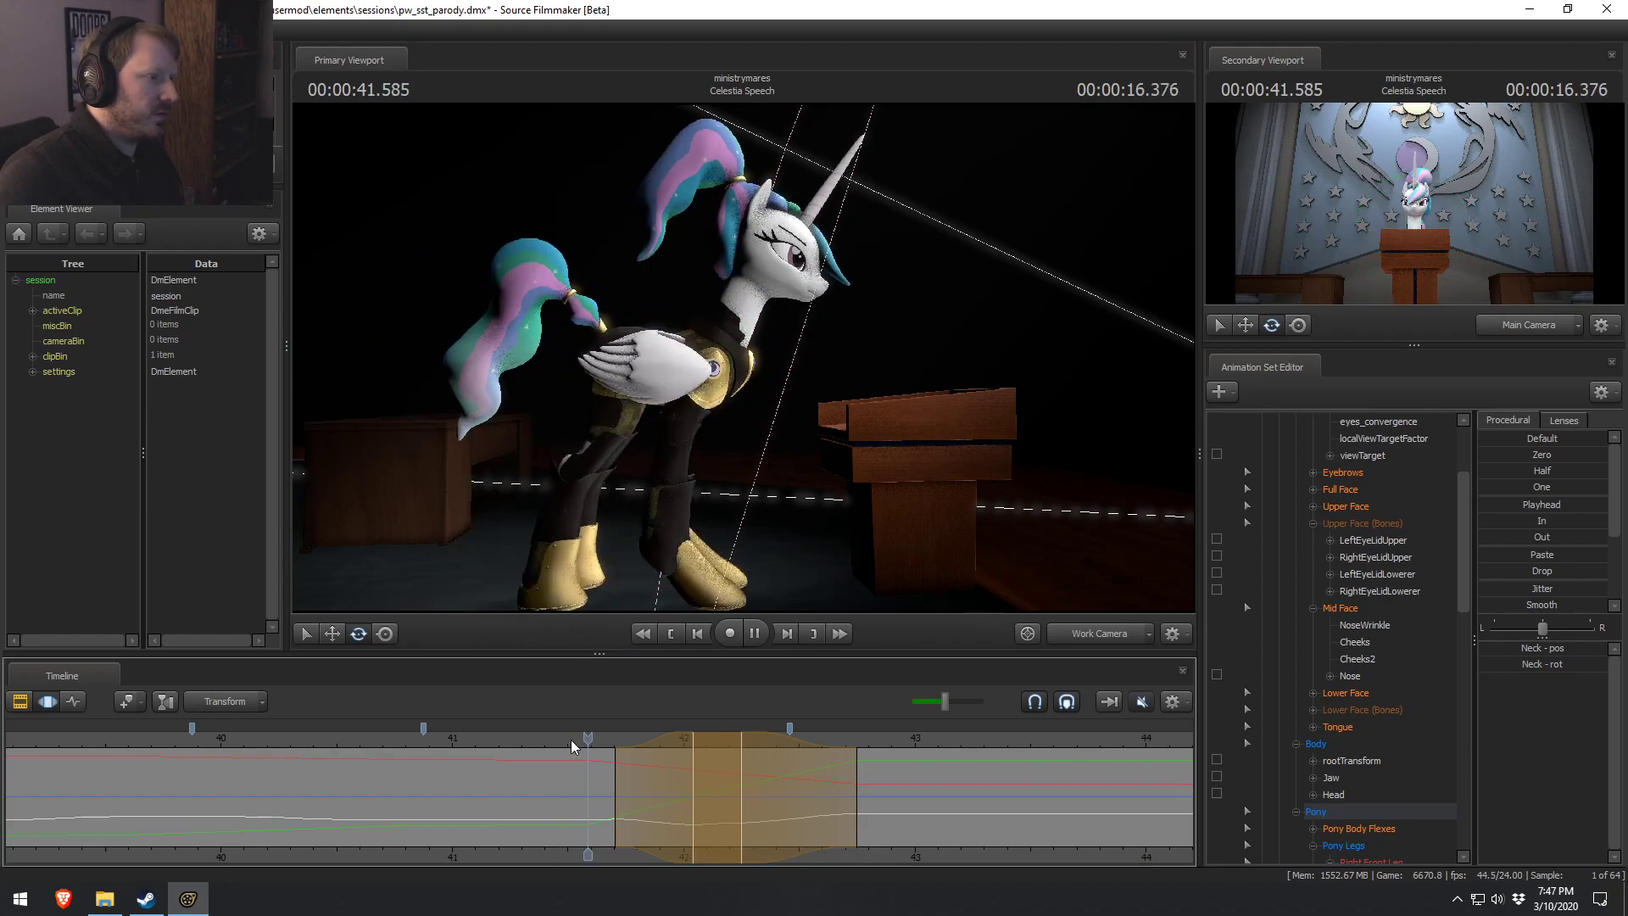
{"action": "key", "text": "space"}
Rotate Celestia's head at about 42.125 s, replay the motion, and adjust the rotation again before another playback.
{"action": "left_click_drag", "start_coordinate": [636, 744], "coordinate": [712, 741]}
{"action": "left_click", "coordinate": [697, 302], "text": "ctrl"}
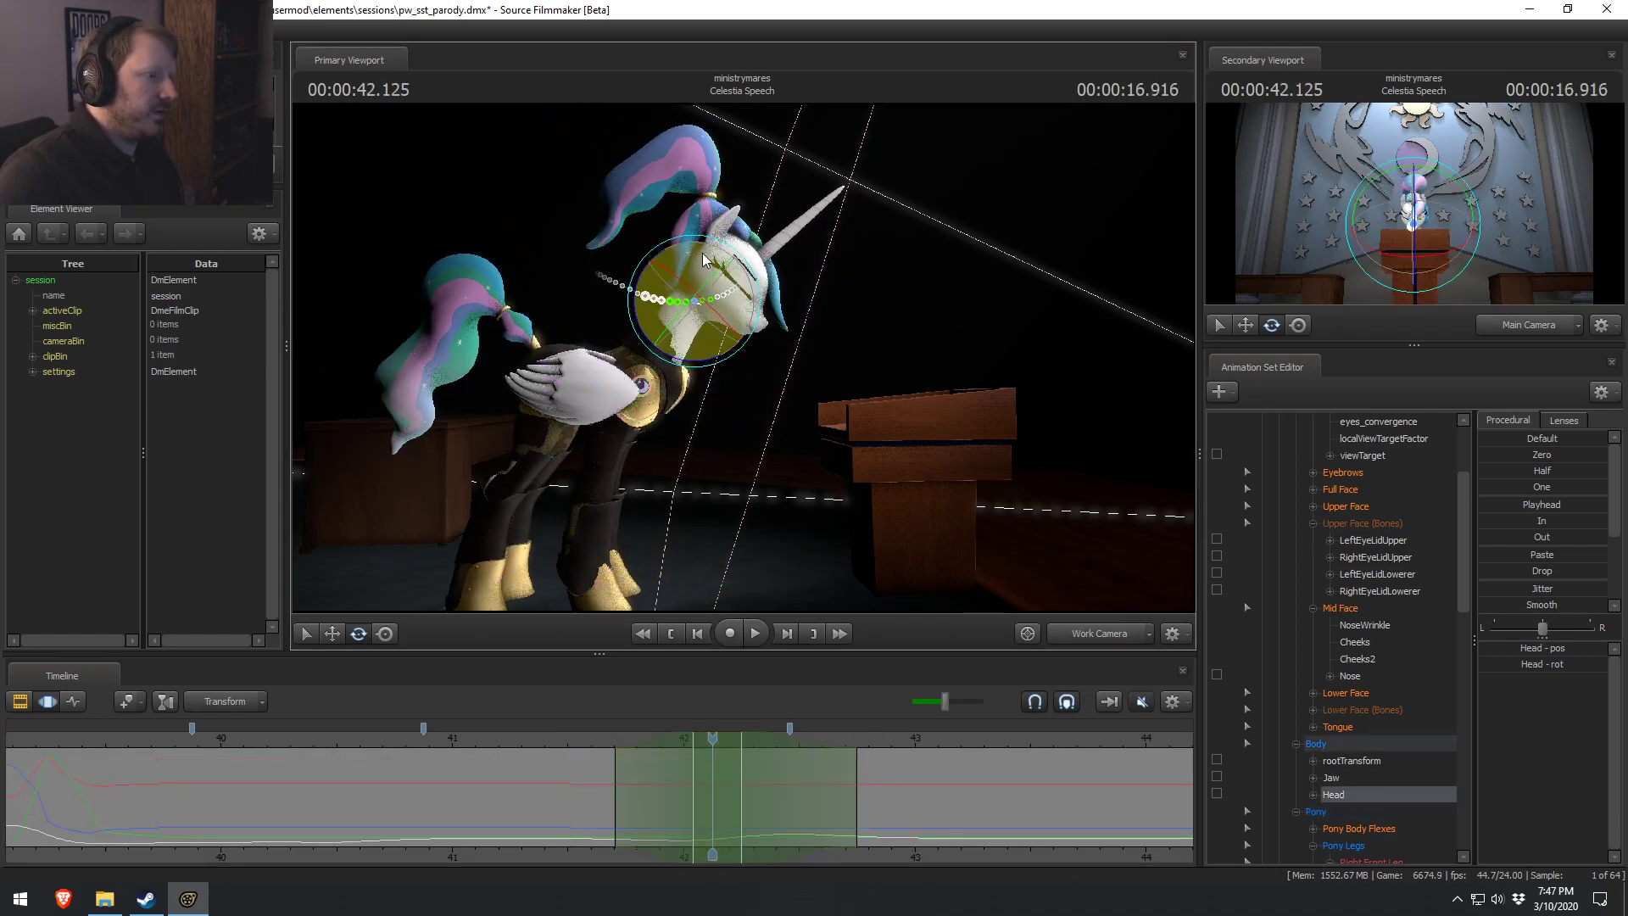
{"action": "left_click_drag", "start_coordinate": [708, 262], "coordinate": [714, 298]}
{"action": "left_click", "coordinate": [592, 739]}
{"action": "key", "text": "space"}
{"action": "left_click_drag", "start_coordinate": [580, 747], "coordinate": [722, 757]}
{"action": "left_click_drag", "start_coordinate": [662, 256], "coordinate": [651, 321]}
{"action": "left_click", "coordinate": [599, 755]}
{"action": "key", "text": "space"}
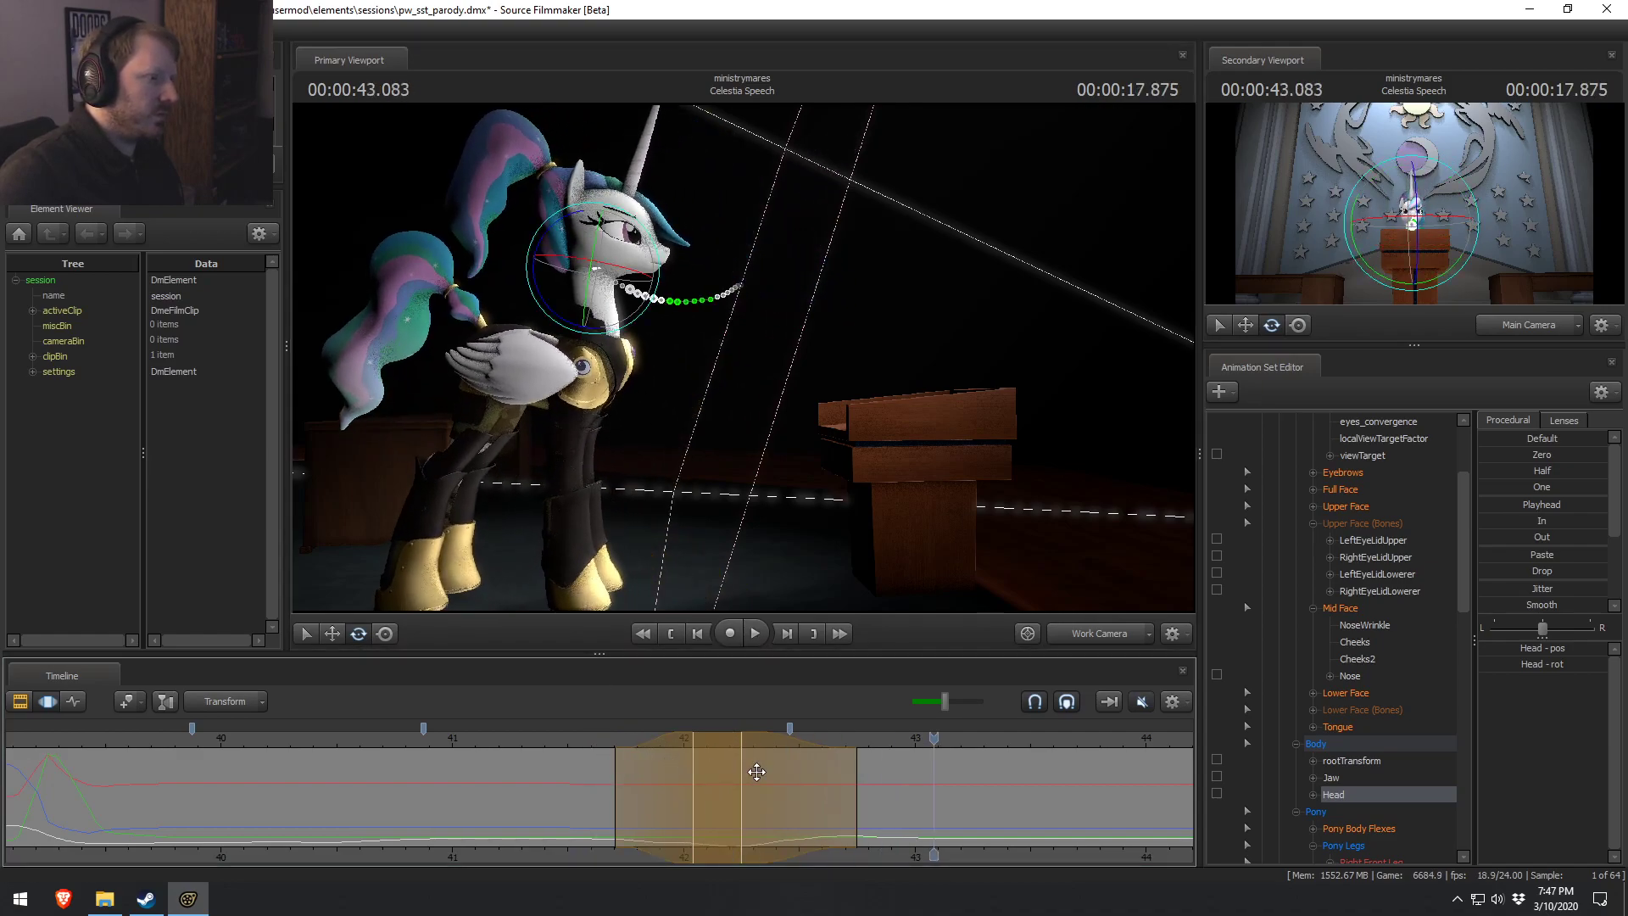
Review the neck and head motion from about 41.5 s through the main camera and again from the work camera.
{"action": "left_click", "coordinate": [1106, 627]}
{"action": "left_click", "coordinate": [583, 745]}
{"action": "key", "text": "space"}
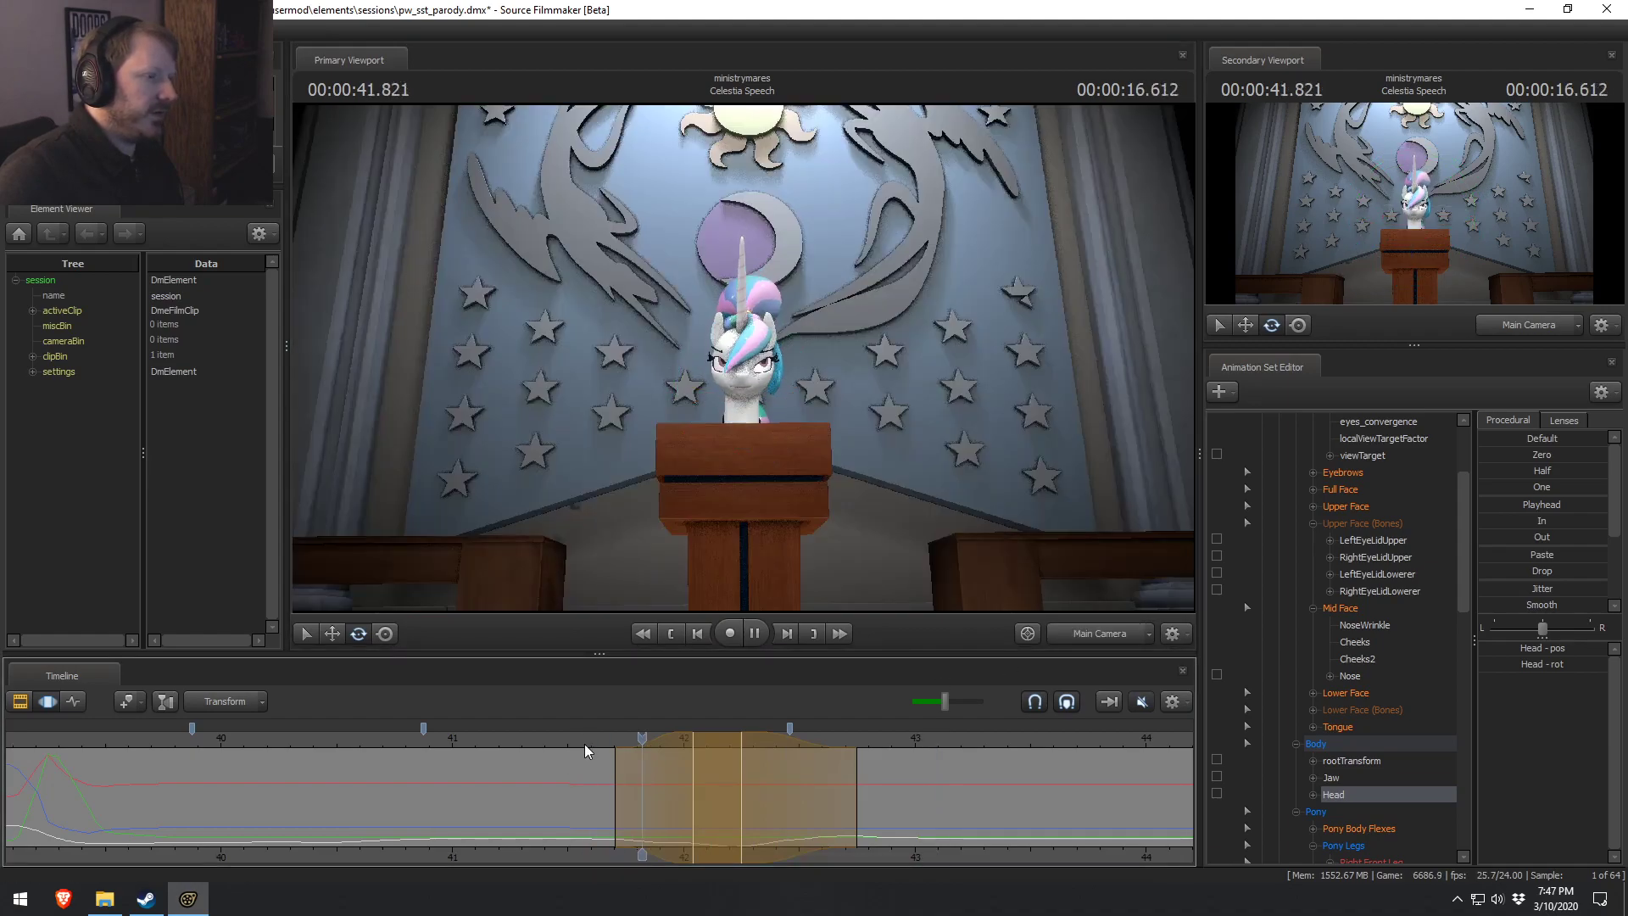
{"action": "key", "text": "space"}
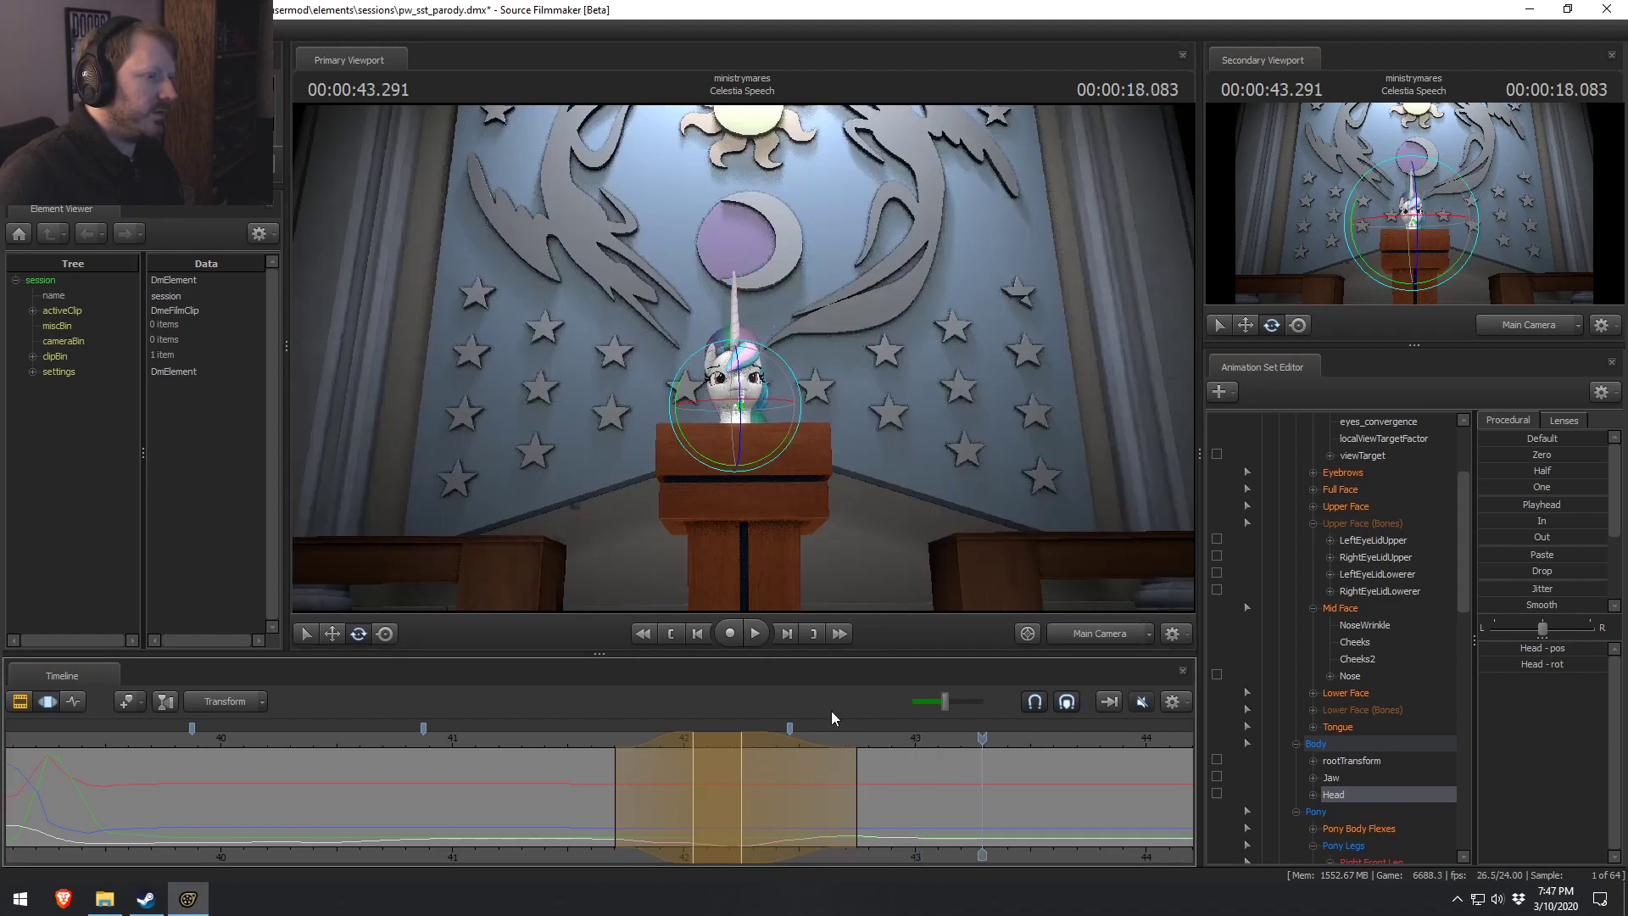
{"action": "left_click", "coordinate": [1082, 630]}
{"action": "left_click", "coordinate": [577, 738]}
{"action": "key", "text": "space"}
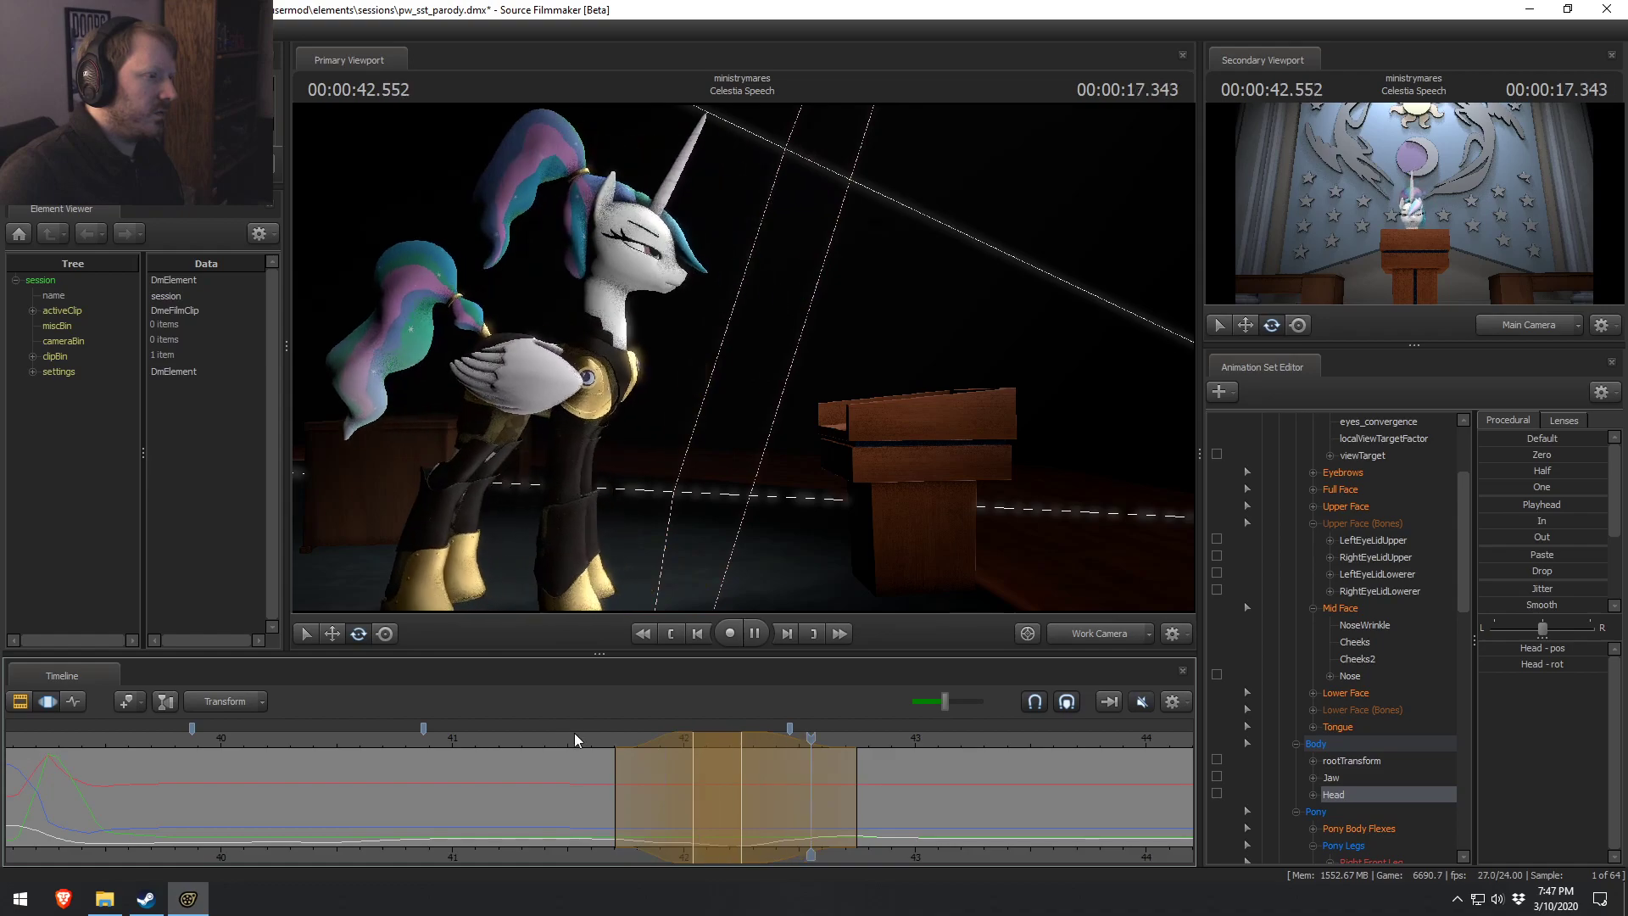
{"action": "key", "text": "space"}
{"action": "left_click", "coordinate": [541, 739]}
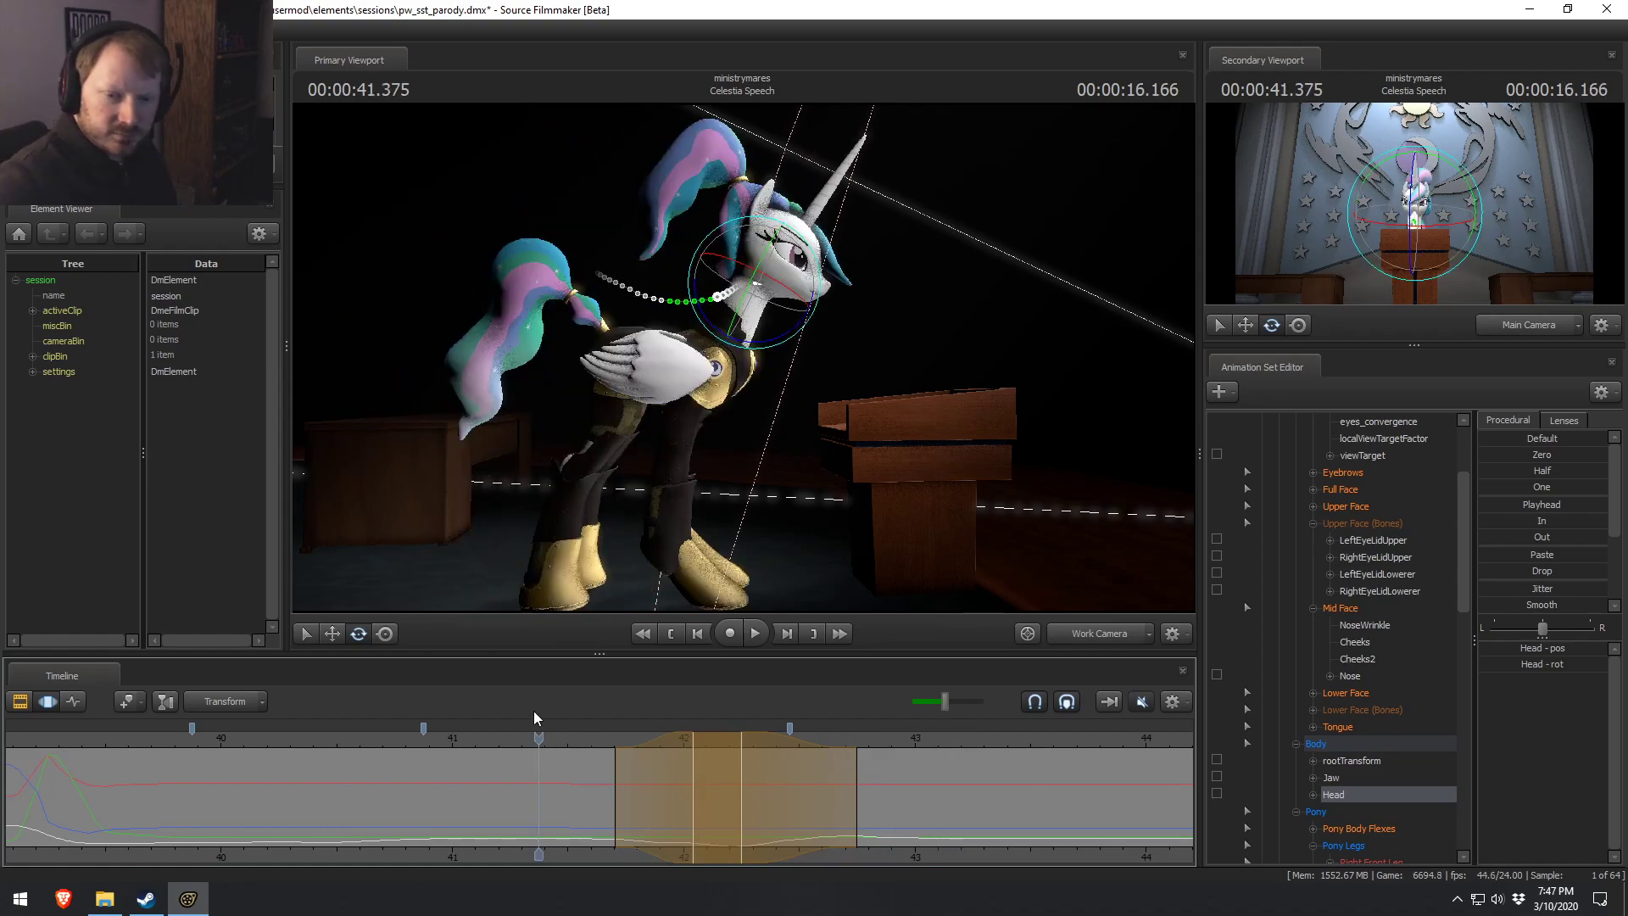
{"action": "key", "text": "space"}
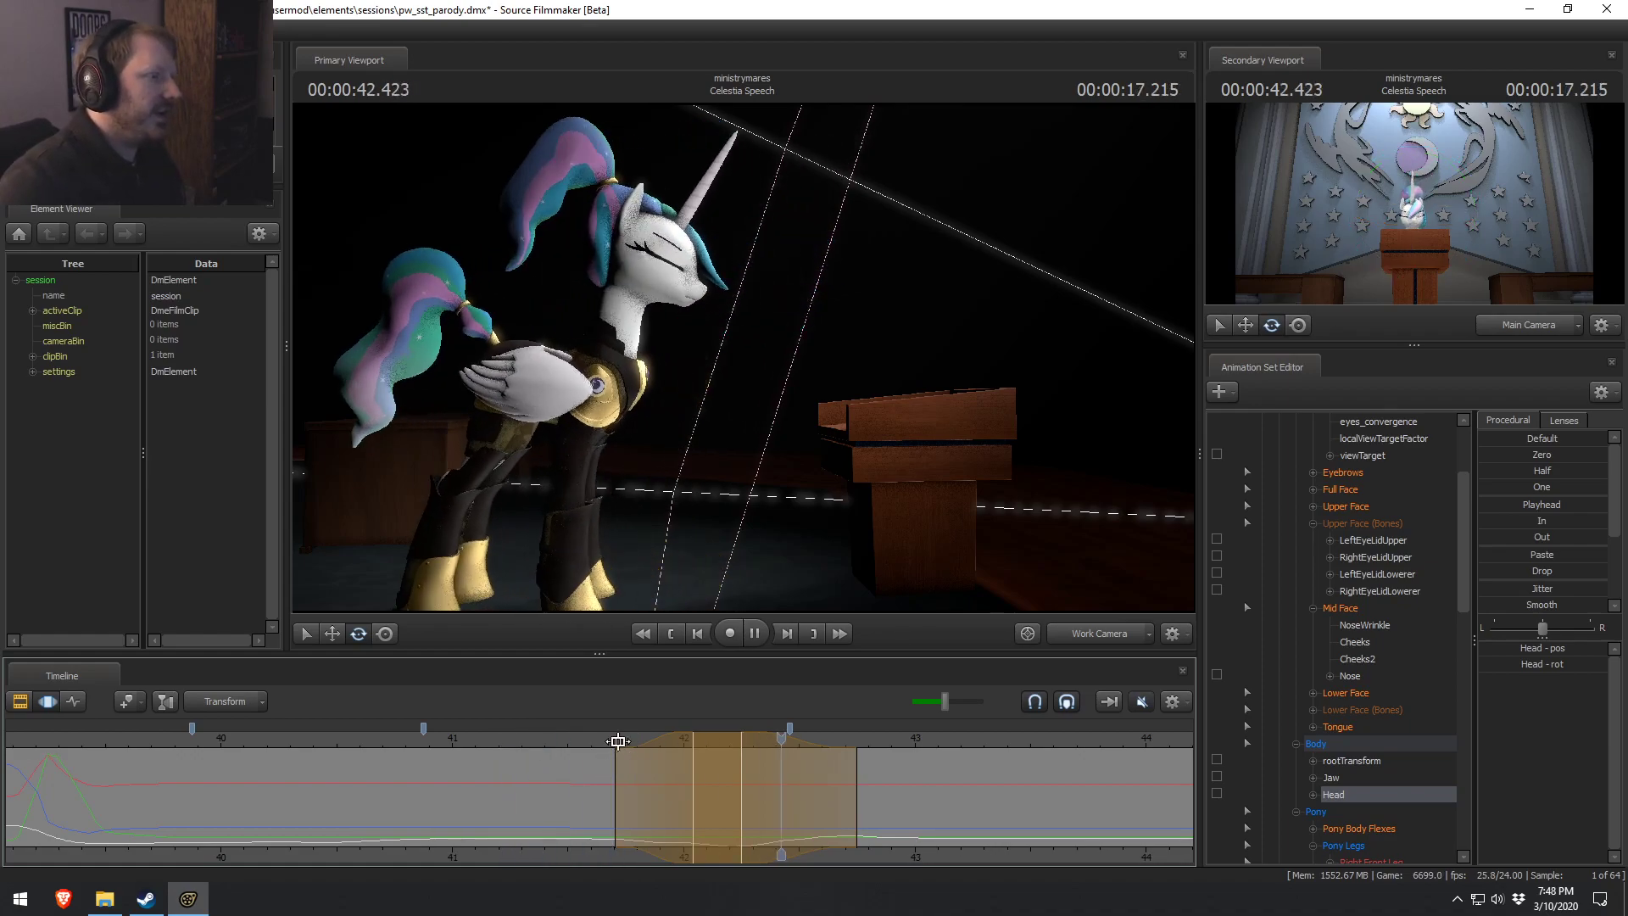
{"action": "key", "text": "space"}
Check the Celestia Speech shot in the clip editor and zoom the motion editor's timeline out to its full length.
{"action": "key", "text": "F2"}
{"action": "scroll", "coordinate": [929, 727], "scroll_direction": "down", "scroll_amount": 3}
{"action": "key", "text": "F3"}
{"action": "scroll", "coordinate": [941, 732], "scroll_direction": "down", "scroll_amount": 2}
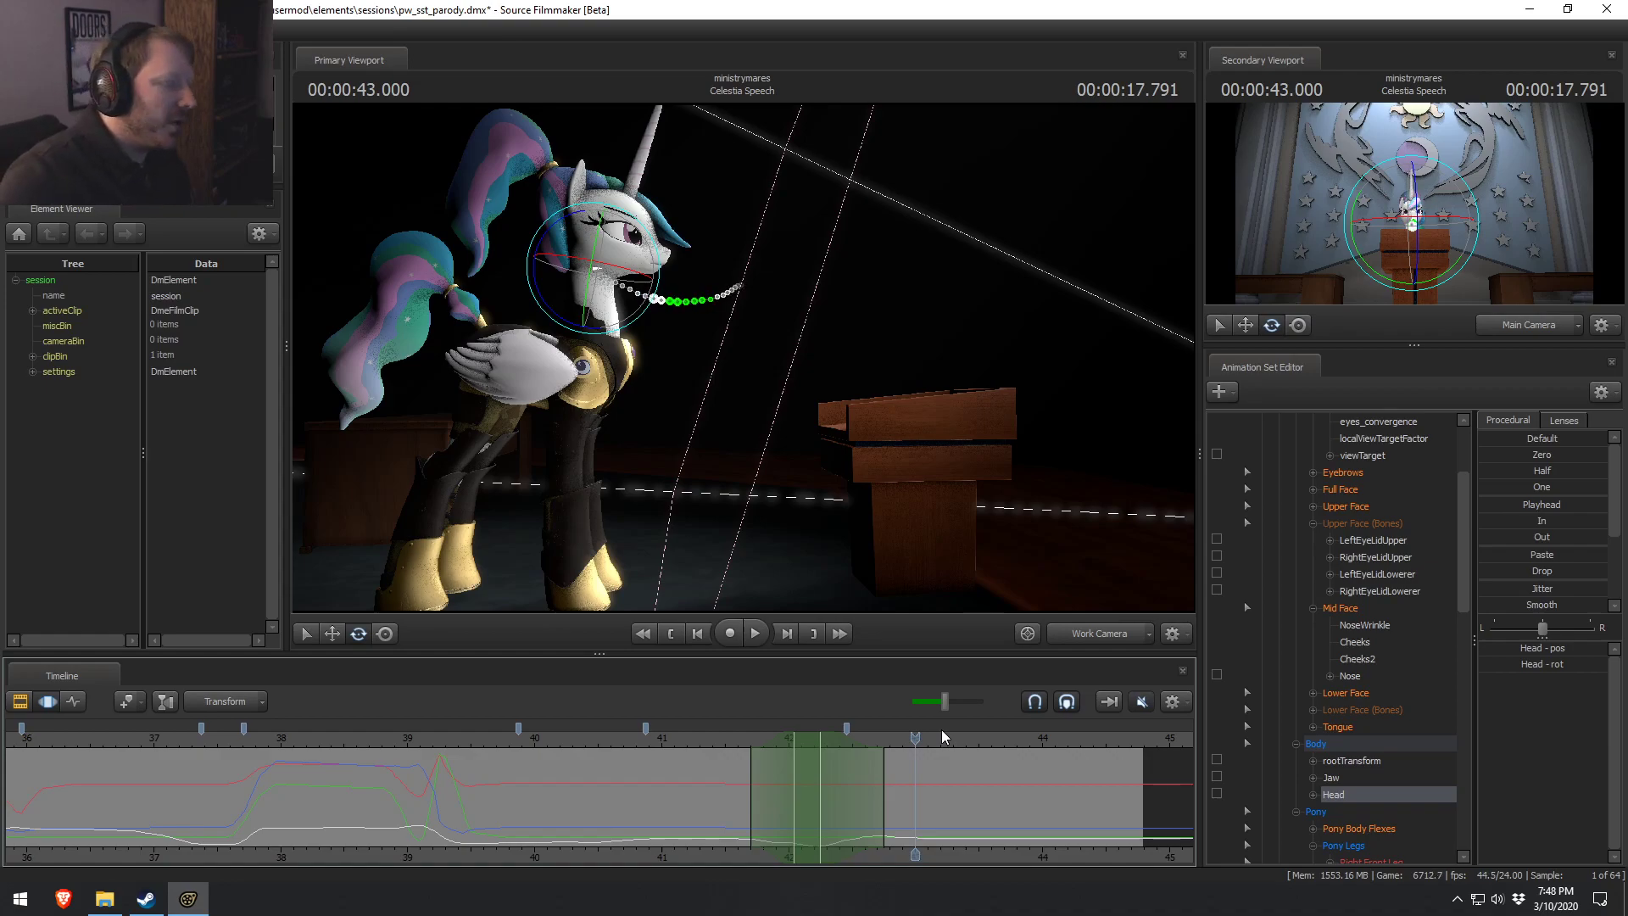
{"action": "key", "text": "F2"}
{"action": "scroll", "coordinate": [577, 779], "scroll_direction": "down", "scroll_amount": 7}
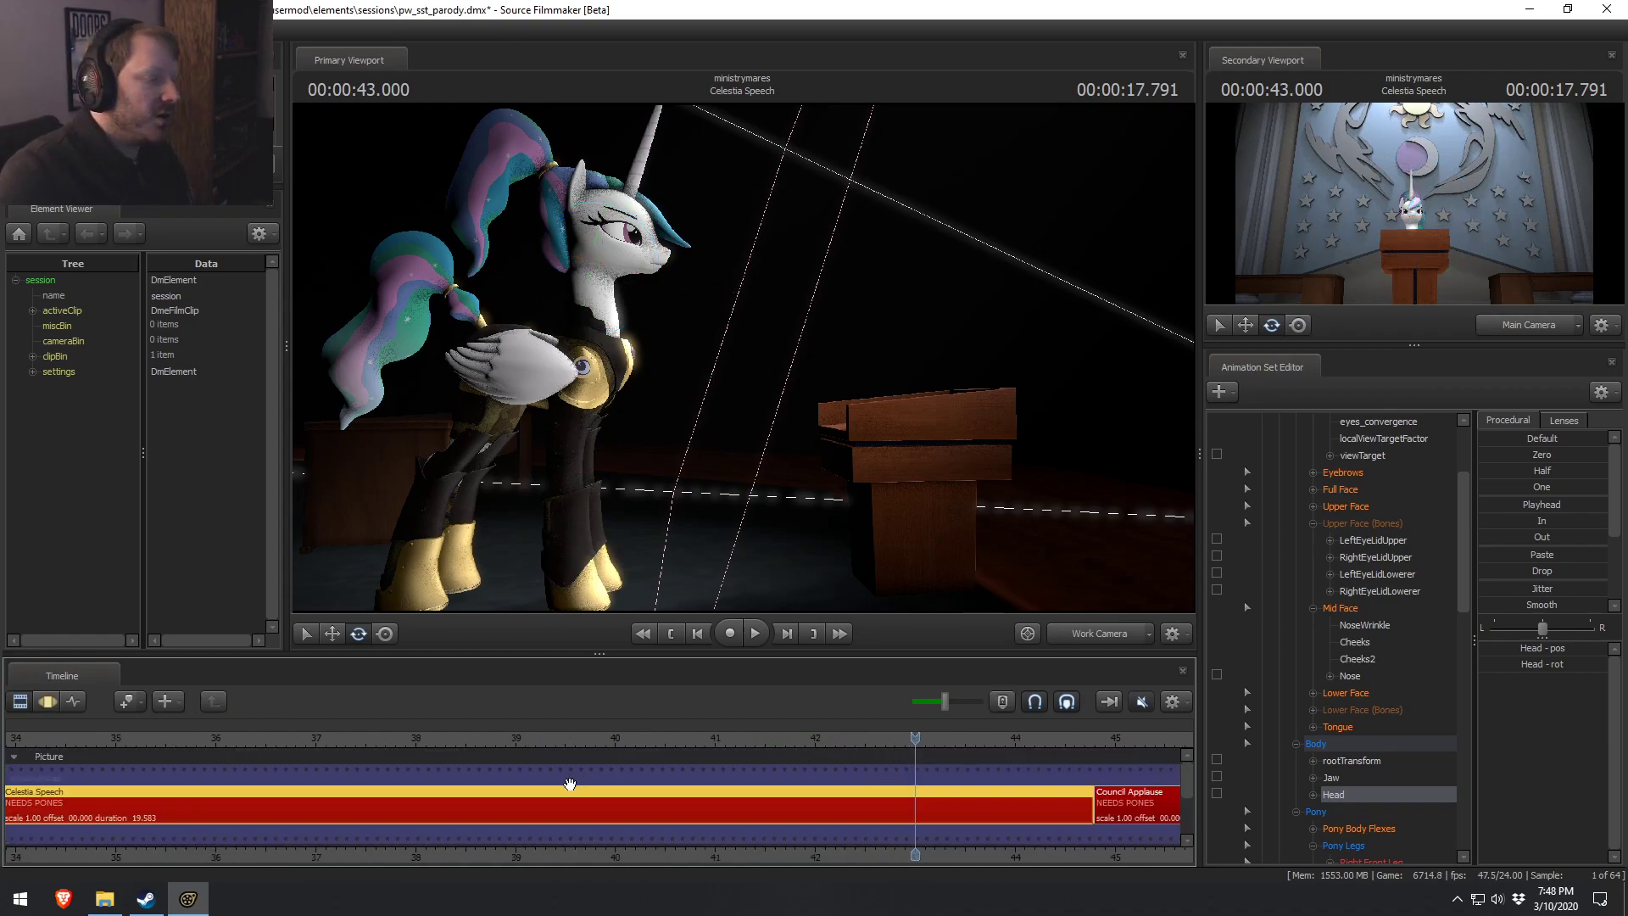
{"action": "key", "text": "F3"}
{"action": "scroll", "coordinate": [583, 771], "scroll_direction": "down", "scroll_amount": 3}
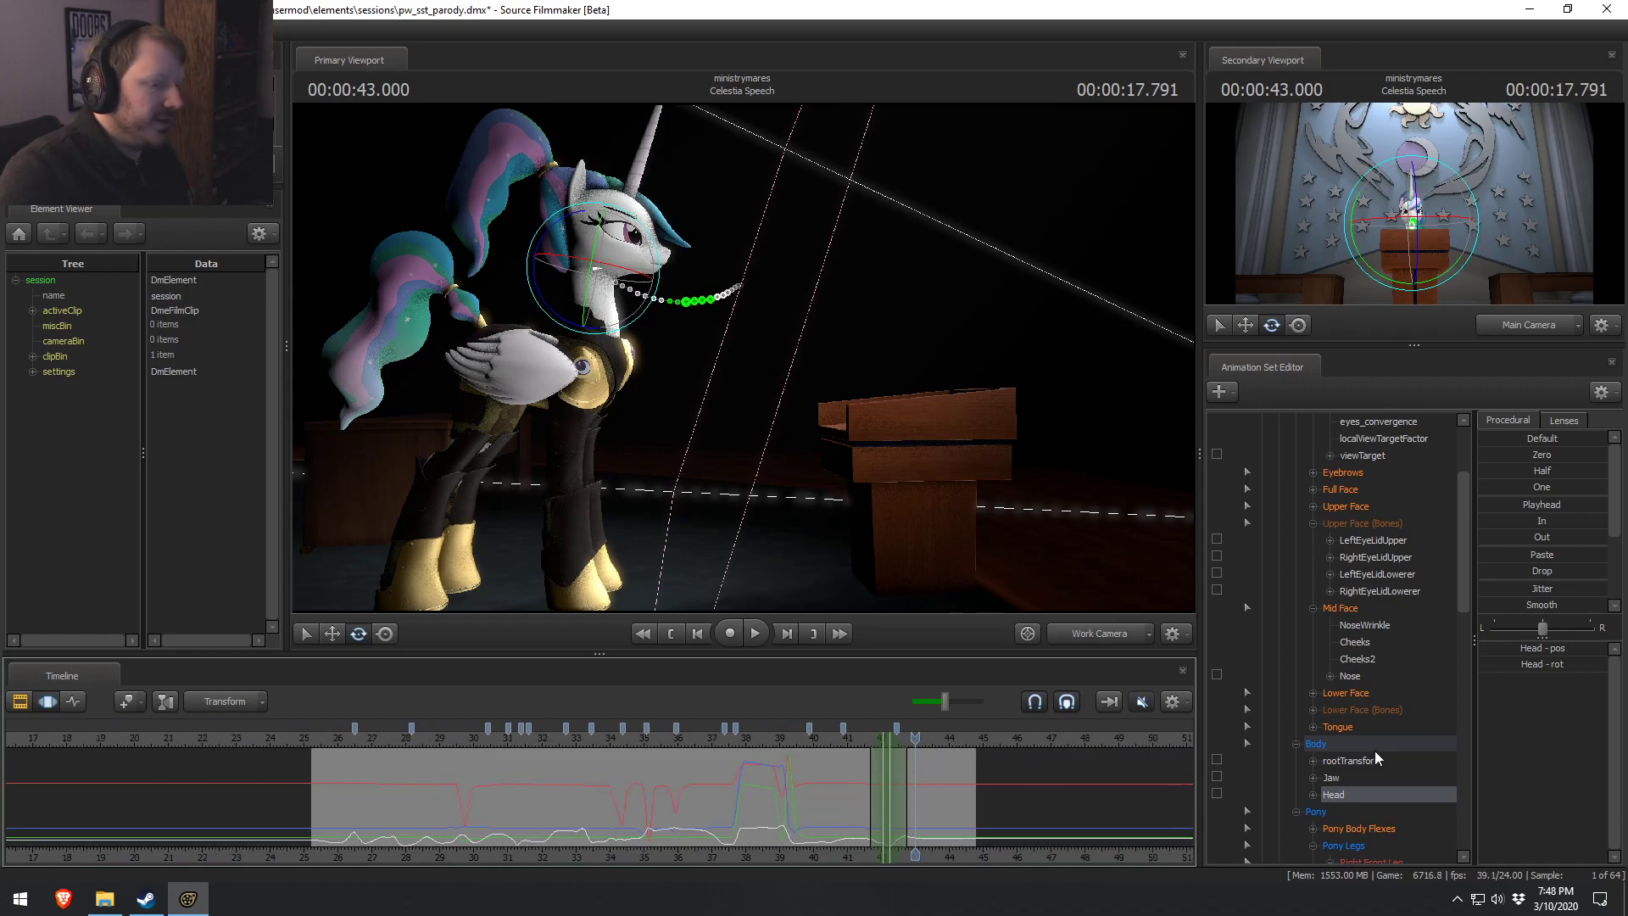
Show Celestia's Upper Face curves and view the shot's opening at 25.75 s through the main camera.
{"action": "scroll", "coordinate": [1314, 634], "scroll_direction": "up", "scroll_amount": 3}
{"action": "left_click", "coordinate": [1357, 642]}
{"action": "scroll", "coordinate": [882, 766], "scroll_direction": "up", "scroll_amount": 3}
{"action": "scroll", "coordinate": [170, 748], "scroll_direction": "down", "scroll_amount": 1}
{"action": "left_click", "coordinate": [77, 739]}
{"action": "left_click", "coordinate": [1087, 633]}
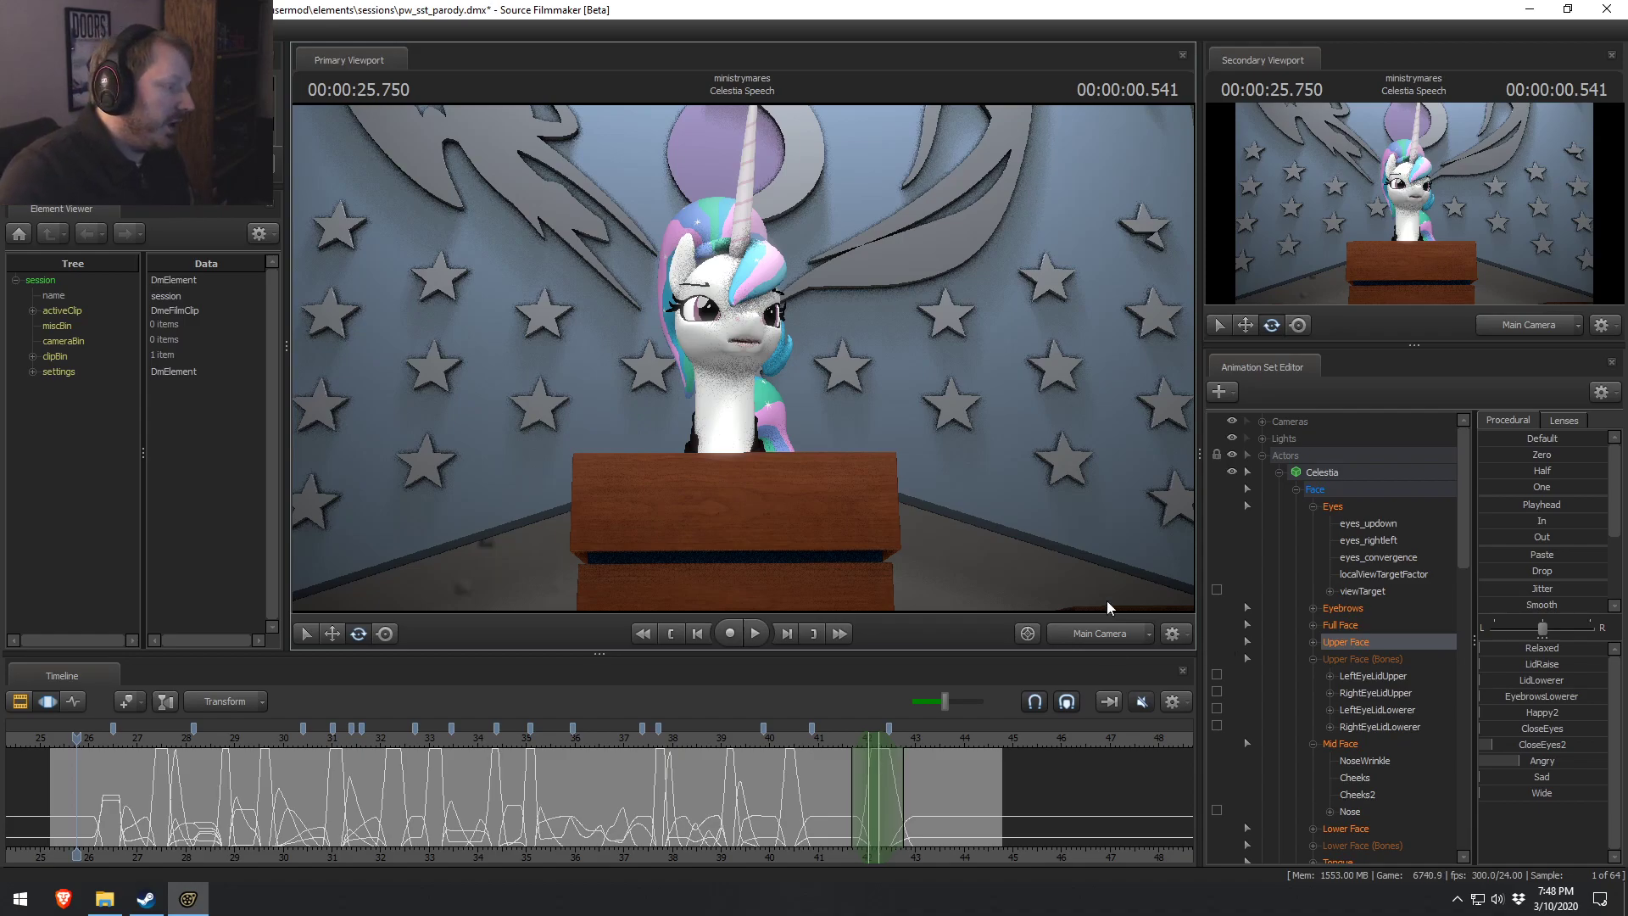
Examine Celestia's eye closure frame by frame from 26.25 to 26.416 s against her Upper Face curves.
{"action": "left_click", "coordinate": [100, 742]}
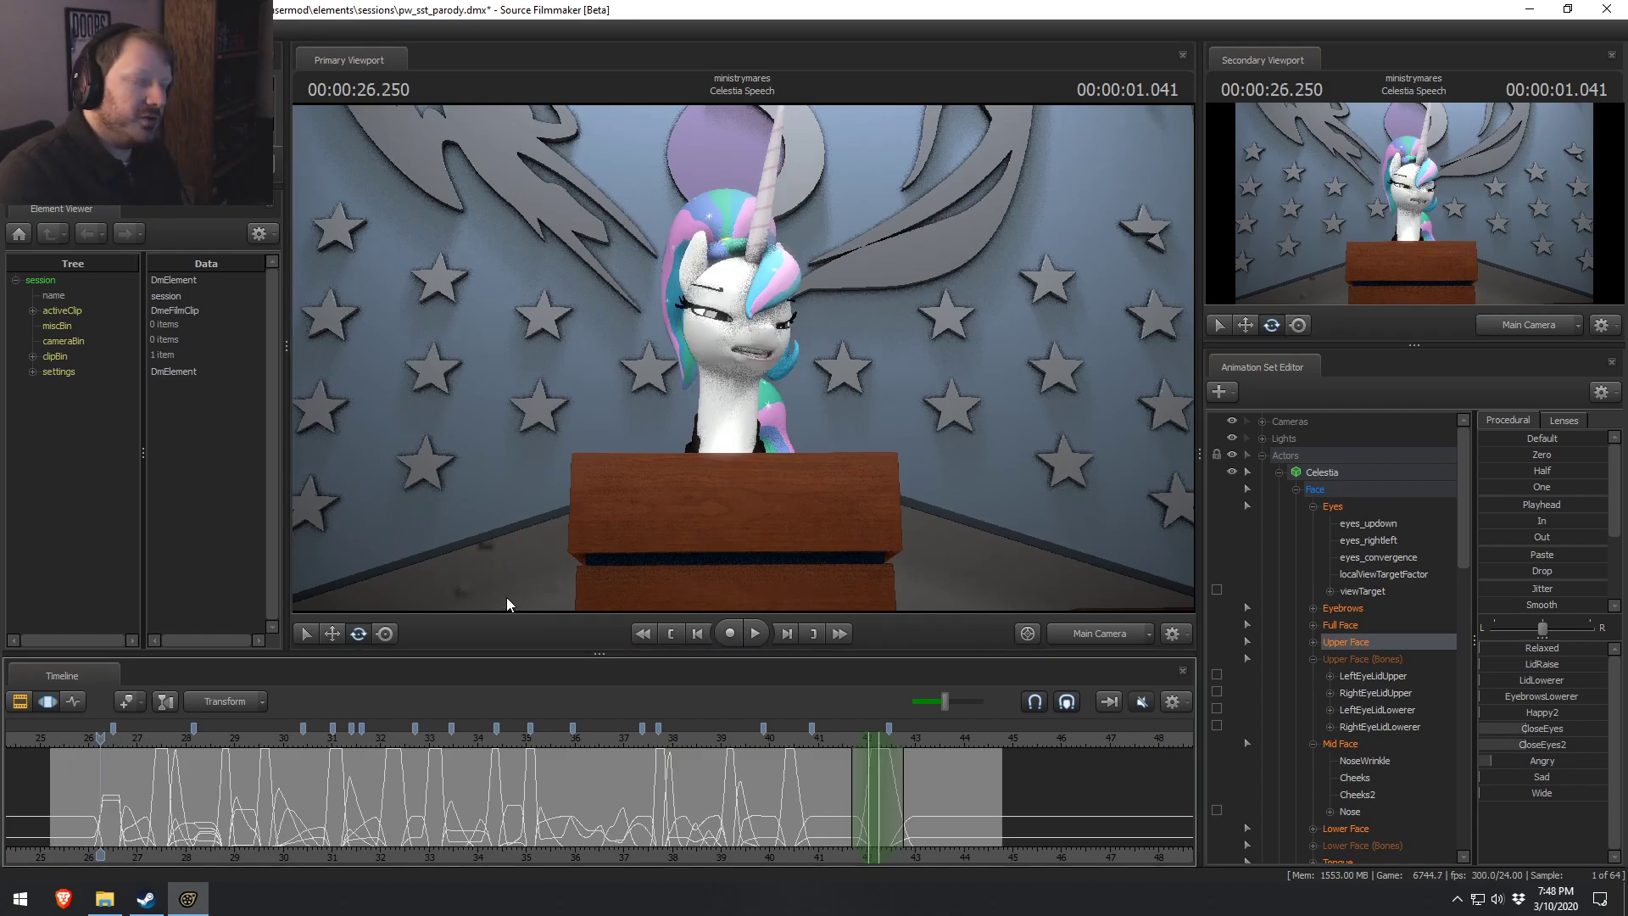
{"action": "key", "text": "Right"}
{"action": "key", "text": "Right"}
{"action": "key", "text": "Right"}
{"action": "key", "text": "Right"}
{"action": "scroll", "coordinate": [303, 753], "scroll_direction": "up", "scroll_amount": 1}
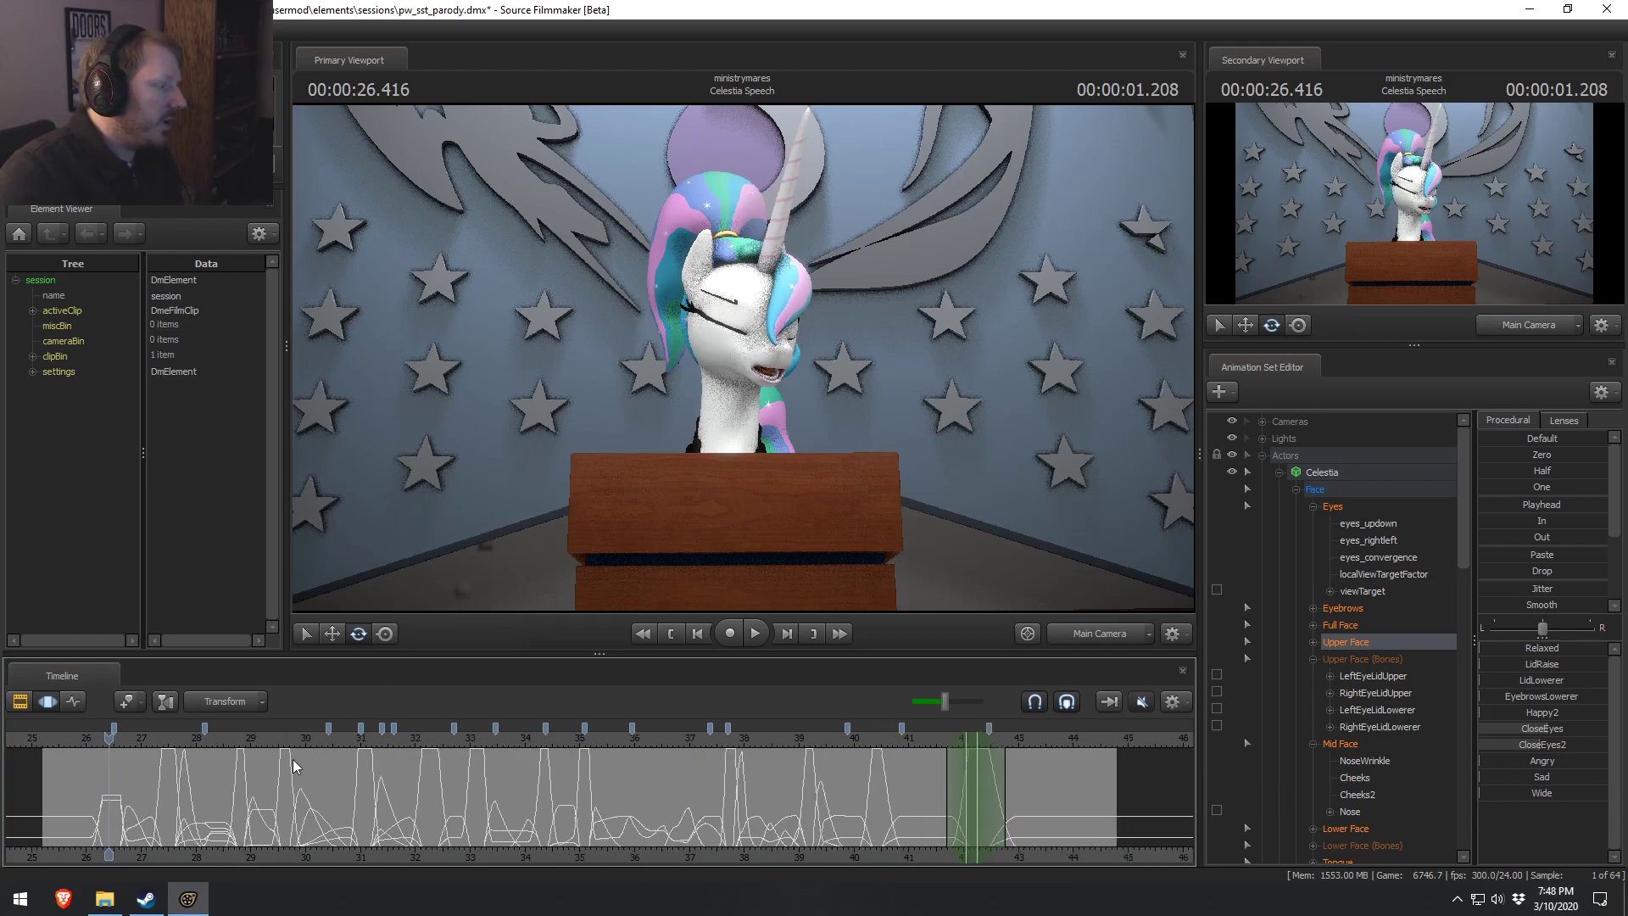
{"action": "scroll", "coordinate": [108, 814], "scroll_direction": "up", "scroll_amount": 2}
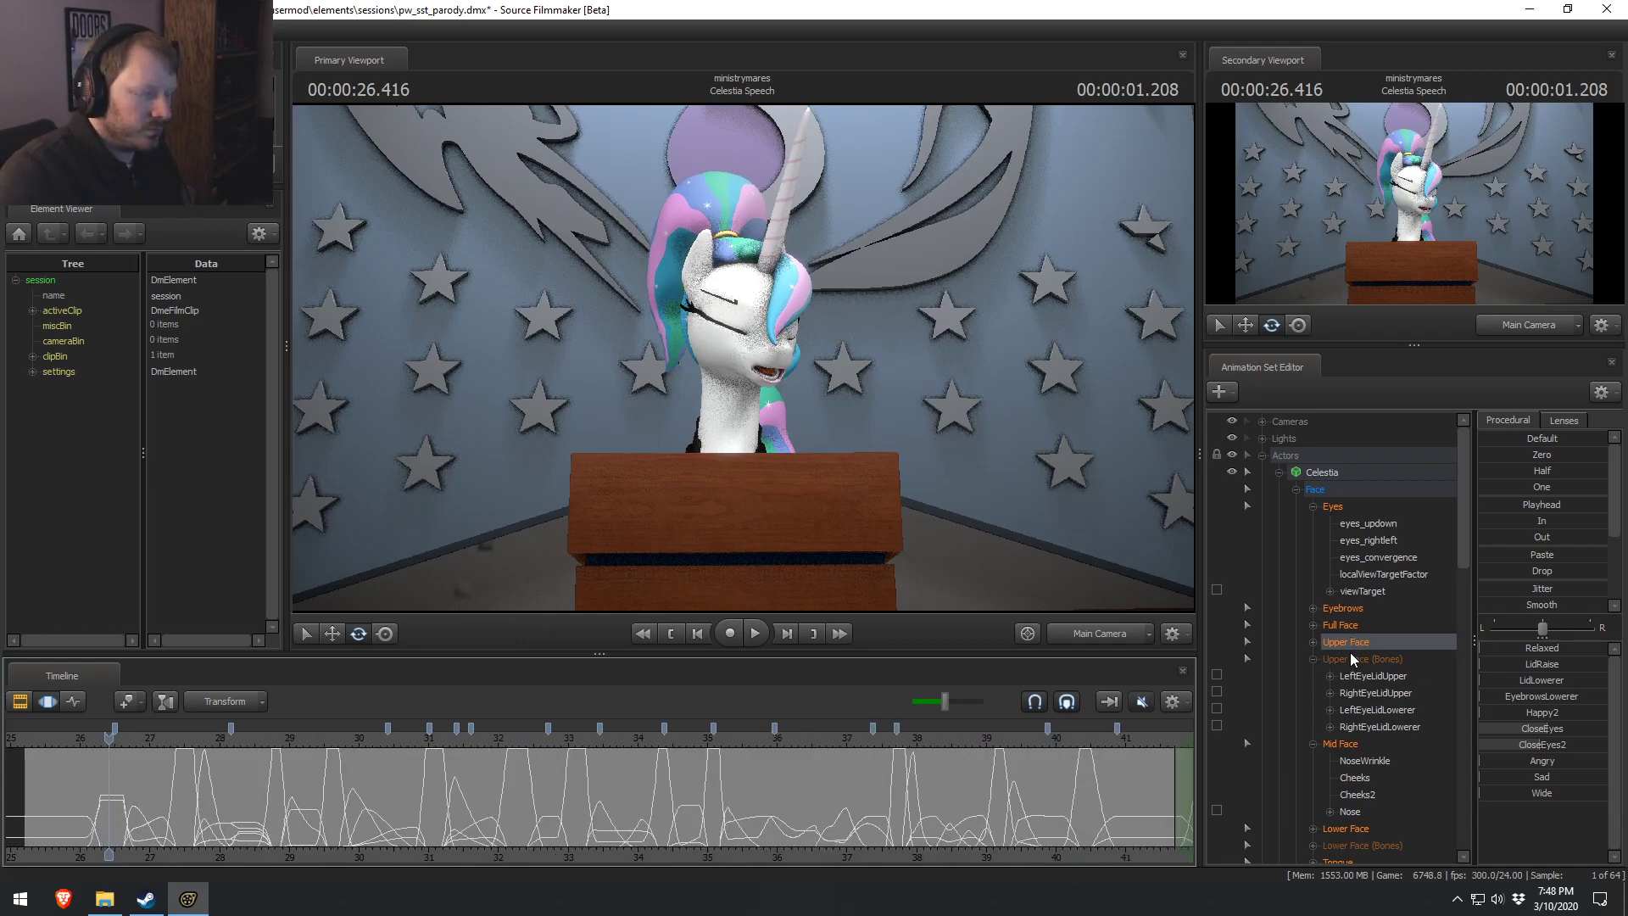
{"action": "mouse_move", "coordinate": [108, 814]}
{"action": "left_mouse_down"}
{"action": "mouse_move", "coordinate": [89, 811]}
{"action": "mouse_move", "coordinate": [109, 806]}
{"action": "left_mouse_up"}
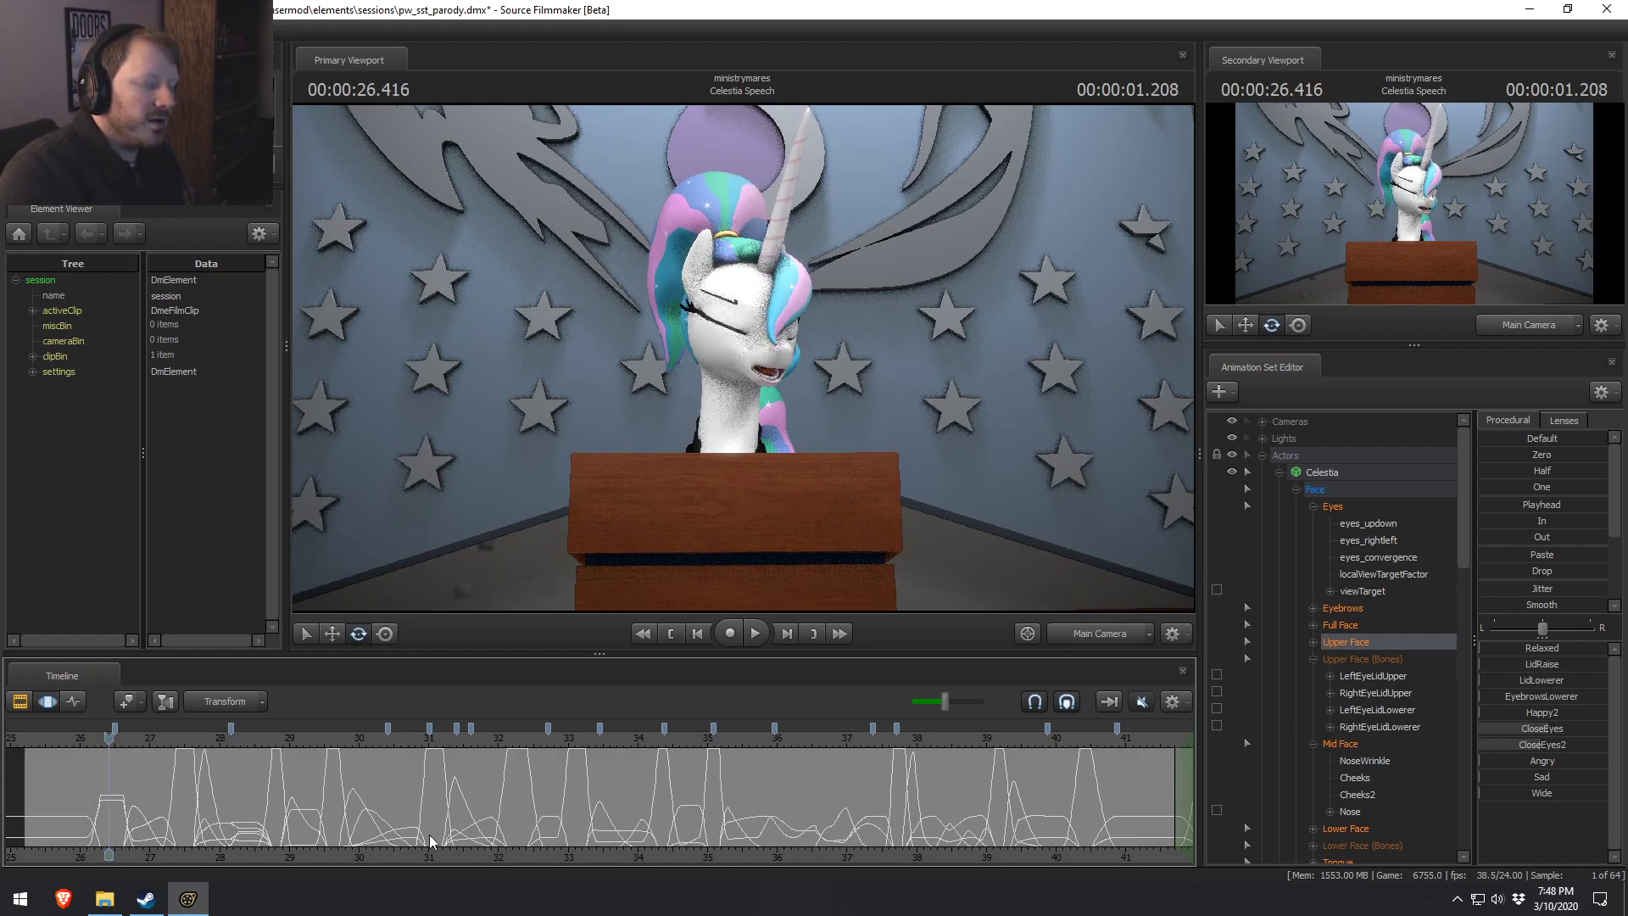
{"action": "scroll", "coordinate": [458, 843], "scroll_direction": "down", "scroll_amount": 2}
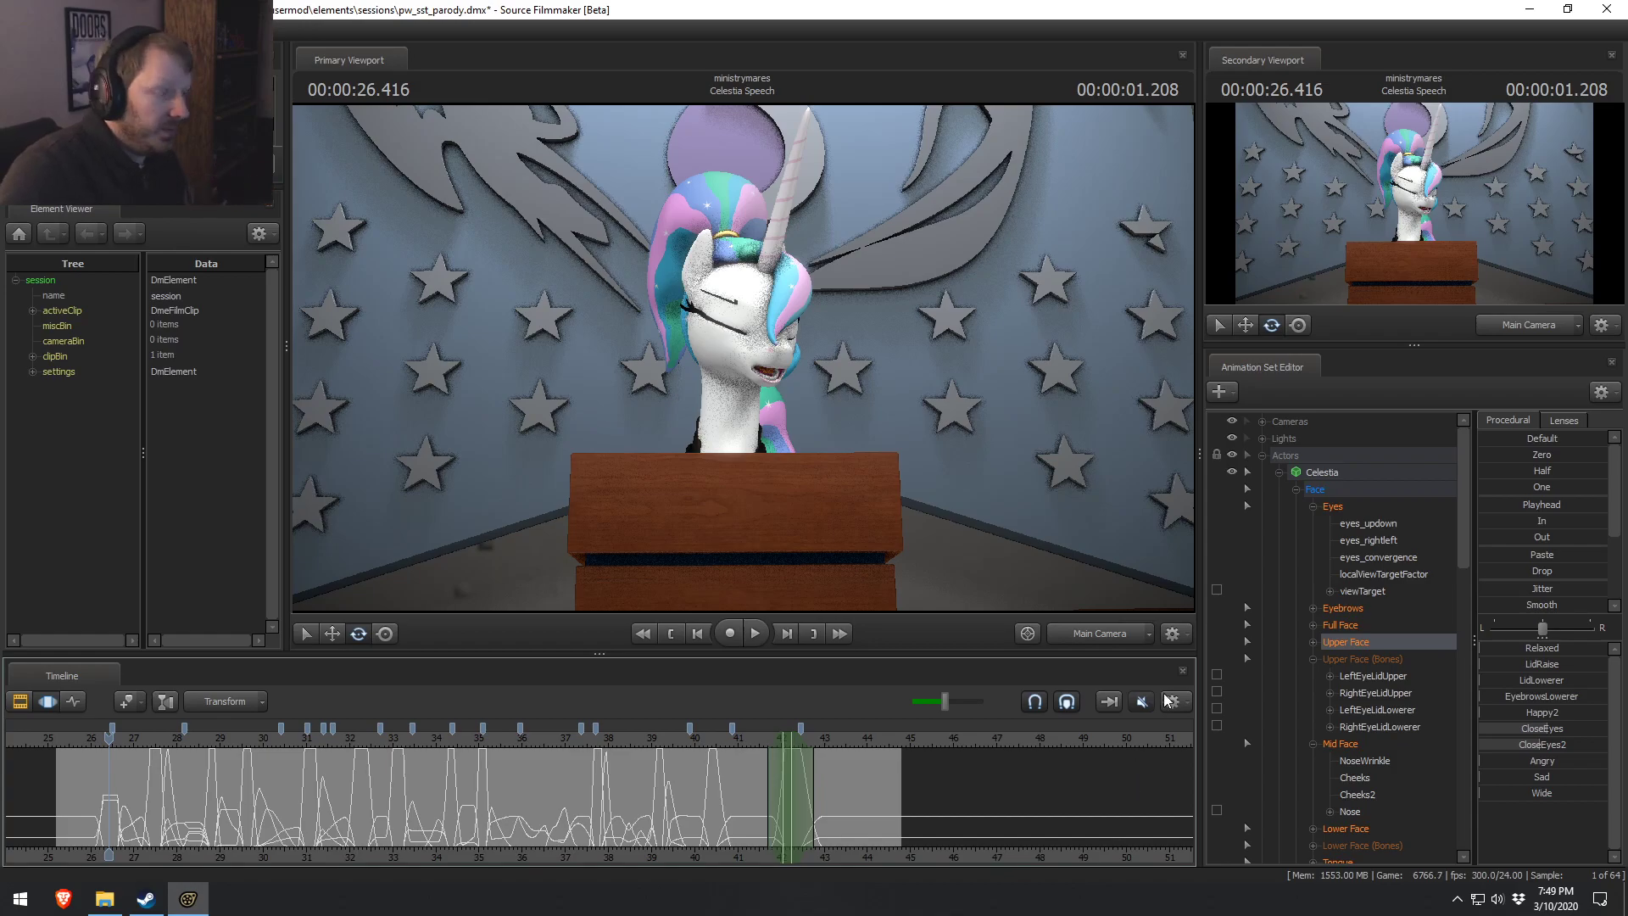
Review Celestia's facial animation through the main camera from 26.416 s to about 35 s, pausing to check individual poses.
{"action": "key", "text": "space"}
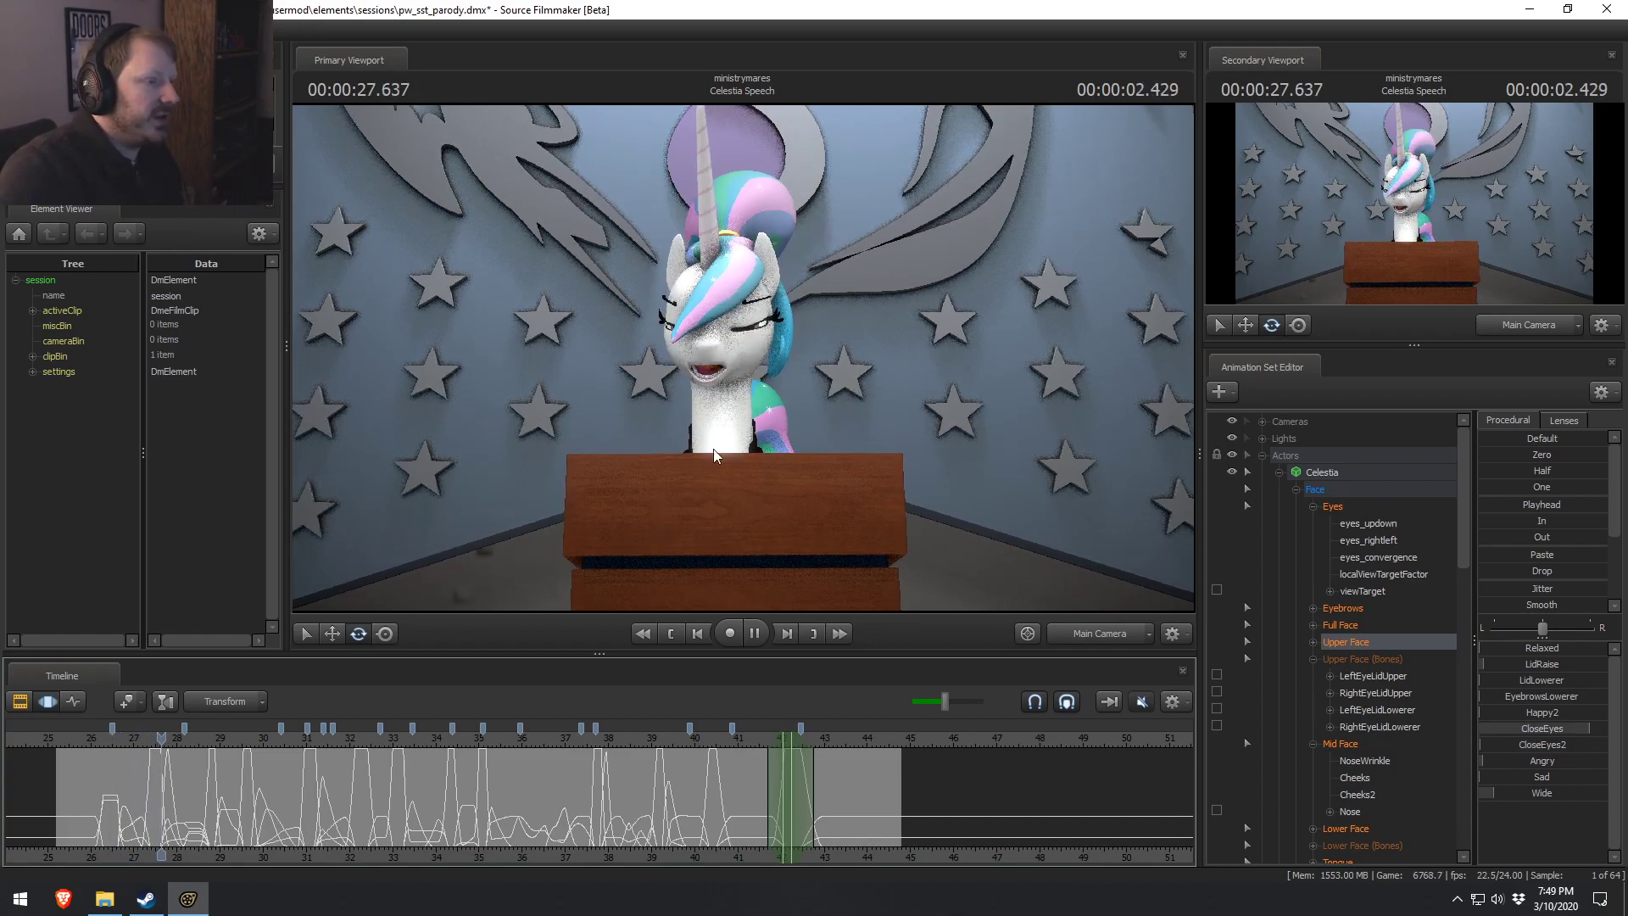
{"action": "key", "text": "space"}
{"action": "left_click_drag", "start_coordinate": [193, 743], "coordinate": [172, 745]}
{"action": "key", "text": "space"}
{"action": "key", "text": "space"}
{"action": "key", "text": "space"}
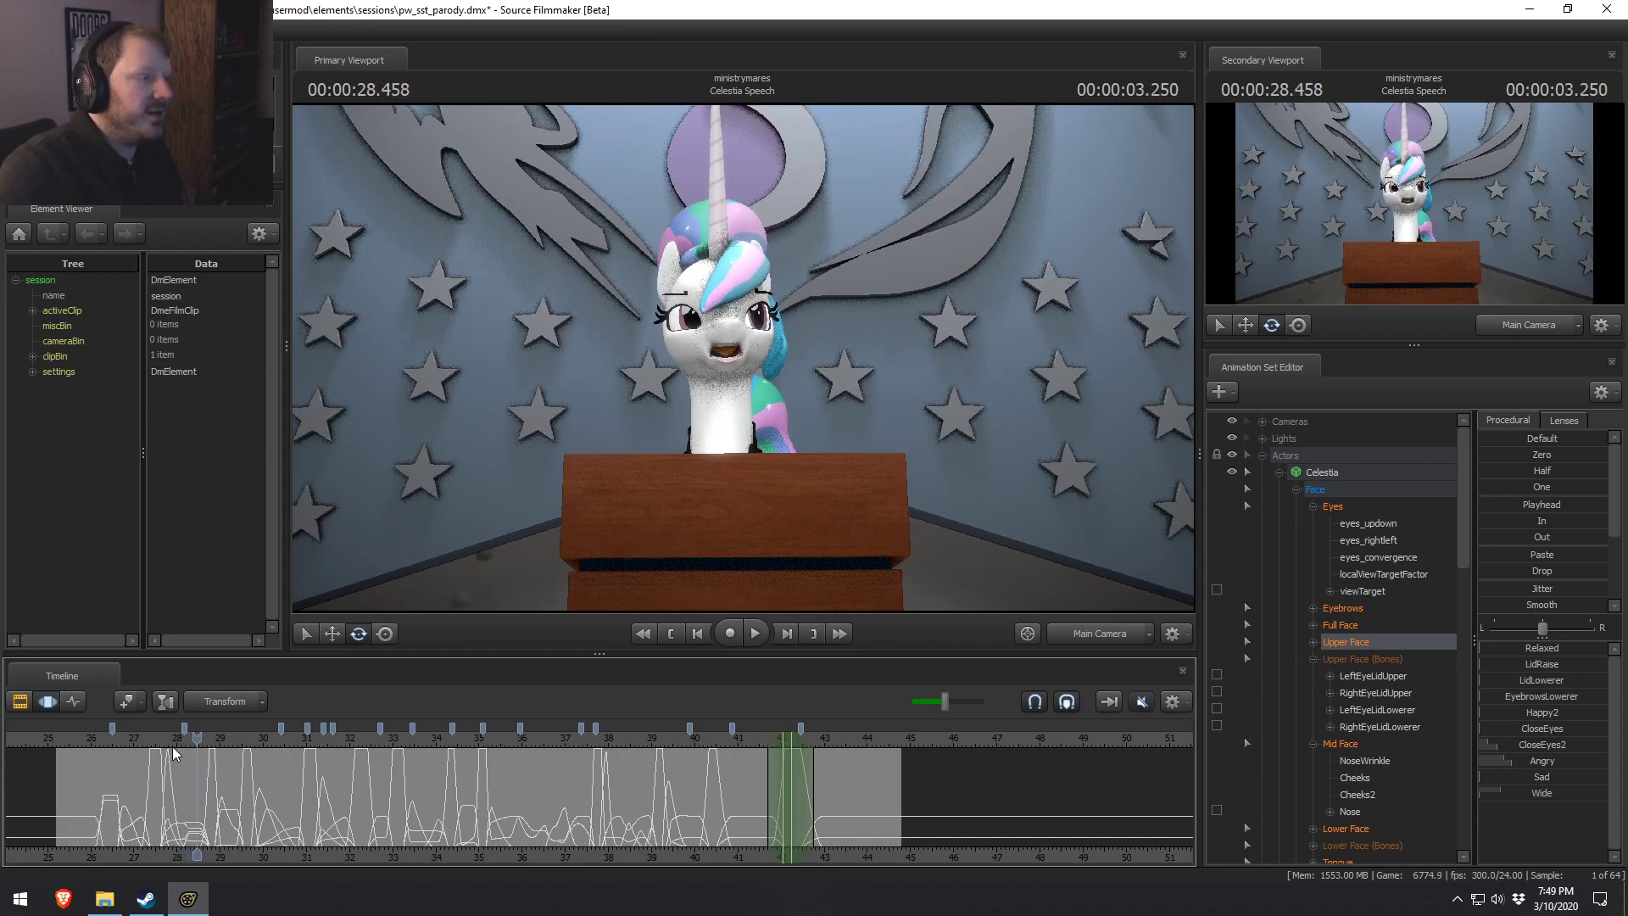
{"action": "key", "text": "space"}
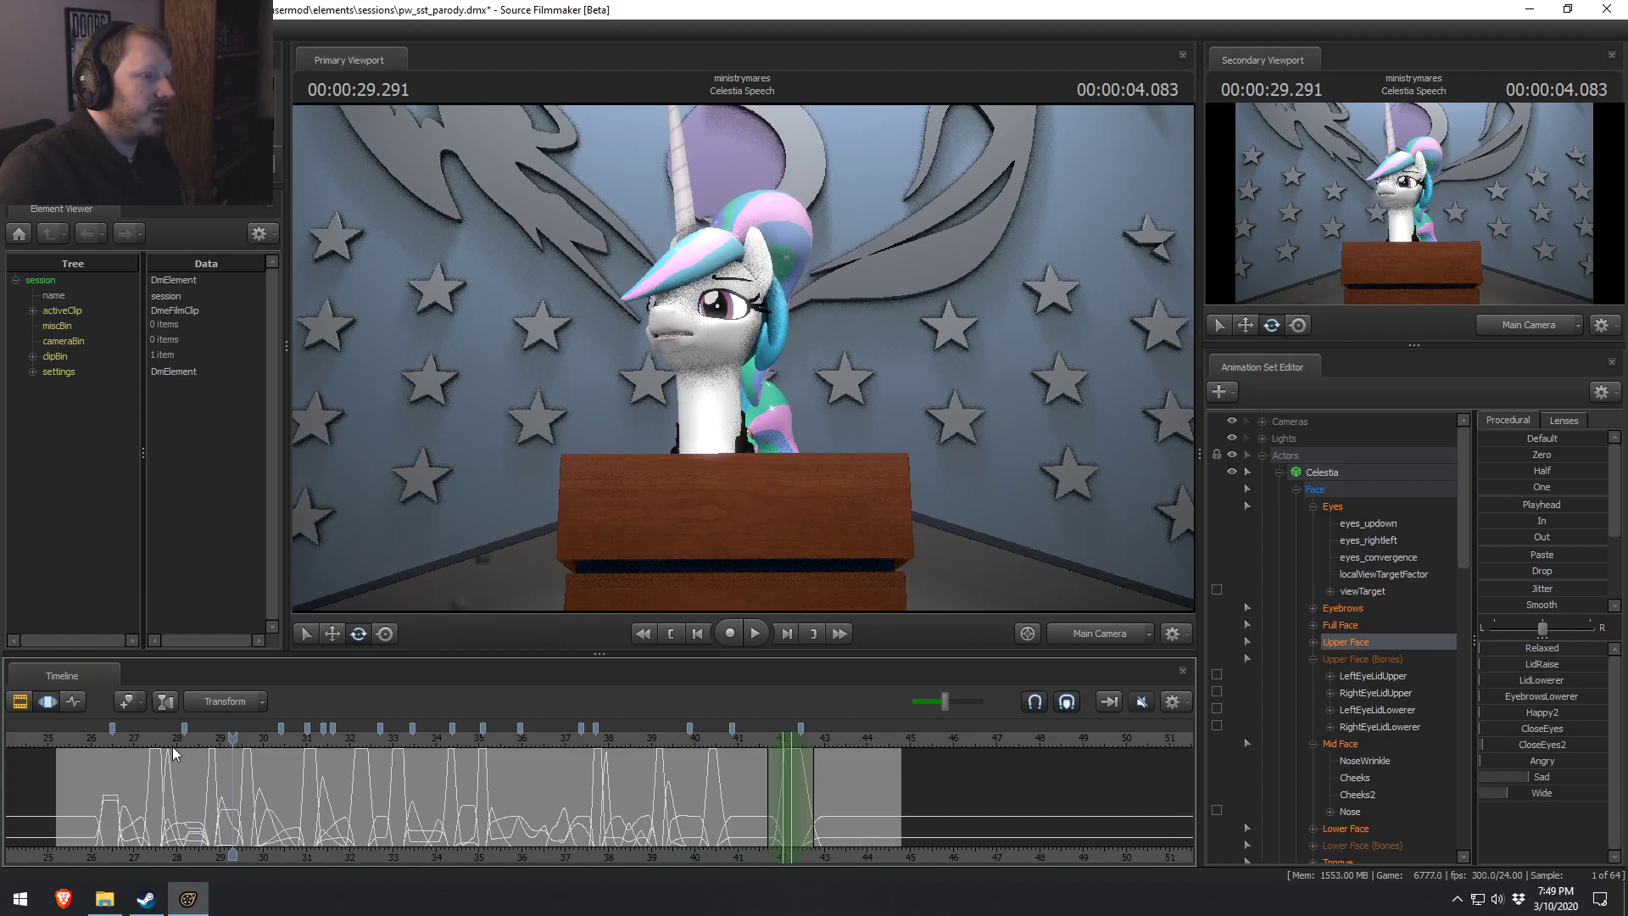
{"action": "key", "text": "space"}
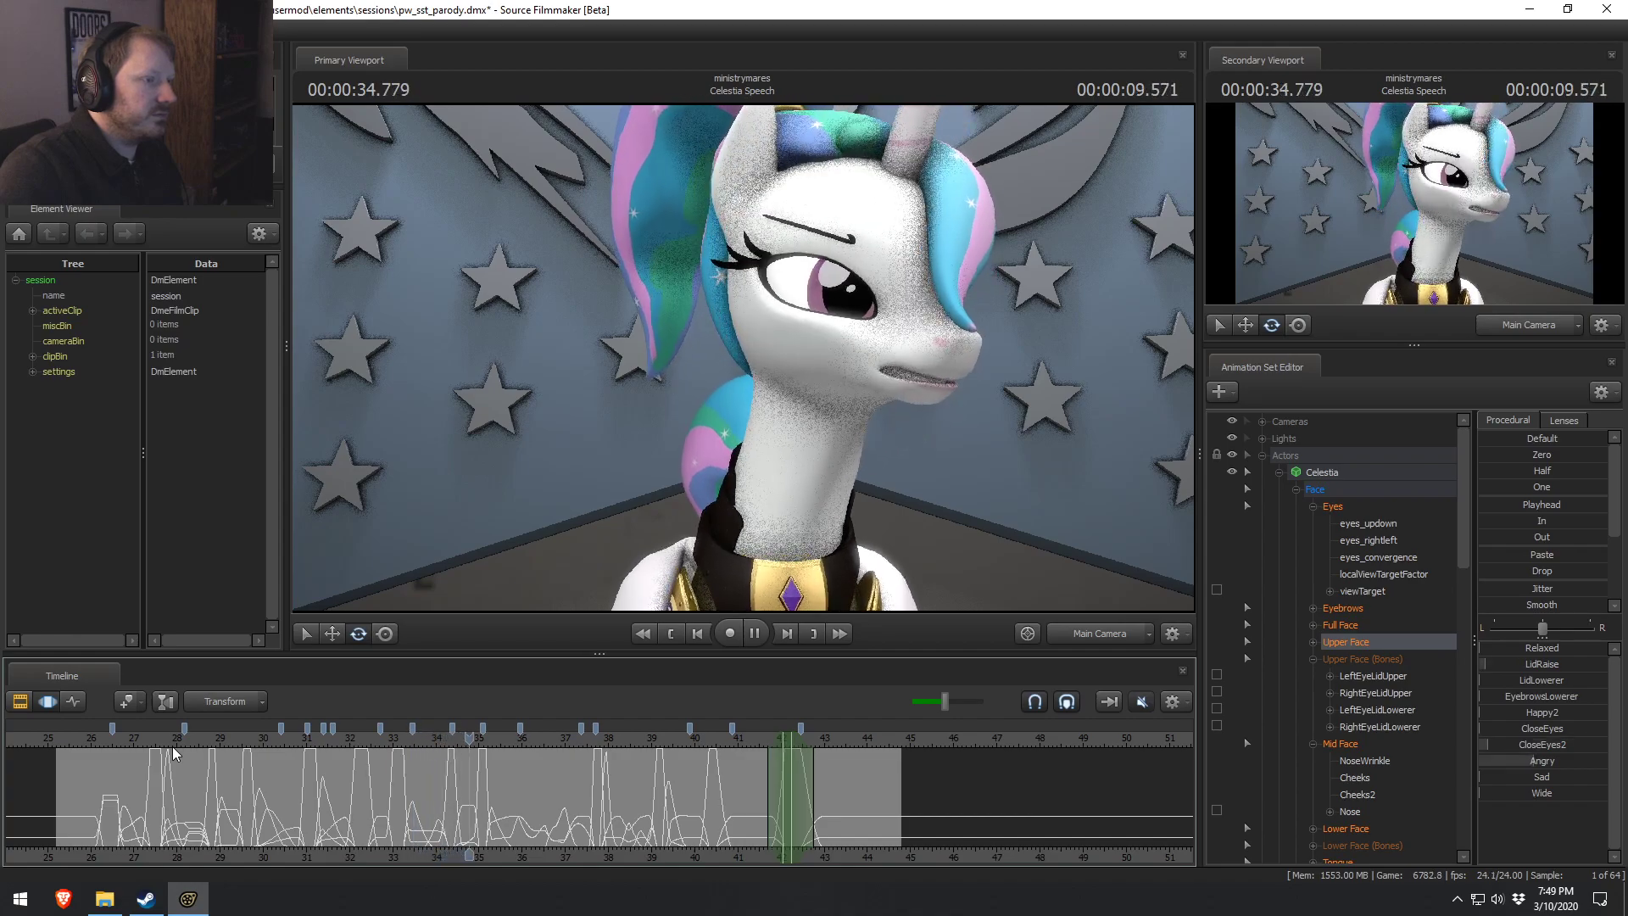
{"action": "key", "text": "space"}
Review the rest of her speech through the main camera from about 35.6 s to 41.416 s.
{"action": "left_click", "coordinate": [506, 737]}
{"action": "key", "text": "space"}
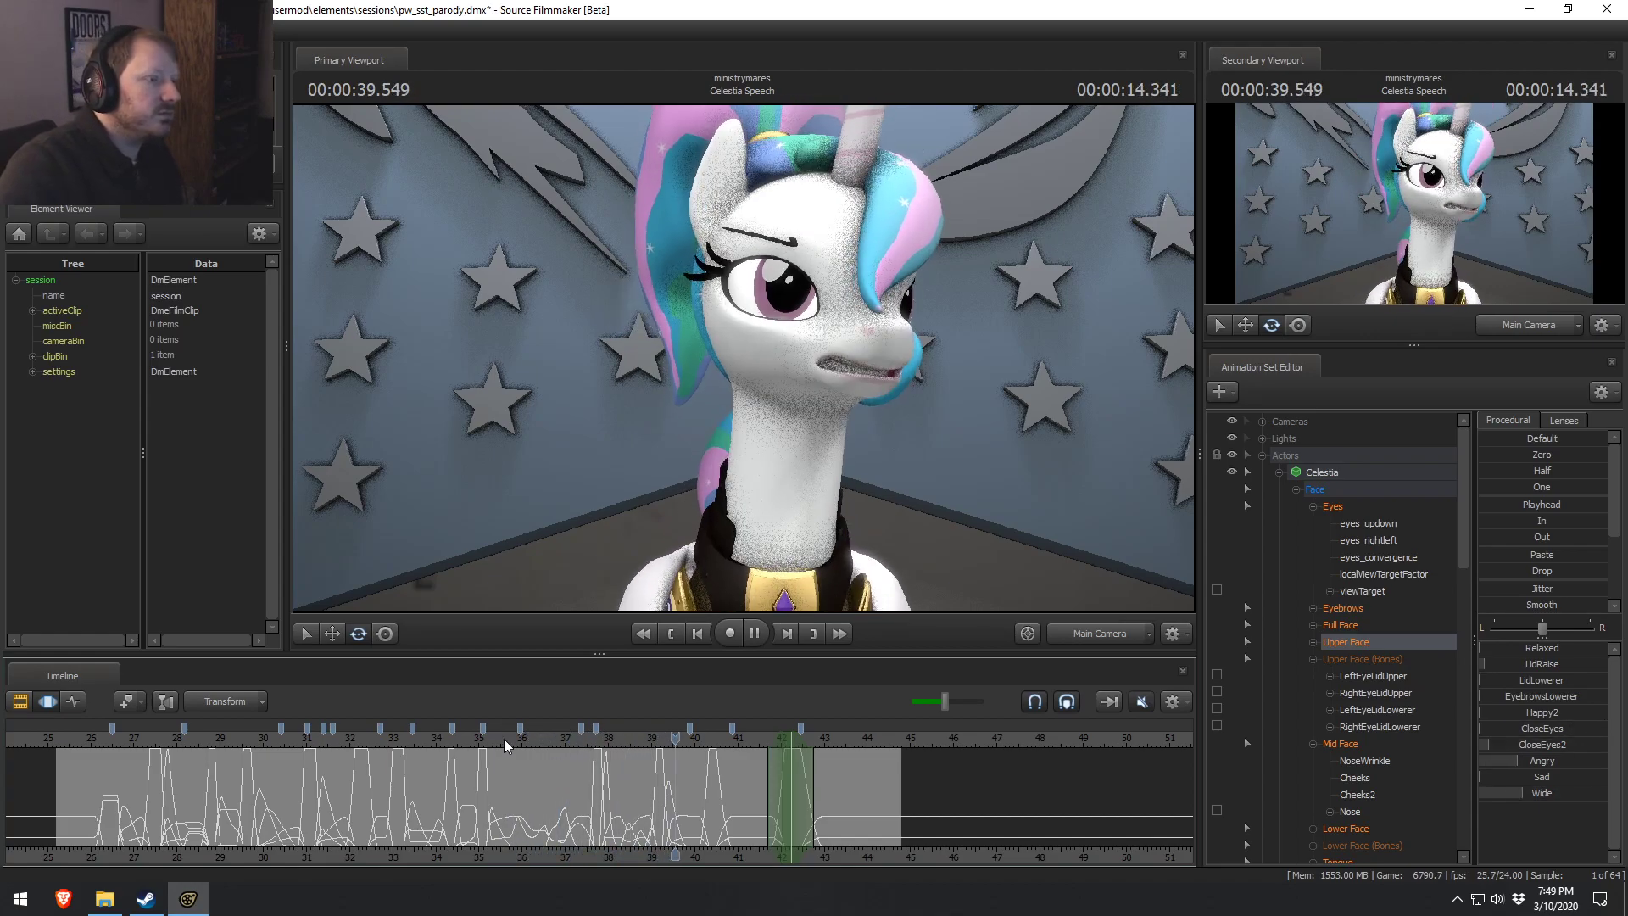
{"action": "key", "text": "space"}
{"action": "key", "text": "space"}
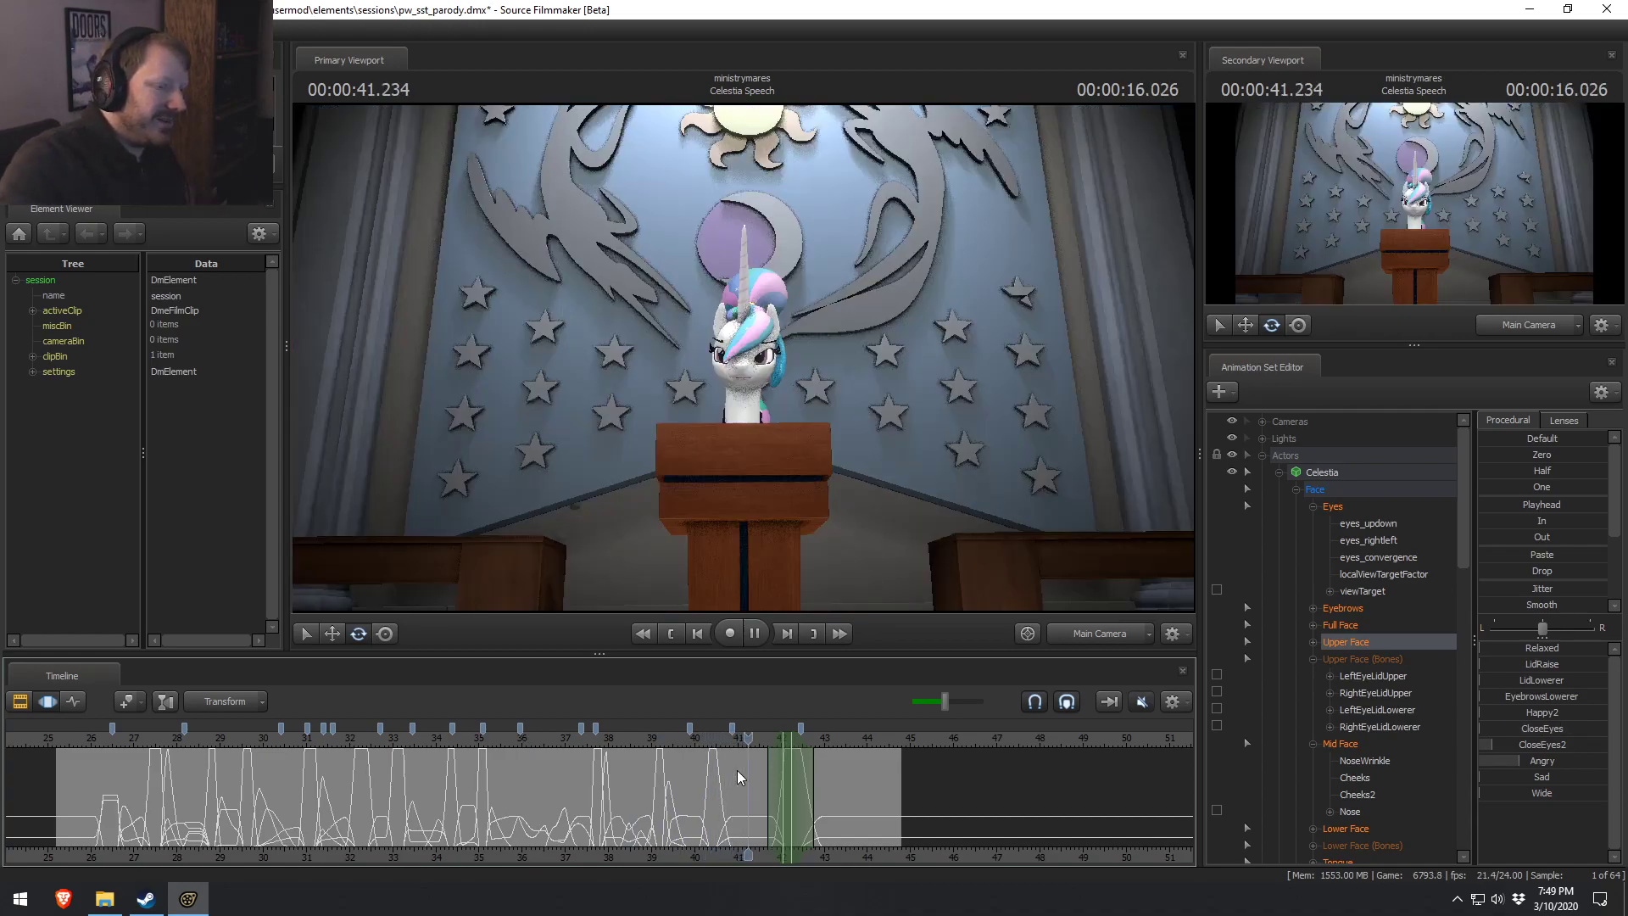
{"action": "key", "text": "space"}
Show Celestia's Eyes curves and review her eye motion from about 38.25 s to 39.75 s.
{"action": "left_click", "coordinate": [1361, 506]}
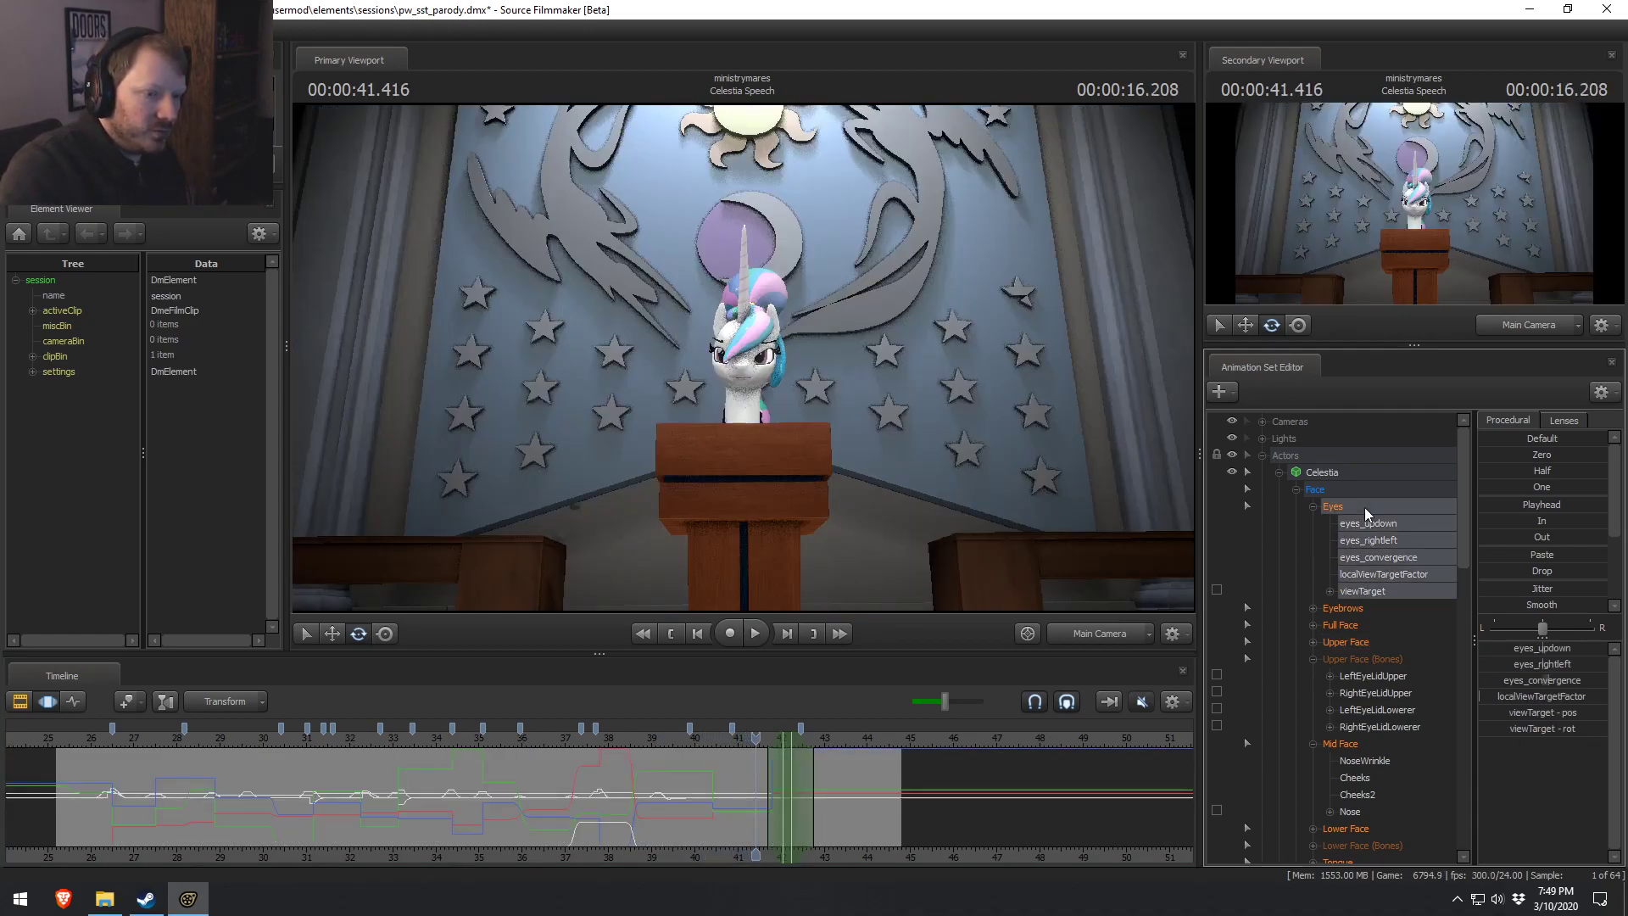
{"action": "scroll", "coordinate": [248, 813], "scroll_direction": "up", "scroll_amount": 1}
{"action": "scroll", "coordinate": [228, 814], "scroll_direction": "down", "scroll_amount": 2}
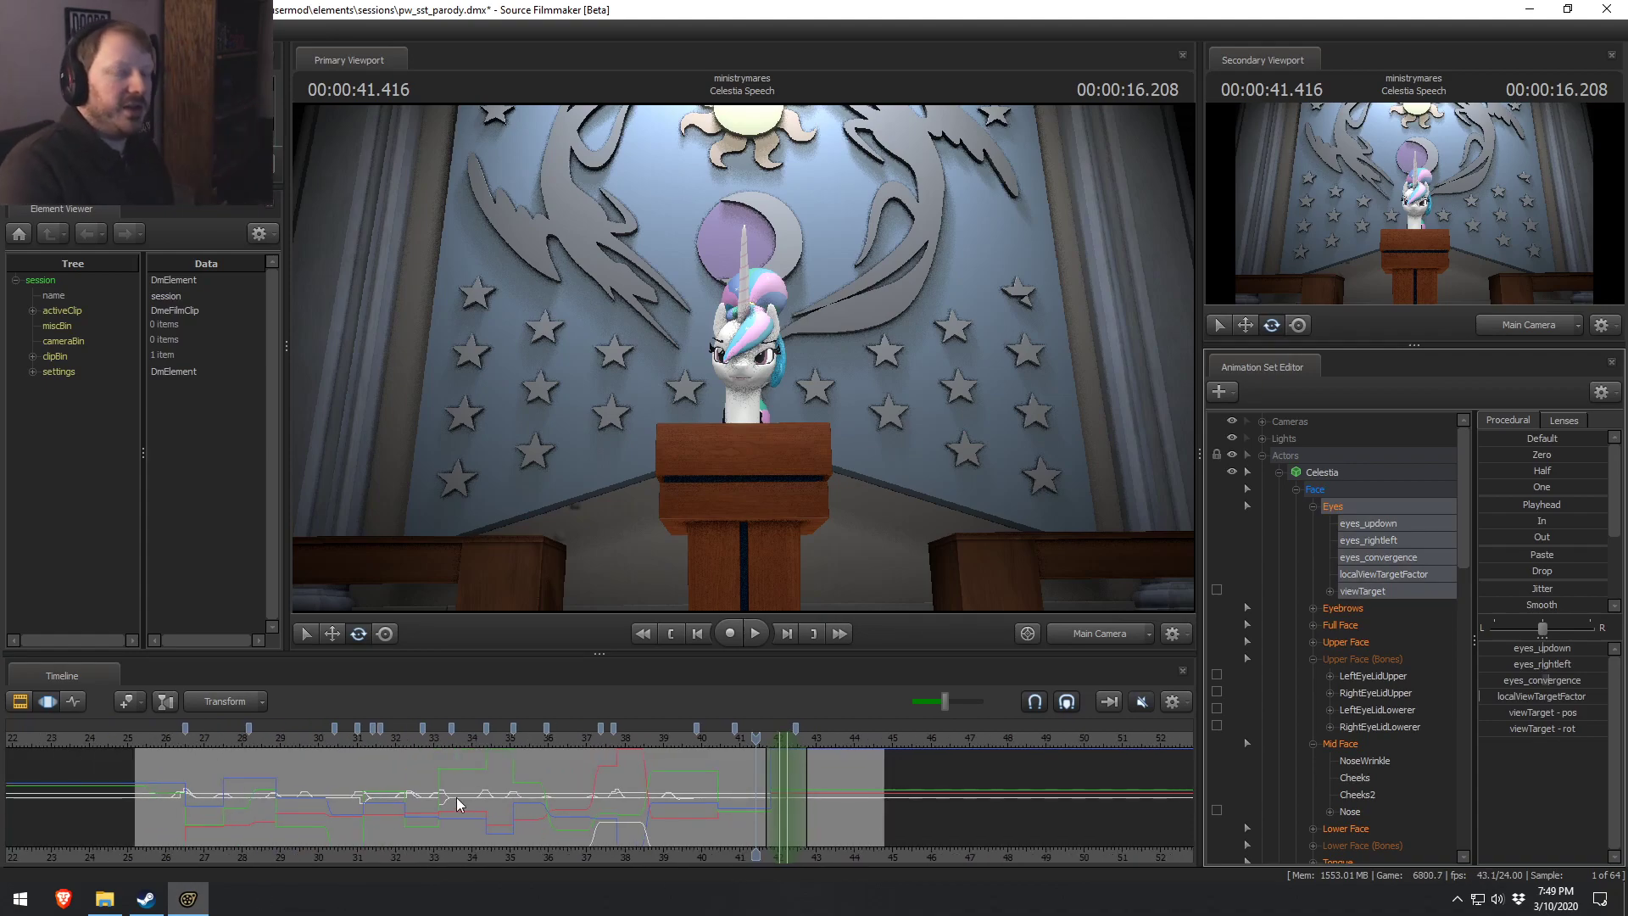
{"action": "left_click", "coordinate": [635, 737]}
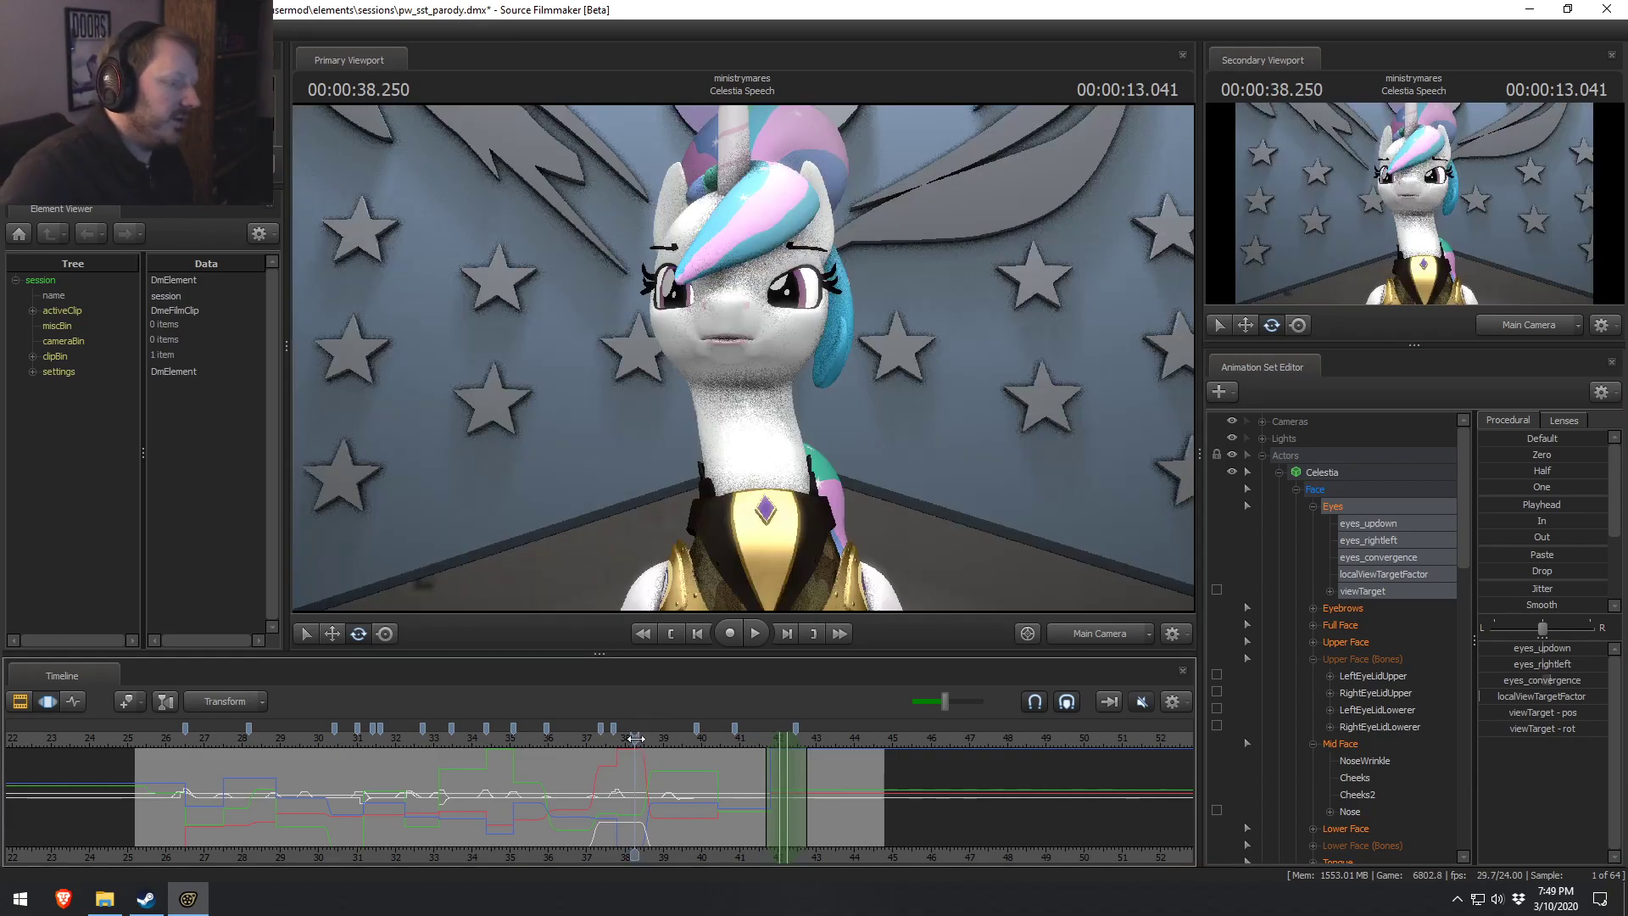
{"action": "mouse_move", "coordinate": [640, 739]}
{"action": "left_mouse_down"}
{"action": "mouse_move", "coordinate": [653, 740]}
{"action": "mouse_move", "coordinate": [633, 735]}
{"action": "left_mouse_up"}
{"action": "key", "text": "space"}
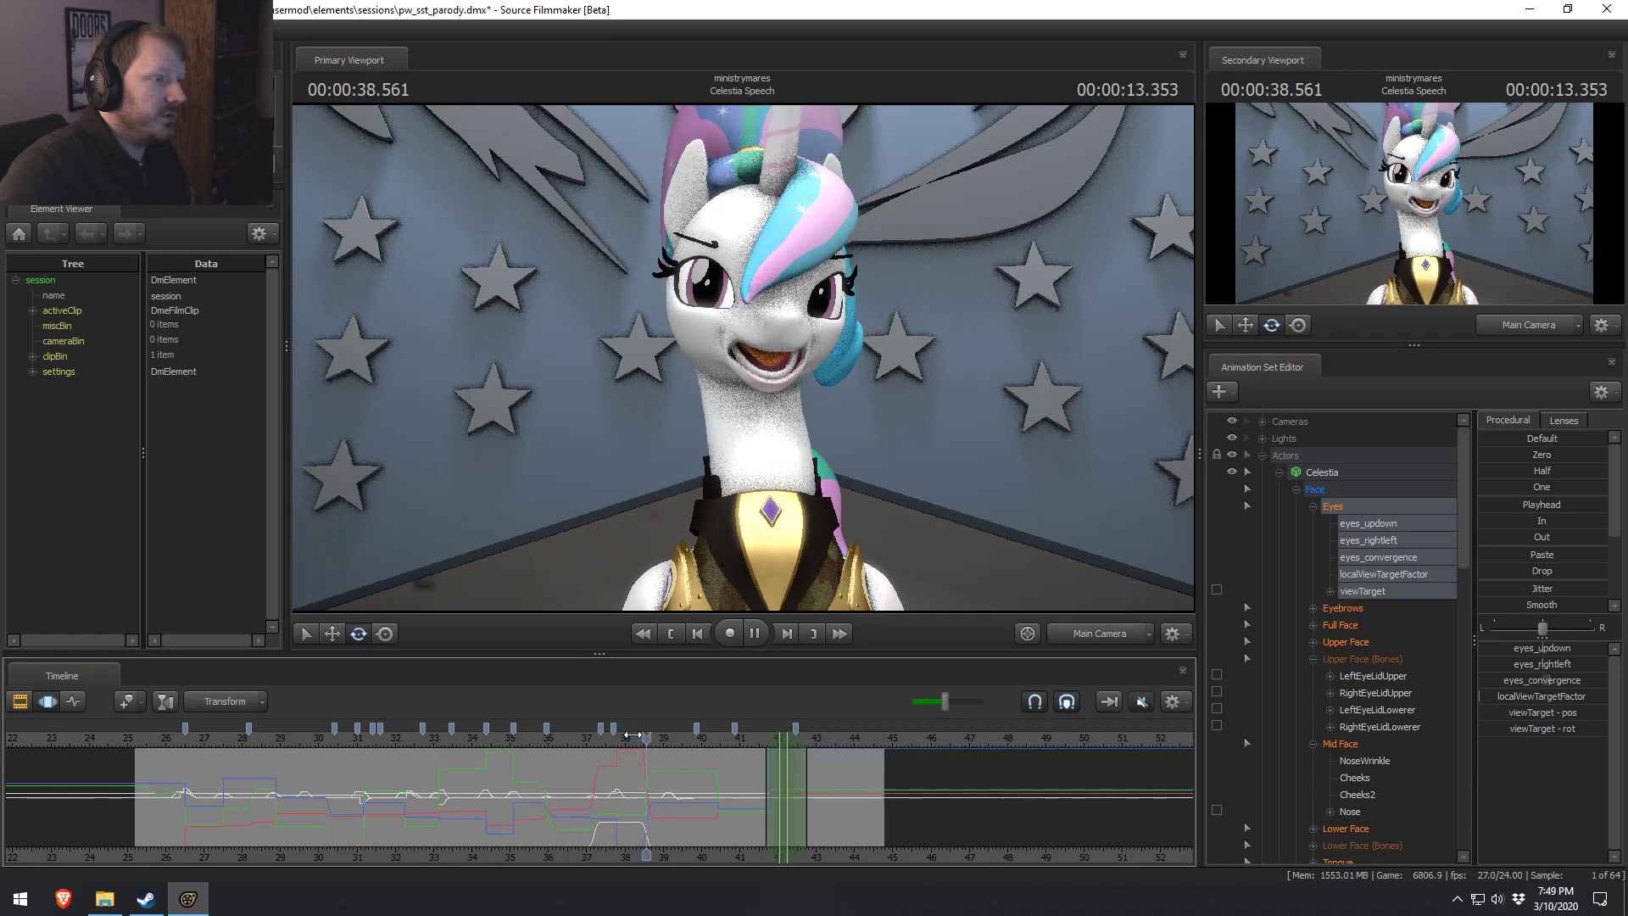
{"action": "key", "text": "space"}
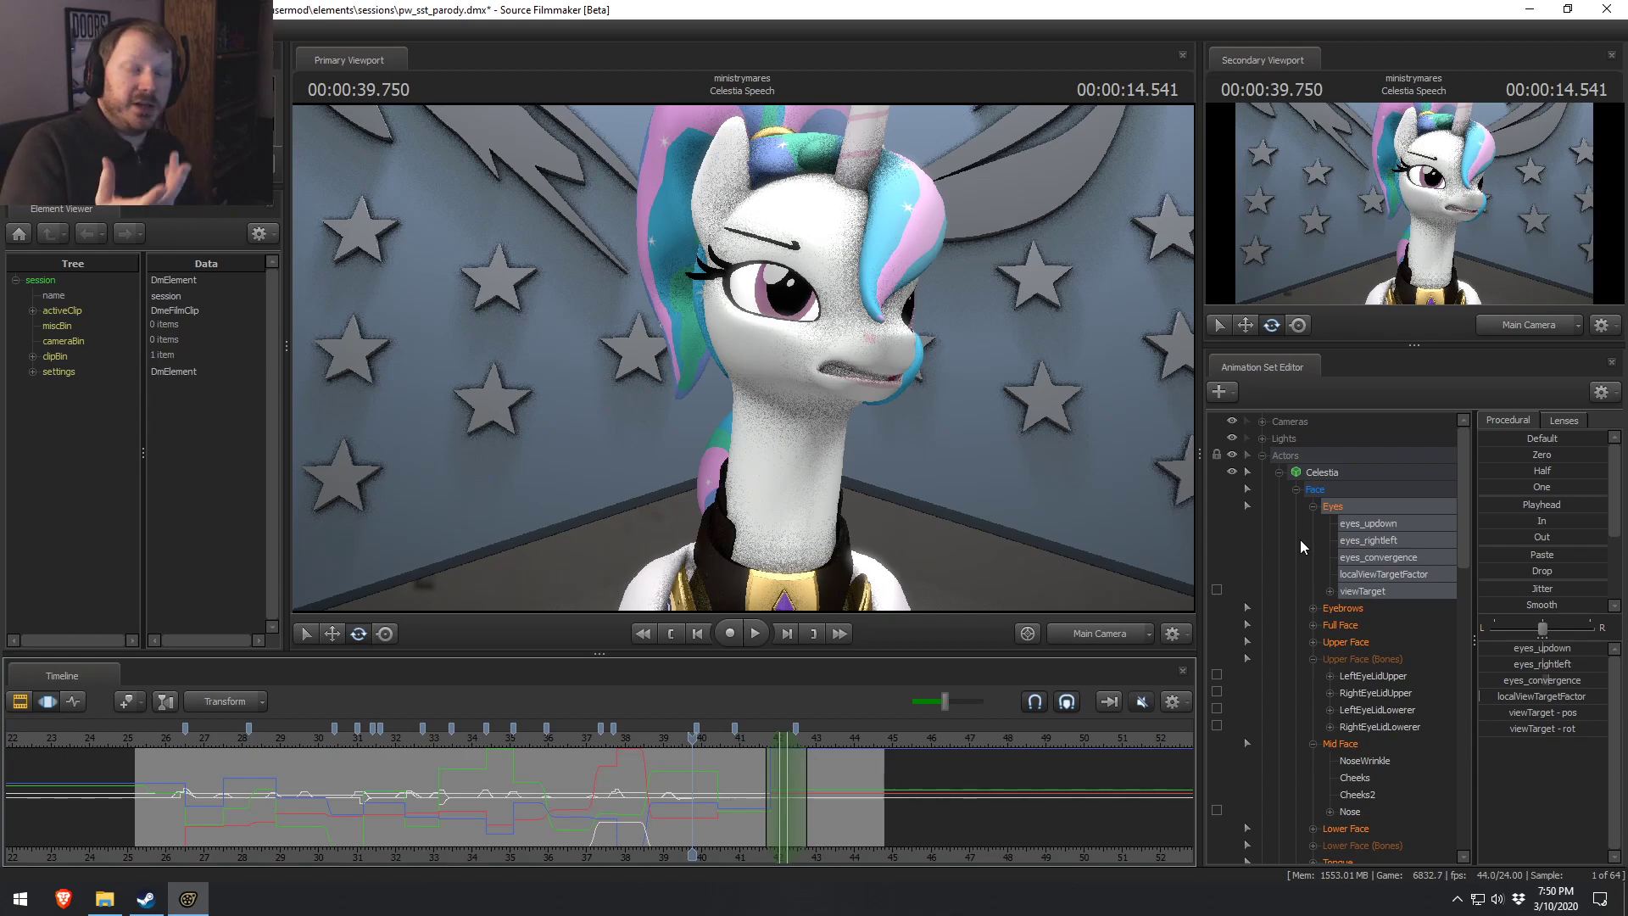
Examine the eye curves between 33 and 37 s and play the eye motion from about 34 s to 35.625 s.
{"action": "scroll", "coordinate": [581, 810], "scroll_direction": "up", "scroll_amount": 5}
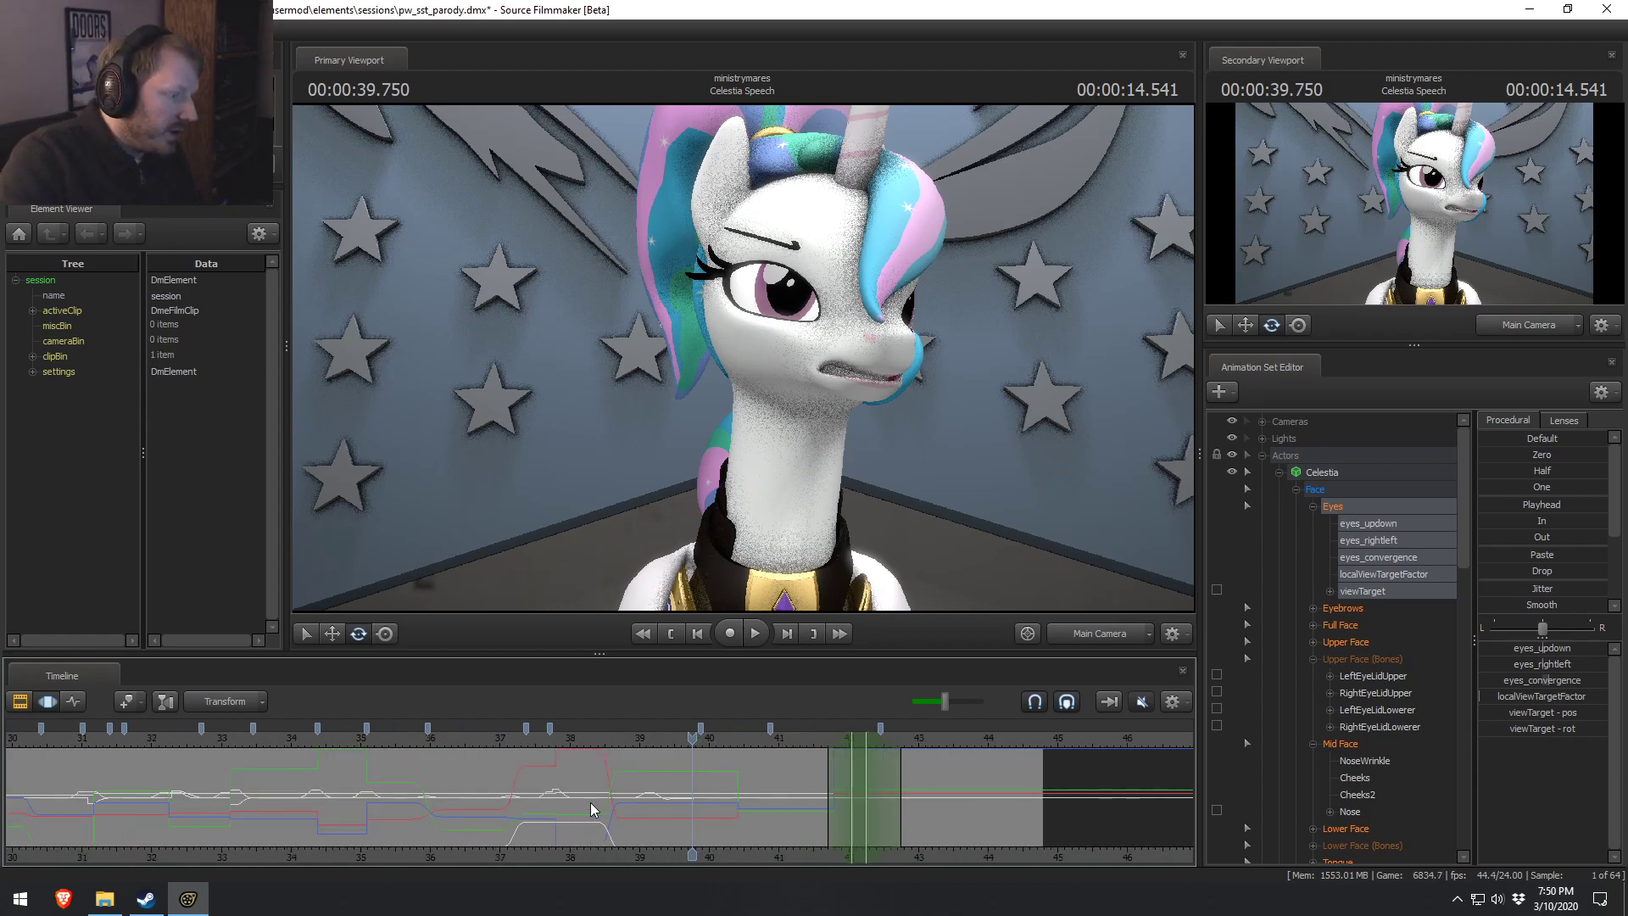
{"action": "left_click", "coordinate": [423, 773]}
{"action": "key", "text": "space"}
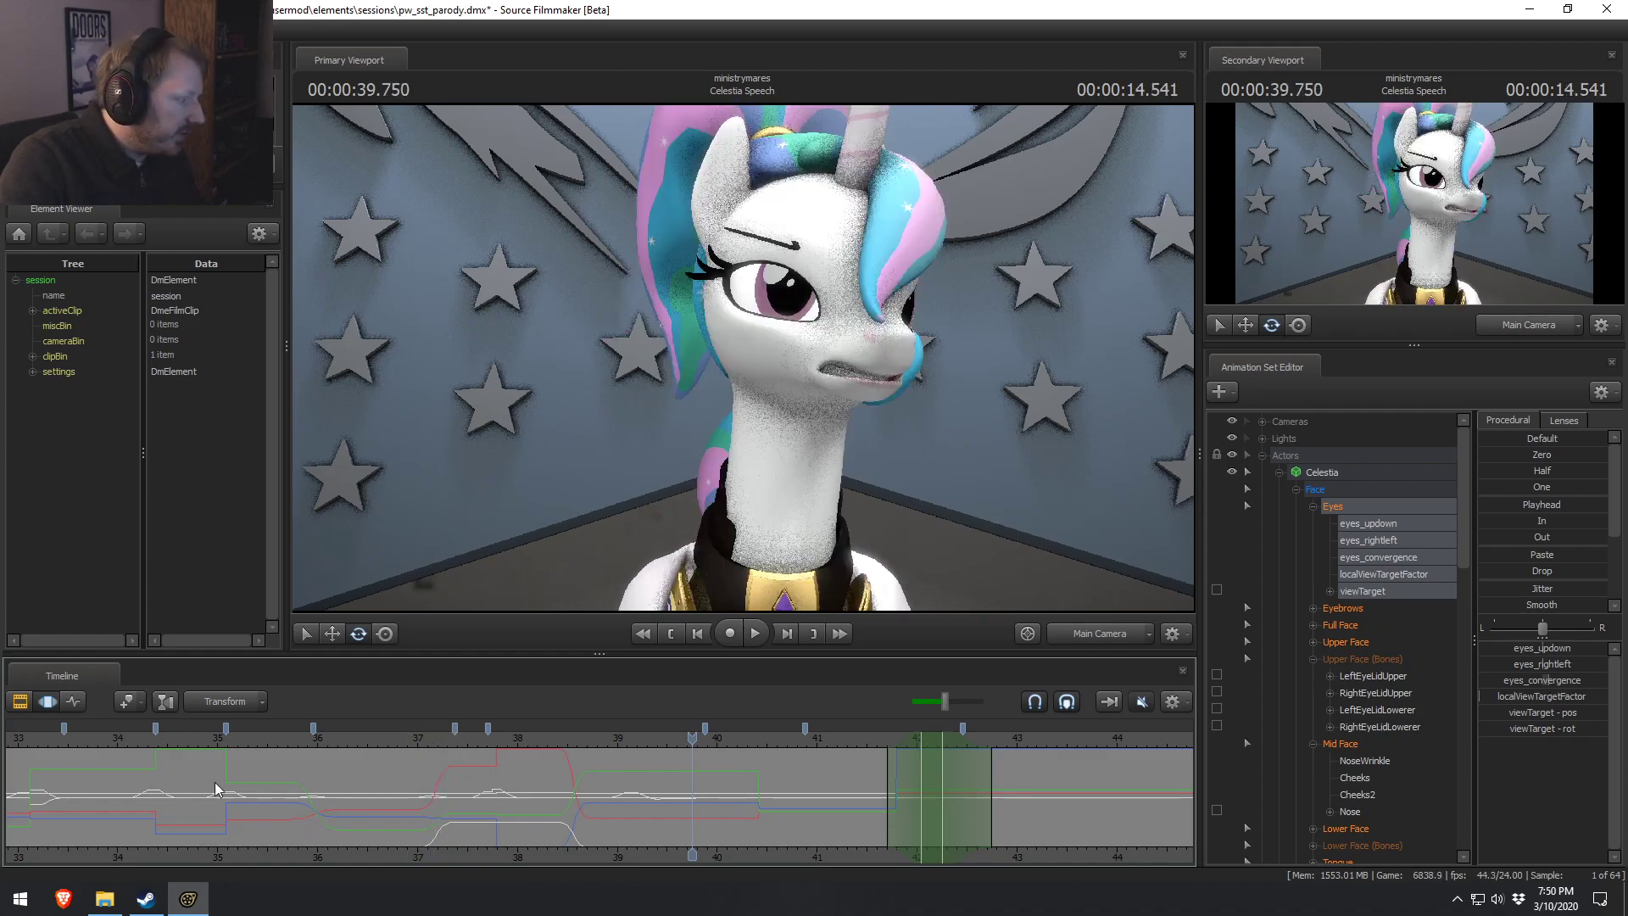
{"action": "scroll", "coordinate": [237, 785], "scroll_direction": "down", "scroll_amount": 2}
{"action": "left_click_drag", "start_coordinate": [247, 774], "coordinate": [381, 803]}
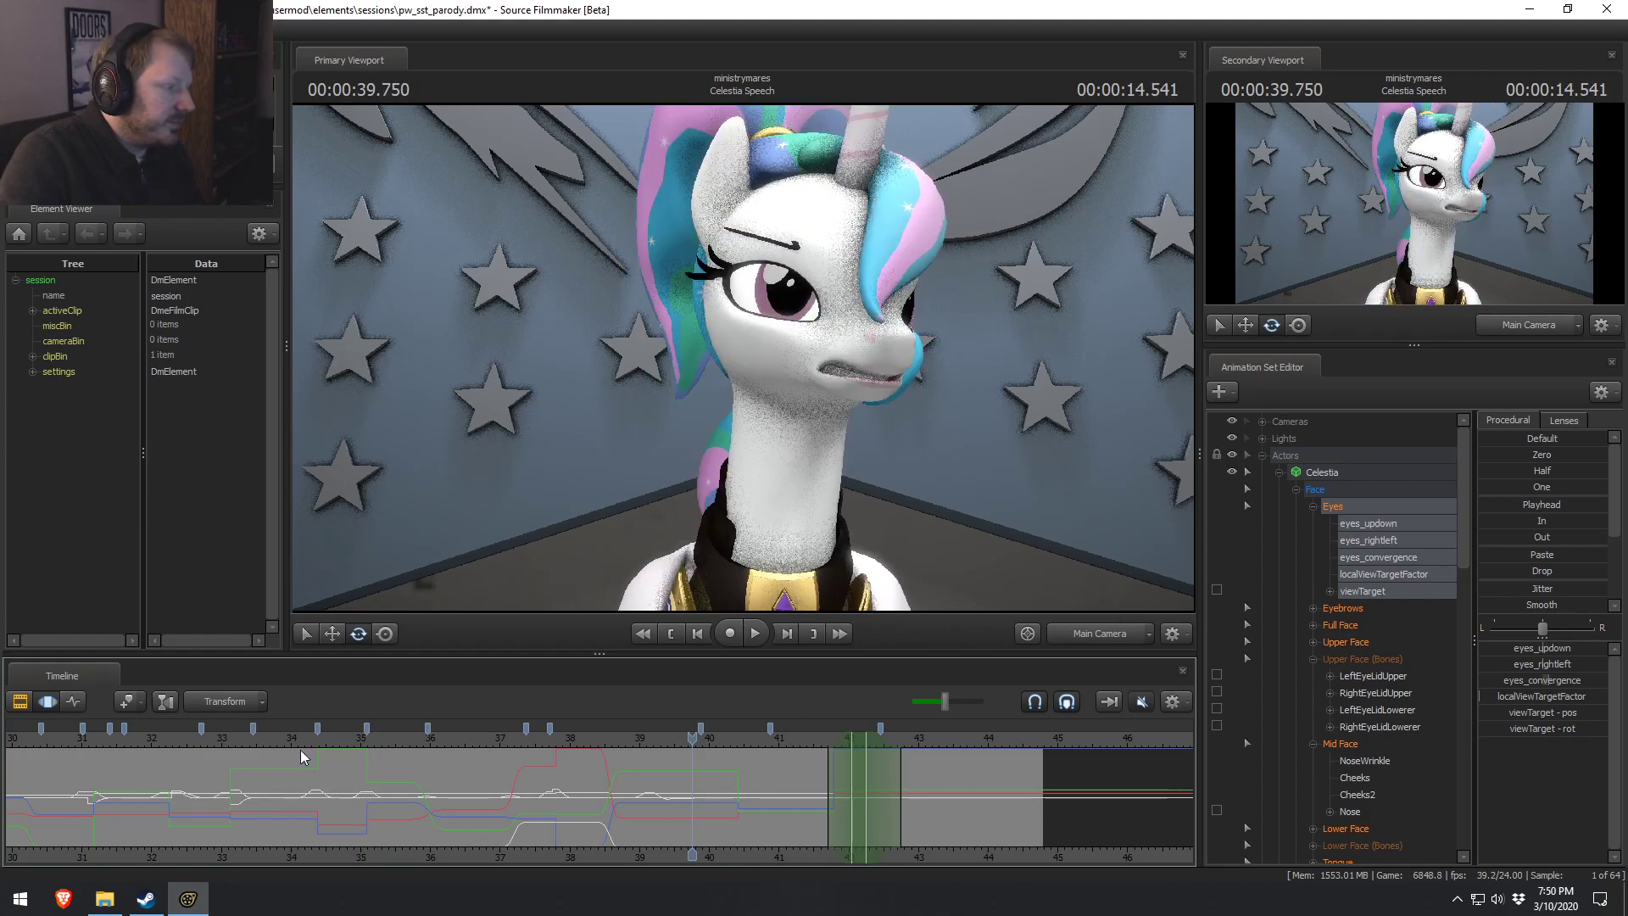
{"action": "left_click", "coordinate": [293, 741]}
{"action": "key", "text": "space"}
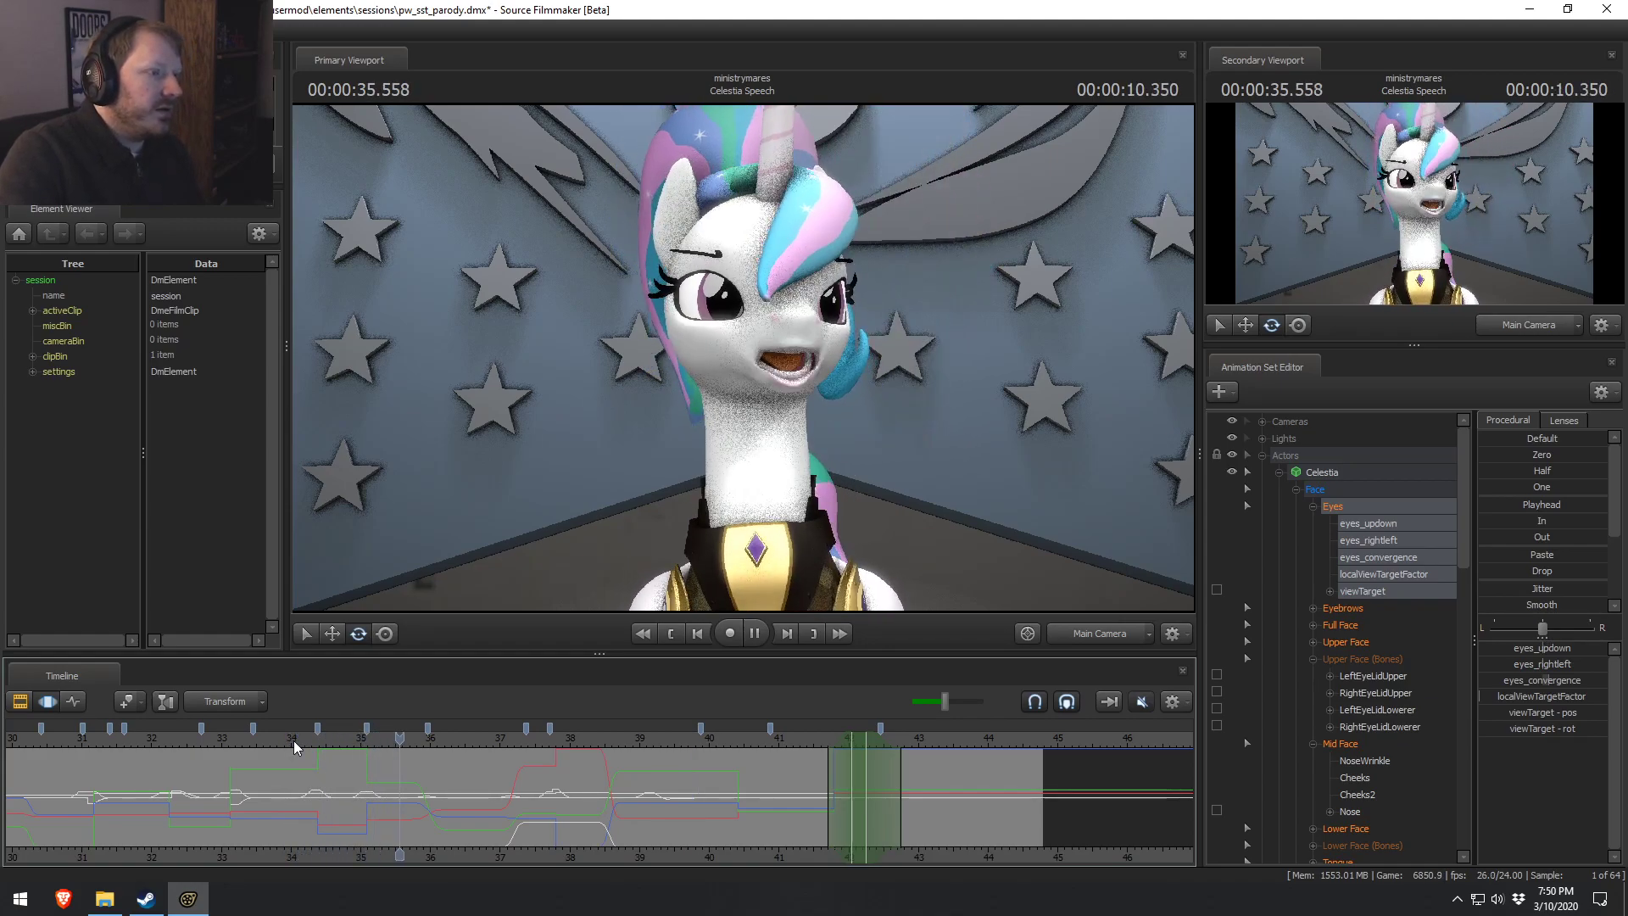
{"action": "key", "text": "space"}
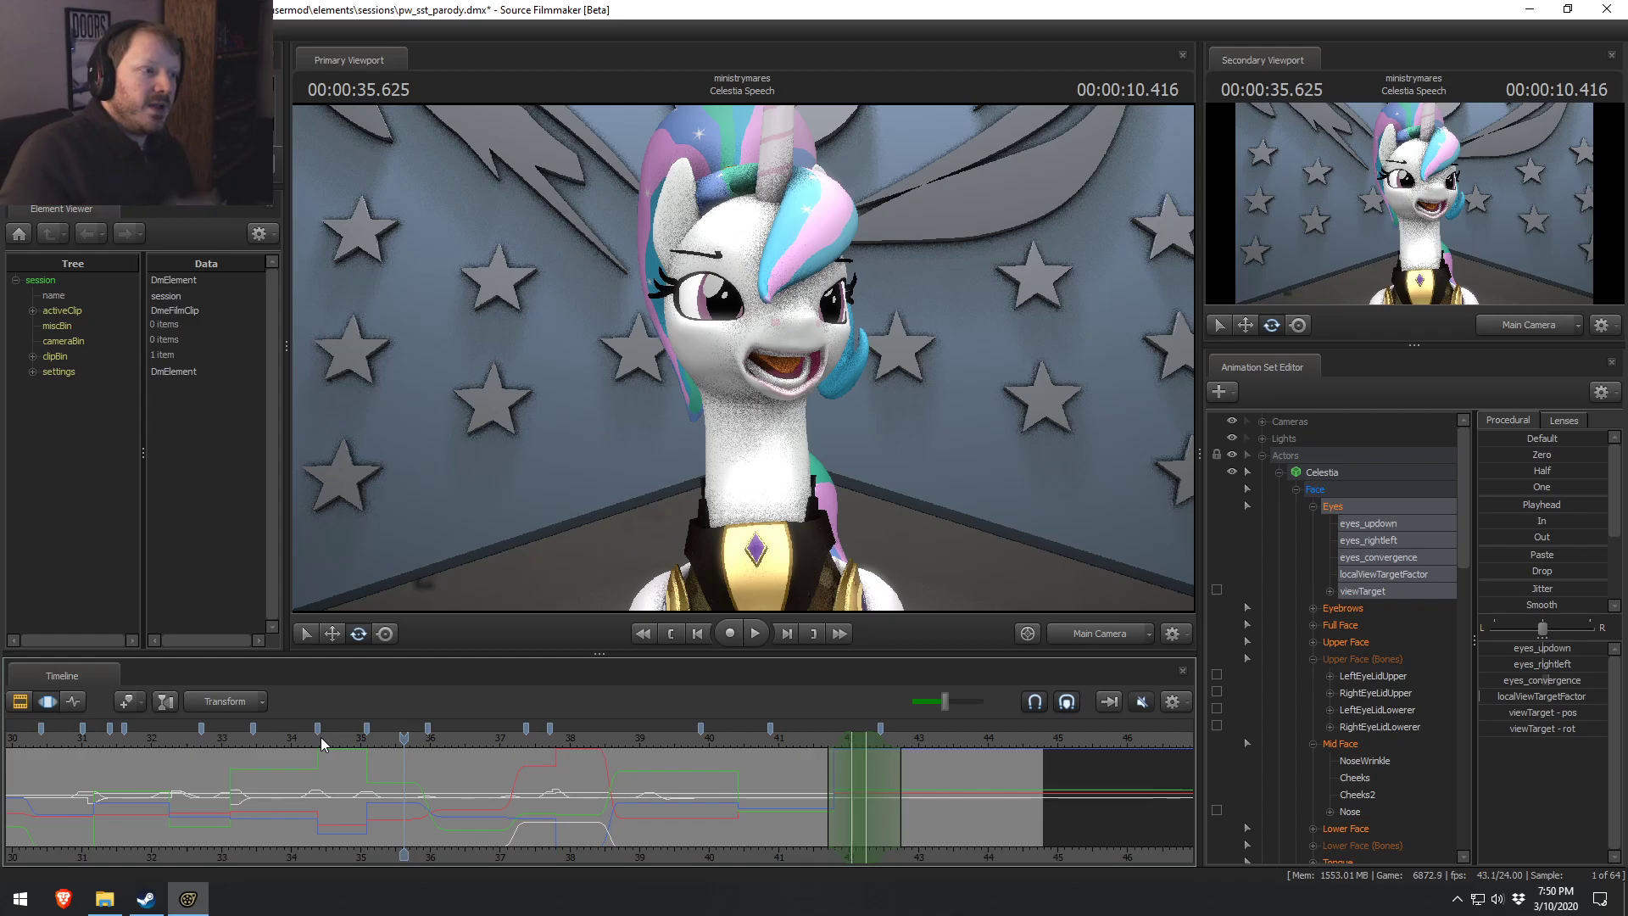
View Celestia's face close up through the work camera at 35.625 s and select her Head control.
{"action": "left_click", "coordinate": [1127, 638]}
{"action": "key", "text": "w"}
{"action": "left_click_drag", "start_coordinate": [1085, 566], "coordinate": [717, 339]}
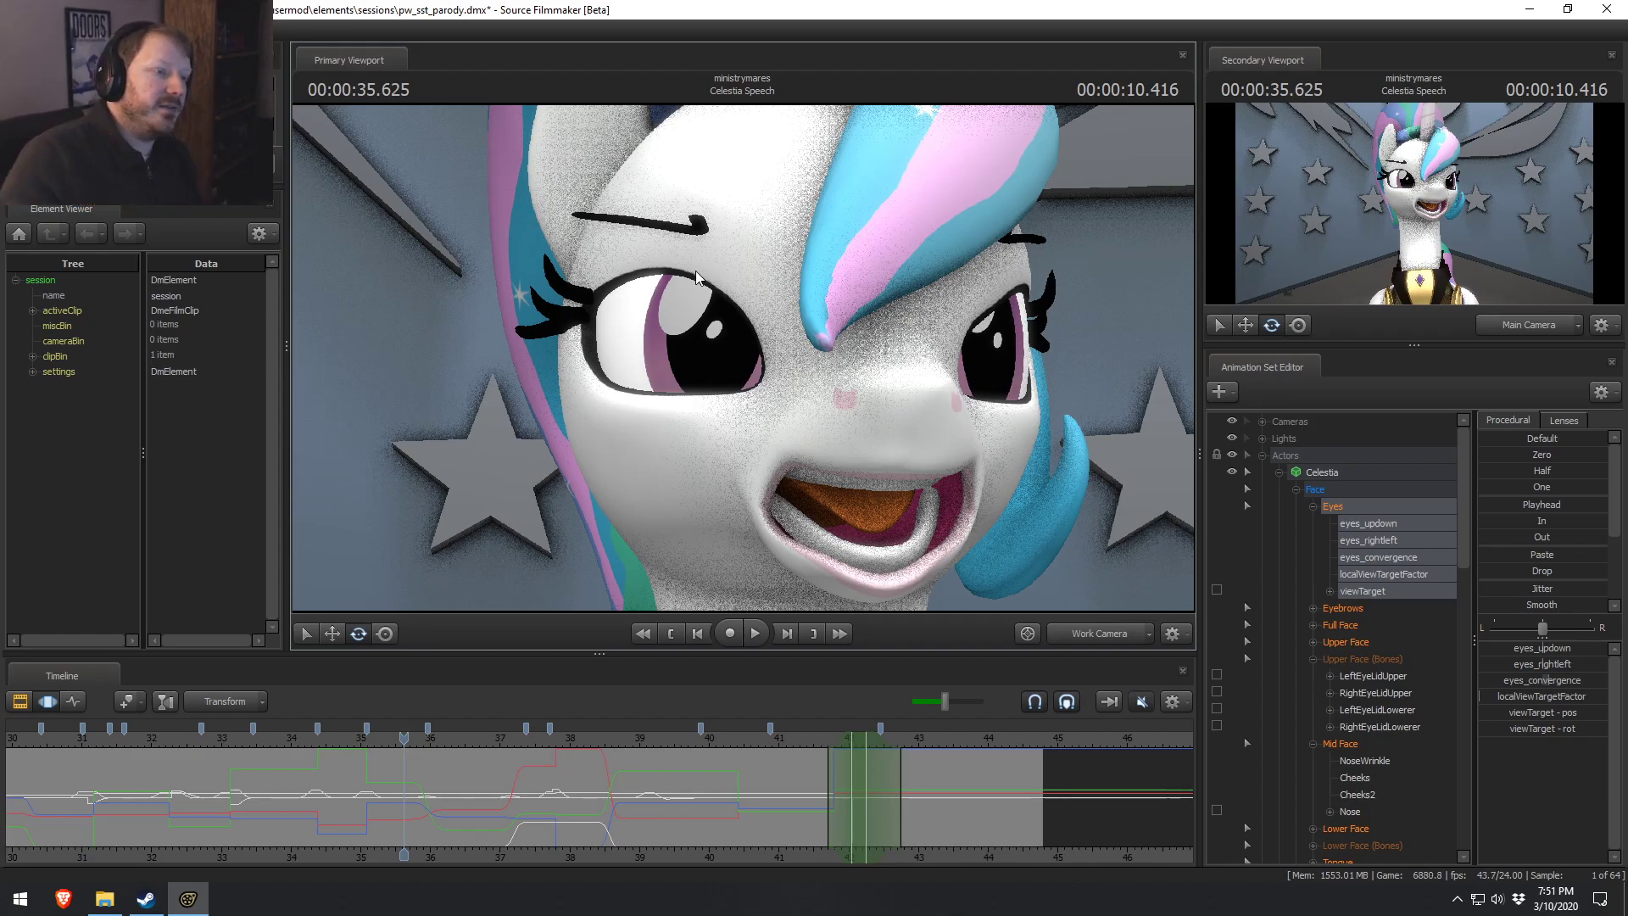
{"action": "key", "text": "ctrl"}
{"action": "left_click", "coordinate": [814, 550]}
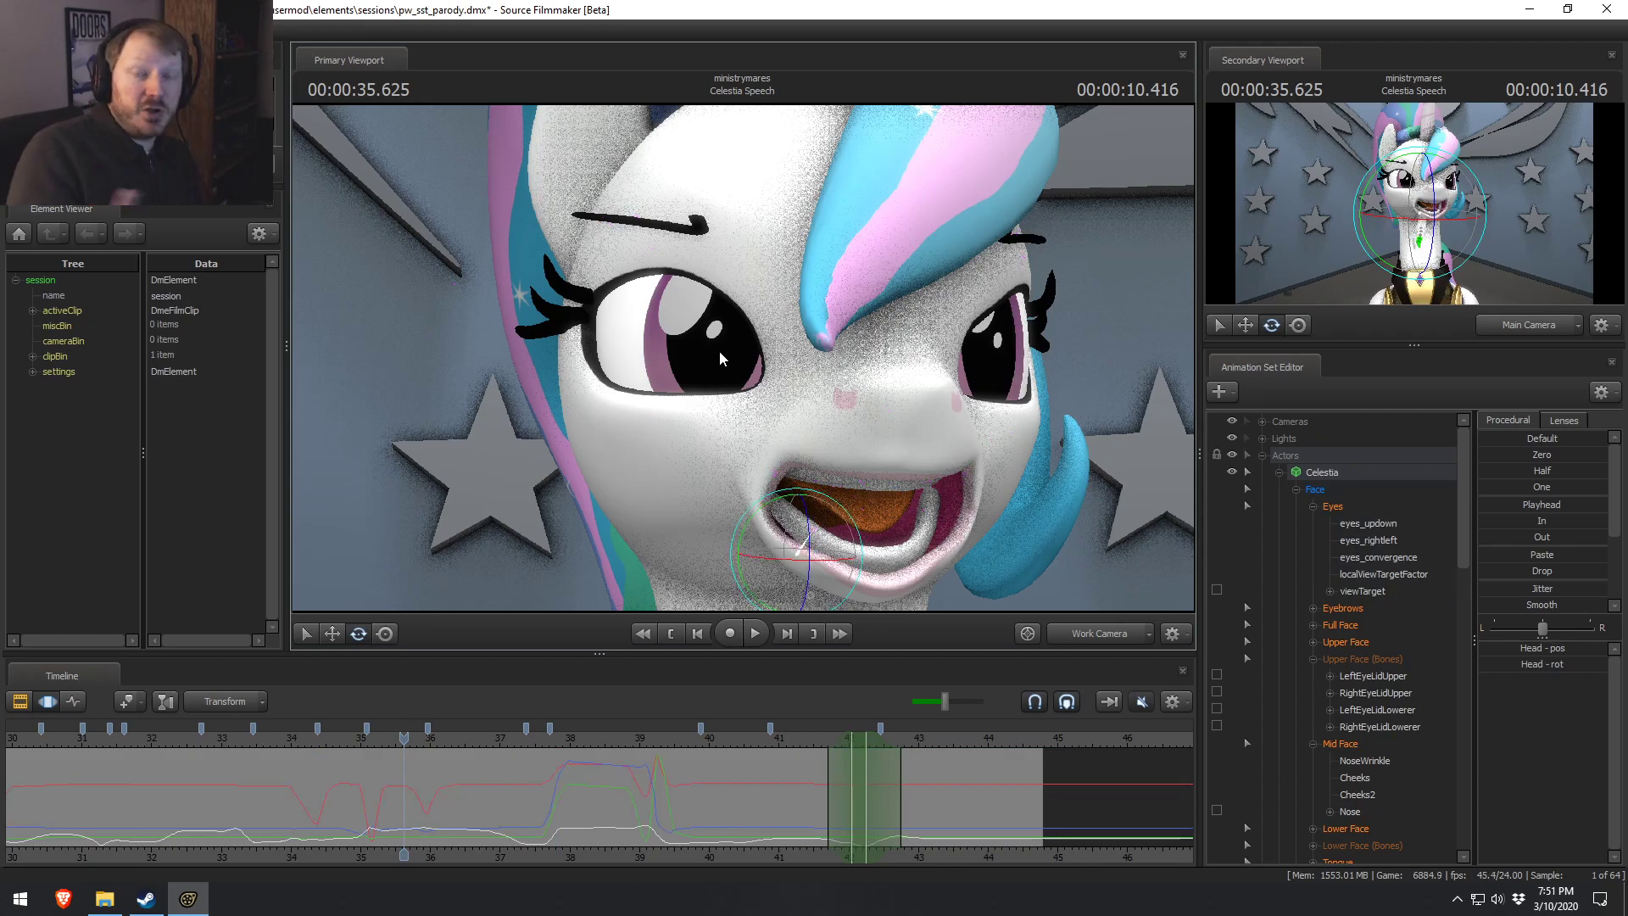
Try rotating Celestia's head up and down, with the time selection extended over the whole timeline, to test where her eyes look.
{"action": "mouse_move", "coordinate": [812, 533]}
{"action": "left_mouse_down"}
{"action": "mouse_move", "coordinate": [814, 547]}
{"action": "mouse_move", "coordinate": [816, 518]}
{"action": "left_mouse_up"}
{"action": "key", "text": "ctrl+z"}
{"action": "double_click", "coordinate": [861, 735]}
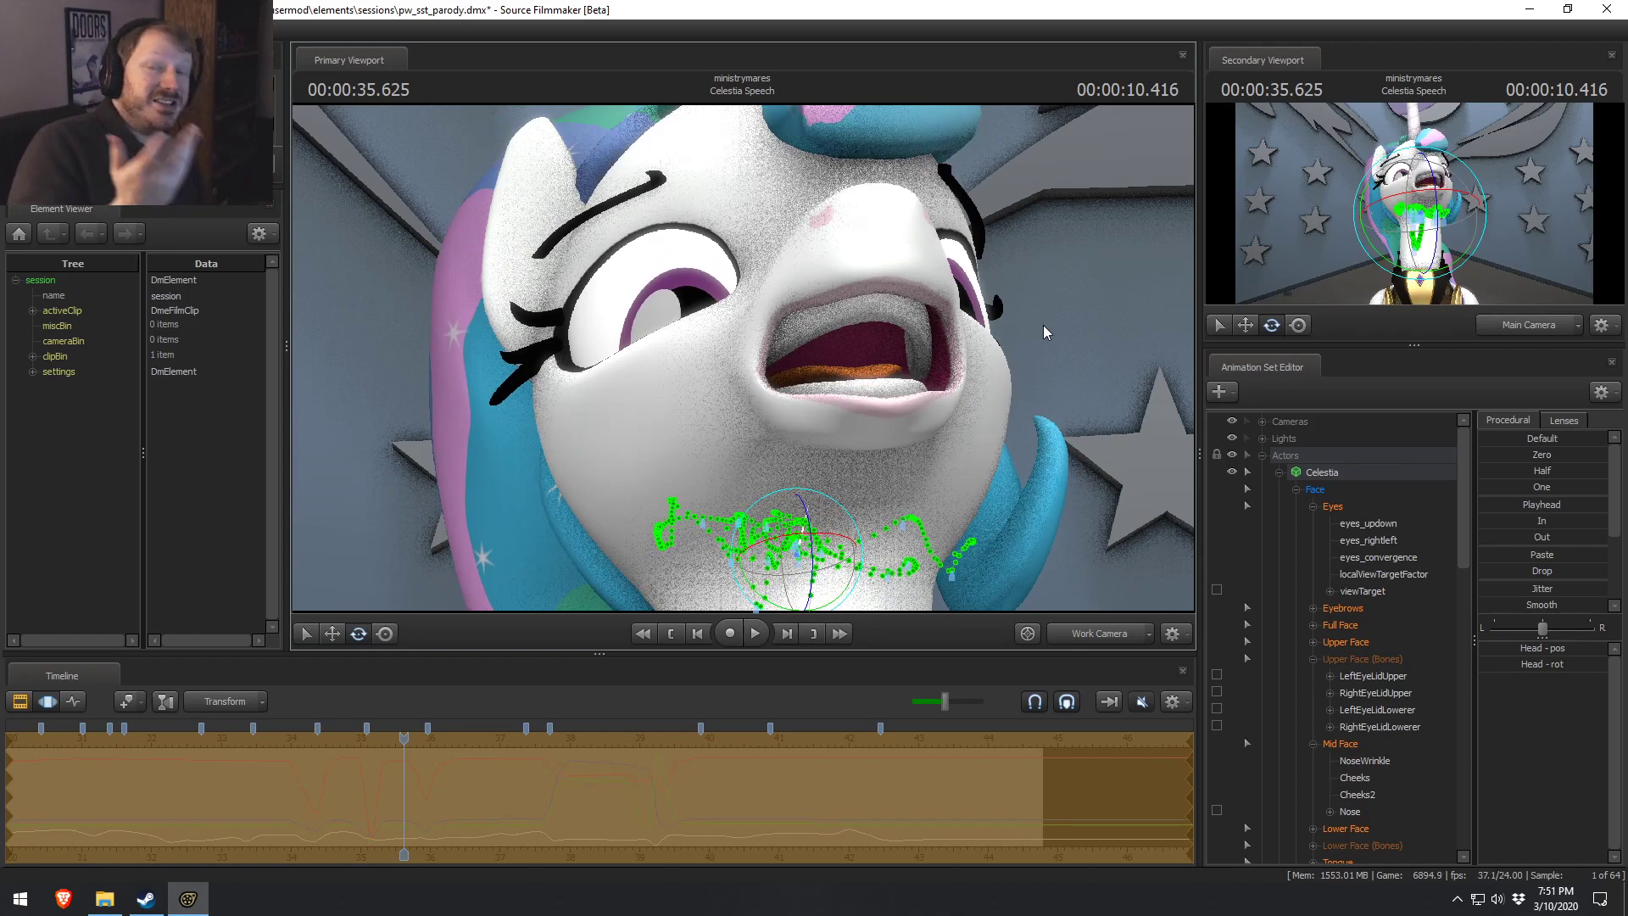
{"action": "key", "text": "ctrl+z"}
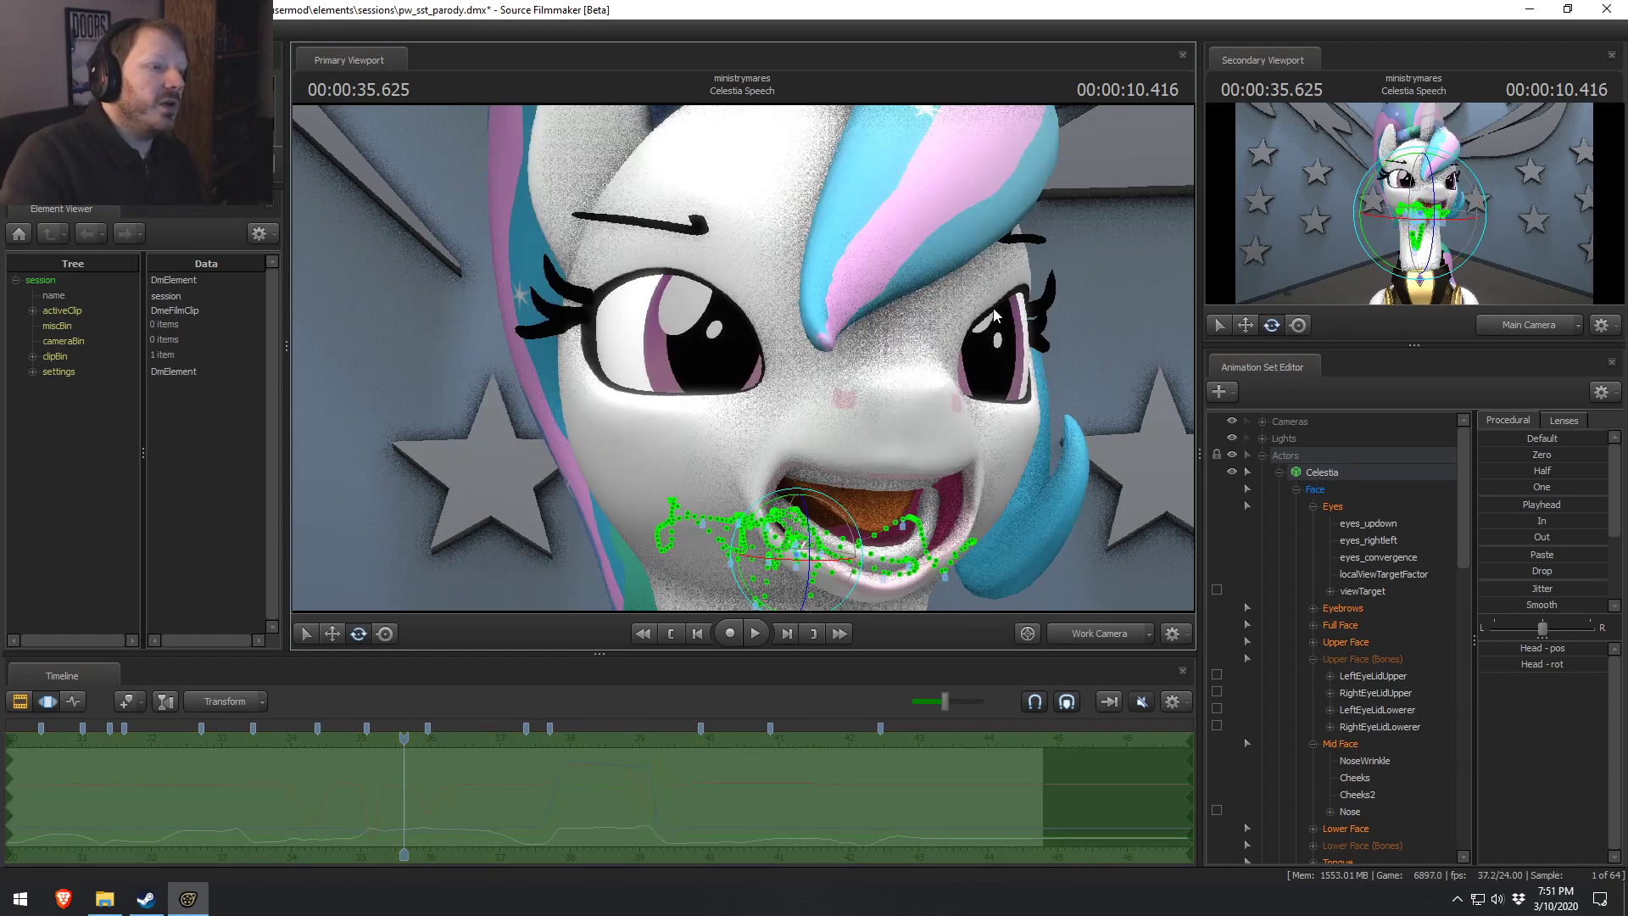
{"action": "left_click_drag", "start_coordinate": [792, 538], "coordinate": [814, 491]}
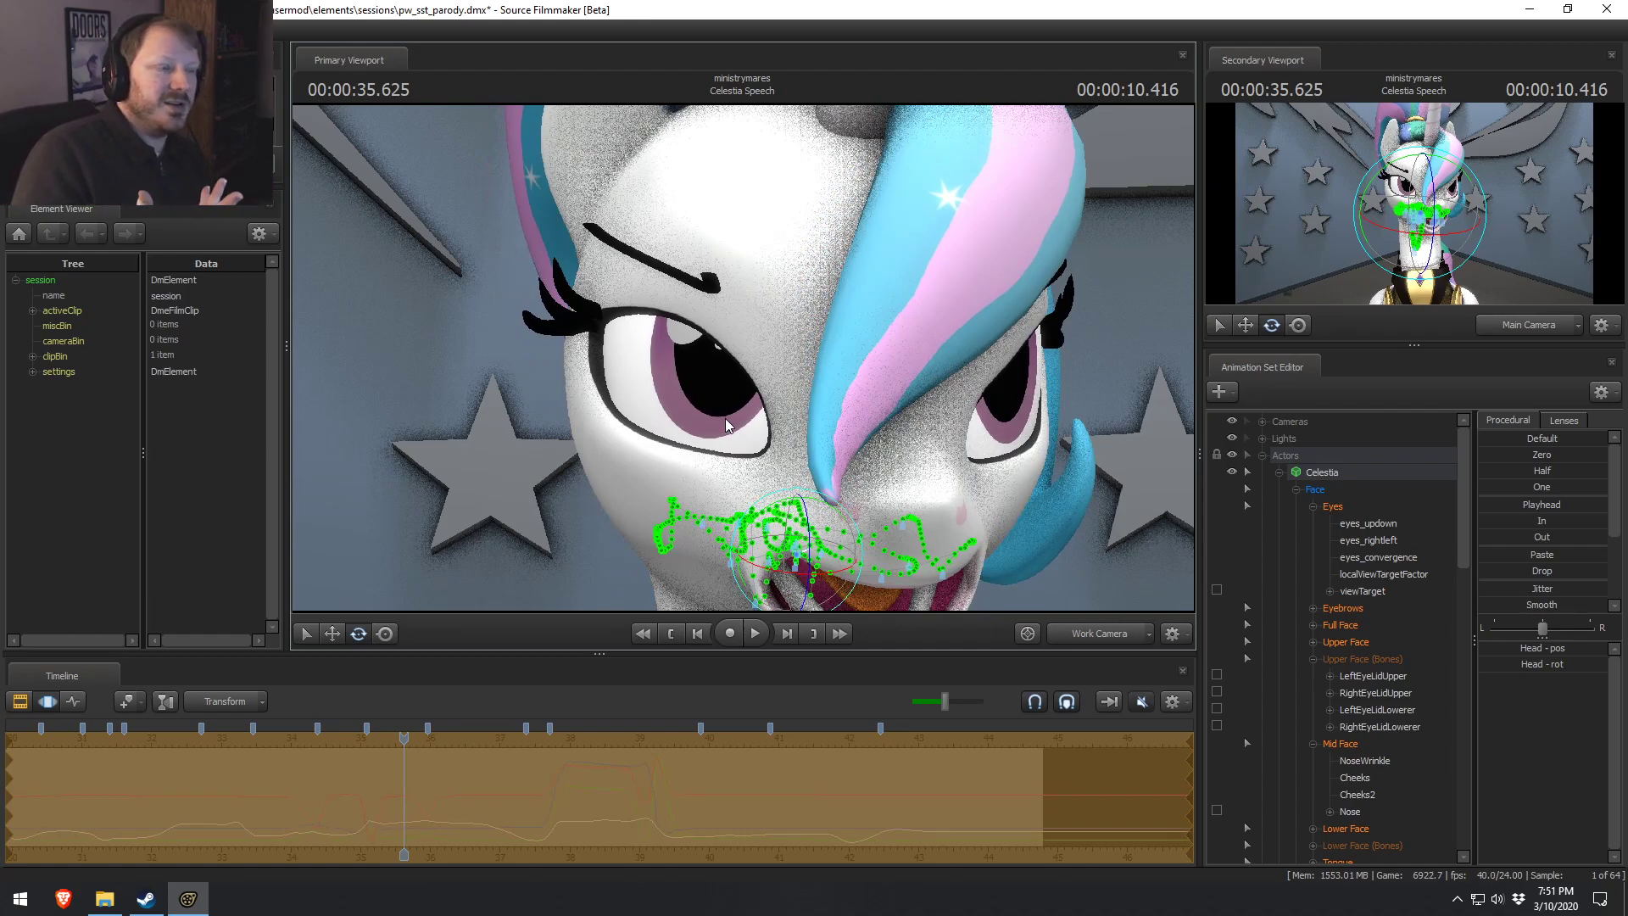
{"action": "key", "text": "ctrl+z"}
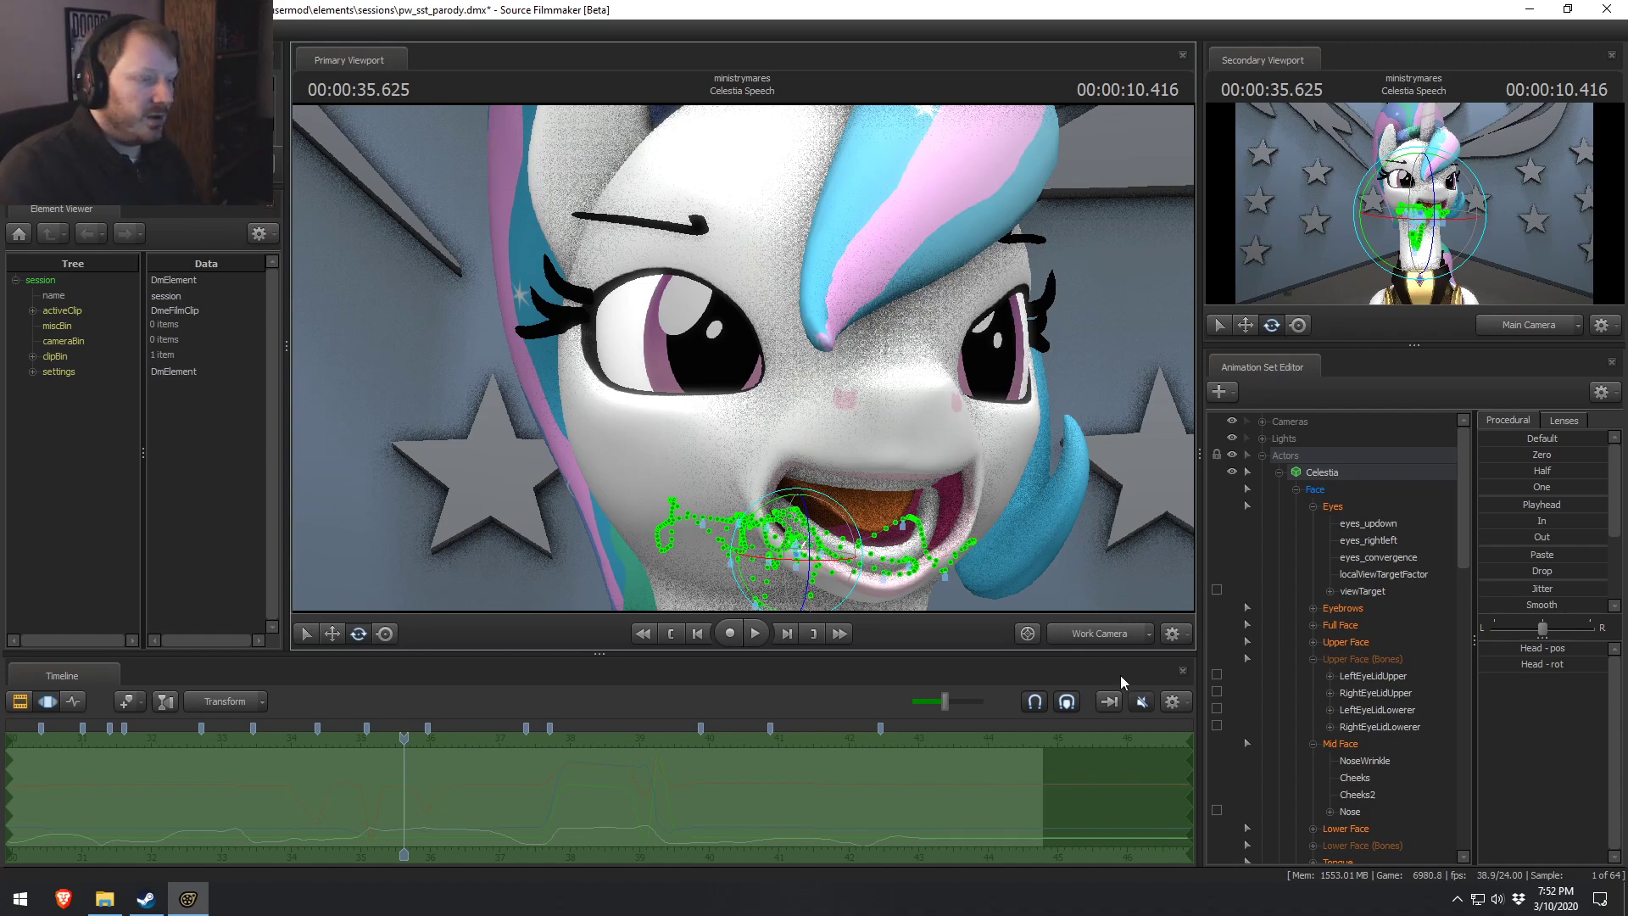
Return to the main camera and zoom the motion editor's timeline out around the Celestia Speech shot.
{"action": "left_click", "coordinate": [1106, 638]}
{"action": "key", "text": "F2"}
{"action": "scroll", "coordinate": [543, 738], "scroll_direction": "down", "scroll_amount": 5}
{"action": "key", "text": "F3"}
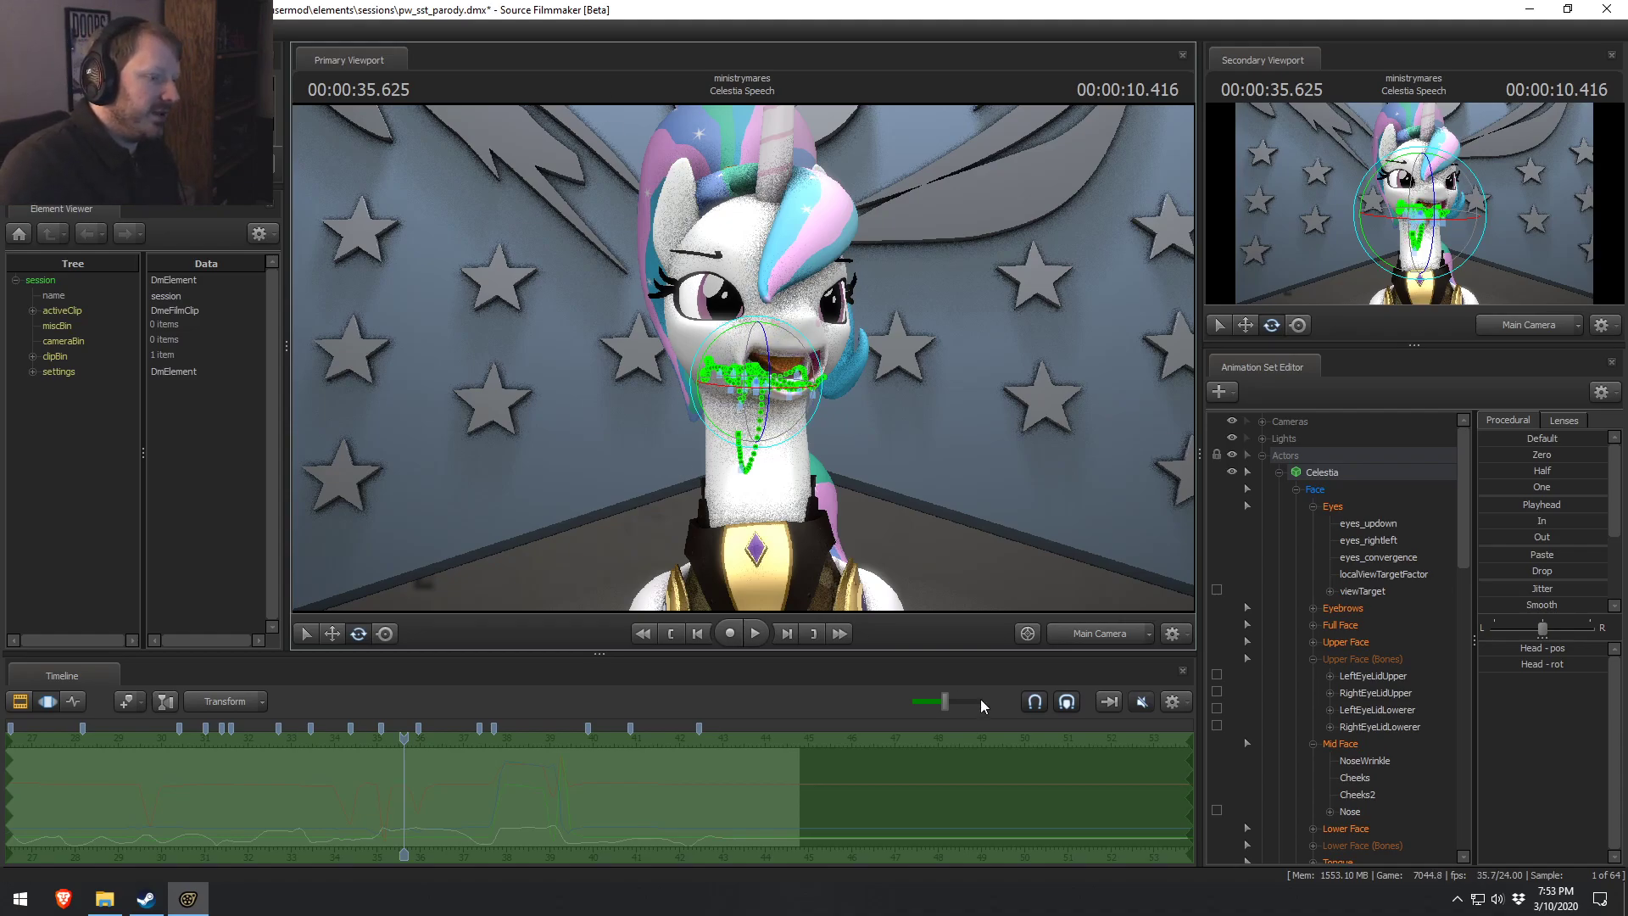
Move the work camera beside Celestia at the podium and fit the whole Celestia Speech shot in the motion editor's timeline.
{"action": "left_click", "coordinate": [1094, 634]}
{"action": "key", "text": "s"}
{"action": "left_click_drag", "start_coordinate": [743, 357], "coordinate": [672, 365]}
{"action": "key", "text": "w"}
{"action": "key", "text": "a"}
{"action": "key", "text": "F2"}
{"action": "scroll", "coordinate": [447, 831], "scroll_direction": "down", "scroll_amount": 3}
{"action": "key", "text": "F3"}
{"action": "key", "text": "F2"}
{"action": "middle_click_drag", "start_coordinate": [497, 840], "coordinate": [671, 813]}
{"action": "scroll", "coordinate": [672, 812], "scroll_direction": "up", "scroll_amount": 4}
{"action": "key", "text": "F3"}
{"action": "left_click_drag", "start_coordinate": [582, 767], "coordinate": [669, 763]}
Review Celestia's body motion from the side up to 43.083 s, moving the work camera back to frame her whole body.
{"action": "key", "text": "space"}
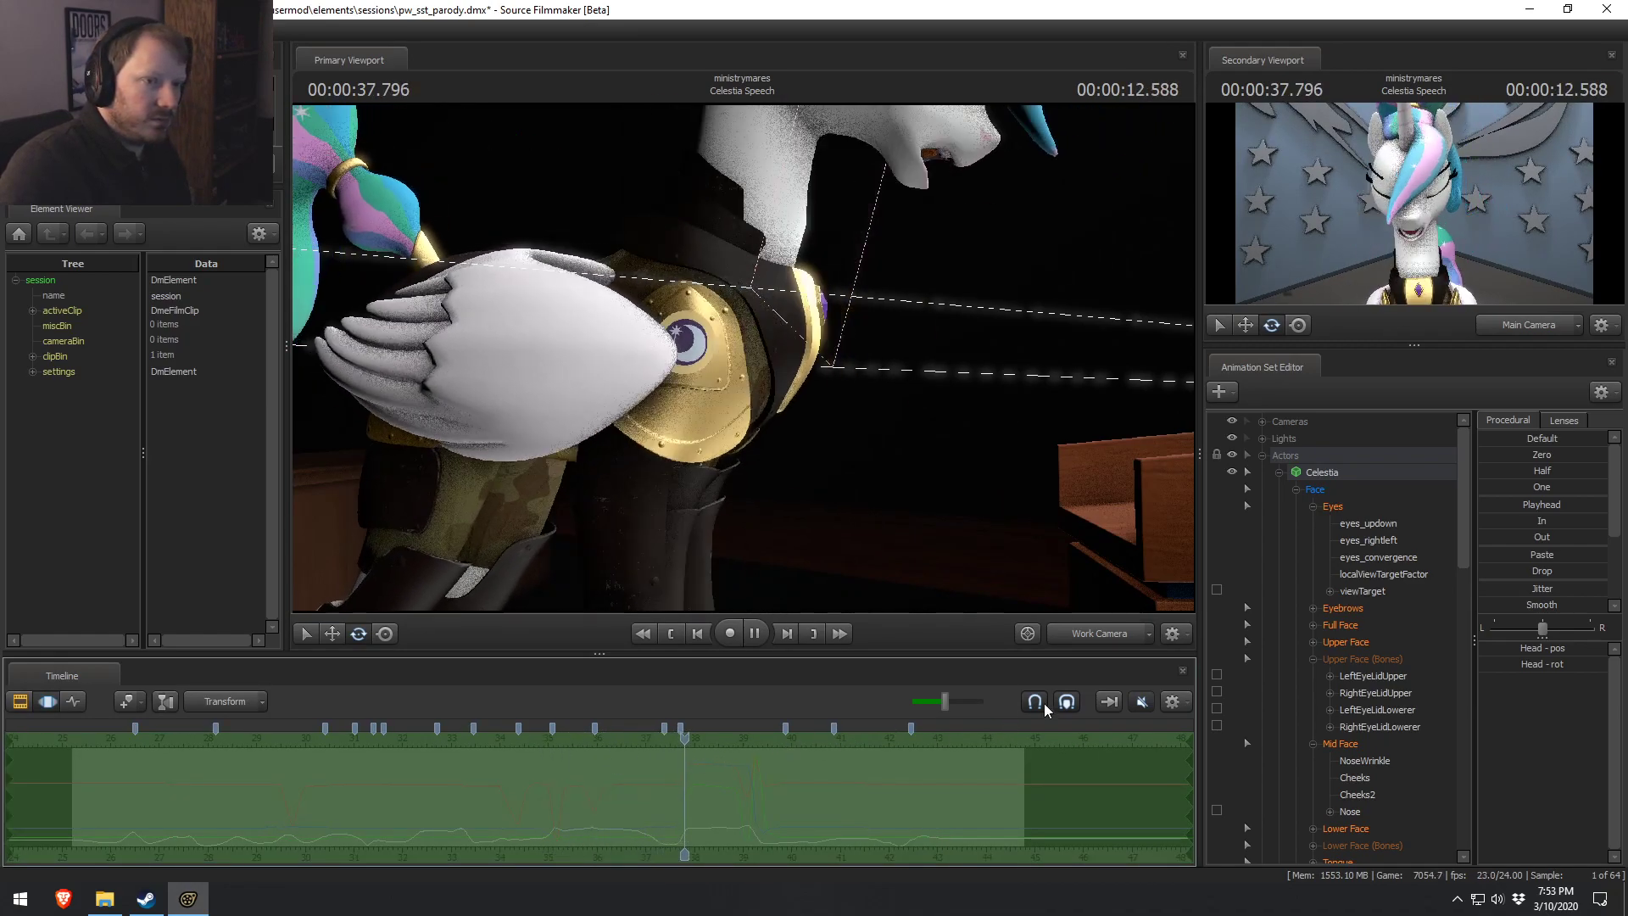
{"action": "left_click_drag", "start_coordinate": [988, 520], "coordinate": [924, 540]}
{"action": "key", "text": "s"}
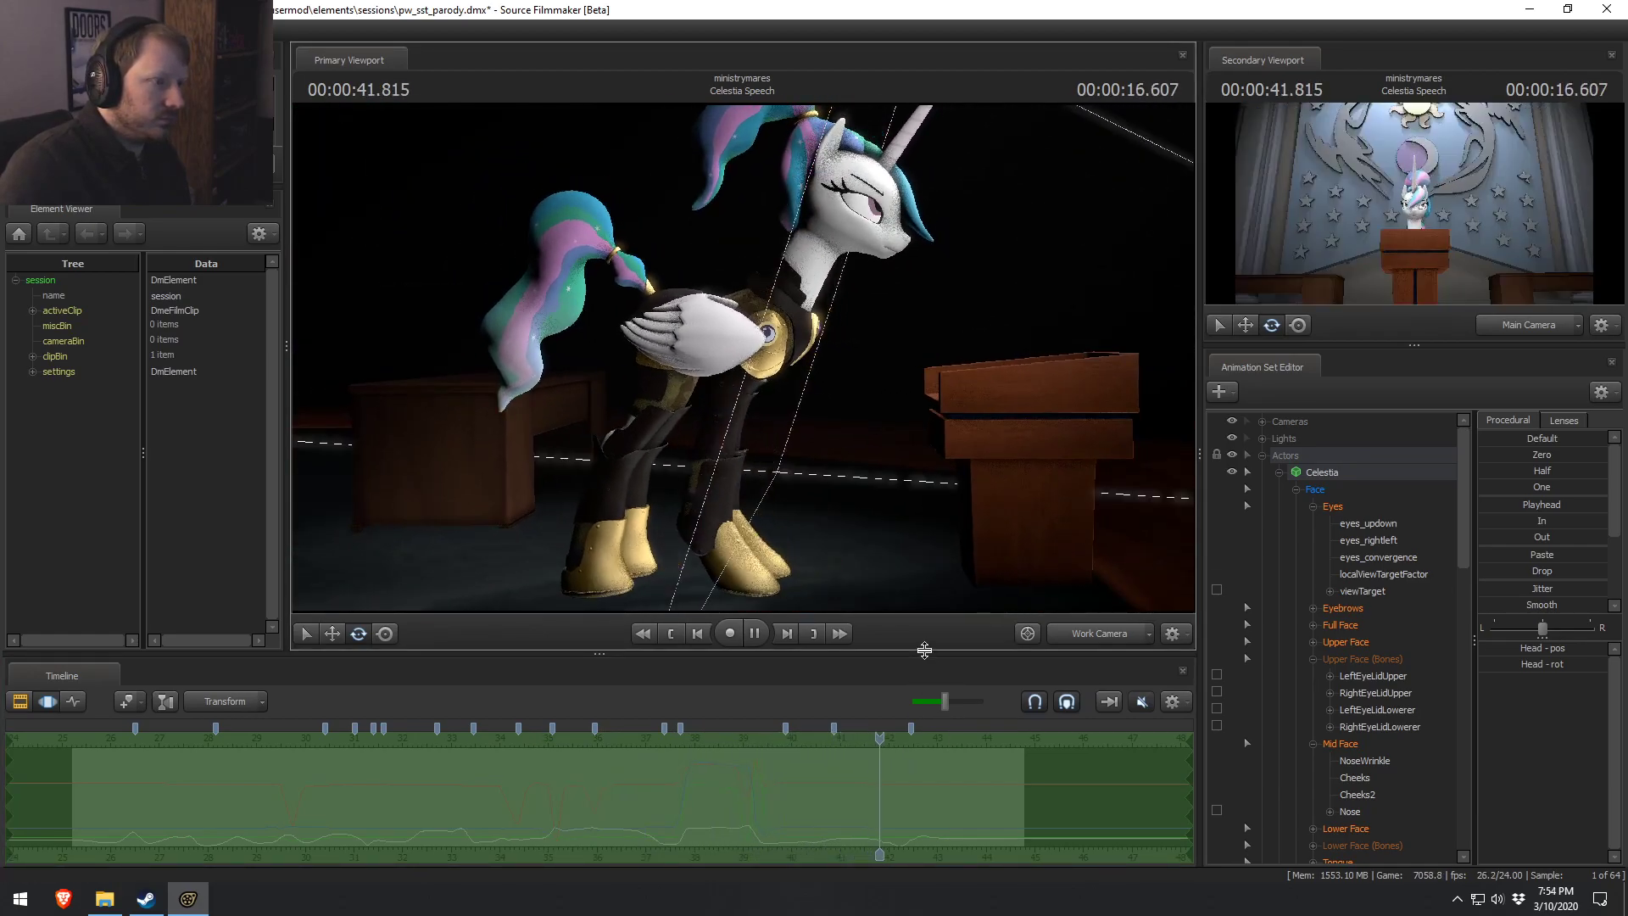
{"action": "key", "text": "space"}
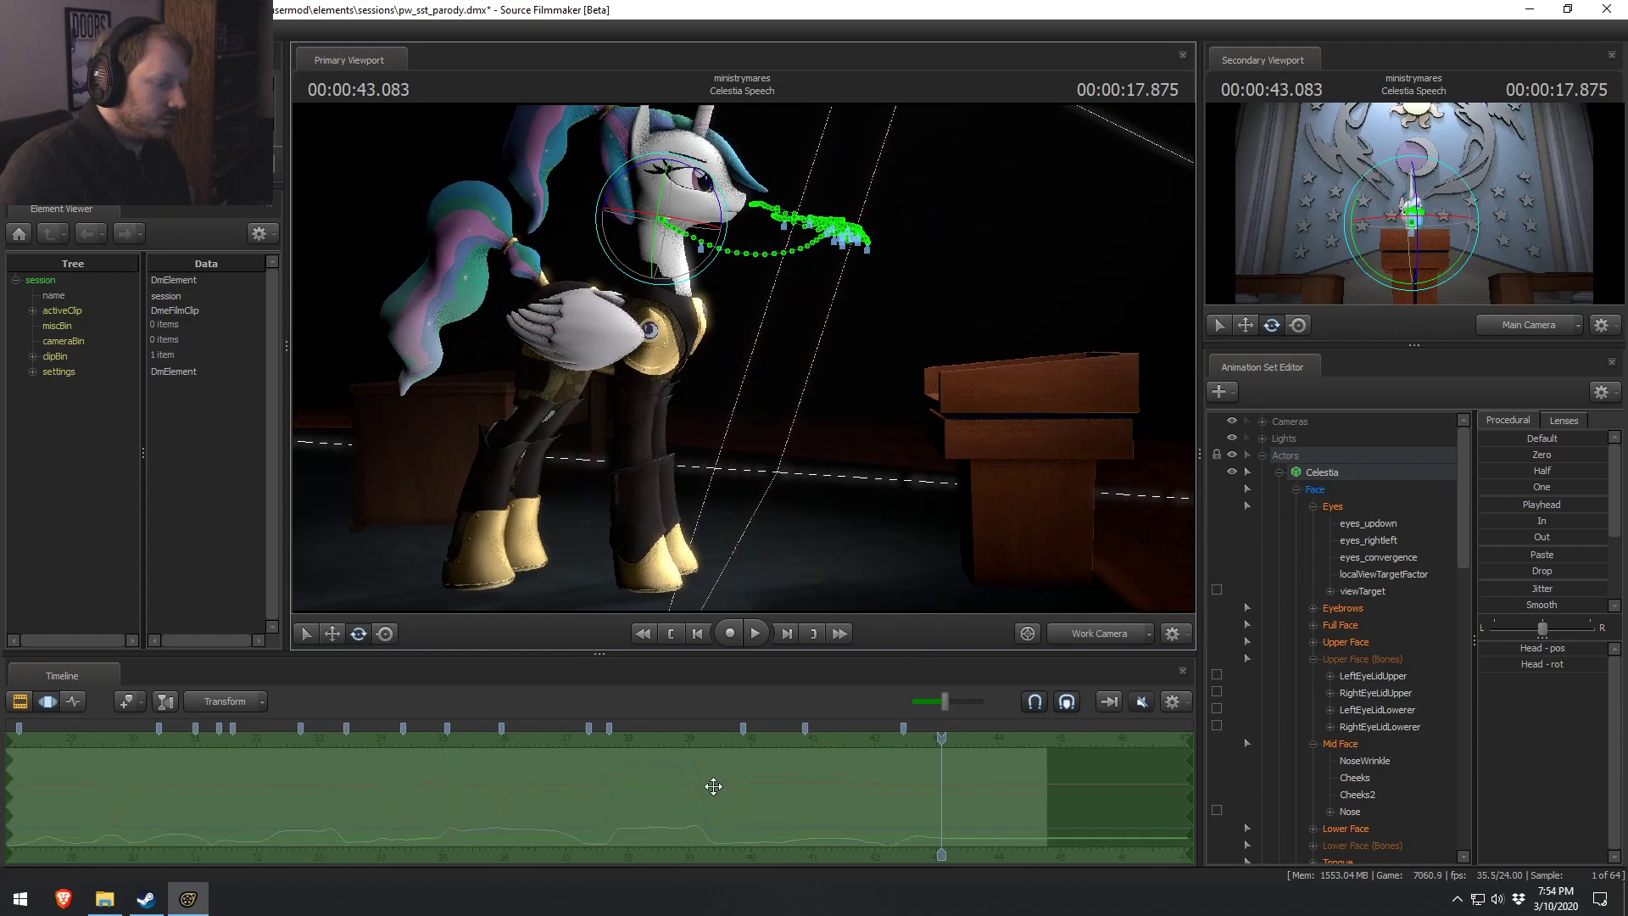
Review Celestia's stance and head motion from the side in the clip editor, replaying between 38.833 and 41.791 s.
{"action": "key", "text": "F2"}
{"action": "left_click", "coordinate": [608, 736]}
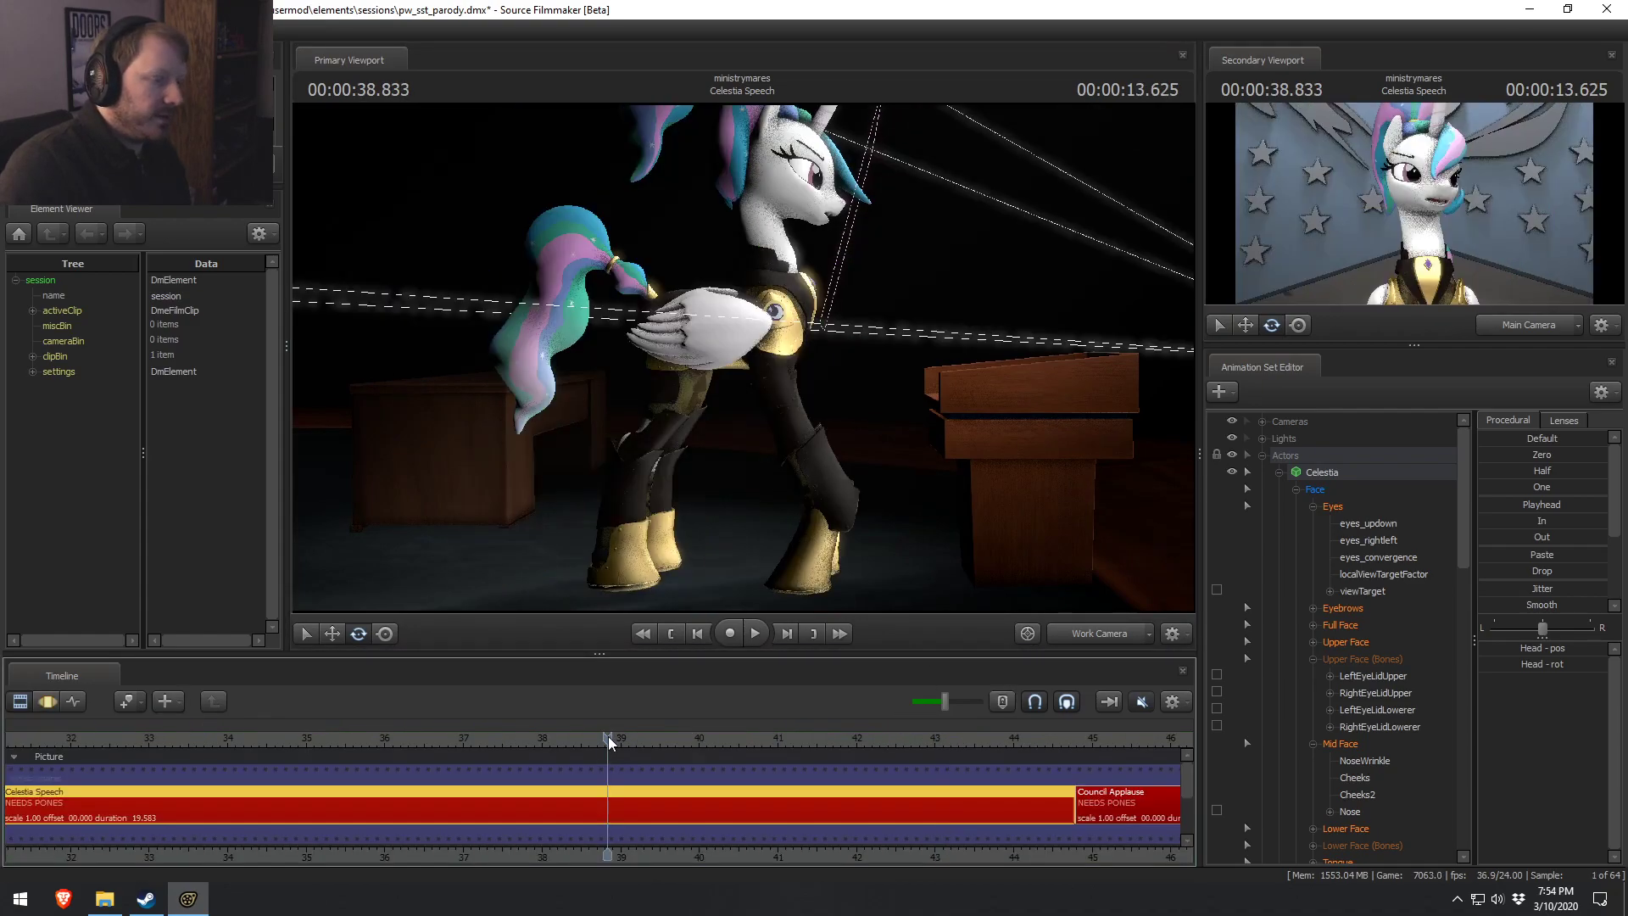
{"action": "key", "text": "space"}
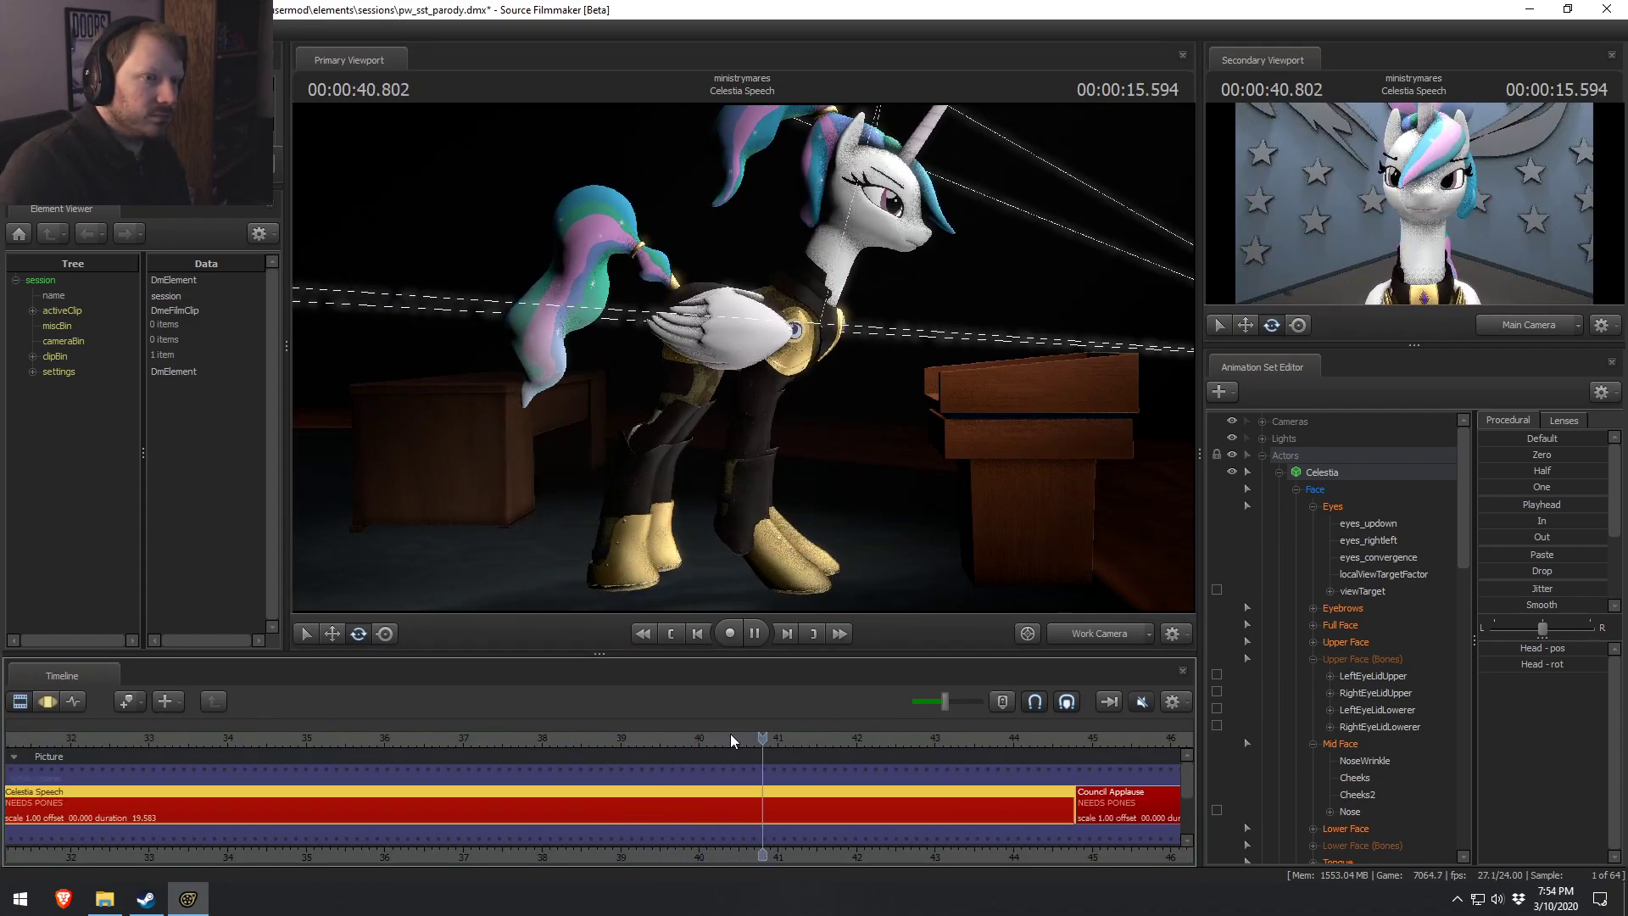
{"action": "key", "text": "space"}
{"action": "left_click", "coordinate": [785, 735]}
{"action": "key", "text": "space"}
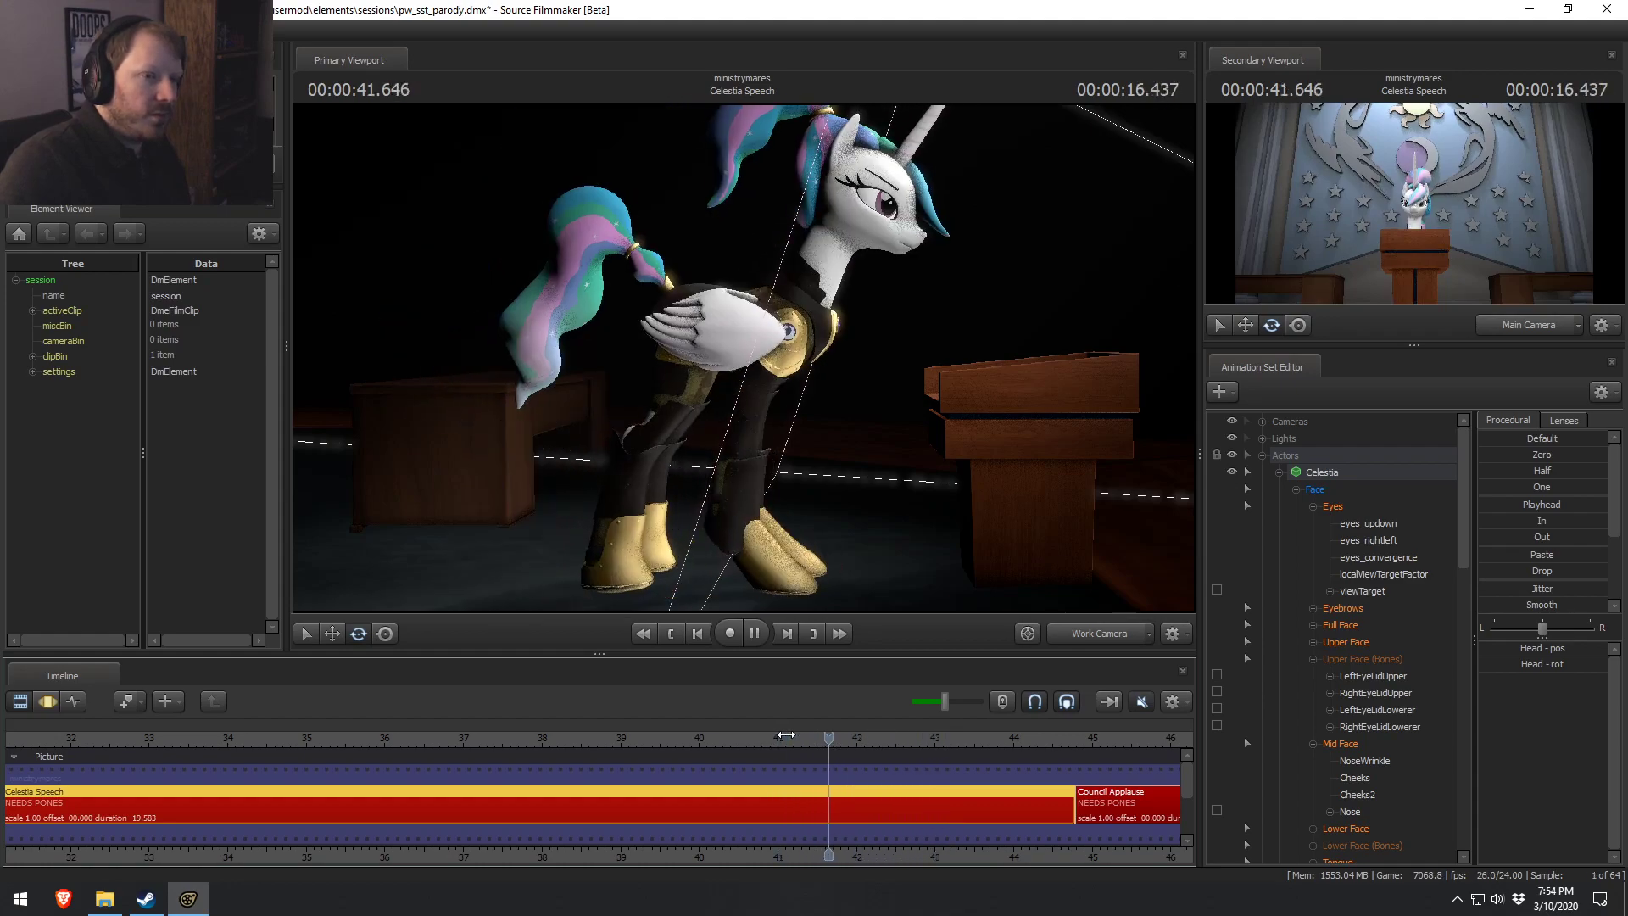
{"action": "key", "text": "space"}
{"action": "left_click", "coordinate": [725, 736]}
{"action": "key", "text": "space"}
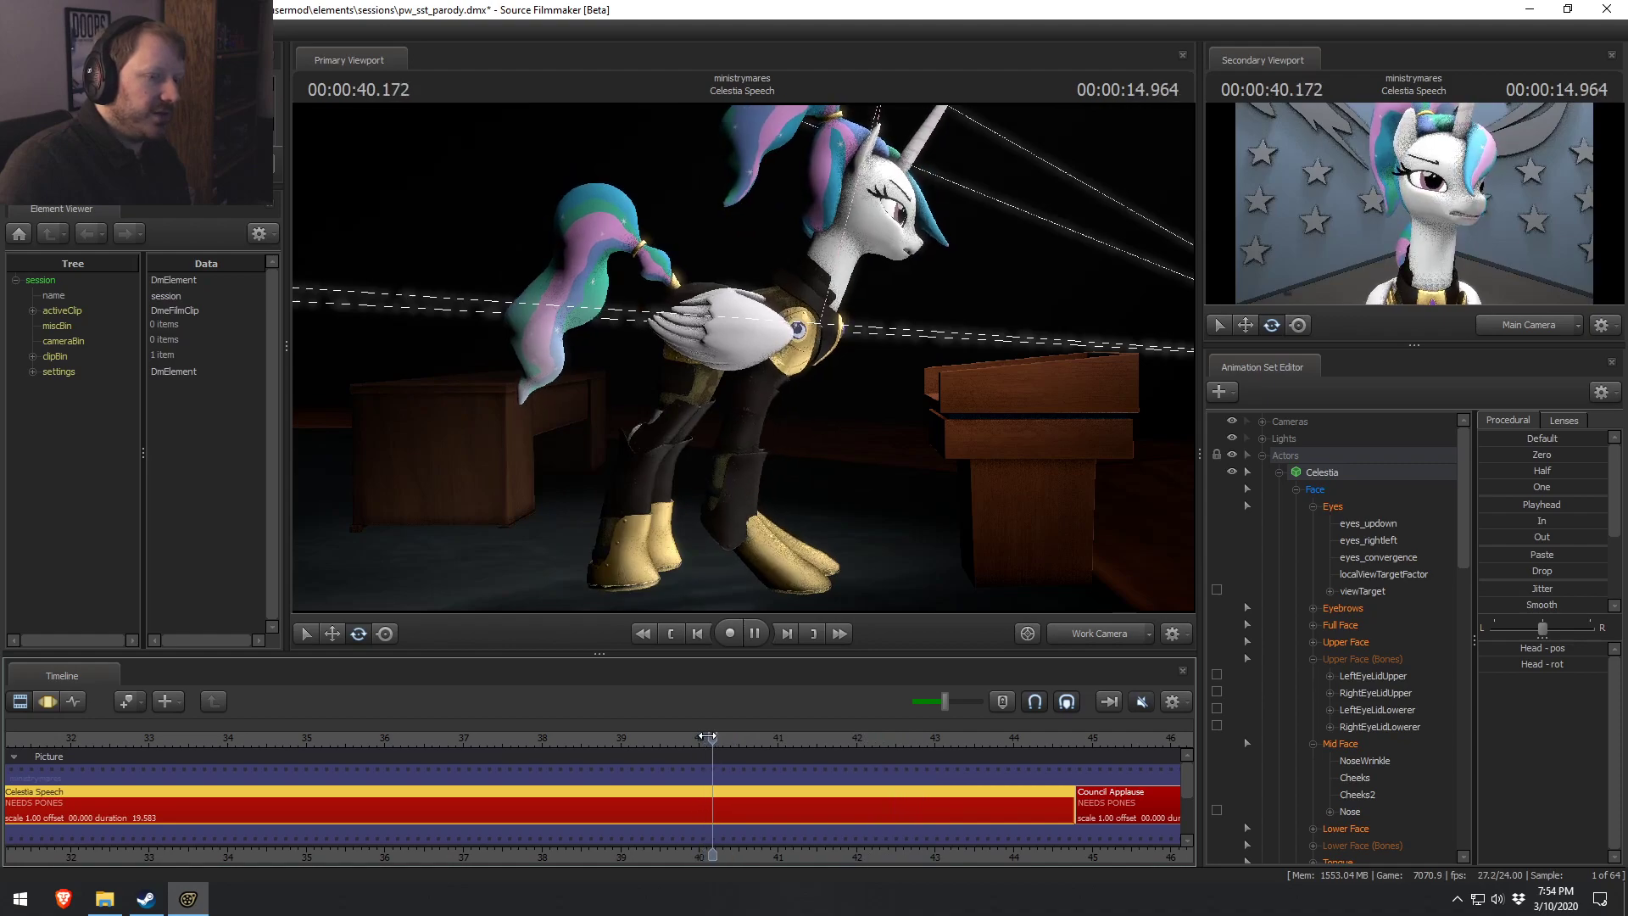
{"action": "key", "text": "space"}
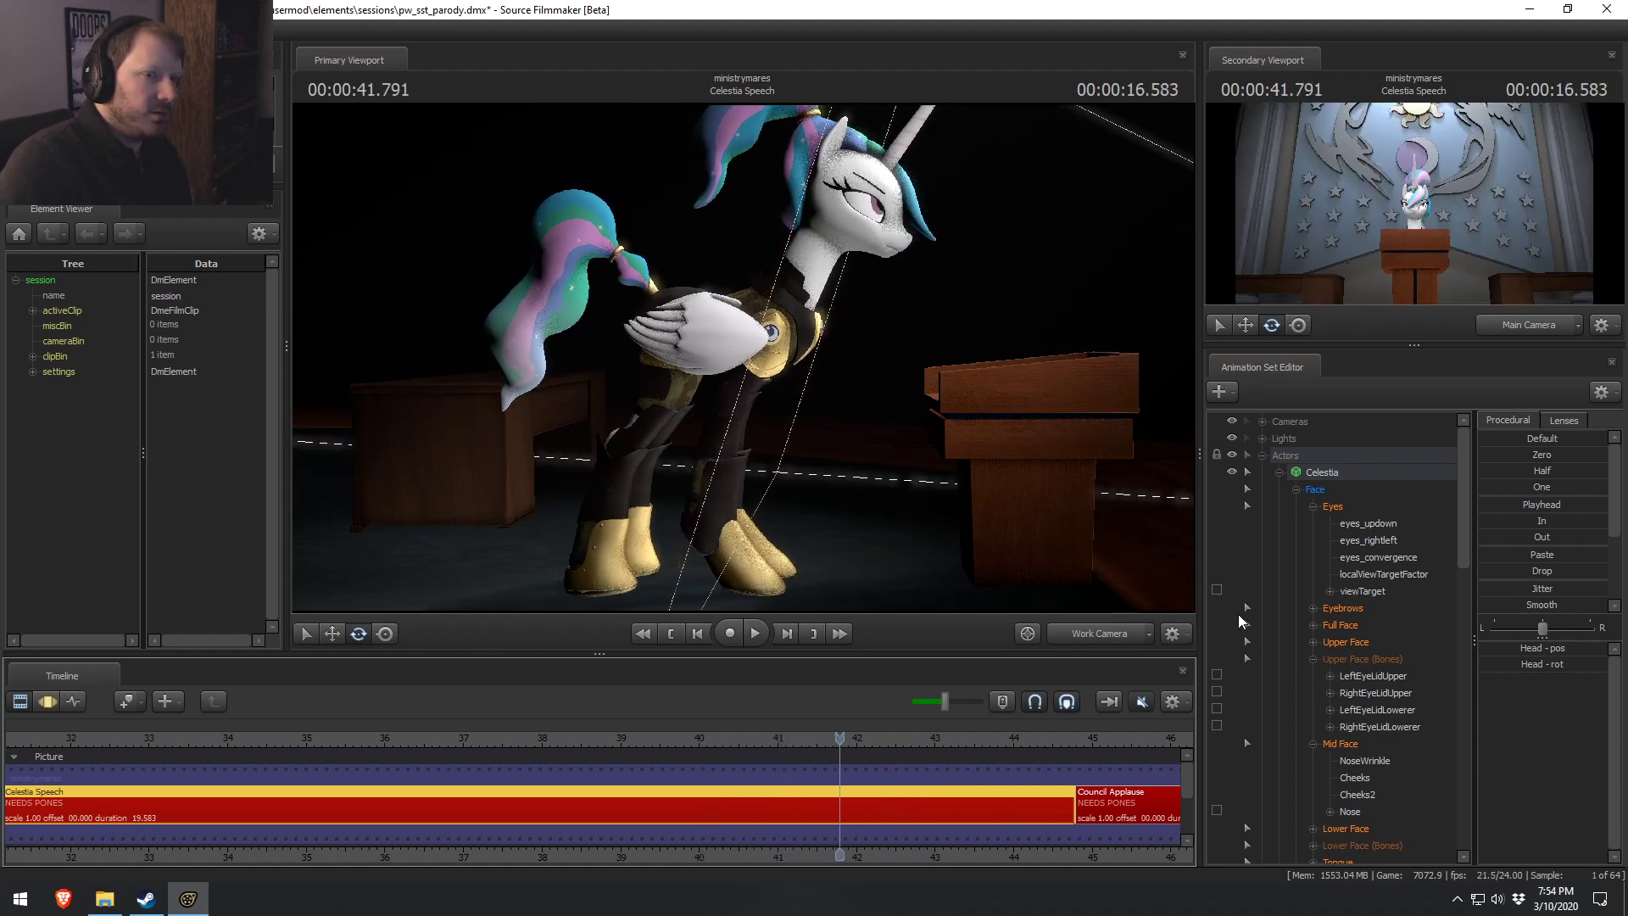
Select Celestia's LeftBall and RightBall controls in the motion editor and make a time selection running from 32.708 s onward.
{"action": "left_click", "coordinate": [1357, 489]}
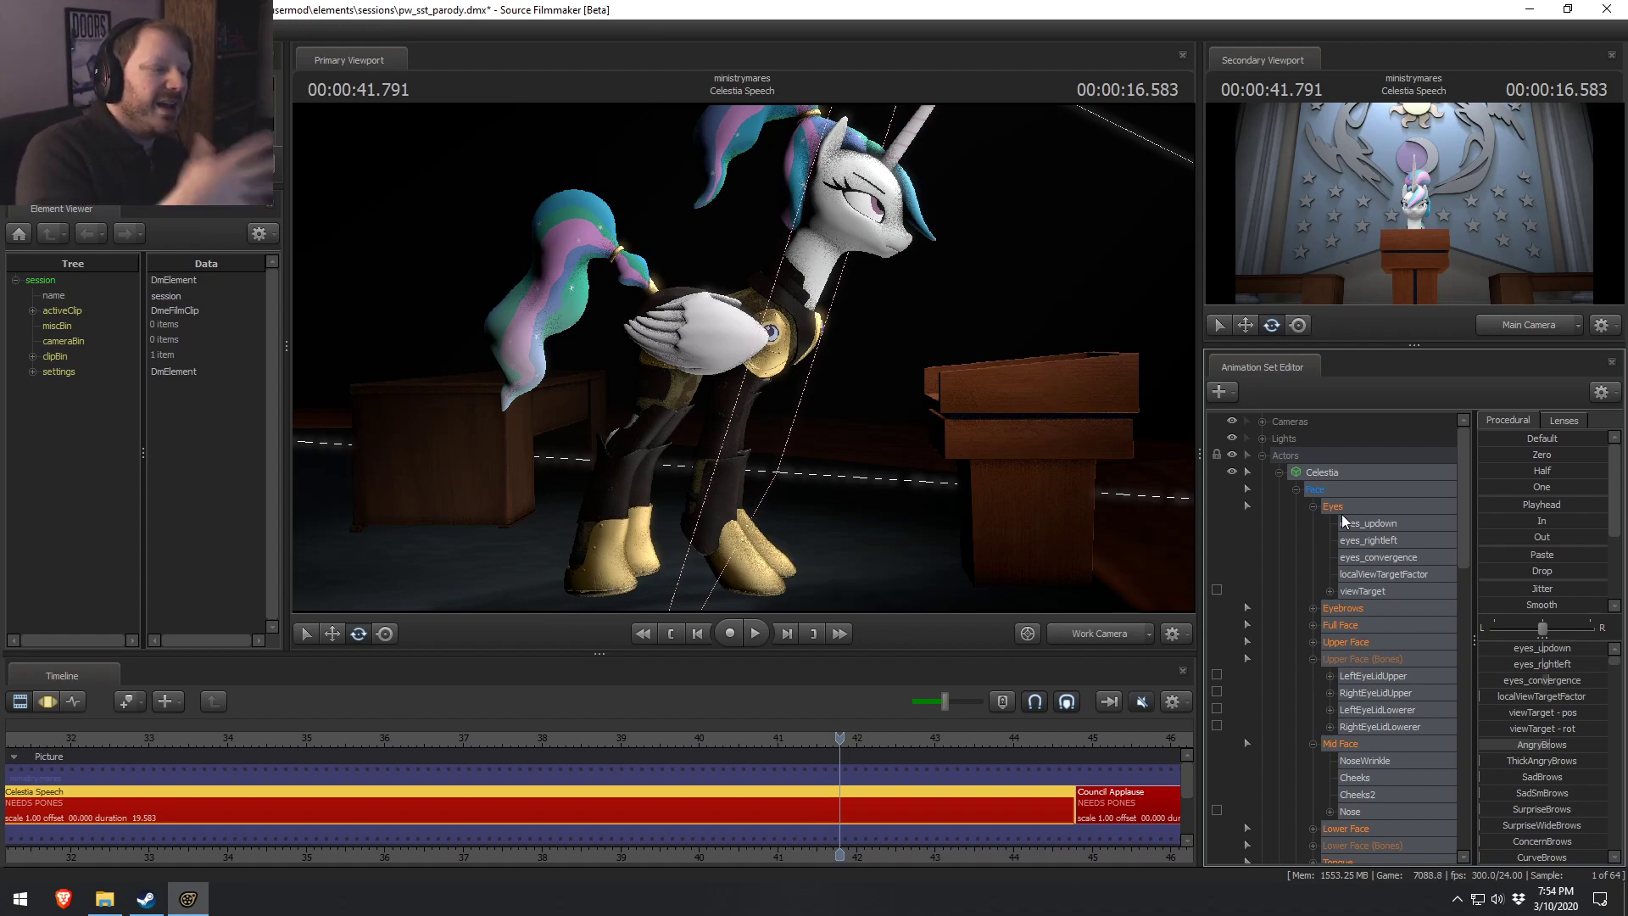
{"action": "left_click", "coordinate": [755, 572]}
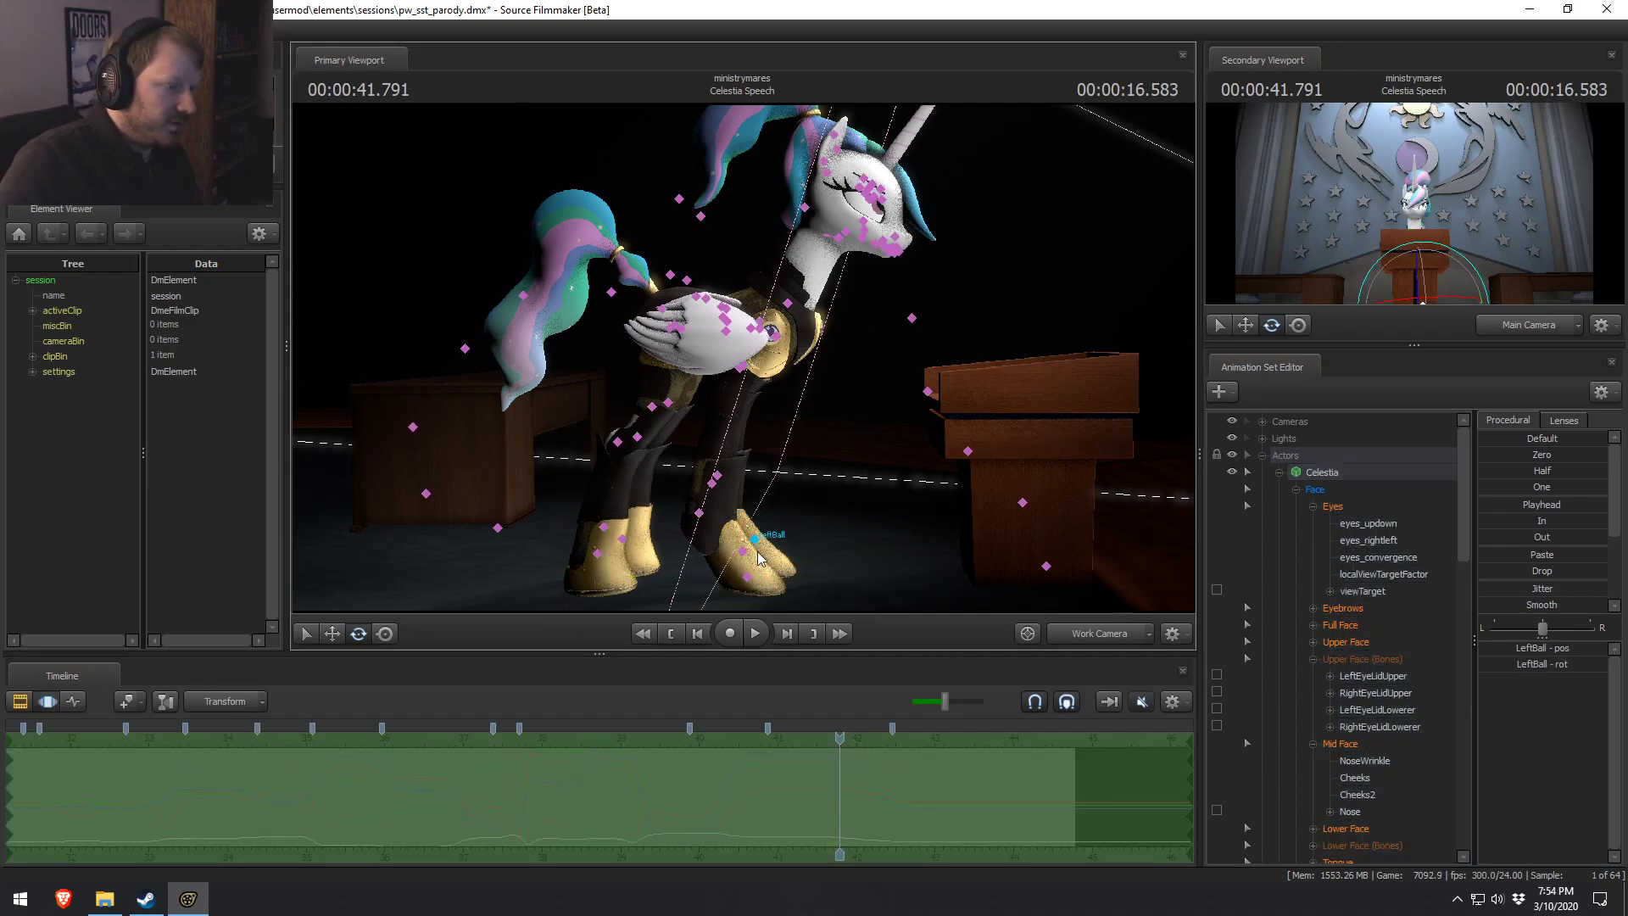
{"action": "left_click", "coordinate": [743, 550]}
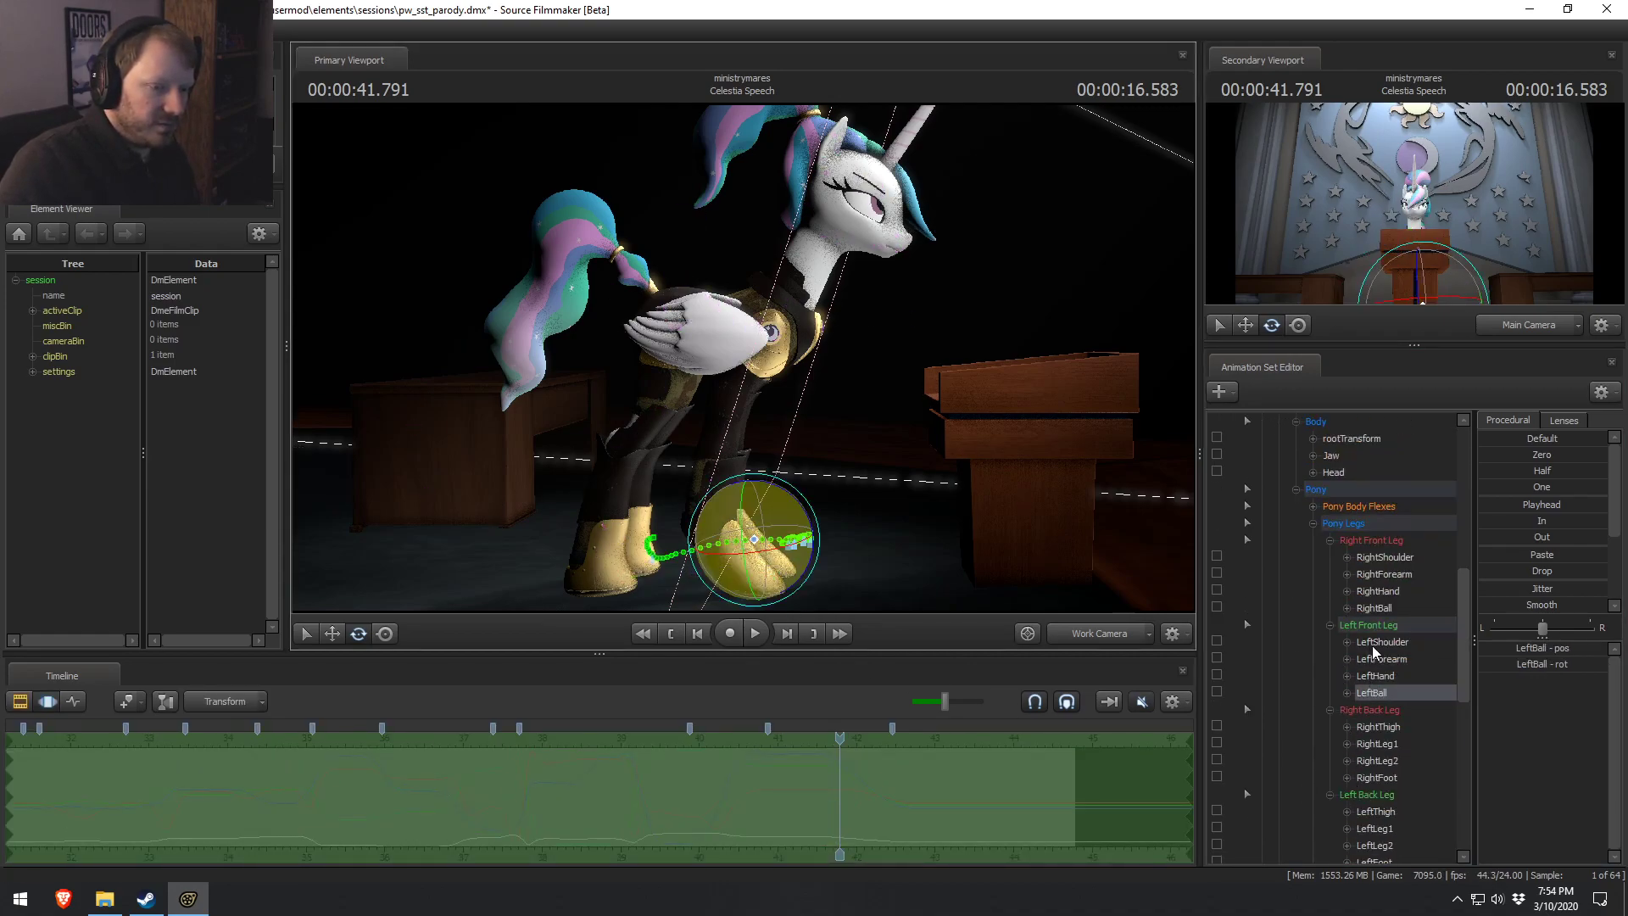
{"action": "left_click", "coordinate": [1373, 609], "text": "ctrl"}
{"action": "left_click_drag", "start_coordinate": [839, 738], "coordinate": [37, 752]}
{"action": "scroll", "coordinate": [174, 757], "scroll_direction": "down", "scroll_amount": 5}
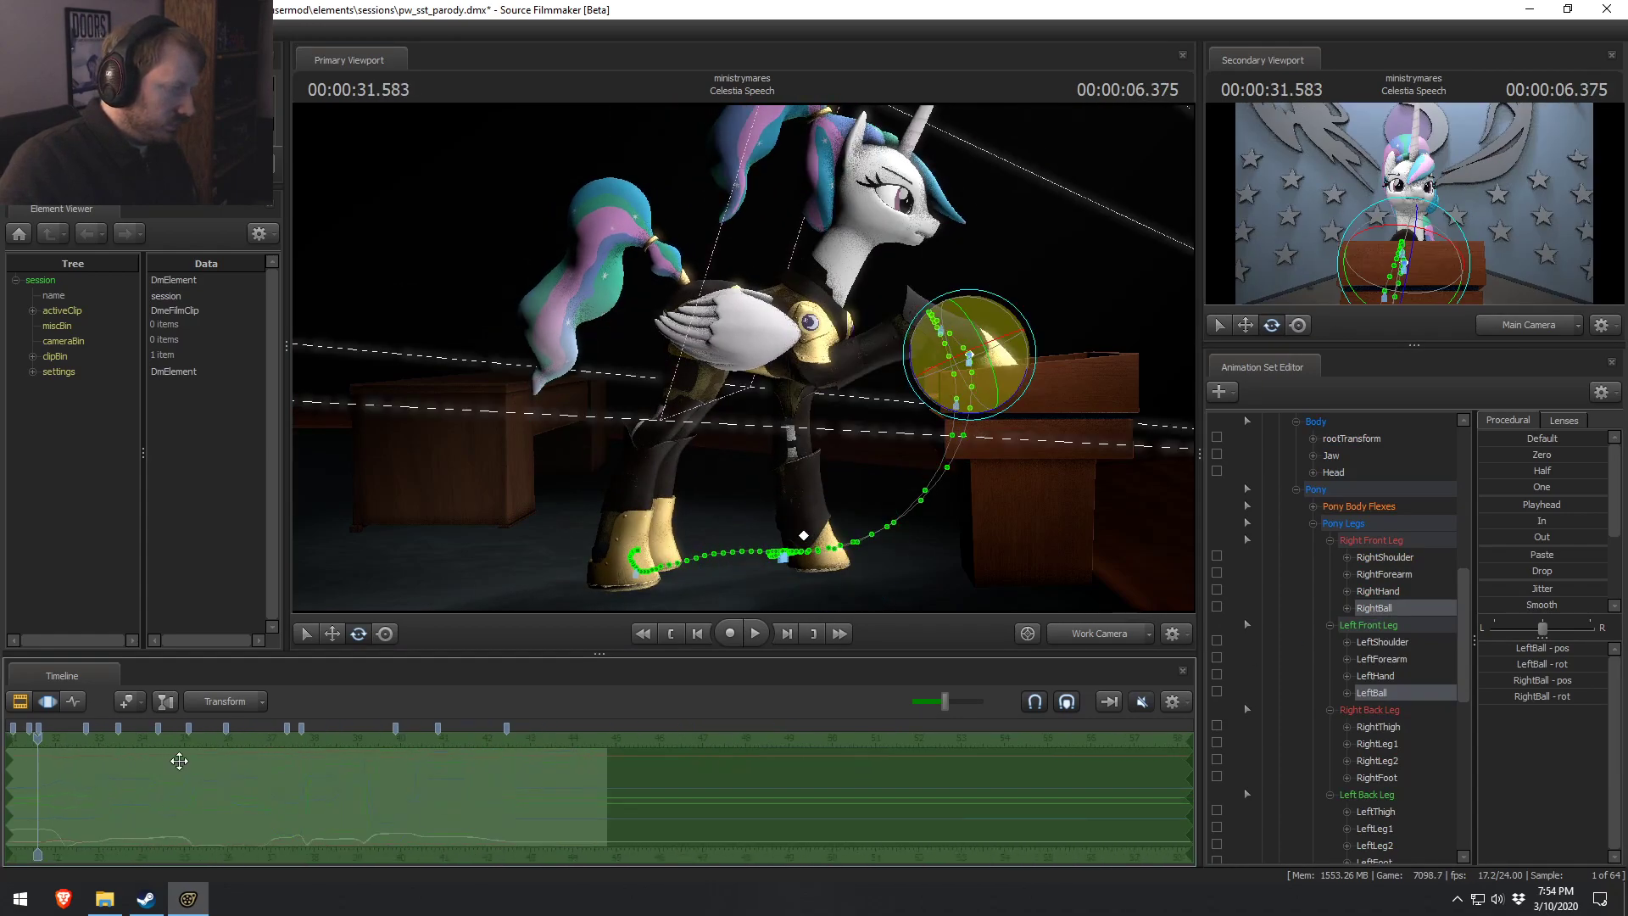
{"action": "scroll", "coordinate": [154, 759], "scroll_direction": "down", "scroll_amount": 1}
{"action": "left_click", "coordinate": [196, 822]}
{"action": "middle_click_drag", "start_coordinate": [236, 844], "coordinate": [668, 836]}
{"action": "scroll", "coordinate": [662, 833], "scroll_direction": "up", "scroll_amount": 4}
{"action": "left_click_drag", "start_coordinate": [317, 750], "coordinate": [1331, 714]}
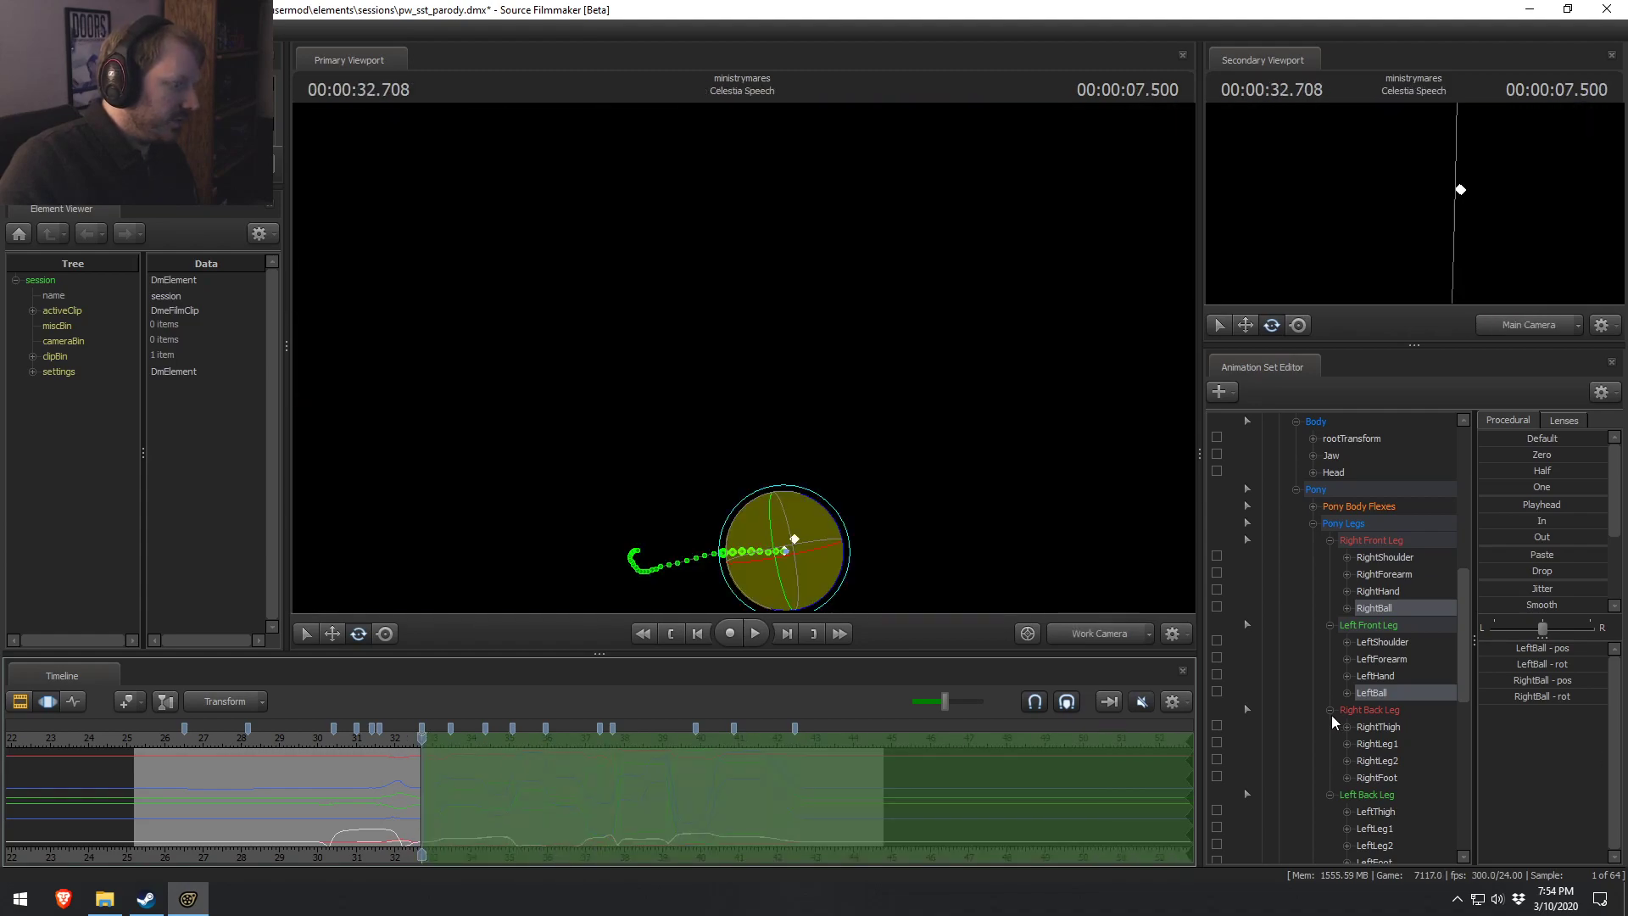
Apply the front hooves' pose from 24.708 s to the selected time with the Playhead preset, adding a short falloff before 32.7 s.
{"action": "left_click", "coordinate": [197, 743]}
{"action": "left_click", "coordinate": [115, 744]}
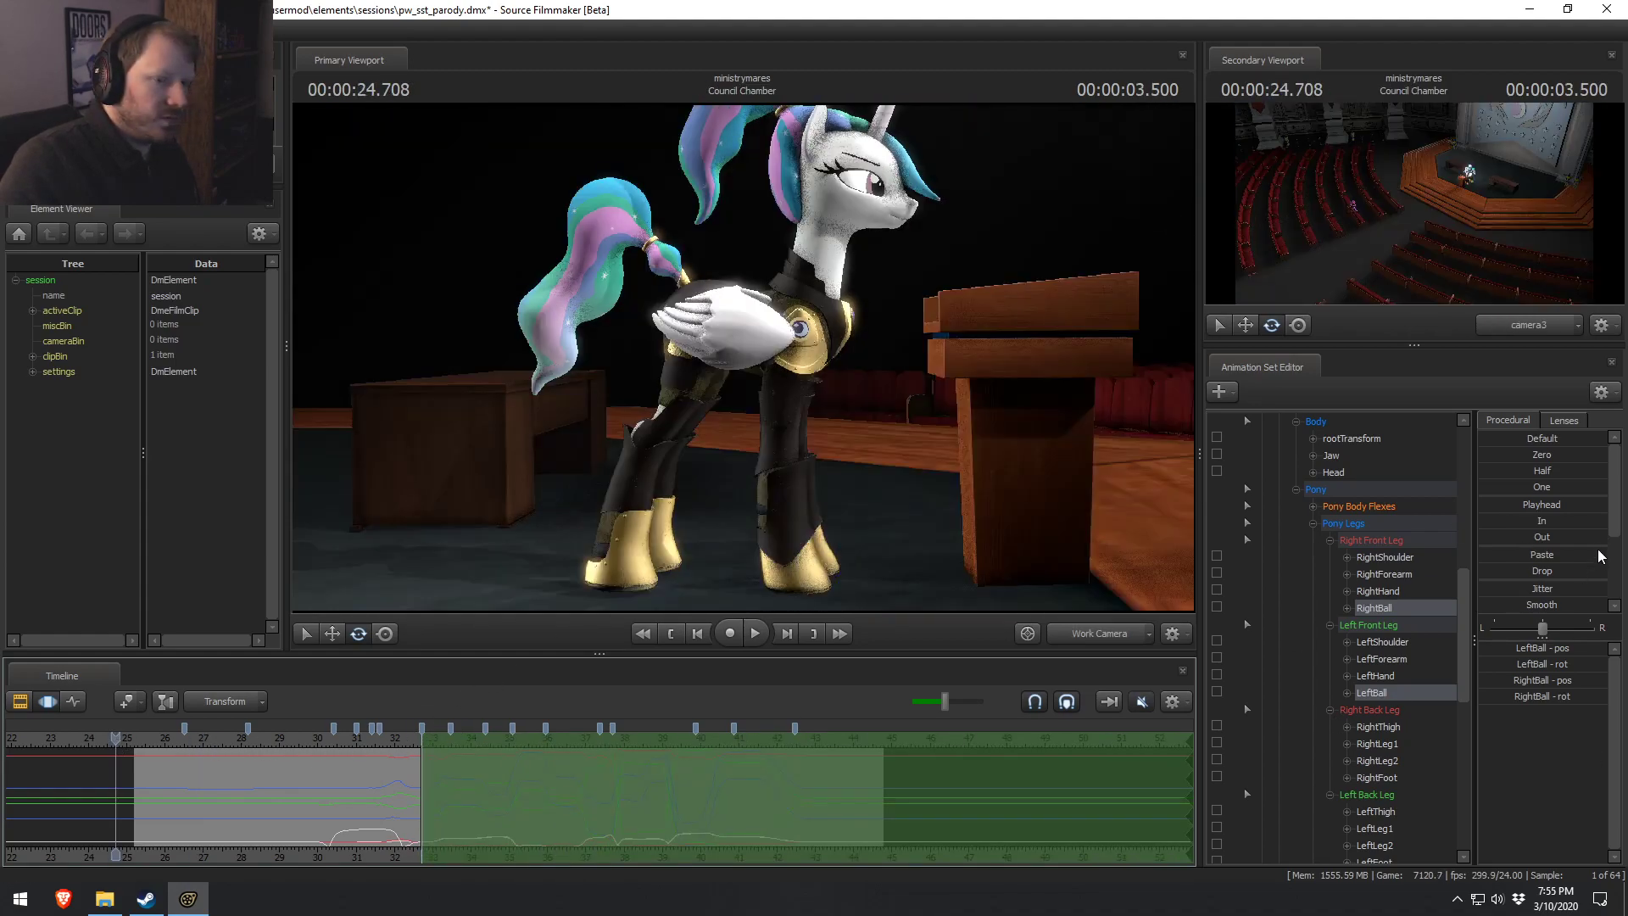
{"action": "left_click_drag", "start_coordinate": [1522, 506], "coordinate": [1607, 507]}
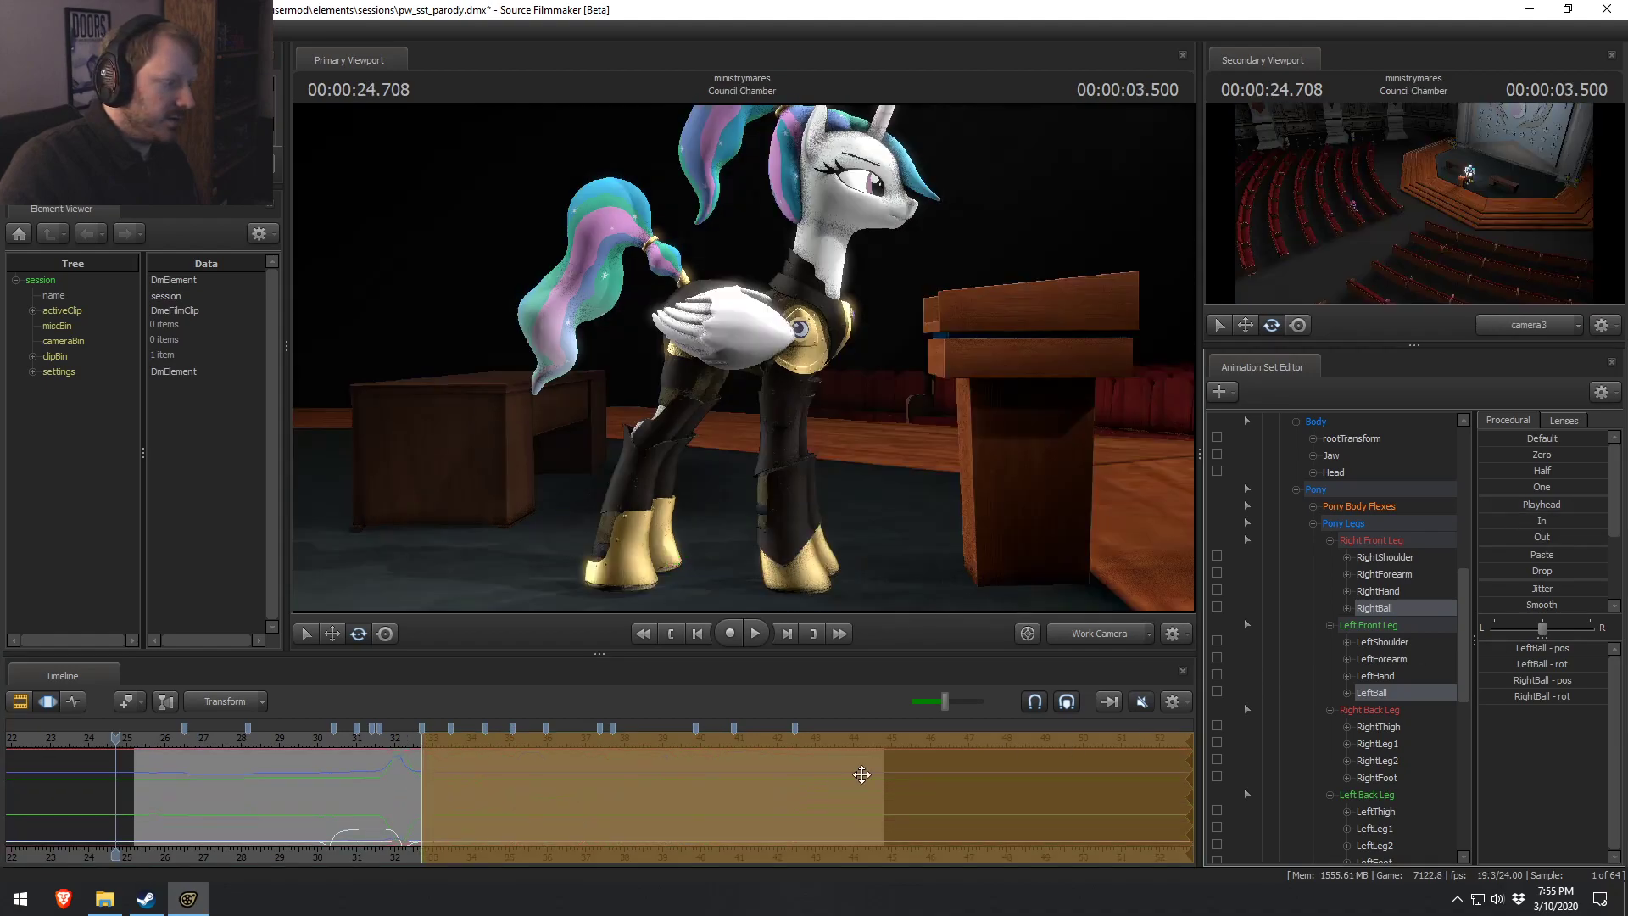
{"action": "scroll", "coordinate": [555, 794], "scroll_direction": "up", "scroll_amount": 5}
{"action": "mouse_move", "coordinate": [597, 795]}
{"action": "left_mouse_down"}
{"action": "mouse_move", "coordinate": [582, 795]}
{"action": "mouse_move", "coordinate": [608, 785]}
{"action": "left_mouse_up"}
Review Celestia's planted front hooves from the side in the clip editor, playing the speech up to 43.291 s.
{"action": "key", "text": "space"}
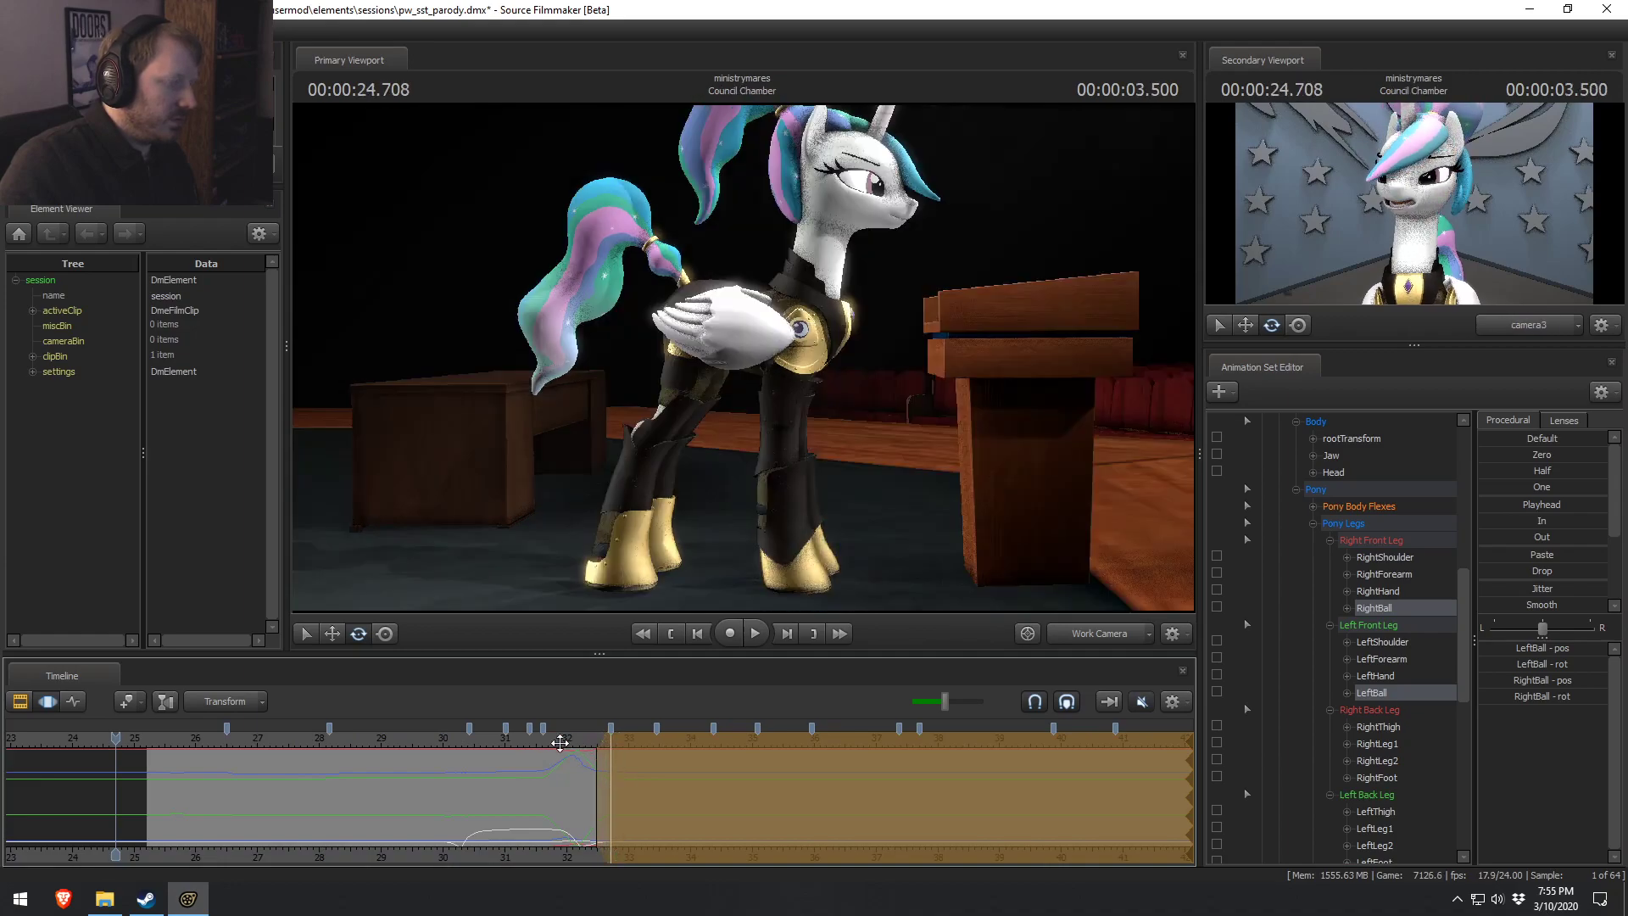
{"action": "key", "text": "F2"}
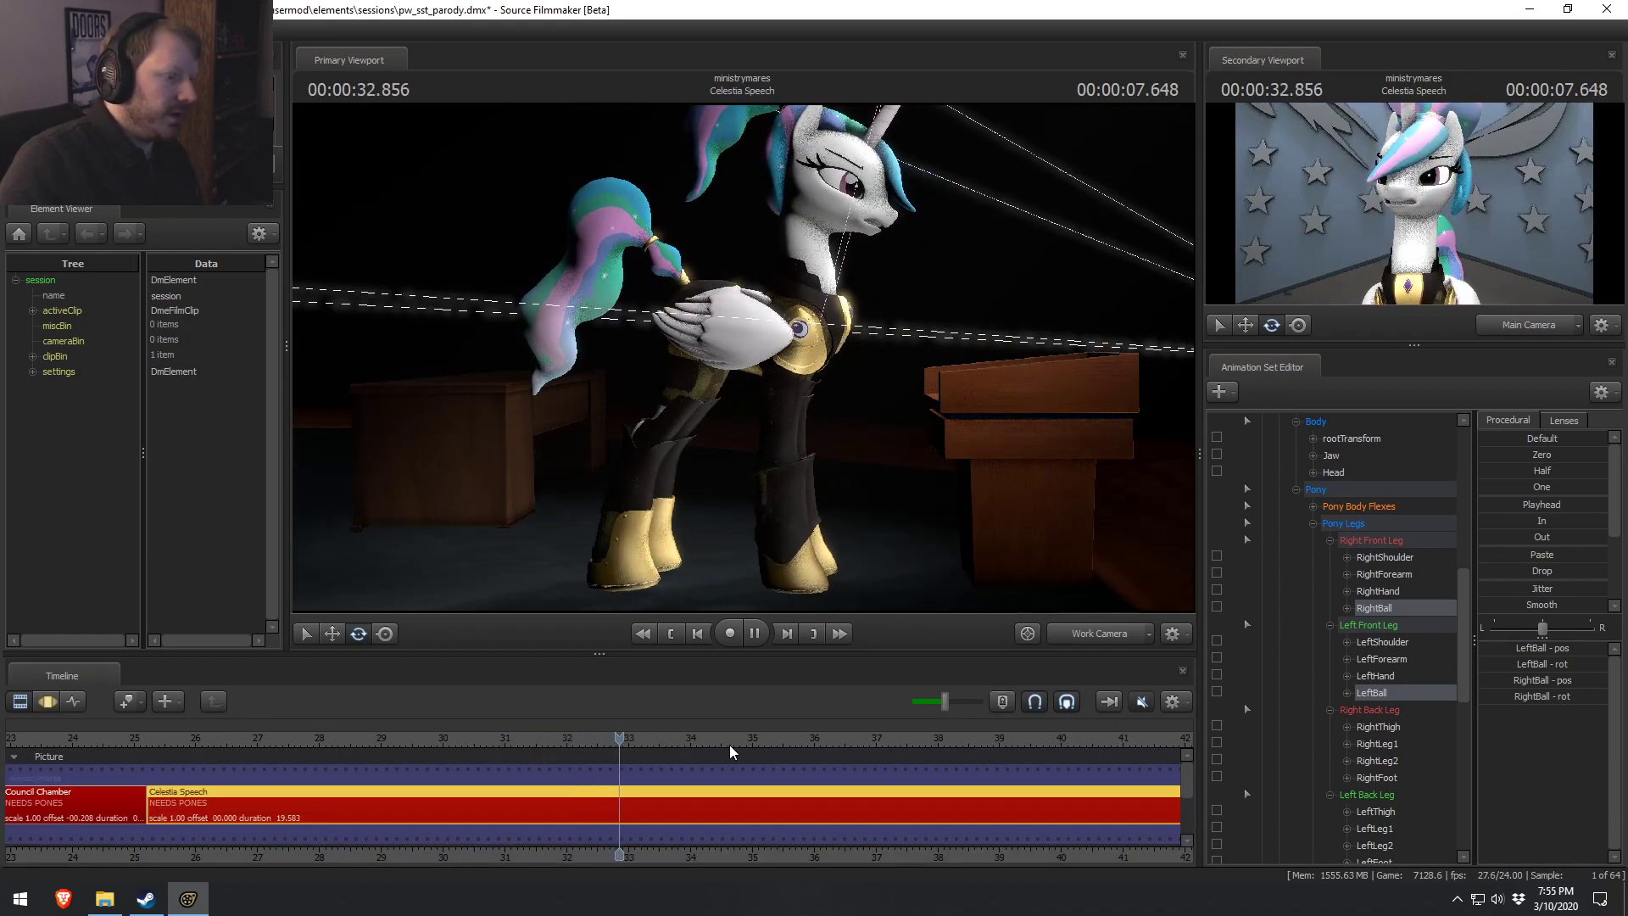
{"action": "scroll", "coordinate": [894, 804], "scroll_direction": "down", "scroll_amount": 3}
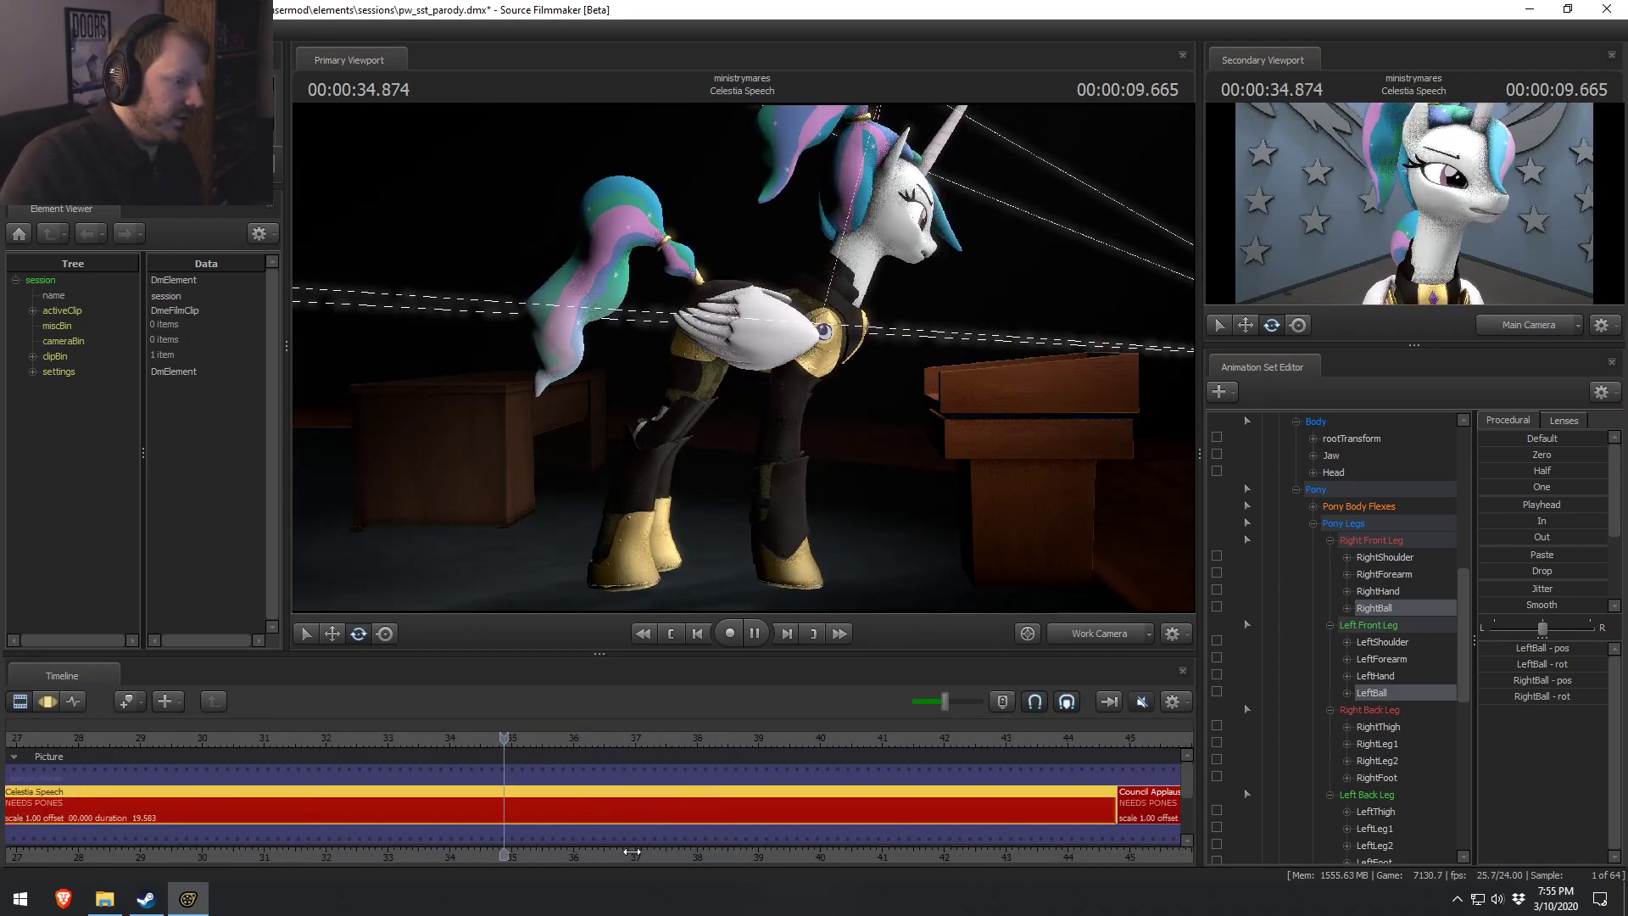
{"action": "key", "text": "space"}
{"action": "left_click_drag", "start_coordinate": [525, 737], "coordinate": [466, 741]}
{"action": "key", "text": "space"}
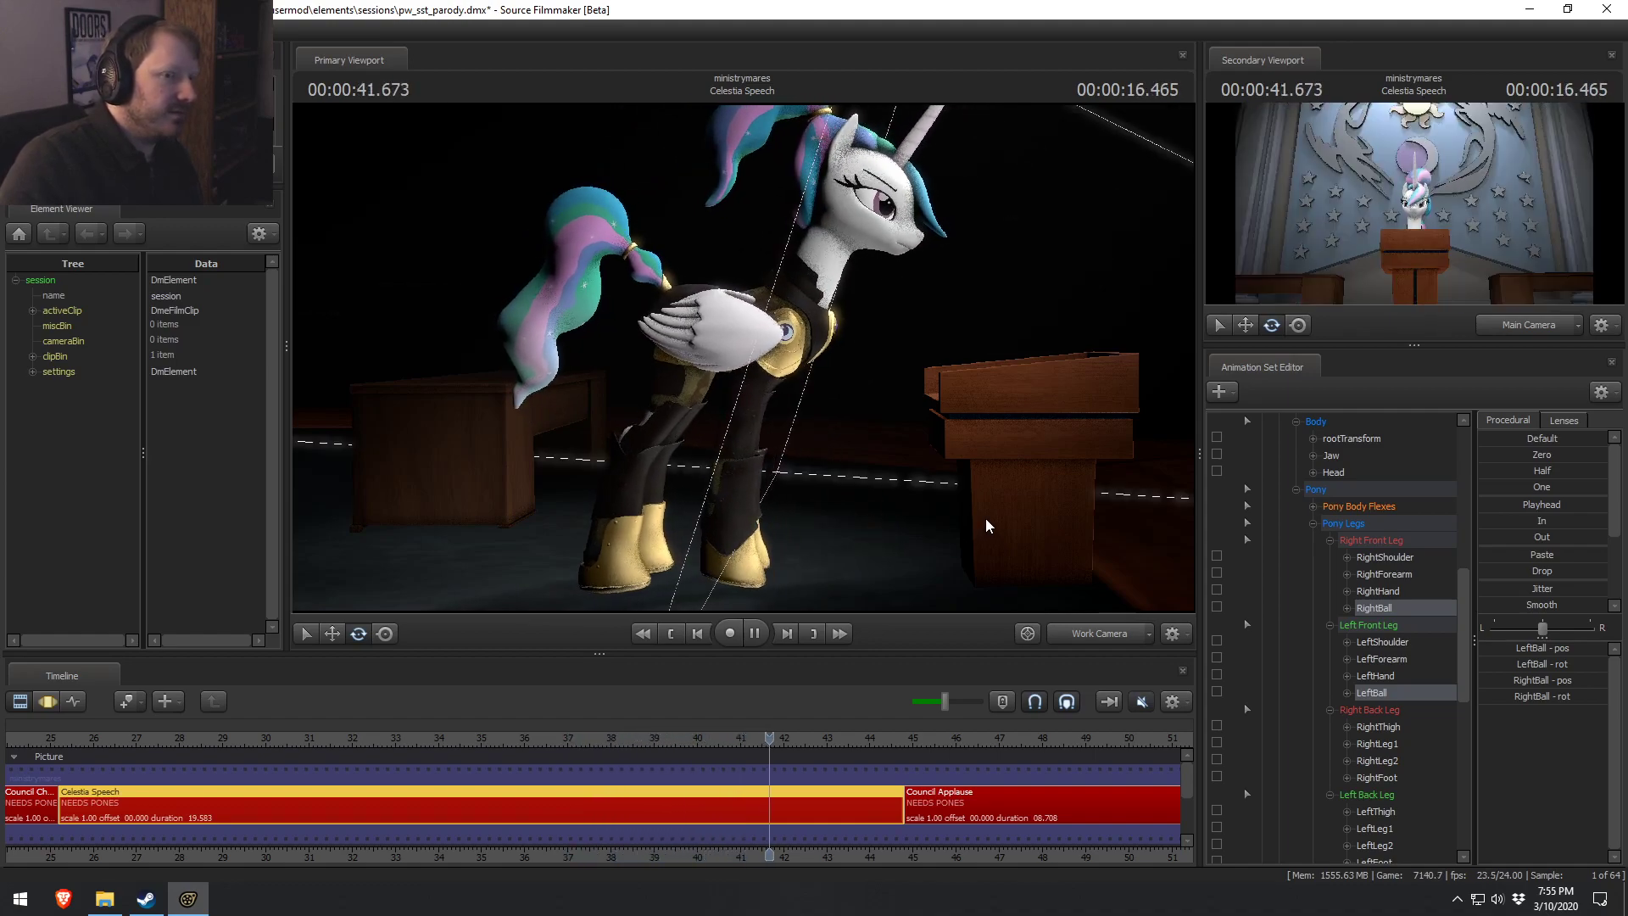
{"action": "key", "text": "space"}
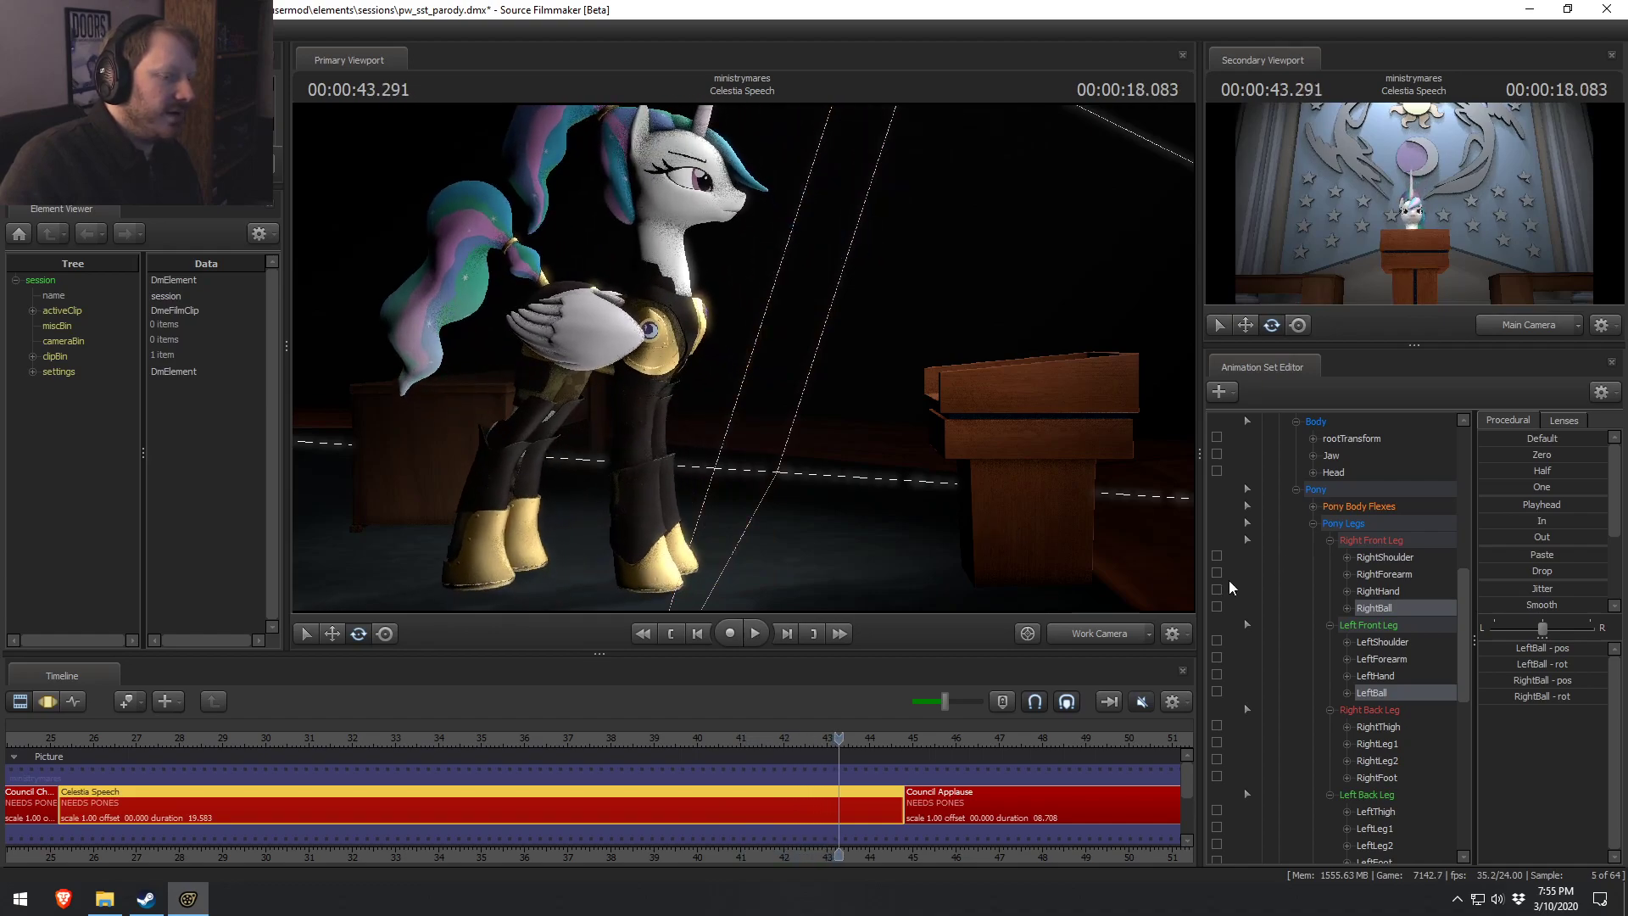
Switch to the main camera, replay the speech up to 43.000 s, and return to about 37 s.
{"action": "left_click", "coordinate": [1100, 630]}
{"action": "left_click", "coordinate": [563, 850]}
{"action": "key", "text": "space"}
{"action": "left_click", "coordinate": [499, 743]}
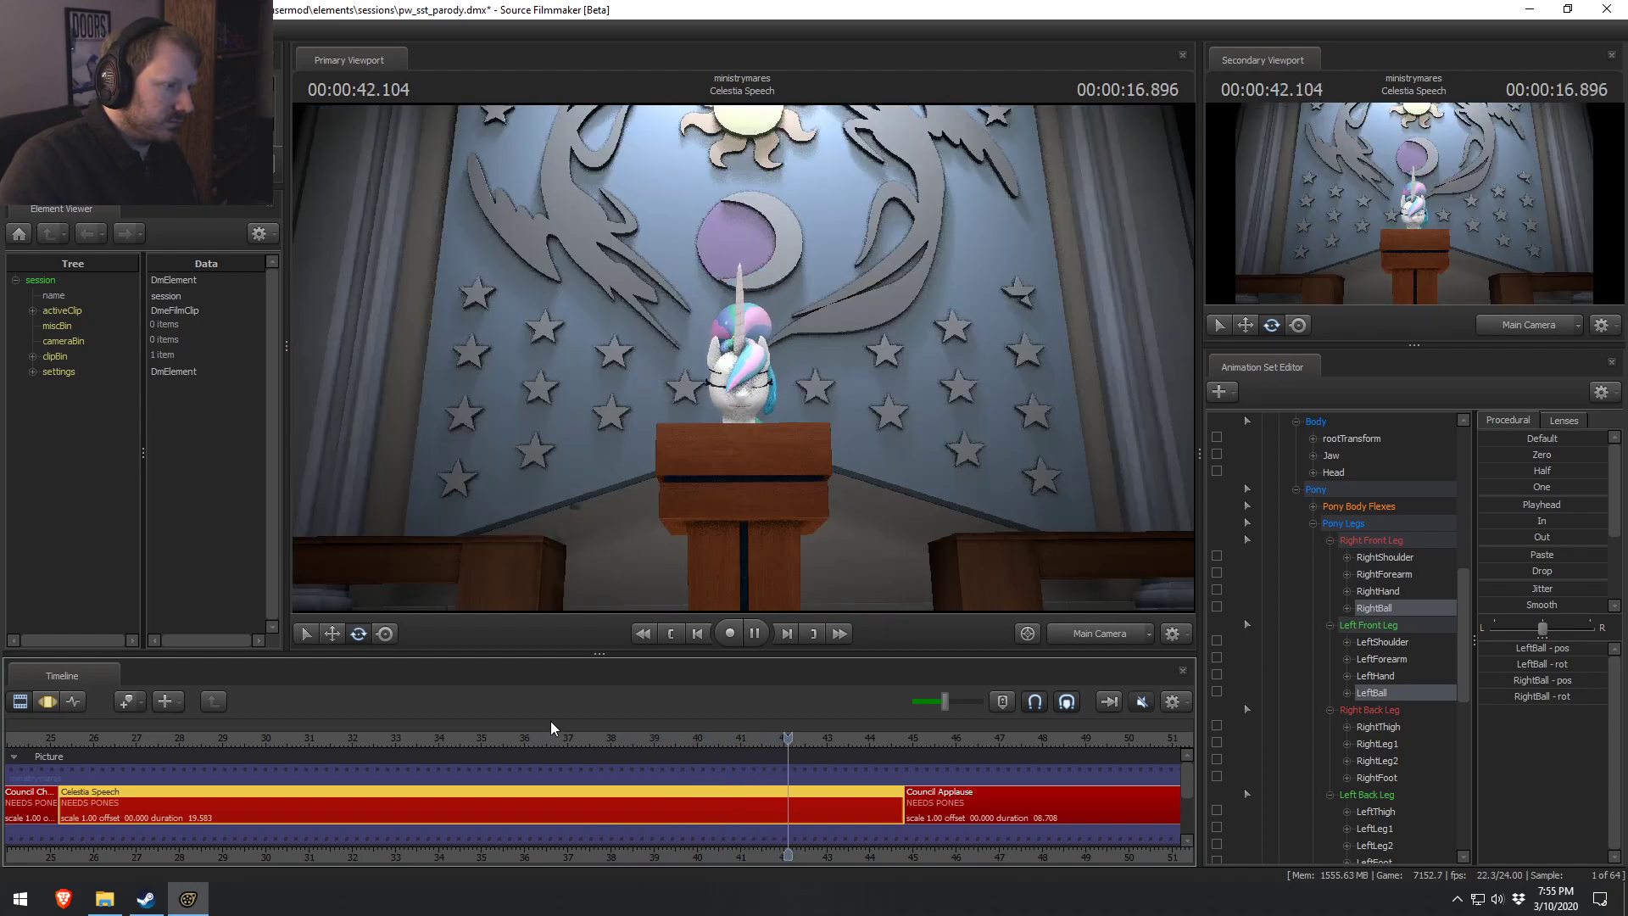
{"action": "key", "text": "space"}
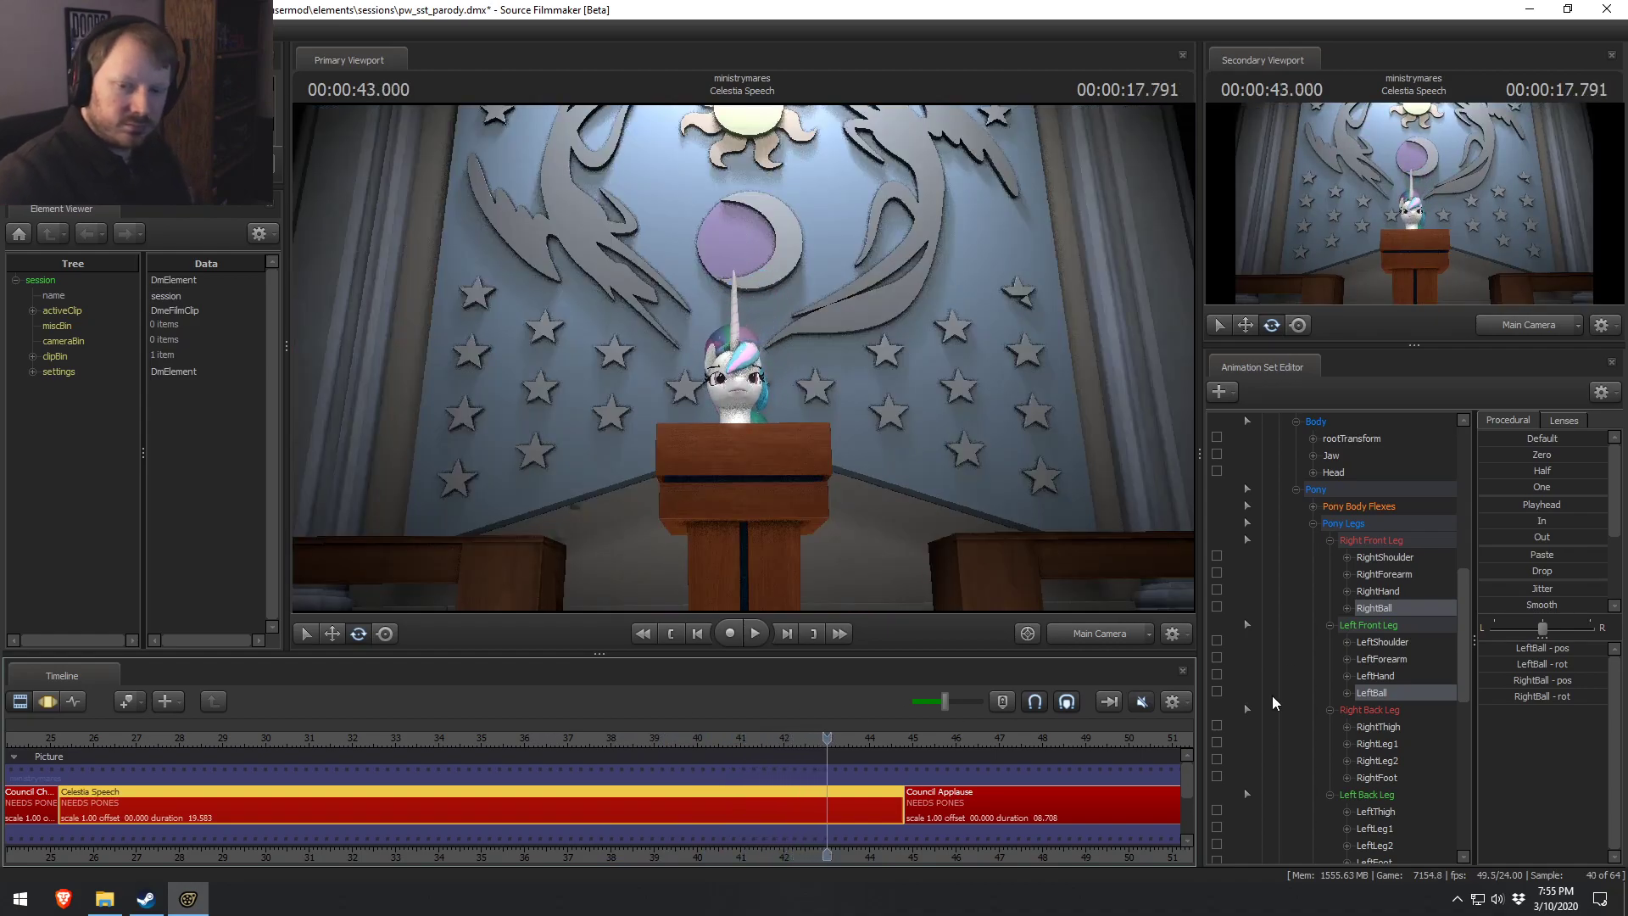
{"action": "left_click", "coordinate": [567, 737]}
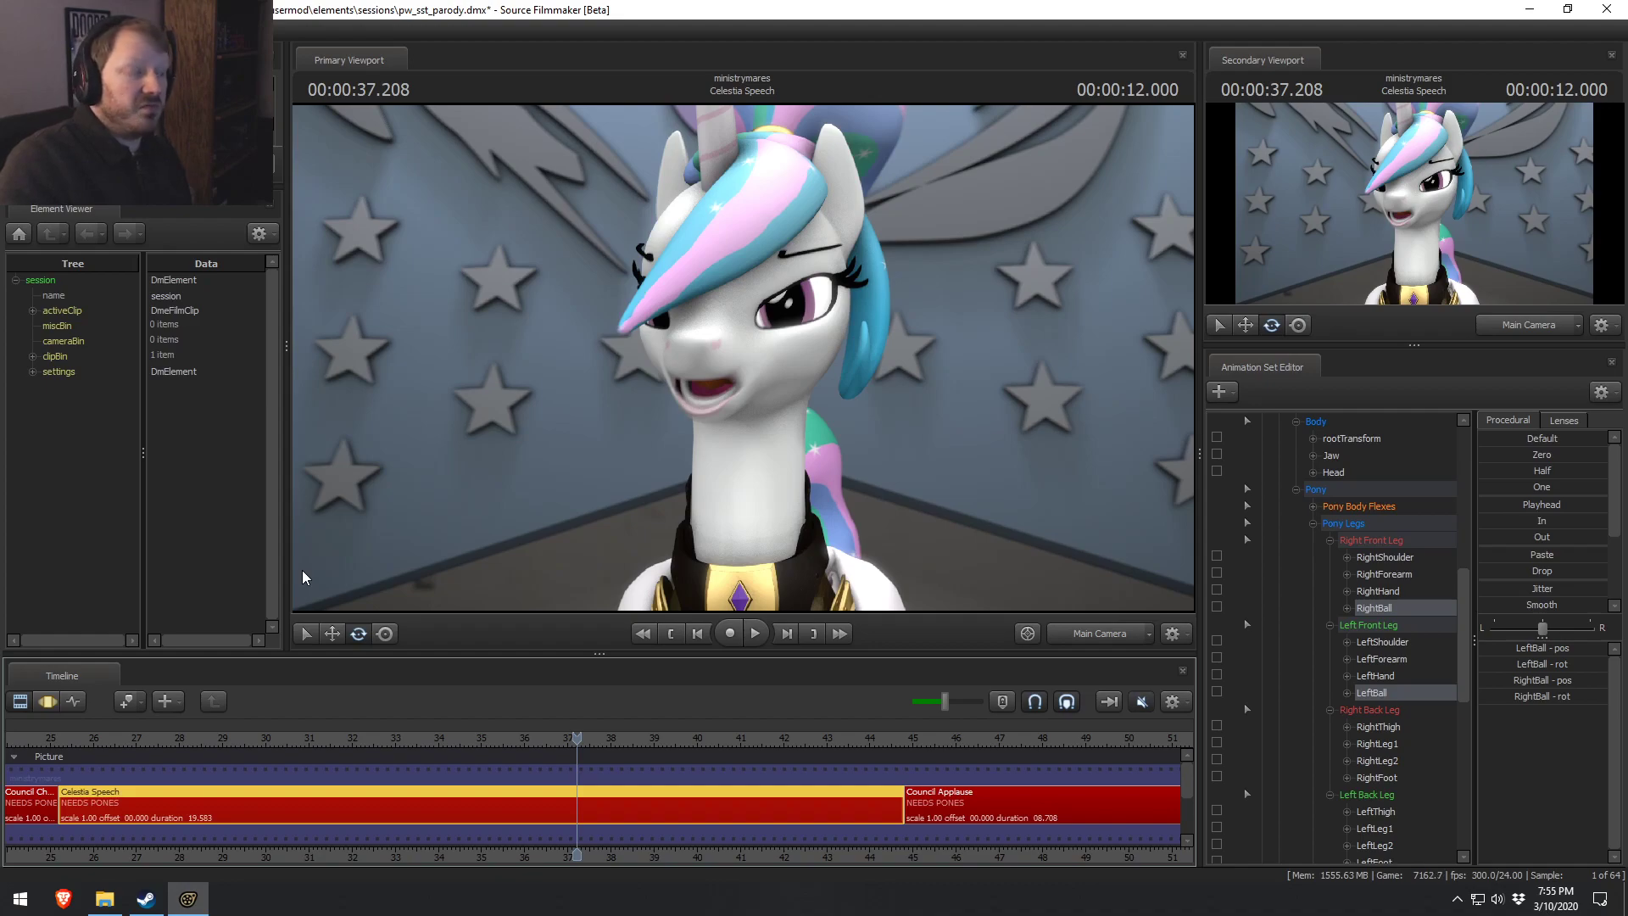
Scrub to 36.500 s in the motion editor, then replay Celestia's head motion up to 38.291 s in the clip editor.
{"action": "key", "text": "F3"}
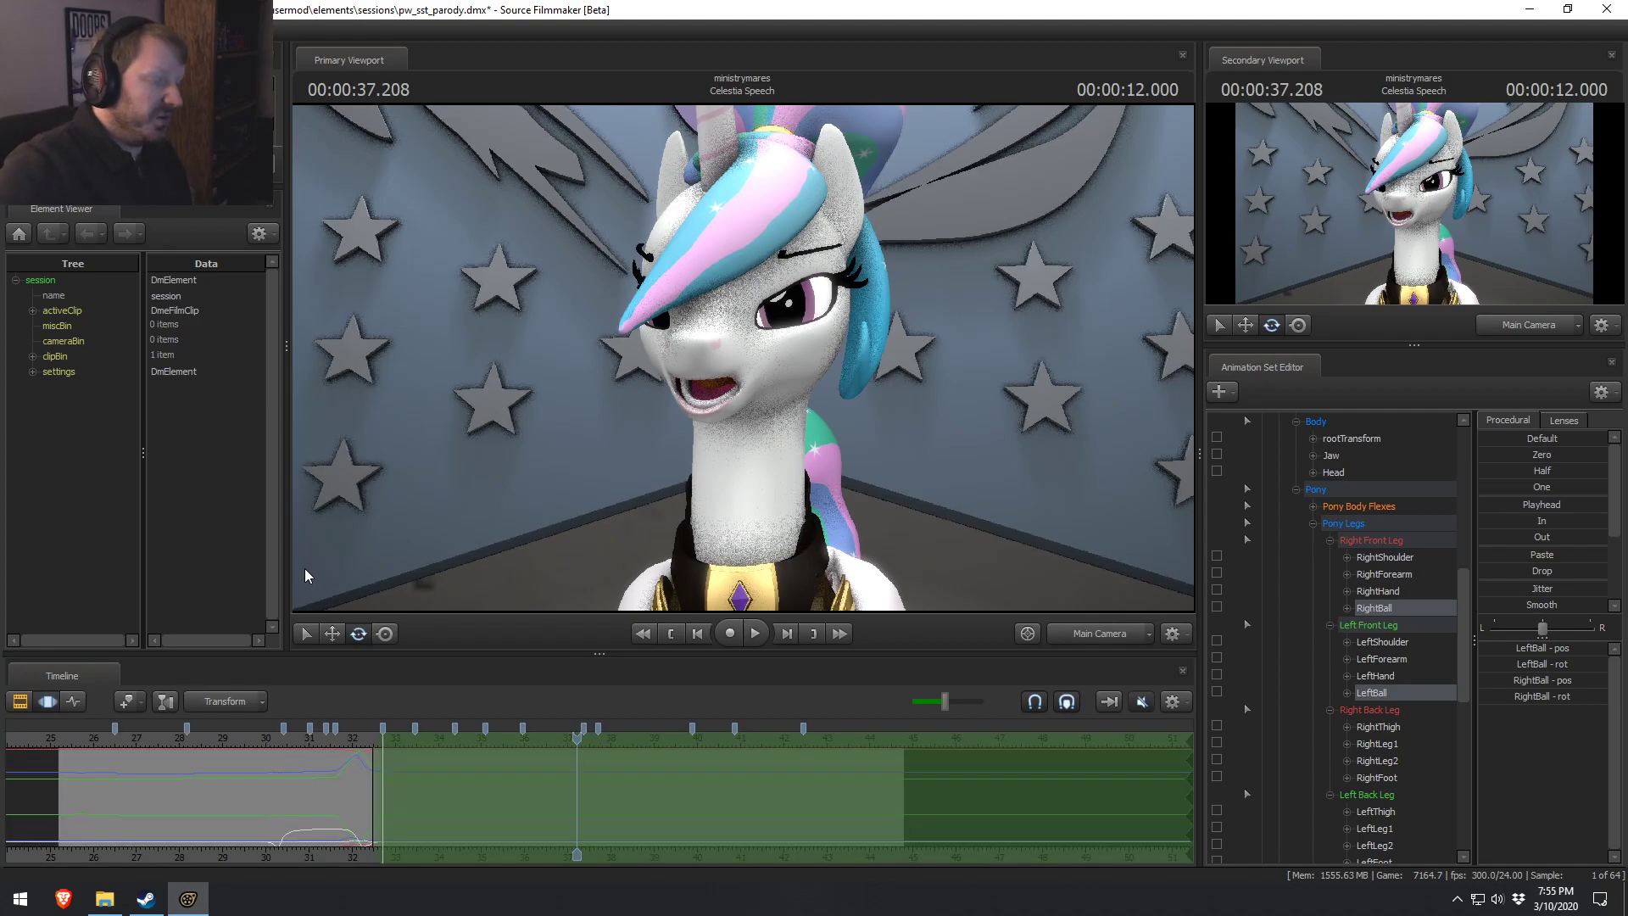
{"action": "left_click", "coordinate": [560, 800]}
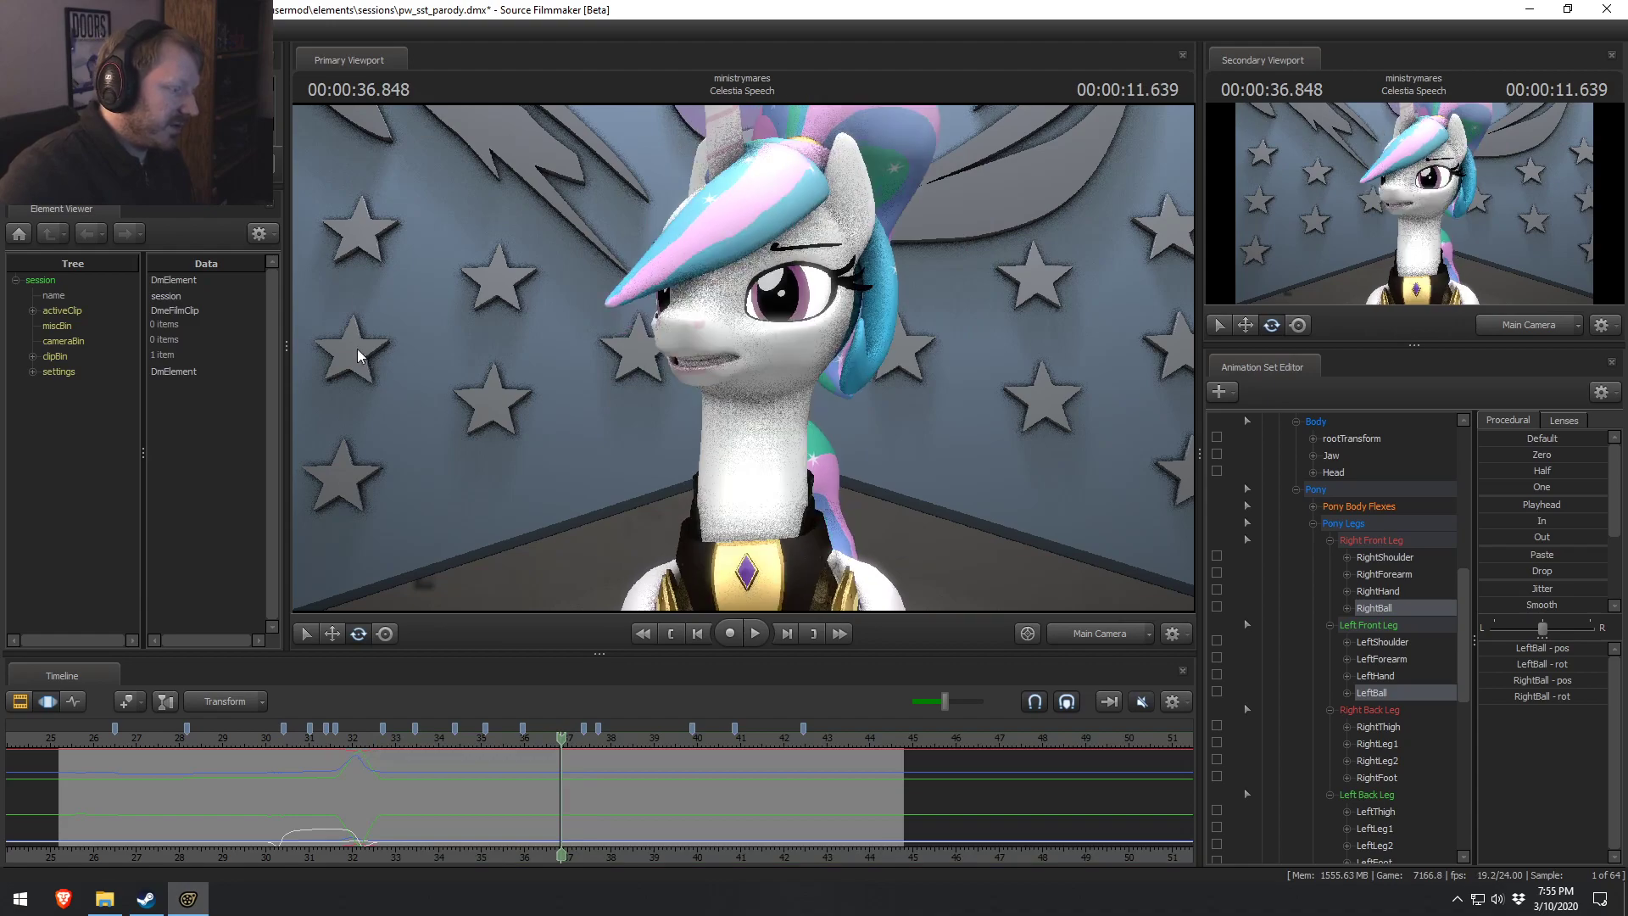
{"action": "scroll", "coordinate": [509, 822], "scroll_direction": "up", "scroll_amount": 4}
{"action": "left_click_drag", "start_coordinate": [472, 754], "coordinate": [528, 763]}
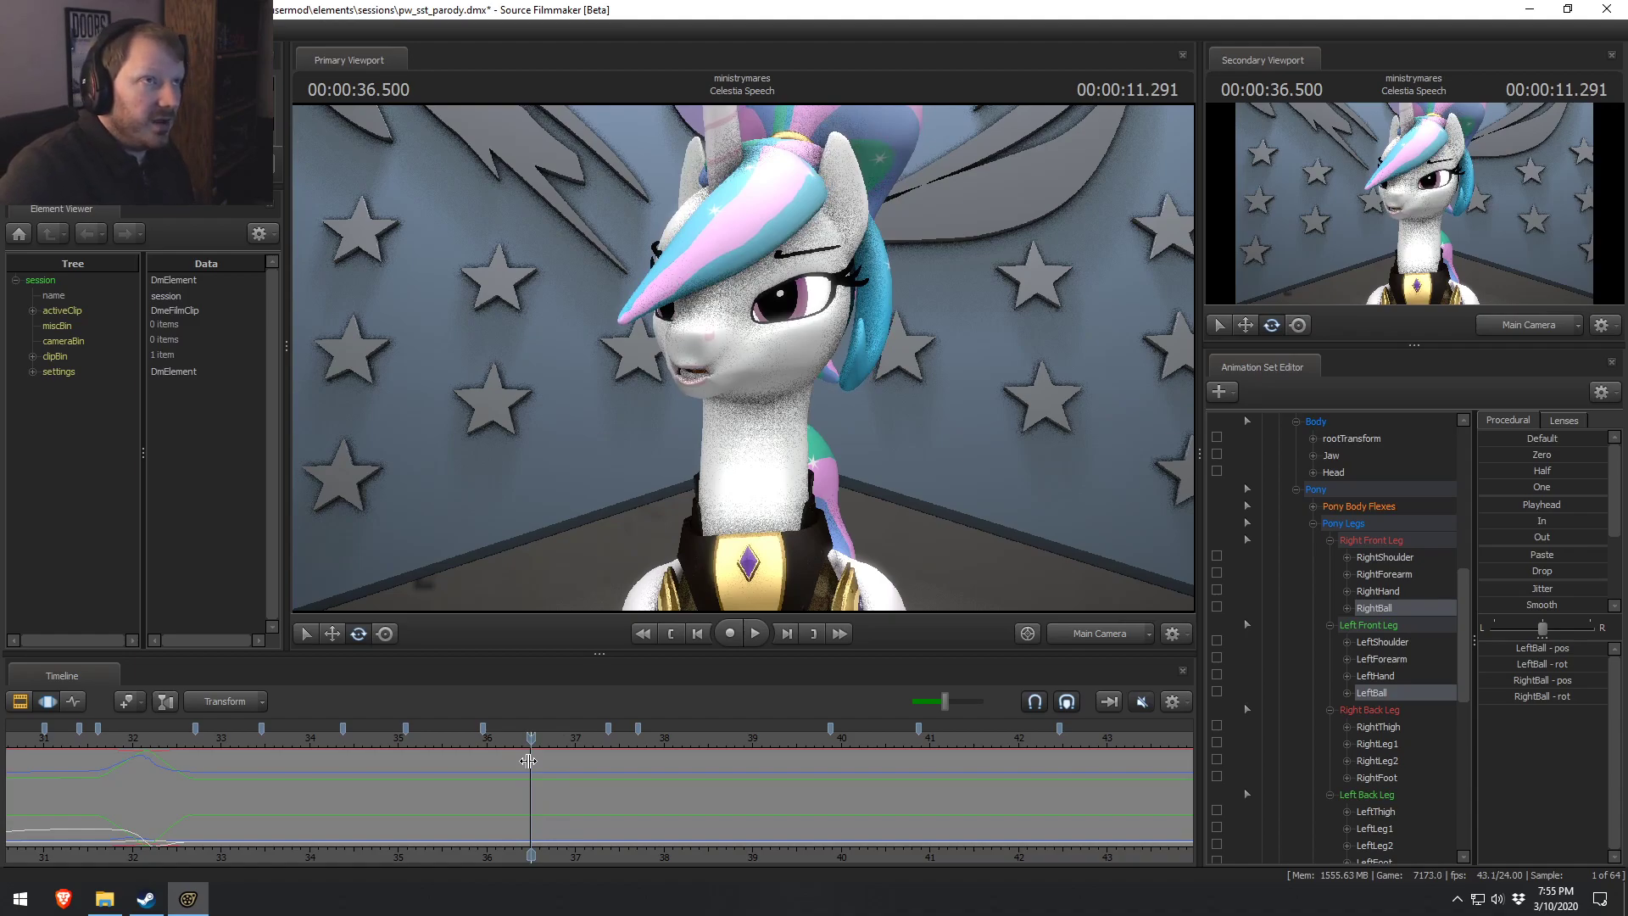
{"action": "key", "text": "F2"}
{"action": "key", "text": "space"}
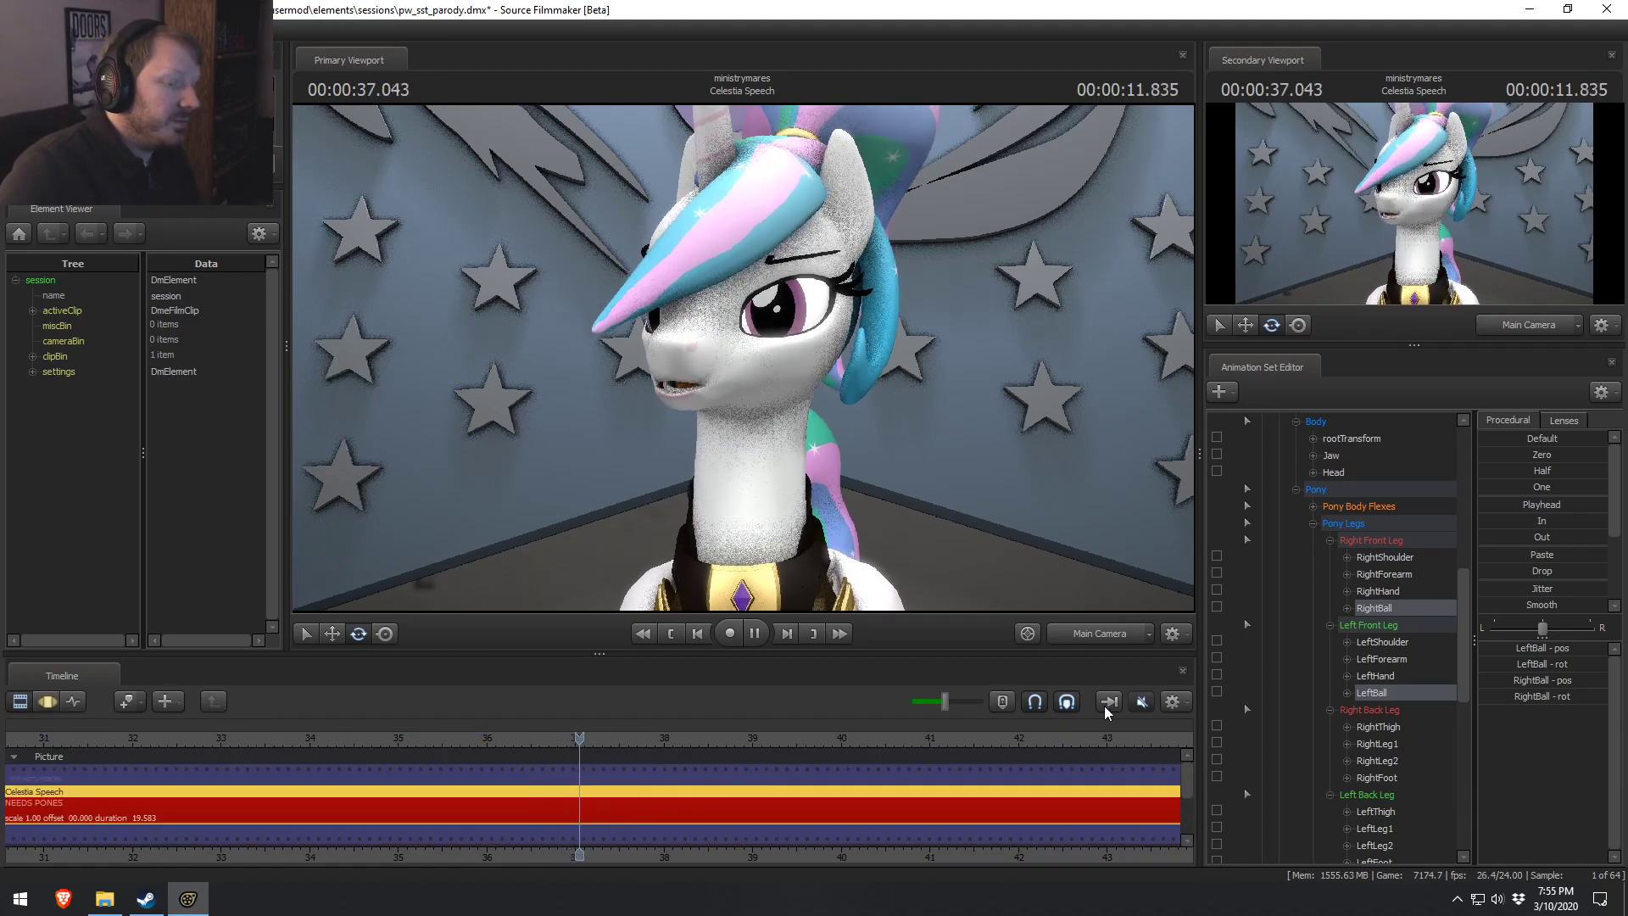
{"action": "key", "text": "space"}
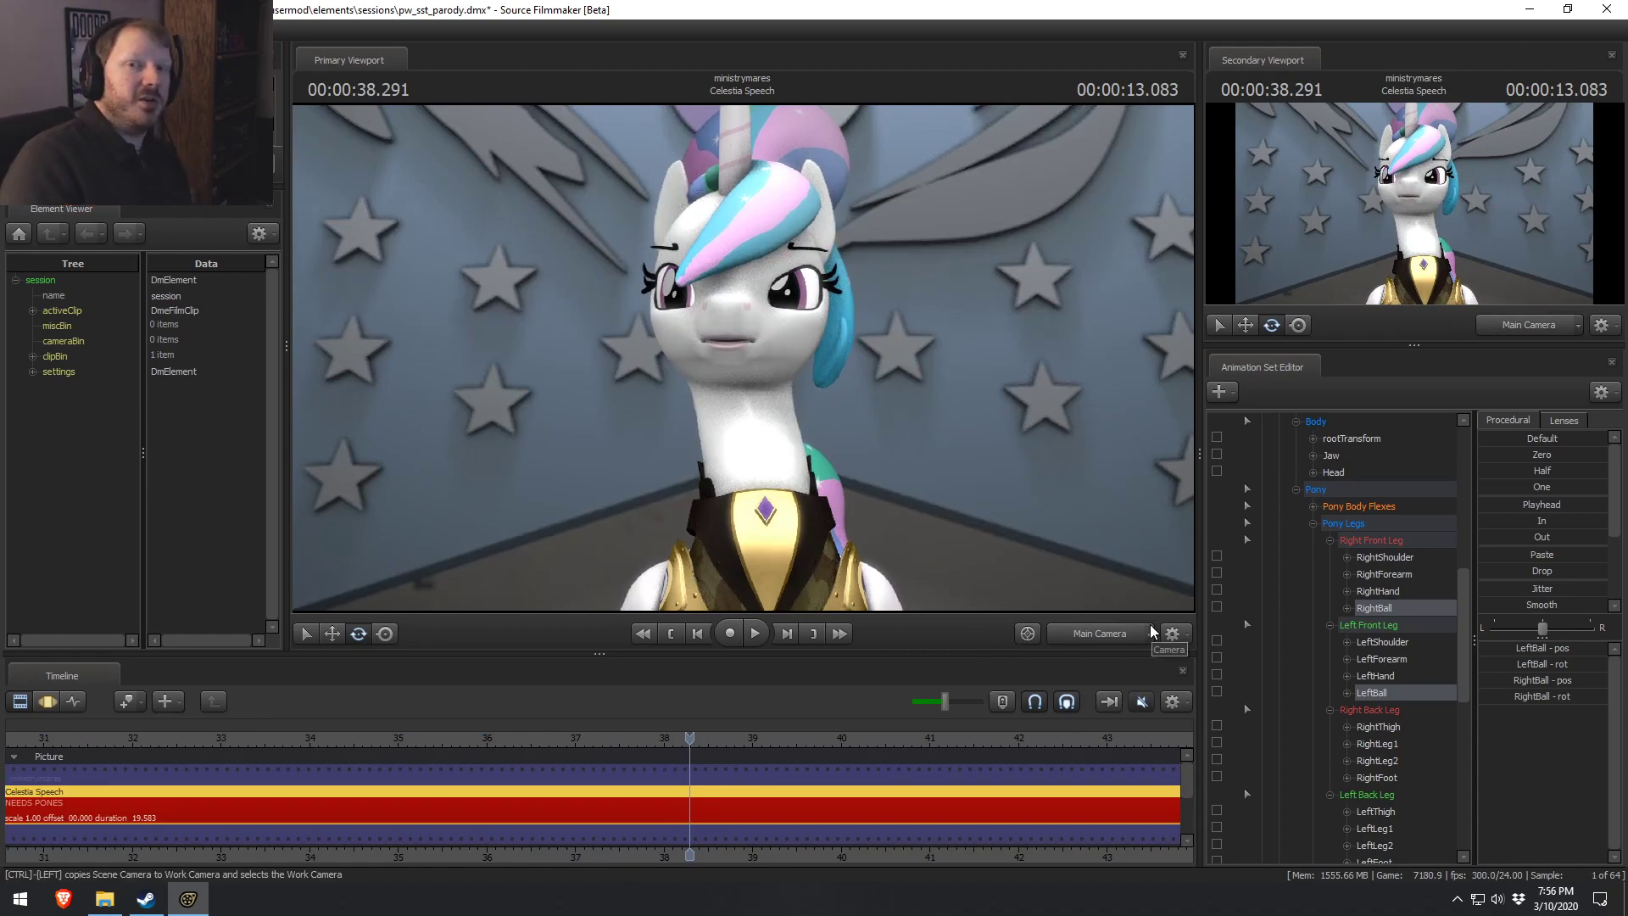
Replay the rest of the speech through the main camera in short bursts, stopping at 42.541 s.
{"action": "key", "text": "space"}
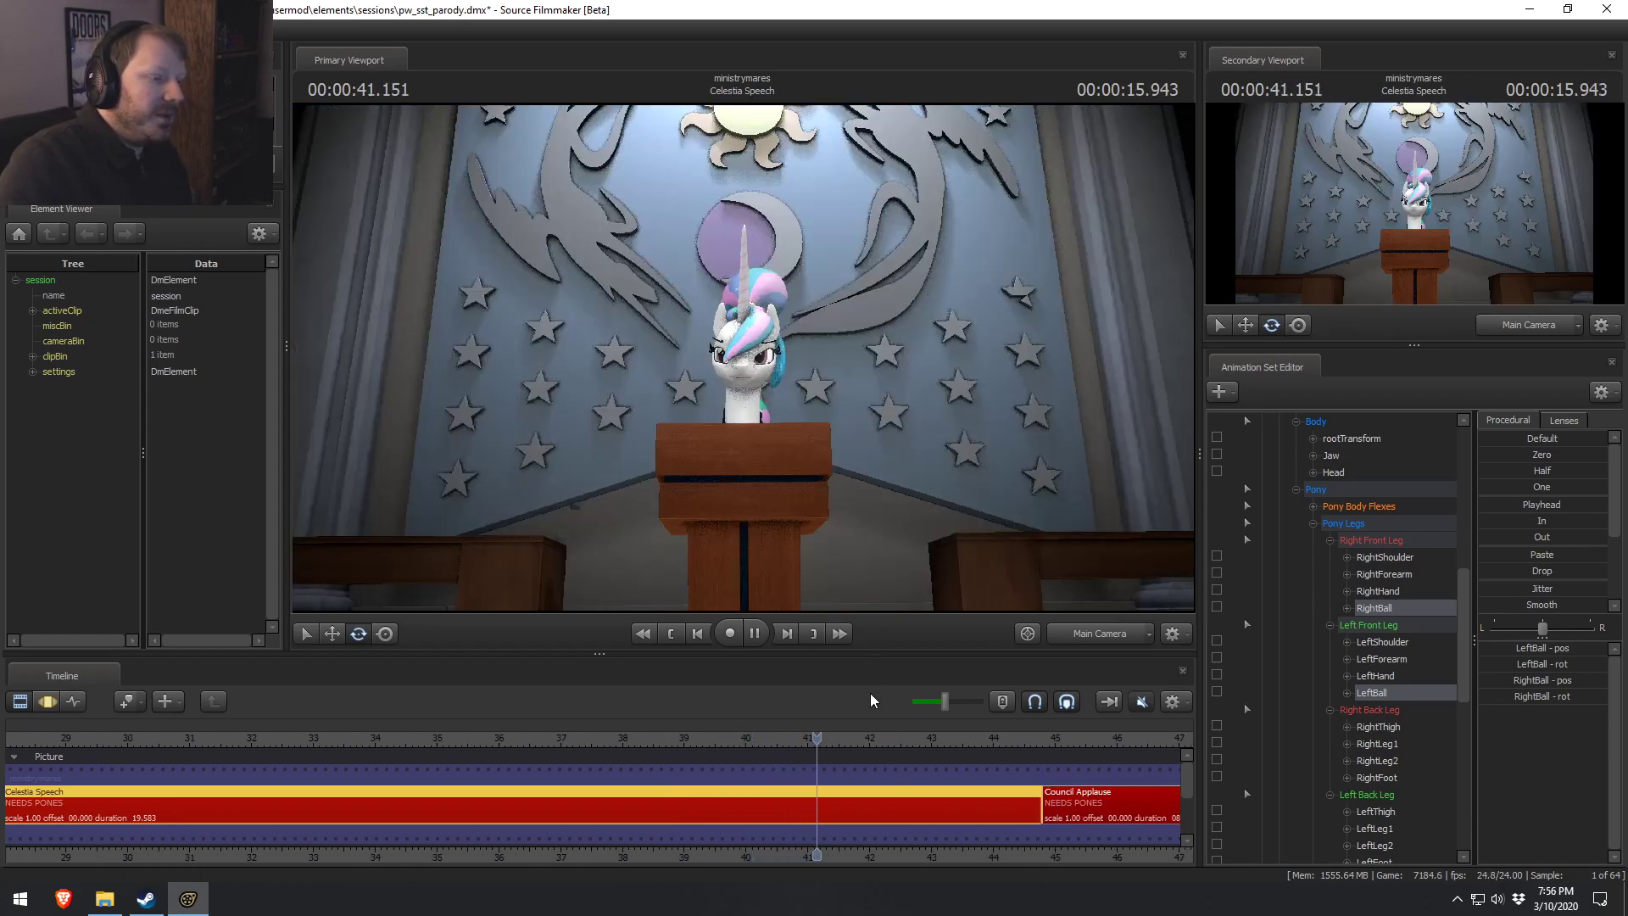
{"action": "key", "text": "space"}
{"action": "key", "text": "space"}
{"action": "key", "text": "space"}
{"action": "left_click", "coordinate": [819, 740]}
{"action": "key", "text": "space"}
{"action": "key", "text": "space"}
{"action": "key", "text": "space"}
{"action": "key", "text": "space"}
Hold Celestia's eye controls steady by applying the In preset to a time selection from about 41.7 s to 42.2 s.
{"action": "left_click", "coordinate": [1295, 490]}
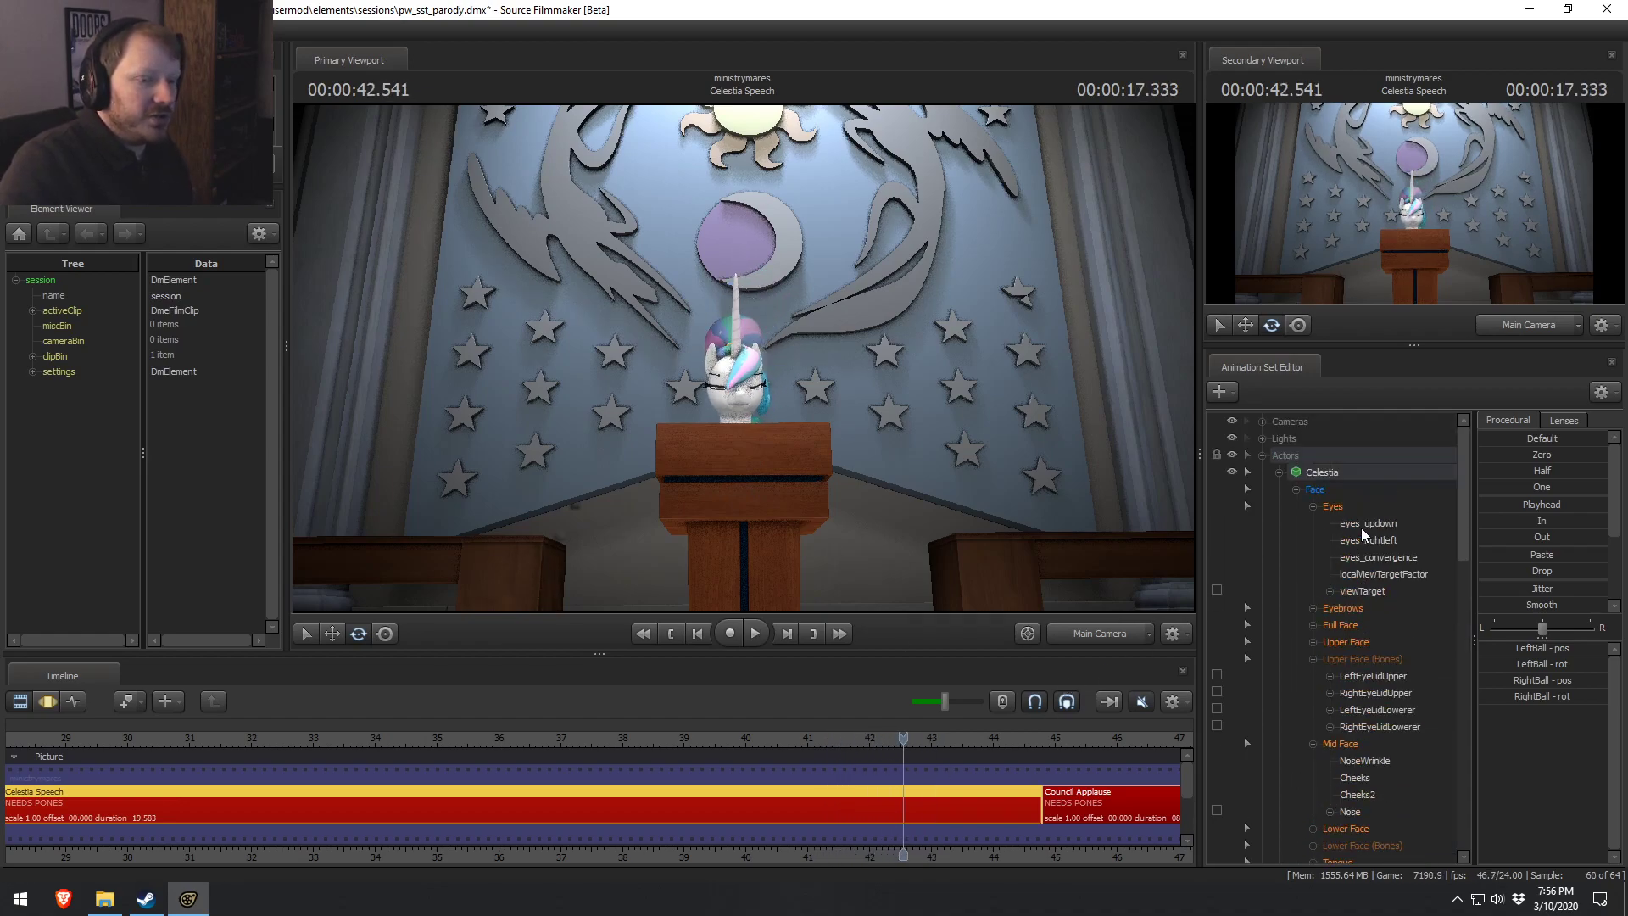
{"action": "scroll", "coordinate": [1361, 527], "scroll_direction": "up", "scroll_amount": 3}
{"action": "left_click", "coordinate": [1348, 507]}
{"action": "key", "text": "F3"}
{"action": "left_click_drag", "start_coordinate": [778, 797], "coordinate": [859, 810]}
{"action": "left_click", "coordinate": [814, 809]}
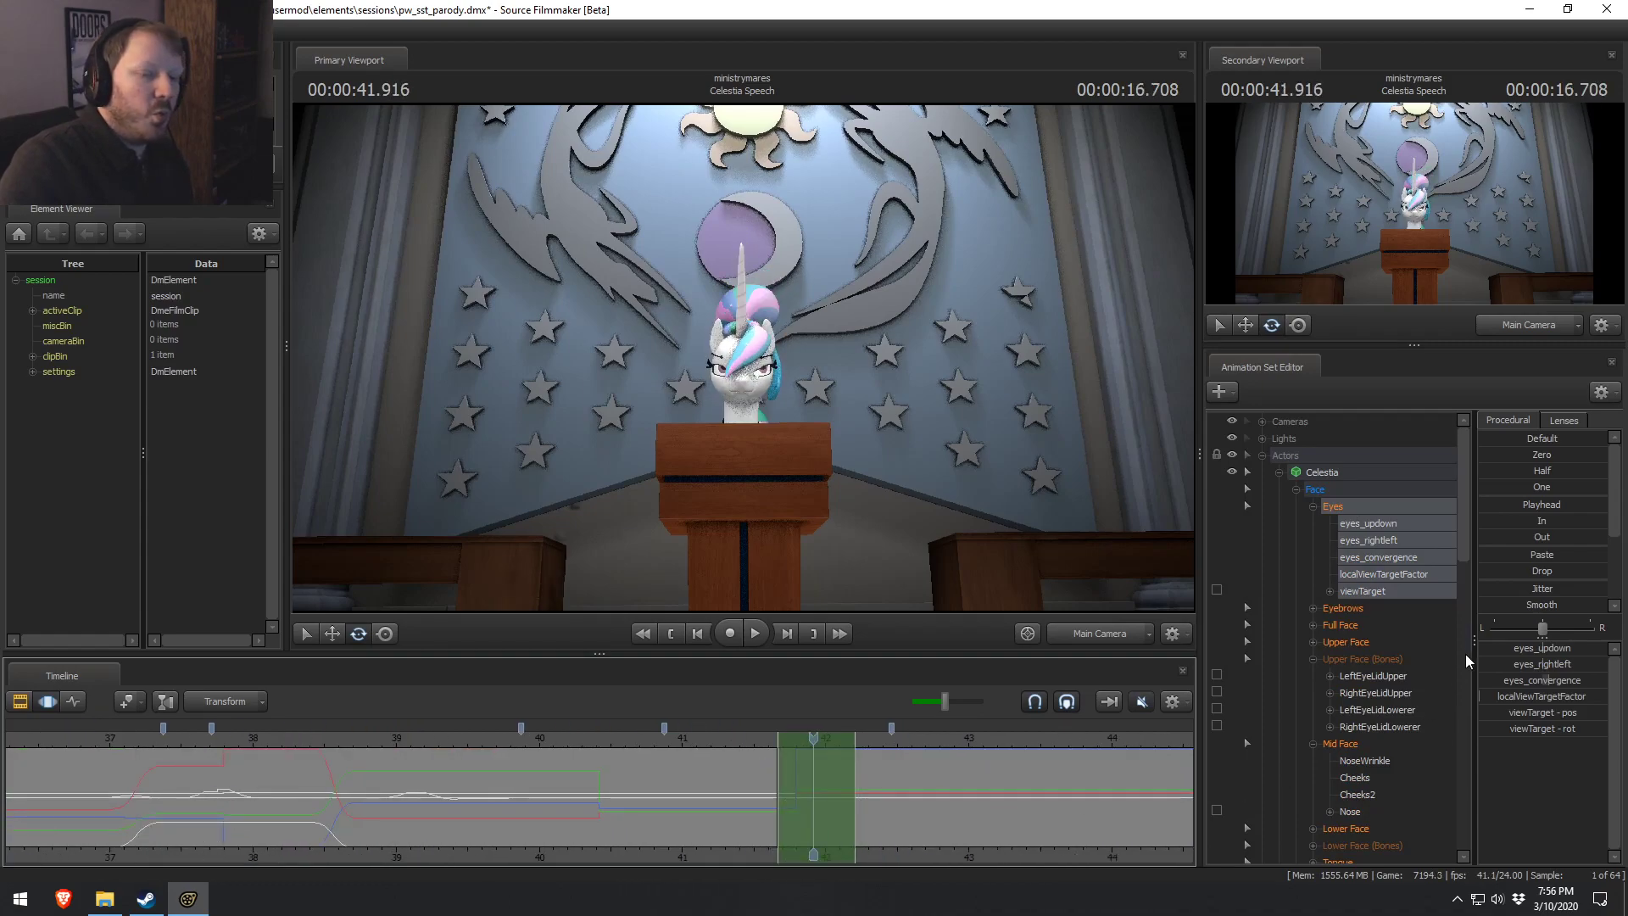
{"action": "left_click", "coordinate": [1514, 523]}
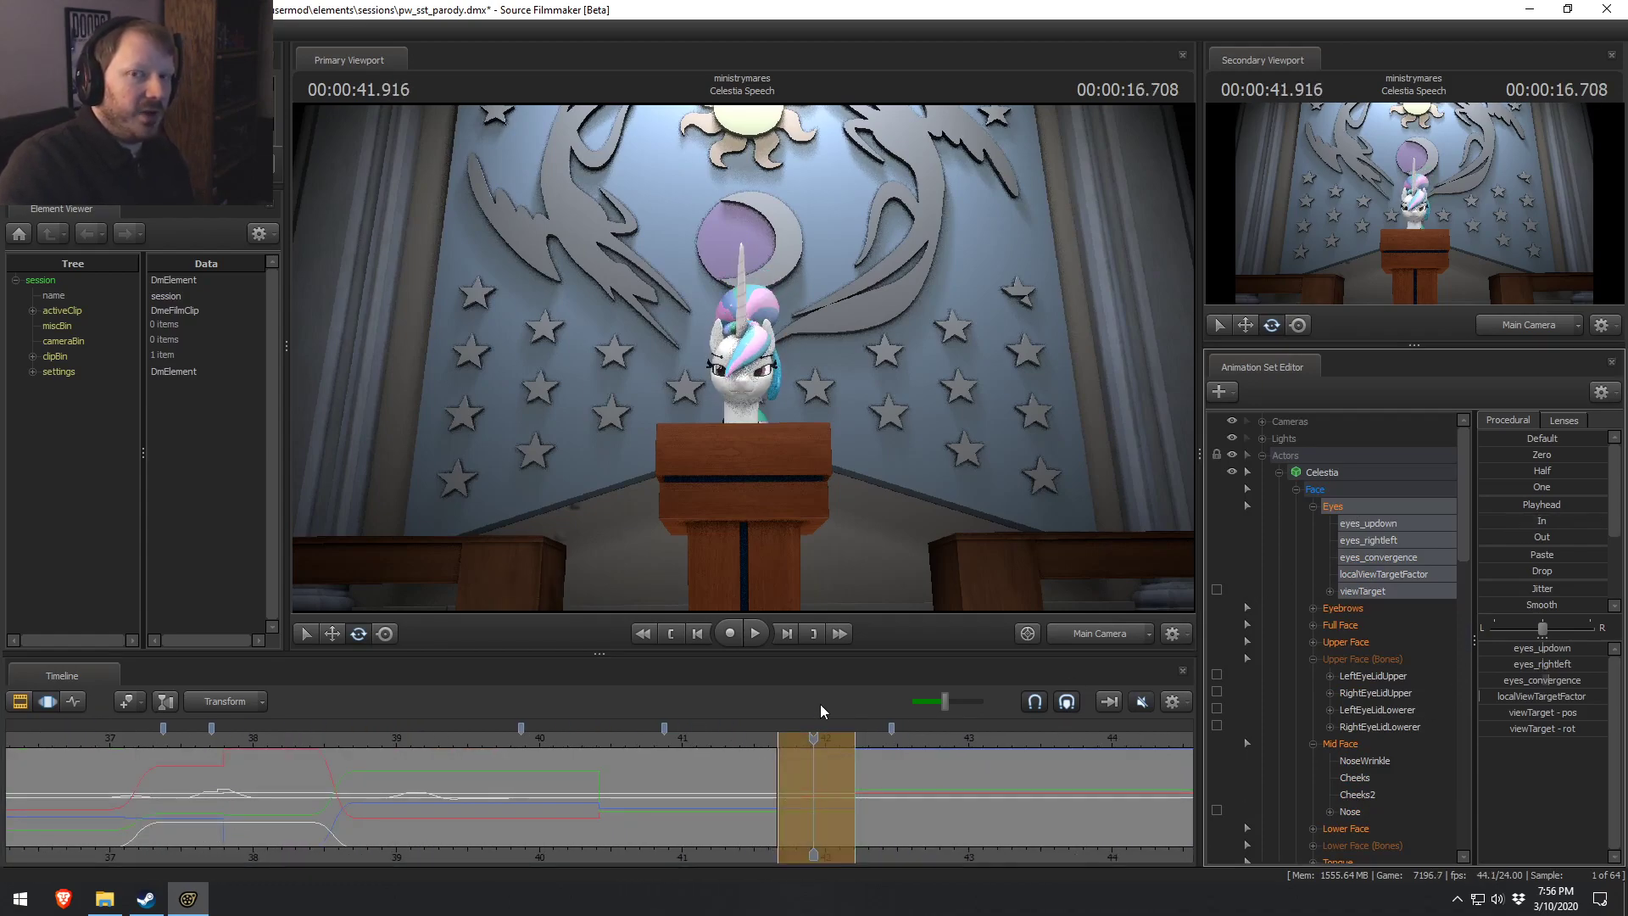
Replay the blink and eye movement between about 41.4 s and 43.250 s through the main camera.
{"action": "key", "text": "space"}
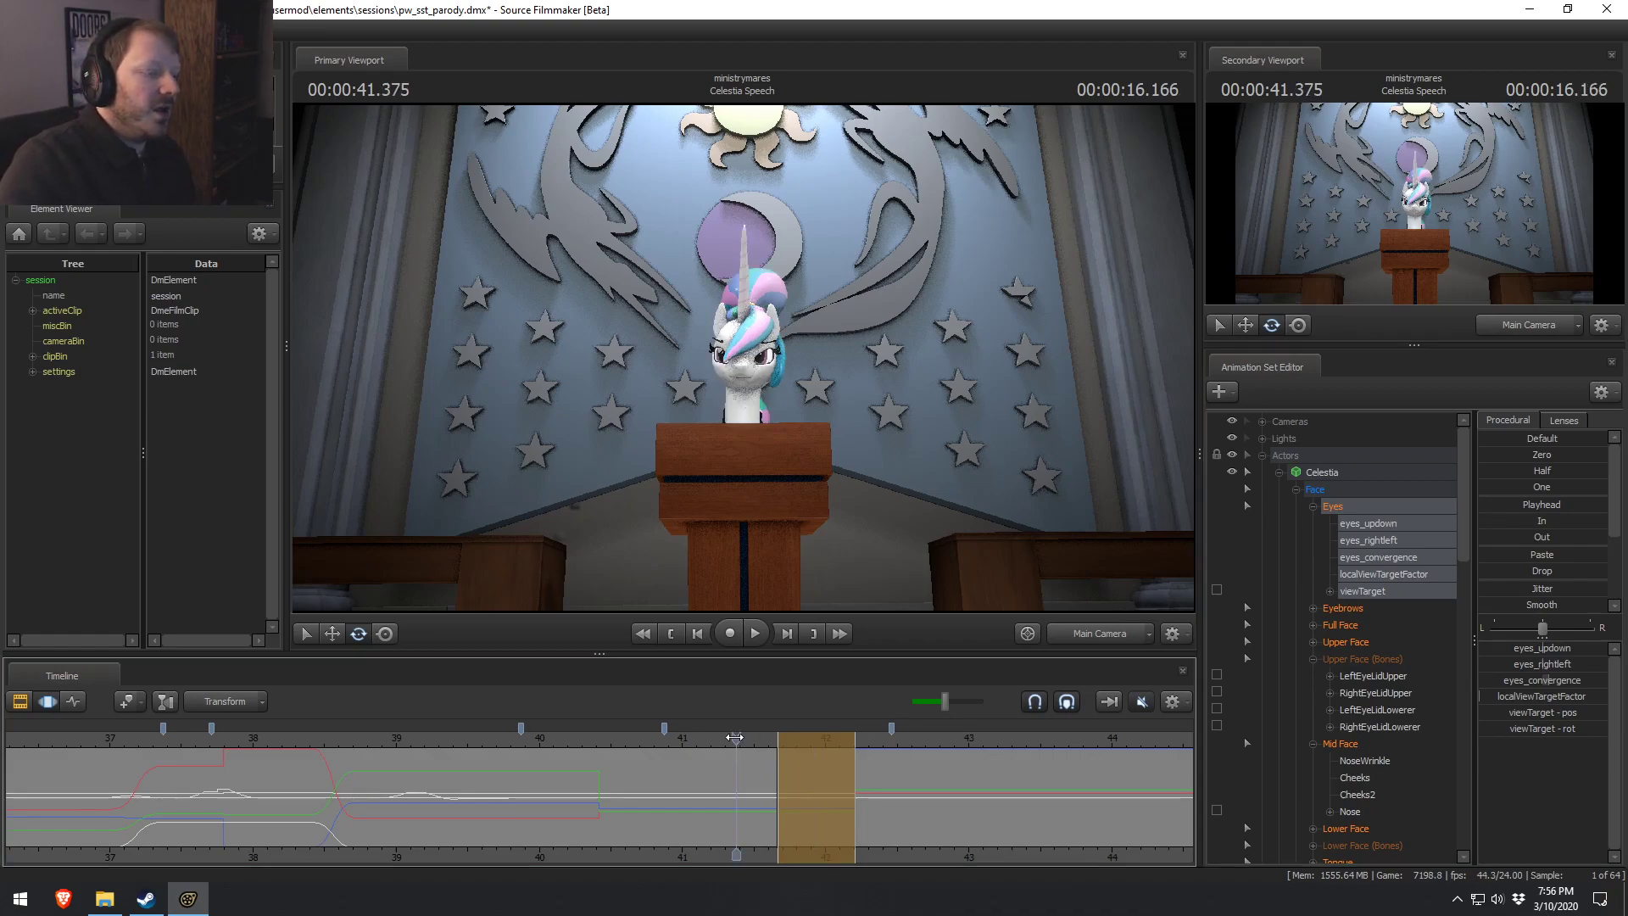
{"action": "key", "text": "space"}
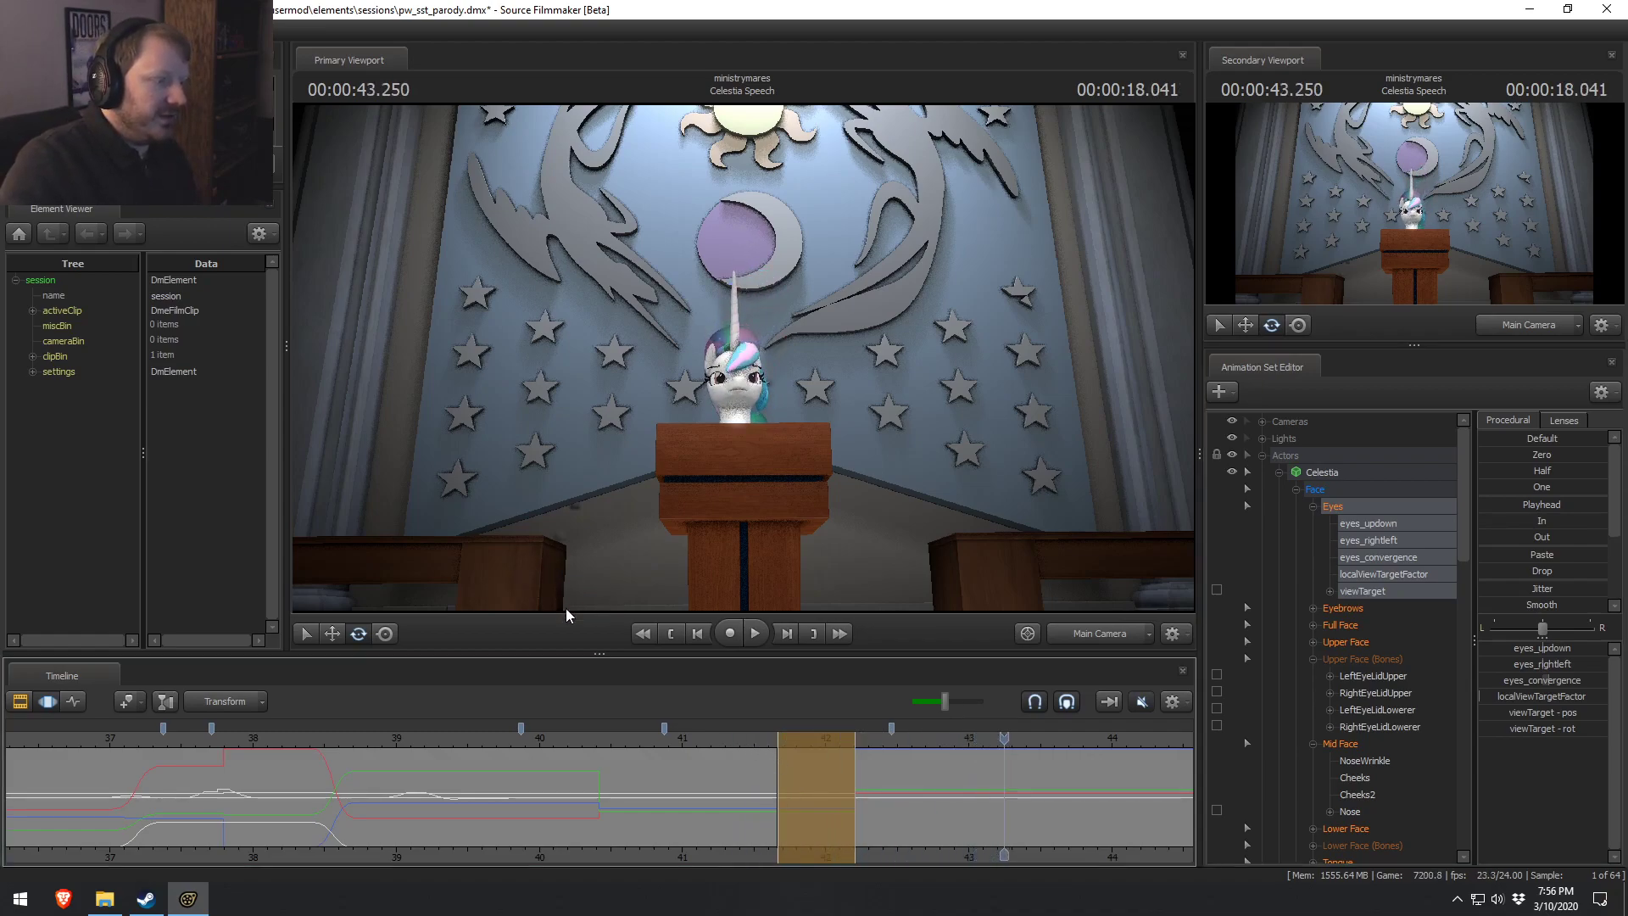
{"action": "left_click_drag", "start_coordinate": [764, 789], "coordinate": [777, 778]}
{"action": "key", "text": "F2"}
{"action": "key", "text": "space"}
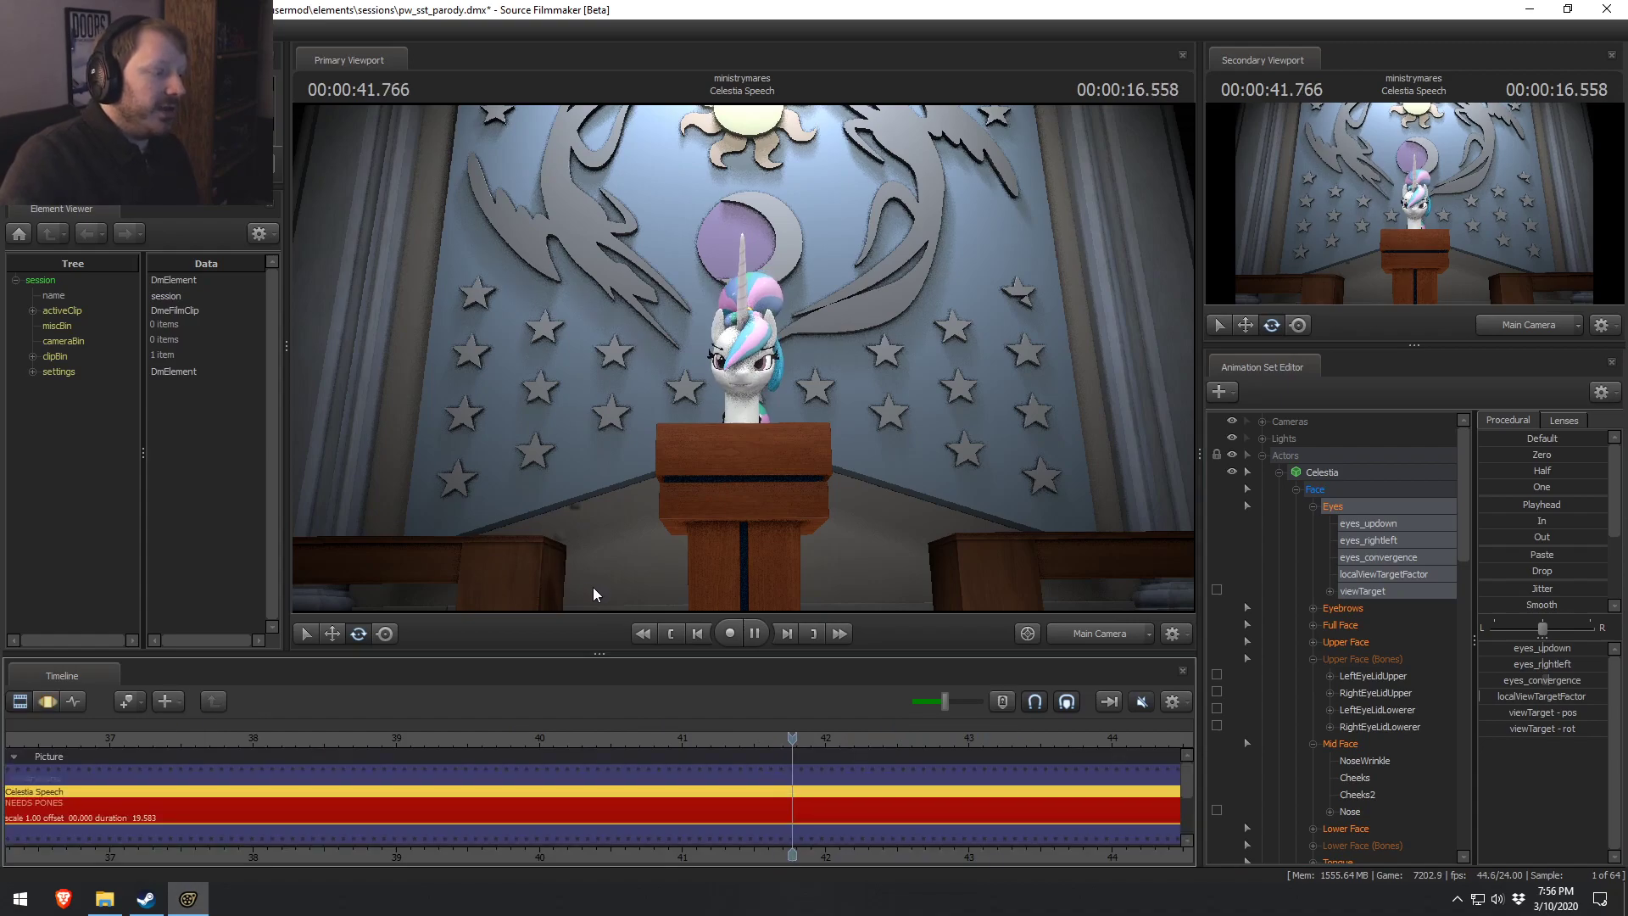
{"action": "key", "text": "space"}
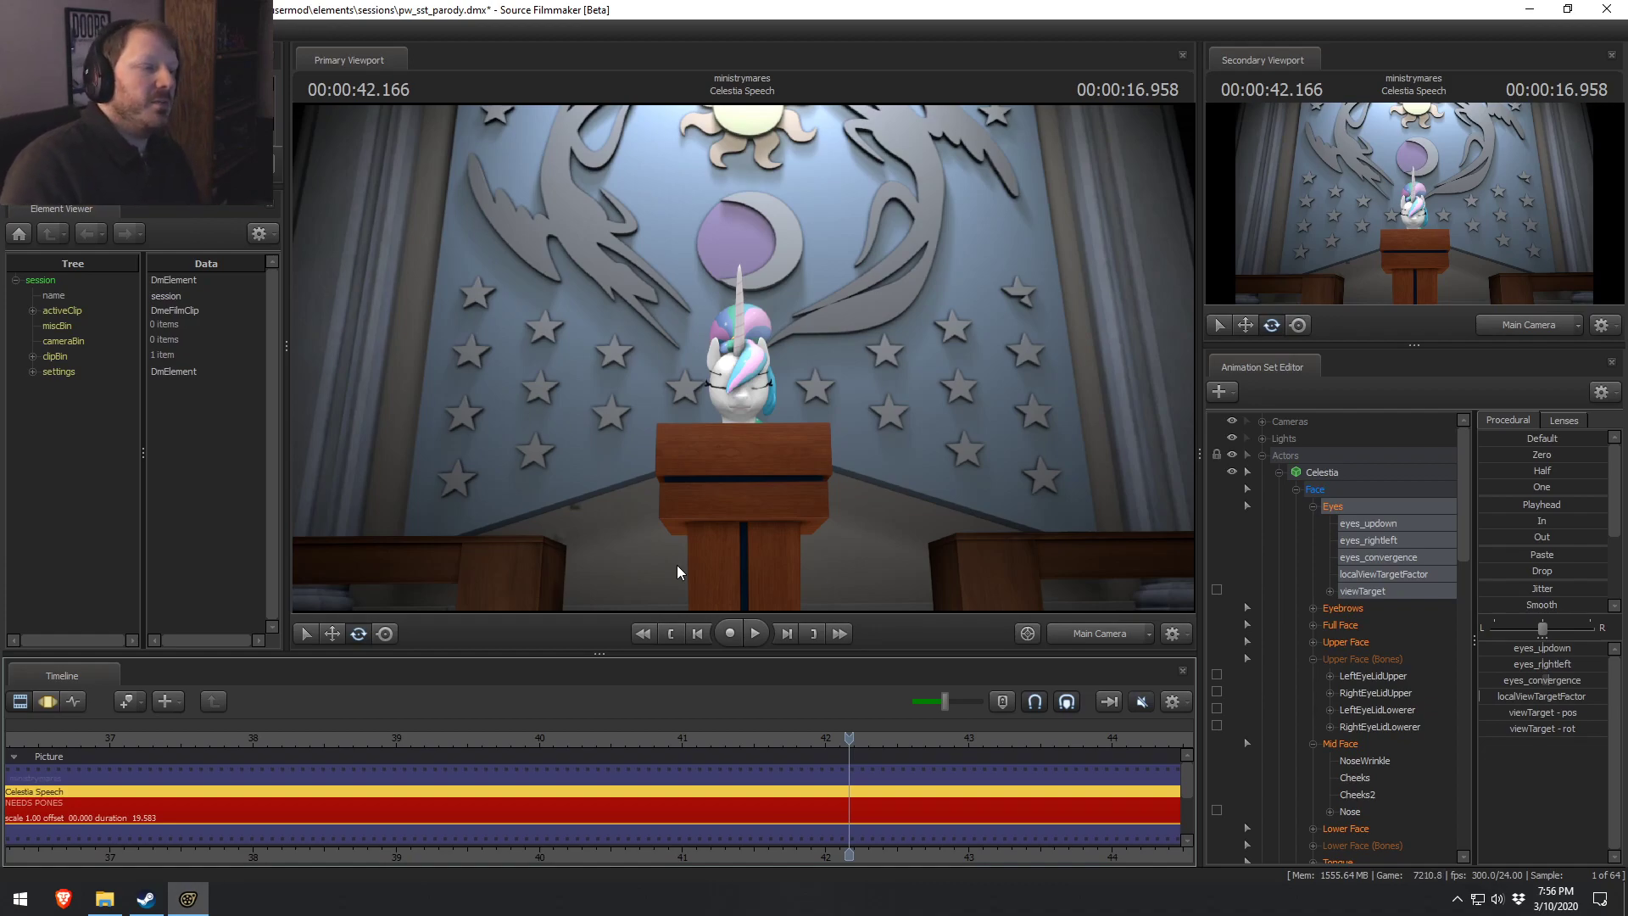
{"action": "left_click", "coordinate": [735, 738]}
{"action": "key", "text": "space"}
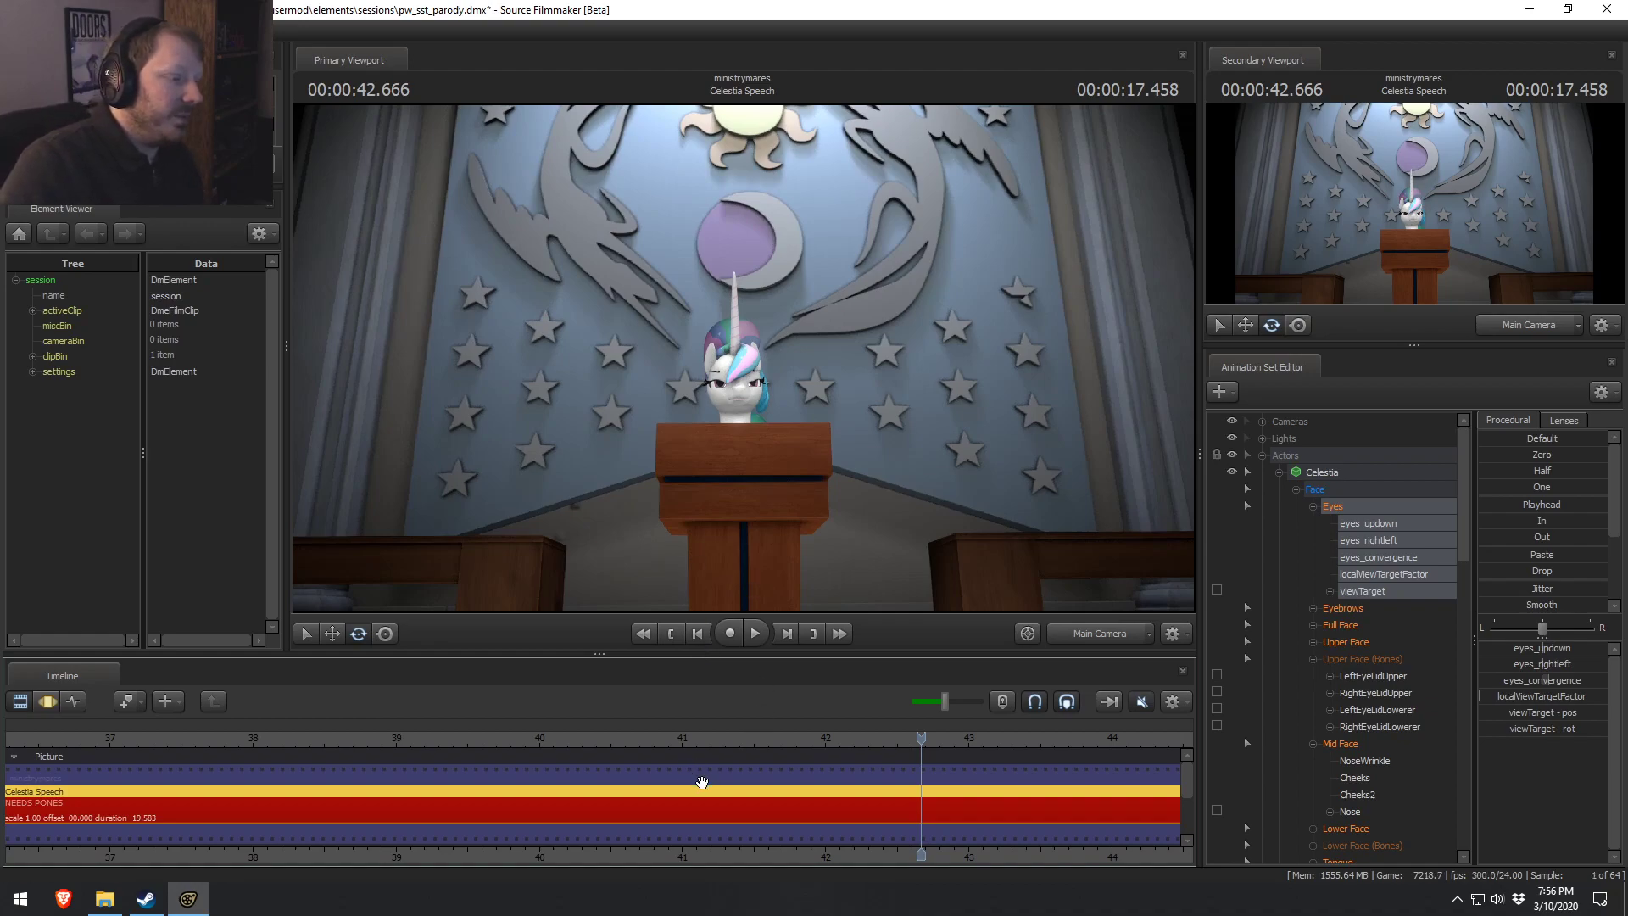
Set a time selection from 42.875 s onward with falloff starting at about 42.2 s, and select Celestia's Pelvis from the work camera.
{"action": "key", "text": "F3"}
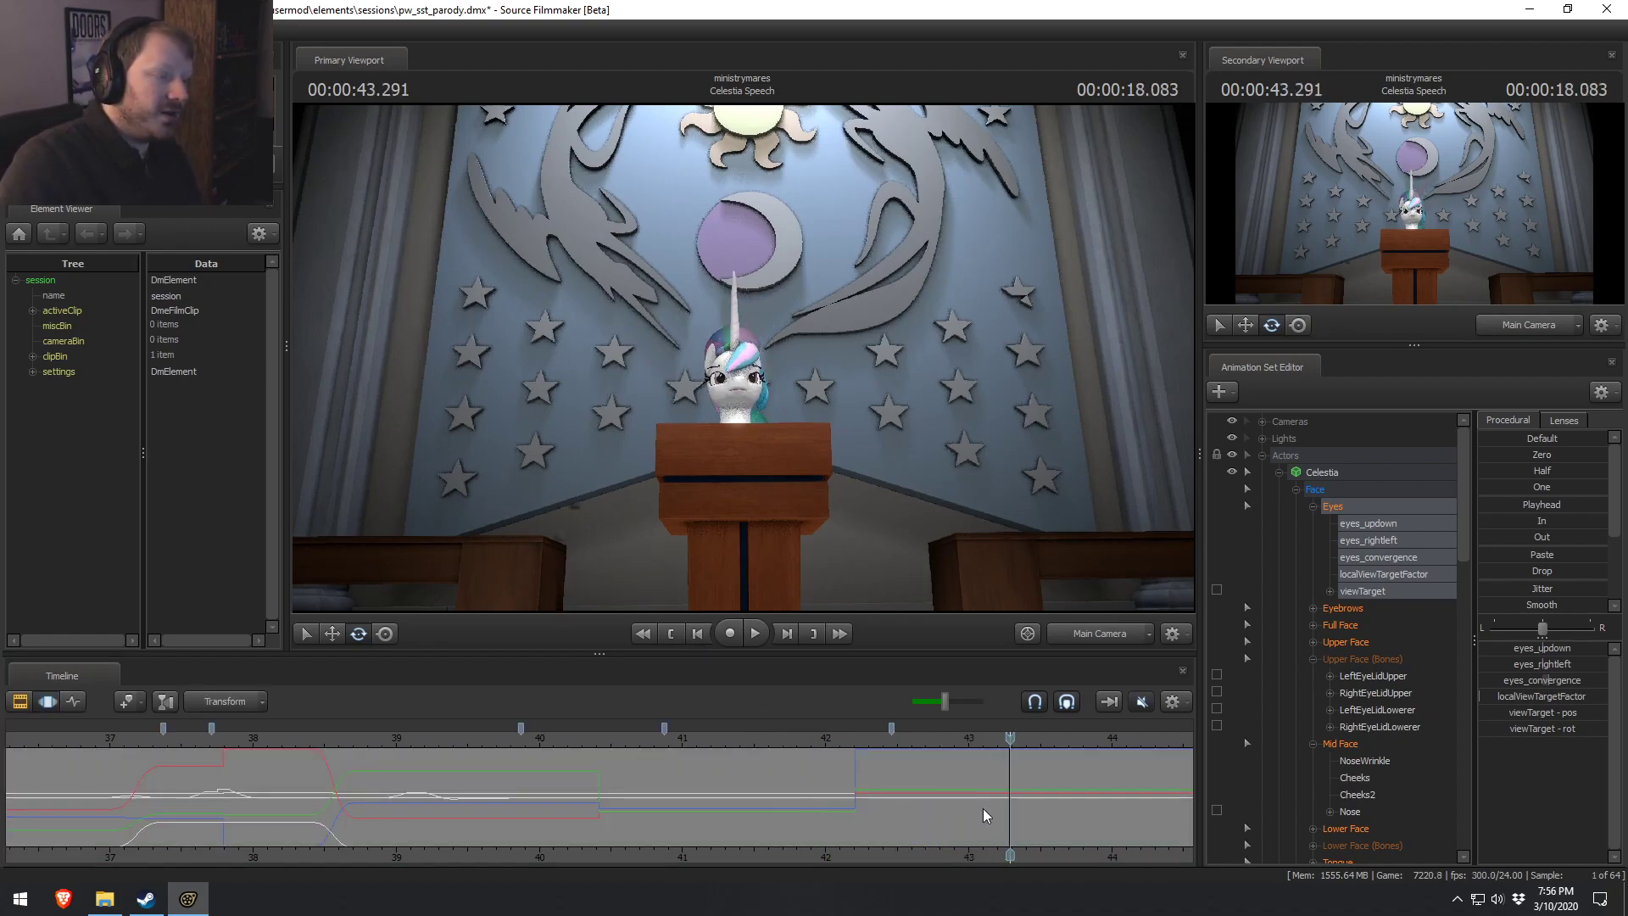
{"action": "left_click_drag", "start_coordinate": [1008, 794], "coordinate": [951, 797]}
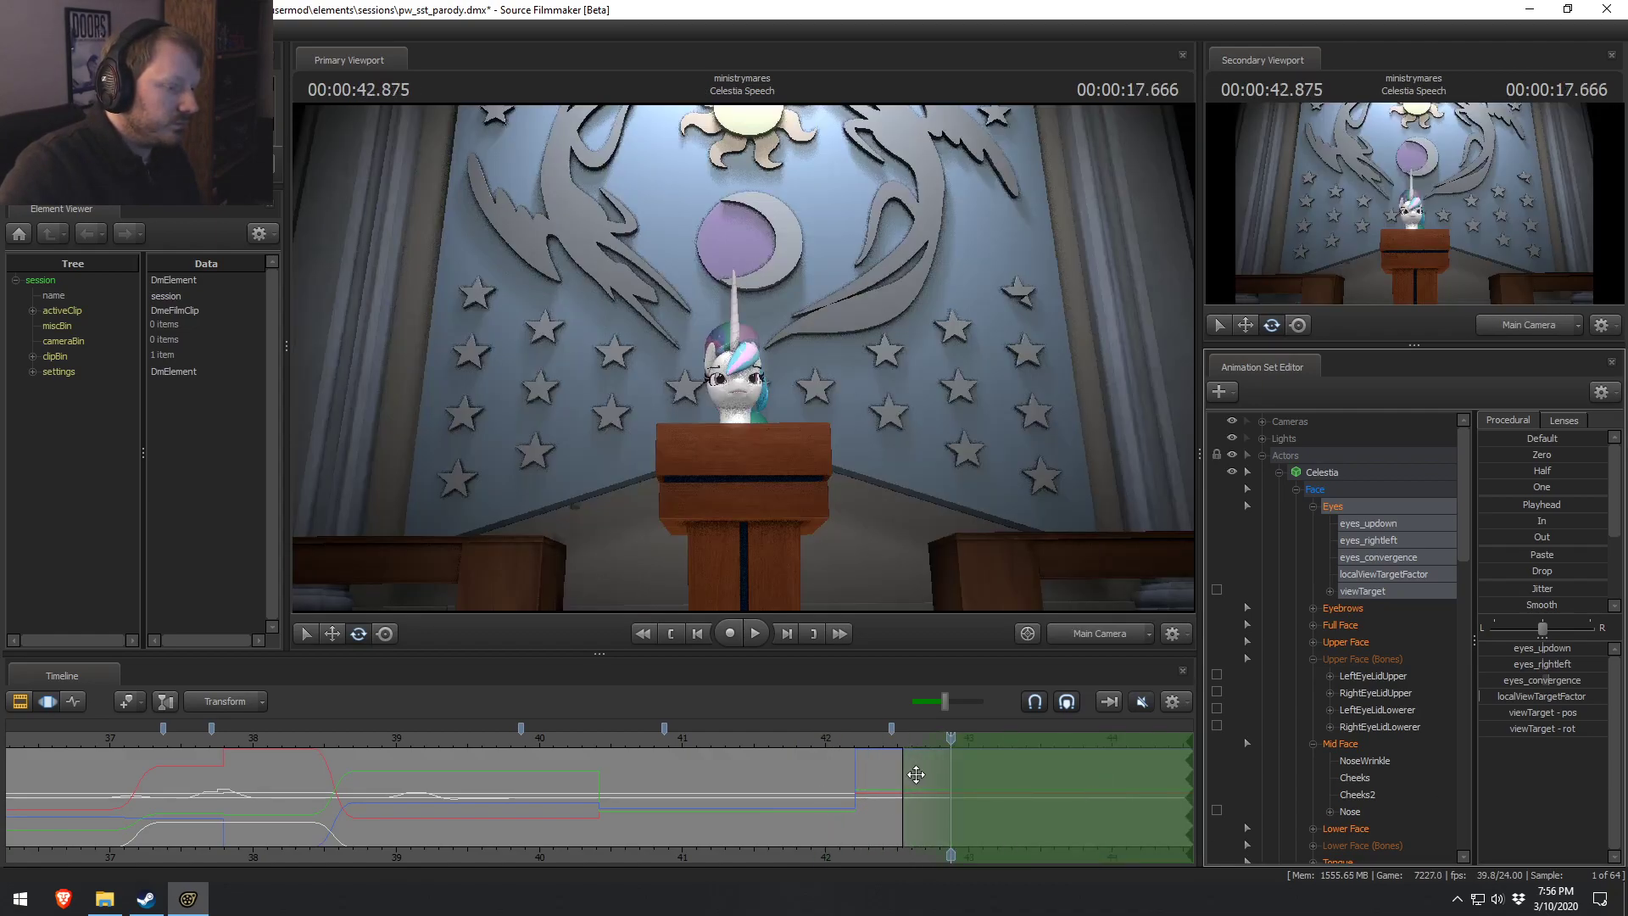
{"action": "left_click", "coordinate": [737, 477], "text": "ctrl"}
{"action": "left_click", "coordinate": [1075, 629]}
{"action": "left_click_drag", "start_coordinate": [736, 392], "coordinate": [726, 396], "text": "alt"}
{"action": "left_click", "coordinate": [734, 373]}
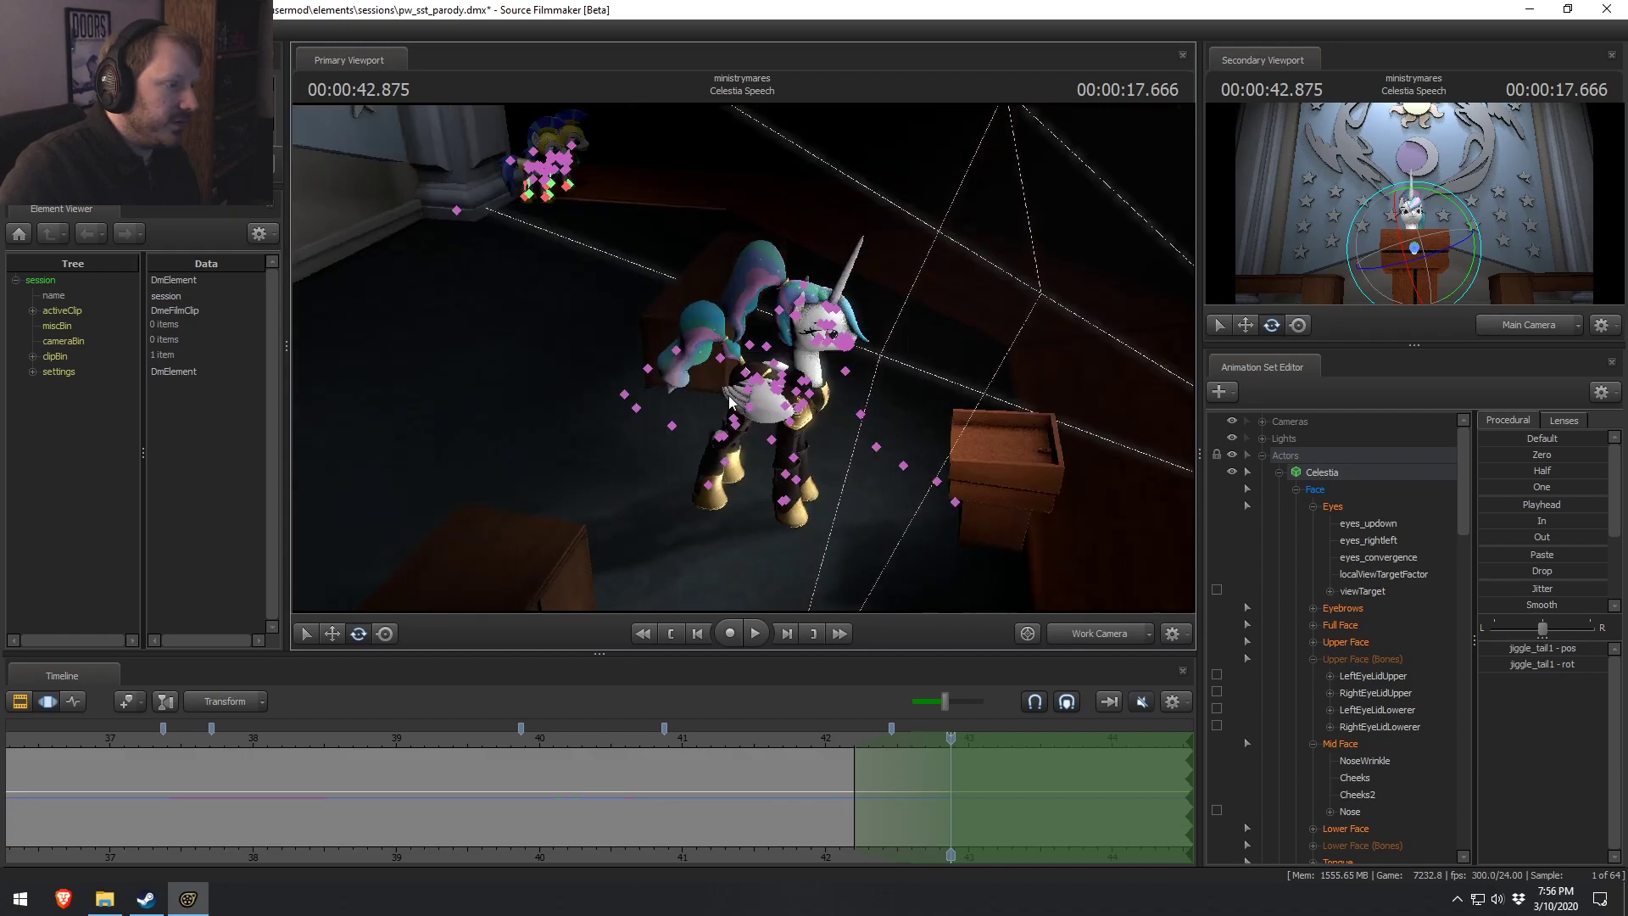
{"action": "left_click", "coordinate": [751, 390]}
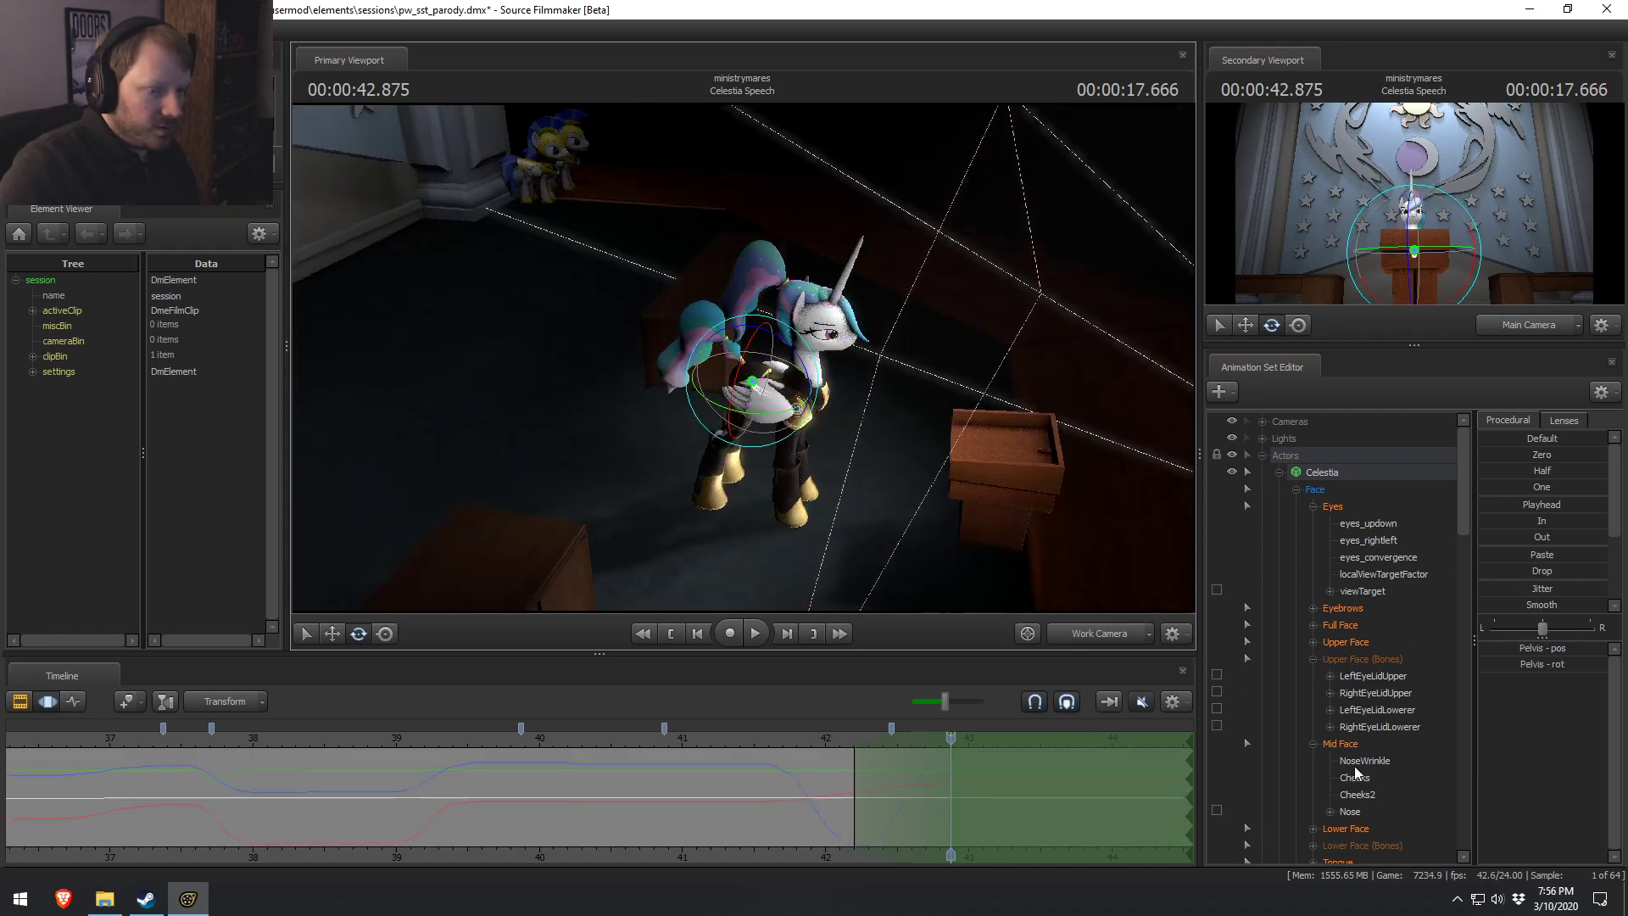
Collapse Celestia's Face and Pony Legs groups and lock her Chest2 bone.
{"action": "left_click", "coordinate": [1312, 506]}
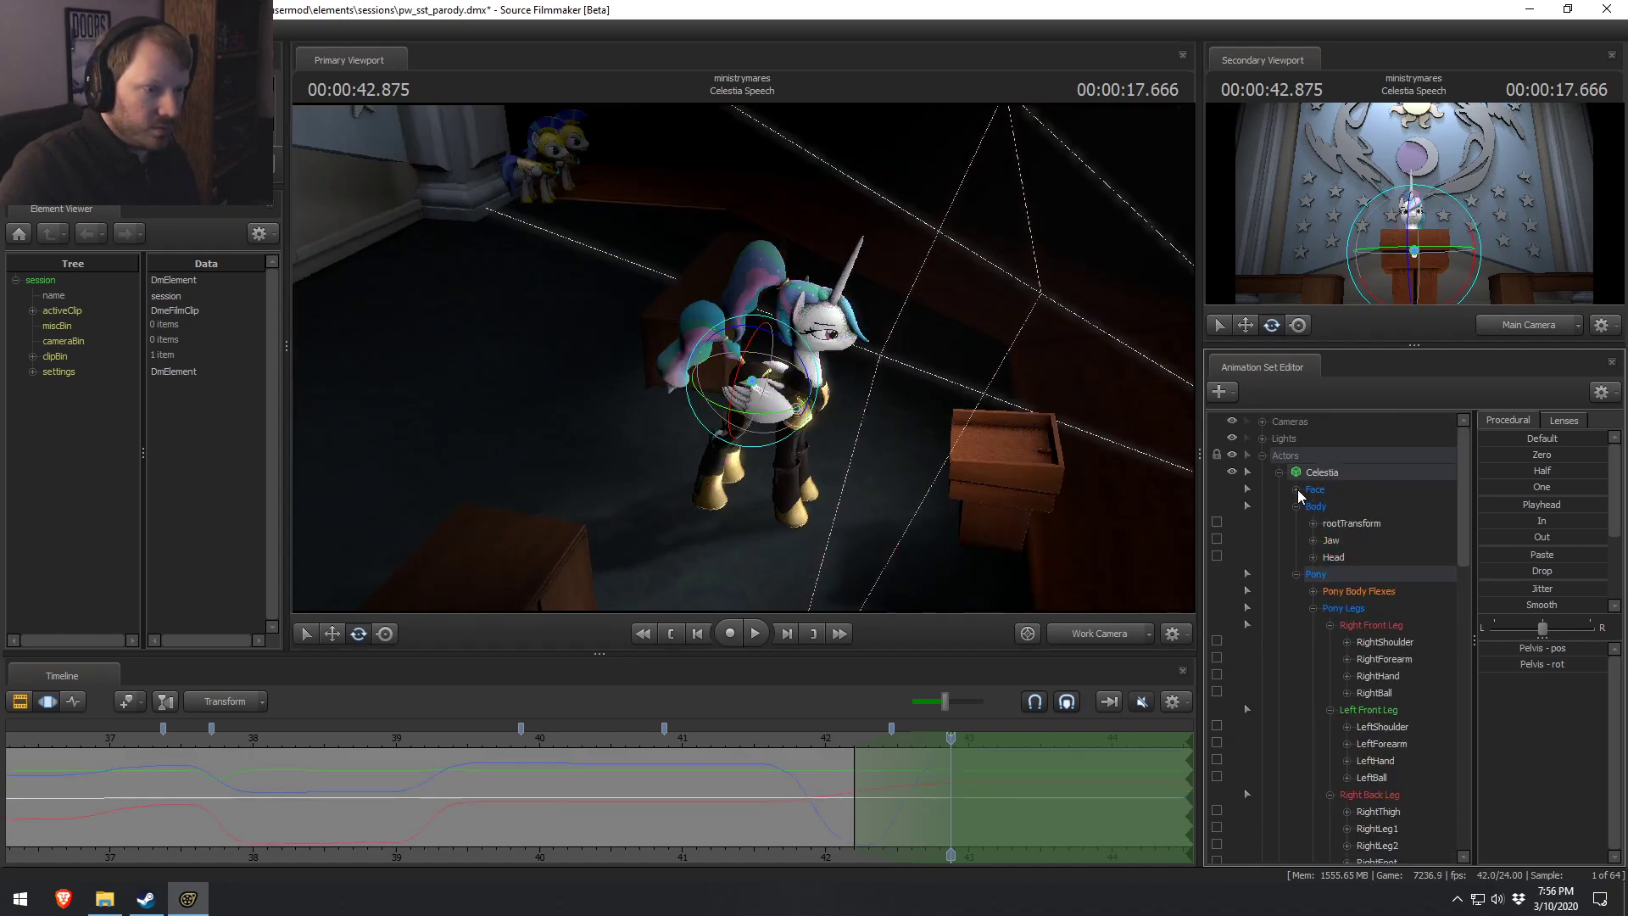
{"action": "scroll", "coordinate": [1346, 744], "scroll_direction": "down", "scroll_amount": 10}
{"action": "scroll", "coordinate": [1343, 687], "scroll_direction": "up", "scroll_amount": 1}
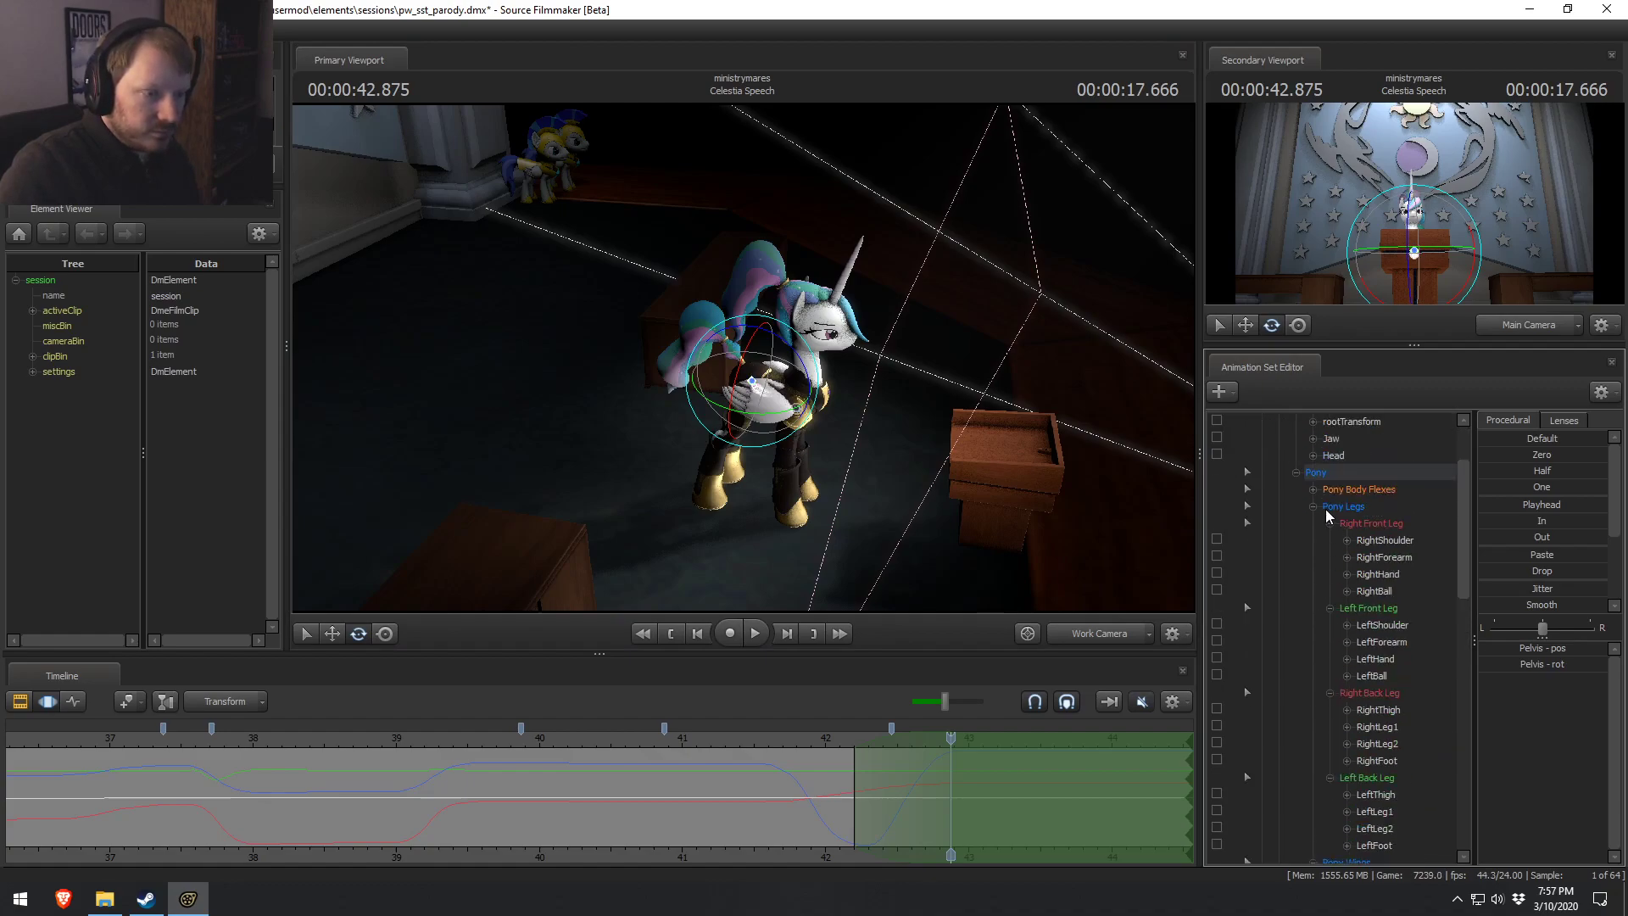
{"action": "left_click", "coordinate": [1314, 507]}
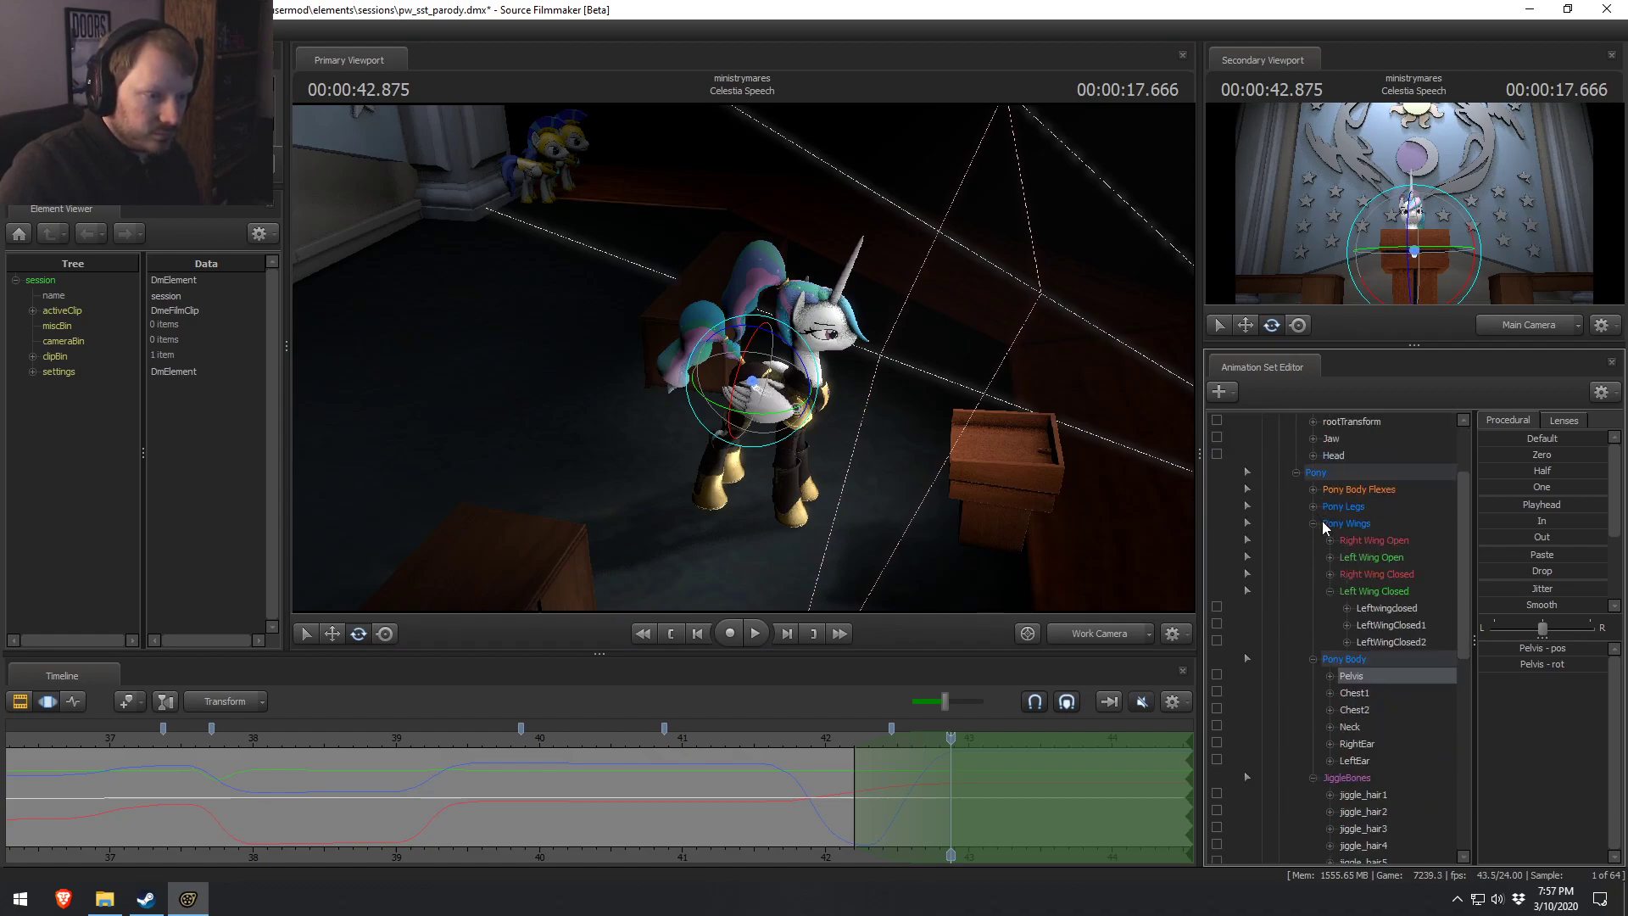
{"action": "left_click", "coordinate": [1219, 707]}
Try shifting Celestia's Pelvis across the floor behind the podium from the work camera, and return to the main camera.
{"action": "mouse_move", "coordinate": [794, 410]}
{"action": "left_mouse_down", "text": "alt"}
{"action": "mouse_move", "coordinate": [766, 428]}
{"action": "mouse_move", "coordinate": [785, 424]}
{"action": "left_mouse_up", "text": "alt"}
{"action": "right_click", "coordinate": [802, 411]}
{"action": "left_click", "coordinate": [805, 419]}
{"action": "key", "text": "w"}
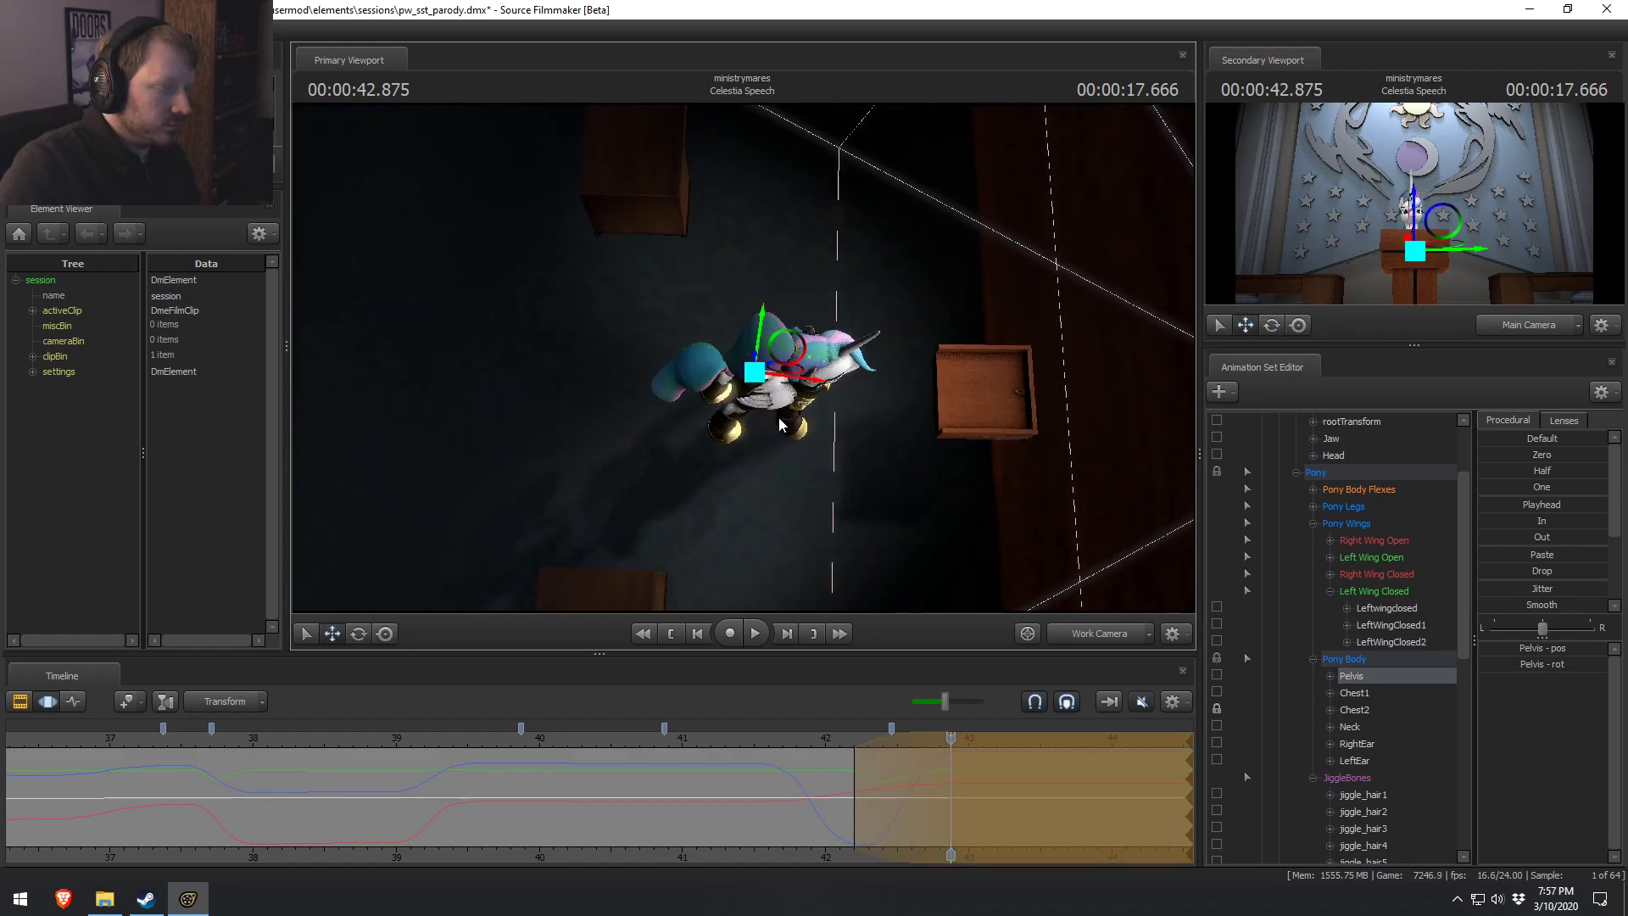
{"action": "left_click_drag", "start_coordinate": [773, 359], "coordinate": [695, 305]}
{"action": "left_click", "coordinate": [1085, 636]}
{"action": "left_click", "coordinate": [1081, 642]}
{"action": "left_click", "coordinate": [1080, 643]}
Replay Celestia's shifted body from about 42 s to 43.291 s through the main camera.
{"action": "left_click", "coordinate": [838, 745]}
{"action": "key", "text": "space"}
{"action": "key", "text": "space"}
{"action": "left_click", "coordinate": [831, 738]}
{"action": "key", "text": "space"}
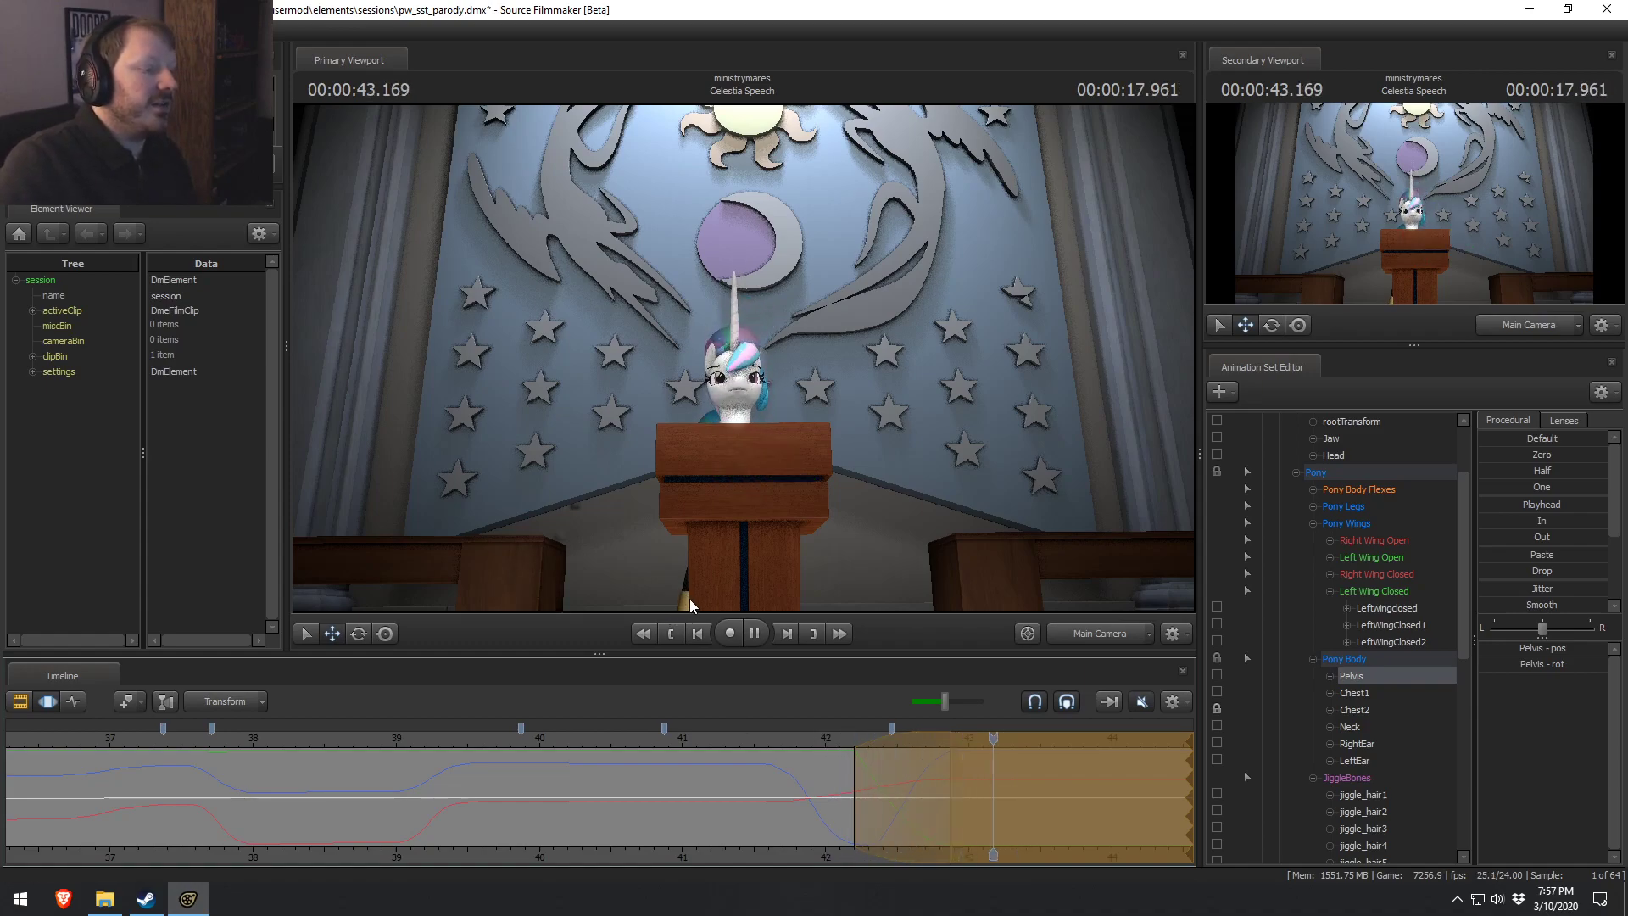
{"action": "key", "text": "space"}
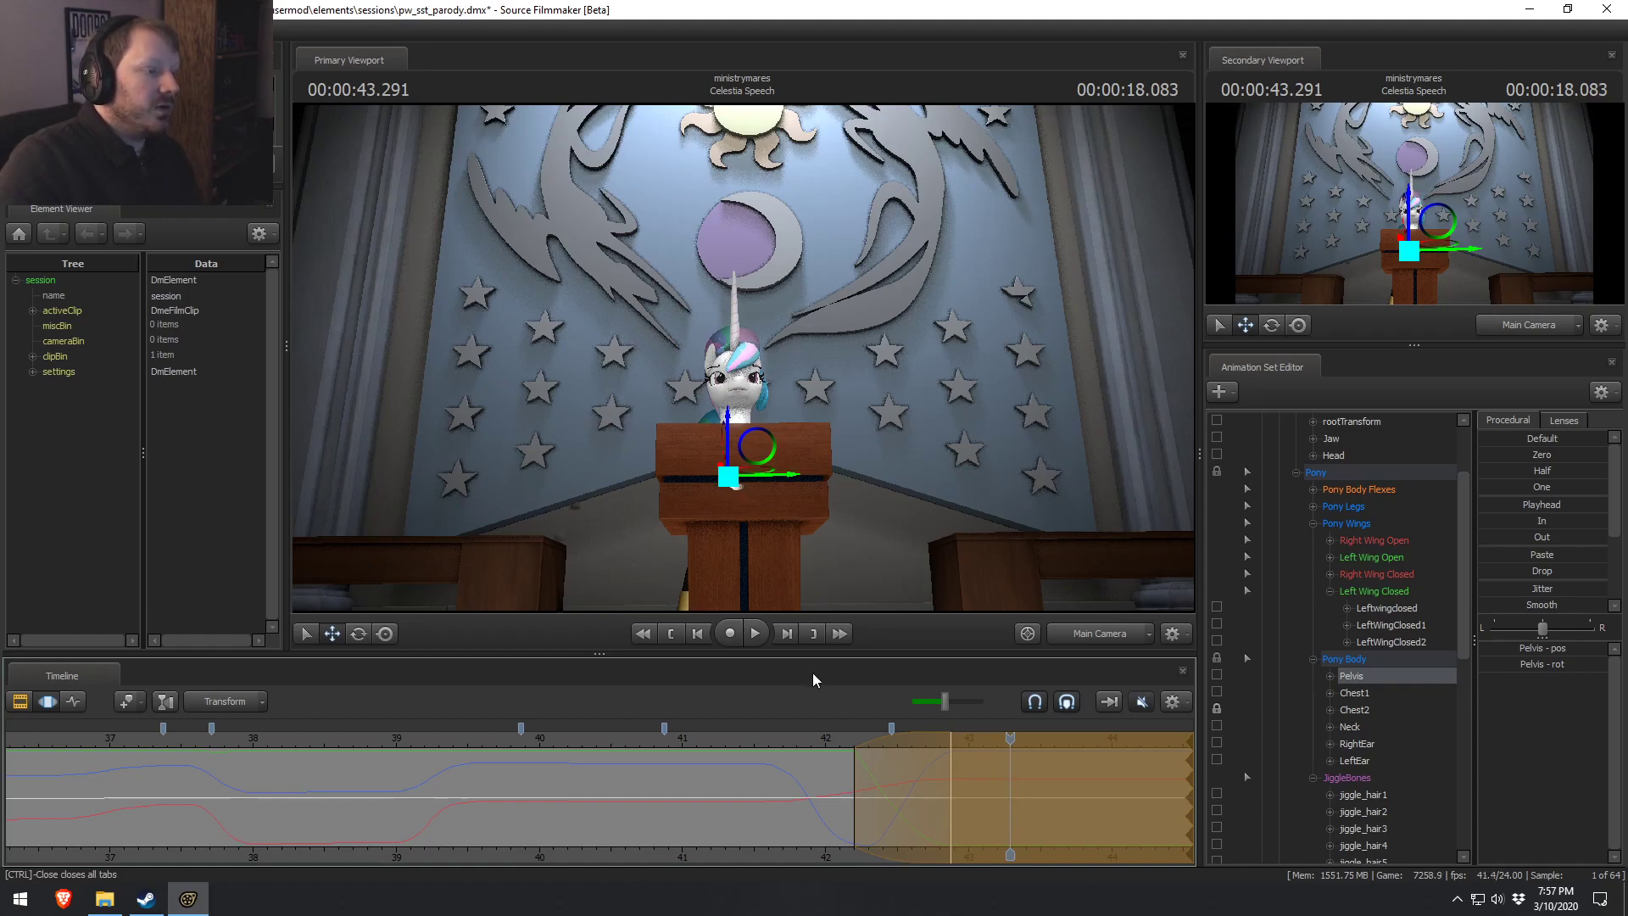
Try rotating Celestia's Pelvis and moving it further sideways, working from above in the work camera.
{"action": "key", "text": "F4"}
{"action": "left_click_drag", "start_coordinate": [1065, 588], "coordinate": [1065, 721], "text": "alt"}
{"action": "key", "text": "e"}
{"action": "right_click", "coordinate": [766, 393]}
{"action": "left_click", "coordinate": [789, 402]}
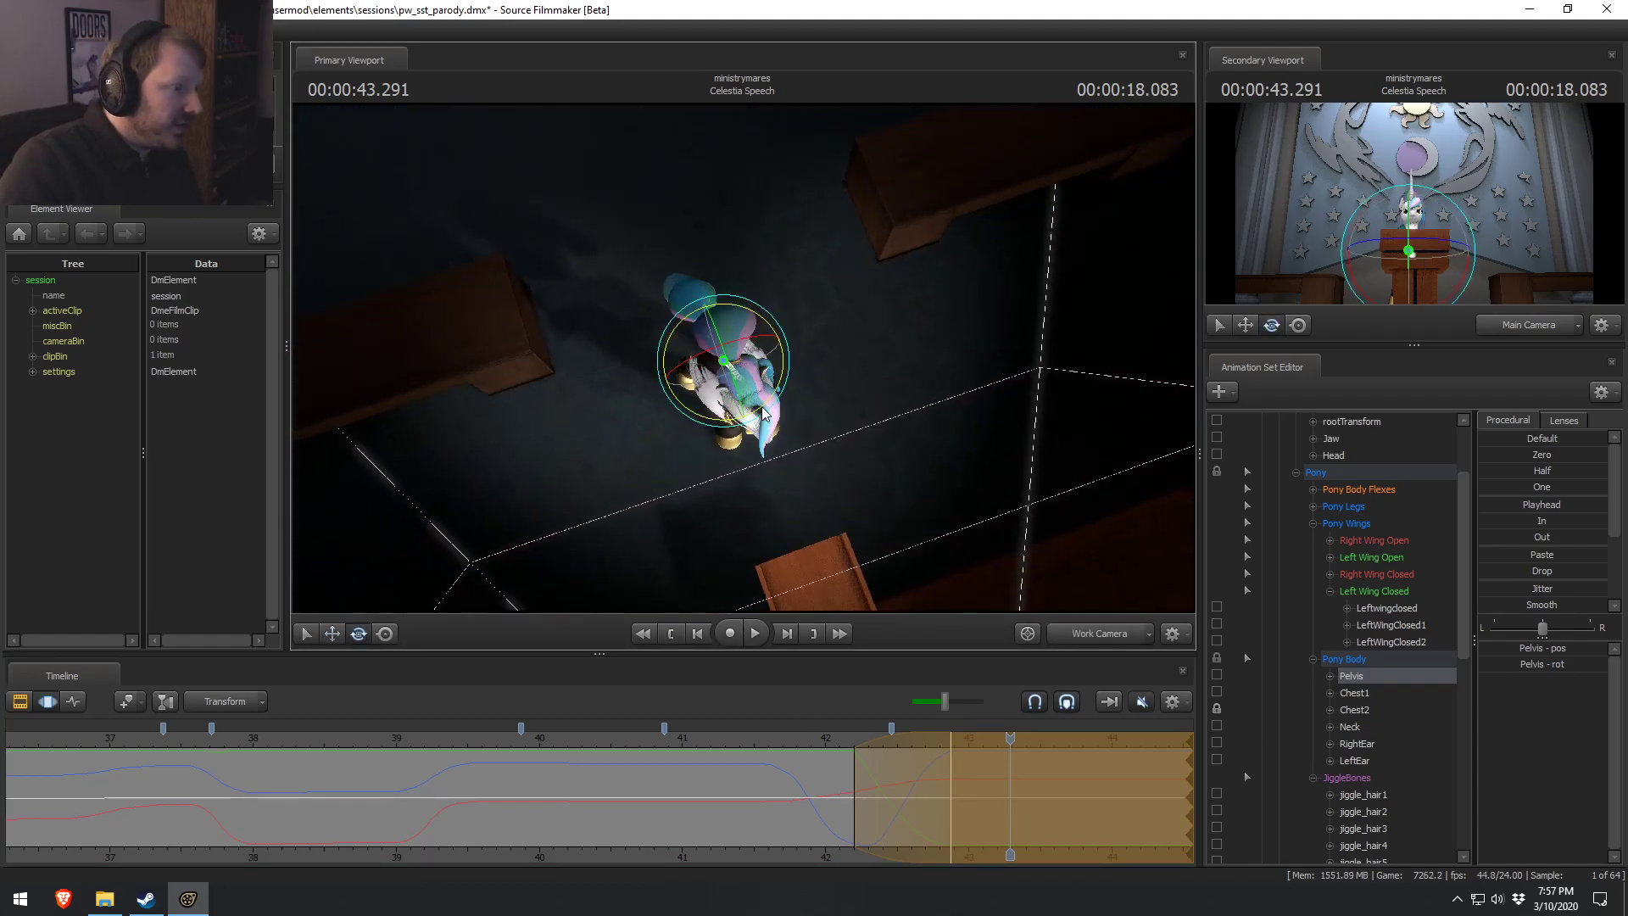
{"action": "key", "text": "w"}
{"action": "mouse_move", "coordinate": [757, 380]}
{"action": "left_mouse_down"}
{"action": "mouse_move", "coordinate": [848, 352]}
{"action": "mouse_move", "coordinate": [916, 297]}
{"action": "mouse_move", "coordinate": [814, 373]}
{"action": "mouse_move", "coordinate": [744, 363]}
{"action": "left_mouse_up"}
Replay the stronger body shift twice from about 42 s through the main camera.
{"action": "left_click", "coordinate": [1096, 634]}
{"action": "mouse_move", "coordinate": [810, 759]}
{"action": "left_mouse_down"}
{"action": "mouse_move", "coordinate": [836, 764]}
{"action": "mouse_move", "coordinate": [821, 742]}
{"action": "left_mouse_up"}
{"action": "key", "text": "space"}
{"action": "left_click", "coordinate": [817, 736]}
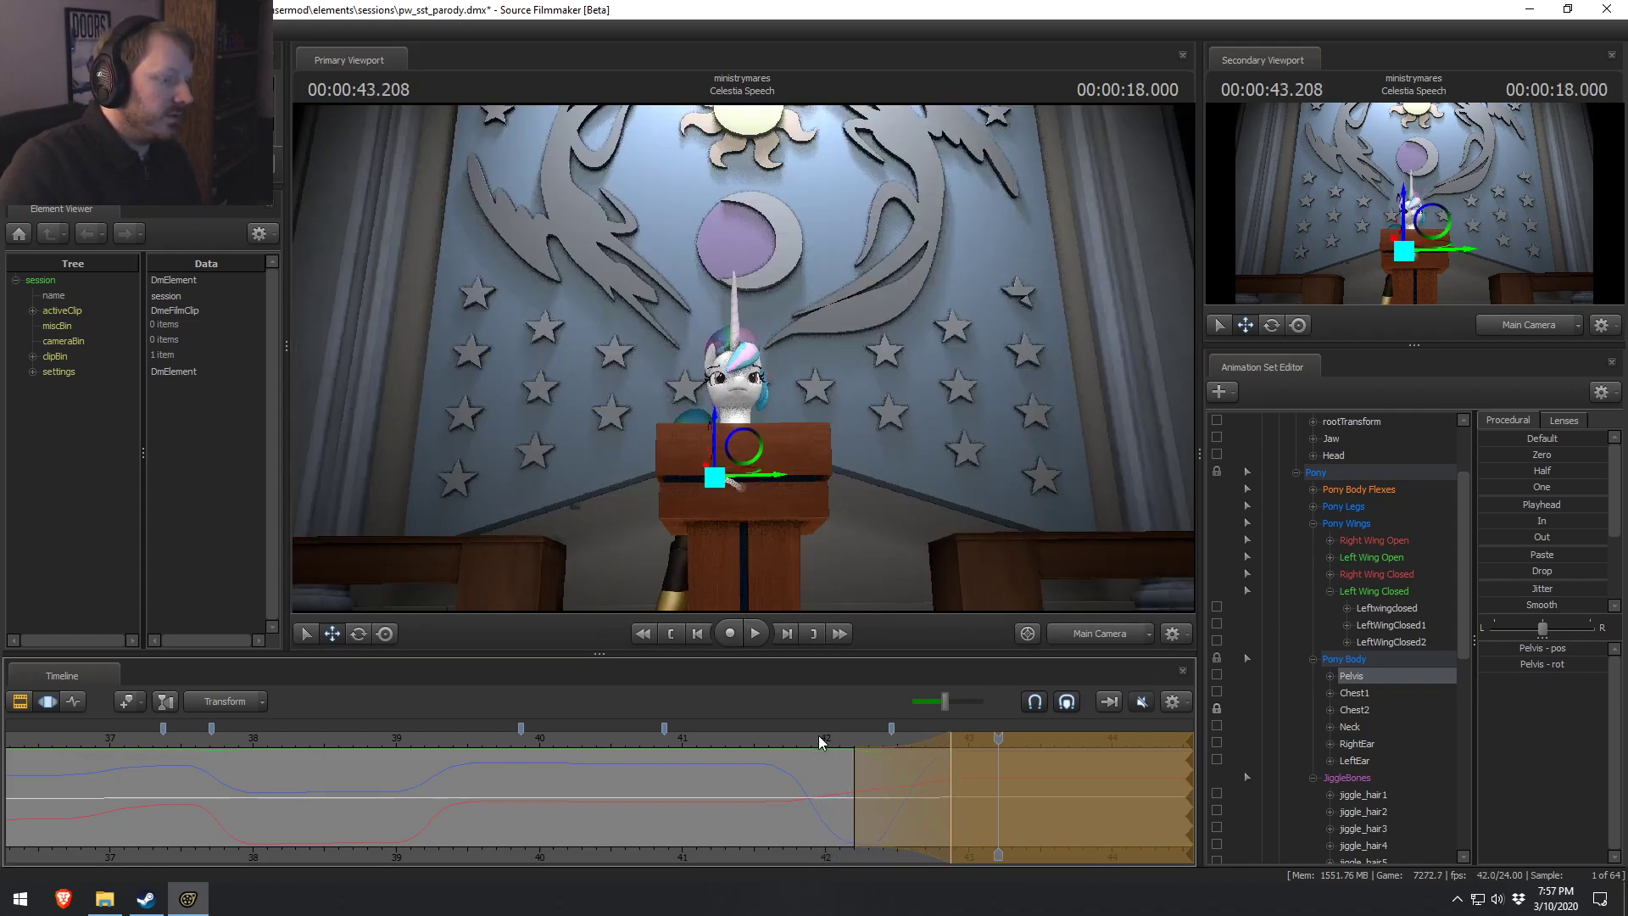
{"action": "key", "text": "space"}
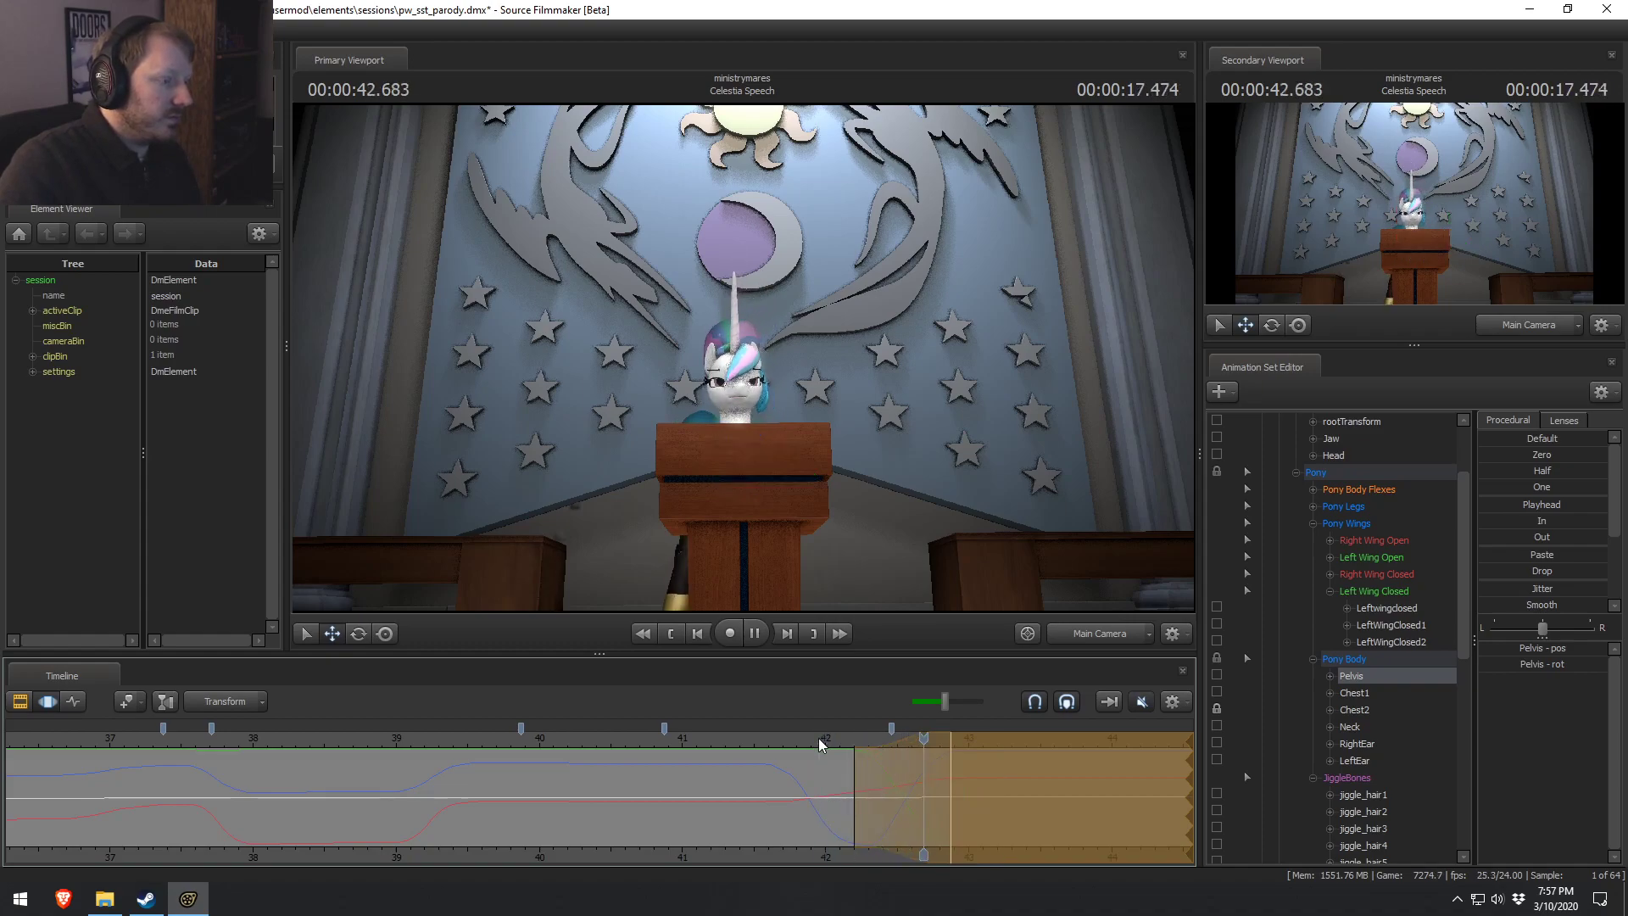
{"action": "key", "text": "space"}
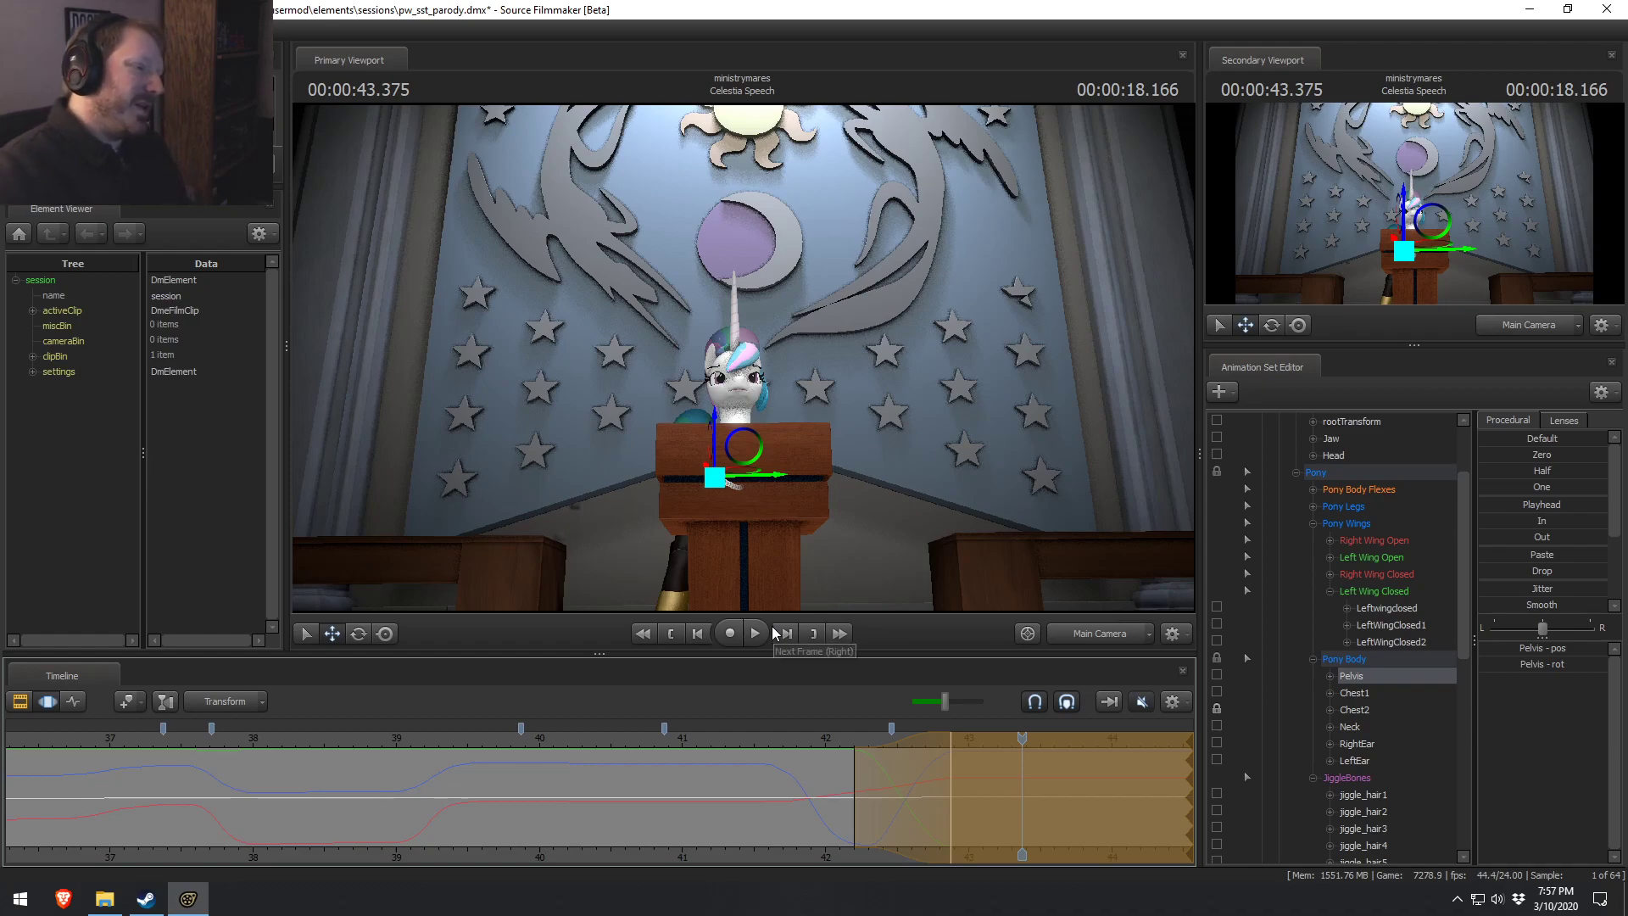
Undo the Pelvis adjustments and replay the end of the shot from about 42 s.
{"action": "key", "text": "ctrl+z"}
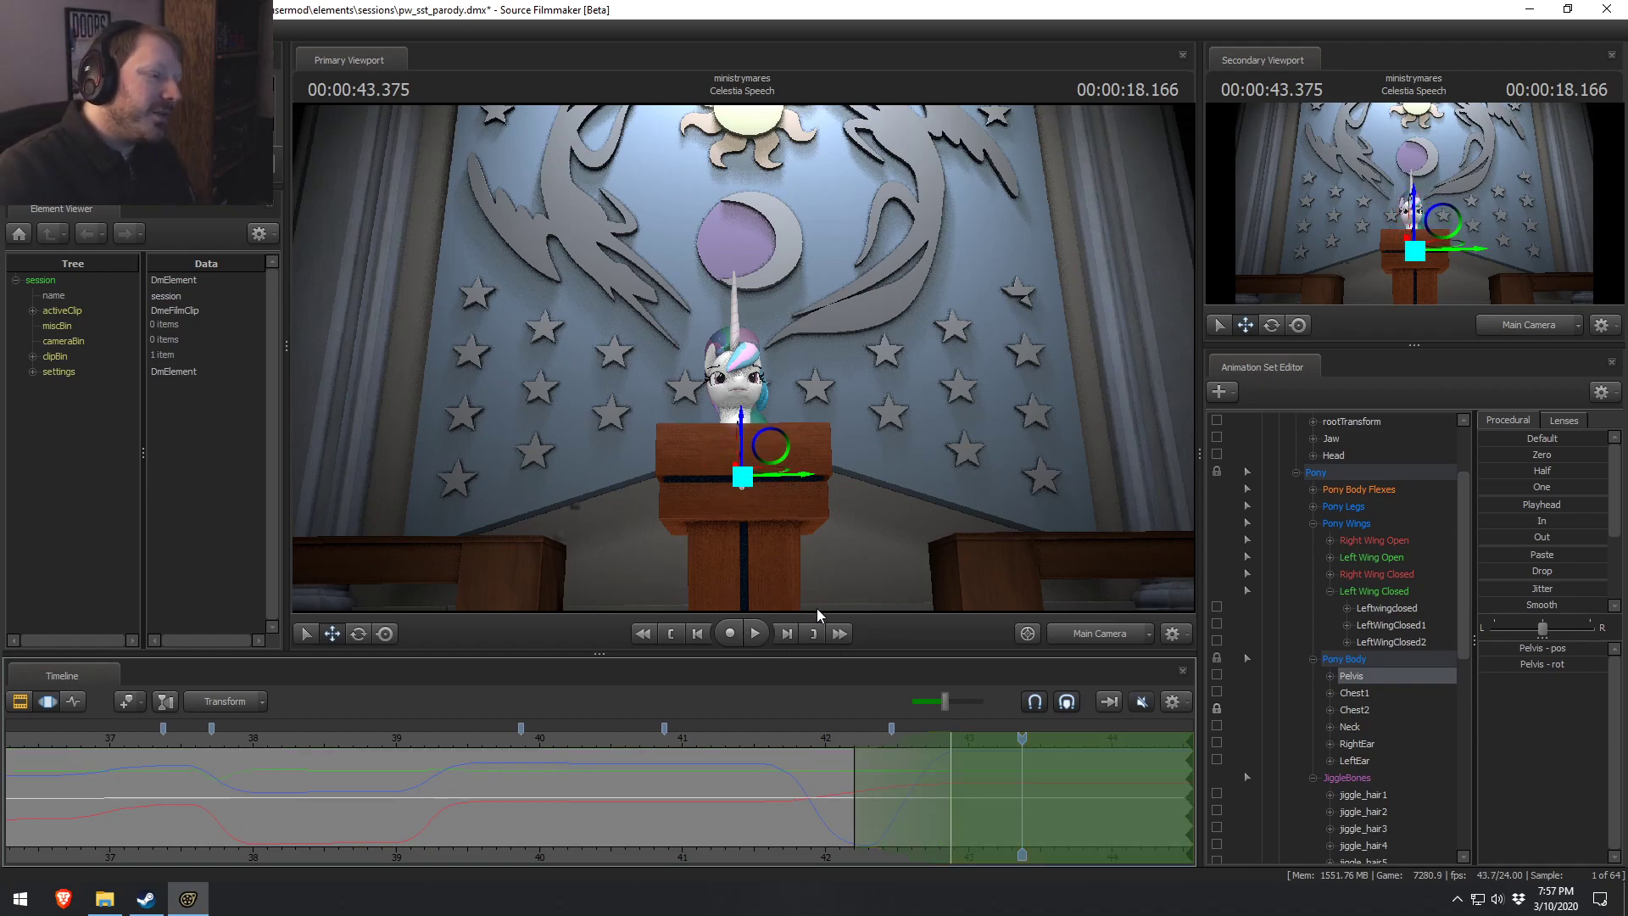
{"action": "left_click", "coordinate": [822, 736]}
{"action": "key", "text": "space"}
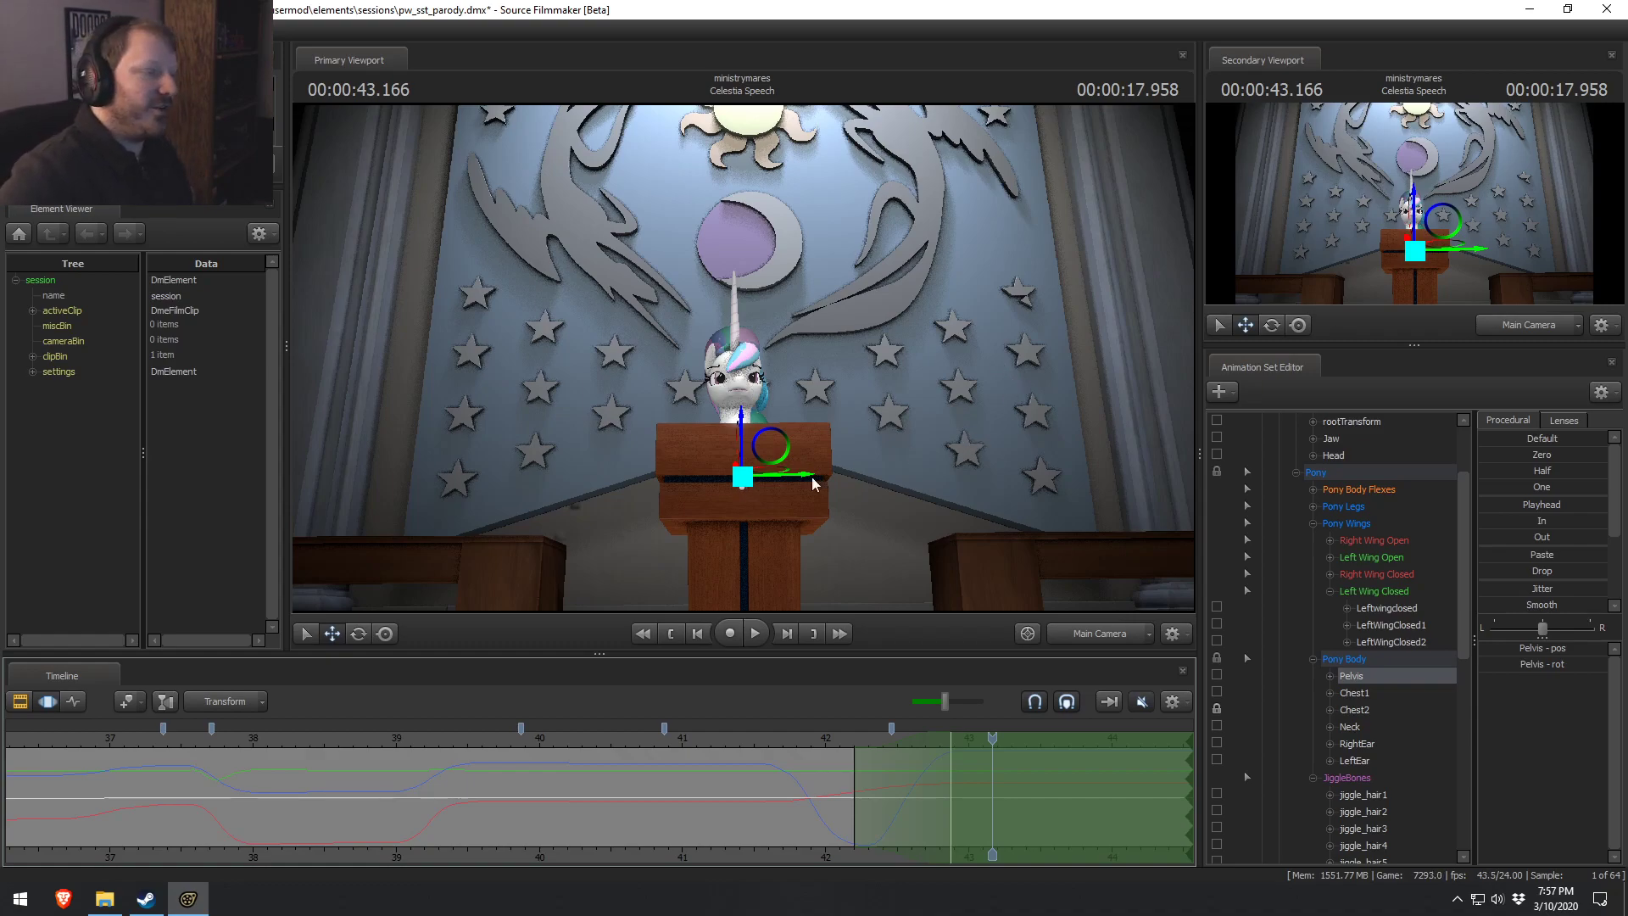
Try moving Celestia's Pelvis far out beside the podium and rotating it, replaying the exaggerated move from 41.541 s.
{"action": "left_click", "coordinate": [836, 739]}
{"action": "middle_click_drag", "start_coordinate": [793, 829], "coordinate": [708, 848]}
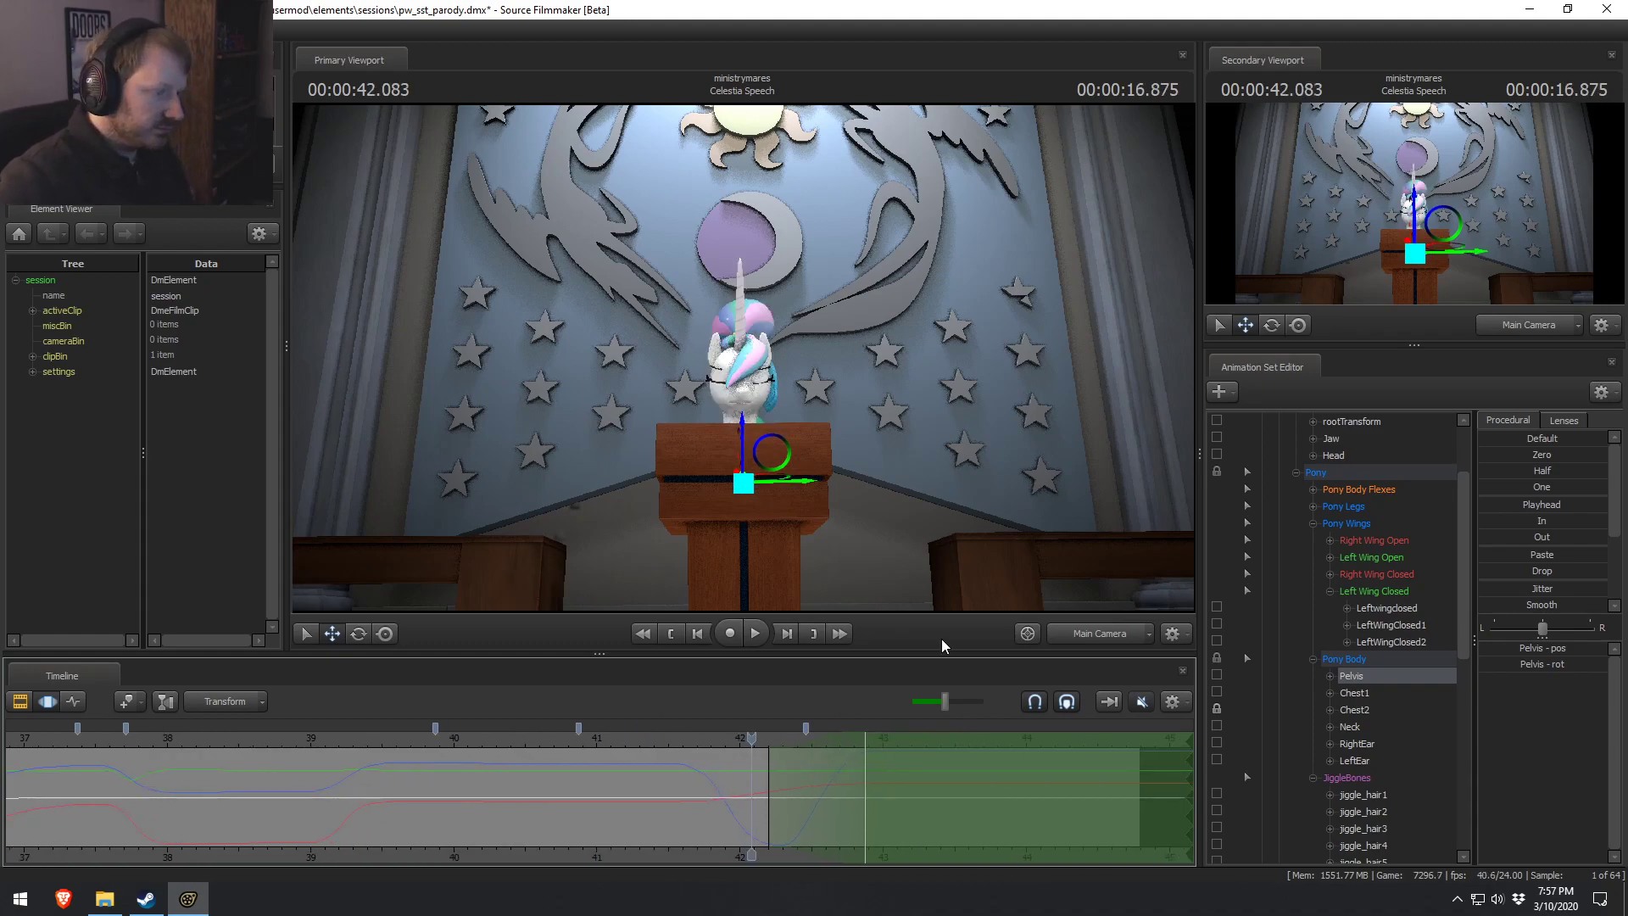
{"action": "left_click", "coordinate": [633, 739]}
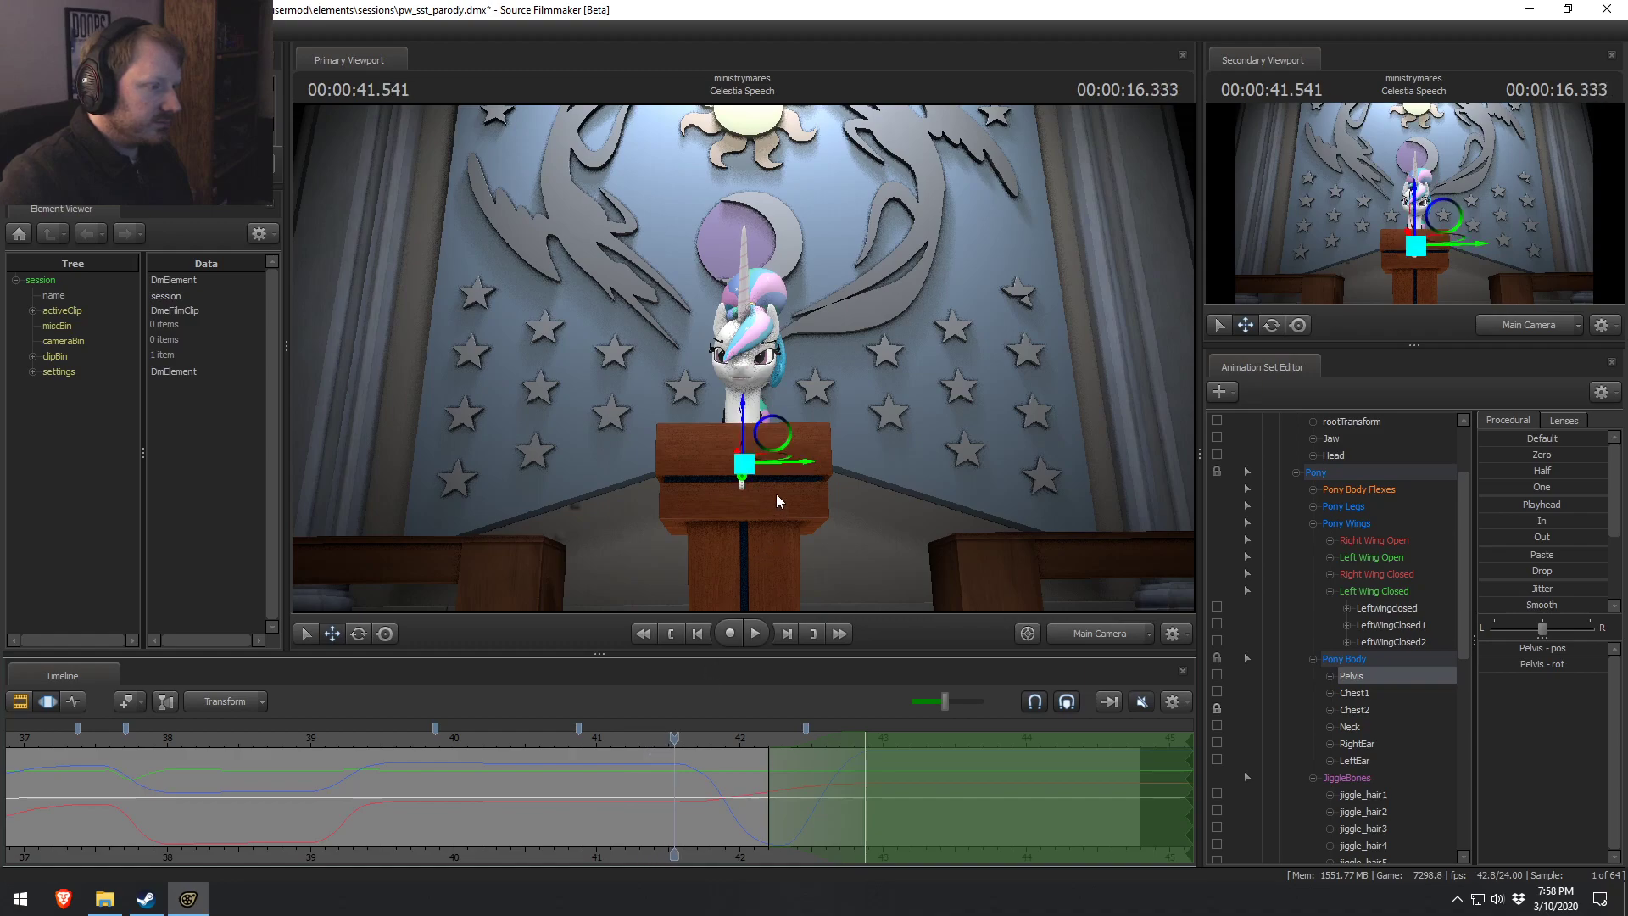
{"action": "key", "text": "space"}
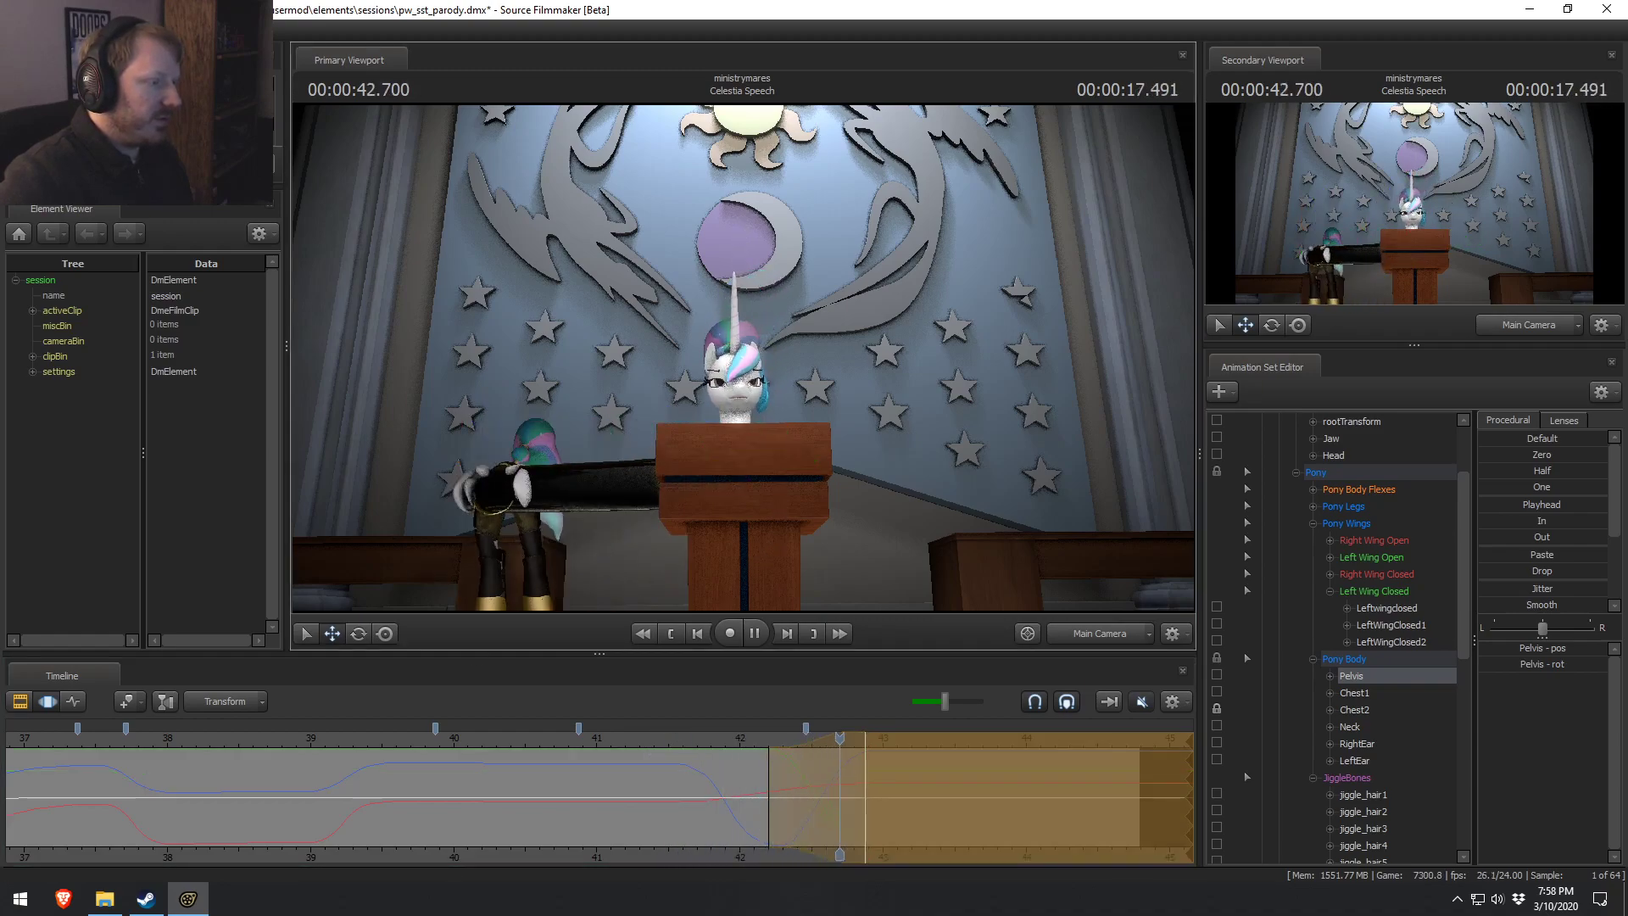
{"action": "key", "text": "space"}
{"action": "key", "text": "e"}
{"action": "left_click_drag", "start_coordinate": [484, 487], "coordinate": [442, 442]}
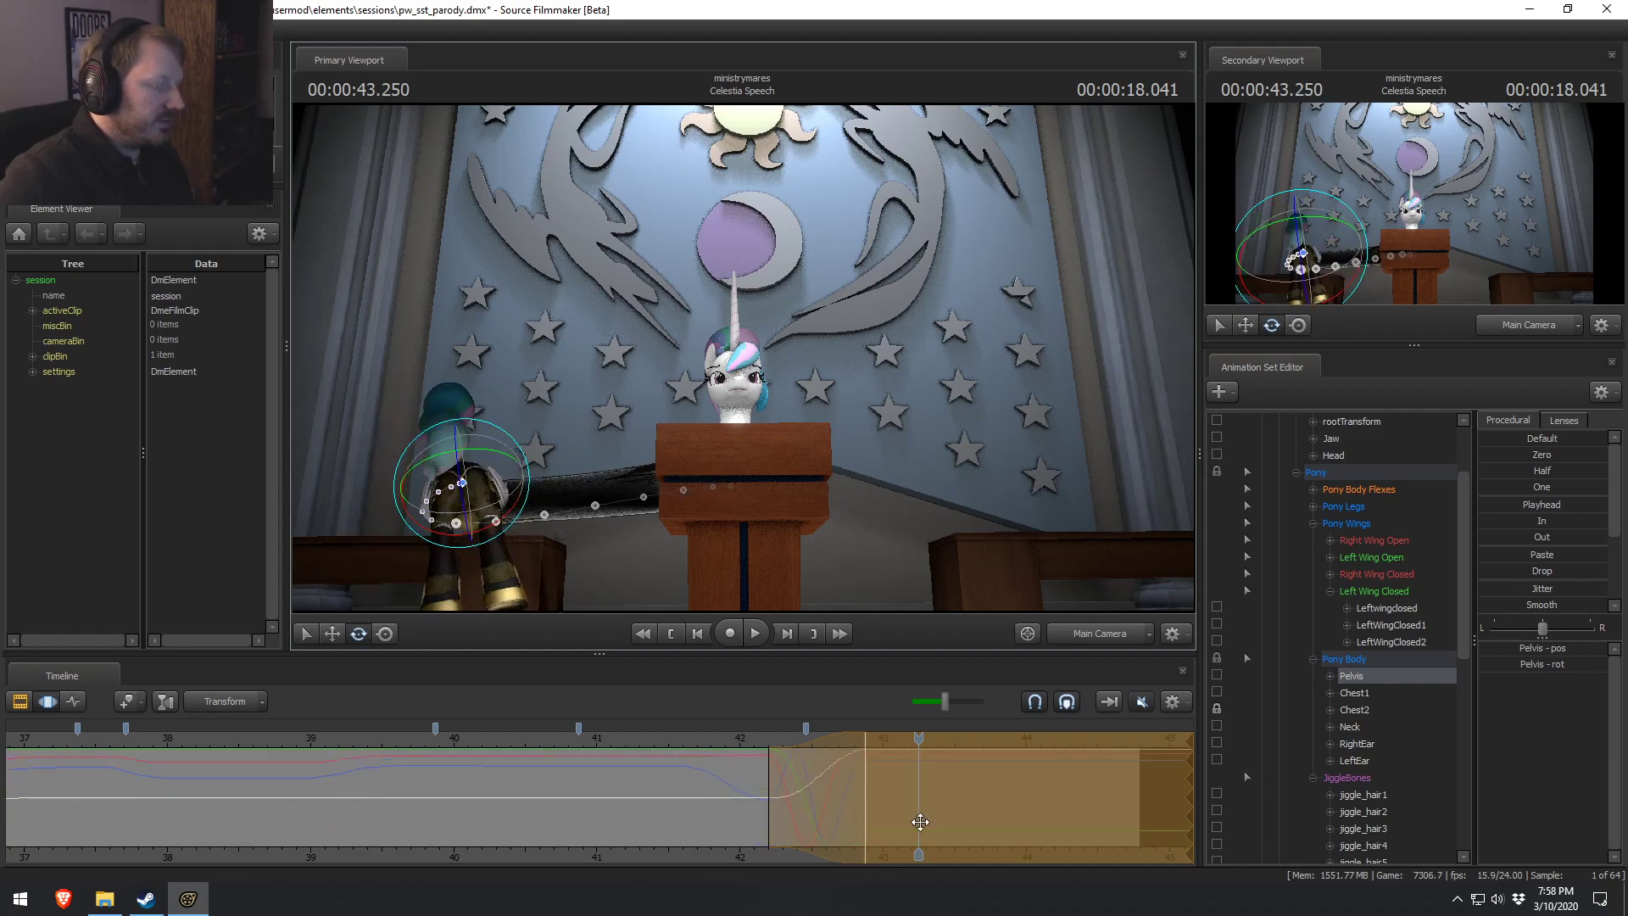
Remove the time selection's falloff so the displaced body snaps at 42.875 s, replay it, and undo the displacement.
{"action": "left_click", "coordinate": [748, 743]}
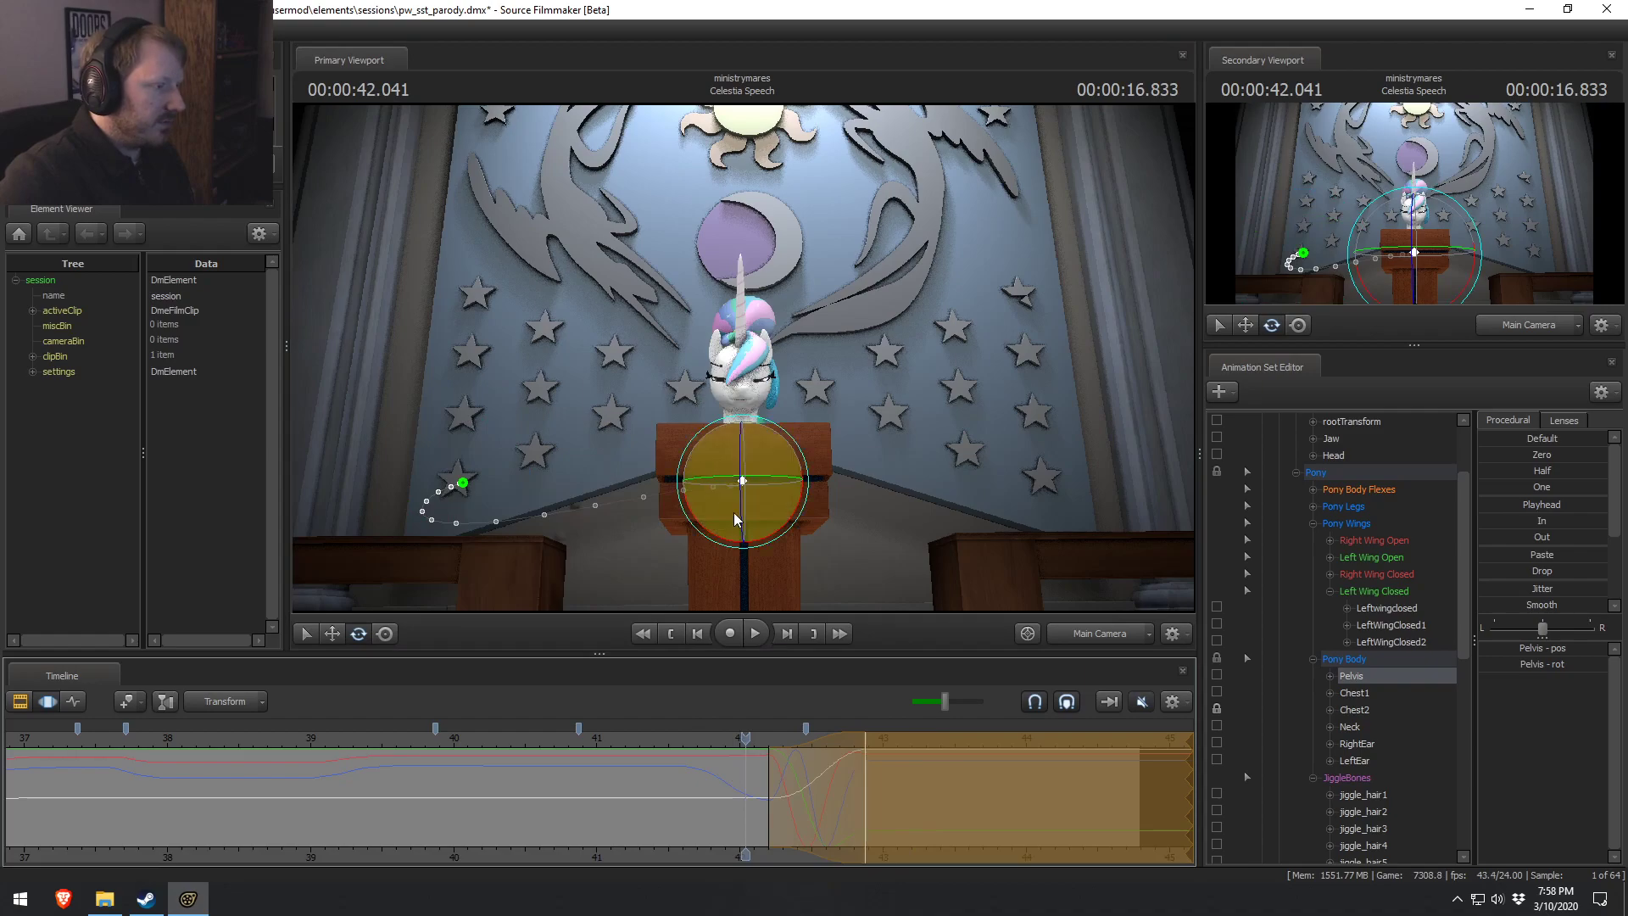
{"action": "key", "text": "space"}
{"action": "key", "text": "space"}
{"action": "left_click_drag", "start_coordinate": [768, 772], "coordinate": [868, 787]}
{"action": "key", "text": "space"}
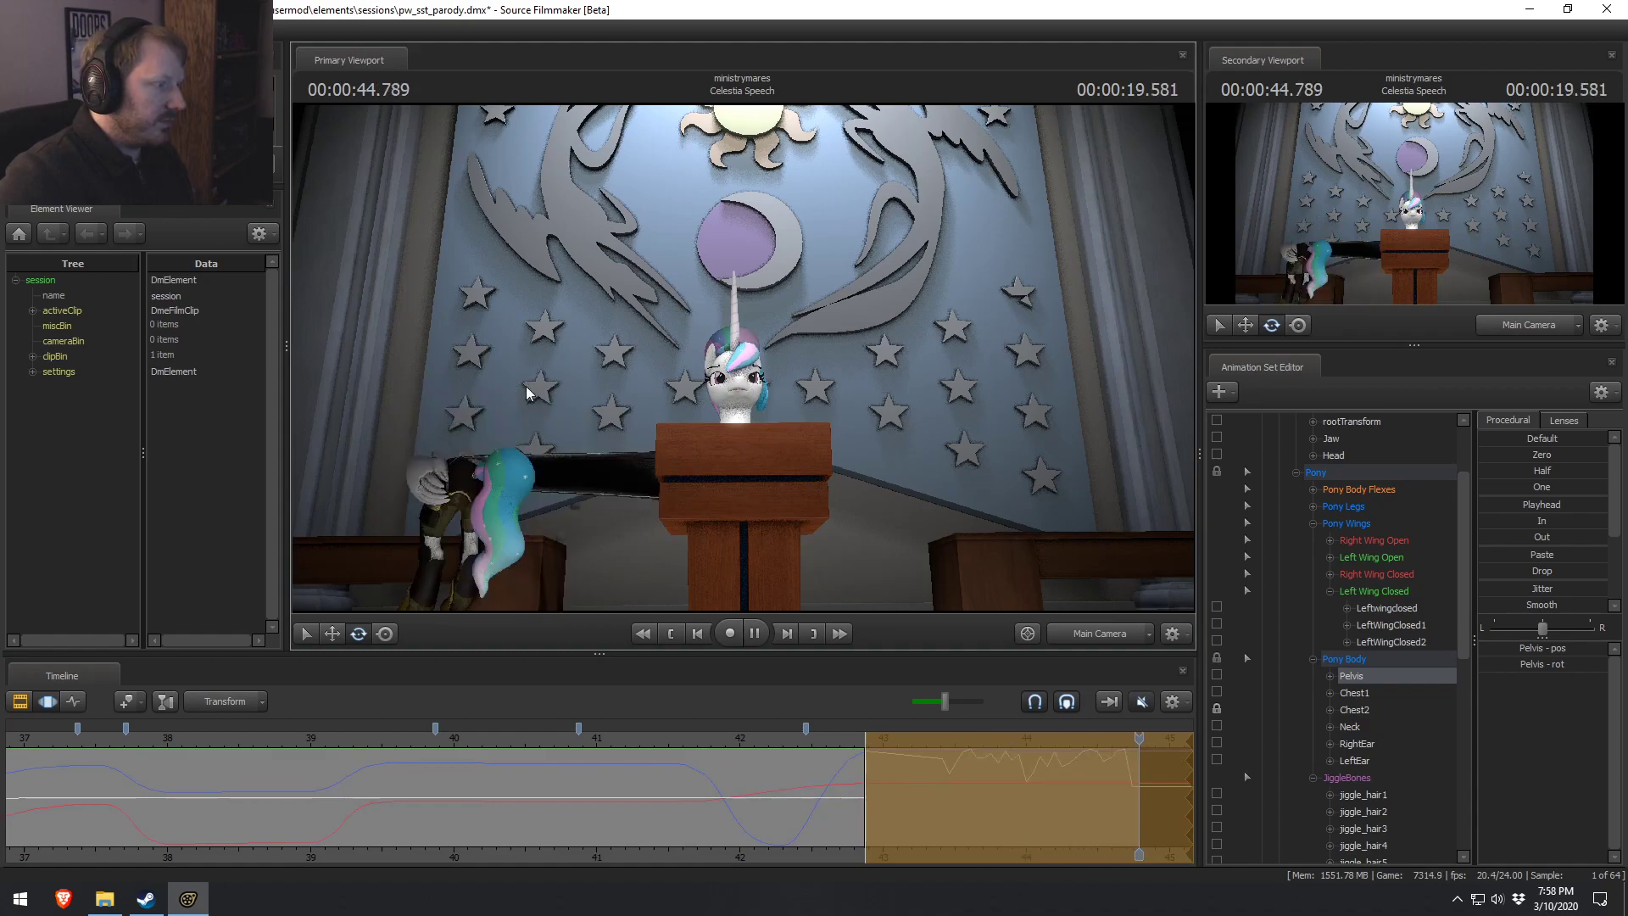
{"action": "key", "text": "space"}
{"action": "left_click", "coordinate": [810, 740]}
{"action": "key", "text": "space"}
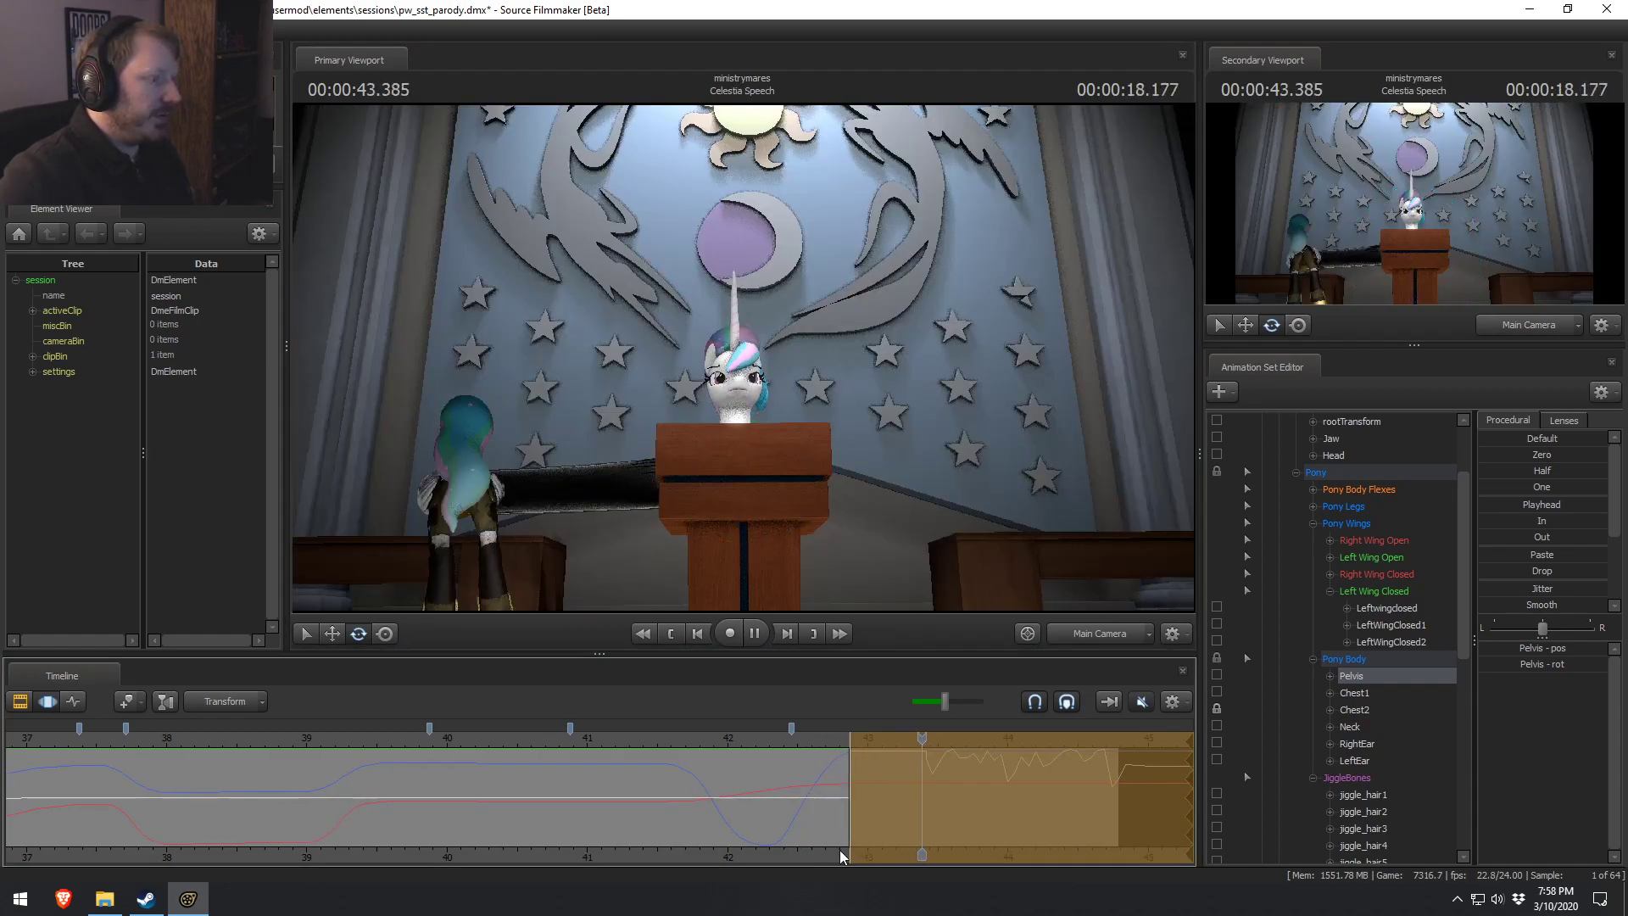
{"action": "key", "text": "space"}
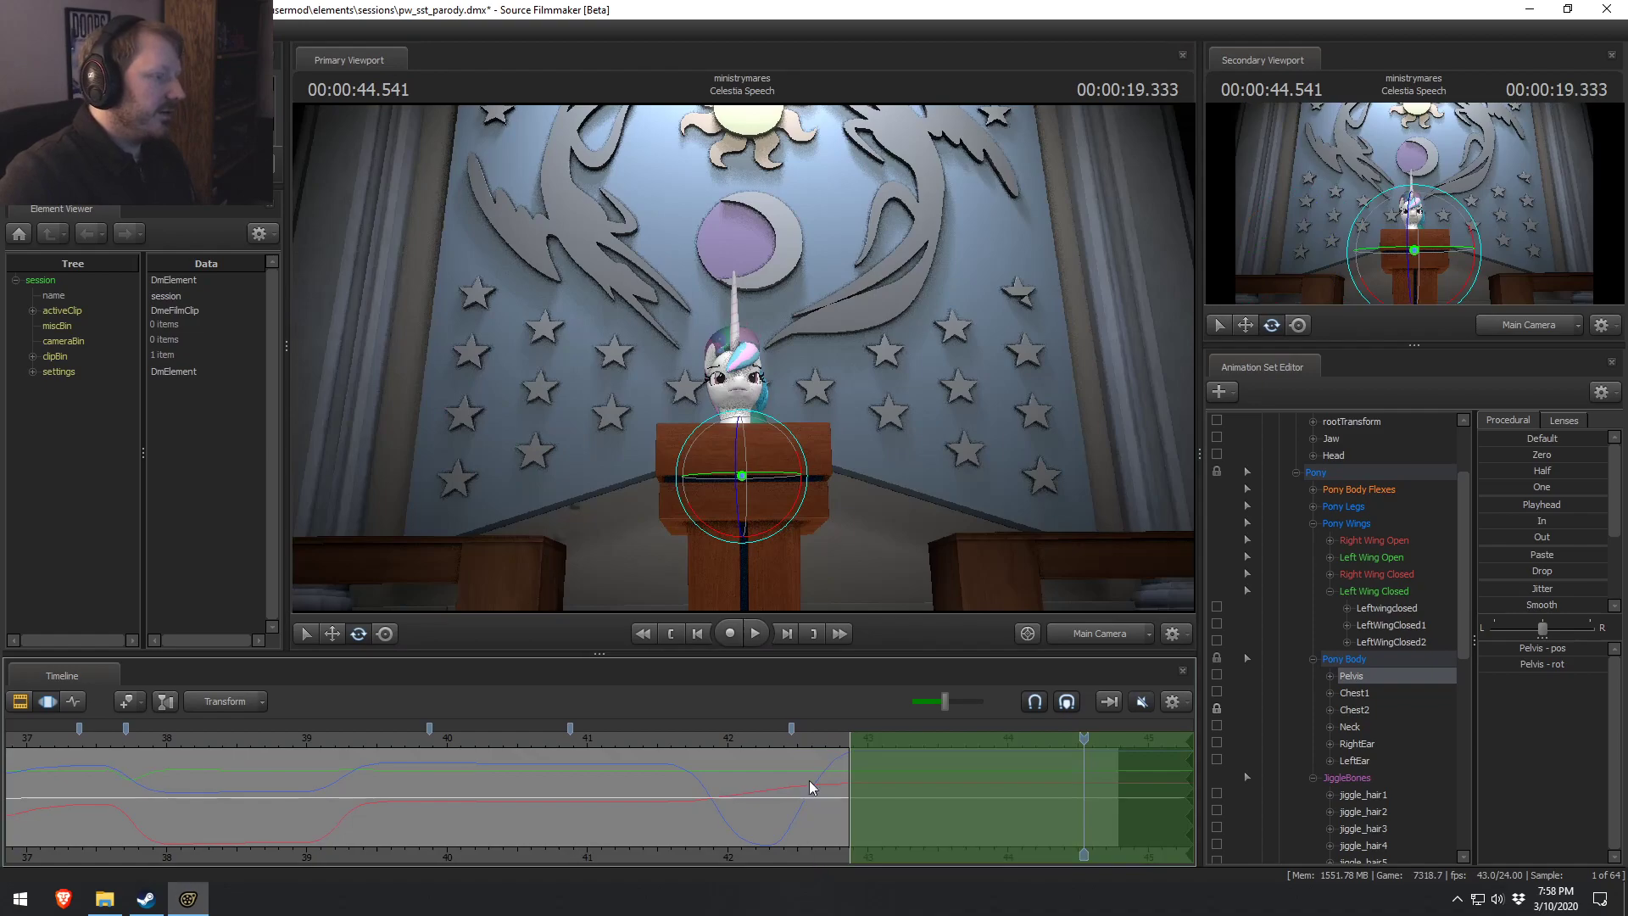
Replay earlier parts of the speech in short bursts through the main camera, stopping at 33.041 s.
{"action": "left_click_drag", "start_coordinate": [837, 746], "coordinate": [462, 727]}
{"action": "scroll", "coordinate": [462, 727], "scroll_direction": "down", "scroll_amount": 2}
{"action": "key", "text": "space"}
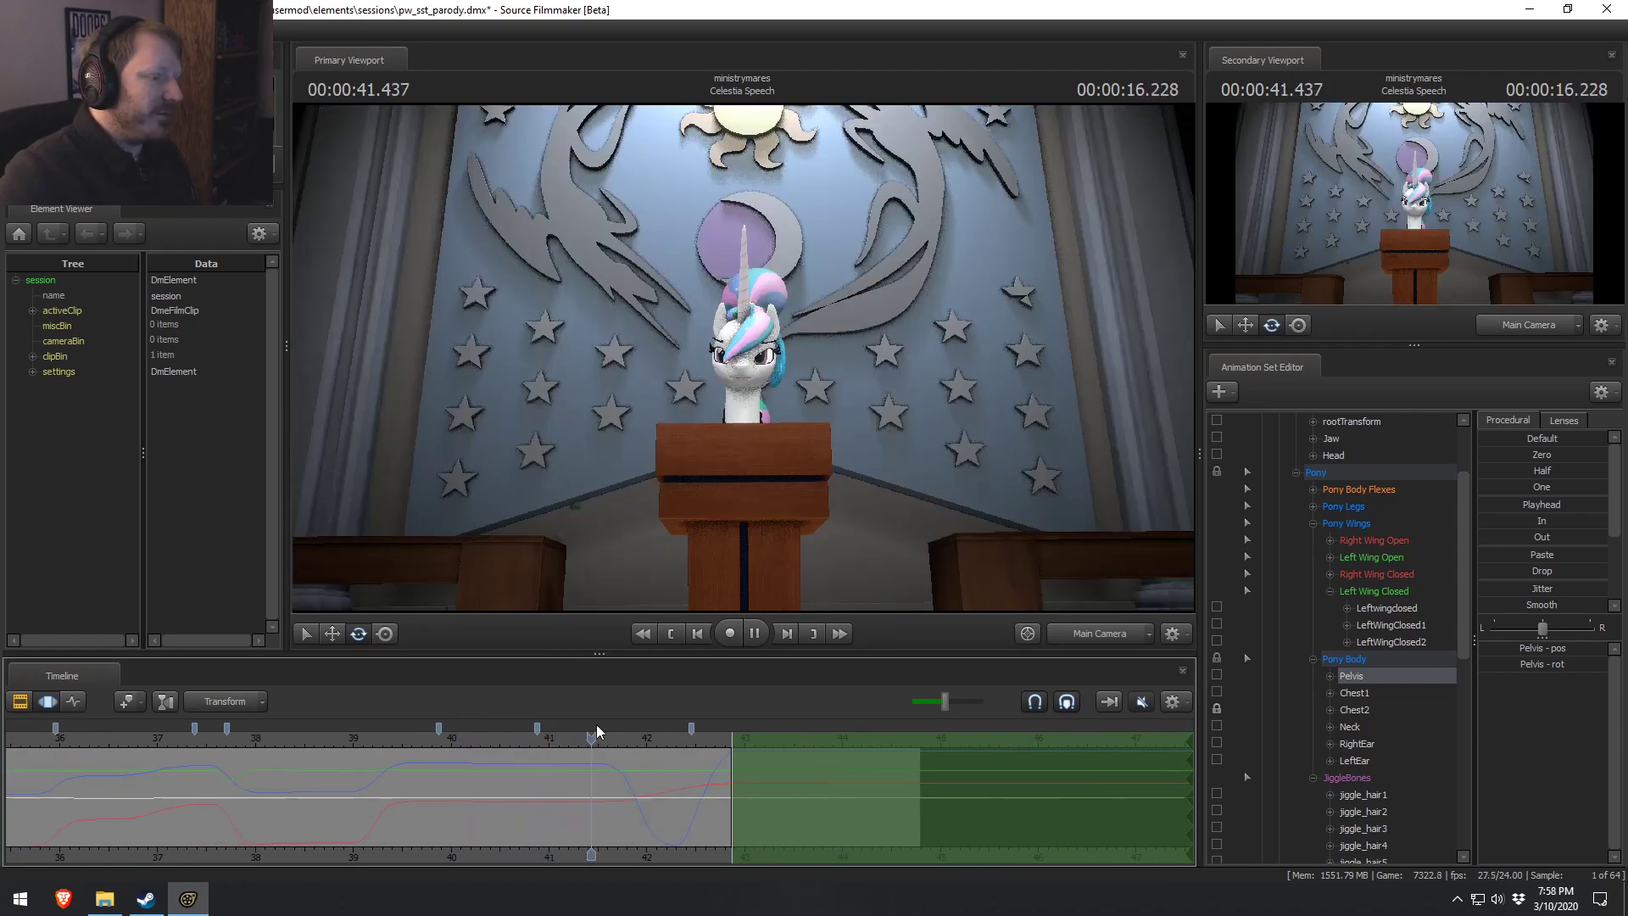
{"action": "key", "text": "space"}
{"action": "scroll", "coordinate": [597, 727], "scroll_direction": "down", "scroll_amount": 3}
{"action": "left_click", "coordinate": [334, 745]}
{"action": "key", "text": "space"}
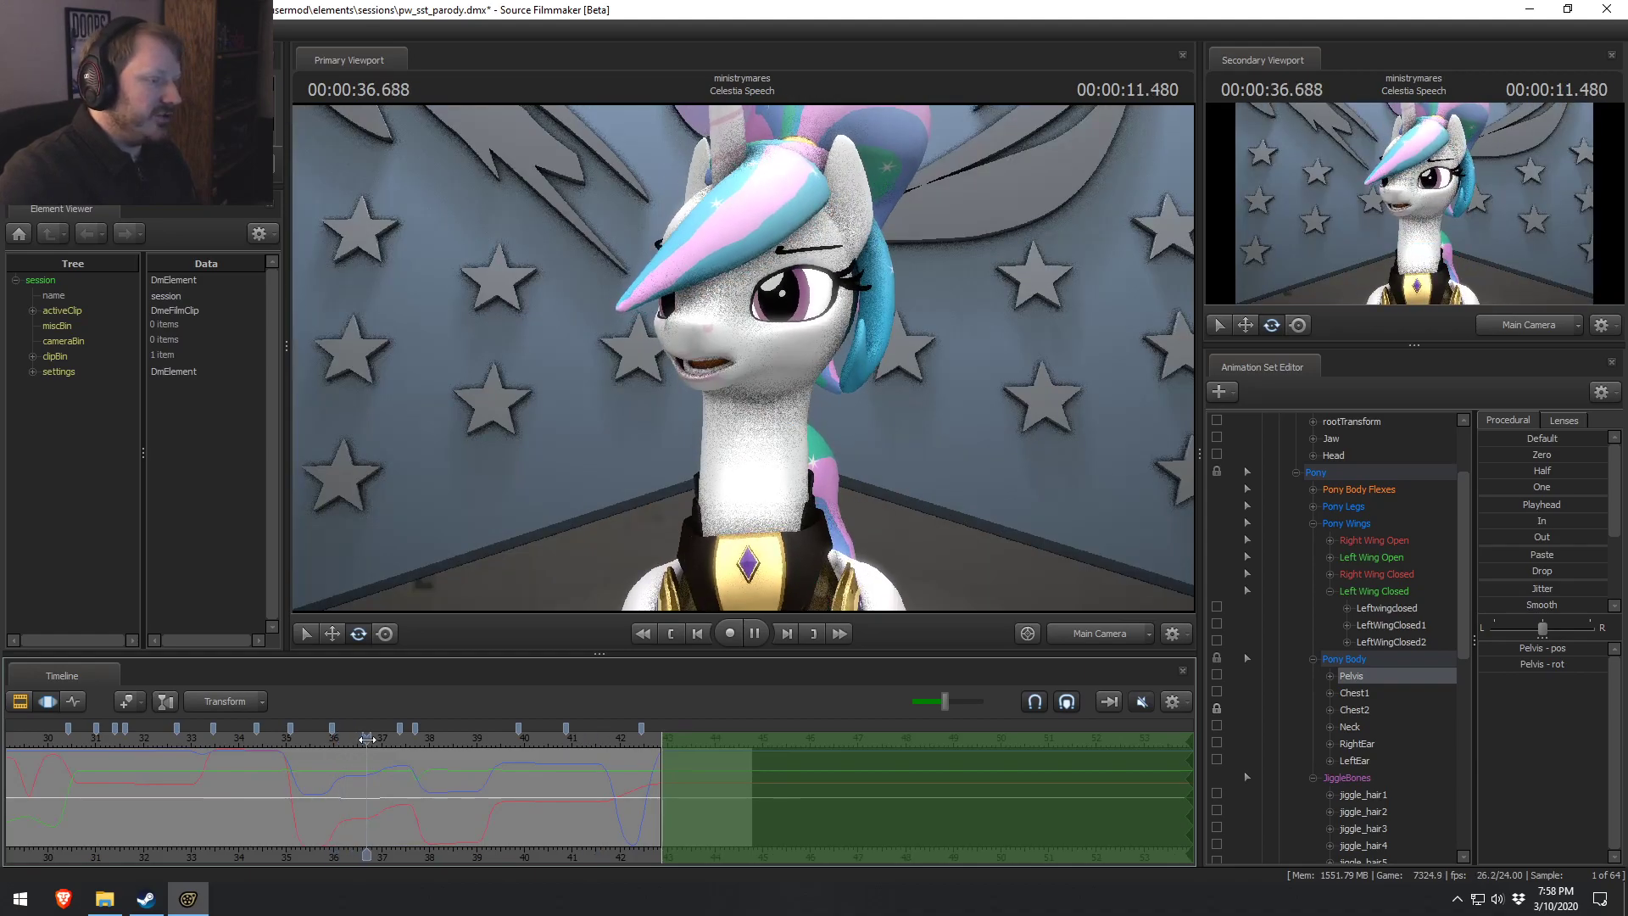
{"action": "key", "text": "space"}
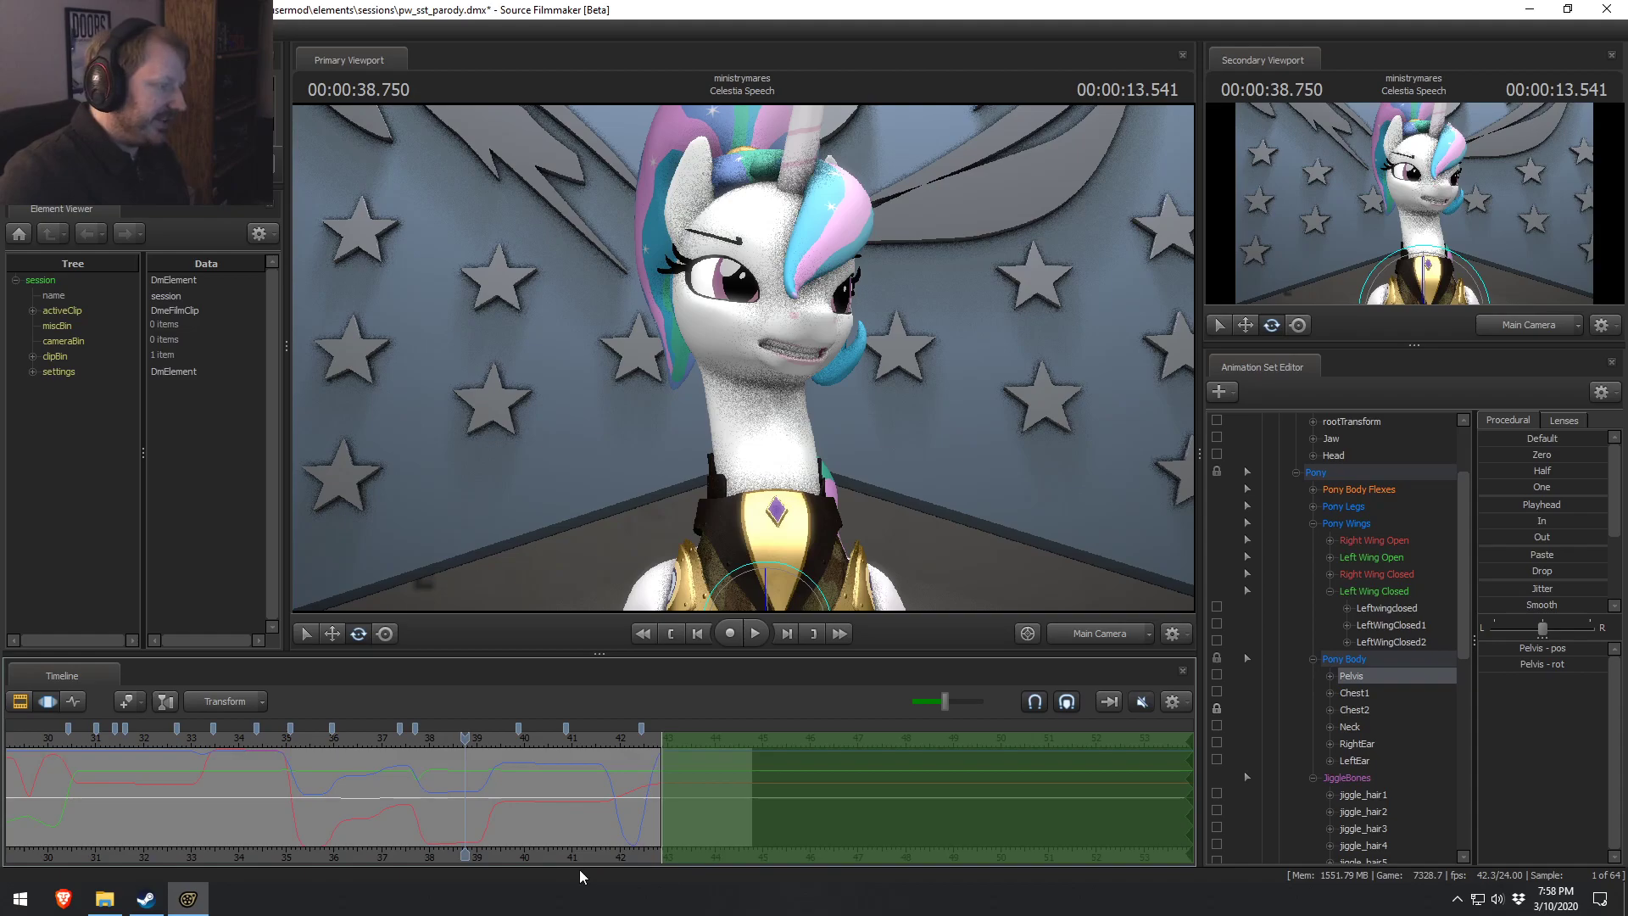
{"action": "scroll", "coordinate": [535, 779], "scroll_direction": "down", "scroll_amount": 2}
{"action": "left_click", "coordinate": [124, 738]}
{"action": "key", "text": "space"}
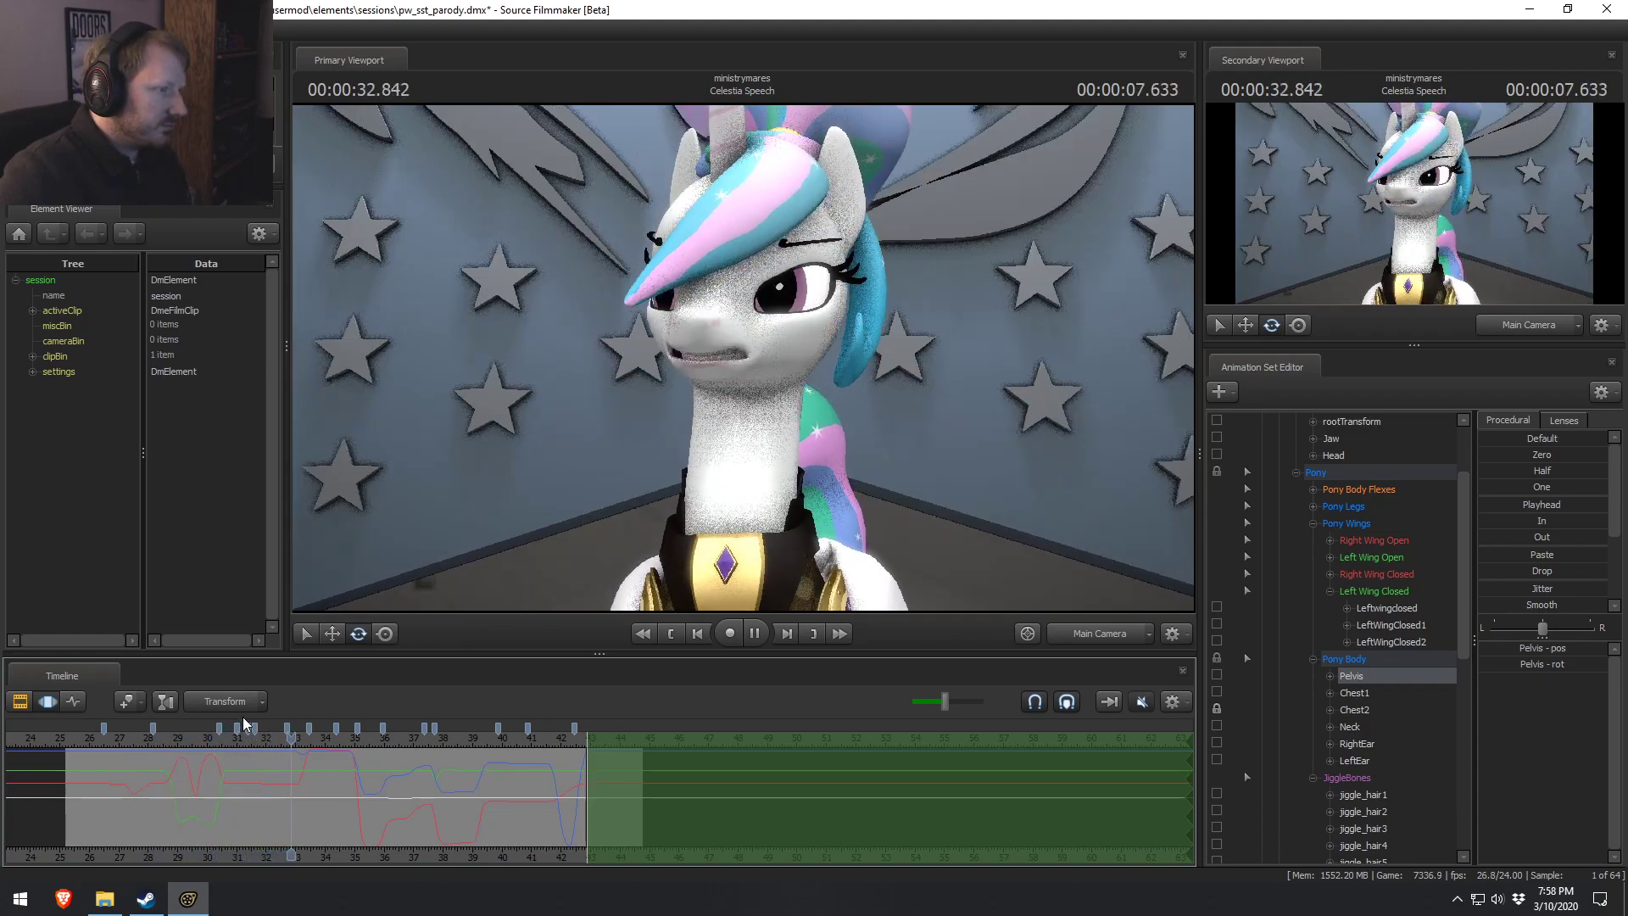
{"action": "key", "text": "space"}
Replay the speech's opening from about 26 s in the work camera close-up, pausing repeatedly up to 30.166 s.
{"action": "left_click", "coordinate": [1096, 641], "text": "ctrl"}
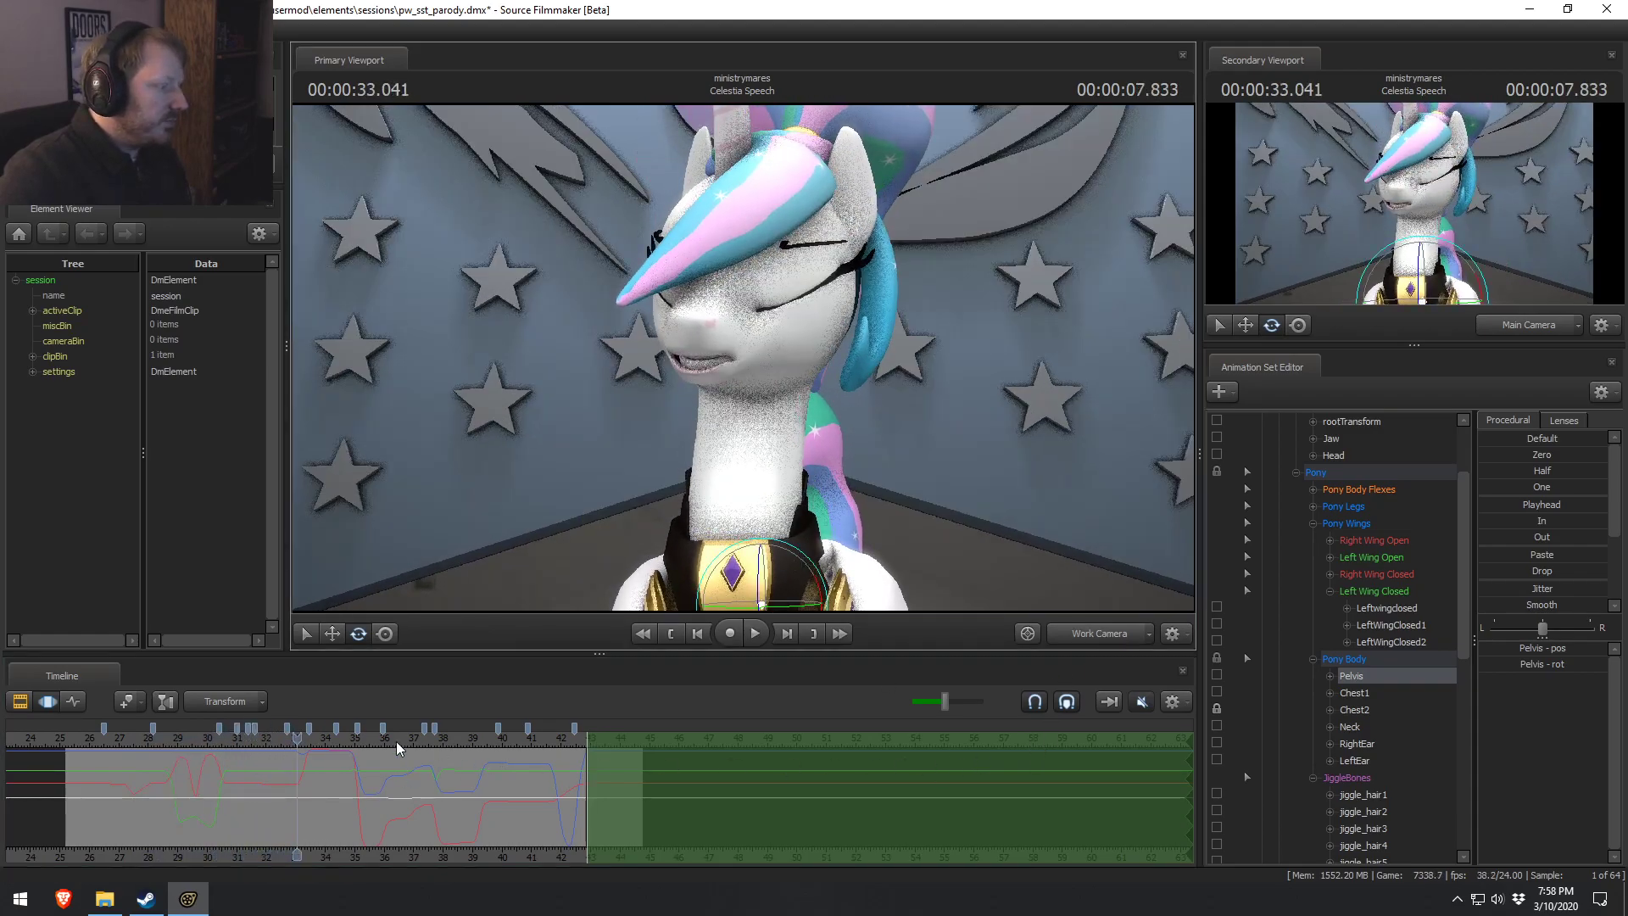
{"action": "scroll", "coordinate": [394, 748], "scroll_direction": "down", "scroll_amount": 1}
{"action": "left_click_drag", "start_coordinate": [183, 743], "coordinate": [117, 743]}
{"action": "key", "text": "space"}
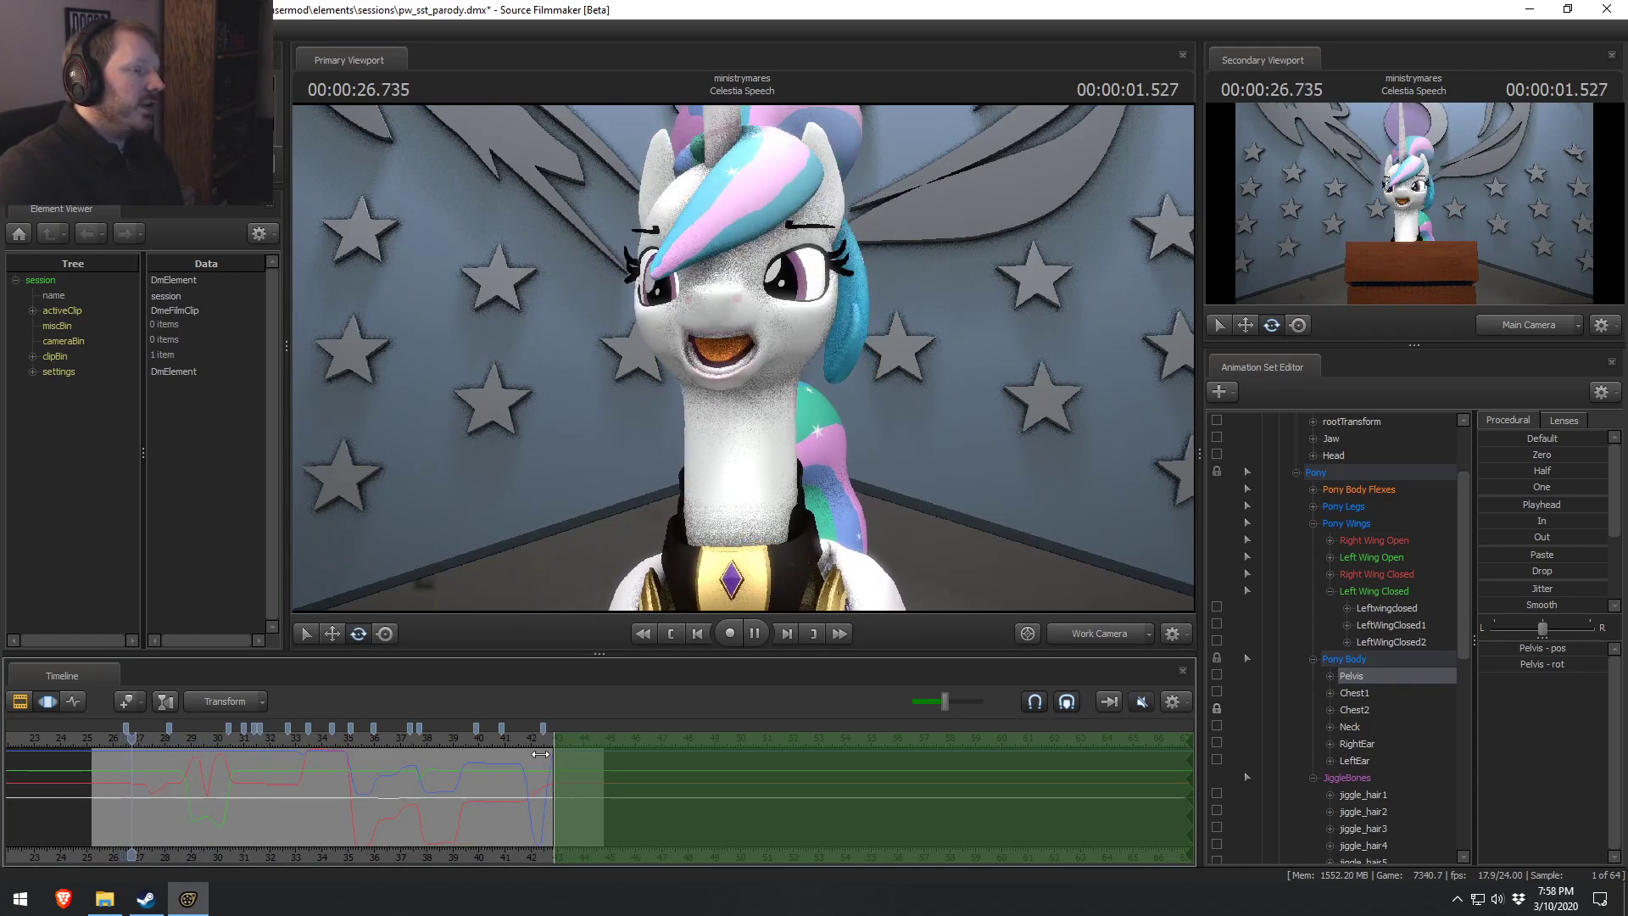
{"action": "key", "text": "space"}
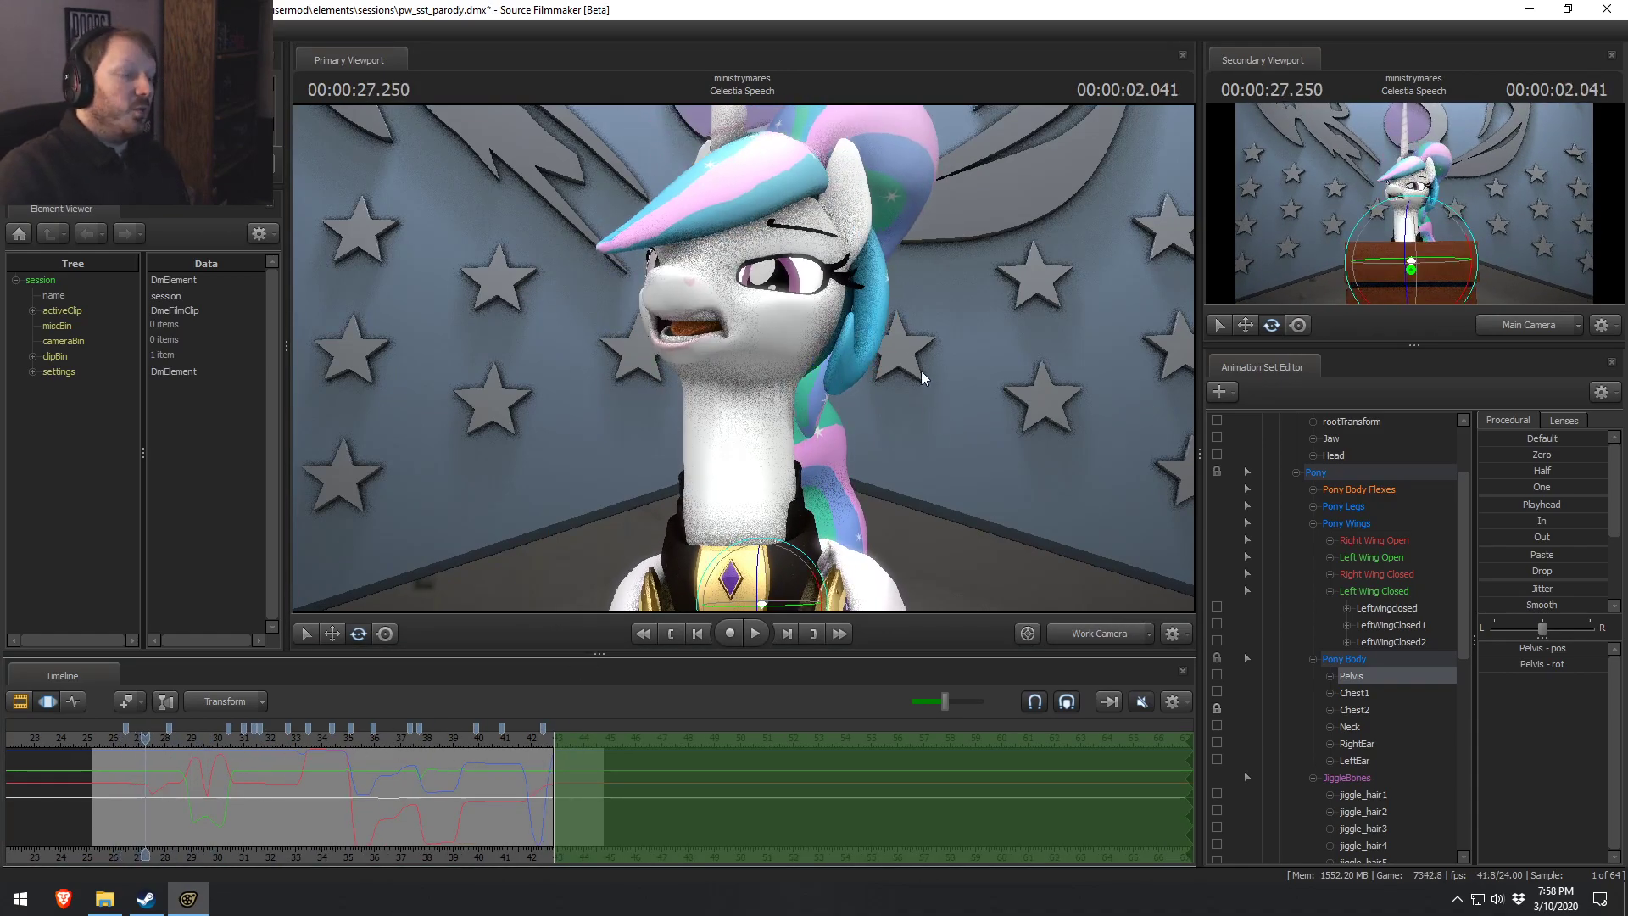
{"action": "key", "text": "space"}
{"action": "key", "text": "space"}
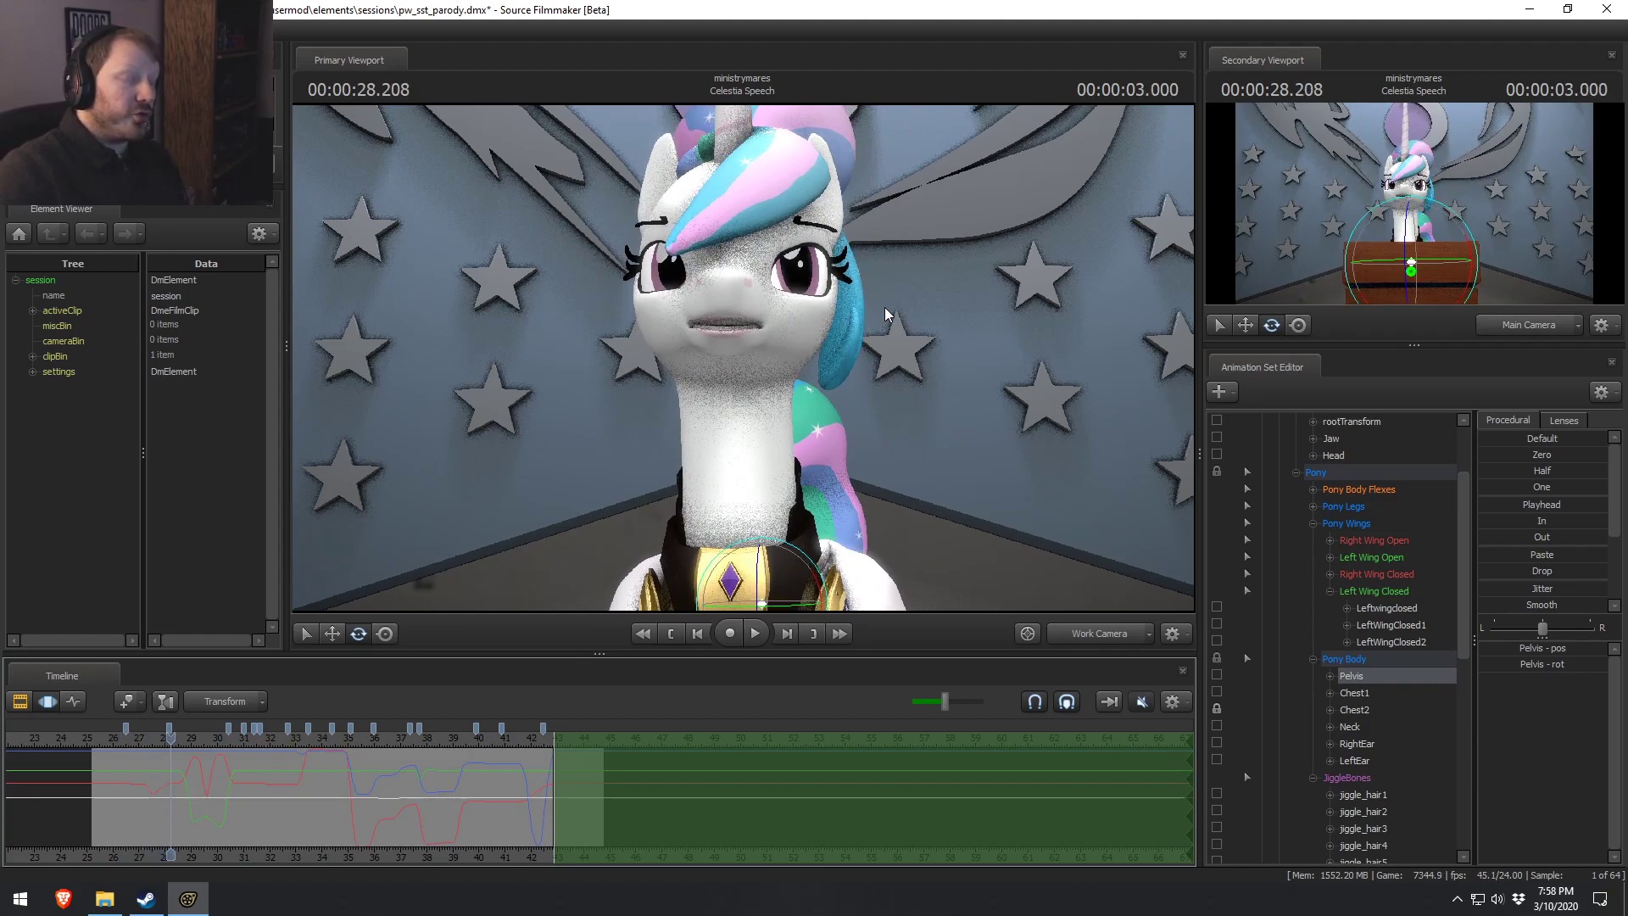
{"action": "key", "text": "space"}
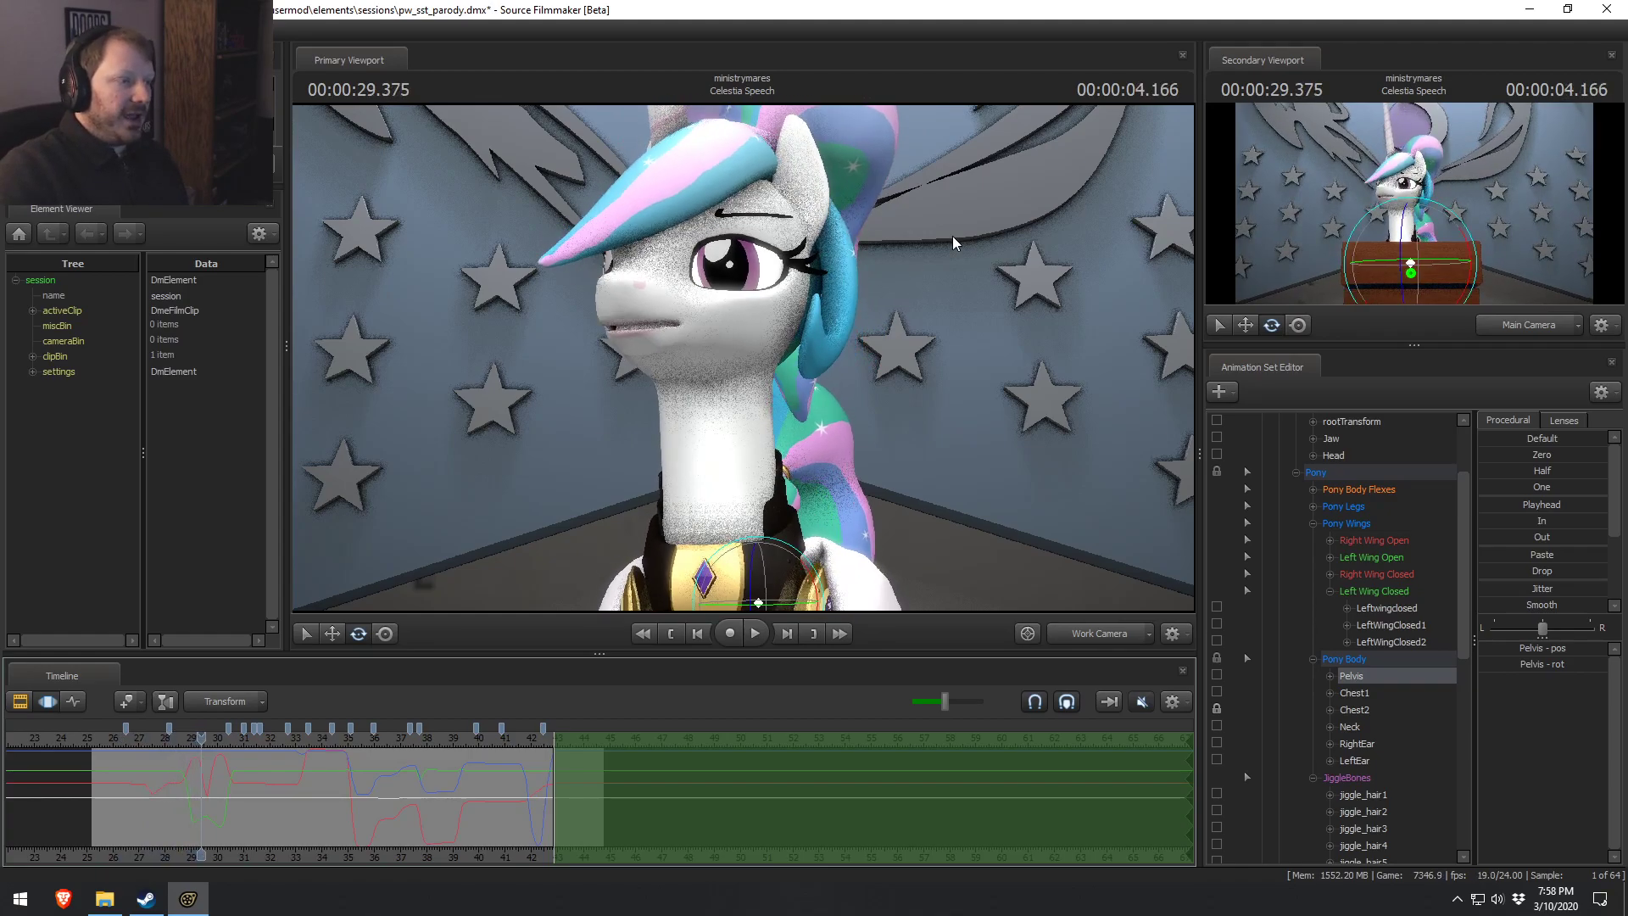
{"action": "key", "text": "space"}
{"action": "key", "text": "space"}
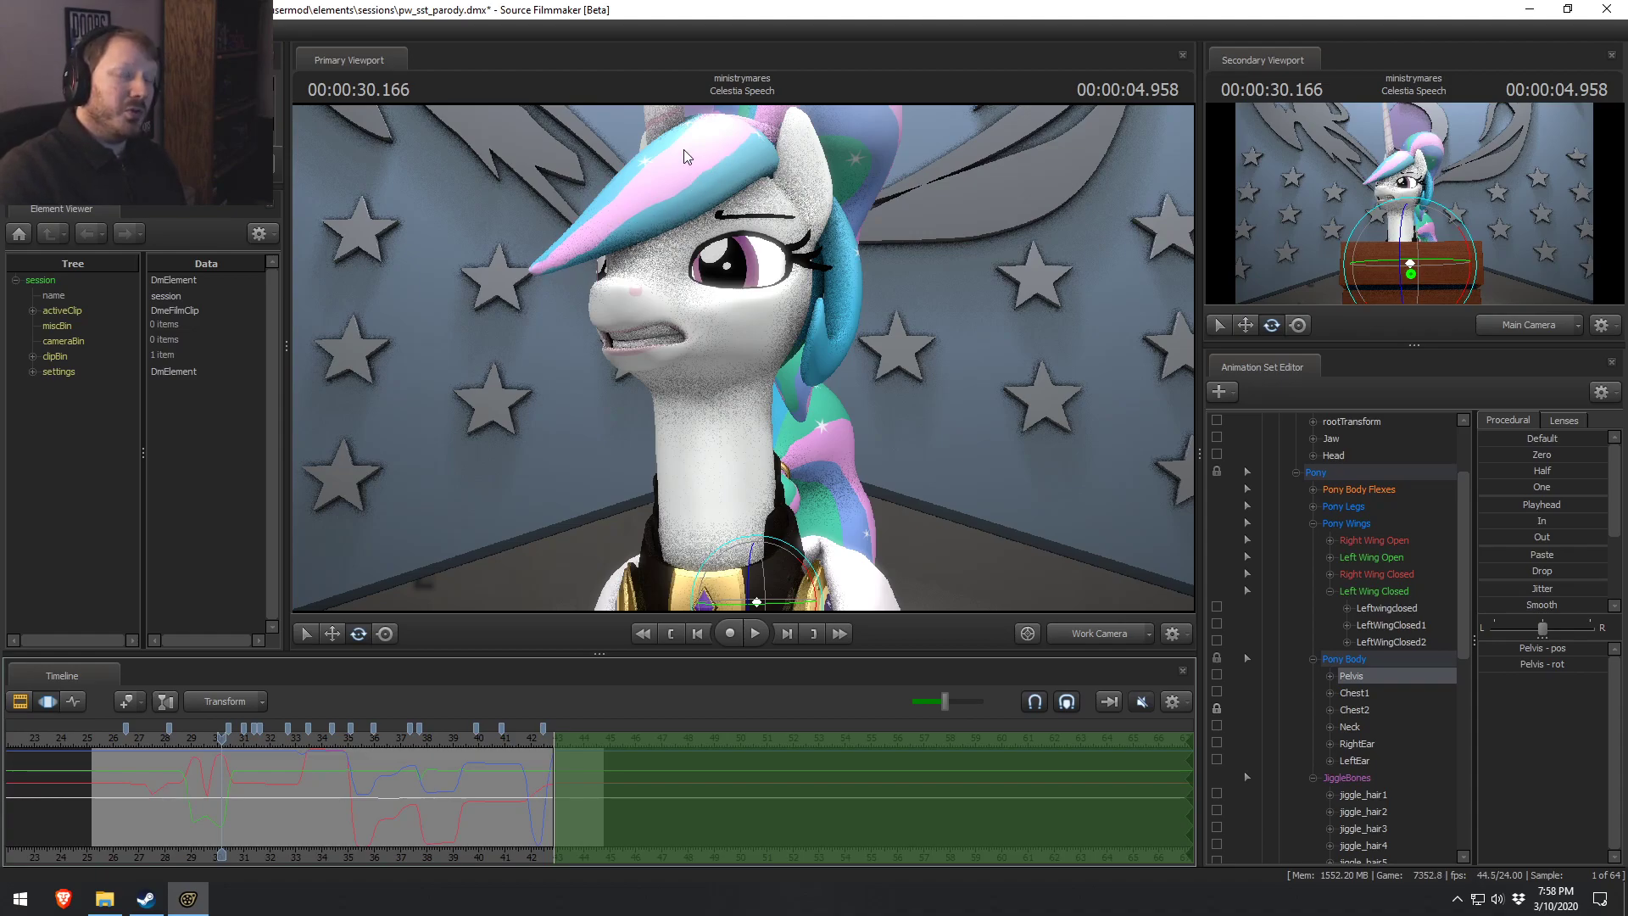
Select Celestia's JiggleBones group and examine her hair and tail controls from several work camera angles.
{"action": "left_click", "coordinate": [1079, 632], "text": "ctrl"}
{"action": "left_click_drag", "start_coordinate": [983, 509], "coordinate": [990, 534], "text": "alt"}
{"action": "left_click_drag", "start_coordinate": [678, 407], "coordinate": [770, 356], "text": "alt"}
{"action": "left_click", "coordinate": [781, 428], "text": "ctrl"}
{"action": "left_click", "coordinate": [811, 297], "text": "ctrl"}
{"action": "scroll", "coordinate": [1358, 776], "scroll_direction": "down", "scroll_amount": 5}
{"action": "left_click", "coordinate": [1357, 573]}
{"action": "left_click_drag", "start_coordinate": [869, 314], "coordinate": [1177, 332]}
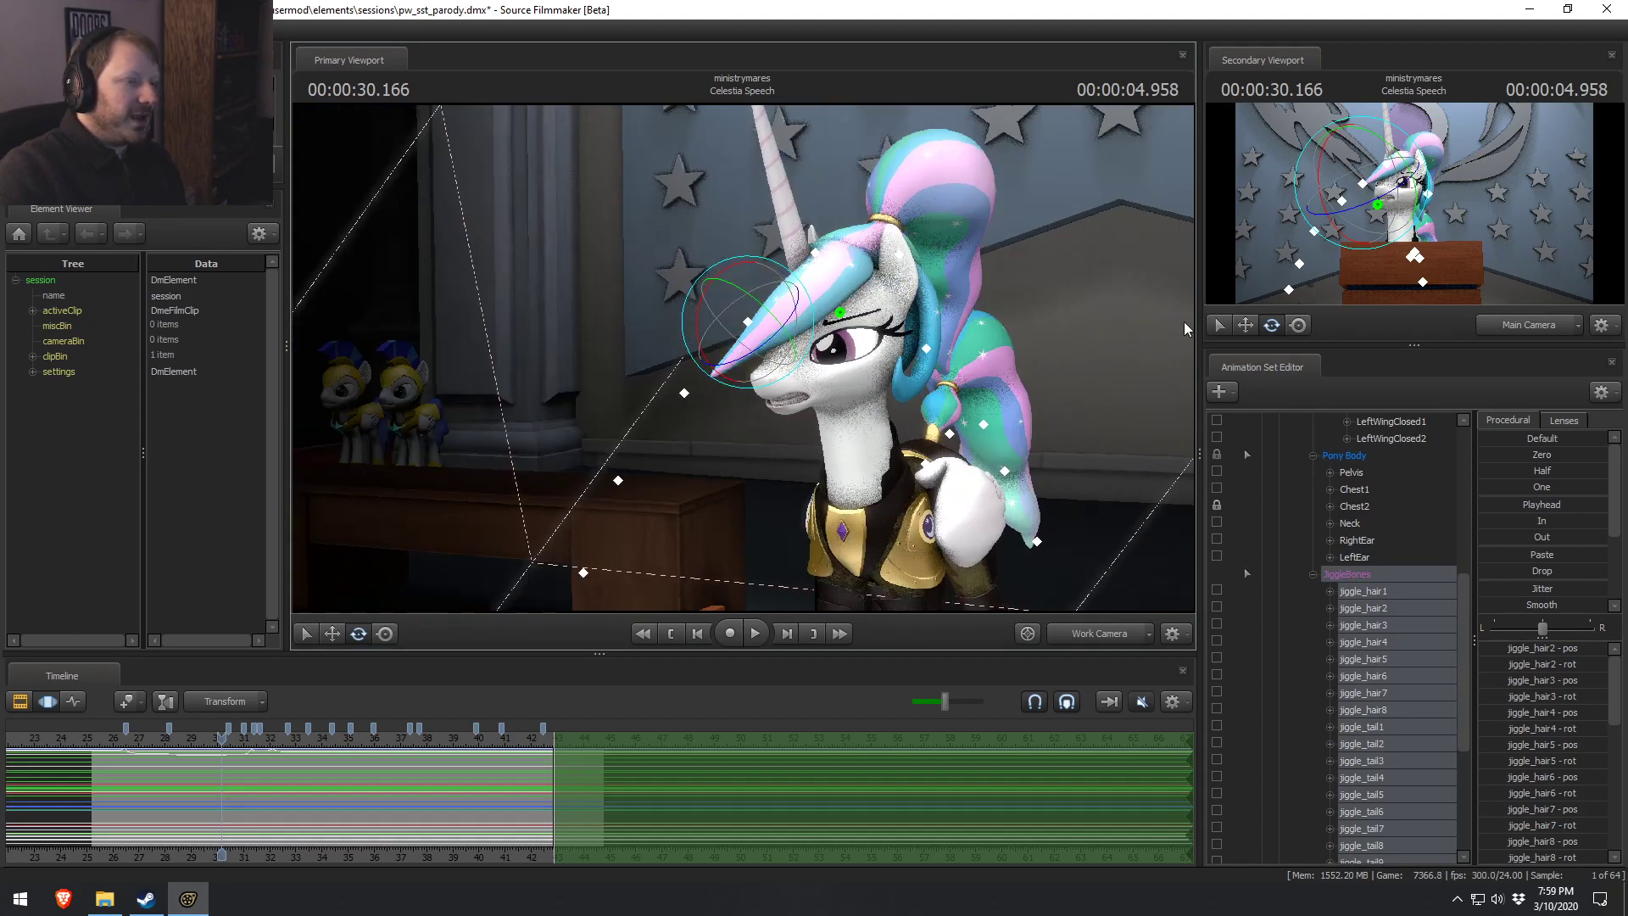
{"action": "left_click_drag", "start_coordinate": [781, 363], "coordinate": [733, 346], "text": "alt"}
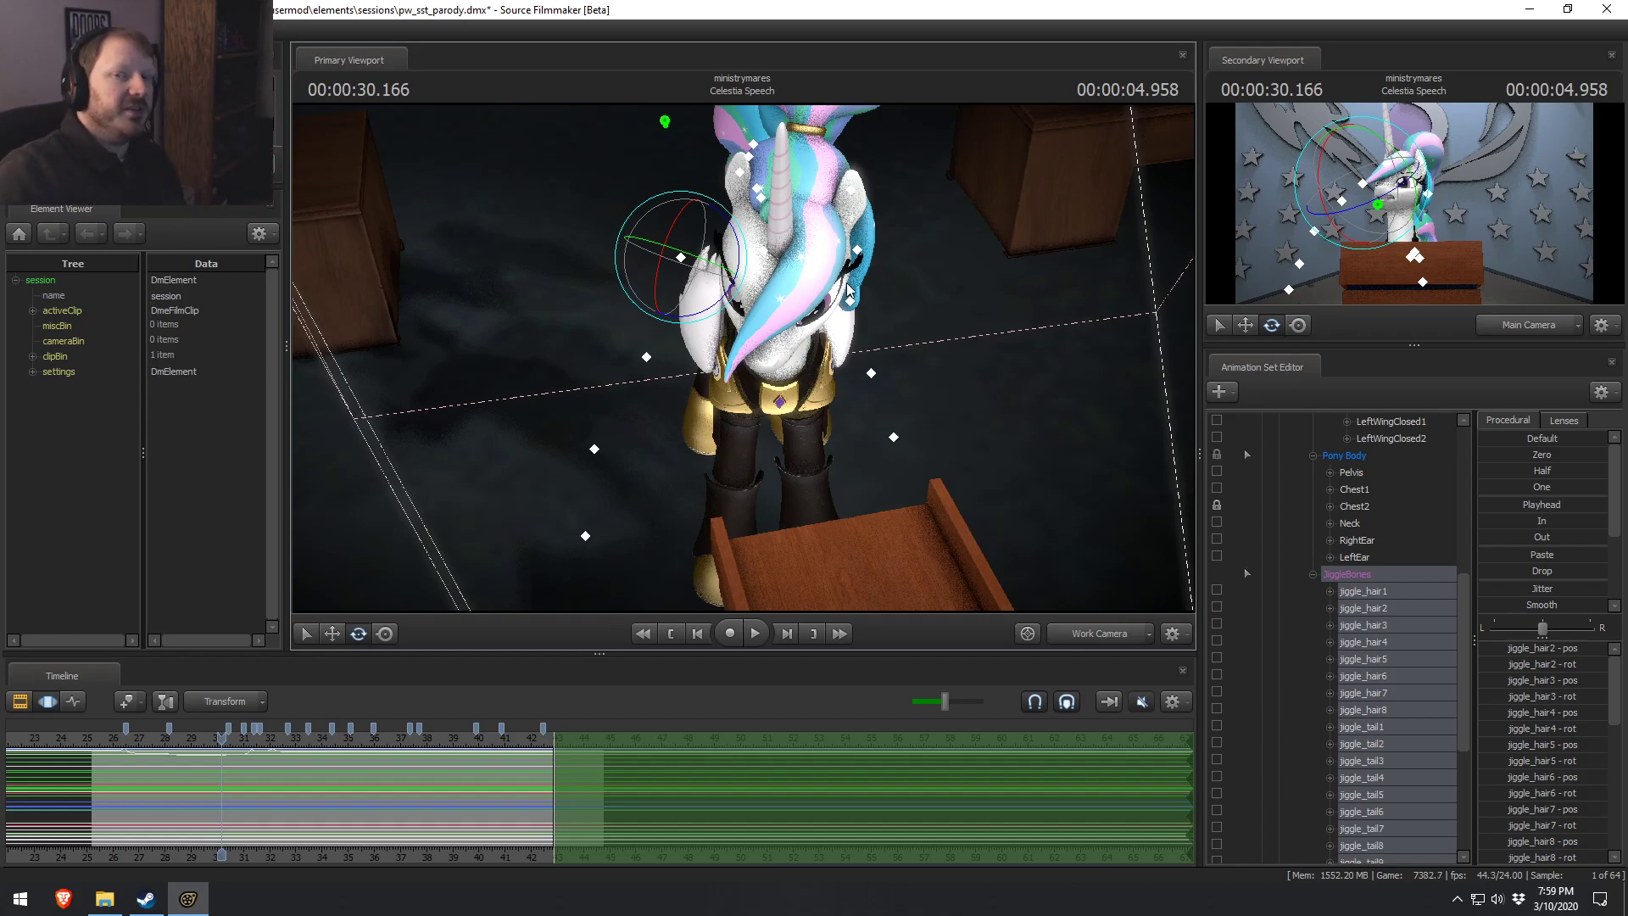
{"action": "left_click_drag", "start_coordinate": [926, 255], "coordinate": [878, 241], "text": "alt"}
{"action": "key", "text": "ctrl"}
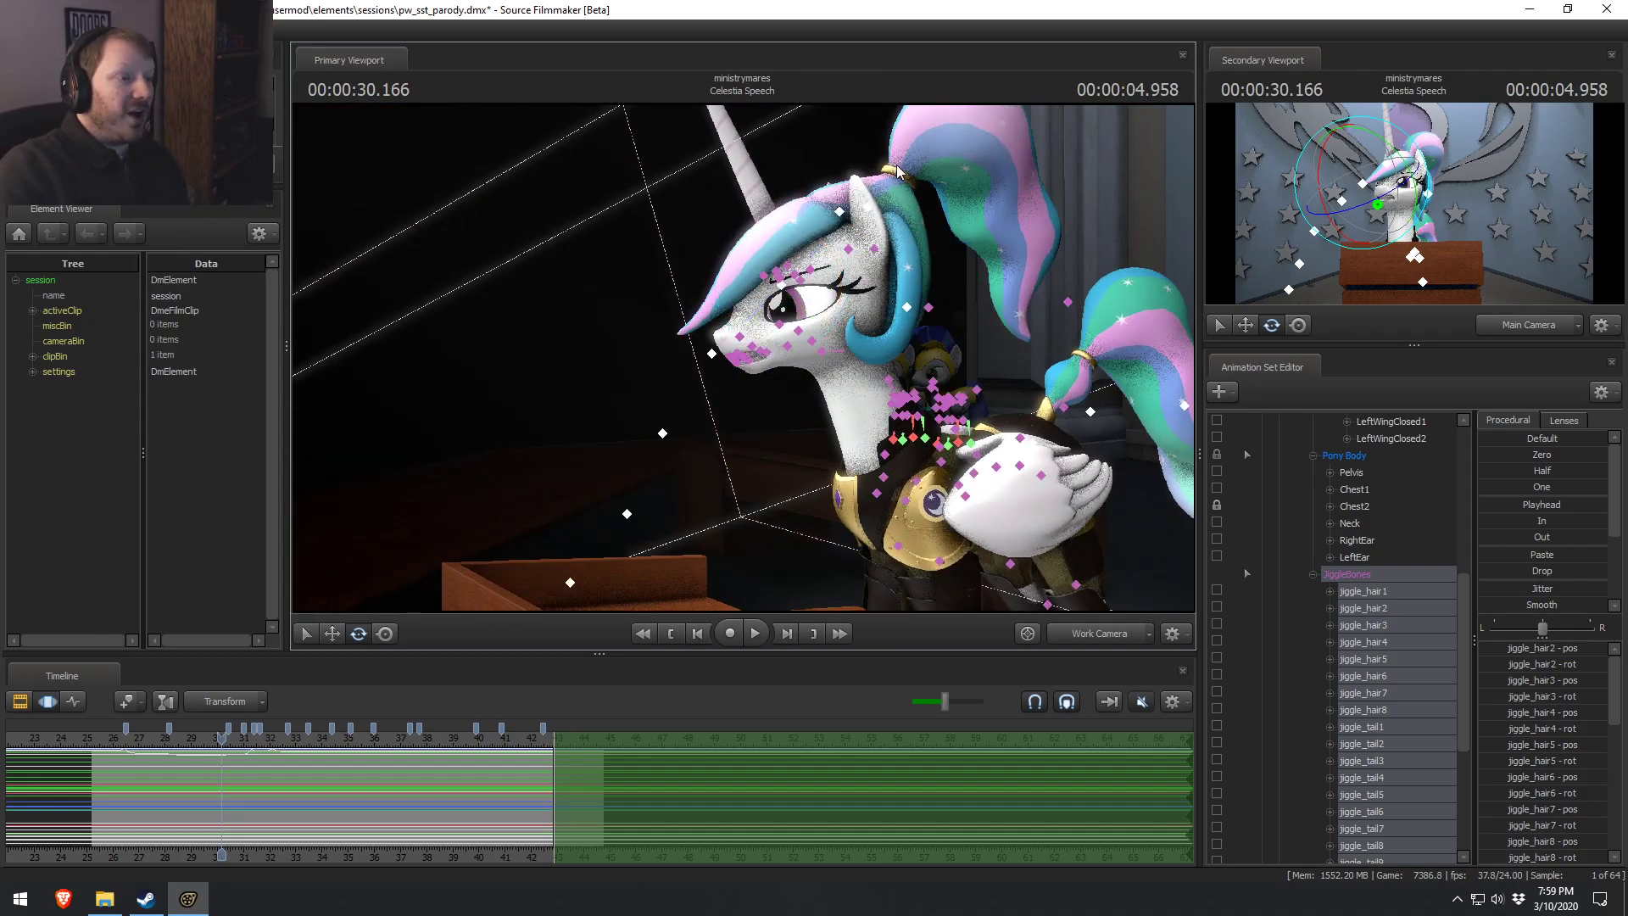
Save the session and go back to 25.916 s to view the speech through the main camera.
{"action": "key", "text": "ctrl+s"}
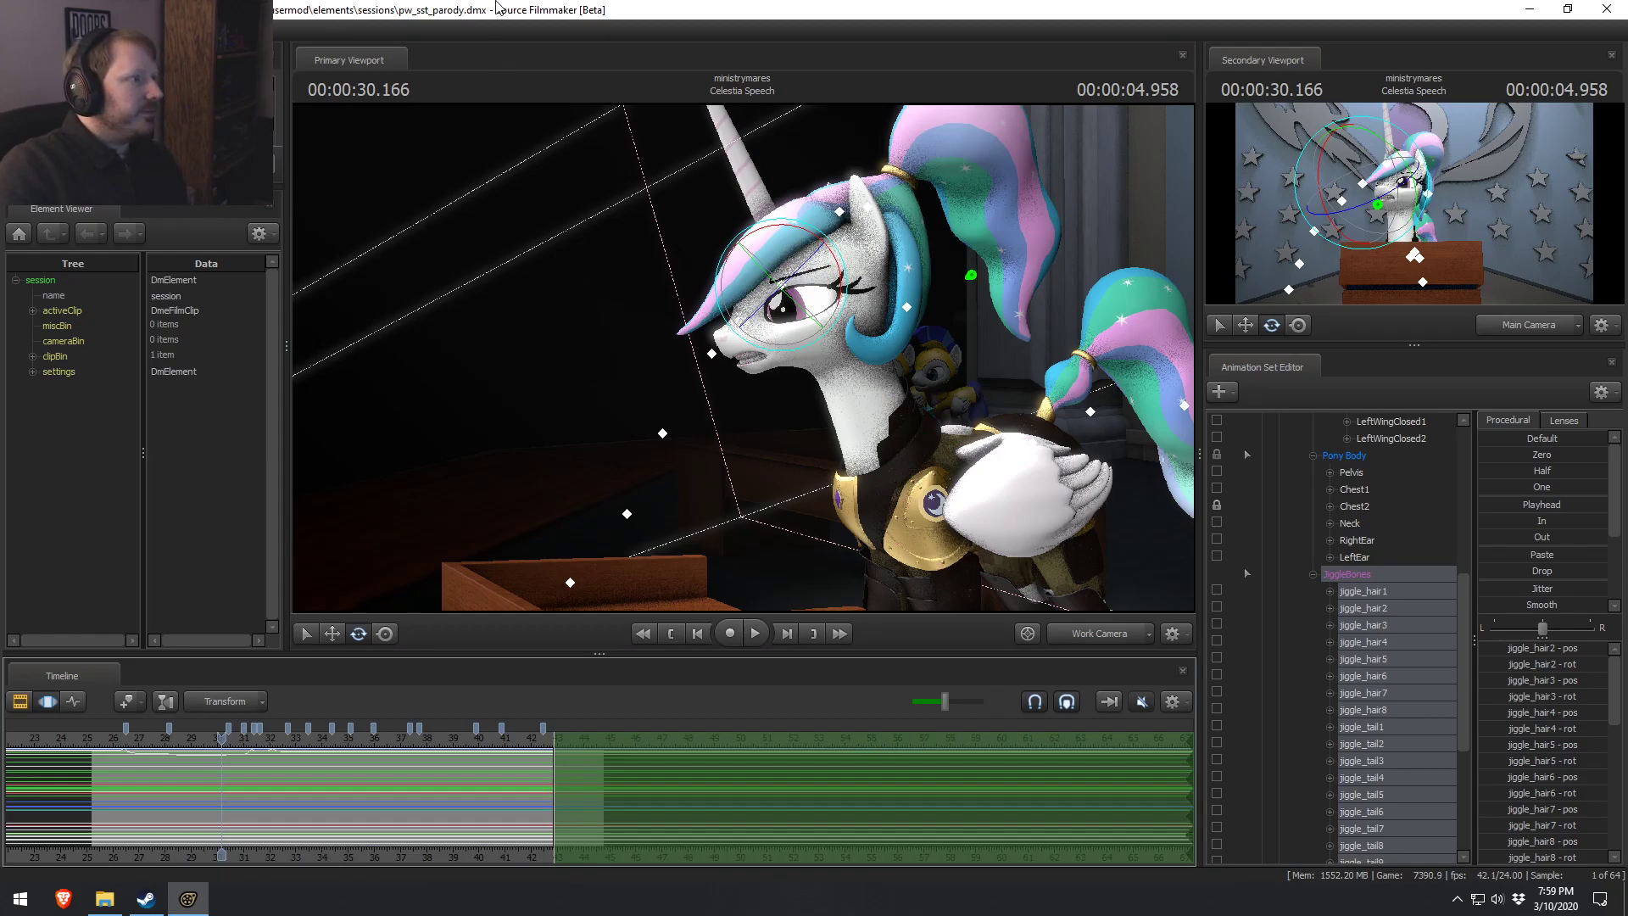
{"action": "left_click_drag", "start_coordinate": [206, 746], "coordinate": [111, 743]}
{"action": "left_click", "coordinate": [1116, 632]}
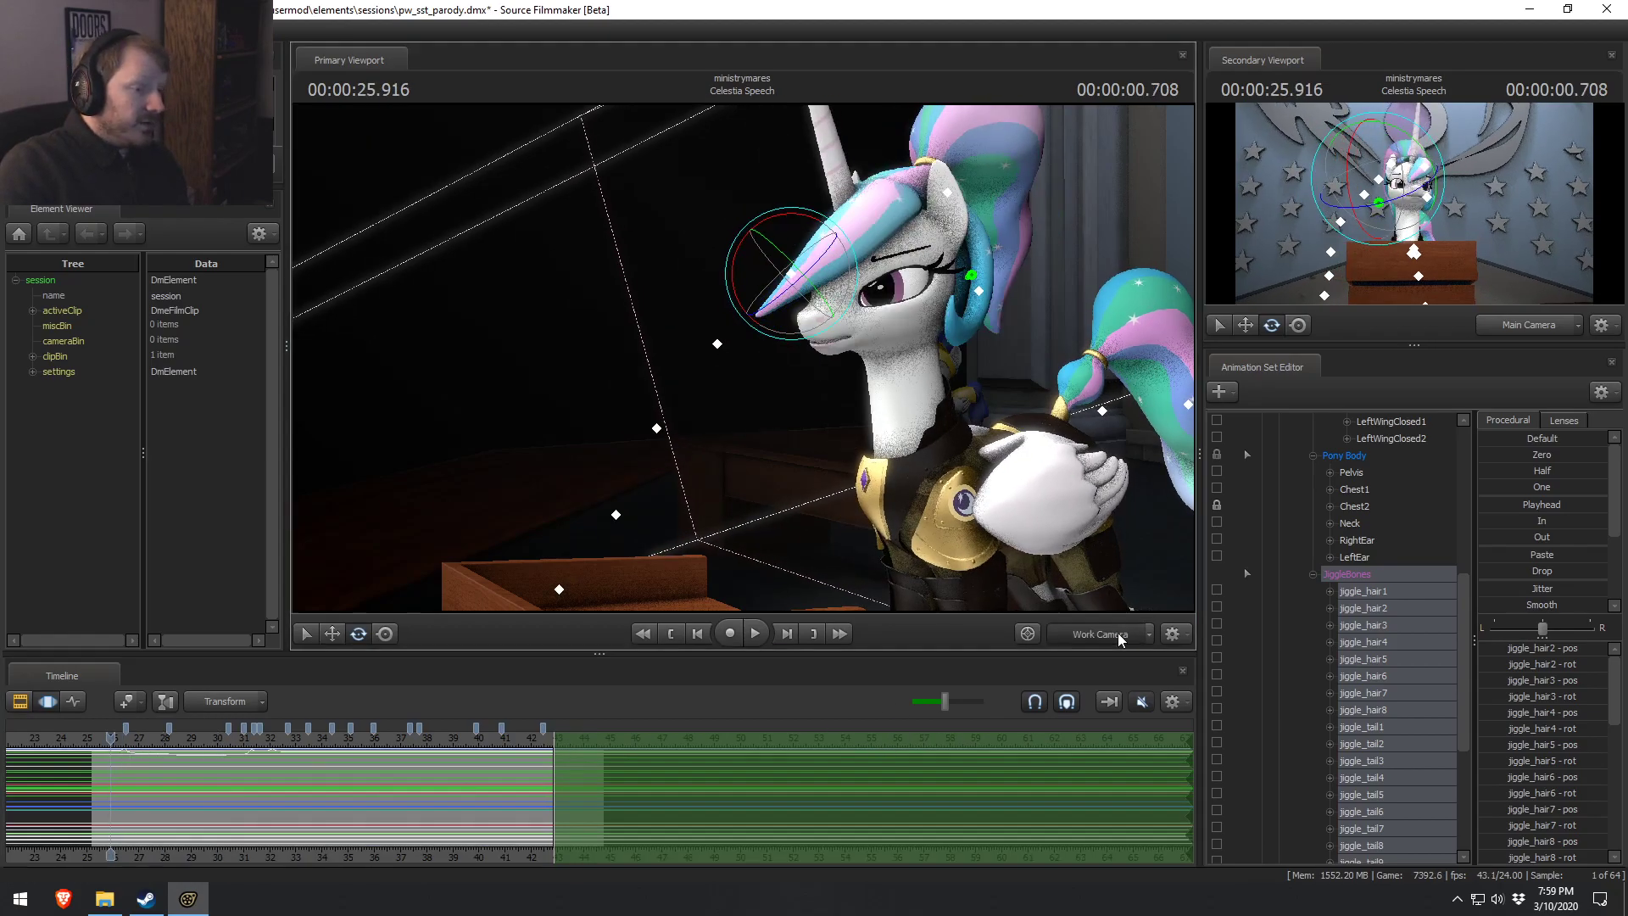
Replay Celestia's speech through the main camera from 25.916 s, skip ahead partway, and stop past the shot's end at 43.583 s.
{"action": "key", "text": "space"}
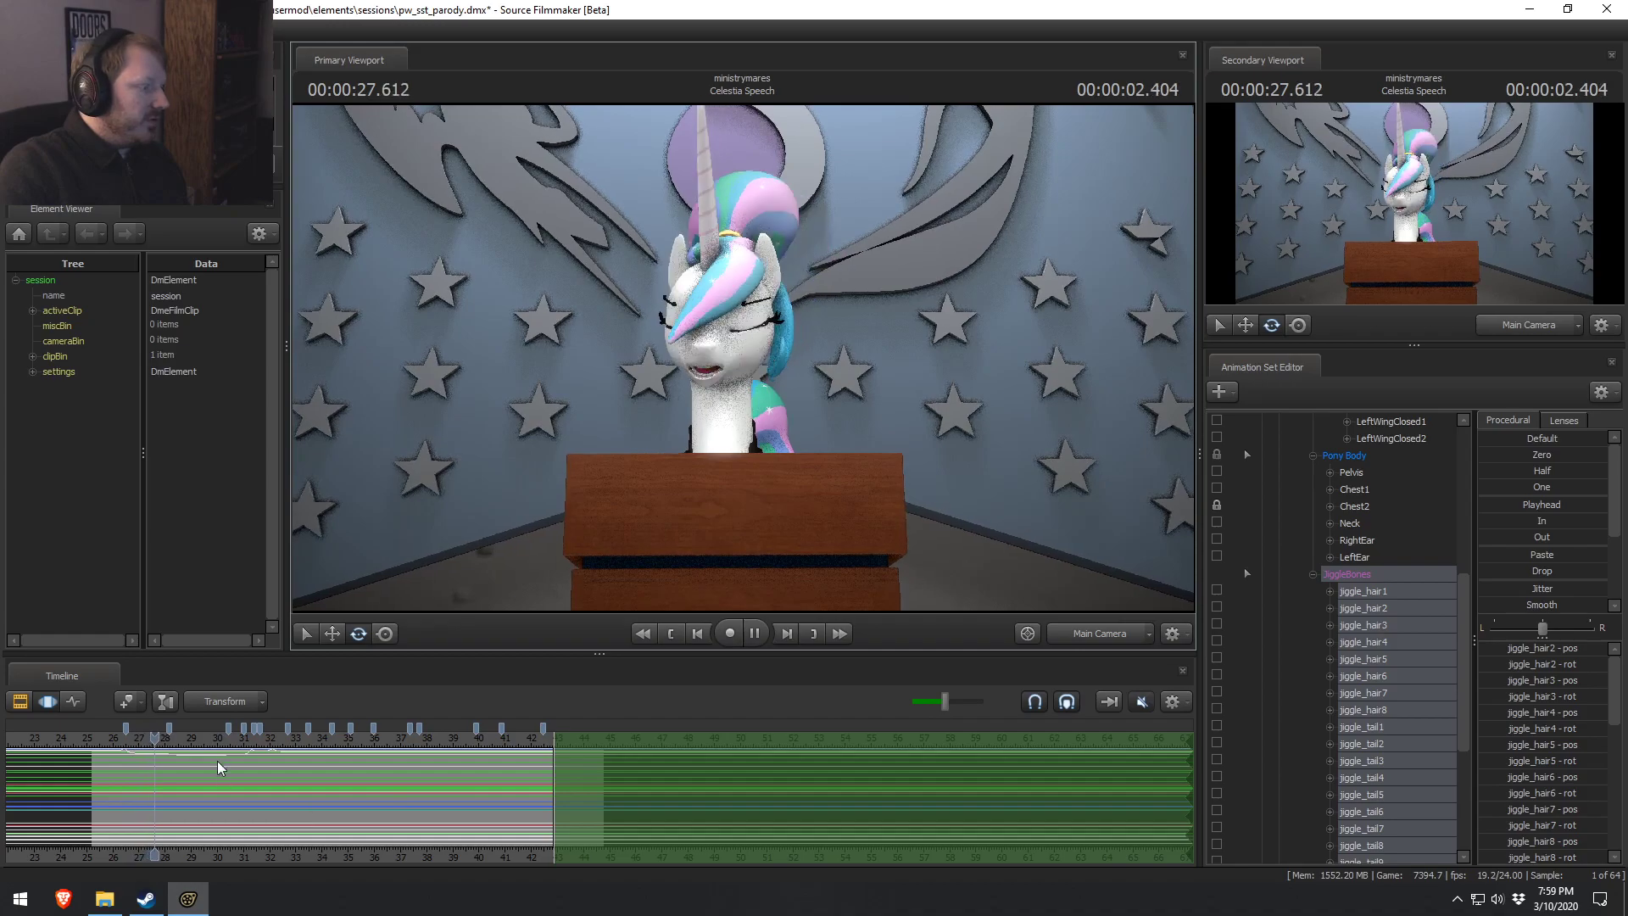
{"action": "left_click", "coordinate": [361, 740]}
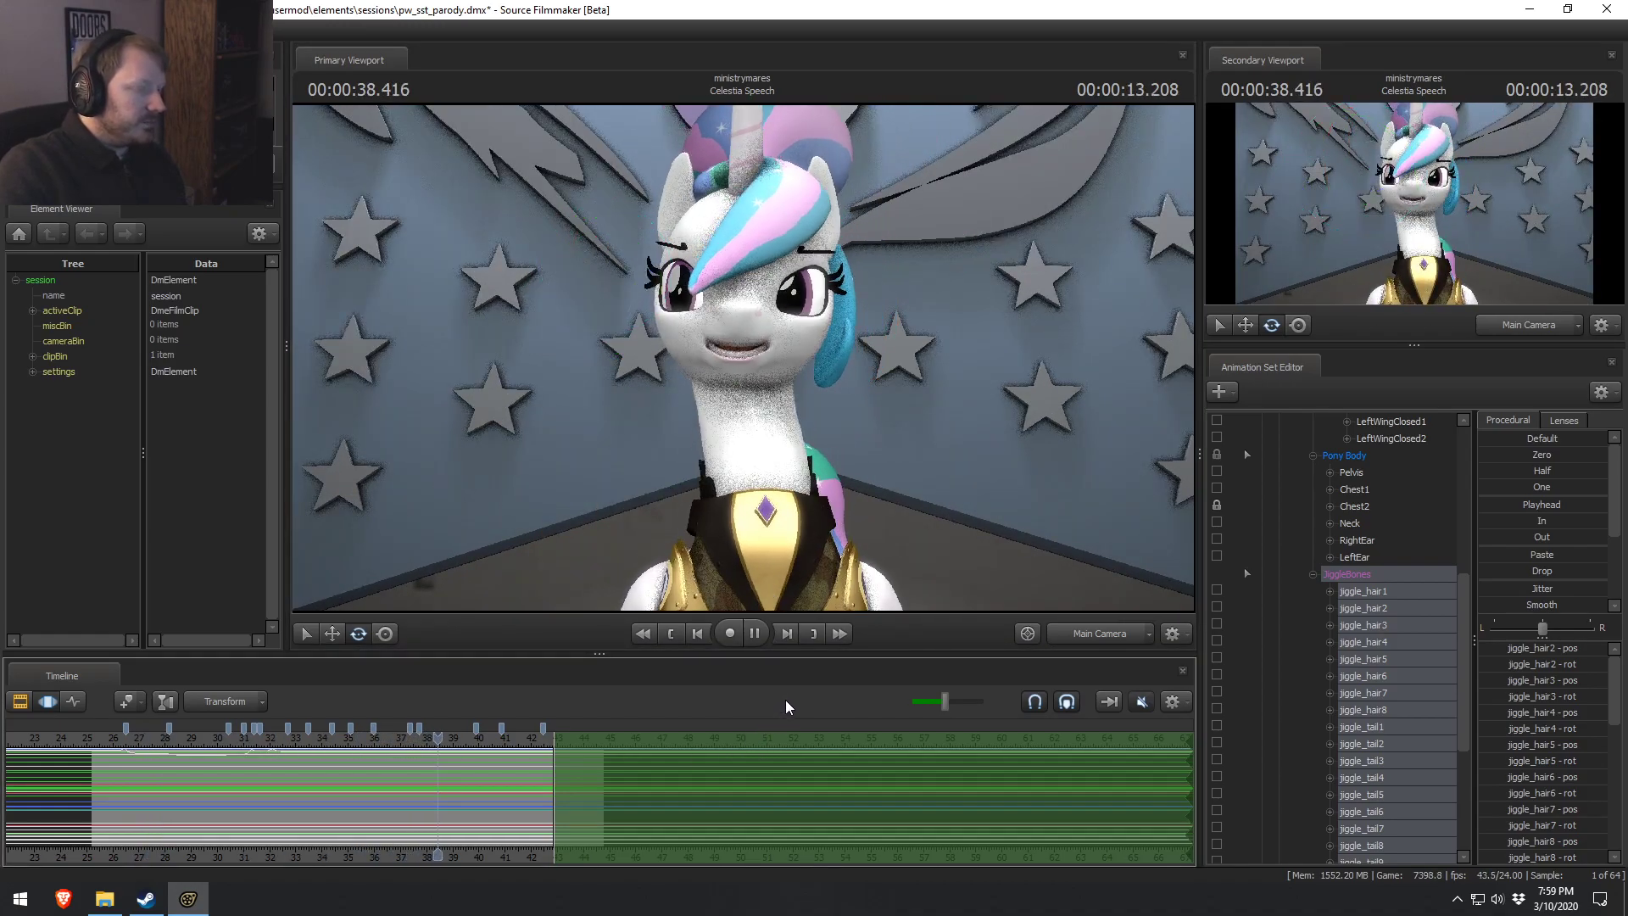
{"action": "key", "text": "space"}
{"action": "left_click_drag", "start_coordinate": [526, 742], "coordinate": [572, 766]}
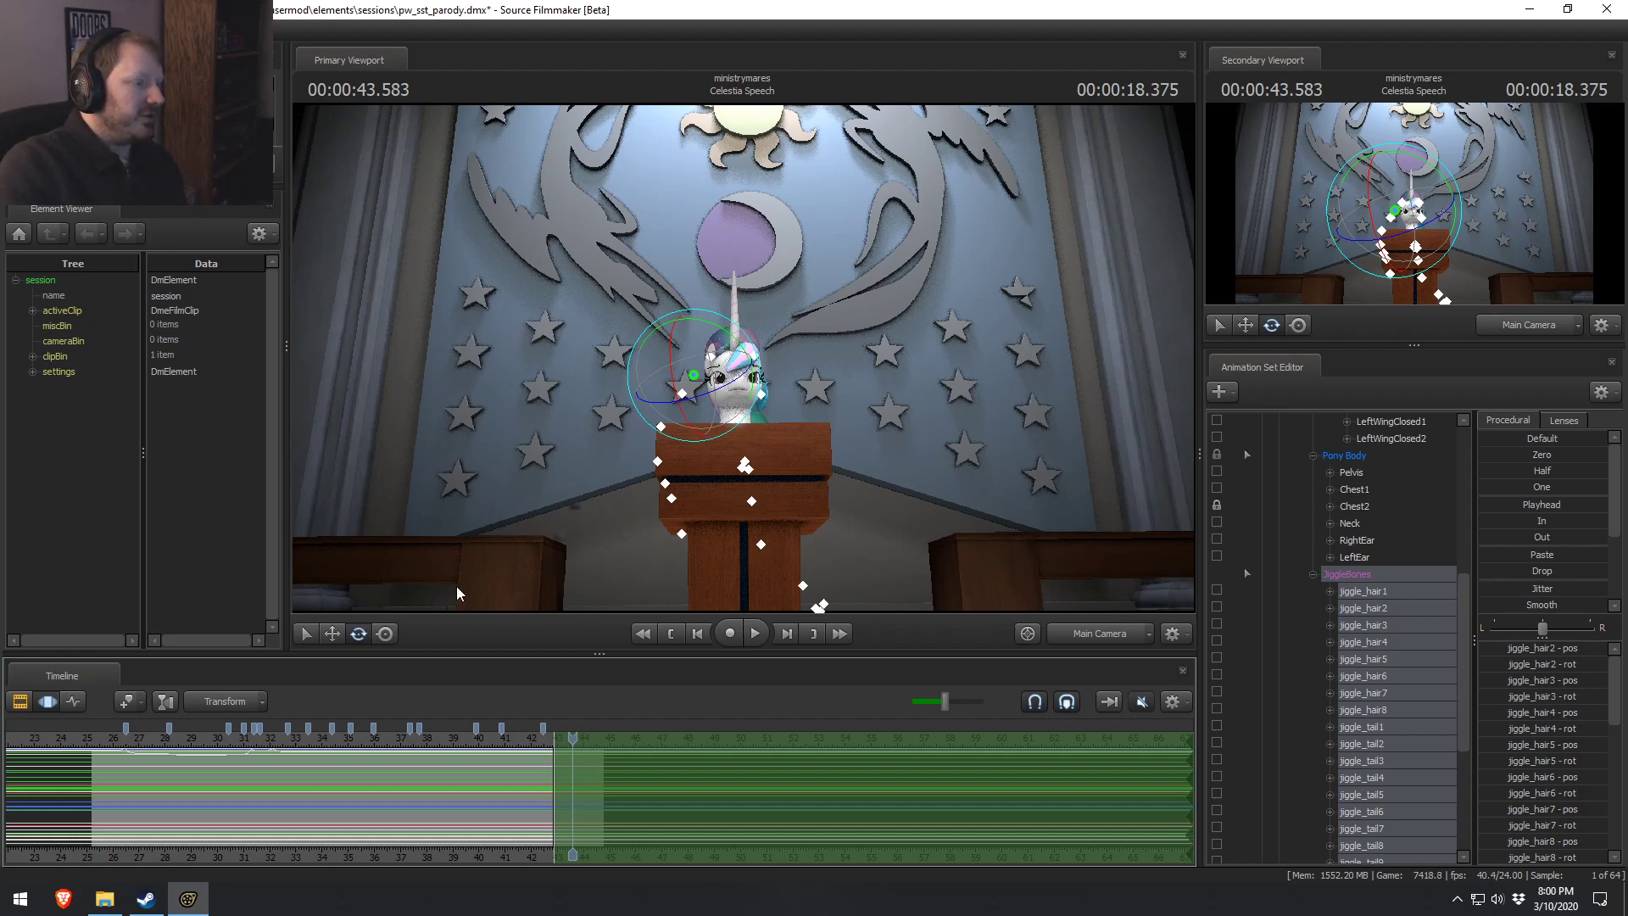
Move to 46.041 s in the Council Applause shot using the Clip Editor and save the session.
{"action": "key", "text": "F2"}
{"action": "left_click", "coordinate": [624, 740]}
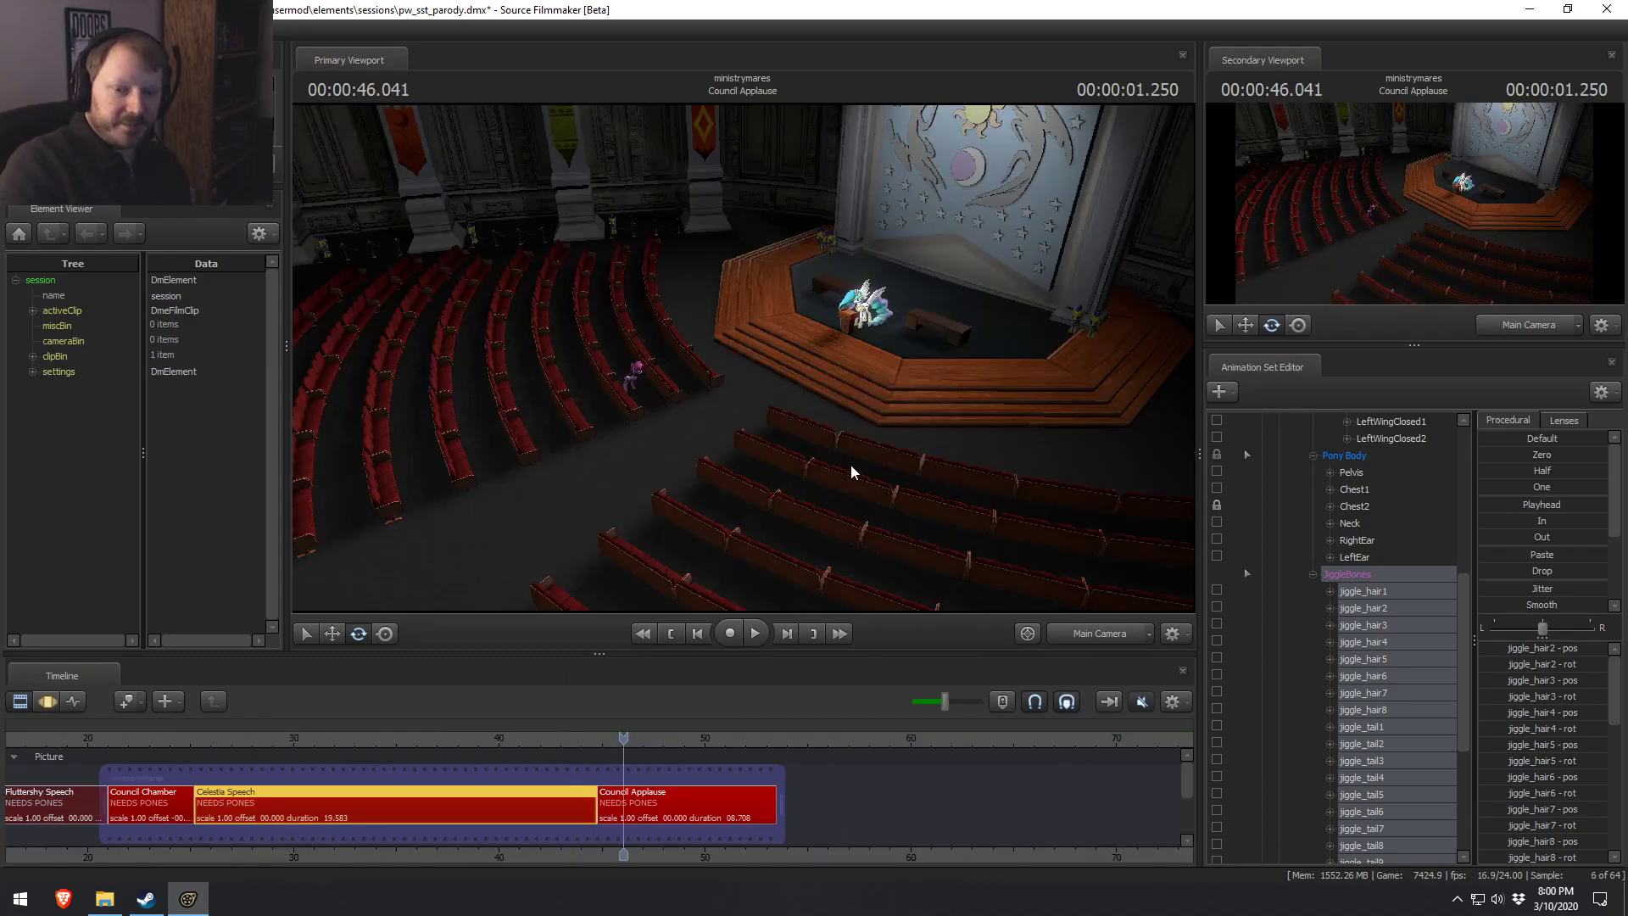
{"action": "key", "text": "ctrl+s"}
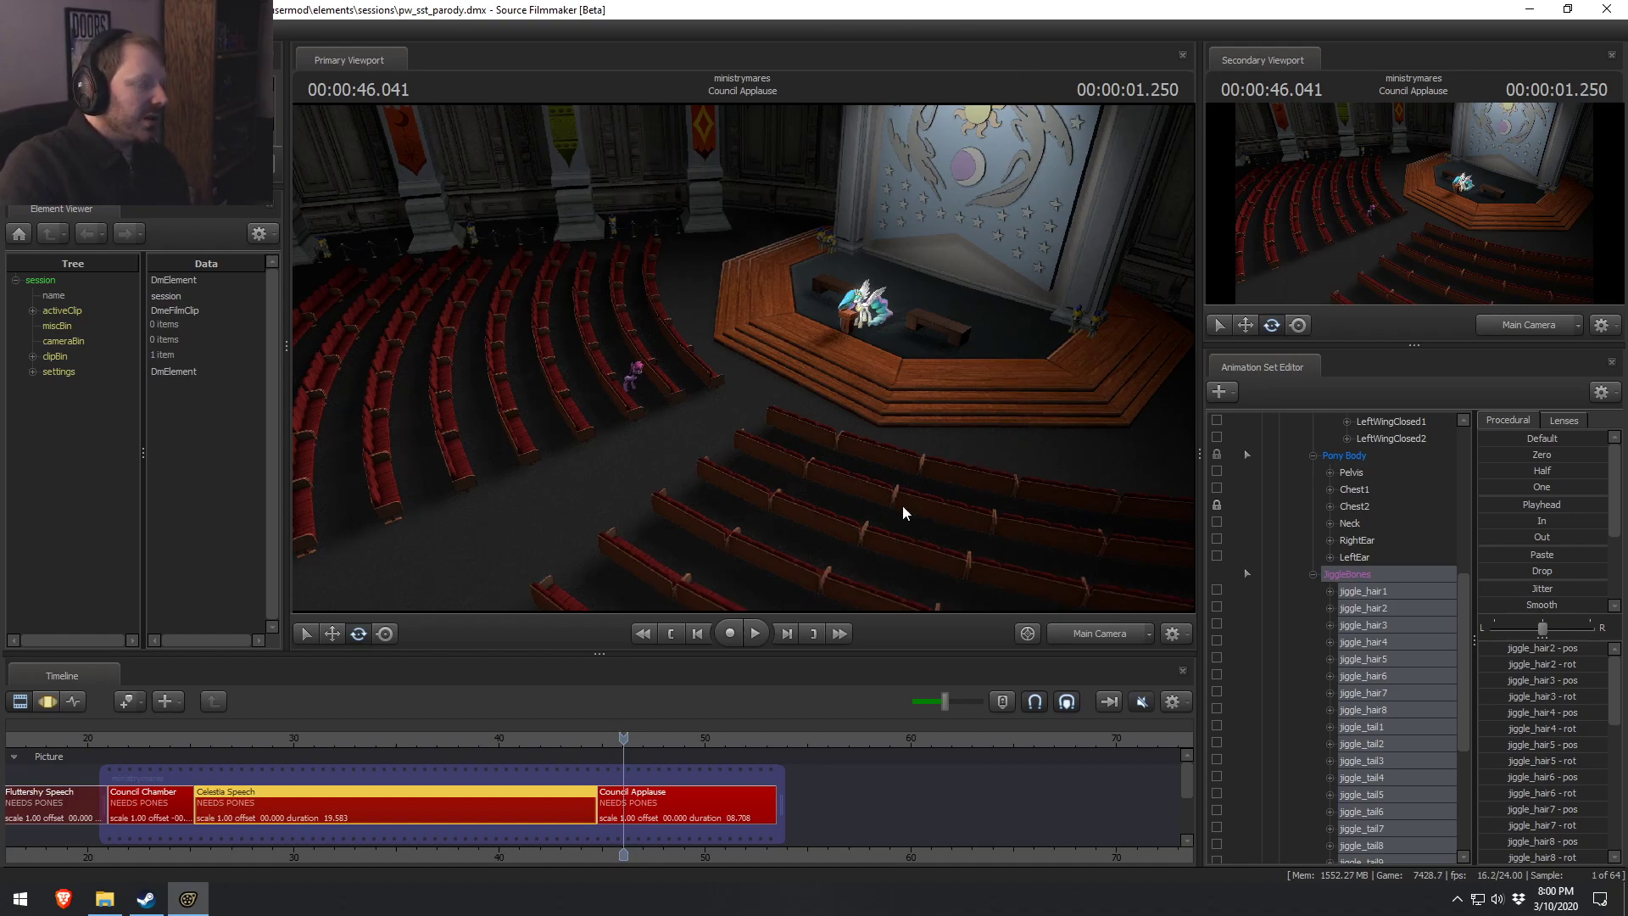
Switch to the Motion Editor and quit Source Filmmaker, saving the session's changes.
{"action": "key", "text": "F3"}
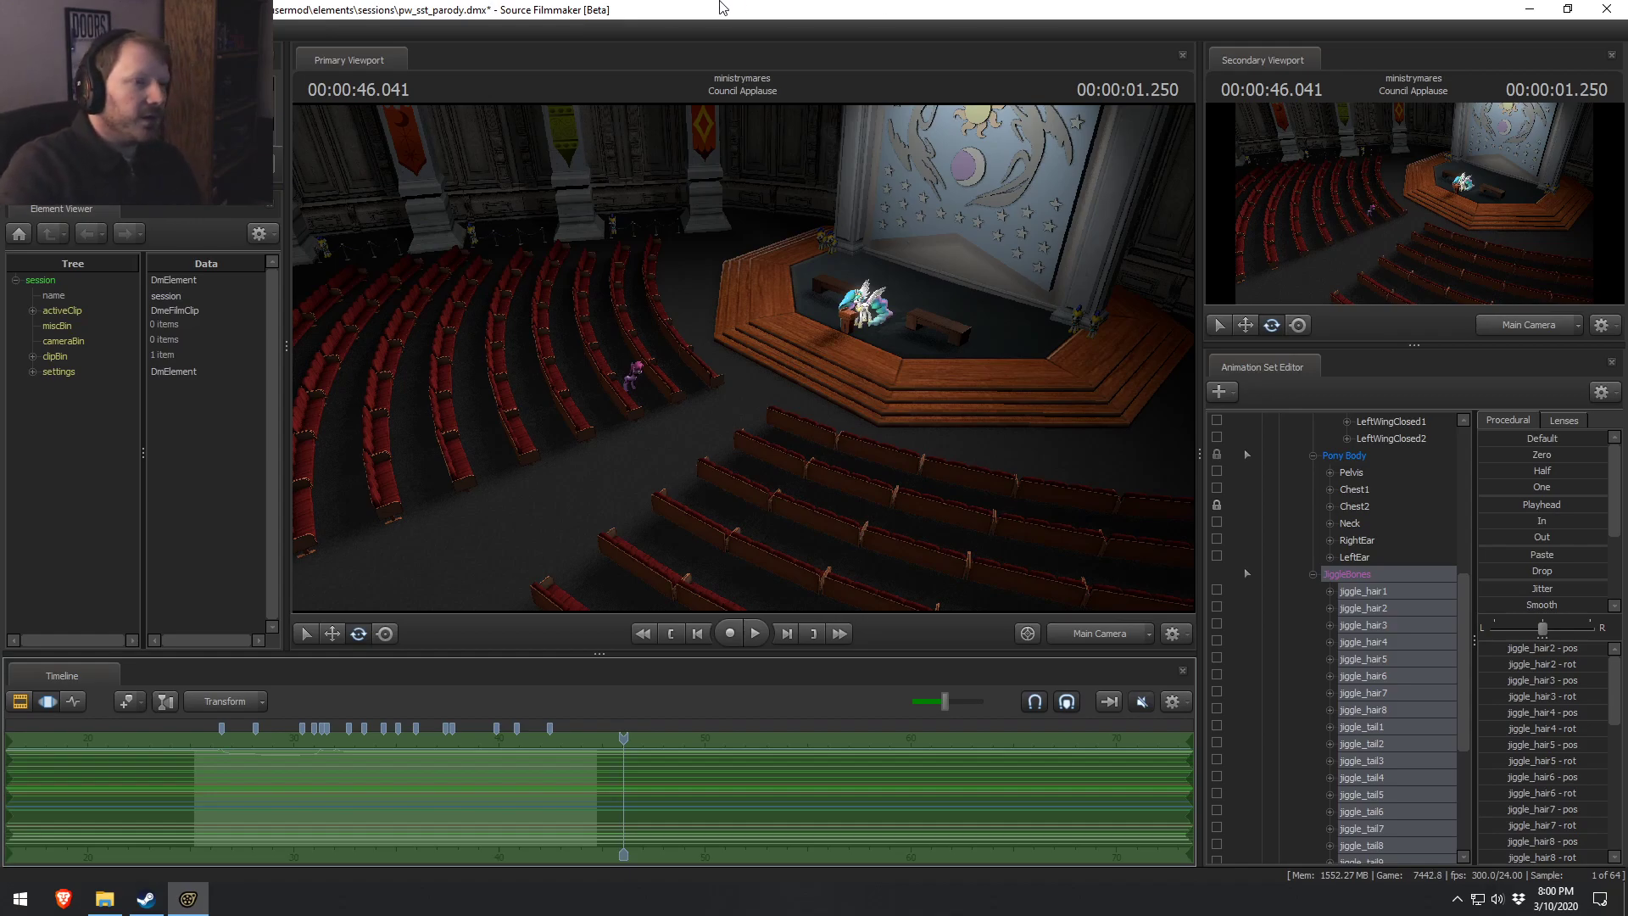
{"action": "left_click", "coordinate": [1606, 9]}
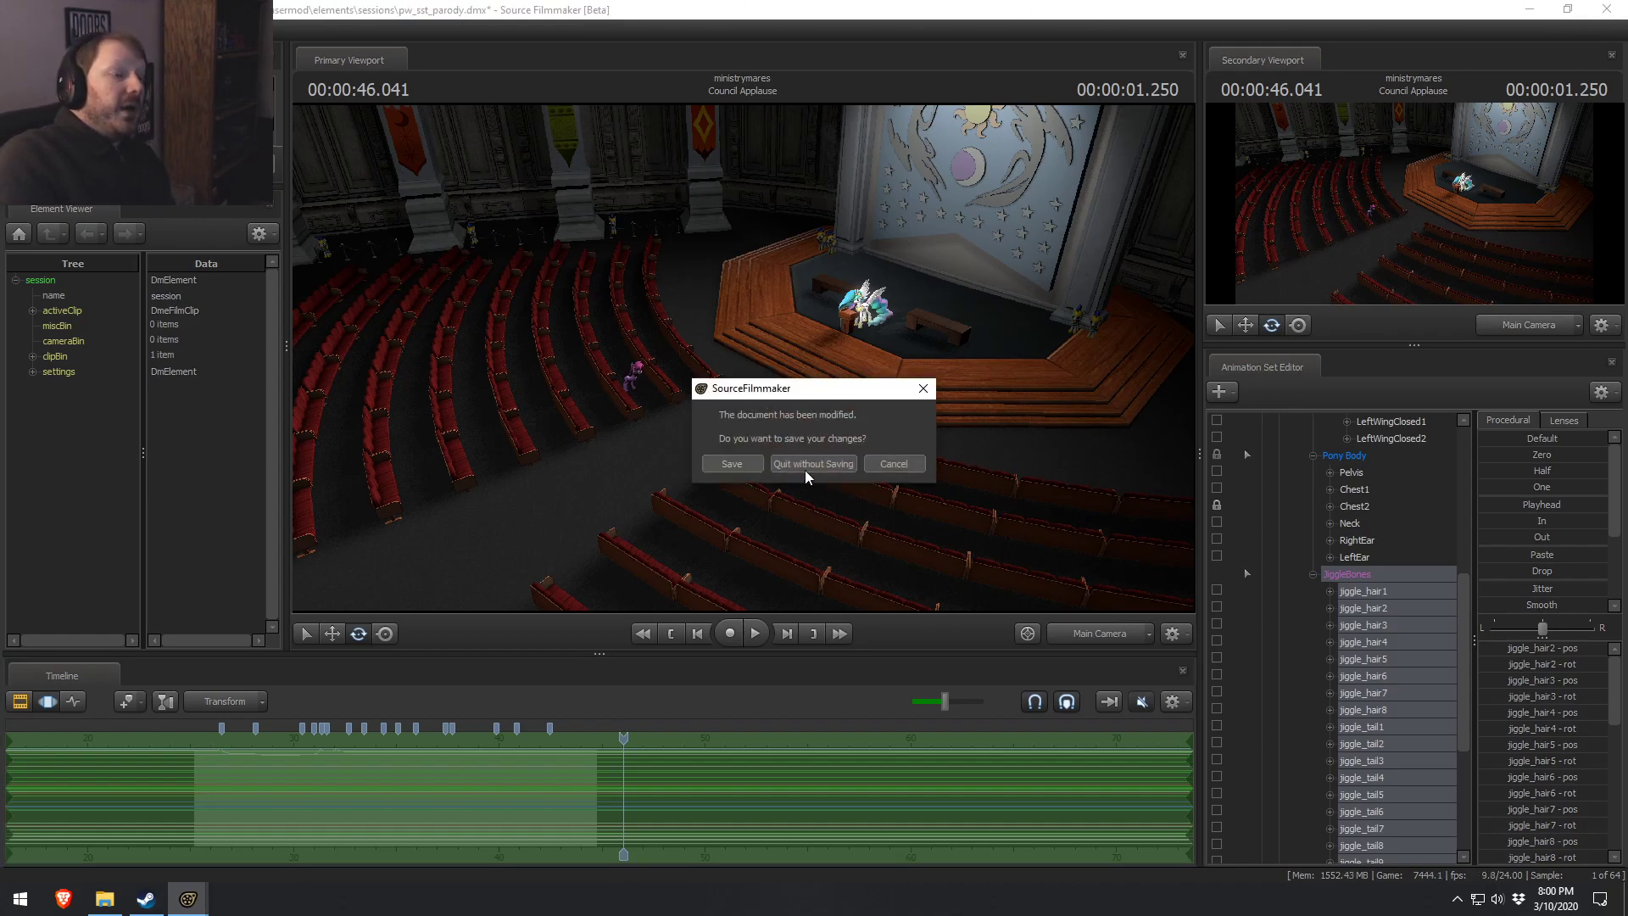
{"action": "left_click", "coordinate": [740, 460]}
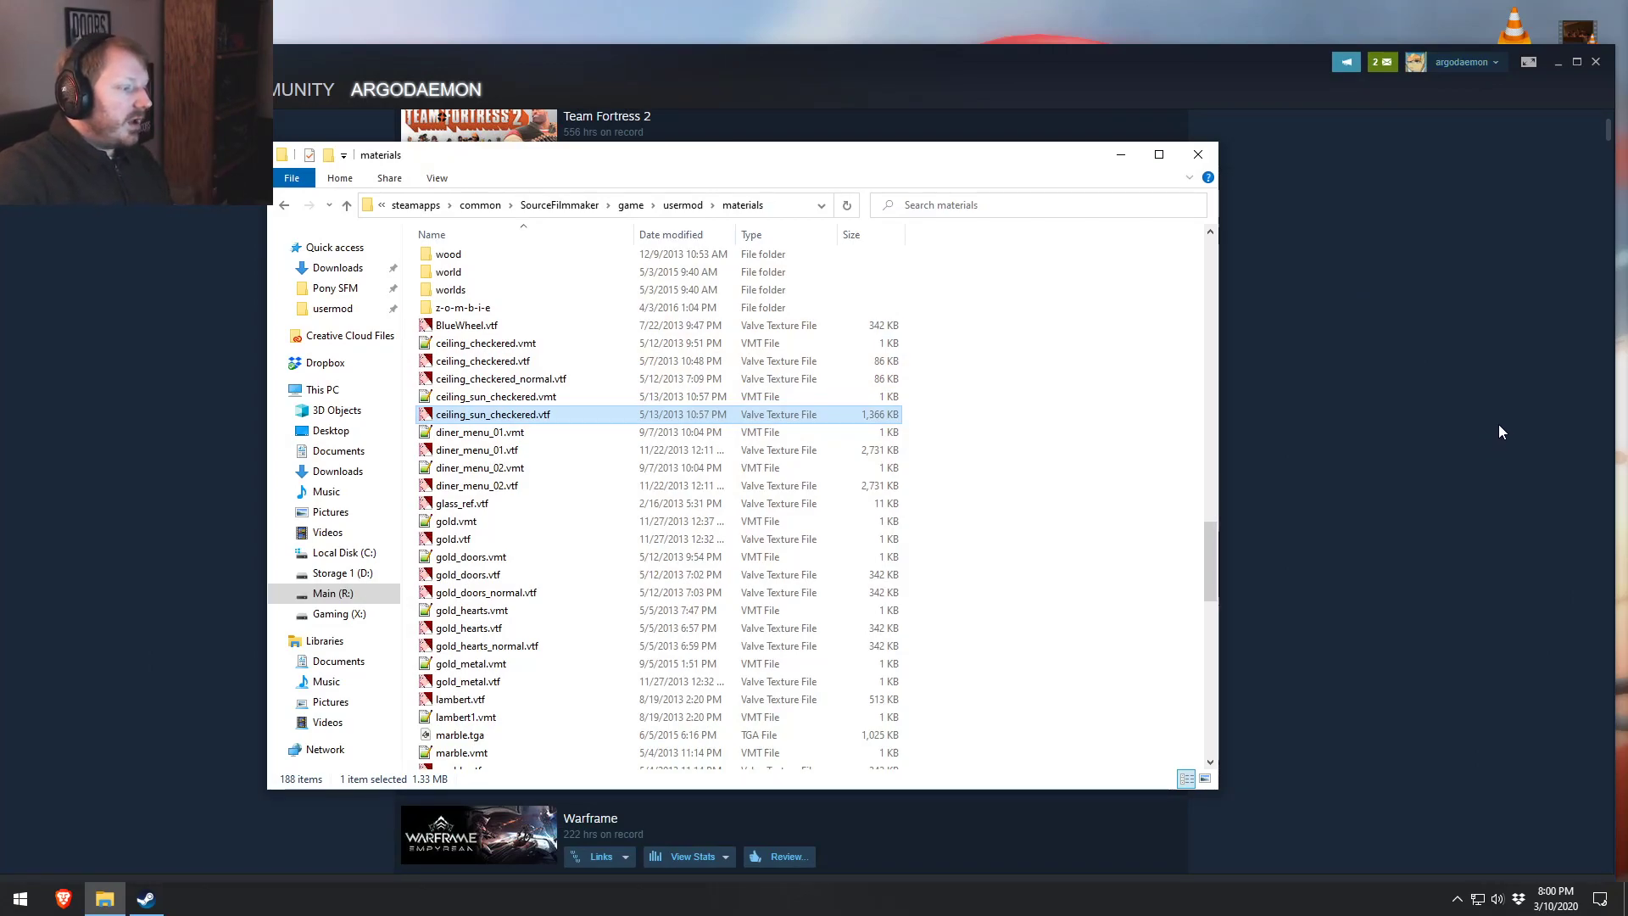
Close the remaining Steam window and the materials folder window to clear the desktop.
{"action": "left_click", "coordinate": [1029, 7]}
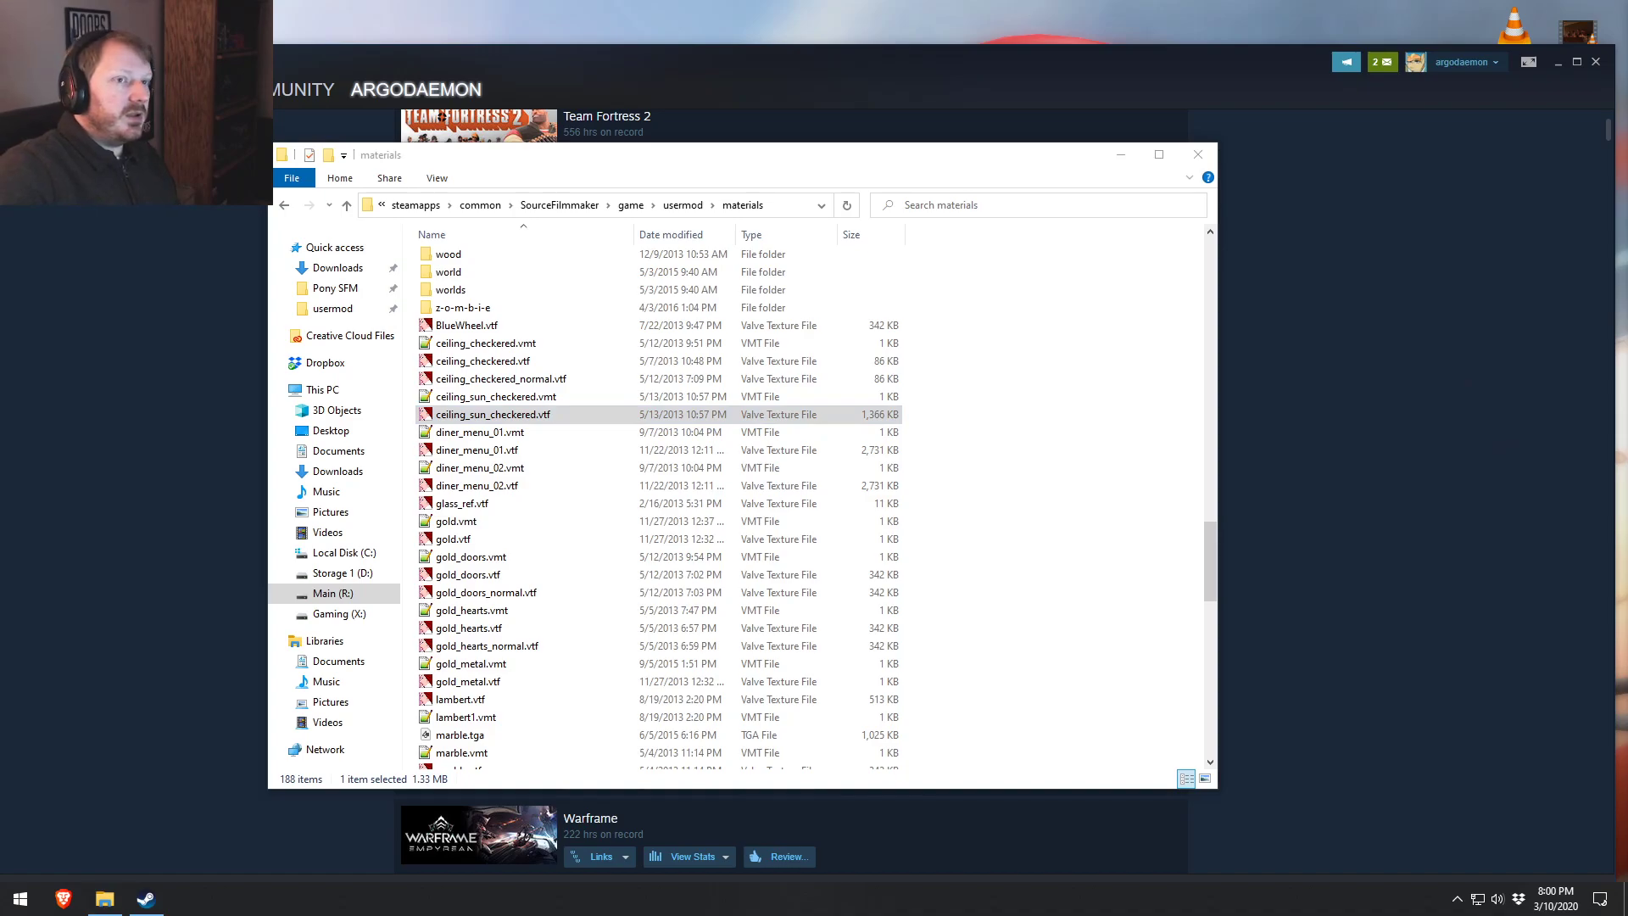
{"action": "left_click", "coordinate": [1603, 68]}
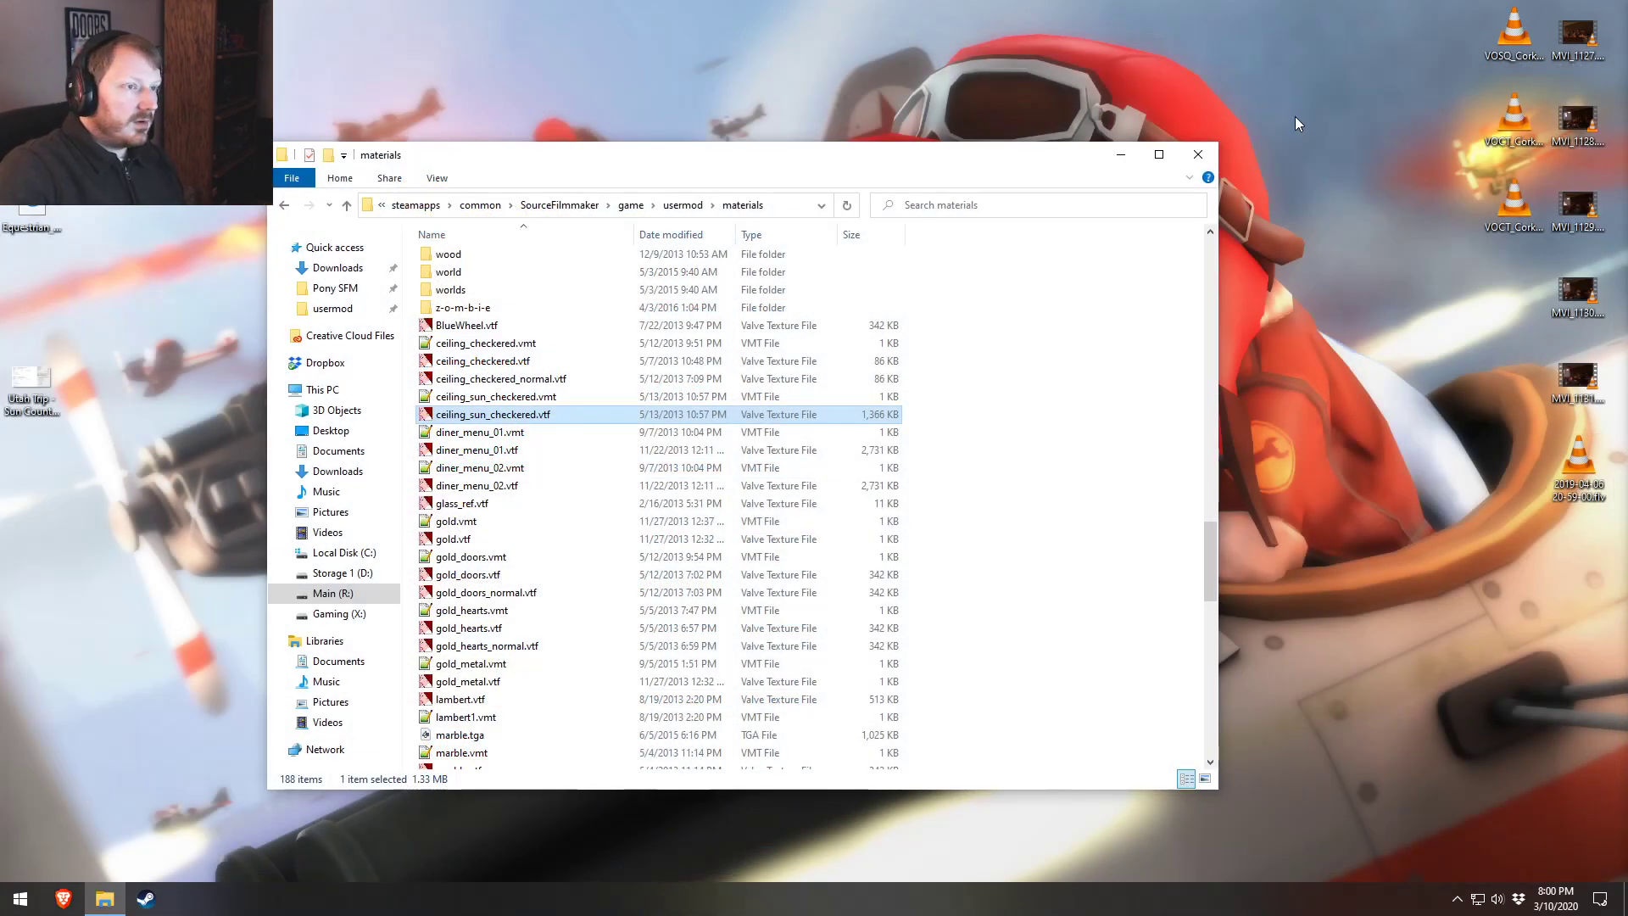
{"action": "left_click", "coordinate": [1197, 153]}
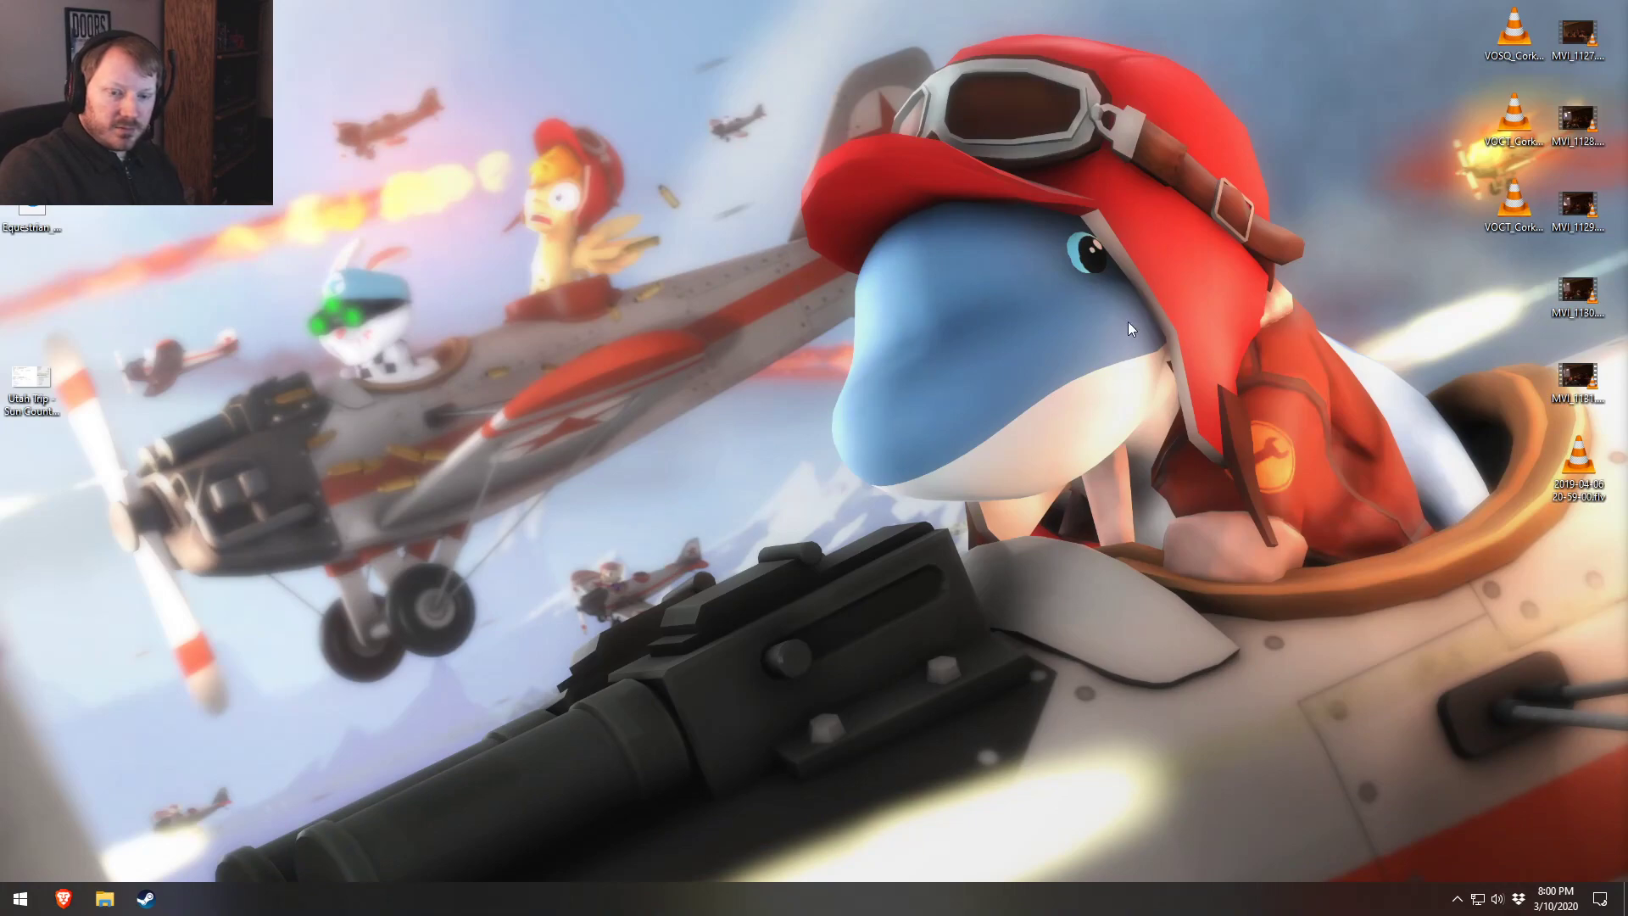